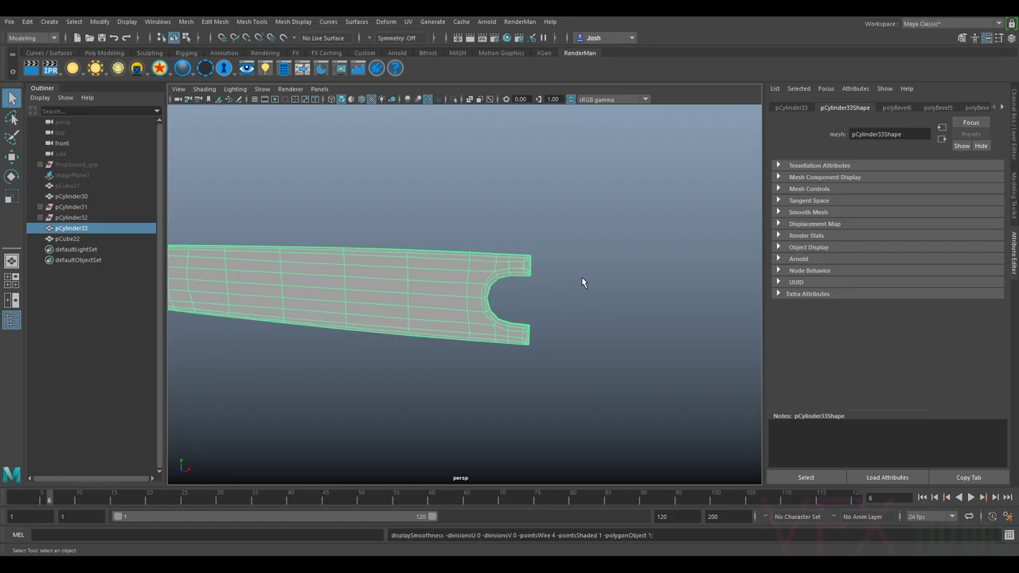
# Step: Switch the viewport to the front orthographic view and show the hidden reference image plane
pyautogui.keyDown('alt'); pyautogui.moveTo(582, 276); pyautogui.dragTo(600, 267); pyautogui.keyUp('alt')
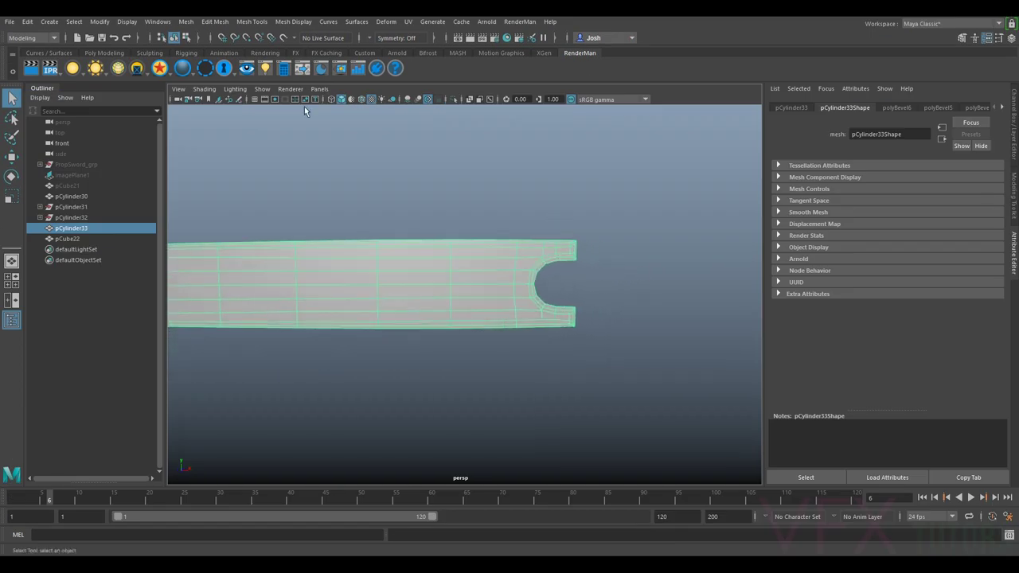
pyautogui.click(319, 89)
pyautogui.moveTo(359, 121)
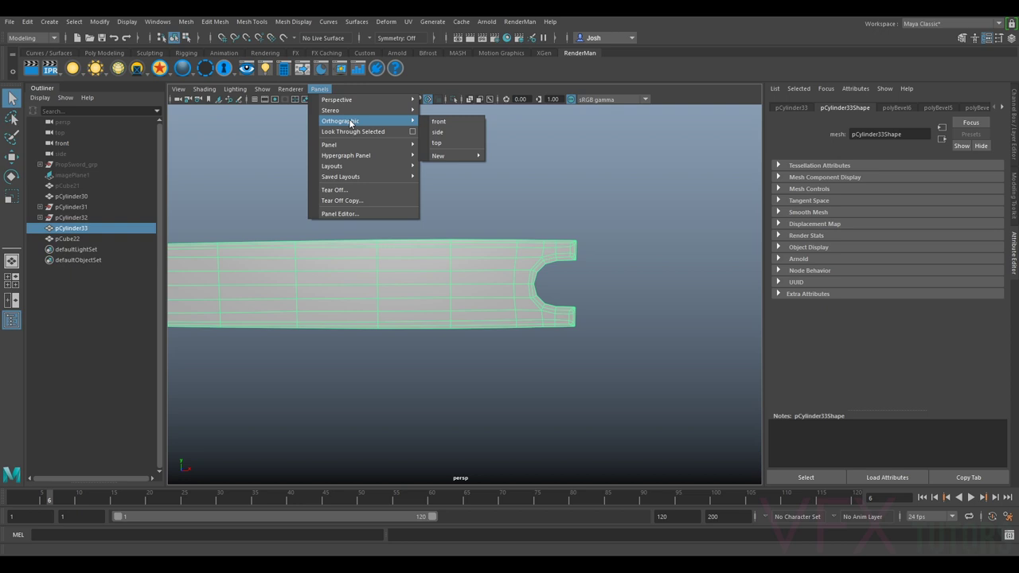
pyautogui.click(441, 121)
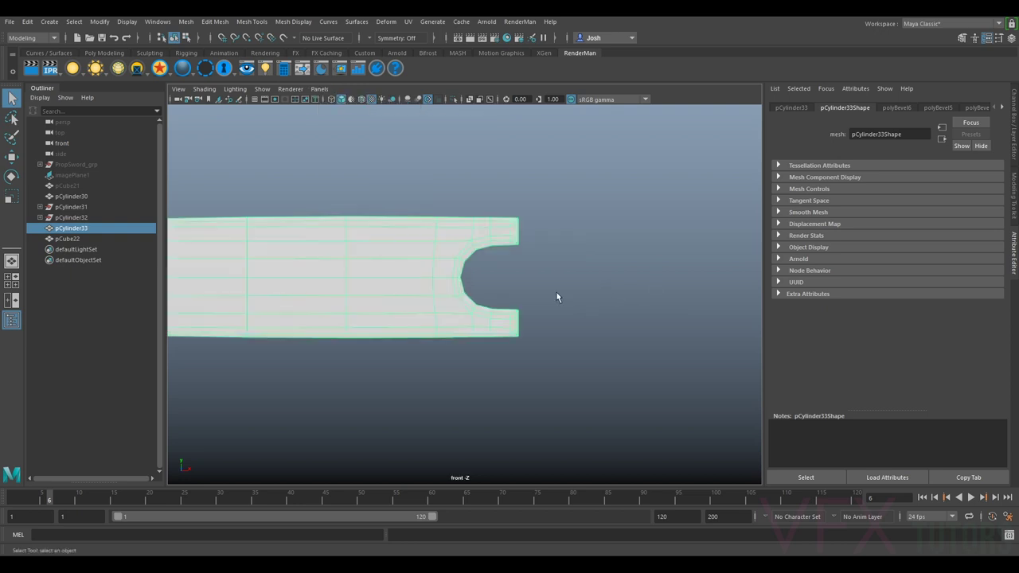
pyautogui.click(73, 175)
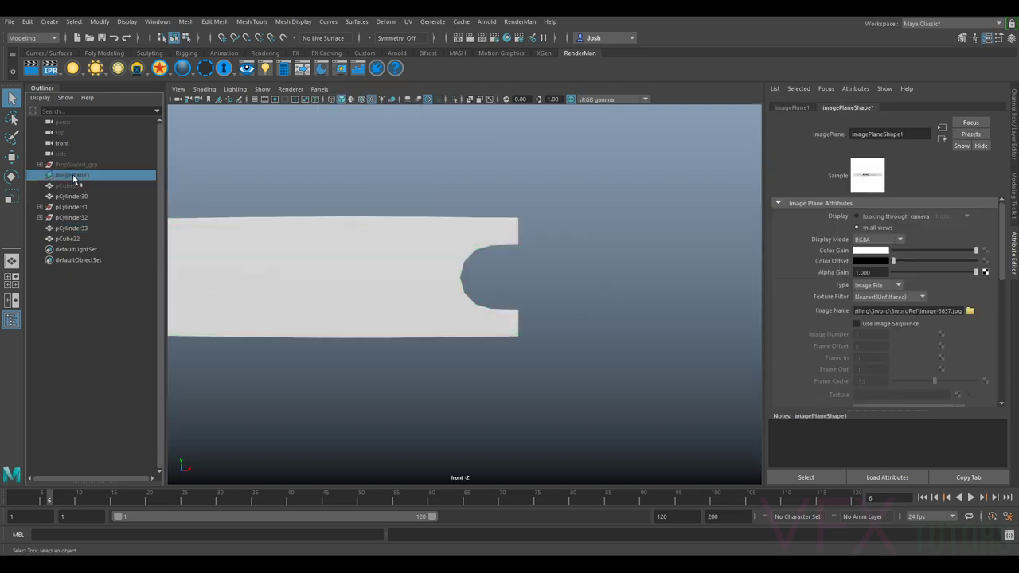
pyautogui.press('h')
pyautogui.scroll(2, 566, 256)
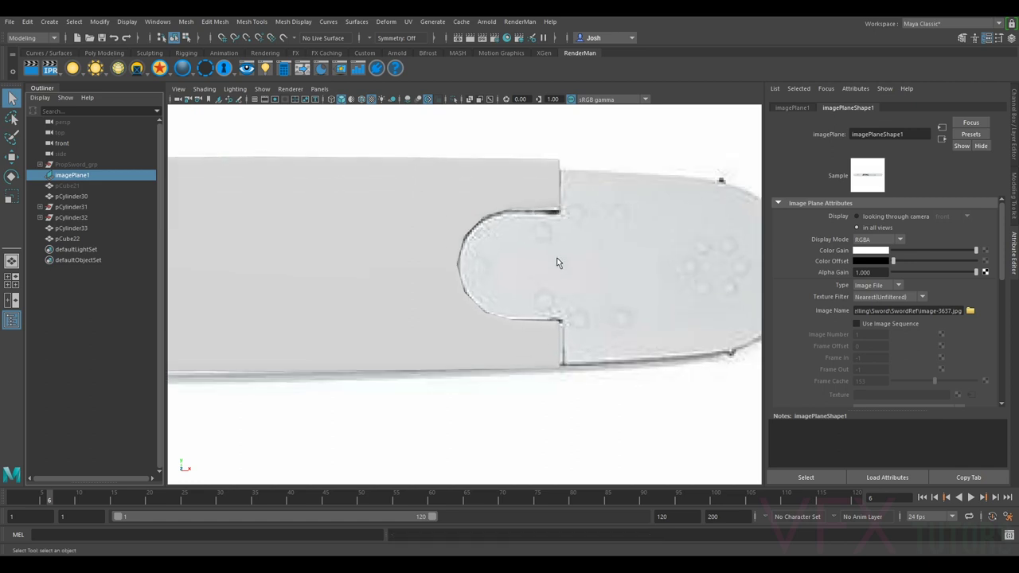
pyautogui.keyDown('alt'); pyautogui.moveTo(540, 196); pyautogui.dragTo(515, 223, button='middle'); pyautogui.keyUp('alt')
# Step: Compare the blade end's smoothed and unsmoothed notch outline with the reference image
pyautogui.click(512, 220)
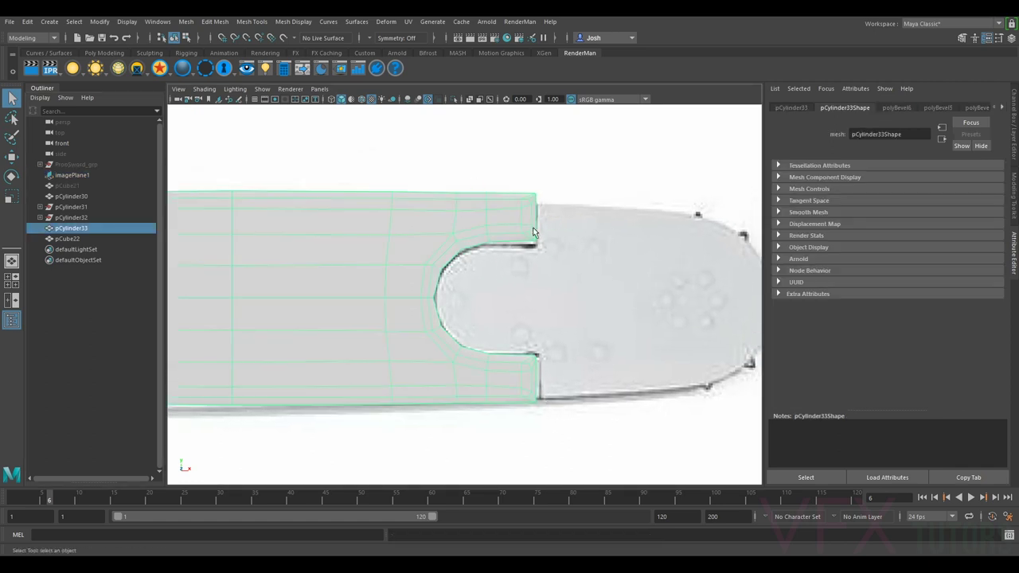
pyautogui.press('3')
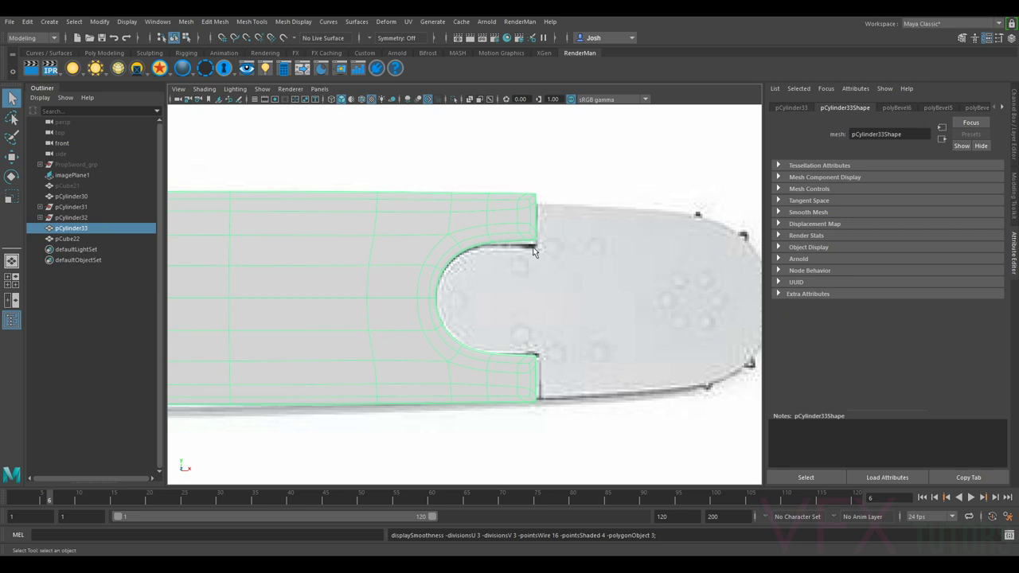
pyautogui.press('1')
pyautogui.scroll(2, 550, 239)
pyautogui.keyDown('alt'); pyautogui.moveTo(580, 222); pyautogui.dragTo(556, 181, button='middle'); pyautogui.keyUp('alt')
pyautogui.press('3')
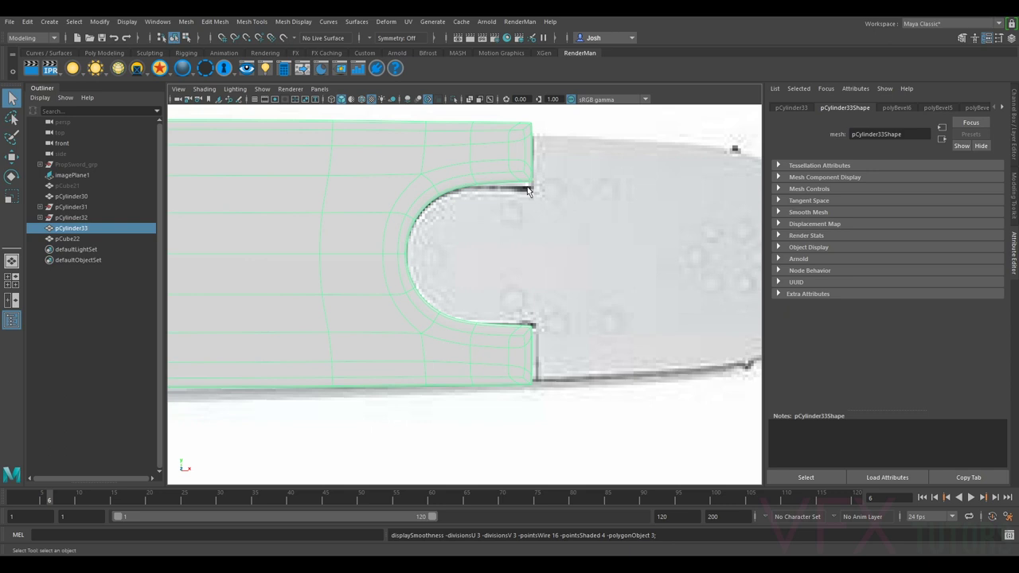
pyautogui.scroll(-2, 527, 190)
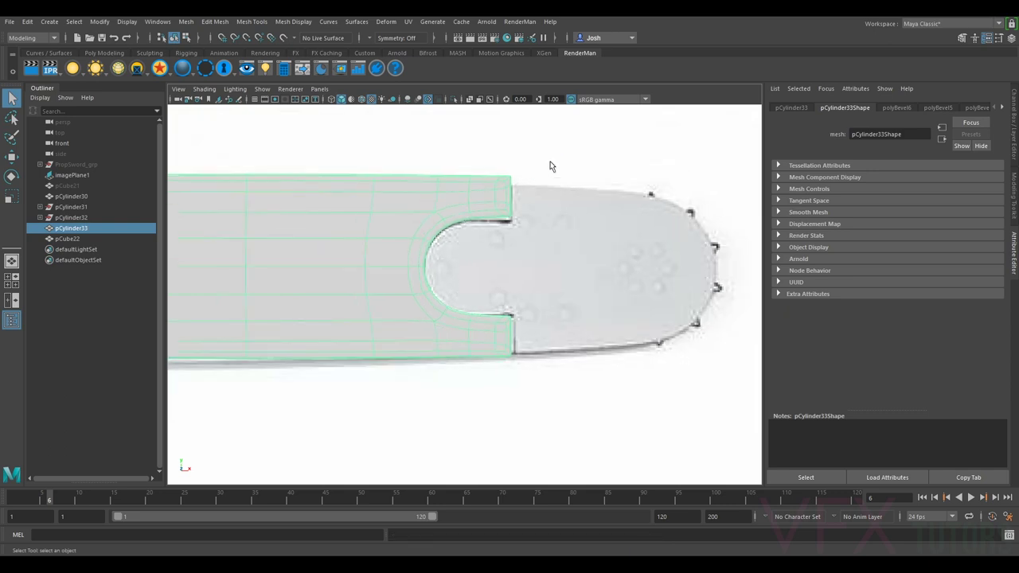
# Step: Hide the reference image plane and check the blade's notch in smooth preview before returning it to unsmoothed display
pyautogui.click(600, 227)
pyautogui.hotkey('ctrl', 'h')
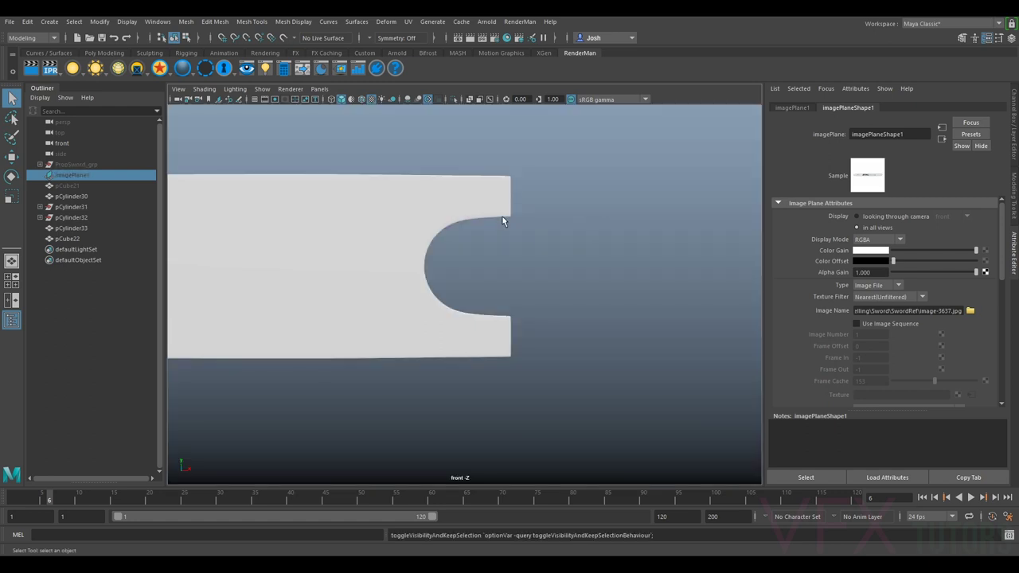
pyautogui.click(481, 212)
pyautogui.press('1')
pyautogui.press('3')
pyautogui.click(574, 212)
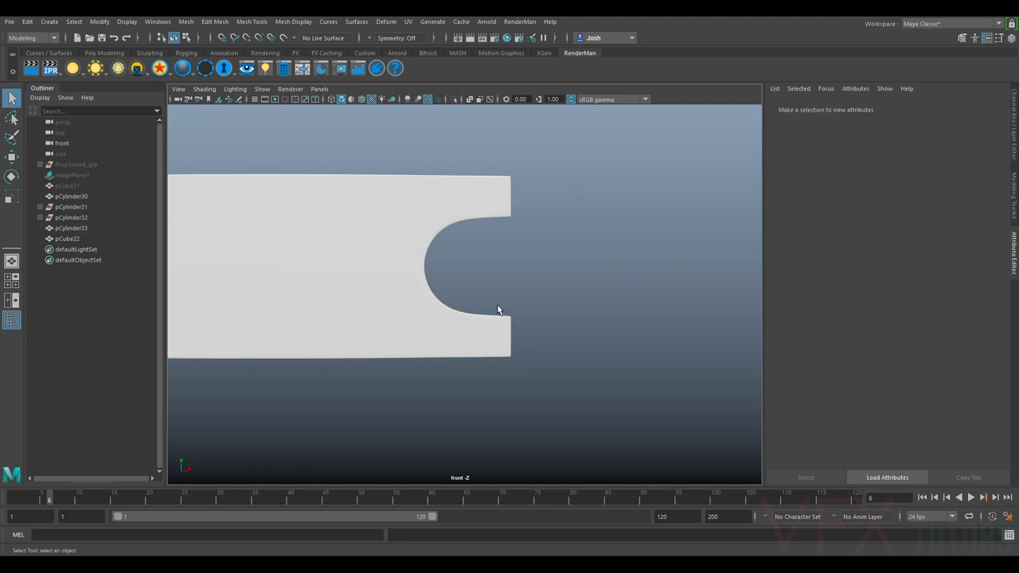
pyautogui.click(494, 213)
pyautogui.press('1')
# Step: Examine the edge flow around the blade's notch and the slope of the prongs' inner edges
pyautogui.keyDown('alt'); pyautogui.moveTo(551, 205); pyautogui.dragTo(555, 213, button='middle'); pyautogui.keyUp('alt')
pyautogui.scroll(1, 555, 213)
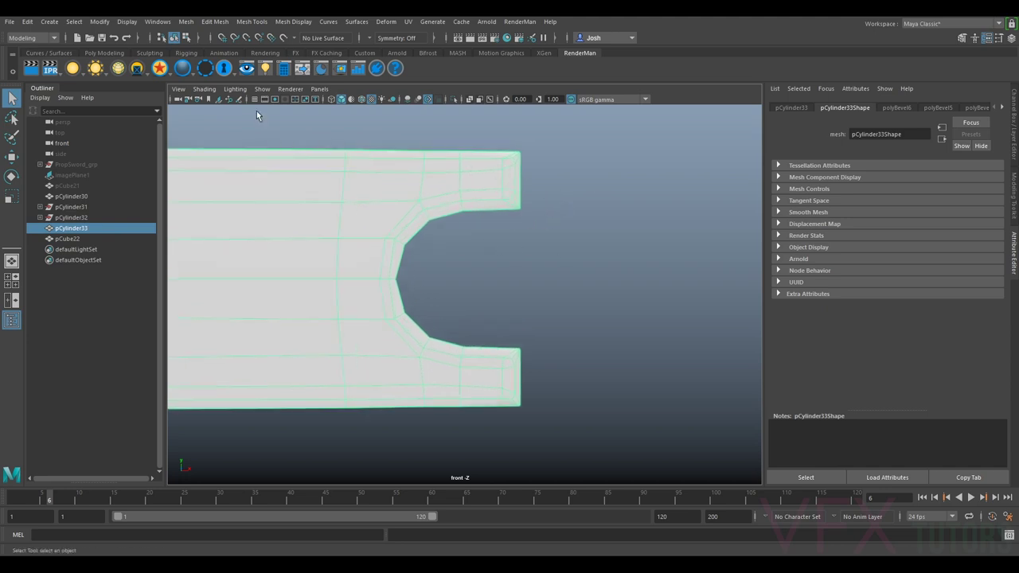
pyautogui.scroll(2, 544, 204)
pyautogui.keyDown('alt'); pyautogui.moveTo(582, 184); pyautogui.dragTo(552, 273, button='middle'); pyautogui.keyUp('alt')
pyautogui.scroll(1, 551, 273)
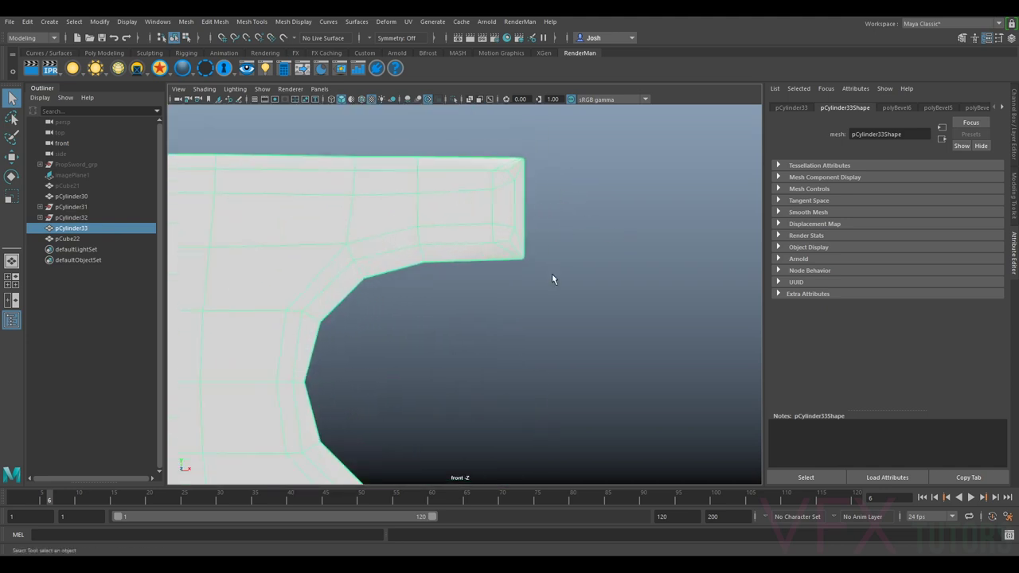
pyautogui.scroll(-5, 540, 273)
pyautogui.keyDown('alt'); pyautogui.moveTo(619, 284); pyautogui.dragTo(650, 243, button='middle'); pyautogui.keyUp('alt')
pyautogui.scroll(-2, 390, 203)
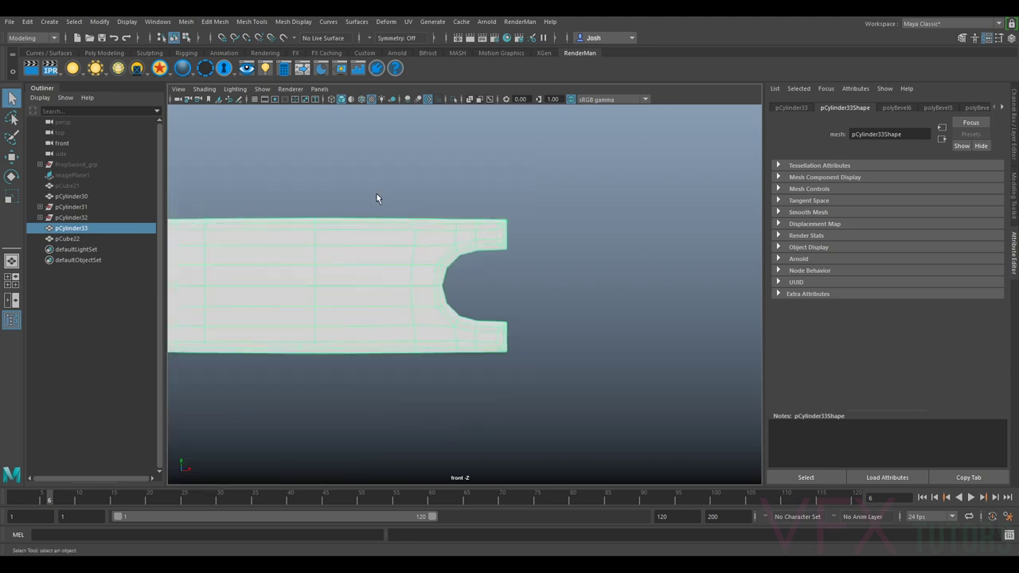
pyautogui.keyDown('alt'); pyautogui.moveTo(377, 196); pyautogui.dragTo(455, 166, button='middle'); pyautogui.keyUp('alt')
pyautogui.keyDown('alt'); pyautogui.moveTo(559, 212); pyautogui.dragTo(462, 213, button='middle'); pyautogui.keyUp('alt')
pyautogui.scroll(3, 464, 213)
pyautogui.scroll(-4, 465, 212)
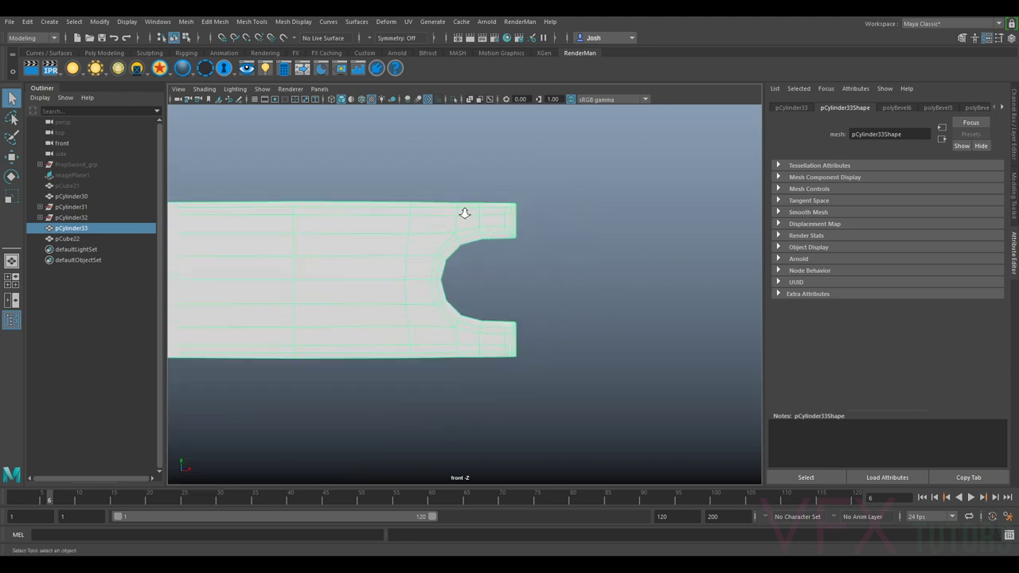
# Step: Move the long thin cube to the blade's end and align its upper side with the upper prong's inner edge as a straight guide
pyautogui.keyDown('alt'); pyautogui.moveTo(400, 236); pyautogui.dragTo(638, 227, button='middle'); pyautogui.keyUp('alt')
pyautogui.scroll(-3, 633, 227)
pyautogui.keyDown('alt'); pyautogui.moveTo(385, 238); pyautogui.dragTo(468, 208, button='middle'); pyautogui.keyUp('alt')
pyautogui.click(318, 215)
pyautogui.press('w')
pyautogui.moveTo(213, 252); pyautogui.dragTo(724, 267)
pyautogui.keyDown('alt'); pyautogui.moveTo(724, 266); pyautogui.dragTo(453, 260, button='middle'); pyautogui.keyUp('alt')
pyautogui.moveTo(453, 261); pyautogui.dragTo(541, 268)
pyautogui.scroll(5, 549, 265)
pyautogui.keyDown('alt'); pyautogui.moveTo(635, 242); pyautogui.dragTo(558, 252, button='middle'); pyautogui.keyUp('alt')
pyautogui.scroll(3, 527, 242)
pyautogui.keyDown('alt'); pyautogui.moveTo(572, 208); pyautogui.dragTo(470, 271, button='middle'); pyautogui.keyUp('alt')
pyautogui.scroll(3, 470, 271)
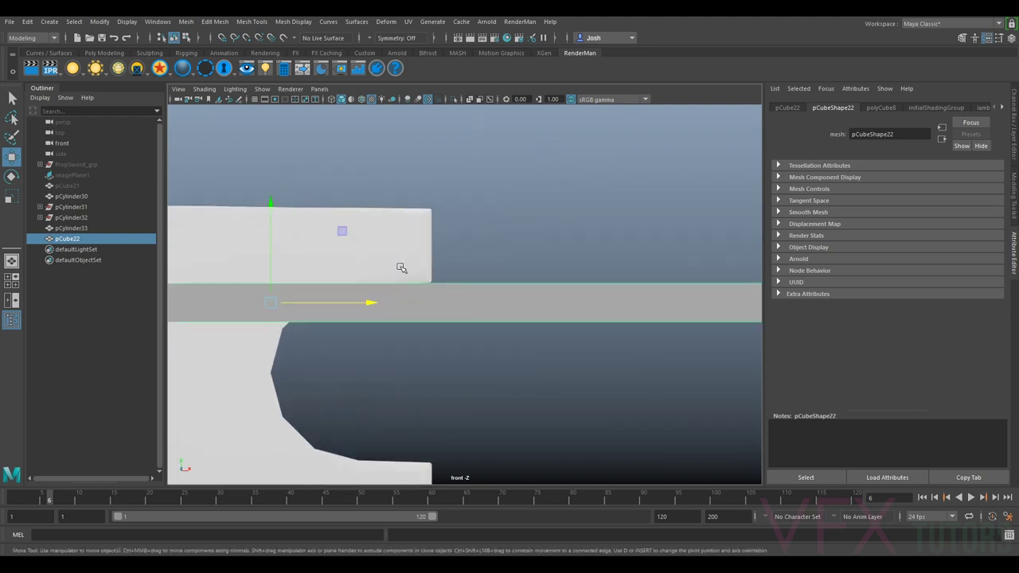
pyautogui.keyDown('alt'); pyautogui.moveTo(288, 262); pyautogui.dragTo(470, 231, button='middle'); pyautogui.keyUp('alt')
pyautogui.moveTo(450, 235)
pyautogui.mouseDown()
pyautogui.moveTo(452, 245)
pyautogui.moveTo(460, 239)
pyautogui.mouseUp()
pyautogui.keyDown('alt'); pyautogui.moveTo(629, 248); pyautogui.dragTo(542, 239, button='middle'); pyautogui.keyUp('alt')
# Step: Lower the upper prong's inner corner vertices to about Y 3.43, levelling its inner edge with the guide cube
pyautogui.click(535, 211)
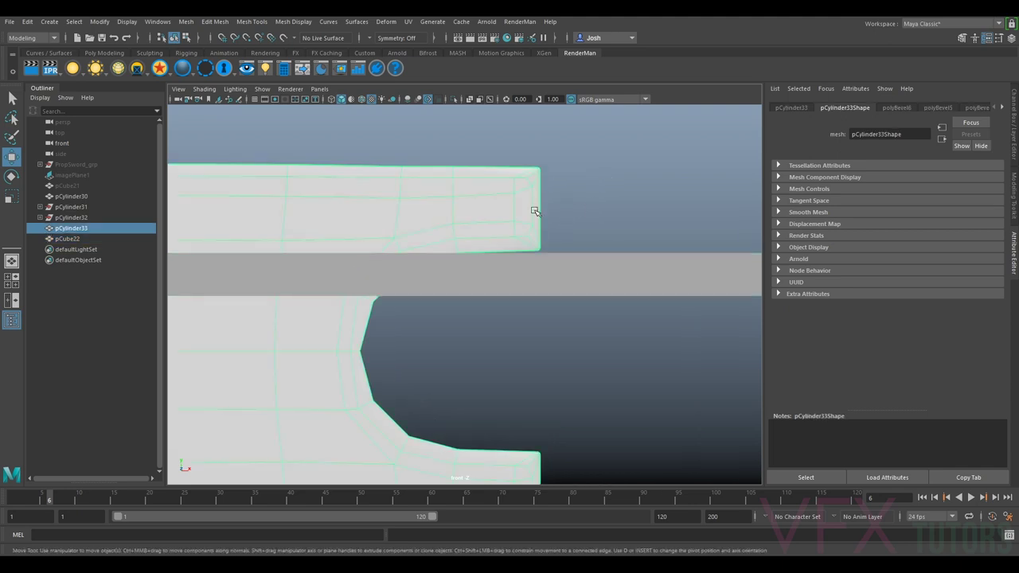
pyautogui.scroll(2, 562, 228)
pyautogui.moveTo(525, 211); pyautogui.dragTo(496, 210, button='right')
pyautogui.moveTo(614, 171); pyautogui.dragTo(511, 245)
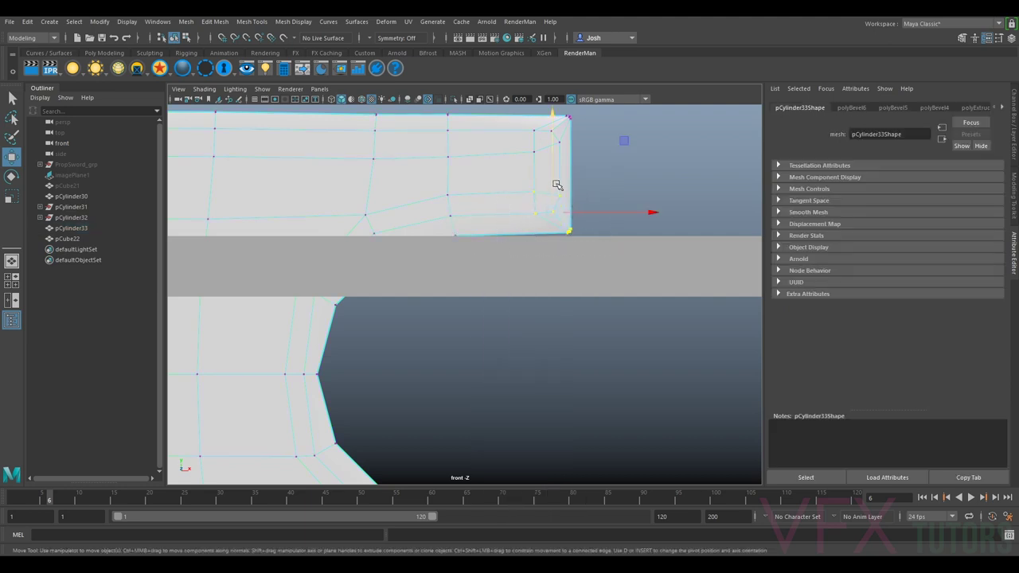
pyautogui.click(1014, 195)
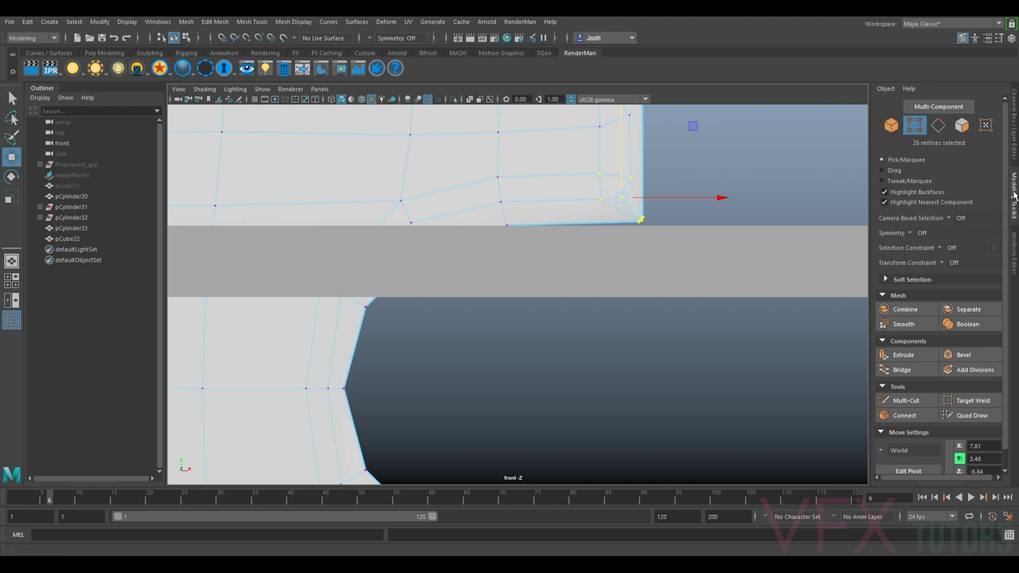
pyautogui.click(763, 190)
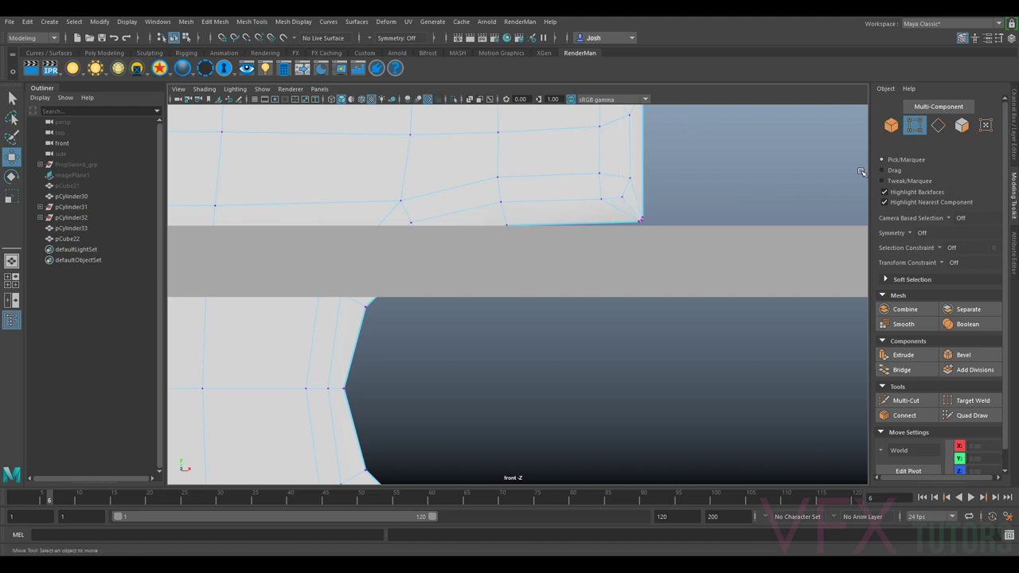
pyautogui.click(916, 128)
pyautogui.press('F9')
pyautogui.moveTo(688, 171); pyautogui.dragTo(568, 256)
pyautogui.moveTo(622, 169); pyautogui.dragTo(622, 173)
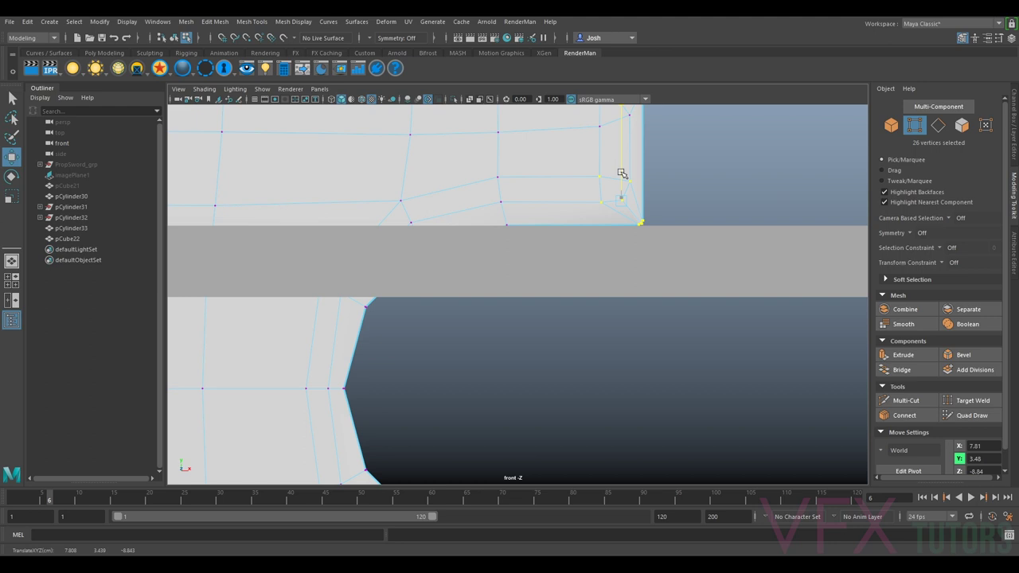
pyautogui.scroll(-5, 629, 223)
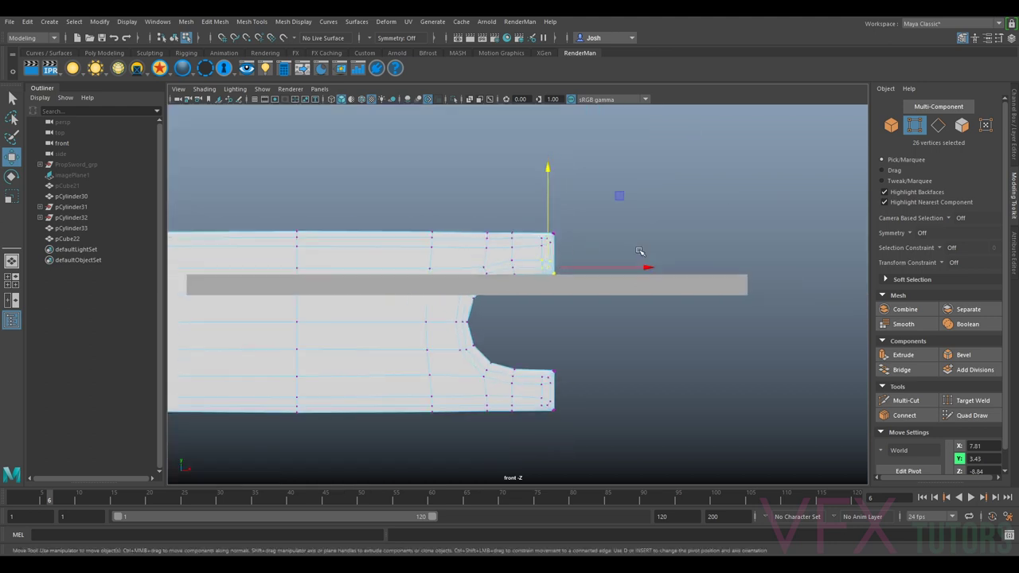
# Step: Return to object selection and move the guide cube down to line up with the lower prong's inner edge
pyautogui.click(892, 125)
pyautogui.keyDown('alt'); pyautogui.moveTo(619, 318); pyautogui.dragTo(664, 266, button='middle'); pyautogui.keyUp('alt')
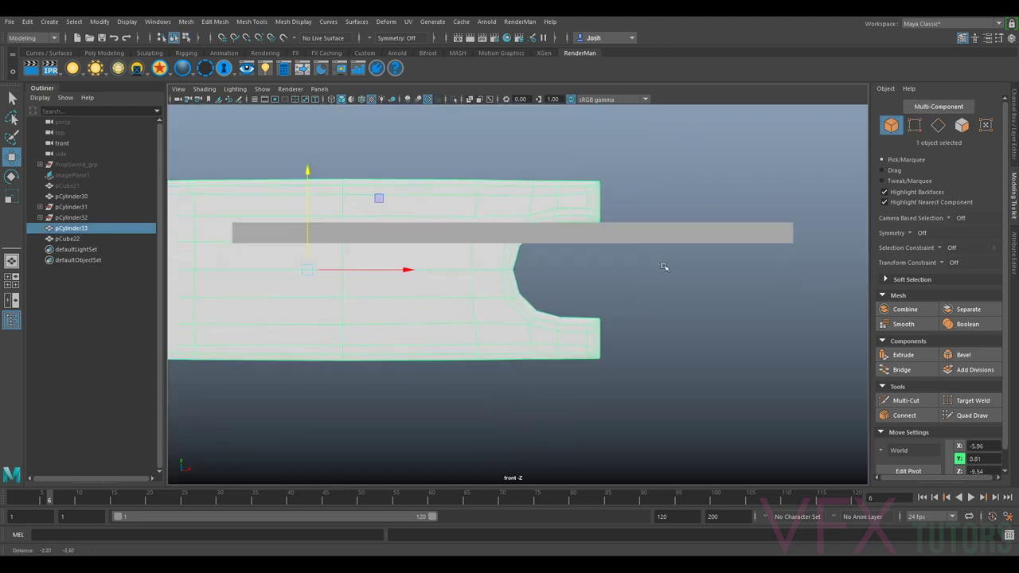
pyautogui.click(610, 236)
pyautogui.moveTo(514, 194); pyautogui.dragTo(520, 267)
pyautogui.keyDown('alt'); pyautogui.moveTo(703, 247); pyautogui.dragTo(695, 208, button='middle'); pyautogui.keyUp('alt')
pyautogui.scroll(2, 693, 207)
pyautogui.scroll(4, 603, 208)
pyautogui.keyDown('alt'); pyautogui.moveTo(634, 180); pyautogui.dragTo(561, 234, button='middle'); pyautogui.keyUp('alt')
pyautogui.moveTo(404, 216); pyautogui.dragTo(406, 217)
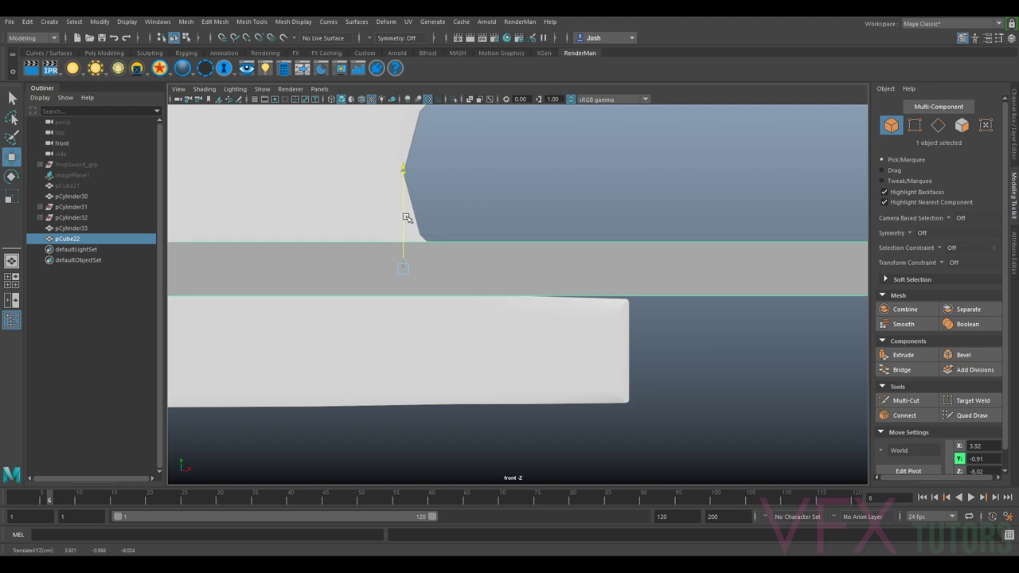
# Step: Raise the lower prong's inner corner vertices to about Y -1.81, levelling its inner edge with the guide cube, and leave vertex mode
pyautogui.click(626, 323)
pyautogui.rightClick(597, 261)
pyautogui.moveTo(567, 301); pyautogui.dragTo(551, 262, button='right')
pyautogui.moveTo(630, 282); pyautogui.dragTo(593, 343)
pyautogui.moveTo(614, 295); pyautogui.dragTo(613, 292)
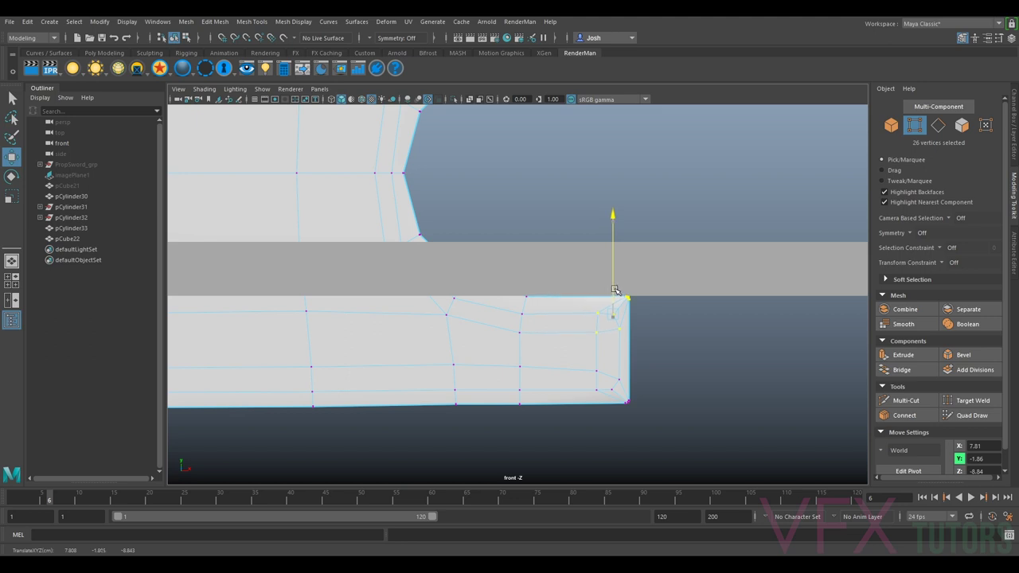
pyautogui.scroll(-4, 576, 332)
pyautogui.moveTo(537, 261); pyautogui.dragTo(614, 252, button='right')
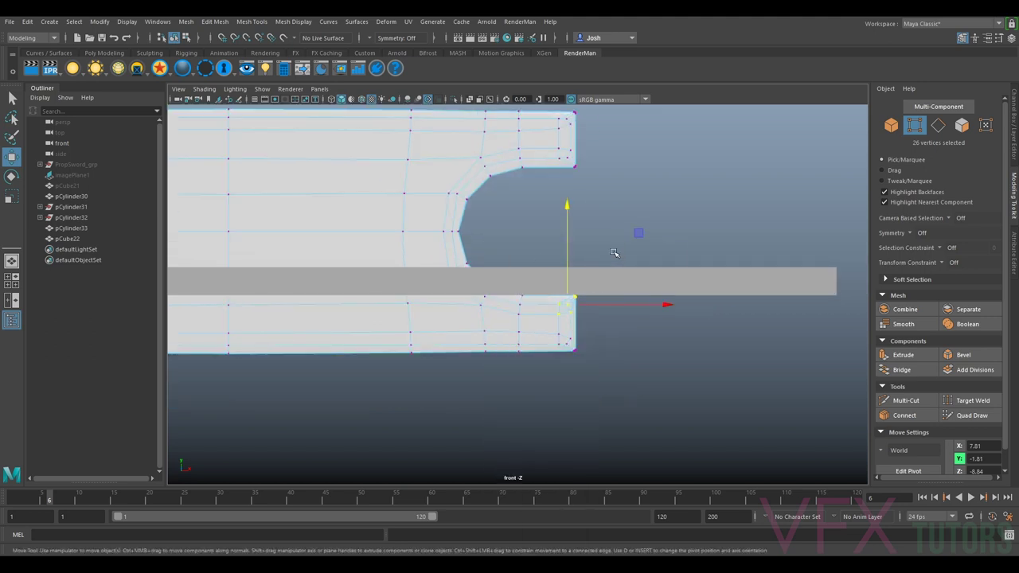
pyautogui.moveTo(546, 261); pyautogui.dragTo(664, 220, button='right')
pyautogui.click(665, 221)
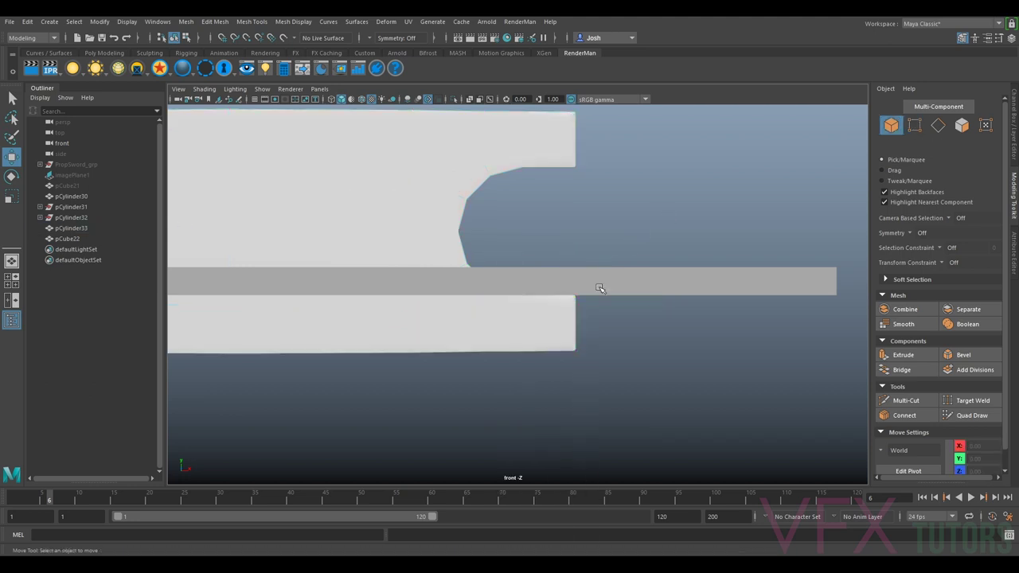
# Step: Move the guide cube down clear of the blade and turn on smooth preview for the blade
pyautogui.click(599, 289)
pyautogui.moveTo(462, 239); pyautogui.dragTo(469, 407)
pyautogui.click(428, 247)
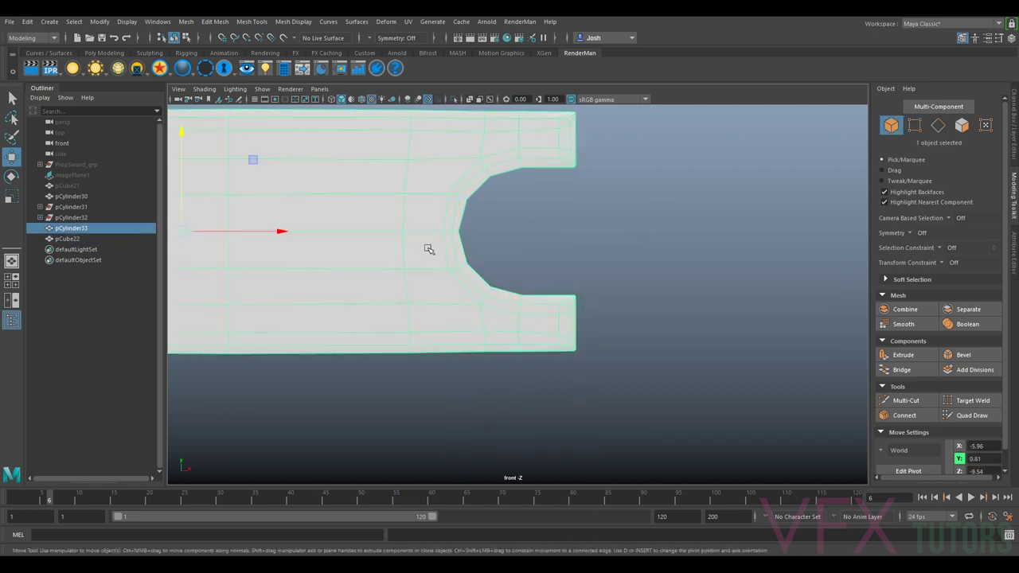
pyautogui.press('3')
pyautogui.click(772, 176)
pyautogui.keyDown('alt'); pyautogui.moveTo(631, 249); pyautogui.dragTo(637, 257, button='middle'); pyautogui.keyUp('alt')
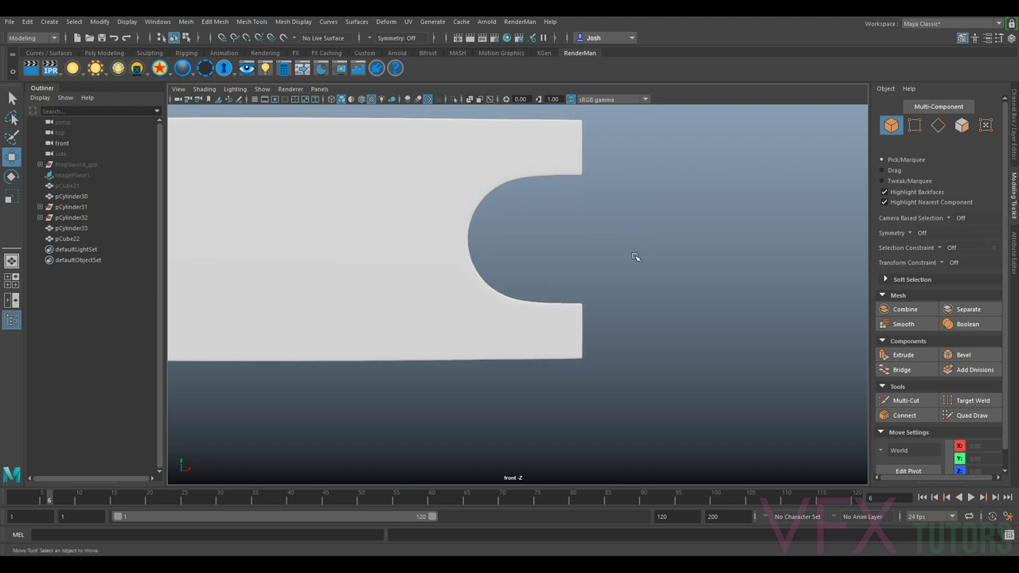
# Step: Compare the blade's notch with smooth preview on and off, checking where the curve meets the straight prong edges
pyautogui.click(542, 163)
pyautogui.press('1')
pyautogui.press('3')
pyautogui.press('1')
pyautogui.press('3')
pyautogui.press('1')
pyautogui.press('3')
pyautogui.press('1')
pyautogui.press('3')
pyautogui.press('2')
pyautogui.press('3')
pyautogui.press('2')
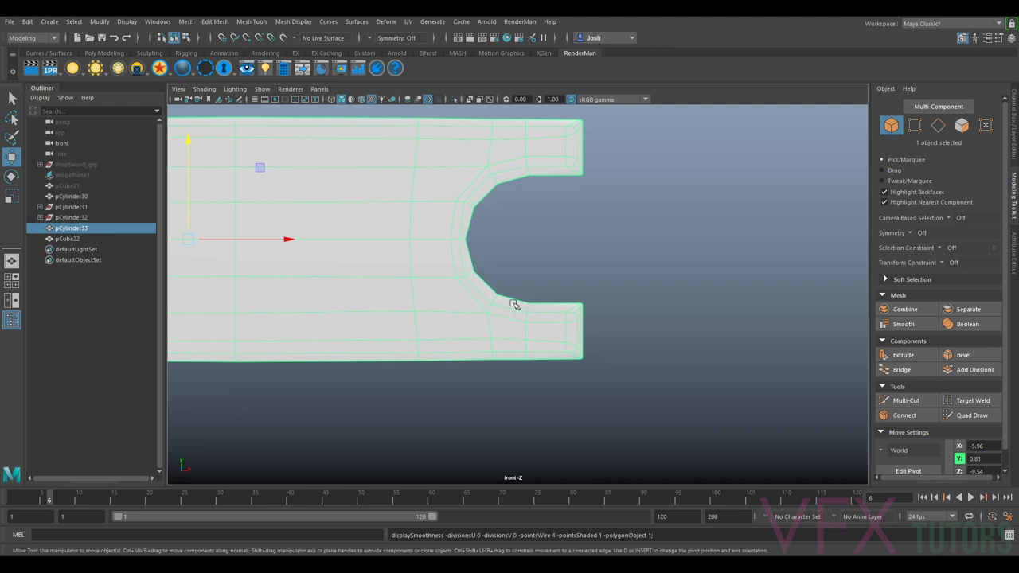
# Step: Insert a Multi-Cut edge loop across each prong, just outward of where the notch curve meets the straight edge
pyautogui.scroll(1, 548, 310)
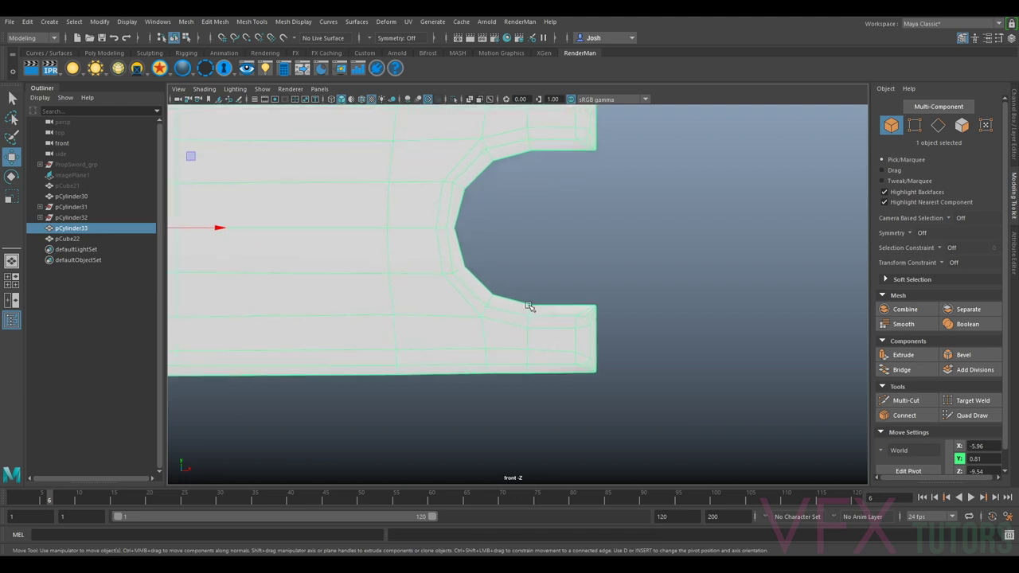
pyautogui.scroll(1, 566, 310)
pyautogui.scroll(1, 566, 309)
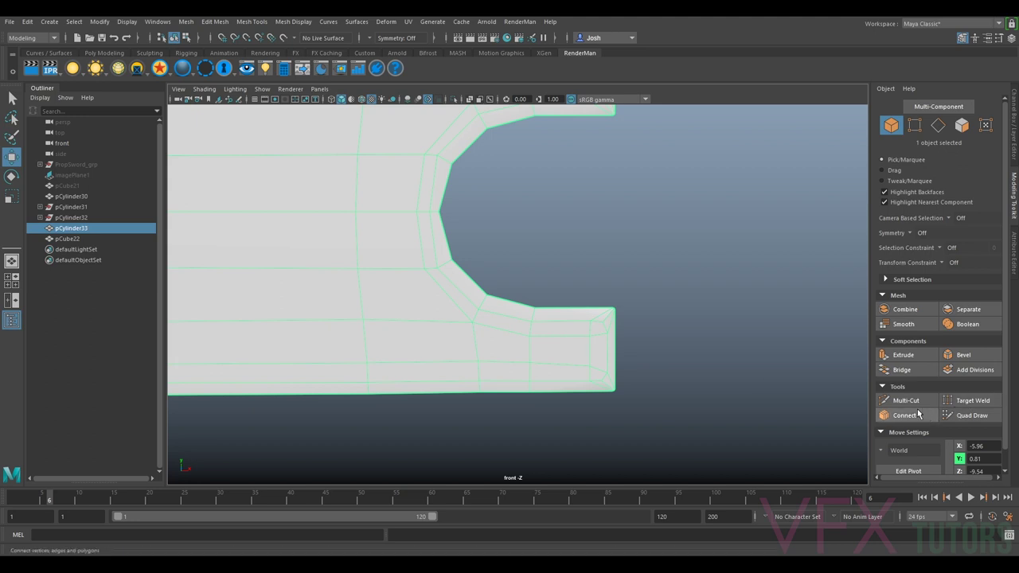
pyautogui.click(905, 401)
pyautogui.keyDown('ctrl'); pyautogui.click(548, 309); pyautogui.keyUp('ctrl')
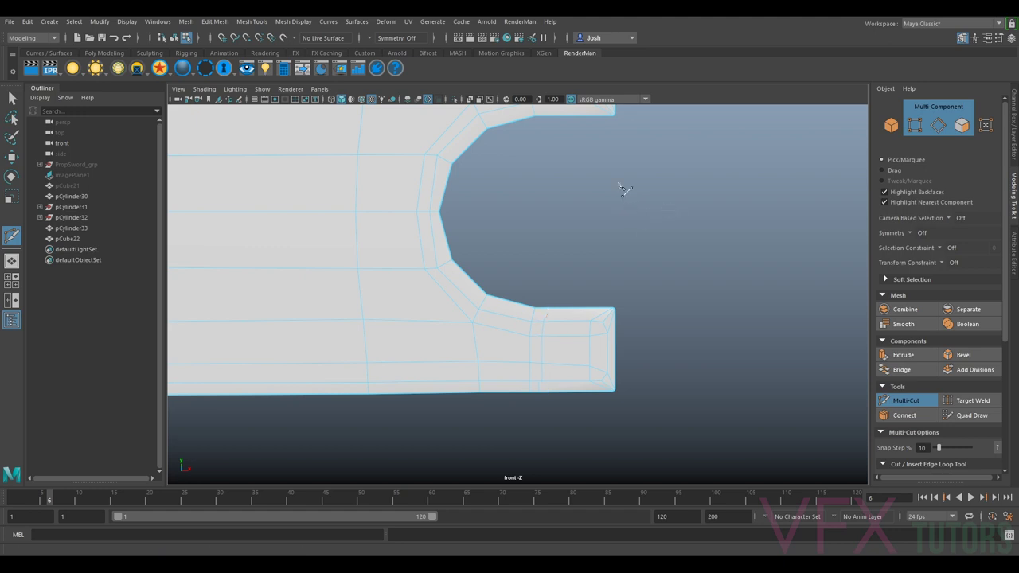
pyautogui.keyDown('alt'); pyautogui.moveTo(626, 192); pyautogui.dragTo(625, 247, button='middle'); pyautogui.keyUp('alt')
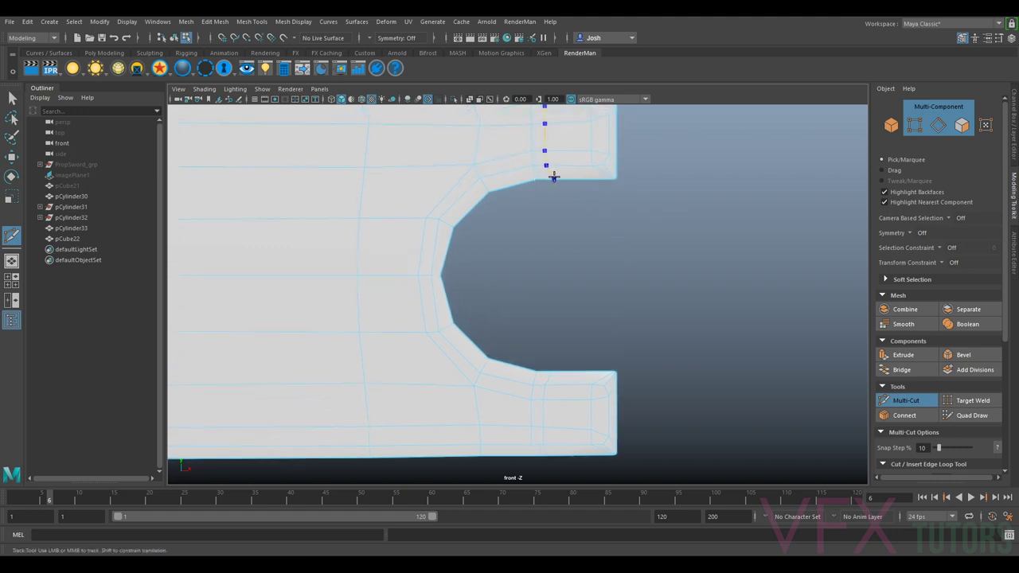
pyautogui.click(907, 400)
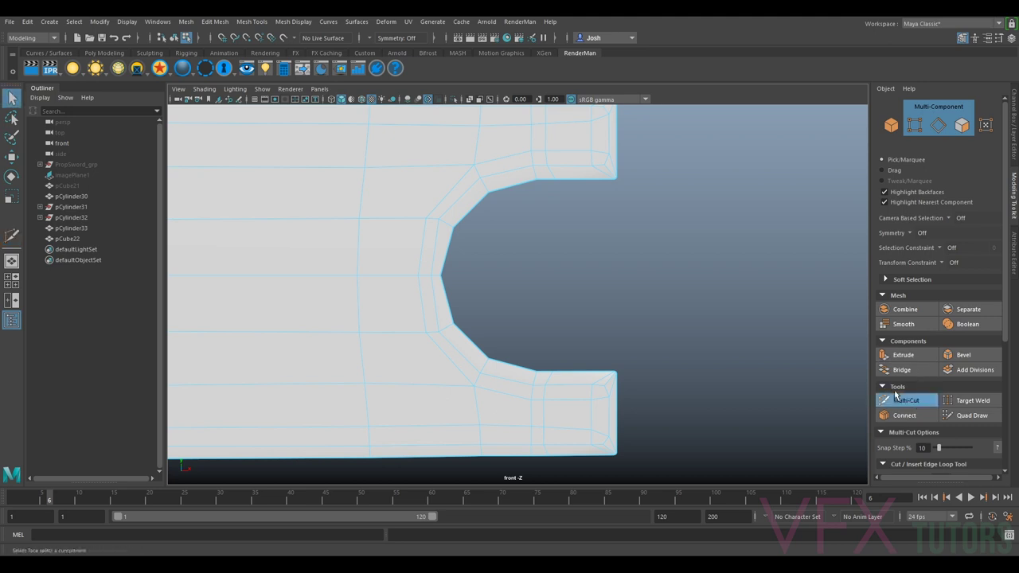
# Step: Turn on smooth preview for the blade and return to object mode with nothing selected
pyautogui.press('3')
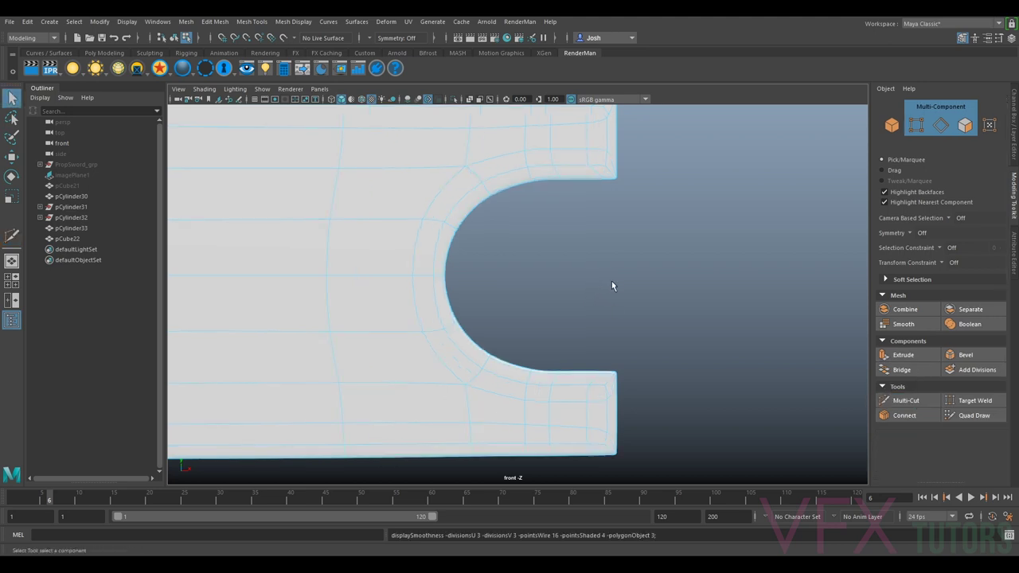
pyautogui.scroll(-3, 549, 184)
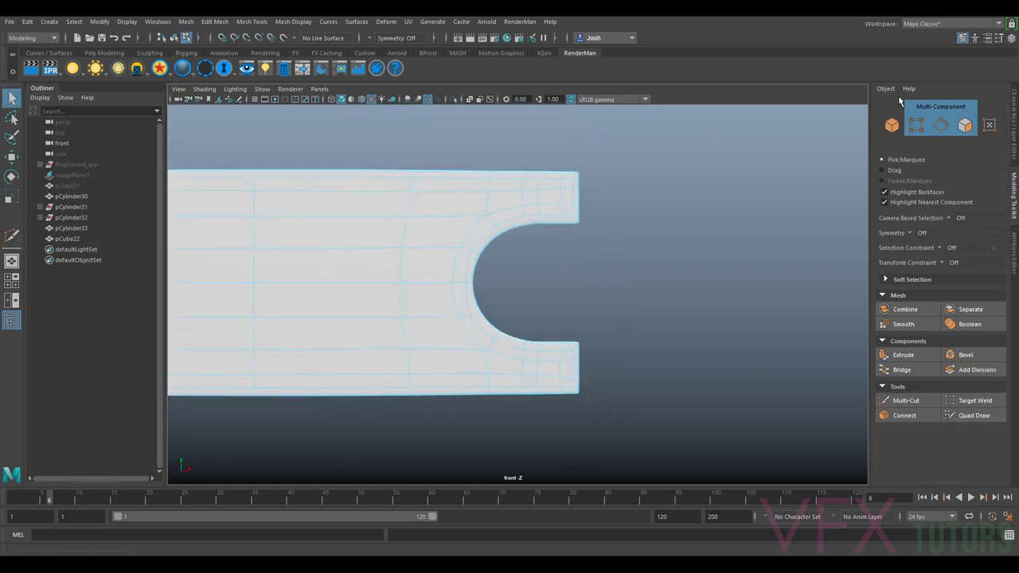
pyautogui.click(896, 126)
pyautogui.click(655, 232)
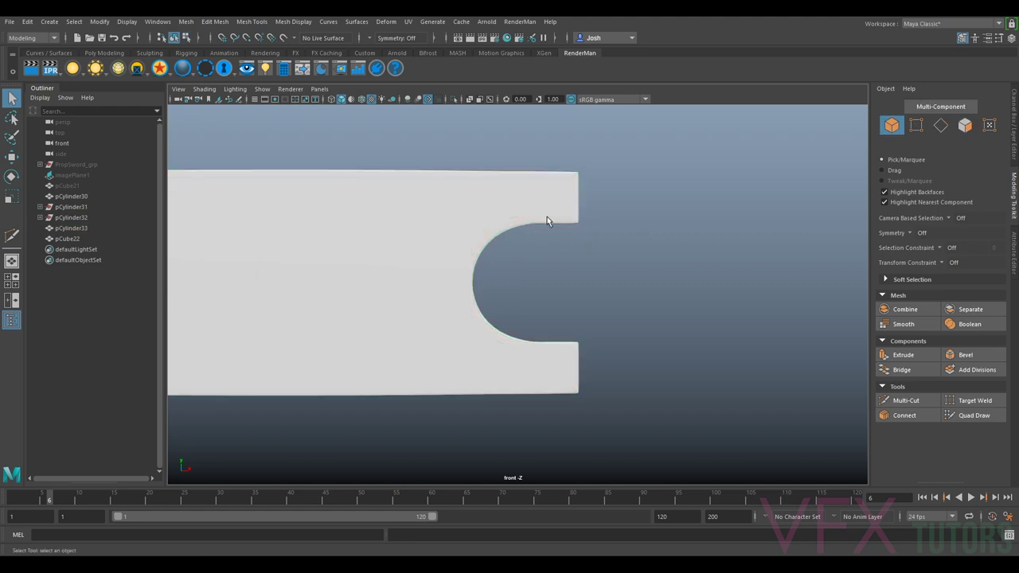
# Step: Compare the blade's notch with smooth preview on and off, checking its curve both close up and at a distance
pyautogui.scroll(2, 584, 218)
pyautogui.click(578, 195)
pyautogui.press('1')
pyautogui.press('3')
pyautogui.press('1')
pyautogui.press('3')
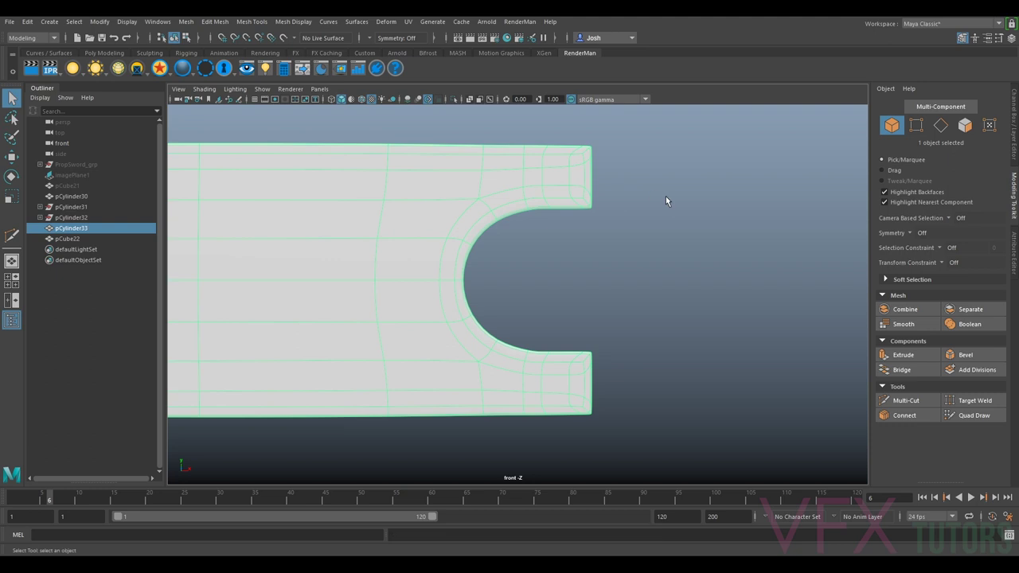
pyautogui.click(666, 196)
pyautogui.scroll(-1, 667, 196)
pyautogui.scroll(-1, 664, 215)
pyautogui.keyDown('alt'); pyautogui.moveTo(662, 232); pyautogui.dragTo(665, 239); pyautogui.keyUp('alt')
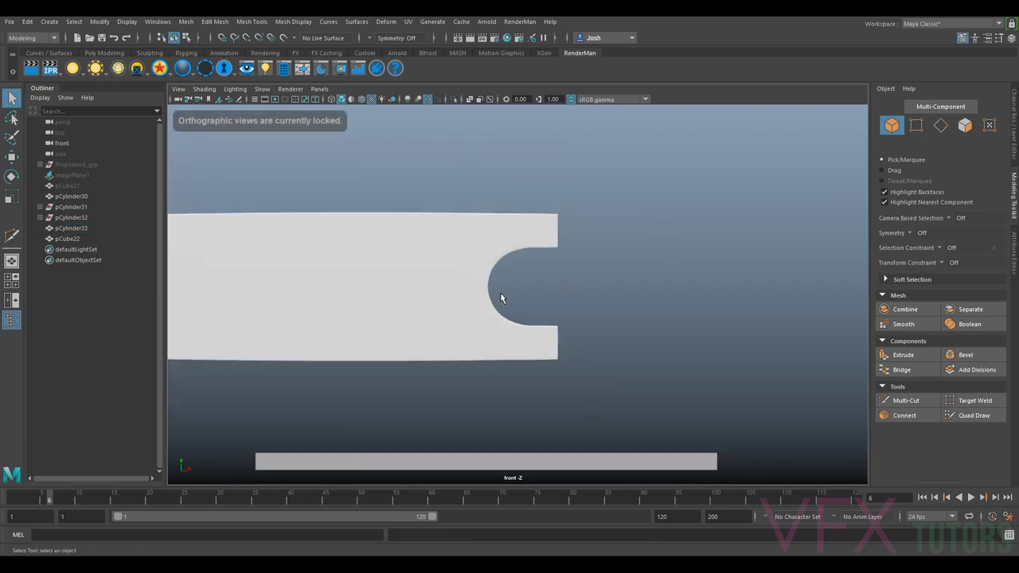
pyautogui.scroll(2, 563, 305)
pyautogui.click(541, 182)
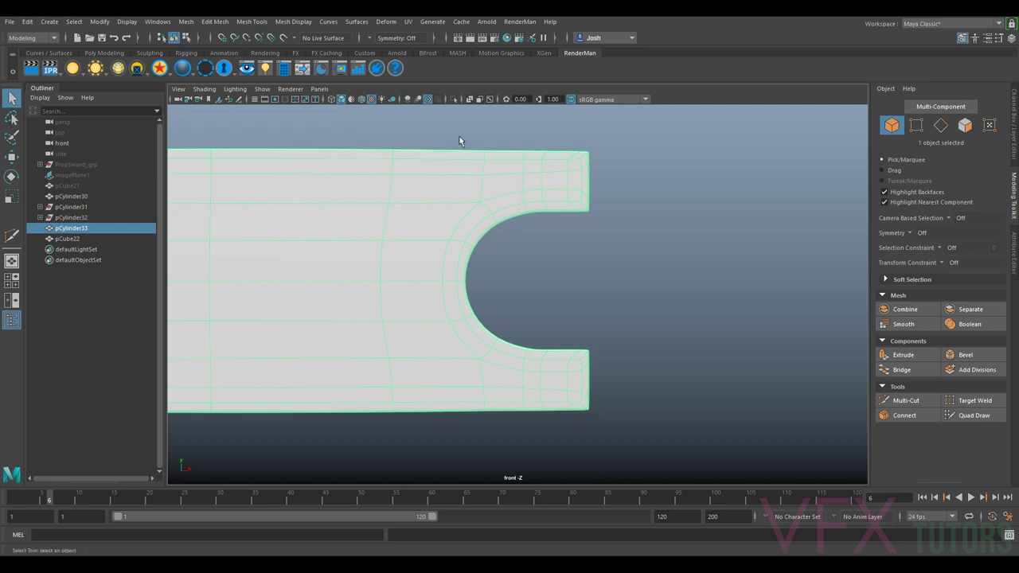
# Step: Switch the viewport to the perspective camera and show the attributes of the blade, pCylinder33
pyautogui.click(319, 88)
pyautogui.moveTo(375, 100)
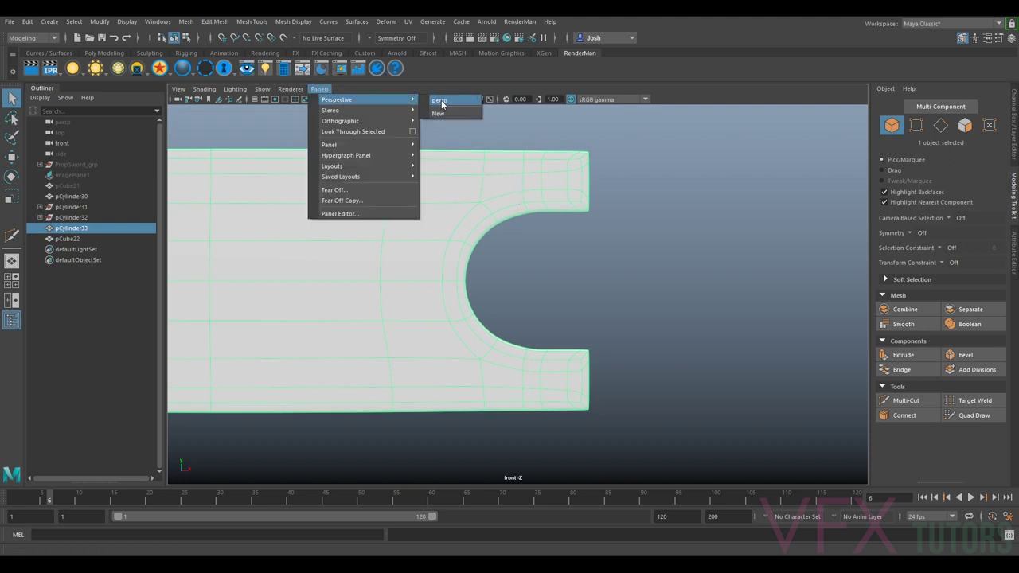
pyautogui.click(440, 101)
pyautogui.keyDown('alt'); pyautogui.moveTo(706, 187); pyautogui.dragTo(473, 219); pyautogui.keyUp('alt')
pyautogui.keyDown('alt'); pyautogui.moveTo(458, 257); pyautogui.dragTo(519, 253); pyautogui.keyUp('alt')
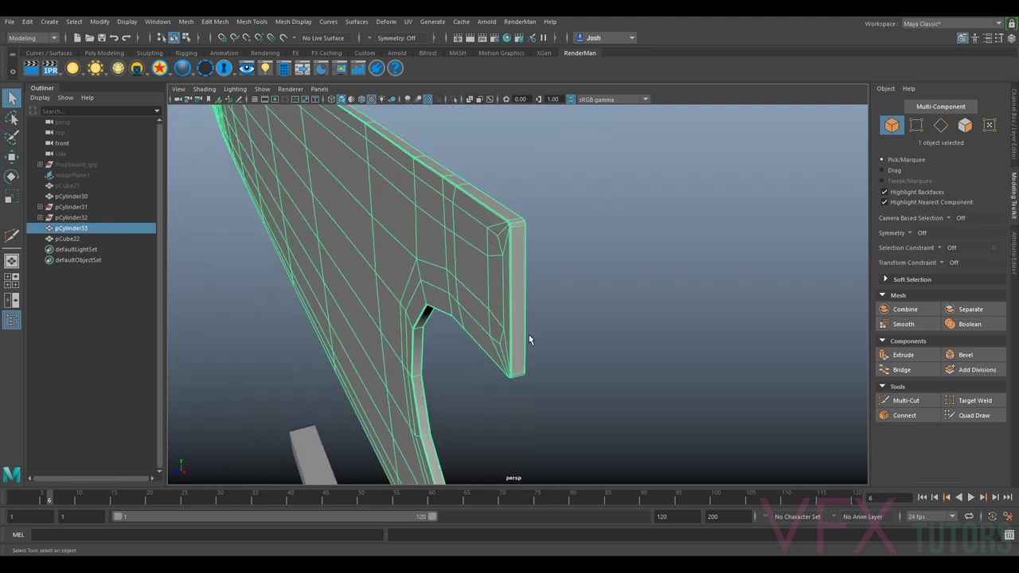
pyautogui.keyDown('alt'); pyautogui.moveTo(461, 312); pyautogui.dragTo(500, 221); pyautogui.keyUp('alt')
pyautogui.click(1015, 250)
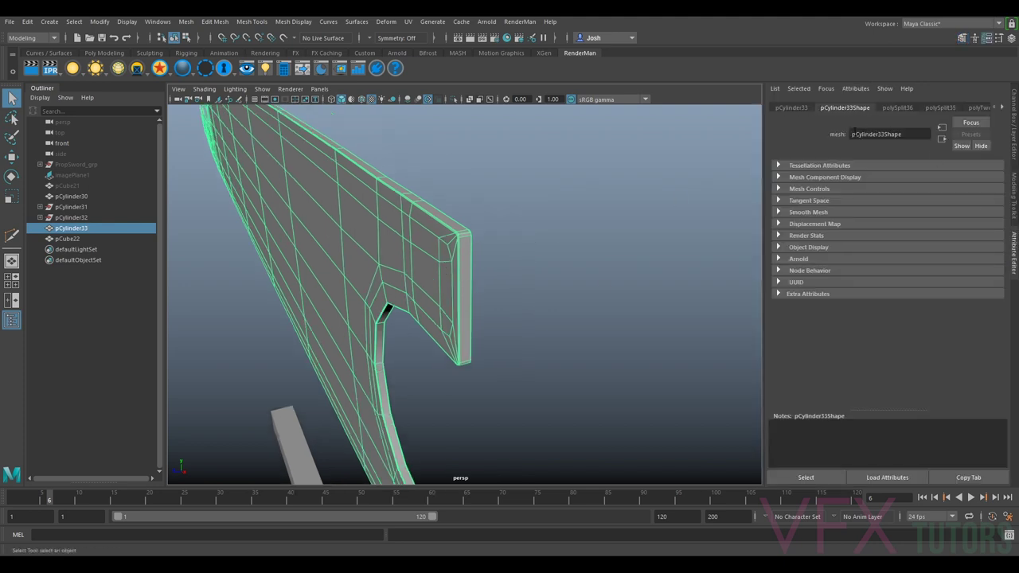
# Step: Examine the blade's thickness and edges from the notched end, in both wireframe and shaded display
pyautogui.scroll(-3, 427, 293)
pyautogui.moveTo(427, 293)
pyautogui.keyDown('alt'); pyautogui.mouseDown()
pyautogui.moveTo(462, 305)
pyautogui.moveTo(442, 300)
pyautogui.mouseUp(); pyautogui.keyUp('alt')
pyautogui.keyDown('alt'); pyautogui.moveTo(441, 295); pyautogui.dragTo(501, 298, button='middle'); pyautogui.keyUp('alt')
pyautogui.keyDown('alt'); pyautogui.moveTo(500, 298); pyautogui.dragTo(477, 283); pyautogui.keyUp('alt')
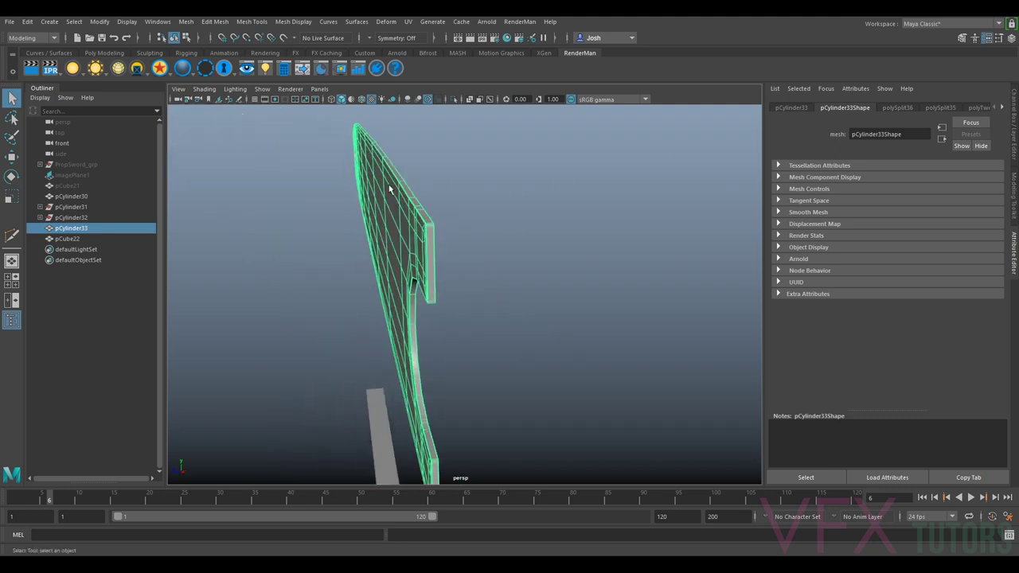
pyautogui.keyDown('alt'); pyautogui.moveTo(433, 241); pyautogui.dragTo(599, 231); pyautogui.keyUp('alt')
pyautogui.keyDown('alt'); pyautogui.moveTo(599, 231); pyautogui.dragTo(463, 240, button='middle'); pyautogui.keyUp('alt')
pyautogui.keyDown('alt'); pyautogui.moveTo(536, 337); pyautogui.dragTo(410, 291); pyautogui.keyUp('alt')
pyautogui.moveTo(427, 228); pyautogui.dragTo(485, 204, button='right')
pyautogui.press('4')
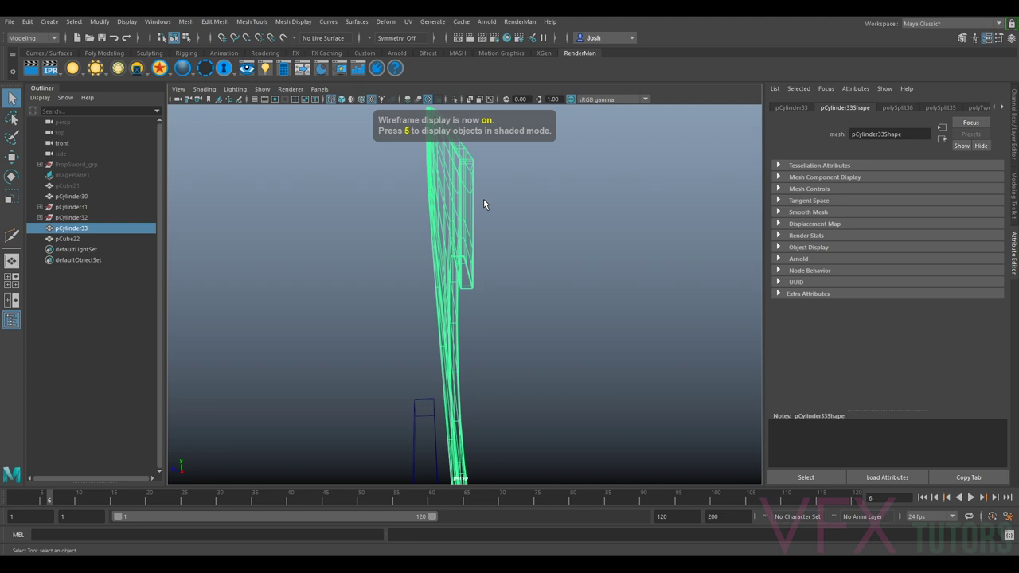
pyautogui.press('5')
# Step: Try thinning the blade by scaling it to about 0.19 along Z, and check its end corner in smooth preview
pyautogui.press('r')
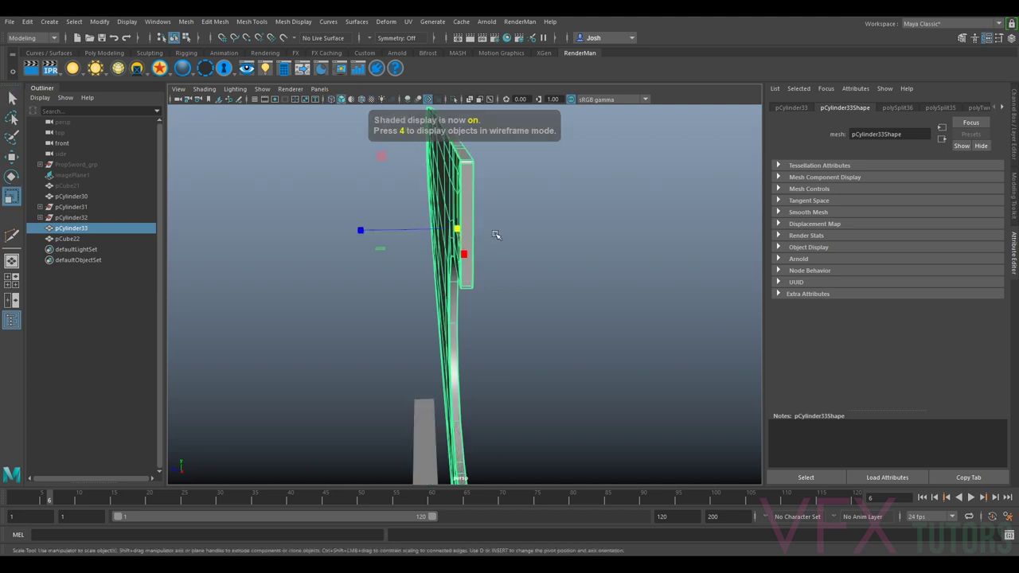
pyautogui.keyDown('alt'); pyautogui.moveTo(442, 227); pyautogui.dragTo(441, 266); pyautogui.keyUp('alt')
pyautogui.keyDown('alt'); pyautogui.moveTo(441, 266); pyautogui.dragTo(457, 292, button='right'); pyautogui.keyUp('alt')
pyautogui.moveTo(367, 279); pyautogui.dragTo(471, 273)
pyautogui.keyDown('alt'); pyautogui.moveTo(470, 273); pyautogui.dragTo(474, 276, button='middle'); pyautogui.keyUp('alt')
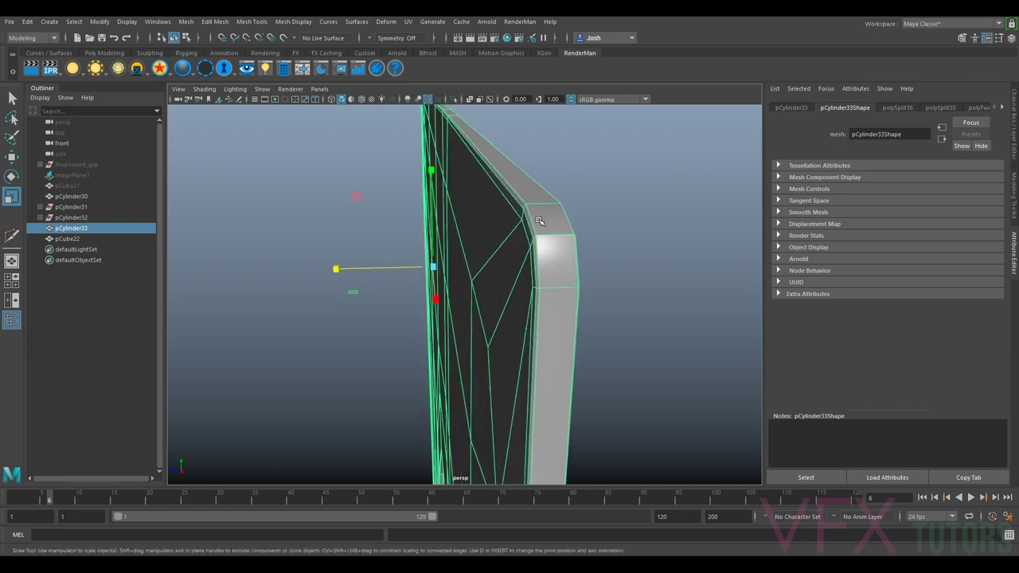
pyautogui.press('3')
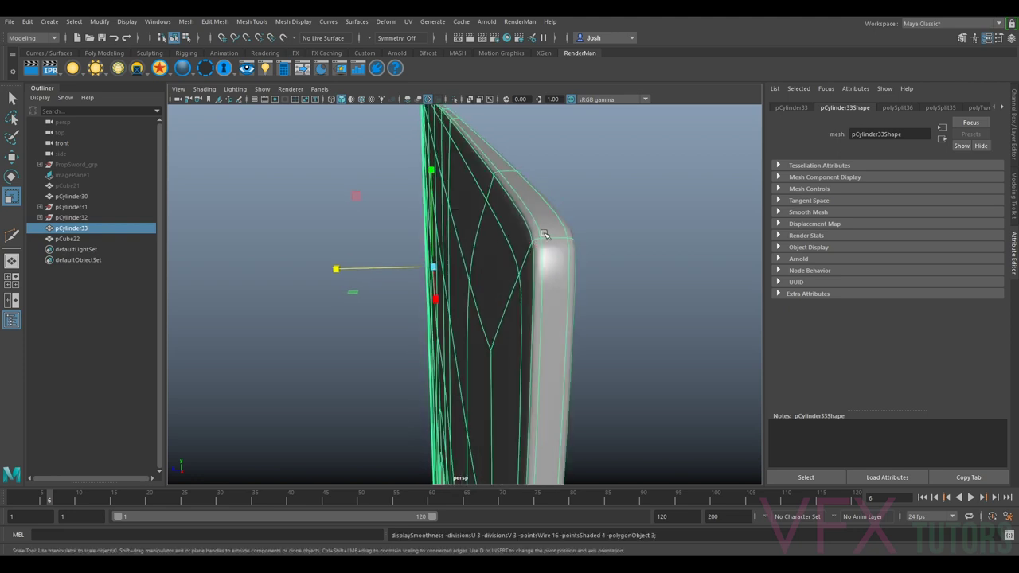
pyautogui.press('1')
# Step: Undo the blade's Z scaling
pyautogui.hotkey('ctrl', 'z')
pyautogui.hotkey('ctrl', 'z')
pyautogui.hotkey('ctrl', 'z')
pyautogui.hotkey('ctrl', 'z')
pyautogui.hotkey('ctrl', 'z')
pyautogui.hotkey('ctrl', 'z')
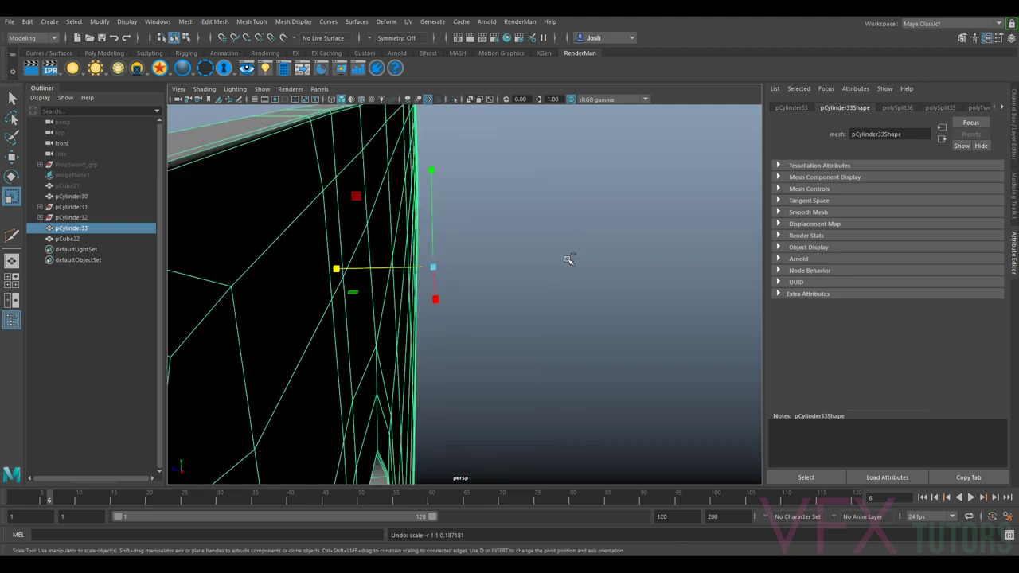
pyautogui.hotkey('ctrl', 'y')
pyautogui.hotkey('ctrl', 'y')
# Step: Inspect the blade's construction history from the latest polySplit nodes back to the polyBevel6 and polyBevel5 settings
pyautogui.keyDown('alt'); pyautogui.moveTo(463, 255); pyautogui.dragTo(544, 260); pyautogui.keyUp('alt')
pyautogui.keyDown('alt'); pyautogui.moveTo(544, 260); pyautogui.dragTo(518, 244, button='right'); pyautogui.keyUp('alt')
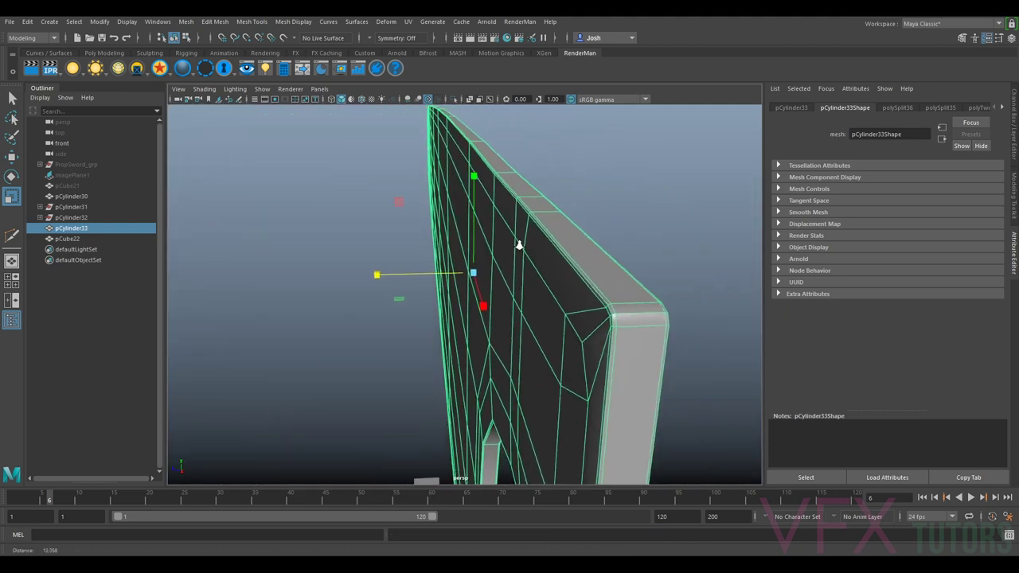
pyautogui.keyDown('alt'); pyautogui.moveTo(568, 243); pyautogui.dragTo(530, 243); pyautogui.keyUp('alt')
pyautogui.keyDown('alt'); pyautogui.moveTo(514, 279); pyautogui.dragTo(520, 277); pyautogui.keyUp('alt')
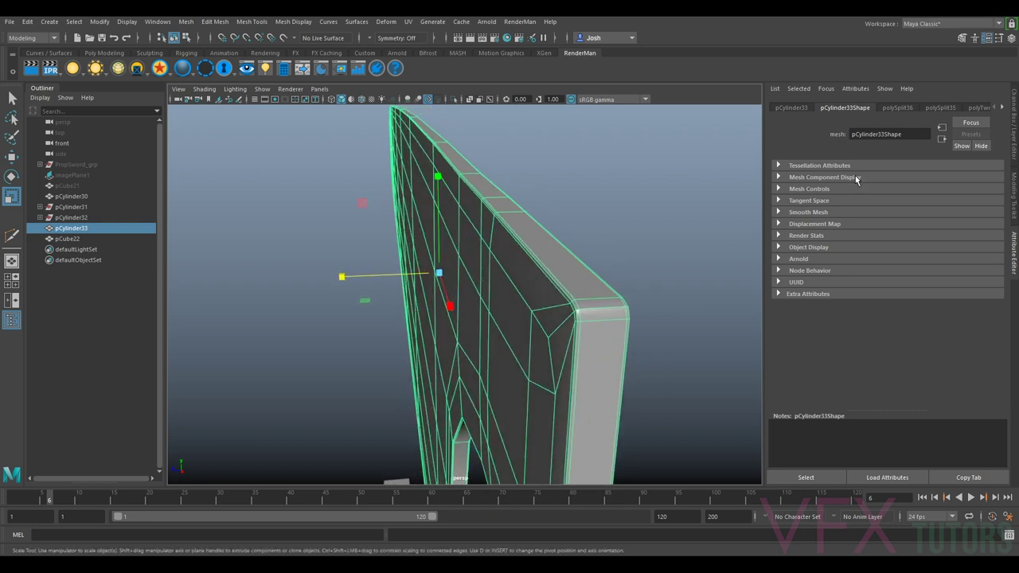
pyautogui.keyDown('alt'); pyautogui.moveTo(494, 278); pyautogui.dragTo(383, 441); pyautogui.keyUp('alt')
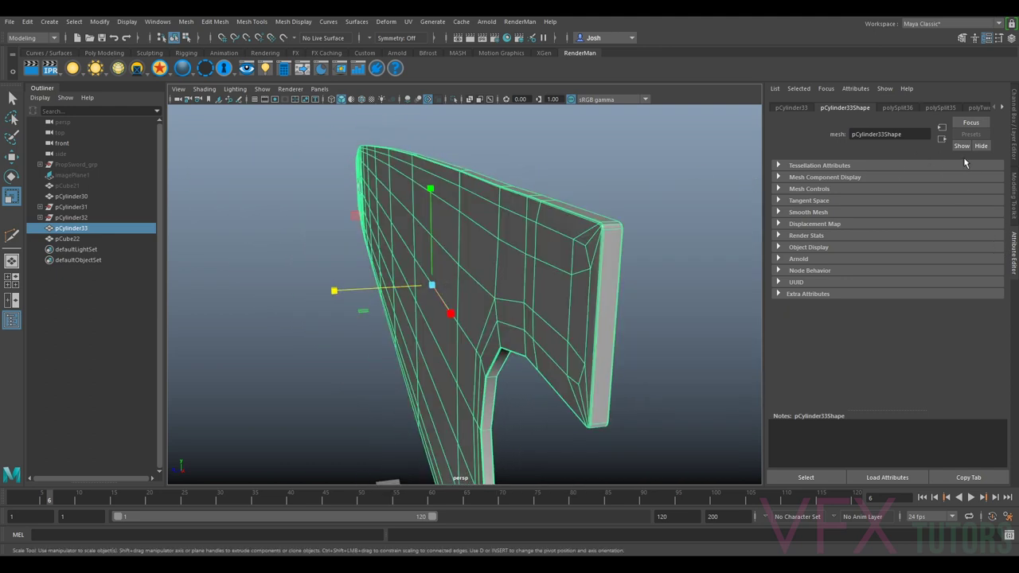
pyautogui.click(903, 109)
pyautogui.click(936, 110)
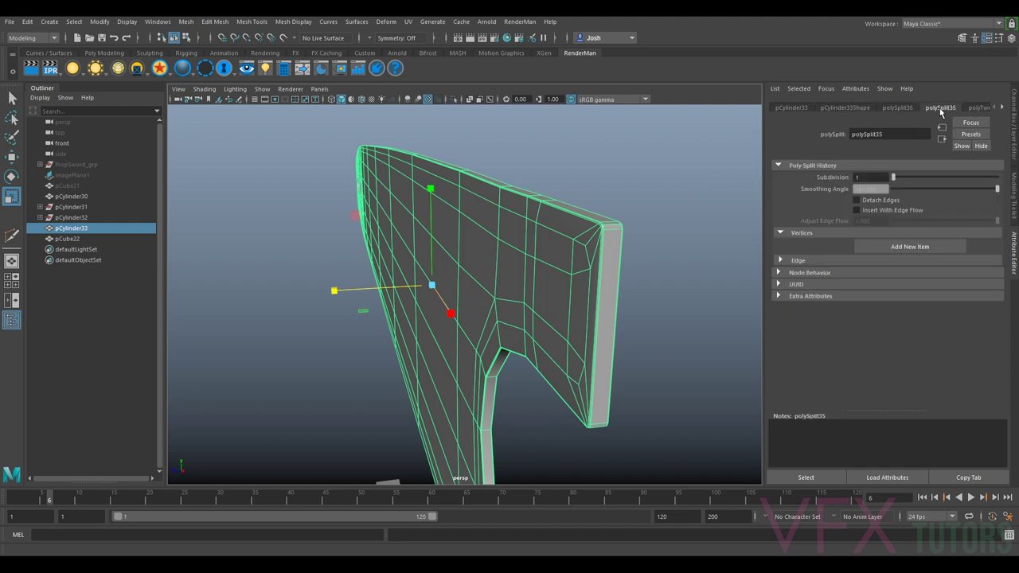
pyautogui.click(975, 110)
pyautogui.click(1003, 110)
pyautogui.click(1002, 110)
pyautogui.click(936, 111)
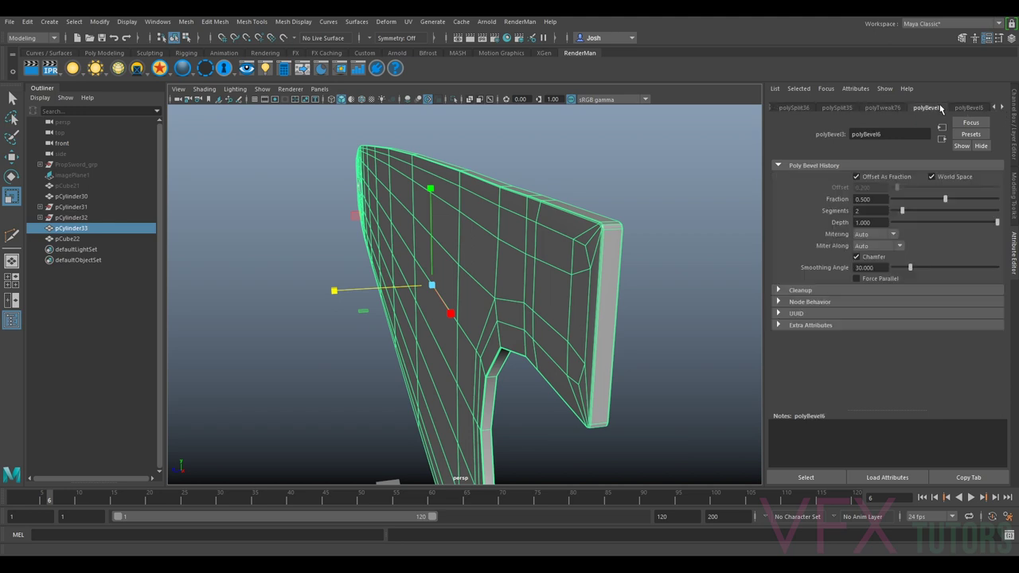
pyautogui.keyDown('alt'); pyautogui.moveTo(708, 225); pyautogui.dragTo(701, 149); pyautogui.keyUp('alt')
pyautogui.click(985, 109)
pyautogui.click(928, 109)
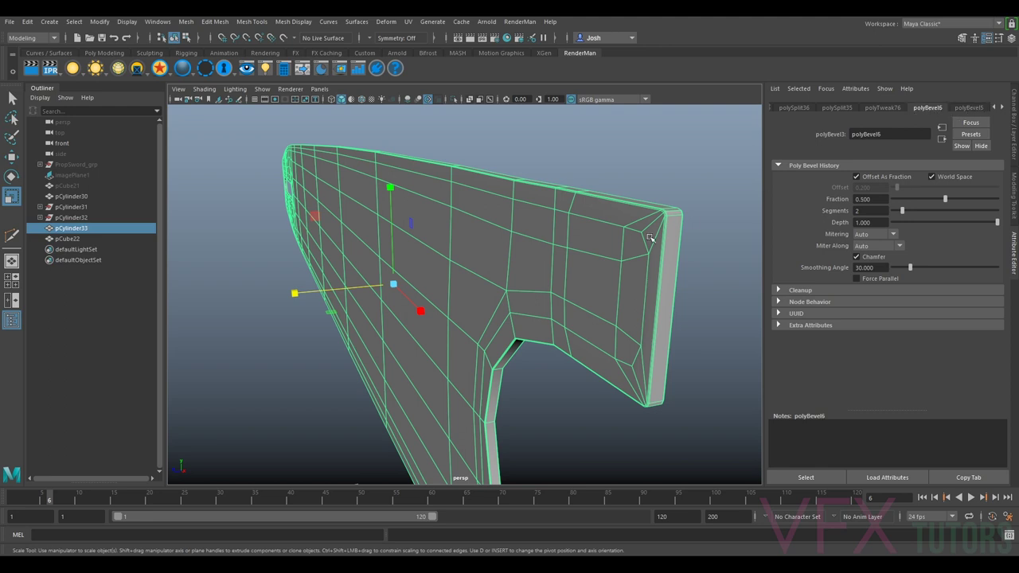
pyautogui.keyDown('alt'); pyautogui.moveTo(712, 162); pyautogui.dragTo(693, 159); pyautogui.keyUp('alt')
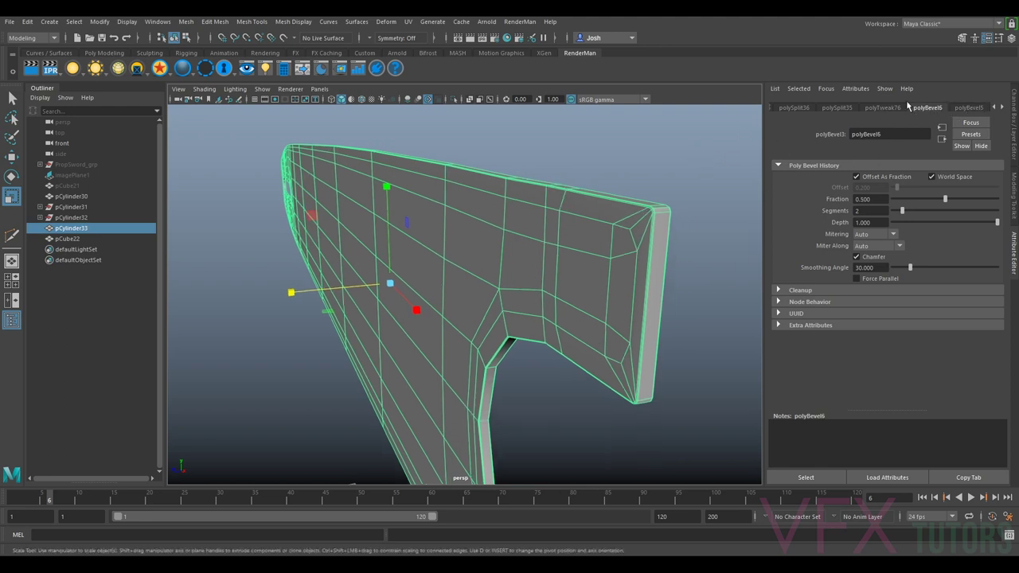
# Step: Search the whole length of the blade's construction history for bevel nodes, and view the polyBevel5 settings
pyautogui.click(1002, 107)
pyautogui.click(1003, 108)
pyautogui.click(1002, 108)
pyautogui.click(1003, 108)
pyautogui.click(1002, 107)
pyautogui.click(1003, 108)
pyautogui.click(1001, 109)
pyautogui.click(995, 109)
pyautogui.click(995, 110)
pyautogui.click(996, 109)
pyautogui.click(996, 110)
pyautogui.click(996, 109)
pyautogui.click(995, 109)
pyautogui.click(995, 109)
pyautogui.click(995, 108)
pyautogui.click(994, 108)
pyautogui.click(995, 109)
pyautogui.click(994, 108)
pyautogui.click(995, 109)
pyautogui.click(995, 108)
pyautogui.click(995, 108)
pyautogui.click(995, 108)
pyautogui.click(994, 108)
pyautogui.click(995, 108)
pyautogui.click(1002, 108)
pyautogui.click(1003, 109)
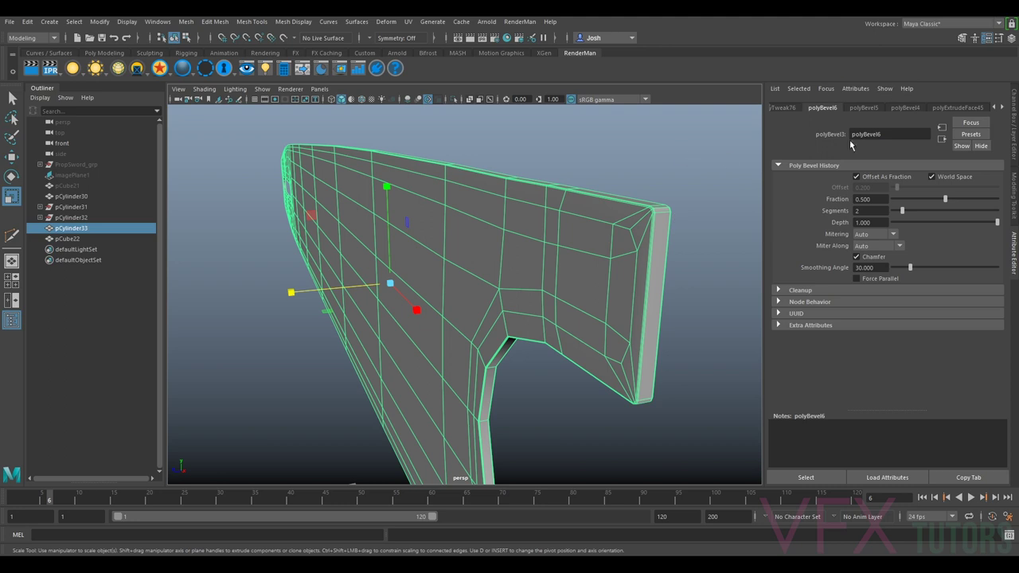
pyautogui.click(869, 108)
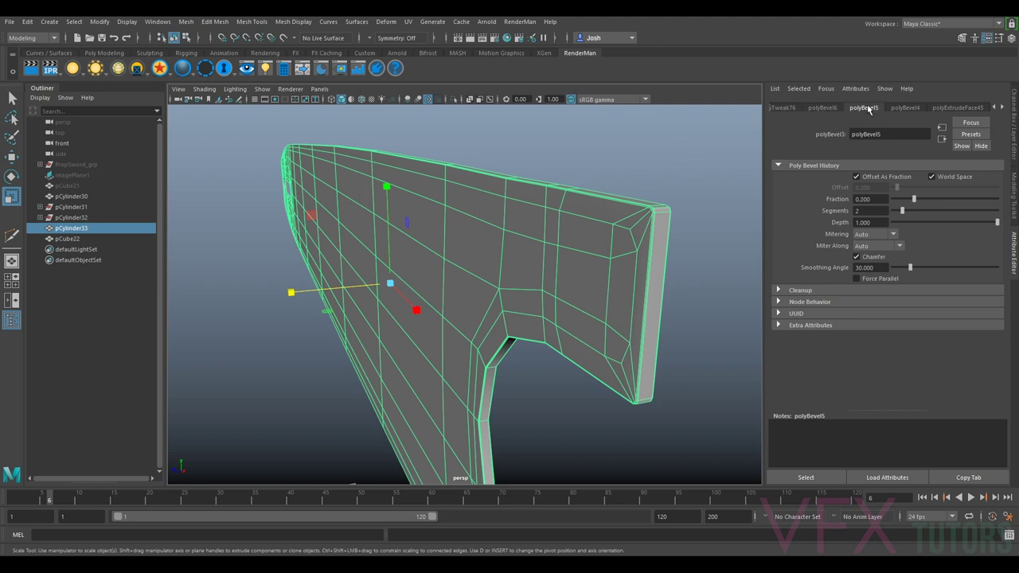
# Step: Set the node state of polyBevel6 in the blade's history to HasNoEffect
pyautogui.click(825, 108)
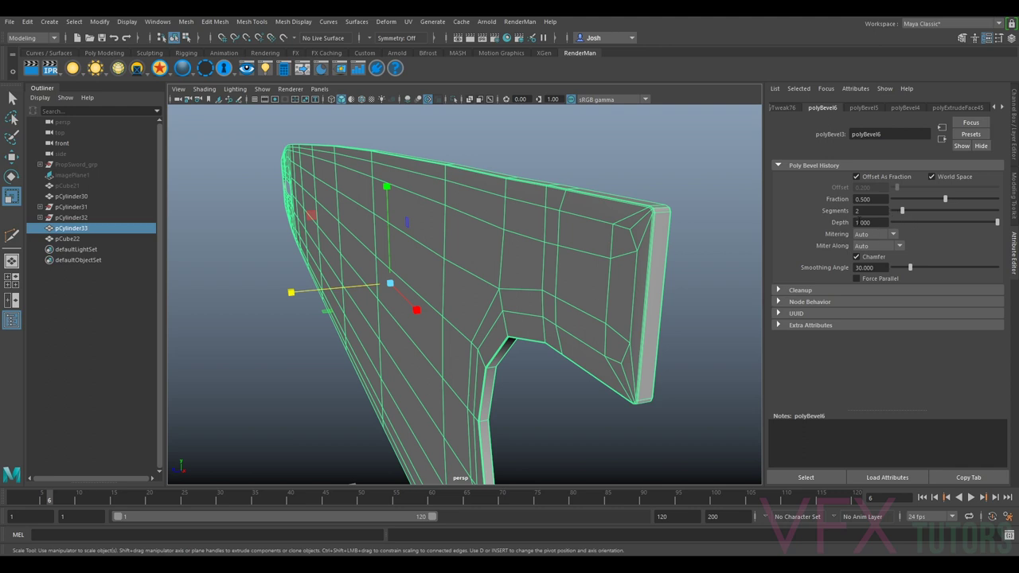
pyautogui.click(779, 303)
pyautogui.click(866, 325)
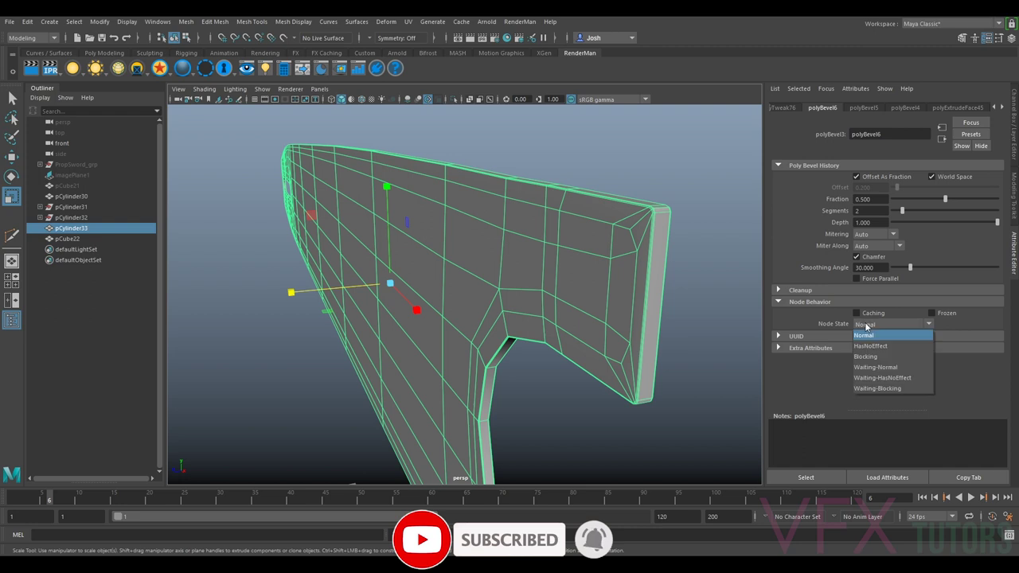
pyautogui.click(873, 346)
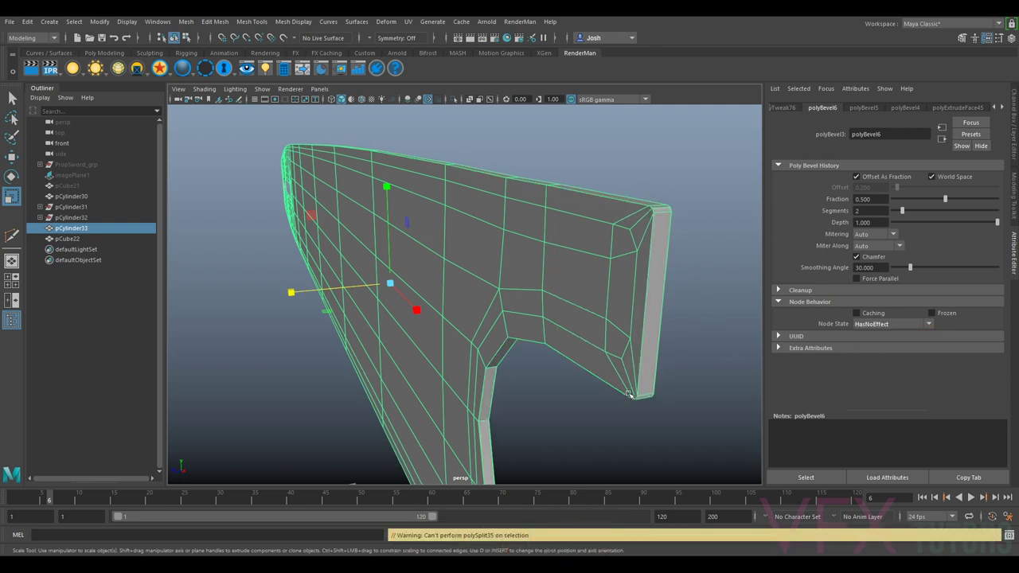
# Step: Set the node state of polyBevel5 in the blade's history to HasNoEffect, and open the polyBevel4 settings
pyautogui.keyDown('alt'); pyautogui.moveTo(360, 249); pyautogui.dragTo(533, 227); pyautogui.keyUp('alt')
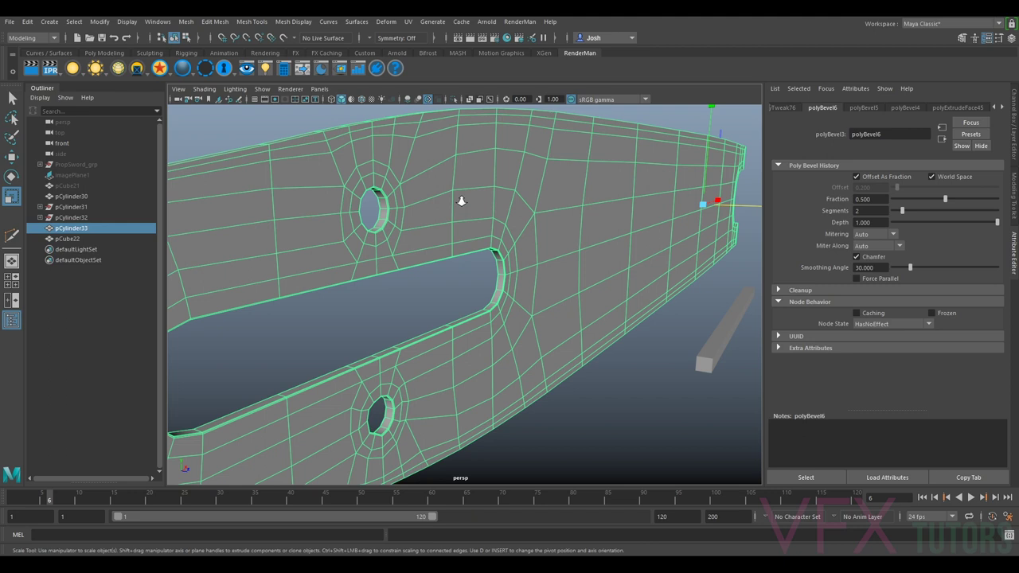
pyautogui.keyDown('alt'); pyautogui.moveTo(462, 201); pyautogui.dragTo(714, 186); pyautogui.keyUp('alt')
pyautogui.keyDown('alt'); pyautogui.moveTo(418, 182); pyautogui.dragTo(427, 199); pyautogui.keyUp('alt')
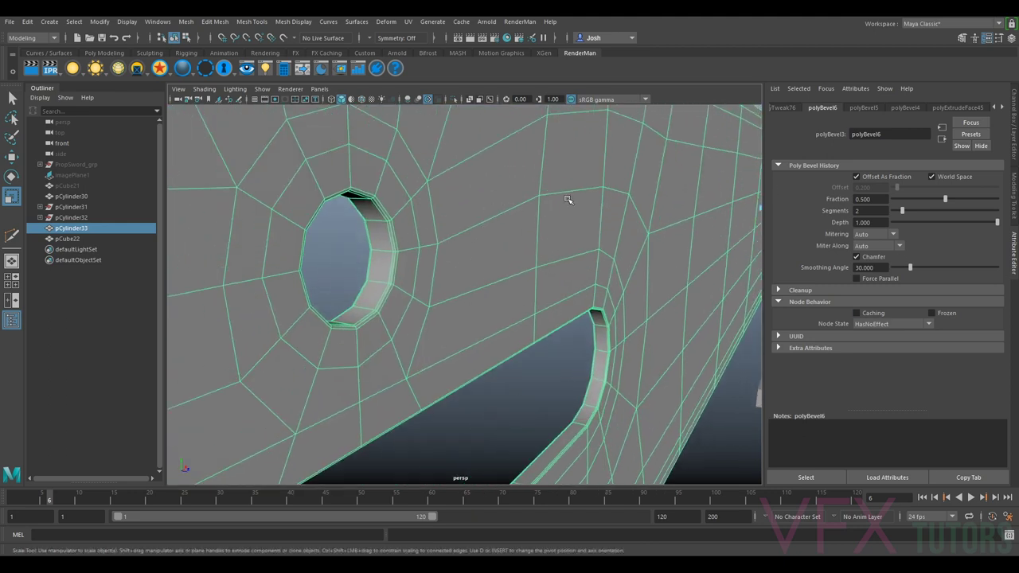
pyautogui.moveTo(480, 191); pyautogui.dragTo(474, 165, button='right')
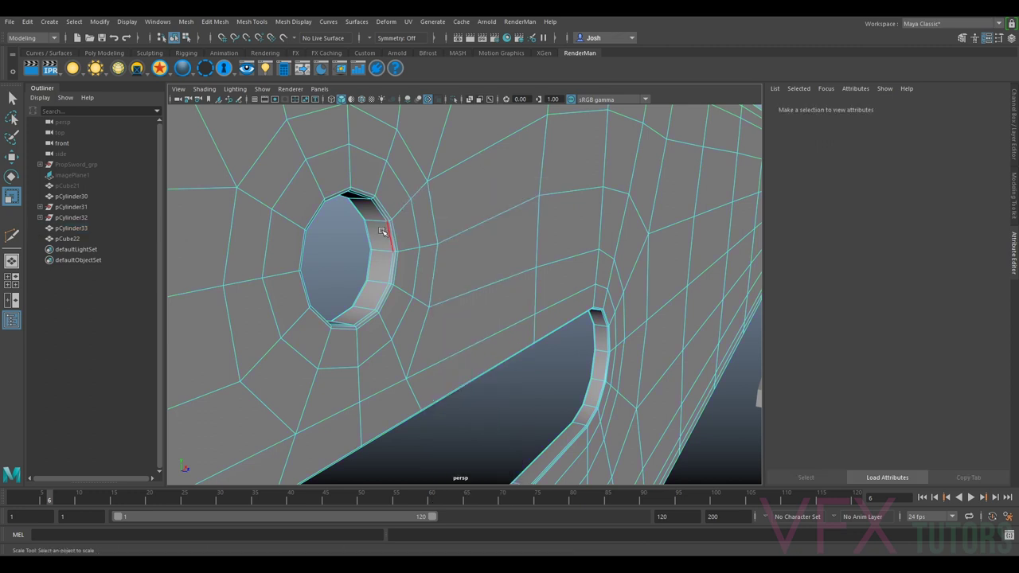
pyautogui.moveTo(477, 260); pyautogui.dragTo(527, 245, button='right')
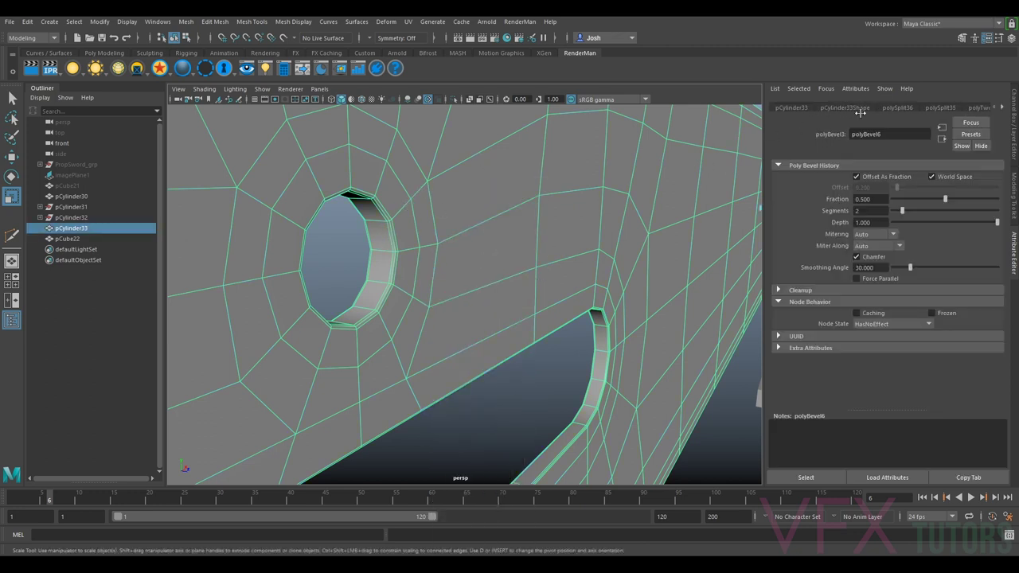
pyautogui.click(899, 109)
pyautogui.click(980, 108)
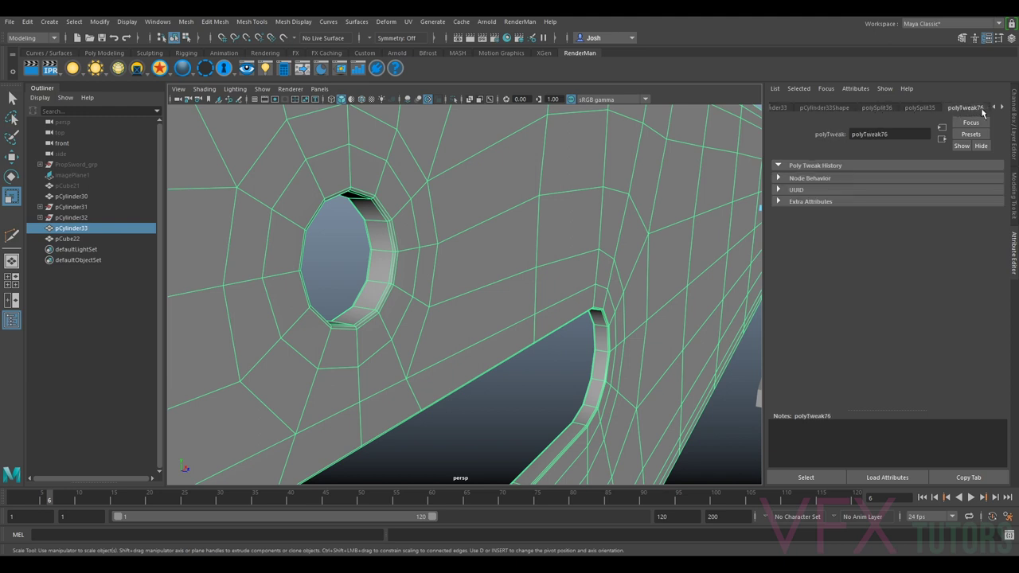
pyautogui.click(1002, 107)
pyautogui.click(1002, 108)
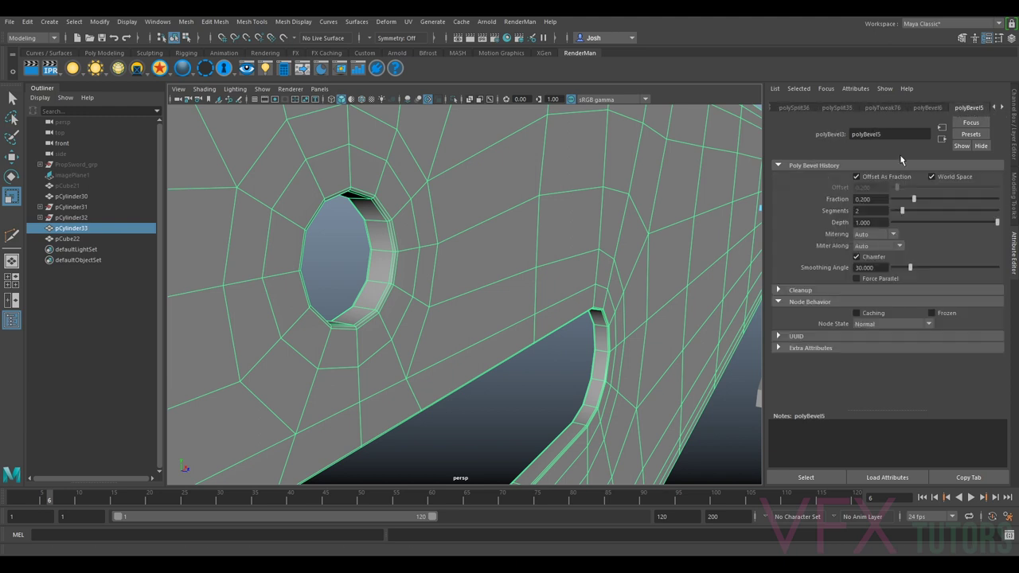
pyautogui.click(870, 325)
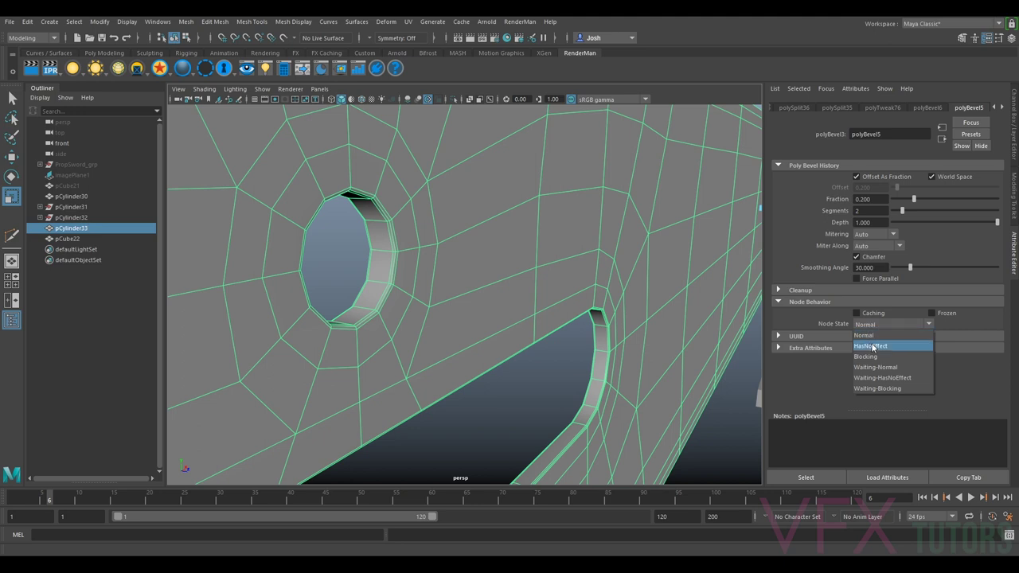
pyautogui.click(873, 346)
pyautogui.click(1002, 108)
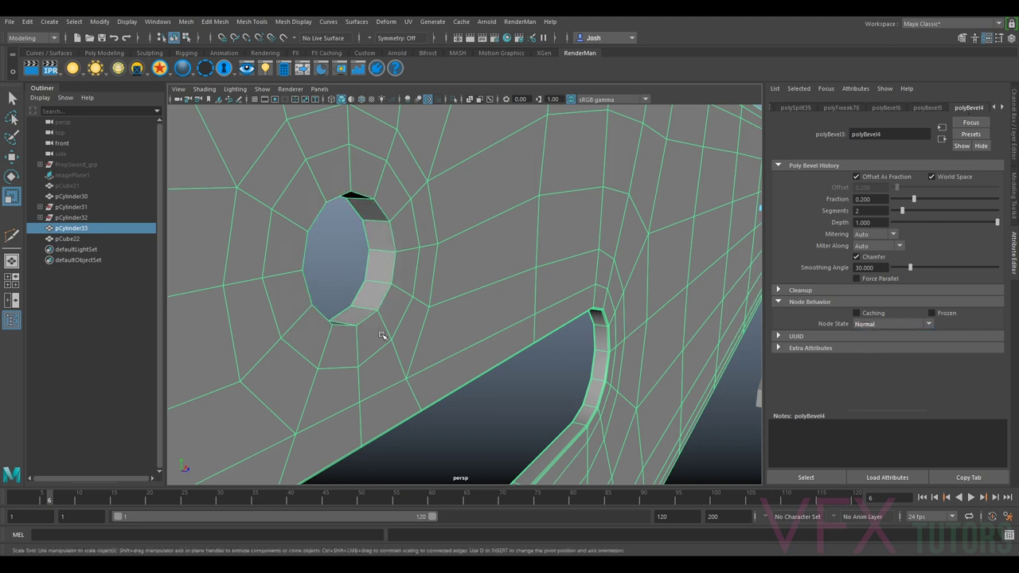
# Step: Set the node state of polyBevel4 in the blade's history to HasNoEffect
pyautogui.click(874, 323)
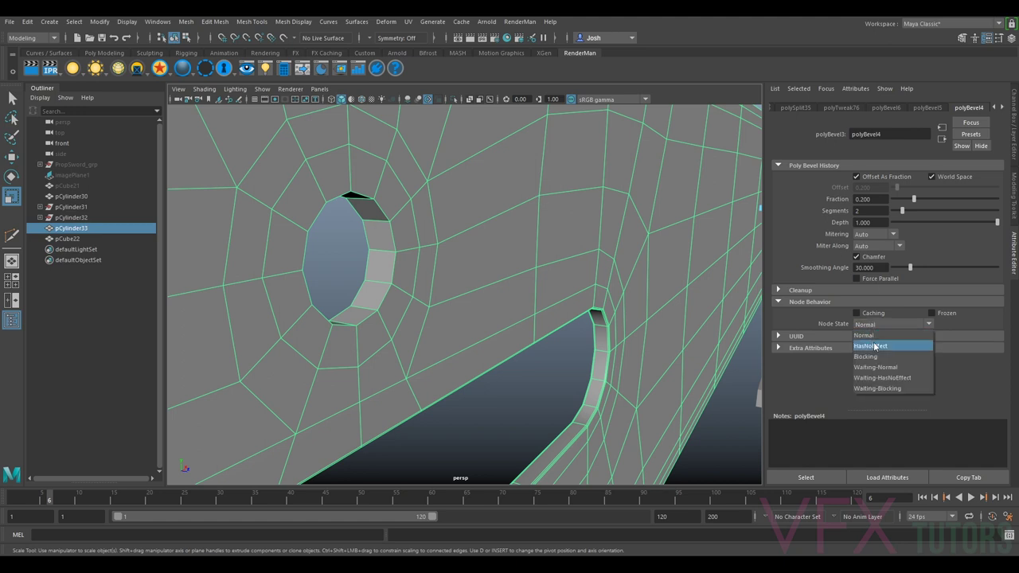
pyautogui.click(874, 344)
pyautogui.press('f')
pyautogui.scroll(6, 570, 273)
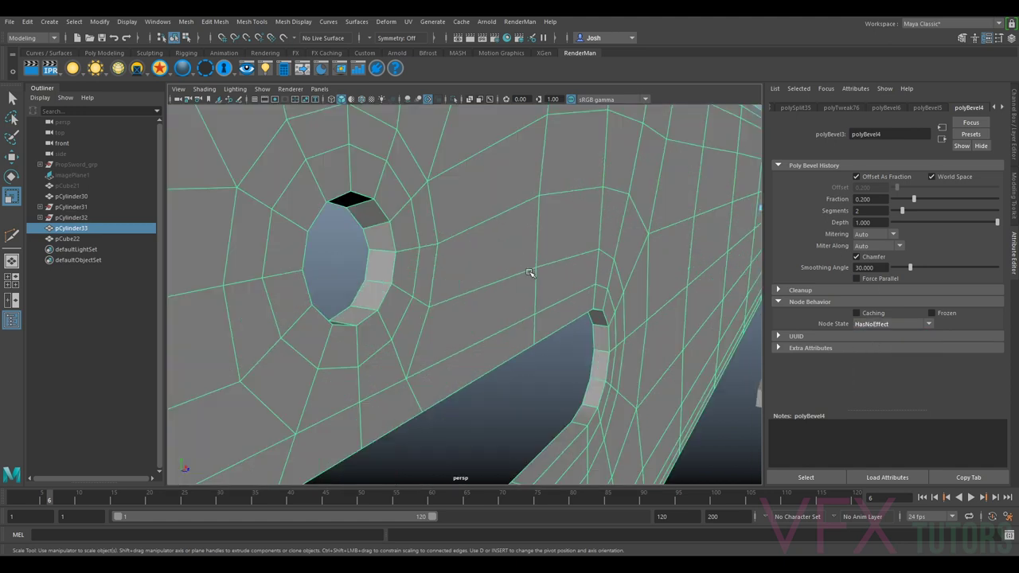
pyautogui.scroll(-3, 533, 275)
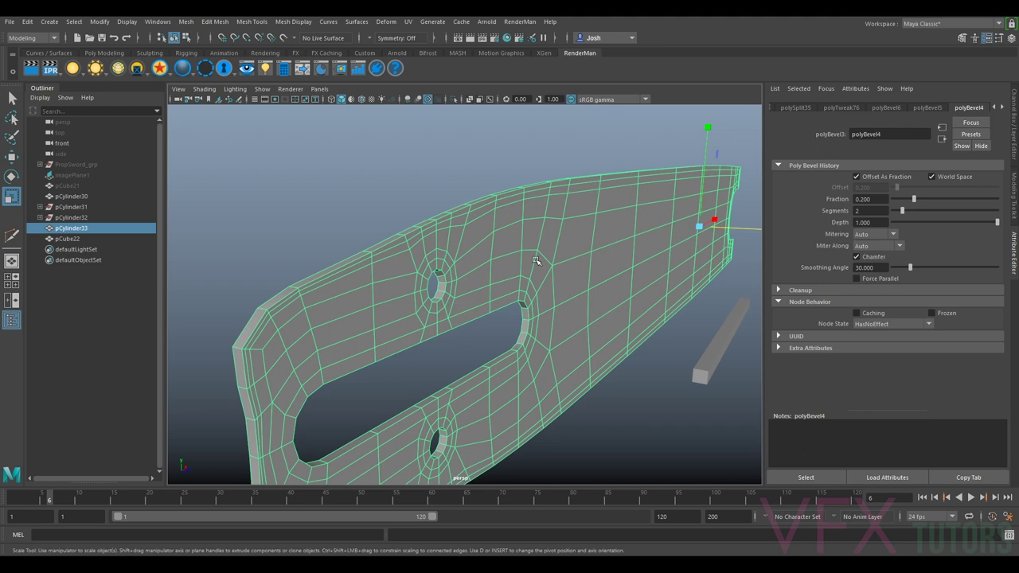
pyautogui.keyDown('alt'); pyautogui.moveTo(614, 310); pyautogui.dragTo(521, 305); pyautogui.keyUp('alt')
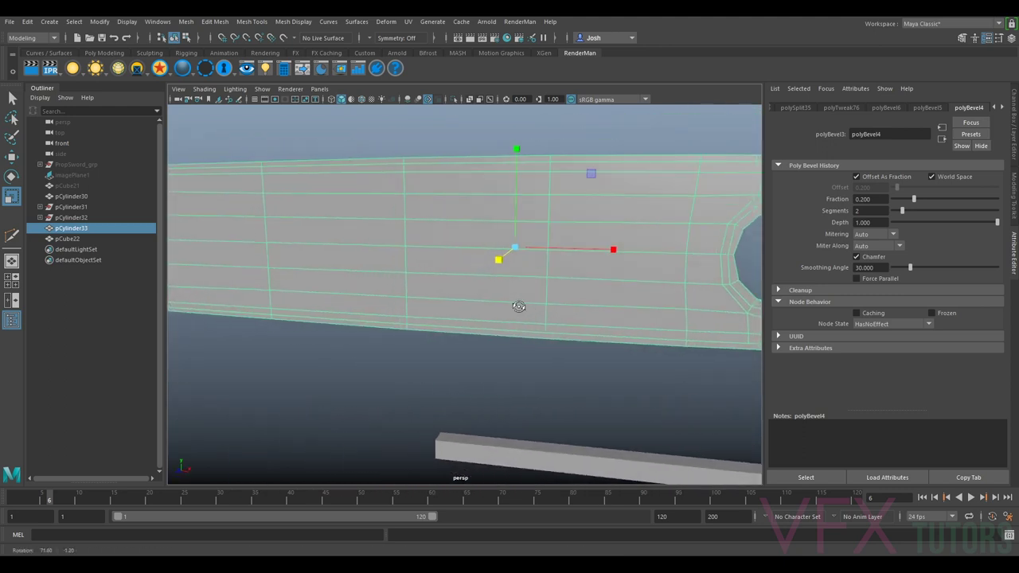
# Step: Switch the viewport to the front orthographic view and shade the objects with the default material
pyautogui.click(319, 88)
pyautogui.moveTo(375, 122)
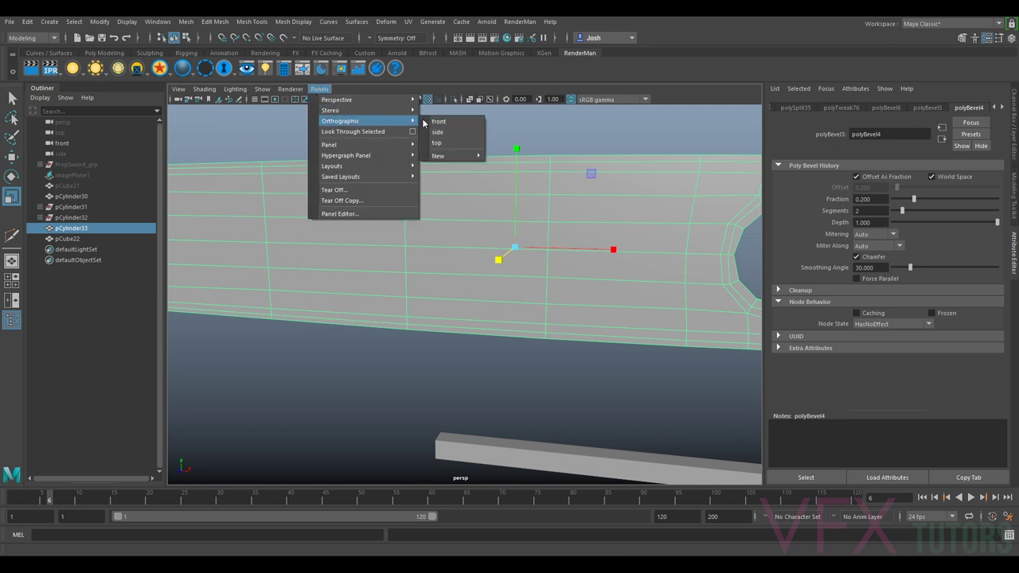
pyautogui.click(450, 123)
pyautogui.scroll(-5, 476, 143)
pyautogui.scroll(4, 387, 146)
pyautogui.keyDown('alt'); pyautogui.moveTo(367, 139); pyautogui.dragTo(443, 145, button='middle'); pyautogui.keyUp('alt')
pyautogui.click(204, 89)
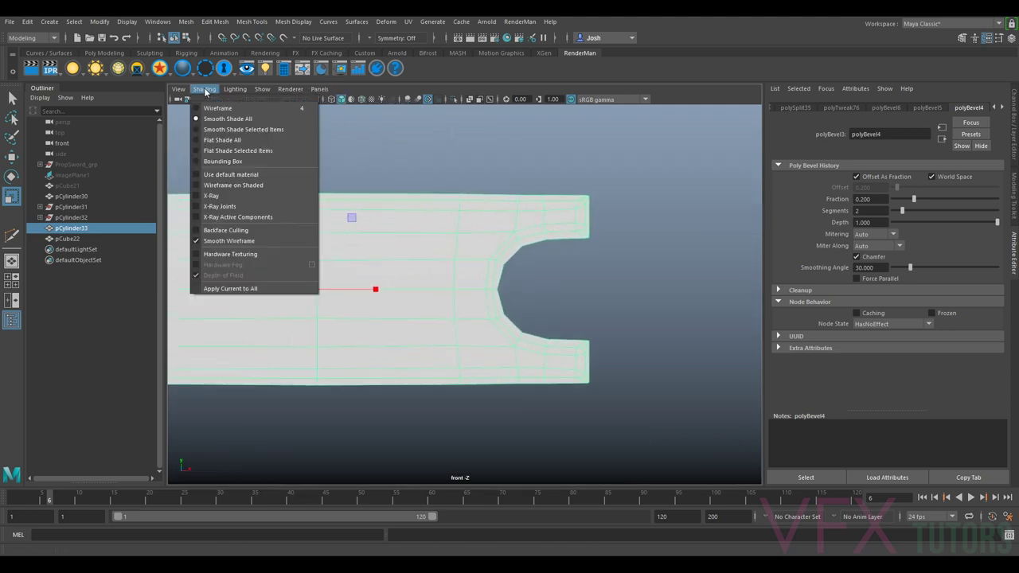
pyautogui.click(239, 174)
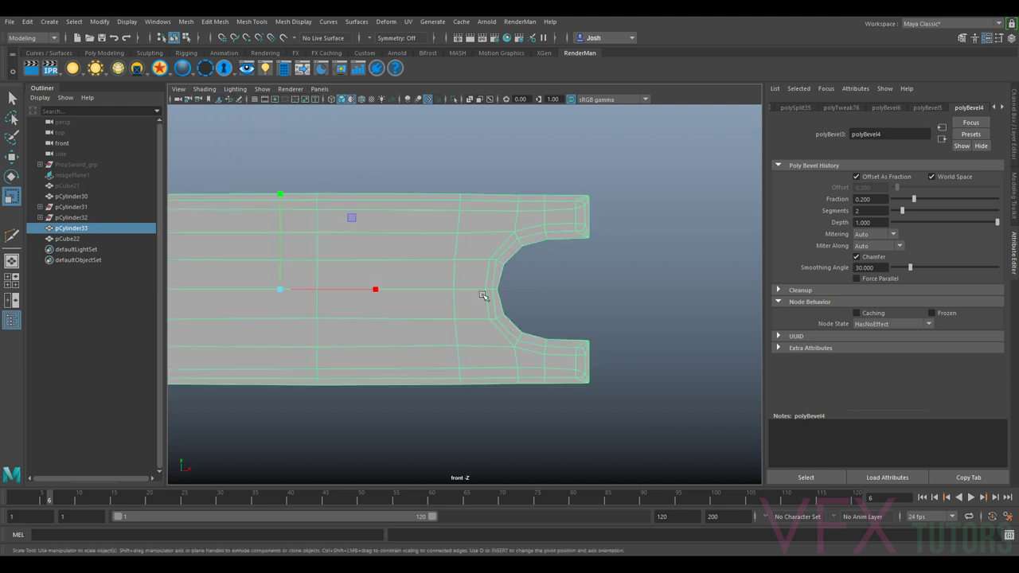
# Step: Examine the blade's long edges and the two prongs at its notched end for unevenness
pyautogui.scroll(-2, 470, 285)
pyautogui.keyDown('alt'); pyautogui.moveTo(427, 268); pyautogui.dragTo(571, 257, button='middle'); pyautogui.keyUp('alt')
pyautogui.scroll(-2, 574, 256)
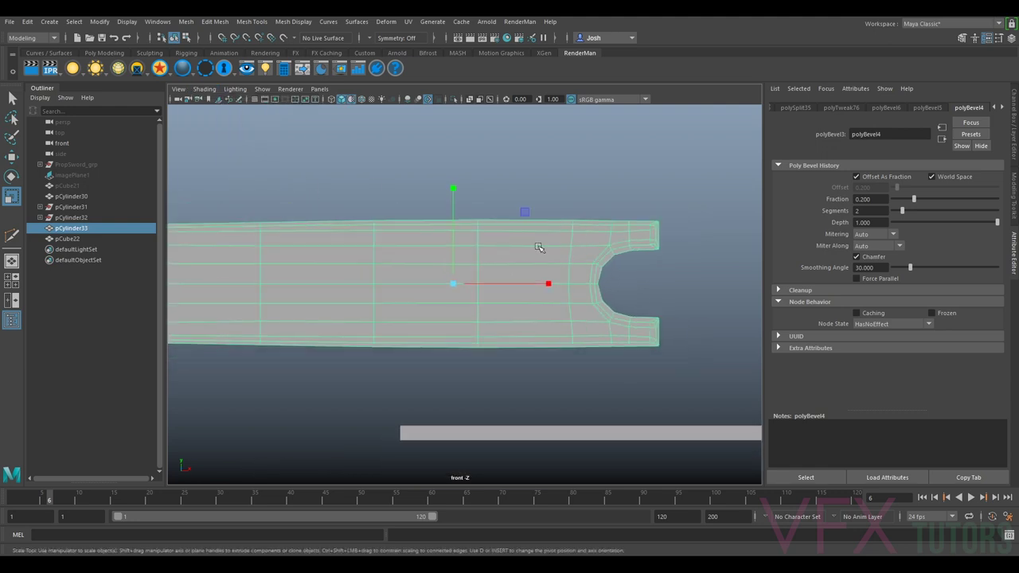
pyautogui.scroll(-1, 512, 239)
pyautogui.keyDown('alt'); pyautogui.moveTo(629, 241); pyautogui.dragTo(707, 228, button='middle'); pyautogui.keyUp('alt')
pyautogui.scroll(-3, 660, 283)
pyautogui.keyDown('alt'); pyautogui.moveTo(667, 266); pyautogui.dragTo(583, 270, button='middle'); pyautogui.keyUp('alt')
pyautogui.scroll(5, 584, 269)
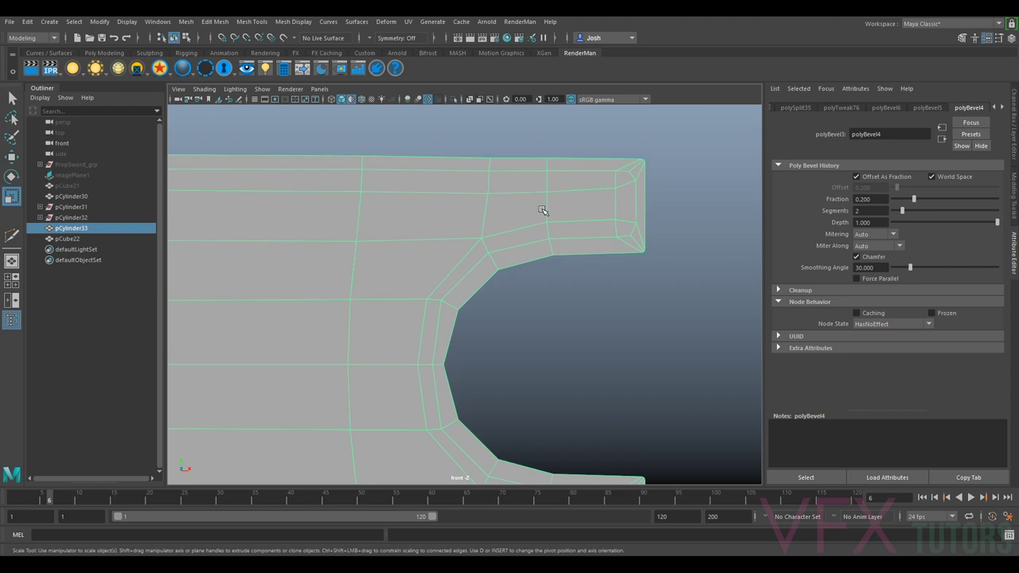
pyautogui.scroll(-3, 542, 210)
pyautogui.scroll(-2, 543, 210)
# Step: Move the thin bar pCube22 up to rest along the blade's upper edge at the notched end as a straightedge
pyautogui.click(502, 408)
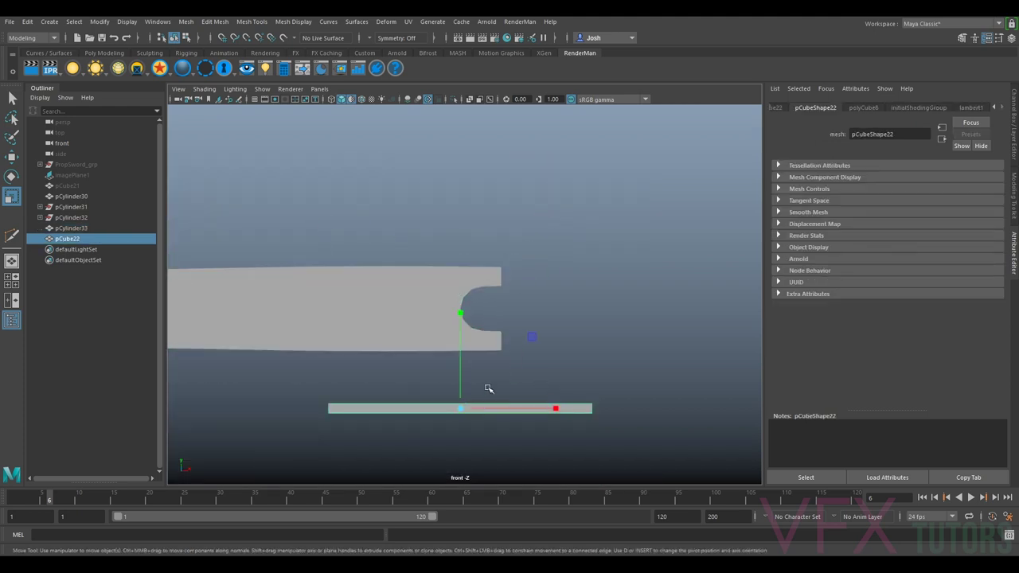
pyautogui.press('w')
pyautogui.moveTo(463, 389); pyautogui.dragTo(478, 244)
pyautogui.scroll(2, 487, 241)
pyautogui.scroll(3, 487, 241)
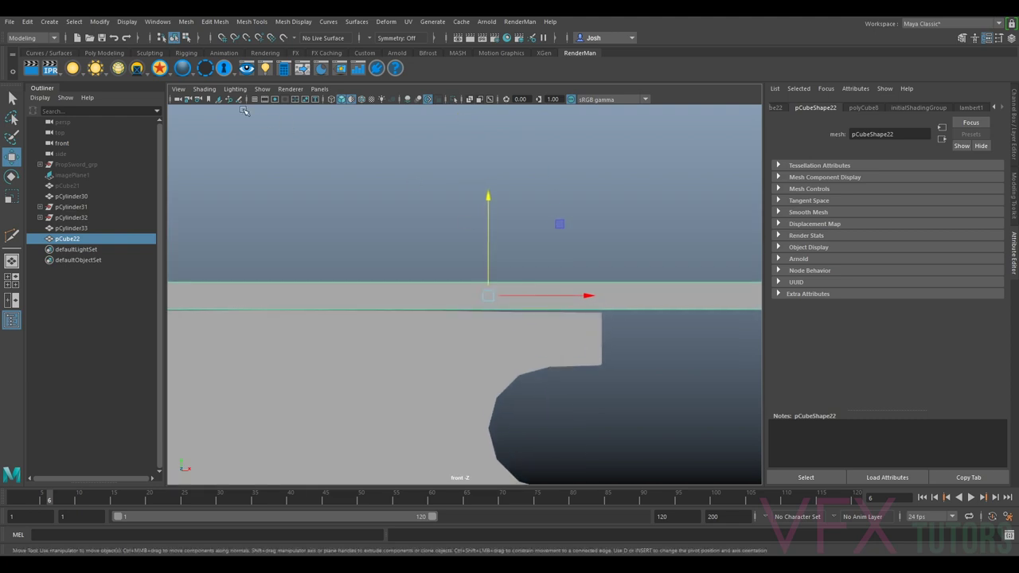
# Step: Turn on Wireframe on Shaded and fine-align the bar with the blade's upper edge
pyautogui.click(203, 88)
pyautogui.click(239, 181)
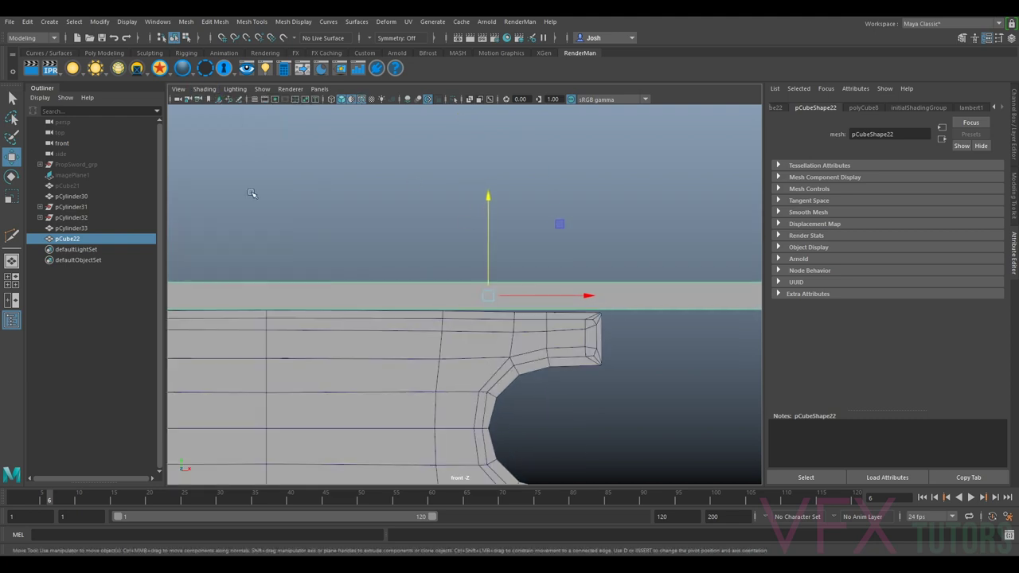
pyautogui.keyDown('alt'); pyautogui.moveTo(534, 204); pyautogui.dragTo(534, 134, button='middle'); pyautogui.keyUp('alt')
pyautogui.scroll(1, 532, 144)
pyautogui.moveTo(494, 154); pyautogui.dragTo(495, 156)
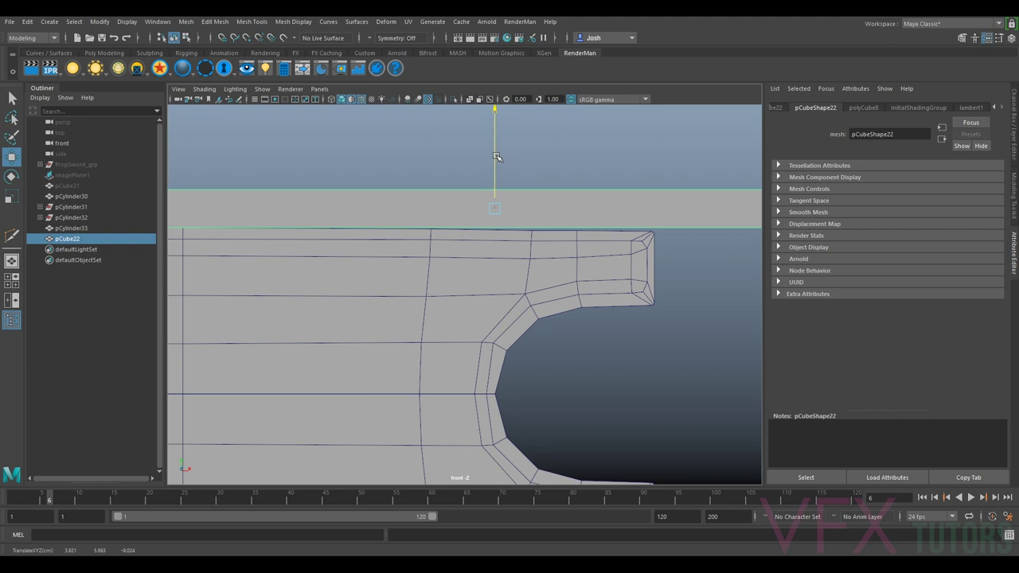
pyautogui.moveTo(497, 157); pyautogui.dragTo(497, 157)
# Step: Raise the upper vertices of the blade's upper prong to meet the straight edge of the bar
pyautogui.scroll(-5, 496, 157)
pyautogui.keyDown('alt'); pyautogui.moveTo(441, 191); pyautogui.dragTo(402, 158, button='middle'); pyautogui.keyUp('alt')
pyautogui.scroll(3, 406, 159)
pyautogui.keyDown('alt'); pyautogui.moveTo(507, 161); pyautogui.dragTo(539, 245, button='middle'); pyautogui.keyUp('alt')
pyautogui.scroll(4, 546, 241)
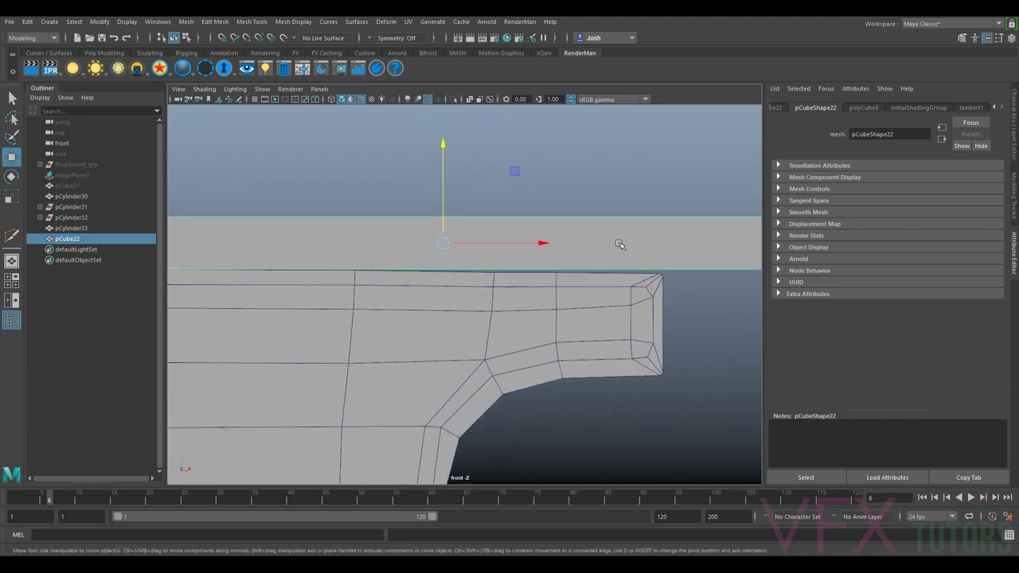
pyautogui.keyDown('alt'); pyautogui.moveTo(619, 245); pyautogui.dragTo(585, 221, button='middle'); pyautogui.keyUp('alt')
pyautogui.click(513, 273)
pyautogui.scroll(3, 491, 260)
pyautogui.scroll(-5, 562, 249)
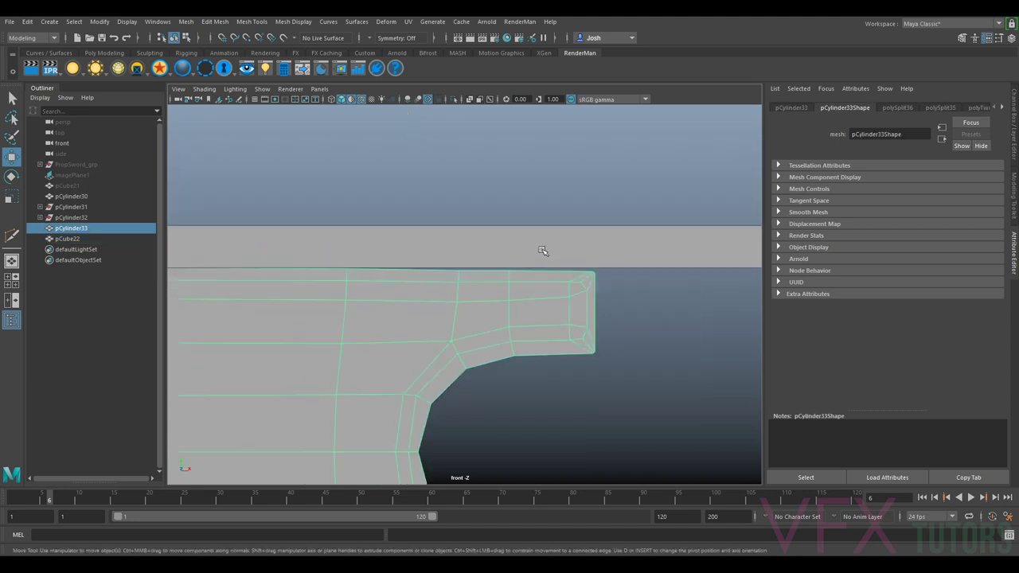
pyautogui.moveTo(513, 263); pyautogui.dragTo(458, 263, button='right')
pyautogui.moveTo(415, 249); pyautogui.dragTo(607, 304)
pyautogui.moveTo(526, 254); pyautogui.dragTo(526, 253)
pyautogui.scroll(-5, 478, 287)
pyautogui.scroll(9, 476, 287)
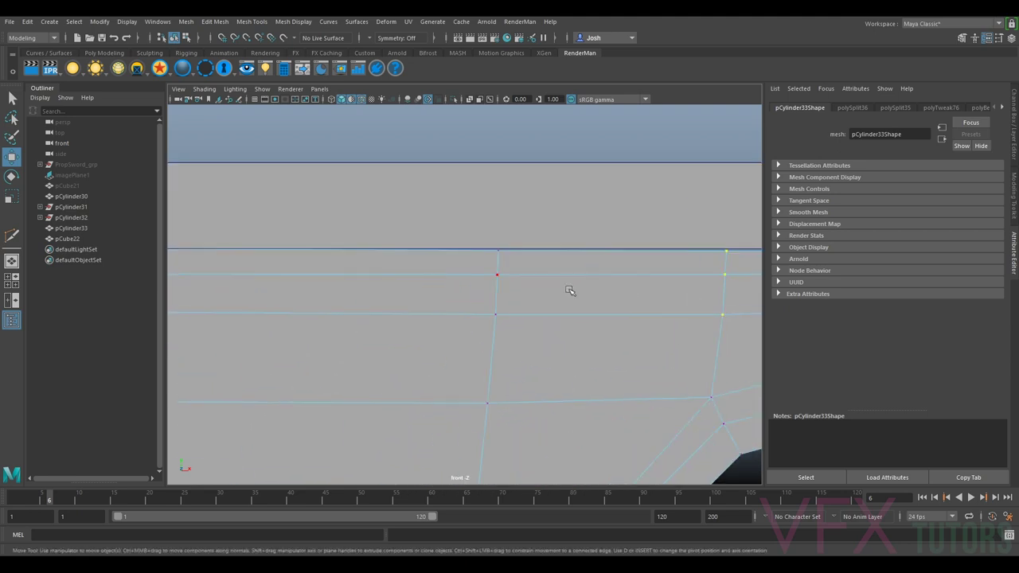
pyautogui.scroll(-3, 569, 290)
pyautogui.scroll(2, 614, 300)
# Step: Return to object selection and nudge the bar pCube22 vertically against the blade's upper edge
pyautogui.moveTo(614, 301); pyautogui.dragTo(574, 273, button='right')
pyautogui.click(450, 266)
pyautogui.moveTo(519, 243); pyautogui.dragTo(519, 242)
pyautogui.scroll(4, 621, 297)
pyautogui.scroll(-6, 612, 307)
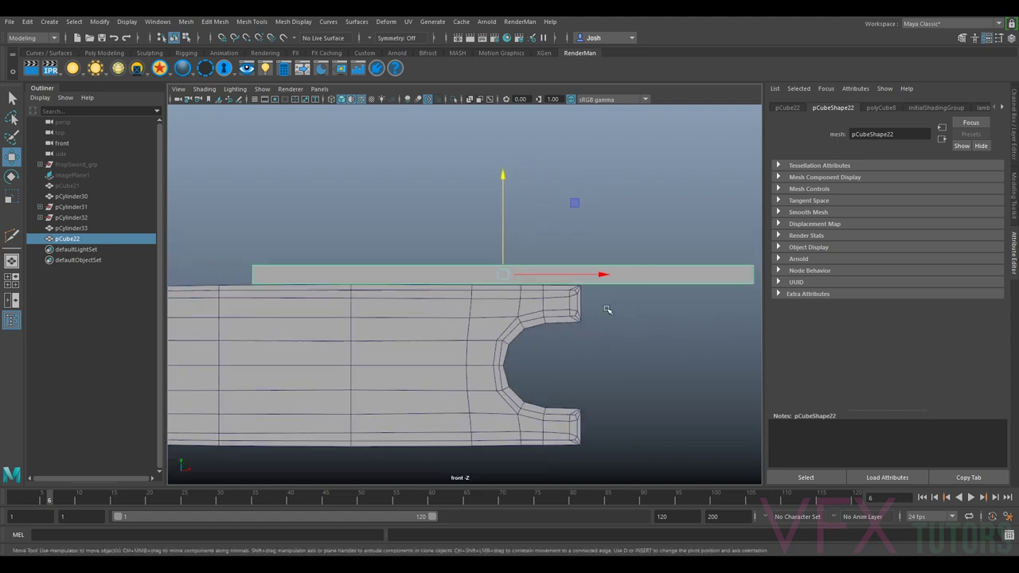
# Step: Move the bar pCube22 down and align it along the blade's lower edge at the notched end
pyautogui.keyDown('alt'); pyautogui.moveTo(608, 310); pyautogui.dragTo(605, 268, button='middle'); pyautogui.keyUp('alt')
pyautogui.scroll(1, 602, 265)
pyautogui.moveTo(503, 202); pyautogui.dragTo(517, 398)
pyautogui.moveTo(519, 401); pyautogui.dragTo(522, 406)
pyautogui.keyDown('alt'); pyautogui.moveTo(522, 406); pyautogui.dragTo(517, 333, button='middle'); pyautogui.keyUp('alt')
pyautogui.keyDown('alt'); pyautogui.moveTo(518, 333); pyautogui.dragTo(626, 331, button='right'); pyautogui.keyUp('alt')
pyautogui.keyDown('alt'); pyautogui.moveTo(626, 331); pyautogui.dragTo(569, 292, button='middle'); pyautogui.keyUp('alt')
pyautogui.keyDown('alt'); pyautogui.moveTo(568, 292); pyautogui.dragTo(603, 292, button='right'); pyautogui.keyUp('alt')
pyautogui.moveTo(478, 364); pyautogui.dragTo(478, 362)
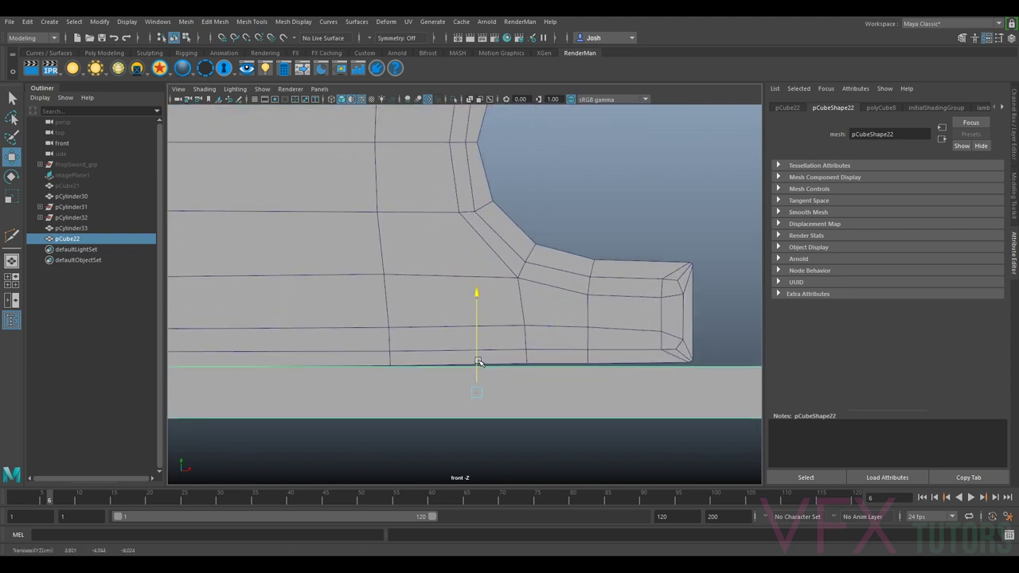
# Step: Lower the bottom vertices of the blade's lower prong to meet the straight edge of the bar
pyautogui.keyDown('alt'); pyautogui.moveTo(596, 333); pyautogui.dragTo(548, 321, button='middle'); pyautogui.keyUp('alt')
pyautogui.click(613, 323)
pyautogui.moveTo(608, 260); pyautogui.dragTo(574, 260, button='right')
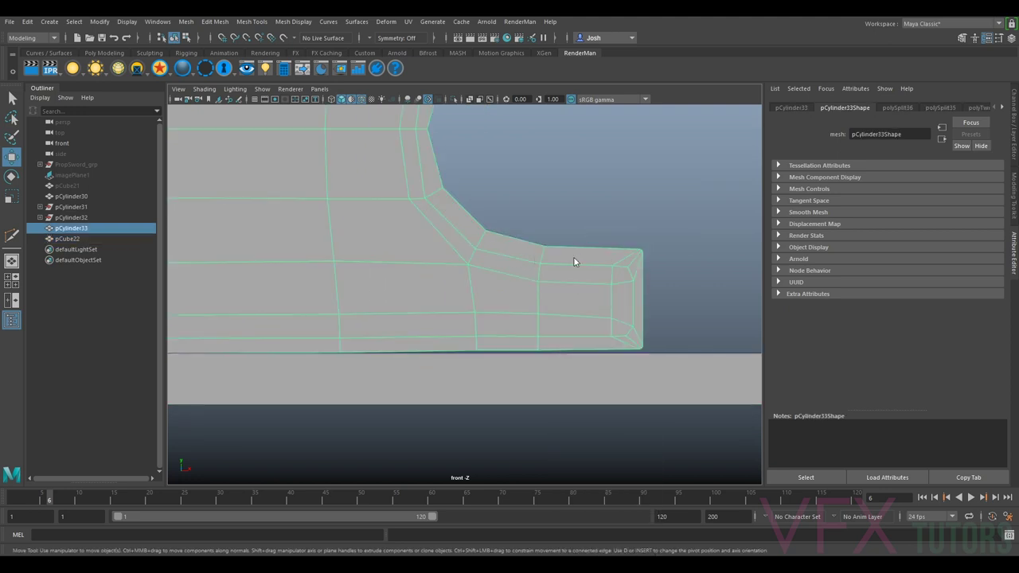
pyautogui.moveTo(457, 303); pyautogui.dragTo(703, 375)
pyautogui.moveTo(561, 282); pyautogui.dragTo(563, 288)
pyautogui.scroll(-5, 562, 288)
pyautogui.scroll(3, 405, 339)
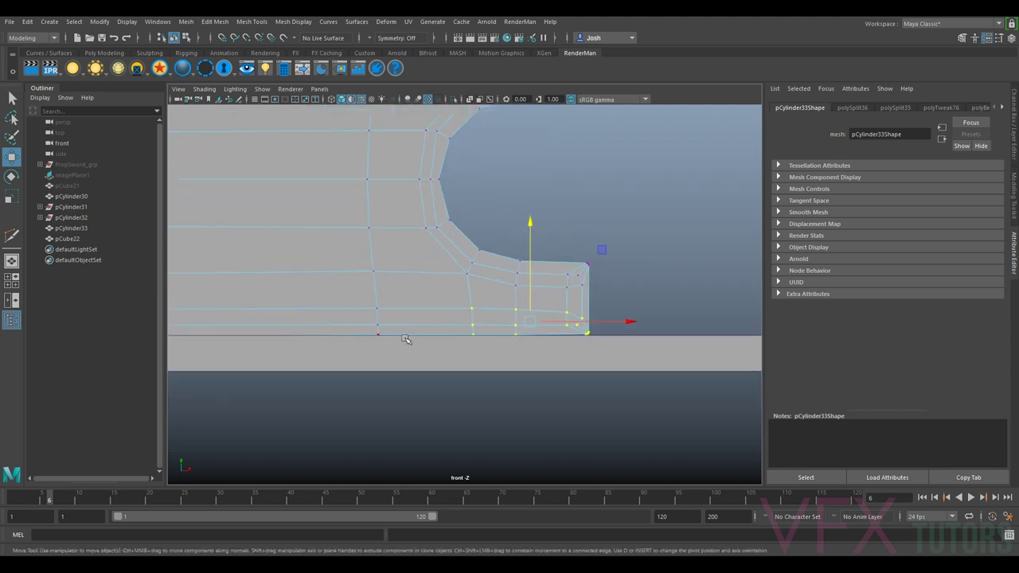
# Step: Adjust the lower-edge vertices just behind the notch downward to the bar, and return to object selection
pyautogui.keyDown('alt'); pyautogui.moveTo(406, 340); pyautogui.dragTo(585, 346, button='middle'); pyautogui.keyUp('alt')
pyautogui.moveTo(555, 303); pyautogui.dragTo(505, 351)
pyautogui.moveTo(537, 274); pyautogui.dragTo(536, 278)
pyautogui.scroll(-3, 517, 319)
pyautogui.moveTo(515, 260); pyautogui.dragTo(639, 257, button='right')
pyautogui.click(639, 257)
pyautogui.moveTo(520, 344); pyautogui.dragTo(488, 331)
pyautogui.moveTo(487, 330); pyautogui.dragTo(554, 257, button='right')
# Step: Move the bar pCube22 clear below the blade, and show the blade in smooth mesh preview
pyautogui.click(593, 361)
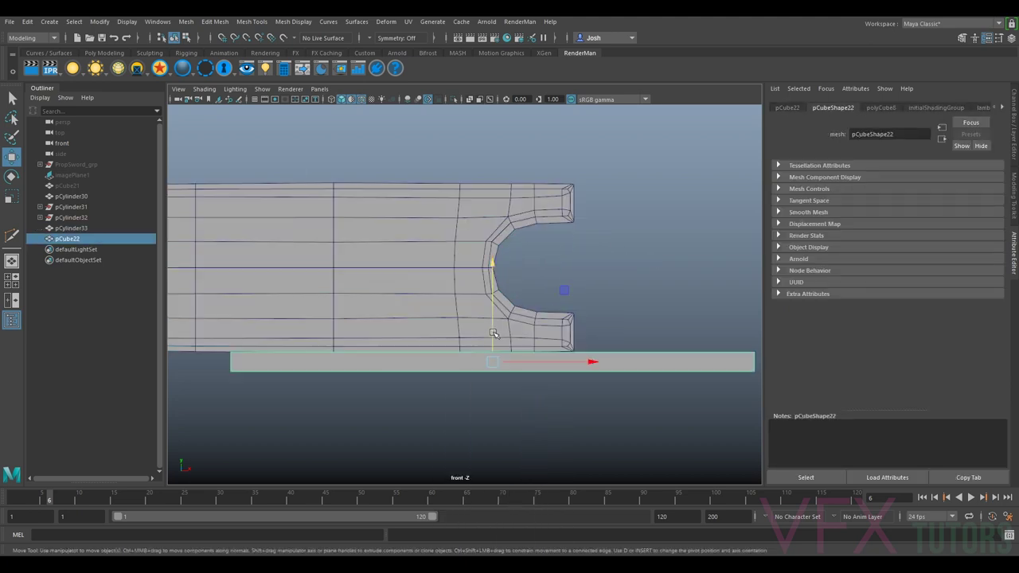
pyautogui.moveTo(494, 333); pyautogui.dragTo(501, 398)
pyautogui.click(678, 257)
pyautogui.scroll(-2, 534, 282)
pyautogui.click(466, 283)
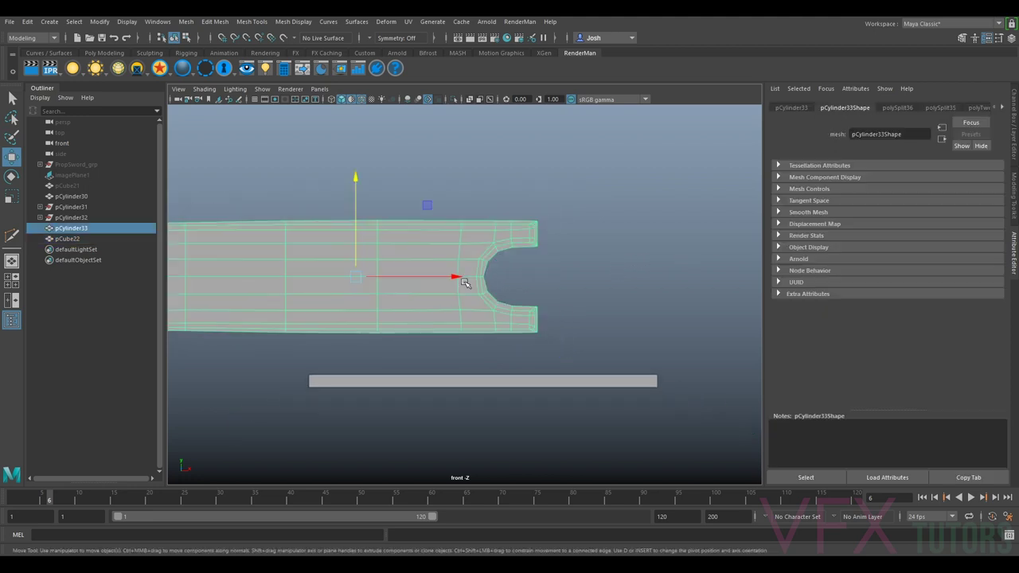
pyautogui.click(624, 280)
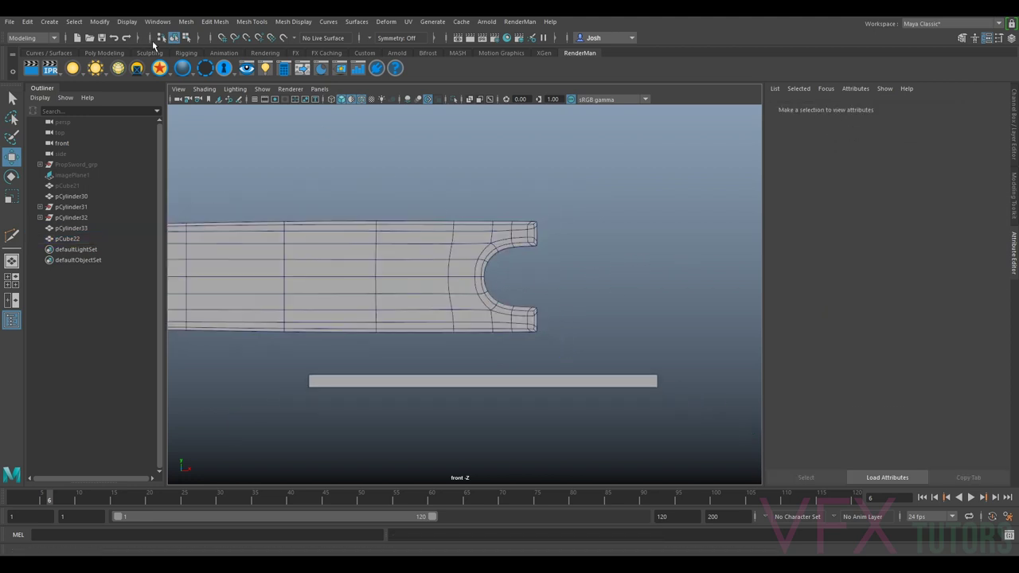
# Step: Turn off Wireframe on Shaded and view the blade's smoothed outline along its length
pyautogui.click(203, 88)
pyautogui.click(231, 185)
pyautogui.scroll(-1, 352, 168)
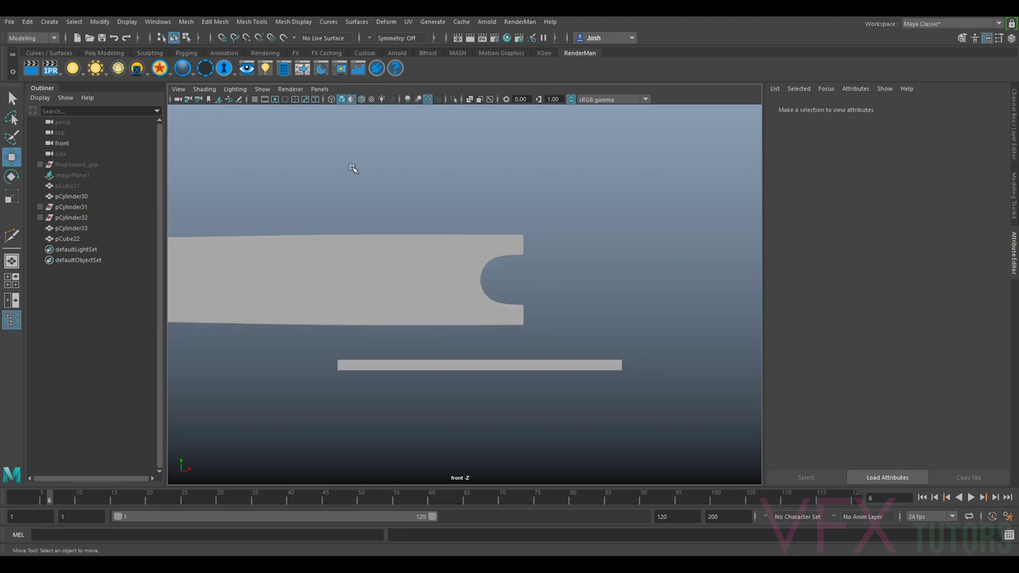
pyautogui.keyDown('alt'); pyautogui.moveTo(353, 168); pyautogui.dragTo(507, 175, button='middle'); pyautogui.keyUp('alt')
pyautogui.scroll(-2, 278, 239)
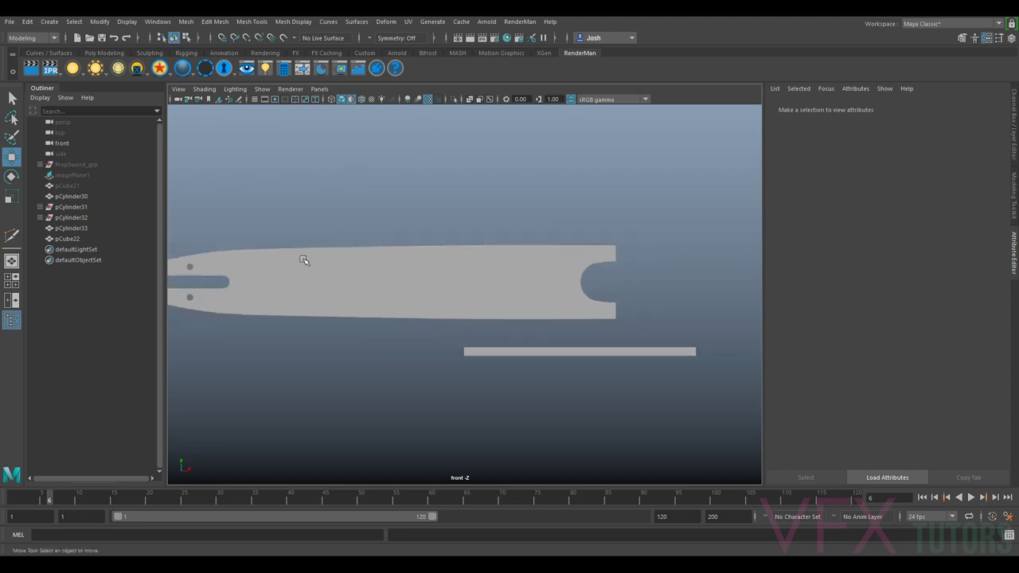
# Step: Switch the viewport back to the perspective camera and view the blade's notched end from an angle
pyautogui.keyDown('alt'); pyautogui.moveTo(499, 246); pyautogui.dragTo(558, 221); pyautogui.keyUp('alt')
pyautogui.click(319, 90)
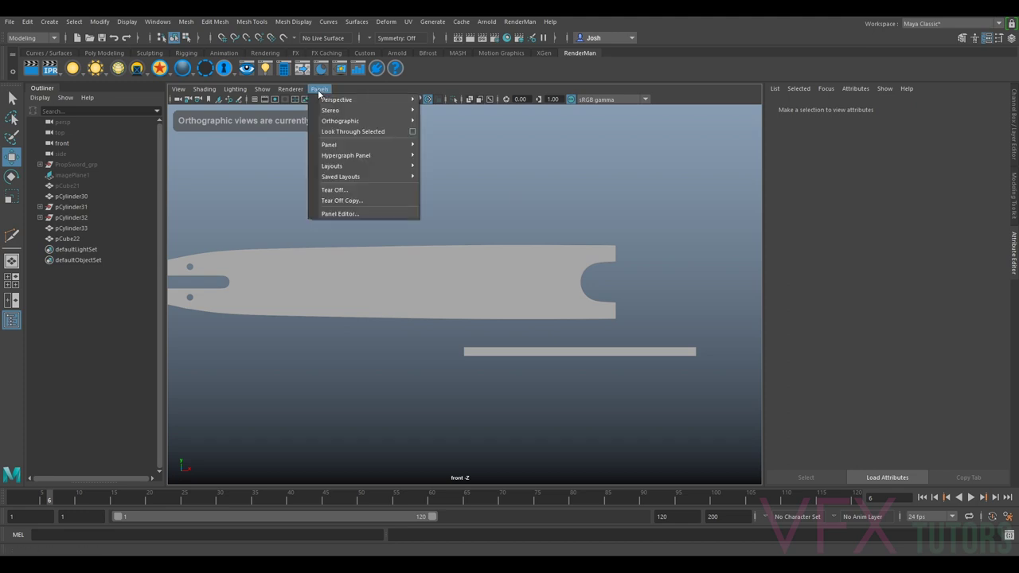
pyautogui.moveTo(374, 98)
pyautogui.click(443, 101)
pyautogui.keyDown('alt'); pyautogui.moveTo(587, 152); pyautogui.dragTo(535, 167); pyautogui.keyUp('alt')
pyautogui.keyDown('alt'); pyautogui.moveTo(532, 360); pyautogui.dragTo(513, 330, button='middle'); pyautogui.keyUp('alt')
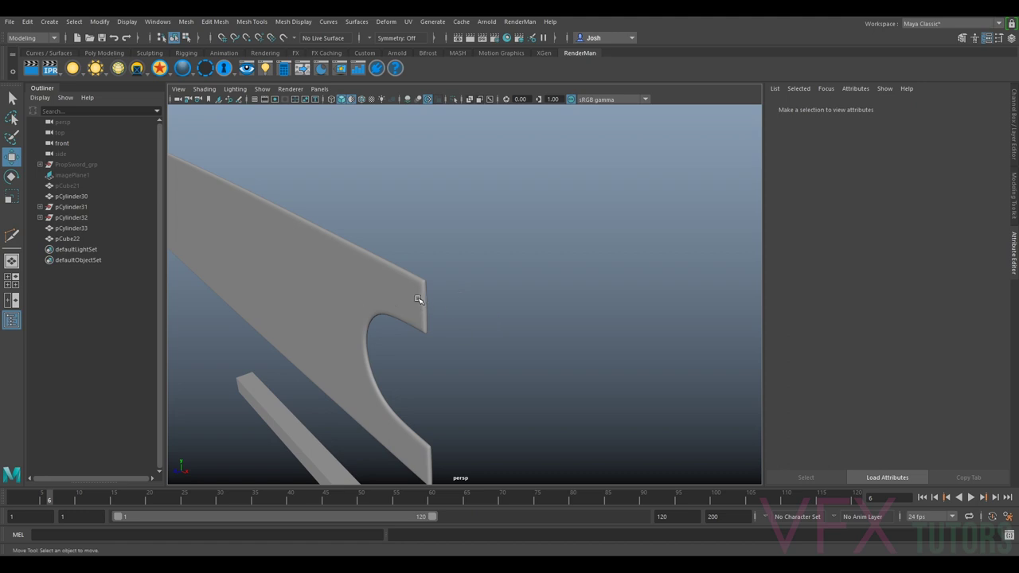
# Step: Turn off the smooth mesh preview on the blade
pyautogui.click(415, 310)
pyautogui.press('1')
pyautogui.keyDown('alt'); pyautogui.moveTo(491, 339); pyautogui.dragTo(572, 325); pyautogui.keyUp('alt')
pyautogui.keyDown('alt'); pyautogui.moveTo(572, 315); pyautogui.dragTo(500, 336, button='middle'); pyautogui.keyUp('alt')
pyautogui.scroll(-5, 500, 336)
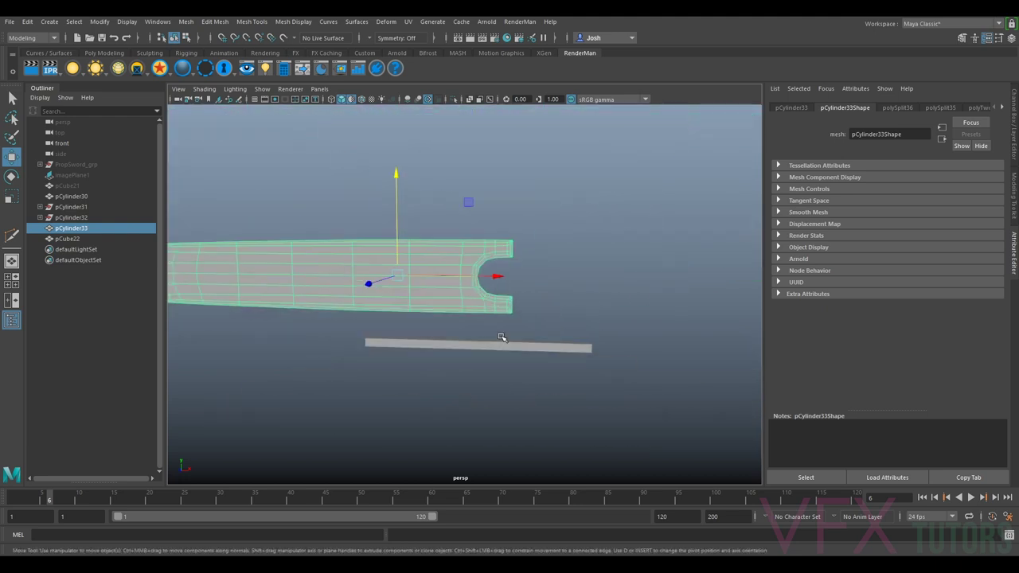
# Step: Rename the blade object pCylinder33 as ChainSwordBar_geo
pyautogui.click(569, 348)
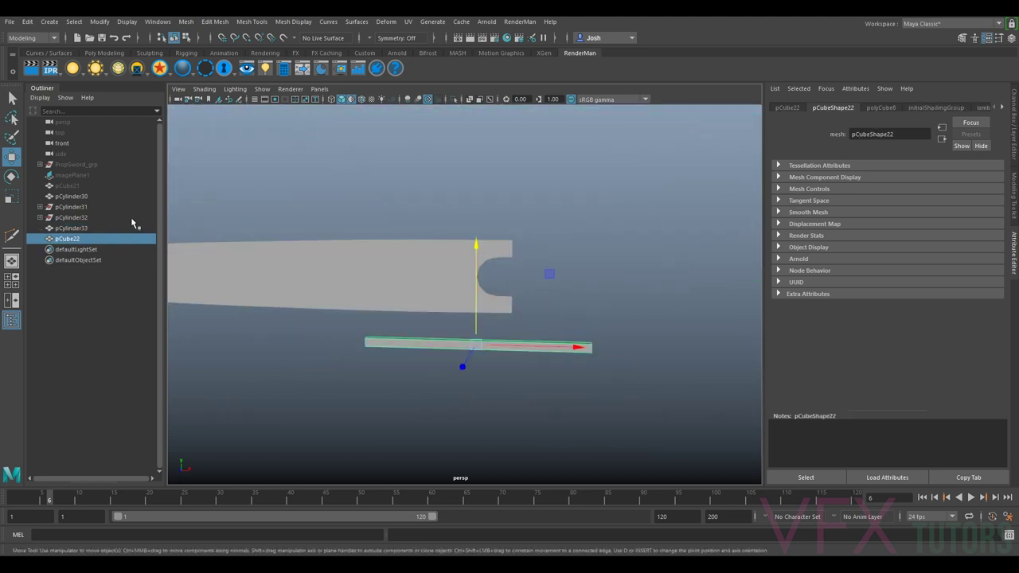
pyautogui.click(91, 222)
pyautogui.click(90, 228)
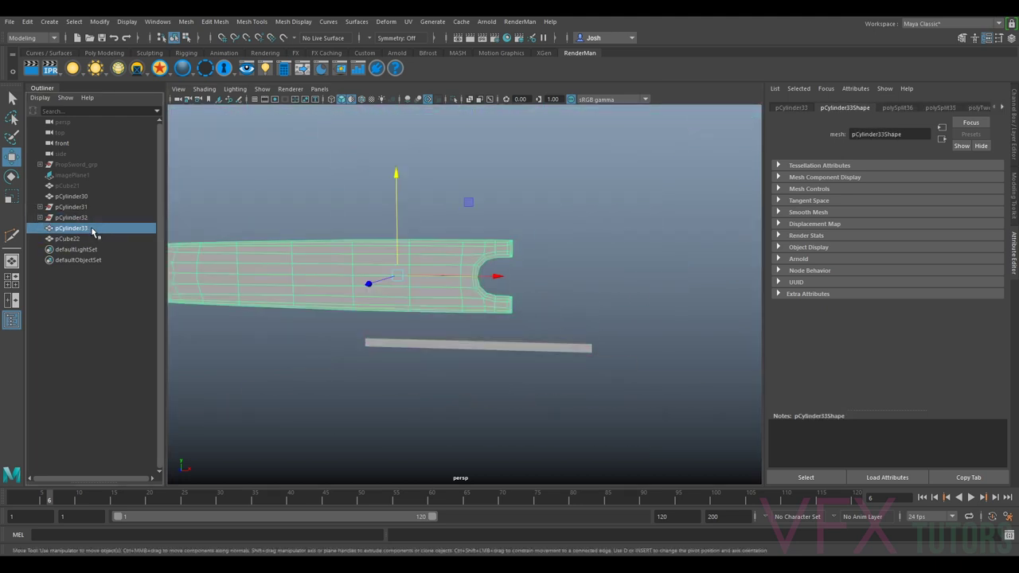
pyautogui.doubleClick(93, 228)
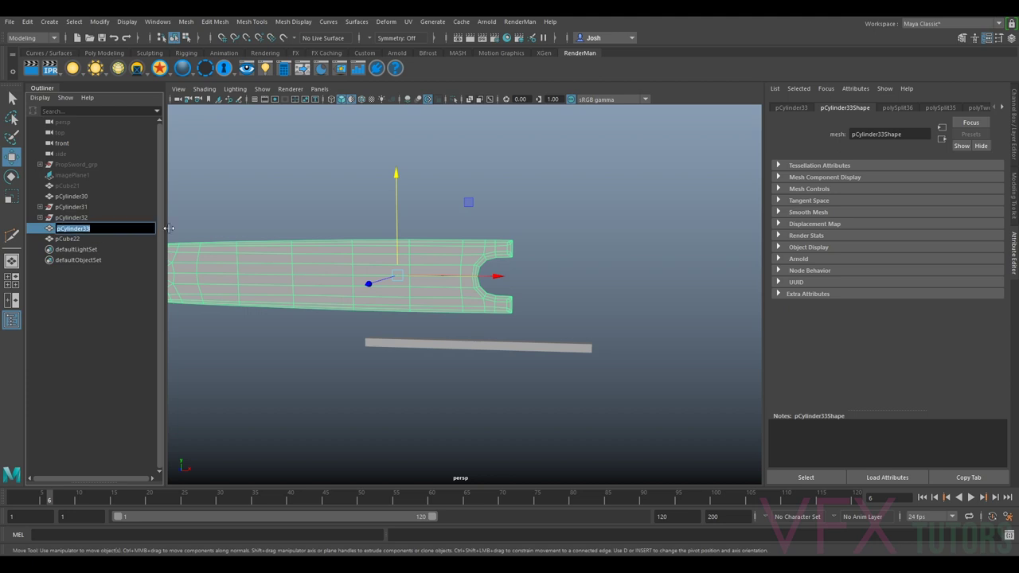
pyautogui.write('ChainSword_Bar_geo')
pyautogui.press('Return')
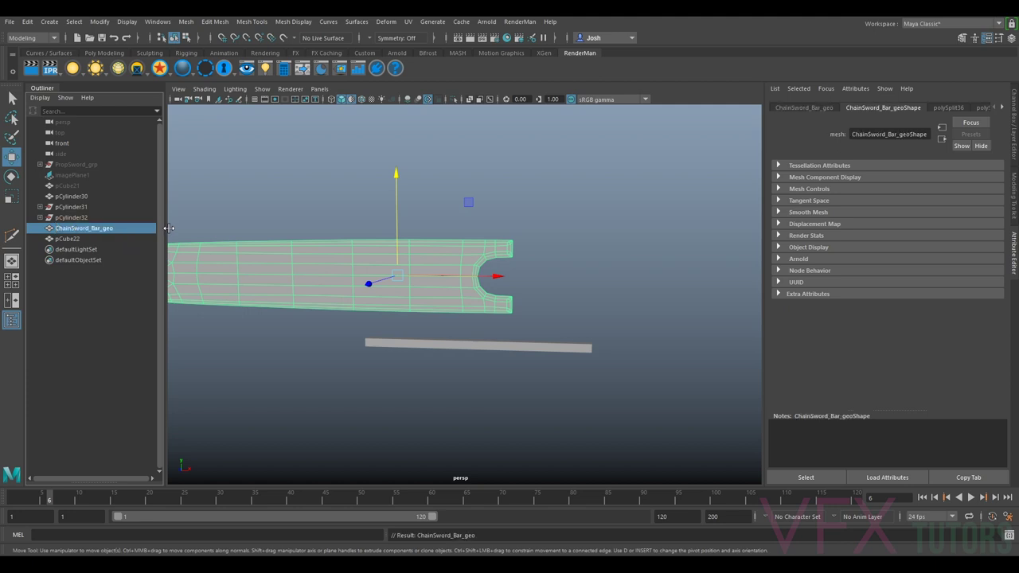
pyautogui.doubleClick(92, 231)
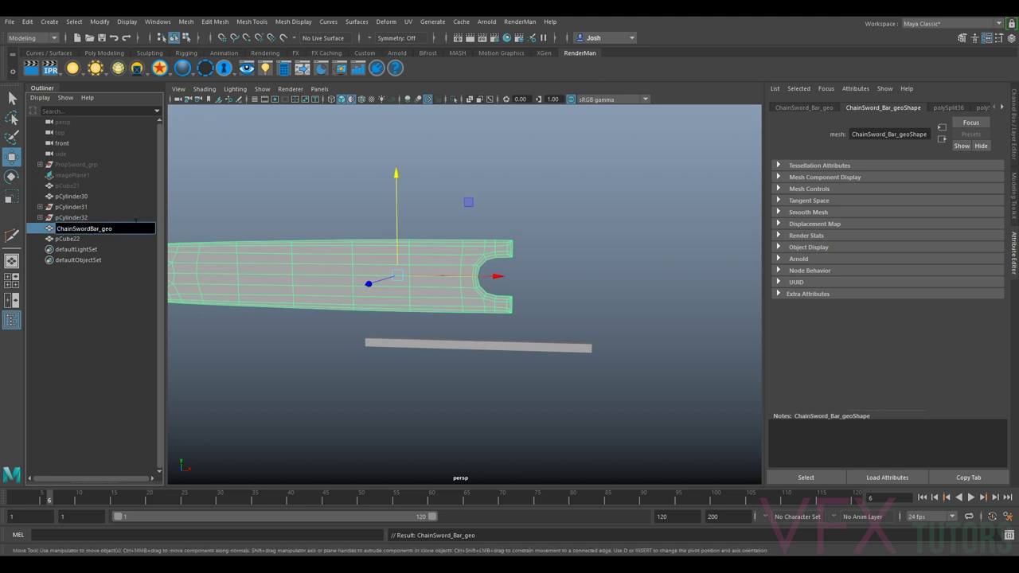
pyautogui.press('Return')
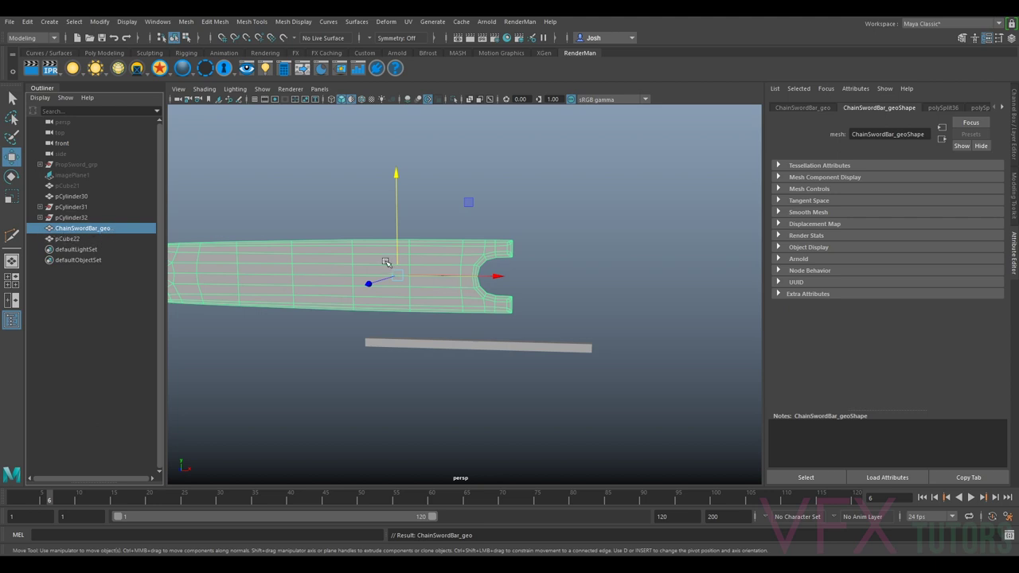
# Step: Select the renamed blade and view it in full together with the neighbouring parts
pyautogui.click(540, 238)
pyautogui.keyDown('alt'); pyautogui.moveTo(541, 268); pyautogui.dragTo(482, 267); pyautogui.keyUp('alt')
pyautogui.click(482, 267)
pyautogui.press('f')
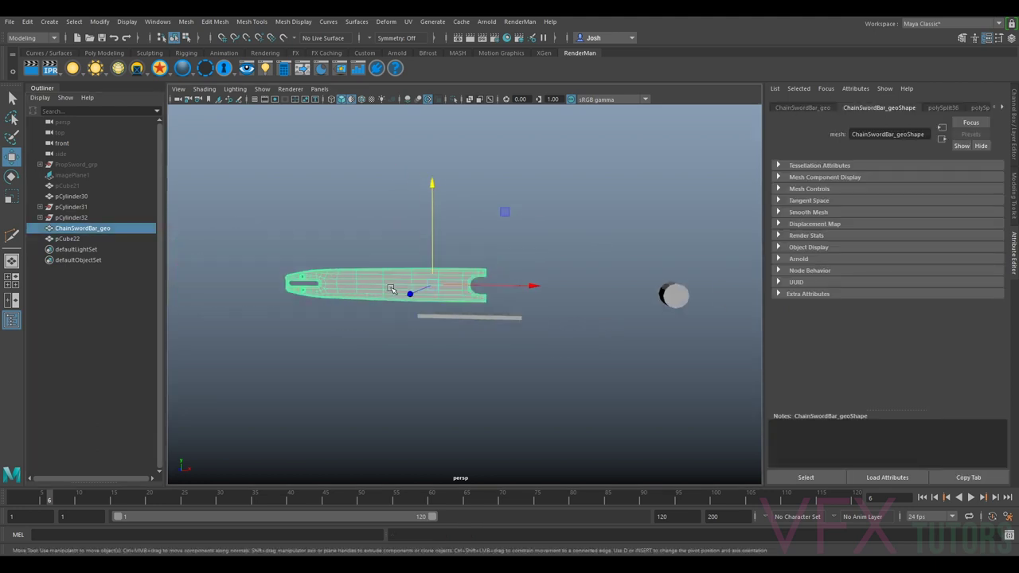
# Step: Switch the viewport to the front orthographic view and frame the notched end of the blade
pyautogui.click(320, 88)
pyautogui.moveTo(375, 121)
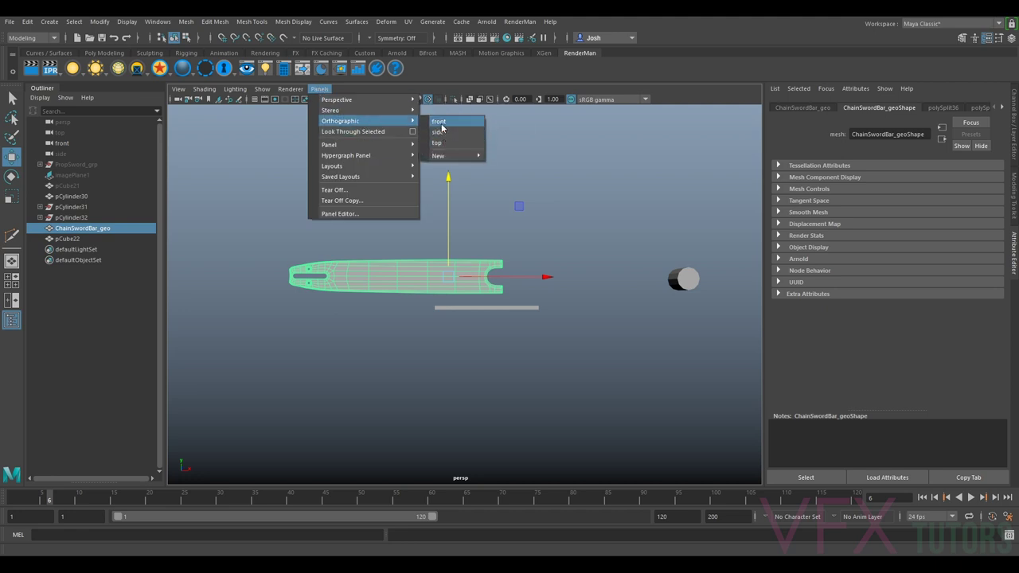
pyautogui.click(441, 122)
pyautogui.keyDown('alt'); pyautogui.moveTo(668, 197); pyautogui.dragTo(620, 200, button='middle'); pyautogui.keyUp('alt')
pyautogui.scroll(1, 620, 199)
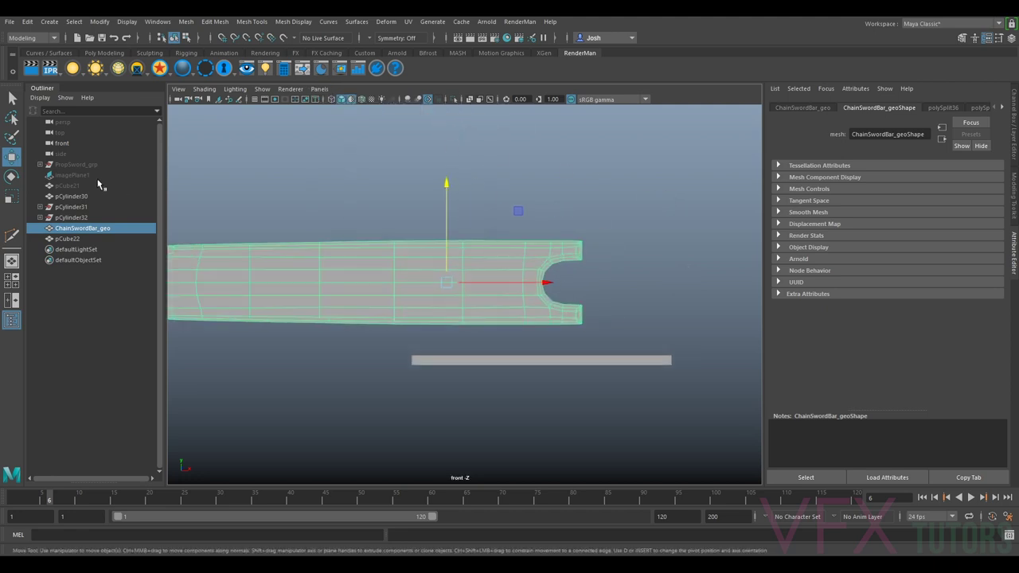
# Step: Unhide imagePlane1 so the reference image shows behind the blade's notched end
pyautogui.click(73, 175)
pyautogui.press('h')
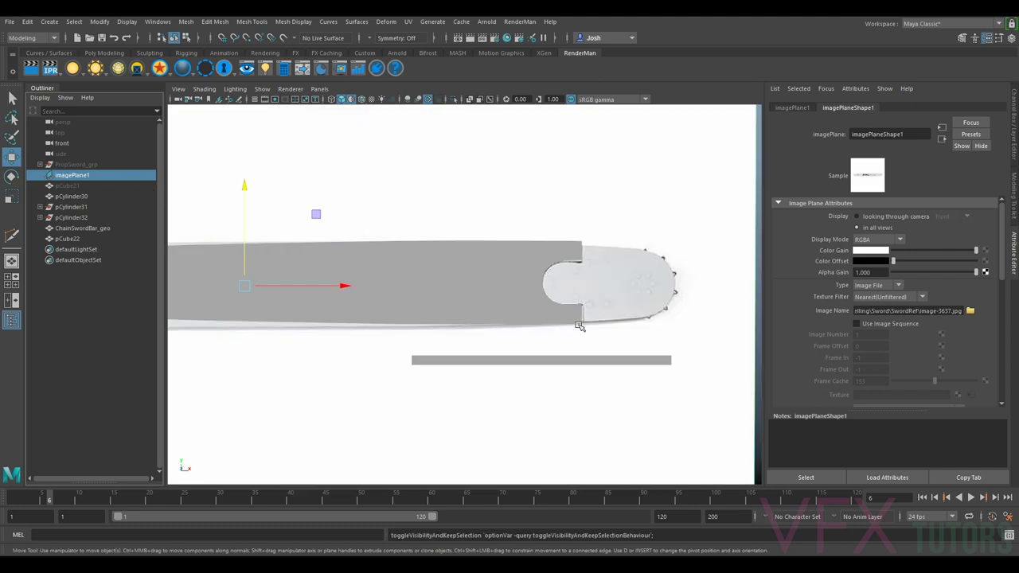
pyautogui.scroll(5, 580, 326)
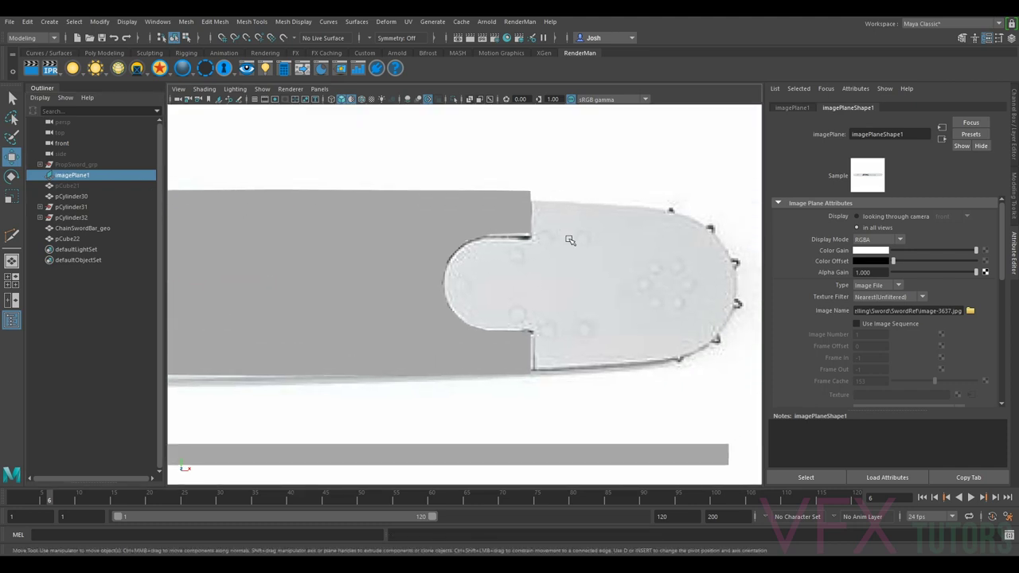
pyautogui.scroll(-1, 588, 222)
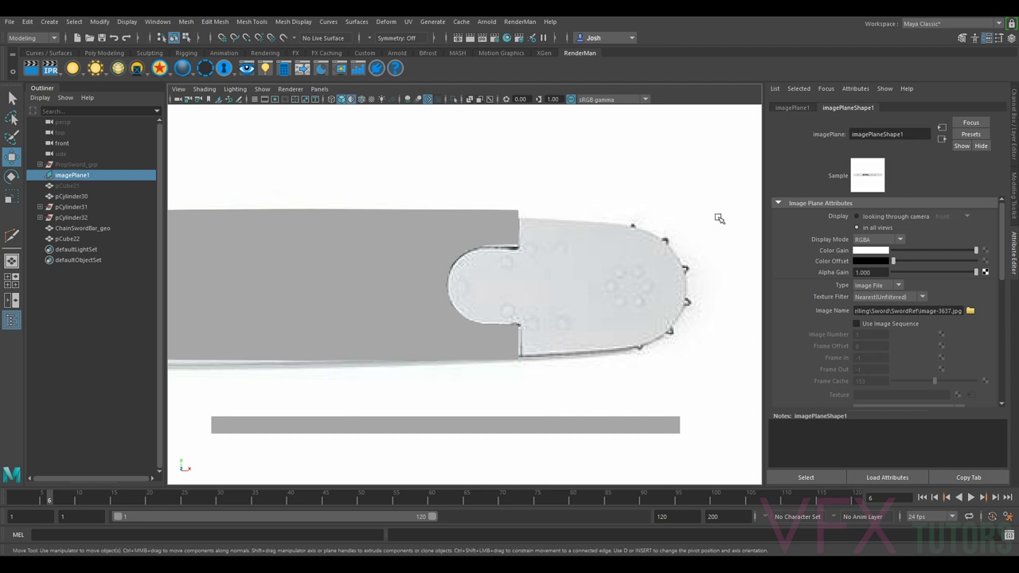
# Step: Show the image plane's transform channels and raise the plane to a Translate Y of 0.632
pyautogui.click(1013, 137)
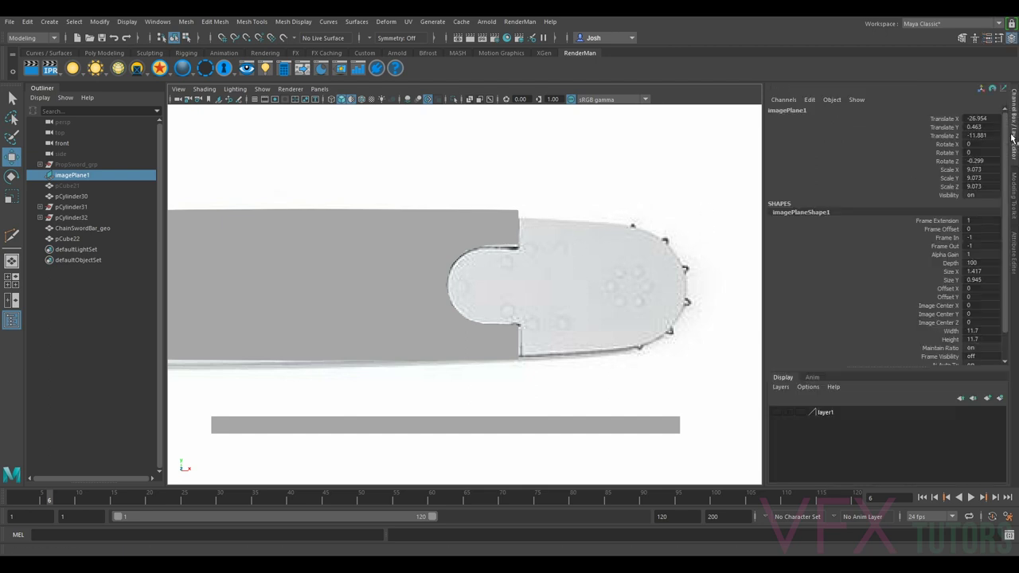
pyautogui.press('w')
pyautogui.scroll(-3, 476, 223)
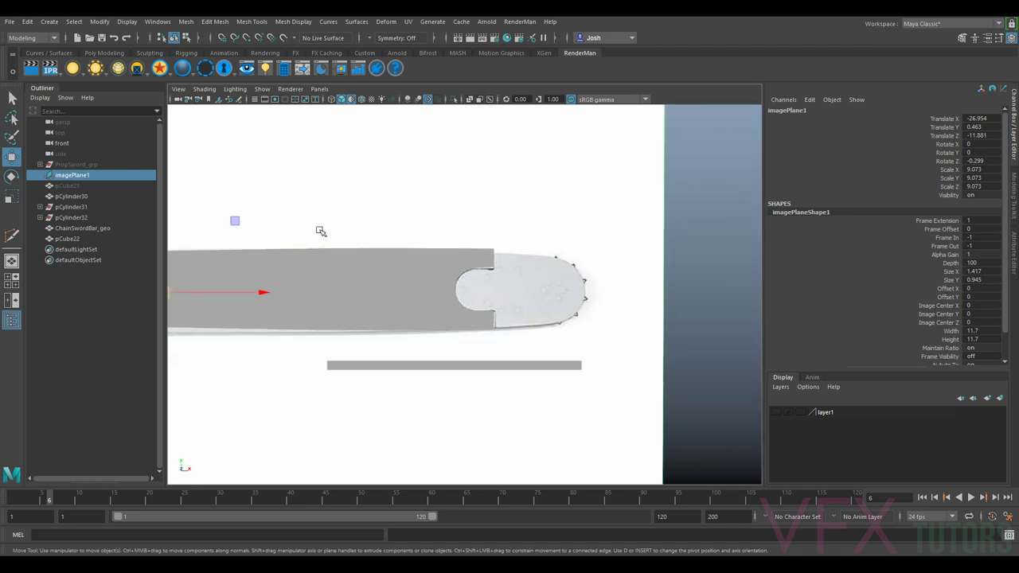
pyautogui.keyDown('alt'); pyautogui.moveTo(318, 227); pyautogui.dragTo(453, 219, button='middle'); pyautogui.keyUp('alt')
pyautogui.moveTo(289, 222); pyautogui.dragTo(291, 220)
# Step: Scale the reference image plane uniformly to 9.468 and shift it along X to -28.407 to fit the blade's notch
pyautogui.press('r')
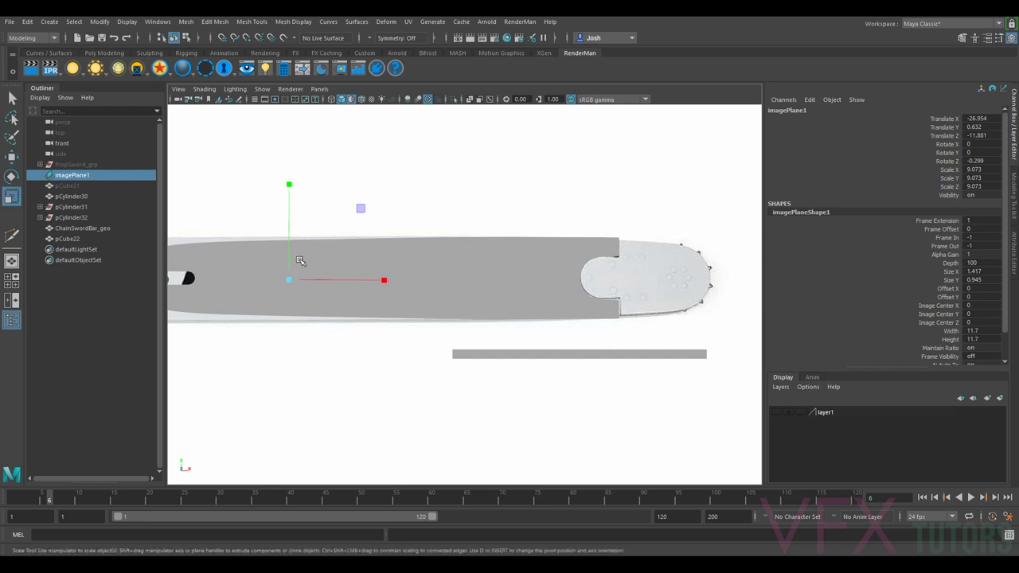
pyautogui.scroll(-2, 336, 287)
pyautogui.moveTo(337, 285); pyautogui.dragTo(393, 286)
pyautogui.press('w')
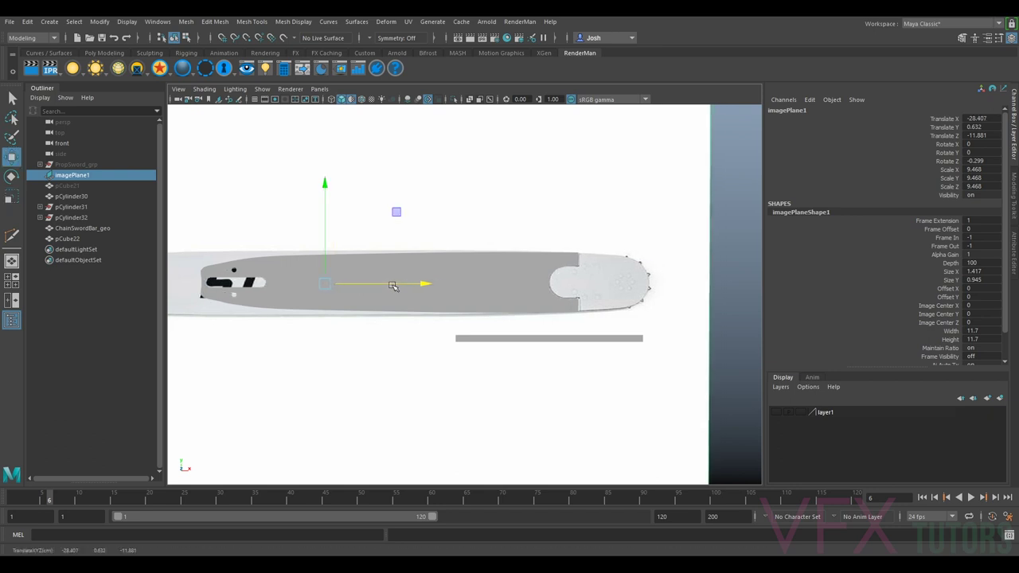
pyautogui.scroll(1, 520, 278)
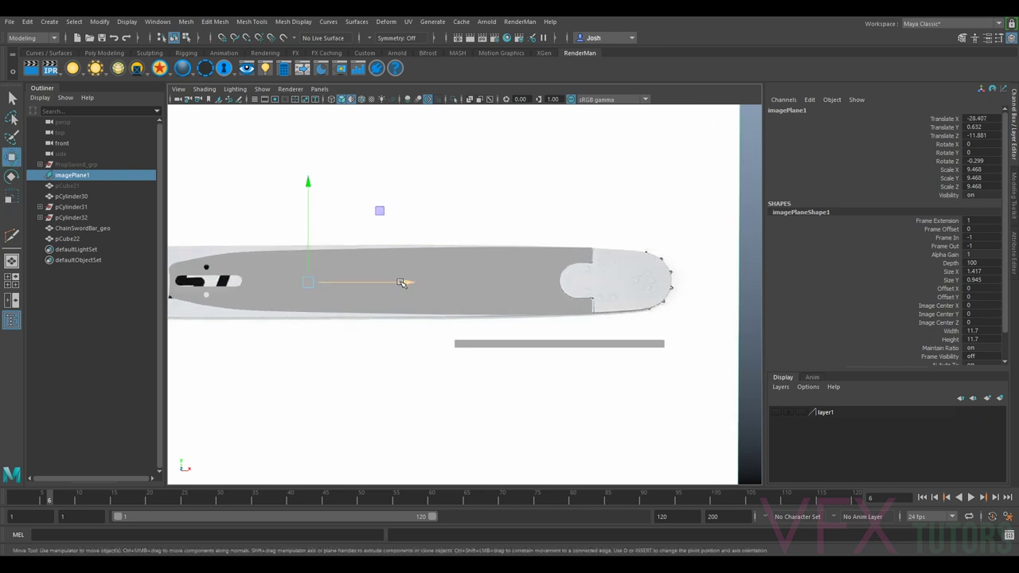
pyautogui.scroll(-3, 402, 284)
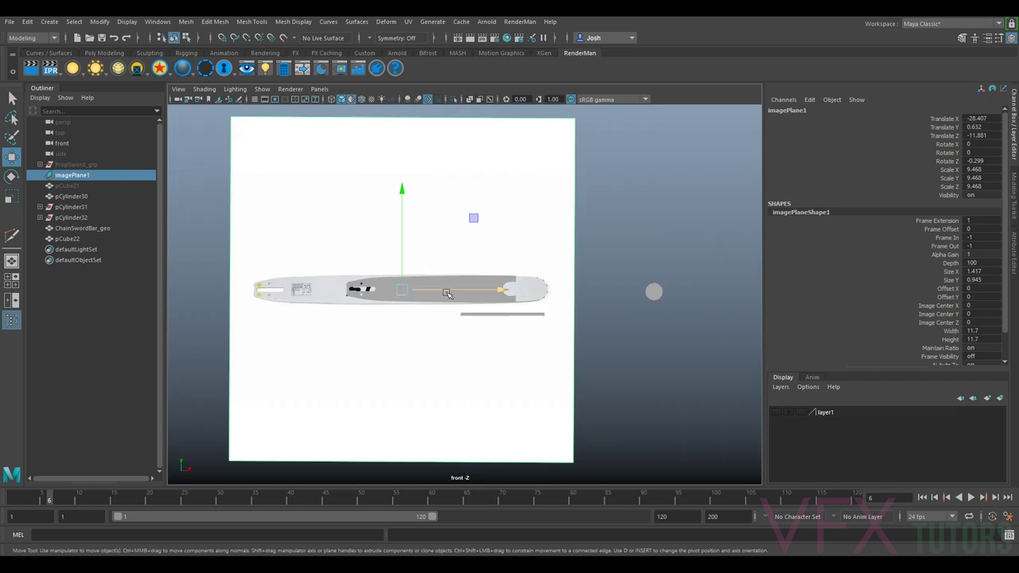
pyautogui.scroll(4, 430, 292)
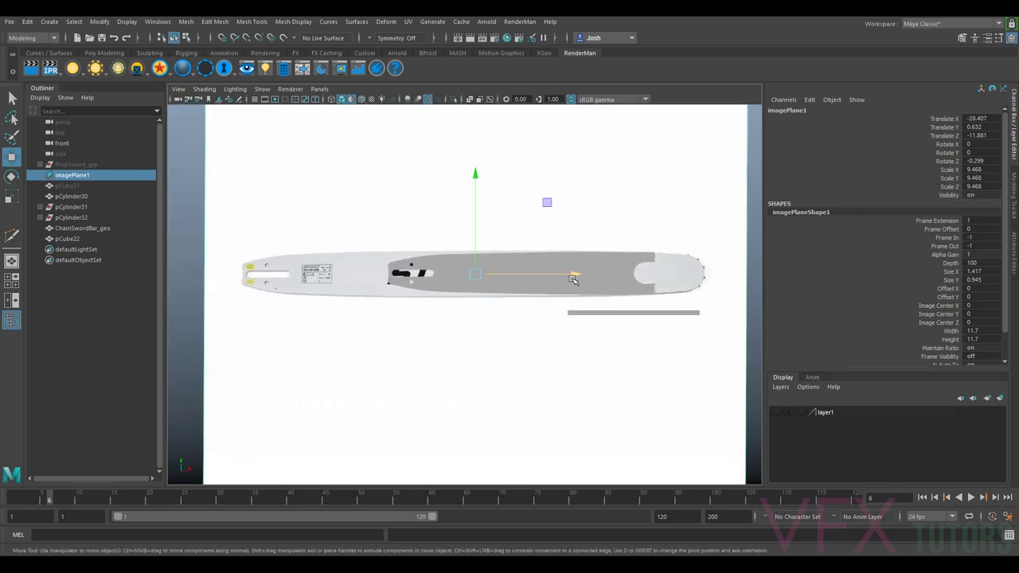
# Step: Unhide the PropSword_grp group to compare the prop sword with the reference image
pyautogui.click(70, 164)
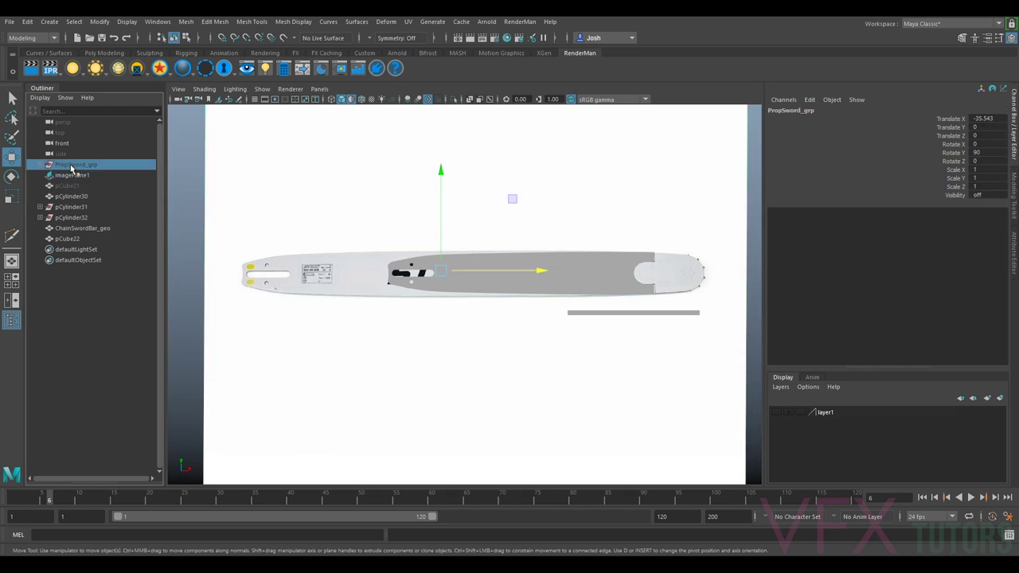
pyautogui.press('h')
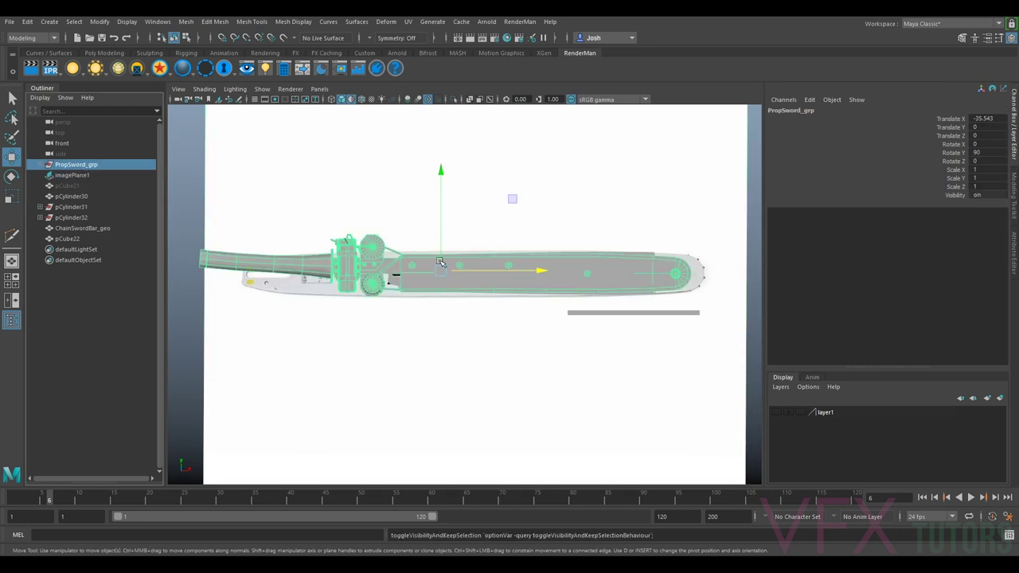
pyautogui.click(539, 319)
# Step: Try placing the reference image plane just below the prop sword and undo those moves
pyautogui.moveTo(539, 282); pyautogui.dragTo(631, 307)
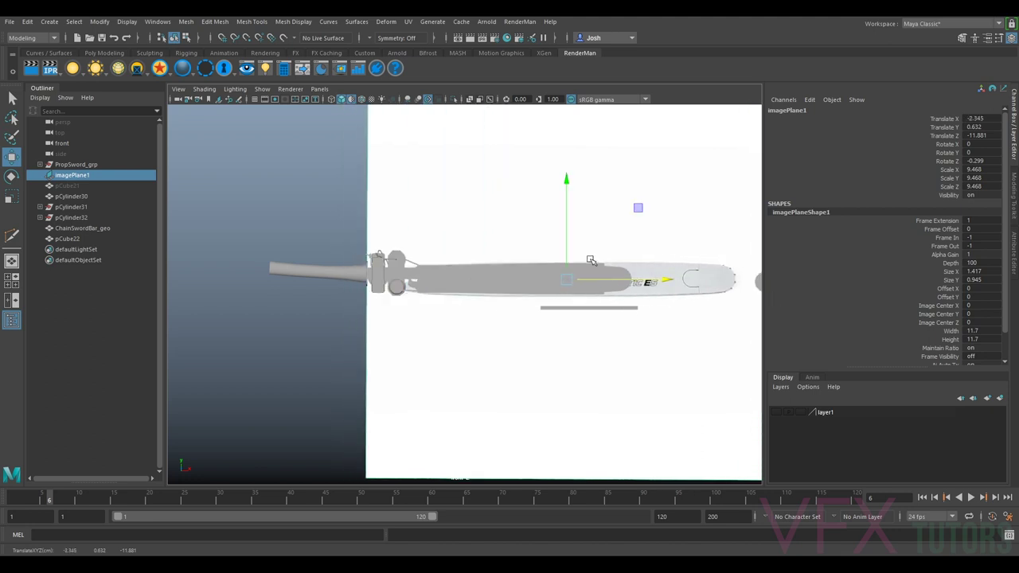
pyautogui.moveTo(566, 254); pyautogui.dragTo(578, 289)
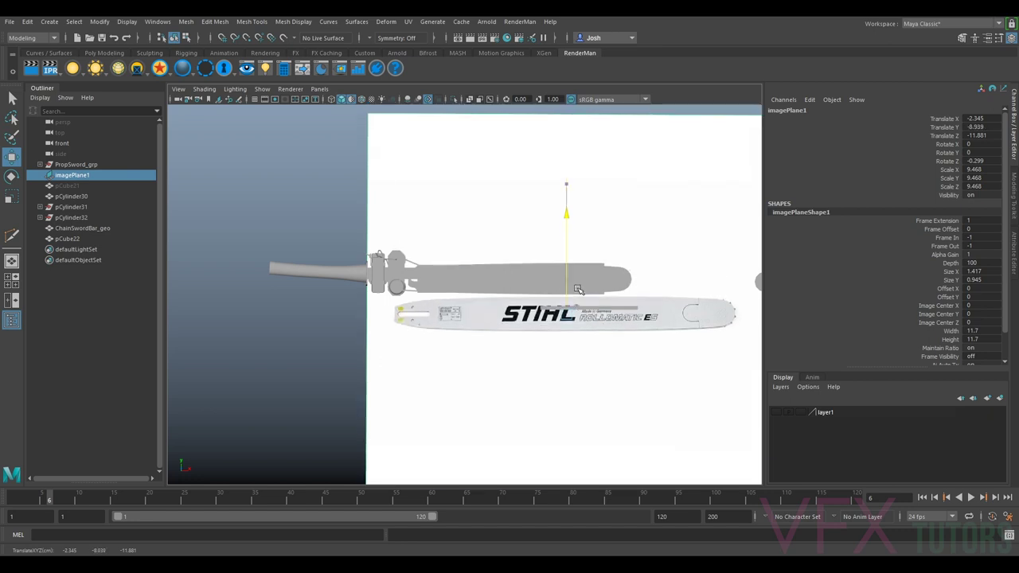
pyautogui.moveTo(578, 289); pyautogui.dragTo(577, 289)
pyautogui.moveTo(629, 315); pyautogui.dragTo(628, 315, button='middle')
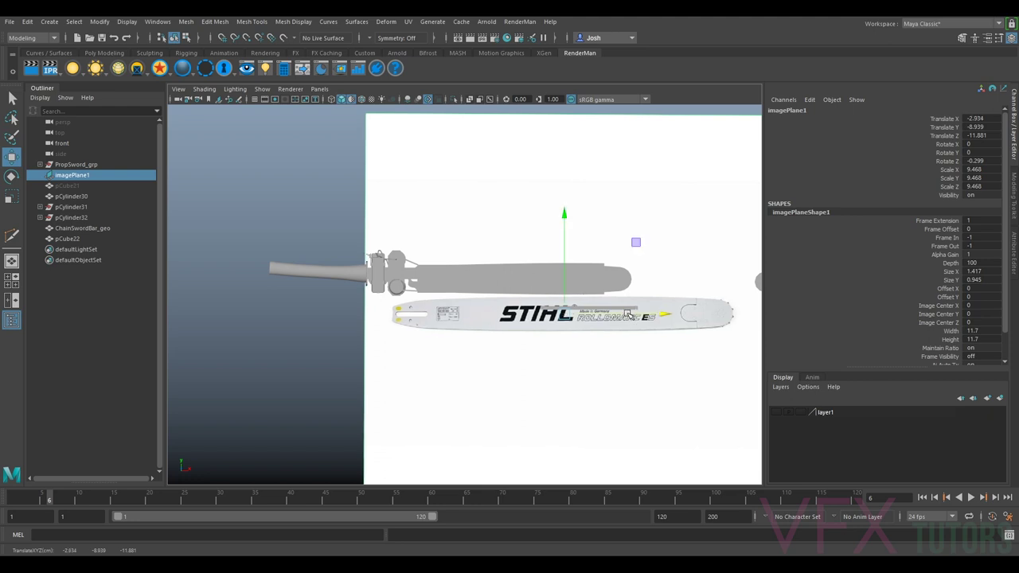
pyautogui.moveTo(571, 289); pyautogui.dragTo(449, 303)
pyautogui.scroll(4, 586, 298)
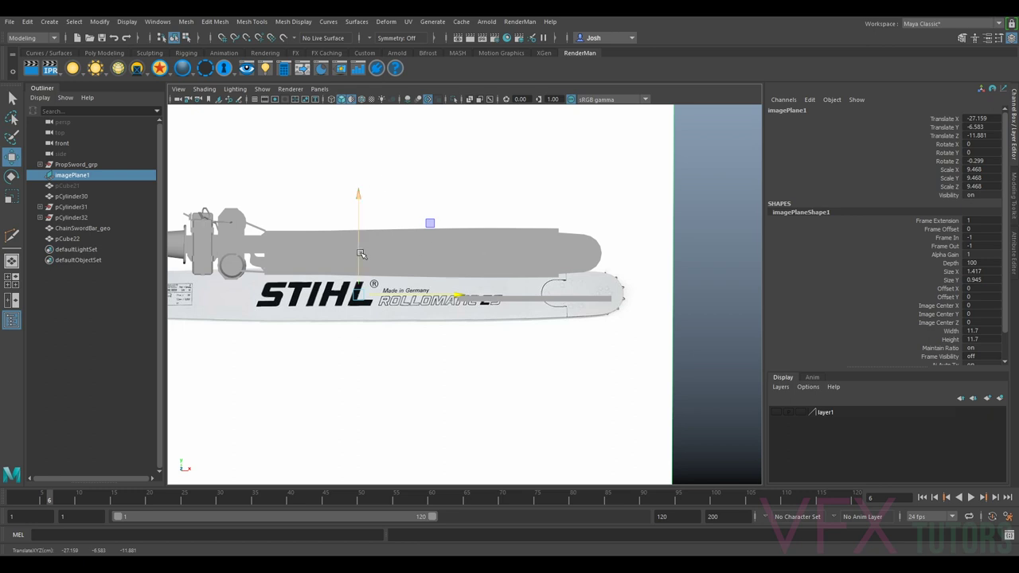
pyautogui.hotkey('ctrl', 'z')
pyautogui.hotkey('ctrl', 'z')
pyautogui.moveTo(544, 255); pyautogui.dragTo(396, 256)
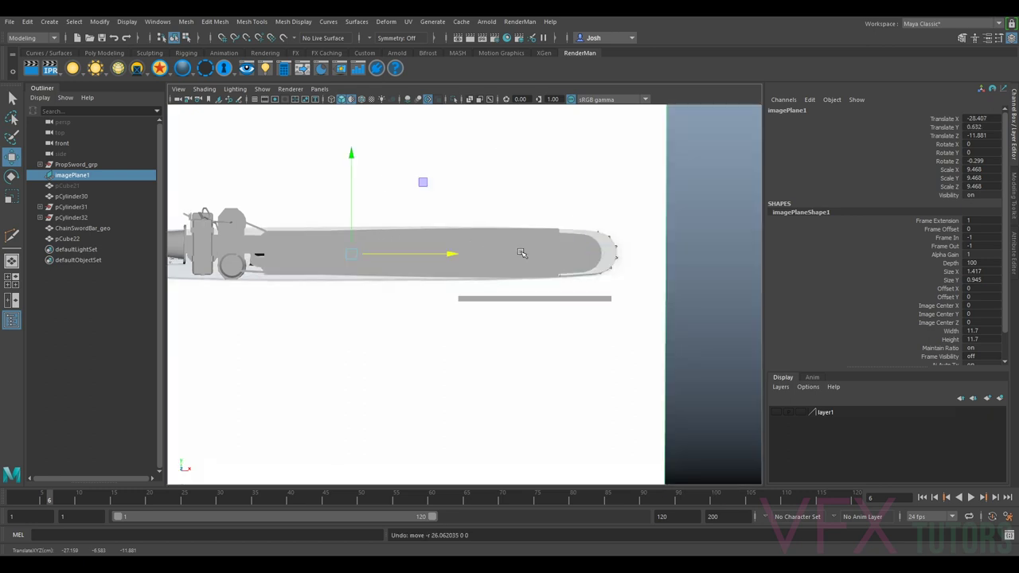
pyautogui.scroll(2, 462, 232)
# Step: Hide the PropSword_grp group again and reselect the reference image plane
pyautogui.click(612, 236)
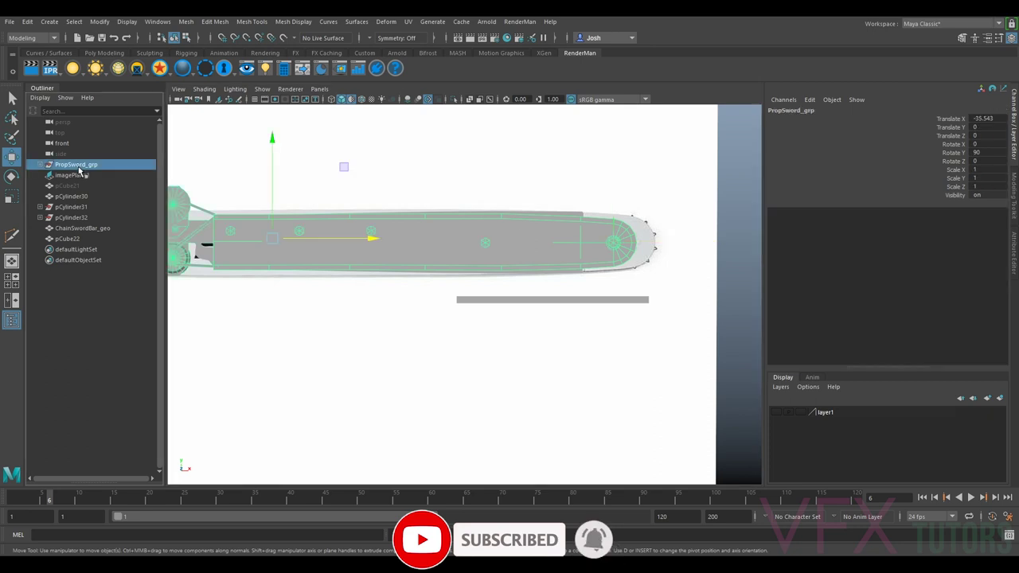
pyautogui.hotkey('ctrl', 'h')
pyautogui.click(377, 186)
pyautogui.click(362, 245)
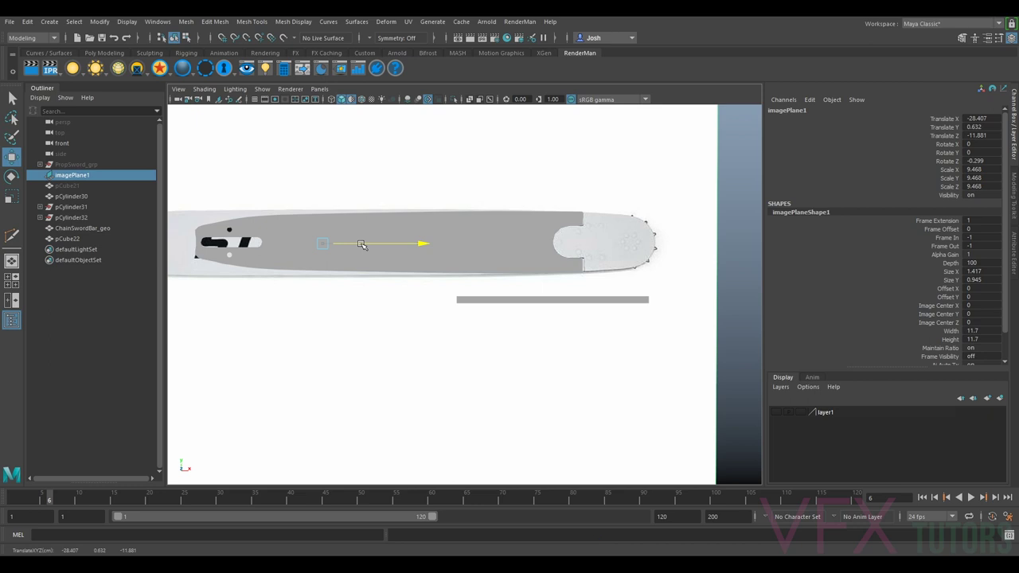
# Step: Scale the reference image plane up uniformly to 9.591
pyautogui.scroll(2, 471, 227)
pyautogui.keyDown('alt'); pyautogui.moveTo(551, 197); pyautogui.dragTo(473, 278, button='middle'); pyautogui.keyUp('alt')
pyautogui.scroll(1, 473, 276)
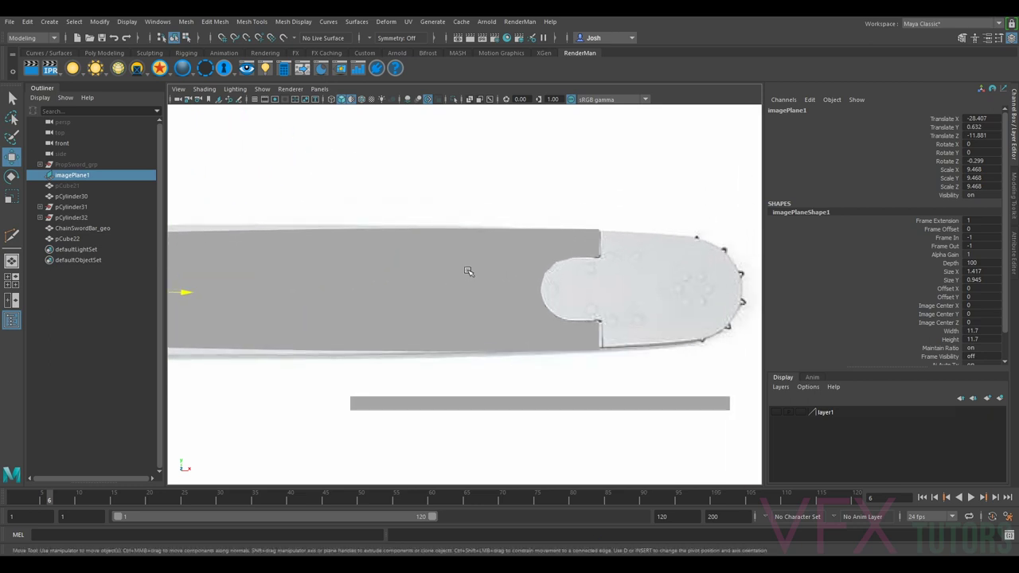
pyautogui.press('r')
pyautogui.keyDown('alt'); pyautogui.moveTo(449, 268); pyautogui.dragTo(358, 268, button='right'); pyautogui.keyUp('alt')
pyautogui.keyDown('alt'); pyautogui.moveTo(359, 268); pyautogui.dragTo(414, 266, button='middle'); pyautogui.keyUp('alt')
pyautogui.moveTo(268, 291); pyautogui.dragTo(280, 293)
pyautogui.press('e')
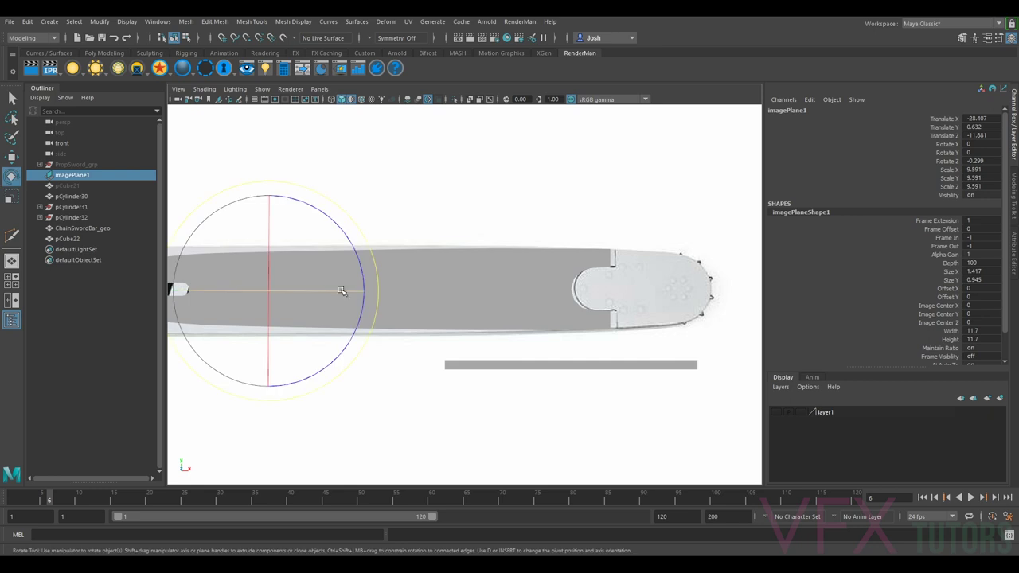
# Step: Move the image plane along X to -28.917, matching the reference bar's notch to the blade's cut-out
pyautogui.press('w')
pyautogui.moveTo(345, 289); pyautogui.dragTo(343, 289)
pyautogui.scroll(5, 677, 266)
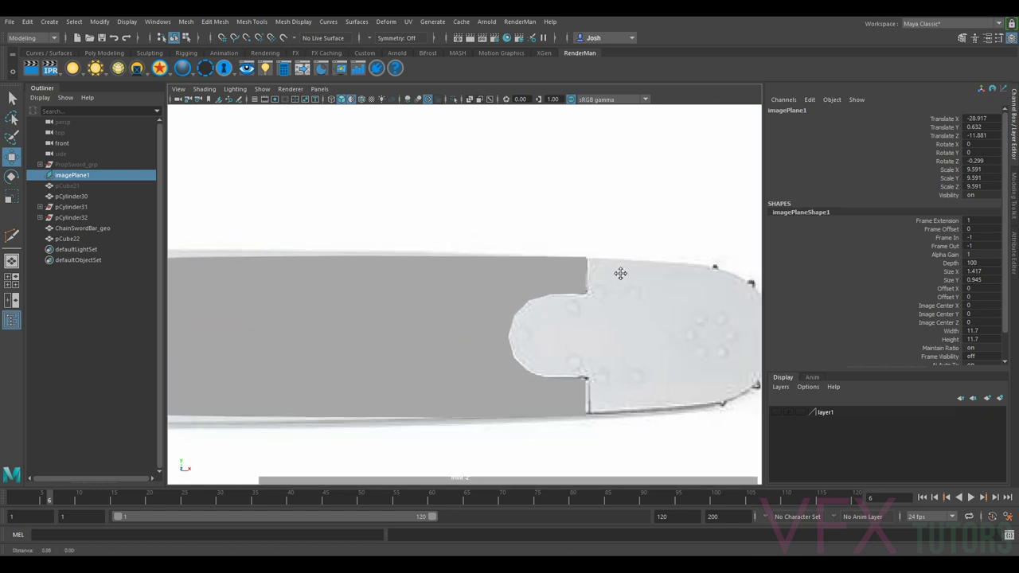
pyautogui.scroll(2, 621, 273)
pyautogui.scroll(-4, 621, 255)
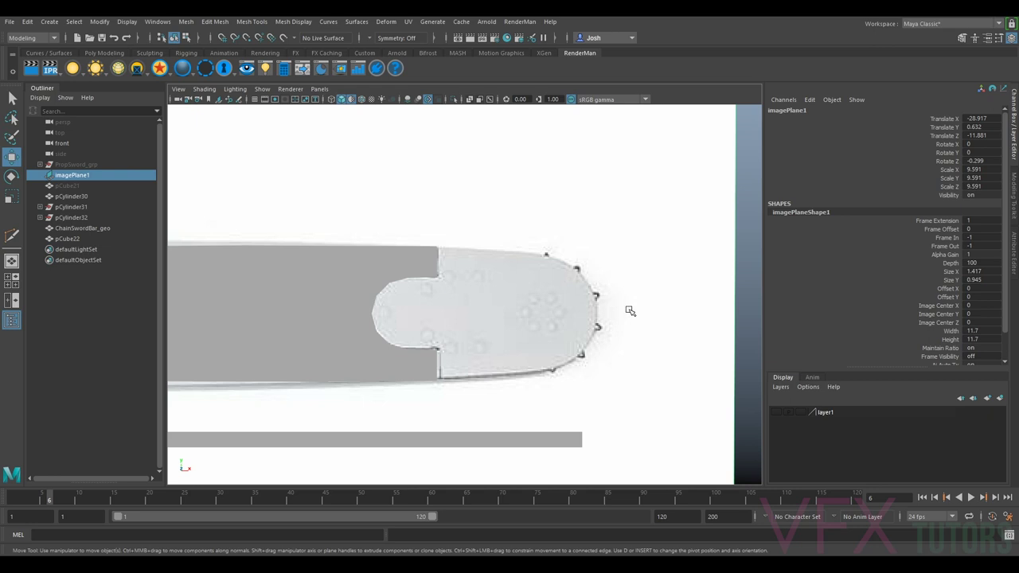
pyautogui.keyDown('alt'); pyautogui.moveTo(461, 312); pyautogui.dragTo(597, 310, button='middle'); pyautogui.keyUp('alt')
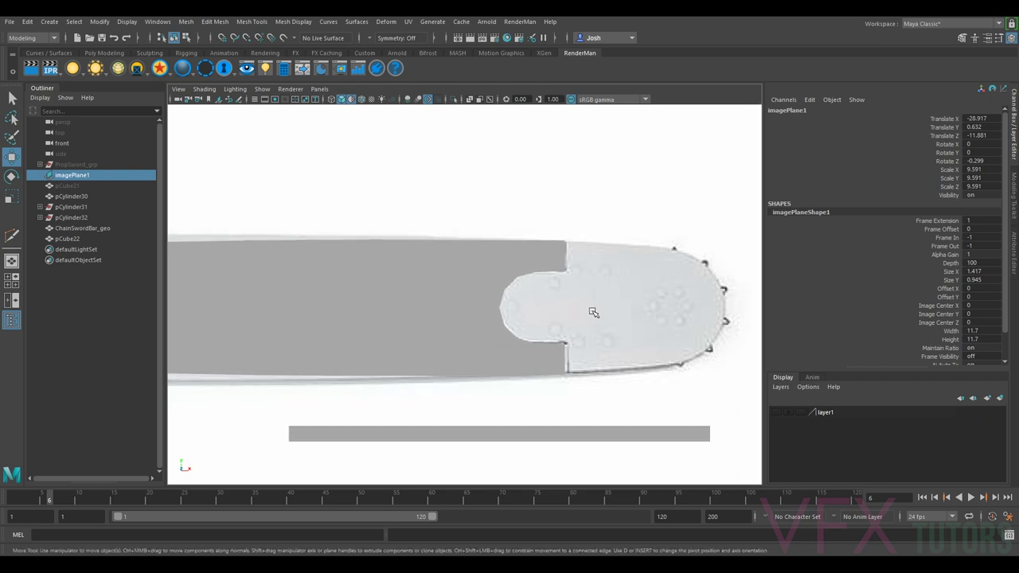
# Step: Select the ChainSwordBar_geo blade and frame its notched end against the reference tip
pyautogui.click(478, 258)
pyautogui.scroll(-1, 570, 258)
pyautogui.scroll(2, 553, 312)
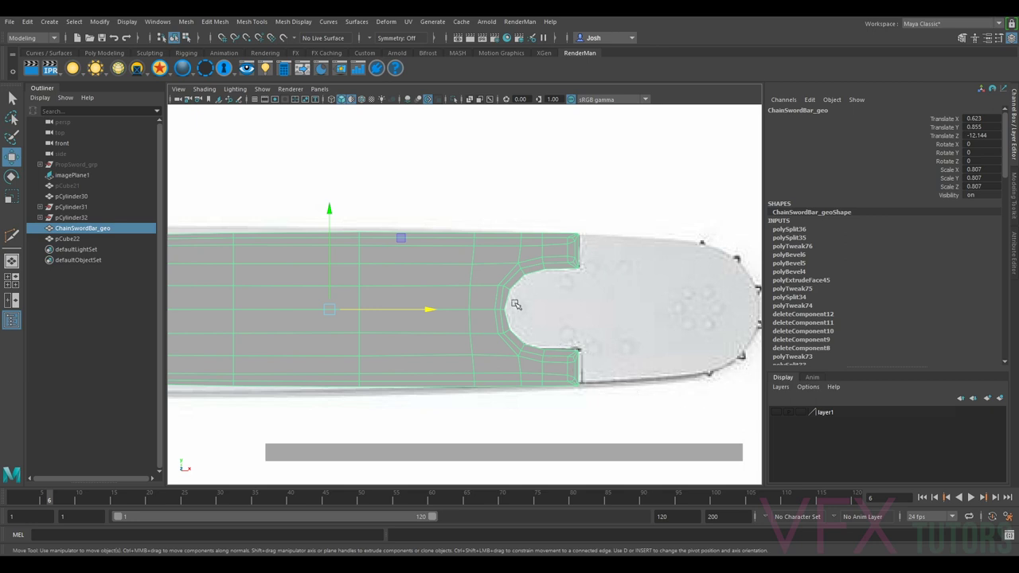
pyautogui.keyDown('alt'); pyautogui.moveTo(654, 245); pyautogui.dragTo(625, 244, button='middle'); pyautogui.keyUp('alt')
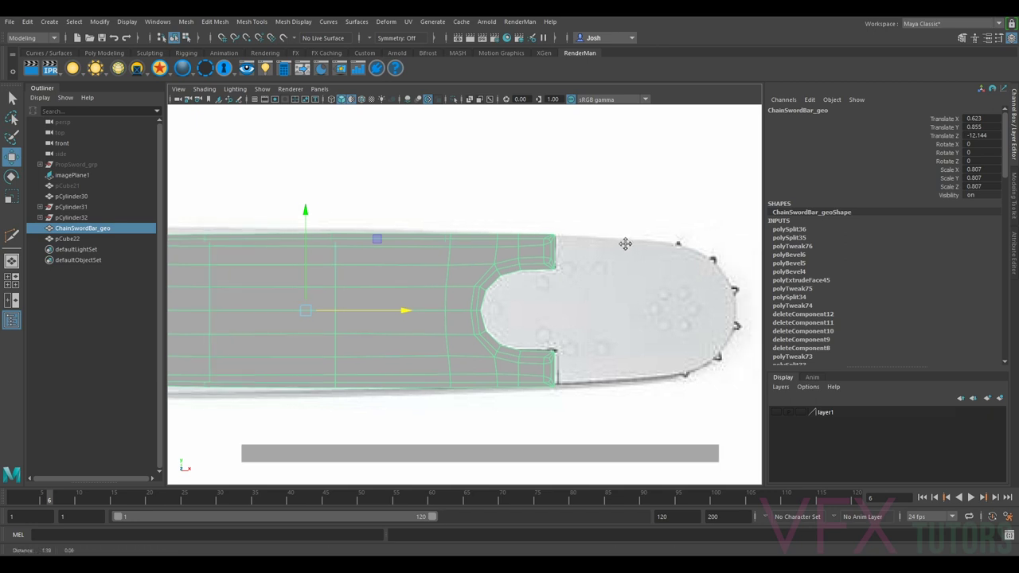
pyautogui.click(320, 89)
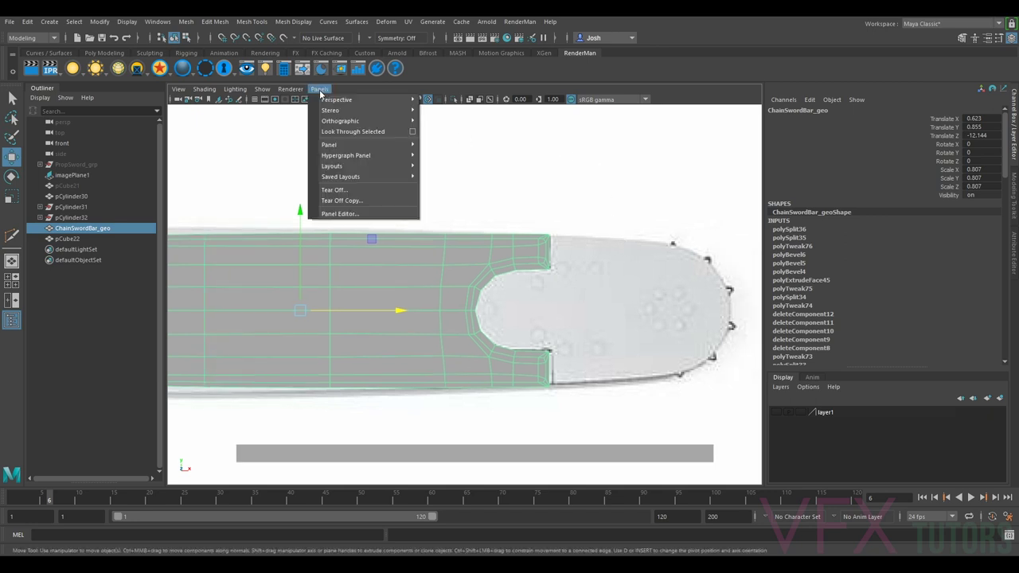
pyautogui.moveTo(334, 102)
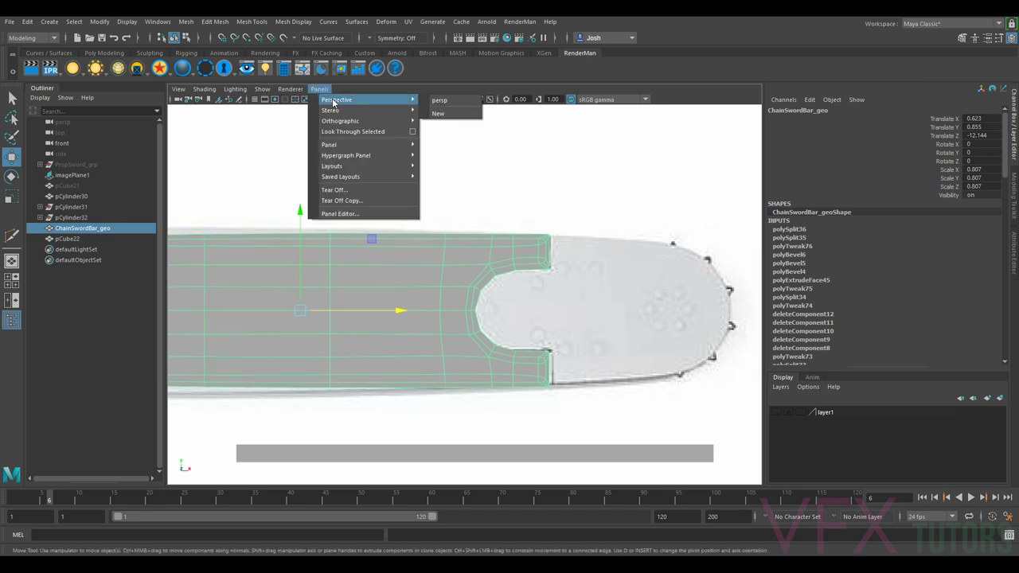
pyautogui.click(426, 281)
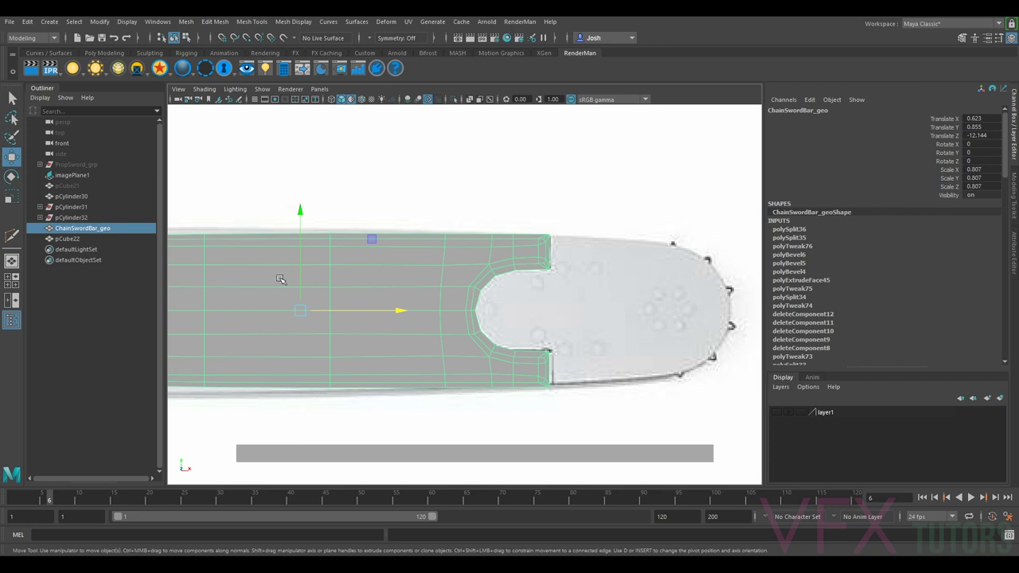
# Step: Duplicate ChainSwordBar_geo and hide the original, leaving the copy selected and framed in full
pyautogui.hotkey('ctrl', 'd')
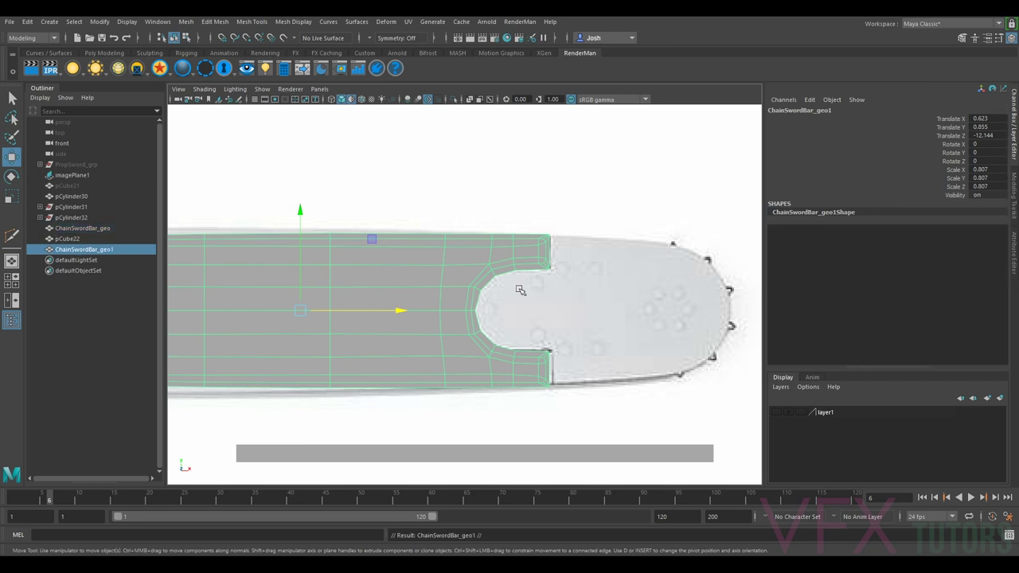
pyautogui.click(74, 229)
pyautogui.press('h')
pyautogui.click(94, 250)
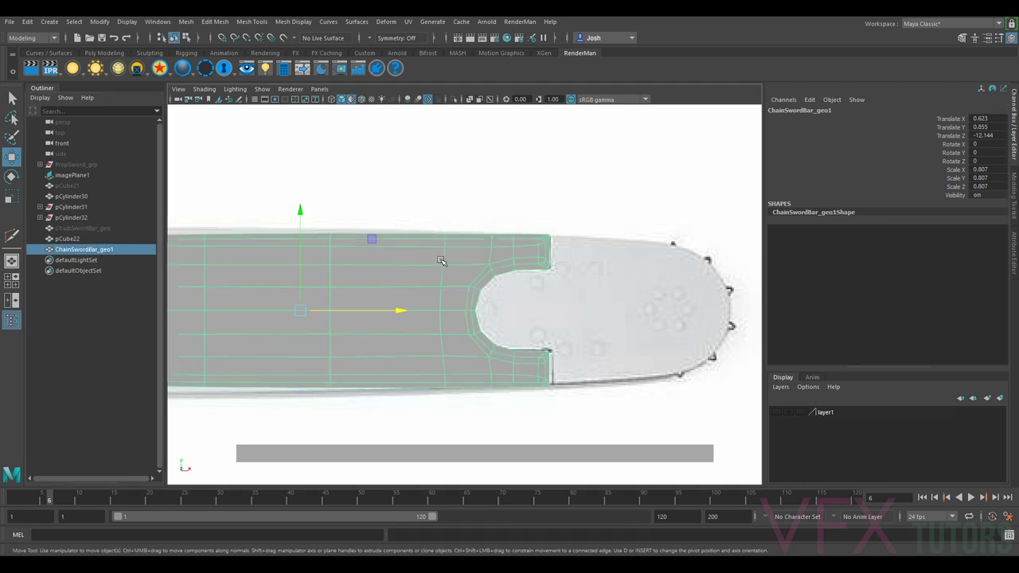
pyautogui.scroll(2, 540, 284)
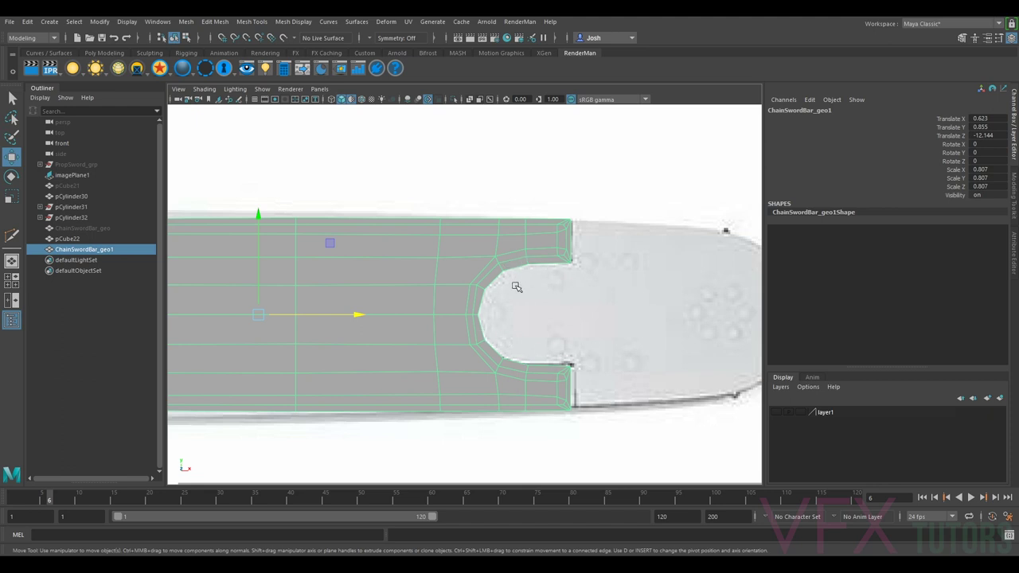
pyautogui.scroll(-3, 493, 297)
pyautogui.keyDown('alt'); pyautogui.moveTo(410, 283); pyautogui.dragTo(540, 278, button='middle'); pyautogui.keyUp('alt')
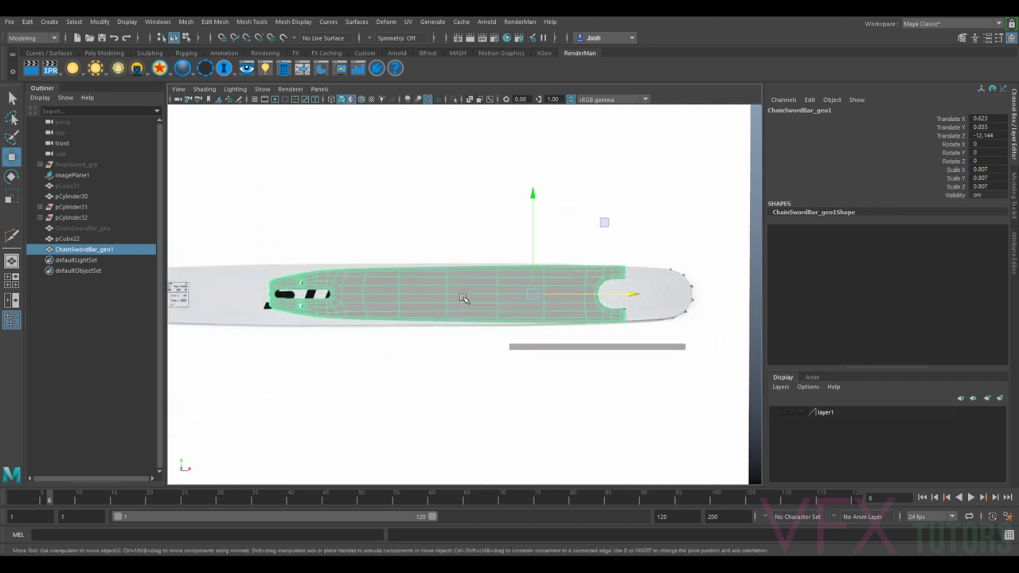
# Step: Delete all faces of the duplicated blade's main body, keeping only the ones bordering the notch at its tip end
pyautogui.moveTo(495, 285); pyautogui.dragTo(499, 287, button='right')
pyautogui.click(1013, 203)
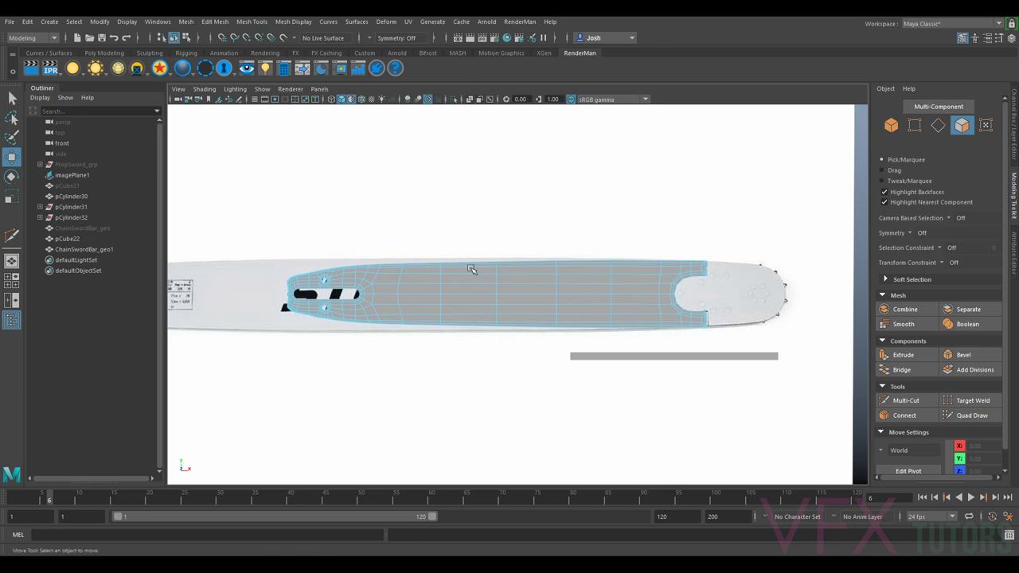
pyautogui.moveTo(269, 224); pyautogui.dragTo(661, 399)
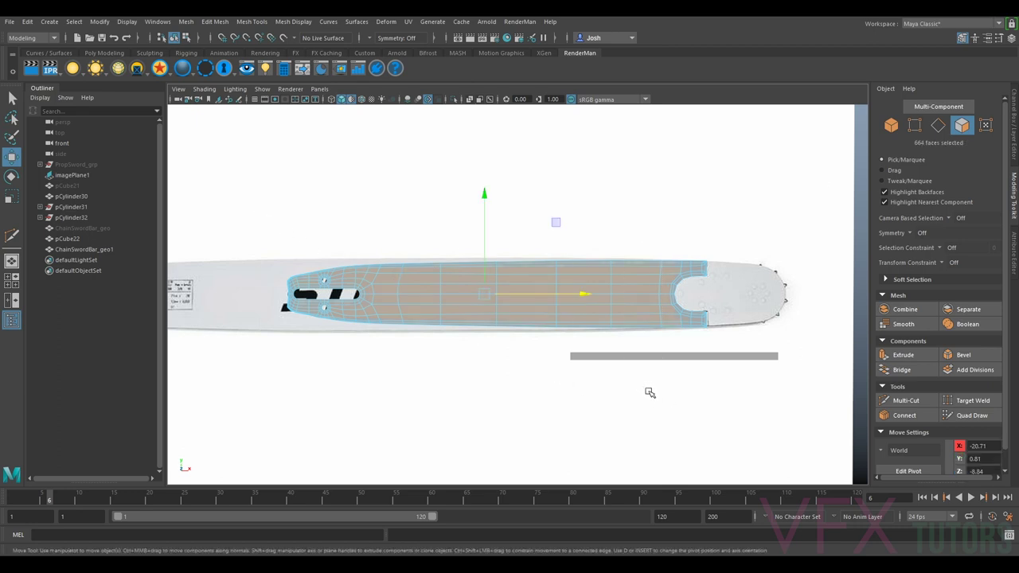
pyautogui.press('Delete')
pyautogui.scroll(5, 705, 291)
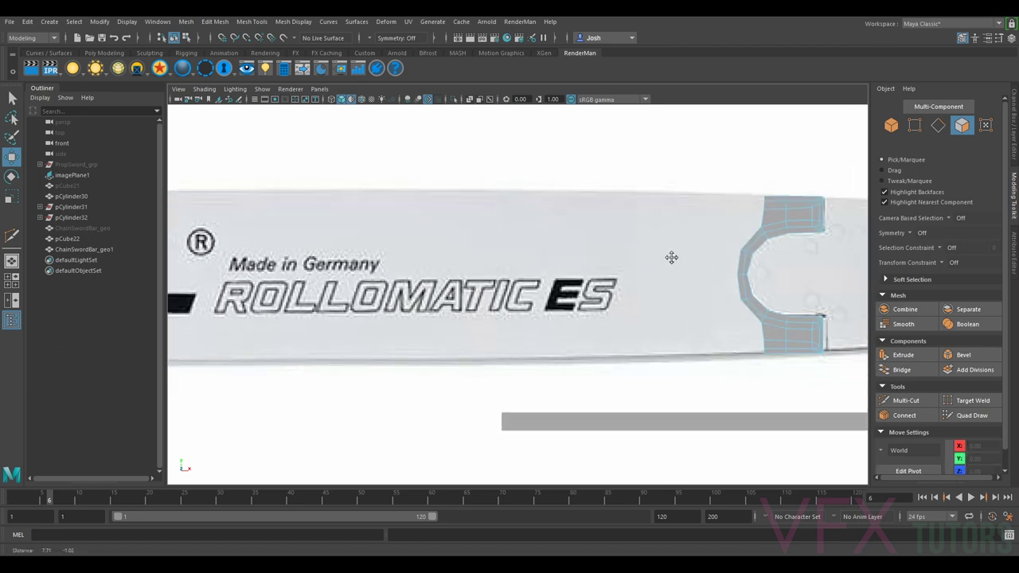
# Step: Delete the flat faces of the duplicate's upper arm above the notch
pyautogui.keyDown('alt'); pyautogui.moveTo(672, 257); pyautogui.dragTo(471, 277, button='middle'); pyautogui.keyUp('alt')
pyautogui.scroll(2, 478, 167)
pyautogui.scroll(2, 487, 176)
pyautogui.moveTo(565, 219); pyautogui.dragTo(622, 252)
pyautogui.press('Delete')
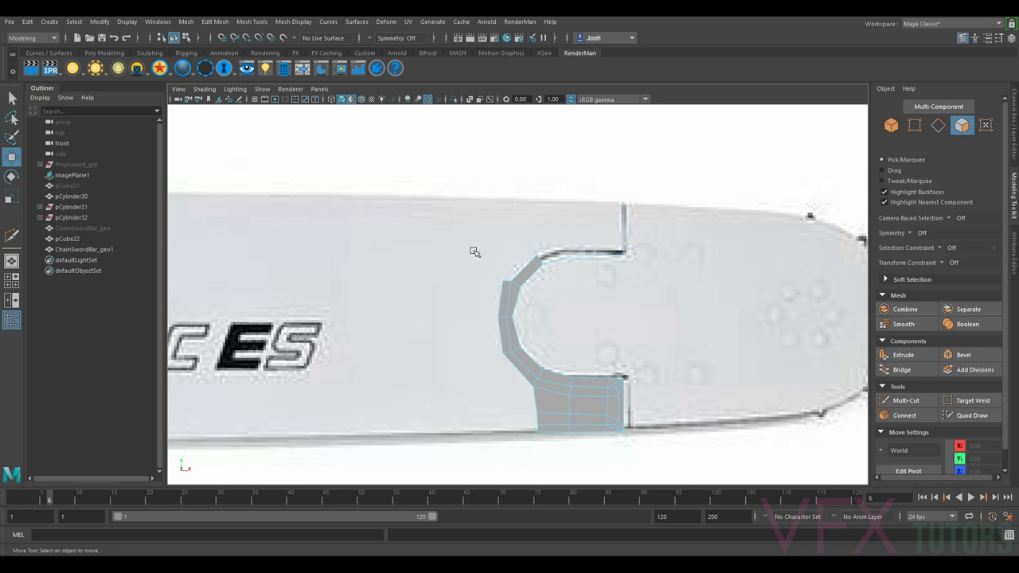
# Step: Delete the leftover faces at the upper arm's corner, keeping the strip along its vertical end and the notch's inner wall
pyautogui.scroll(3, 613, 172)
pyautogui.keyDown('alt'); pyautogui.moveTo(729, 170); pyautogui.dragTo(590, 152, button='middle'); pyautogui.keyUp('alt')
pyautogui.scroll(3, 494, 373)
pyautogui.scroll(1, 570, 141)
pyautogui.click(607, 167)
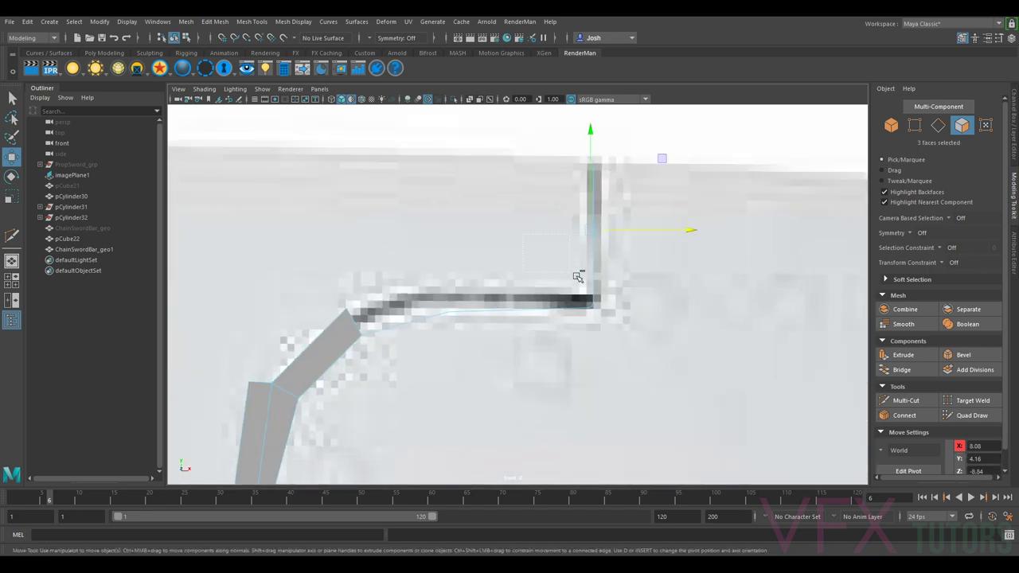
pyautogui.press('Delete')
# Step: Delete the flat faces around the rounded curve of the notch, leaving only its thin inner wall
pyautogui.scroll(-8, 594, 271)
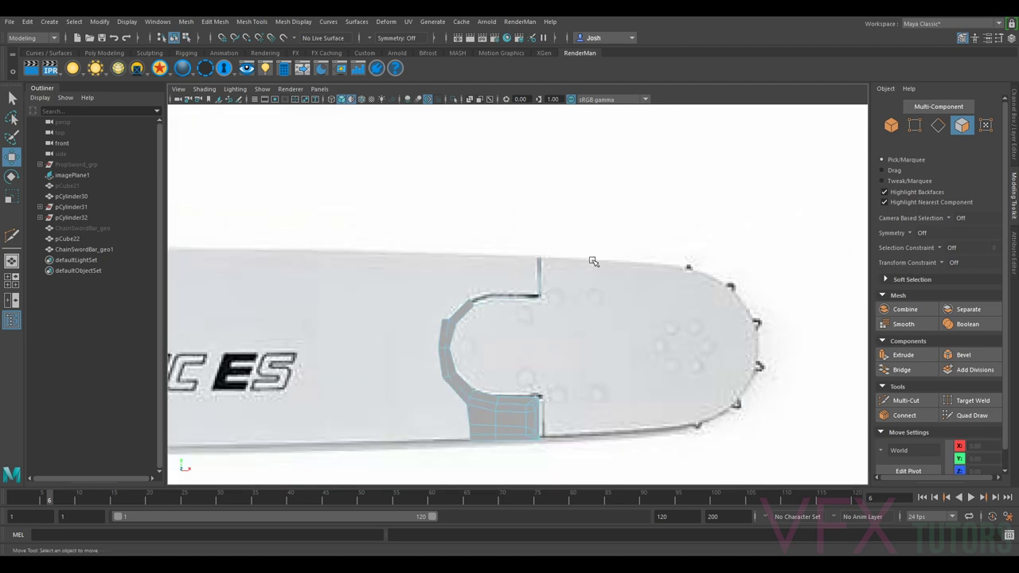
pyautogui.click(534, 215)
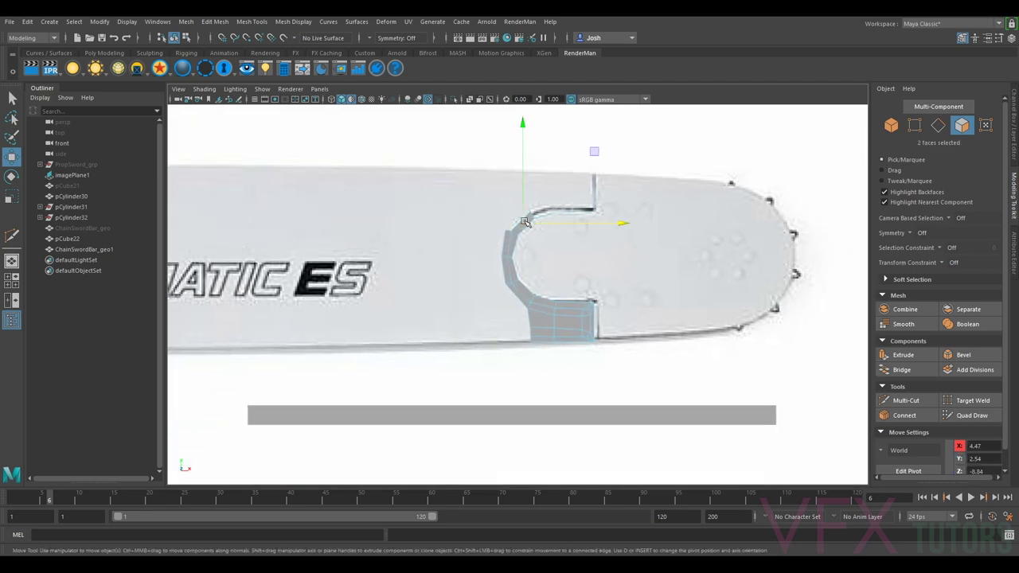
pyautogui.press('Delete')
pyautogui.click(504, 274)
pyautogui.press('Delete')
pyautogui.click(537, 316)
pyautogui.press('Delete')
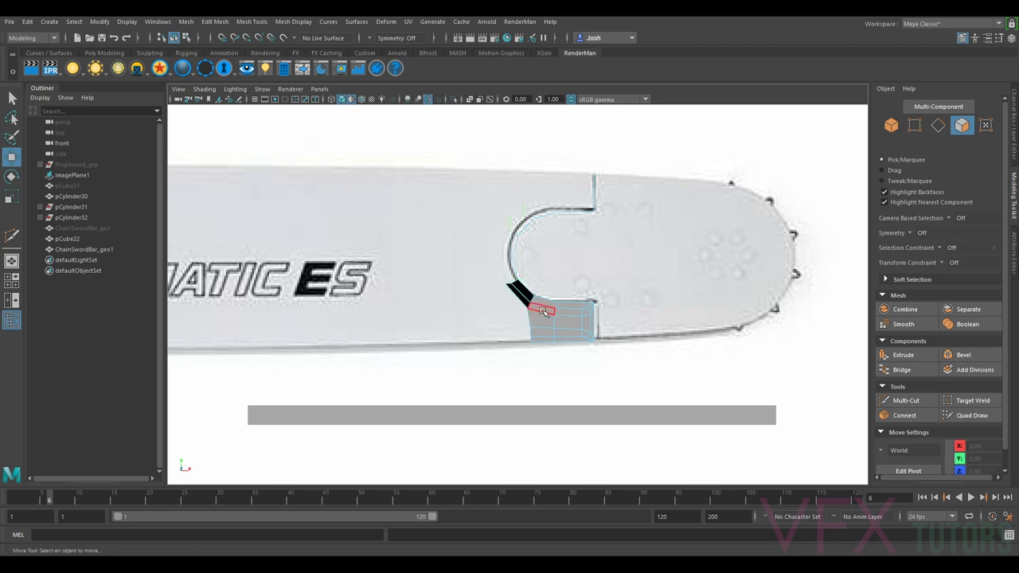
pyautogui.click(529, 298)
pyautogui.press('Delete')
# Step: Delete the flat faces of the duplicate's lower arm below the notch
pyautogui.moveTo(553, 343); pyautogui.dragTo(570, 308)
pyautogui.press('Delete')
pyautogui.scroll(6, 576, 345)
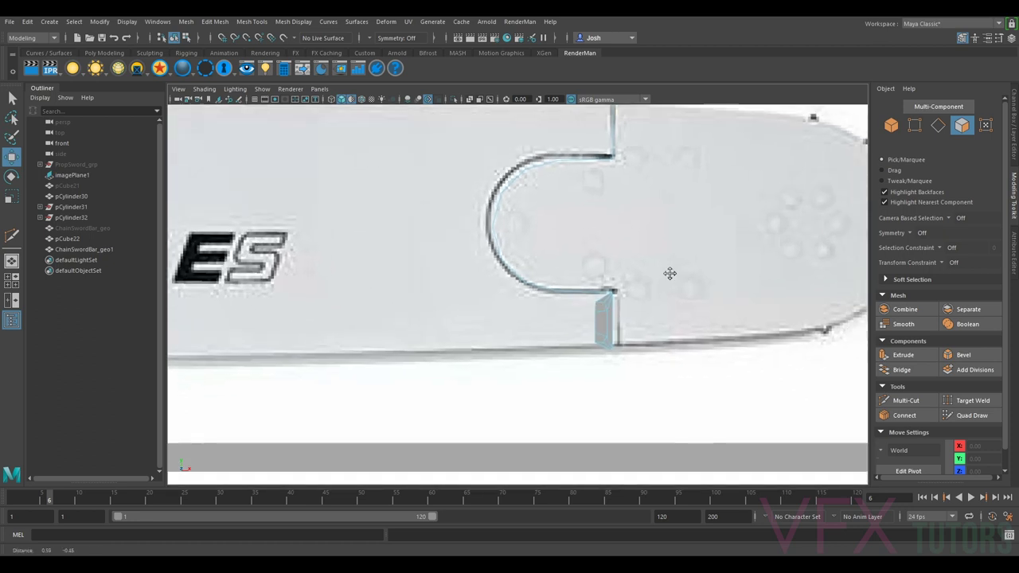
pyautogui.click(449, 314)
pyautogui.press('Delete')
# Step: Delete the lower half of the remaining notch wall, keeping only the upper half of the profile strip
pyautogui.moveTo(447, 329); pyautogui.dragTo(493, 271)
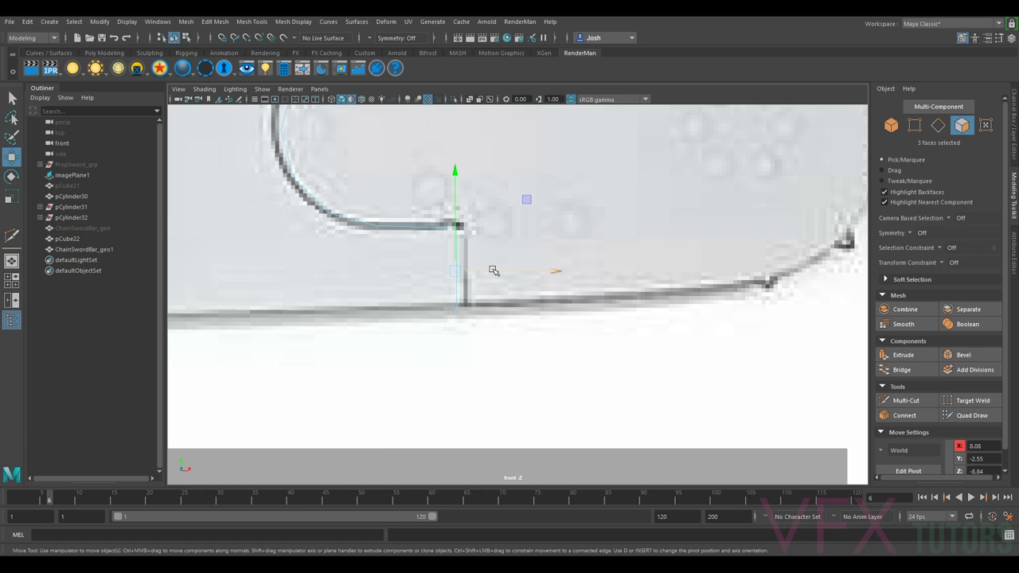
pyautogui.keyDown('ctrl'); pyautogui.click(463, 264); pyautogui.keyUp('ctrl')
pyautogui.click(431, 274)
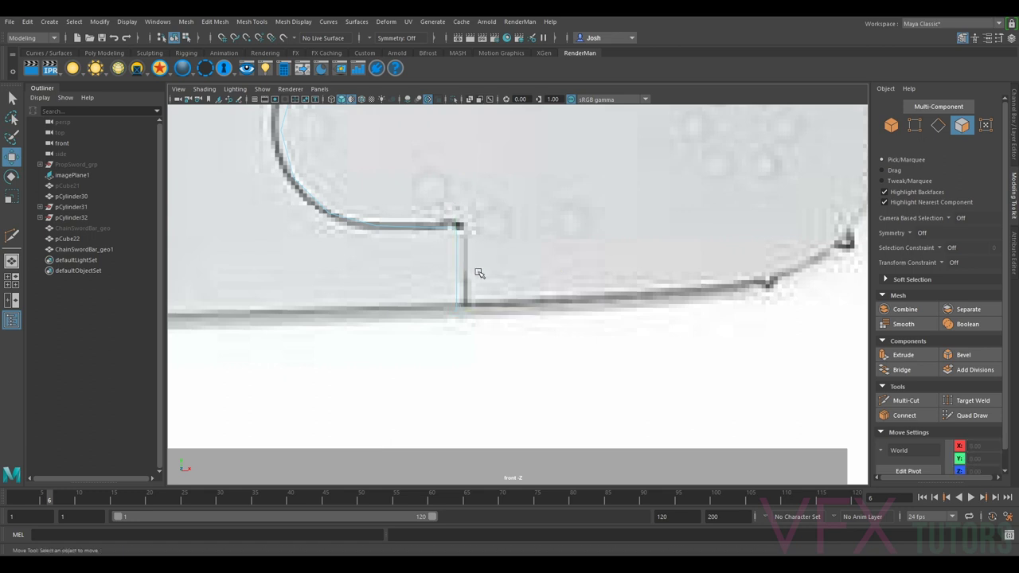
pyautogui.scroll(-5, 477, 274)
pyautogui.moveTo(403, 360); pyautogui.dragTo(572, 251)
pyautogui.click(565, 250)
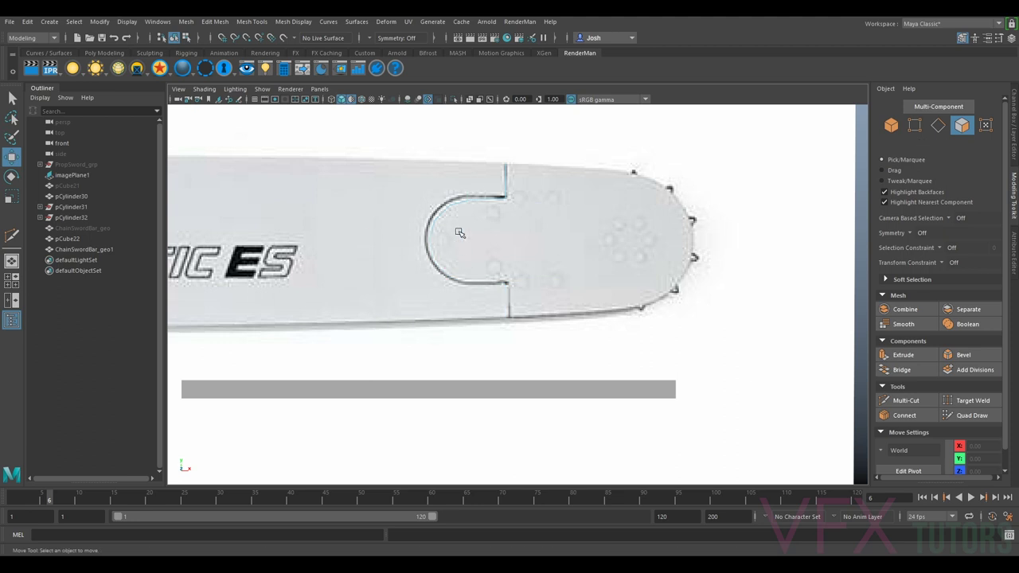
pyautogui.keyDown('alt'); pyautogui.moveTo(516, 210); pyautogui.dragTo(533, 263, button='middle'); pyautogui.keyUp('alt')
# Step: Return to object mode and examine how the remaining ChainSwordBar_geo1 strip follows the reference notch outline
pyautogui.click(892, 130)
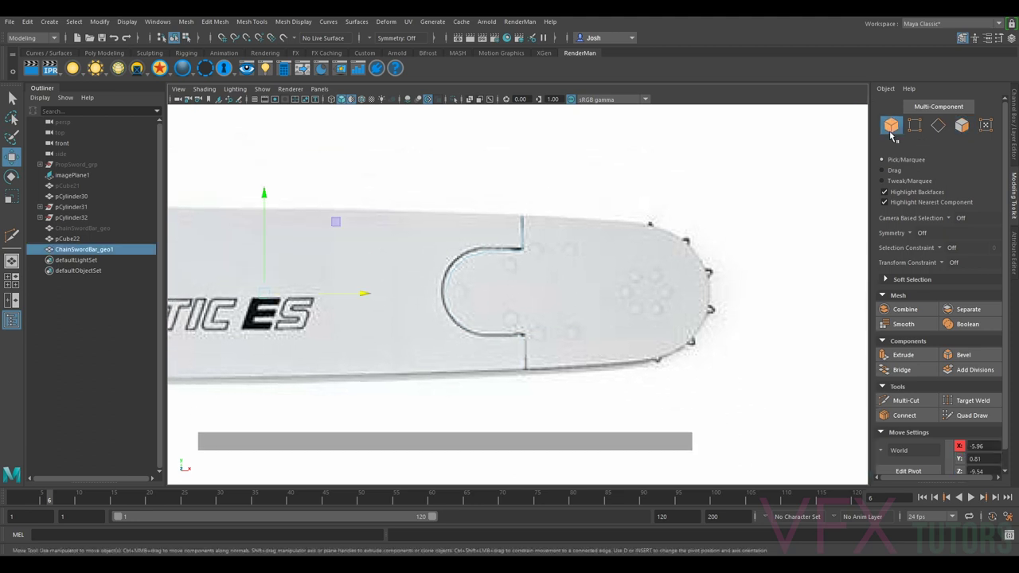
pyautogui.scroll(4, 526, 223)
pyautogui.scroll(-4, 425, 242)
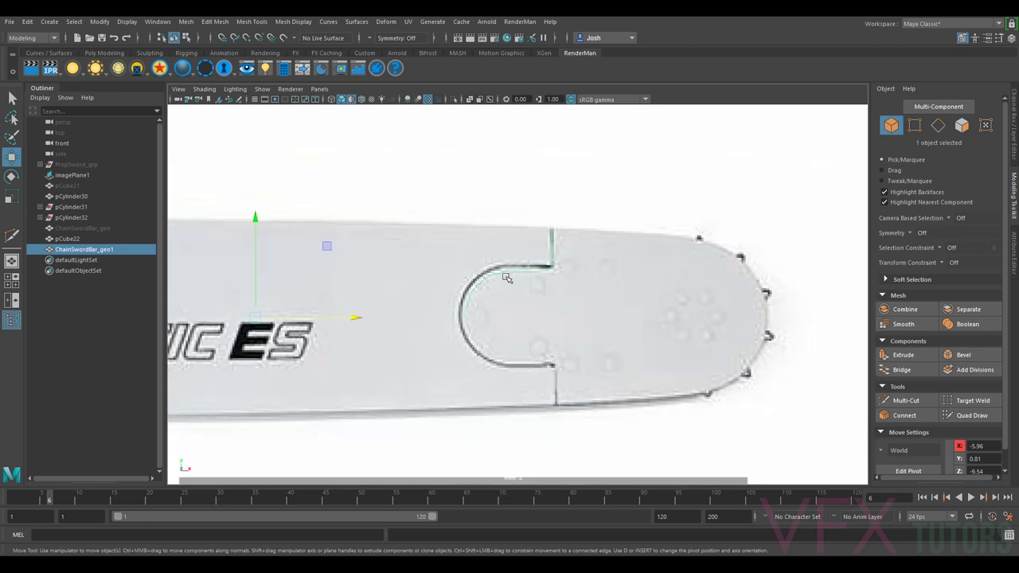
pyautogui.keyDown('alt'); pyautogui.moveTo(615, 271); pyautogui.dragTo(579, 295, button='middle'); pyautogui.keyUp('alt')
pyautogui.scroll(2, 578, 295)
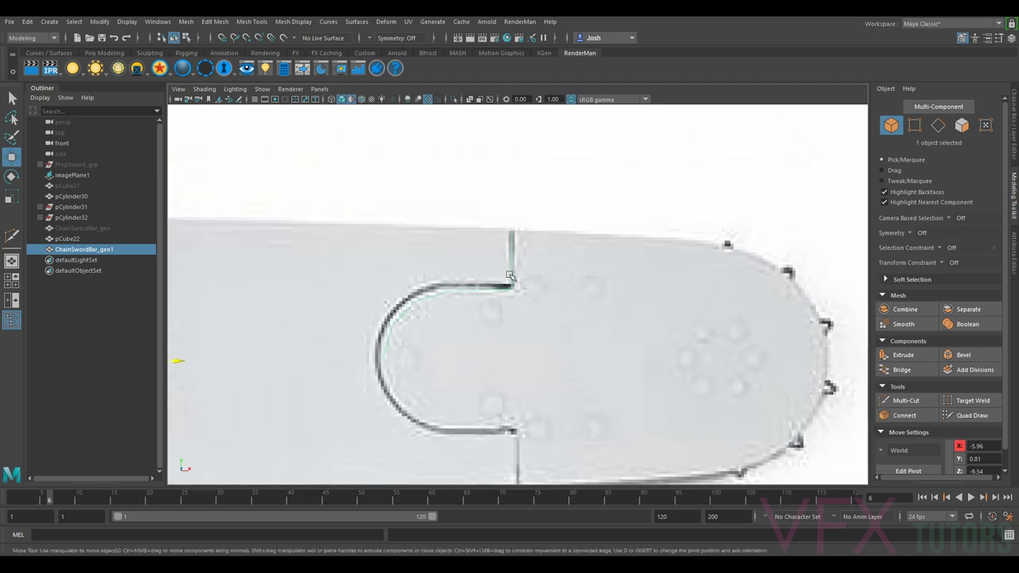
pyautogui.scroll(3, 512, 275)
pyautogui.keyDown('alt'); pyautogui.moveTo(448, 311); pyautogui.dragTo(594, 214, button='middle'); pyautogui.keyUp('alt')
pyautogui.scroll(-2, 600, 205)
pyautogui.scroll(-3, 574, 223)
pyautogui.scroll(3, 509, 253)
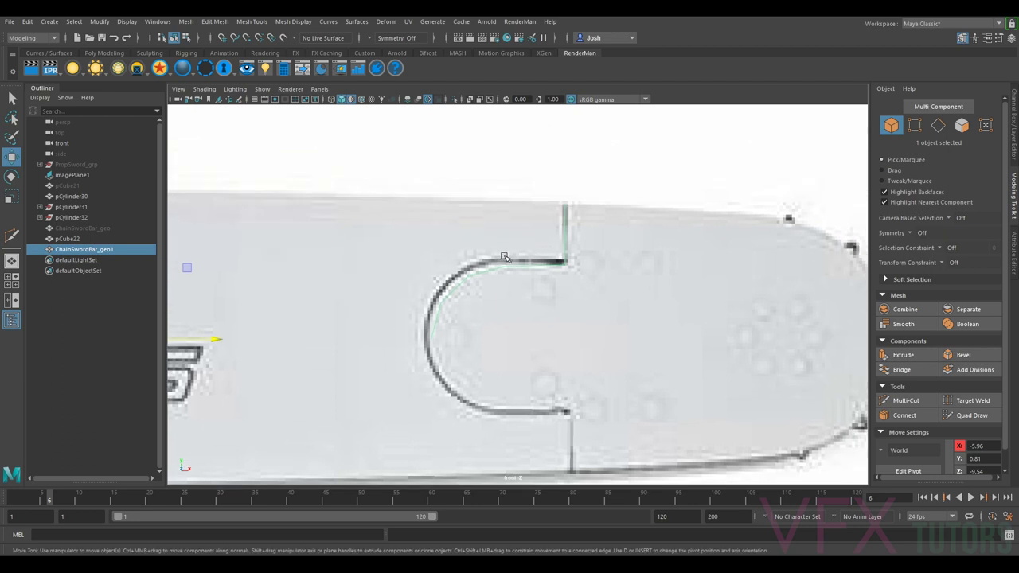
pyautogui.scroll(-4, 620, 232)
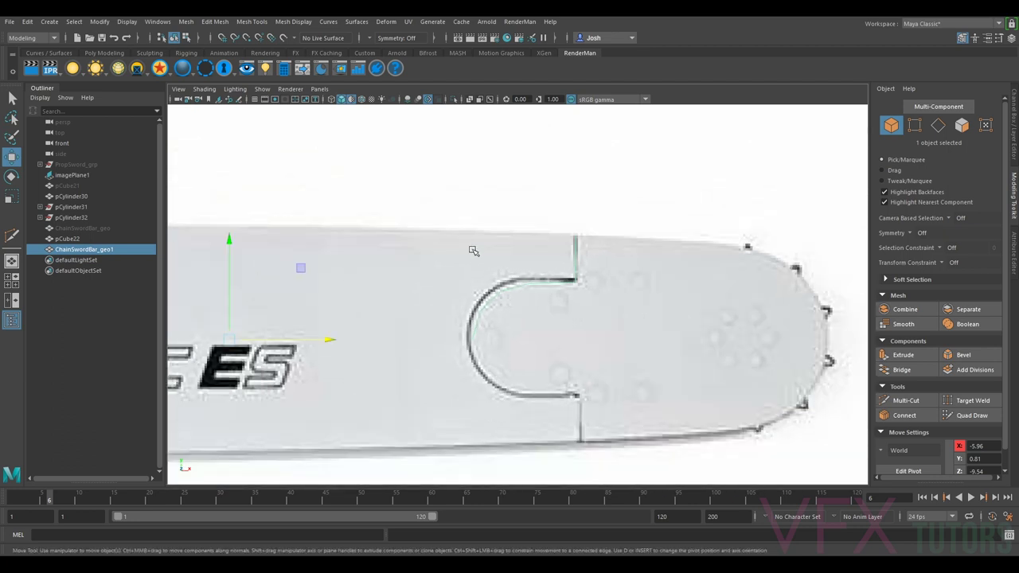
pyautogui.scroll(1, 473, 250)
pyautogui.click(642, 309)
pyautogui.scroll(-3, 518, 296)
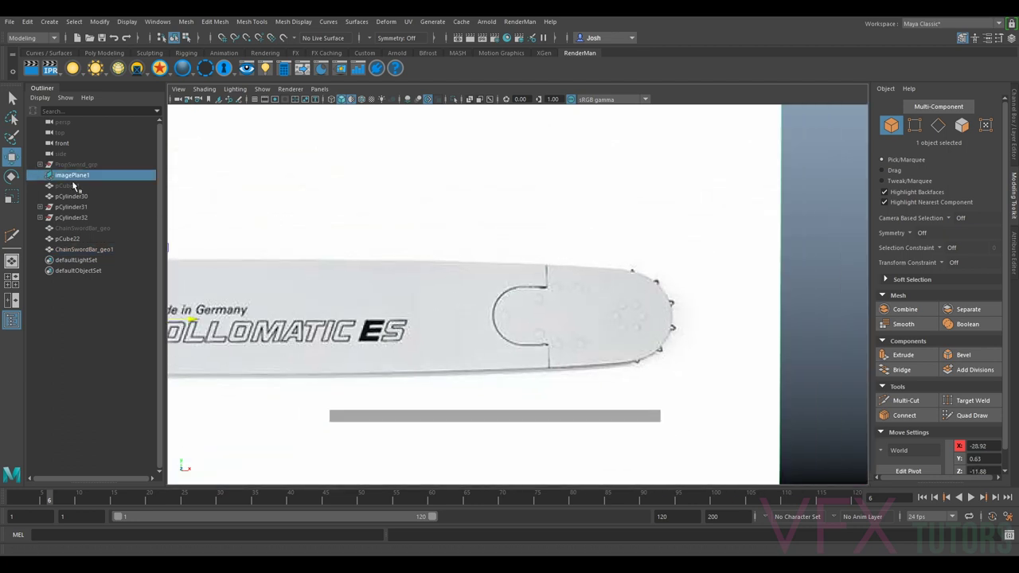
# Step: Temporarily show the original ChainSwordBar_geo blade to compare it with the reference tip, and hide it again
pyautogui.click(83, 228)
pyautogui.press('h')
pyautogui.press('h')
pyautogui.press('h')
pyautogui.press('h')
pyautogui.press('h')
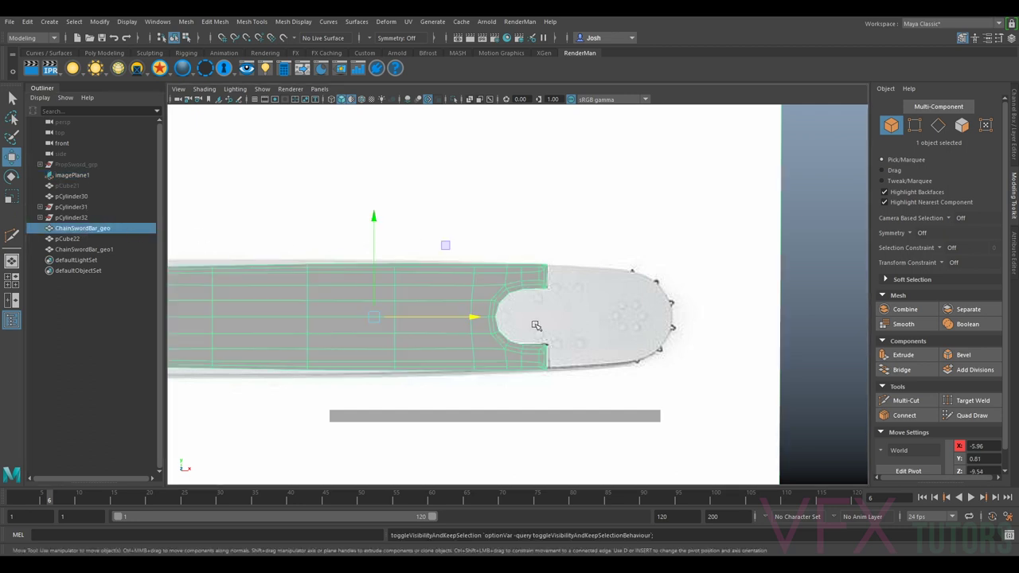
pyautogui.scroll(-3, 474, 317)
pyautogui.scroll(-2, 470, 318)
pyautogui.scroll(1, 467, 319)
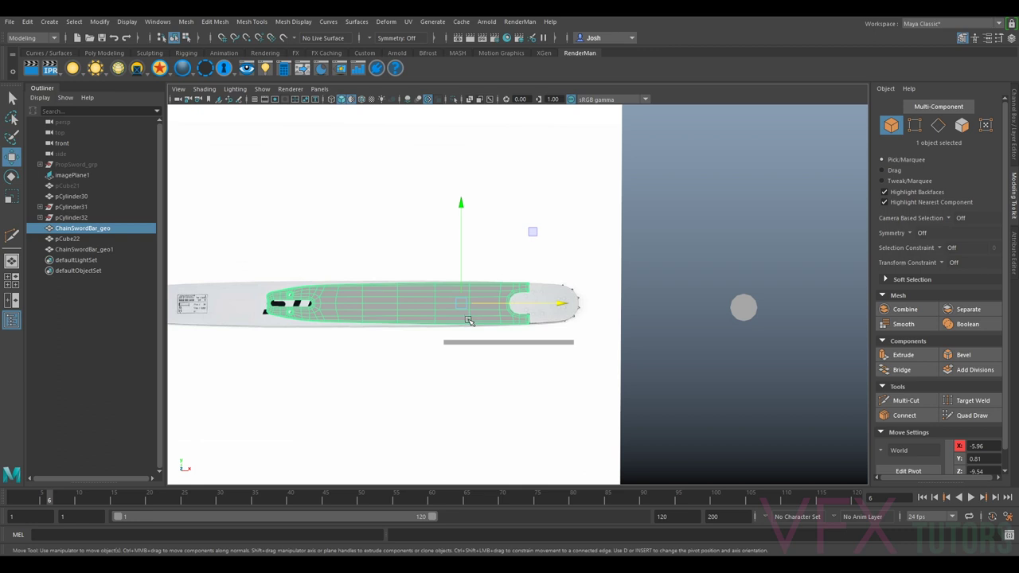
pyautogui.scroll(1, 468, 321)
pyautogui.scroll(-2, 466, 321)
pyautogui.press('h')
pyautogui.press('h')
pyautogui.press('h')
pyautogui.scroll(3, 567, 298)
pyautogui.scroll(2, 566, 292)
pyautogui.scroll(-2, 530, 295)
pyautogui.scroll(2, 531, 296)
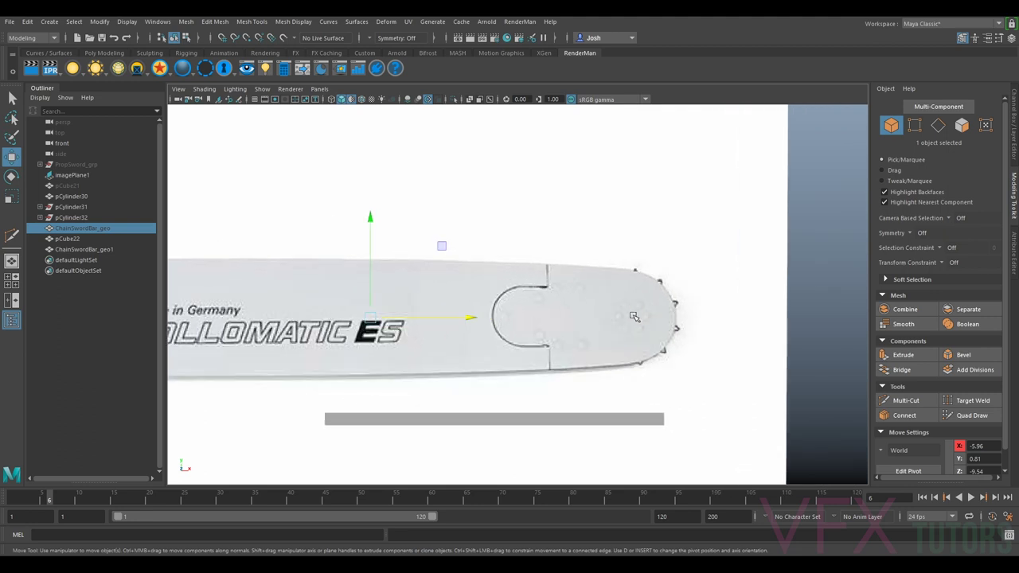
pyautogui.scroll(2, 612, 341)
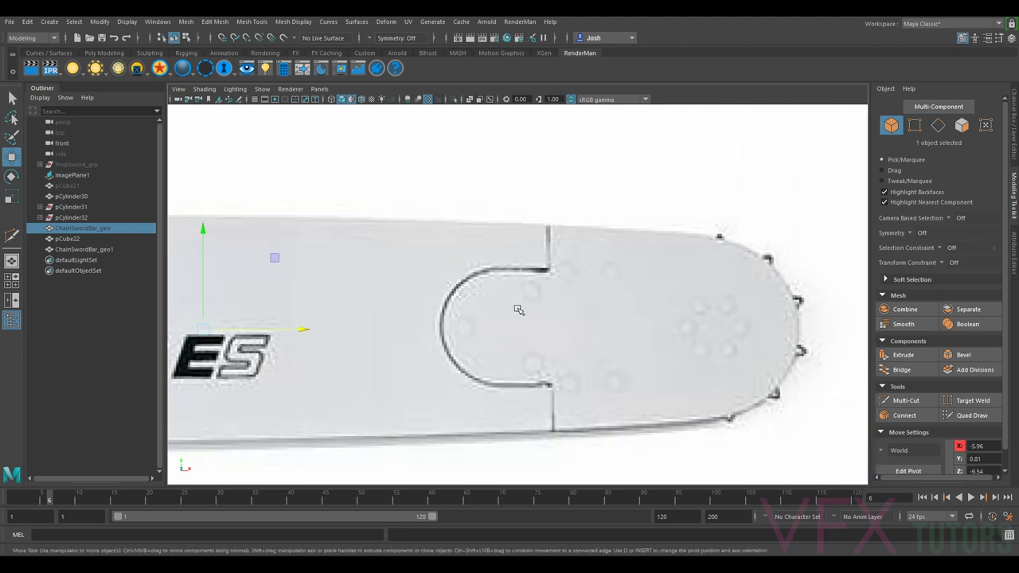
# Step: Select the ChainSwordBar_geo1 strip and switch the viewport to the perspective camera
pyautogui.click(96, 250)
pyautogui.scroll(5, 580, 297)
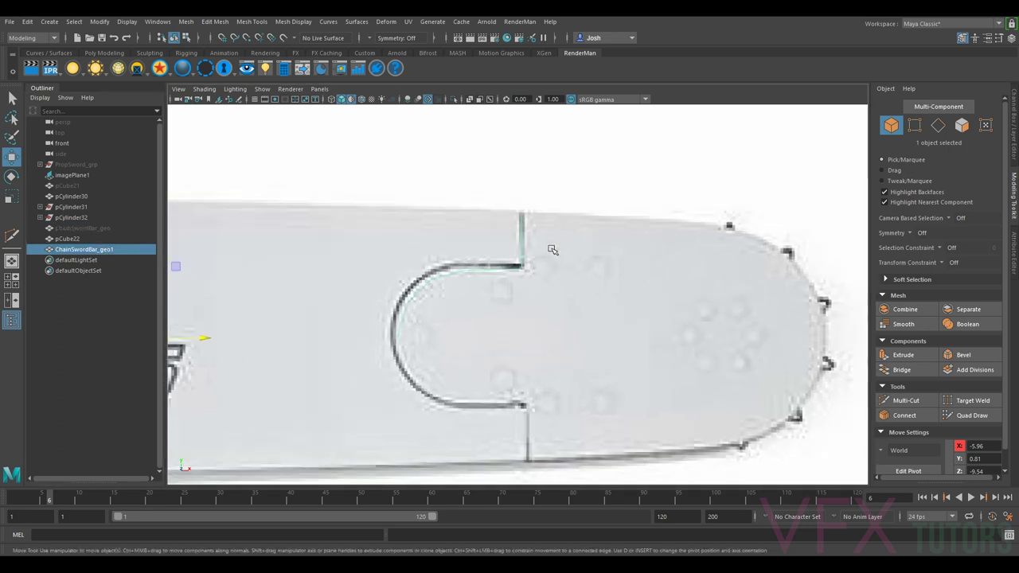
pyautogui.click(319, 89)
pyautogui.moveTo(356, 101)
pyautogui.click(449, 101)
pyautogui.scroll(-5, 522, 231)
pyautogui.keyDown('alt'); pyautogui.moveTo(539, 248); pyautogui.dragTo(528, 226); pyautogui.keyUp('alt')
# Step: Inspect the notch strip's faces and their orientation from several angles
pyautogui.scroll(10, 509, 255)
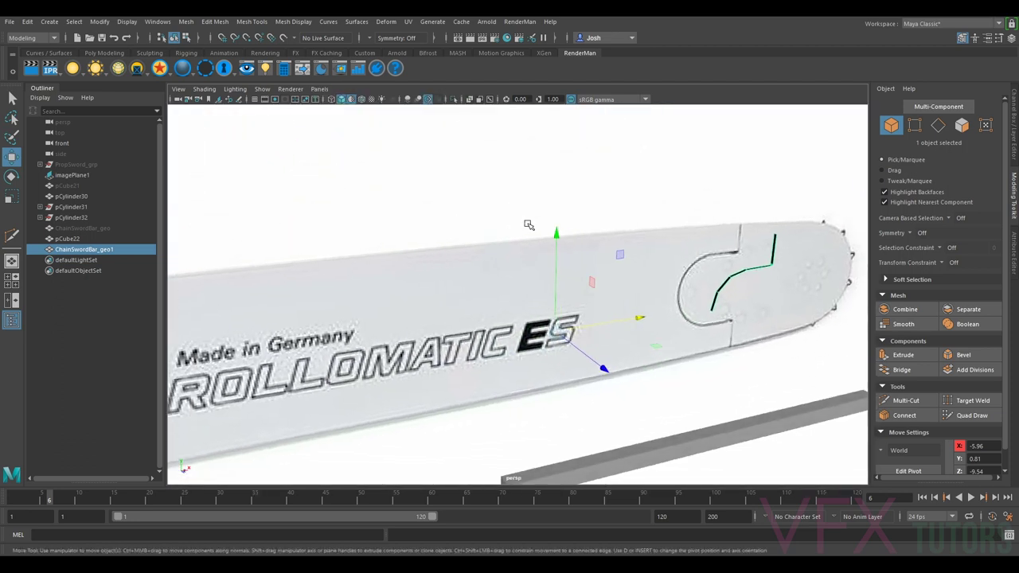
pyautogui.keyDown('alt'); pyautogui.moveTo(704, 214); pyautogui.dragTo(596, 219, button='middle'); pyautogui.keyUp('alt')
pyautogui.scroll(3, 595, 219)
pyautogui.keyDown('alt'); pyautogui.moveTo(652, 277); pyautogui.dragTo(487, 224); pyautogui.keyUp('alt')
pyautogui.keyDown('alt'); pyautogui.moveTo(488, 224); pyautogui.dragTo(507, 261, button='middle'); pyautogui.keyUp('alt')
pyautogui.scroll(4, 508, 262)
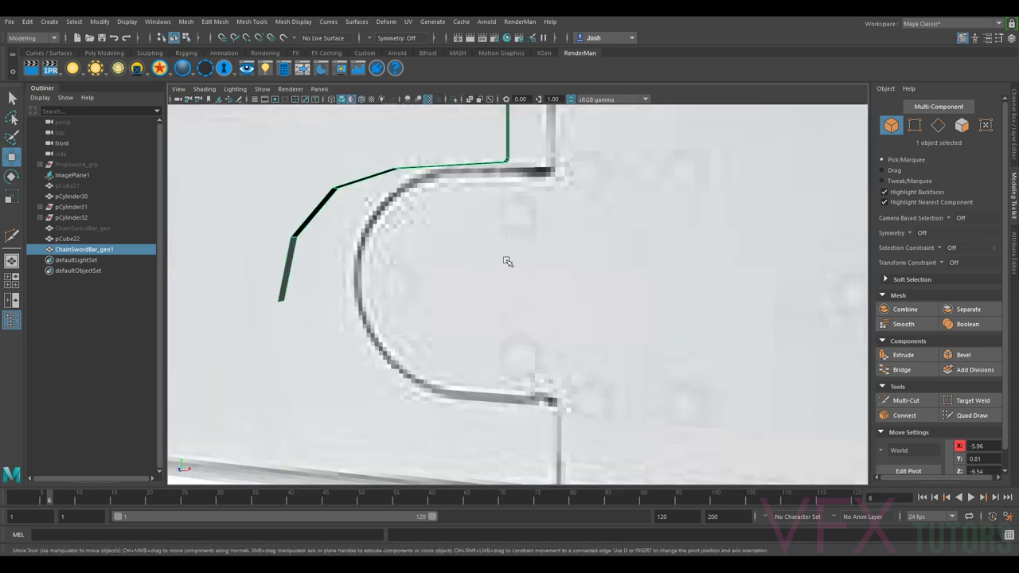
pyautogui.scroll(-4, 477, 163)
pyautogui.keyDown('alt'); pyautogui.moveTo(518, 232); pyautogui.dragTo(541, 240); pyautogui.keyUp('alt')
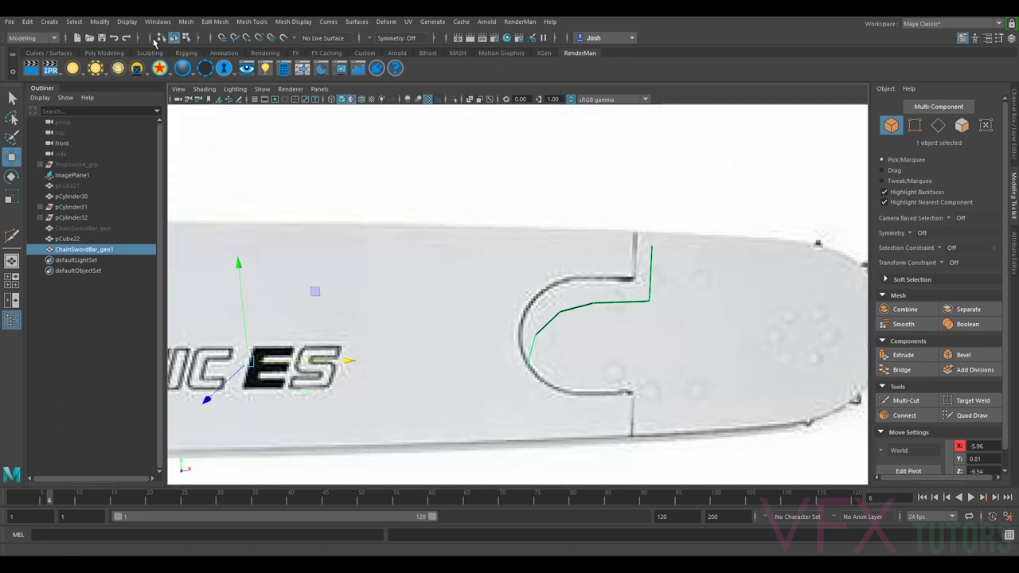
# Step: Reverse the normals of the ChainSwordBar_geo1 strip
pyautogui.click(115, 54)
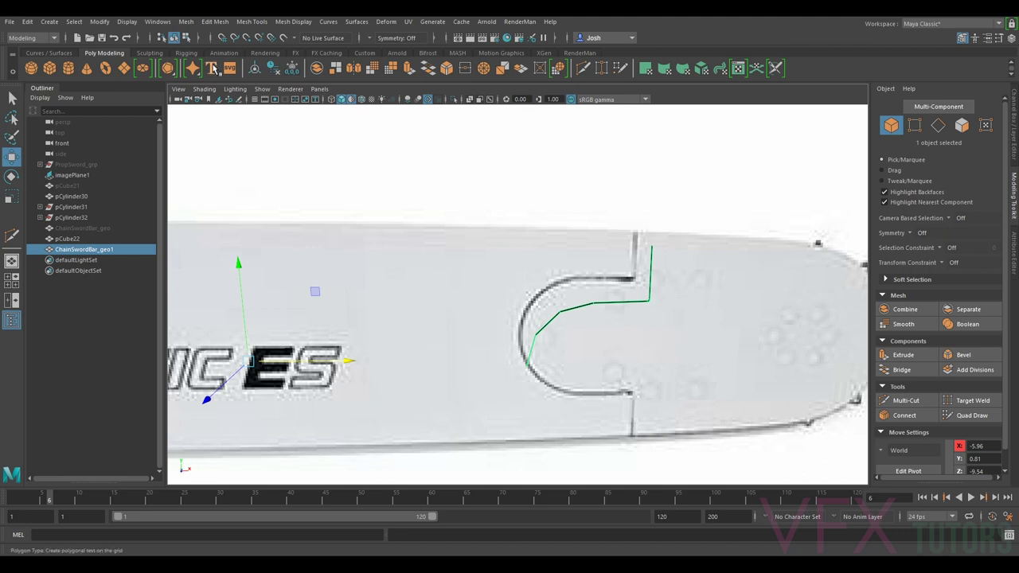
pyautogui.click(1015, 248)
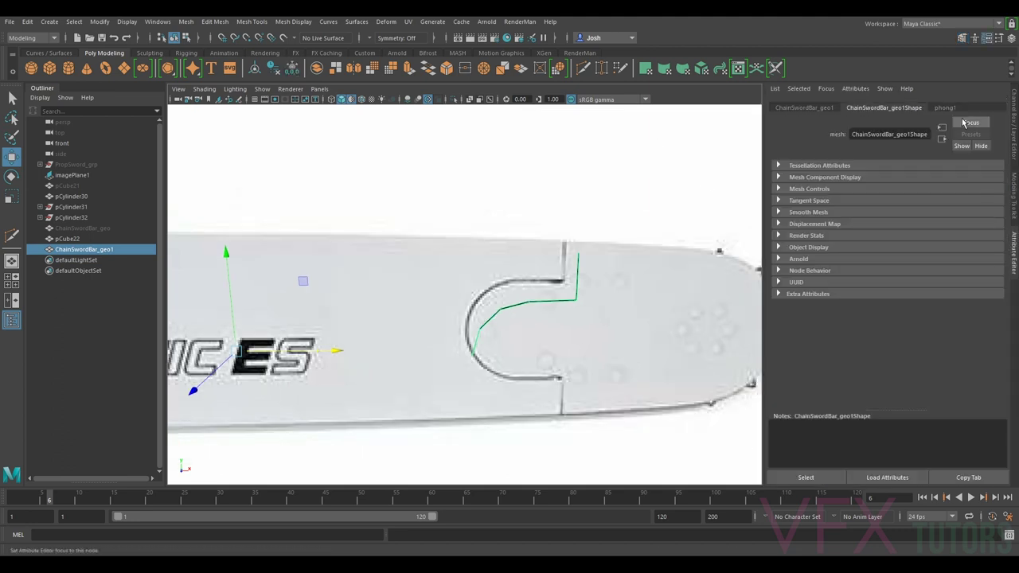
pyautogui.click(1015, 209)
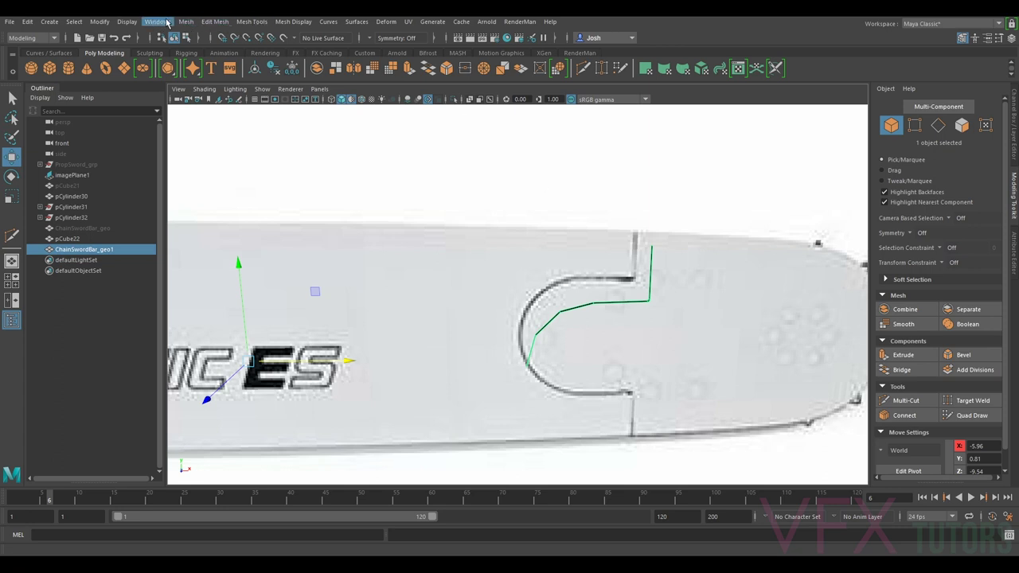
pyautogui.click(297, 22)
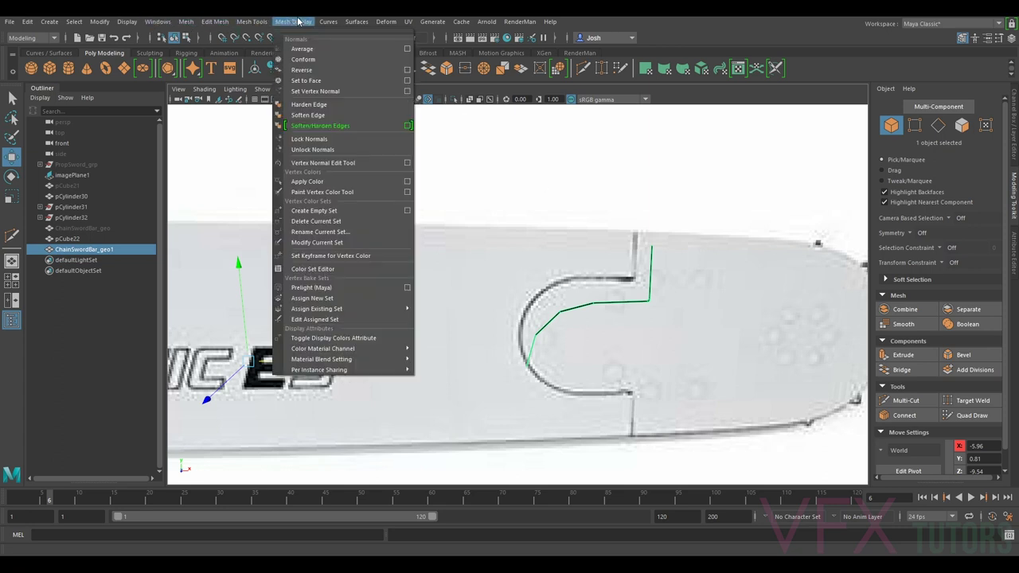
pyautogui.click(322, 70)
pyautogui.keyDown('alt'); pyautogui.moveTo(637, 366); pyautogui.dragTo(624, 345); pyautogui.keyUp('alt')
pyautogui.keyDown('alt'); pyautogui.moveTo(591, 246); pyautogui.dragTo(578, 340, button='middle'); pyautogui.keyUp('alt')
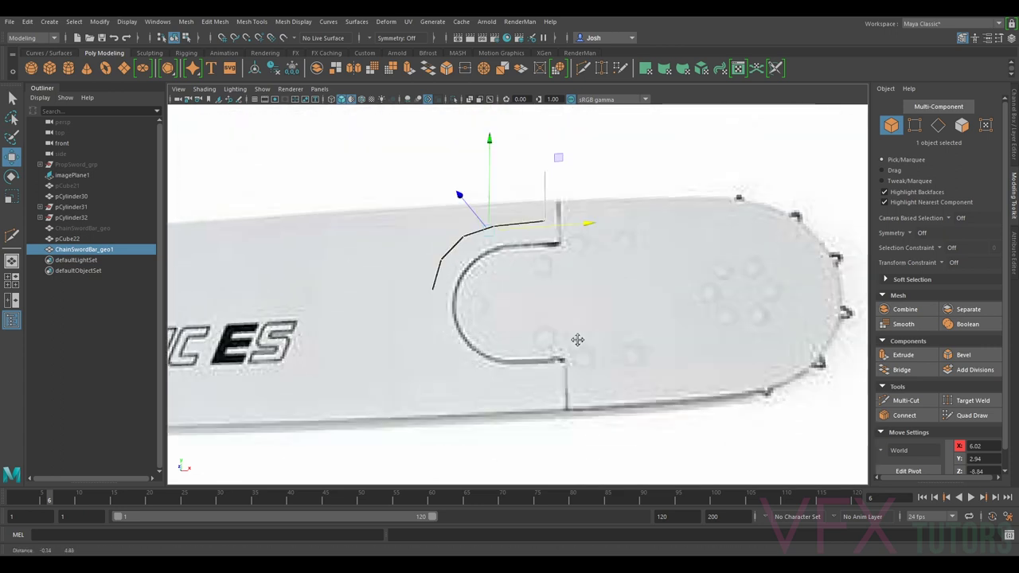
# Step: Check the shading of the strip's reversed faces from both sides, leaving the strip selected
pyautogui.scroll(3, 579, 342)
pyautogui.click(700, 133)
pyautogui.keyDown('alt'); pyautogui.moveTo(578, 229); pyautogui.dragTo(624, 263); pyautogui.keyUp('alt')
pyautogui.keyDown('alt'); pyautogui.moveTo(716, 366); pyautogui.dragTo(642, 237, button='middle'); pyautogui.keyUp('alt')
pyautogui.keyDown('alt'); pyautogui.moveTo(707, 264); pyautogui.dragTo(682, 252); pyautogui.keyUp('alt')
pyautogui.keyDown('alt'); pyautogui.moveTo(512, 247); pyautogui.dragTo(537, 300, button='middle'); pyautogui.keyUp('alt')
pyautogui.scroll(3, 538, 300)
pyautogui.scroll(-3, 499, 300)
pyautogui.moveTo(509, 325)
pyautogui.keyDown('alt'); pyautogui.mouseDown()
pyautogui.moveTo(538, 334)
pyautogui.moveTo(514, 332)
pyautogui.mouseUp(); pyautogui.keyUp('alt')
pyautogui.click(523, 318)
pyautogui.moveTo(643, 302)
pyautogui.keyDown('alt'); pyautogui.mouseDown()
pyautogui.moveTo(610, 303)
pyautogui.moveTo(641, 303)
pyautogui.mouseUp(); pyautogui.keyUp('alt')
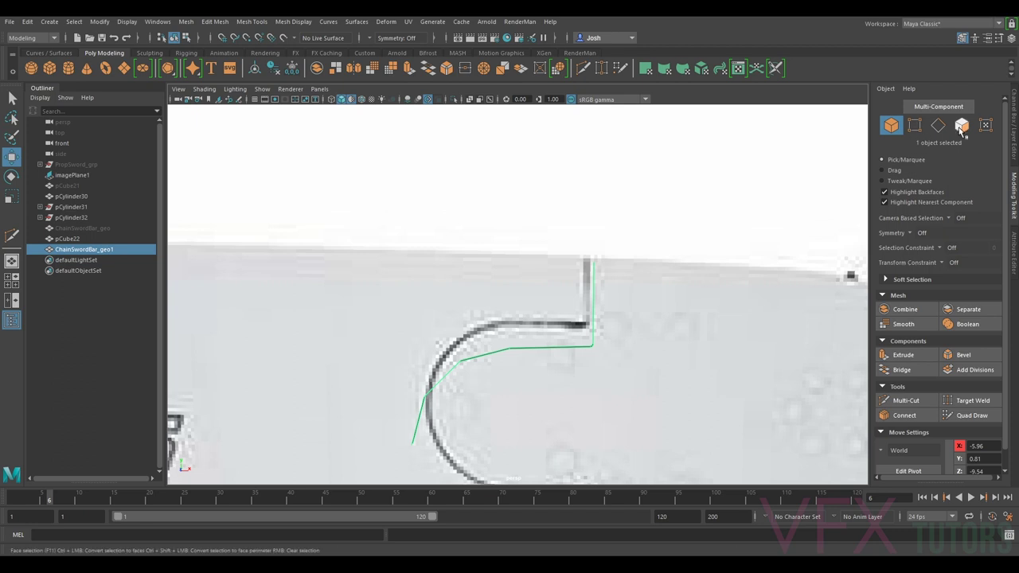
# Step: Switch the ChainSwordBar_geo1 strip to edge selection and frame it together with the reference tip
pyautogui.click(938, 125)
pyautogui.keyDown('alt'); pyautogui.moveTo(616, 336); pyautogui.dragTo(672, 343); pyautogui.keyUp('alt')
pyautogui.keyDown('alt'); pyautogui.moveTo(843, 325); pyautogui.dragTo(725, 276, button='middle'); pyautogui.keyUp('alt')
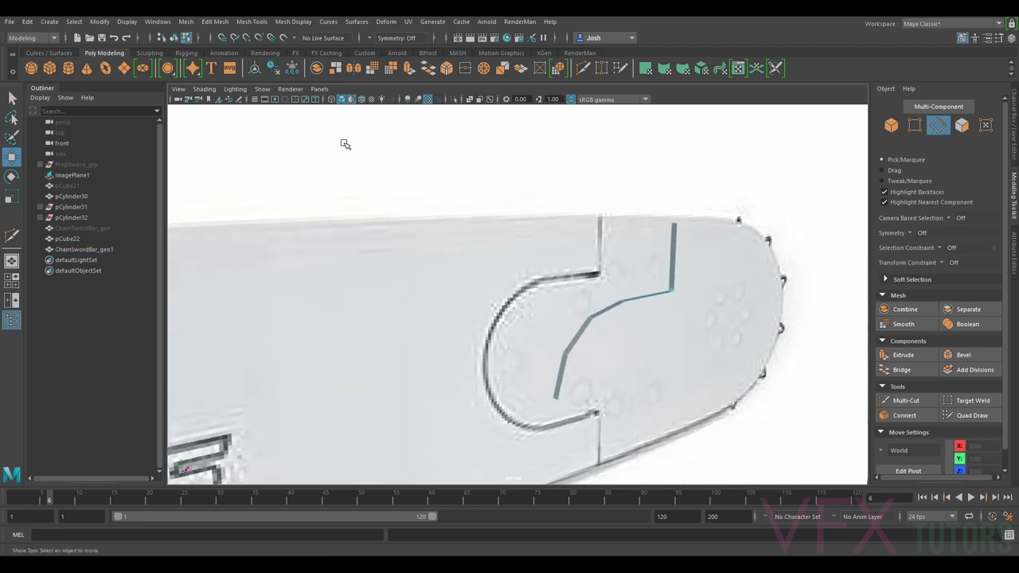
# Step: Tear off a copy of the perspective view and shrink it into a small floating window beside the main viewport
pyautogui.click(318, 89)
pyautogui.click(384, 195)
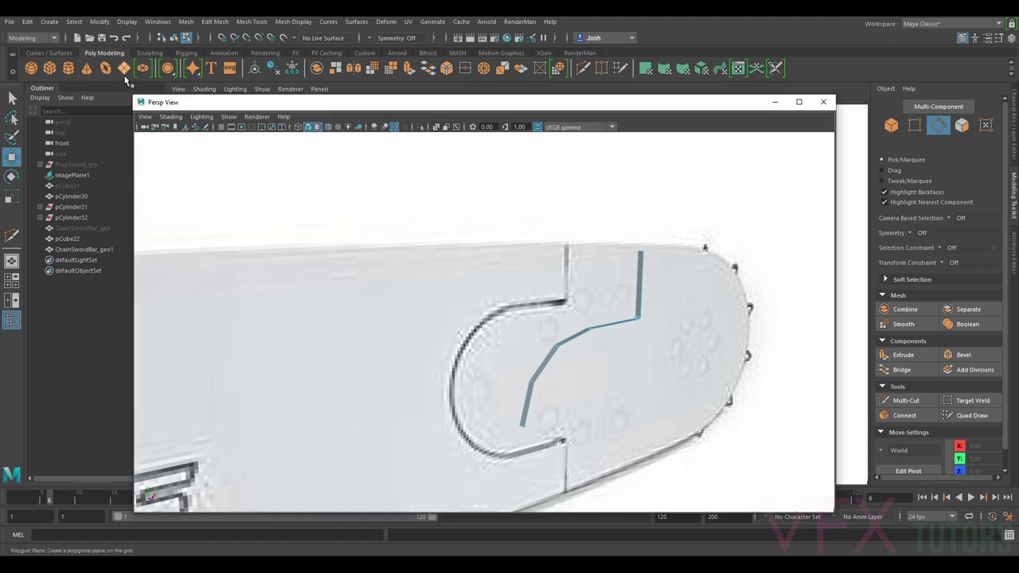
pyautogui.moveTo(134, 97); pyautogui.dragTo(550, 264)
pyautogui.moveTo(637, 279); pyautogui.dragTo(137, 245)
# Step: Switch the main viewport to the front orthographic view and frame the blade's rounded tip
pyautogui.click(319, 89)
pyautogui.moveTo(364, 121)
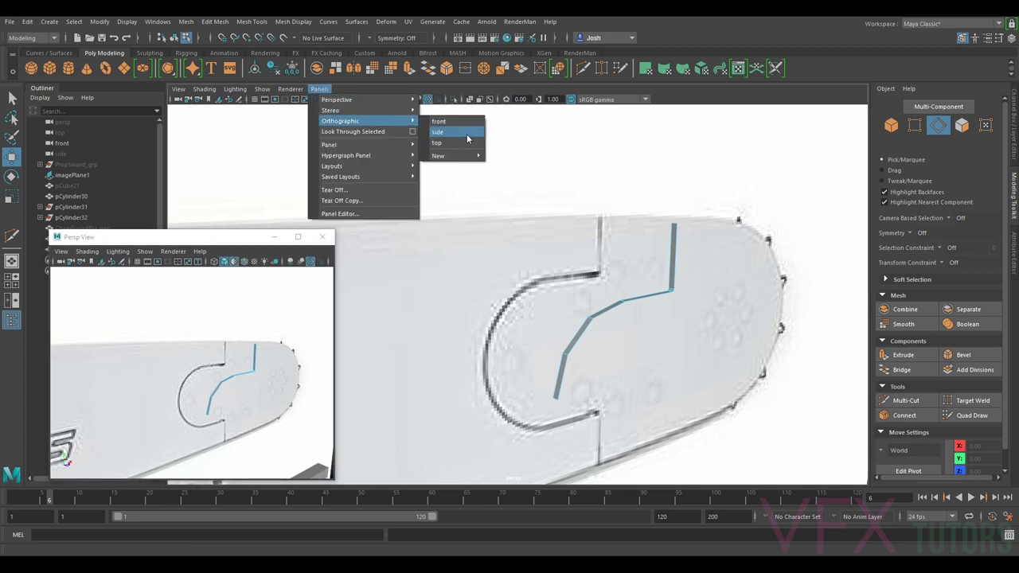
pyautogui.click(461, 124)
pyautogui.keyDown('alt'); pyautogui.moveTo(610, 284); pyautogui.dragTo(585, 355, button='middle'); pyautogui.keyUp('alt')
pyautogui.scroll(-3, 654, 298)
pyautogui.scroll(3, 653, 300)
pyautogui.scroll(4, 238, 405)
pyautogui.scroll(-1, 245, 392)
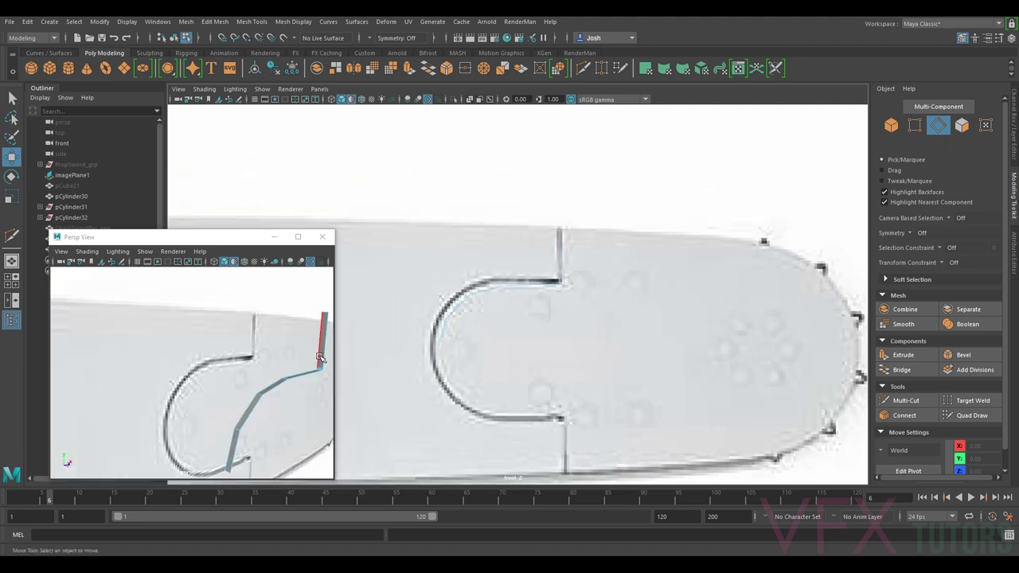
# Step: Frame the strip's upper part in the floating perspective view and try to select its long border edge loop
pyautogui.click(322, 356)
pyautogui.press('f')
pyautogui.scroll(-3, 271, 370)
pyautogui.keyDown('alt'); pyautogui.moveTo(232, 398); pyautogui.dragTo(199, 398); pyautogui.keyUp('alt')
pyautogui.scroll(4, 217, 350)
pyautogui.scroll(-5, 218, 350)
pyautogui.keyDown('alt'); pyautogui.moveTo(204, 352); pyautogui.dragTo(255, 347); pyautogui.keyUp('alt')
pyautogui.click(257, 347)
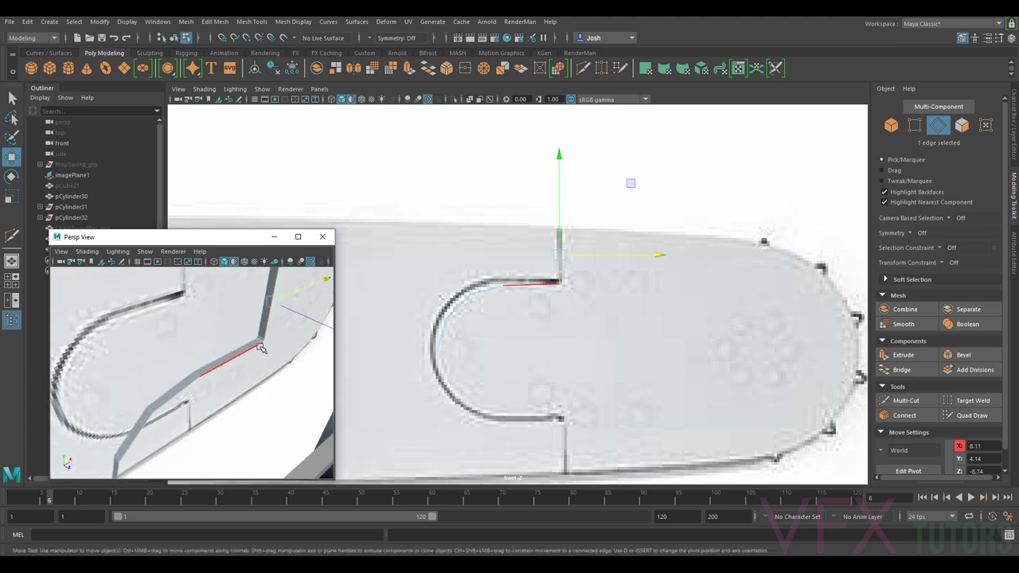
pyautogui.doubleClick(257, 347)
# Step: Select the seven edges along one long side of the strip, including the tiny corner edges
pyautogui.click(270, 322)
pyautogui.press('q')
pyautogui.scroll(5, 275, 371)
pyautogui.scroll(-1, 275, 371)
pyautogui.keyDown('alt'); pyautogui.moveTo(274, 371); pyautogui.dragTo(177, 406, button='middle'); pyautogui.keyUp('alt')
pyautogui.scroll(2, 177, 405)
pyautogui.keyDown('shift'); pyautogui.click(324, 303); pyautogui.keyUp('shift')
pyautogui.keyDown('shift'); pyautogui.click(320, 312); pyautogui.keyUp('shift')
pyautogui.keyDown('shift'); pyautogui.click(298, 324); pyautogui.keyUp('shift')
pyautogui.scroll(-6, 257, 359)
pyautogui.keyDown('alt'); pyautogui.moveTo(206, 399); pyautogui.dragTo(240, 367, button='middle'); pyautogui.keyUp('alt')
pyautogui.keyDown('shift'); pyautogui.click(202, 381); pyautogui.keyUp('shift')
pyautogui.keyDown('shift'); pyautogui.click(193, 401); pyautogui.keyUp('shift')
pyautogui.keyDown('alt'); pyautogui.moveTo(281, 349); pyautogui.dragTo(222, 351); pyautogui.keyUp('alt')
pyautogui.keyDown('alt'); pyautogui.moveTo(271, 317); pyautogui.dragTo(273, 321); pyautogui.keyUp('alt')
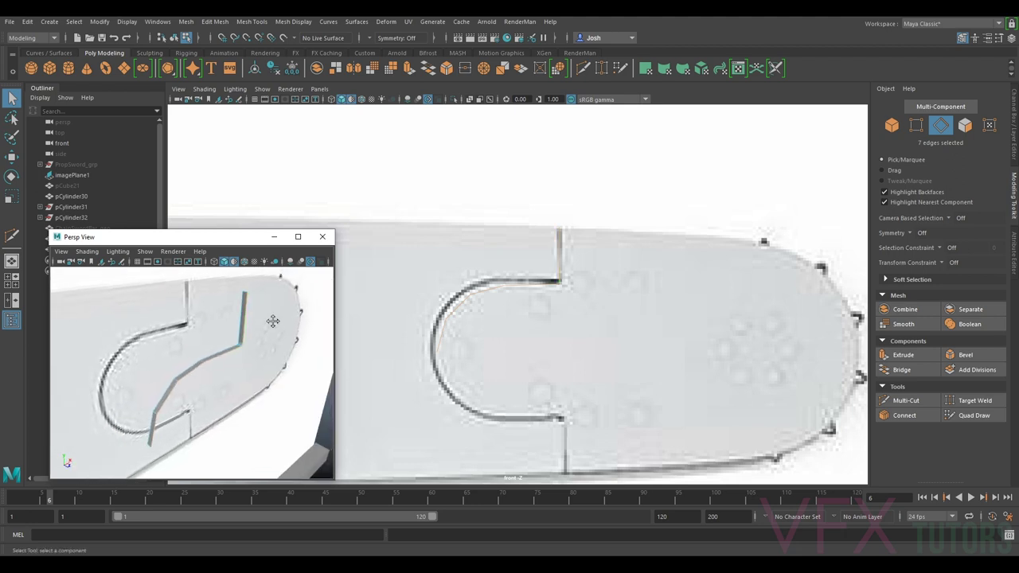
# Step: Extrude the seven selected edges toward the tip with a Local Translate Z of about -0.257, then deselect them
pyautogui.keyDown('alt'); pyautogui.moveTo(273, 320); pyautogui.dragTo(268, 323, button='middle'); pyautogui.keyUp('alt')
pyautogui.scroll(5, 268, 324)
pyautogui.scroll(-3, 253, 328)
pyautogui.keyDown('alt'); pyautogui.moveTo(253, 329); pyautogui.dragTo(244, 341); pyautogui.keyUp('alt')
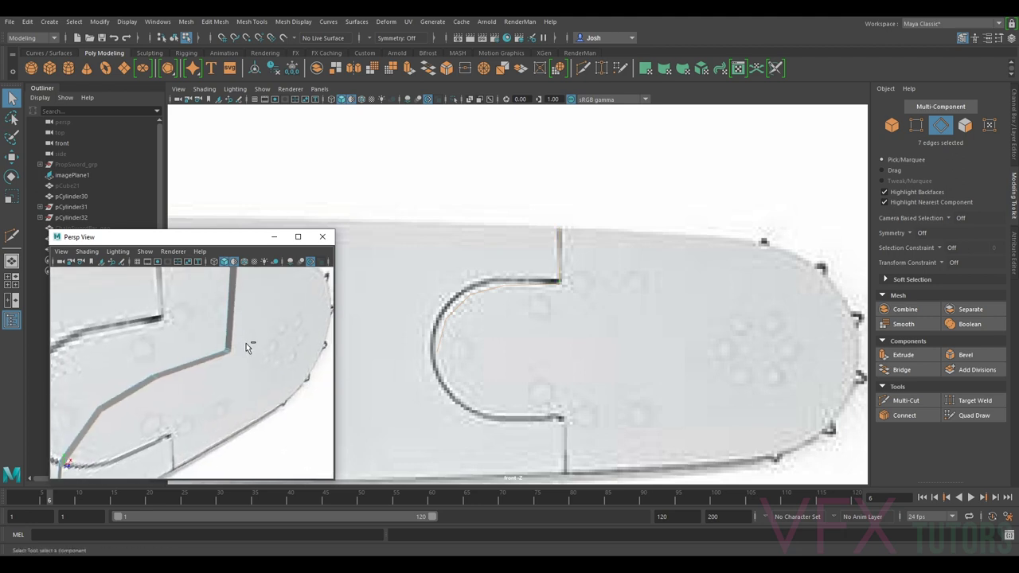
pyautogui.hotkey('ctrl', 'e')
pyautogui.moveTo(470, 234); pyautogui.dragTo(473, 237)
pyautogui.scroll(1, 553, 289)
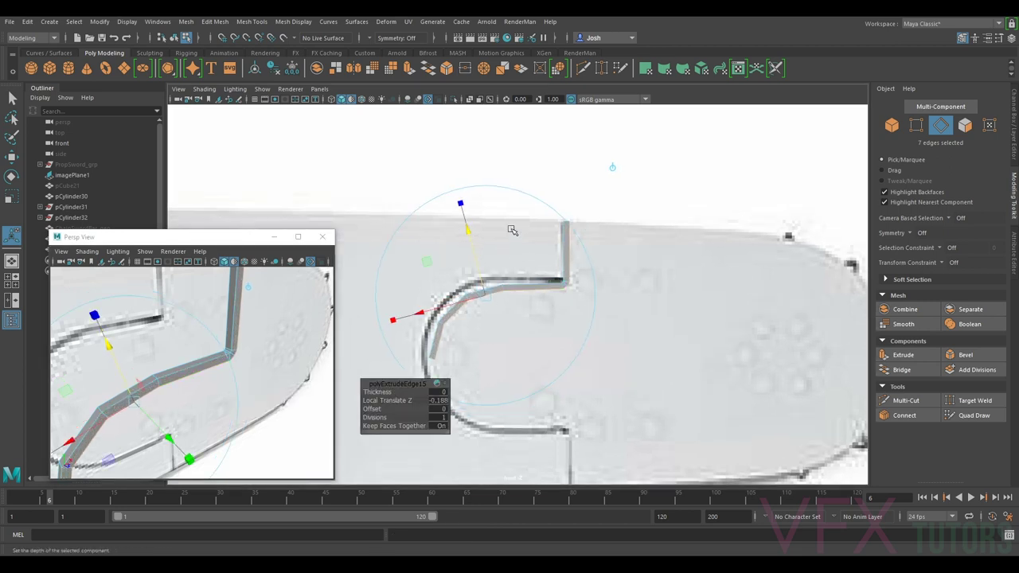
pyautogui.moveTo(472, 239); pyautogui.dragTo(475, 241)
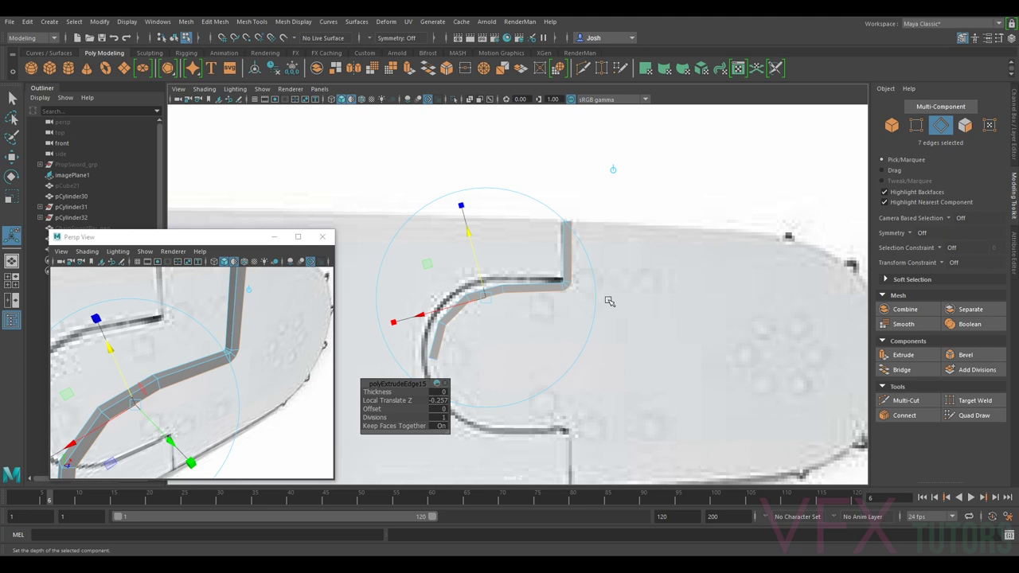
pyautogui.scroll(1, 573, 292)
pyautogui.keyDown('alt'); pyautogui.moveTo(629, 335); pyautogui.dragTo(688, 284, button='middle'); pyautogui.keyUp('alt')
pyautogui.scroll(1, 688, 284)
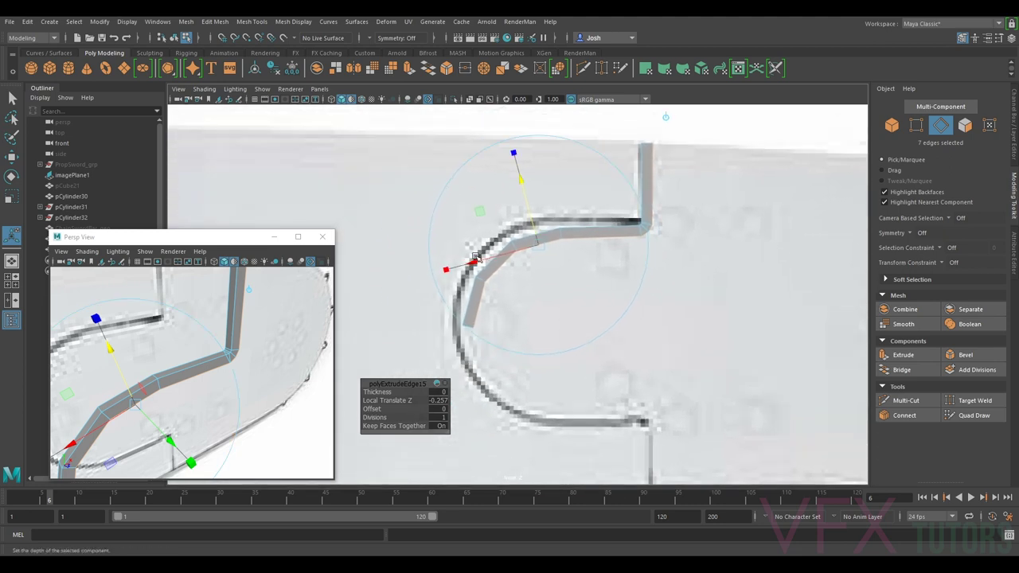
pyautogui.click(450, 373)
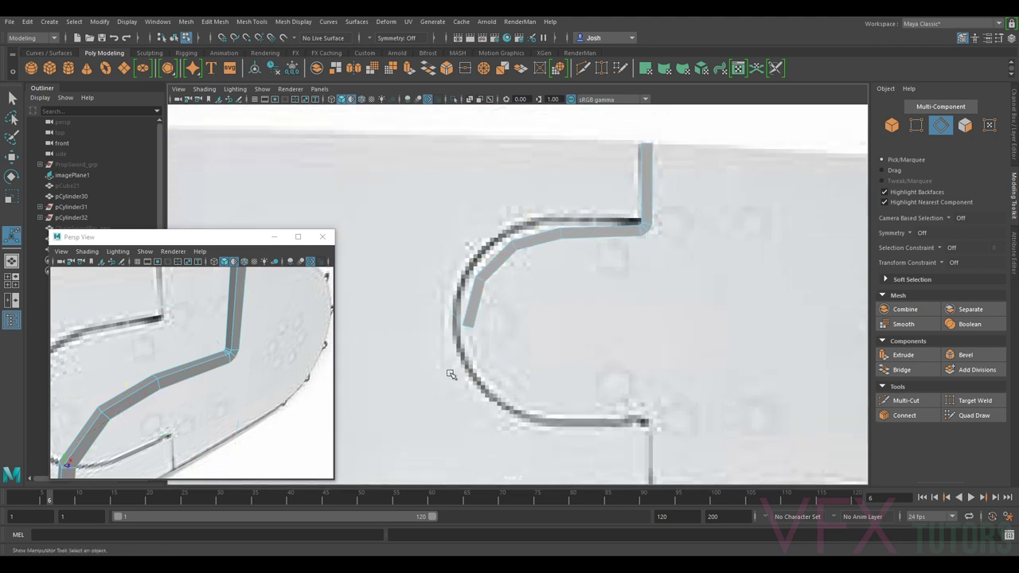
# Step: Move the inner vertex at the strip's lower end up to about Y 0.81 to level the end
pyautogui.scroll(3, 447, 366)
pyautogui.click(917, 130)
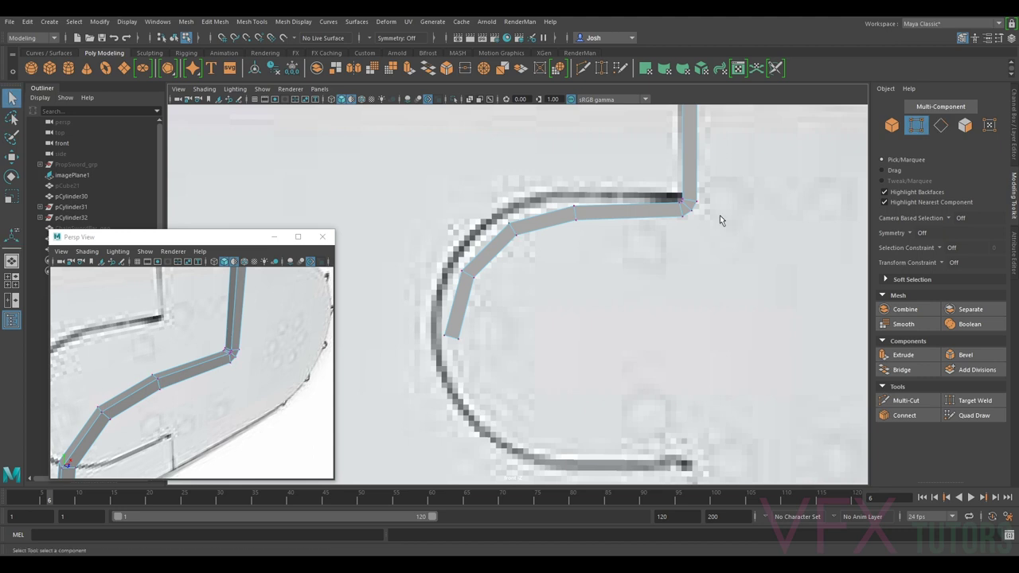
pyautogui.moveTo(508, 314); pyautogui.dragTo(506, 315)
pyautogui.press('r')
pyautogui.click(458, 338)
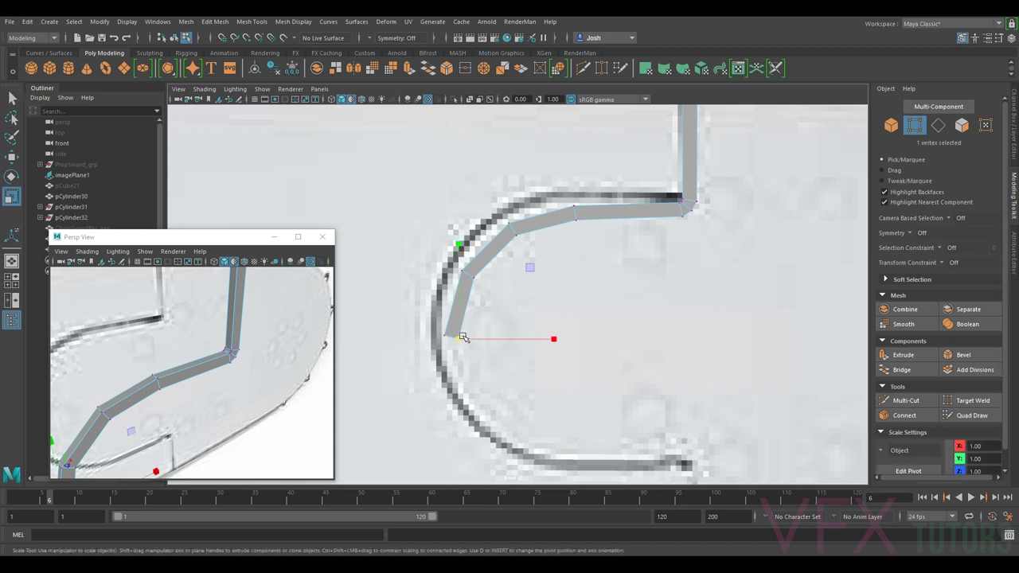
pyautogui.press('w')
pyautogui.moveTo(458, 319); pyautogui.dragTo(458, 315)
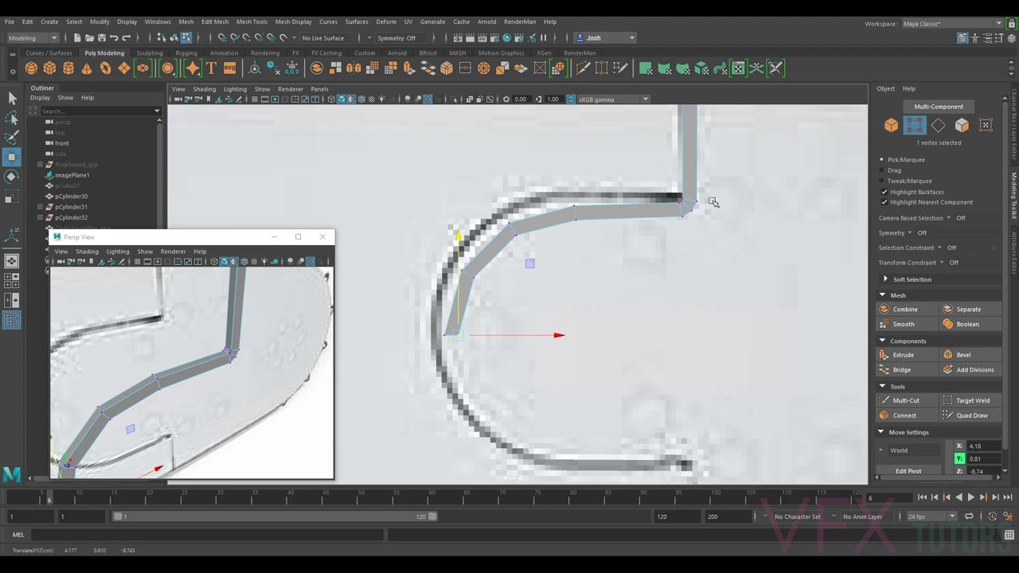
pyautogui.scroll(-4, 680, 201)
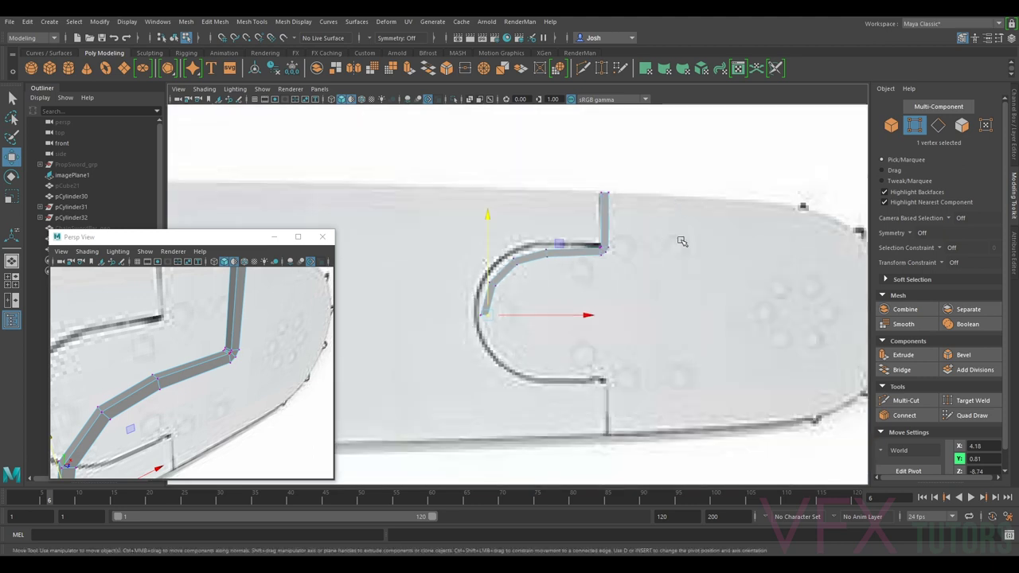
pyautogui.scroll(1, 637, 241)
pyautogui.scroll(2, 640, 243)
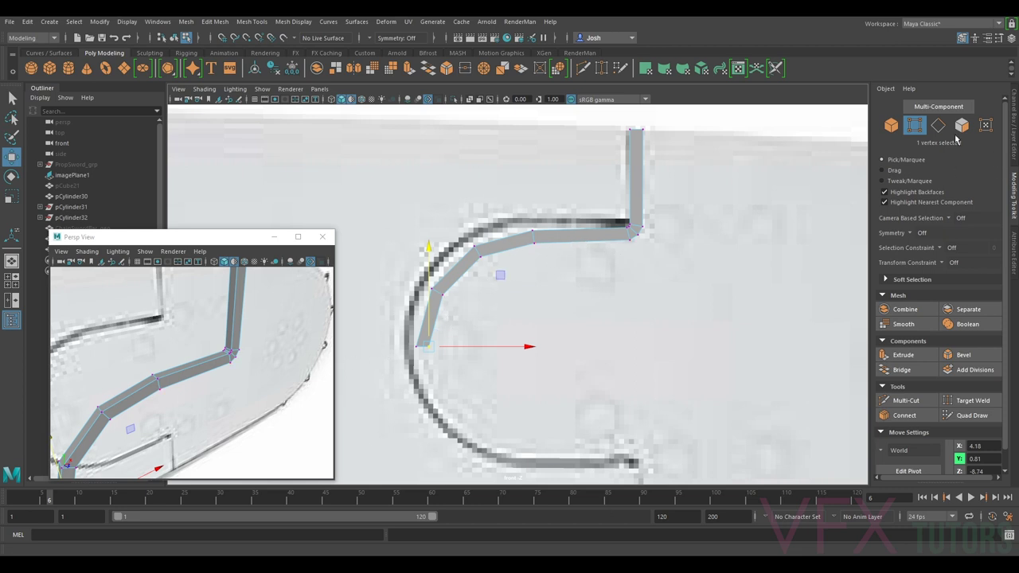
pyautogui.press('F10')
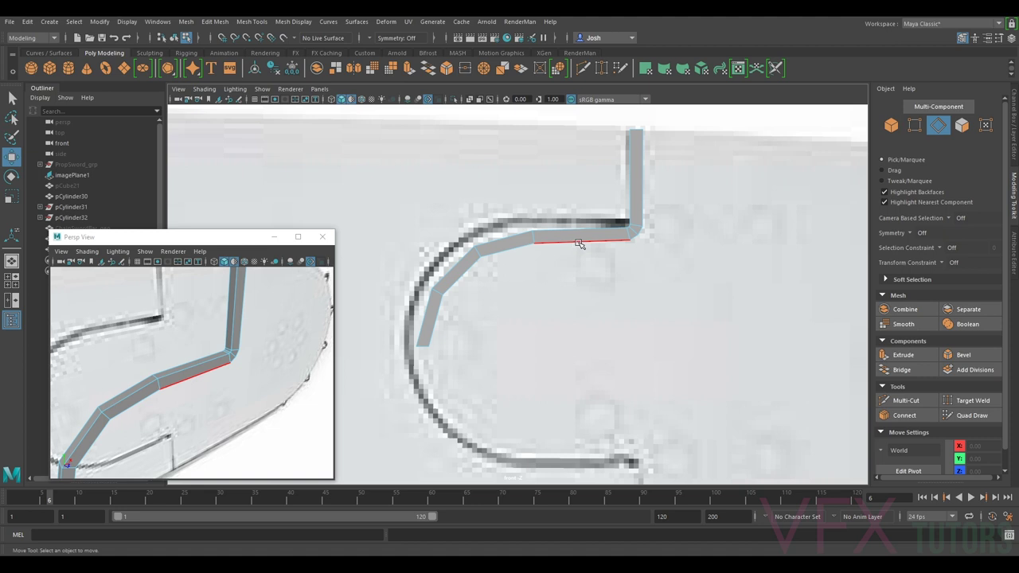
pyautogui.click(906, 401)
pyautogui.click(559, 239)
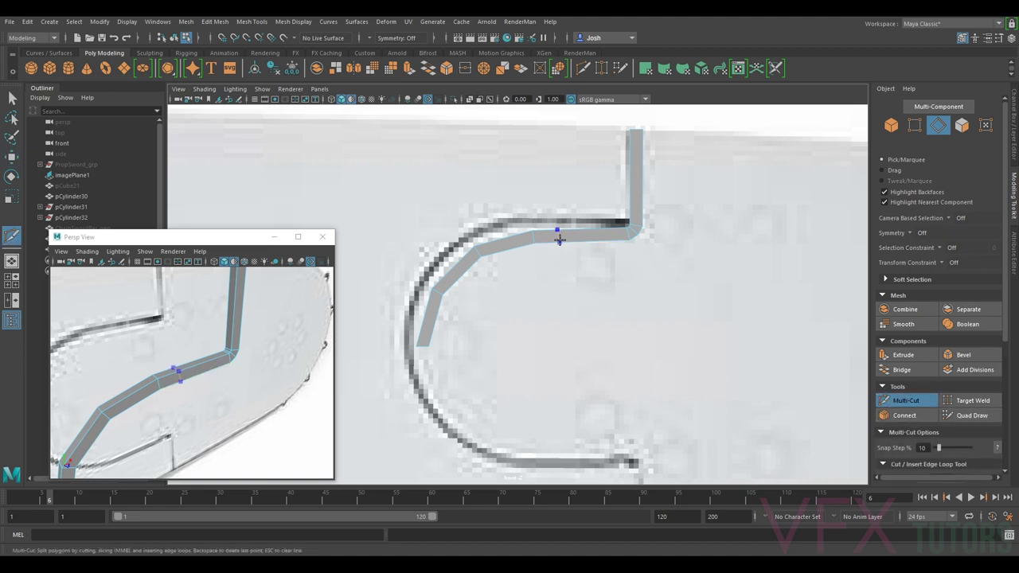
pyautogui.press('Escape')
pyautogui.click(900, 400)
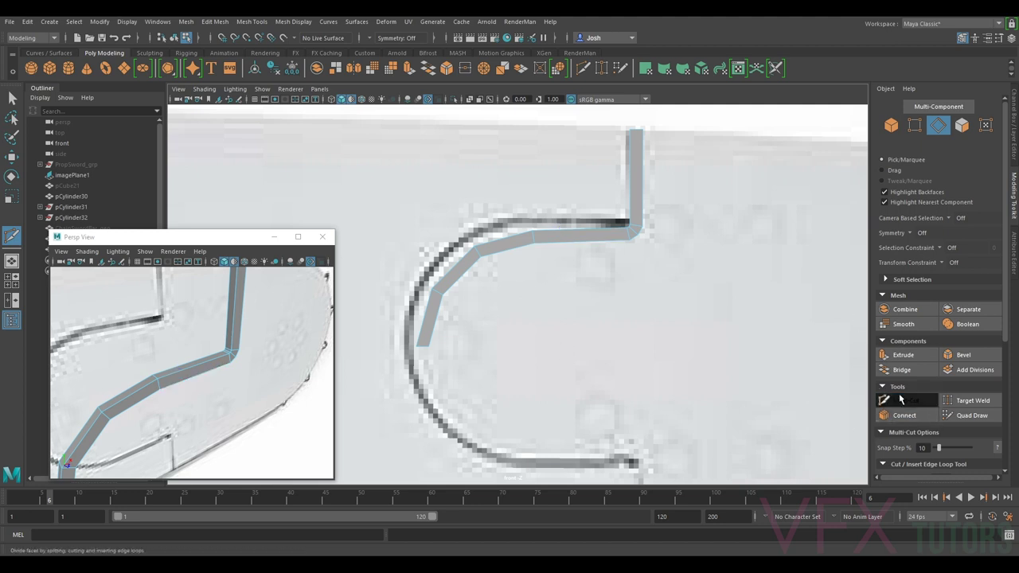
pyautogui.click(470, 267)
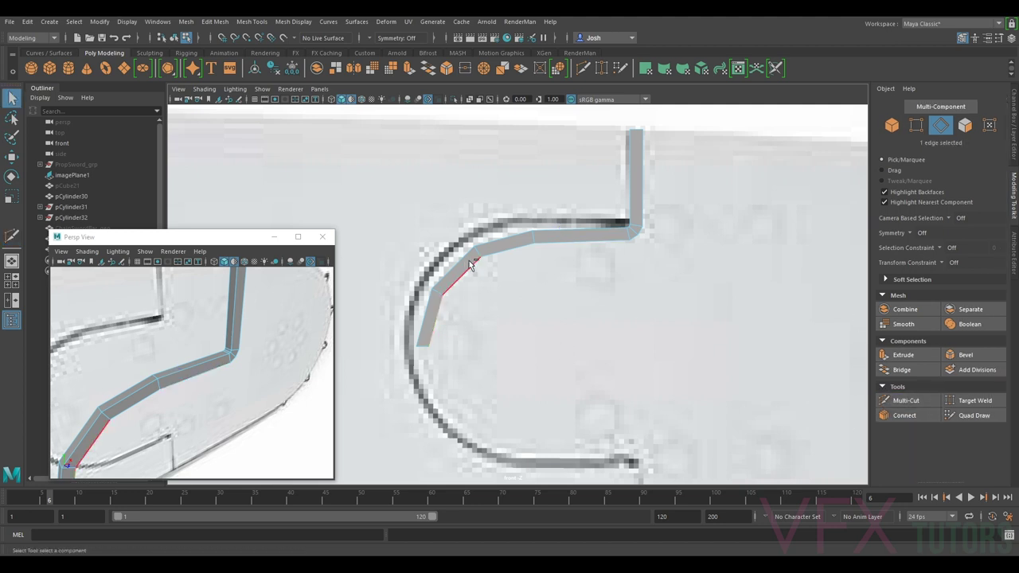
pyautogui.click(498, 260)
pyautogui.click(597, 246)
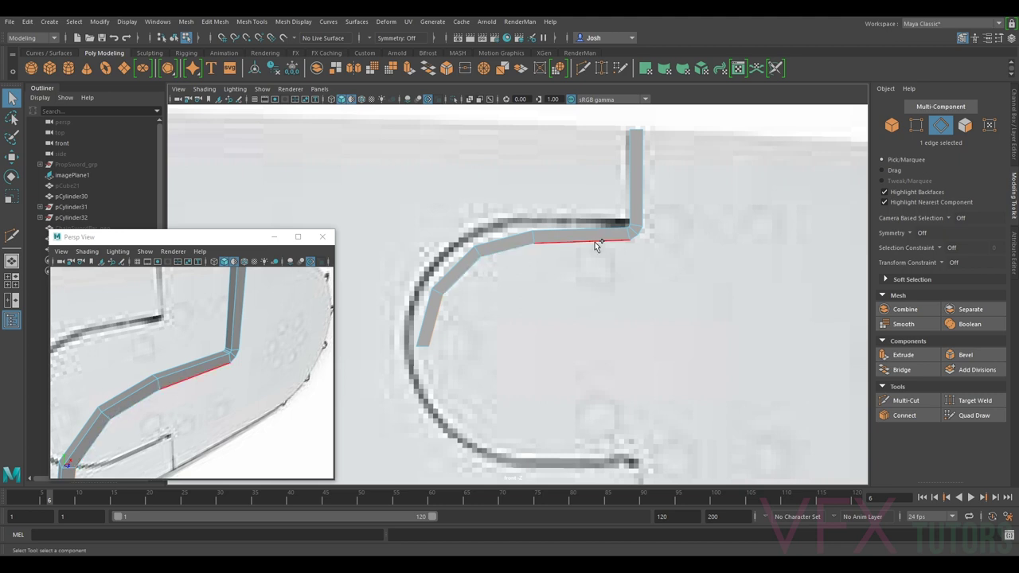
pyautogui.click(596, 246)
pyautogui.keyDown('shift'); pyautogui.click(510, 251); pyautogui.keyUp('shift')
pyautogui.keyDown('shift'); pyautogui.click(469, 279); pyautogui.keyUp('shift')
pyautogui.keyDown('shift'); pyautogui.click(437, 320); pyautogui.keyUp('shift')
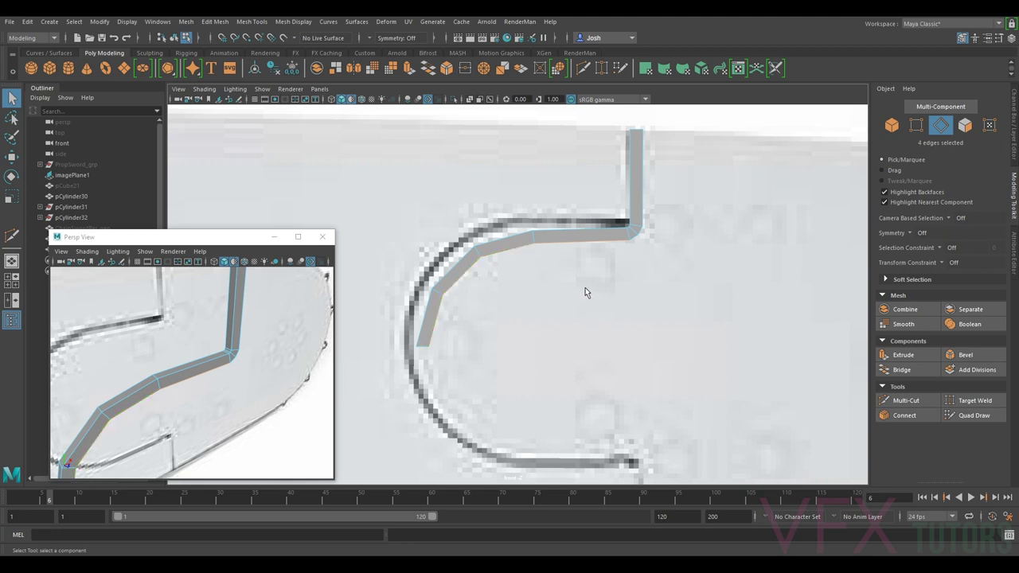
pyautogui.click(645, 203)
# Step: Extrude the four inner edges of the strip's curved section inward to add a wider second band
pyautogui.click(560, 248)
pyautogui.keyDown('shift'); pyautogui.click(502, 252); pyautogui.keyUp('shift')
pyautogui.keyDown('shift'); pyautogui.click(463, 277); pyautogui.keyUp('shift')
pyautogui.keyDown('shift'); pyautogui.click(437, 321); pyautogui.keyUp('shift')
pyautogui.hotkey('ctrl', 'e')
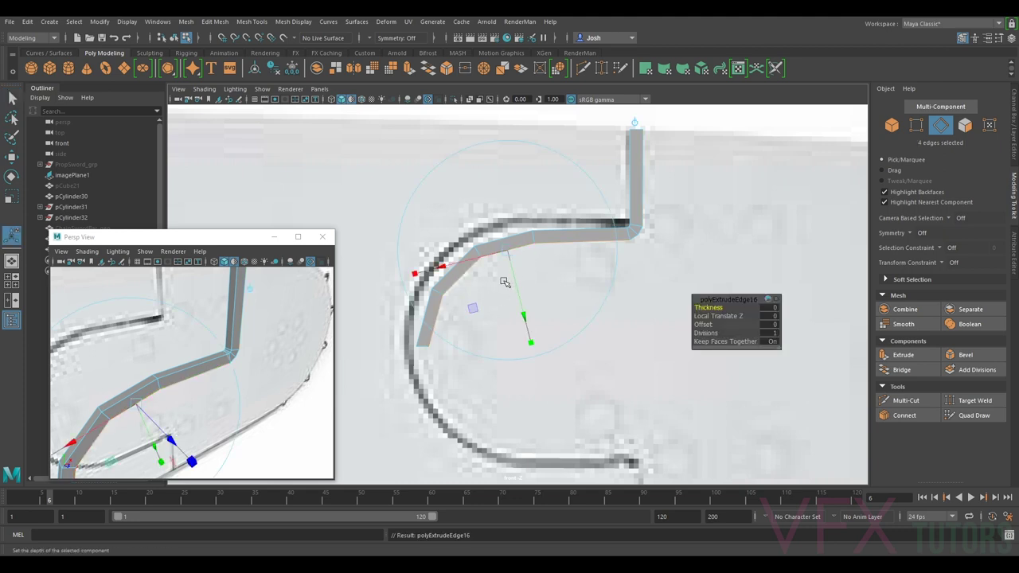
pyautogui.moveTo(519, 289); pyautogui.dragTo(539, 308)
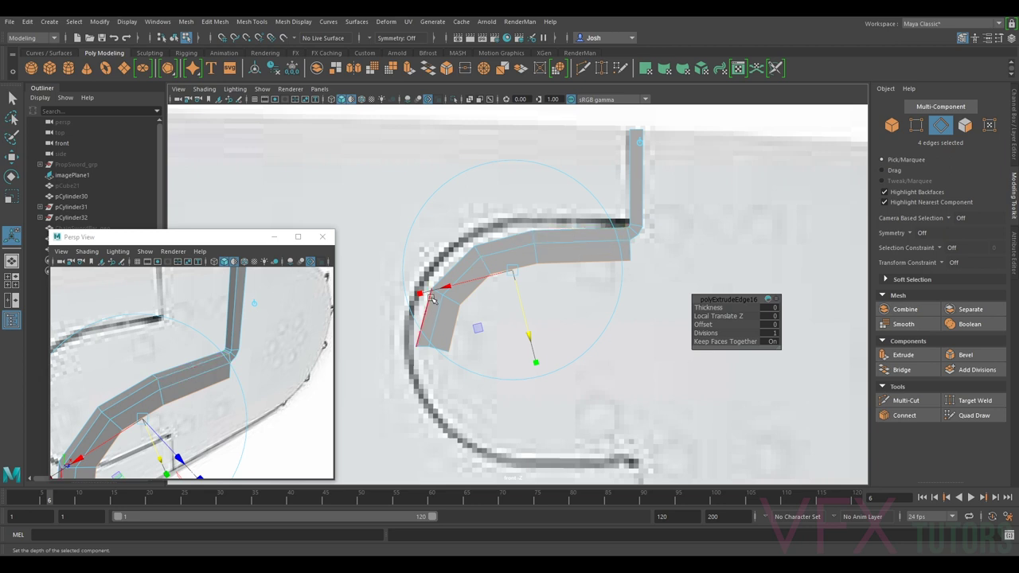
# Step: Move the new band's lower inner corner vertex up to about Y 0.81 to level its end
pyautogui.click(916, 125)
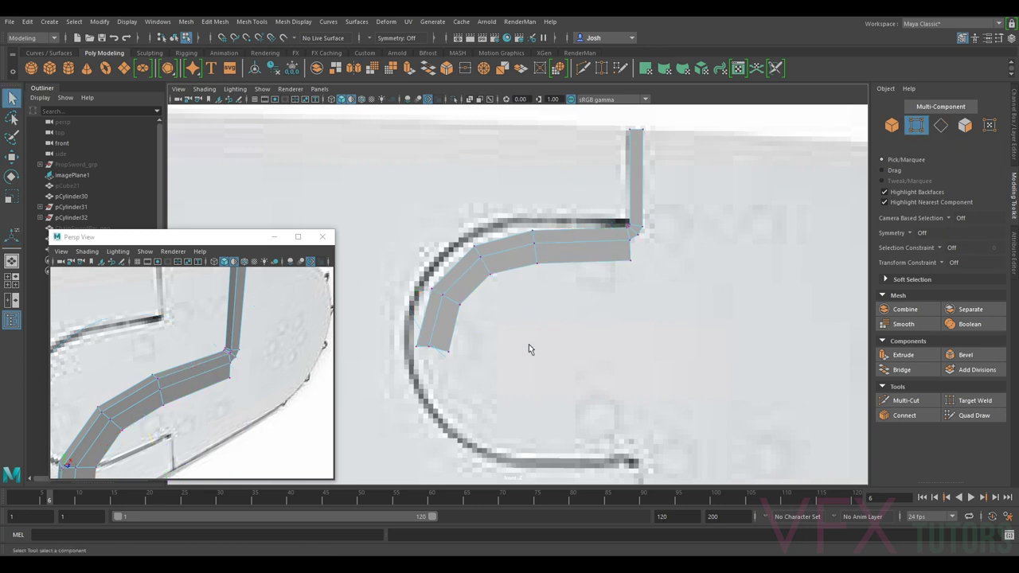
pyautogui.click(459, 352)
pyautogui.press('w')
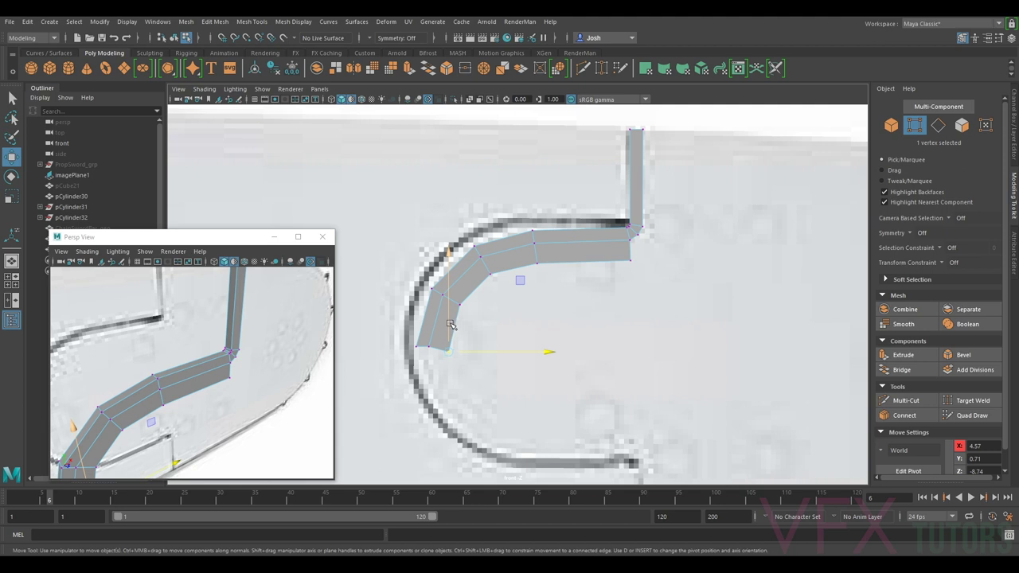
pyautogui.moveTo(432, 346); pyautogui.dragTo(432, 346)
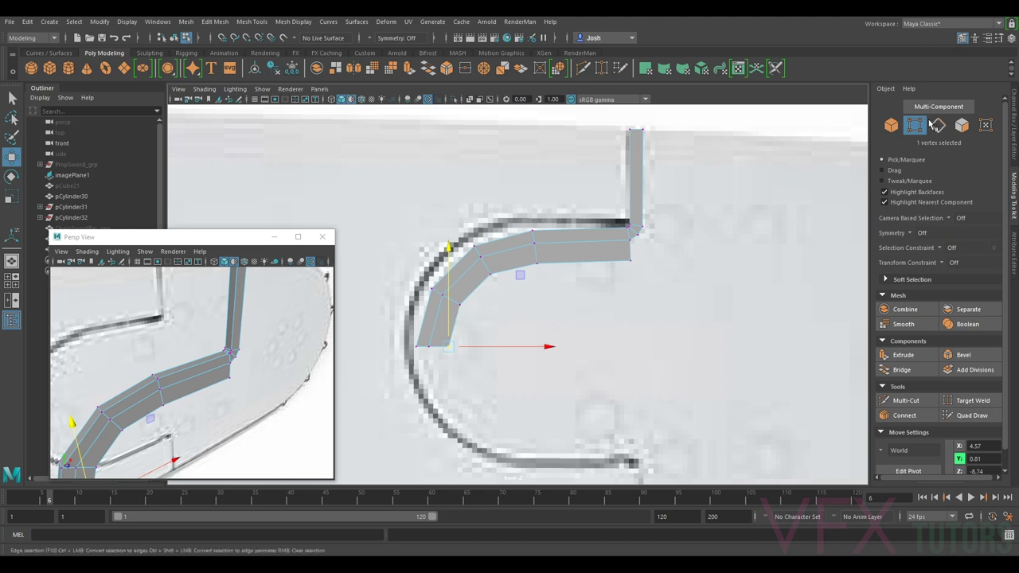
# Step: Extrude the two lowest inner edges of the curved band toward the tip
pyautogui.press('F10')
pyautogui.click(464, 328)
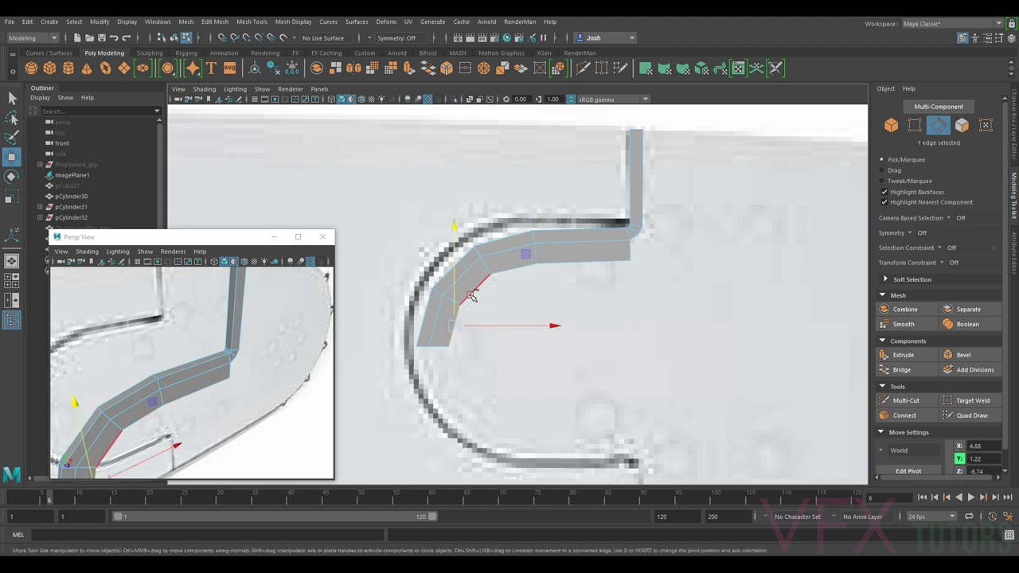
pyautogui.keyDown('shift'); pyautogui.click(471, 295); pyautogui.keyUp('shift')
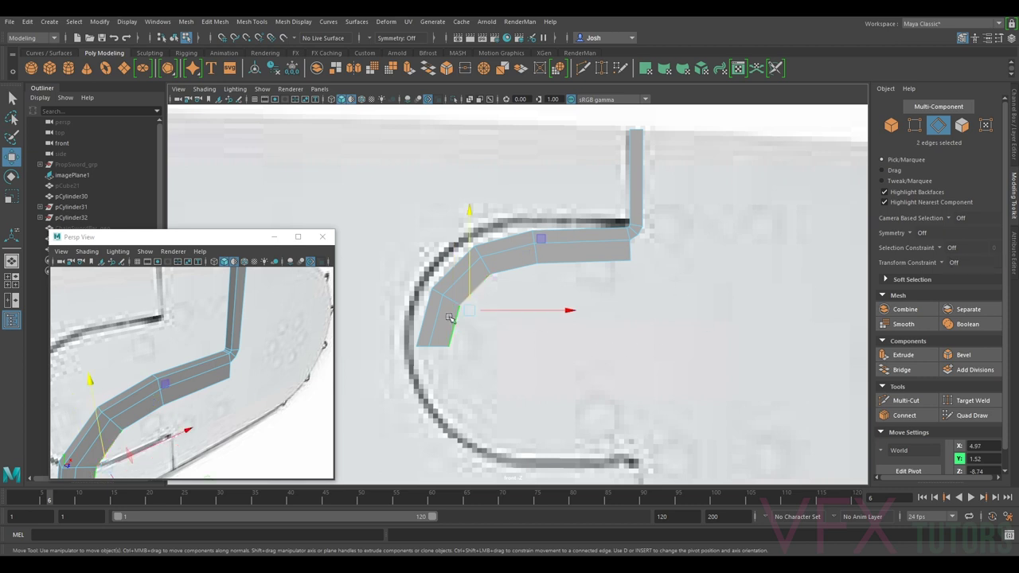
pyautogui.hotkey('ctrl', 'e')
pyautogui.moveTo(497, 312); pyautogui.dragTo(583, 337)
# Step: Flatten the two extruded edges into a straight vertical line and move them to about X 6.30
pyautogui.press('r')
pyautogui.moveTo(627, 313); pyautogui.dragTo(254, 335)
pyautogui.press('w')
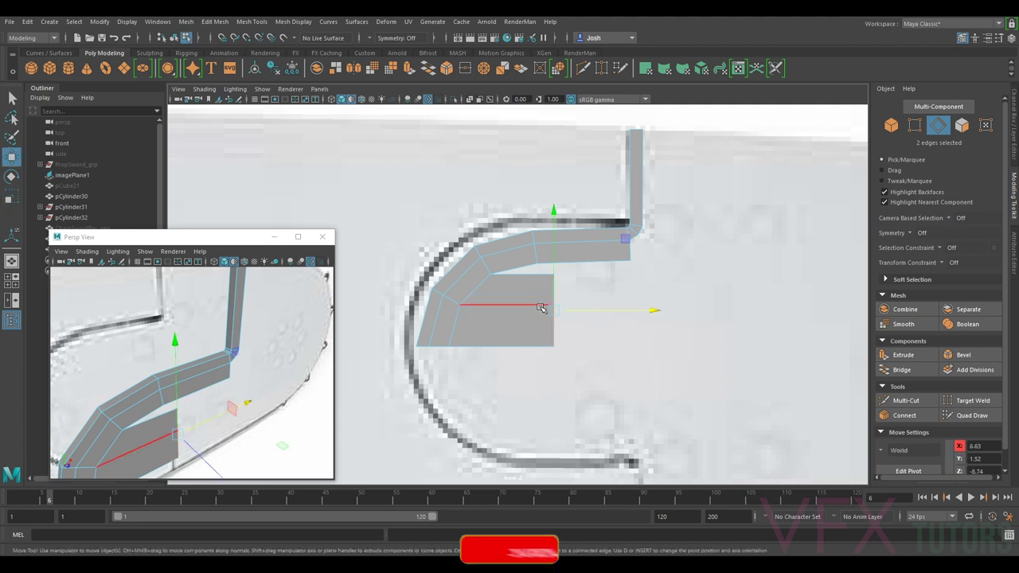
pyautogui.moveTo(542, 308); pyautogui.dragTo(527, 309)
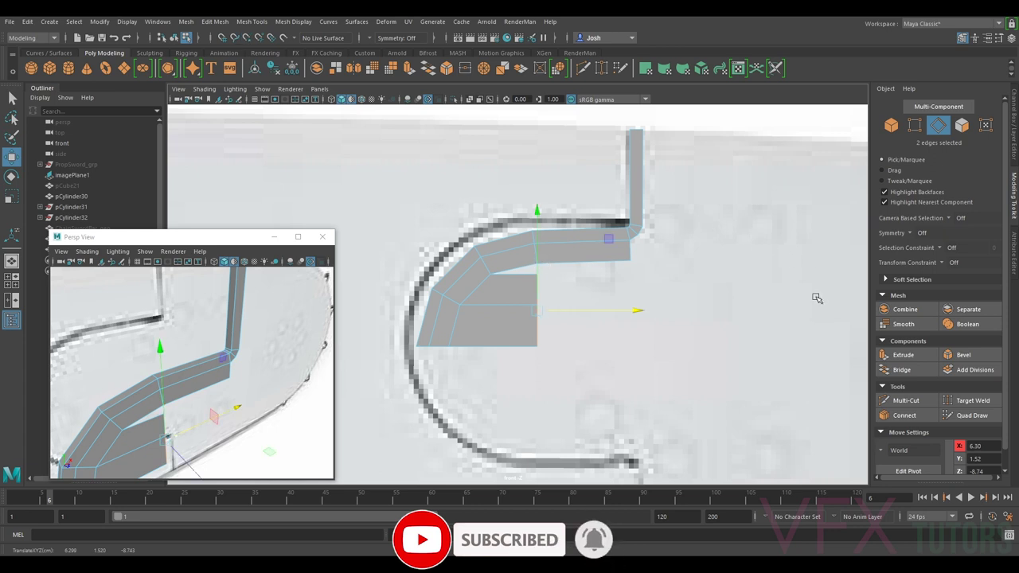
# Step: Target-weld the flattened block's upper corner vertex to the band vertex directly above it
pyautogui.click(914, 126)
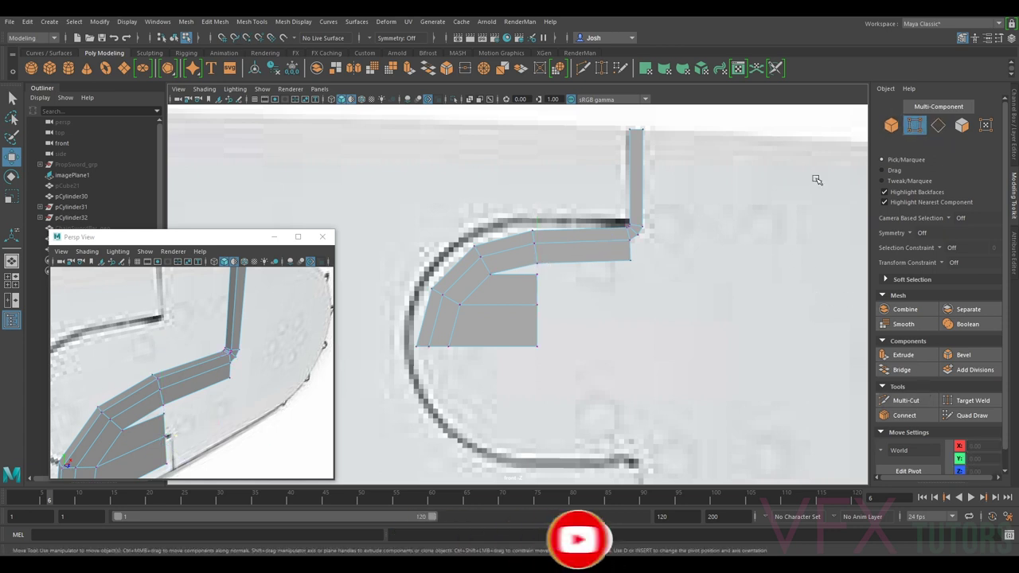
pyautogui.click(973, 400)
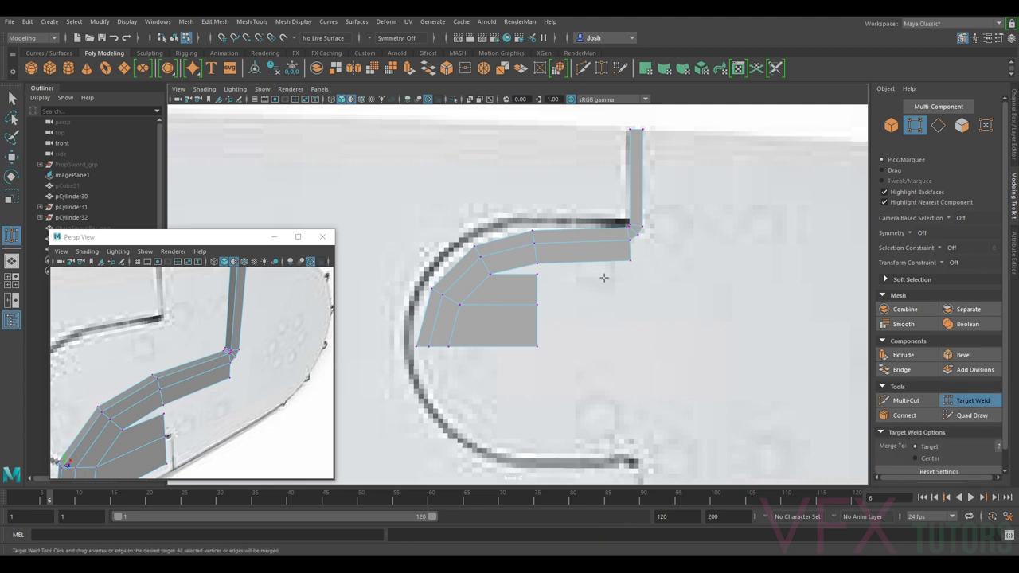
pyautogui.moveTo(538, 272); pyautogui.dragTo(539, 263)
pyautogui.click(970, 401)
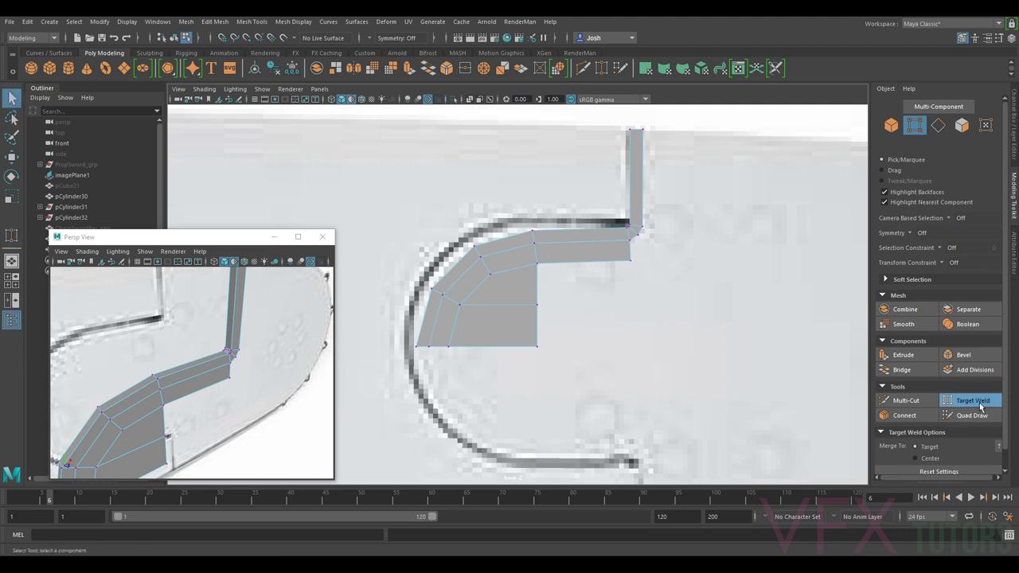
# Step: Extrude the block's two vertical inner edges toward the tip to about X 8.13, in line with the band's end
pyautogui.click(941, 125)
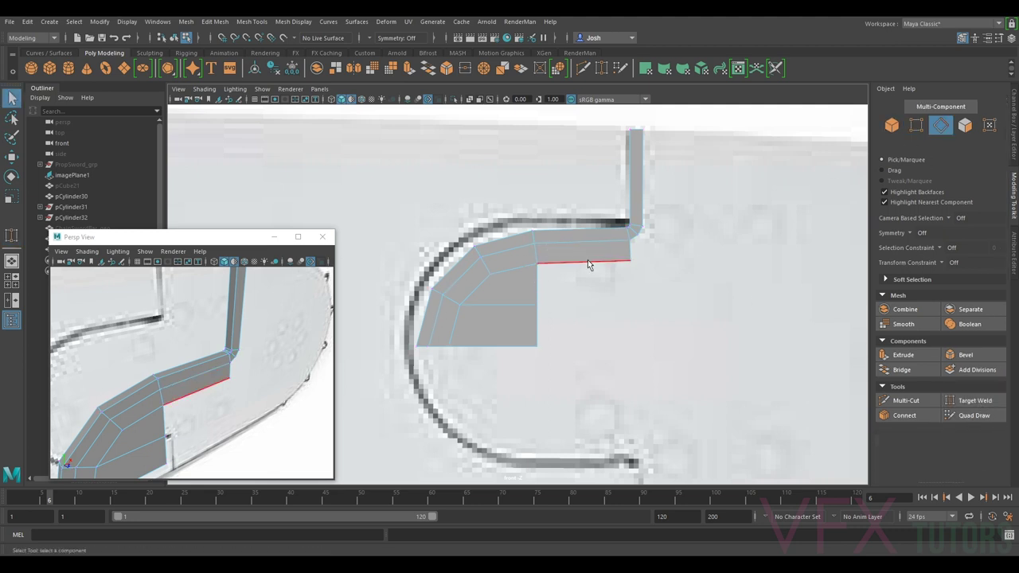
pyautogui.click(536, 288)
pyautogui.keyDown('shift'); pyautogui.click(541, 318); pyautogui.keyUp('shift')
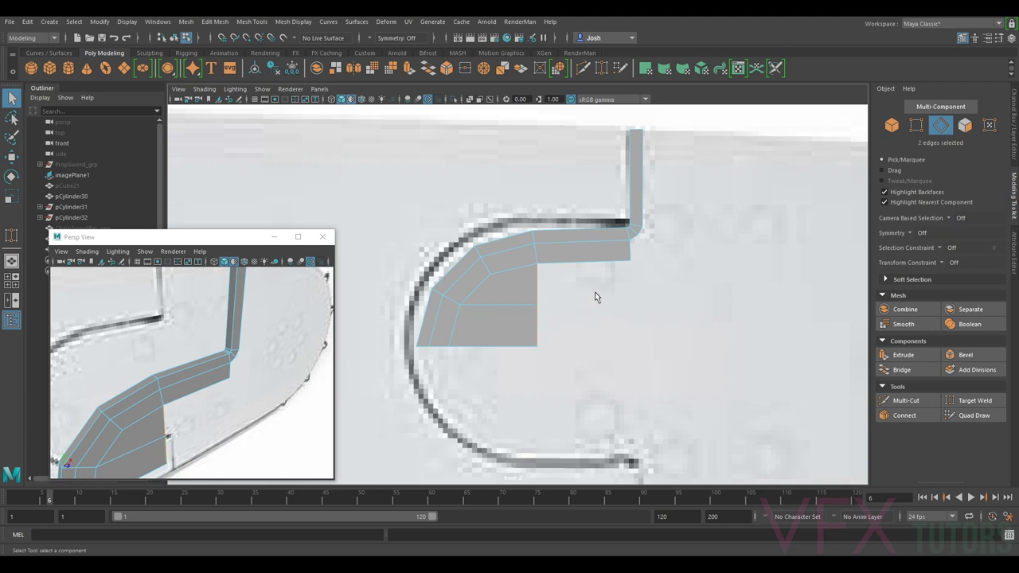
pyautogui.press('w')
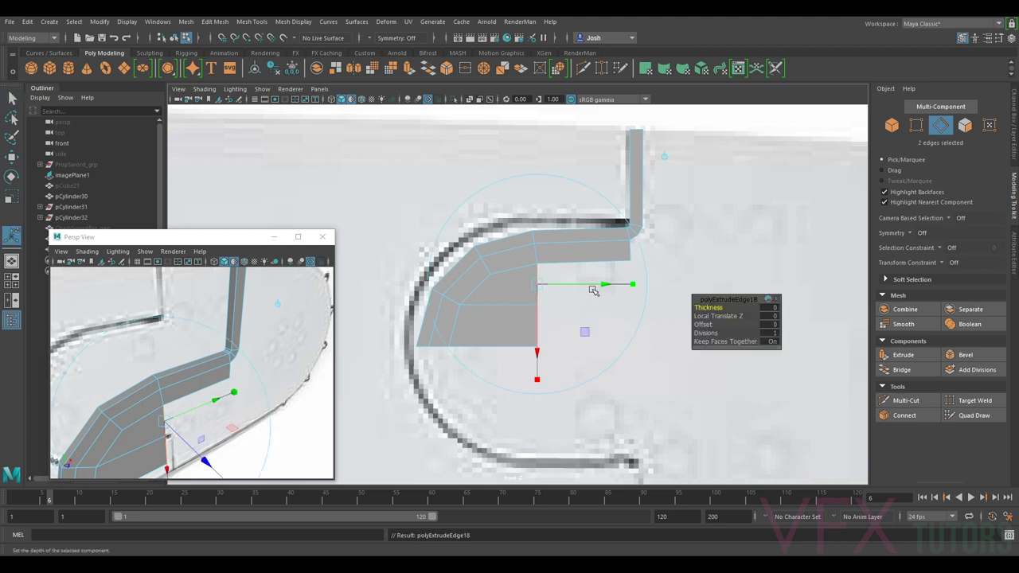
pyautogui.moveTo(576, 305); pyautogui.dragTo(633, 261)
pyautogui.press('v')
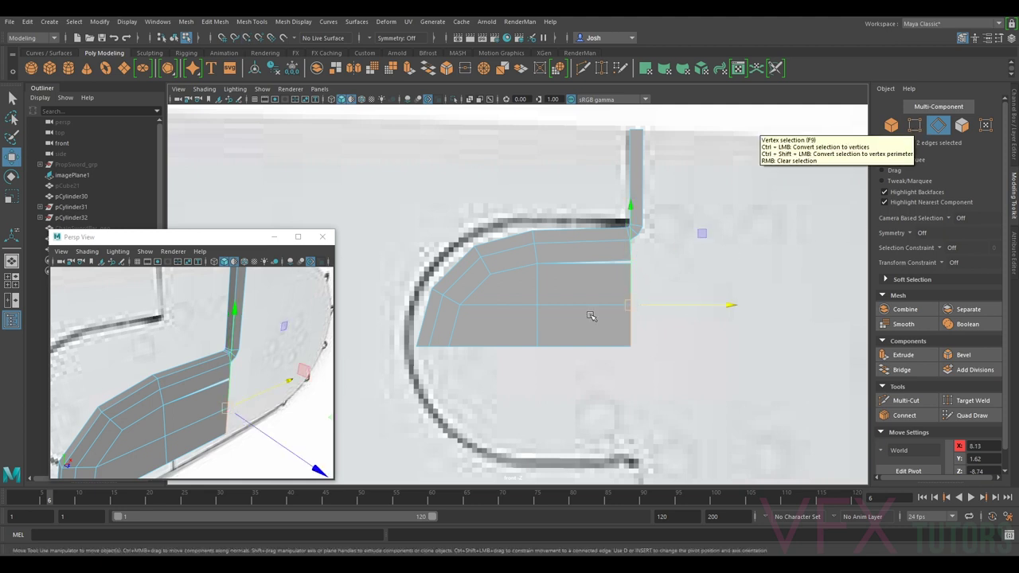
# Step: Merge to center the two neighbouring vertices where the new block's upper corner meets the band's end
pyautogui.click(915, 126)
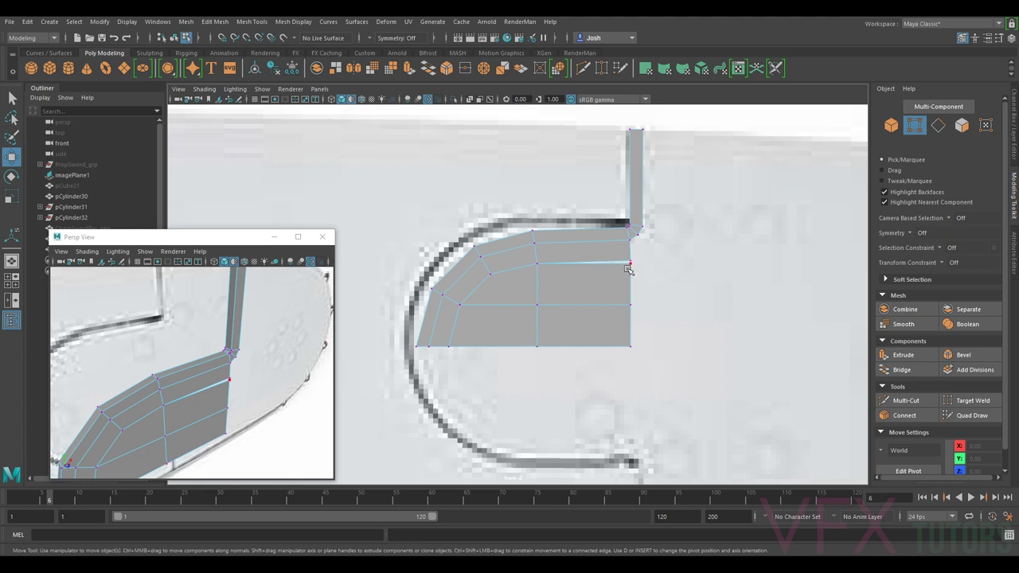
pyautogui.scroll(2, 629, 270)
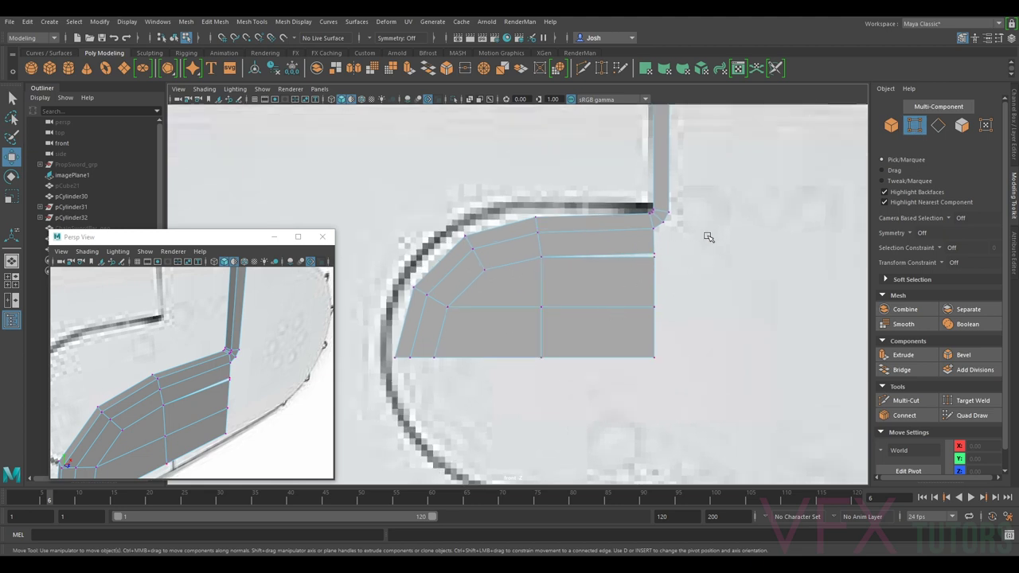
pyautogui.moveTo(645, 267); pyautogui.dragTo(661, 247)
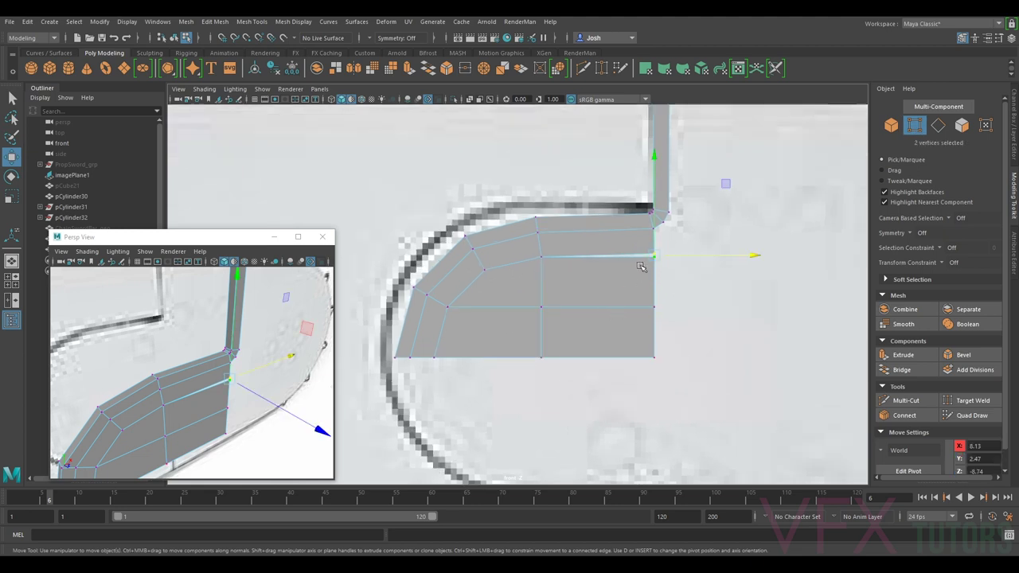
pyautogui.click(212, 21)
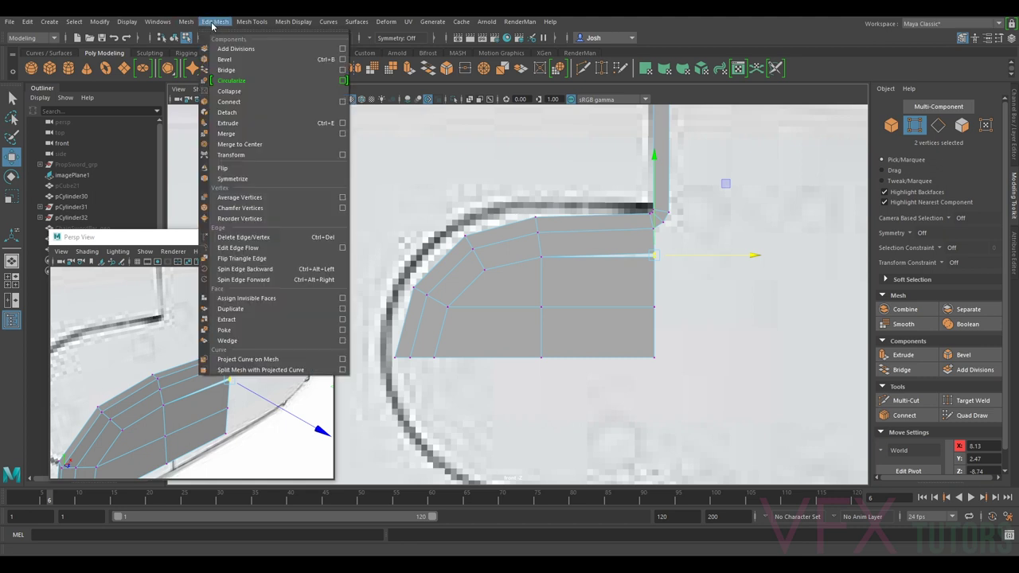
pyautogui.click(252, 145)
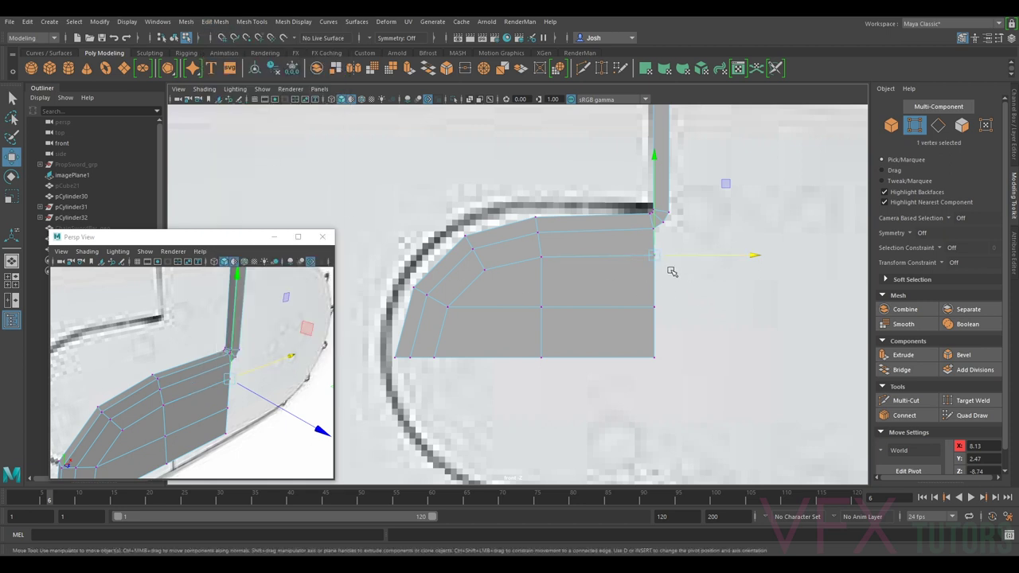
# Step: Examine the merged corner and the filled block against the reference image's notch and tip outline
pyautogui.scroll(4, 562, 273)
pyautogui.scroll(-10, 569, 250)
pyautogui.keyDown('alt'); pyautogui.moveTo(638, 273); pyautogui.dragTo(614, 263, button='middle'); pyautogui.keyUp('alt')
pyautogui.scroll(6, 614, 264)
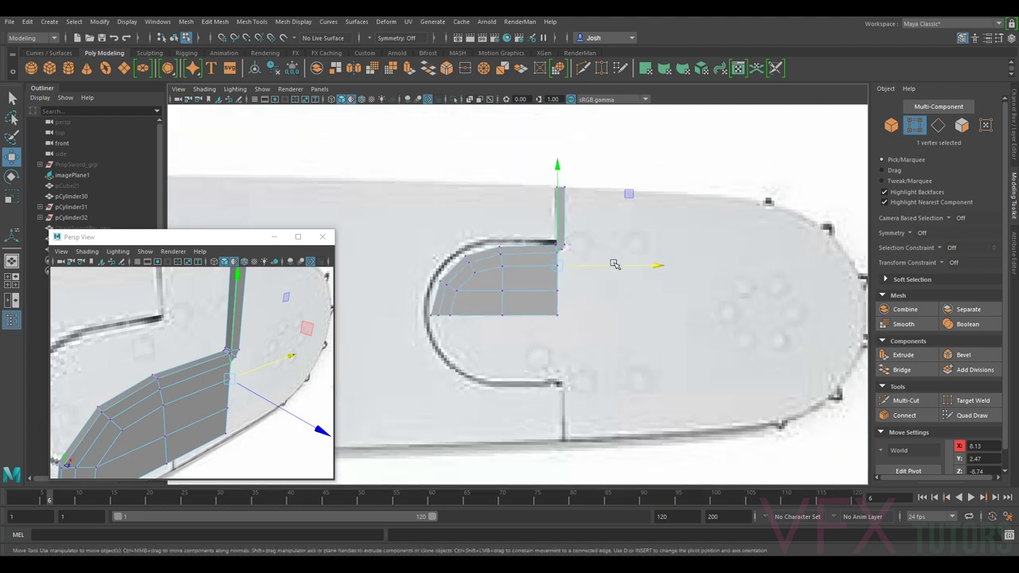
pyautogui.scroll(3, 590, 249)
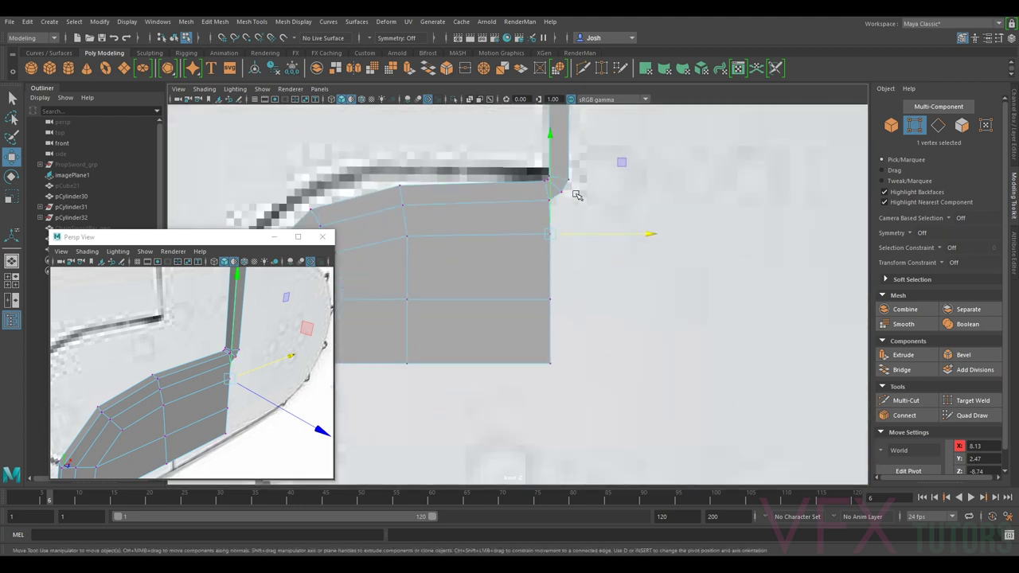
pyautogui.scroll(-4, 570, 221)
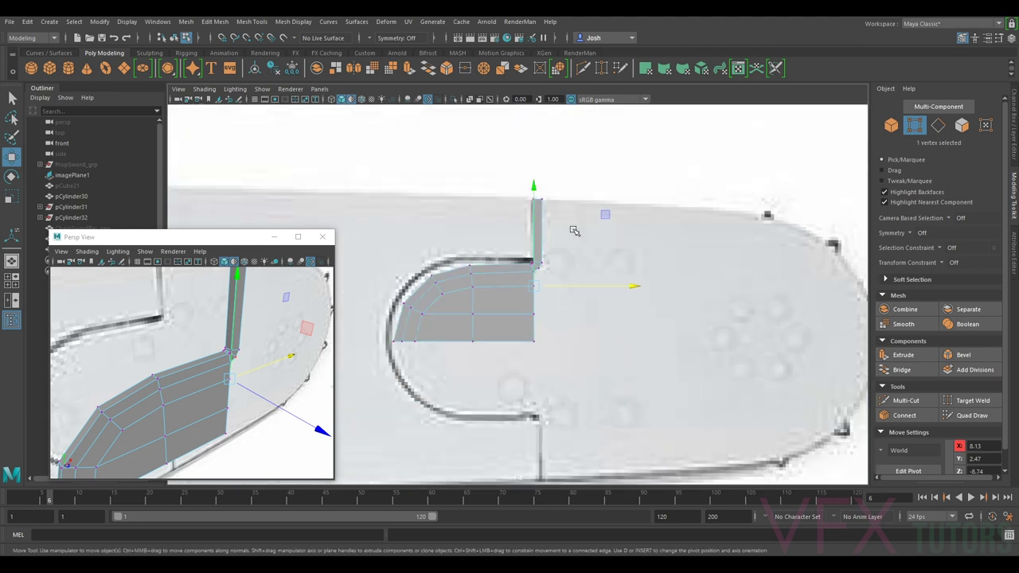
pyautogui.scroll(1, 589, 231)
pyautogui.scroll(2, 577, 254)
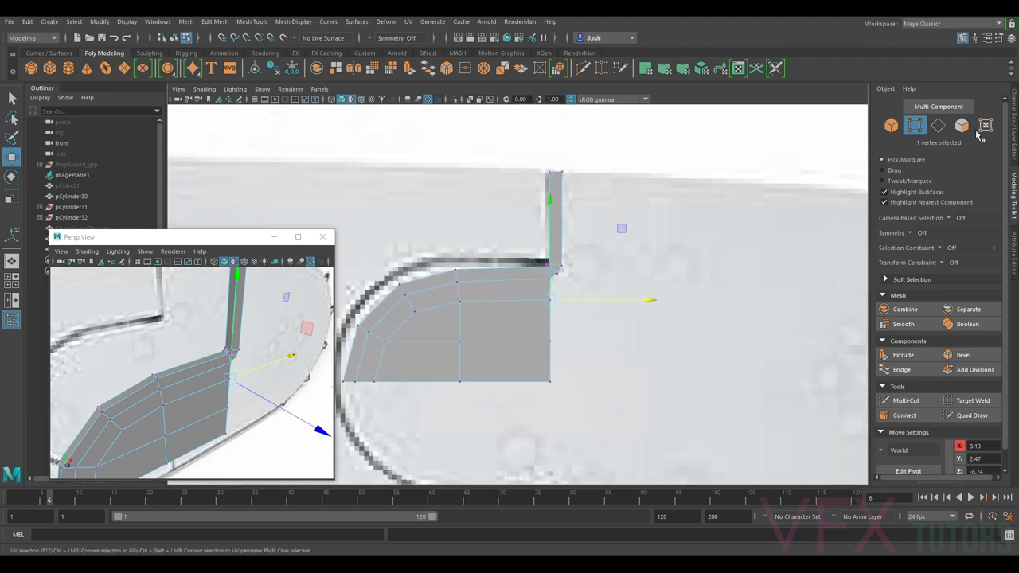
# Step: Lower the inner vertex at the top of the vertical strip so that its end edge slants diagonally
pyautogui.click(938, 127)
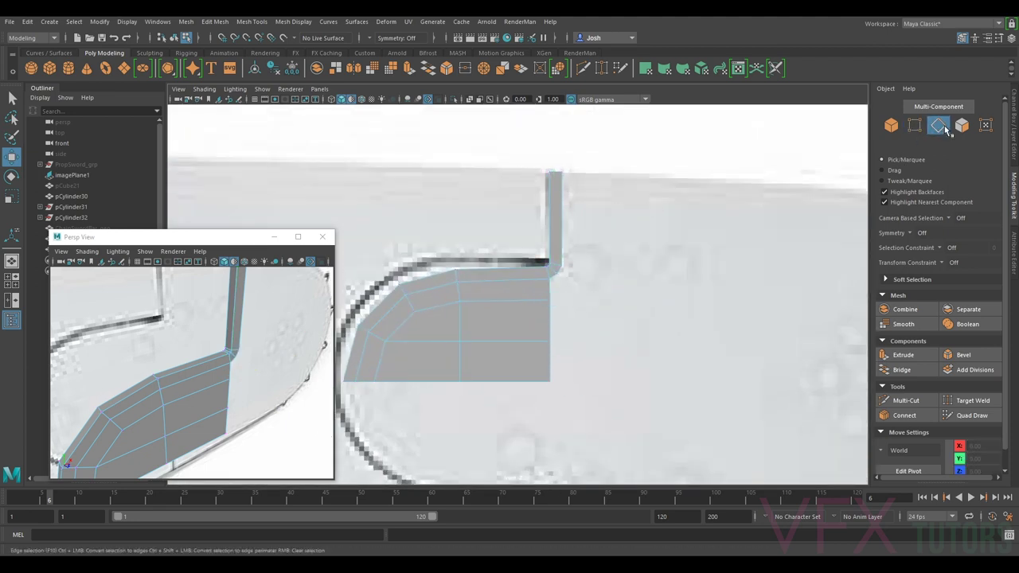
pyautogui.scroll(4, 573, 234)
pyautogui.keyDown('alt'); pyautogui.moveTo(581, 185); pyautogui.dragTo(657, 151, button='middle'); pyautogui.keyUp('alt')
pyautogui.keyDown('alt'); pyautogui.moveTo(665, 190); pyautogui.dragTo(603, 346, button='middle'); pyautogui.keyUp('alt')
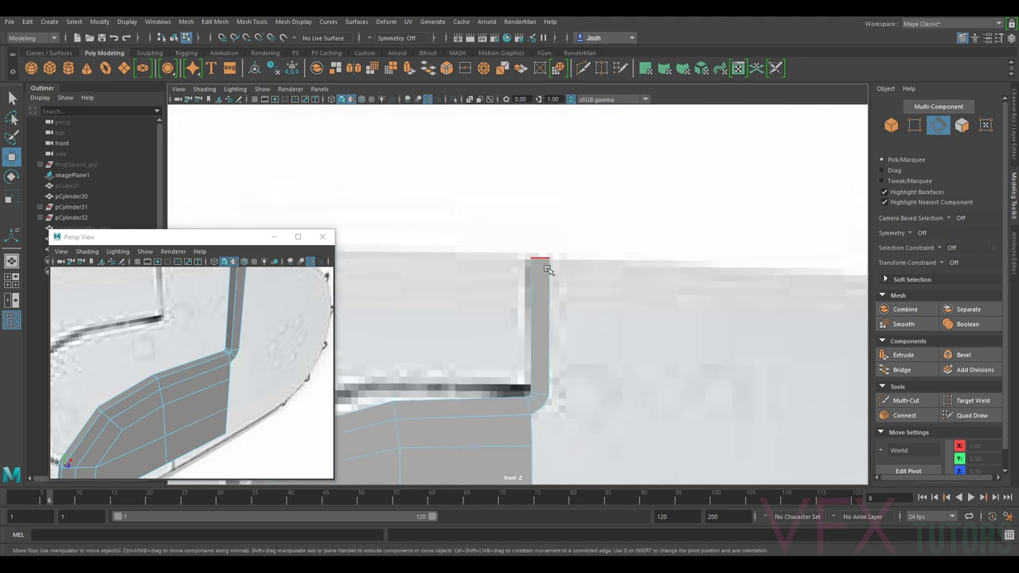
pyautogui.click(919, 125)
pyautogui.click(548, 277)
pyautogui.moveTo(553, 239); pyautogui.dragTo(549, 257)
# Step: Extrude the strip's slanted end edge along the blade's upper outline toward the tip and flatten the new end vertically
pyautogui.click(940, 128)
pyautogui.click(544, 269)
pyautogui.scroll(-5, 542, 267)
pyautogui.keyDown('alt'); pyautogui.moveTo(674, 269); pyautogui.dragTo(659, 254, button='middle'); pyautogui.keyUp('alt')
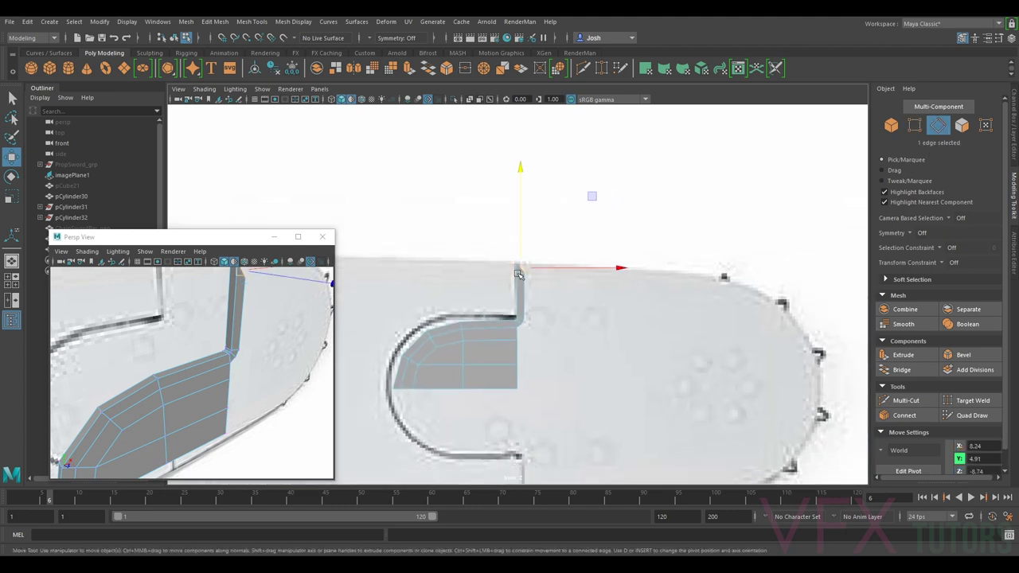
pyautogui.hotkey('ctrl', 'e')
pyautogui.press('w')
pyautogui.moveTo(544, 272); pyautogui.dragTo(614, 281)
pyautogui.press('r')
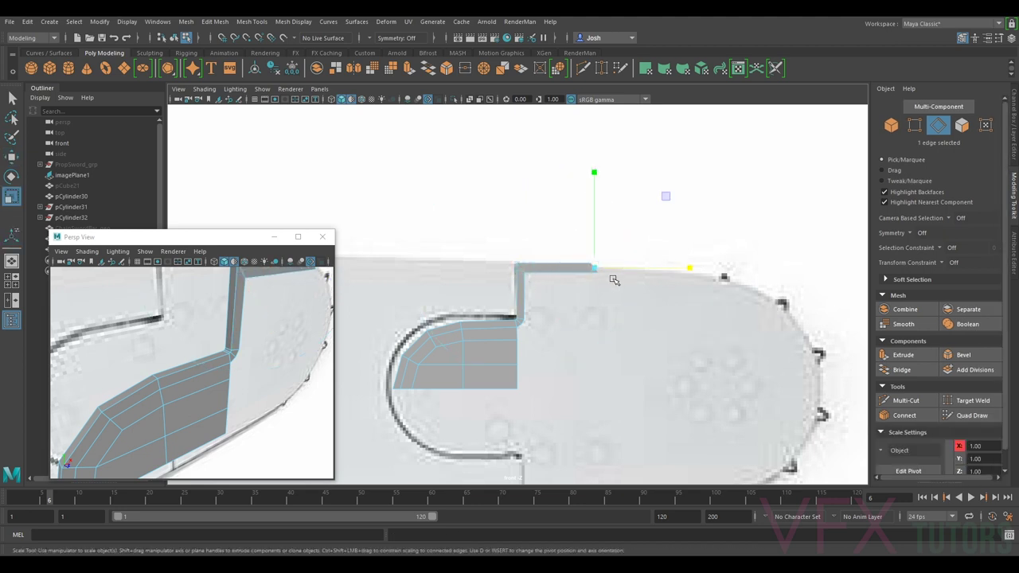
# Step: Move the extruded end edge down slightly to follow the reference blade outline
pyautogui.scroll(5, 610, 273)
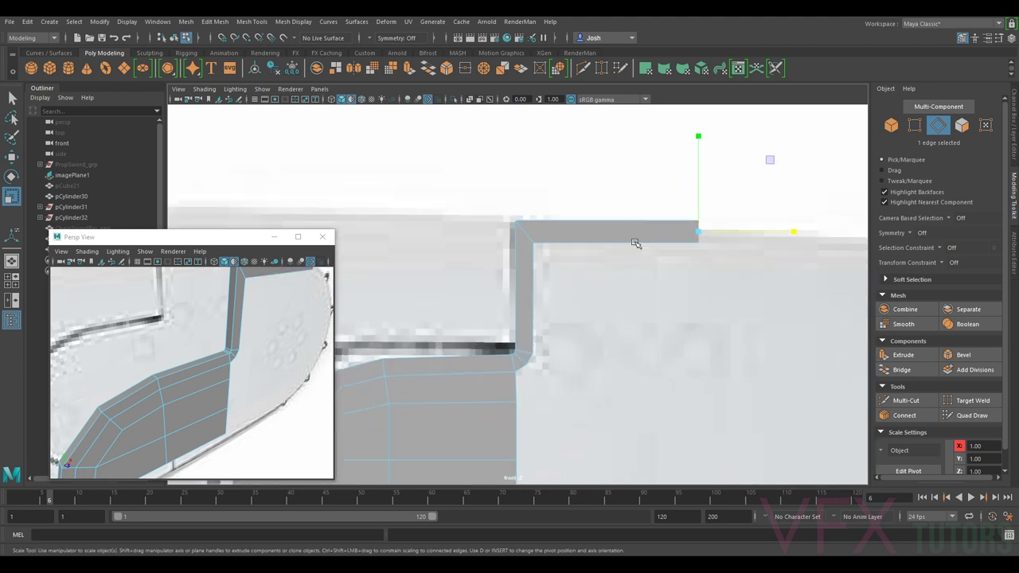
pyautogui.press('w')
pyautogui.moveTo(741, 191)
pyautogui.mouseDown()
pyautogui.moveTo(738, 206)
pyautogui.moveTo(739, 197)
pyautogui.mouseUp()
# Step: Try to bevel the diagonal edge at the strip's upper corner
pyautogui.keyDown('alt'); pyautogui.moveTo(518, 243); pyautogui.dragTo(540, 258, button='middle'); pyautogui.keyUp('alt')
pyautogui.click(553, 239)
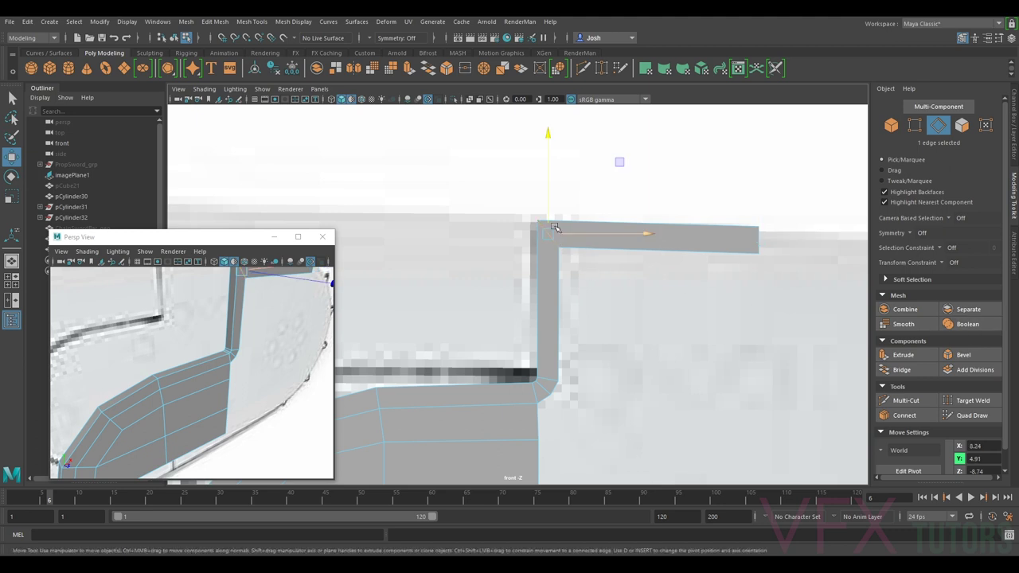
pyautogui.click(972, 359)
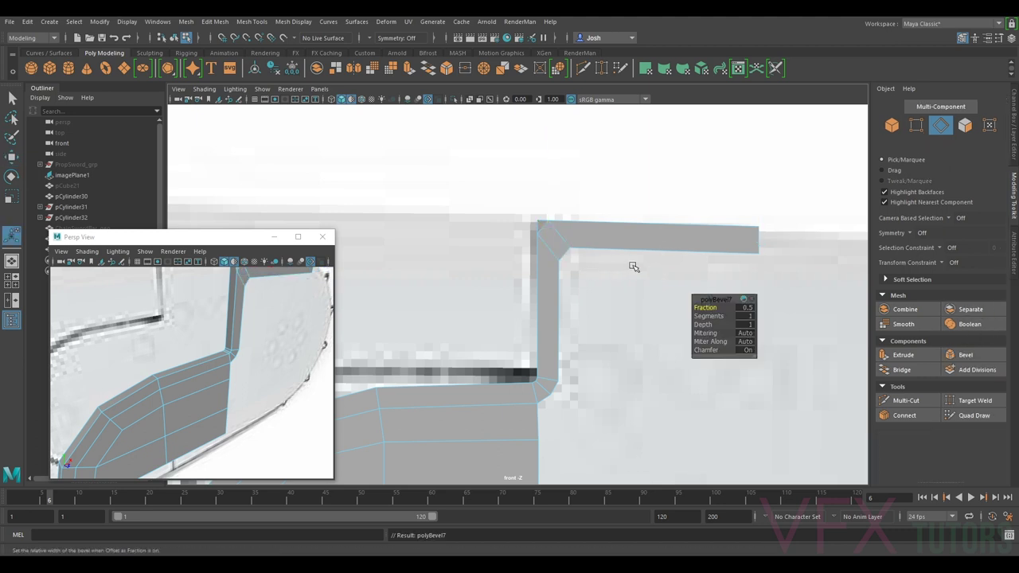
pyautogui.hotkey('ctrl', 'z')
pyautogui.click(546, 231)
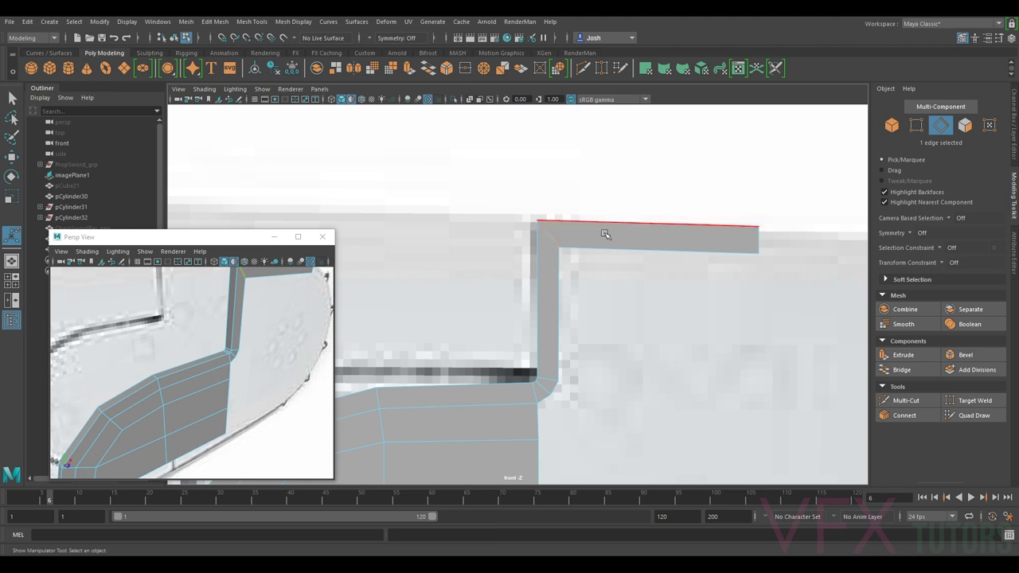
pyautogui.click(966, 359)
pyautogui.hotkey('ctrl', 'z')
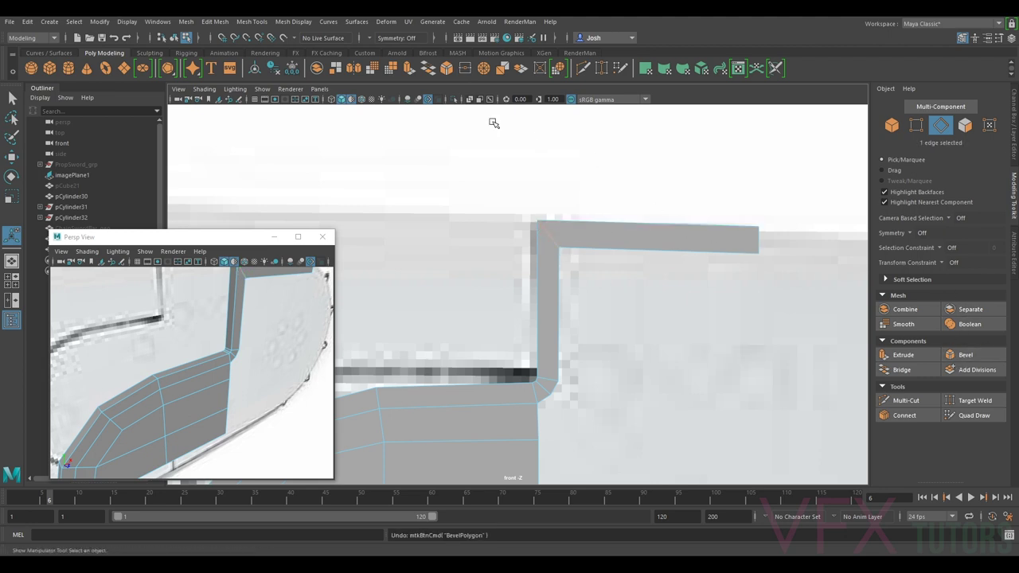
# Step: Delete the row of thickness faces along the outer side of the vertical strip and curved band
pyautogui.keyDown('alt'); pyautogui.moveTo(275, 306); pyautogui.dragTo(241, 327); pyautogui.keyUp('alt')
pyautogui.moveTo(242, 263); pyautogui.dragTo(246, 291, button='right')
pyautogui.scroll(-5, 238, 322)
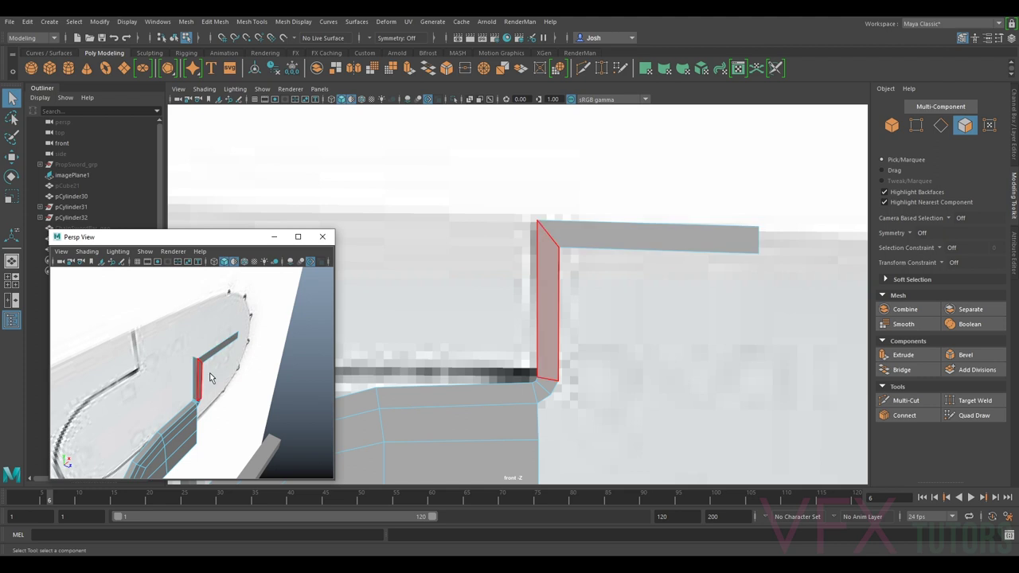
pyautogui.keyDown('alt'); pyautogui.moveTo(212, 377); pyautogui.dragTo(245, 322); pyautogui.keyUp('alt')
pyautogui.click(245, 311)
pyautogui.scroll(2, 248, 313)
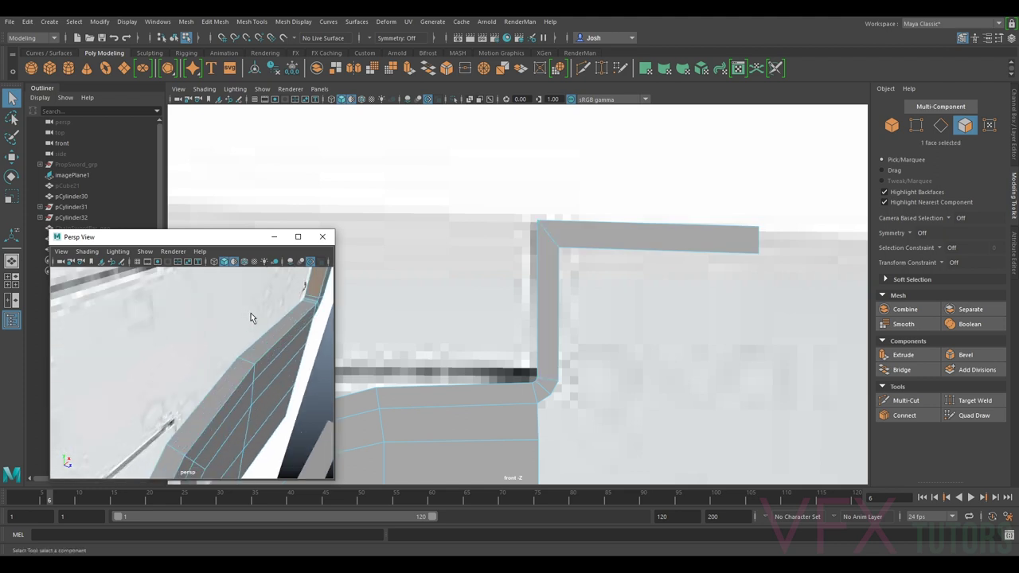
pyautogui.keyDown('shift'); pyautogui.doubleClick(270, 330); pyautogui.keyUp('shift')
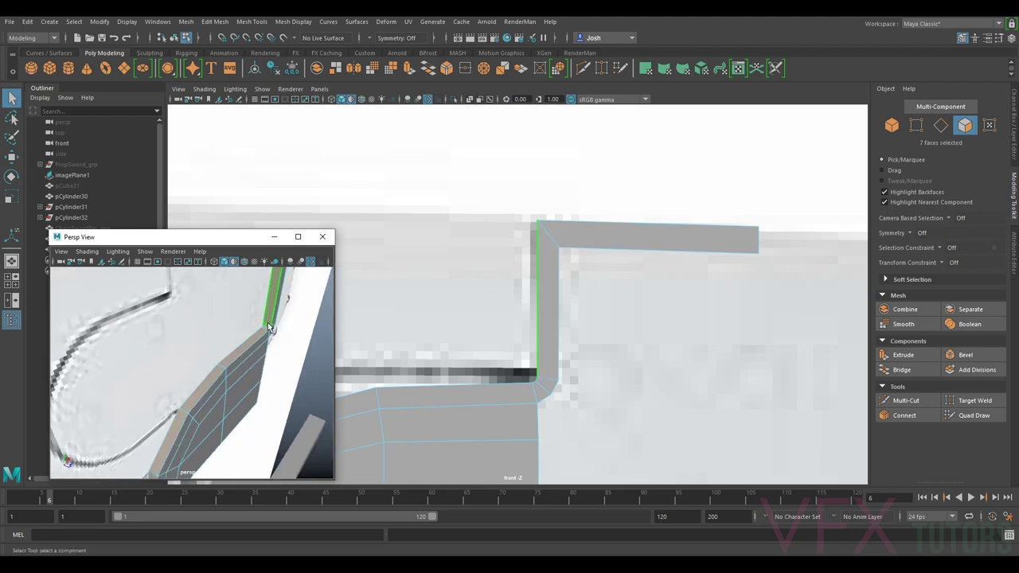
pyautogui.press('Delete')
# Step: Bevel the diagonal edge at the strip's upper corner with a fraction of 0.05 and 2 segments
pyautogui.keyDown('alt'); pyautogui.moveTo(281, 344); pyautogui.dragTo(214, 377); pyautogui.keyUp('alt')
pyautogui.keyDown('alt'); pyautogui.moveTo(230, 341); pyautogui.dragTo(209, 374); pyautogui.keyUp('alt')
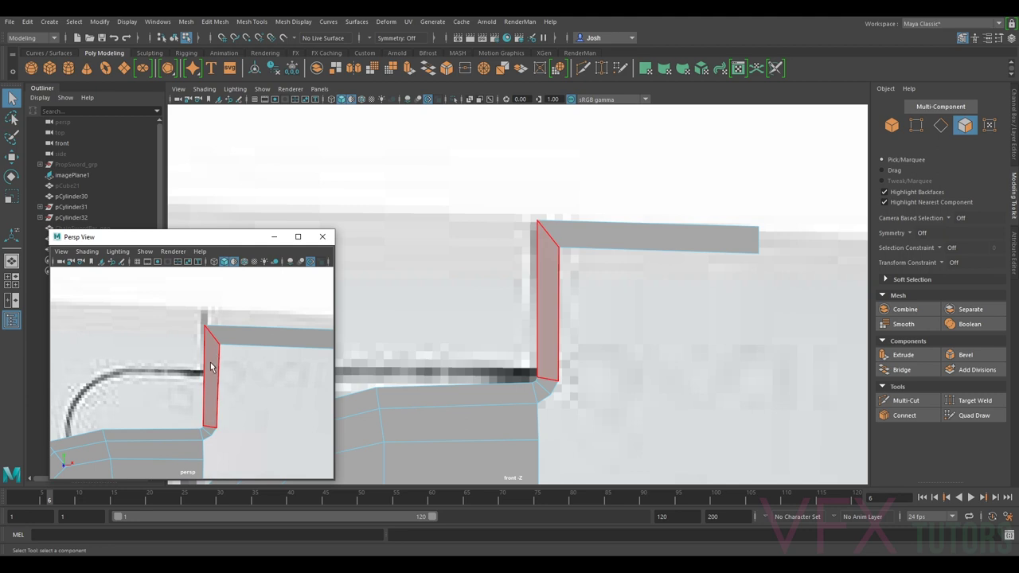
pyautogui.click(549, 238)
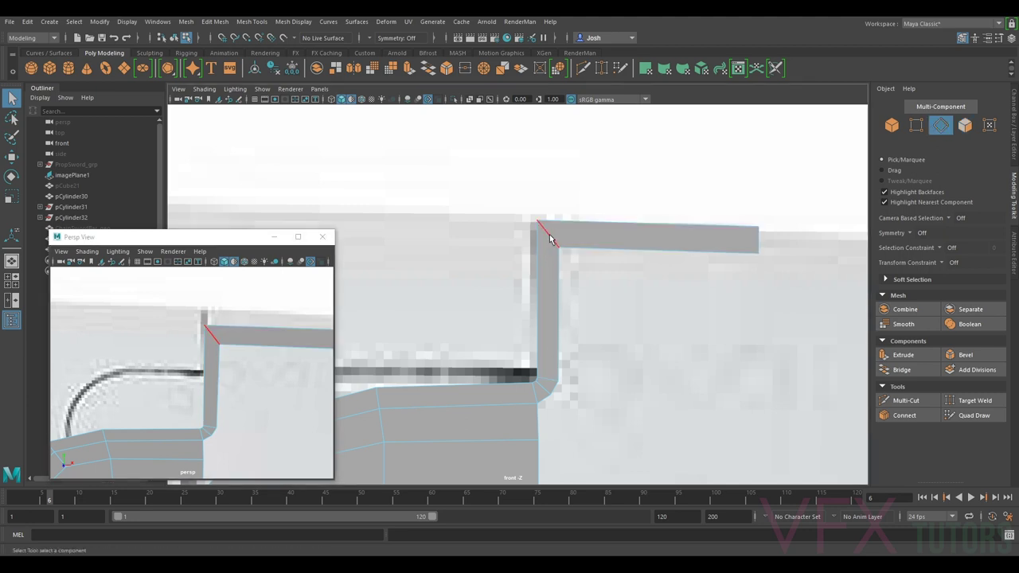
pyautogui.click(966, 355)
pyautogui.click(709, 308)
pyautogui.moveTo(705, 307); pyautogui.dragTo(706, 307, button='middle')
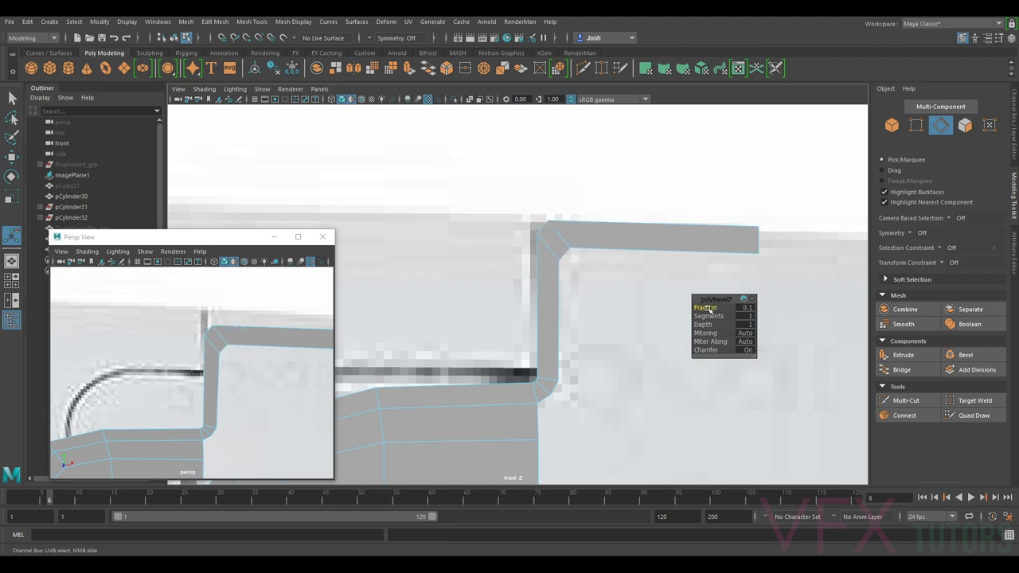
pyautogui.click(745, 309)
pyautogui.press('Return')
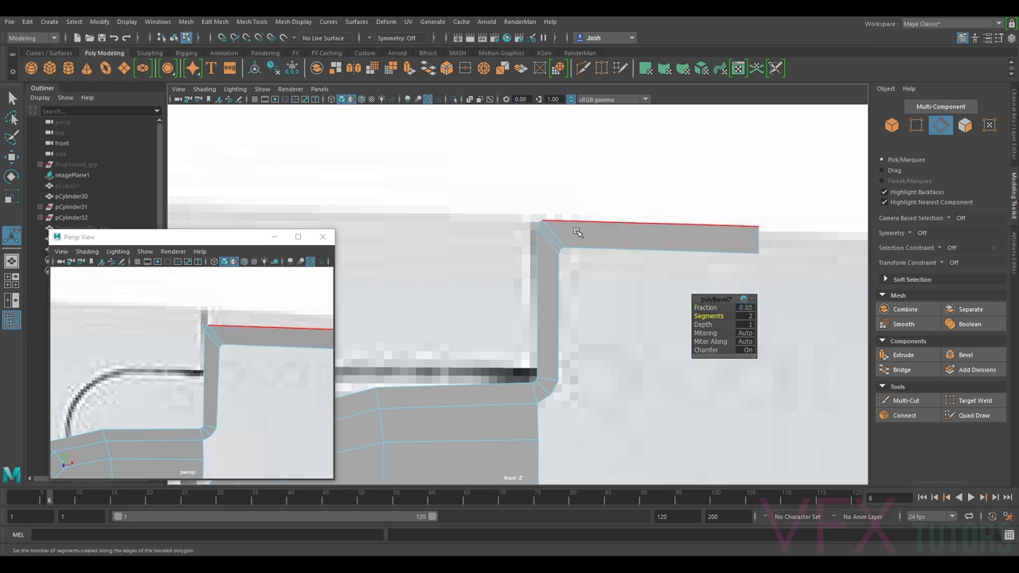
# Step: Adjust the corner bevel's fraction and check the corner in smooth preview
pyautogui.click(749, 308)
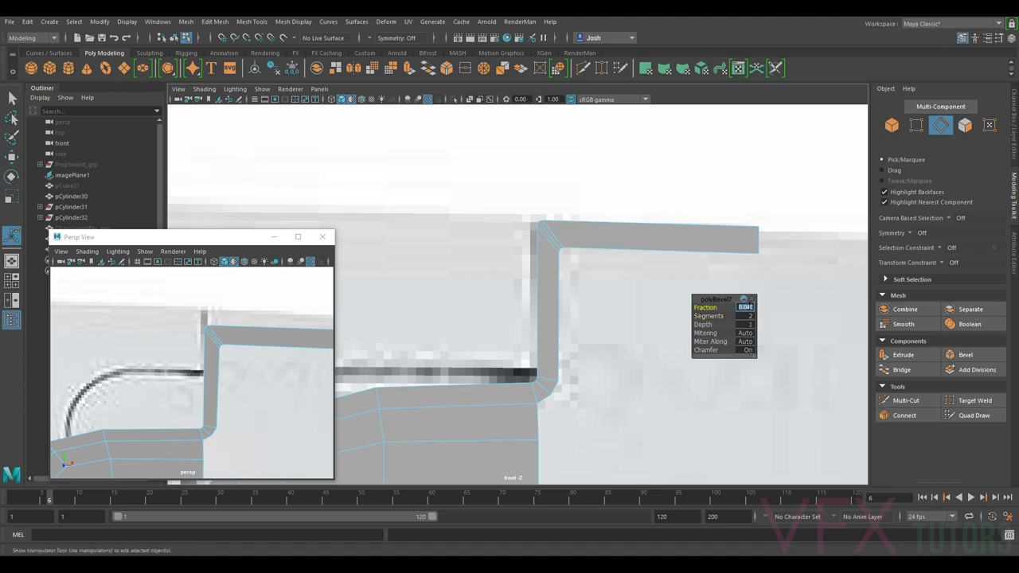
pyautogui.write('3')
pyautogui.click(653, 291)
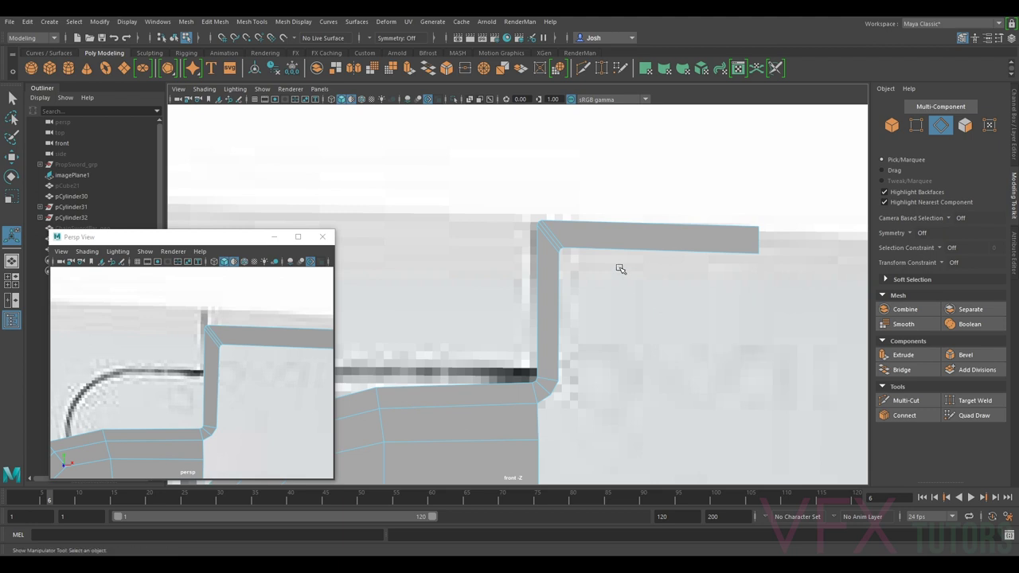
pyautogui.press('3')
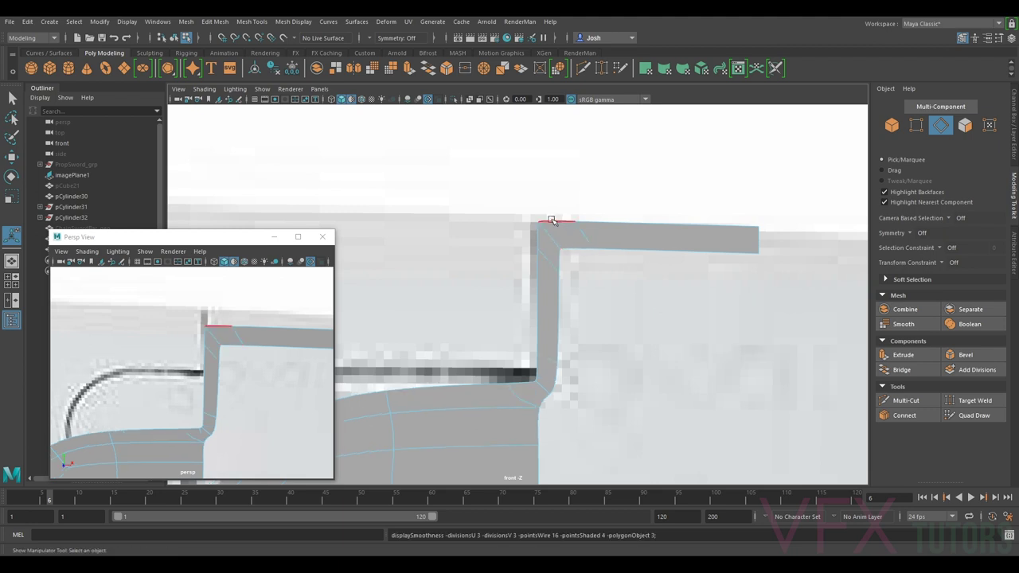
# Step: Insert a vertical edge loop through the curved band and the block's last column, and preview the mesh smoothed
pyautogui.scroll(-3, 563, 385)
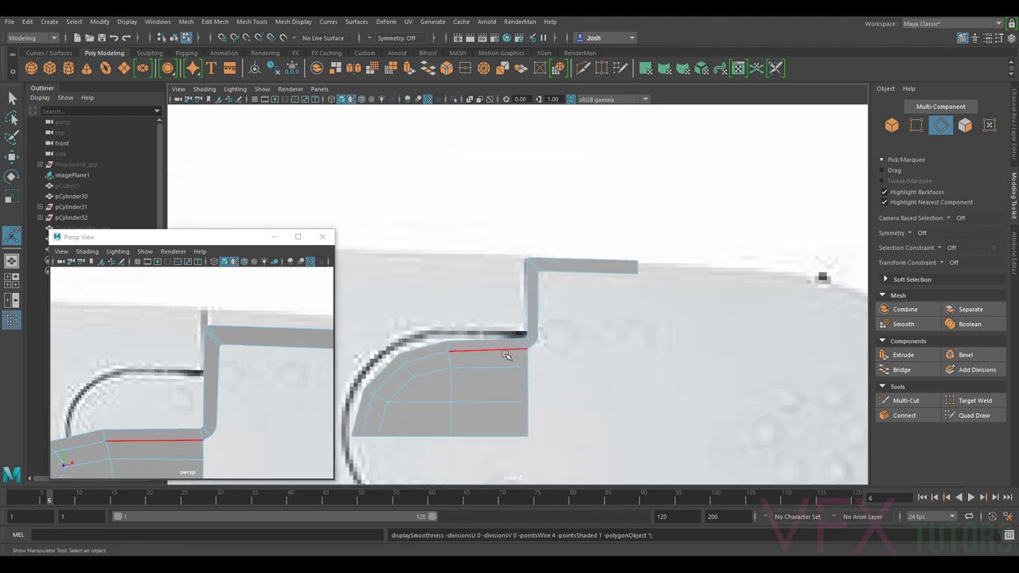
pyautogui.keyDown('alt'); pyautogui.moveTo(578, 286); pyautogui.dragTo(601, 232, button='middle'); pyautogui.keyUp('alt')
pyautogui.scroll(3, 476, 316)
pyautogui.keyDown('alt'); pyautogui.moveTo(476, 316); pyautogui.dragTo(610, 291, button='middle'); pyautogui.keyUp('alt')
pyautogui.click(905, 401)
pyautogui.click(906, 400)
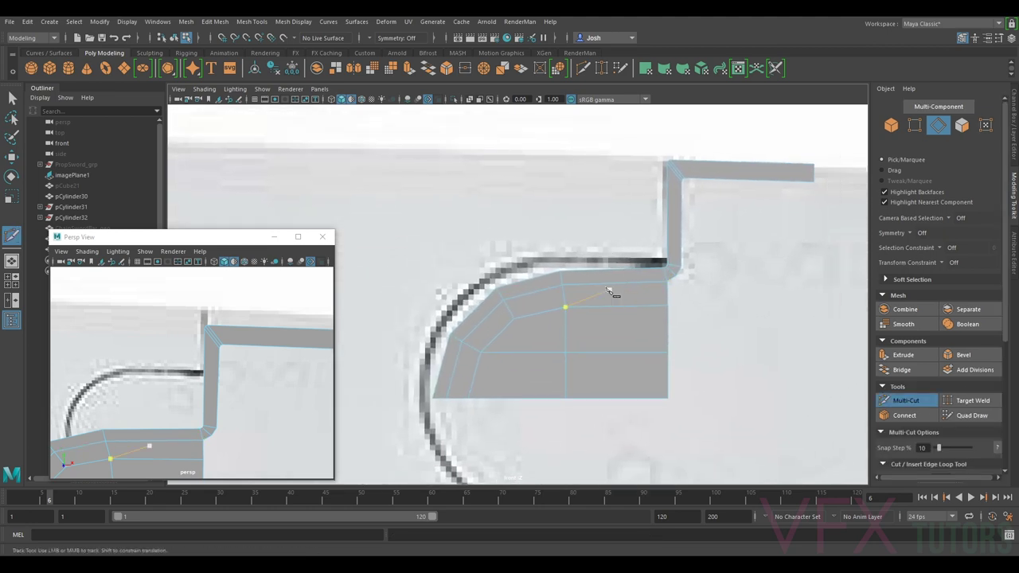
pyautogui.keyDown('ctrl'); pyautogui.click(589, 274); pyautogui.keyUp('ctrl')
pyautogui.press('q')
pyautogui.press('3')
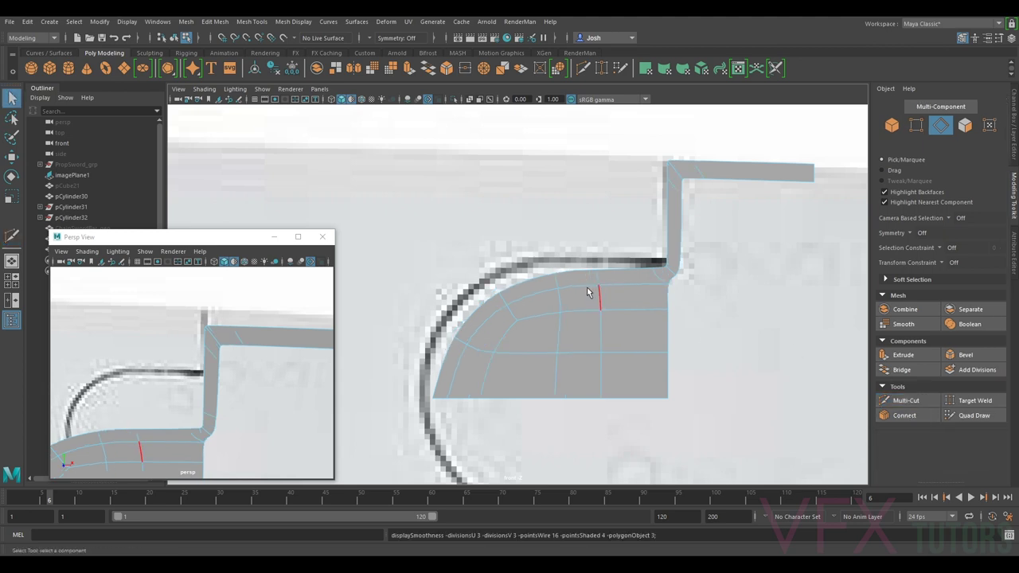
# Step: Unhide the ChainSwordBar_geo bar, show it in smooth preview, and reselect the tip piece
pyautogui.moveTo(645, 263); pyautogui.dragTo(637, 260, button='right')
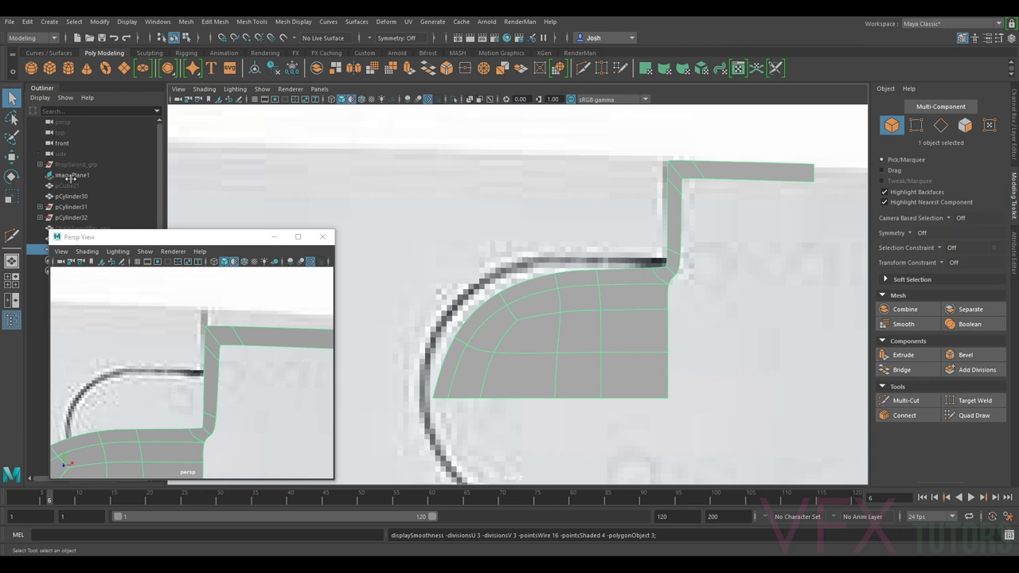
pyautogui.moveTo(137, 239); pyautogui.dragTo(158, 262)
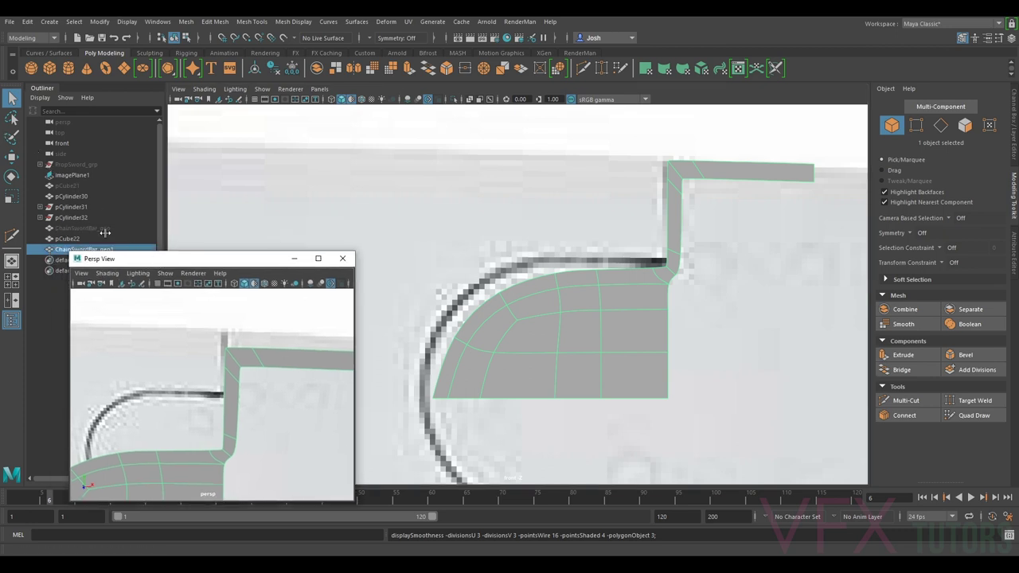
pyautogui.click(114, 229)
pyautogui.press('h')
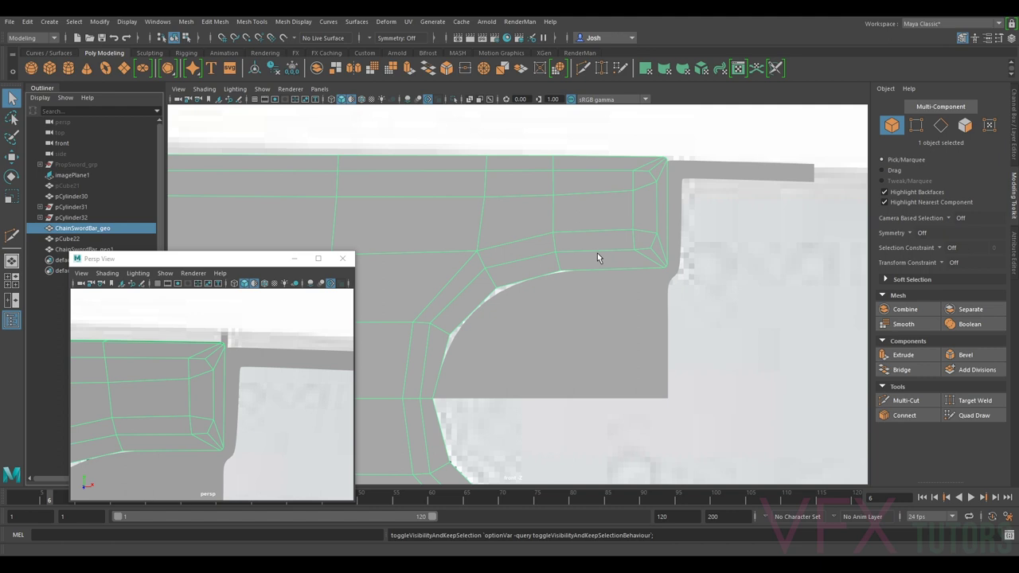
pyautogui.press('3')
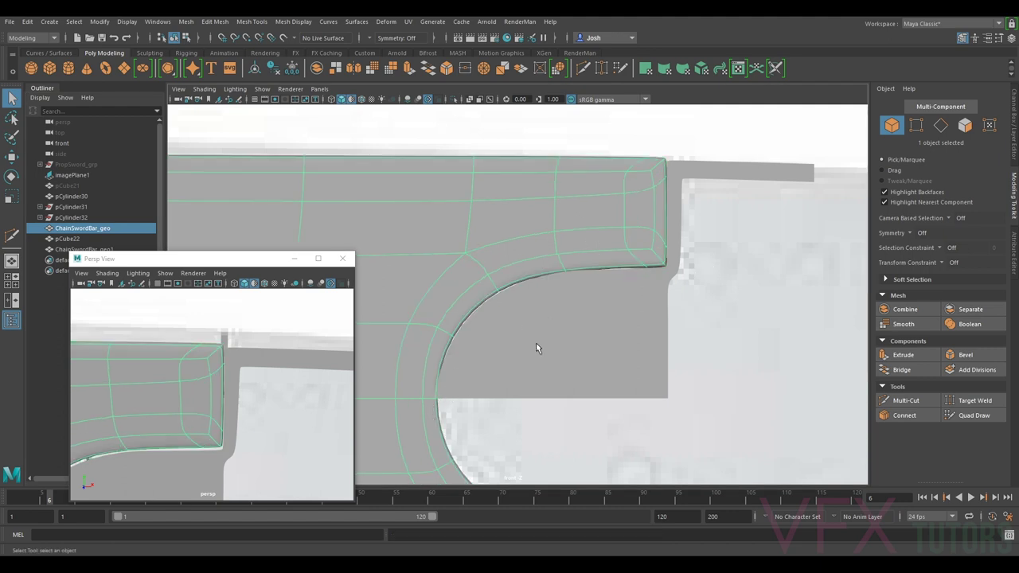
pyautogui.click(460, 396)
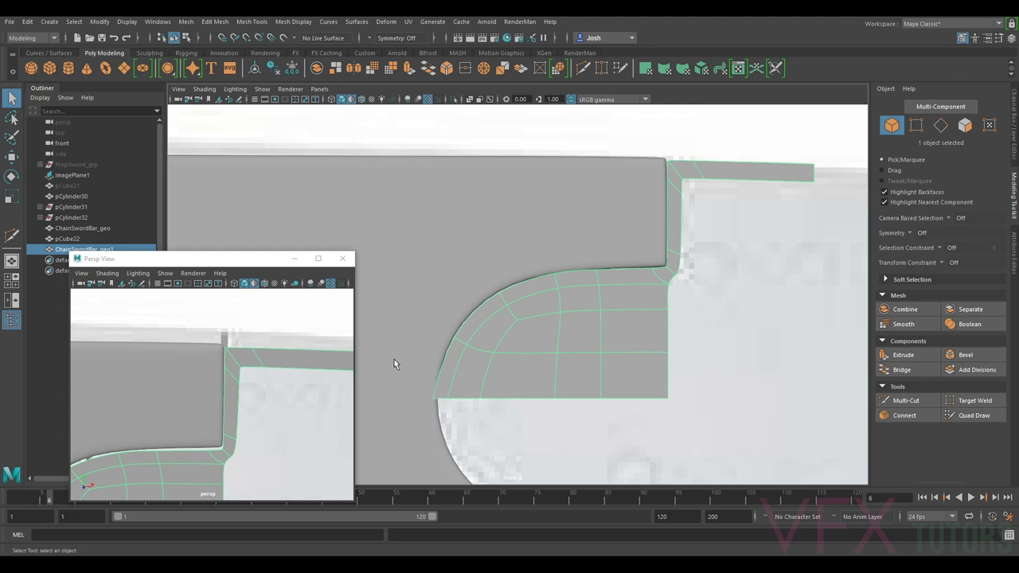
# Step: Straighten the five vertices of the tip block's inserted vertical edge loop by scaling them along X
pyautogui.keyDown('alt'); pyautogui.moveTo(675, 223); pyautogui.dragTo(619, 257, button='middle'); pyautogui.keyUp('alt')
pyautogui.keyDown('alt'); pyautogui.moveTo(619, 257); pyautogui.dragTo(555, 323, button='right'); pyautogui.keyUp('alt')
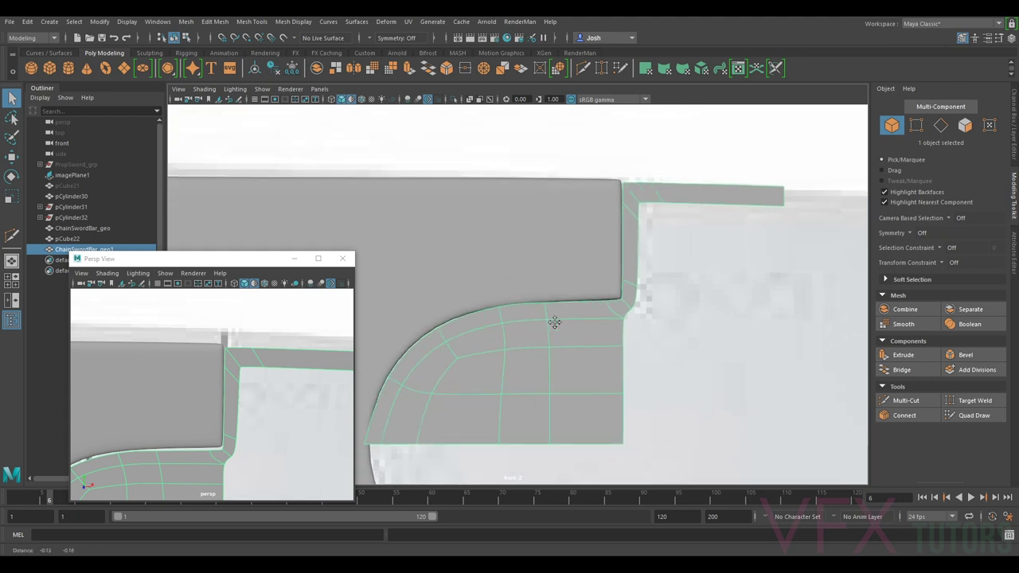
pyautogui.keyDown('alt'); pyautogui.moveTo(555, 324); pyautogui.dragTo(627, 241, button='middle'); pyautogui.keyUp('alt')
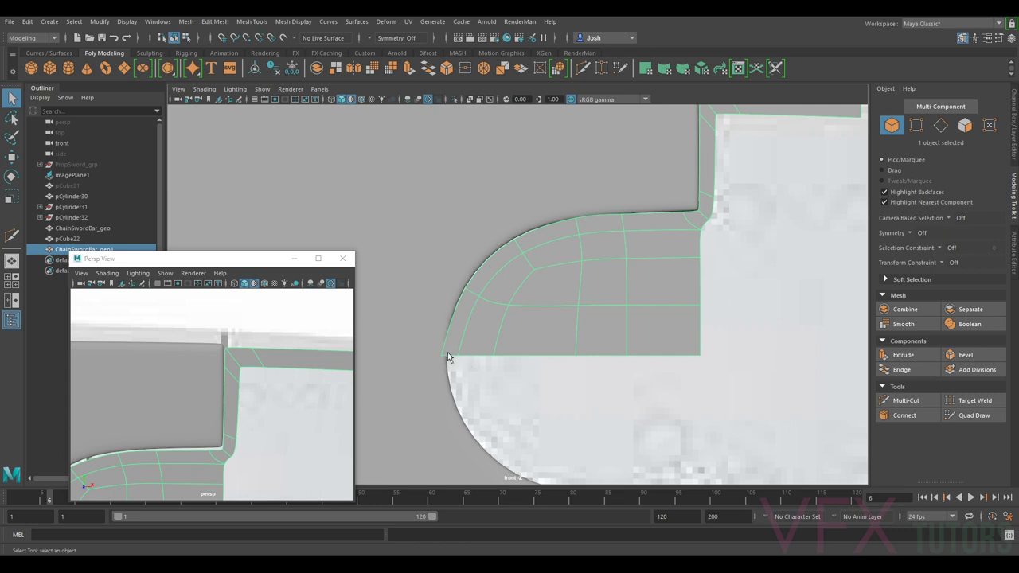
pyautogui.scroll(2, 623, 212)
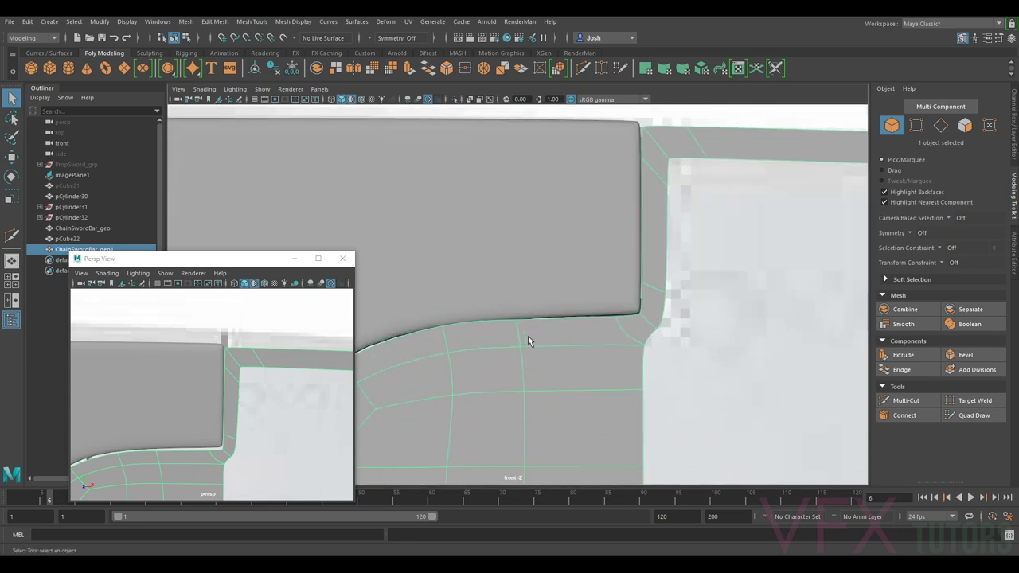
pyautogui.scroll(3, 617, 295)
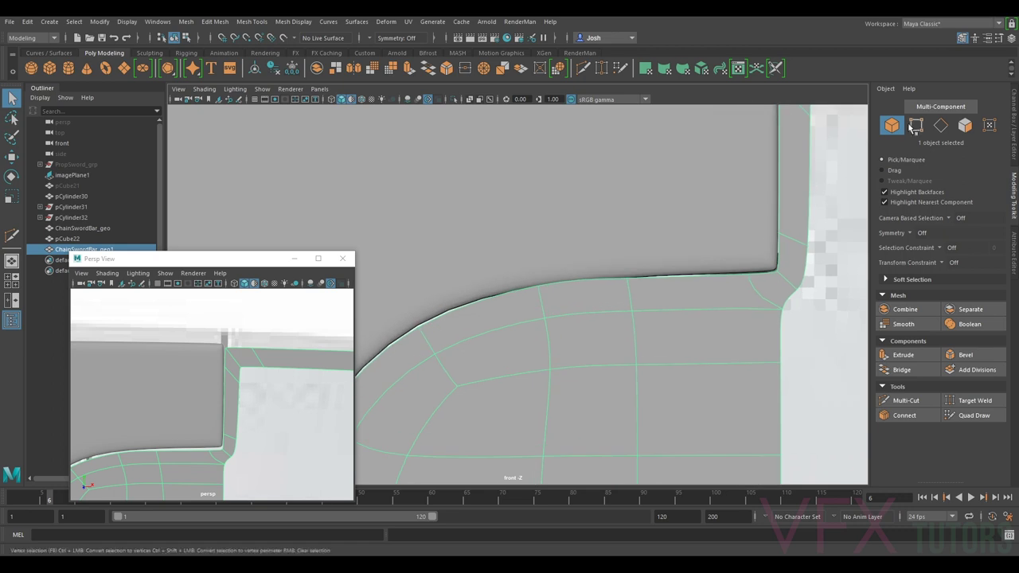
pyautogui.click(916, 125)
pyautogui.click(634, 282)
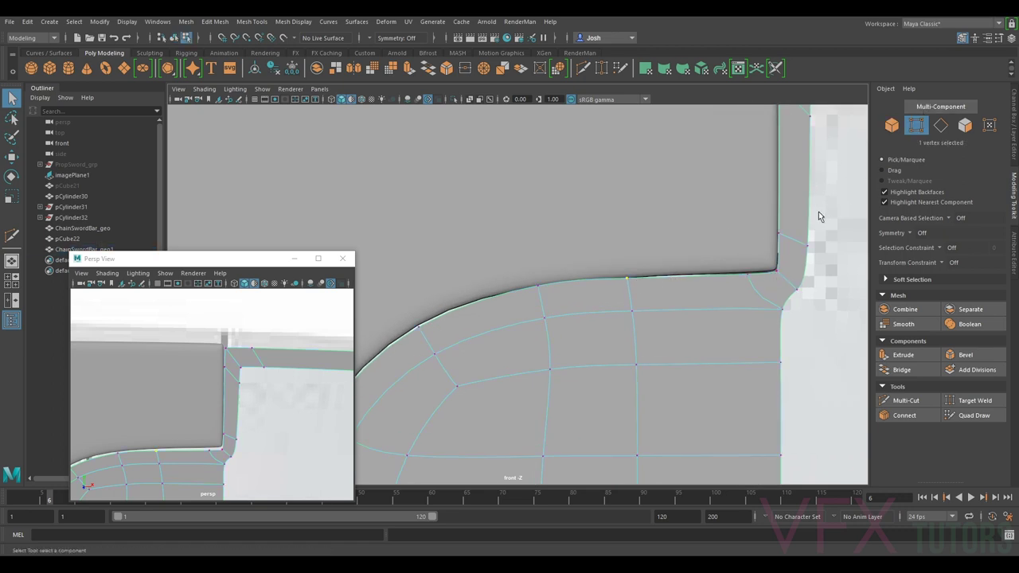
pyautogui.scroll(-2, 749, 251)
pyautogui.scroll(-5, 637, 286)
pyautogui.keyDown('alt'); pyautogui.moveTo(644, 268); pyautogui.dragTo(670, 243, button='middle'); pyautogui.keyUp('alt')
pyautogui.scroll(4, 610, 244)
pyautogui.moveTo(597, 226); pyautogui.dragTo(584, 346)
pyautogui.press('r')
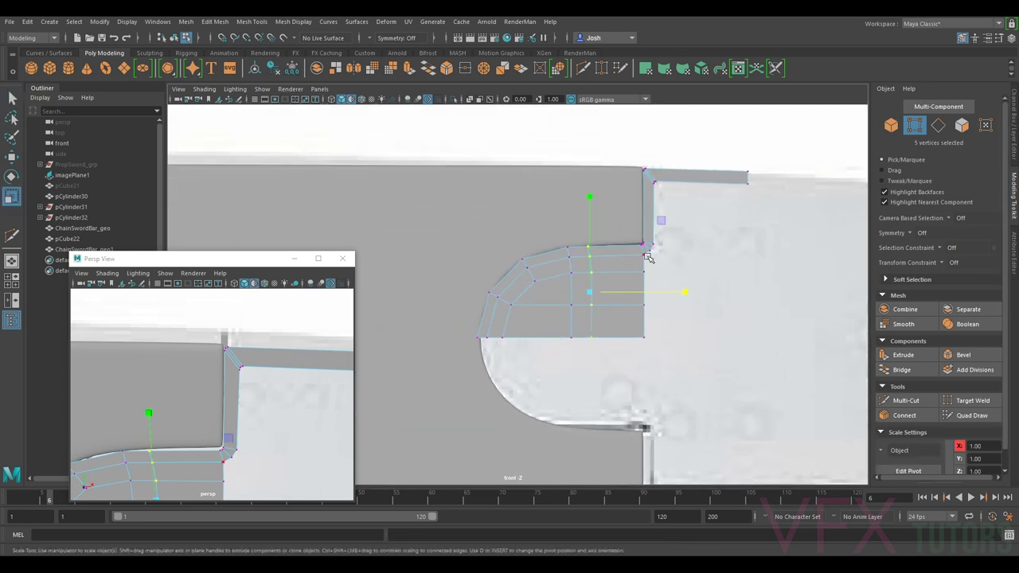
# Step: Preview the tip piece smoothed and toggle the bar's smooth preview to examine the fit along their shared curved edge
pyautogui.scroll(2, 596, 249)
pyautogui.press('3')
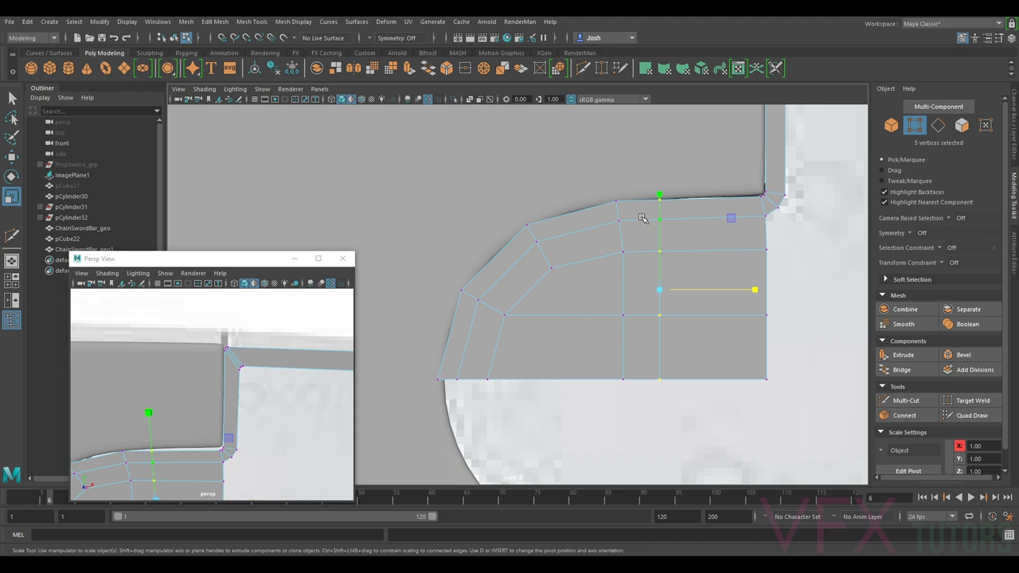
pyautogui.scroll(3, 686, 215)
pyautogui.scroll(2, 687, 215)
pyautogui.keyDown('alt'); pyautogui.moveTo(687, 215); pyautogui.dragTo(627, 241, button='middle'); pyautogui.keyUp('alt')
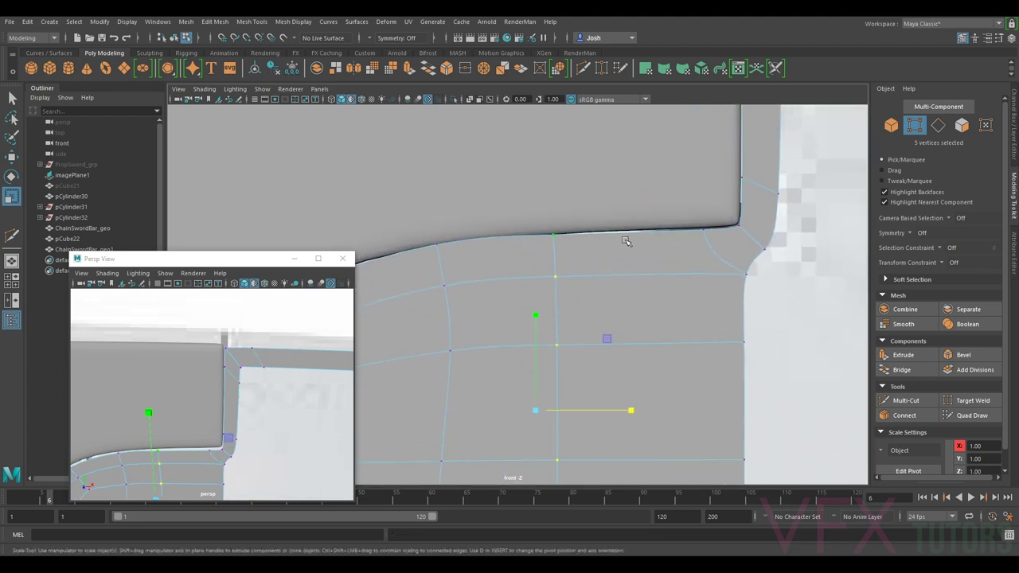
pyautogui.click(891, 125)
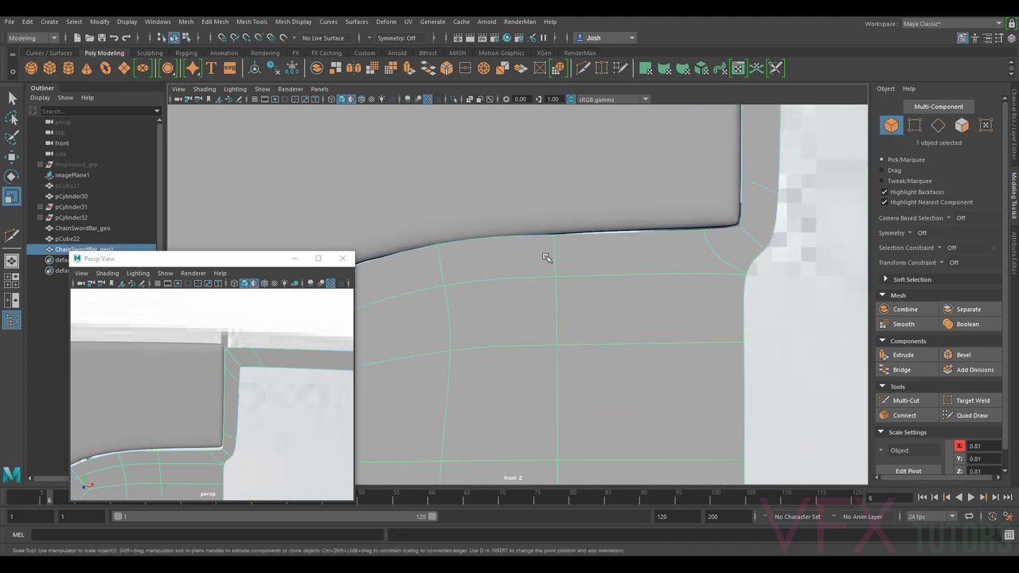
pyautogui.scroll(-5, 549, 254)
pyautogui.click(563, 244)
pyautogui.scroll(3, 564, 246)
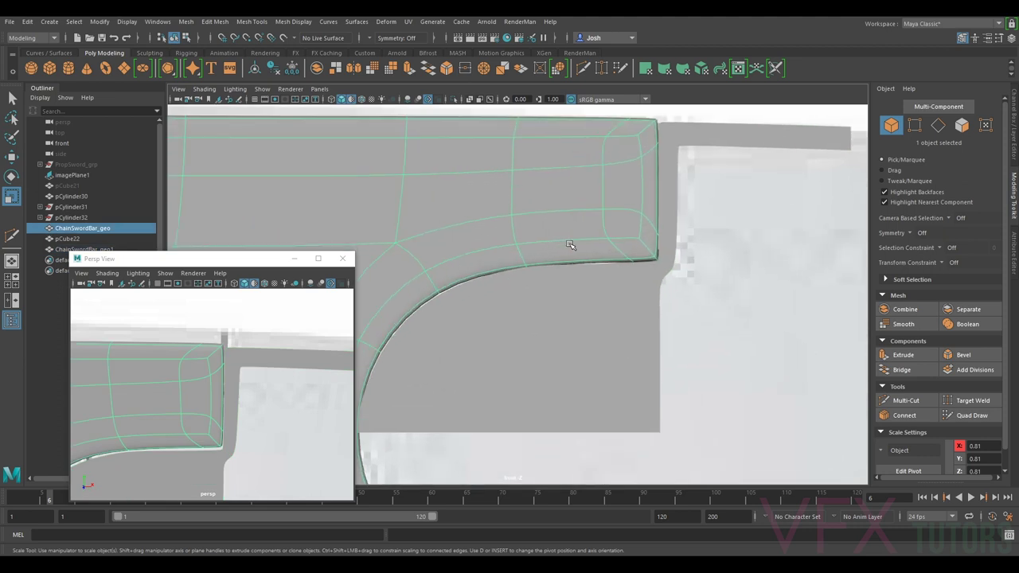
pyautogui.press('1')
pyautogui.keyDown('alt'); pyautogui.moveTo(586, 254); pyautogui.dragTo(594, 252, button='middle'); pyautogui.keyUp('alt')
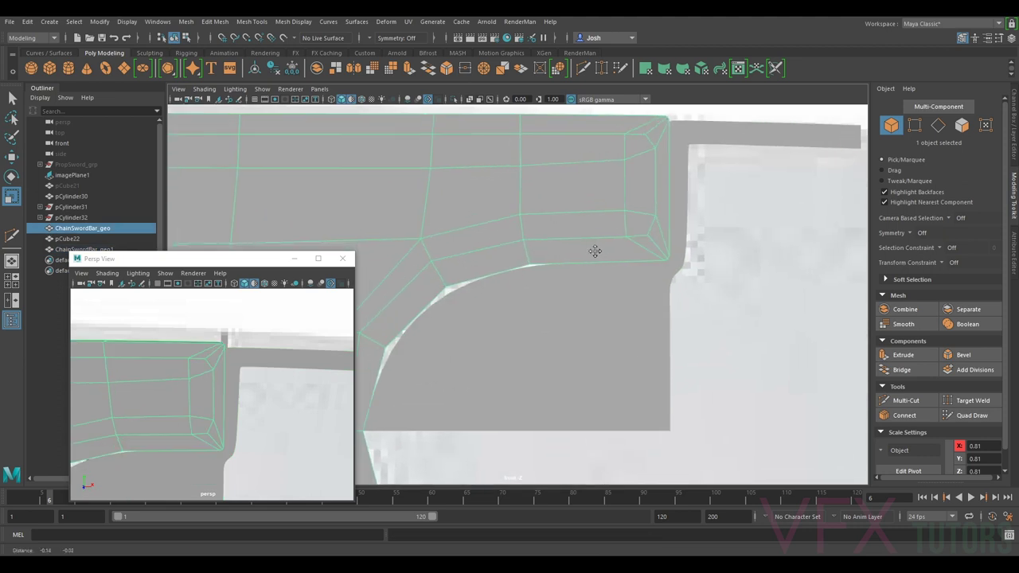
pyautogui.press('3')
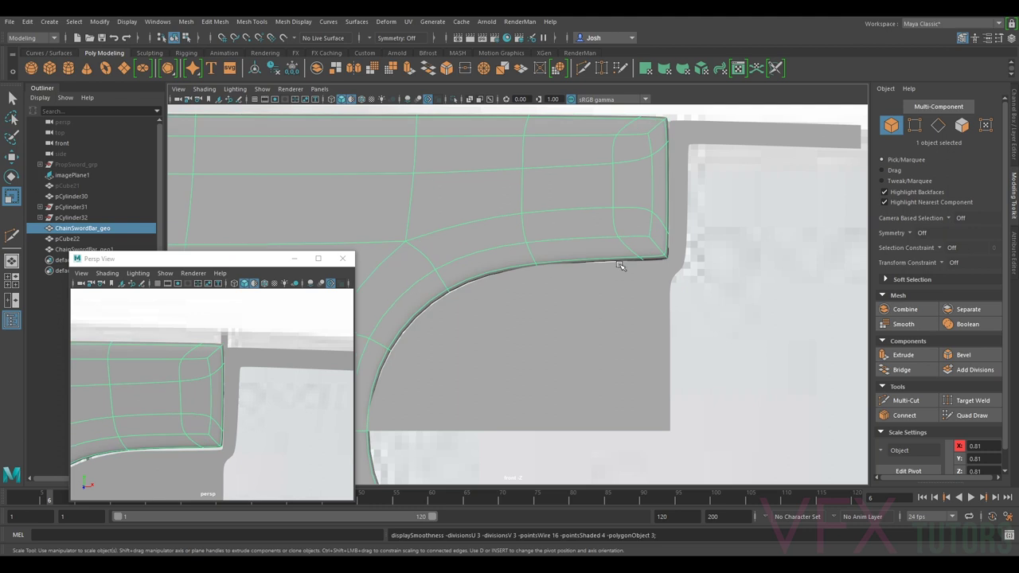
pyautogui.click(631, 296)
# Step: Return the tip piece to unsmoothed display and hide it
pyautogui.press('1')
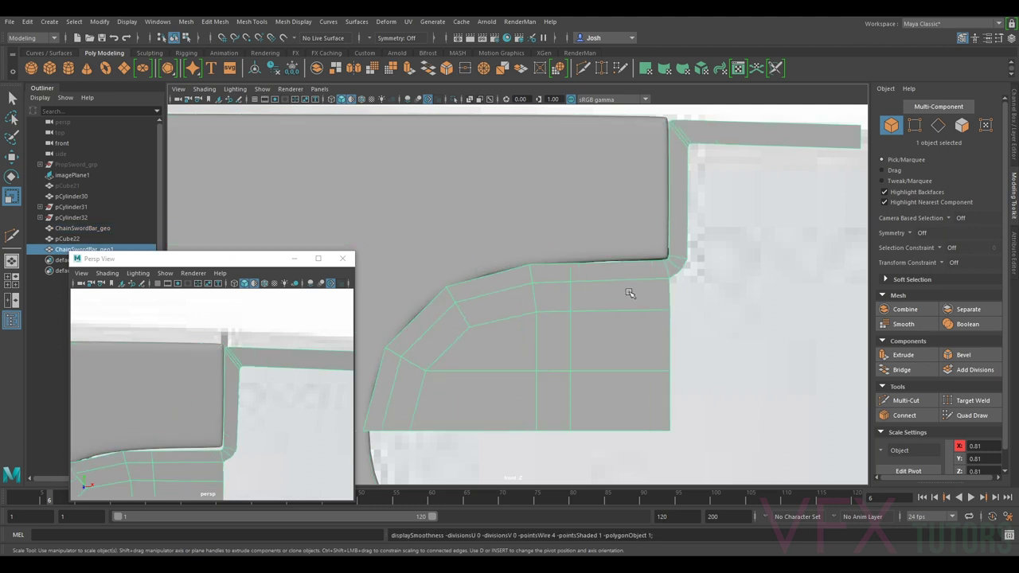
pyautogui.press('h')
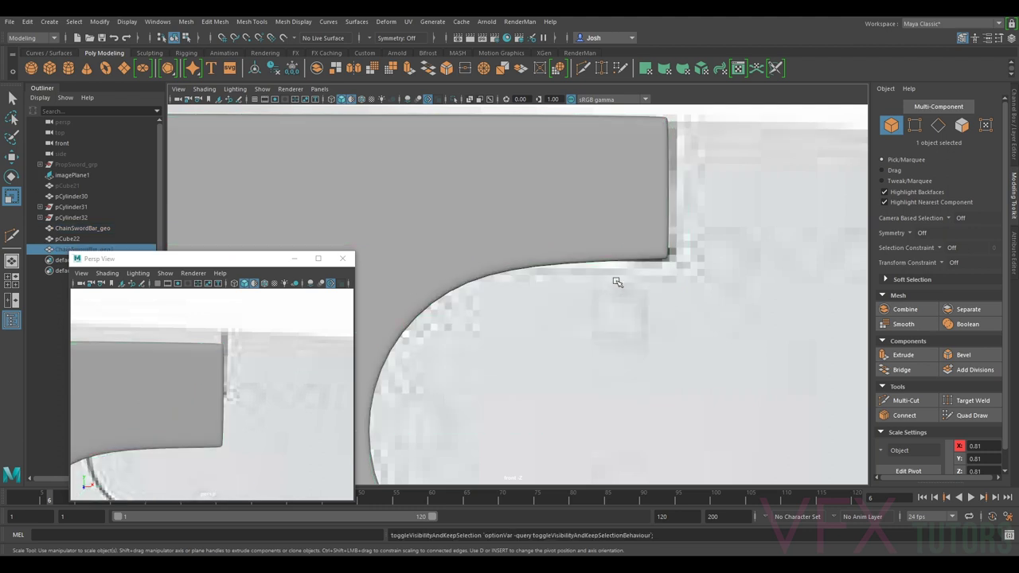
pyautogui.click(617, 243)
pyautogui.click(630, 288)
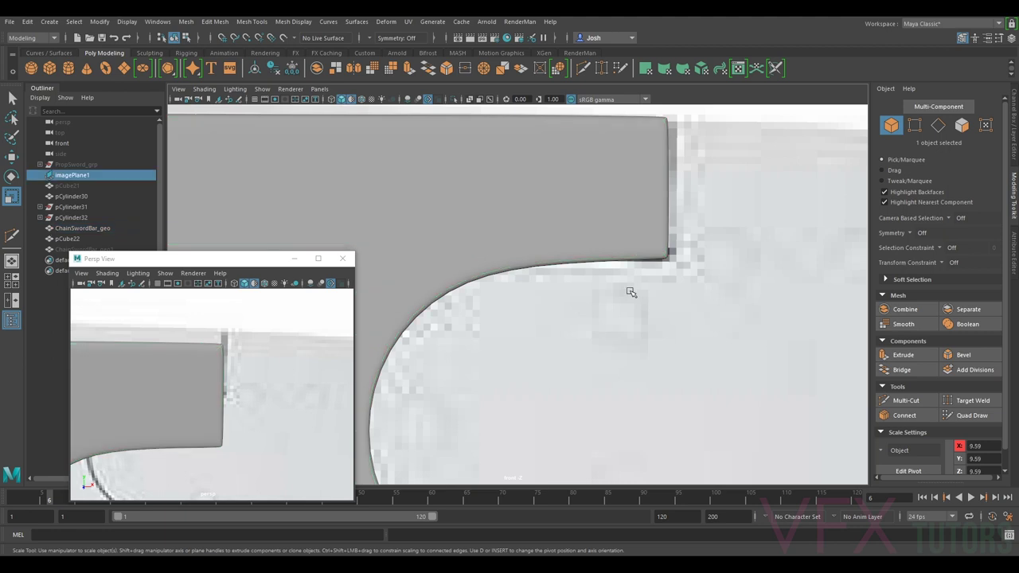
pyautogui.scroll(-5, 675, 276)
pyautogui.scroll(1, 660, 308)
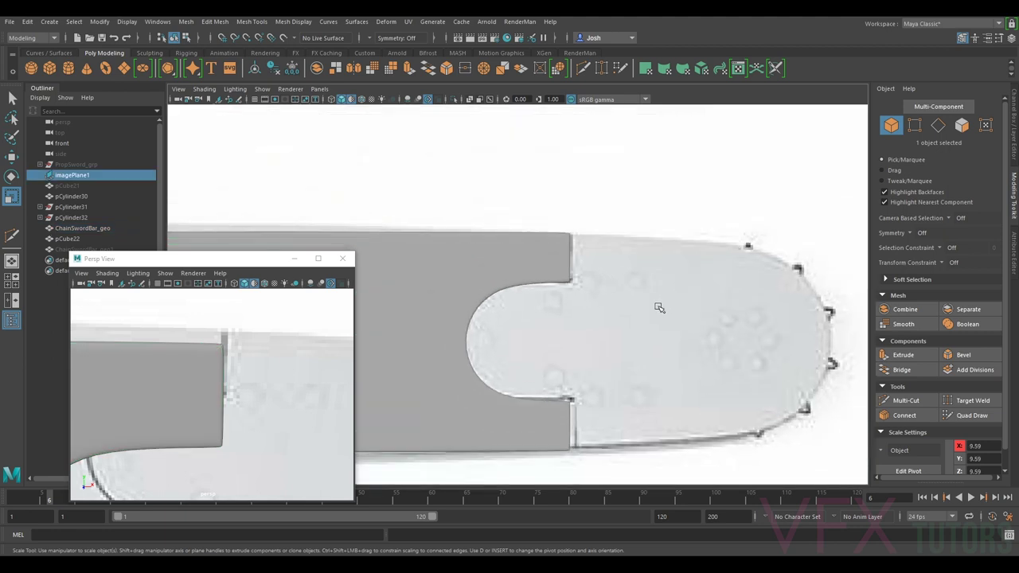
pyautogui.press('1')
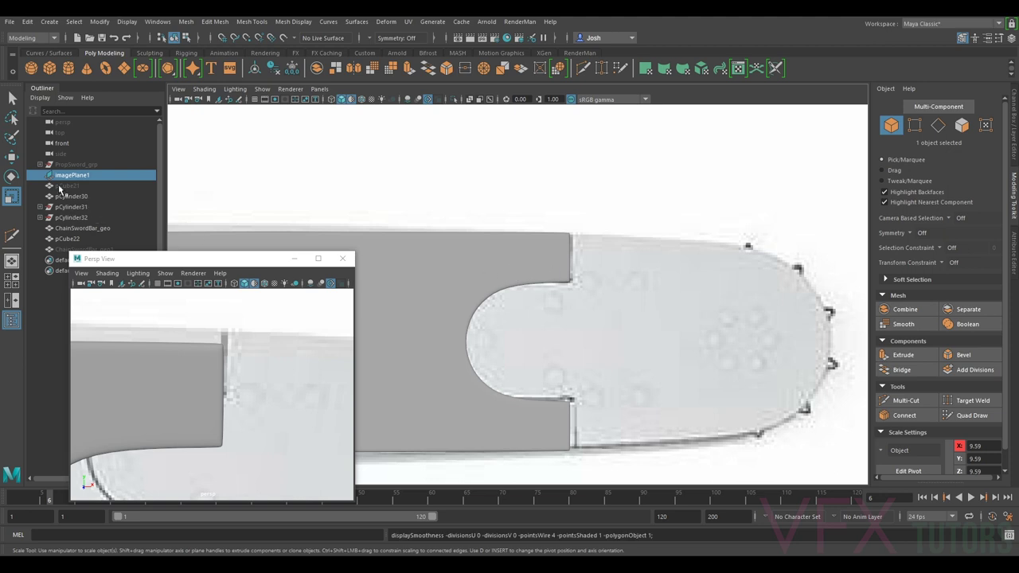
# Step: Hide the ChainSwordBar_geo bar and show the tip piece ChainSwordBar_geo1 again over the reference image
pyautogui.click(520, 262)
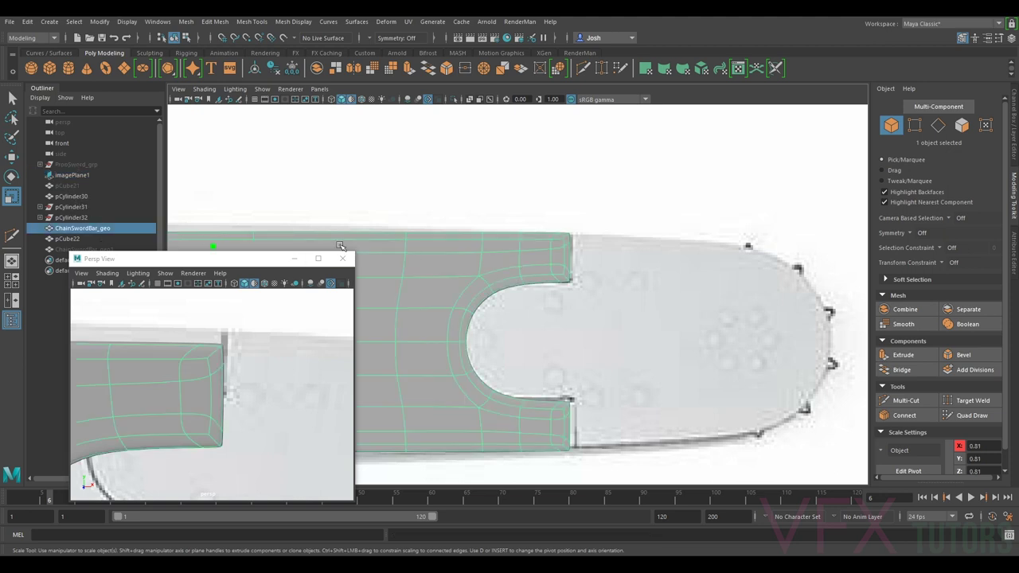
pyautogui.press('1')
pyautogui.press('h')
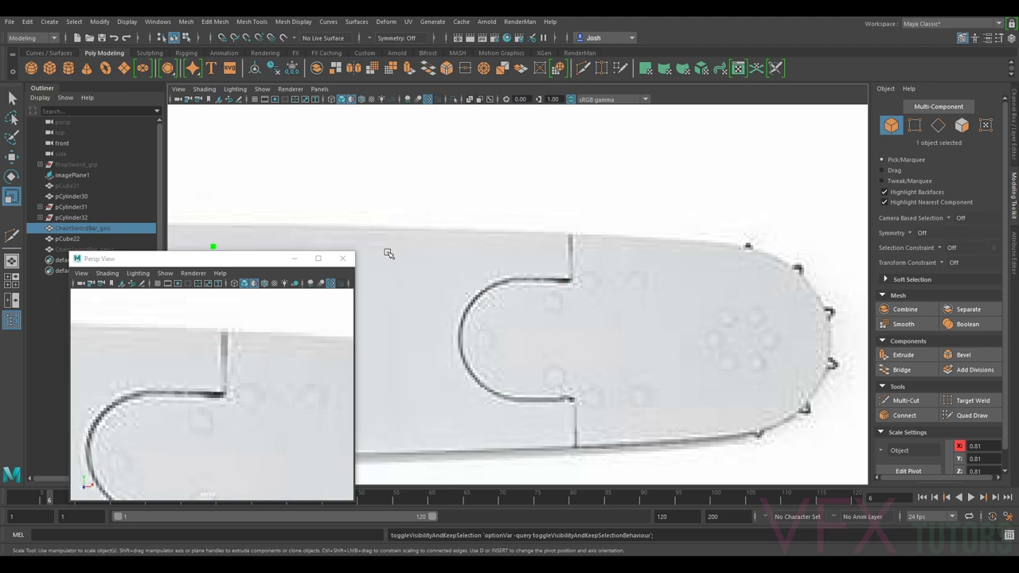
pyautogui.click(55, 251)
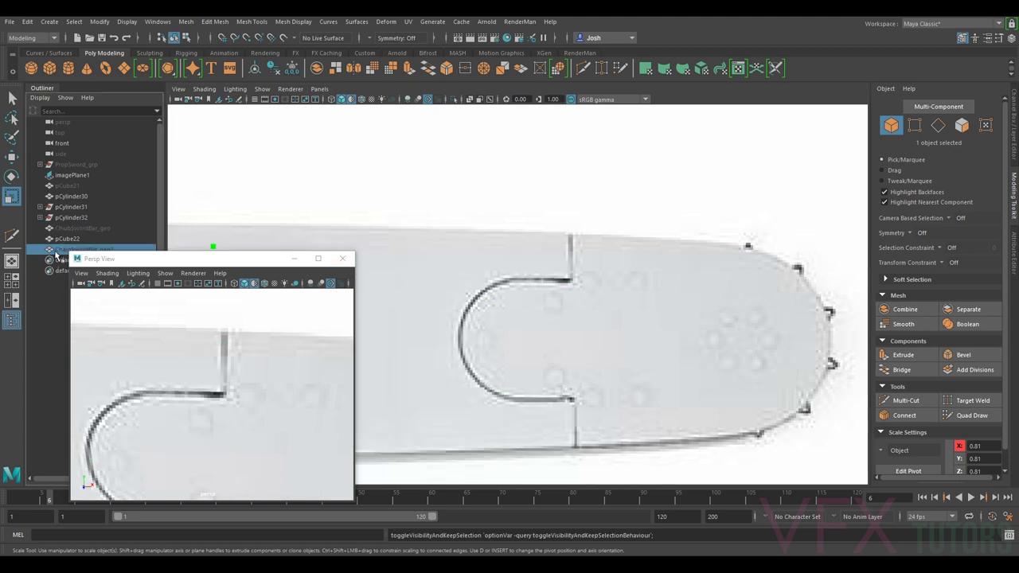
pyautogui.press('h')
pyautogui.keyDown('alt'); pyautogui.moveTo(655, 221); pyautogui.dragTo(497, 206, button='middle'); pyautogui.keyUp('alt')
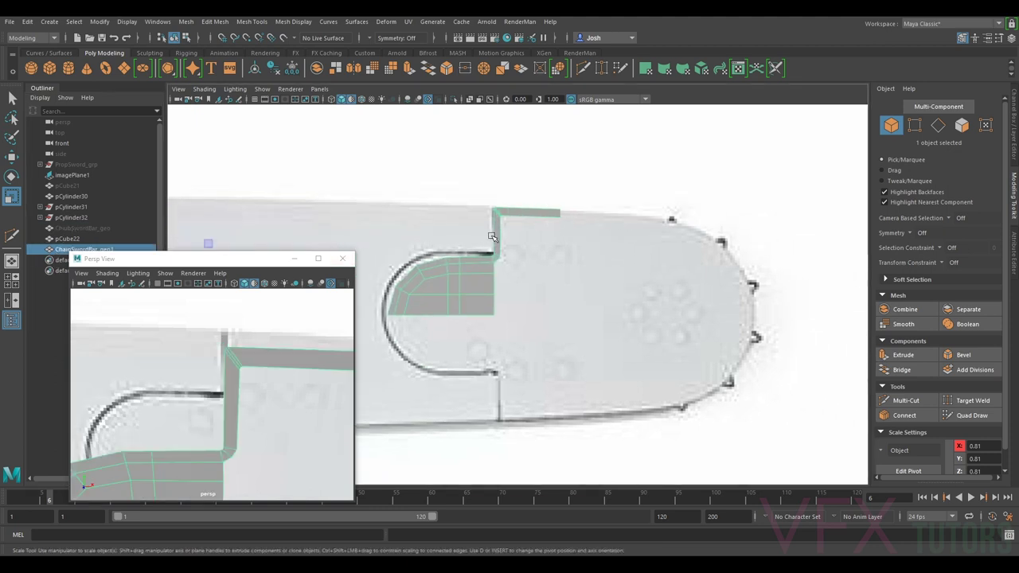
pyautogui.keyDown('alt'); pyautogui.moveTo(621, 227); pyautogui.dragTo(609, 225, button='middle'); pyautogui.keyUp('alt')
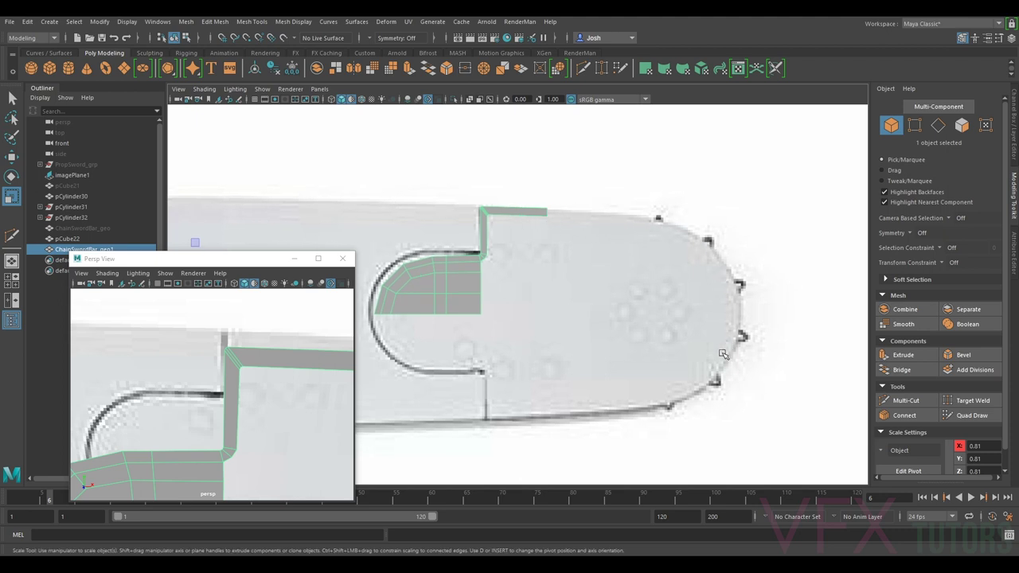
pyautogui.scroll(1, 620, 240)
pyautogui.keyDown('alt'); pyautogui.moveTo(607, 234); pyautogui.dragTo(572, 232, button='middle'); pyautogui.keyUp('alt')
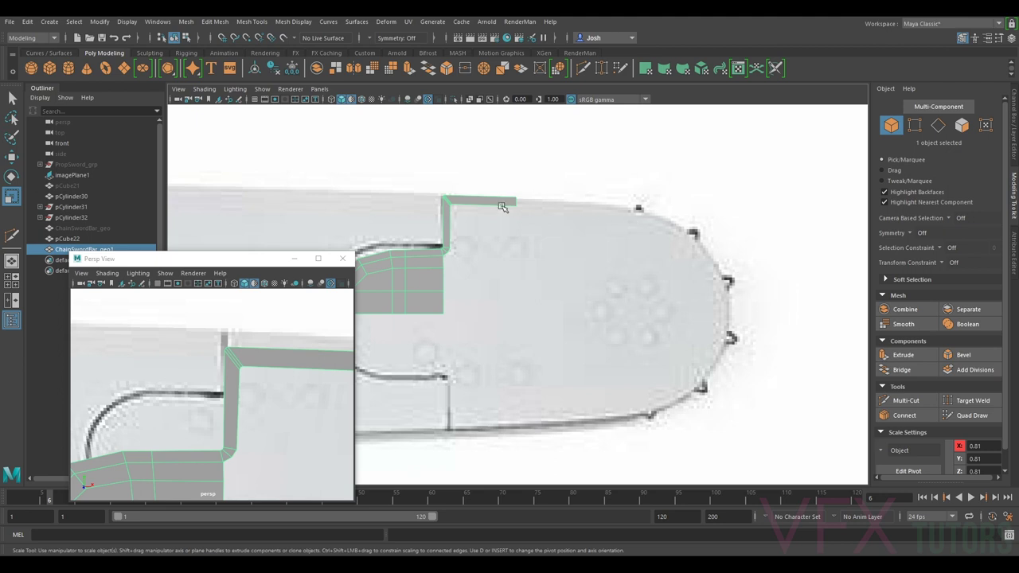
# Step: Try extruding the upper strip's end edge in two segments along the tip's rounded outline, and undo it
pyautogui.press('F10')
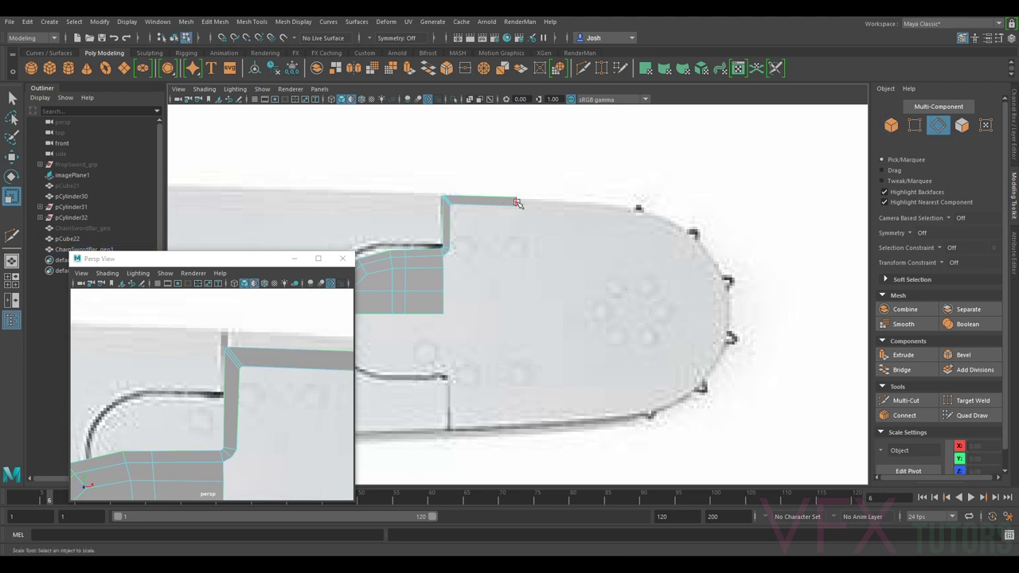
pyautogui.press('w')
pyautogui.click(517, 200)
pyautogui.moveTo(519, 202); pyautogui.dragTo(718, 257)
pyautogui.hotkey('ctrl', 'e')
pyautogui.press('w')
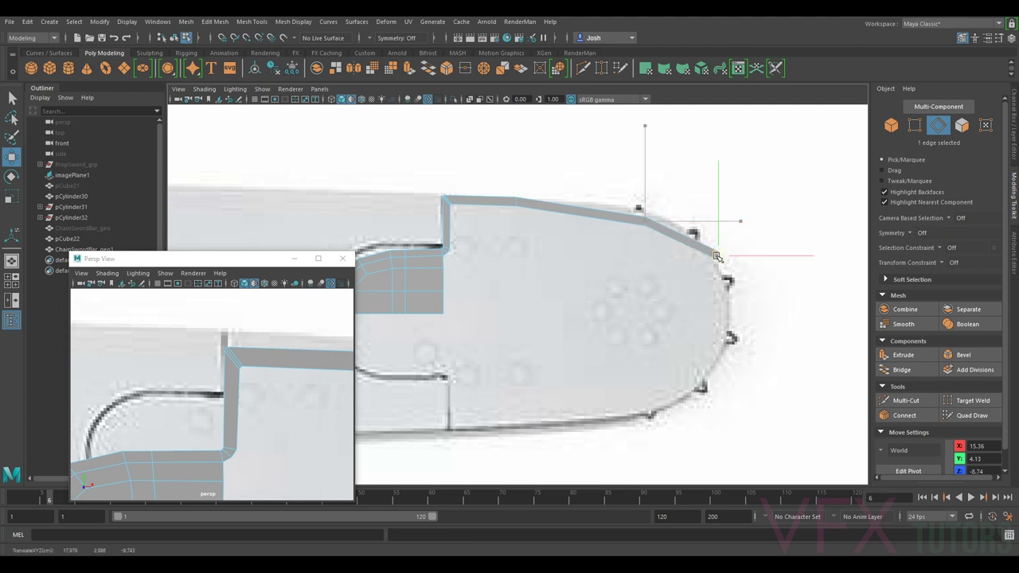
pyautogui.hotkey('ctrl', 'z')
pyautogui.hotkey('ctrl', 'z')
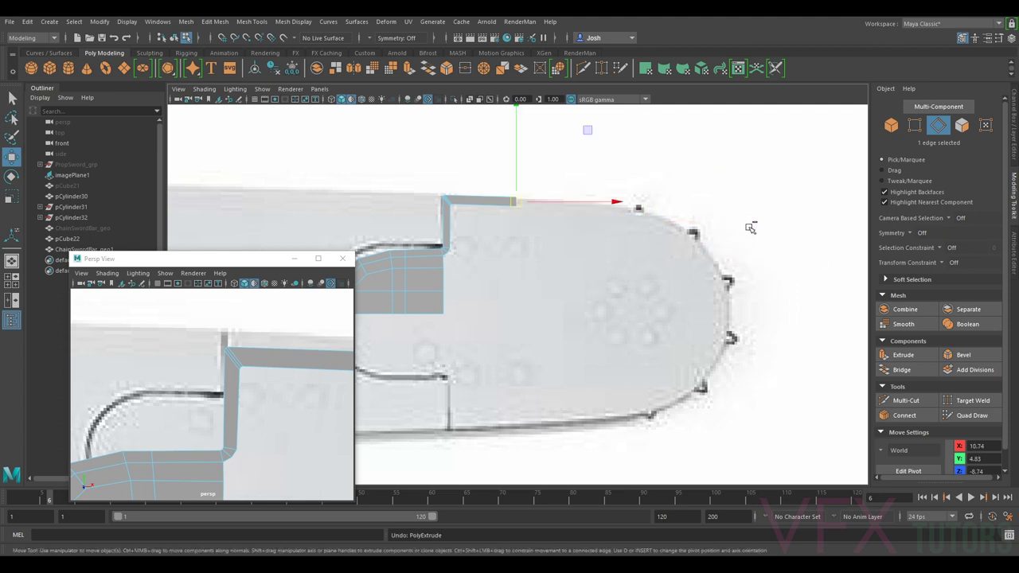
pyautogui.hotkey('ctrl', 'z')
# Step: Try shifting the whole tip piece along X toward the rounded end, and undo the move
pyautogui.moveTo(499, 203); pyautogui.dragTo(529, 192, button='right')
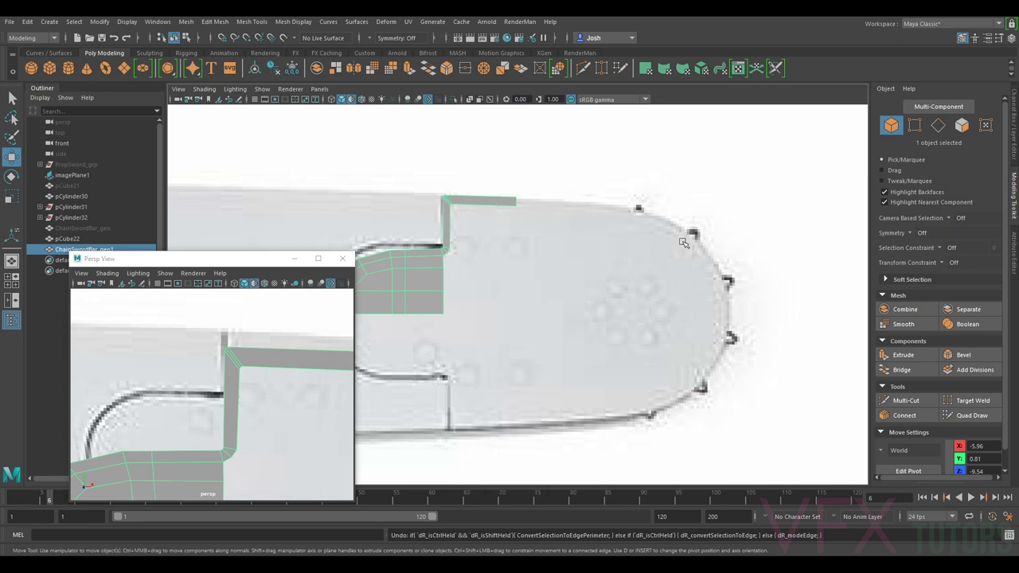
pyautogui.moveTo(540, 221); pyautogui.dragTo(599, 221, button='middle')
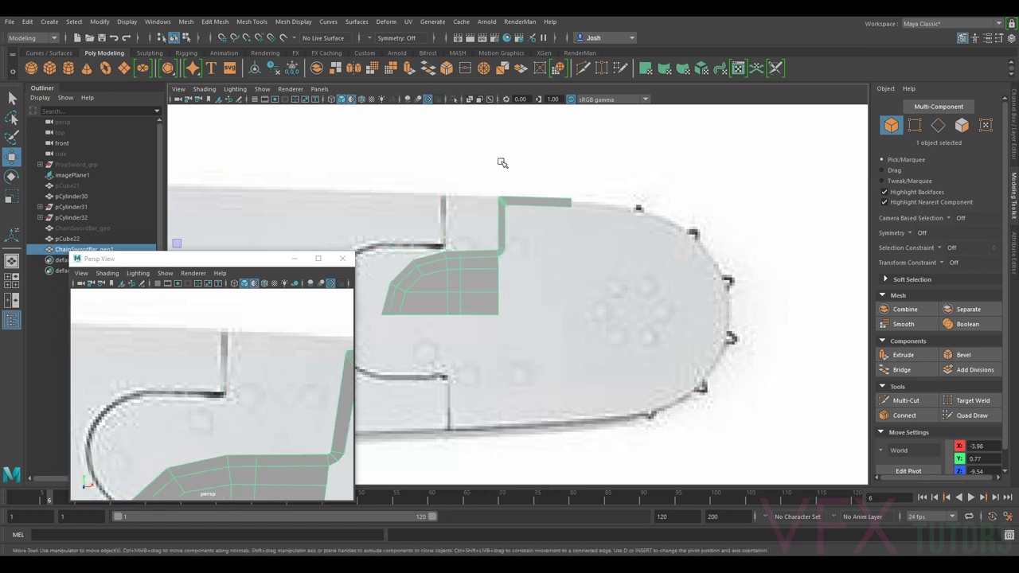
pyautogui.hotkey('ctrl', 'z')
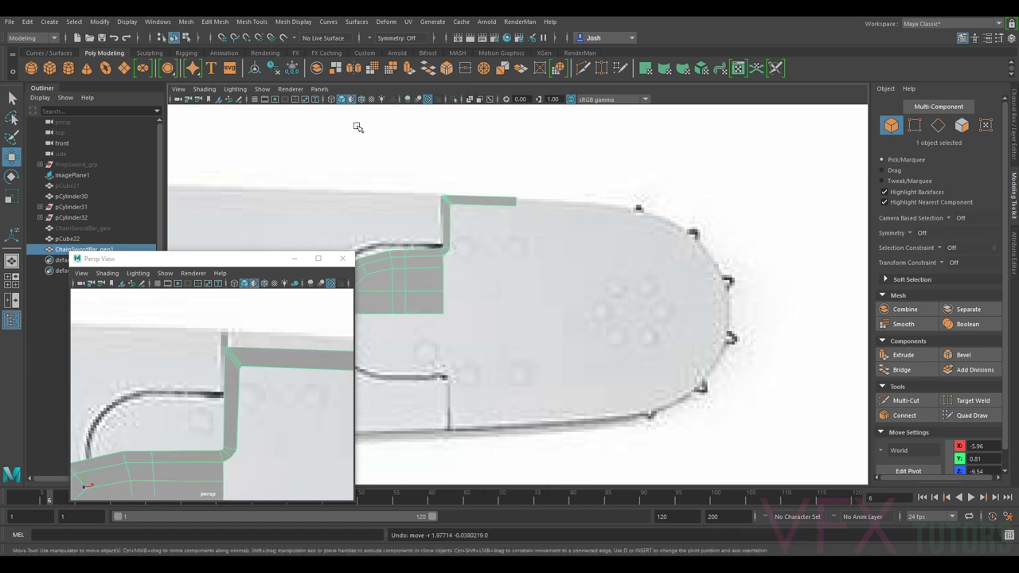
# Step: Create a polygon cylinder and move it along X to about 13.15, inside the blade's rounded tip
pyautogui.click(69, 72)
pyautogui.scroll(-5, 564, 230)
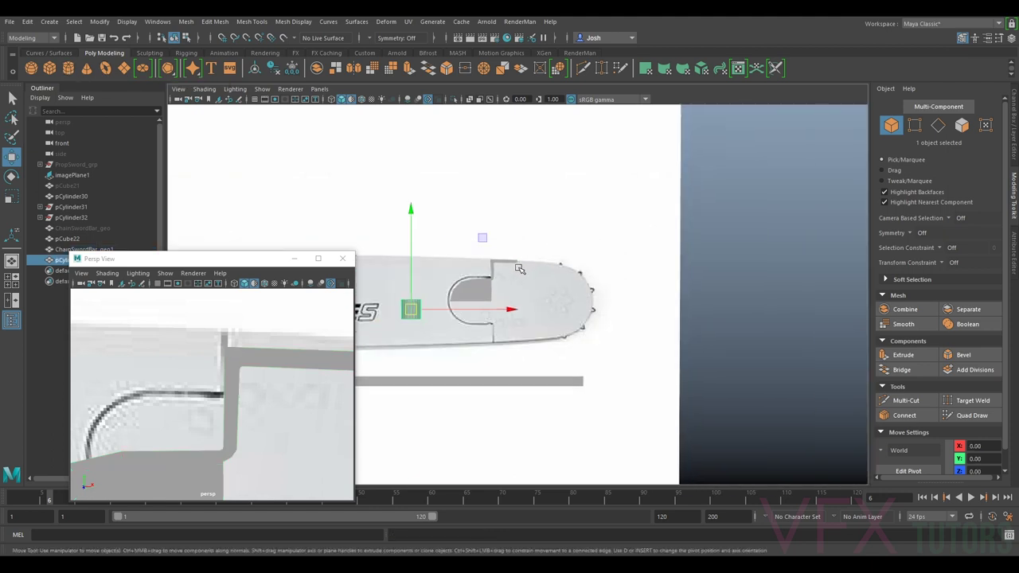
pyautogui.scroll(3, 566, 244)
pyautogui.moveTo(474, 291); pyautogui.dragTo(602, 305)
pyautogui.scroll(2, 602, 305)
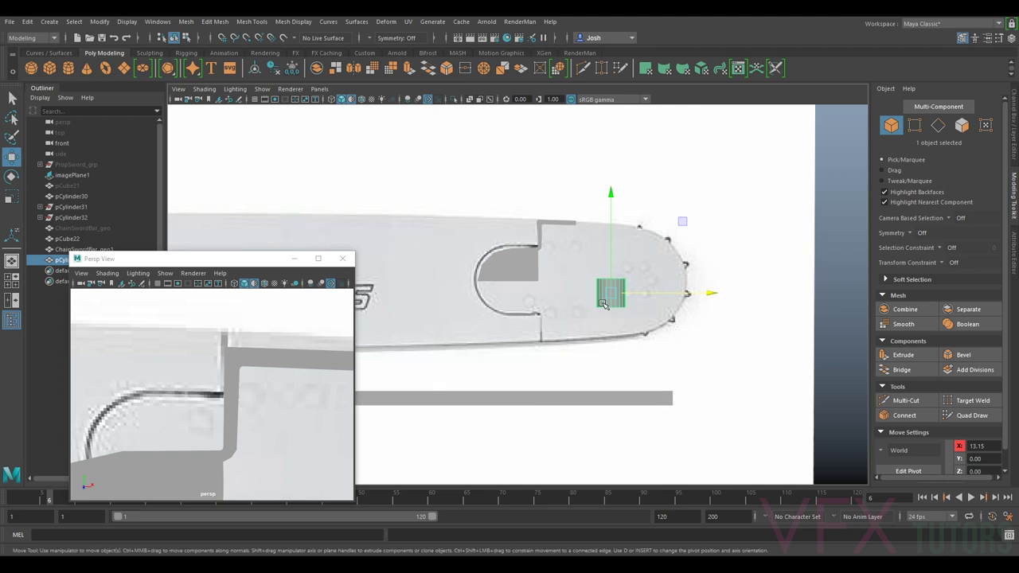
# Step: Rotate the cylinder 90 degrees in X so its round cap faces the front view
pyautogui.scroll(2, 603, 304)
pyautogui.press('e')
pyautogui.moveTo(645, 249); pyautogui.dragTo(631, 375)
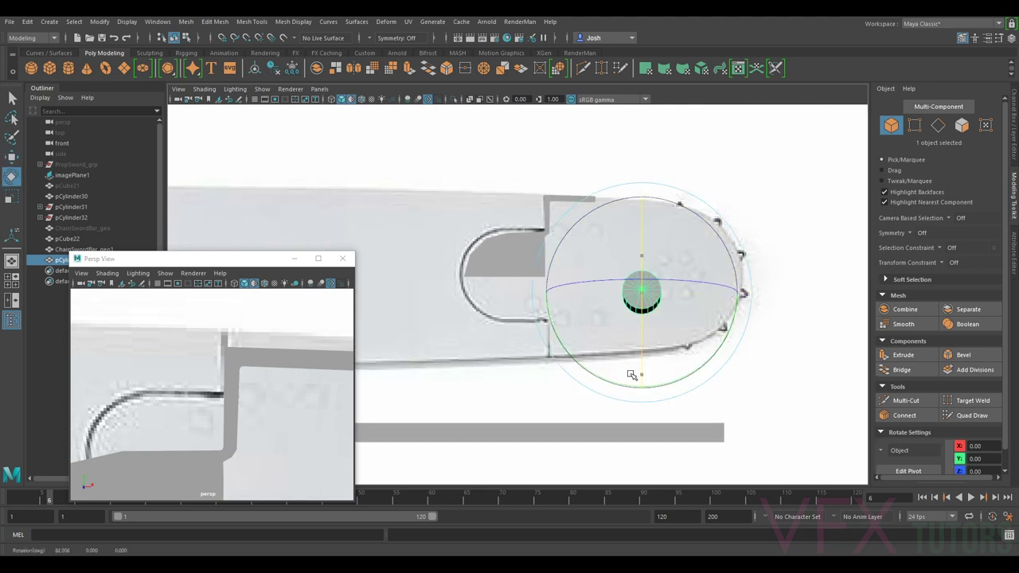
pyautogui.click(1014, 135)
pyautogui.click(982, 145)
pyautogui.write('90')
pyautogui.press('Return')
pyautogui.press('w')
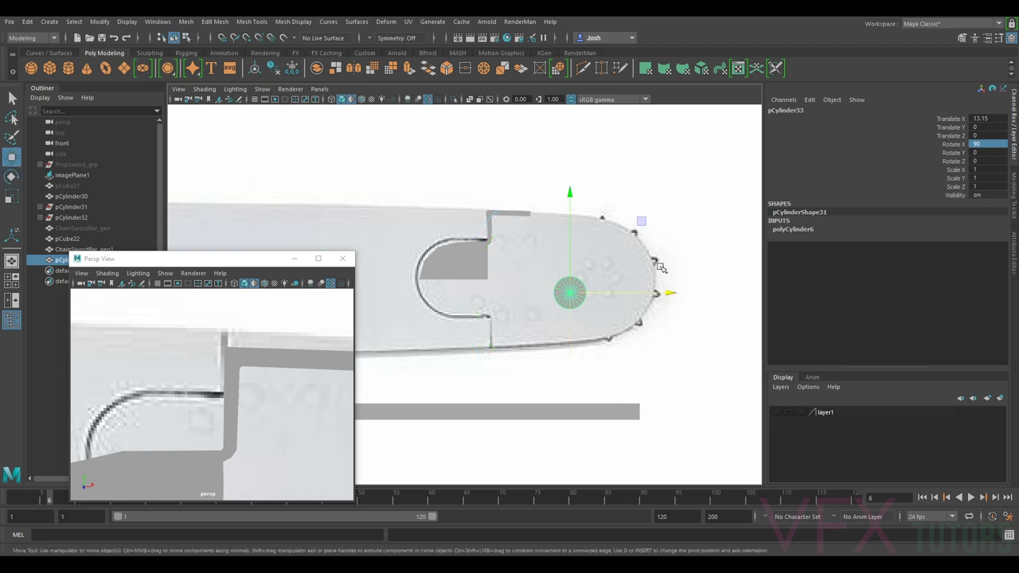
# Step: Move the cylinder up and closer to the rounded end, and set its axis subdivisions to 12
pyautogui.keyDown('alt'); pyautogui.moveTo(662, 268); pyautogui.dragTo(619, 289, button='middle'); pyautogui.keyUp('alt')
pyautogui.scroll(2, 590, 297)
pyautogui.moveTo(551, 320); pyautogui.dragTo(623, 301)
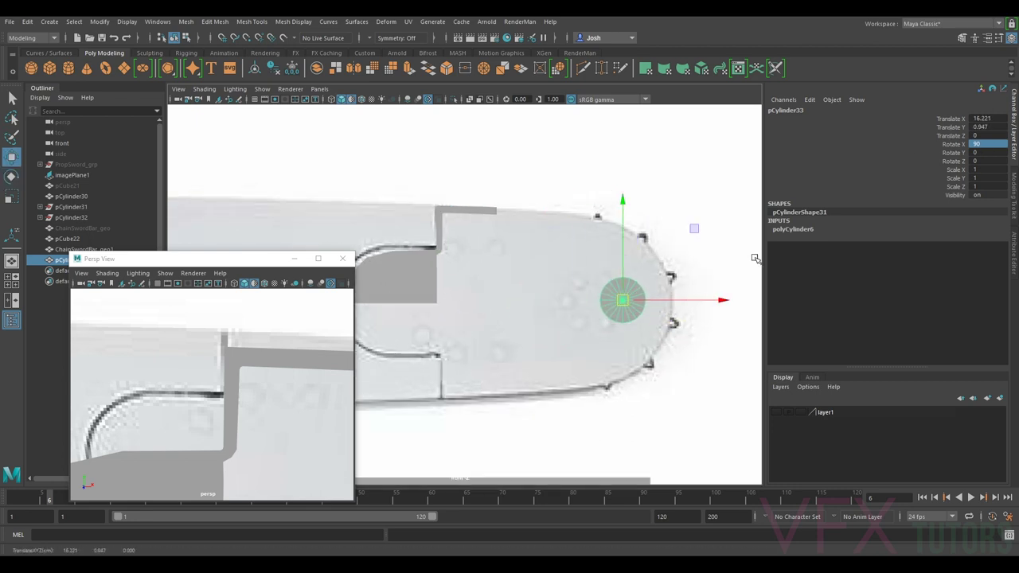
pyautogui.click(1015, 242)
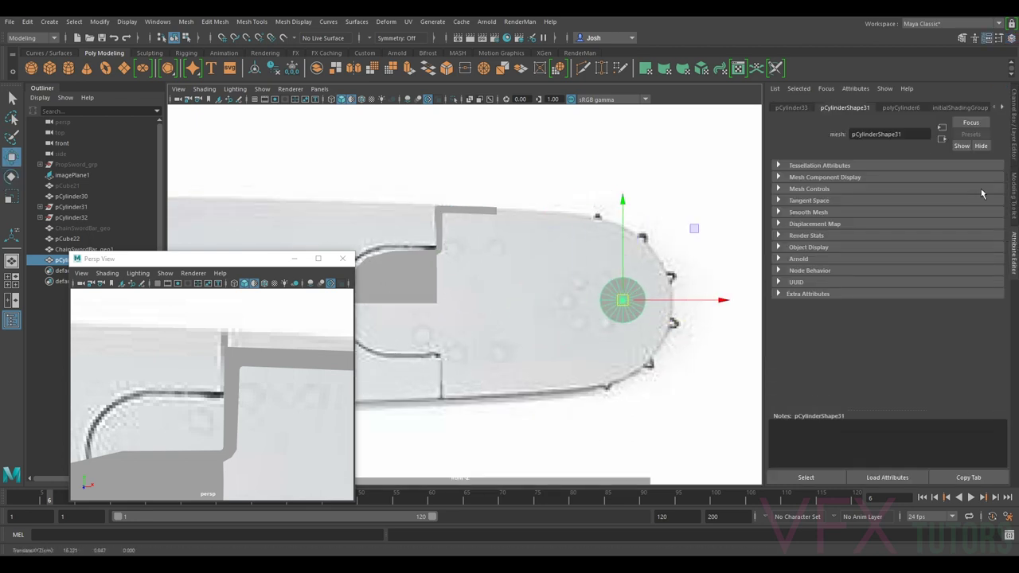
pyautogui.click(901, 108)
pyautogui.click(886, 202)
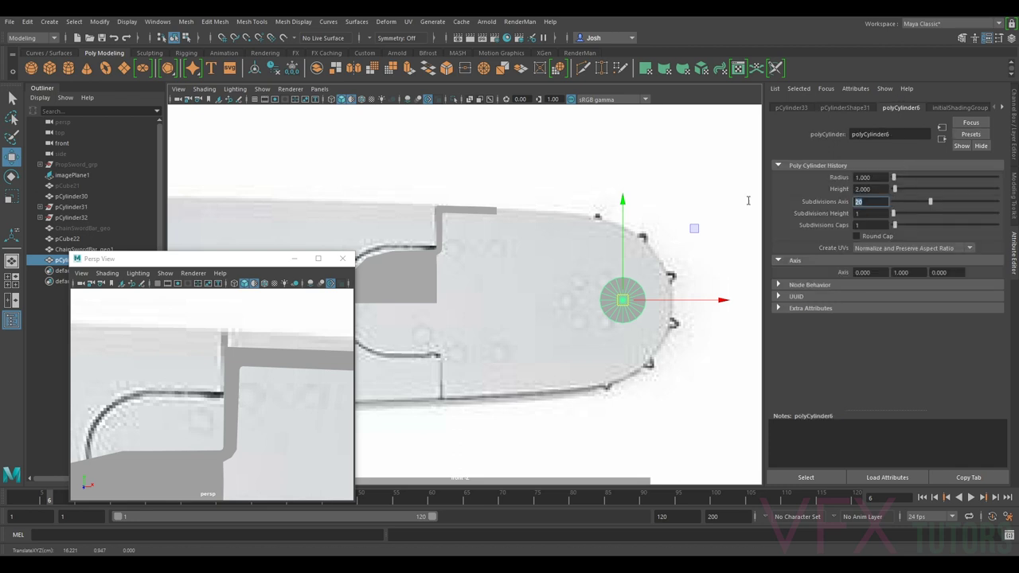
pyautogui.press('Return')
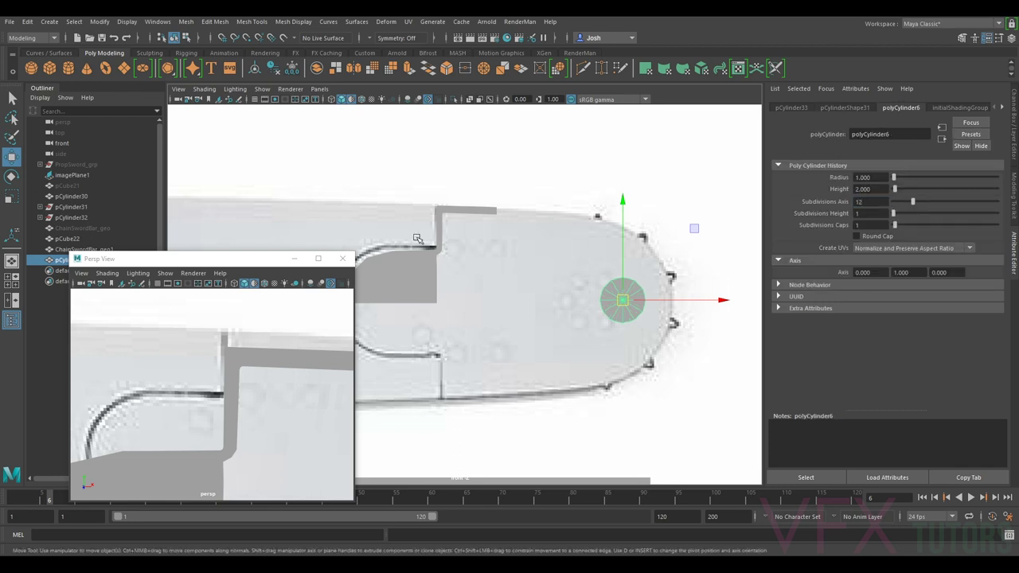
# Step: Scale the cylinder up and reposition it so its rim follows the rounded tip outline of the reference
pyautogui.click(406, 267)
pyautogui.scroll(-2, 446, 289)
pyautogui.scroll(3, 551, 290)
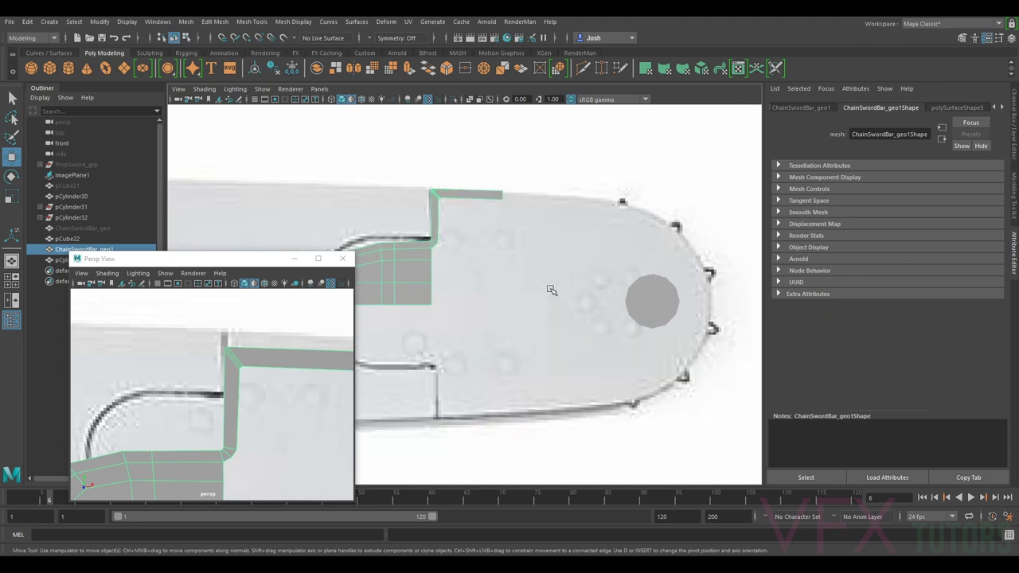
pyautogui.click(652, 309)
pyautogui.keyDown('alt'); pyautogui.moveTo(652, 308); pyautogui.dragTo(673, 273); pyautogui.keyUp('alt')
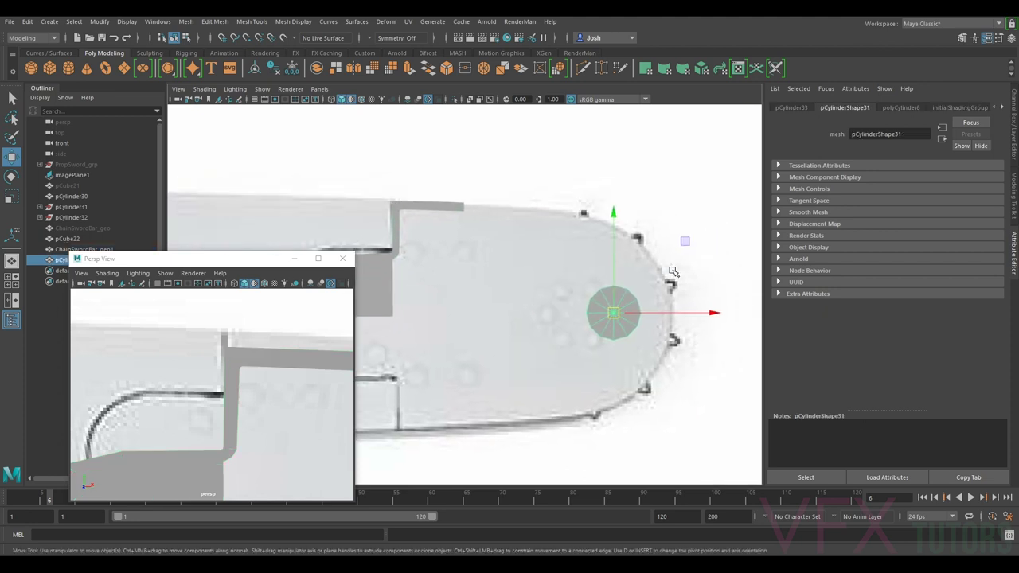
pyautogui.click(913, 108)
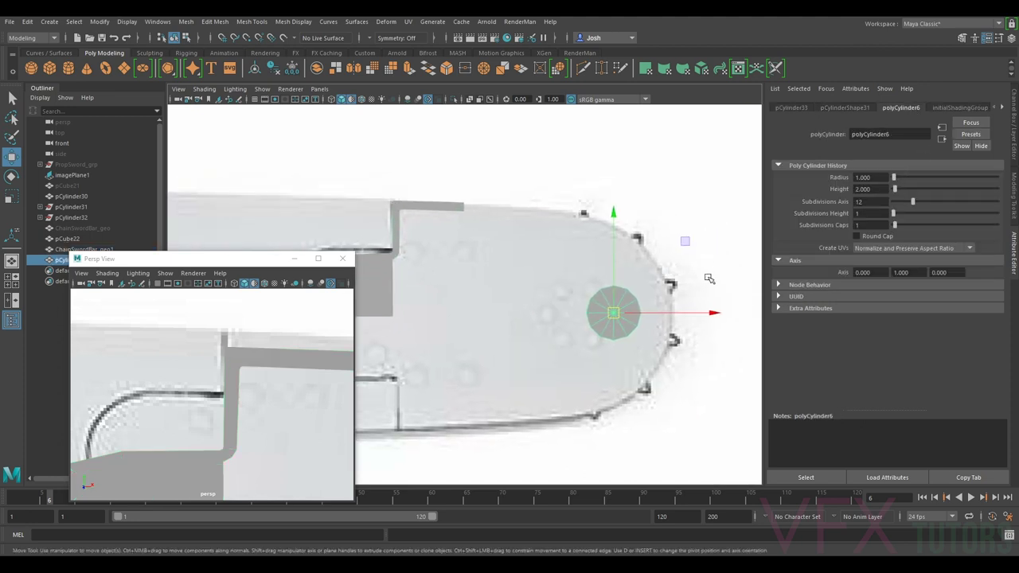
pyautogui.press('r')
pyautogui.moveTo(615, 314); pyautogui.dragTo(582, 315)
pyautogui.press('w')
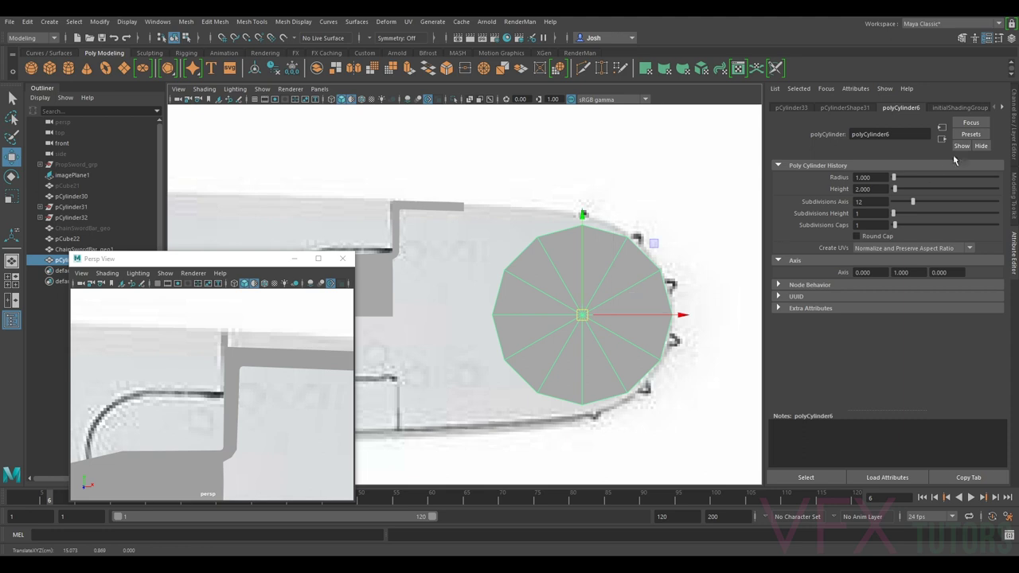
# Step: Try 16 axis subdivisions on the cylinder, change them to 18, and enlarge the cylinder further to fit the tip outline
pyautogui.doubleClick(871, 202)
pyautogui.press('Return')
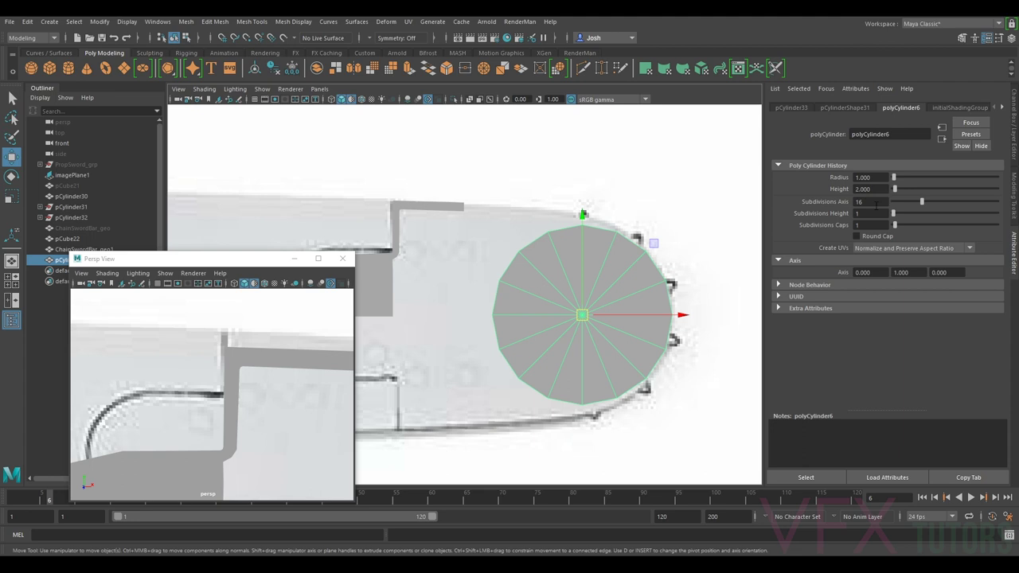
pyautogui.doubleClick(871, 201)
pyautogui.write('18')
pyautogui.press('Return')
pyautogui.press('r')
pyautogui.moveTo(582, 316); pyautogui.dragTo(612, 316)
pyautogui.press('w')
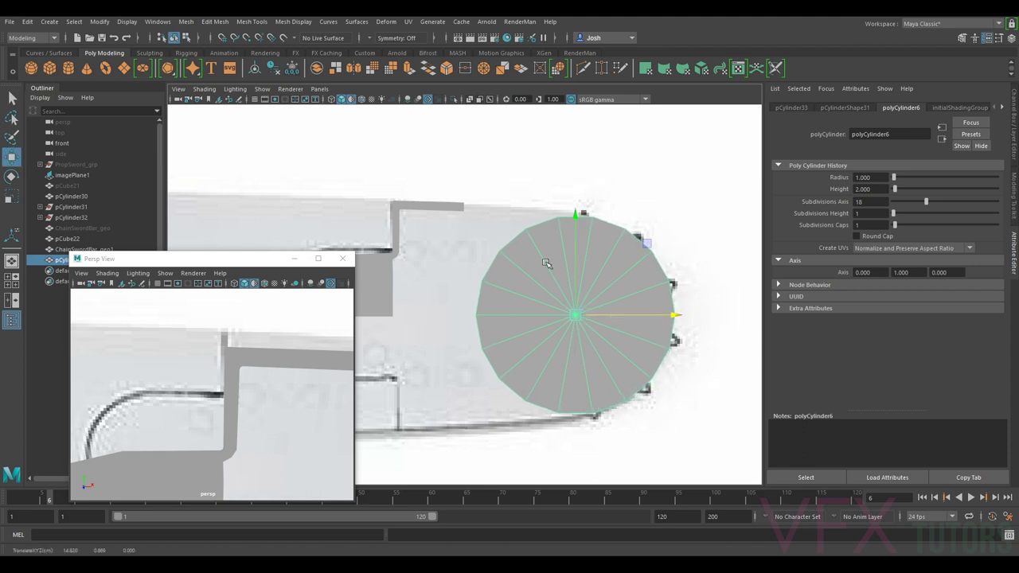
# Step: Turn on X-ray shading and adjust the cylinder's size and X position against the reference tip
pyautogui.click(211, 90)
pyautogui.click(220, 195)
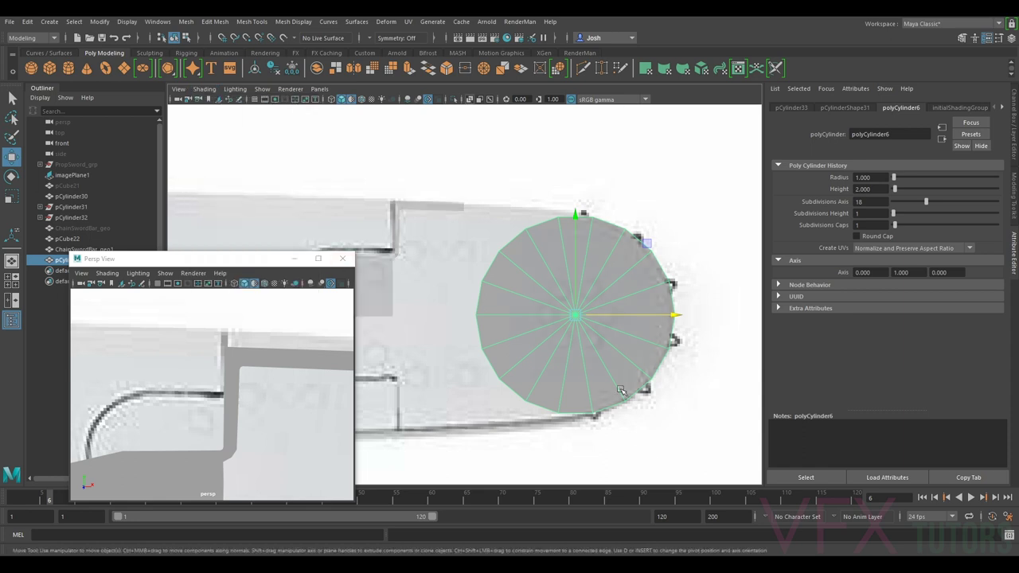
pyautogui.moveTo(626, 318)
pyautogui.mouseDown()
pyautogui.moveTo(575, 317)
pyautogui.moveTo(609, 317)
pyautogui.mouseUp()
pyautogui.press('r')
pyautogui.press('w')
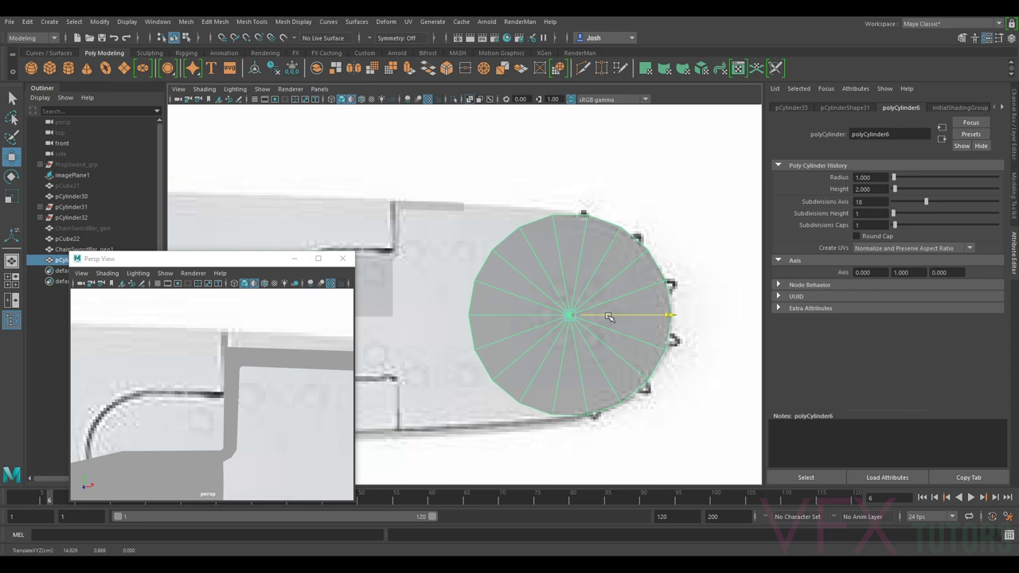
pyautogui.moveTo(609, 317); pyautogui.dragTo(625, 314)
pyautogui.click(708, 384)
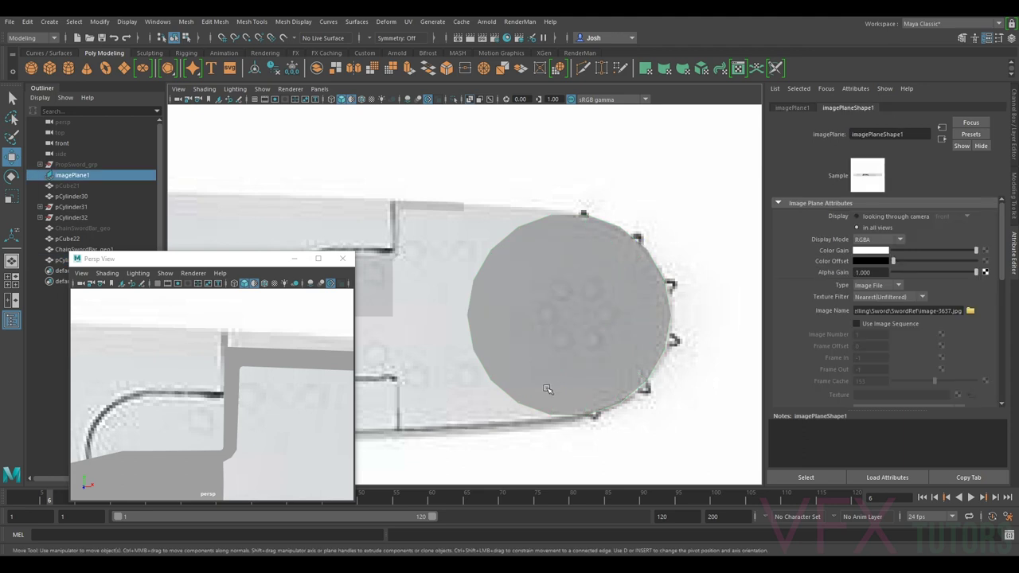
# Step: Set the cylinder's axis subdivisions to 20 and fine-tune its position, scaling it to about 3.78 to match the tip curve
pyautogui.click(549, 376)
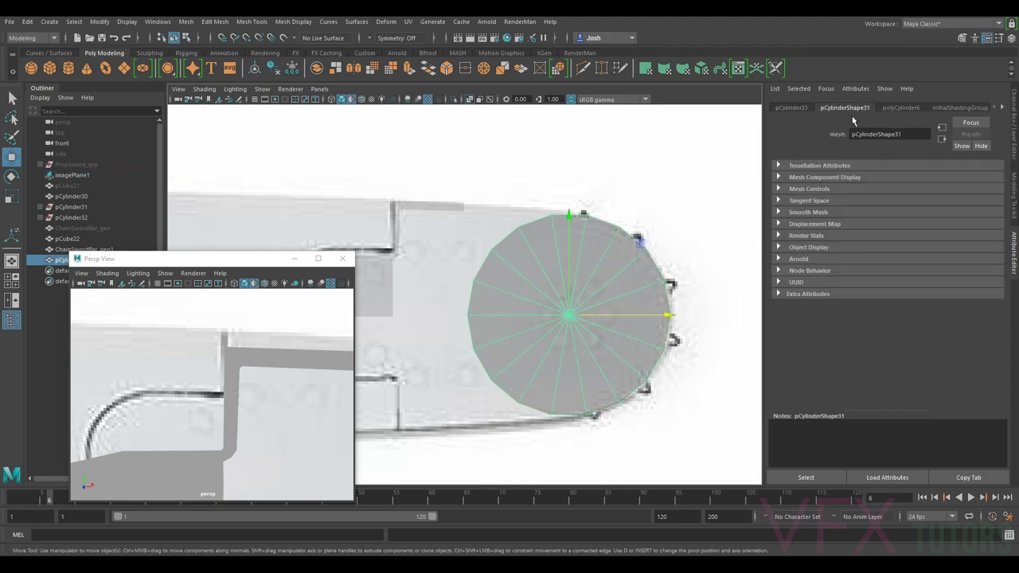
pyautogui.click(892, 109)
pyautogui.moveTo(925, 203); pyautogui.dragTo(931, 203)
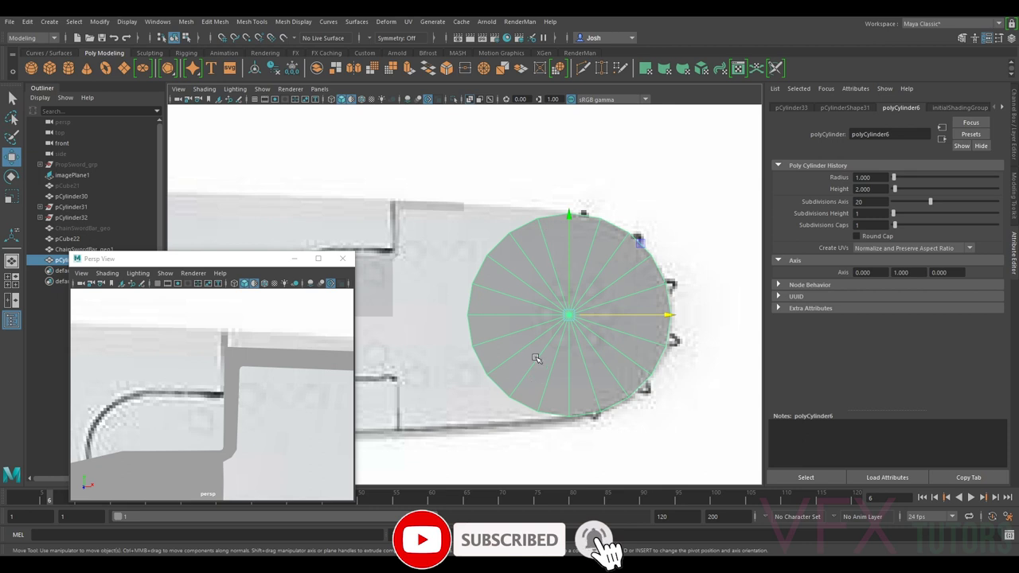
pyautogui.moveTo(573, 320)
pyautogui.mouseDown()
pyautogui.moveTo(586, 319)
pyautogui.moveTo(570, 321)
pyautogui.mouseUp()
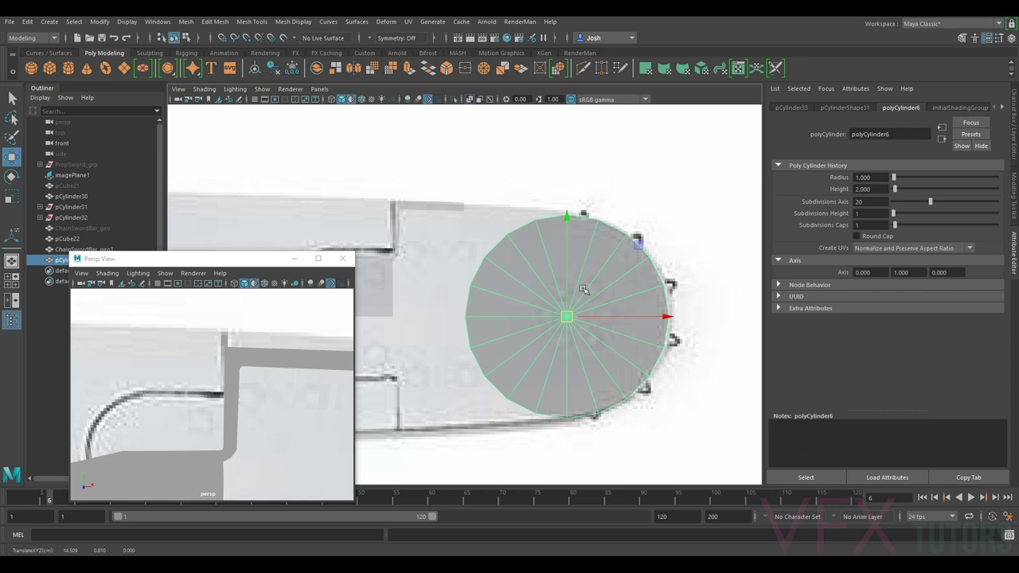
pyautogui.press('r')
pyautogui.moveTo(566, 317); pyautogui.dragTo(564, 315)
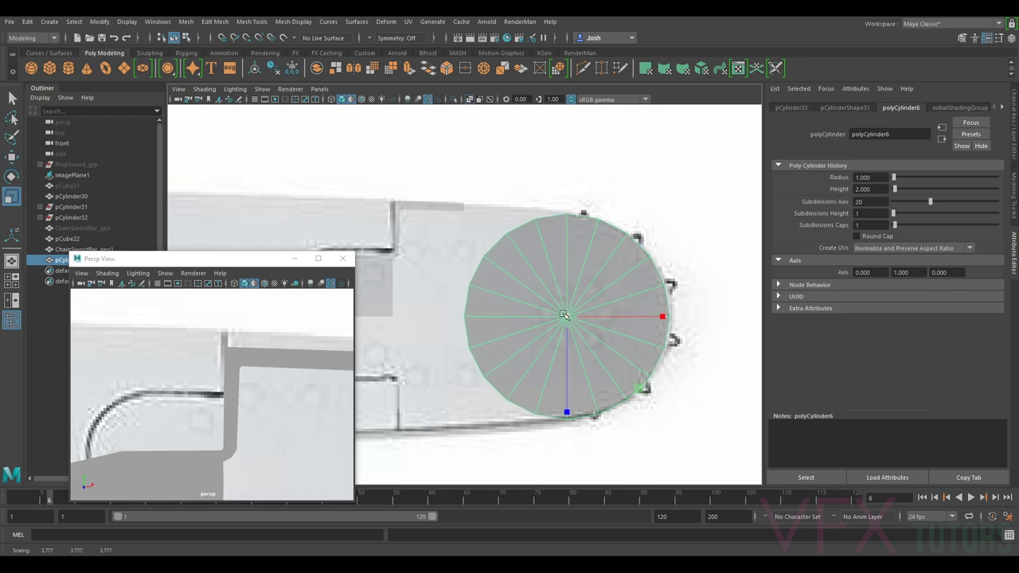
pyautogui.keyDown('alt'); pyautogui.moveTo(618, 279); pyautogui.dragTo(630, 263, button='middle'); pyautogui.keyUp('alt')
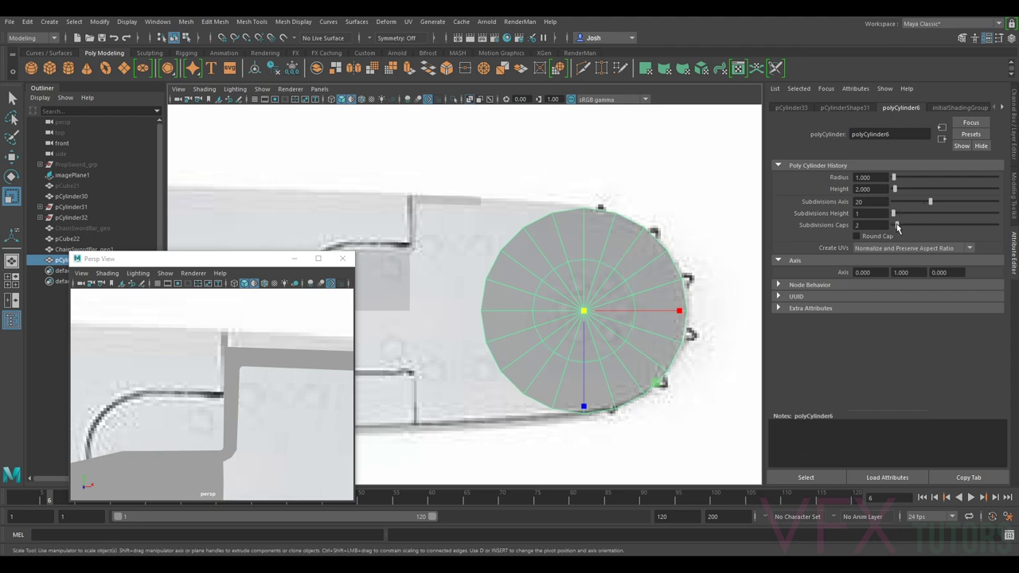
# Step: Raise the cylinder's cap subdivisions until the outermost ring is about as thick as the tip piece's upper strip
pyautogui.moveTo(904, 229); pyautogui.dragTo(919, 235)
pyautogui.click(476, 204)
pyautogui.click(549, 229)
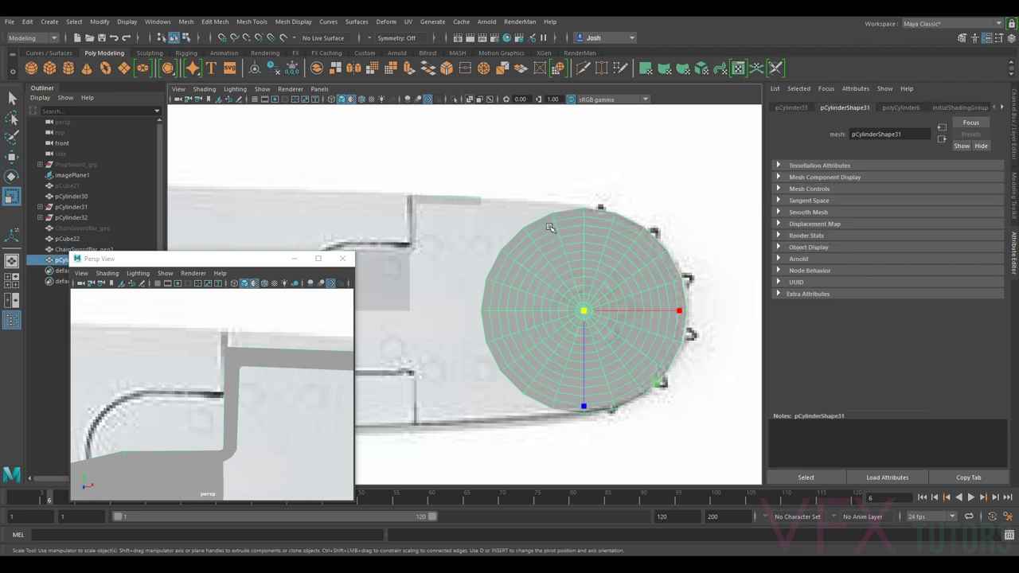
pyautogui.click(902, 109)
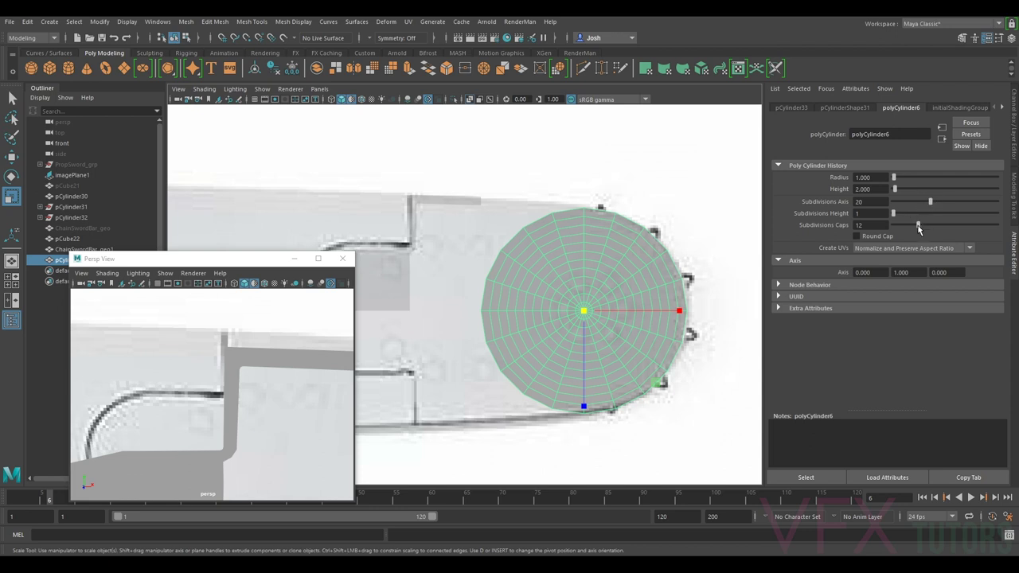
pyautogui.moveTo(918, 228); pyautogui.dragTo(916, 229)
pyautogui.click(1014, 195)
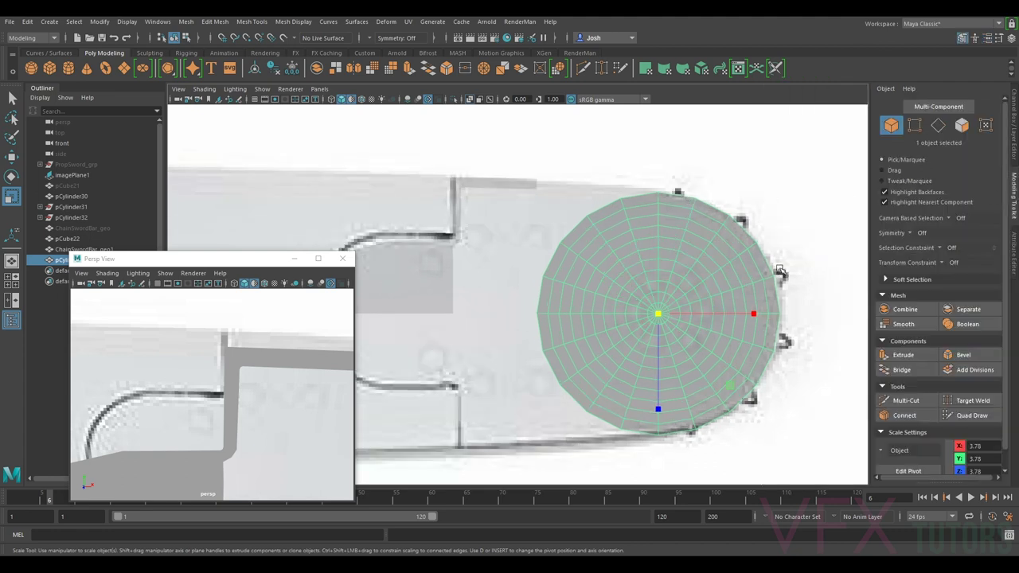
# Step: Delete the faces of the cylinder's lower half and upper-left quarter, keeping only the quarter along the upper tip curve
pyautogui.click(962, 125)
pyautogui.moveTo(504, 442); pyautogui.dragTo(825, 317)
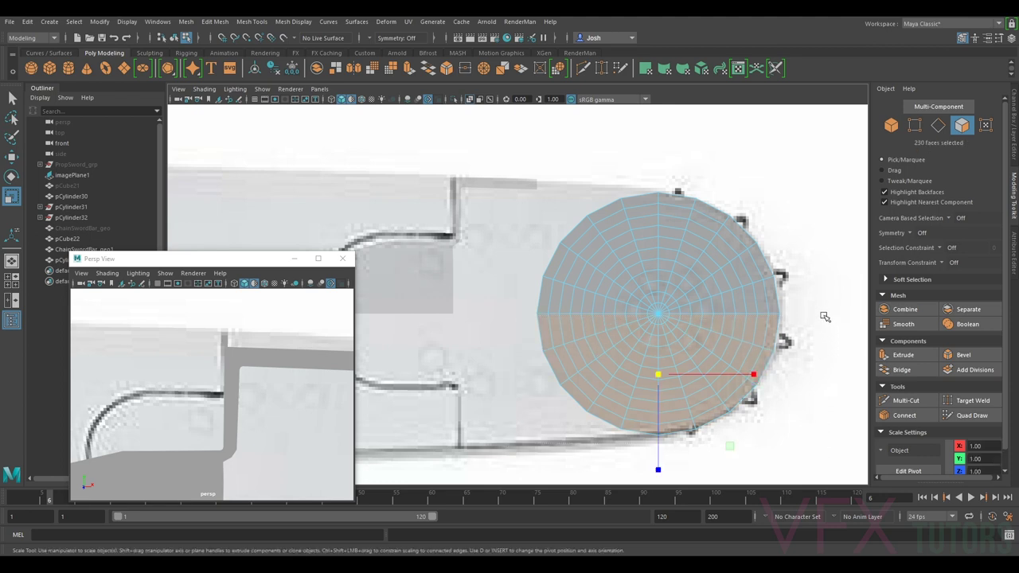
pyautogui.press('Delete')
pyautogui.moveTo(497, 165); pyautogui.dragTo(652, 363)
pyautogui.press('Delete')
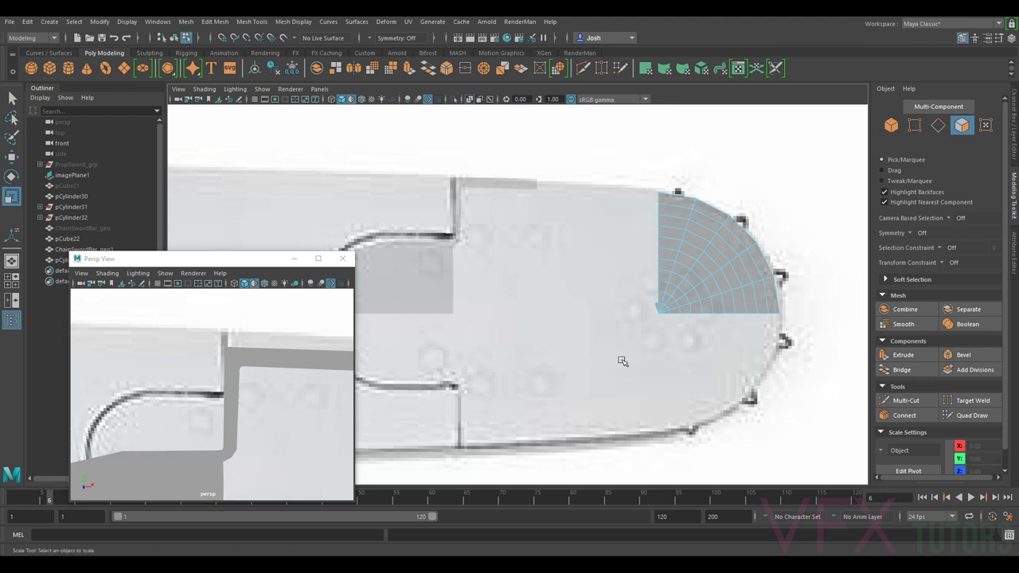
# Step: Delete the front cap faces of the quarter cylinder inside its outermost ring
pyautogui.click(673, 213)
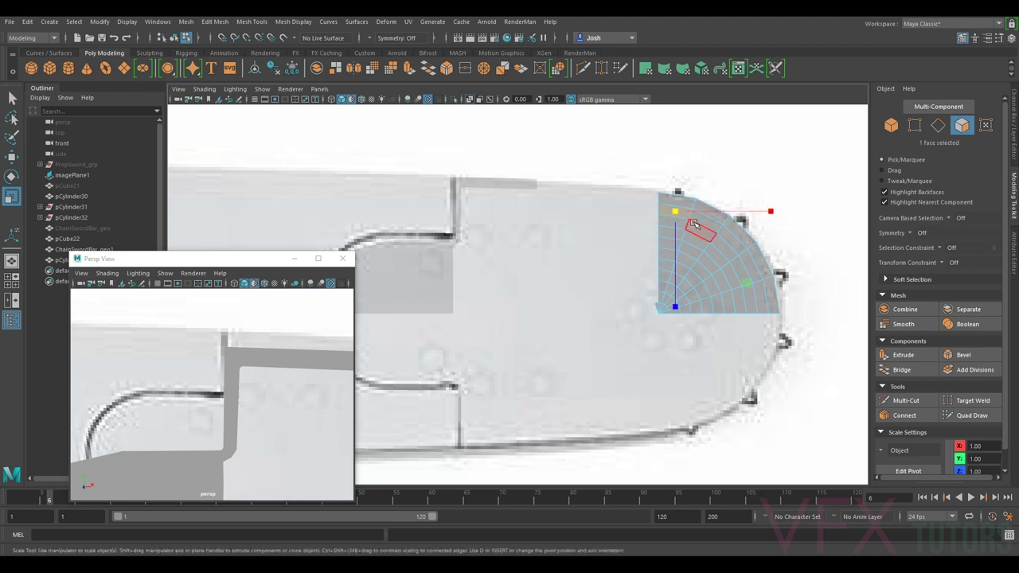
pyautogui.doubleClick(714, 223)
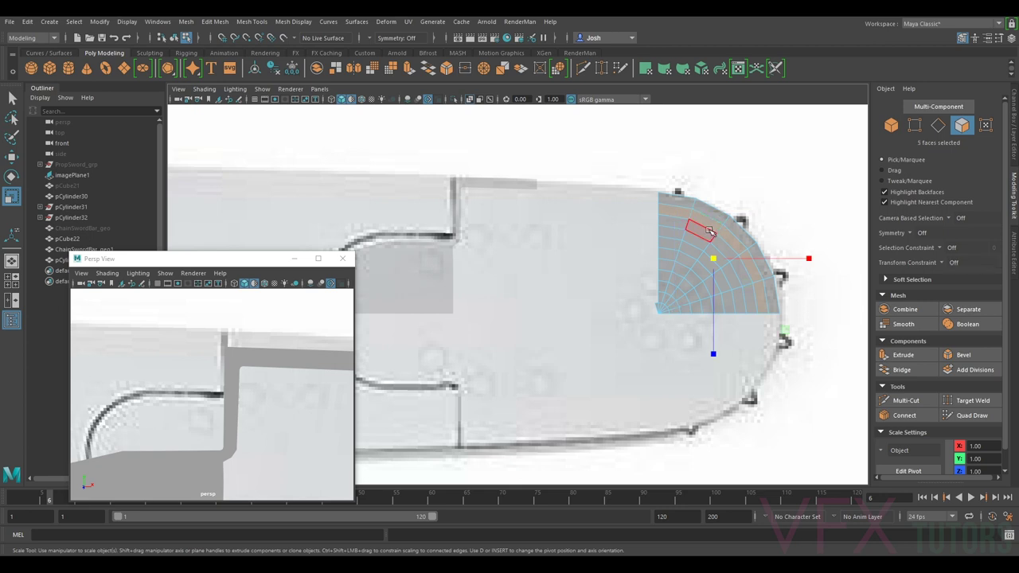
pyautogui.press('Delete')
pyautogui.doubleClick(712, 252)
pyautogui.press('Delete')
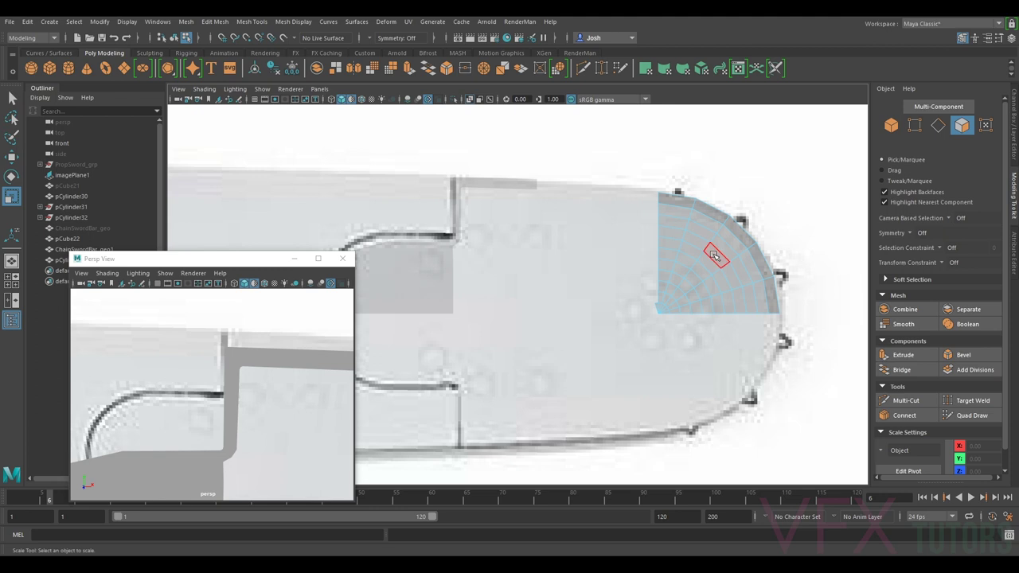
pyautogui.click(706, 257)
# Step: Delete the matching inner faces of the rear cap, leaving only the curved outer strip
pyautogui.click(674, 209)
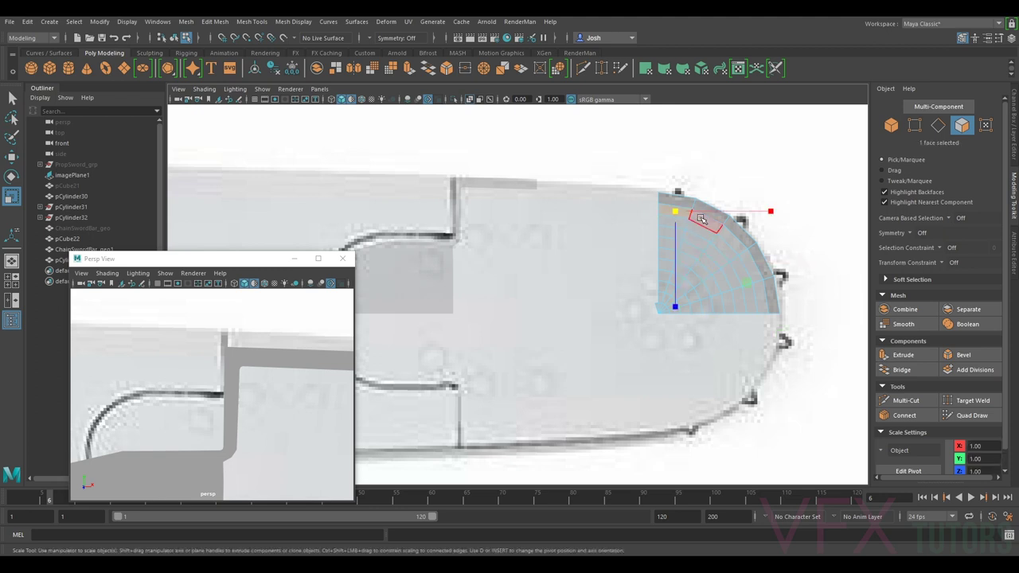
pyautogui.doubleClick(705, 225)
pyautogui.press('Delete')
pyautogui.doubleClick(691, 250)
pyautogui.press('Delete')
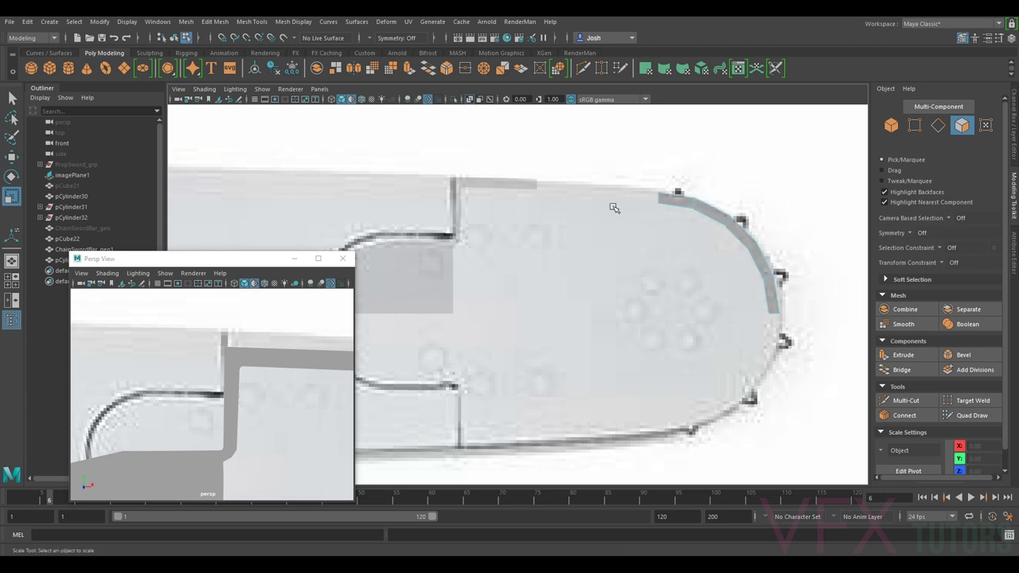
# Step: Combine the curved cylinder strip with the sword bar mesh into one object and clear its construction history
pyautogui.click(891, 125)
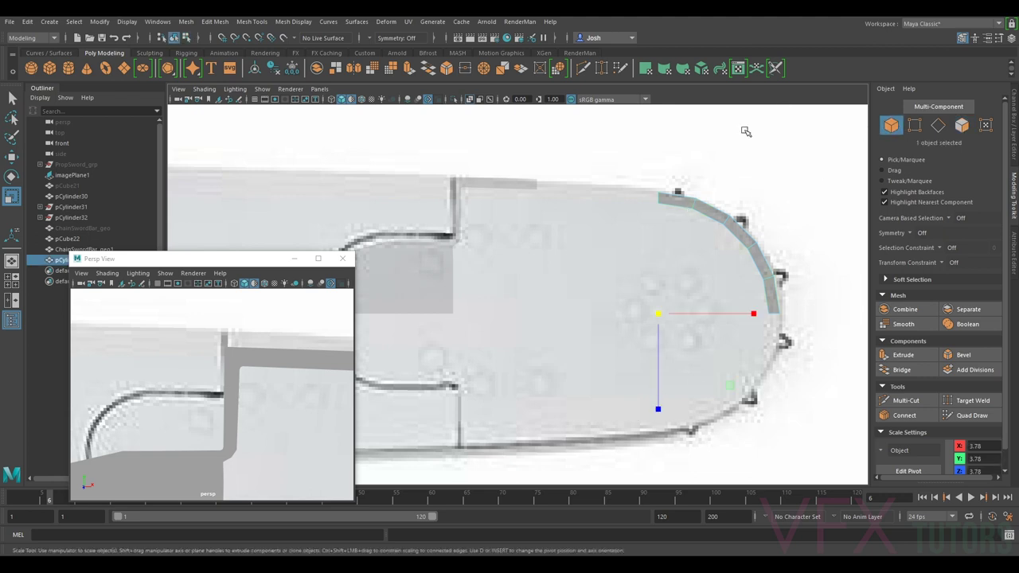
pyautogui.click(532, 189)
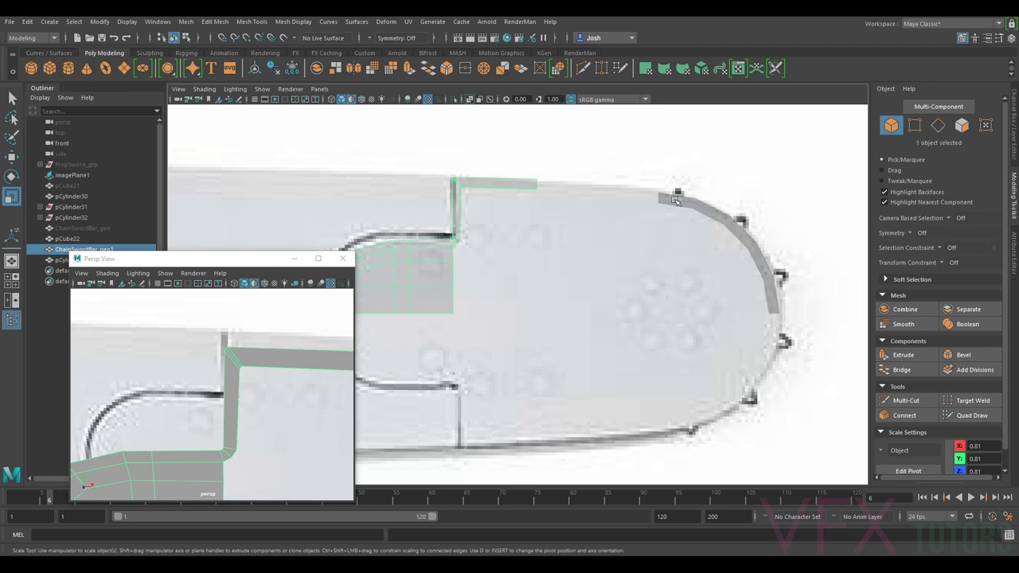
pyautogui.click(675, 199)
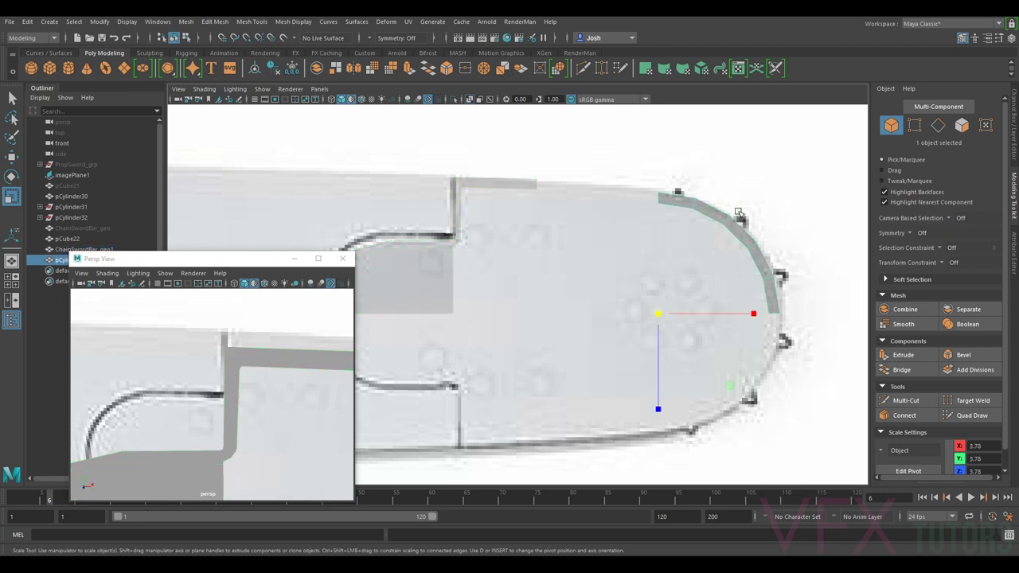
pyautogui.keyDown('shift'); pyautogui.click(451, 277); pyautogui.keyUp('shift')
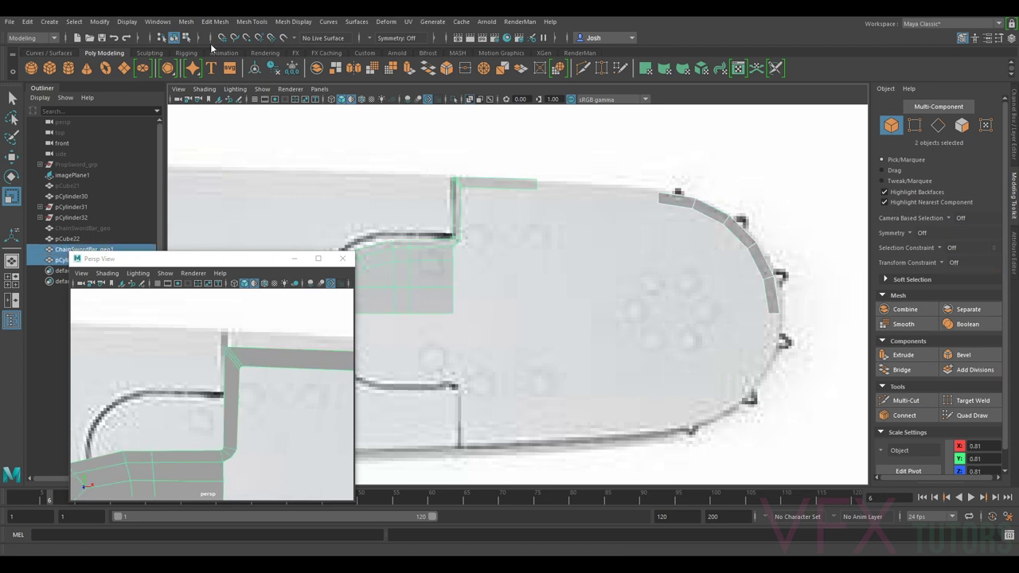
pyautogui.click(185, 22)
pyautogui.click(209, 58)
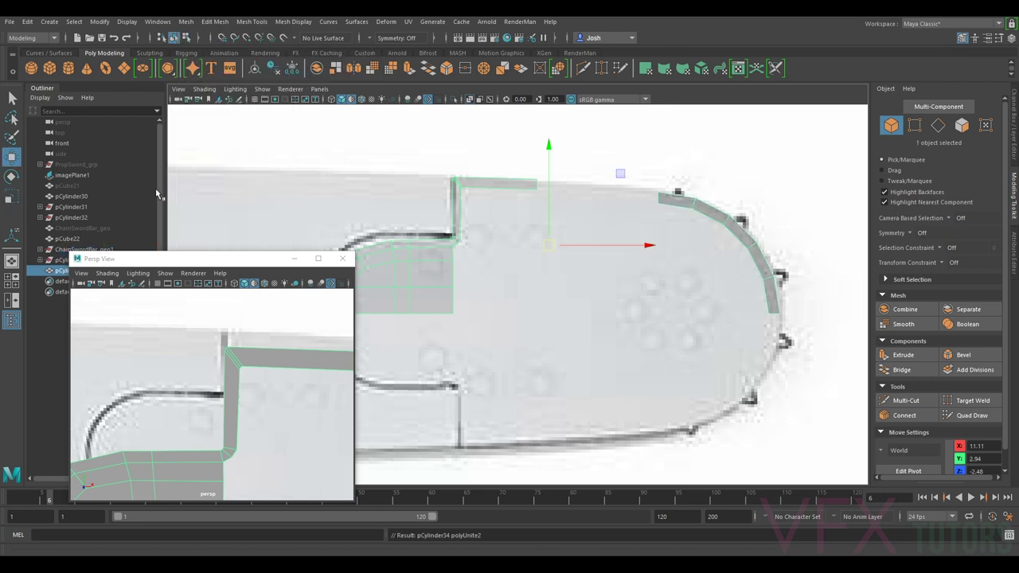
pyautogui.click(277, 69)
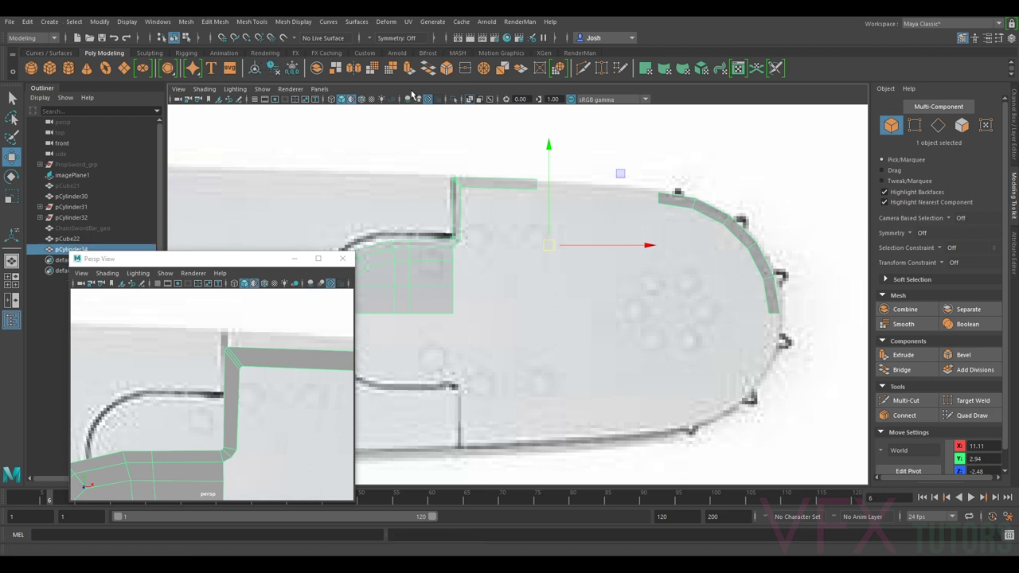
# Step: Bridge the open end edge of the upper strip to the facing end edge of the curved tip strip
pyautogui.click(1015, 248)
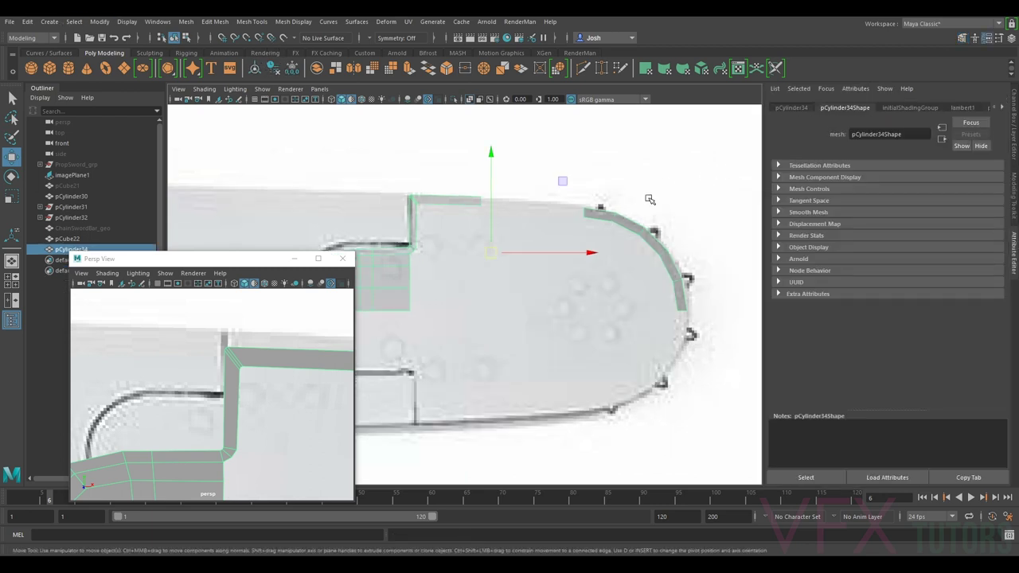
pyautogui.keyDown('alt'); pyautogui.moveTo(448, 220); pyautogui.dragTo(526, 234, button='middle'); pyautogui.keyUp('alt')
pyautogui.keyDown('alt'); pyautogui.moveTo(610, 223); pyautogui.dragTo(532, 240, button='middle'); pyautogui.keyUp('alt')
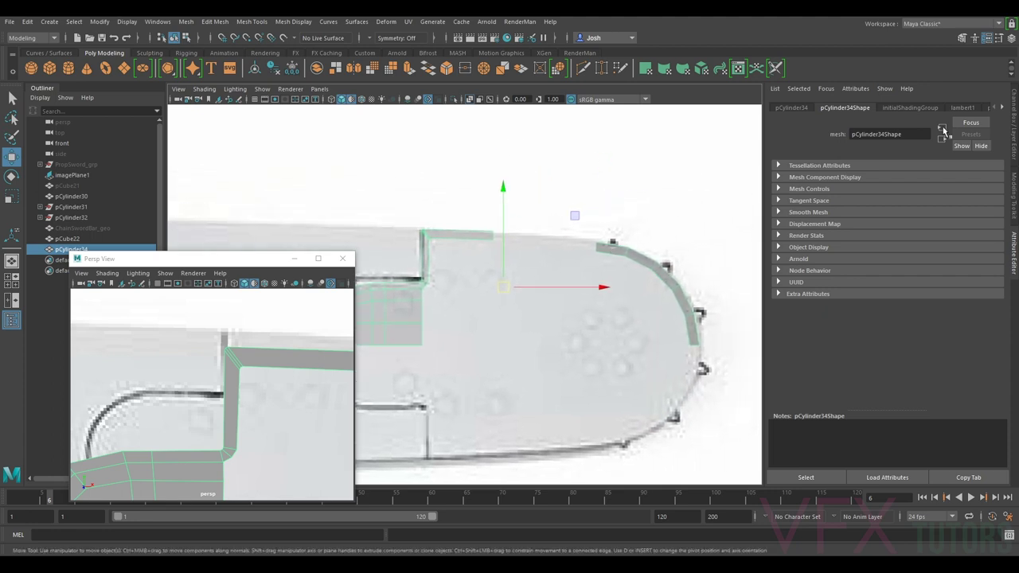
pyautogui.hotkey('ctrl', 'a')
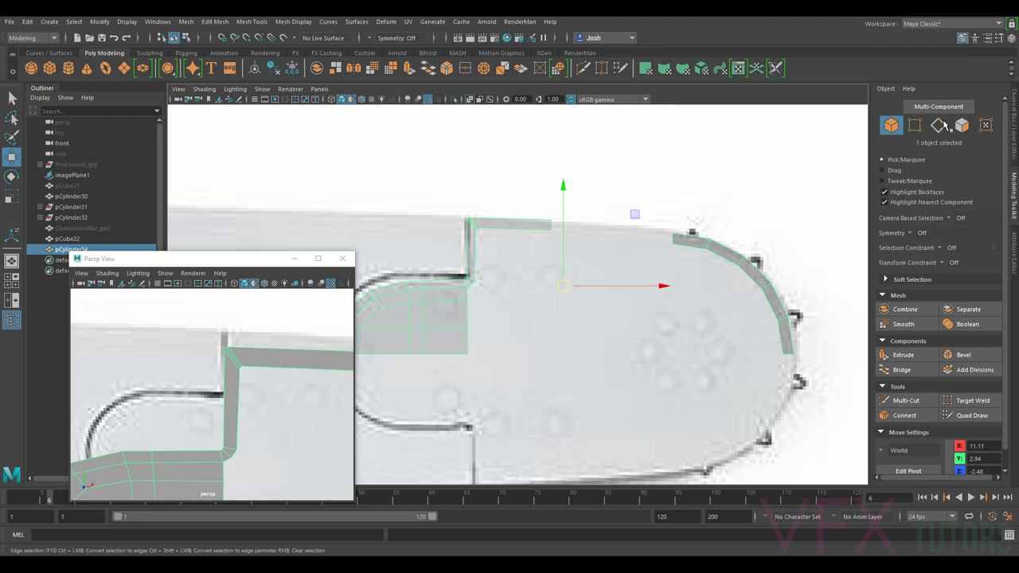
pyautogui.click(940, 125)
pyautogui.click(550, 229)
pyautogui.keyDown('shift'); pyautogui.click(667, 236); pyautogui.keyUp('shift')
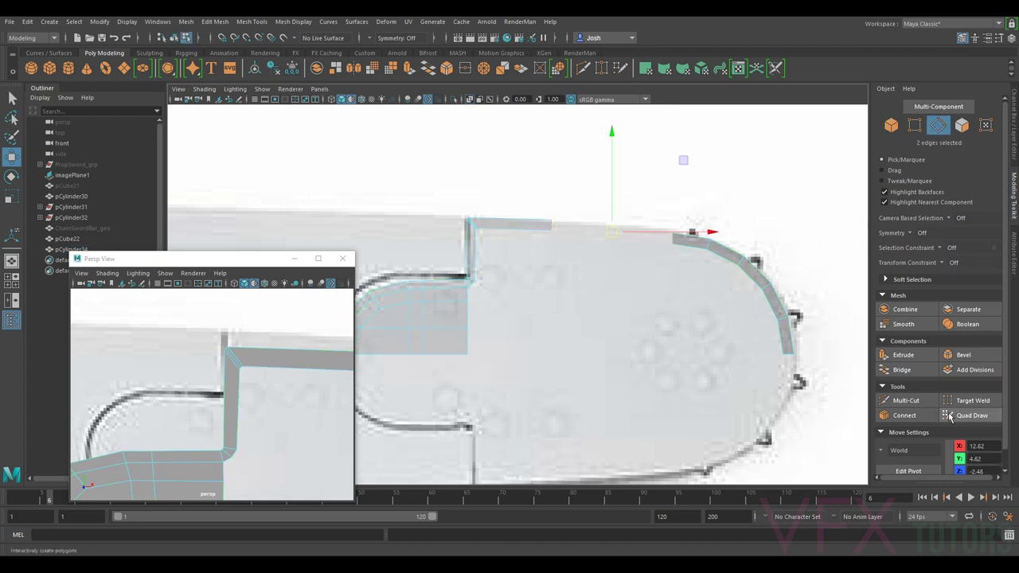
pyautogui.click(901, 370)
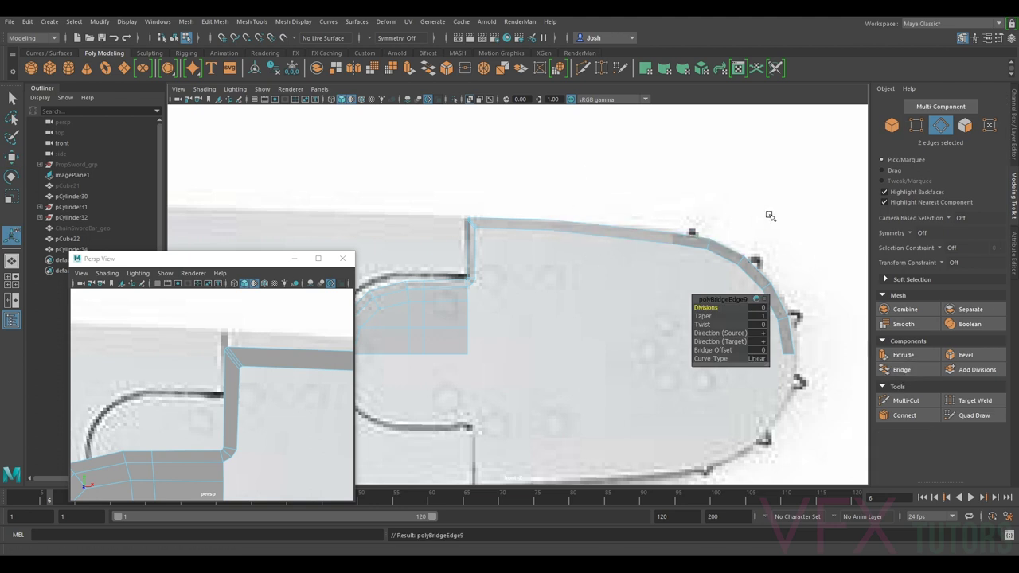
# Step: Try to raise the edge where the bridge meets the curved tip strip
pyautogui.scroll(2, 757, 218)
pyautogui.click(681, 232)
pyautogui.press('w')
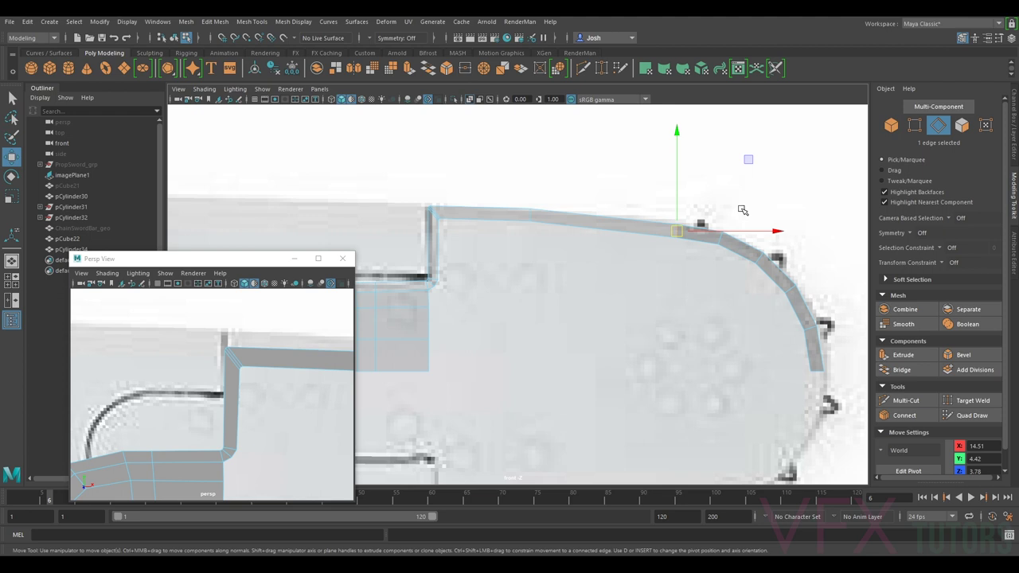
pyautogui.scroll(2, 693, 218)
pyautogui.moveTo(620, 258); pyautogui.dragTo(624, 235)
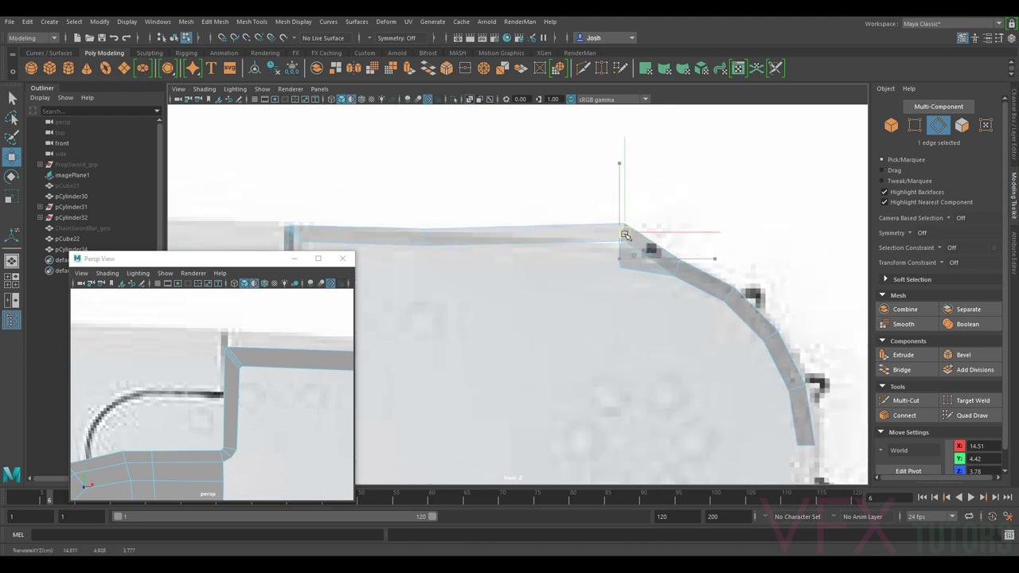
pyautogui.hotkey('ctrl', 'z')
# Step: Delete the curved strip's outer wall and rear cap faces, leaving only the front strip attached to the bridge
pyautogui.click(319, 90)
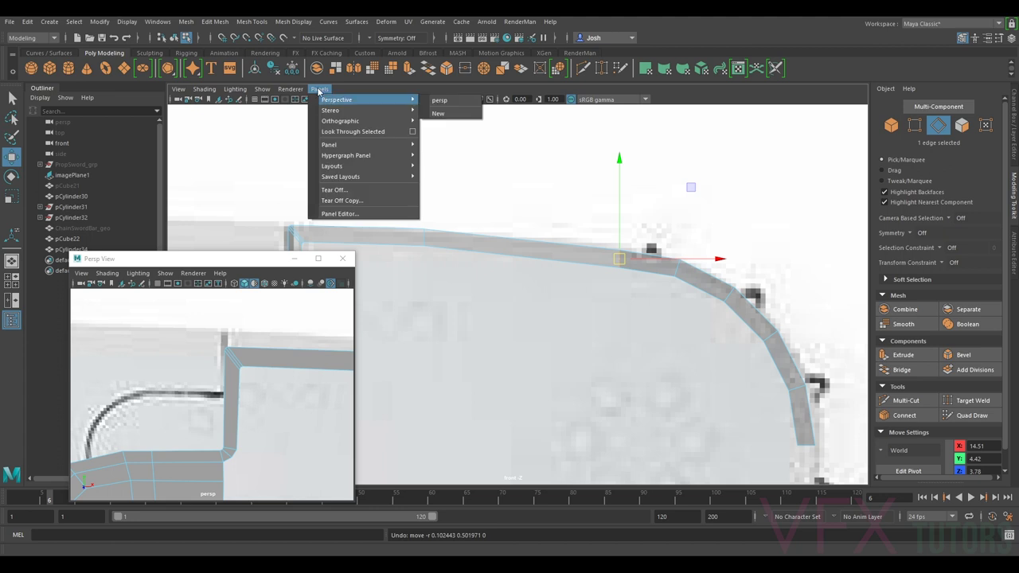
pyautogui.click(223, 373)
pyautogui.scroll(-8, 299, 377)
pyautogui.keyDown('alt'); pyautogui.moveTo(301, 377); pyautogui.dragTo(208, 373); pyautogui.keyUp('alt')
pyautogui.scroll(6, 211, 374)
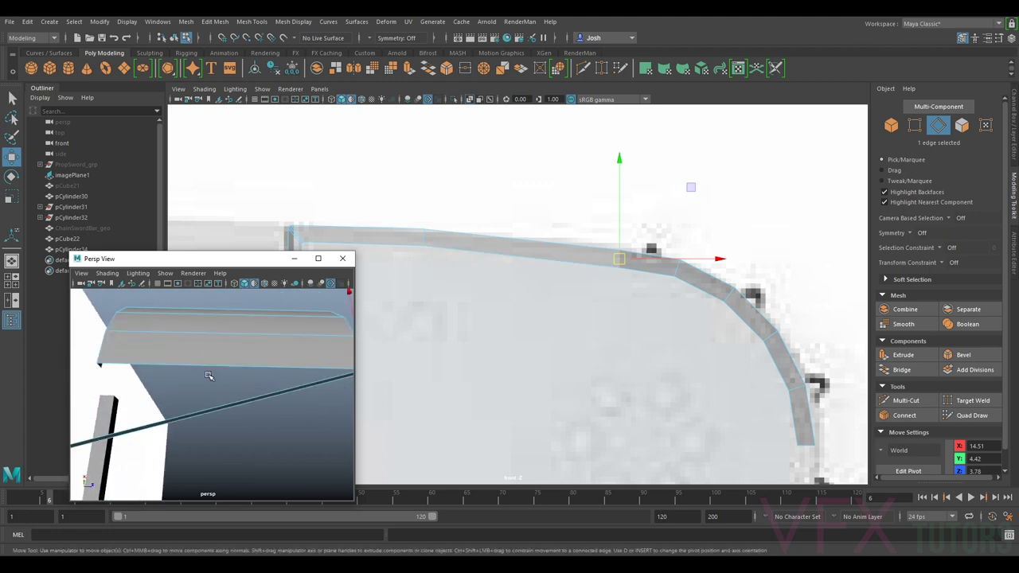
pyautogui.scroll(-2, 203, 348)
pyautogui.rightClick(176, 370)
pyautogui.moveTo(177, 369); pyautogui.dragTo(201, 250, button='right')
pyautogui.moveTo(183, 385); pyautogui.dragTo(184, 386)
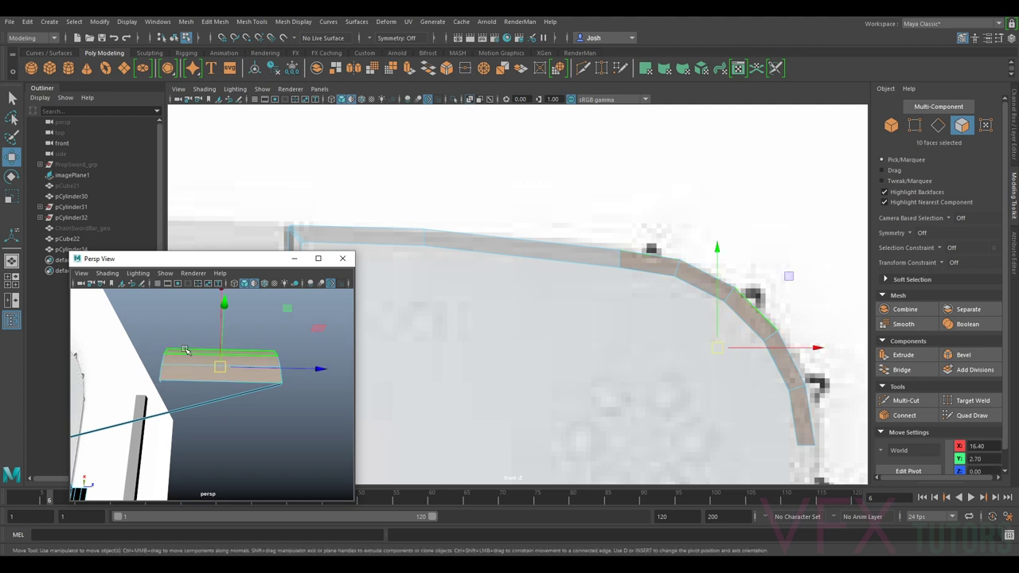
pyautogui.click(252, 344)
# Step: Move the curved strip's remaining faces along the depth axis to about Z -8.74, in line with the bar piece
pyautogui.moveTo(253, 331); pyautogui.dragTo(296, 373)
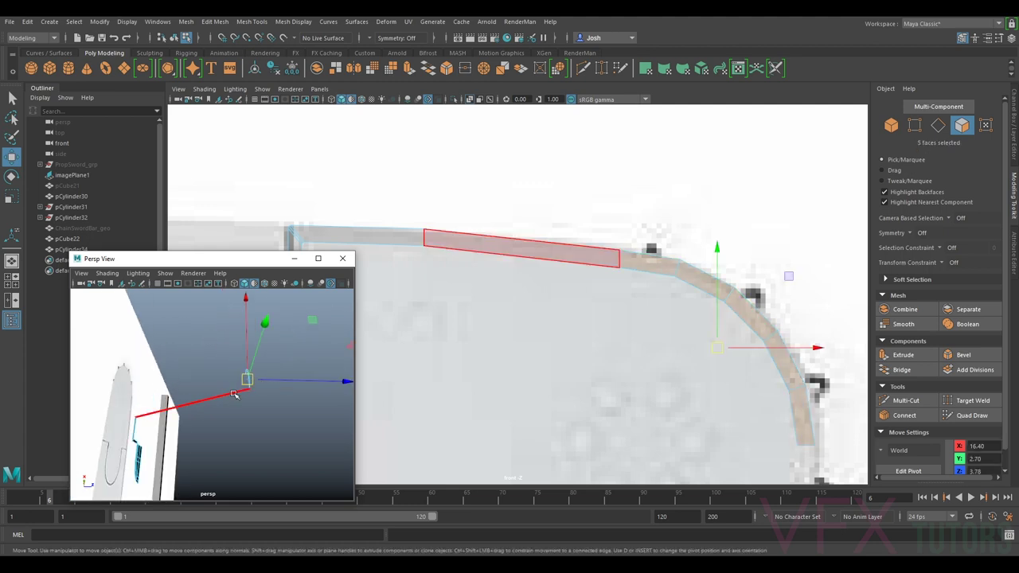
pyautogui.keyDown('alt'); pyautogui.moveTo(242, 406); pyautogui.dragTo(257, 353); pyautogui.keyUp('alt')
pyautogui.scroll(3, 241, 353)
pyautogui.keyDown('alt'); pyautogui.moveTo(241, 353); pyautogui.dragTo(248, 393, button='middle'); pyautogui.keyUp('alt')
pyautogui.keyDown('alt'); pyautogui.moveTo(248, 394); pyautogui.dragTo(172, 363); pyautogui.keyUp('alt')
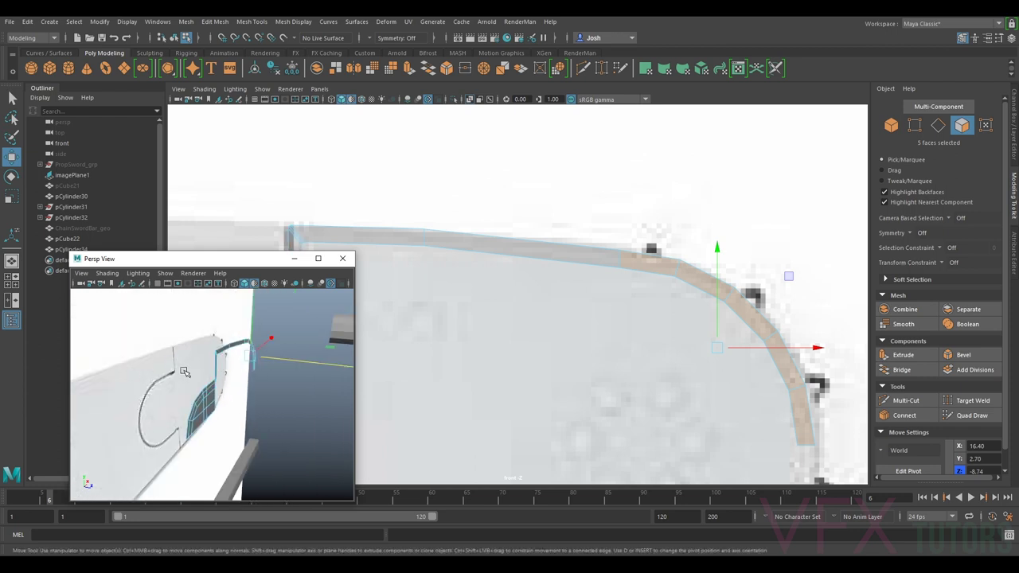
pyautogui.keyDown('alt'); pyautogui.moveTo(268, 396); pyautogui.dragTo(293, 394); pyautogui.keyUp('alt')
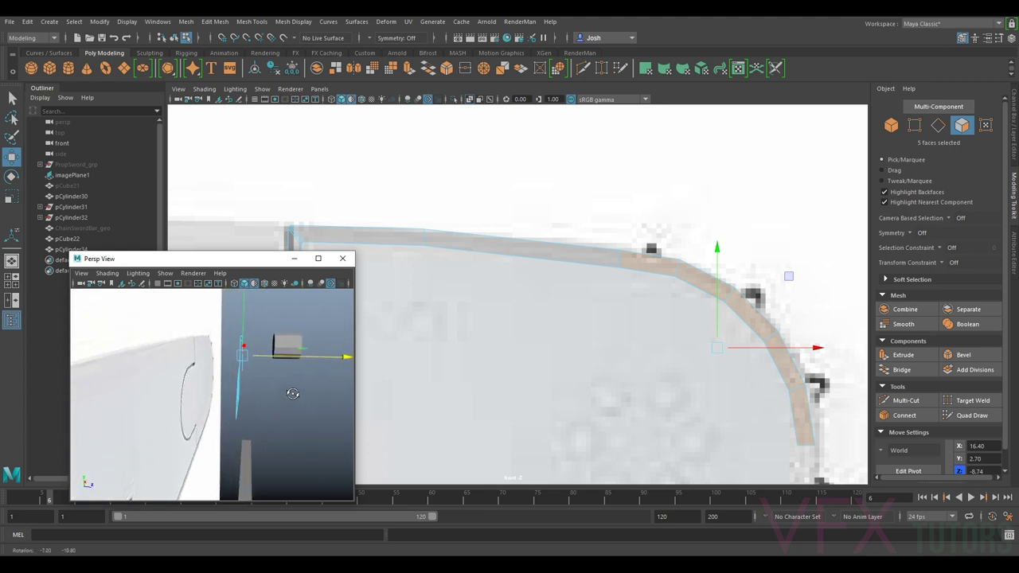
# Step: Try scaling all faces of the combined tip piece along the depth axis
pyautogui.moveTo(225, 317); pyautogui.dragTo(270, 424)
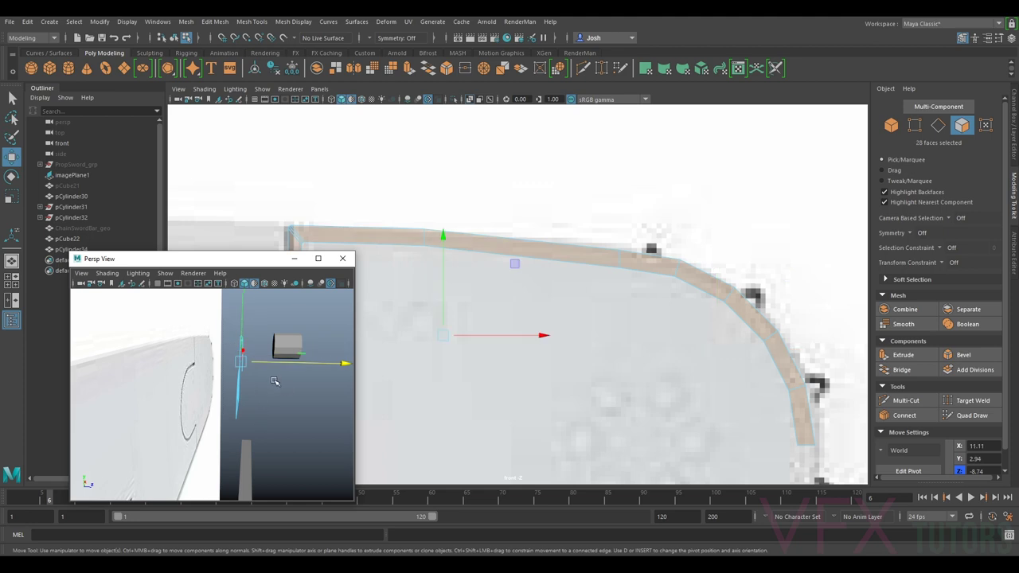
pyautogui.press('r')
pyautogui.moveTo(341, 364)
pyautogui.mouseDown()
pyautogui.moveTo(393, 357)
pyautogui.moveTo(358, 375)
pyautogui.mouseUp()
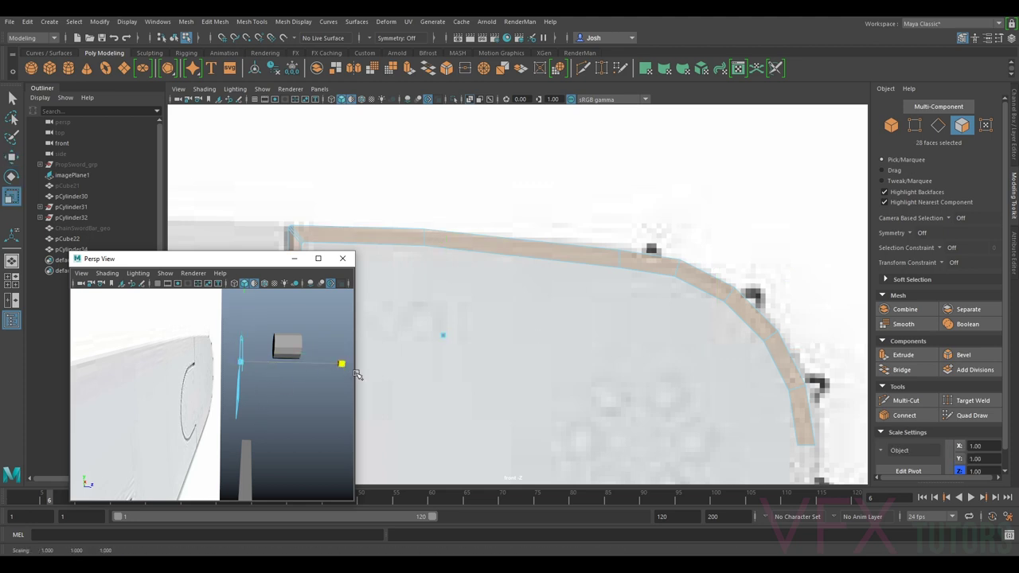
pyautogui.scroll(1, 268, 377)
pyautogui.moveTo(287, 370); pyautogui.dragTo(252, 393)
pyautogui.scroll(-1, 269, 382)
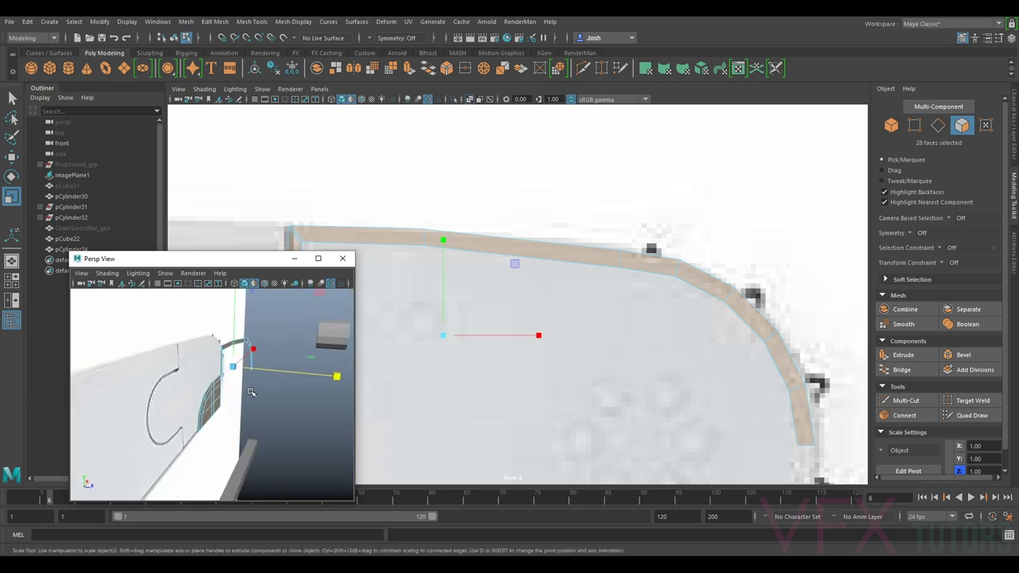
# Step: Try to select and correct the depth of the vertices along the bridged strip and the start of the curve
pyautogui.scroll(1, 224, 398)
pyautogui.moveTo(223, 401); pyautogui.dragTo(177, 262, button='right')
pyautogui.scroll(-3, 239, 372)
pyautogui.keyDown('alt'); pyautogui.moveTo(227, 388); pyautogui.dragTo(223, 431); pyautogui.keyUp('alt')
pyautogui.press('w')
pyautogui.moveTo(218, 328); pyautogui.dragTo(282, 362)
pyautogui.moveTo(259, 400)
pyautogui.keyDown('alt'); pyautogui.mouseDown()
pyautogui.moveTo(281, 399)
pyautogui.moveTo(259, 389)
pyautogui.mouseUp(); pyautogui.keyUp('alt')
pyautogui.moveTo(223, 279); pyautogui.dragTo(267, 245, button='right')
pyautogui.click(288, 360)
pyautogui.scroll(-5, 564, 330)
pyautogui.keyDown('alt'); pyautogui.moveTo(558, 334); pyautogui.dragTo(636, 311, button='middle'); pyautogui.keyUp('alt')
pyautogui.keyDown('alt'); pyautogui.moveTo(259, 378); pyautogui.dragTo(303, 353); pyautogui.keyUp('alt')
pyautogui.click(254, 406)
pyautogui.click(915, 128)
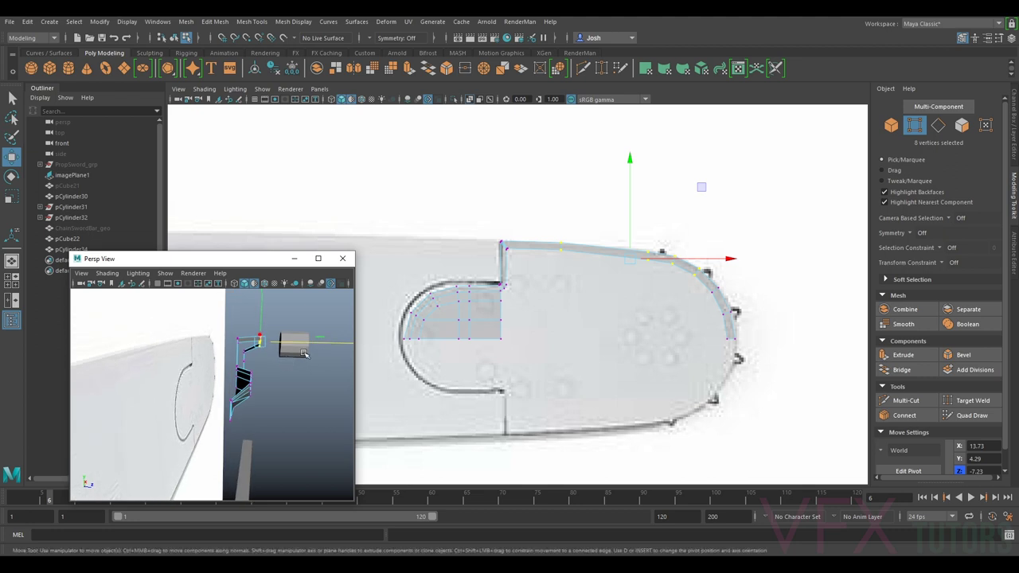
# Step: Select all faces of the combined tip piece and scale them flat along the depth axis
pyautogui.click(962, 129)
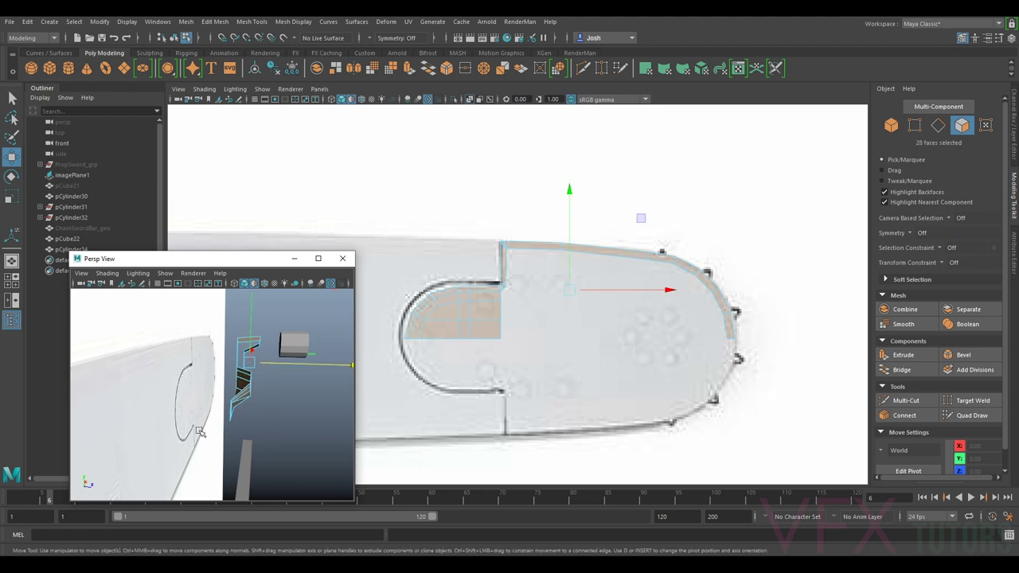
pyautogui.press('r')
pyautogui.moveTo(352, 366); pyautogui.dragTo(1, 472)
pyautogui.keyDown('alt'); pyautogui.moveTo(278, 423); pyautogui.dragTo(228, 429); pyautogui.keyUp('alt')
pyautogui.keyDown('alt'); pyautogui.moveTo(203, 379); pyautogui.dragTo(203, 387); pyautogui.keyUp('alt')
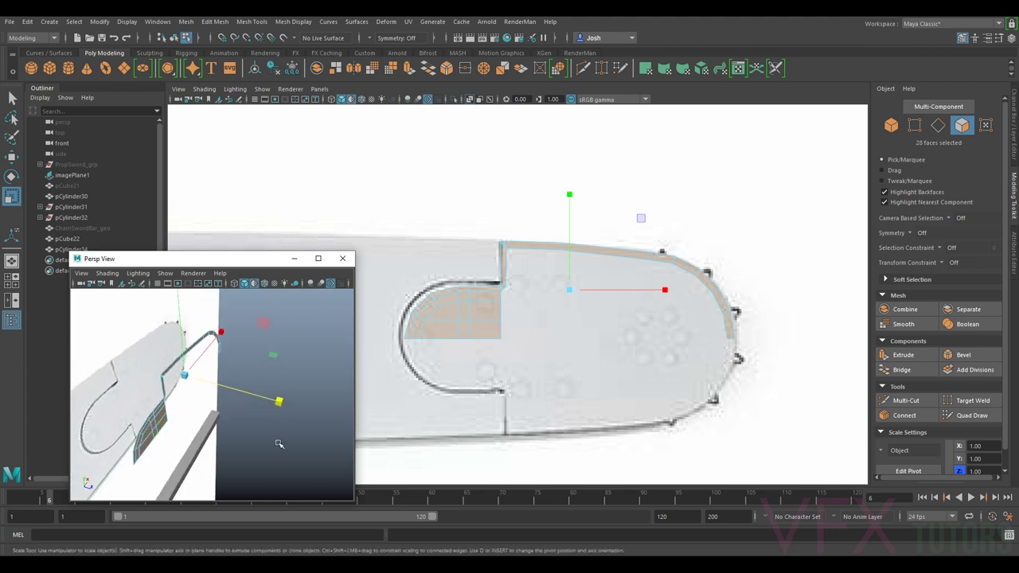
pyautogui.keyDown('alt'); pyautogui.moveTo(246, 418); pyautogui.dragTo(226, 353); pyautogui.keyUp('alt')
pyautogui.click(270, 408)
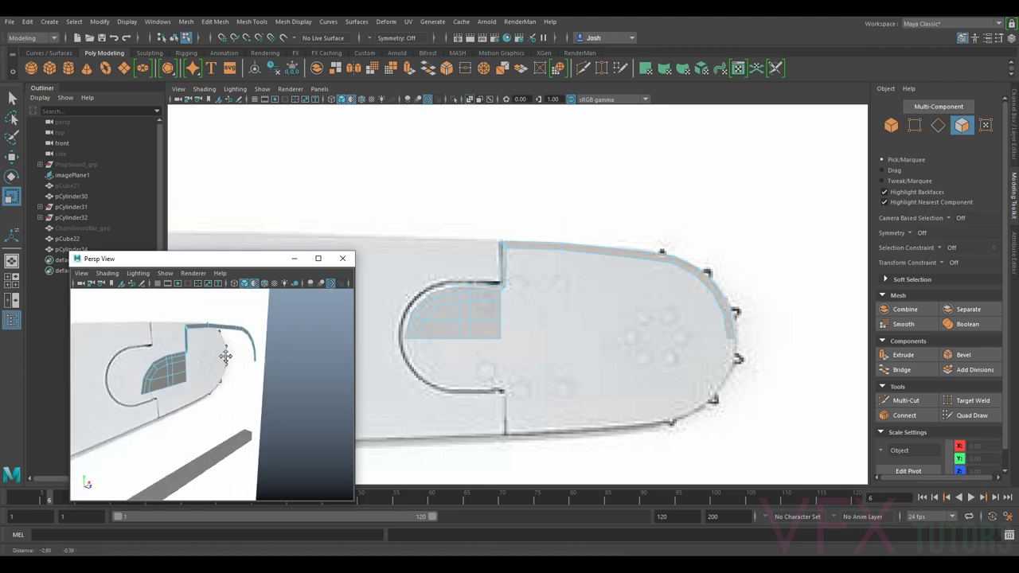
# Step: Inspect the flattened strip's curve and its stepped corner against the blade reference
pyautogui.keyDown('alt'); pyautogui.moveTo(225, 354); pyautogui.dragTo(259, 352, button='right'); pyautogui.keyUp('alt')
pyautogui.keyDown('alt'); pyautogui.moveTo(229, 374); pyautogui.dragTo(139, 398); pyautogui.keyUp('alt')
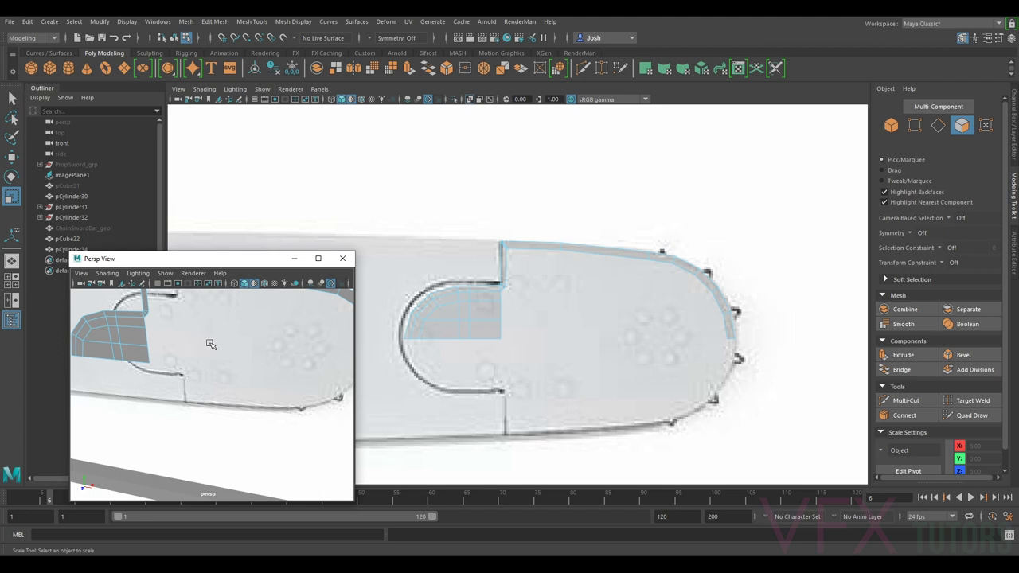
pyautogui.keyDown('alt'); pyautogui.moveTo(210, 345); pyautogui.dragTo(157, 390); pyautogui.keyUp('alt')
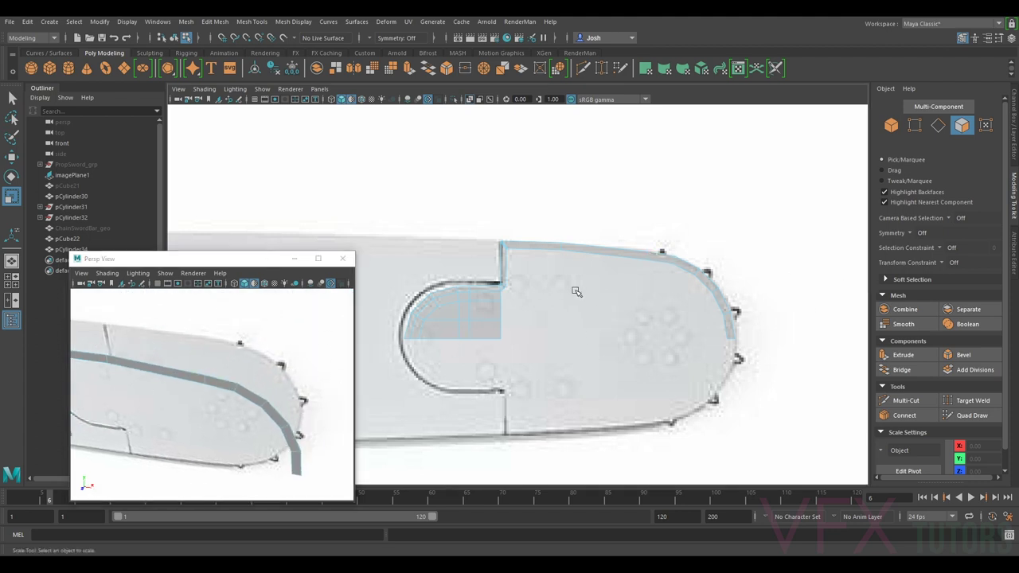
pyautogui.scroll(5, 576, 289)
pyautogui.scroll(3, 576, 349)
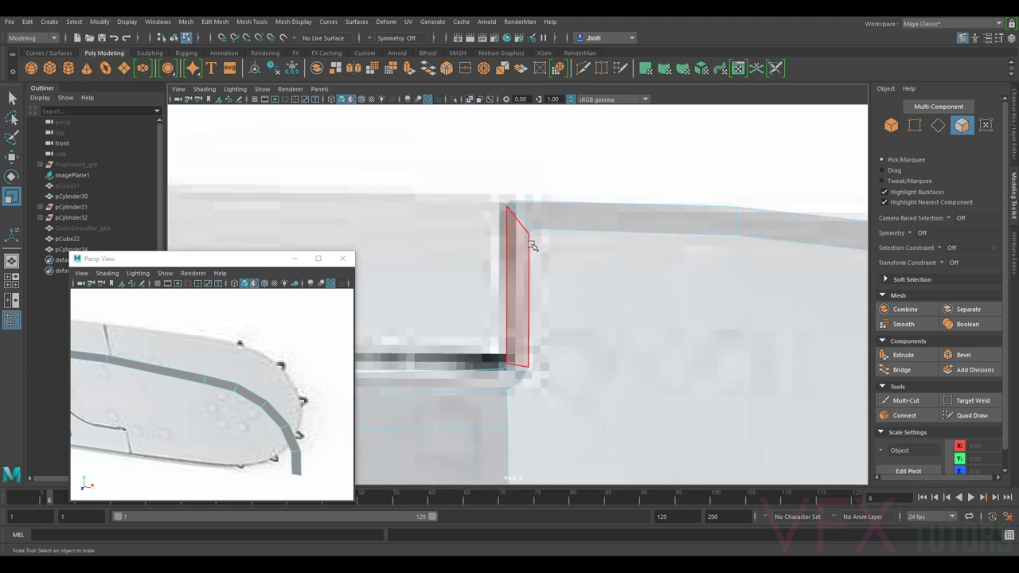
pyautogui.scroll(-5, 595, 238)
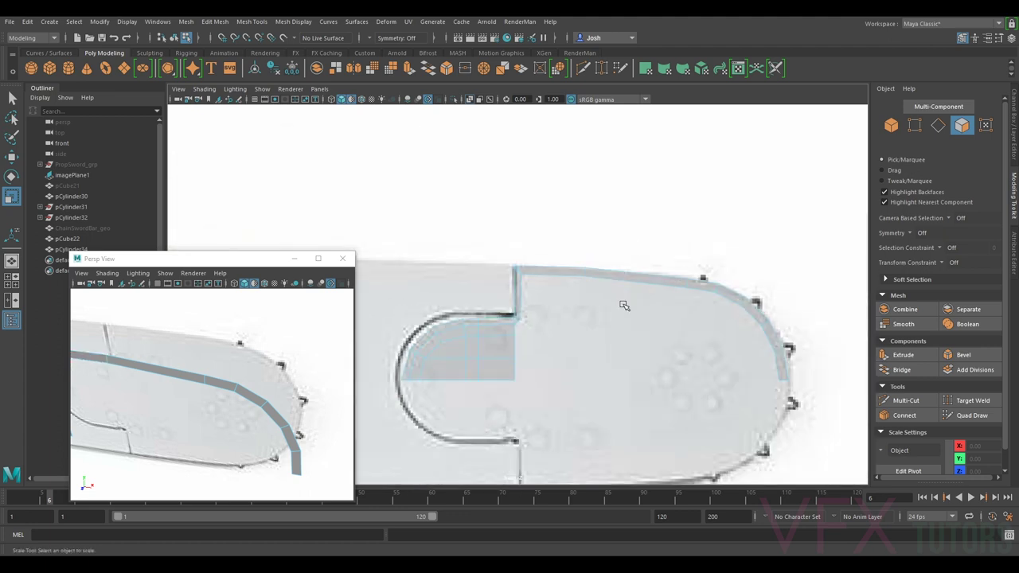
pyautogui.keyDown('alt'); pyautogui.moveTo(803, 254); pyautogui.dragTo(742, 250, button='middle'); pyautogui.keyUp('alt')
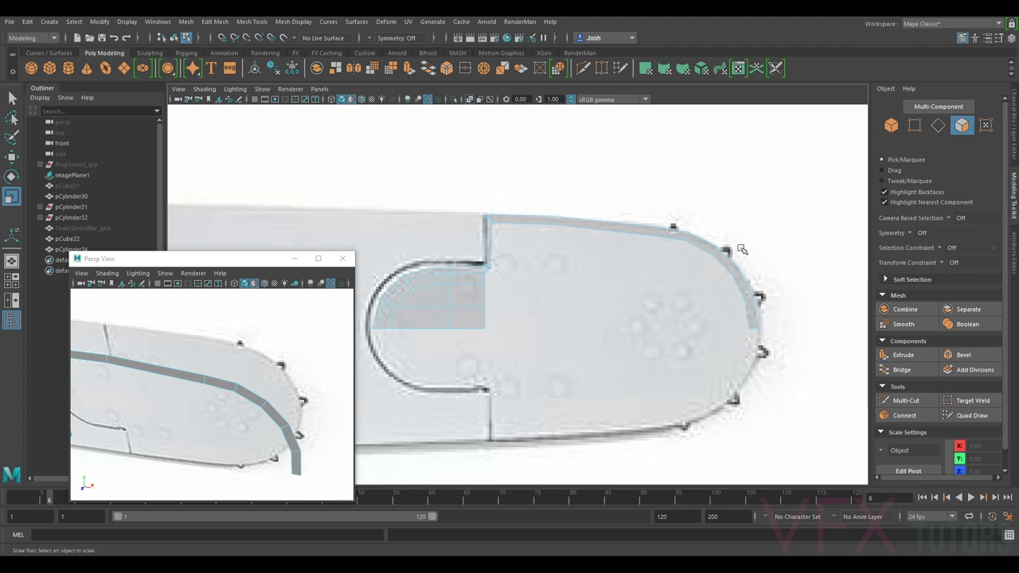
pyautogui.scroll(5, 487, 273)
pyautogui.keyDown('alt'); pyautogui.moveTo(435, 247); pyautogui.dragTo(501, 248, button='middle'); pyautogui.keyUp('alt')
pyautogui.scroll(2, 503, 251)
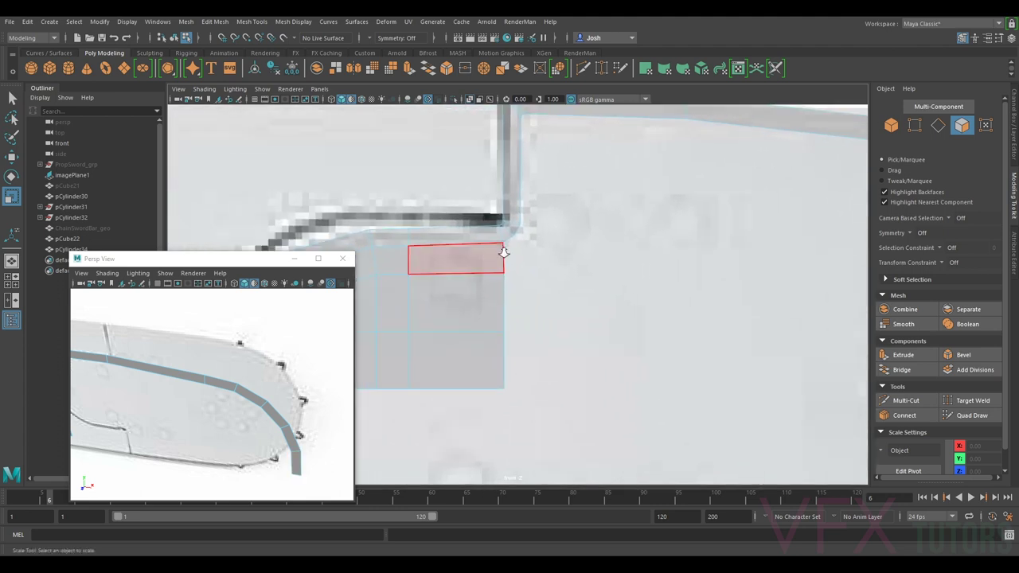
pyautogui.click(502, 253)
pyautogui.keyDown('alt'); pyautogui.moveTo(552, 205); pyautogui.dragTo(491, 248); pyautogui.keyUp('alt')
pyautogui.keyDown('alt'); pyautogui.moveTo(531, 228); pyautogui.dragTo(545, 250, button='middle'); pyautogui.keyUp('alt')
pyautogui.scroll(1, 562, 248)
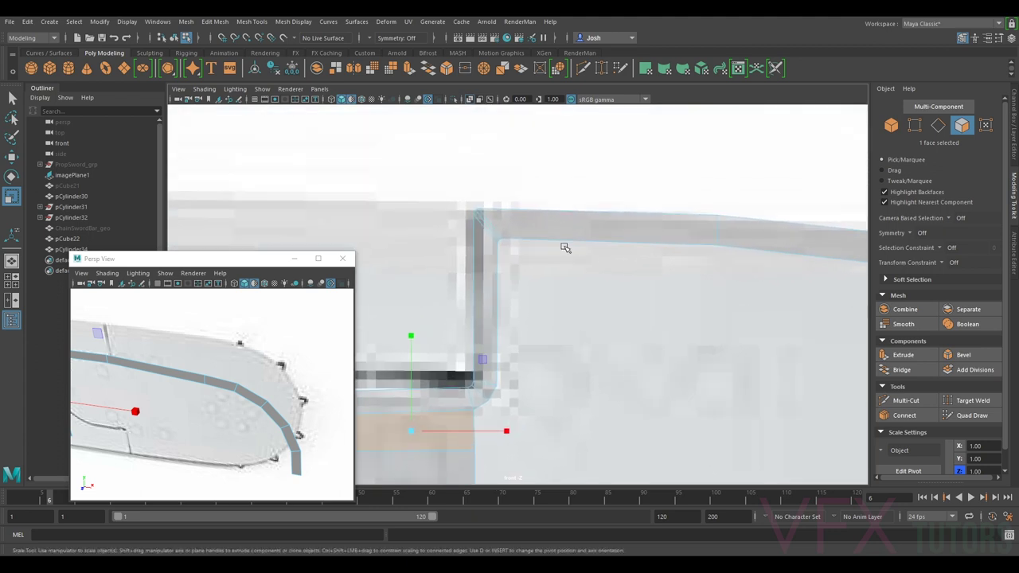
pyautogui.scroll(-10, 529, 278)
pyautogui.keyDown('alt'); pyautogui.moveTo(526, 314); pyautogui.dragTo(542, 309, button='middle'); pyautogui.keyUp('alt')
pyautogui.scroll(4, 548, 294)
pyautogui.scroll(4, 549, 291)
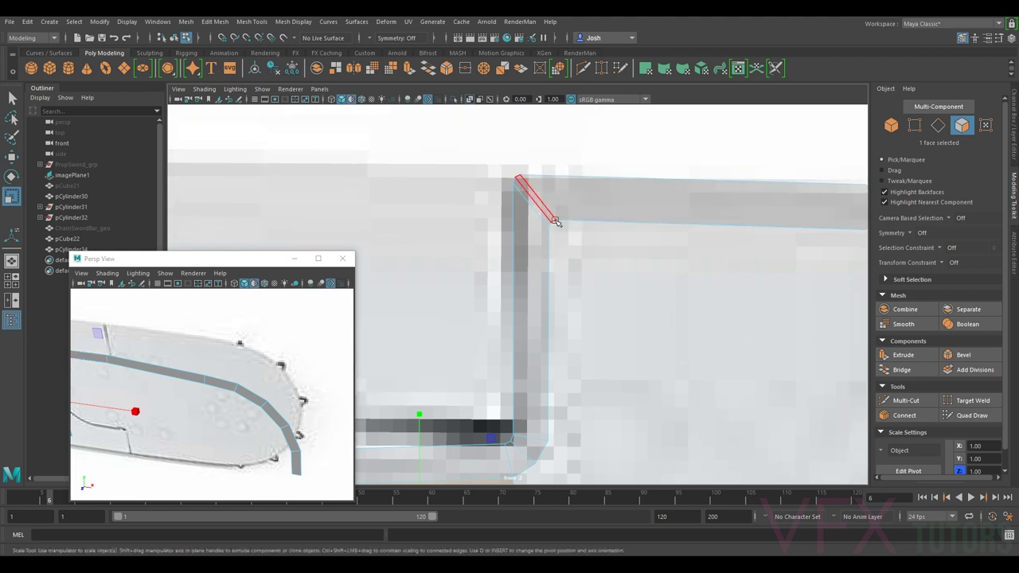
# Step: Select the whole combined tip piece as an object and examine its stepped corner against the reference
pyautogui.click(892, 126)
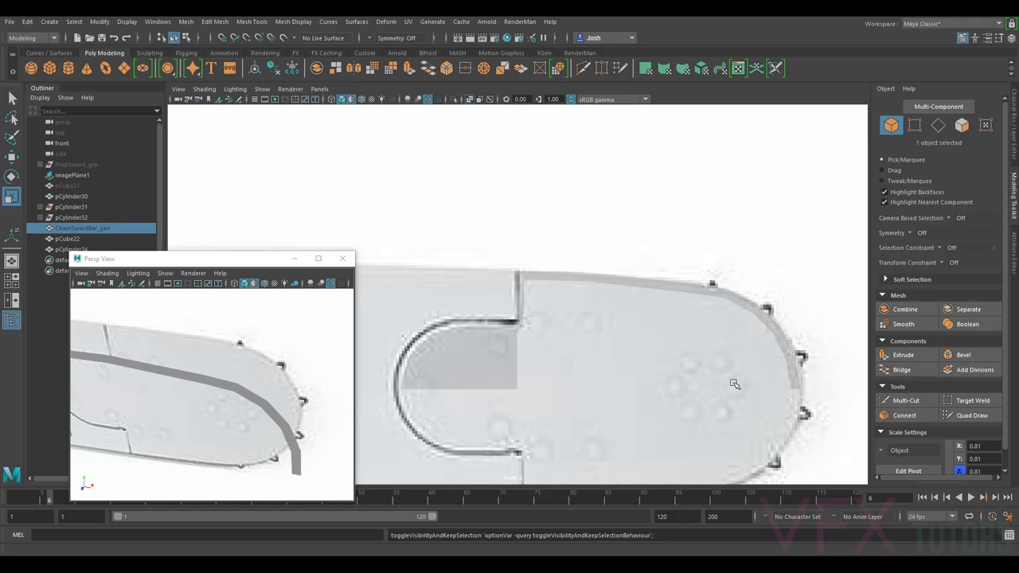
pyautogui.scroll(1, 549, 341)
pyautogui.click(534, 270)
pyautogui.scroll(2, 587, 298)
pyautogui.keyDown('alt'); pyautogui.moveTo(590, 298); pyautogui.dragTo(733, 282, button='middle'); pyautogui.keyUp('alt')
pyautogui.scroll(2, 558, 293)
pyautogui.scroll(2, 649, 309)
pyautogui.scroll(-6, 661, 304)
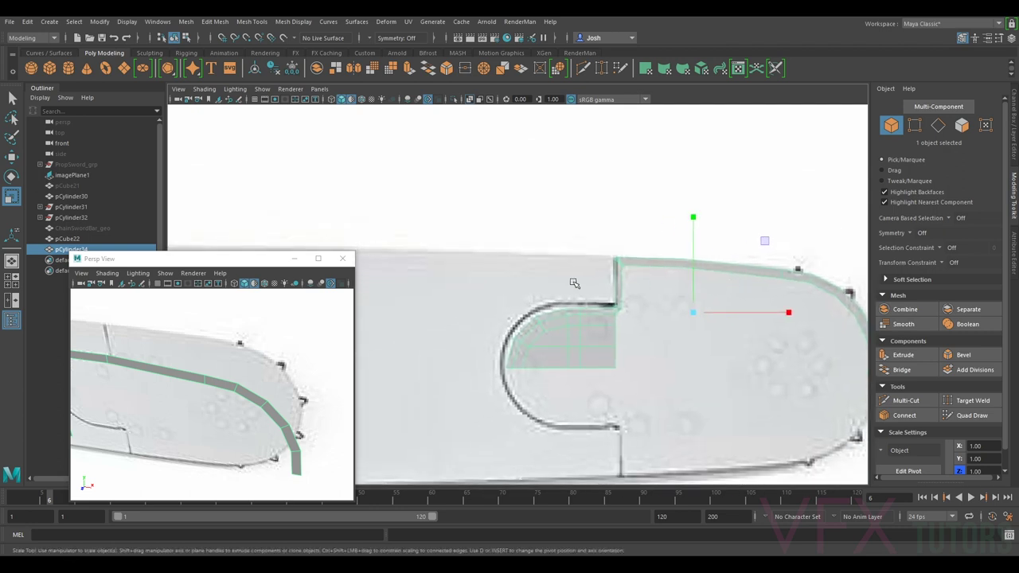
pyautogui.scroll(3, 669, 279)
pyautogui.scroll(1, 611, 342)
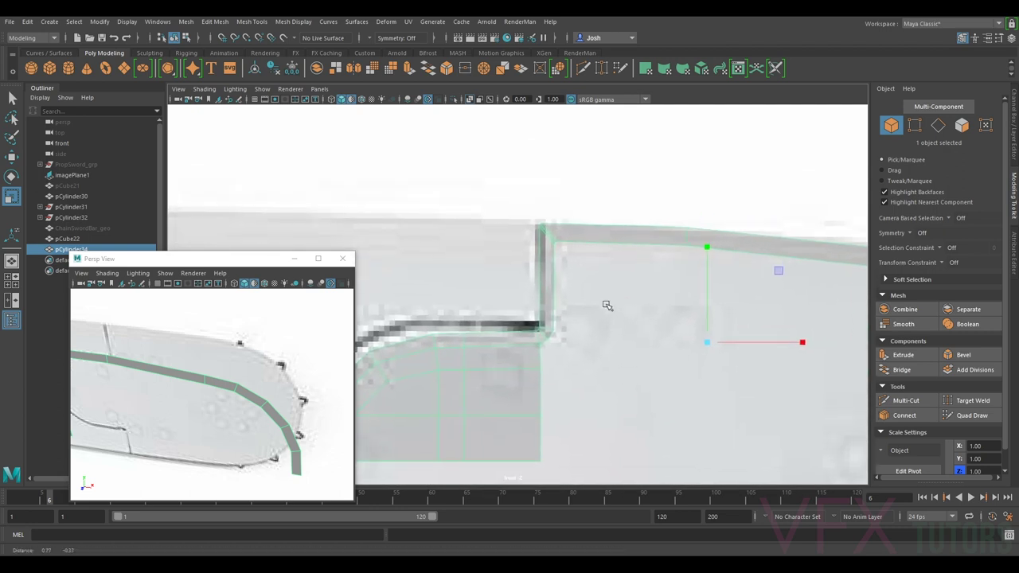
# Step: Unhide ChainSwordBar_geo and reselect the pCylinder34 mesh in the front view
pyautogui.scroll(1, 567, 244)
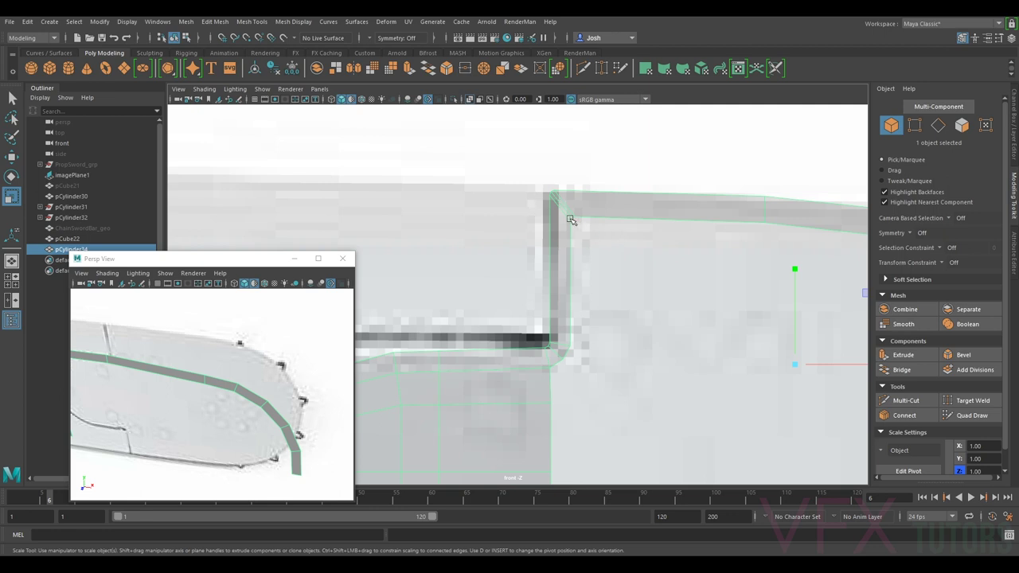
pyautogui.click(86, 229)
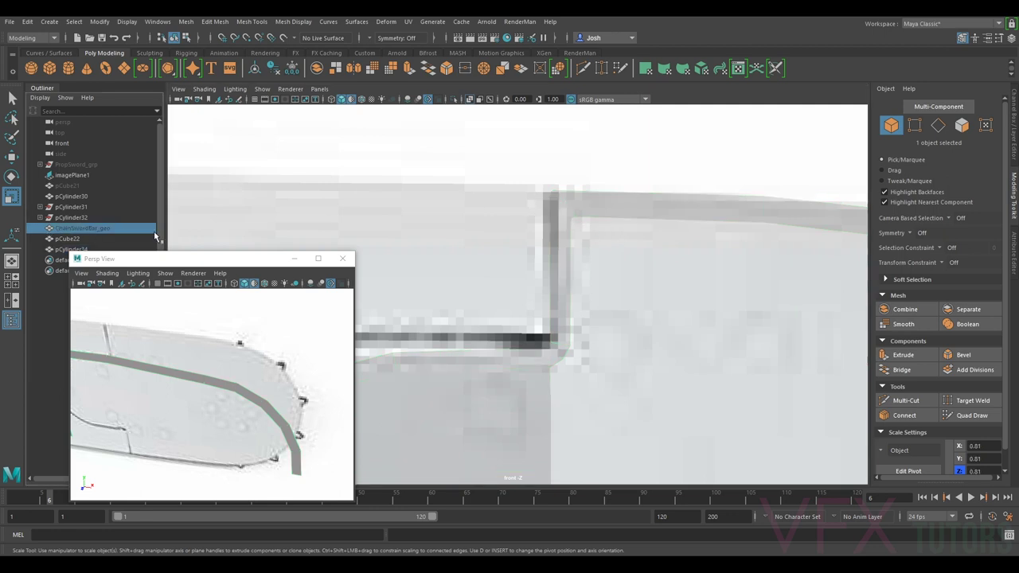
pyautogui.press('h')
pyautogui.keyDown('alt'); pyautogui.moveTo(568, 213); pyautogui.dragTo(518, 219, button='middle'); pyautogui.keyUp('alt')
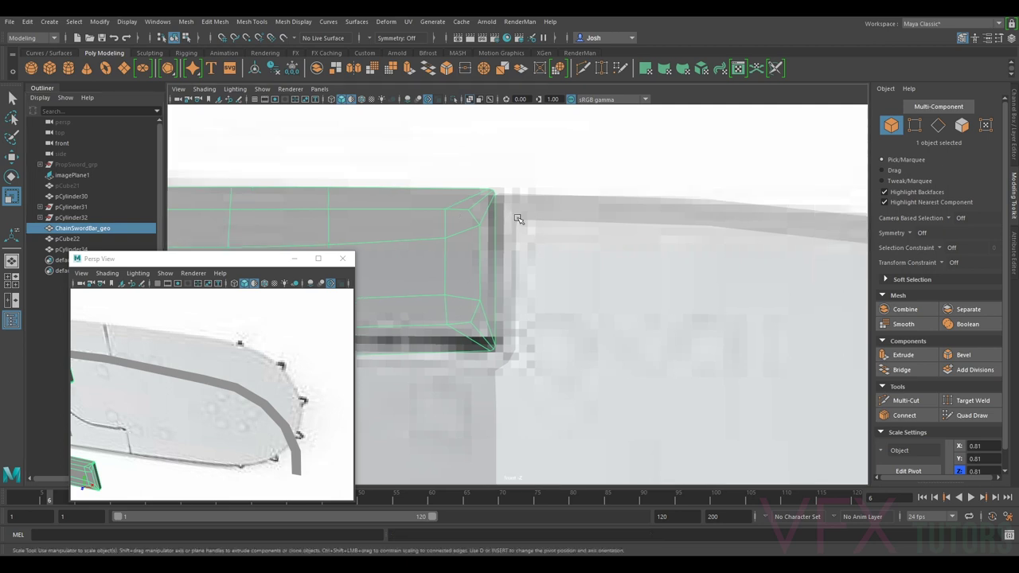
pyautogui.click(527, 217)
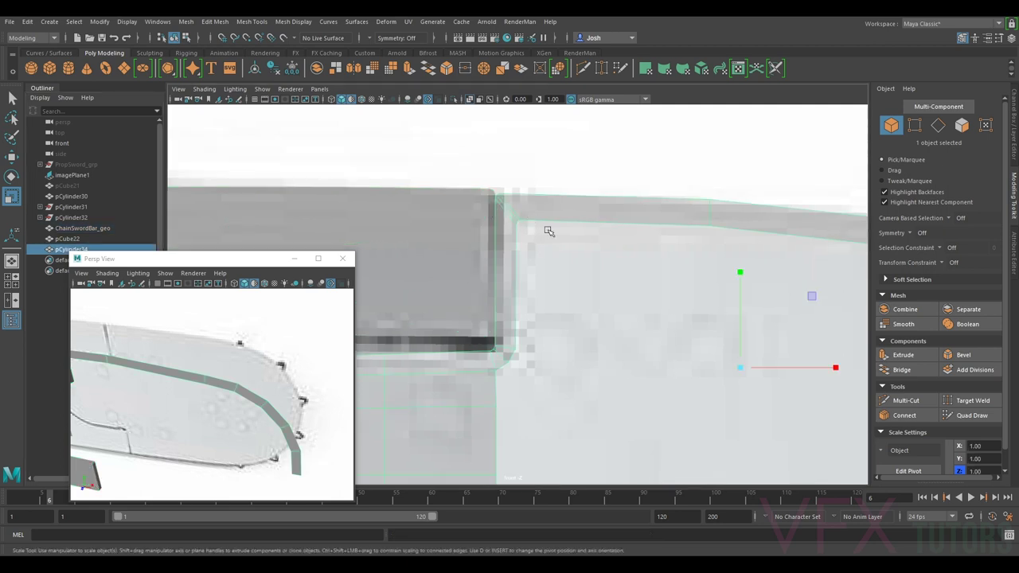
pyautogui.click(488, 226)
pyautogui.keyDown('alt'); pyautogui.moveTo(488, 226); pyautogui.dragTo(624, 244, button='right'); pyautogui.keyUp('alt')
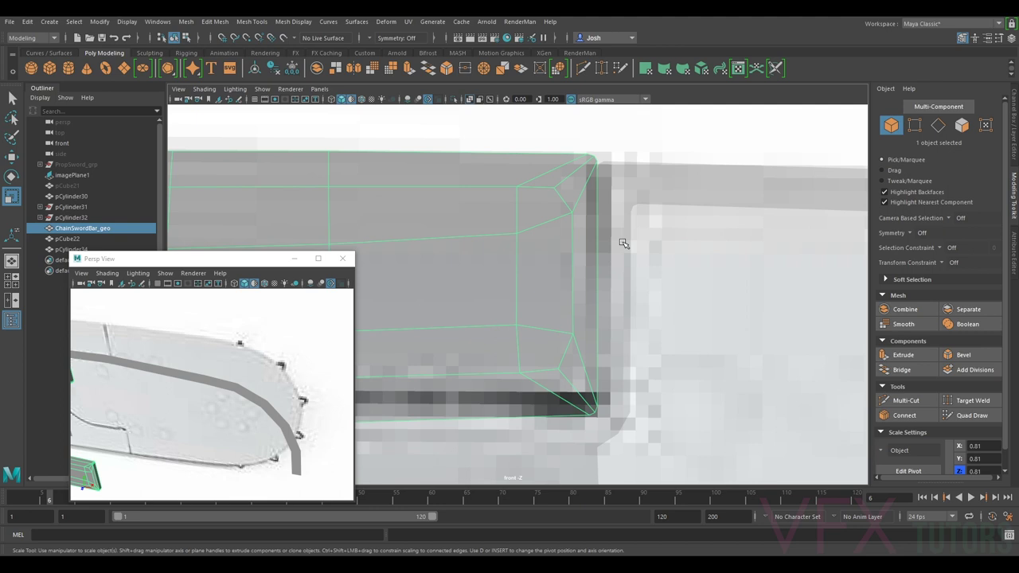
pyautogui.click(650, 193)
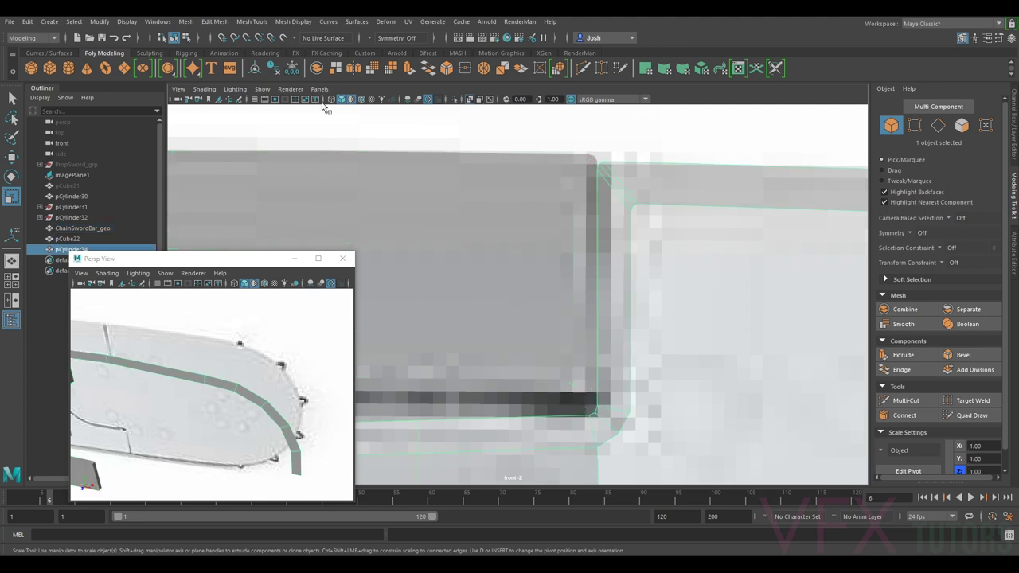
# Step: Display wireframe on shaded for all objects in the front view
pyautogui.click(204, 88)
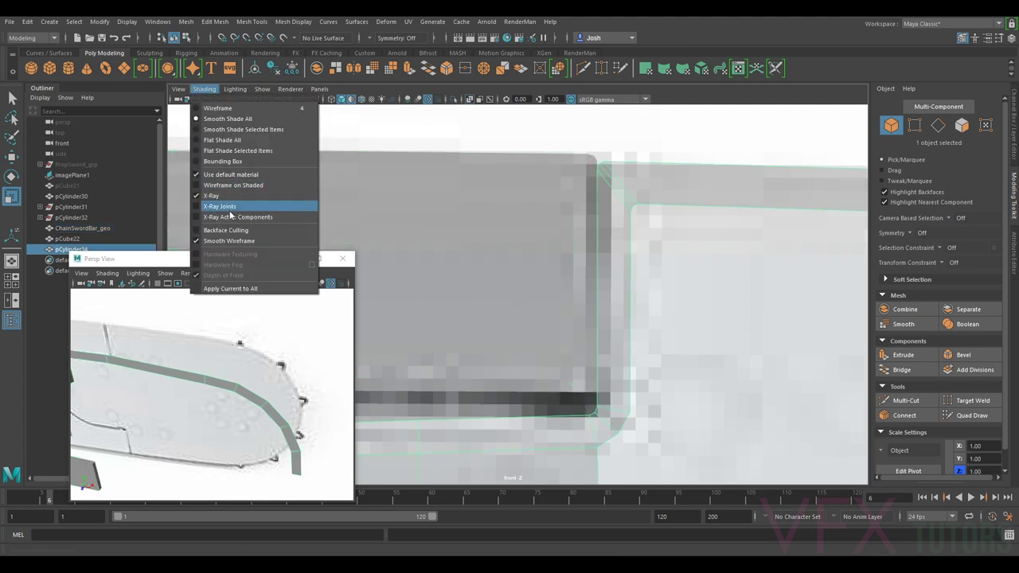
pyautogui.click(232, 188)
pyautogui.keyDown('alt'); pyautogui.moveTo(709, 212); pyautogui.dragTo(603, 227, button='middle'); pyautogui.keyUp('alt')
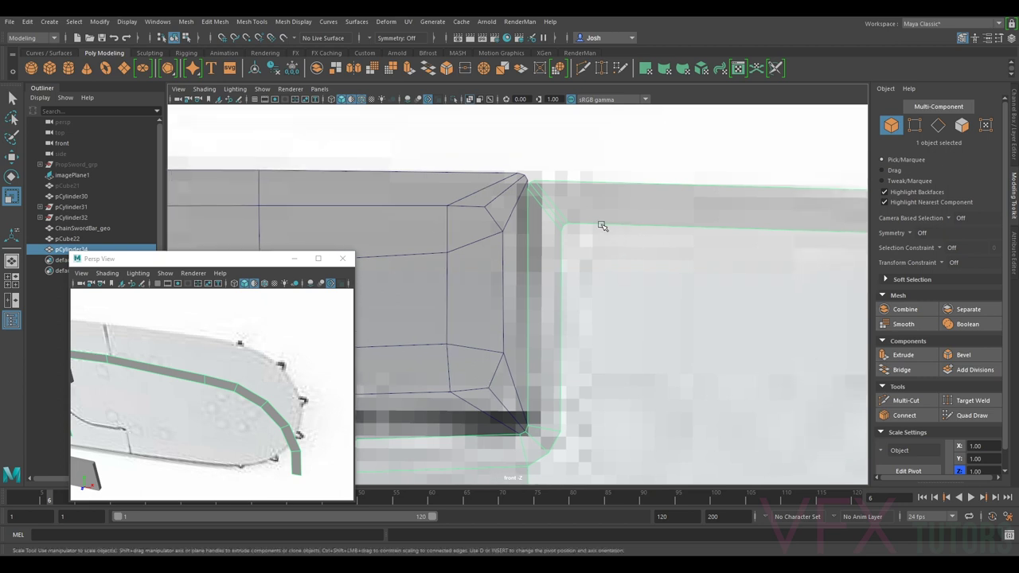
# Step: Reposition the inner corner vertices of pCylinder34's top strip beside the end of the sword bar to follow the reference
pyautogui.scroll(-5, 553, 218)
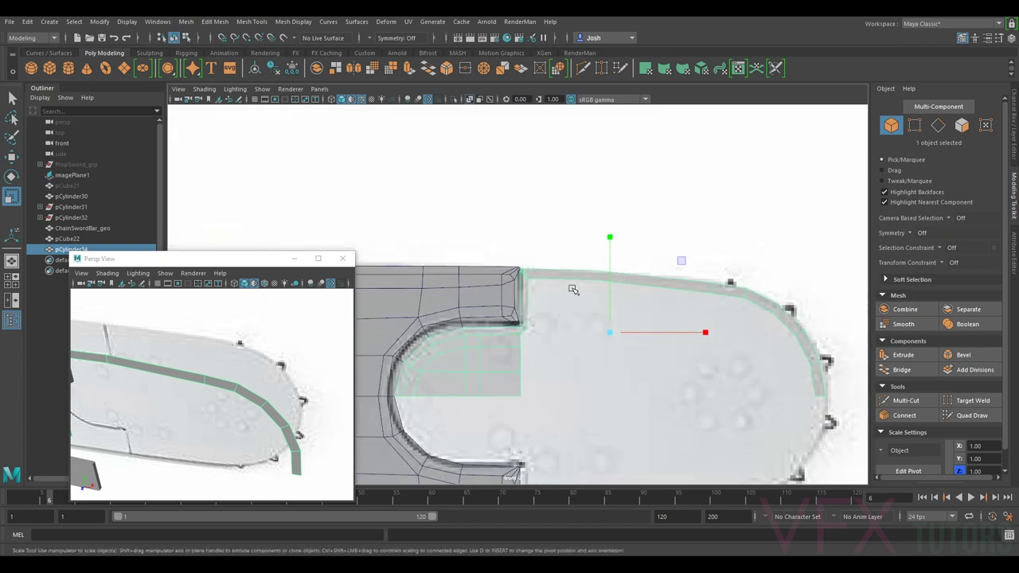
pyautogui.scroll(6, 597, 264)
pyautogui.scroll(1, 608, 251)
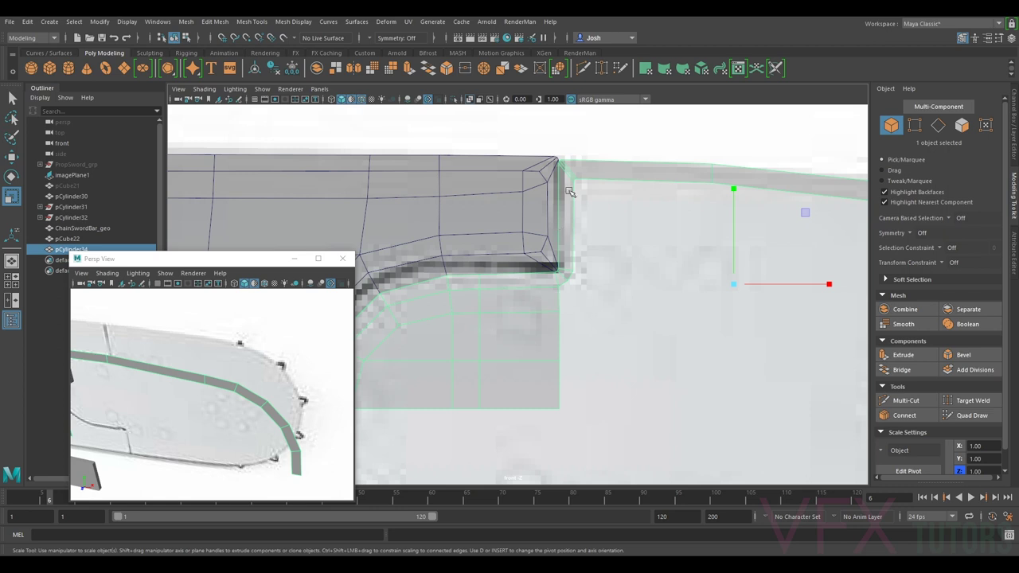
pyautogui.keyDown('alt'); pyautogui.moveTo(595, 191); pyautogui.dragTo(528, 212, button='middle'); pyautogui.keyUp('alt')
pyautogui.keyDown('alt'); pyautogui.moveTo(506, 280); pyautogui.dragTo(553, 268, button='middle'); pyautogui.keyUp('alt')
pyautogui.scroll(1, 550, 273)
pyautogui.keyDown('alt'); pyautogui.moveTo(575, 168); pyautogui.dragTo(572, 174, button='middle'); pyautogui.keyUp('alt')
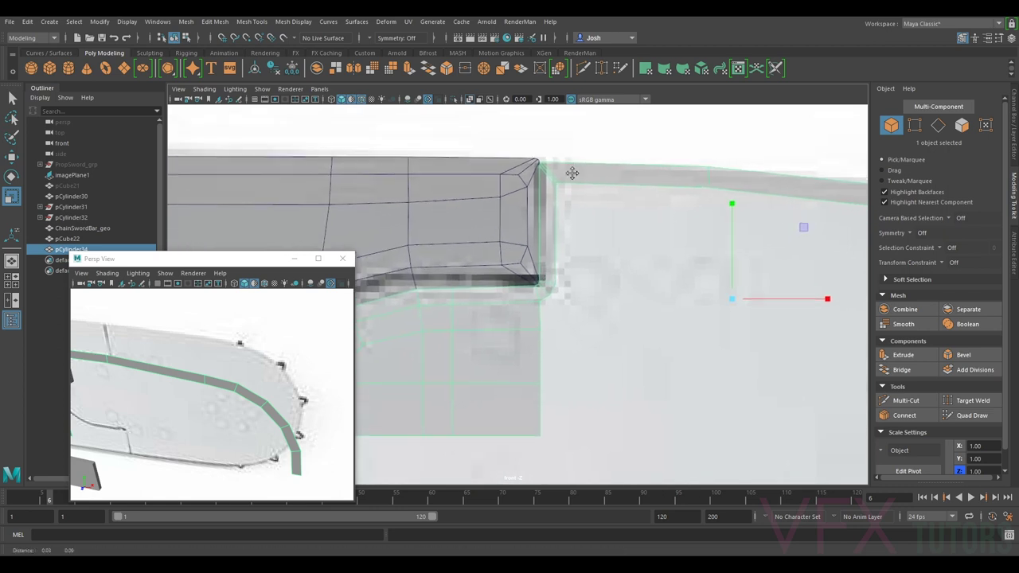
pyautogui.scroll(2, 573, 175)
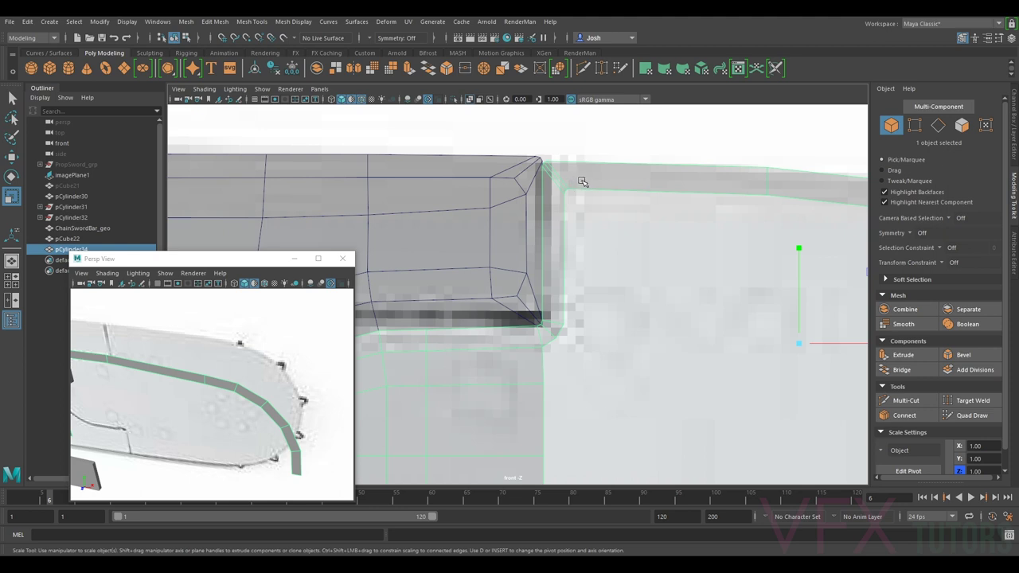
pyautogui.moveTo(583, 182); pyautogui.dragTo(586, 174, button='right')
pyautogui.scroll(2, 602, 202)
pyautogui.click(591, 174)
pyautogui.press('w')
pyautogui.moveTo(604, 176); pyautogui.dragTo(580, 178)
pyautogui.click(580, 184)
pyautogui.click(592, 175)
pyautogui.click(580, 191)
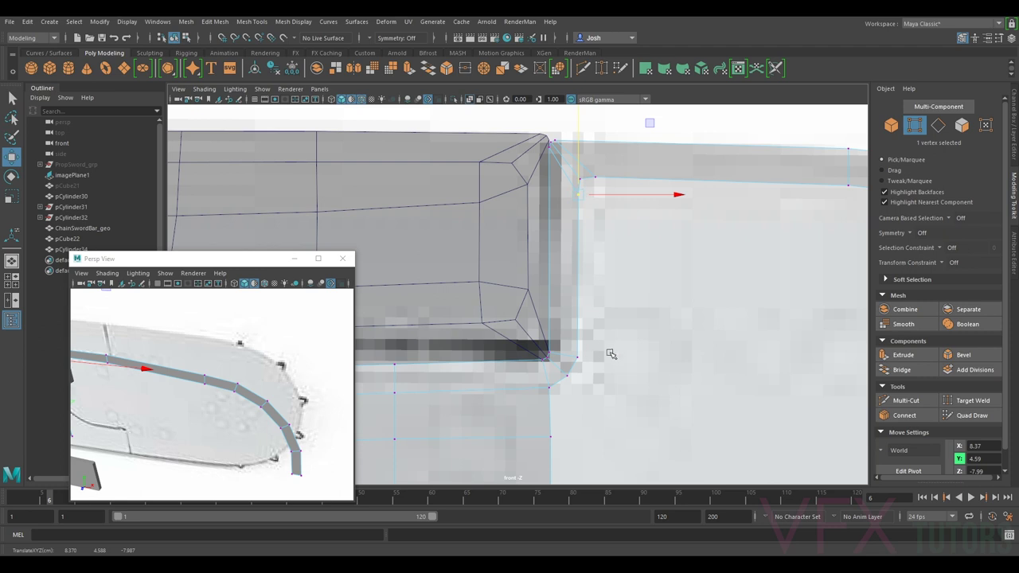
# Step: Try to extrude the short inner edge beside the top strip's corner
pyautogui.moveTo(589, 175); pyautogui.dragTo(588, 153, button='right')
pyautogui.click(588, 177)
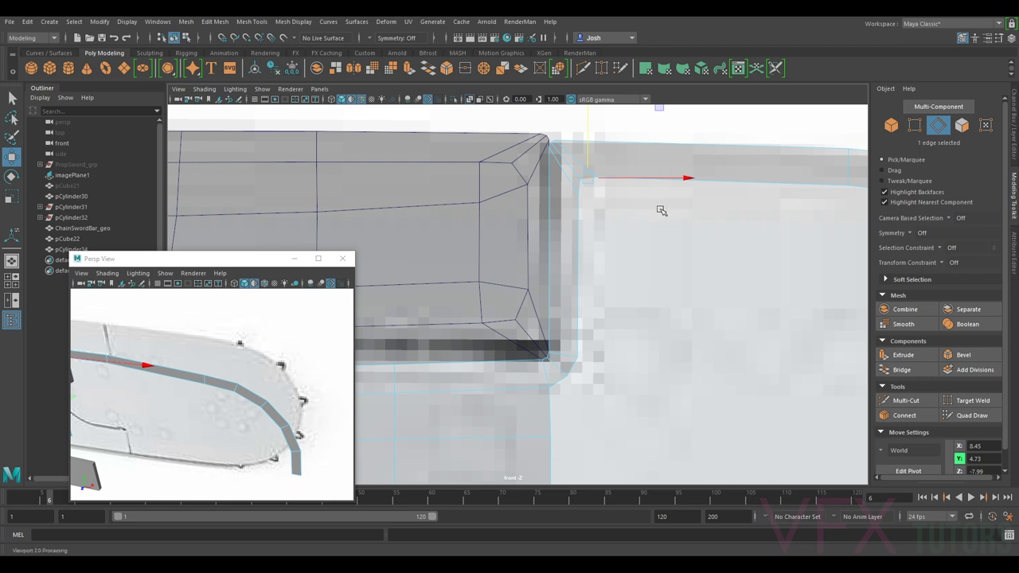
pyautogui.hotkey('ctrl', 'e')
pyautogui.press('w')
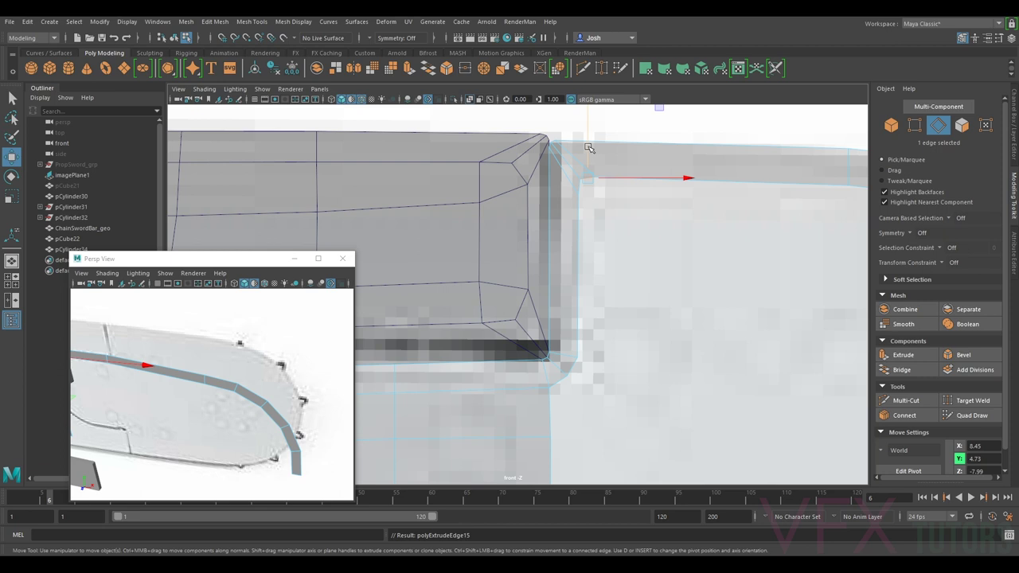
pyautogui.moveTo(589, 148); pyautogui.dragTo(592, 162)
pyautogui.hotkey('ctrl', 'z')
pyautogui.scroll(-8, 726, 241)
pyautogui.hotkey('ctrl', 'z')
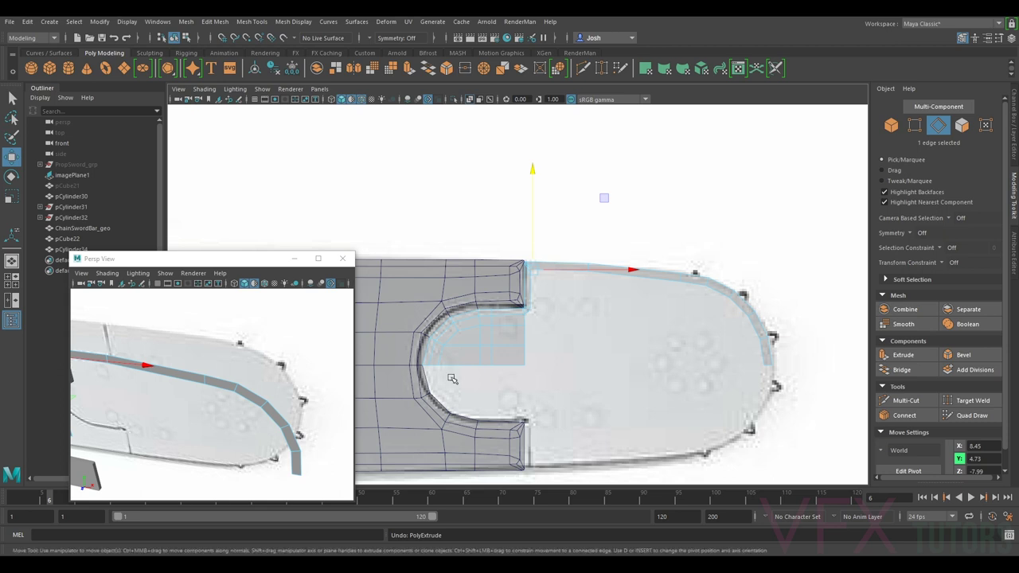
pyautogui.scroll(6, 580, 270)
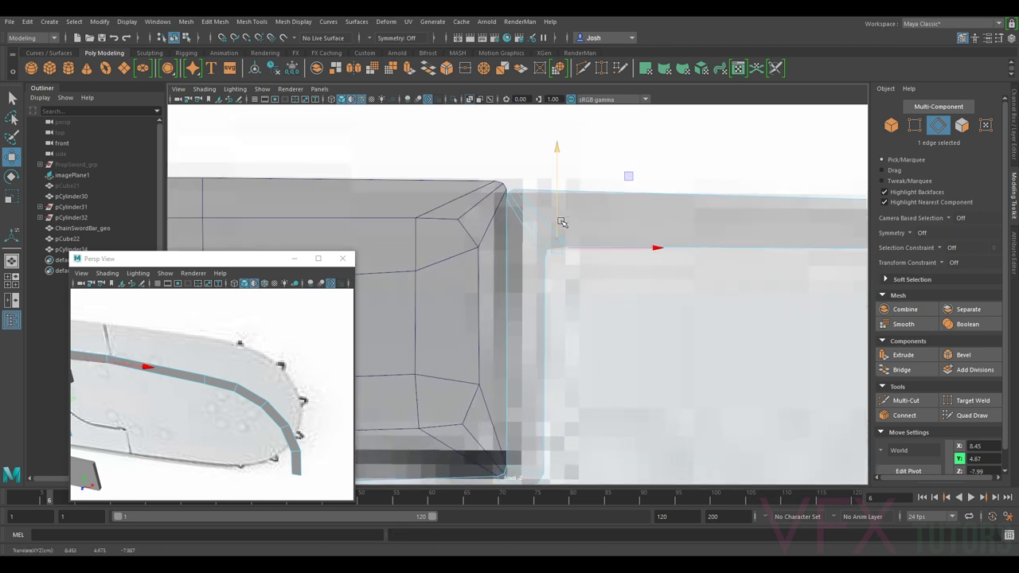
pyautogui.doubleClick(740, 241)
pyautogui.scroll(-8, 737, 246)
pyautogui.scroll(7, 562, 298)
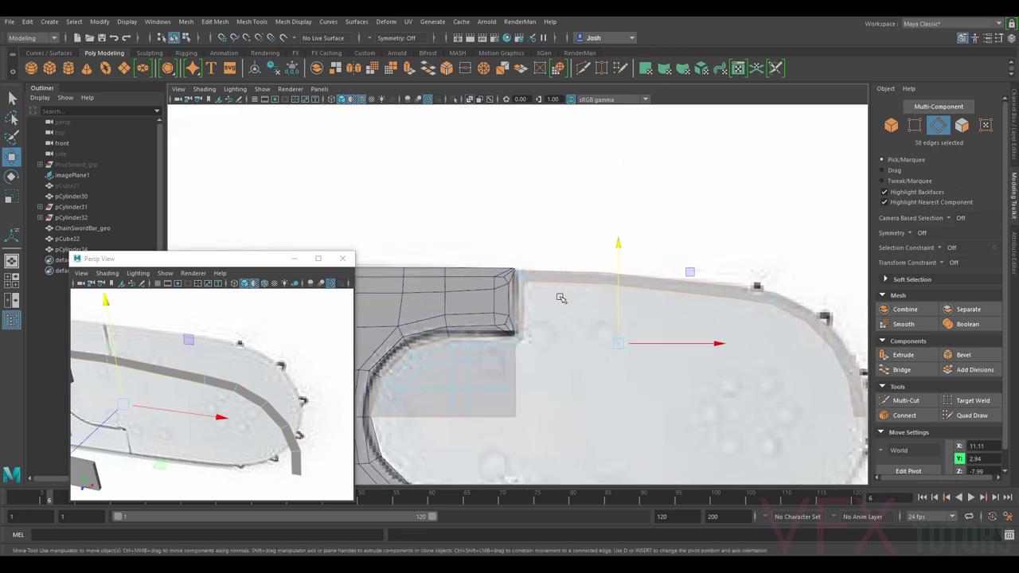
pyautogui.click(546, 262)
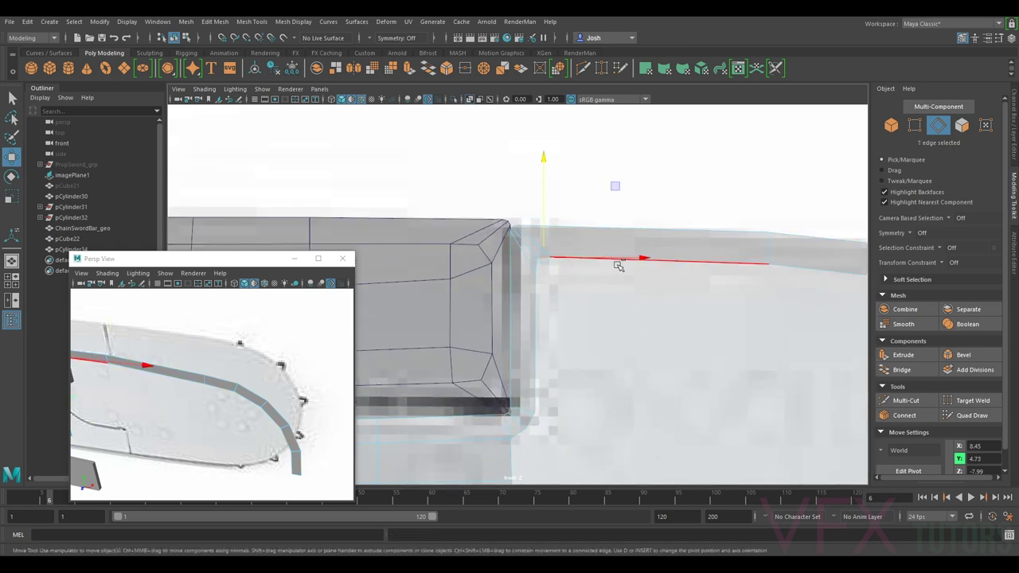
pyautogui.doubleClick(714, 265)
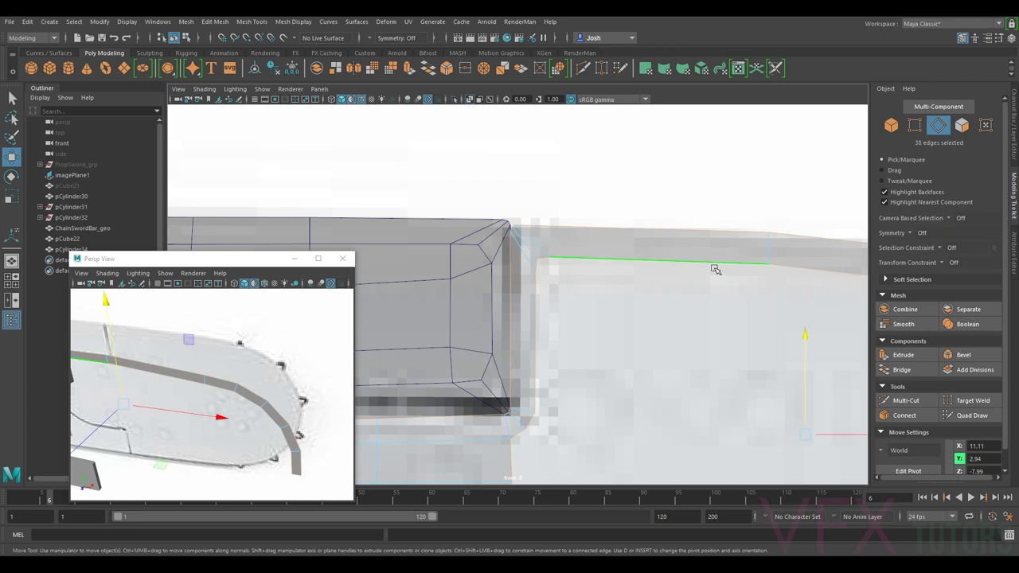
# Step: Extrude the eight inner edges of the top strip, from the corner around the rounded tip, slightly inward
pyautogui.click(545, 260)
pyautogui.keyDown('ctrl'); pyautogui.keyDown('shift'); pyautogui.click(710, 264); pyautogui.keyUp('shift'); pyautogui.keyUp('ctrl')
pyautogui.keyDown('ctrl'); pyautogui.keyDown('shift'); pyautogui.click(797, 272); pyautogui.keyUp('shift'); pyautogui.keyUp('ctrl')
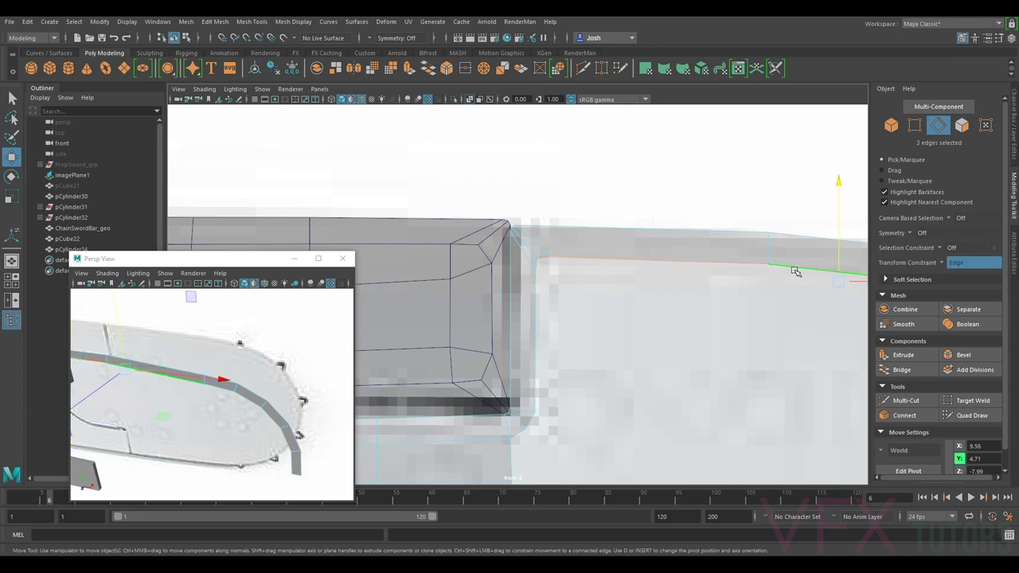
pyautogui.scroll(-8, 780, 287)
pyautogui.keyDown('alt'); pyautogui.moveTo(761, 298); pyautogui.dragTo(650, 263, button='middle'); pyautogui.keyUp('alt')
pyautogui.scroll(3, 650, 263)
pyautogui.keyDown('ctrl'); pyautogui.keyDown('shift'); pyautogui.click(614, 254); pyautogui.keyUp('shift'); pyautogui.keyUp('ctrl')
pyautogui.keyDown('ctrl'); pyautogui.keyDown('shift'); pyautogui.click(641, 267); pyautogui.keyUp('shift'); pyautogui.keyUp('ctrl')
pyautogui.keyDown('ctrl'); pyautogui.keyDown('shift'); pyautogui.click(676, 291); pyautogui.keyUp('shift'); pyautogui.keyUp('ctrl')
pyautogui.keyDown('ctrl'); pyautogui.keyDown('shift'); pyautogui.click(694, 316); pyautogui.keyUp('shift'); pyautogui.keyUp('ctrl')
pyautogui.keyDown('ctrl'); pyautogui.keyDown('shift'); pyautogui.click(704, 348); pyautogui.keyUp('shift'); pyautogui.keyUp('ctrl')
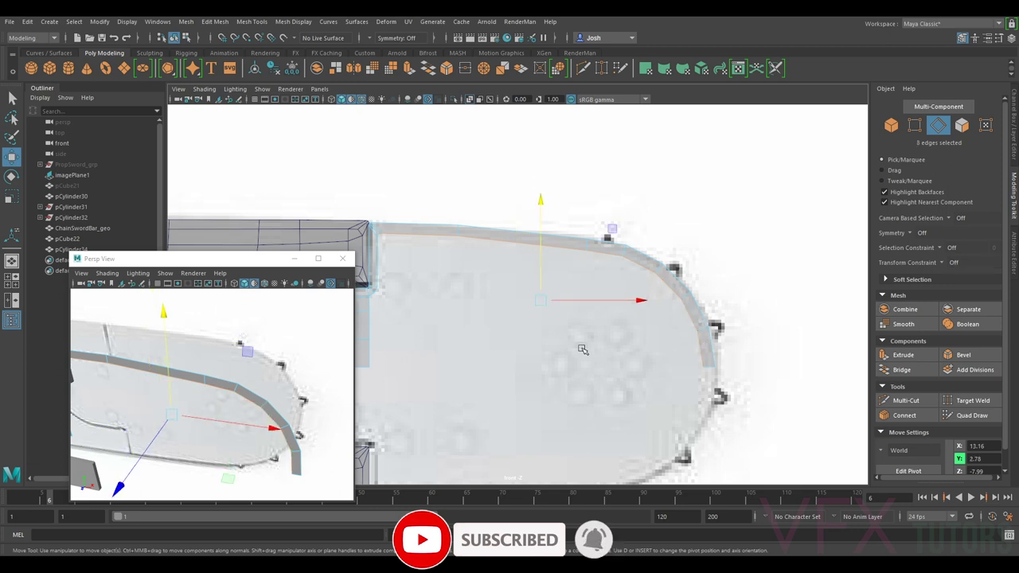
pyautogui.keyDown('alt'); pyautogui.moveTo(584, 348); pyautogui.dragTo(699, 349, button='middle'); pyautogui.keyUp('alt')
pyautogui.hotkey('ctrl', 'e')
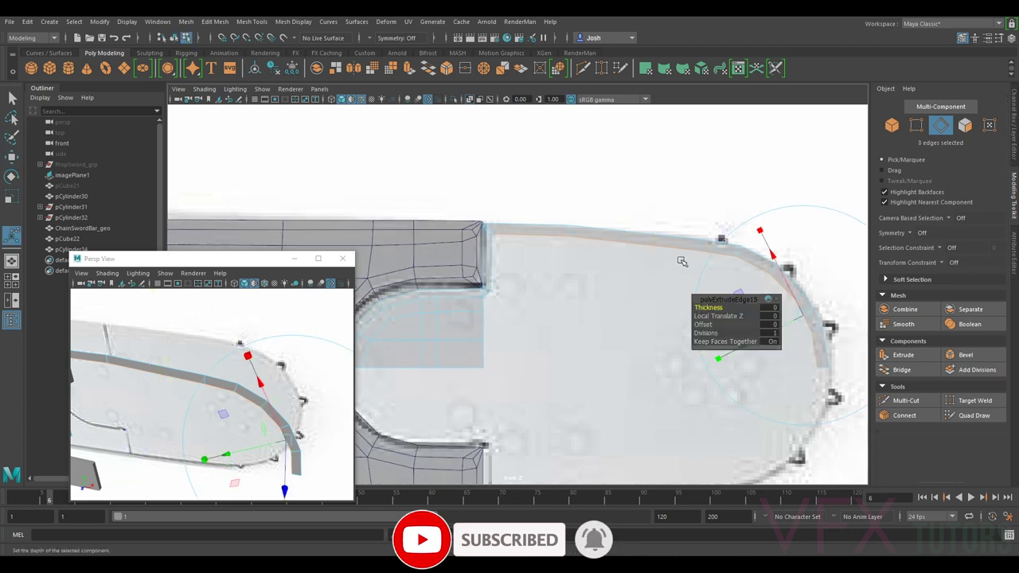
pyautogui.moveTo(722, 299); pyautogui.dragTo(615, 262)
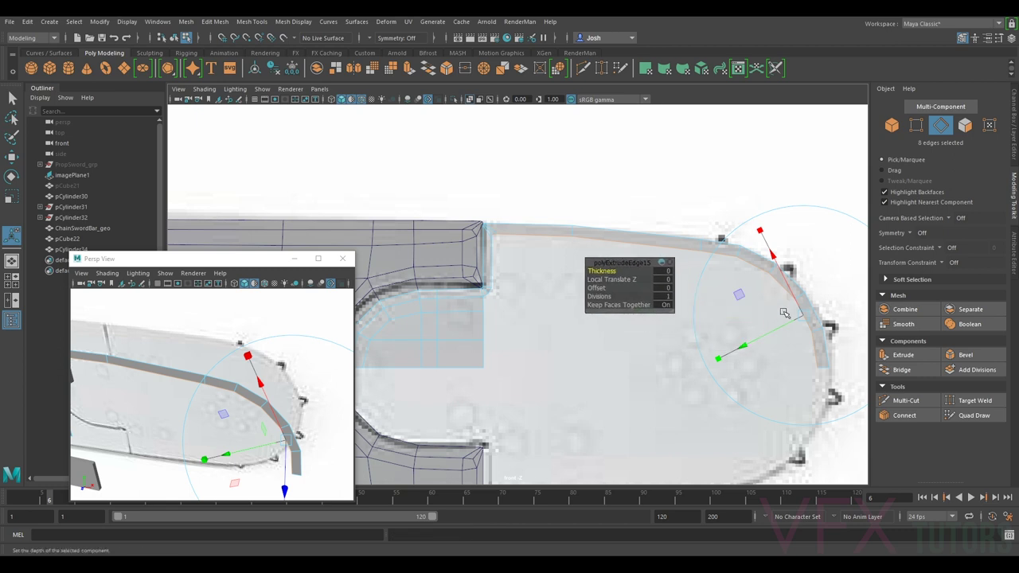
pyautogui.moveTo(746, 345); pyautogui.dragTo(741, 348)
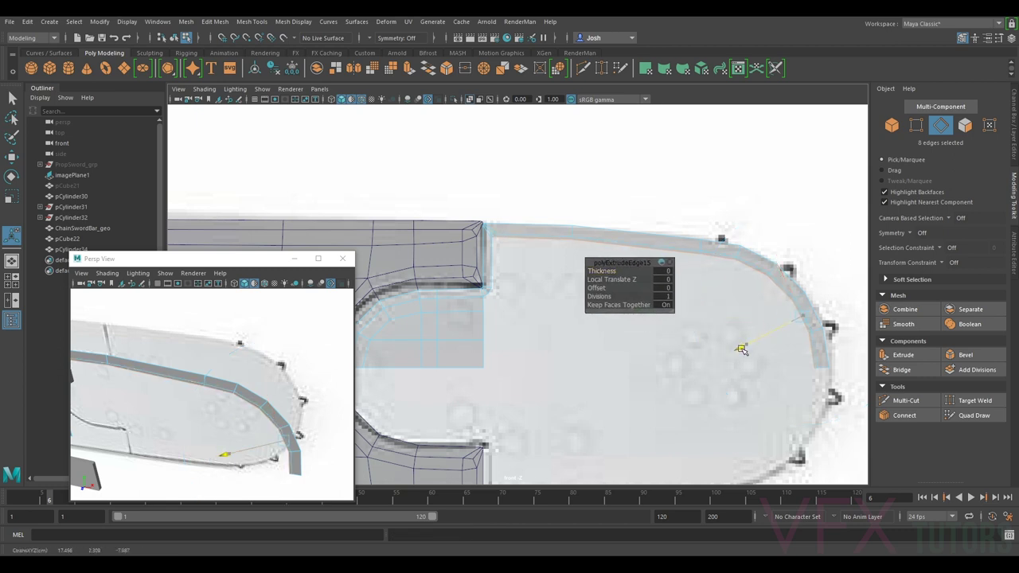
pyautogui.press('t')
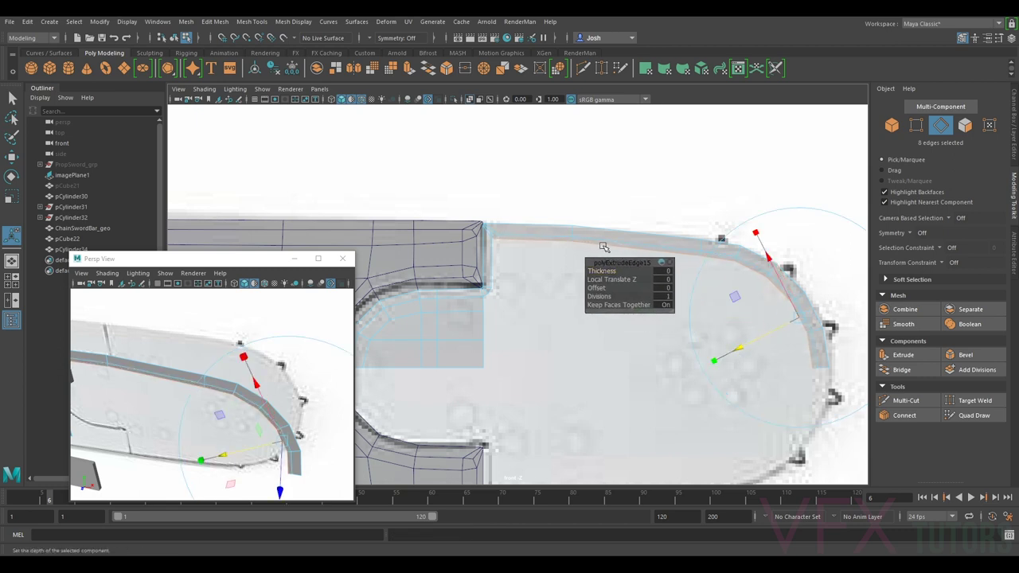
# Step: Target weld the extruded strip's loose end vertex onto the adjacent inner corner vertex
pyautogui.scroll(5, 597, 250)
pyautogui.scroll(4, 499, 216)
pyautogui.press('q')
pyautogui.moveTo(519, 199); pyautogui.dragTo(470, 196, button='right')
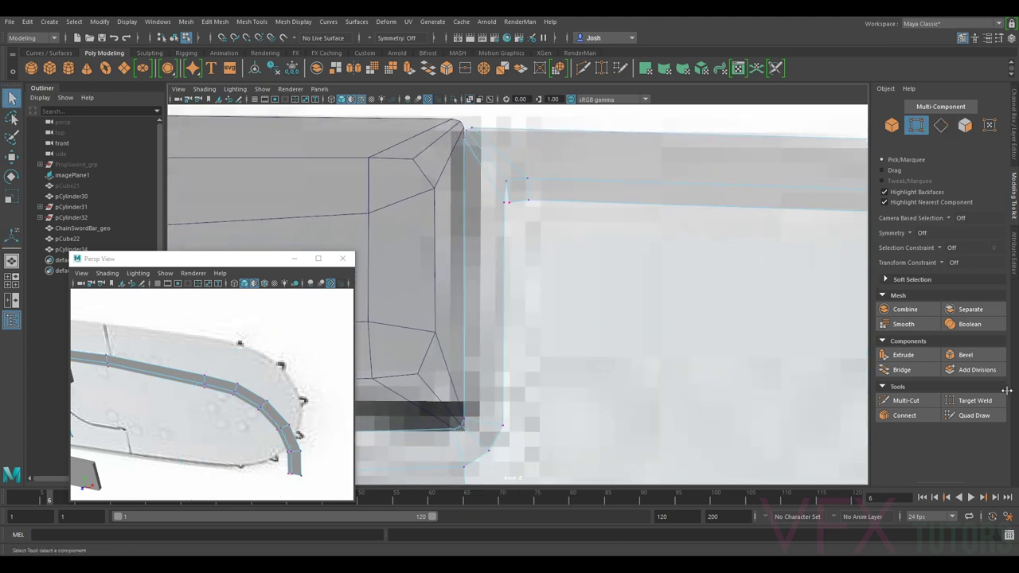
pyautogui.click(970, 401)
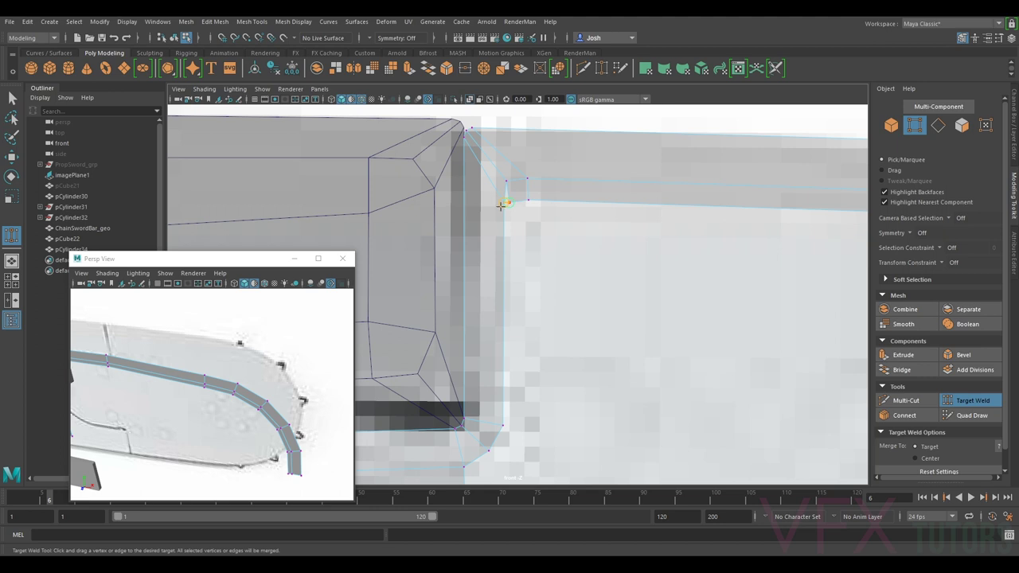
pyautogui.scroll(-5, 540, 264)
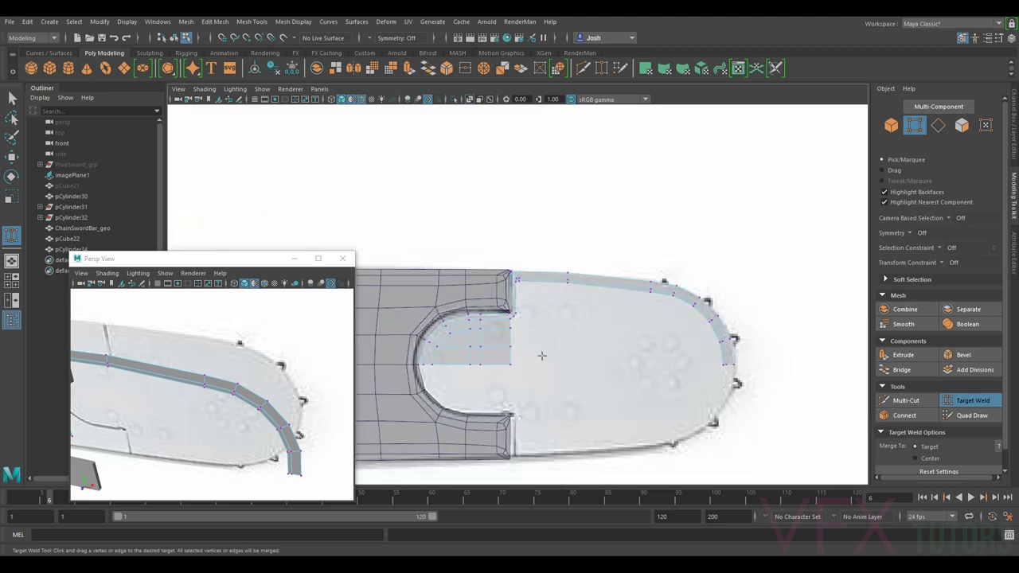
pyautogui.scroll(6, 546, 357)
pyautogui.click(955, 403)
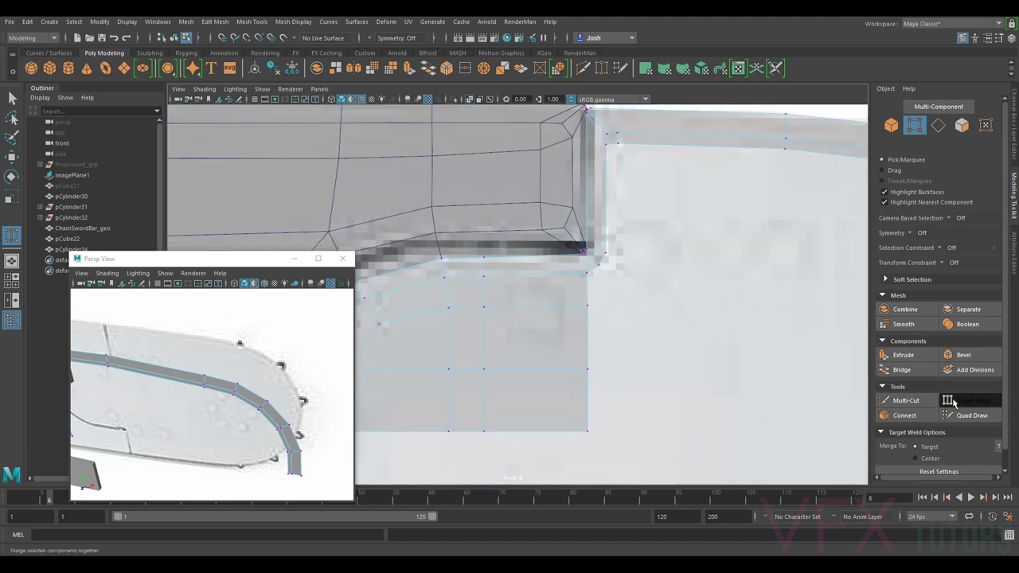
# Step: Extrude the three vertical end edges of the rounded inner section and move them along X to 8.32, toward the tip
pyautogui.keyDown('alt'); pyautogui.moveTo(747, 277); pyautogui.dragTo(687, 310, button='middle'); pyautogui.keyUp('alt')
pyautogui.scroll(4, 551, 179)
pyautogui.keyDown('alt'); pyautogui.moveTo(617, 127); pyautogui.dragTo(619, 159, button='middle'); pyautogui.keyUp('alt')
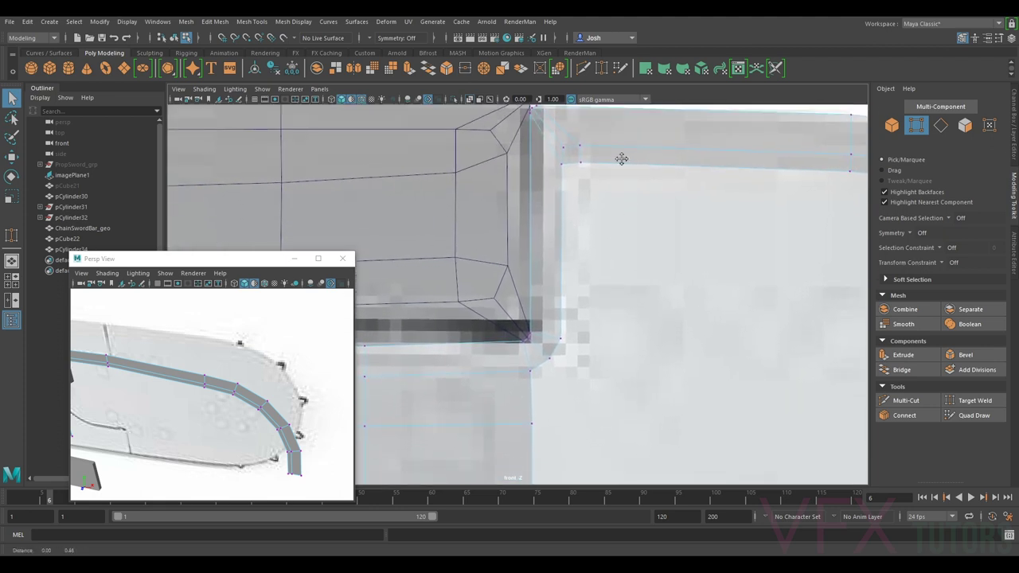
pyautogui.scroll(-4, 634, 295)
pyautogui.click(941, 125)
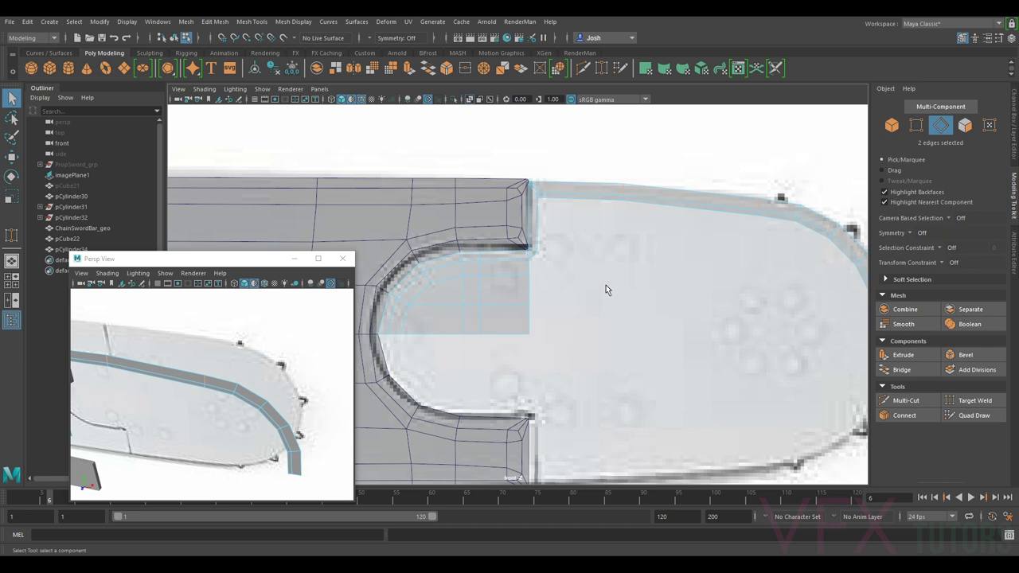
pyautogui.scroll(2, 551, 257)
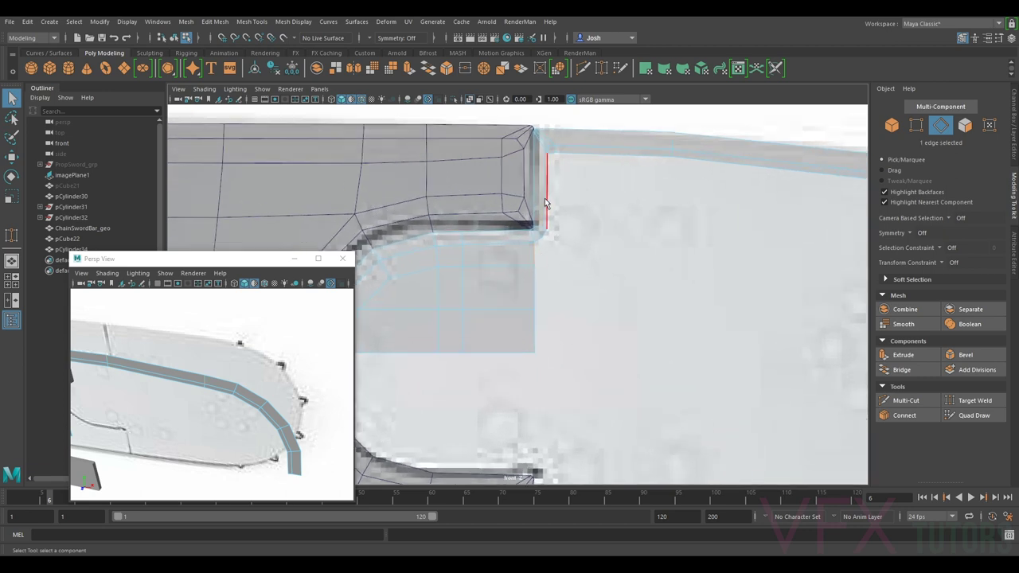
pyautogui.keyDown('shift'); pyautogui.click(536, 287); pyautogui.keyUp('shift')
pyautogui.press('w')
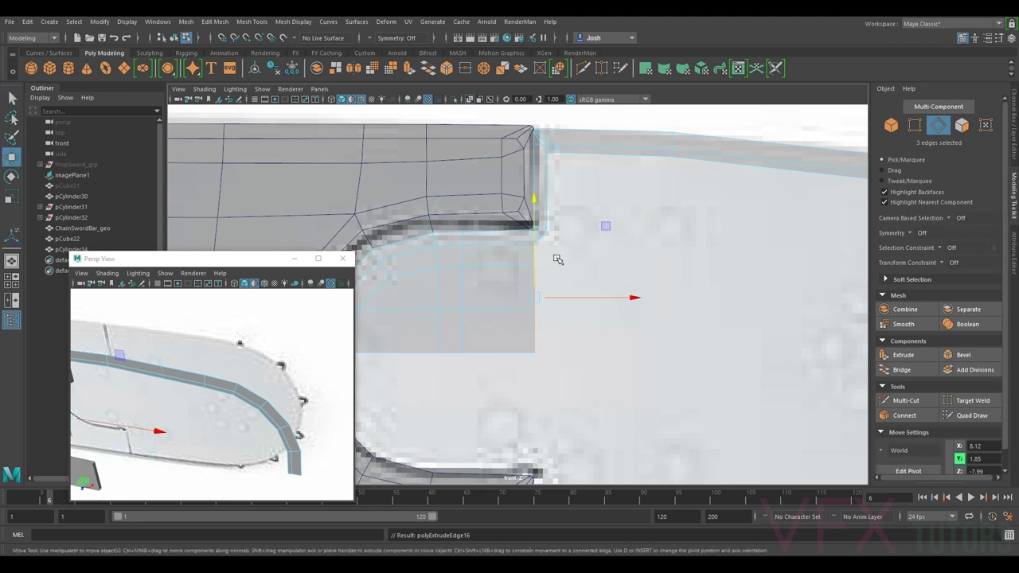
pyautogui.moveTo(562, 296); pyautogui.dragTo(575, 302)
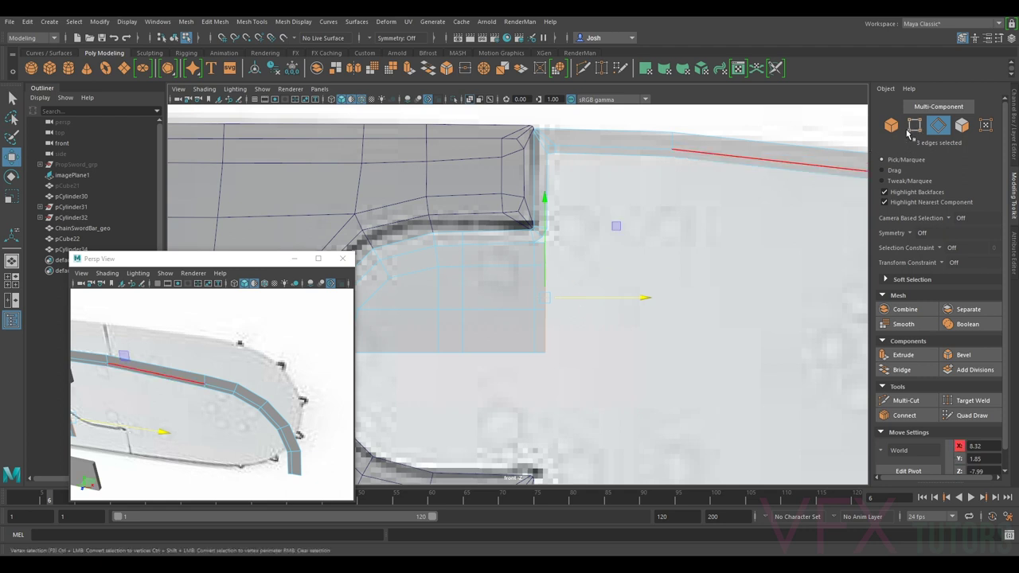
pyautogui.click(915, 125)
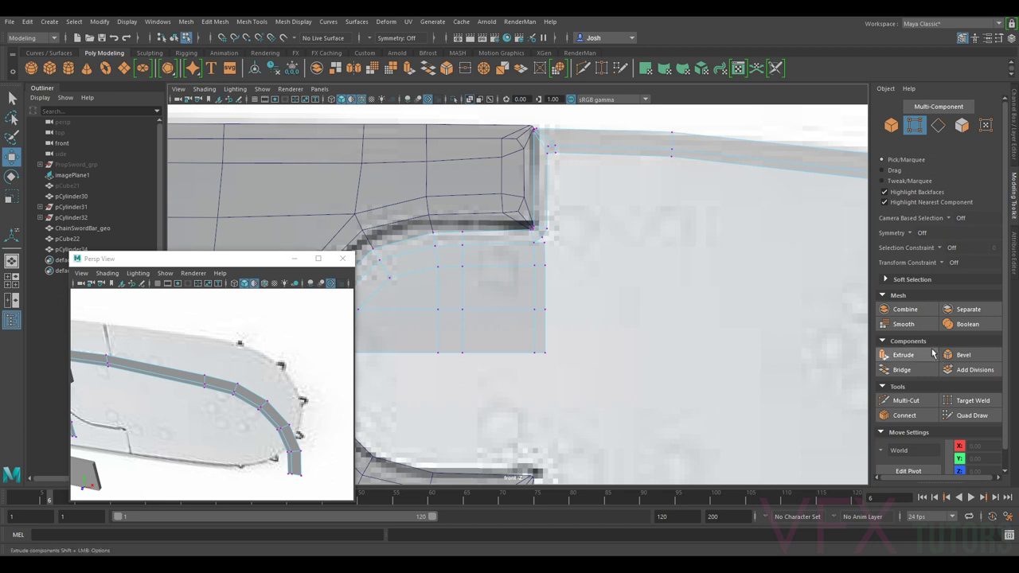
pyautogui.click(967, 407)
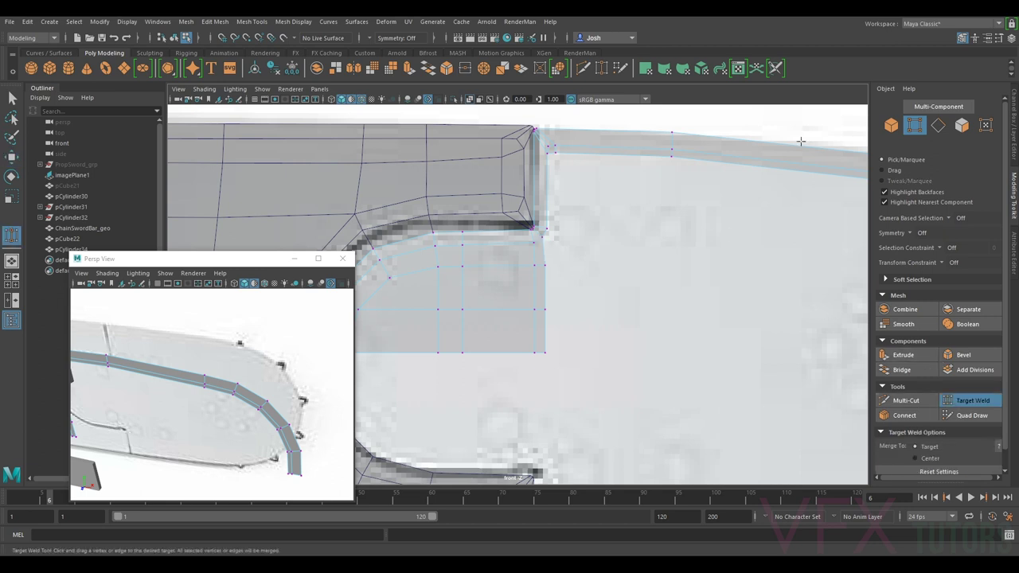
pyautogui.click(938, 125)
pyautogui.click(981, 400)
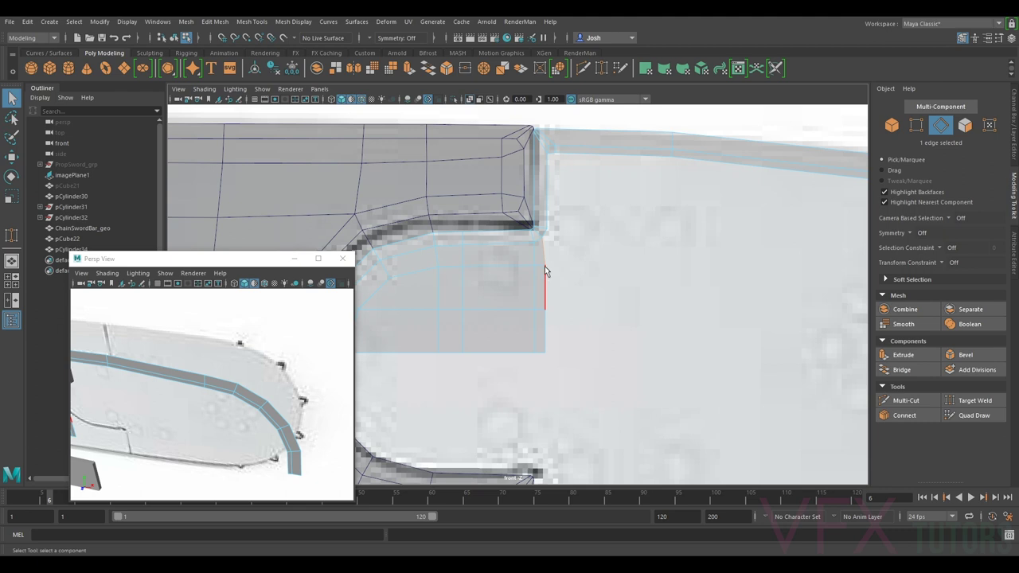
# Step: Extrude the two vertical edges beside the top strip's inner corner and move them along X to 8.47
pyautogui.scroll(4, 578, 191)
pyautogui.keyDown('alt'); pyautogui.moveTo(574, 161); pyautogui.dragTo(552, 168, button='middle'); pyautogui.keyUp('alt')
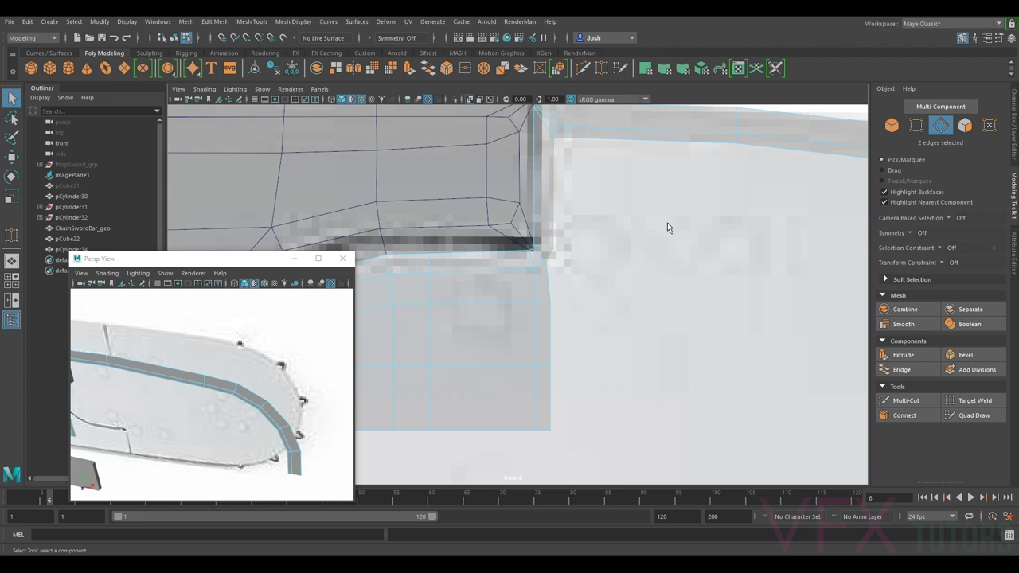
pyautogui.press('w')
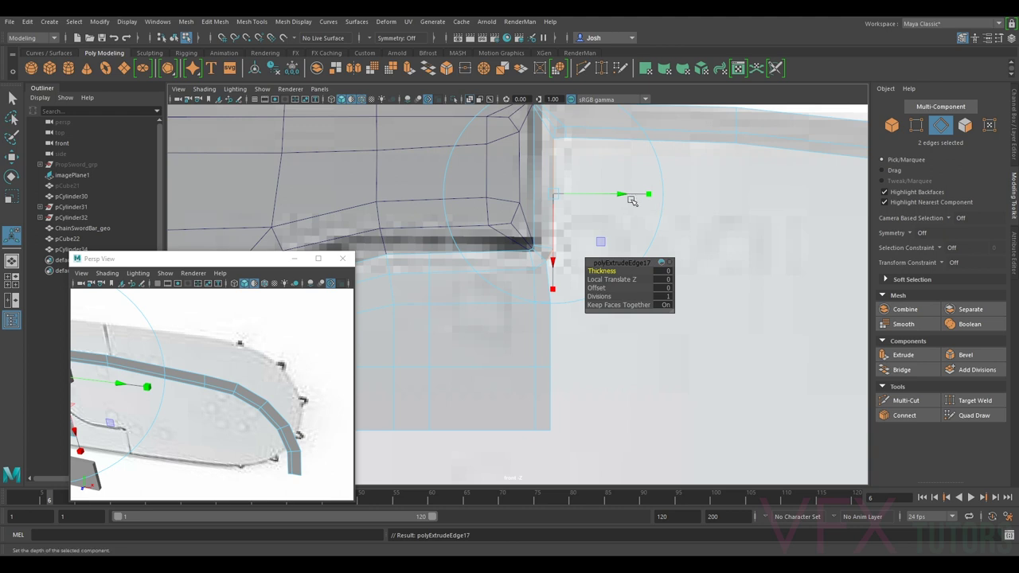
pyautogui.moveTo(587, 200); pyautogui.dragTo(587, 257)
pyautogui.keyDown('alt'); pyautogui.moveTo(587, 258); pyautogui.dragTo(621, 277, button='middle'); pyautogui.keyUp('alt')
pyautogui.scroll(3, 622, 275)
pyautogui.keyDown('alt'); pyautogui.moveTo(654, 176); pyautogui.dragTo(634, 186, button='middle'); pyautogui.keyUp('alt')
# Step: Examine how the edges around the top strip's rounded tip correspond to the end edges of the inner section
pyautogui.scroll(-10, 596, 204)
pyautogui.keyDown('alt'); pyautogui.moveTo(725, 305); pyautogui.dragTo(638, 259, button='middle'); pyautogui.keyUp('alt')
pyautogui.scroll(3, 640, 261)
pyautogui.keyDown('alt'); pyautogui.moveTo(684, 287); pyautogui.dragTo(713, 295, button='middle'); pyautogui.keyUp('alt')
pyautogui.scroll(3, 734, 296)
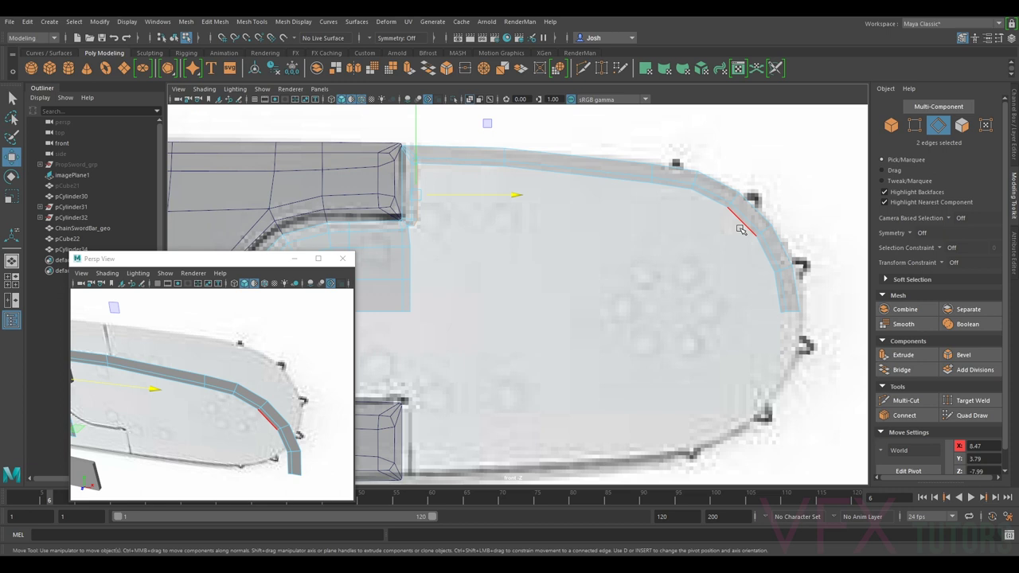
pyautogui.keyDown('alt'); pyautogui.moveTo(448, 332); pyautogui.dragTo(564, 338, button='middle'); pyautogui.keyUp('alt')
pyautogui.scroll(3, 544, 307)
pyautogui.keyDown('alt'); pyautogui.moveTo(535, 276); pyautogui.dragTo(547, 291, button='middle'); pyautogui.keyUp('alt')
pyautogui.keyDown('alt'); pyautogui.moveTo(708, 322); pyautogui.dragTo(470, 314, button='middle'); pyautogui.keyUp('alt')
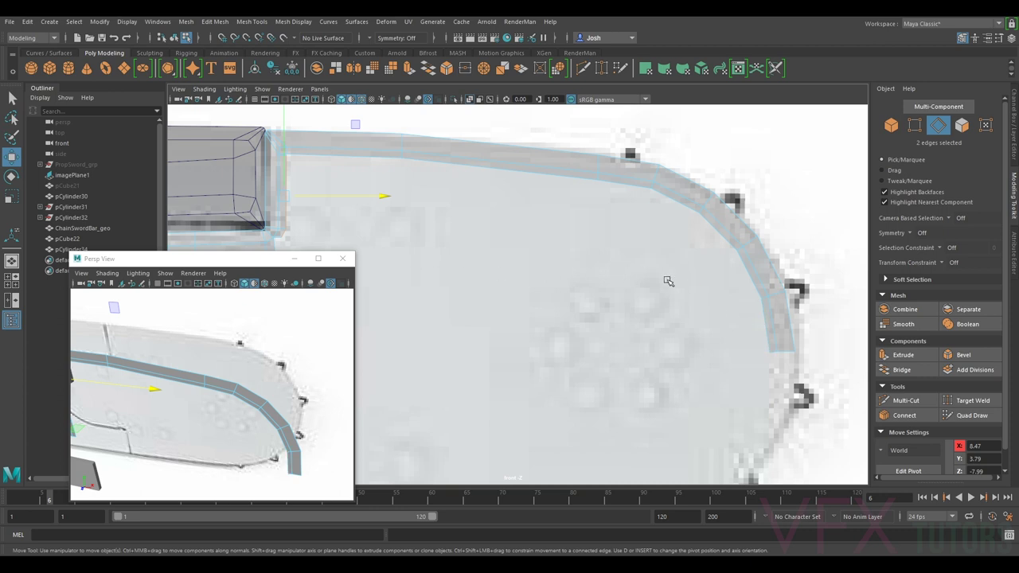
pyautogui.keyDown('alt'); pyautogui.moveTo(705, 275); pyautogui.dragTo(781, 268, button='middle'); pyautogui.keyUp('alt')
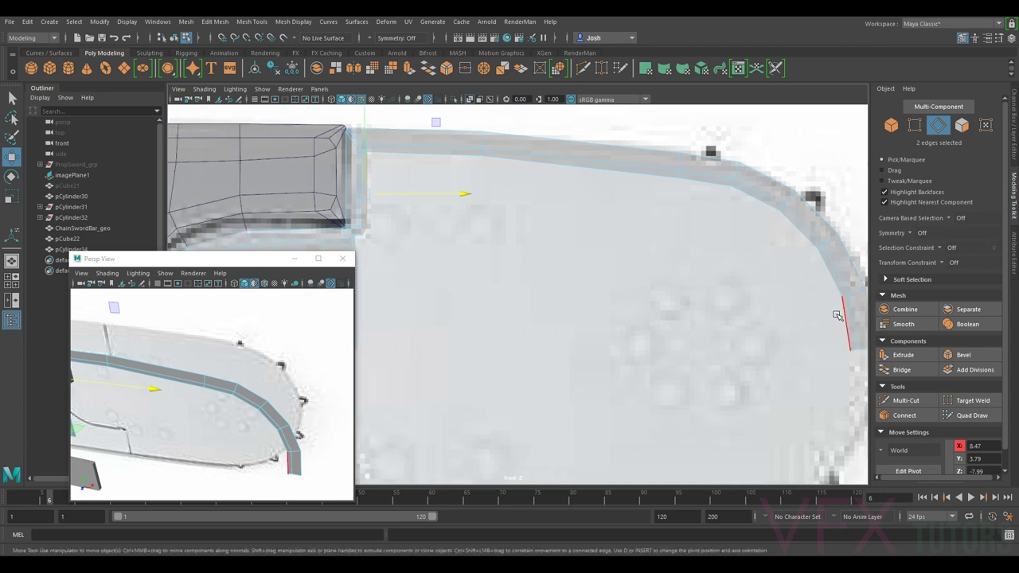
pyautogui.keyDown('alt'); pyautogui.moveTo(358, 310); pyautogui.dragTo(550, 280, button='middle'); pyautogui.keyUp('alt')
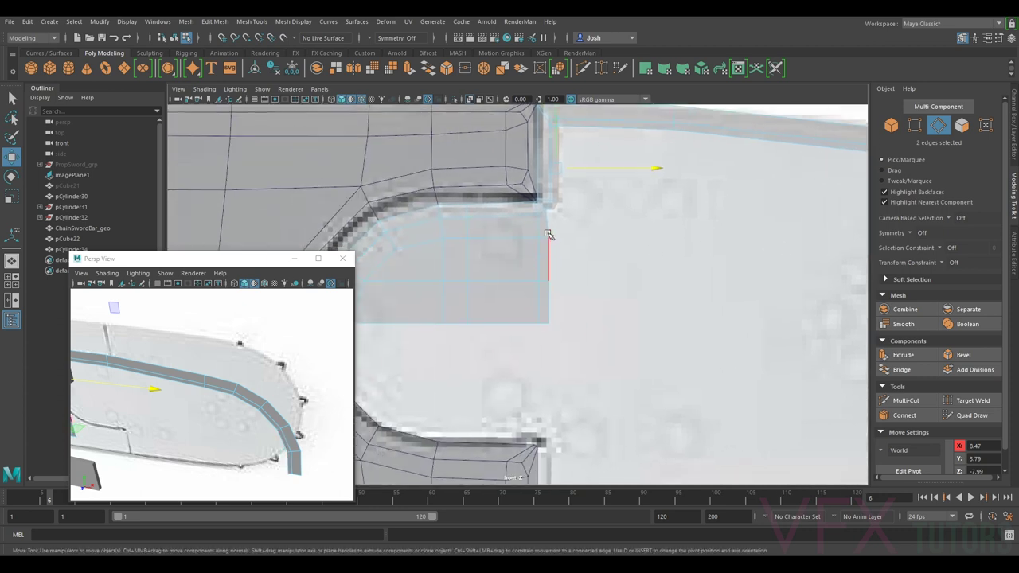
pyautogui.scroll(-3, 661, 259)
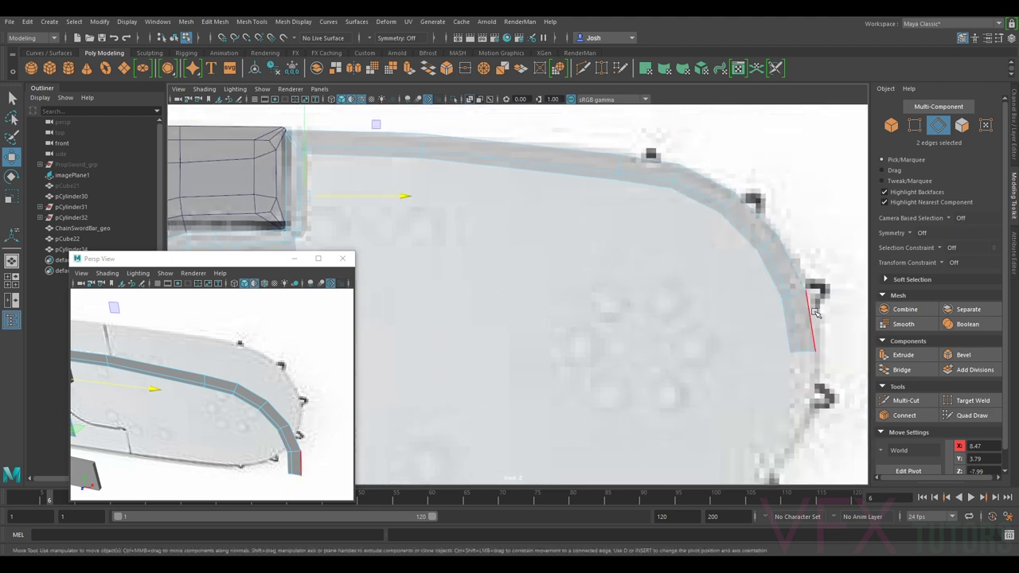
pyautogui.keyDown('alt'); pyautogui.moveTo(692, 298); pyautogui.dragTo(791, 284, button='middle'); pyautogui.keyUp('alt')
pyautogui.scroll(-3, 446, 277)
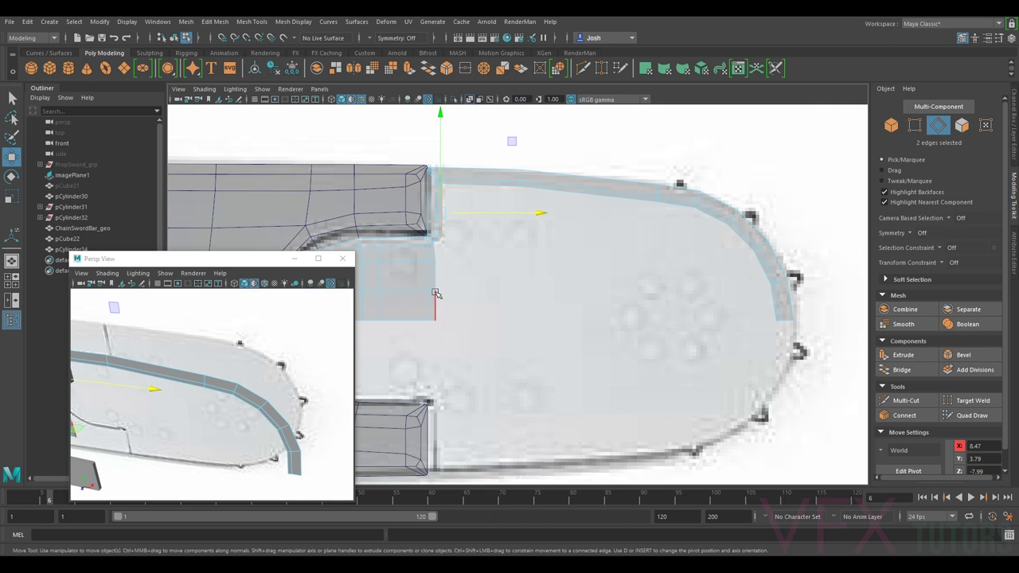
# Step: Target weld the top vertex of the extruded vertical strip onto the top strip's inner corner vertex
pyautogui.keyDown('alt'); pyautogui.moveTo(449, 221); pyautogui.dragTo(584, 301, button='right'); pyautogui.keyUp('alt')
pyautogui.scroll(3, 584, 301)
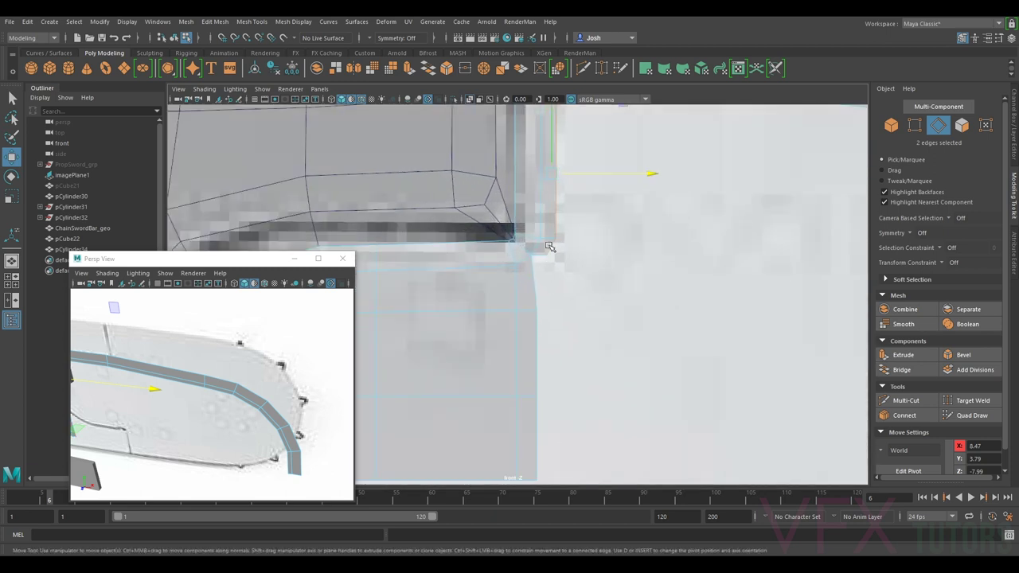
pyautogui.scroll(-3, 564, 234)
pyautogui.keyDown('alt'); pyautogui.moveTo(590, 231); pyautogui.dragTo(594, 323, button='middle'); pyautogui.keyUp('alt')
pyautogui.scroll(6, 595, 273)
pyautogui.press('F9')
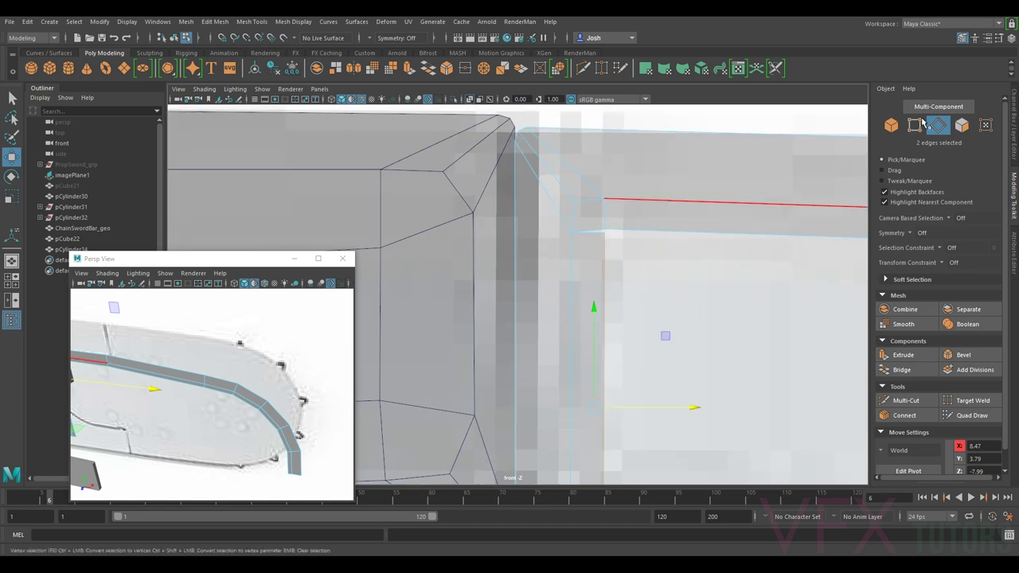
pyautogui.keyDown('alt'); pyautogui.moveTo(687, 280); pyautogui.dragTo(684, 234, button='middle'); pyautogui.keyUp('alt')
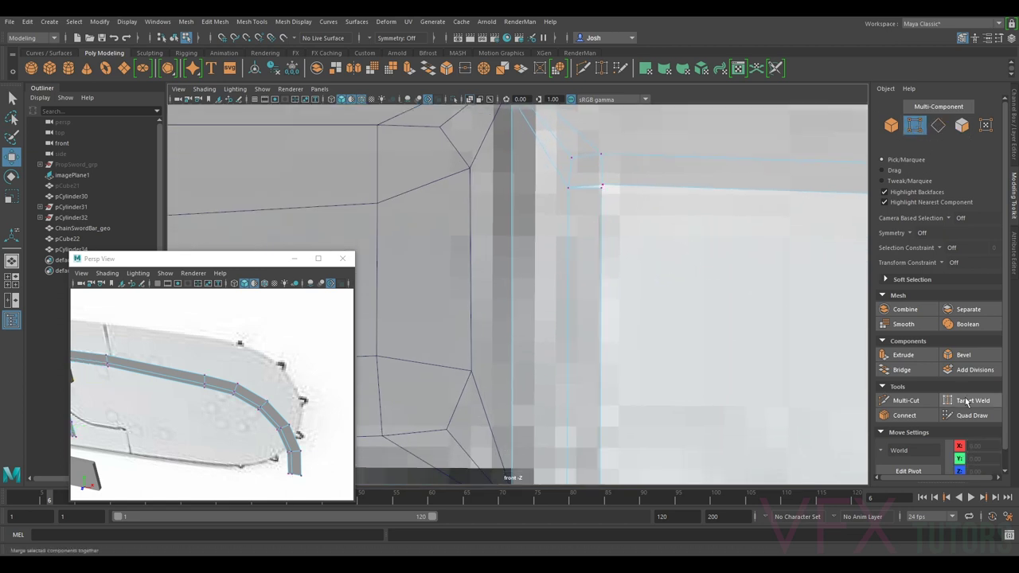
pyautogui.click(906, 401)
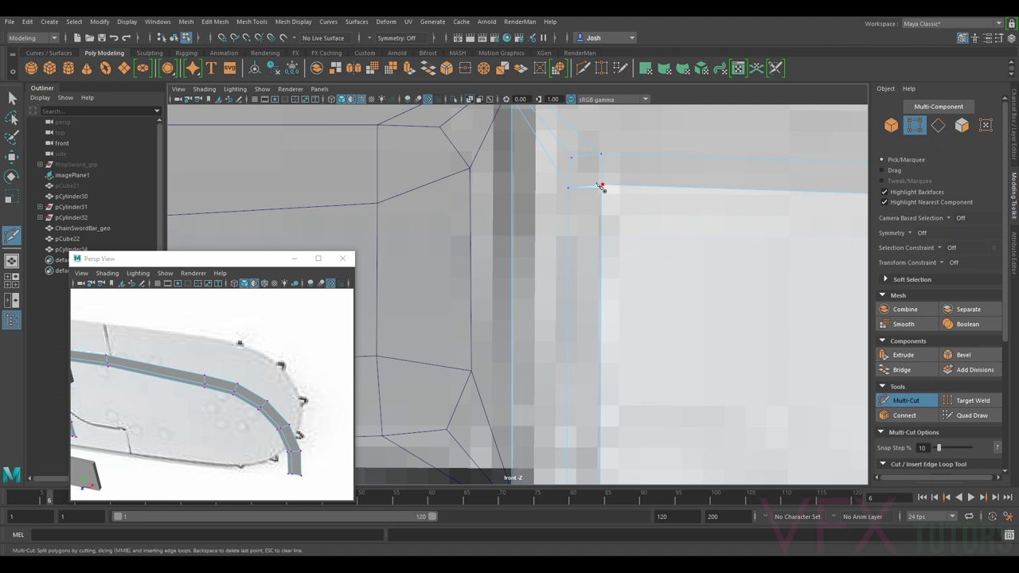
pyautogui.click(898, 399)
pyautogui.click(966, 402)
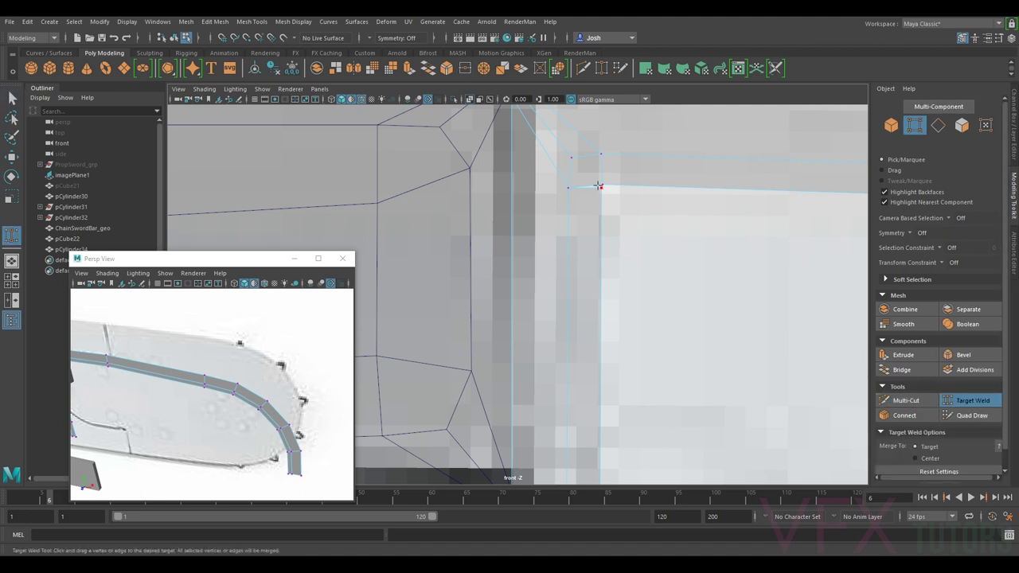
pyautogui.scroll(-5, 653, 297)
pyautogui.scroll(5, 566, 283)
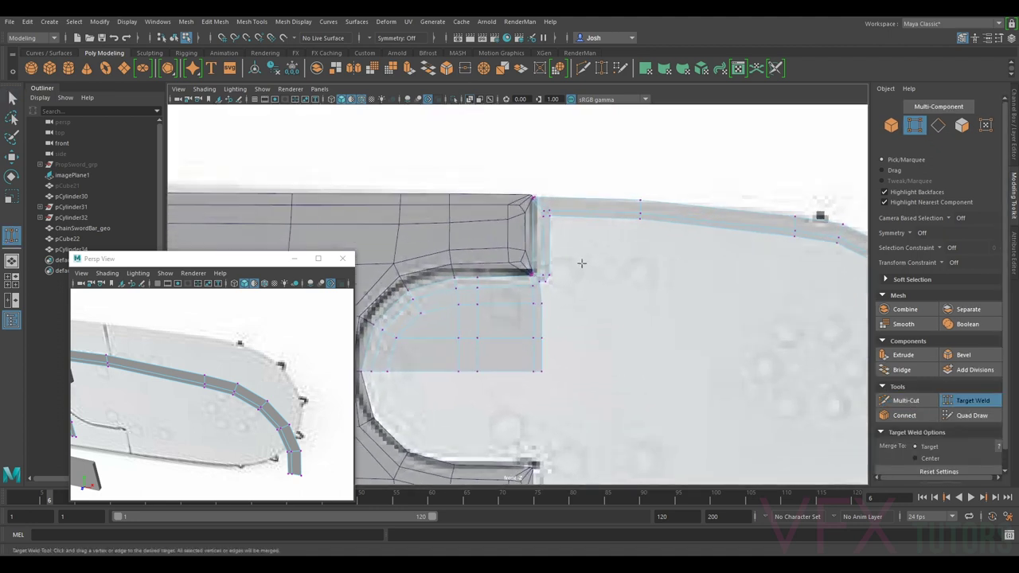
# Step: Target weld the inner section's upper end vertex onto the bottom vertex of the extruded vertical strip
pyautogui.keyDown('alt'); pyautogui.moveTo(631, 355); pyautogui.dragTo(622, 369, button='middle'); pyautogui.keyUp('alt')
pyautogui.moveTo(619, 351); pyautogui.dragTo(636, 249)
pyautogui.scroll(-5, 669, 256)
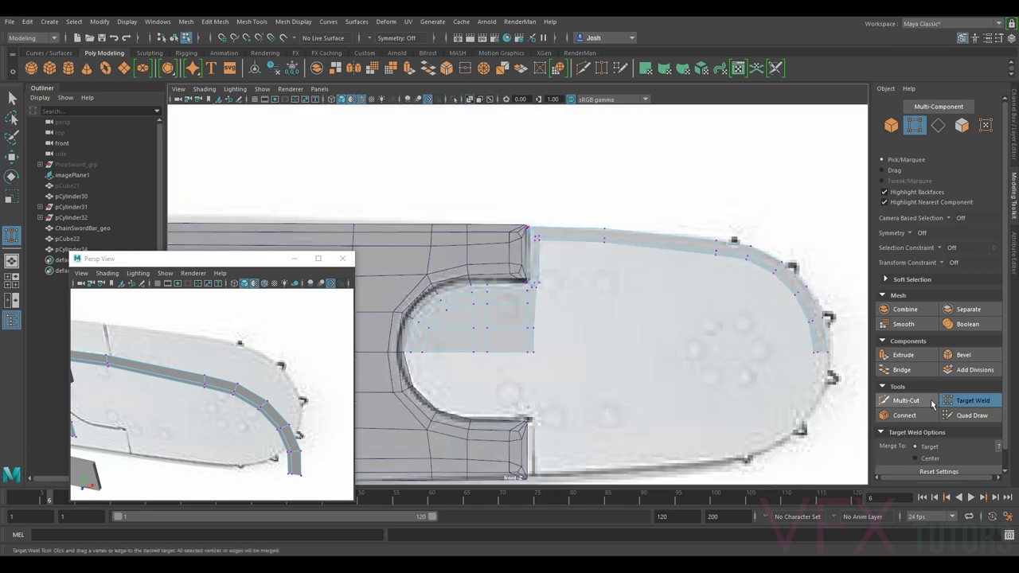
pyautogui.click(960, 405)
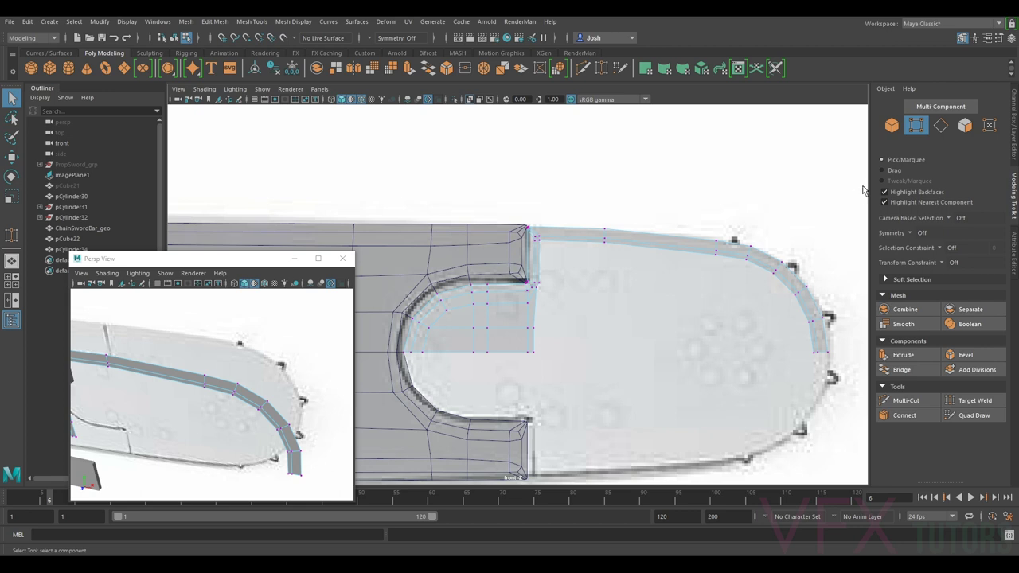
# Step: Move the merged vertex below the strip's corner to X 8.49, Y 2.81
pyautogui.scroll(10, 580, 330)
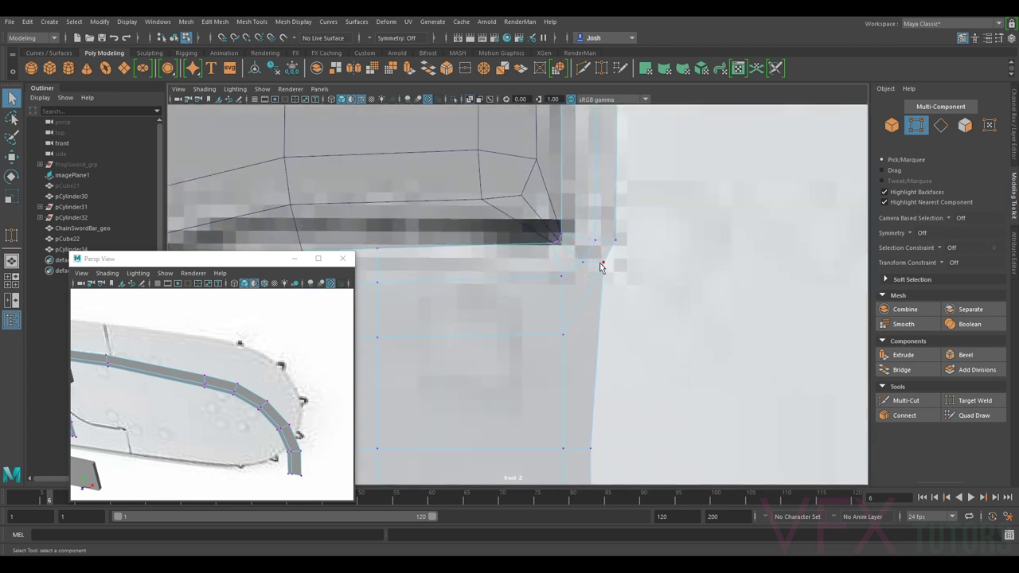
pyautogui.click(602, 263)
pyautogui.press('w')
pyautogui.moveTo(610, 266); pyautogui.dragTo(614, 287)
pyautogui.scroll(-5, 549, 342)
pyautogui.scroll(1, 599, 346)
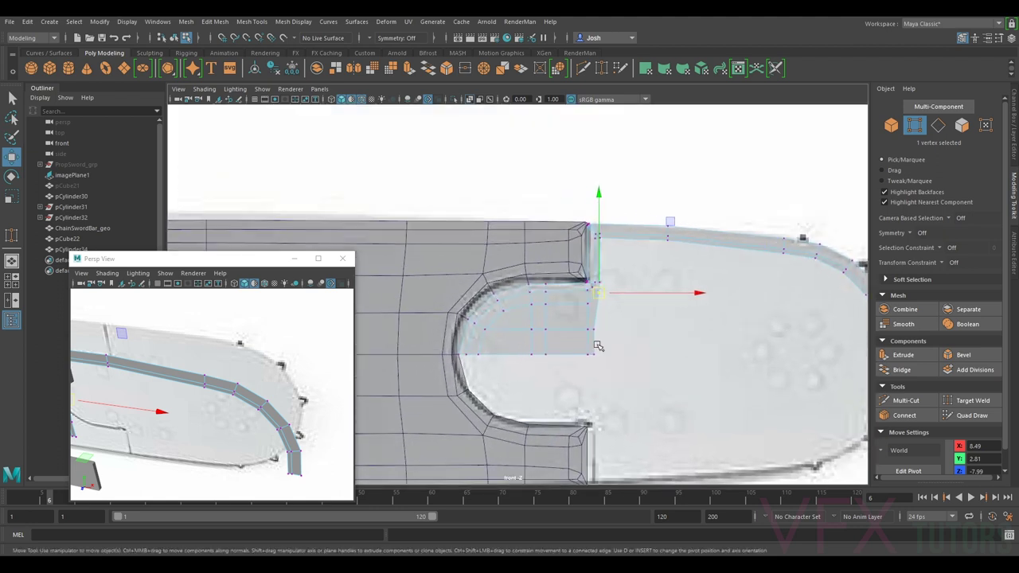
# Step: Raise the inner section's vertex below the bar's corner to Y 2.64 and adjust the vertical strip's lower vertex to Y 3.17
pyautogui.scroll(4, 599, 347)
pyautogui.moveTo(641, 344); pyautogui.dragTo(668, 304, button='middle')
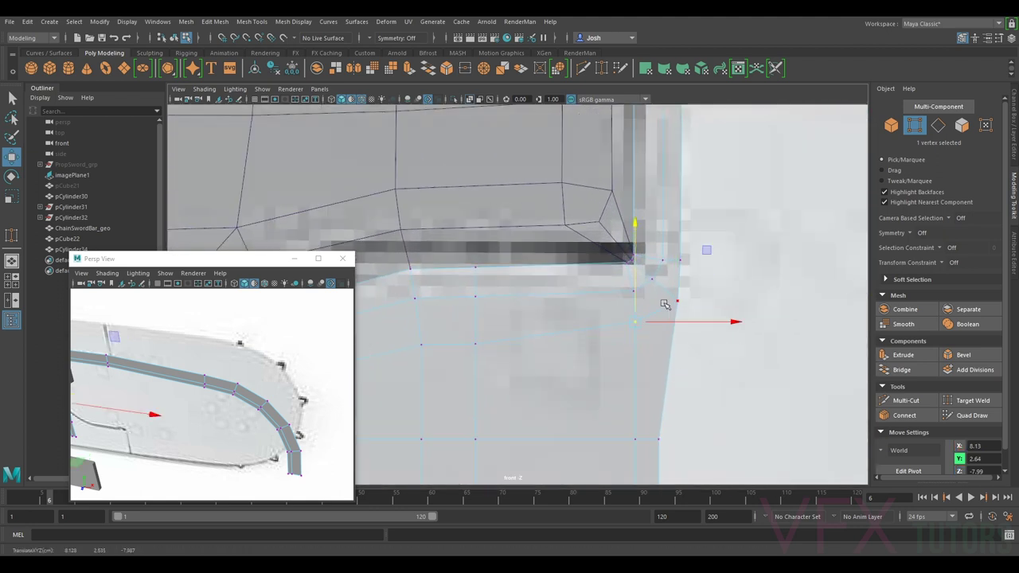
pyautogui.keyDown('alt'); pyautogui.moveTo(687, 255); pyautogui.dragTo(625, 237, button='middle'); pyautogui.keyUp('alt')
pyautogui.scroll(2, 627, 258)
pyautogui.click(585, 296)
pyautogui.keyDown('alt'); pyautogui.moveTo(541, 364); pyautogui.dragTo(717, 307, button='middle'); pyautogui.keyUp('alt')
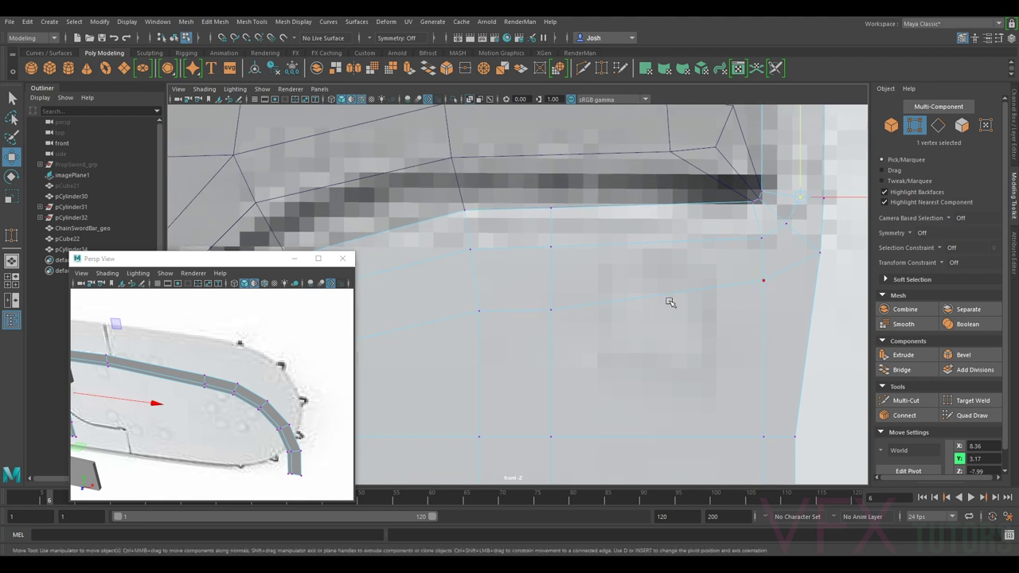
# Step: Raise the next two vertices along the inner section's curved row to about Y 2.55 and Y 2.44
pyautogui.click(553, 284)
pyautogui.click(552, 310)
pyautogui.moveTo(553, 292); pyautogui.dragTo(552, 273)
pyautogui.scroll(-6, 541, 293)
pyautogui.keyDown('alt'); pyautogui.moveTo(542, 306); pyautogui.dragTo(603, 306, button='middle'); pyautogui.keyUp('alt')
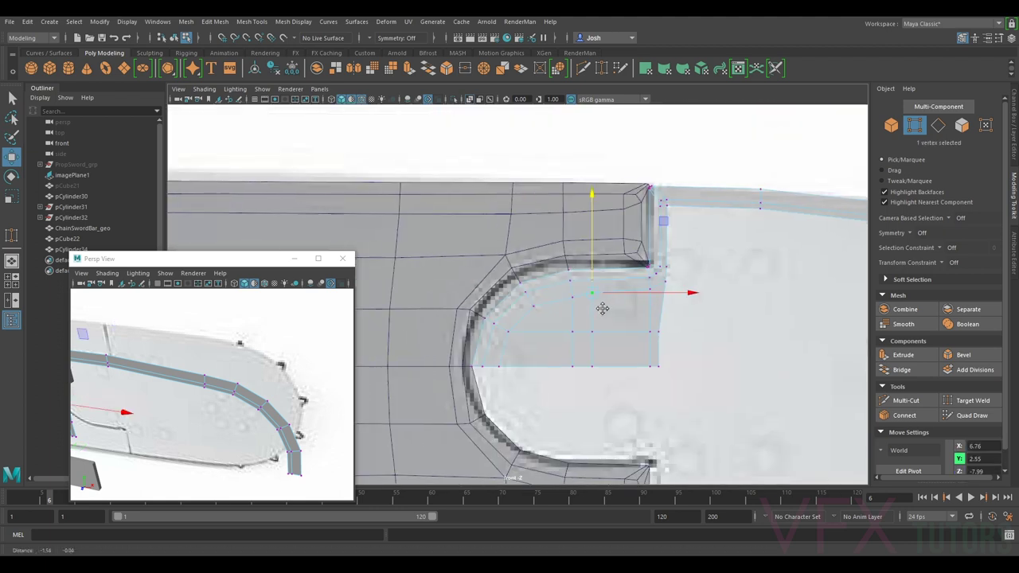
pyautogui.scroll(2, 604, 306)
pyautogui.click(606, 301)
pyautogui.scroll(2, 644, 304)
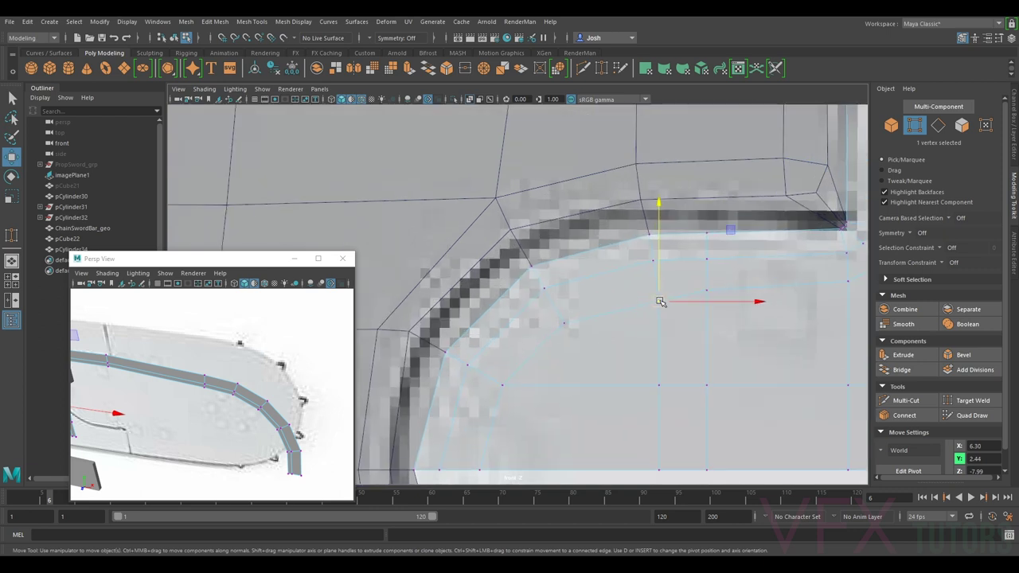
pyautogui.moveTo(661, 302); pyautogui.dragTo(564, 320)
# Step: Select the two lower end vertices of the inner section and move them along X to 8.49
pyautogui.keyDown('alt'); pyautogui.moveTo(765, 318); pyautogui.dragTo(630, 320, button='middle'); pyautogui.keyUp('alt')
pyautogui.click(714, 283)
pyautogui.keyDown('alt'); pyautogui.moveTo(759, 368); pyautogui.dragTo(732, 334, button='middle'); pyautogui.keyUp('alt')
pyautogui.moveTo(704, 433); pyautogui.dragTo(697, 454)
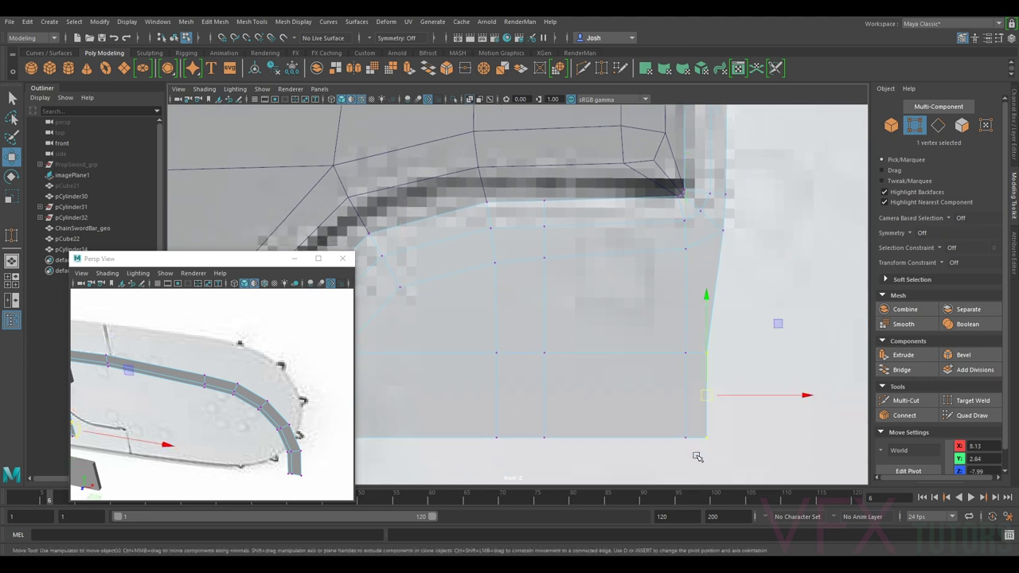
pyautogui.moveTo(735, 396); pyautogui.dragTo(718, 217)
pyautogui.keyDown('alt'); pyautogui.moveTo(701, 274); pyautogui.dragTo(688, 287, button='middle'); pyautogui.keyUp('alt')
pyautogui.scroll(-7, 692, 289)
pyautogui.scroll(5, 686, 278)
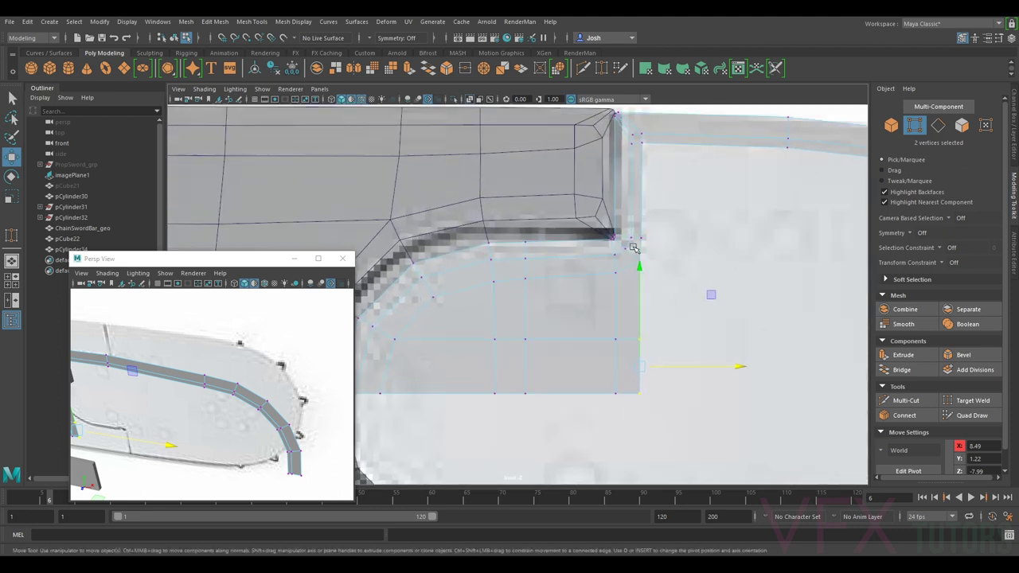
# Step: Select the six vertices of the end column, flatten them along X by scaling, and position the column at X 8.51
pyautogui.keyDown('alt'); pyautogui.moveTo(463, 358); pyautogui.dragTo(575, 348, button='middle'); pyautogui.keyUp('alt')
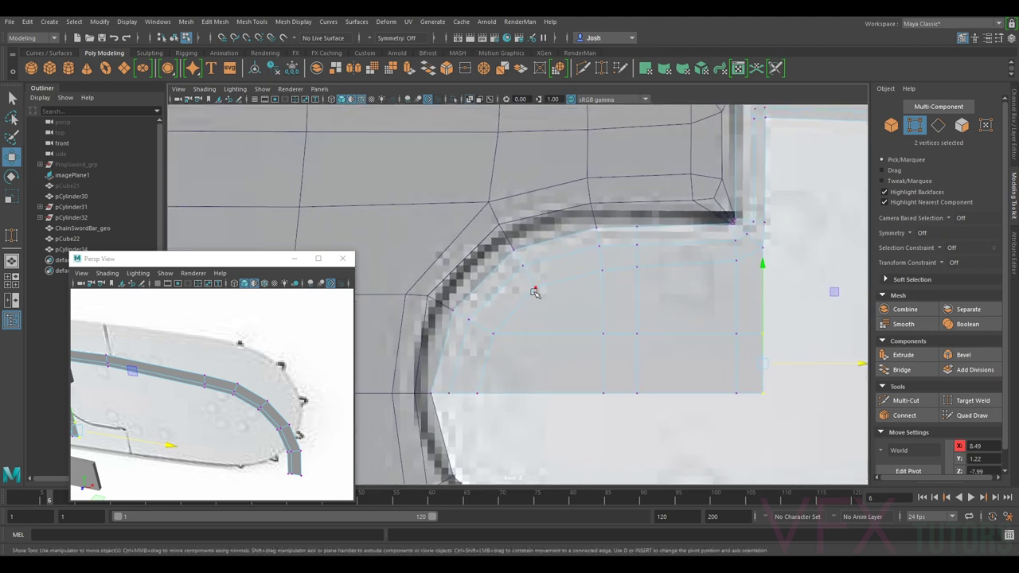
pyautogui.keyDown('alt'); pyautogui.moveTo(821, 213); pyautogui.dragTo(558, 355, button='middle'); pyautogui.keyUp('alt')
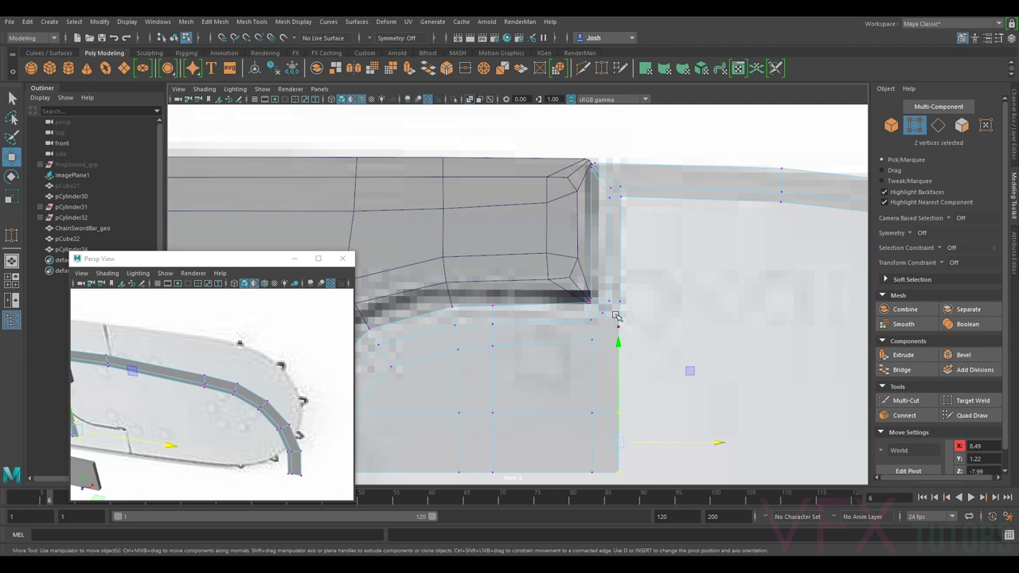
pyautogui.scroll(2, 603, 192)
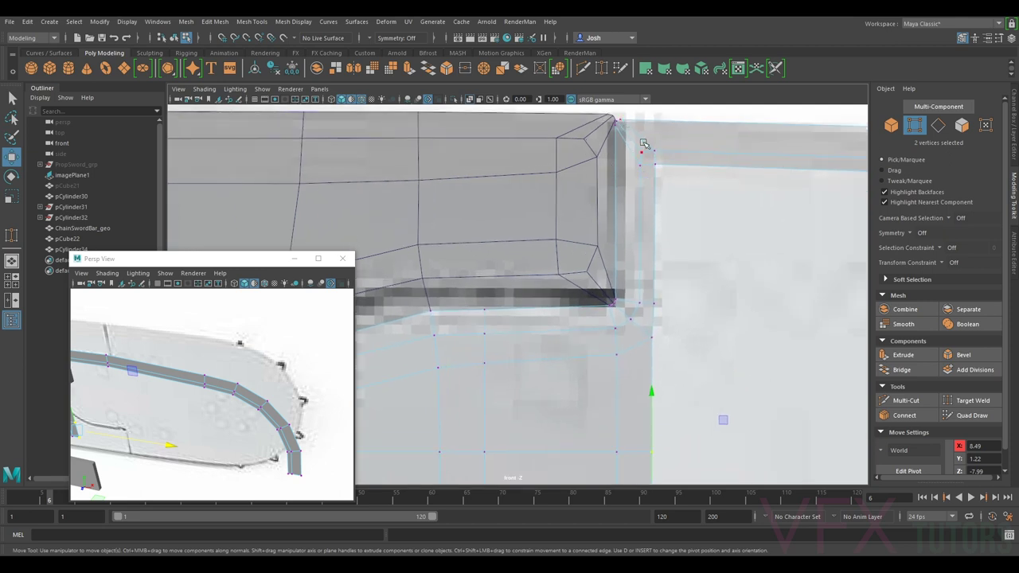
pyautogui.scroll(1, 669, 175)
pyautogui.scroll(-5, 648, 136)
pyautogui.scroll(4, 653, 215)
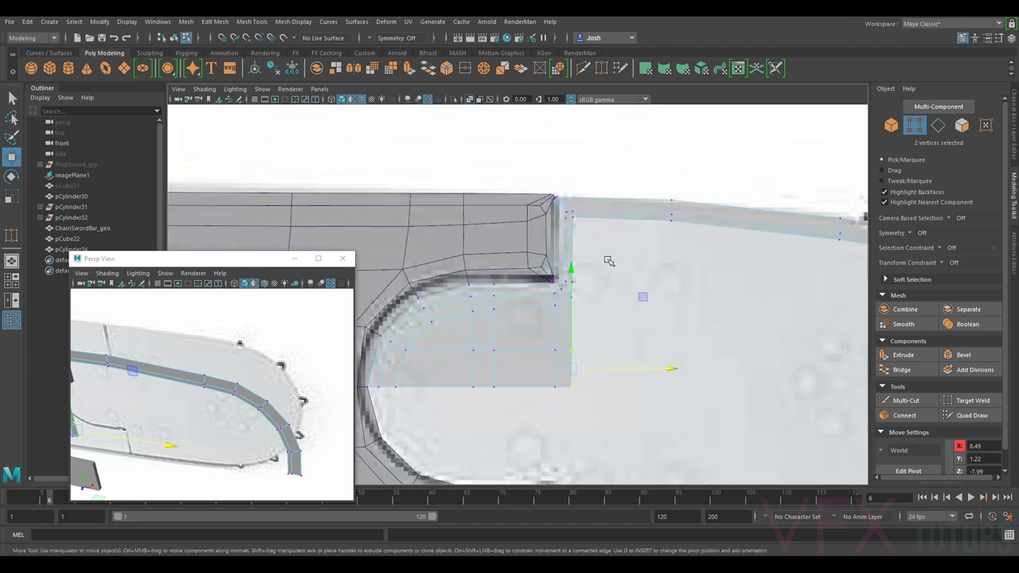
pyautogui.keyDown('alt'); pyautogui.moveTo(716, 260); pyautogui.dragTo(713, 244, button='middle'); pyautogui.keyUp('alt')
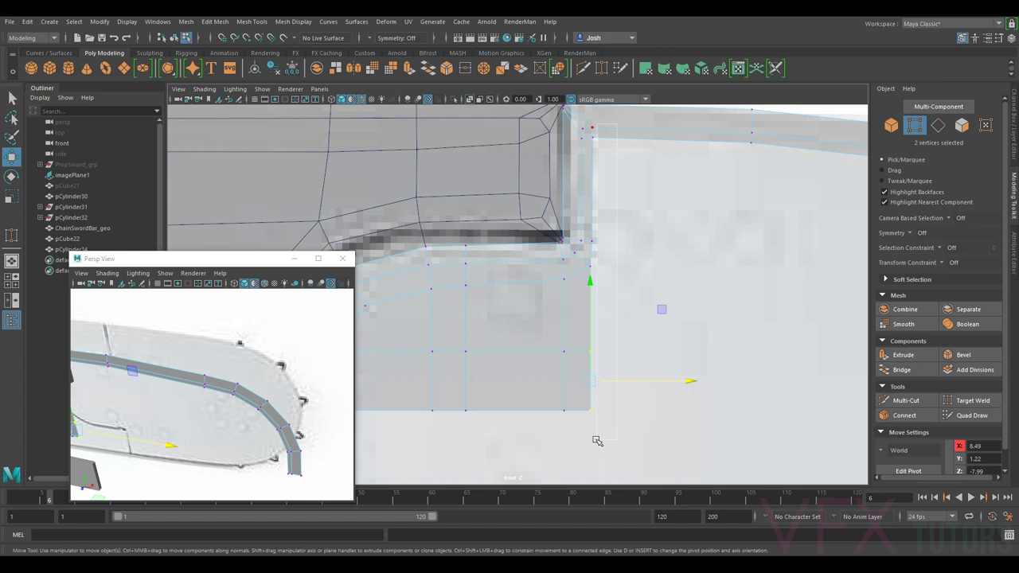
pyautogui.moveTo(589, 437); pyautogui.dragTo(595, 431)
pyautogui.press('r')
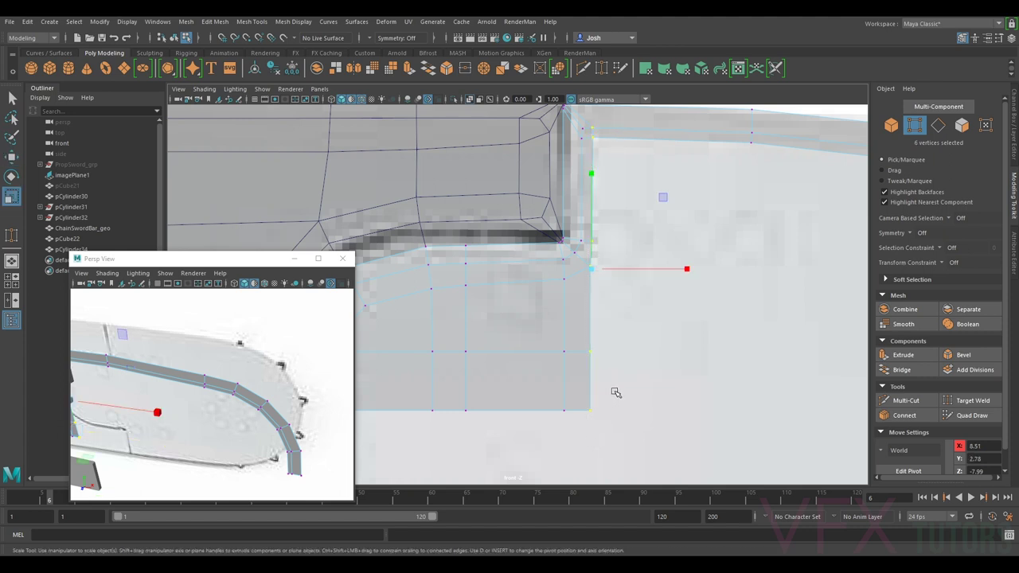
pyautogui.click(664, 271)
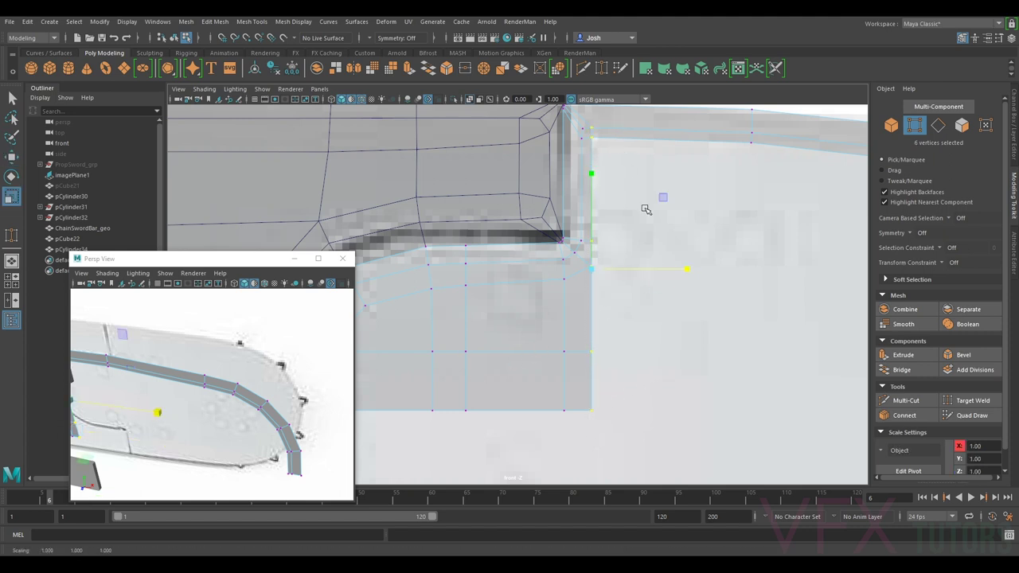
pyautogui.press('w')
pyautogui.click(613, 270)
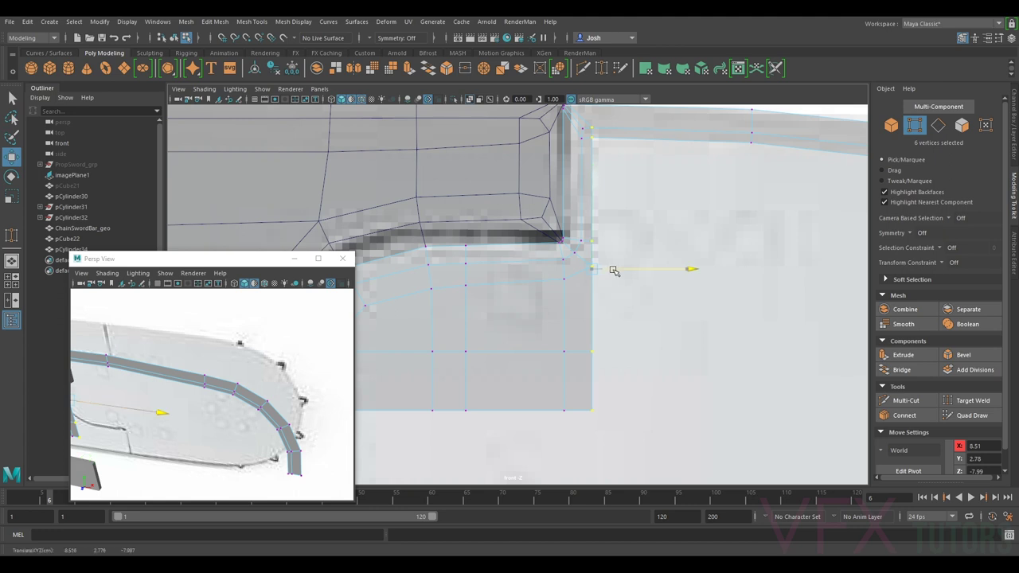
# Step: Nudge the six vertices of the inner section's end column along X to 8.52
pyautogui.moveTo(613, 270); pyautogui.dragTo(615, 272)
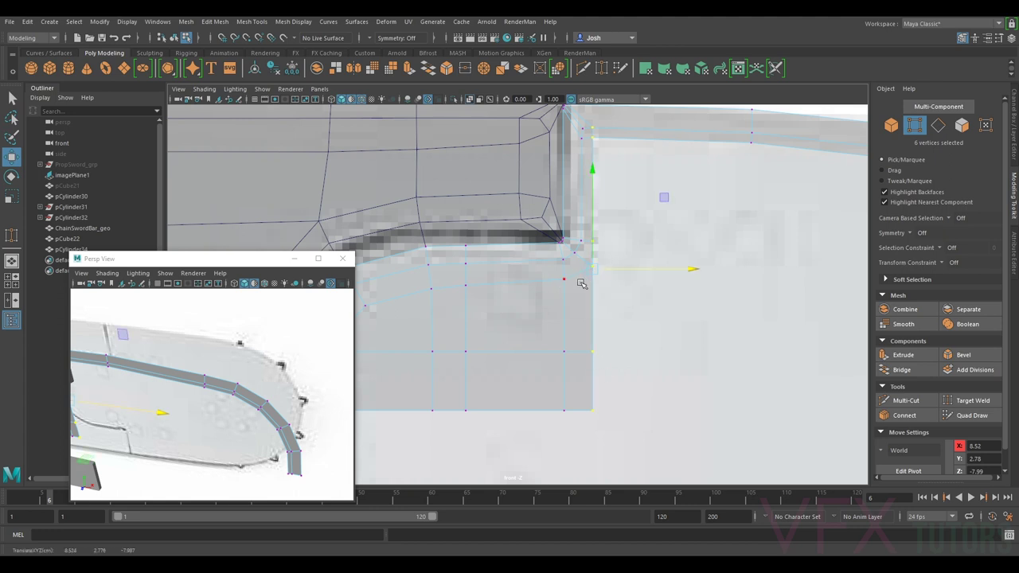
pyautogui.scroll(-4, 567, 326)
pyautogui.scroll(3, 628, 231)
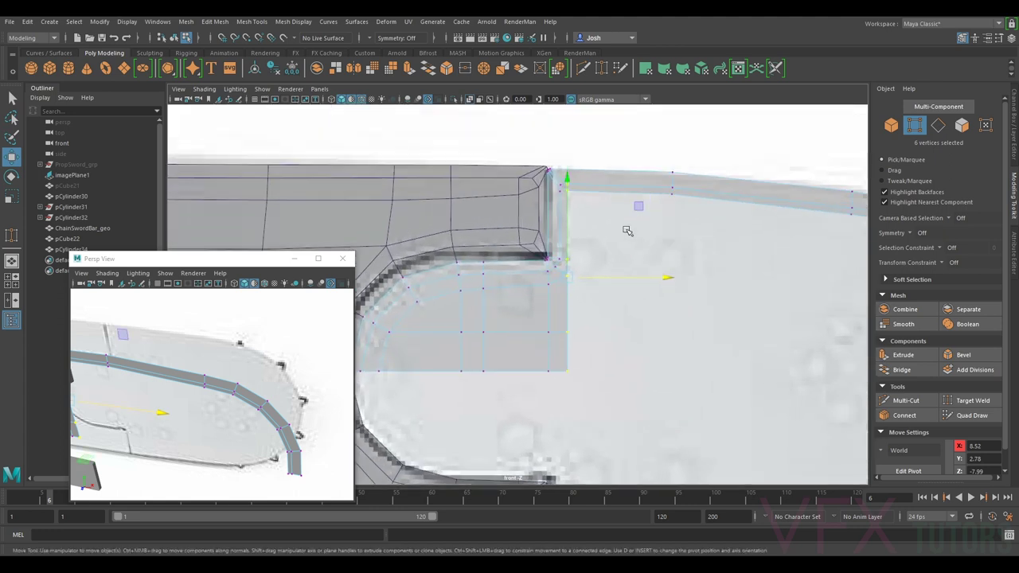
# Step: Examine the edge segments of the inner section's end column and compare them with the segments along the rounded tip's inner edge
pyautogui.press('F10')
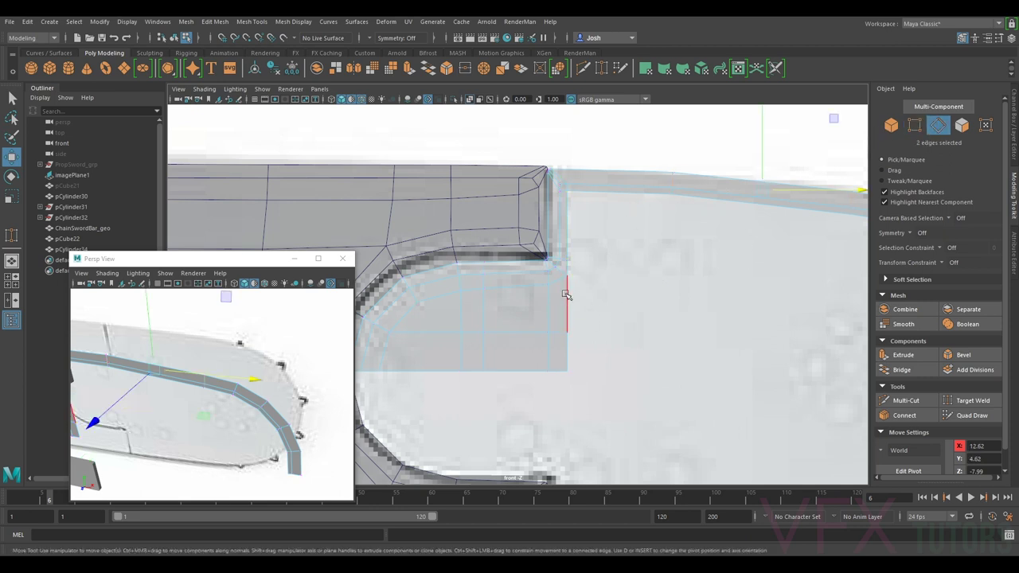
pyautogui.scroll(2, 572, 209)
pyautogui.click(582, 206)
pyautogui.keyDown('ctrl'); pyautogui.keyDown('shift'); pyautogui.click(588, 260); pyautogui.keyUp('shift'); pyautogui.keyUp('ctrl')
pyautogui.keyDown('ctrl'); pyautogui.keyDown('shift'); pyautogui.click(588, 307); pyautogui.keyUp('shift'); pyautogui.keyUp('ctrl')
pyautogui.keyDown('ctrl'); pyautogui.keyDown('shift'); pyautogui.click(587, 355); pyautogui.keyUp('shift'); pyautogui.keyUp('ctrl')
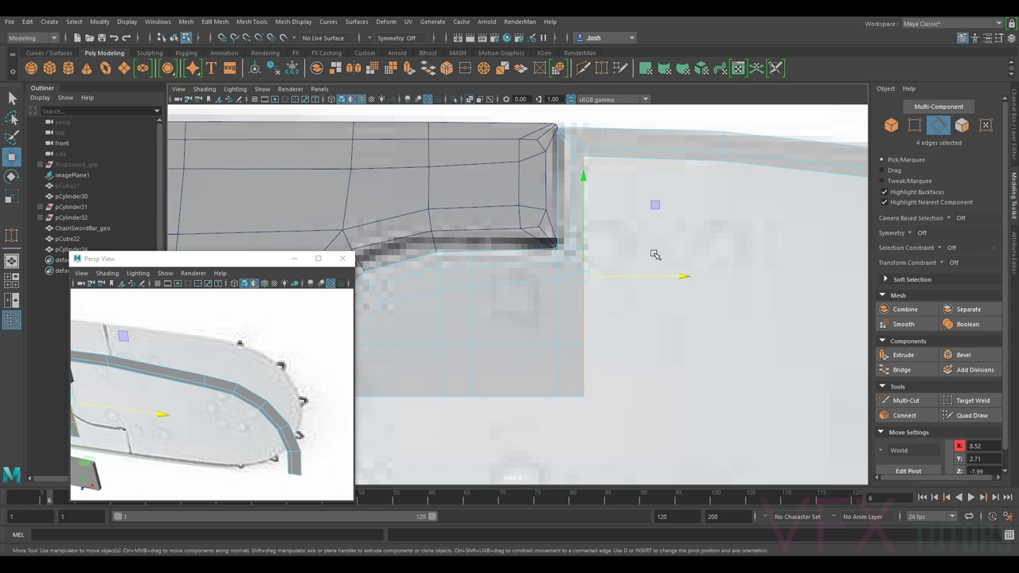
pyautogui.keyDown('alt'); pyautogui.moveTo(753, 267); pyautogui.dragTo(575, 219, button='middle'); pyautogui.keyUp('alt')
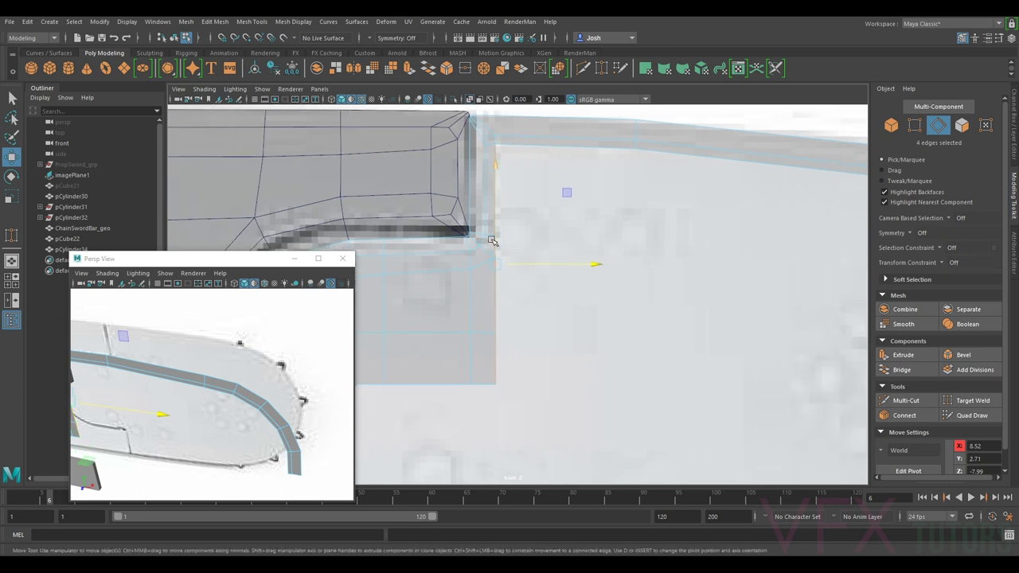
pyautogui.scroll(-3, 716, 191)
pyautogui.keyDown('alt'); pyautogui.moveTo(661, 204); pyautogui.dragTo(605, 193, button='middle'); pyautogui.keyUp('alt')
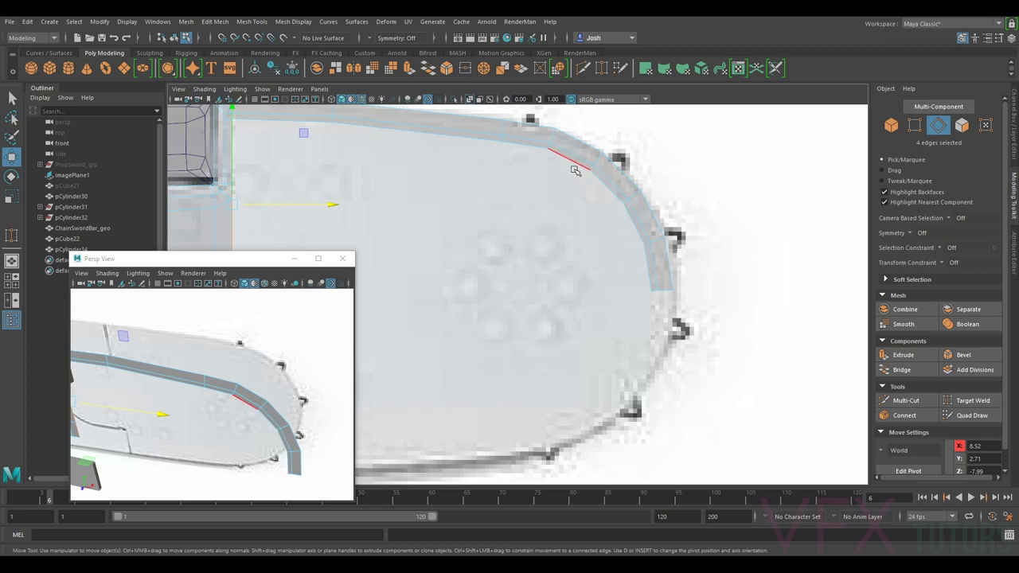
pyautogui.keyDown('alt'); pyautogui.moveTo(379, 236); pyautogui.dragTo(698, 213, button='middle'); pyautogui.keyUp('alt')
pyautogui.click(543, 235)
pyautogui.keyDown('alt'); pyautogui.moveTo(625, 171); pyautogui.dragTo(595, 228, button='middle'); pyautogui.keyUp('alt')
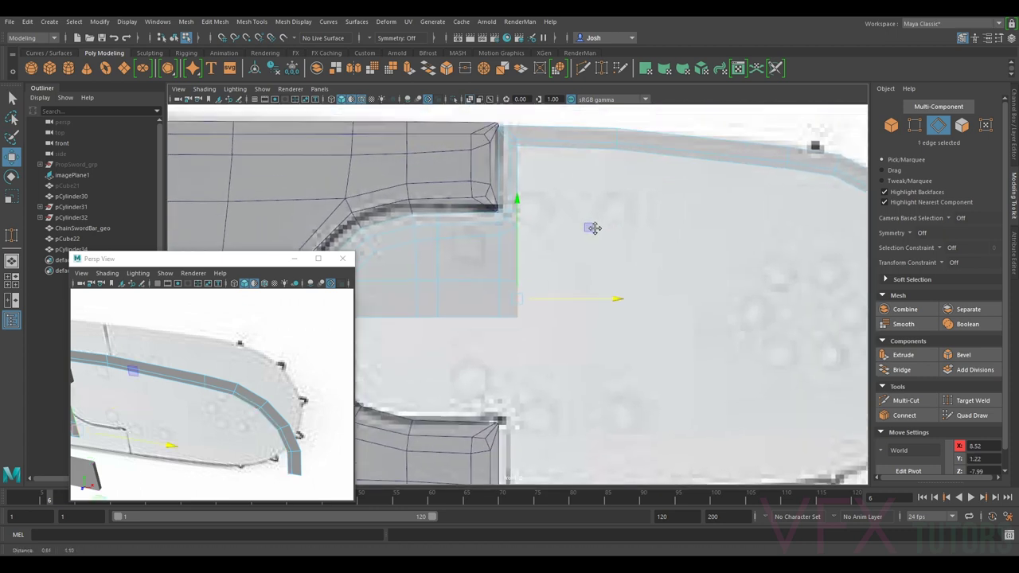
pyautogui.click(519, 273)
pyautogui.keyDown('alt'); pyautogui.moveTo(679, 195); pyautogui.dragTo(571, 157, button='middle'); pyautogui.keyUp('alt')
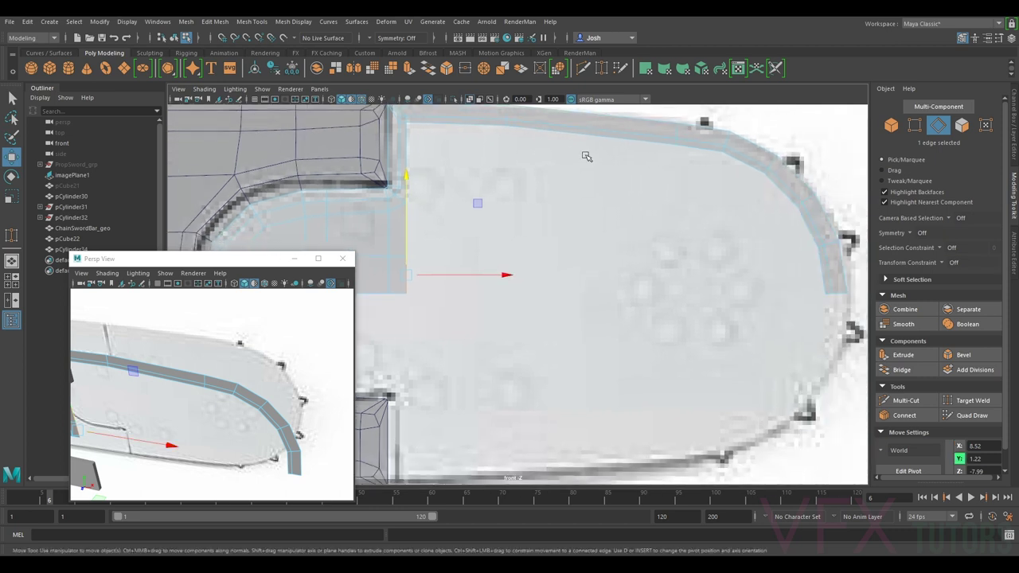
pyautogui.click(819, 263)
pyautogui.click(756, 172)
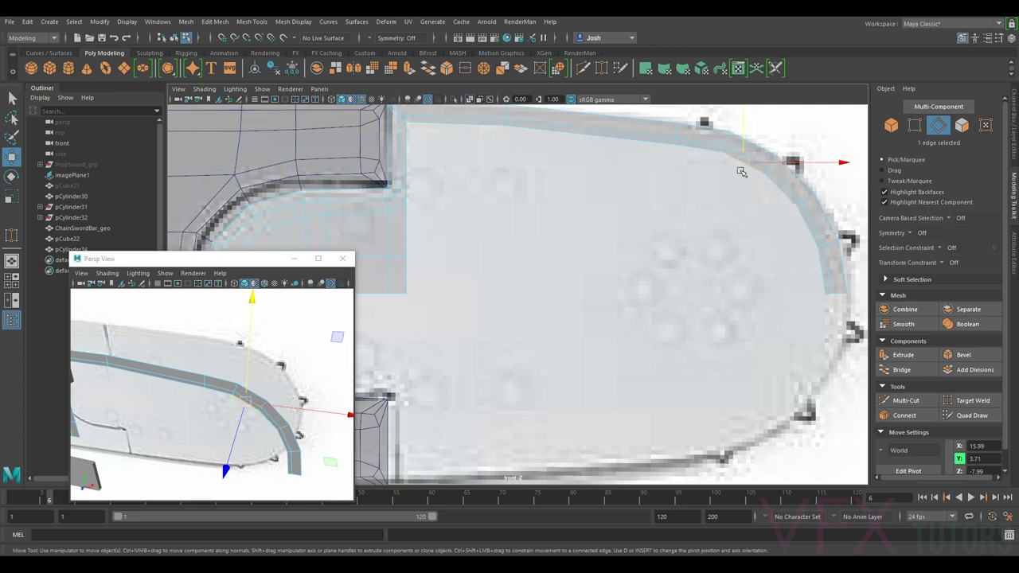
pyautogui.click(407, 269)
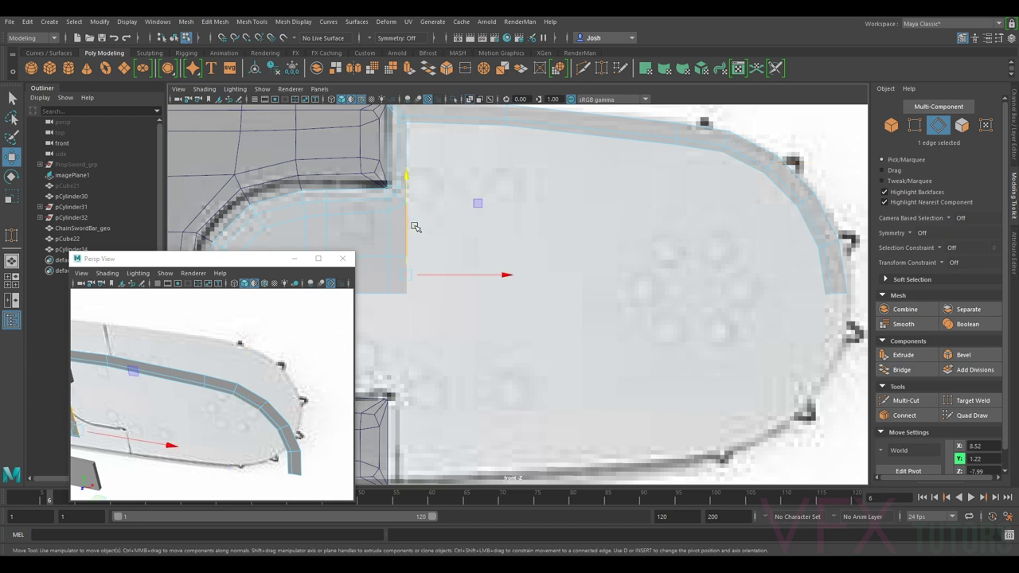
# Step: Extrude the four lower inner edges of the rounded tip's curved band and move them inward along X to about 15.5
pyautogui.click(814, 275)
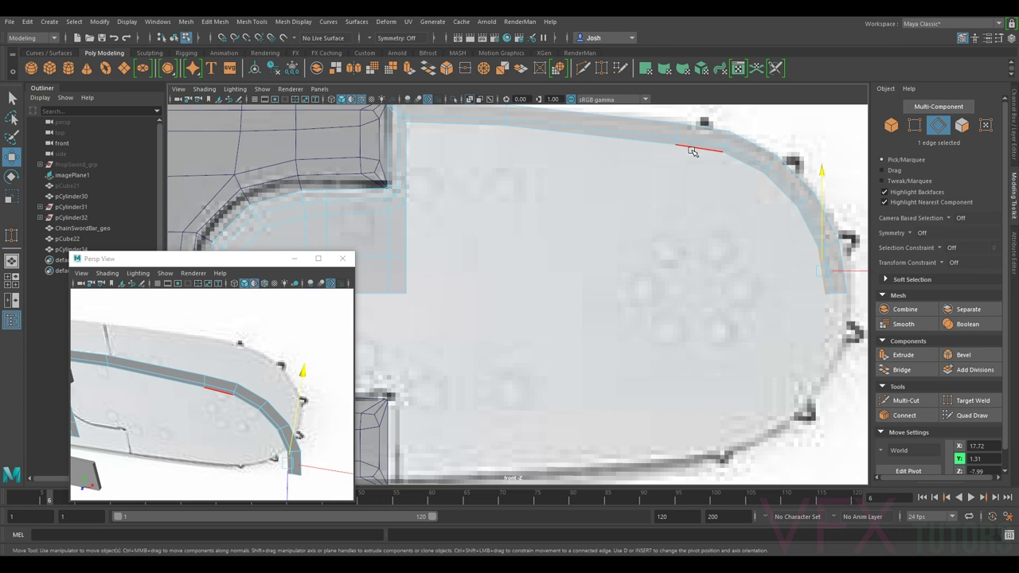
pyautogui.keyDown('ctrl'); pyautogui.keyDown('shift'); pyautogui.click(800, 226); pyautogui.keyUp('shift'); pyautogui.keyUp('ctrl')
pyautogui.keyDown('ctrl'); pyautogui.keyDown('shift'); pyautogui.click(767, 188); pyautogui.keyUp('shift'); pyautogui.keyUp('ctrl')
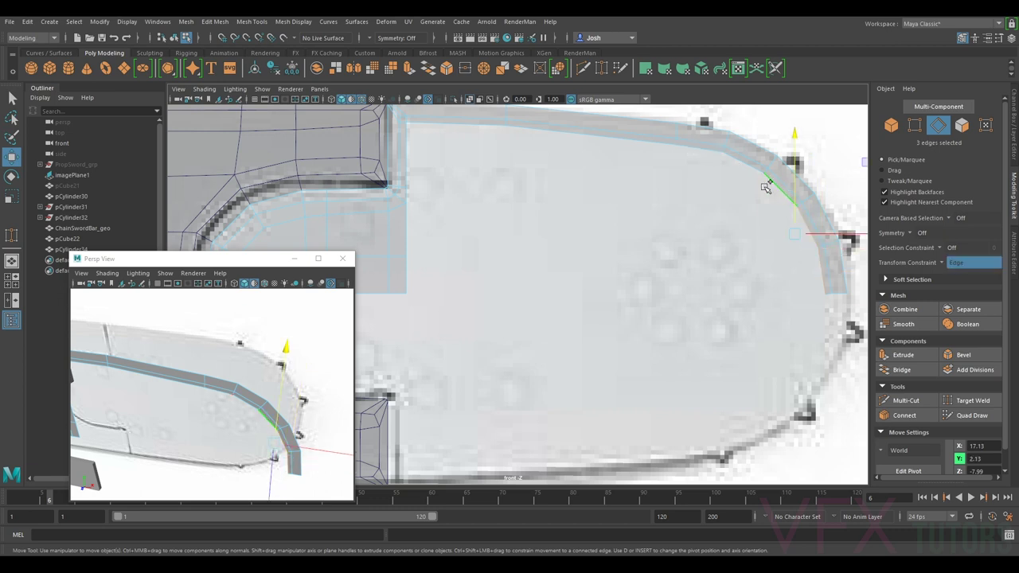
pyautogui.keyDown('ctrl'); pyautogui.keyDown('shift'); pyautogui.click(746, 171); pyautogui.keyUp('shift'); pyautogui.keyUp('ctrl')
pyautogui.hotkey('ctrl', 'e')
pyautogui.press('w')
pyautogui.moveTo(824, 224); pyautogui.dragTo(771, 227)
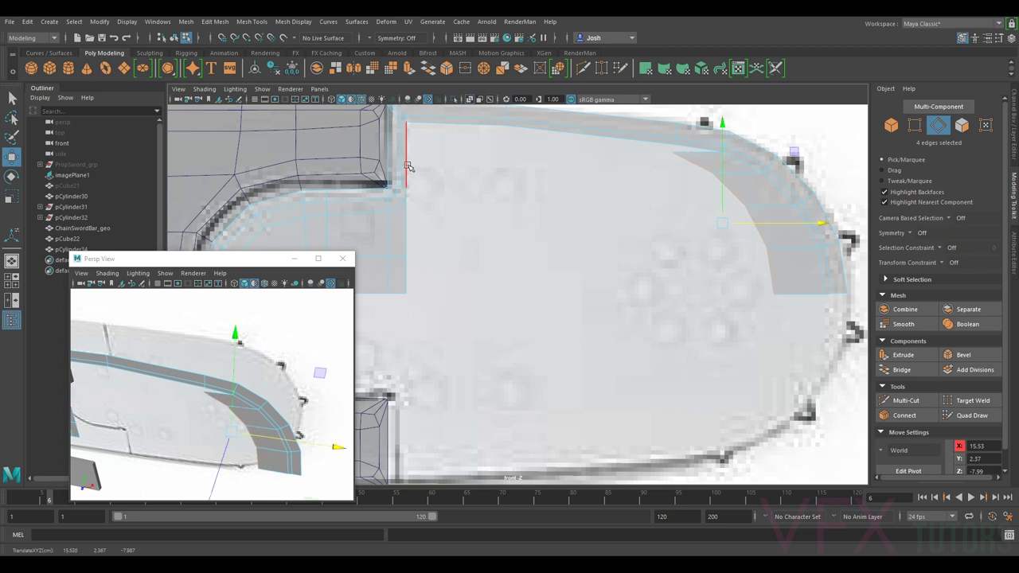
pyautogui.moveTo(792, 223)
pyautogui.mouseDown()
pyautogui.moveTo(778, 224)
pyautogui.moveTo(789, 224)
pyautogui.mouseUp()
# Step: Target-weld the upper free vertex of the extruded strip to the adjacent vertex on the curved band's inner edge
pyautogui.moveTo(731, 188); pyautogui.dragTo(686, 185, button='right')
pyautogui.press('F9')
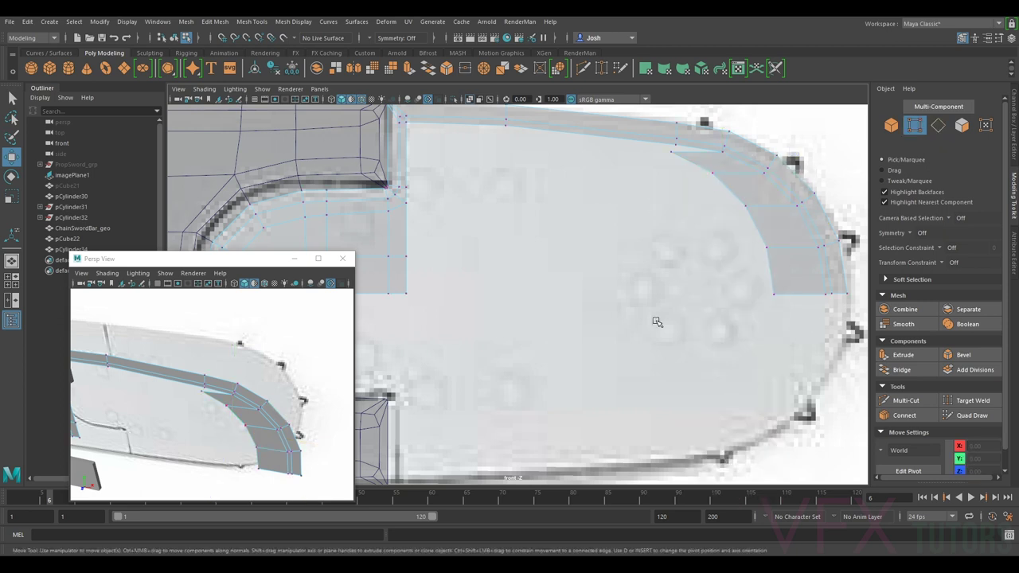
pyautogui.click(961, 400)
pyautogui.moveTo(674, 146); pyautogui.dragTo(715, 153)
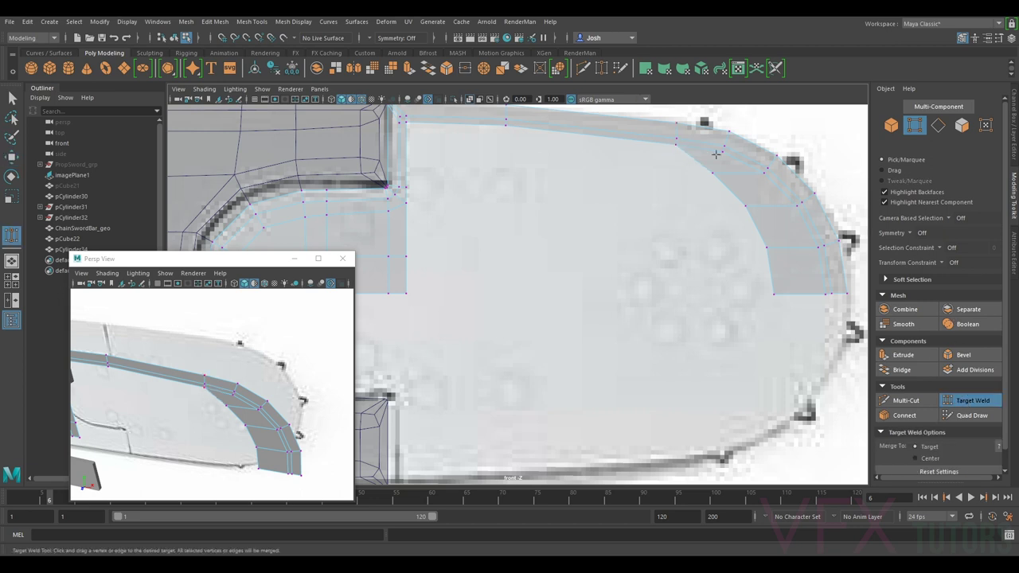
pyautogui.click(964, 401)
pyautogui.click(713, 172)
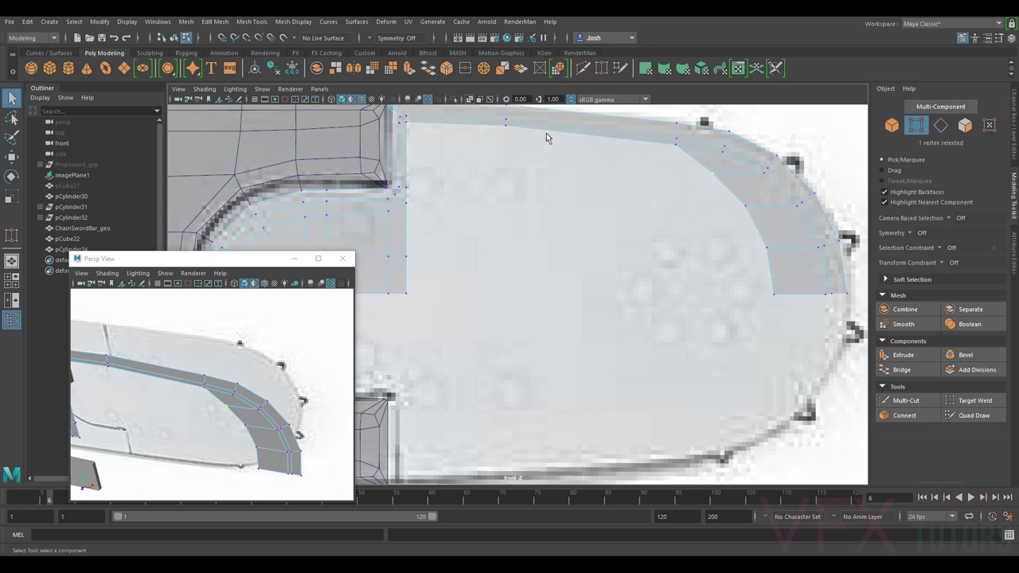
# Step: Extrude the strip's four inner edges and move them along X to 10.69, toward the inner section
pyautogui.press('F10')
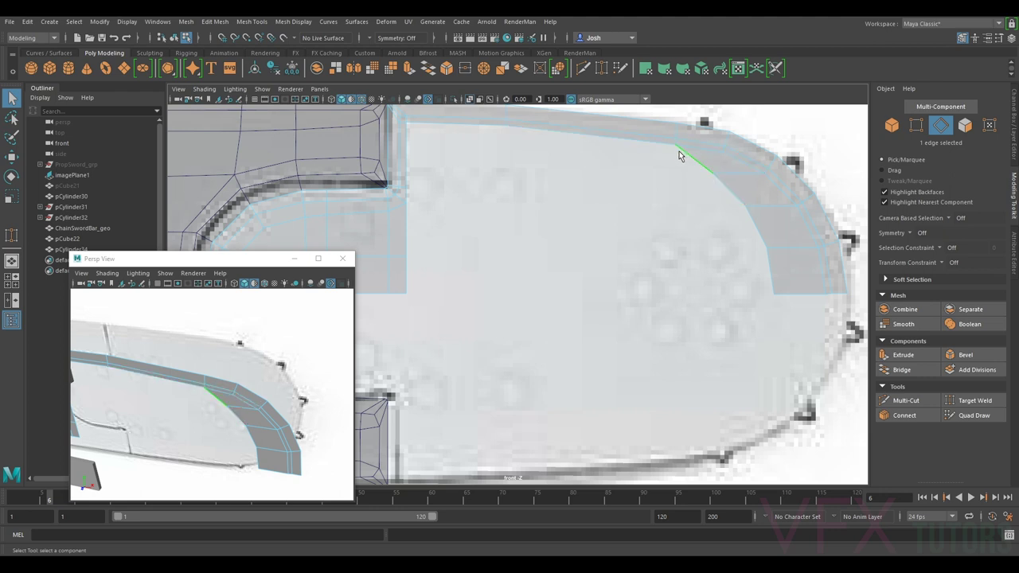
pyautogui.keyDown('shift'); pyautogui.click(730, 190); pyautogui.keyUp('shift')
pyautogui.keyDown('shift'); pyautogui.click(748, 226); pyautogui.keyUp('shift')
pyautogui.hotkey('ctrl', 'e')
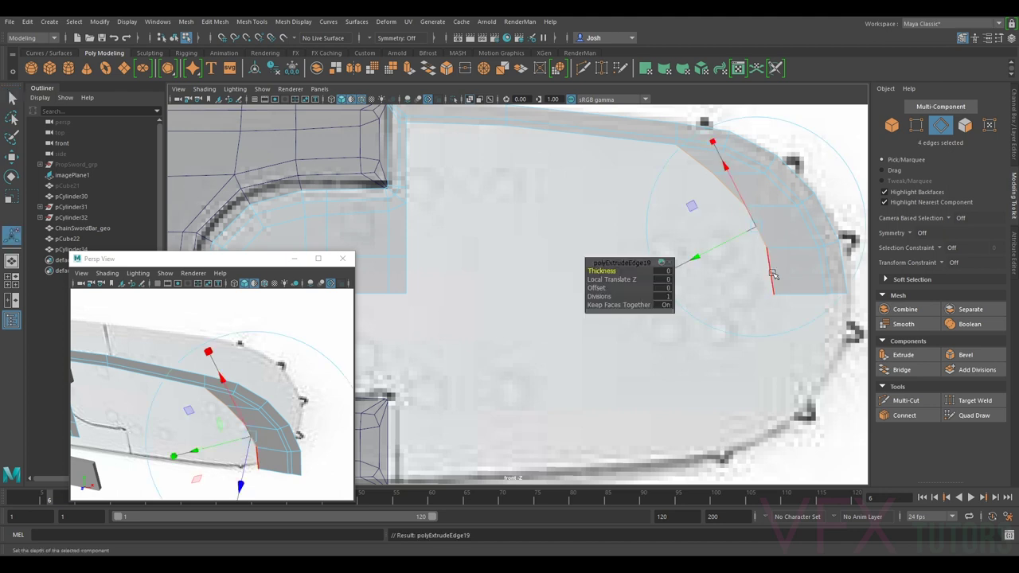
pyautogui.press('w')
pyautogui.moveTo(784, 228); pyautogui.dragTo(552, 227)
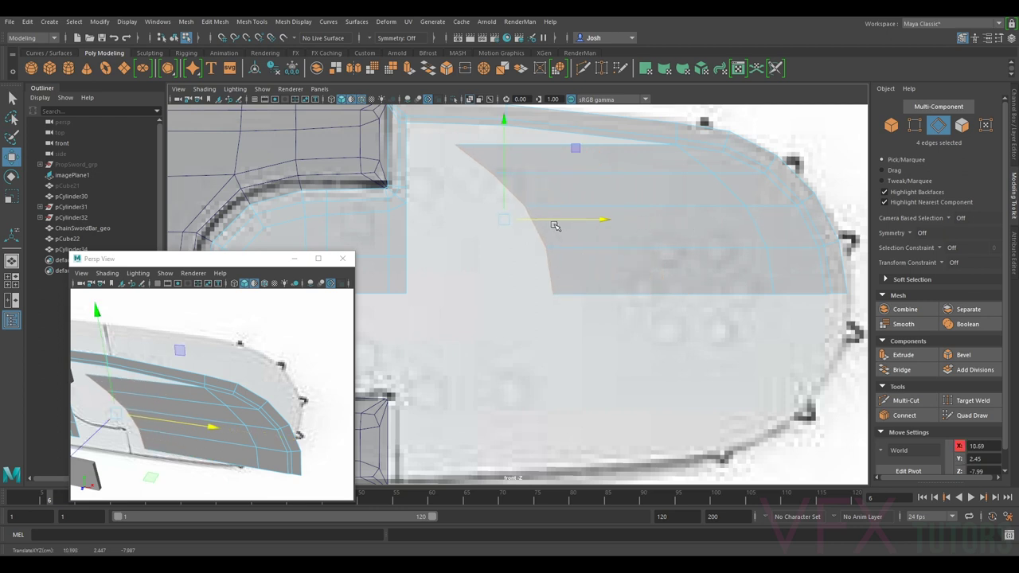
# Step: Flatten the extruded edges along X by scaling and align them beneath the upper band's cross edge
pyautogui.press('r')
pyautogui.scroll(-2, 585, 200)
pyautogui.scroll(2, 717, 244)
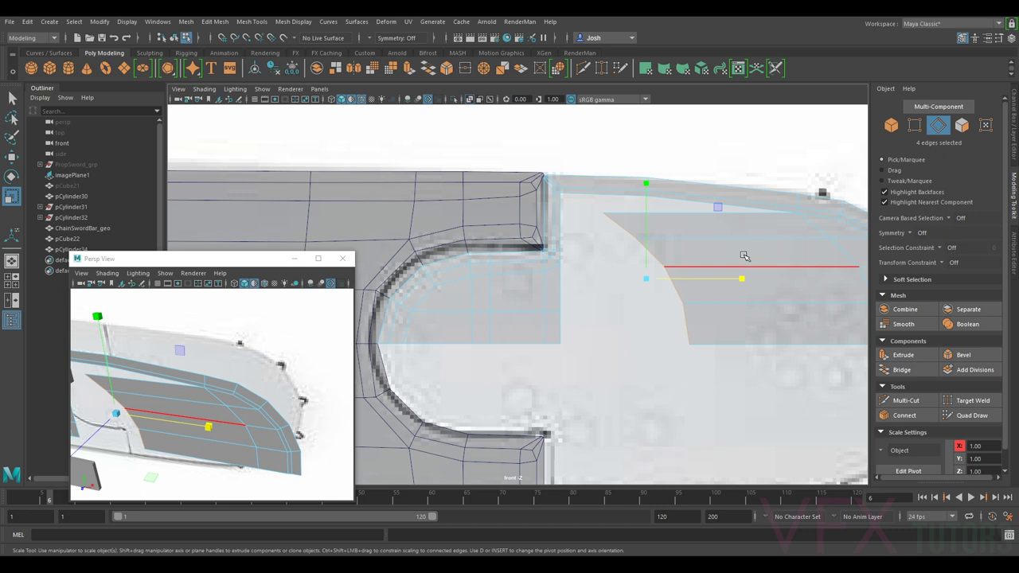
pyautogui.moveTo(740, 277); pyautogui.dragTo(646, 280)
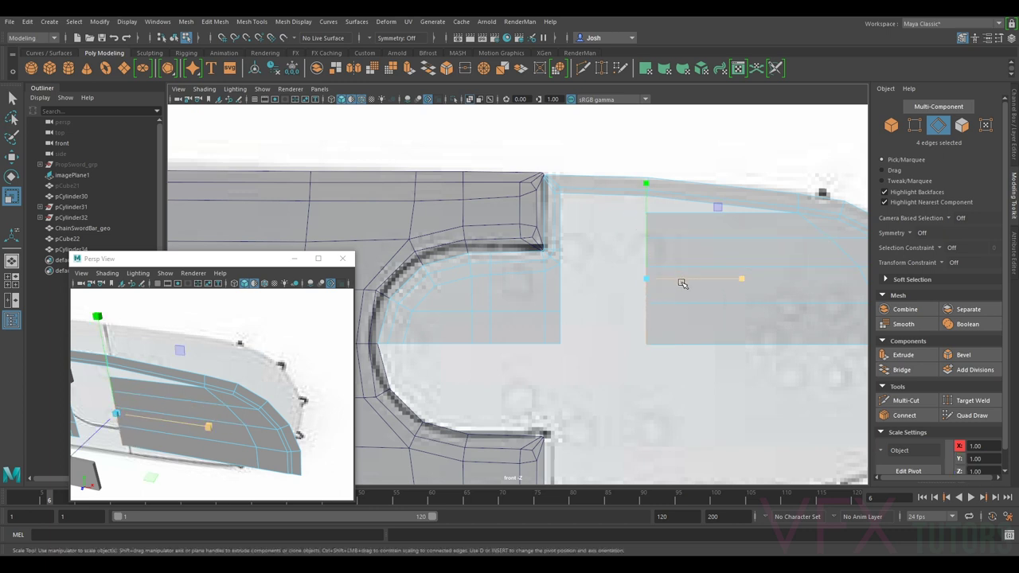
pyautogui.press('w')
pyautogui.moveTo(681, 278); pyautogui.dragTo(683, 279)
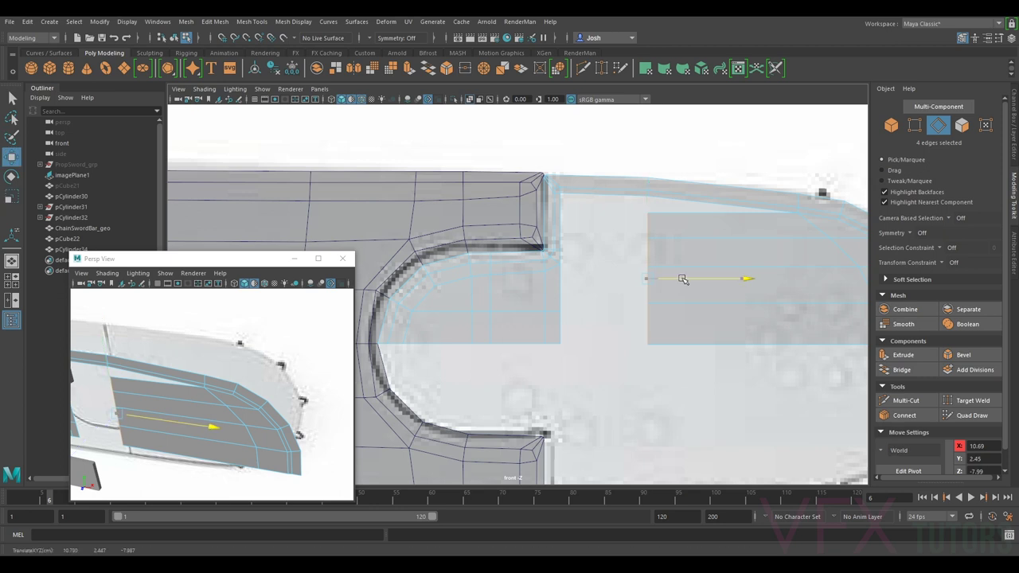
# Step: Target-weld the upper corner vertex of the flattened edge column to the upper band's vertex directly above it
pyautogui.press('F9')
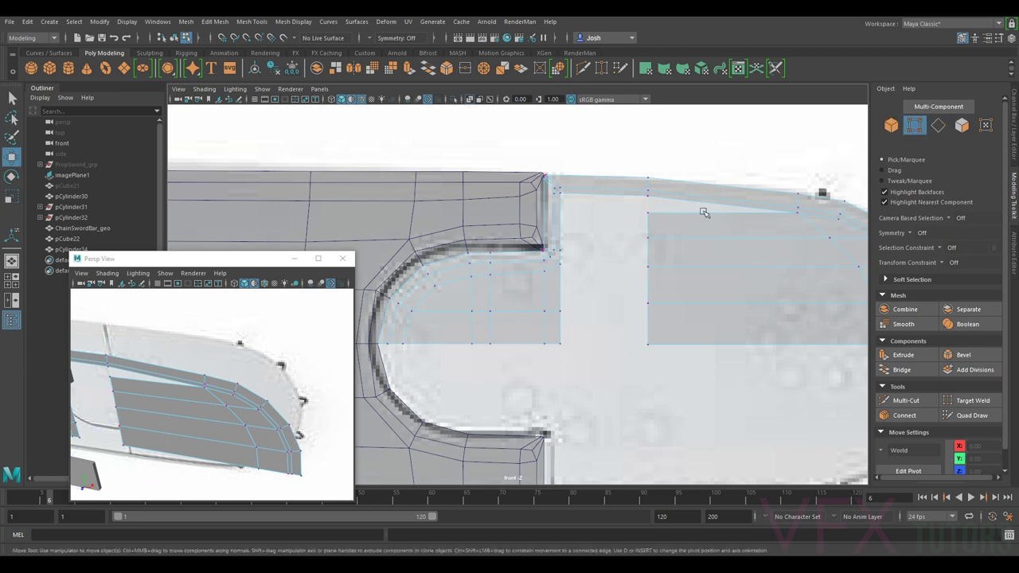
pyautogui.keyDown('alt'); pyautogui.moveTo(684, 241); pyautogui.dragTo(607, 244, button='middle'); pyautogui.keyUp('alt')
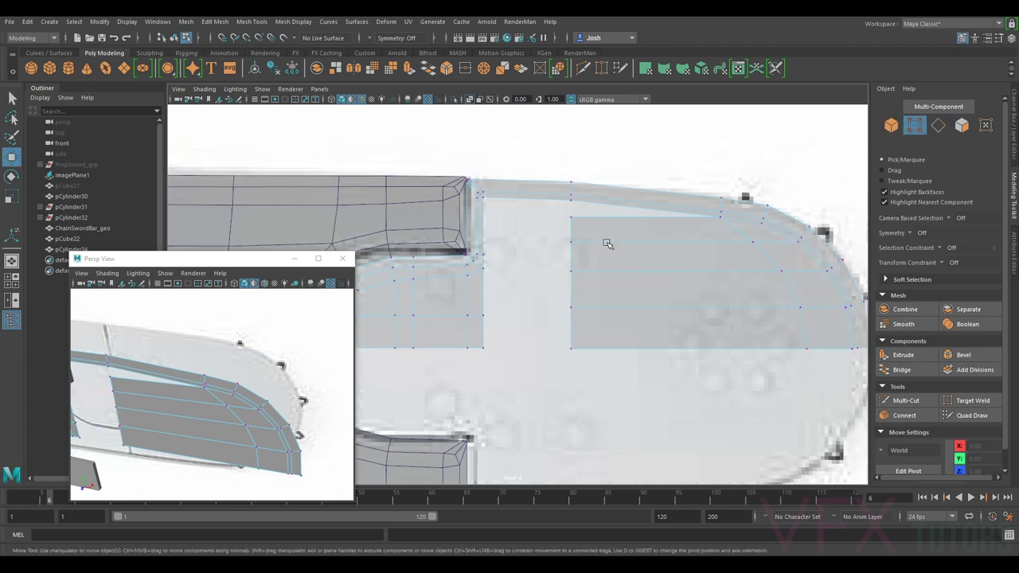
pyautogui.click(973, 401)
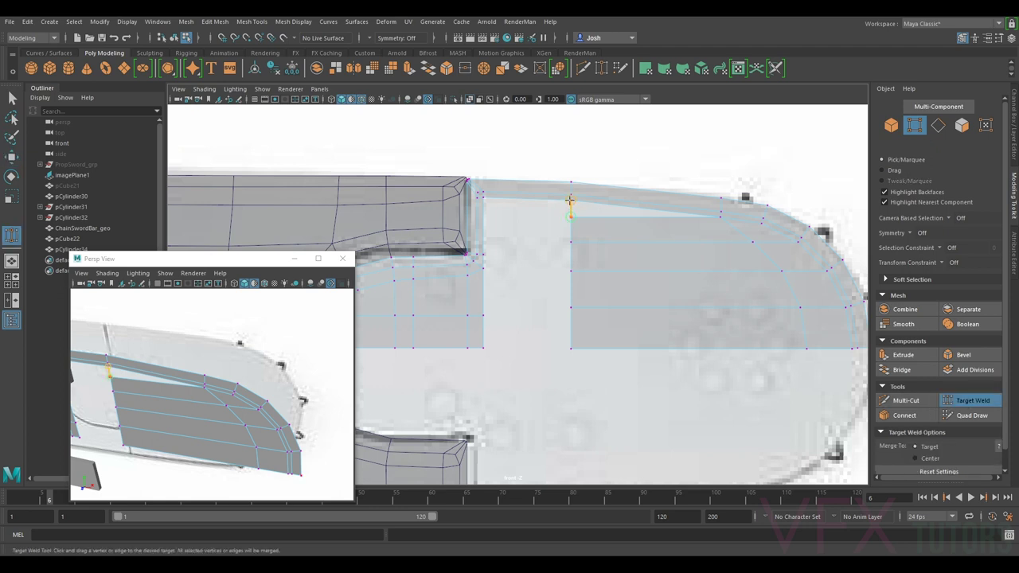
pyautogui.moveTo(570, 199); pyautogui.dragTo(571, 195)
pyautogui.press('q')
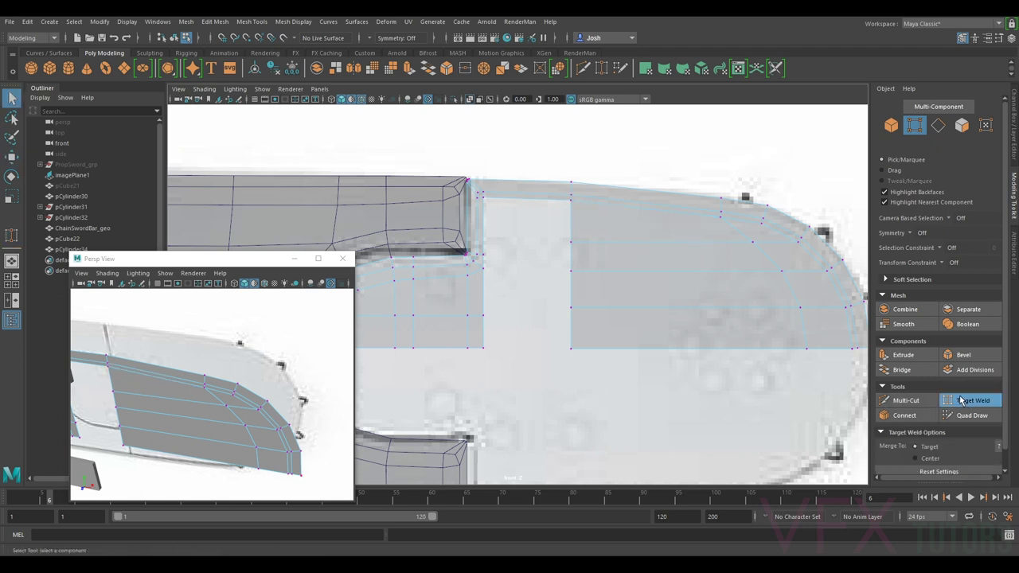
# Step: Move the upper three free vertices of the tip's inner curved column inward along X, placing the first at 15.08 and second at 15.49
pyautogui.press('w')
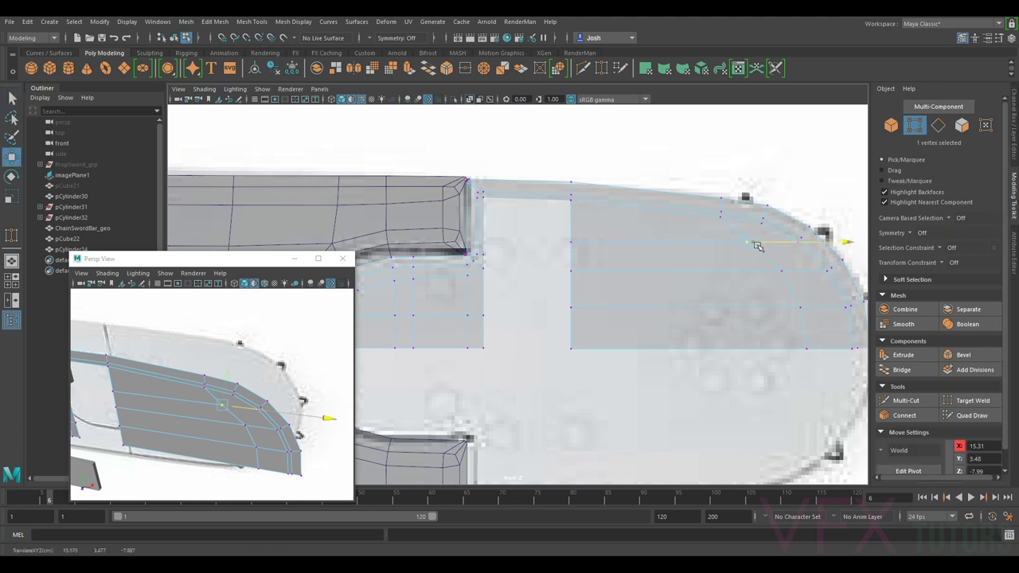
pyautogui.moveTo(753, 243); pyautogui.dragTo(743, 230)
pyautogui.click(781, 272)
pyautogui.moveTo(801, 272); pyautogui.dragTo(786, 273)
pyautogui.click(802, 305)
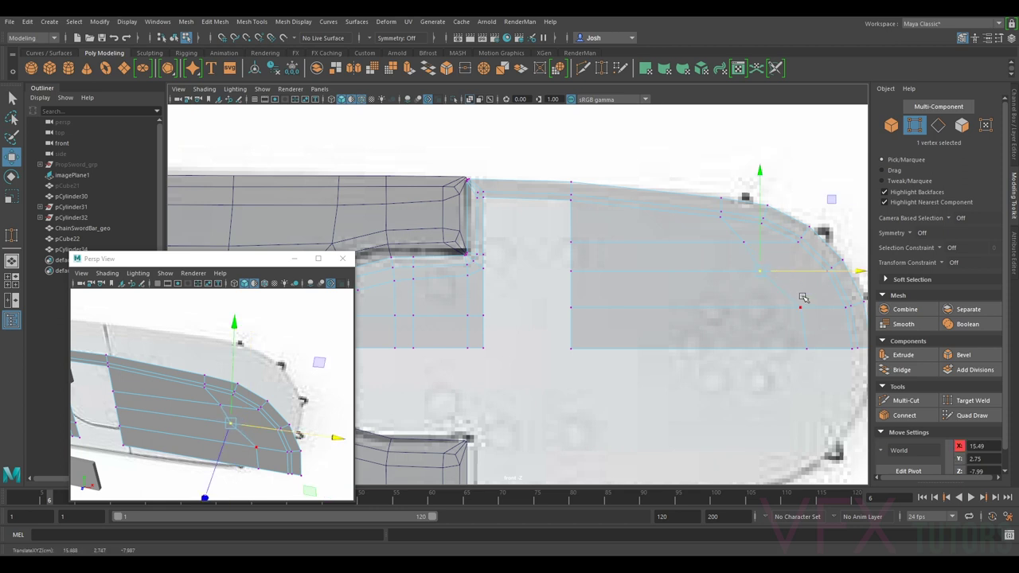
pyautogui.moveTo(818, 308); pyautogui.dragTo(790, 309)
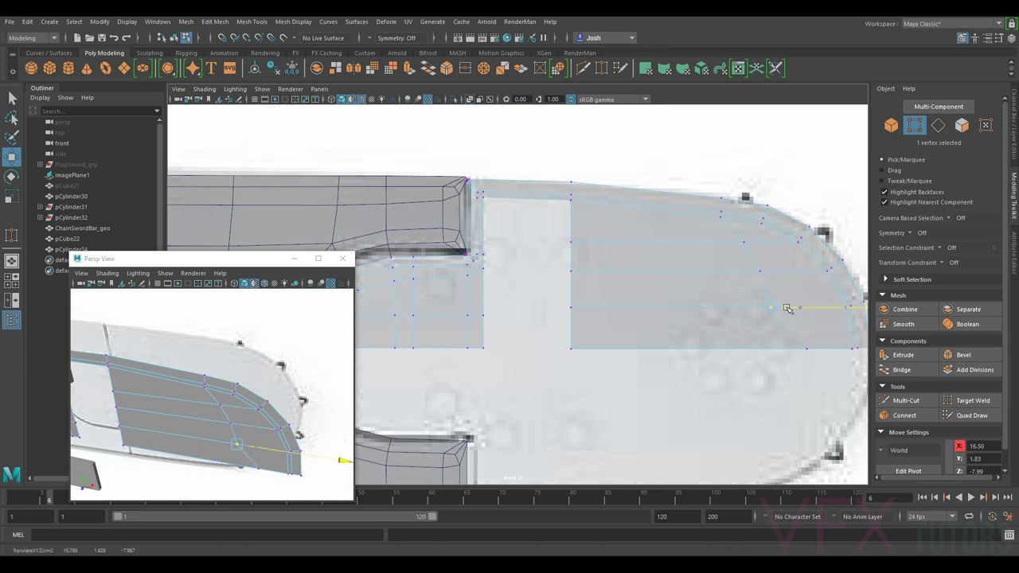
# Step: Shift the curved column's upper two free vertices slightly outward along X and move its lowest vertex to X 16.17
pyautogui.click(761, 272)
pyautogui.moveTo(776, 271); pyautogui.dragTo(770, 244)
pyautogui.click(746, 243)
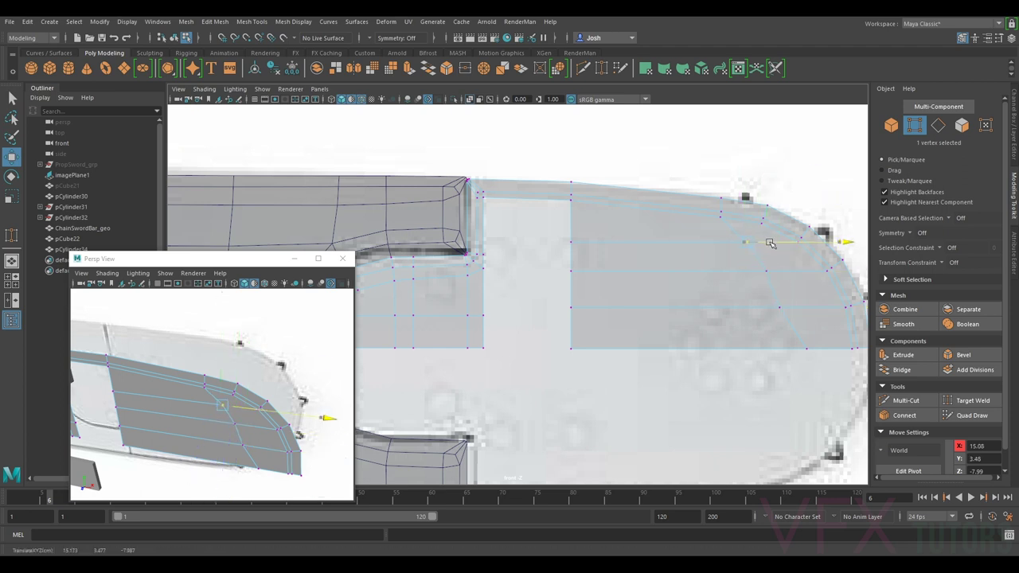
pyautogui.click(810, 349)
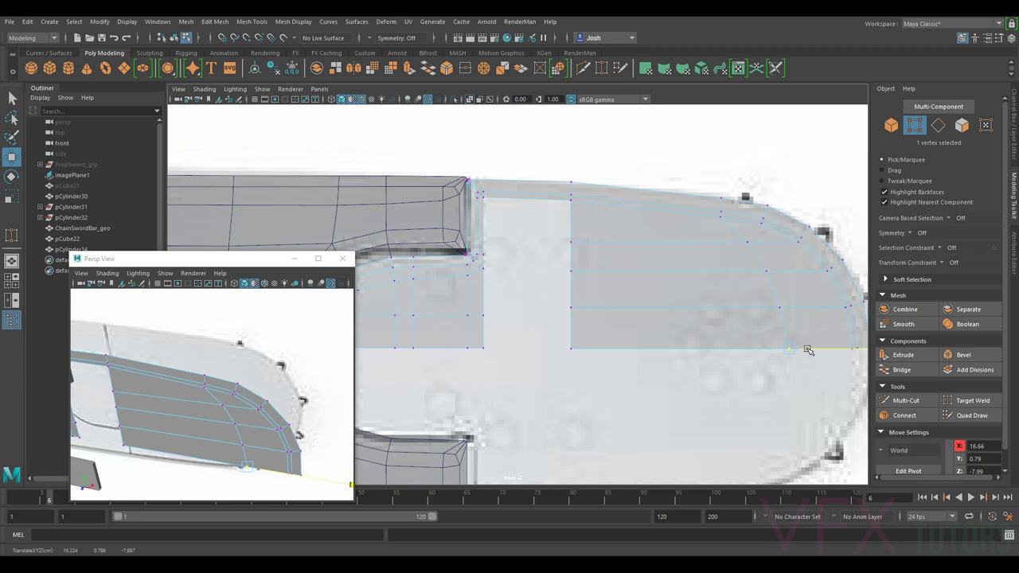
pyautogui.moveTo(806, 350); pyautogui.dragTo(805, 349)
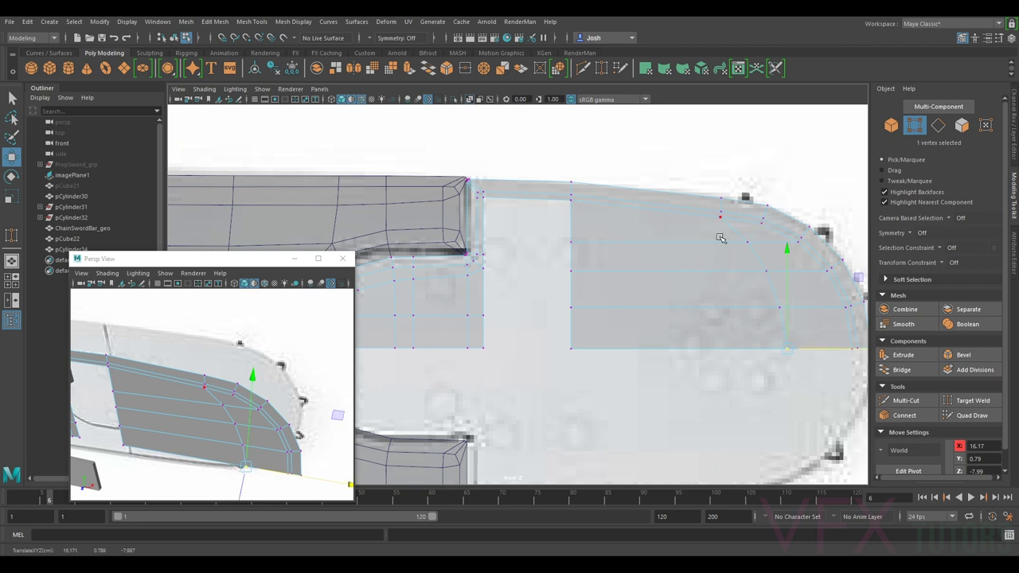
# Step: Bridge the lowest pair of facing border edges across the gap between the notch section and the rounded tip section
pyautogui.scroll(3, 743, 230)
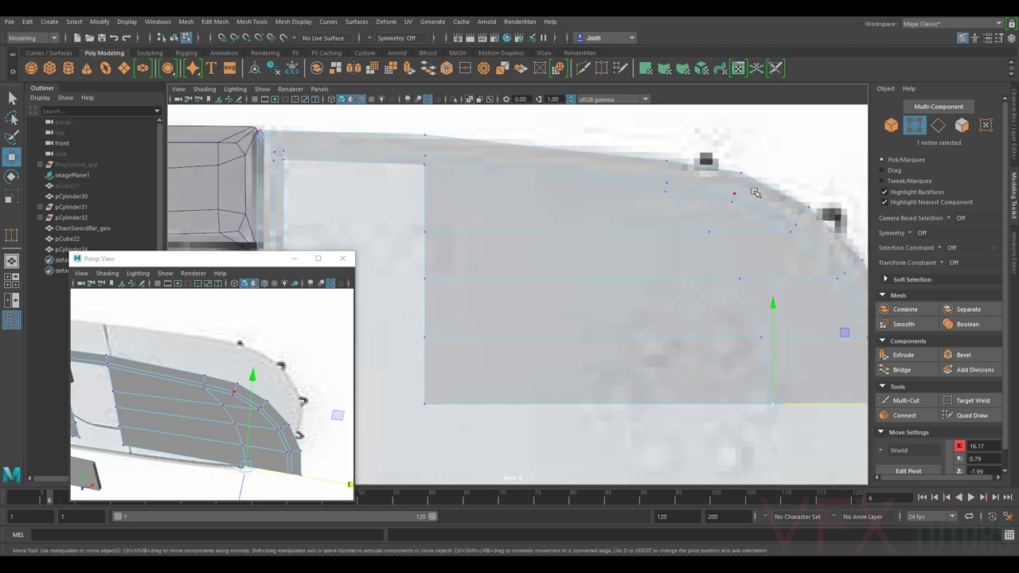
pyautogui.keyDown('alt'); pyautogui.moveTo(540, 239); pyautogui.dragTo(708, 245, button='middle'); pyautogui.keyUp('alt')
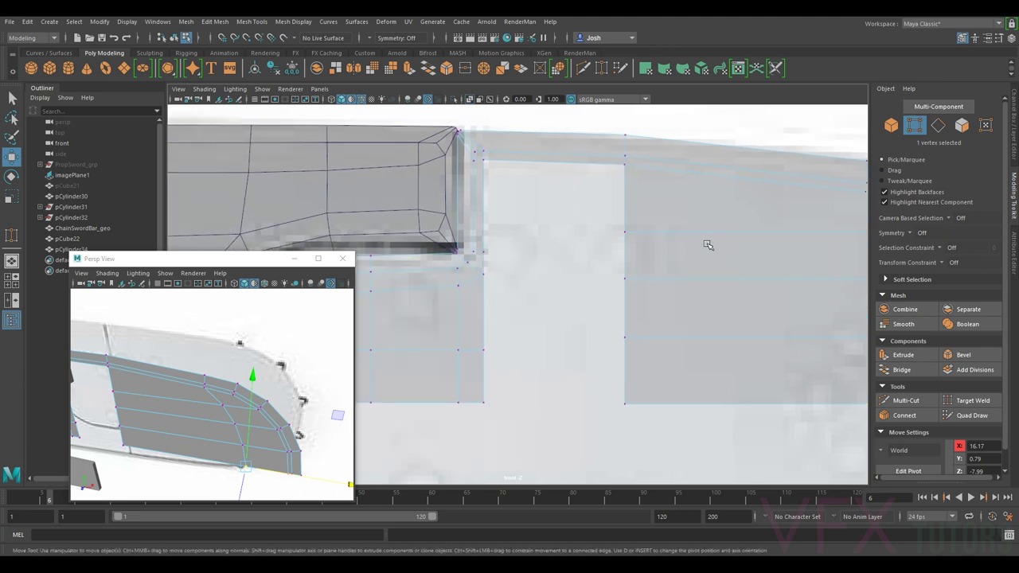
pyautogui.click(642, 231)
pyautogui.keyDown('alt'); pyautogui.moveTo(661, 284); pyautogui.dragTo(689, 227, button='middle'); pyautogui.keyUp('alt')
pyautogui.moveTo(714, 222); pyautogui.dragTo(719, 198, button='right')
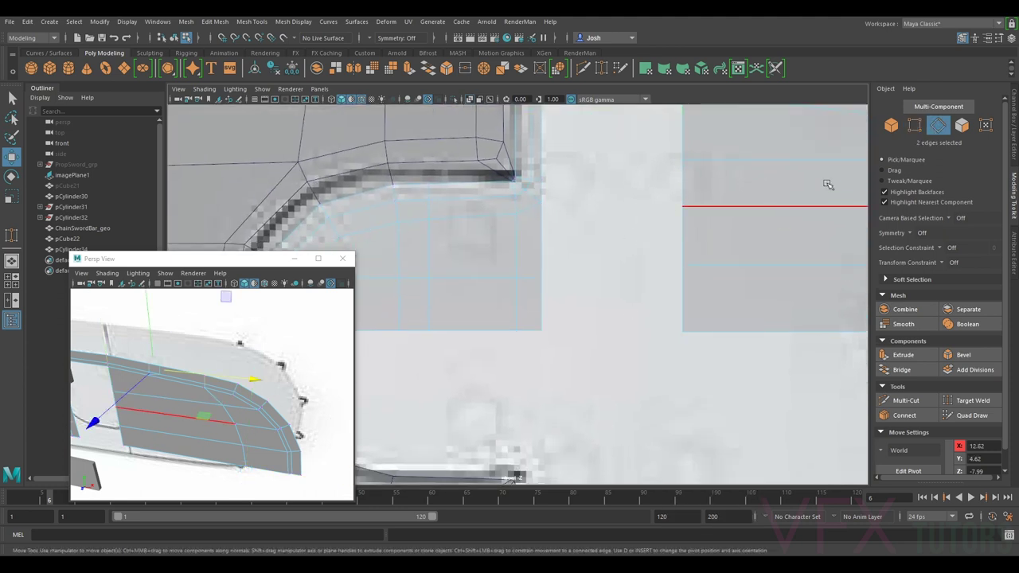
pyautogui.click(538, 306)
pyautogui.keyDown('shift'); pyautogui.click(679, 300); pyautogui.keyUp('shift')
pyautogui.click(910, 373)
# Step: Bridge the remaining three pairs of facing border edges to close the gap beneath the upper band
pyautogui.click(545, 241)
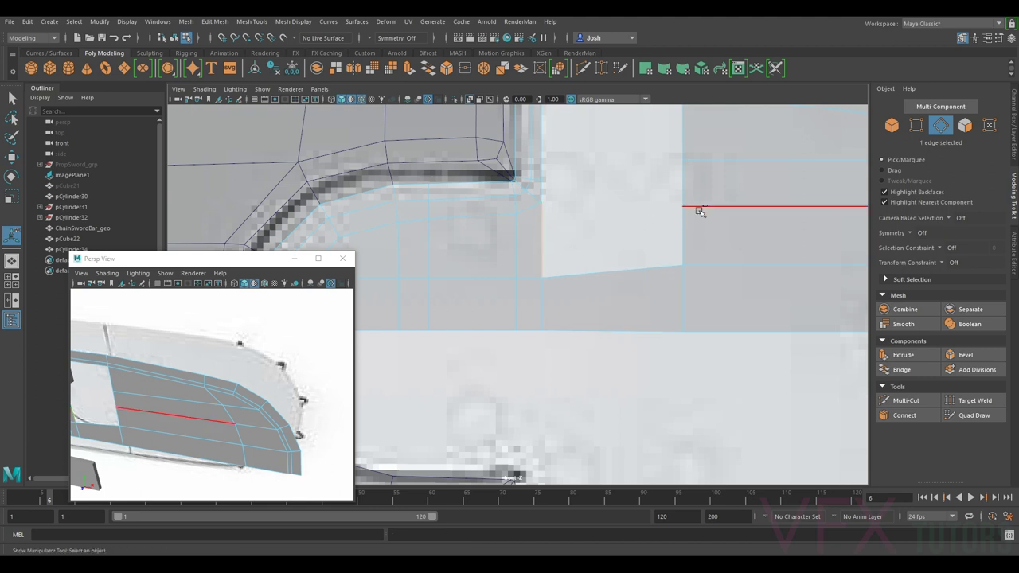
pyautogui.keyDown('shift'); pyautogui.click(678, 228); pyautogui.keyUp('shift')
pyautogui.keyDown('shift'); pyautogui.click(545, 189); pyautogui.keyUp('shift')
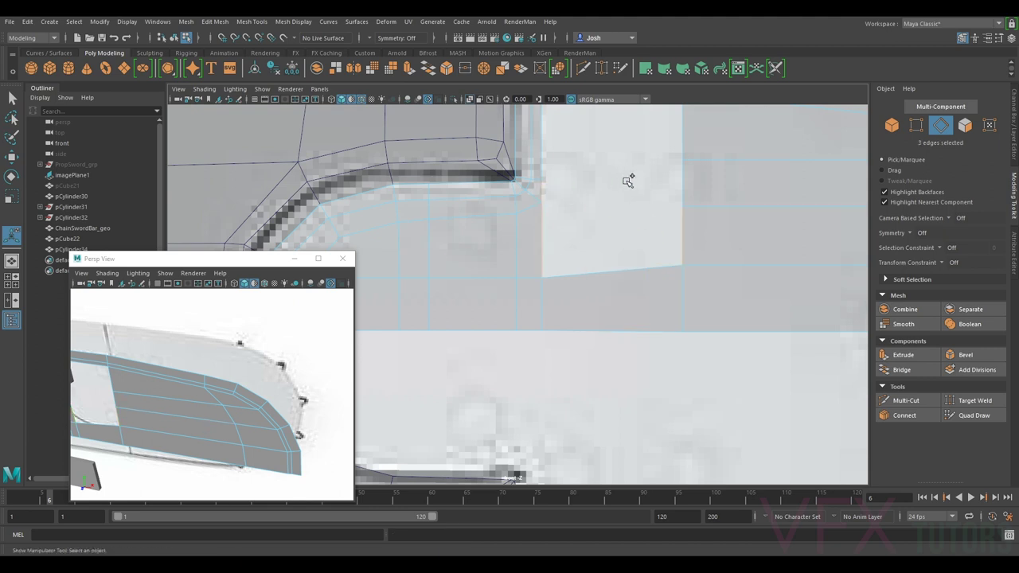
pyautogui.keyDown('shift'); pyautogui.click(685, 178); pyautogui.keyUp('shift')
pyautogui.keyDown('alt'); pyautogui.moveTo(698, 171); pyautogui.dragTo(700, 224, button='middle'); pyautogui.keyUp('alt')
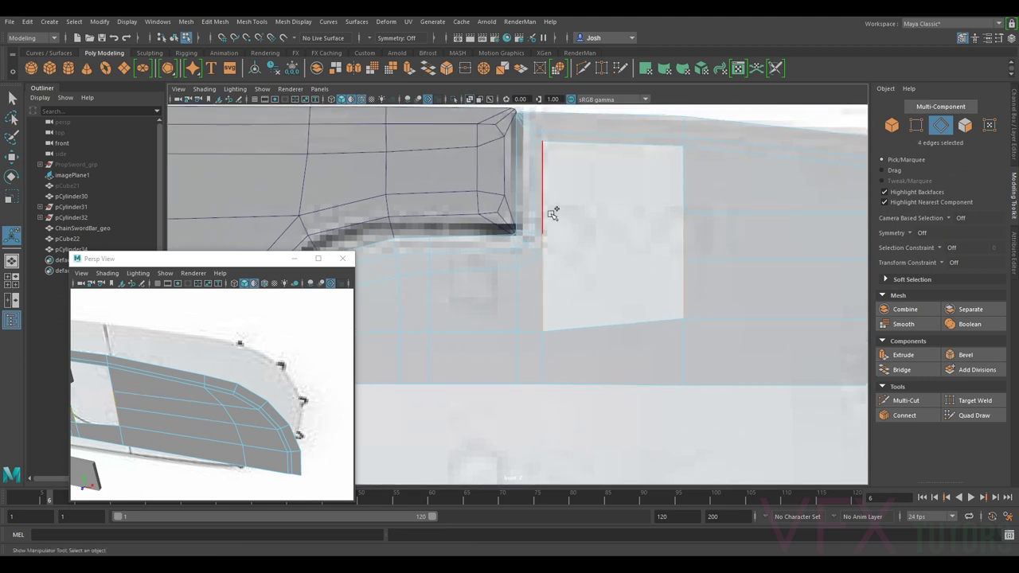
pyautogui.keyDown('shift'); pyautogui.click(829, 319); pyautogui.keyUp('shift')
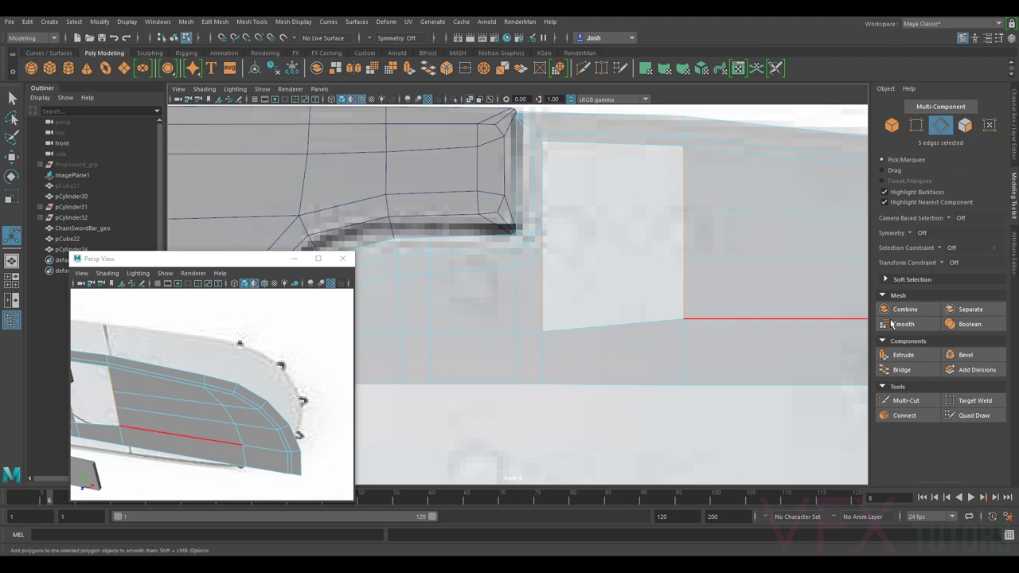
pyautogui.click(902, 369)
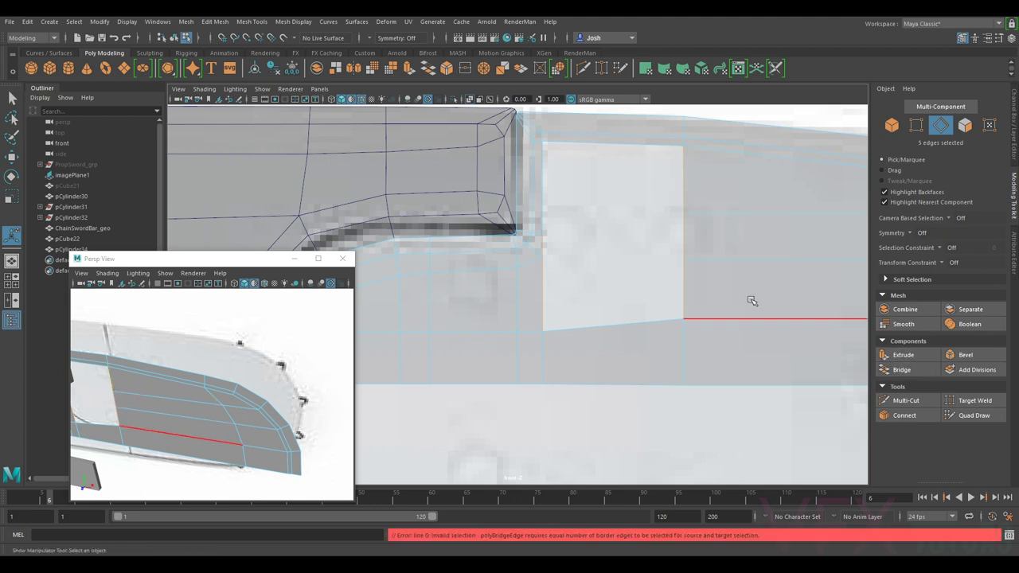
pyautogui.keyDown('shift'); pyautogui.click(548, 191); pyautogui.keyUp('shift')
pyautogui.click(903, 369)
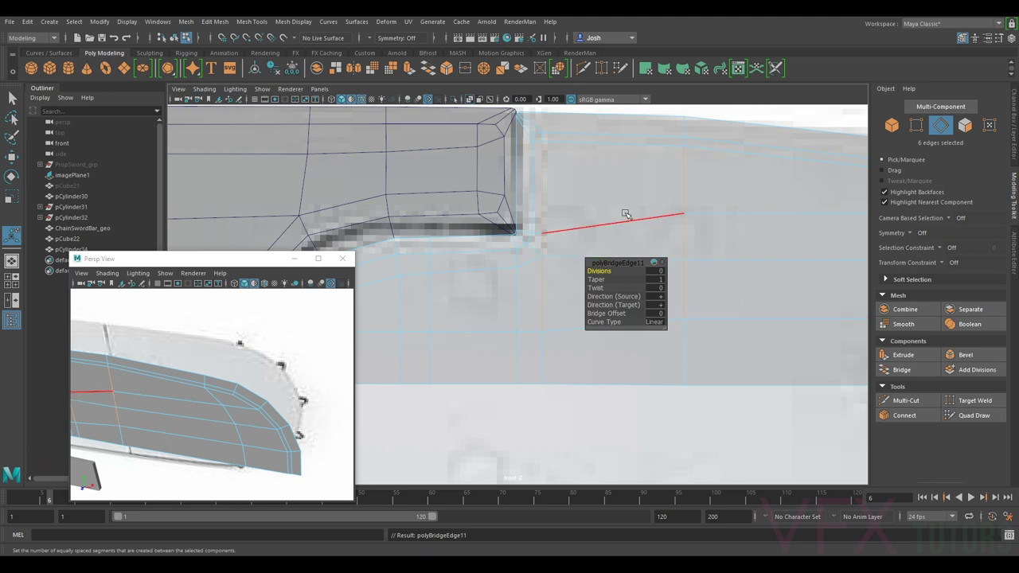
# Step: Inspect the bridged area around the notch corner, comparing its smoothed preview with the unsmoothed mesh
pyautogui.scroll(-6, 629, 213)
pyautogui.moveTo(563, 233); pyautogui.dragTo(540, 221, button='right')
pyautogui.scroll(4, 541, 227)
pyautogui.scroll(4, 645, 235)
pyautogui.scroll(-3, 621, 178)
pyautogui.scroll(6, 606, 223)
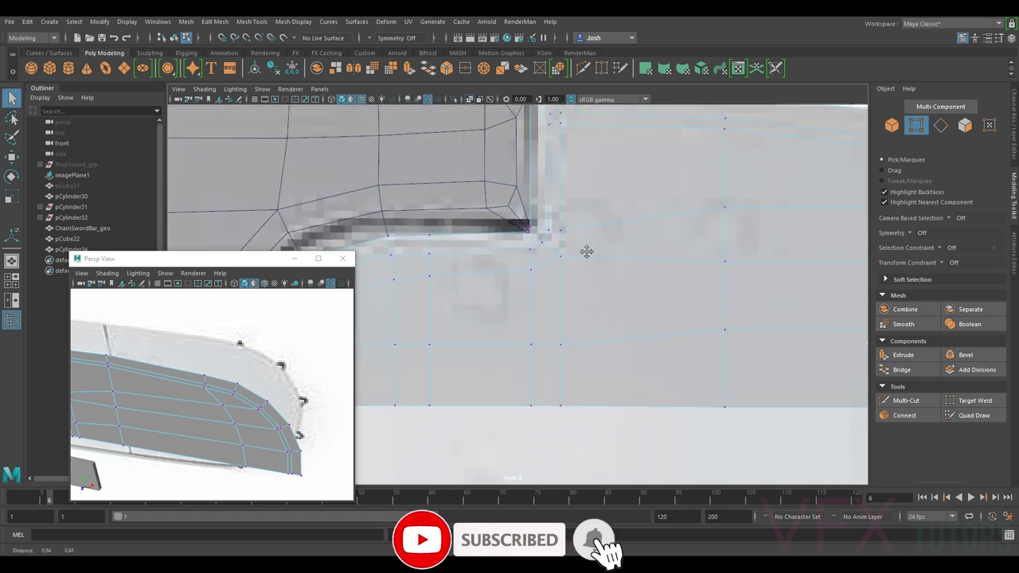
pyautogui.scroll(3, 586, 247)
pyautogui.click(574, 220)
pyautogui.scroll(-5, 611, 212)
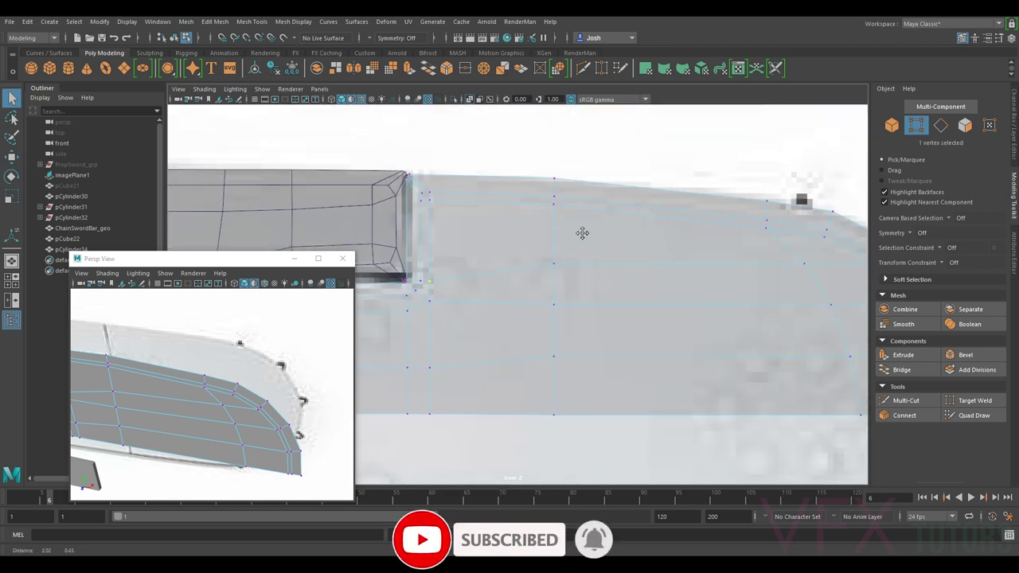
pyautogui.scroll(2, 711, 228)
pyautogui.moveTo(711, 228)
pyautogui.keyDown('alt'); pyautogui.mouseDown(button='middle')
pyautogui.moveTo(643, 235)
pyautogui.moveTo(704, 233)
pyautogui.mouseUp(button='middle'); pyautogui.keyUp('alt')
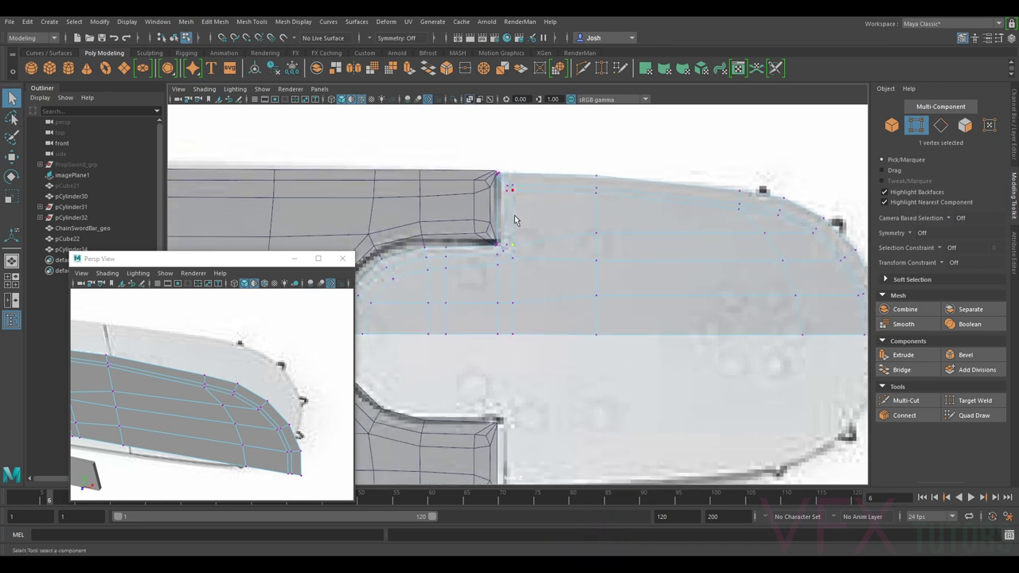
pyautogui.scroll(4, 518, 229)
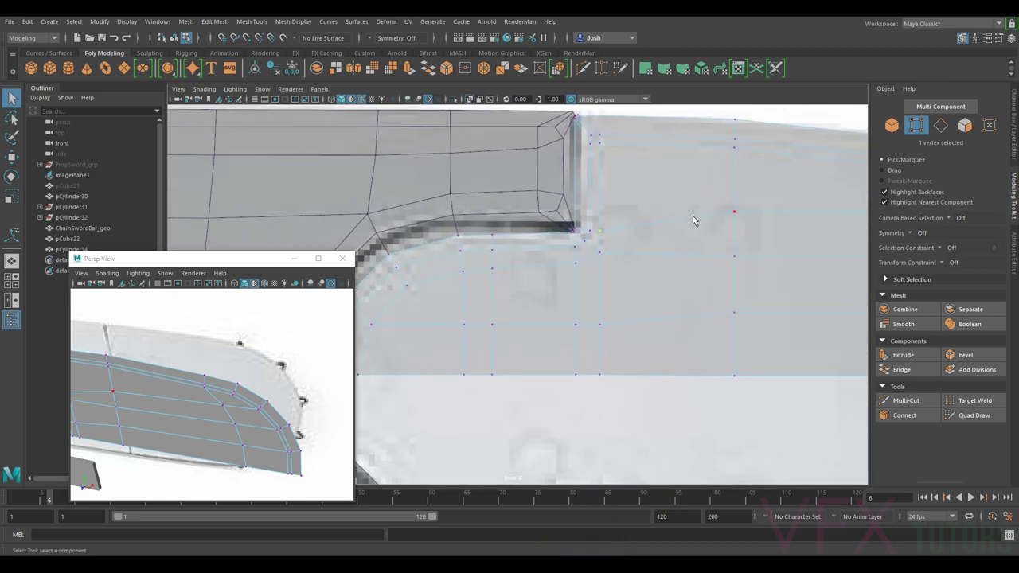
pyautogui.press('3')
pyautogui.press('1')
pyautogui.press('3')
pyautogui.press('1')
pyautogui.press('3')
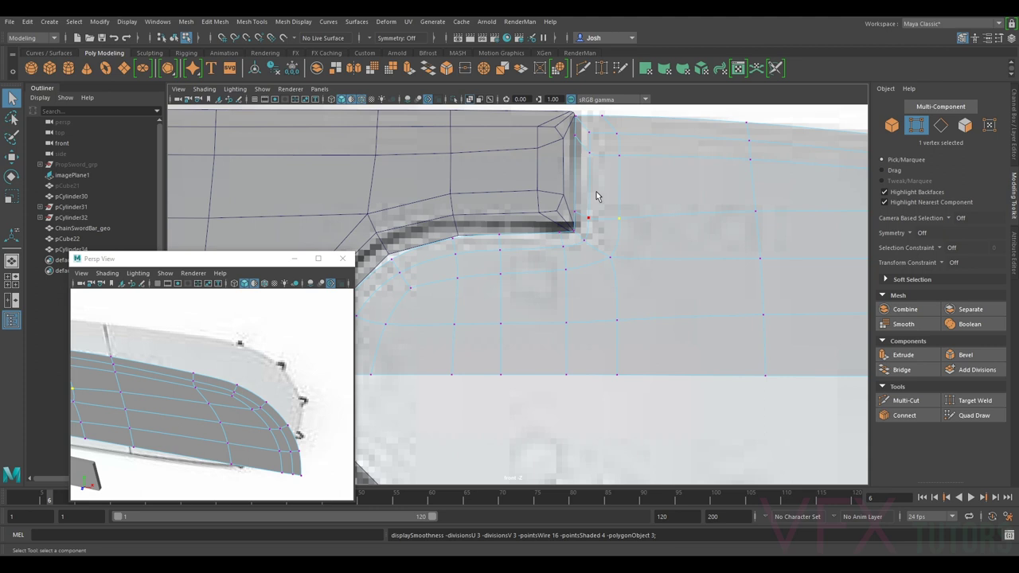
pyautogui.press('1')
pyautogui.press('3')
pyautogui.press('1')
pyautogui.scroll(1, 625, 189)
pyautogui.scroll(-4, 734, 206)
pyautogui.scroll(5, 558, 269)
pyautogui.scroll(-5, 637, 254)
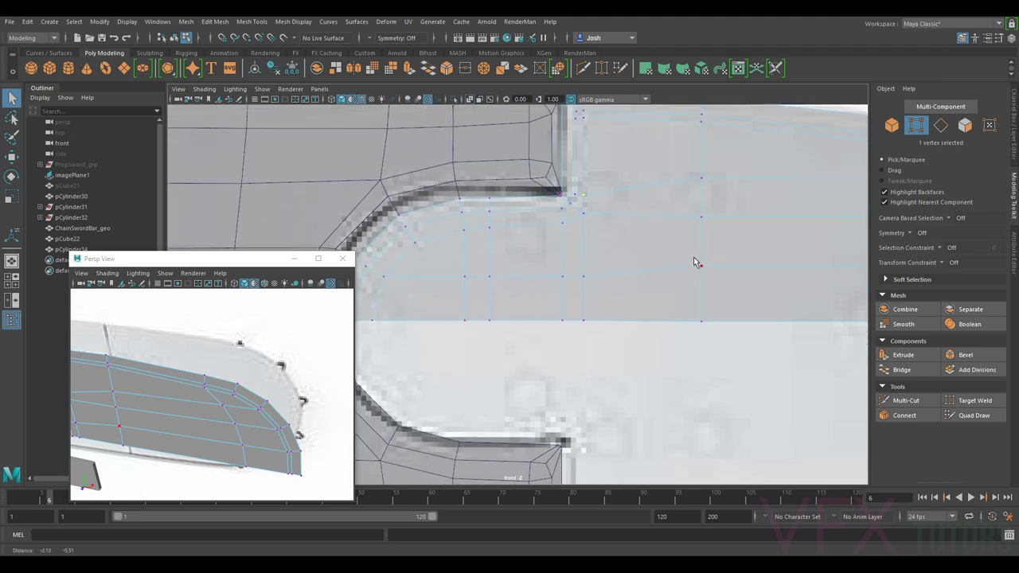
pyautogui.scroll(2, 713, 275)
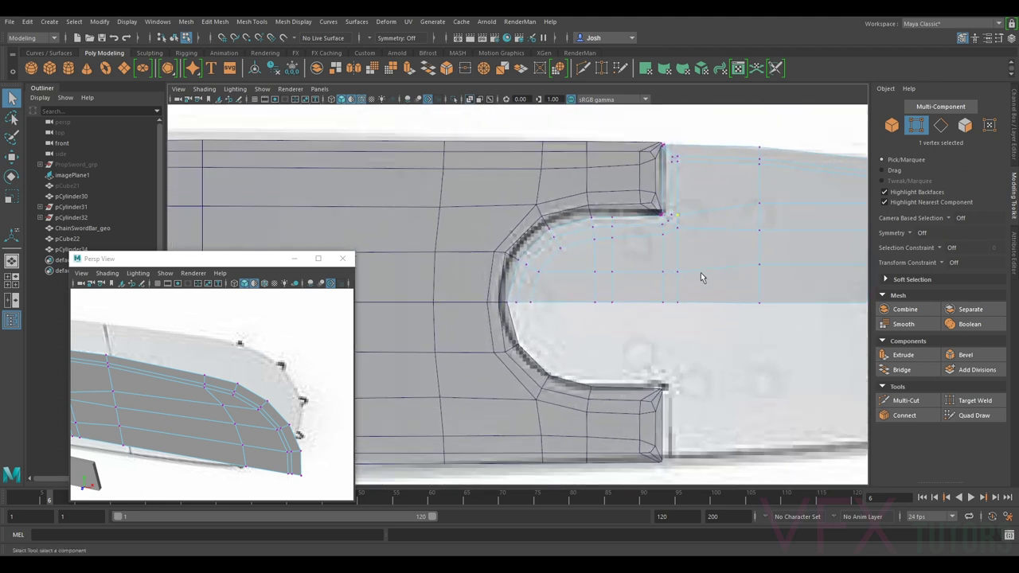
# Step: Raise the row of lower vertices beside the notch to Y 1.76, snapping them to the bridged column's vertex height
pyautogui.scroll(-1, 685, 267)
pyautogui.moveTo(512, 277); pyautogui.dragTo(511, 277)
pyautogui.scroll(2, 569, 261)
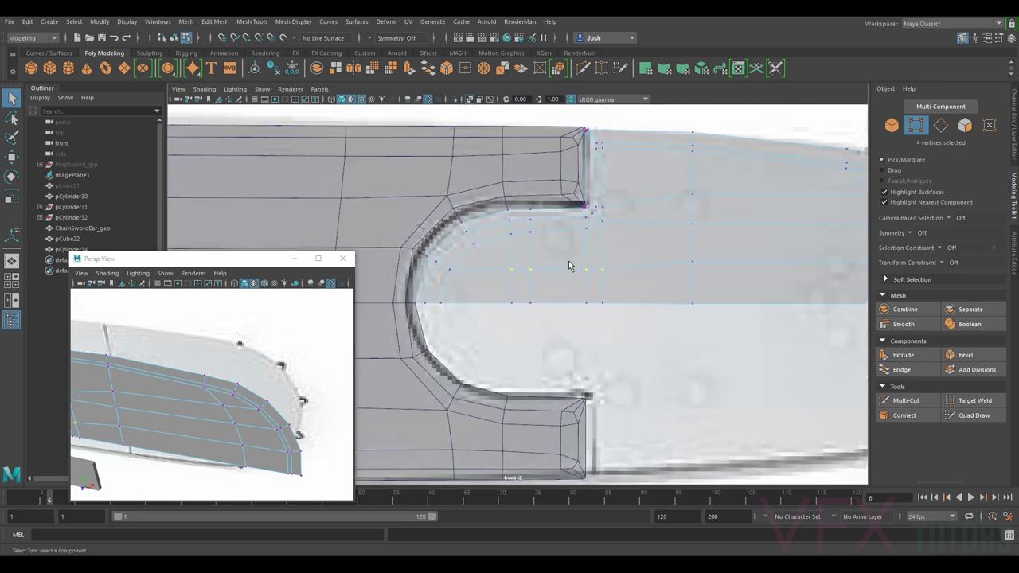
pyautogui.press('w')
pyautogui.press('v')
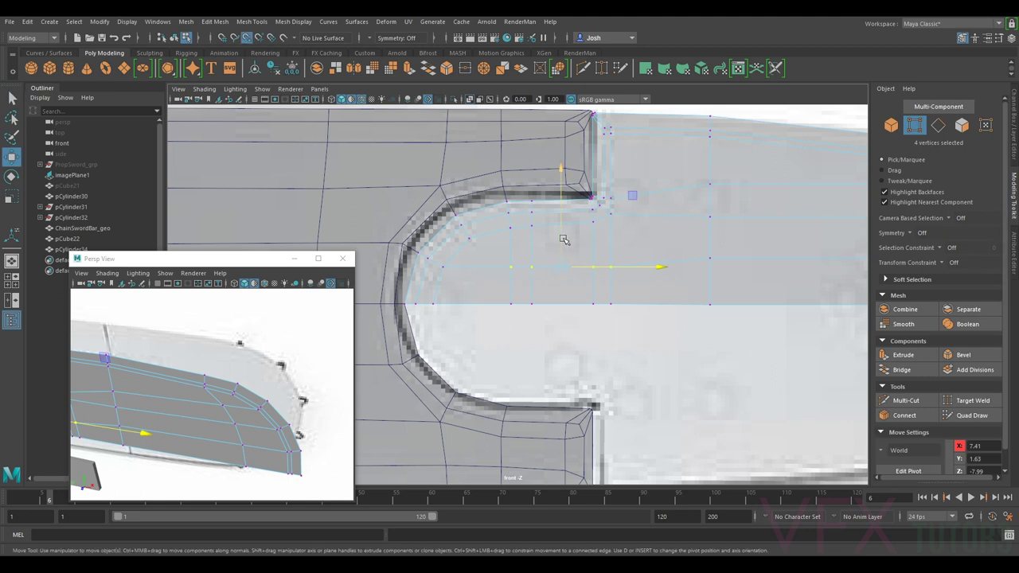
pyautogui.moveTo(560, 240); pyautogui.dragTo(713, 258)
pyautogui.moveTo(503, 249)
pyautogui.mouseDown()
pyautogui.moveTo(540, 264)
pyautogui.moveTo(522, 245)
pyautogui.mouseUp()
pyautogui.press('v')
pyautogui.keyDown('alt'); pyautogui.moveTo(709, 228); pyautogui.dragTo(625, 246, button='middle'); pyautogui.keyUp('alt')
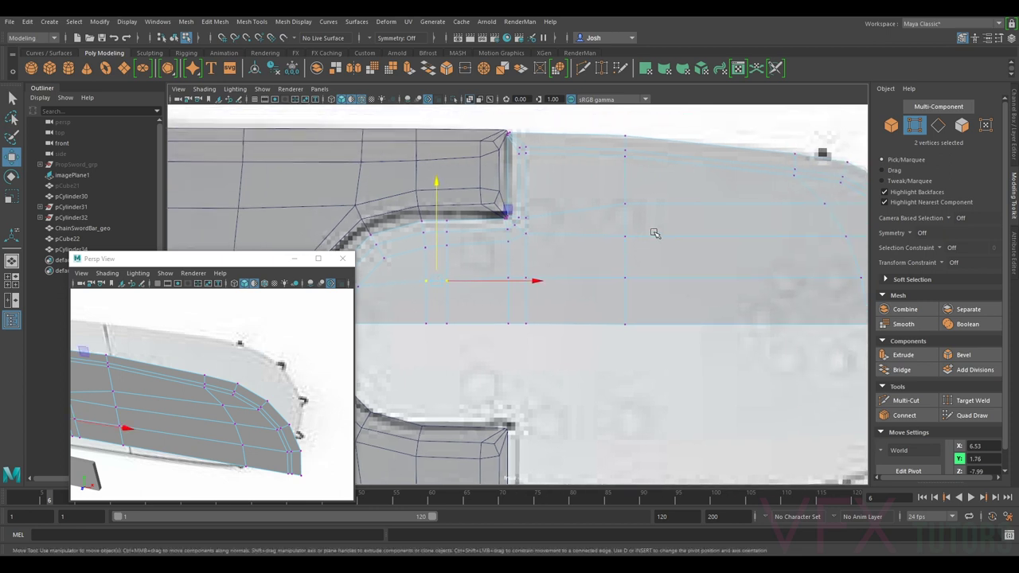
# Step: Lower the bridged column's upper inner vertex to Y 3.19 and slightly lower the curved column's matching vertex
pyautogui.keyDown('alt'); pyautogui.moveTo(743, 234); pyautogui.dragTo(683, 254, button='middle'); pyautogui.keyUp('alt')
pyautogui.click(566, 226)
pyautogui.moveTo(570, 207); pyautogui.dragTo(573, 218)
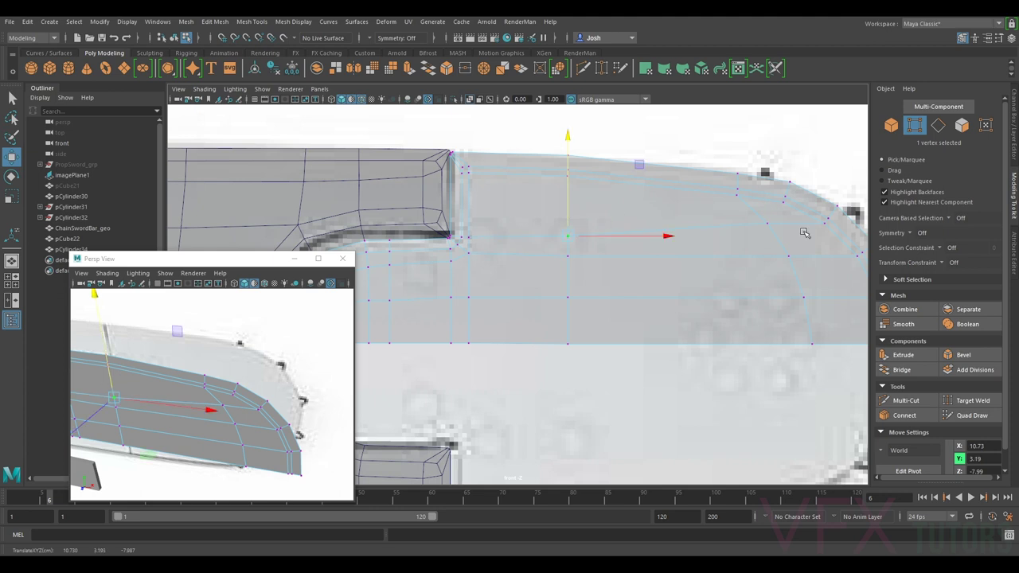
pyautogui.keyDown('alt'); pyautogui.moveTo(801, 230); pyautogui.dragTo(678, 227, button='middle'); pyautogui.keyUp('alt')
pyautogui.click(687, 228)
pyautogui.moveTo(686, 229); pyautogui.dragTo(683, 231)
# Step: Raise the bridged column's upper inner vertex to Y 3.28
pyautogui.keyDown('alt'); pyautogui.moveTo(559, 236); pyautogui.dragTo(693, 242, button='middle'); pyautogui.keyUp('alt')
pyautogui.click(618, 242)
pyautogui.moveTo(617, 222); pyautogui.dragTo(596, 221)
pyautogui.scroll(-2, 699, 231)
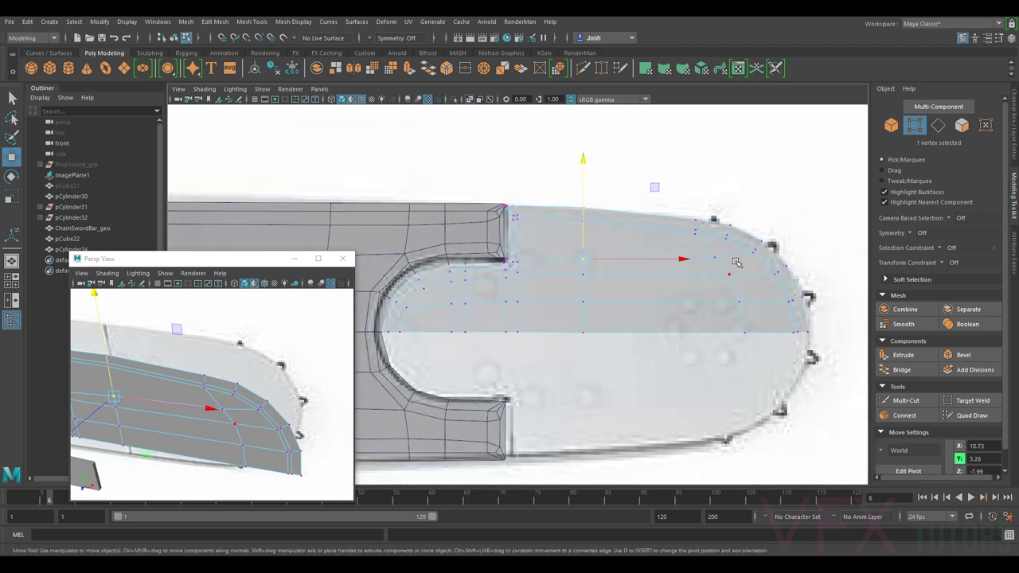
pyautogui.scroll(2, 618, 255)
pyautogui.moveTo(597, 240); pyautogui.dragTo(597, 239)
pyautogui.keyDown('alt'); pyautogui.moveTo(743, 257); pyautogui.dragTo(644, 245, button='middle'); pyautogui.keyUp('alt')
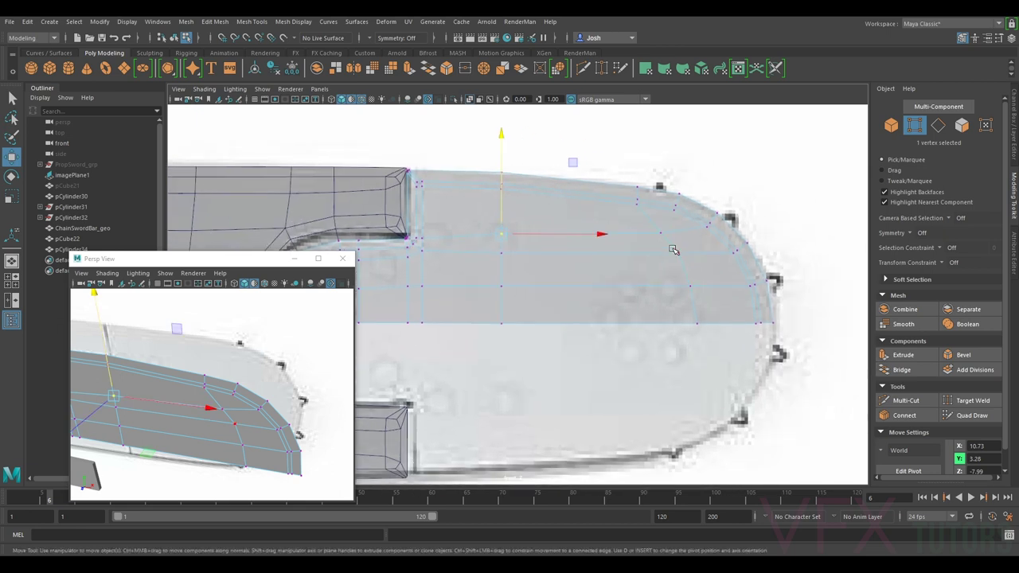
pyautogui.keyDown('alt'); pyautogui.moveTo(614, 239); pyautogui.dragTo(731, 237, button='middle'); pyautogui.keyUp('alt')
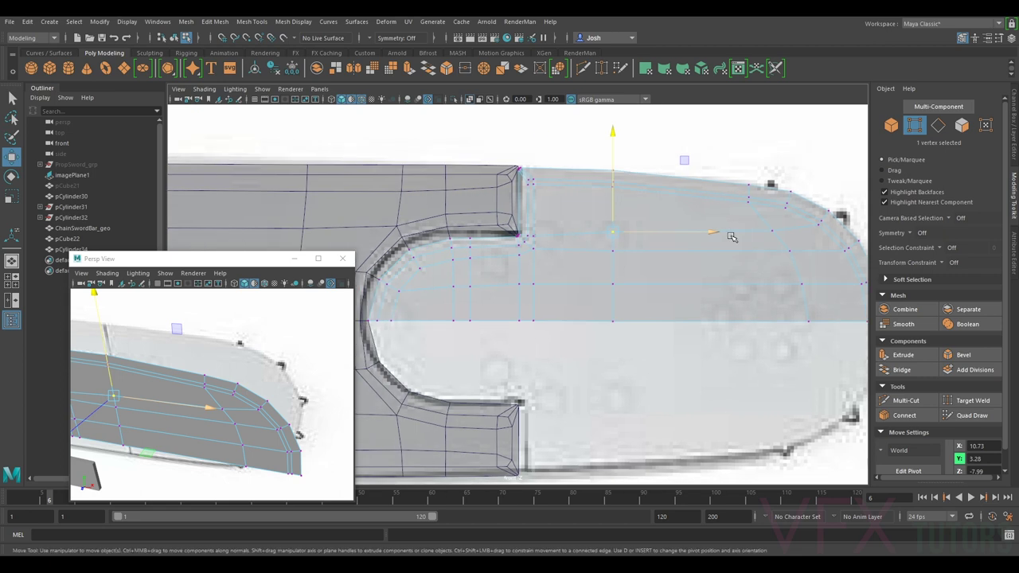
# Step: Move the curved column's upper inner vertex to X 15.22, Y 3.32
pyautogui.keyDown('alt'); pyautogui.moveTo(828, 227); pyautogui.dragTo(712, 232, button='middle'); pyautogui.keyUp('alt')
pyautogui.scroll(2, 712, 232)
pyautogui.click(720, 212)
pyautogui.moveTo(737, 211); pyautogui.dragTo(723, 210)
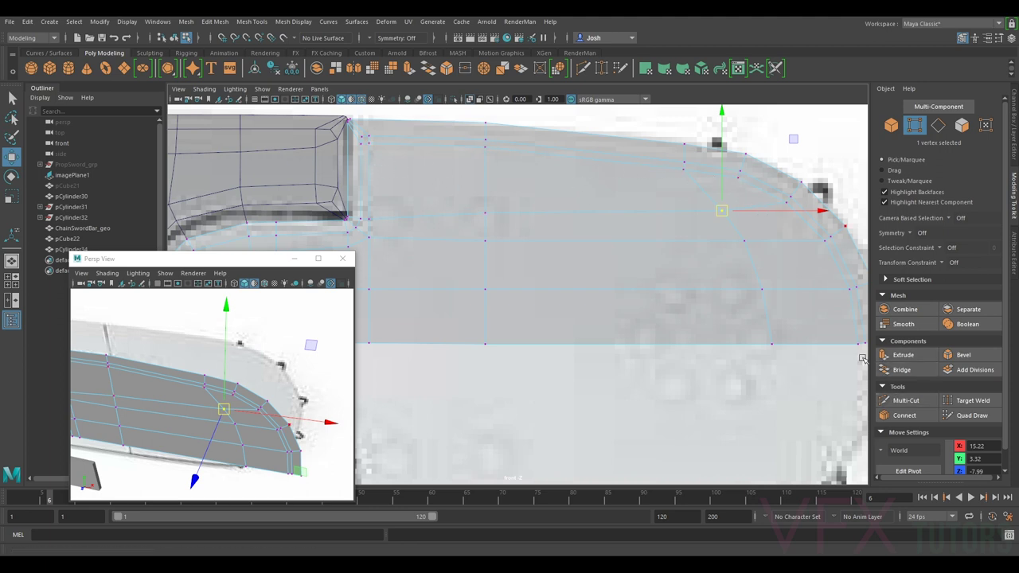
# Step: Compare the smoothed preview of the rounded tip with its unsmoothed mesh against the reference image
pyautogui.press('3')
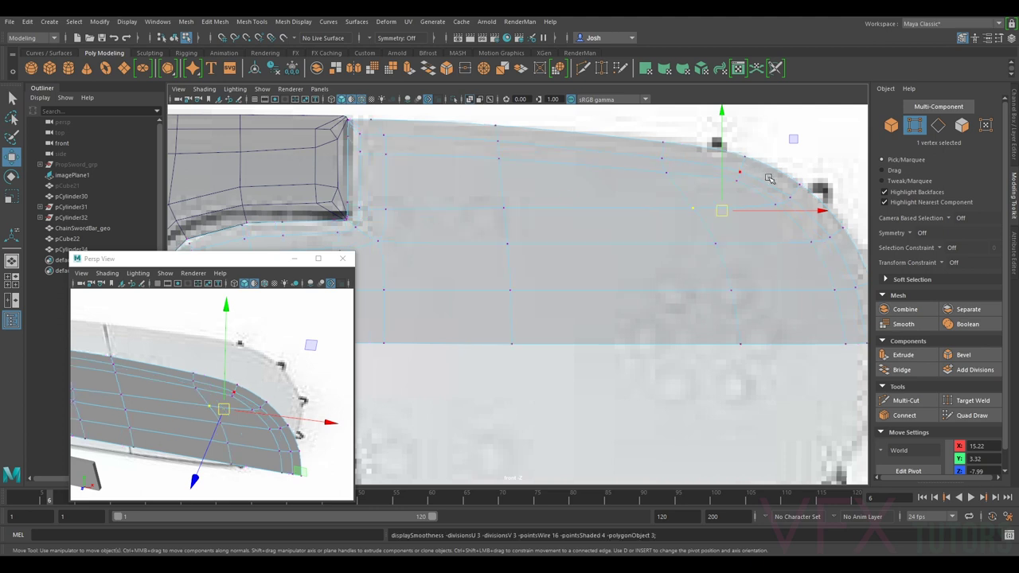
pyautogui.press('1')
pyautogui.press('3')
pyautogui.scroll(-2, 658, 221)
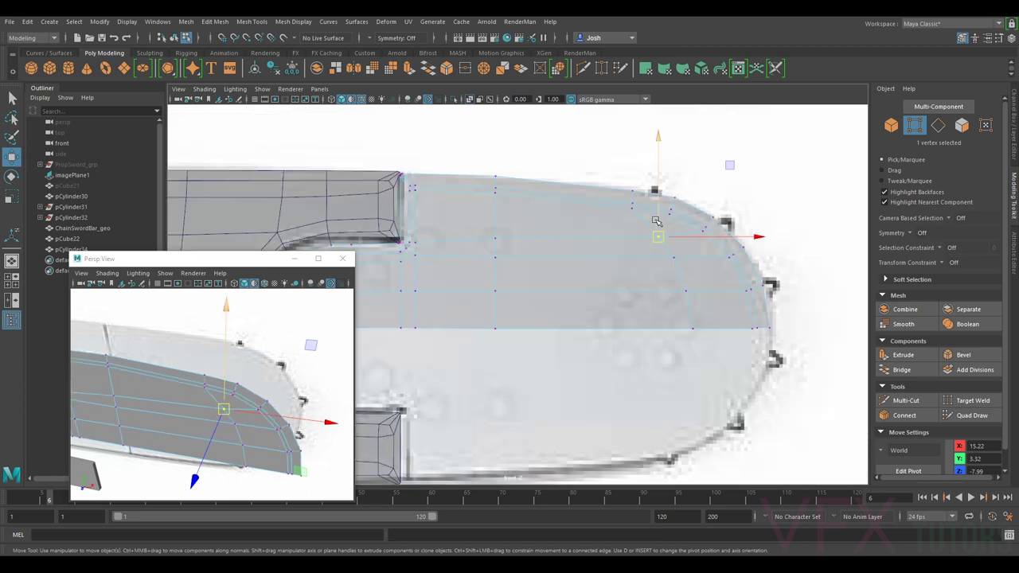
pyautogui.press('3')
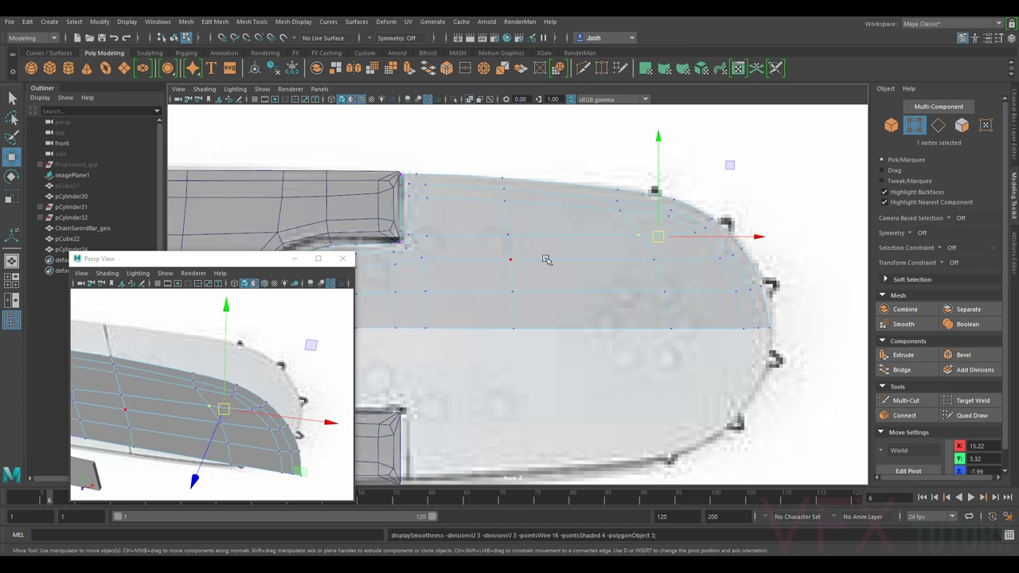
pyautogui.press('1')
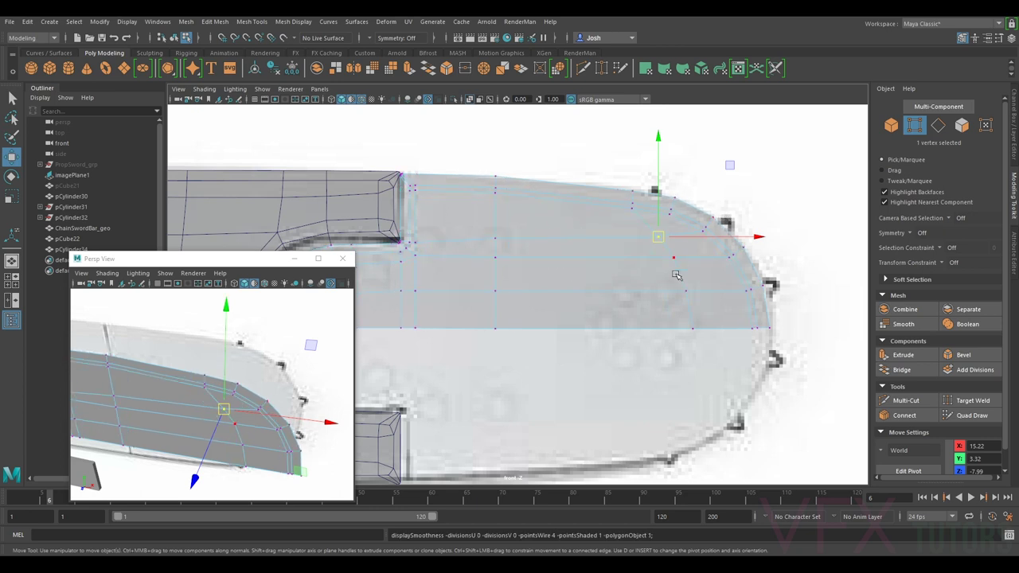
pyautogui.scroll(-2, 608, 258)
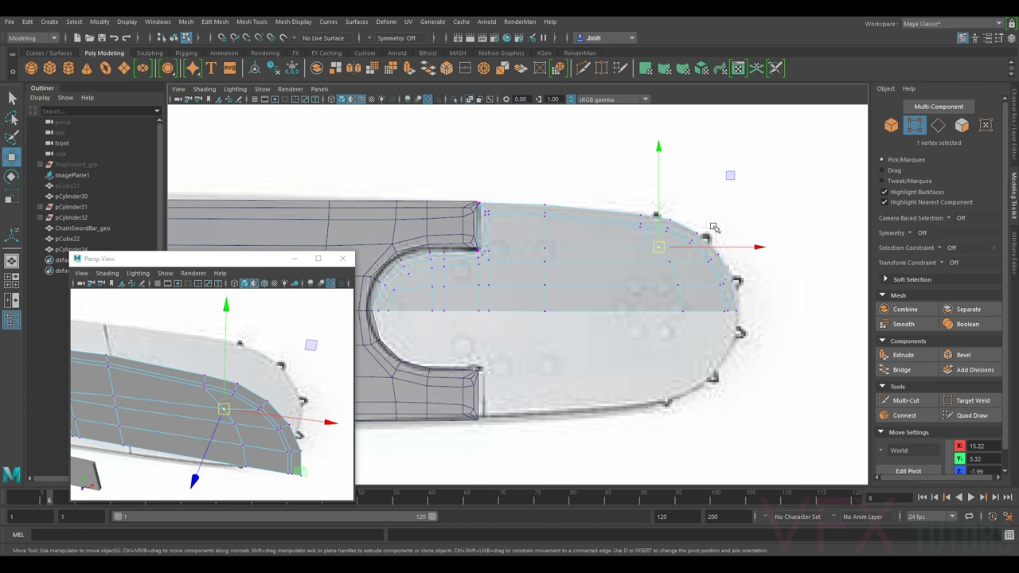
pyautogui.scroll(2, 641, 241)
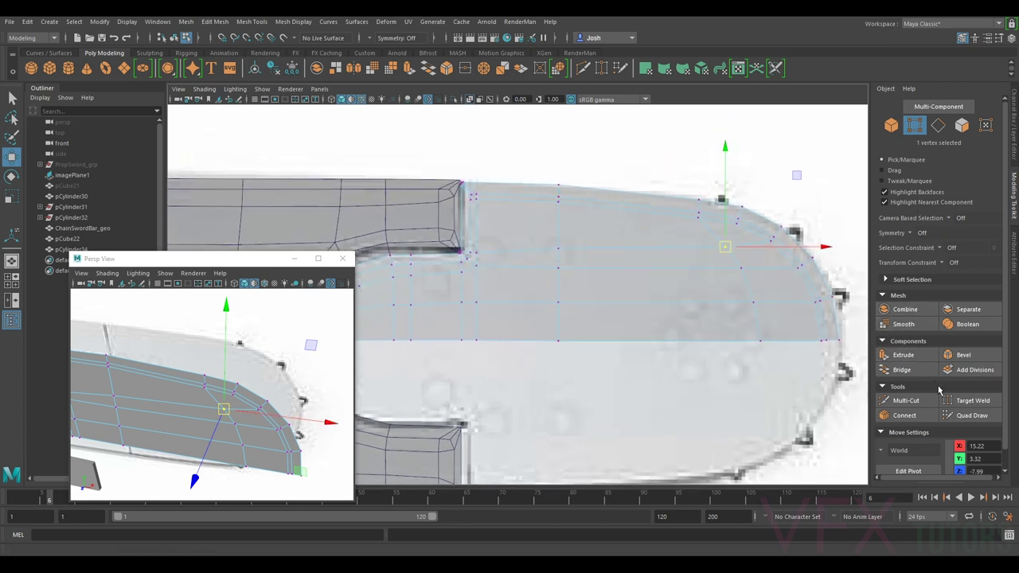
# Step: Slightly raise the band's three vertices where the tip's curve starts, and position the bridged column's top three vertices at Y 4.74
pyautogui.click(904, 400)
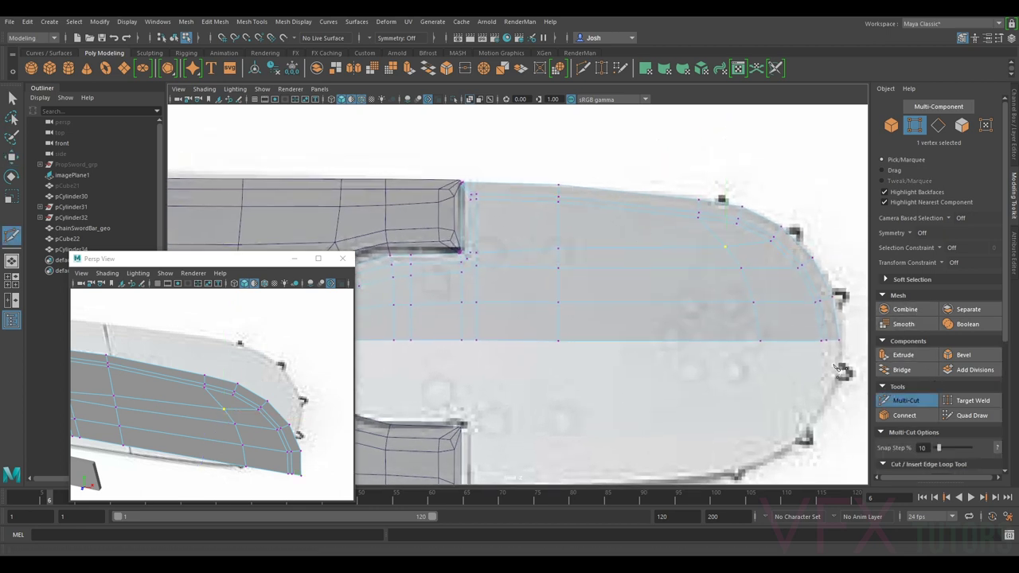
pyautogui.click(902, 402)
pyautogui.moveTo(697, 211); pyautogui.dragTo(709, 226)
pyautogui.keyDown('alt'); pyautogui.moveTo(713, 184); pyautogui.dragTo(662, 194, button='middle'); pyautogui.keyUp('alt')
pyautogui.scroll(3, 657, 194)
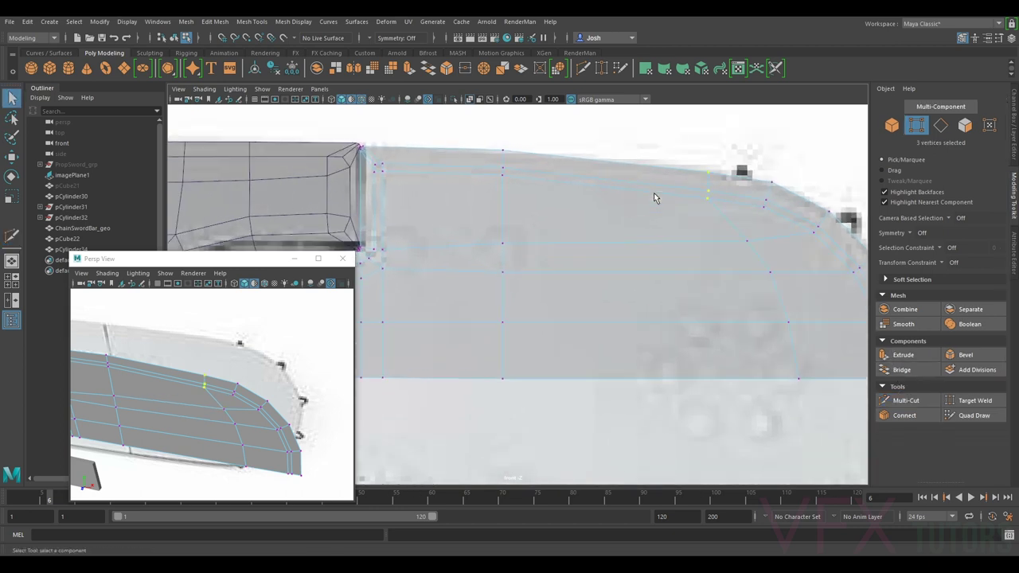
pyautogui.press('w')
pyautogui.keyDown('alt'); pyautogui.moveTo(724, 166); pyautogui.dragTo(646, 192, button='middle'); pyautogui.keyUp('alt')
pyautogui.moveTo(636, 183); pyautogui.dragTo(638, 177)
pyautogui.moveTo(444, 162)
pyautogui.mouseDown()
pyautogui.moveTo(419, 211)
pyautogui.moveTo(430, 163)
pyautogui.mouseUp()
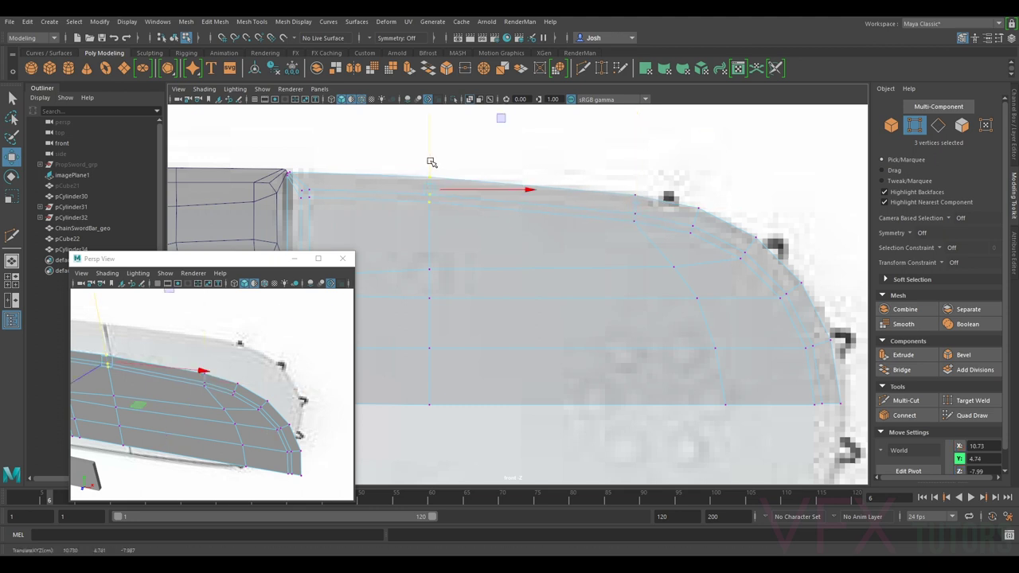
# Step: Insert a Multi-Cut edge loop across the tip piece midway between the bridged column and the start of the curve
pyautogui.scroll(-3, 593, 187)
pyautogui.click(908, 405)
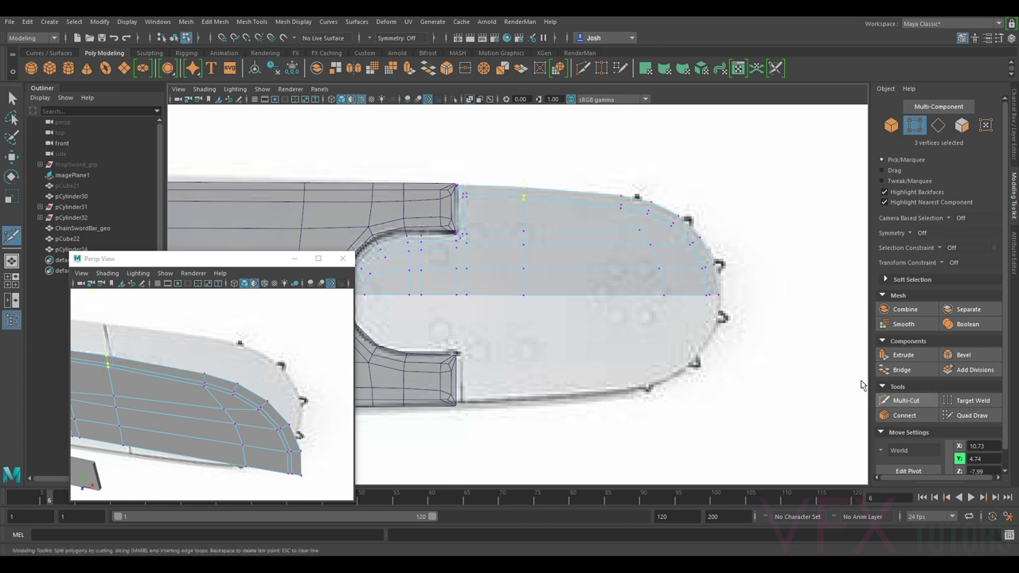
pyautogui.click(641, 254)
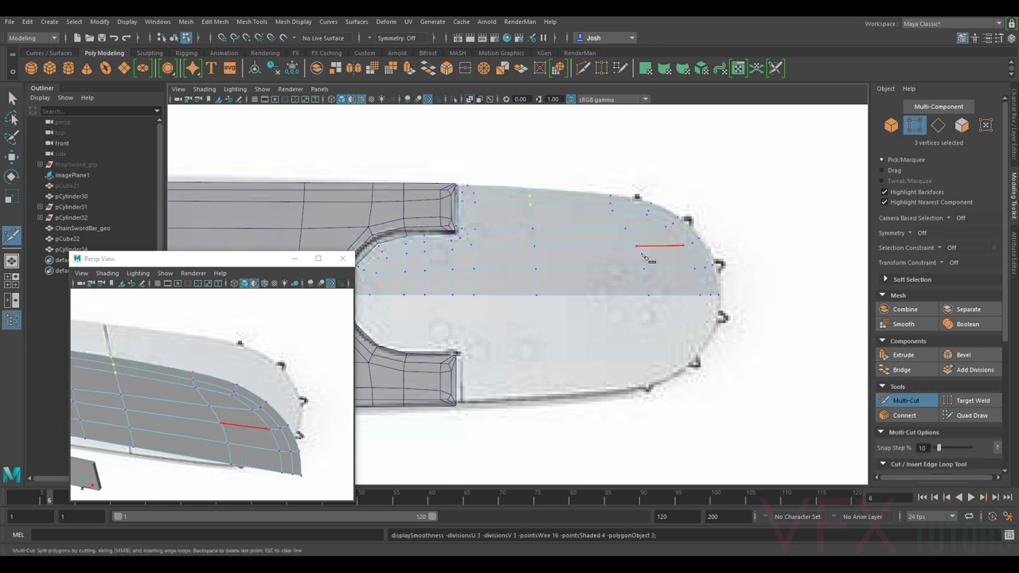
pyautogui.keyDown('ctrl'); pyautogui.click(578, 195); pyautogui.keyUp('ctrl')
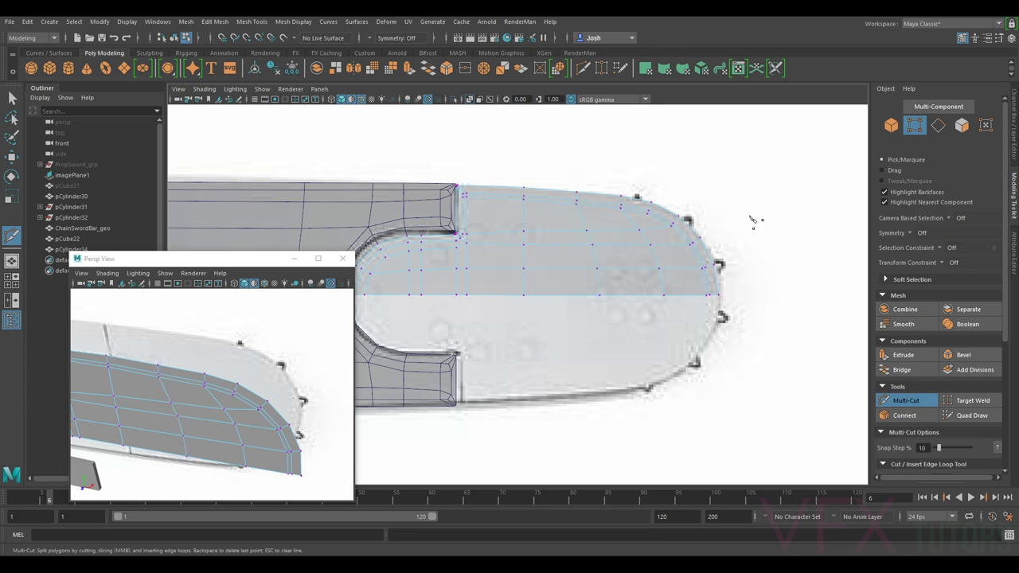
pyautogui.press('q')
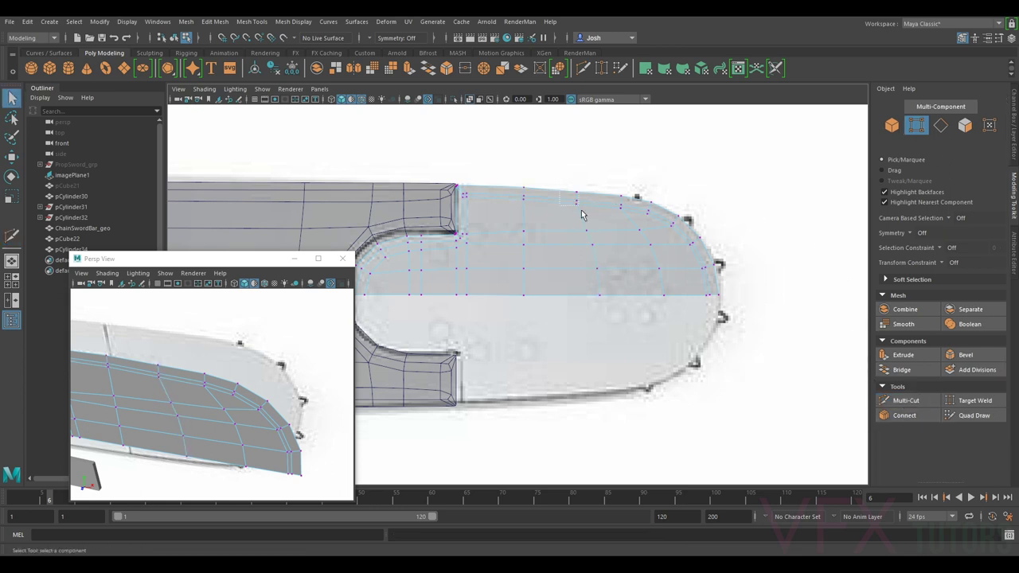
# Step: Straighten the new edge loop and position its top three vertices at X 12.93, Y 4.57 along the reference outline
pyautogui.moveTo(613, 306); pyautogui.dragTo(613, 305)
pyautogui.press('r')
pyautogui.moveTo(651, 244); pyautogui.dragTo(259, 295)
pyautogui.scroll(3, 581, 231)
pyautogui.press('w')
pyautogui.moveTo(672, 222); pyautogui.dragTo(630, 233)
pyautogui.scroll(3, 628, 273)
pyautogui.moveTo(653, 181); pyautogui.dragTo(652, 177)
pyautogui.keyDown('alt'); pyautogui.moveTo(729, 235); pyautogui.dragTo(613, 177, button='middle'); pyautogui.keyUp('alt')
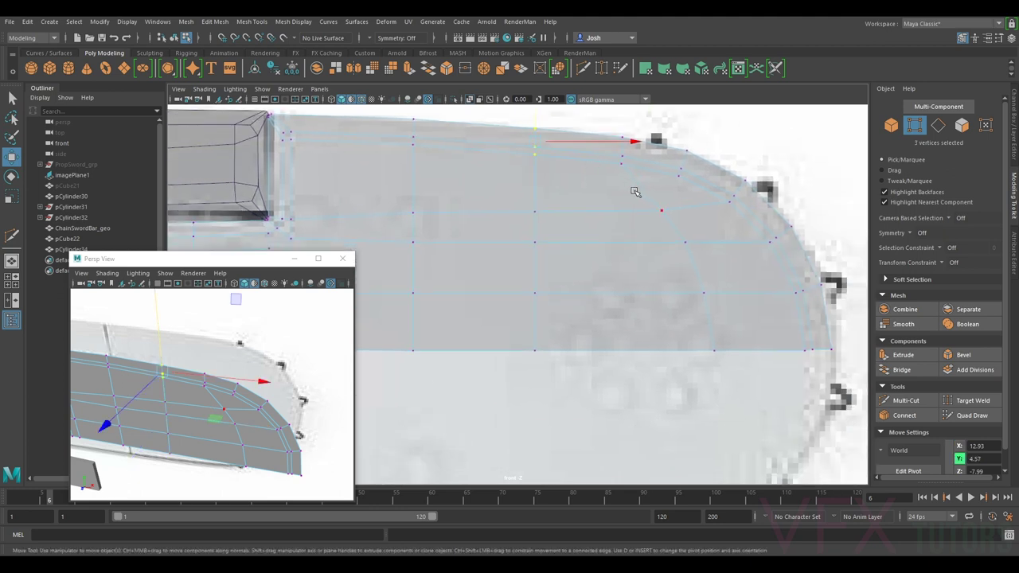
# Step: Adjust the band's lower vertex at the curve start to X 14.54, and set the new loop's upper inner vertex to Y 3.30
pyautogui.click(622, 169)
pyautogui.click(642, 165)
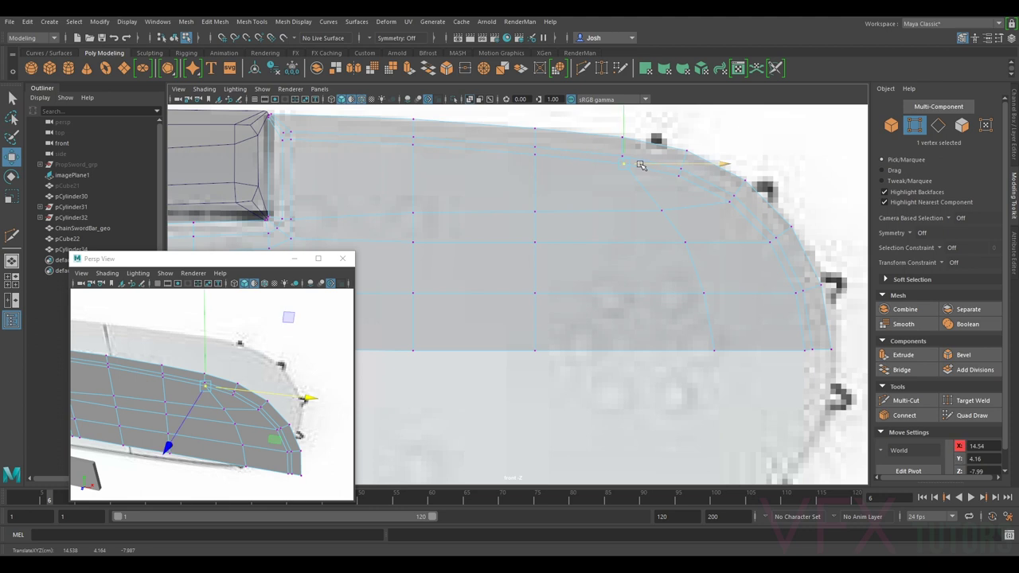
pyautogui.keyDown('alt'); pyautogui.moveTo(544, 226); pyautogui.dragTo(661, 213, button='middle'); pyautogui.keyUp('alt')
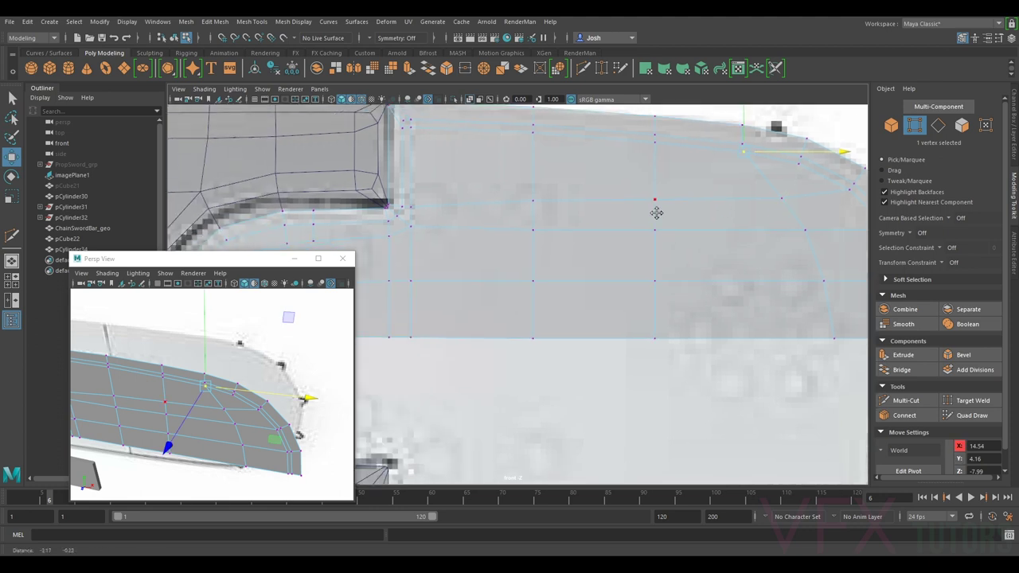
pyautogui.click(534, 203)
pyautogui.click(533, 169)
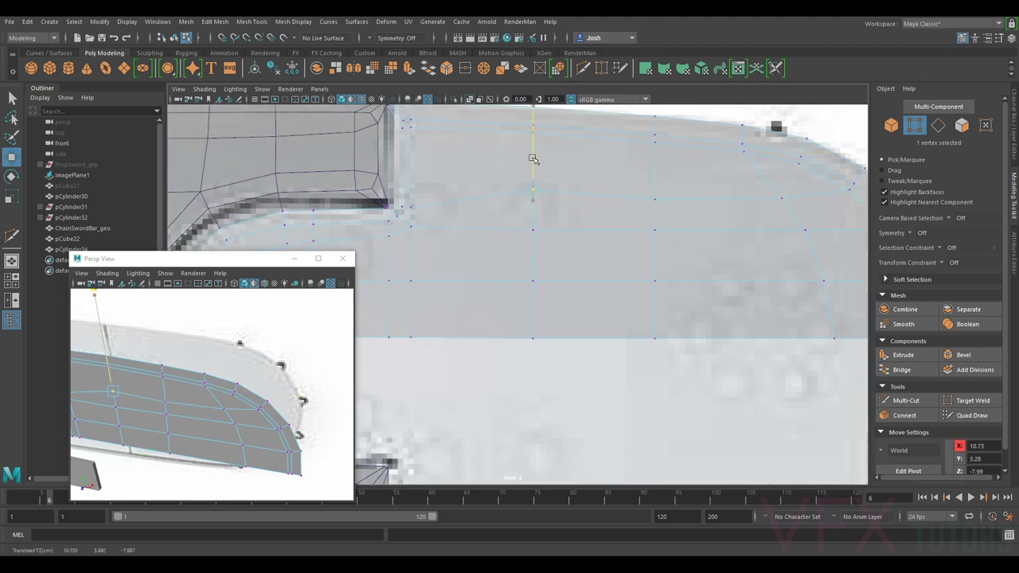
pyautogui.moveTo(535, 168); pyautogui.dragTo(661, 189, button='middle')
pyautogui.keyDown('alt'); pyautogui.moveTo(542, 168); pyautogui.dragTo(561, 175, button='middle'); pyautogui.keyUp('alt')
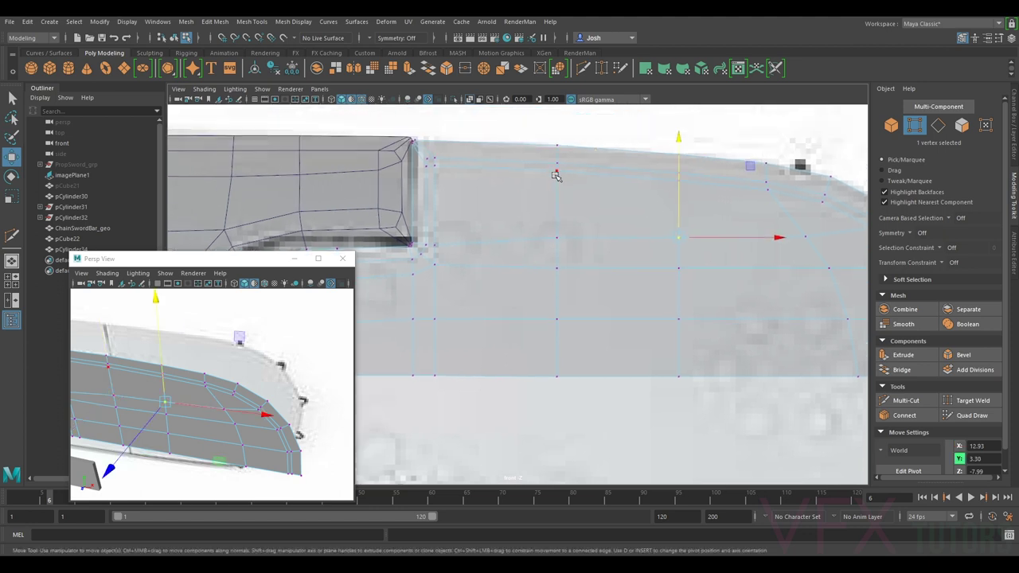
pyautogui.scroll(-7, 561, 177)
pyautogui.keyDown('alt'); pyautogui.moveTo(638, 208); pyautogui.dragTo(567, 188, button='middle'); pyautogui.keyUp('alt')
pyautogui.scroll(1, 567, 187)
pyautogui.scroll(3, 602, 249)
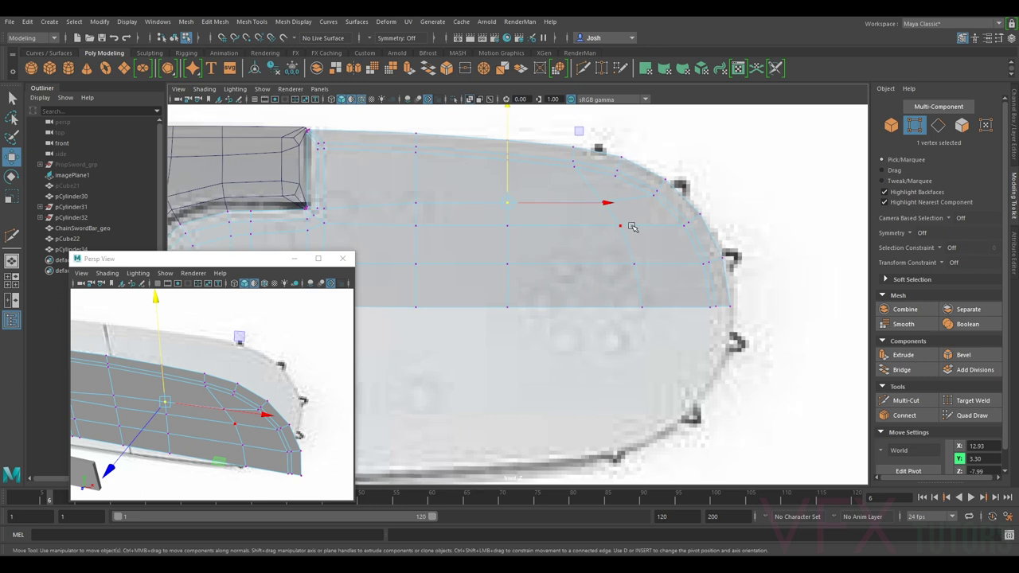
# Step: Nudge the curved column's upper inner vertex up, and raise the new loop's upper inner vertex to Y 3.34
pyautogui.click(629, 223)
pyautogui.click(595, 201)
pyautogui.moveTo(604, 186); pyautogui.dragTo(604, 184)
pyautogui.click(636, 264)
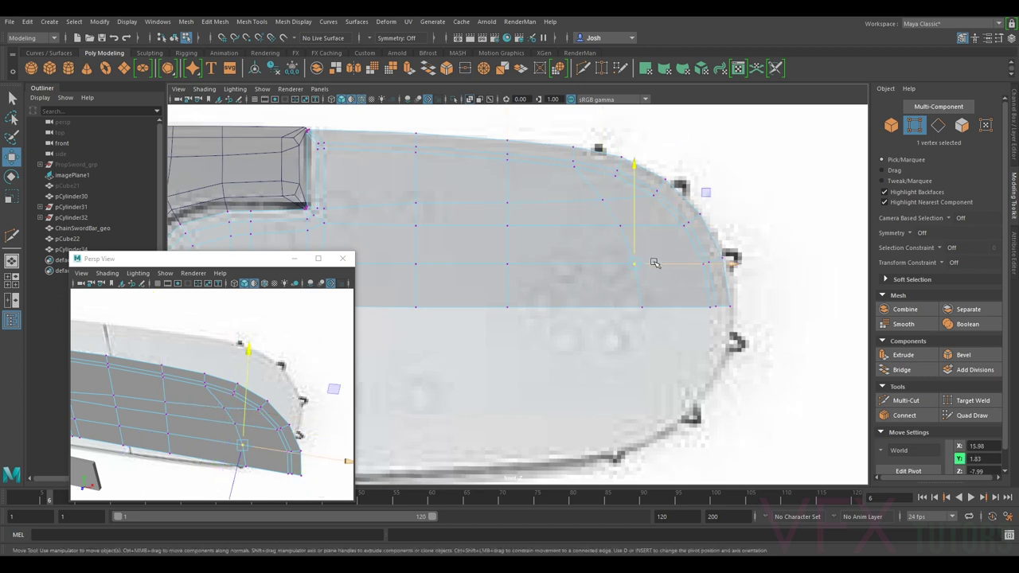
pyautogui.scroll(-4, 655, 262)
pyautogui.click(624, 197)
pyautogui.moveTo(622, 173); pyautogui.dragTo(622, 170)
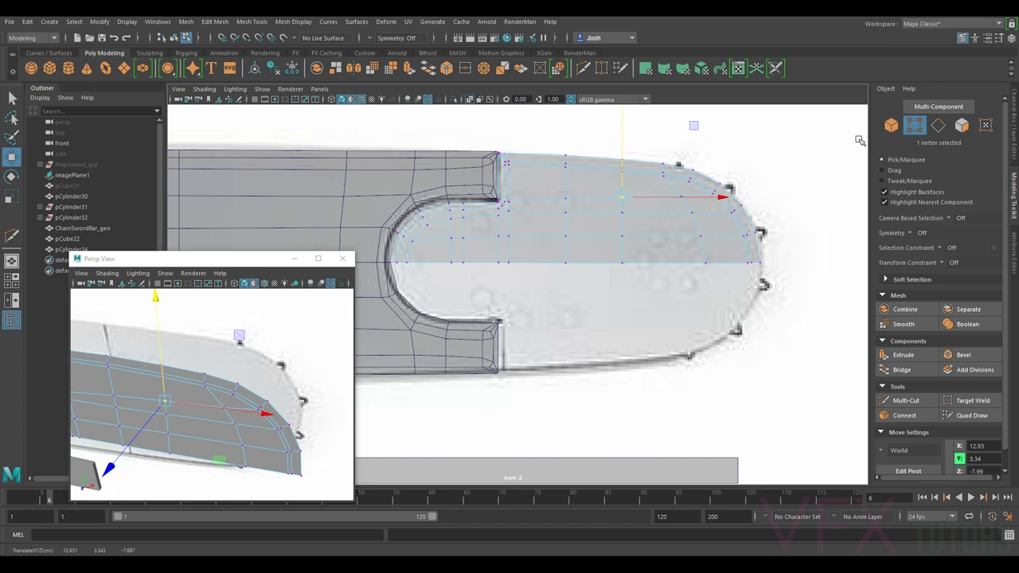
# Step: Return to object selection, hide the reference image plane and turn off X-Ray shading in the front view
pyautogui.click(892, 126)
pyautogui.click(672, 322)
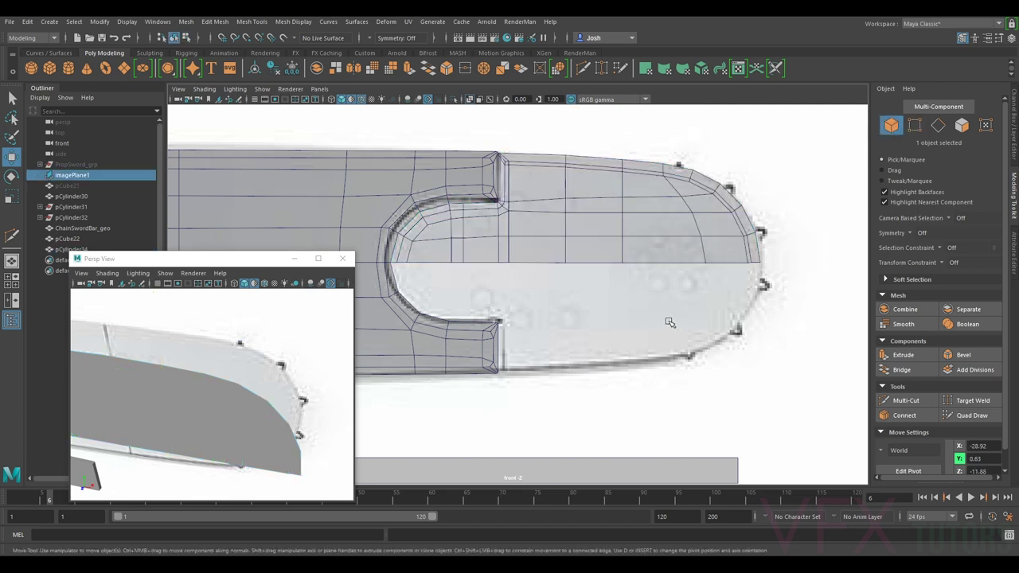
pyautogui.hotkey('ctrl', 'h')
pyautogui.keyDown('alt'); pyautogui.moveTo(591, 264); pyautogui.dragTo(708, 327, button='middle'); pyautogui.keyUp('alt')
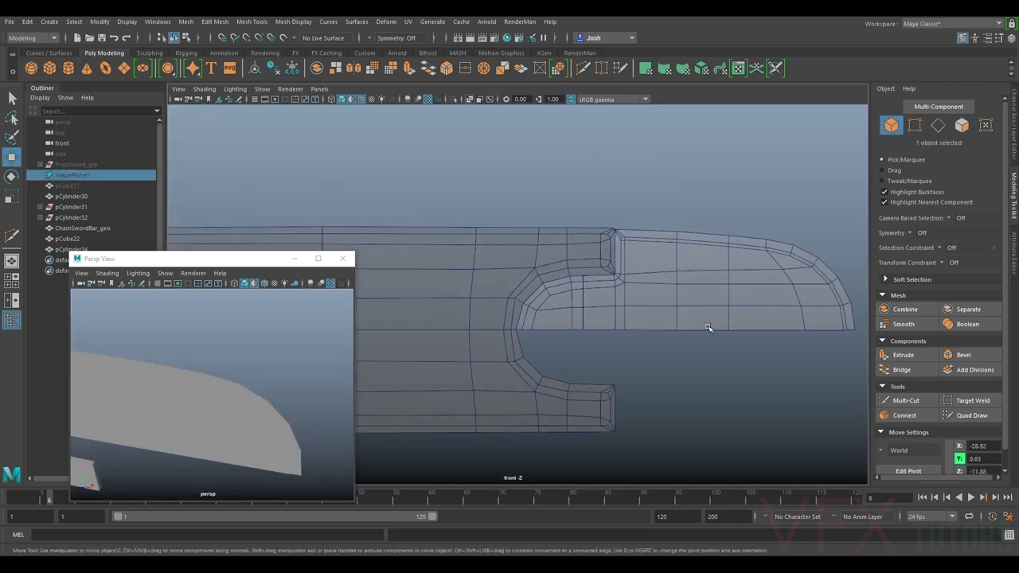
pyautogui.click(204, 88)
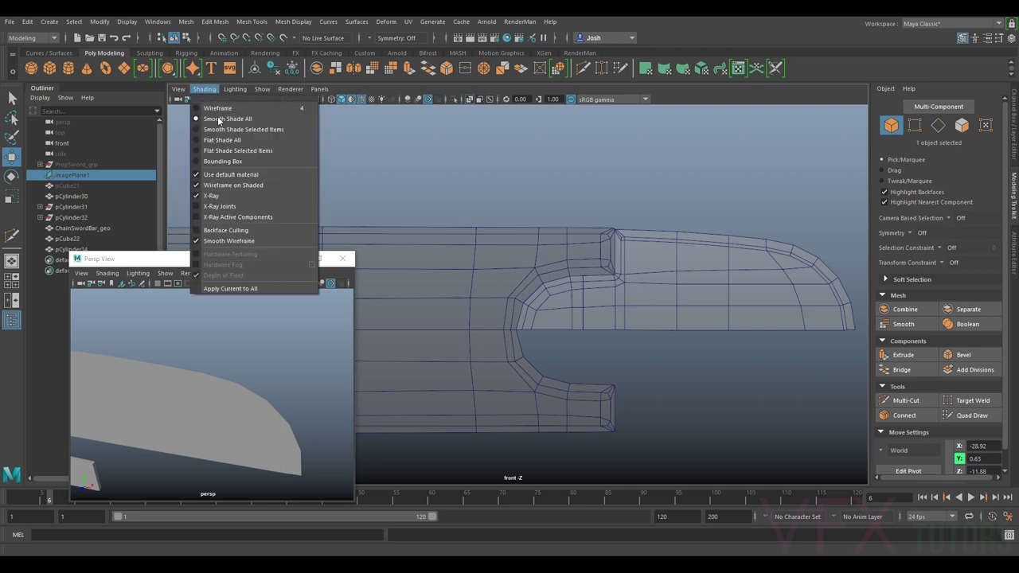
pyautogui.click(231, 193)
# Step: Preview the sword bar and tip piece smoothed, and examine their fit along the curved notch
pyautogui.moveTo(649, 200); pyautogui.dragTo(555, 290)
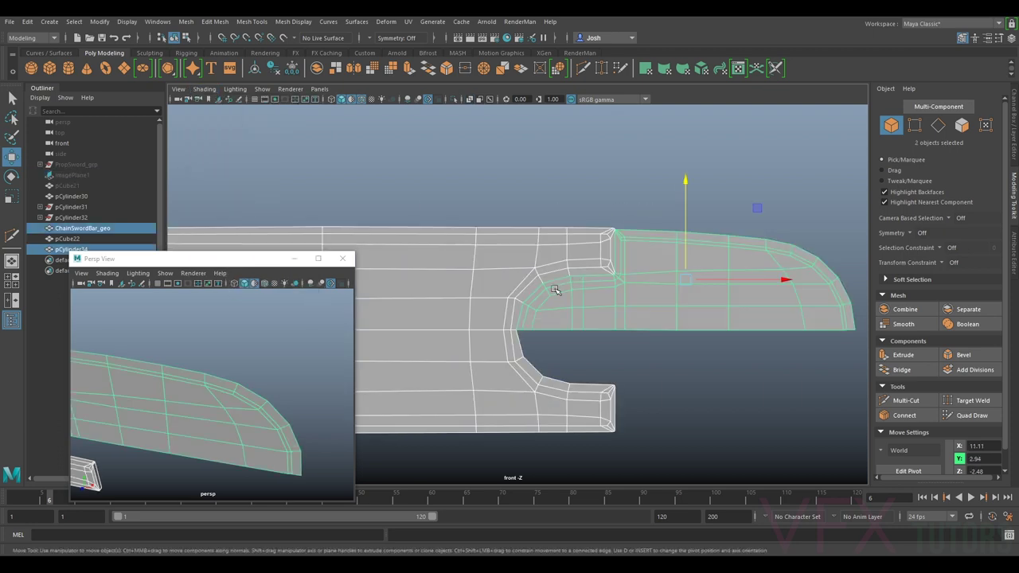
pyautogui.scroll(4, 642, 244)
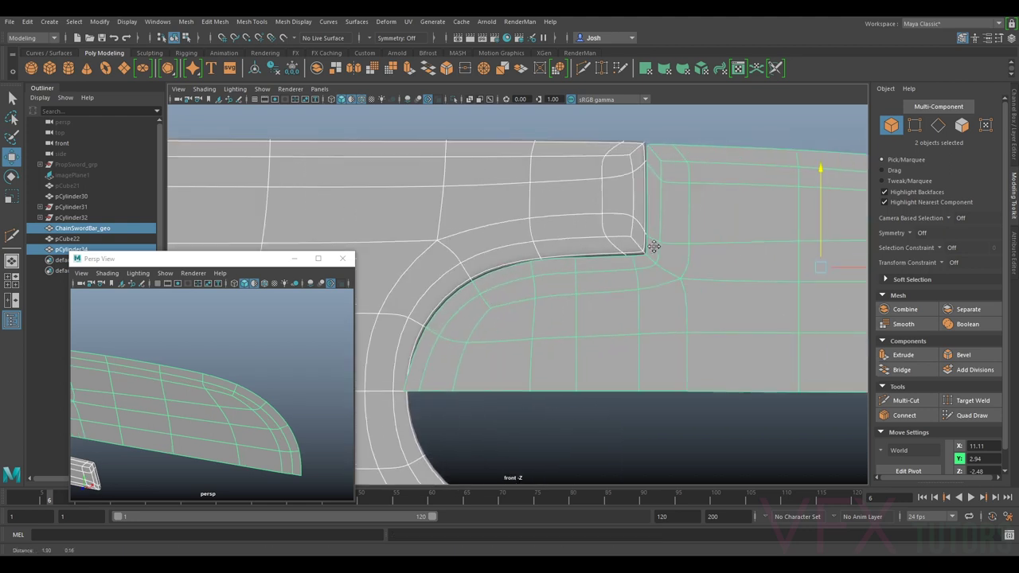
pyautogui.scroll(3, 605, 275)
pyautogui.click(613, 276)
pyautogui.scroll(2, 609, 272)
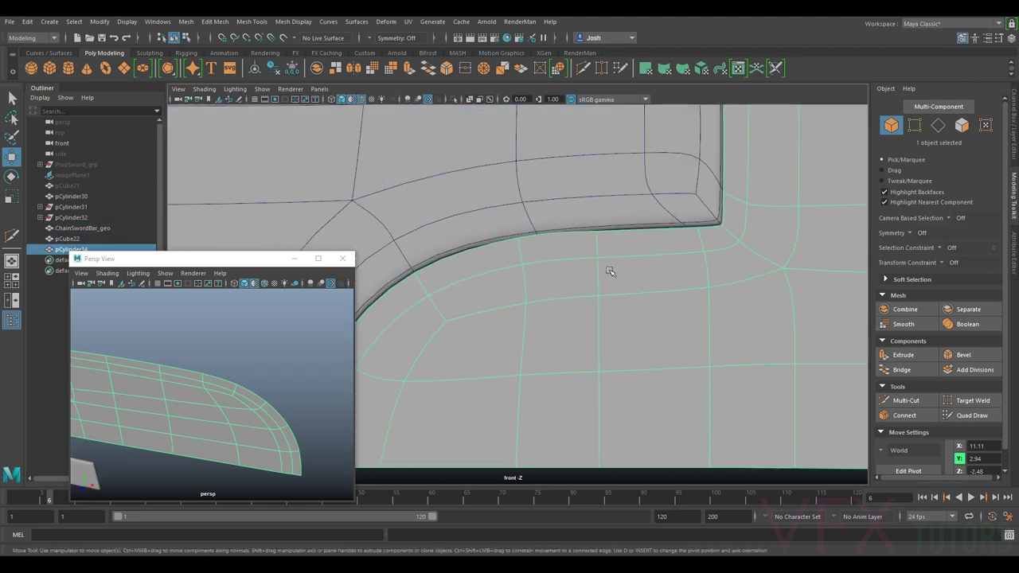
pyautogui.press('1')
pyautogui.press('2')
pyautogui.press('3')
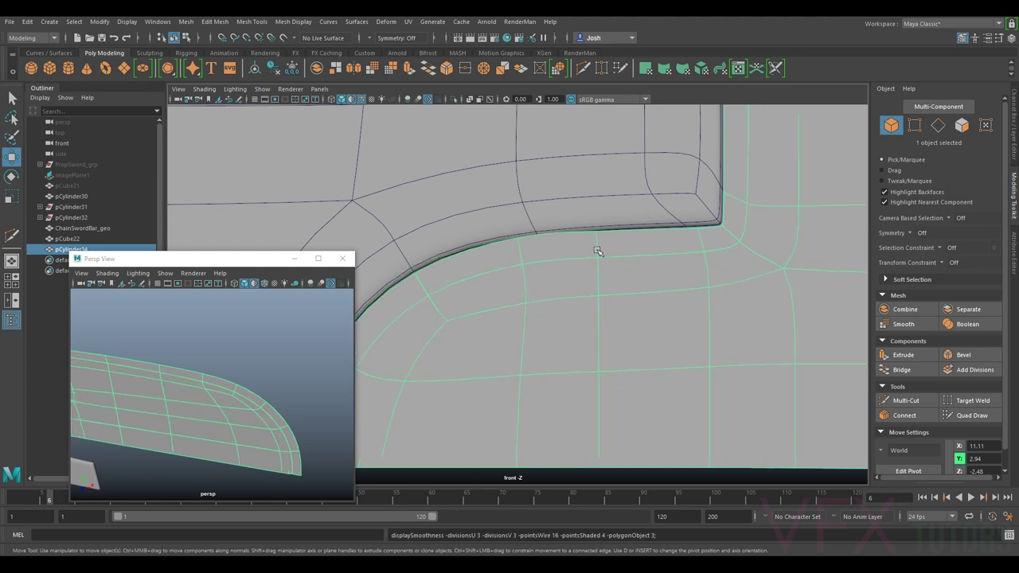
pyautogui.scroll(-5, 586, 248)
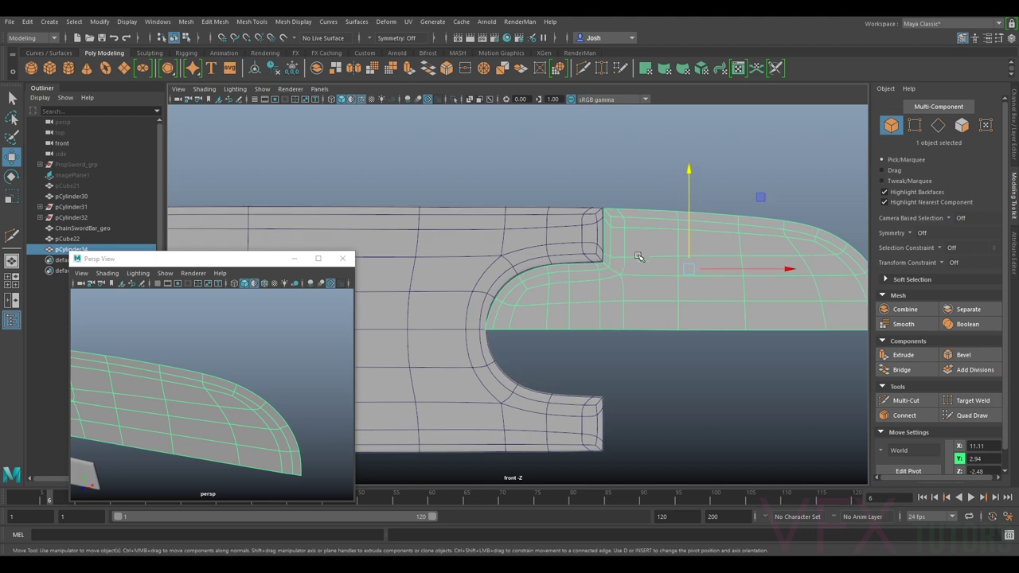
# Step: Compare the smoothed and unsmoothed bar end with the tip piece at their shared upper corner
pyautogui.scroll(5, 638, 256)
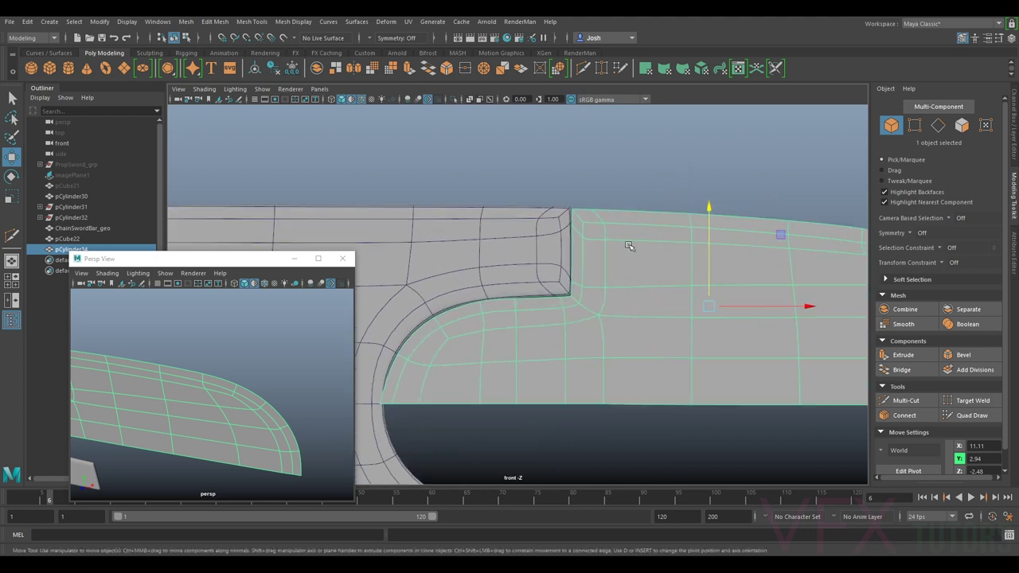
pyautogui.scroll(1, 567, 301)
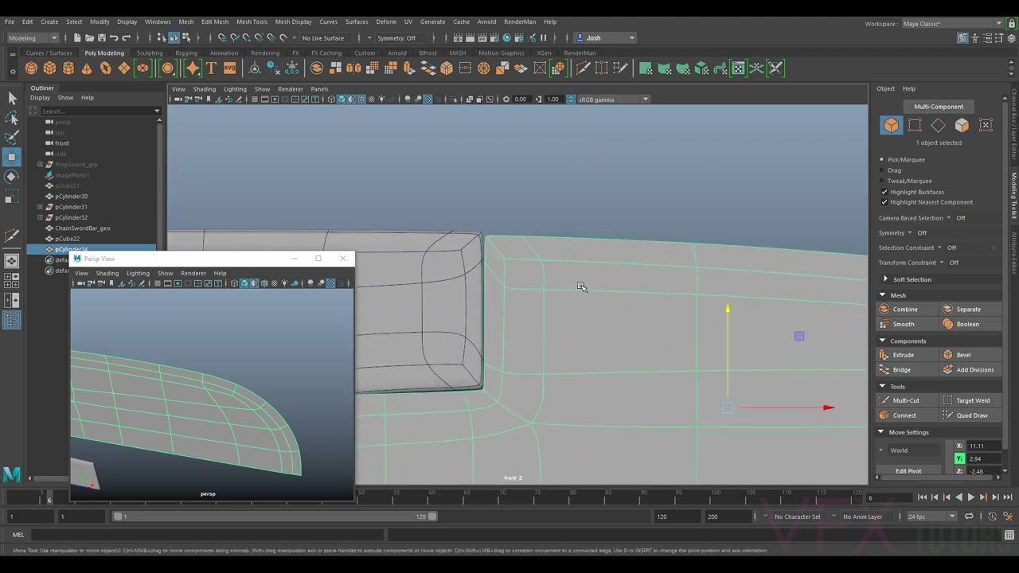
pyautogui.click(463, 267)
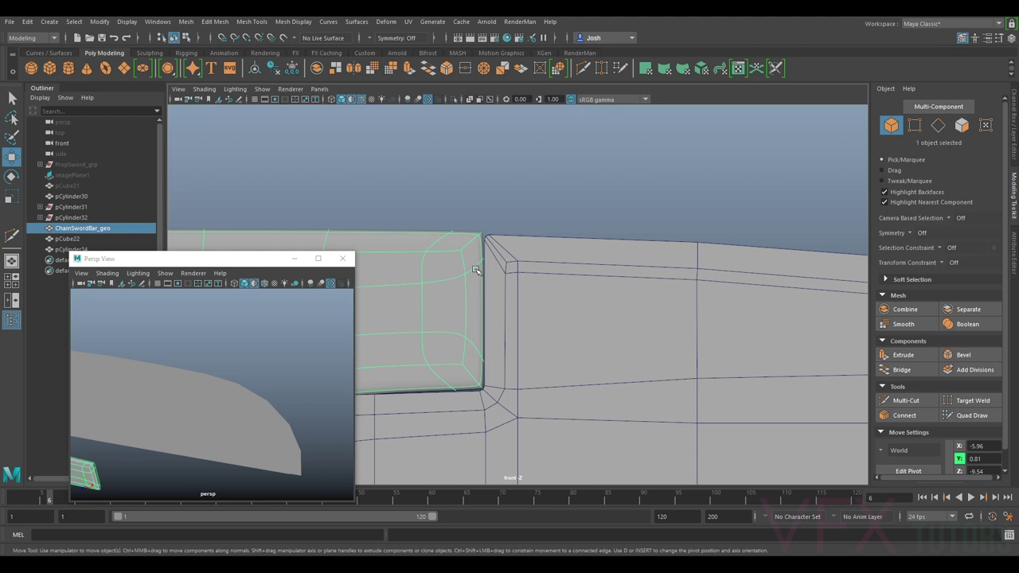
pyautogui.scroll(-4, 476, 270)
pyautogui.scroll(4, 568, 314)
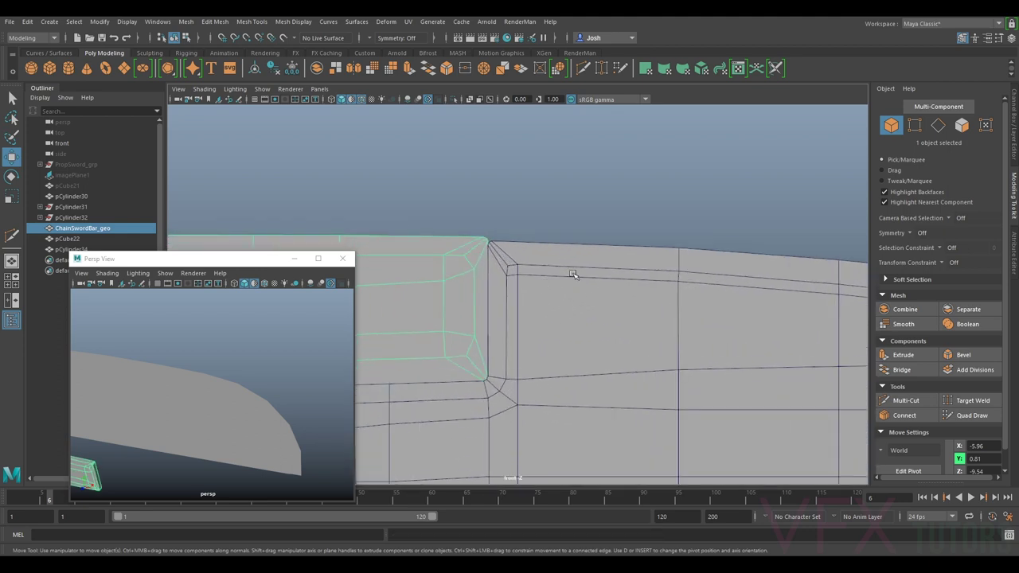
pyautogui.scroll(-3, 649, 285)
pyautogui.scroll(2, 658, 284)
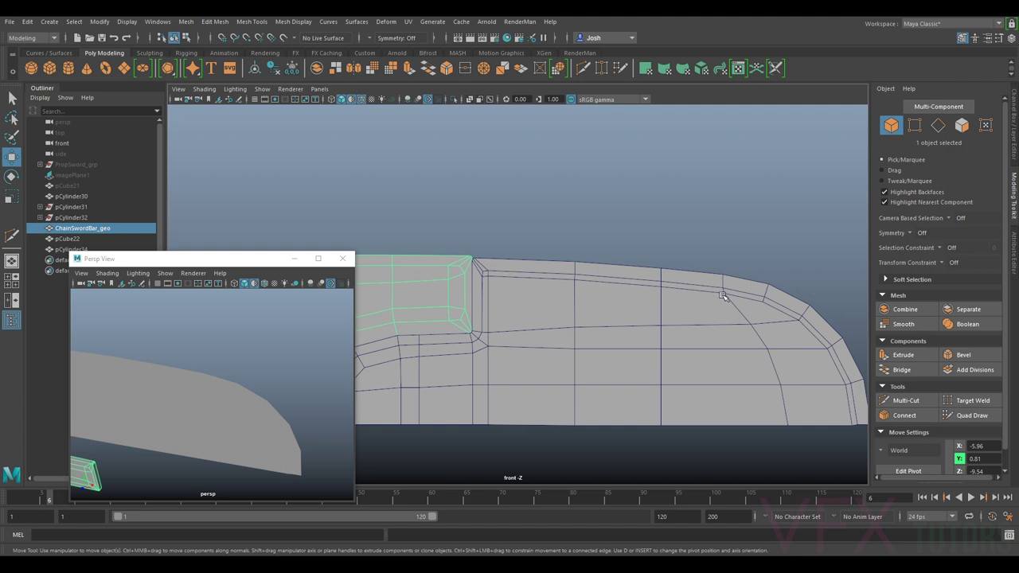
# Step: Slightly raise the tip piece's seven upper corner vertices to line up with the bar's top edge
pyautogui.moveTo(577, 261); pyautogui.dragTo(526, 259, button='right')
pyautogui.moveTo(441, 232); pyautogui.dragTo(524, 293)
pyautogui.scroll(3, 496, 229)
pyautogui.keyDown('alt'); pyautogui.moveTo(492, 211); pyautogui.dragTo(595, 228, button='middle'); pyautogui.keyUp('alt')
pyautogui.moveTo(561, 239); pyautogui.dragTo(562, 235)
pyautogui.scroll(2, 562, 240)
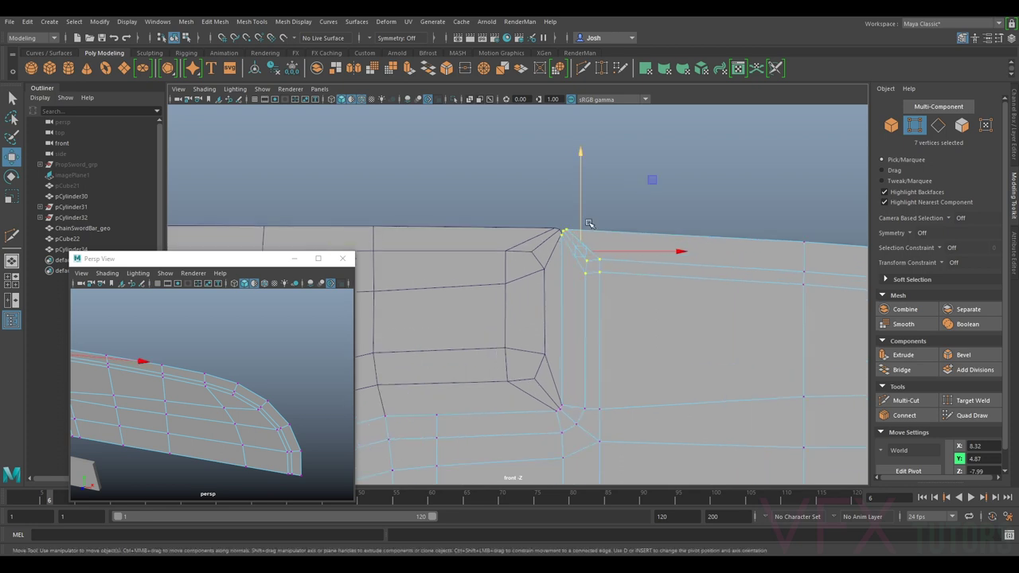
pyautogui.scroll(2, 589, 223)
pyautogui.moveTo(614, 201); pyautogui.dragTo(614, 200)
pyautogui.scroll(-3, 654, 223)
# Step: Slightly raise the tip's top vertices in the column beside the corner, and return to object selection
pyautogui.moveTo(544, 214); pyautogui.dragTo(578, 225)
pyautogui.moveTo(641, 227); pyautogui.dragTo(743, 276)
pyautogui.moveTo(728, 239); pyautogui.dragTo(728, 237)
pyautogui.scroll(-2, 626, 316)
pyautogui.keyDown('alt'); pyautogui.moveTo(626, 316); pyautogui.dragTo(759, 278, button='middle'); pyautogui.keyUp('alt')
pyautogui.scroll(2, 690, 285)
pyautogui.moveTo(688, 261); pyautogui.dragTo(723, 246, button='right')
# Step: Check the tip piece and sword bar in smoothed preview, and return the bar to its unsmoothed display
pyautogui.scroll(-3, 739, 279)
pyautogui.keyDown('alt'); pyautogui.moveTo(739, 278); pyautogui.dragTo(586, 256, button='middle'); pyautogui.keyUp('alt')
pyautogui.click(705, 337)
pyautogui.keyDown('alt'); pyautogui.moveTo(519, 309); pyautogui.dragTo(603, 276, button='middle'); pyautogui.keyUp('alt')
pyautogui.click(587, 259)
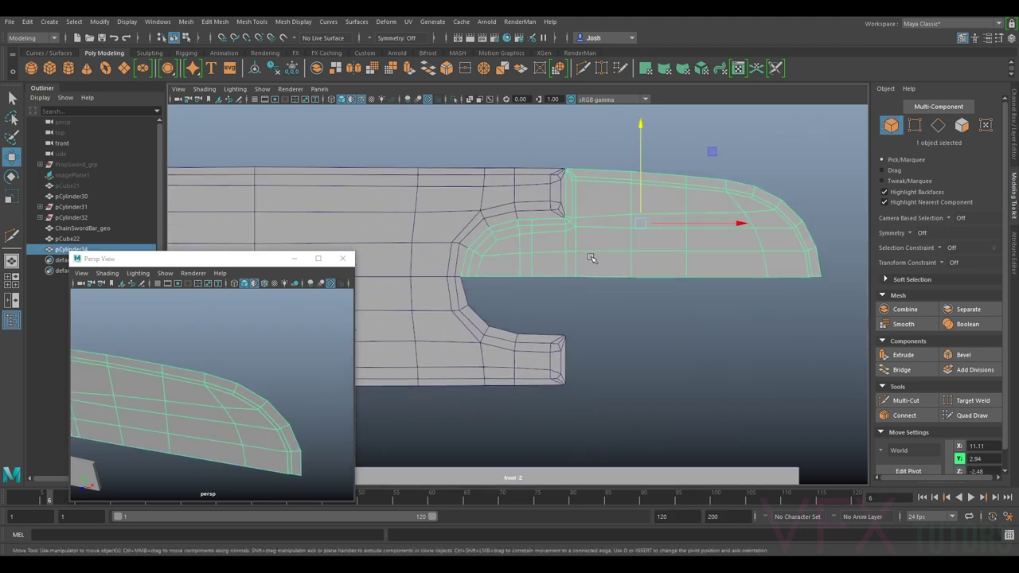
pyautogui.press('3')
pyautogui.click(483, 217)
pyautogui.press('3')
pyautogui.scroll(2, 579, 201)
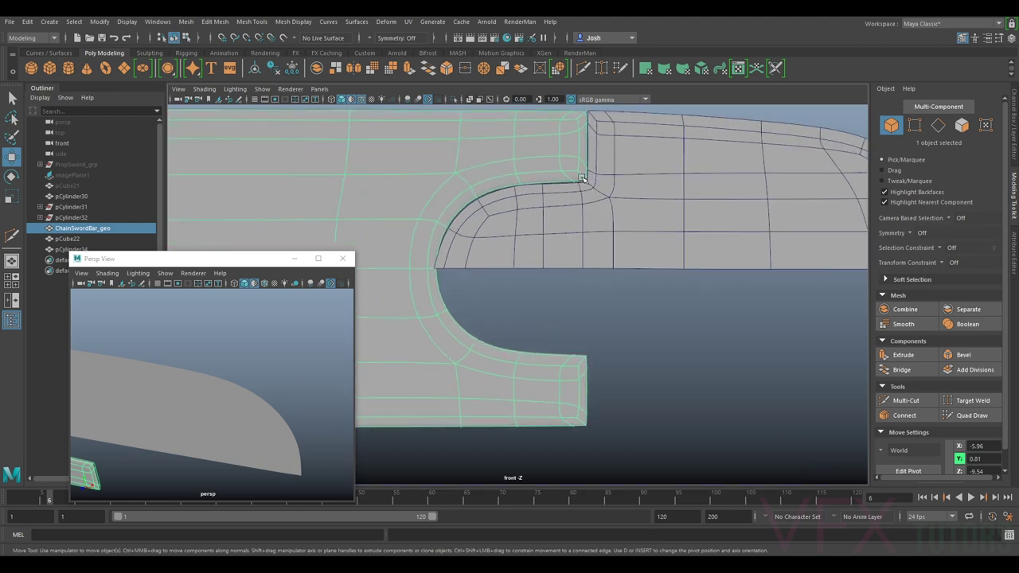
pyautogui.press('1')
# Step: Switch to the perspective view and delete the face loop forming the sword bar's outer rim
pyautogui.click(320, 88)
pyautogui.moveTo(389, 101)
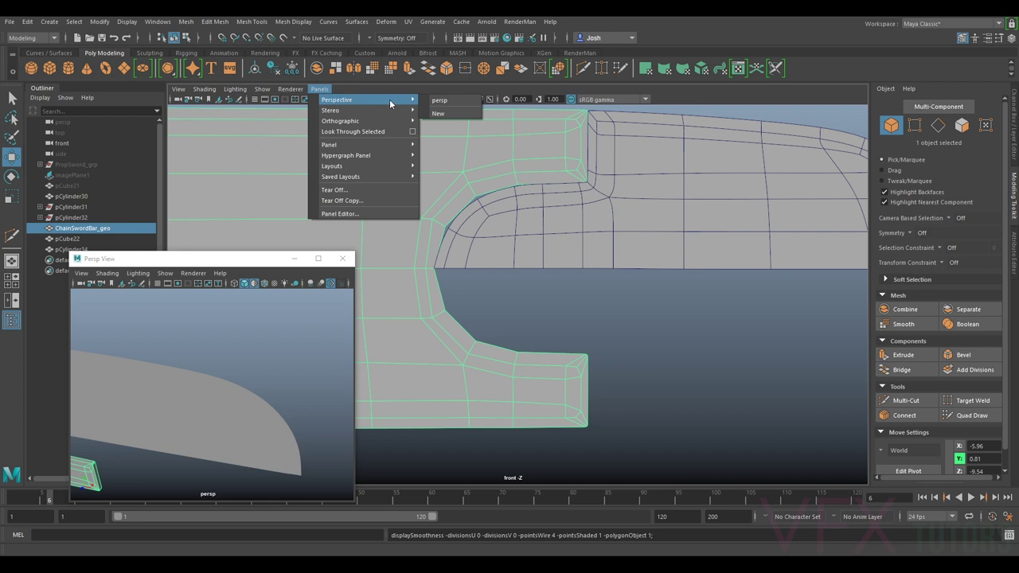
pyautogui.click(444, 101)
pyautogui.keyDown('alt'); pyautogui.moveTo(524, 272); pyautogui.dragTo(486, 261); pyautogui.keyUp('alt')
pyautogui.moveTo(486, 261); pyautogui.dragTo(496, 292, button='right')
pyautogui.click(500, 288)
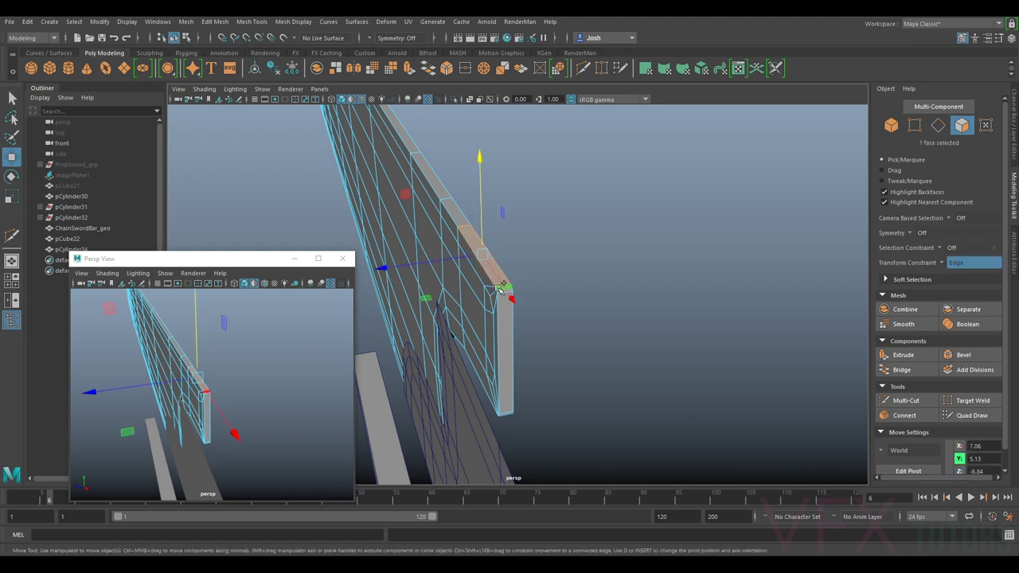
pyautogui.doubleClick(501, 287)
pyautogui.press('Delete')
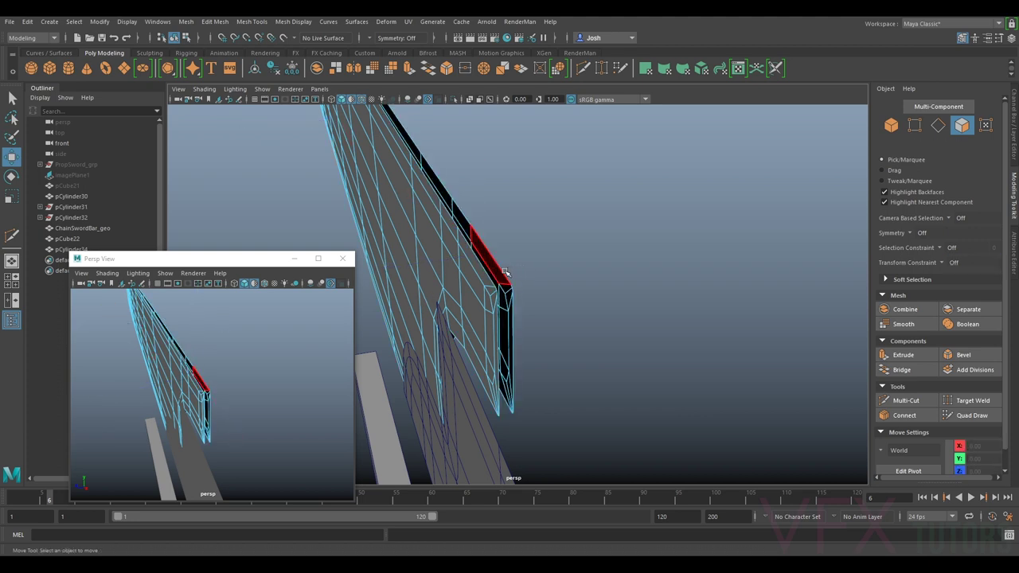
# Step: Delete the face loops lining the sword bar's upper round hole and long slot
pyautogui.doubleClick(504, 276)
pyautogui.keyDown('alt'); pyautogui.moveTo(512, 283); pyautogui.dragTo(458, 282, button='right'); pyautogui.keyUp('alt')
pyautogui.keyDown('alt'); pyautogui.moveTo(457, 283); pyautogui.dragTo(599, 287); pyautogui.keyUp('alt')
pyautogui.keyDown('alt'); pyautogui.moveTo(599, 287); pyautogui.dragTo(865, 189, button='middle'); pyautogui.keyUp('alt')
pyautogui.keyDown('alt'); pyautogui.moveTo(865, 188); pyautogui.dragTo(652, 260); pyautogui.keyUp('alt')
pyautogui.keyDown('alt'); pyautogui.moveTo(760, 226); pyautogui.dragTo(598, 261, button='middle'); pyautogui.keyUp('alt')
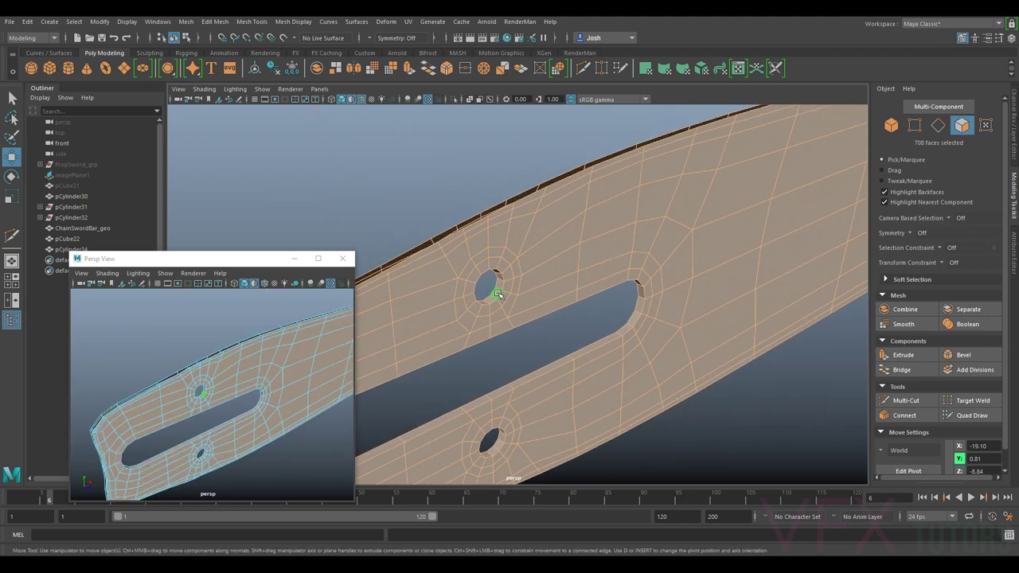
pyautogui.click(498, 294)
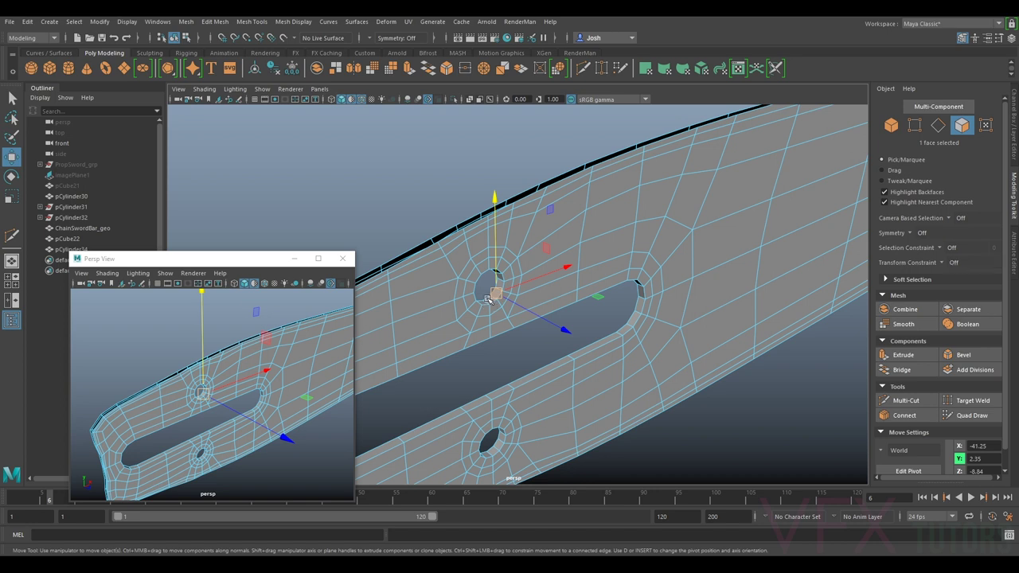
pyautogui.press('q')
pyautogui.press('f')
pyautogui.scroll(-8, 463, 287)
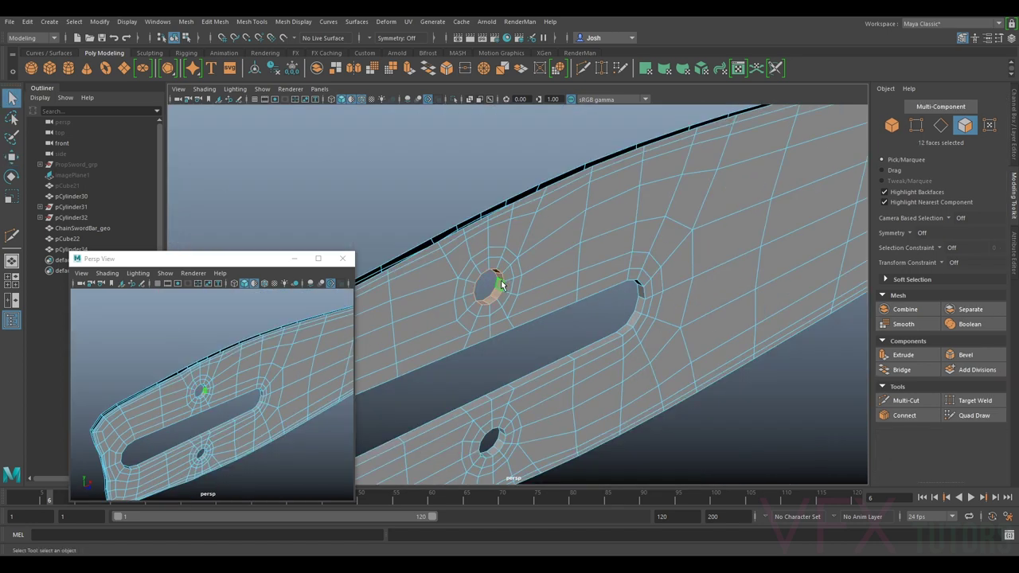
pyautogui.keyDown('shift'); pyautogui.doubleClick(554, 365); pyautogui.keyUp('shift')
pyautogui.press('Delete')
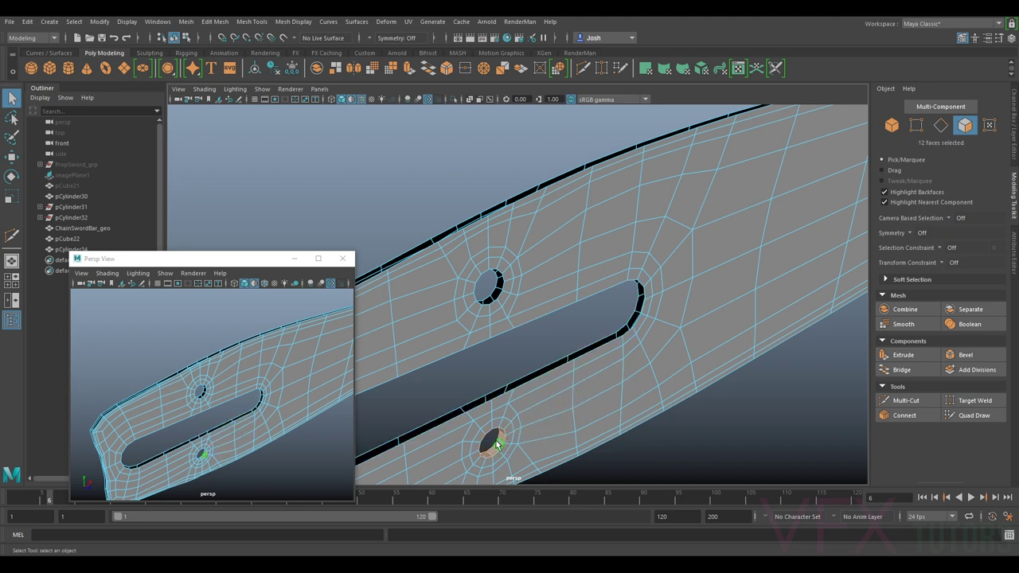
# Step: Delete the remaining face loop lining the sword bar's lower round hole, and return to object selection
pyautogui.doubleClick(606, 337)
pyautogui.press('Delete')
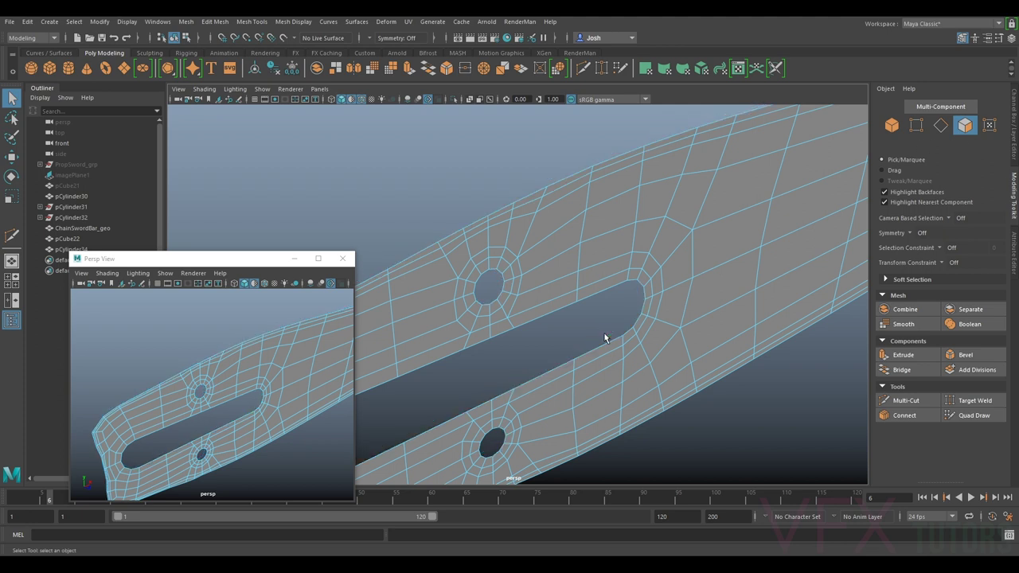
pyautogui.scroll(-5, 604, 333)
pyautogui.keyDown('alt'); pyautogui.moveTo(685, 285); pyautogui.dragTo(712, 278); pyautogui.keyUp('alt')
pyautogui.moveTo(755, 220); pyautogui.dragTo(804, 205, button='right')
pyautogui.keyDown('alt'); pyautogui.moveTo(800, 207); pyautogui.dragTo(728, 224); pyautogui.keyUp('alt')
# Step: Center the tip piece's pivot and snap the piece along Z to the depth of the sword bar
pyautogui.click(647, 246)
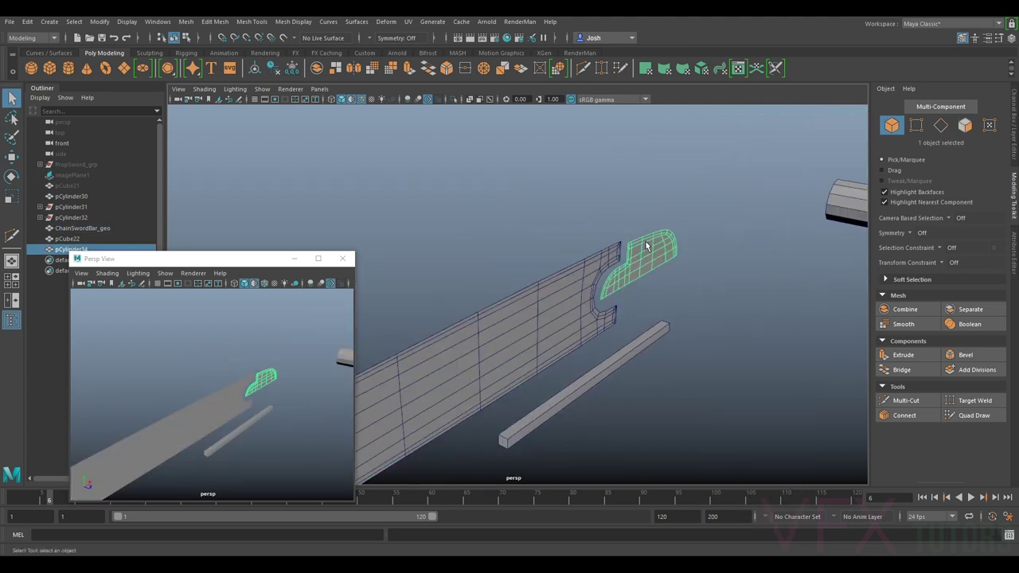
pyautogui.click(254, 70)
pyautogui.press('w')
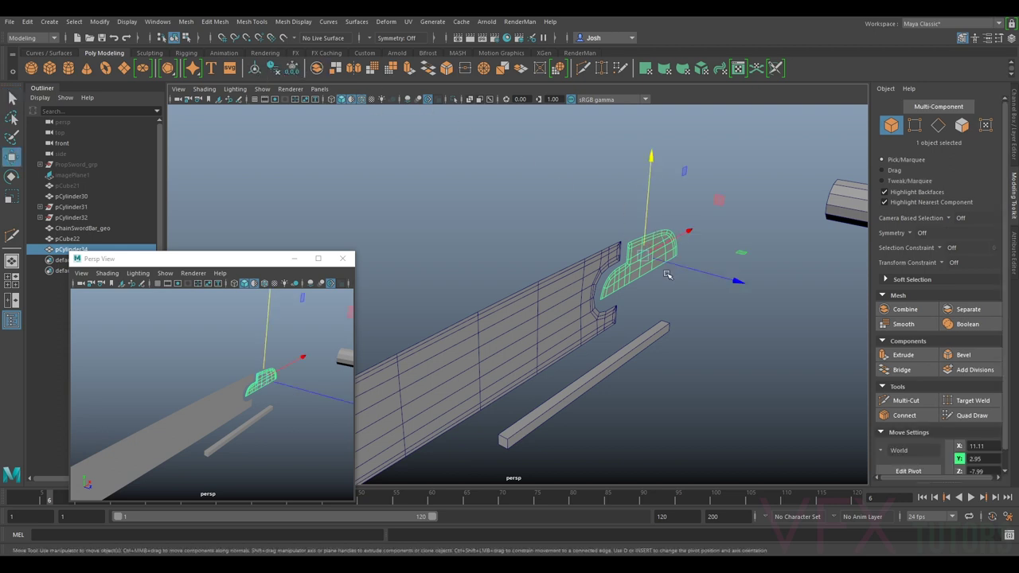
pyautogui.moveTo(671, 271); pyautogui.dragTo(658, 269)
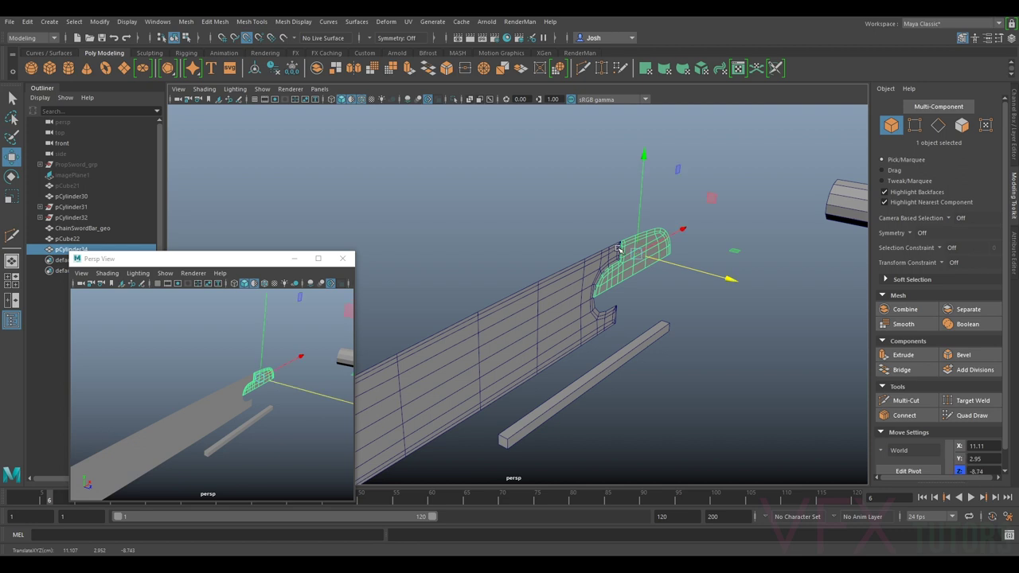
# Step: Switch to the front view and show the sword bar in smoothed preview
pyautogui.click(319, 88)
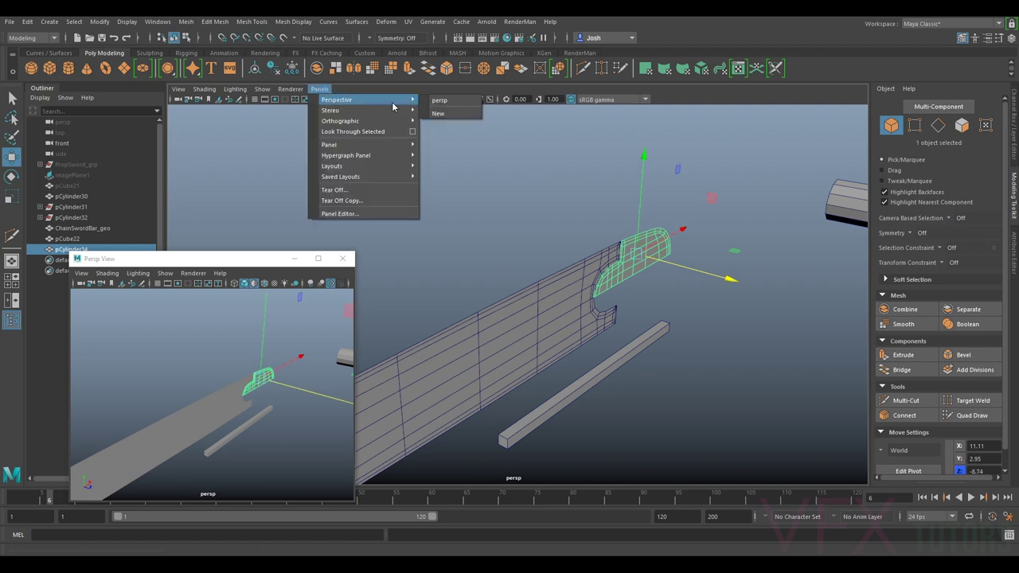
pyautogui.moveTo(371, 121)
pyautogui.click(442, 122)
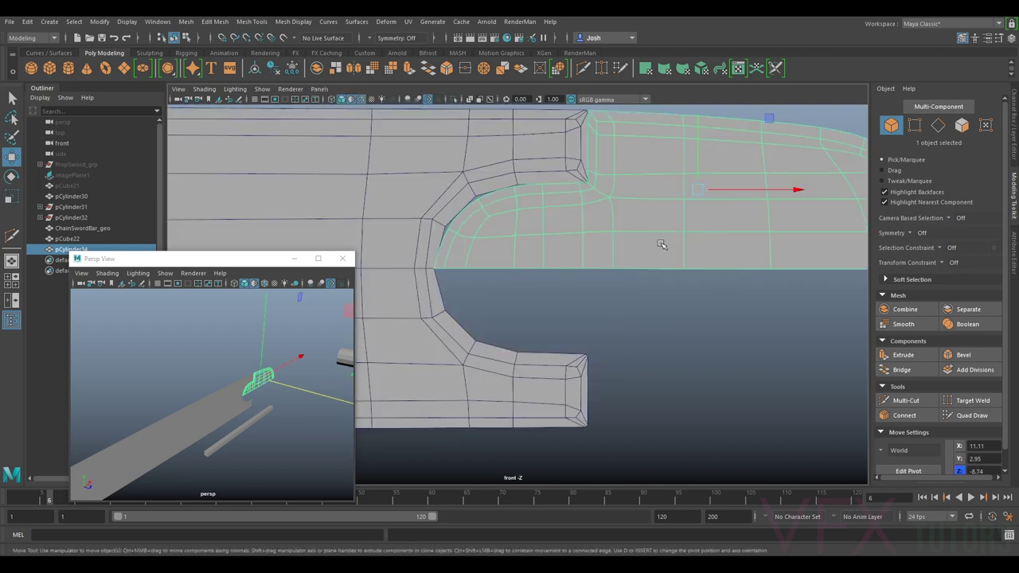
pyautogui.click(421, 155)
pyautogui.press('3')
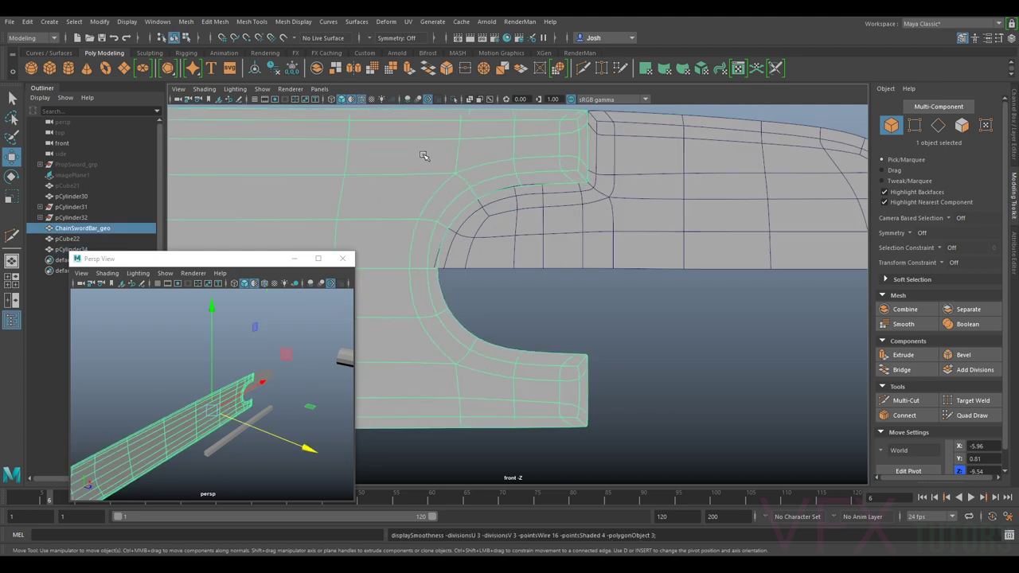
# Step: Examine the seam between the smoothed sword bar and the tip piece, and return the bar to its unsmoothed display
pyautogui.click(603, 309)
pyautogui.scroll(5, 598, 247)
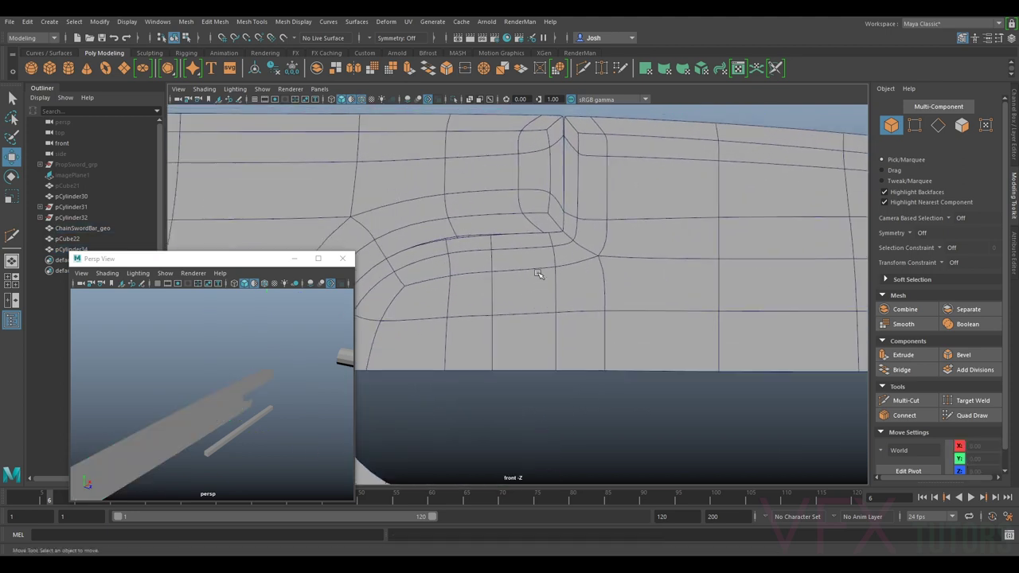
pyautogui.scroll(2, 597, 247)
pyautogui.click(603, 221)
pyautogui.scroll(3, 598, 223)
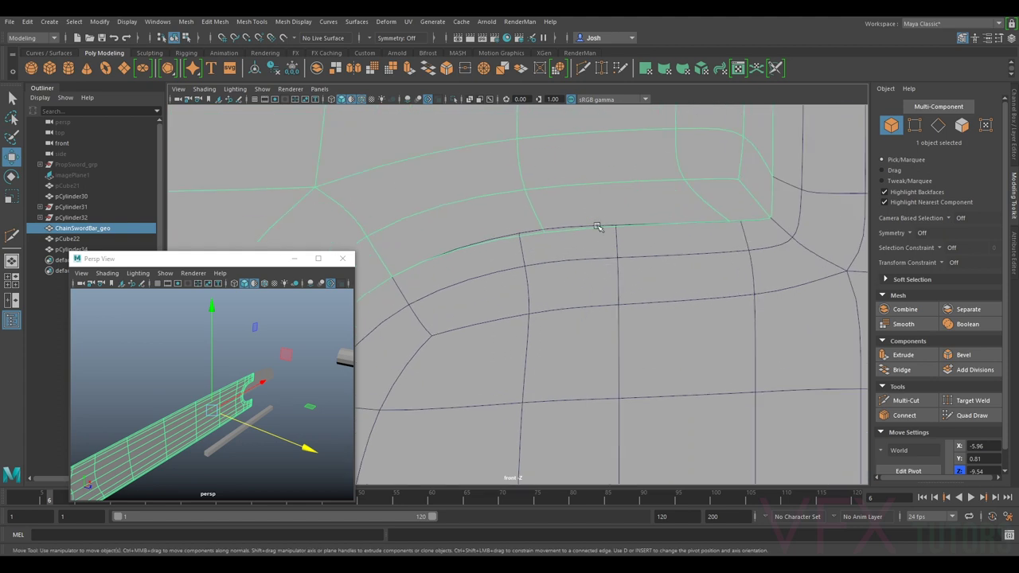
pyautogui.click(602, 207)
pyautogui.scroll(-4, 737, 194)
pyautogui.scroll(4, 705, 182)
pyautogui.scroll(2, 705, 181)
pyautogui.keyDown('alt'); pyautogui.moveTo(705, 181); pyautogui.dragTo(668, 239, button='middle'); pyautogui.keyUp('alt')
pyautogui.press('1')
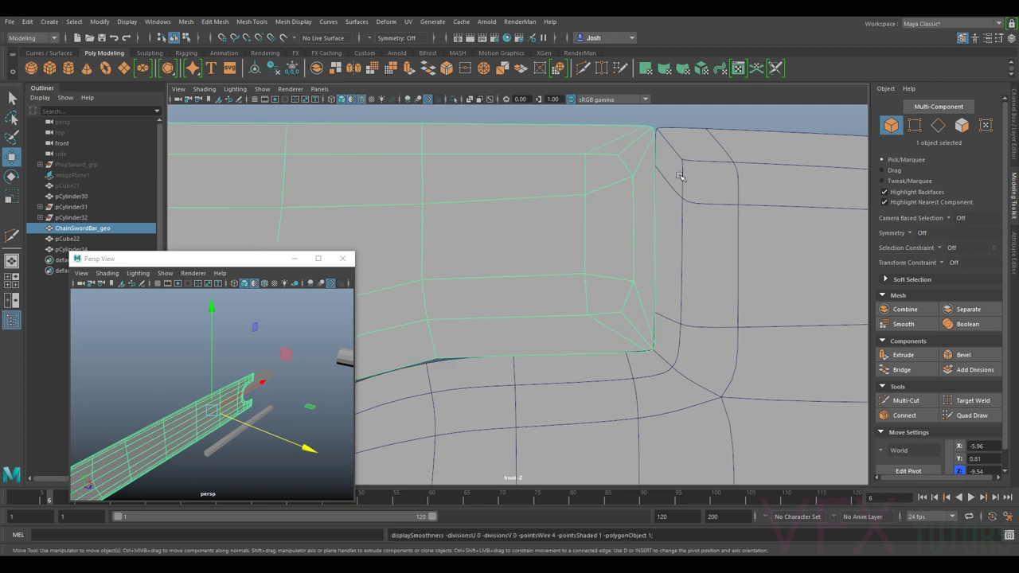
# Step: Compare the tip piece's smoothed and unsmoothed outlines where it meets the sword bar's end
pyautogui.click(698, 223)
pyautogui.scroll(-3, 707, 229)
pyautogui.scroll(2, 577, 272)
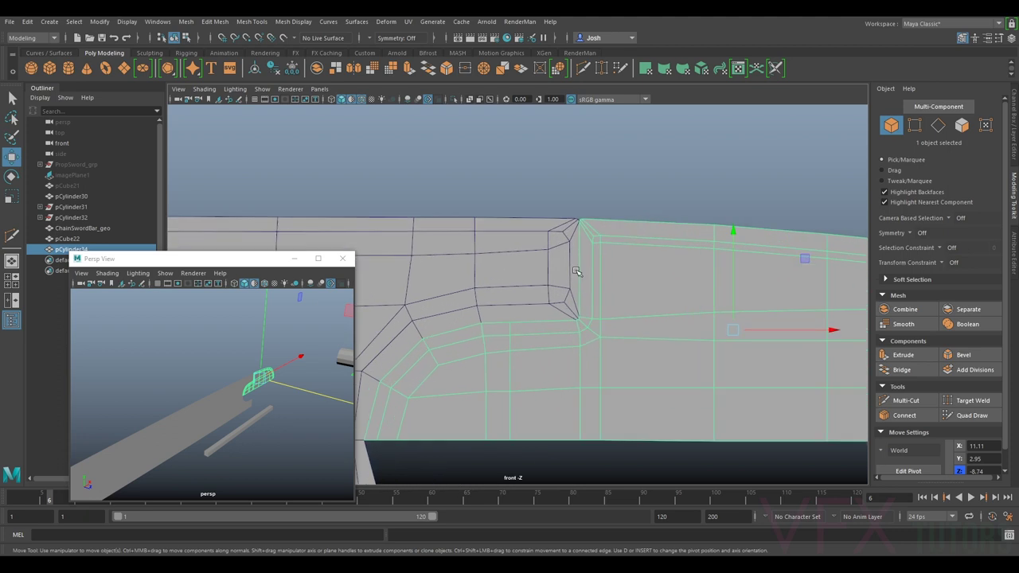
pyautogui.press('3')
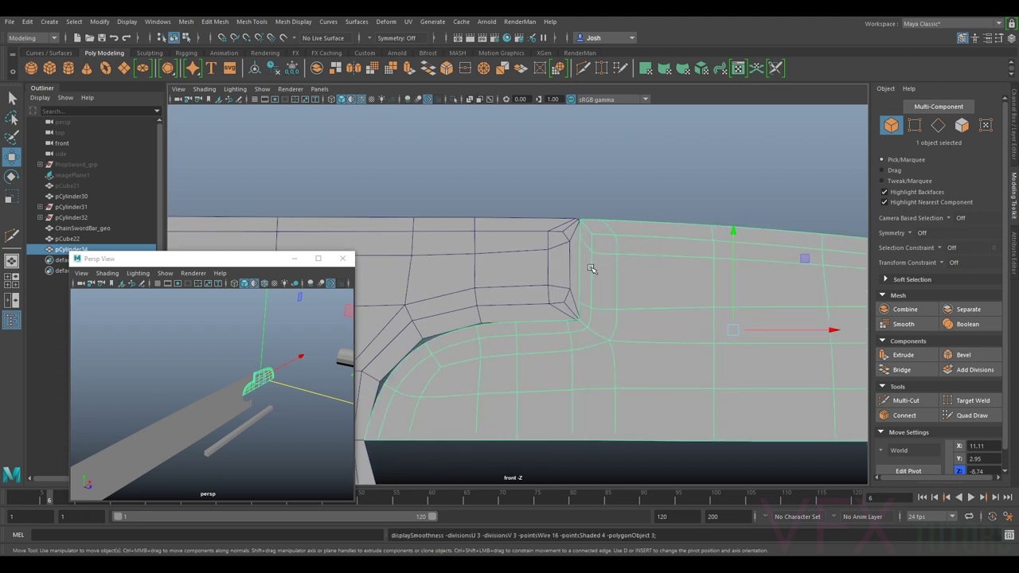
pyautogui.press('1')
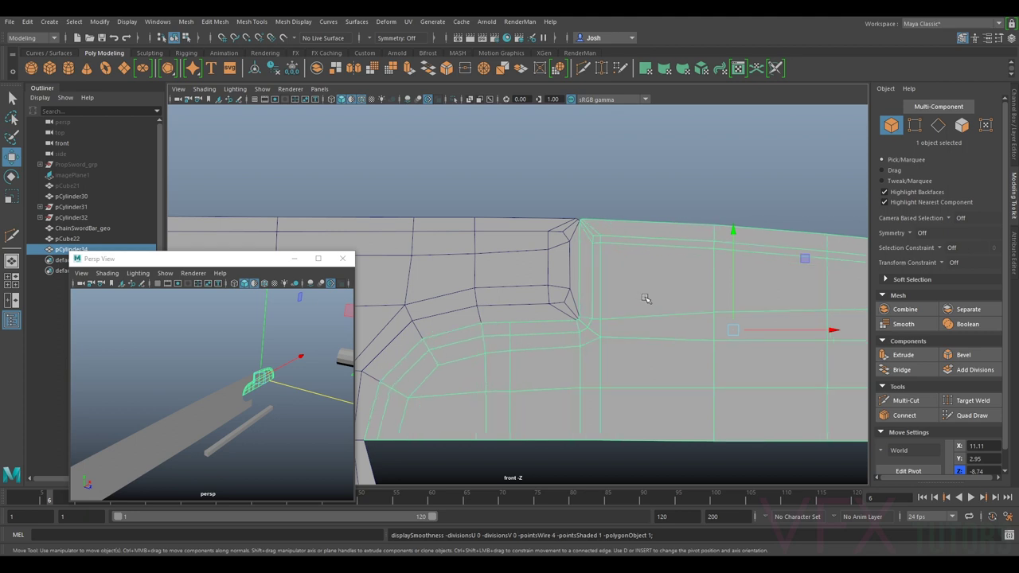
pyautogui.press('3')
pyautogui.press('1')
pyautogui.press('3')
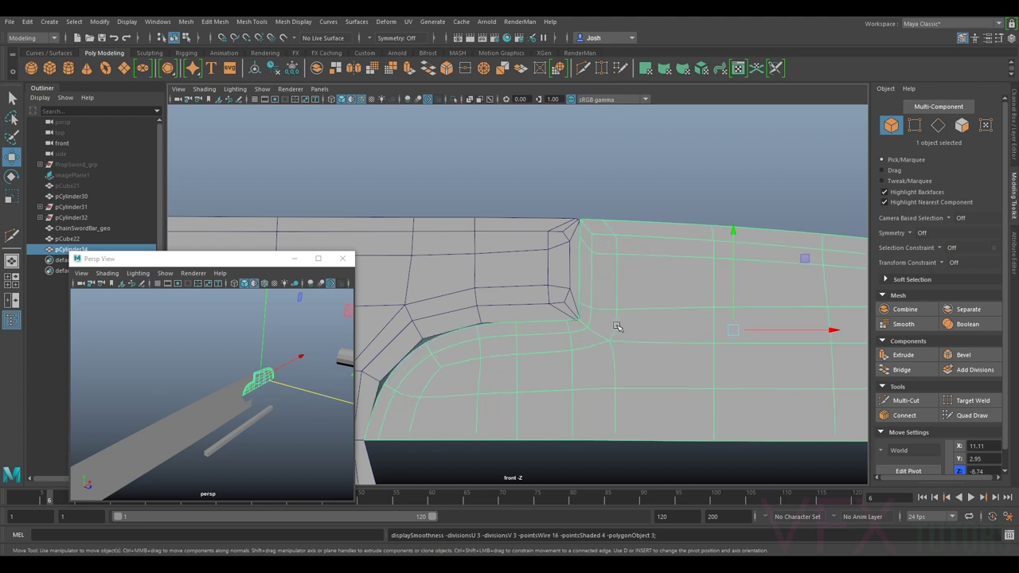
pyautogui.press('1')
pyautogui.press('3')
pyautogui.press('1')
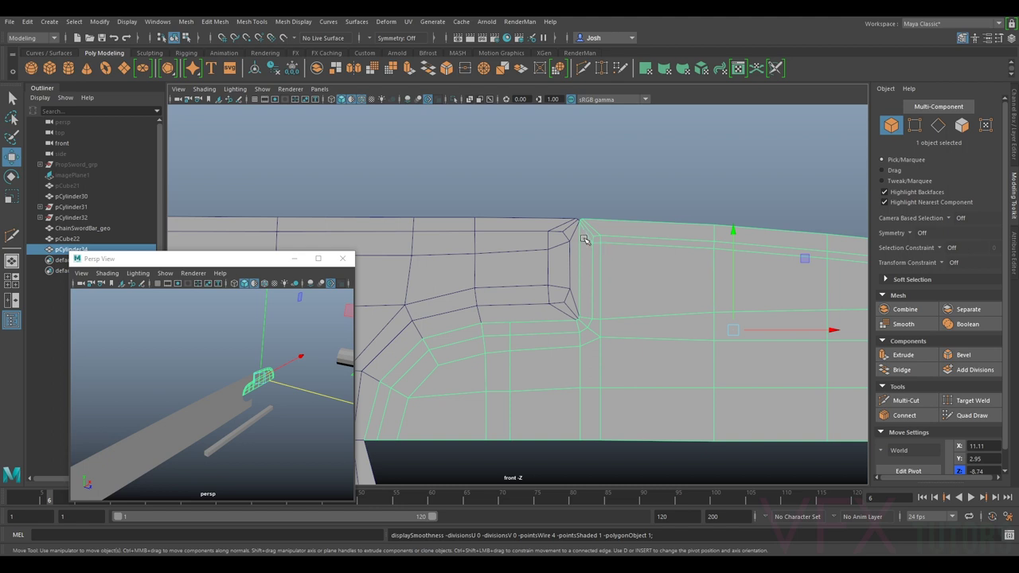
# Step: Insert a horizontal edge loop through the tip's upper half with Multi-Cut, and fine-tune the height of its end vertex beside the bar
pyautogui.click(886, 398)
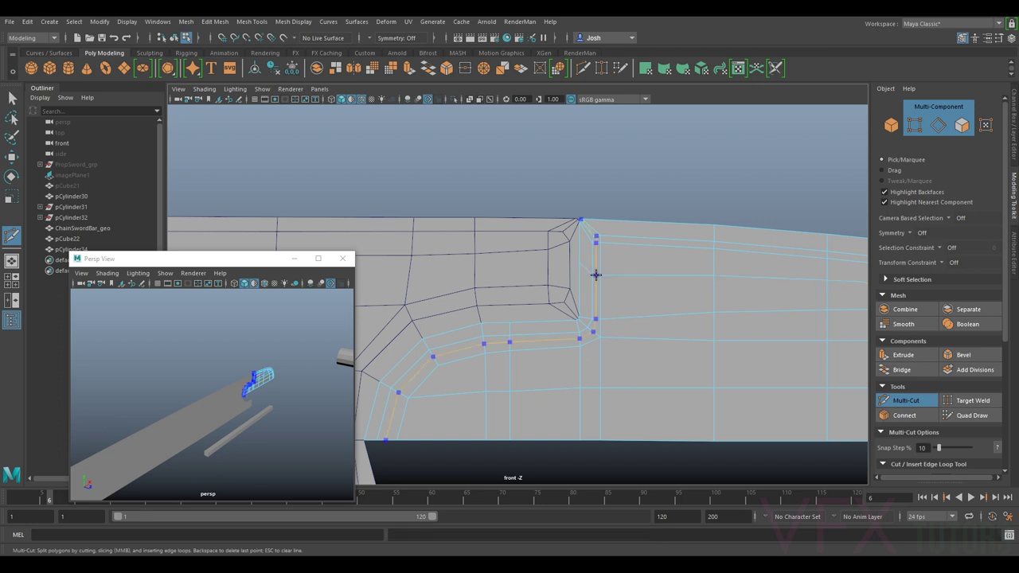
pyautogui.click(905, 400)
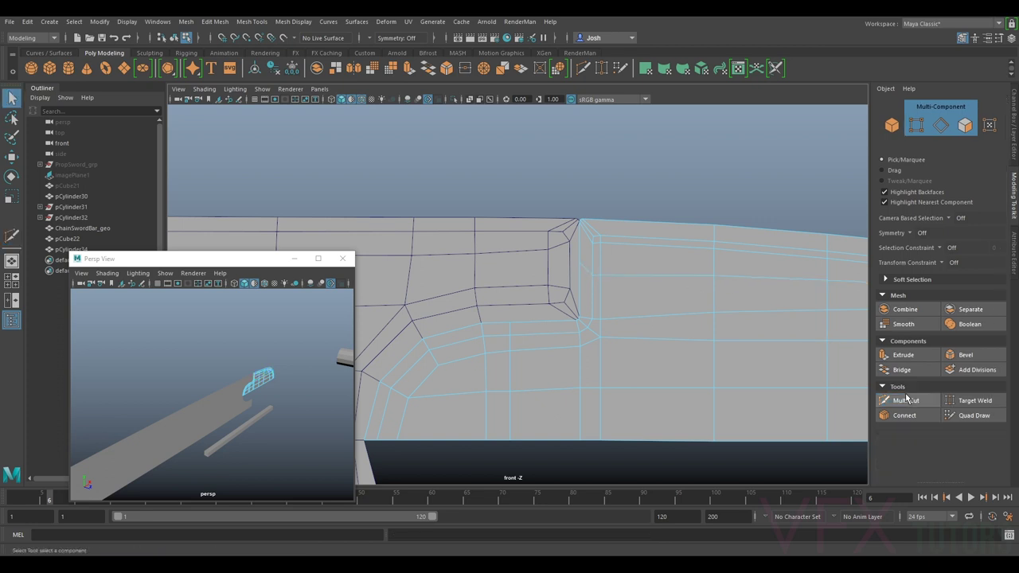
pyautogui.click(917, 126)
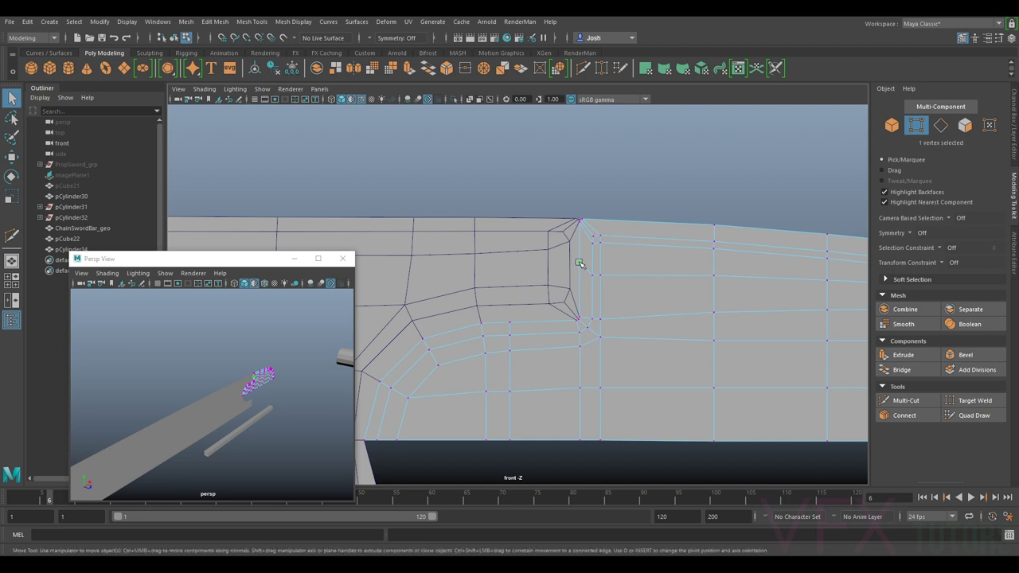
pyautogui.press('w')
pyautogui.moveTo(591, 272); pyautogui.dragTo(594, 276)
# Step: Check the tip's straight edge and upper corner against the bar in smoothed preview, and return to unsmoothed display
pyautogui.press('3')
pyautogui.press('1')
pyautogui.press('3')
pyautogui.press('1')
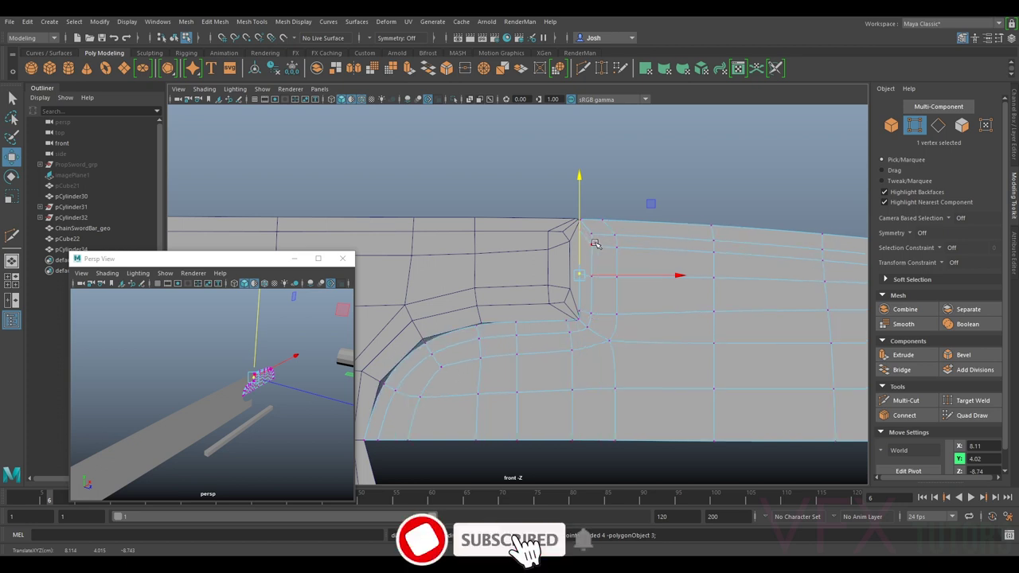
pyautogui.press('3')
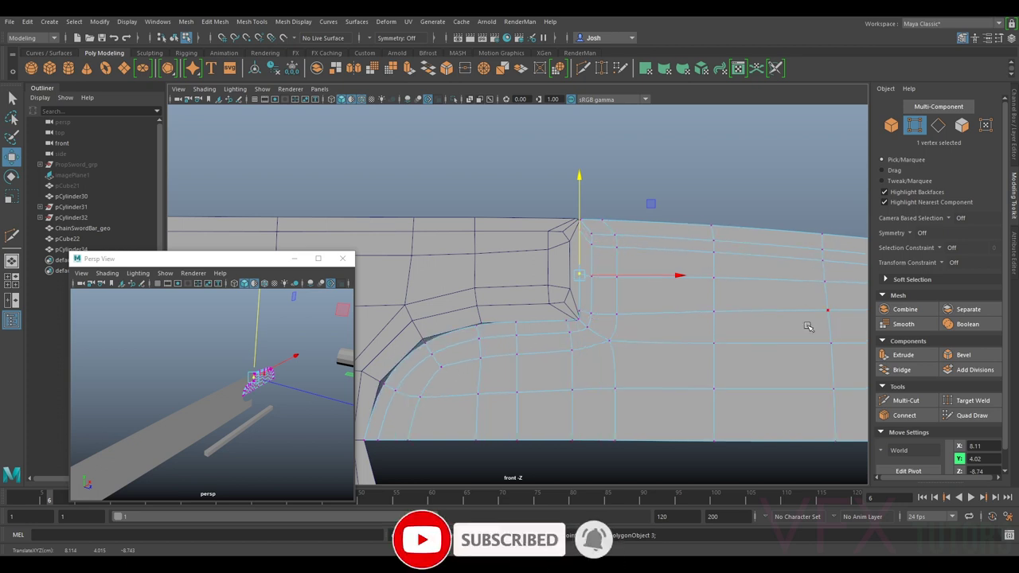
pyautogui.press('1')
# Step: Insert a vertical edge loop across the tip piece just beyond its upper corner beside the sword bar
pyautogui.click(906, 401)
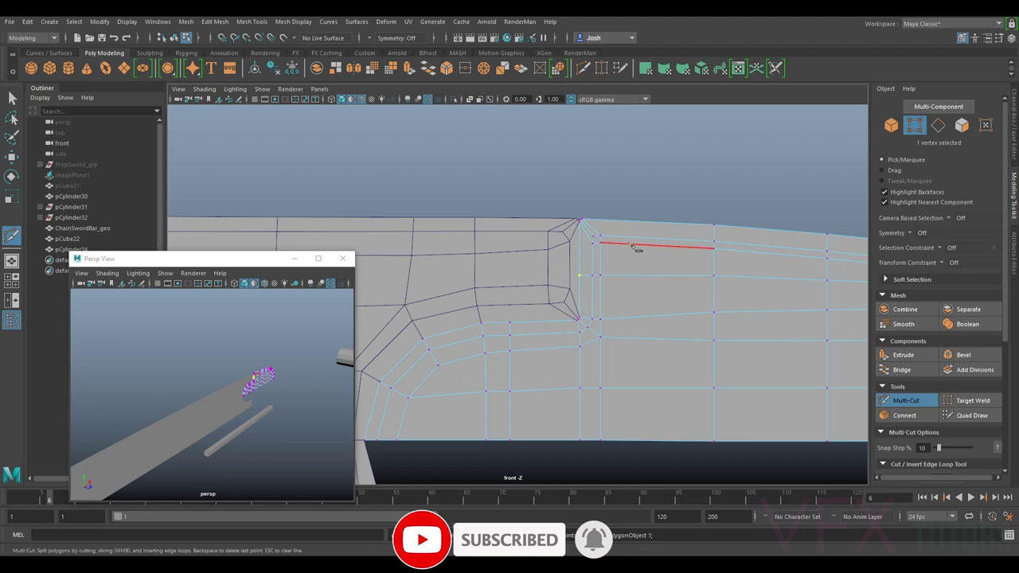
pyautogui.keyDown('ctrl'); pyautogui.click(629, 233); pyautogui.keyUp('ctrl')
pyautogui.click(905, 401)
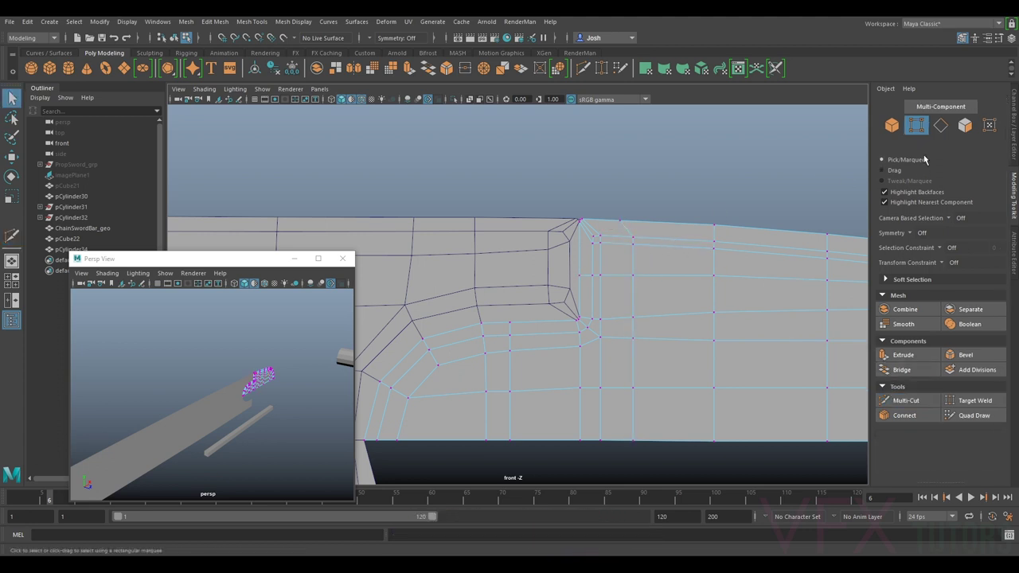
# Step: Align the new vertical loop's top vertex with its column and fine-tune its height along the tip's upper outline
pyautogui.click(620, 222)
pyautogui.press('w')
pyautogui.moveTo(646, 221); pyautogui.dragTo(656, 224)
pyautogui.scroll(2, 667, 185)
pyautogui.keyDown('alt'); pyautogui.moveTo(721, 151); pyautogui.dragTo(666, 189, button='middle'); pyautogui.keyUp('alt')
pyautogui.scroll(1, 675, 178)
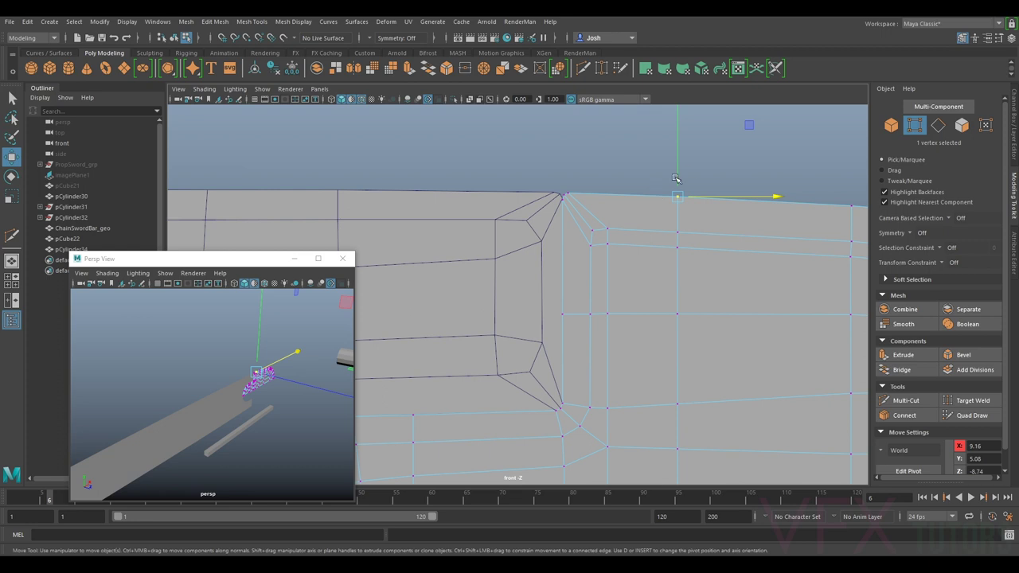
pyautogui.moveTo(674, 172); pyautogui.dragTo(677, 176)
pyautogui.scroll(-3, 655, 339)
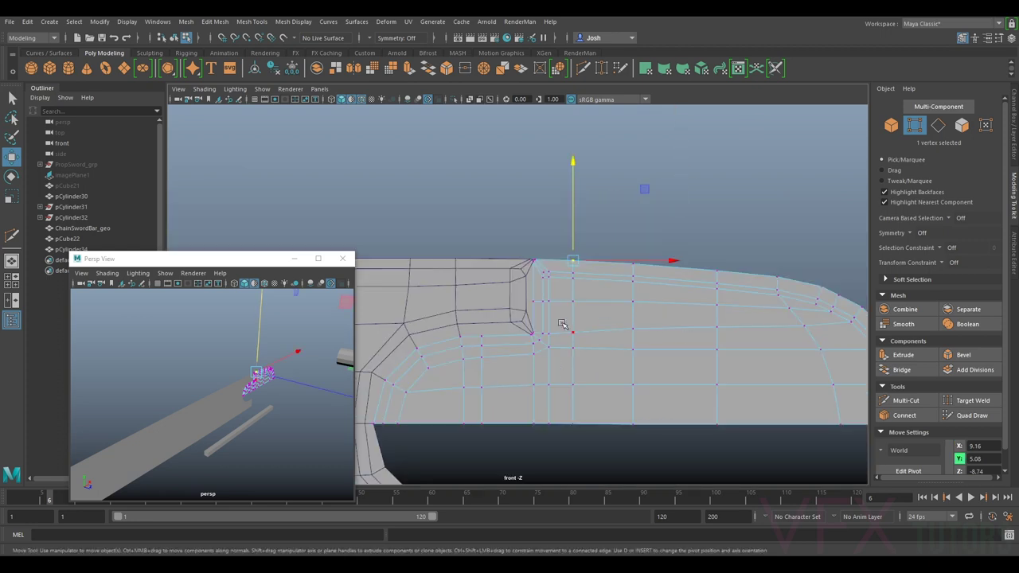
# Step: Check the edge flow around the tip's rounded end in smoothed preview, and return to unsmoothed display
pyautogui.press('3')
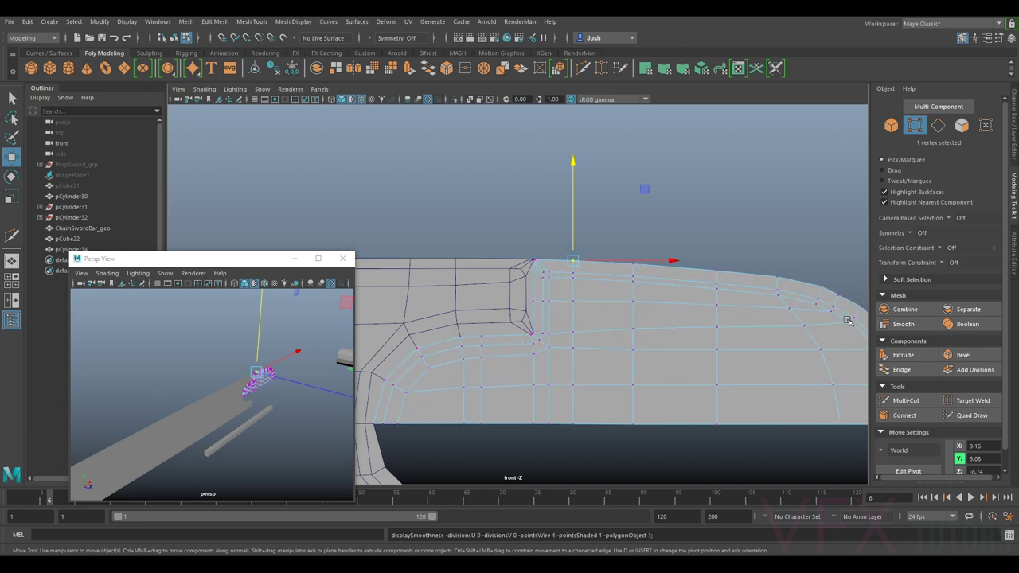
pyautogui.scroll(5, 828, 282)
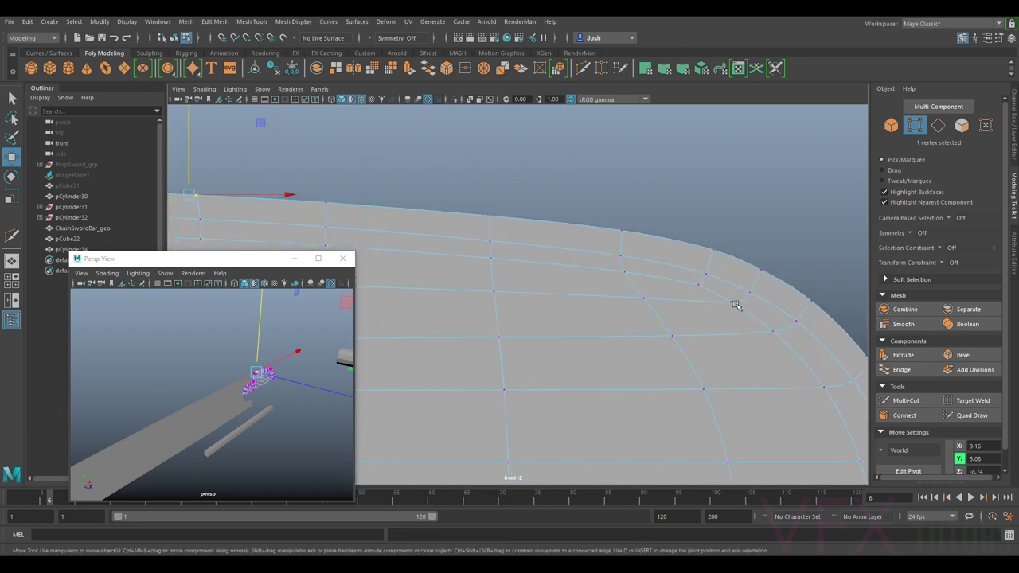
pyautogui.press('1')
pyautogui.press('3')
pyautogui.moveTo(655, 243); pyautogui.dragTo(642, 266)
pyautogui.press('1')
# Step: Try to move the inner vertex next to the tip's rounded upper corner, and undo the move
pyautogui.click(624, 289)
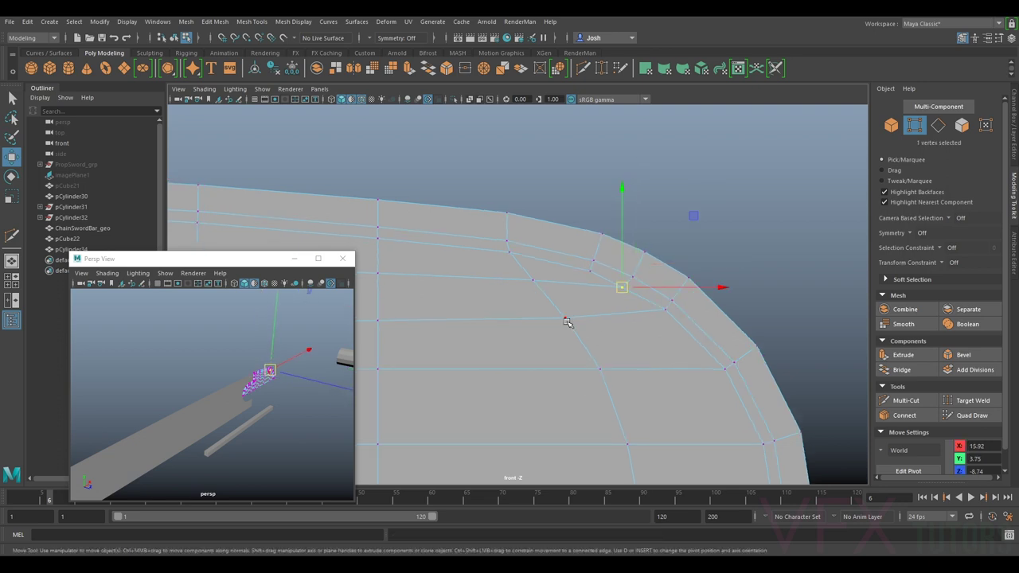
pyautogui.click(567, 322)
pyautogui.scroll(-5, 572, 323)
pyautogui.keyDown('alt'); pyautogui.moveTo(536, 336); pyautogui.dragTo(639, 302, button='middle'); pyautogui.keyUp('alt')
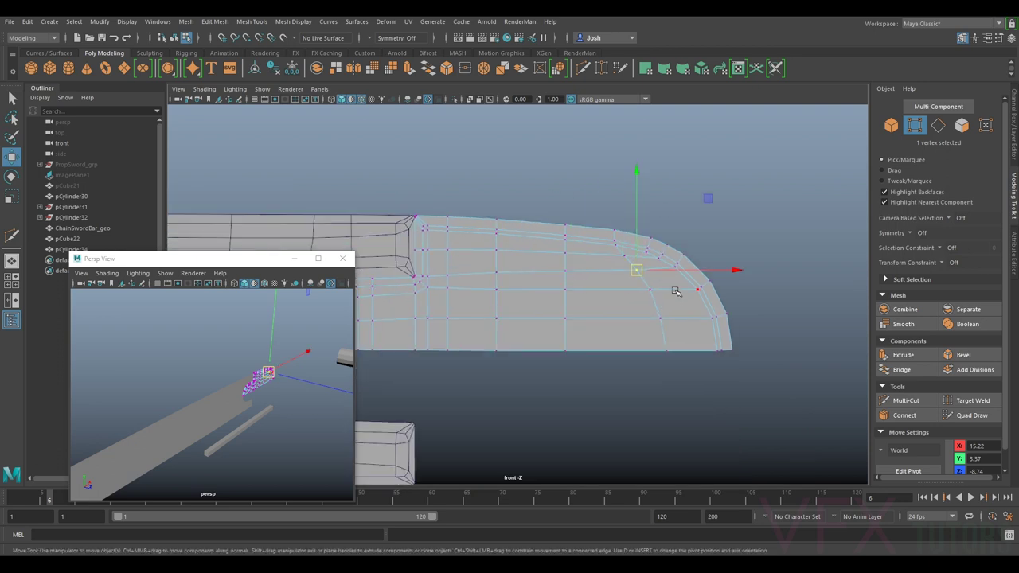
pyautogui.scroll(5, 675, 291)
pyautogui.moveTo(633, 260); pyautogui.dragTo(690, 235)
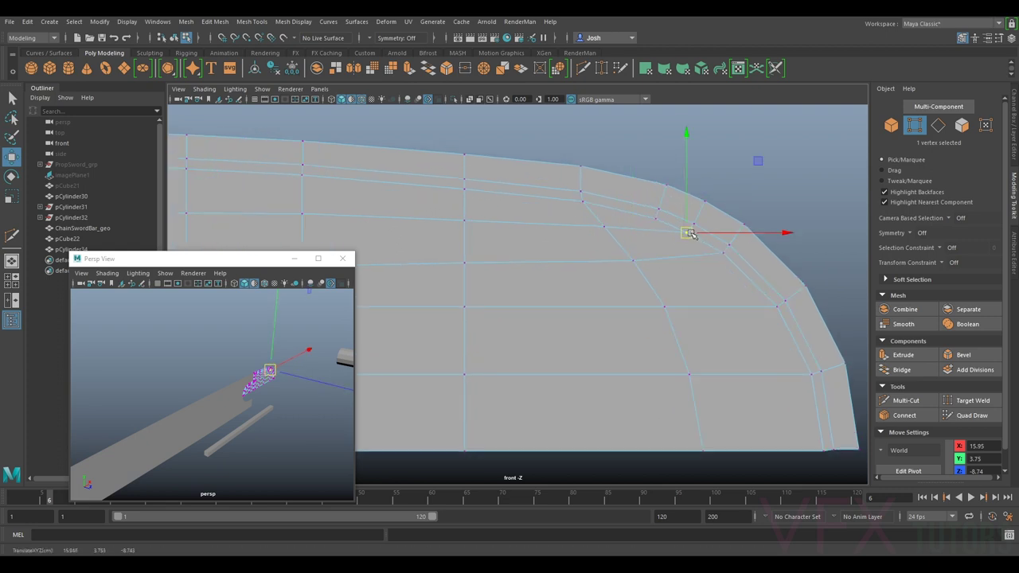
pyautogui.hotkey('ctrl', 'z')
# Step: Move the neighbouring inner vertex slightly down to about X 14.89, Y 3.75, and return to object selection
pyautogui.click(605, 227)
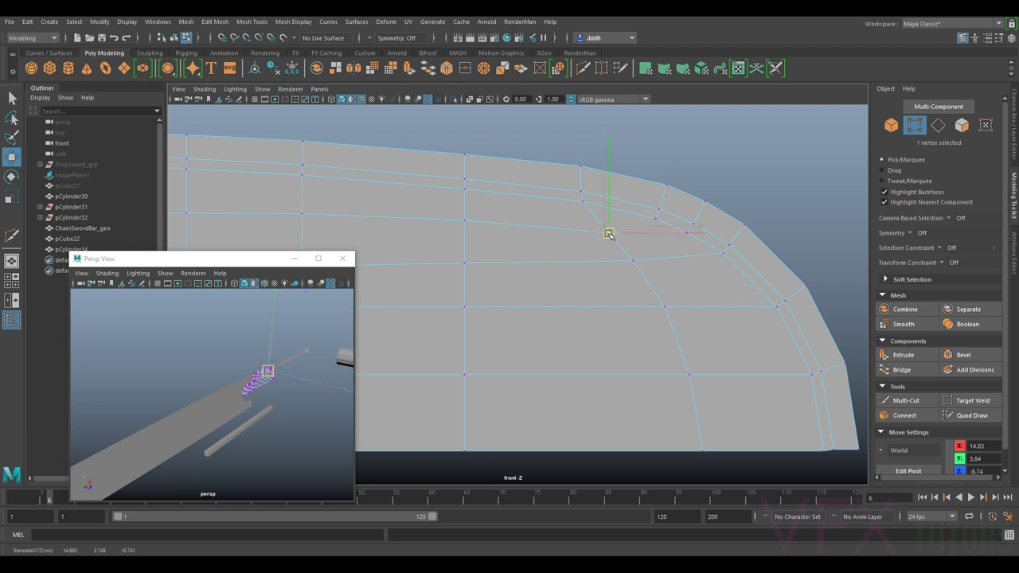
pyautogui.scroll(-5, 637, 247)
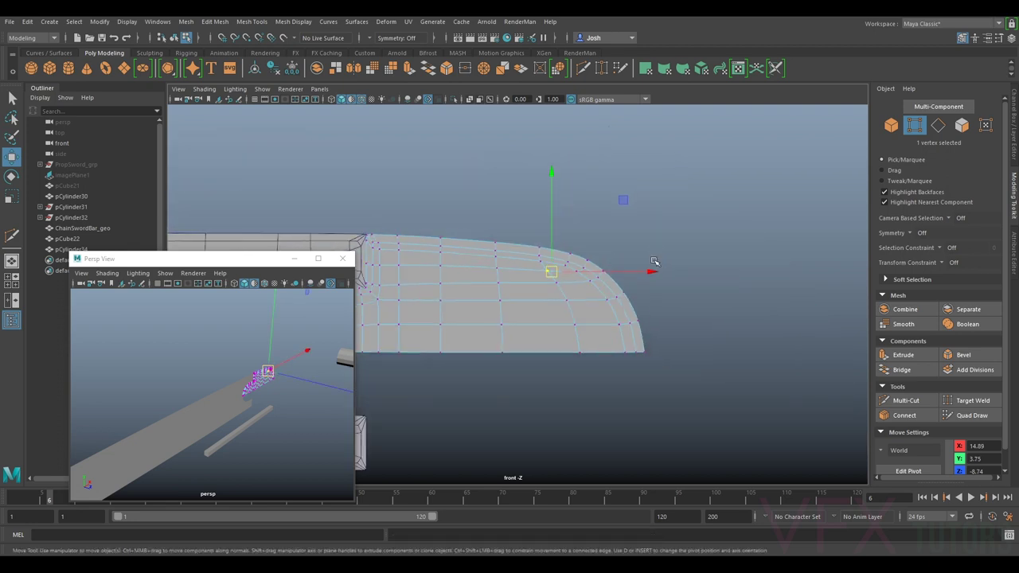
pyautogui.scroll(2, 661, 263)
pyautogui.rightClick(670, 260)
pyautogui.click(726, 245)
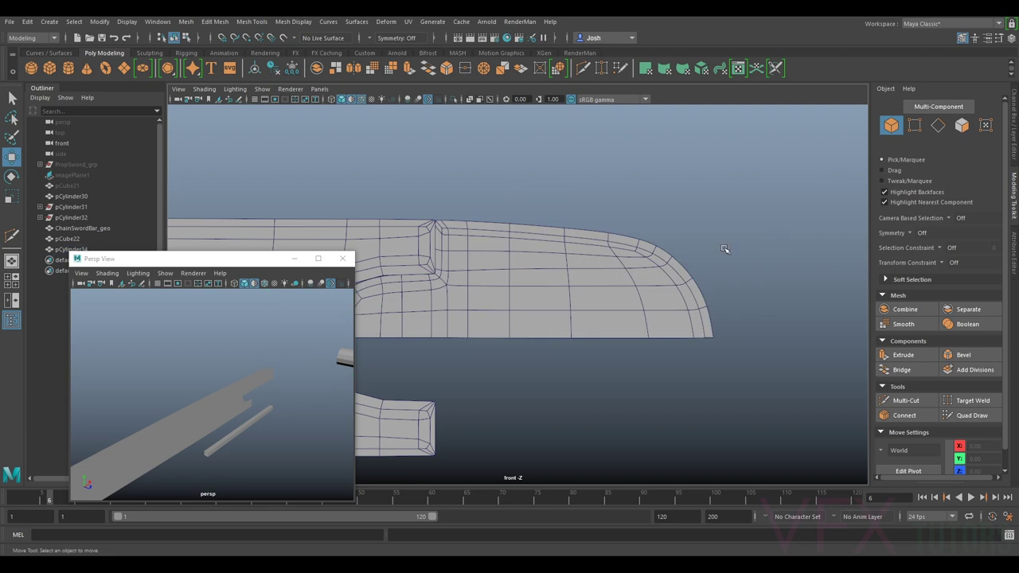
# Step: Turn off the default material and the wireframe-on-shaded display in the front view, and select the tip piece
pyautogui.click(204, 88)
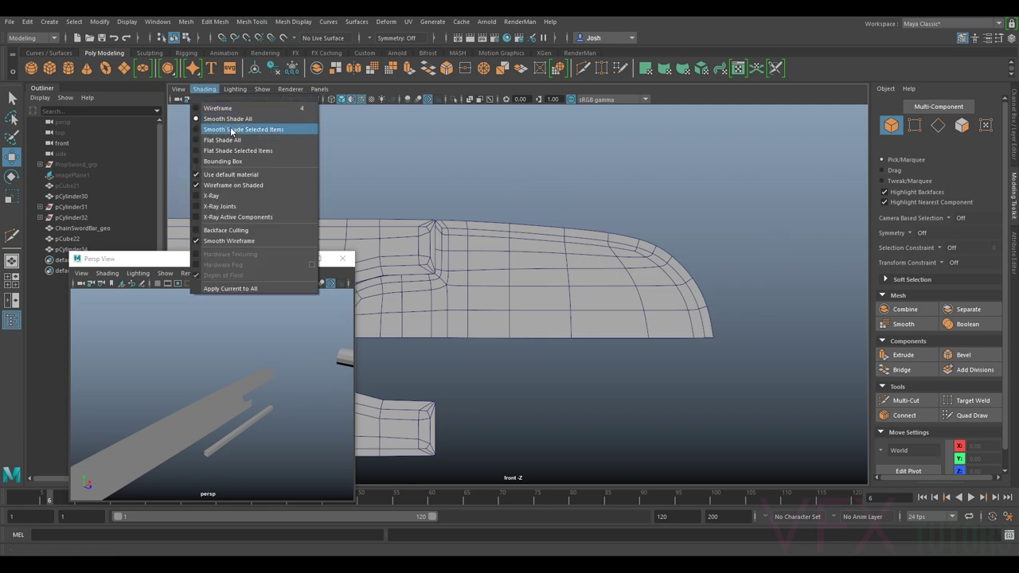
pyautogui.click(238, 174)
pyautogui.click(214, 88)
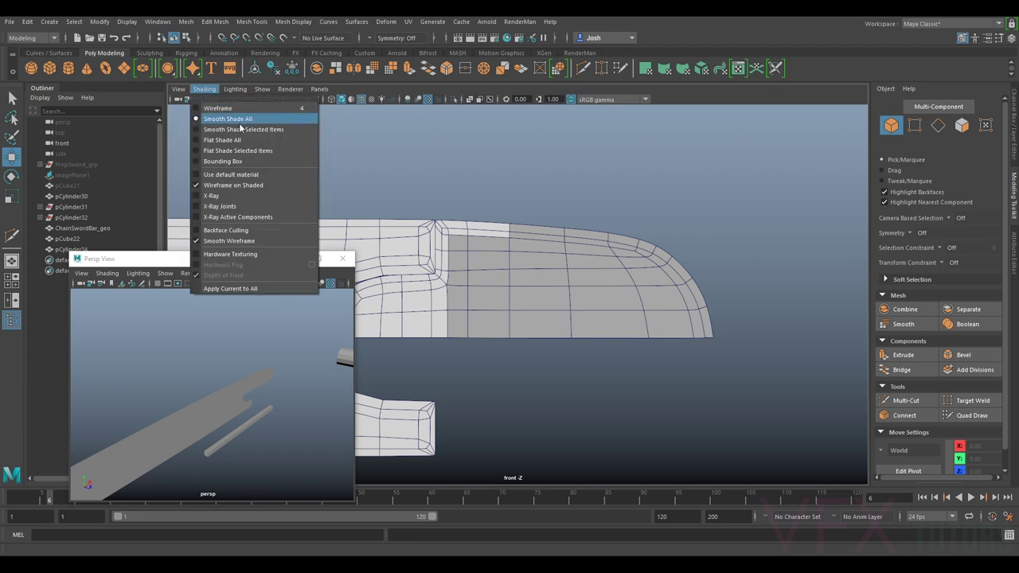
pyautogui.click(218, 174)
pyautogui.click(579, 290)
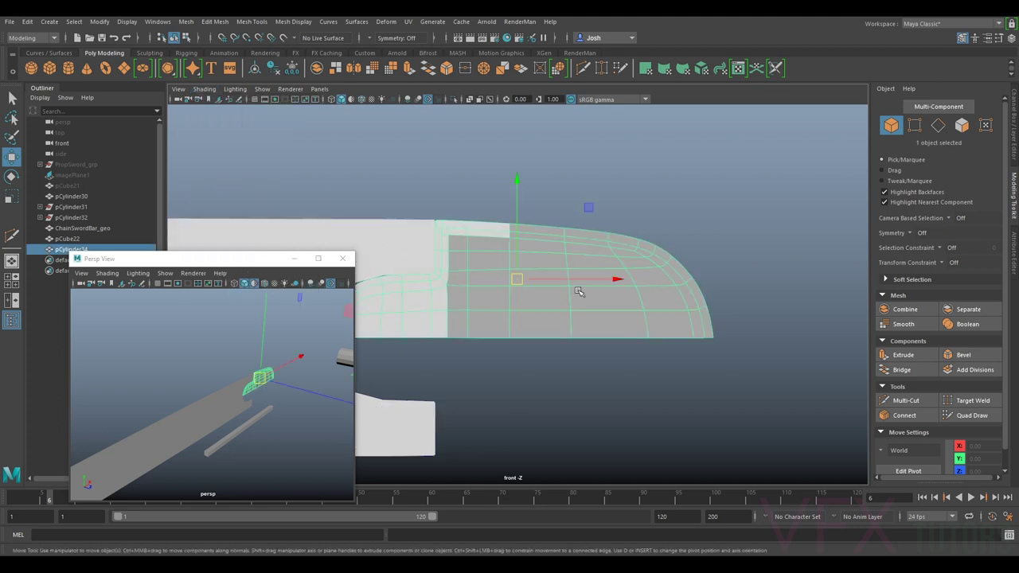
# Step: Assign a single existing material to the whole selected tip piece, and clear the selection
pyautogui.rightClick(578, 292)
pyautogui.moveTo(579, 292); pyautogui.dragTo(674, 531, button='right')
pyautogui.click(682, 459)
pyautogui.keyDown('alt'); pyautogui.moveTo(583, 331); pyautogui.dragTo(630, 395); pyautogui.keyUp('alt')
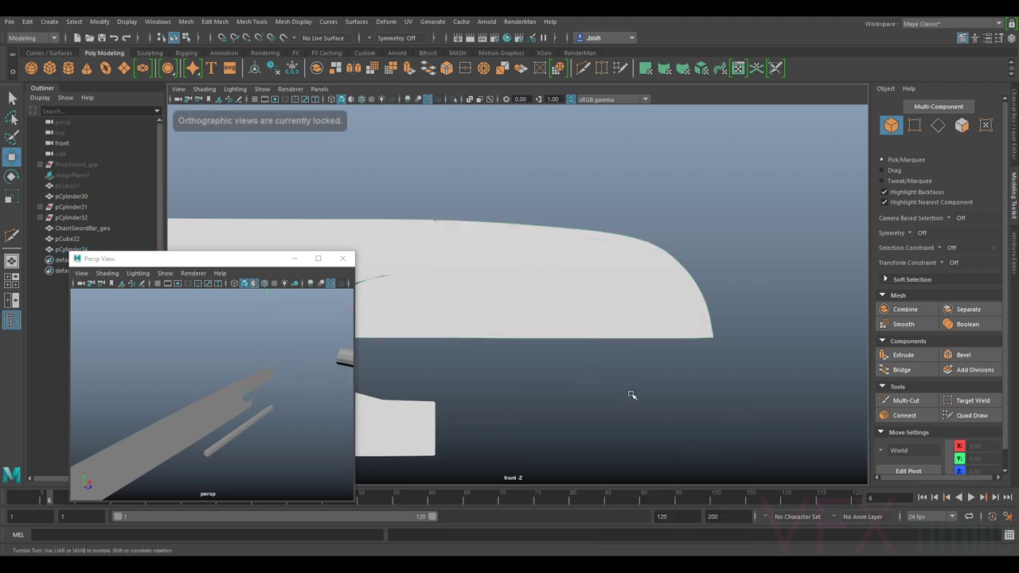
# Step: Turn off the default material display in the perspective view and compare the tip's shading in both views
pyautogui.keyDown('alt'); pyautogui.moveTo(191, 358); pyautogui.dragTo(222, 419); pyautogui.keyUp('alt')
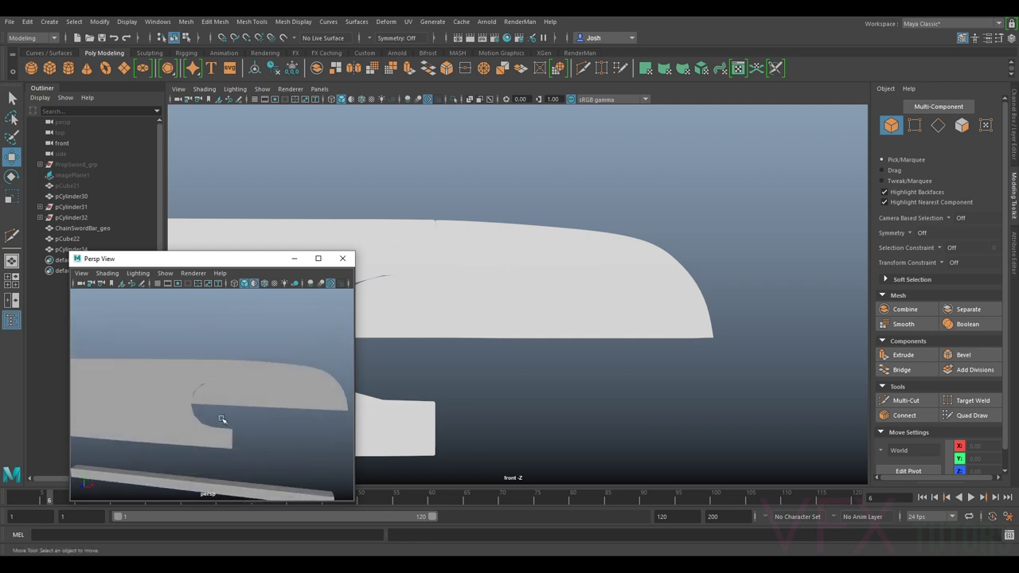
pyautogui.click(117, 276)
pyautogui.click(124, 363)
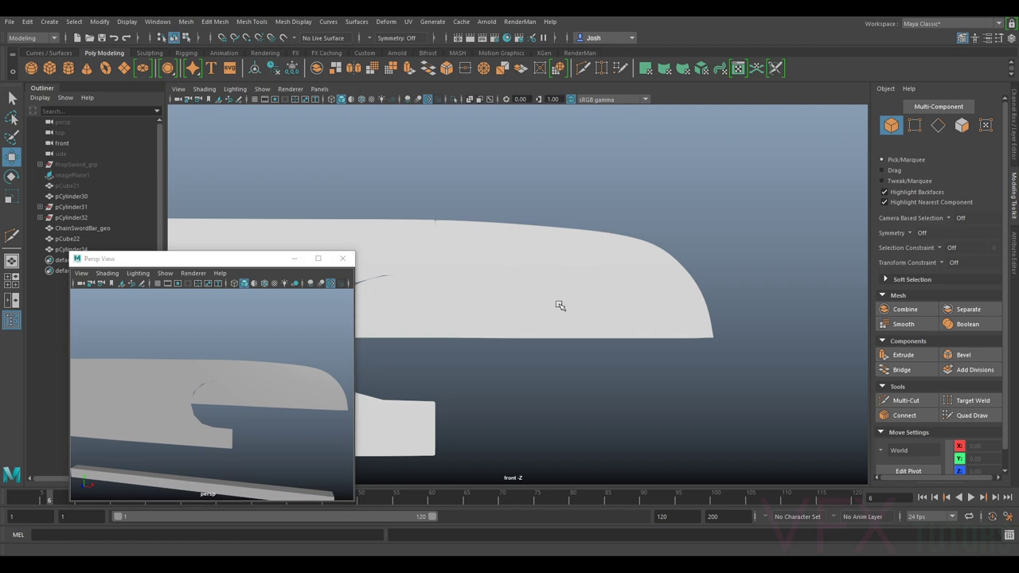
pyautogui.keyDown('alt'); pyautogui.moveTo(527, 415); pyautogui.dragTo(552, 400); pyautogui.keyUp('alt')
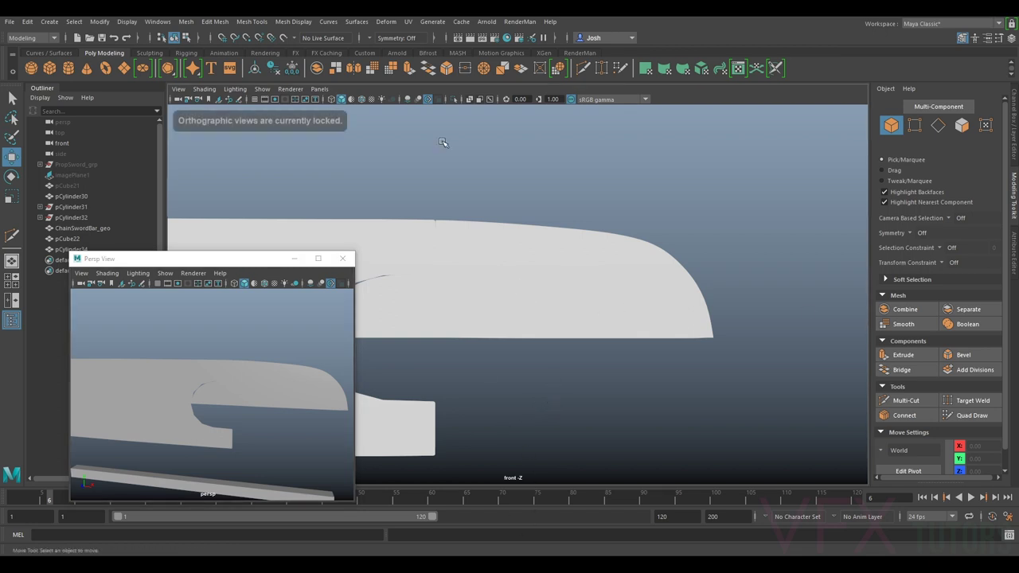
pyautogui.moveTo(227, 319)
pyautogui.keyDown('alt'); pyautogui.mouseDown()
pyautogui.moveTo(262, 291)
pyautogui.moveTo(231, 305)
pyautogui.moveTo(240, 316)
pyautogui.mouseUp(); pyautogui.keyUp('alt')
pyautogui.scroll(-2, 626, 193)
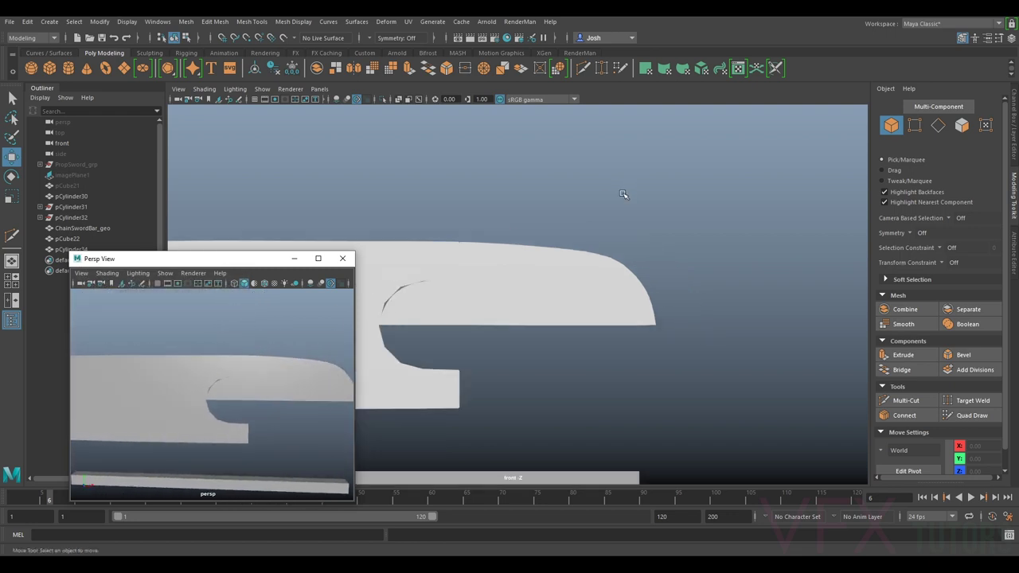
pyautogui.keyDown('alt'); pyautogui.moveTo(532, 288); pyautogui.dragTo(612, 293, button='middle'); pyautogui.keyUp('alt')
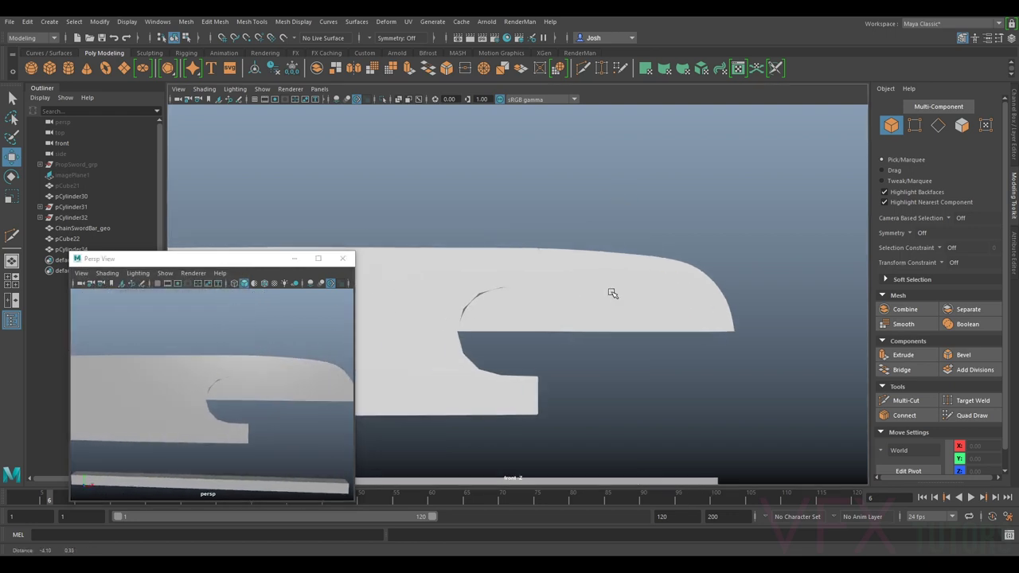
pyautogui.click(321, 90)
pyautogui.moveTo(381, 144)
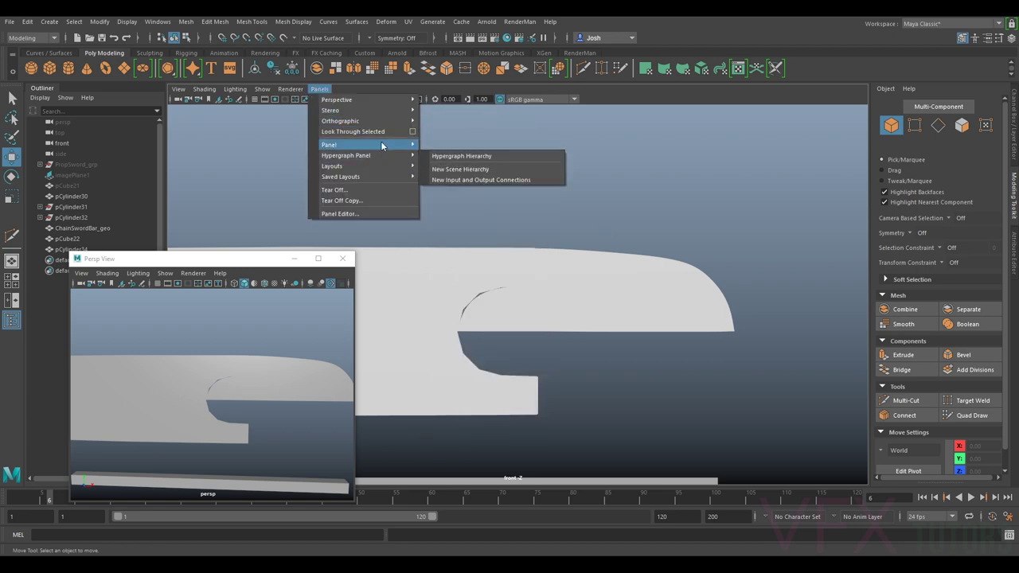
pyautogui.moveTo(389, 124)
pyautogui.click(439, 125)
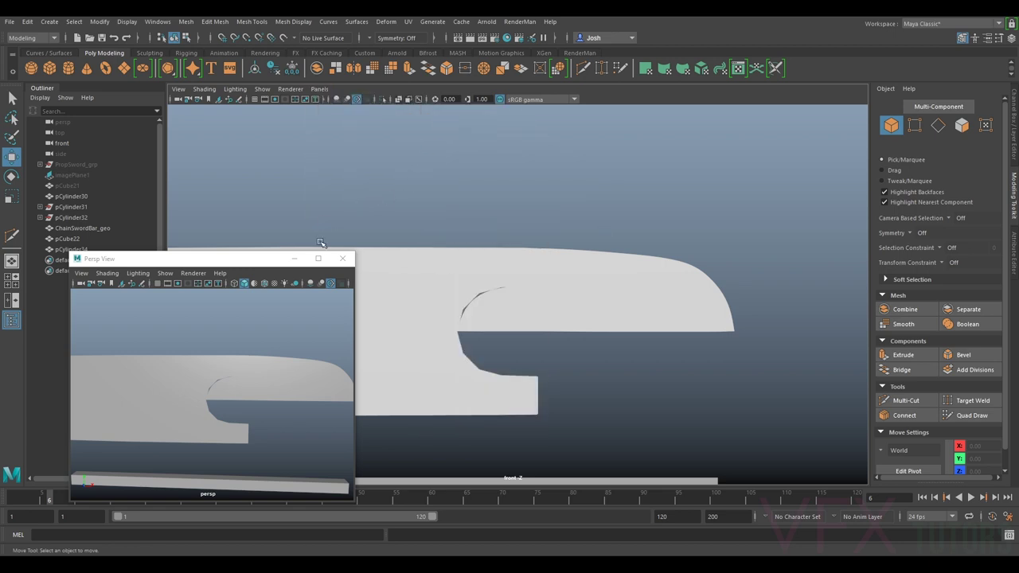
pyautogui.click(294, 258)
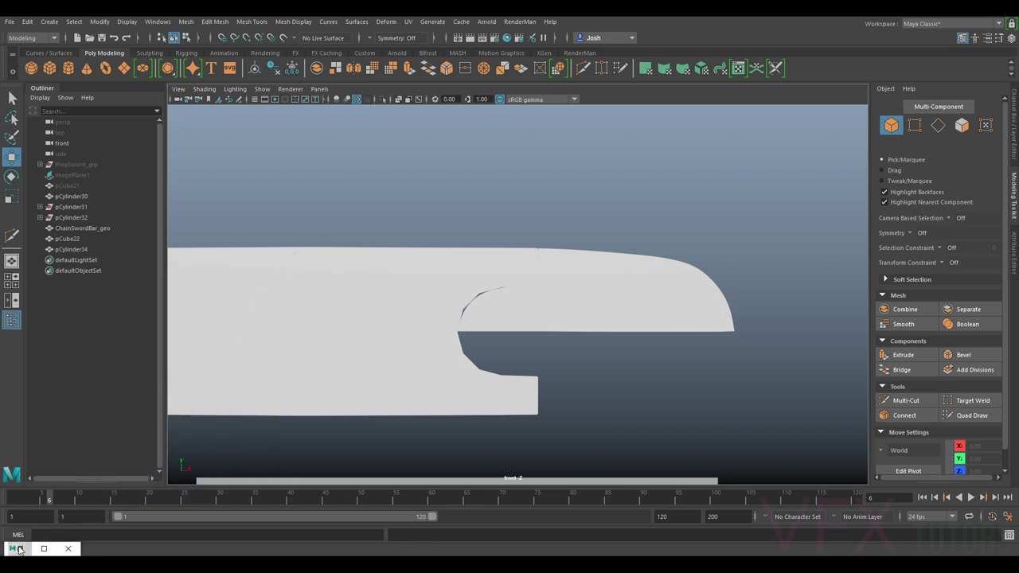
pyautogui.click(44, 549)
# Step: Turn on the default material display in the front view, and show the tip piece unsmoothed
pyautogui.click(619, 281)
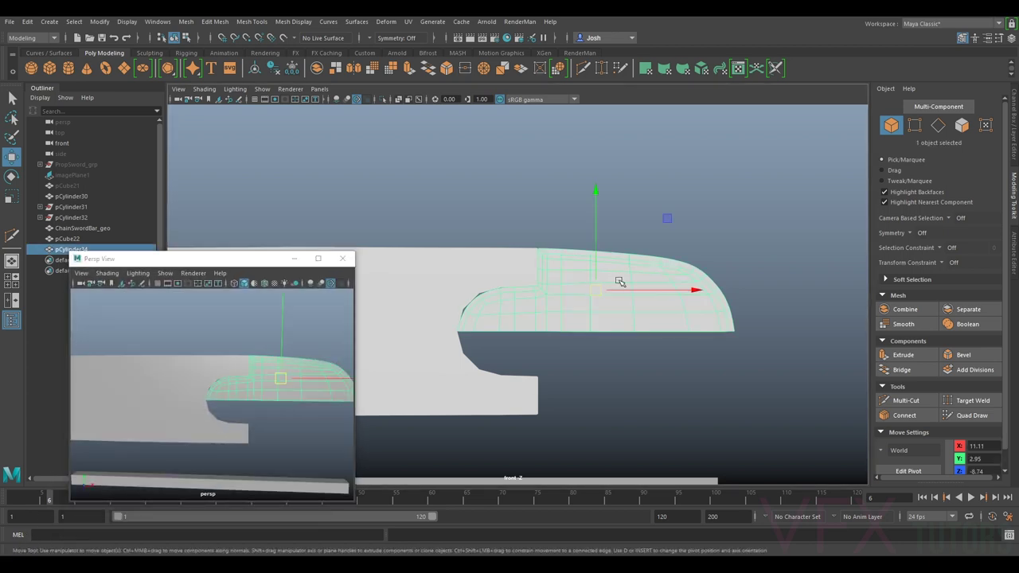
pyautogui.click(204, 88)
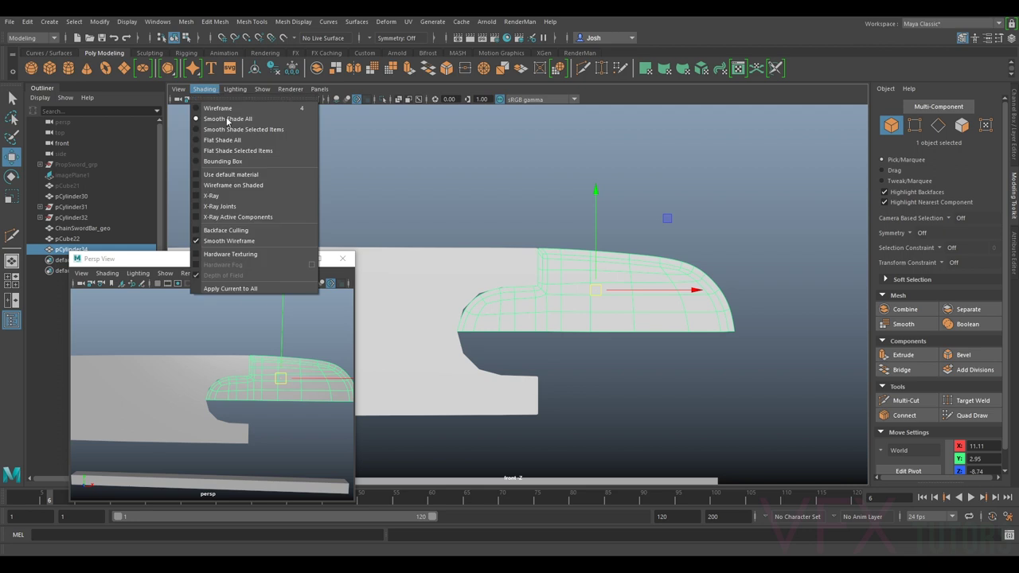
pyautogui.click(232, 185)
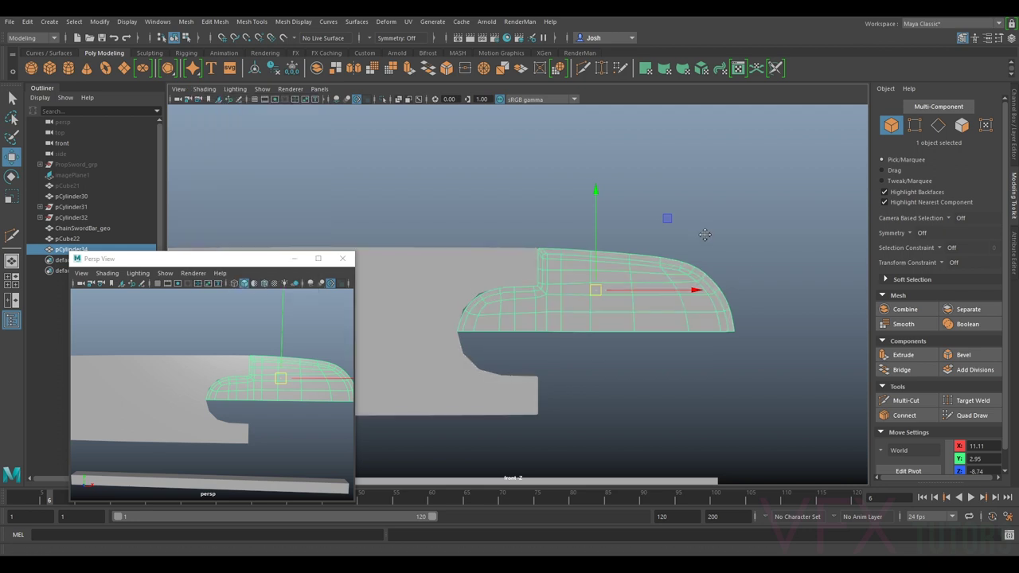
pyautogui.click(512, 262)
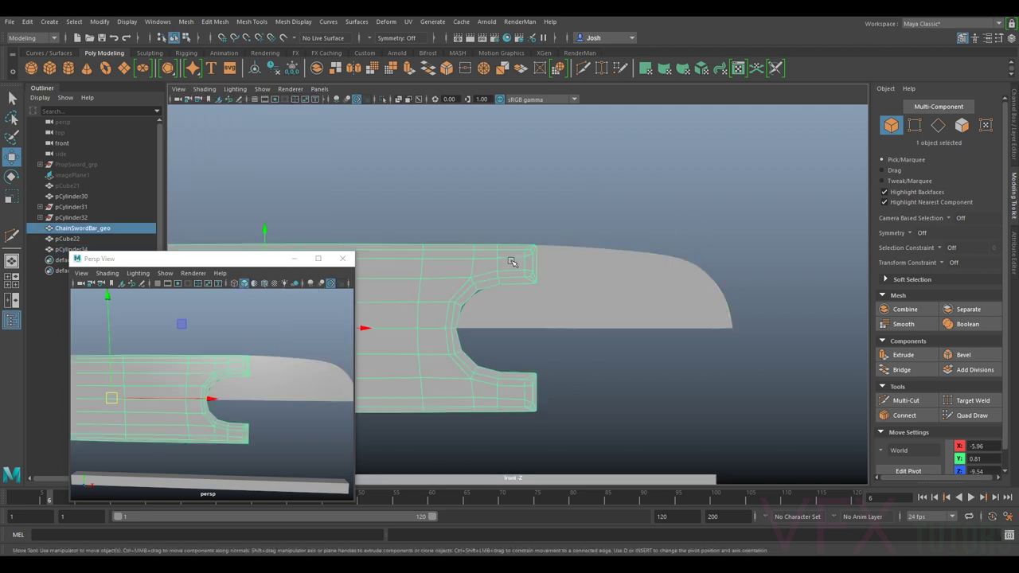
pyautogui.click(702, 304)
pyautogui.press('1')
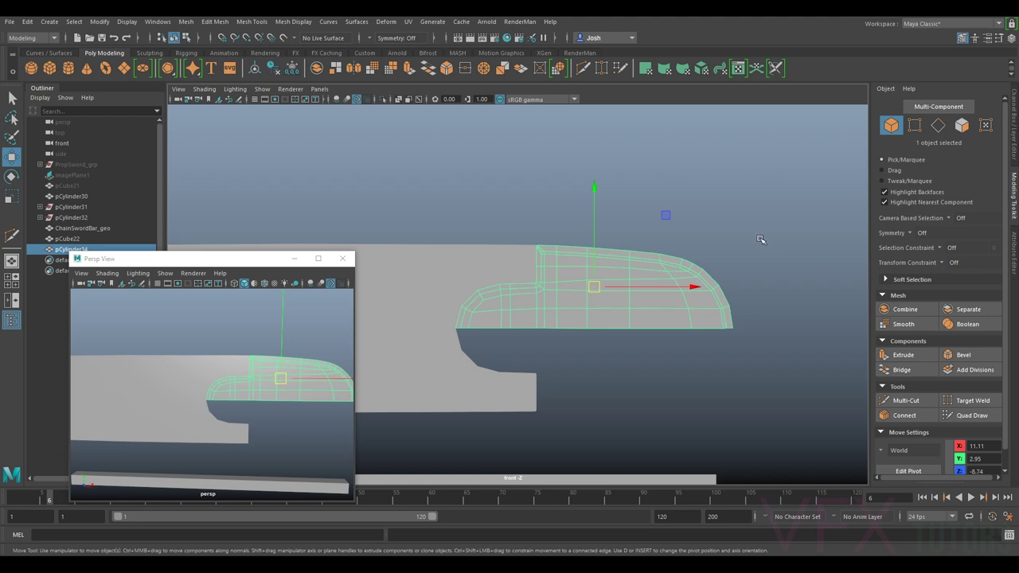
# Step: Reposition the row of three vertices at the tip's rounded upper corner, and nudge the inner vertex below it slightly down
pyautogui.scroll(1, 675, 258)
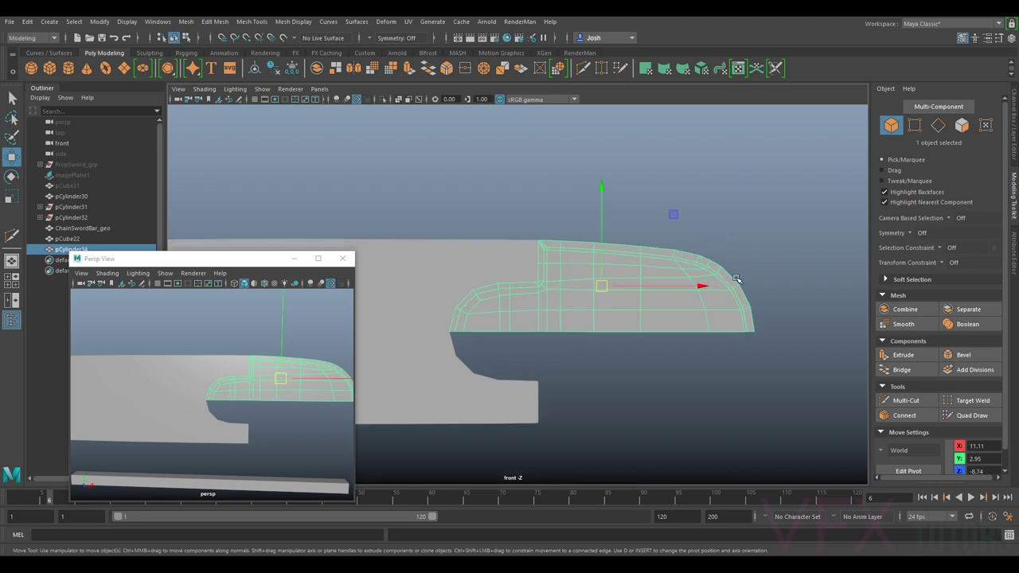
pyautogui.scroll(5, 626, 278)
pyautogui.moveTo(638, 244); pyautogui.dragTo(613, 238, button='right')
pyautogui.scroll(2, 657, 204)
pyautogui.moveTo(632, 262); pyautogui.dragTo(641, 239)
pyautogui.moveTo(638, 237); pyautogui.dragTo(676, 256)
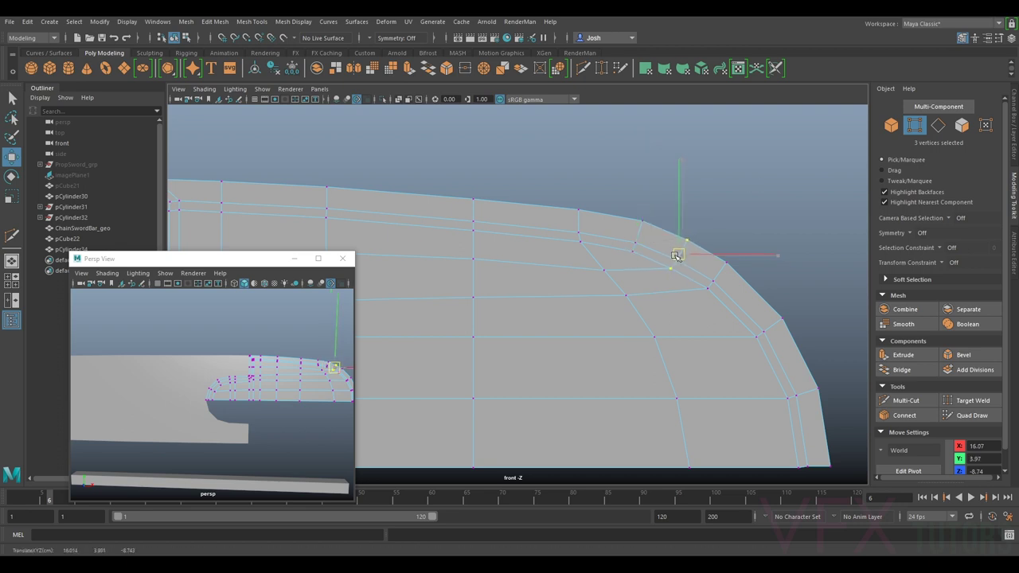
pyautogui.click(626, 296)
pyautogui.moveTo(626, 295); pyautogui.dragTo(629, 301)
# Step: Check the tip's edge flow in smoothed preview, and return to unsmoothed display
pyautogui.click(605, 270)
pyautogui.scroll(-3, 651, 292)
pyautogui.keyDown('alt'); pyautogui.moveTo(651, 291); pyautogui.dragTo(690, 285, button='middle'); pyautogui.keyUp('alt')
pyautogui.click(577, 272)
pyautogui.press('3')
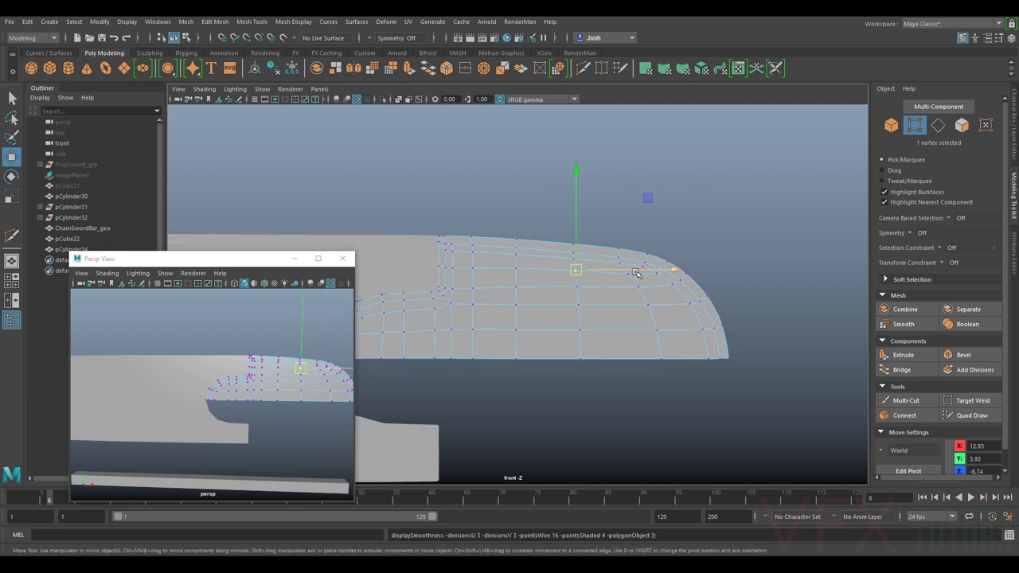
pyautogui.press('1')
pyautogui.press('3')
pyautogui.press('1')
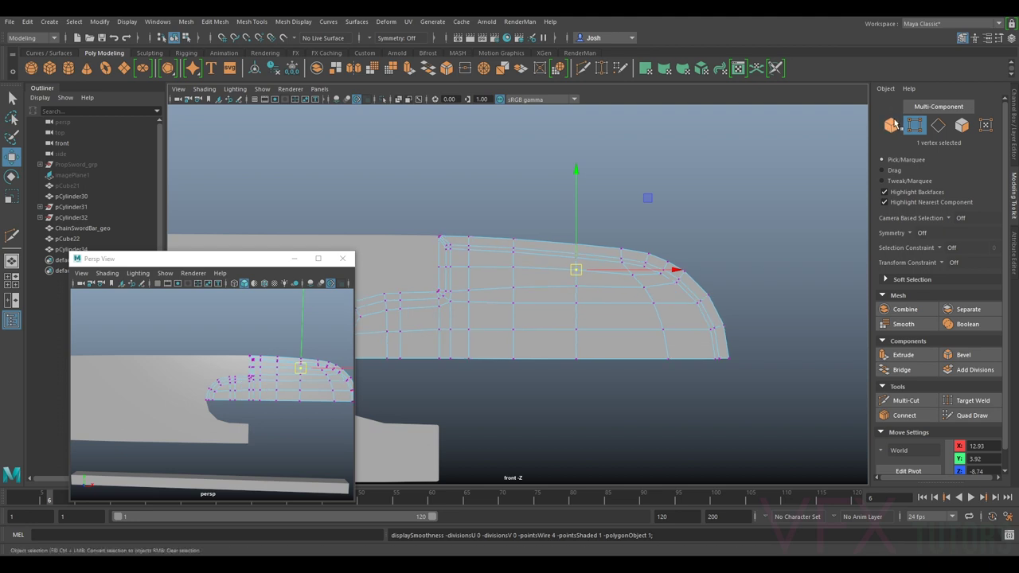
# Step: Return to object selection and move the tip piece's pivot onto its straight lower edge, at about X 10.73, Y 0.79
pyautogui.click(891, 125)
pyautogui.keyDown('alt'); pyautogui.moveTo(629, 244); pyautogui.dragTo(698, 222, button='middle'); pyautogui.keyUp('alt')
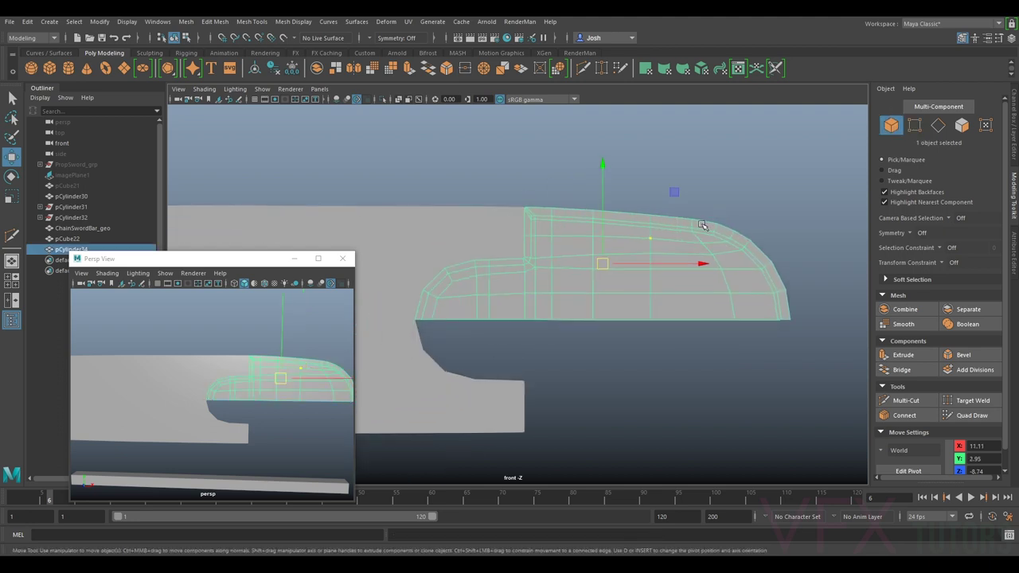
pyautogui.press('d')
pyautogui.moveTo(607, 283); pyautogui.dragTo(603, 321)
pyautogui.moveTo(703, 321); pyautogui.dragTo(599, 323)
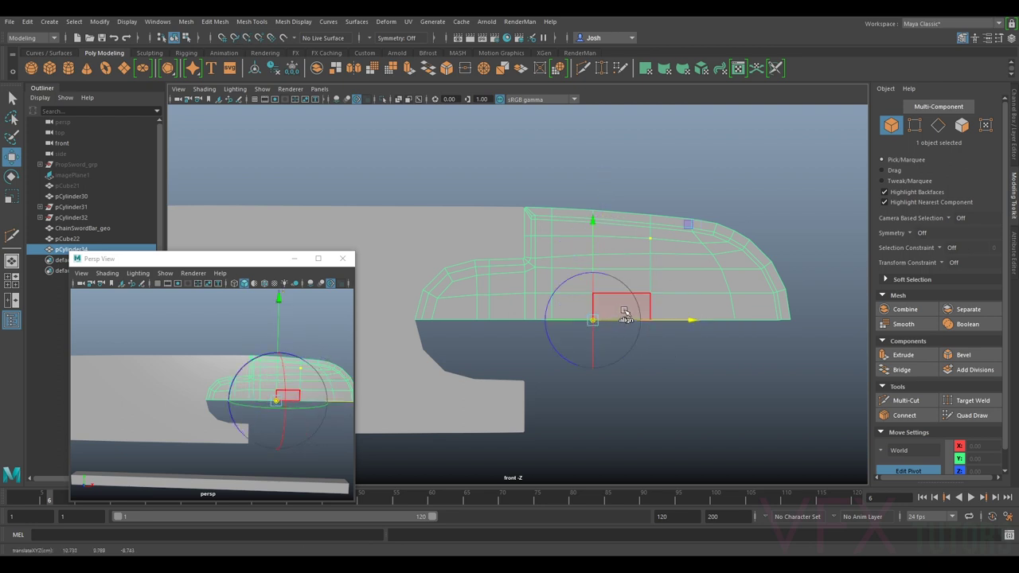
pyautogui.press('d')
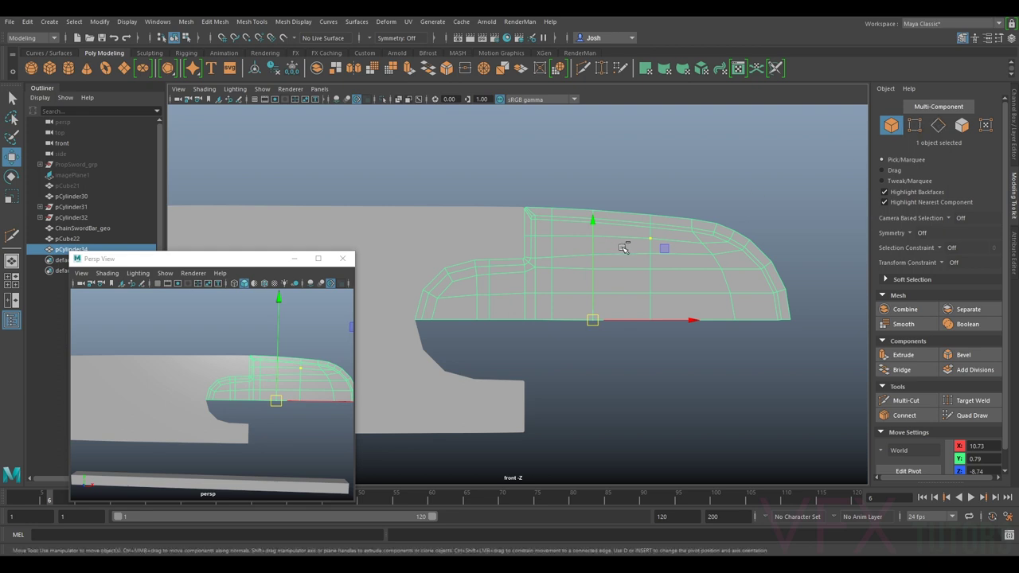
# Step: Duplicate the tip piece and mirror the copy downward with Scale Y -1
pyautogui.hotkey('ctrl', 'd')
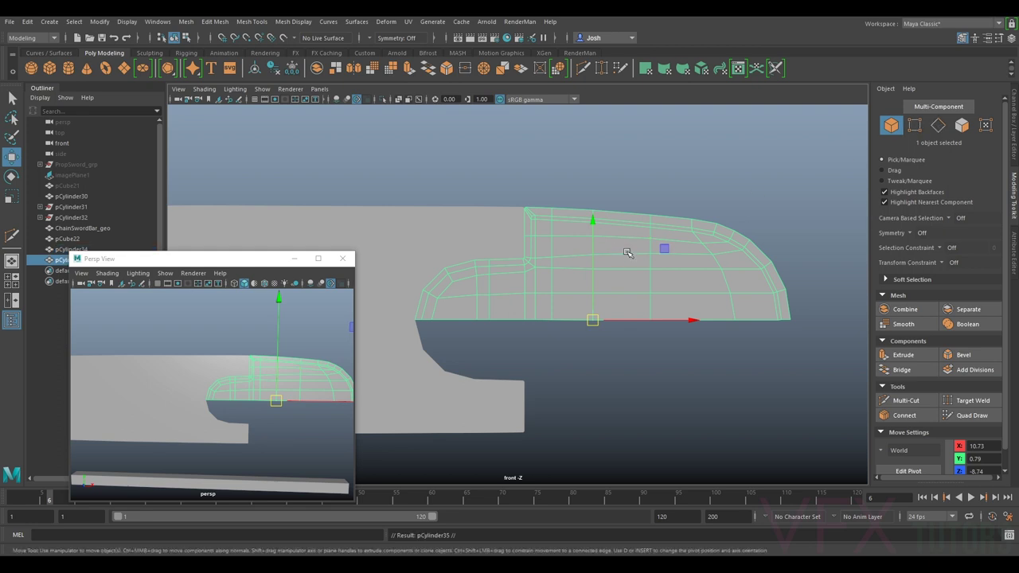
pyautogui.click(1013, 151)
pyautogui.click(978, 177)
pyautogui.write('-1')
pyautogui.press('Return')
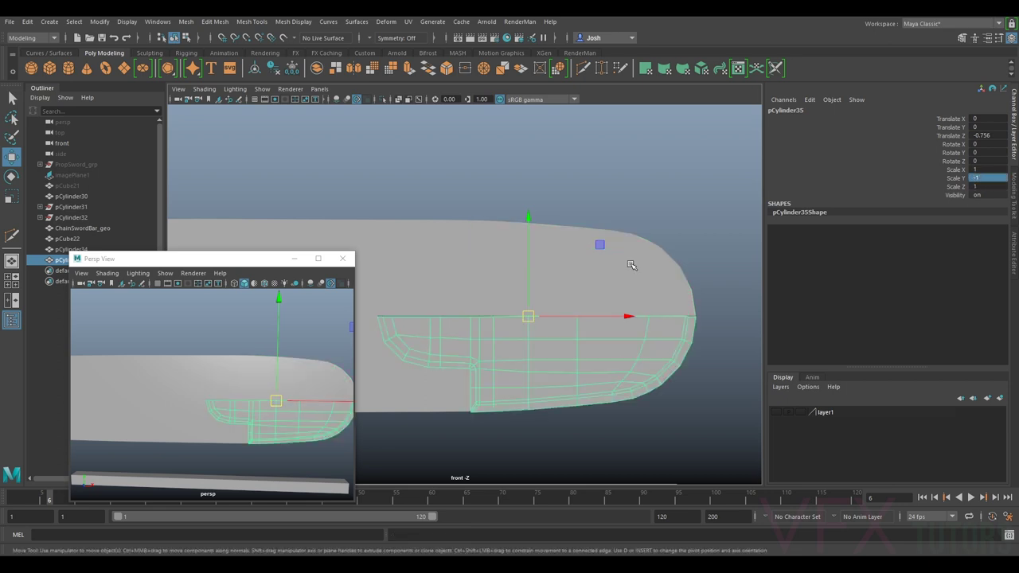
# Step: Combine the upper and mirrored lower tip halves into one mesh, and delete its history
pyautogui.click(632, 299)
pyautogui.keyDown('shift'); pyautogui.click(673, 340); pyautogui.keyUp('shift')
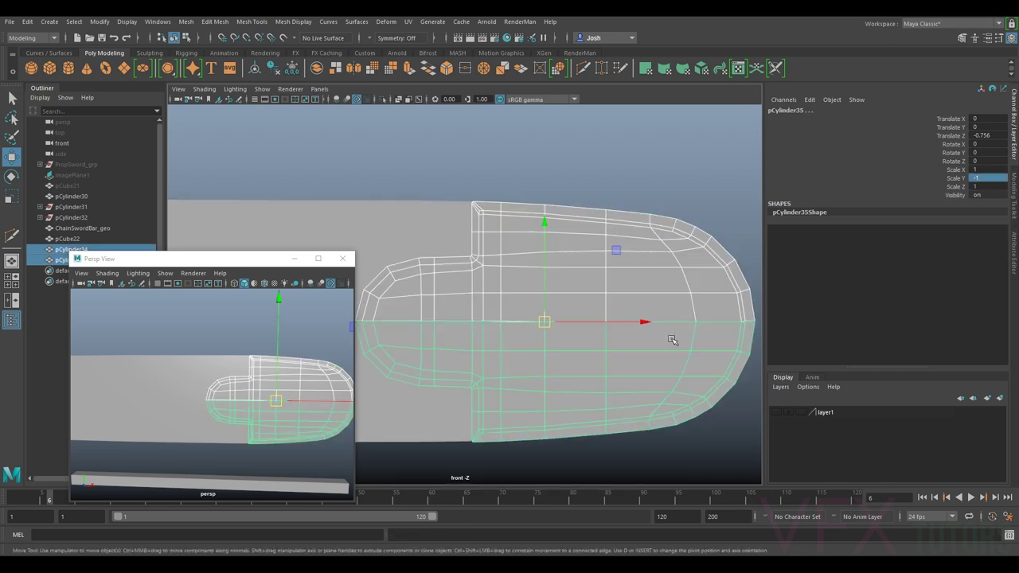
pyautogui.scroll(-4, 617, 341)
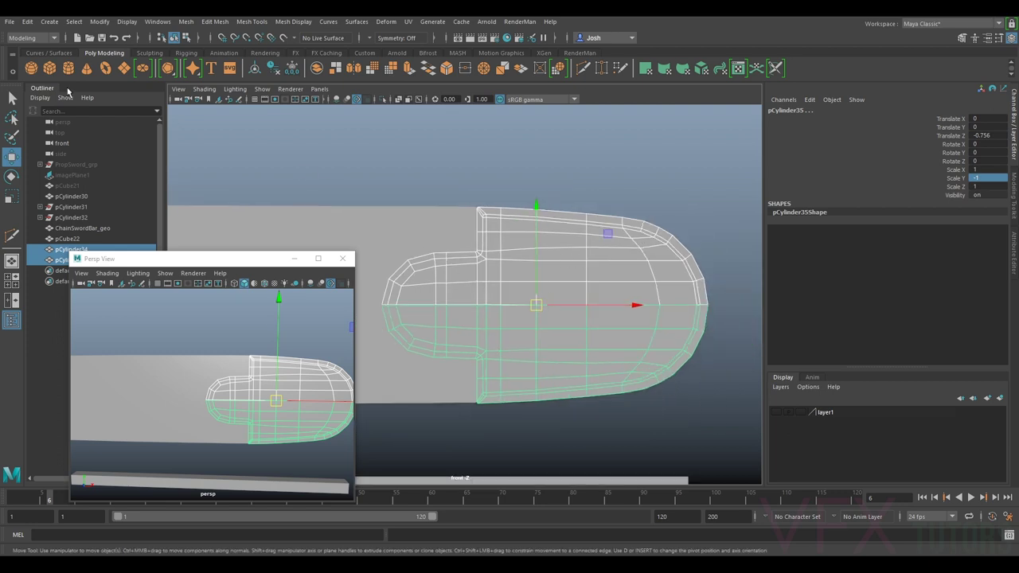
pyautogui.click(185, 21)
pyautogui.moveTo(207, 52)
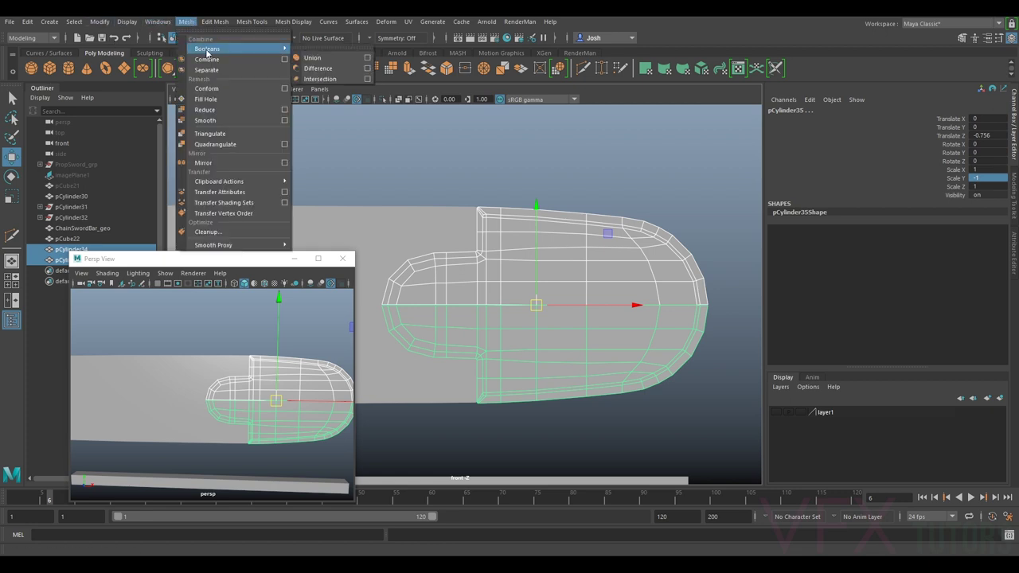
pyautogui.click(312, 58)
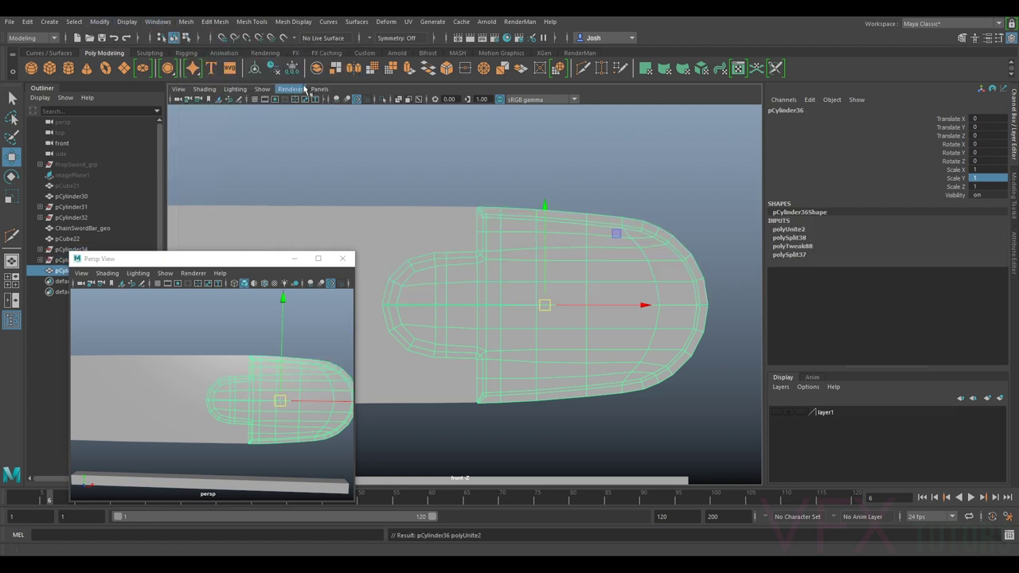
pyautogui.click(275, 69)
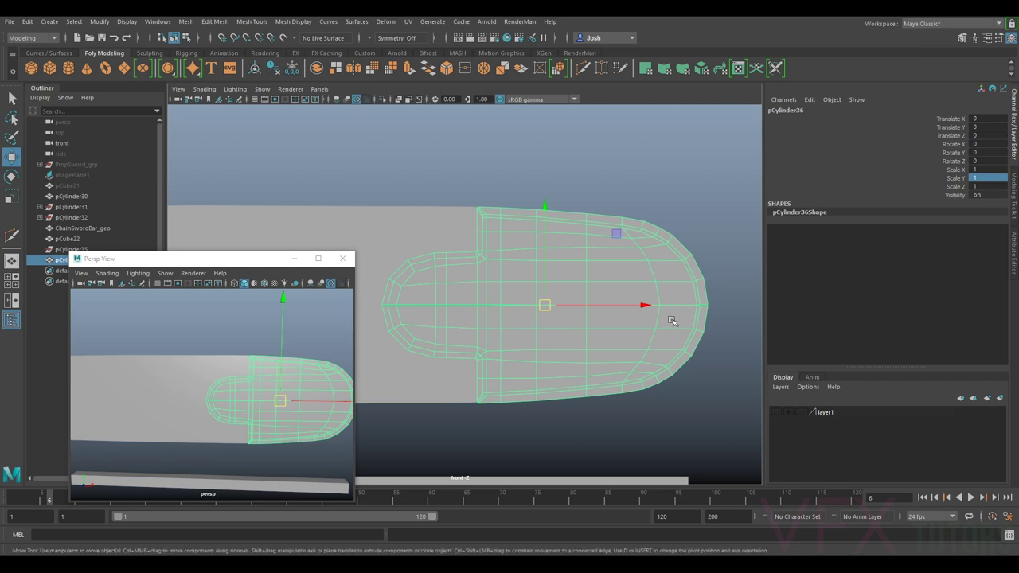
# Step: Merge the vertices along the tip's horizontal center seam with a distance threshold of 0.11, and return to object selection
pyautogui.scroll(3, 668, 315)
pyautogui.moveTo(665, 297); pyautogui.dragTo(622, 254, button='right')
pyautogui.moveTo(753, 285); pyautogui.dragTo(313, 308)
pyautogui.keyDown('alt'); pyautogui.moveTo(621, 323); pyautogui.dragTo(647, 319, button='middle'); pyautogui.keyUp('alt')
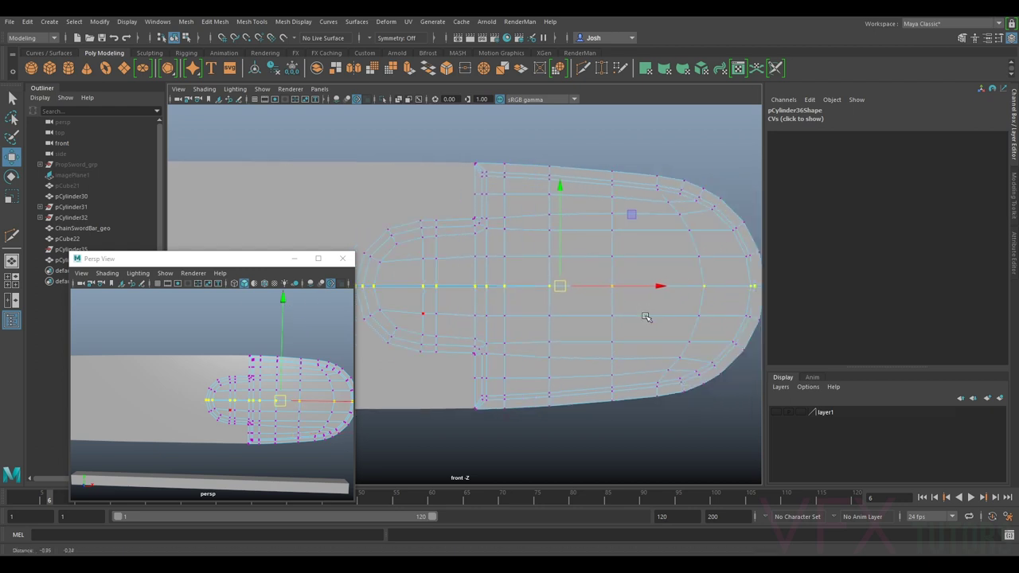
pyautogui.click(215, 22)
pyautogui.click(276, 133)
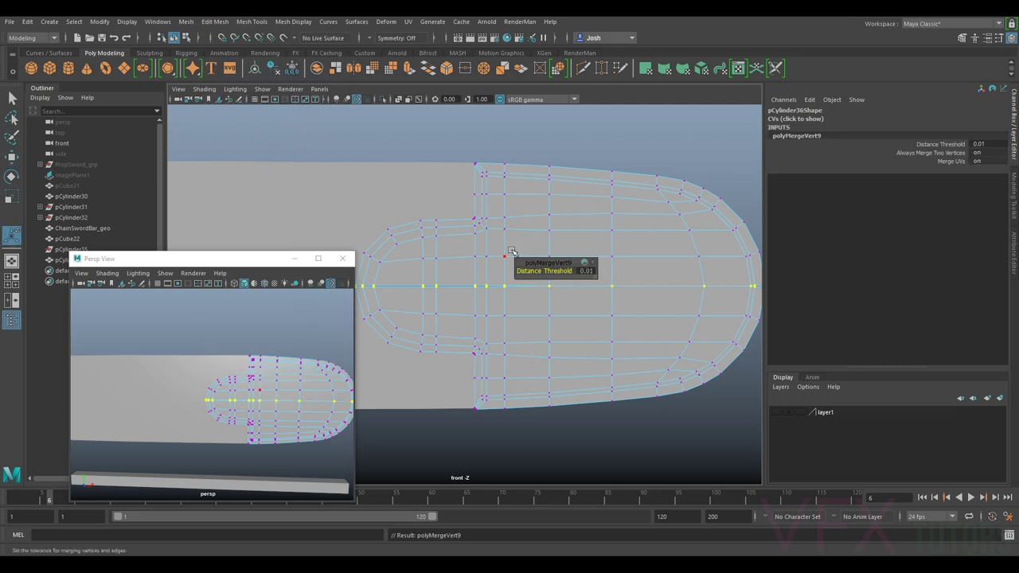
pyautogui.scroll(5, 478, 237)
pyautogui.scroll(2, 549, 264)
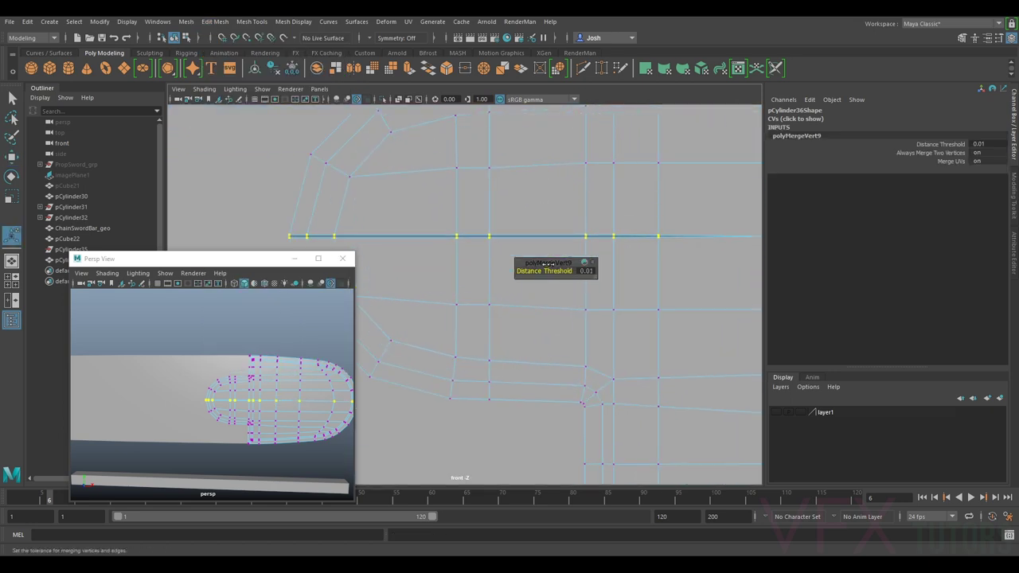
pyautogui.moveTo(545, 270); pyautogui.dragTo(676, 191)
pyautogui.moveTo(676, 192)
pyautogui.keyDown('alt'); pyautogui.mouseDown(button='middle')
pyautogui.moveTo(383, 183)
pyautogui.moveTo(274, 230)
pyautogui.mouseUp(button='middle'); pyautogui.keyUp('alt')
pyautogui.keyDown('alt'); pyautogui.moveTo(471, 225); pyautogui.dragTo(586, 183, button='middle'); pyautogui.keyUp('alt')
pyautogui.moveTo(585, 185); pyautogui.dragTo(642, 167, button='right')
# Step: Show the combined tip in smoothed preview, deselect it, and turn on wireframe on shaded in the front view
pyautogui.press('f')
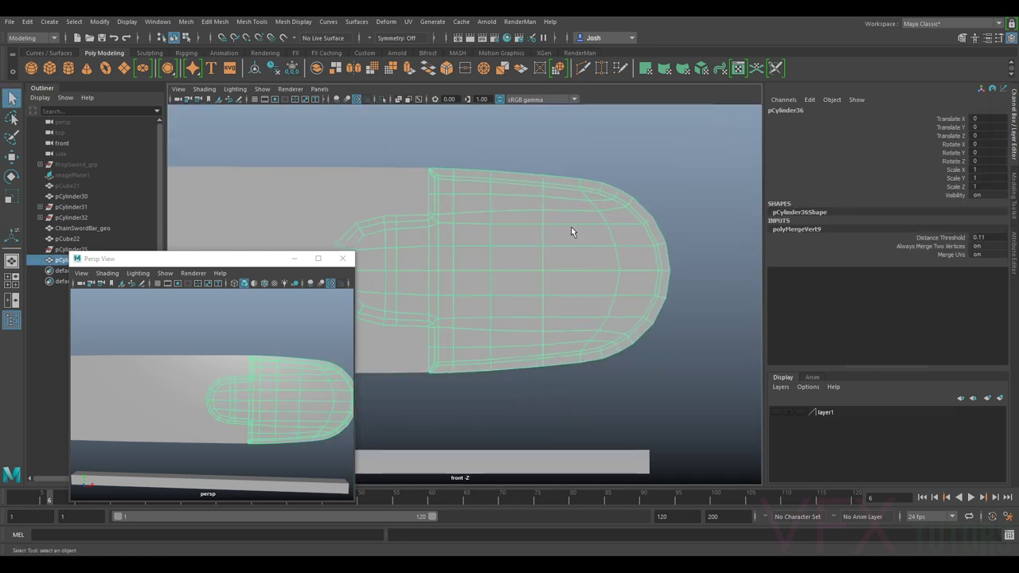
pyautogui.press('3')
pyautogui.click(698, 193)
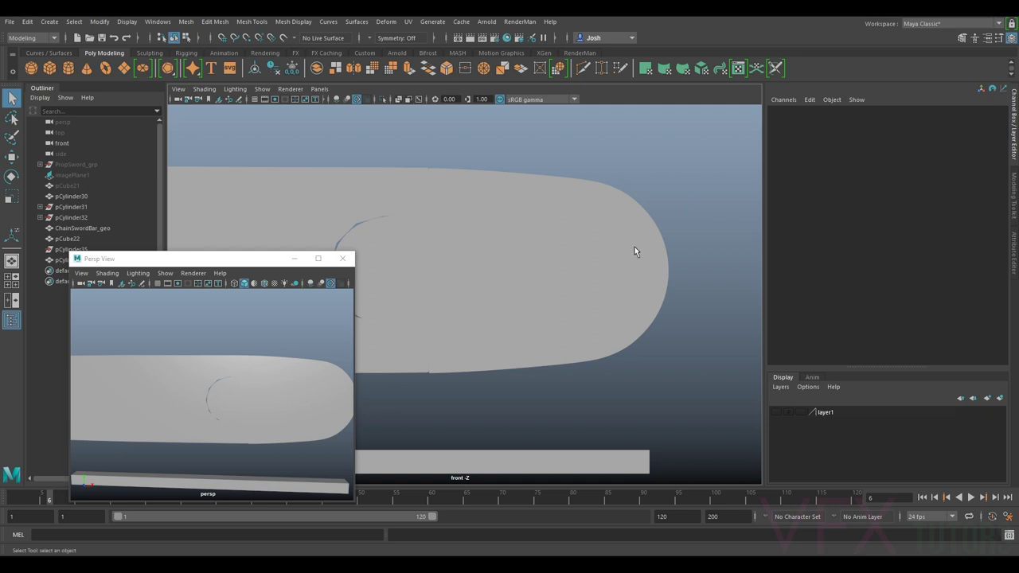
pyautogui.click(204, 88)
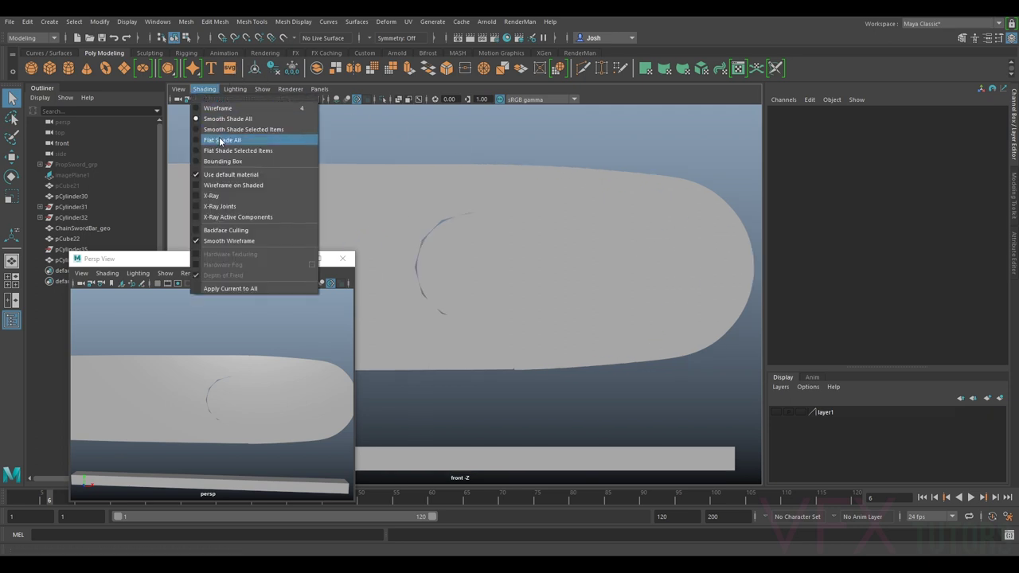
pyautogui.click(221, 185)
pyautogui.scroll(-3, 590, 145)
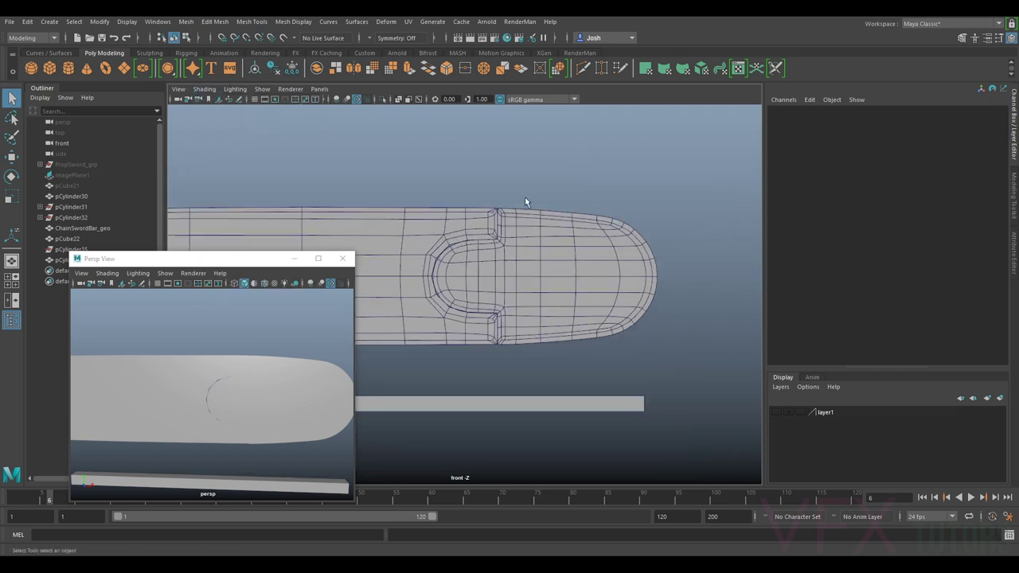
# Step: Examine the wireframe of the tip piece and its joint with the sword bar from near and far
pyautogui.scroll(3, 558, 263)
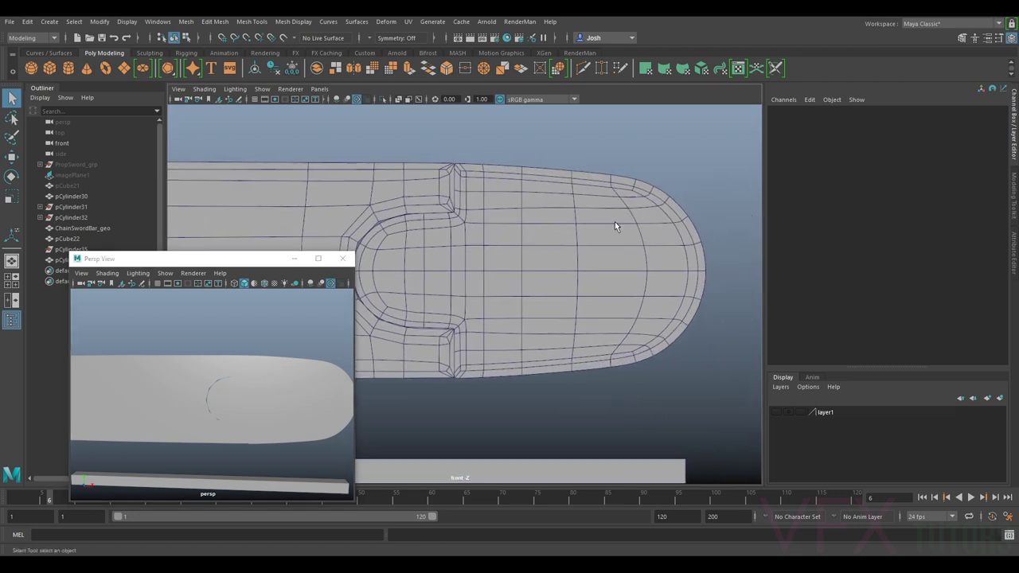
pyautogui.click(627, 213)
pyautogui.click(698, 161)
pyautogui.scroll(-8, 619, 199)
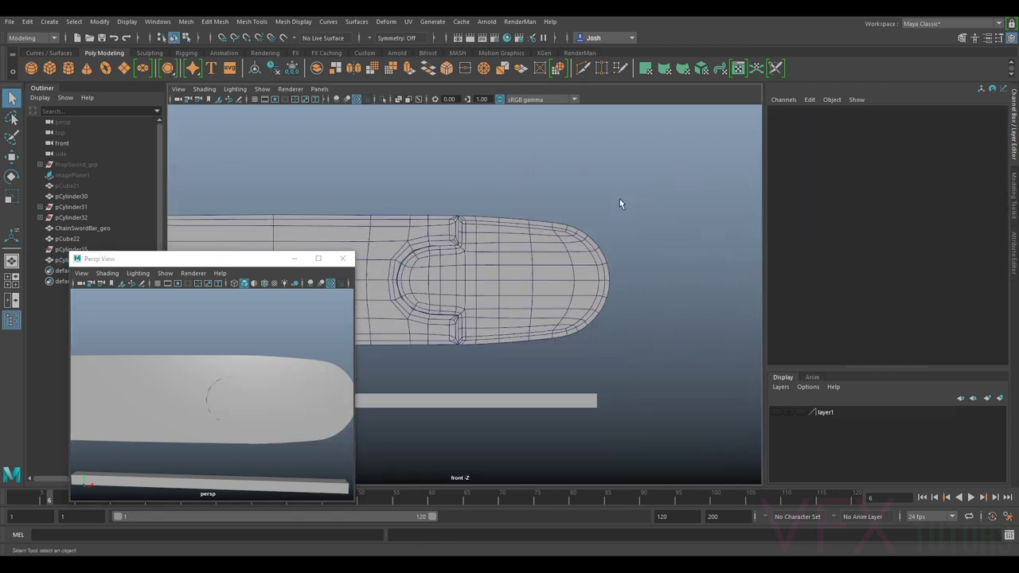
pyautogui.scroll(6, 521, 281)
pyautogui.keyDown('alt'); pyautogui.moveTo(478, 264); pyautogui.dragTo(652, 213, button='middle'); pyautogui.keyUp('alt')
pyautogui.scroll(-4, 632, 220)
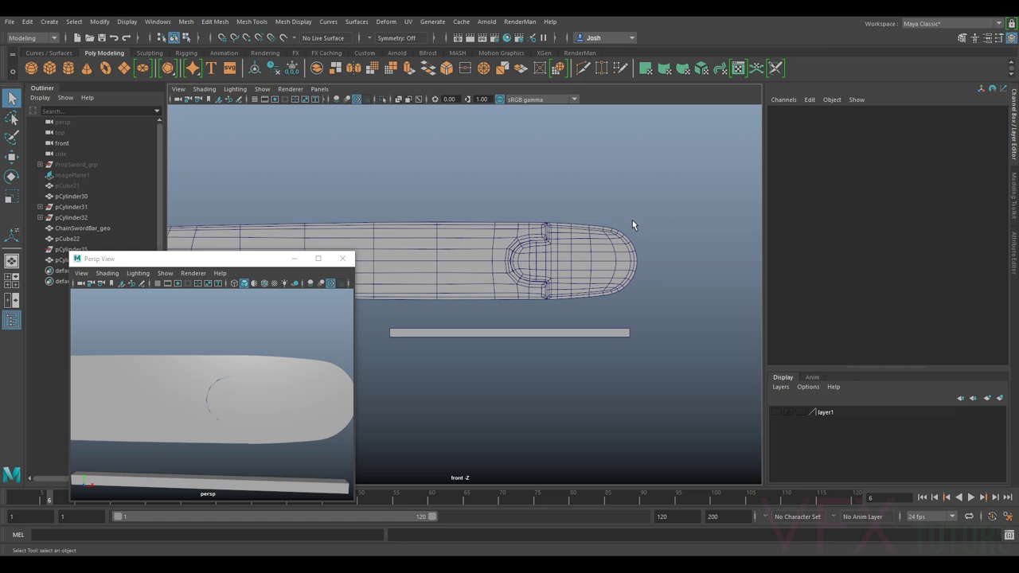
pyautogui.scroll(4, 549, 202)
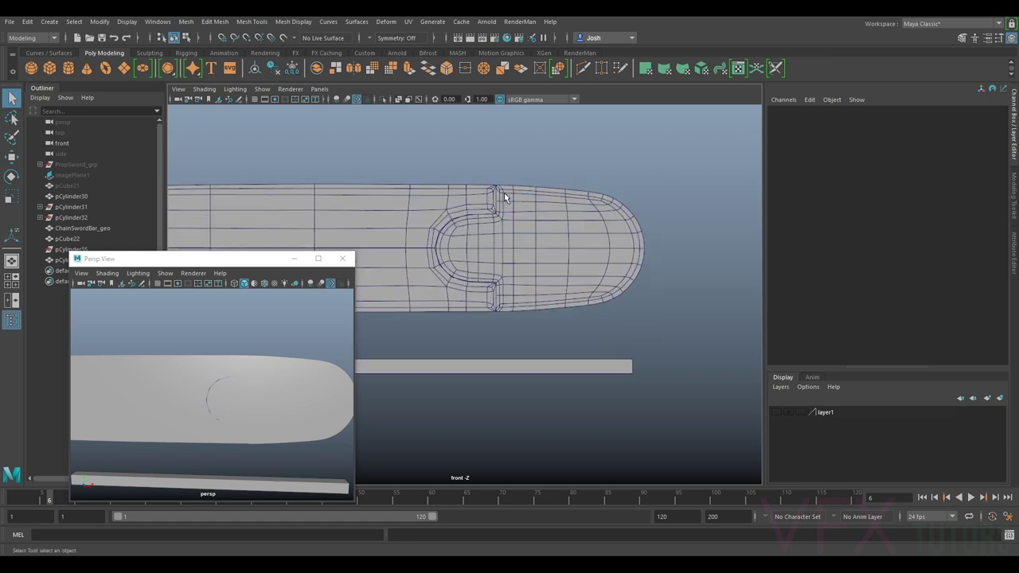
# Step: Show the sword bar in smoothed preview and inspect its curved seam with the tip piece
pyautogui.click(416, 201)
pyautogui.click(640, 165)
pyautogui.scroll(-3, 624, 189)
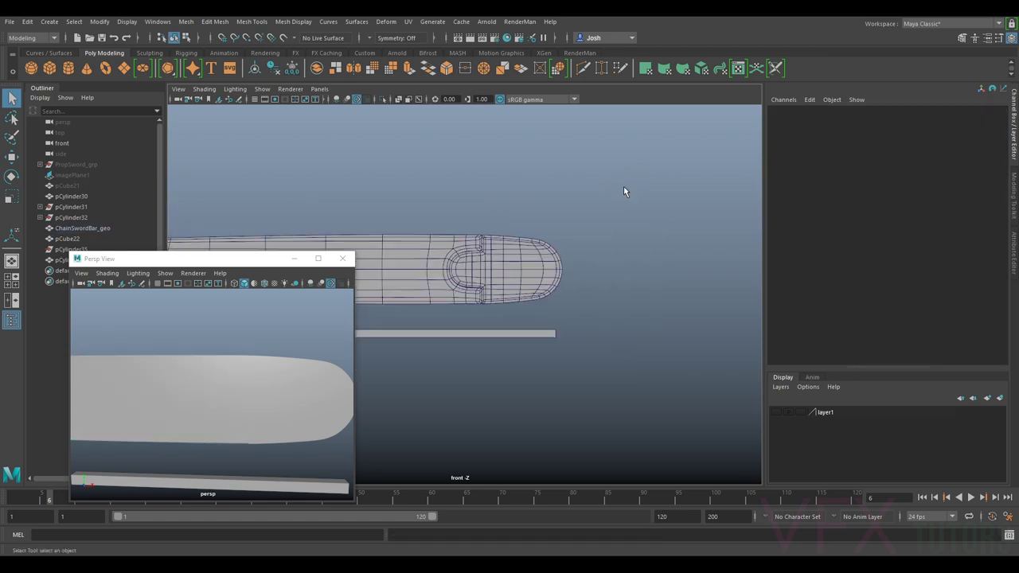
pyautogui.scroll(10, 546, 227)
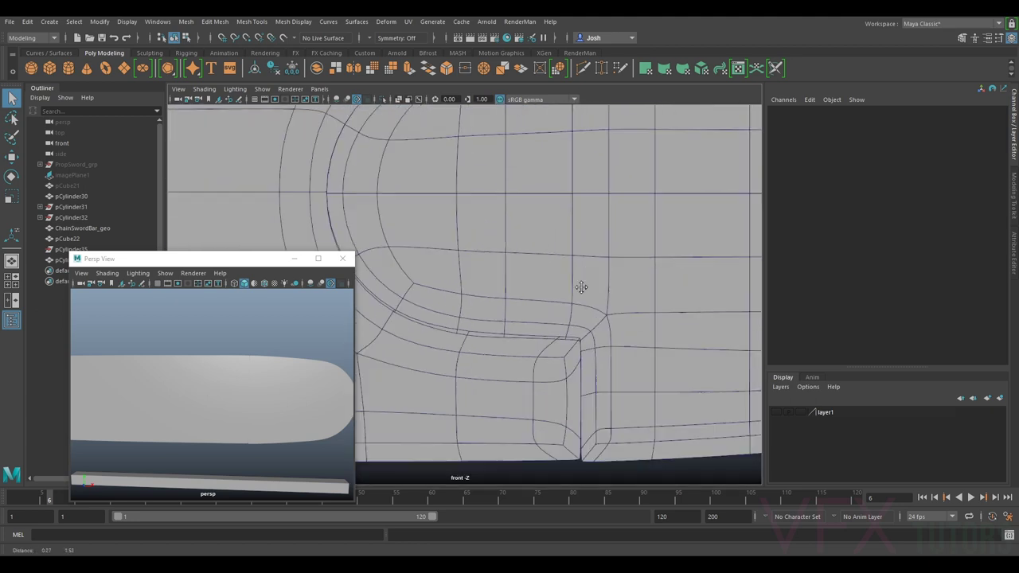
pyautogui.click(484, 223)
pyautogui.scroll(4, 500, 179)
pyautogui.scroll(-5, 549, 259)
pyautogui.scroll(4, 522, 231)
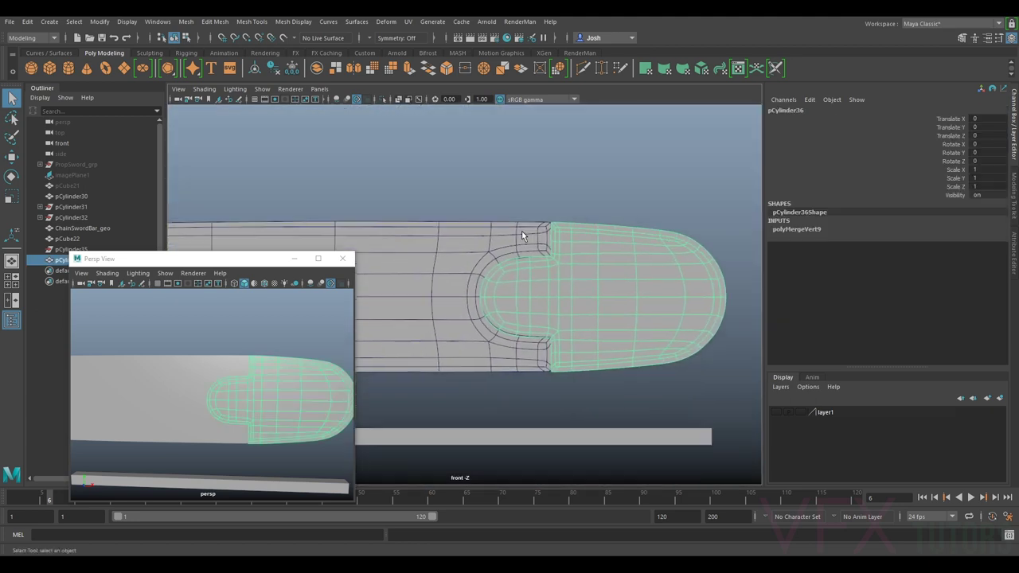
# Step: Hide the sword bar to inspect the tip piece alone, and unhide the bar
pyautogui.click(528, 207)
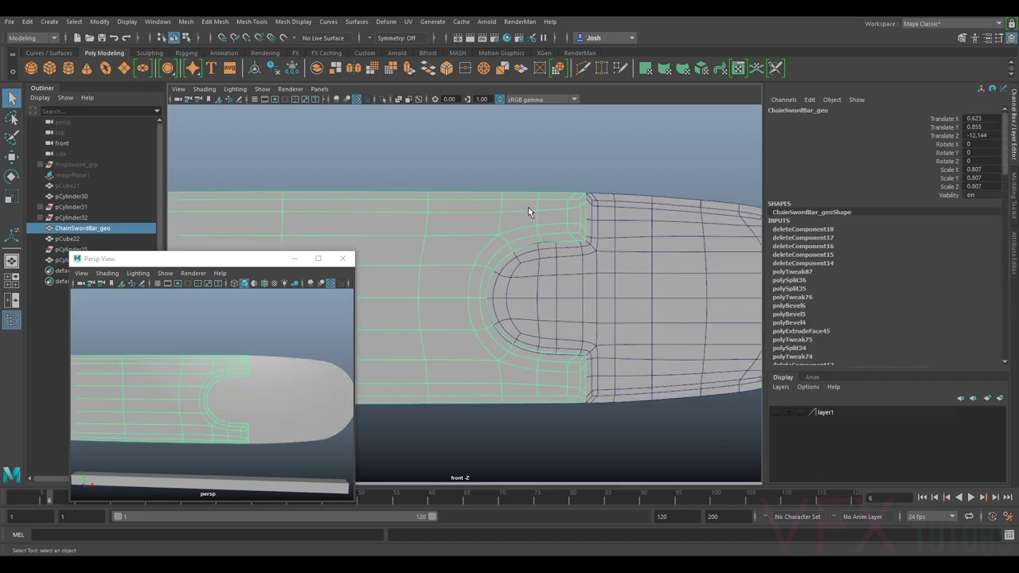
pyautogui.press('h')
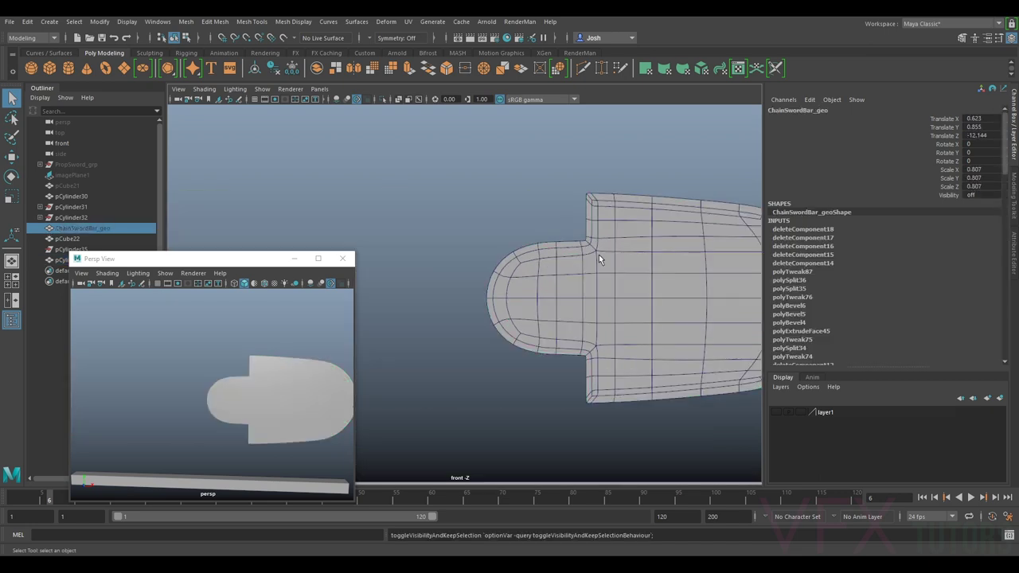
pyautogui.click(637, 305)
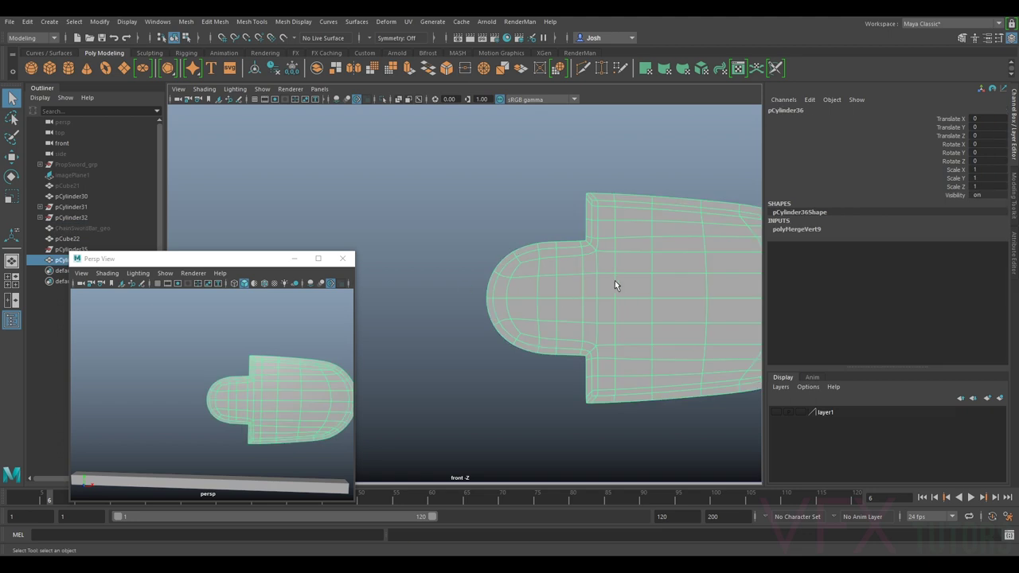
pyautogui.press('f')
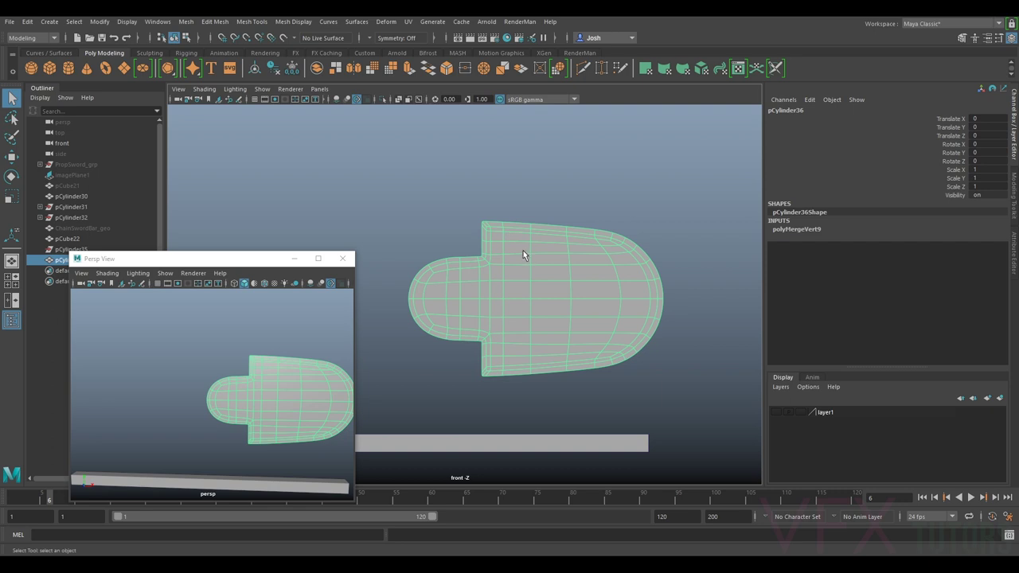
pyautogui.click(75, 229)
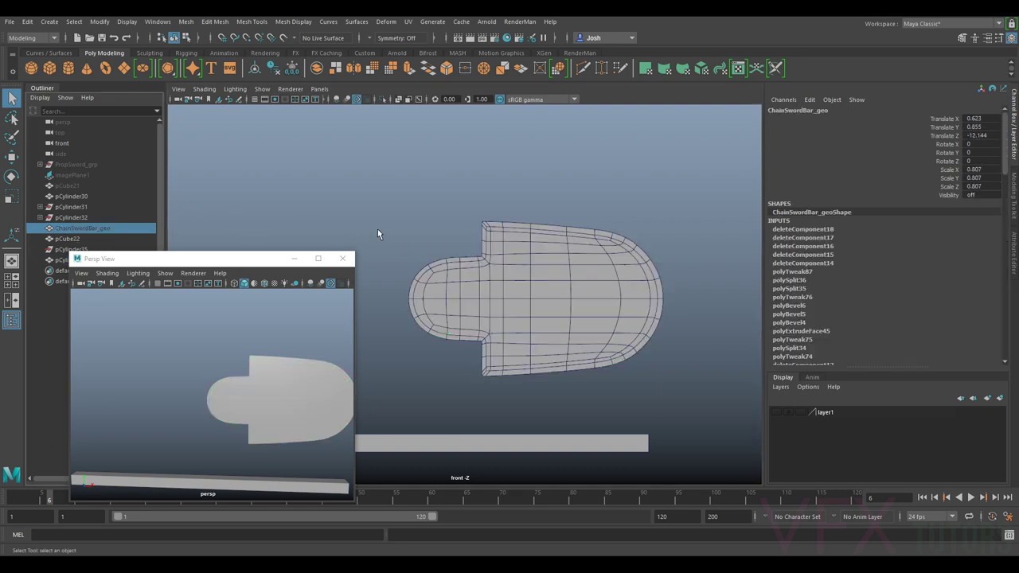
pyautogui.hotkey('shift', 'h')
# Step: Hide the tip piece, compare the bar's notch with smoothed preview on and off, and unhide the tip
pyautogui.click(520, 268)
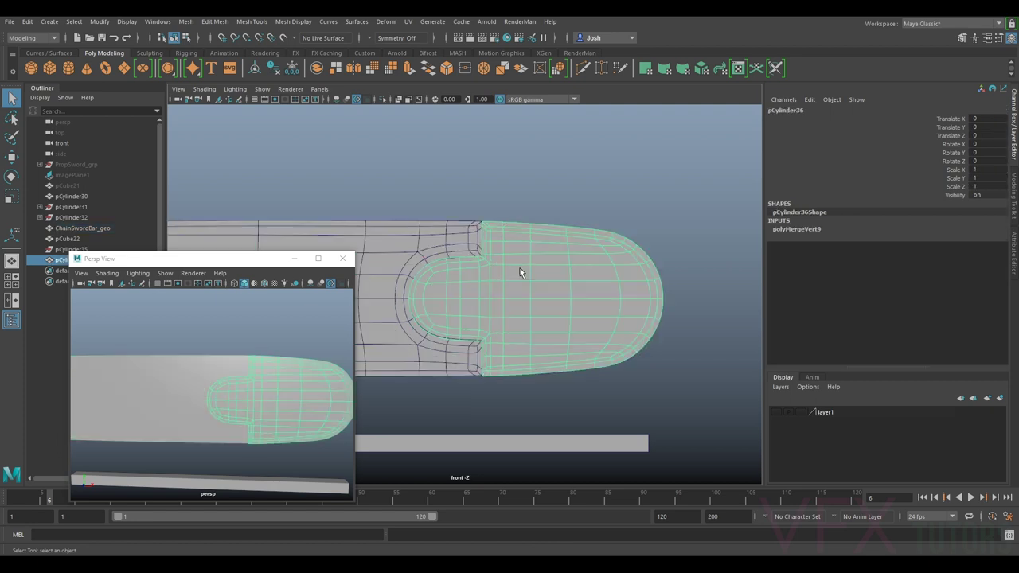
pyautogui.press('Delete')
pyautogui.click(430, 253)
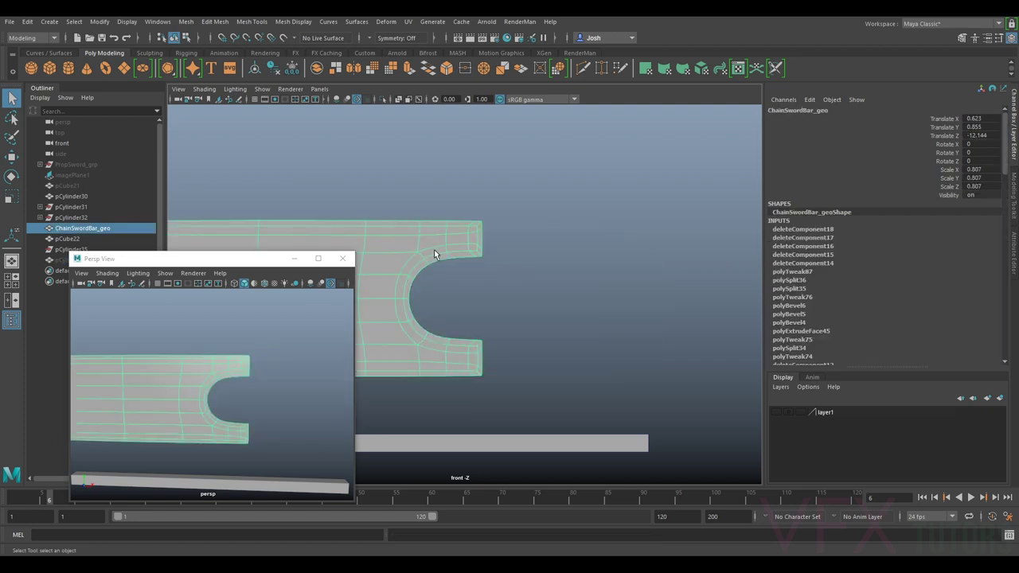
pyautogui.press('3')
pyautogui.press('1')
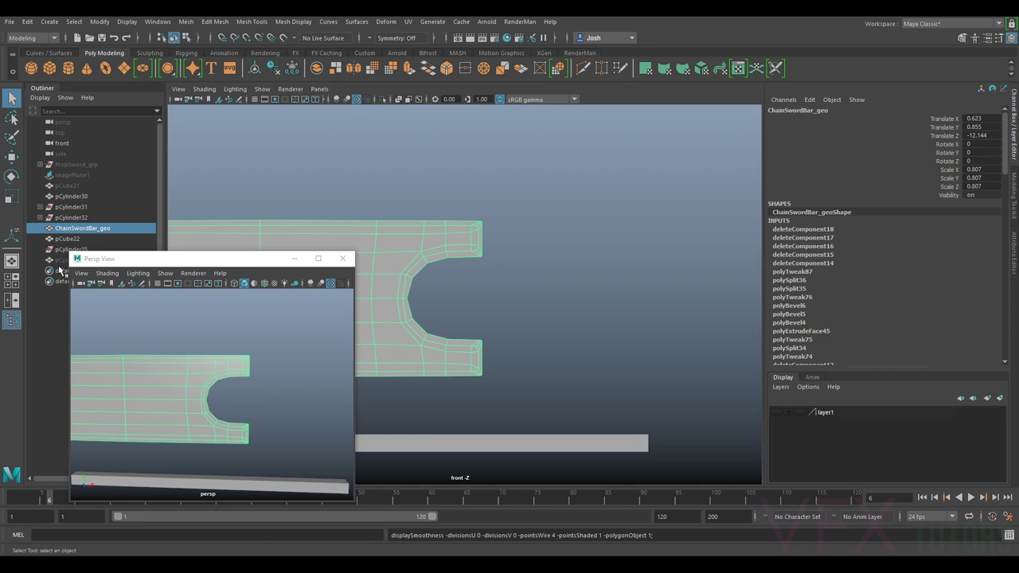
pyautogui.click(62, 260)
pyautogui.hotkey('ctrl', 'h')
pyautogui.scroll(4, 483, 247)
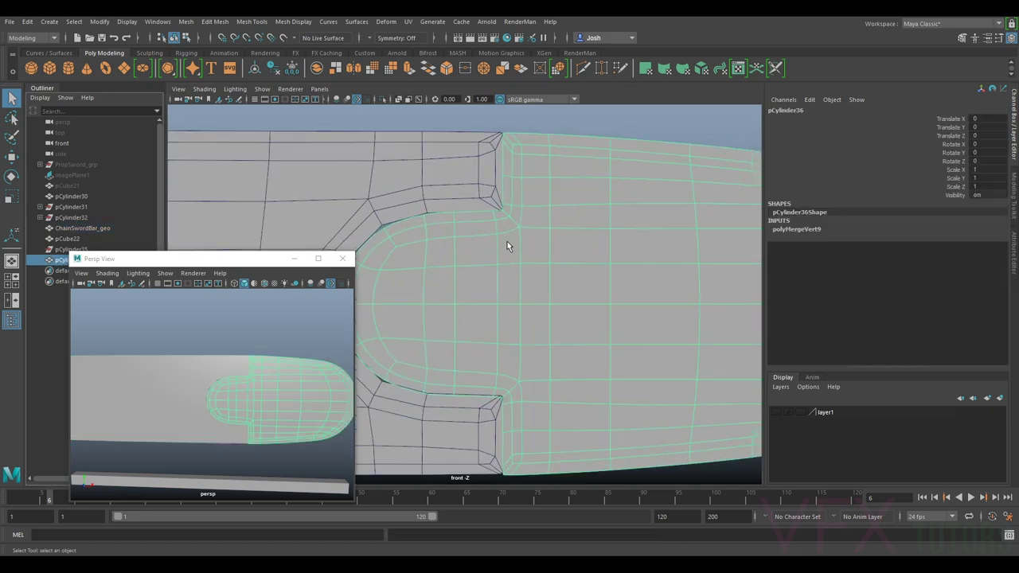
# Step: Show the sword bar smoothed again and inspect its seam with the tip along the notch's upper edge
pyautogui.click(428, 185)
pyautogui.press('3')
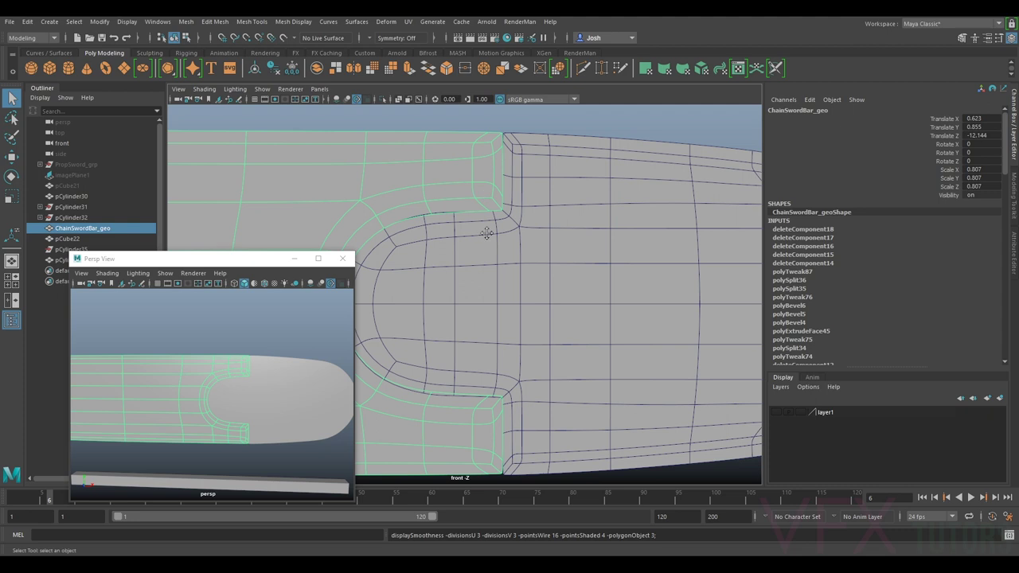
pyautogui.scroll(2, 486, 233)
pyautogui.scroll(3, 539, 214)
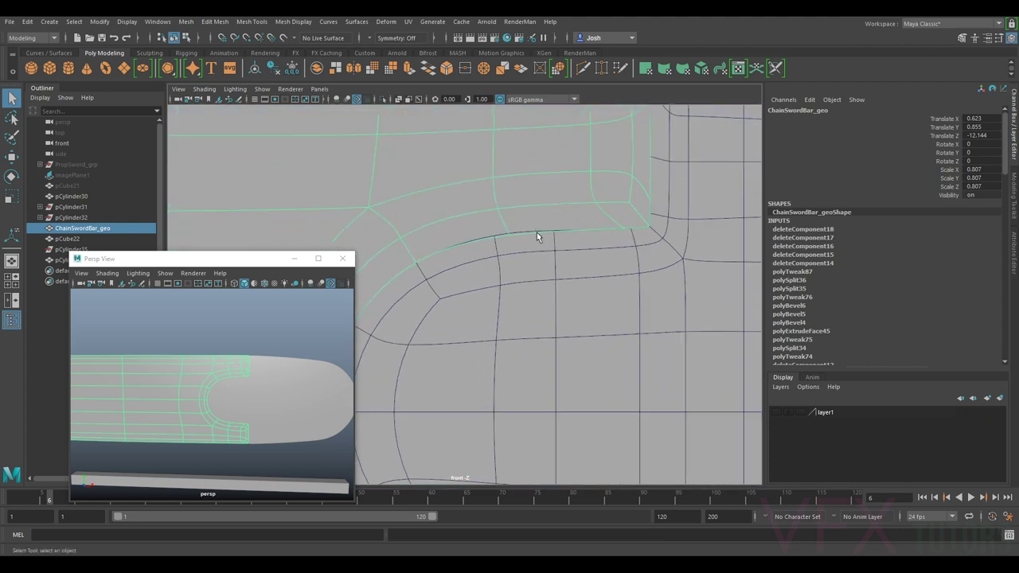
# Step: Switch the bar to vertex selection and compare the vertex on the notch's upper edge between cage and smoothed display
pyautogui.click(1013, 201)
pyautogui.click(920, 126)
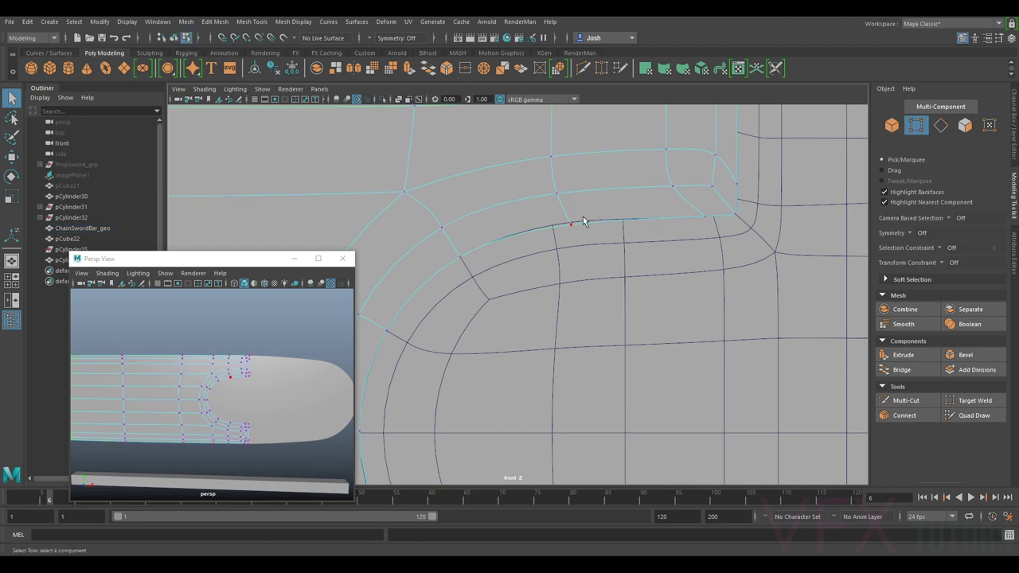
pyautogui.press('2')
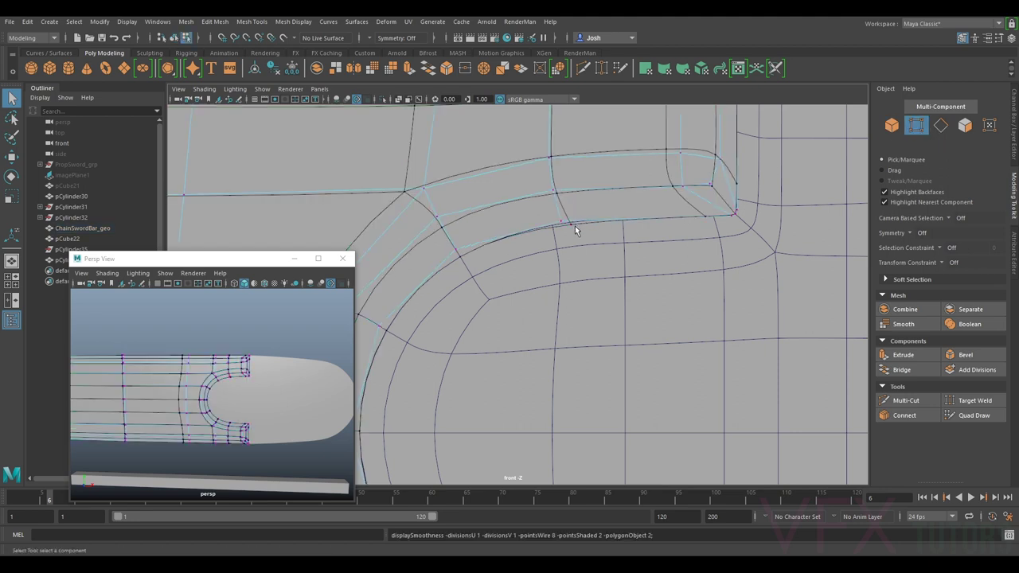
pyautogui.click(573, 224)
pyautogui.press('1')
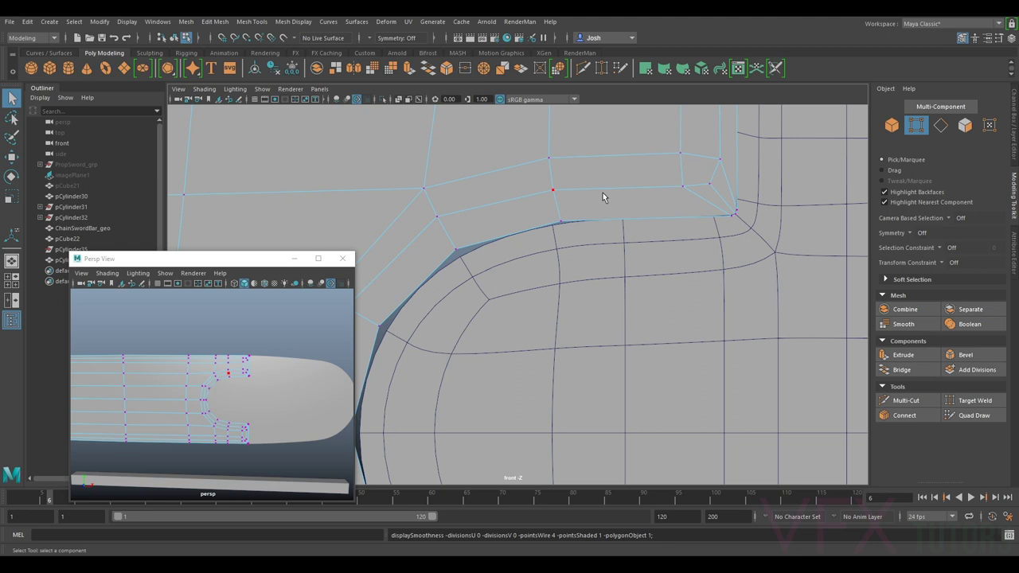
pyautogui.press('2')
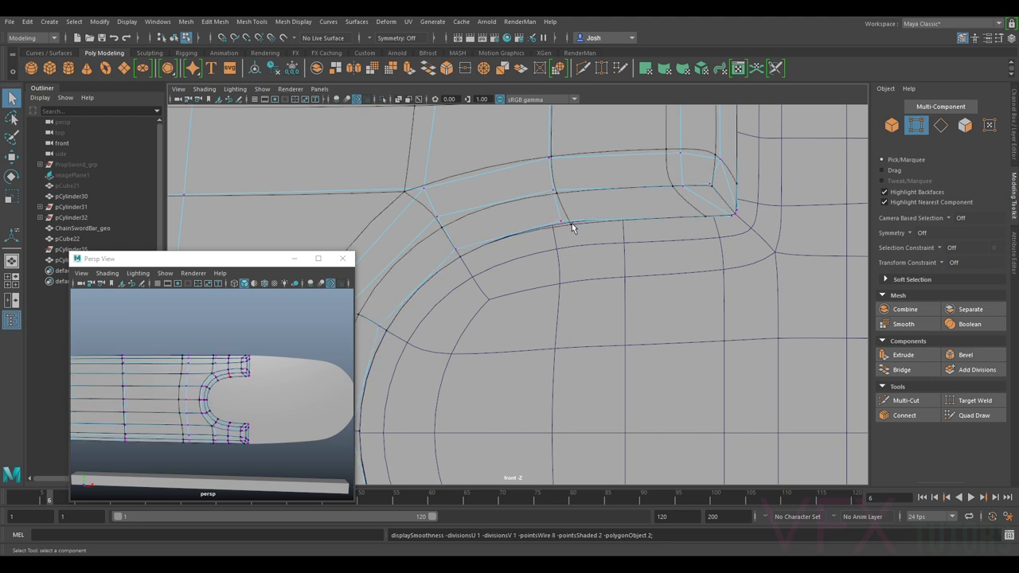
pyautogui.click(561, 222)
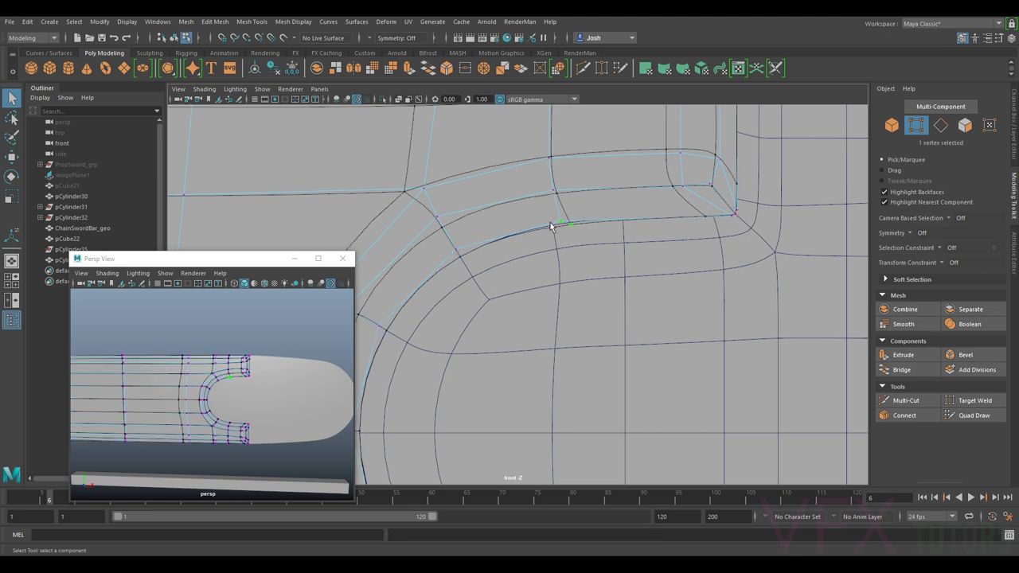
pyautogui.press('3')
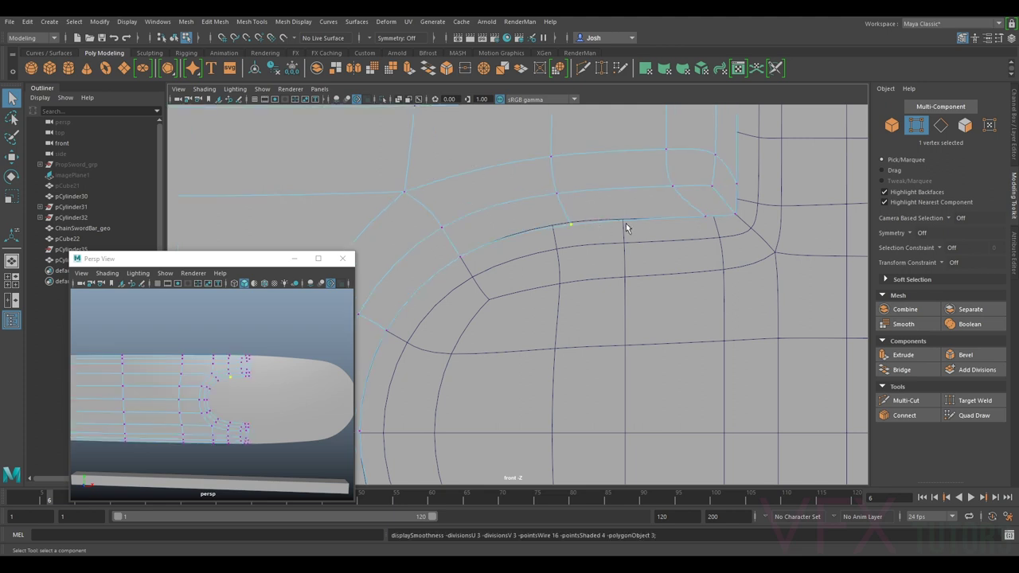
# Step: Turn off smoothed preview on both the bar and the tip piece, and return to object selection
pyautogui.press('1')
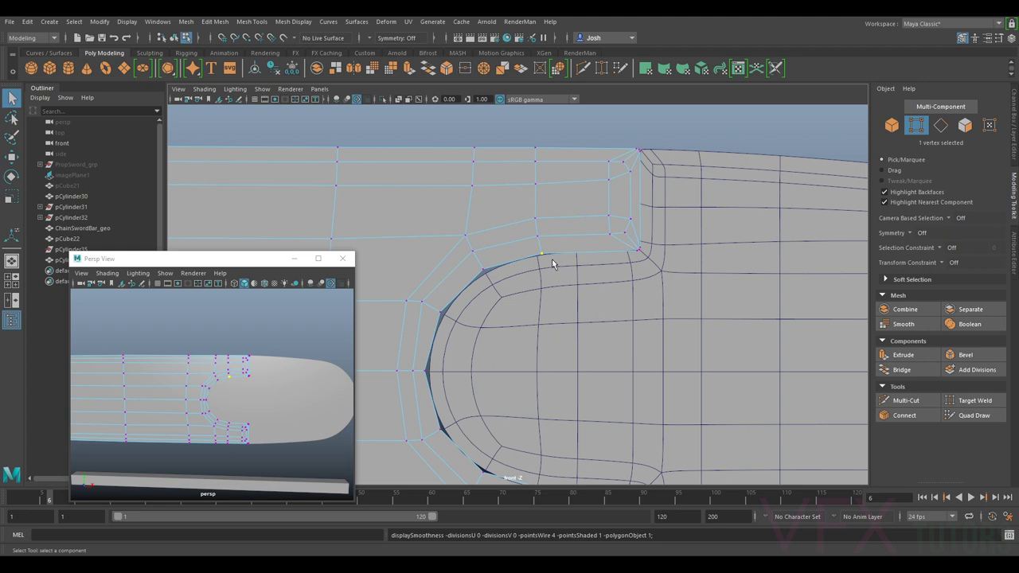
pyautogui.doubleClick(550, 263)
pyautogui.press('1')
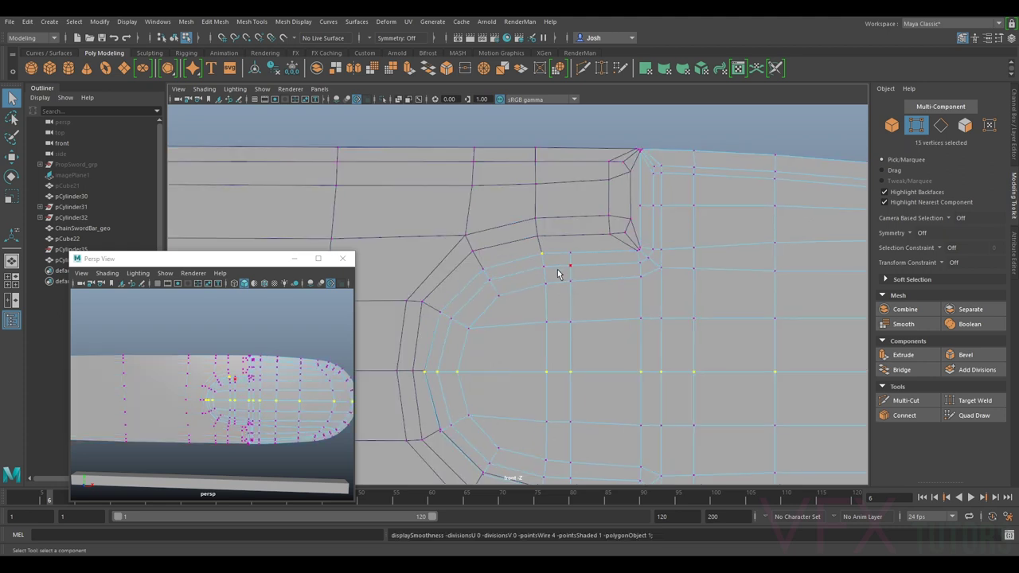
pyautogui.moveTo(574, 265); pyautogui.dragTo(563, 236, button='right')
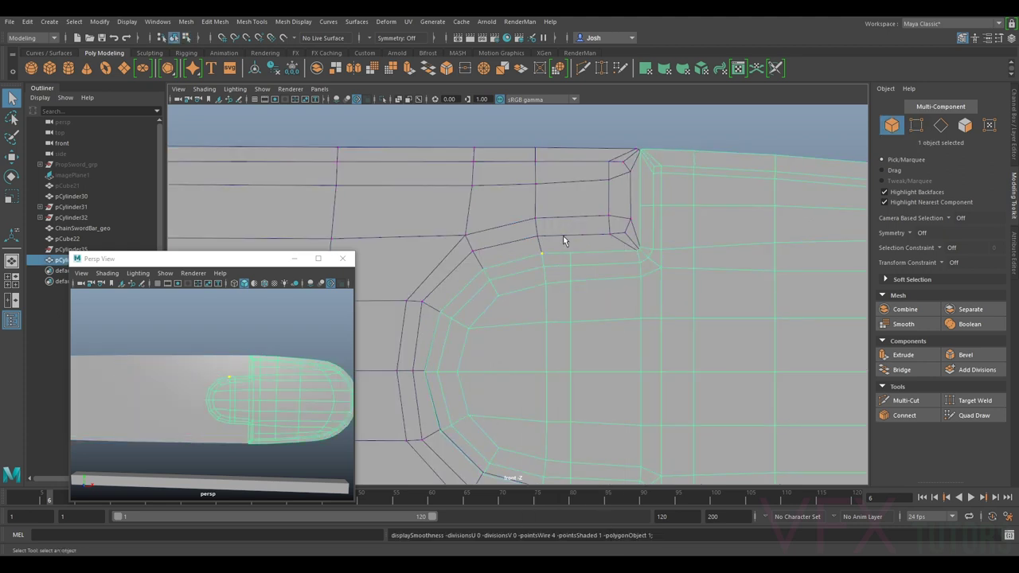
pyautogui.scroll(-3, 563, 235)
pyautogui.keyDown('alt'); pyautogui.moveTo(635, 219); pyautogui.dragTo(629, 245, button='middle'); pyautogui.keyUp('alt')
pyautogui.scroll(2, 629, 255)
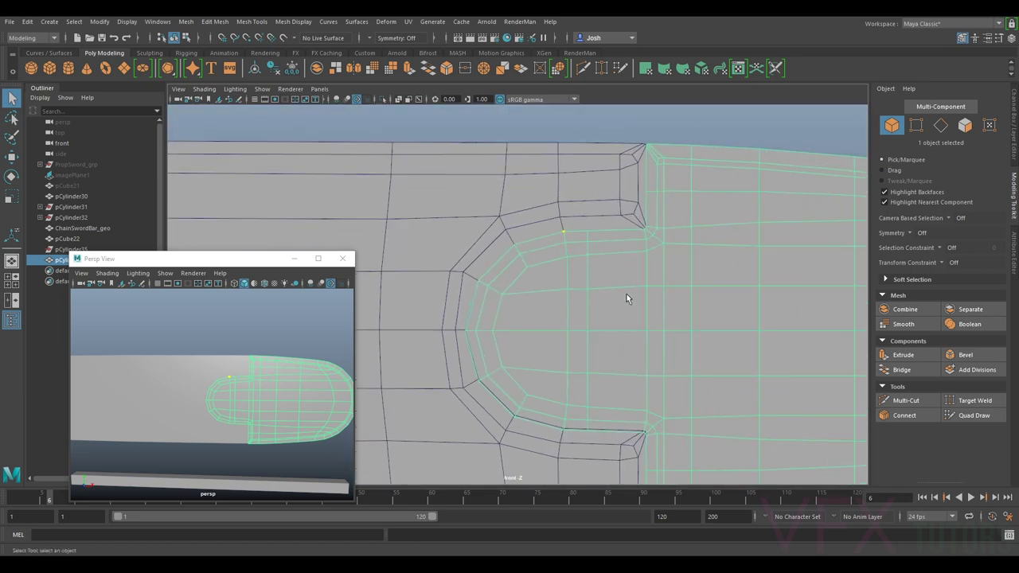
pyautogui.keyDown('alt'); pyautogui.moveTo(627, 294); pyautogui.dragTo(626, 219, button='middle'); pyautogui.keyUp('alt')
pyautogui.scroll(4, 624, 214)
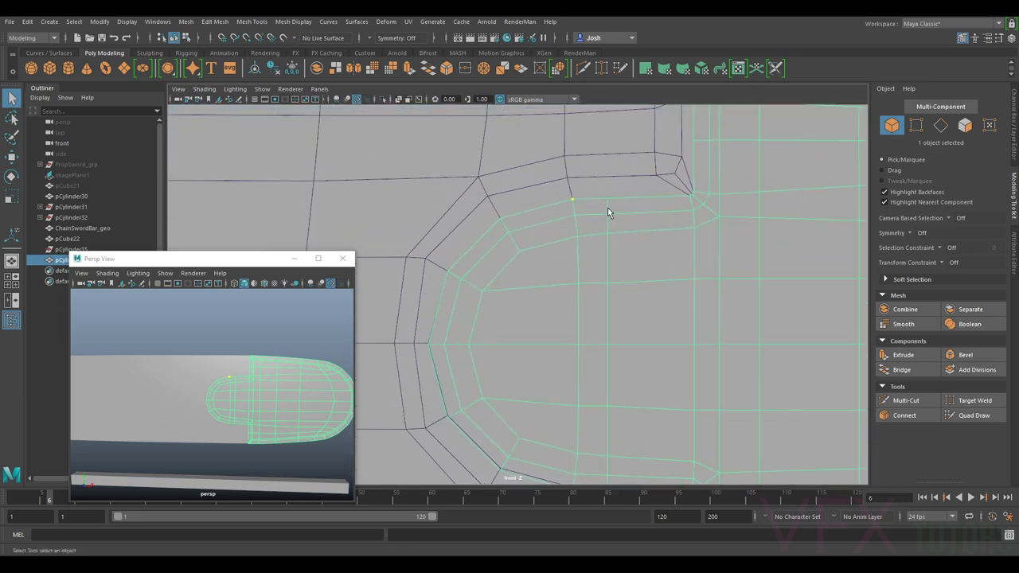
# Step: Insert an edge loop across the bar's upper prong with Multi-Cut, near the tip's unmatched vertical edge
pyautogui.click(626, 181)
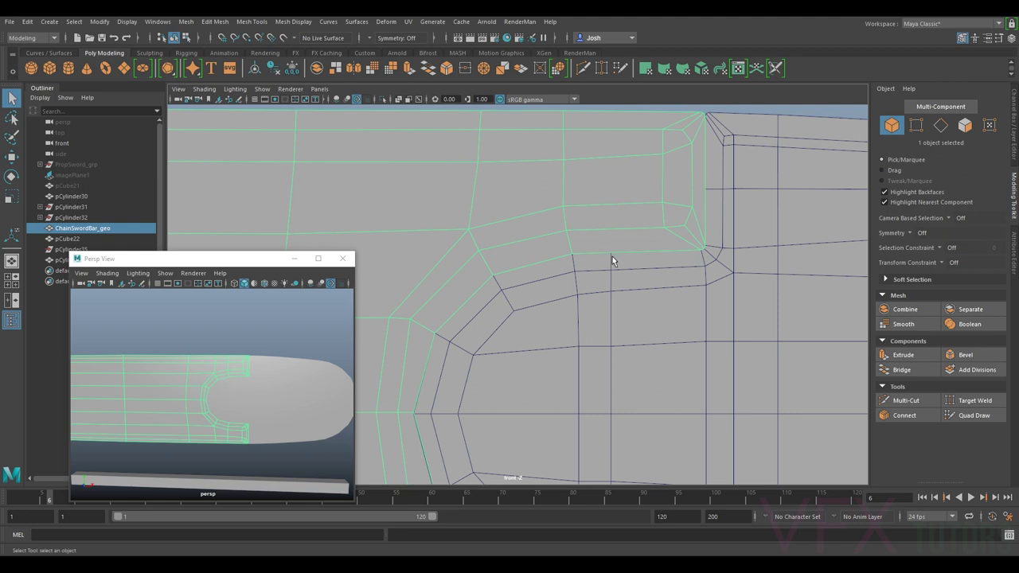
pyautogui.click(905, 401)
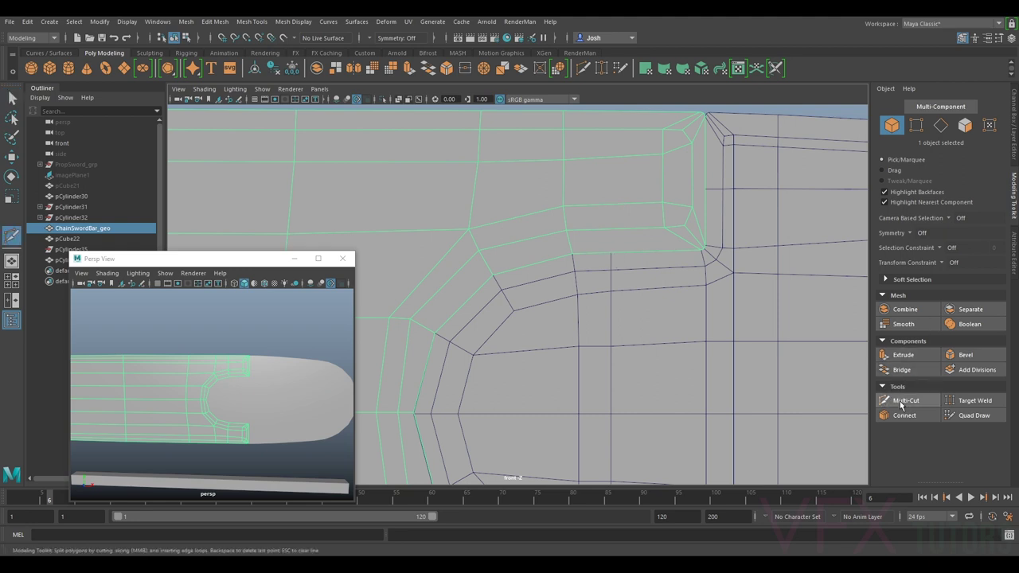
pyautogui.press('Escape')
pyautogui.keyDown('ctrl'); pyautogui.click(612, 250); pyautogui.keyUp('ctrl')
pyautogui.click(905, 401)
pyautogui.keyDown('alt'); pyautogui.moveTo(663, 224); pyautogui.dragTo(657, 266, button='middle'); pyautogui.keyUp('alt')
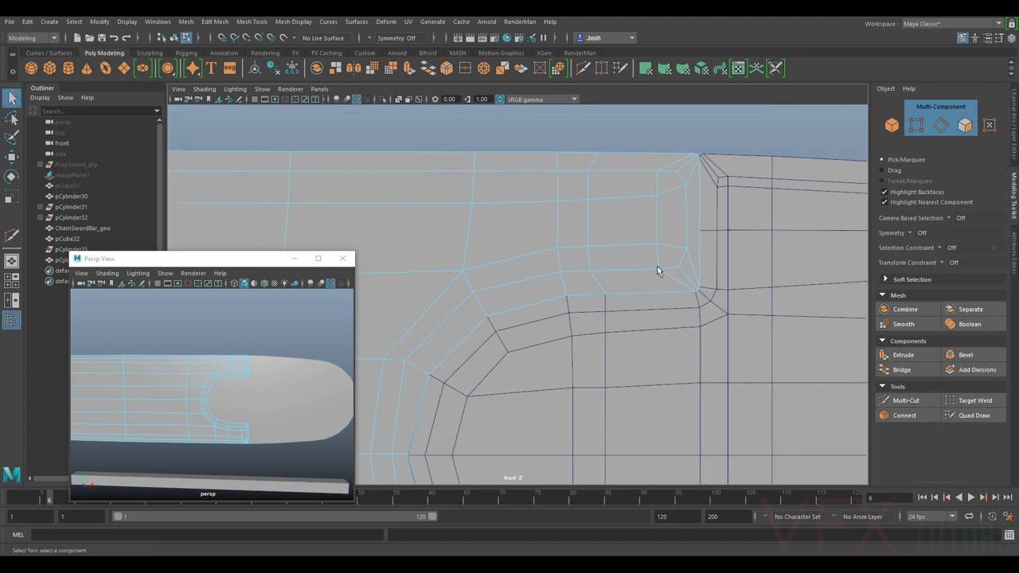
# Step: Flatten the new loop's six vertices along X into a straight vertical line and shift it onto the tip's vertical edge
pyautogui.press('F9')
pyautogui.moveTo(627, 136); pyautogui.dragTo(584, 312)
pyautogui.press('r')
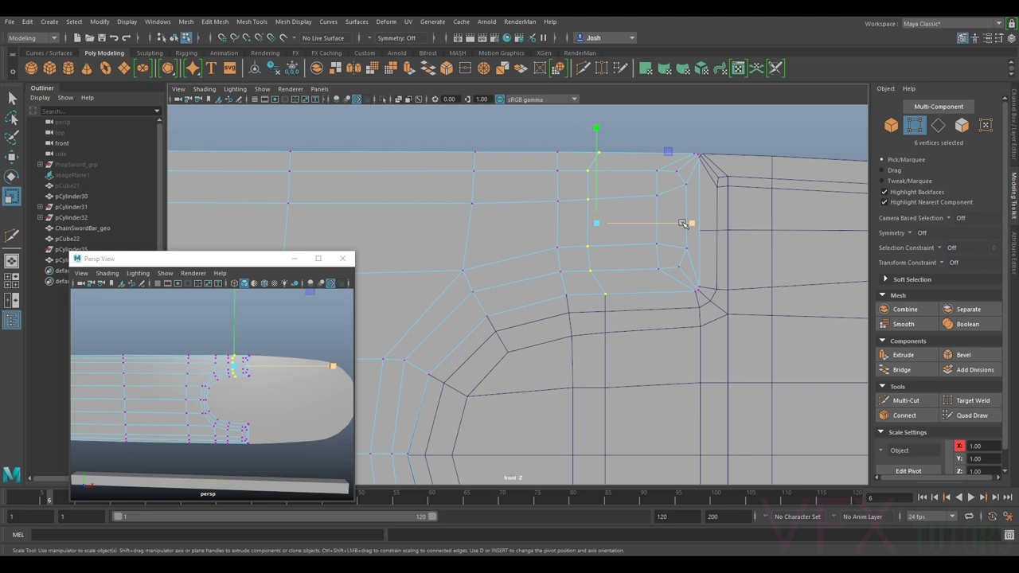
pyautogui.press('w')
pyautogui.moveTo(626, 224); pyautogui.dragTo(635, 226)
# Step: Snap the new loop's lowest vertex on the notch edge vertically onto the tip's adjoining edge
pyautogui.keyDown('alt'); pyautogui.moveTo(575, 309); pyautogui.dragTo(762, 284, button='right'); pyautogui.keyUp('alt')
pyautogui.keyDown('alt'); pyautogui.moveTo(762, 284); pyautogui.dragTo(637, 285, button='middle'); pyautogui.keyUp('alt')
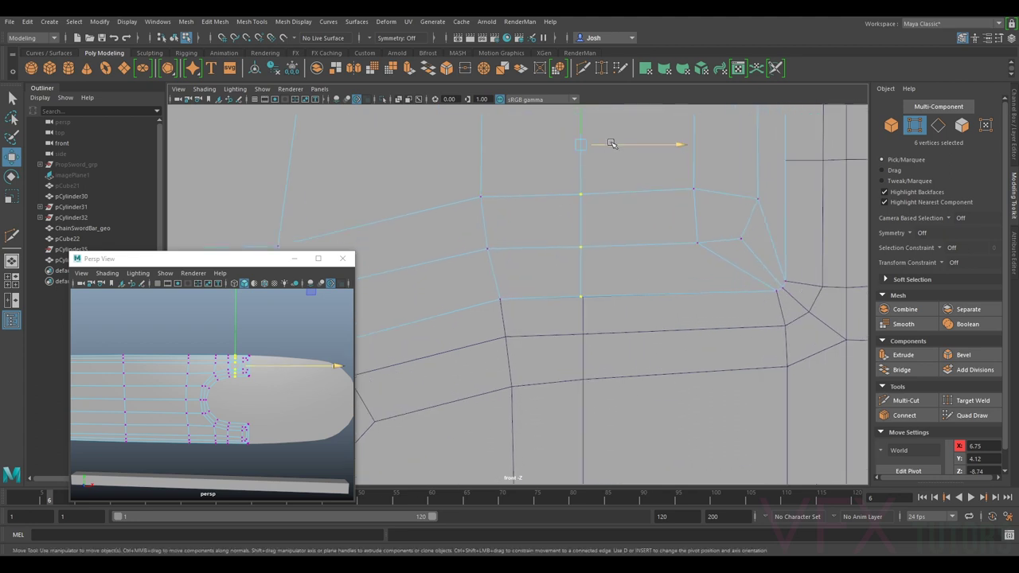
pyautogui.click(582, 296)
pyautogui.scroll(2, 591, 279)
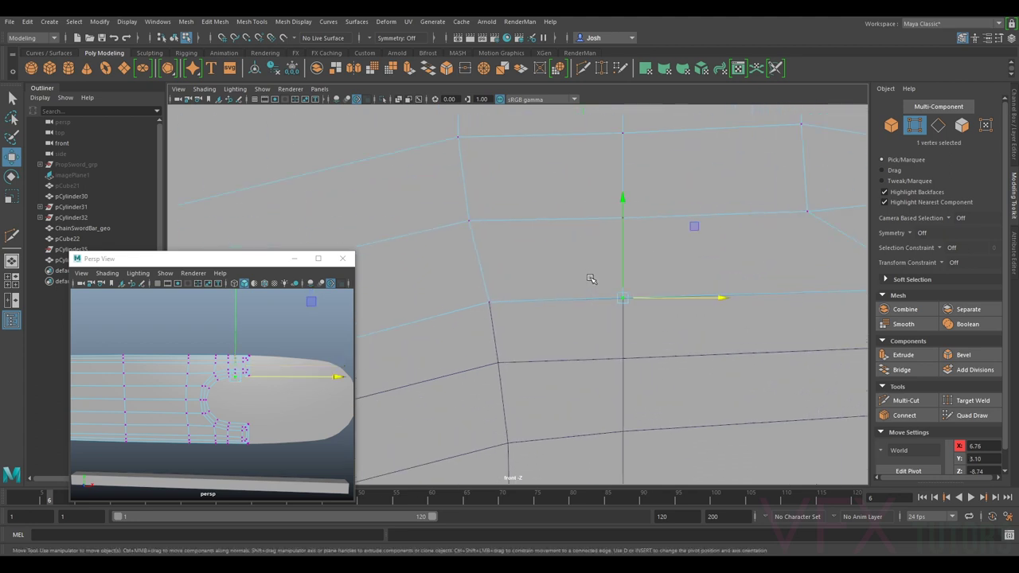
pyautogui.click(625, 268)
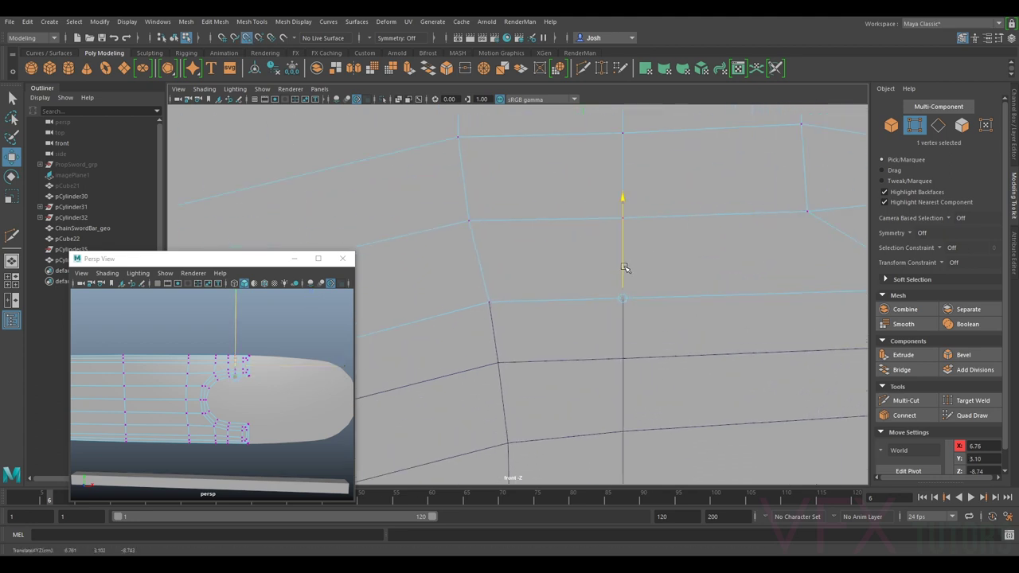
pyautogui.click(624, 281)
# Step: Snap the whole tip piece vertically so its centre line meets the bar's centre vertex at the notch
pyautogui.scroll(-10, 627, 288)
pyautogui.keyDown('alt'); pyautogui.moveTo(574, 344); pyautogui.dragTo(599, 270, button='middle'); pyautogui.keyUp('alt')
pyautogui.scroll(3, 599, 270)
pyautogui.keyDown('alt'); pyautogui.moveTo(647, 313); pyautogui.dragTo(630, 278, button='middle'); pyautogui.keyUp('alt')
pyautogui.scroll(1, 630, 279)
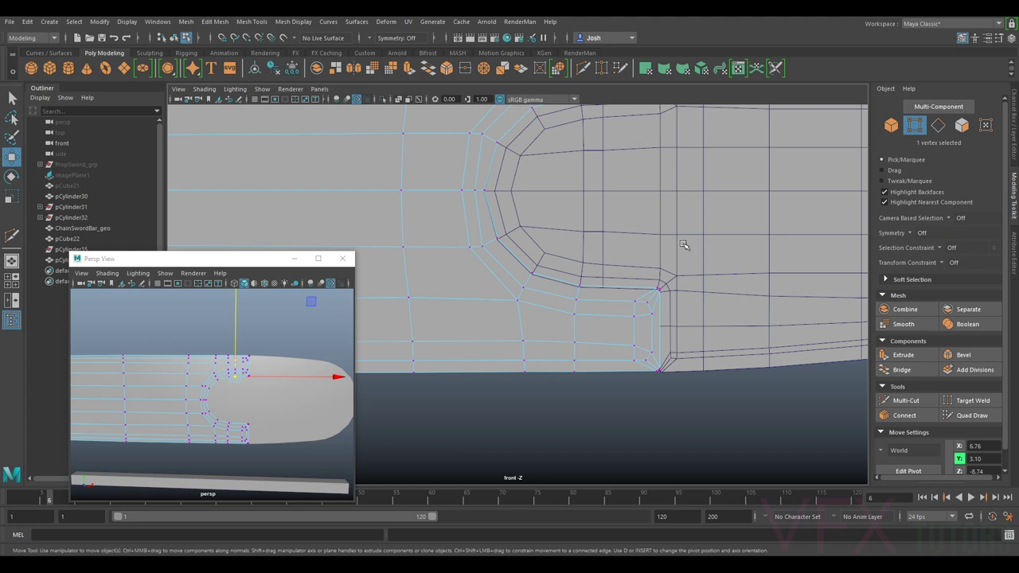
pyautogui.scroll(3, 689, 221)
pyautogui.keyDown('alt'); pyautogui.moveTo(696, 190); pyautogui.dragTo(718, 321, button='middle'); pyautogui.keyUp('alt')
pyautogui.scroll(-7, 722, 293)
pyautogui.moveTo(719, 260); pyautogui.dragTo(669, 265, button='right')
pyautogui.scroll(2, 619, 281)
pyautogui.rightClick(746, 260)
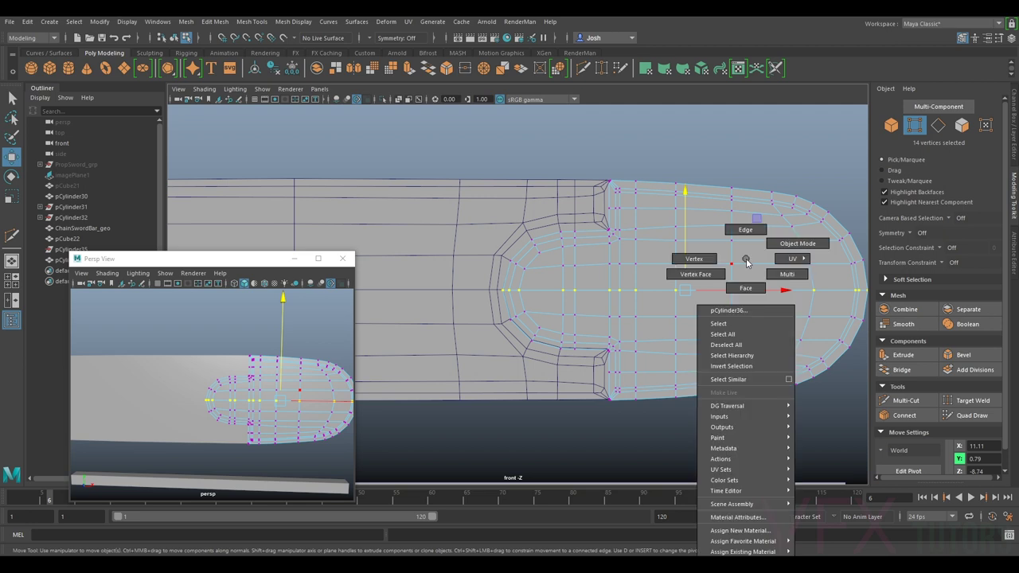
pyautogui.click(891, 125)
pyautogui.press('v')
pyautogui.moveTo(686, 263); pyautogui.dragTo(538, 288)
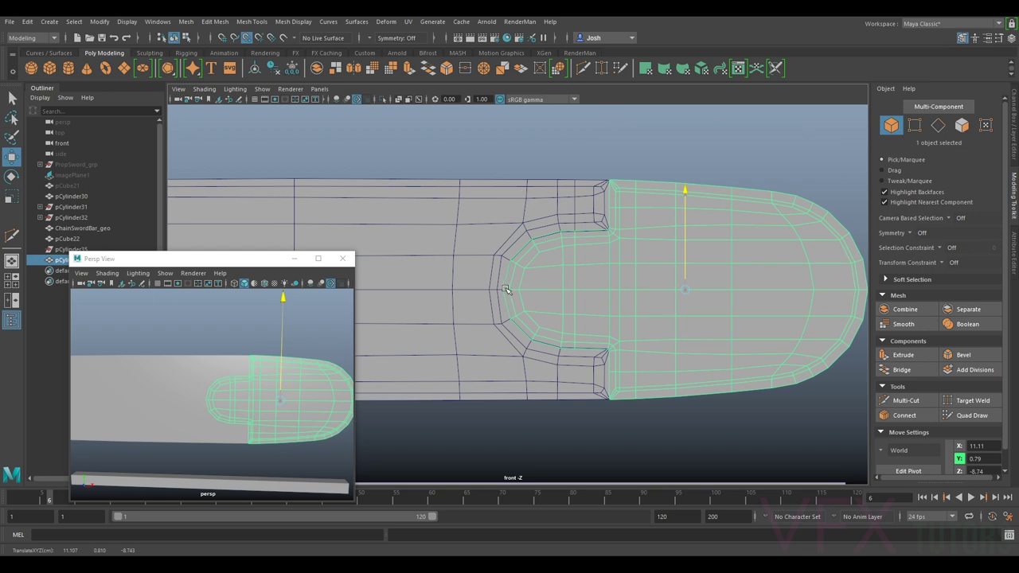
pyautogui.moveTo(498, 291); pyautogui.dragTo(501, 290)
# Step: Select the tip's 28 vertices along the notch's upper curve and nudge them slightly along Y against the bar's edge
pyautogui.scroll(3, 621, 239)
pyautogui.scroll(3, 558, 315)
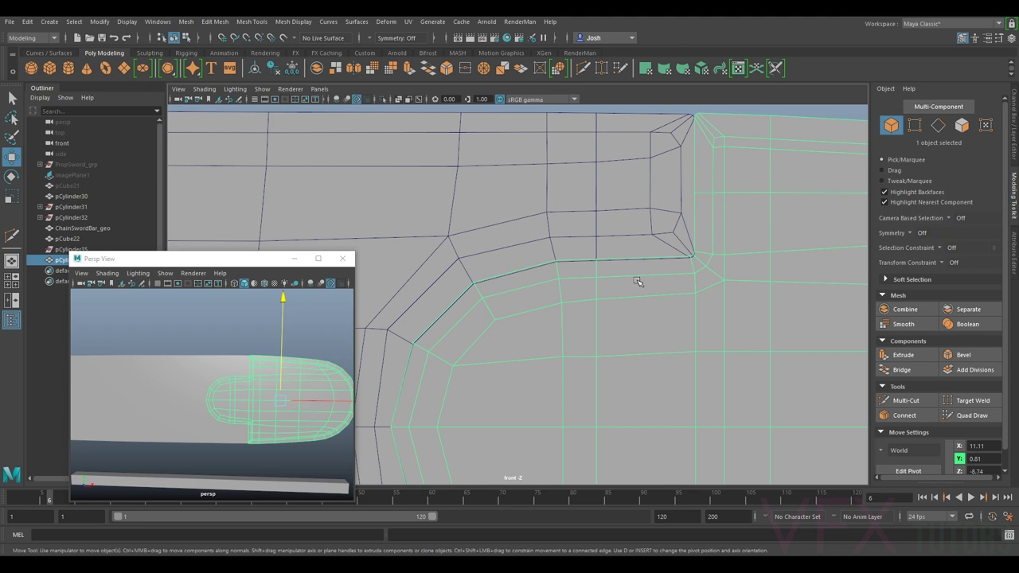
pyautogui.keyDown('alt'); pyautogui.moveTo(629, 295); pyautogui.dragTo(634, 274, button='middle'); pyautogui.keyUp('alt')
pyautogui.moveTo(635, 272); pyautogui.dragTo(588, 262, button='right')
pyautogui.moveTo(787, 217); pyautogui.dragTo(430, 355)
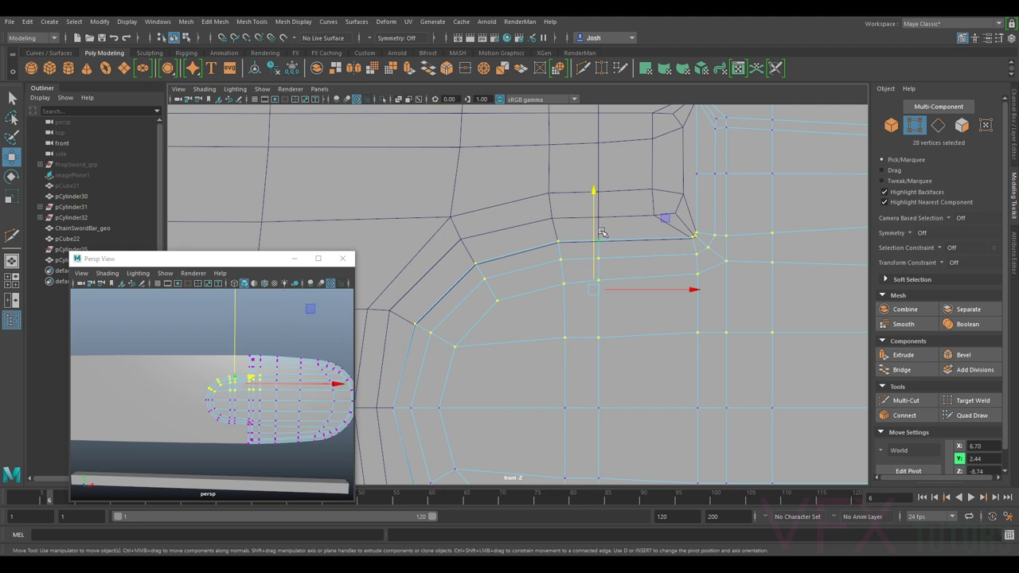
pyautogui.moveTo(592, 241); pyautogui.dragTo(592, 242)
# Step: Select the tip's 28 vertices along the notch's lower curve and nudge them slightly along Y against the bar's edge
pyautogui.scroll(-7, 629, 245)
pyautogui.keyDown('alt'); pyautogui.moveTo(710, 341); pyautogui.dragTo(723, 220, button='middle'); pyautogui.keyUp('alt')
pyautogui.scroll(5, 688, 310)
pyautogui.moveTo(462, 227); pyautogui.dragTo(746, 319)
pyautogui.scroll(3, 672, 276)
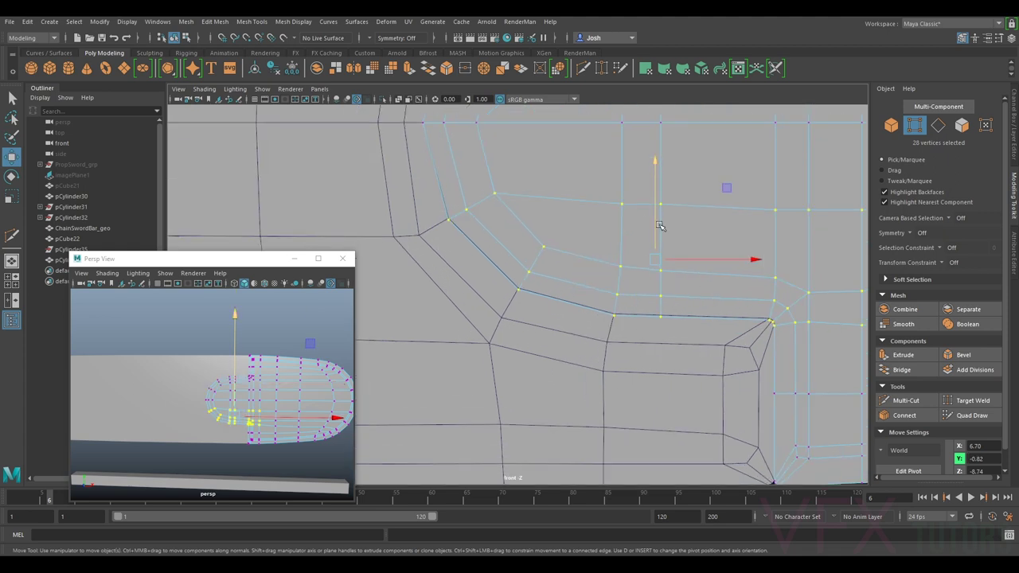
pyautogui.moveTo(655, 226); pyautogui.dragTo(656, 223)
# Step: Nudge the single vertex on the tip's interior row above the lower prong slightly along Y
pyautogui.keyDown('alt'); pyautogui.moveTo(732, 213); pyautogui.dragTo(701, 245, button='middle'); pyautogui.keyUp('alt')
pyautogui.click(629, 234)
pyautogui.moveTo(632, 214); pyautogui.dragTo(632, 217)
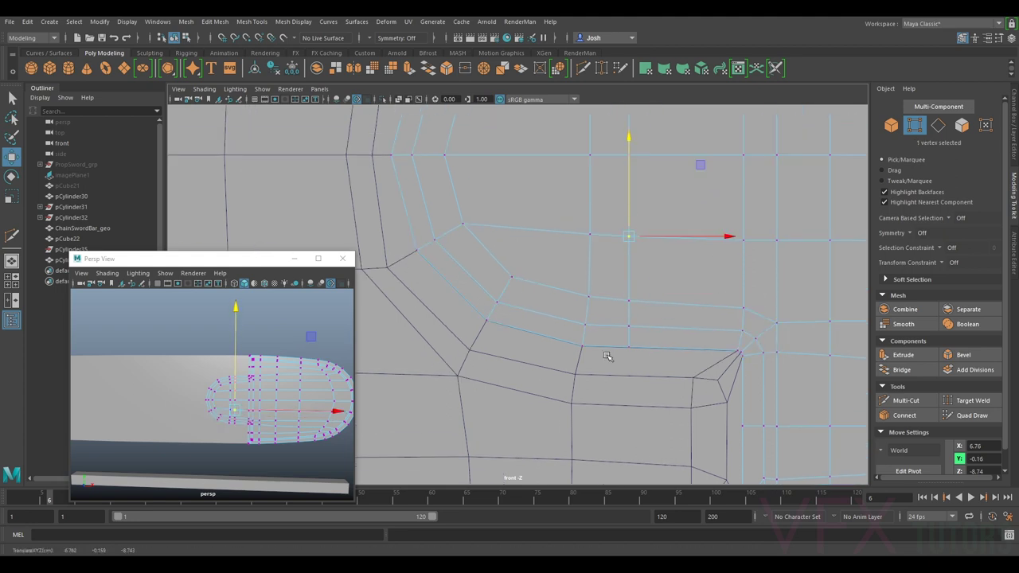
# Step: Insert an edge loop across the bar's lower prong with Multi-Cut, where the tip's unmatched vertical edge meets the notch
pyautogui.press('F8')
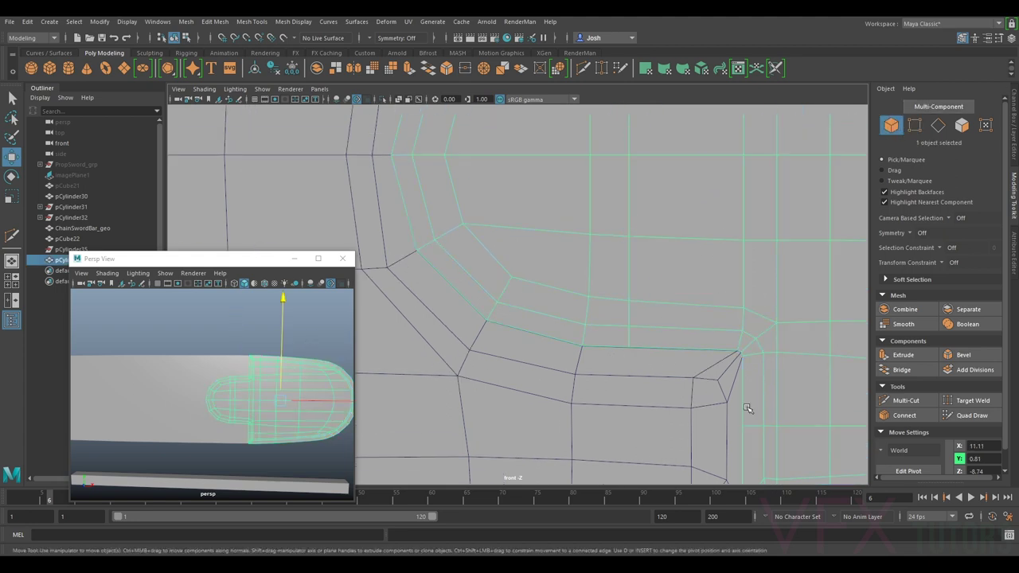
pyautogui.click(704, 403)
pyautogui.click(905, 400)
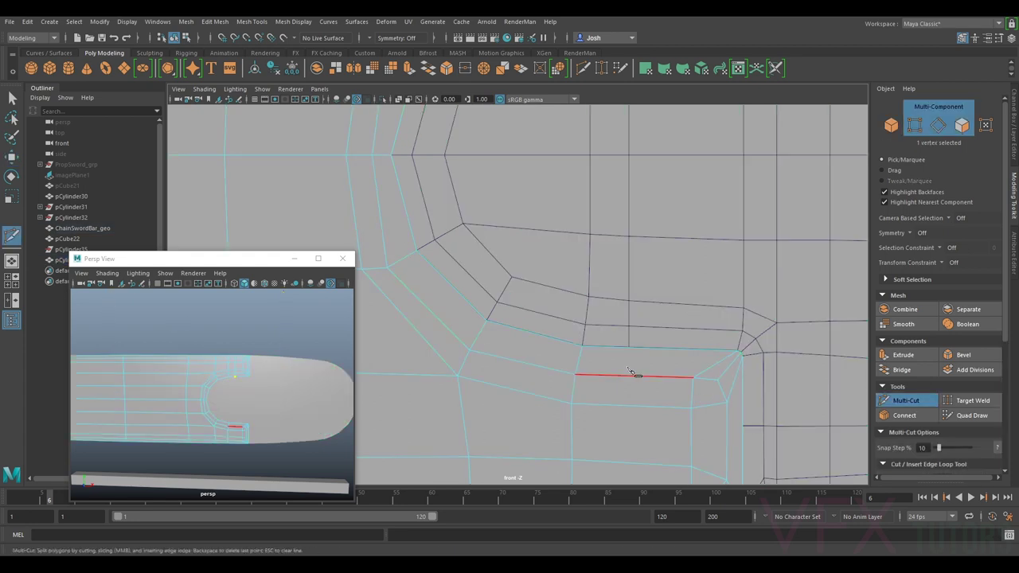
pyautogui.keyDown('ctrl'); pyautogui.click(629, 349); pyautogui.keyUp('ctrl')
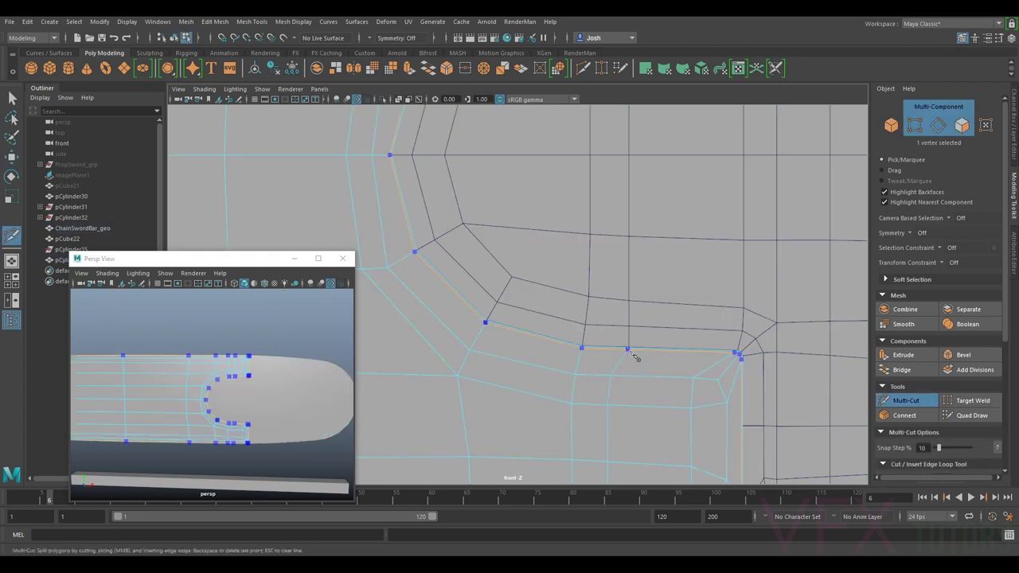
# Step: Flatten the new lower loop's five edges along X into a vertical line and shift it onto the tip's vertical edge
pyautogui.click(882, 400)
pyautogui.keyDown('alt'); pyautogui.moveTo(638, 342); pyautogui.dragTo(642, 243, button='middle'); pyautogui.keyUp('alt')
pyautogui.doubleClick(618, 324)
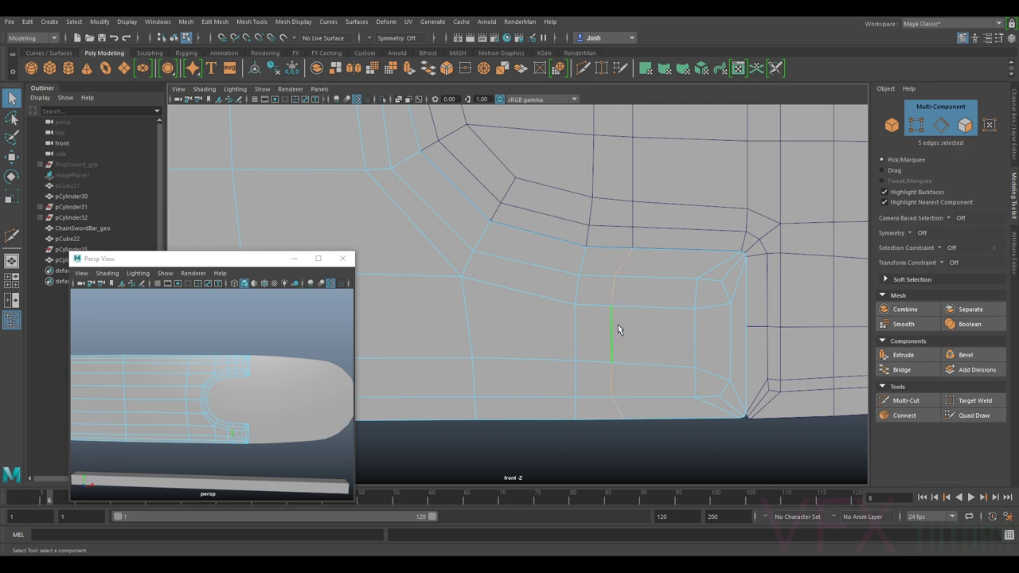
pyautogui.press('w')
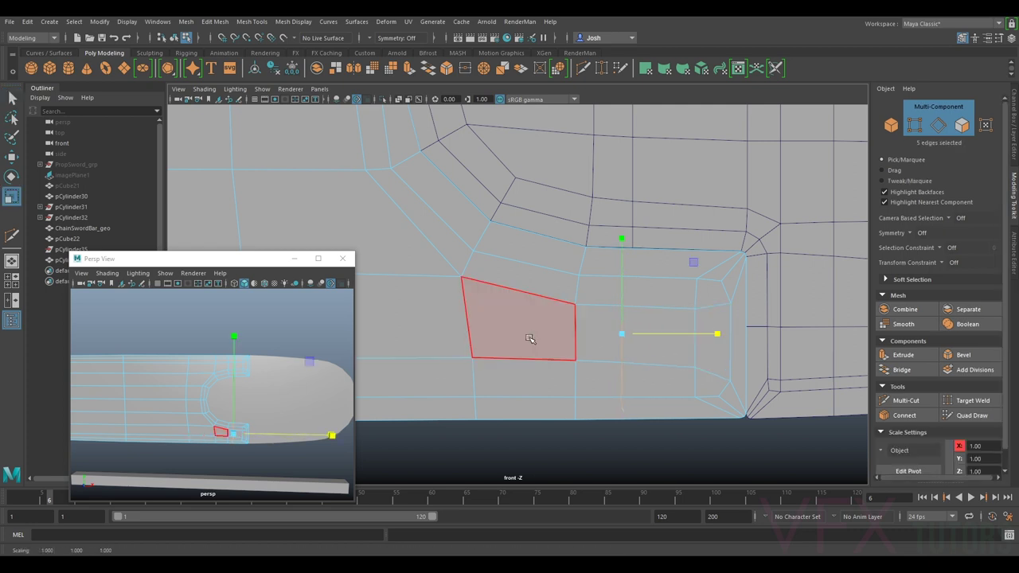
pyautogui.moveTo(649, 337); pyautogui.dragTo(660, 339)
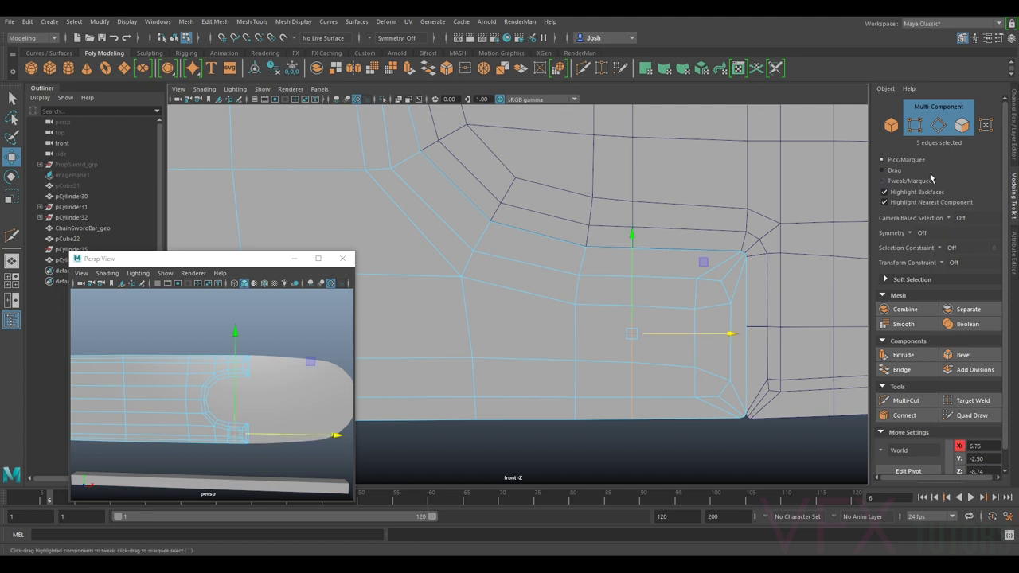
# Step: Return to object selection and turn on smoothed preview for both the tip piece and the bar
pyautogui.press('F9')
pyautogui.scroll(-5, 639, 310)
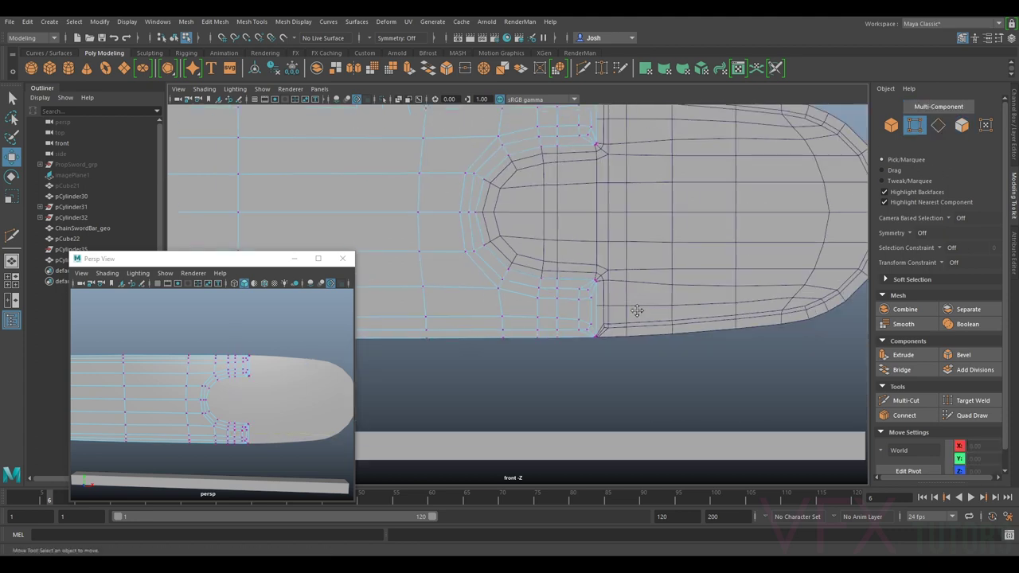
pyautogui.moveTo(556, 219); pyautogui.dragTo(610, 202, button='right')
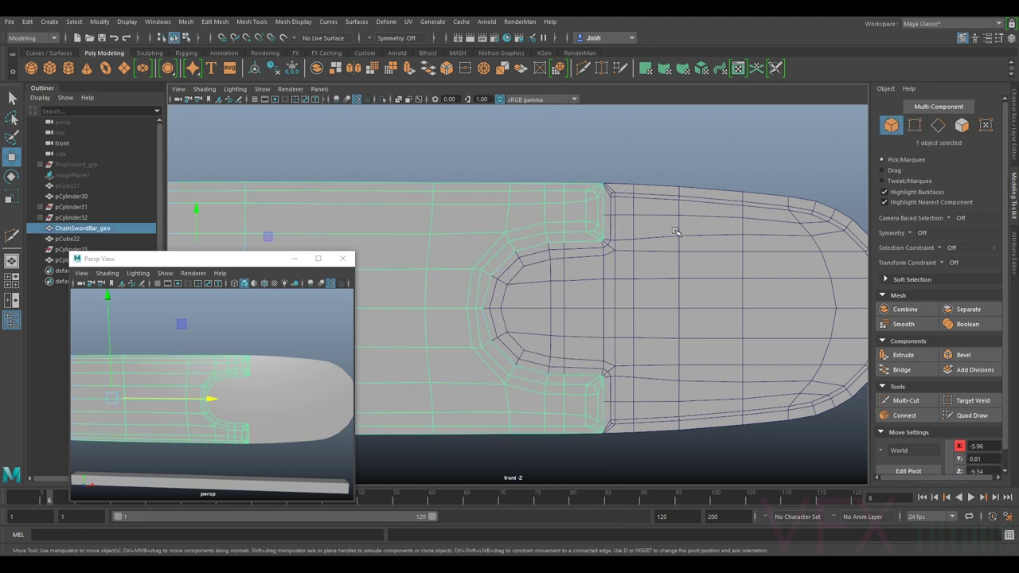
pyautogui.click(675, 234)
pyautogui.click(561, 237)
pyautogui.press('3')
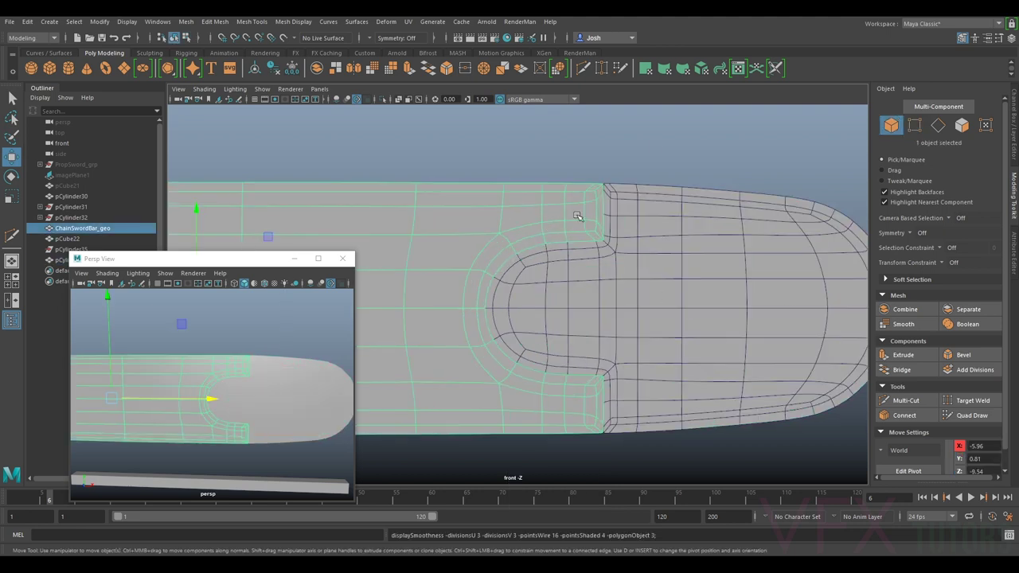
# Step: Examine how the smoothed bar and tip edge loops meet around the notch and along the whole blade
pyautogui.click(654, 145)
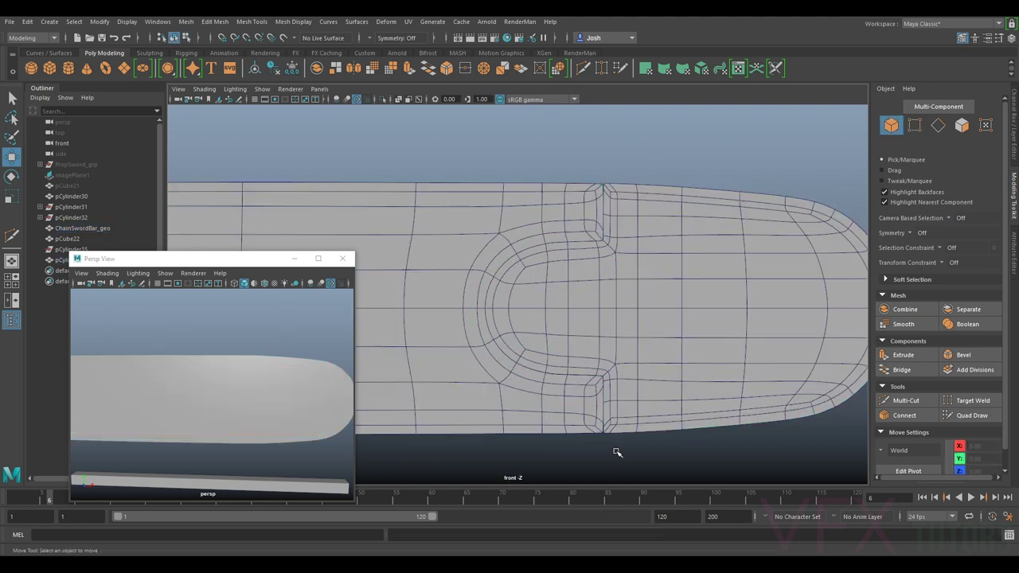
pyautogui.scroll(3, 497, 350)
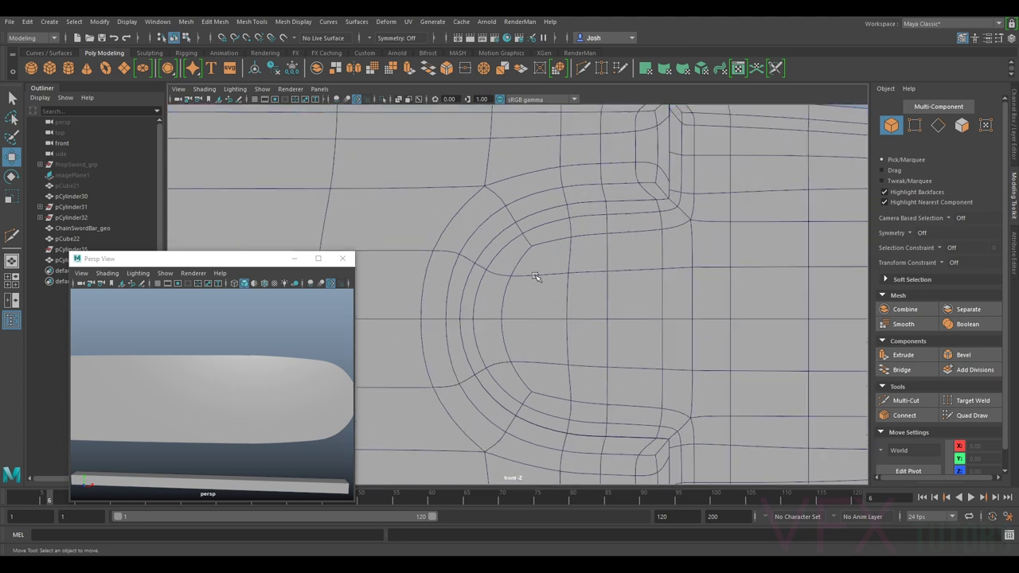
pyautogui.scroll(-4, 564, 254)
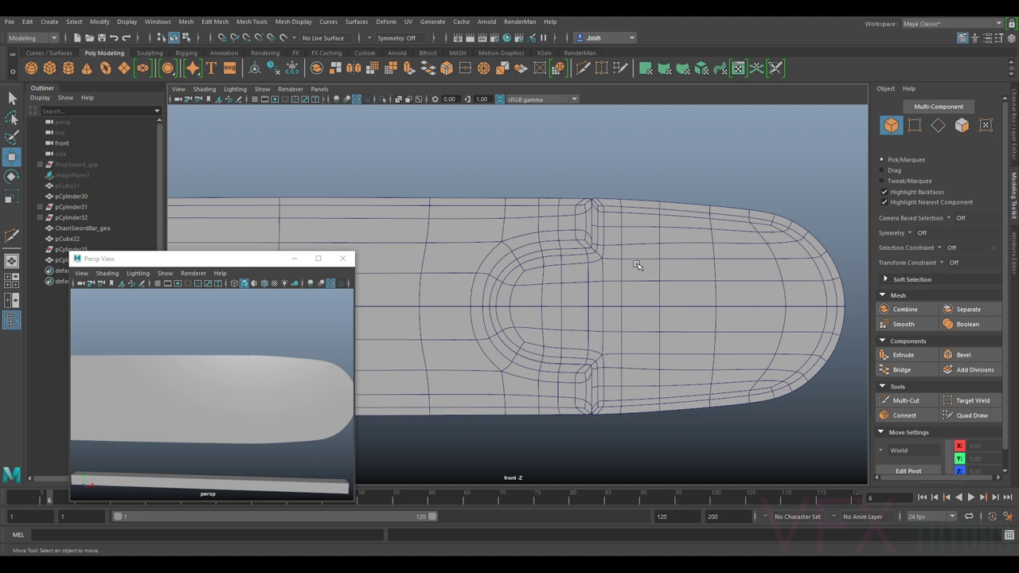
pyautogui.scroll(-1, 613, 330)
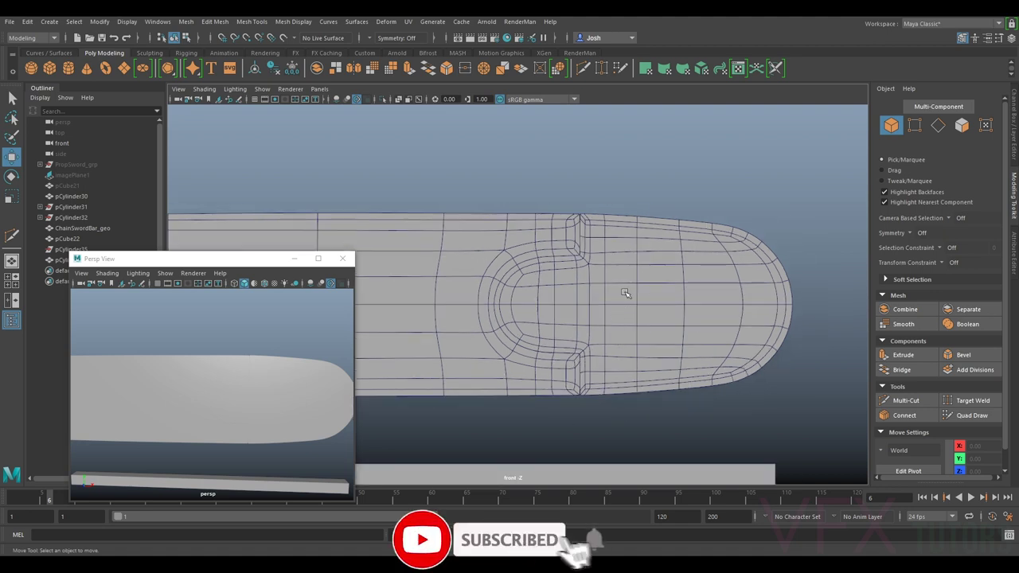
pyautogui.scroll(3, 609, 270)
pyautogui.scroll(-8, 529, 296)
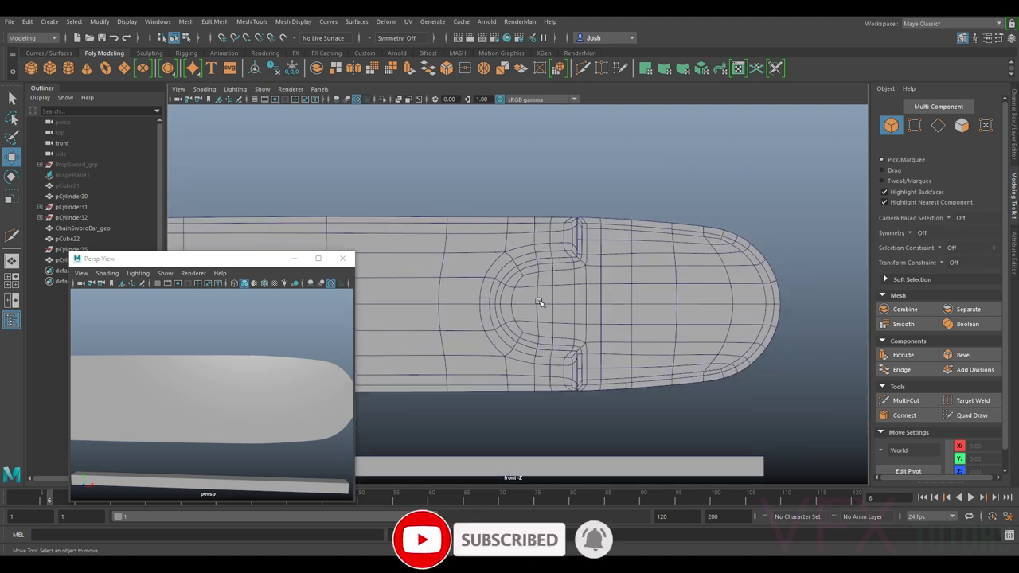
pyautogui.keyDown('alt'); pyautogui.moveTo(266, 310); pyautogui.dragTo(583, 251, button='middle'); pyautogui.keyUp('alt')
pyautogui.click(481, 249)
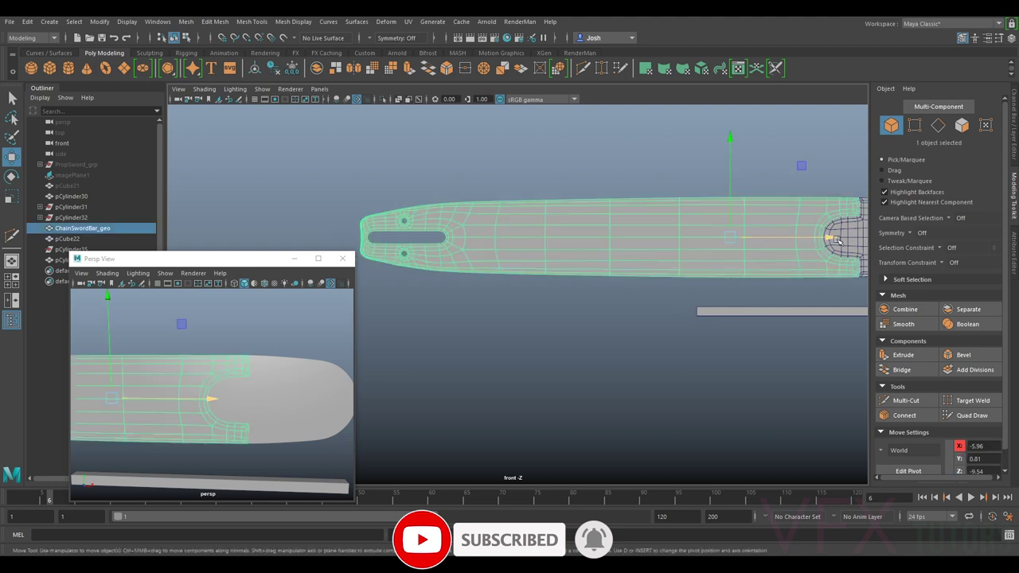
pyautogui.keyDown('alt'); pyautogui.moveTo(837, 241); pyautogui.dragTo(581, 258, button='middle'); pyautogui.keyUp('alt')
pyautogui.keyDown('alt'); pyautogui.moveTo(728, 195); pyautogui.dragTo(664, 238, button='middle'); pyautogui.keyUp('alt')
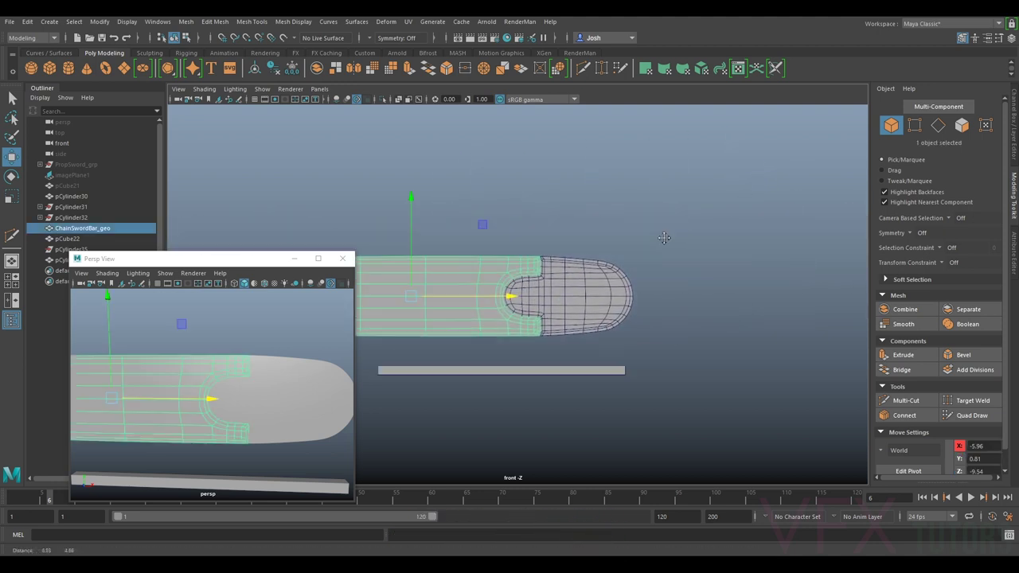
pyautogui.scroll(5, 664, 238)
# Step: Turn off smoothed preview on the tip piece and on the bar
pyautogui.click(900, 128)
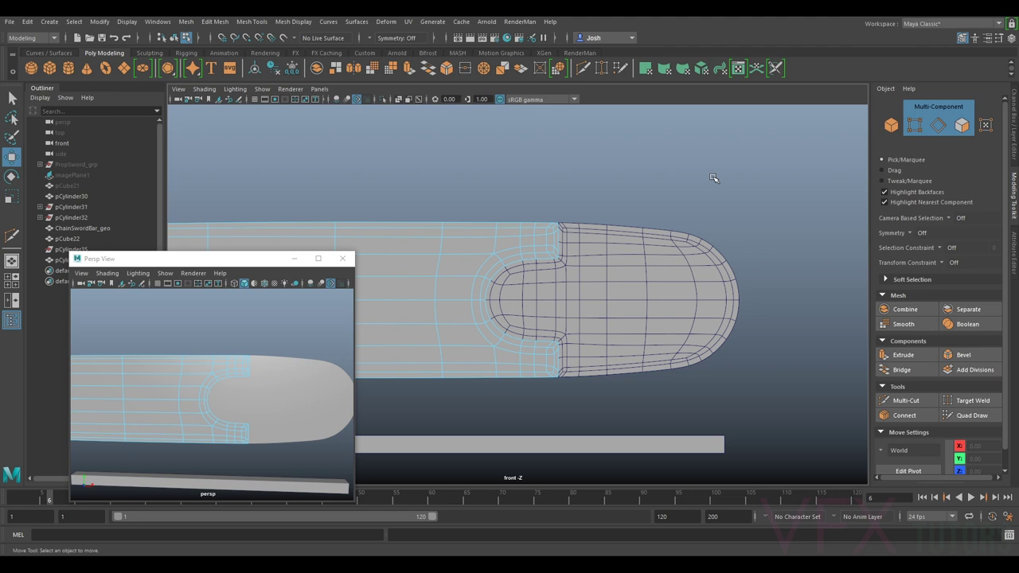
pyautogui.press('F8')
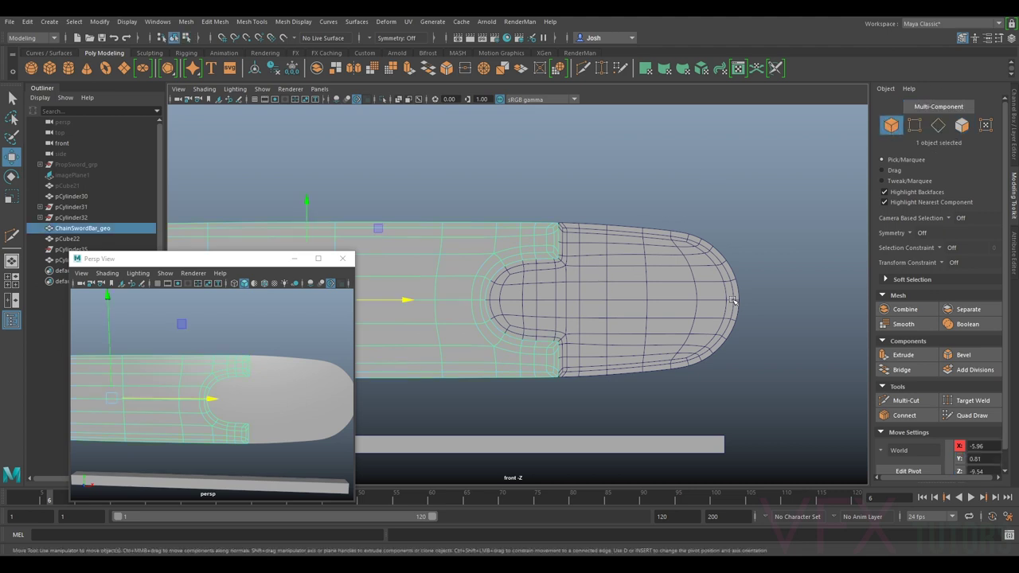
pyautogui.click(625, 264)
pyautogui.scroll(3, 629, 215)
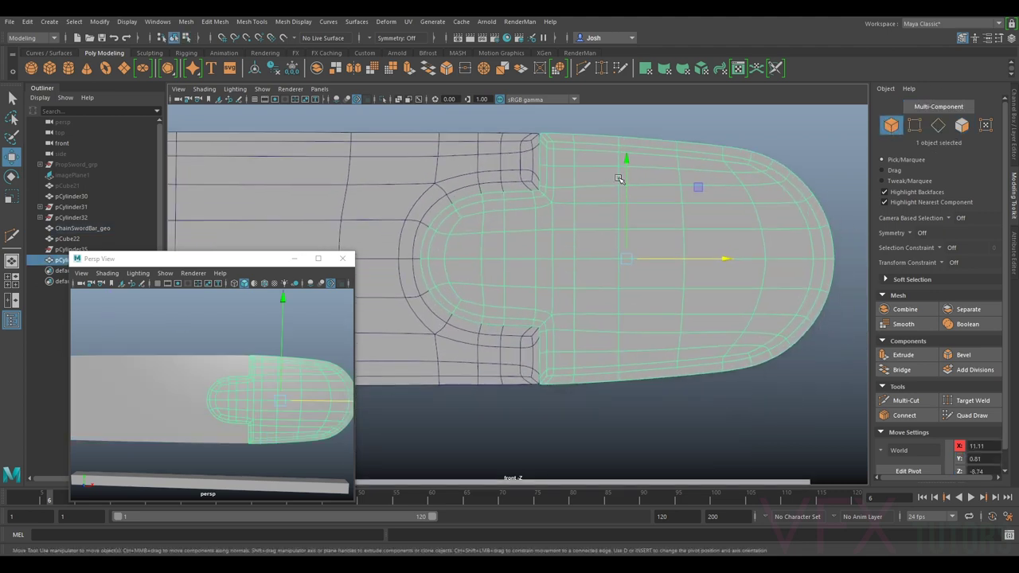
pyautogui.press('1')
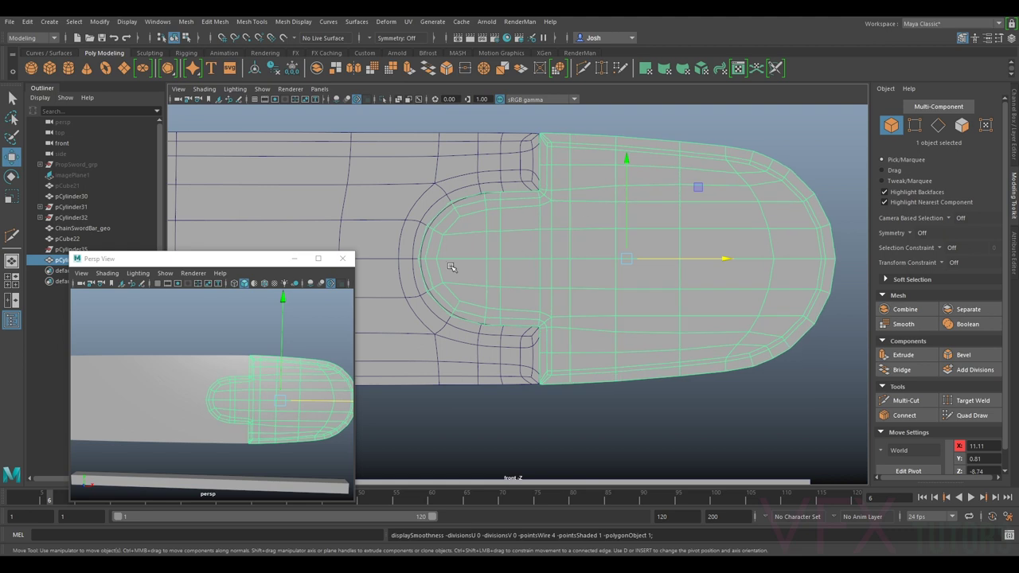
pyautogui.click(412, 212)
pyautogui.scroll(-2, 532, 231)
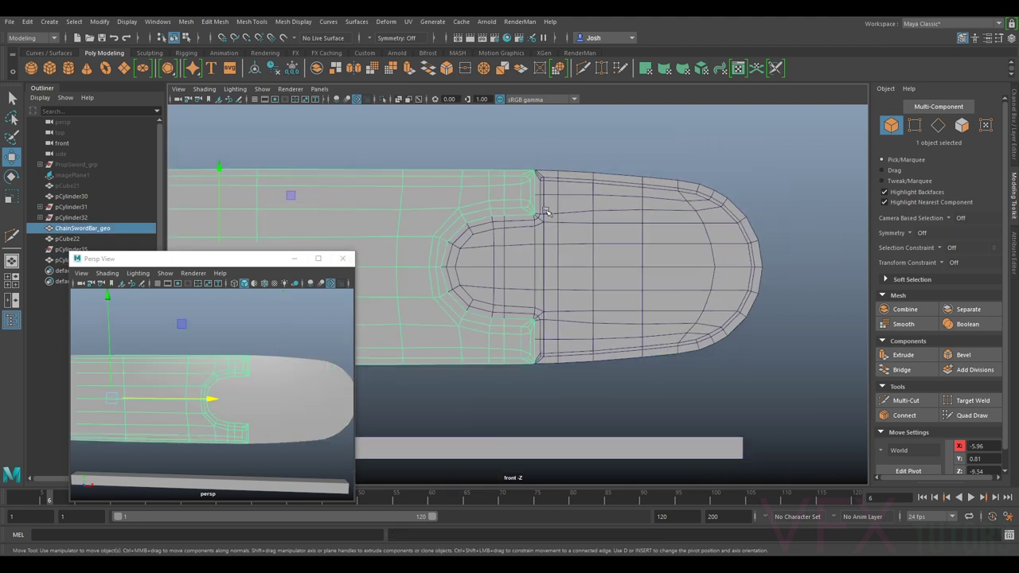
# Step: Switch the main viewport to the perspective camera, with the floating perspective window moved clear of the model
pyautogui.moveTo(240, 261); pyautogui.dragTo(200, 273)
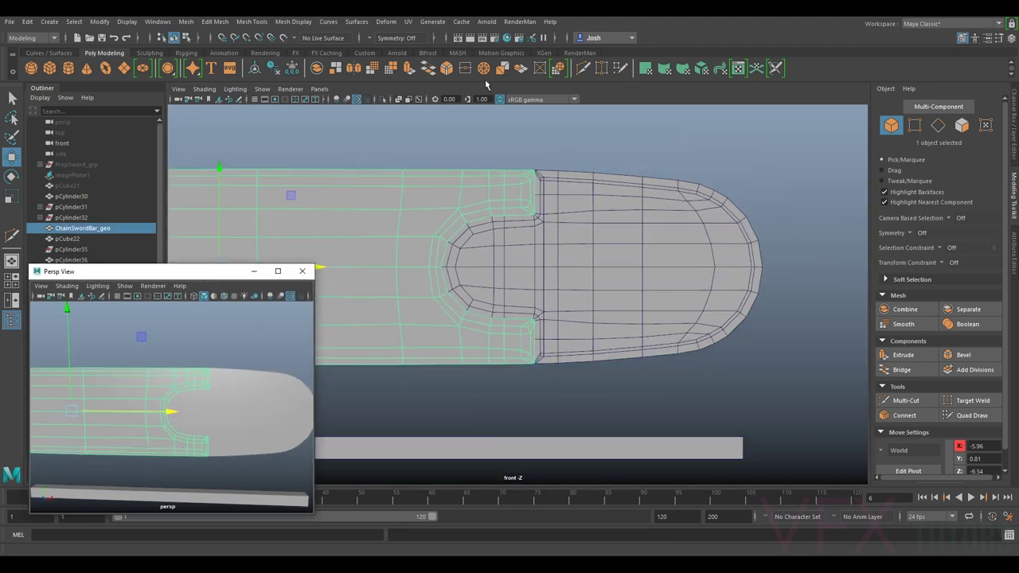
pyautogui.click(320, 89)
pyautogui.moveTo(342, 102)
pyautogui.click(456, 102)
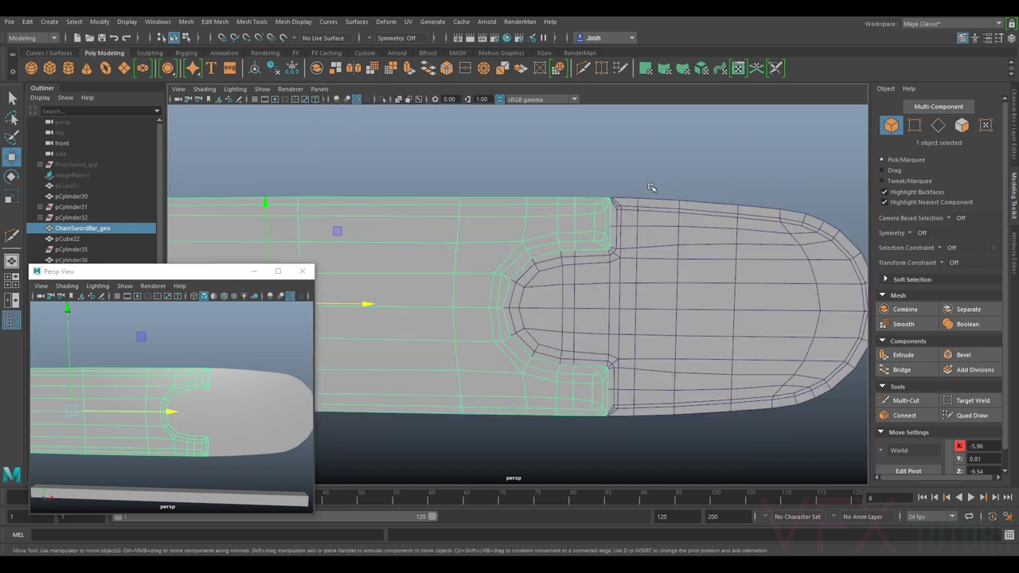
pyautogui.scroll(-4, 653, 190)
pyautogui.moveTo(657, 197)
pyautogui.keyDown('alt'); pyautogui.mouseDown()
pyautogui.moveTo(604, 212)
pyautogui.moveTo(551, 189)
pyautogui.moveTo(626, 205)
pyautogui.moveTo(645, 182)
pyautogui.mouseUp(); pyautogui.keyUp('alt')
pyautogui.moveTo(132, 273); pyautogui.dragTo(139, 289)
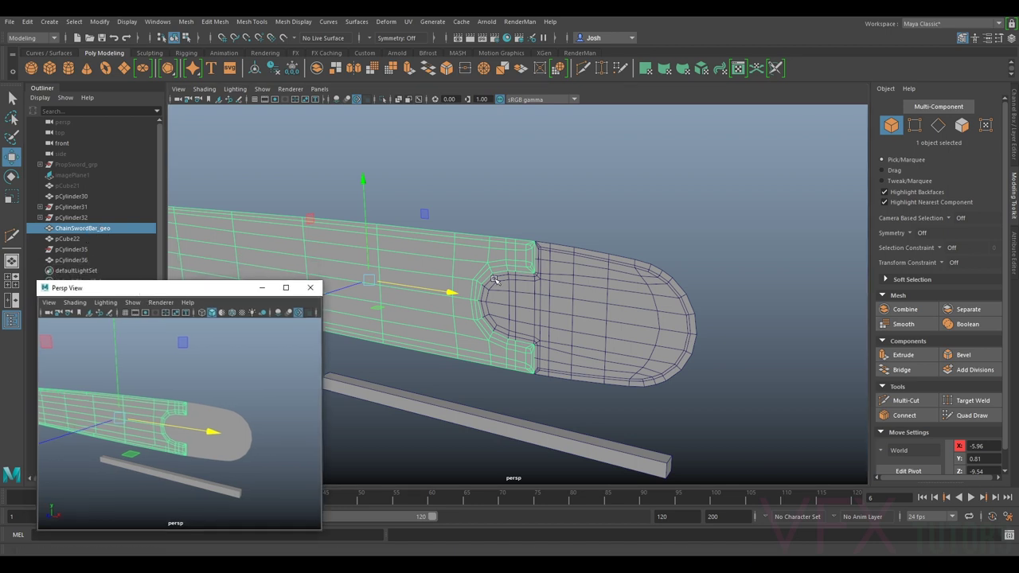
# Step: Select the tip piece together with the bar, then delete their construction history and freeze their transformations
pyautogui.keyDown('shift'); pyautogui.click(582, 268); pyautogui.keyUp('shift')
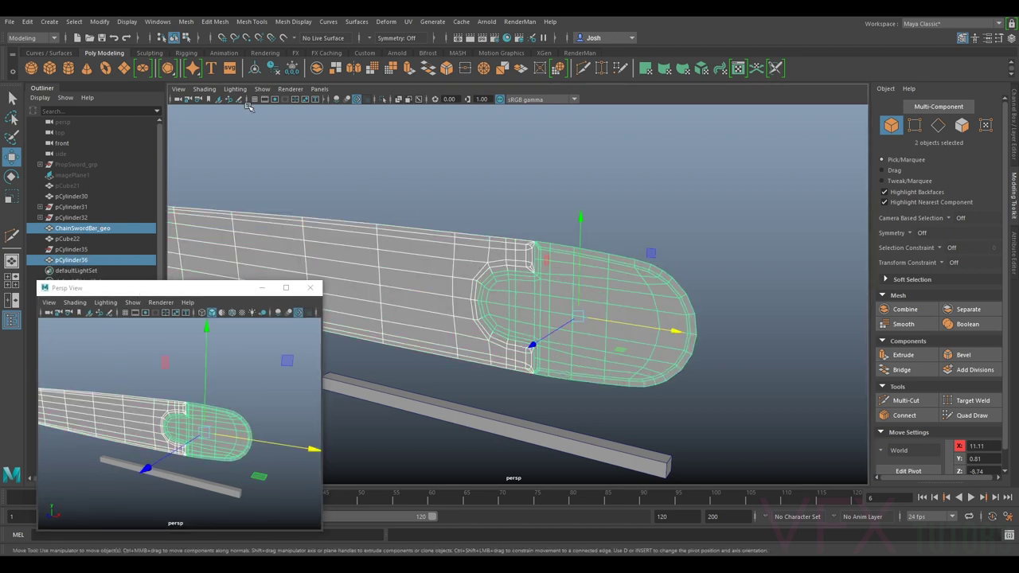
pyautogui.click(275, 70)
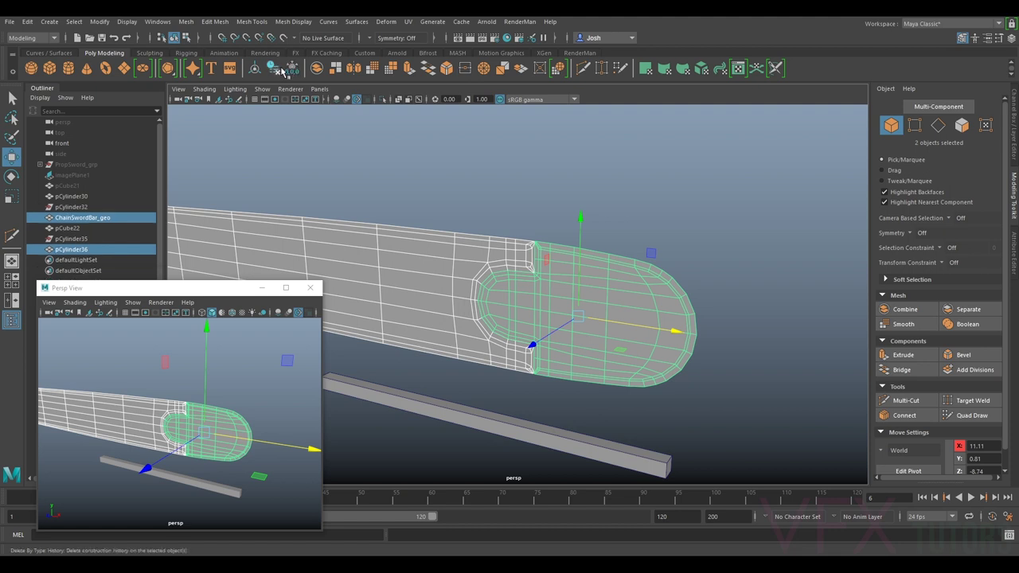
pyautogui.click(293, 69)
pyautogui.keyDown('alt'); pyautogui.moveTo(561, 196); pyautogui.dragTo(567, 203); pyautogui.keyUp('alt')
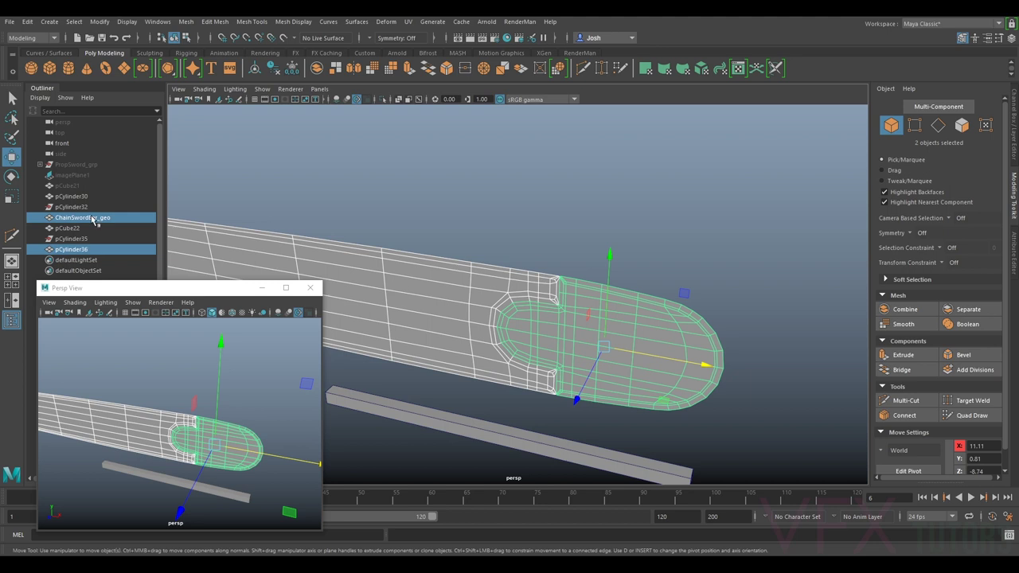
# Step: Rename the tip piece as ChainSwordBarNoseSprocket_geo, reusing the bar's naming pattern
pyautogui.click(88, 250)
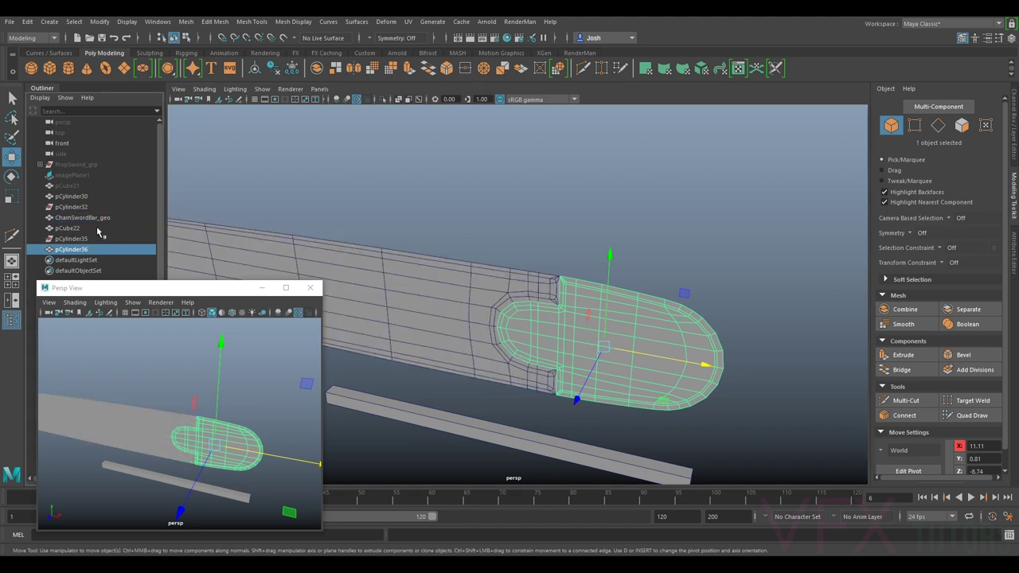
pyautogui.doubleClick(96, 218)
pyautogui.hotkey('ctrl', 'c')
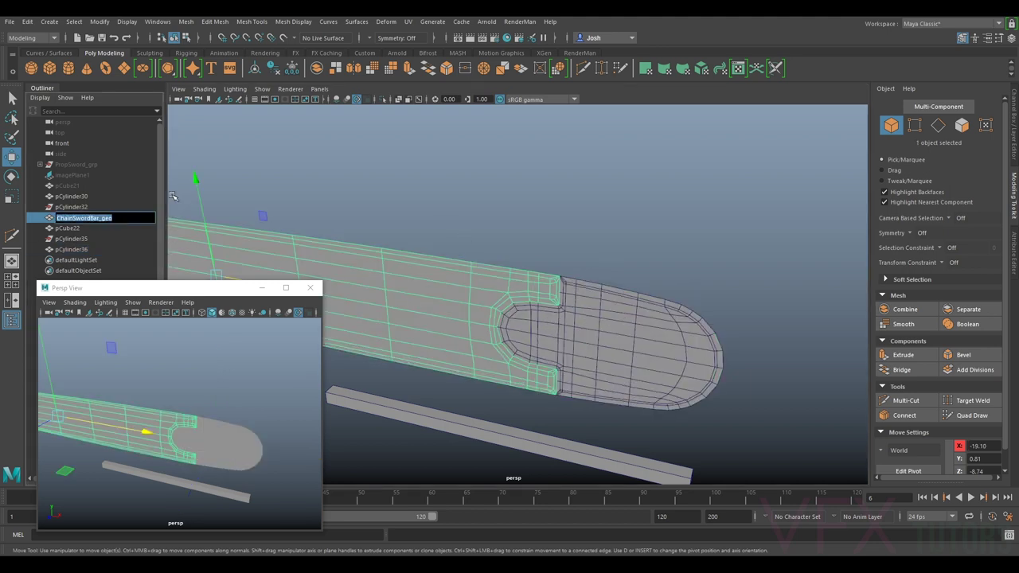
pyautogui.doubleClick(73, 250)
pyautogui.hotkey('ctrl', 'v')
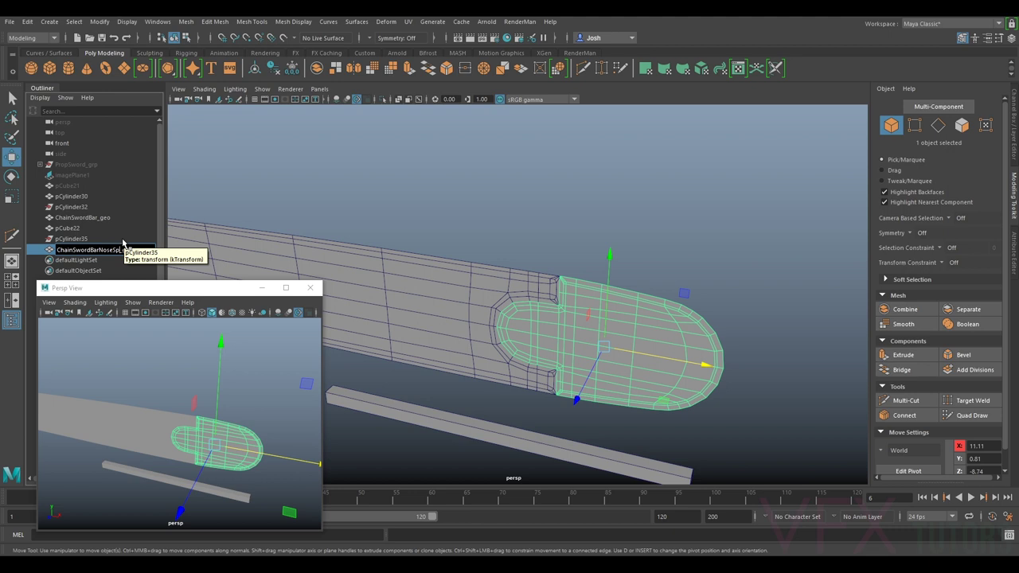
pyautogui.press('Return')
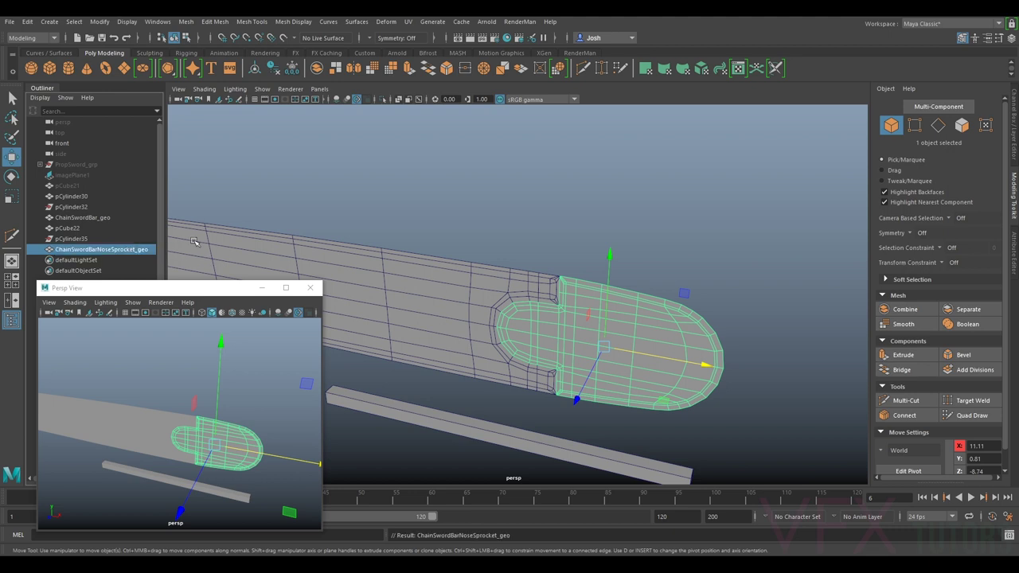
pyautogui.keyDown('alt'); pyautogui.moveTo(711, 229); pyautogui.dragTo(712, 215); pyautogui.keyUp('alt')
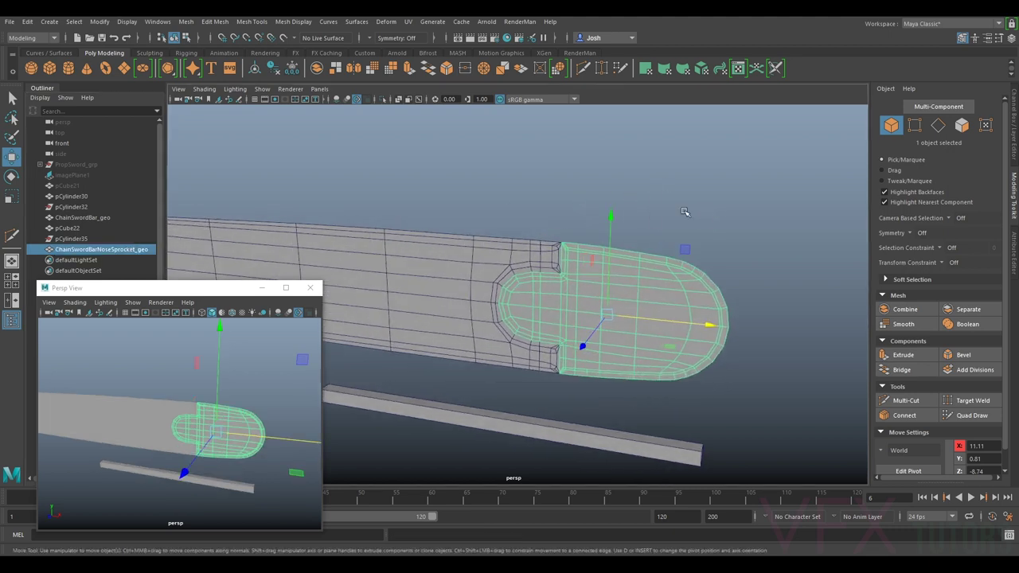
# Step: Select the bar and nose sprocket together and examine how the two pieces fit from several angles
pyautogui.keyDown('alt'); pyautogui.moveTo(703, 278); pyautogui.dragTo(619, 242); pyautogui.keyUp('alt')
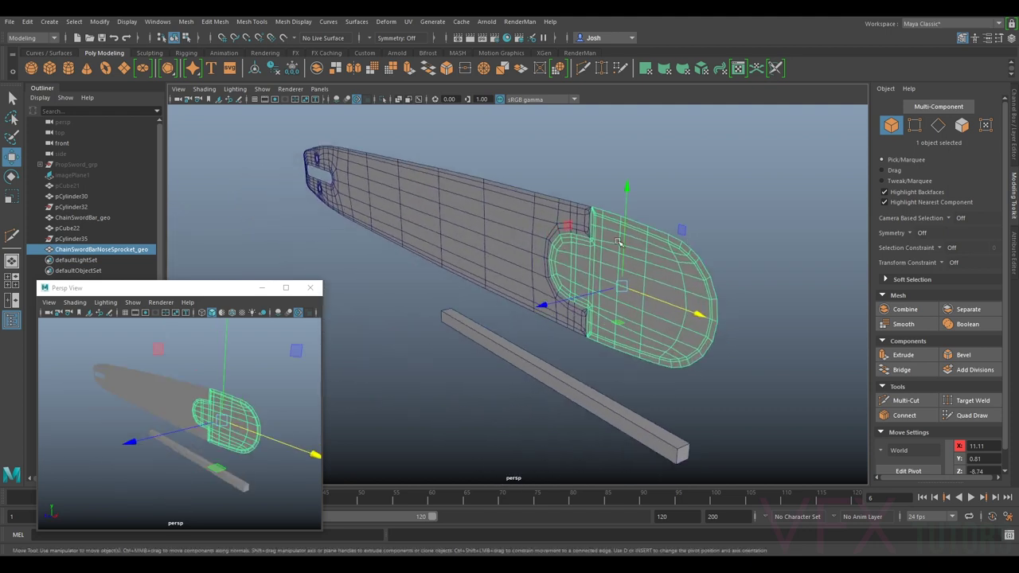
pyautogui.click(437, 208)
pyautogui.keyDown('shift'); pyautogui.moveTo(646, 170); pyautogui.dragTo(602, 227); pyautogui.keyUp('shift')
pyautogui.keyDown('alt'); pyautogui.moveTo(719, 209); pyautogui.dragTo(483, 212); pyautogui.keyUp('alt')
pyautogui.scroll(3, 681, 189)
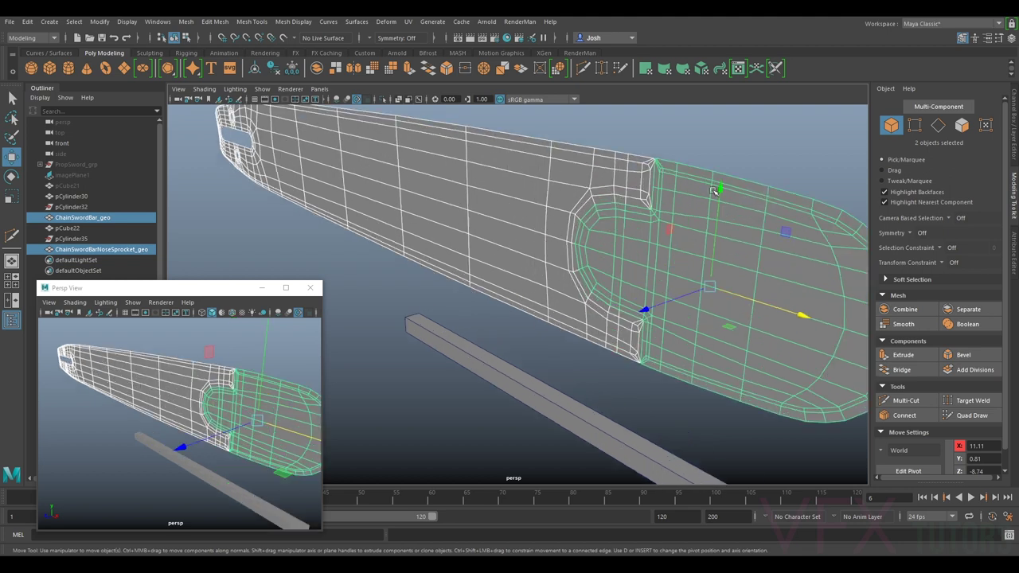
pyautogui.scroll(3, 765, 193)
pyautogui.click(689, 213)
pyautogui.keyDown('alt'); pyautogui.moveTo(688, 220); pyautogui.dragTo(569, 244); pyautogui.keyUp('alt')
pyautogui.keyDown('alt'); pyautogui.moveTo(684, 180); pyautogui.dragTo(644, 208); pyautogui.keyUp('alt')
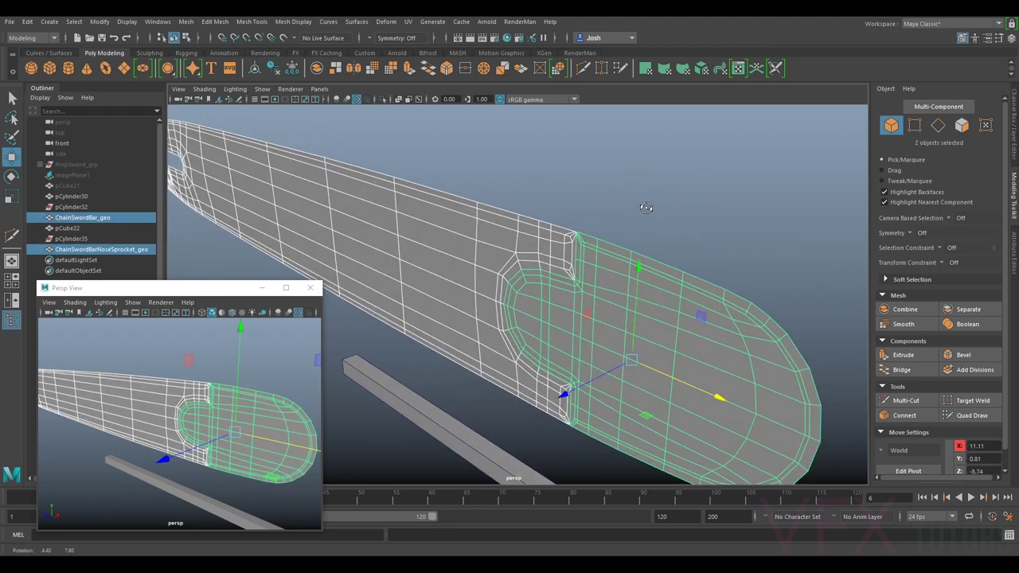
# Step: Reorder ChainSwordBarNoseSprocket_geo in the Outliner so it sits directly beneath ChainSwordBar_geo
pyautogui.click(100, 249)
pyautogui.moveTo(100, 249); pyautogui.dragTo(100, 228, button='middle')
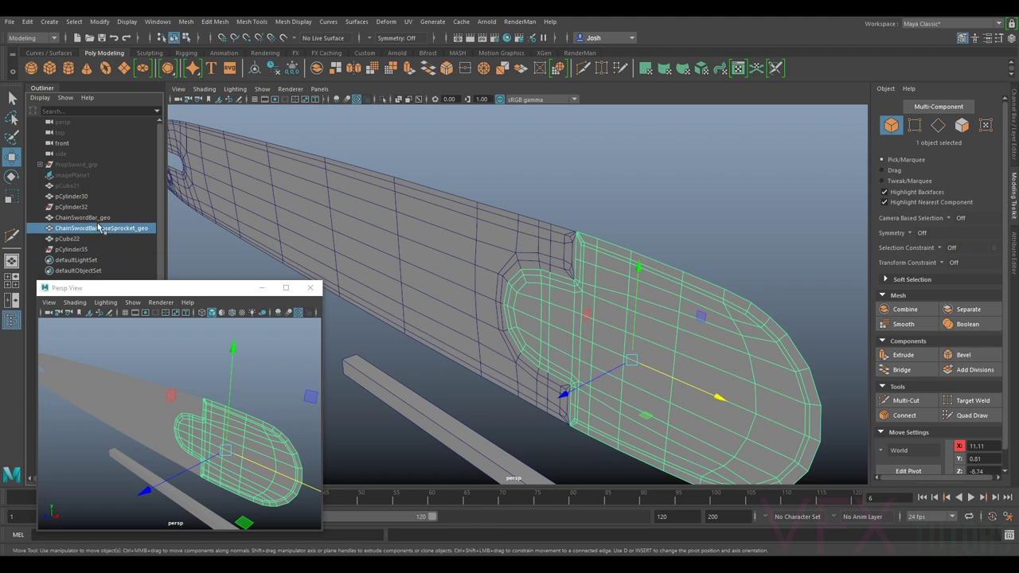
# Step: Duplicate the bar and nose sprocket together and move the copies along Z to about -22.20
pyautogui.click(99, 217)
pyautogui.keyDown('alt'); pyautogui.moveTo(720, 192); pyautogui.dragTo(584, 257); pyautogui.keyUp('alt')
pyautogui.keyDown('shift'); pyautogui.click(621, 207); pyautogui.keyUp('shift')
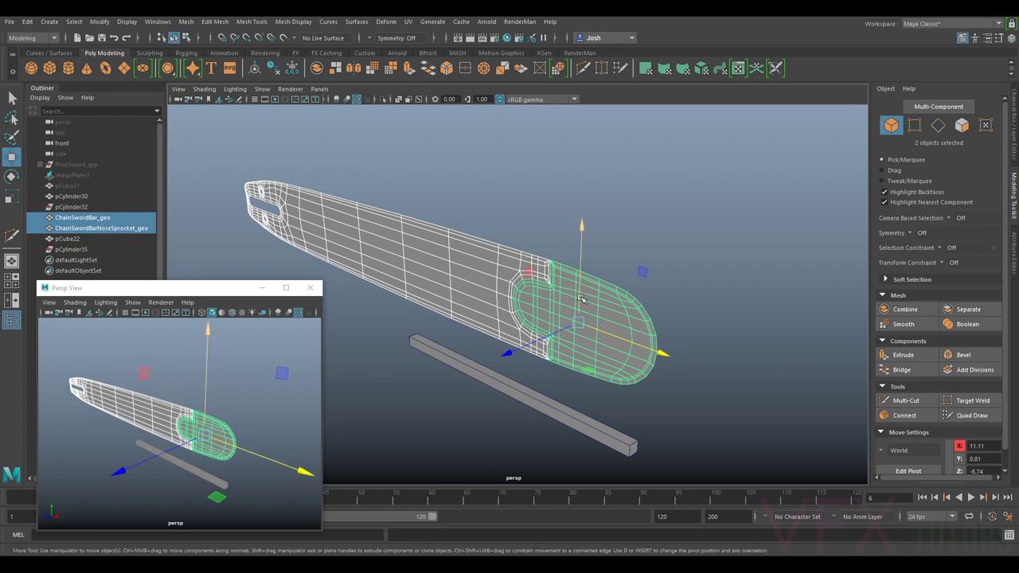
pyautogui.hotkey('ctrl', 'd')
pyautogui.moveTo(546, 337); pyautogui.dragTo(659, 303)
# Step: Hide the original ChainSwordBar_geo and ChainSwordBarNoseSprocket_geo so that only the duplicates stay in view
pyautogui.click(93, 228)
pyautogui.keyDown('ctrl'); pyautogui.click(95, 219); pyautogui.keyUp('ctrl')
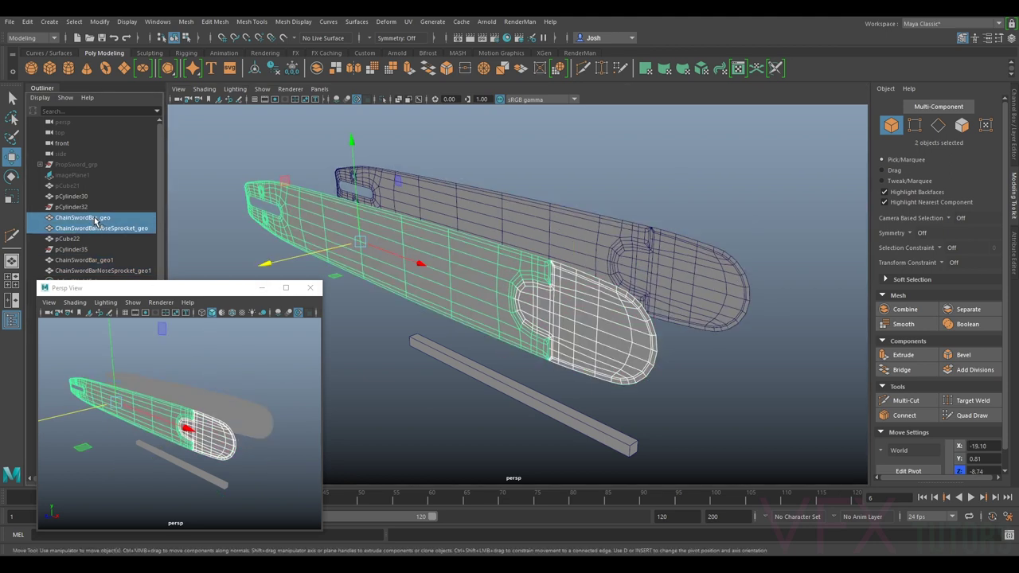
pyautogui.hotkey('ctrl', 'h')
# Step: Examine the notch and seam between the duplicate bar and nose sprocket from a head-on side view
pyautogui.keyDown('alt'); pyautogui.moveTo(638, 238); pyautogui.dragTo(728, 223); pyautogui.keyUp('alt')
pyautogui.keyDown('alt'); pyautogui.moveTo(730, 223); pyautogui.dragTo(621, 249, button='middle'); pyautogui.keyUp('alt')
pyautogui.scroll(5, 621, 249)
pyautogui.click(597, 265)
pyautogui.keyDown('alt'); pyautogui.moveTo(560, 263); pyautogui.dragTo(580, 265); pyautogui.keyUp('alt')
pyautogui.keyDown('alt'); pyautogui.moveTo(581, 248); pyautogui.dragTo(568, 197, button='middle'); pyautogui.keyUp('alt')
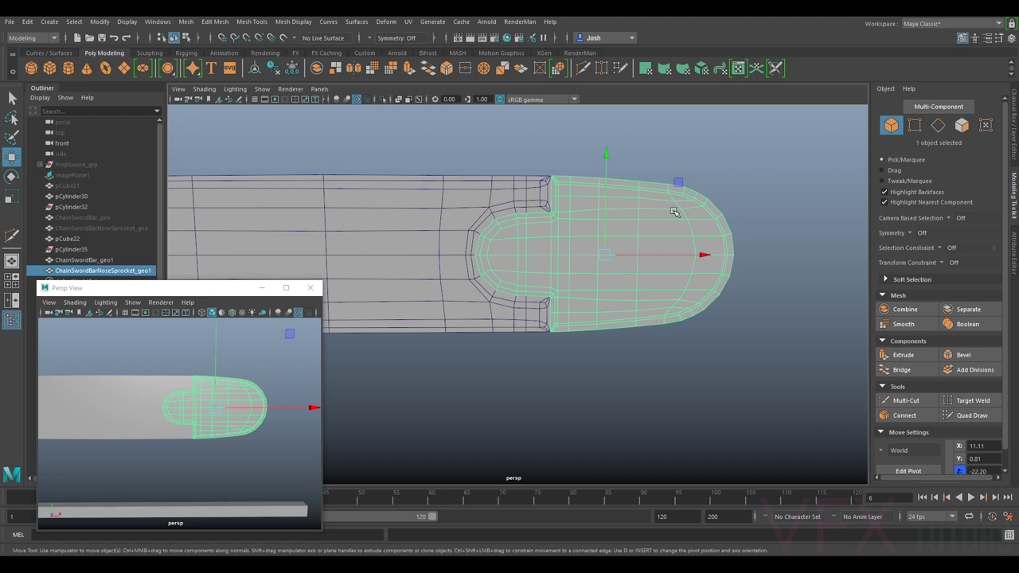
pyautogui.keyDown('alt'); pyautogui.moveTo(675, 212); pyautogui.dragTo(648, 216, button='middle'); pyautogui.keyUp('alt')
pyautogui.click(450, 249)
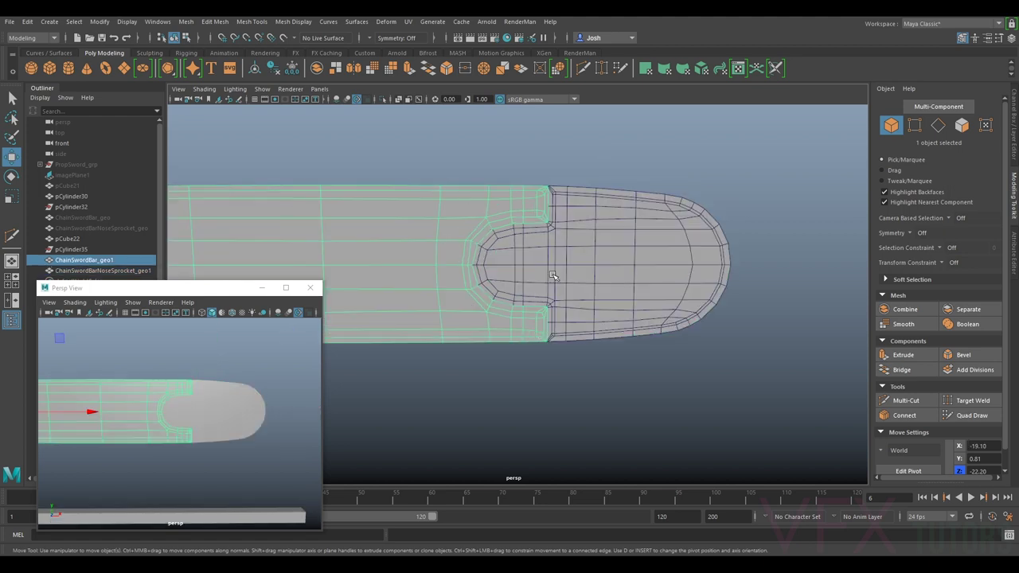
pyautogui.click(671, 243)
pyautogui.moveTo(678, 266)
pyautogui.mouseDown()
pyautogui.moveTo(553, 265)
pyautogui.moveTo(671, 262)
pyautogui.mouseUp()
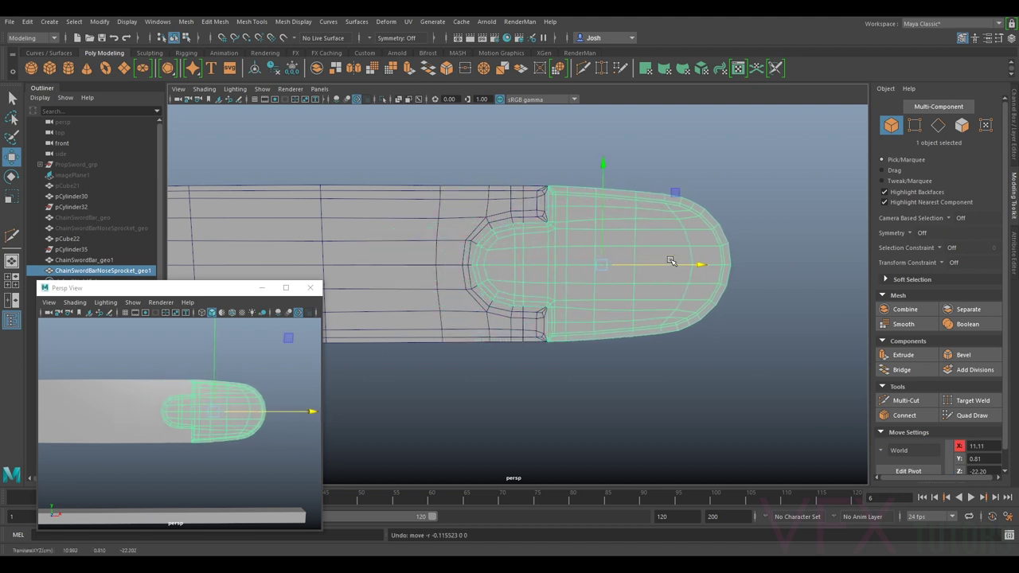
pyautogui.keyDown('alt'); pyautogui.moveTo(557, 257); pyautogui.dragTo(586, 233, button='middle'); pyautogui.keyUp('alt')
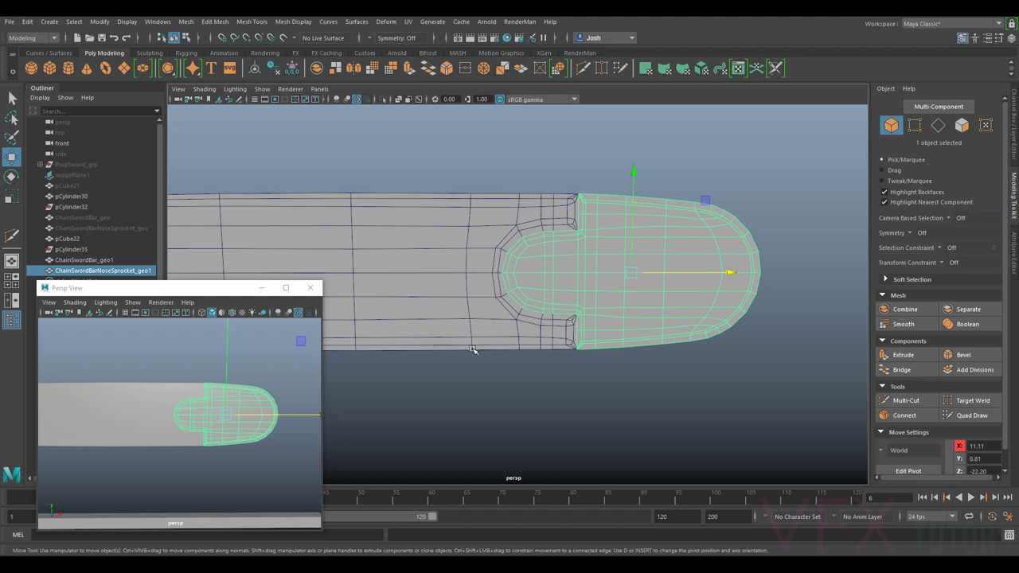
pyautogui.keyDown('alt'); pyautogui.moveTo(649, 230); pyautogui.dragTo(620, 240, button='middle'); pyautogui.keyUp('alt')
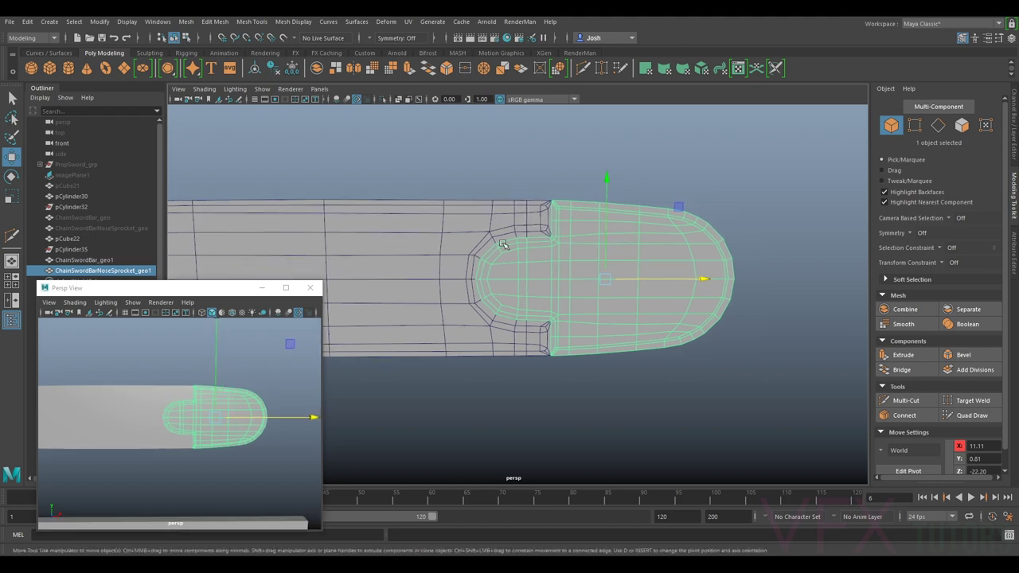
pyautogui.keyDown('alt'); pyautogui.moveTo(505, 244); pyautogui.dragTo(588, 182, button='right'); pyautogui.keyUp('alt')
pyautogui.scroll(-3, 605, 181)
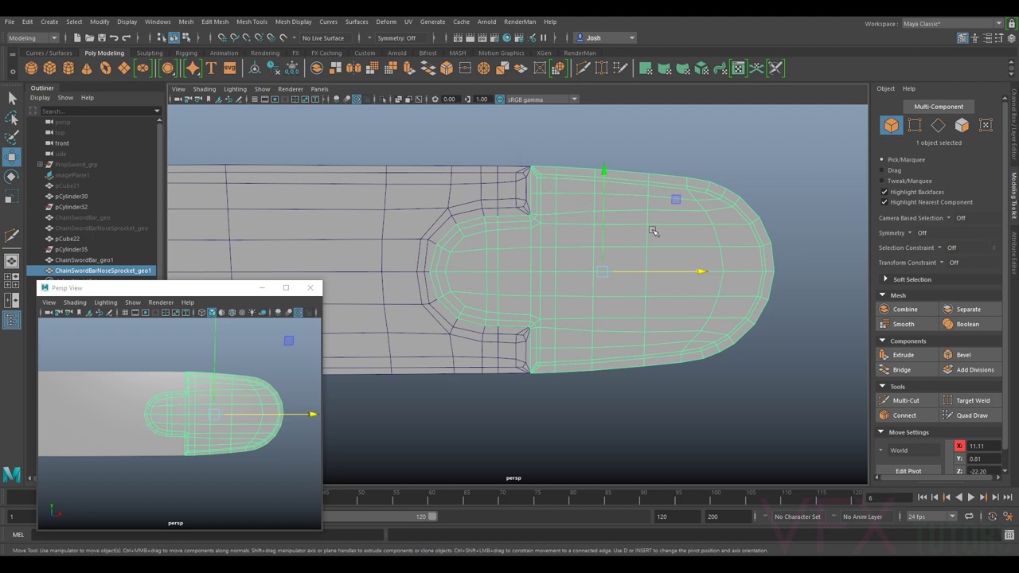
# Step: Delete the faces of the duplicate nose sprocket's rounded tongue that fits into the bar's notch
pyautogui.moveTo(643, 215); pyautogui.dragTo(648, 241, button='right')
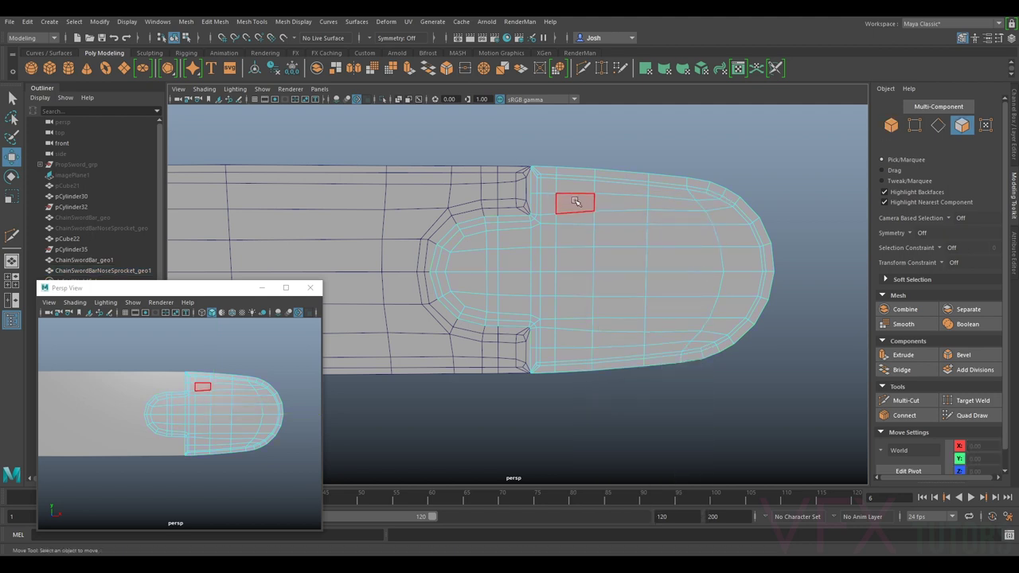
pyautogui.click(551, 189)
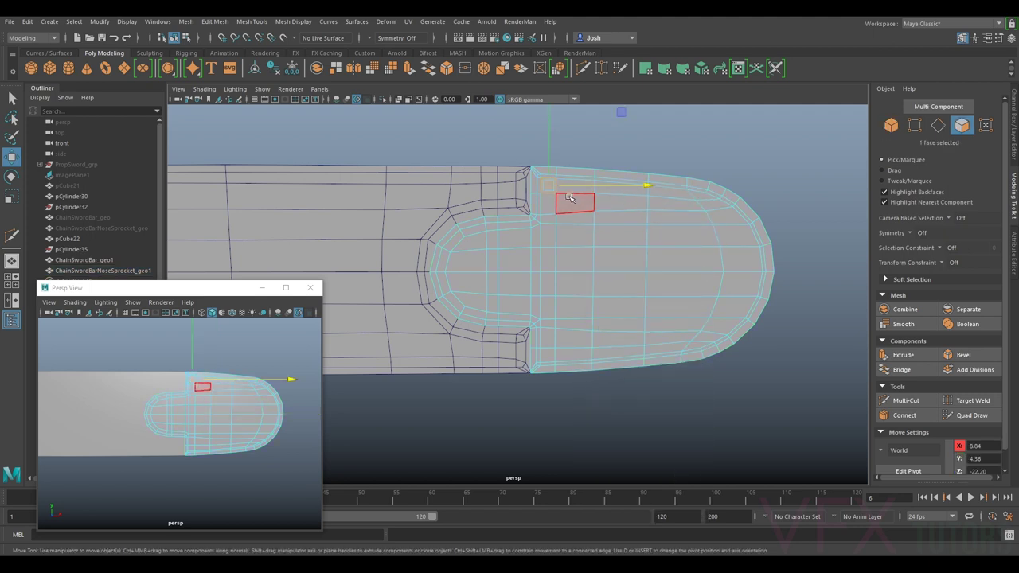
pyautogui.keyDown('alt'); pyautogui.moveTo(510, 220); pyautogui.dragTo(537, 220, button='middle'); pyautogui.keyUp('alt')
pyautogui.moveTo(437, 201); pyautogui.dragTo(552, 354)
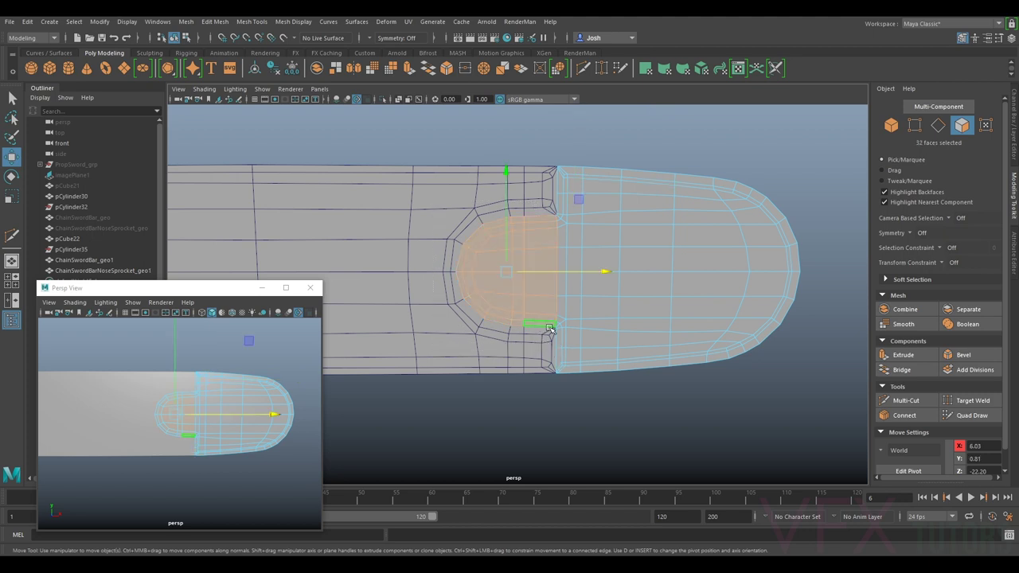
pyautogui.press('Delete')
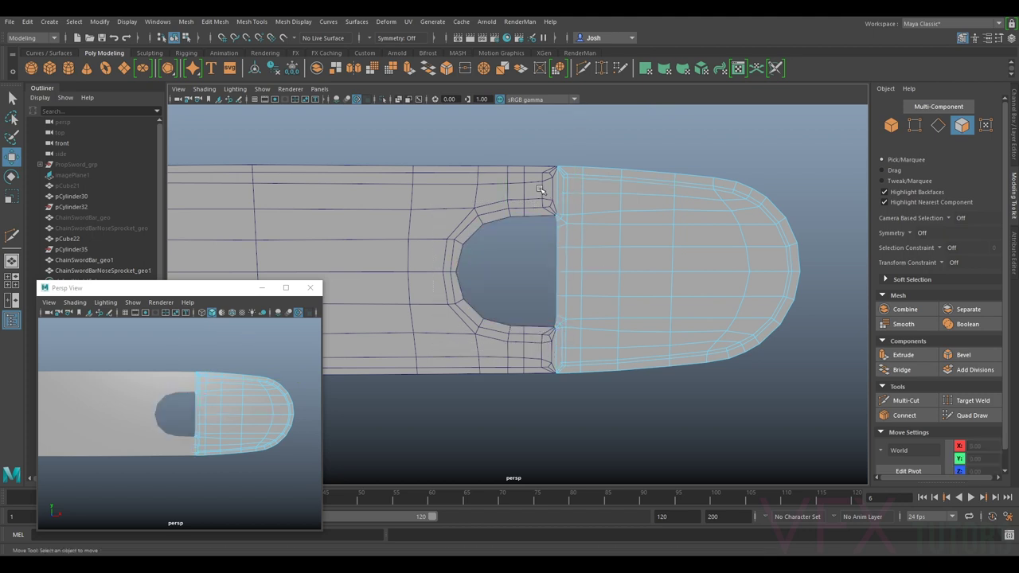
# Step: Delete the narrow strip of faces along the duplicate nose sprocket's straight edge facing the bar
pyautogui.moveTo(535, 153); pyautogui.dragTo(588, 374)
pyautogui.moveTo(659, 144); pyautogui.dragTo(580, 405)
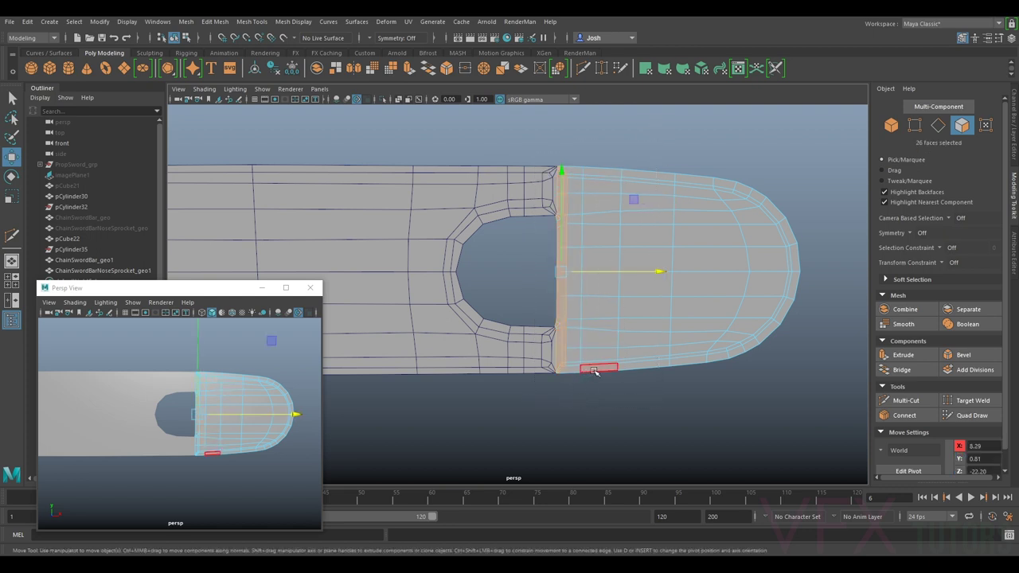
pyautogui.click(594, 374)
# Step: Scale the vertices of the nose duplicate's open edge flat along X to straighten it, then return to object selection
pyautogui.moveTo(586, 199); pyautogui.dragTo(548, 191, button='right')
pyautogui.moveTo(519, 136); pyautogui.dragTo(568, 387)
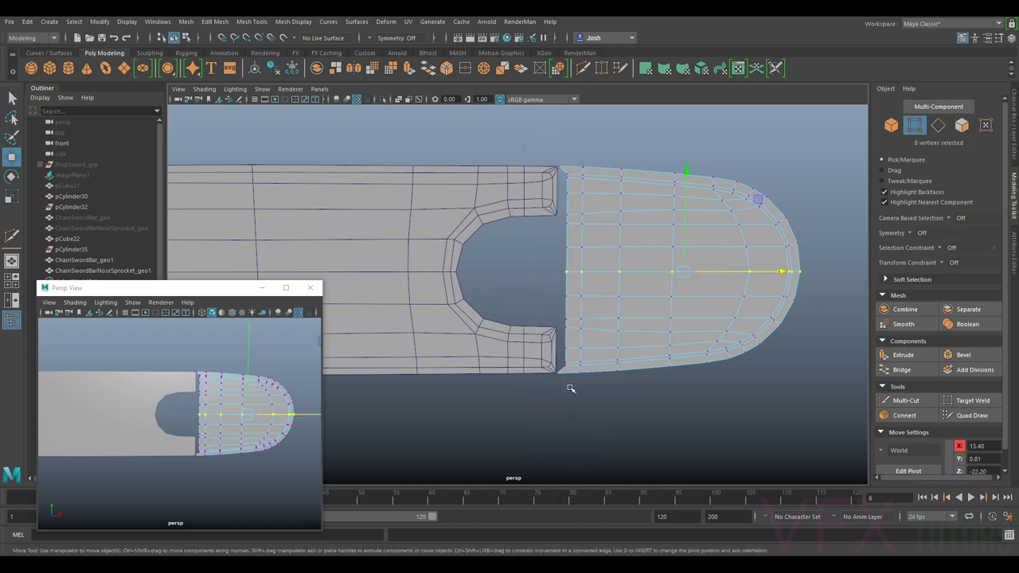
pyautogui.press('r')
pyautogui.moveTo(658, 271); pyautogui.dragTo(198, 361)
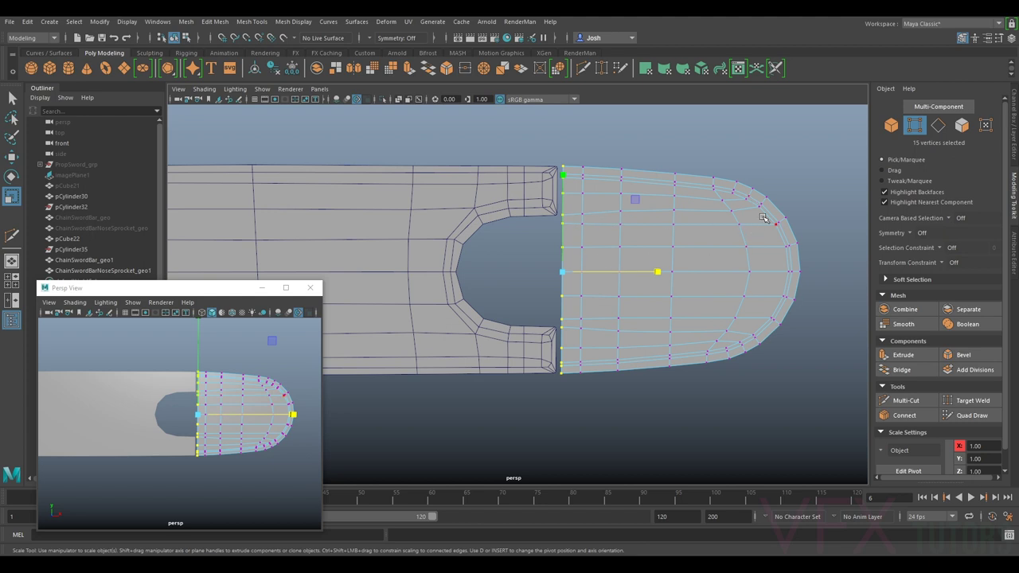
pyautogui.click(891, 125)
# Step: Delete all faces around the duplicate bar's notch, back to the first full vertical edge loop
pyautogui.click(540, 205)
pyautogui.keyDown('alt'); pyautogui.moveTo(484, 229); pyautogui.dragTo(512, 218, button='middle'); pyautogui.keyUp('alt')
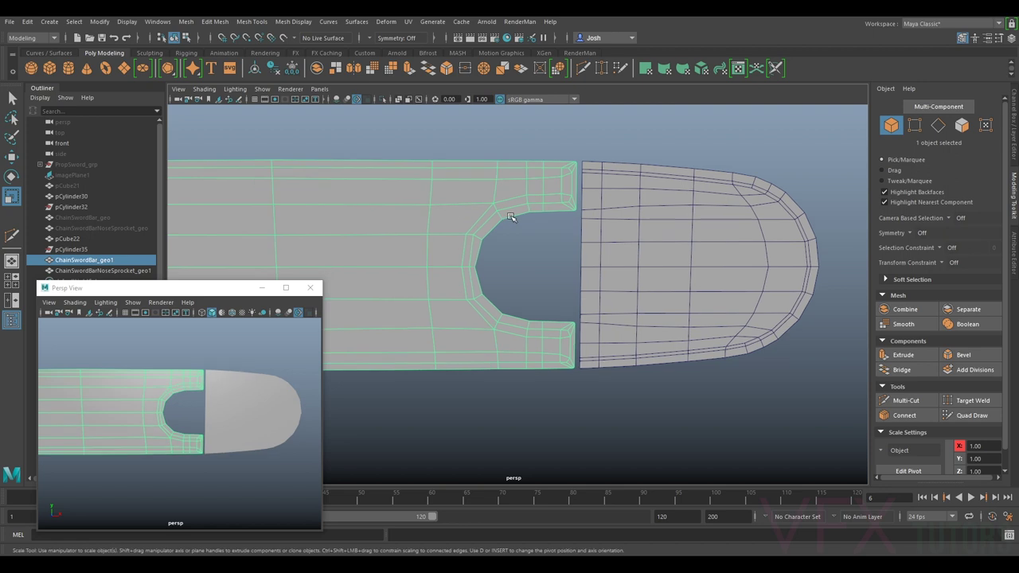
pyautogui.rightClick(519, 207)
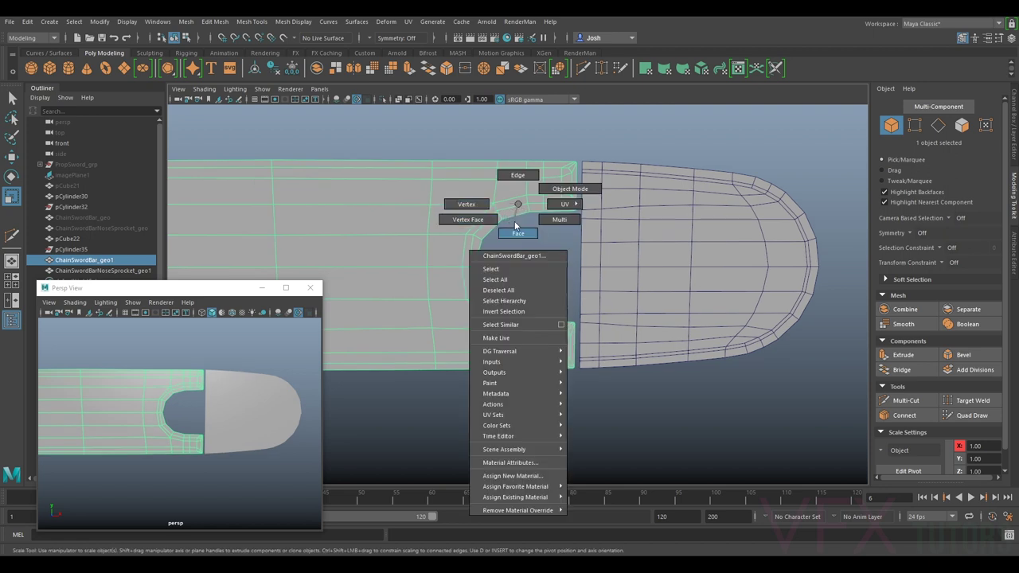
pyautogui.click(519, 234)
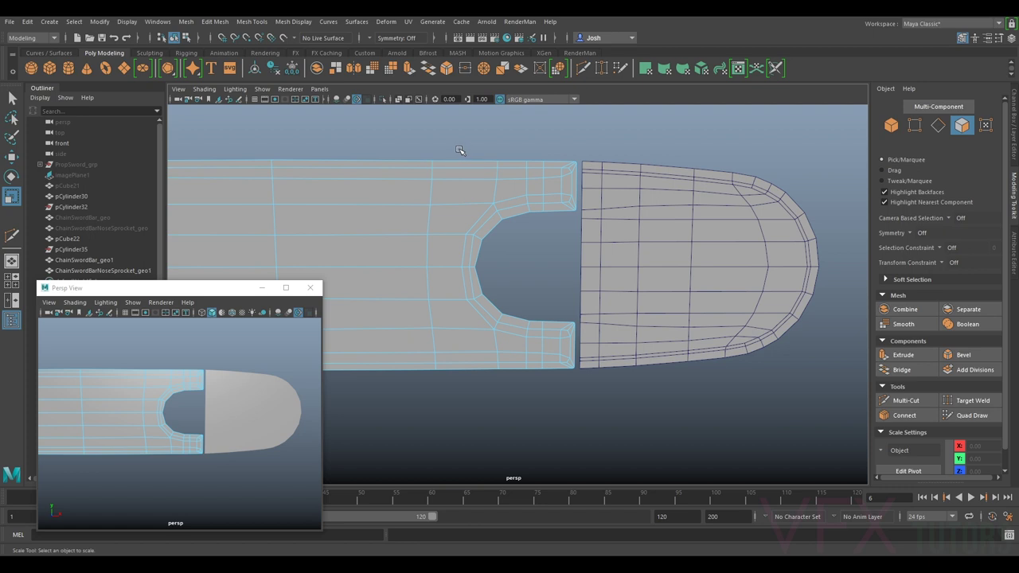
pyautogui.moveTo(460, 152); pyautogui.dragTo(594, 365)
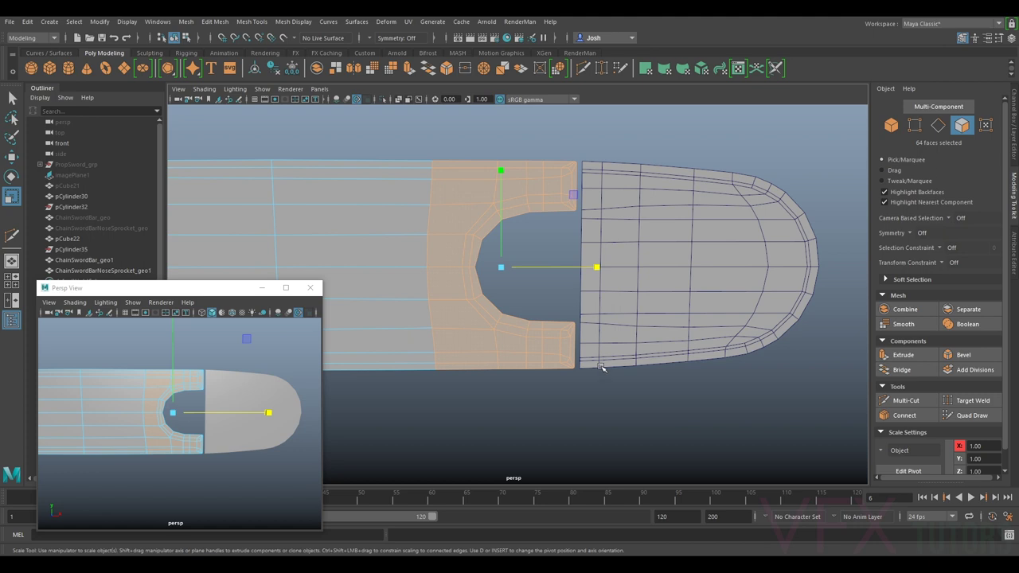
pyautogui.press('Delete')
pyautogui.click(891, 126)
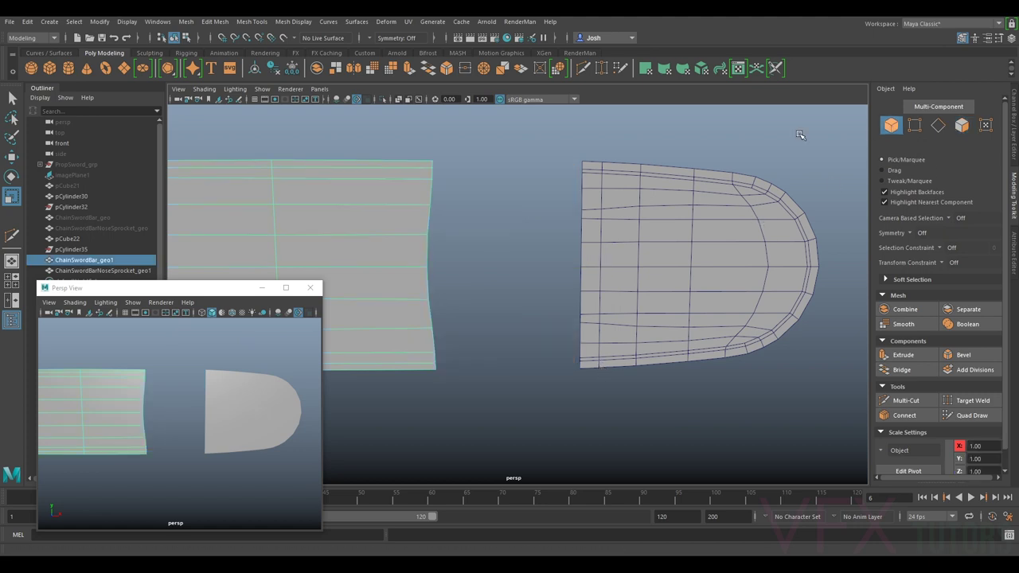
# Step: Scale the vertices of the duplicate bar's open end flat along X to straighten the edge
pyautogui.rightClick(409, 228)
pyautogui.click(356, 228)
pyautogui.moveTo(487, 134); pyautogui.dragTo(442, 374)
pyautogui.press('w')
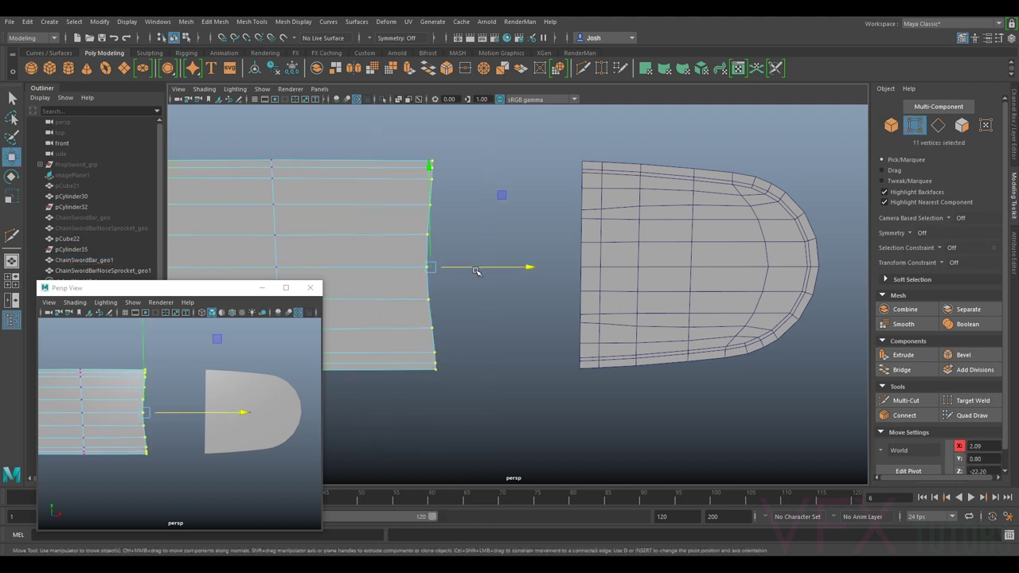
pyautogui.press('r')
pyautogui.moveTo(489, 269); pyautogui.dragTo(244, 289)
# Step: Move the duplicate bar's end vertices along X to about 8.30 to meet the nose sprocket's straight edge
pyautogui.press('w')
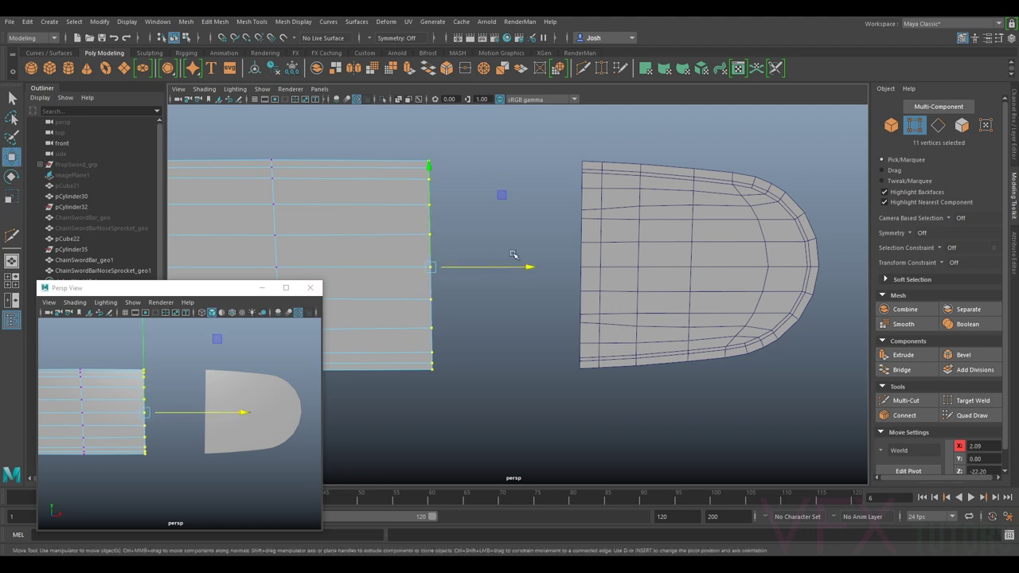
pyautogui.moveTo(497, 269); pyautogui.dragTo(645, 289)
pyautogui.keyDown('alt'); pyautogui.moveTo(674, 274); pyautogui.dragTo(601, 288, button='middle'); pyautogui.keyUp('alt')
pyautogui.scroll(3, 646, 311)
pyautogui.keyDown('alt'); pyautogui.moveTo(676, 289); pyautogui.dragTo(677, 272, button='middle'); pyautogui.keyUp('alt')
pyautogui.keyDown('alt'); pyautogui.moveTo(563, 345); pyautogui.dragTo(579, 321, button='middle'); pyautogui.keyUp('alt')
pyautogui.moveTo(603, 249); pyautogui.dragTo(603, 249)
pyautogui.keyDown('alt'); pyautogui.moveTo(584, 330); pyautogui.dragTo(582, 318, button='middle'); pyautogui.keyUp('alt')
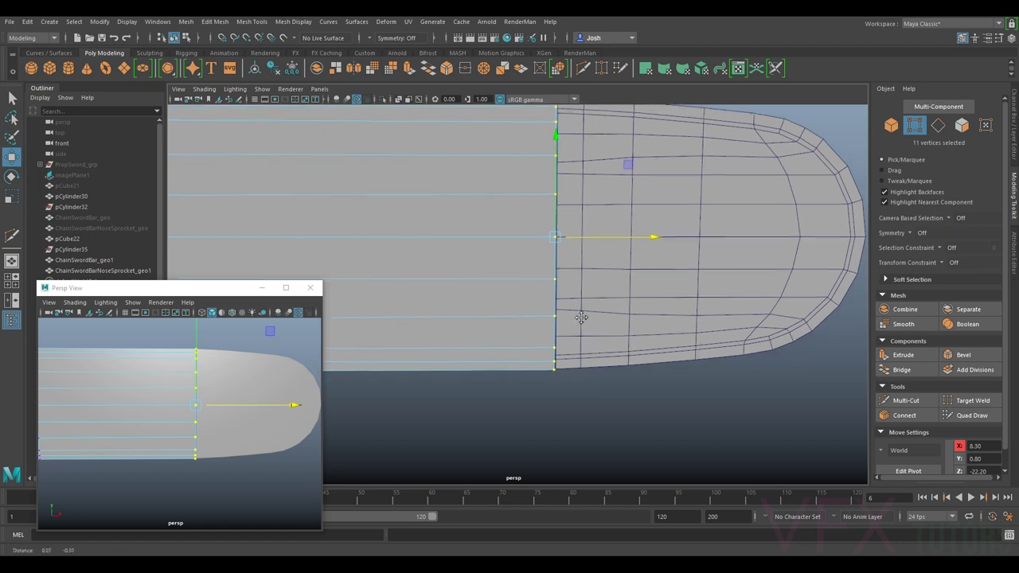
# Step: Return to object selection and select the duplicate nose sprocket together with the duplicate bar
pyautogui.click(582, 319)
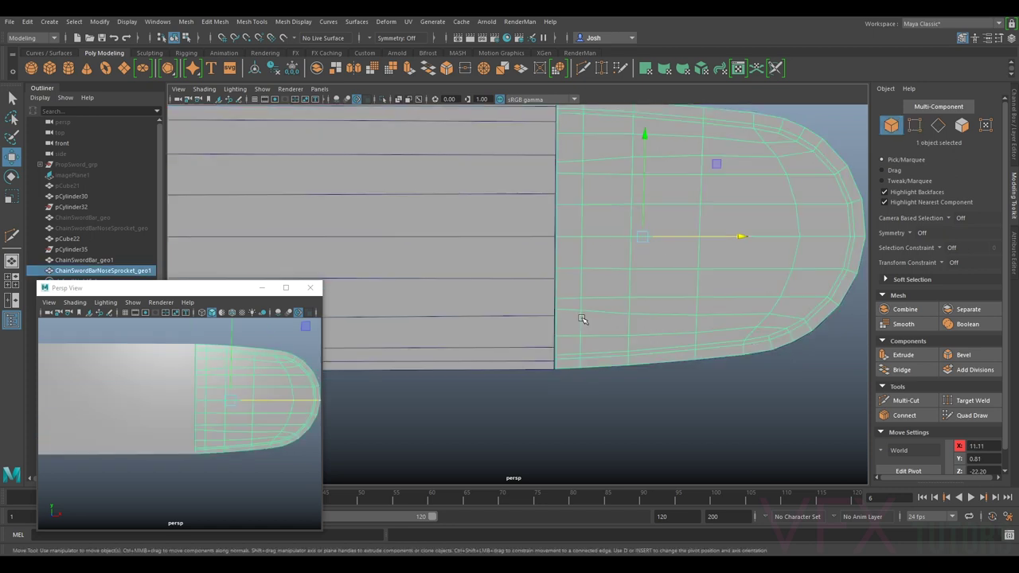
pyautogui.keyDown('shift'); pyautogui.click(518, 265); pyautogui.keyUp('shift')
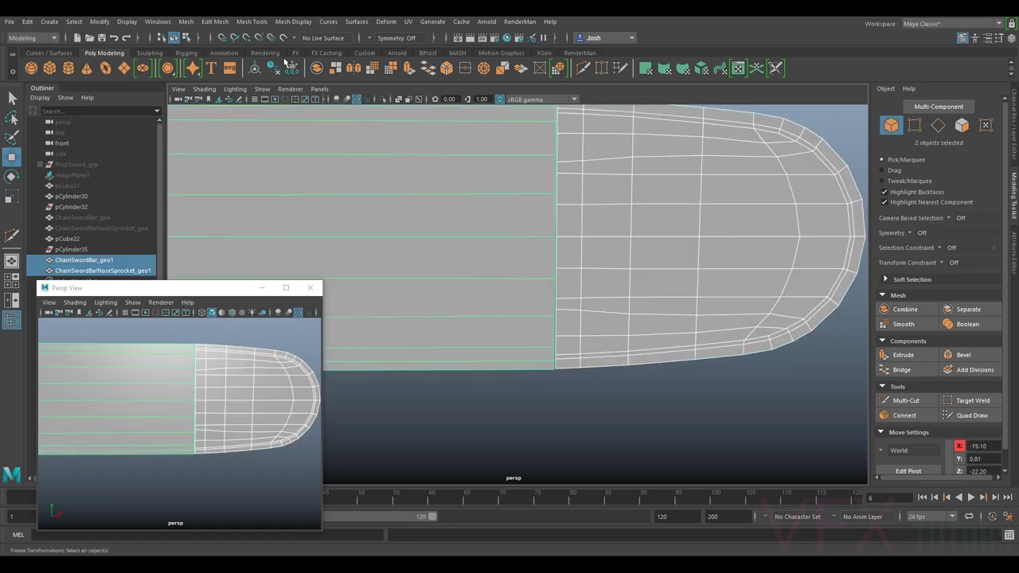
# Step: Combine ChainSwordBar_geo1 and ChainSwordBarNoseSprocket_geo1 into one mesh
pyautogui.click(185, 21)
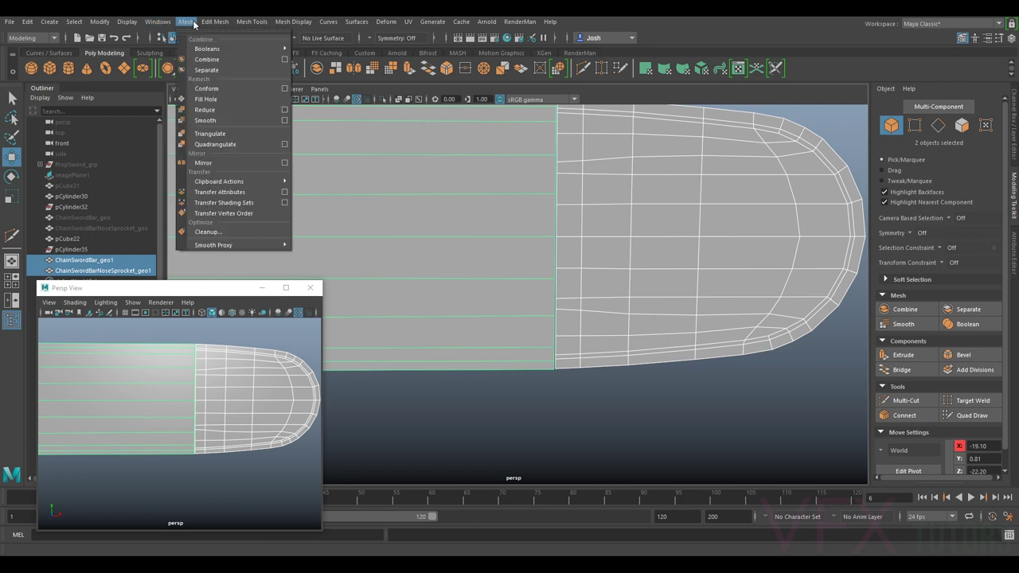
pyautogui.click(207, 59)
pyautogui.keyDown('alt'); pyautogui.moveTo(645, 209); pyautogui.dragTo(623, 251, button='middle'); pyautogui.keyUp('alt')
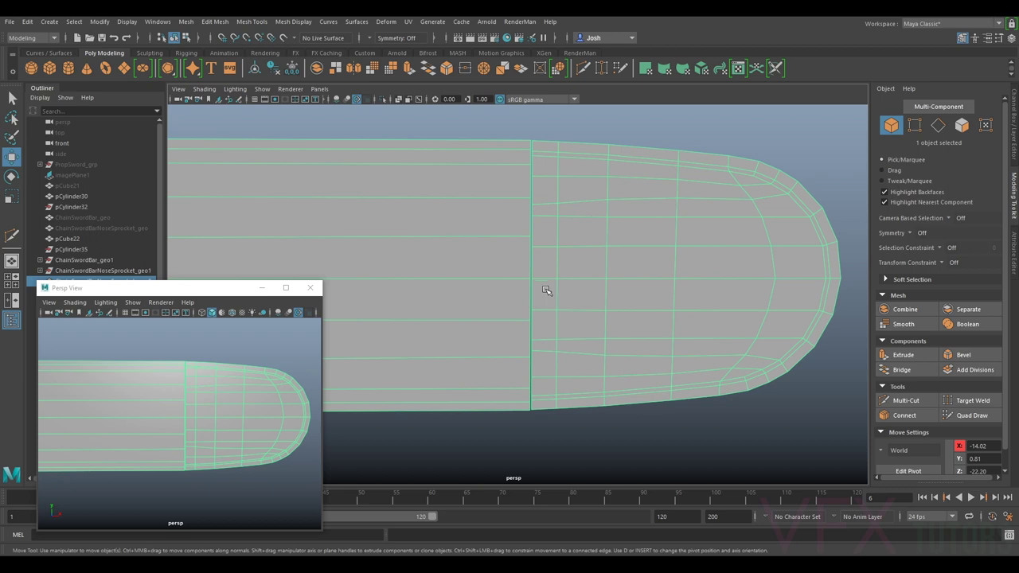
# Step: Delete the two edge loops just inside the rim loop along the nose's upper and lower sides, and switch to vertex selection
pyautogui.moveTo(546, 250); pyautogui.dragTo(541, 216, button='right')
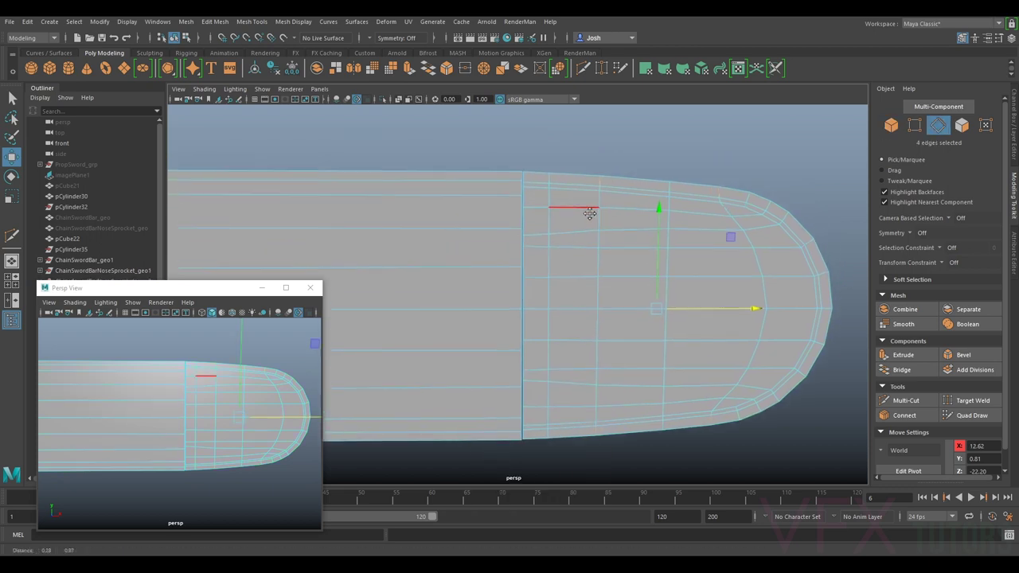
pyautogui.keyDown('shift'); pyautogui.click(538, 191); pyautogui.keyUp('shift')
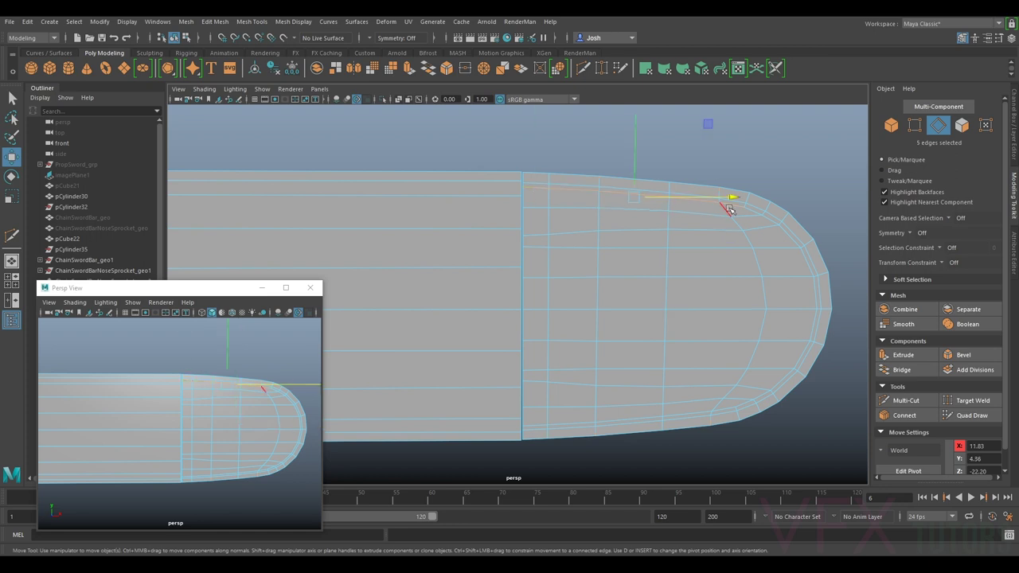
pyautogui.keyDown('shift'); pyautogui.doubleClick(755, 212); pyautogui.keyUp('shift')
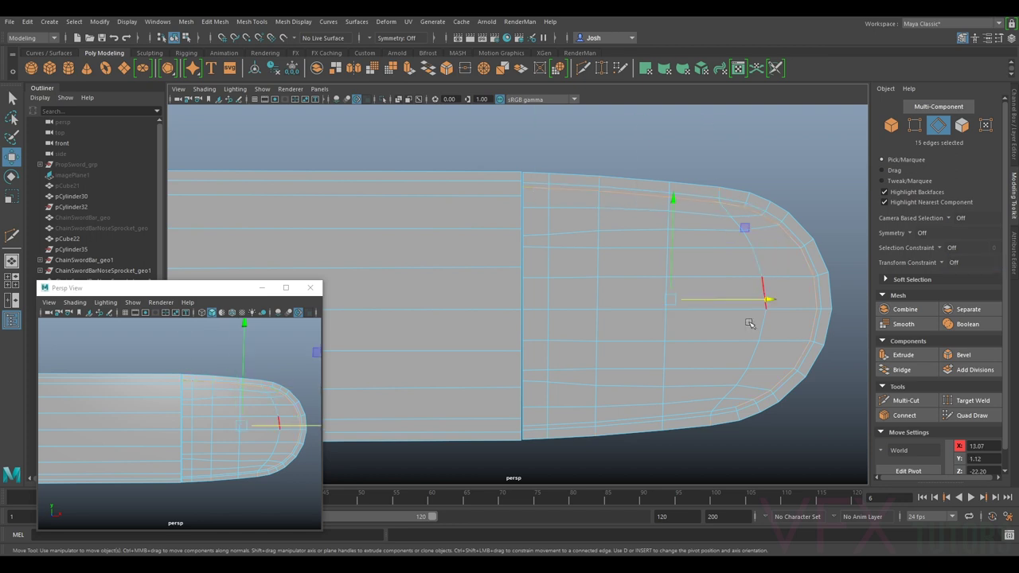
pyautogui.keyDown('ctrl'); pyautogui.keyDown('shift'); pyautogui.doubleClick(719, 410); pyautogui.keyUp('shift'); pyautogui.keyUp('ctrl')
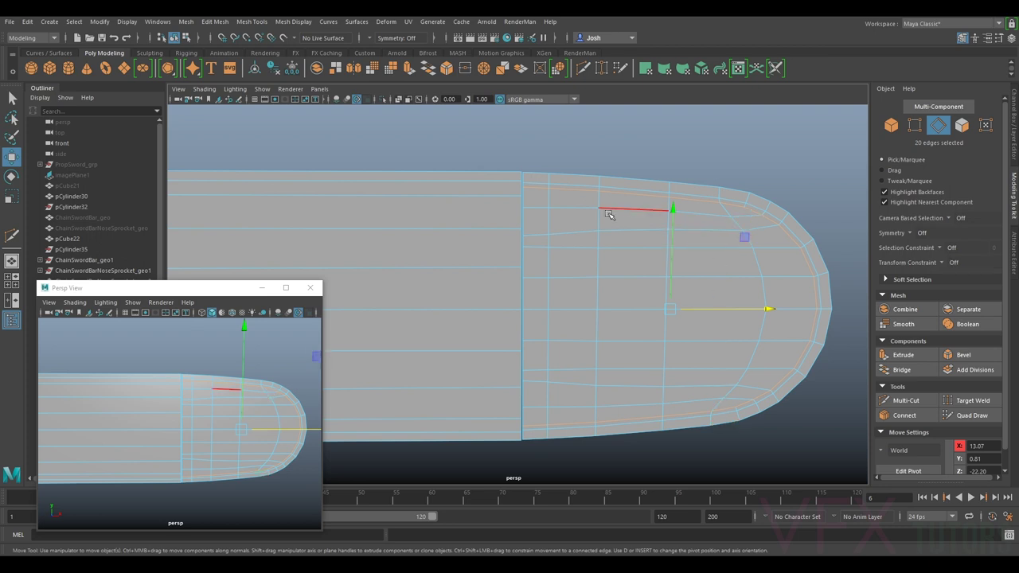
pyautogui.doubleClick(533, 207)
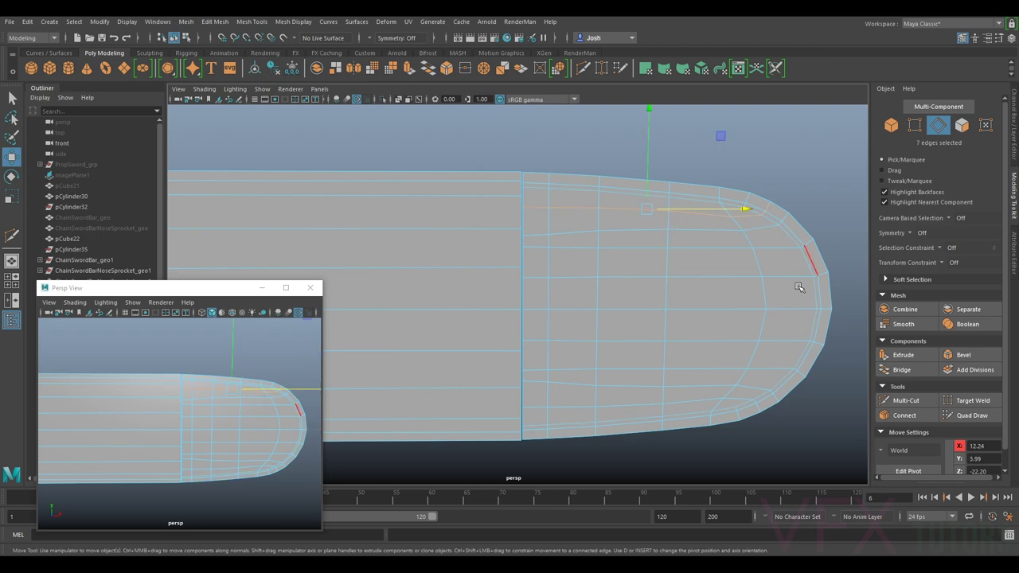
pyautogui.keyDown('shift'); pyautogui.doubleClick(566, 405); pyautogui.keyUp('shift')
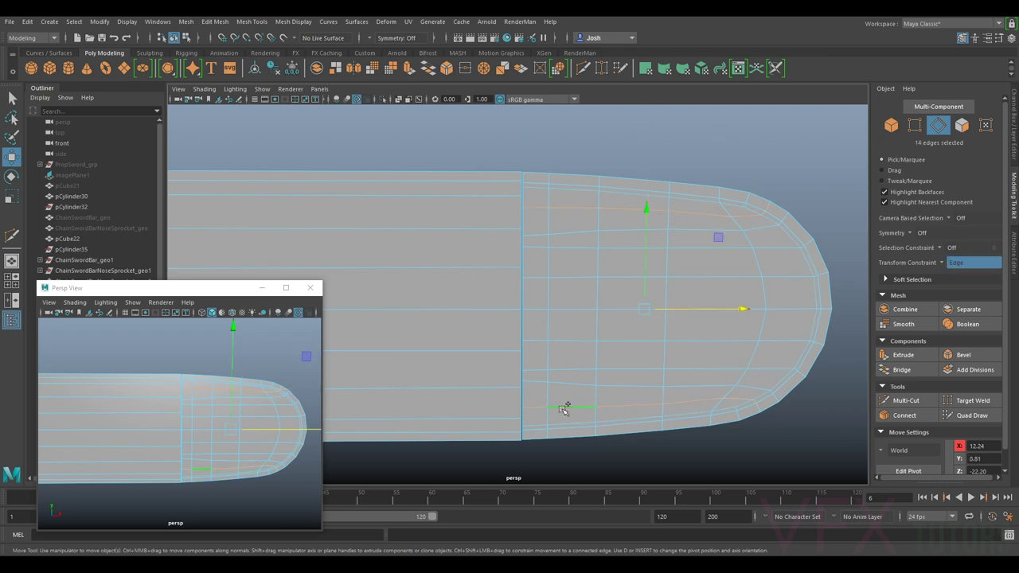
pyautogui.hotkey('ctrl', 'Delete')
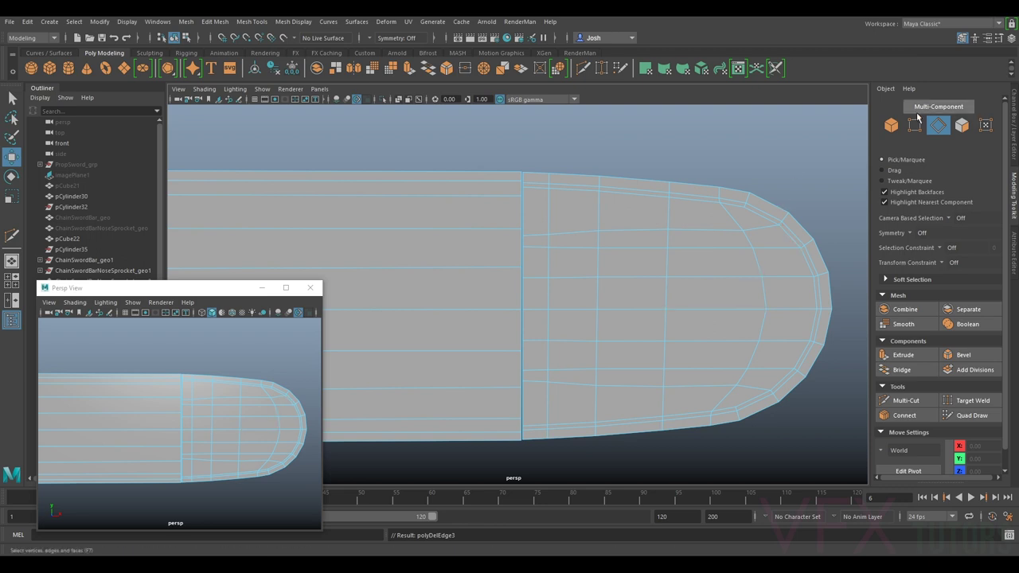
pyautogui.press('F9')
pyautogui.moveTo(759, 188); pyautogui.dragTo(735, 211)
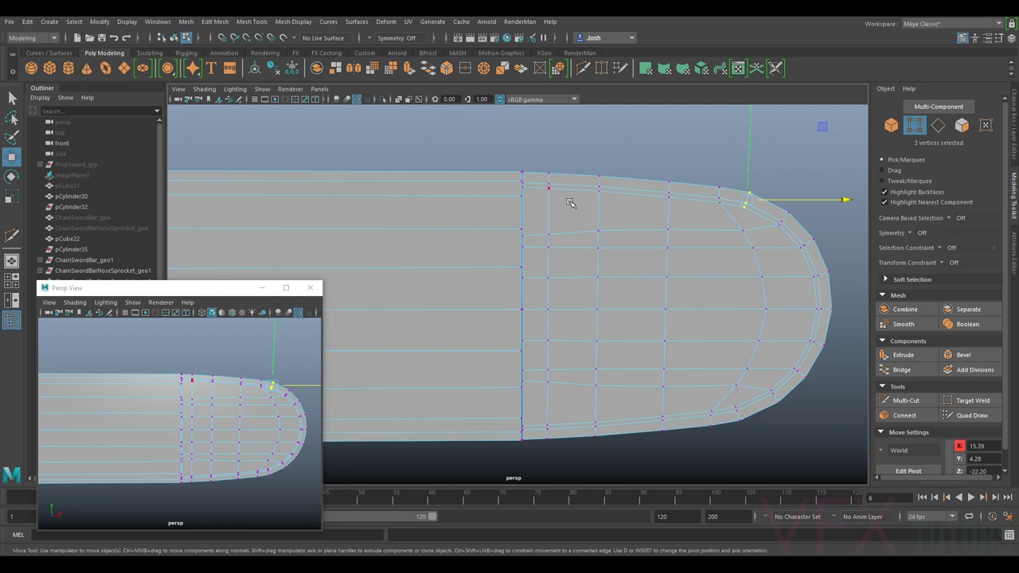
pyautogui.scroll(5, 571, 203)
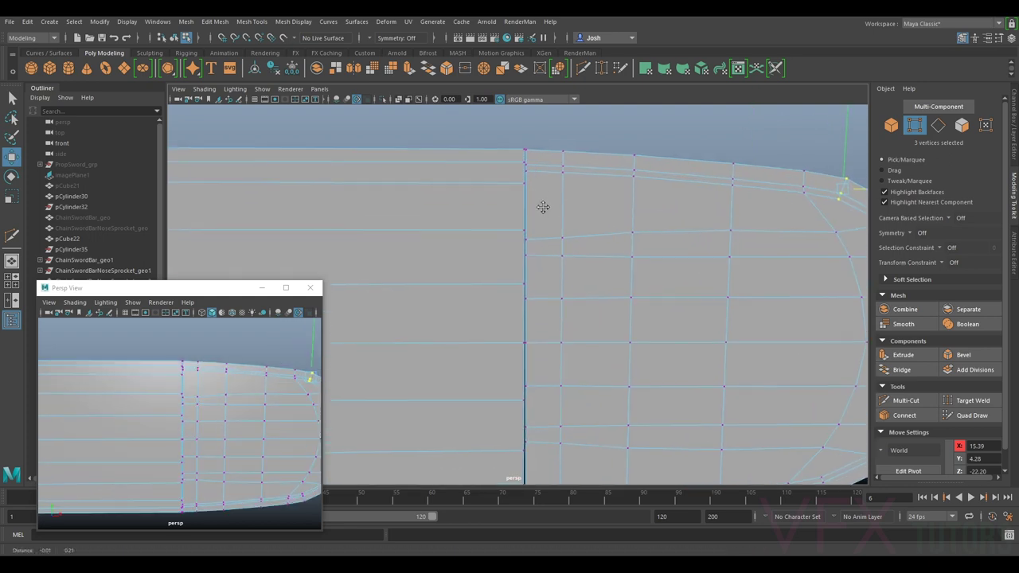
pyautogui.keyDown('alt'); pyautogui.moveTo(543, 207); pyautogui.dragTo(543, 254, button='middle'); pyautogui.keyUp('alt')
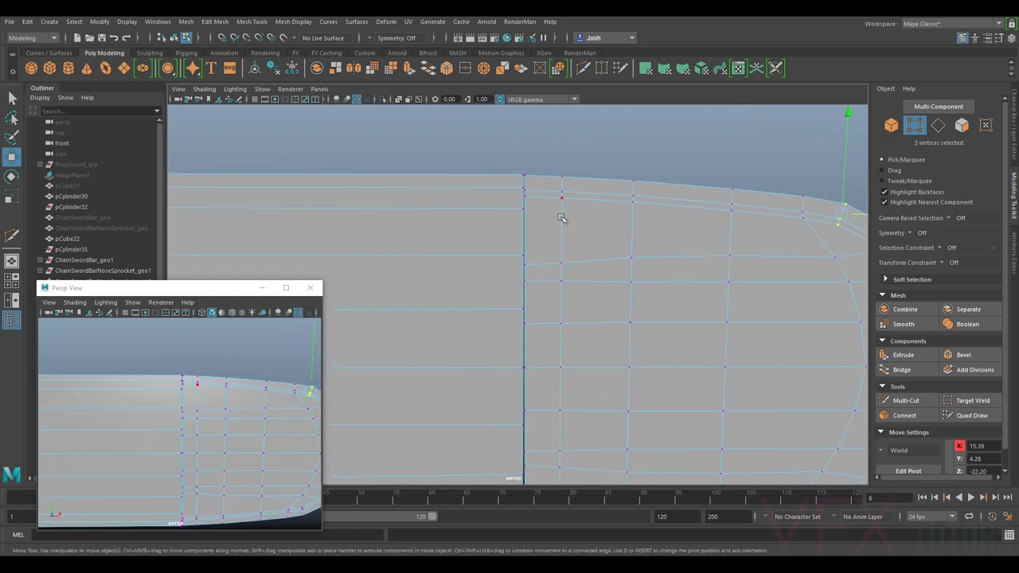
pyautogui.scroll(-3, 562, 219)
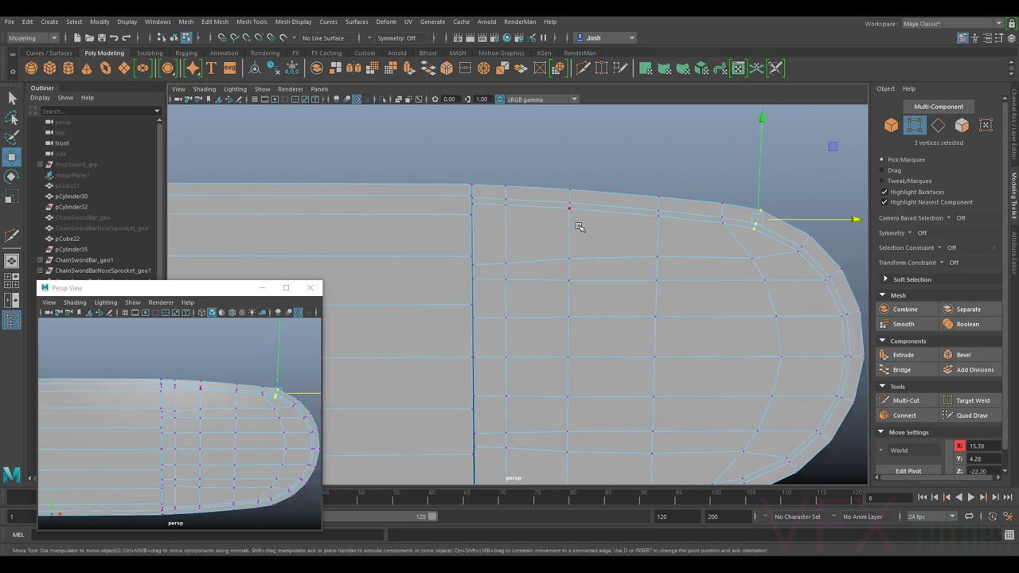
pyautogui.click(905, 400)
pyautogui.keyDown('ctrl'); pyautogui.click(506, 213); pyautogui.keyUp('ctrl')
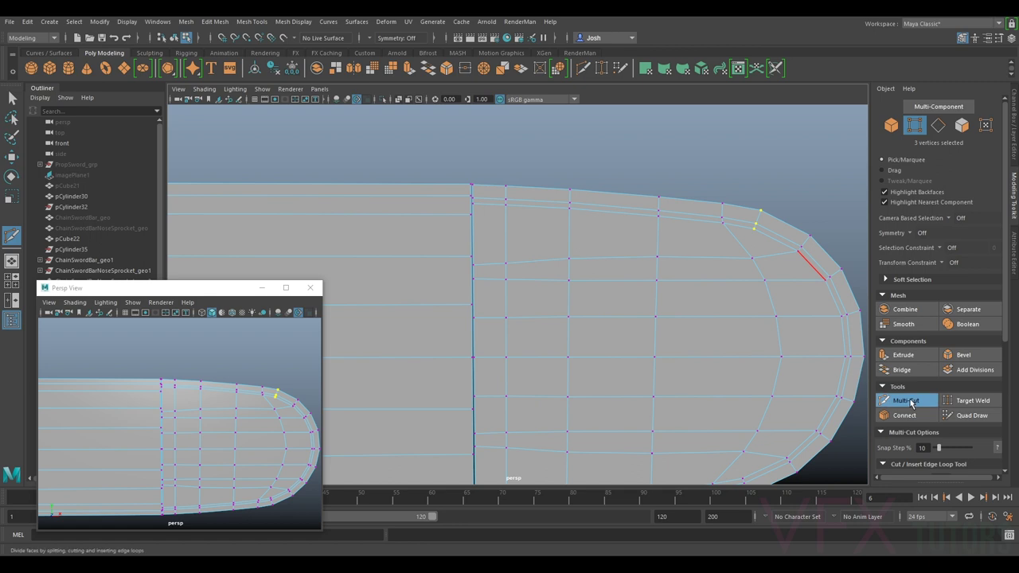
pyautogui.press('q')
pyautogui.keyDown('alt'); pyautogui.moveTo(516, 211); pyautogui.dragTo(565, 217, button='middle'); pyautogui.keyUp('alt')
pyautogui.scroll(5, 565, 217)
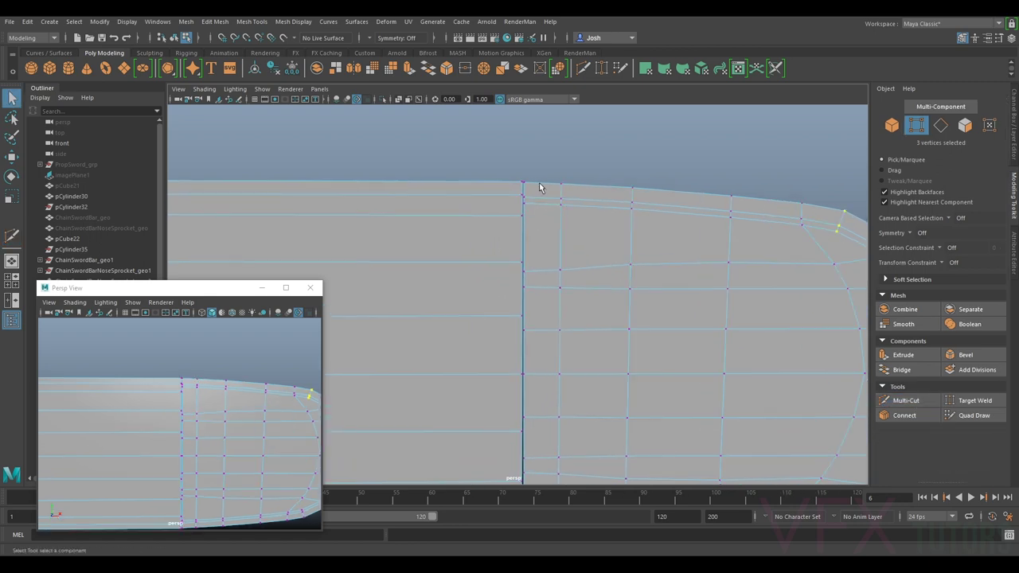
pyautogui.scroll(-5, 549, 196)
# Step: Flatten the four vertices of the nose's upper row and move them level with the bar's matching edge at Y 3.37
pyautogui.keyDown('alt'); pyautogui.moveTo(581, 278); pyautogui.dragTo(565, 272, button='middle'); pyautogui.keyUp('alt')
pyautogui.moveTo(713, 242); pyautogui.dragTo(509, 266)
pyautogui.press('r')
pyautogui.press('q')
pyautogui.press('w')
pyautogui.moveTo(592, 249); pyautogui.dragTo(584, 244)
# Step: Snap the nose's upper inner seam vertex to the bar's matching edge vertex and select the nose vertex beside it
pyautogui.keyDown('alt'); pyautogui.moveTo(674, 297); pyautogui.dragTo(610, 273, button='middle'); pyautogui.keyUp('alt')
pyautogui.scroll(-1, 542, 277)
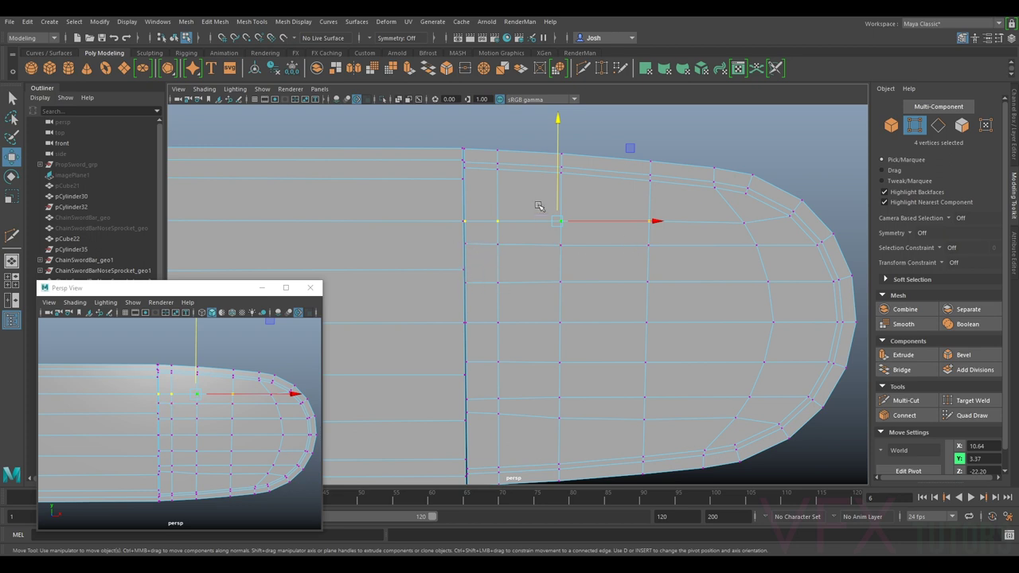
pyautogui.click(468, 169)
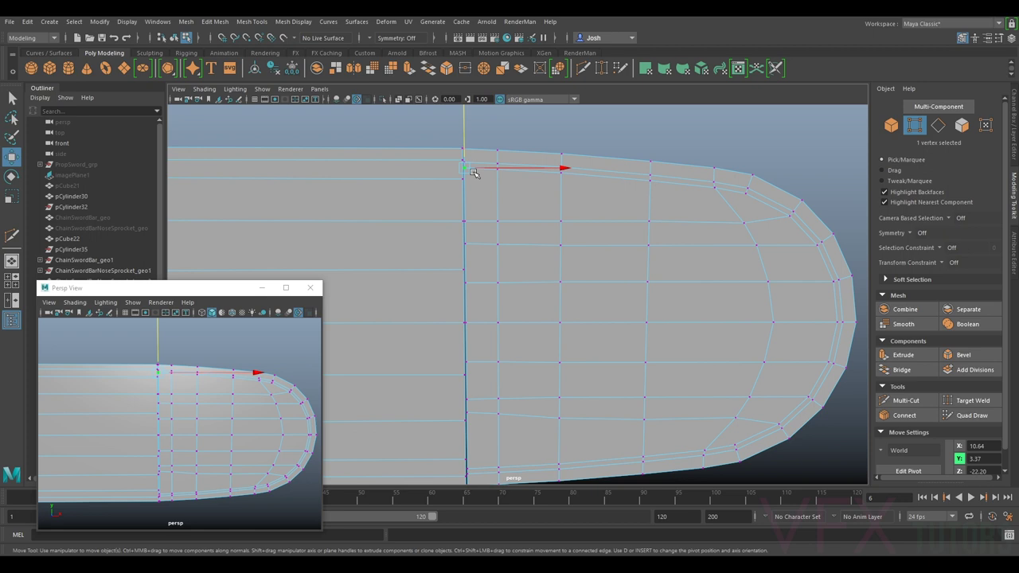
pyautogui.press('v')
pyautogui.moveTo(468, 152); pyautogui.dragTo(471, 176)
pyautogui.moveTo(470, 182); pyautogui.dragTo(504, 168, button='middle')
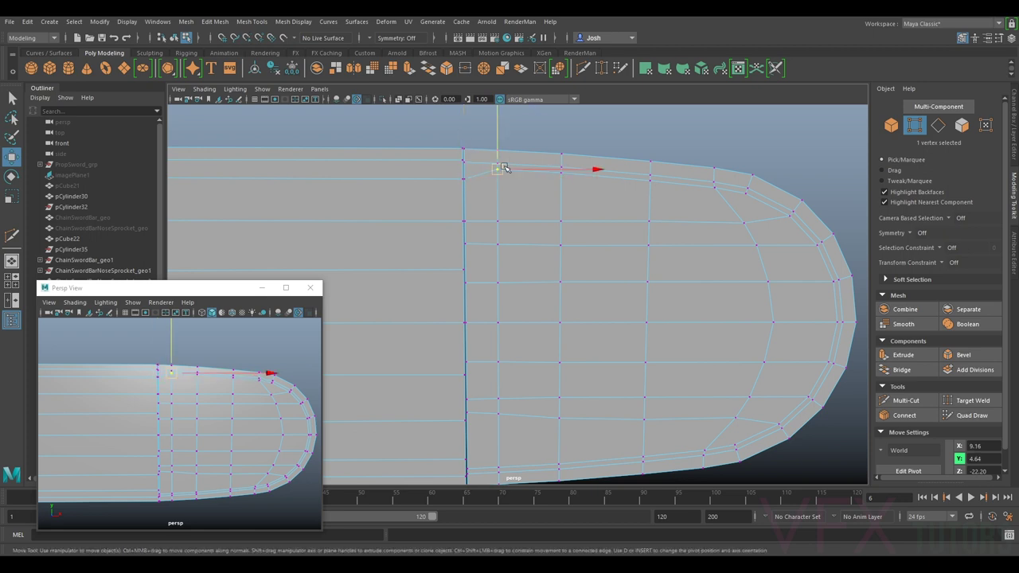
# Step: Move the three seam-side vertices in the rows above and below the nose's centre line level with the bar's edges, at Y 2.16 and -0.54
pyautogui.keyDown('alt'); pyautogui.moveTo(524, 391); pyautogui.dragTo(610, 295, button='middle'); pyautogui.keyUp('alt')
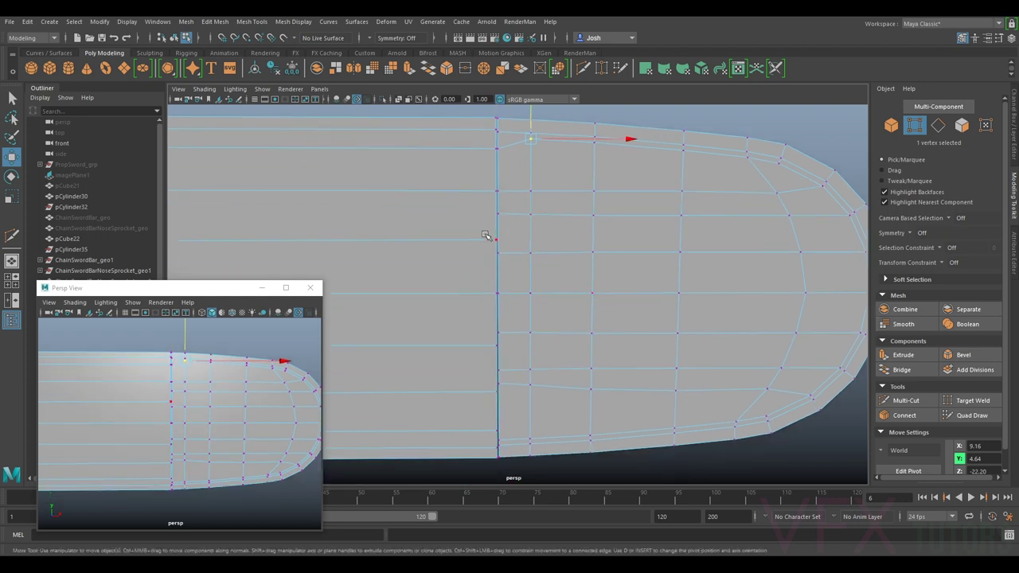
pyautogui.keyDown('alt'); pyautogui.moveTo(739, 237); pyautogui.dragTo(707, 256, button='middle'); pyautogui.keyUp('alt')
pyautogui.moveTo(701, 257); pyautogui.dragTo(486, 268)
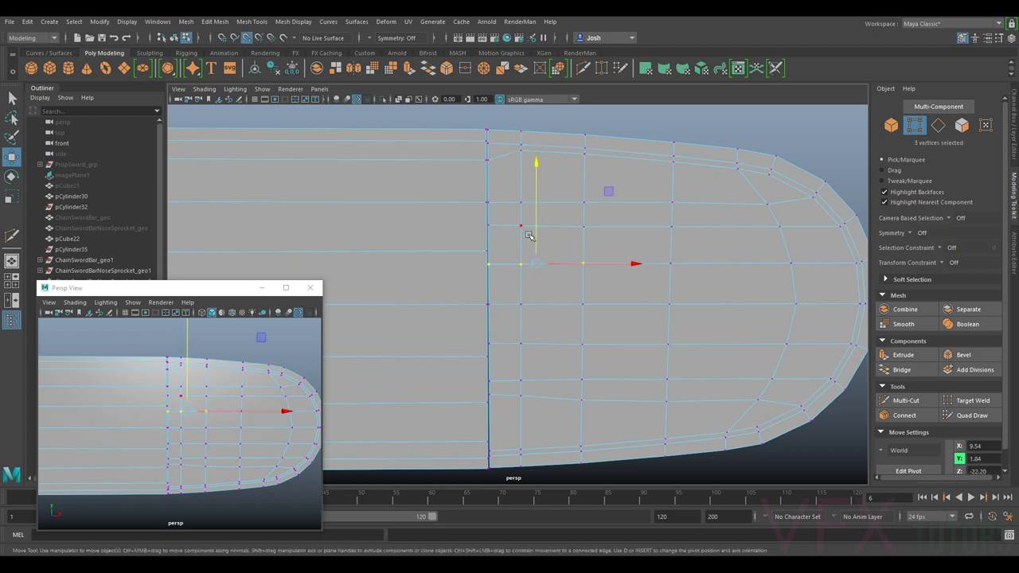
pyautogui.moveTo(533, 244); pyautogui.dragTo(533, 231)
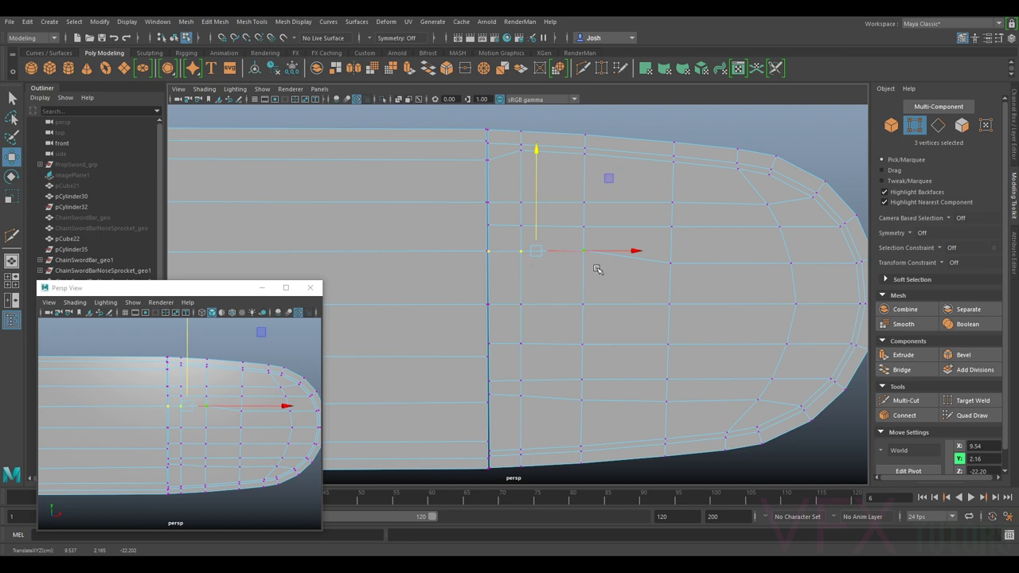
pyautogui.keyDown('alt'); pyautogui.moveTo(606, 284); pyautogui.dragTo(608, 249, button='middle'); pyautogui.keyUp('alt')
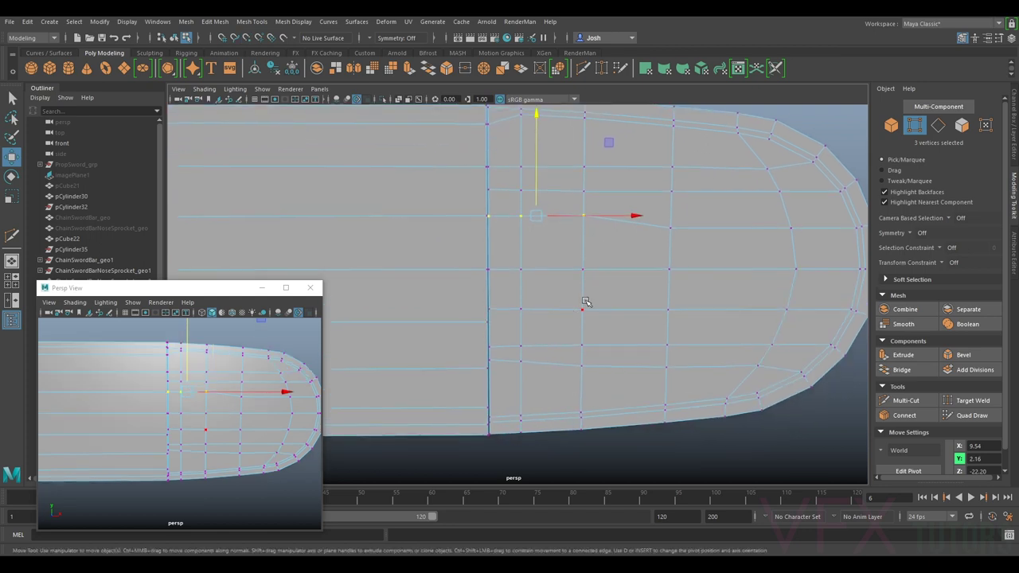
pyautogui.moveTo(600, 294); pyautogui.dragTo(474, 313)
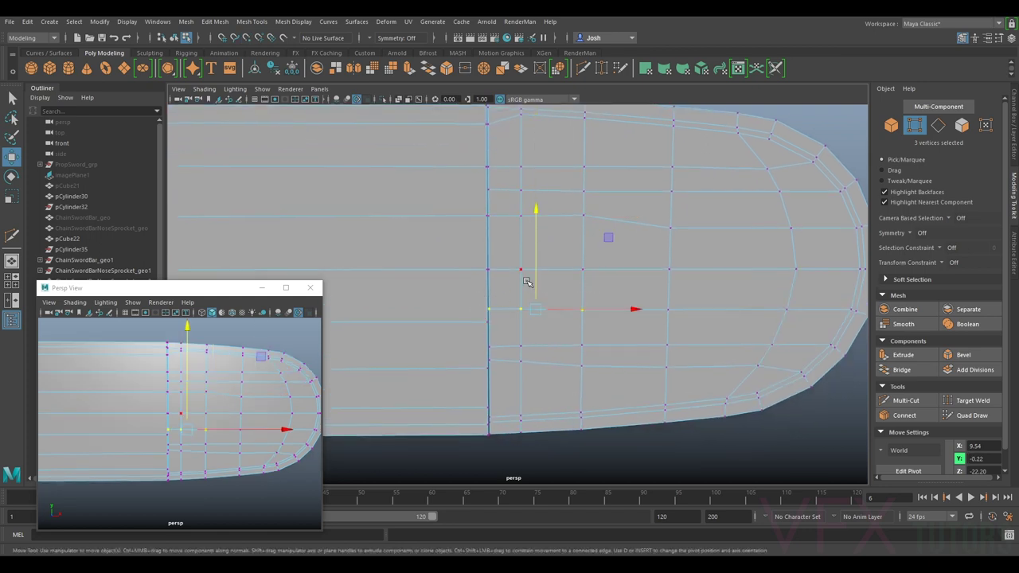
pyautogui.moveTo(534, 278); pyautogui.dragTo(487, 323)
# Step: Flatten the three seam-side vertices of the nose's lower row and align them with the bar's matching edge at Y -1.75
pyautogui.keyDown('alt'); pyautogui.moveTo(619, 365); pyautogui.dragTo(619, 358, button='middle'); pyautogui.keyUp('alt')
pyautogui.keyDown('alt'); pyautogui.moveTo(619, 358); pyautogui.dragTo(577, 353); pyautogui.keyUp('alt')
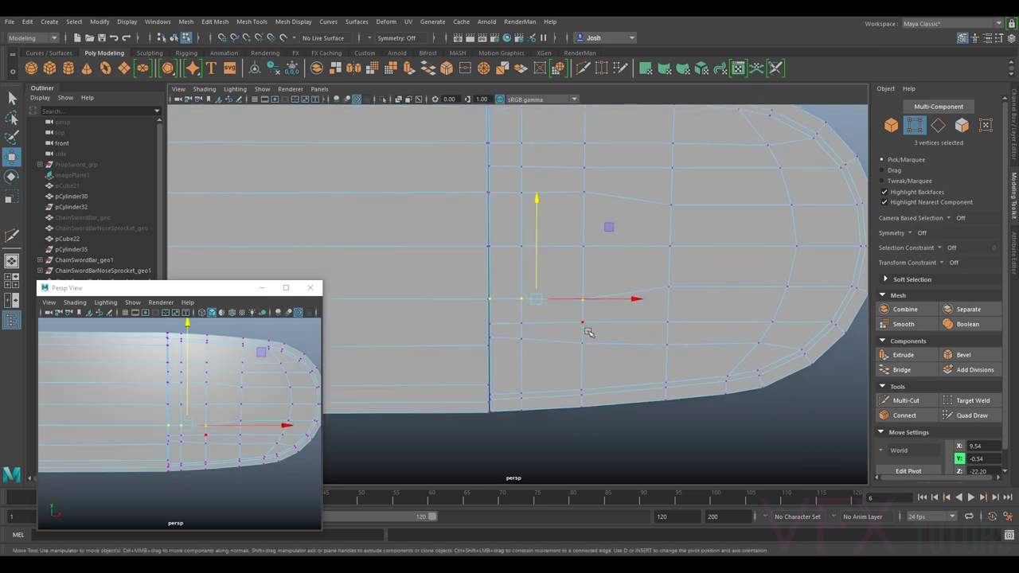
pyautogui.moveTo(489, 350); pyautogui.dragTo(530, 348, button='middle')
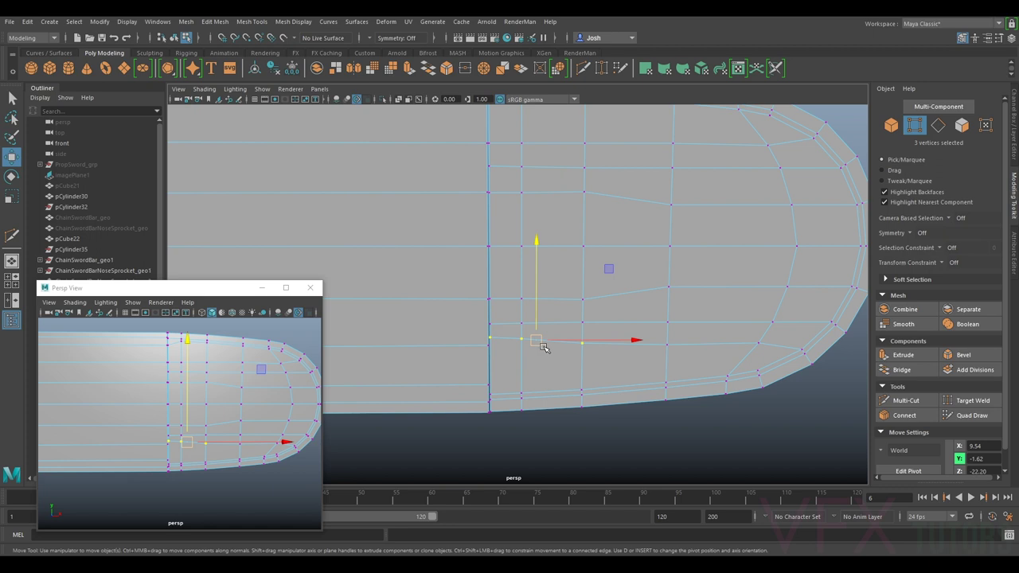
pyautogui.press('r')
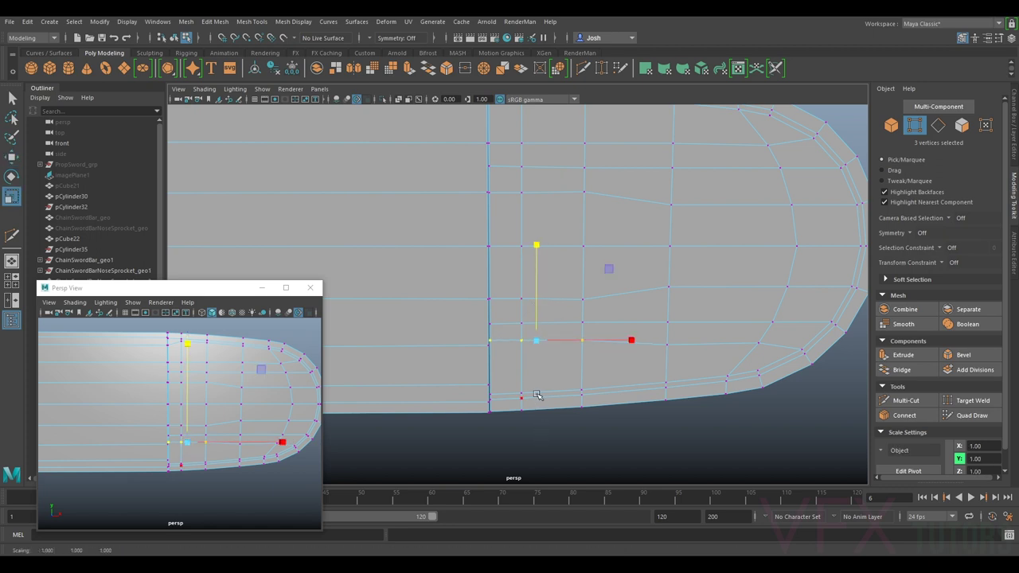
pyautogui.press('w')
pyautogui.moveTo(537, 321); pyautogui.dragTo(494, 300, button='middle')
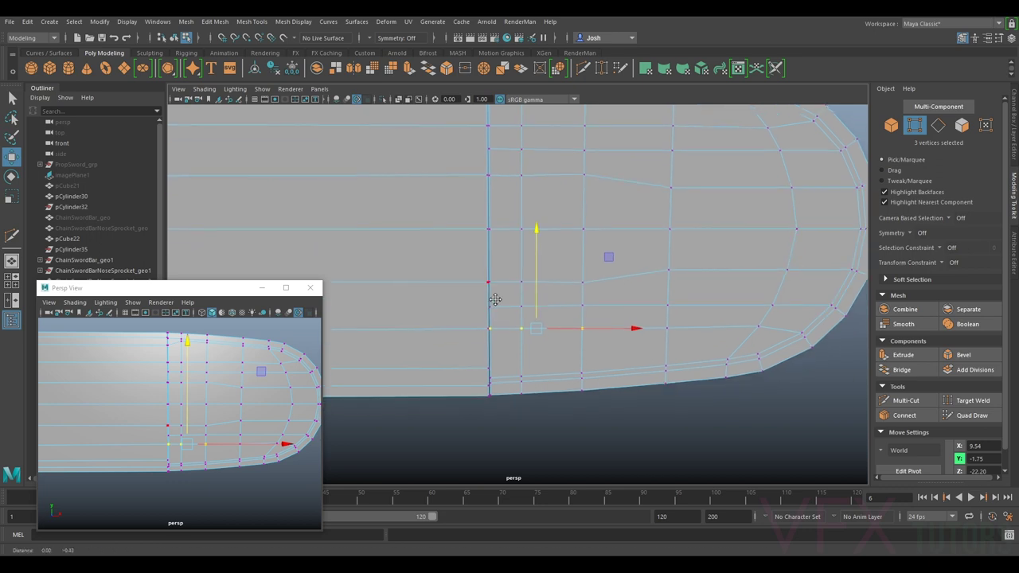
# Step: Snap the nose's lower inner seam vertex to the bar's matching edge and adjust the vertex beside it to Y -2.88
pyautogui.keyDown('alt'); pyautogui.moveTo(494, 300); pyautogui.dragTo(544, 359, button='right'); pyautogui.keyUp('alt')
pyautogui.keyDown('alt'); pyautogui.moveTo(523, 366); pyautogui.dragTo(517, 347, button='middle'); pyautogui.keyUp('alt')
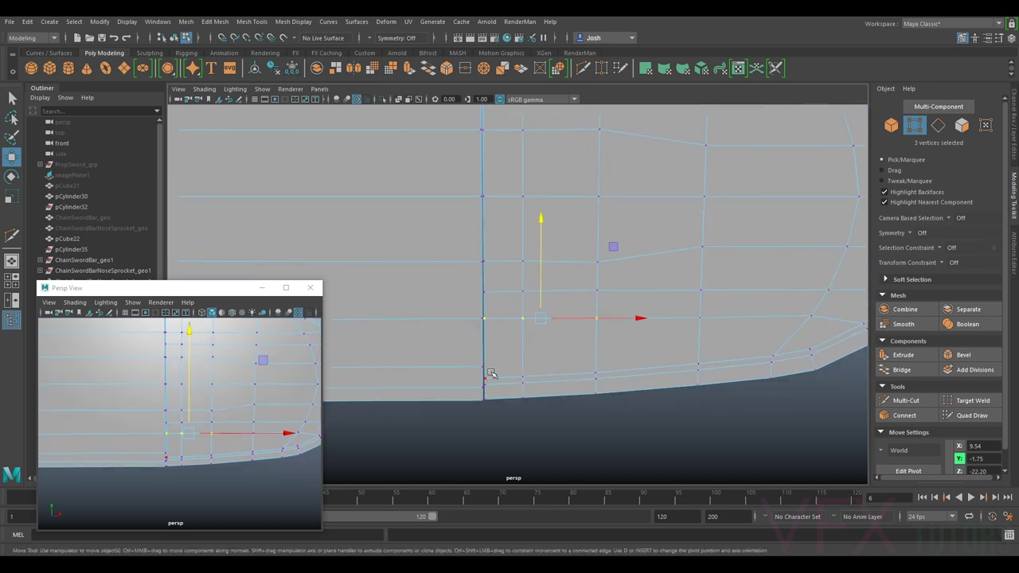
pyautogui.click(487, 377)
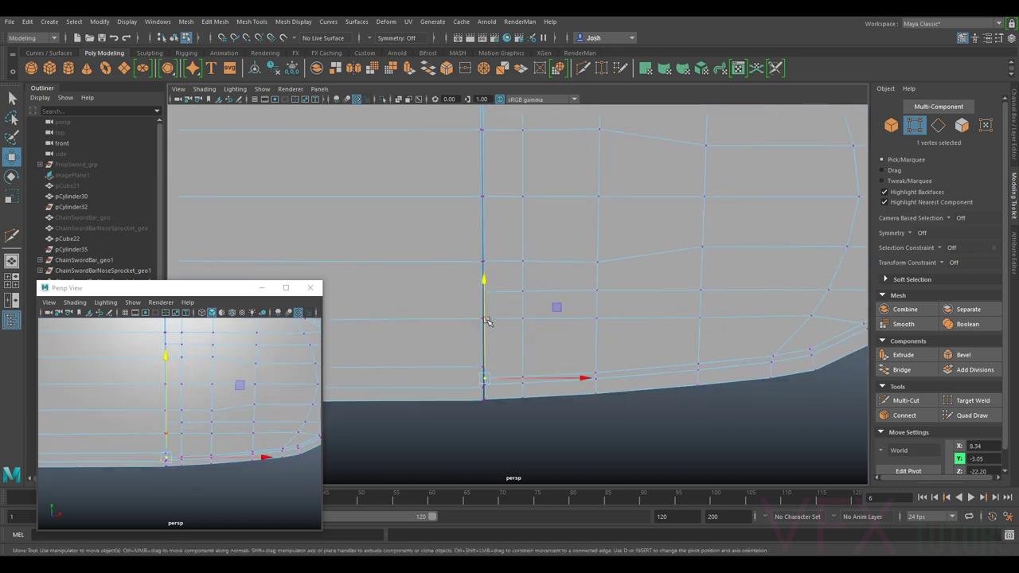
pyautogui.press('v')
pyautogui.moveTo(485, 355); pyautogui.dragTo(523, 348)
pyautogui.click(523, 377)
pyautogui.press('v')
# Step: Examine how the edge rows line up and flow across the seam between the bar and the nose
pyautogui.scroll(-3, 505, 253)
pyautogui.keyDown('alt'); pyautogui.moveTo(523, 277); pyautogui.dragTo(803, 258, button='middle'); pyautogui.keyUp('alt')
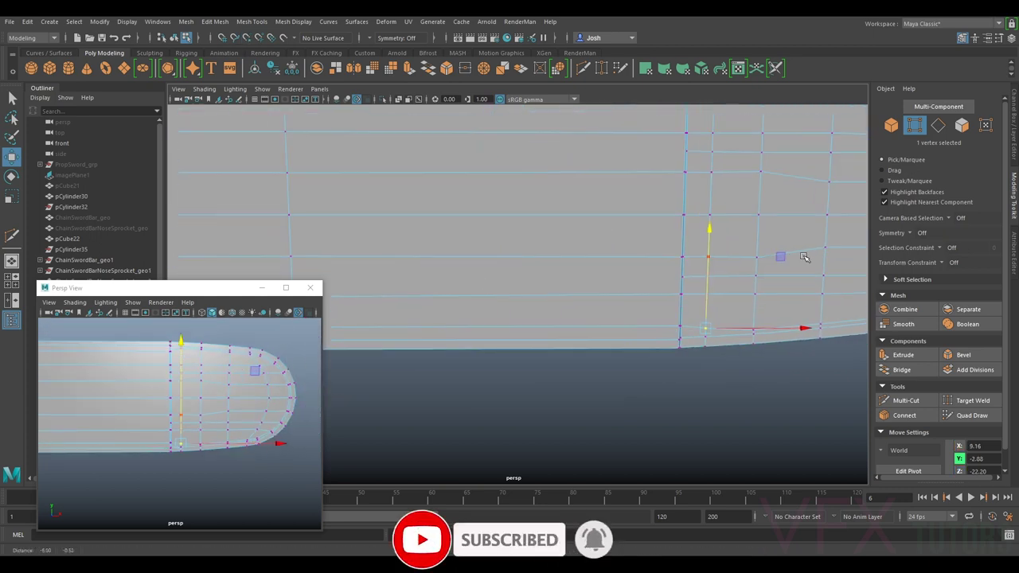
pyautogui.scroll(-6, 432, 292)
pyautogui.scroll(-4, 433, 292)
pyautogui.keyDown('alt'); pyautogui.moveTo(433, 291); pyautogui.dragTo(564, 277, button='middle'); pyautogui.keyUp('alt')
pyautogui.scroll(5, 438, 283)
pyautogui.scroll(3, 561, 273)
pyautogui.scroll(4, 557, 267)
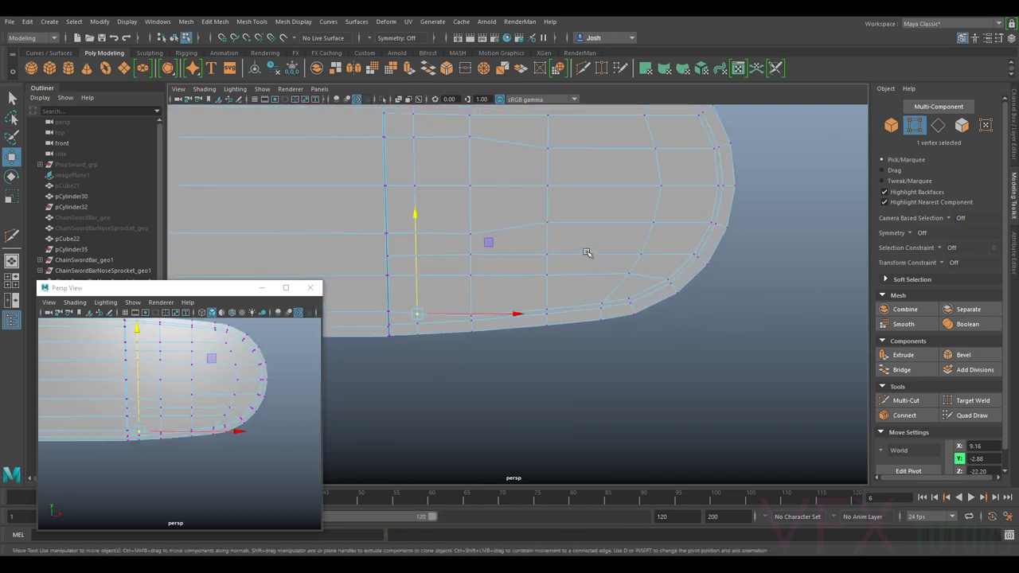
pyautogui.keyDown('alt'); pyautogui.moveTo(510, 267); pyautogui.dragTo(534, 293, button='middle'); pyautogui.keyUp('alt')
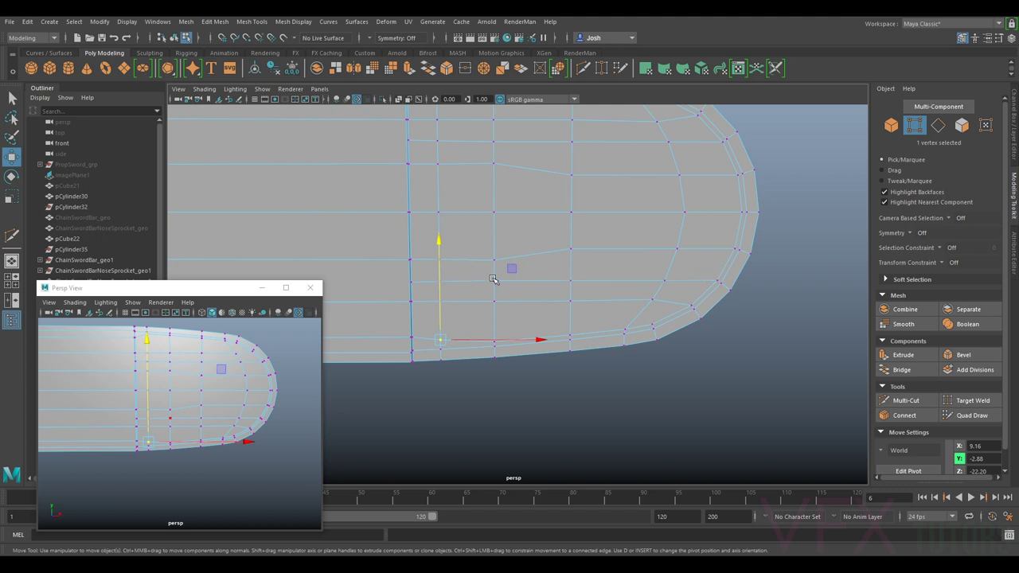
pyautogui.keyDown('alt'); pyautogui.moveTo(564, 250); pyautogui.dragTo(601, 256, button='middle'); pyautogui.keyUp('alt')
pyautogui.moveTo(521, 241); pyautogui.dragTo(525, 259, button='right')
pyautogui.keyDown('alt'); pyautogui.moveTo(534, 209); pyautogui.dragTo(538, 223, button='middle'); pyautogui.keyUp('alt')
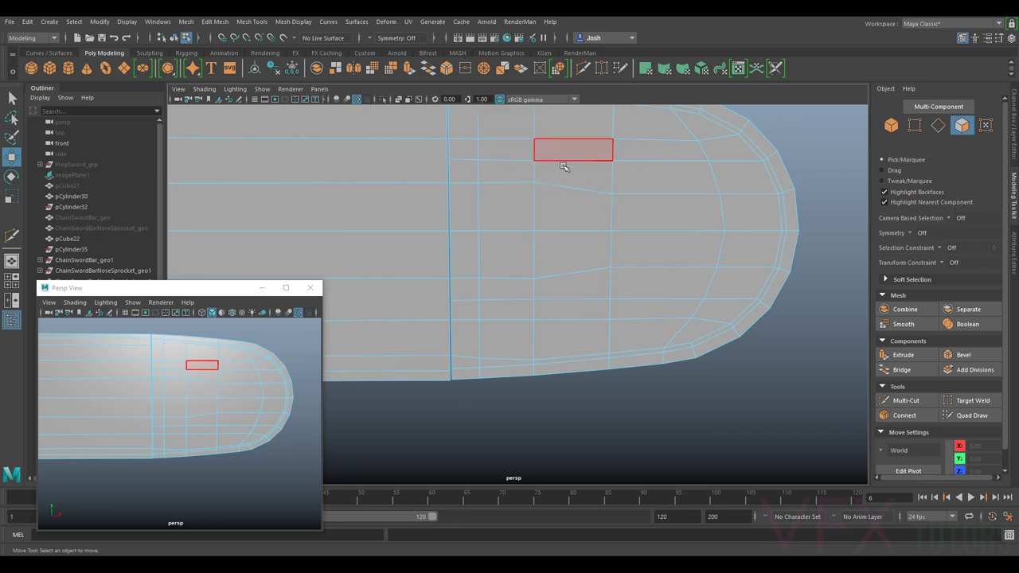
pyautogui.keyDown('alt'); pyautogui.moveTo(563, 167); pyautogui.dragTo(598, 289, button='middle'); pyautogui.keyUp('alt')
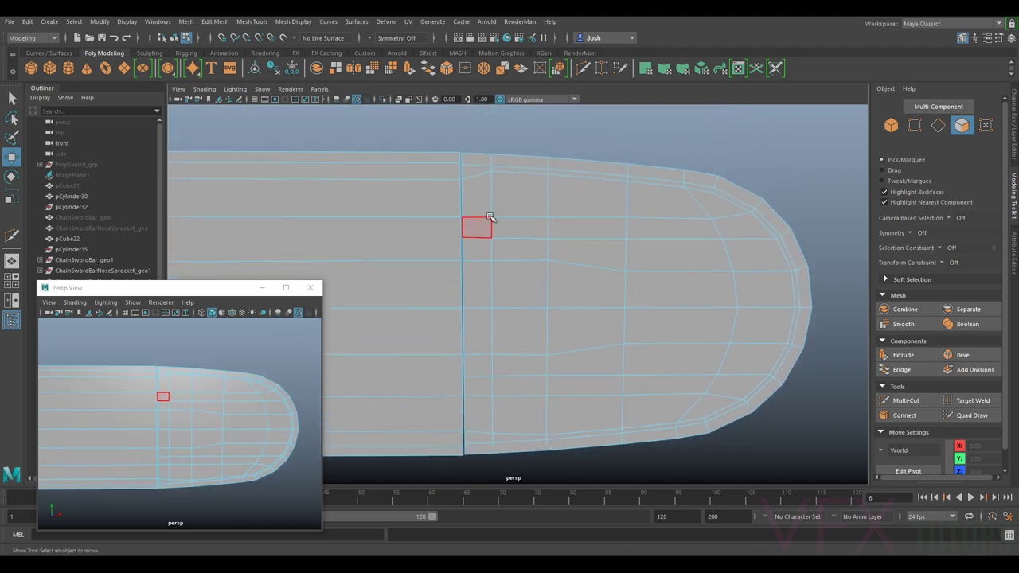
# Step: Lower the vertices of the nose's upper inner edge row one by one, from the seam toward the curved corner, to widen the strip above
pyautogui.click(915, 124)
pyautogui.scroll(4, 525, 207)
pyautogui.moveTo(524, 190)
pyautogui.keyDown('alt'); pyautogui.mouseDown(button='middle')
pyautogui.moveTo(525, 207)
pyautogui.moveTo(513, 195)
pyautogui.mouseUp(button='middle'); pyautogui.keyUp('alt')
pyautogui.click(480, 136)
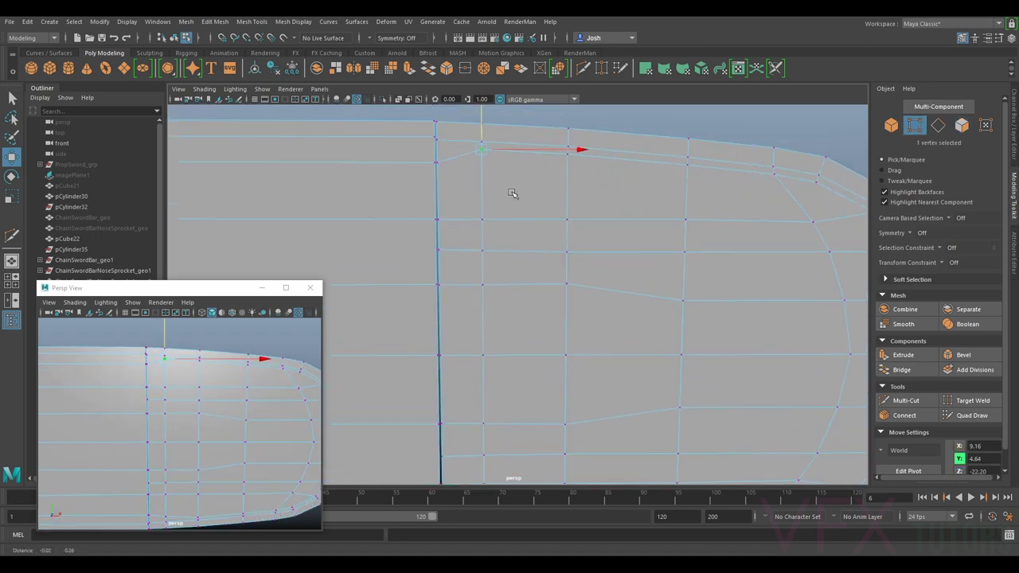
pyautogui.moveTo(483, 122); pyautogui.dragTo(439, 141)
pyautogui.click(556, 174)
pyautogui.moveTo(564, 132); pyautogui.dragTo(566, 144)
pyautogui.click(694, 168)
pyautogui.moveTo(690, 149); pyautogui.dragTo(690, 158)
pyautogui.click(771, 180)
pyautogui.moveTo(776, 174); pyautogui.dragTo(778, 183)
# Step: Pull the next two inner-row vertices around the nose's upper curve inward, placing the second at about X 16.33, Y 3.41
pyautogui.click(817, 186)
pyautogui.keyDown('alt'); pyautogui.moveTo(752, 159); pyautogui.dragTo(679, 166, button='middle'); pyautogui.keyUp('alt')
pyautogui.moveTo(749, 188); pyautogui.dragTo(750, 192)
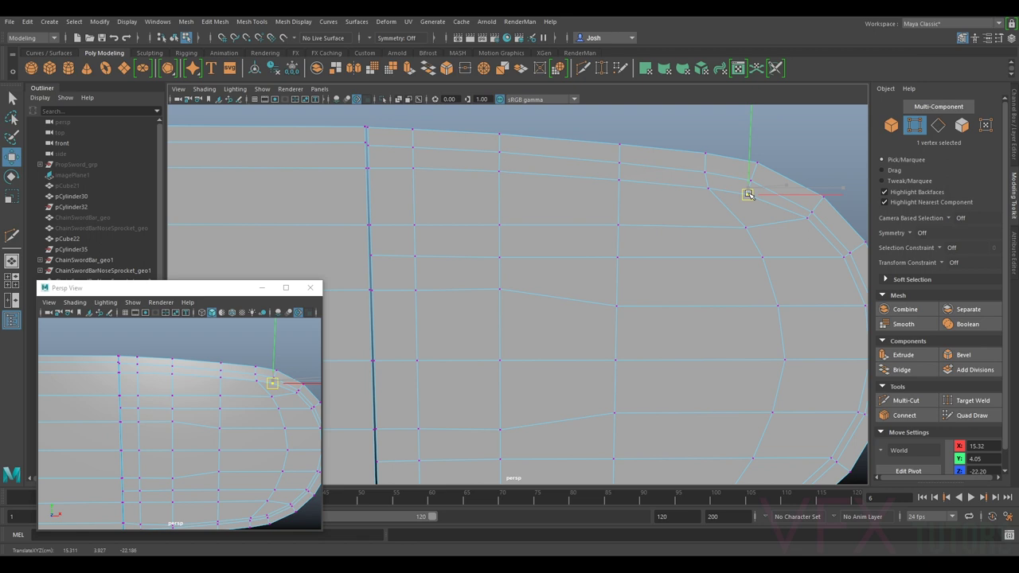
pyautogui.keyDown('alt'); pyautogui.moveTo(774, 212); pyautogui.dragTo(754, 215, button='middle'); pyautogui.keyUp('alt')
pyautogui.click(783, 220)
pyautogui.moveTo(783, 223); pyautogui.dragTo(778, 227)
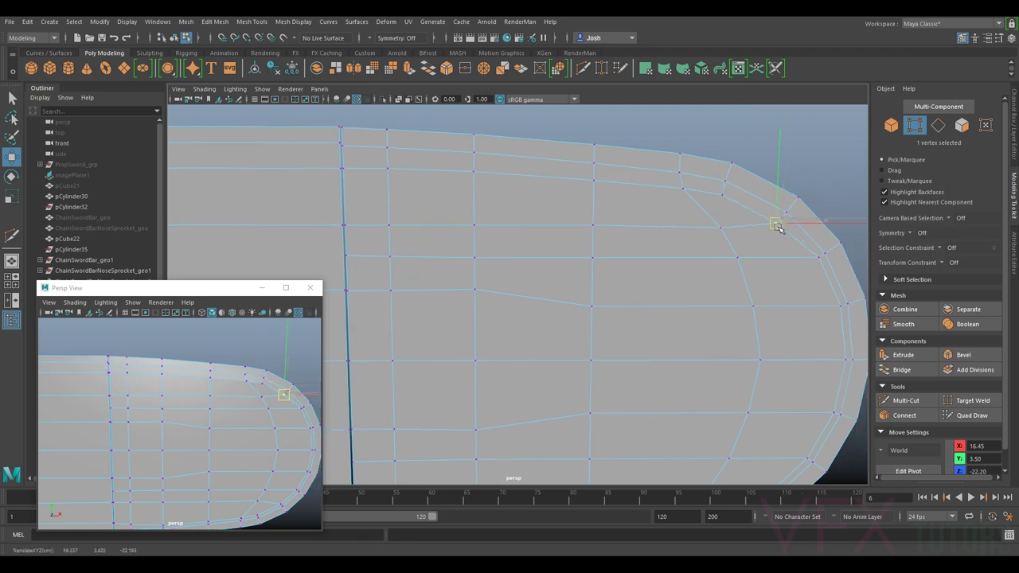
pyautogui.keyDown('alt'); pyautogui.moveTo(778, 228); pyautogui.dragTo(731, 218, button='middle'); pyautogui.keyUp('alt')
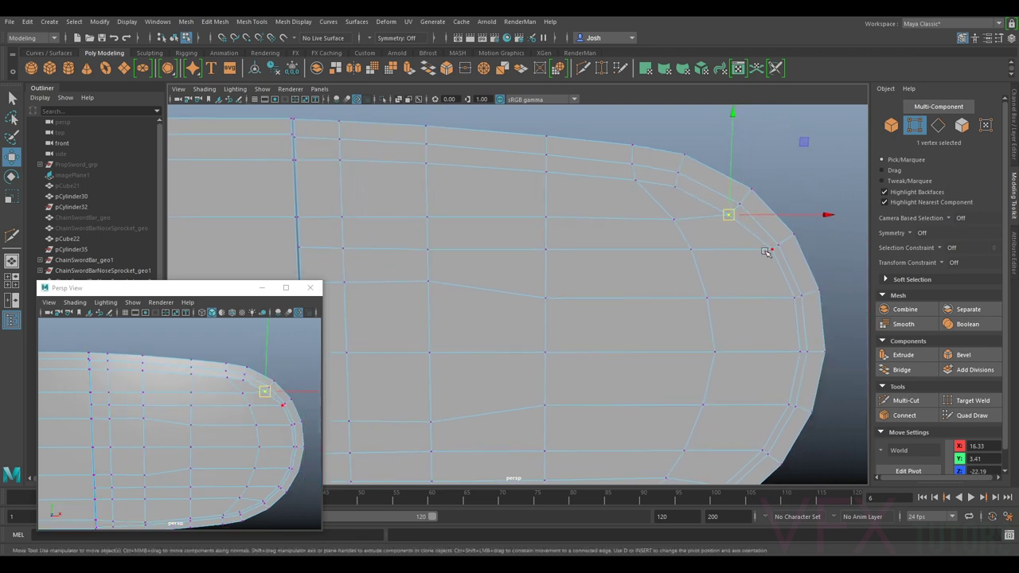
pyautogui.keyDown('alt'); pyautogui.moveTo(569, 246); pyautogui.dragTo(687, 250); pyautogui.keyUp('alt')
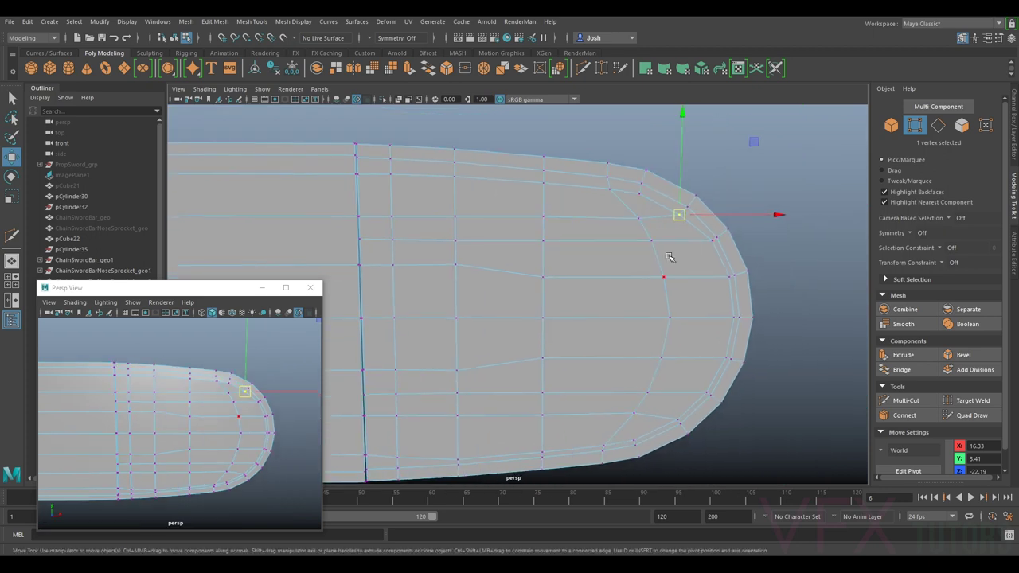
pyautogui.keyDown('alt'); pyautogui.moveTo(564, 368); pyautogui.dragTo(644, 304, button='middle'); pyautogui.keyUp('alt')
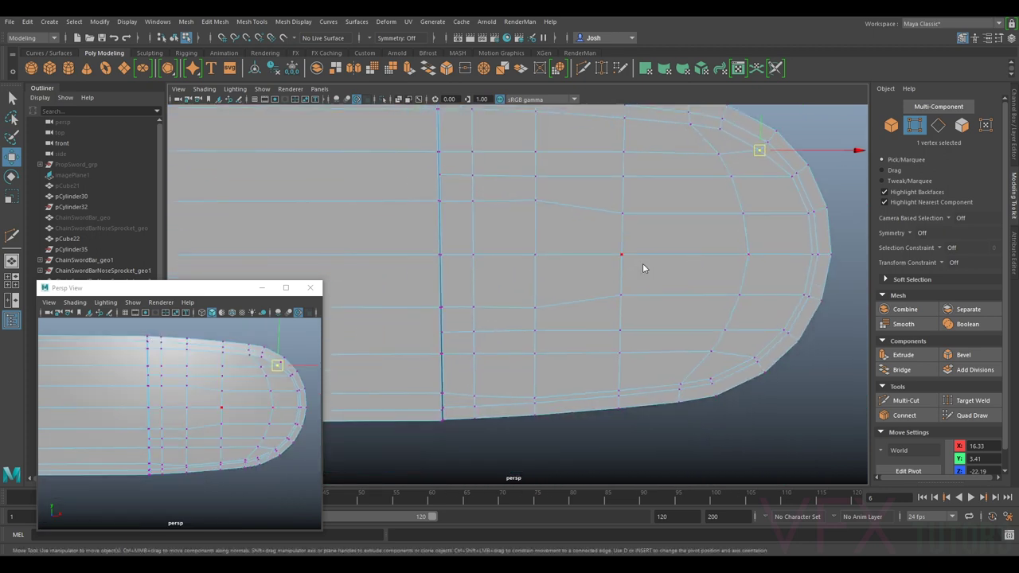
pyautogui.moveTo(643, 269); pyautogui.dragTo(642, 290, button='right')
pyautogui.moveTo(428, 454); pyautogui.dragTo(860, 278)
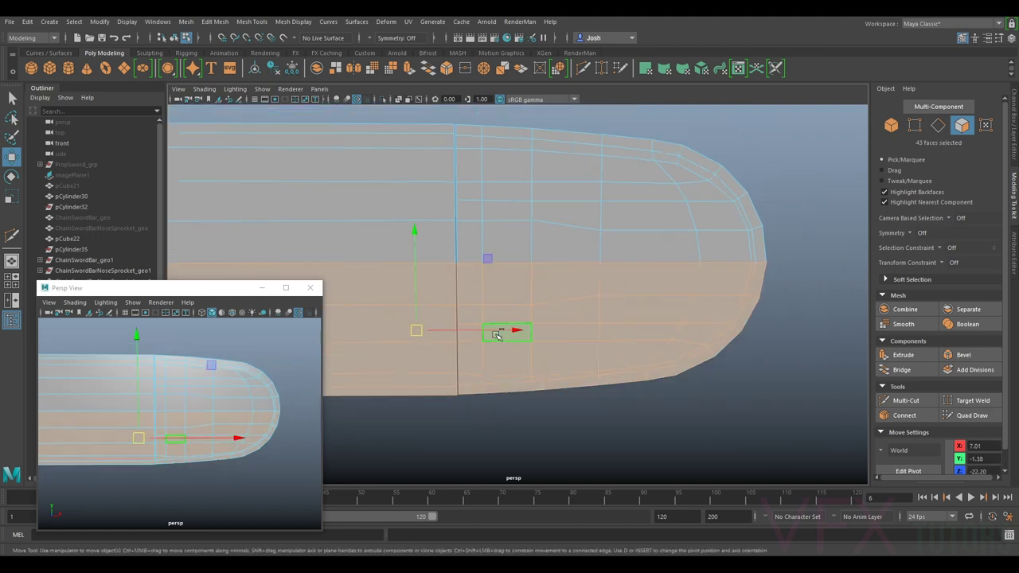
pyautogui.keyDown('ctrl'); pyautogui.moveTo(355, 241); pyautogui.dragTo(429, 430); pyautogui.keyUp('ctrl')
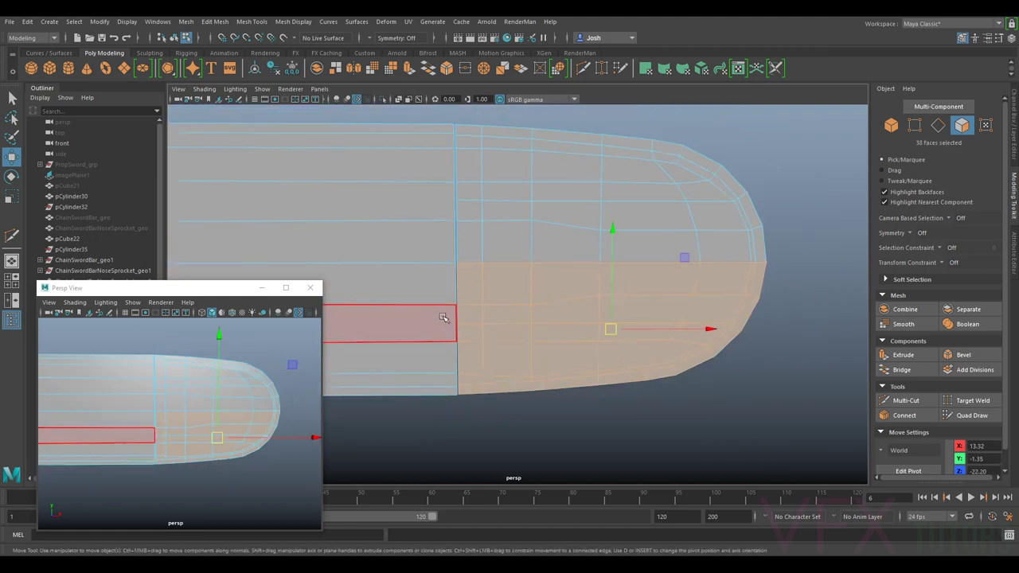
pyautogui.moveTo(598, 254); pyautogui.dragTo(635, 255, button='right')
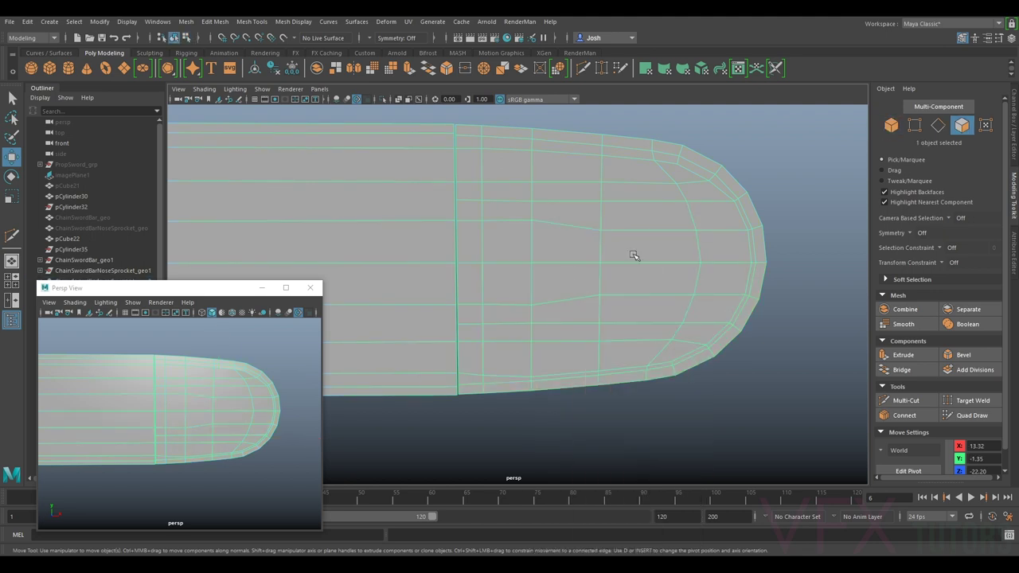
# Step: Extract all the nose faces from the combined mesh and select the nose piece as its own object
pyautogui.click(215, 22)
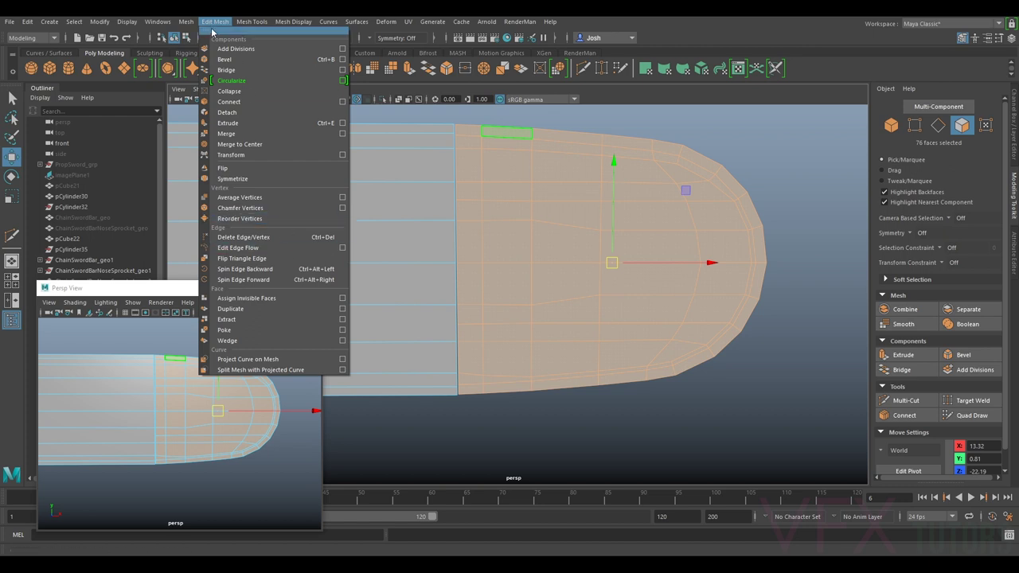
pyautogui.click(239, 319)
pyautogui.moveTo(566, 241); pyautogui.dragTo(621, 223, button='right')
pyautogui.click(714, 372)
pyautogui.click(694, 347)
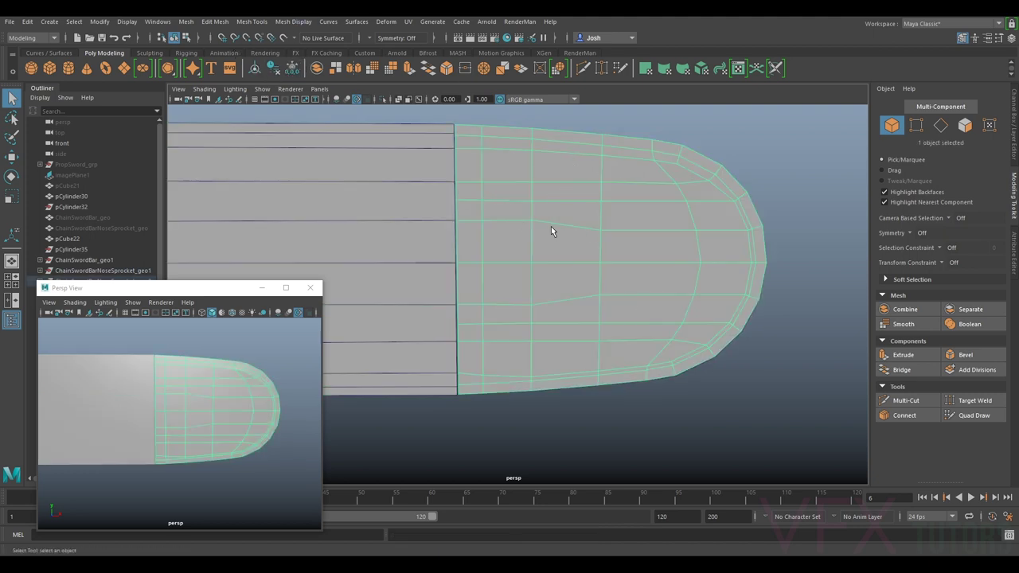
# Step: Delete all faces in the lower half of the nose, below its centre line
pyautogui.moveTo(571, 293); pyautogui.dragTo(570, 303, button='right')
pyautogui.moveTo(391, 415); pyautogui.dragTo(798, 277)
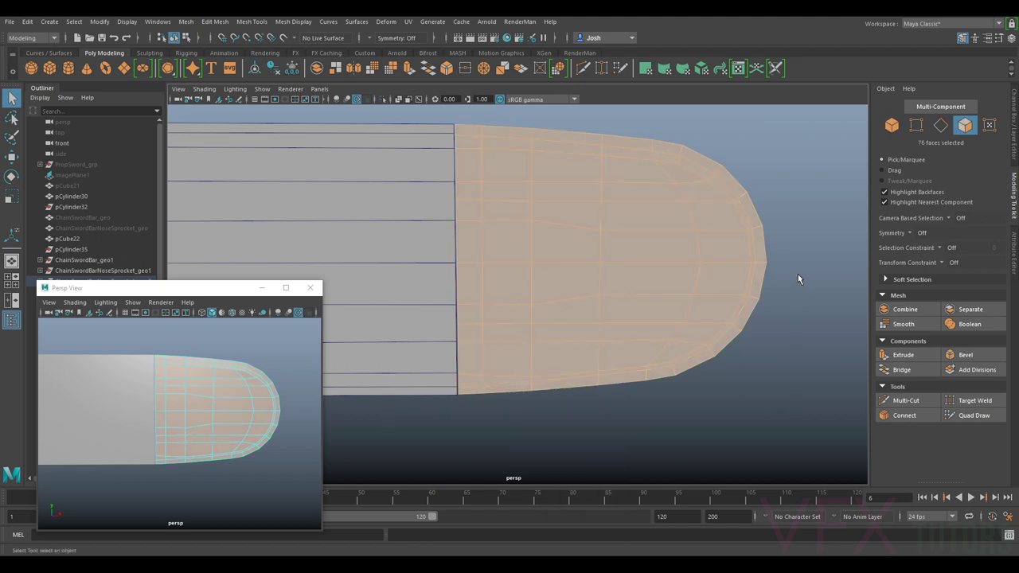
pyautogui.press('Delete')
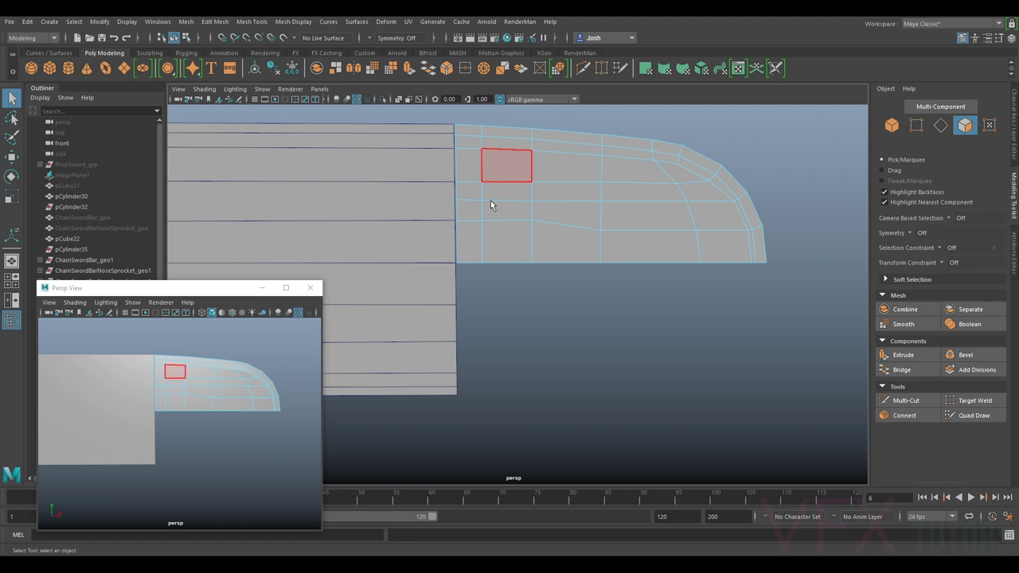
# Step: Delete the face at the seam in the nose's second row above the centre line
pyautogui.keyDown('alt'); pyautogui.moveTo(532, 168); pyautogui.dragTo(542, 199, button='middle'); pyautogui.keyUp('alt')
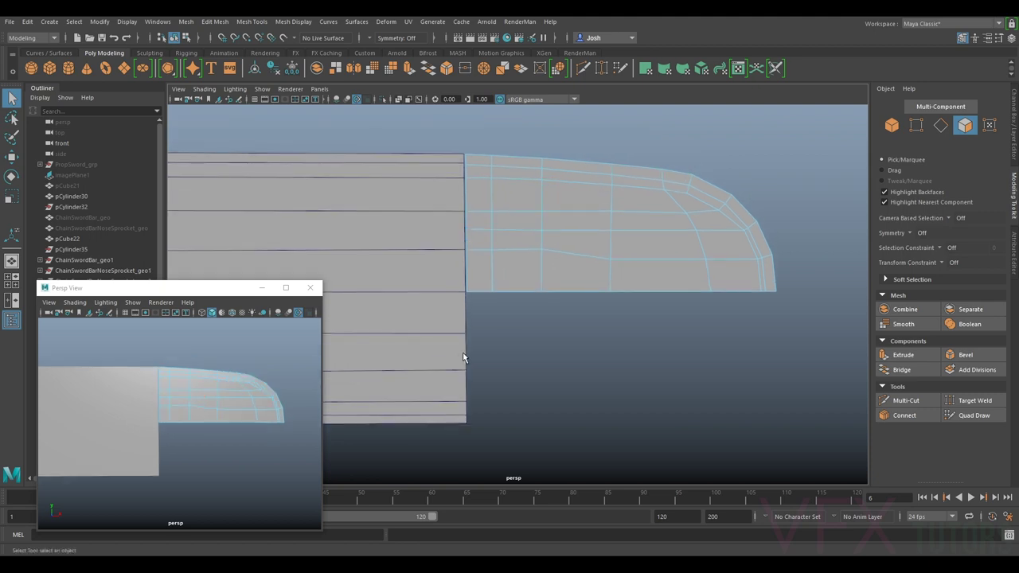
pyautogui.keyDown('alt'); pyautogui.moveTo(496, 221); pyautogui.dragTo(697, 285, button='right'); pyautogui.keyUp('alt')
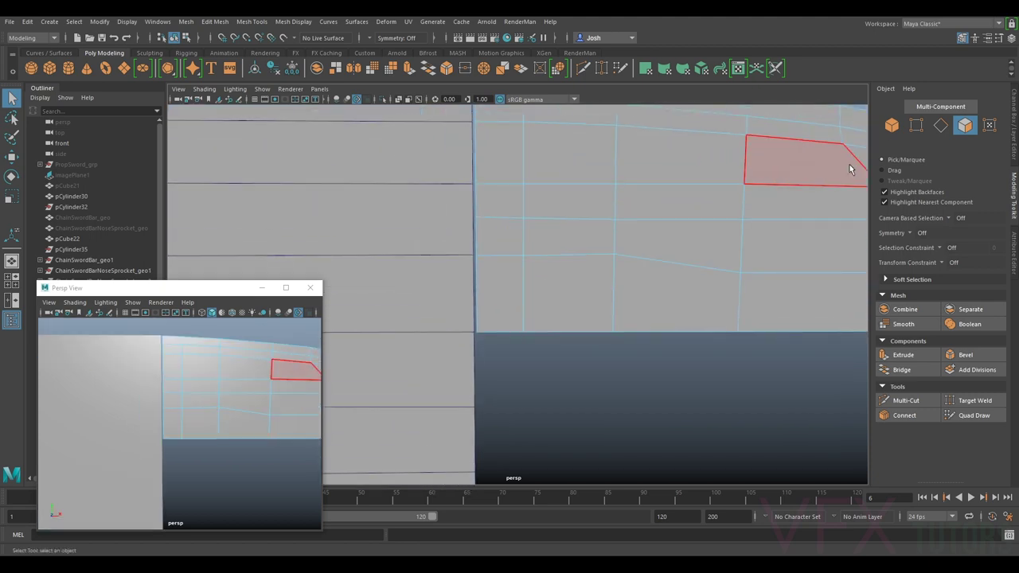
pyautogui.click(507, 237)
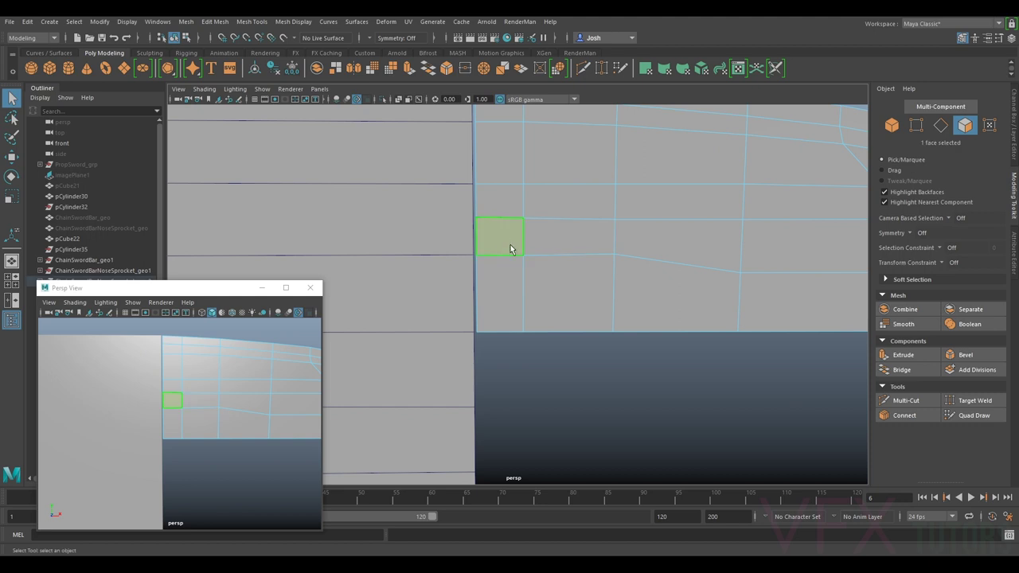
pyautogui.press('Delete')
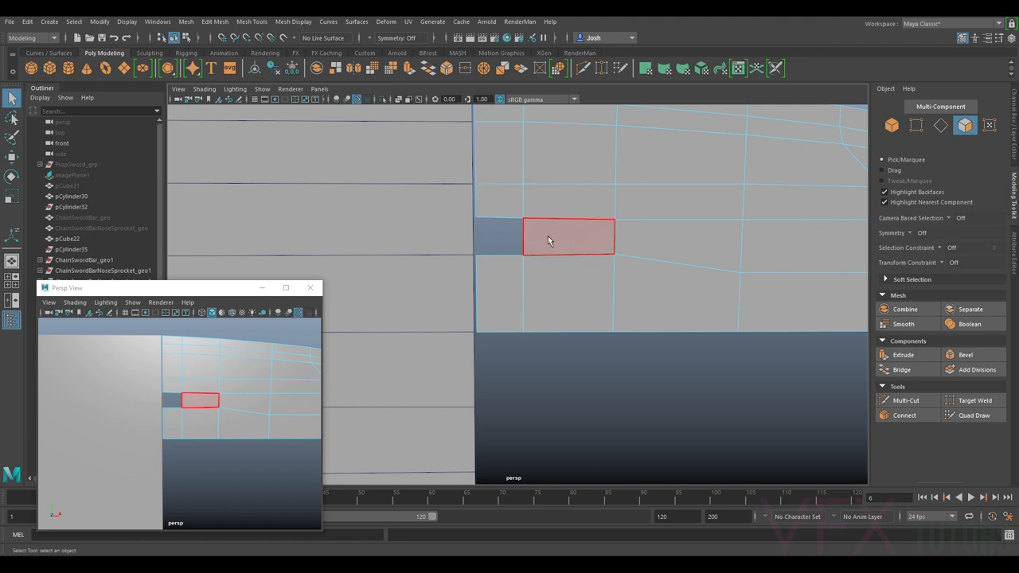
pyautogui.scroll(-4, 571, 233)
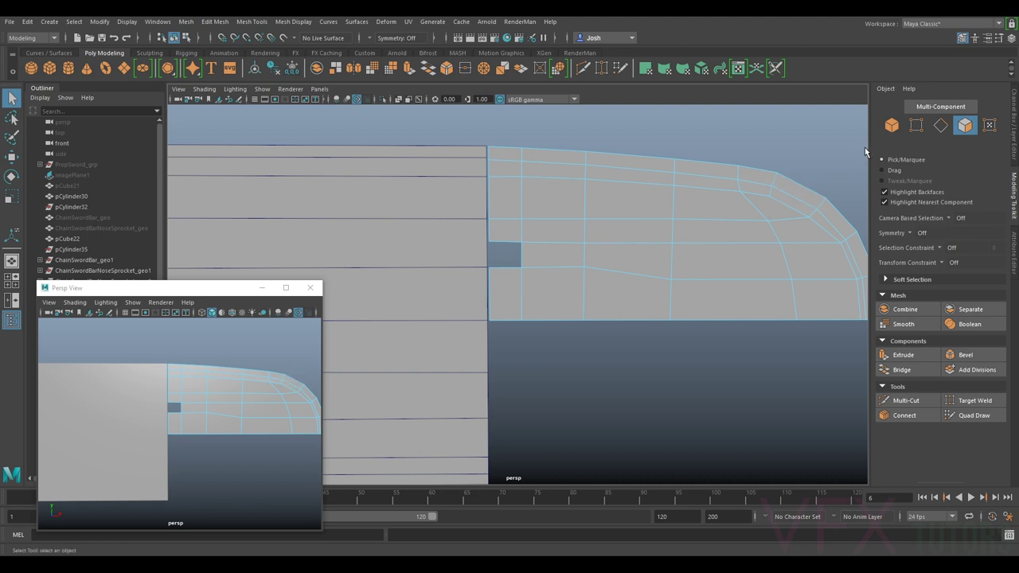
pyautogui.click(917, 125)
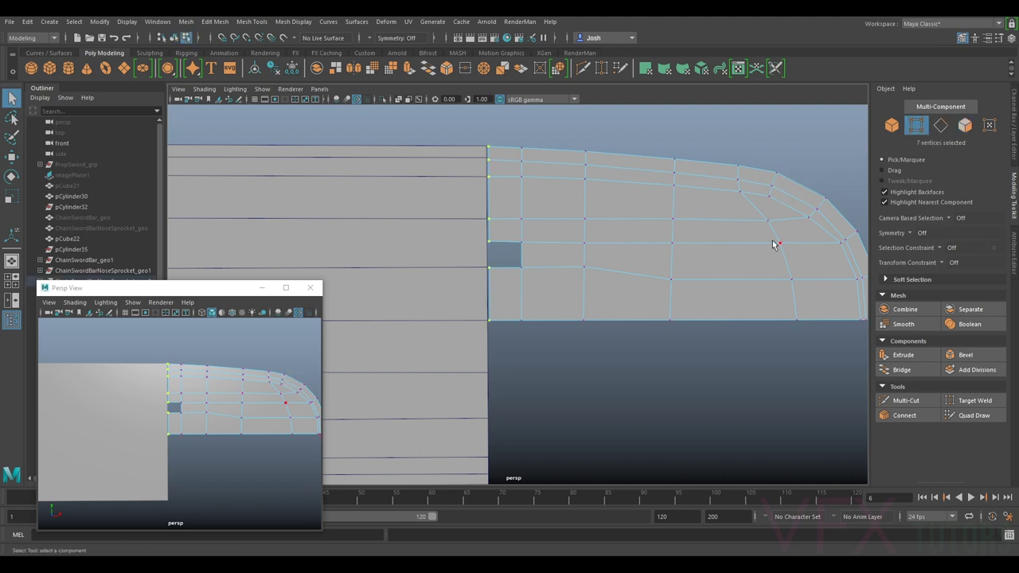
pyautogui.click(510, 257)
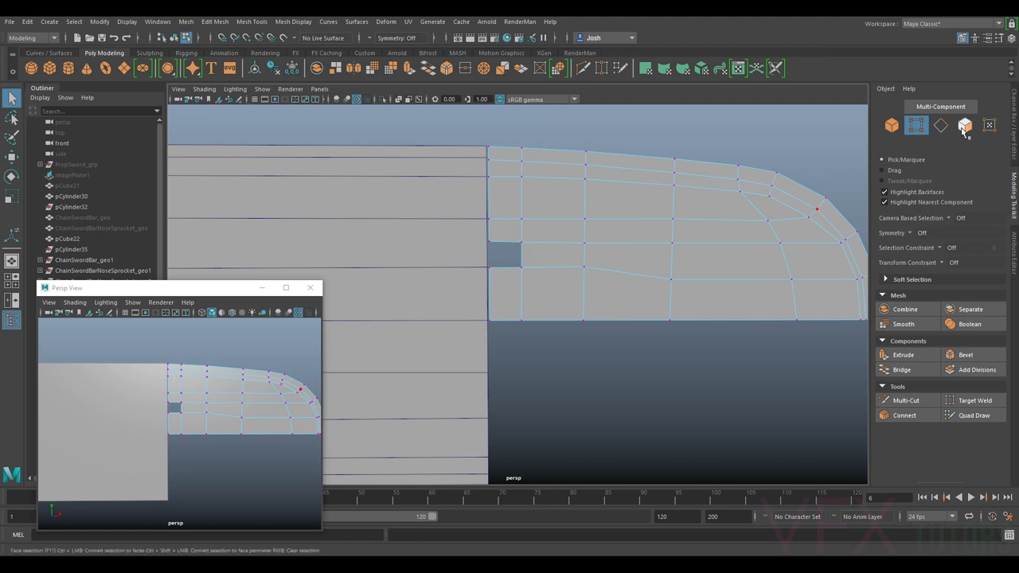
# Step: Delete the seam face directly above the hole and the face beside the hole, away from the seam
pyautogui.press('F11')
pyautogui.click(512, 238)
pyautogui.press('Delete')
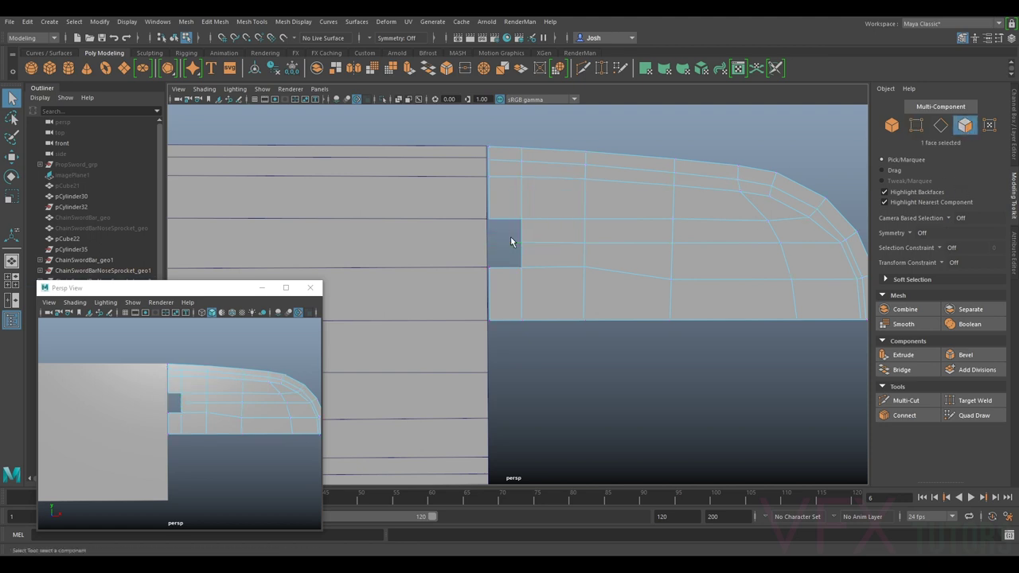
pyautogui.click(554, 258)
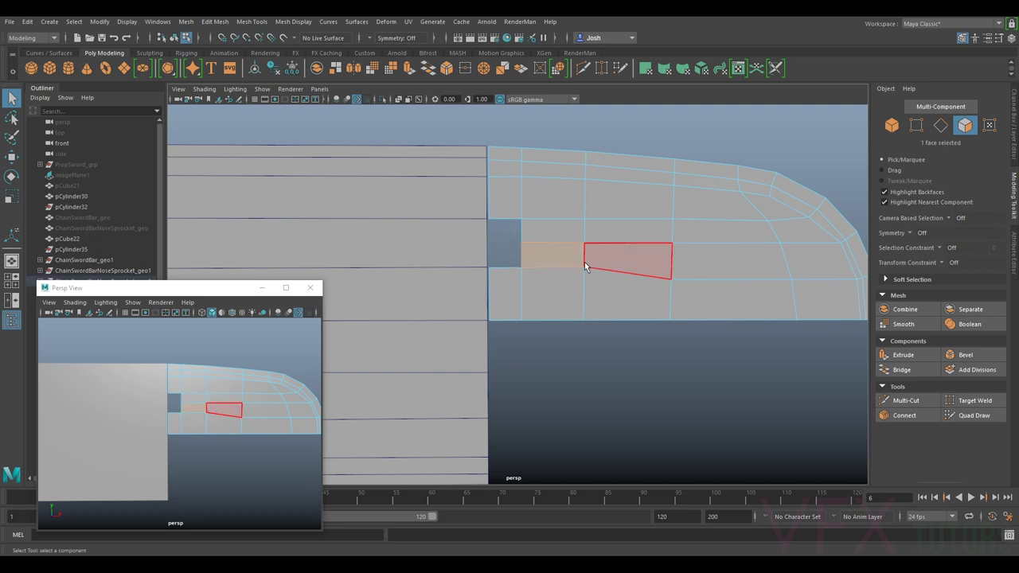
pyautogui.press('Delete')
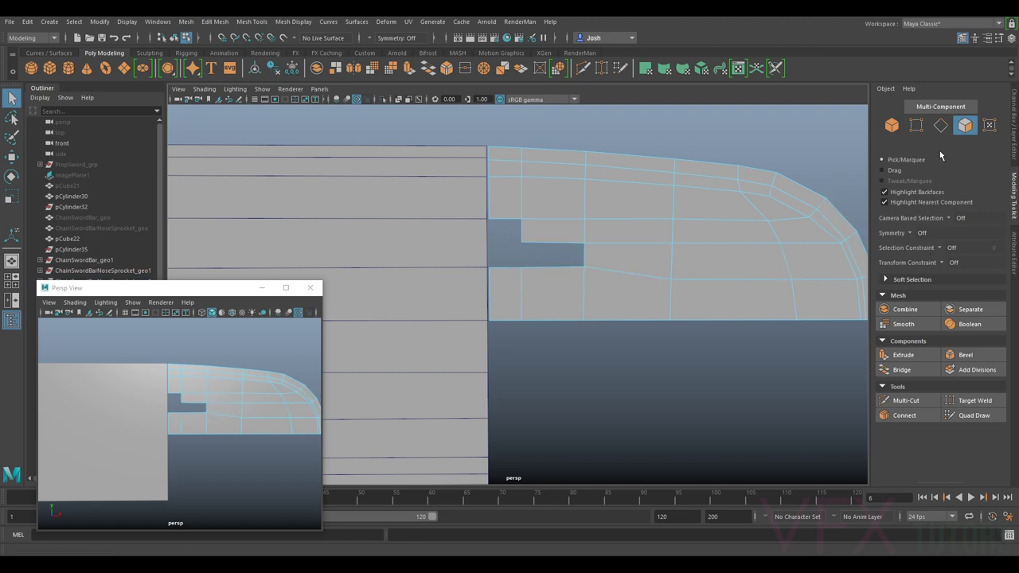
# Step: Target-weld the vertex at the hole's stepped corner to the lower vertex at the hole's far end
pyautogui.press('F9')
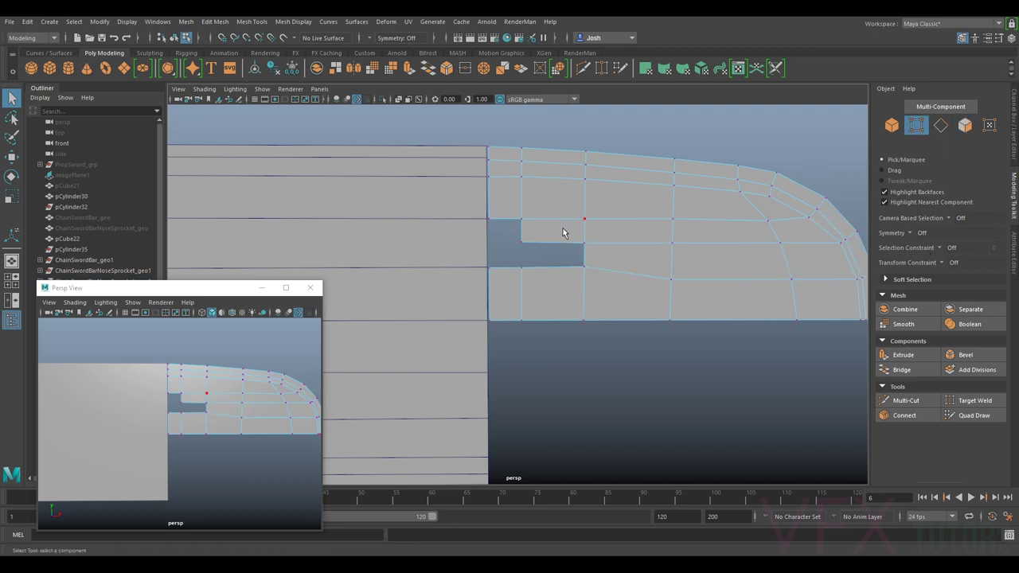
pyautogui.click(968, 401)
pyautogui.moveTo(525, 247); pyautogui.dragTo(585, 267)
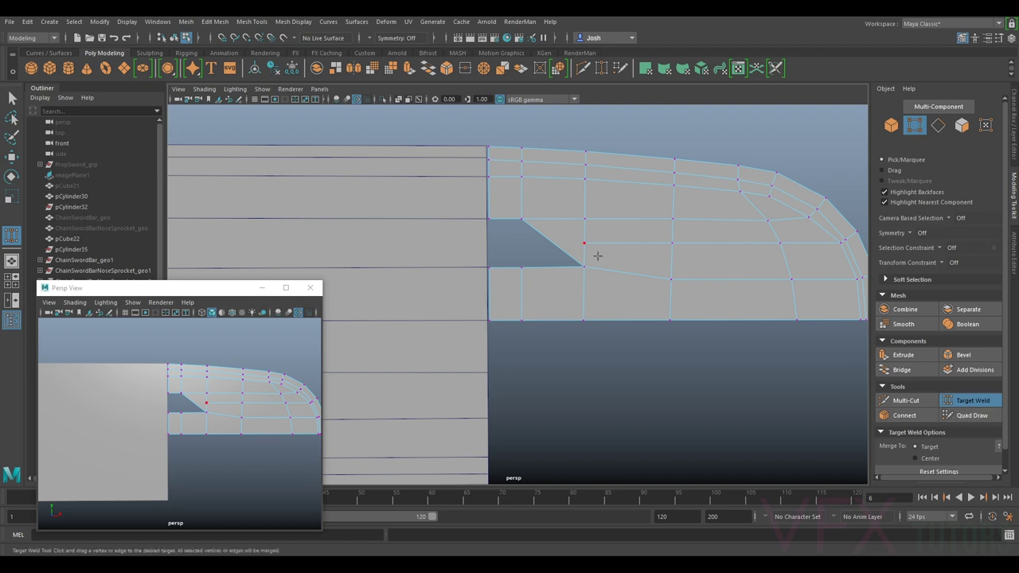
pyautogui.click(972, 402)
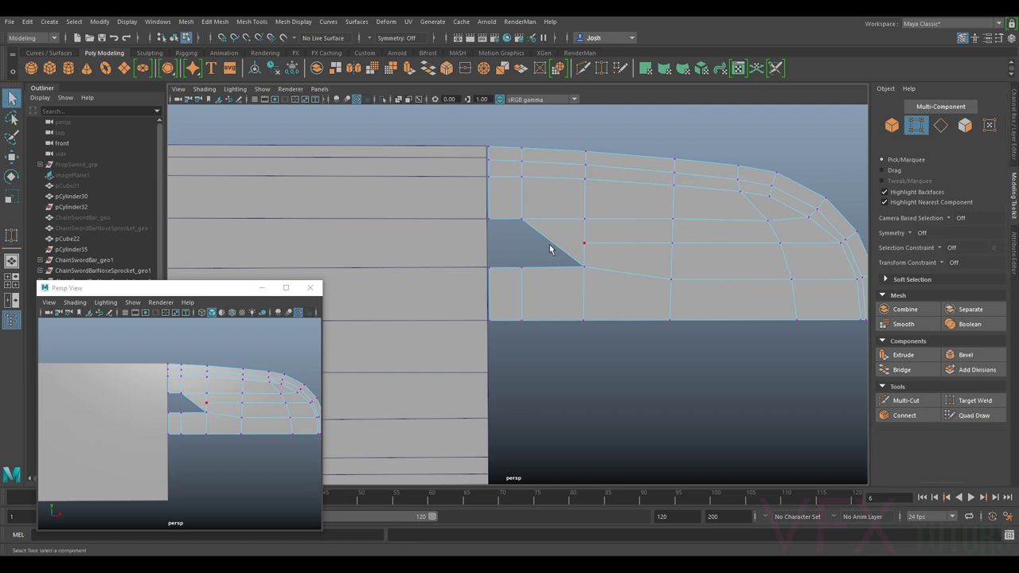
# Step: Move the vertex above the weld point away from the seam along X to open up the diamond-shaped corner
pyautogui.click(586, 247)
pyautogui.press('w')
pyautogui.moveTo(615, 243)
pyautogui.mouseDown()
pyautogui.moveTo(636, 246)
pyautogui.moveTo(603, 244)
pyautogui.moveTo(630, 247)
pyautogui.mouseUp()
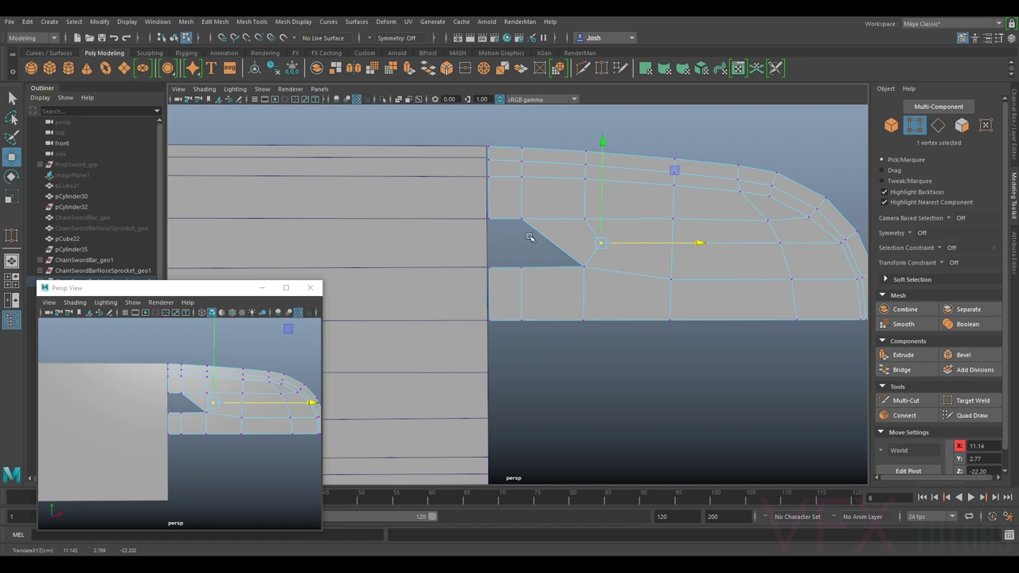
pyautogui.moveTo(621, 245); pyautogui.dragTo(629, 244)
# Step: Bridge the upper and lower open edges of the gap beside the seam and fill the remaining triangular hole
pyautogui.click(938, 125)
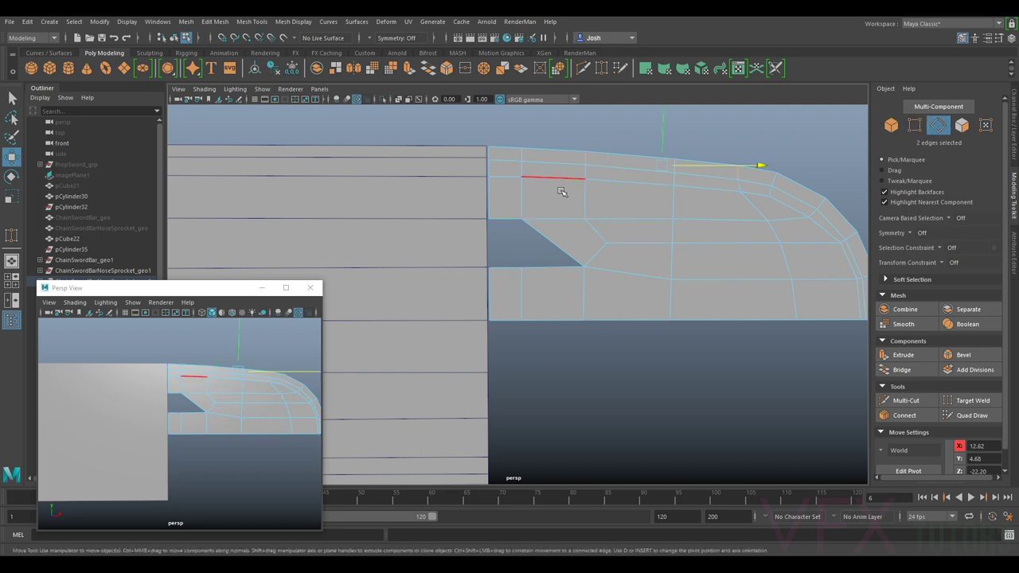
pyautogui.click(506, 224)
pyautogui.keyDown('shift'); pyautogui.click(490, 253); pyautogui.keyUp('shift')
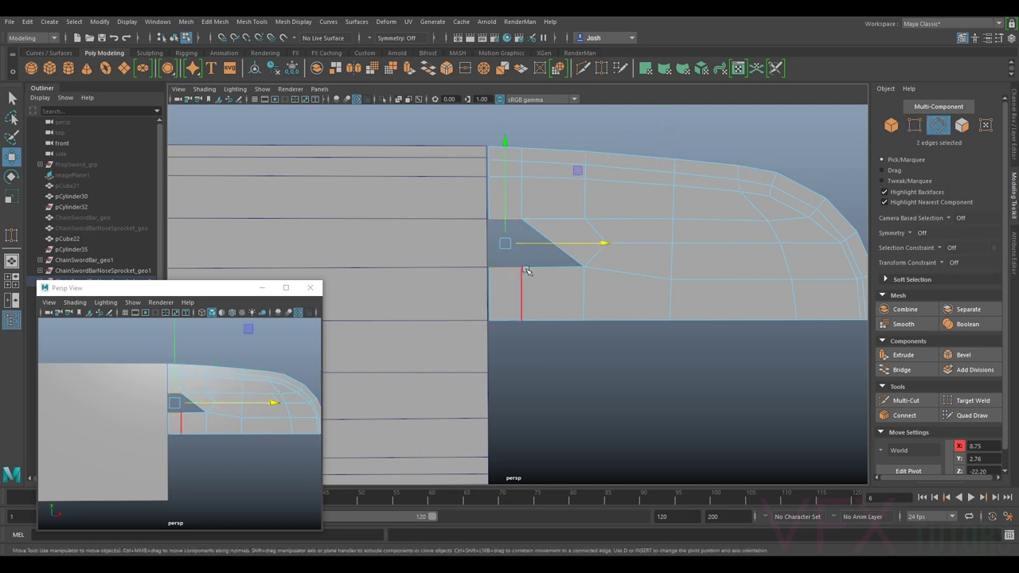
pyautogui.click(904, 370)
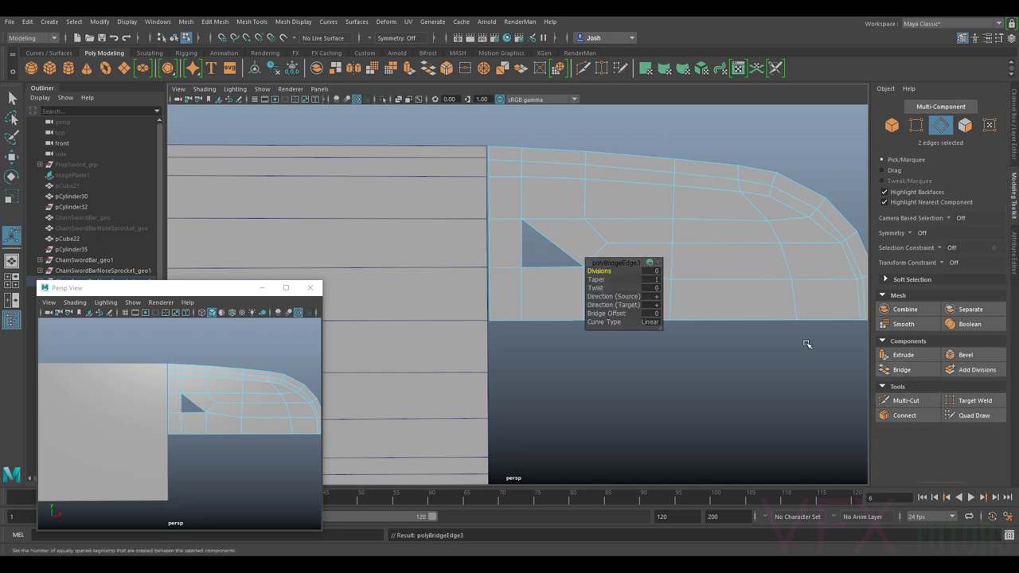
pyautogui.click(558, 244)
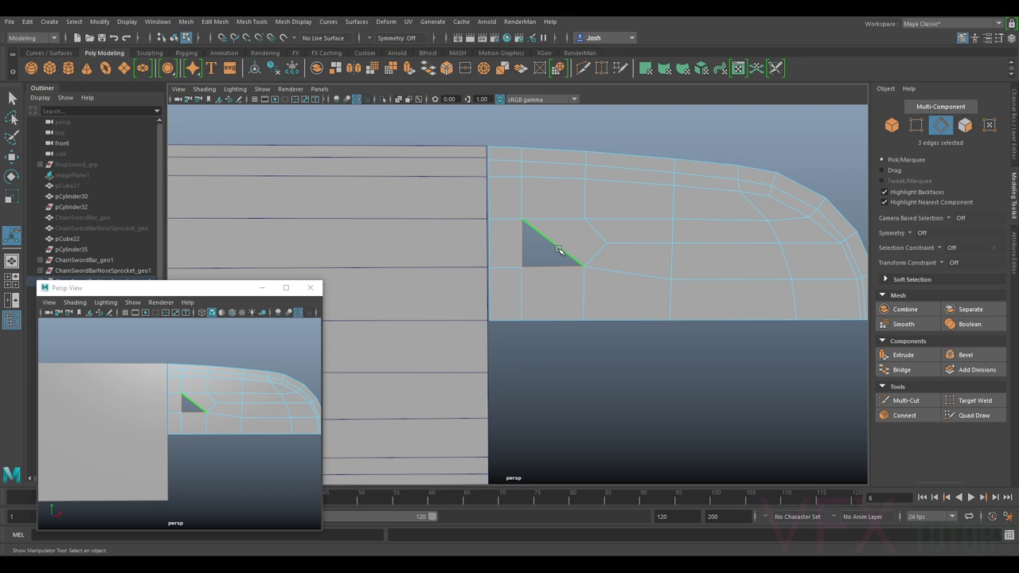
pyautogui.keyDown('shift'); pyautogui.moveTo(562, 247); pyautogui.dragTo(559, 364, button='right'); pyautogui.keyUp('shift')
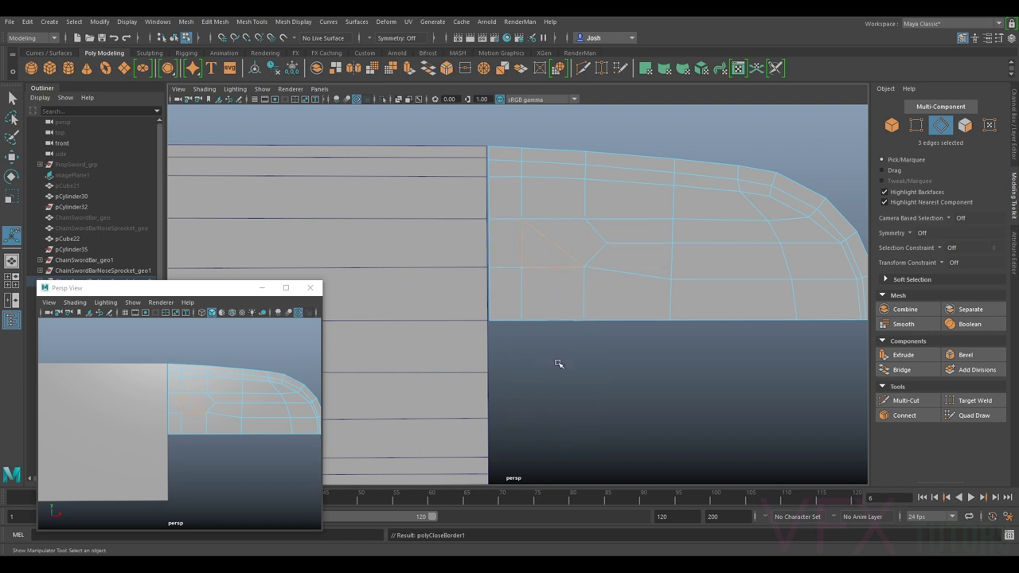
# Step: Cut a vertical edge from the middle of the horizontal edge beside the weld point down to the nose's lower border with Multi-Cut
pyautogui.click(568, 286)
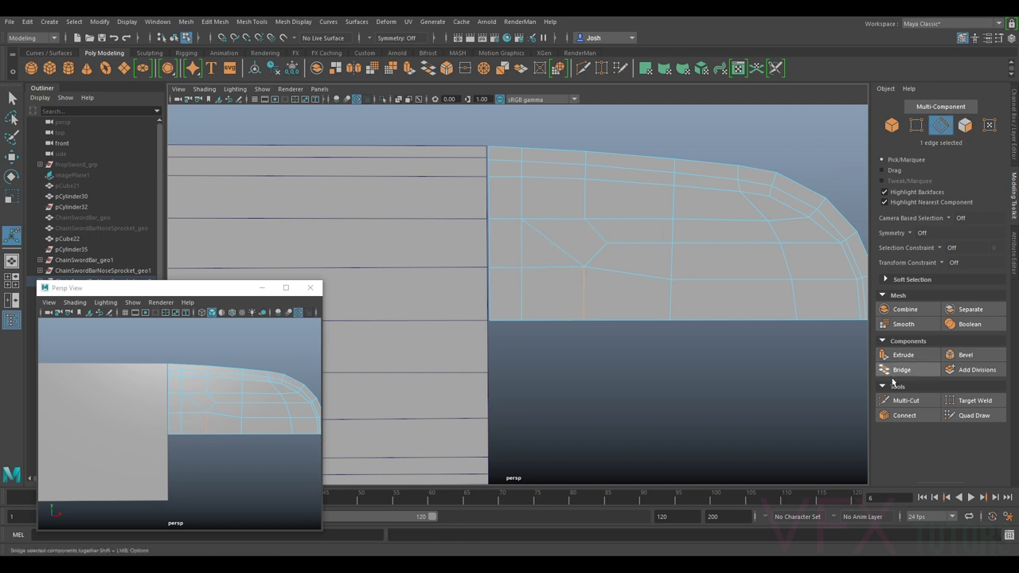
pyautogui.click(905, 401)
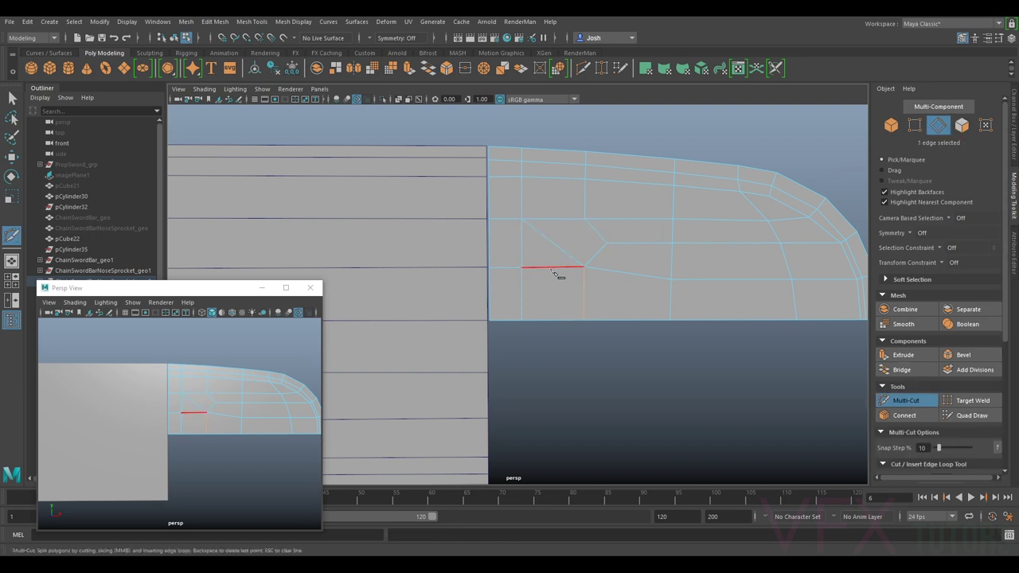
pyautogui.click(549, 267)
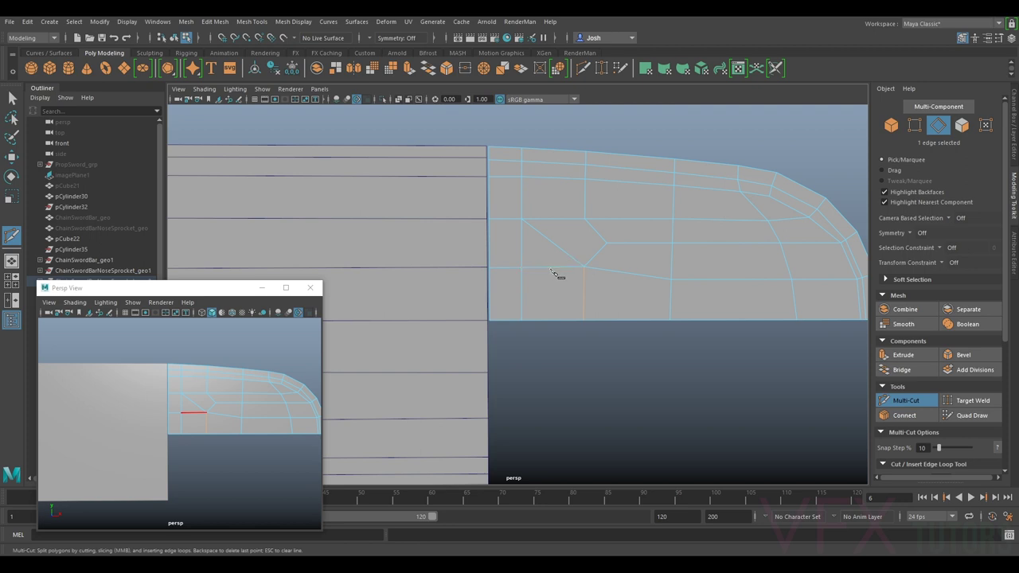
pyautogui.click(549, 321)
pyautogui.rightClick(593, 269)
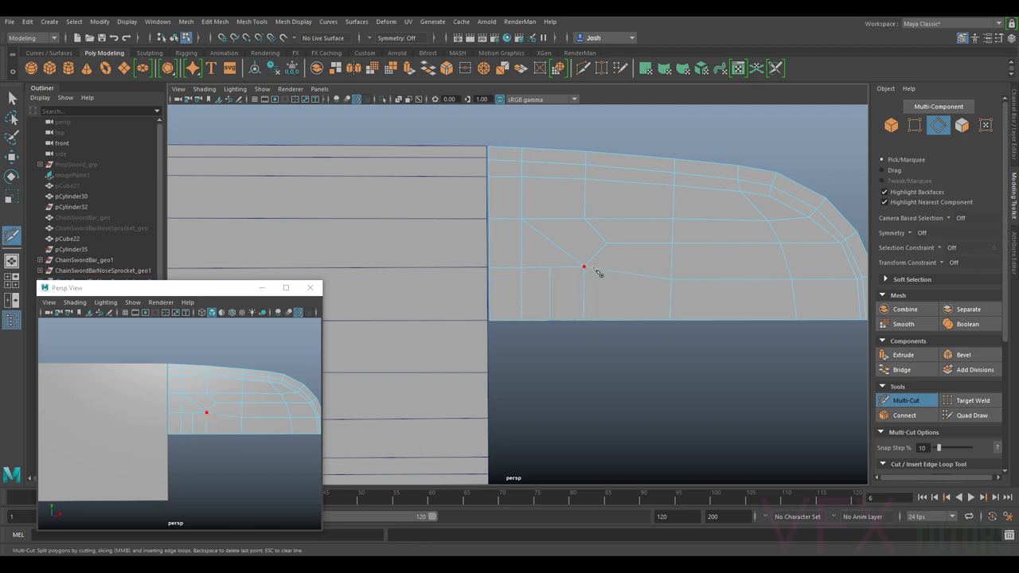
pyautogui.click(930, 401)
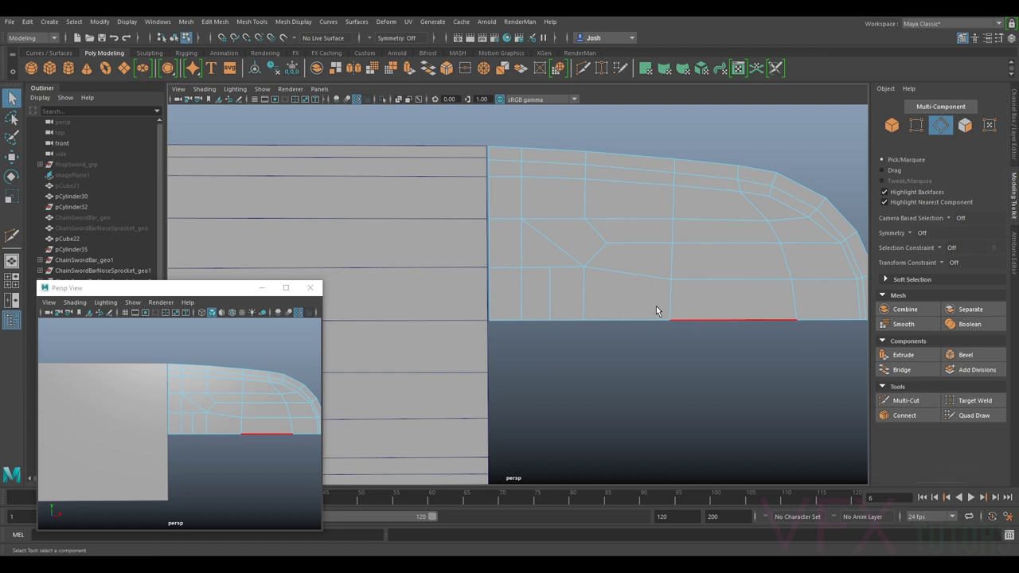
# Step: Lower the upper vertex of the cut toward the border and nudge the weld-point vertex to shape a second diamond-like corner
pyautogui.click(918, 128)
pyautogui.click(550, 269)
pyautogui.press('w')
pyautogui.moveTo(550, 240); pyautogui.dragTo(584, 268)
pyautogui.click(587, 266)
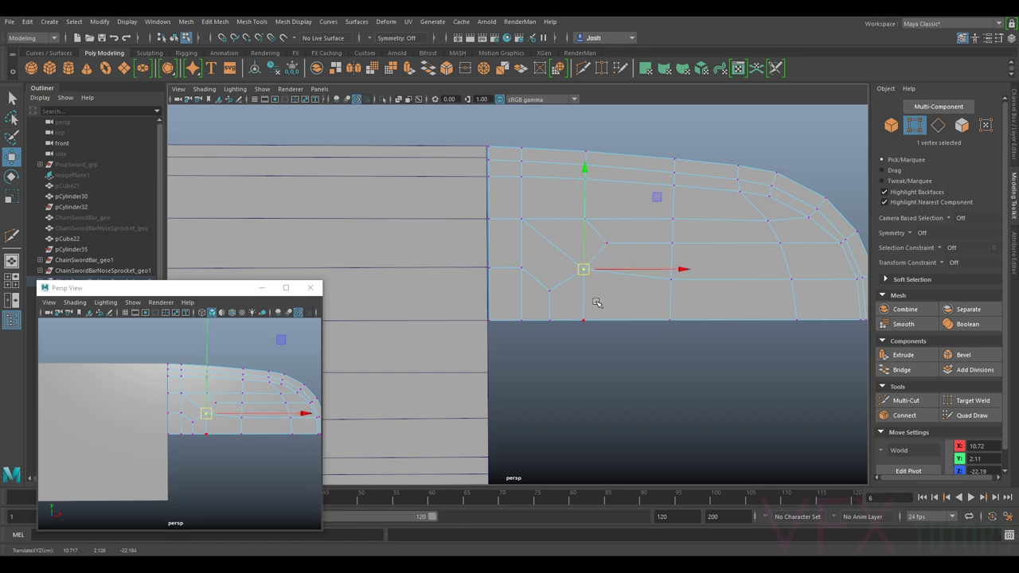
# Step: Toggle the smooth preview, return the nose to object mode and examine its topology and the seam from an angle
pyautogui.press('3')
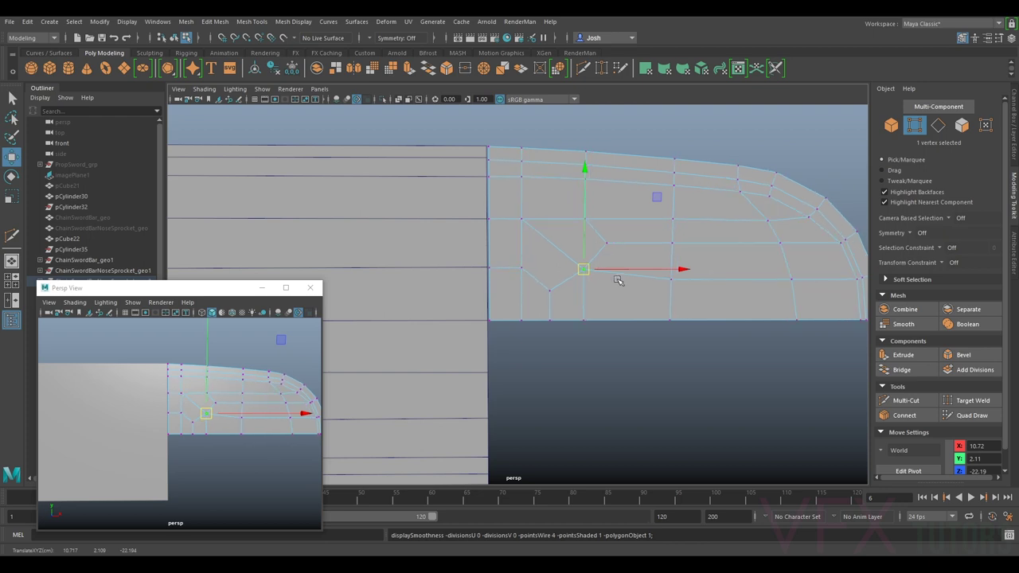
pyautogui.click(627, 342)
pyautogui.moveTo(213, 393); pyautogui.dragTo(261, 246, button='right')
pyautogui.scroll(-5, 204, 382)
pyautogui.keyDown('alt'); pyautogui.moveTo(205, 381); pyautogui.dragTo(216, 400); pyautogui.keyUp('alt')
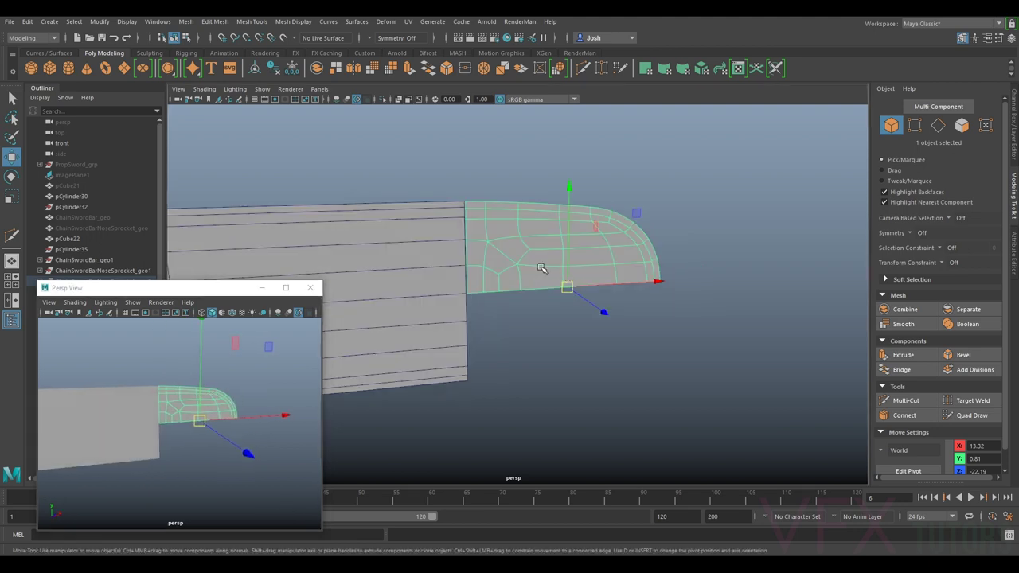
pyautogui.keyDown('alt'); pyautogui.moveTo(543, 269); pyautogui.dragTo(551, 323, button='right'); pyautogui.keyUp('alt')
pyautogui.keyDown('alt'); pyautogui.moveTo(550, 323); pyautogui.dragTo(586, 342); pyautogui.keyUp('alt')
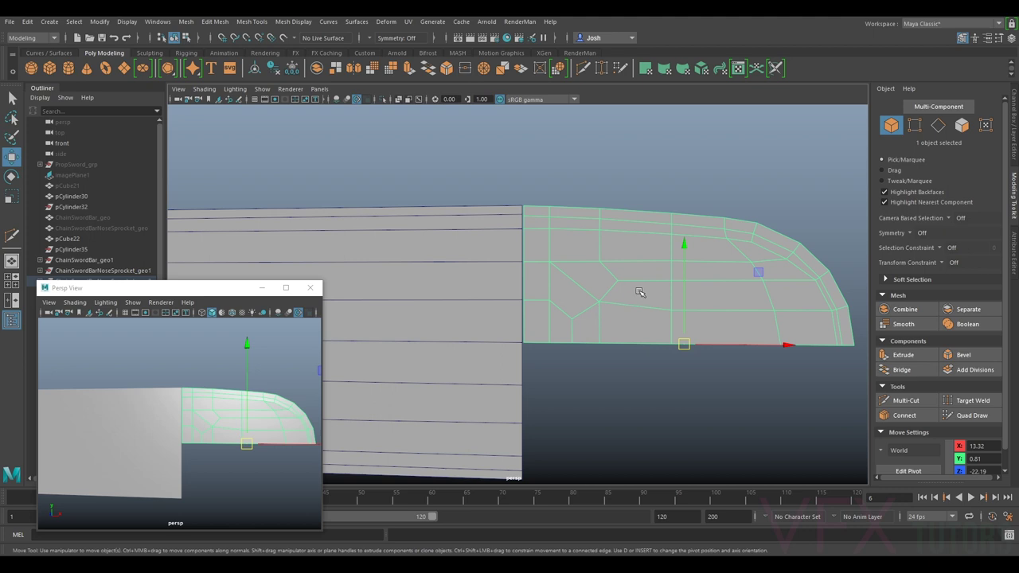
# Step: Undo the nose edits back to the state with only the single square hole beside the seam
pyautogui.press('F9')
pyautogui.hotkey('ctrl', 'z')
pyautogui.hotkey('ctrl', 'z')
pyautogui.hotkey('ctrl', 'z')
pyautogui.hotkey('ctrl', 'z')
pyautogui.hotkey('ctrl', 'z')
pyautogui.hotkey('ctrl', 'z')
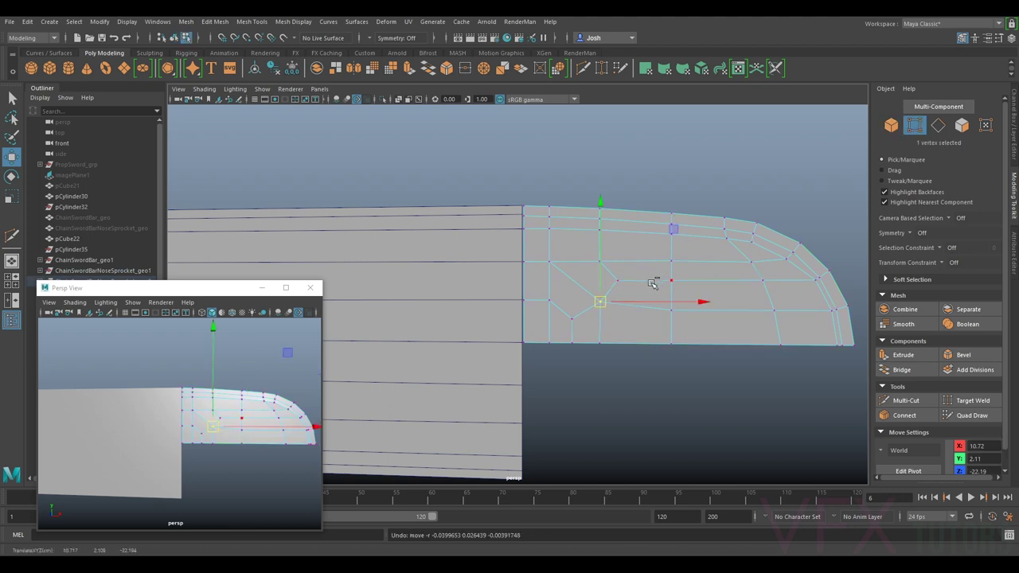
pyautogui.hotkey('ctrl', 'z')
pyautogui.hotkey('ctrl', 'z')
pyautogui.hotkey('ctrl', 'z')
pyautogui.hotkey('ctrl', 'z')
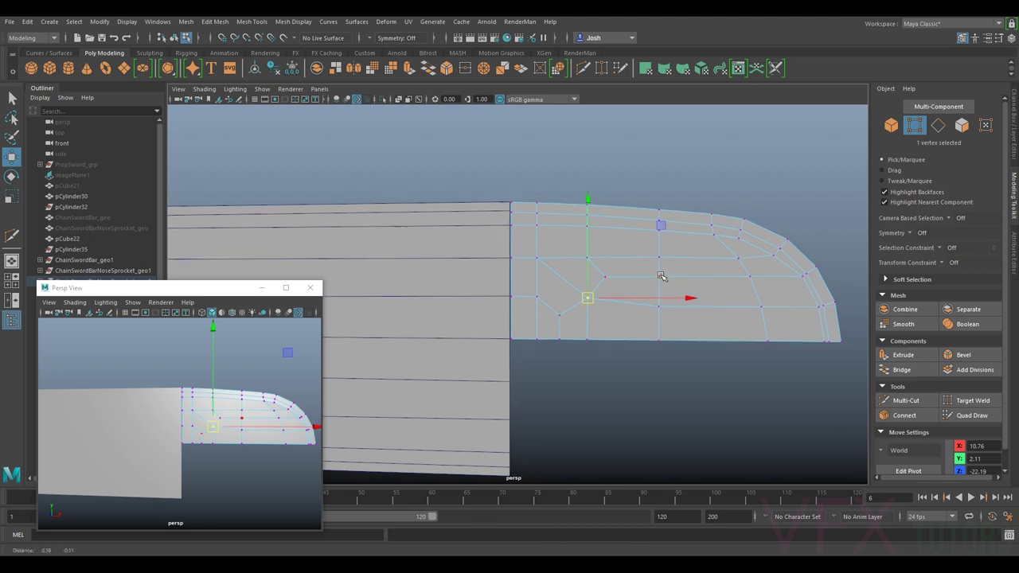
pyautogui.hotkey('ctrl', 'z')
pyautogui.hotkey('ctrl', 'z')
pyautogui.hotkey('ctrl', 'z')
pyautogui.hotkey('ctrl', 'z')
pyautogui.hotkey('ctrl', 'z')
pyautogui.hotkey('ctrl', 'z')
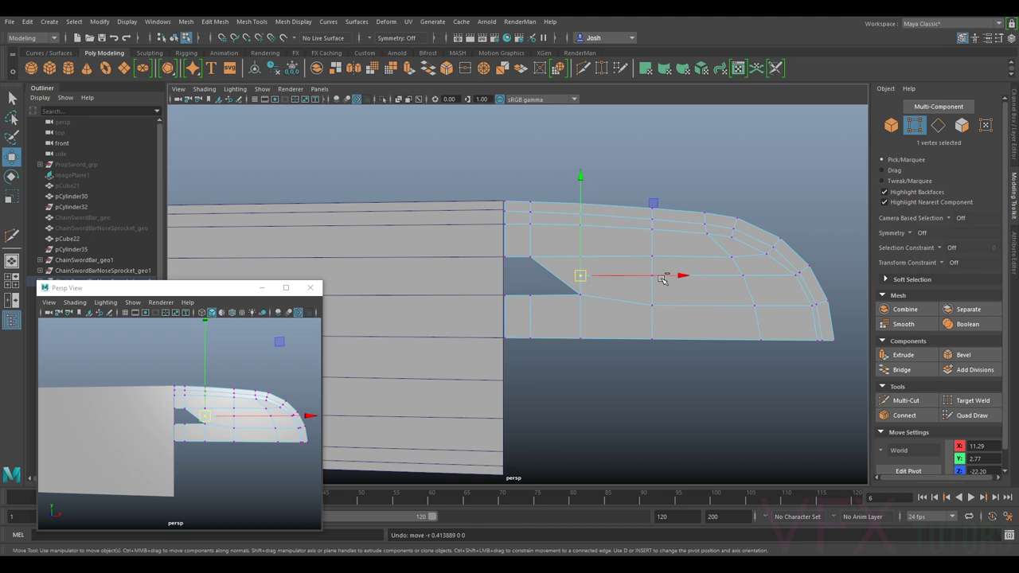
pyautogui.hotkey('ctrl', 'z')
pyautogui.hotkey('ctrl', 'z')
pyautogui.hotkey('ctrl', 'z')
pyautogui.hotkey('ctrl', 'z')
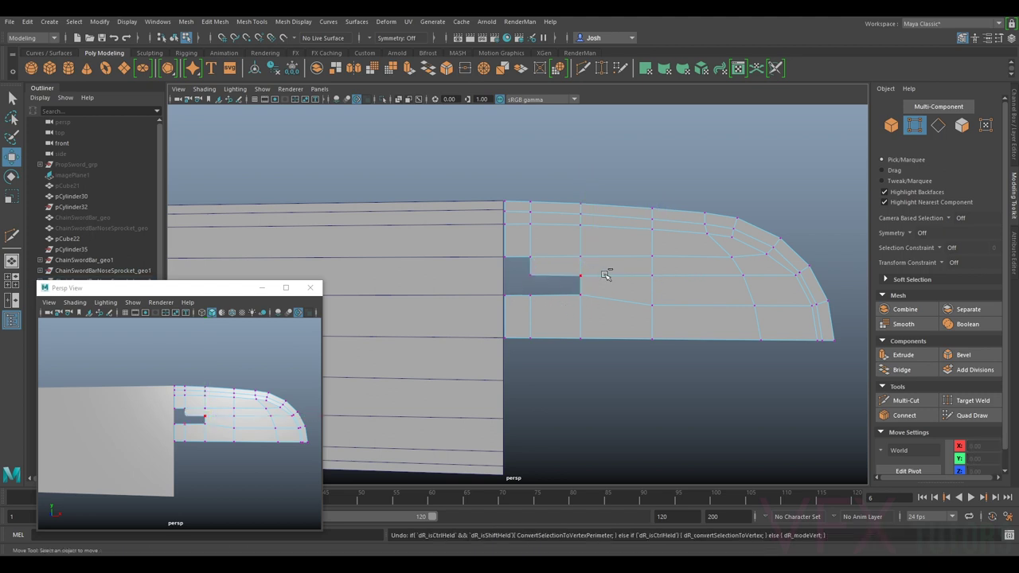
pyautogui.hotkey('ctrl', 'z')
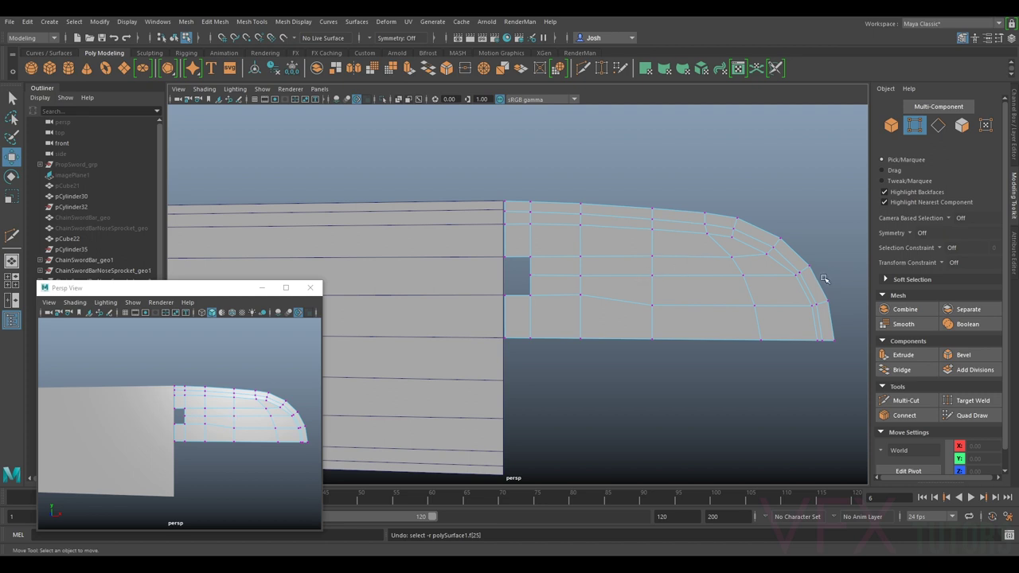
# Step: Shift the inner support-loop vertices near the nose tip, down to the lower border, along X away from the outer rim
pyautogui.scroll(2, 824, 279)
pyautogui.click(777, 260)
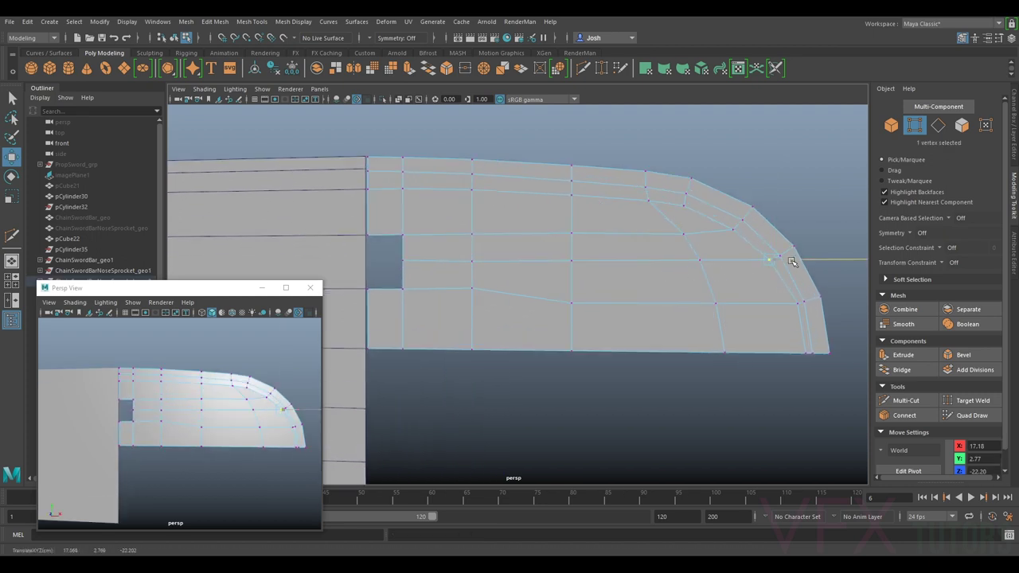
pyautogui.moveTo(789, 262); pyautogui.dragTo(827, 354)
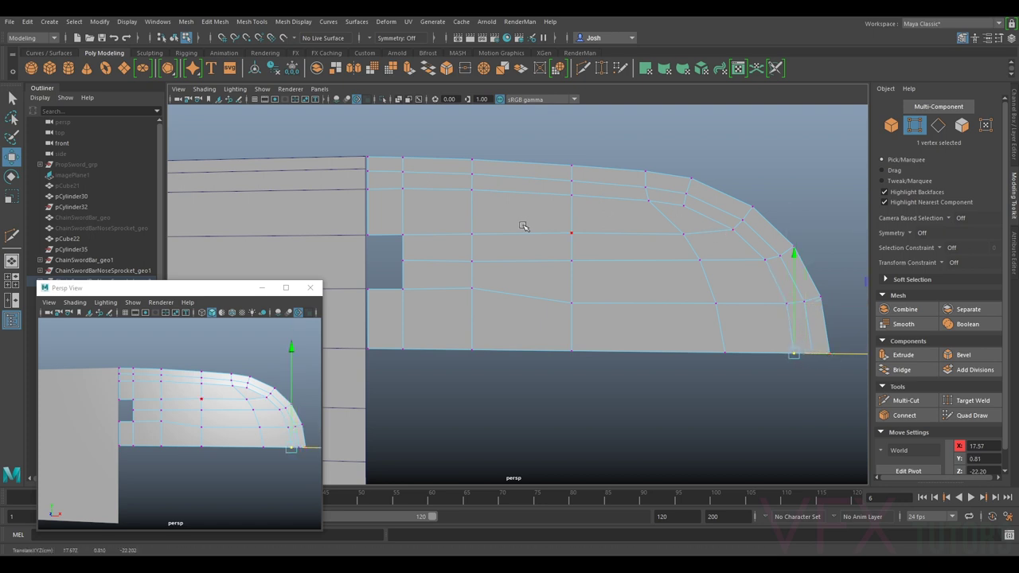
# Step: Examine the bar's edge flow around the slot and the two round holes at its far end, and compare it with the nose
pyautogui.keyDown('alt'); pyautogui.moveTo(448, 238); pyautogui.dragTo(552, 214, button='middle'); pyautogui.keyUp('alt')
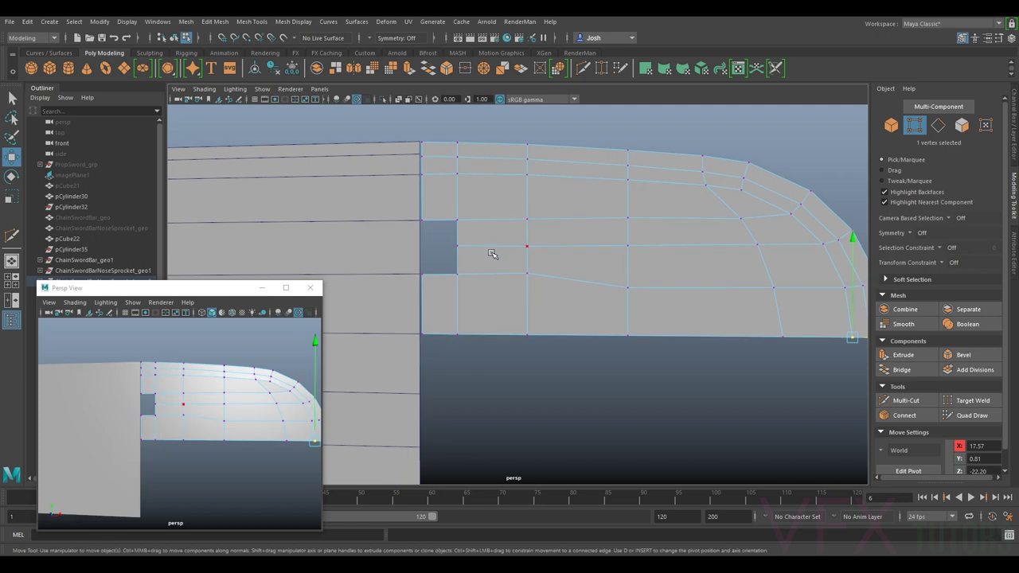
pyautogui.keyDown('alt'); pyautogui.moveTo(491, 255); pyautogui.dragTo(362, 270, button='right'); pyautogui.keyUp('alt')
pyautogui.keyDown('alt'); pyautogui.moveTo(451, 261); pyautogui.dragTo(802, 239, button='middle'); pyautogui.keyUp('alt')
pyautogui.keyDown('alt'); pyautogui.moveTo(801, 239); pyautogui.dragTo(478, 281, button='right'); pyautogui.keyUp('alt')
pyautogui.keyDown('alt'); pyautogui.moveTo(478, 280); pyautogui.dragTo(588, 275, button='middle'); pyautogui.keyUp('alt')
pyautogui.keyDown('alt'); pyautogui.moveTo(398, 267); pyautogui.dragTo(519, 245, button='right'); pyautogui.keyUp('alt')
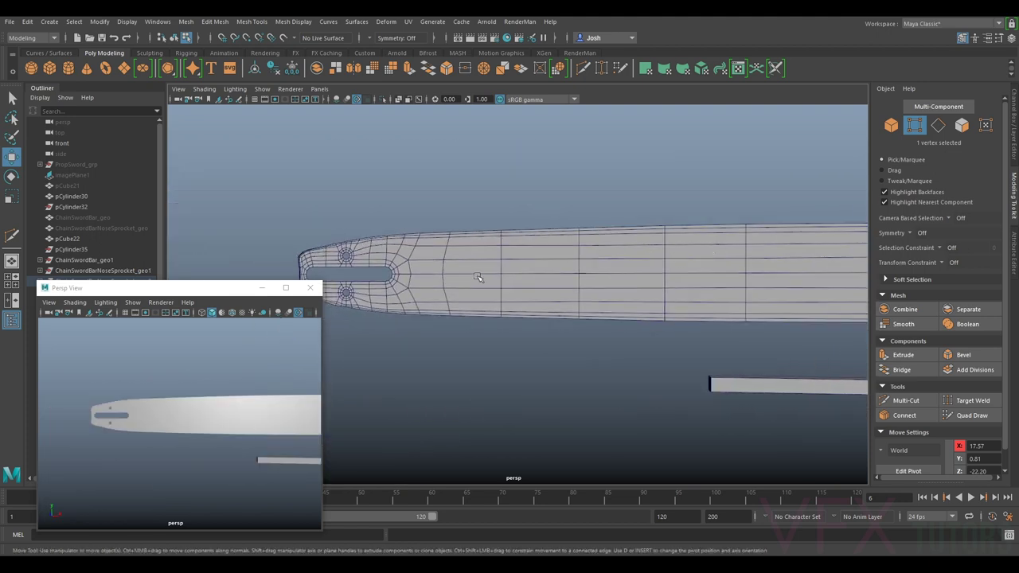
pyautogui.scroll(2, 415, 223)
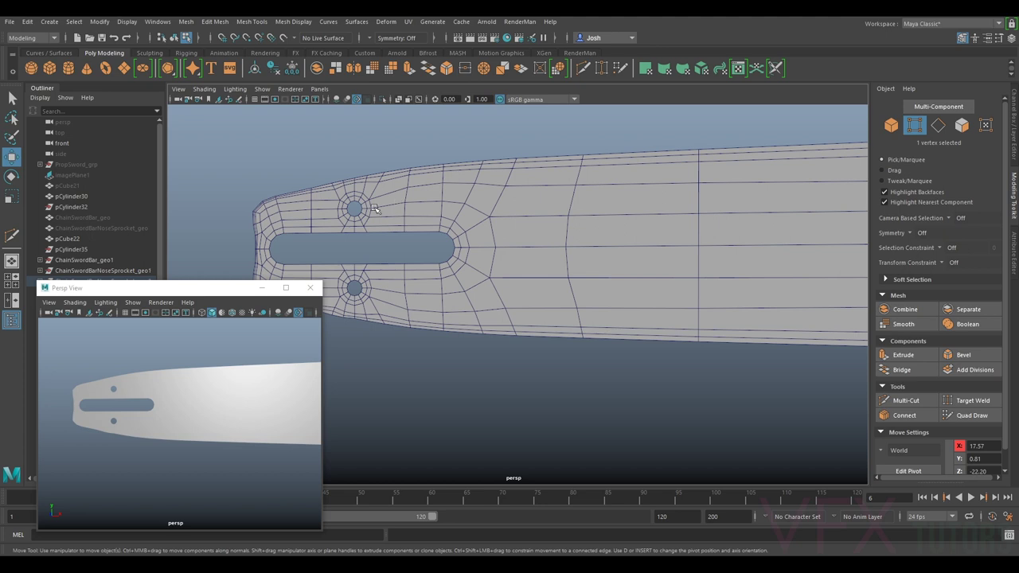
pyautogui.keyDown('alt'); pyautogui.moveTo(467, 193); pyautogui.dragTo(757, 302, button='middle'); pyautogui.keyUp('alt')
pyautogui.scroll(4, 758, 303)
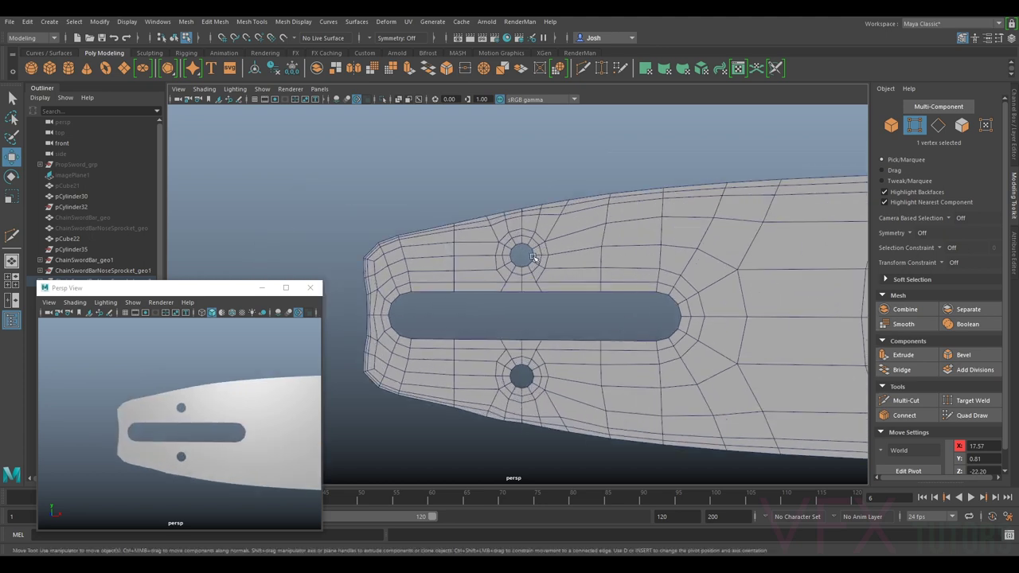
pyautogui.scroll(-3, 644, 242)
pyautogui.scroll(-2, 645, 242)
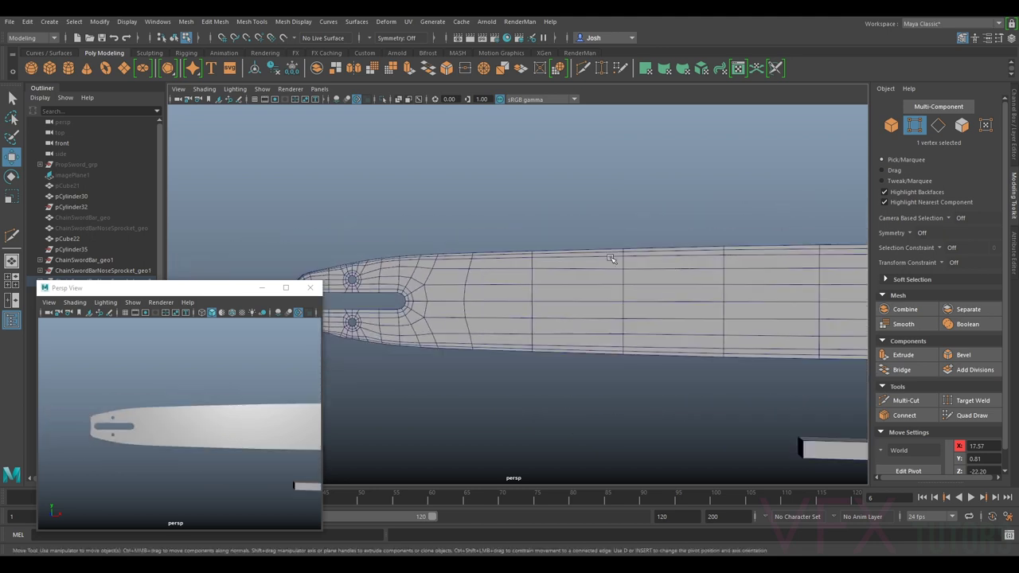
pyautogui.keyDown('alt'); pyautogui.moveTo(644, 243); pyautogui.dragTo(238, 252, button='middle'); pyautogui.keyUp('alt')
pyautogui.scroll(5, 732, 259)
pyautogui.keyDown('alt'); pyautogui.moveTo(733, 259); pyautogui.dragTo(640, 266, button='middle'); pyautogui.keyUp('alt')
pyautogui.keyDown('alt'); pyautogui.moveTo(696, 203); pyautogui.dragTo(573, 220, button='middle'); pyautogui.keyUp('alt')
pyautogui.keyDown('alt'); pyautogui.moveTo(802, 238); pyautogui.dragTo(776, 230, button='middle'); pyautogui.keyUp('alt')
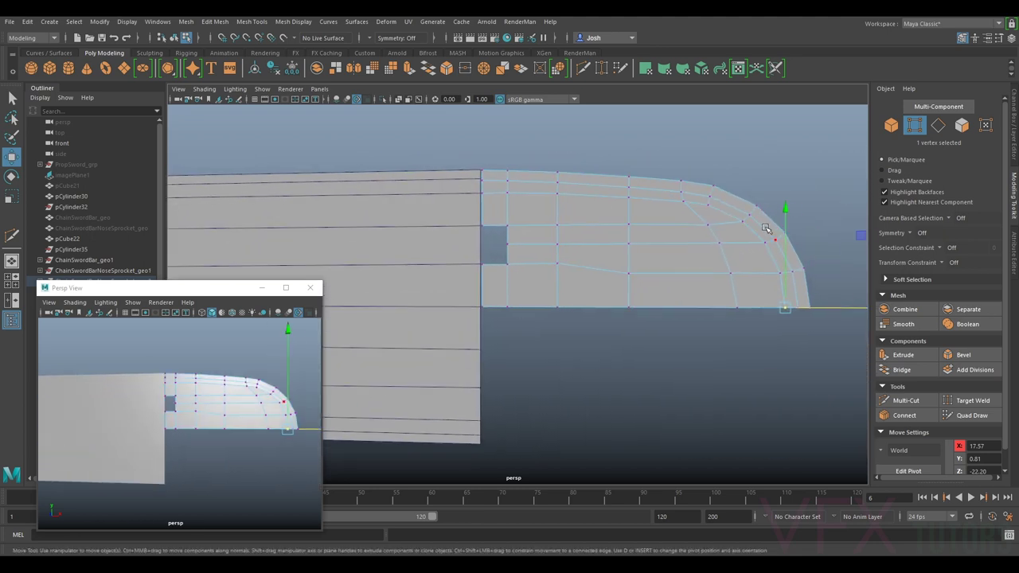
pyautogui.click(688, 193)
pyautogui.scroll(-1, 736, 244)
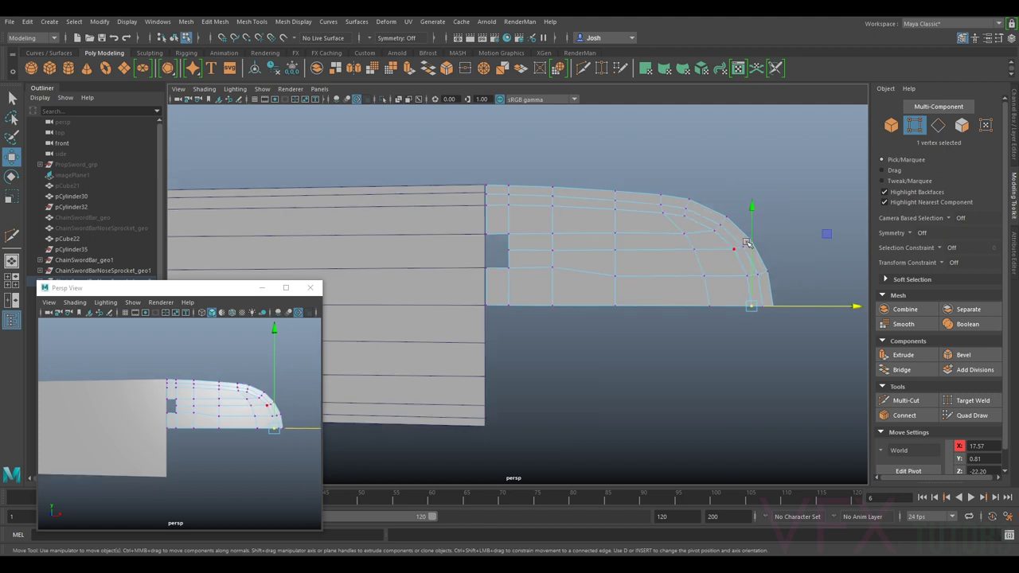
pyautogui.keyDown('alt'); pyautogui.moveTo(742, 244); pyautogui.dragTo(651, 241, button='middle'); pyautogui.keyUp('alt')
# Step: Return the nose to object mode, create a polygon cylinder and set its Rotate X to 90
pyautogui.moveTo(651, 242); pyautogui.dragTo(686, 225, button='right')
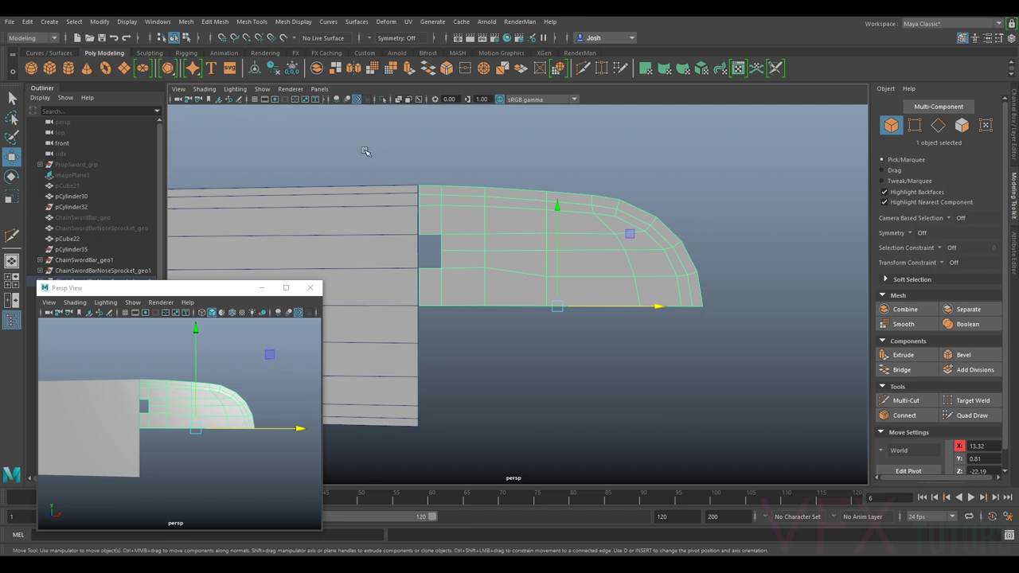
pyautogui.click(69, 70)
pyautogui.press('a')
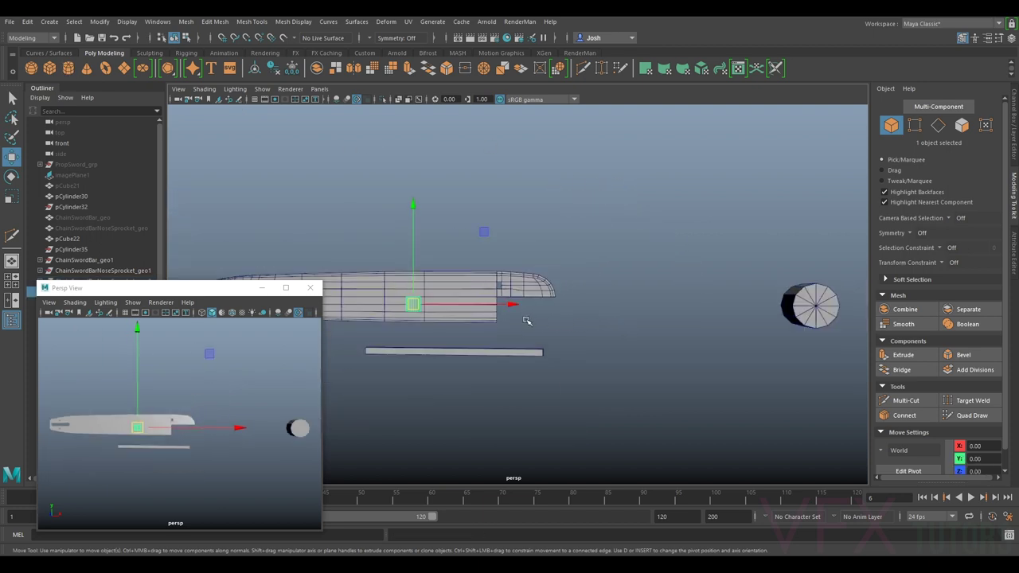
pyautogui.press('e')
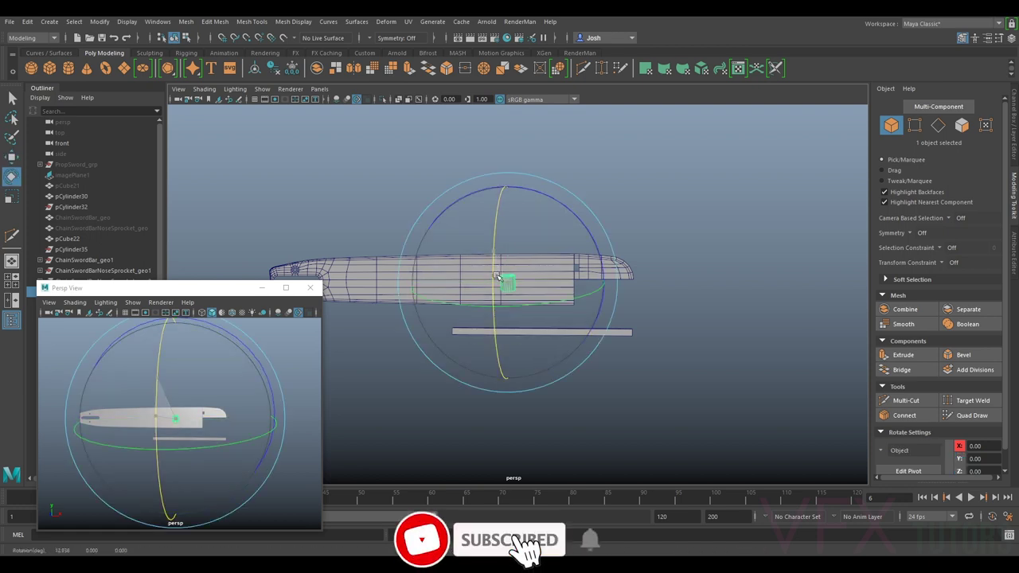
pyautogui.click(1014, 123)
pyautogui.doubleClick(975, 145)
pyautogui.write('90')
pyautogui.press('Return')
pyautogui.press('w')
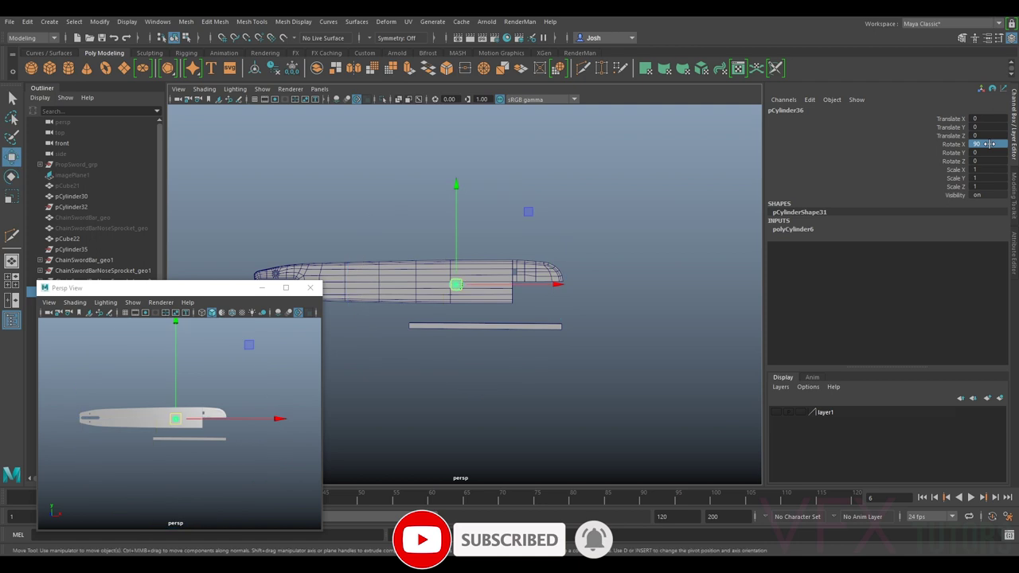
# Step: Move the cylinder to the nose and snap it to the inner loop's vertex on the lower border at the tip
pyautogui.moveTo(507, 288); pyautogui.dragTo(602, 288)
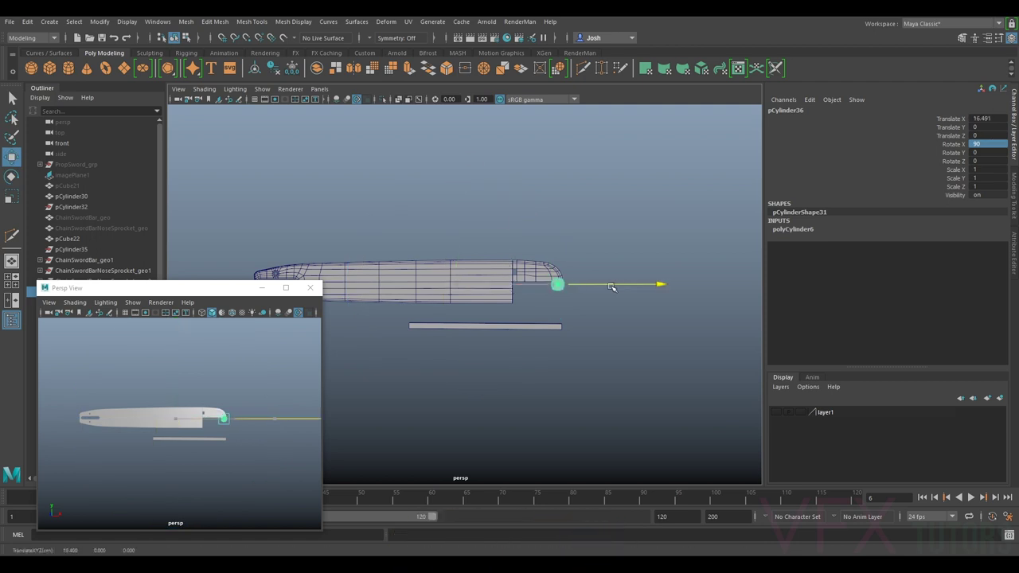
pyautogui.scroll(5, 614, 199)
pyautogui.scroll(-6, 614, 199)
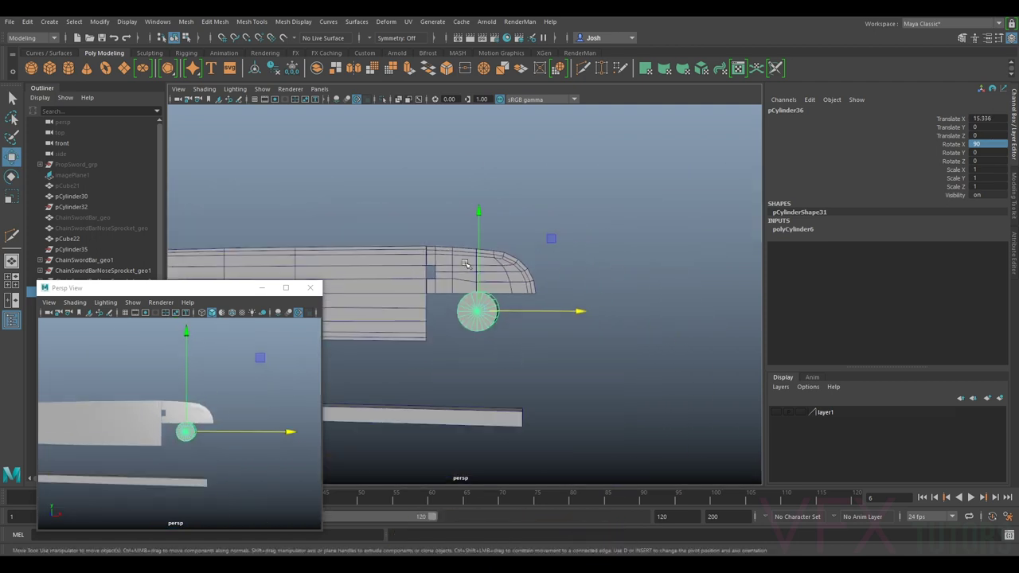
pyautogui.scroll(1, 504, 310)
pyautogui.press('v')
pyautogui.moveTo(482, 319); pyautogui.dragTo(496, 293)
# Step: Switch the viewport to the front orthographic view and scale the cylinder uniformly to about 2.576
pyautogui.click(319, 88)
pyautogui.moveTo(336, 104)
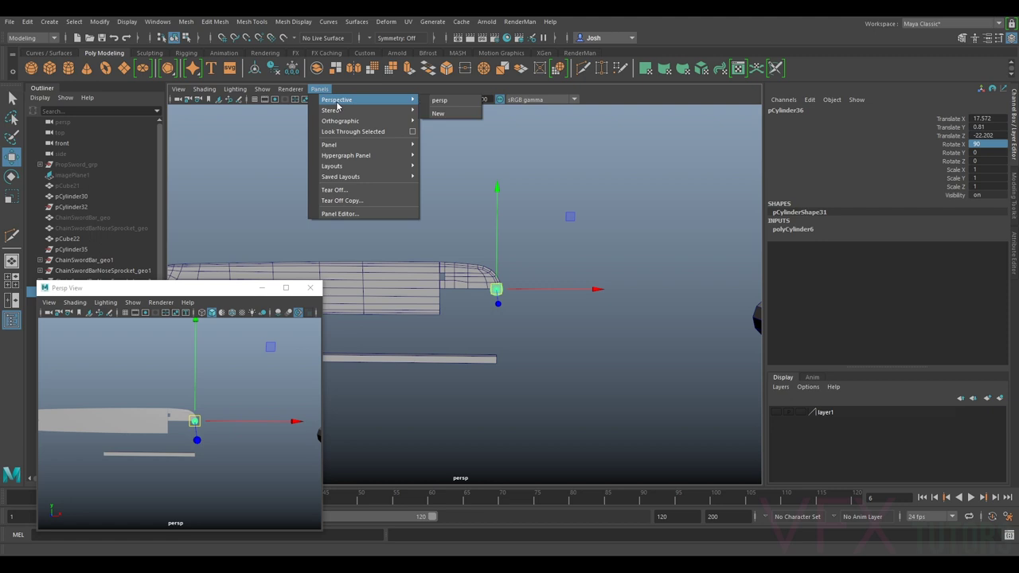
pyautogui.moveTo(371, 121)
pyautogui.click(440, 121)
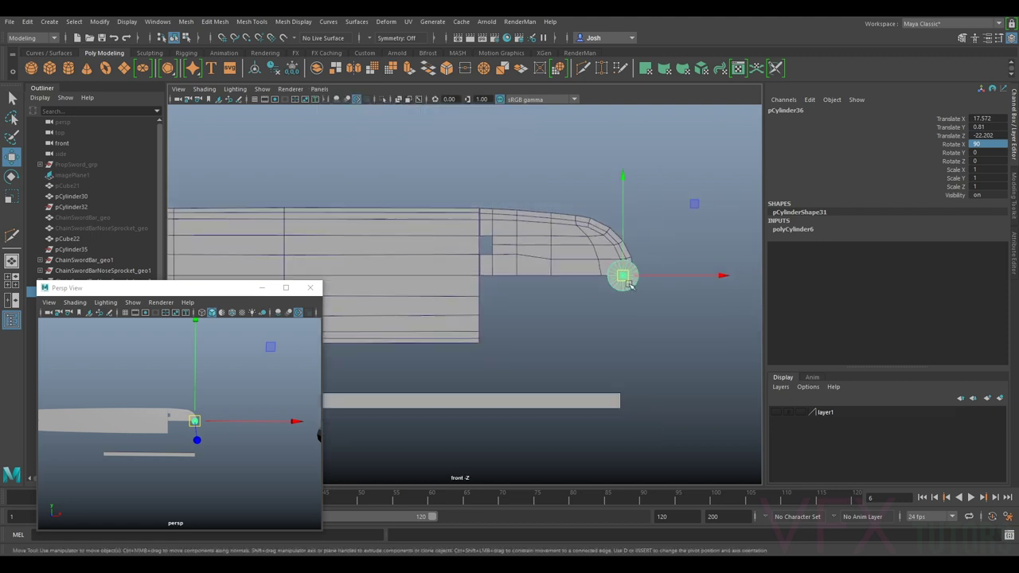
pyautogui.scroll(3, 528, 275)
pyautogui.press('r')
pyautogui.moveTo(503, 244); pyautogui.dragTo(576, 256)
pyautogui.keyDown('alt'); pyautogui.moveTo(456, 247); pyautogui.dragTo(528, 249, button='middle'); pyautogui.keyUp('alt')
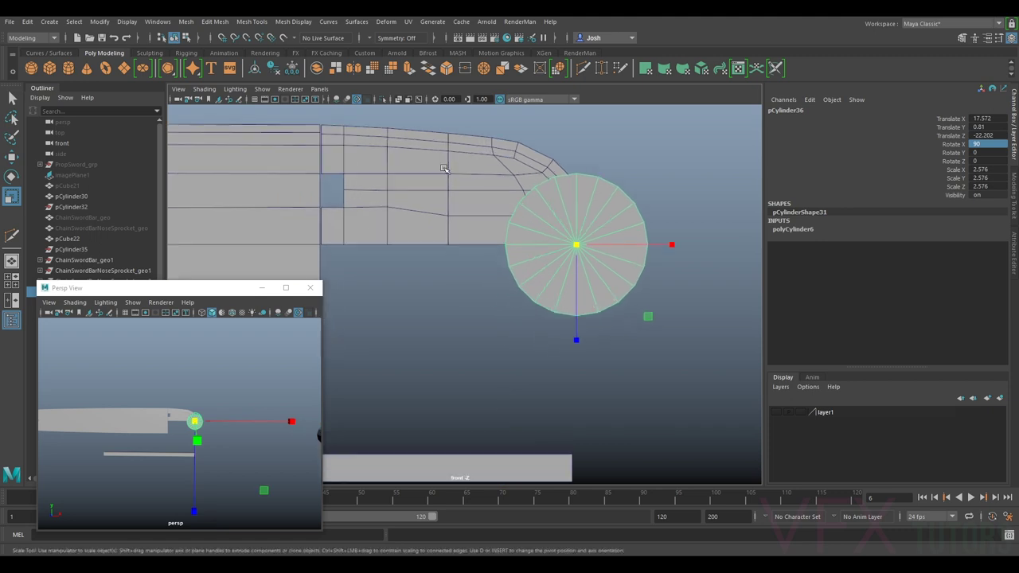
# Step: Turn on X-Ray shading in the front view and frame the cylinder together with the nose and bar
pyautogui.click(205, 88)
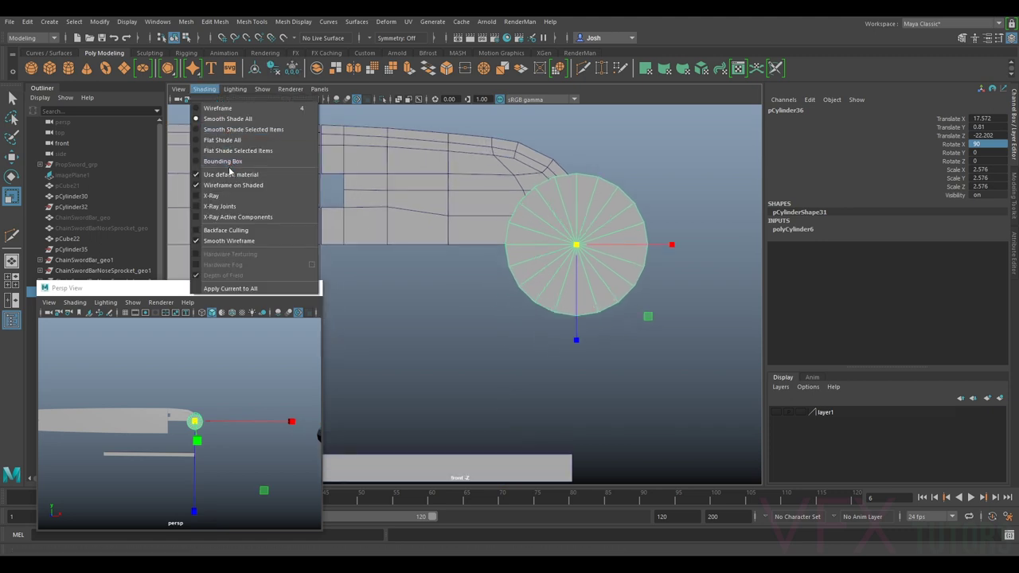
pyautogui.click(224, 197)
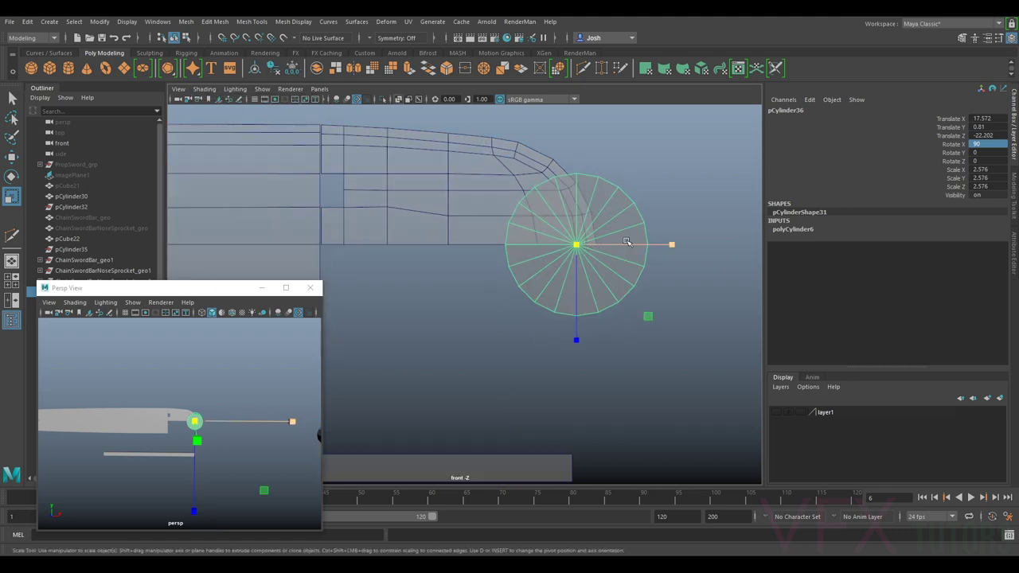
pyautogui.scroll(-3, 635, 284)
pyautogui.keyDown('alt'); pyautogui.moveTo(635, 284); pyautogui.dragTo(750, 283, button='middle'); pyautogui.keyUp('alt')
pyautogui.scroll(-3, 555, 311)
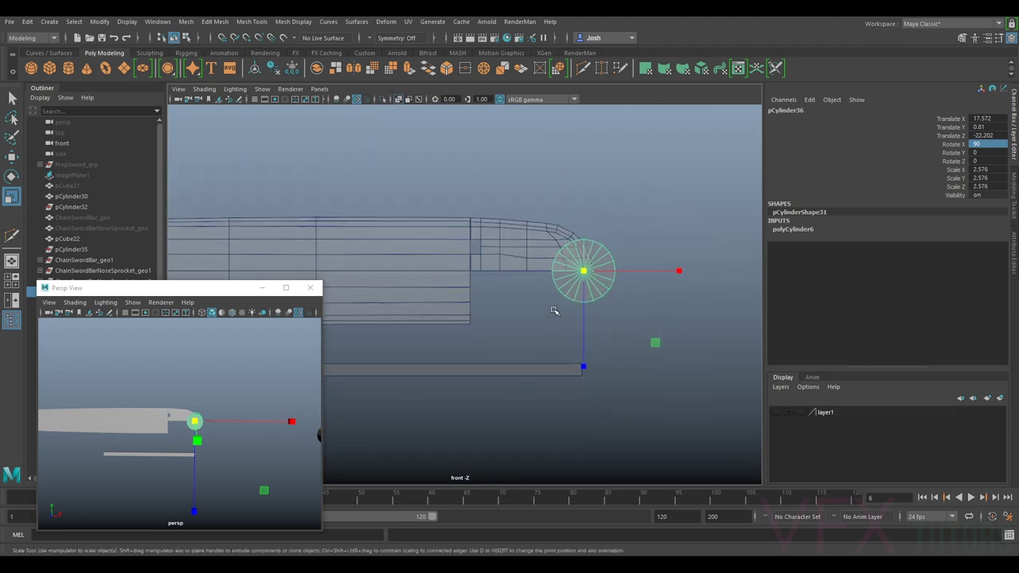
# Step: Move the cylinder back along X toward the seam and scale it uniformly to about 4.403 to match the bar's height
pyautogui.press('w')
pyautogui.moveTo(648, 274); pyautogui.dragTo(566, 278)
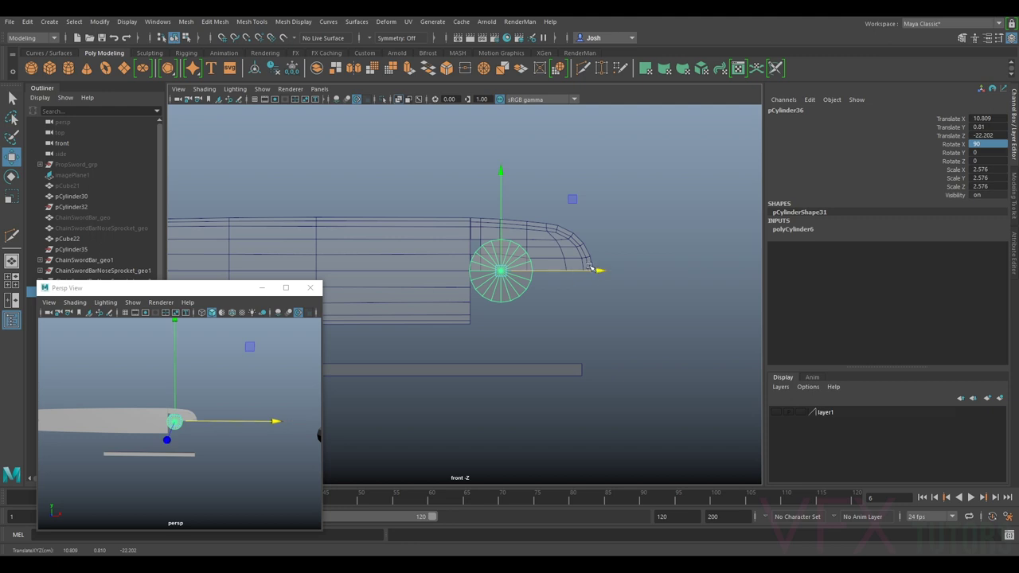
pyautogui.press('e')
pyautogui.press('r')
pyautogui.moveTo(502, 271); pyautogui.dragTo(524, 285)
pyautogui.press('w')
pyautogui.scroll(3, 524, 285)
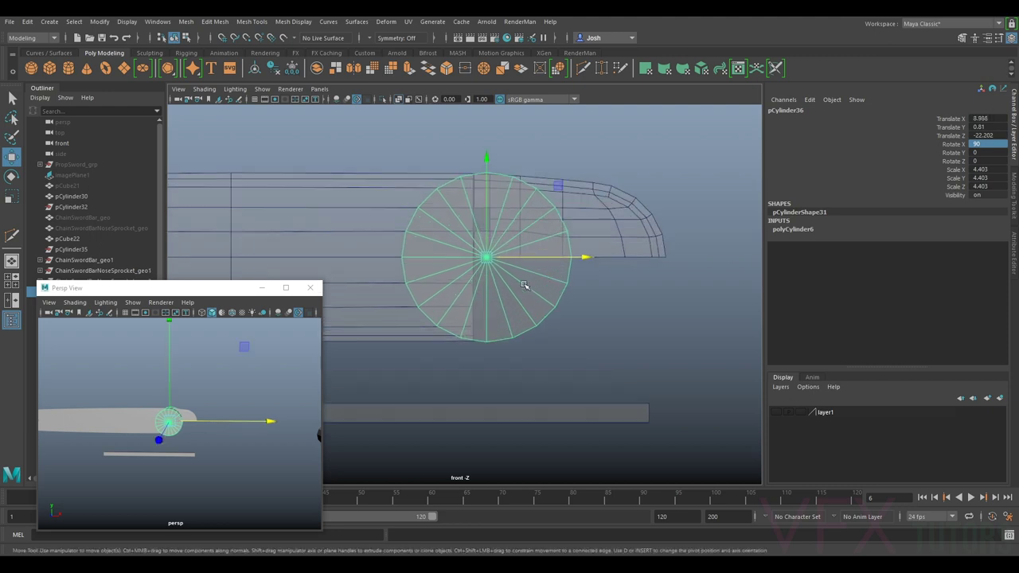
pyautogui.scroll(2, 524, 285)
pyautogui.scroll(2, 525, 287)
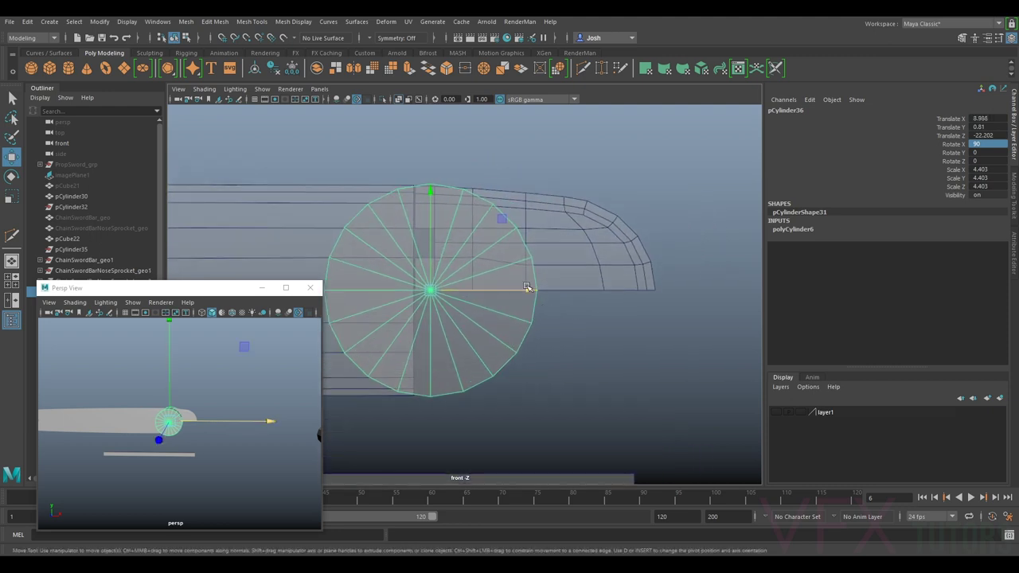
# Step: Move the cylinder forward along X to about 13.905 so its rim meets the nose tip
pyautogui.moveTo(517, 289); pyautogui.dragTo(683, 290)
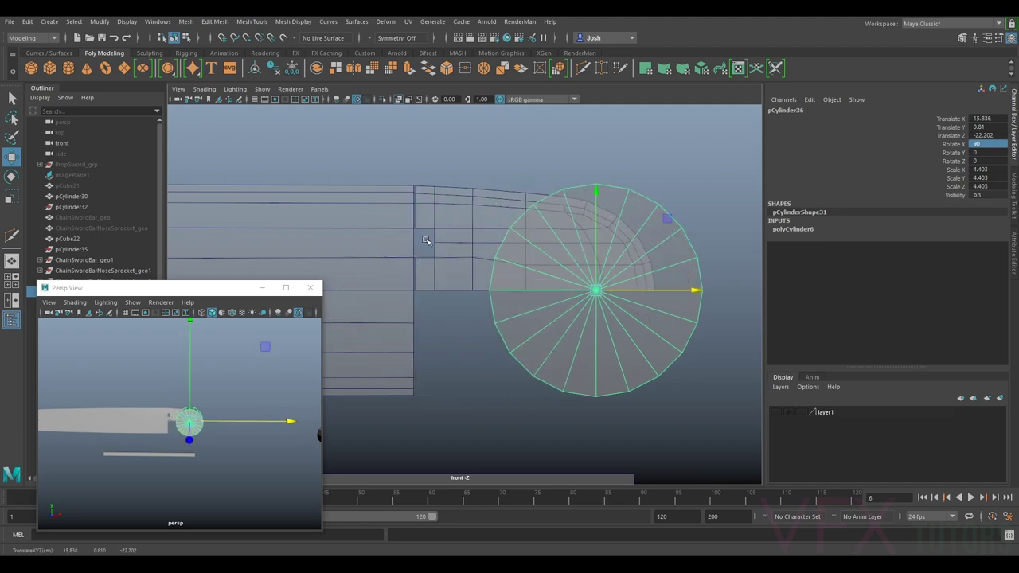
pyautogui.keyDown('alt'); pyautogui.moveTo(426, 240); pyautogui.dragTo(479, 220, button='middle'); pyautogui.keyUp('alt')
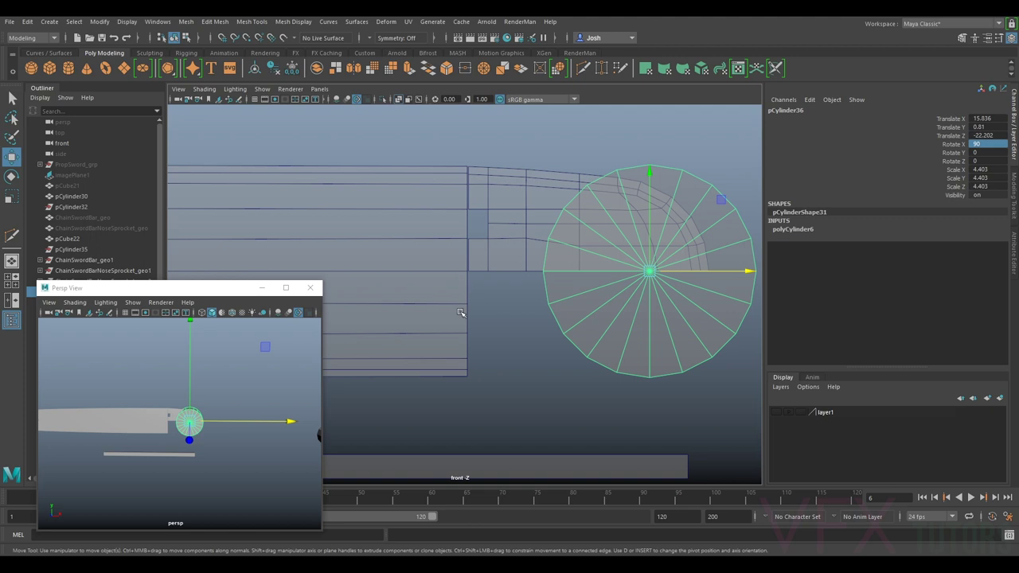
pyautogui.keyDown('alt'); pyautogui.moveTo(652, 221); pyautogui.dragTo(569, 206, button='middle'); pyautogui.keyUp('alt')
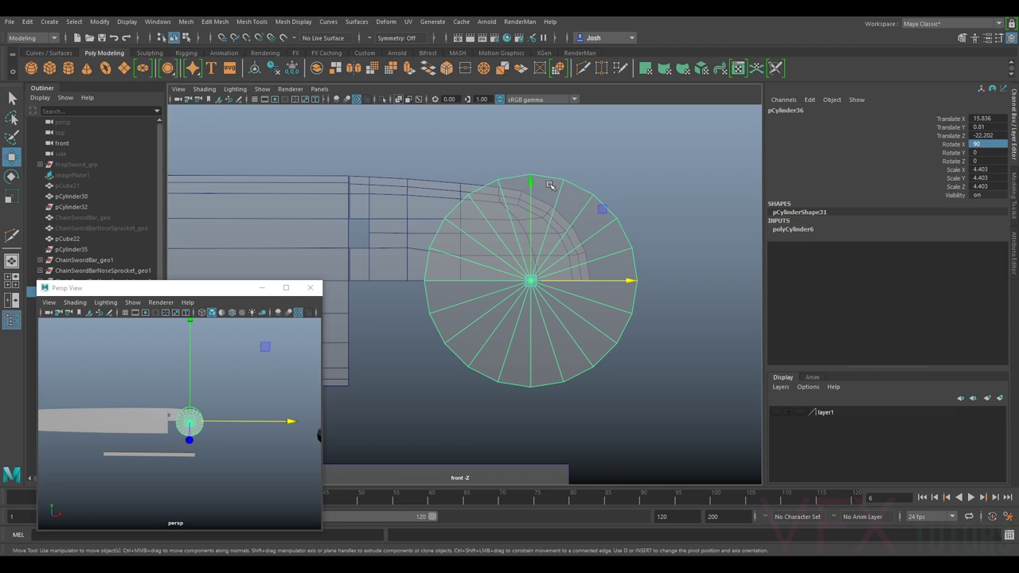
pyautogui.keyDown('alt'); pyautogui.moveTo(571, 302); pyautogui.dragTo(604, 278, button='middle'); pyautogui.keyUp('alt')
pyautogui.moveTo(619, 258); pyautogui.dragTo(570, 262)
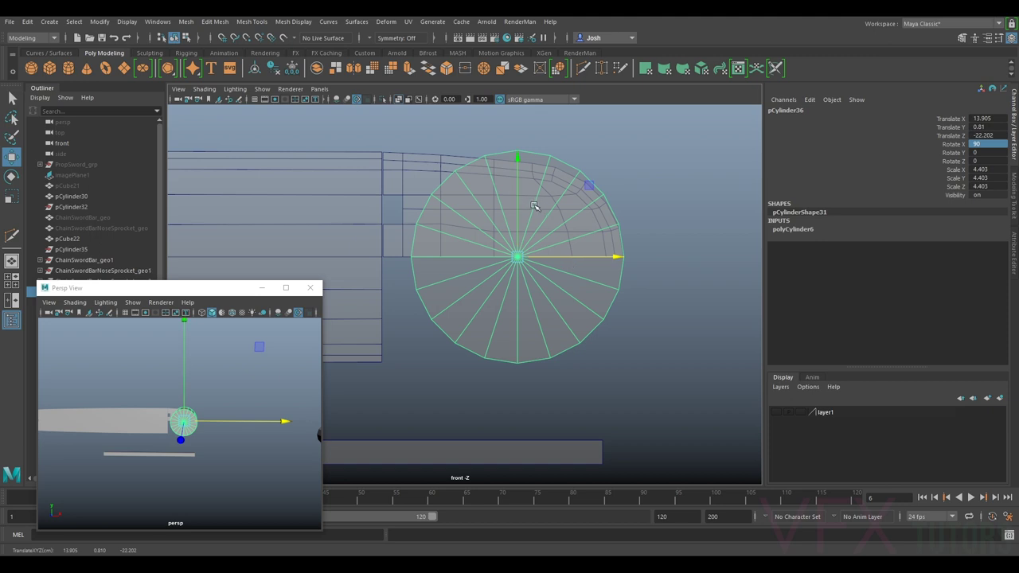
# Step: Scale the cylinder uniformly to about 3.82 and move it to about 14.432 in X to fit the nose's curve
pyautogui.click(360, 184)
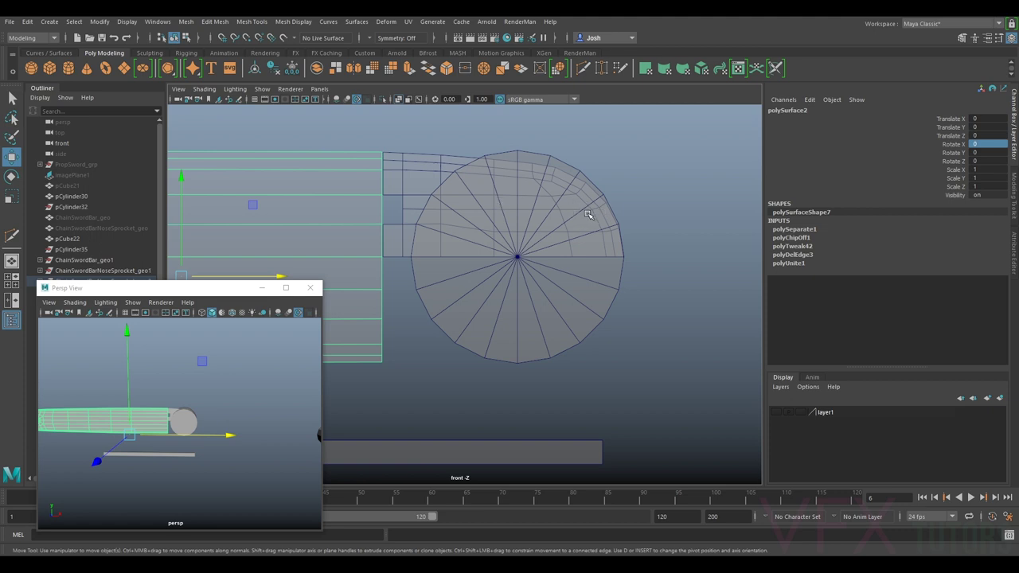
pyautogui.click(549, 246)
pyautogui.press('r')
pyautogui.moveTo(518, 256); pyautogui.dragTo(561, 257)
pyautogui.press('w')
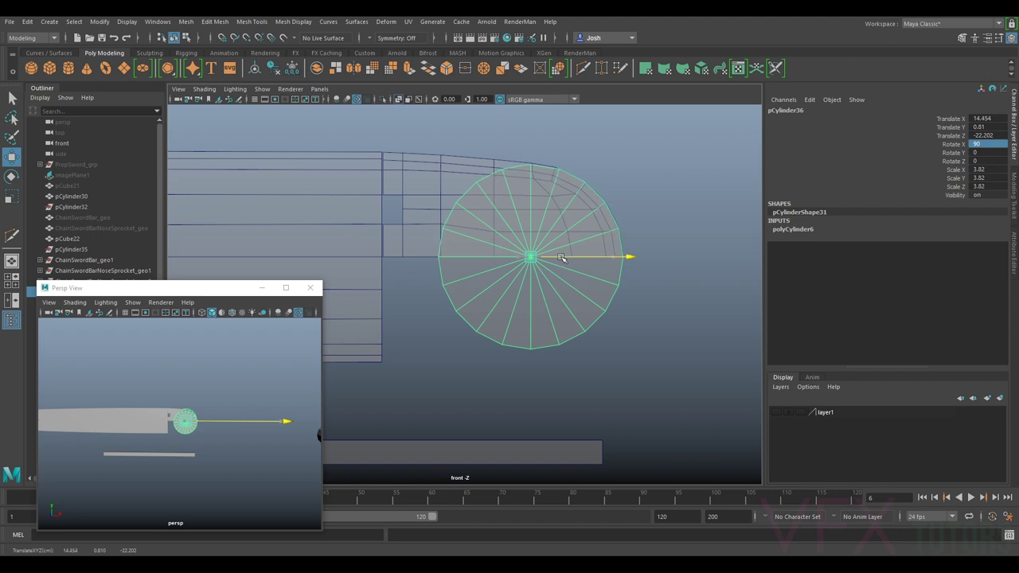
pyautogui.moveTo(561, 257); pyautogui.dragTo(562, 258)
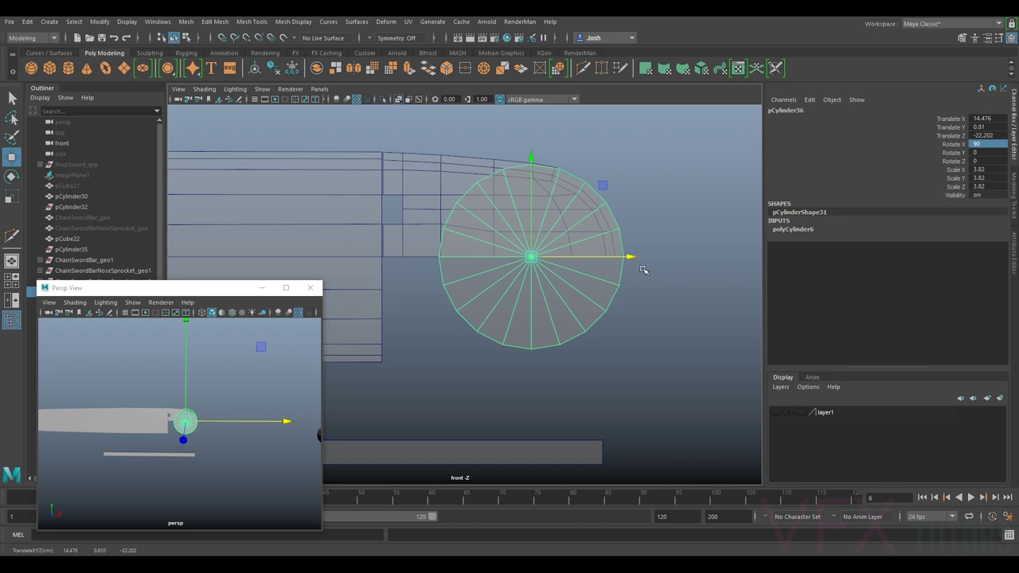
pyautogui.moveTo(622, 259); pyautogui.dragTo(565, 255)
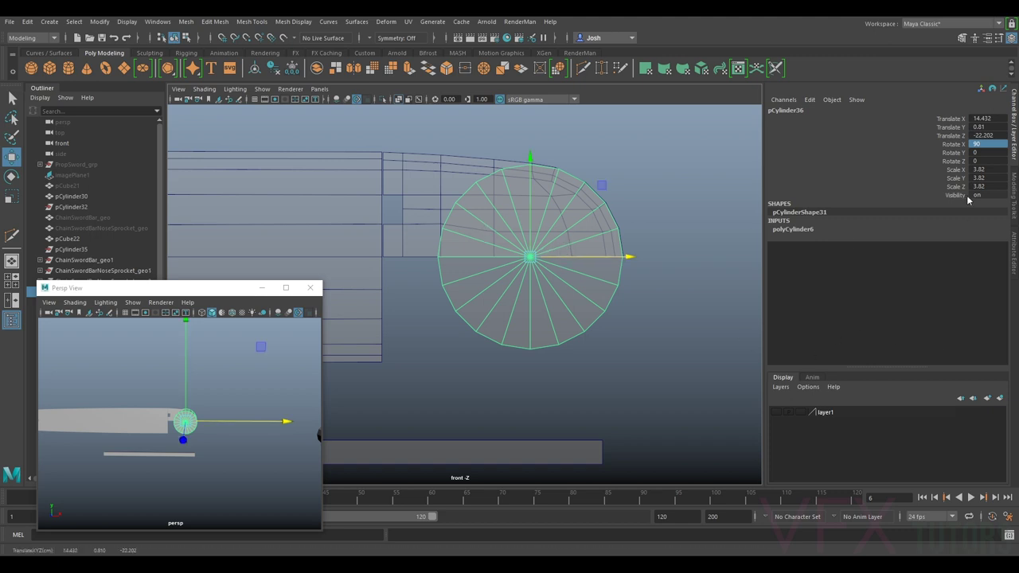
# Step: Set the cylinder's cap subdivisions to 5 and move it along X clear of the nose
pyautogui.click(1015, 248)
pyautogui.click(899, 108)
pyautogui.moveTo(896, 230); pyautogui.dragTo(921, 231)
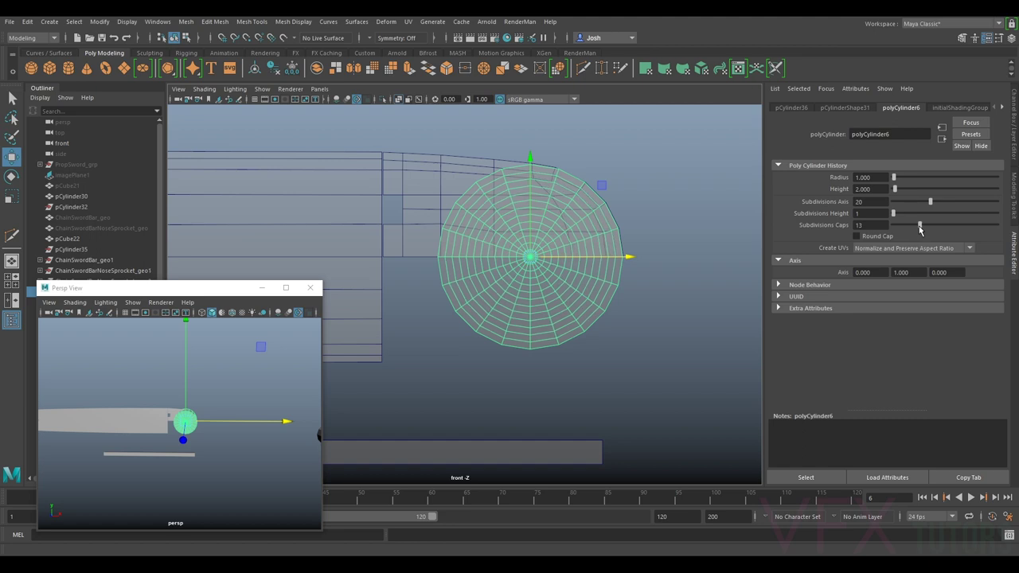
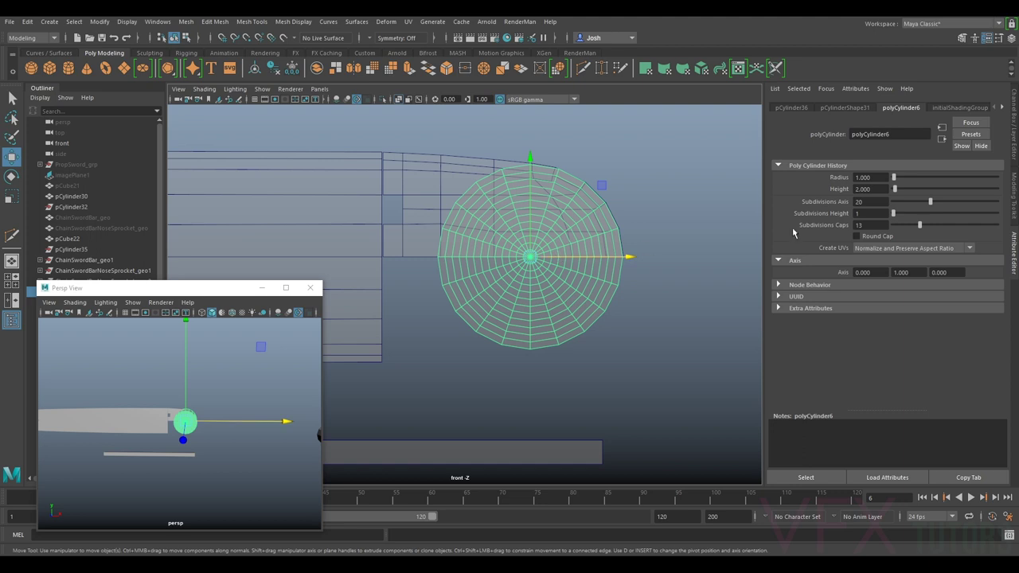
pyautogui.moveTo(919, 228); pyautogui.dragTo(904, 229)
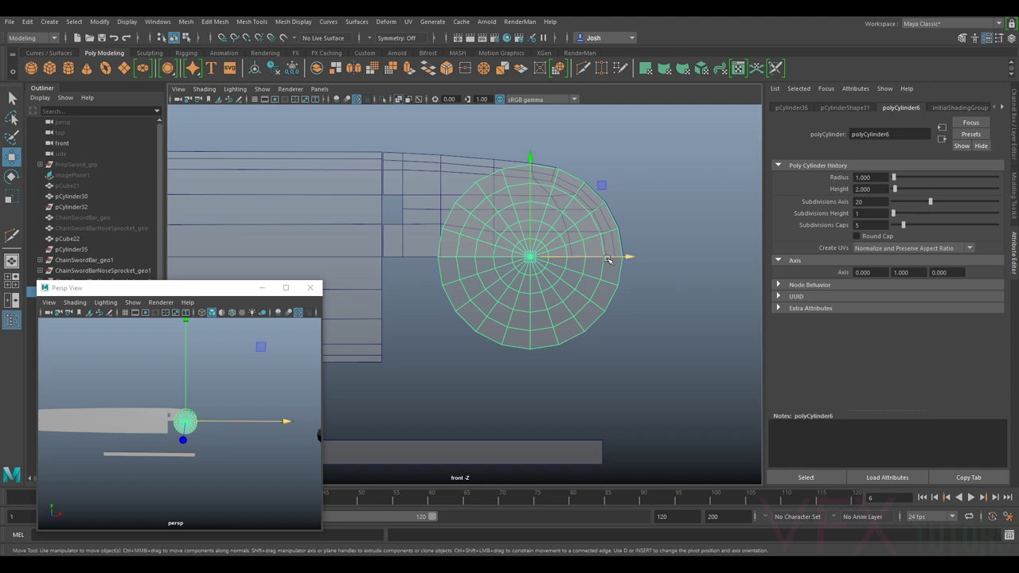
pyautogui.moveTo(610, 257); pyautogui.dragTo(1000, 260)
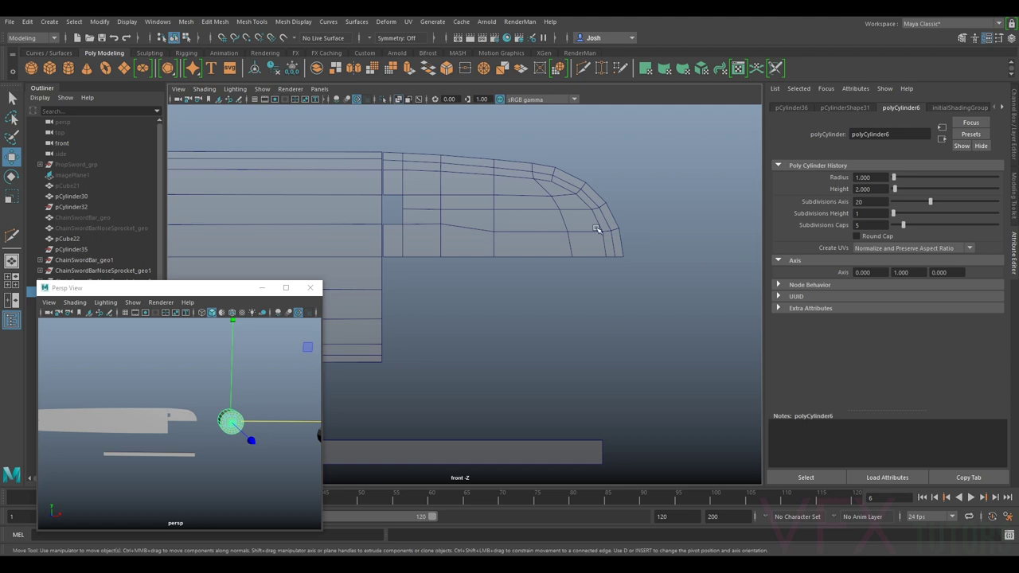
# Step: Delete the nose's inner faces, keeping only the two-row border strip along its upper edge and tip
pyautogui.click(538, 215)
pyautogui.keyDown('alt'); pyautogui.moveTo(499, 203); pyautogui.dragTo(518, 214, button='middle'); pyautogui.keyUp('alt')
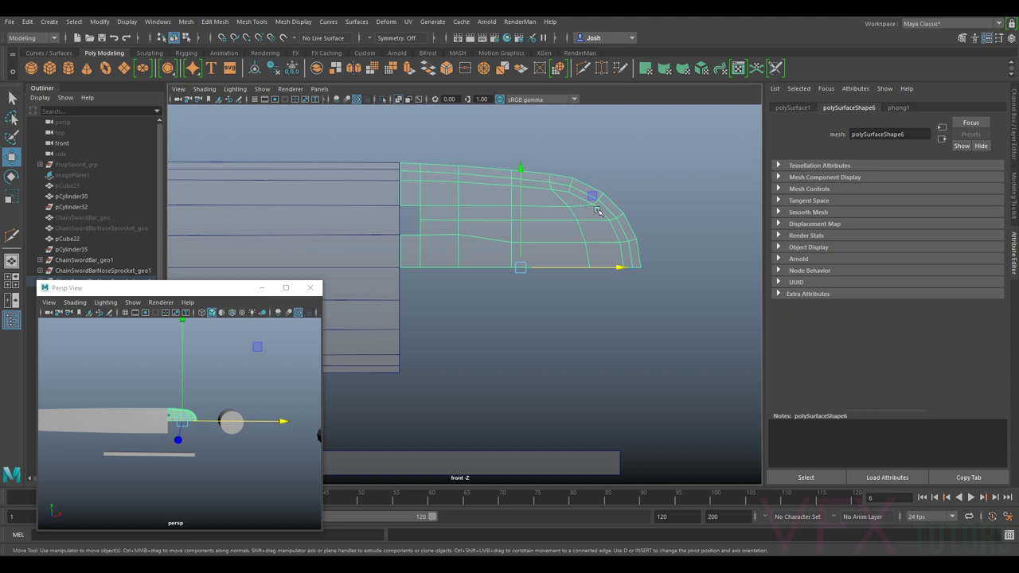
pyautogui.moveTo(448, 249); pyautogui.dragTo(449, 277, button='right')
pyautogui.moveTo(389, 296); pyautogui.dragTo(528, 196)
pyautogui.press('Delete')
pyautogui.moveTo(547, 296); pyautogui.dragTo(631, 237)
pyautogui.press('Delete')
pyautogui.press('Delete')
pyautogui.hotkey('ctrl', 'z')
pyautogui.moveTo(536, 287); pyautogui.dragTo(586, 239)
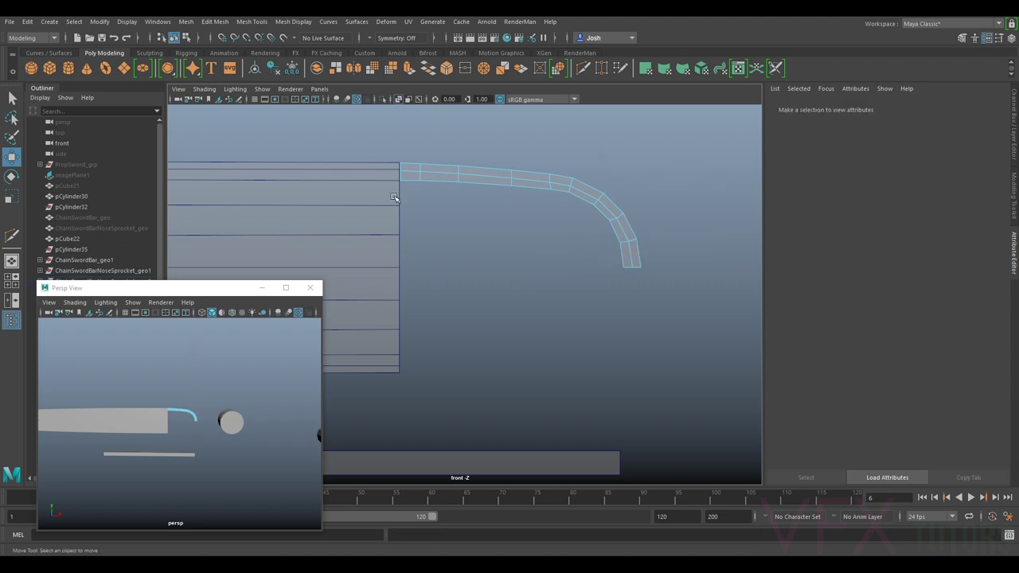
# Step: Extrude the strip's inner edges at the tip toward the bar, to about 15.35 in X, and flatten them into a vertical line
pyautogui.click(626, 253)
pyautogui.moveTo(615, 232); pyautogui.dragTo(612, 204, button='right')
pyautogui.click(626, 227)
pyautogui.hotkey('ctrl', 'e')
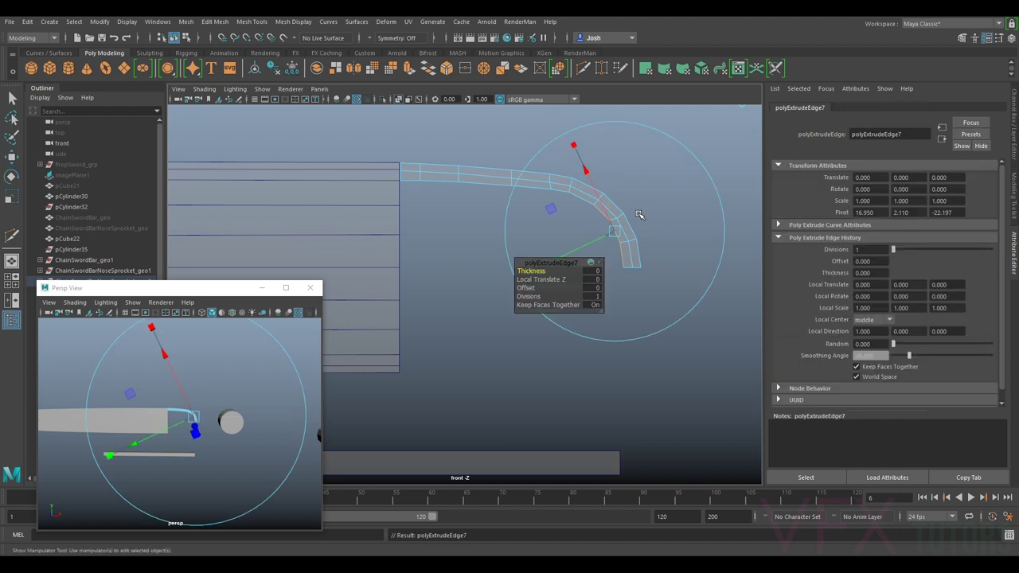
pyautogui.moveTo(665, 238); pyautogui.dragTo(624, 245)
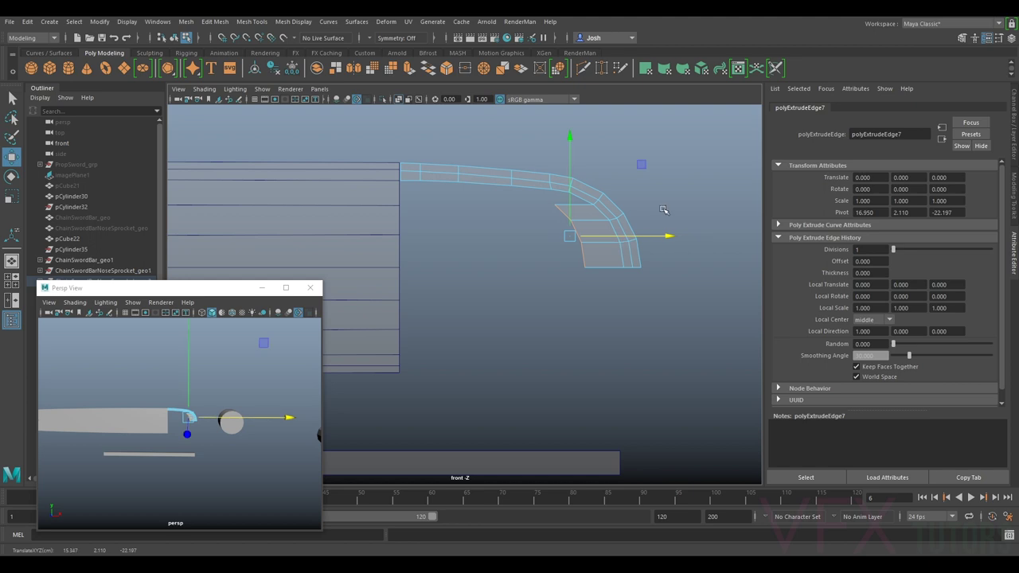
pyautogui.press('r')
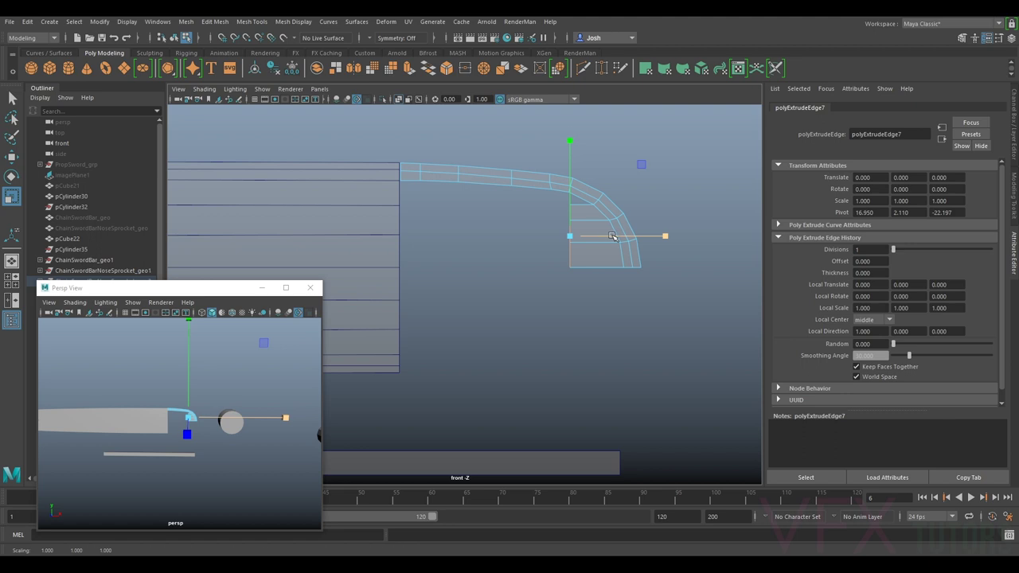
pyautogui.press('w')
# Step: Target-weld the upper corner vertex of the extruded faces to the strip's inner vertex directly above it
pyautogui.rightClick(591, 215)
pyautogui.moveTo(591, 215); pyautogui.dragTo(574, 205, button='right')
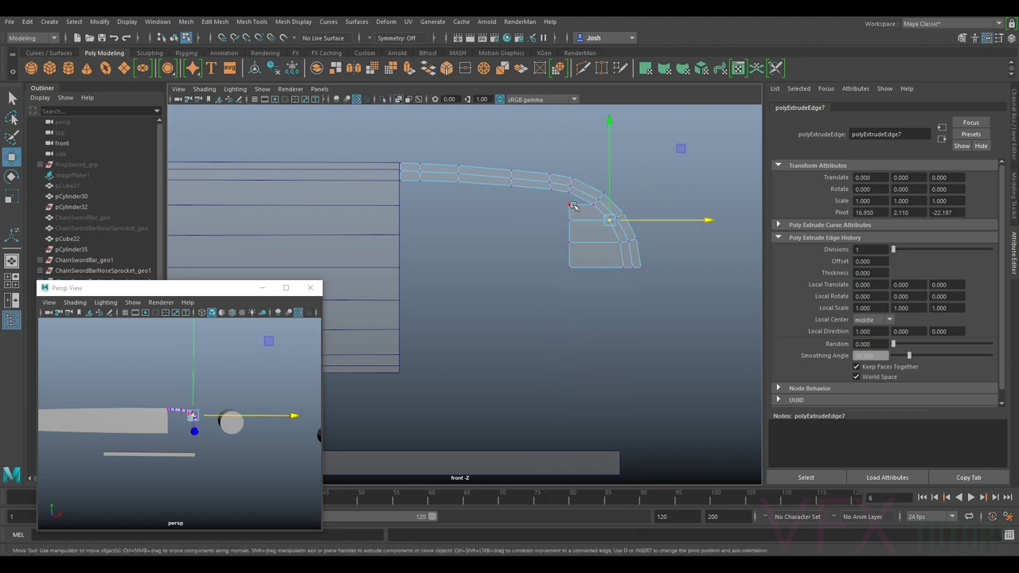
pyautogui.click(1013, 205)
pyautogui.click(972, 400)
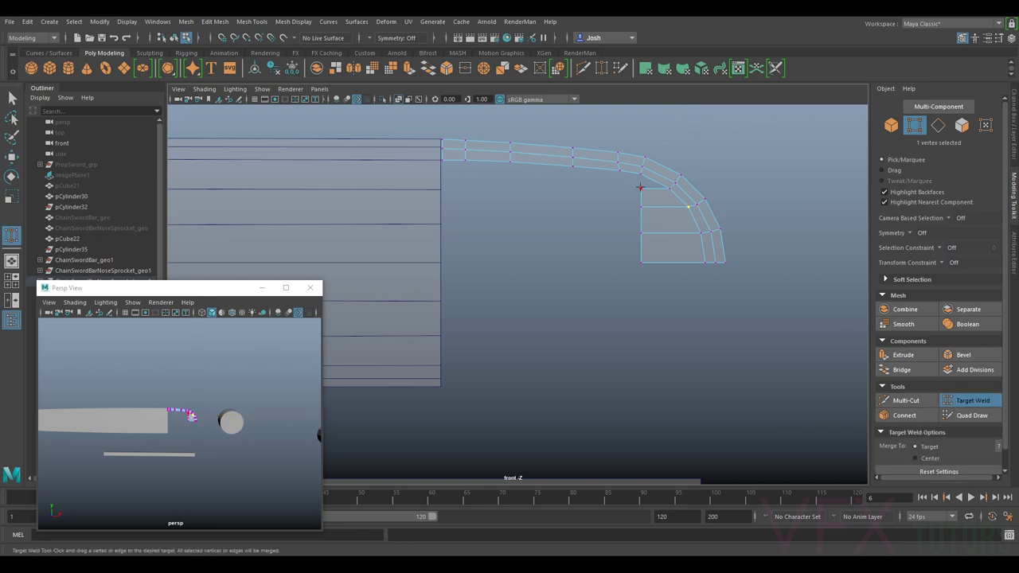
pyautogui.moveTo(641, 176); pyautogui.dragTo(638, 175)
pyautogui.hotkey('ctrl', 'z')
pyautogui.moveTo(638, 174); pyautogui.dragTo(639, 175)
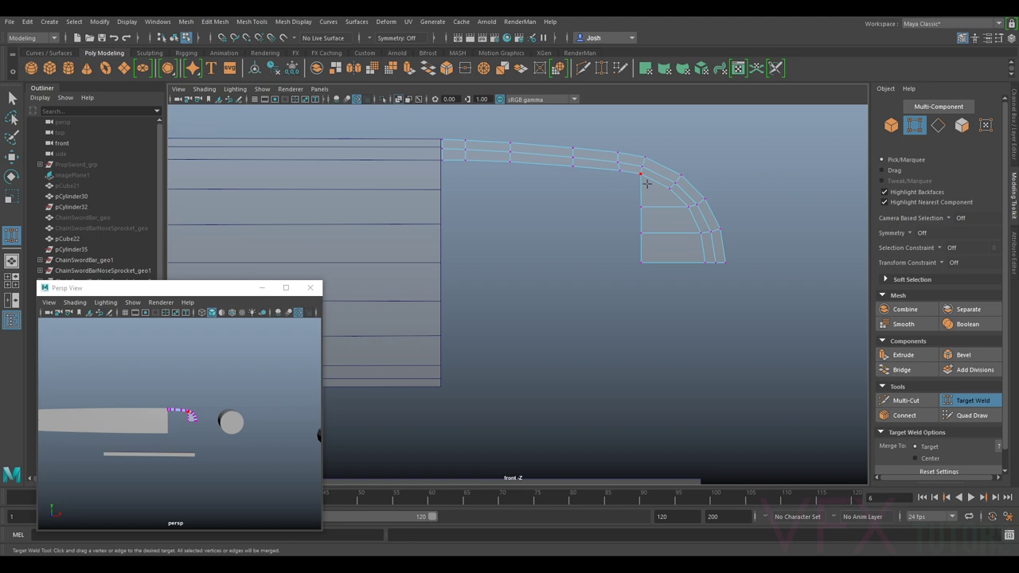
pyautogui.press('q')
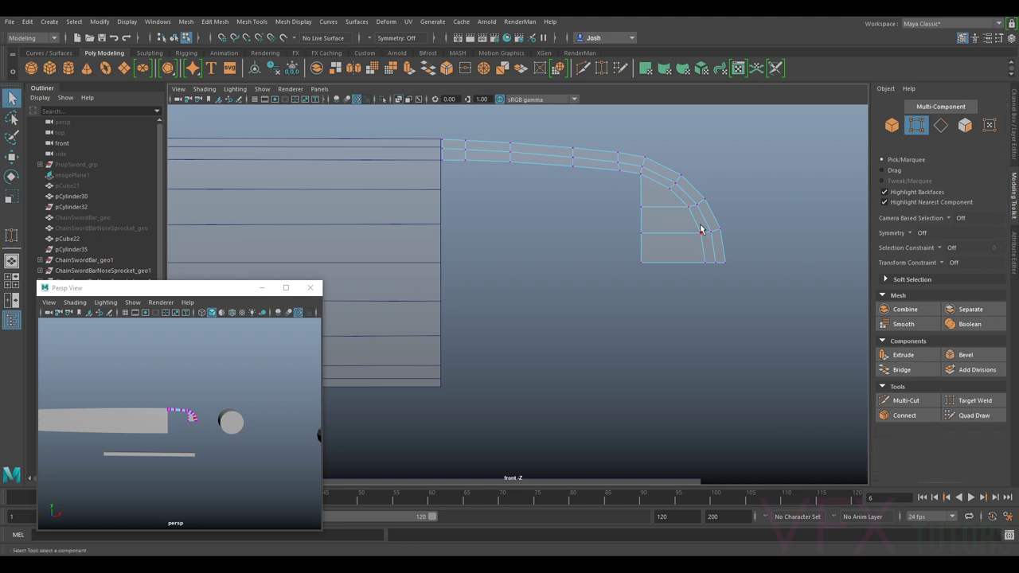
# Step: Extrude the three vertical edges of the new faces toward the bar, to about 14.28 in X
pyautogui.click(940, 125)
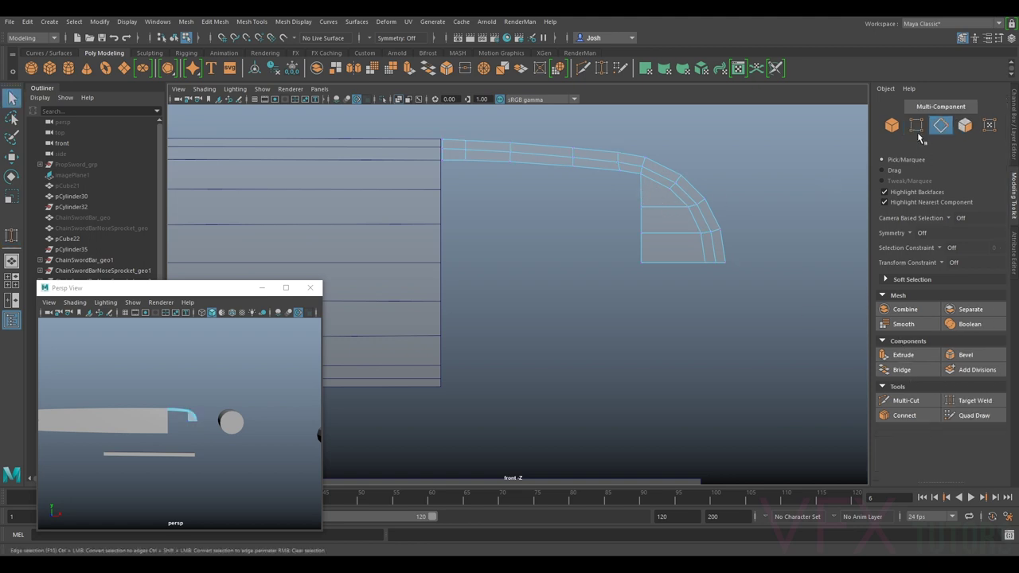
pyautogui.click(639, 204)
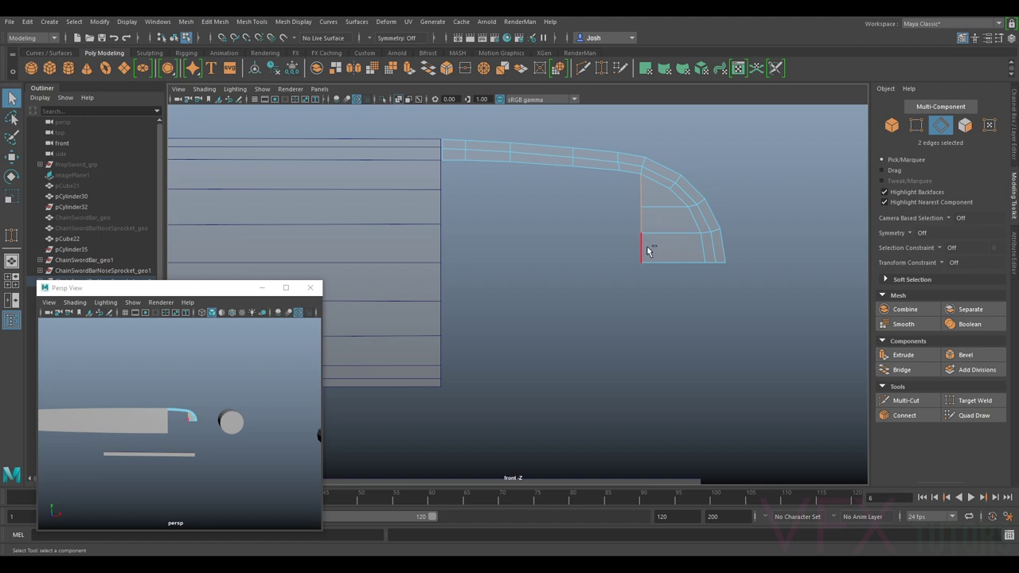
pyautogui.press('w')
pyautogui.moveTo(683, 218); pyautogui.dragTo(652, 219)
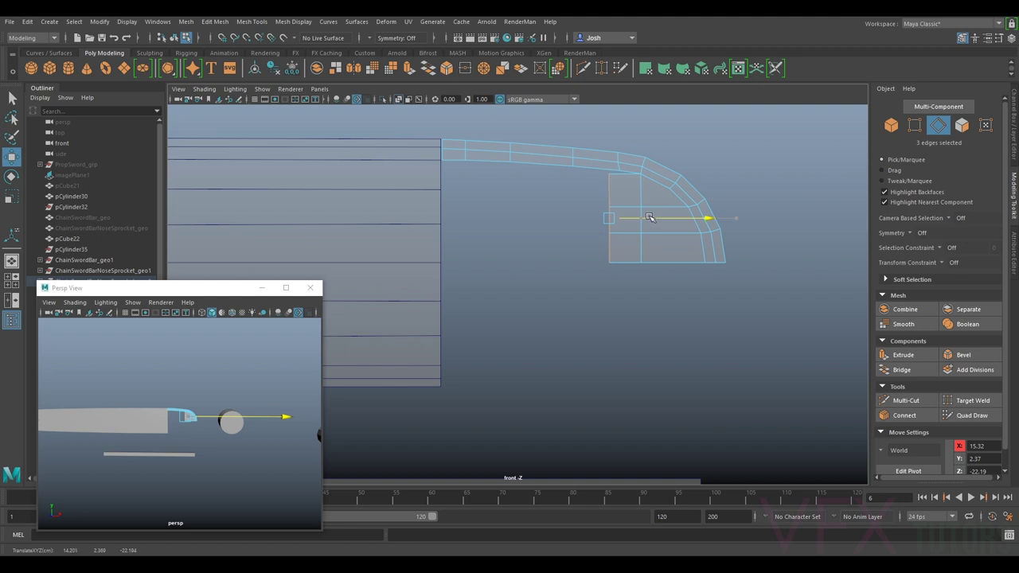
# Step: Target-weld the new column's upper corner to the adjacent vertex on the strip's inner edge
pyautogui.click(688, 207)
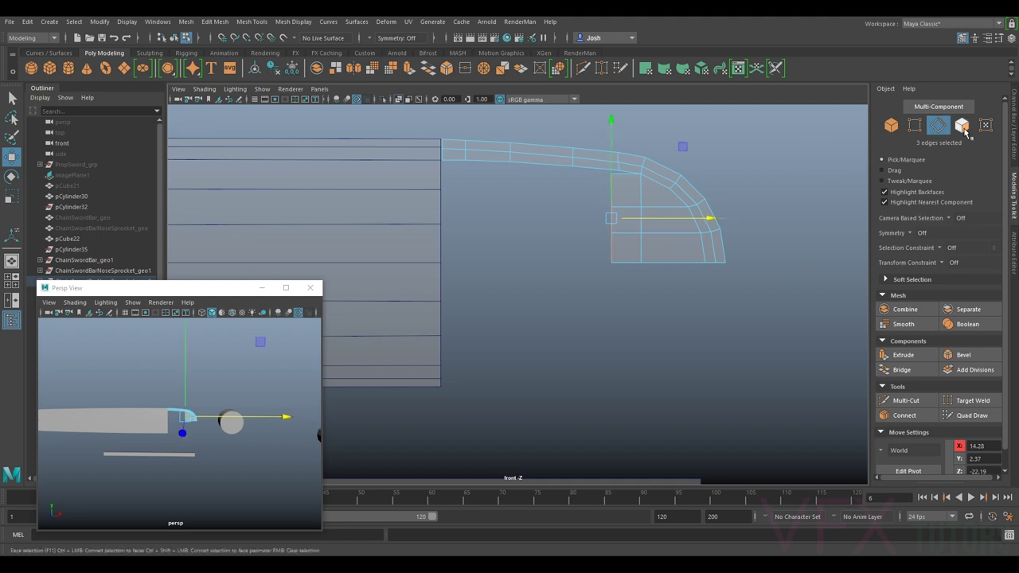
pyautogui.click(607, 181)
pyautogui.click(970, 406)
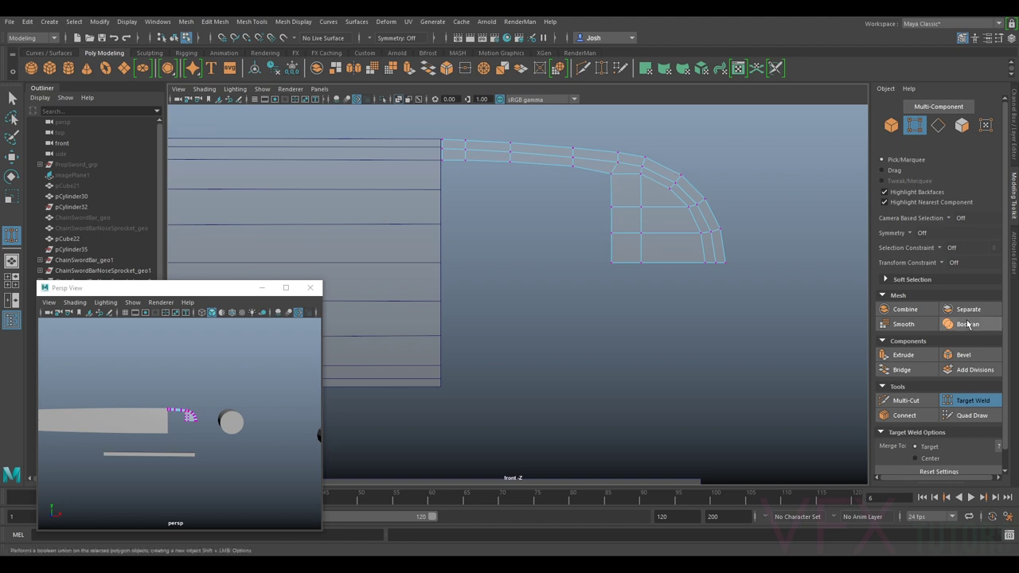
pyautogui.press('q')
# Step: Raise the welded vertex slightly and shift the strip vertices above it in line with the new column, following the nose's curve
pyautogui.click(612, 175)
pyautogui.press('w')
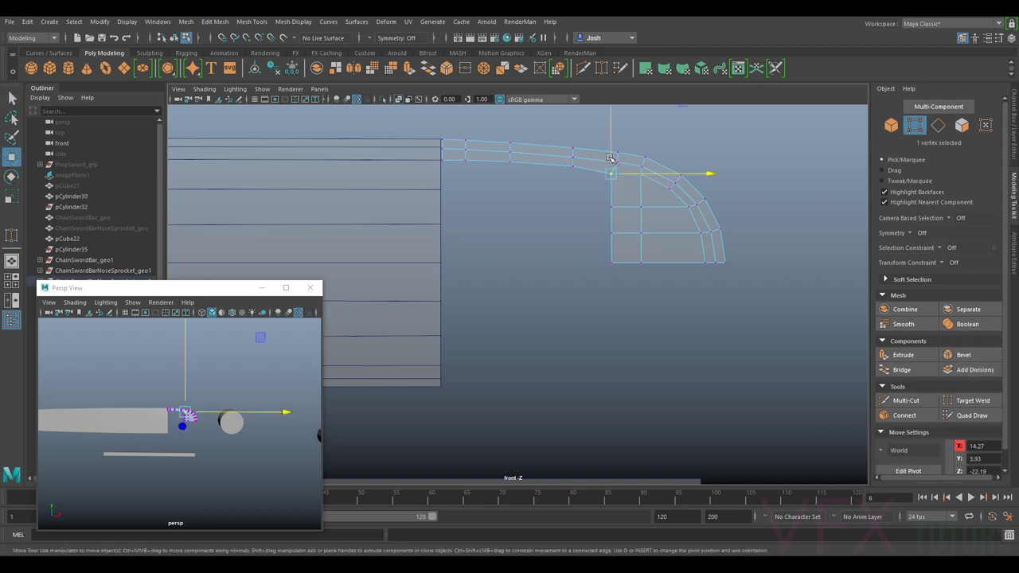
pyautogui.keyDown('shift'); pyautogui.click(616, 157); pyautogui.keyUp('shift')
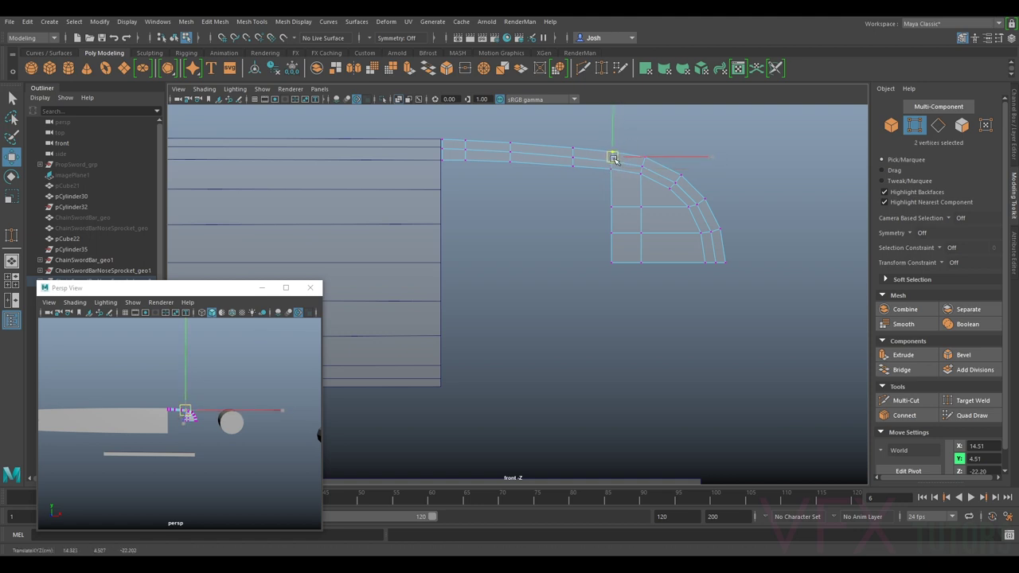
pyautogui.moveTo(613, 157); pyautogui.dragTo(625, 178)
# Step: Raise the new column's upper inner vertex slightly along Y to even out the rows
pyautogui.click(642, 204)
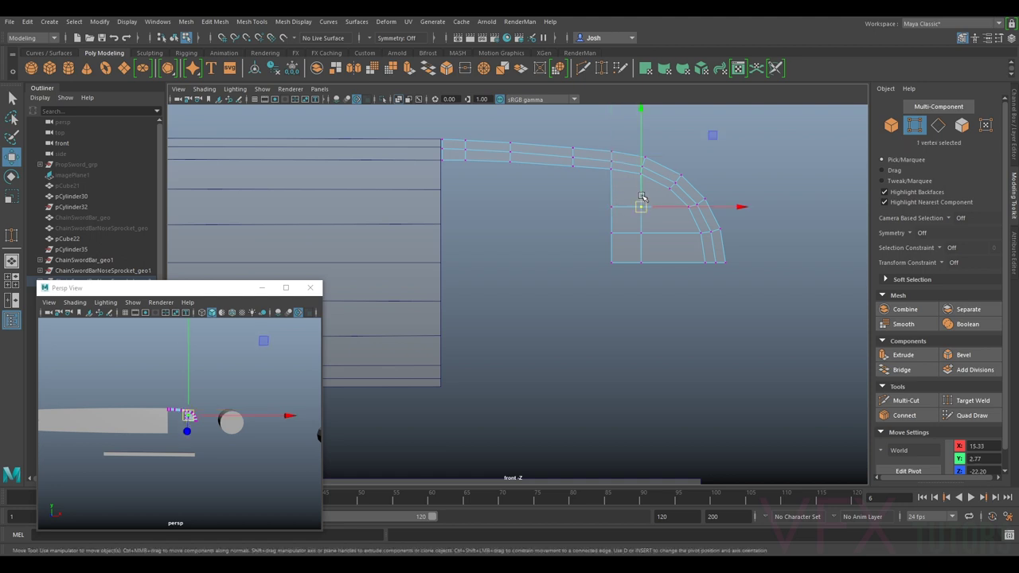
pyautogui.click(612, 205)
pyautogui.moveTo(611, 190); pyautogui.dragTo(612, 187)
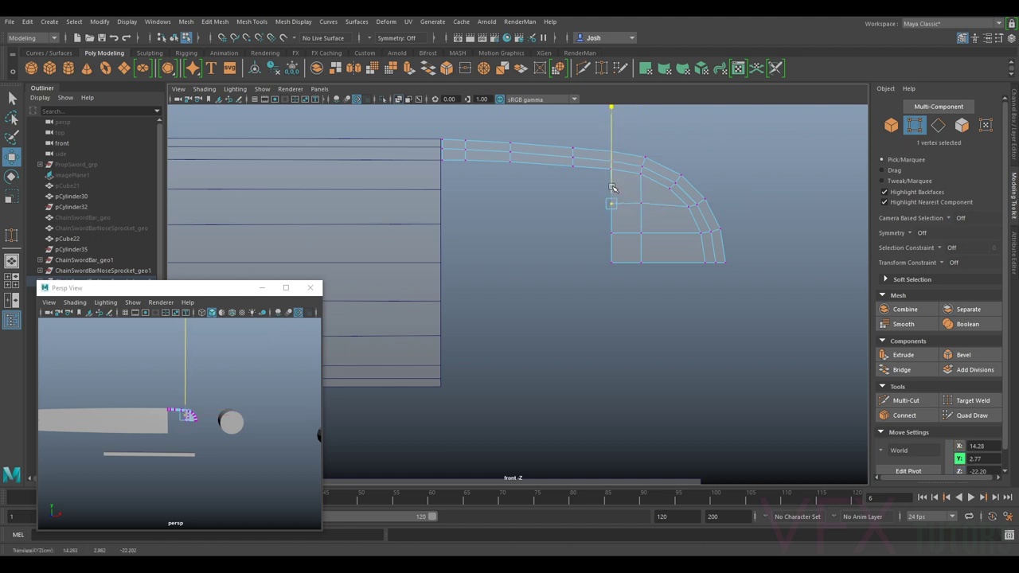
# Step: Extrude the new column's three vertical edges toward the bar until they line up with the strip's next vertex column
pyautogui.click(938, 125)
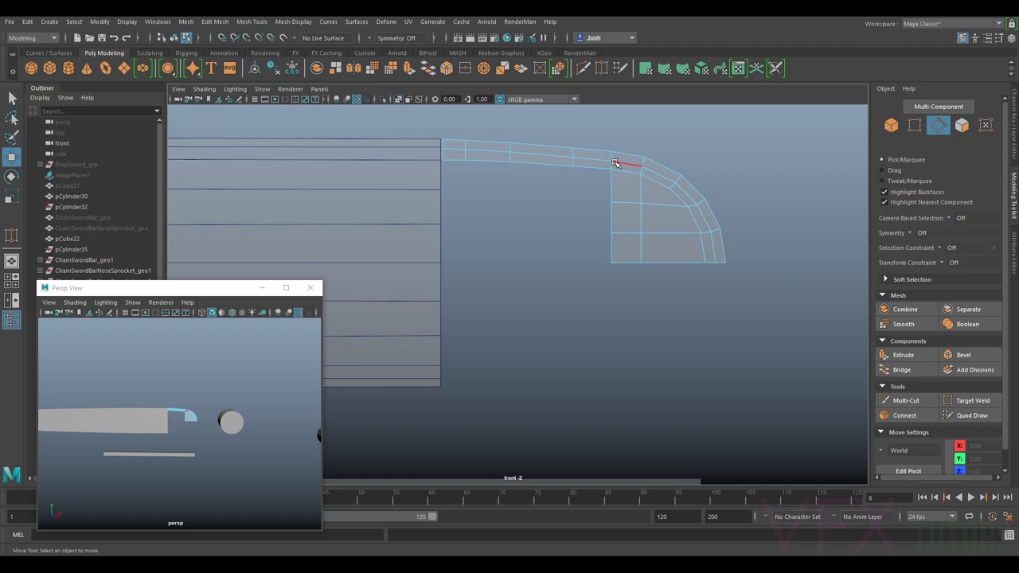
pyautogui.click(610, 183)
pyautogui.keyDown('ctrl'); pyautogui.keyDown('shift'); pyautogui.click(610, 219); pyautogui.keyUp('shift'); pyautogui.keyUp('ctrl')
pyautogui.keyDown('ctrl'); pyautogui.keyDown('shift'); pyautogui.click(610, 244); pyautogui.keyUp('shift'); pyautogui.keyUp('ctrl')
pyautogui.hotkey('ctrl', 'e')
pyautogui.press('w')
pyautogui.moveTo(669, 218); pyautogui.dragTo(630, 220)
pyautogui.click(915, 126)
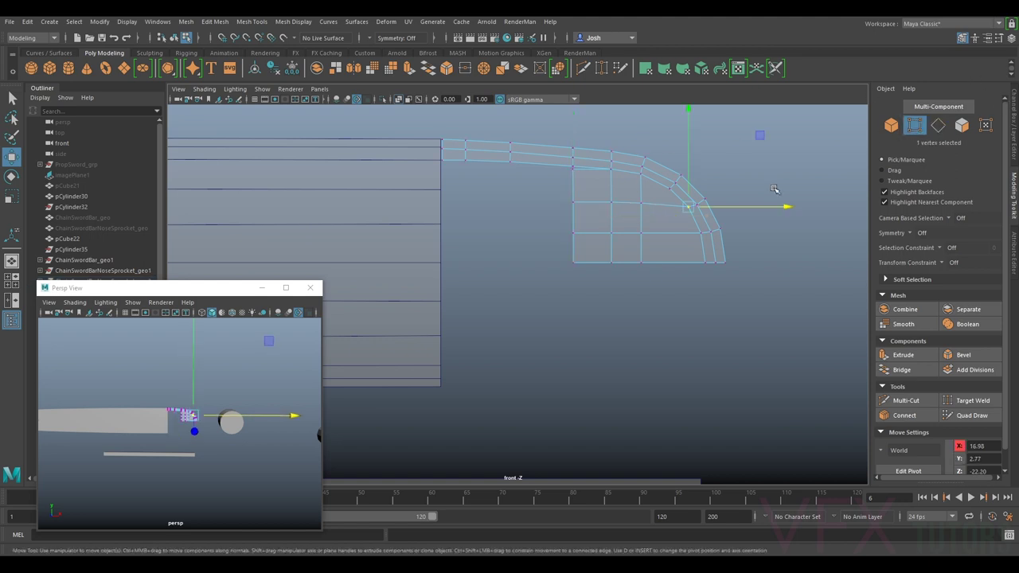
# Step: Target-weld the new column's upper corner to the adjacent vertex on the border strip's inner edge
pyautogui.click(598, 325)
pyautogui.keyDown('alt'); pyautogui.moveTo(575, 179); pyautogui.dragTo(576, 211, button='middle'); pyautogui.keyUp('alt')
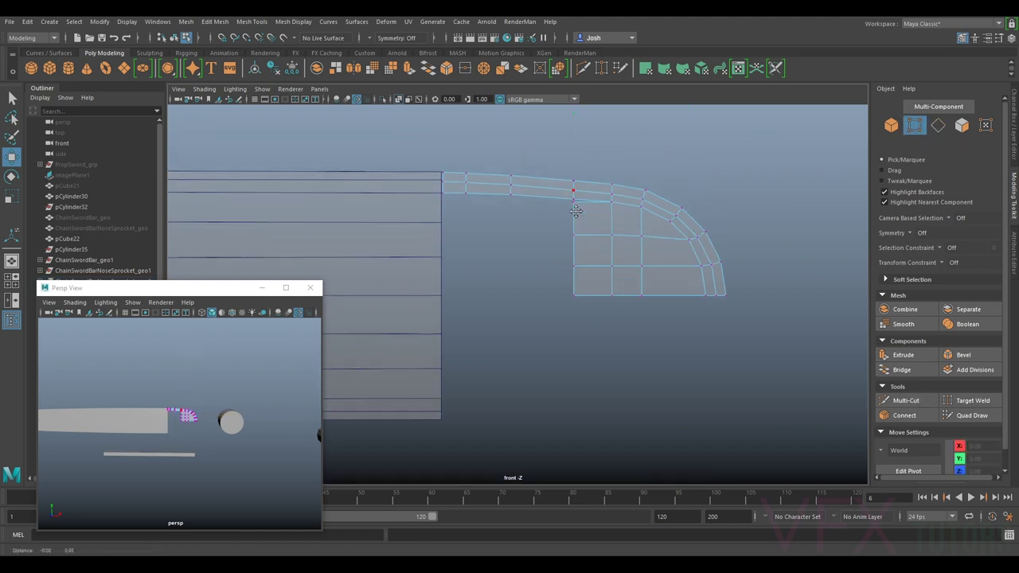
pyautogui.keyDown('alt'); pyautogui.moveTo(576, 211); pyautogui.dragTo(739, 247, button='right'); pyautogui.keyUp('alt')
pyautogui.click(973, 401)
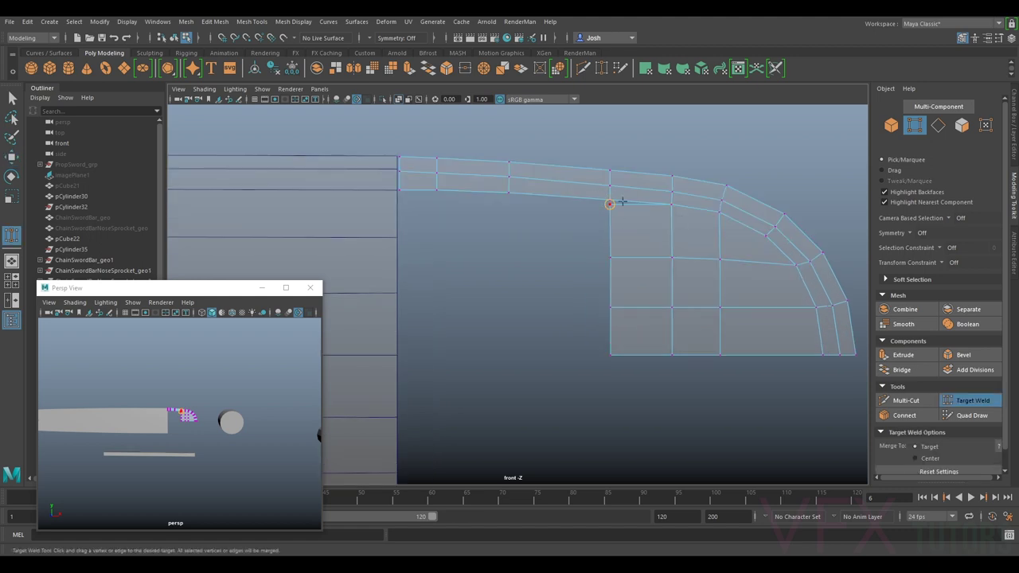
pyautogui.scroll(5, 617, 212)
pyautogui.moveTo(560, 273); pyautogui.dragTo(556, 248)
pyautogui.hotkey('ctrl', 'z')
pyautogui.scroll(-8, 558, 247)
pyautogui.keyDown('alt'); pyautogui.moveTo(569, 323); pyautogui.dragTo(597, 303, button='middle'); pyautogui.keyUp('alt')
pyautogui.scroll(2, 621, 294)
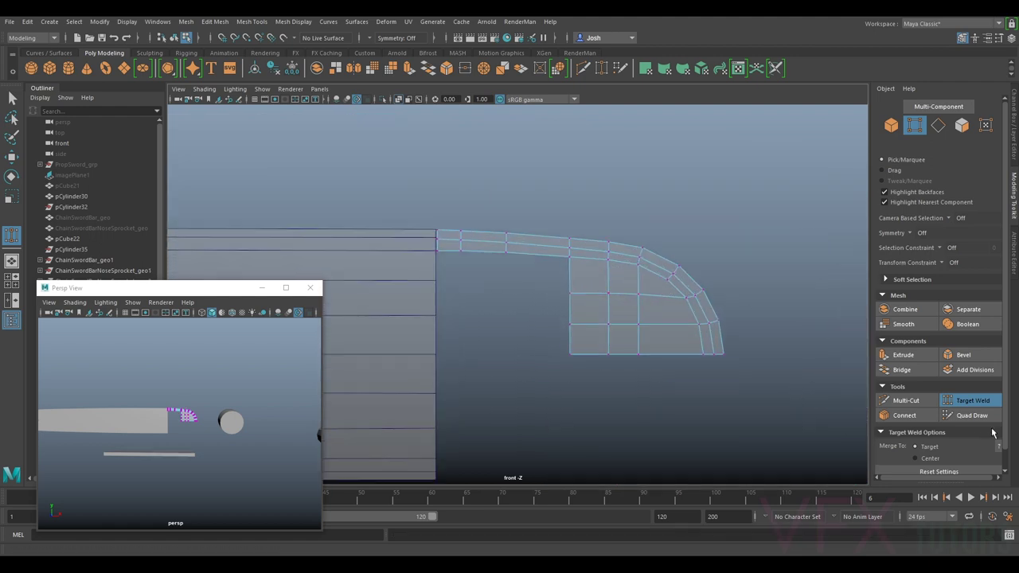
pyautogui.click(986, 400)
# Step: Extrude the column's three outer vertical edges toward the bar until they line up with the strip's next vertex column
pyautogui.click(940, 125)
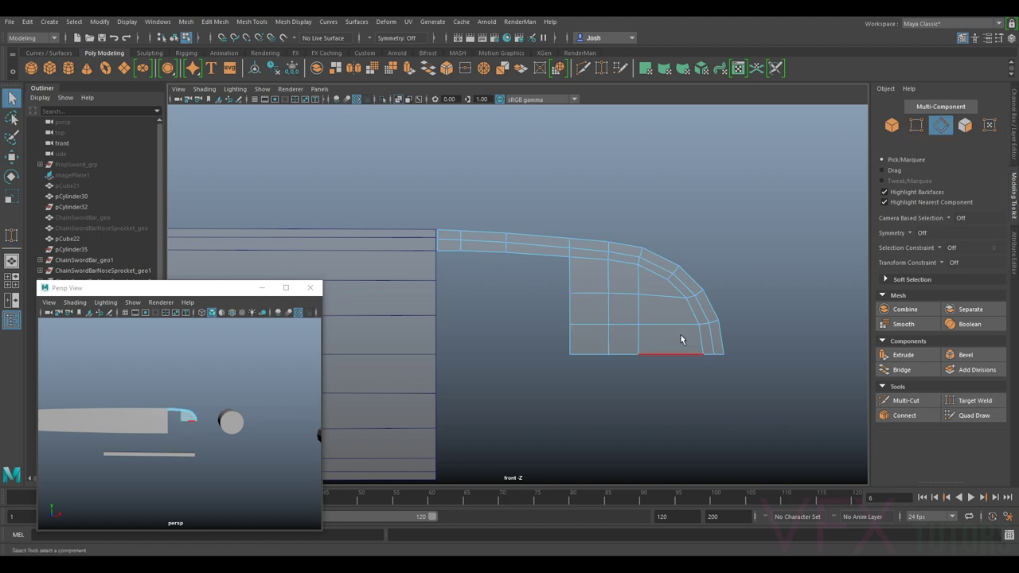
pyautogui.click(580, 269)
pyautogui.keyDown('shift'); pyautogui.click(576, 296); pyautogui.keyUp('shift')
pyautogui.keyDown('shift'); pyautogui.click(575, 307); pyautogui.keyUp('shift')
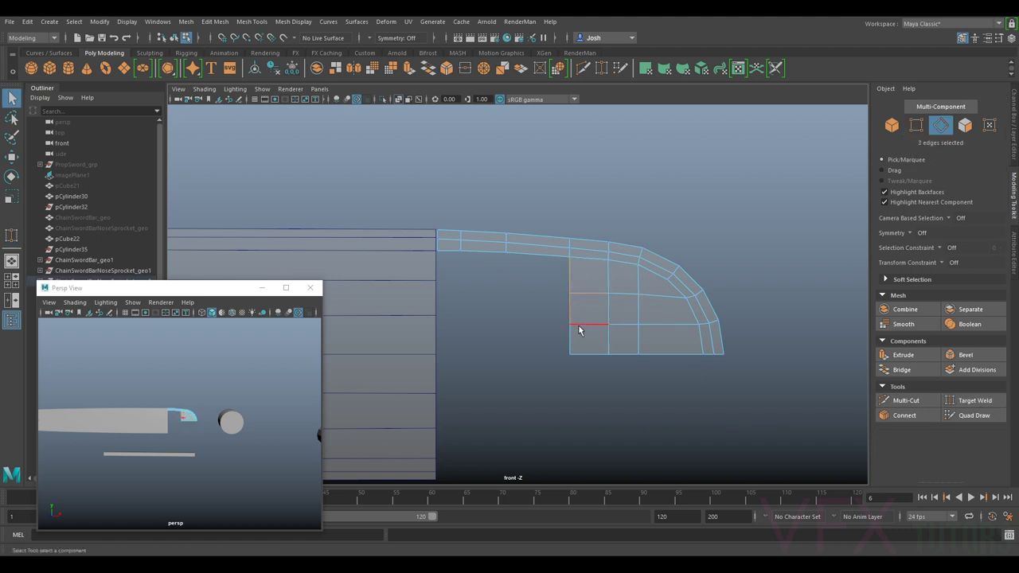
pyautogui.keyDown('shift'); pyautogui.click(571, 342); pyautogui.keyUp('shift')
pyautogui.keyDown('shift'); pyautogui.click(571, 272); pyautogui.keyUp('shift')
pyautogui.press('w')
pyautogui.moveTo(612, 306); pyautogui.dragTo(549, 308)
pyautogui.scroll(3, 550, 269)
pyautogui.keyDown('alt'); pyautogui.moveTo(555, 259); pyautogui.dragTo(636, 300, button='middle'); pyautogui.keyUp('alt')
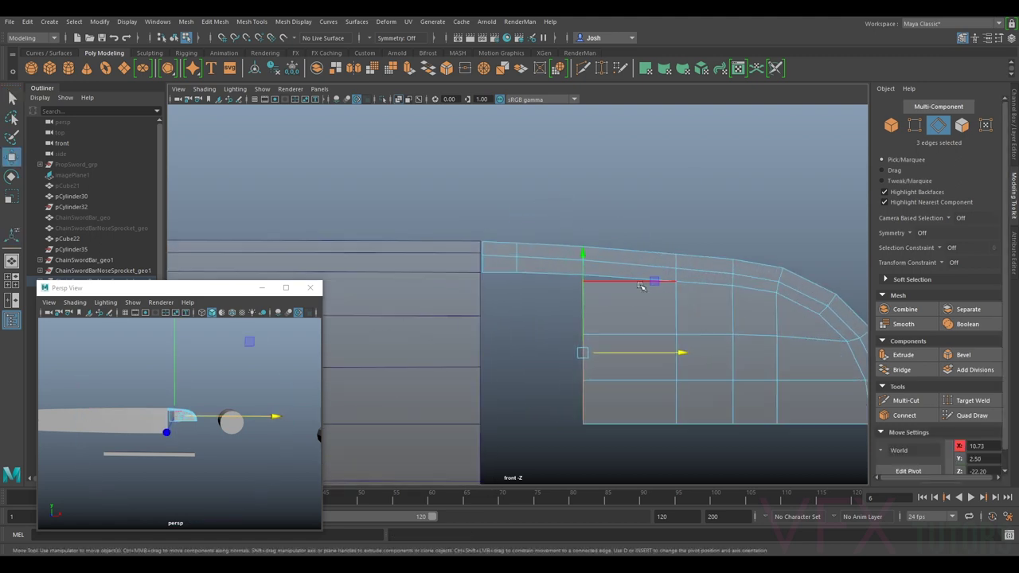
pyautogui.click(927, 127)
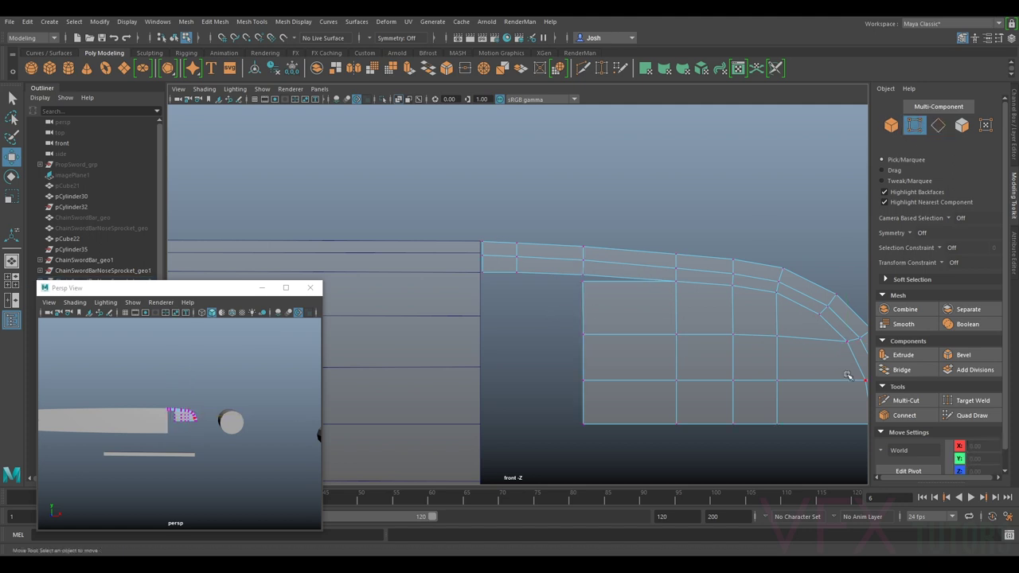
pyautogui.click(884, 400)
pyautogui.click(586, 281)
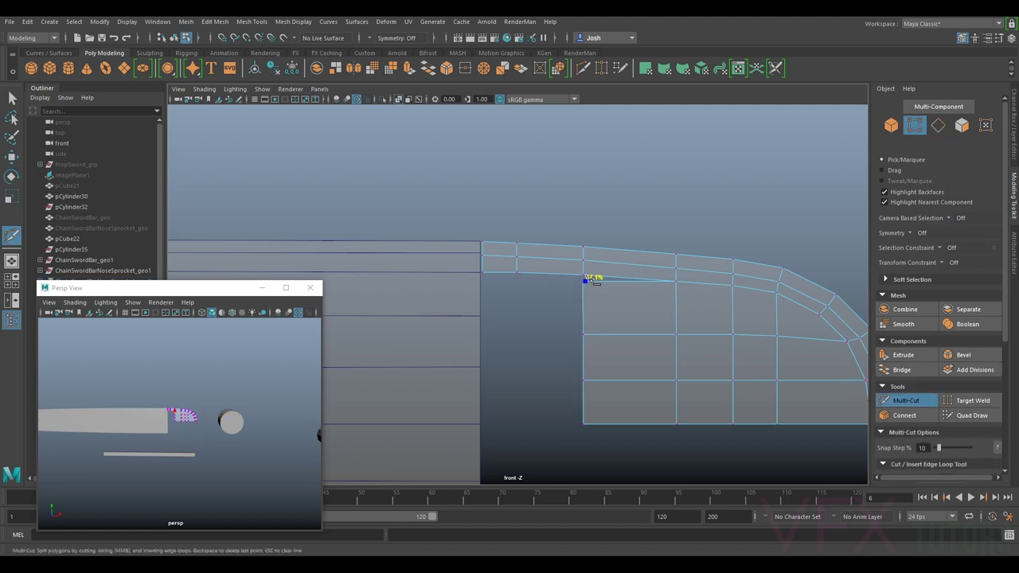
pyautogui.keyDown('alt'); pyautogui.moveTo(583, 281); pyautogui.dragTo(633, 284, button='right'); pyautogui.keyUp('alt')
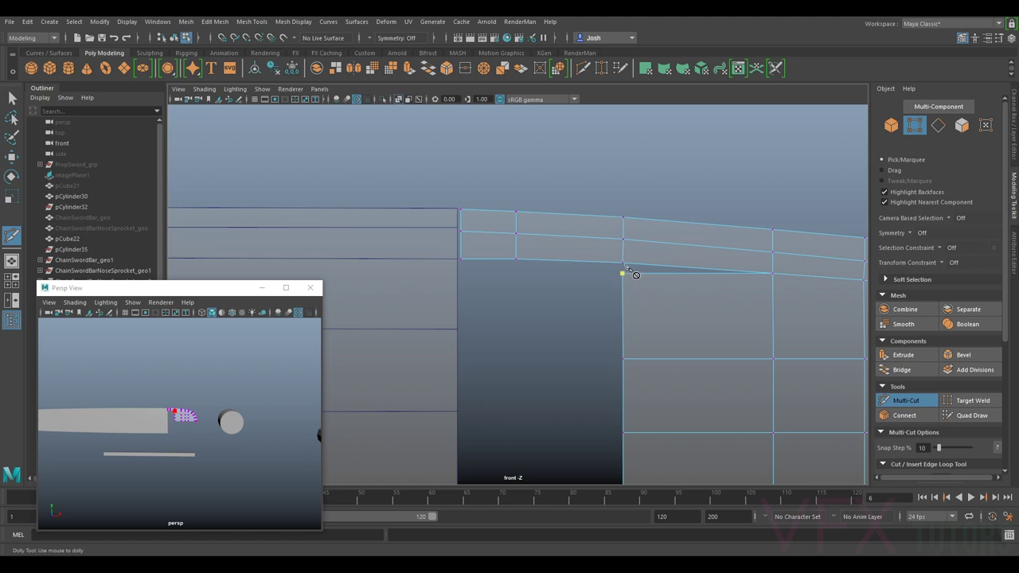
pyautogui.keyDown('alt'); pyautogui.moveTo(602, 248); pyautogui.dragTo(637, 296, button='right'); pyautogui.keyUp('alt')
pyautogui.keyDown('alt'); pyautogui.moveTo(660, 274); pyautogui.dragTo(569, 303, button='middle'); pyautogui.keyUp('alt')
pyautogui.keyDown('alt'); pyautogui.moveTo(569, 302); pyautogui.dragTo(610, 297, button='right'); pyautogui.keyUp('alt')
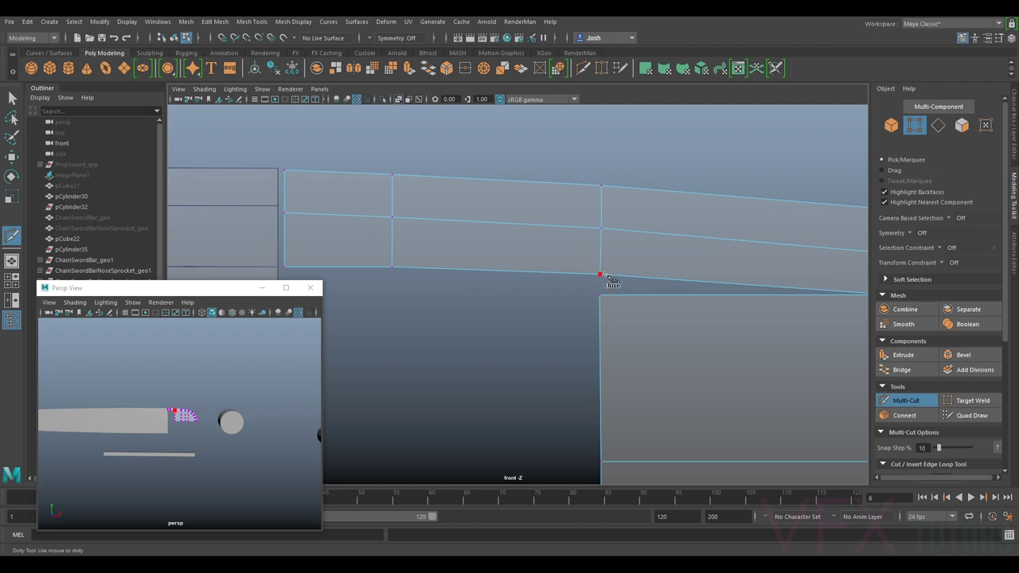
pyautogui.scroll(-7, 603, 280)
pyautogui.click(916, 401)
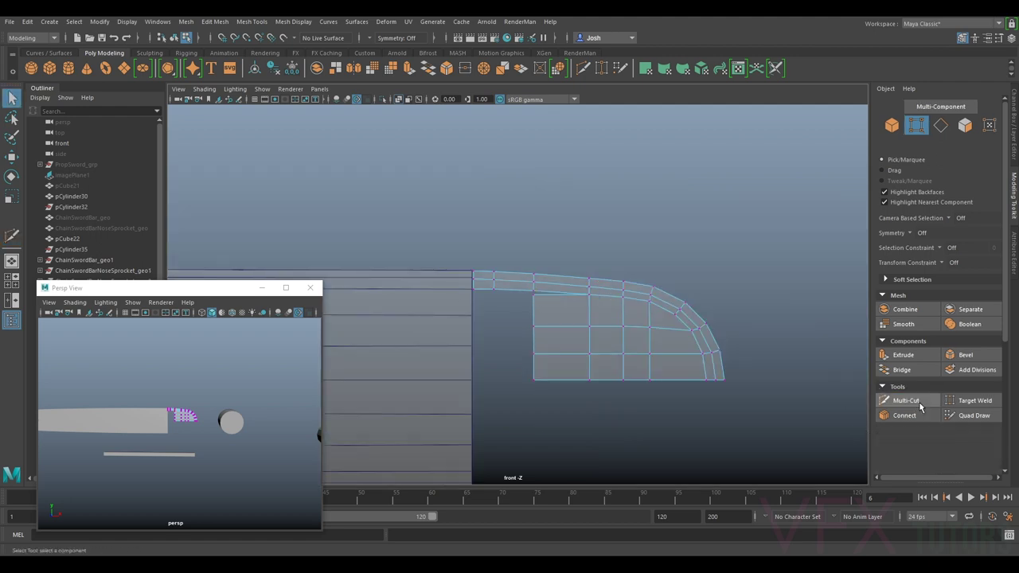
# Step: Target-weld the newly extruded column's upper corner to the strip vertex directly above it
pyautogui.click(968, 400)
pyautogui.scroll(3, 543, 293)
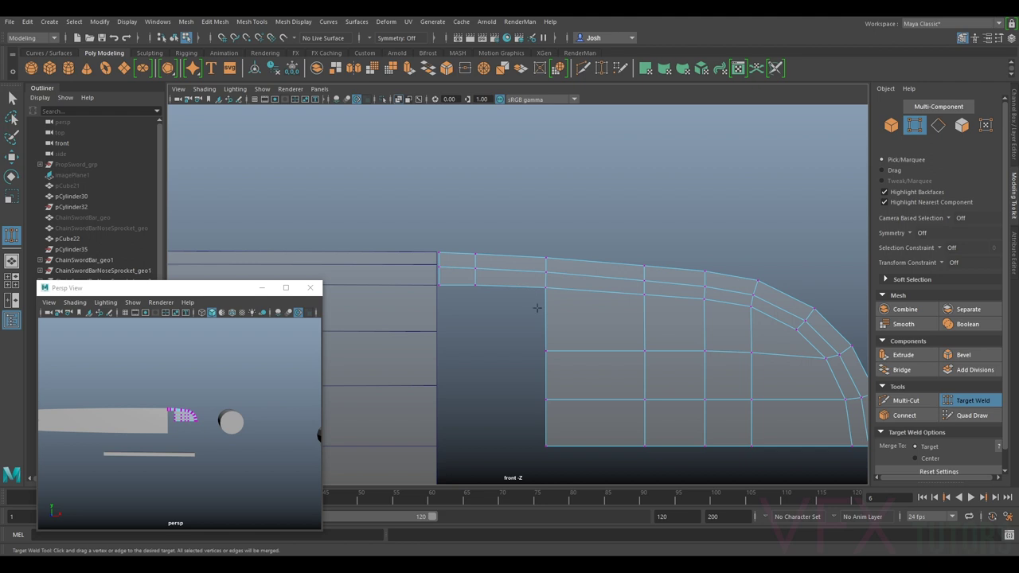
pyautogui.scroll(-3, 538, 301)
# Step: Extrude the three leading vertical edges farther toward the bar, aligning them with the strip's last vertex column before the seam
pyautogui.click(944, 132)
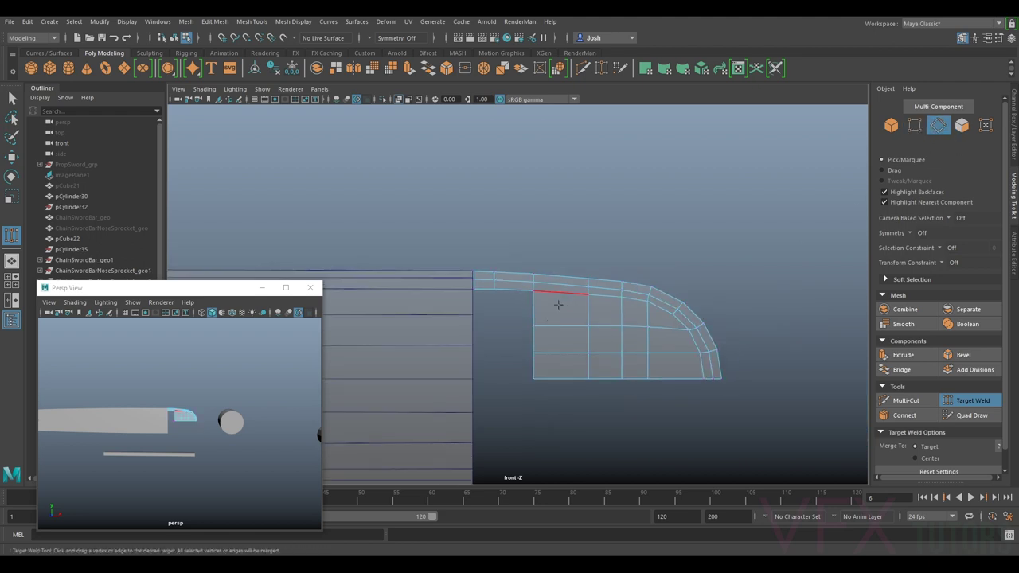
pyautogui.click(972, 401)
pyautogui.click(536, 314)
pyautogui.keyDown('shift'); pyautogui.click(538, 342); pyautogui.keyUp('shift')
pyautogui.keyDown('shift'); pyautogui.click(540, 367); pyautogui.keyUp('shift')
pyautogui.press('w')
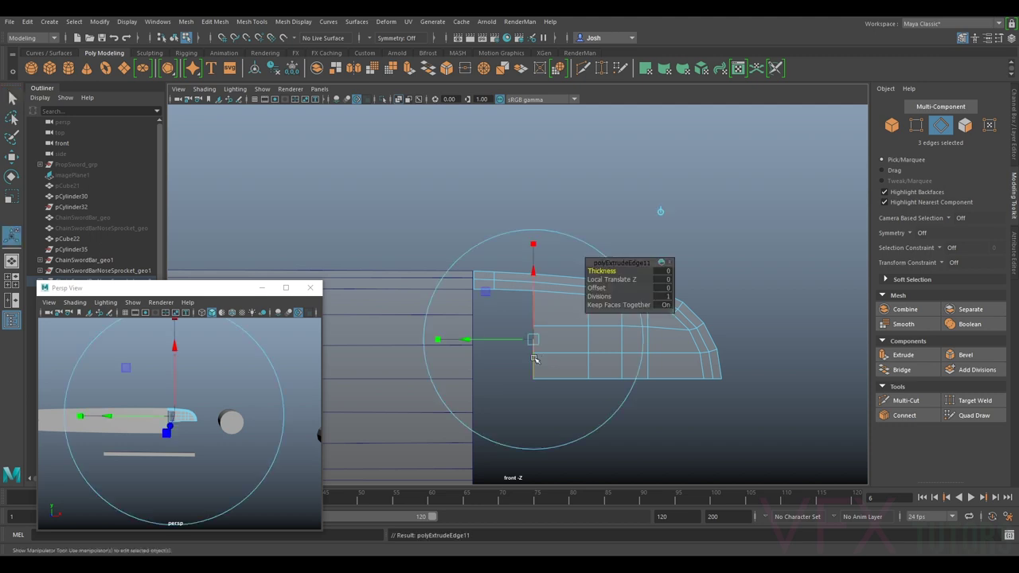
pyautogui.moveTo(567, 335); pyautogui.dragTo(528, 332)
pyautogui.keyDown('alt'); pyautogui.moveTo(515, 296); pyautogui.dragTo(588, 329, button='middle'); pyautogui.keyUp('alt')
pyautogui.scroll(4, 587, 329)
pyautogui.keyDown('alt'); pyautogui.moveTo(640, 362); pyautogui.dragTo(598, 252, button='middle'); pyautogui.keyUp('alt')
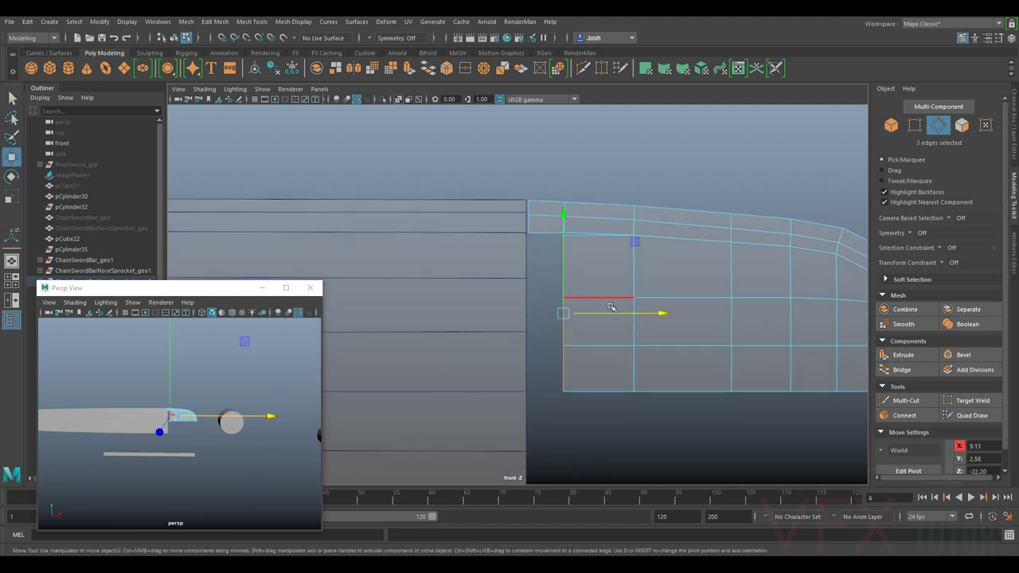
pyautogui.moveTo(608, 314); pyautogui.dragTo(611, 314)
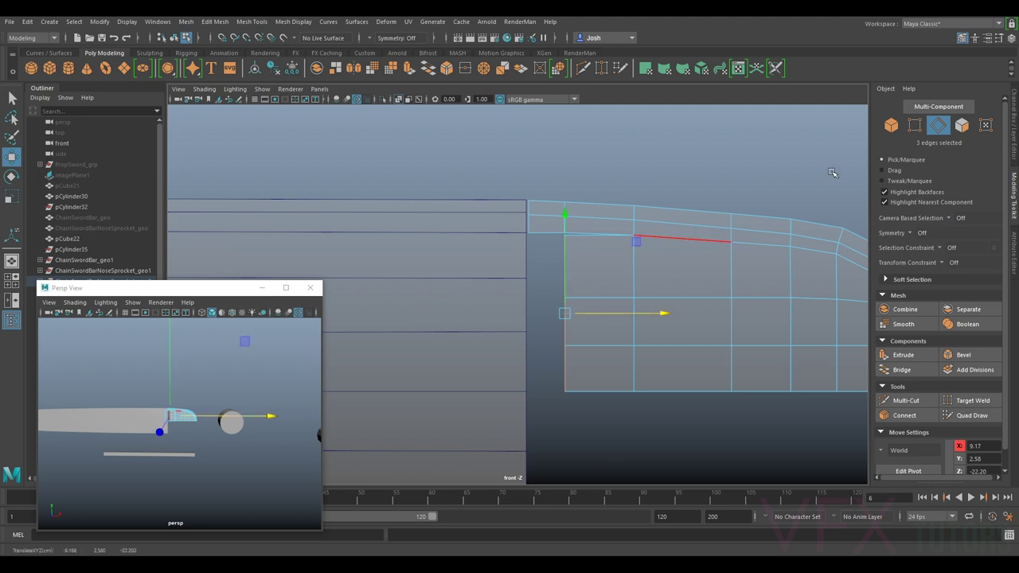
# Step: Weld the strip's inner-edge vertex and the upper corner of the latest column together with Target Weld
pyautogui.click(914, 125)
pyautogui.scroll(3, 653, 196)
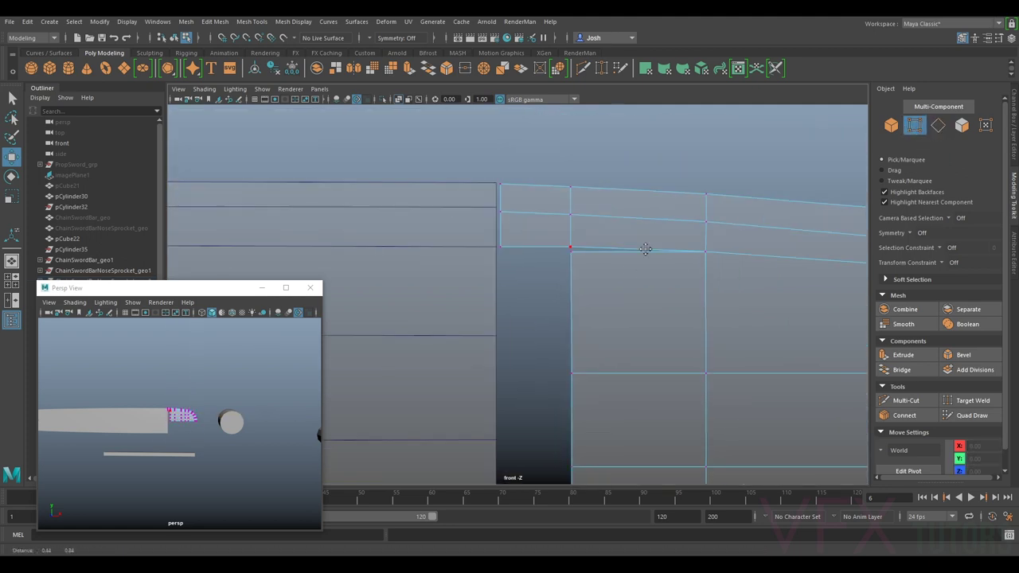
pyautogui.scroll(2, 646, 249)
pyautogui.click(973, 401)
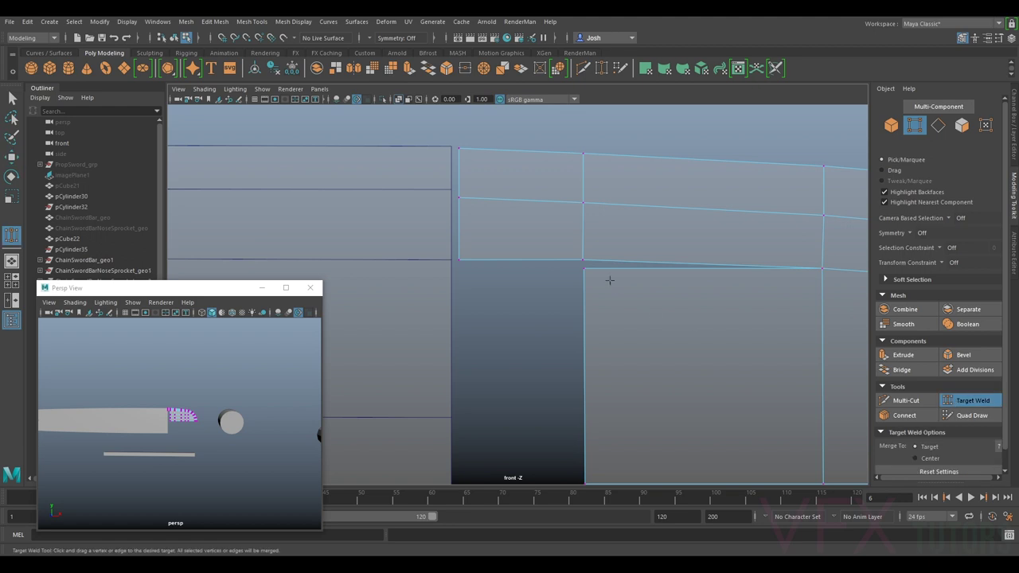
pyautogui.moveTo(583, 262); pyautogui.dragTo(583, 268)
pyautogui.scroll(-5, 637, 290)
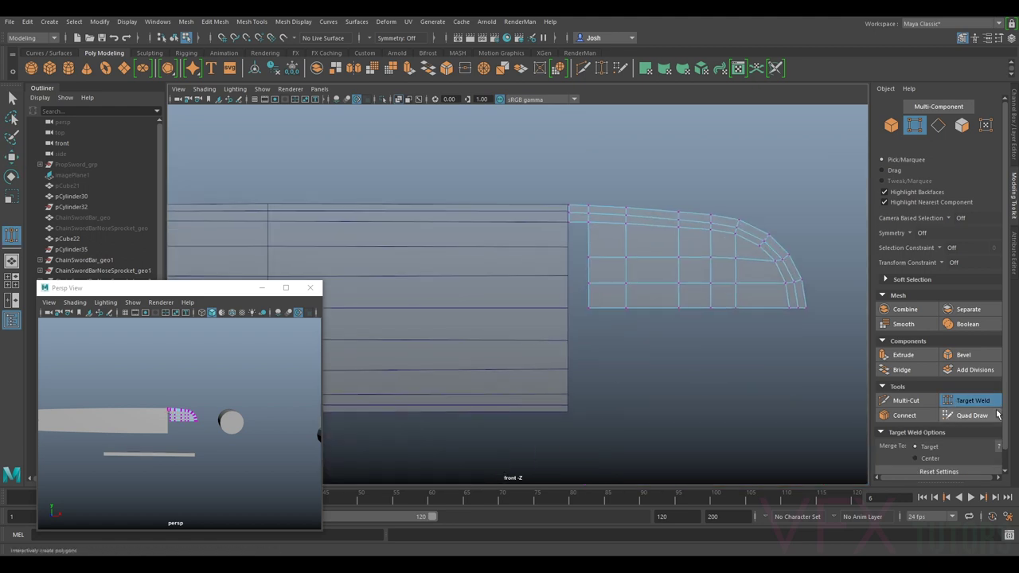
# Step: Extrude the three leading vertical edges up to the strip's end at the bar seam, closing the last column
pyautogui.press('F10')
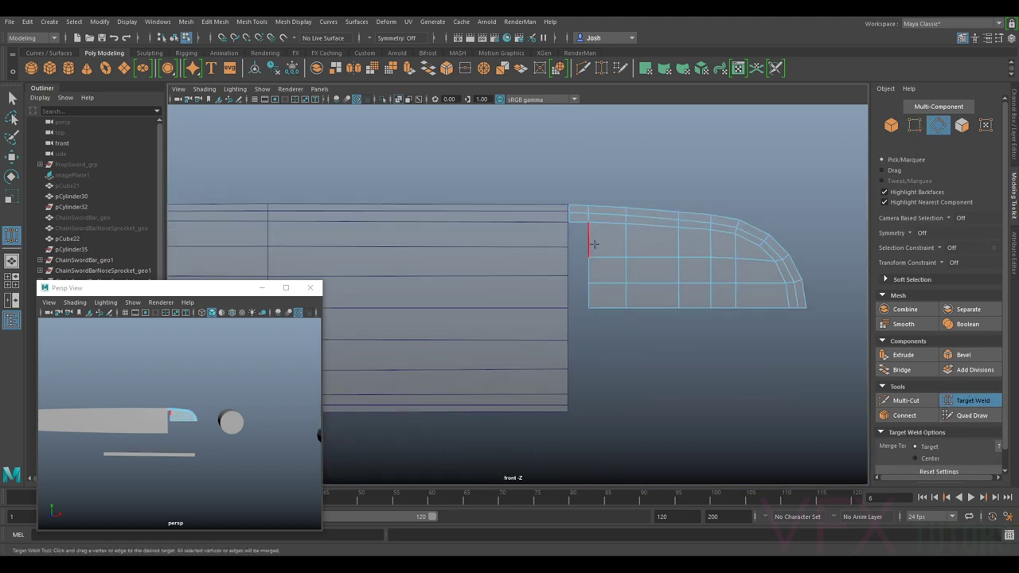
pyautogui.press('q')
pyautogui.click(589, 239)
pyautogui.keyDown('shift'); pyautogui.click(591, 272); pyautogui.keyUp('shift')
pyautogui.keyDown('shift'); pyautogui.click(590, 293); pyautogui.keyUp('shift')
pyautogui.hotkey('ctrl', 'e')
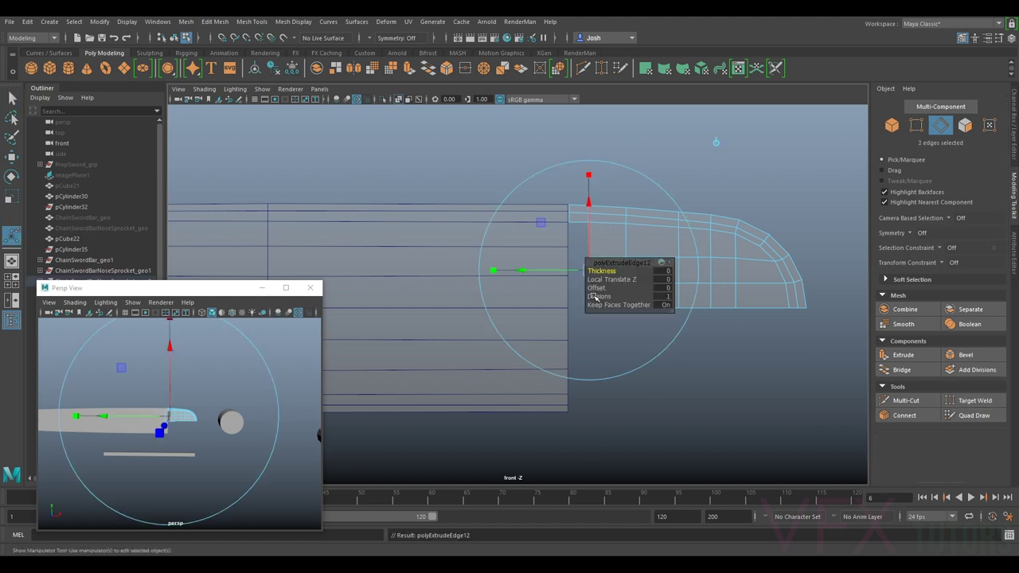
pyautogui.press('w')
pyautogui.moveTo(625, 266); pyautogui.dragTo(573, 221)
pyautogui.press('v')
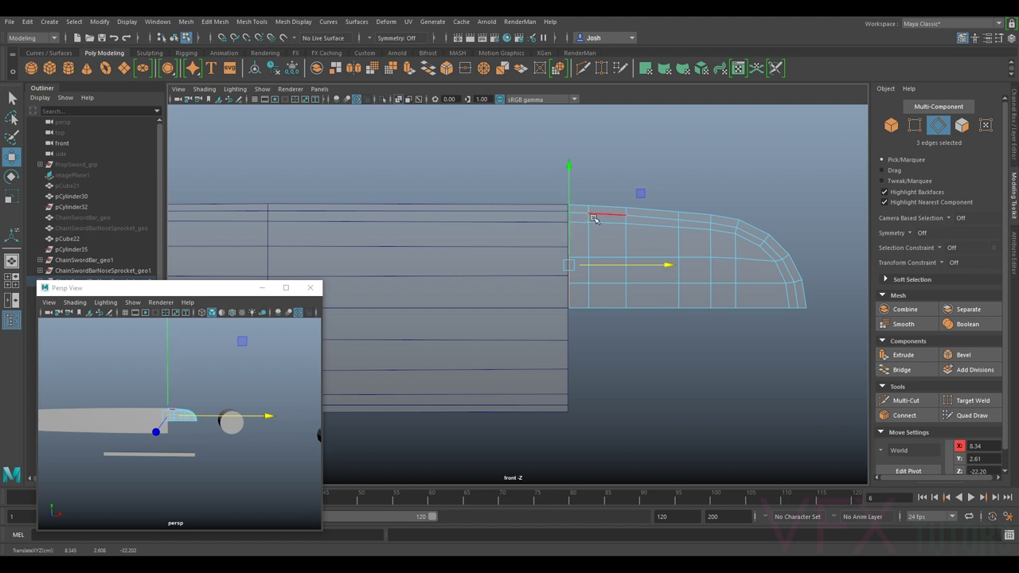
# Step: Merge to center the two overlapping vertices where the last column meets the strip's inner edge at the seam
pyautogui.scroll(5, 597, 225)
pyautogui.scroll(2, 599, 234)
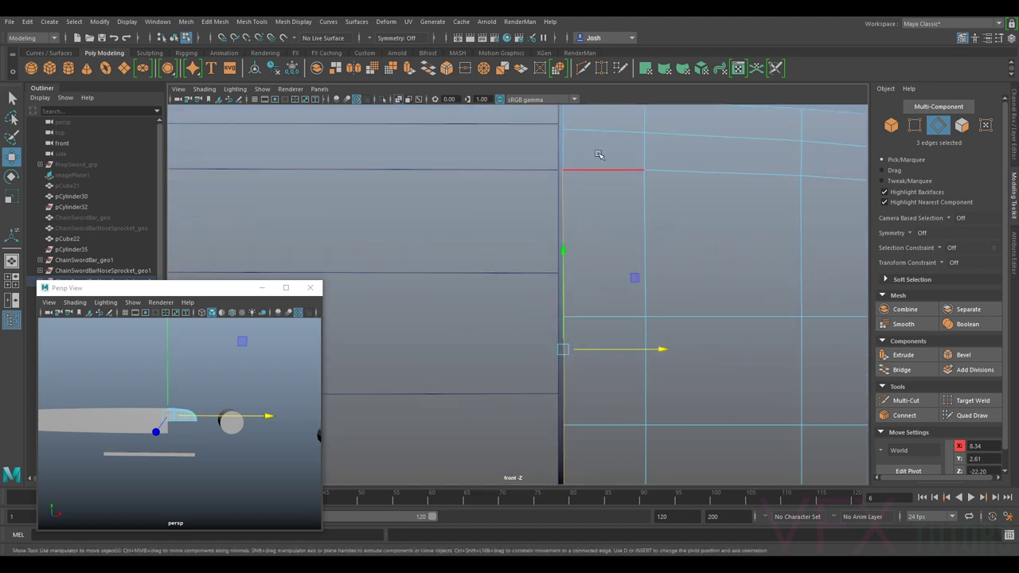
pyautogui.moveTo(578, 172); pyautogui.dragTo(558, 159, button='right')
pyautogui.moveTo(557, 159); pyautogui.dragTo(572, 179)
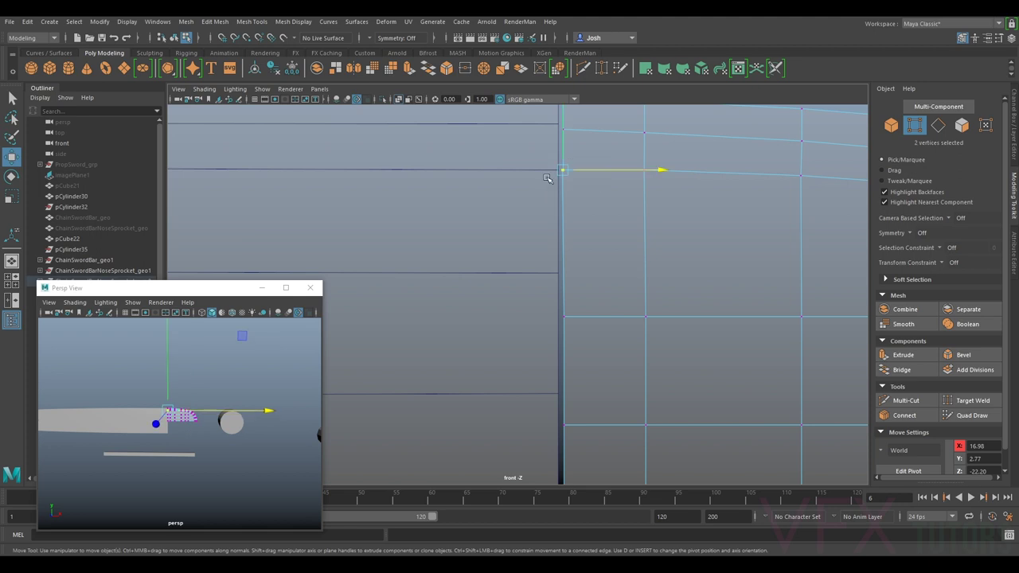
pyautogui.click(217, 24)
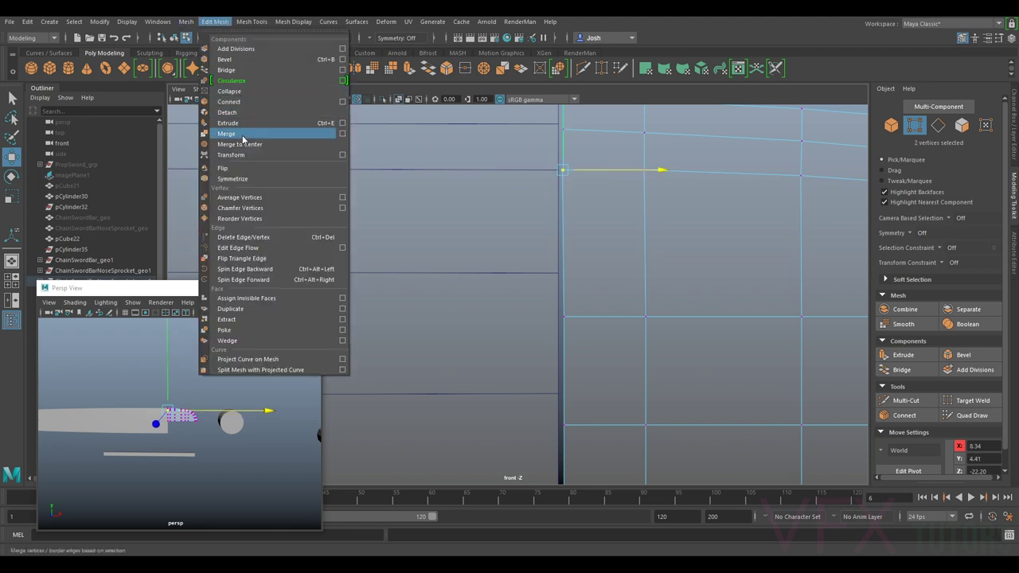
pyautogui.click(243, 146)
# Step: Select the six vertices along the bar seam and scale them to 0 along X so they form a straight vertical line
pyautogui.scroll(-5, 495, 185)
pyautogui.moveTo(475, 225); pyautogui.dragTo(534, 387)
pyautogui.press('r')
pyautogui.press('r')
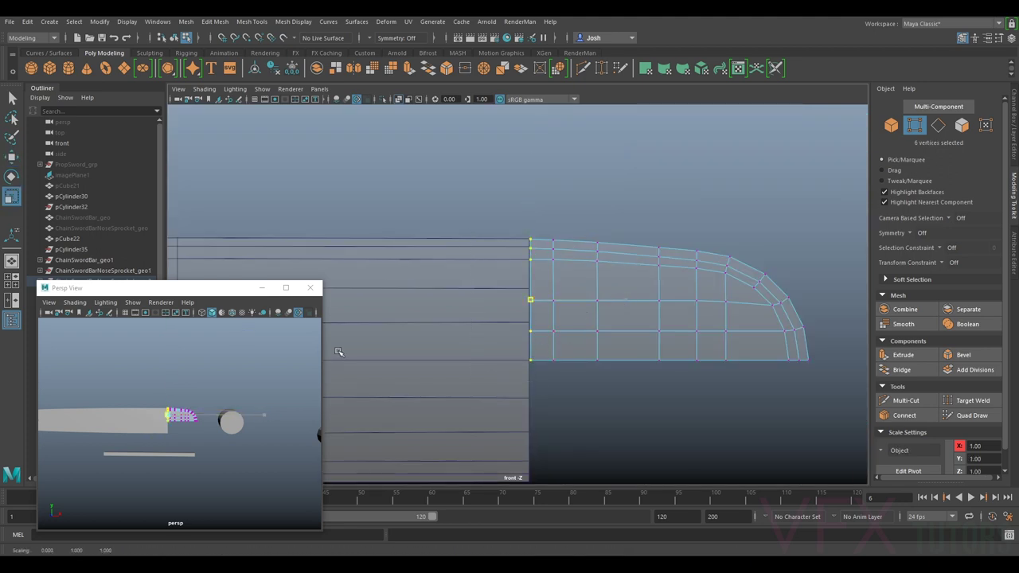
pyautogui.keyDown('alt'); pyautogui.moveTo(537, 268); pyautogui.dragTo(493, 248, button='middle'); pyautogui.keyUp('alt')
pyautogui.keyDown('alt'); pyautogui.moveTo(660, 184); pyautogui.dragTo(550, 207, button='middle'); pyautogui.keyUp('alt')
pyautogui.scroll(2, 550, 207)
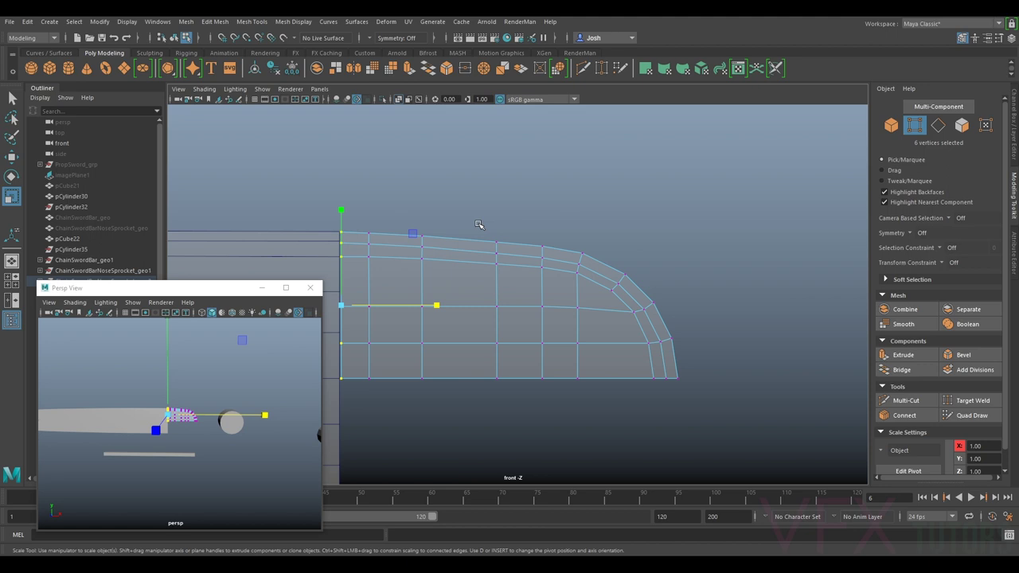
# Step: Raise the strip's three vertices in the fourth column from the seam slightly along Y to smooth the nose's upper curve
pyautogui.press('w')
pyautogui.click(497, 240)
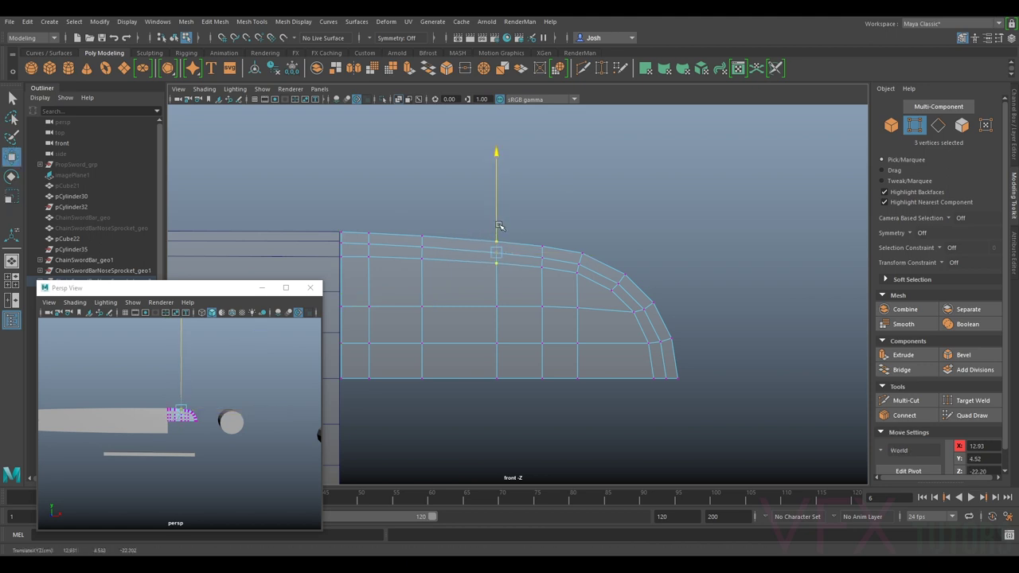
pyautogui.moveTo(500, 226); pyautogui.dragTo(500, 224)
# Step: Reposition the upper inner row's vertices along Y so it meets the bar's matching edge at the seam and slopes toward the nose tip
pyautogui.scroll(-2, 629, 320)
pyautogui.keyDown('alt'); pyautogui.moveTo(599, 324); pyautogui.dragTo(622, 277, button='middle'); pyautogui.keyUp('alt')
pyautogui.scroll(1, 622, 277)
pyautogui.keyDown('alt'); pyautogui.moveTo(370, 259); pyautogui.dragTo(488, 259, button='middle'); pyautogui.keyUp('alt')
pyautogui.moveTo(488, 258); pyautogui.dragTo(757, 242)
pyautogui.press('r')
pyautogui.press('w')
pyautogui.moveTo(608, 222); pyautogui.dragTo(506, 244)
pyautogui.click(718, 248)
pyautogui.moveTo(721, 221); pyautogui.dragTo(645, 235)
pyautogui.click(685, 239)
pyautogui.click(642, 238)
pyautogui.click(592, 229)
pyautogui.moveTo(575, 217); pyautogui.dragTo(577, 223)
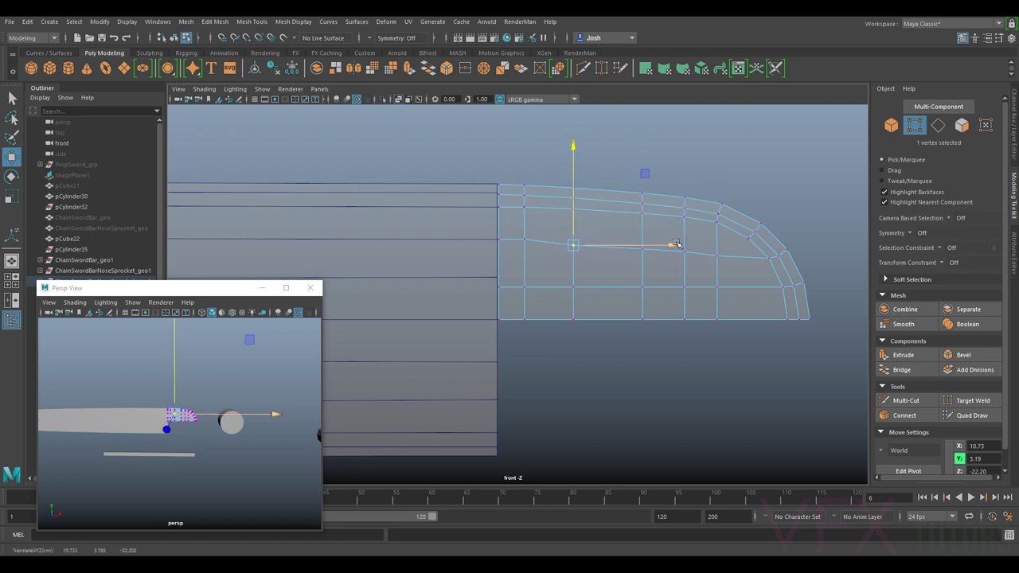
# Step: Even out the upper inner row's slope by nudging individual vertices along Y
pyautogui.click(717, 255)
pyautogui.moveTo(717, 238); pyautogui.dragTo(718, 234)
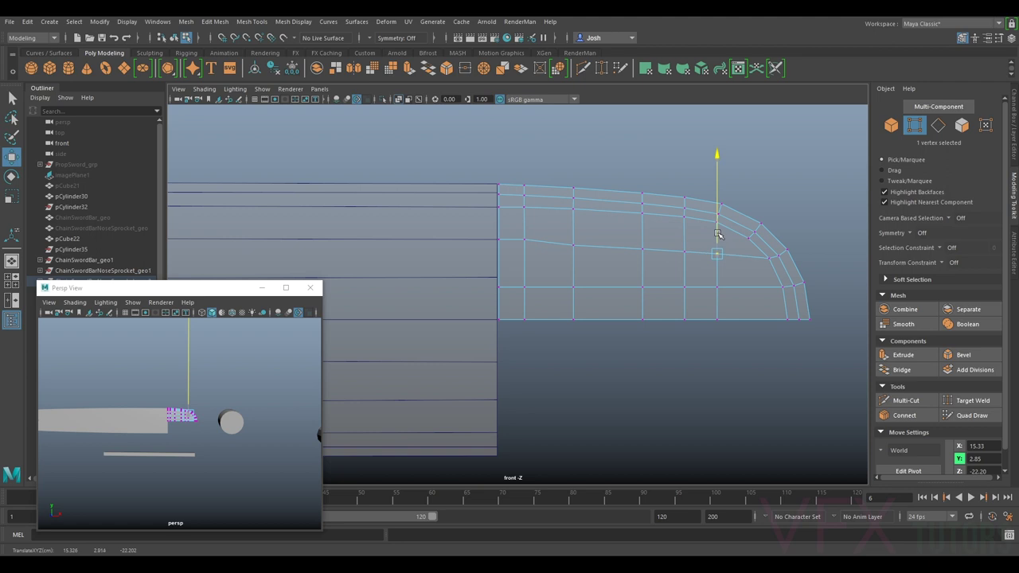
pyautogui.click(524, 239)
pyautogui.moveTo(526, 222); pyautogui.dragTo(574, 228)
pyautogui.click(573, 244)
pyautogui.click(642, 248)
pyautogui.moveTo(643, 232); pyautogui.dragTo(643, 231)
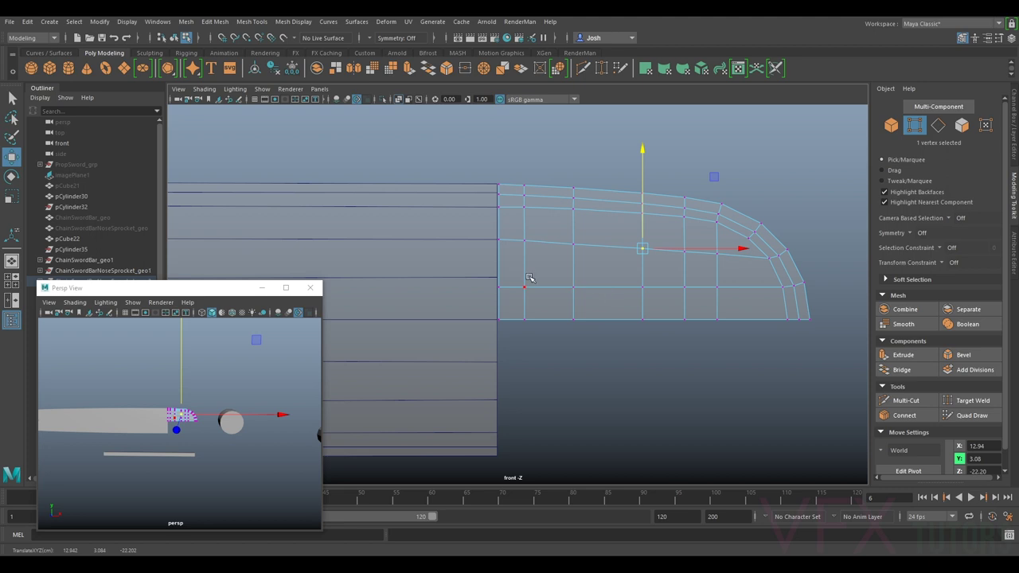
# Step: Raise the lower inner row's three vertices nearest the seam along Y to the bar's matching horizontal edge
pyautogui.moveTo(492, 274); pyautogui.dragTo(735, 309)
pyautogui.moveTo(485, 279); pyautogui.dragTo(615, 298)
pyautogui.moveTo(536, 267); pyautogui.dragTo(536, 259)
# Step: Adjust the remaining lower inner row vertices along Y so the row slopes gradually from the seam toward the nose tip
pyautogui.click(644, 285)
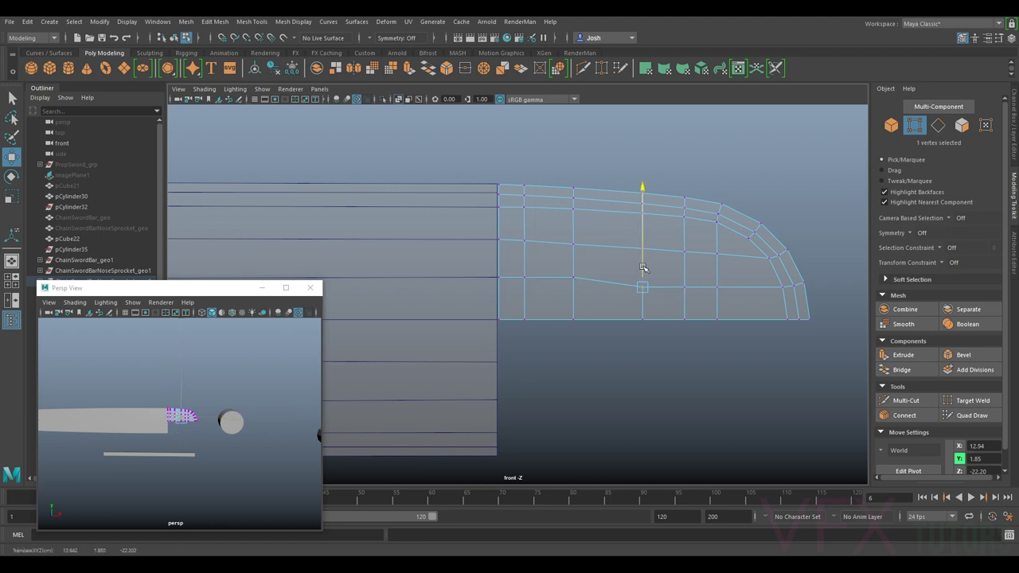
pyautogui.click(573, 242)
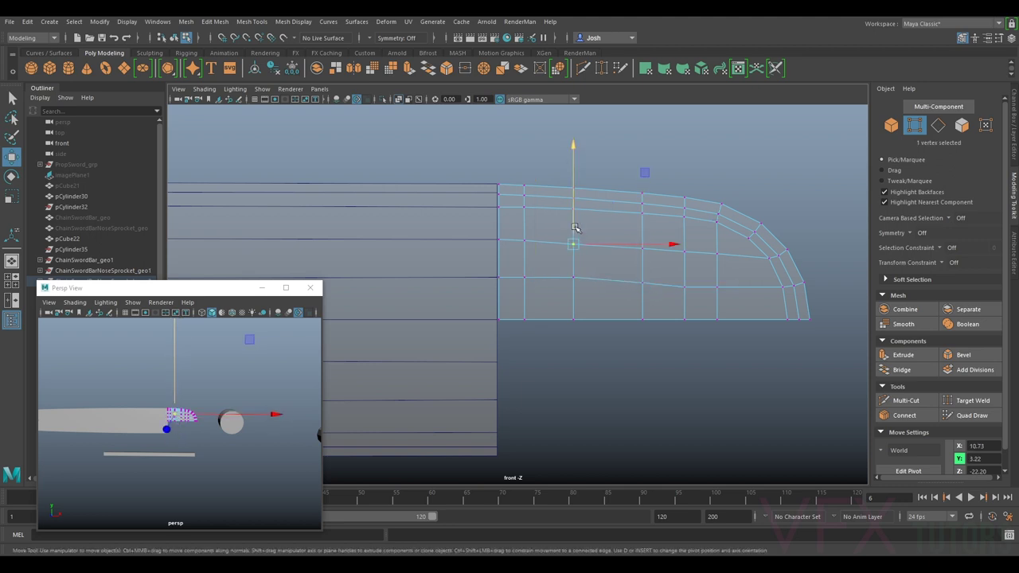
pyautogui.click(683, 285)
pyautogui.click(643, 282)
pyautogui.click(573, 276)
pyautogui.click(684, 286)
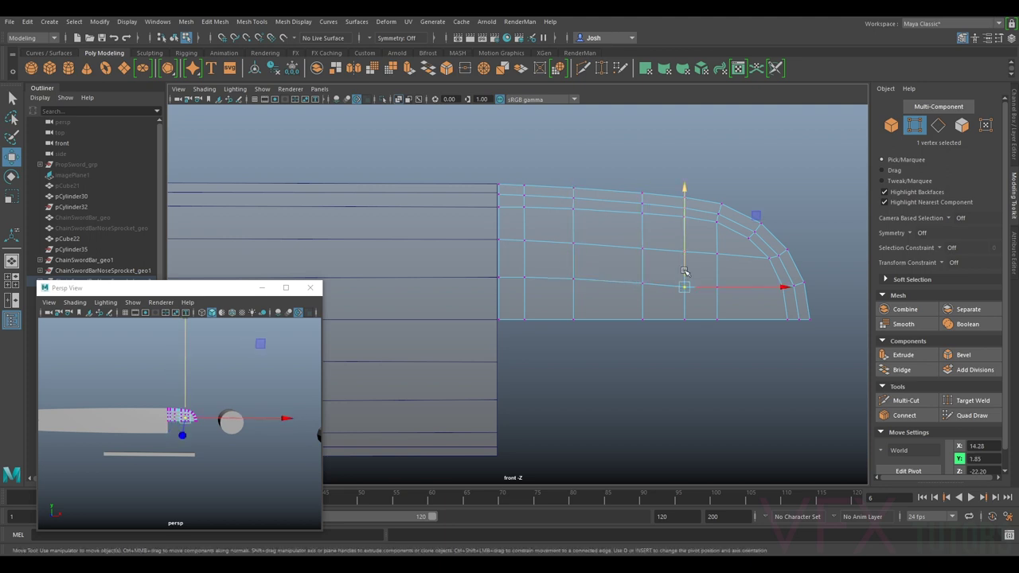
pyautogui.scroll(-2, 707, 280)
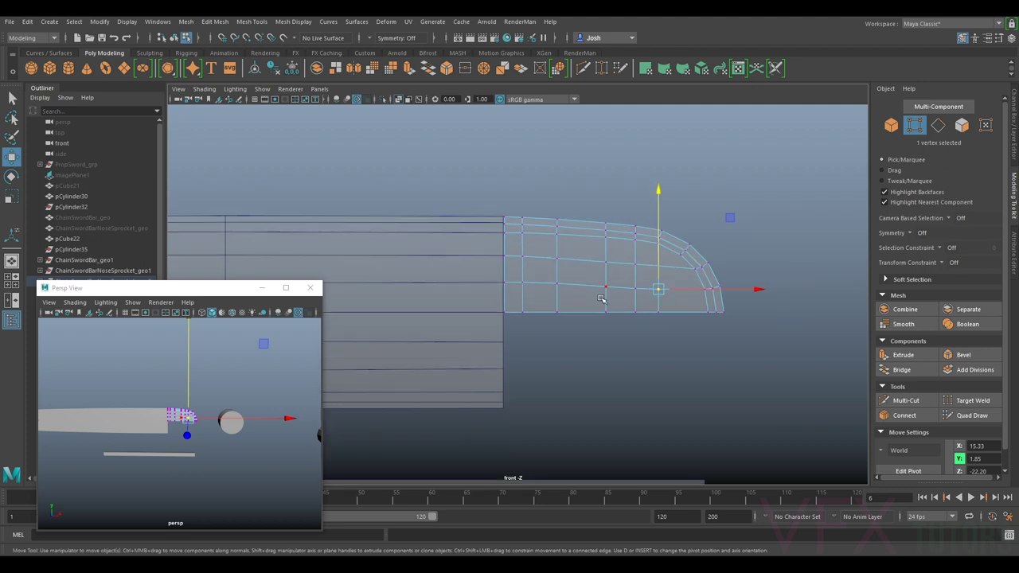
# Step: Duplicate the upper nose half and mirror the copy downward by setting its Scale Y to -1
pyautogui.moveTo(537, 282); pyautogui.dragTo(446, 315, button='right')
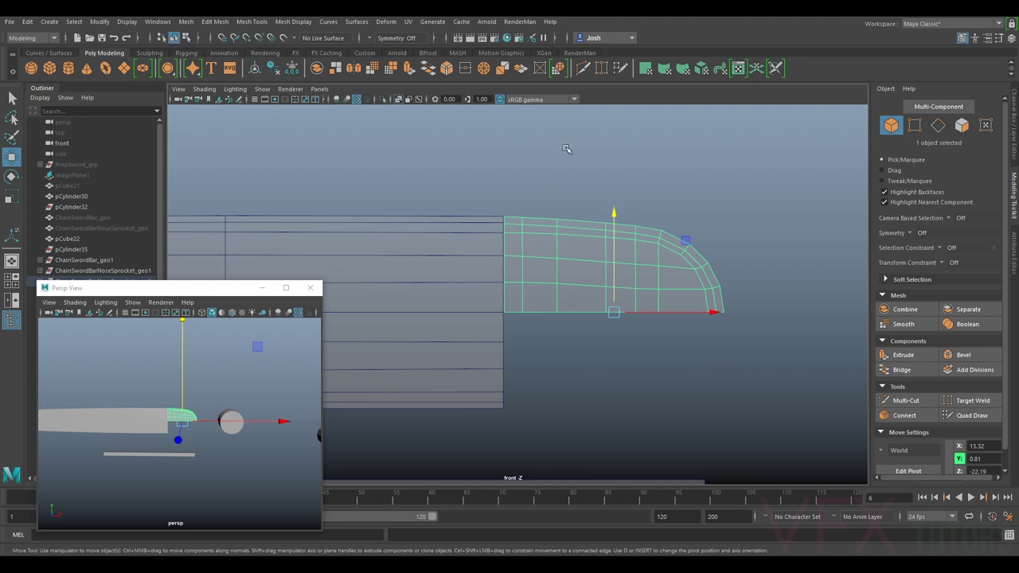
pyautogui.hotkey('ctrl', 'd')
pyautogui.click(1012, 142)
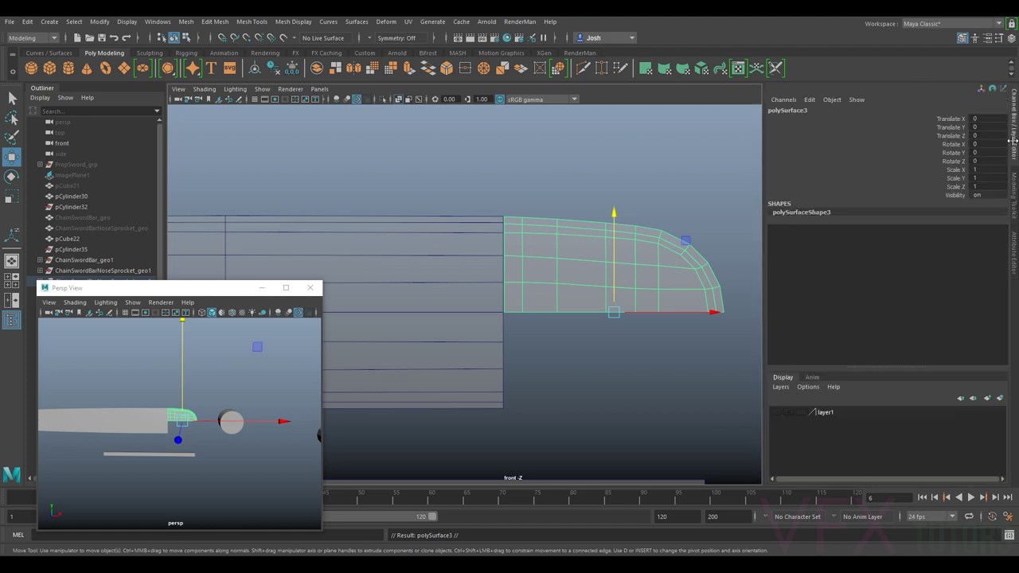
pyautogui.click(981, 177)
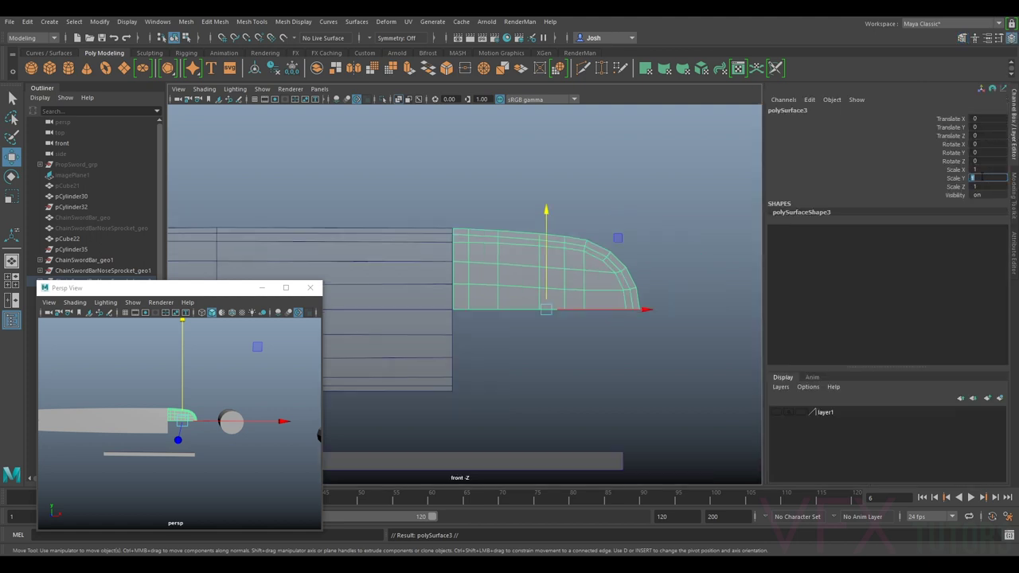
pyautogui.press('Return')
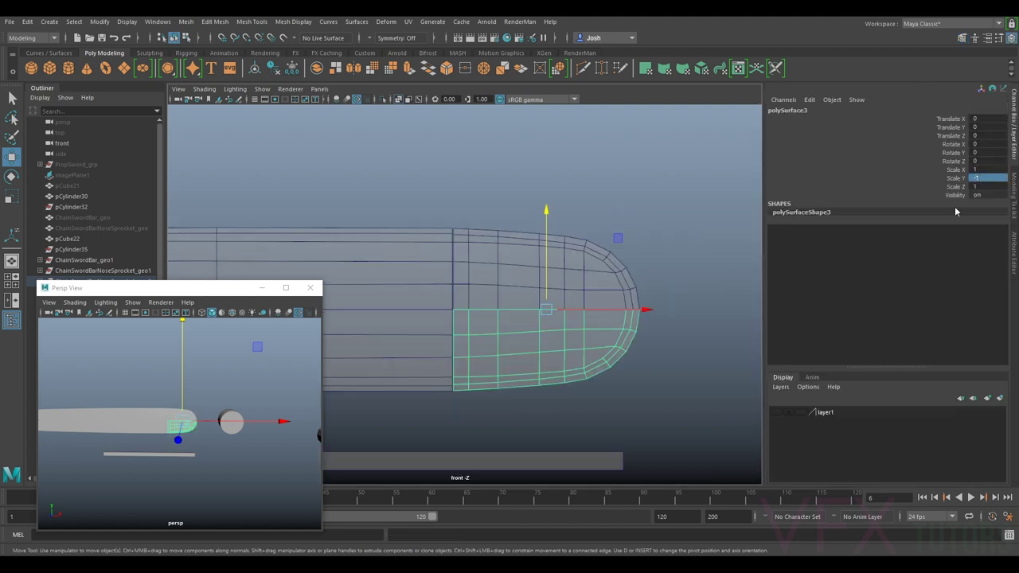
# Step: Combine the upper and lower nose halves into one mesh
pyautogui.keyDown('alt'); pyautogui.moveTo(511, 356); pyautogui.dragTo(559, 343, button='right'); pyautogui.keyUp('alt')
pyautogui.keyDown('alt'); pyautogui.moveTo(584, 306); pyautogui.dragTo(539, 284, button='middle'); pyautogui.keyUp('alt')
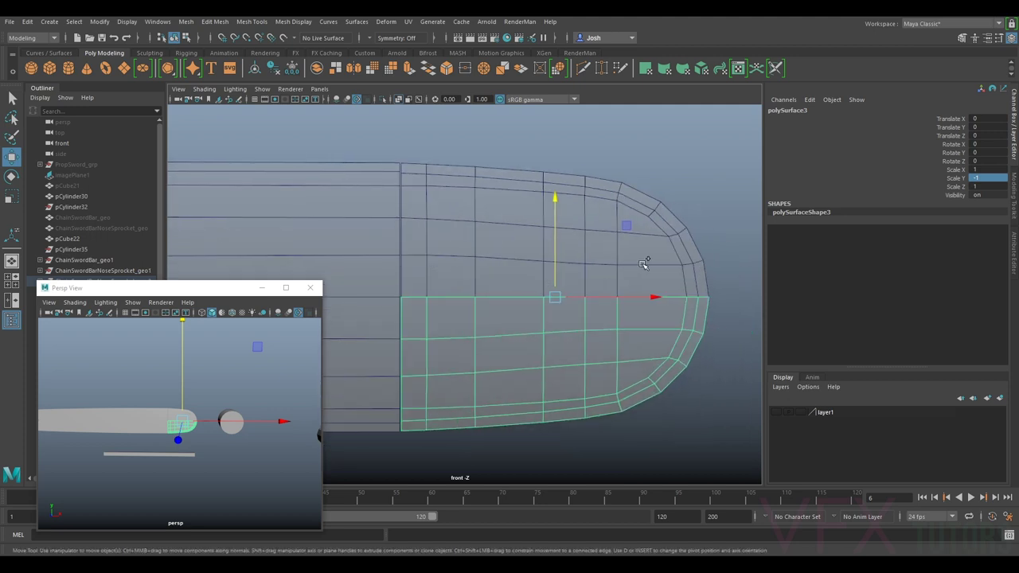
pyautogui.keyDown('shift'); pyautogui.click(642, 263); pyautogui.keyUp('shift')
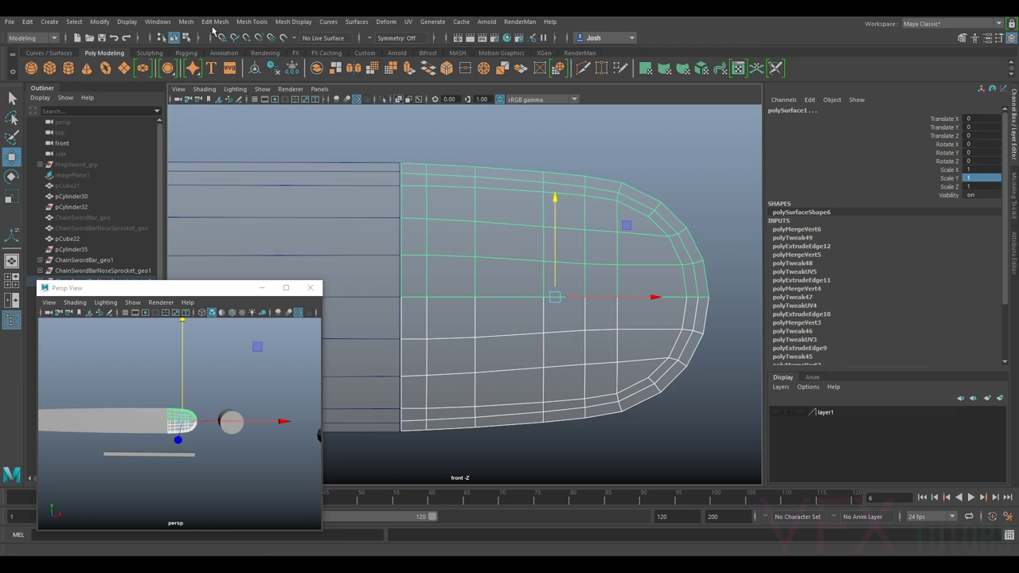
pyautogui.click(186, 22)
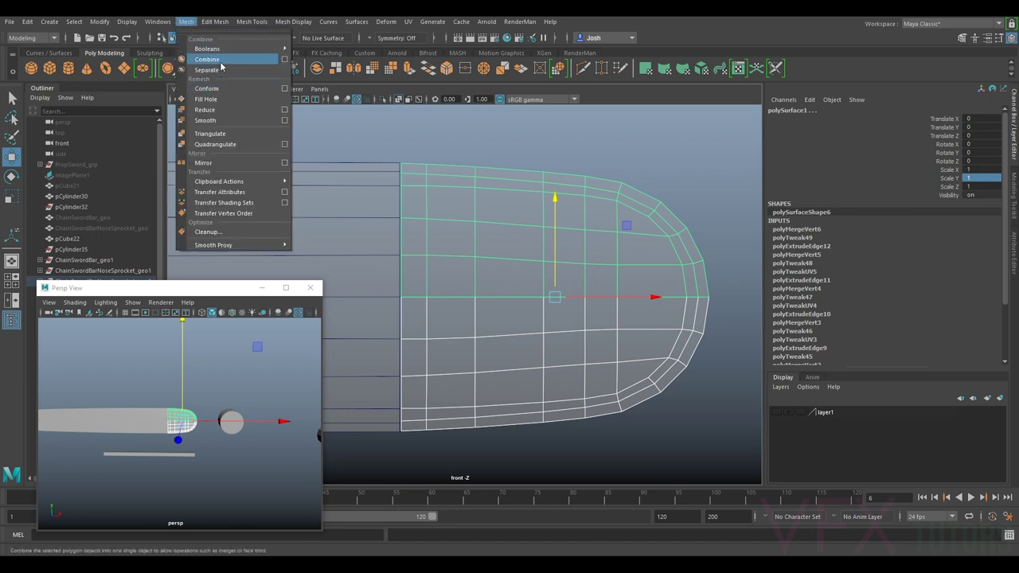
pyautogui.click(209, 59)
# Step: Merge the doubled vertices along the nose's horizontal centre row with a distance threshold of 0.2
pyautogui.moveTo(605, 281); pyautogui.dragTo(552, 266, button='right')
pyautogui.moveTo(734, 280); pyautogui.dragTo(371, 314)
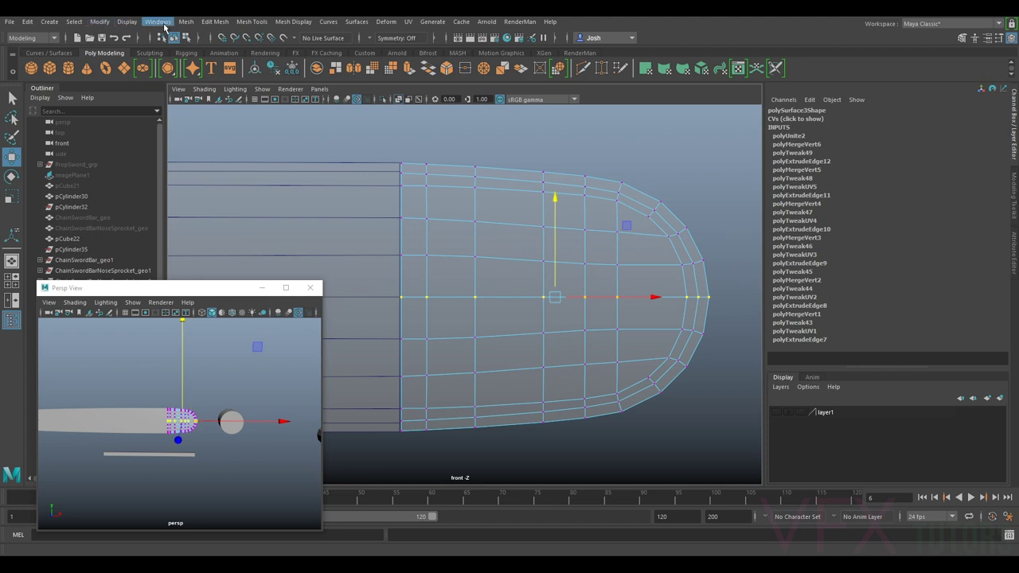
pyautogui.click(209, 22)
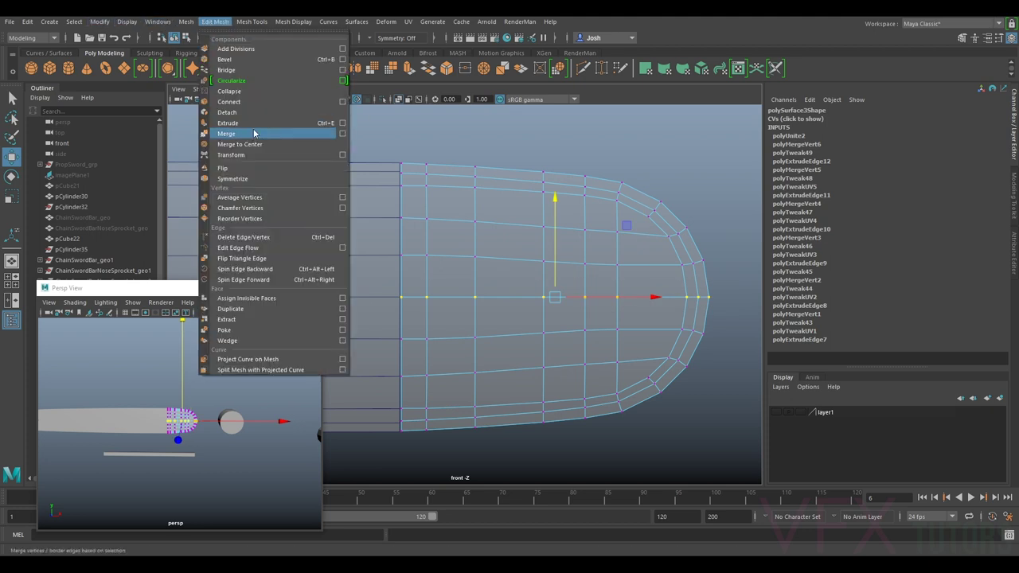
pyautogui.click(255, 134)
pyautogui.scroll(4, 548, 289)
pyautogui.moveTo(571, 270); pyautogui.dragTo(563, 270)
pyautogui.scroll(-4, 580, 251)
pyautogui.scroll(2, 529, 218)
pyautogui.scroll(-3, 542, 204)
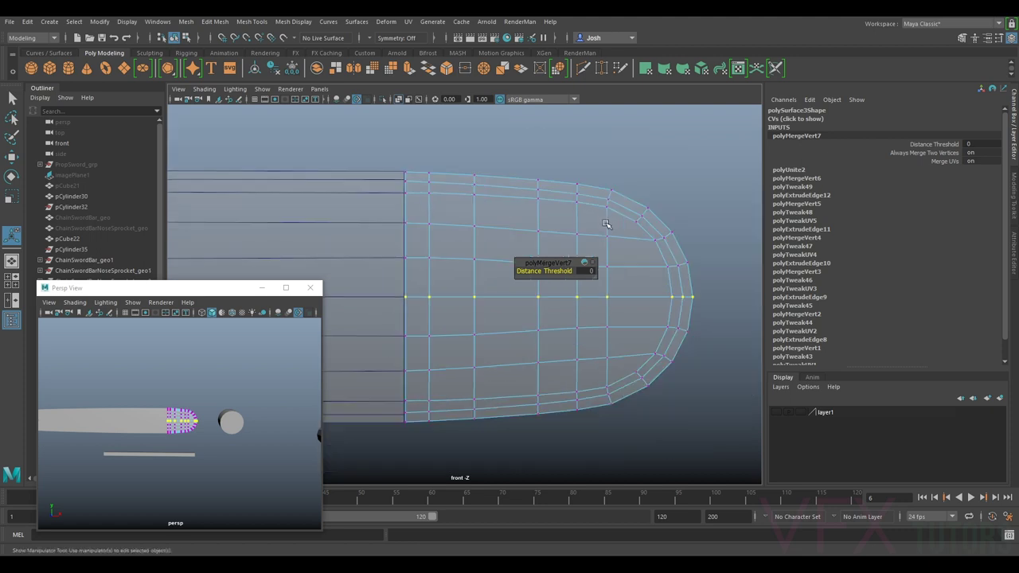
pyautogui.scroll(3, 548, 241)
pyautogui.scroll(3, 592, 184)
pyautogui.scroll(2, 593, 184)
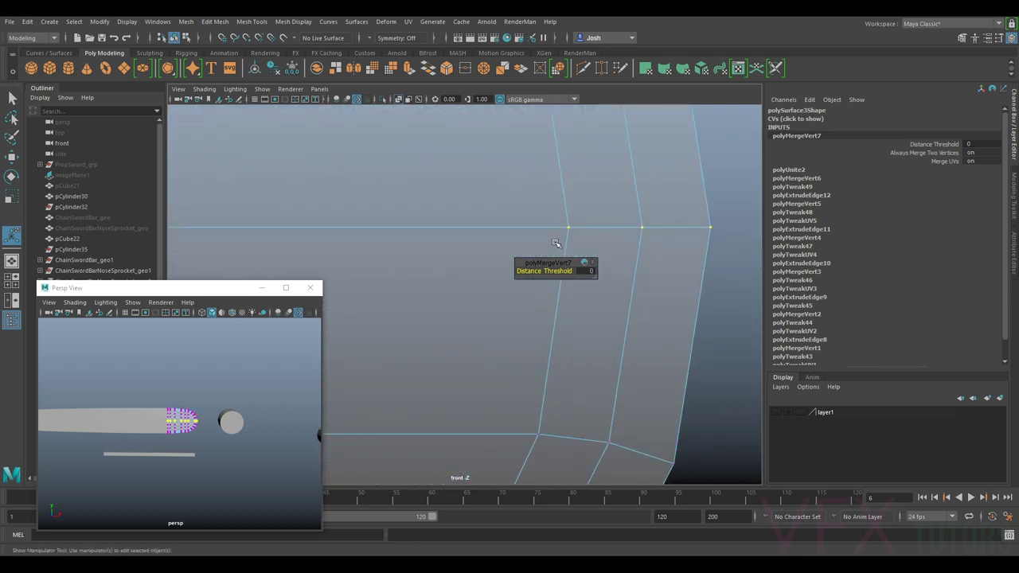
pyautogui.moveTo(549, 271); pyautogui.dragTo(552, 271)
pyautogui.scroll(-4, 540, 247)
pyautogui.scroll(3, 517, 227)
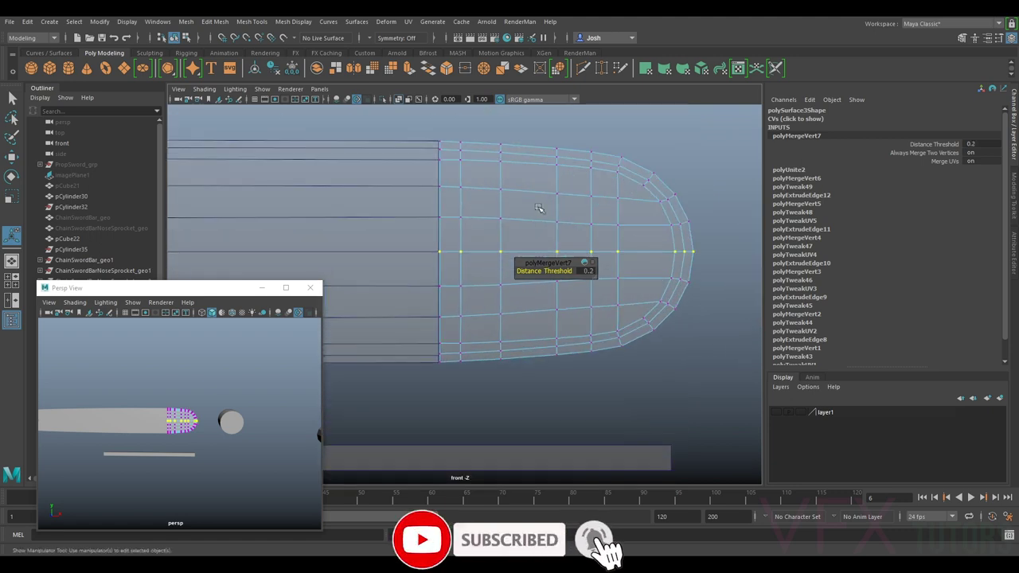
# Step: Preview the merged nose mesh with smoothing to check its edge flow
pyautogui.rightClick(515, 221)
pyautogui.click(558, 203)
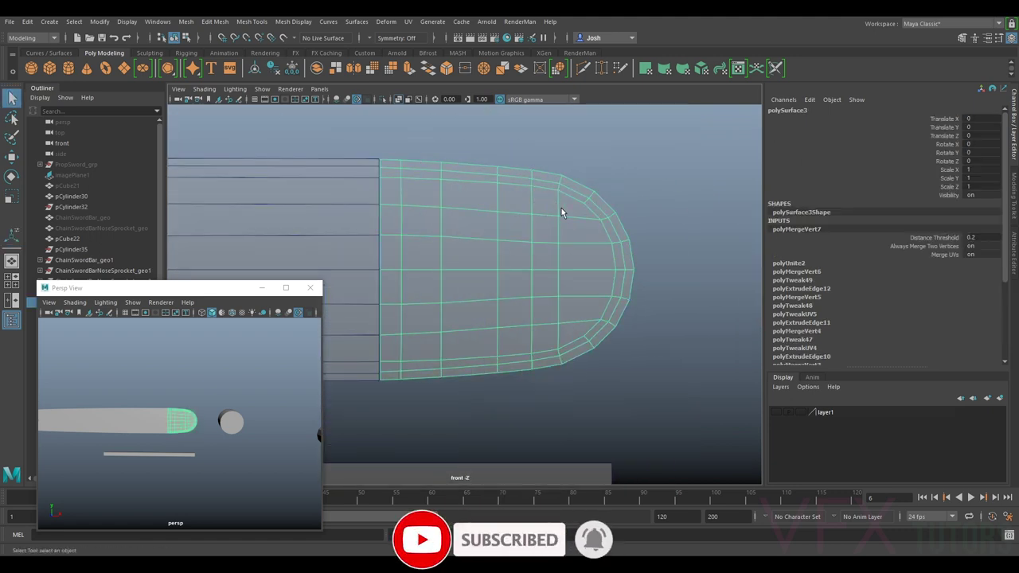
pyautogui.press('3')
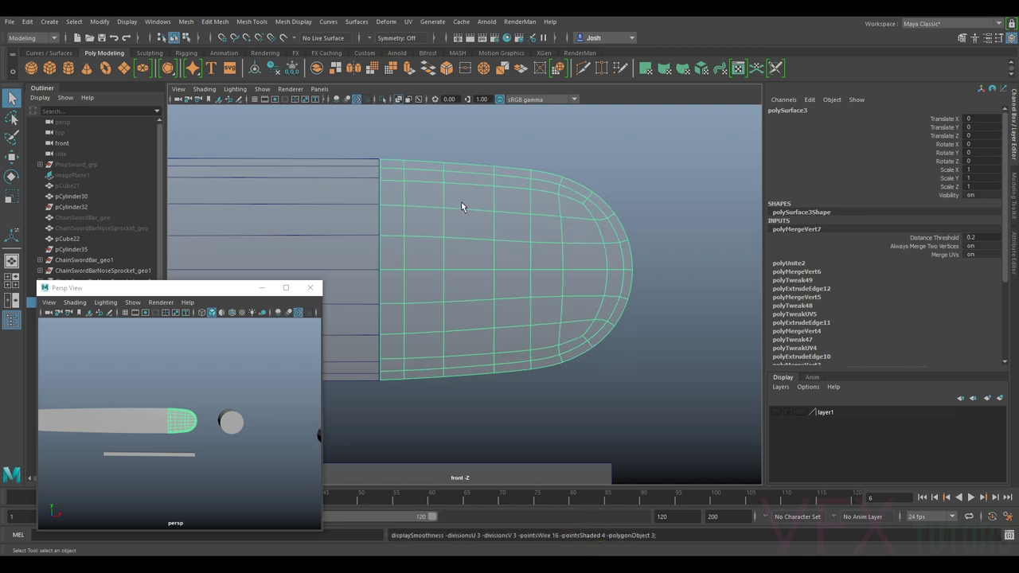
# Step: Combine the bar mesh and the rebuilt nose mesh into one object
pyautogui.scroll(3, 589, 237)
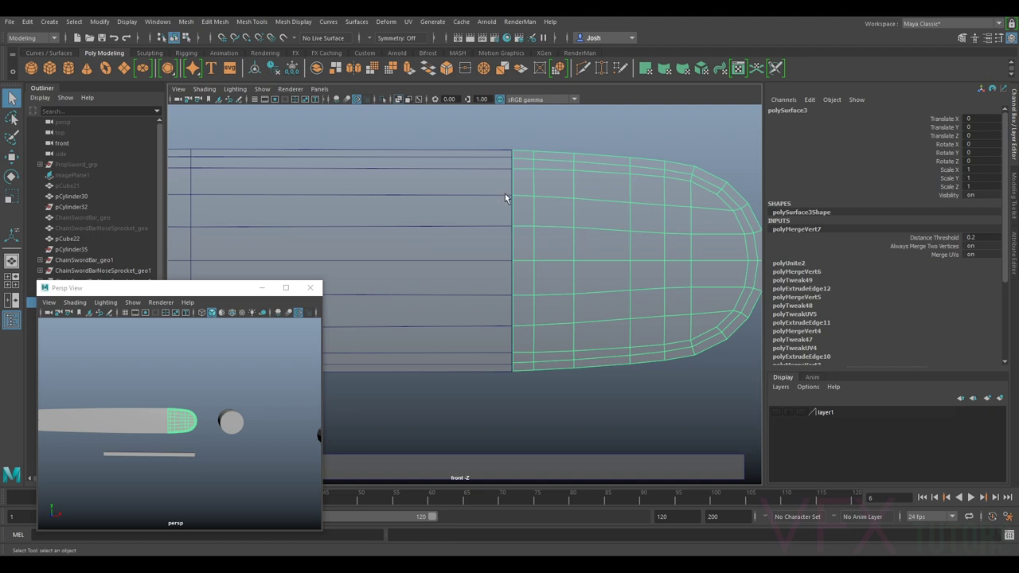
pyautogui.click(471, 193)
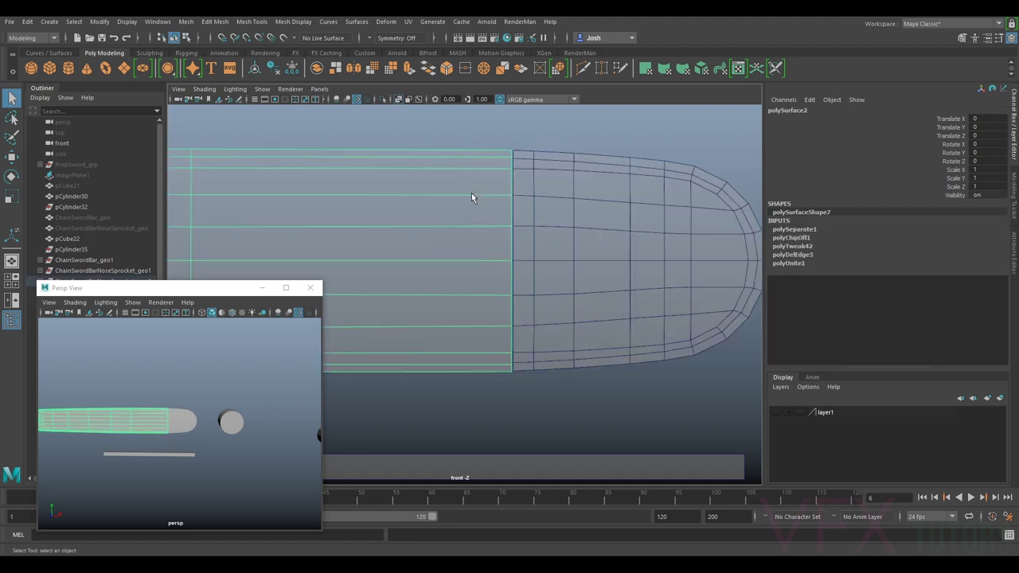
pyautogui.keyDown('shift'); pyautogui.click(547, 190); pyautogui.keyUp('shift')
pyautogui.click(186, 22)
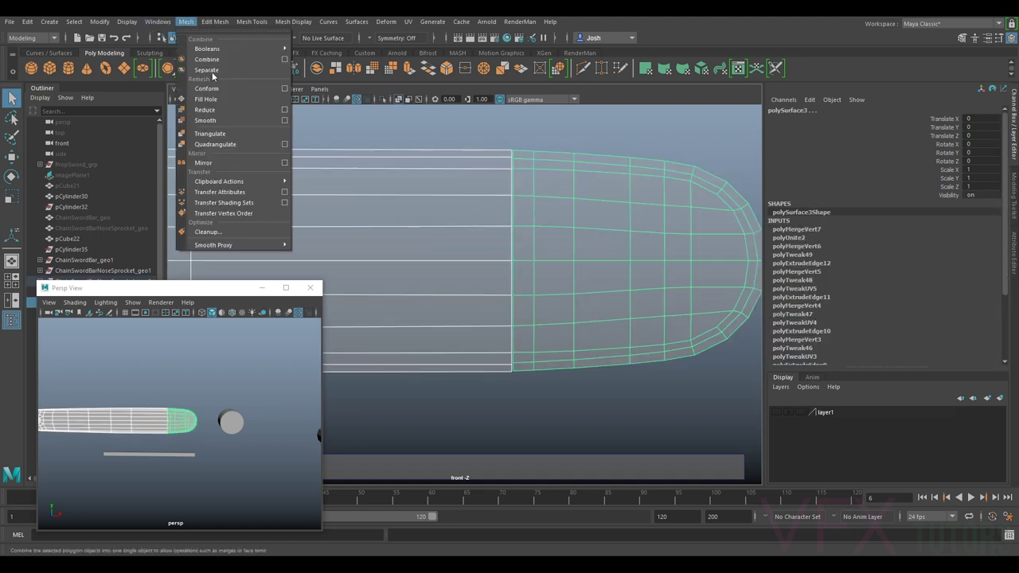
pyautogui.click(210, 60)
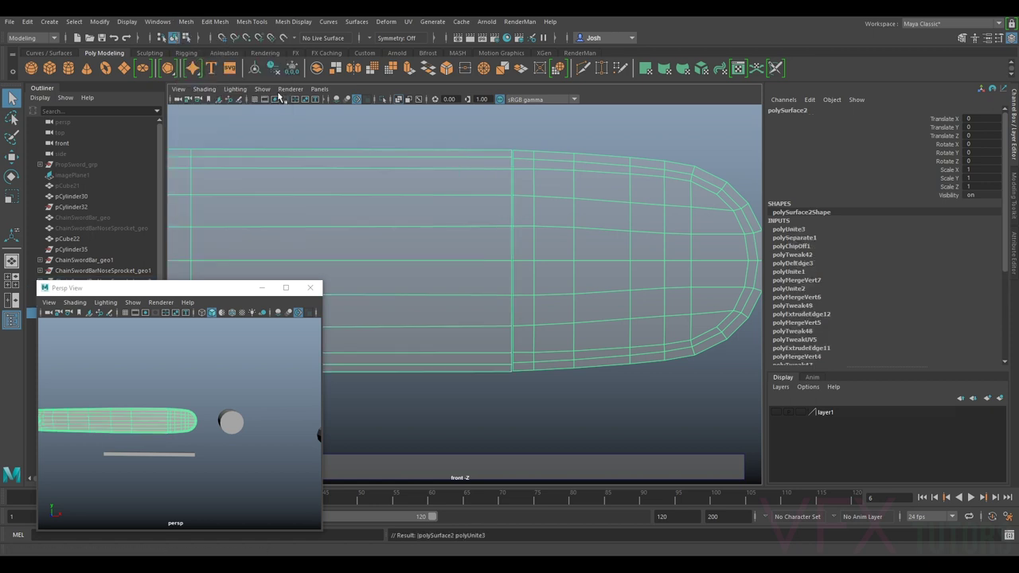
# Step: Merge the column of vertices at the seam between bar and nose with a distance threshold of 0.11
pyautogui.moveTo(517, 171); pyautogui.dragTo(471, 169, button='right')
pyautogui.moveTo(467, 126); pyautogui.dragTo(524, 402)
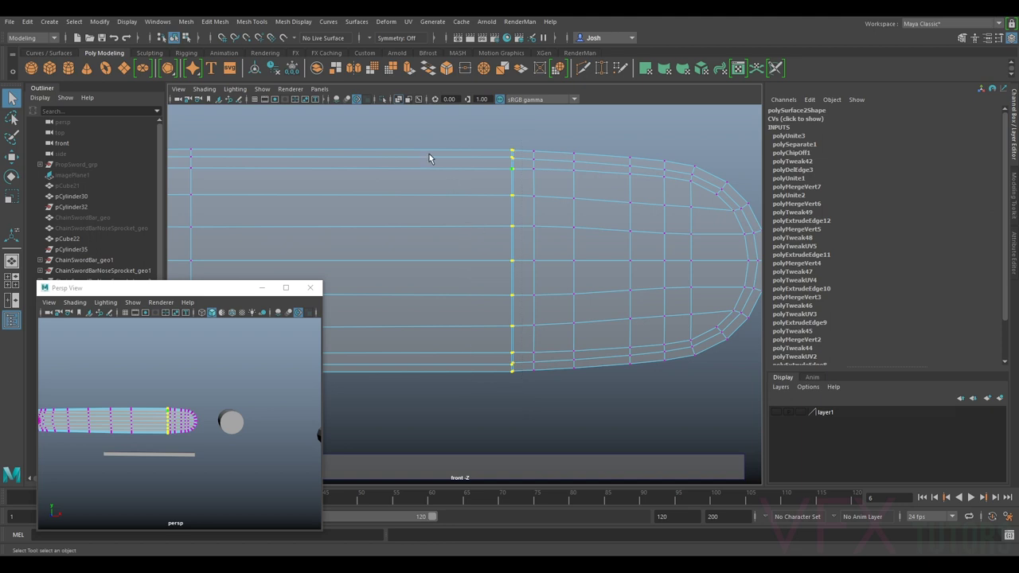
pyautogui.click(207, 22)
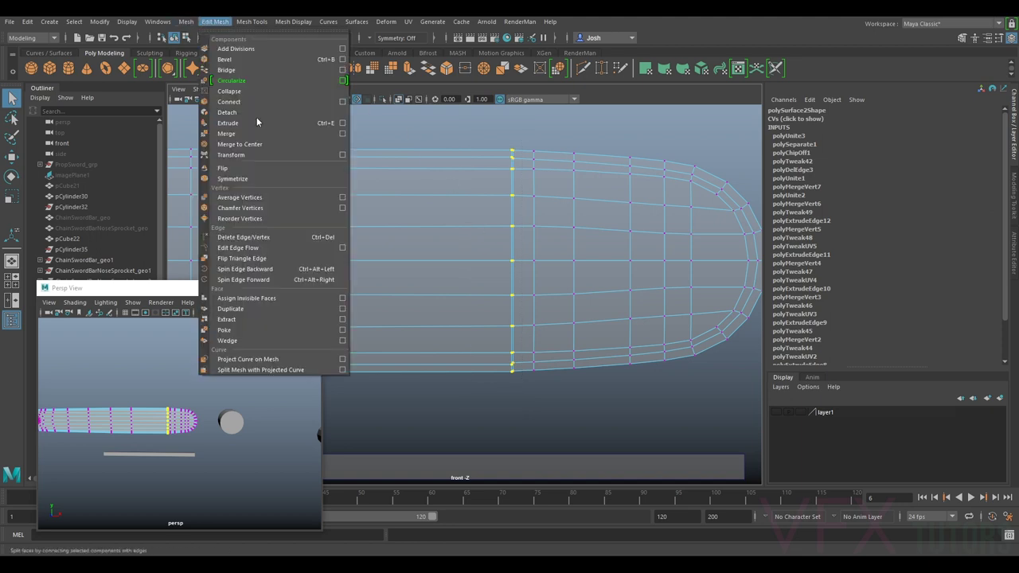
pyautogui.click(264, 133)
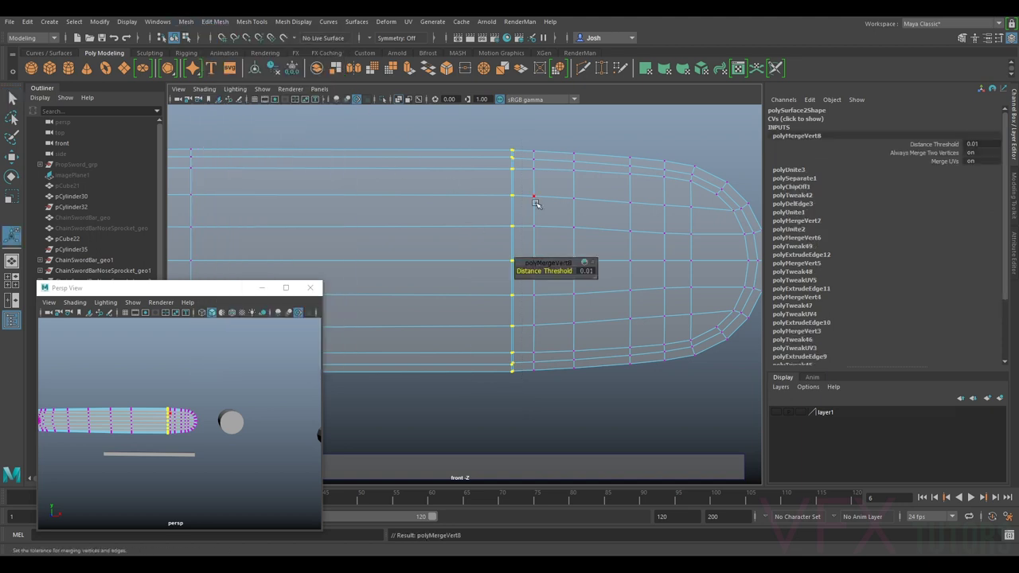
pyautogui.moveTo(532, 269); pyautogui.dragTo(610, 255)
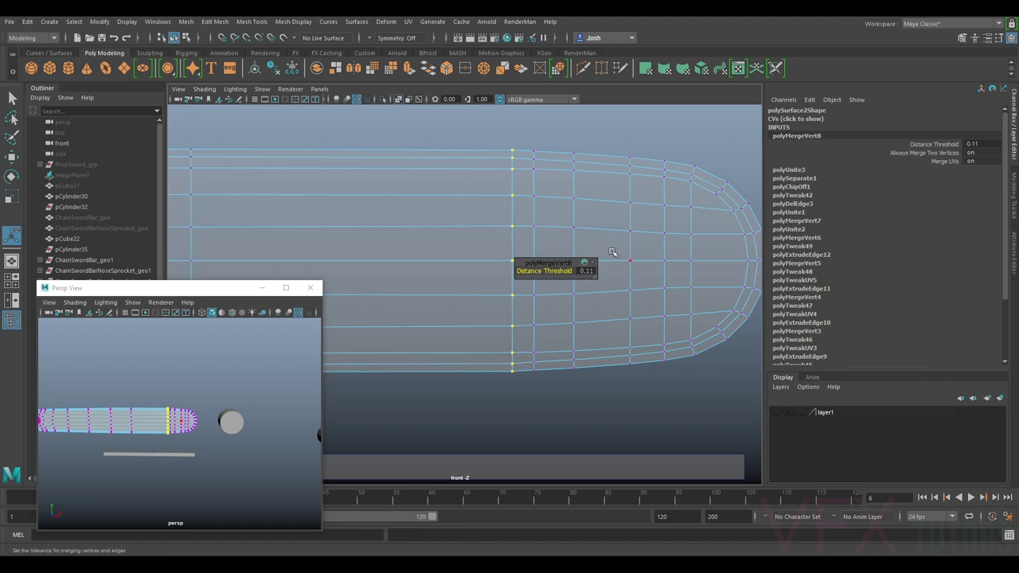
# Step: Delete the vertical edge loop on the nose just beyond the seam, including its vertices
pyautogui.moveTo(546, 263); pyautogui.dragTo(517, 185, button='right')
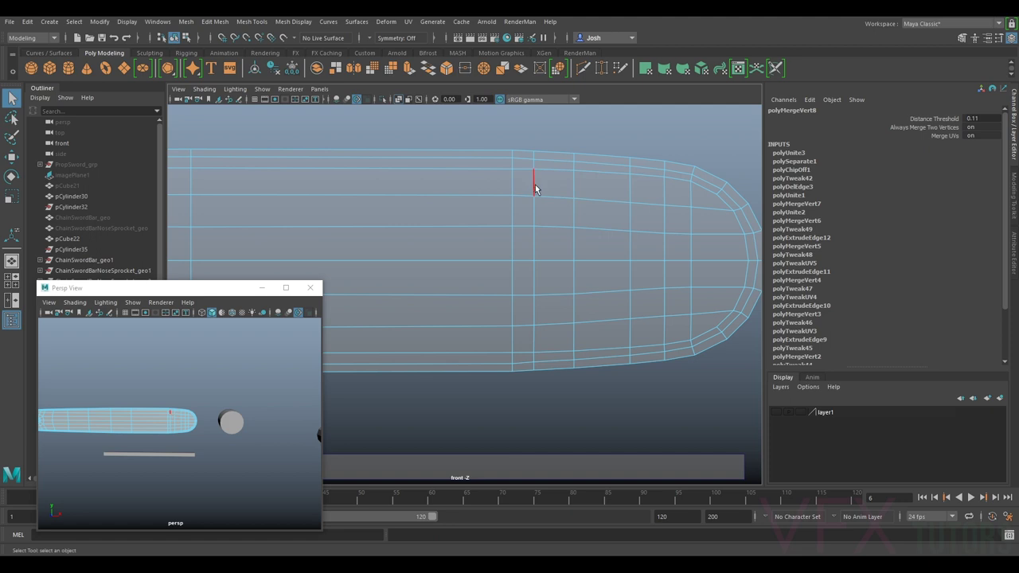
pyautogui.doubleClick(534, 188)
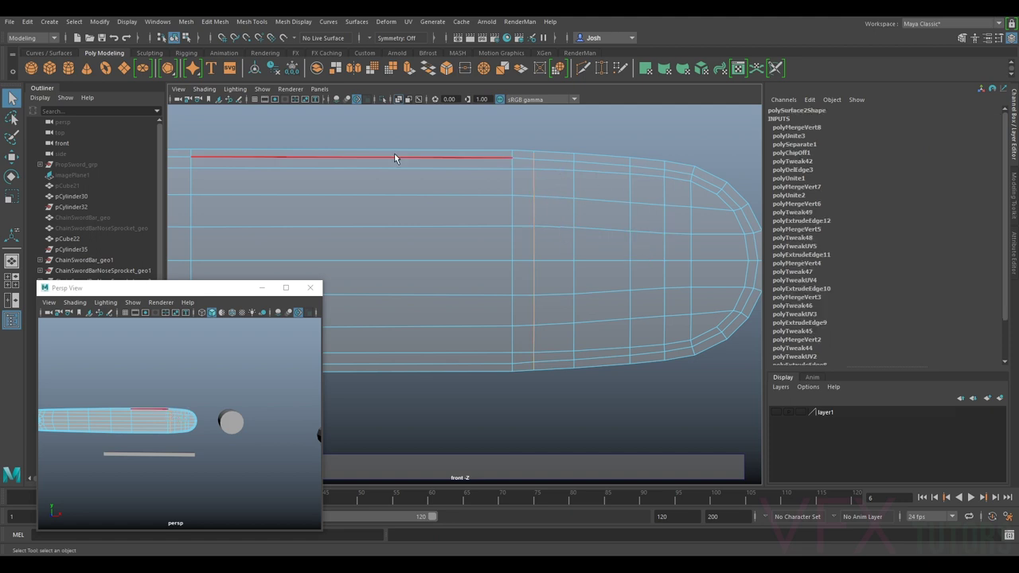
pyautogui.press('3')
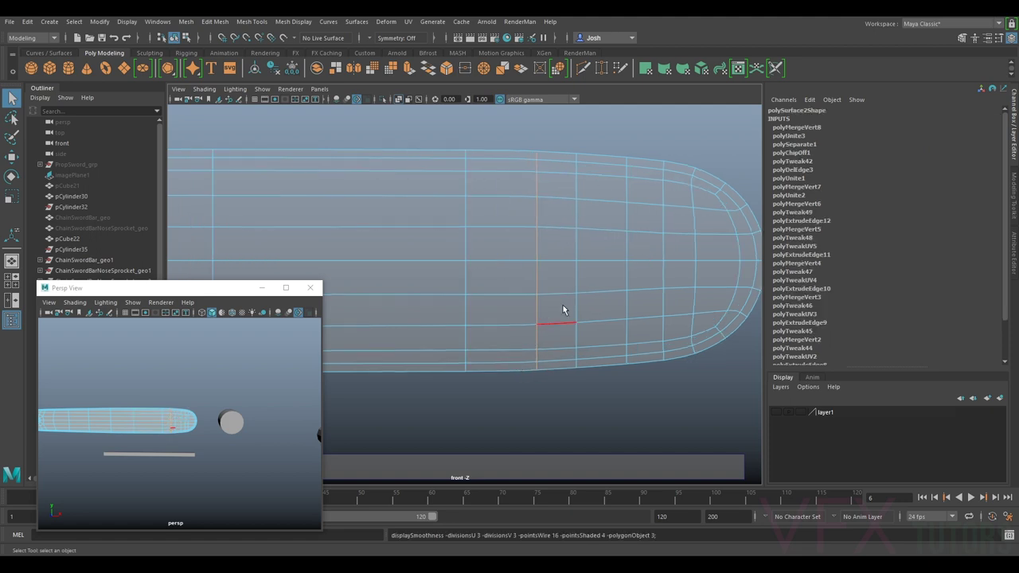
pyautogui.press('1')
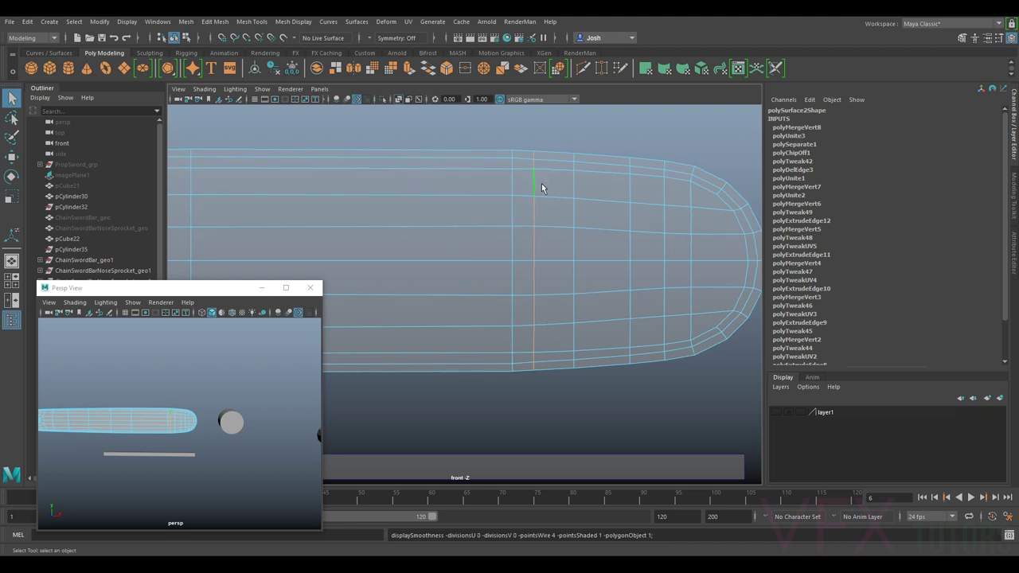
pyautogui.hotkey('ctrl', 'Delete')
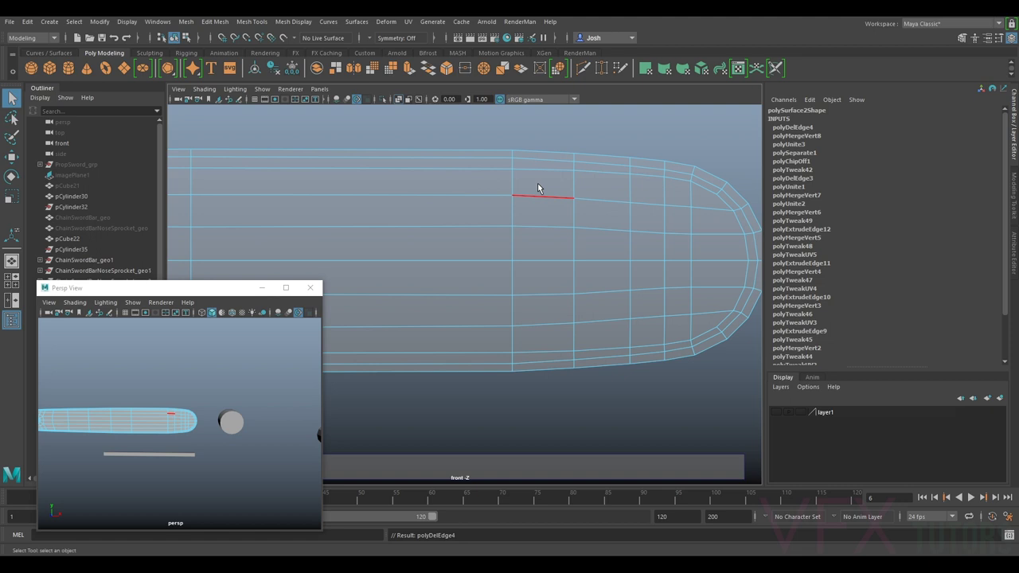
# Step: Check the seam vertices and preview the whole joined bar with smoothing
pyautogui.moveTo(528, 262); pyautogui.dragTo(484, 272, button='right')
pyautogui.click(511, 346)
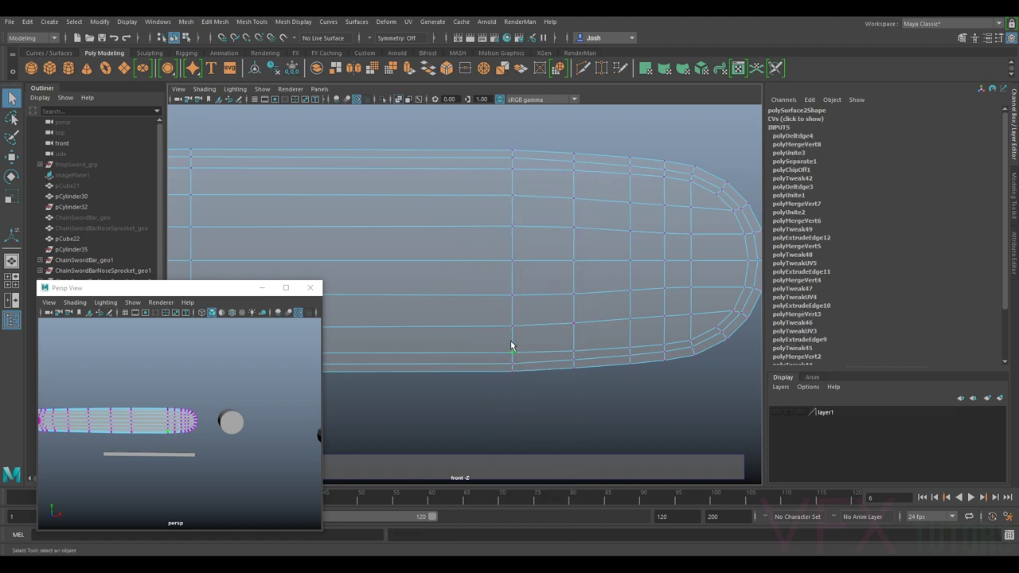
pyautogui.keyDown('alt'); pyautogui.moveTo(679, 223); pyautogui.dragTo(595, 231, button='middle'); pyautogui.keyUp('alt')
pyautogui.scroll(-2, 533, 168)
pyautogui.moveTo(532, 254); pyautogui.dragTo(576, 227, button='right')
pyautogui.scroll(-2, 578, 231)
pyautogui.keyDown('alt'); pyautogui.moveTo(511, 241); pyautogui.dragTo(613, 224, button='middle'); pyautogui.keyUp('alt')
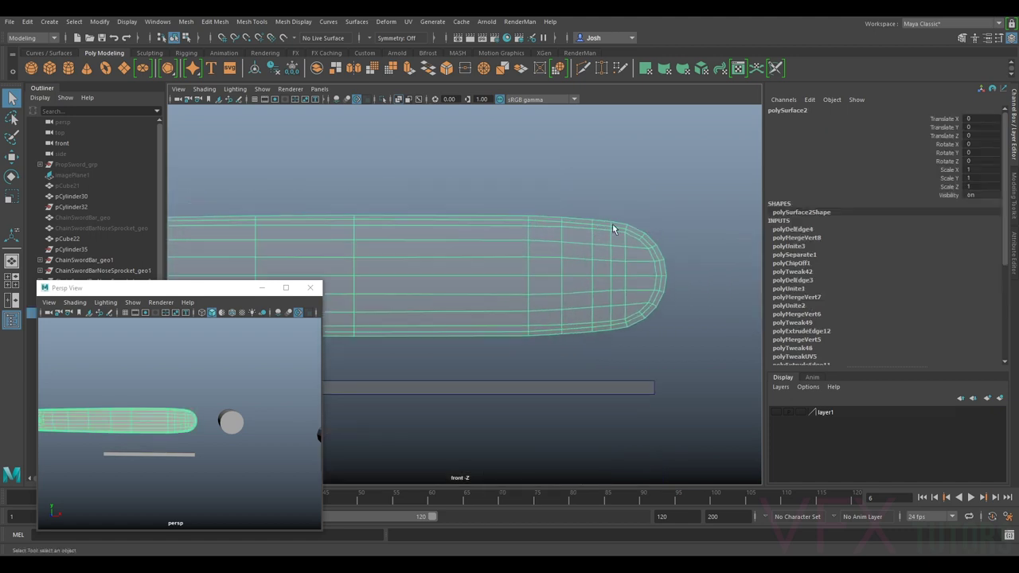
pyautogui.press('3')
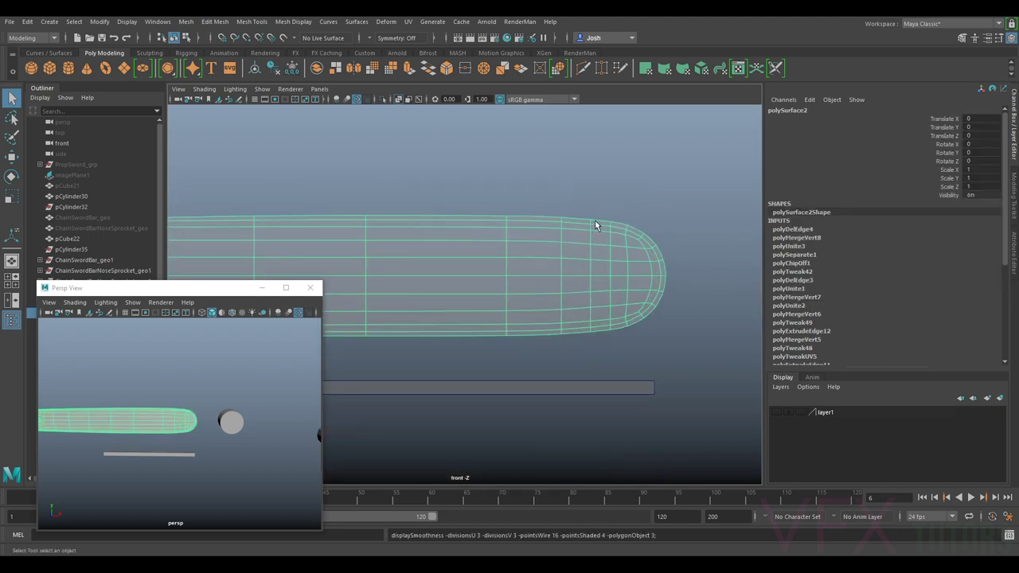
# Step: Turn off the smooth preview and unhide ChainSwordBar_geo and ChainSwordBarNoseSprocket_geo
pyautogui.scroll(1, 565, 227)
pyautogui.moveTo(560, 217); pyautogui.dragTo(316, 209, button='right')
pyautogui.click(100, 219)
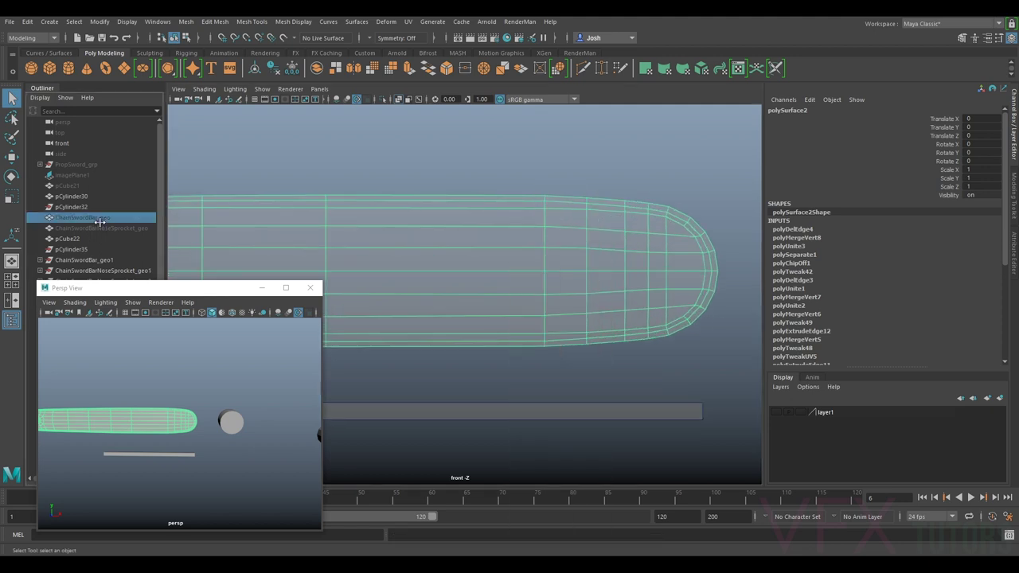
pyautogui.keyDown('shift'); pyautogui.click(105, 228); pyautogui.keyUp('shift')
pyautogui.press('h')
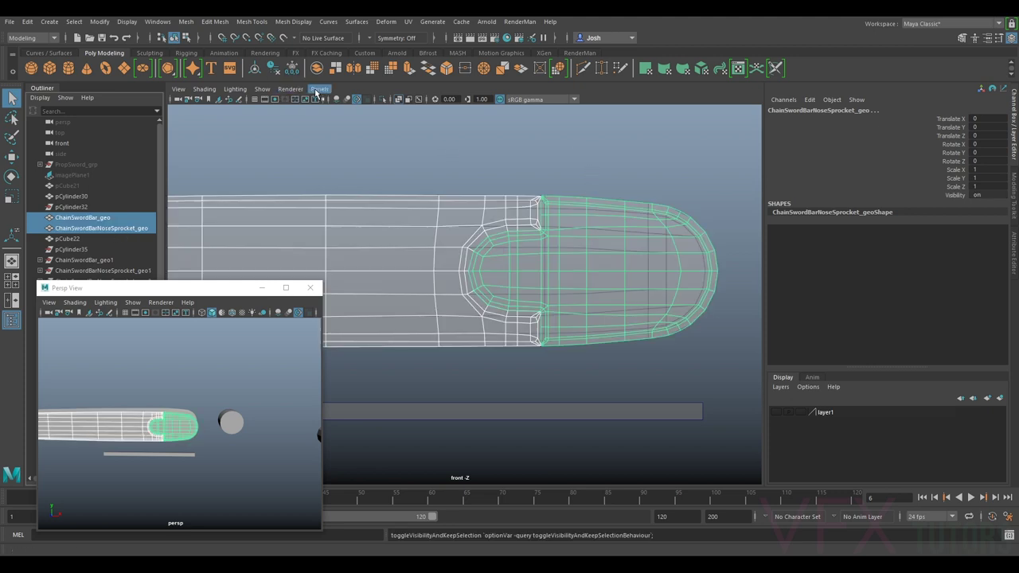
# Step: Inspect the original bar and nose sprocket against the rebuilt mesh in the perspective and front views
pyautogui.click(318, 89)
pyautogui.moveTo(406, 101)
pyautogui.click(439, 101)
pyautogui.keyDown('alt'); pyautogui.moveTo(496, 191); pyautogui.dragTo(502, 224); pyautogui.keyUp('alt')
pyautogui.click(319, 88)
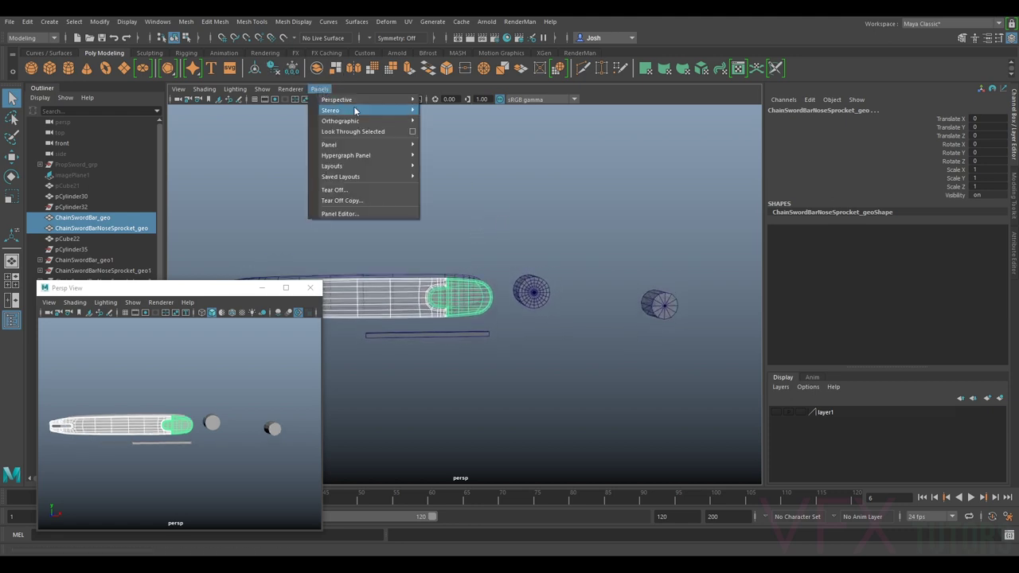
pyautogui.moveTo(387, 121)
pyautogui.click(438, 121)
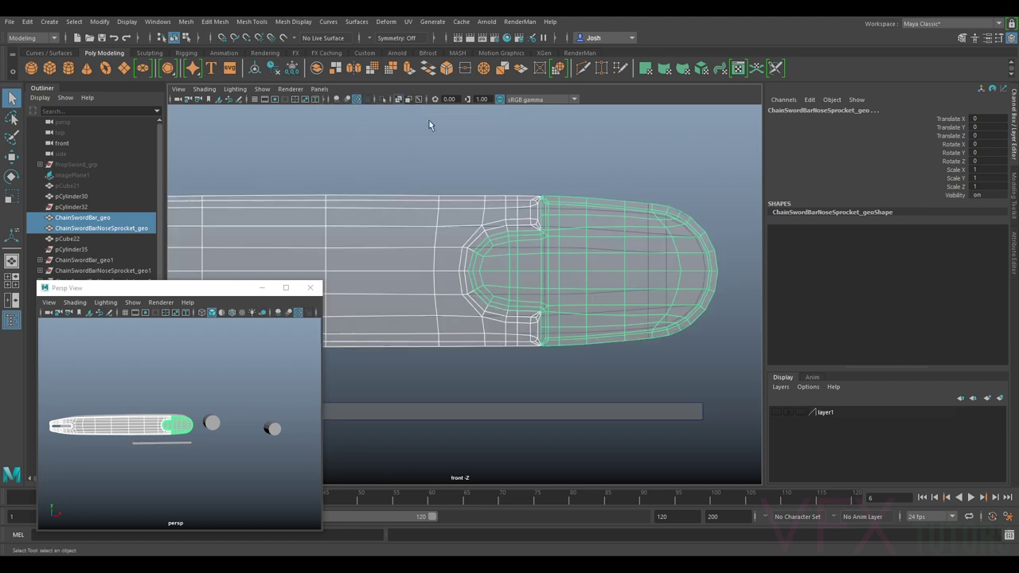
pyautogui.scroll(5, 591, 221)
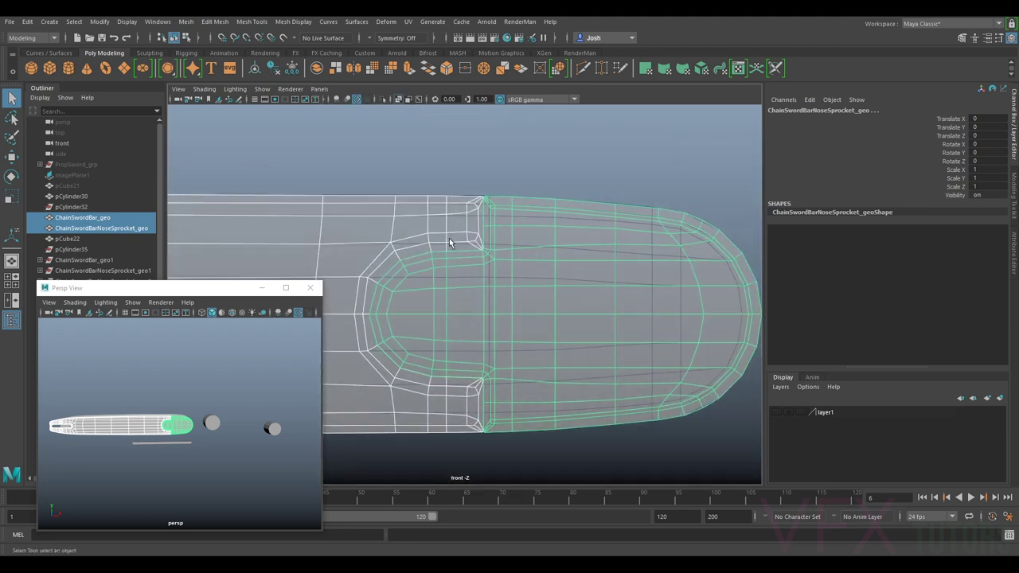
# Step: Compare the edge layout of the original nose sprocket with the rebuilt bar mesh in the front and perspective views
pyautogui.click(579, 168)
pyautogui.press('5')
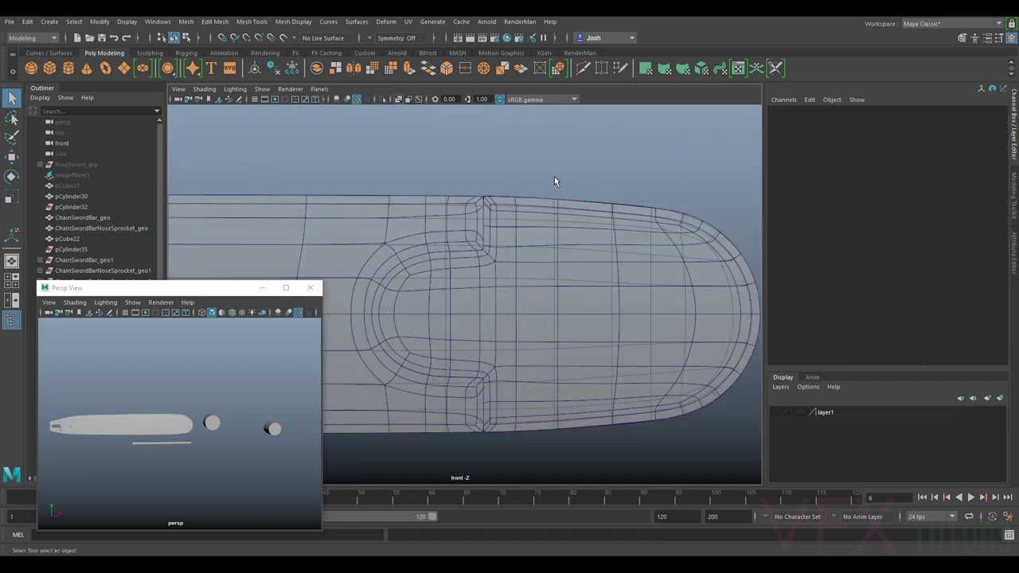
pyautogui.scroll(4, 554, 176)
pyautogui.click(533, 235)
pyautogui.scroll(-4, 501, 257)
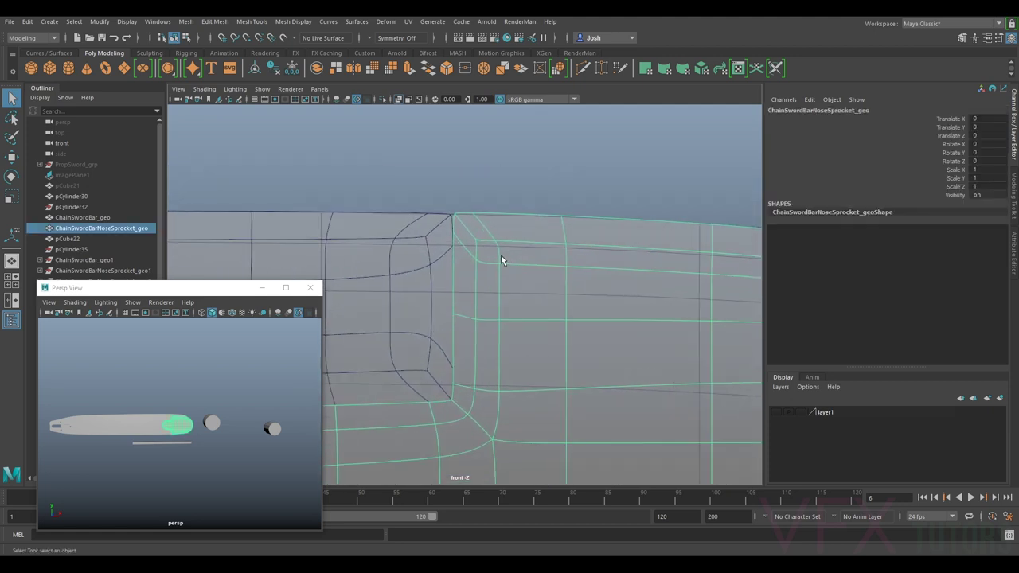
pyautogui.keyDown('alt'); pyautogui.moveTo(149, 405); pyautogui.dragTo(211, 360); pyautogui.keyUp('alt')
pyautogui.scroll(4, 212, 358)
pyautogui.keyDown('alt'); pyautogui.moveTo(212, 358); pyautogui.dragTo(218, 398, button='middle'); pyautogui.keyUp('alt')
pyautogui.keyDown('alt'); pyautogui.moveTo(218, 398); pyautogui.dragTo(212, 380); pyautogui.keyUp('alt')
pyautogui.scroll(3, 210, 379)
pyautogui.keyDown('alt'); pyautogui.moveTo(209, 378); pyautogui.dragTo(149, 467, button='middle'); pyautogui.keyUp('alt')
pyautogui.click(182, 395)
pyautogui.scroll(5, 534, 301)
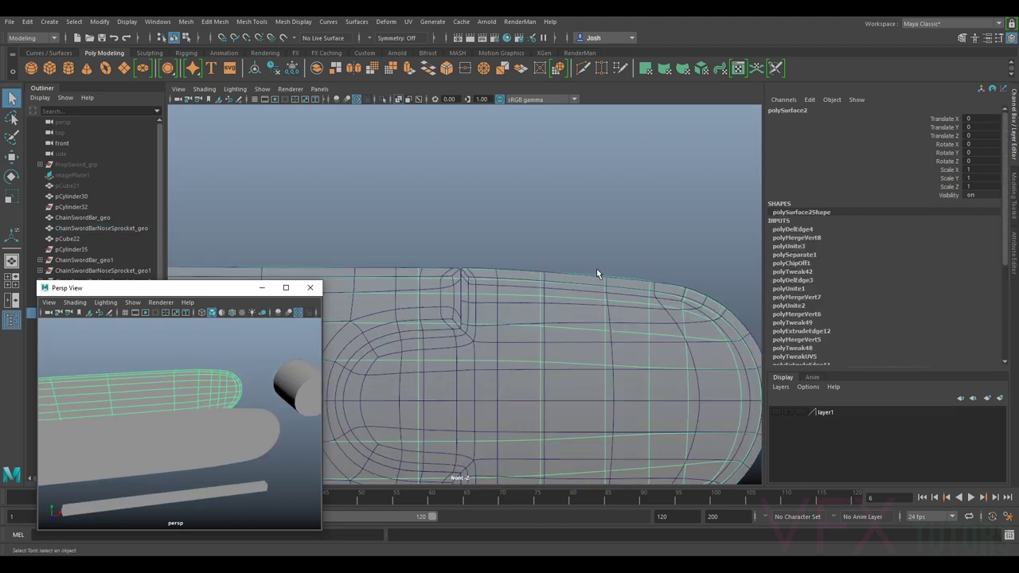
# Step: Compare the rebuilt bar with and without smooth preview against the original edges around the nose seam
pyautogui.press('1')
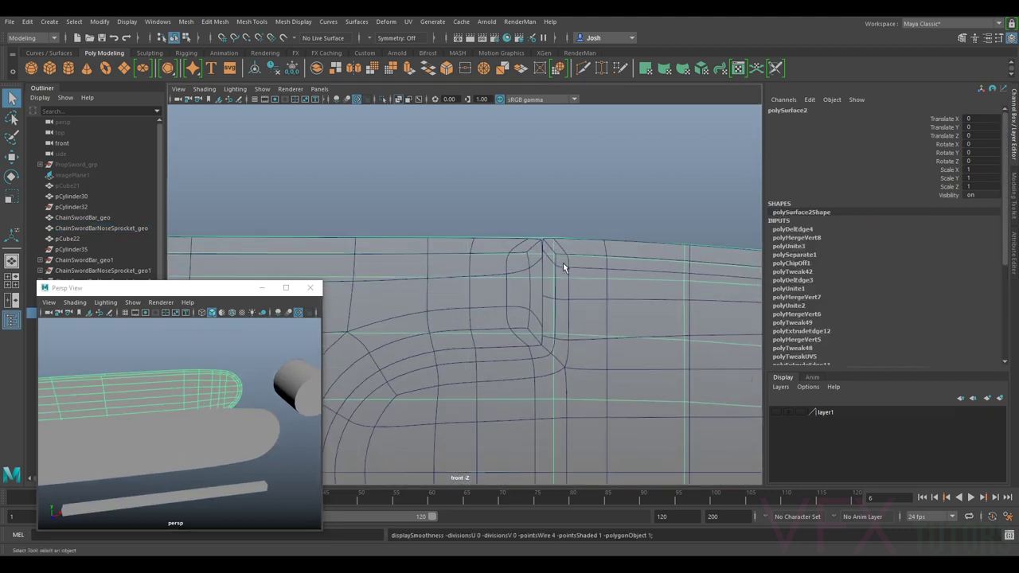
pyautogui.scroll(3, 578, 280)
pyautogui.scroll(-5, 586, 285)
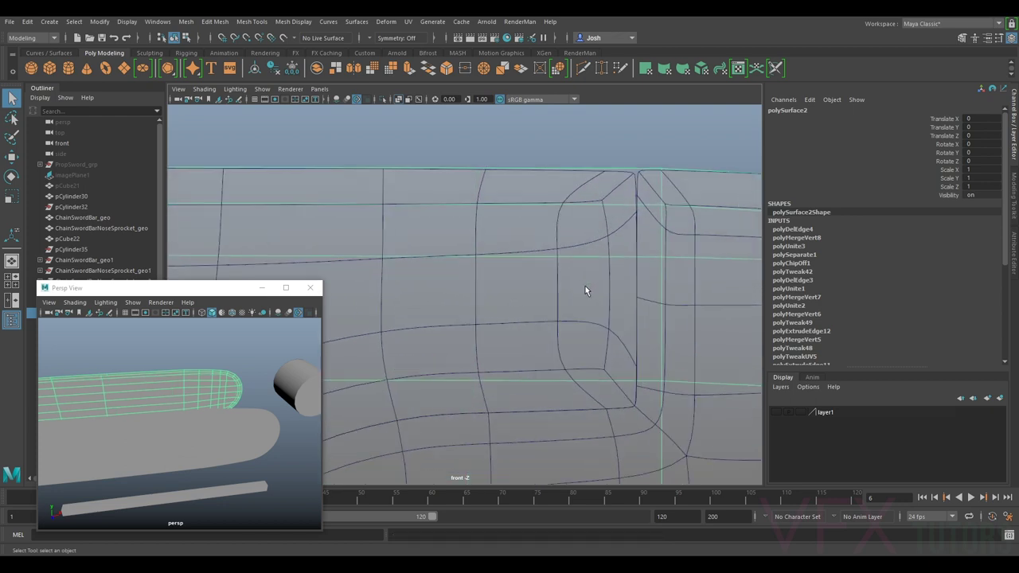
pyautogui.press('3')
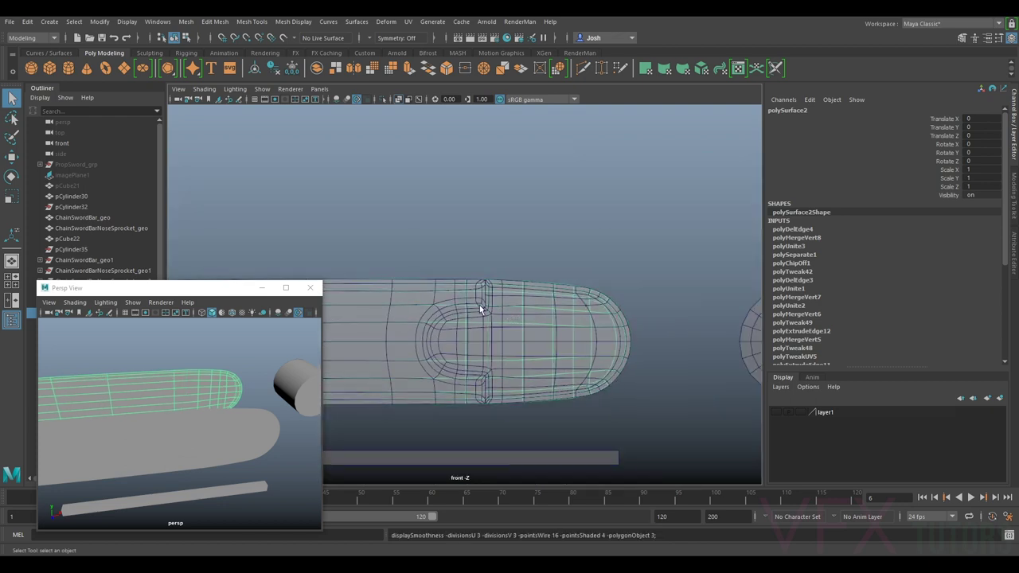
# Step: Hide ChainSwordBar_geo and ChainSwordBarNoseSprocket_geo, and unhide the reference image imagePlane1
pyautogui.moveTo(102, 230); pyautogui.dragTo(100, 221)
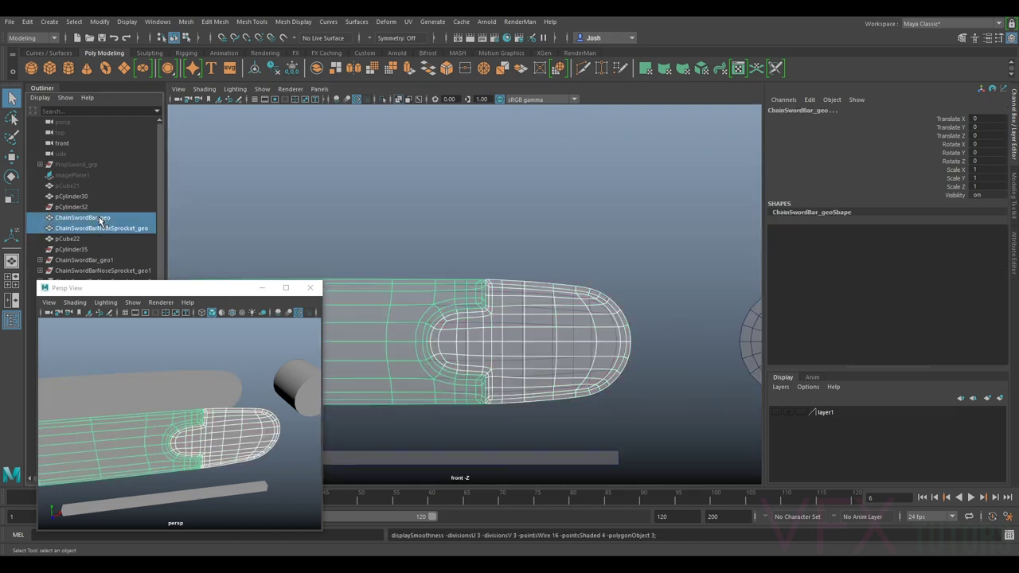
pyautogui.press('h')
pyautogui.click(420, 326)
pyautogui.keyDown('alt'); pyautogui.moveTo(460, 332); pyautogui.dragTo(554, 303, button='middle'); pyautogui.keyUp('alt')
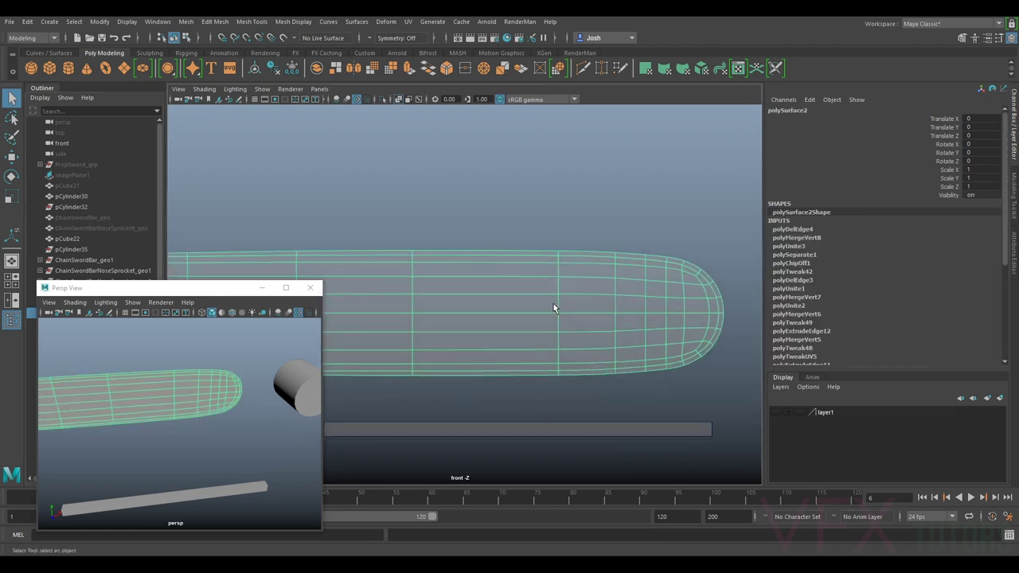
pyautogui.scroll(-2, 553, 303)
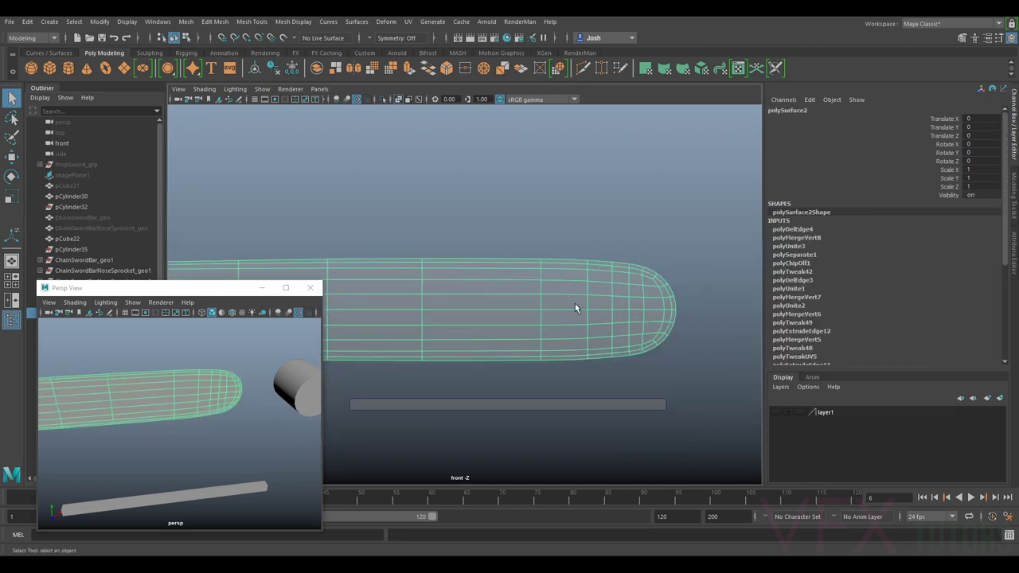
pyautogui.click(86, 175)
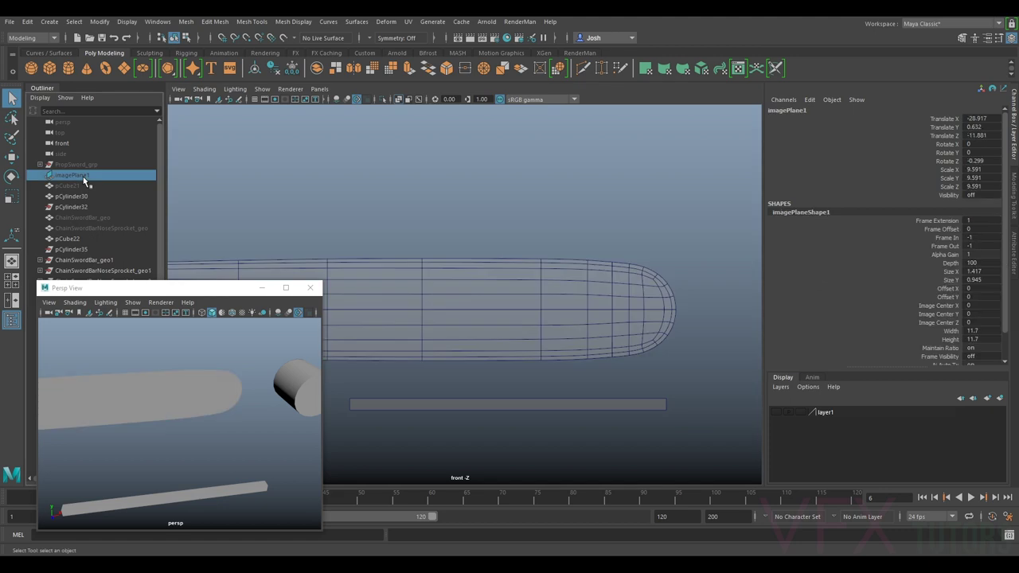
pyautogui.press('h')
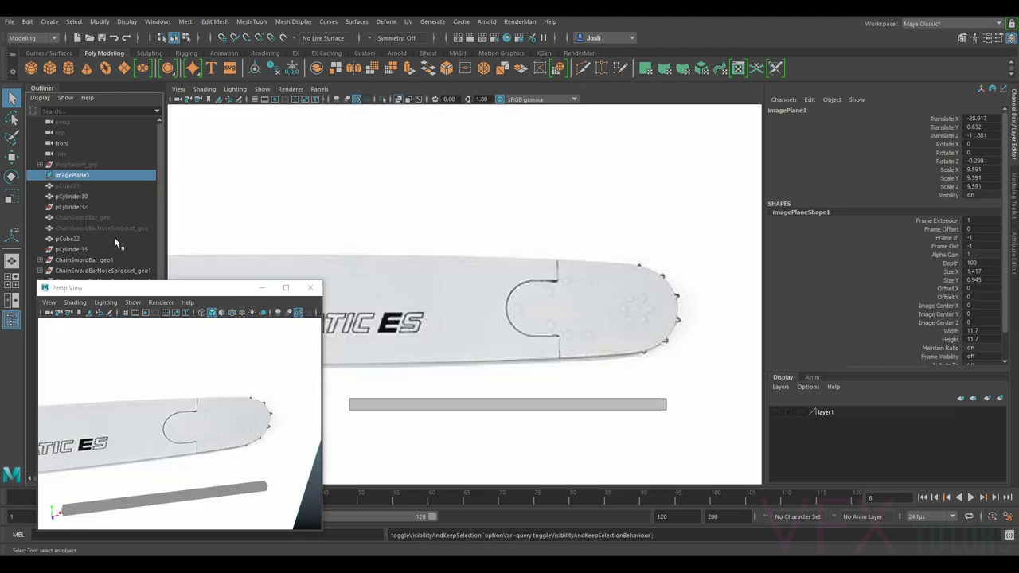
# Step: Move polySurface2 along Z to 21.973 so the rebuilt bar sits in front of the reference image
pyautogui.moveTo(127, 289); pyautogui.dragTo(127, 308)
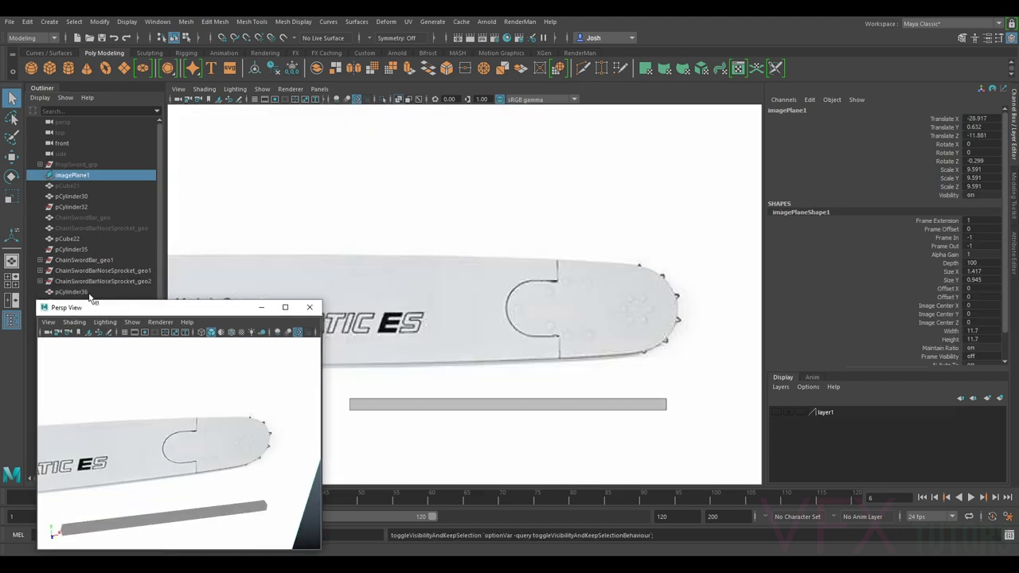
pyautogui.click(93, 290)
pyautogui.click(464, 312)
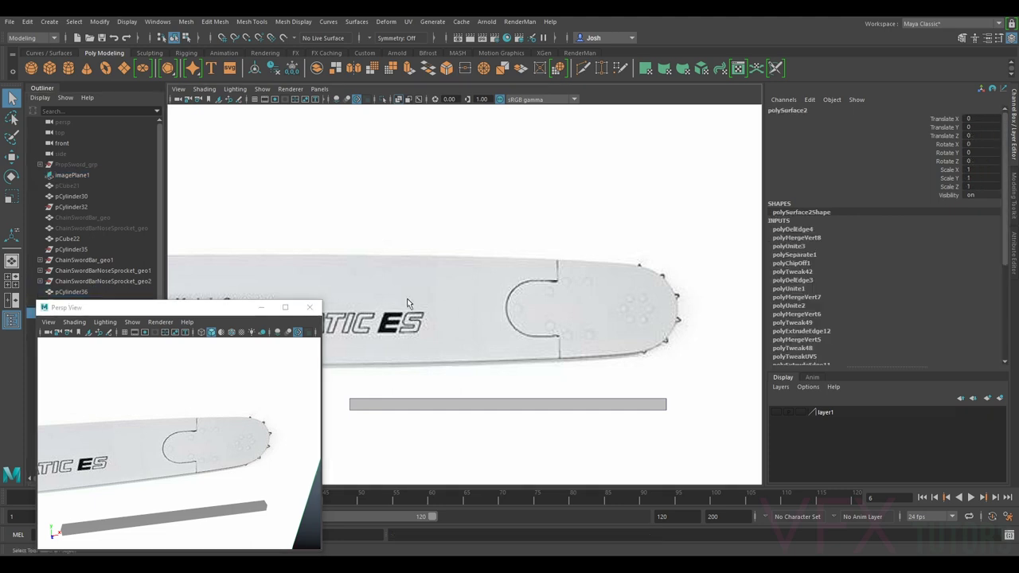
pyautogui.moveTo(198, 309); pyautogui.dragTo(202, 328)
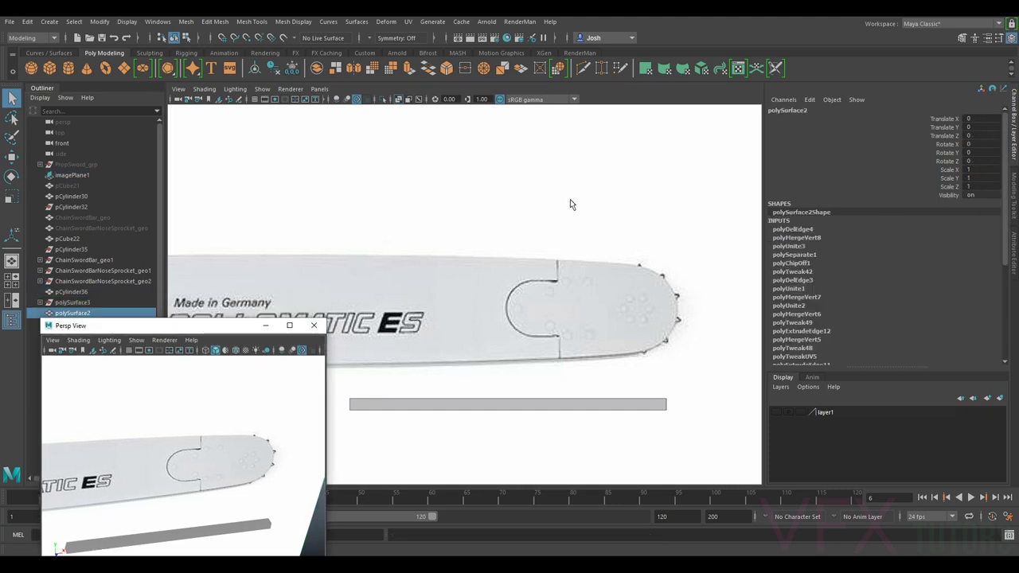
pyautogui.press('a')
pyautogui.keyDown('alt'); pyautogui.moveTo(186, 447); pyautogui.dragTo(241, 401); pyautogui.keyUp('alt')
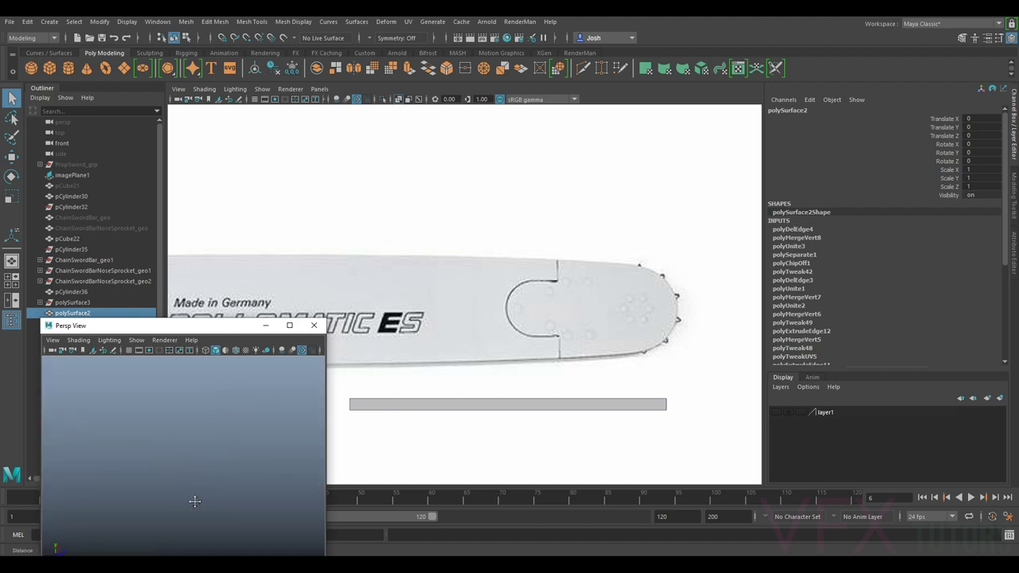
pyautogui.keyDown('alt'); pyautogui.moveTo(206, 494); pyautogui.dragTo(265, 428); pyautogui.keyUp('alt')
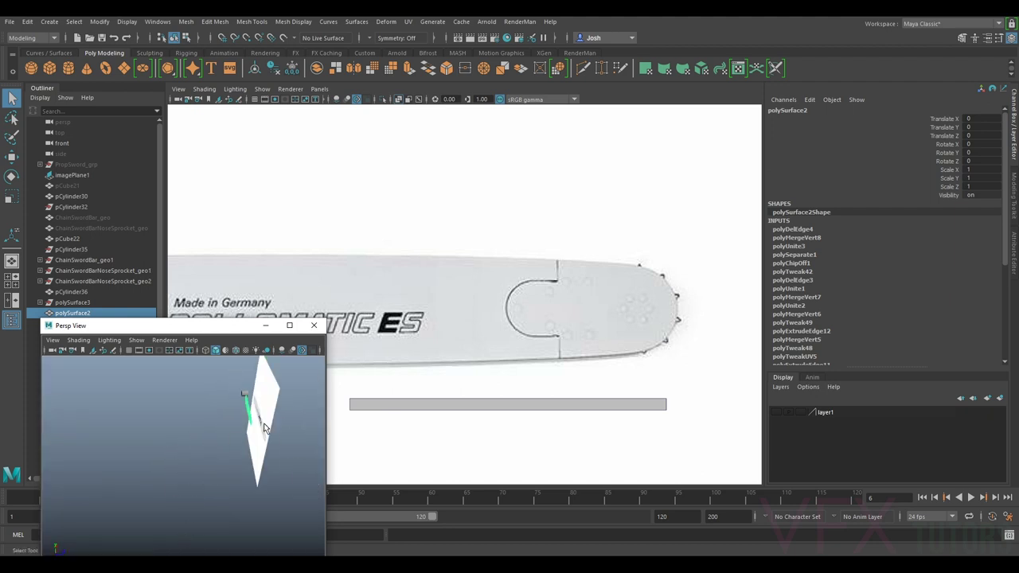
pyautogui.press('w')
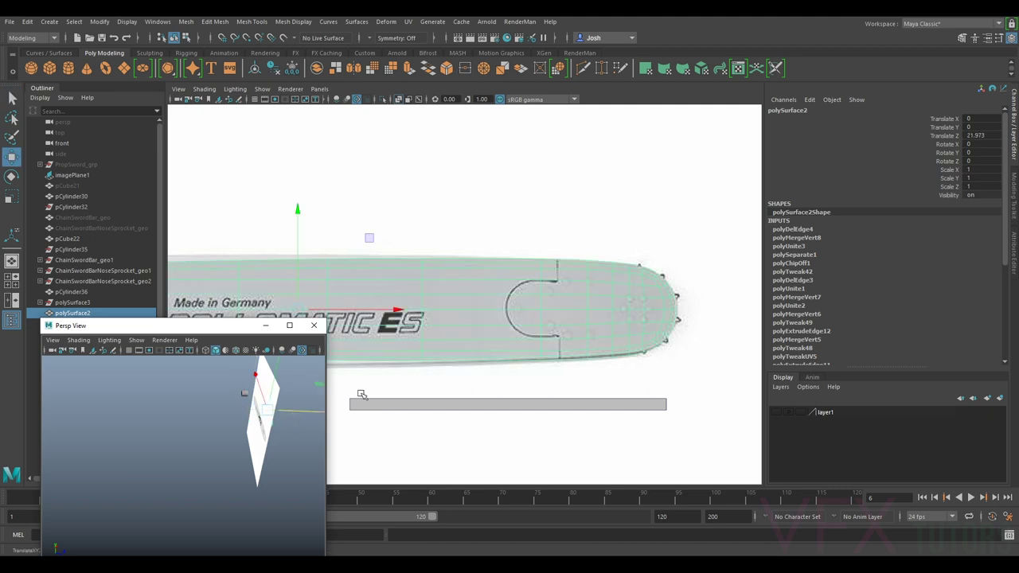
pyautogui.moveTo(600, 325); pyautogui.dragTo(551, 325, button='middle')
pyautogui.scroll(4, 526, 306)
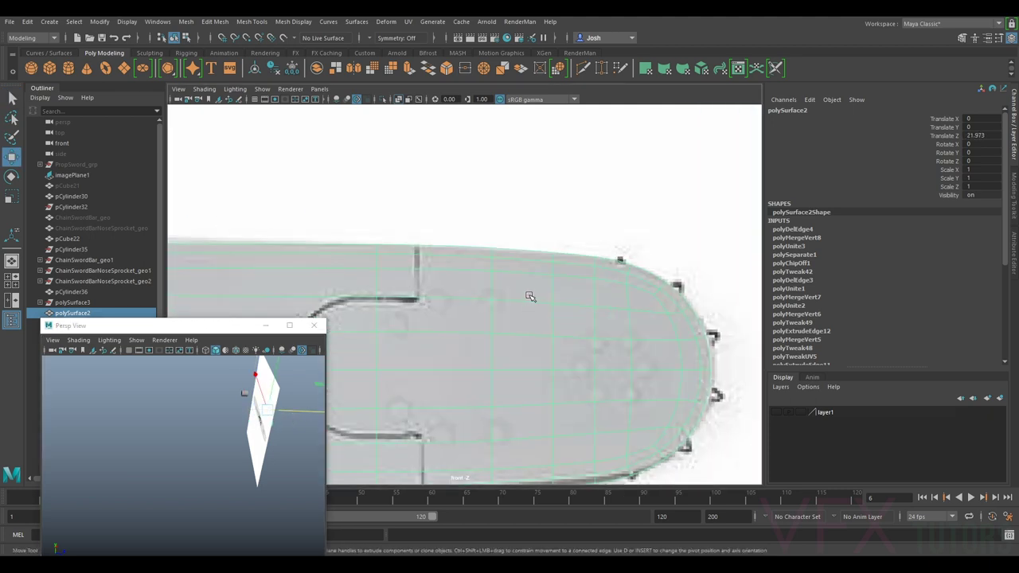
# Step: Adjust the upper outline vertices of the first column beyond the nose seam to fit the reference bar's upper edge
pyautogui.moveTo(502, 259); pyautogui.dragTo(511, 252, button='right')
pyautogui.scroll(2, 511, 252)
pyautogui.scroll(1, 511, 252)
pyautogui.moveTo(478, 189); pyautogui.dragTo(552, 278)
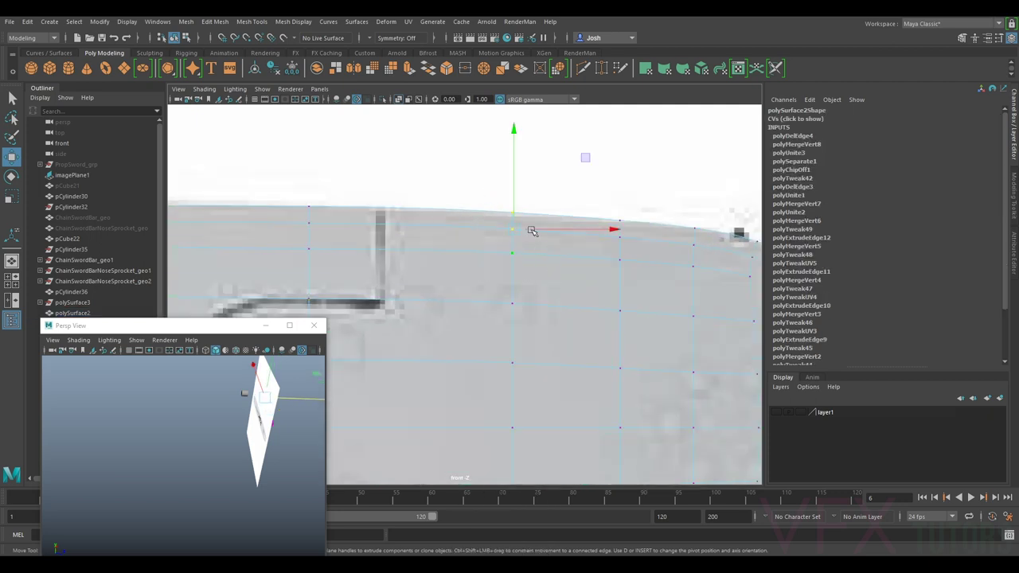
pyautogui.moveTo(518, 205); pyautogui.dragTo(515, 205)
pyautogui.scroll(-5, 515, 205)
pyautogui.keyDown('alt'); pyautogui.moveTo(581, 298); pyautogui.dragTo(564, 250, button='middle'); pyautogui.keyUp('alt')
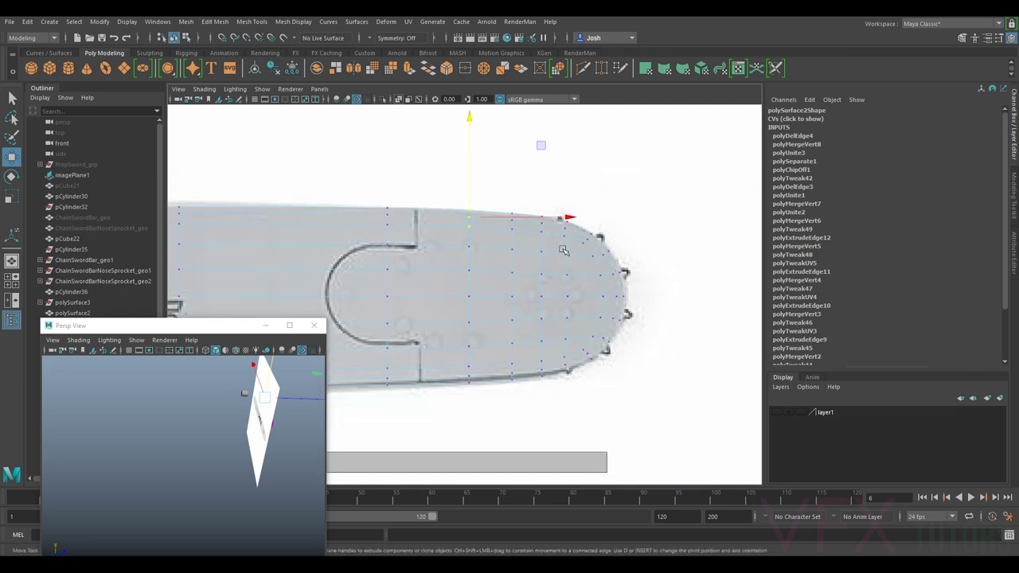
# Step: Adjust the matching lower outline vertices beyond the nose seam to fit the reference bar's lower edge
pyautogui.scroll(2, 464, 414)
pyautogui.scroll(1, 467, 413)
pyautogui.scroll(-3, 457, 453)
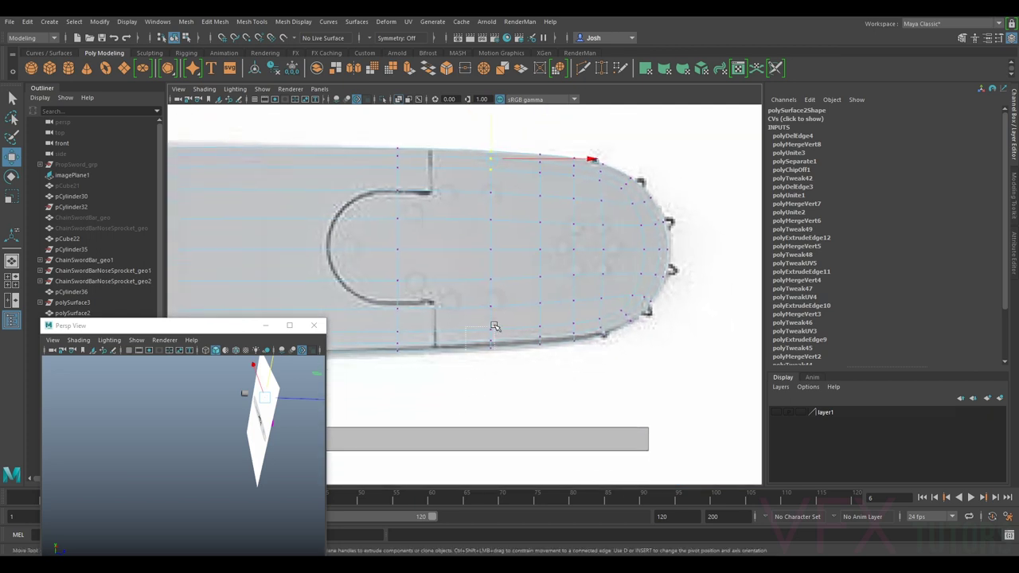
pyautogui.moveTo(495, 309); pyautogui.dragTo(500, 325)
pyautogui.scroll(4, 503, 330)
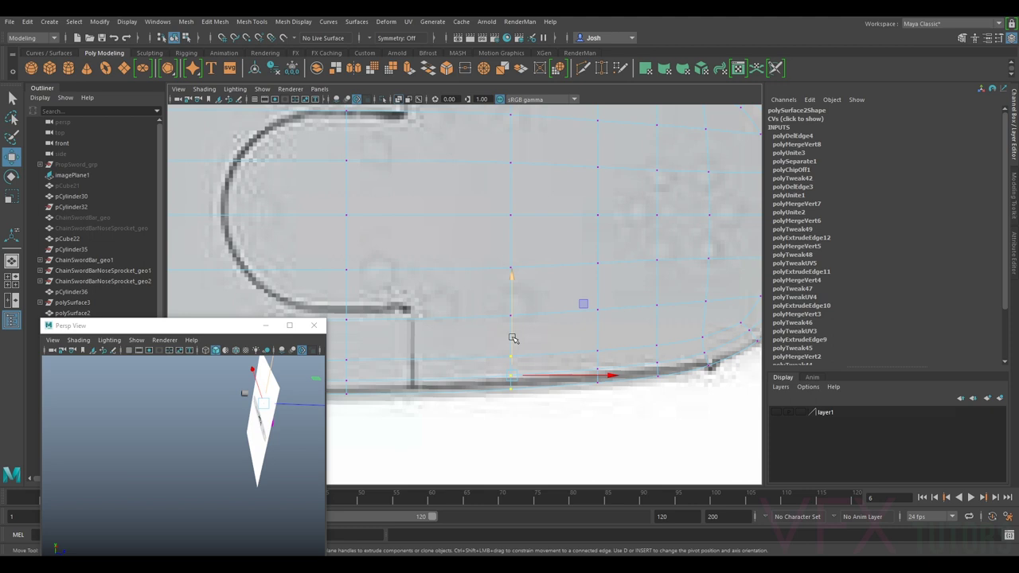
pyautogui.scroll(-5, 515, 339)
# Step: Return to object mode and check the rebuilt bar against the reference image with smoothing on and off
pyautogui.moveTo(553, 262); pyautogui.dragTo(607, 243, button='right')
pyautogui.scroll(-3, 611, 224)
pyautogui.click(614, 226)
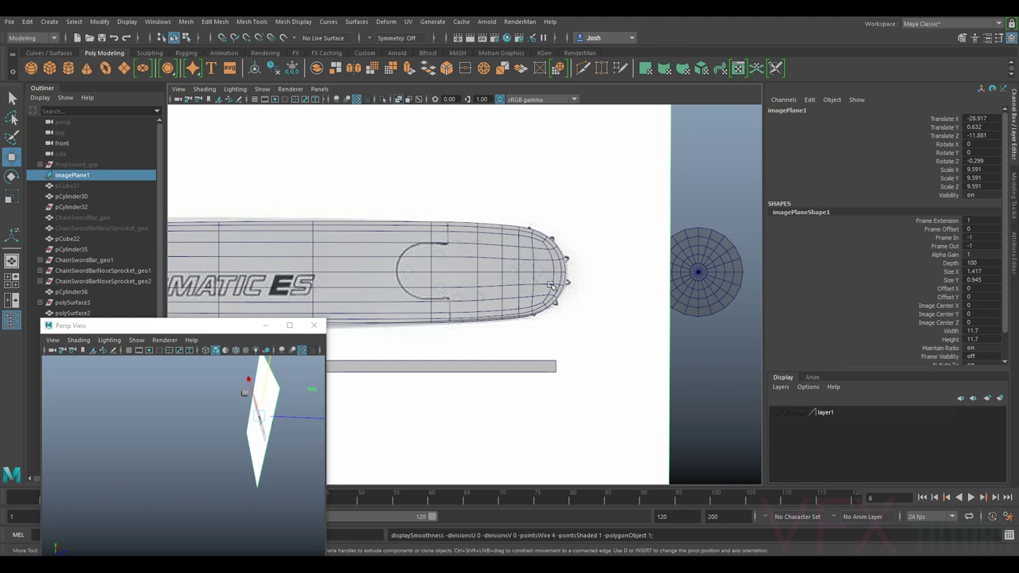
pyautogui.click(518, 290)
pyautogui.press('3')
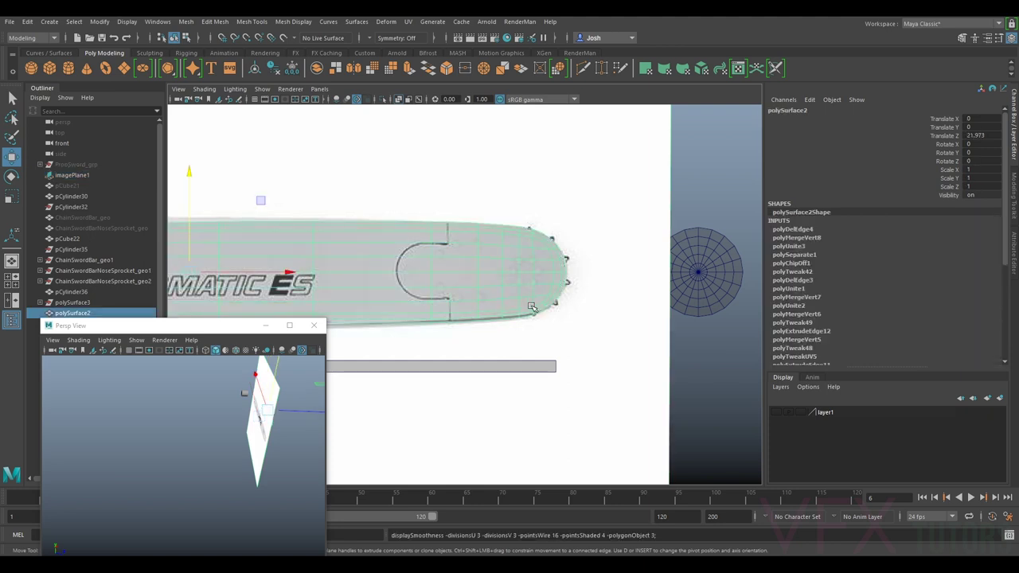
pyautogui.press('1')
pyautogui.keyDown('alt'); pyautogui.moveTo(484, 303); pyautogui.dragTo(672, 292, button='middle'); pyautogui.keyUp('alt')
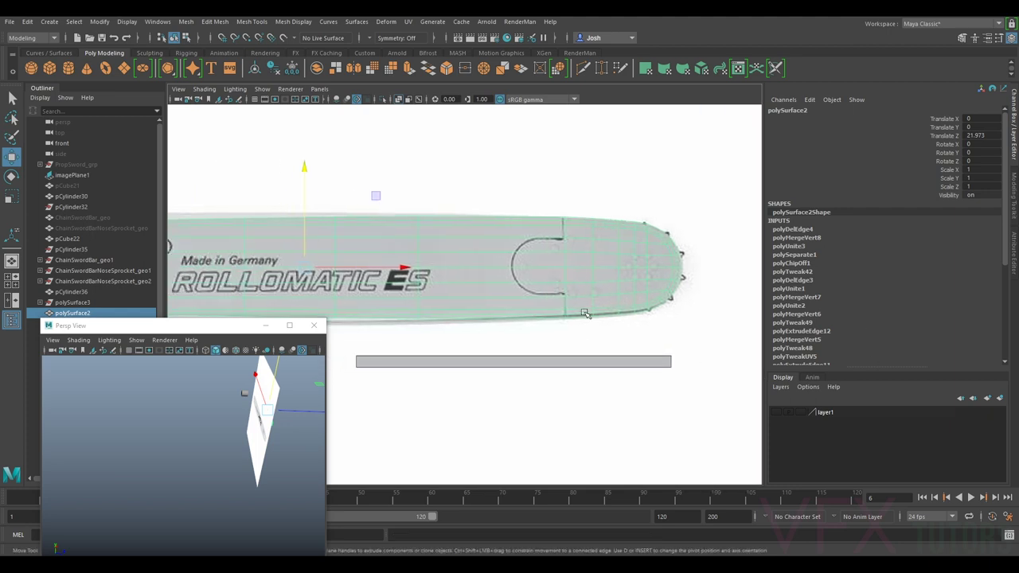
pyautogui.scroll(-2, 585, 313)
pyautogui.keyDown('alt'); pyautogui.moveTo(568, 325); pyautogui.dragTo(500, 340, button='middle'); pyautogui.keyUp('alt')
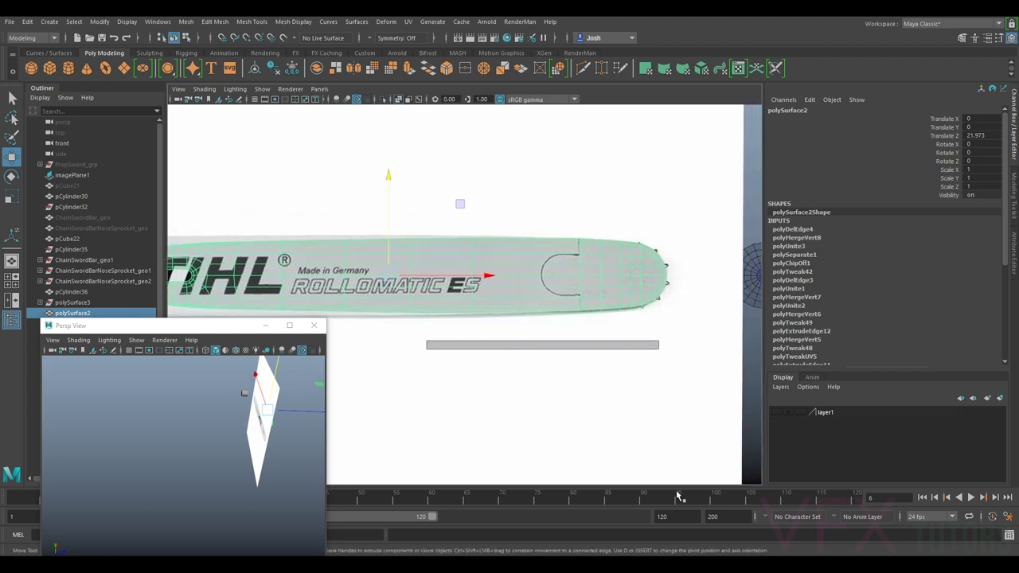
# Step: Use Multi-Cut to insert vertical edge loops at the reference's nose seam and farther back on the bar
pyautogui.click(1014, 210)
pyautogui.click(906, 401)
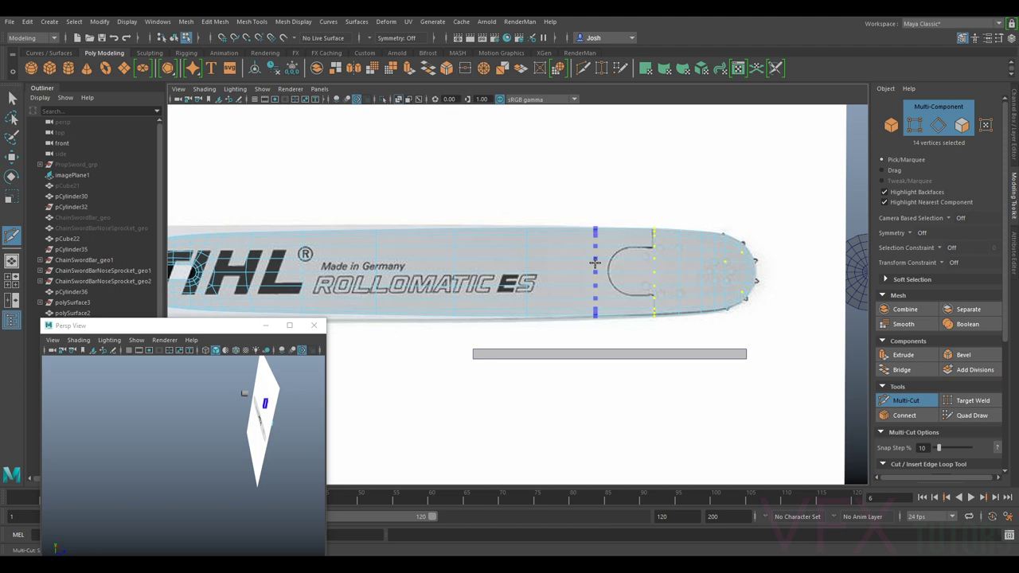
pyautogui.click(891, 397)
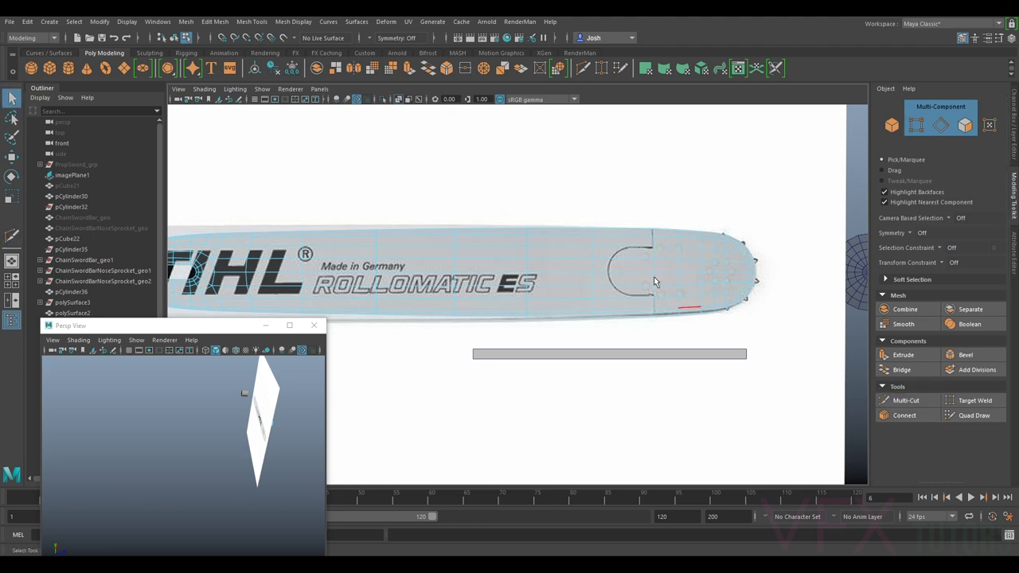
# Step: Turn on smooth preview for the rebuilt bar and hide the reference image plane
pyautogui.scroll(2, 655, 281)
pyautogui.press('3')
pyautogui.moveTo(624, 240); pyautogui.dragTo(675, 211, button='right')
pyautogui.click(675, 211)
pyautogui.press('h')
pyautogui.scroll(-3, 674, 217)
pyautogui.click(633, 291)
# Step: Select the vertical edge loop behind the rebuilt bar's nose and scale it slightly along the bar's height
pyautogui.scroll(-1, 653, 271)
pyautogui.keyDown('alt'); pyautogui.moveTo(718, 215); pyautogui.dragTo(617, 232, button='middle'); pyautogui.keyUp('alt')
pyautogui.scroll(2, 746, 187)
pyautogui.scroll(3, 724, 230)
pyautogui.scroll(2, 760, 220)
pyautogui.scroll(2, 701, 207)
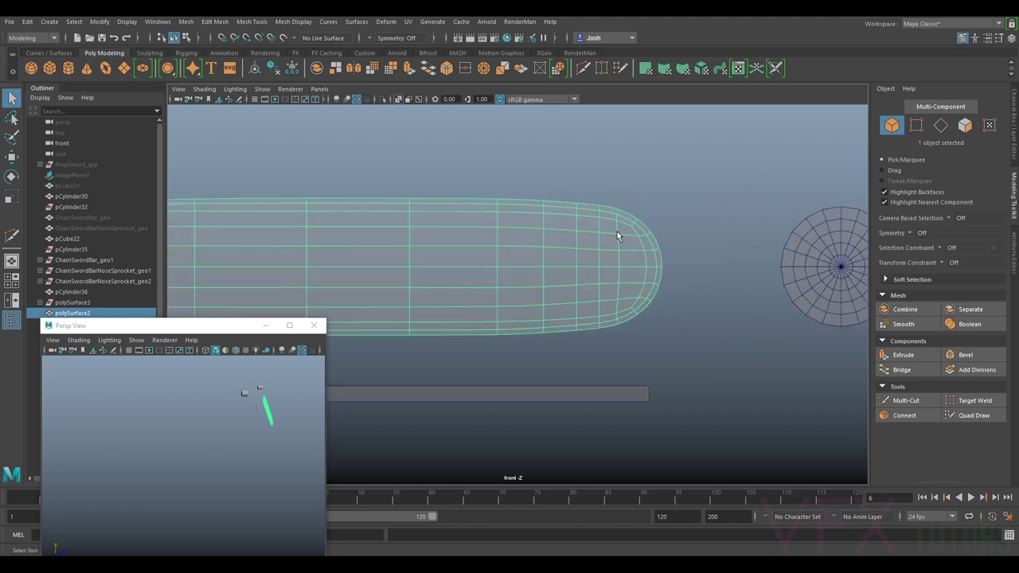
pyautogui.scroll(5, 590, 227)
pyautogui.keyDown('alt'); pyautogui.moveTo(560, 184); pyautogui.dragTo(567, 212, button='middle'); pyautogui.keyUp('alt')
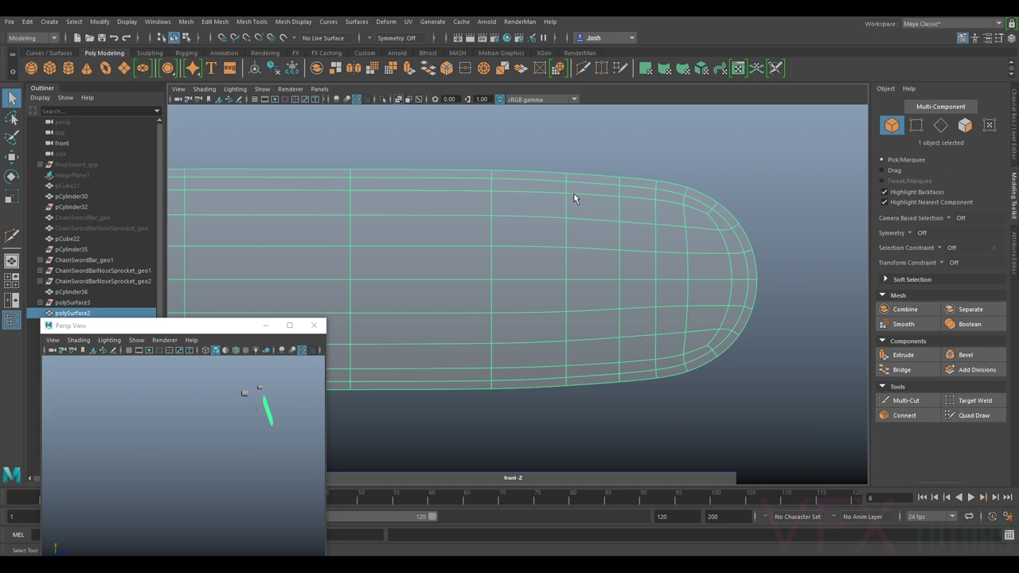
pyautogui.moveTo(568, 202); pyautogui.dragTo(567, 177, button='right')
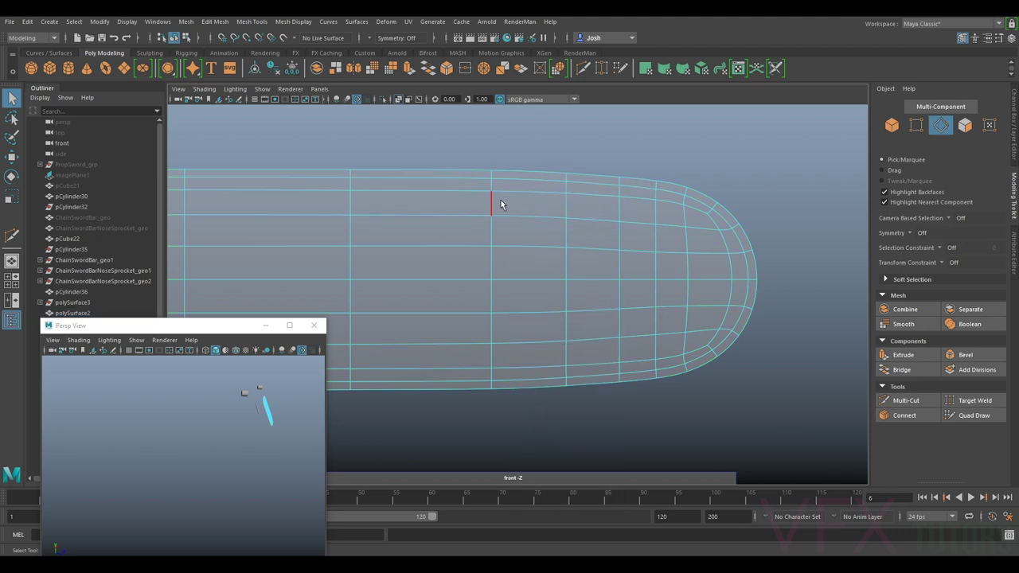
pyautogui.press('r')
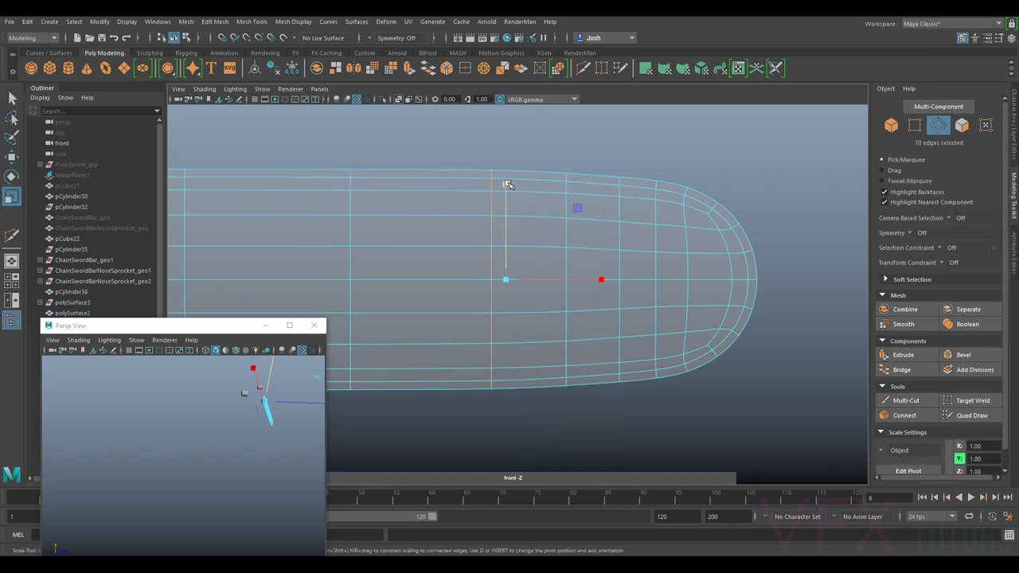
pyautogui.click(498, 185)
pyautogui.moveTo(504, 187); pyautogui.dragTo(505, 187)
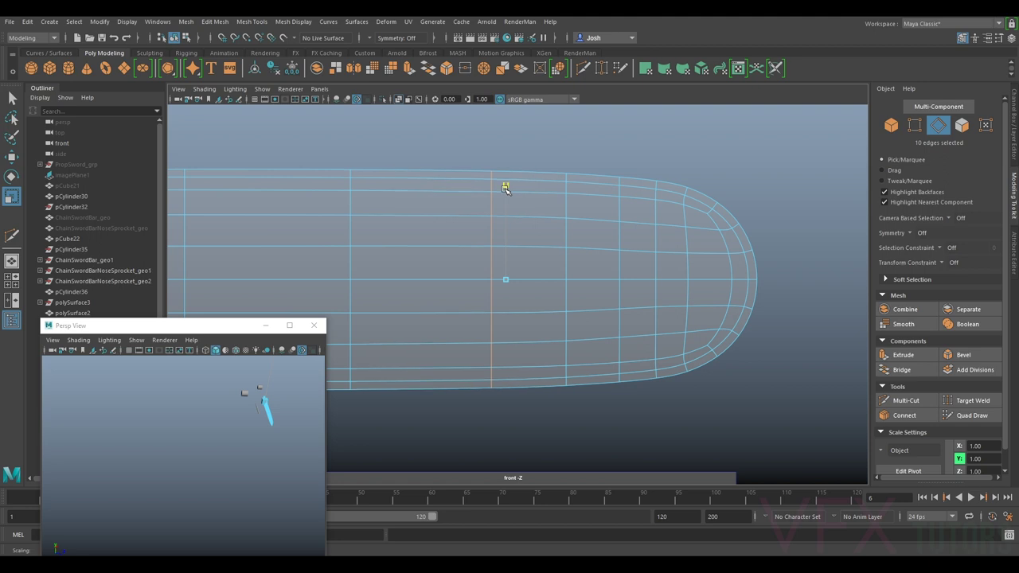
pyautogui.moveTo(505, 187); pyautogui.dragTo(505, 187)
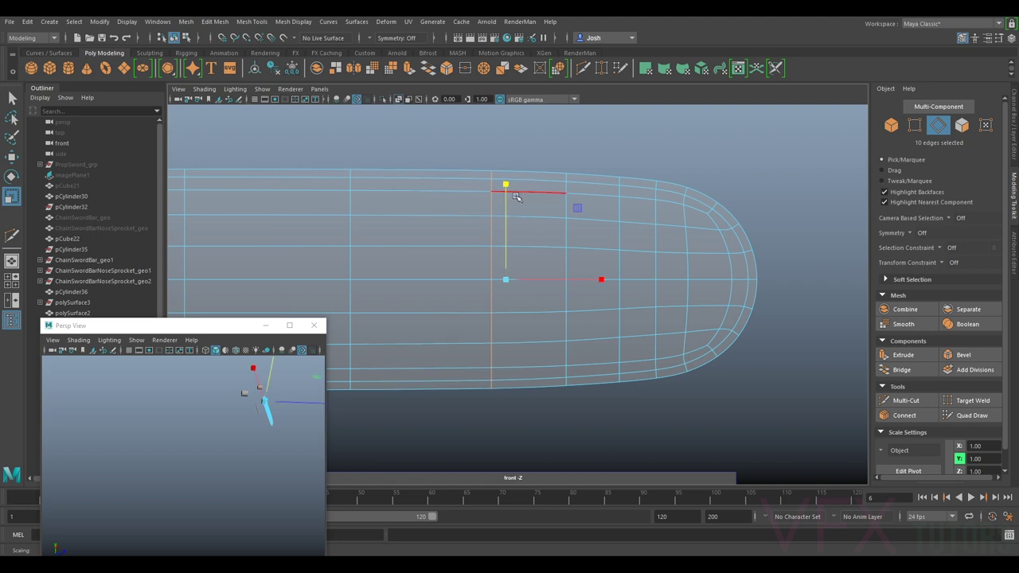
# Step: Try scaling the next edge loop toward the tip along the bar's height, ending in object mode with nothing selected
pyautogui.doubleClick(566, 229)
pyautogui.moveTo(568, 186); pyautogui.dragTo(567, 185)
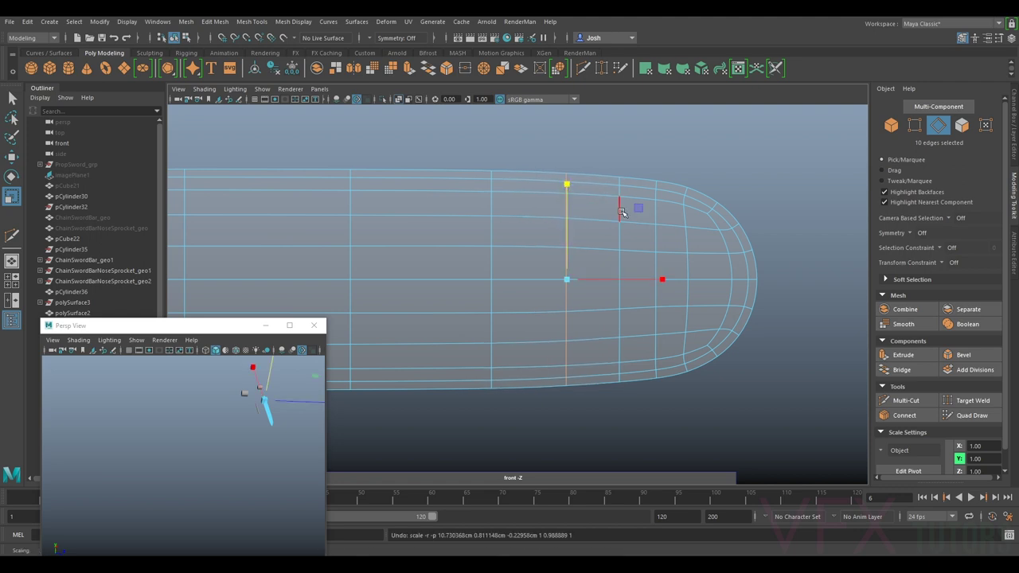
pyautogui.scroll(-4, 622, 211)
pyautogui.moveTo(514, 265); pyautogui.dragTo(650, 191, button='right')
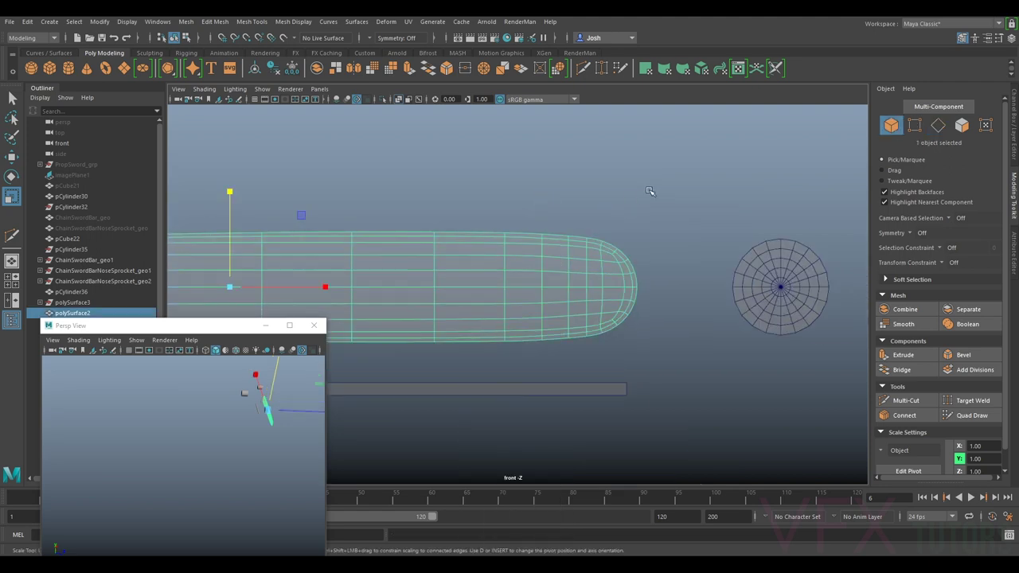
pyautogui.click(649, 191)
pyautogui.scroll(-3, 592, 228)
pyautogui.scroll(2, 637, 211)
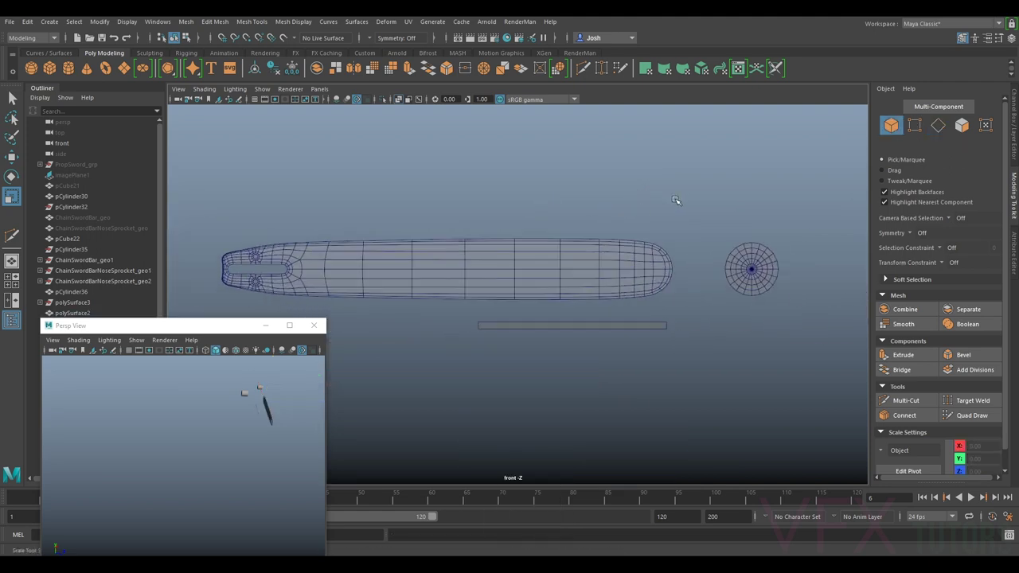
# Step: Shift the rebuilt bar's vertical edge loop behind the nose curve slightly along the bar to X 10.68
pyautogui.scroll(3, 661, 251)
pyautogui.click(503, 209)
pyautogui.moveTo(500, 207)
pyautogui.mouseDown(button='right')
pyautogui.moveTo(489, 191)
pyautogui.moveTo(493, 198)
pyautogui.mouseUp(button='right')
pyautogui.doubleClick(494, 198)
pyautogui.press('w')
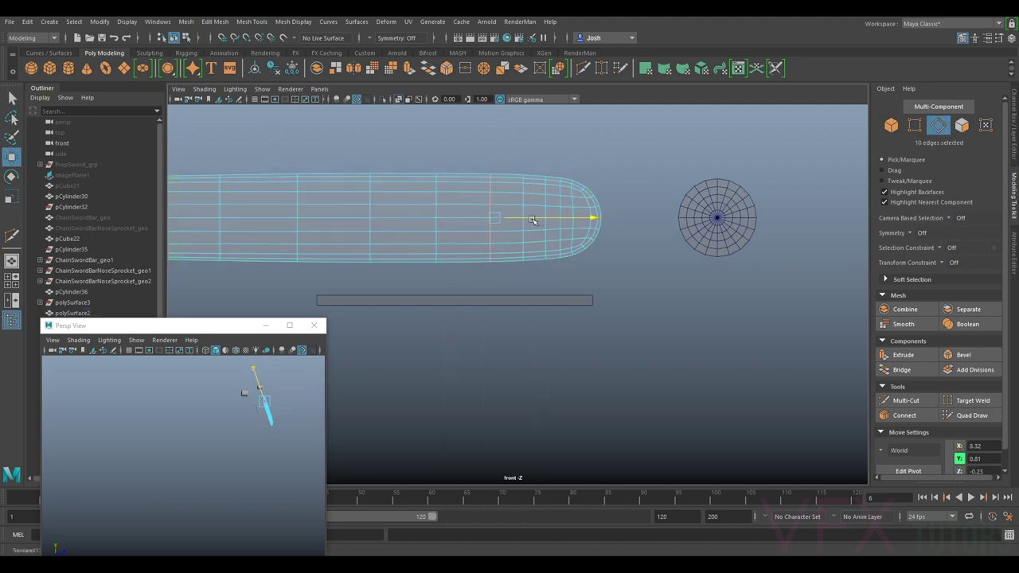
pyautogui.moveTo(532, 220); pyautogui.dragTo(562, 219)
# Step: Move the neighbouring edge loop nearer the tip to X 12.85, return to object mode and deselect the bar
pyautogui.scroll(5, 588, 186)
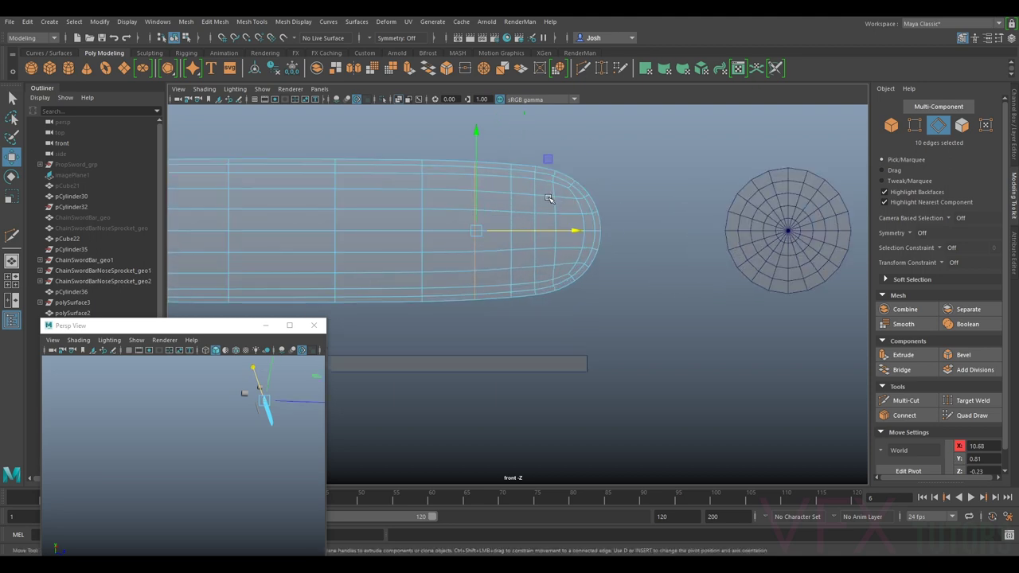
pyautogui.scroll(1, 545, 237)
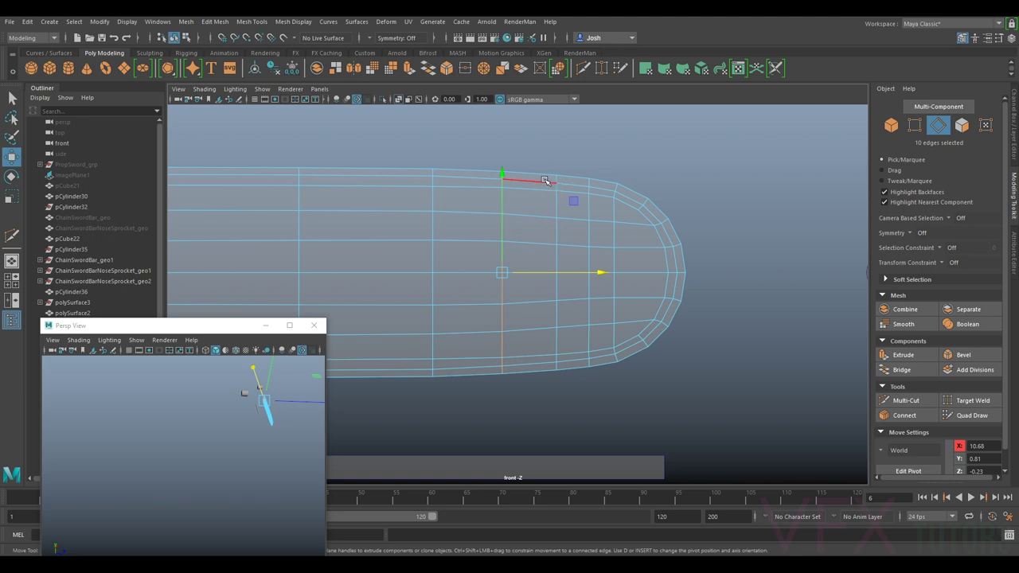
pyautogui.click(561, 155)
pyautogui.doubleClick(560, 207)
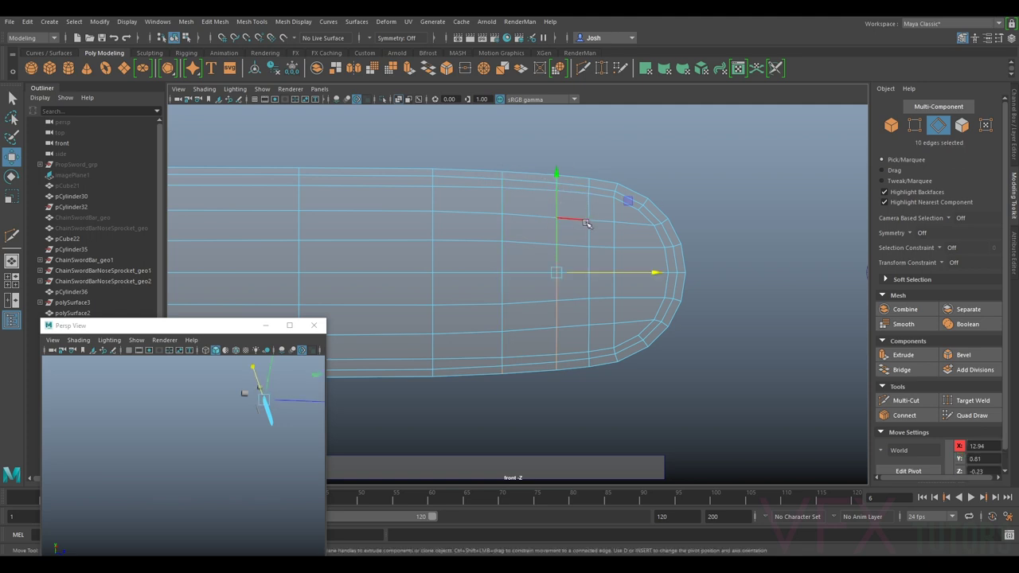
pyautogui.moveTo(587, 272); pyautogui.dragTo(586, 272)
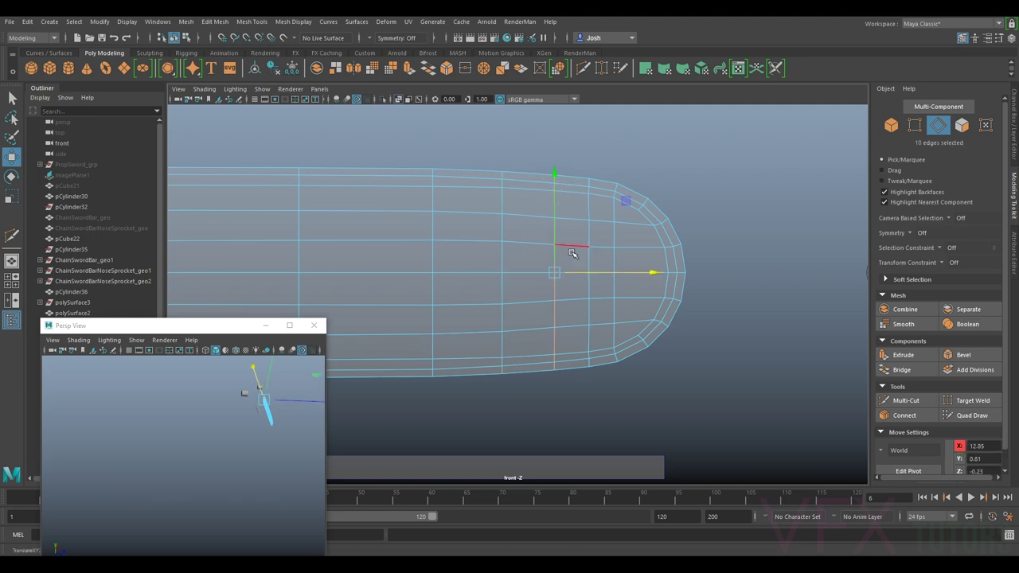
pyautogui.scroll(-1, 588, 216)
pyautogui.scroll(-2, 590, 240)
pyautogui.moveTo(580, 260); pyautogui.dragTo(662, 207, button='right')
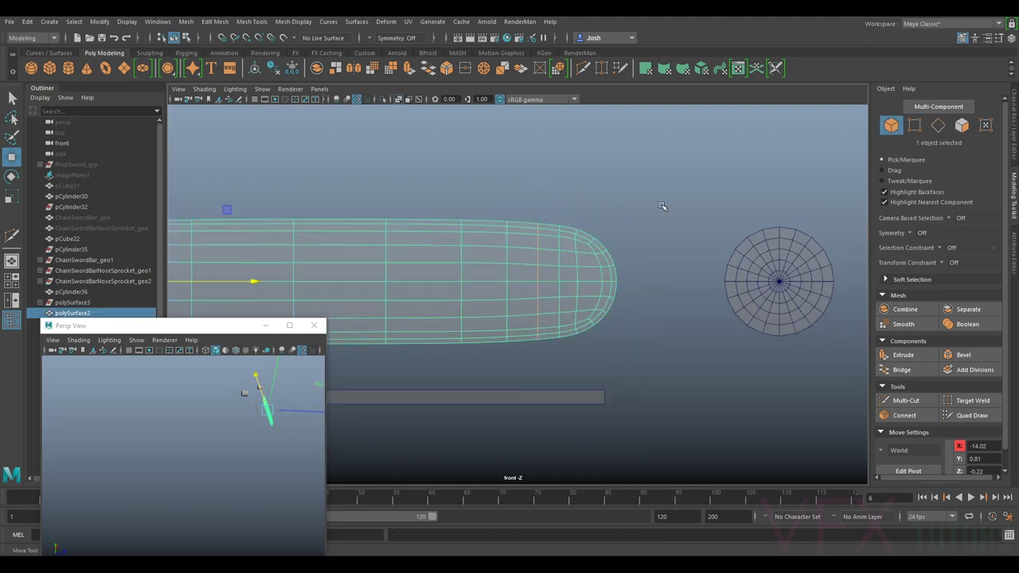
pyautogui.click(661, 206)
# Step: Unhide ChainSwordBarNoseSprocket_geo and frame it over the rebuilt bar's nose
pyautogui.scroll(-3, 630, 230)
pyautogui.click(473, 265)
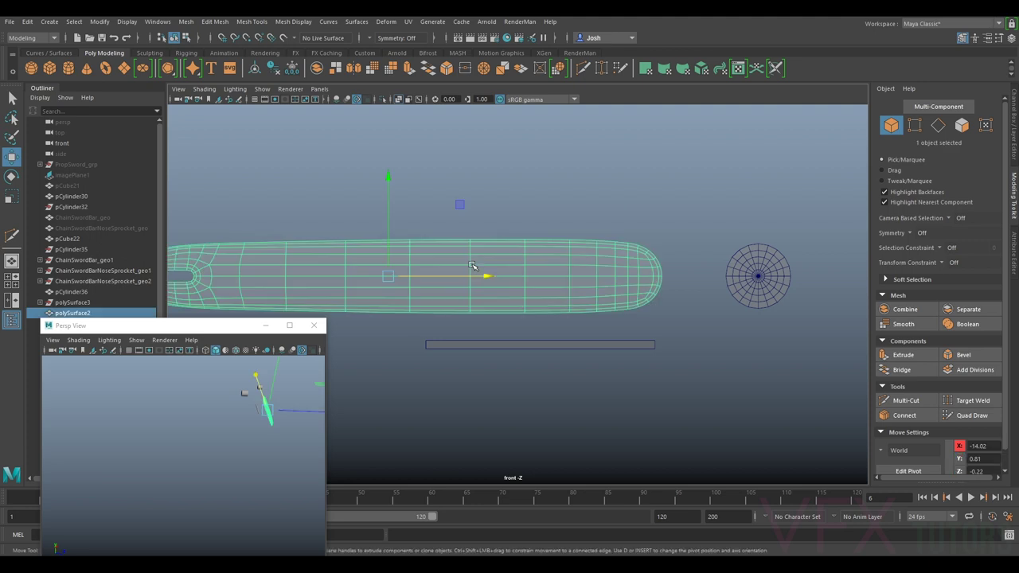
pyautogui.click(100, 228)
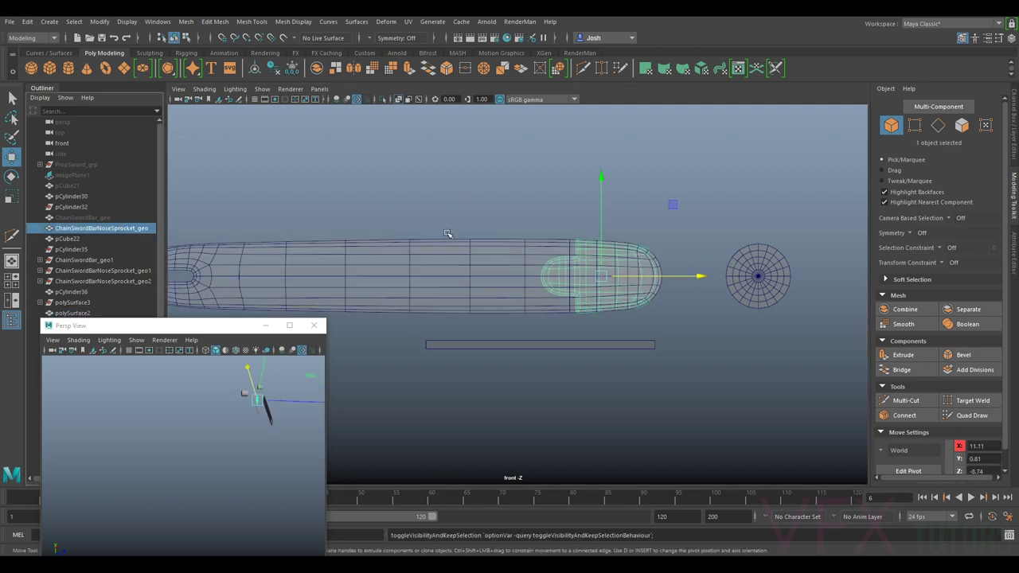
pyautogui.press('f')
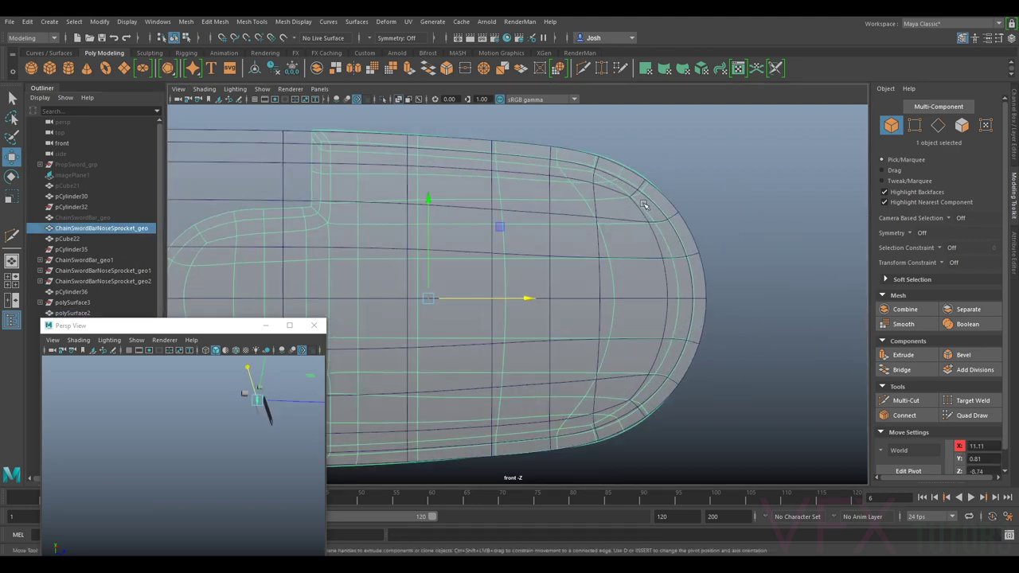
pyautogui.scroll(2, 629, 222)
# Step: Compare the original nose sprocket's outline with the rebuilt bar's, toggling smooth preview off and on for each
pyautogui.click(630, 217)
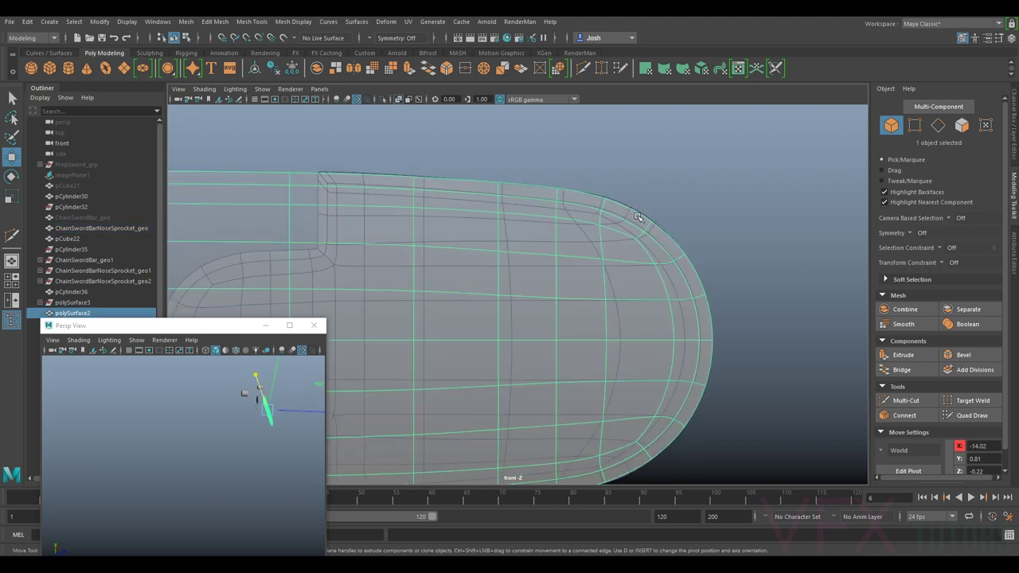
pyautogui.click(641, 211)
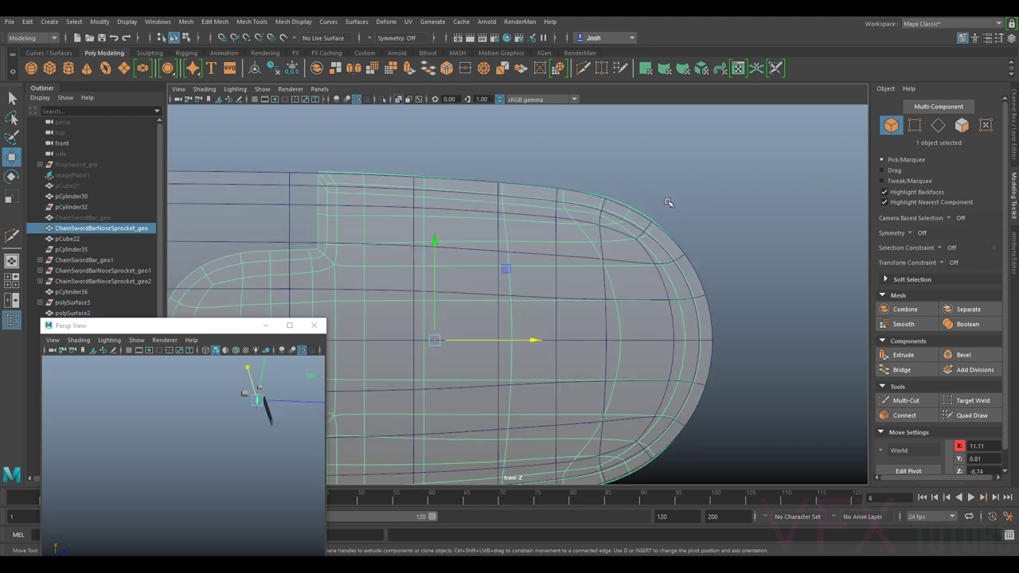
pyautogui.press('1')
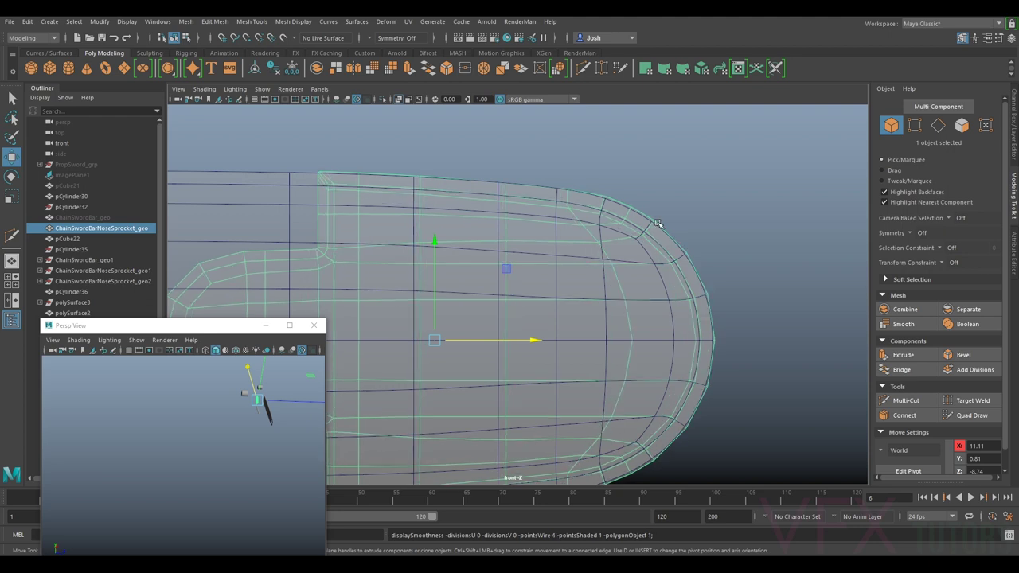
pyautogui.click(661, 230)
pyautogui.press('3')
pyautogui.press('1')
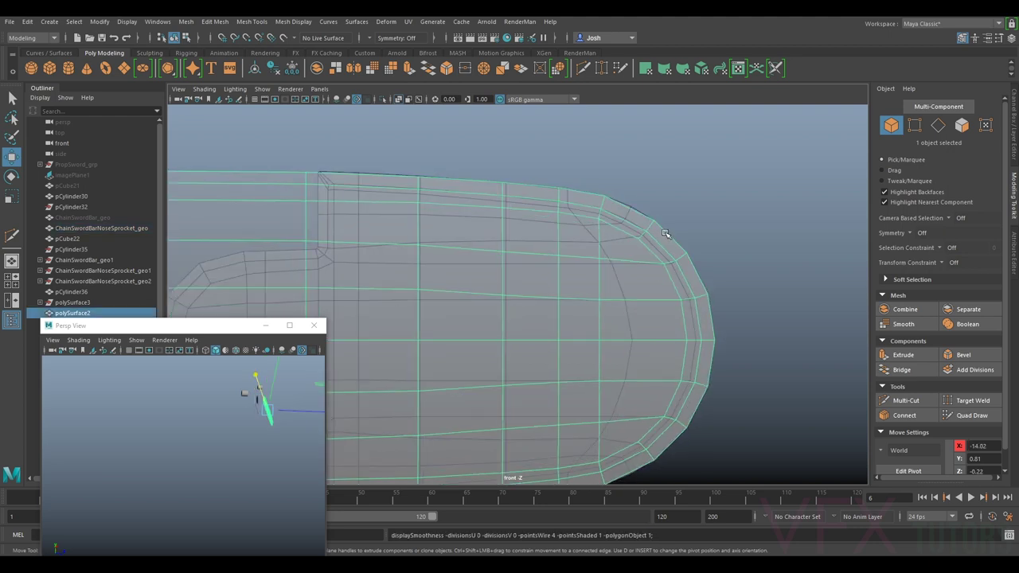
pyautogui.press('3')
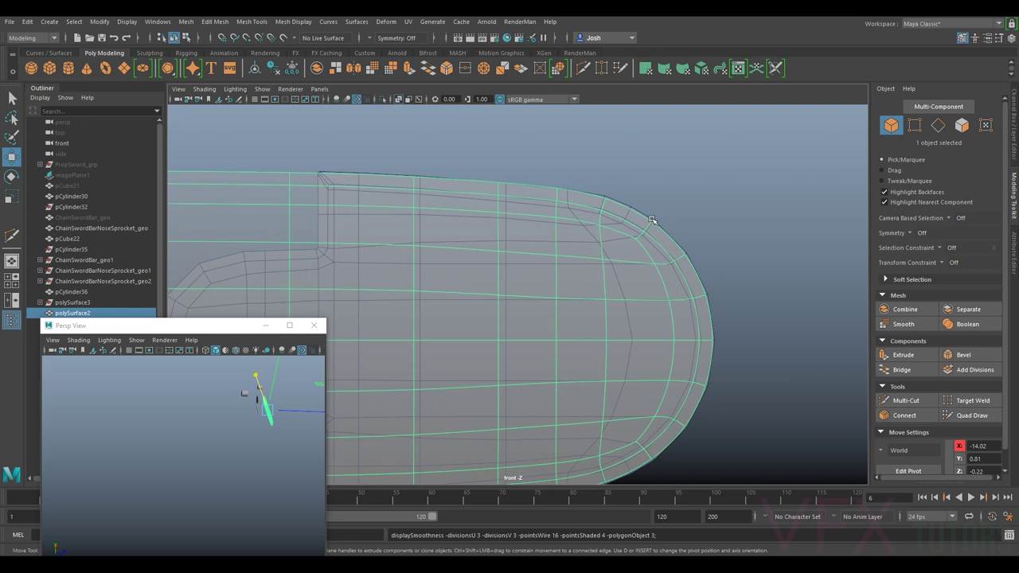
pyautogui.click(661, 220)
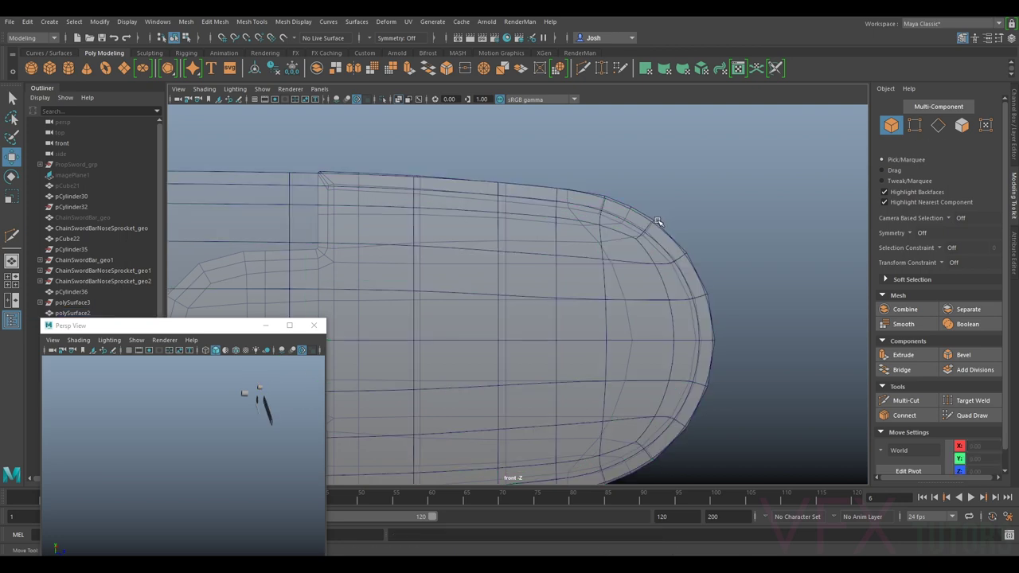
pyautogui.click(658, 220)
pyautogui.press('3')
pyautogui.scroll(3, 685, 187)
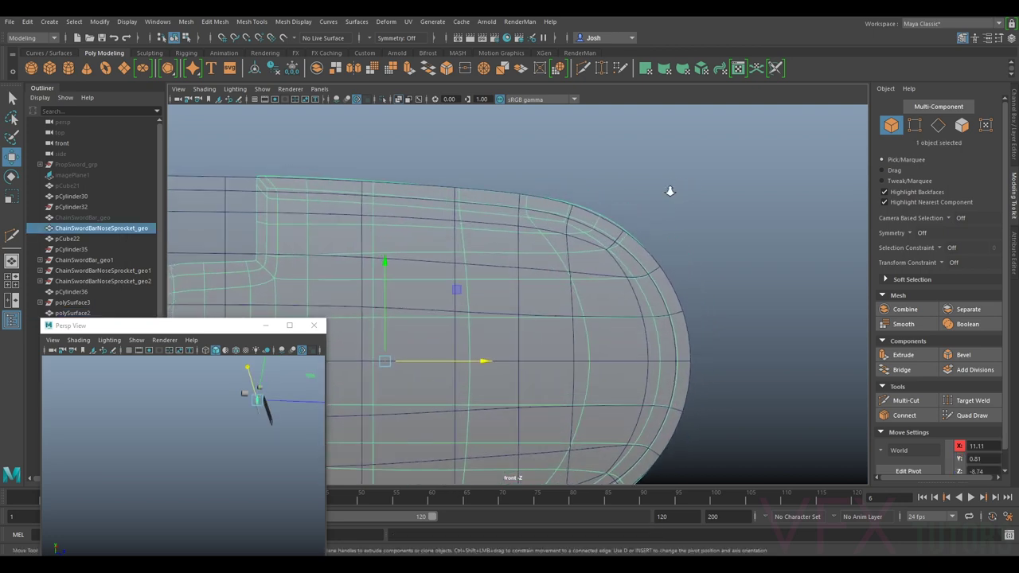
# Step: Enter vertex mode on the original nose sprocket and nudge the upper outline vertices where its curve begins toward the rebuilt outline
pyautogui.click(915, 127)
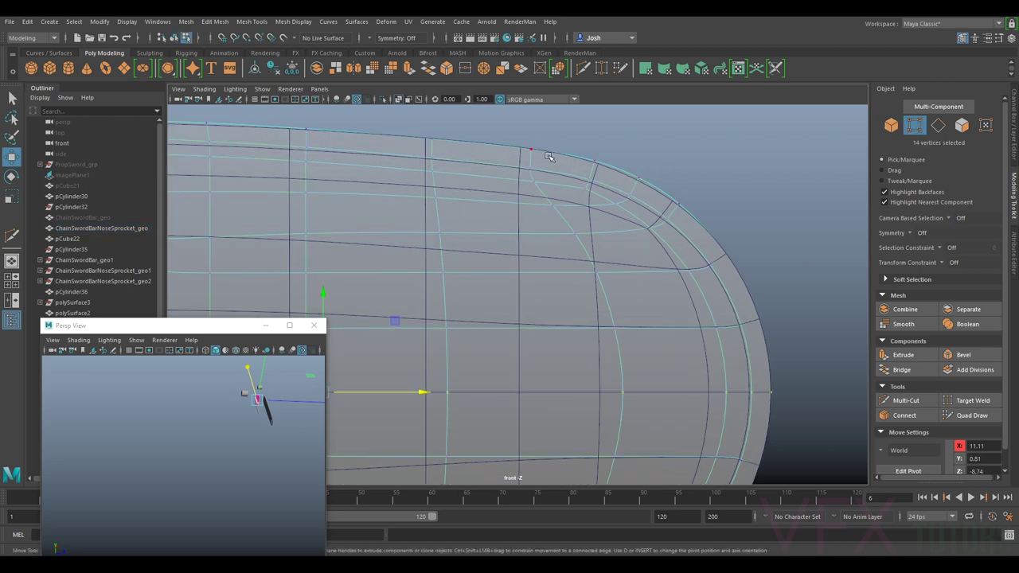
pyautogui.keyDown('alt'); pyautogui.moveTo(411, 166); pyautogui.dragTo(651, 223, button='middle'); pyautogui.keyUp('alt')
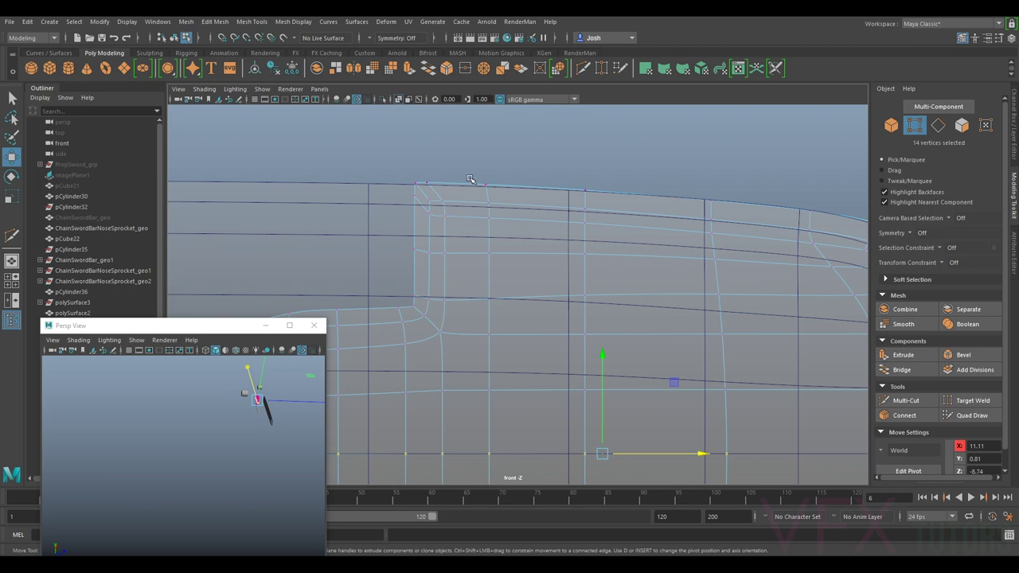
pyautogui.scroll(-5, 450, 187)
pyautogui.scroll(3, 567, 290)
pyautogui.keyDown('alt'); pyautogui.moveTo(669, 232); pyautogui.dragTo(530, 226, button='middle'); pyautogui.keyUp('alt')
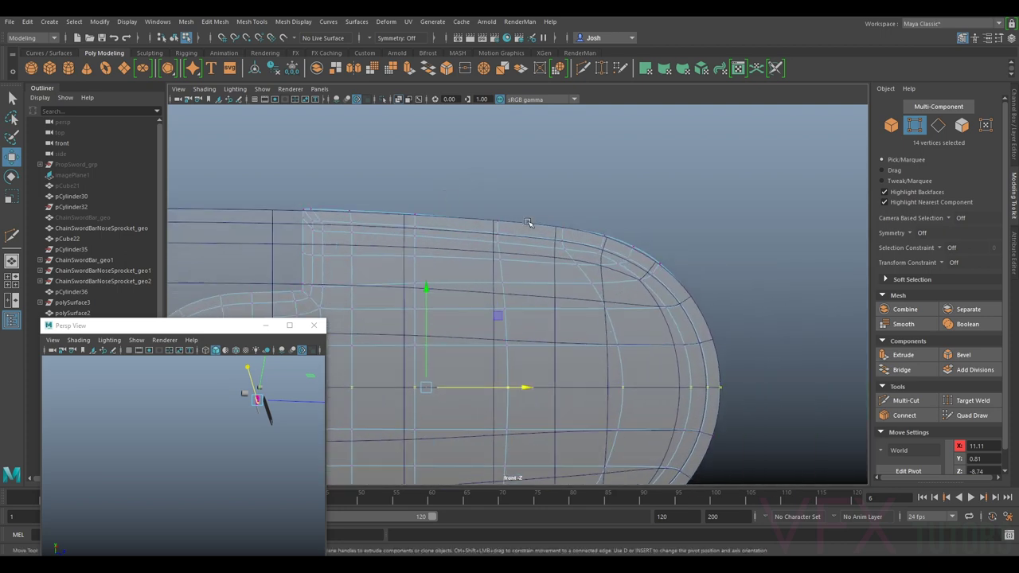
pyautogui.scroll(3, 546, 220)
pyautogui.keyDown('alt'); pyautogui.moveTo(716, 211); pyautogui.dragTo(621, 229, button='middle'); pyautogui.keyUp('alt')
pyautogui.scroll(3, 623, 219)
pyautogui.moveTo(567, 197); pyautogui.dragTo(532, 257)
pyautogui.moveTo(560, 225); pyautogui.dragTo(559, 228)
# Step: Adjust the next vertex rows around the nose sprocket's upper curve to follow the rebuilt bar's rounded tip
pyautogui.moveTo(647, 195); pyautogui.dragTo(608, 249)
pyautogui.keyDown('alt'); pyautogui.moveTo(722, 263); pyautogui.dragTo(679, 238, button='middle'); pyautogui.keyUp('alt')
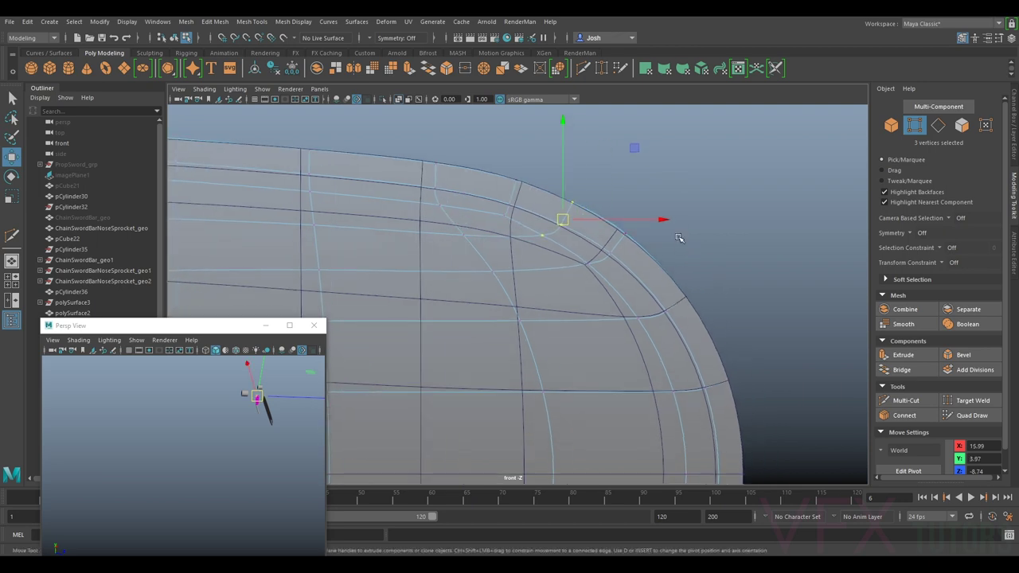
pyautogui.moveTo(562, 219); pyautogui.dragTo(611, 248)
pyautogui.moveTo(696, 281); pyautogui.dragTo(674, 307)
# Step: Adjust the vertex rows on the nose sprocket's lower curve to follow the rebuilt bar's rounded outline
pyautogui.scroll(-4, 726, 380)
pyautogui.scroll(2, 719, 321)
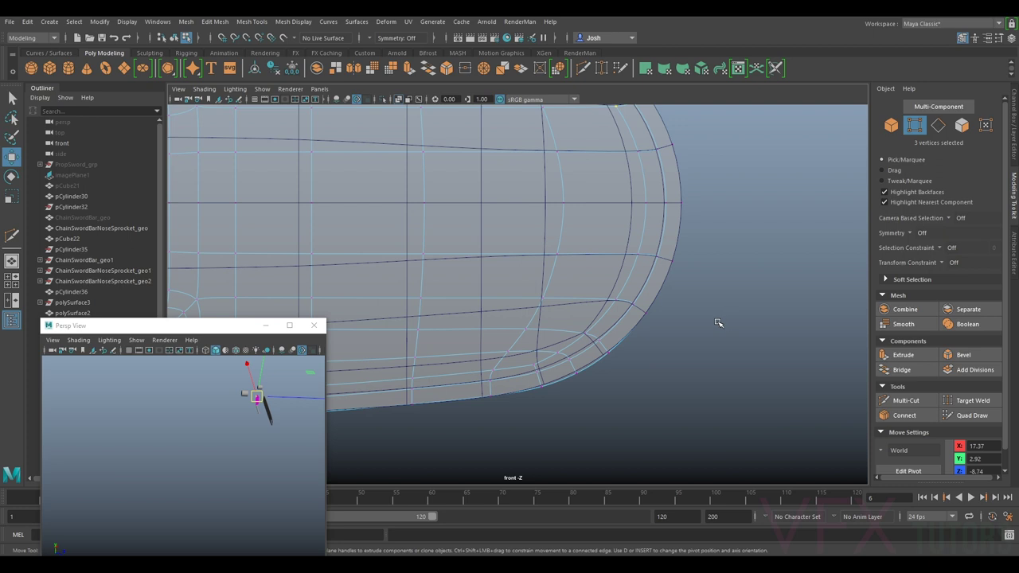
pyautogui.scroll(2, 644, 314)
pyautogui.scroll(2, 645, 314)
pyautogui.moveTo(615, 277); pyautogui.dragTo(613, 273)
pyautogui.moveTo(538, 276); pyautogui.dragTo(509, 326)
pyautogui.scroll(-8, 509, 327)
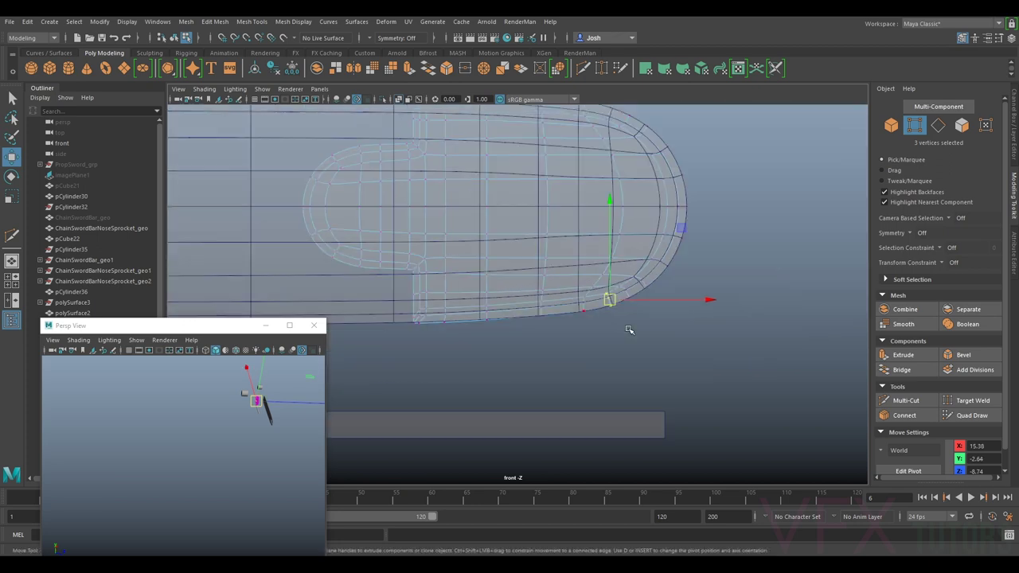
# Step: Leave vertex editing on the nose sprocket, select the rebuilt bar and examine its edge loops near the nose seam
pyautogui.scroll(2, 671, 321)
pyautogui.scroll(3, 671, 320)
pyautogui.moveTo(610, 223); pyautogui.dragTo(649, 209, button='right')
pyautogui.click(468, 191)
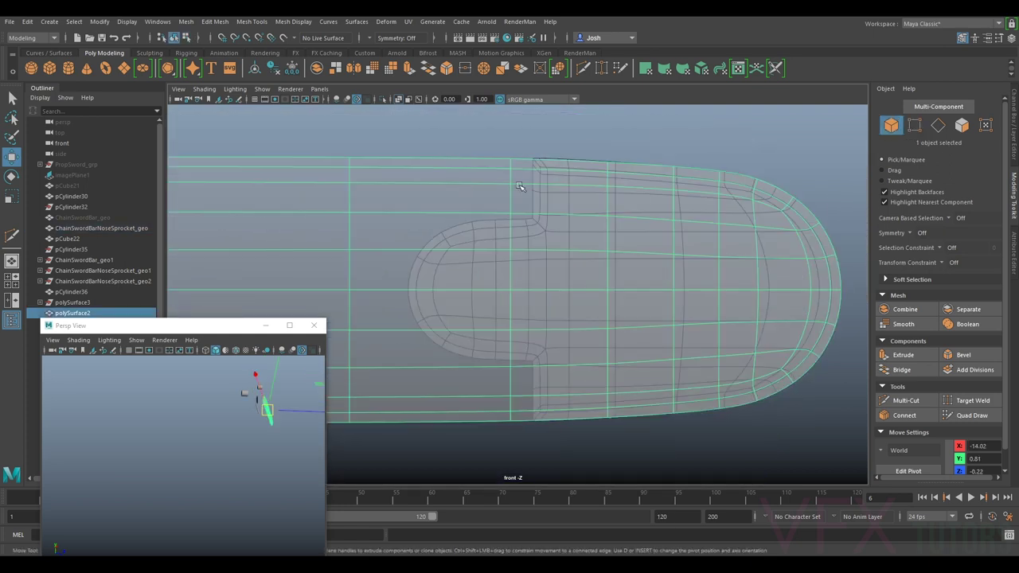
pyautogui.moveTo(518, 175); pyautogui.dragTo(468, 175, button='right')
pyautogui.scroll(-2, 476, 203)
pyautogui.moveTo(476, 203)
pyautogui.keyDown('alt'); pyautogui.mouseDown(button='middle')
pyautogui.moveTo(529, 200)
pyautogui.moveTo(496, 205)
pyautogui.mouseUp(button='middle'); pyautogui.keyUp('alt')
pyautogui.moveTo(510, 215); pyautogui.dragTo(559, 193, button='right')
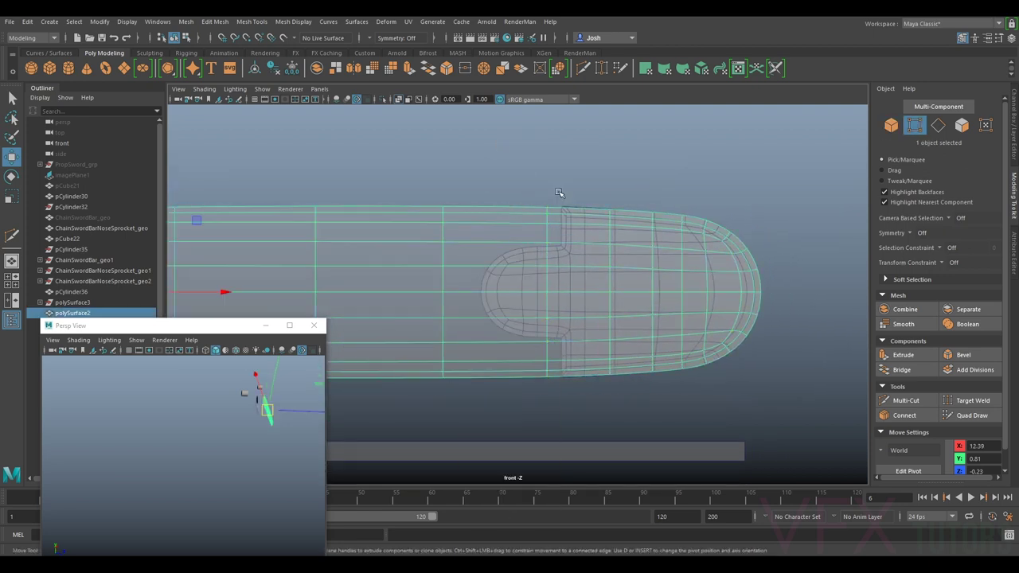
# Step: Unhide the original ChainSwordBar_geo and view it closely around the nose seam
pyautogui.click(94, 218)
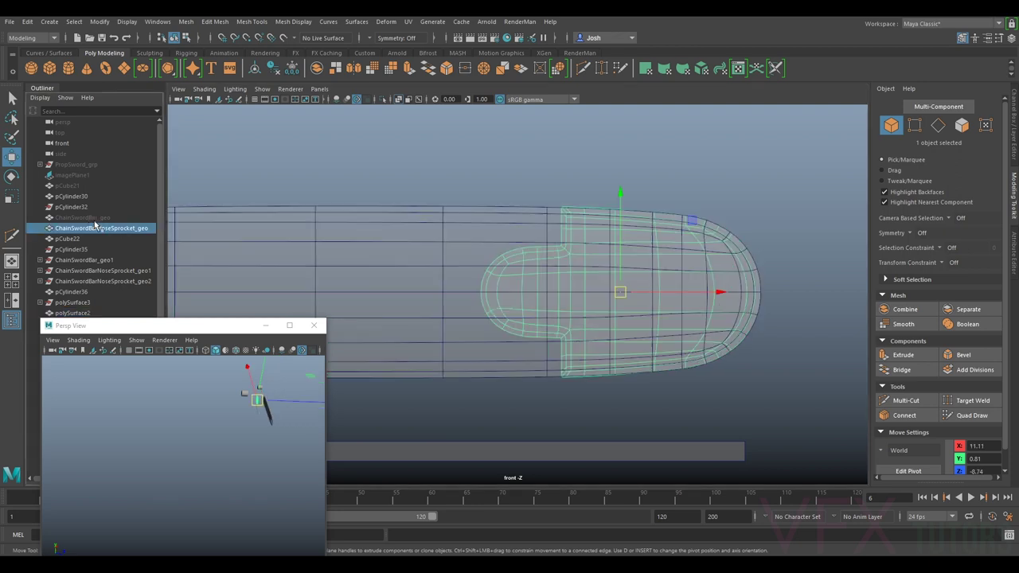
pyautogui.hotkey('shift', 'h')
pyautogui.scroll(5, 557, 214)
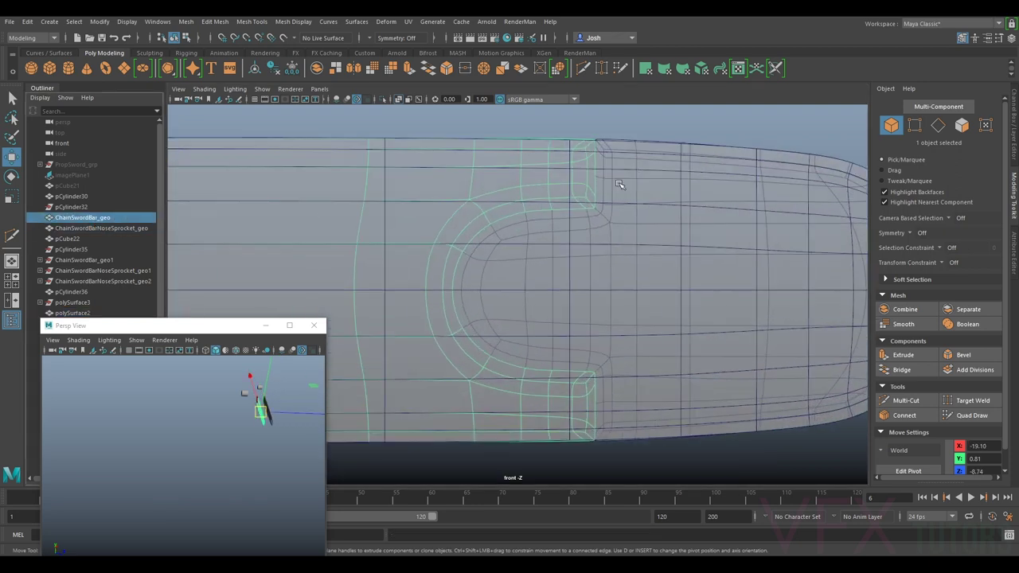
# Step: Select the rebuilt bar and compare its upper edge with the original bar and nose sprocket around the seam
pyautogui.scroll(2, 577, 238)
pyautogui.keyDown('alt'); pyautogui.moveTo(615, 208); pyautogui.dragTo(612, 257, button='middle'); pyautogui.keyUp('alt')
pyautogui.click(596, 247)
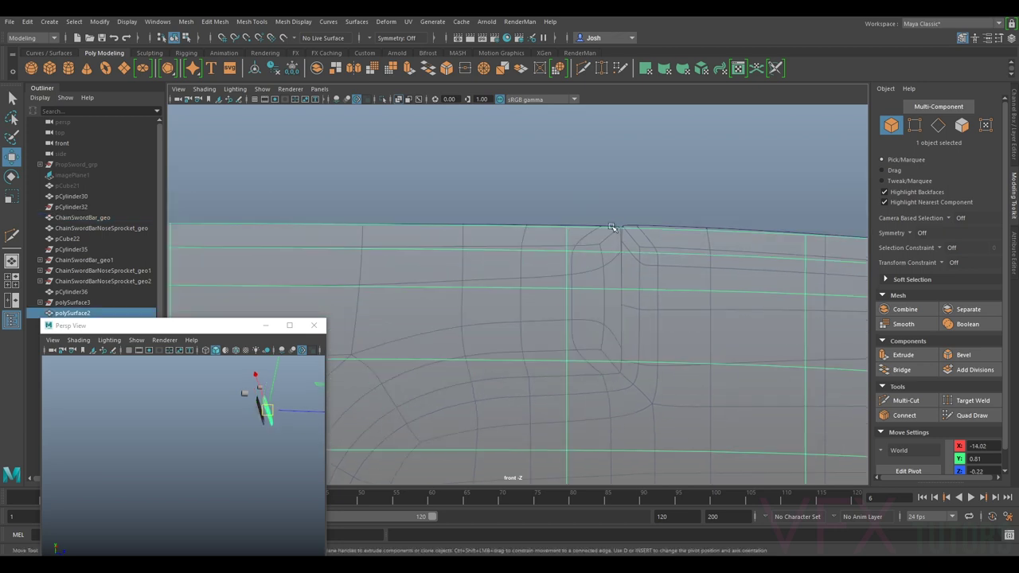
pyautogui.click(635, 222)
pyautogui.click(611, 227)
pyautogui.scroll(-4, 277, 245)
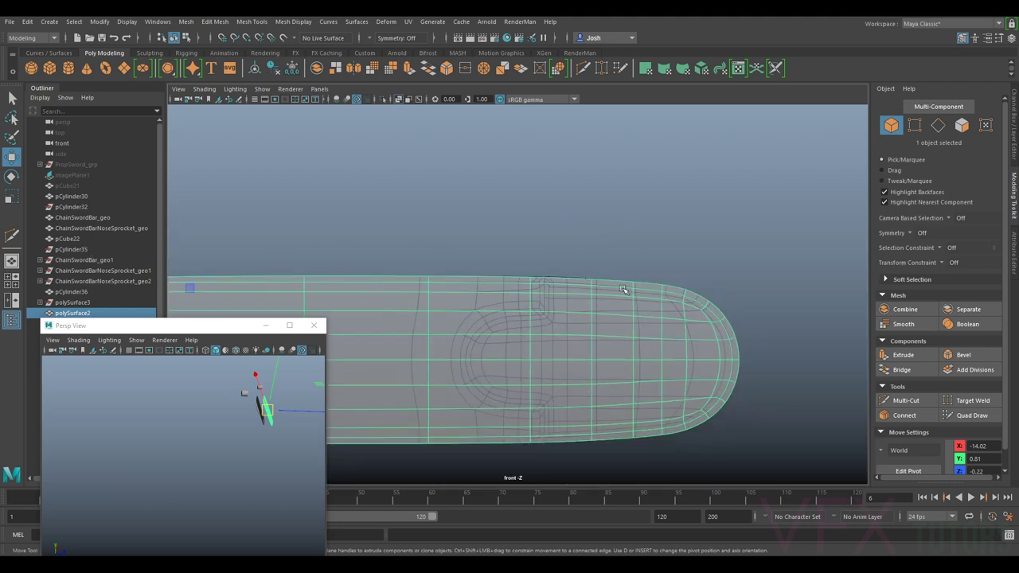
# Step: Isolate the rebuilt bar and examine its full outline and edge flow toward the rounded tip
pyautogui.hotkey('ctrl', '1')
pyautogui.click(635, 236)
pyautogui.scroll(-4, 603, 317)
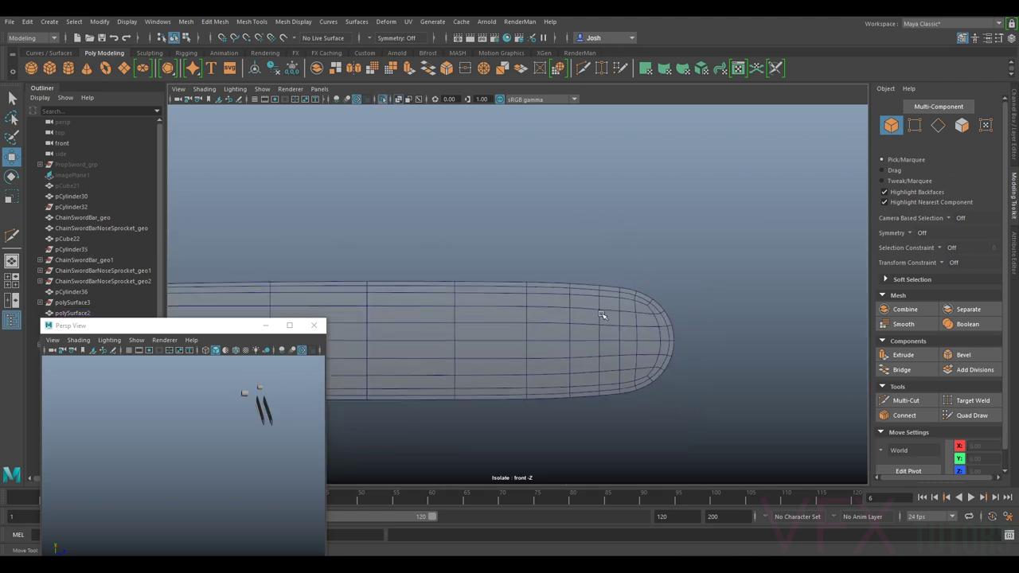
pyautogui.click(542, 323)
pyautogui.scroll(-2, 541, 319)
pyautogui.press('f')
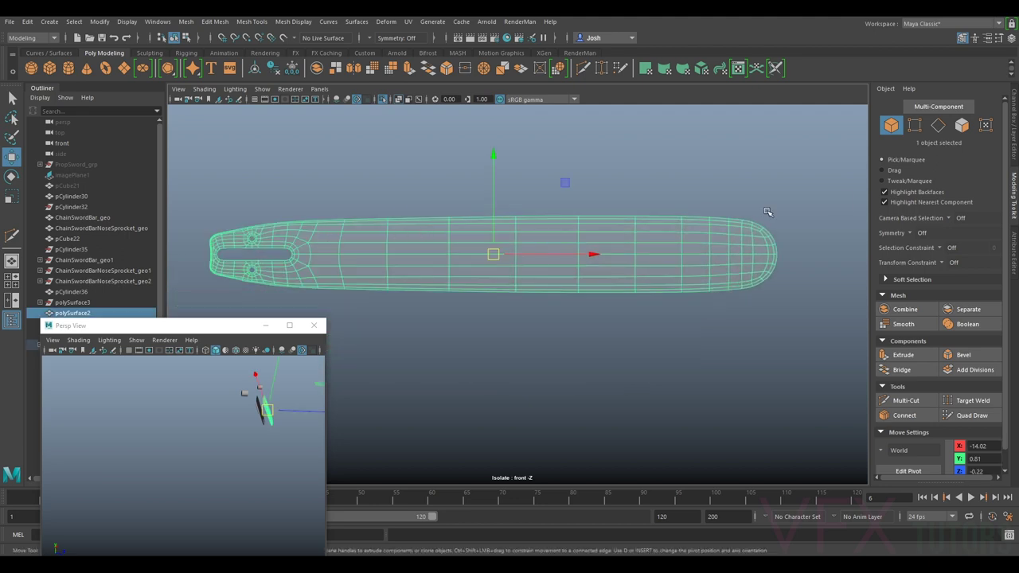
pyautogui.keyDown('alt'); pyautogui.moveTo(851, 201); pyautogui.dragTo(758, 208, button='middle'); pyautogui.keyUp('alt')
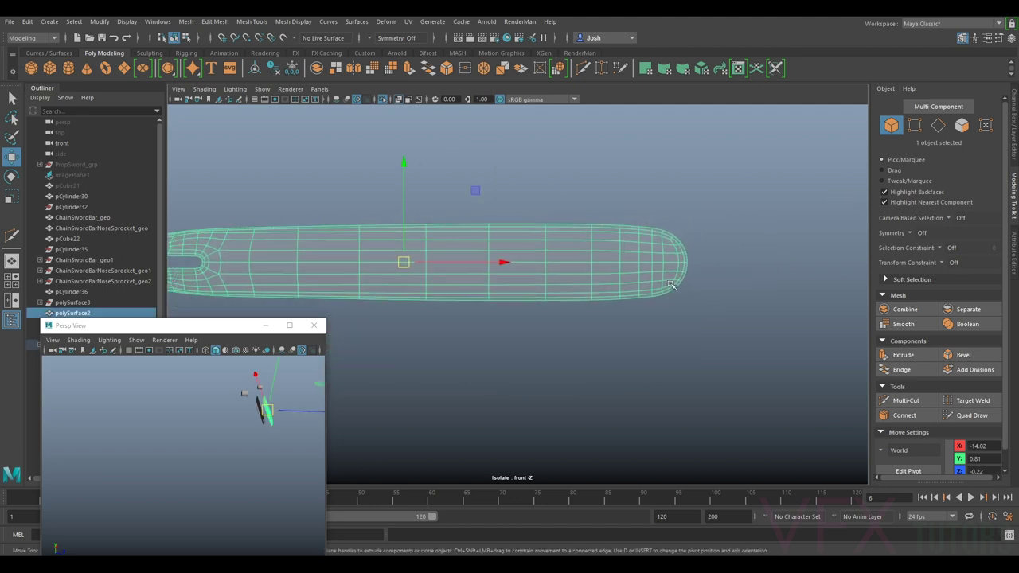
pyautogui.scroll(3, 697, 212)
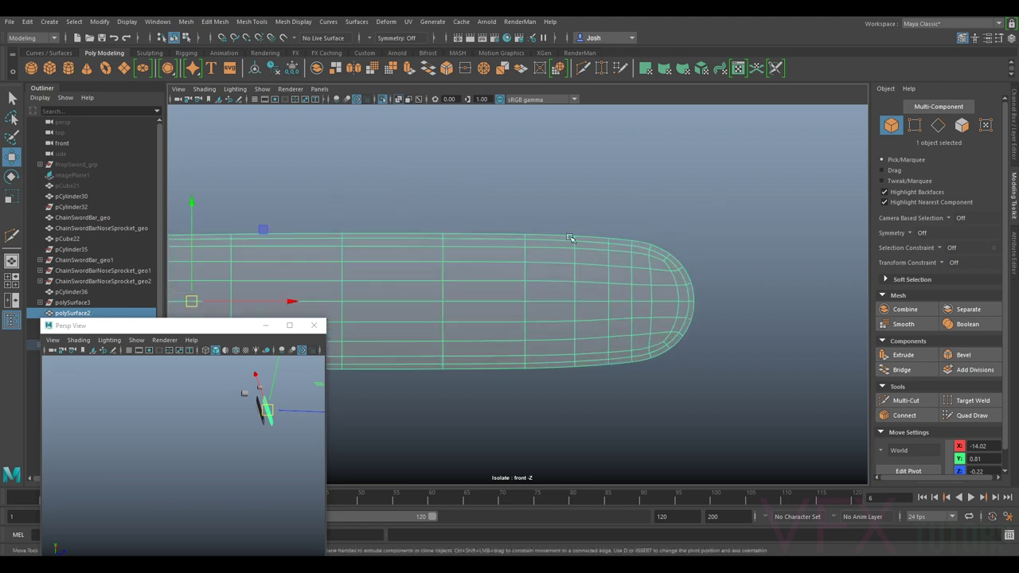
# Step: Nudge the edge vertices just before the rebuilt bar's rounded tip, on both the upper and lower sides, to smooth its outline
pyautogui.scroll(2, 653, 254)
pyautogui.keyDown('alt'); pyautogui.moveTo(673, 218); pyautogui.dragTo(579, 246, button='middle'); pyautogui.keyUp('alt')
pyautogui.scroll(1, 580, 245)
pyautogui.moveTo(579, 243); pyautogui.dragTo(543, 241, button='right')
pyautogui.moveTo(540, 208); pyautogui.dragTo(567, 238)
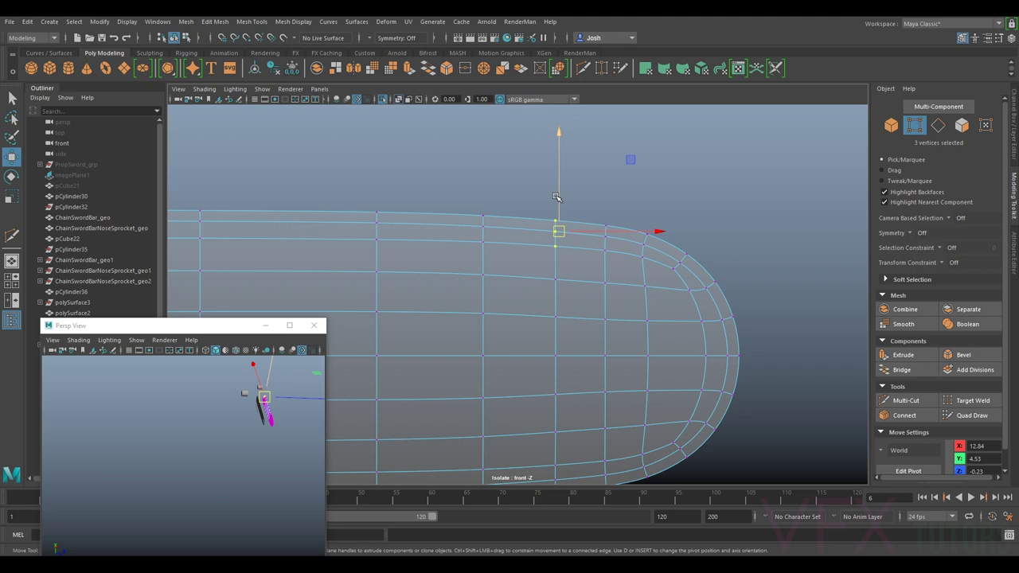
pyautogui.moveTo(560, 197); pyautogui.dragTo(560, 195)
pyautogui.keyDown('alt'); pyautogui.moveTo(637, 360); pyautogui.dragTo(655, 195, button='middle'); pyautogui.keyUp('alt')
pyautogui.moveTo(579, 279); pyautogui.dragTo(541, 348)
pyautogui.moveTo(572, 256); pyautogui.dragTo(572, 256)
# Step: Leave vertex editing on the rebuilt bar, check its outline, and end the isolation to show the other parts
pyautogui.scroll(-2, 594, 254)
pyautogui.moveTo(599, 240); pyautogui.dragTo(663, 215, button='right')
pyautogui.click(751, 207)
pyautogui.keyDown('alt'); pyautogui.moveTo(751, 206); pyautogui.dragTo(699, 222, button='right'); pyautogui.keyUp('alt')
pyautogui.keyDown('alt'); pyautogui.moveTo(699, 221); pyautogui.dragTo(708, 270, button='middle'); pyautogui.keyUp('alt')
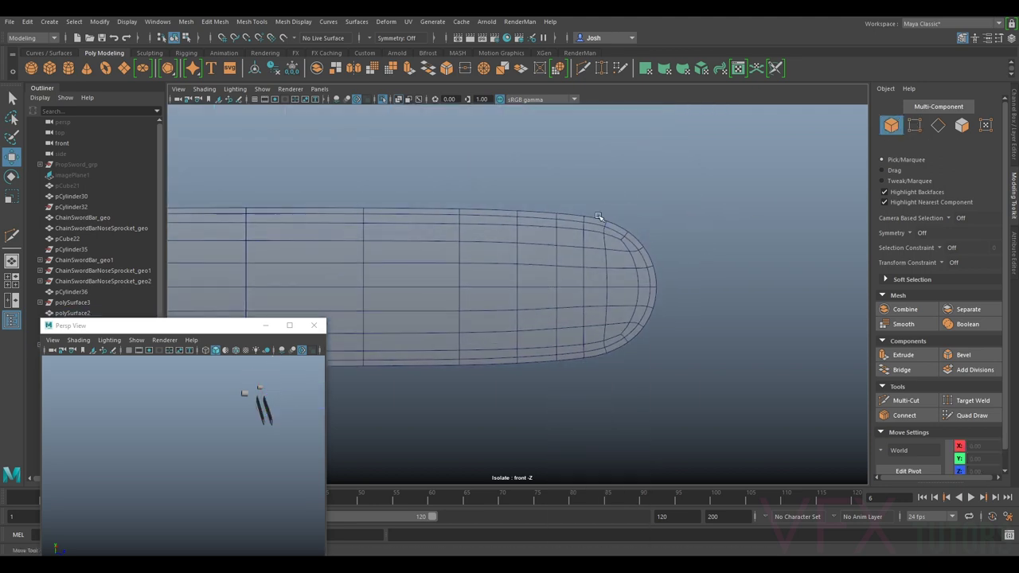
pyautogui.click(578, 236)
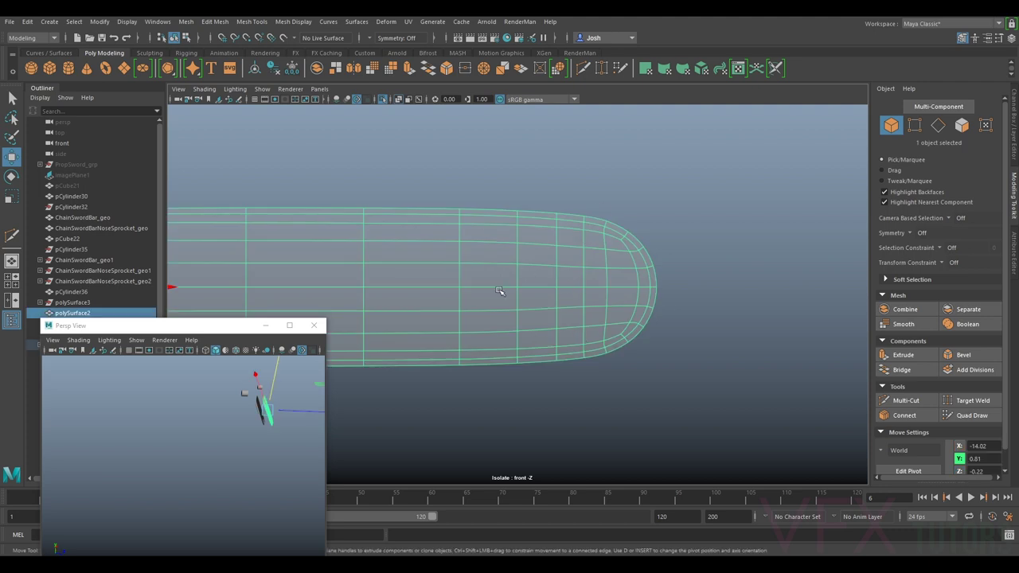
pyautogui.hotkey('ctrl', '1')
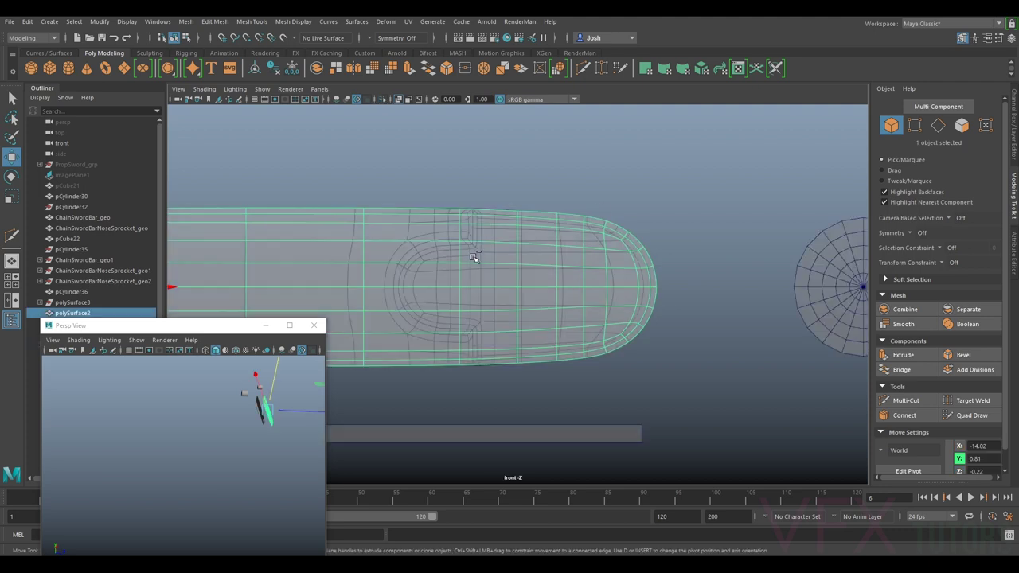
# Step: Shift the ten upper vertices of the nose sprocket beside the seam vertically to match the rebuilt bar's upper edge
pyautogui.scroll(5, 603, 212)
pyautogui.scroll(3, 594, 235)
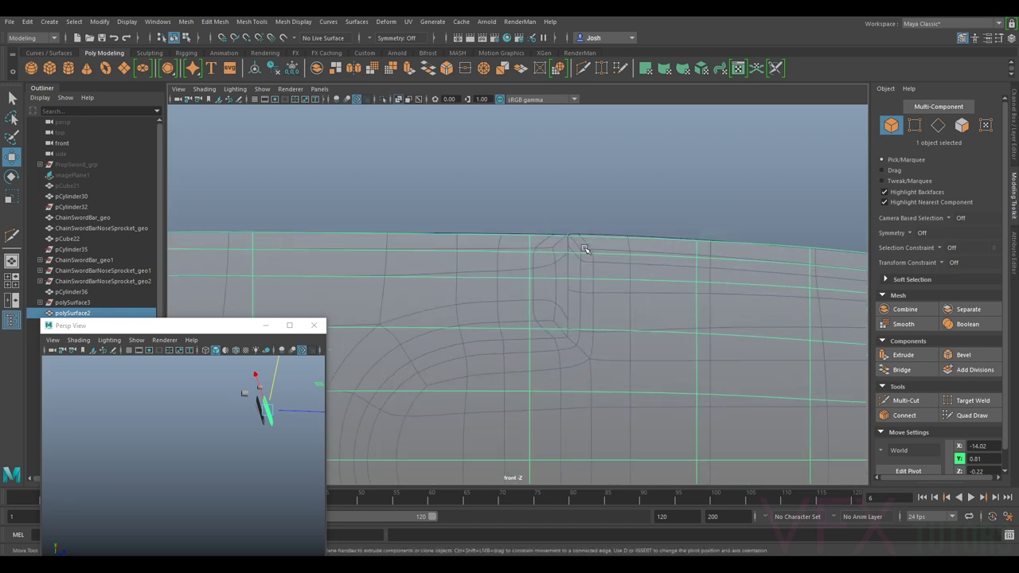
pyautogui.click(596, 222)
pyautogui.keyDown('alt'); pyautogui.moveTo(638, 215); pyautogui.dragTo(606, 209, button='middle'); pyautogui.keyUp('alt')
pyautogui.click(915, 125)
pyautogui.scroll(2, 623, 175)
pyautogui.moveTo(524, 169); pyautogui.dragTo(704, 247)
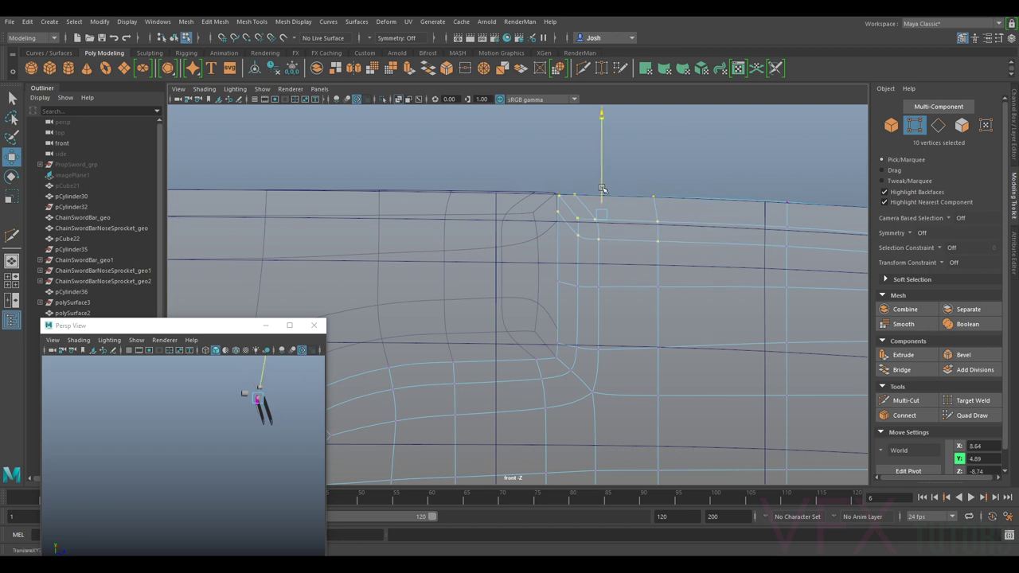
pyautogui.keyDown('alt'); pyautogui.moveTo(603, 189); pyautogui.dragTo(496, 188, button='middle'); pyautogui.keyUp('alt')
# Step: Move the following upper vertex rows of the nose sprocket vertically onto the rebuilt bar's curve toward the tip
pyautogui.moveTo(644, 182); pyautogui.dragTo(754, 286)
pyautogui.moveTo(671, 200); pyautogui.dragTo(670, 198)
pyautogui.keyDown('alt'); pyautogui.moveTo(762, 201); pyautogui.dragTo(592, 196, button='middle'); pyautogui.keyUp('alt')
pyautogui.moveTo(659, 184); pyautogui.dragTo(706, 259)
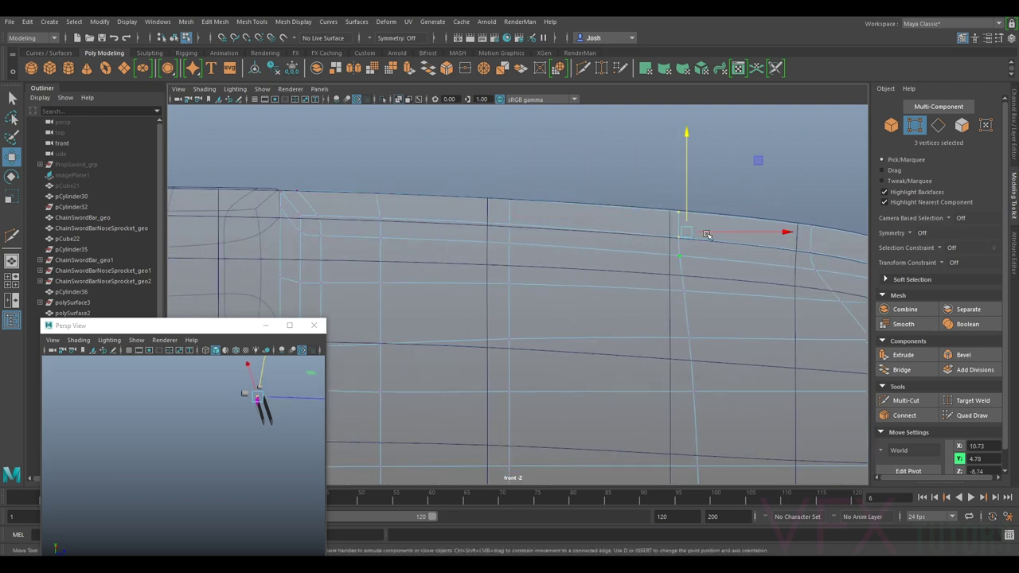
pyautogui.moveTo(688, 210); pyautogui.dragTo(687, 209)
pyautogui.keyDown('alt'); pyautogui.moveTo(782, 206); pyautogui.dragTo(640, 199, button='middle'); pyautogui.keyUp('alt')
pyautogui.moveTo(709, 194); pyautogui.dragTo(649, 257)
pyautogui.moveTo(679, 202); pyautogui.dragTo(679, 201)
# Step: Adjust the nose sprocket's lower vertices beside the seam to line up with the rebuilt bar's lower edge
pyautogui.scroll(-6, 716, 247)
pyautogui.keyDown('alt'); pyautogui.moveTo(753, 276); pyautogui.dragTo(761, 152, button='middle'); pyautogui.keyUp('alt')
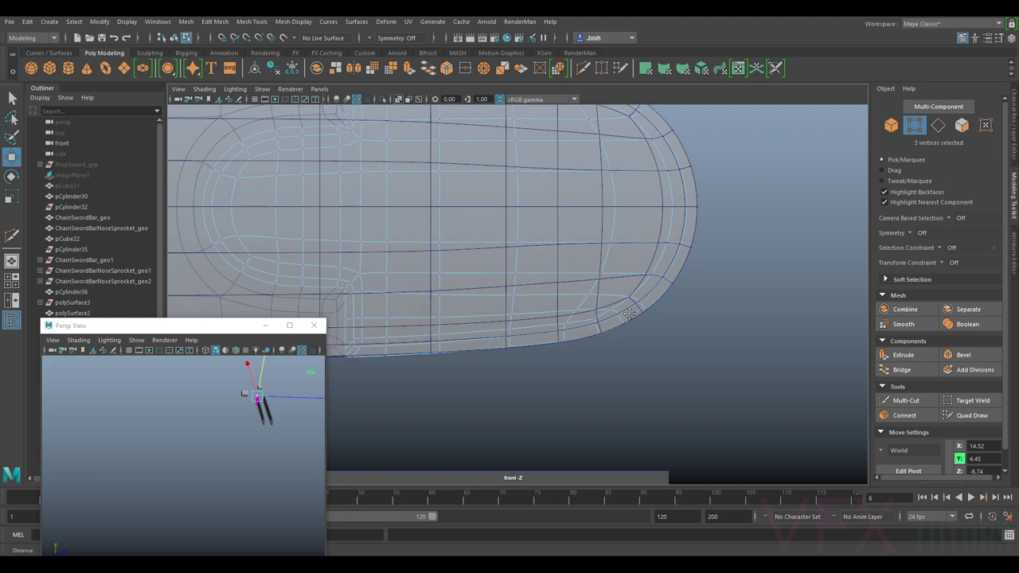
pyautogui.scroll(5, 720, 263)
pyautogui.scroll(2, 700, 263)
pyautogui.moveTo(555, 210); pyautogui.dragTo(631, 294)
pyautogui.moveTo(599, 220); pyautogui.dragTo(602, 216)
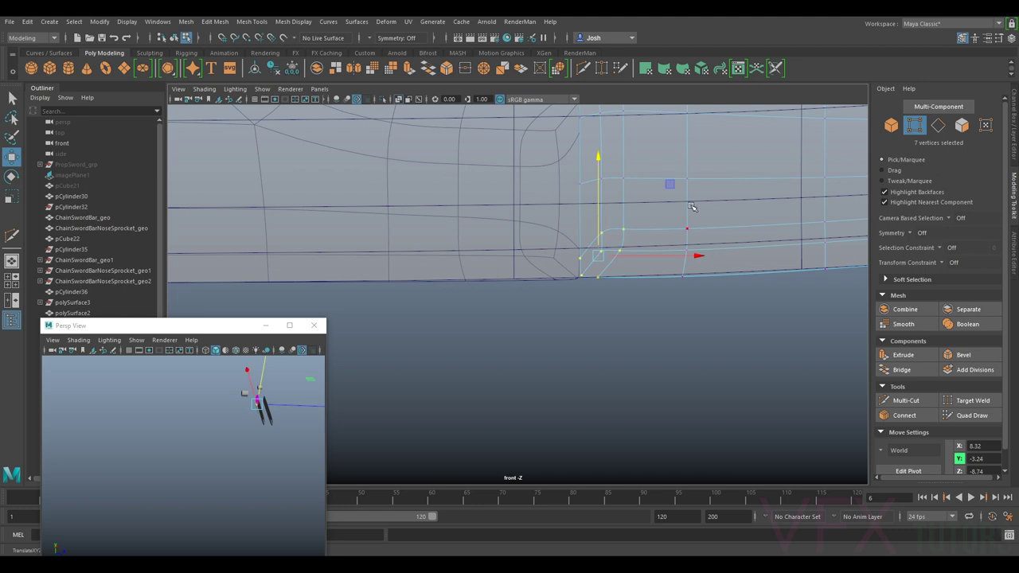
pyautogui.moveTo(656, 291); pyautogui.dragTo(673, 225)
pyautogui.keyDown('alt'); pyautogui.moveTo(840, 220); pyautogui.dragTo(657, 250, button='middle'); pyautogui.keyUp('alt')
# Step: Move the remaining lower vertex rows of the nose sprocket onto the rebuilt bar's curve up to the rounded tip
pyautogui.moveTo(679, 242); pyautogui.dragTo(615, 325)
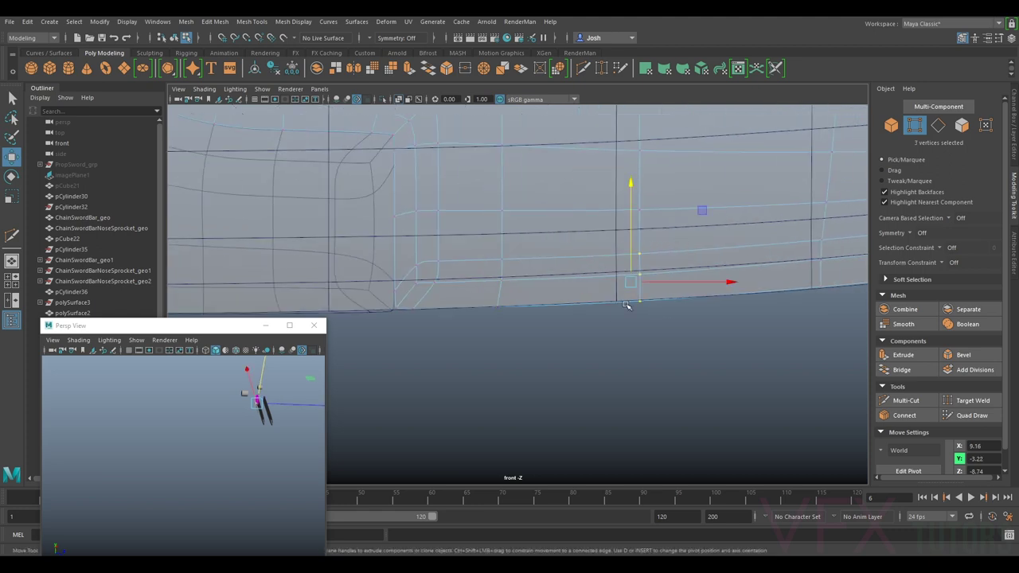
pyautogui.moveTo(631, 258); pyautogui.dragTo(631, 258)
pyautogui.keyDown('alt'); pyautogui.moveTo(815, 240); pyautogui.dragTo(631, 261, button='middle'); pyautogui.keyUp('alt')
pyautogui.moveTo(676, 255); pyautogui.dragTo(606, 311)
pyautogui.moveTo(644, 264); pyautogui.dragTo(646, 265)
pyautogui.keyDown('alt'); pyautogui.moveTo(815, 235); pyautogui.dragTo(671, 247, button='middle'); pyautogui.keyUp('alt')
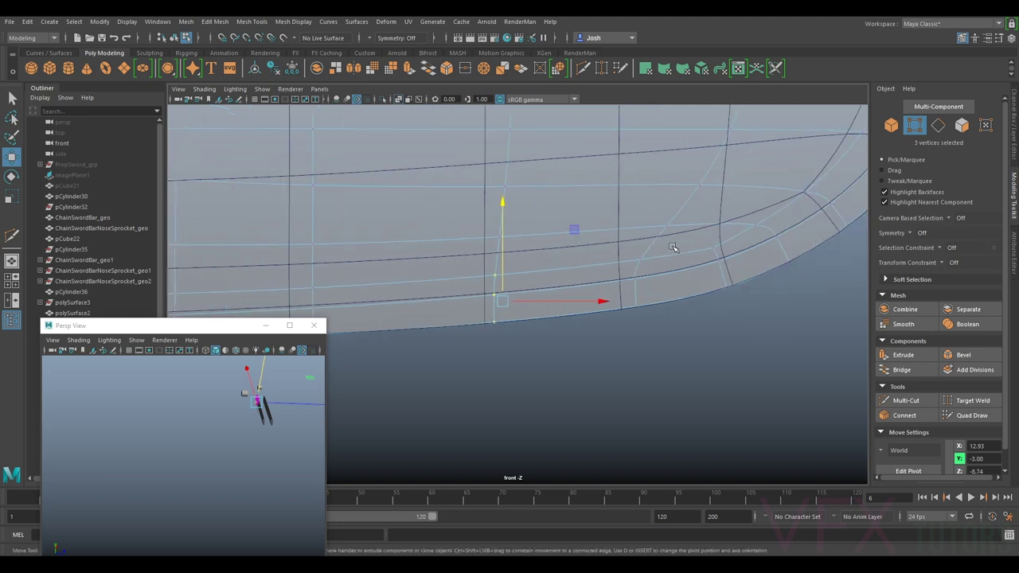
pyautogui.moveTo(632, 253)
pyautogui.mouseDown()
pyautogui.moveTo(670, 329)
pyautogui.moveTo(647, 260)
pyautogui.mouseUp()
pyautogui.moveTo(705, 246); pyautogui.dragTo(752, 307)
pyautogui.moveTo(722, 248); pyautogui.dragTo(724, 247)
# Step: Switch to ChainSwordBar_geo and move its upper vertices beside the seam onto the rebuilt bar's upper edge
pyautogui.scroll(-5, 740, 263)
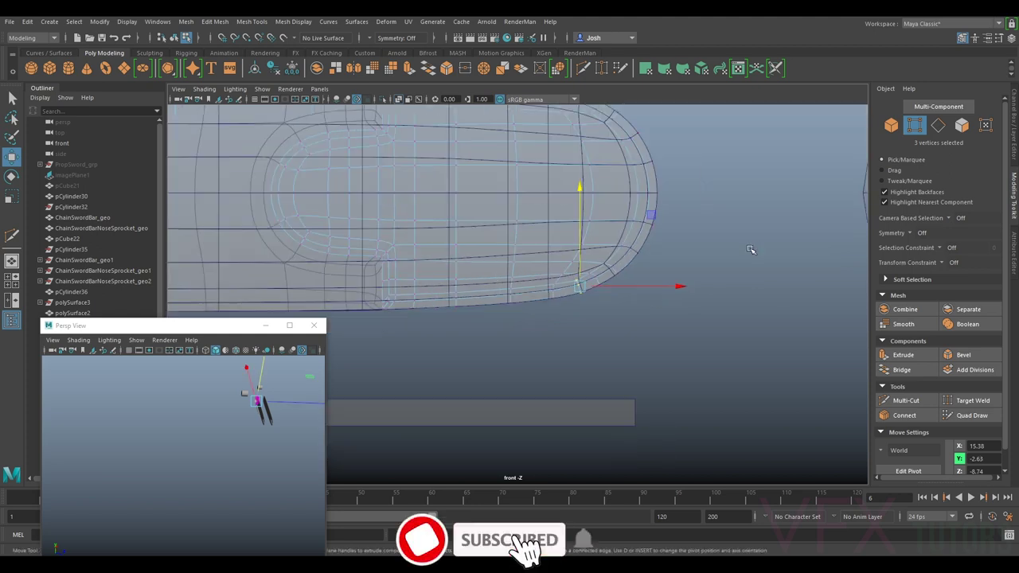
pyautogui.keyDown('alt'); pyautogui.moveTo(518, 257); pyautogui.dragTo(700, 337, button='middle'); pyautogui.keyUp('alt')
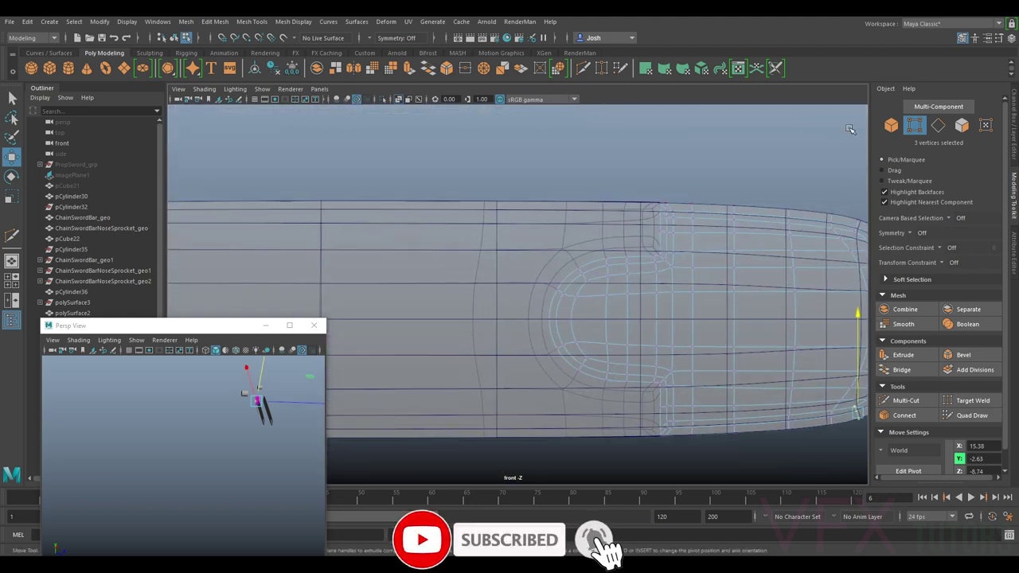
pyautogui.click(891, 126)
pyautogui.scroll(4, 591, 249)
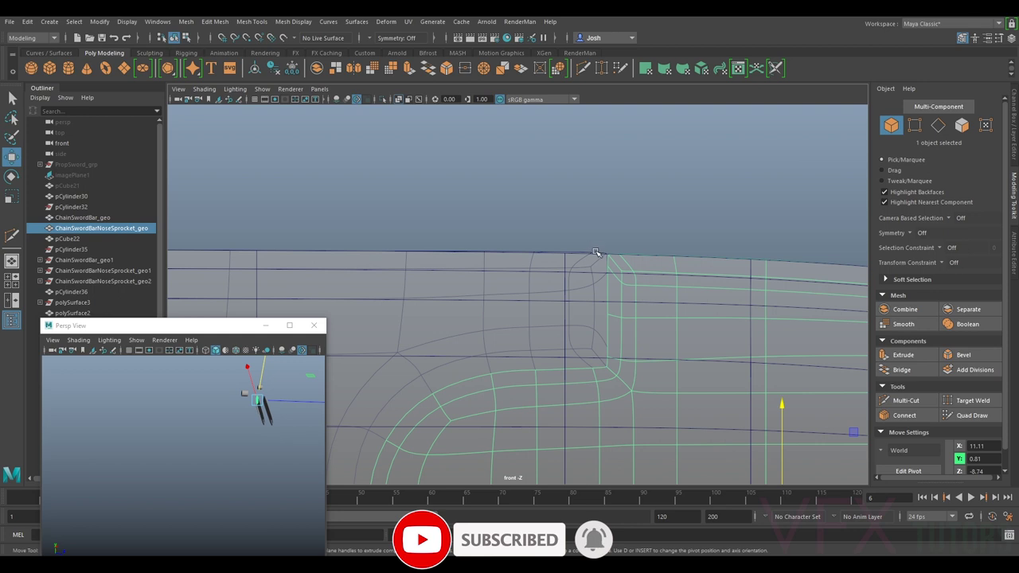
pyautogui.click(597, 253)
pyautogui.scroll(2, 644, 236)
pyautogui.click(915, 126)
pyautogui.moveTo(693, 185); pyautogui.dragTo(438, 315)
pyautogui.moveTo(563, 216); pyautogui.dragTo(561, 221)
pyautogui.moveTo(562, 220); pyautogui.dragTo(564, 221)
# Step: Shift the 13 lower vertices of ChainSwordBar_geo beside the seam onto the rebuilt bar's lower edge, and return to object selection
pyautogui.scroll(-5, 660, 398)
pyautogui.keyDown('alt'); pyautogui.moveTo(662, 422); pyautogui.dragTo(695, 136, button='middle'); pyautogui.keyUp('alt')
pyautogui.scroll(3, 629, 318)
pyautogui.keyDown('alt'); pyautogui.moveTo(578, 353); pyautogui.dragTo(535, 320, button='middle'); pyautogui.keyUp('alt')
pyautogui.moveTo(491, 313); pyautogui.dragTo(667, 236)
pyautogui.scroll(3, 612, 251)
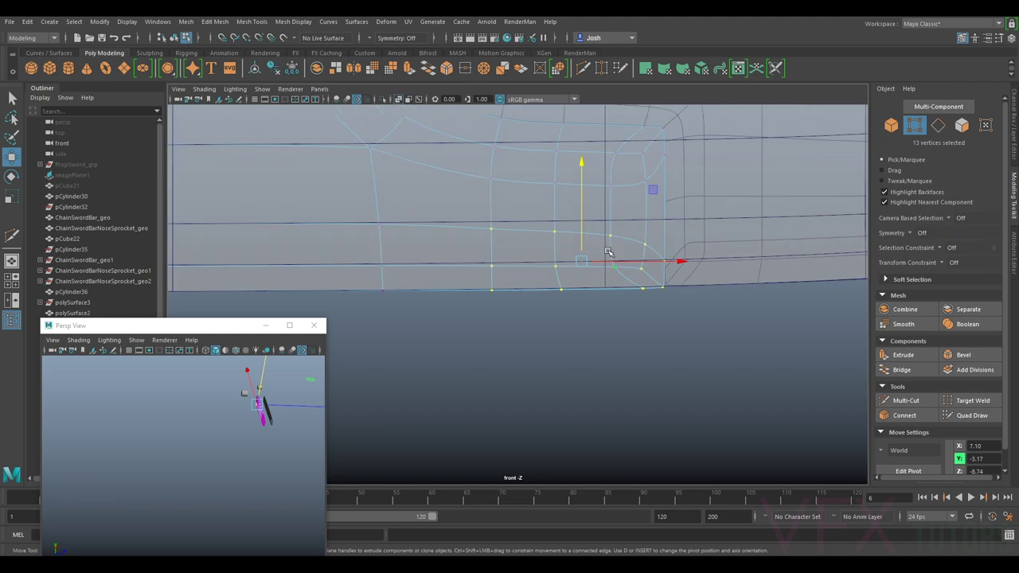
pyautogui.moveTo(585, 237); pyautogui.dragTo(582, 233)
pyautogui.scroll(-5, 584, 234)
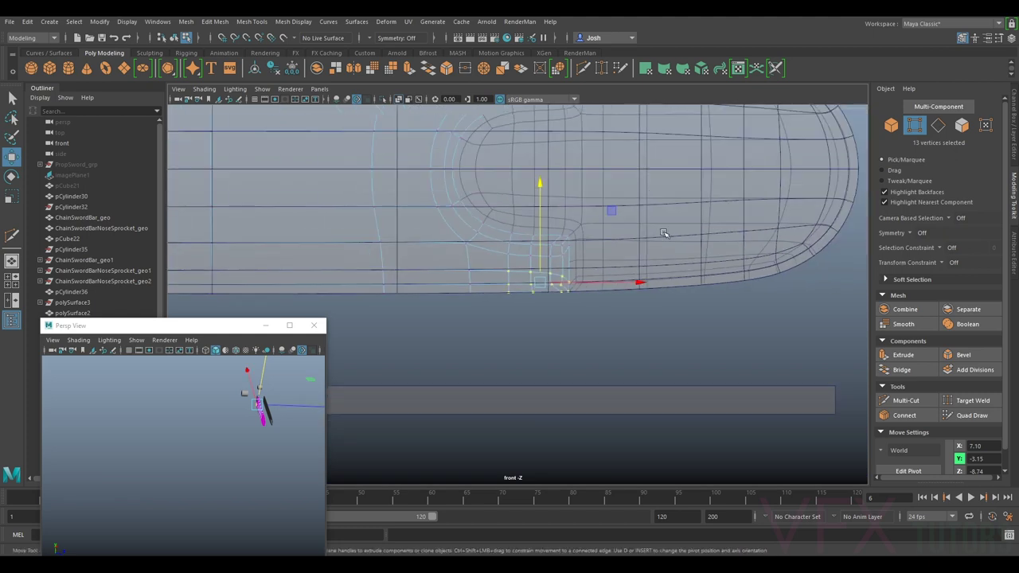
pyautogui.click(891, 125)
# Step: Change the front viewport to the persp camera and turn off X-Ray shading
pyautogui.keyDown('alt'); pyautogui.moveTo(812, 150); pyautogui.dragTo(375, 255, button='right'); pyautogui.keyUp('alt')
pyautogui.keyDown('alt'); pyautogui.moveTo(374, 254); pyautogui.dragTo(452, 261, button='middle'); pyautogui.keyUp('alt')
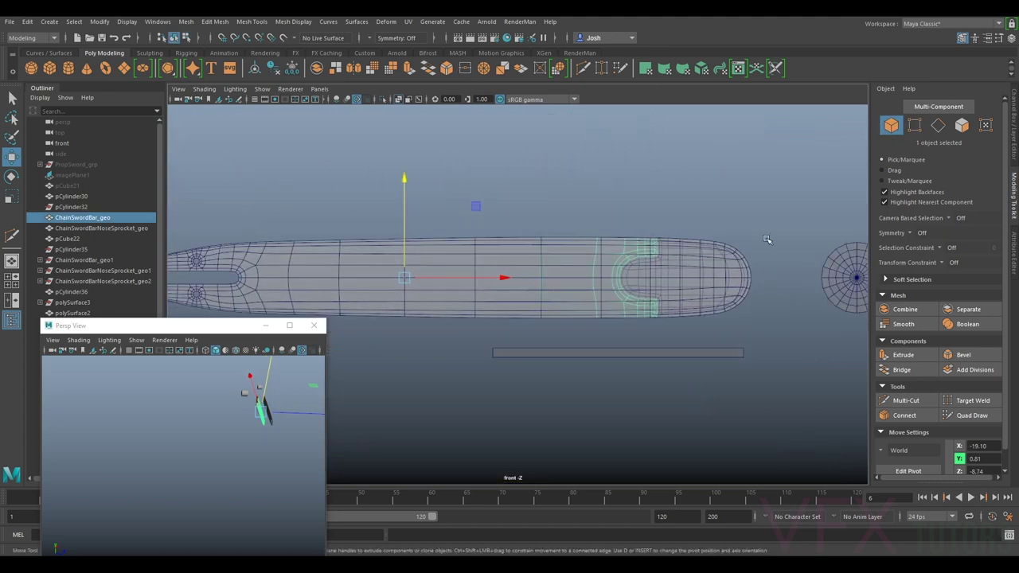
pyautogui.click(320, 88)
pyautogui.moveTo(375, 101)
pyautogui.click(448, 105)
pyautogui.moveTo(601, 172)
pyautogui.keyDown('alt'); pyautogui.mouseDown()
pyautogui.moveTo(518, 230)
pyautogui.moveTo(577, 243)
pyautogui.moveTo(613, 231)
pyautogui.mouseUp(); pyautogui.keyUp('alt')
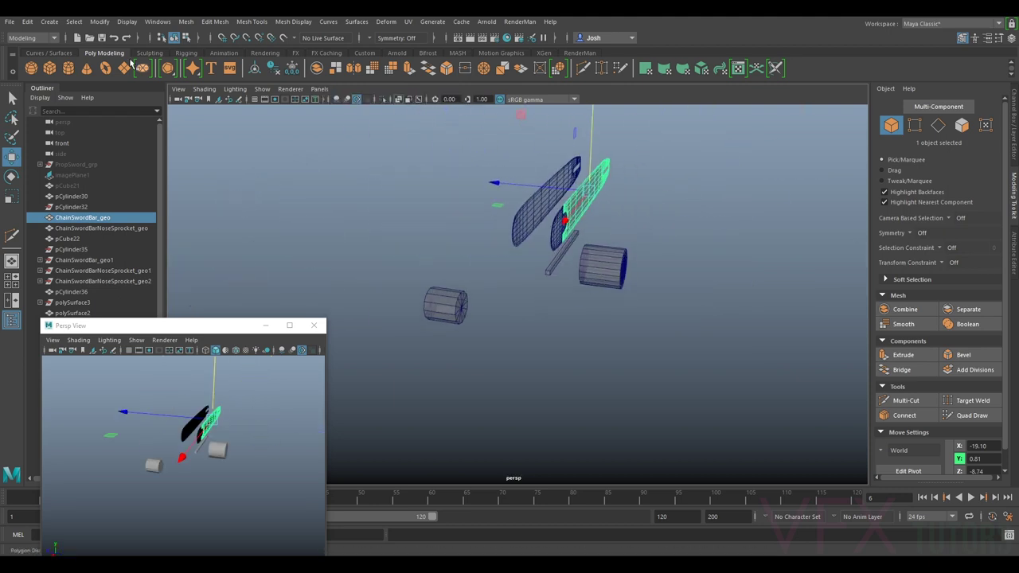
pyautogui.click(204, 89)
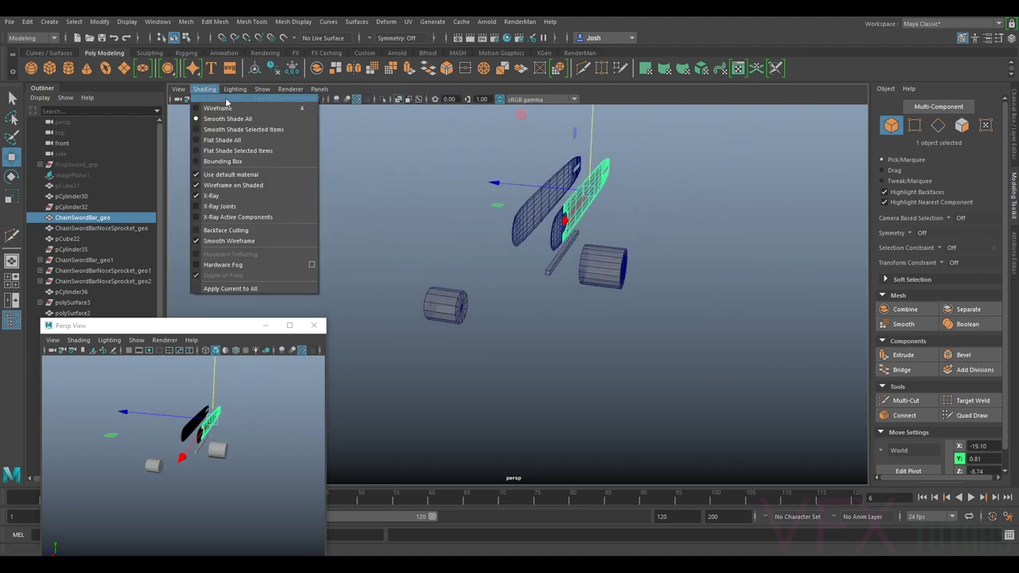
pyautogui.click(211, 195)
# Step: Select the rebuilt bar and move it back along Z to about -22.54, away from the original parts
pyautogui.scroll(5, 610, 284)
pyautogui.moveTo(610, 285)
pyautogui.keyDown('alt'); pyautogui.mouseDown()
pyautogui.moveTo(764, 284)
pyautogui.moveTo(588, 246)
pyautogui.moveTo(637, 220)
pyautogui.moveTo(685, 225)
pyautogui.moveTo(601, 252)
pyautogui.moveTo(553, 246)
pyautogui.moveTo(551, 258)
pyautogui.mouseUp(); pyautogui.keyUp('alt')
pyautogui.click(745, 203)
pyautogui.click(720, 223)
pyautogui.moveTo(591, 218); pyautogui.dragTo(380, 213)
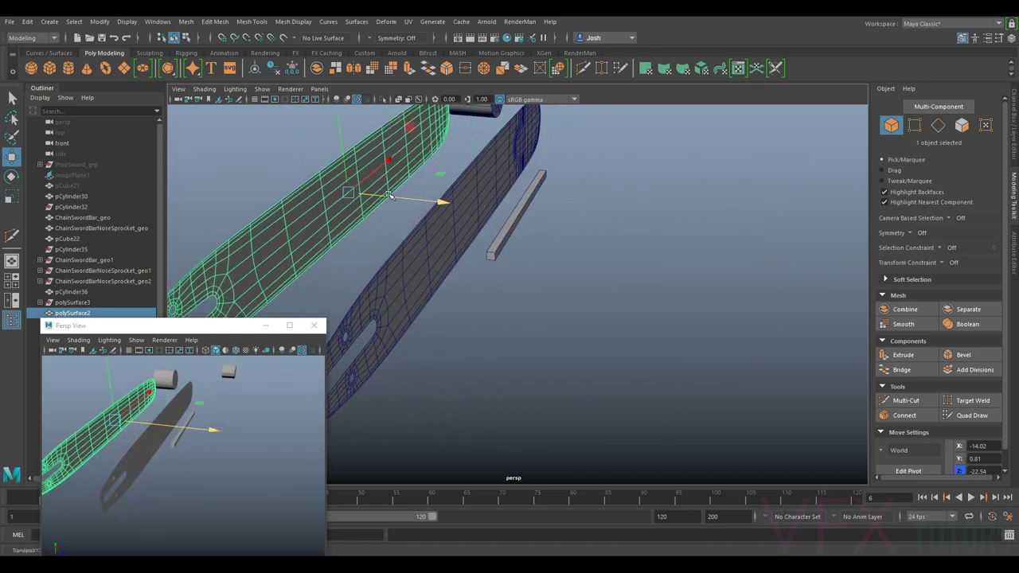
# Step: Orbit around the bars and examine how the nose sprocket fits into the original bar at the seam
pyautogui.keyDown('alt'); pyautogui.moveTo(379, 212); pyautogui.dragTo(285, 246, button='middle'); pyautogui.keyUp('alt')
pyautogui.keyDown('alt'); pyautogui.moveTo(716, 239); pyautogui.dragTo(585, 249); pyautogui.keyUp('alt')
pyautogui.keyDown('alt'); pyautogui.moveTo(585, 248); pyautogui.dragTo(434, 281, button='middle'); pyautogui.keyUp('alt')
pyautogui.keyDown('alt'); pyautogui.moveTo(434, 282); pyautogui.dragTo(470, 276, button='right'); pyautogui.keyUp('alt')
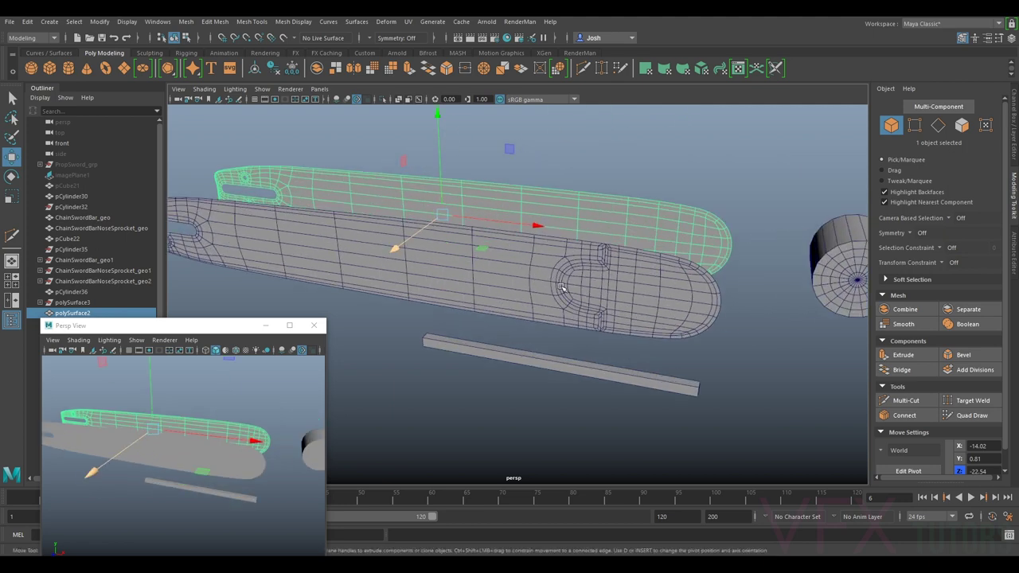
pyautogui.keyDown('alt'); pyautogui.moveTo(563, 288); pyautogui.dragTo(533, 278); pyautogui.keyUp('alt')
pyautogui.keyDown('alt'); pyautogui.moveTo(601, 278); pyautogui.dragTo(534, 252, button='middle'); pyautogui.keyUp('alt')
pyautogui.keyDown('alt'); pyautogui.moveTo(534, 251); pyautogui.dragTo(608, 283, button='right'); pyautogui.keyUp('alt')
pyautogui.click(688, 309)
pyautogui.keyDown('alt'); pyautogui.moveTo(700, 299); pyautogui.dragTo(719, 298); pyautogui.keyUp('alt')
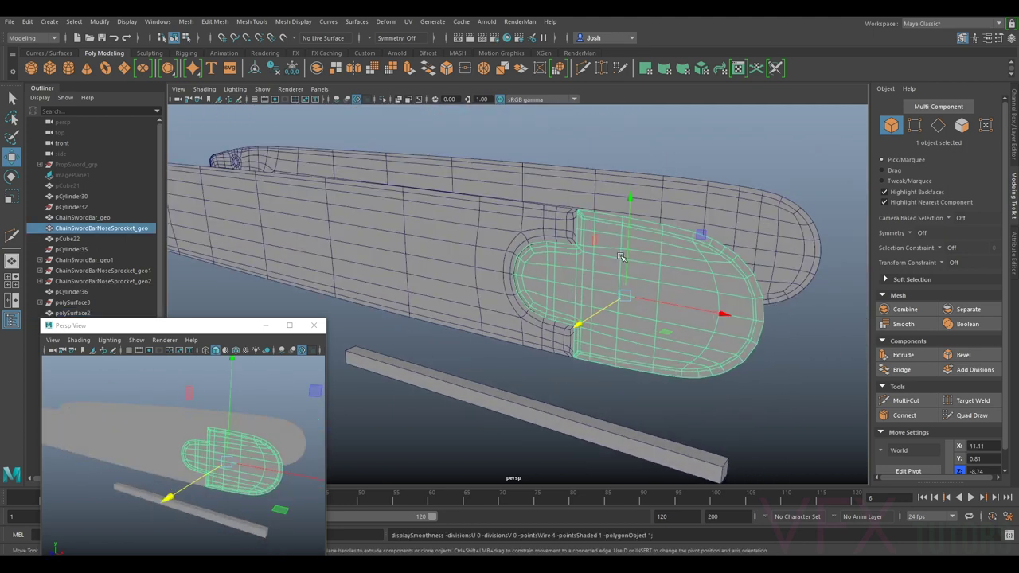
# Step: Compare the original bar and nose with the rebuilt bar behind them, viewing the nose head-on and then the full length
pyautogui.click(494, 248)
pyautogui.click(629, 194)
pyautogui.keyDown('alt'); pyautogui.moveTo(598, 312); pyautogui.dragTo(640, 295); pyautogui.keyUp('alt')
pyautogui.keyDown('alt'); pyautogui.moveTo(549, 357); pyautogui.dragTo(593, 320, button='middle'); pyautogui.keyUp('alt')
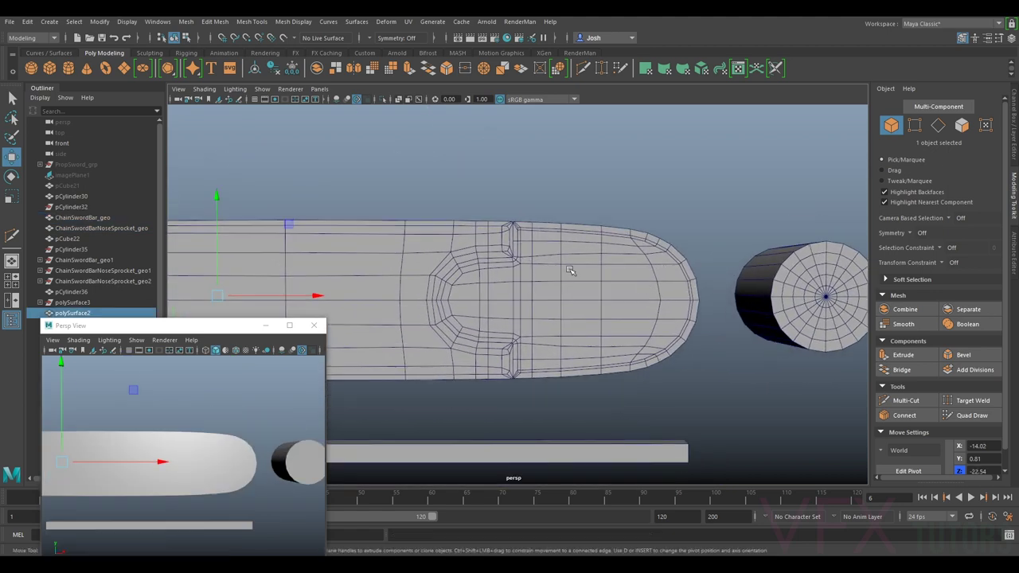
pyautogui.scroll(-2, 605, 277)
pyautogui.keyDown('alt'); pyautogui.moveTo(533, 284); pyautogui.dragTo(720, 268, button='middle'); pyautogui.keyUp('alt')
pyautogui.scroll(-4, 677, 269)
pyautogui.keyDown('alt'); pyautogui.moveTo(628, 265); pyautogui.dragTo(636, 303); pyautogui.keyUp('alt')
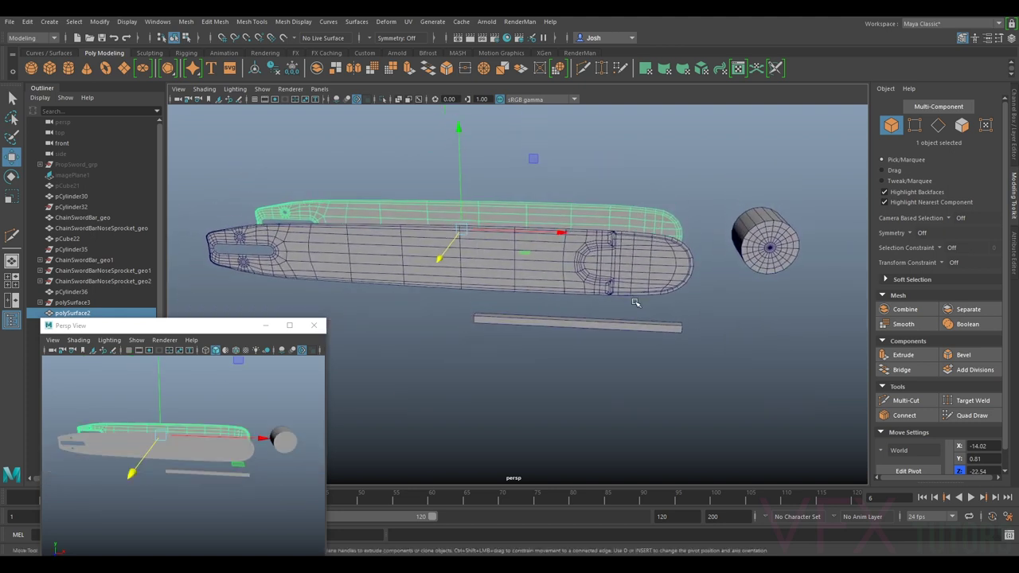
# Step: Unhide imagePlane1 and move it forward along Z to 1.80, in front of the bars
pyautogui.click(80, 179)
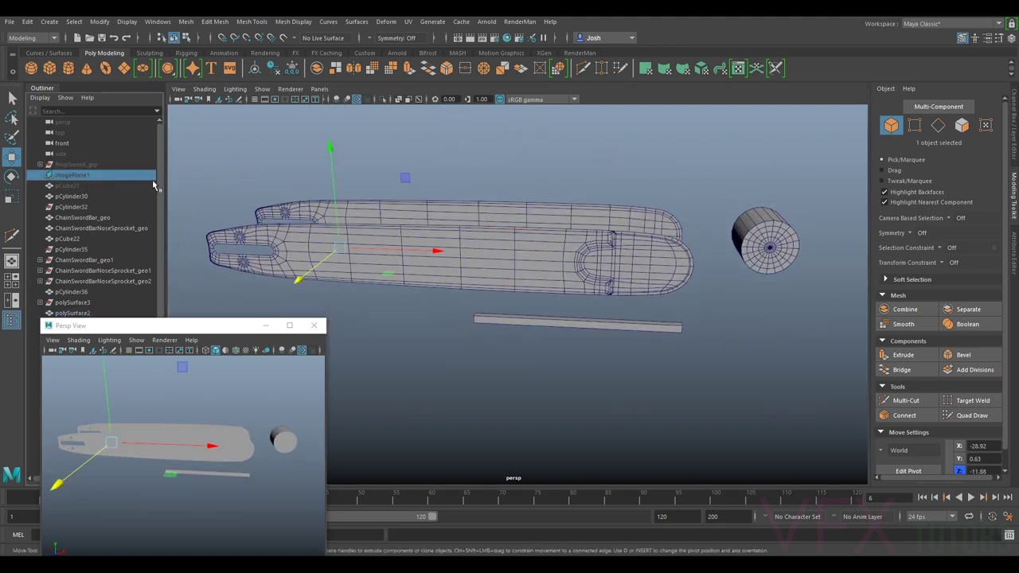
pyautogui.hotkey('shift', 'h')
pyautogui.keyDown('alt'); pyautogui.moveTo(706, 204); pyautogui.dragTo(645, 238); pyautogui.keyUp('alt')
pyautogui.keyDown('alt'); pyautogui.moveTo(524, 238); pyautogui.dragTo(503, 238); pyautogui.keyUp('alt')
pyautogui.moveTo(385, 271); pyautogui.dragTo(351, 298)
pyautogui.keyDown('alt'); pyautogui.moveTo(436, 300); pyautogui.dragTo(483, 260); pyautogui.keyUp('alt')
pyautogui.keyDown('alt'); pyautogui.moveTo(751, 232); pyautogui.dragTo(671, 255, button='middle'); pyautogui.keyUp('alt')
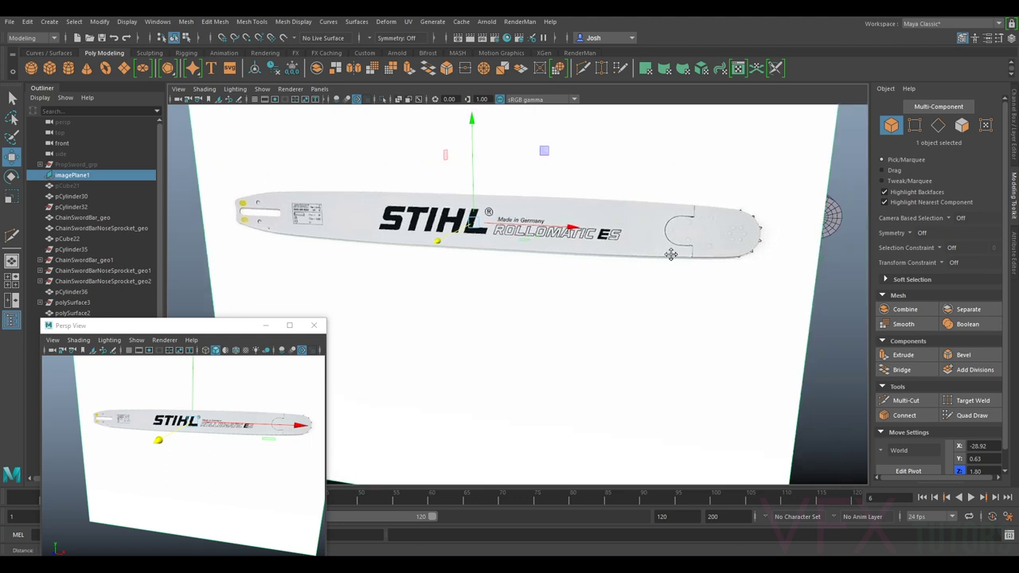
# Step: Examine the reference image's nose rivets and sprocket teeth, and the slot and holes at the bar's rear end
pyautogui.scroll(5, 671, 255)
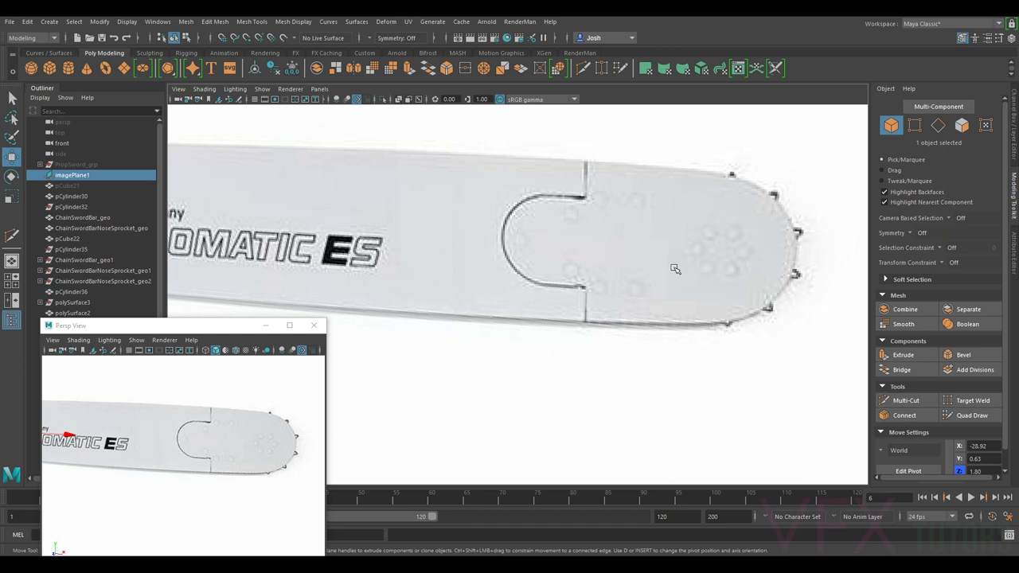
pyautogui.keyDown('alt'); pyautogui.moveTo(675, 269); pyautogui.dragTo(527, 284, button='right'); pyautogui.keyUp('alt')
pyautogui.keyDown('alt'); pyautogui.moveTo(532, 284); pyautogui.dragTo(798, 275, button='middle'); pyautogui.keyUp('alt')
pyautogui.keyDown('alt'); pyautogui.moveTo(414, 285); pyautogui.dragTo(448, 282); pyautogui.keyUp('alt')
pyautogui.keyDown('alt'); pyautogui.moveTo(449, 282); pyautogui.dragTo(590, 277, button='middle'); pyautogui.keyUp('alt')
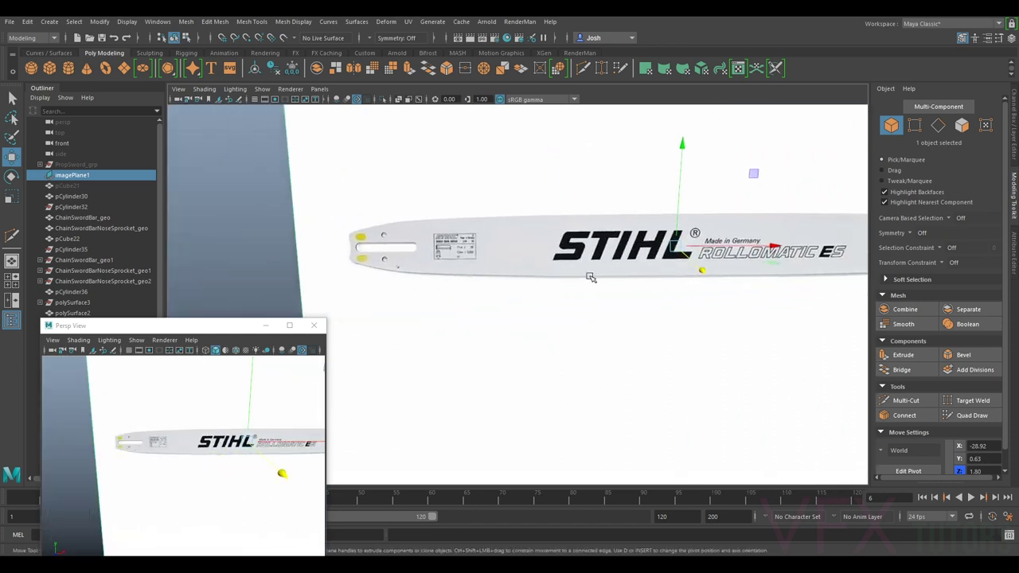
pyautogui.scroll(3, 590, 277)
pyautogui.keyDown('alt'); pyautogui.moveTo(416, 279); pyautogui.dragTo(610, 293, button='middle'); pyautogui.keyUp('alt')
pyautogui.scroll(4, 503, 265)
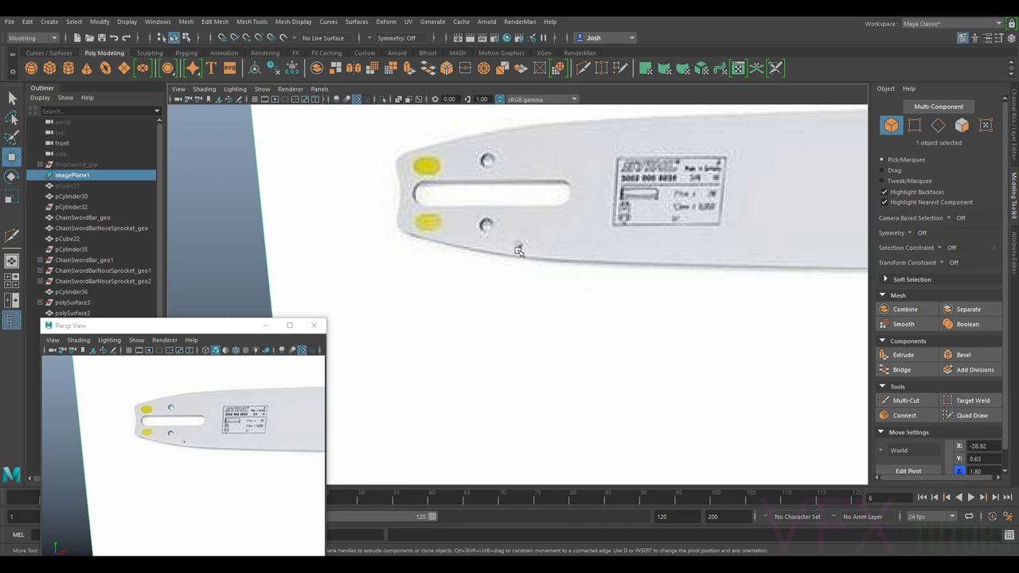
# Step: Return imagePlane1 behind the bars at Z -15.96 and hide it
pyautogui.scroll(-5, 344, 309)
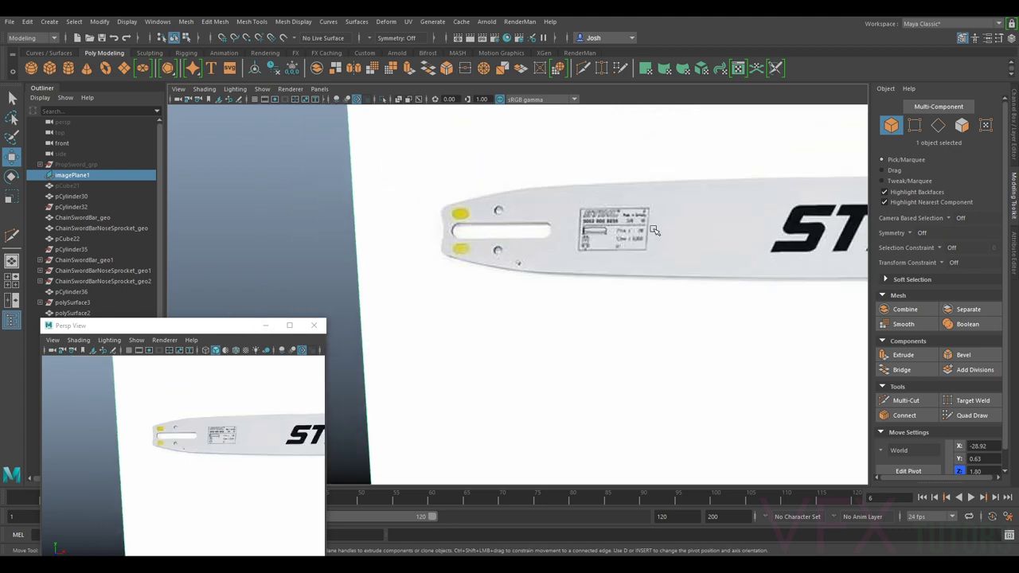
pyautogui.keyDown('alt'); pyautogui.moveTo(770, 284); pyautogui.dragTo(702, 276); pyautogui.keyUp('alt')
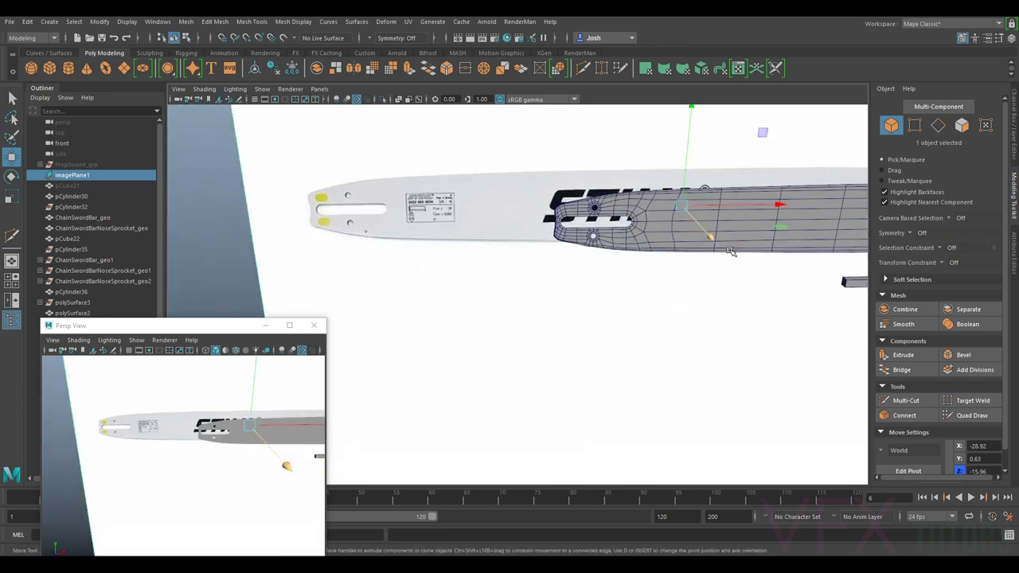
pyautogui.keyDown('alt'); pyautogui.moveTo(729, 248); pyautogui.dragTo(498, 295, button='middle'); pyautogui.keyUp('alt')
pyautogui.keyDown('alt'); pyautogui.moveTo(661, 272); pyautogui.dragTo(629, 261); pyautogui.keyUp('alt')
pyautogui.keyDown('alt'); pyautogui.moveTo(652, 248); pyautogui.dragTo(576, 243, button='middle'); pyautogui.keyUp('alt')
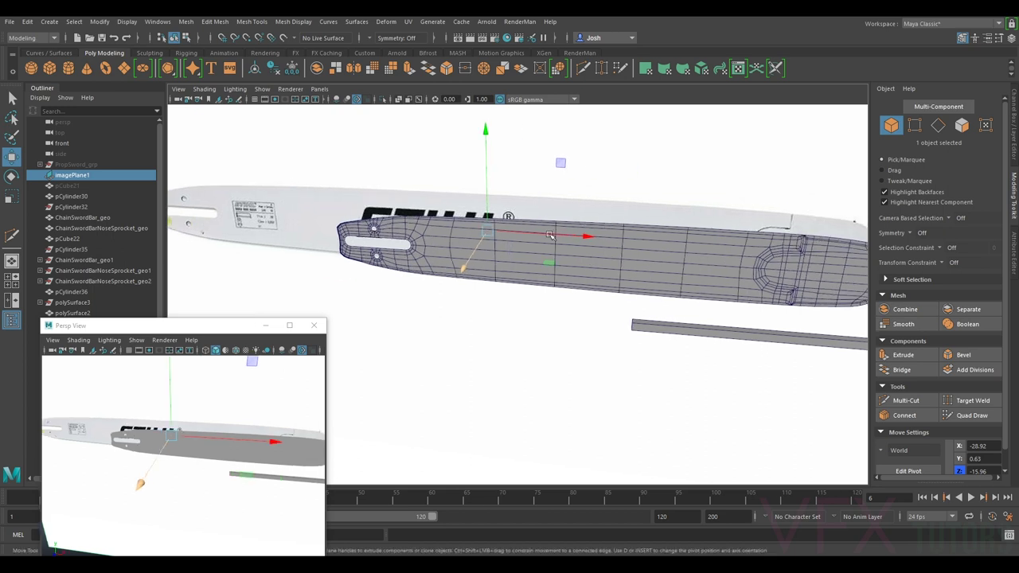
pyautogui.scroll(-3, 576, 244)
pyautogui.keyDown('alt'); pyautogui.moveTo(690, 270); pyautogui.dragTo(588, 253, button='middle'); pyautogui.keyUp('alt')
pyautogui.scroll(3, 587, 253)
pyautogui.keyDown('alt'); pyautogui.moveTo(588, 253); pyautogui.dragTo(607, 269); pyautogui.keyUp('alt')
pyautogui.click(694, 239)
pyautogui.click(725, 201)
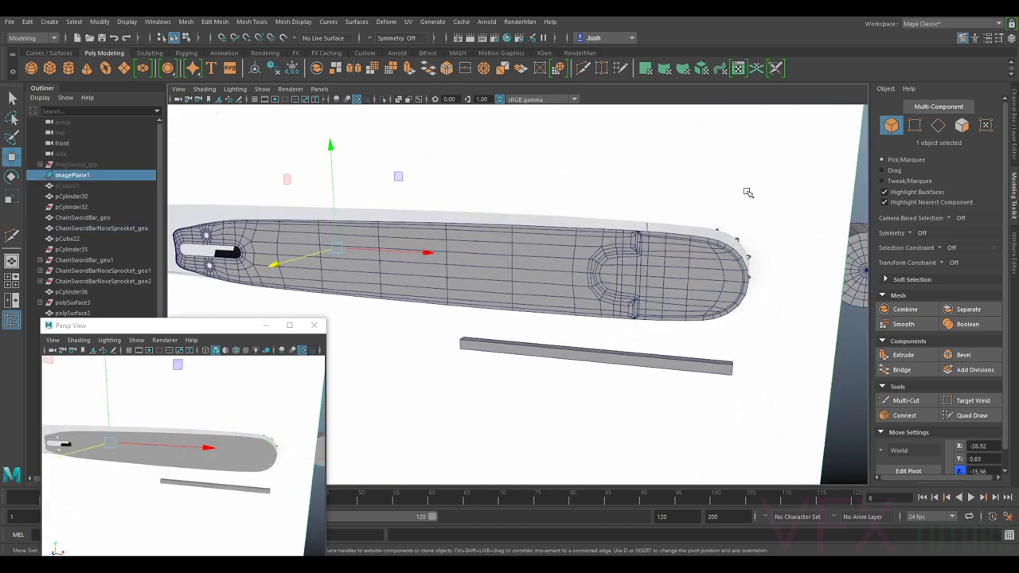
pyautogui.hotkey('ctrl', 'h')
# Step: Examine the edges of the original bar, its nose sprocket and the rebuilt bar from several angles
pyautogui.keyDown('alt'); pyautogui.moveTo(692, 249); pyautogui.dragTo(668, 295); pyautogui.keyUp('alt')
pyautogui.keyDown('alt'); pyautogui.moveTo(736, 293); pyautogui.dragTo(767, 316, button='right'); pyautogui.keyUp('alt')
pyautogui.keyDown('alt'); pyautogui.moveTo(751, 320); pyautogui.dragTo(708, 306); pyautogui.keyUp('alt')
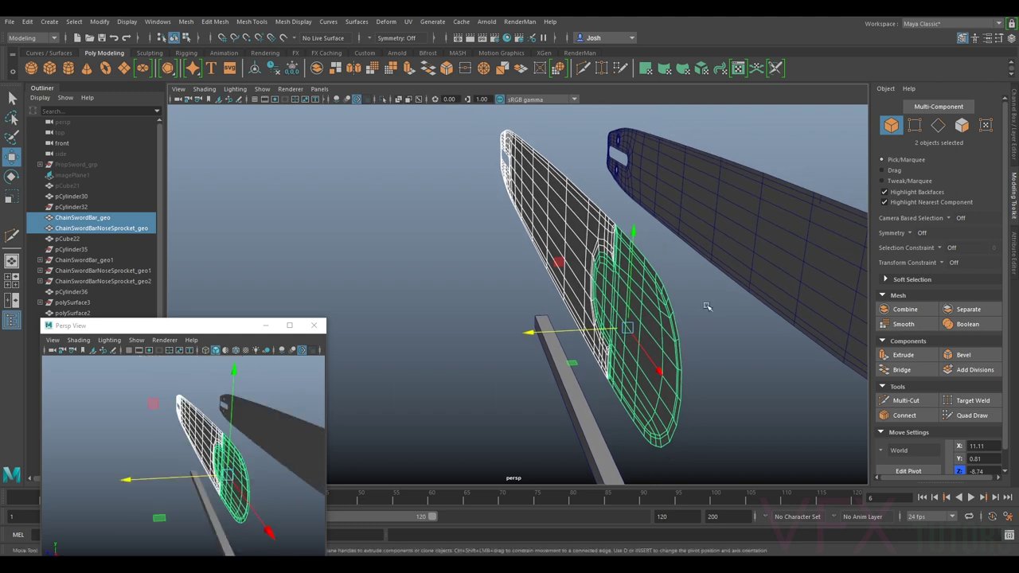
pyautogui.keyDown('alt'); pyautogui.moveTo(707, 306); pyautogui.dragTo(626, 247, button='middle'); pyautogui.keyUp('alt')
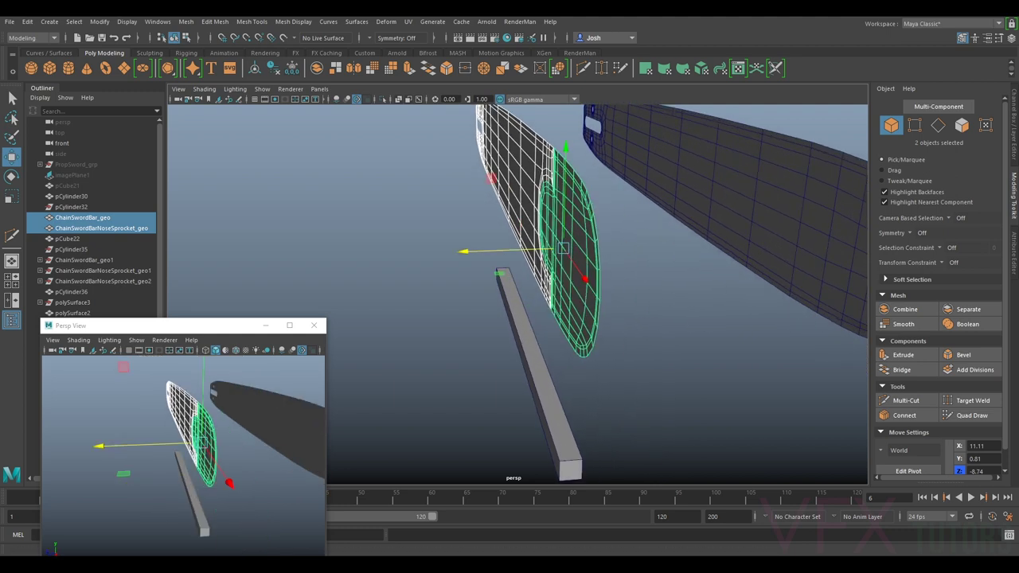
pyautogui.keyDown('alt'); pyautogui.moveTo(647, 195); pyautogui.dragTo(618, 223); pyautogui.keyUp('alt')
pyautogui.click(297, 194)
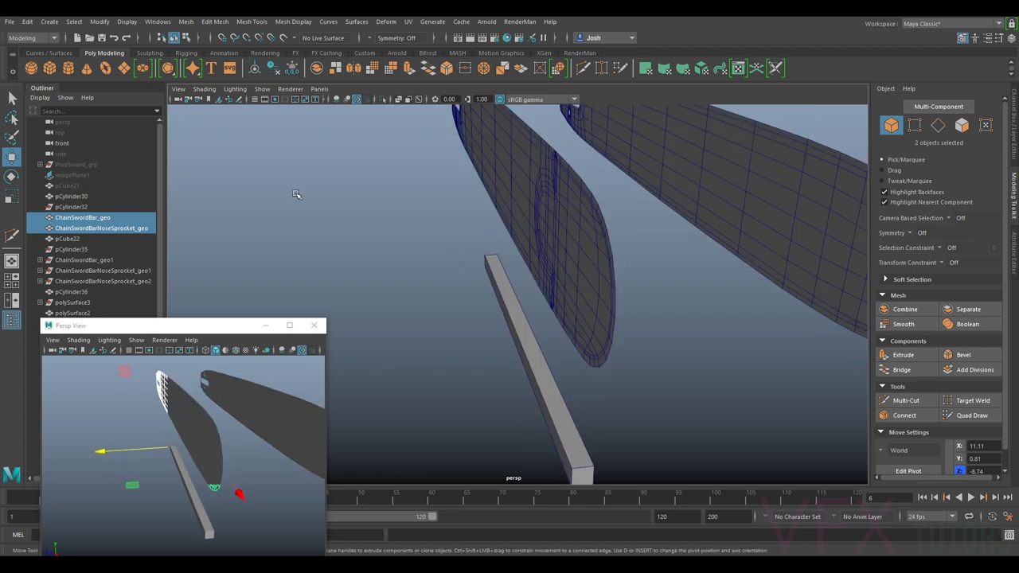
pyautogui.click(296, 195)
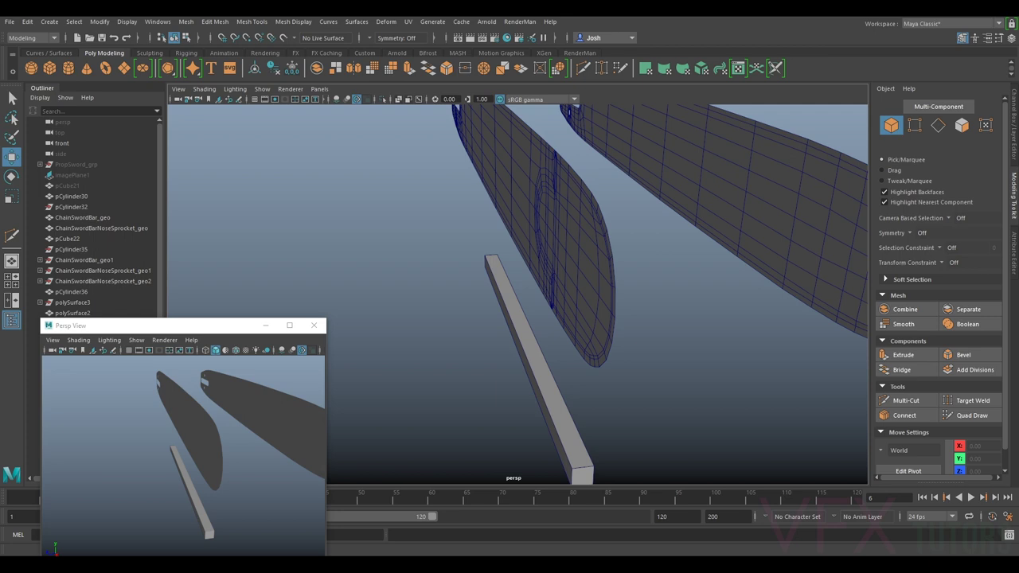
pyautogui.moveTo(573, 298)
pyautogui.keyDown('alt'); pyautogui.mouseDown()
pyautogui.moveTo(642, 316)
pyautogui.moveTo(581, 305)
pyautogui.mouseUp(); pyautogui.keyUp('alt')
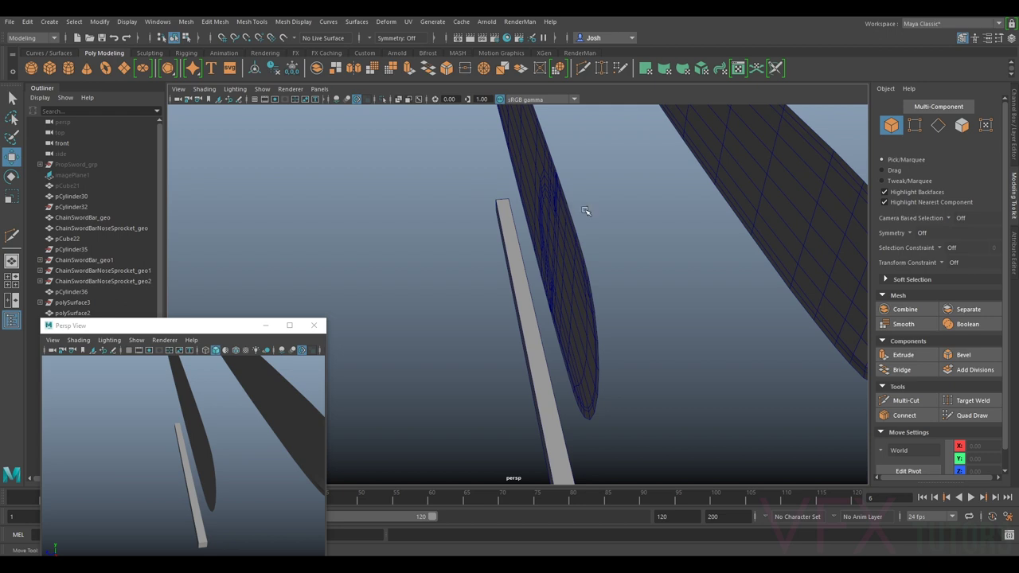
pyautogui.keyDown('alt'); pyautogui.moveTo(651, 217); pyautogui.dragTo(707, 223); pyautogui.keyUp('alt')
pyautogui.keyDown('alt'); pyautogui.moveTo(519, 239); pyautogui.dragTo(552, 225); pyautogui.keyUp('alt')
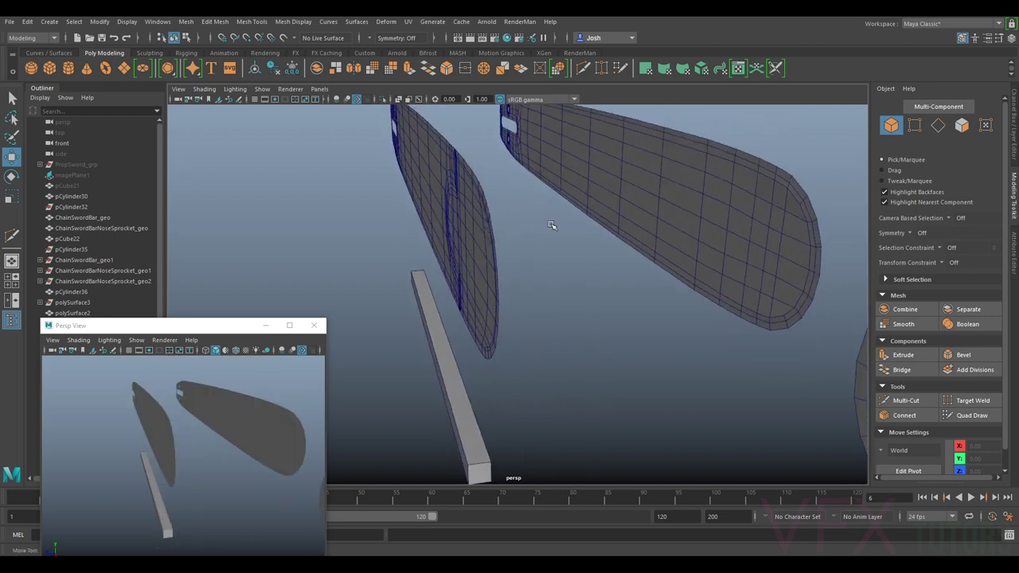
pyautogui.click(760, 215)
pyautogui.keyDown('alt'); pyautogui.moveTo(565, 186); pyautogui.dragTo(503, 185); pyautogui.keyUp('alt')
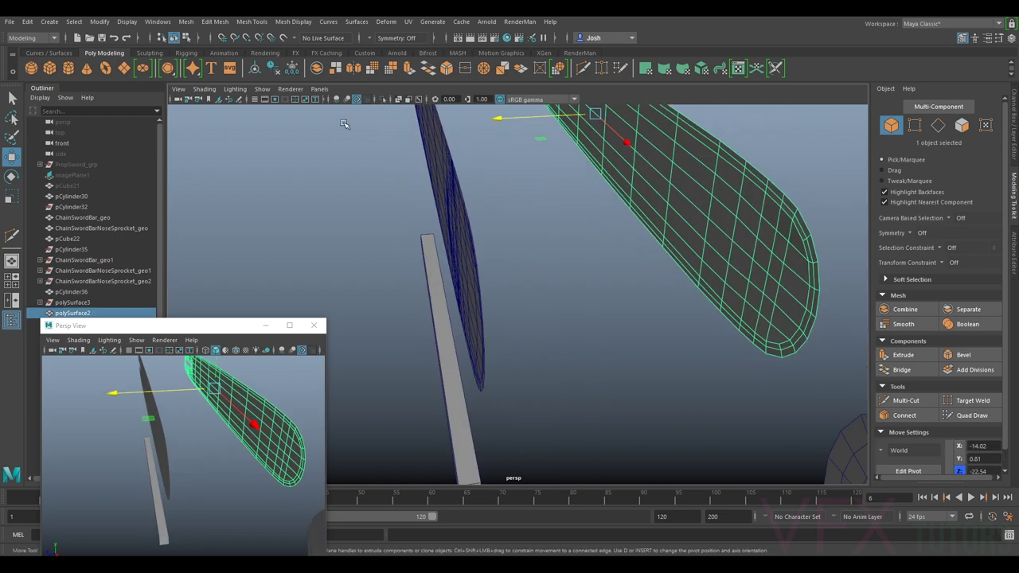
# Step: Create a polygon cube and move it along Z to -12.268, between the two bars
pyautogui.click(54, 71)
pyautogui.keyDown('alt'); pyautogui.moveTo(493, 193); pyautogui.dragTo(403, 197, button='right'); pyautogui.keyUp('alt')
pyautogui.moveTo(309, 221); pyautogui.dragTo(481, 211)
# Step: Set the new cube's width, height and depth to 0.13 each in its polyCube9 history
pyautogui.click(1013, 134)
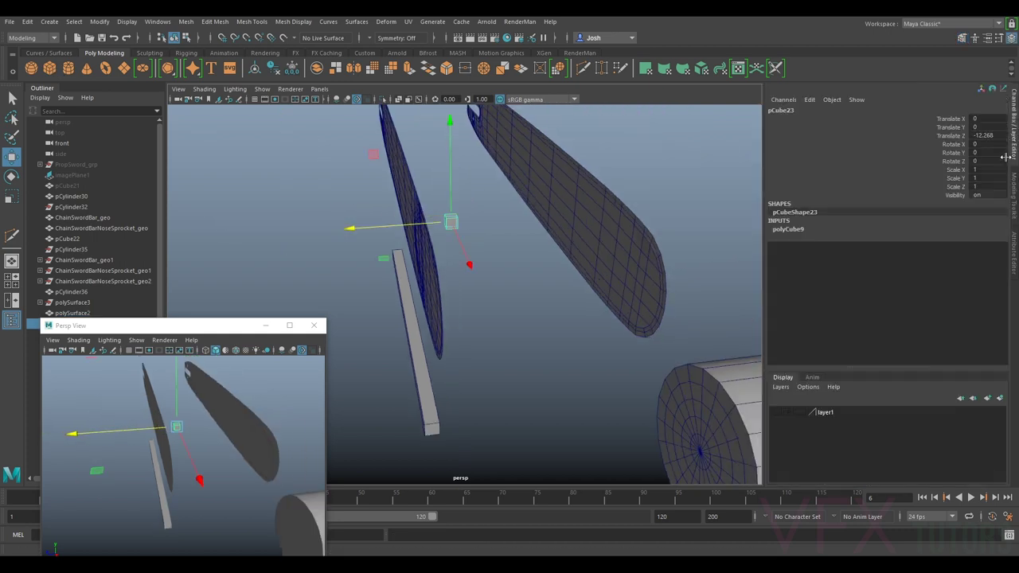
pyautogui.click(1015, 202)
pyautogui.click(1010, 236)
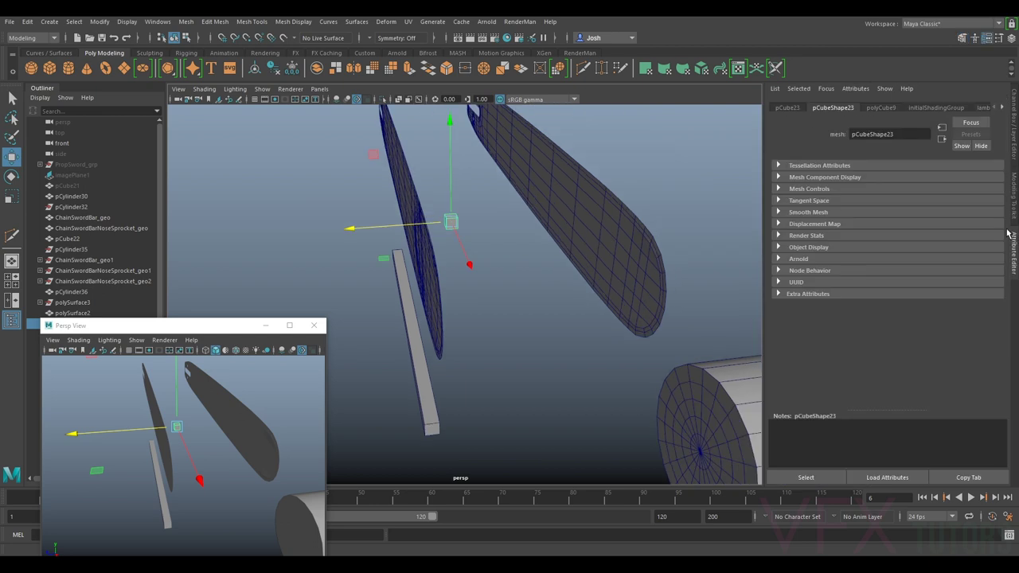
pyautogui.click(880, 107)
pyautogui.click(876, 177)
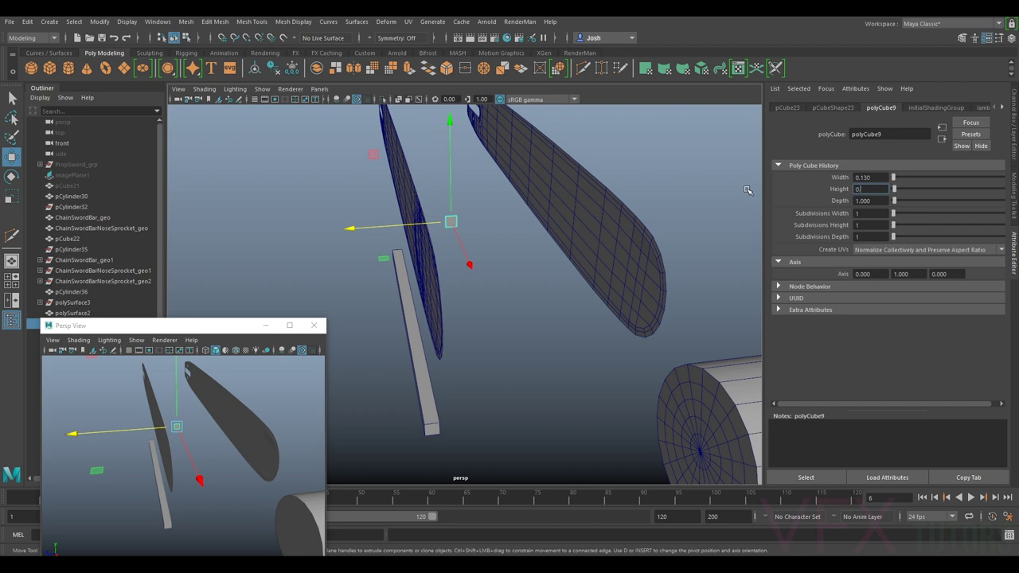
pyautogui.press('Return')
pyautogui.click(856, 201)
pyautogui.write('0.13')
pyautogui.press('Return')
# Step: Scale the cube up along Y into a tall strip, keeping its 0.13 thickness
pyautogui.press('r')
pyautogui.keyDown('alt'); pyautogui.moveTo(568, 224); pyautogui.dragTo(519, 225); pyautogui.keyUp('alt')
pyautogui.keyDown('alt'); pyautogui.moveTo(519, 225); pyautogui.dragTo(564, 307, button='middle'); pyautogui.keyUp('alt')
pyautogui.keyDown('alt'); pyautogui.moveTo(564, 307); pyautogui.dragTo(594, 309, button='right'); pyautogui.keyUp('alt')
pyautogui.keyDown('alt'); pyautogui.moveTo(595, 309); pyautogui.dragTo(712, 77); pyautogui.keyUp('alt')
pyautogui.click(571, 318)
pyautogui.click(544, 340)
pyautogui.hotkey('ctrl', 'z')
pyautogui.moveTo(551, 314); pyautogui.dragTo(594, 232)
pyautogui.moveTo(548, 309); pyautogui.dragTo(655, 76)
pyautogui.moveTo(546, 313); pyautogui.dragTo(633, 53)
# Step: Stretch the cube along X into a broad thin plate and adjust its height
pyautogui.scroll(-4, 607, 263)
pyautogui.moveTo(539, 362); pyautogui.dragTo(570, 390)
pyautogui.moveTo(514, 347); pyautogui.dragTo(653, 394)
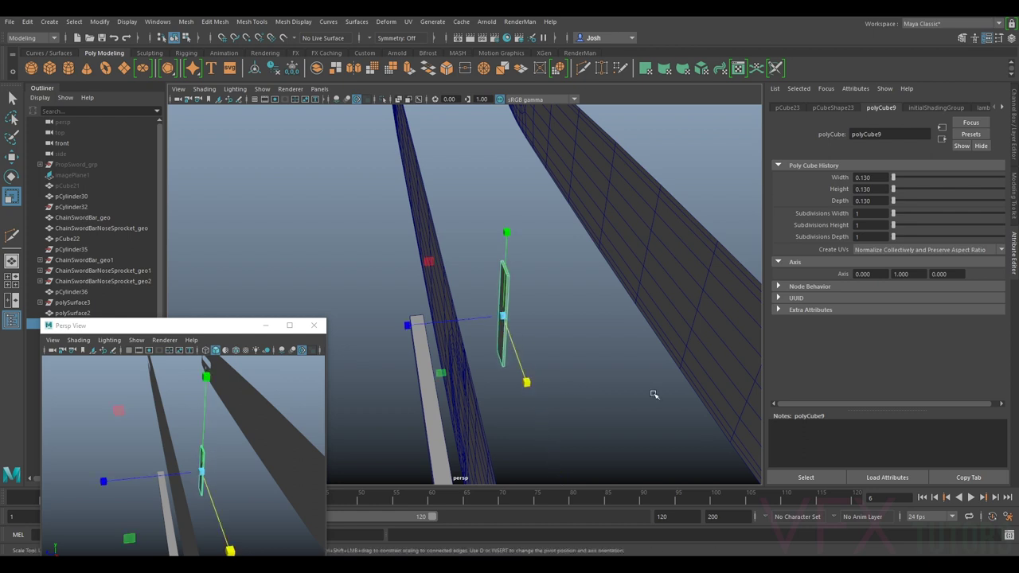
pyautogui.moveTo(524, 351); pyautogui.dragTo(513, 392)
pyautogui.moveTo(515, 349); pyautogui.dragTo(505, 393)
pyautogui.moveTo(507, 233); pyautogui.dragTo(529, 240)
pyautogui.scroll(-5, 535, 266)
# Step: Move the thin plate close behind the original bar, at about Y -0.38 and Z -8.96
pyautogui.press('w')
pyautogui.keyDown('alt'); pyautogui.moveTo(499, 317); pyautogui.dragTo(536, 266); pyautogui.keyUp('alt')
pyautogui.click(516, 236)
pyautogui.click(516, 237)
pyautogui.keyDown('alt'); pyautogui.moveTo(442, 200); pyautogui.dragTo(503, 200); pyautogui.keyUp('alt')
# Step: Select ChainSwordBar_geo together with ChainSwordBarNoseSprocket_geo and delete their history
pyautogui.click(448, 229)
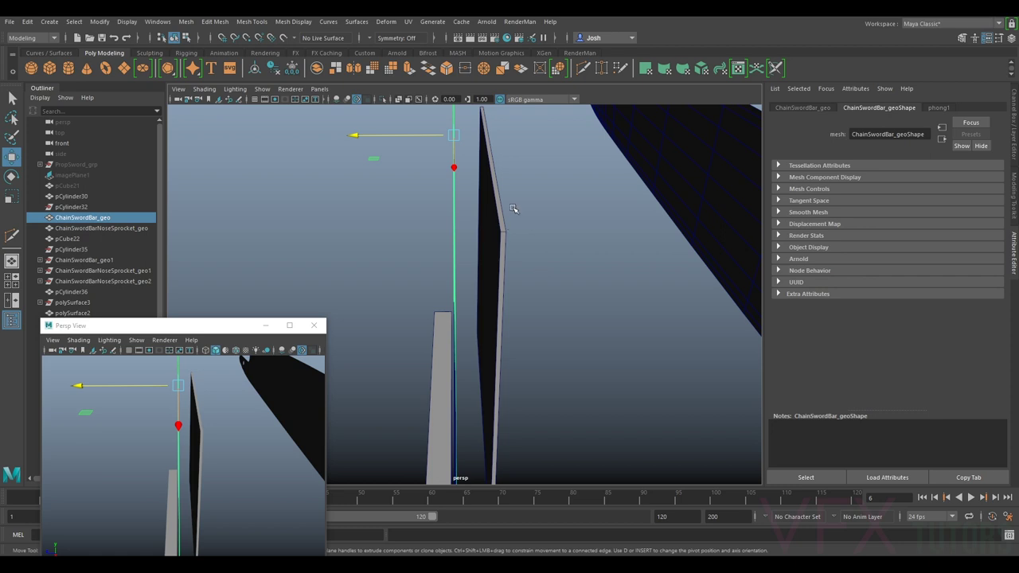
pyautogui.keyDown('alt'); pyautogui.moveTo(504, 250); pyautogui.dragTo(477, 246); pyautogui.keyUp('alt')
pyautogui.keyDown('shift'); pyautogui.click(667, 284); pyautogui.keyUp('shift')
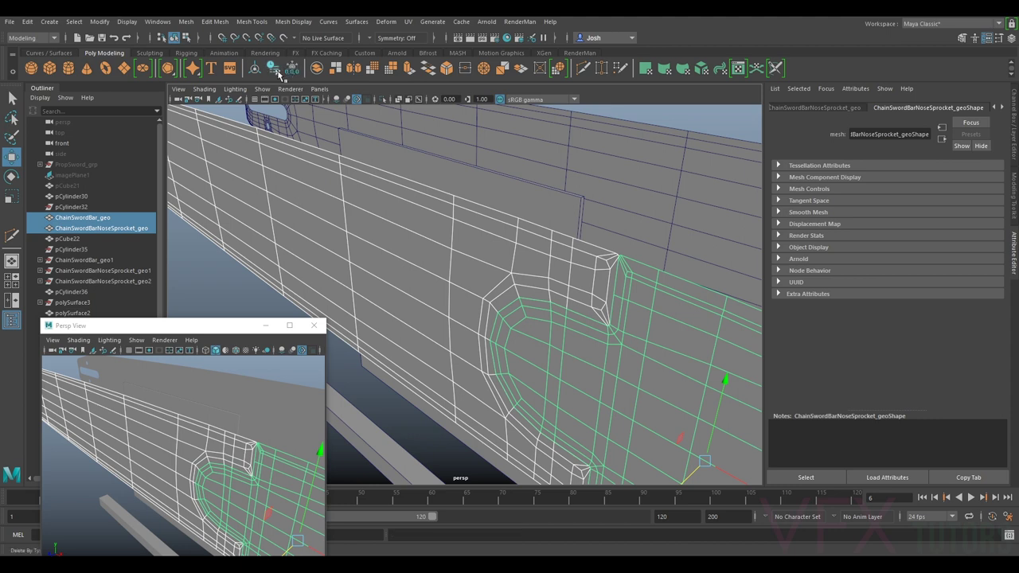
pyautogui.click(215, 279)
# Step: Extrude the faces of ChainSwordBar_geo with a thickness of 0.2 to give the flat bar depth
pyautogui.click(371, 185)
pyautogui.keyDown('alt'); pyautogui.moveTo(382, 182); pyautogui.dragTo(348, 189); pyautogui.keyUp('alt')
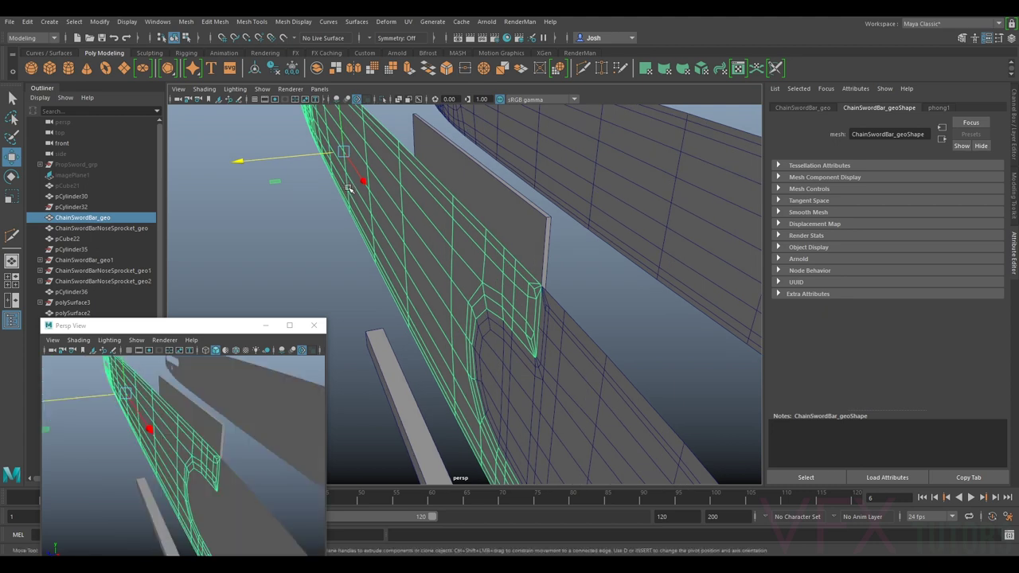
pyautogui.keyDown('alt'); pyautogui.moveTo(472, 171); pyautogui.dragTo(498, 210); pyautogui.keyUp('alt')
pyautogui.click(498, 209)
pyautogui.moveTo(437, 291); pyautogui.dragTo(407, 284)
pyautogui.keyDown('alt'); pyautogui.moveTo(604, 279); pyautogui.dragTo(558, 273); pyautogui.keyUp('alt')
pyautogui.moveTo(459, 291); pyautogui.dragTo(465, 328)
pyautogui.keyDown('alt'); pyautogui.moveTo(551, 308); pyautogui.dragTo(461, 300); pyautogui.keyUp('alt')
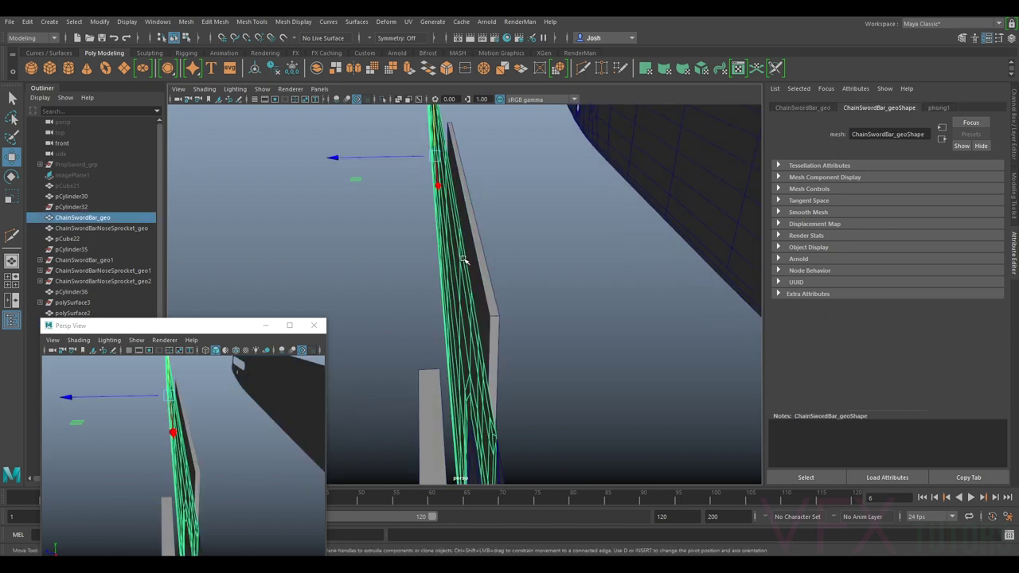
pyautogui.hotkey('ctrl', 'e')
pyautogui.keyDown('alt'); pyautogui.moveTo(481, 248); pyautogui.dragTo(535, 271); pyautogui.keyUp('alt')
pyautogui.keyDown('alt'); pyautogui.moveTo(467, 250); pyautogui.dragTo(466, 231); pyautogui.keyUp('alt')
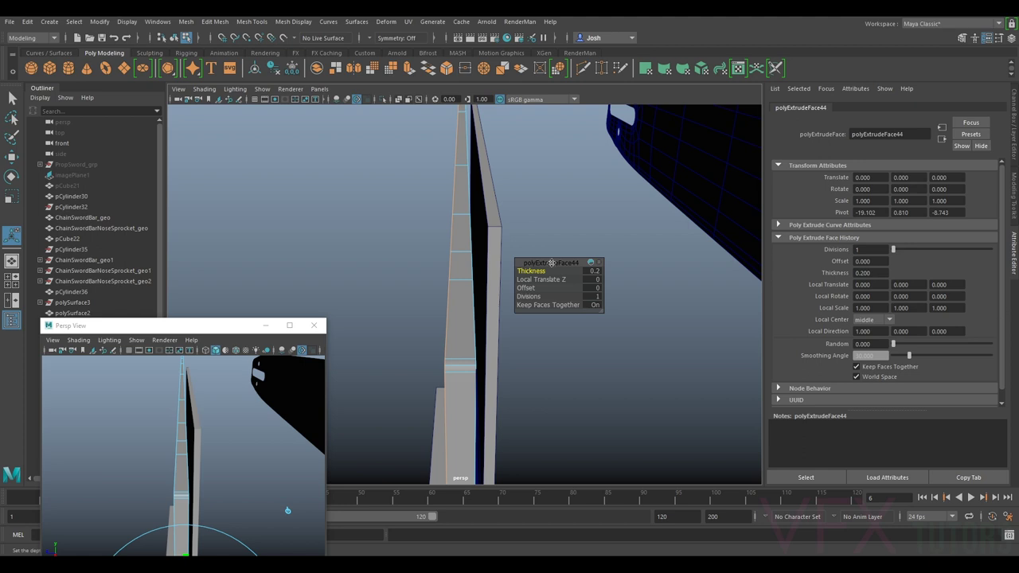
# Step: Raise the bar extrusion's thickness to 0.25 and finally to 0.3, and return to object selection
pyautogui.keyDown('alt'); pyautogui.moveTo(646, 228); pyautogui.dragTo(640, 236); pyautogui.keyUp('alt')
pyautogui.click(593, 271)
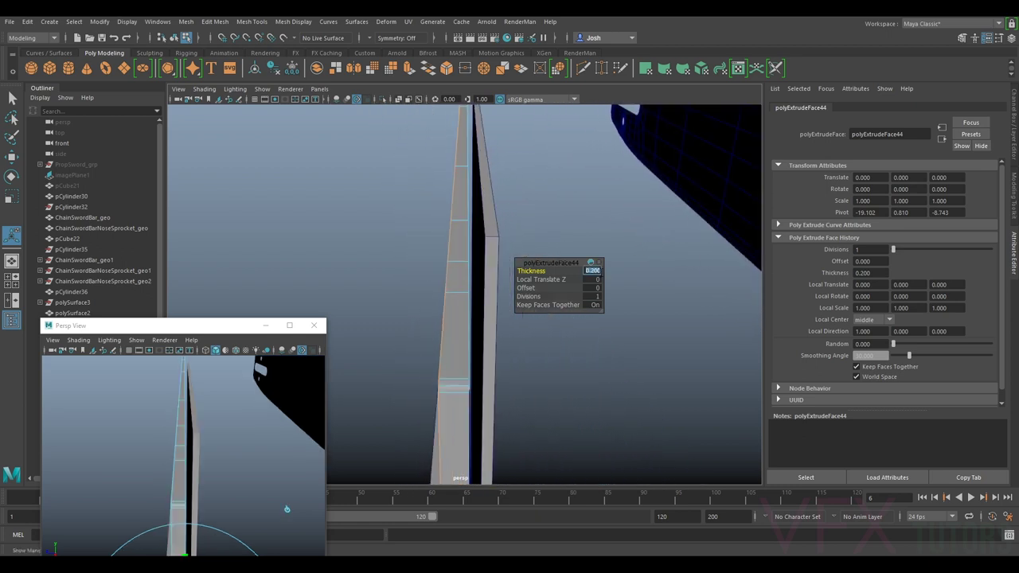
pyautogui.press('Return')
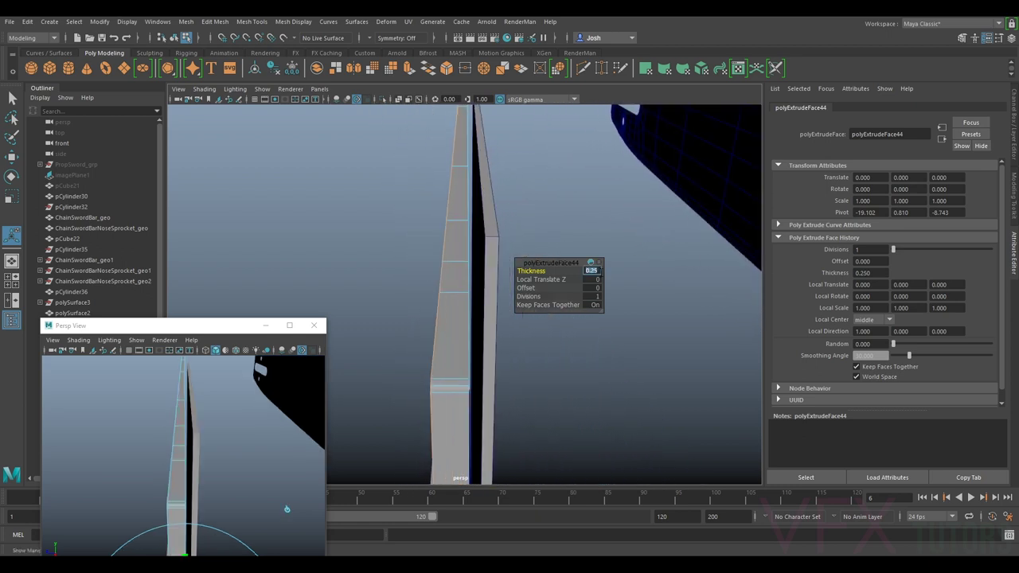
pyautogui.scroll(-3, 425, 283)
pyautogui.keyDown('alt'); pyautogui.moveTo(457, 243); pyautogui.dragTo(467, 245); pyautogui.keyUp('alt')
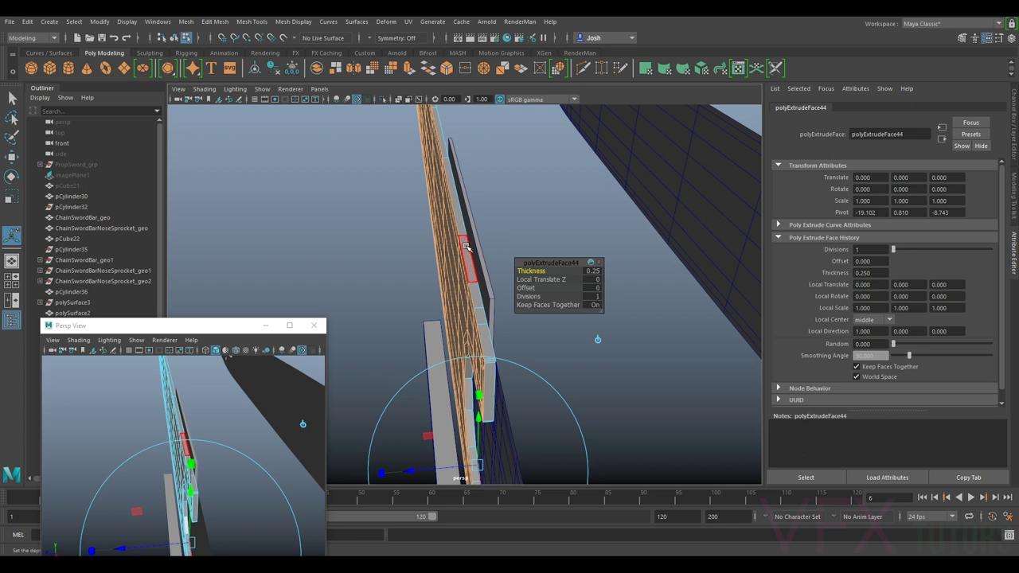
pyautogui.click(599, 272)
pyautogui.write('0.3')
pyautogui.press('Return')
pyautogui.keyDown('alt'); pyautogui.moveTo(529, 197); pyautogui.dragTo(456, 225); pyautogui.keyUp('alt')
pyautogui.moveTo(456, 225); pyautogui.dragTo(488, 211, button='right')
pyautogui.click(531, 205)
# Step: Reset the Scale Y and Scale X of the thin plate pCube23 to 1
pyautogui.moveTo(473, 227)
pyautogui.keyDown('alt'); pyautogui.mouseDown()
pyautogui.moveTo(505, 217)
pyautogui.moveTo(480, 233)
pyautogui.moveTo(494, 230)
pyautogui.moveTo(482, 221)
pyautogui.mouseUp(); pyautogui.keyUp('alt')
pyautogui.click(479, 230)
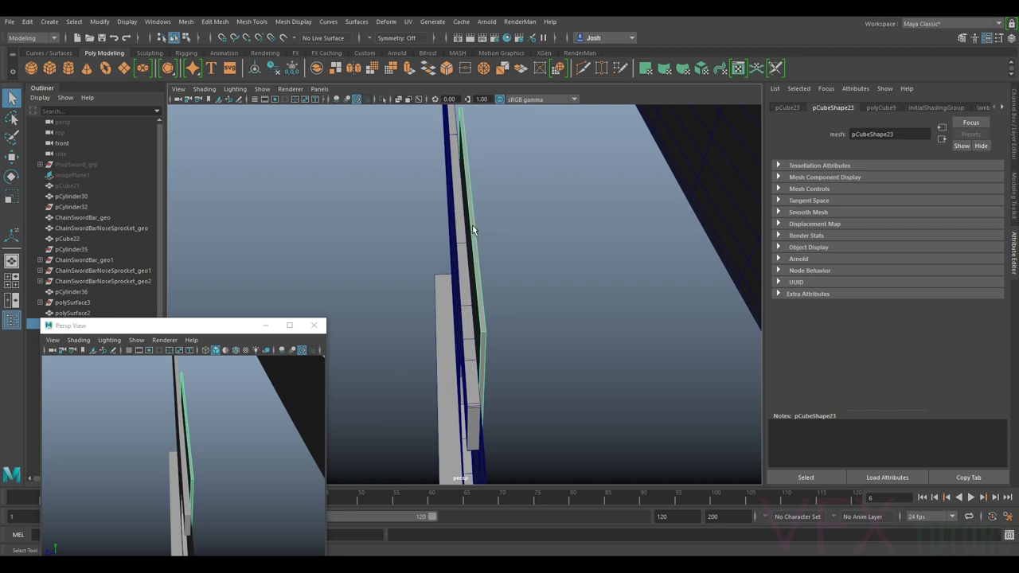
pyautogui.click(881, 107)
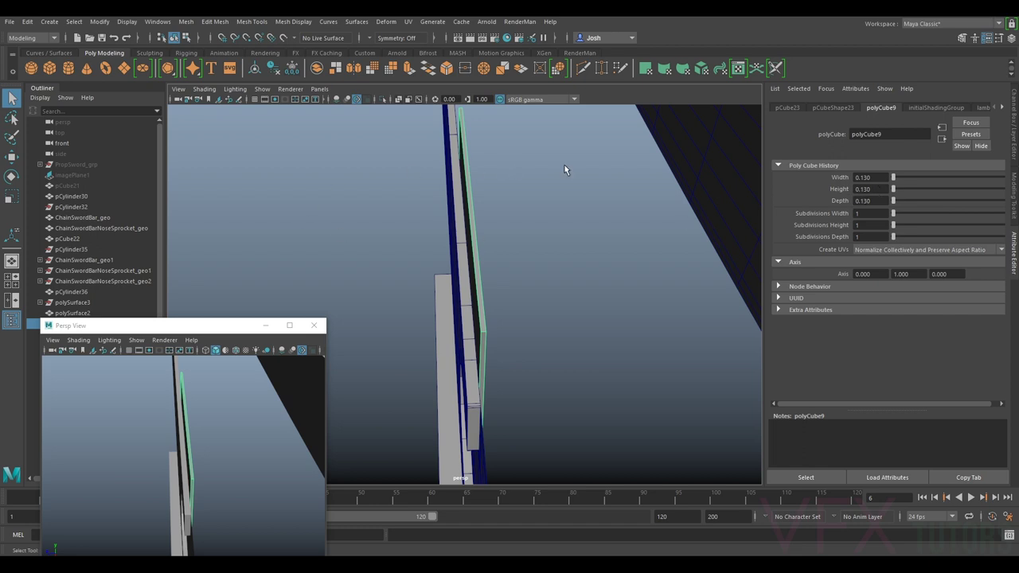
pyautogui.click(1014, 114)
pyautogui.click(986, 179)
pyautogui.write('1')
pyautogui.press('Return')
pyautogui.click(976, 170)
pyautogui.write('1')
pyautogui.press('Return')
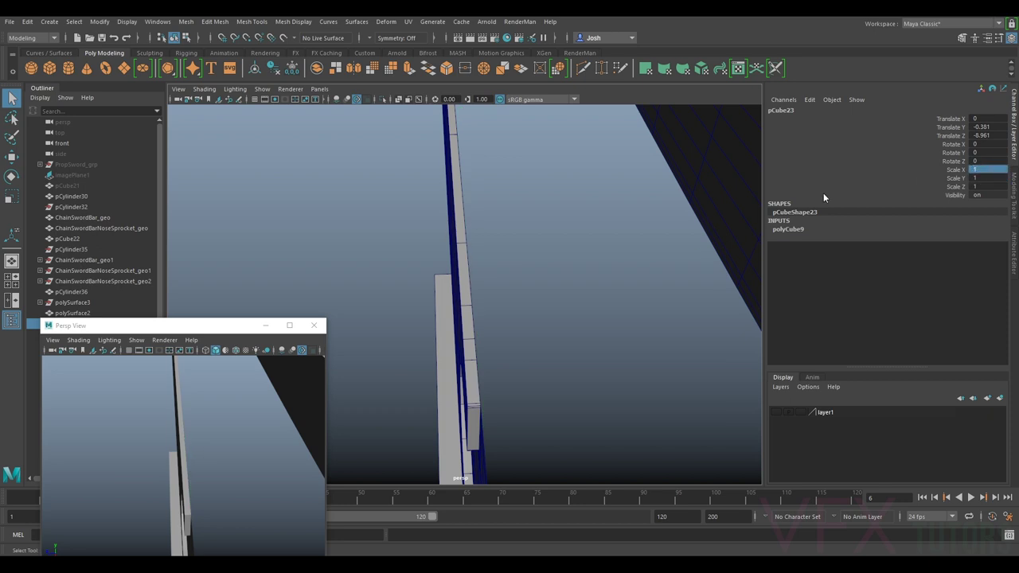
# Step: Enlarge the plate through its polyCube9 history to a width of 11.547 and a height of 14.432
pyautogui.scroll(-4, 593, 198)
pyautogui.press('w')
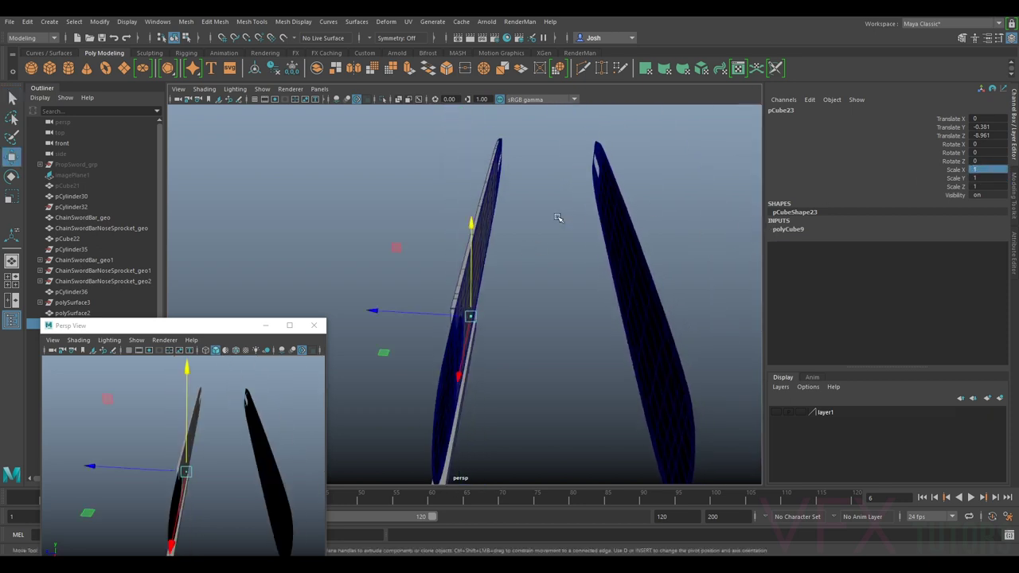
pyautogui.click(1016, 237)
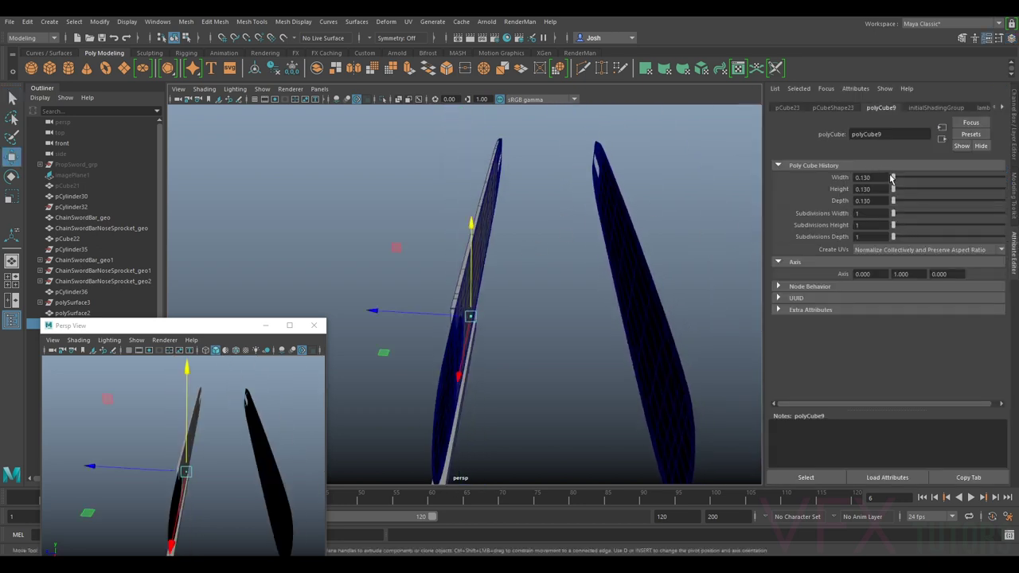
pyautogui.moveTo(894, 180); pyautogui.dragTo(911, 195)
pyautogui.hotkey('ctrl', 'z')
pyautogui.moveTo(558, 275)
pyautogui.keyDown('alt'); pyautogui.mouseDown()
pyautogui.moveTo(576, 278)
pyautogui.moveTo(546, 278)
pyautogui.moveTo(580, 279)
pyautogui.moveTo(551, 266)
pyautogui.mouseUp(); pyautogui.keyUp('alt')
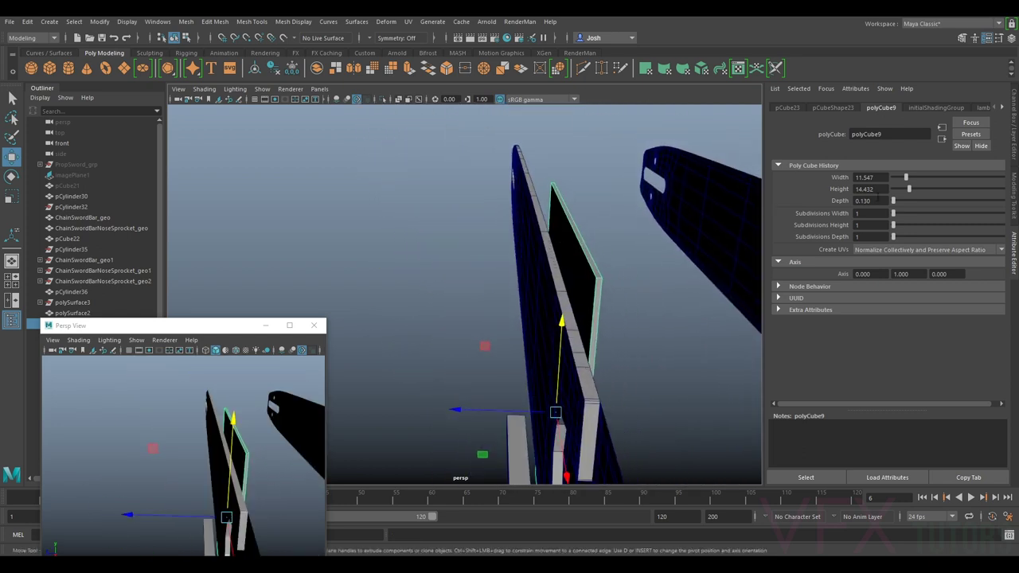
# Step: Try a depth of 0.3 on the plate and undo it
pyautogui.write('0.3')
pyautogui.press('Return')
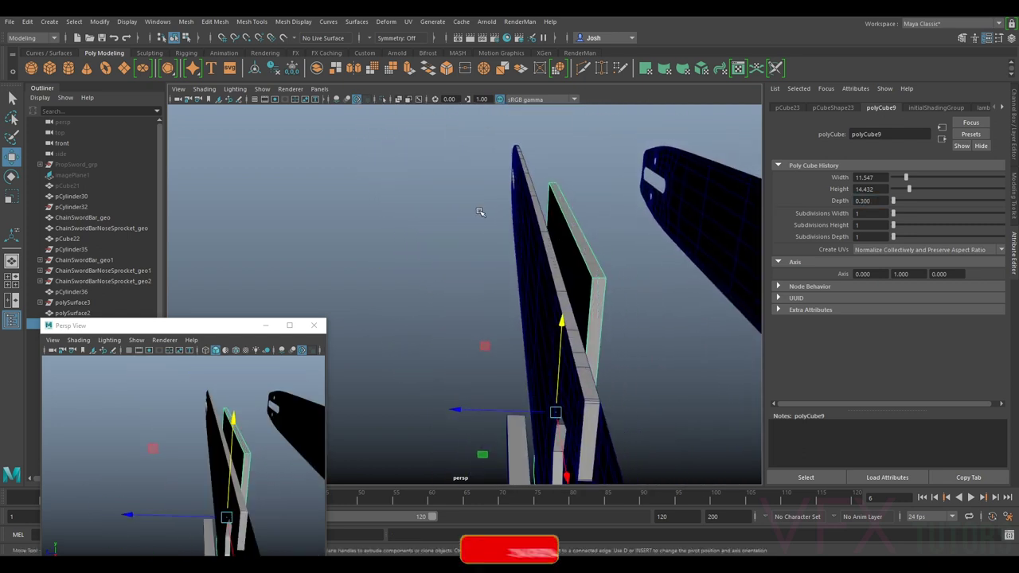
pyautogui.moveTo(507, 412)
pyautogui.mouseDown()
pyautogui.moveTo(490, 412)
pyautogui.moveTo(505, 412)
pyautogui.mouseUp()
pyautogui.hotkey('ctrl', 'z')
pyautogui.hotkey('ctrl', 'z')
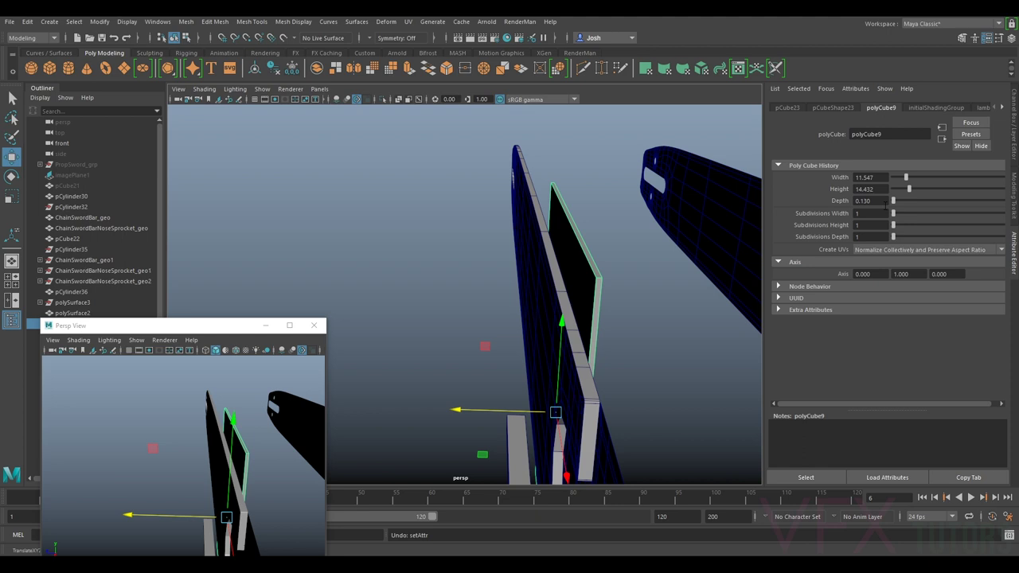
# Step: Extrude ChainSwordBarNoseSprocket_geo with a thickness of 0.3 and return to object selection
pyautogui.keyDown('alt'); pyautogui.moveTo(740, 170); pyautogui.dragTo(514, 274); pyautogui.keyUp('alt')
pyautogui.click(516, 281)
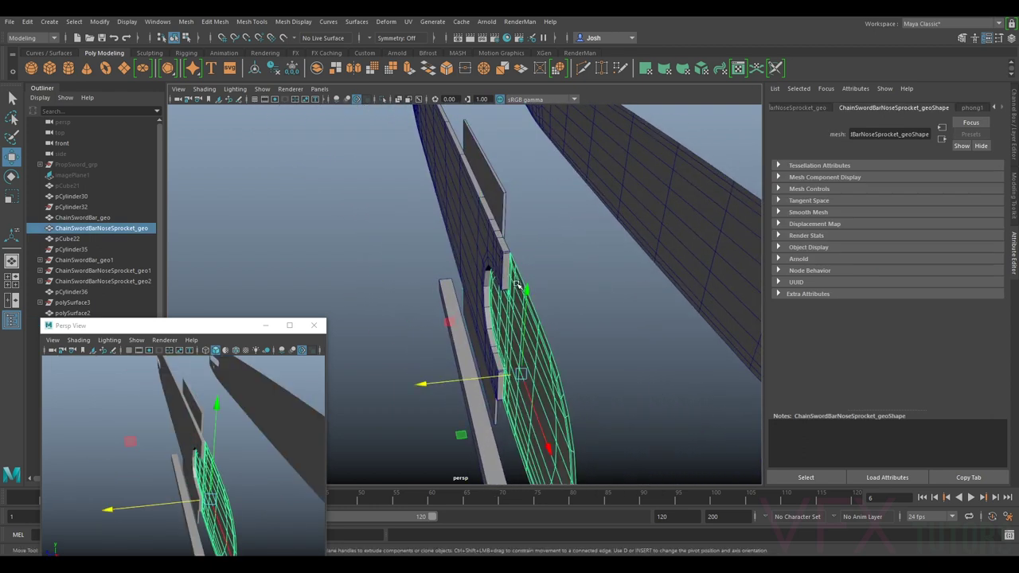
pyautogui.press('t')
pyautogui.click(593, 271)
pyautogui.press('Return')
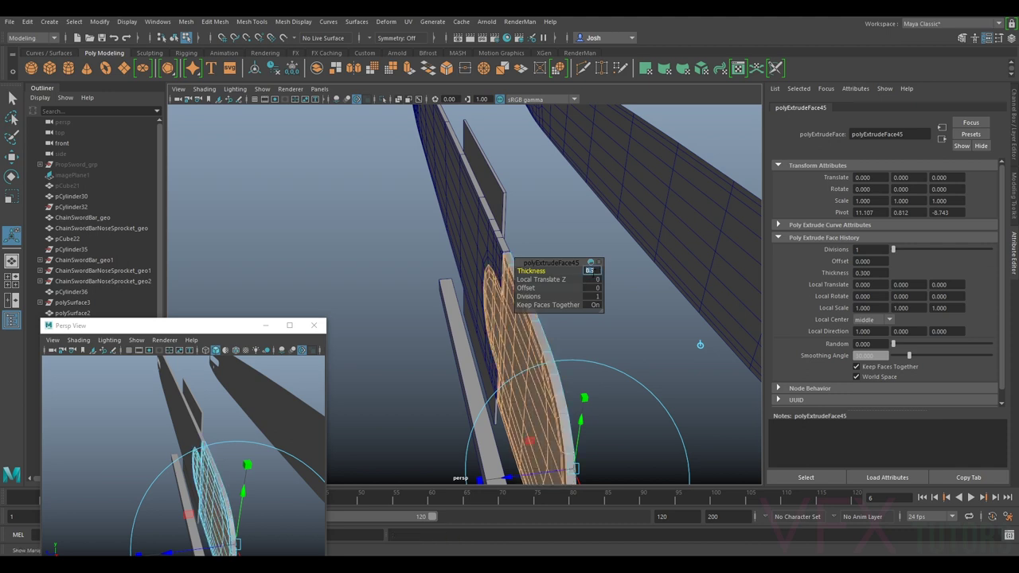
pyautogui.keyDown('alt'); pyautogui.moveTo(557, 255); pyautogui.dragTo(539, 239); pyautogui.keyUp('alt')
pyautogui.click(533, 217)
pyautogui.moveTo(481, 261); pyautogui.dragTo(537, 246, button='right')
# Step: Freeze the transformations of the rebuilt bar polySurface2 and delete its history
pyautogui.click(554, 236)
pyautogui.keyDown('alt'); pyautogui.moveTo(556, 235); pyautogui.dragTo(556, 223); pyautogui.keyUp('alt')
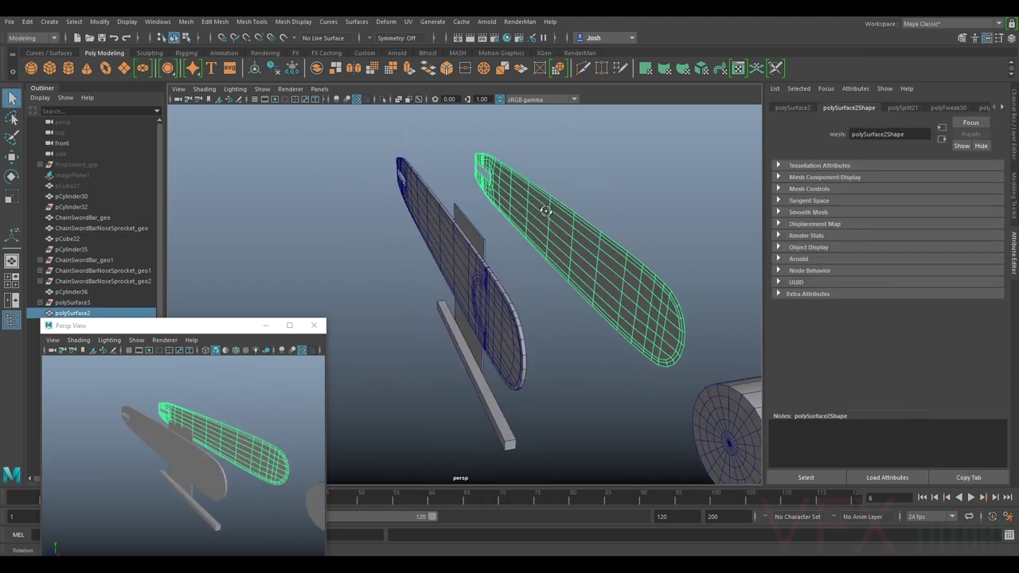
pyautogui.click(292, 69)
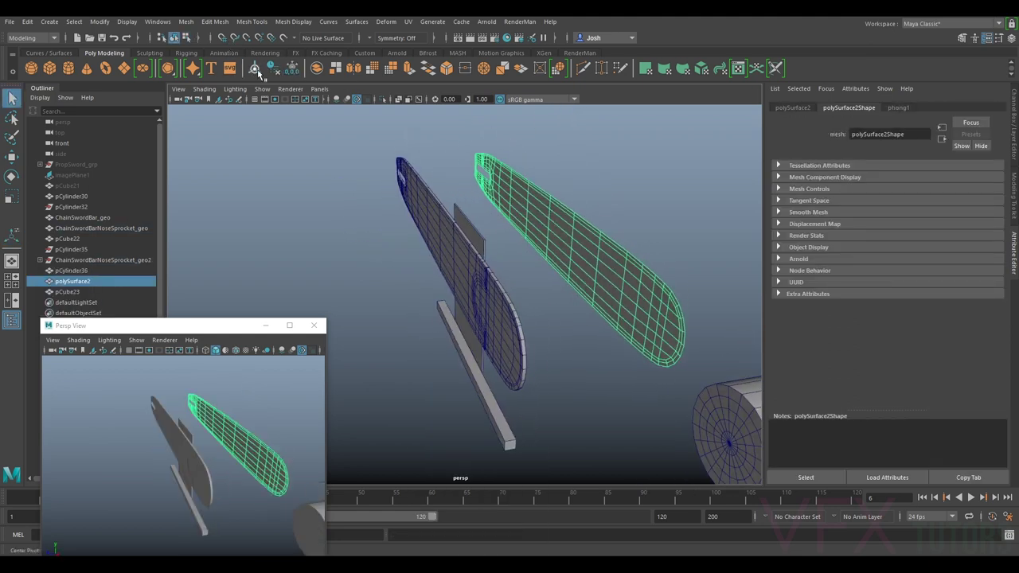
# Step: Extrude all faces of the rebuilt bar polySurface2 with a thickness of 0.3 and return to object selection
pyautogui.rightClick(566, 213)
pyautogui.moveTo(568, 214); pyautogui.dragTo(652, 198, button='right')
pyautogui.moveTo(512, 185); pyautogui.dragTo(728, 370)
pyautogui.hotkey('ctrl', 'e')
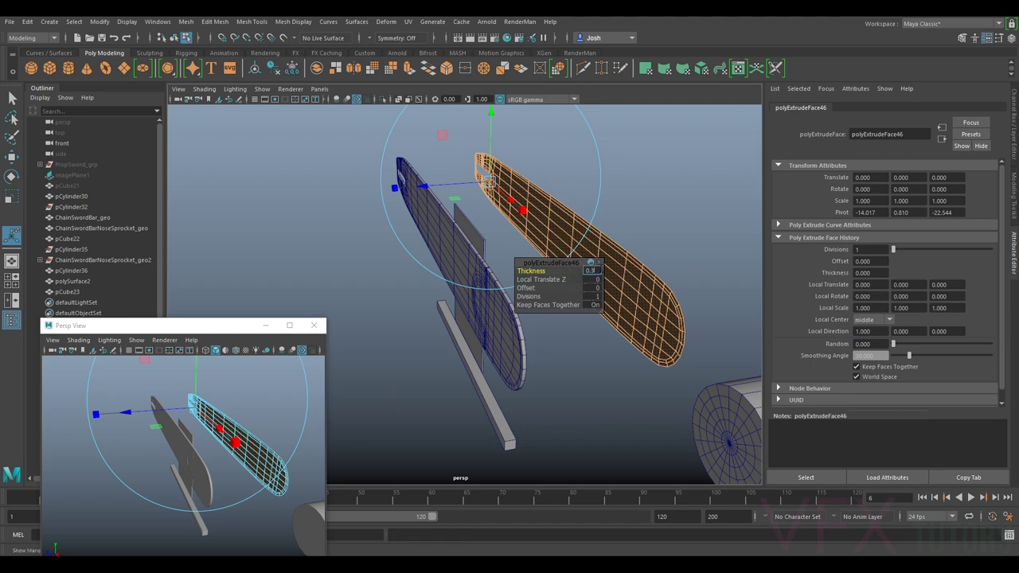
pyautogui.write('0.3')
pyautogui.press('Return')
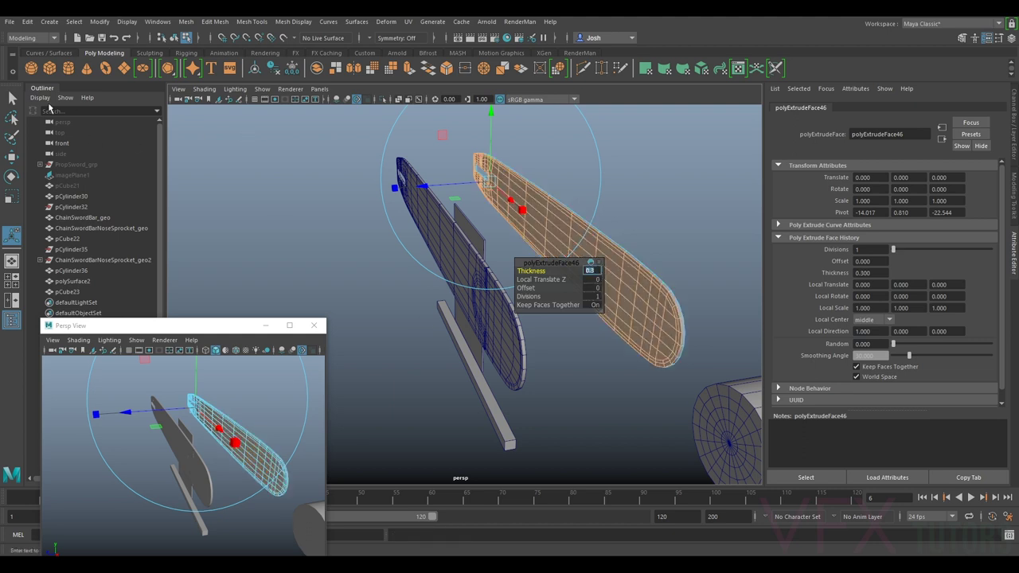
pyautogui.click(11, 97)
pyautogui.press('w')
pyautogui.moveTo(572, 230); pyautogui.dragTo(621, 211, button='right')
pyautogui.click(662, 207)
# Step: Snap the thin plate pCube23 along Z to a vertex on the back of the extruded original bar
pyautogui.keyDown('alt'); pyautogui.moveTo(551, 230); pyautogui.dragTo(511, 236); pyautogui.keyUp('alt')
pyautogui.keyDown('alt'); pyautogui.moveTo(481, 235); pyautogui.dragTo(516, 232, button='right'); pyautogui.keyUp('alt')
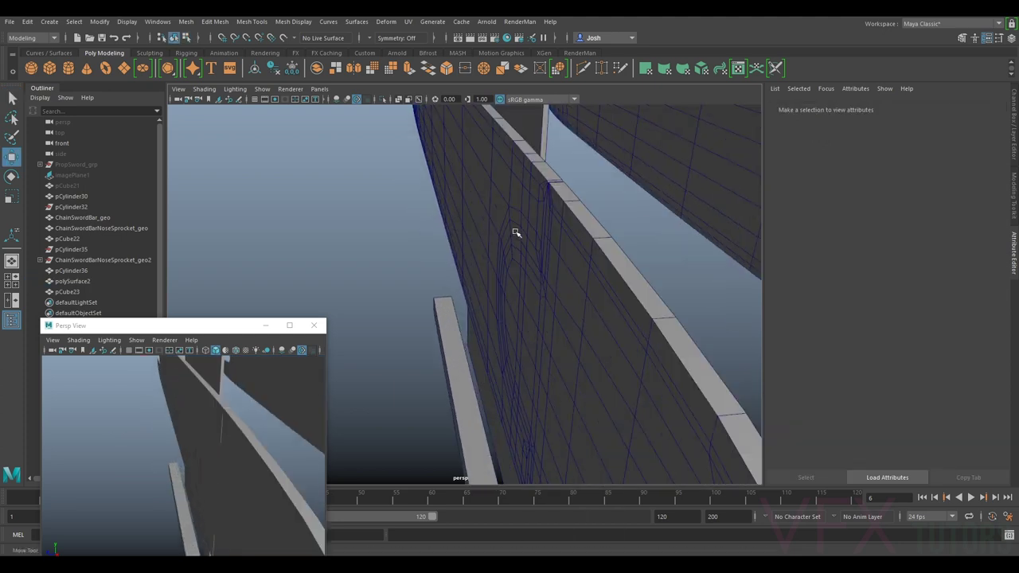
pyautogui.keyDown('alt'); pyautogui.moveTo(516, 232); pyautogui.dragTo(532, 223); pyautogui.keyUp('alt')
pyautogui.keyDown('alt'); pyautogui.moveTo(532, 223); pyautogui.dragTo(518, 296, button='middle'); pyautogui.keyUp('alt')
pyautogui.keyDown('alt'); pyautogui.moveTo(518, 297); pyautogui.dragTo(465, 274); pyautogui.keyUp('alt')
pyautogui.click(501, 280)
pyautogui.press('v')
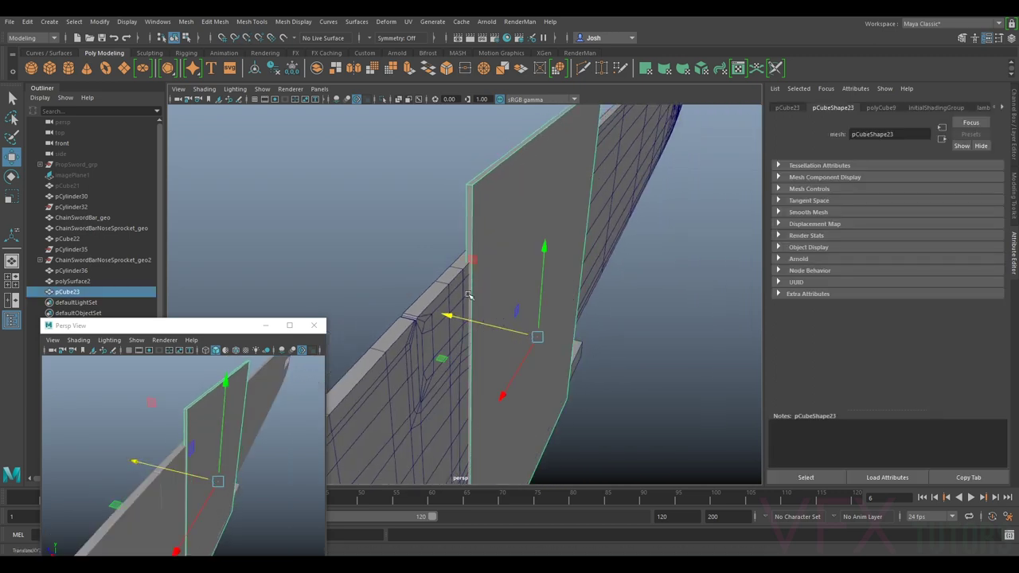
pyautogui.moveTo(463, 318); pyautogui.dragTo(468, 319)
pyautogui.moveTo(549, 282); pyautogui.dragTo(615, 304)
# Step: Move the rebuilt bar polySurface2 along Z up against the plate behind the original bar
pyautogui.click(702, 258)
pyautogui.keyDown('alt'); pyautogui.moveTo(702, 258); pyautogui.dragTo(625, 261, button='right'); pyautogui.keyUp('alt')
pyautogui.moveTo(574, 259); pyautogui.dragTo(525, 239)
pyautogui.press('f')
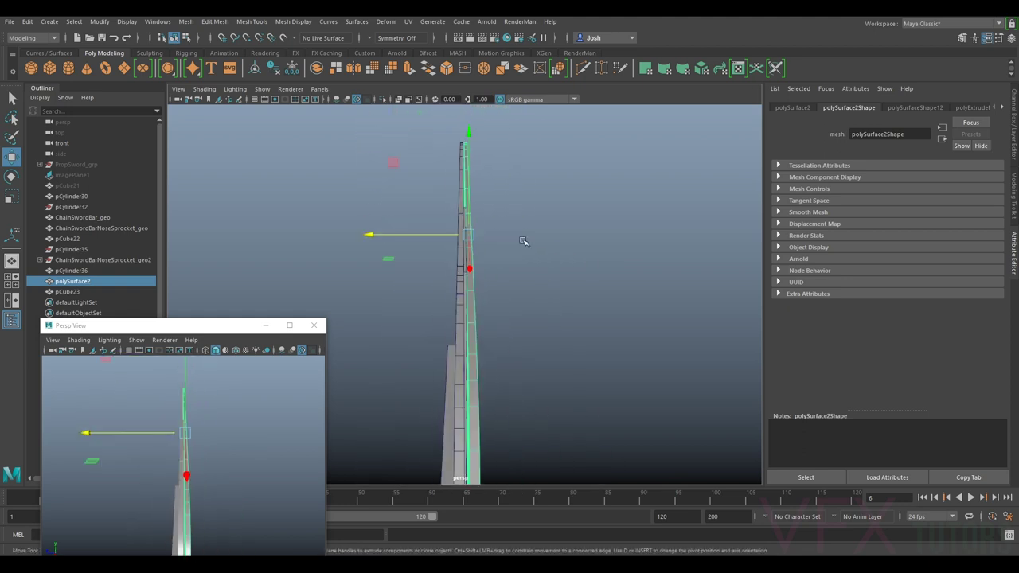
# Step: Place a resized reference photo unnamed (1).jpg beside the blade and compare it with the plates' edge
pyautogui.click(617, 278)
pyautogui.moveTo(542, 308)
pyautogui.keyDown('alt'); pyautogui.mouseDown()
pyautogui.moveTo(587, 314)
pyautogui.moveTo(568, 278)
pyautogui.moveTo(537, 273)
pyautogui.moveTo(551, 278)
pyautogui.moveTo(551, 311)
pyautogui.moveTo(540, 321)
pyautogui.mouseUp(); pyautogui.keyUp('alt')
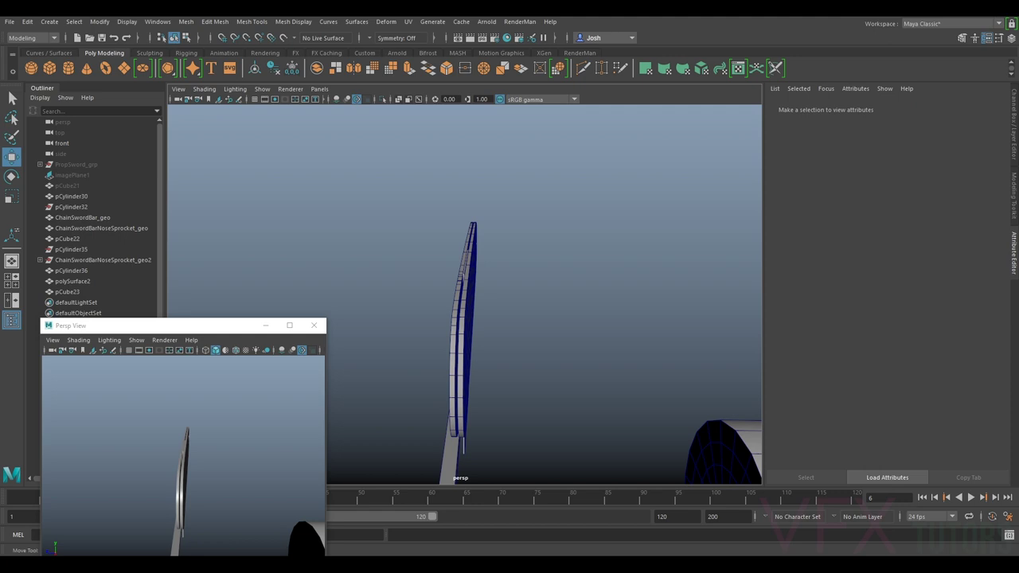
pyautogui.click(183, 446)
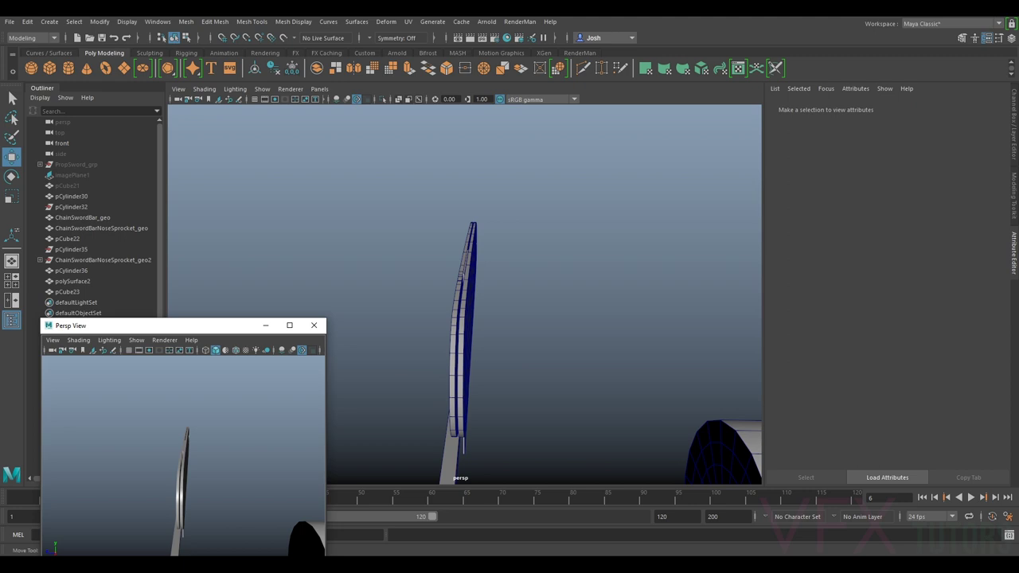
pyautogui.moveTo(1018, 183); pyautogui.dragTo(870, 125)
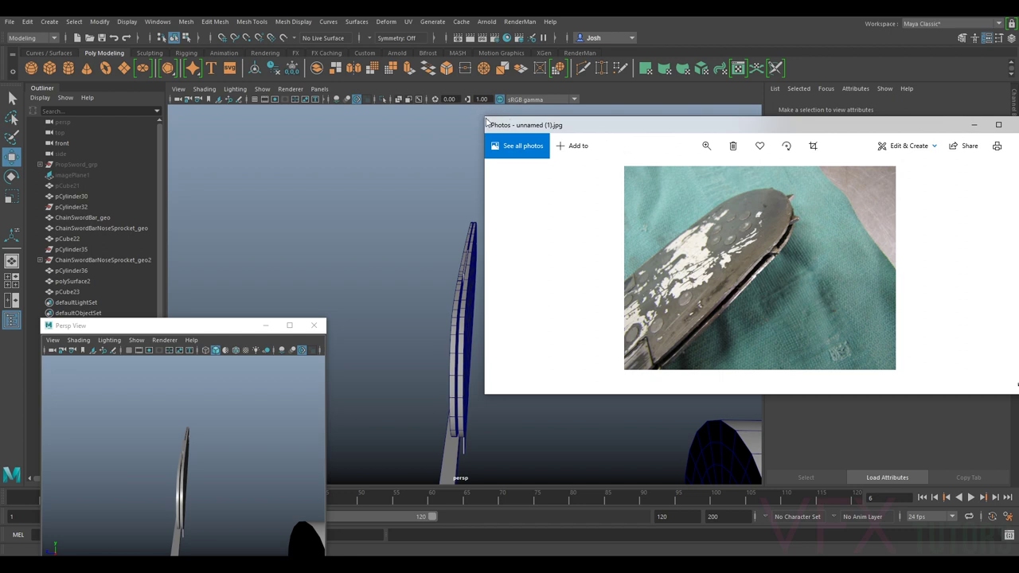
pyautogui.moveTo(484, 117); pyautogui.dragTo(711, 128)
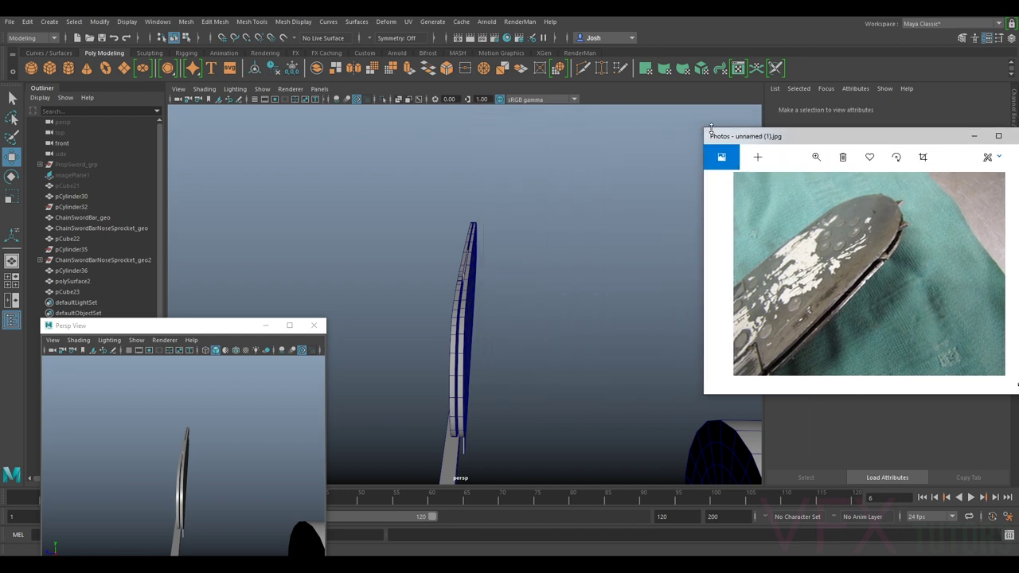
pyautogui.moveTo(829, 142); pyautogui.dragTo(752, 142)
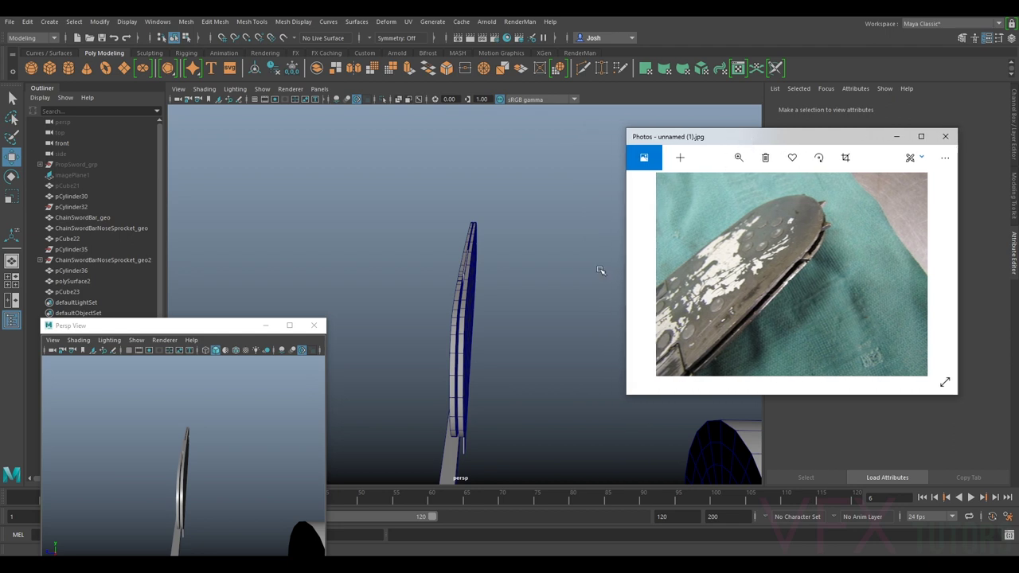
pyautogui.scroll(2, 473, 270)
pyautogui.keyDown('alt'); pyautogui.moveTo(521, 255); pyautogui.dragTo(522, 261); pyautogui.keyUp('alt')
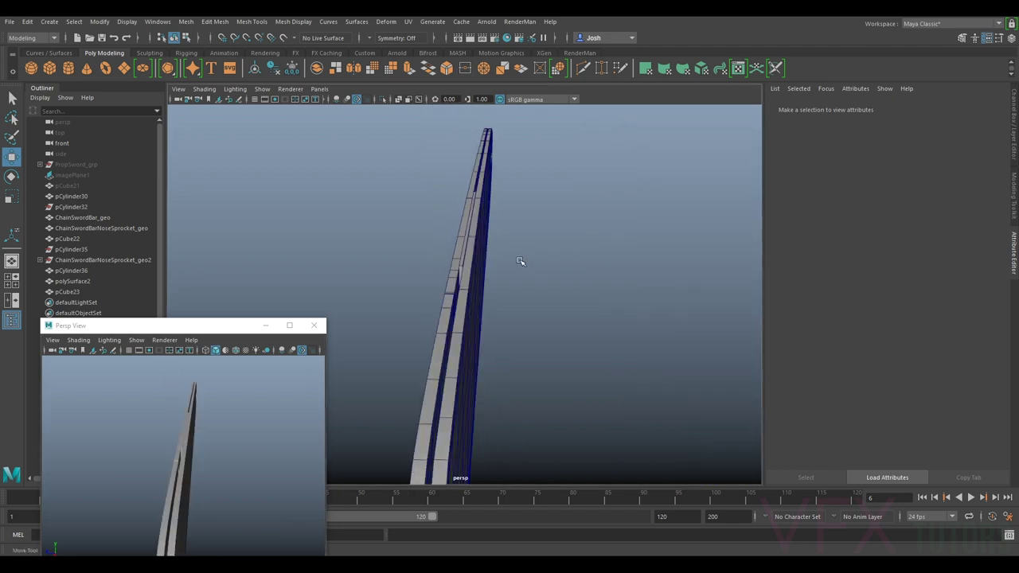
pyautogui.click(452, 559)
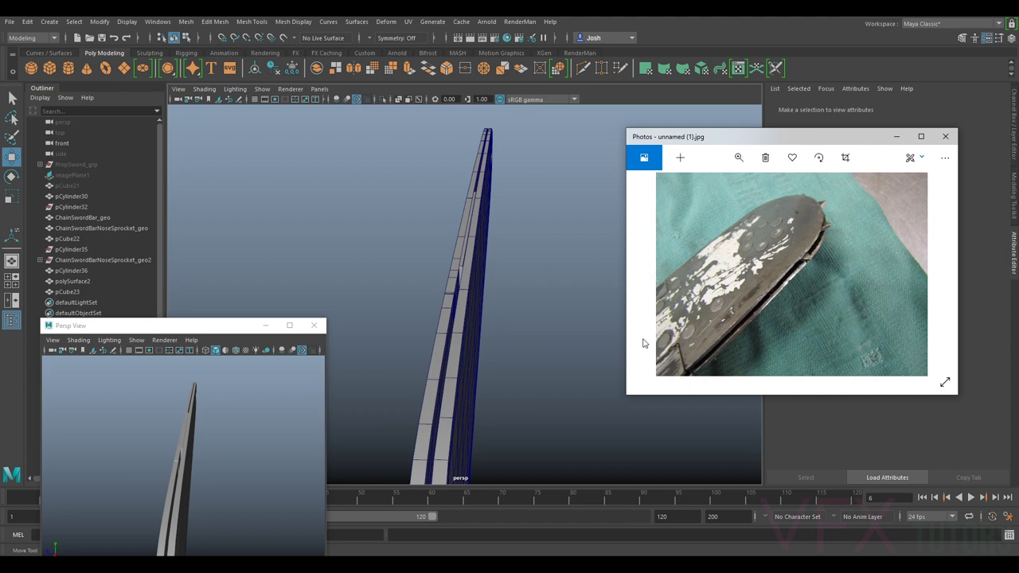
# Step: Hide pCube23 between the blade plates and check the gap against the reference photo
pyautogui.click(464, 244)
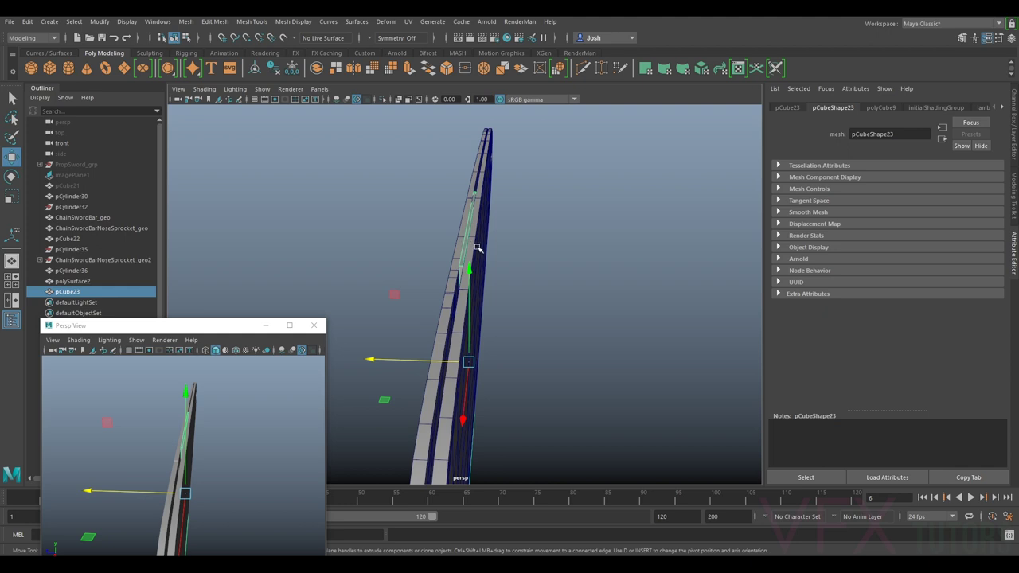
pyautogui.press('h')
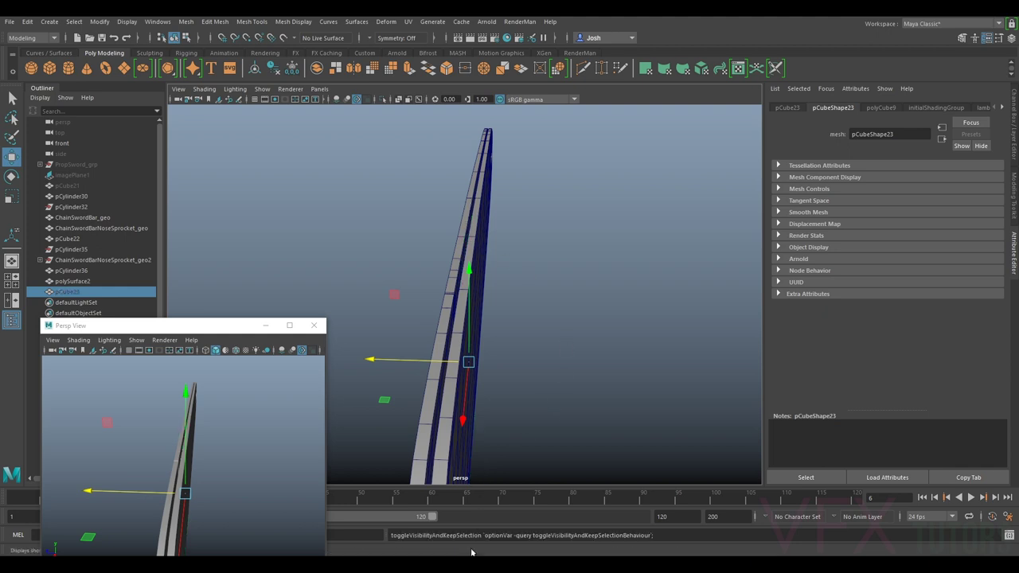
pyautogui.click(473, 564)
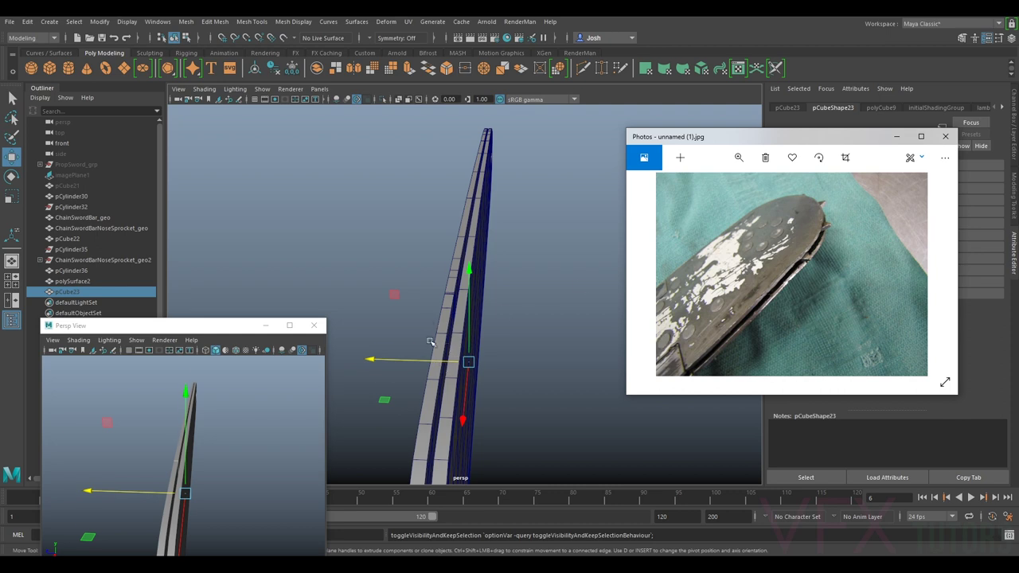
# Step: Set the face extrusion thickness of ChainSwordBar_geo to 0.2 in its polyExtrudeFace44 history
pyautogui.keyDown('alt'); pyautogui.moveTo(432, 343); pyautogui.dragTo(437, 348); pyautogui.keyUp('alt')
pyautogui.keyDown('alt'); pyautogui.moveTo(520, 364); pyautogui.dragTo(535, 324); pyautogui.keyUp('alt')
pyautogui.click(478, 293)
pyautogui.keyDown('alt'); pyautogui.moveTo(516, 288); pyautogui.dragTo(544, 219, button='right'); pyautogui.keyUp('alt')
pyautogui.keyDown('alt'); pyautogui.moveTo(547, 191); pyautogui.dragTo(543, 203); pyautogui.keyUp('alt')
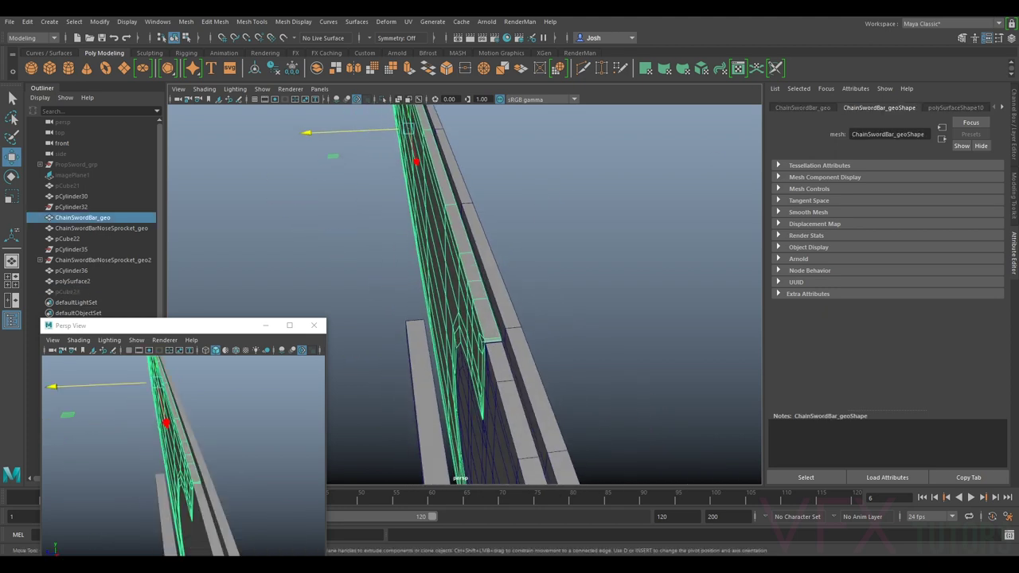
pyautogui.click(975, 107)
pyautogui.click(993, 108)
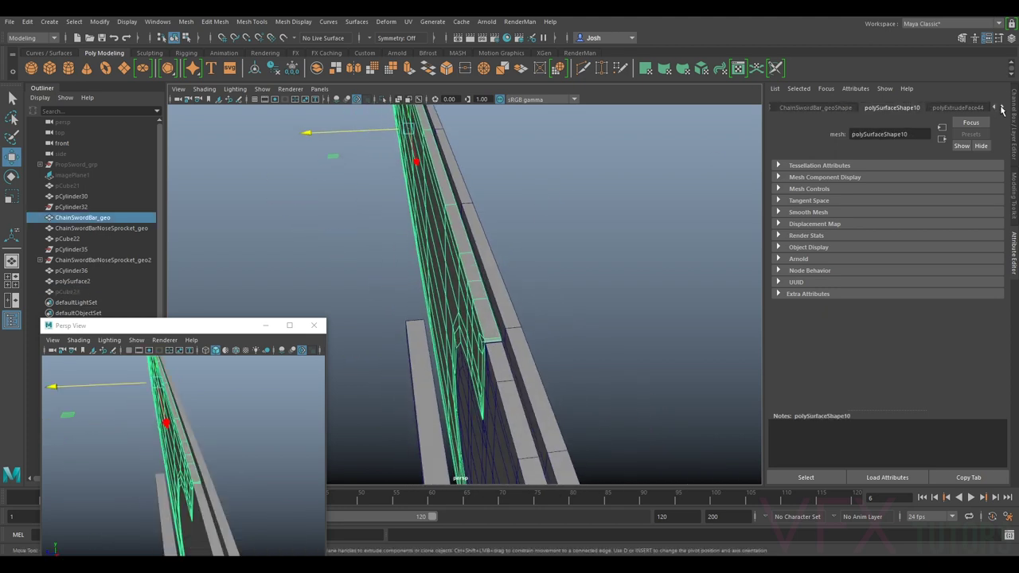
pyautogui.click(1001, 108)
pyautogui.click(927, 109)
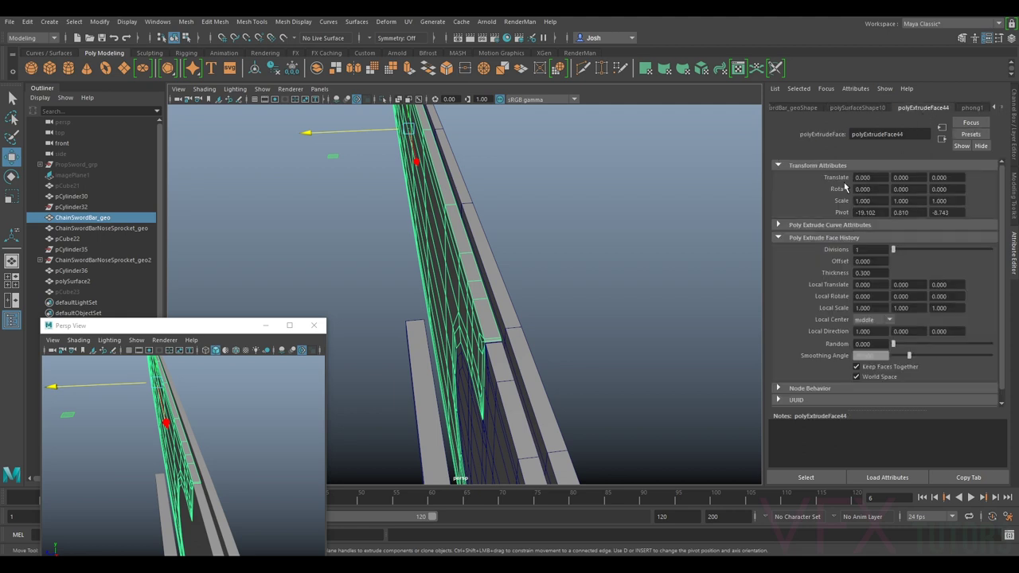
pyautogui.click(855, 109)
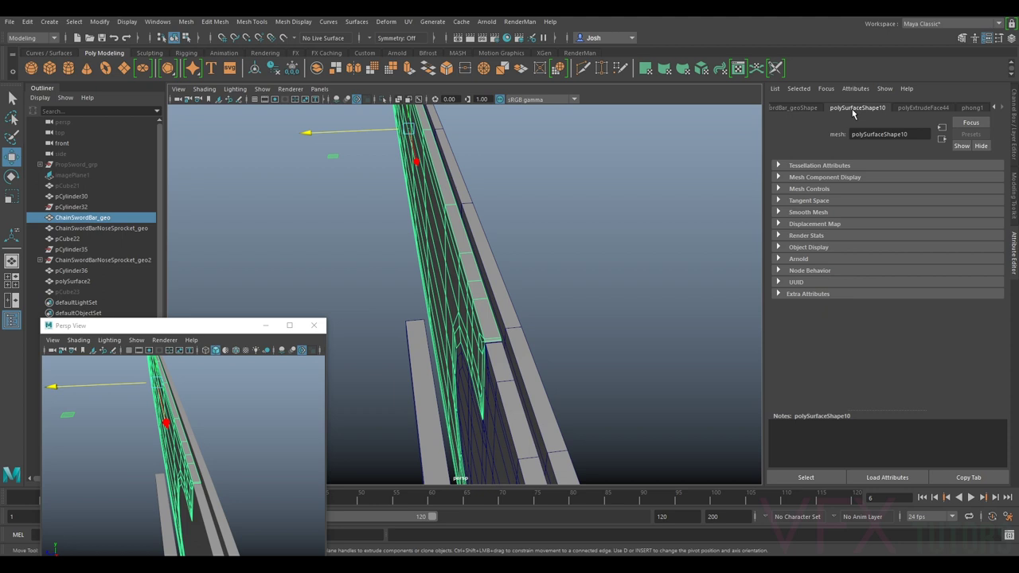
pyautogui.click(918, 109)
pyautogui.click(799, 109)
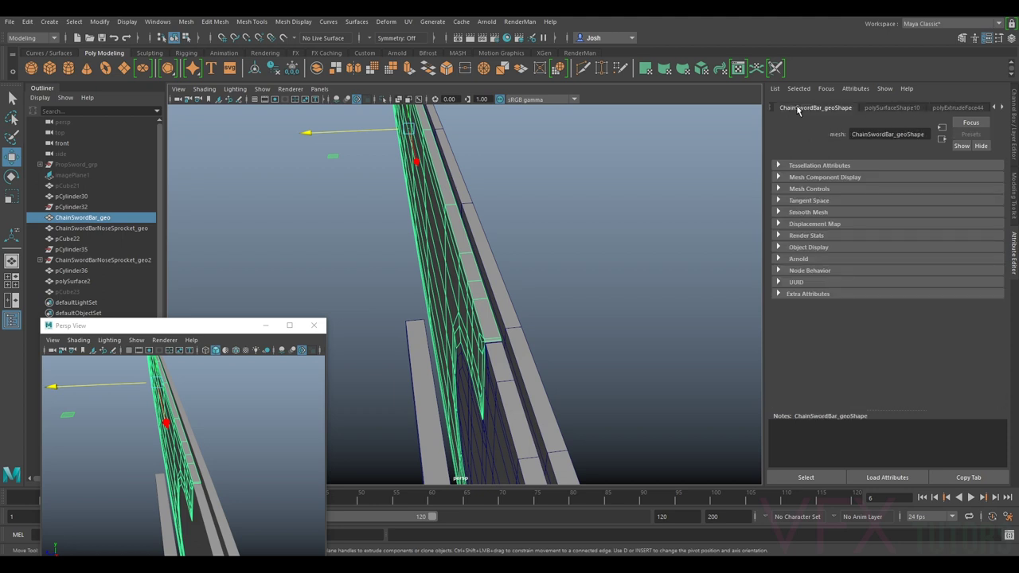
pyautogui.click(995, 109)
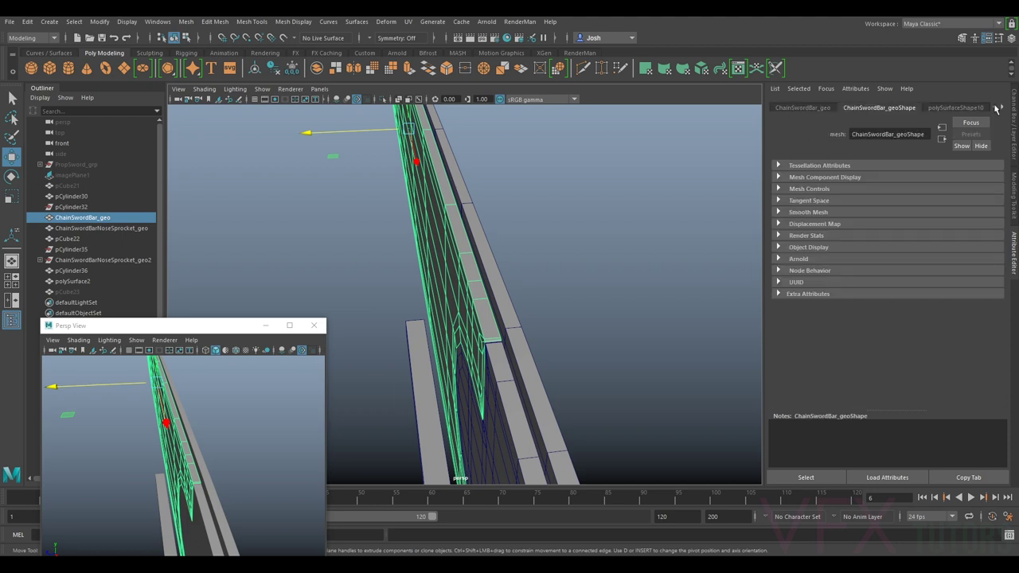
pyautogui.click(1002, 108)
pyautogui.click(965, 108)
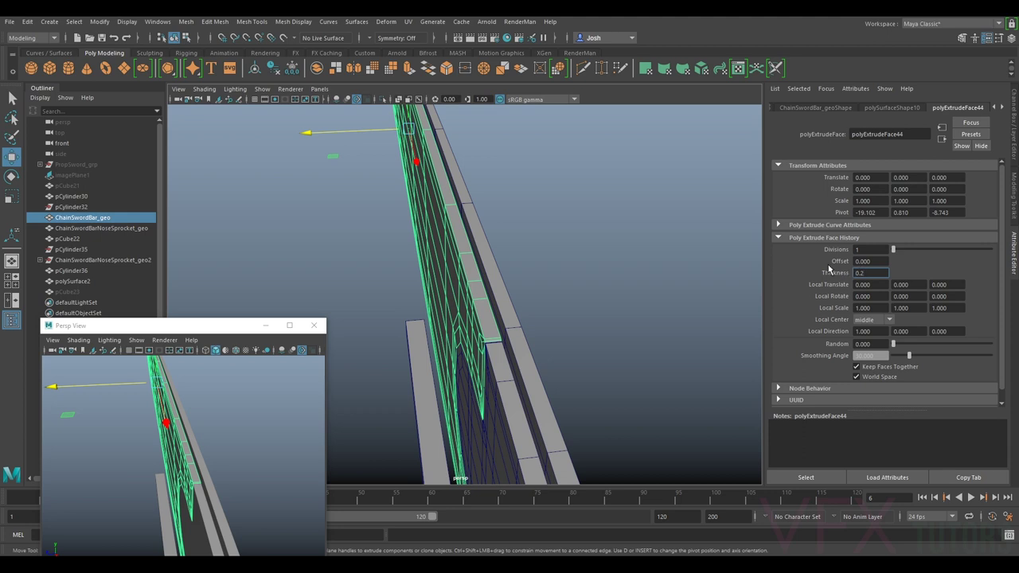
pyautogui.press('Return')
# Step: Set the face extrusion thickness of ChainSwordBarNoseSprocket_geo to 0.2
pyautogui.click(489, 365)
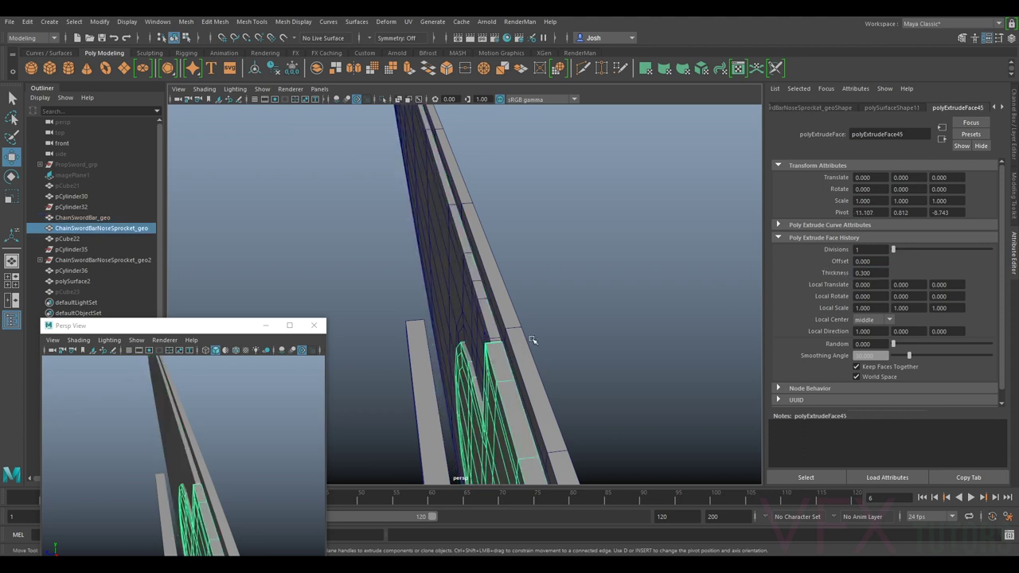
pyautogui.moveTo(881, 272); pyautogui.dragTo(847, 274)
pyautogui.write('0.2')
pyautogui.press('Return')
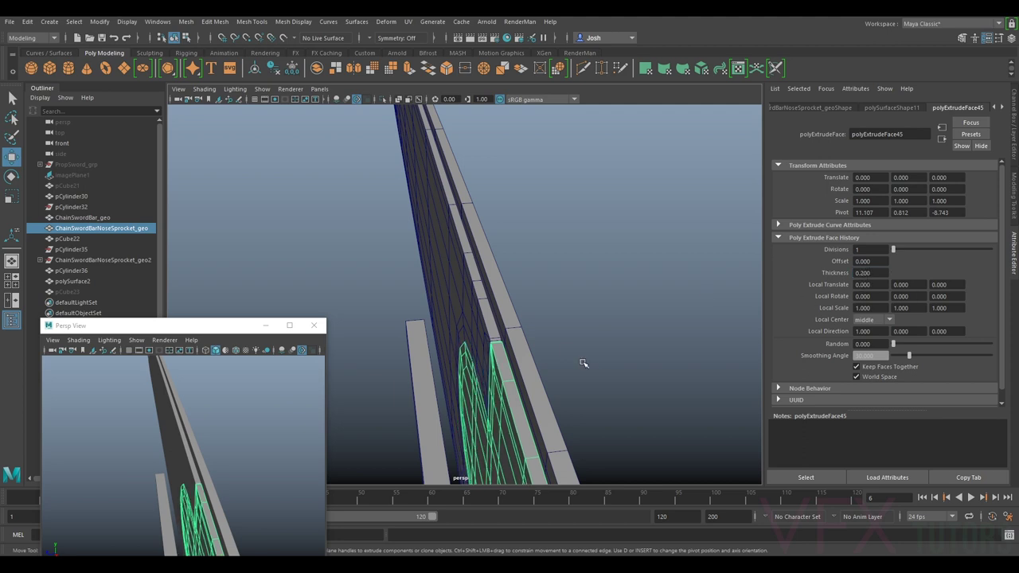
# Step: Set the face extrusion thickness of the opposite blade plate, polySurface2, to 0.2
pyautogui.click(523, 319)
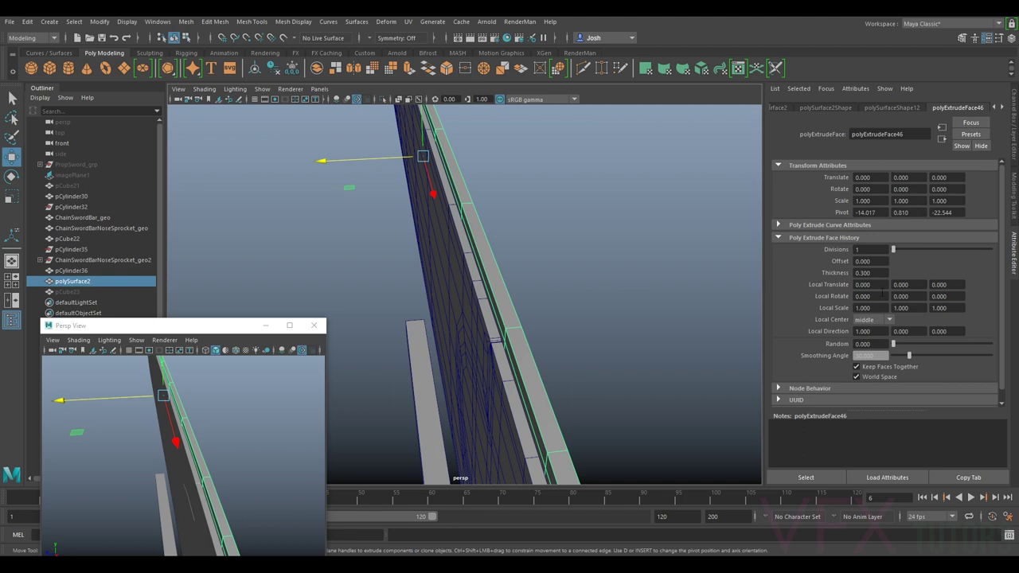
pyautogui.write('0.2')
pyautogui.press('Return')
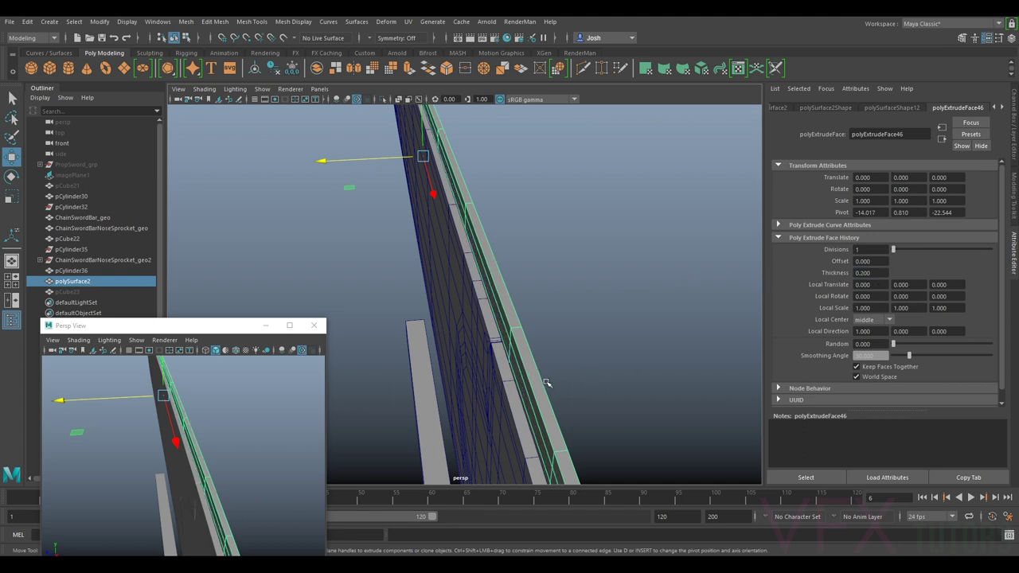
# Step: Examine the thinned blade plates around the nose and compare their edge with the reference photo
pyautogui.keyDown('alt'); pyautogui.moveTo(547, 383); pyautogui.dragTo(575, 367); pyautogui.keyUp('alt')
pyautogui.keyDown('alt'); pyautogui.moveTo(537, 263); pyautogui.dragTo(473, 222); pyautogui.keyUp('alt')
pyautogui.click(588, 233)
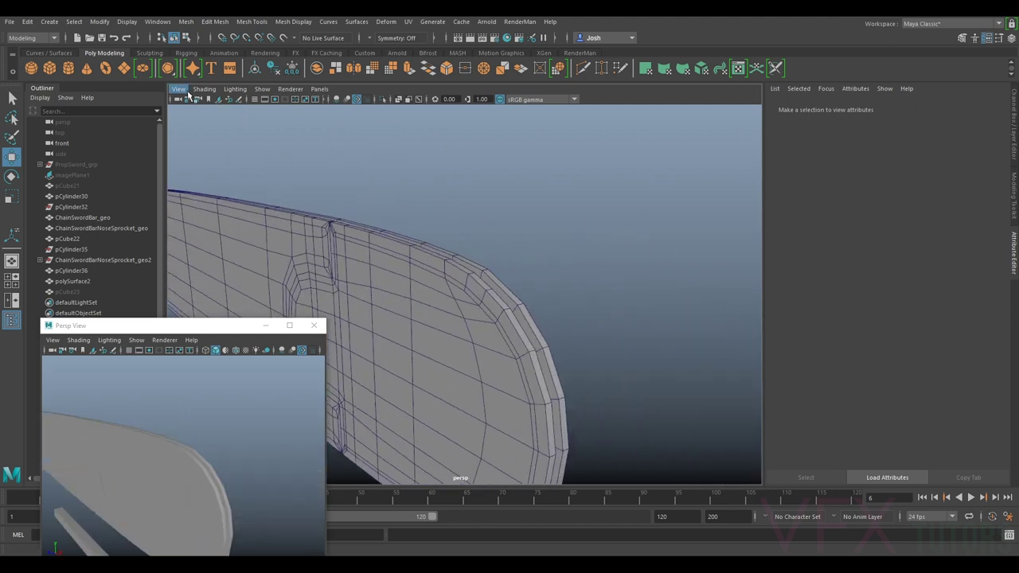
pyautogui.keyDown('alt'); pyautogui.moveTo(427, 201); pyautogui.dragTo(413, 222); pyautogui.keyUp('alt')
pyautogui.click(613, 565)
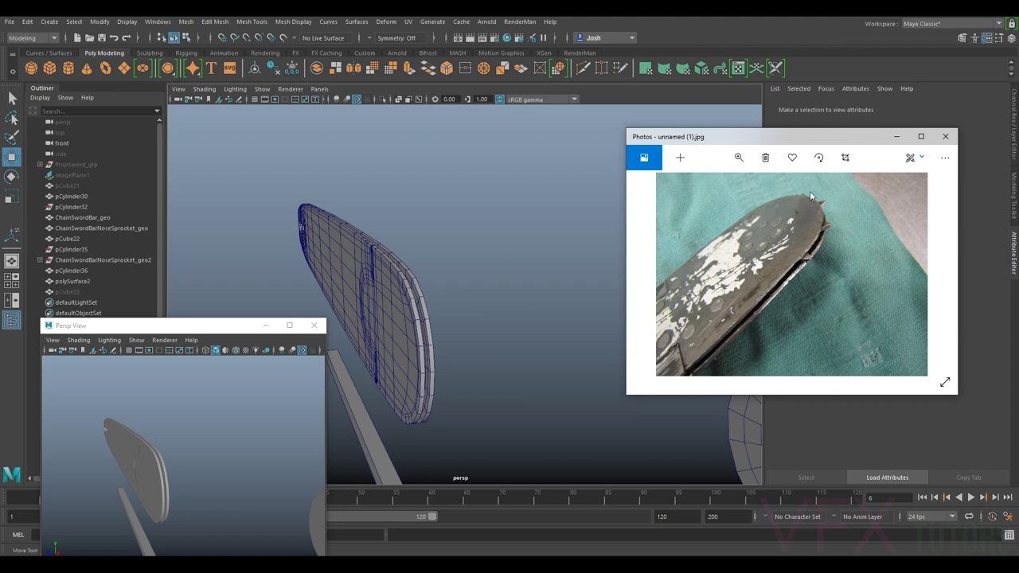
pyautogui.keyDown('alt'); pyautogui.moveTo(459, 242); pyautogui.dragTo(292, 263); pyautogui.keyUp('alt')
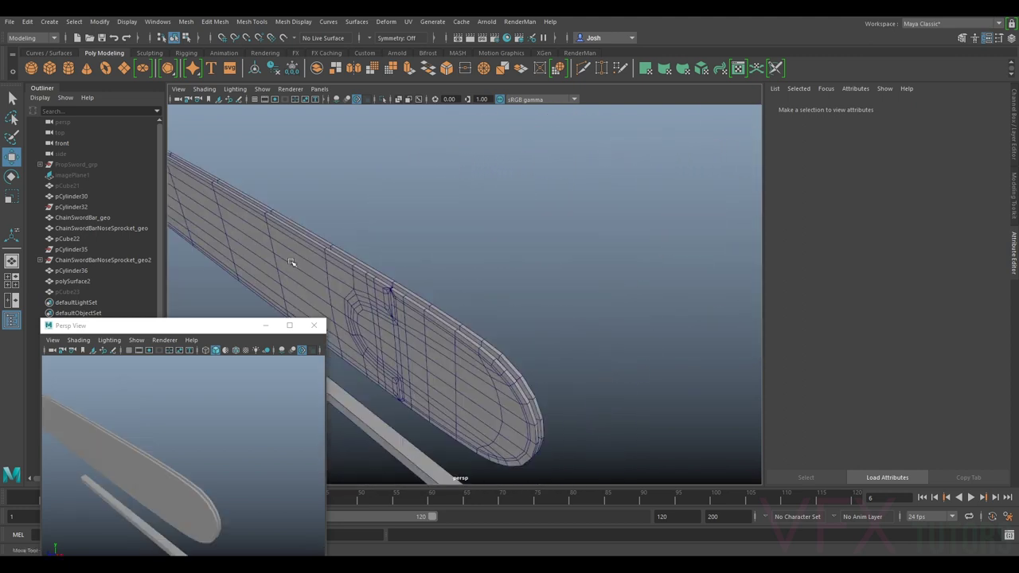
# Step: Unhide pCube23 and move polySurface2 along Z toward the chainsword bar, to about -9.07
pyautogui.moveTo(202, 328); pyautogui.dragTo(616, 187)
pyautogui.click(76, 292)
pyautogui.press('h')
pyautogui.keyDown('alt'); pyautogui.moveTo(371, 211); pyautogui.dragTo(402, 252); pyautogui.keyUp('alt')
pyautogui.click(316, 247)
pyautogui.moveTo(256, 145); pyautogui.dragTo(250, 156)
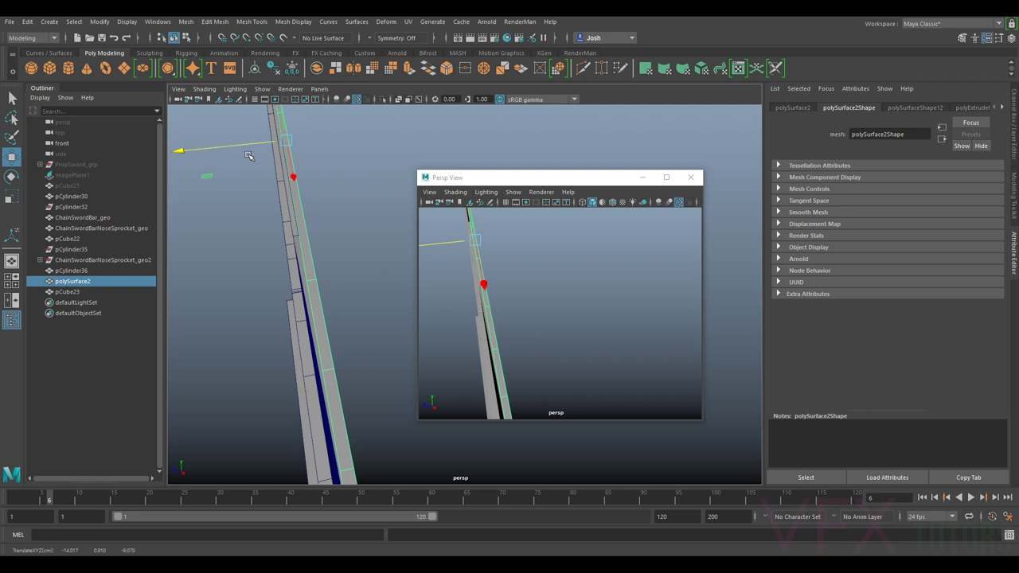
# Step: Hide pCube23 again and compare the gap between the plates with the reference photo
pyautogui.click(96, 292)
pyautogui.press('f')
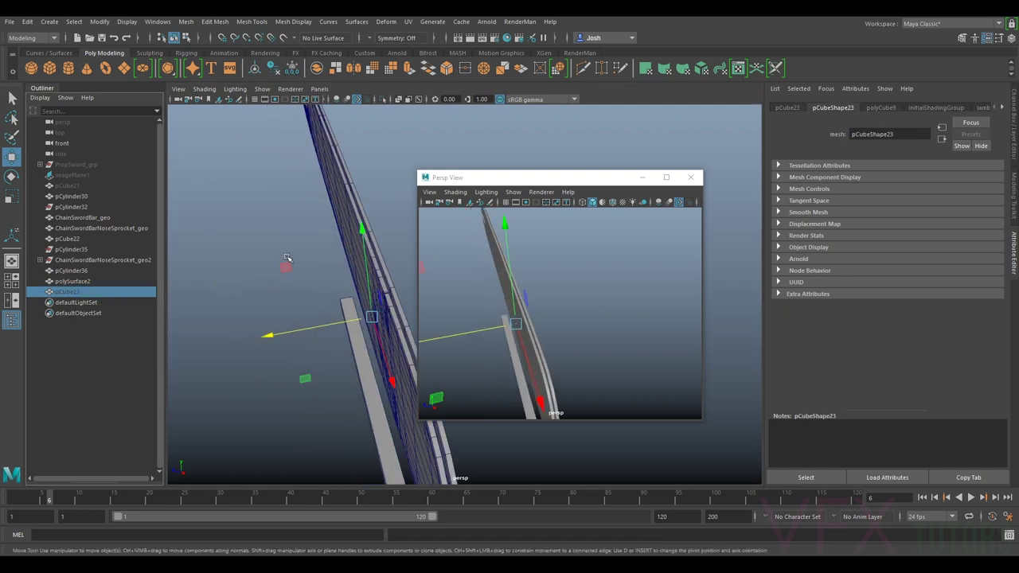
pyautogui.click(287, 258)
pyautogui.keyDown('alt'); pyautogui.moveTo(337, 243); pyautogui.dragTo(290, 298); pyautogui.keyUp('alt')
pyautogui.scroll(-4, 310, 281)
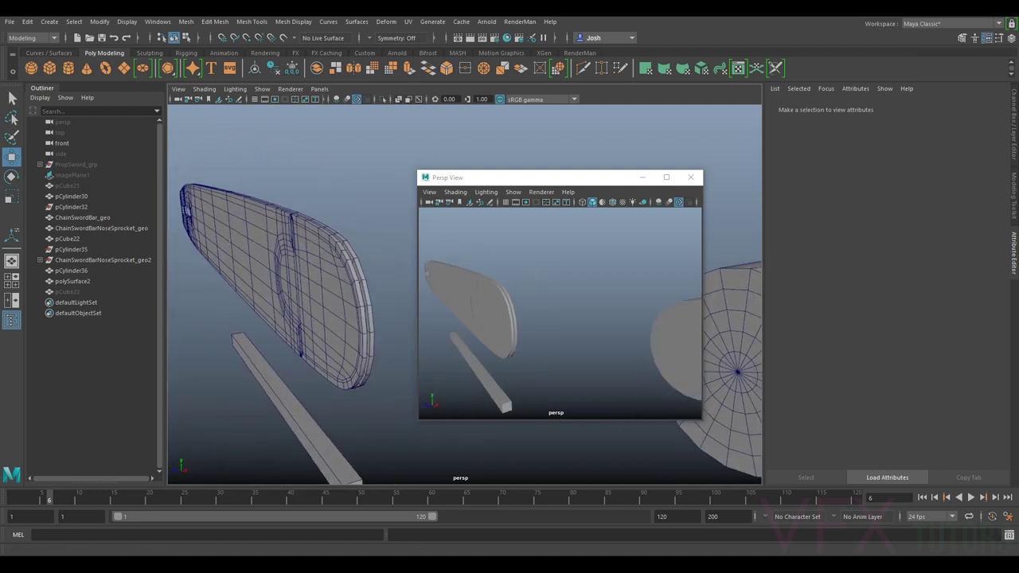
pyautogui.click(558, 565)
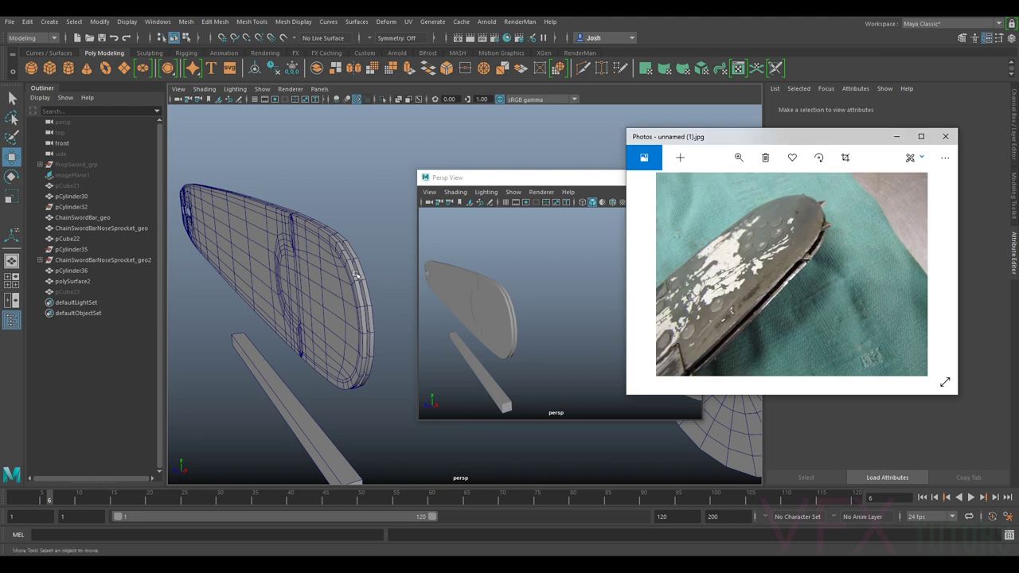
pyautogui.hotkey('alt', 'Tab')
# Step: Preview polySurface2 with smoothing around the nose, and return it to the unsmoothed display
pyautogui.keyDown('alt'); pyautogui.moveTo(404, 243); pyautogui.dragTo(458, 231); pyautogui.keyUp('alt')
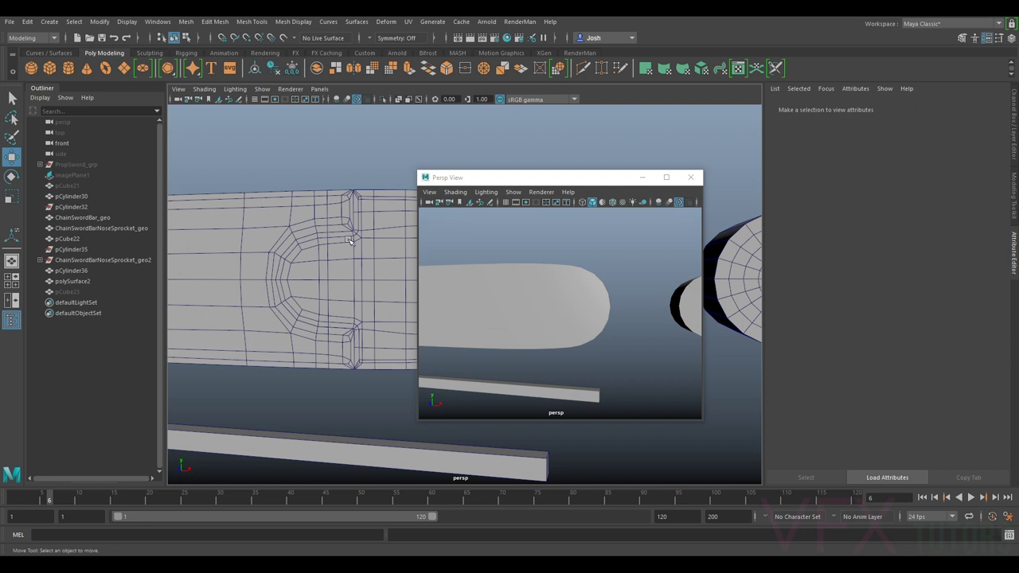
pyautogui.moveTo(615, 184); pyautogui.dragTo(292, 285)
pyautogui.keyDown('alt'); pyautogui.moveTo(581, 228); pyautogui.dragTo(503, 234); pyautogui.keyUp('alt')
pyautogui.click(503, 235)
pyautogui.keyDown('alt'); pyautogui.moveTo(591, 237); pyautogui.dragTo(557, 220); pyautogui.keyUp('alt')
pyautogui.press('3')
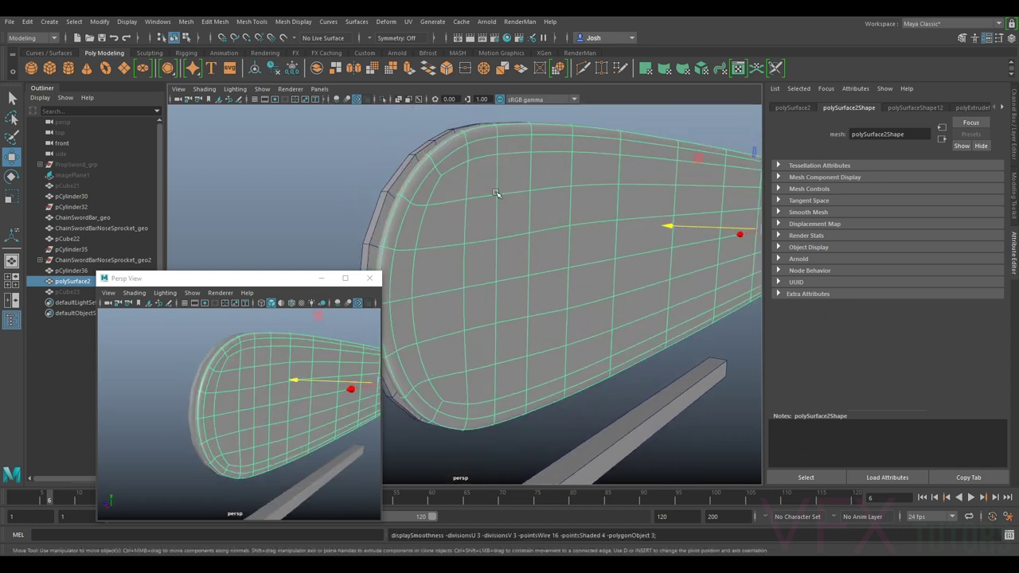
pyautogui.press('1')
# Step: Switch the main viewport to the orthographic top view and inspect the nose end of the blade plates
pyautogui.moveTo(475, 192)
pyautogui.keyDown('alt'); pyautogui.mouseDown()
pyautogui.moveTo(547, 183)
pyautogui.moveTo(563, 192)
pyautogui.moveTo(557, 210)
pyautogui.moveTo(480, 173)
pyautogui.mouseUp(); pyautogui.keyUp('alt')
pyautogui.click(319, 88)
pyautogui.moveTo(344, 122)
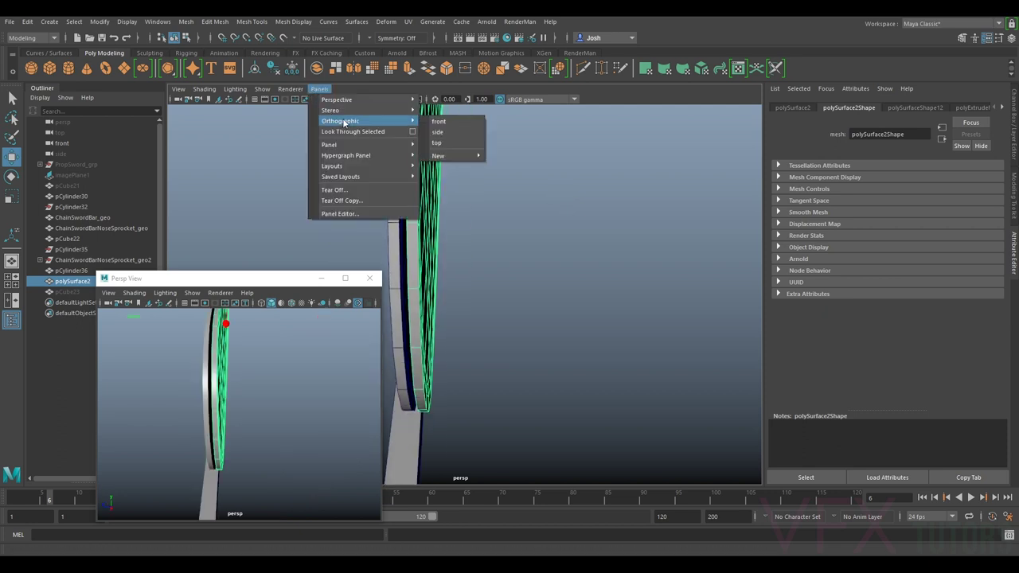
pyautogui.click(437, 143)
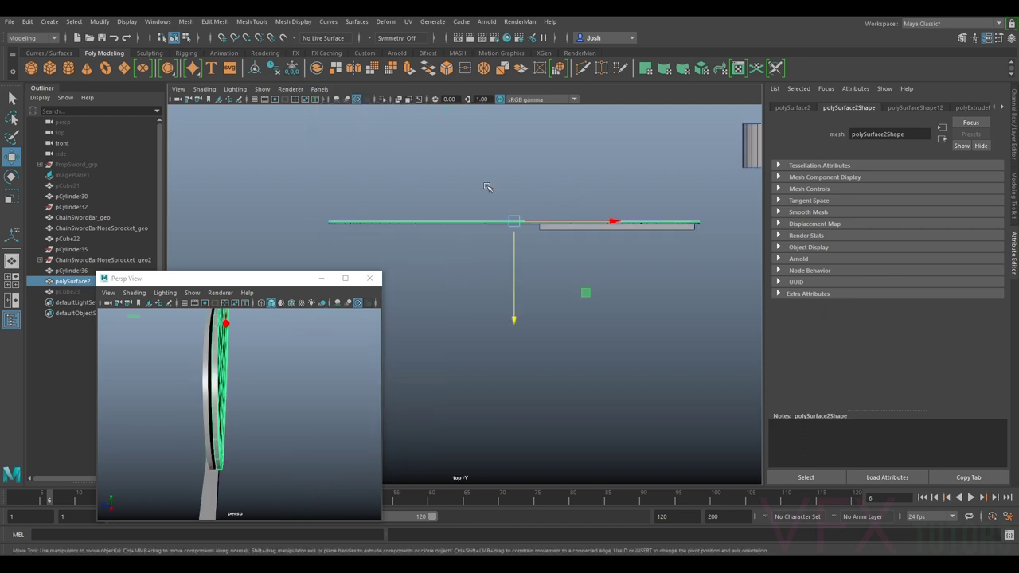
pyautogui.keyDown('alt'); pyautogui.moveTo(356, 282); pyautogui.dragTo(322, 299, button='middle'); pyautogui.keyUp('alt')
pyautogui.keyDown('alt'); pyautogui.moveTo(500, 286); pyautogui.dragTo(740, 285, button='right'); pyautogui.keyUp('alt')
pyautogui.keyDown('alt'); pyautogui.moveTo(741, 284); pyautogui.dragTo(430, 260, button='middle'); pyautogui.keyUp('alt')
pyautogui.keyDown('alt'); pyautogui.moveTo(430, 259); pyautogui.dragTo(478, 245, button='right'); pyautogui.keyUp('alt')
pyautogui.scroll(3, 575, 211)
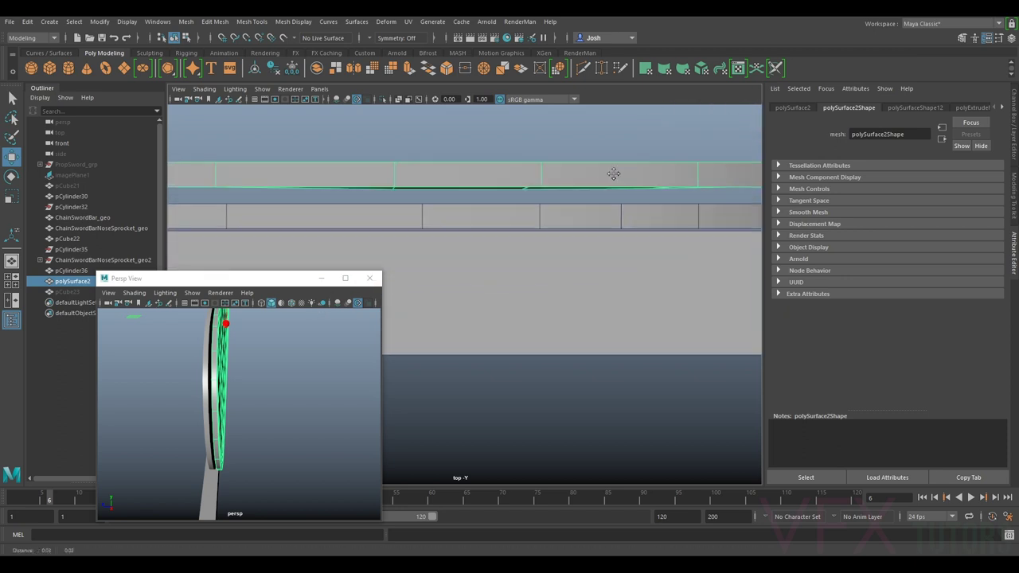
pyautogui.scroll(3, 557, 203)
pyautogui.scroll(-6, 506, 229)
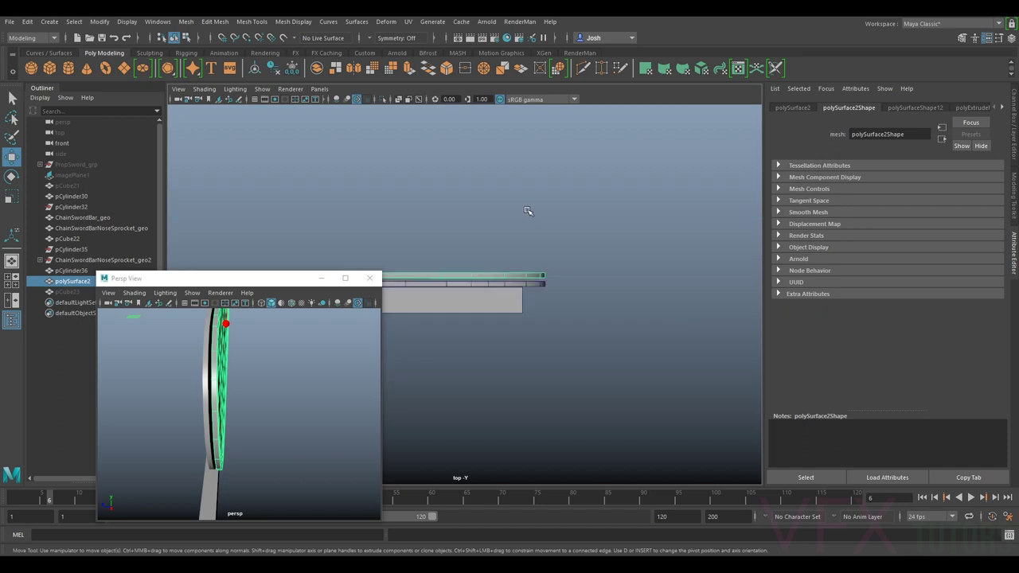
pyautogui.scroll(1, 481, 276)
# Step: Try selecting polySurface2's row of vertices facing the bar, starting at the nose end in the top view
pyautogui.moveTo(305, 274); pyautogui.dragTo(238, 297)
pyautogui.scroll(2, 442, 257)
pyautogui.moveTo(496, 254); pyautogui.dragTo(442, 250, button='right')
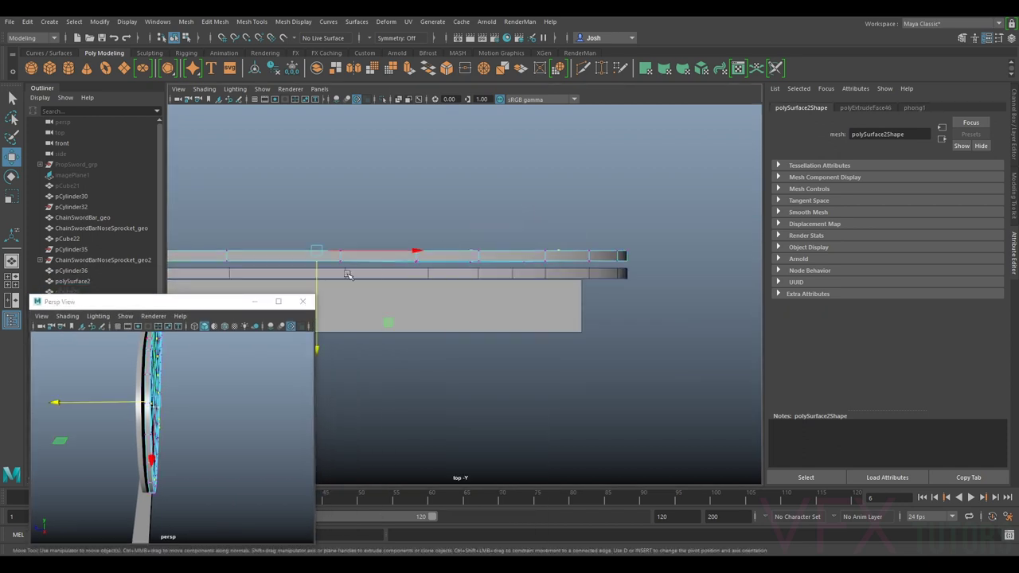
pyautogui.moveTo(327, 273); pyautogui.dragTo(659, 255)
pyautogui.keyDown('alt'); pyautogui.moveTo(658, 256); pyautogui.dragTo(439, 291, button='right'); pyautogui.keyUp('alt')
pyautogui.keyDown('alt'); pyautogui.moveTo(417, 299); pyautogui.dragTo(589, 254, button='middle'); pyautogui.keyUp('alt')
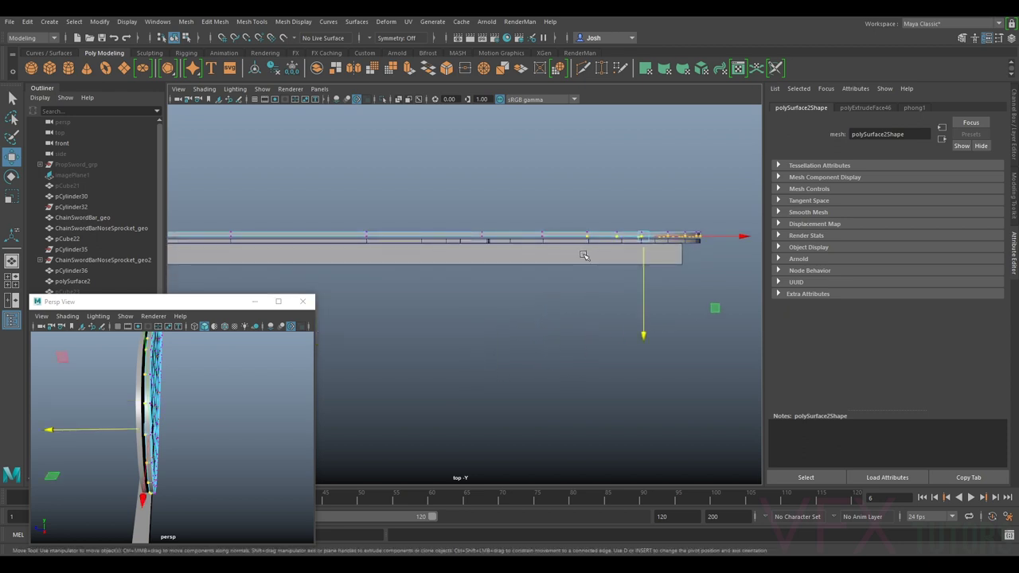
pyautogui.scroll(-1, 583, 255)
pyautogui.keyDown('alt'); pyautogui.moveTo(326, 267); pyautogui.dragTo(430, 278, button='right'); pyautogui.keyUp('alt')
pyautogui.moveTo(408, 282); pyautogui.dragTo(541, 241)
pyautogui.scroll(3, 359, 234)
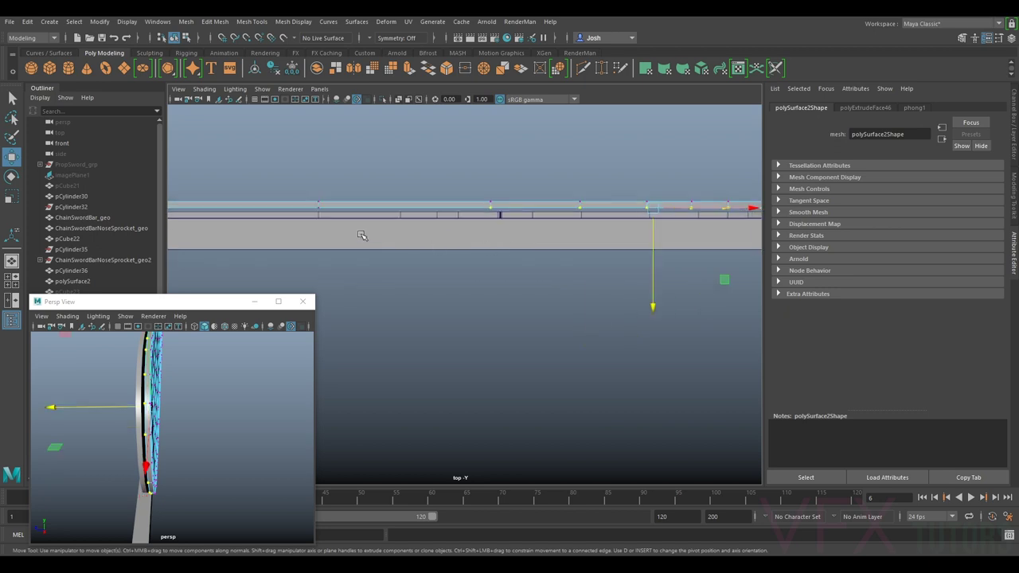
pyautogui.moveTo(474, 266); pyautogui.dragTo(526, 244)
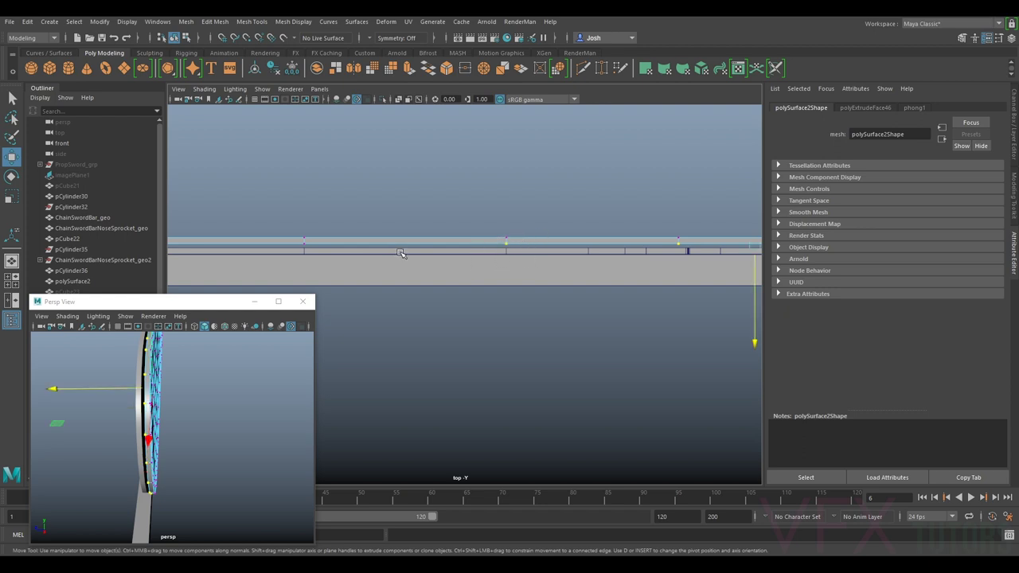
pyautogui.keyDown('alt'); pyautogui.moveTo(319, 255); pyautogui.dragTo(476, 266, button='middle'); pyautogui.keyUp('alt')
pyautogui.keyDown('shift'); pyautogui.moveTo(476, 252); pyautogui.dragTo(448, 262); pyautogui.keyUp('shift')
pyautogui.keyDown('alt'); pyautogui.moveTo(362, 255); pyautogui.dragTo(673, 251, button='middle'); pyautogui.keyUp('alt')
pyautogui.moveTo(566, 250); pyautogui.dragTo(567, 250)
pyautogui.keyDown('alt'); pyautogui.moveTo(426, 268); pyautogui.dragTo(707, 257, button='middle'); pyautogui.keyUp('alt')
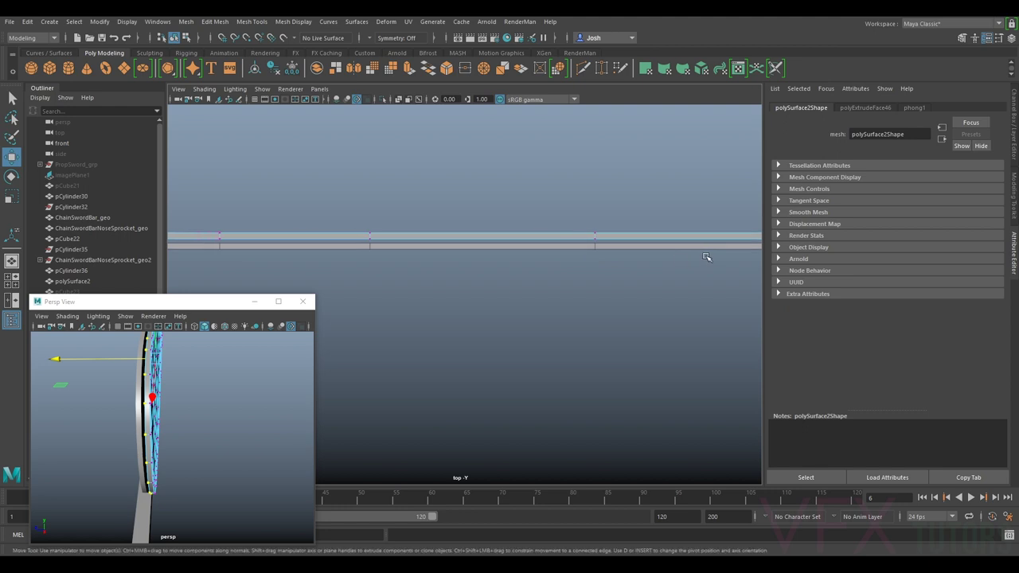
# Step: Extend the vertex selection along the bar-facing side of polySurface2 to its opposite end
pyautogui.keyDown('shift'); pyautogui.moveTo(619, 237); pyautogui.dragTo(620, 238); pyautogui.keyUp('shift')
pyautogui.keyDown('alt'); pyautogui.moveTo(457, 254); pyautogui.dragTo(667, 254, button='middle'); pyautogui.keyUp('alt')
pyautogui.keyDown('shift'); pyautogui.moveTo(508, 252); pyautogui.dragTo(618, 237); pyautogui.keyUp('shift')
pyautogui.moveTo(404, 276); pyautogui.dragTo(450, 236)
pyautogui.keyDown('alt'); pyautogui.moveTo(376, 244); pyautogui.dragTo(514, 246, button='middle'); pyautogui.keyUp('alt')
pyautogui.keyDown('shift'); pyautogui.moveTo(409, 276); pyautogui.dragTo(574, 237); pyautogui.keyUp('shift')
pyautogui.scroll(-2, 463, 274)
pyautogui.keyDown('alt'); pyautogui.moveTo(452, 276); pyautogui.dragTo(586, 266, button='middle'); pyautogui.keyUp('alt')
pyautogui.keyDown('shift'); pyautogui.moveTo(407, 289); pyautogui.dragTo(621, 239); pyautogui.keyUp('shift')
pyautogui.moveTo(325, 270); pyautogui.dragTo(443, 235)
pyautogui.keyDown('alt'); pyautogui.moveTo(644, 268); pyautogui.dragTo(185, 284, button='middle'); pyautogui.keyUp('alt')
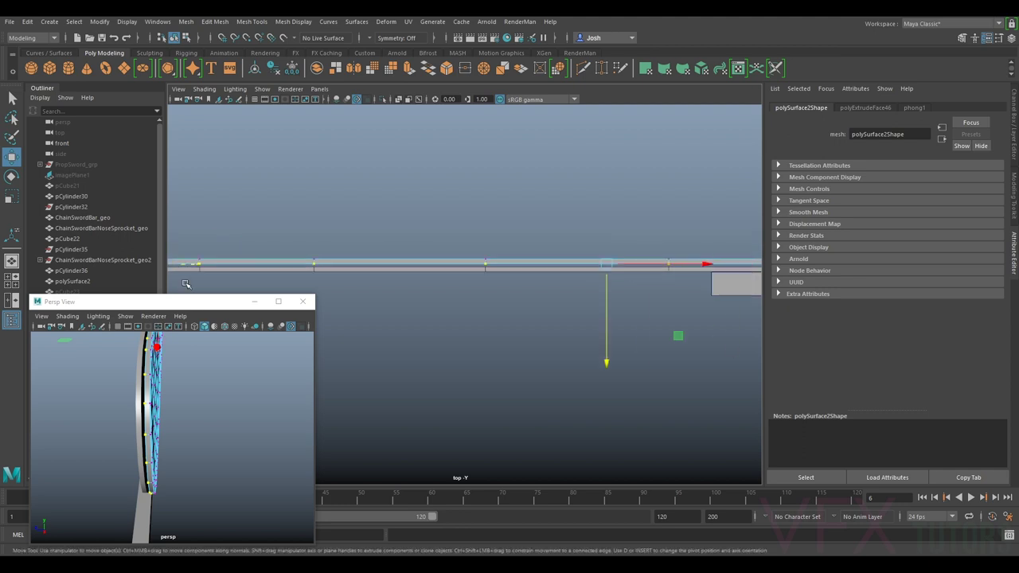
pyautogui.keyDown('alt'); pyautogui.moveTo(701, 262); pyautogui.dragTo(152, 257, button='middle'); pyautogui.keyUp('alt')
pyautogui.scroll(-2, 464, 243)
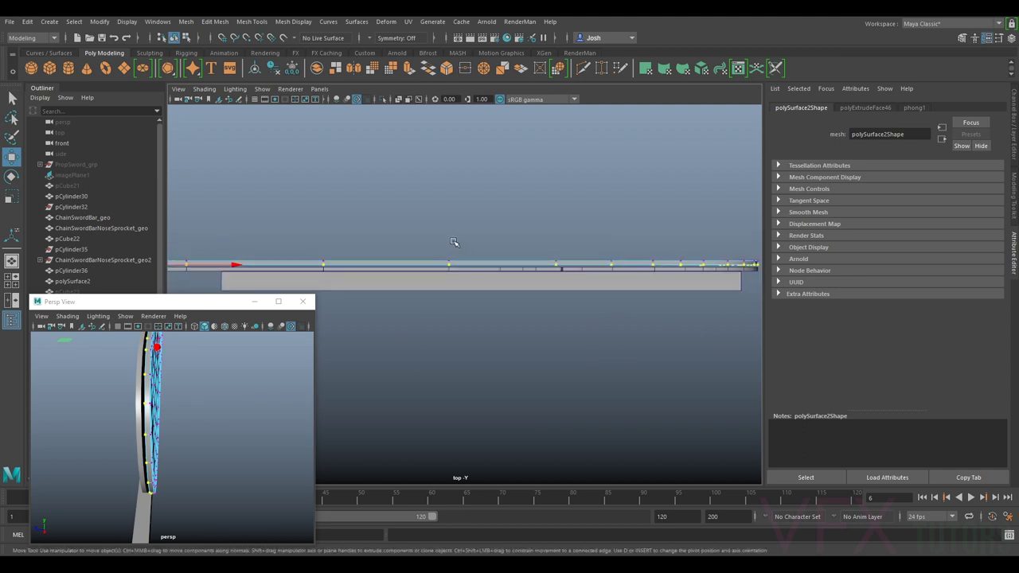
# Step: Try to flatten the selected bar-facing vertices by scaling them along Z
pyautogui.press('r')
pyautogui.scroll(-1, 449, 243)
pyautogui.keyDown('alt'); pyautogui.moveTo(281, 263); pyautogui.dragTo(475, 240, button='middle'); pyautogui.keyUp('alt')
pyautogui.moveTo(361, 343); pyautogui.dragTo(365, 222)
# Step: Try selecting the vertices on the outer side of polySurface2 from the nose end onward
pyautogui.keyDown('alt'); pyautogui.moveTo(636, 169); pyautogui.dragTo(225, 182, button='middle'); pyautogui.keyUp('alt')
pyautogui.scroll(4, 558, 209)
pyautogui.keyDown('alt'); pyautogui.moveTo(594, 196); pyautogui.dragTo(618, 195, button='middle'); pyautogui.keyUp('alt')
pyautogui.moveTo(619, 195); pyautogui.dragTo(251, 265)
pyautogui.keyDown('alt'); pyautogui.moveTo(251, 264); pyautogui.dragTo(546, 200, button='middle'); pyautogui.keyUp('alt')
pyautogui.moveTo(545, 206); pyautogui.dragTo(400, 251)
pyautogui.keyDown('shift'); pyautogui.moveTo(400, 206); pyautogui.dragTo(327, 251); pyautogui.keyUp('shift')
pyautogui.keyDown('alt'); pyautogui.moveTo(285, 204); pyautogui.dragTo(483, 204, button='middle'); pyautogui.keyUp('alt')
pyautogui.keyDown('shift'); pyautogui.moveTo(470, 213); pyautogui.dragTo(398, 246); pyautogui.keyUp('shift')
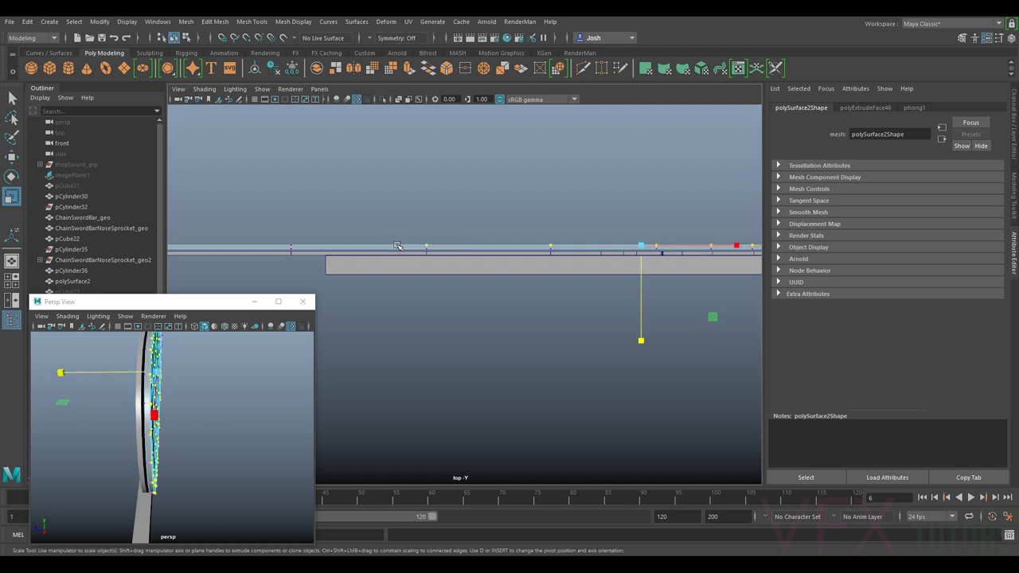
# Step: Undo the Z flattening and the vertex selections made on polySurface2
pyautogui.keyDown('alt'); pyautogui.moveTo(364, 204); pyautogui.dragTo(310, 218, button='middle'); pyautogui.keyUp('alt')
pyautogui.hotkey('ctrl', 'z')
pyautogui.hotkey('ctrl', 'z')
pyautogui.hotkey('ctrl', 'z')
pyautogui.keyDown('alt'); pyautogui.moveTo(625, 199); pyautogui.dragTo(578, 193); pyautogui.keyUp('alt')
pyautogui.hotkey('ctrl', 'z')
pyautogui.hotkey('ctrl', 'z')
pyautogui.hotkey('ctrl', 'z')
pyautogui.hotkey('ctrl', 'z')
pyautogui.hotkey('ctrl', 'z')
pyautogui.hotkey('ctrl', 'z')
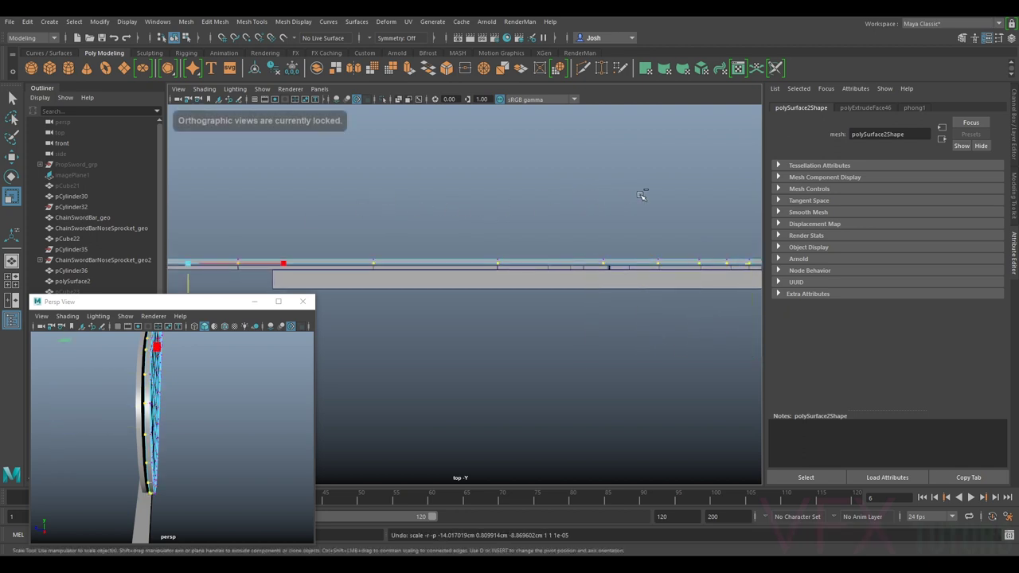
pyautogui.hotkey('ctrl', 'z')
pyautogui.hotkey('ctrl', 'z')
pyautogui.hotkey('ctrl', 'z')
pyautogui.hotkey('ctrl', 'z')
pyautogui.hotkey('ctrl', 'z')
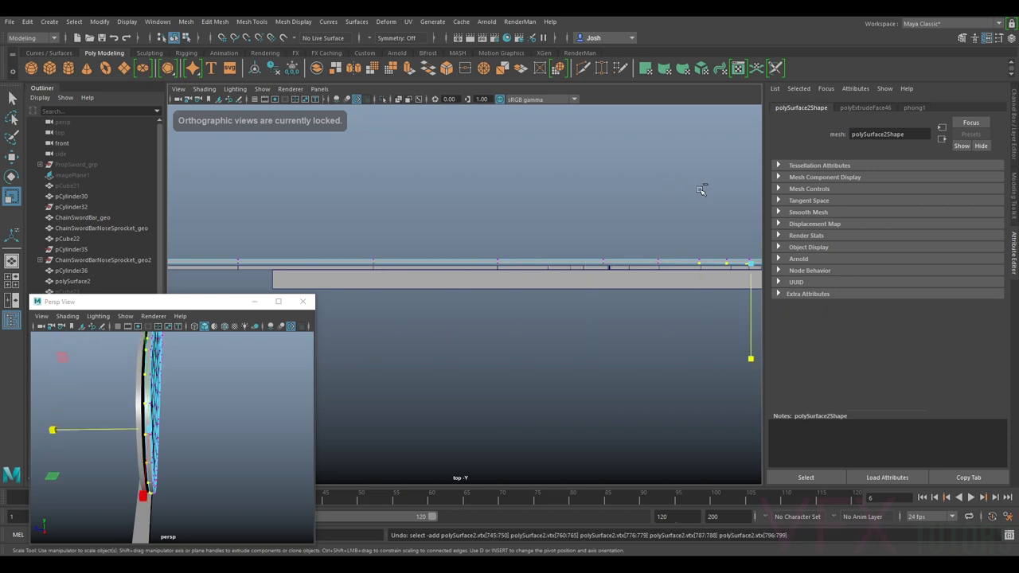
# Step: Switch the main viewport back to the perspective view and delete the face loop around polySurface2's outer rim
pyautogui.click(320, 88)
pyautogui.moveTo(342, 100)
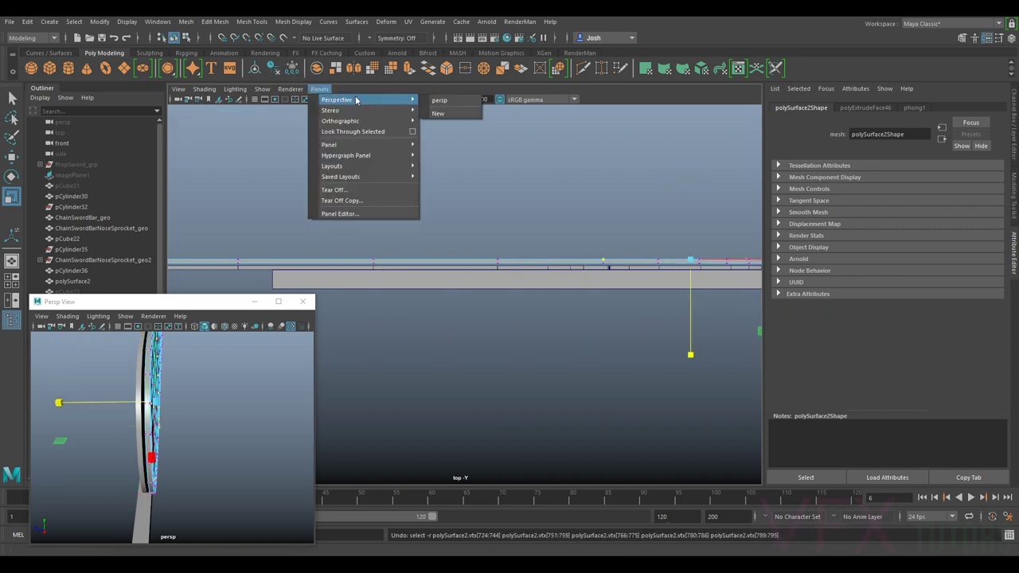
pyautogui.click(450, 104)
pyautogui.keyDown('alt'); pyautogui.moveTo(570, 209); pyautogui.dragTo(478, 190); pyautogui.keyUp('alt')
pyautogui.moveTo(449, 189); pyautogui.dragTo(449, 227, button='right')
pyautogui.click(414, 199)
pyautogui.doubleClick(431, 163)
pyautogui.press('Delete')
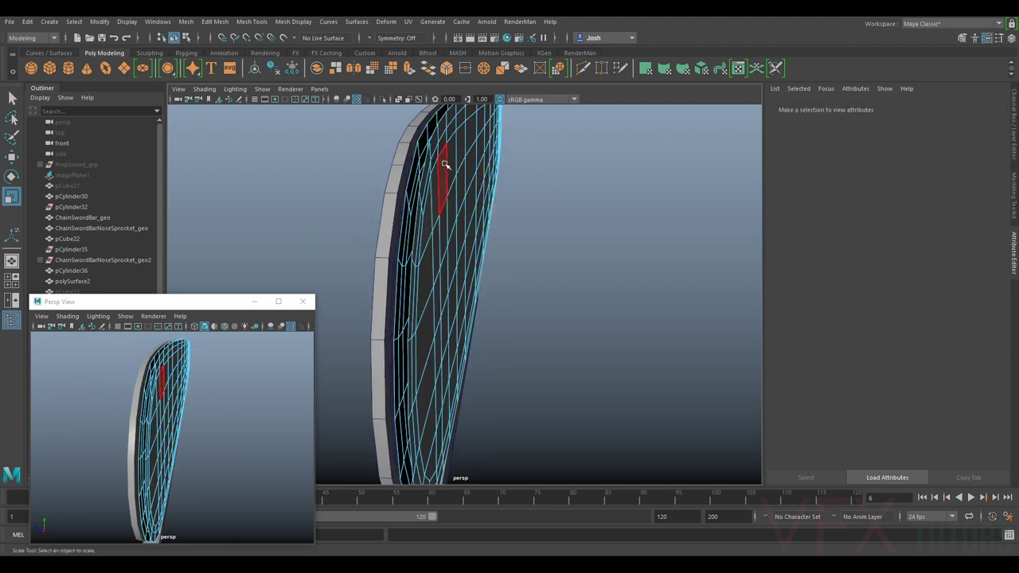
# Step: Delete the loop of inner wall faces around polySurface2's long slot
pyautogui.scroll(-5, 468, 181)
pyautogui.keyDown('alt'); pyautogui.moveTo(560, 196); pyautogui.dragTo(420, 197); pyautogui.keyUp('alt')
pyautogui.scroll(-5, 649, 266)
pyautogui.keyDown('alt'); pyautogui.moveTo(693, 266); pyautogui.dragTo(419, 215, button='middle'); pyautogui.keyUp('alt')
pyautogui.keyDown('alt'); pyautogui.moveTo(603, 223); pyautogui.dragTo(523, 223); pyautogui.keyUp('alt')
pyautogui.keyDown('alt'); pyautogui.moveTo(610, 234); pyautogui.dragTo(400, 237, button='middle'); pyautogui.keyUp('alt')
pyautogui.scroll(6, 453, 242)
pyautogui.keyDown('alt'); pyautogui.moveTo(453, 242); pyautogui.dragTo(411, 230); pyautogui.keyUp('alt')
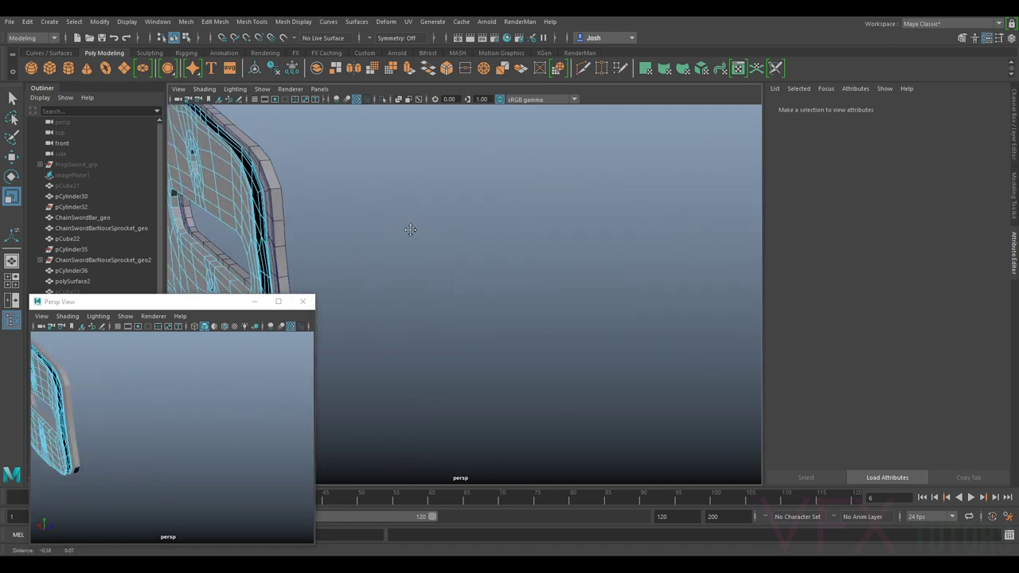
pyautogui.keyDown('alt'); pyautogui.moveTo(412, 230); pyautogui.dragTo(571, 284, button='middle'); pyautogui.keyUp('alt')
pyautogui.scroll(5, 571, 284)
pyautogui.scroll(-3, 373, 283)
pyautogui.keyDown('alt'); pyautogui.moveTo(372, 283); pyautogui.dragTo(385, 253); pyautogui.keyUp('alt')
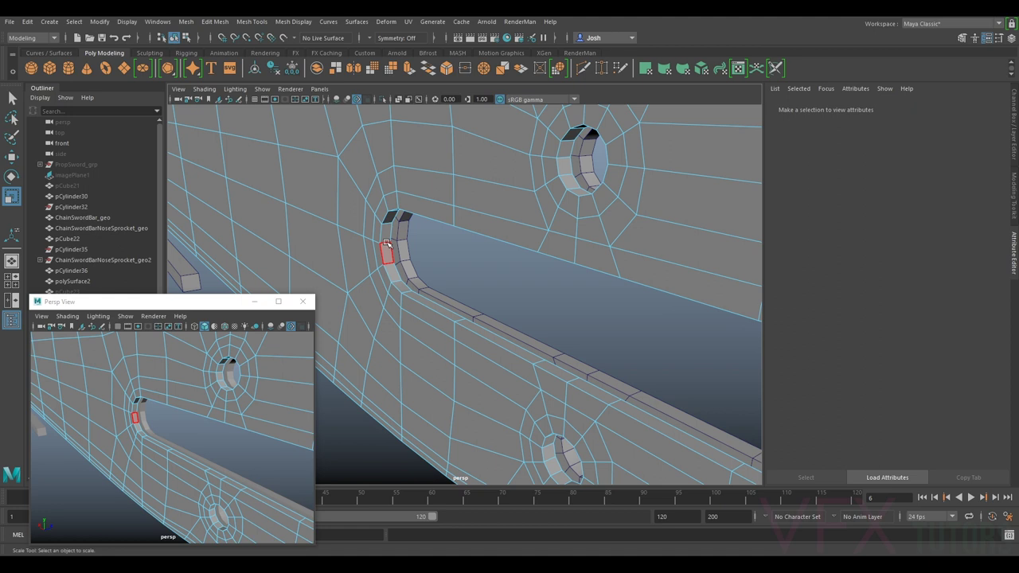
pyautogui.click(387, 249)
pyautogui.doubleClick(387, 248)
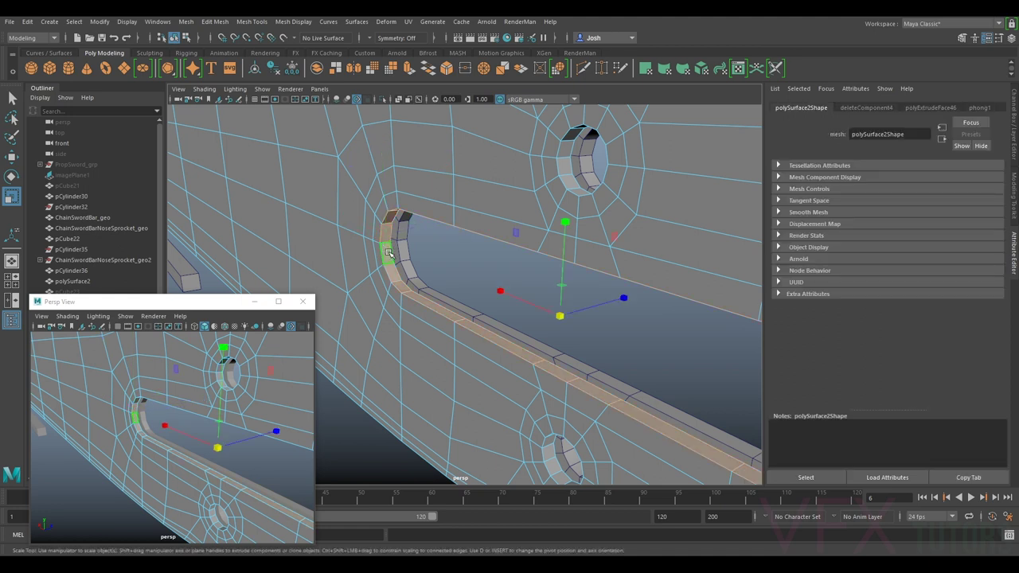
pyautogui.press('Delete')
# Step: Delete the loop of wall faces inside the round hole below polySurface2's slot
pyautogui.click(551, 454)
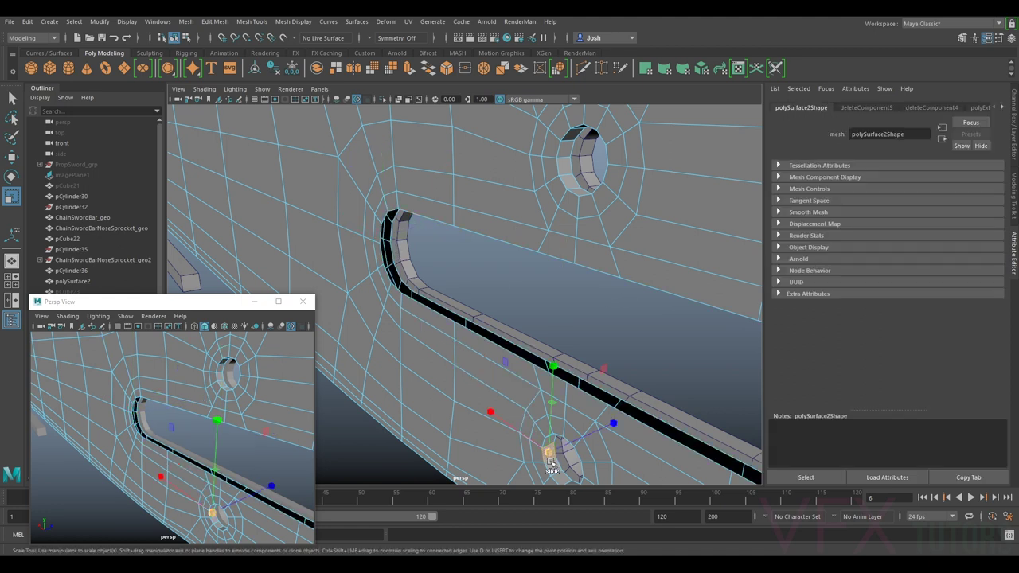
pyautogui.keyDown('alt'); pyautogui.moveTo(556, 469); pyautogui.dragTo(514, 350); pyautogui.keyUp('alt')
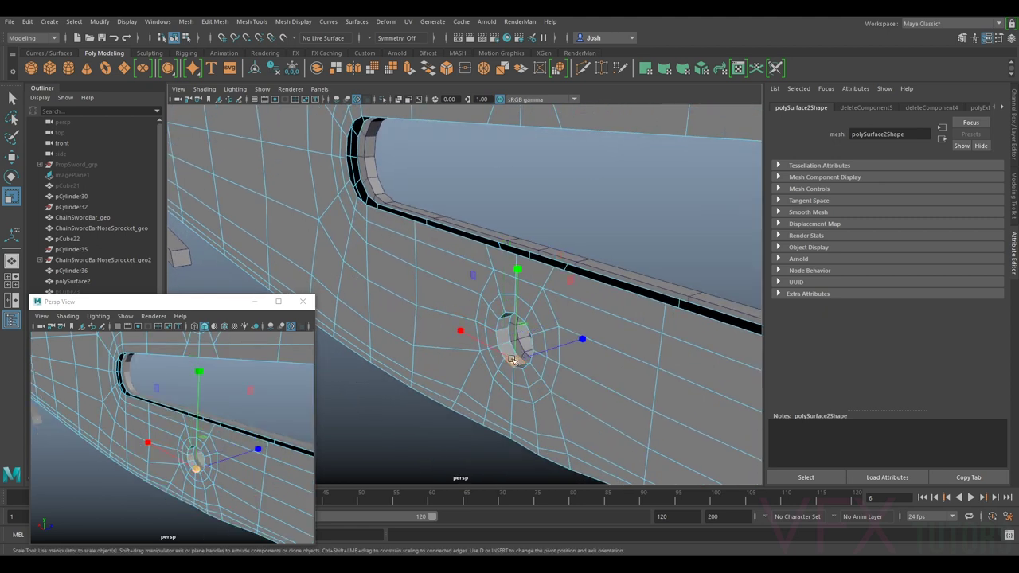
pyautogui.press('q')
pyautogui.doubleClick(510, 349)
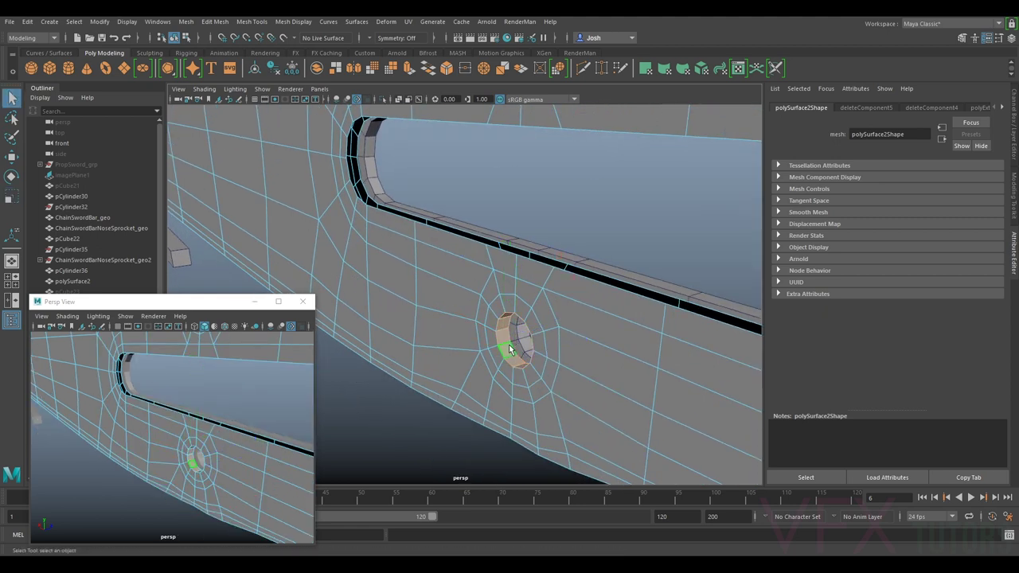
pyautogui.press('Delete')
# Step: Delete the loop of wall faces inside the round hole above polySurface2's slot
pyautogui.scroll(-5, 518, 307)
pyautogui.keyDown('alt'); pyautogui.moveTo(521, 192); pyautogui.dragTo(523, 230, button='middle'); pyautogui.keyUp('alt')
pyautogui.scroll(6, 523, 231)
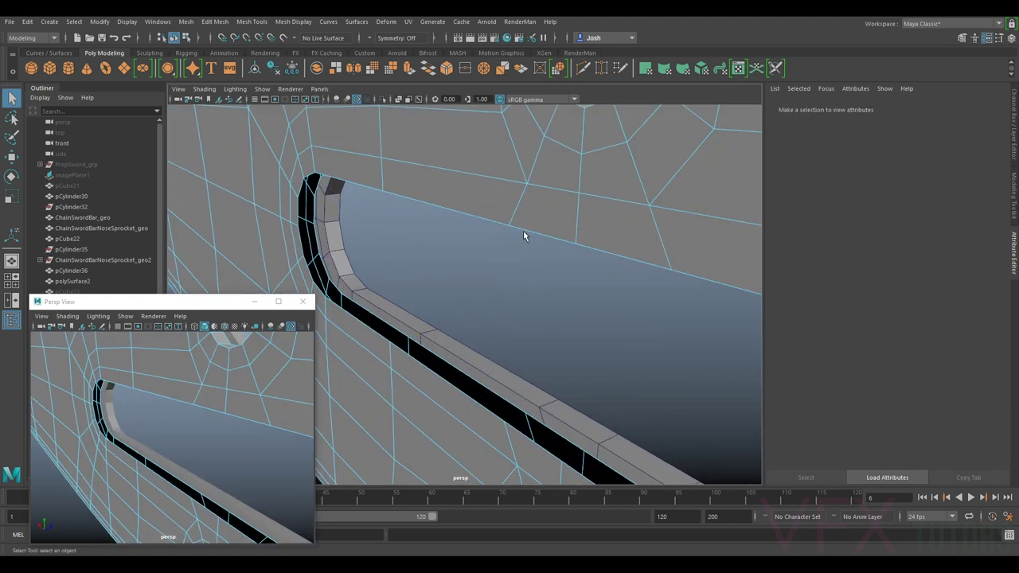
pyautogui.scroll(-2, 524, 230)
pyautogui.click(514, 175)
pyautogui.keyDown('shift'); pyautogui.doubleClick(519, 188); pyautogui.keyUp('shift')
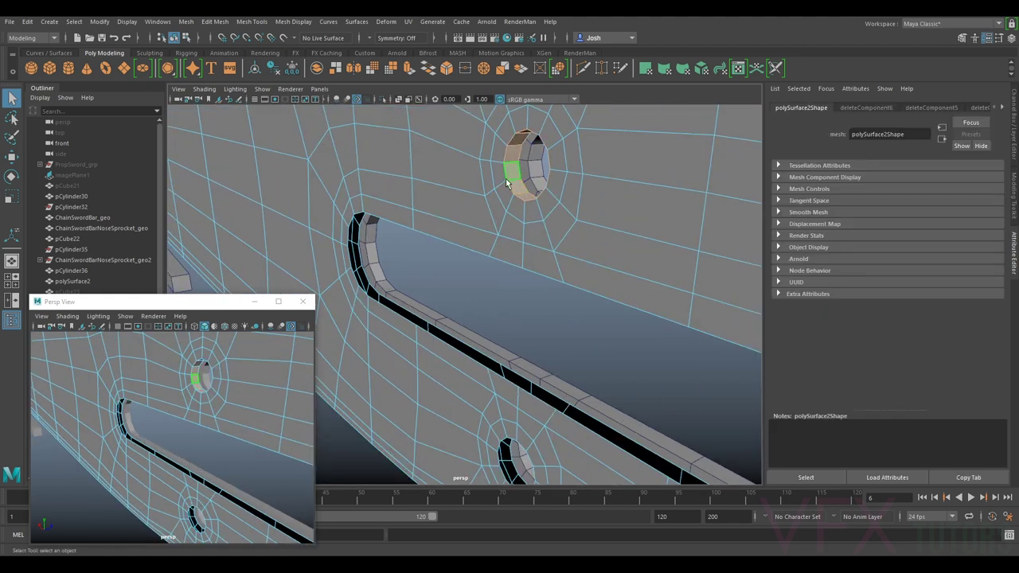
pyautogui.press('Delete')
# Step: Delete polySurface2's detached outer side of faces, keeping only the side facing the bar
pyautogui.hotkey('ctrl', 'z')
pyautogui.hotkey('ctrl', 'z')
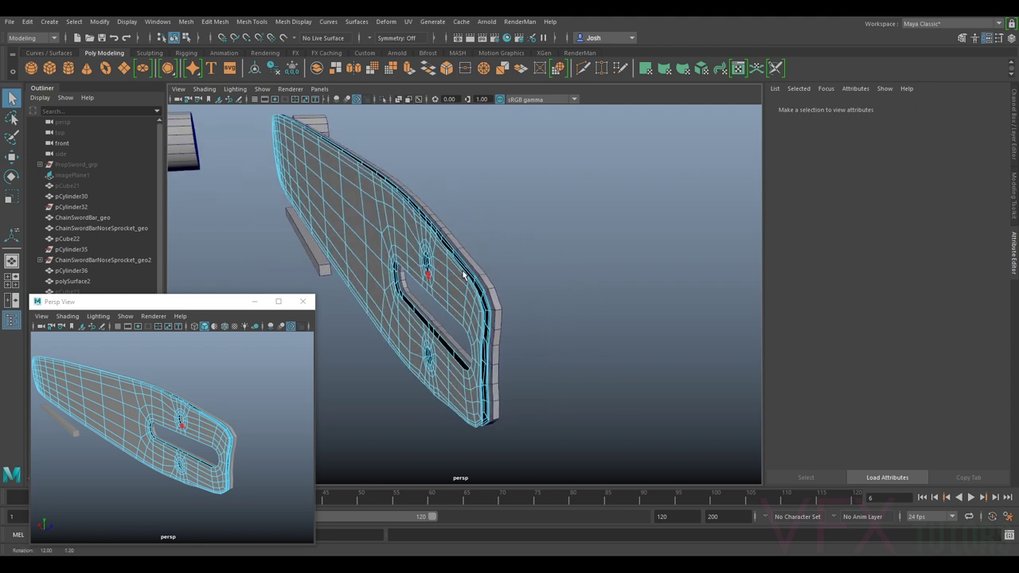
pyautogui.hotkey('ctrl', 'z')
pyautogui.hotkey('ctrl', 'z')
pyautogui.hotkey('ctrl', 'z')
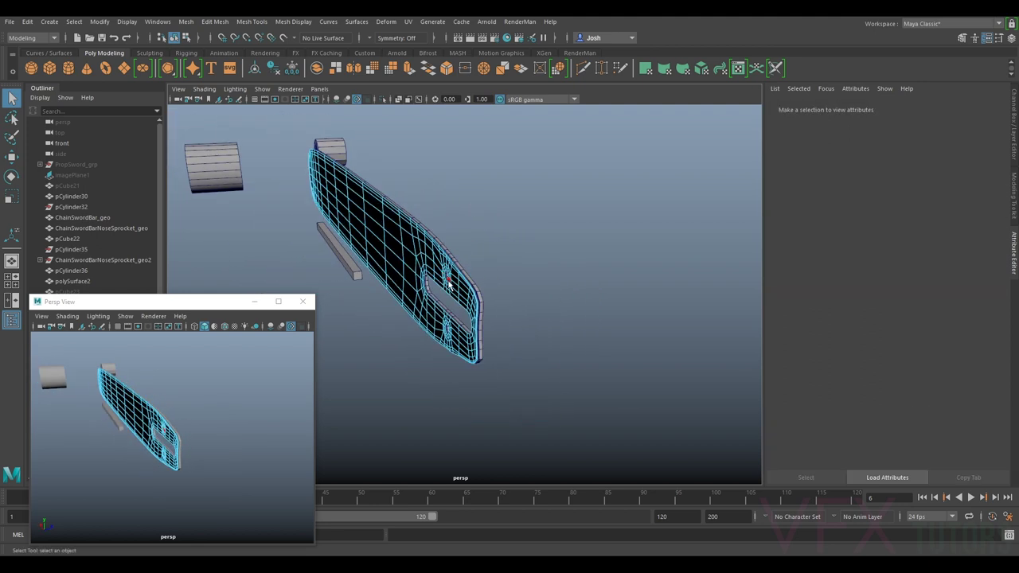
# Step: Select all remaining faces of polySurface2 and scale them flat along Z
pyautogui.moveTo(363, 165); pyautogui.dragTo(445, 380)
pyautogui.moveTo(476, 113); pyautogui.dragTo(317, 388)
pyautogui.press('r')
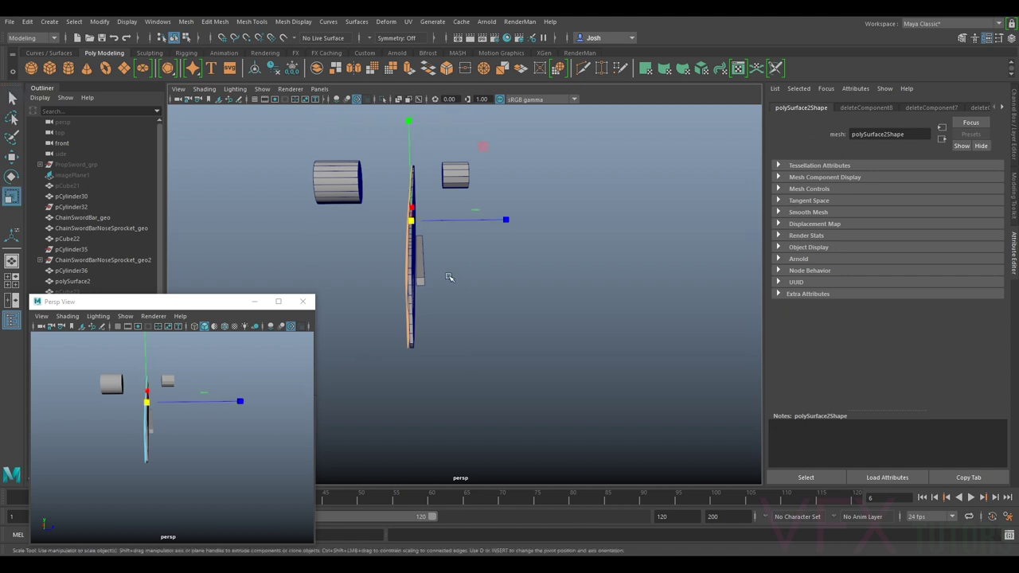
pyautogui.moveTo(501, 227); pyautogui.dragTo(195, 334)
pyautogui.moveTo(10, 391); pyautogui.dragTo(12, 390)
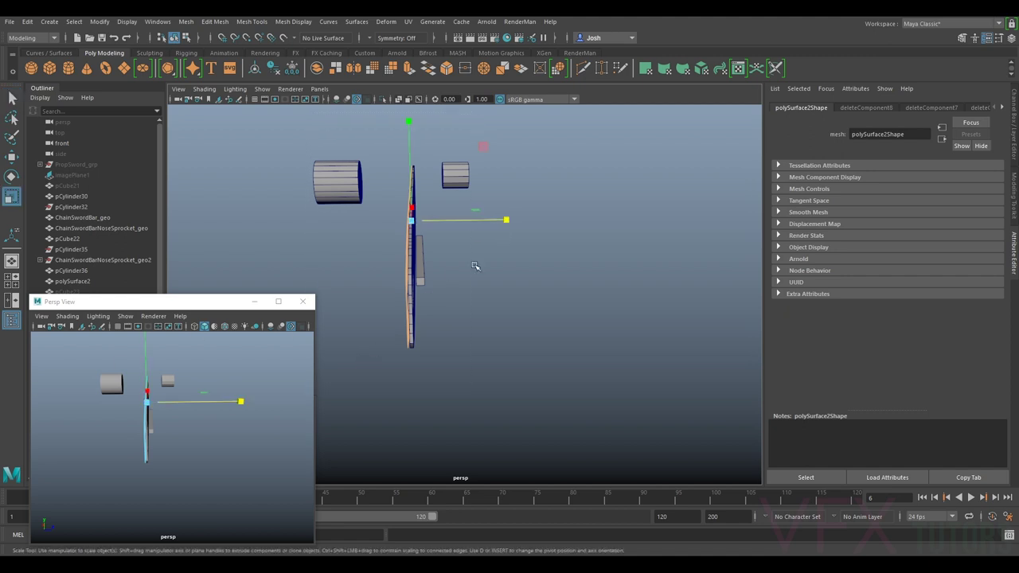
pyautogui.moveTo(509, 220); pyautogui.dragTo(626, 211)
pyautogui.keyDown('alt'); pyautogui.moveTo(398, 271); pyautogui.dragTo(612, 295); pyautogui.keyUp('alt')
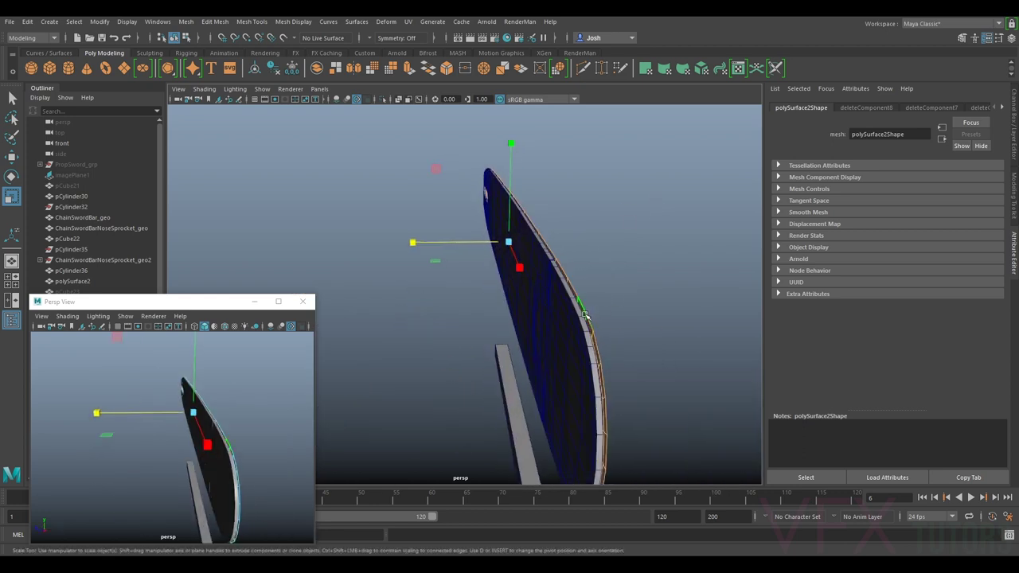
# Step: Extrude the flattened faces of polySurface2 with a thickness of 0.2
pyautogui.hotkey('ctrl', 'e')
pyautogui.click(593, 271)
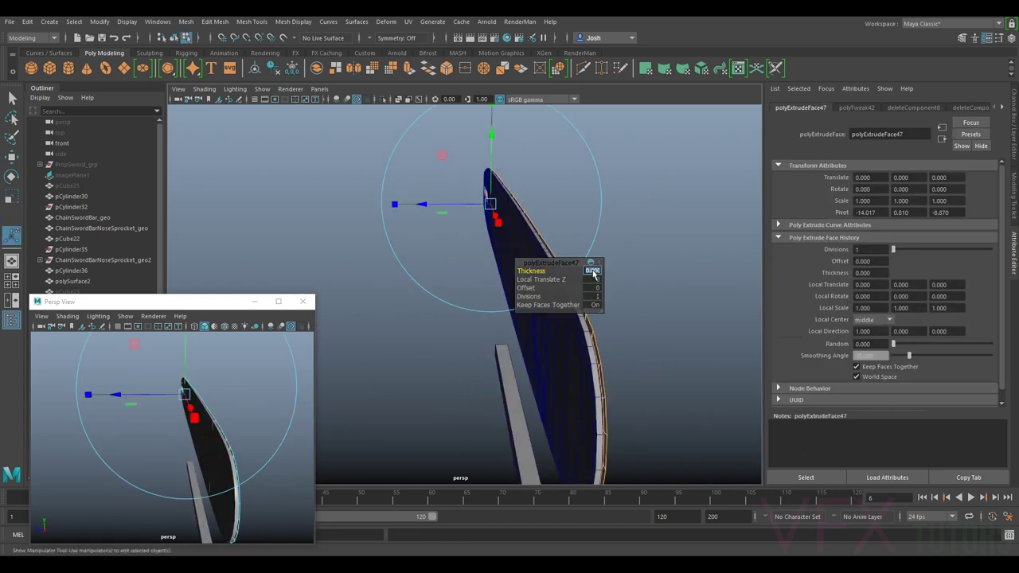
pyautogui.write('0.2')
pyautogui.press('Return')
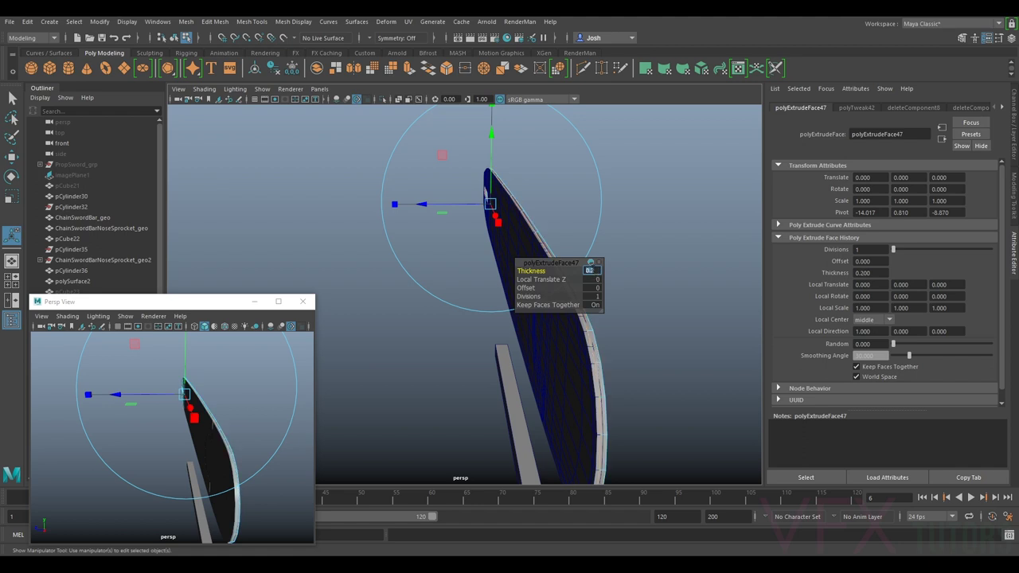
# Step: Return polySurface2 to object mode and move it along Z to about -8.30
pyautogui.moveTo(533, 220); pyautogui.dragTo(566, 208, button='right')
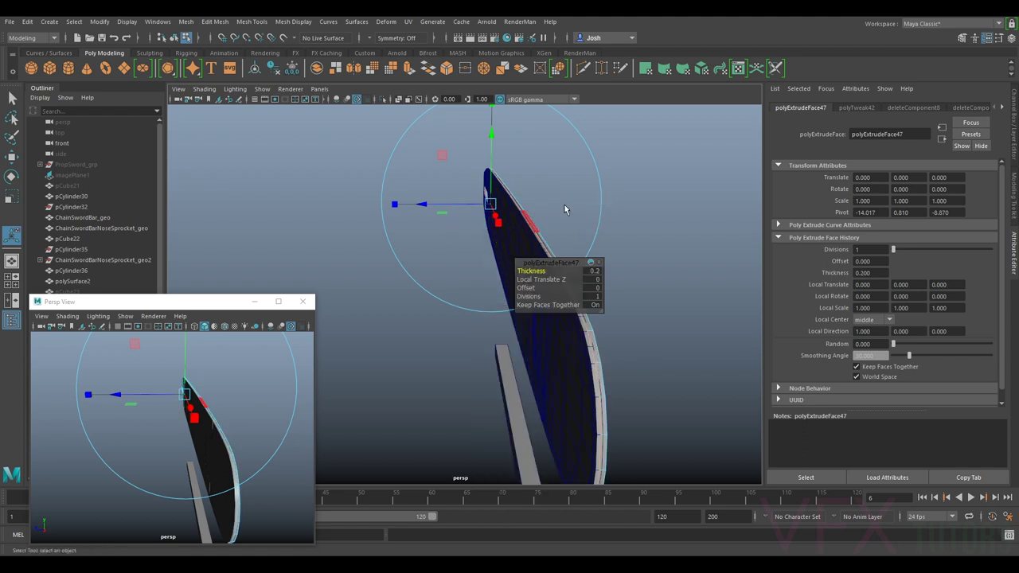
pyautogui.moveTo(484, 240); pyautogui.dragTo(487, 241)
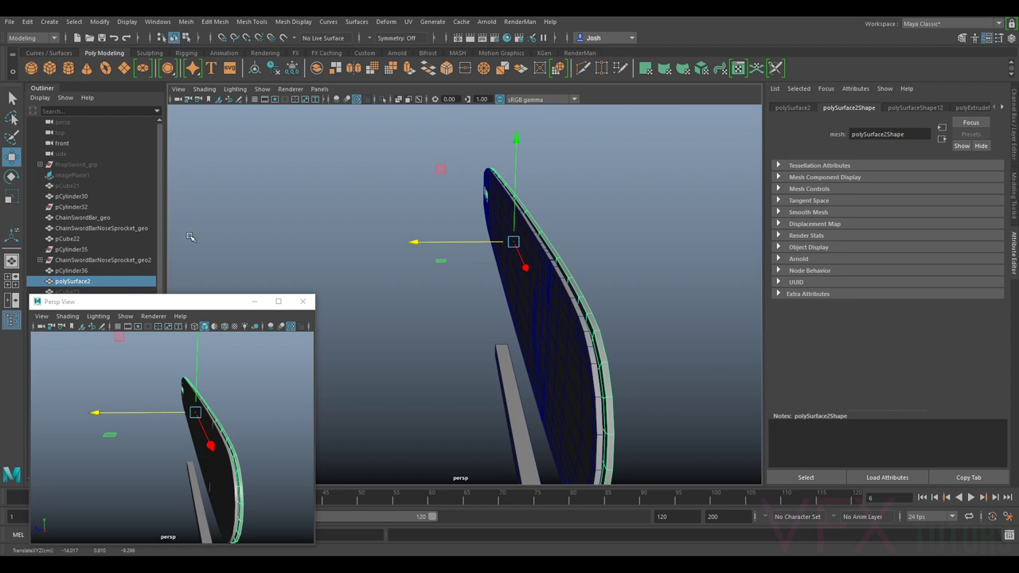
# Step: Unhide pCube23 to check how it fits between the two plates, and hide it again
pyautogui.moveTo(113, 306); pyautogui.dragTo(112, 344)
pyautogui.click(75, 294)
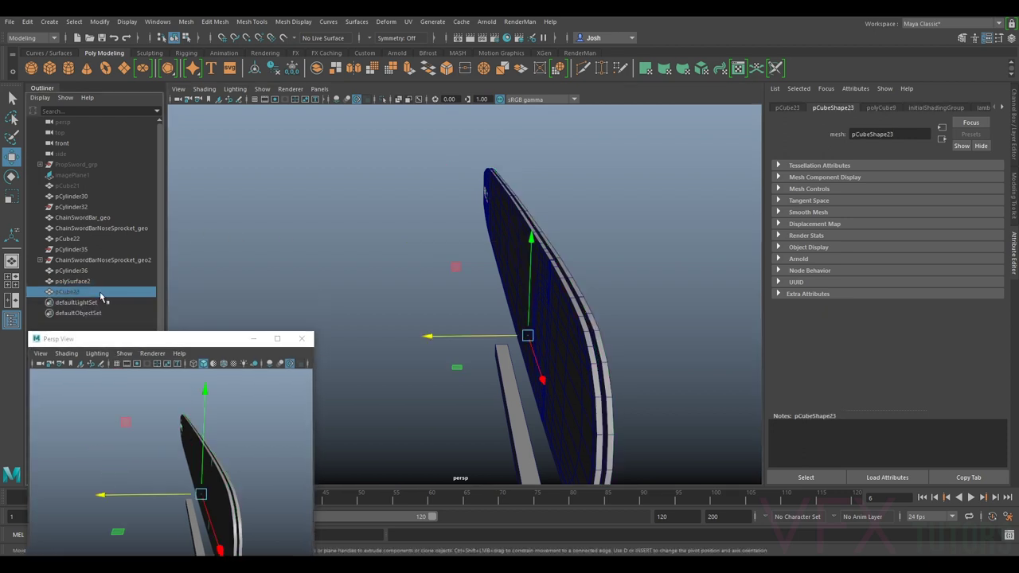
pyautogui.press('h')
pyautogui.keyDown('alt'); pyautogui.moveTo(546, 282); pyautogui.dragTo(494, 298); pyautogui.keyUp('alt')
pyautogui.keyDown('alt'); pyautogui.moveTo(494, 298); pyautogui.dragTo(499, 297, button='middle'); pyautogui.keyUp('alt')
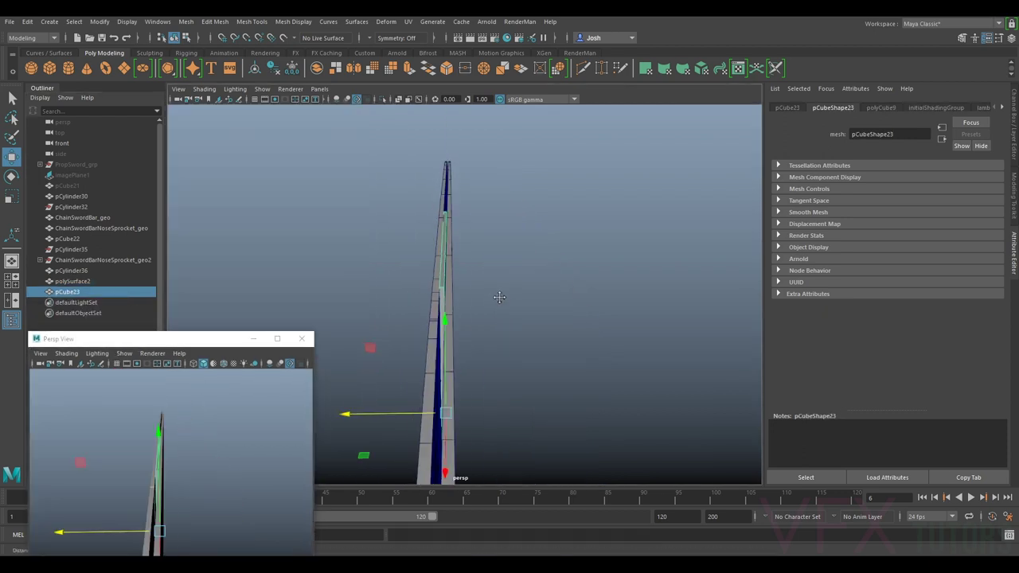
pyautogui.keyDown('alt'); pyautogui.moveTo(450, 303); pyautogui.dragTo(482, 284); pyautogui.keyUp('alt')
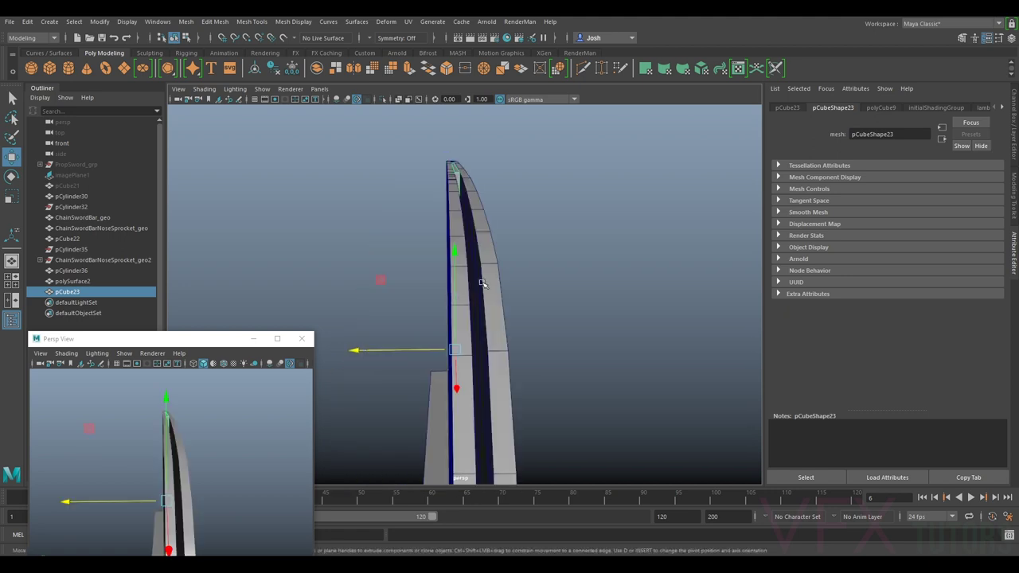
pyautogui.click(664, 278)
pyautogui.keyDown('alt'); pyautogui.moveTo(664, 278); pyautogui.dragTo(590, 330); pyautogui.keyUp('alt')
pyautogui.scroll(3, 589, 329)
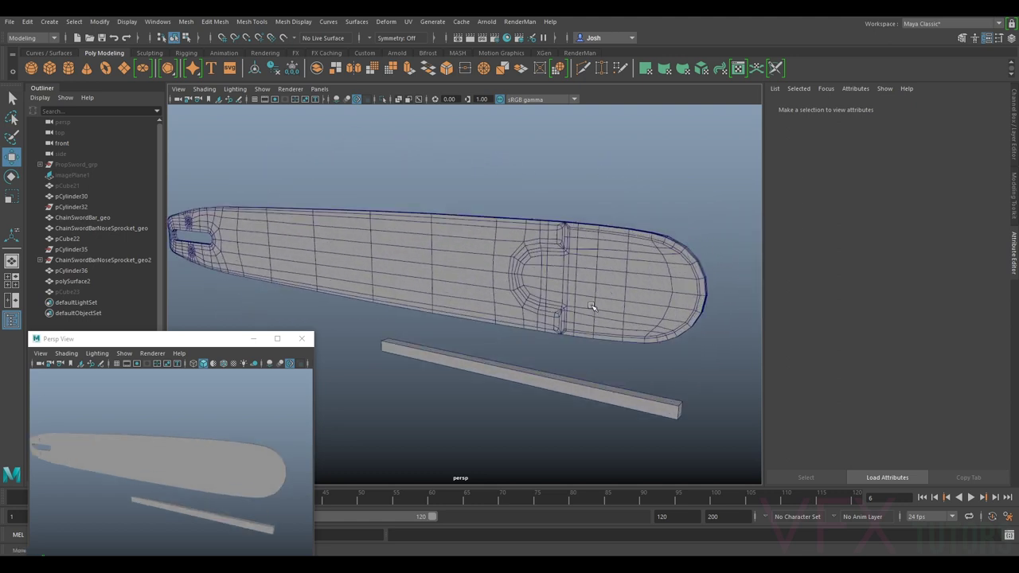
# Step: Select ChainSwordBarNoseSprocket_geo and inspect the bar along to its slotted end
pyautogui.click(598, 279)
pyautogui.keyDown('alt'); pyautogui.moveTo(592, 279); pyautogui.dragTo(573, 276); pyautogui.keyUp('alt')
pyautogui.scroll(3, 574, 279)
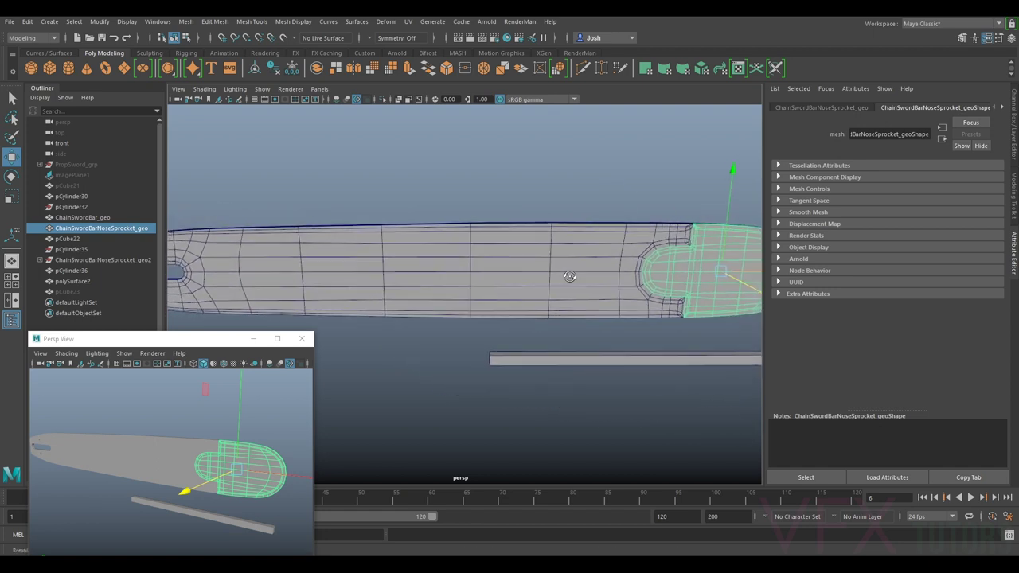
pyautogui.keyDown('alt'); pyautogui.moveTo(295, 154); pyautogui.dragTo(550, 241); pyautogui.keyUp('alt')
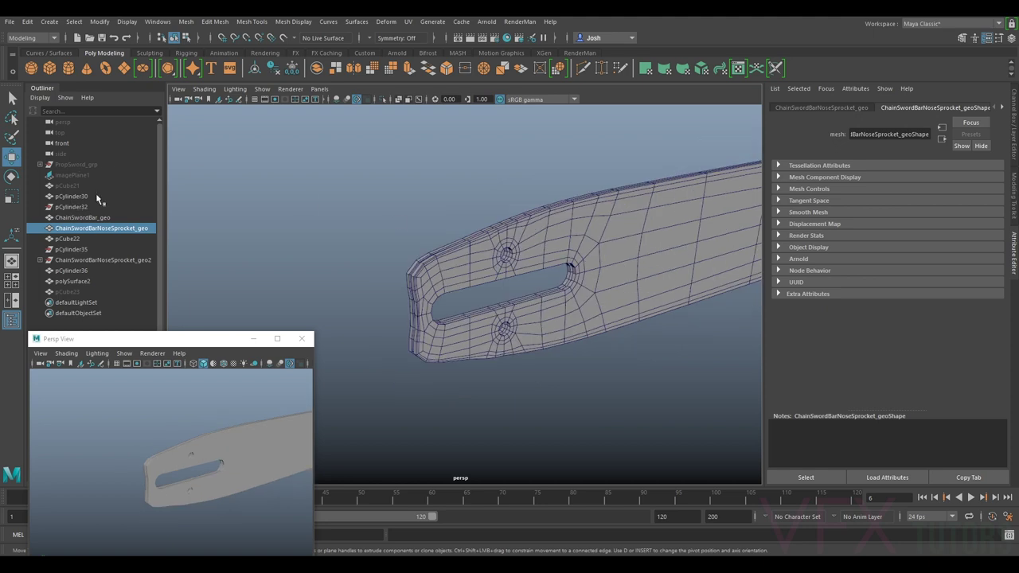
# Step: Unhide the imagePlane1 reference so the guide bar can be compared with it
pyautogui.click(73, 175)
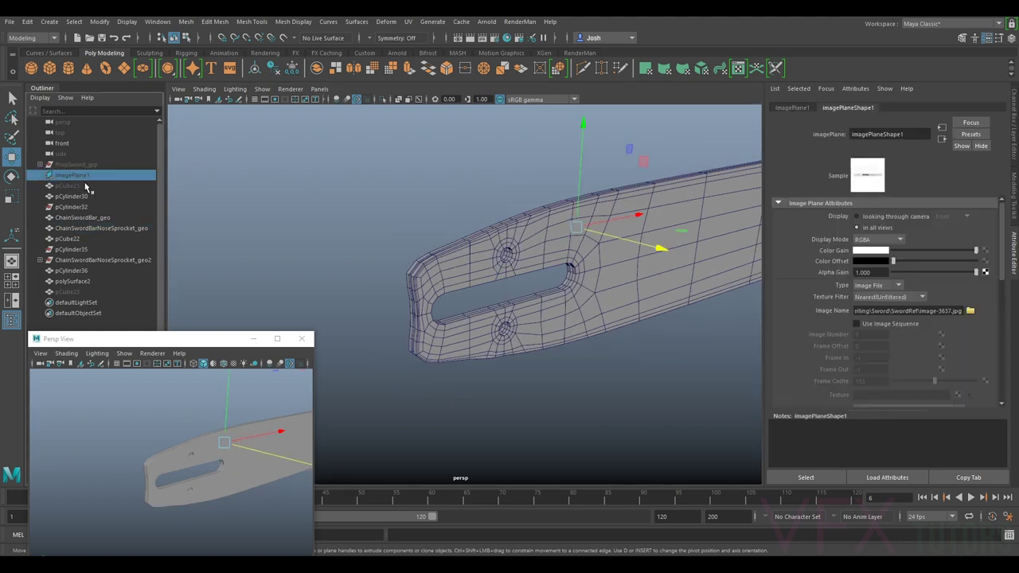
pyautogui.hotkey('shift', 'h')
pyautogui.scroll(-4, 476, 212)
pyautogui.keyDown('alt'); pyautogui.moveTo(475, 211); pyautogui.dragTo(567, 287); pyautogui.keyUp('alt')
pyautogui.keyDown('alt'); pyautogui.moveTo(489, 252); pyautogui.dragTo(562, 231); pyautogui.keyUp('alt')
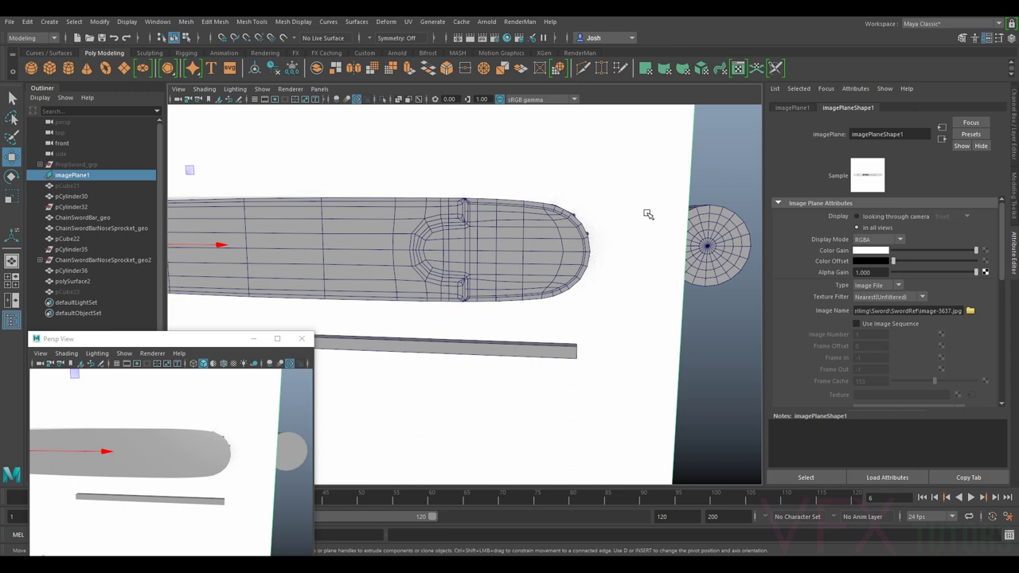
pyautogui.keyDown('alt'); pyautogui.moveTo(407, 227); pyautogui.dragTo(689, 241, button='middle'); pyautogui.keyUp('alt')
pyautogui.keyDown('alt'); pyautogui.moveTo(262, 259); pyautogui.dragTo(364, 253, button='middle'); pyautogui.keyUp('alt')
pyautogui.keyDown('alt'); pyautogui.moveTo(311, 254); pyautogui.dragTo(375, 255, button='right'); pyautogui.keyUp('alt')
pyautogui.keyDown('alt'); pyautogui.moveTo(310, 254); pyautogui.dragTo(407, 285); pyautogui.keyUp('alt')
pyautogui.keyDown('alt'); pyautogui.moveTo(532, 332); pyautogui.dragTo(448, 272, button='middle'); pyautogui.keyUp('alt')
pyautogui.keyDown('alt'); pyautogui.moveTo(422, 295); pyautogui.dragTo(475, 298, button='right'); pyautogui.keyUp('alt')
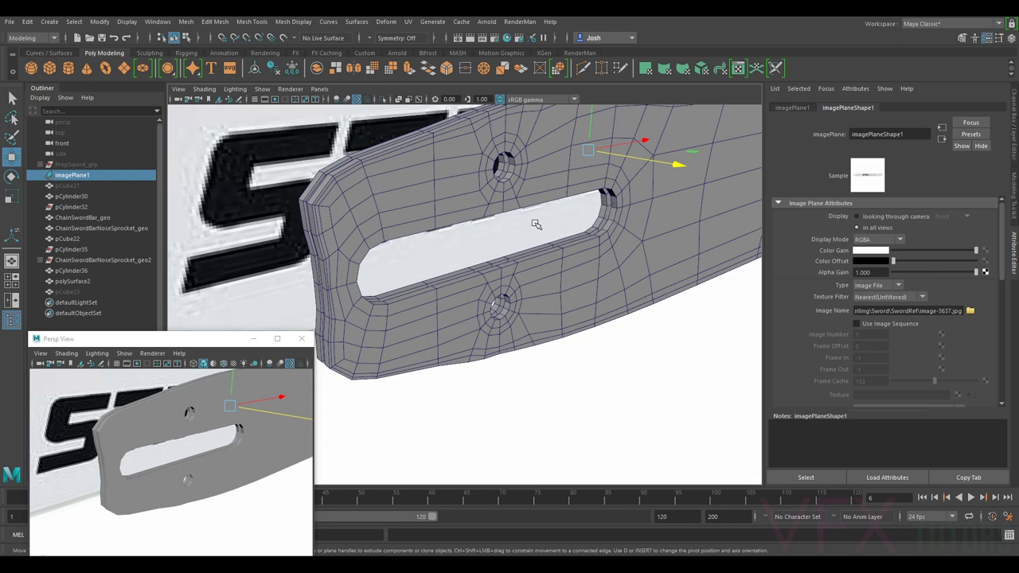
# Step: Examine the slot and the two bolt holes at the bar's end in both perspective views
pyautogui.moveTo(218, 341); pyautogui.dragTo(294, 209)
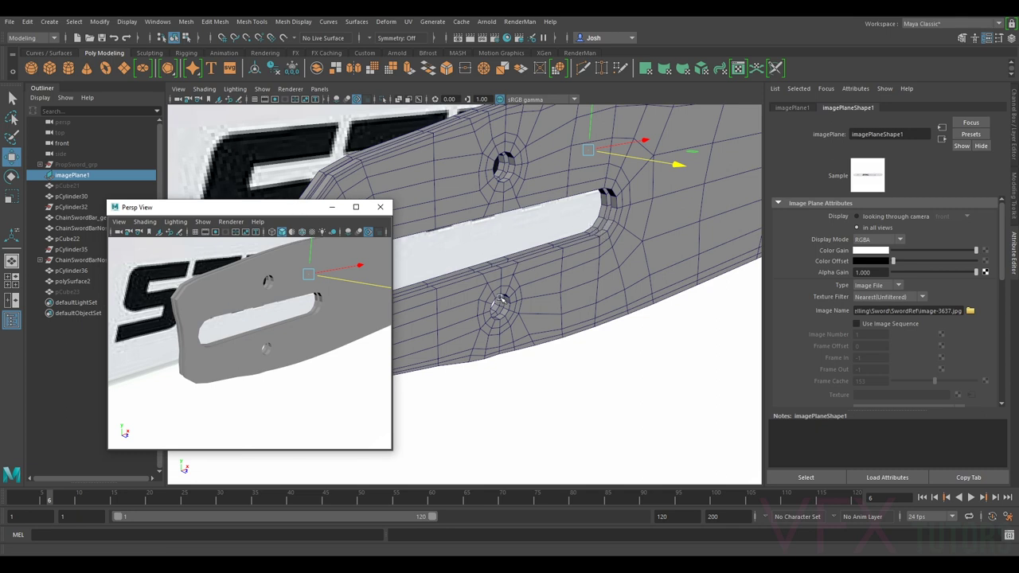
pyautogui.scroll(-4, 515, 314)
pyautogui.keyDown('alt'); pyautogui.moveTo(589, 198); pyautogui.dragTo(514, 198); pyautogui.keyUp('alt')
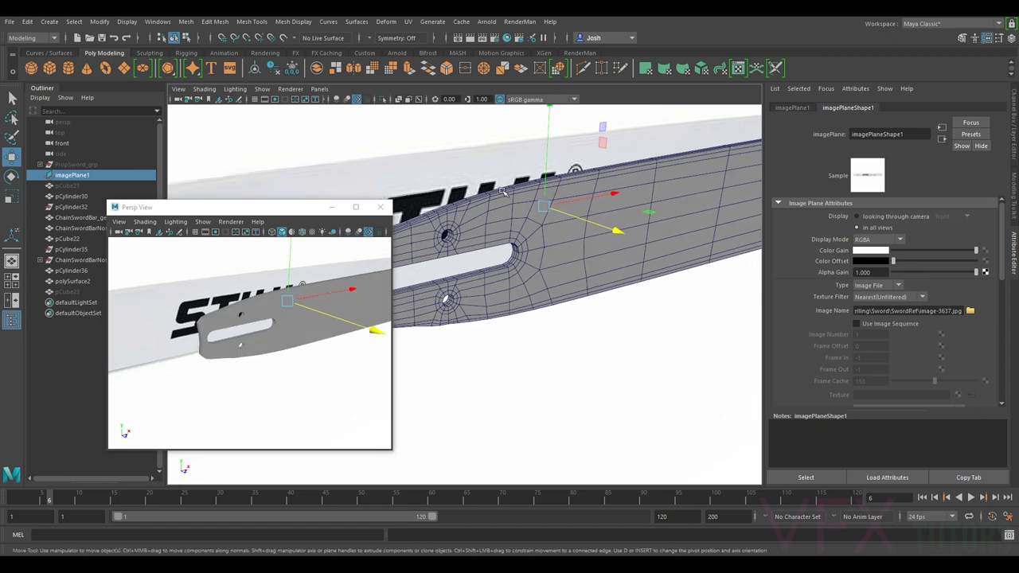
pyautogui.keyDown('alt'); pyautogui.moveTo(538, 262); pyautogui.dragTo(548, 217); pyautogui.keyUp('alt')
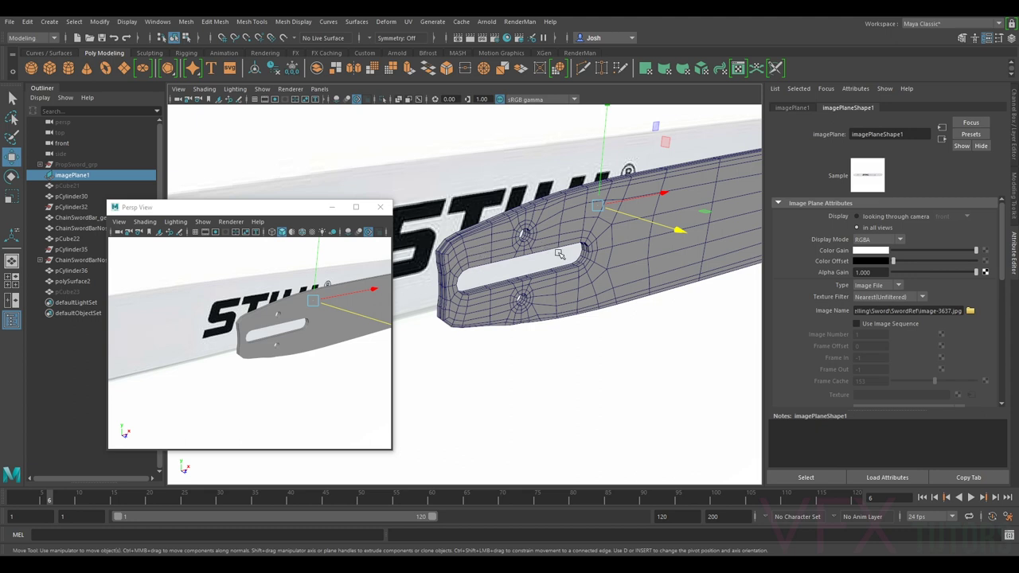
pyautogui.scroll(3, 582, 259)
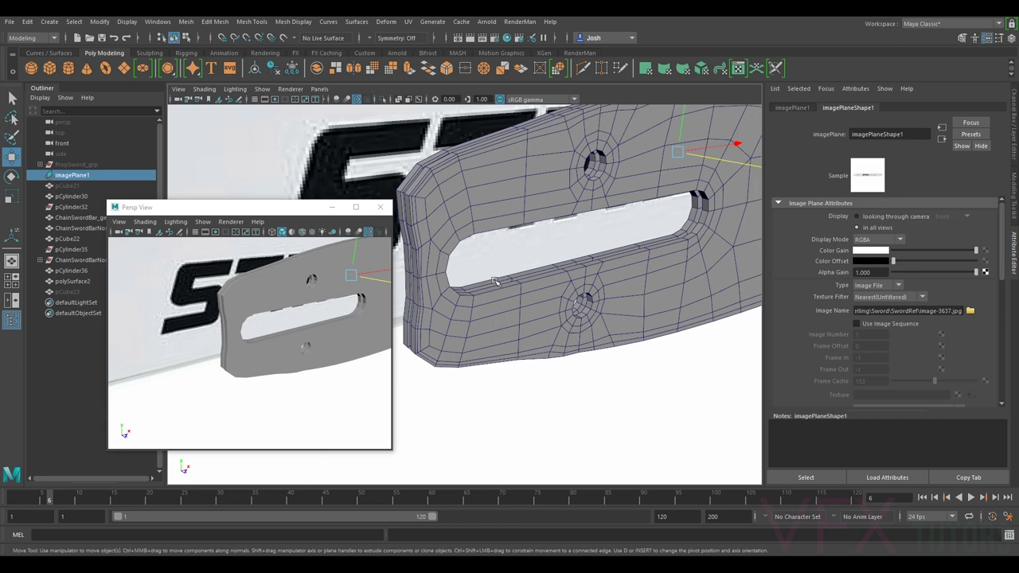
pyautogui.keyDown('alt'); pyautogui.moveTo(670, 228); pyautogui.dragTo(581, 287); pyautogui.keyUp('alt')
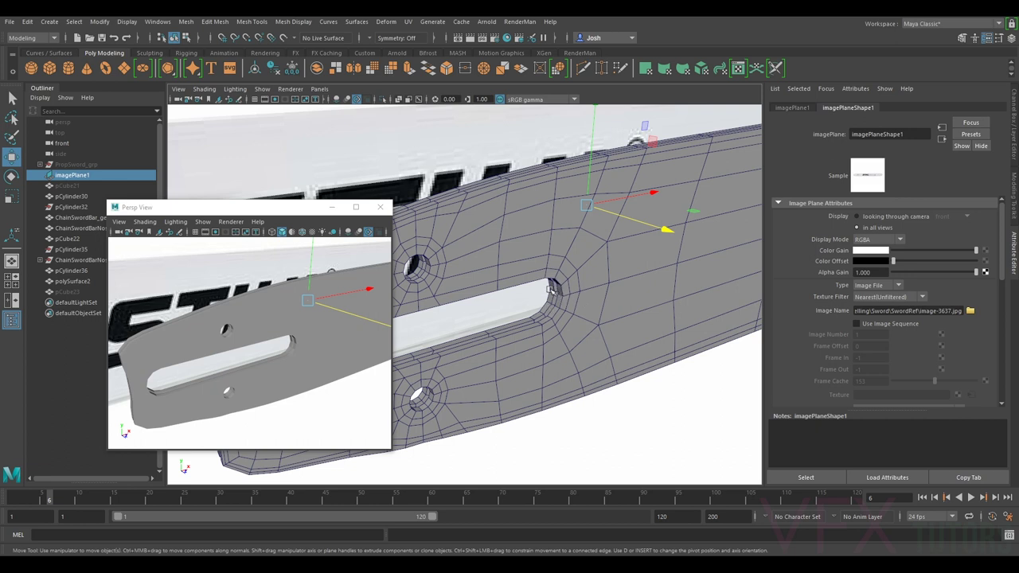
pyautogui.keyDown('alt'); pyautogui.moveTo(450, 340); pyautogui.dragTo(504, 351); pyautogui.keyUp('alt')
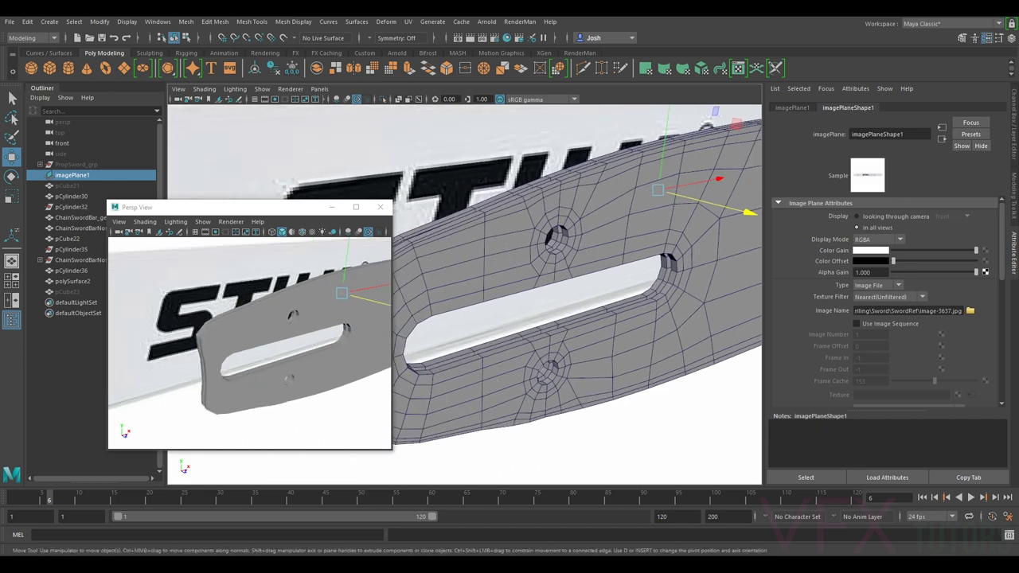
pyautogui.moveTo(239, 207); pyautogui.dragTo(171, 215)
pyautogui.keyDown('alt'); pyautogui.moveTo(532, 336); pyautogui.dragTo(519, 332); pyautogui.keyUp('alt')
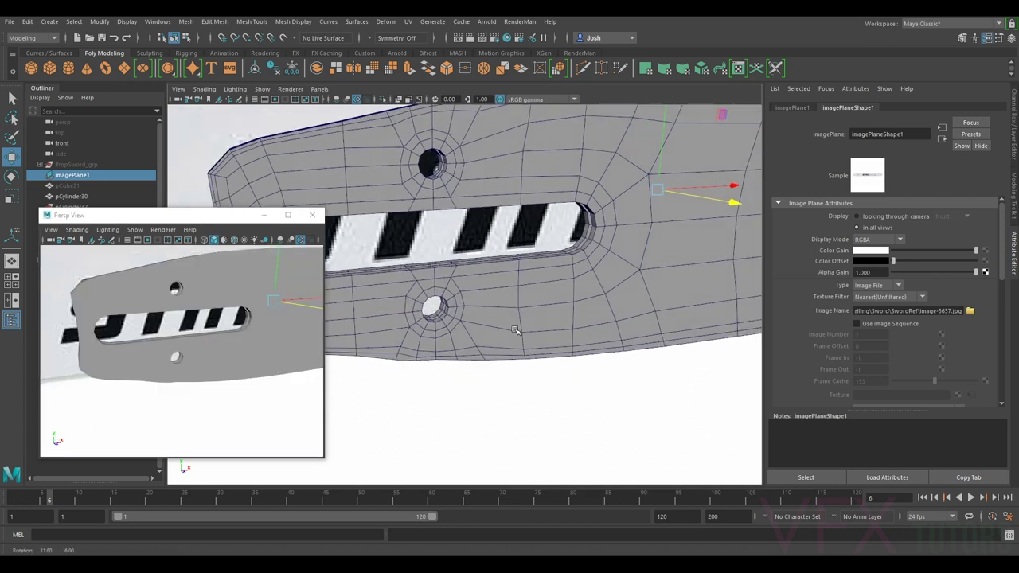
pyautogui.scroll(-5, 510, 318)
pyautogui.keyDown('alt'); pyautogui.moveTo(471, 266); pyautogui.dragTo(464, 226); pyautogui.keyUp('alt')
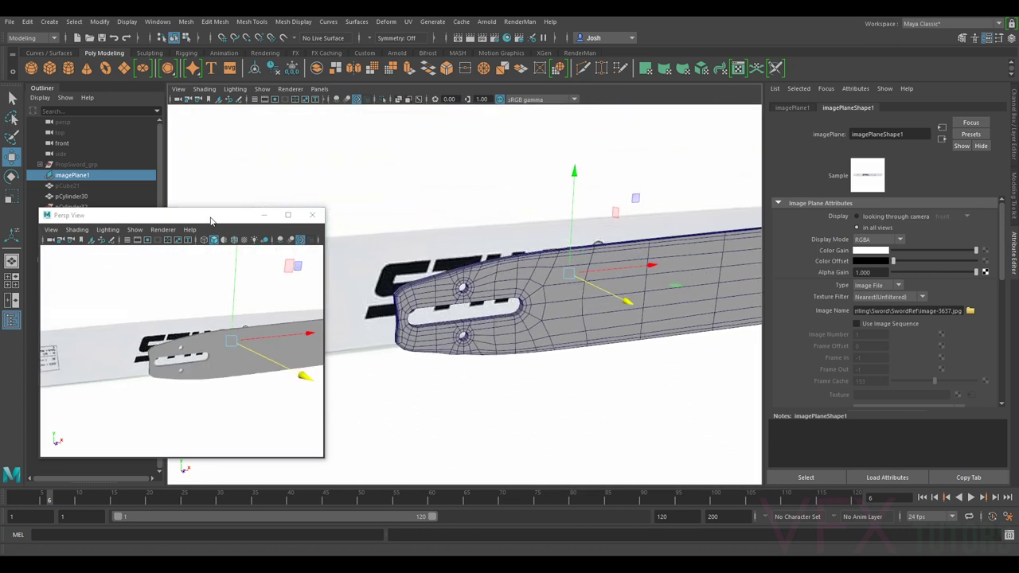
# Step: Minimise the torn-off Persp View window to clear the main viewport
pyautogui.moveTo(211, 220); pyautogui.dragTo(195, 246)
pyautogui.click(249, 240)
pyautogui.moveTo(522, 228)
pyautogui.keyDown('alt'); pyautogui.mouseDown()
pyautogui.moveTo(546, 246)
pyautogui.moveTo(507, 218)
pyautogui.mouseUp(); pyautogui.keyUp('alt')
pyautogui.keyDown('alt'); pyautogui.moveTo(507, 218); pyautogui.dragTo(400, 218, button='right'); pyautogui.keyUp('alt')
pyautogui.moveTo(400, 218)
pyautogui.keyDown('alt'); pyautogui.mouseDown(button='middle')
pyautogui.moveTo(487, 216)
pyautogui.moveTo(399, 221)
pyautogui.moveTo(407, 220)
pyautogui.mouseUp(button='middle'); pyautogui.keyUp('alt')
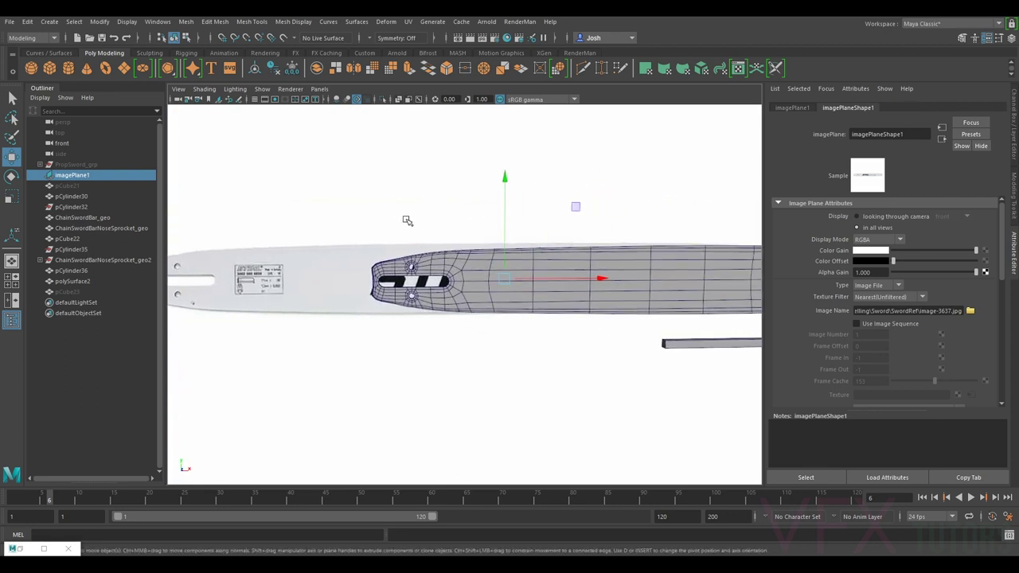
# Step: Compare the bar's slotted end, edge thickness and bolt holes with the slotted end in the reference image
pyautogui.keyDown('alt'); pyautogui.moveTo(489, 226); pyautogui.dragTo(398, 232); pyautogui.keyUp('alt')
pyautogui.keyDown('alt'); pyautogui.moveTo(599, 275); pyautogui.dragTo(561, 291, button='middle'); pyautogui.keyUp('alt')
pyautogui.keyDown('alt'); pyautogui.moveTo(561, 293); pyautogui.dragTo(629, 298); pyautogui.keyUp('alt')
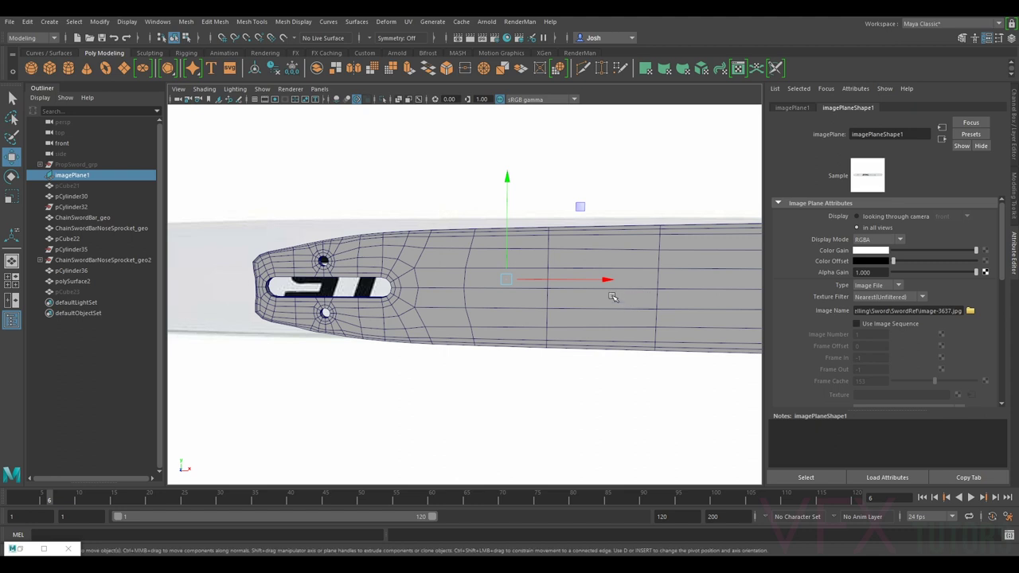
pyautogui.keyDown('alt'); pyautogui.moveTo(496, 278); pyautogui.dragTo(582, 313); pyautogui.keyUp('alt')
pyautogui.keyDown('alt'); pyautogui.moveTo(506, 303); pyautogui.dragTo(562, 321); pyautogui.keyUp('alt')
pyautogui.scroll(5, 535, 312)
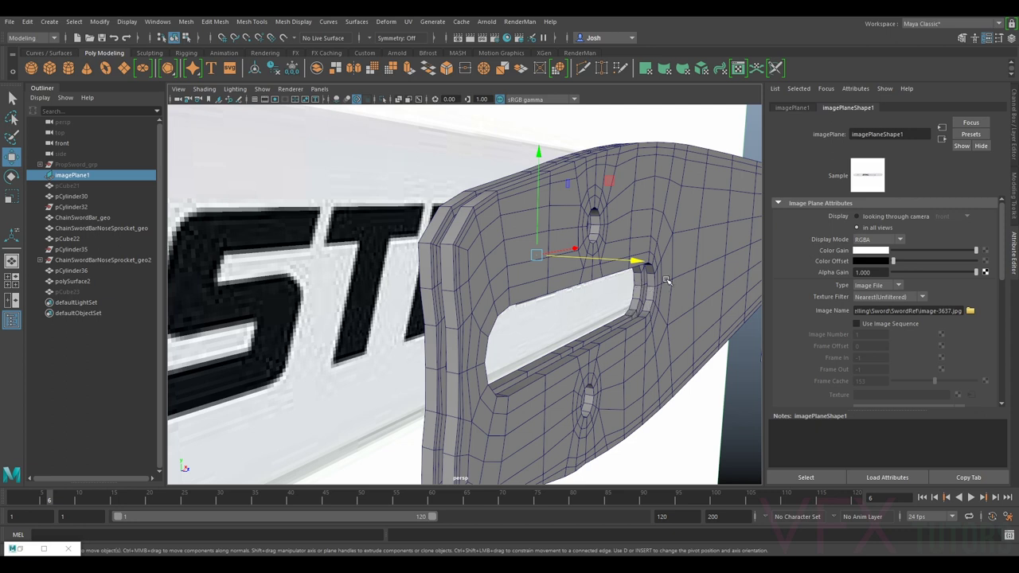
pyautogui.scroll(-4, 673, 311)
pyautogui.keyDown('alt'); pyautogui.moveTo(618, 338); pyautogui.dragTo(562, 337); pyautogui.keyUp('alt')
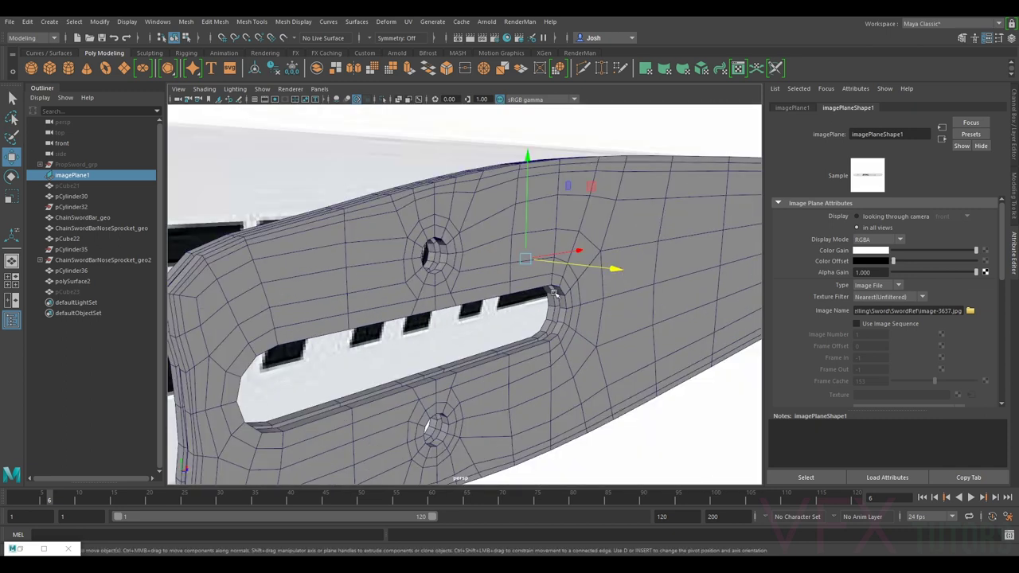
pyautogui.keyDown('alt'); pyautogui.moveTo(536, 337); pyautogui.dragTo(356, 414, button='right'); pyautogui.keyUp('alt')
pyautogui.keyDown('alt'); pyautogui.moveTo(511, 427); pyautogui.dragTo(443, 403); pyautogui.keyUp('alt')
pyautogui.keyDown('alt'); pyautogui.moveTo(443, 403); pyautogui.dragTo(711, 393, button='middle'); pyautogui.keyUp('alt')
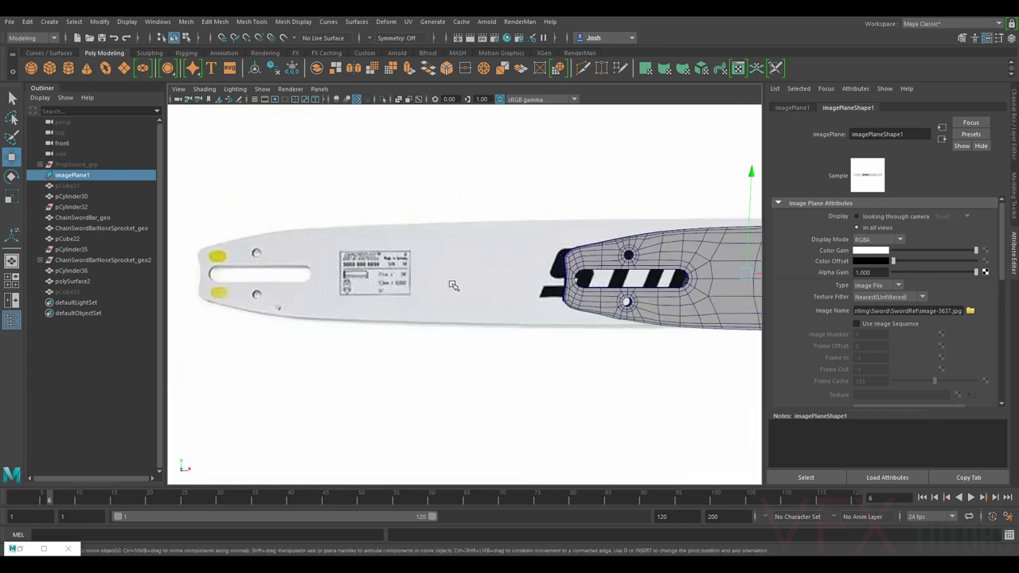
pyautogui.keyDown('alt'); pyautogui.moveTo(453, 285); pyautogui.dragTo(382, 306, button='middle'); pyautogui.keyUp('alt')
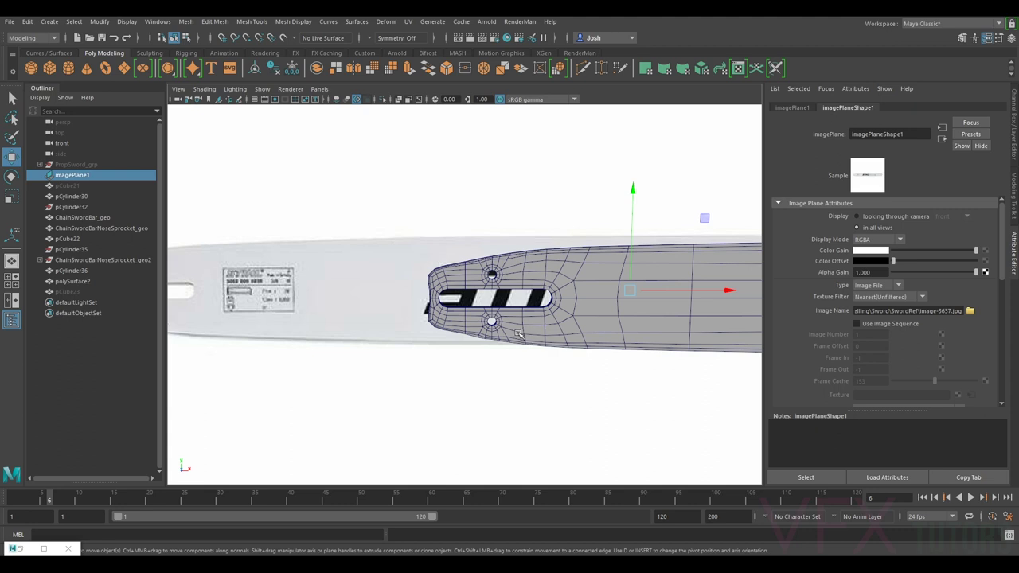
pyautogui.scroll(-3, 552, 324)
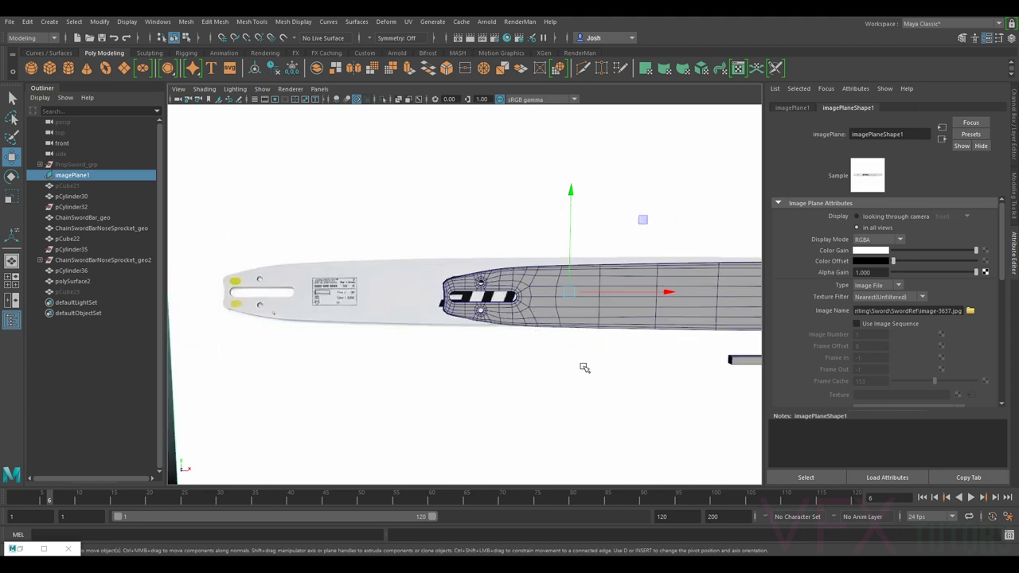
# Step: Freeze the transformations of ChainSwordBar_geo and delete its construction history
pyautogui.click(83, 218)
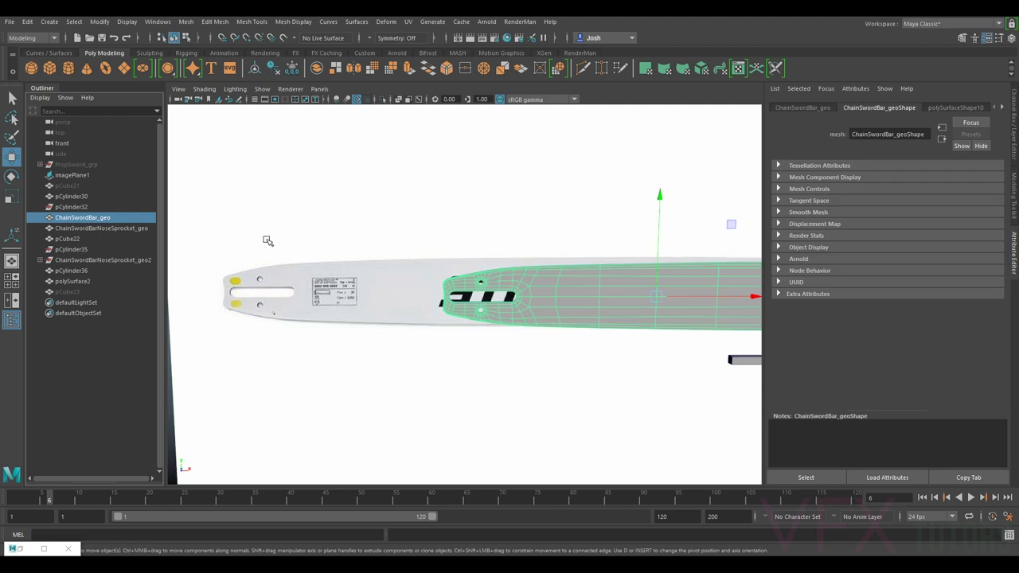
pyautogui.keyDown('alt'); pyautogui.moveTo(529, 231); pyautogui.dragTo(567, 236); pyautogui.keyUp('alt')
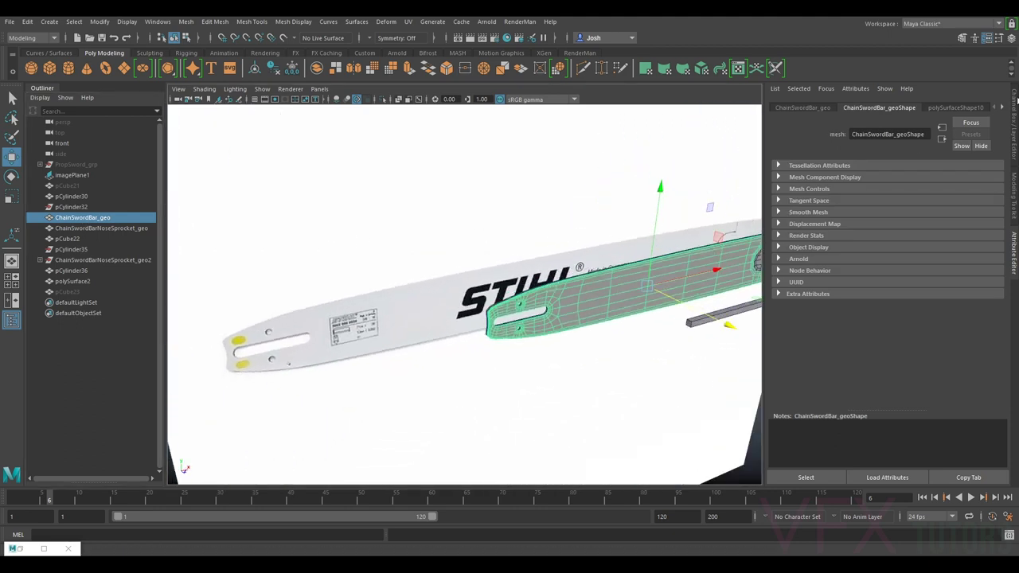
pyautogui.click(1016, 112)
pyautogui.click(293, 69)
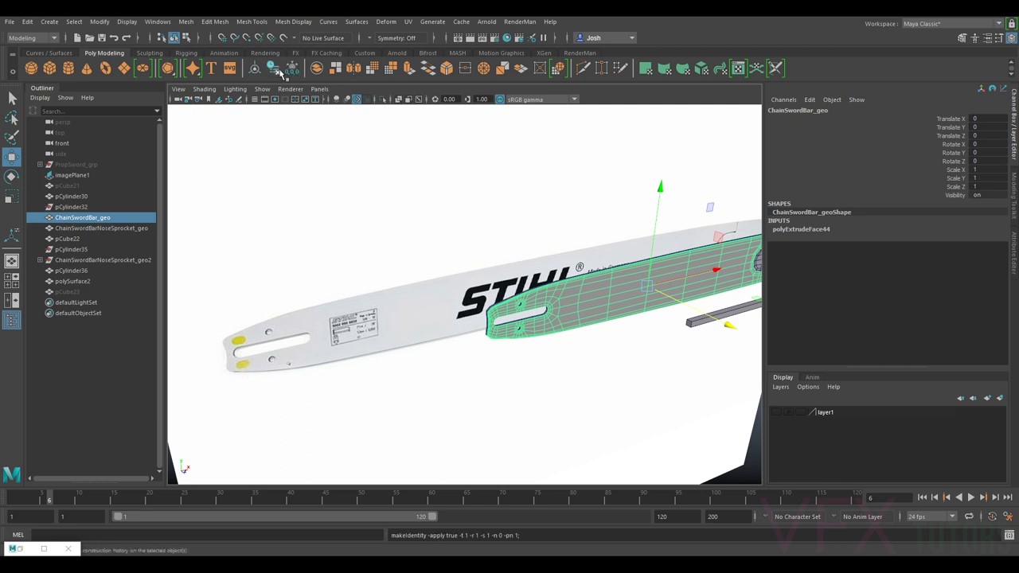
# Step: Switch to the front orthographic view and move ChainSwordBar_geo along X to about -30.27, over the reference's slotted end
pyautogui.click(319, 88)
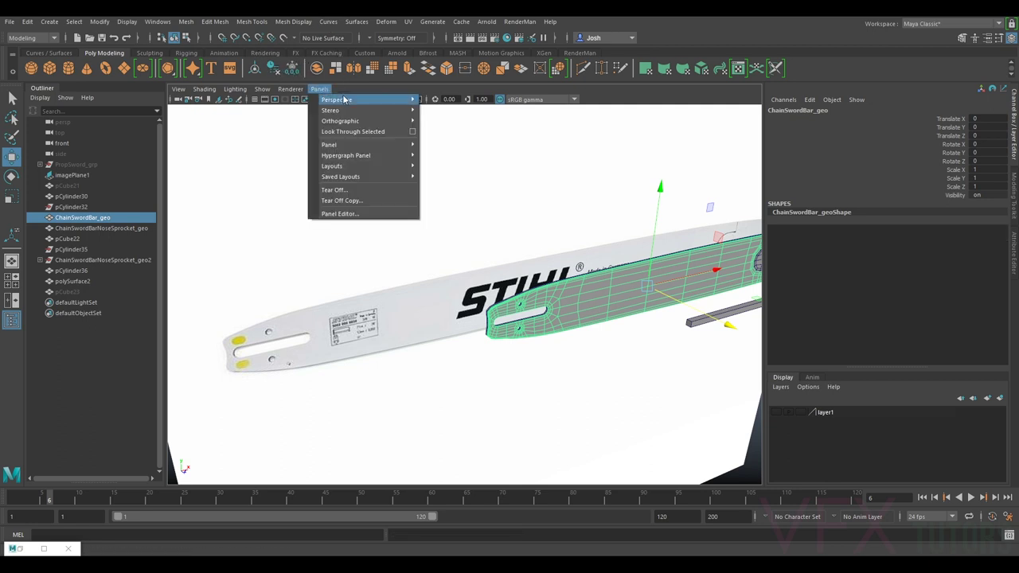
pyautogui.moveTo(364, 121)
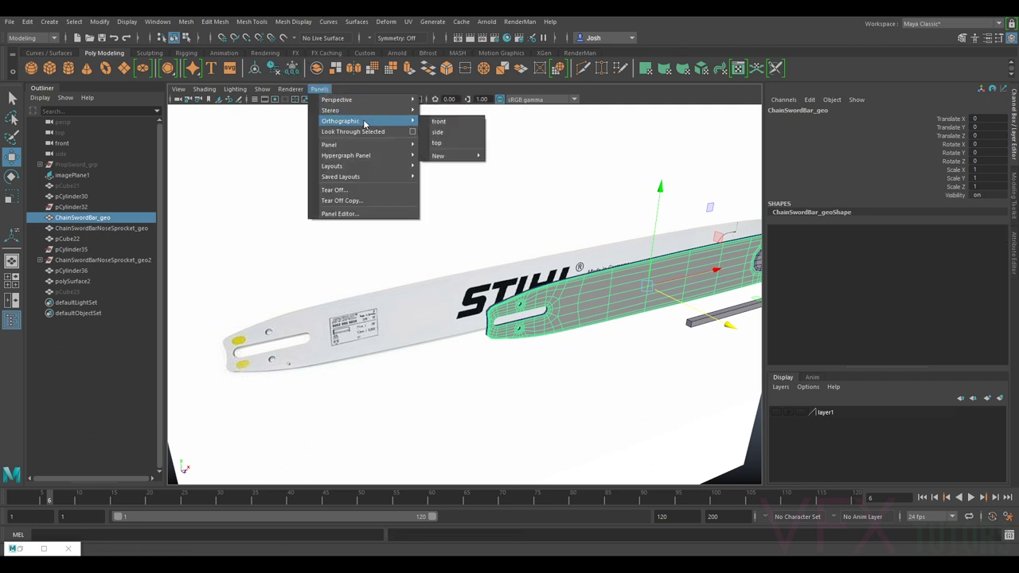
pyautogui.click(446, 131)
pyautogui.keyDown('alt'); pyautogui.moveTo(462, 259); pyautogui.dragTo(690, 253, button='middle'); pyautogui.keyUp('alt')
pyautogui.moveTo(705, 277); pyautogui.dragTo(544, 277)
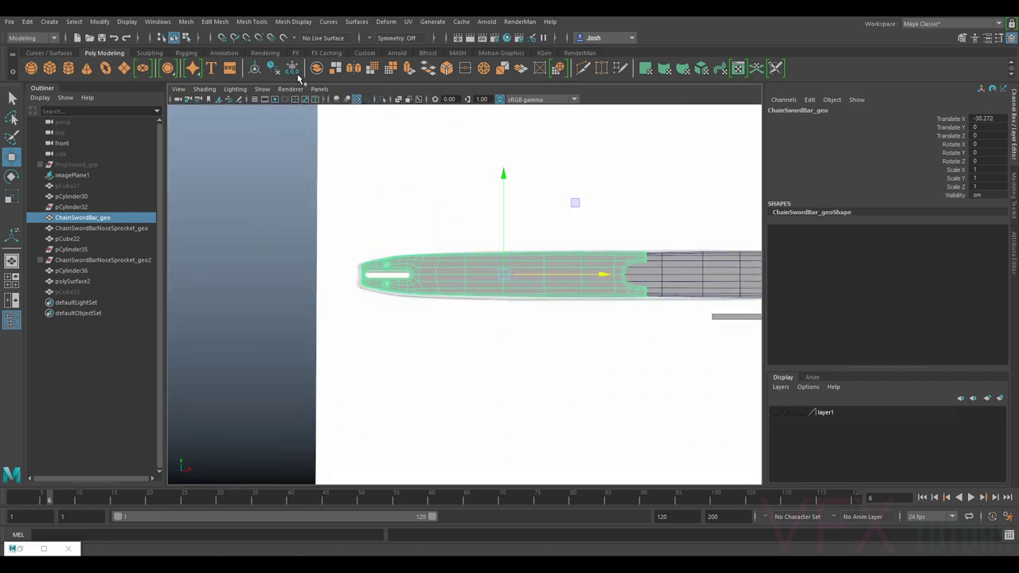
# Step: Turn on X-ray shading and align ChainSwordBar_geo with the reference at Translate X -30.664 and Translate Y -0.249
pyautogui.click(203, 88)
pyautogui.click(225, 196)
pyautogui.keyDown('alt'); pyautogui.moveTo(388, 284); pyautogui.dragTo(420, 286, button='middle'); pyautogui.keyUp('alt')
pyautogui.scroll(4, 446, 289)
pyautogui.scroll(4, 530, 287)
pyautogui.keyDown('alt'); pyautogui.moveTo(529, 287); pyautogui.dragTo(713, 275, button='middle'); pyautogui.keyUp('alt')
pyautogui.scroll(1, 711, 274)
pyautogui.scroll(-2, 706, 247)
pyautogui.keyDown('alt'); pyautogui.moveTo(619, 270); pyautogui.dragTo(488, 303, button='middle'); pyautogui.keyUp('alt')
pyautogui.moveTo(625, 286); pyautogui.dragTo(606, 266)
pyautogui.moveTo(604, 266); pyautogui.dragTo(605, 267)
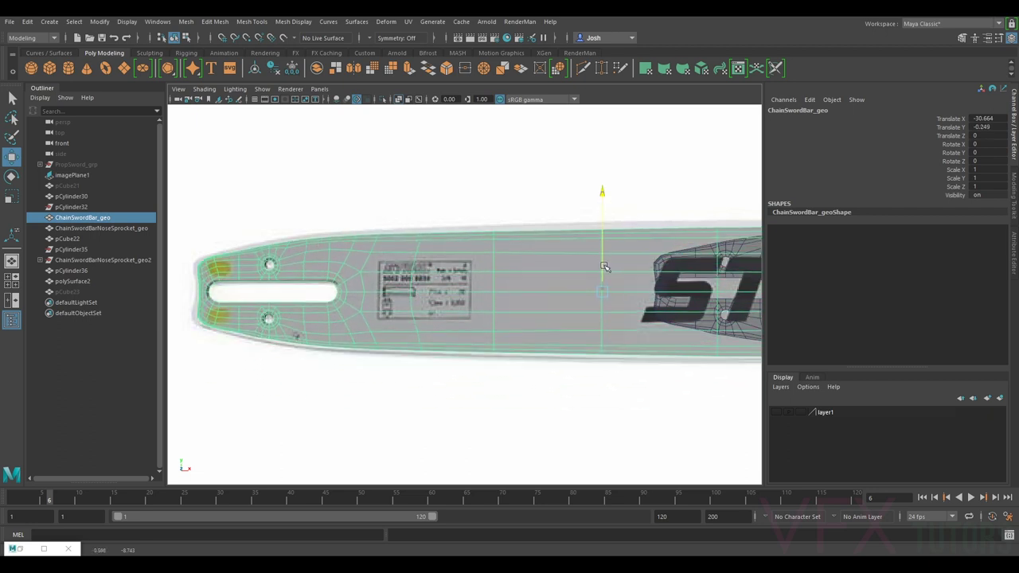
pyautogui.keyDown('alt'); pyautogui.moveTo(344, 311); pyautogui.dragTo(462, 297, button='middle'); pyautogui.keyUp('alt')
pyautogui.keyDown('alt'); pyautogui.moveTo(581, 301); pyautogui.dragTo(525, 299, button='middle'); pyautogui.keyUp('alt')
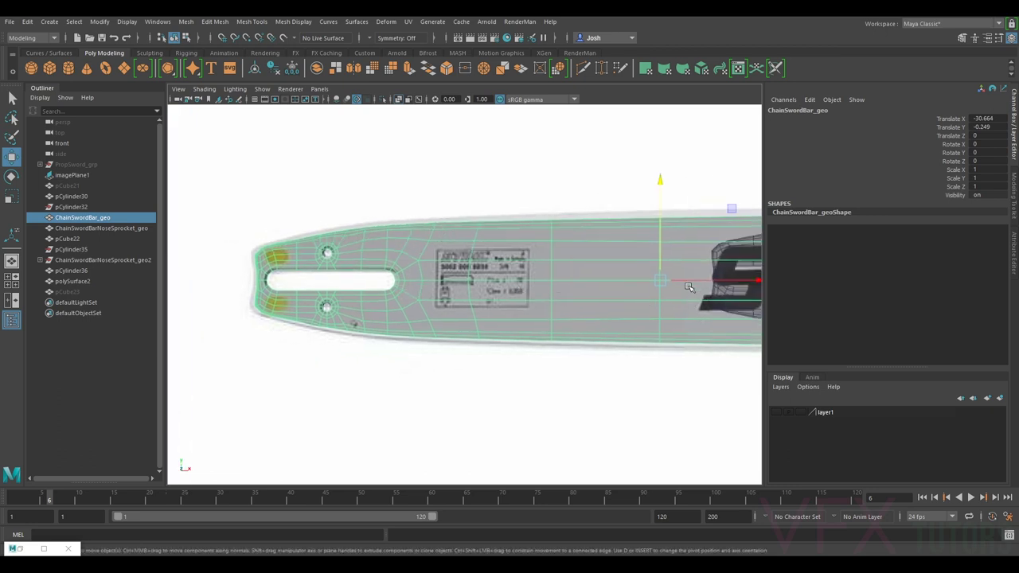
pyautogui.moveTo(687, 282); pyautogui.dragTo(688, 280)
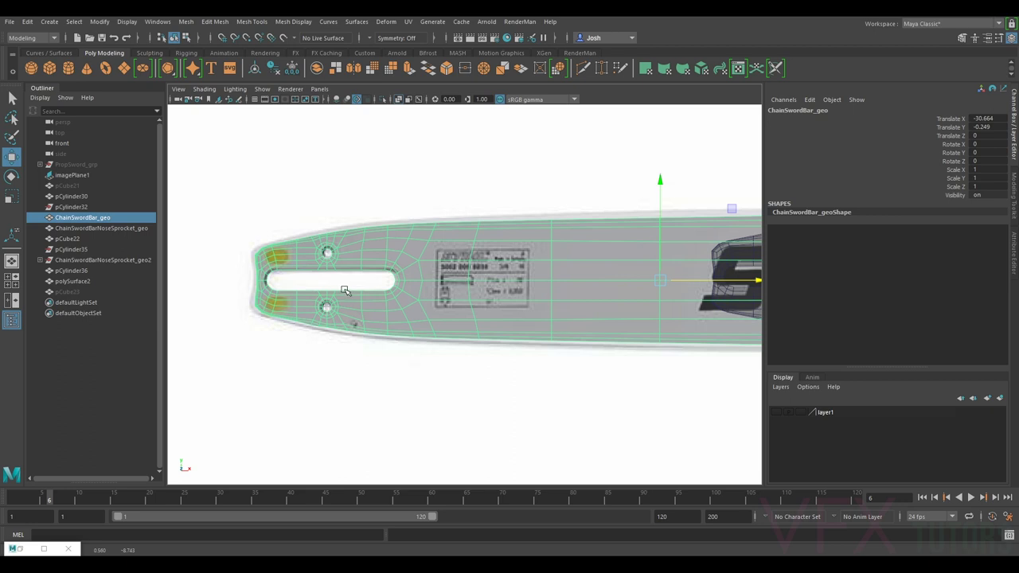
# Step: Examine how the bar's slot, bolt holes and outline match the reference, including the small hole near the lower edge
pyautogui.keyDown('alt'); pyautogui.moveTo(346, 289); pyautogui.dragTo(438, 275, button='middle'); pyautogui.keyUp('alt')
pyautogui.scroll(3, 450, 271)
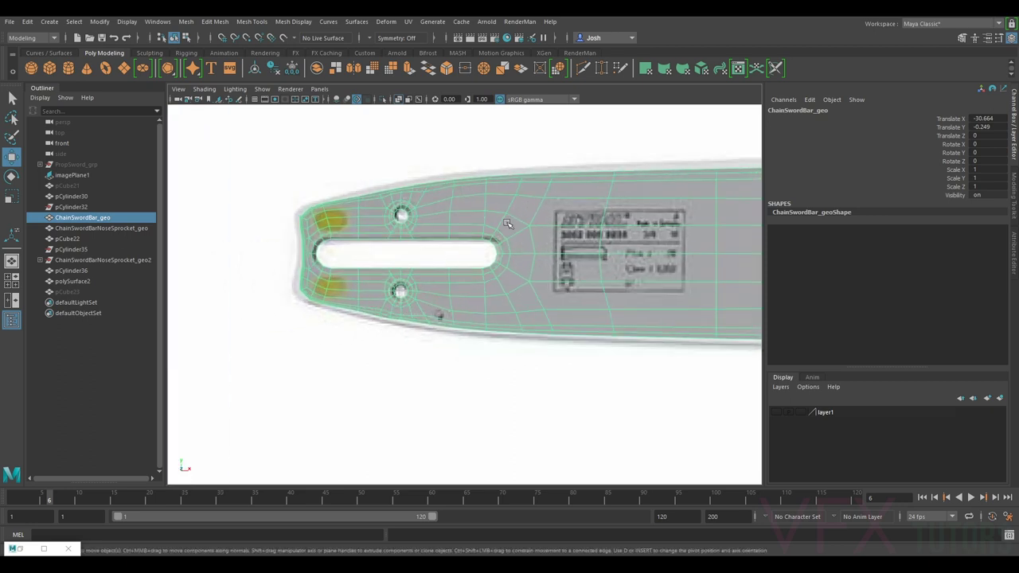
pyautogui.scroll(-3, 500, 230)
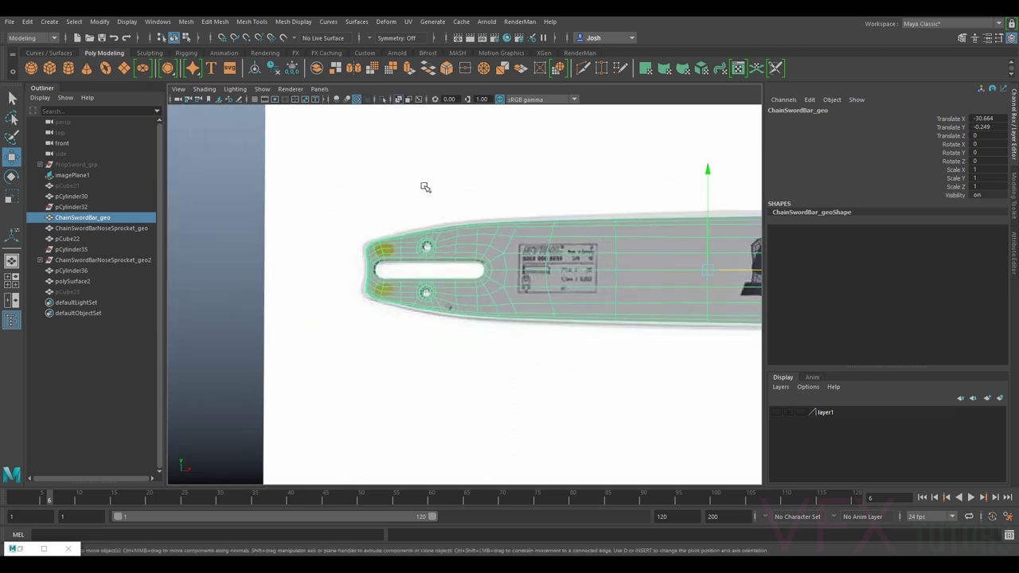
pyautogui.scroll(-2, 496, 219)
pyautogui.scroll(-1, 496, 220)
pyautogui.keyDown('alt'); pyautogui.moveTo(668, 271); pyautogui.dragTo(605, 269, button='middle'); pyautogui.keyUp('alt')
pyautogui.scroll(5, 536, 270)
pyautogui.keyDown('alt'); pyautogui.moveTo(413, 273); pyautogui.dragTo(507, 288, button='middle'); pyautogui.keyUp('alt')
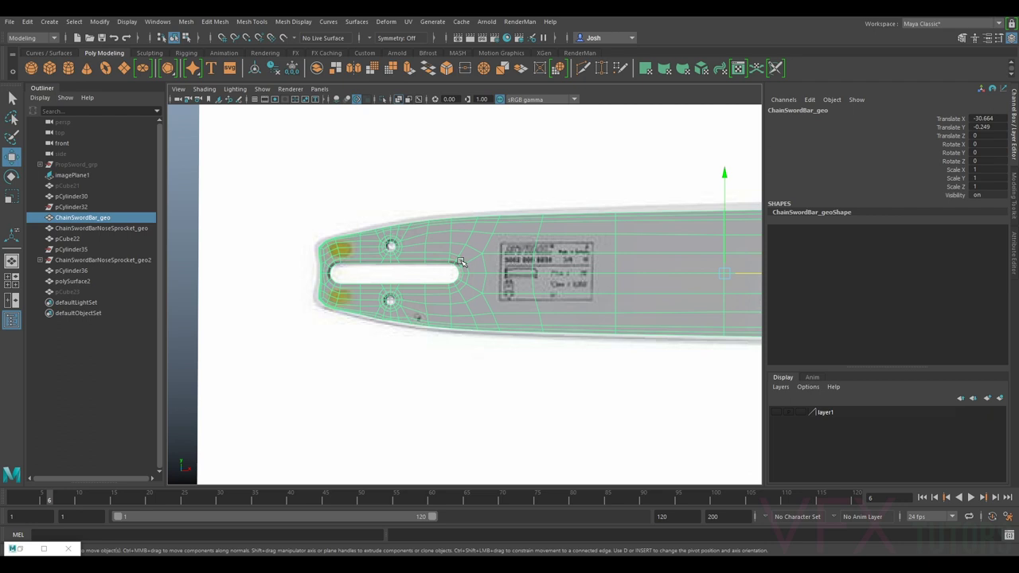
pyautogui.scroll(-2, 563, 228)
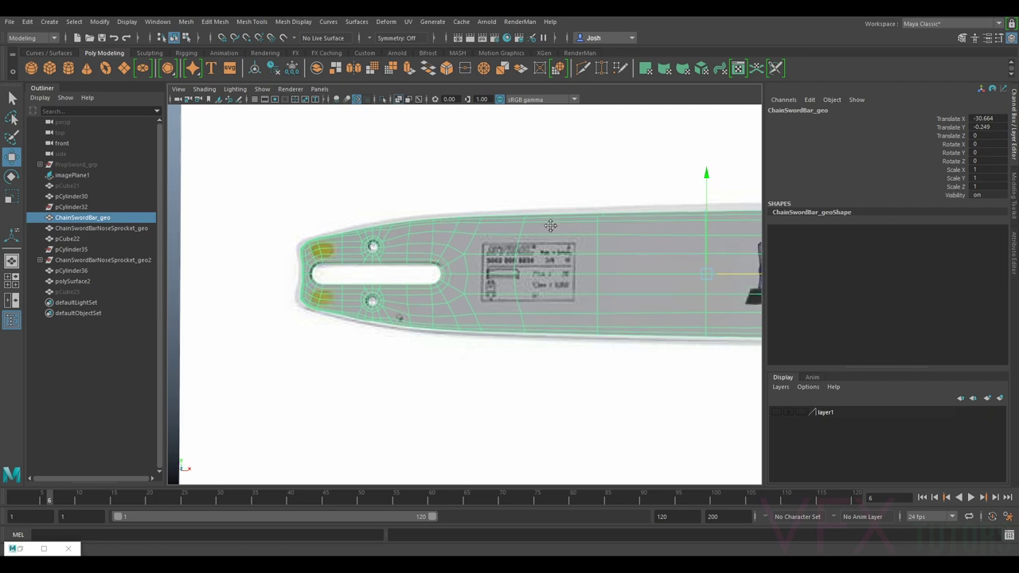
pyautogui.scroll(4, 601, 241)
pyautogui.scroll(5, 440, 298)
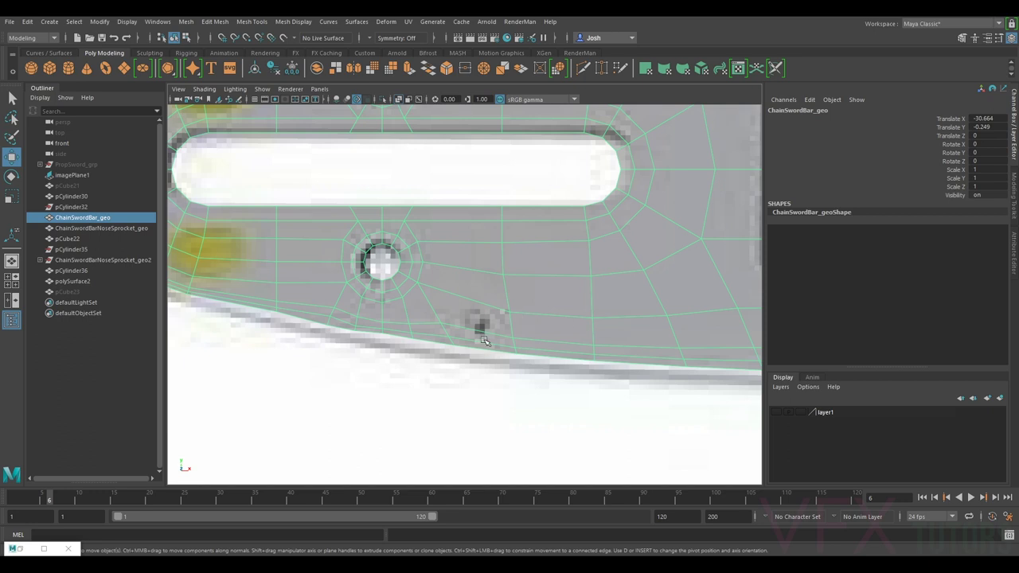
pyautogui.scroll(-5, 478, 315)
pyautogui.scroll(2, 514, 323)
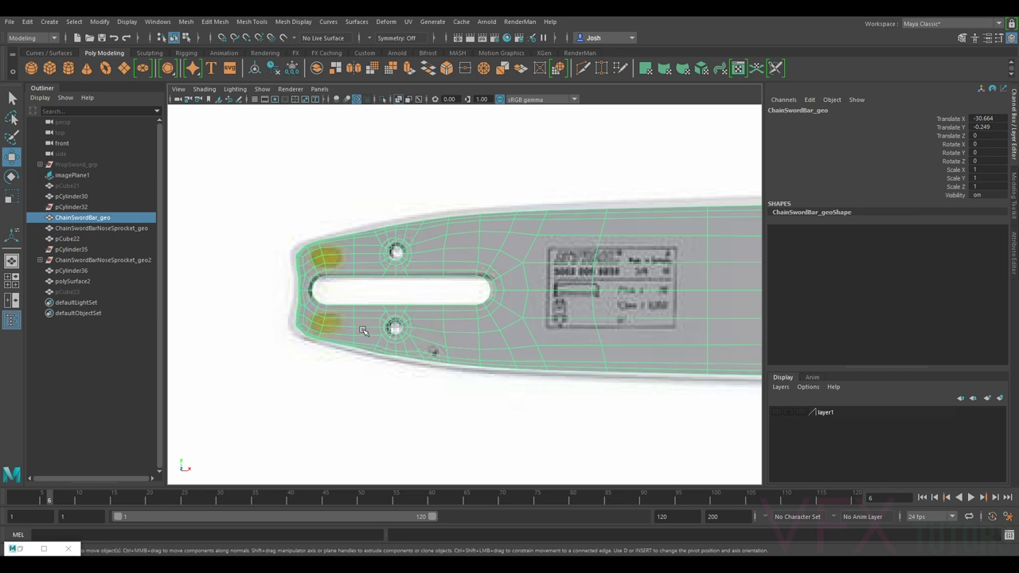
pyautogui.scroll(4, 483, 343)
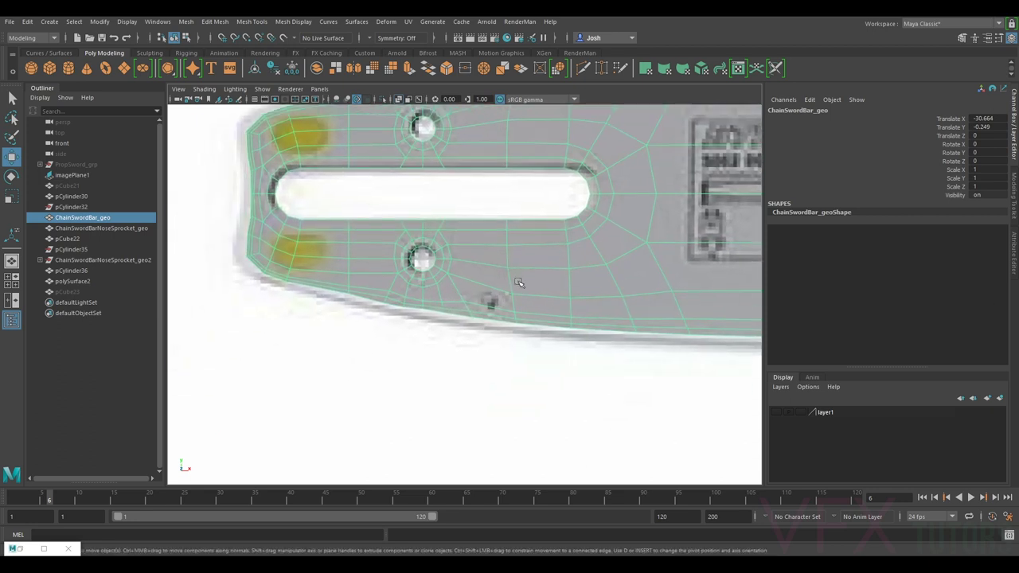
pyautogui.scroll(-2, 512, 269)
pyautogui.scroll(-3, 485, 276)
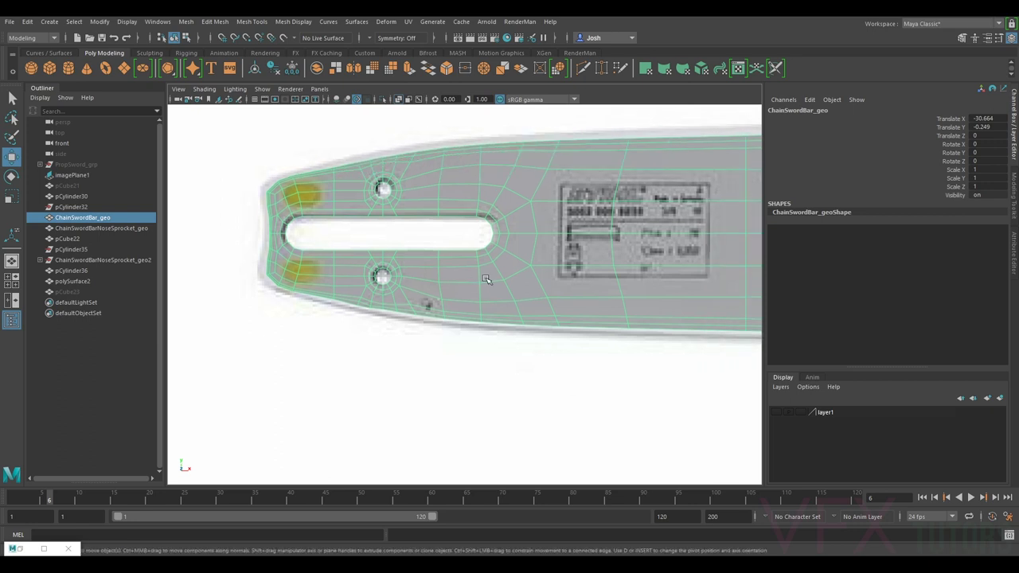
# Step: Hide the reference image plane behind ChainSwordBar_geo
pyautogui.scroll(4, 510, 284)
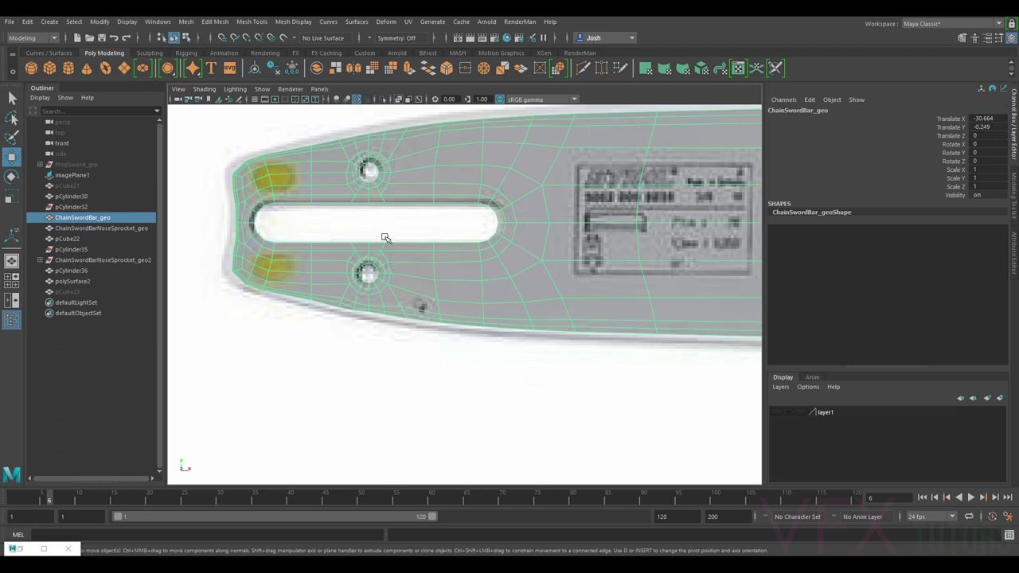
pyautogui.scroll(3, 529, 293)
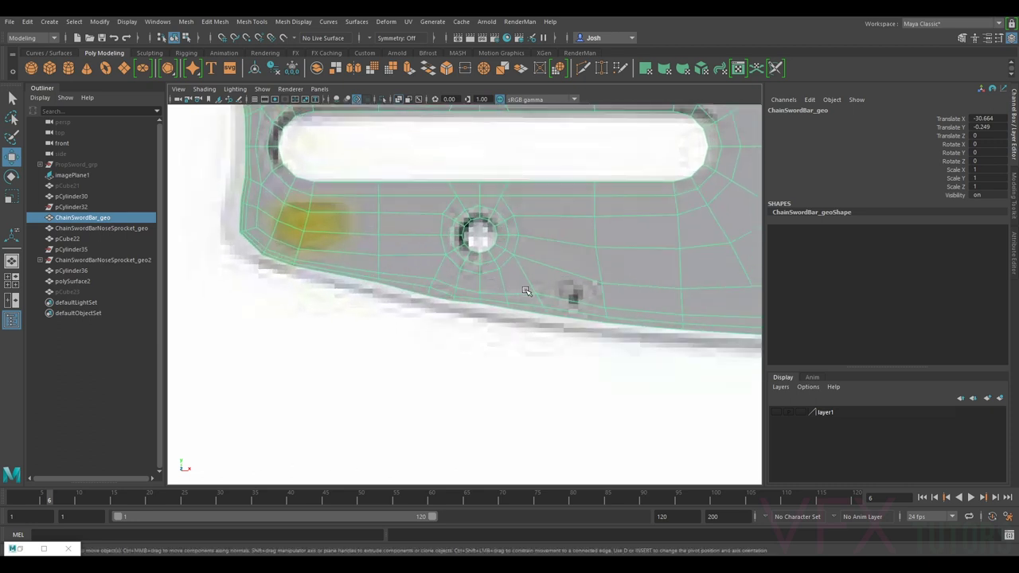
pyautogui.scroll(-4, 522, 292)
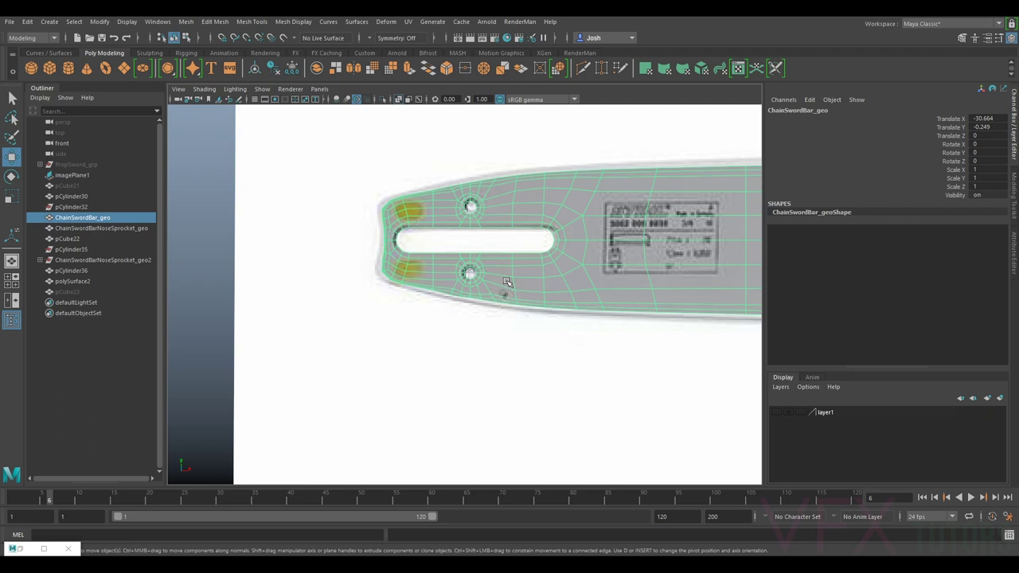
pyautogui.click(360, 182)
pyautogui.hotkey('ctrl', 'h')
# Step: Preview ChainSwordBar_geo smoothed around the slot and both bolt holes, then return to the unsmoothed display
pyautogui.scroll(3, 519, 329)
pyautogui.click(475, 291)
pyautogui.scroll(-2, 475, 292)
pyautogui.scroll(5, 484, 294)
pyautogui.press('3')
pyautogui.scroll(-5, 502, 317)
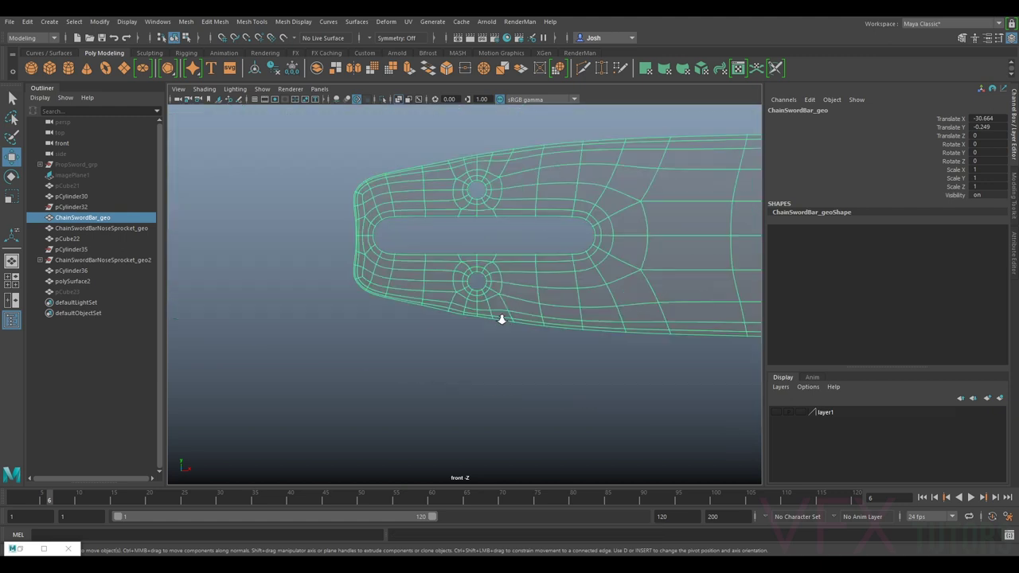
pyautogui.scroll(2, 476, 241)
pyautogui.scroll(4, 476, 241)
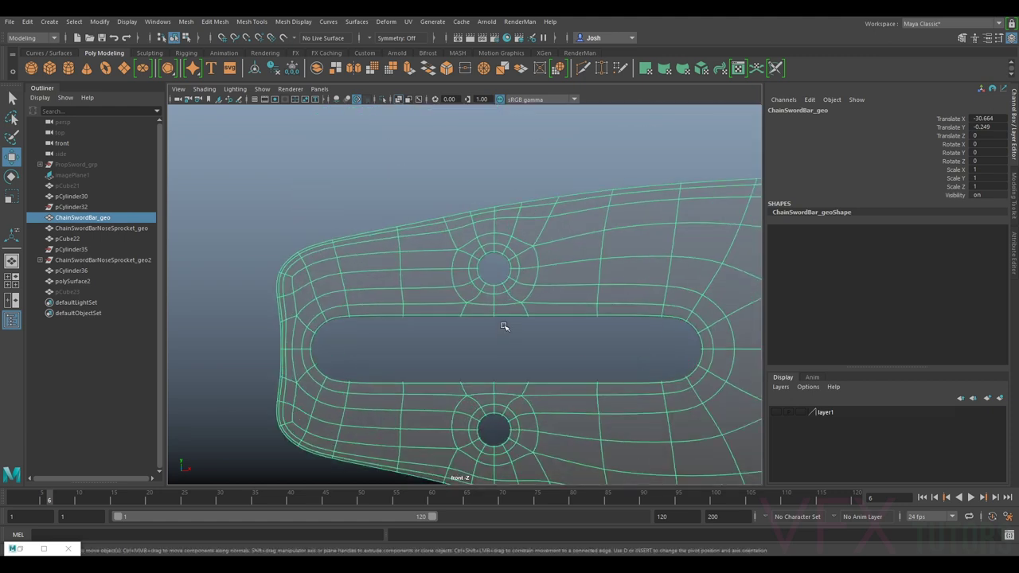
pyautogui.keyDown('alt'); pyautogui.moveTo(530, 286); pyautogui.dragTo(526, 277, button='middle'); pyautogui.keyUp('alt')
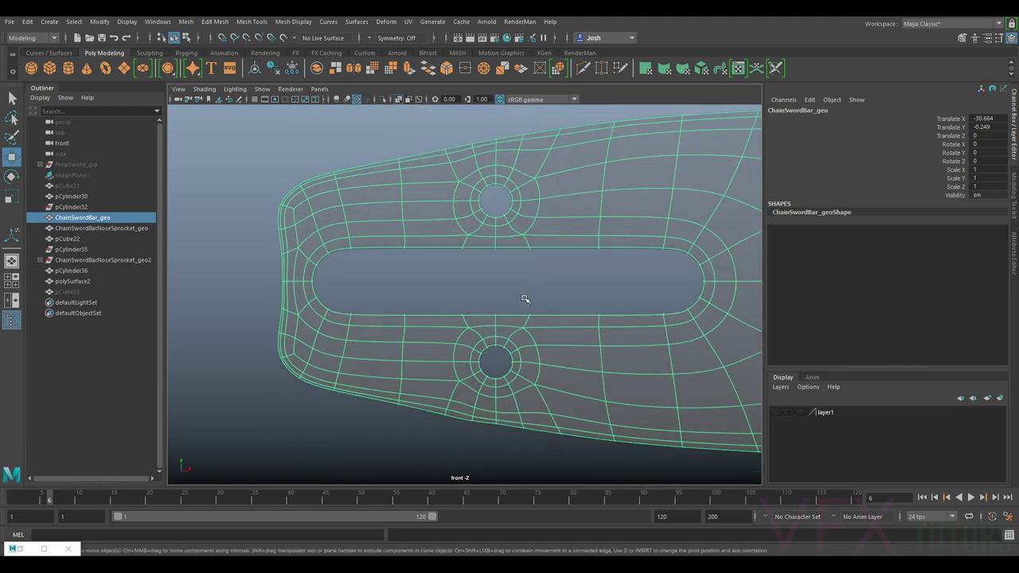
pyautogui.scroll(6, 517, 407)
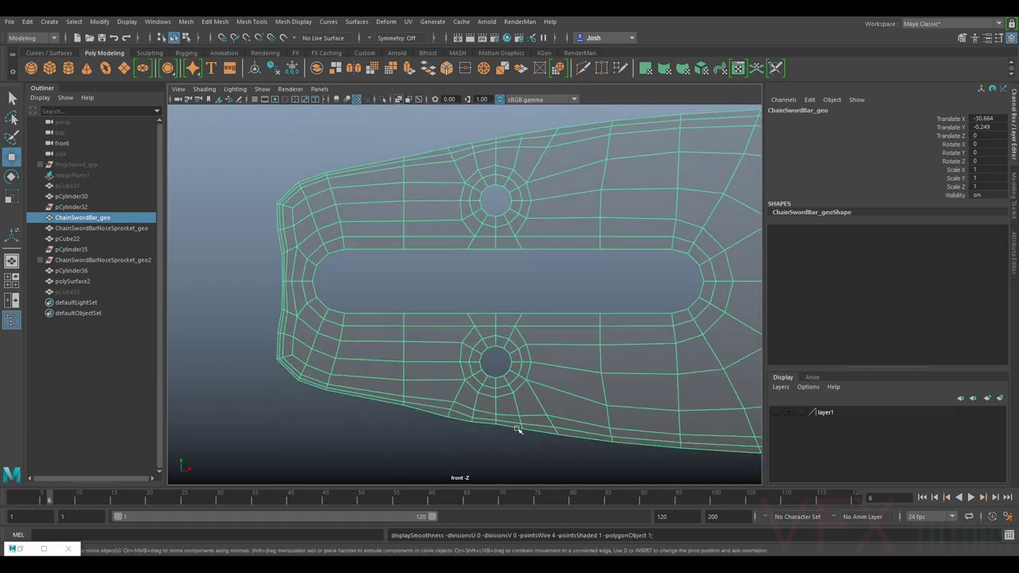
# Step: In vertex mode, nudge the inner edge-loop vertices beneath ChainSwordBar_geo's lower bolt hole to even out the loop along the lower edge
pyautogui.keyDown('alt'); pyautogui.moveTo(516, 372); pyautogui.dragTo(519, 328, button='middle'); pyautogui.keyUp('alt')
pyautogui.moveTo(472, 332); pyautogui.dragTo(424, 262, button='right')
pyautogui.moveTo(384, 368); pyautogui.dragTo(478, 314)
pyautogui.moveTo(450, 277); pyautogui.dragTo(451, 284)
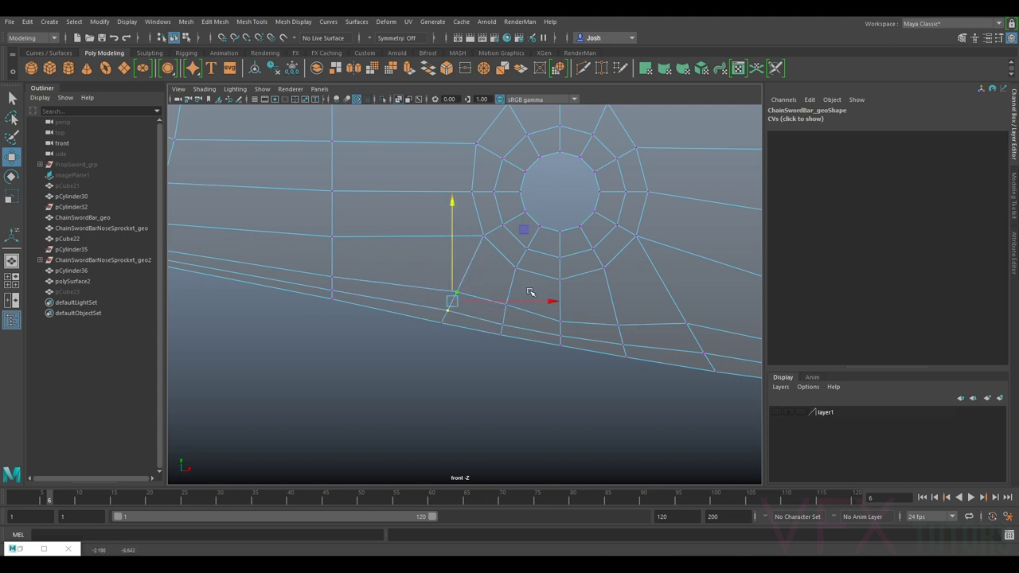
pyautogui.keyDown('alt'); pyautogui.moveTo(639, 306); pyautogui.dragTo(543, 301, button='middle'); pyautogui.keyUp('alt')
pyautogui.click(467, 319)
pyautogui.moveTo(466, 294); pyautogui.dragTo(464, 292)
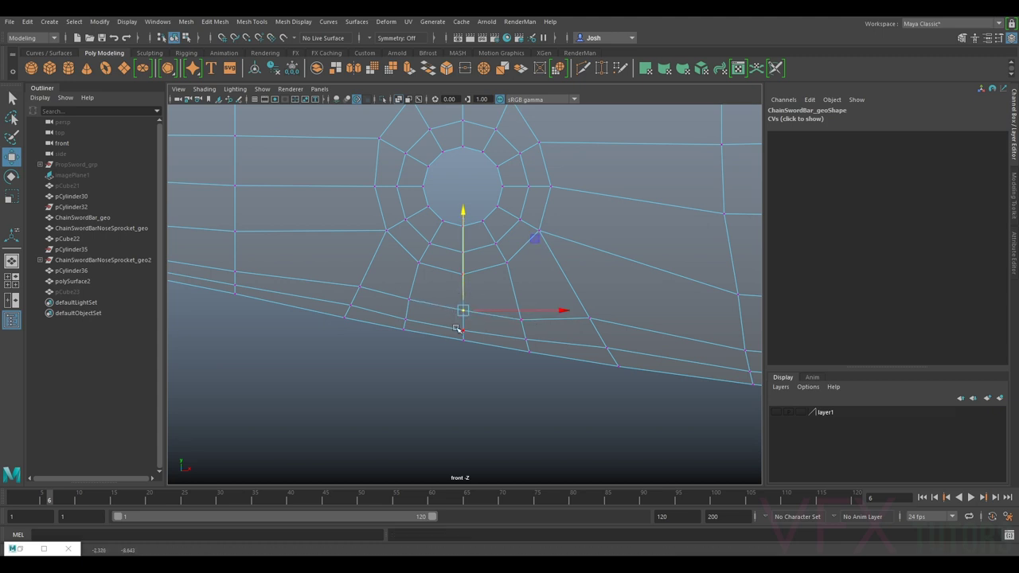
# Step: Slightly lower the inner edge-loop vertex to the left below the lower bolt hole, then return to object mode and deselect the bar
pyautogui.keyDown('alt'); pyautogui.moveTo(377, 334); pyautogui.dragTo(440, 324, button='middle'); pyautogui.keyUp('alt')
pyautogui.click(422, 277)
pyautogui.moveTo(423, 235); pyautogui.dragTo(423, 237)
pyautogui.moveTo(377, 325); pyautogui.dragTo(439, 273)
pyautogui.moveTo(460, 342); pyautogui.dragTo(470, 272)
pyautogui.scroll(-8, 592, 295)
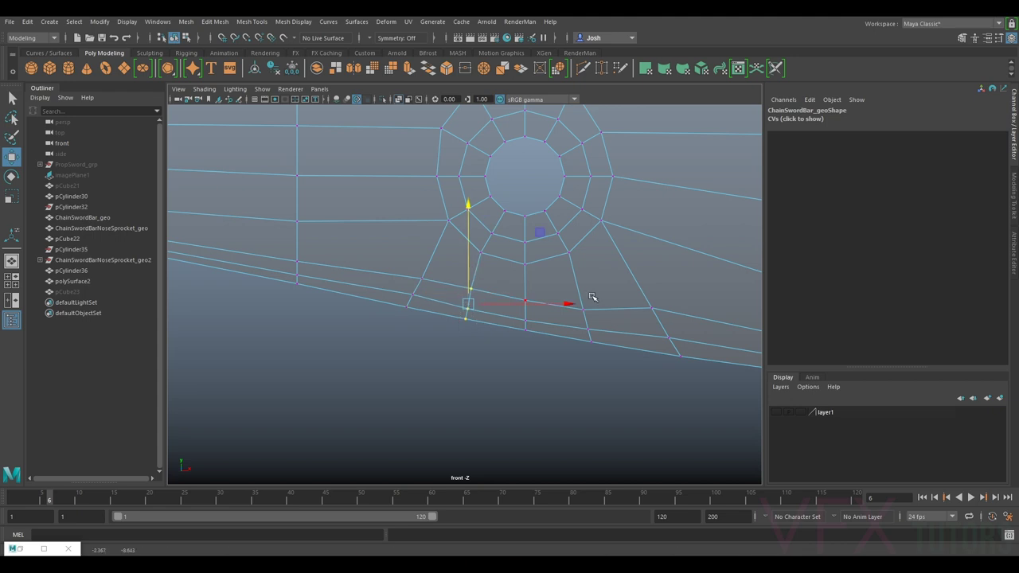
pyautogui.moveTo(512, 285); pyautogui.dragTo(563, 251, button='right')
pyautogui.click(476, 327)
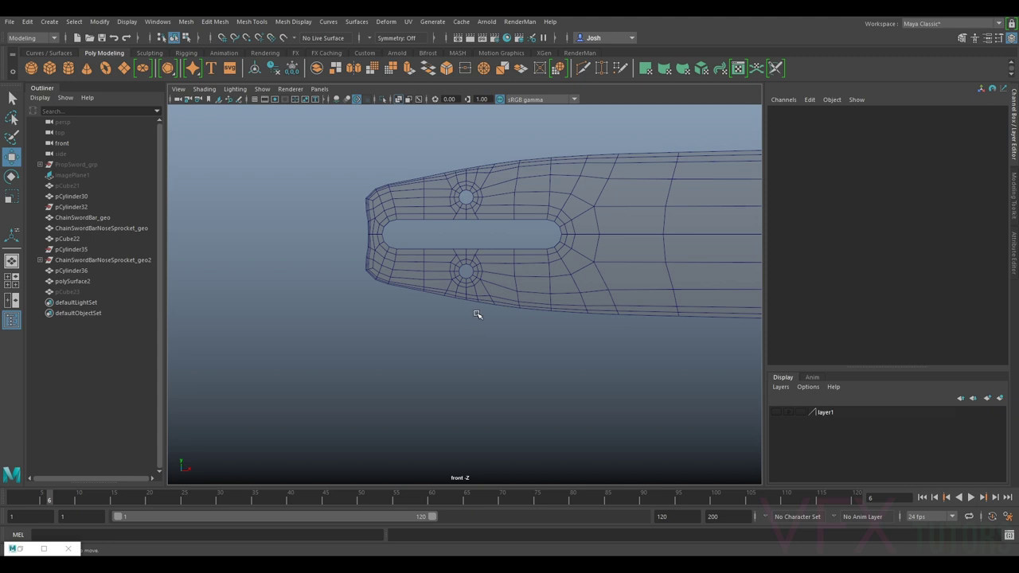
# Step: Show imagePlane1 again behind the bar's slotted end
pyautogui.scroll(4, 486, 311)
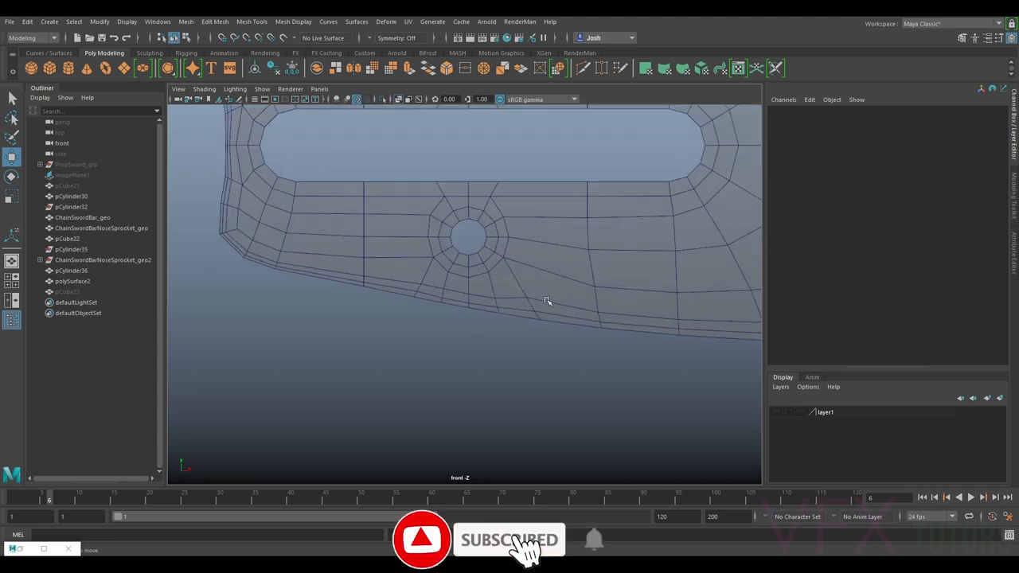
pyautogui.scroll(-5, 557, 296)
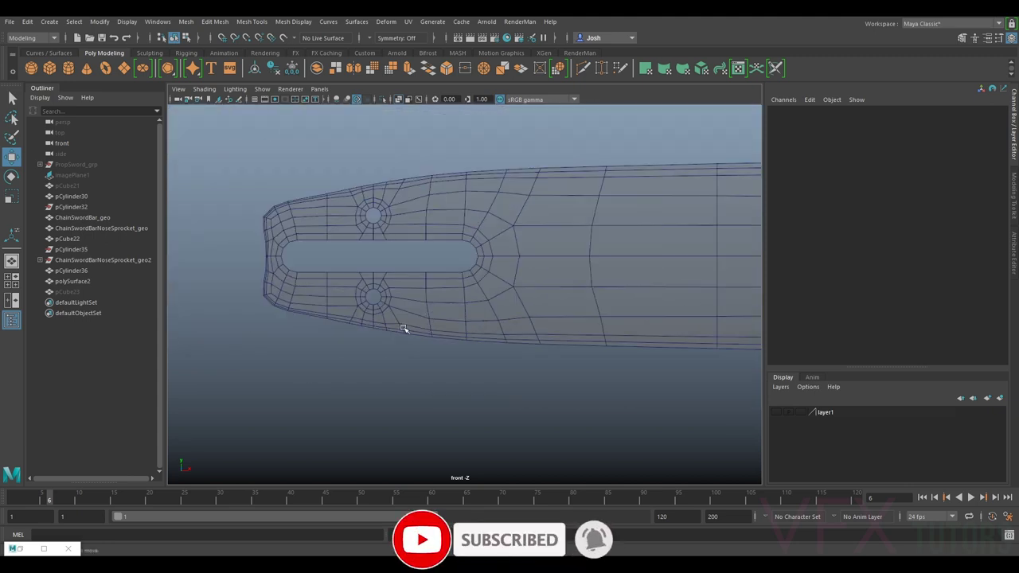
pyautogui.scroll(3, 404, 329)
pyautogui.keyDown('alt'); pyautogui.moveTo(461, 322); pyautogui.dragTo(543, 305, button='middle'); pyautogui.keyUp('alt')
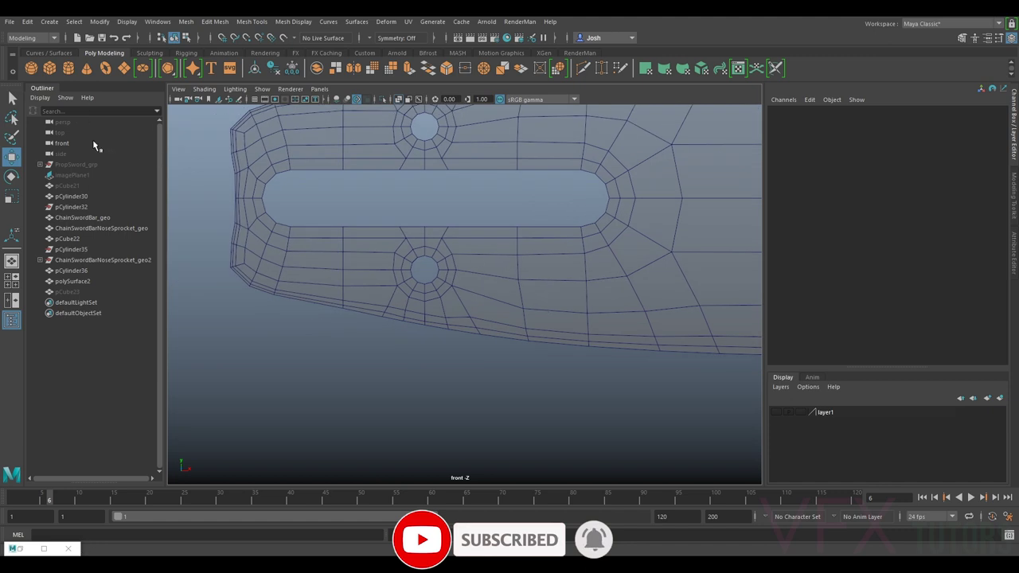
pyautogui.click(86, 175)
pyautogui.press('h')
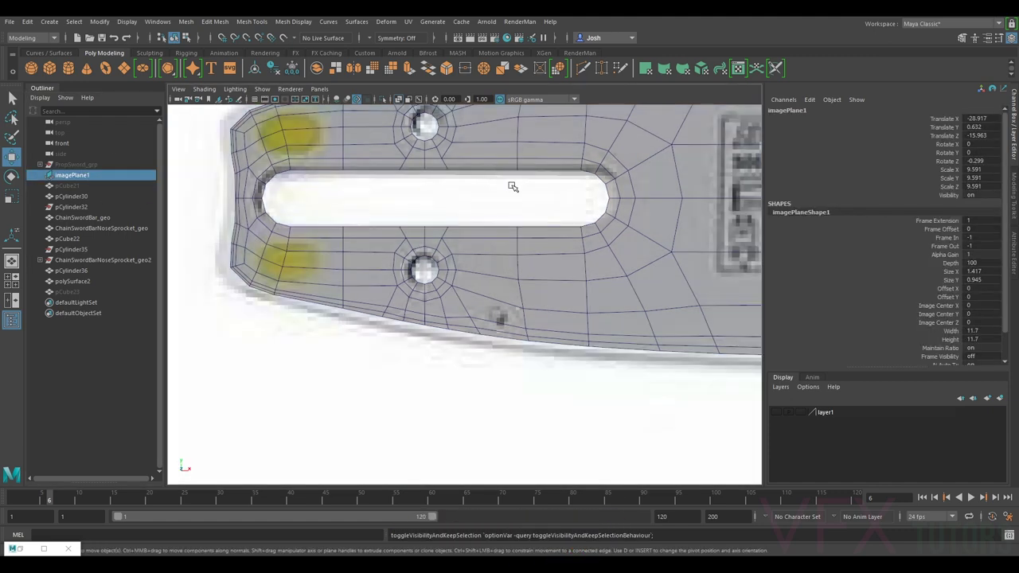
pyautogui.scroll(-4, 526, 291)
pyautogui.keyDown('alt'); pyautogui.moveTo(573, 250); pyautogui.dragTo(477, 264, button='middle'); pyautogui.keyUp('alt')
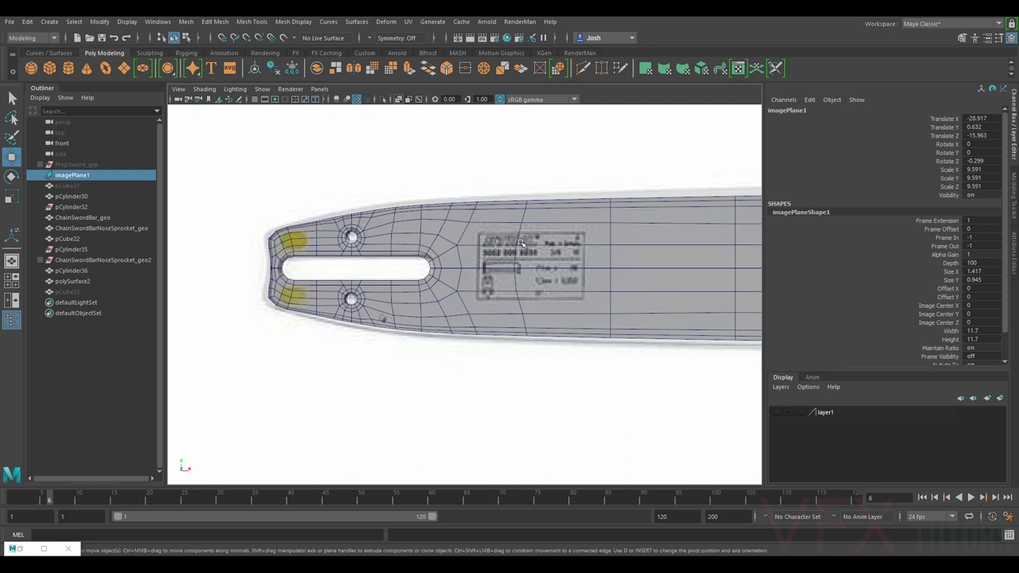
pyautogui.scroll(-1, 521, 243)
# Step: Scale ChainSwordBar_geo uniformly to 1.07 and move it to Translate X -28.998 to match the reference outline
pyautogui.click(526, 244)
pyautogui.press('r')
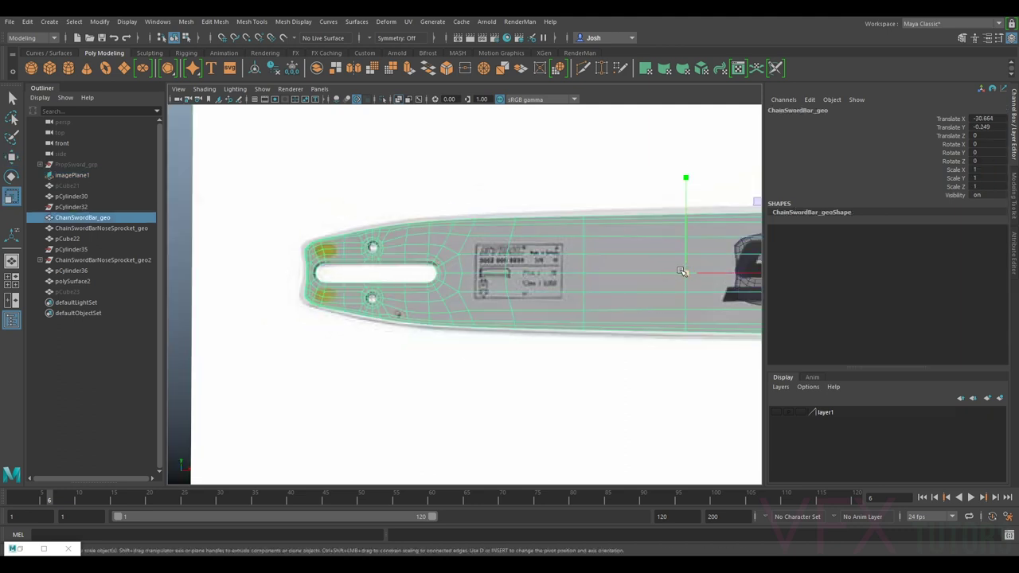
pyautogui.moveTo(685, 274); pyautogui.dragTo(739, 279)
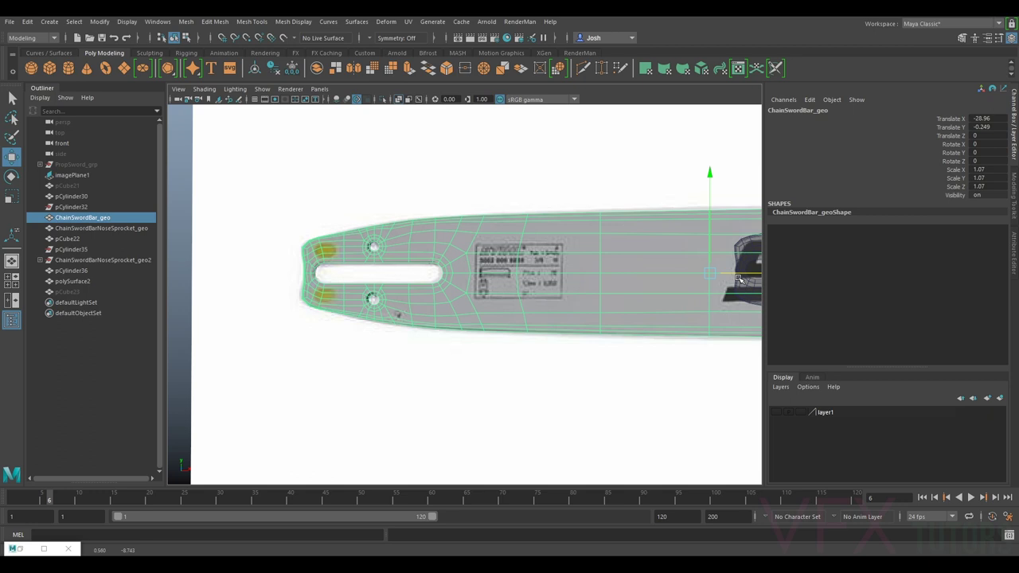
pyautogui.press('r')
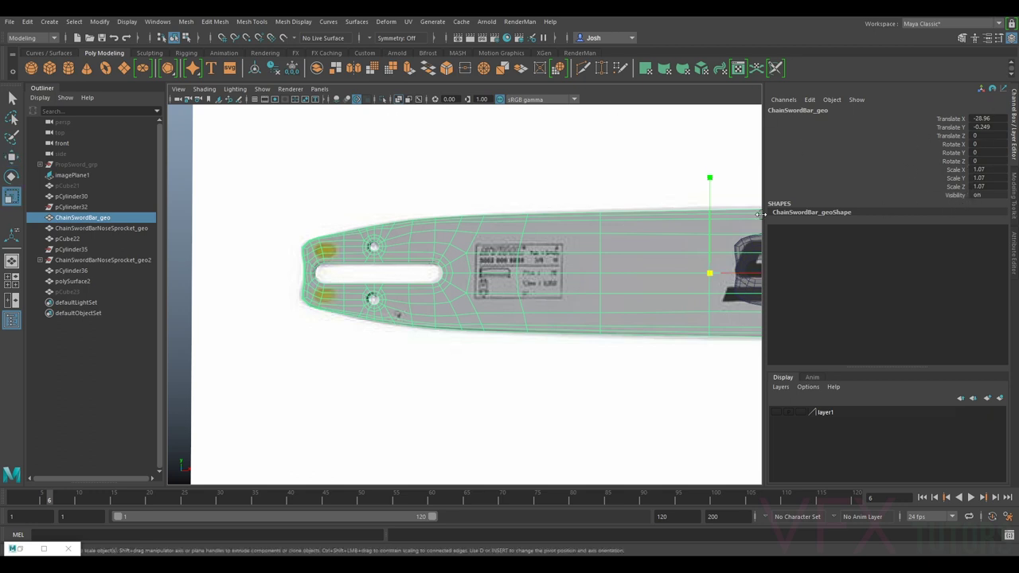
pyautogui.moveTo(713, 270); pyautogui.dragTo(735, 274)
pyautogui.press('w')
pyautogui.press('r')
pyautogui.press('w')
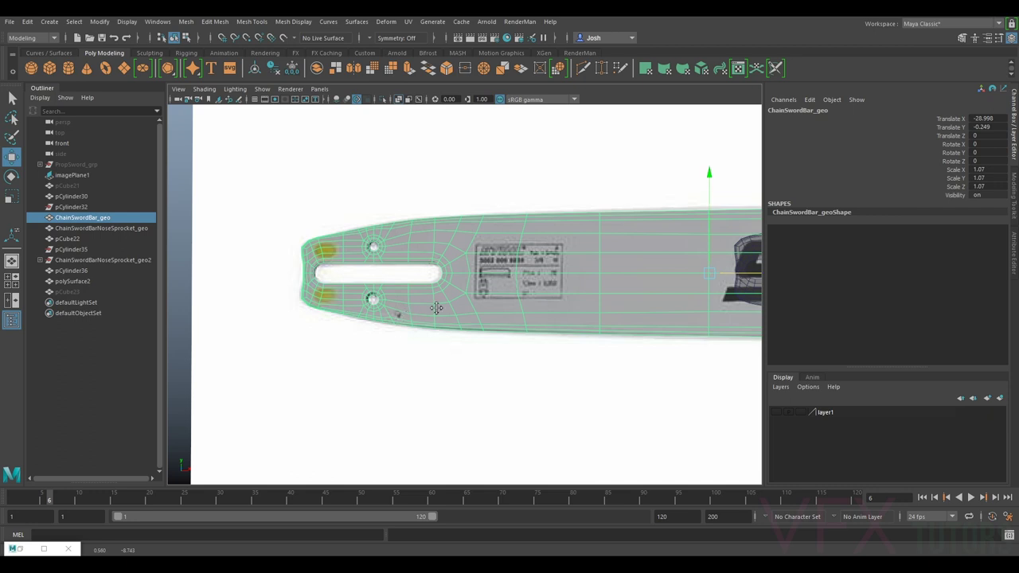
# Step: Create a polygon cylinder and move it beside the bar's lower bolt hole at Translate X -70.955 and Translate Y -1.311
pyautogui.keyDown('alt'); pyautogui.moveTo(438, 307); pyautogui.dragTo(483, 298, button='middle'); pyautogui.keyUp('alt')
pyautogui.scroll(4, 483, 298)
pyautogui.keyDown('alt'); pyautogui.moveTo(558, 297); pyautogui.dragTo(611, 263, button='middle'); pyautogui.keyUp('alt')
pyautogui.scroll(-1, 362, 146)
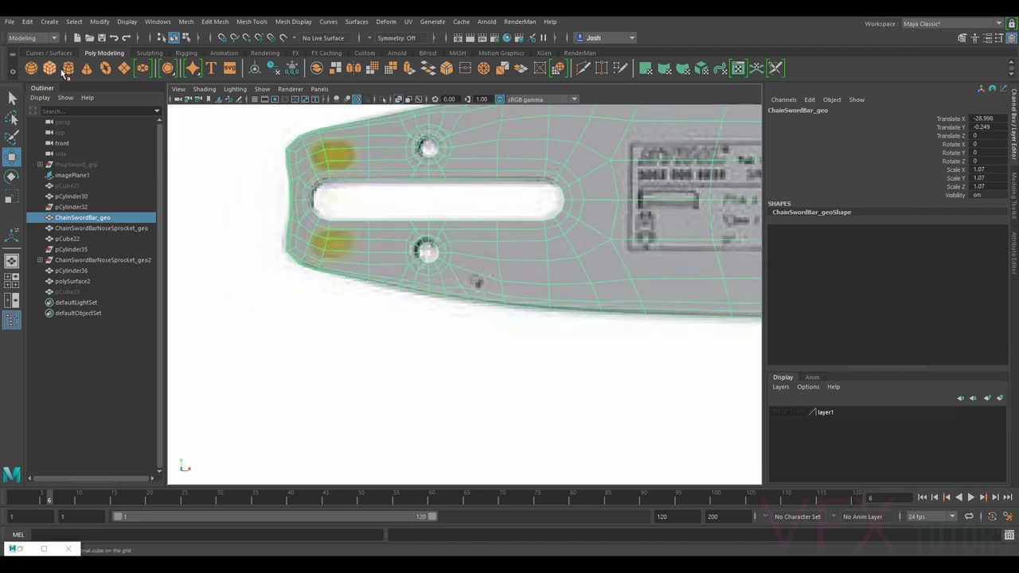
pyautogui.click(68, 68)
pyautogui.scroll(-4, 597, 255)
pyautogui.press('e')
pyautogui.scroll(-4, 597, 254)
pyautogui.press('w')
pyautogui.moveTo(719, 284); pyautogui.dragTo(459, 291)
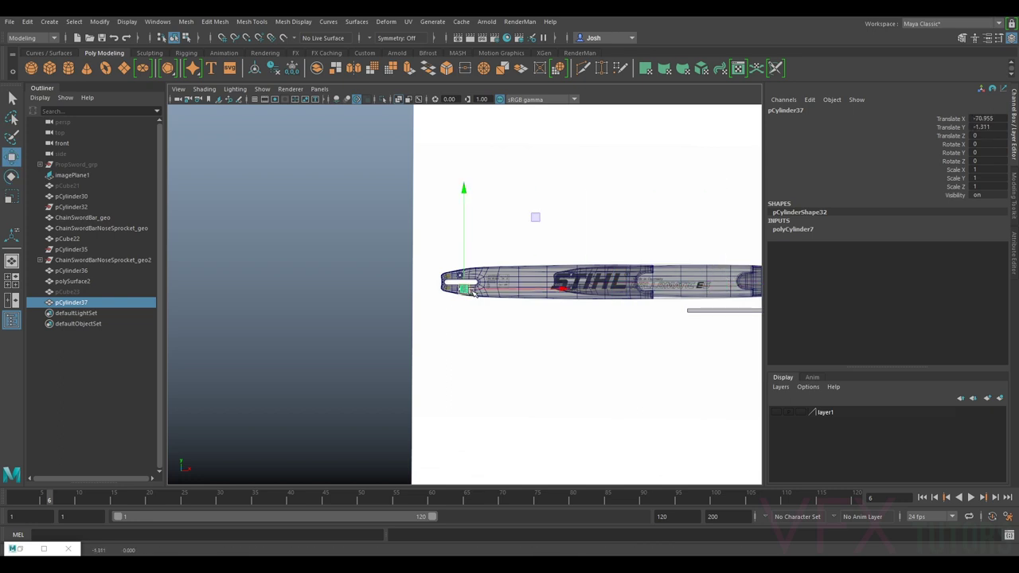
# Step: Rotate the new cylinder to Rotate X 90 so its cap faces the front view
pyautogui.scroll(8, 505, 269)
pyautogui.press('e')
pyautogui.moveTo(461, 228); pyautogui.dragTo(460, 333)
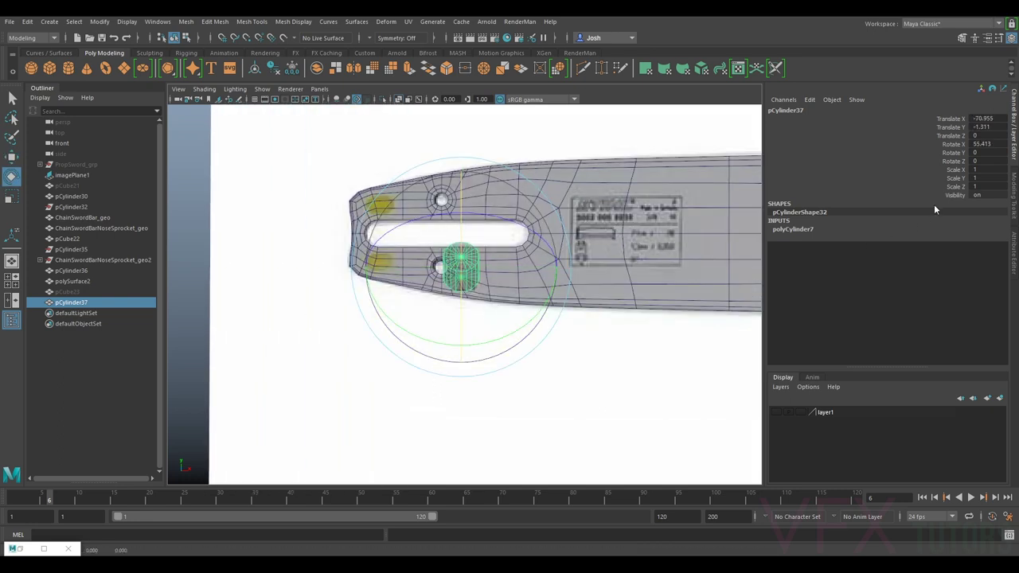
pyautogui.doubleClick(982, 145)
pyautogui.press('Return')
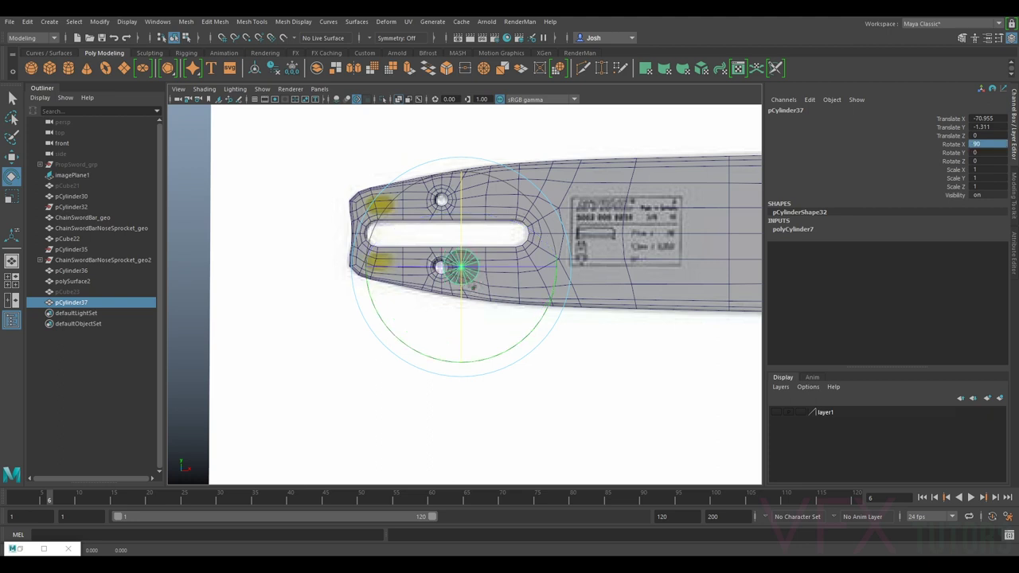
# Step: Scale the cylinder uniformly to 0.261 and move it over the reference's small hole at Translate X -70.269 and Translate Y -2.428
pyautogui.press('w')
pyautogui.press('r')
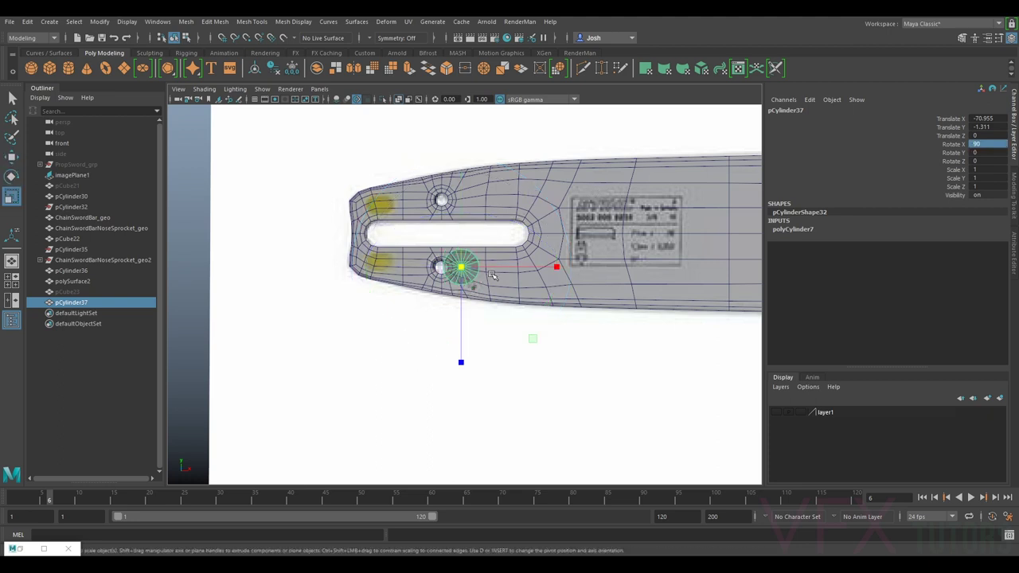
pyautogui.moveTo(462, 269); pyautogui.dragTo(442, 271)
pyautogui.scroll(3, 478, 278)
pyautogui.press('w')
pyautogui.moveTo(466, 233); pyautogui.dragTo(484, 278)
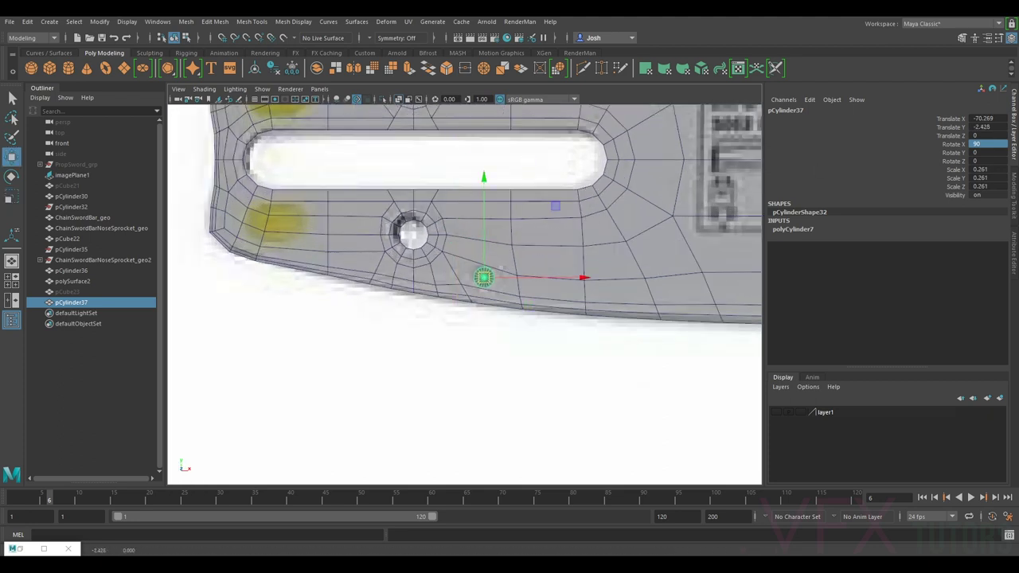
# Step: Set the cylinder's Subdivisions Axis to 8 and fine-tune its fit over the small hole in the reference
pyautogui.click(1016, 233)
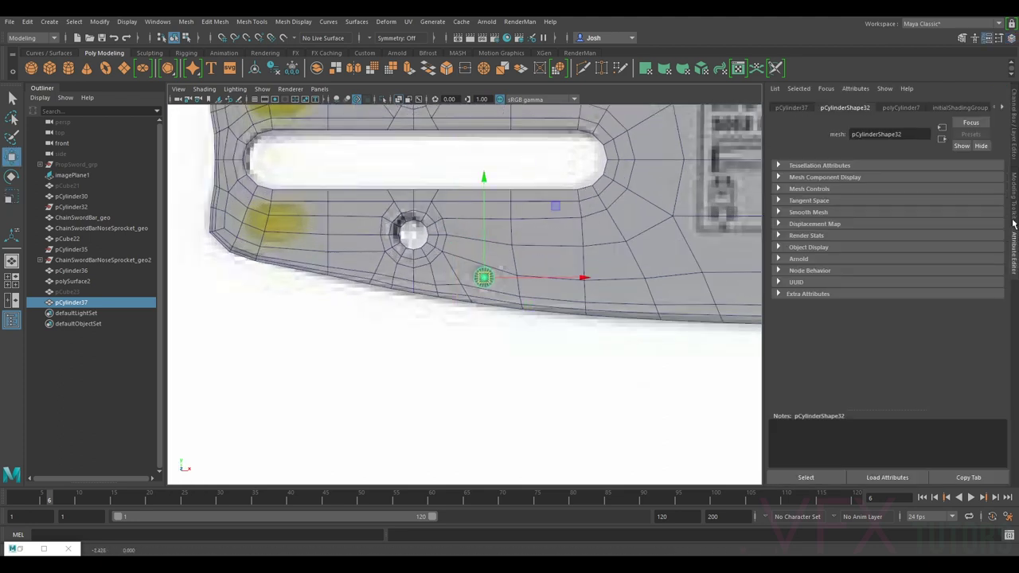
pyautogui.click(901, 108)
pyautogui.moveTo(918, 204); pyautogui.dragTo(905, 205)
pyautogui.scroll(4, 514, 271)
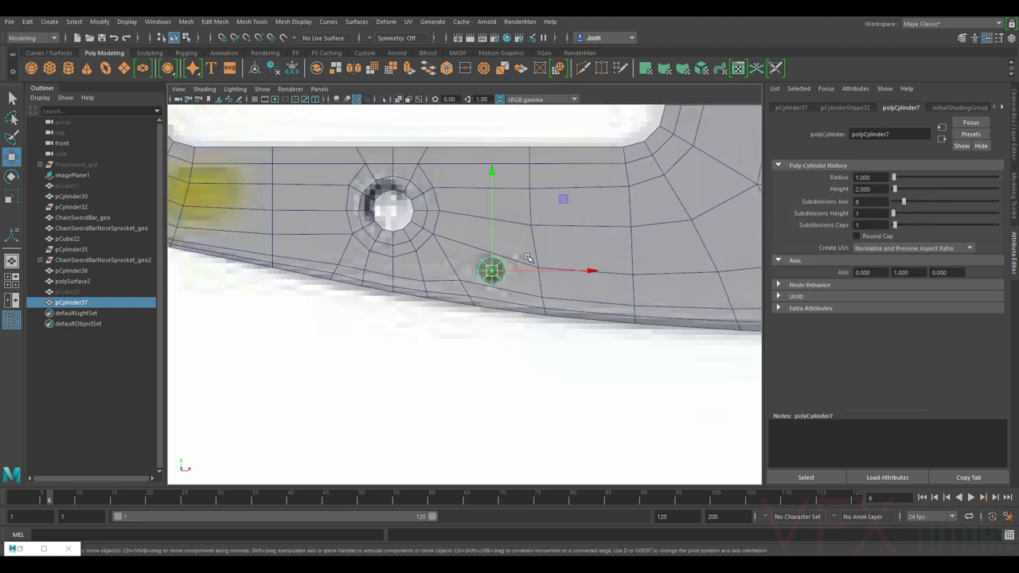
pyautogui.moveTo(504, 272); pyautogui.dragTo(502, 272)
pyautogui.press('r')
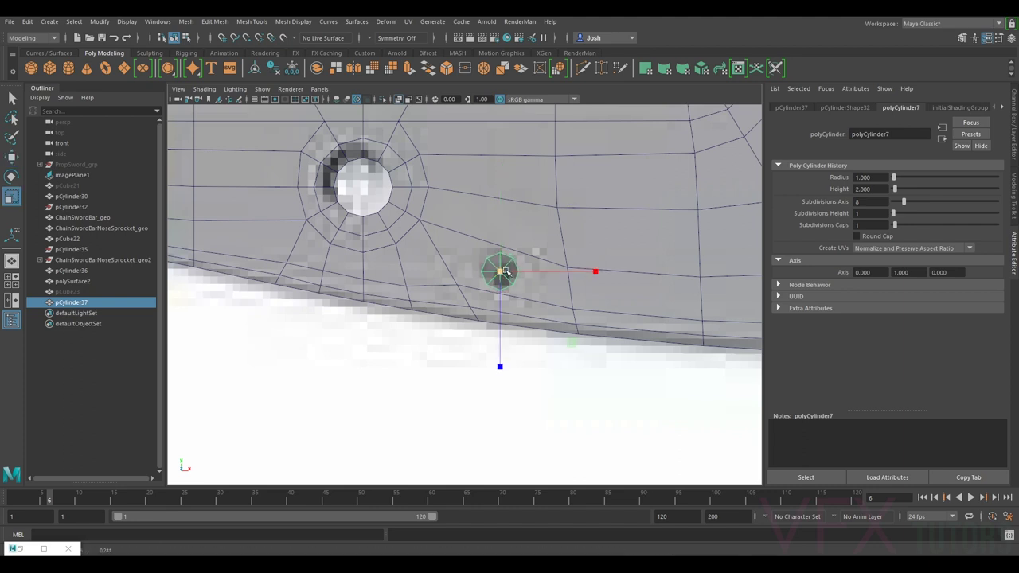
# Step: Examine how the small cylinder sits against the bar's surrounding edge loops and the reference's small hole
pyautogui.scroll(-4, 493, 277)
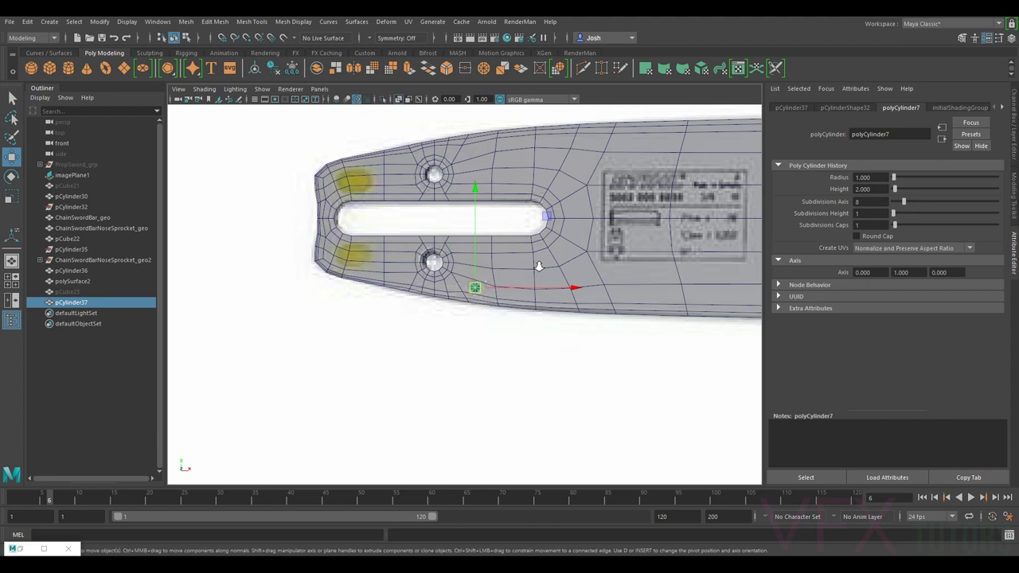
pyautogui.scroll(3, 545, 238)
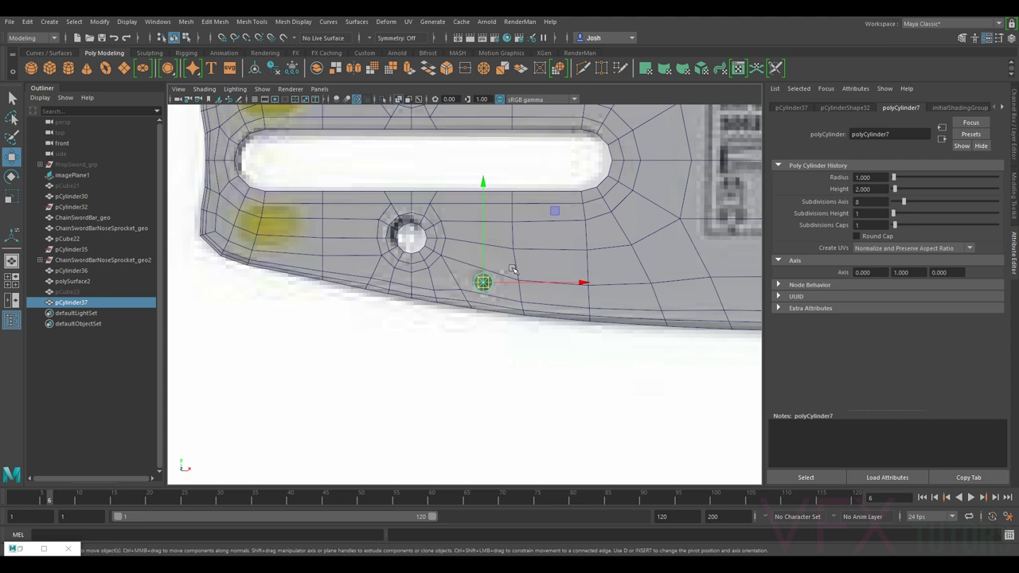
pyautogui.scroll(3, 514, 269)
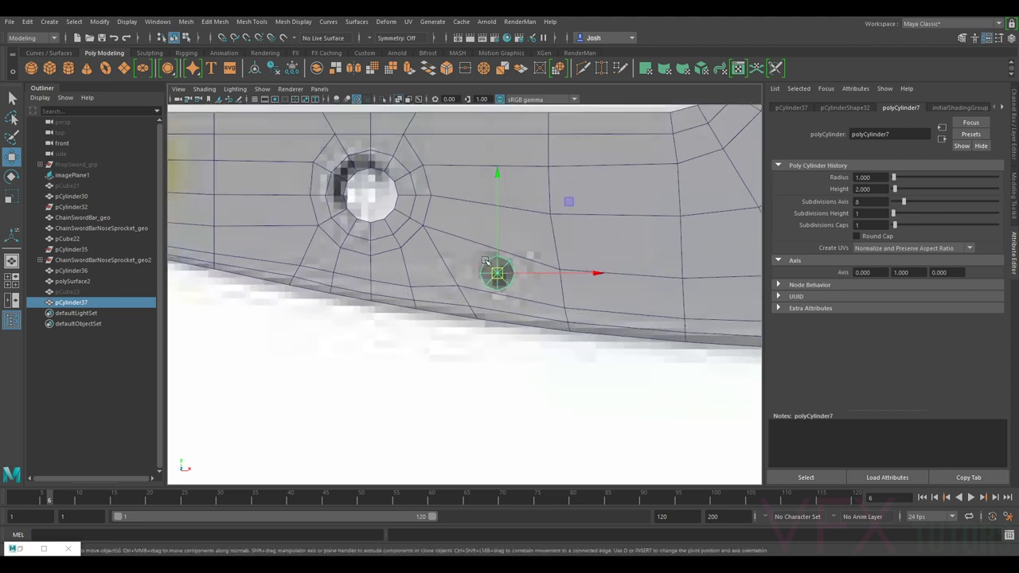
pyautogui.scroll(-3, 488, 262)
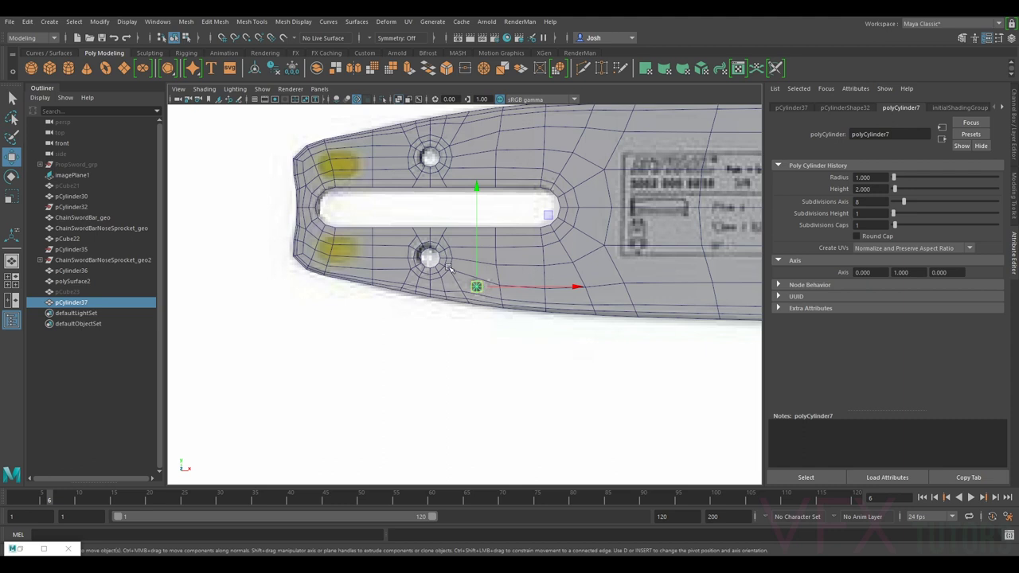
pyautogui.scroll(3, 478, 290)
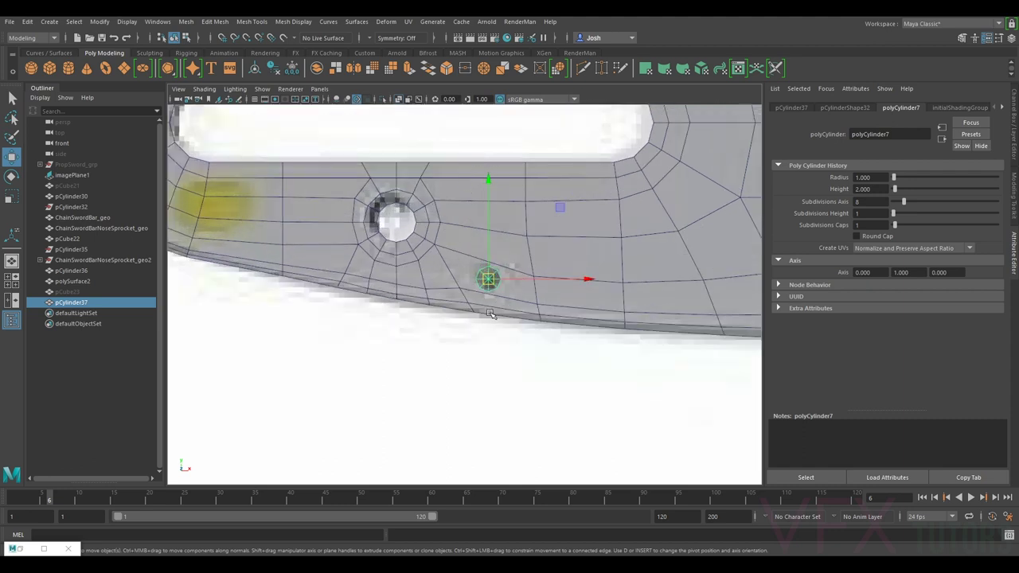
pyautogui.scroll(1, 446, 239)
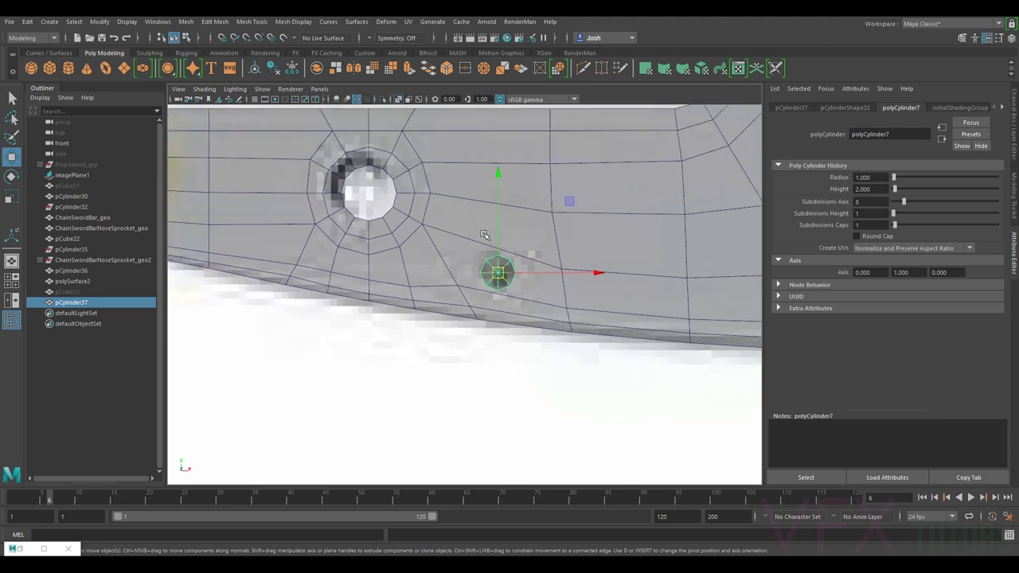
# Step: Switch to the perspective view and delete the small cylinder's side and back faces, keeping only its front cap
pyautogui.keyDown('alt'); pyautogui.moveTo(576, 248); pyautogui.dragTo(568, 265, button='middle'); pyautogui.keyUp('alt')
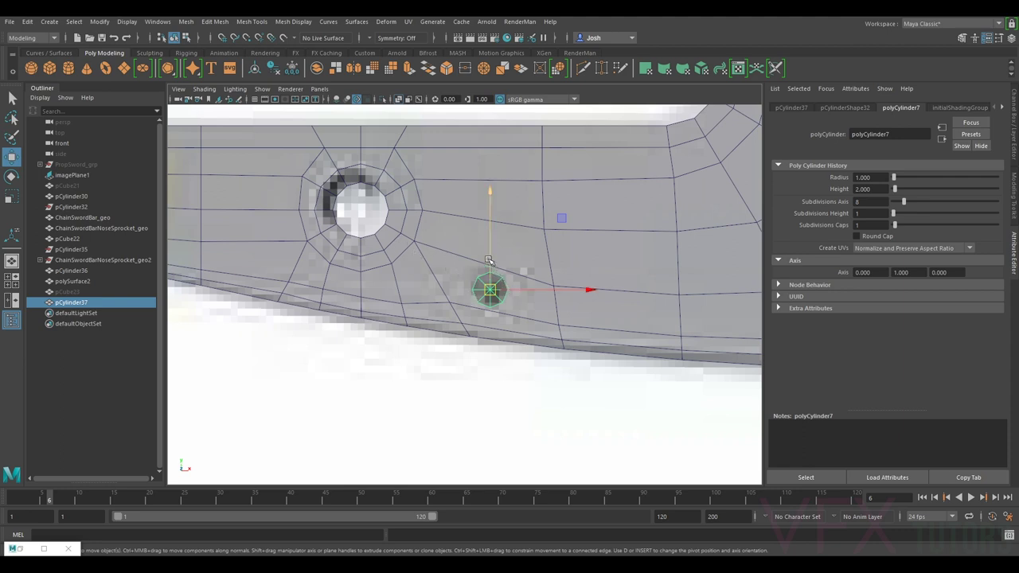
pyautogui.keyDown('alt'); pyautogui.moveTo(494, 228); pyautogui.dragTo(502, 254, button='middle'); pyautogui.keyUp('alt')
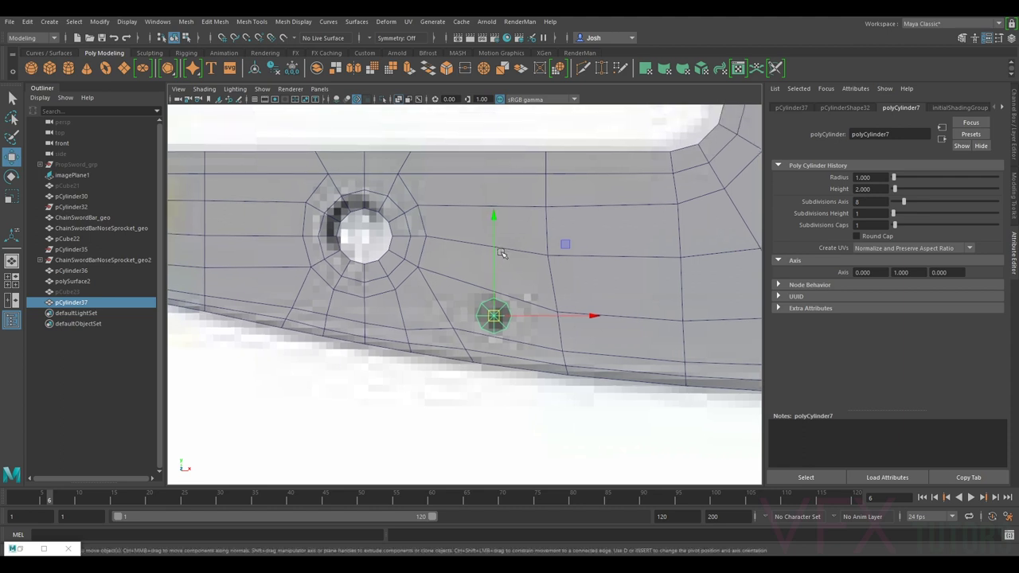
pyautogui.click(320, 89)
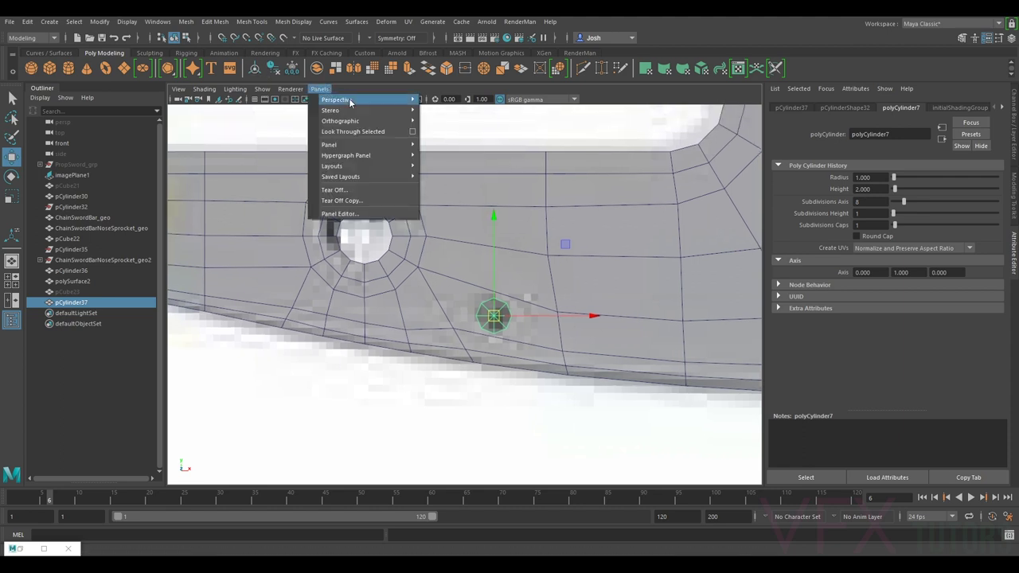
pyautogui.moveTo(348, 100)
pyautogui.click(440, 100)
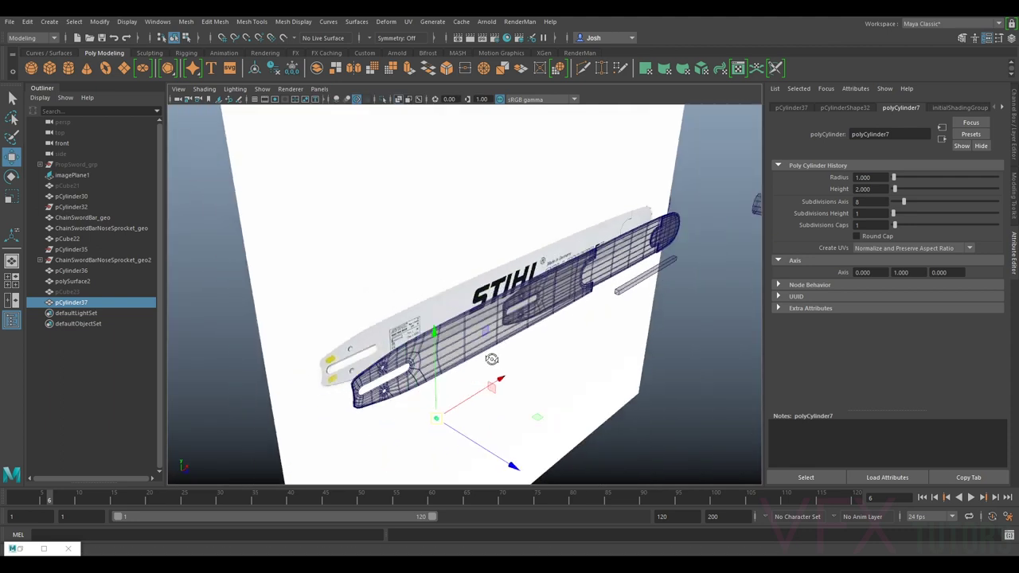
pyautogui.moveTo(550, 224); pyautogui.dragTo(614, 277)
pyautogui.scroll(3, 607, 282)
pyautogui.keyDown('alt'); pyautogui.moveTo(677, 265); pyautogui.dragTo(634, 270, button='middle'); pyautogui.keyUp('alt')
pyautogui.moveTo(582, 261); pyautogui.dragTo(573, 292, button='right')
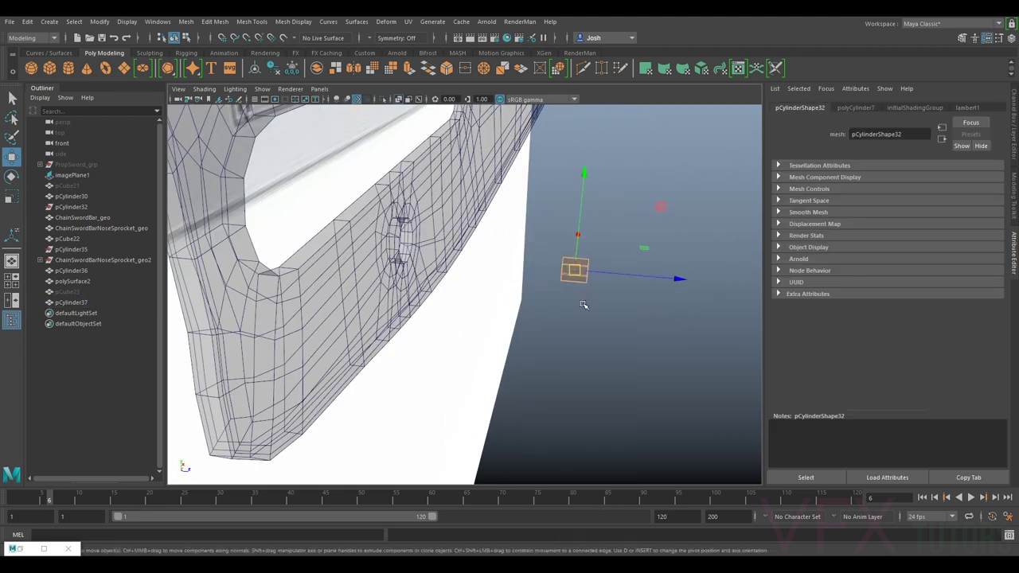
pyautogui.click(550, 252)
pyautogui.keyDown('alt'); pyautogui.moveTo(633, 308); pyautogui.dragTo(446, 224); pyautogui.keyUp('alt')
pyautogui.keyDown('alt'); pyautogui.moveTo(446, 223); pyautogui.dragTo(621, 248, button='middle'); pyautogui.keyUp('alt')
pyautogui.moveTo(421, 266); pyautogui.dragTo(460, 243, button='right')
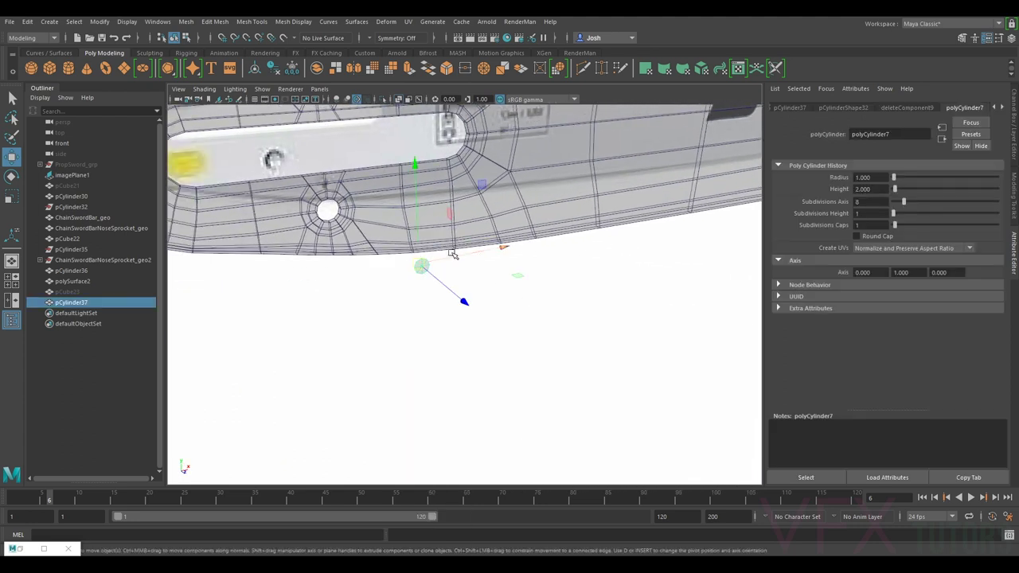
# Step: Return to the front view and select the eight border edges of the small cap disc
pyautogui.click(320, 89)
pyautogui.moveTo(345, 103)
pyautogui.moveTo(373, 122)
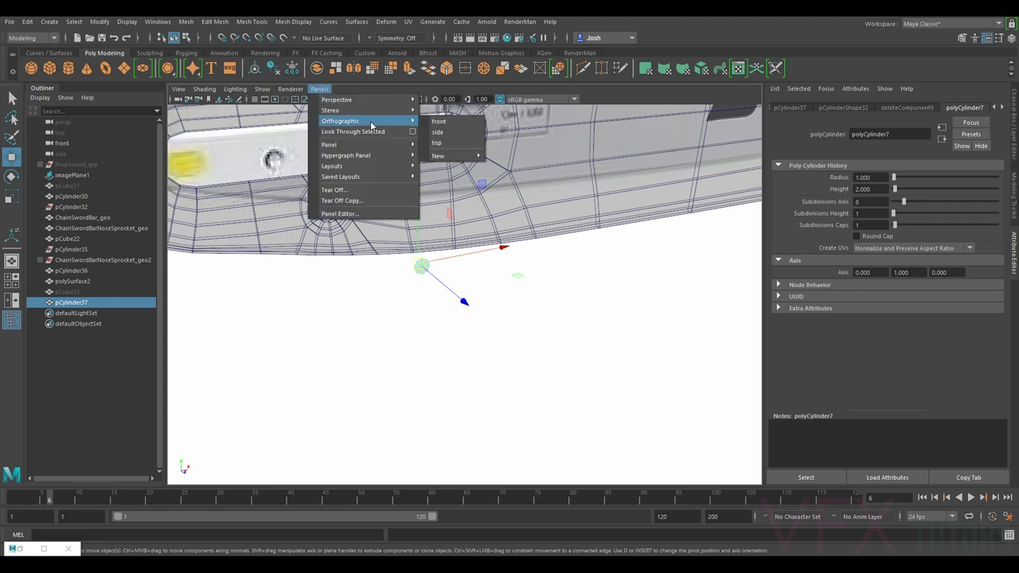
pyautogui.click(438, 122)
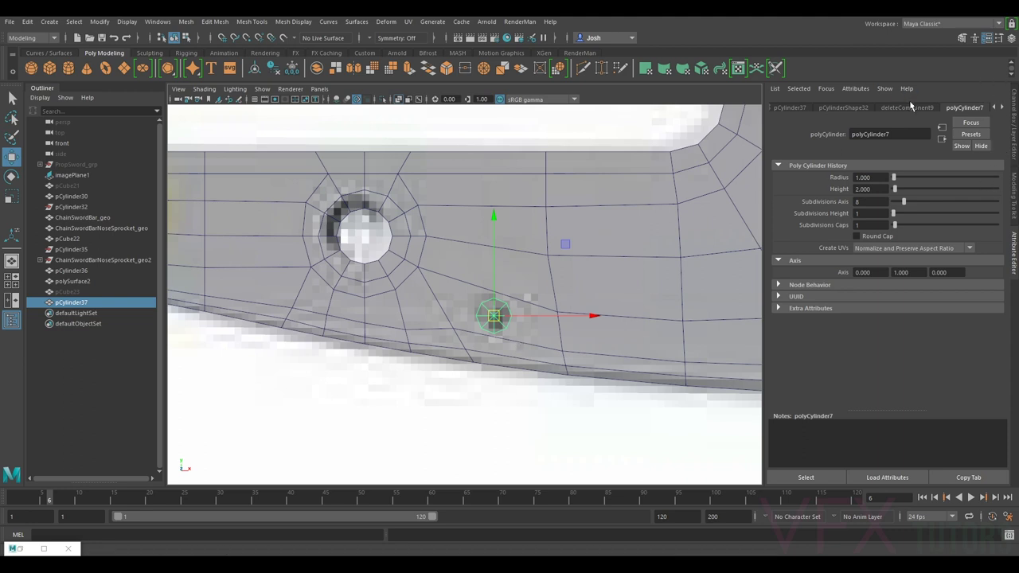
pyautogui.click(1015, 196)
pyautogui.click(939, 125)
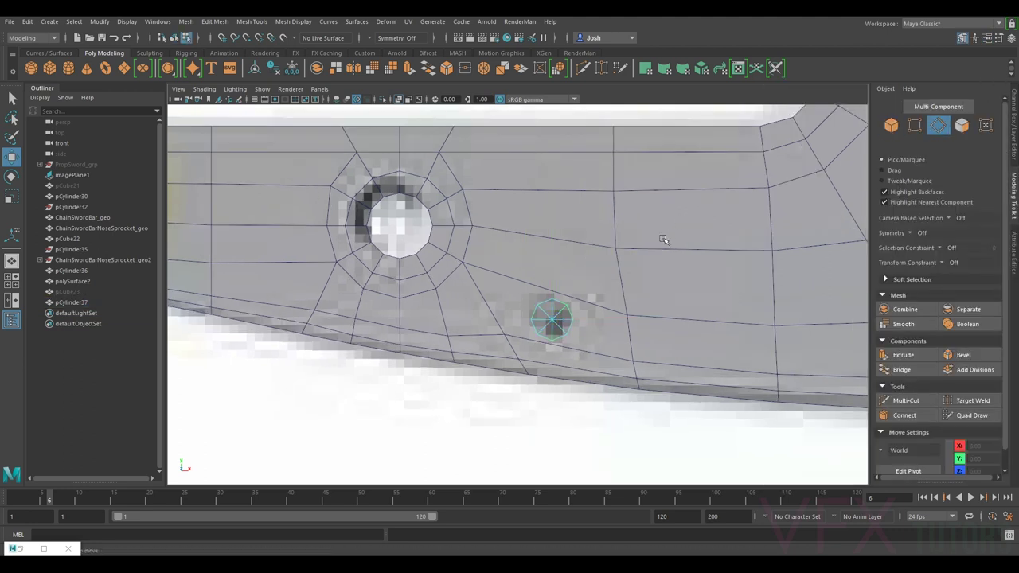
pyautogui.click(549, 304)
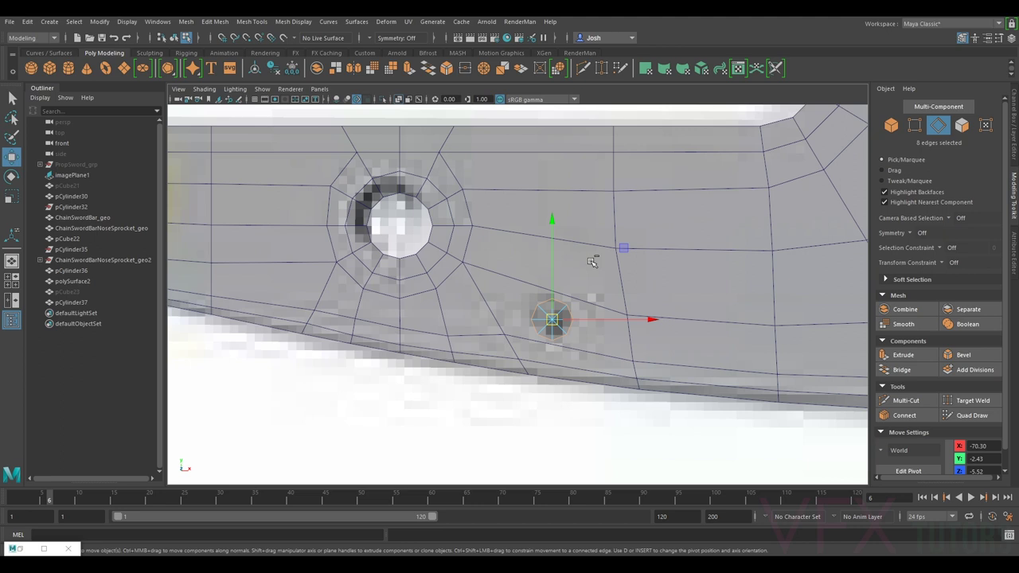
pyautogui.hotkey('ctrl', 'e')
pyautogui.moveTo(580, 251); pyautogui.dragTo(588, 243)
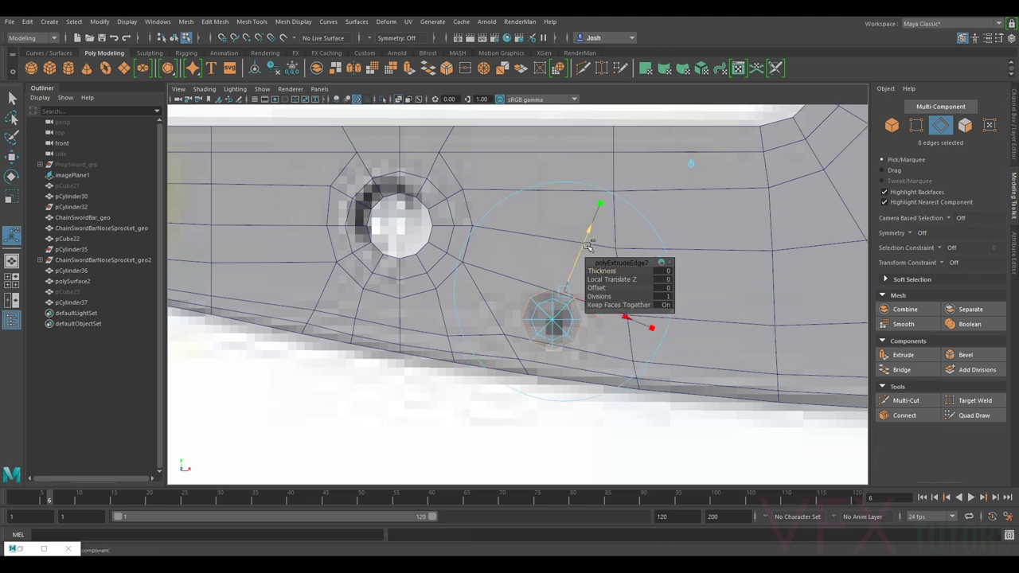
pyautogui.hotkey('ctrl', 'e')
pyautogui.press('w')
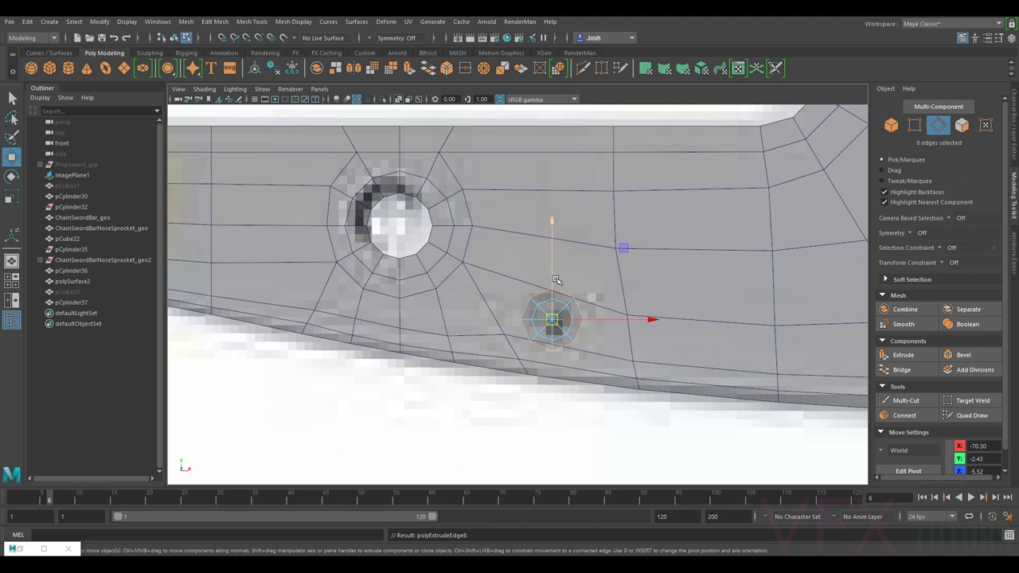
pyautogui.hotkey('ctrl', 'z')
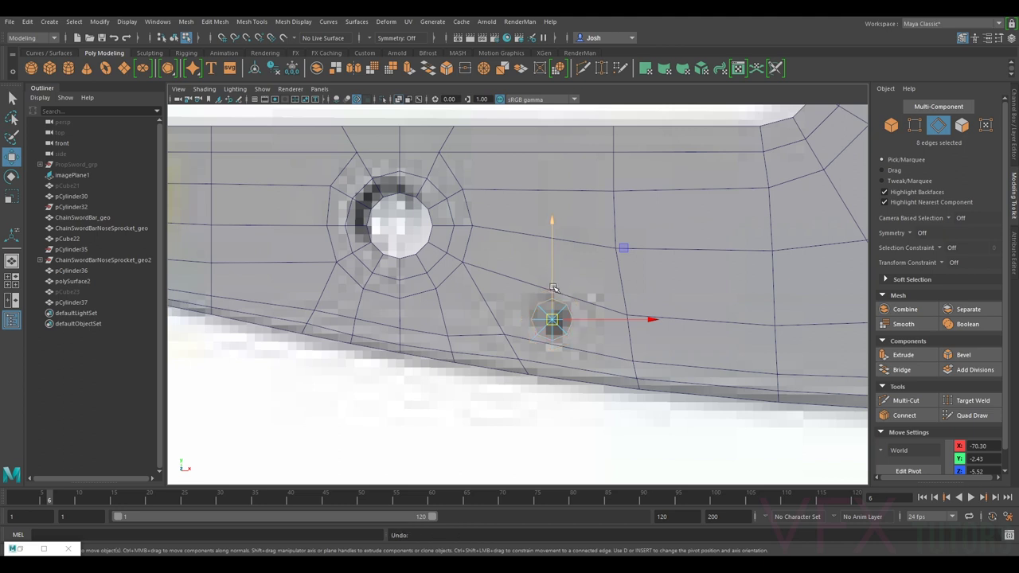
# Step: Extrude the disc's border edges outward twice to form two concentric rings around the small hole
pyautogui.hotkey('ctrl', 'e')
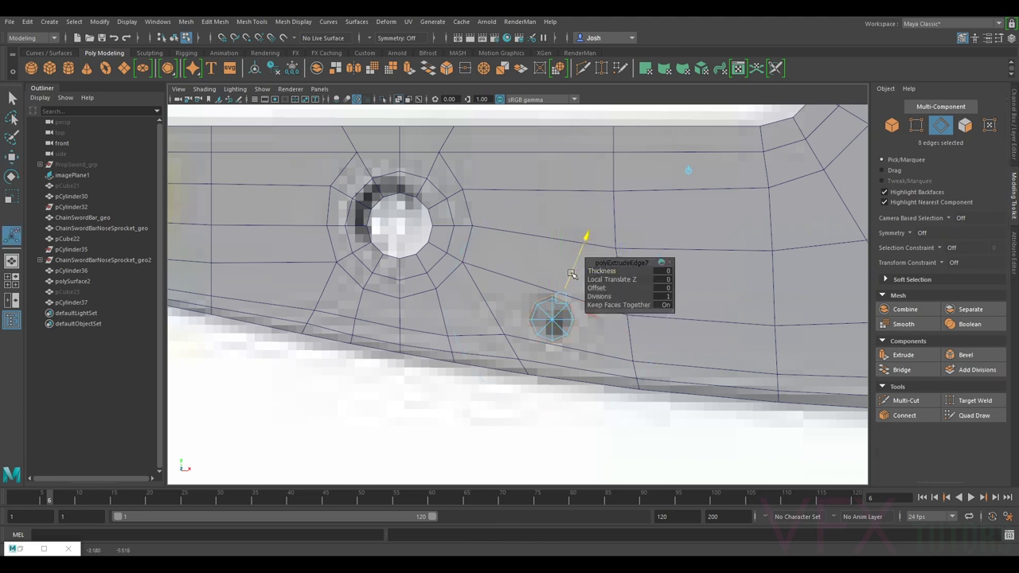
pyautogui.hotkey('ctrl', 'e')
pyautogui.moveTo(570, 277); pyautogui.dragTo(577, 268)
pyautogui.hotkey('ctrl', 'e')
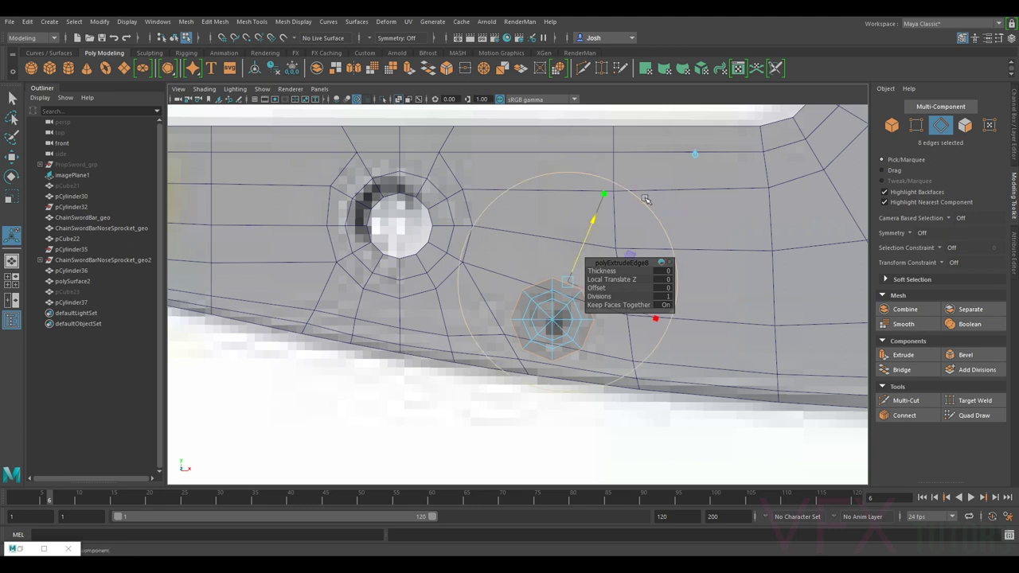
pyautogui.press('w')
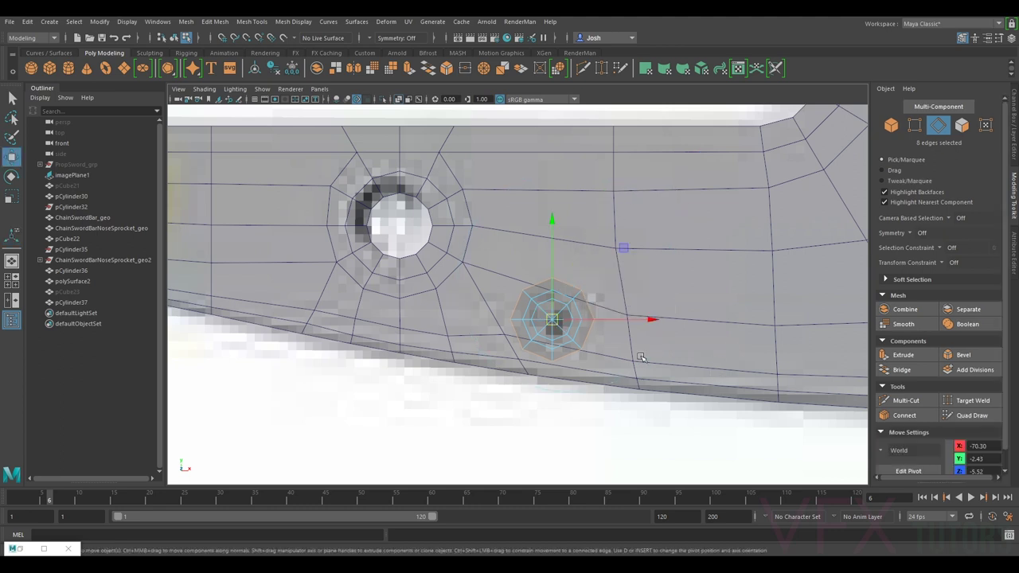
# Step: Delete the eight triangular faces at the disc's centre to open the small hole
pyautogui.press('F11')
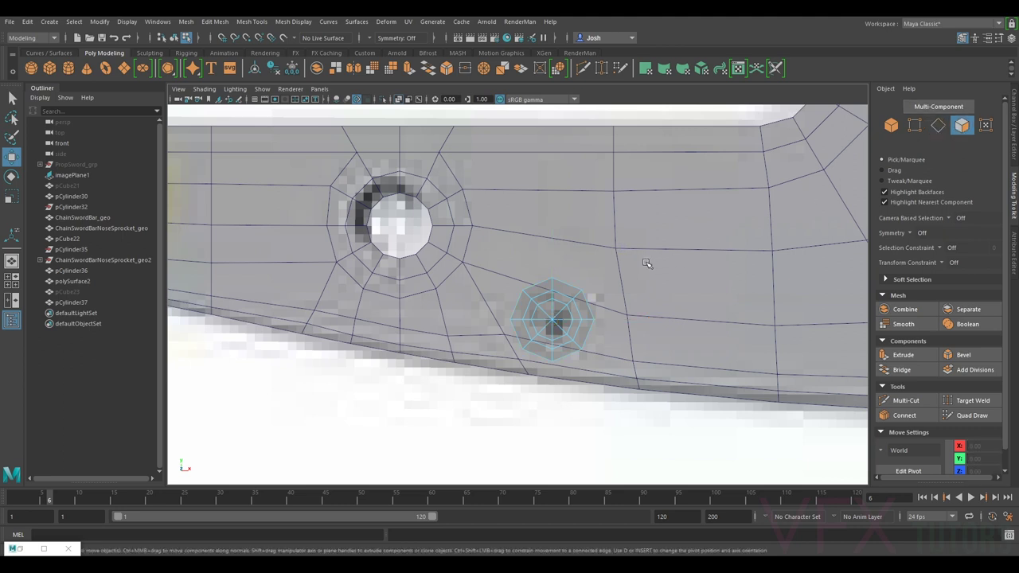
pyautogui.moveTo(541, 316); pyautogui.dragTo(559, 329)
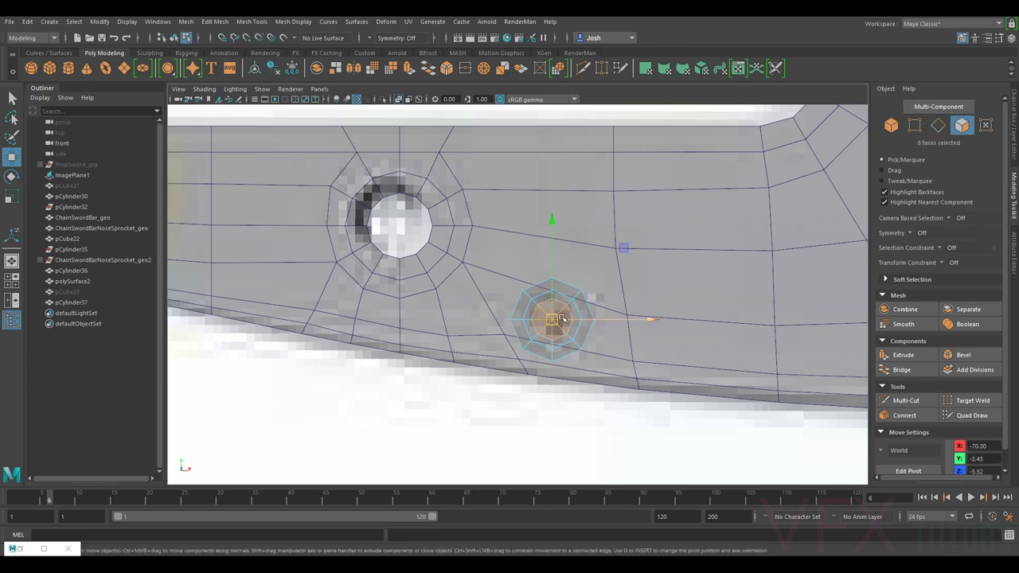
pyautogui.press('Delete')
# Step: Extrude the outer ring's two right-hand edges sideways to about X -69.56, towards the bar's neighbouring vertical edge
pyautogui.press('F10')
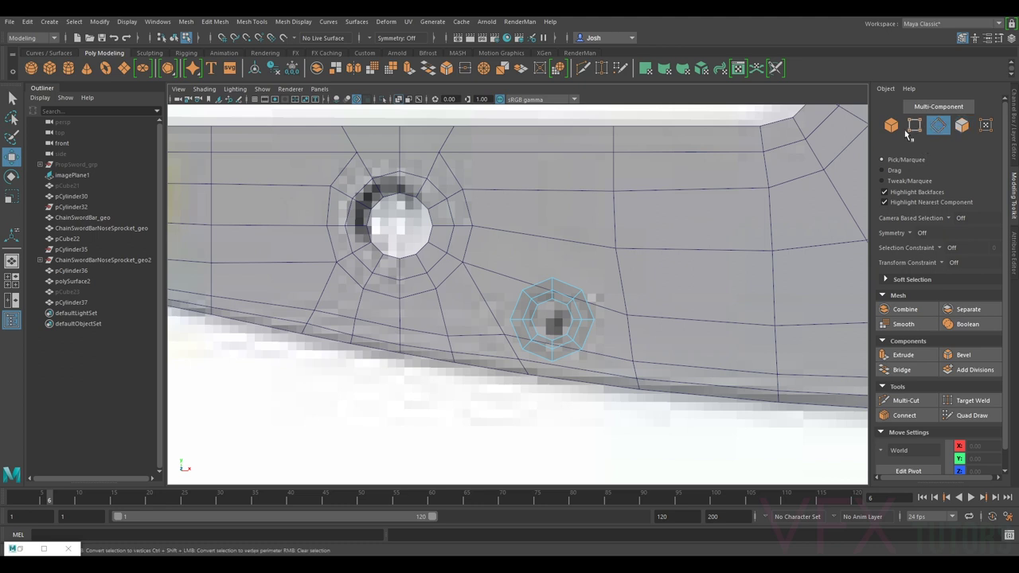
pyautogui.click(587, 303)
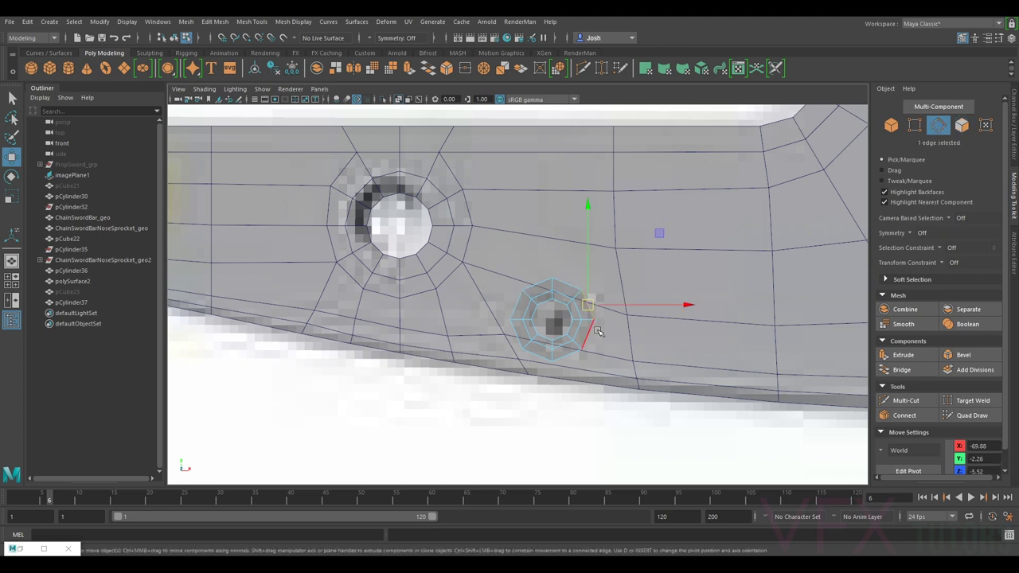
pyautogui.keyDown('shift'); pyautogui.click(597, 331); pyautogui.keyUp('shift')
pyautogui.hotkey('ctrl', 'e')
pyautogui.press('w')
pyautogui.moveTo(602, 319); pyautogui.dragTo(622, 319)
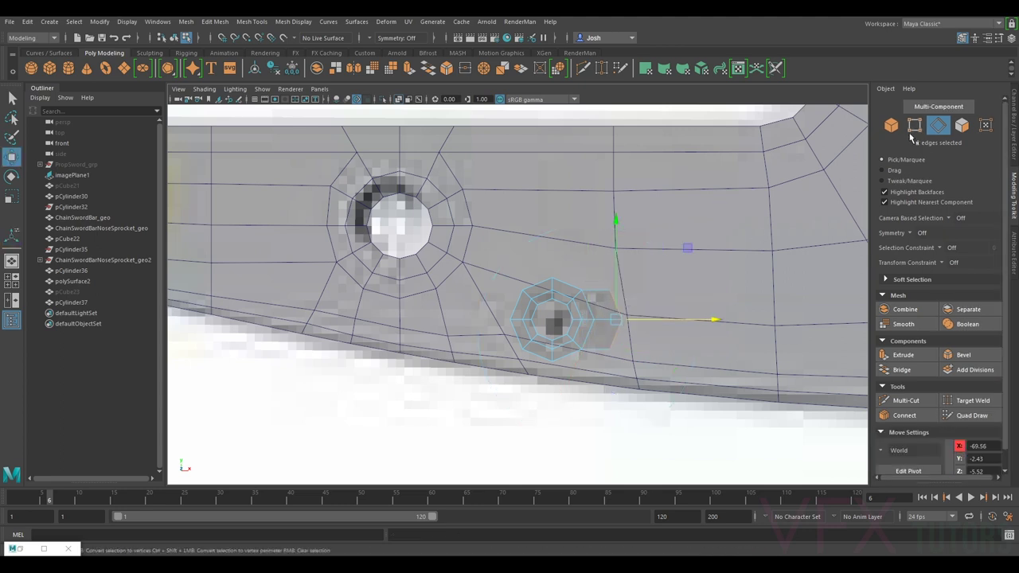
# Step: Align the three vertices of the extruded right-hand edges with the bar's vertices along the neighbouring vertical edge
pyautogui.press('F9')
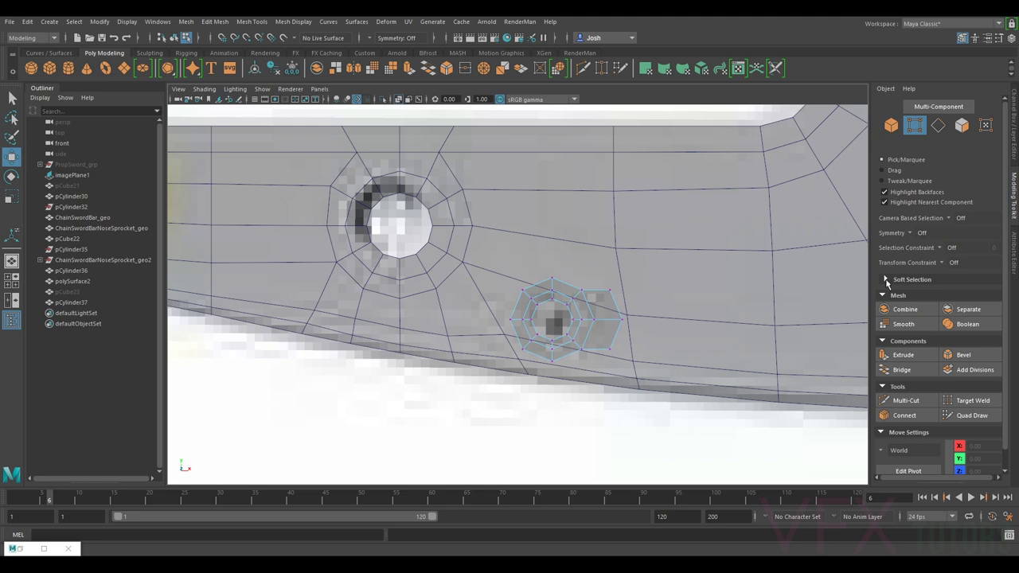
pyautogui.click(621, 287)
pyautogui.press('v')
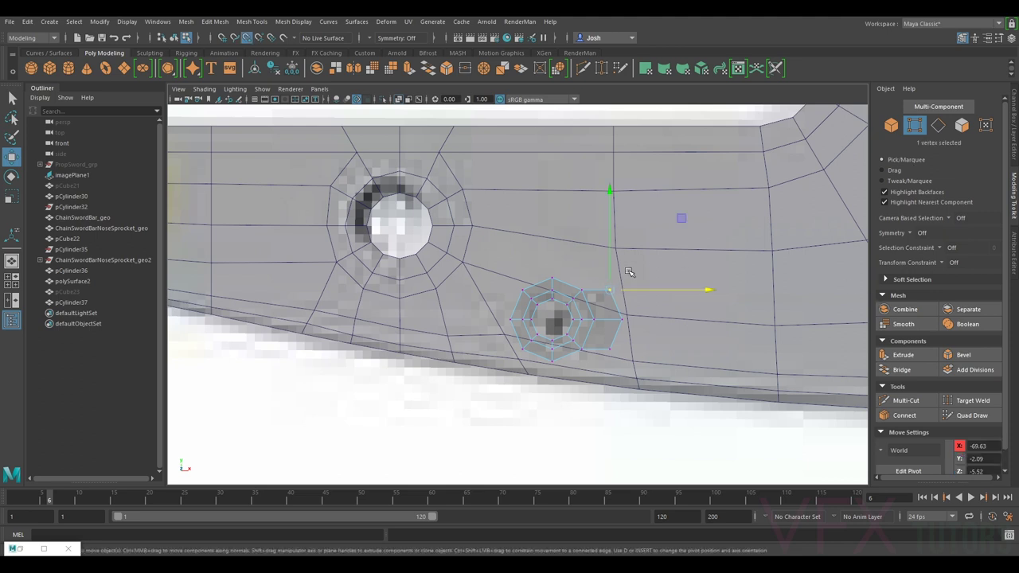
pyautogui.moveTo(611, 292); pyautogui.dragTo(616, 272)
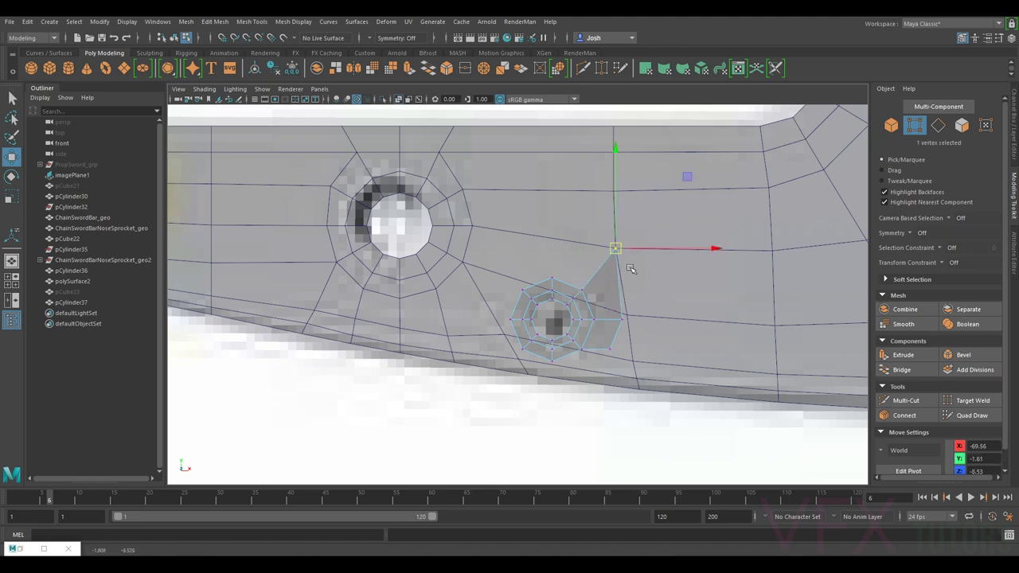
pyautogui.hotkey('ctrl', 'z')
pyautogui.press('v')
pyautogui.moveTo(610, 250); pyautogui.dragTo(633, 251)
pyautogui.moveTo(627, 320); pyautogui.dragTo(627, 303, button='middle')
pyautogui.moveTo(619, 342); pyautogui.dragTo(619, 348, button='middle')
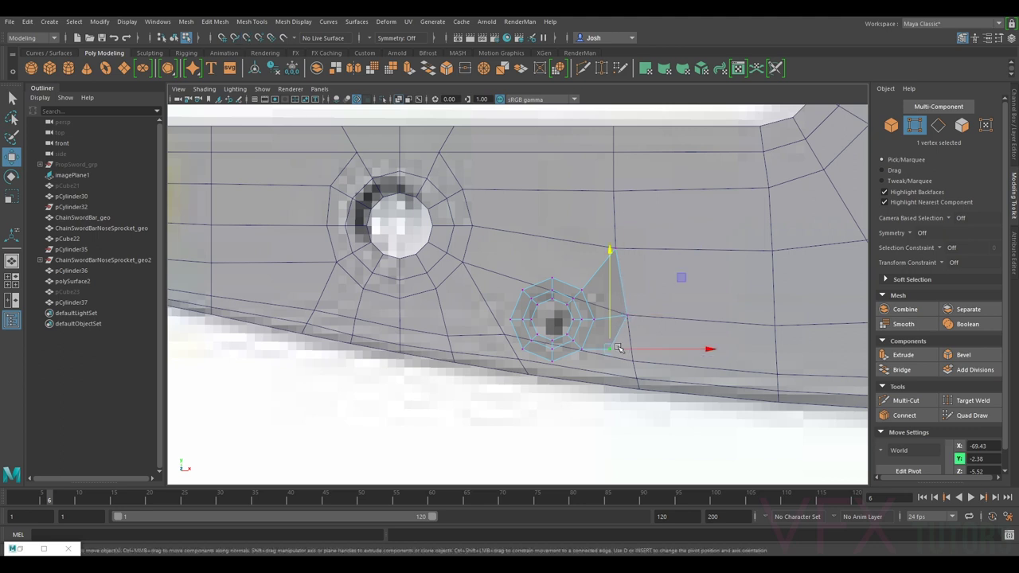
pyautogui.moveTo(636, 349); pyautogui.dragTo(640, 352)
pyautogui.moveTo(641, 353); pyautogui.dragTo(634, 360, button='middle')
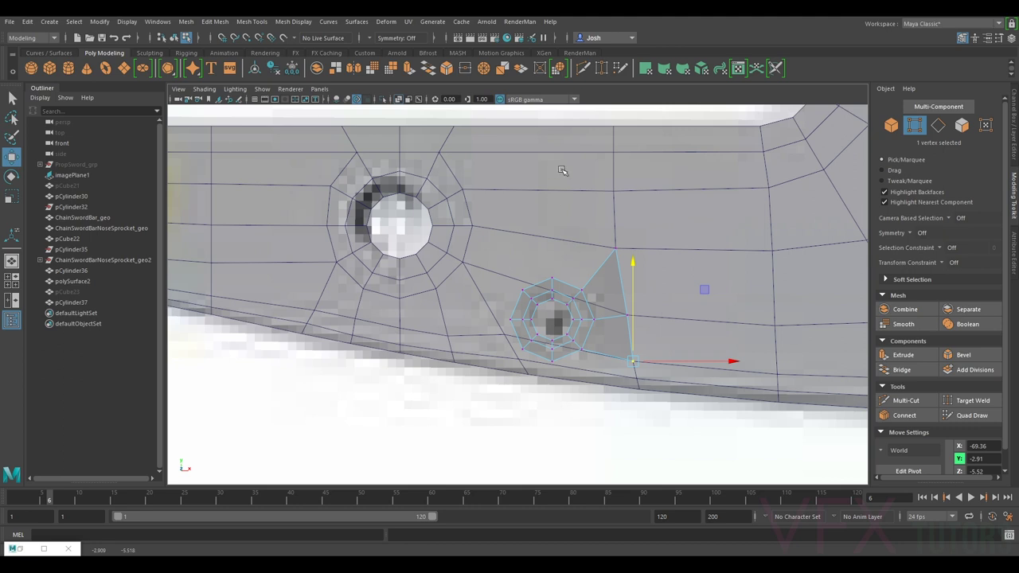
# Step: Extrude the outer ring's two top edges upward, flatten them into a straight line and raise them to Y -1.52
pyautogui.moveTo(565, 285); pyautogui.dragTo(566, 232, button='right')
pyautogui.click(567, 283)
pyautogui.keyDown('shift'); pyautogui.click(530, 284); pyautogui.keyUp('shift')
pyautogui.keyDown('shift'); pyautogui.moveTo(563, 279); pyautogui.dragTo(561, 265, button='right'); pyautogui.keyUp('shift')
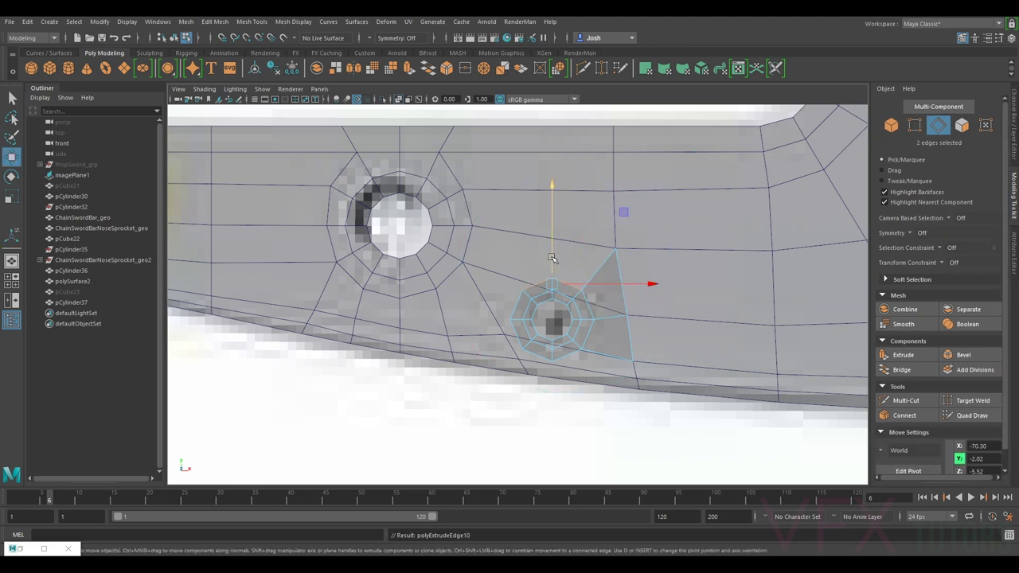
pyautogui.moveTo(552, 258); pyautogui.dragTo(553, 227)
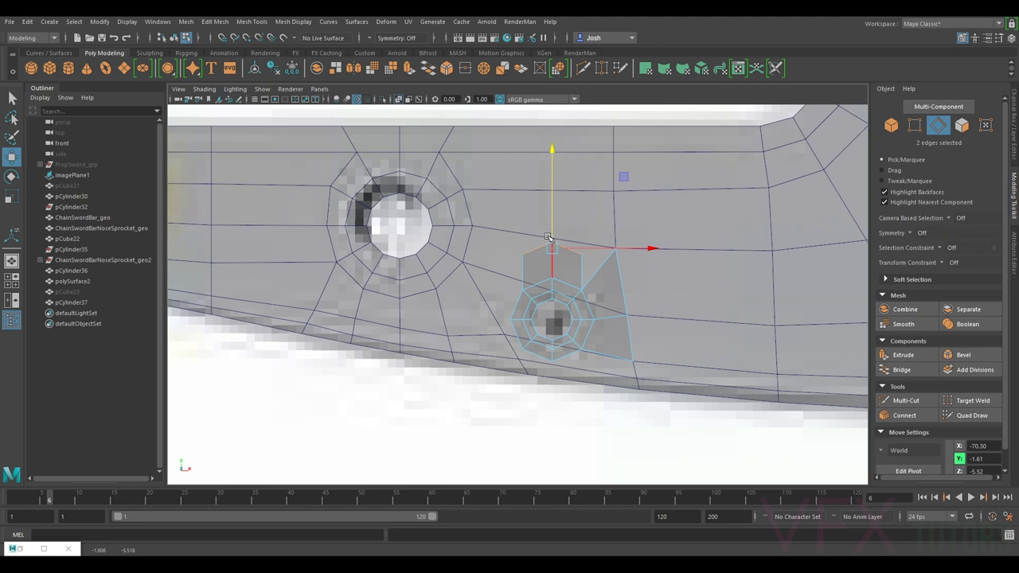
pyautogui.press('r')
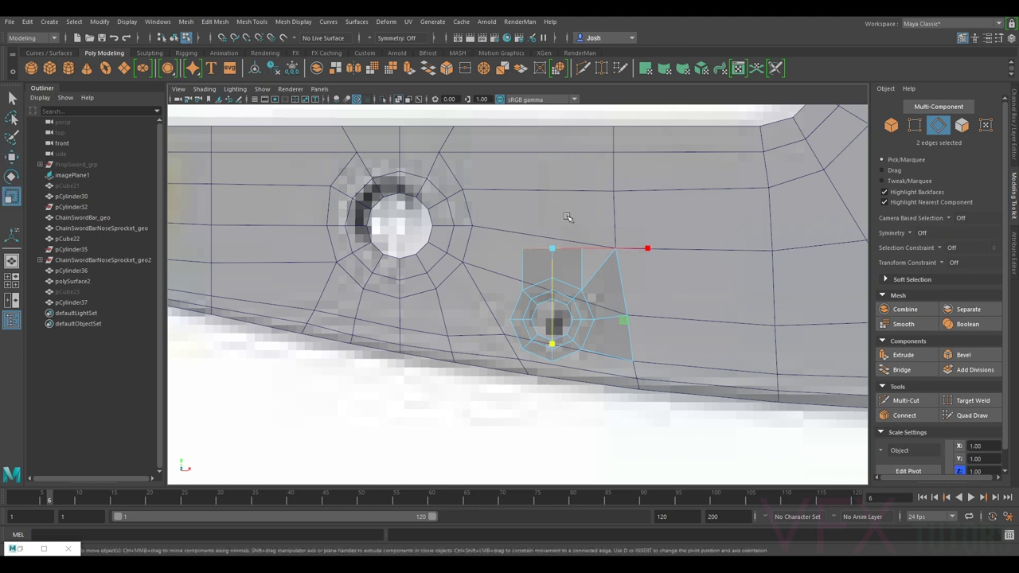
pyautogui.press('w')
pyautogui.moveTo(553, 222); pyautogui.dragTo(554, 212)
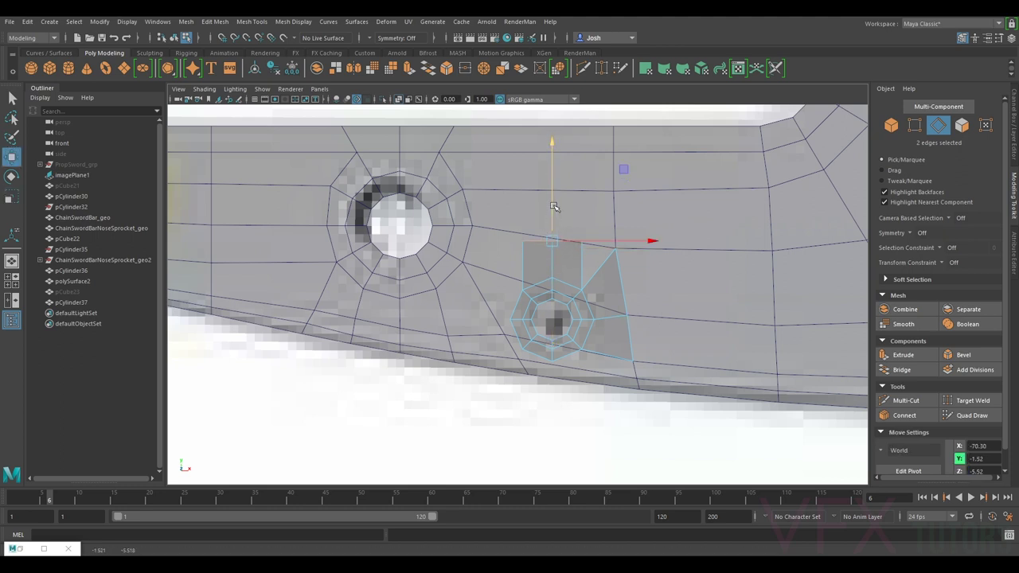
# Step: Target-weld the right end vertex of the new top edges to the upper corner vertex of the right-hand faces
pyautogui.click(915, 125)
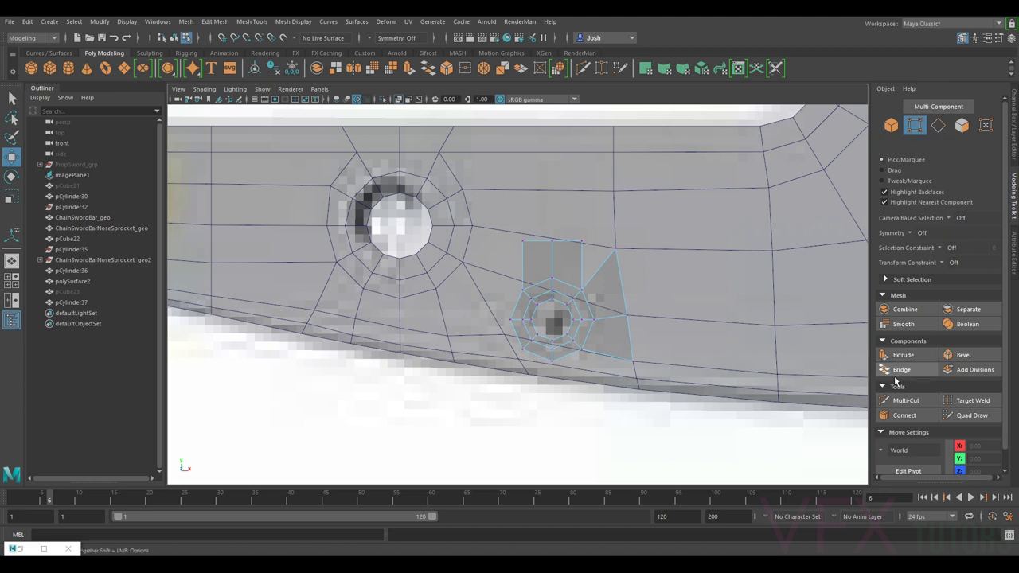
pyautogui.click(972, 400)
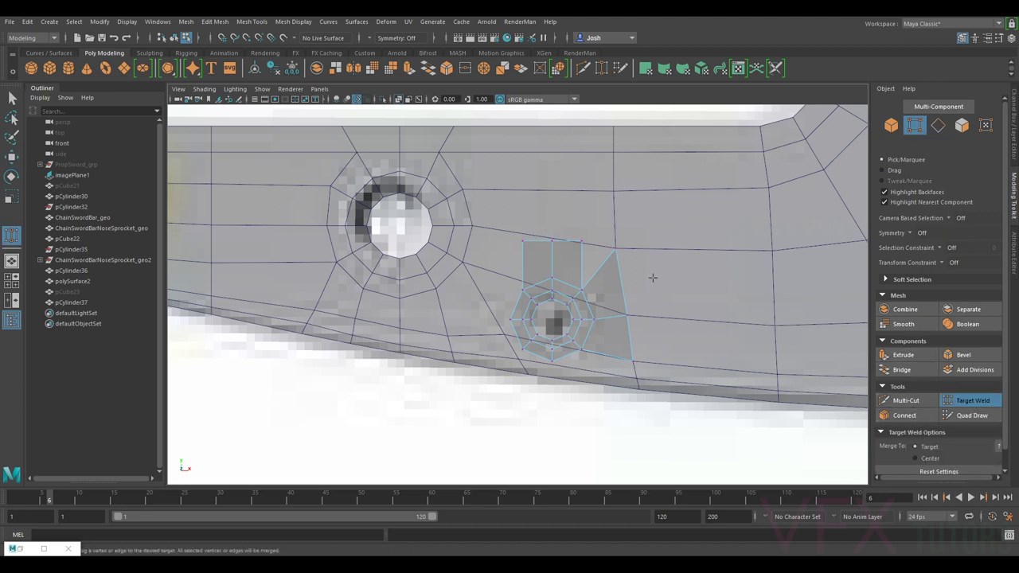
pyautogui.moveTo(615, 248); pyautogui.dragTo(616, 248)
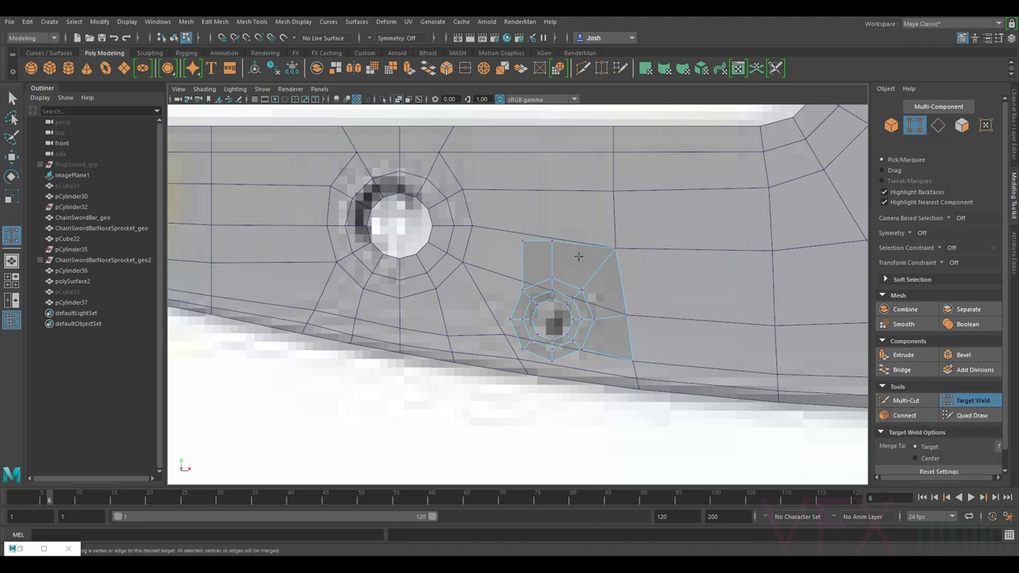
pyautogui.click(954, 403)
# Step: Raise the patch's top middle and upper-left vertices so they follow the slope of the bar's edge loop
pyautogui.click(553, 241)
pyautogui.press('w')
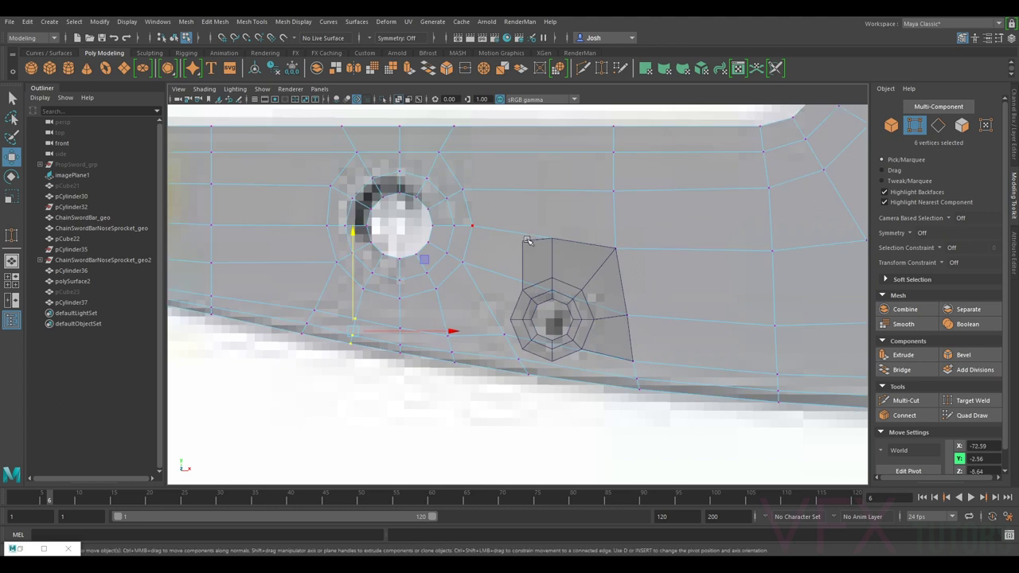
pyautogui.click(523, 227)
pyautogui.moveTo(522, 227); pyautogui.dragTo(523, 220)
pyautogui.moveTo(562, 260); pyautogui.dragTo(614, 244, button='right')
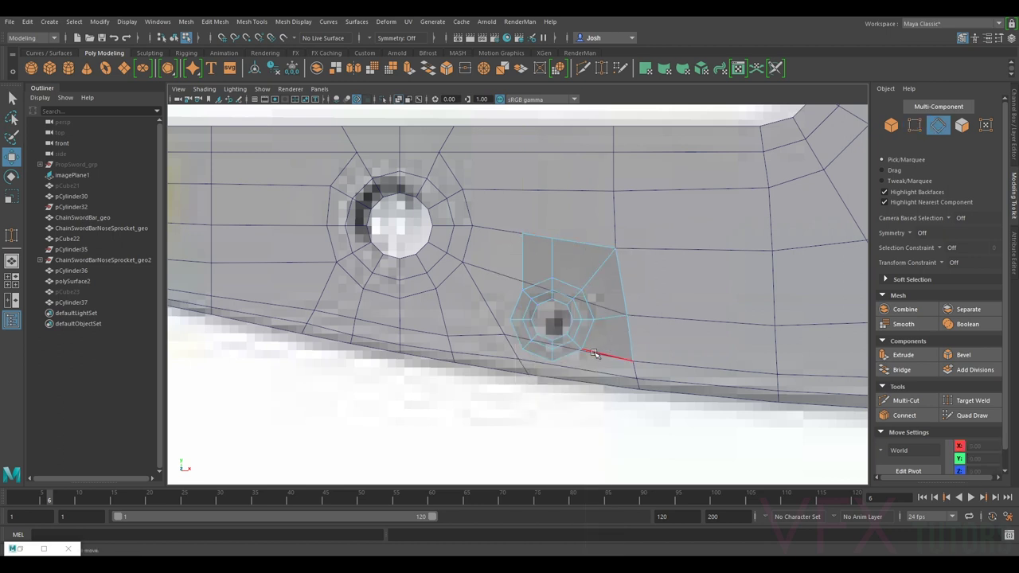
# Step: Extrude the patch's three bottom edges below the small hole downward and place them at Y -3.02
pyautogui.click(535, 359)
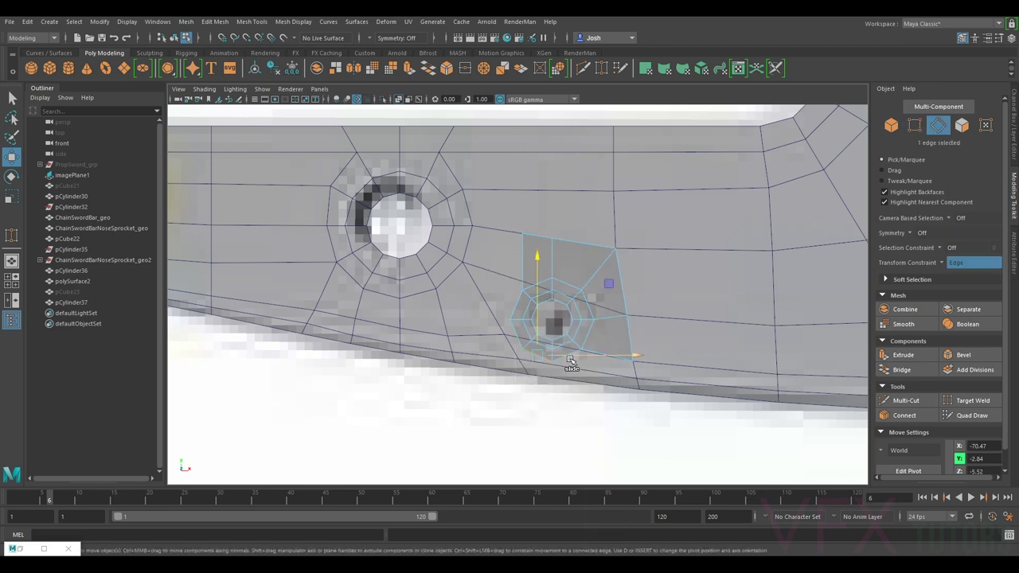
pyautogui.keyDown('shift'); pyautogui.click(609, 360); pyautogui.keyUp('shift')
pyautogui.keyDown('shift'); pyautogui.click(599, 345); pyautogui.keyUp('shift')
pyautogui.hotkey('ctrl', 'e')
pyautogui.press('w')
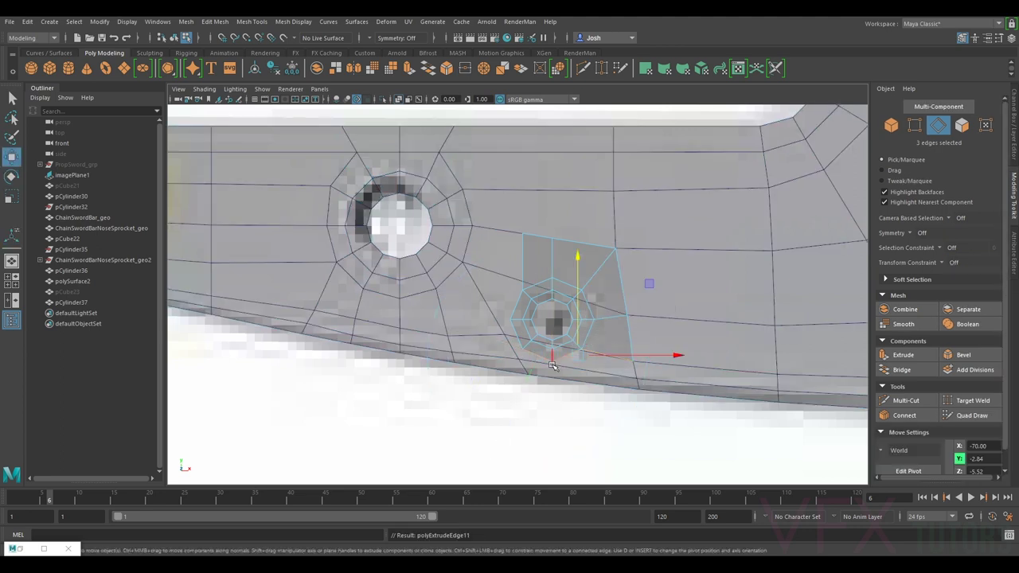
pyautogui.moveTo(577, 336); pyautogui.dragTo(576, 343)
pyautogui.press('r')
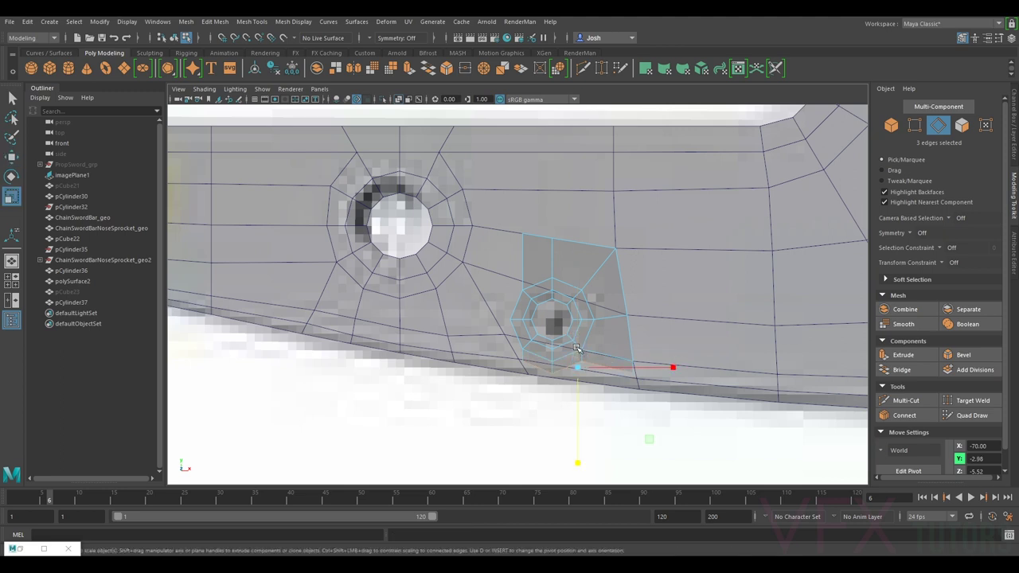
pyautogui.press('w')
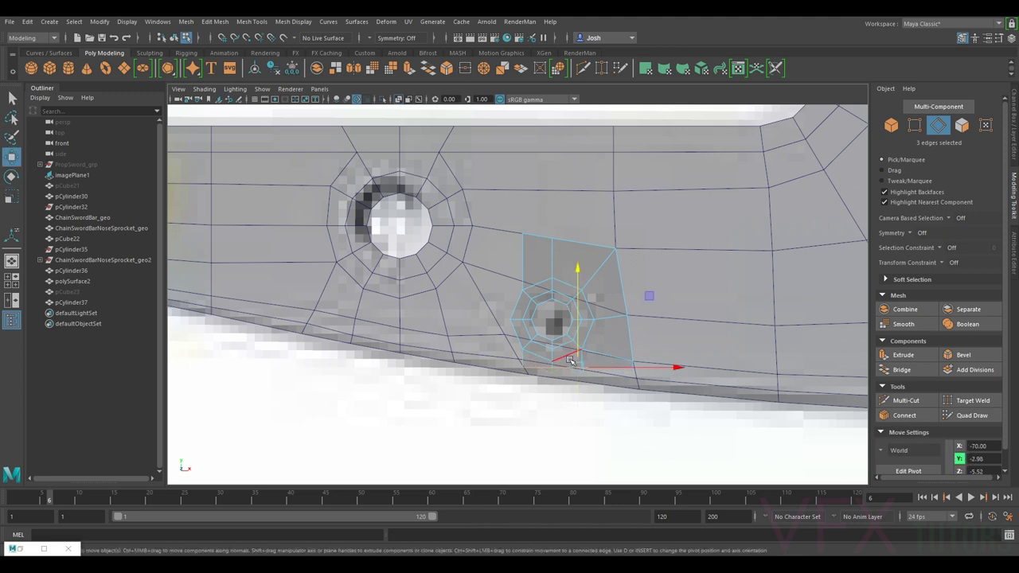
pyautogui.press('e')
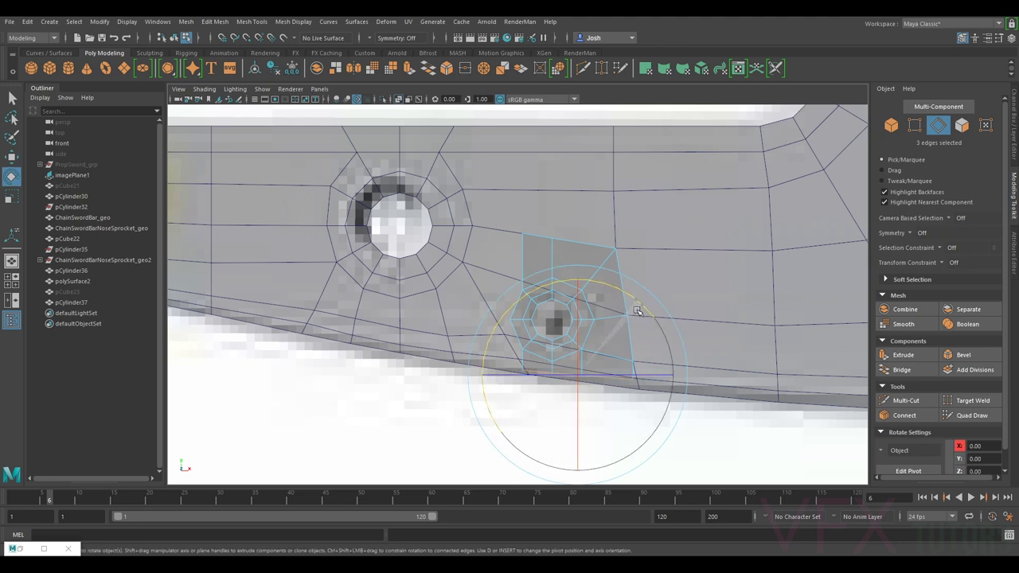
pyautogui.press('w')
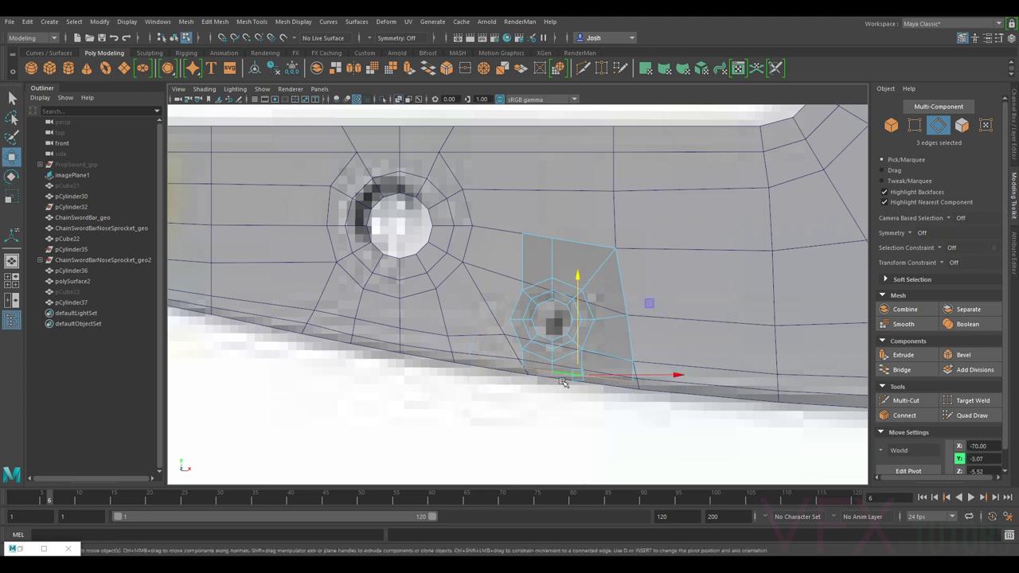
pyautogui.moveTo(581, 356); pyautogui.dragTo(584, 355)
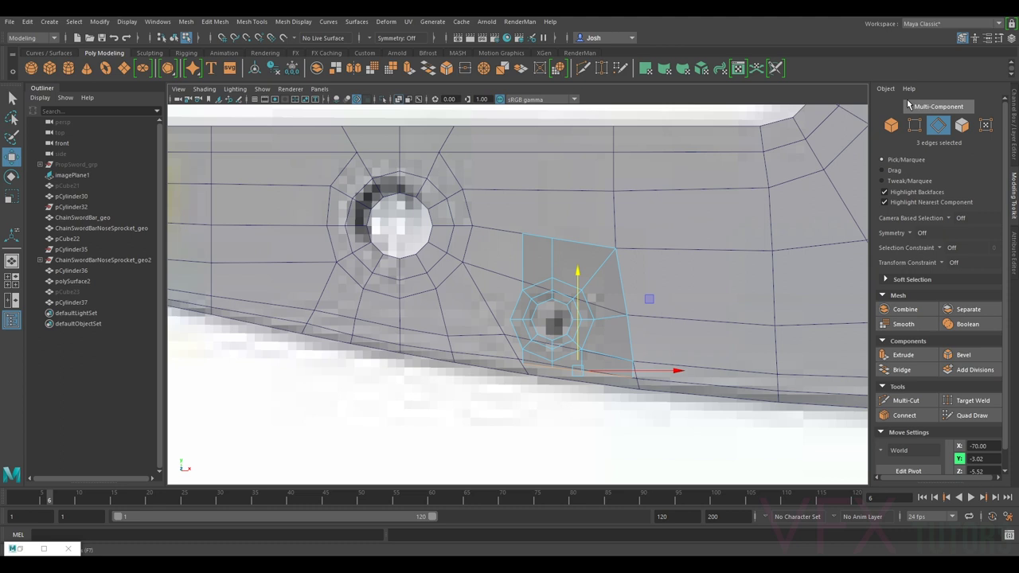
# Step: Align the right end vertex of the extruded bottom row with the bar's neighbouring vertical edge
pyautogui.press('F9')
pyautogui.click(635, 377)
pyautogui.press('v')
pyautogui.moveTo(660, 378); pyautogui.dragTo(638, 378)
pyautogui.click(582, 371)
pyautogui.press('v')
pyautogui.click(521, 364)
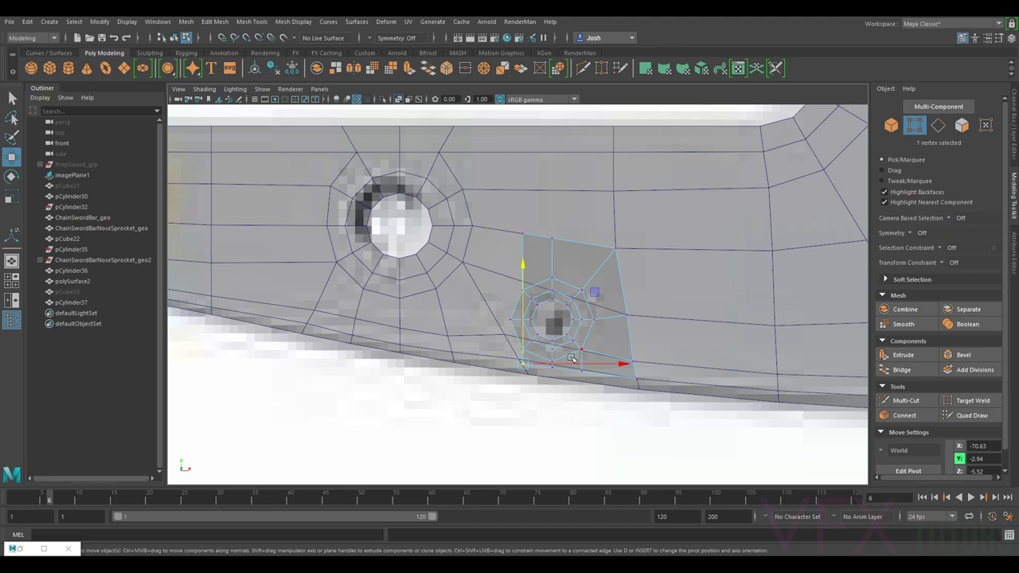
pyautogui.moveTo(558, 286); pyautogui.dragTo(555, 233, button='right')
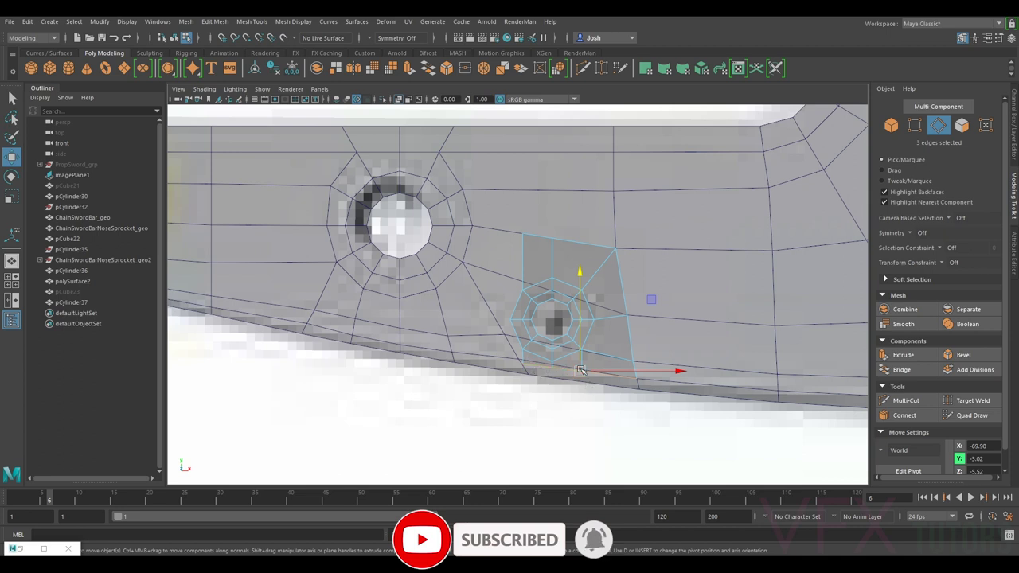
pyautogui.click(610, 334)
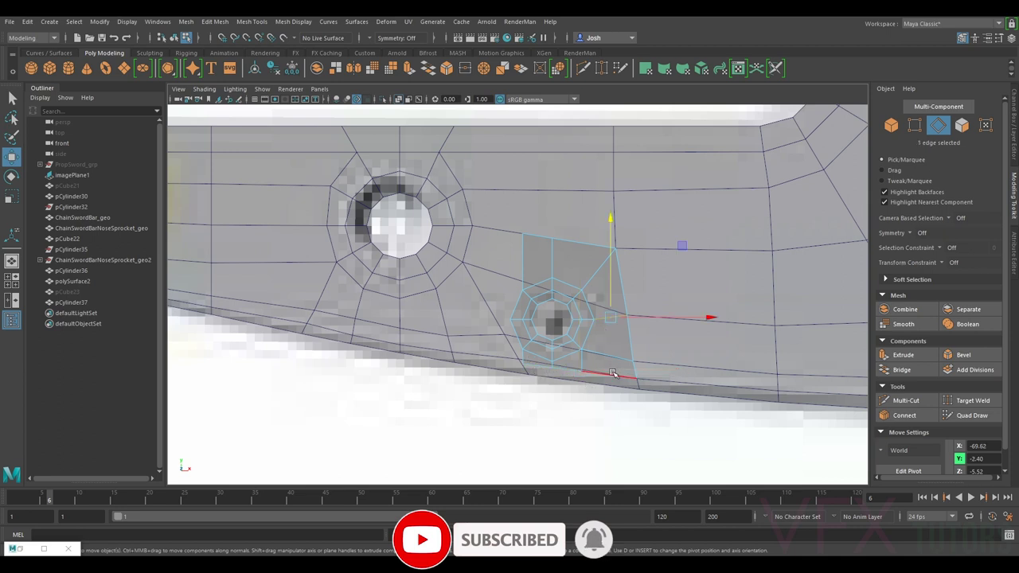
pyautogui.click(959, 129)
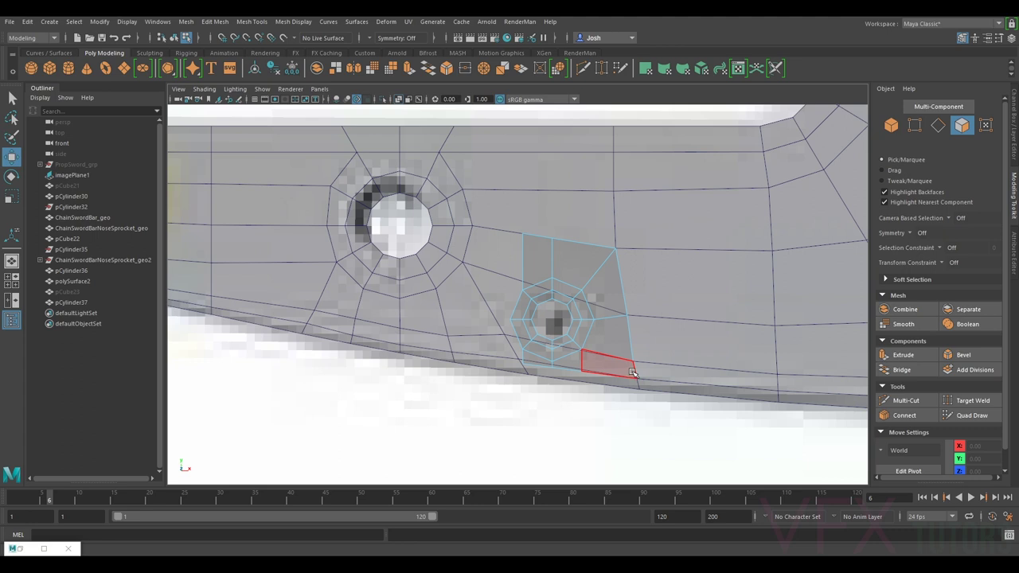
pyautogui.click(916, 126)
pyautogui.click(634, 362)
pyautogui.moveTo(644, 363); pyautogui.dragTo(603, 351)
pyautogui.click(638, 378)
pyautogui.hotkey('ctrl', 'z')
pyautogui.hotkey('ctrl', 'z')
pyautogui.hotkey('ctrl', 'z')
pyautogui.hotkey('ctrl', 'z')
pyautogui.hotkey('ctrl', 'z')
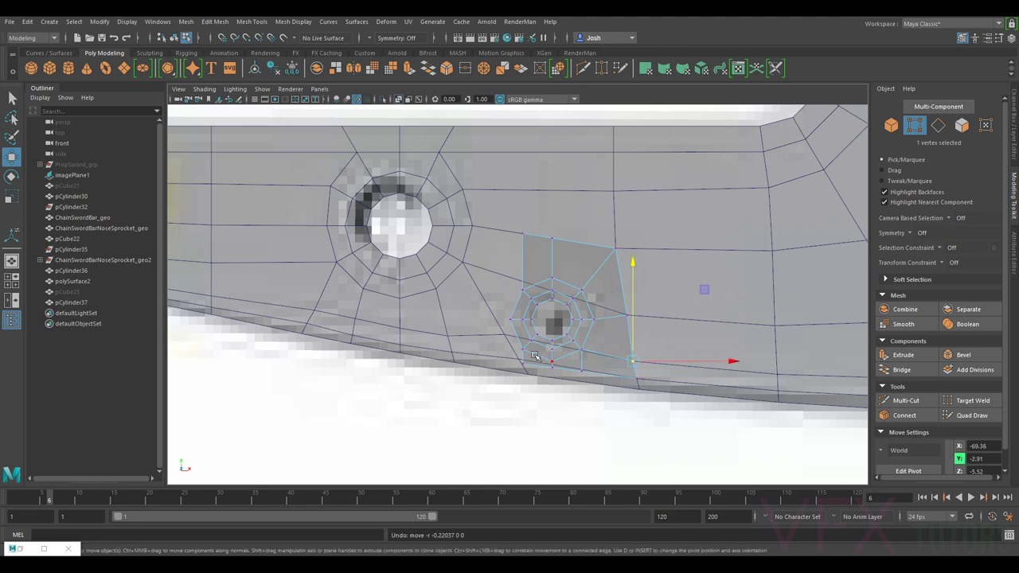
# Step: Extrude the patch's four left-hand edges outward toward the large hole
pyautogui.moveTo(519, 253); pyautogui.dragTo(520, 241, button='right')
pyautogui.click(519, 254)
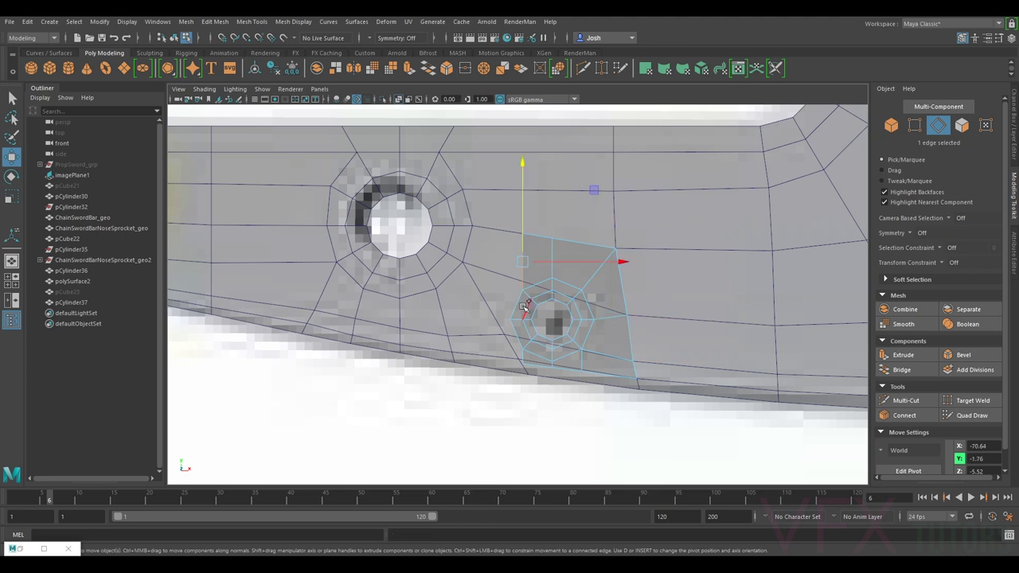
pyautogui.keyDown('ctrl'); pyautogui.keyDown('shift'); pyautogui.click(519, 304); pyautogui.keyUp('shift'); pyautogui.keyUp('ctrl')
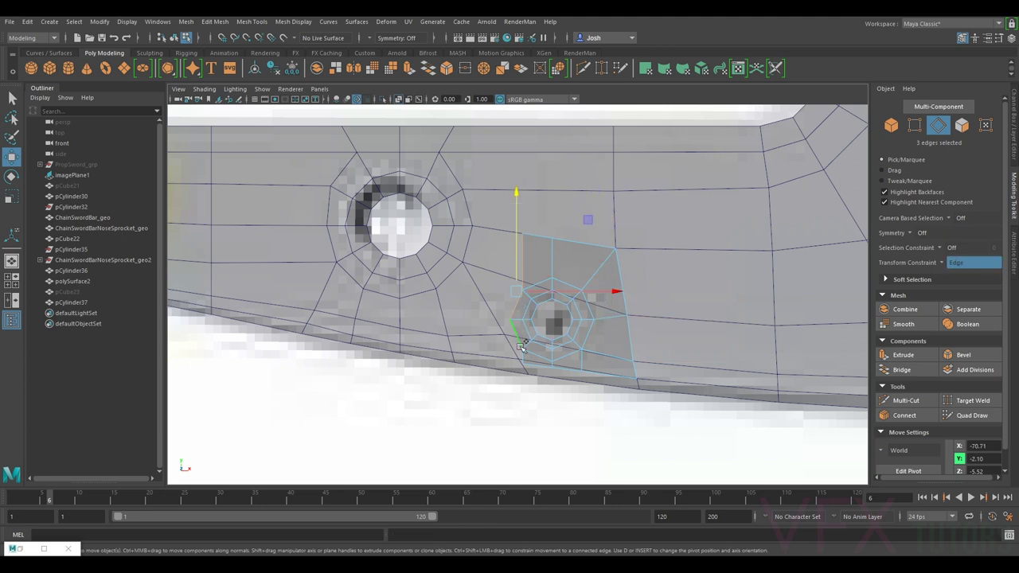
pyautogui.hotkey('ctrl', 'e')
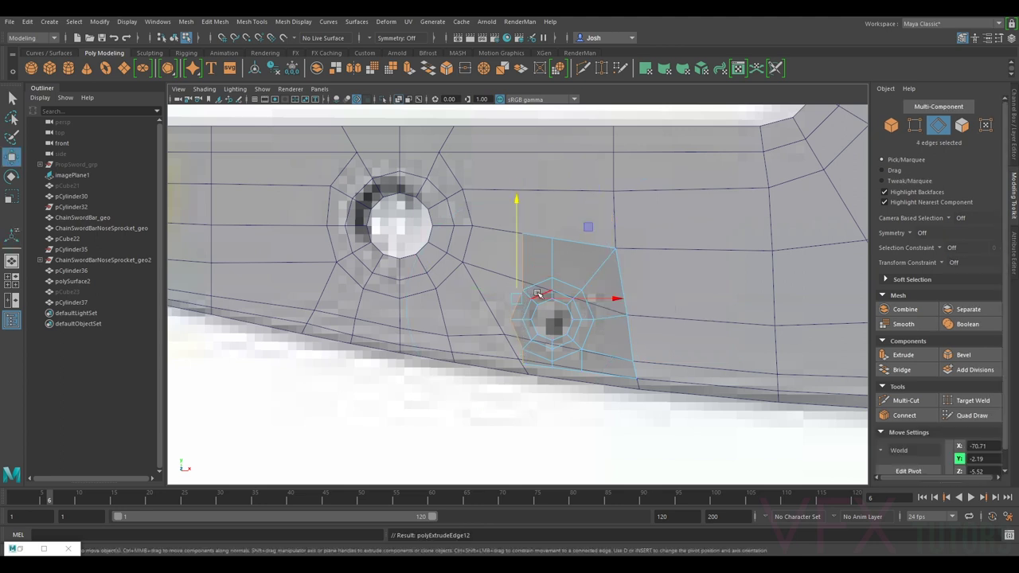
pyautogui.moveTo(531, 292); pyautogui.dragTo(513, 287)
# Step: Move the upper three vertices of the extruded left-hand edges onto the matching vertices of the large hole's outer ring
pyautogui.moveTo(479, 259); pyautogui.dragTo(447, 245, button='right')
pyautogui.click(478, 234)
pyautogui.press('v')
pyautogui.moveTo(479, 216); pyautogui.dragTo(488, 264)
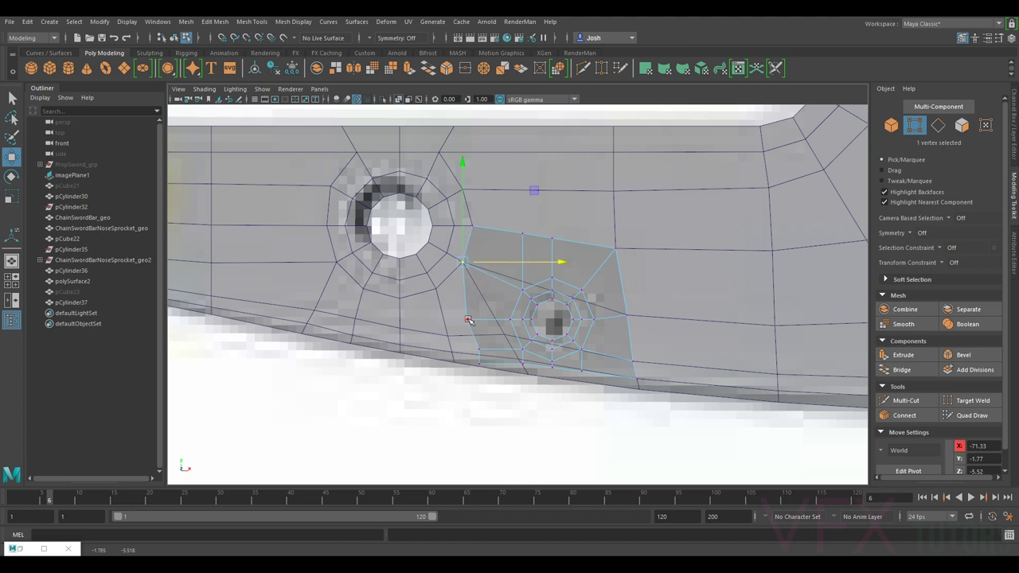
pyautogui.click(468, 319)
pyautogui.press('v')
pyautogui.moveTo(468, 299); pyautogui.dragTo(474, 288)
pyautogui.moveTo(469, 252); pyautogui.dragTo(431, 292)
pyautogui.moveTo(509, 289); pyautogui.dragTo(437, 291)
# Step: Move the lower two vertices of the extruded left-hand edges onto the bar's edge running down from the large hole
pyautogui.click(487, 348)
pyautogui.moveTo(493, 349); pyautogui.dragTo(459, 355)
pyautogui.click(480, 363)
pyautogui.press('v')
pyautogui.moveTo(455, 354)
pyautogui.mouseDown()
pyautogui.moveTo(453, 344)
pyautogui.moveTo(453, 354)
pyautogui.moveTo(468, 350)
pyautogui.mouseUp()
pyautogui.click(525, 364)
pyautogui.moveTo(545, 364); pyautogui.dragTo(538, 363)
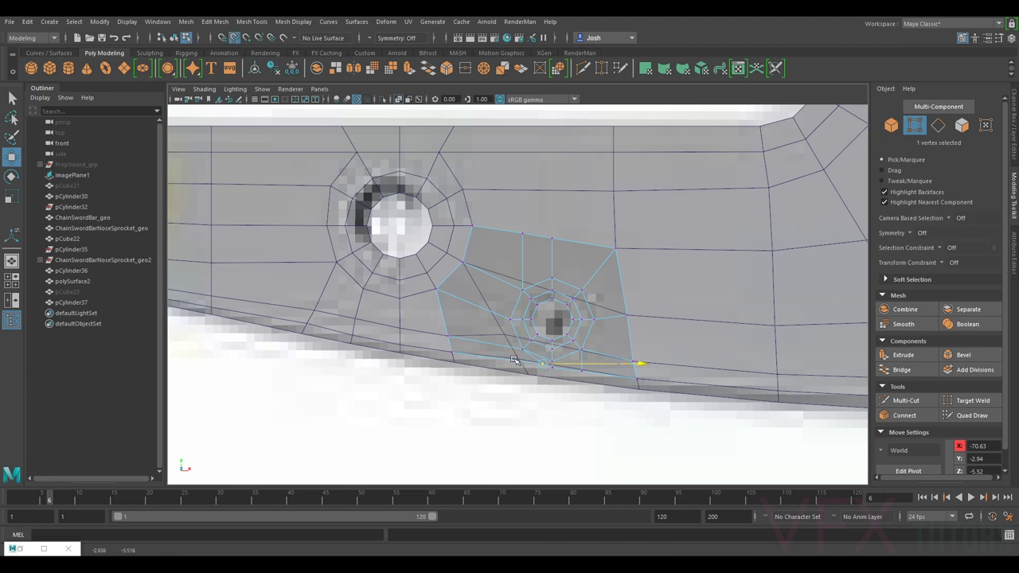
pyautogui.hotkey('ctrl', 'z')
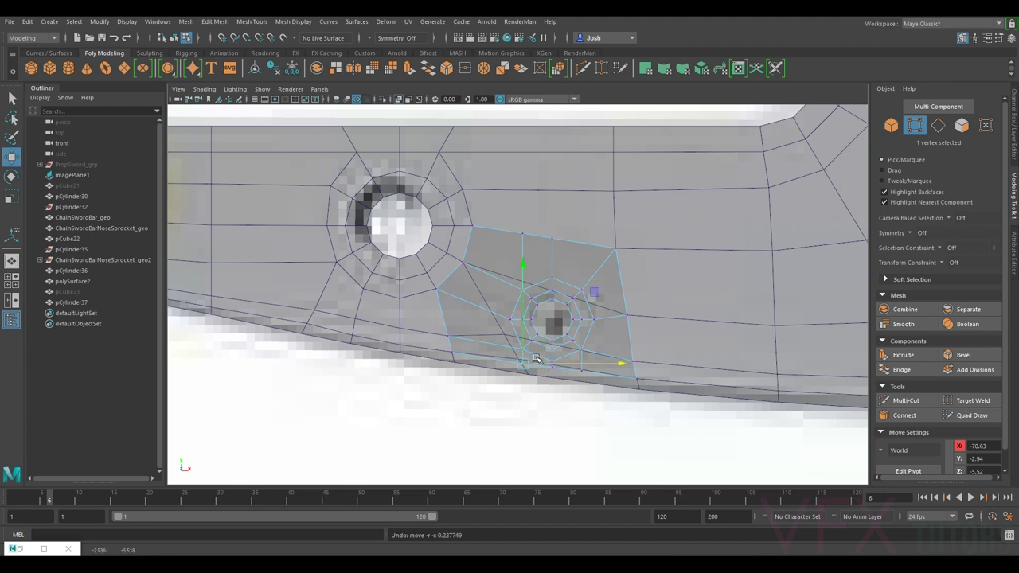
pyautogui.moveTo(524, 348); pyautogui.dragTo(513, 362)
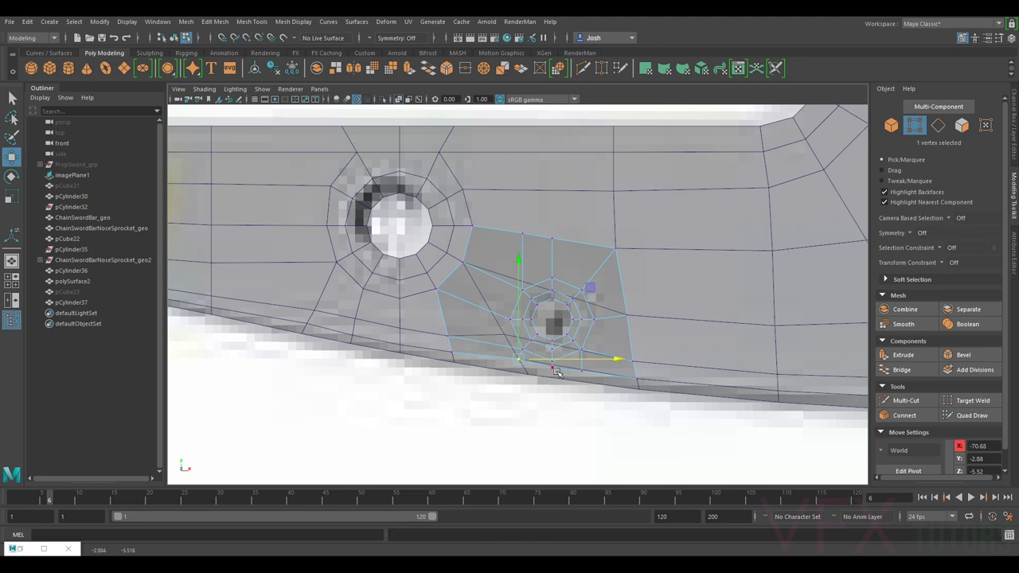
pyautogui.hotkey('ctrl', 'z')
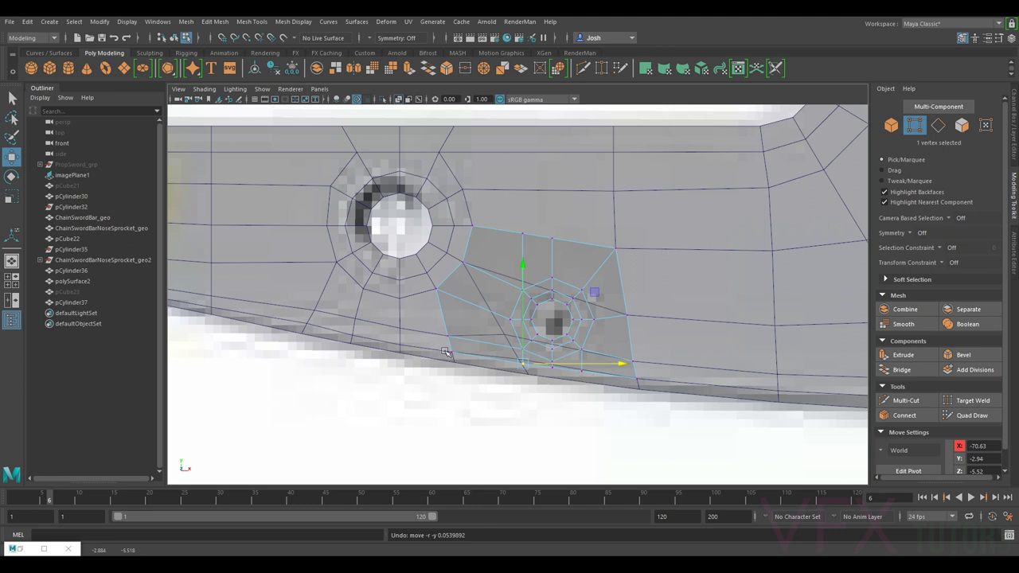
# Step: Spread the patch's two middle top vertices farther apart along the slope of the bar's edge loop
pyautogui.click(562, 238)
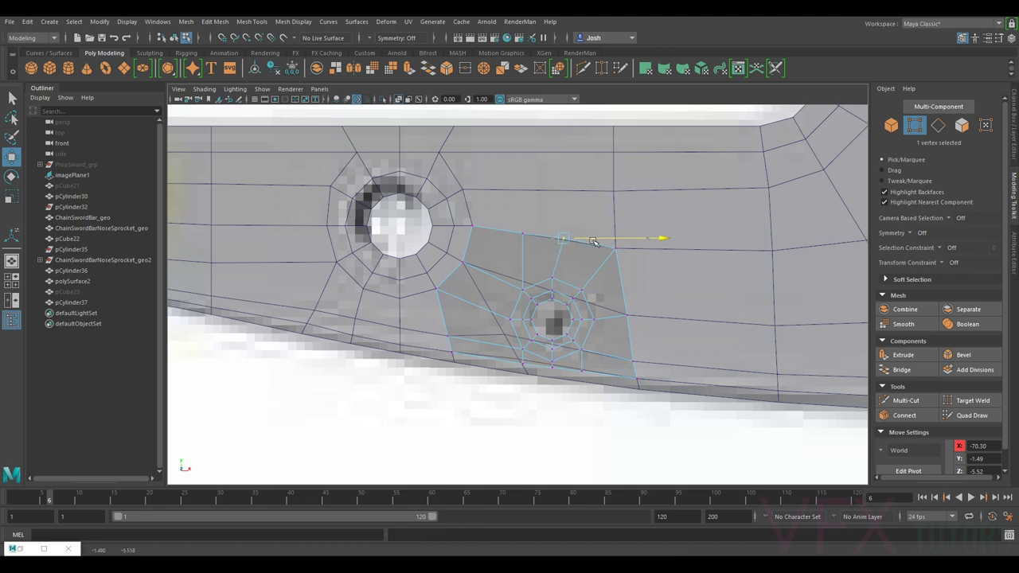
pyautogui.moveTo(562, 224); pyautogui.dragTo(516, 218)
pyautogui.click(523, 234)
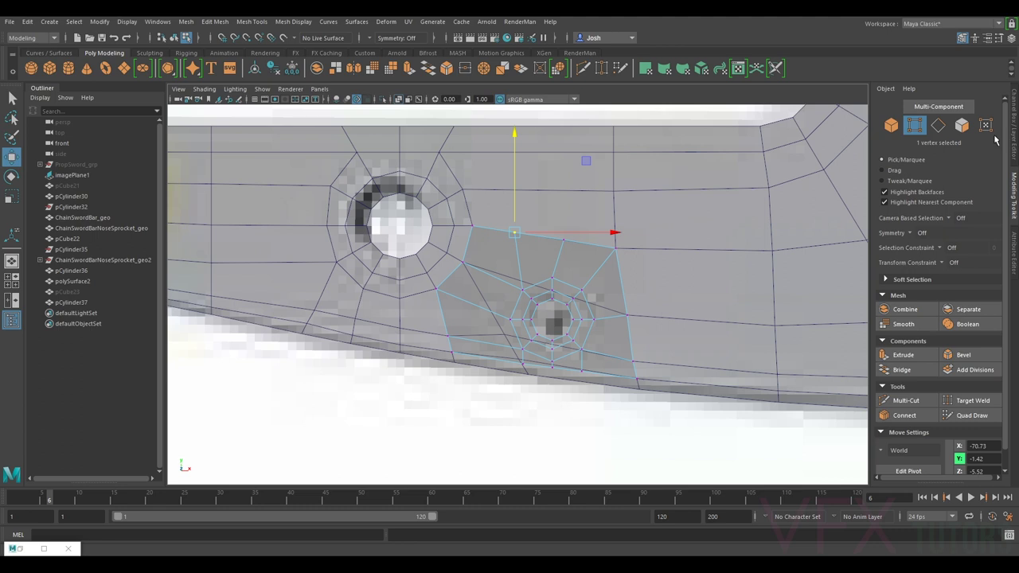
# Step: Extrude the patch's four bottom edges downward to the bar's lower border
pyautogui.click(940, 130)
pyautogui.click(602, 373)
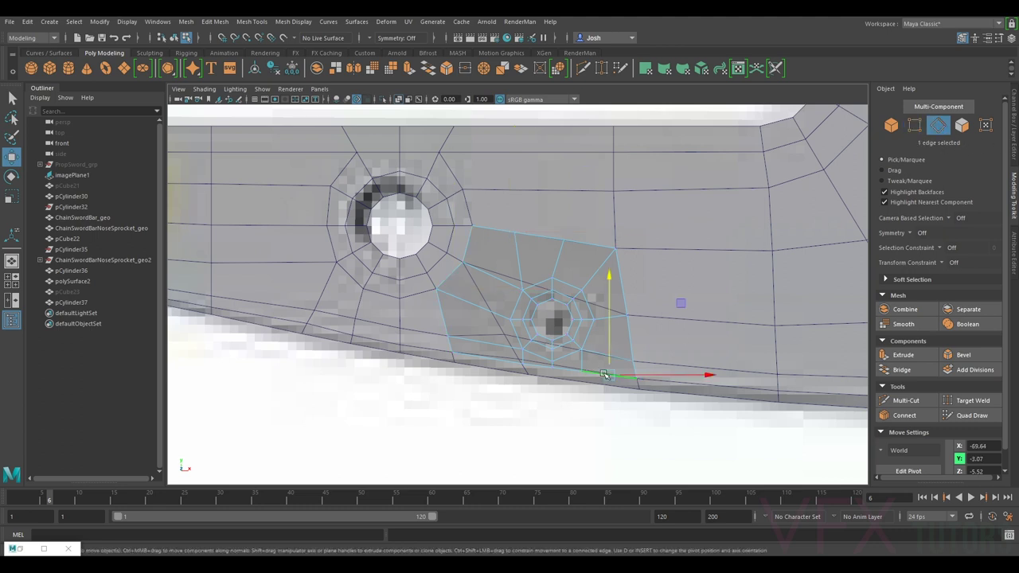
pyautogui.keyDown('ctrl'); pyautogui.keyDown('shift'); pyautogui.click(567, 371); pyautogui.keyUp('shift'); pyautogui.keyUp('ctrl')
pyautogui.keyDown('ctrl'); pyautogui.keyDown('shift'); pyautogui.click(539, 367); pyautogui.keyUp('shift'); pyautogui.keyUp('ctrl')
pyautogui.keyDown('ctrl'); pyautogui.keyDown('shift'); pyautogui.click(510, 363); pyautogui.keyUp('shift'); pyautogui.keyUp('ctrl')
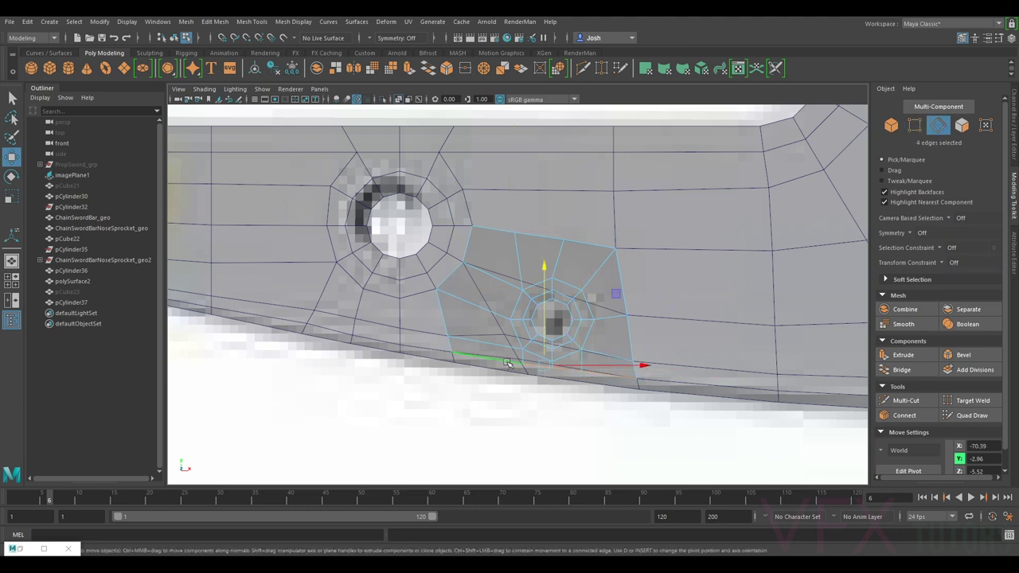
pyautogui.hotkey('ctrl', 'e')
pyautogui.moveTo(537, 384); pyautogui.dragTo(538, 397)
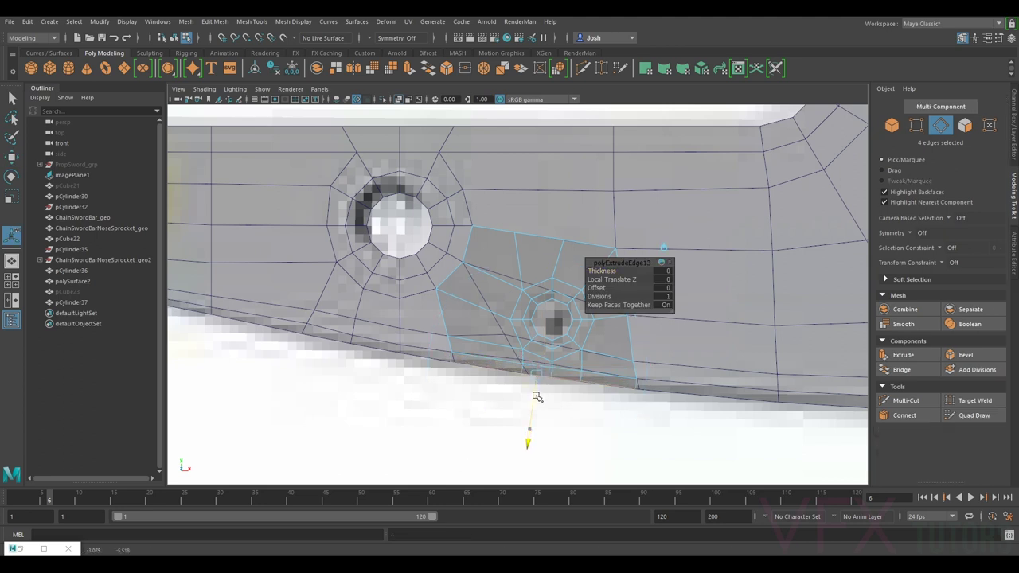
# Step: Nudge the left and right end vertices of the row above the new bottom border into line with the bar's edges
pyautogui.click(917, 126)
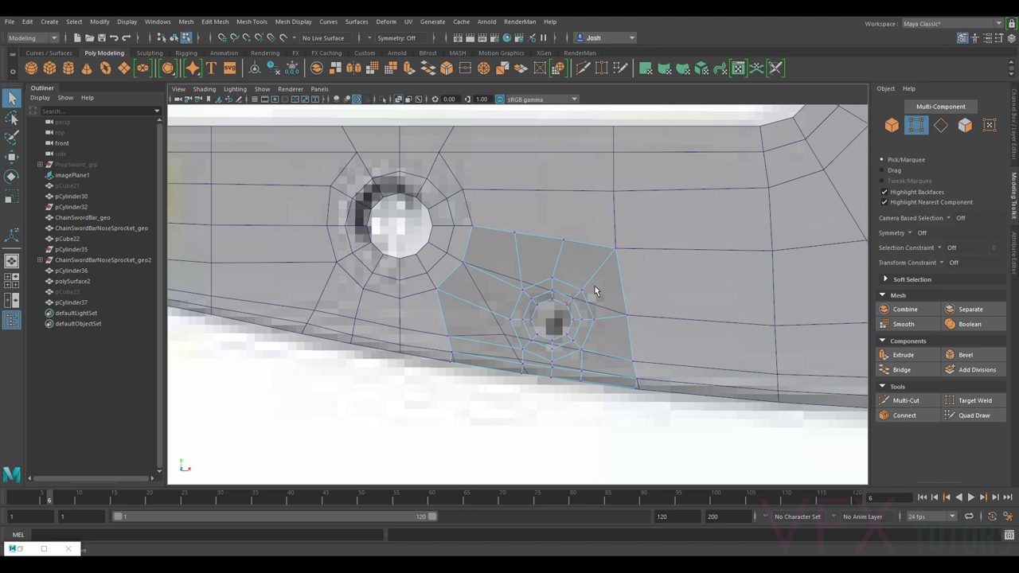
pyautogui.click(451, 353)
pyautogui.press('w')
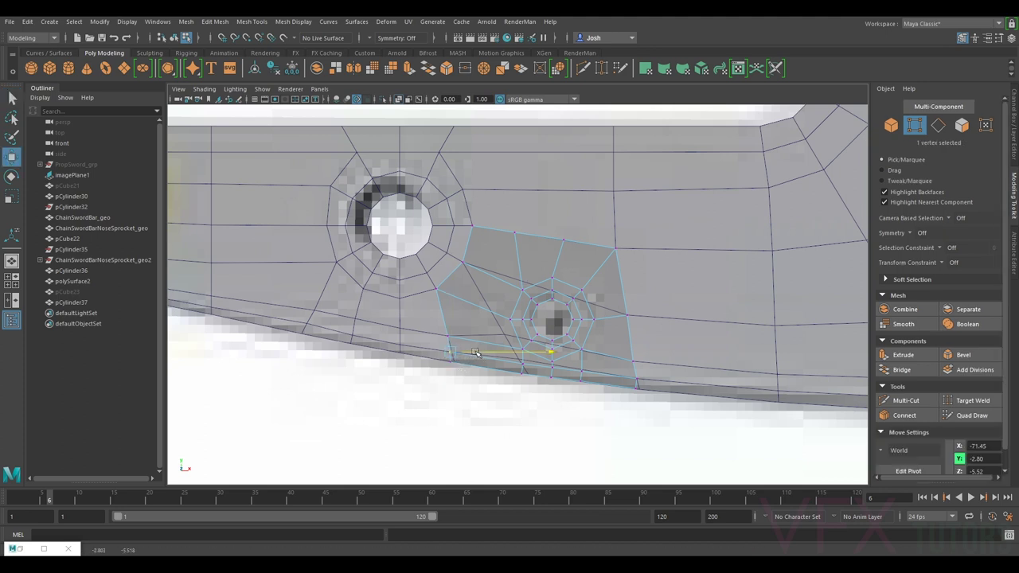
pyautogui.moveTo(474, 352); pyautogui.dragTo(475, 352)
pyautogui.click(641, 389)
pyautogui.doubleClick(650, 376)
pyautogui.click(637, 379)
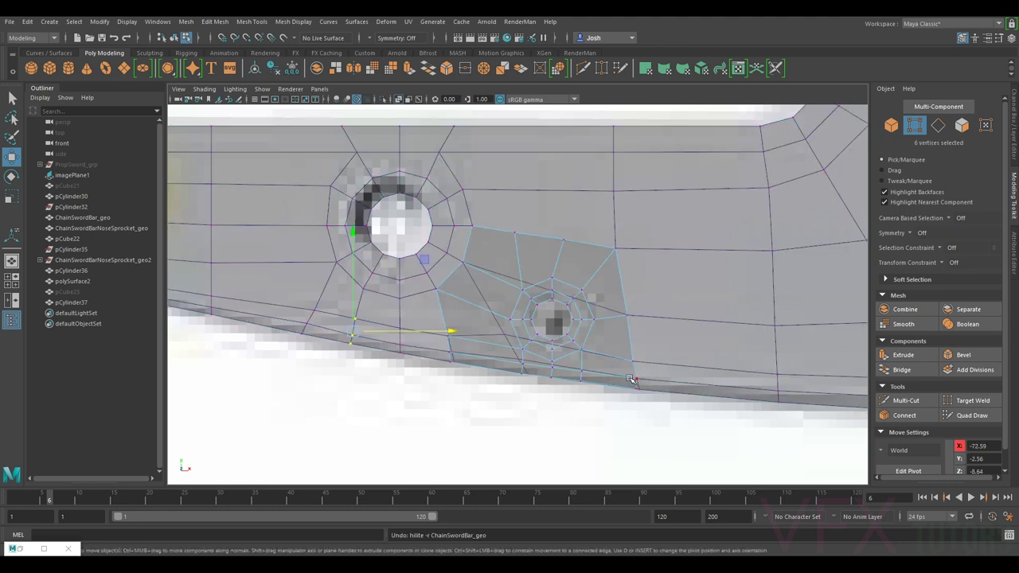
pyautogui.moveTo(651, 378); pyautogui.dragTo(650, 378)
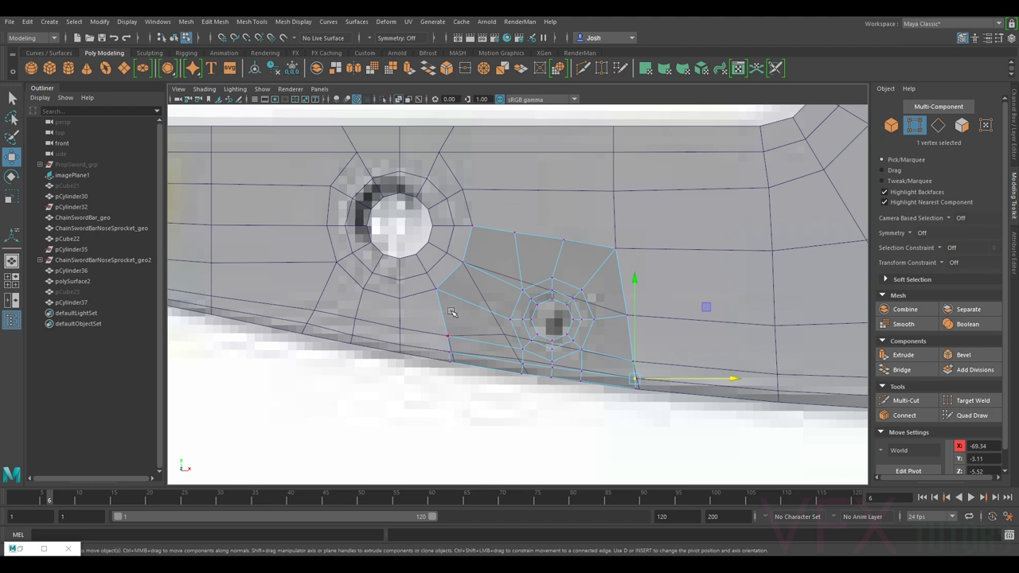
# Step: Return to object mode, select ChainSwordBar_geo and switch the viewport to the persp camera
pyautogui.scroll(-5, 561, 199)
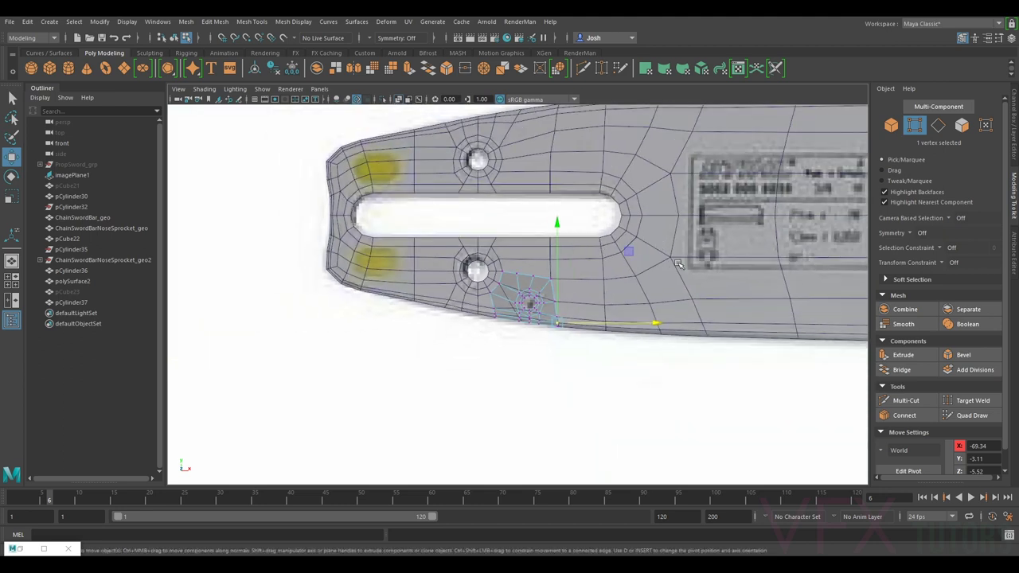
pyautogui.press('F8')
pyautogui.scroll(2, 589, 268)
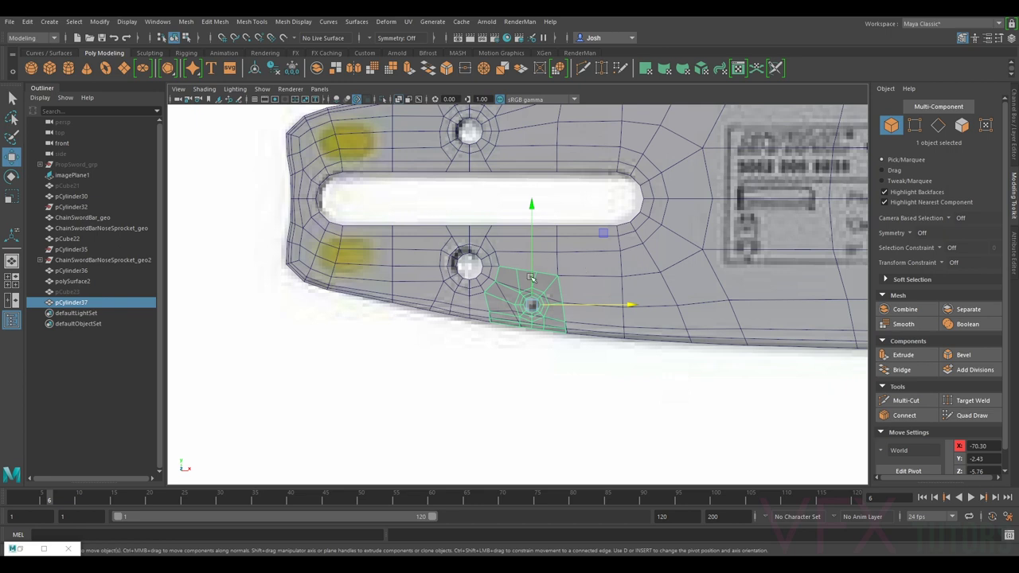
pyautogui.scroll(1, 502, 292)
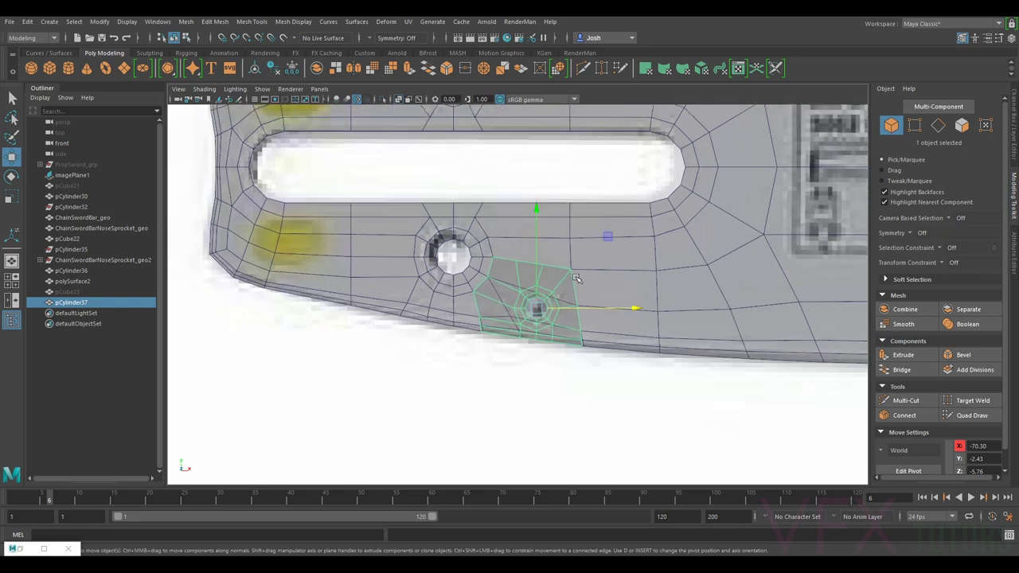
pyautogui.click(663, 262)
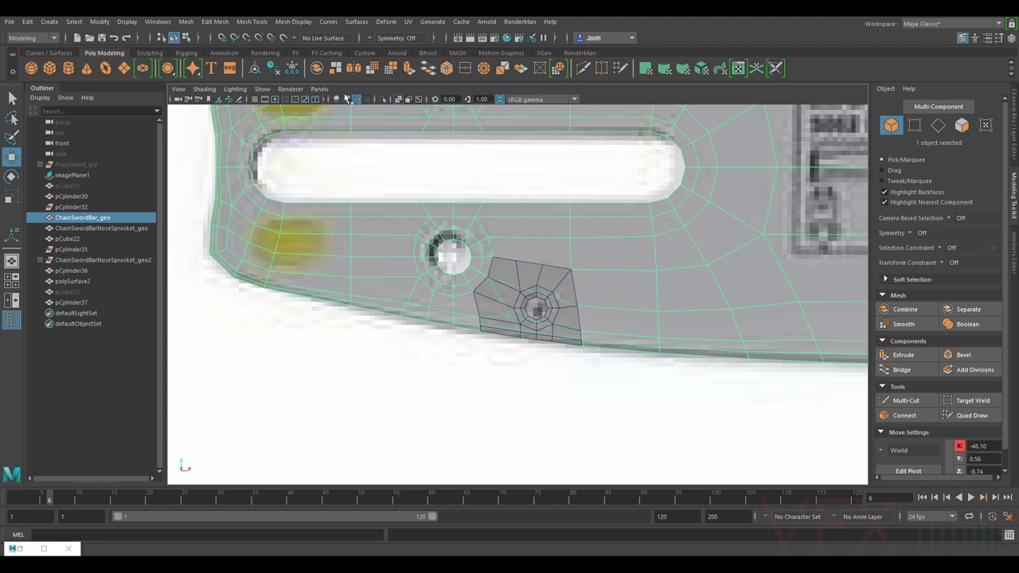
pyautogui.click(318, 88)
pyautogui.moveTo(350, 99)
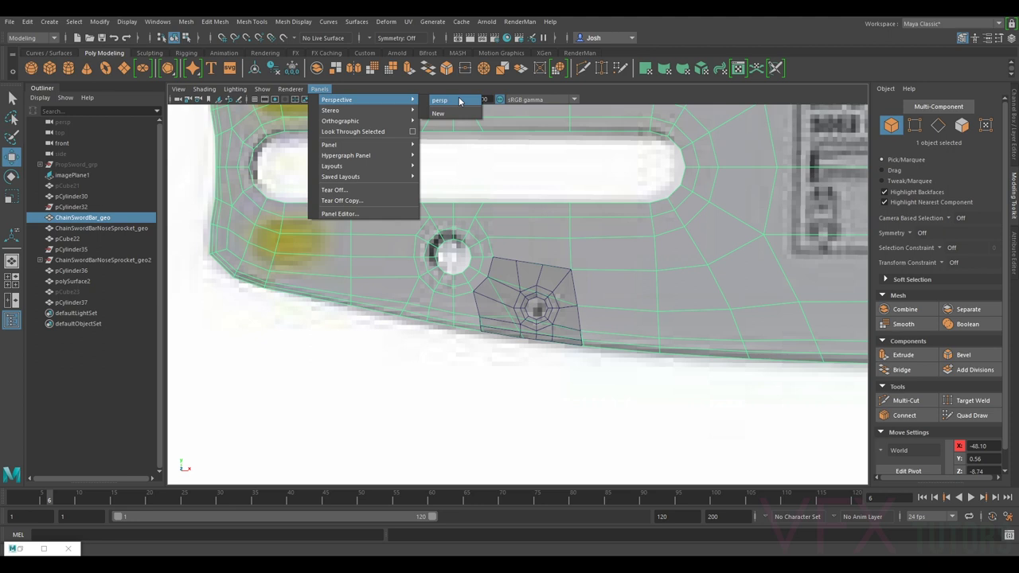
pyautogui.click(459, 100)
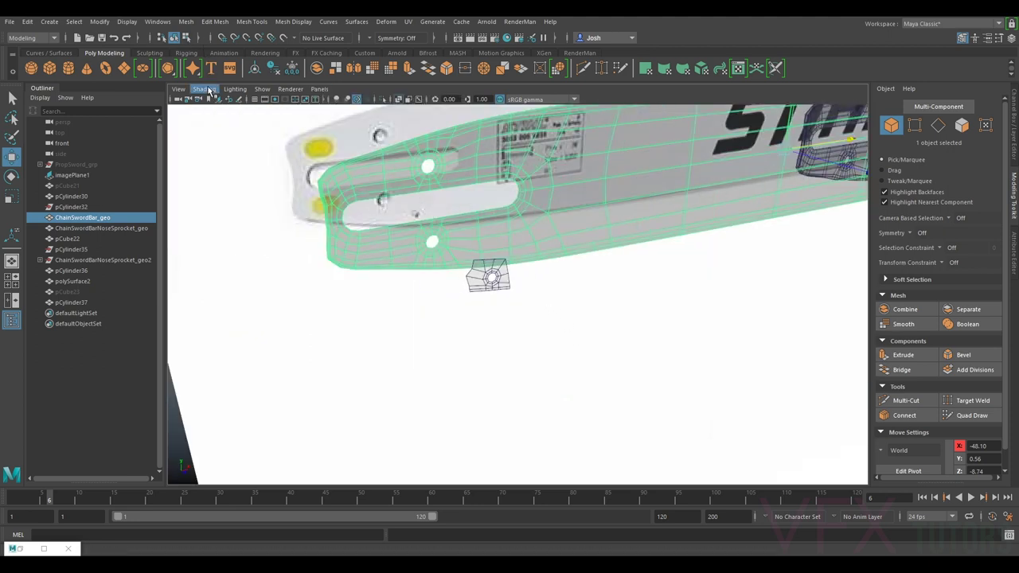
# Step: Turn off X-Ray shading and select the small-hole patch below the bar
pyautogui.click(205, 90)
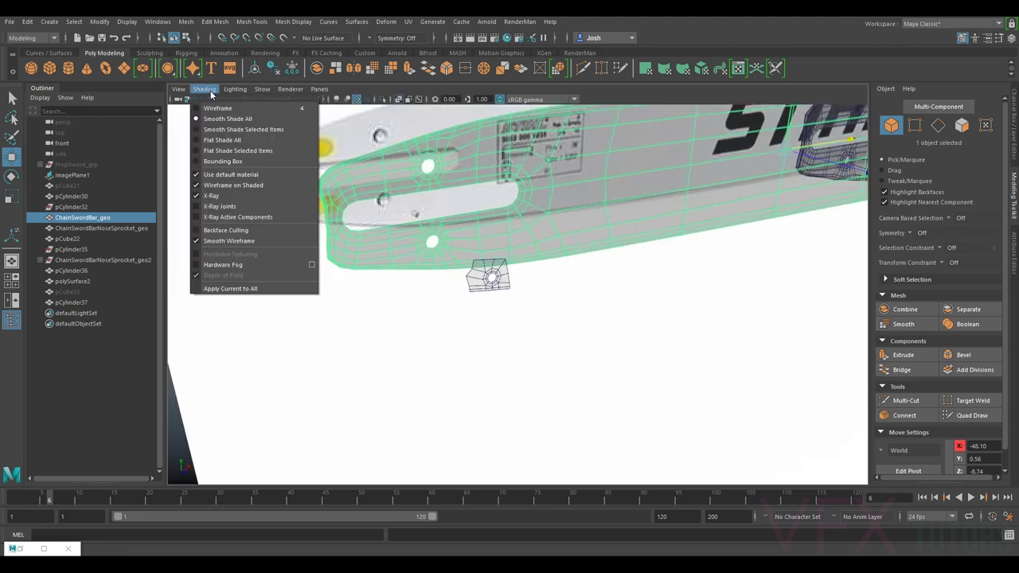
pyautogui.click(213, 196)
pyautogui.scroll(5, 457, 276)
pyautogui.click(468, 269)
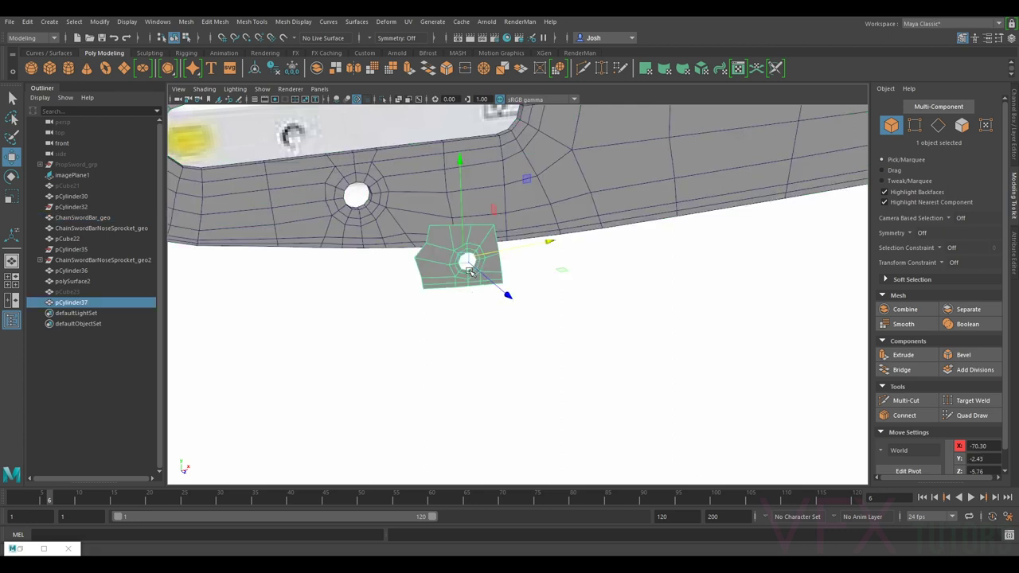
pyautogui.press('f')
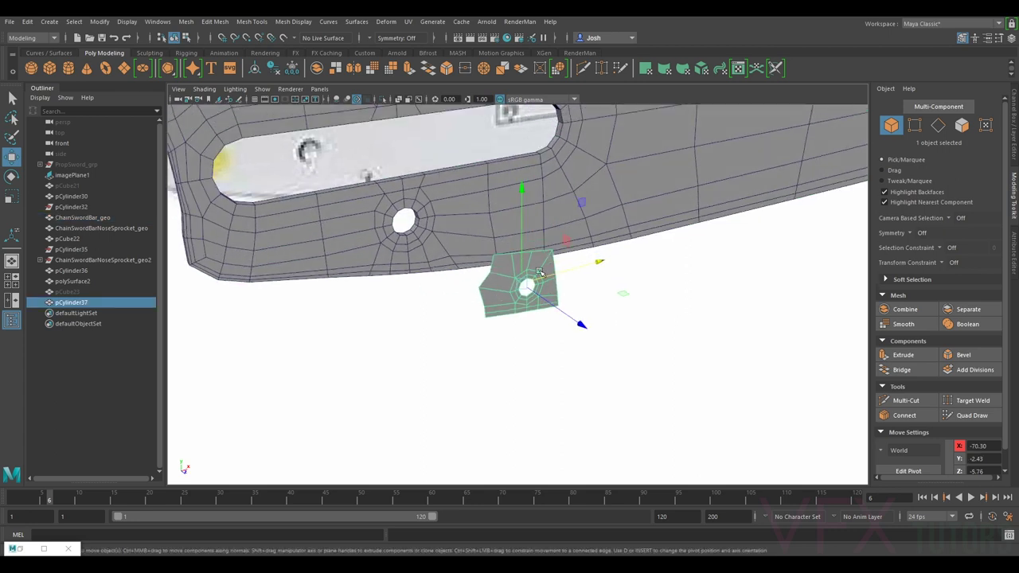
# Step: Move the patch with vertex snapping onto the bar's front face so its upper corner meets the matching bar vertex
pyautogui.press('v')
pyautogui.moveTo(559, 310); pyautogui.dragTo(603, 271)
pyautogui.keyDown('alt'); pyautogui.moveTo(687, 317); pyautogui.dragTo(671, 303); pyautogui.keyUp('alt')
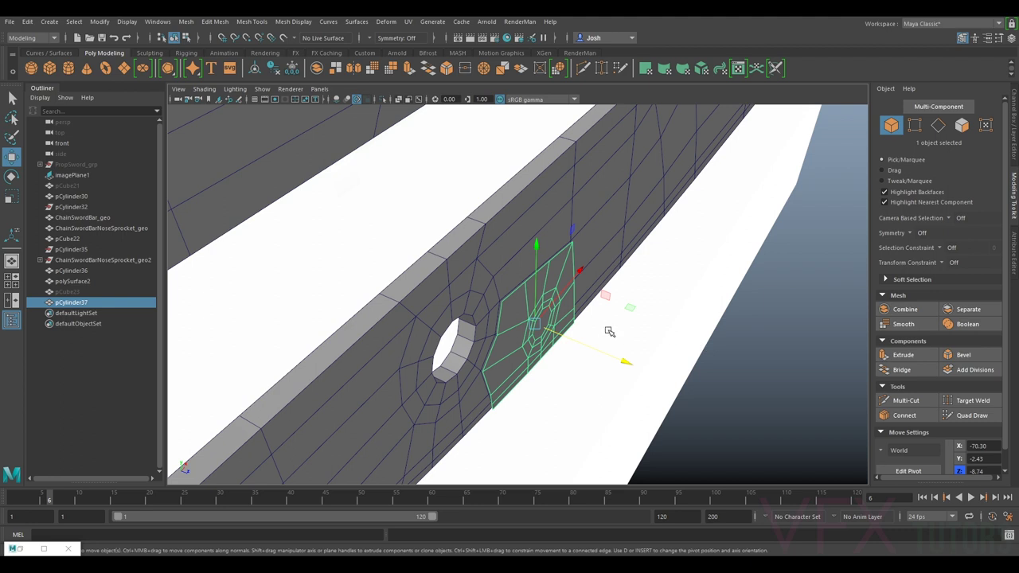
pyautogui.press('v')
pyautogui.moveTo(573, 338); pyautogui.dragTo(576, 251)
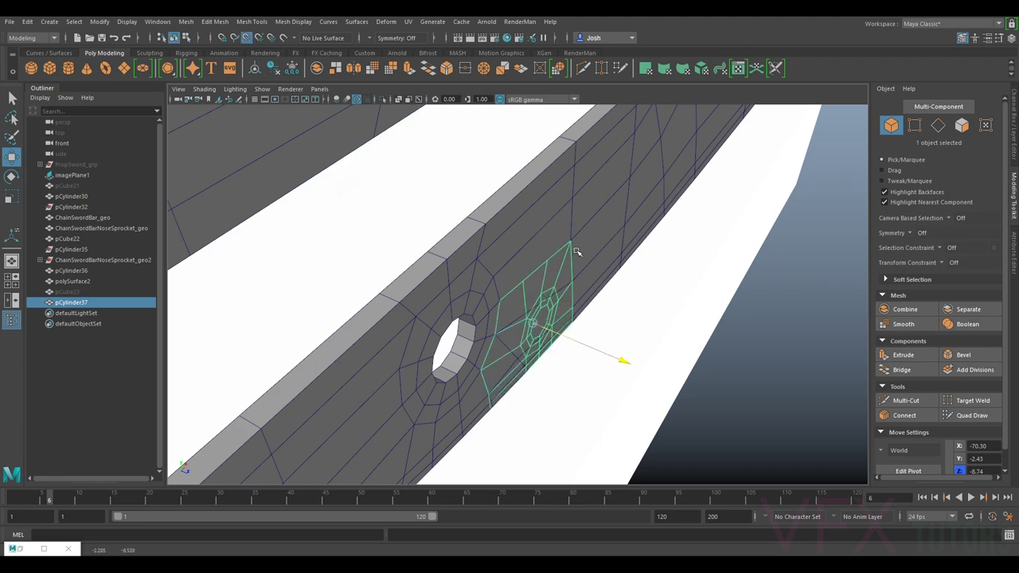
pyautogui.press('f')
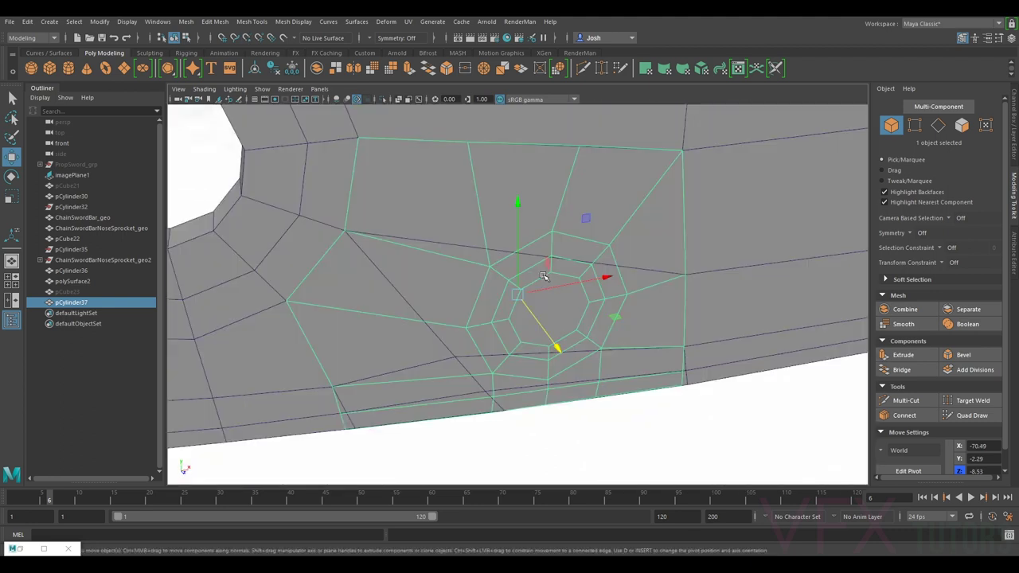
pyautogui.scroll(-5, 576, 308)
pyautogui.moveTo(573, 298)
pyautogui.keyDown('alt'); pyautogui.mouseDown()
pyautogui.moveTo(553, 298)
pyautogui.moveTo(549, 332)
pyautogui.moveTo(526, 309)
pyautogui.moveTo(549, 292)
pyautogui.moveTo(550, 334)
pyautogui.moveTo(541, 331)
pyautogui.moveTo(549, 318)
pyautogui.moveTo(584, 332)
pyautogui.moveTo(582, 303)
pyautogui.mouseUp(); pyautogui.keyUp('alt')
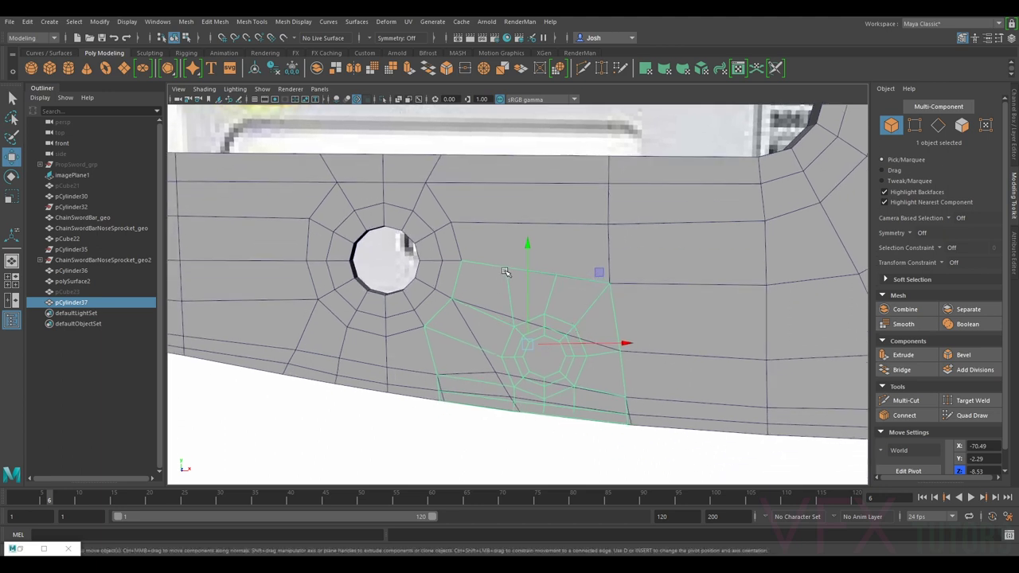
# Step: Delete the ring of inner wall faces in ChainSwordBar_geo's lower round hole
pyautogui.keyDown('alt'); pyautogui.moveTo(542, 208); pyautogui.dragTo(609, 238); pyautogui.keyUp('alt')
pyautogui.click(570, 218)
pyautogui.scroll(-5, 570, 219)
pyautogui.moveTo(559, 241); pyautogui.dragTo(559, 269, button='right')
pyautogui.moveTo(401, 284)
pyautogui.keyDown('alt'); pyautogui.mouseDown()
pyautogui.moveTo(416, 284)
pyautogui.moveTo(409, 298)
pyautogui.mouseUp(); pyautogui.keyUp('alt')
pyautogui.scroll(5, 479, 297)
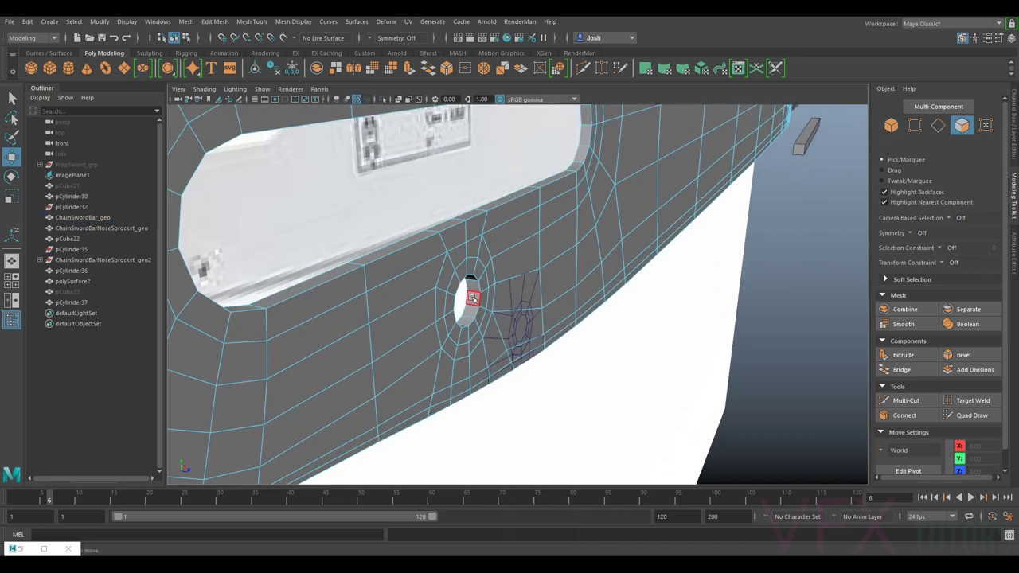
pyautogui.doubleClick(473, 297)
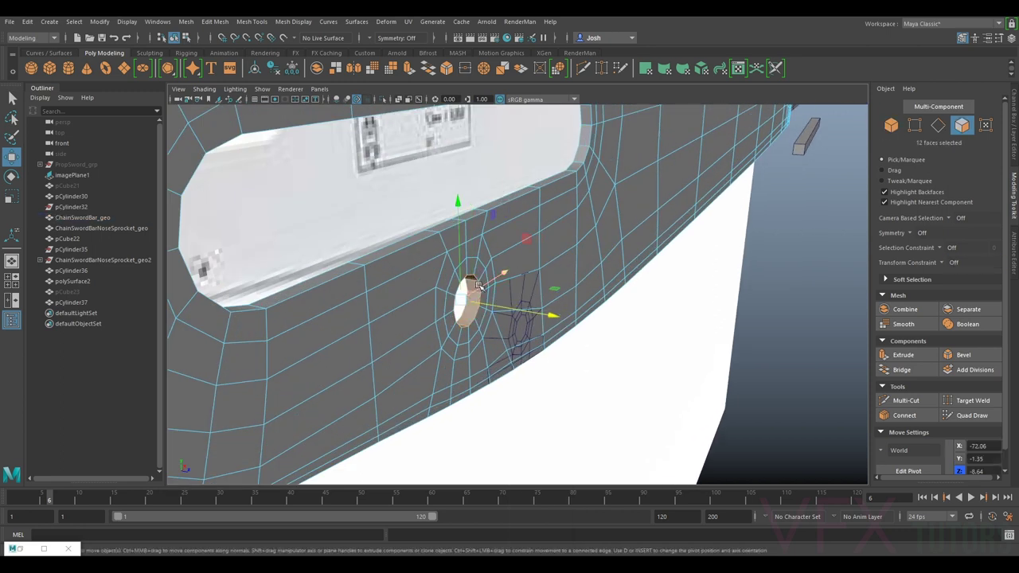
pyautogui.press('Delete')
# Step: Delete the inner wall faces of the bar's long slot and of its upper round hole
pyautogui.click(475, 218)
pyautogui.keyDown('ctrl'); pyautogui.keyDown('shift'); pyautogui.doubleClick(451, 223); pyautogui.keyUp('shift'); pyautogui.keyUp('ctrl')
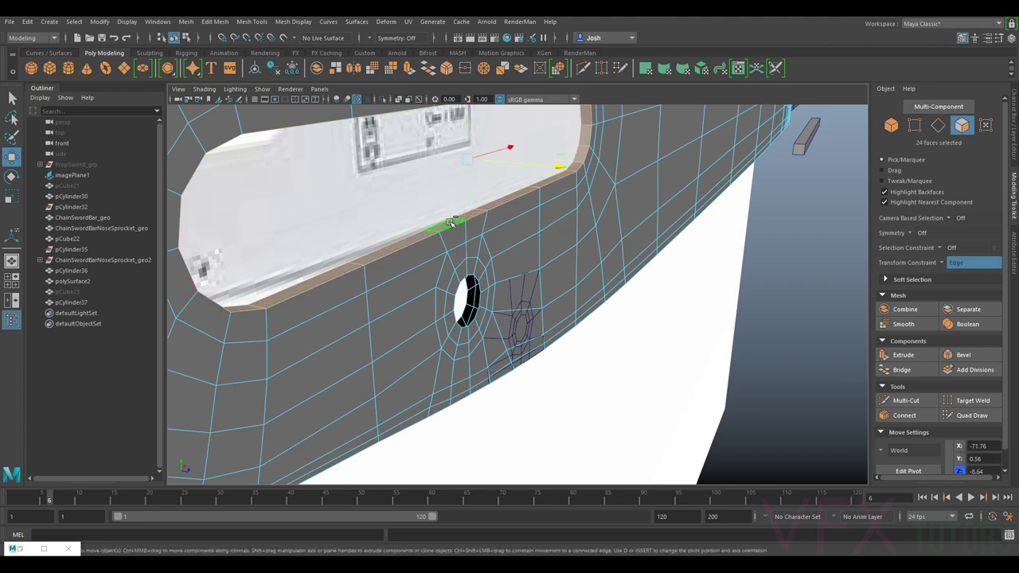
pyautogui.press('Delete')
pyautogui.scroll(-3, 571, 191)
pyautogui.keyDown('alt'); pyautogui.moveTo(573, 205); pyautogui.dragTo(584, 284, button='middle'); pyautogui.keyUp('alt')
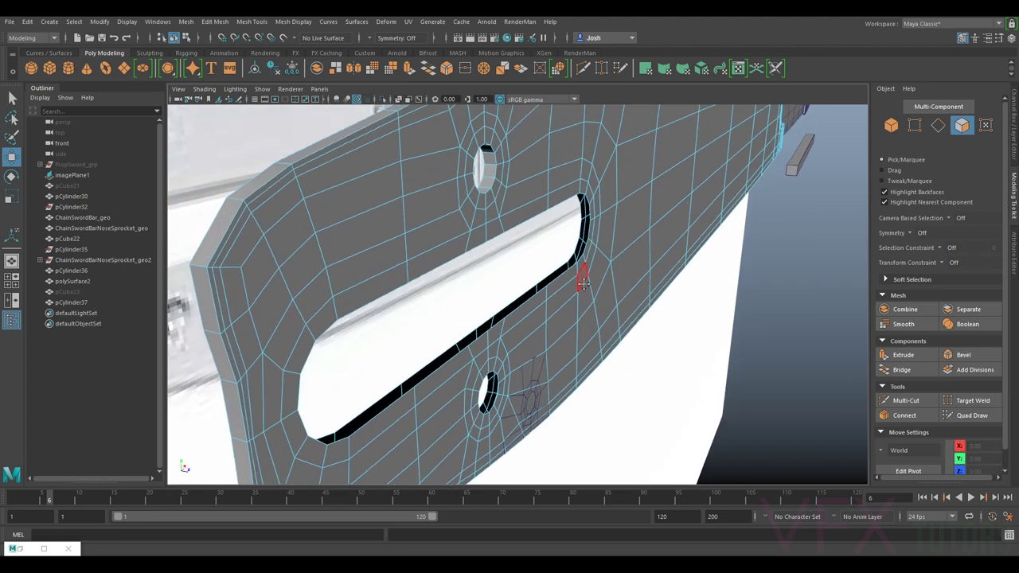
pyautogui.keyDown('alt'); pyautogui.moveTo(584, 283); pyautogui.dragTo(524, 207); pyautogui.keyUp('alt')
pyautogui.doubleClick(486, 198)
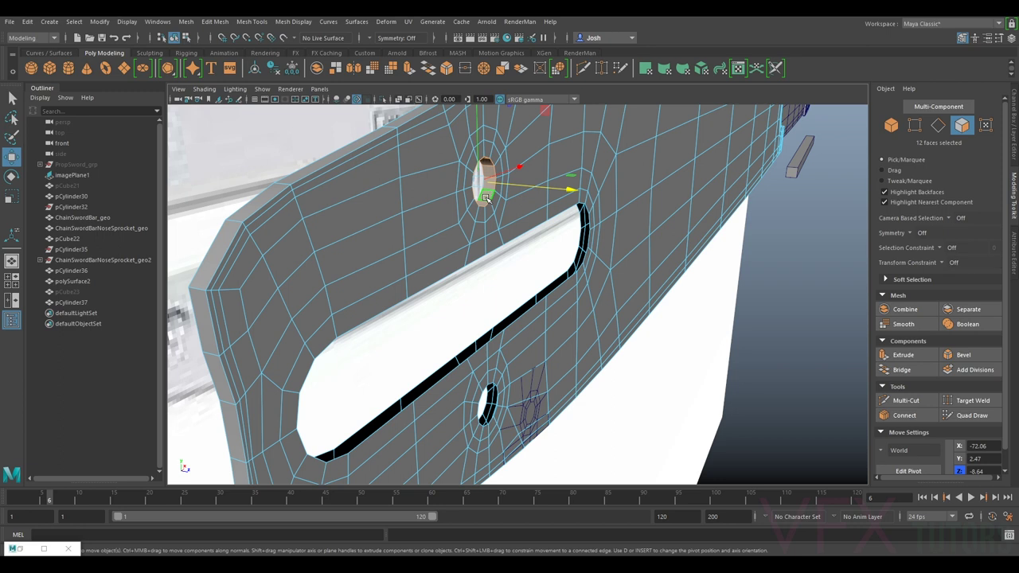
pyautogui.press('Delete')
# Step: Delete the bar's outer rim faces and its whole back shell, and return to object mode
pyautogui.click(320, 171)
pyautogui.keyDown('ctrl'); pyautogui.keyDown('shift'); pyautogui.doubleClick(281, 189); pyautogui.keyUp('shift'); pyautogui.keyUp('ctrl')
pyautogui.press('Delete')
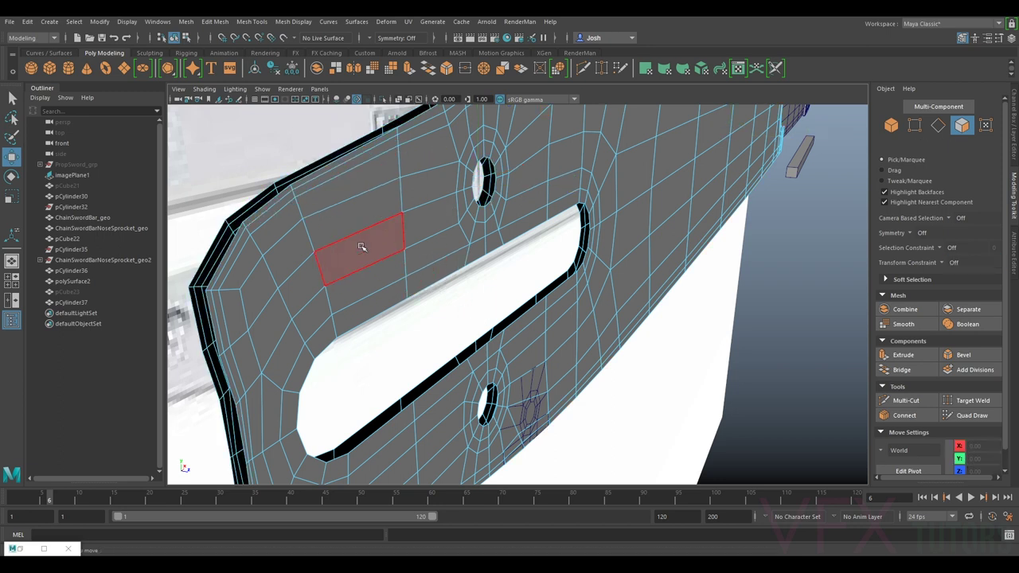
pyautogui.doubleClick(262, 201)
pyautogui.press('Delete')
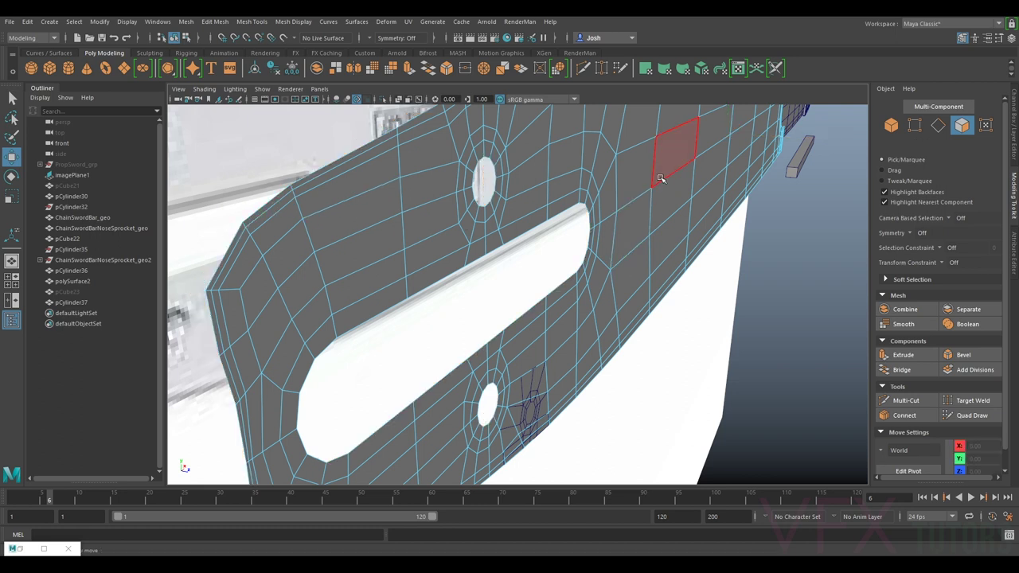
pyautogui.moveTo(659, 219); pyautogui.dragTo(704, 193, button='right')
# Step: Select pCylinder37, enter edge component mode and switch the viewport to the front camera
pyautogui.keyDown('alt'); pyautogui.moveTo(705, 240); pyautogui.dragTo(566, 325); pyautogui.keyUp('alt')
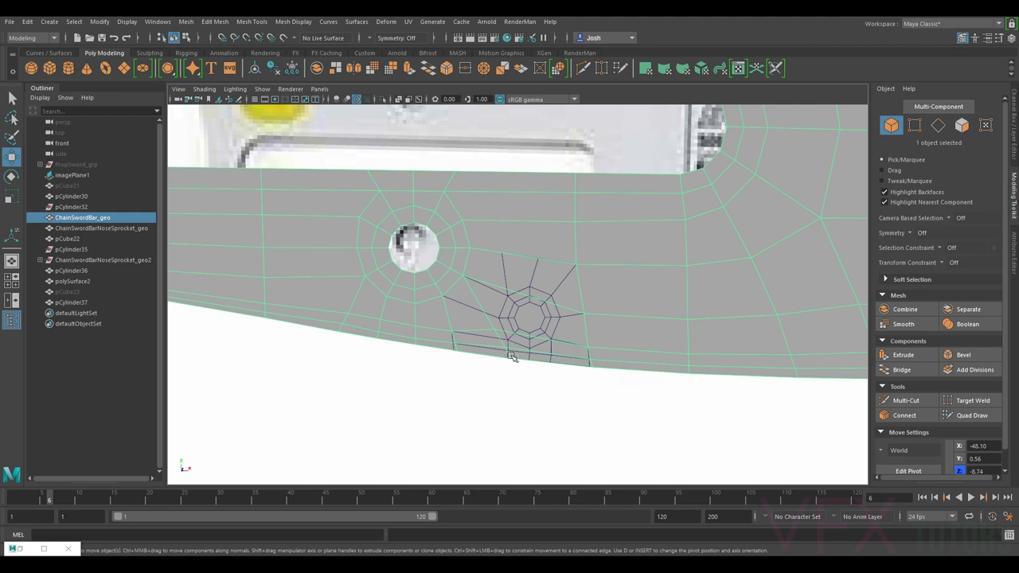
pyautogui.keyDown('alt'); pyautogui.moveTo(521, 358); pyautogui.dragTo(558, 328, button='middle'); pyautogui.keyUp('alt')
pyautogui.keyDown('alt'); pyautogui.moveTo(559, 328); pyautogui.dragTo(579, 321, button='right'); pyautogui.keyUp('alt')
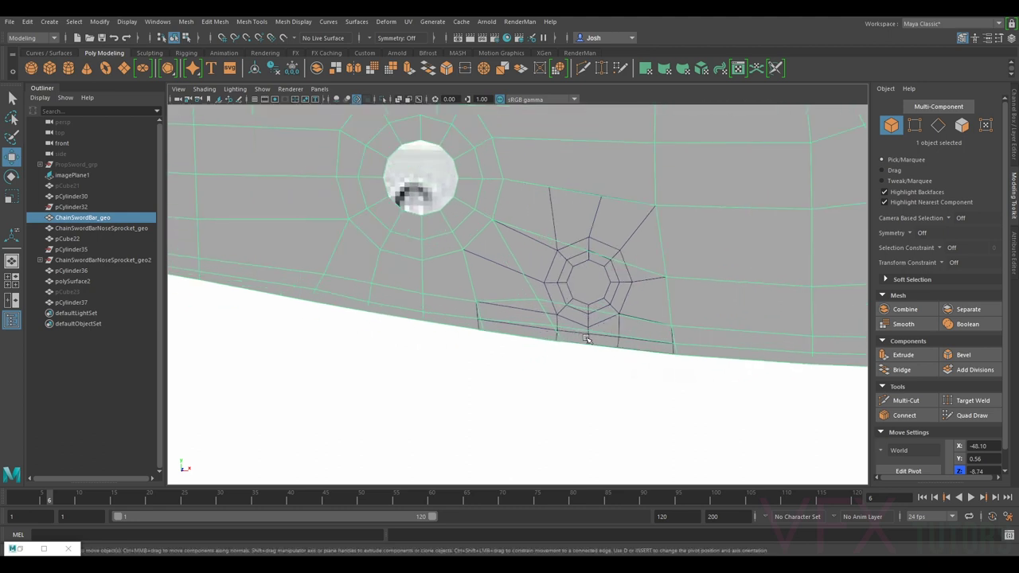
pyautogui.click(569, 289)
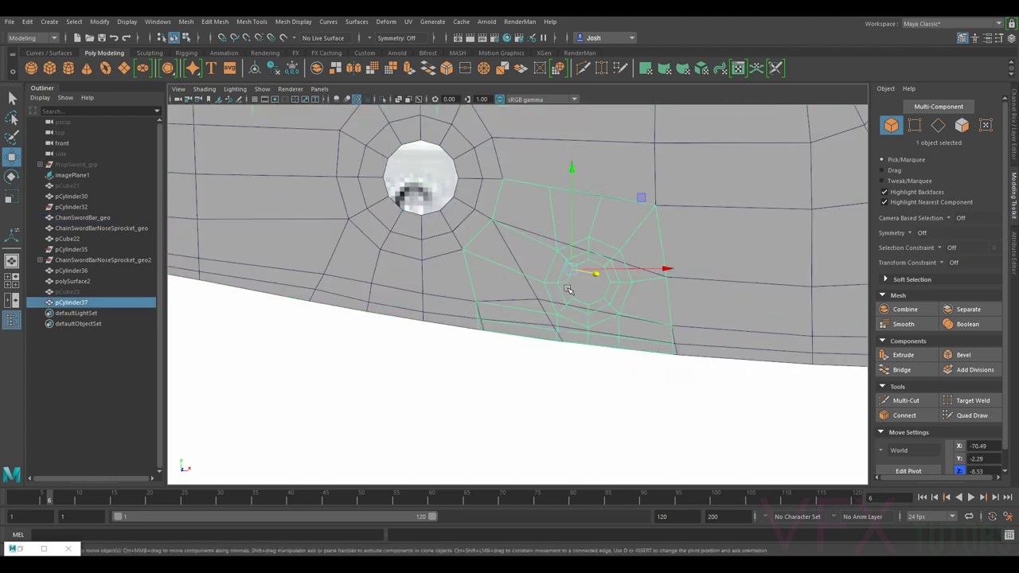
pyautogui.click(939, 125)
pyautogui.click(318, 90)
pyautogui.moveTo(374, 121)
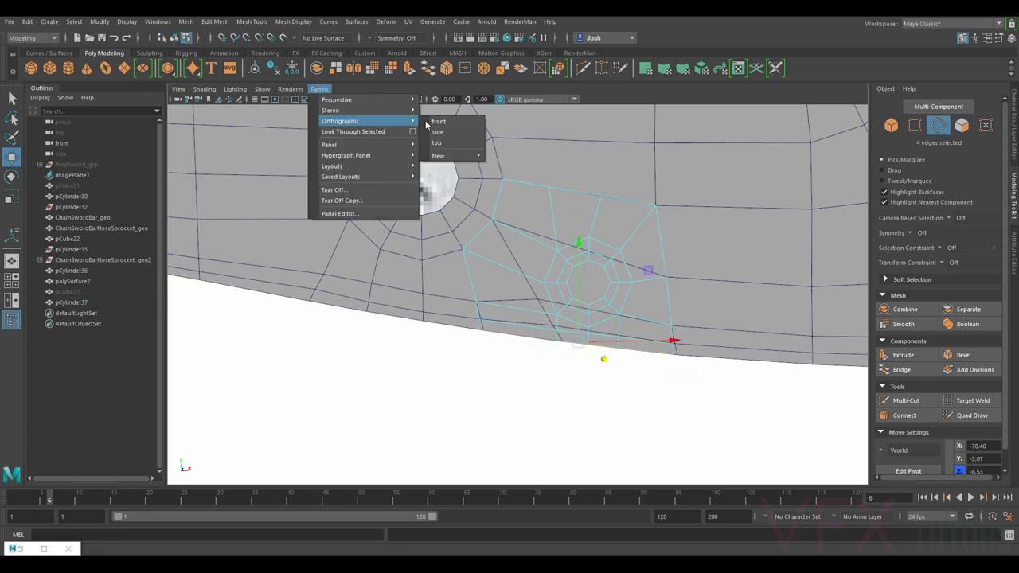
pyautogui.click(441, 122)
# Step: Adjust the left and middle short vertical edges of the patch's bottom strip to follow the bar's lower border
pyautogui.scroll(3, 504, 312)
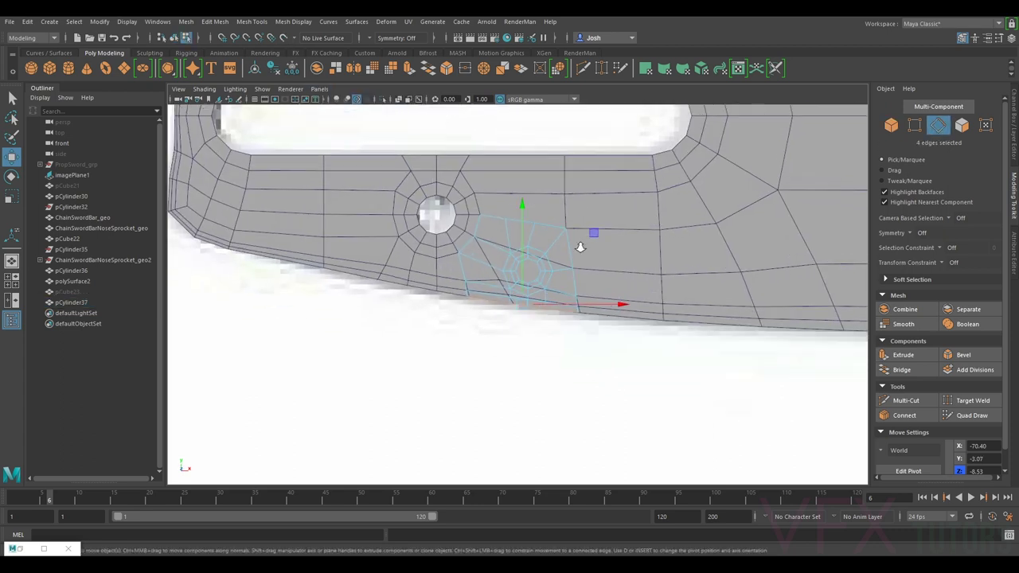
pyautogui.click(506, 308)
pyautogui.moveTo(504, 309); pyautogui.dragTo(491, 306)
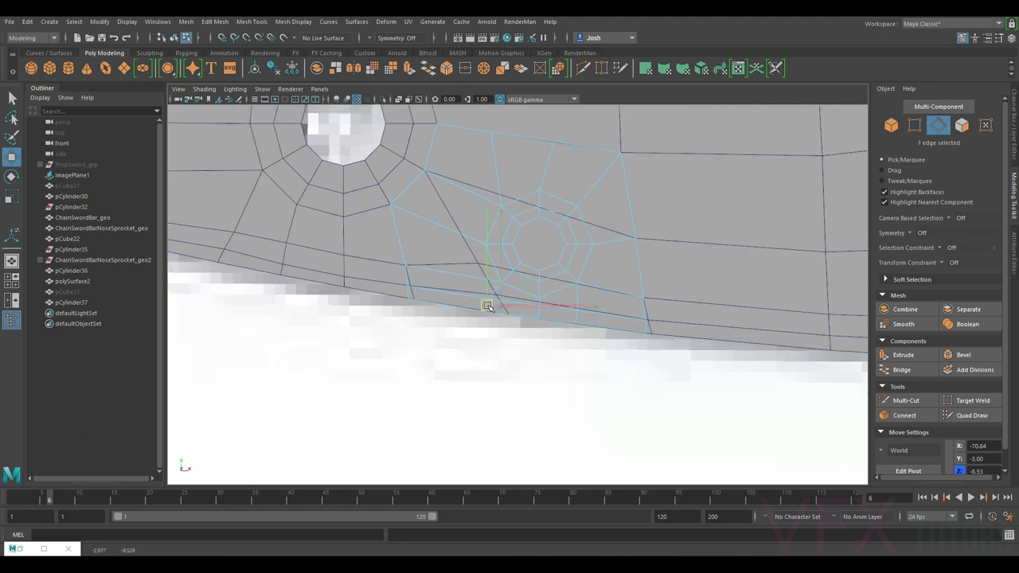
pyautogui.moveTo(488, 307)
pyautogui.mouseDown()
pyautogui.moveTo(599, 317)
pyautogui.moveTo(450, 309)
pyautogui.moveTo(488, 305)
pyautogui.mouseUp()
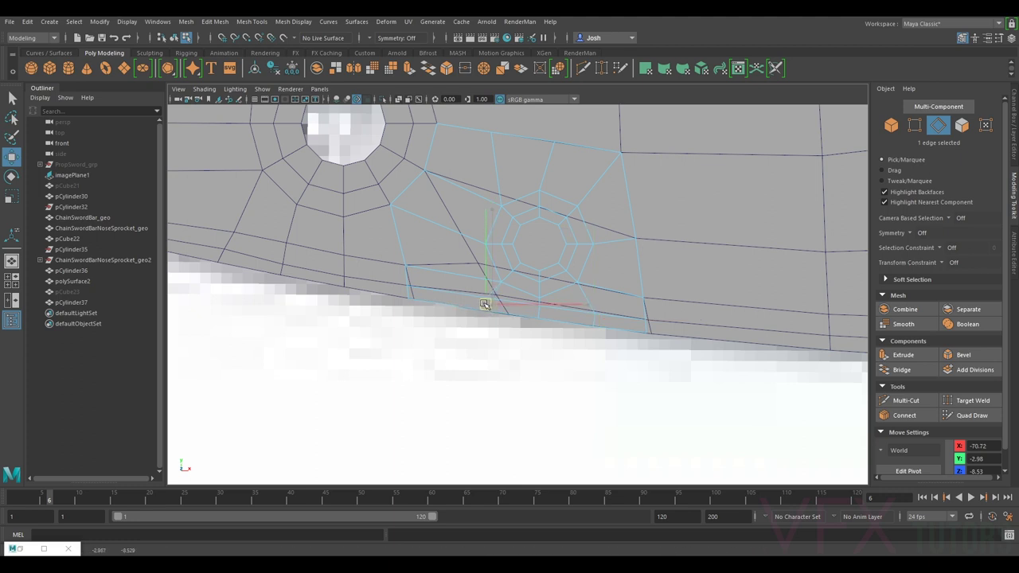
pyautogui.click(539, 312)
pyautogui.moveTo(539, 312); pyautogui.dragTo(539, 312)
pyautogui.scroll(-5, 569, 179)
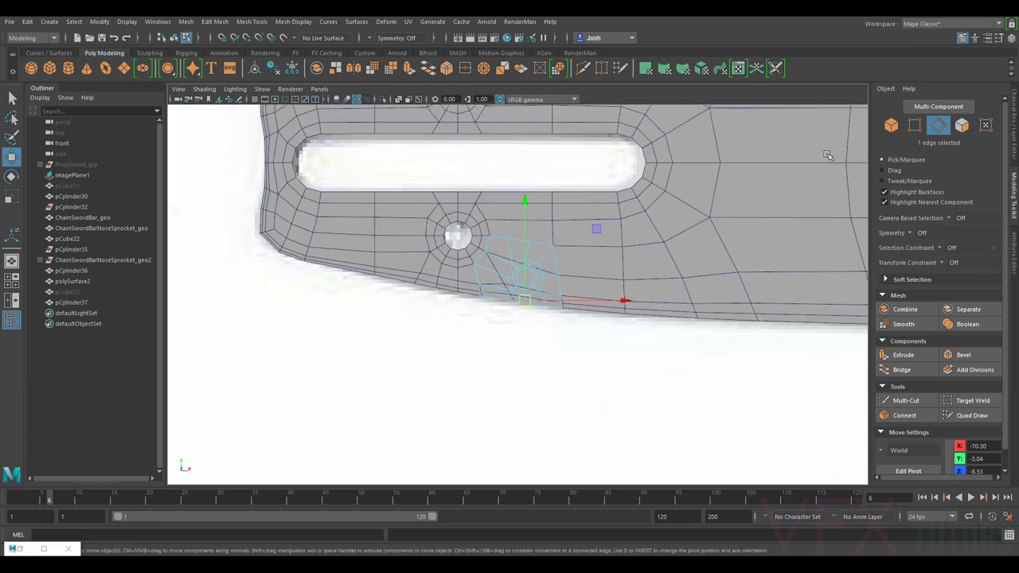
pyautogui.scroll(3, 481, 325)
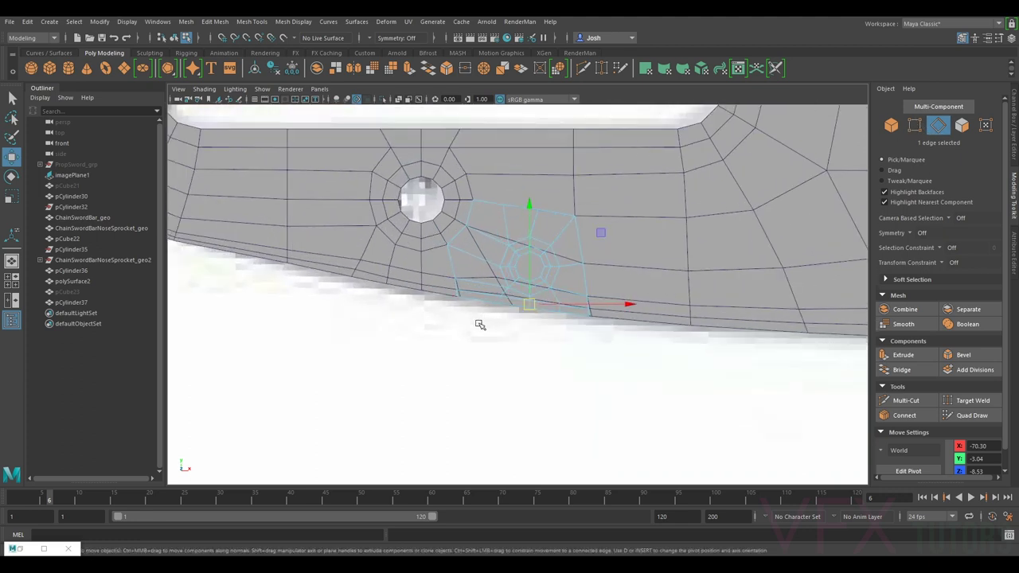
# Step: Nudge the patch's second and fourth bottom border vertices along the bar's lower edge, and return to object mode
pyautogui.scroll(2, 480, 325)
pyautogui.press('F9')
pyautogui.scroll(2, 480, 325)
pyautogui.click(493, 315)
pyautogui.moveTo(482, 316); pyautogui.dragTo(476, 314)
pyautogui.click(603, 331)
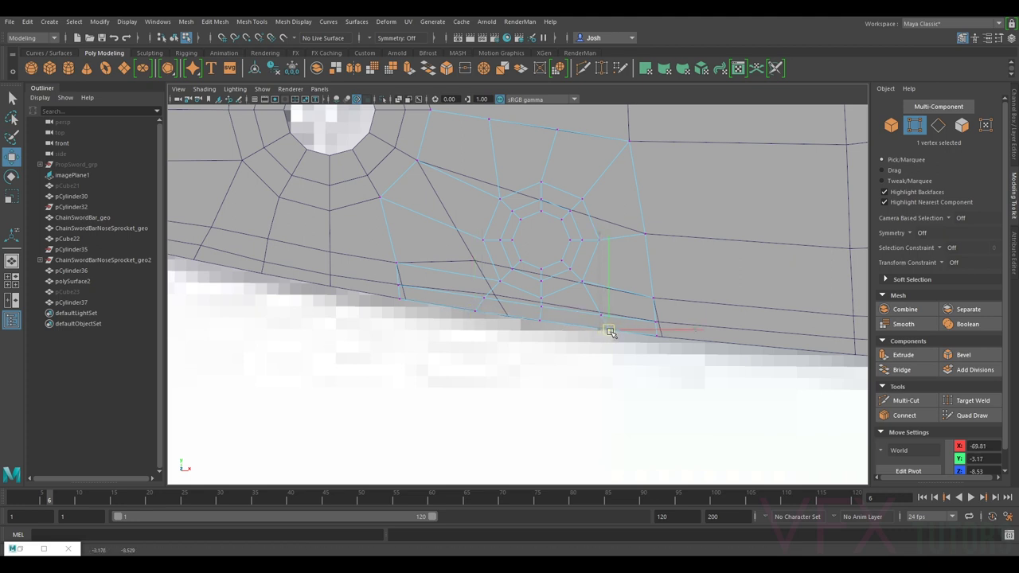
pyautogui.moveTo(610, 332); pyautogui.dragTo(611, 331)
pyautogui.click(893, 127)
# Step: Delete the faces of ChainSwordBar_geo that lie beneath the small-hole patch
pyautogui.scroll(-5, 637, 196)
pyautogui.click(580, 246)
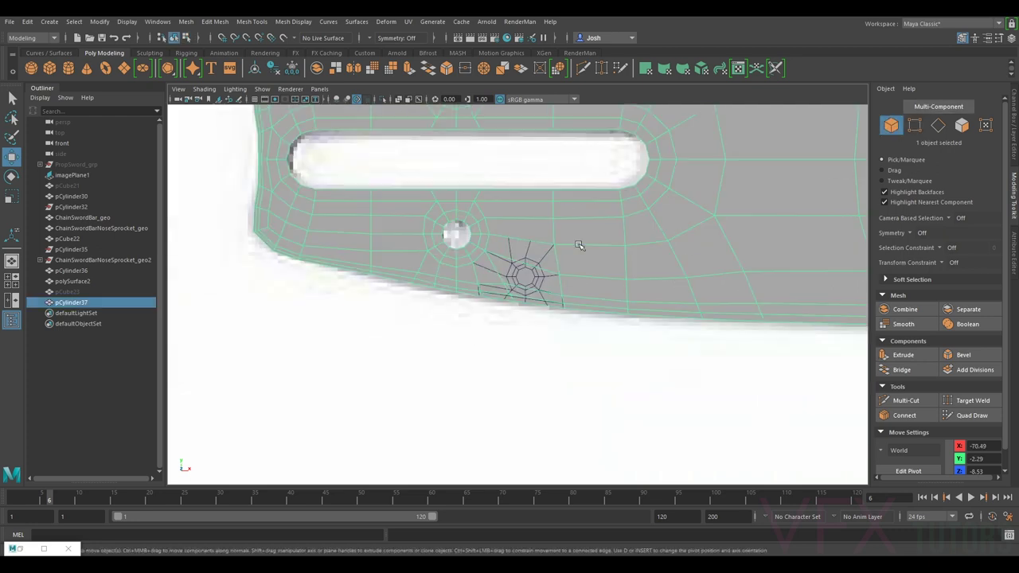
pyautogui.click(962, 125)
pyautogui.moveTo(501, 312); pyautogui.dragTo(540, 268)
pyautogui.press('Delete')
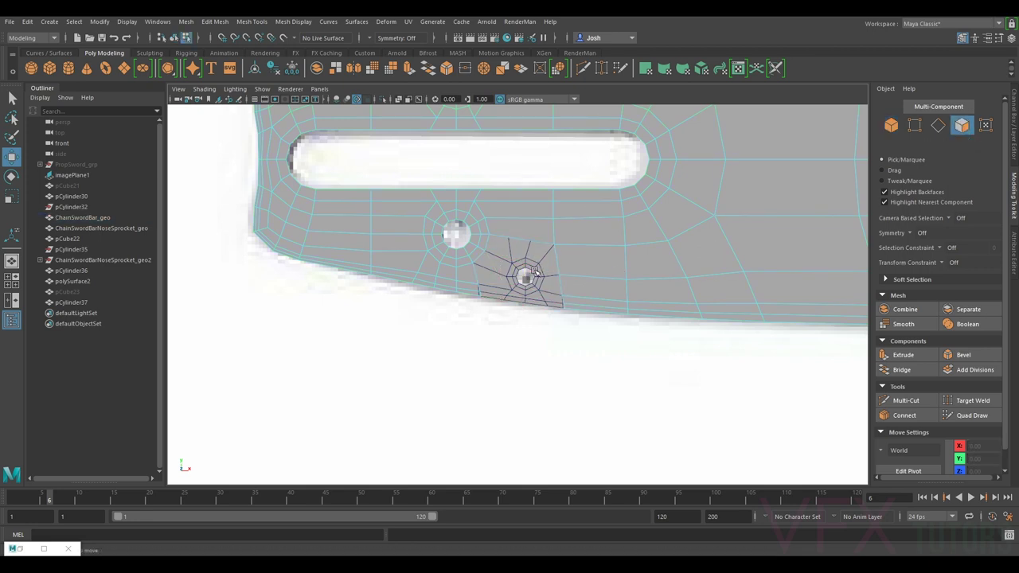
# Step: Insert two vertical edge loops with Multi-Cut in the bar between the slot and the patch's middle top vertices
pyautogui.scroll(4, 603, 327)
pyautogui.moveTo(615, 240); pyautogui.dragTo(665, 209, button='right')
pyautogui.click(906, 401)
pyautogui.keyDown('alt'); pyautogui.moveTo(687, 209); pyautogui.dragTo(698, 273, button='middle'); pyautogui.keyUp('alt')
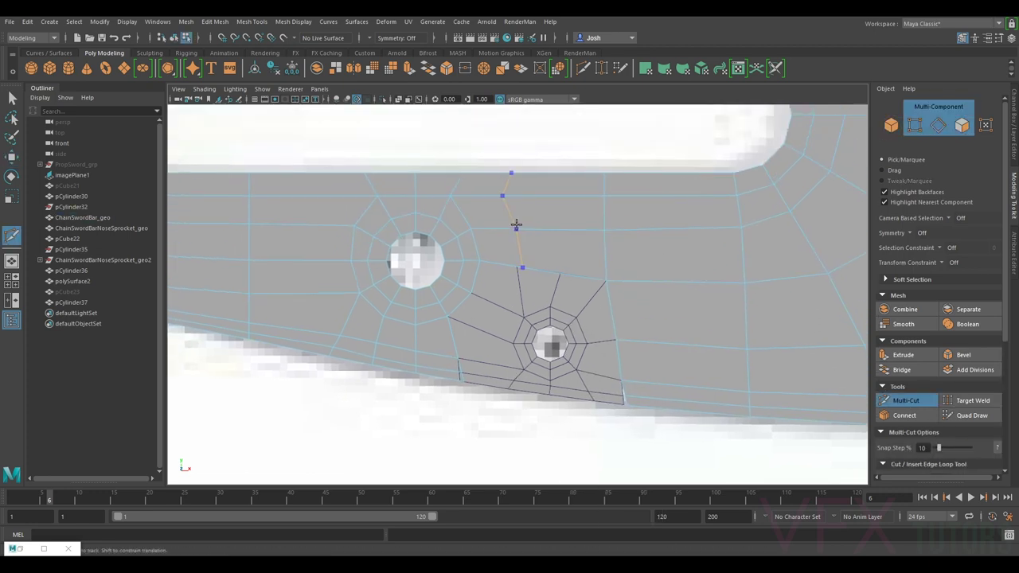
pyautogui.keyDown('ctrl'); pyautogui.click(512, 226); pyautogui.keyUp('ctrl')
pyautogui.keyDown('ctrl'); pyautogui.click(559, 229); pyautogui.keyUp('ctrl')
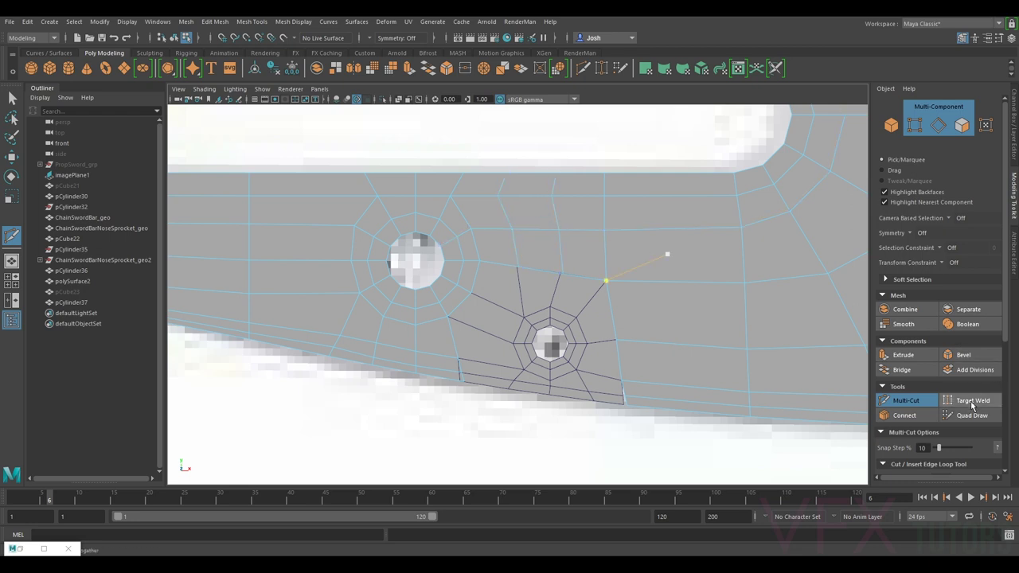
pyautogui.click(909, 402)
# Step: Straighten each of the two new edge loops by scaling its vertices flat along X
pyautogui.click(917, 126)
pyautogui.moveTo(577, 160); pyautogui.dragTo(548, 282)
pyautogui.press('r')
pyautogui.moveTo(632, 231); pyautogui.dragTo(477, 220)
pyautogui.moveTo(525, 171); pyautogui.dragTo(503, 279)
pyautogui.moveTo(528, 168); pyautogui.dragTo(498, 319)
pyautogui.moveTo(603, 220); pyautogui.dragTo(378, 229)
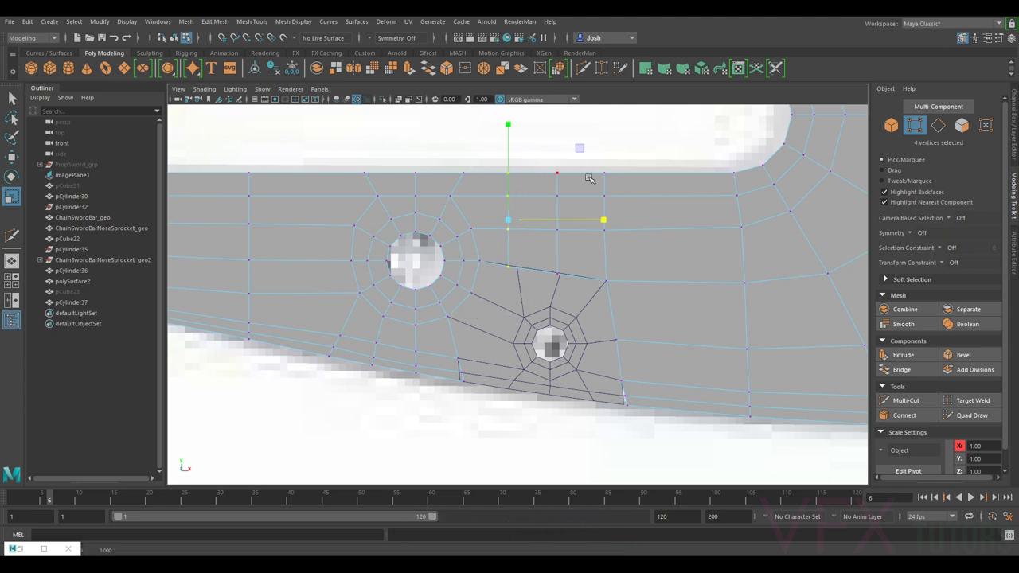
# Step: Move the vertex columns above the patch's right part slightly right in X to space them more evenly
pyautogui.press('w')
pyautogui.moveTo(534, 171); pyautogui.dragTo(585, 226)
pyautogui.moveTo(582, 162); pyautogui.dragTo(637, 293)
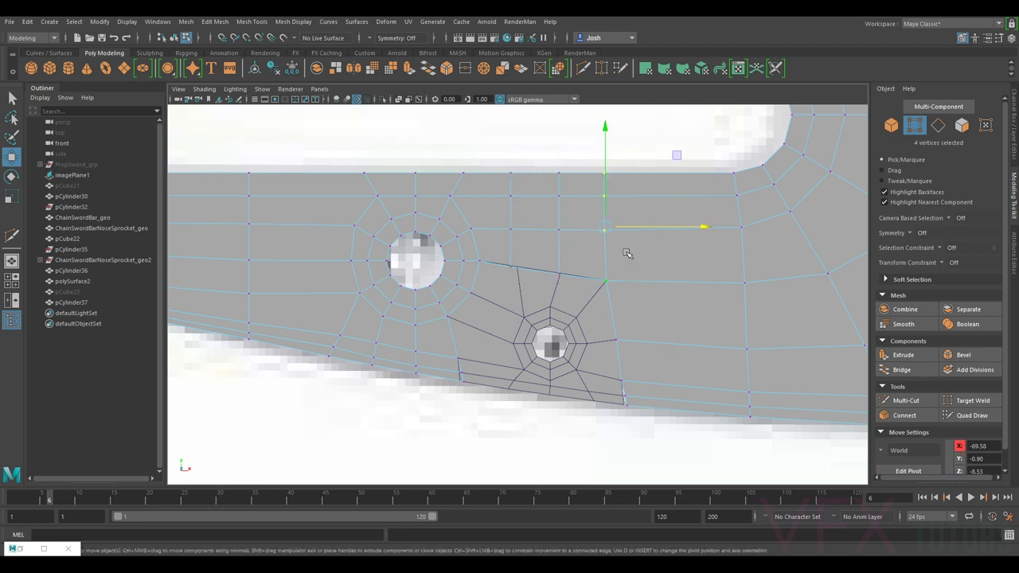
pyautogui.moveTo(630, 229)
pyautogui.mouseDown()
pyautogui.moveTo(666, 235)
pyautogui.moveTo(647, 234)
pyautogui.mouseUp()
pyautogui.moveTo(544, 171); pyautogui.dragTo(591, 320)
pyautogui.moveTo(587, 223); pyautogui.dragTo(592, 223)
# Step: Shift the bar's two vertices along the opening's right side rightward into line with the column above
pyautogui.click(624, 340)
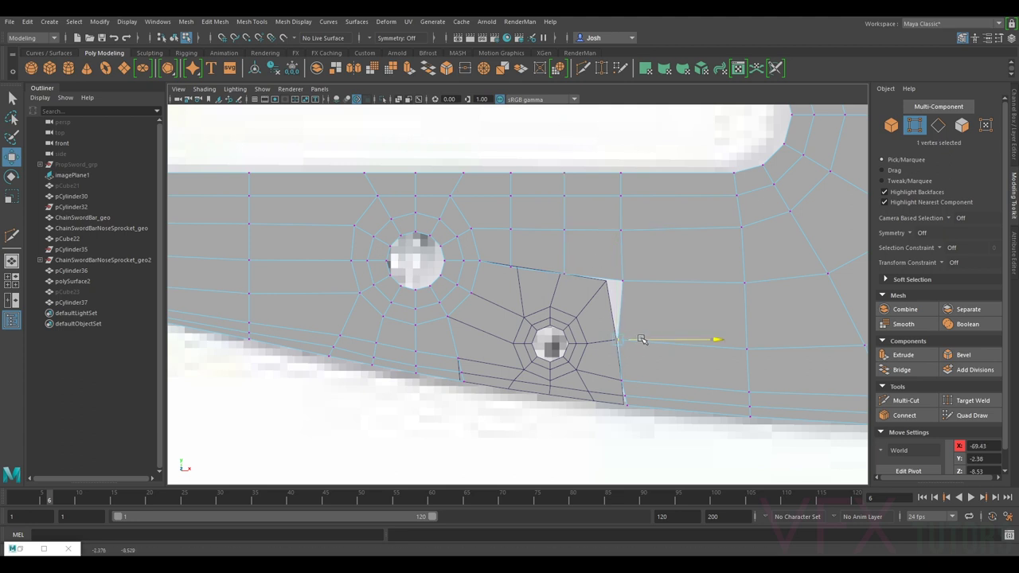
pyautogui.click(631, 375)
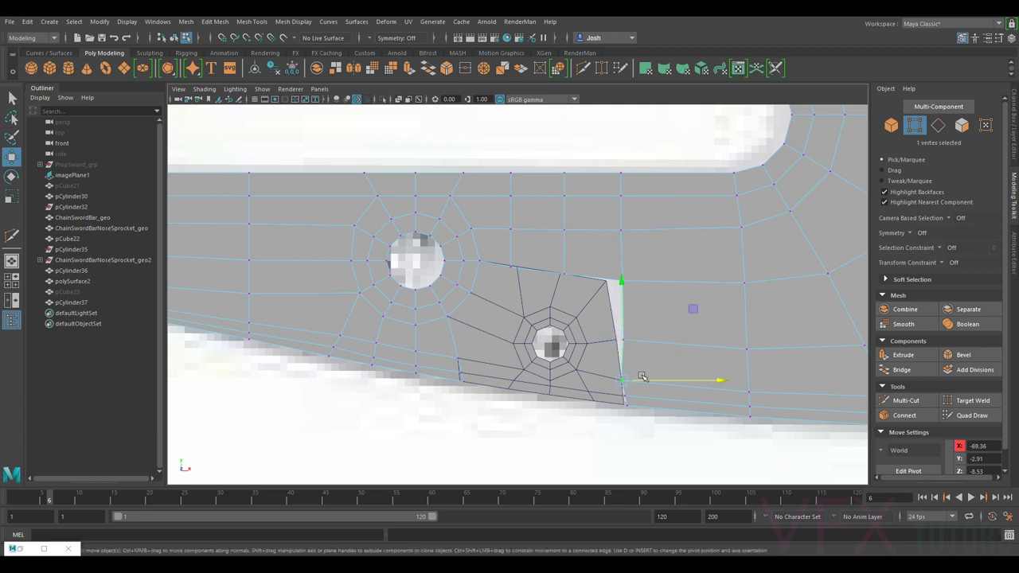
pyautogui.moveTo(646, 380); pyautogui.dragTo(648, 381)
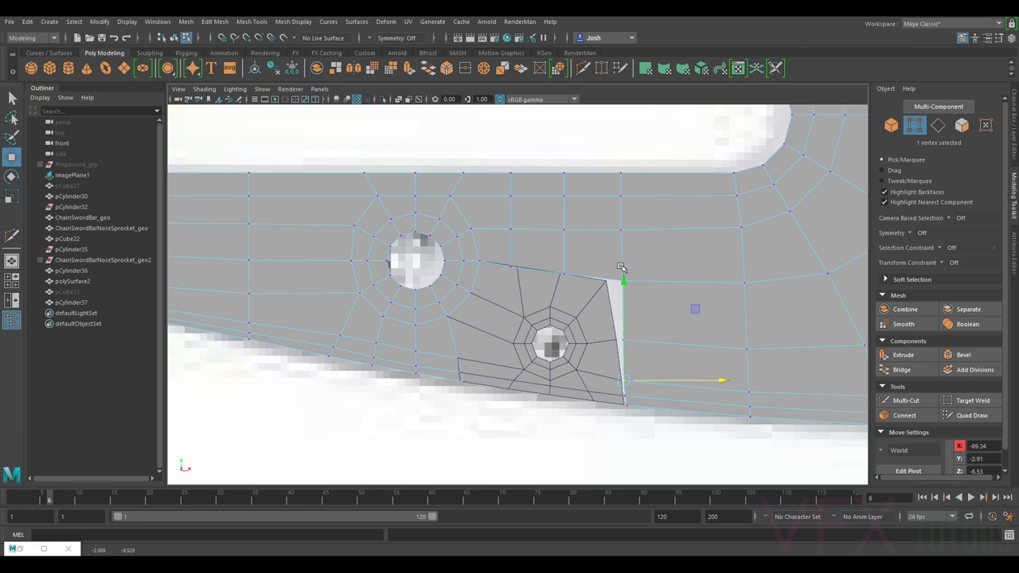
# Step: Return ChainSwordBar_geo to object mode and select it together with the hole patch pCylinder37
pyautogui.click(914, 125)
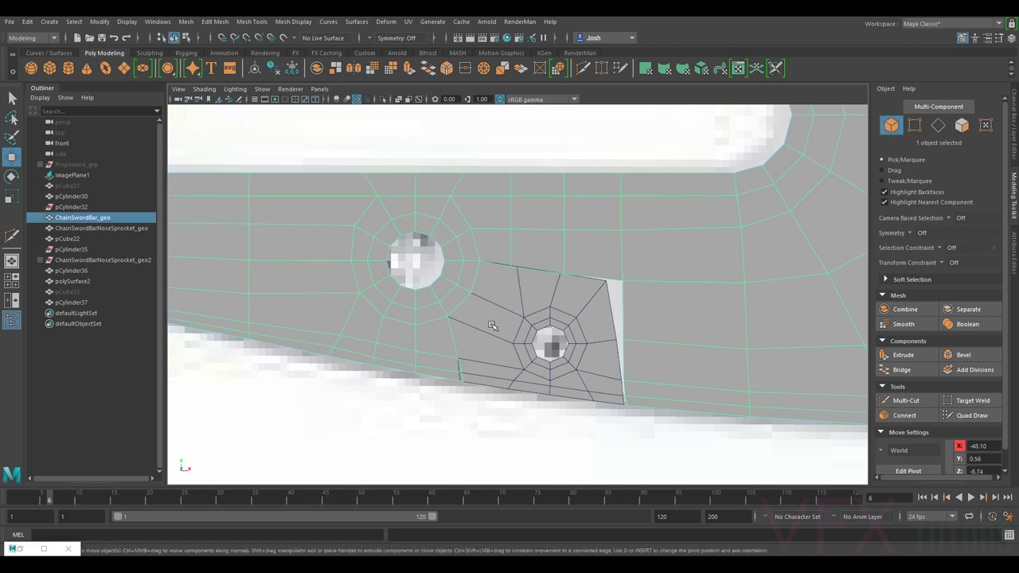
pyautogui.rightClick(492, 261)
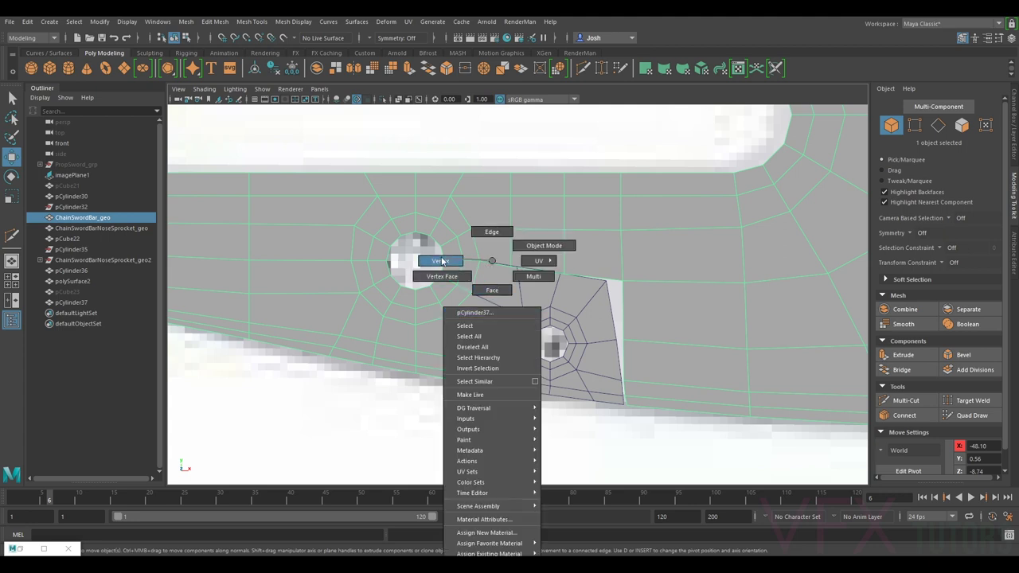
pyautogui.moveTo(446, 261); pyautogui.dragTo(442, 261, button='right')
pyautogui.click(496, 288)
pyautogui.moveTo(578, 260); pyautogui.dragTo(641, 245, button='right')
pyautogui.keyDown('shift'); pyautogui.click(605, 237); pyautogui.keyUp('shift')
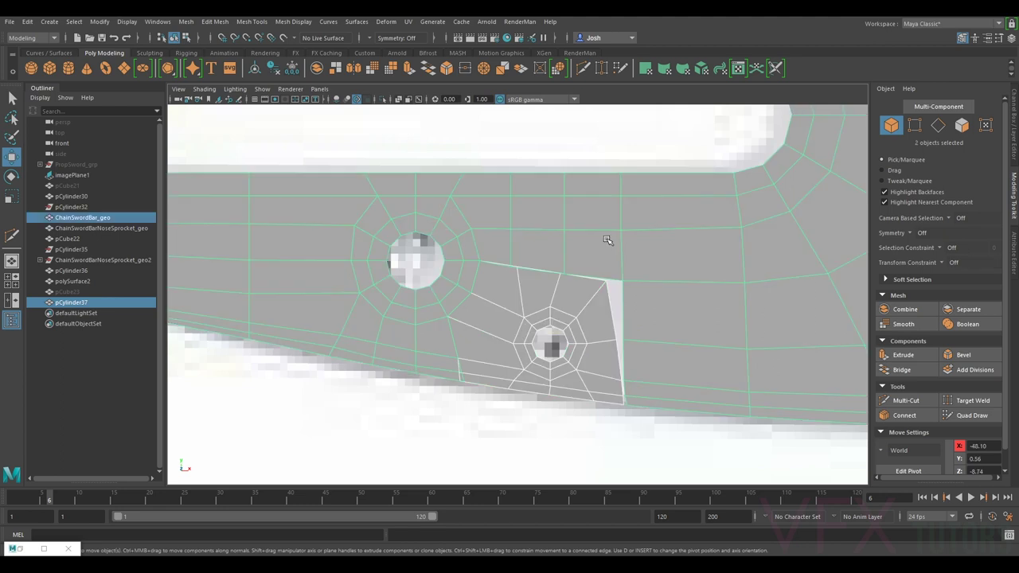
# Step: Try combining the bar and the hole patch and deleting the history, then undo both operations
pyautogui.click(186, 22)
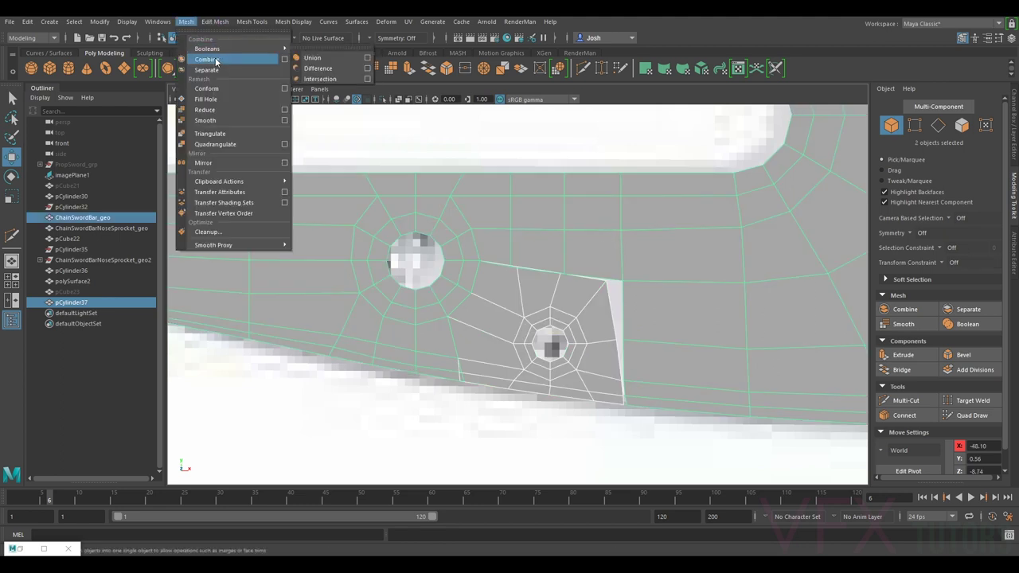
pyautogui.click(203, 56)
pyautogui.click(276, 69)
pyautogui.click(279, 69)
pyautogui.hotkey('ctrl', 'z')
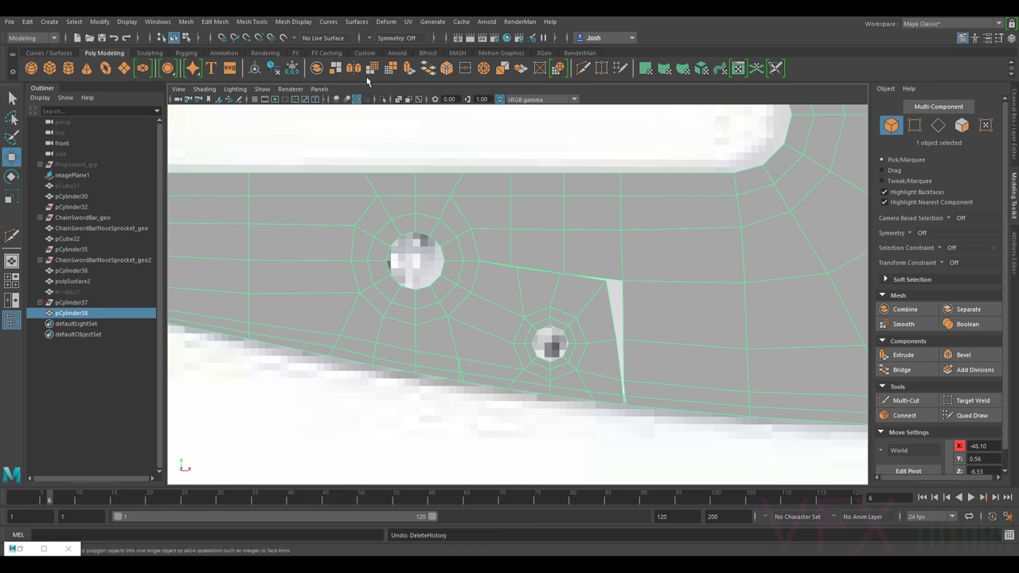
pyautogui.click(1016, 140)
pyautogui.hotkey('ctrl', 'z')
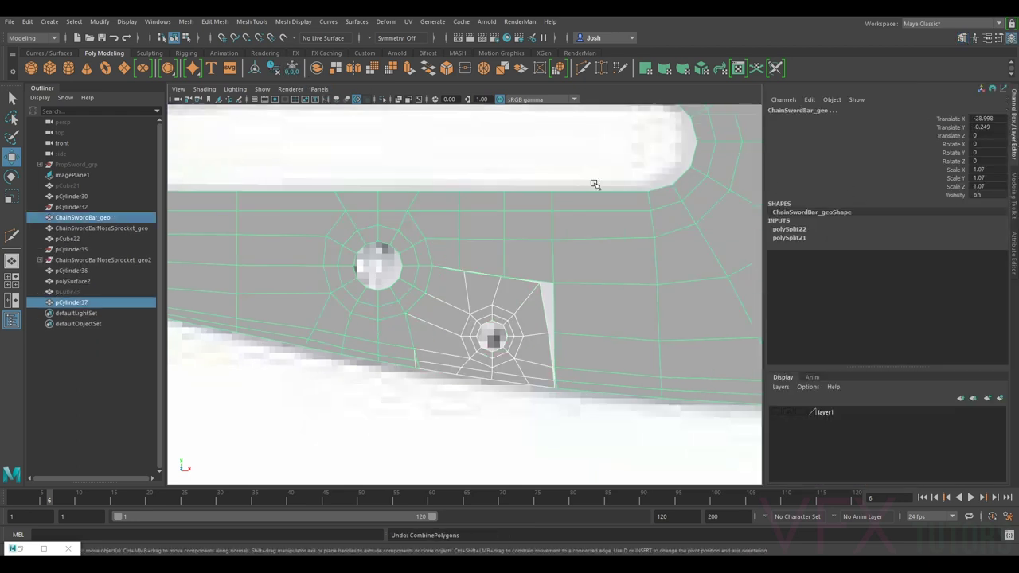
# Step: Delete the construction history of ChainSwordBar_geo and the hole patch
pyautogui.click(277, 69)
pyautogui.scroll(1, 481, 208)
pyautogui.scroll(1, 486, 250)
pyautogui.moveTo(486, 251); pyautogui.dragTo(483, 226, button='right')
pyautogui.scroll(2, 469, 215)
pyautogui.click(437, 198)
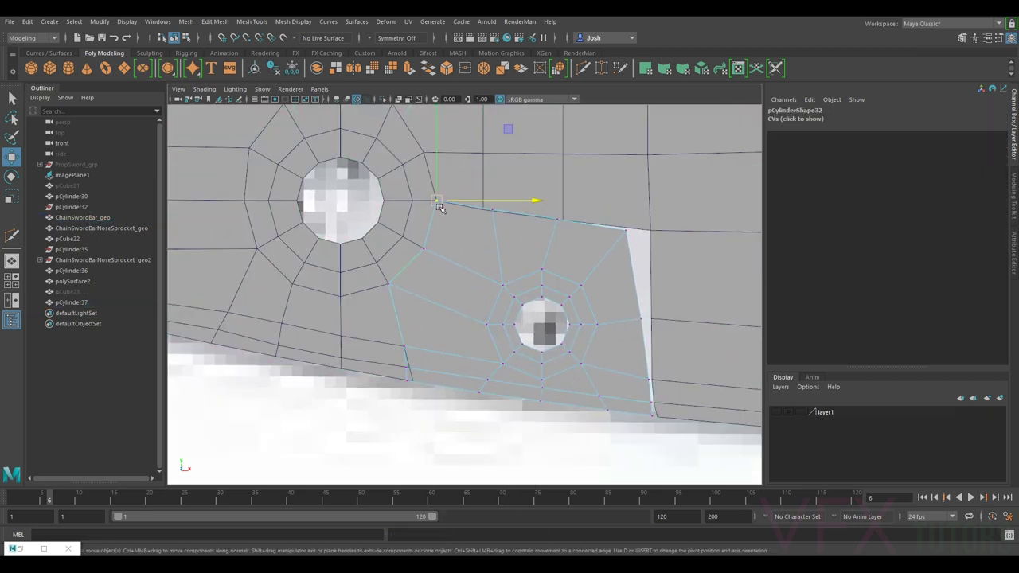
# Step: Try to combine the hole patch and ChainSwordBar_geo with the patch added last to the selection, then undo the combine
pyautogui.click(557, 182)
pyautogui.keyDown('shift'); pyautogui.click(562, 240); pyautogui.keyUp('shift')
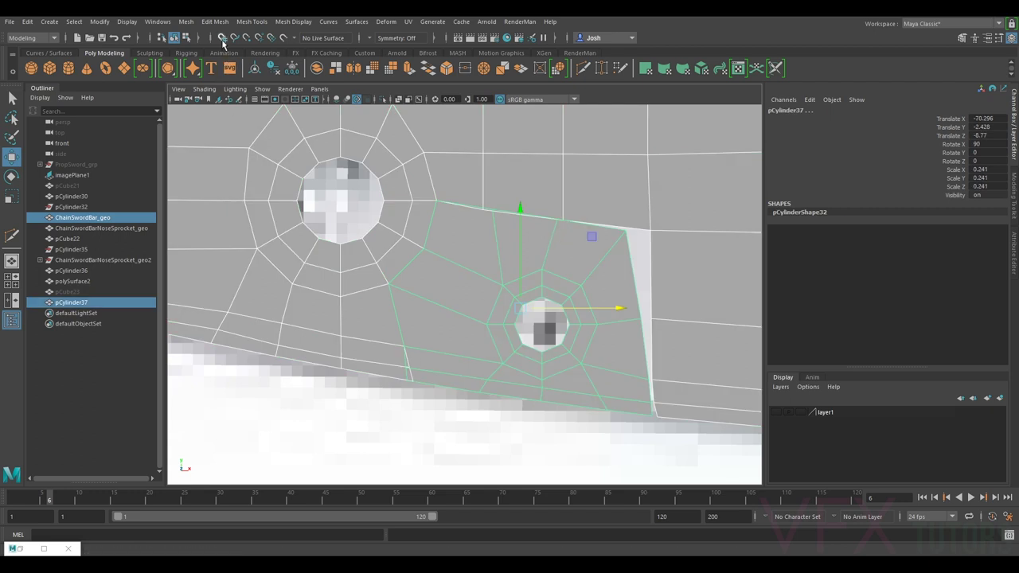
pyautogui.click(186, 21)
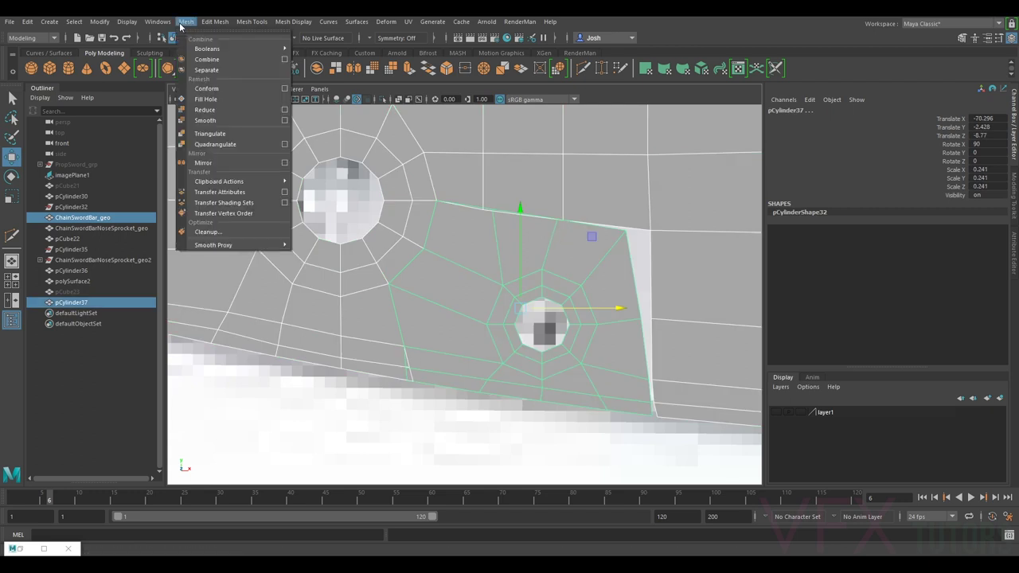
pyautogui.click(207, 60)
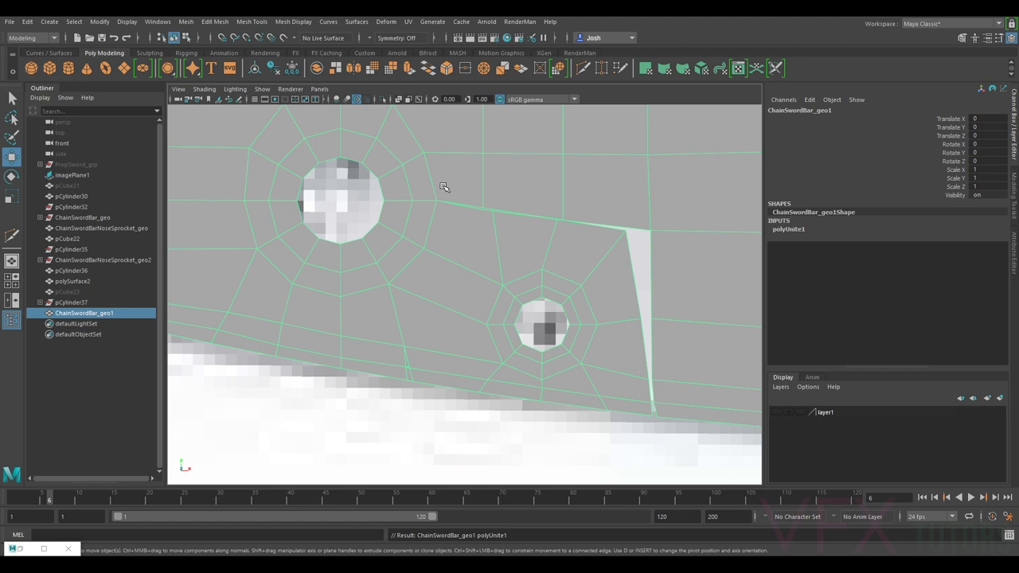
pyautogui.hotkey('ctrl', 'z')
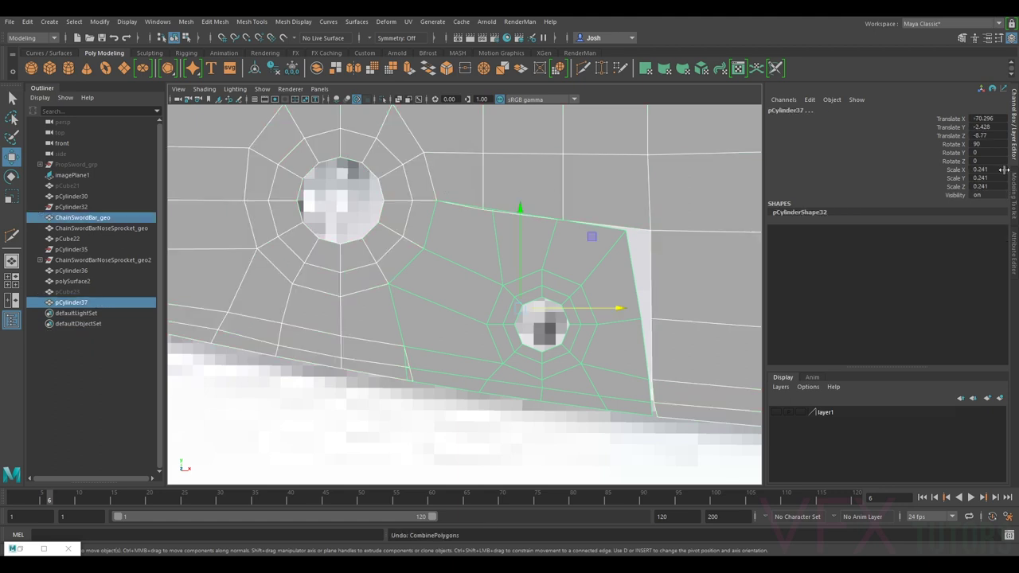
# Step: Examine the hole patch's transform values and how it sits in the whole guide bar
pyautogui.scroll(-5, 519, 212)
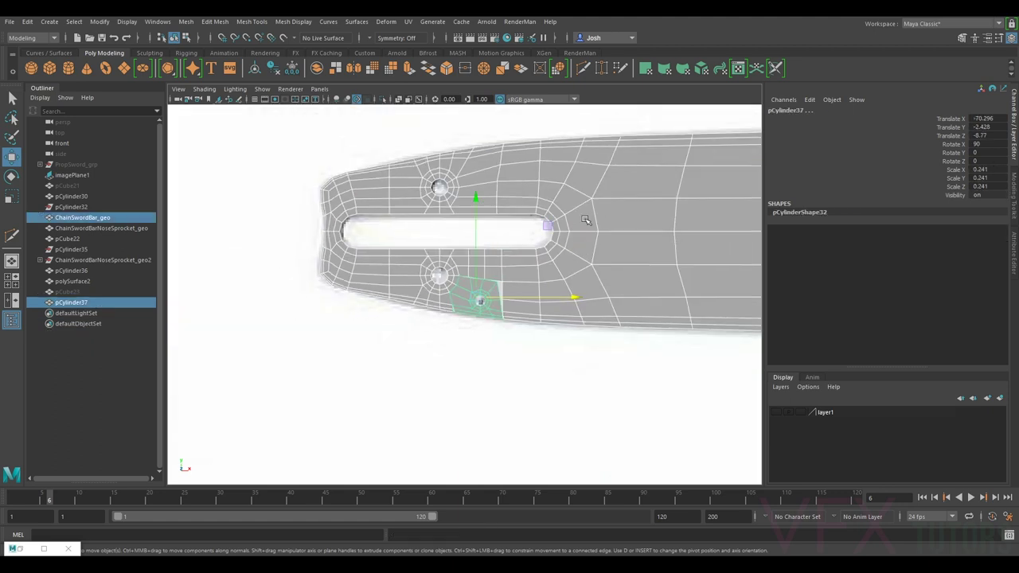
pyautogui.scroll(4, 586, 220)
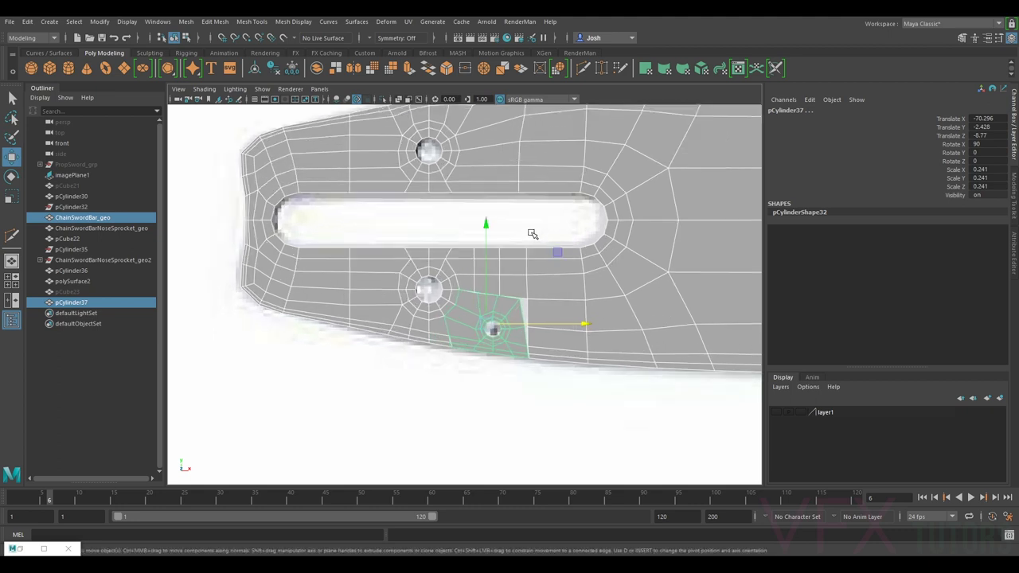
pyautogui.scroll(3, 482, 308)
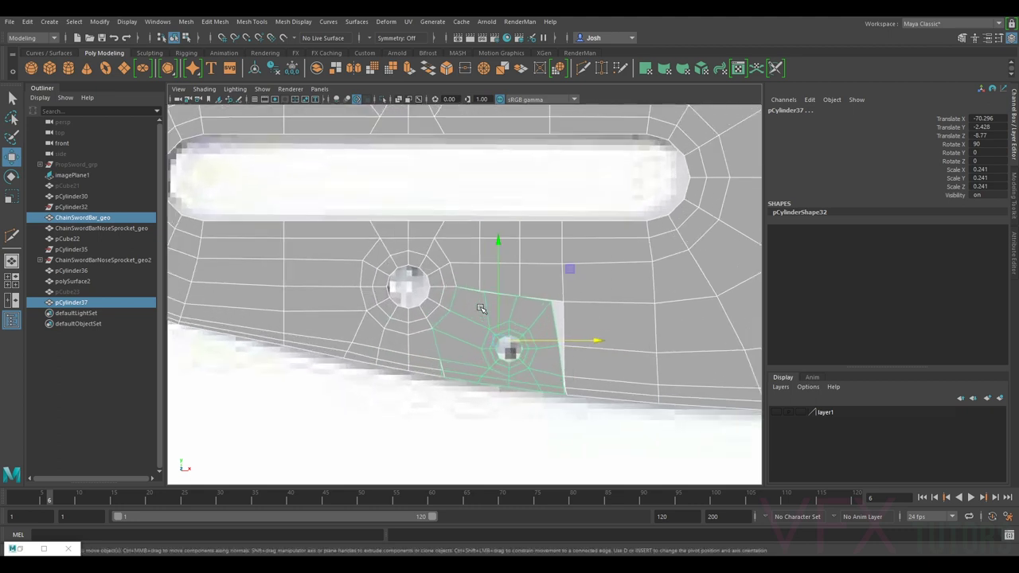
pyautogui.click(481, 307)
pyautogui.scroll(2, 482, 307)
pyautogui.scroll(-6, 497, 303)
pyautogui.scroll(-2, 495, 303)
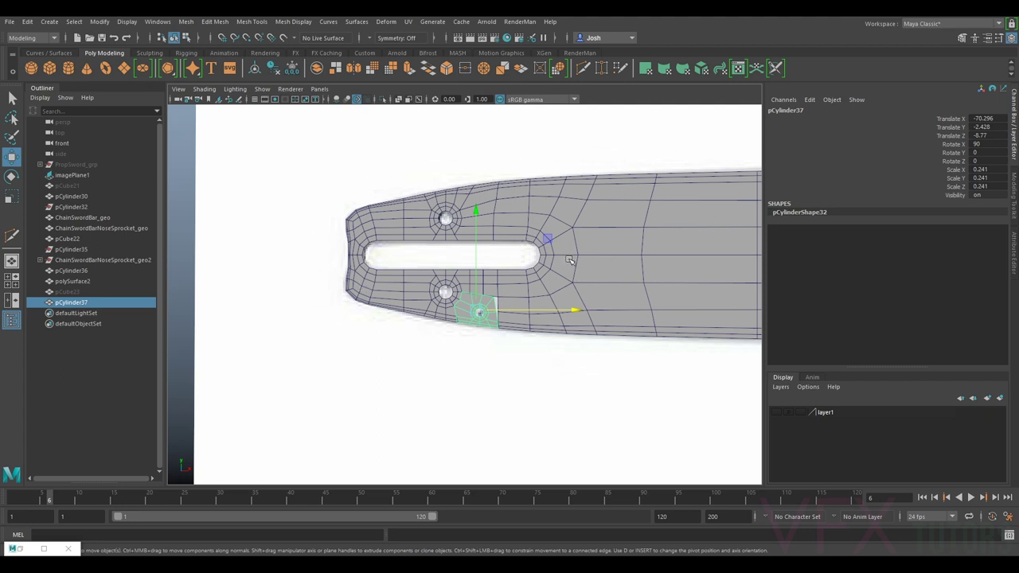
pyautogui.scroll(-8, 647, 229)
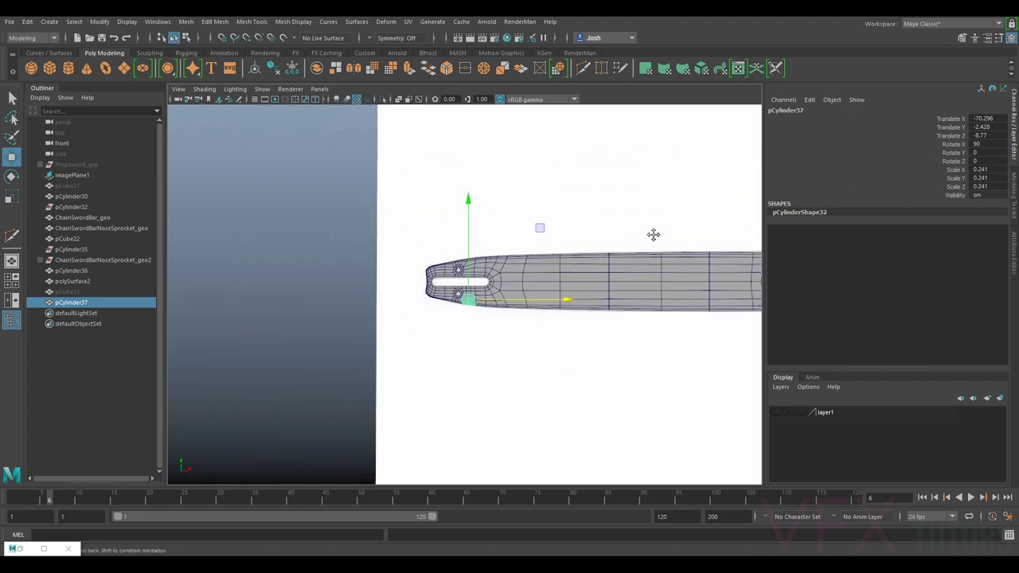
pyautogui.scroll(4, 610, 228)
# Step: Combine ChainSwordBar_geo and the hole patch pCylinder37 into one mesh
pyautogui.click(491, 270)
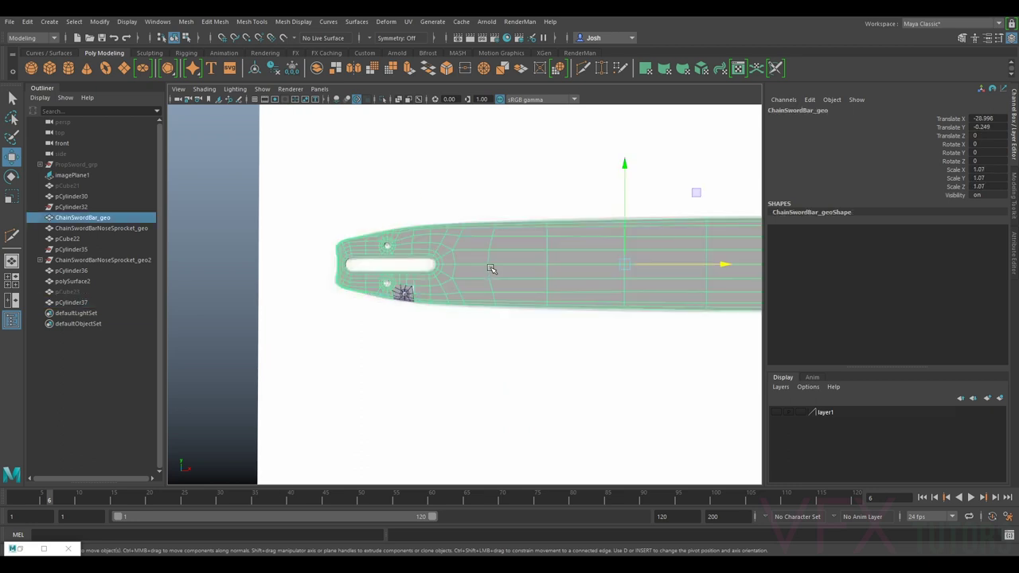
pyautogui.scroll(2, 465, 273)
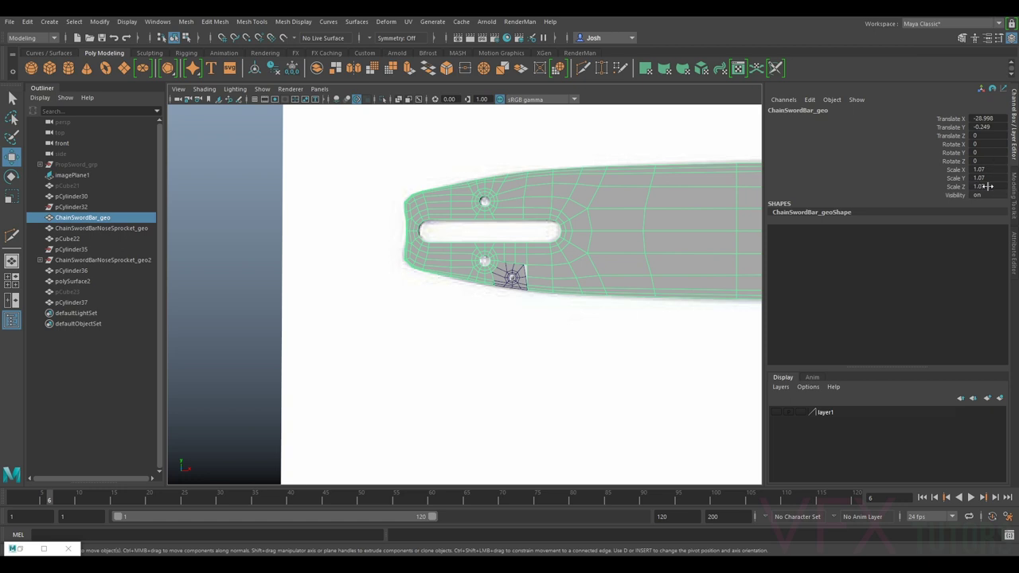
pyautogui.scroll(4, 637, 223)
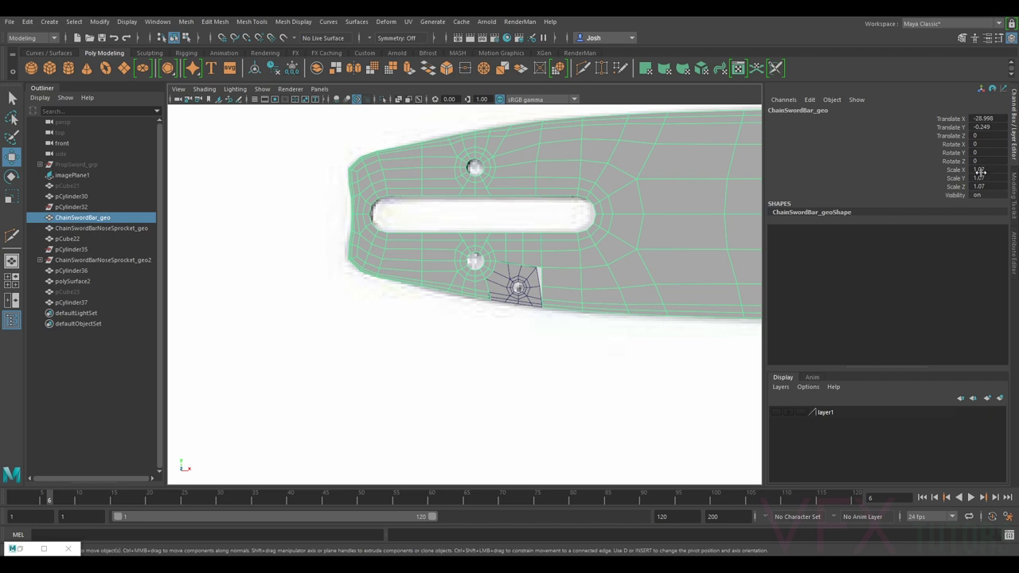
pyautogui.scroll(2, 573, 199)
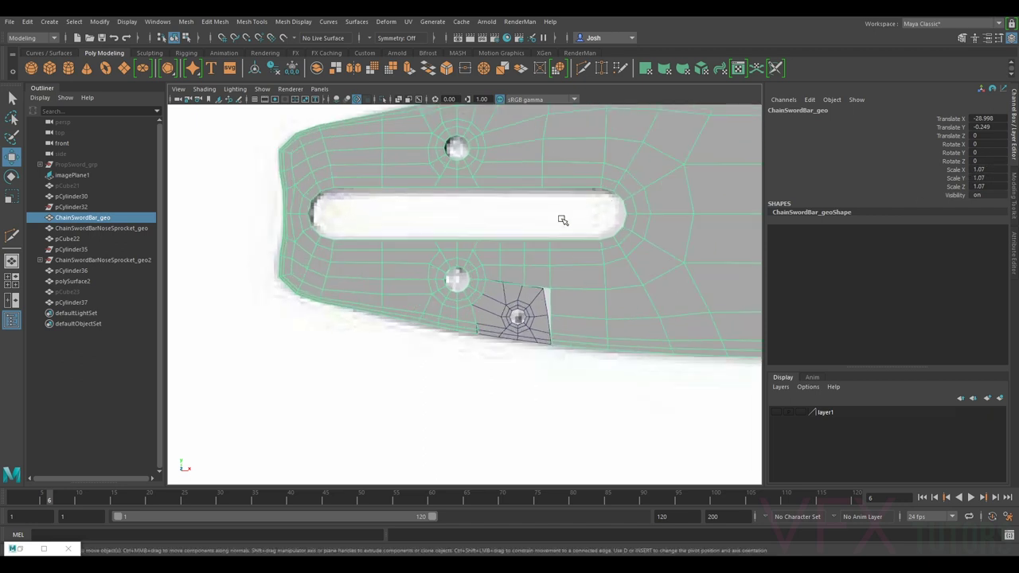
pyautogui.scroll(2, 540, 262)
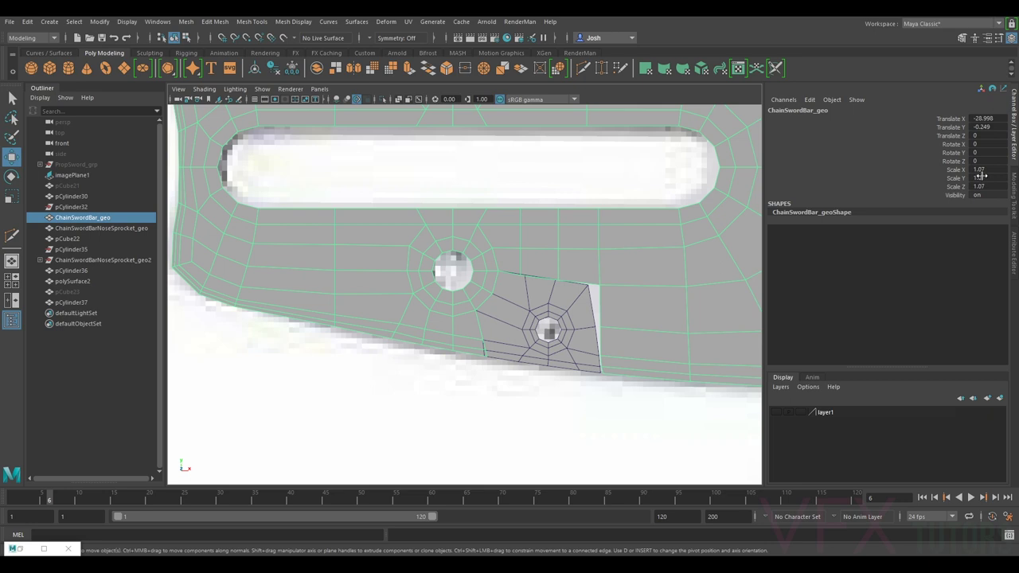
pyautogui.keyDown('alt'); pyautogui.moveTo(651, 264); pyautogui.dragTo(628, 247, button='middle'); pyautogui.keyUp('alt')
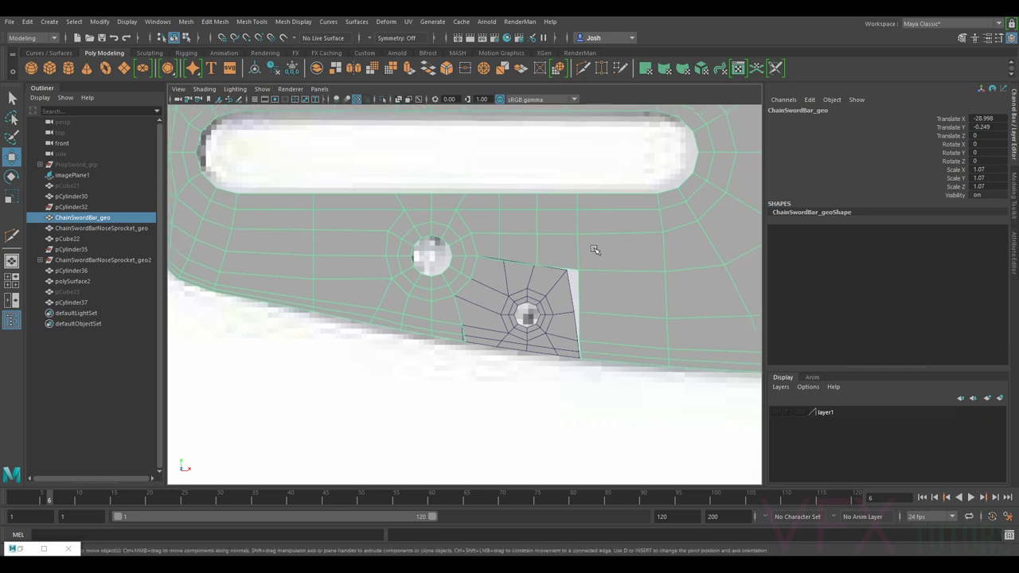
pyautogui.keyDown('shift'); pyautogui.click(558, 287); pyautogui.keyUp('shift')
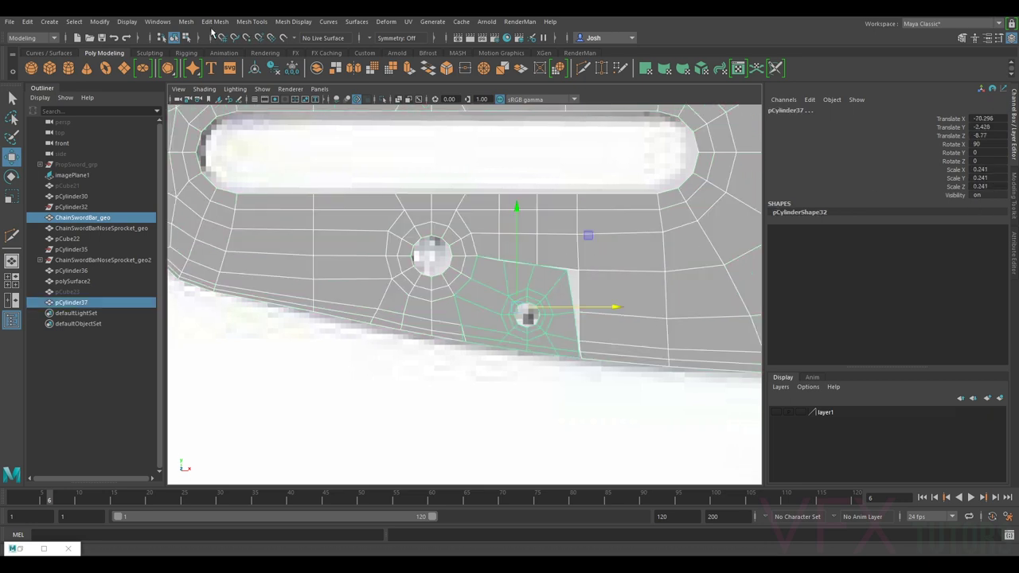
pyautogui.click(187, 22)
pyautogui.click(211, 58)
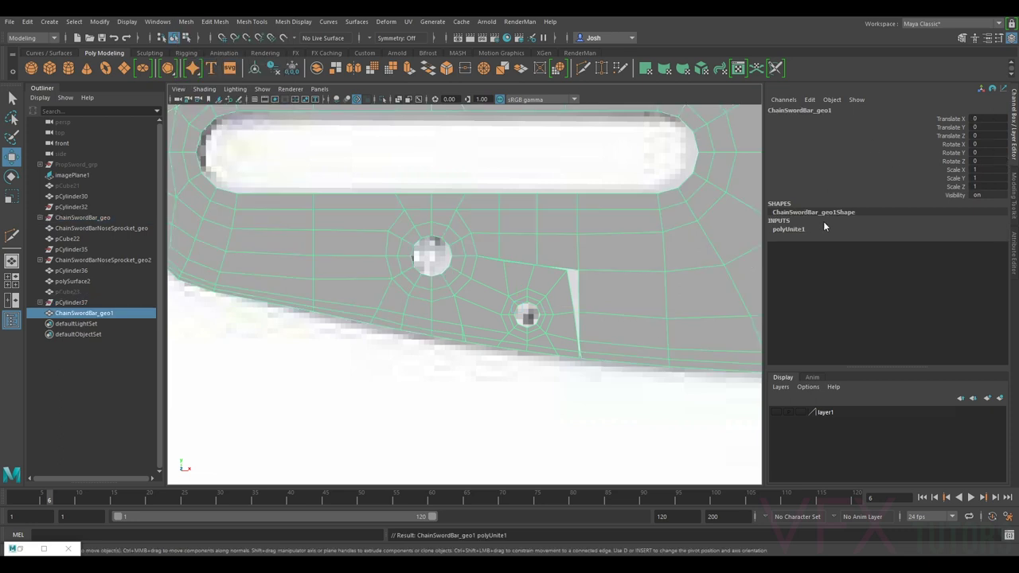
# Step: Merge each pair of matching bar and patch vertices along the patch's upper edge to their center, including the upper-right corner
pyautogui.scroll(2, 590, 308)
pyautogui.moveTo(506, 264); pyautogui.dragTo(482, 256, button='right')
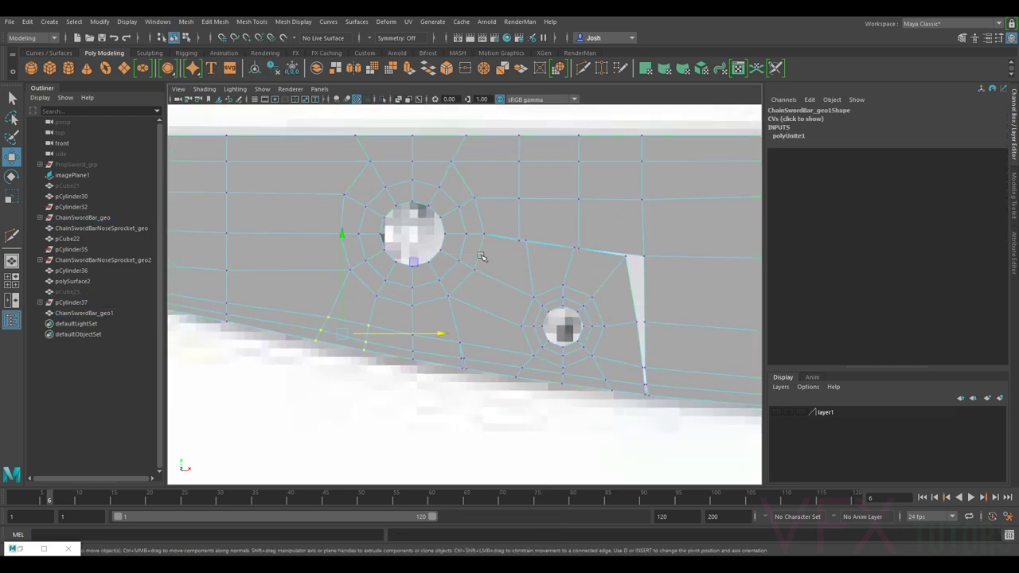
pyautogui.click(484, 234)
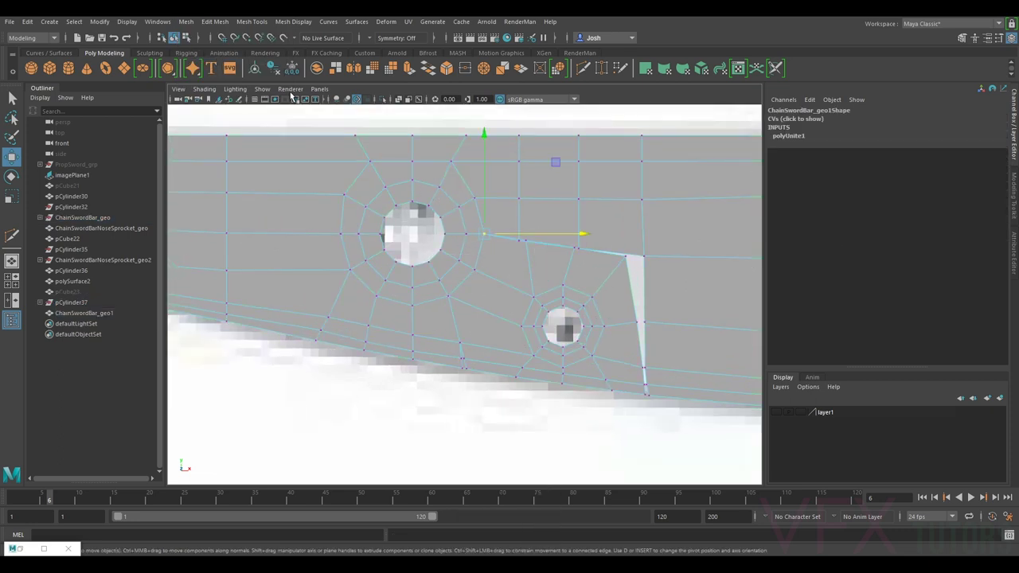
pyautogui.click(188, 21)
pyautogui.moveTo(215, 21)
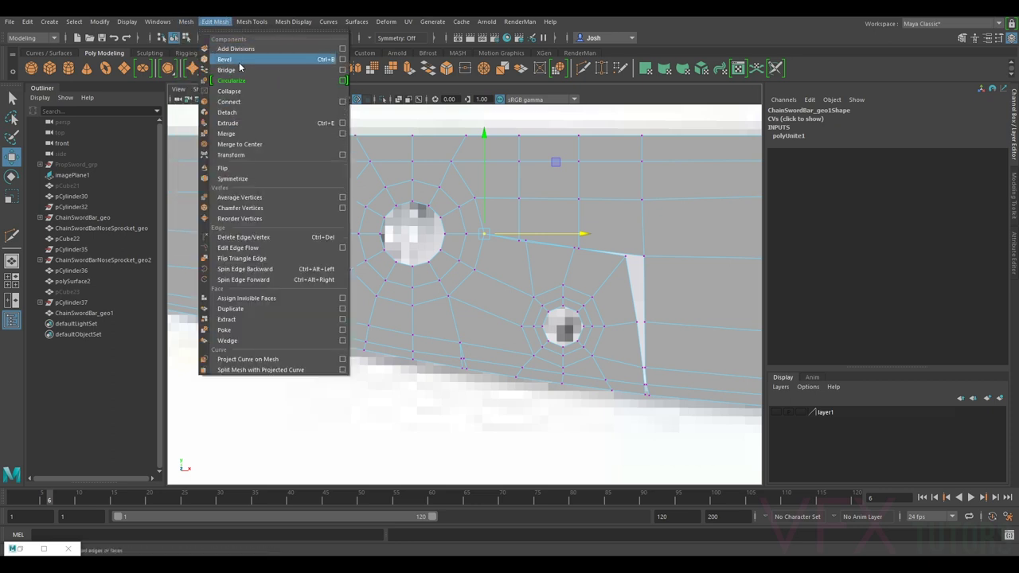
pyautogui.click(243, 144)
pyautogui.moveTo(509, 255); pyautogui.dragTo(591, 244)
pyautogui.press('g')
pyautogui.press('g')
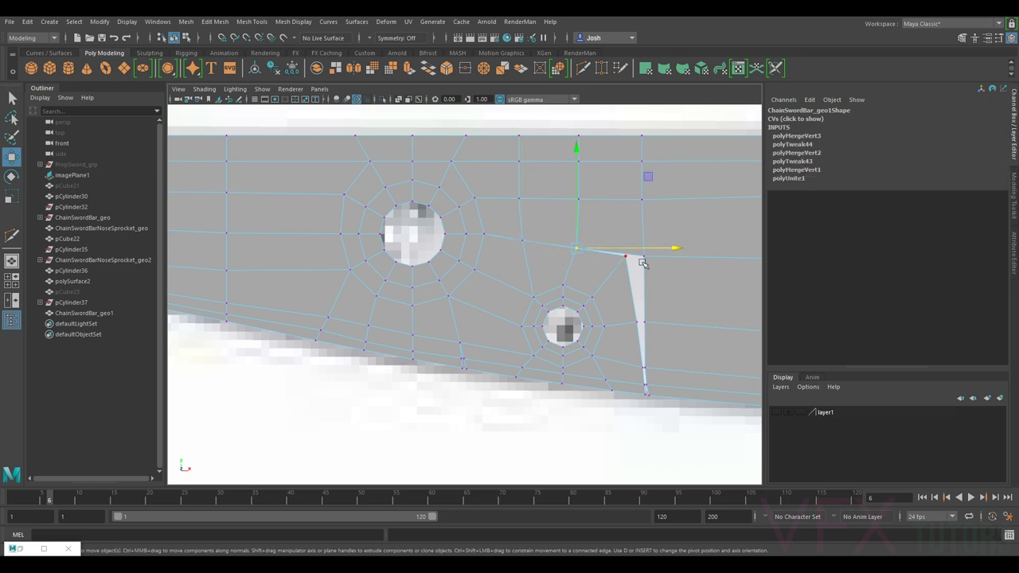
pyautogui.moveTo(659, 240); pyautogui.dragTo(610, 273)
pyautogui.press('g')
# Step: Merge the vertex pairs down the patch's right side to their centers, closing the gap to the bar
pyautogui.moveTo(682, 299); pyautogui.dragTo(660, 391)
pyautogui.press('g')
pyautogui.press('g')
pyautogui.press('g')
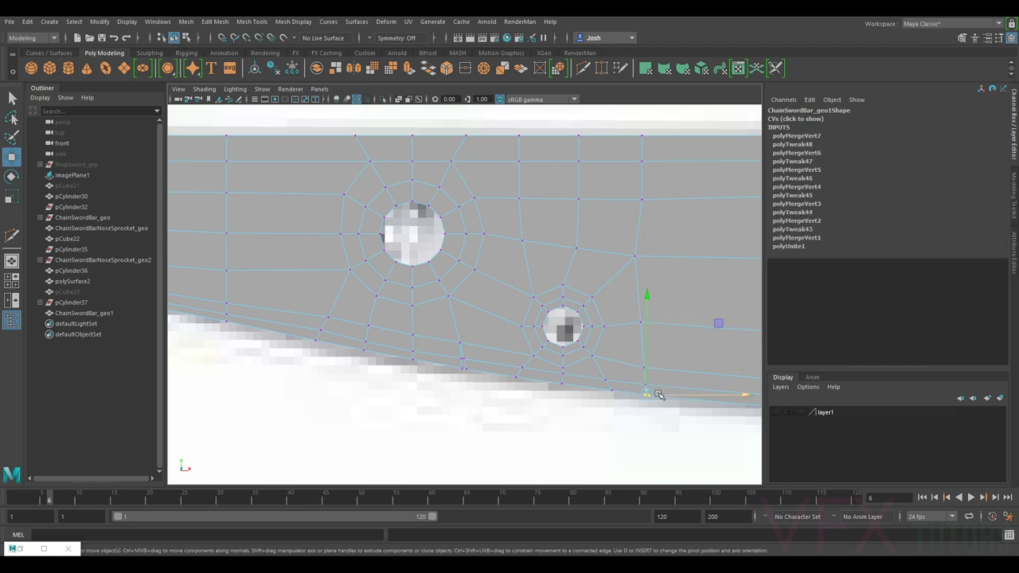
pyautogui.press('g')
# Step: Merge the overlapping vertices along the patch's left side to center, from the lower corner up to the large hole's outer ring
pyautogui.moveTo(459, 374); pyautogui.dragTo(468, 278)
pyautogui.press('g')
pyautogui.press('g')
pyautogui.press('g')
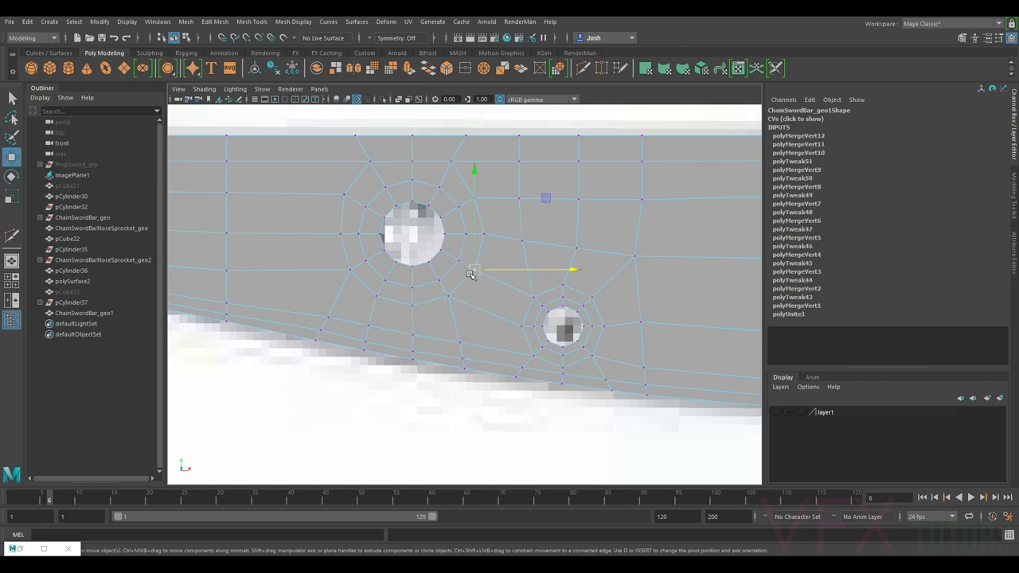
pyautogui.press('g')
pyautogui.moveTo(495, 223); pyautogui.dragTo(478, 245)
pyautogui.press('g')
pyautogui.click(545, 225)
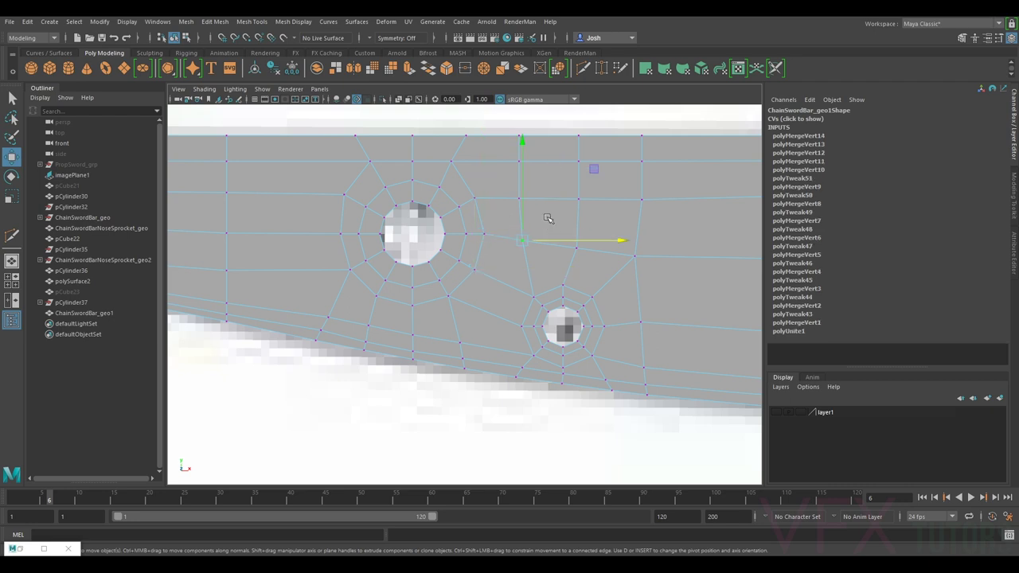
# Step: Select the small hole's inner edge loop and scale it down slightly and uniformly
pyautogui.keyDown('alt'); pyautogui.moveTo(664, 366); pyautogui.dragTo(623, 379, button='middle'); pyautogui.keyUp('alt')
pyautogui.scroll(-8, 620, 367)
pyautogui.scroll(2, 480, 304)
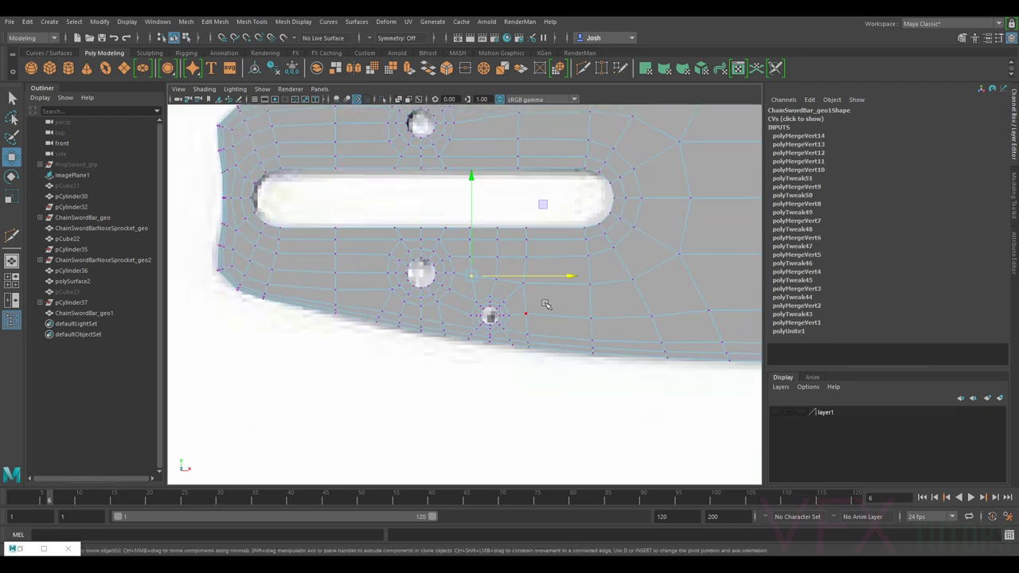
pyautogui.scroll(1, 498, 328)
pyautogui.scroll(3, 497, 330)
pyautogui.moveTo(564, 260); pyautogui.dragTo(564, 235, button='right')
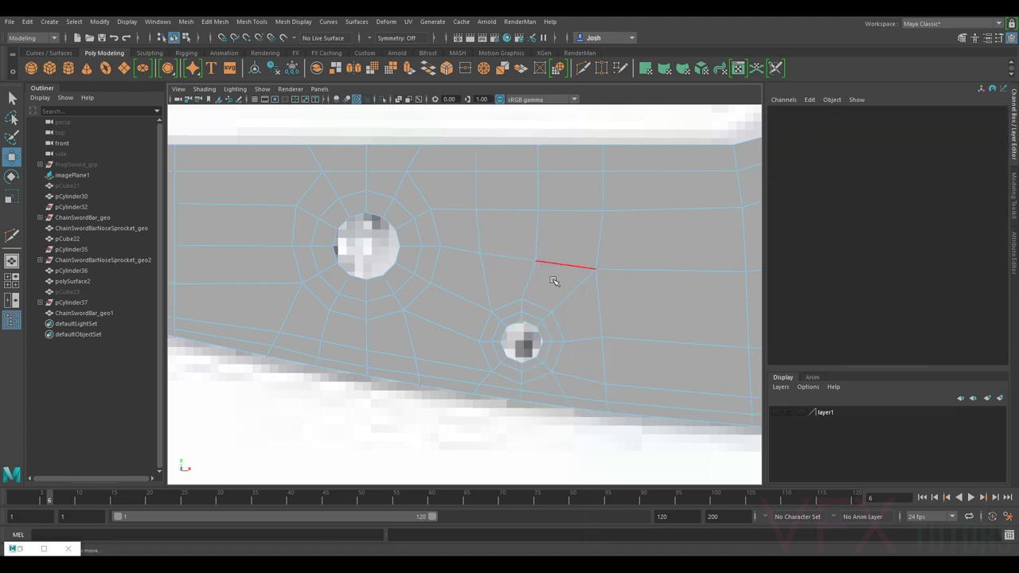
pyautogui.scroll(1, 540, 331)
pyautogui.doubleClick(527, 341)
pyautogui.press('r')
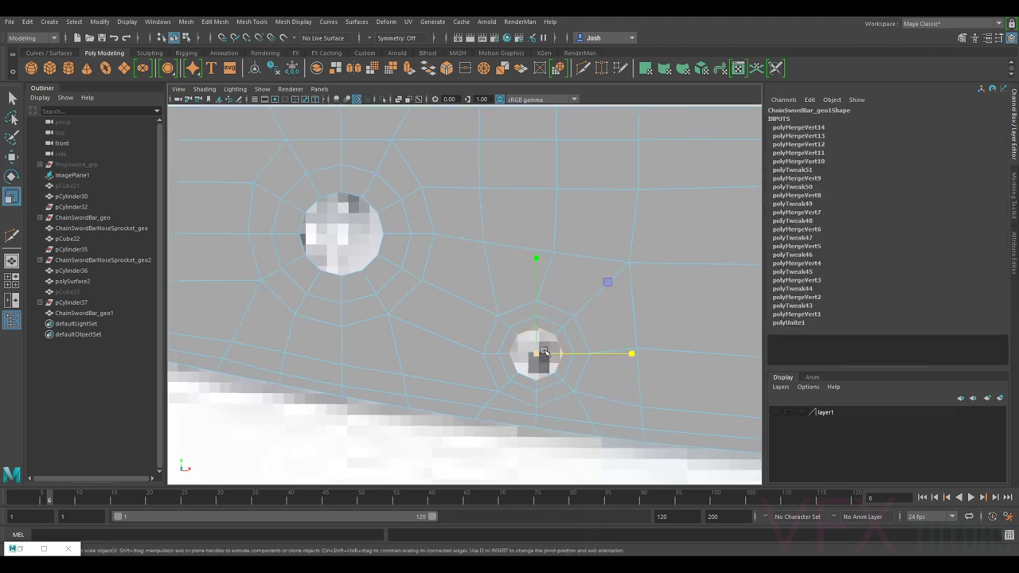
pyautogui.moveTo(538, 354); pyautogui.dragTo(537, 357)
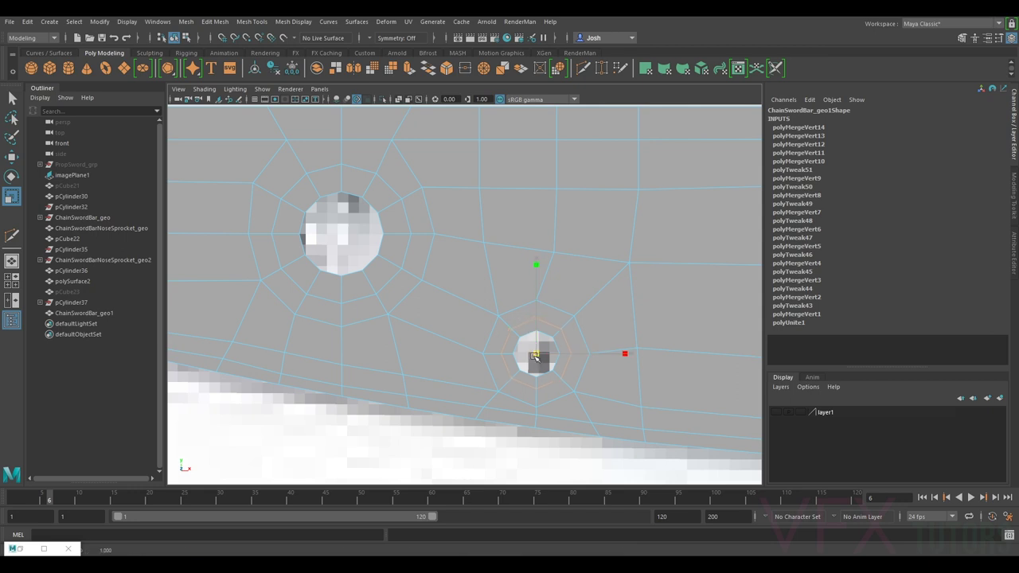
# Step: Return to object mode and inspect the bar around the small hole with smooth preview on, ending in the unsmoothed display
pyautogui.scroll(-5, 593, 350)
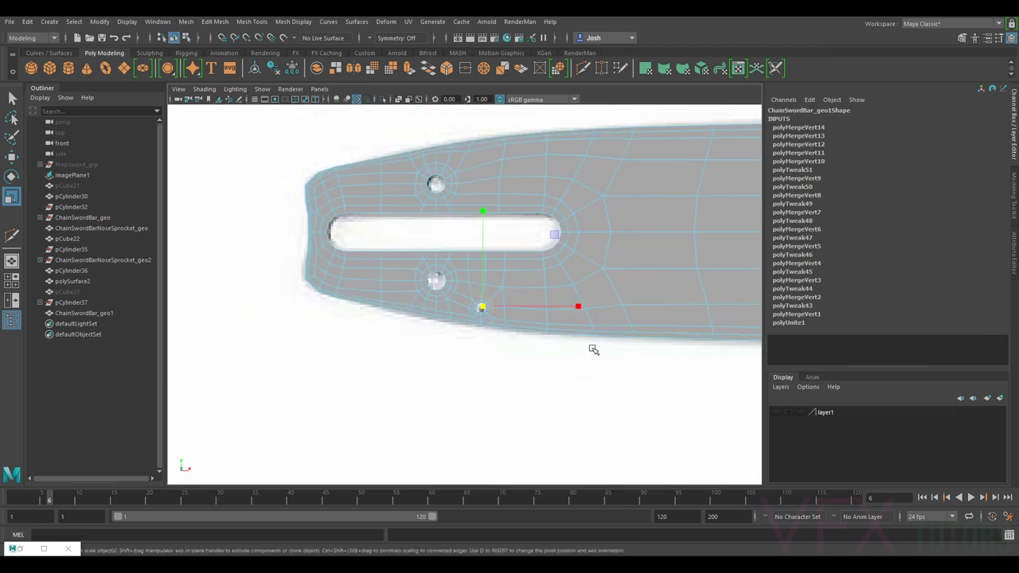
pyautogui.moveTo(552, 254); pyautogui.dragTo(596, 233, button='right')
pyautogui.scroll(5, 567, 276)
pyautogui.press('3')
pyautogui.scroll(-2, 598, 321)
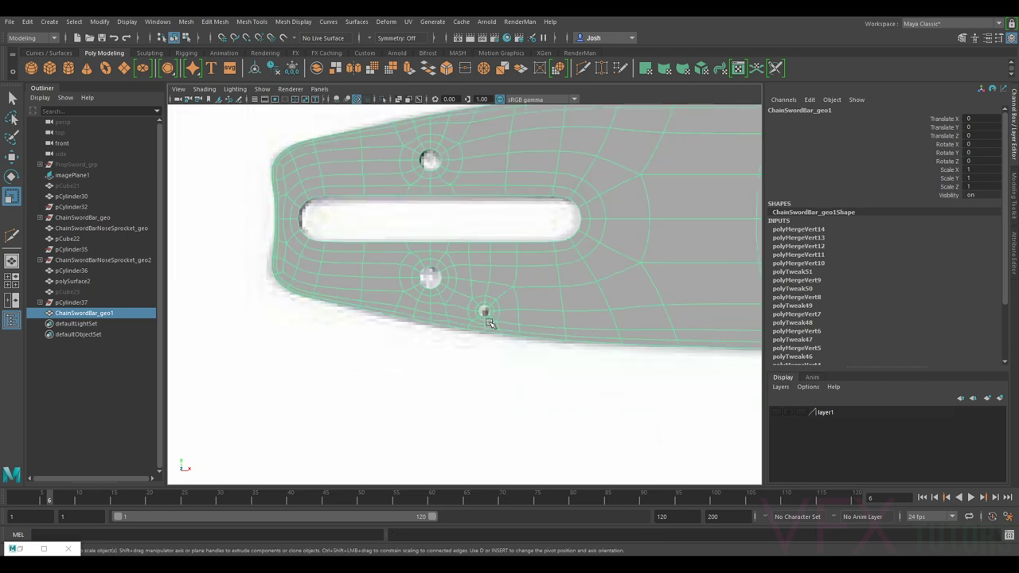
pyautogui.scroll(4, 477, 328)
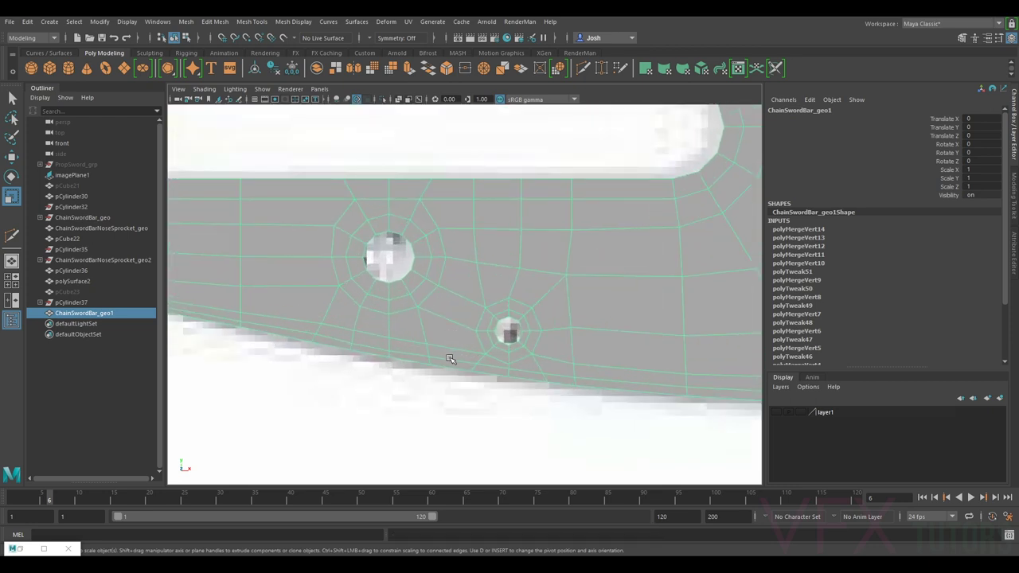
pyautogui.press('3')
pyautogui.scroll(2, 426, 357)
pyautogui.press('1')
pyautogui.keyDown('alt'); pyautogui.moveTo(446, 340); pyautogui.dragTo(523, 295, button='middle'); pyautogui.keyUp('alt')
# Step: Merge the overlapping vertices to center at the point between the two holes, just above the bar's lower edge
pyautogui.moveTo(515, 260); pyautogui.dragTo(465, 261, button='right')
pyautogui.click(502, 349)
pyautogui.press('w')
pyautogui.moveTo(522, 348); pyautogui.dragTo(520, 325)
pyautogui.hotkey('ctrl', 'z')
pyautogui.click(499, 327)
pyautogui.hotkey('ctrl', 'z')
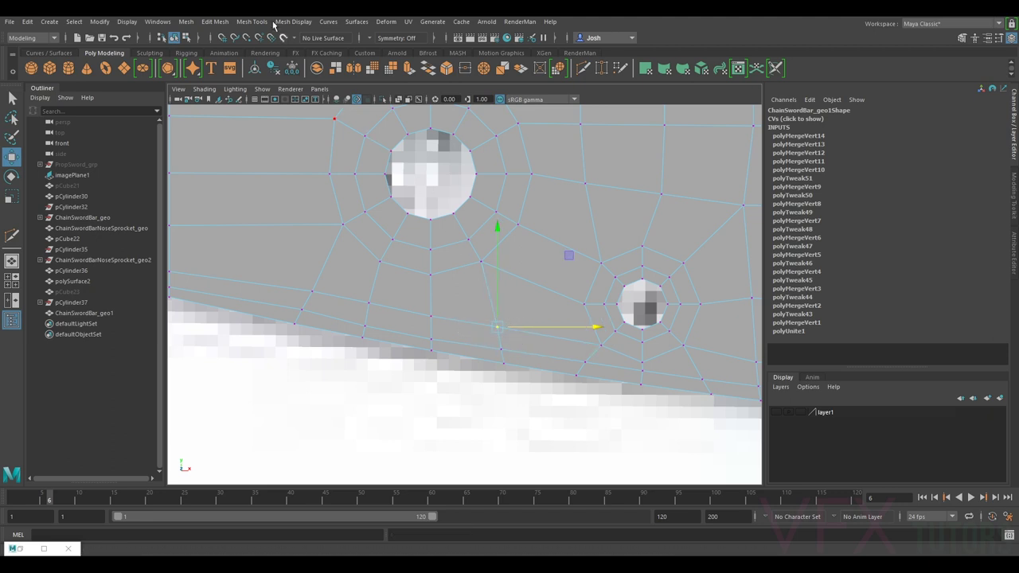
pyautogui.click(215, 21)
pyautogui.click(267, 146)
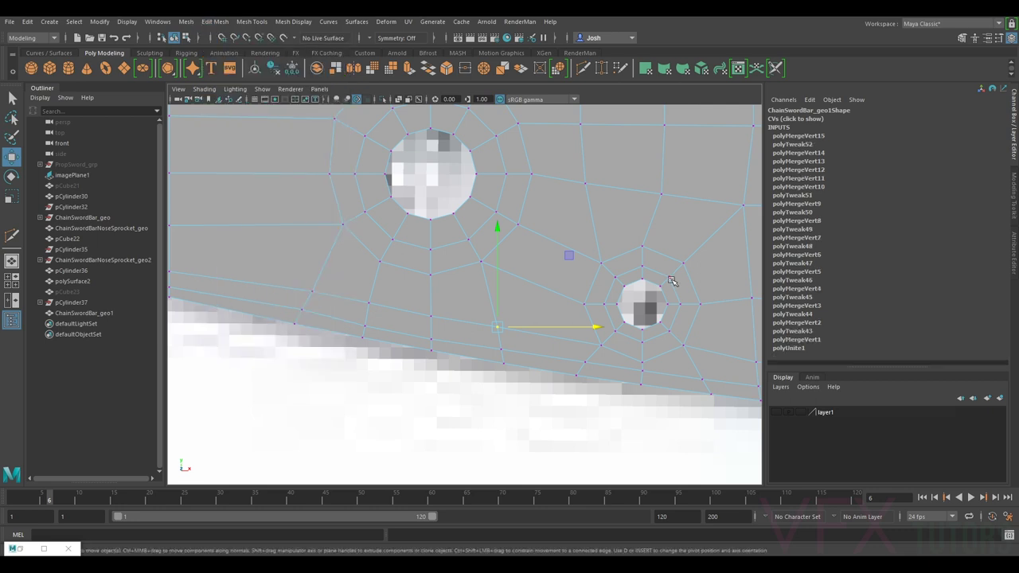
# Step: Check the merged area between the holes in smooth preview, then restore the unsmoothed display
pyautogui.press('3')
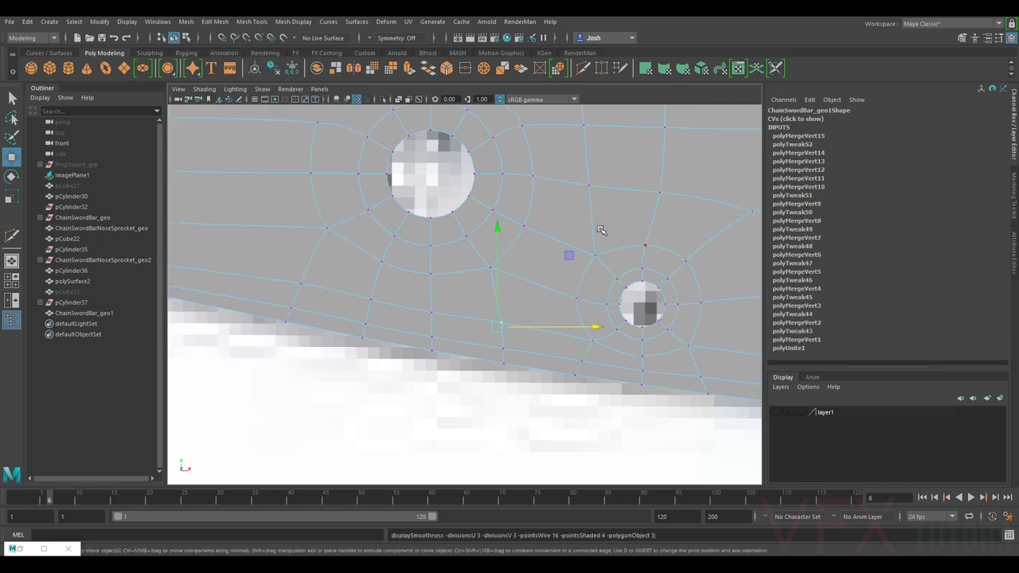
pyautogui.scroll(-5, 601, 230)
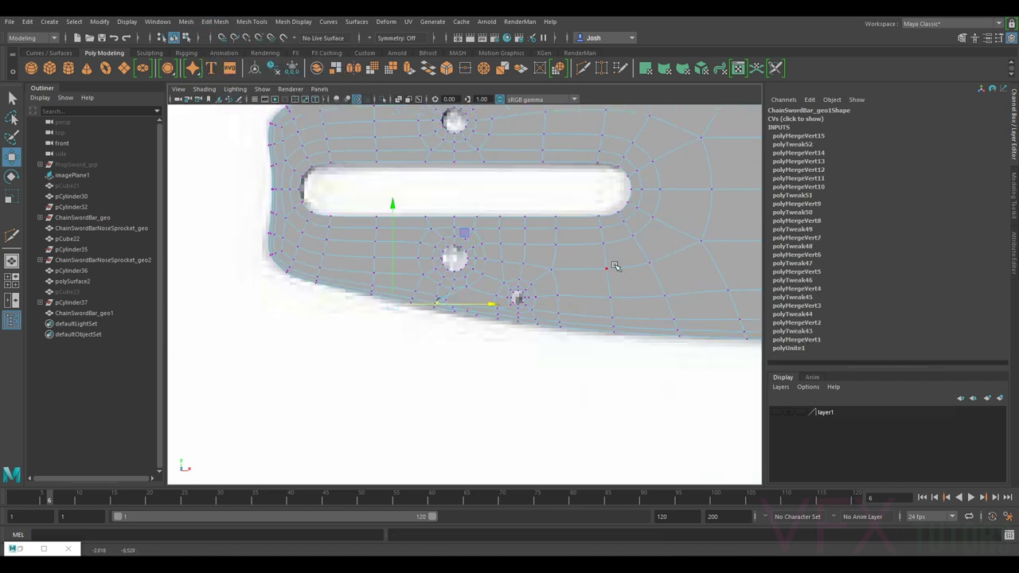
pyautogui.hotkey('ctrl', 'z')
pyautogui.press('3')
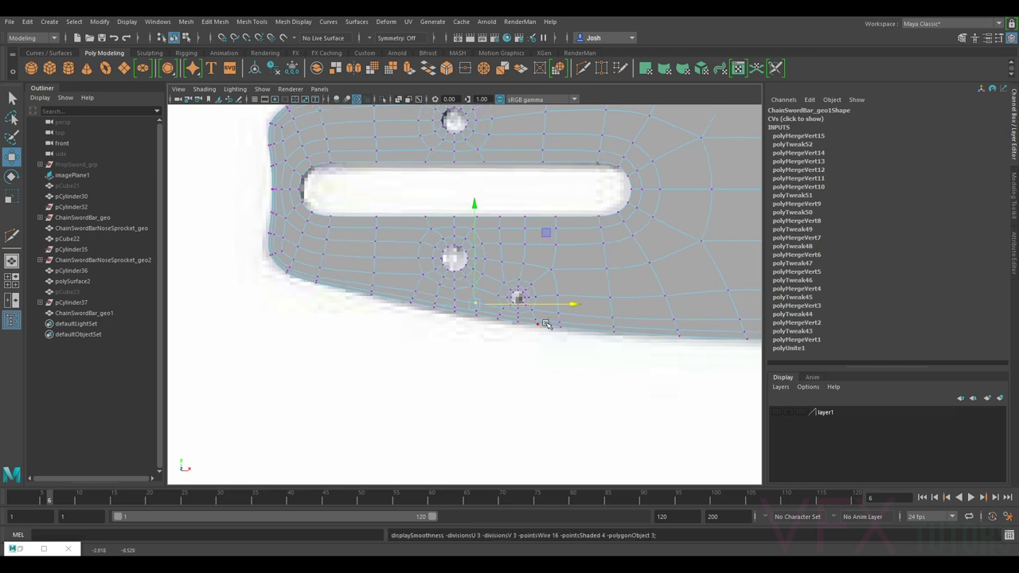
pyautogui.scroll(3, 558, 318)
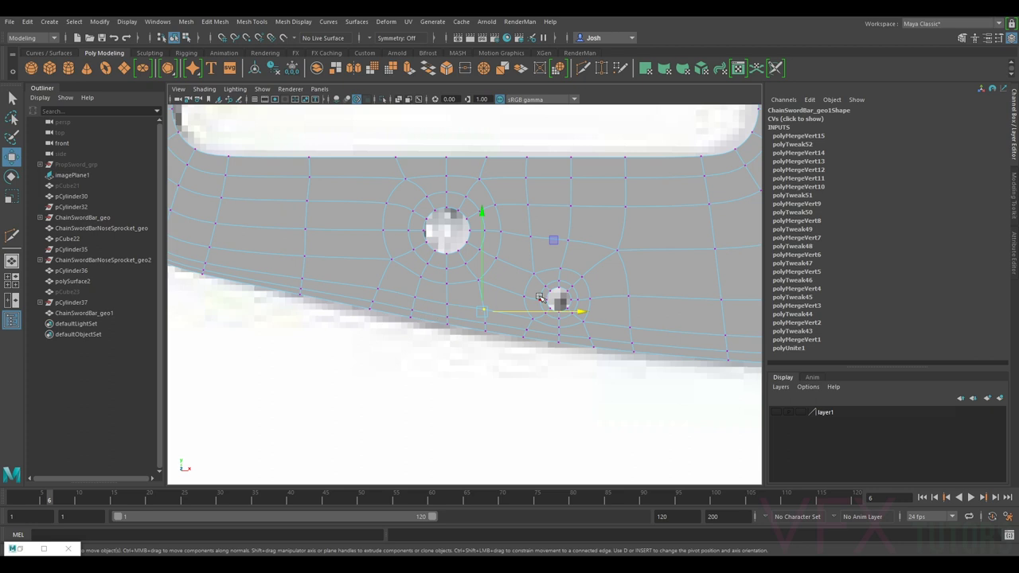
pyautogui.press('1')
# Step: Select and slightly adjust the vertices along the bar's lower edge beneath the large hole
pyautogui.keyDown('alt'); pyautogui.moveTo(482, 326); pyautogui.dragTo(541, 326, button='middle'); pyautogui.keyUp('alt')
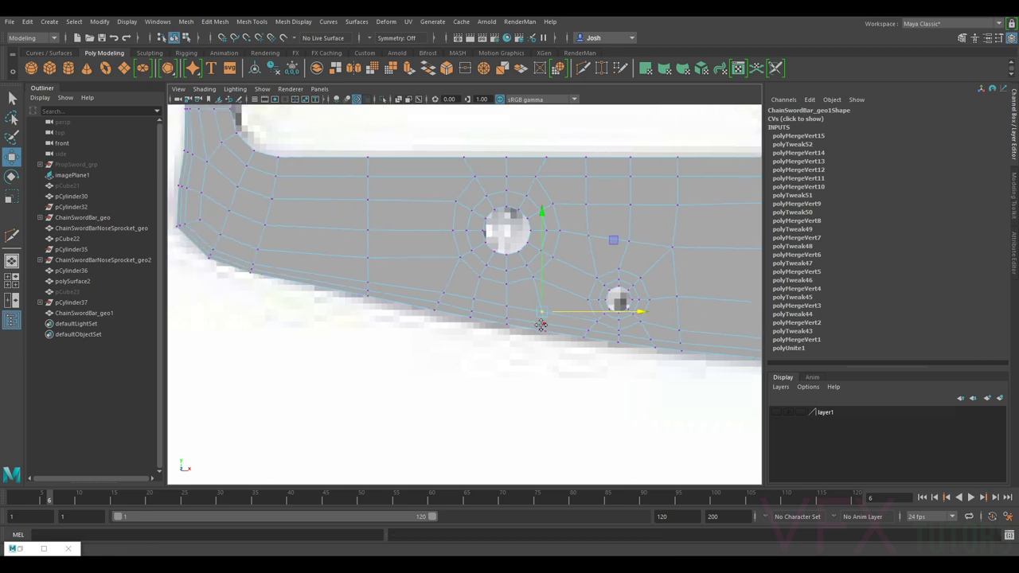
pyautogui.scroll(3, 533, 326)
pyautogui.moveTo(420, 325); pyautogui.dragTo(441, 297)
pyautogui.click(430, 301)
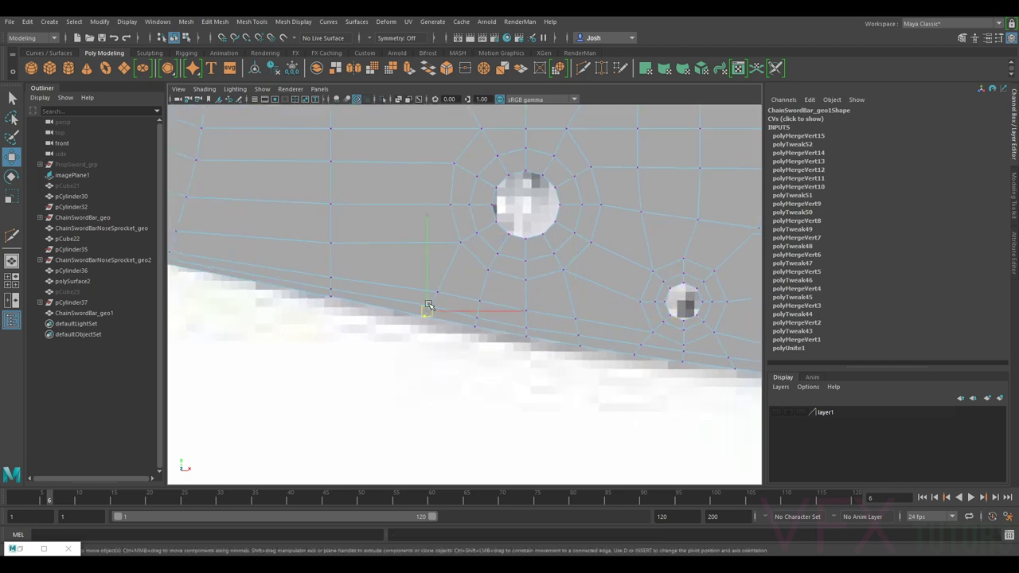
pyautogui.moveTo(428, 306); pyautogui.dragTo(478, 316)
pyautogui.click(526, 326)
# Step: Leave vertex editing and select the whole guide bar as an object
pyautogui.scroll(-10, 533, 324)
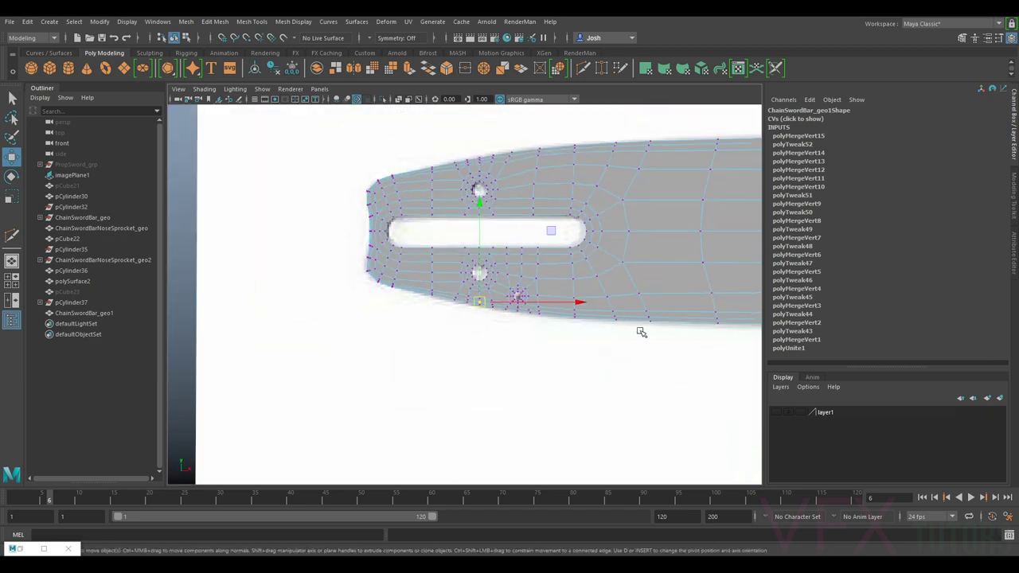
pyautogui.scroll(1, 642, 332)
pyautogui.keyDown('alt'); pyautogui.moveTo(648, 293); pyautogui.dragTo(621, 296, button='middle'); pyautogui.keyUp('alt')
pyautogui.moveTo(618, 261); pyautogui.dragTo(669, 244, button='right')
pyautogui.click(588, 364)
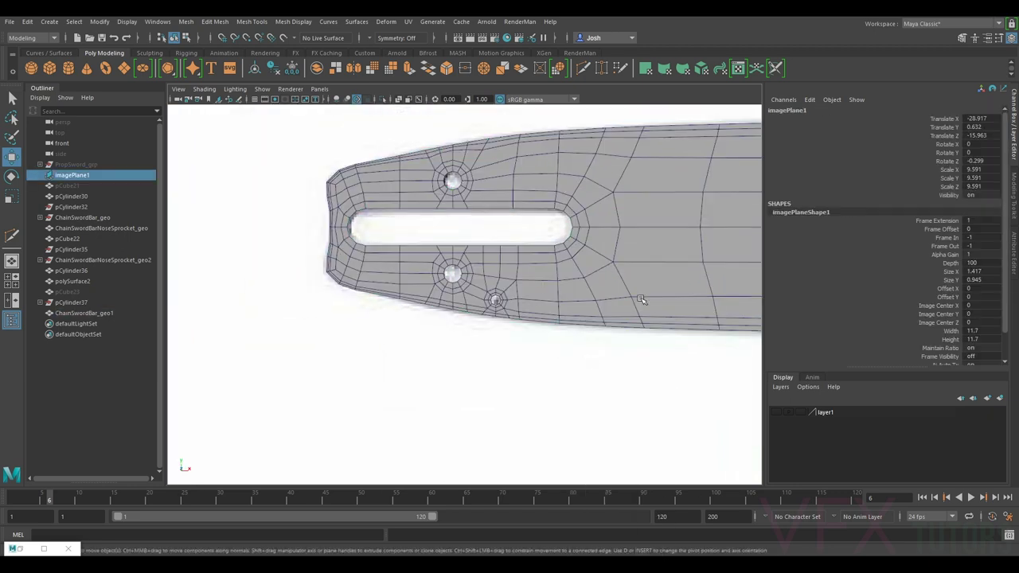
pyautogui.keyDown('alt'); pyautogui.moveTo(642, 301); pyautogui.dragTo(499, 340, button='middle'); pyautogui.keyUp('alt')
pyautogui.scroll(-3, 524, 341)
pyautogui.click(593, 314)
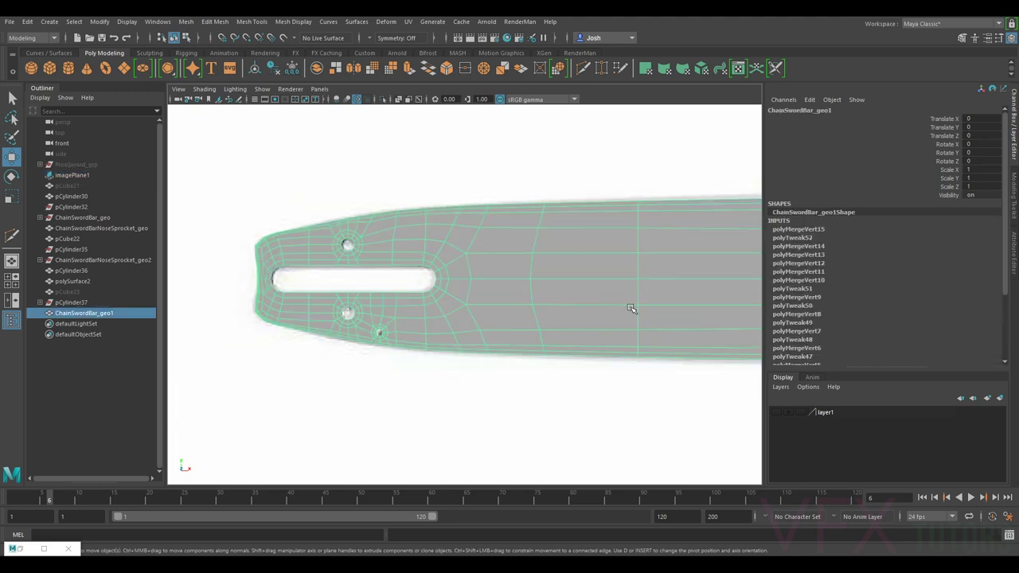
# Step: Scale the guide bar uniformly to 0.93 in X, Y and Z
pyautogui.keyDown('alt'); pyautogui.moveTo(687, 307); pyautogui.dragTo(412, 305, button='middle'); pyautogui.keyUp('alt')
pyautogui.scroll(-3, 478, 317)
pyautogui.scroll(-1, 544, 325)
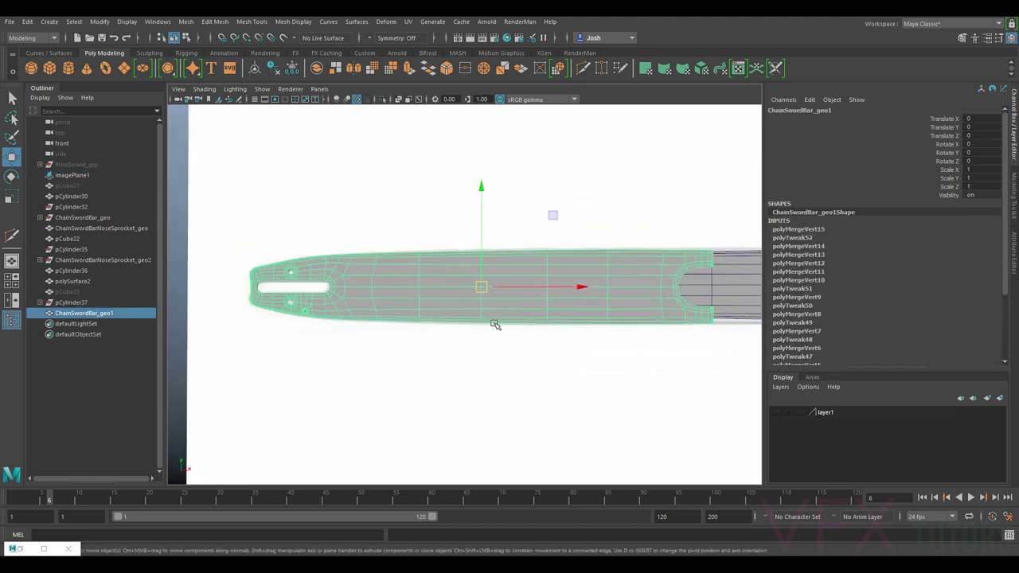
pyautogui.scroll(2, 319, 337)
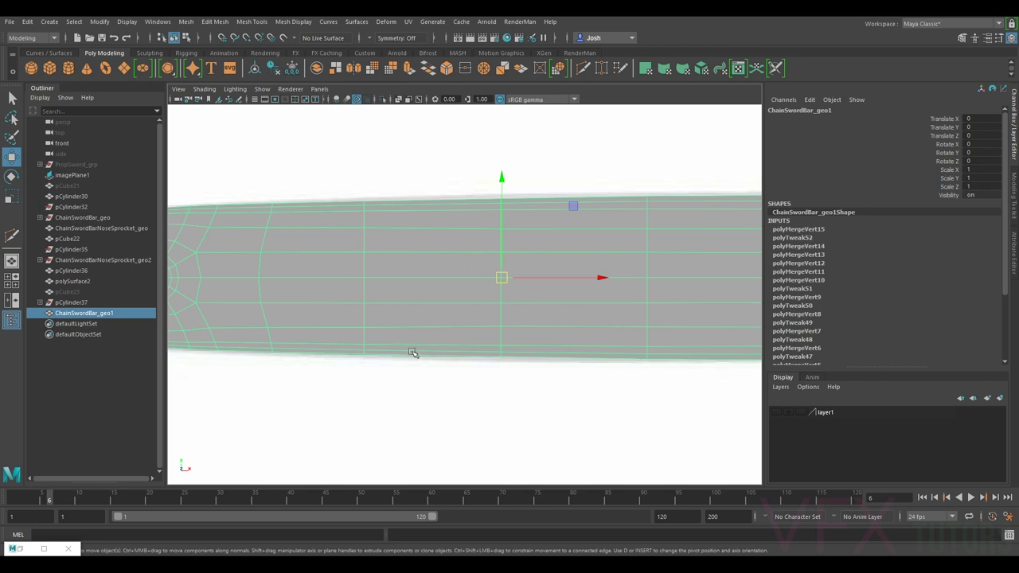
pyautogui.scroll(-2, 430, 354)
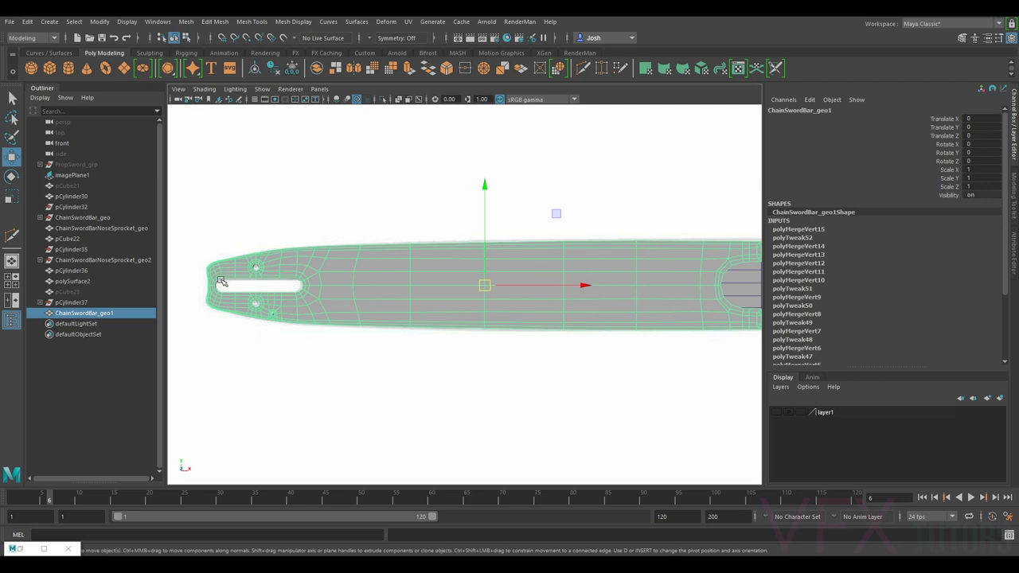
pyautogui.click(982, 171)
pyautogui.keyDown('shift'); pyautogui.click(985, 187); pyautogui.keyUp('shift')
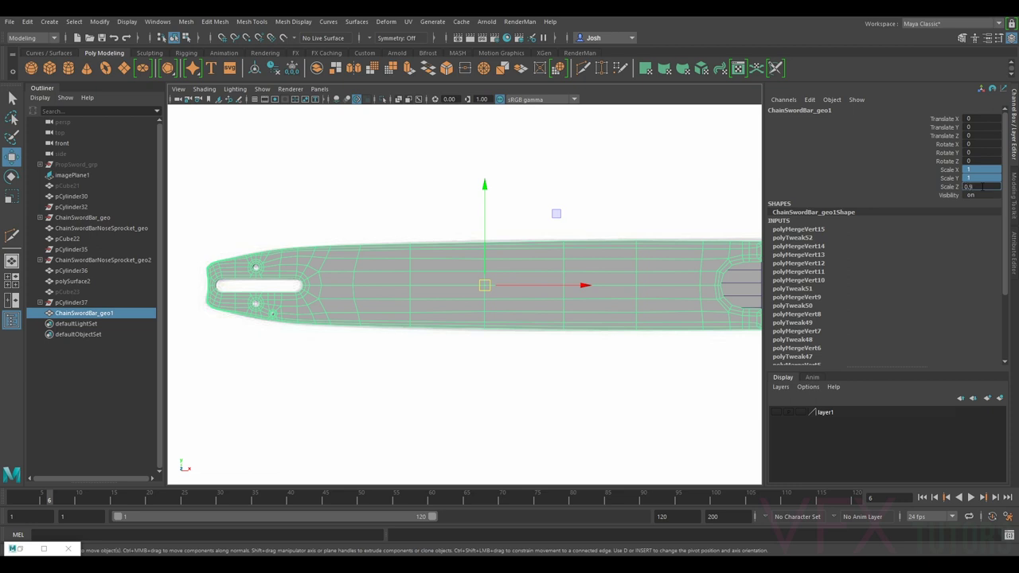
pyautogui.press('Return')
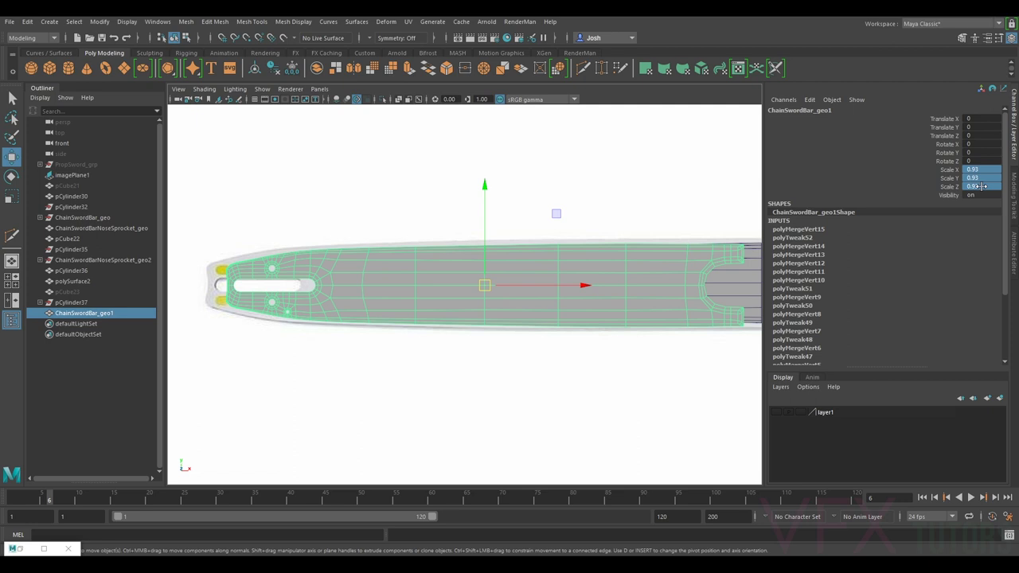
# Step: Slide the scaled bar along X so its notched end approaches the matching notch of the adjoining nose section
pyautogui.keyDown('alt'); pyautogui.moveTo(602, 228); pyautogui.dragTo(581, 237, button='right'); pyautogui.keyUp('alt')
pyautogui.keyDown('alt'); pyautogui.moveTo(657, 252); pyautogui.dragTo(539, 260, button='middle'); pyautogui.keyUp('alt')
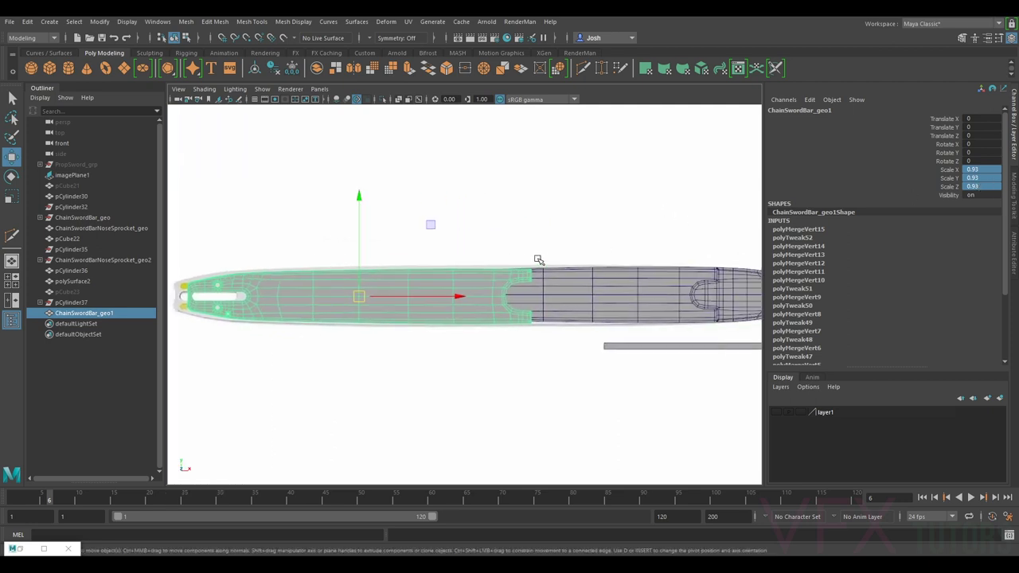
pyautogui.moveTo(455, 295); pyautogui.dragTo(632, 305)
pyautogui.scroll(5, 600, 303)
pyautogui.moveTo(683, 244); pyautogui.dragTo(687, 240)
pyautogui.moveTo(691, 237)
pyautogui.keyDown('alt'); pyautogui.mouseDown(button='middle')
pyautogui.moveTo(410, 235)
pyautogui.moveTo(512, 248)
pyautogui.mouseUp(button='middle'); pyautogui.keyUp('alt')
# Step: Fine-tune the bar's position to about 29.09 in X and 0.264 in Y, aligning its notched end with the nose section
pyautogui.scroll(2, 521, 249)
pyautogui.keyDown('alt'); pyautogui.moveTo(398, 263); pyautogui.dragTo(528, 248, button='middle'); pyautogui.keyUp('alt')
pyautogui.scroll(-1, 528, 248)
pyautogui.scroll(-1, 395, 262)
pyautogui.moveTo(391, 261); pyautogui.dragTo(398, 264)
pyautogui.scroll(6, 509, 263)
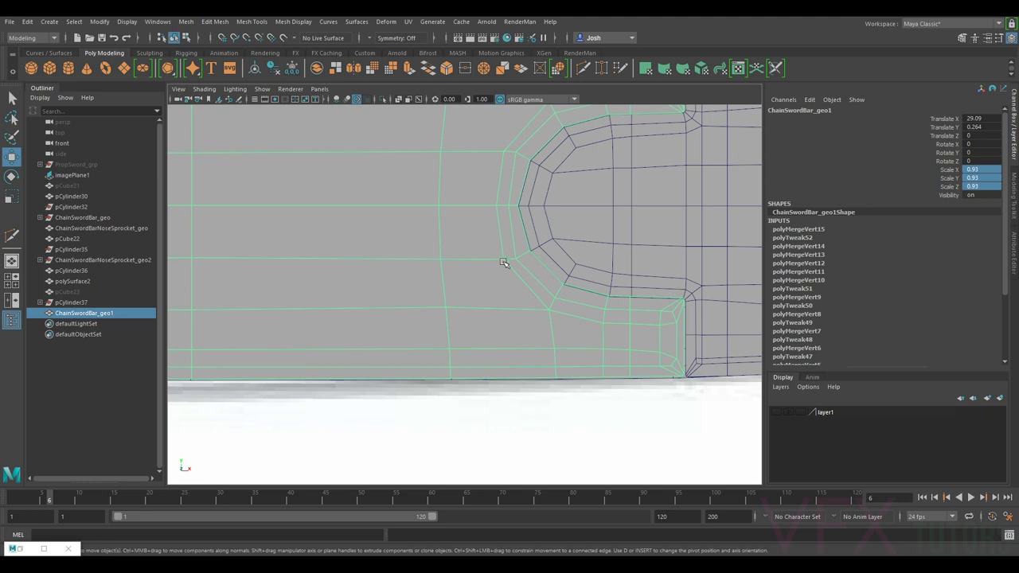
pyautogui.scroll(-3, 532, 227)
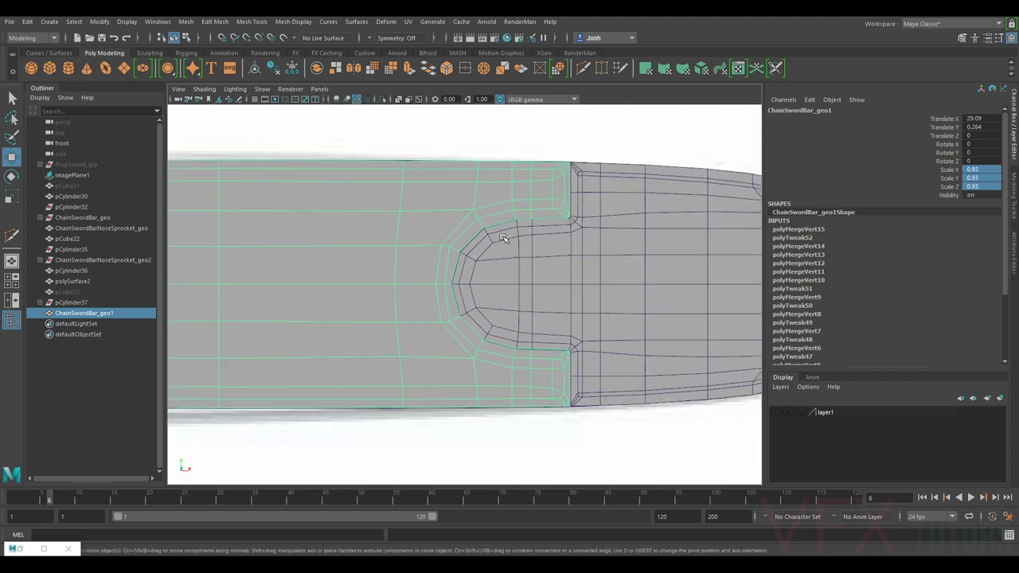
# Step: Lower the bar slightly to a Translate Y of 0.239 and compare its edges with the geometry behind along its length
pyautogui.keyDown('alt'); pyautogui.moveTo(451, 269); pyautogui.dragTo(614, 242, button='middle'); pyautogui.keyUp('alt')
pyautogui.scroll(-3, 510, 251)
pyautogui.keyDown('alt'); pyautogui.moveTo(393, 256); pyautogui.dragTo(593, 259, button='middle'); pyautogui.keyUp('alt')
pyautogui.moveTo(293, 220); pyautogui.dragTo(293, 221)
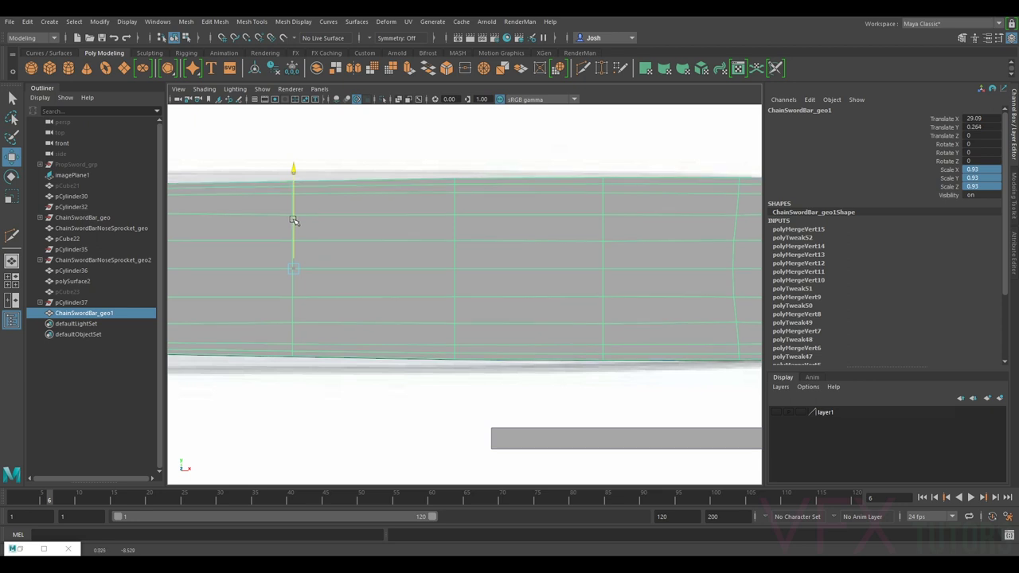
pyautogui.hotkey('ctrl', 'z')
pyautogui.moveTo(296, 220); pyautogui.dragTo(296, 220)
pyautogui.scroll(-3, 369, 239)
pyautogui.keyDown('alt'); pyautogui.moveTo(329, 263); pyautogui.dragTo(490, 261, button='middle'); pyautogui.keyUp('alt')
pyautogui.scroll(2, 490, 260)
pyautogui.scroll(-1, 506, 256)
pyautogui.keyDown('alt'); pyautogui.moveTo(575, 251); pyautogui.dragTo(99, 254, button='middle'); pyautogui.keyUp('alt')
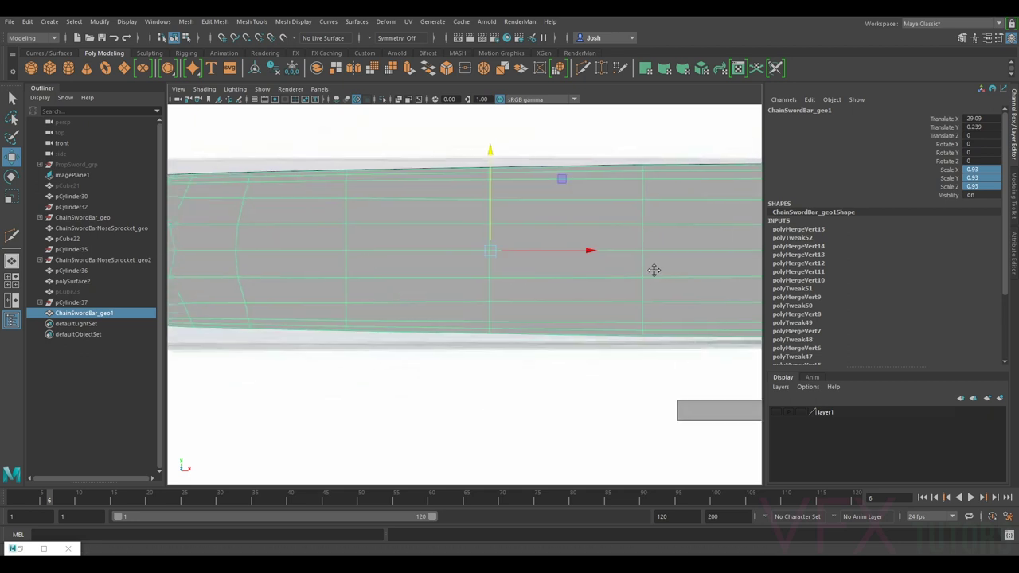
pyautogui.keyDown('alt'); pyautogui.moveTo(653, 271); pyautogui.dragTo(151, 269, button='middle'); pyautogui.keyUp('alt')
pyautogui.keyDown('alt'); pyautogui.moveTo(385, 268); pyautogui.dragTo(508, 259, button='middle'); pyautogui.keyUp('alt')
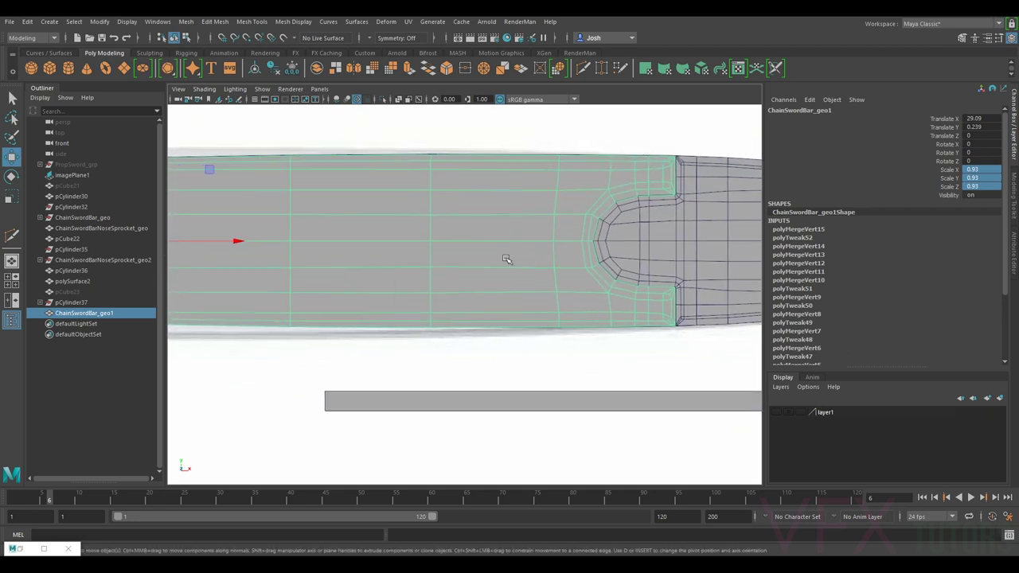
# Step: Try a uniform scale of 0.993 on the bar in X, Y and Z
pyautogui.doubleClick(986, 169)
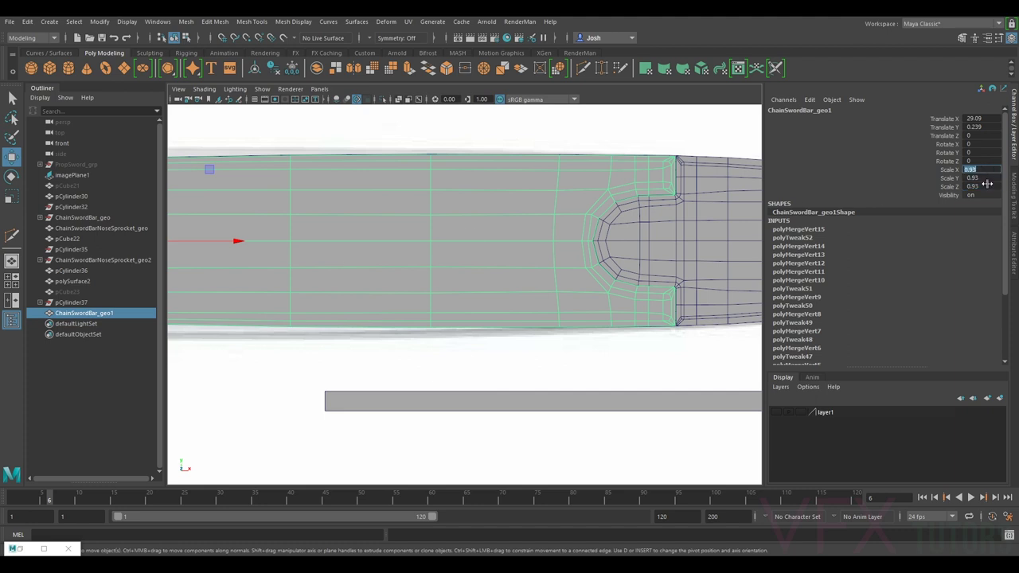
pyautogui.doubleClick(990, 186)
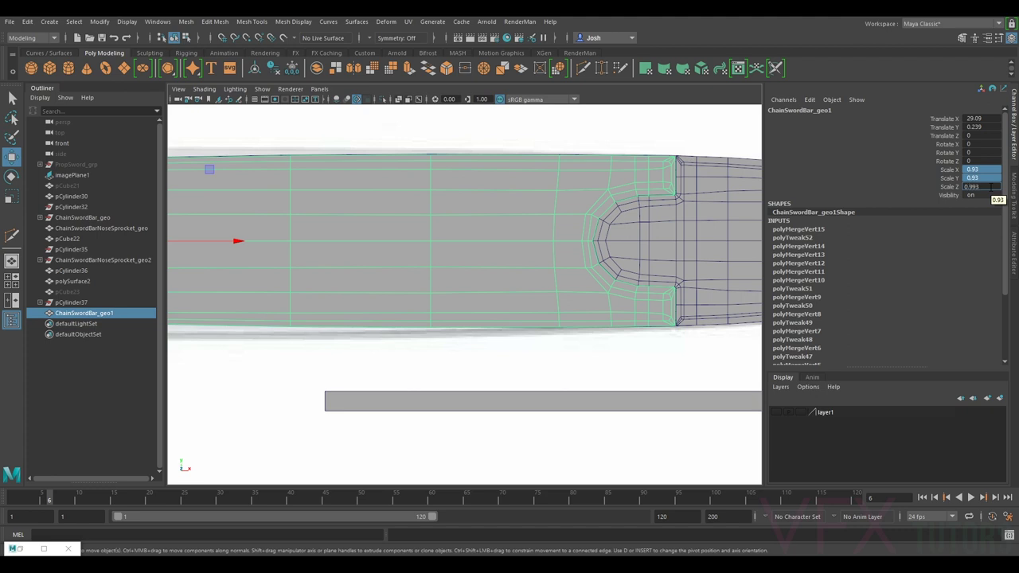
pyautogui.press('Return')
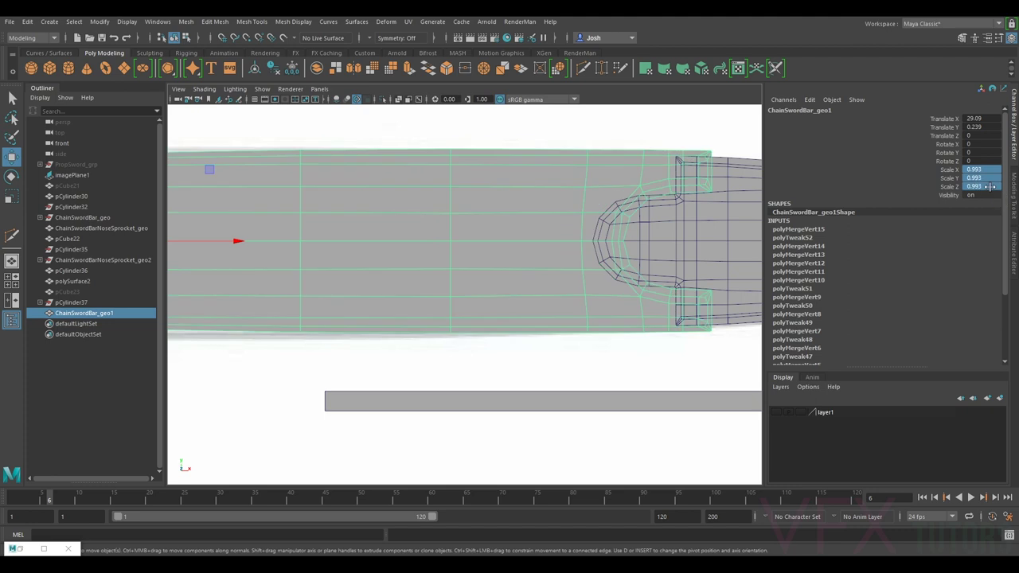
pyautogui.hotkey('ctrl', 'z')
# Step: Shift the bar back along X to a Translate X of 28.866 and compare both of its ends with the reference
pyautogui.scroll(-2, 509, 216)
pyautogui.keyDown('alt'); pyautogui.moveTo(196, 286); pyautogui.dragTo(470, 262, button='middle'); pyautogui.keyUp('alt')
pyautogui.keyDown('alt'); pyautogui.moveTo(244, 274); pyautogui.dragTo(378, 266, button='middle'); pyautogui.keyUp('alt')
pyautogui.scroll(2, 480, 273)
pyautogui.scroll(-1, 453, 273)
pyautogui.moveTo(677, 230); pyautogui.dragTo(672, 231)
pyautogui.keyDown('alt'); pyautogui.moveTo(672, 231); pyautogui.dragTo(305, 262, button='middle'); pyautogui.keyUp('alt')
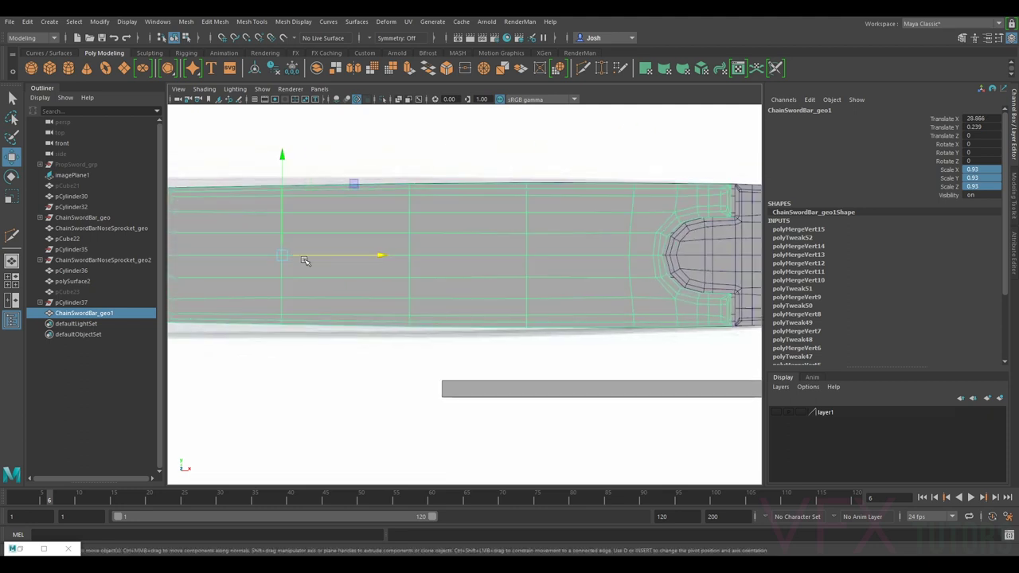
pyautogui.keyDown('alt'); pyautogui.moveTo(534, 266); pyautogui.dragTo(482, 274, button='middle'); pyautogui.keyUp('alt')
pyautogui.scroll(1, 483, 275)
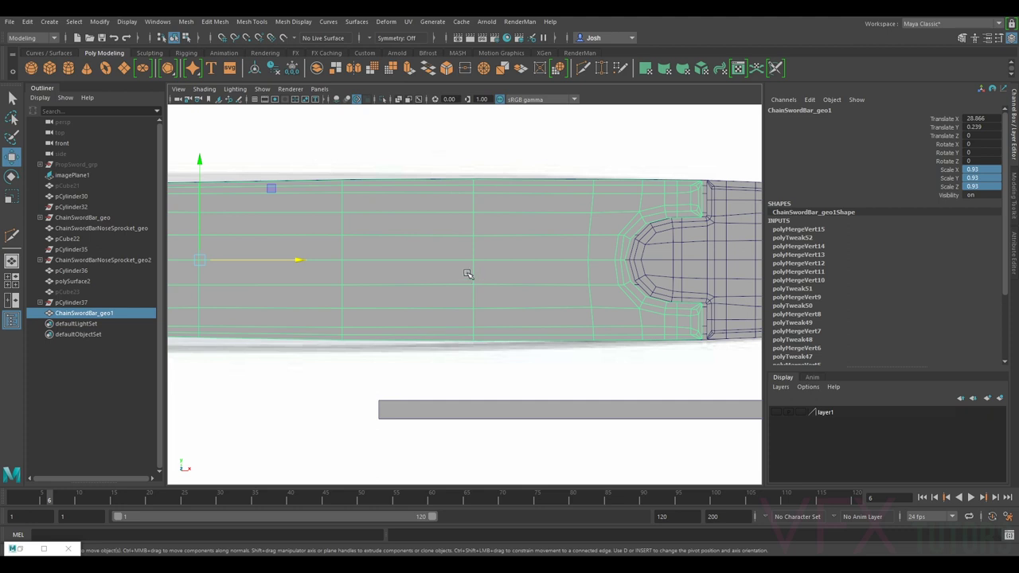
pyautogui.scroll(-1, 453, 277)
pyautogui.keyDown('alt'); pyautogui.moveTo(391, 289); pyautogui.dragTo(701, 266, button='middle'); pyautogui.keyUp('alt')
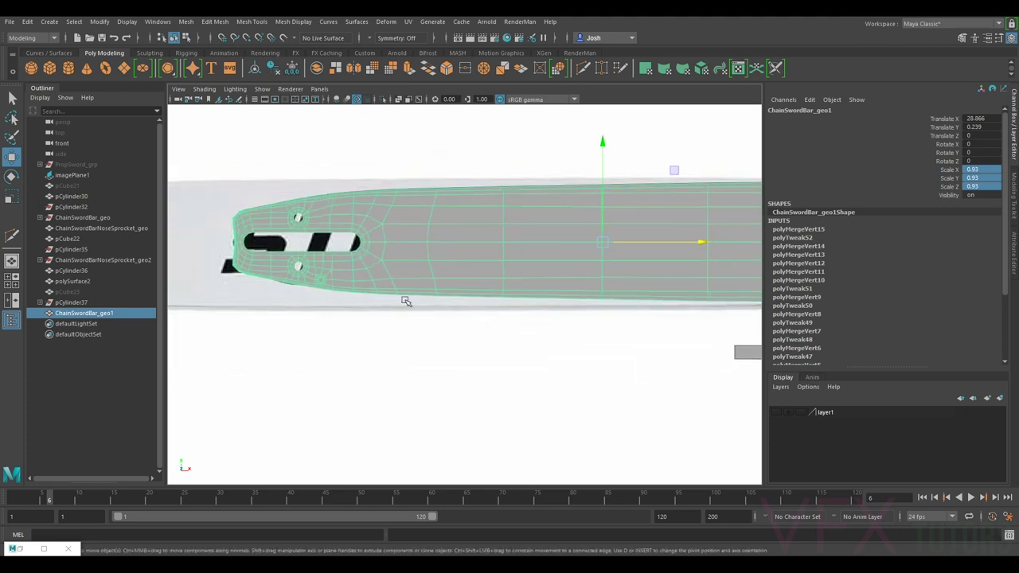
pyautogui.keyDown('alt'); pyautogui.moveTo(399, 300); pyautogui.dragTo(403, 301, button='middle'); pyautogui.keyUp('alt')
# Step: Switch to the perspective view and move the bar in depth to a Translate Z of -0.367
pyautogui.click(319, 89)
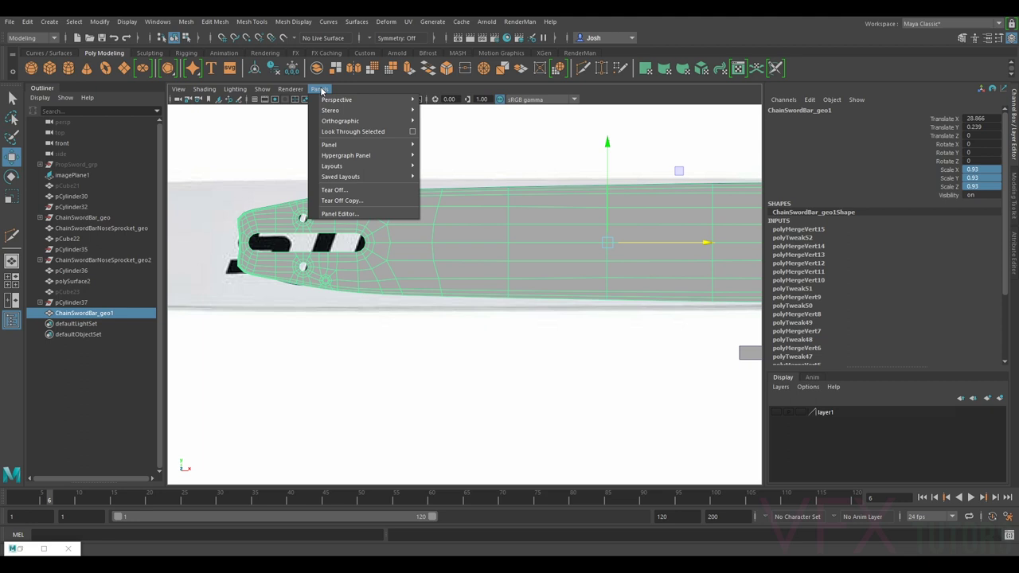
pyautogui.moveTo(344, 101)
pyautogui.click(446, 101)
pyautogui.keyDown('alt'); pyautogui.moveTo(457, 188); pyautogui.dragTo(498, 247); pyautogui.keyUp('alt')
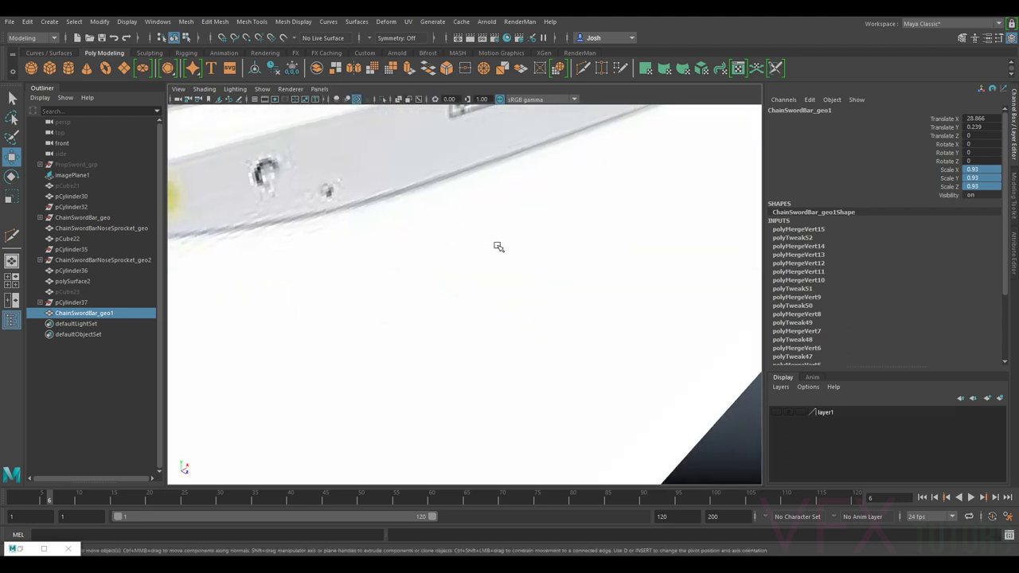
pyautogui.scroll(-8, 499, 247)
pyautogui.keyDown('alt'); pyautogui.moveTo(554, 222); pyautogui.dragTo(481, 275, button='middle'); pyautogui.keyUp('alt')
pyautogui.scroll(5, 481, 276)
pyautogui.scroll(3, 692, 250)
pyautogui.keyDown('alt'); pyautogui.moveTo(692, 250); pyautogui.dragTo(523, 268); pyautogui.keyUp('alt')
pyautogui.moveTo(582, 223); pyautogui.dragTo(614, 289)
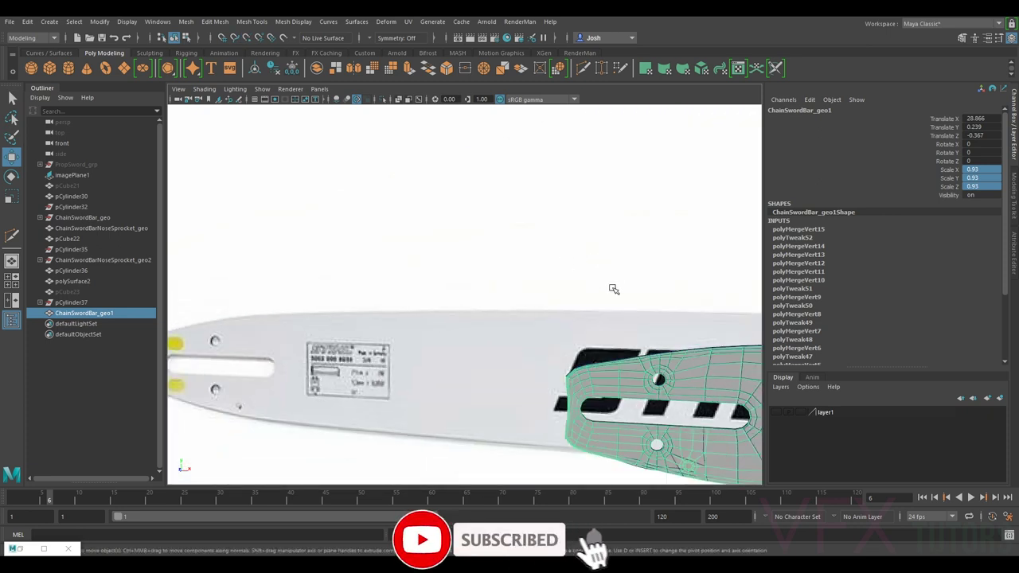
# Step: Snap the bar into line with the geometry behind it, at a Translate X of 28.998 and Translate Y of 0.249
pyautogui.keyDown('alt'); pyautogui.moveTo(614, 289); pyautogui.dragTo(183, 157, button='middle'); pyautogui.keyUp('alt')
pyautogui.keyDown('alt'); pyautogui.moveTo(553, 298); pyautogui.dragTo(554, 265); pyautogui.keyUp('alt')
pyautogui.press('v')
pyautogui.keyDown('alt'); pyautogui.moveTo(554, 265); pyautogui.dragTo(584, 265, button='right'); pyautogui.keyUp('alt')
pyautogui.keyDown('alt'); pyautogui.moveTo(656, 254); pyautogui.dragTo(446, 347, button='middle'); pyautogui.keyUp('alt')
pyautogui.keyDown('alt'); pyautogui.moveTo(394, 304); pyautogui.dragTo(514, 328); pyautogui.keyUp('alt')
pyautogui.press('e')
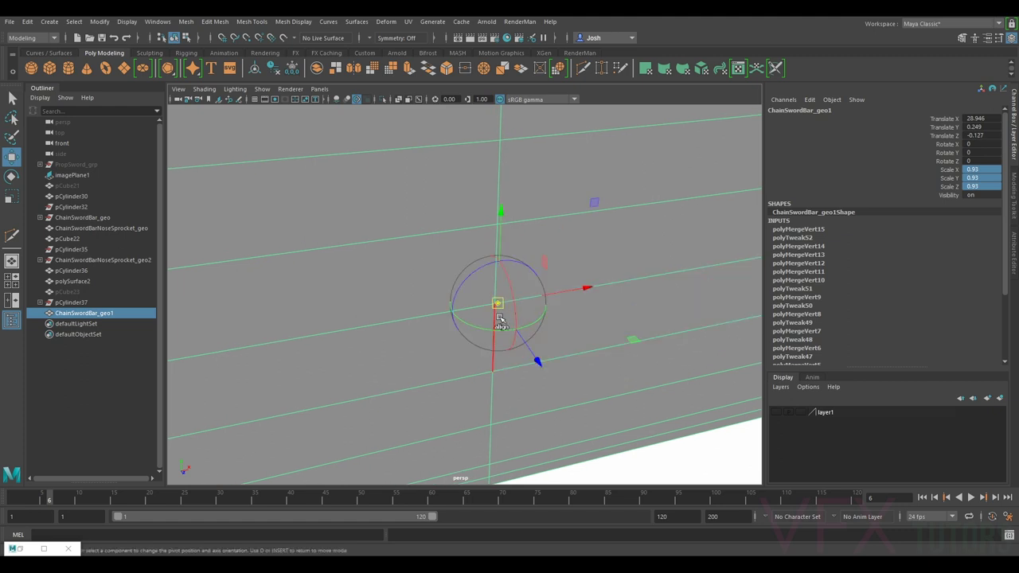
pyautogui.press('v')
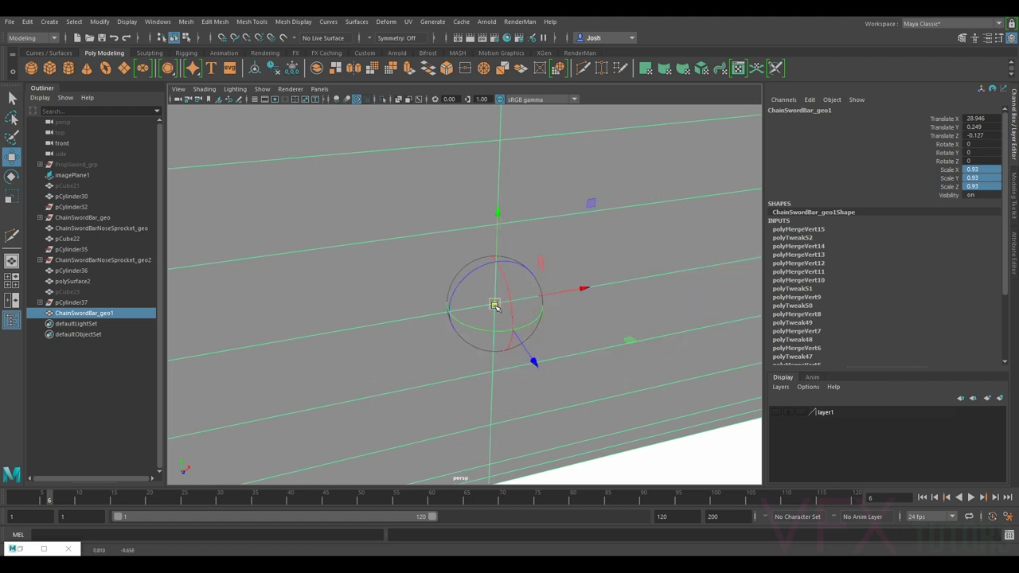
pyautogui.press('w')
pyautogui.press('v')
pyautogui.moveTo(494, 302); pyautogui.dragTo(495, 299)
pyautogui.scroll(-5, 498, 300)
pyautogui.keyDown('alt'); pyautogui.moveTo(592, 306); pyautogui.dragTo(573, 288); pyautogui.keyUp('alt')
pyautogui.scroll(3, 544, 289)
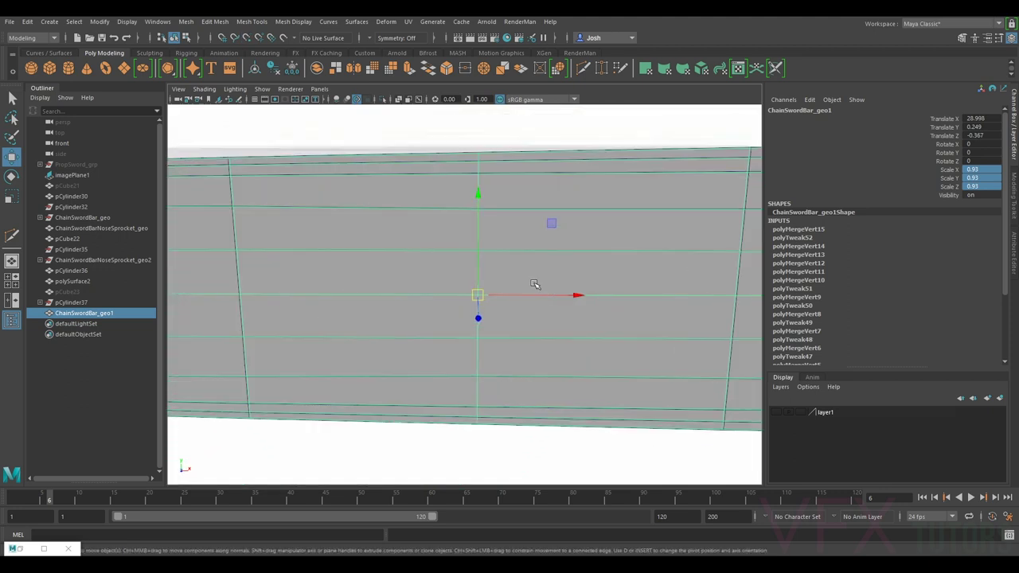
# Step: Scale the bar uniformly to 0.934 in X, Y and Z and check its fit against the nose section
pyautogui.press('r')
pyautogui.moveTo(480, 296); pyautogui.dragTo(481, 296)
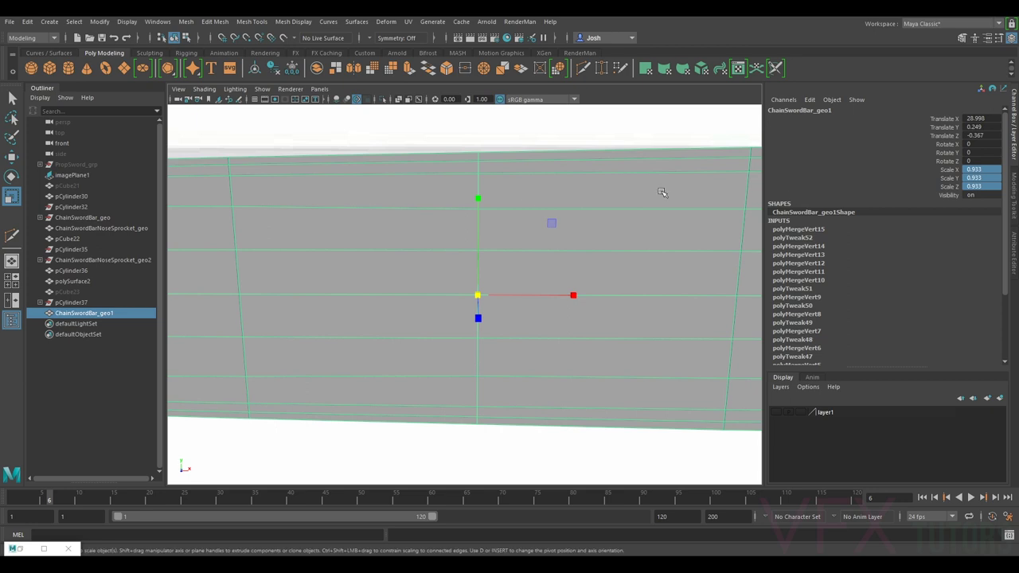
pyautogui.moveTo(479, 299); pyautogui.dragTo(478, 295)
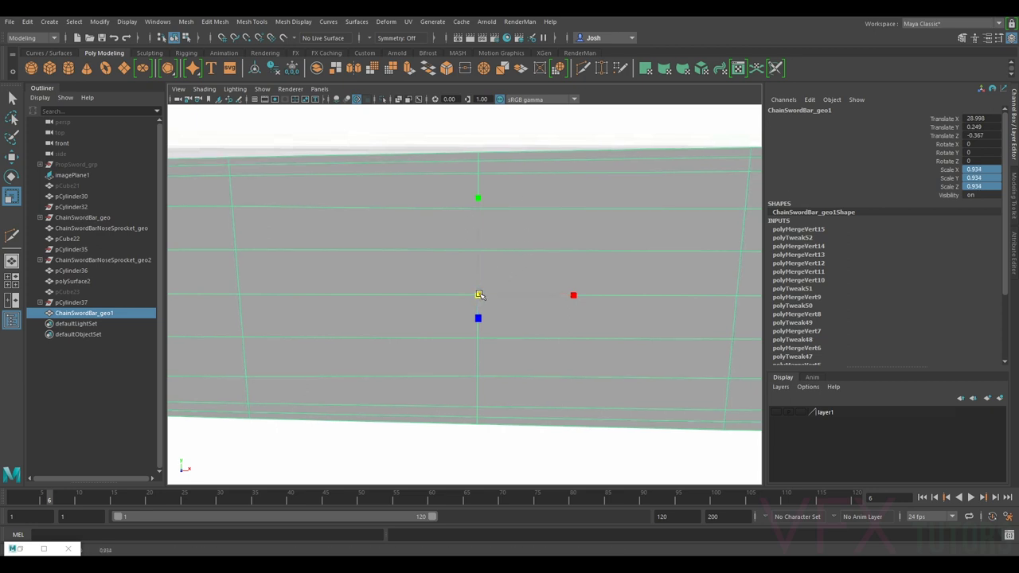
pyautogui.scroll(-3, 624, 250)
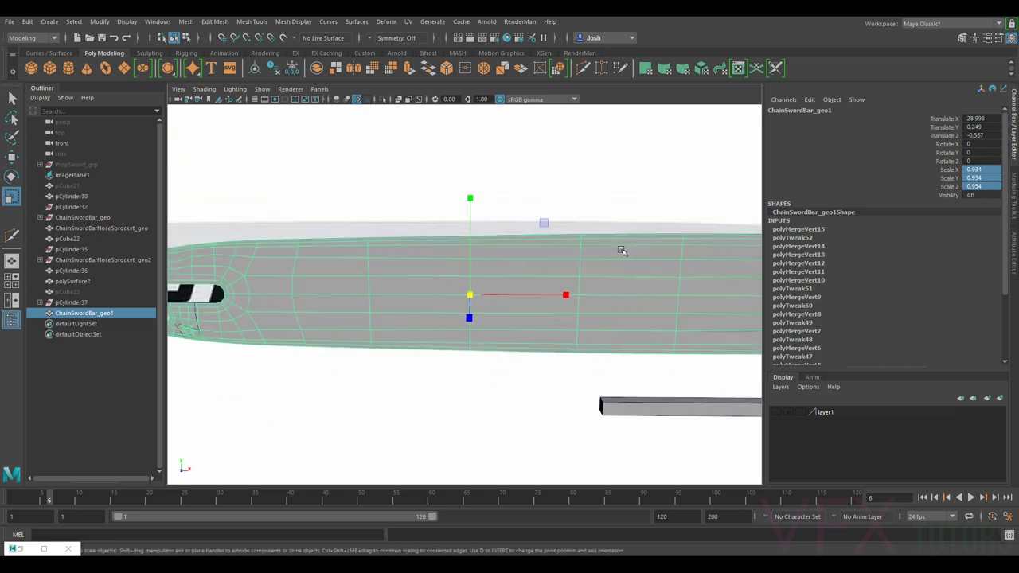
pyautogui.keyDown('alt'); pyautogui.moveTo(663, 254); pyautogui.dragTo(303, 226, button='middle'); pyautogui.keyUp('alt')
pyautogui.scroll(5, 496, 223)
pyautogui.keyDown('alt'); pyautogui.moveTo(496, 224); pyautogui.dragTo(522, 323, button='middle'); pyautogui.keyUp('alt')
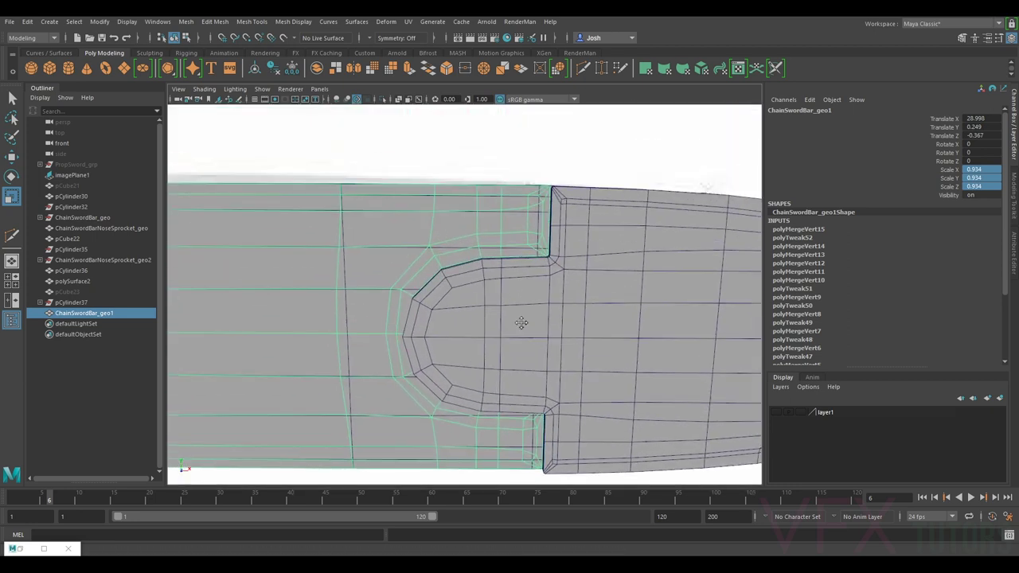
# Step: Move the bar in depth to a Translate Z of -0.014
pyautogui.keyDown('alt'); pyautogui.moveTo(510, 319); pyautogui.dragTo(532, 295); pyautogui.keyUp('alt')
pyautogui.scroll(-5, 527, 286)
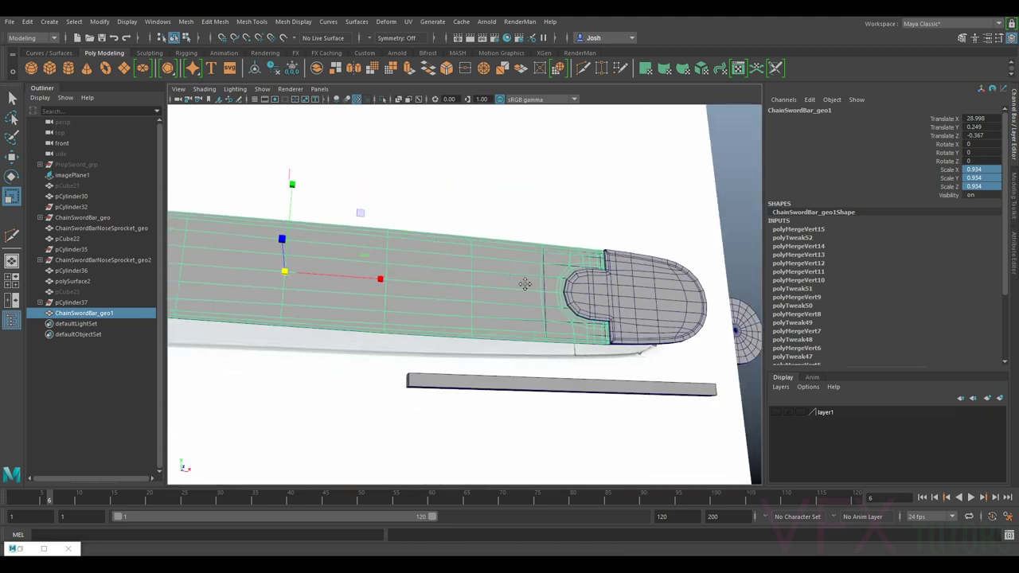
pyautogui.keyDown('alt'); pyautogui.moveTo(526, 284); pyautogui.dragTo(860, 265, button='middle'); pyautogui.keyUp('alt')
pyautogui.keyDown('alt'); pyautogui.moveTo(463, 269); pyautogui.dragTo(517, 280); pyautogui.keyUp('alt')
pyautogui.press('w')
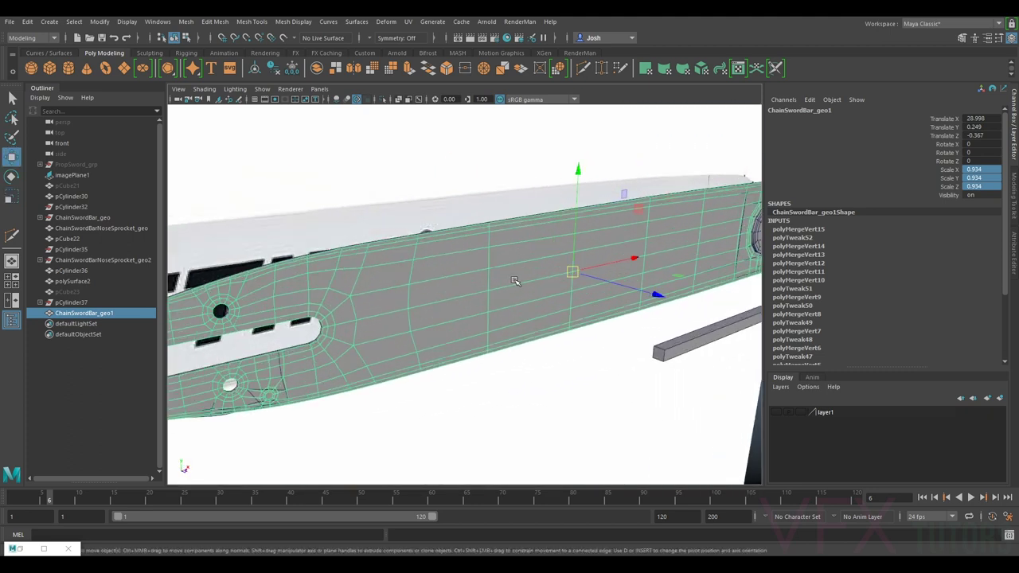
pyautogui.scroll(3, 614, 293)
pyautogui.keyDown('alt'); pyautogui.moveTo(614, 293); pyautogui.dragTo(647, 233); pyautogui.keyUp('alt')
pyautogui.scroll(-4, 595, 205)
pyautogui.scroll(4, 647, 234)
pyautogui.keyDown('alt'); pyautogui.moveTo(618, 289); pyautogui.dragTo(484, 230); pyautogui.keyUp('alt')
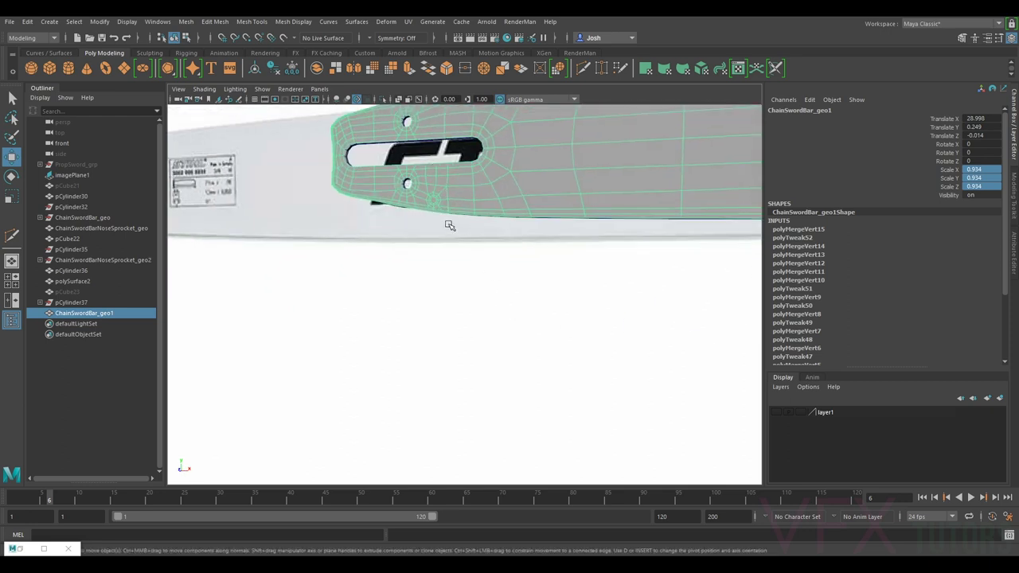
# Step: Select the inner edge ring of the small hole patch near the bar's lower edge and scale it slightly
pyautogui.keyDown('alt'); pyautogui.moveTo(449, 225); pyautogui.dragTo(499, 288, button='middle'); pyautogui.keyUp('alt')
pyautogui.scroll(6, 499, 287)
pyautogui.keyDown('alt'); pyautogui.moveTo(510, 223); pyautogui.dragTo(467, 301, button='middle'); pyautogui.keyUp('alt')
pyautogui.scroll(-3, 467, 302)
pyautogui.moveTo(499, 309); pyautogui.dragTo(491, 233, button='right')
pyautogui.click(488, 308)
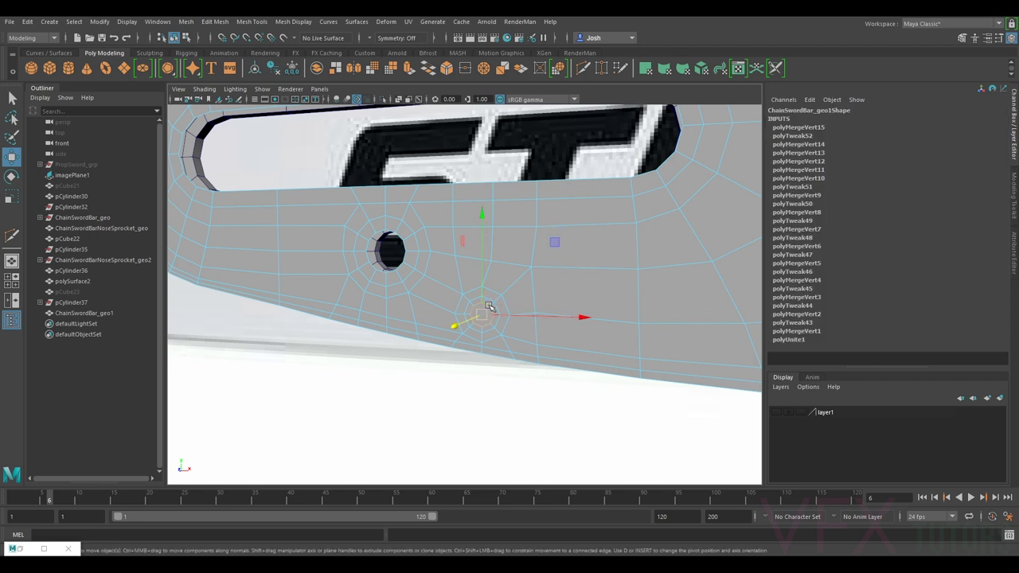
pyautogui.press('e')
pyautogui.press('r')
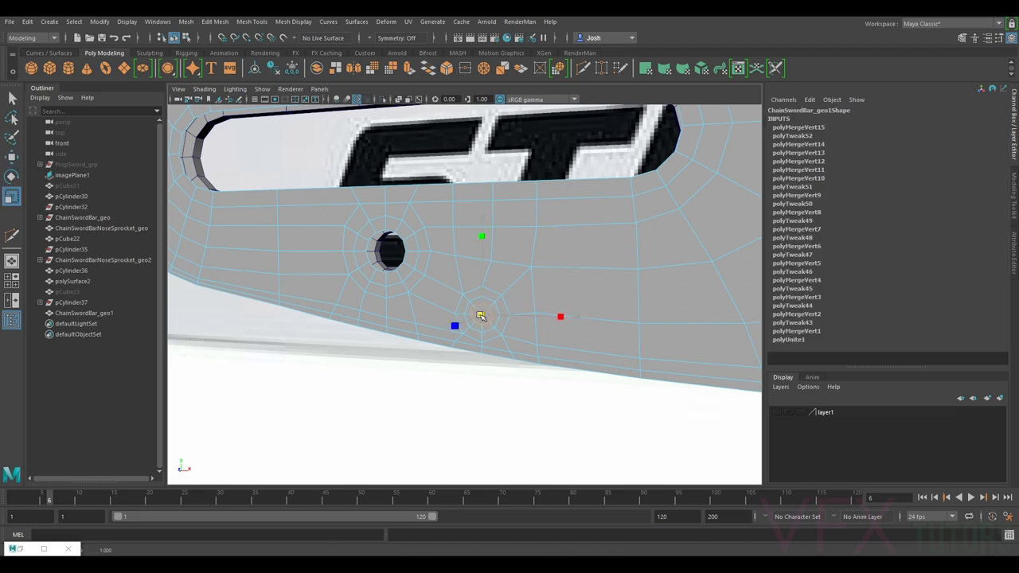
pyautogui.moveTo(481, 316); pyautogui.dragTo(490, 300)
pyautogui.press('w')
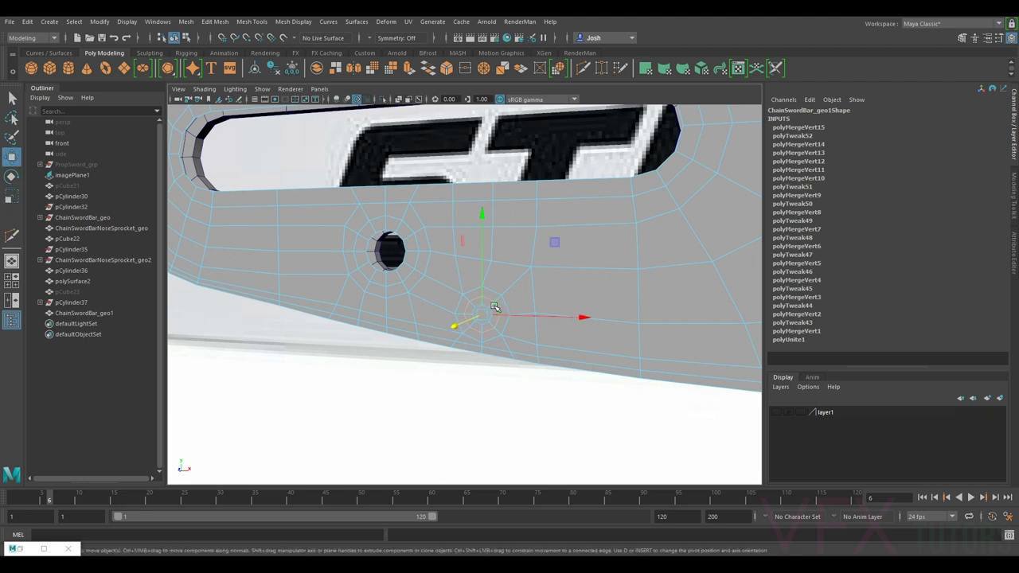
pyautogui.press('r')
pyautogui.moveTo(485, 315); pyautogui.dragTo(480, 316)
# Step: Select the outer edge ring around the small hole patch, adjust its scale slightly, and return to object mode
pyautogui.doubleClick(492, 291)
pyautogui.keyDown('shift'); pyautogui.click(493, 339); pyautogui.keyUp('shift')
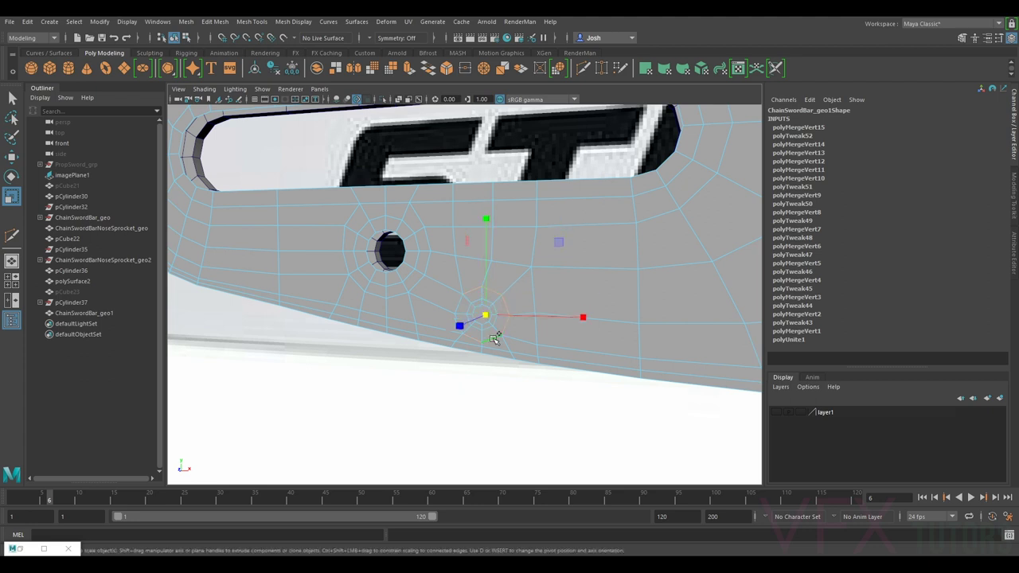
pyautogui.keyDown('shift'); pyautogui.click(458, 306); pyautogui.keyUp('shift')
pyautogui.moveTo(480, 313); pyautogui.dragTo(481, 314)
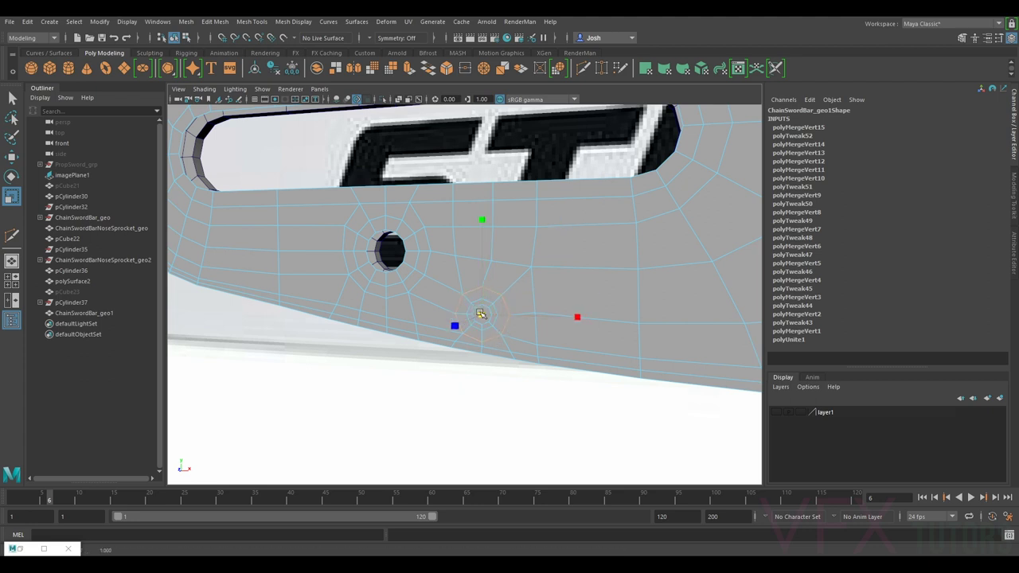
pyautogui.scroll(-5, 486, 307)
pyautogui.moveTo(528, 263); pyautogui.dragTo(563, 252, button='right')
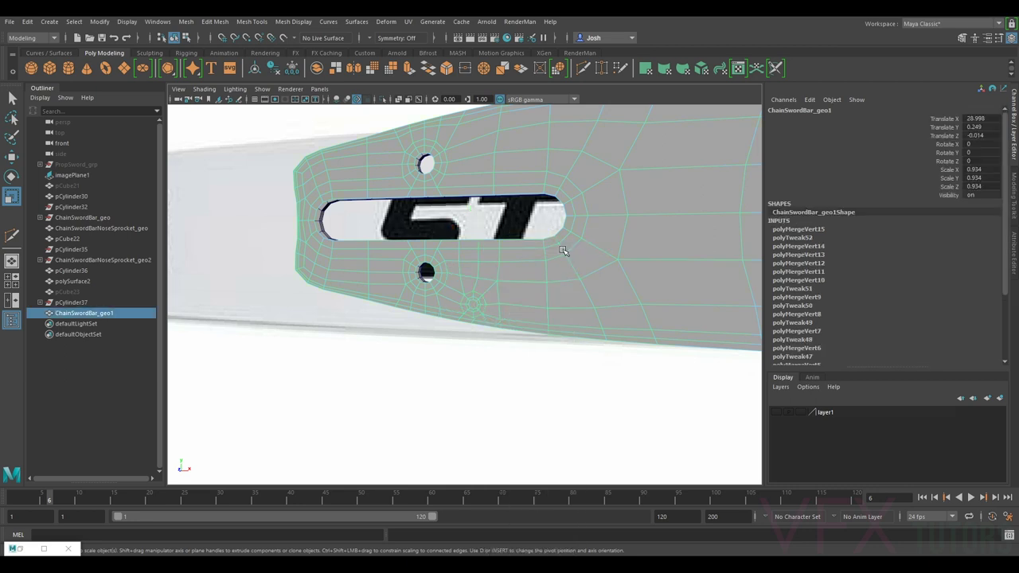
# Step: Freeze the bar's transformations, delete its construction history and center its pivot
pyautogui.scroll(-6, 590, 261)
pyautogui.keyDown('alt'); pyautogui.moveTo(703, 269); pyautogui.dragTo(668, 291); pyautogui.keyUp('alt')
pyautogui.keyDown('alt'); pyautogui.moveTo(668, 291); pyautogui.dragTo(559, 283, button='middle'); pyautogui.keyUp('alt')
pyautogui.scroll(5, 493, 280)
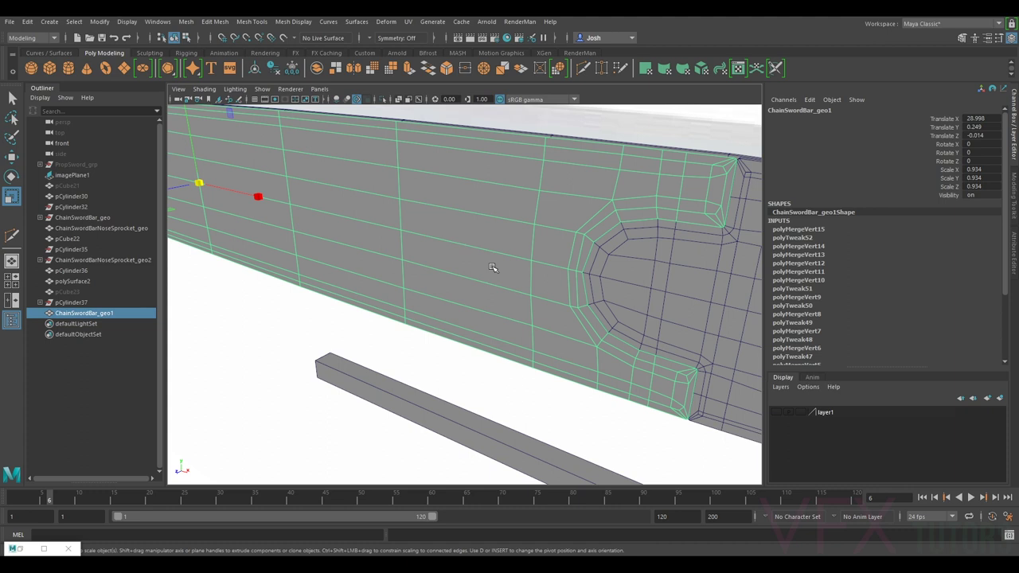
pyautogui.click(291, 68)
pyautogui.click(273, 69)
pyautogui.click(258, 67)
pyautogui.scroll(-5, 392, 257)
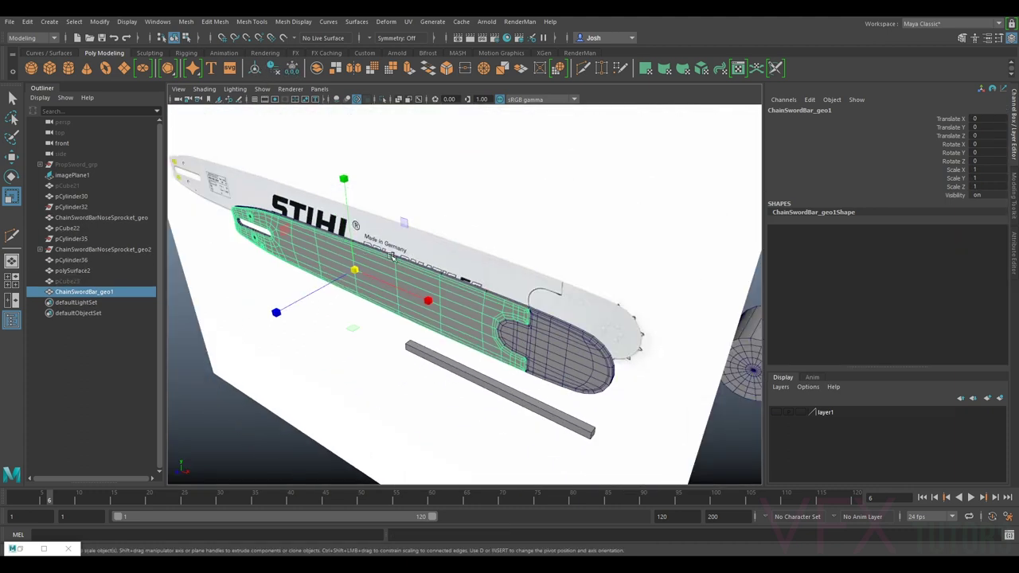
# Step: Select all faces of the bar and extrude them with a thickness of 0.2
pyautogui.keyDown('alt'); pyautogui.moveTo(410, 300); pyautogui.dragTo(394, 291); pyautogui.keyUp('alt')
pyautogui.rightClick(385, 262)
pyautogui.moveTo(380, 290); pyautogui.dragTo(380, 291, button='right')
pyautogui.moveTo(227, 171); pyautogui.dragTo(529, 408)
pyautogui.hotkey('ctrl', 'e')
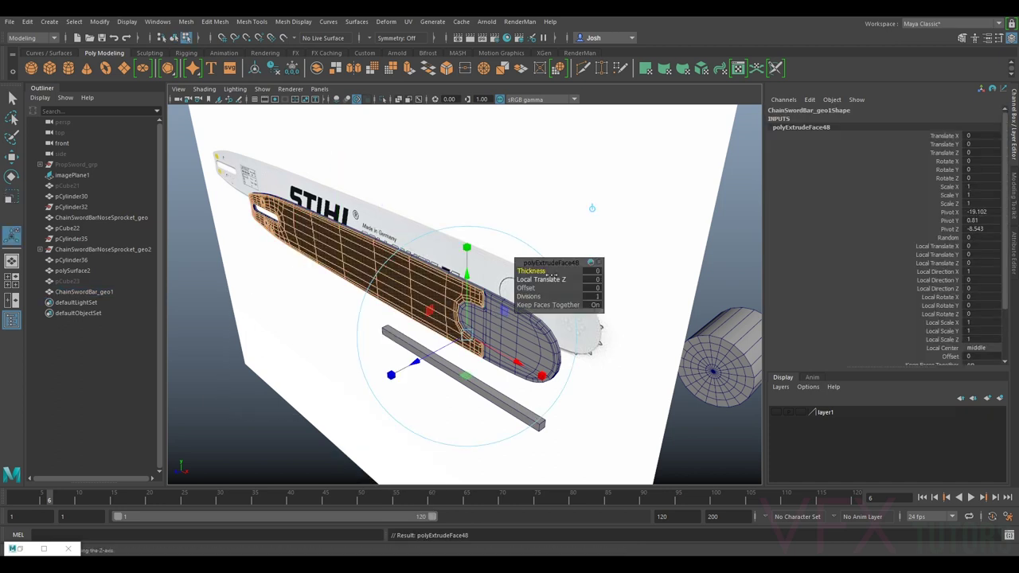
pyautogui.click(592, 271)
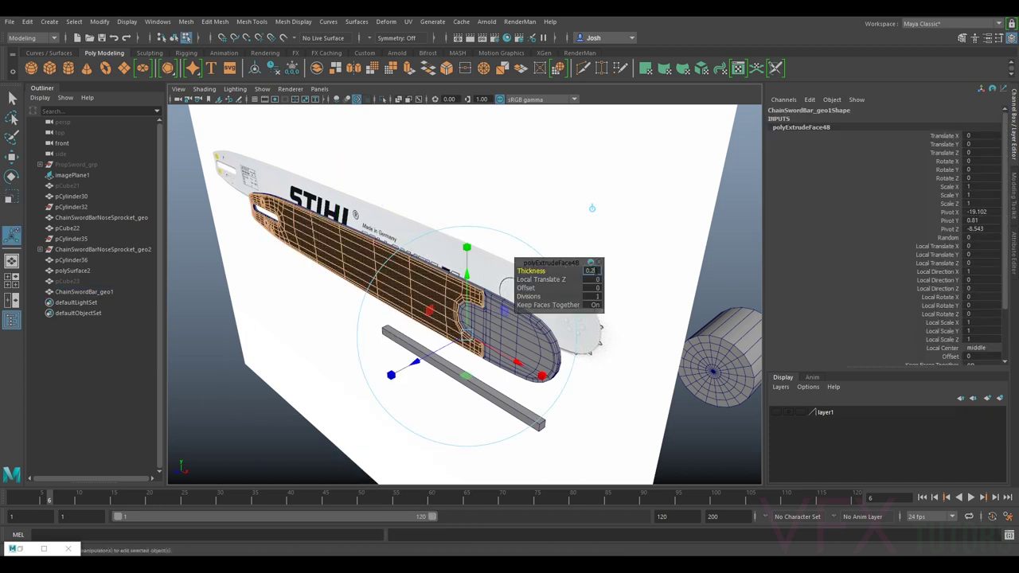
pyautogui.press('Return')
pyautogui.scroll(5, 359, 264)
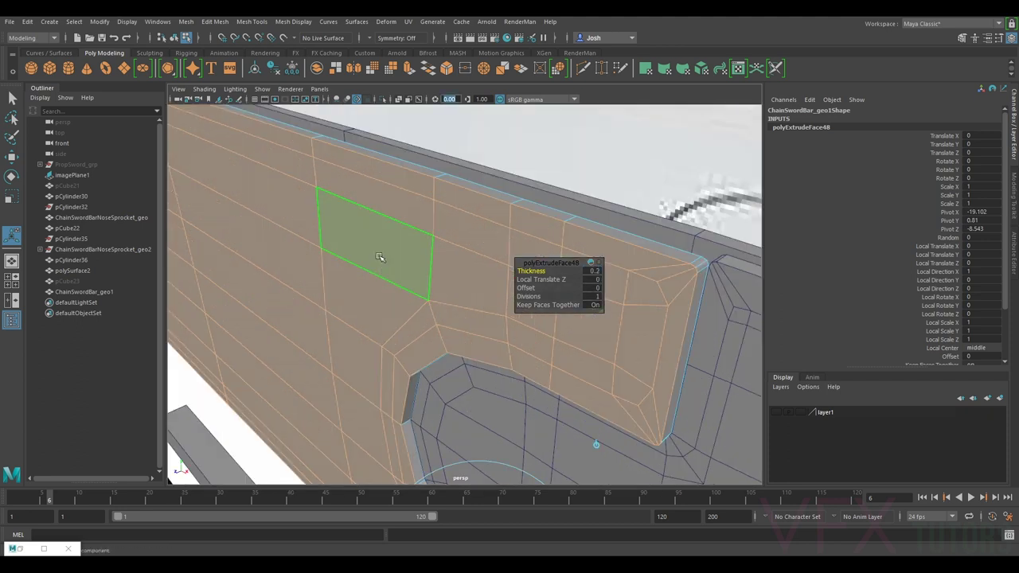
pyautogui.scroll(-3, 378, 259)
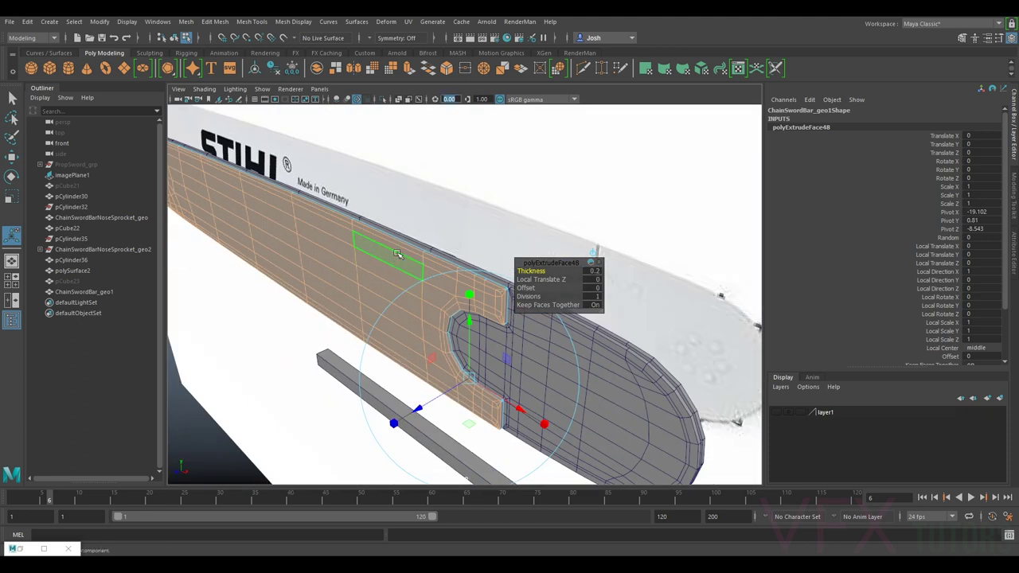
# Step: Reposition the extruded bar's pivot and snap the bar back in depth to a Translate Z of -0.2
pyautogui.click(397, 253)
pyautogui.moveTo(396, 253); pyautogui.dragTo(440, 232, button='right')
pyautogui.press('q')
pyautogui.keyDown('alt'); pyautogui.moveTo(416, 264); pyautogui.dragTo(359, 281); pyautogui.keyUp('alt')
pyautogui.press('w')
pyautogui.press('d')
pyautogui.moveTo(205, 239); pyautogui.dragTo(280, 227)
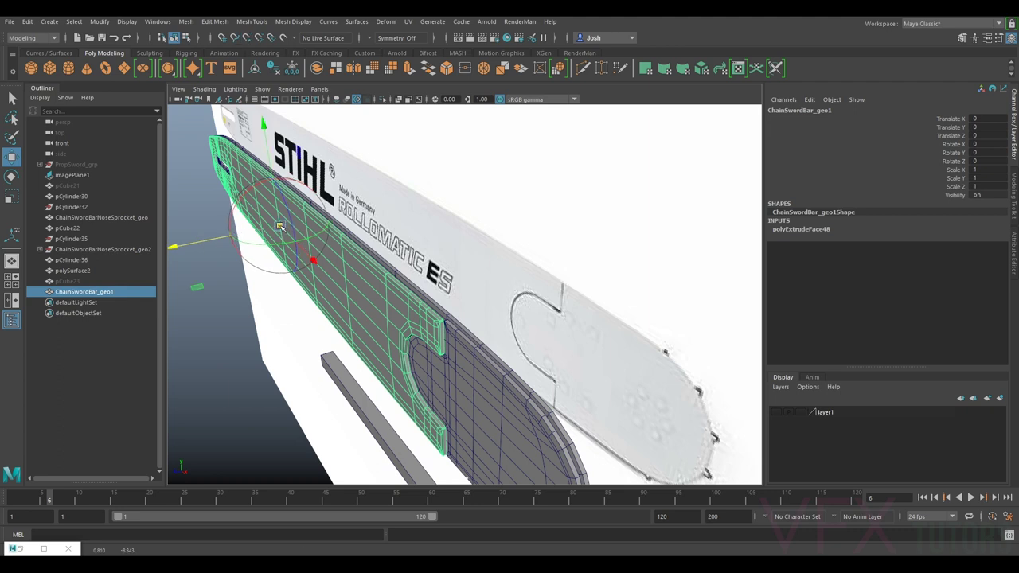
pyautogui.press('d')
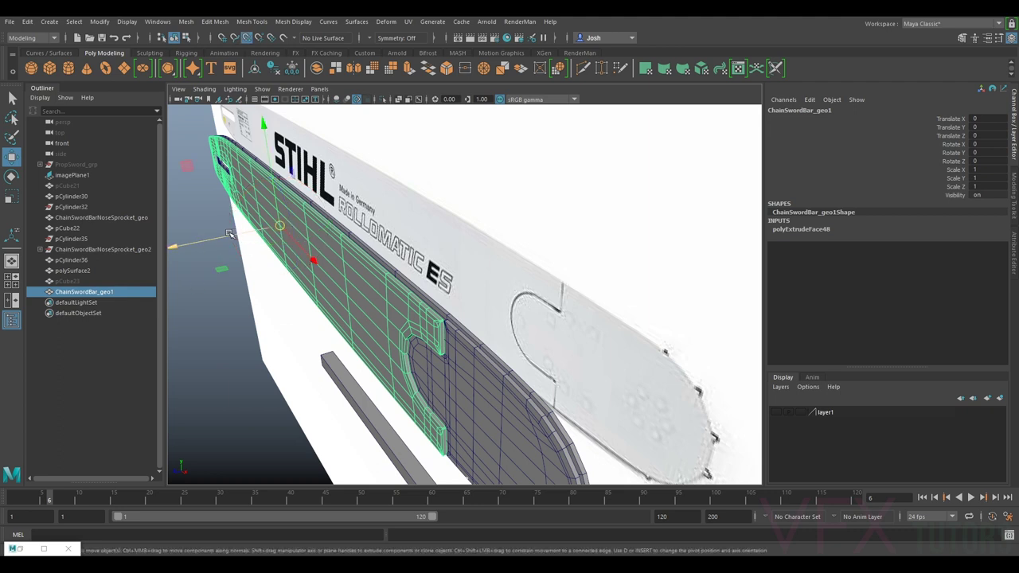
pyautogui.moveTo(216, 239); pyautogui.dragTo(587, 349)
pyautogui.click(693, 348)
# Step: Examine the extruded bar's slot, holes, outer edge and nose joint for alignment with the geometry behind it
pyautogui.keyDown('alt'); pyautogui.moveTo(693, 348); pyautogui.dragTo(590, 346); pyautogui.keyUp('alt')
pyautogui.keyDown('alt'); pyautogui.moveTo(589, 345); pyautogui.dragTo(510, 389, button='middle'); pyautogui.keyUp('alt')
pyautogui.keyDown('alt'); pyautogui.moveTo(510, 389); pyautogui.dragTo(549, 357, button='right'); pyautogui.keyUp('alt')
pyautogui.keyDown('alt'); pyautogui.moveTo(484, 351); pyautogui.dragTo(478, 318); pyautogui.keyUp('alt')
pyautogui.keyDown('alt'); pyautogui.moveTo(477, 318); pyautogui.dragTo(537, 348, button='right'); pyautogui.keyUp('alt')
pyautogui.moveTo(536, 348)
pyautogui.keyDown('alt'); pyautogui.mouseDown()
pyautogui.moveTo(557, 340)
pyautogui.moveTo(547, 341)
pyautogui.mouseUp(); pyautogui.keyUp('alt')
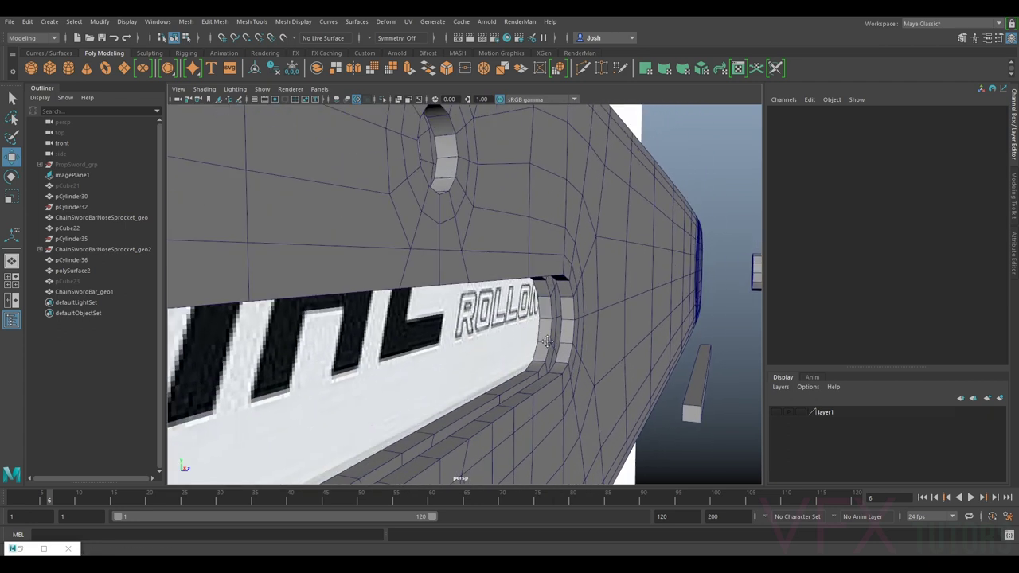
pyautogui.click(582, 348)
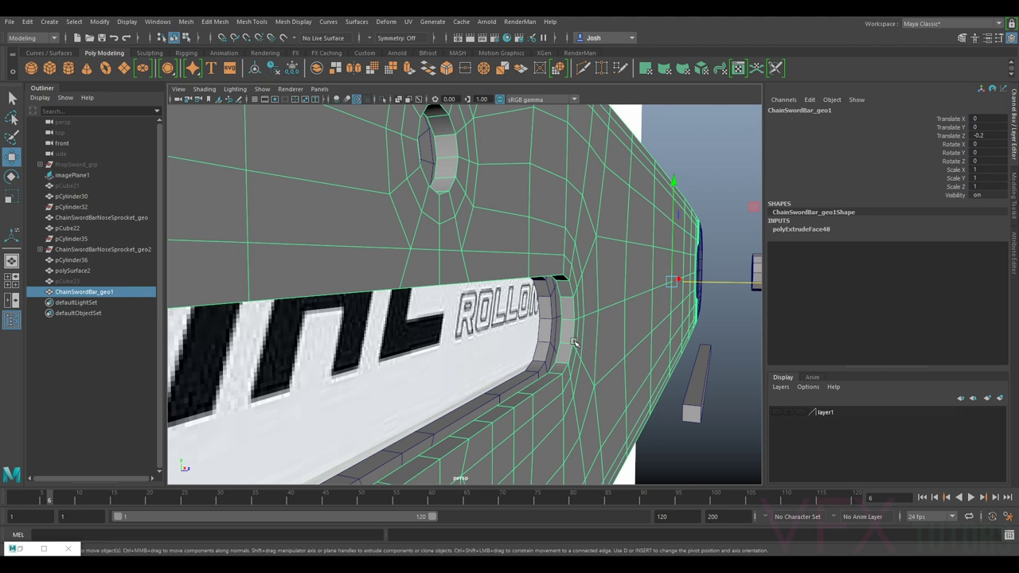
pyautogui.keyDown('alt'); pyautogui.moveTo(547, 348); pyautogui.dragTo(630, 342); pyautogui.keyUp('alt')
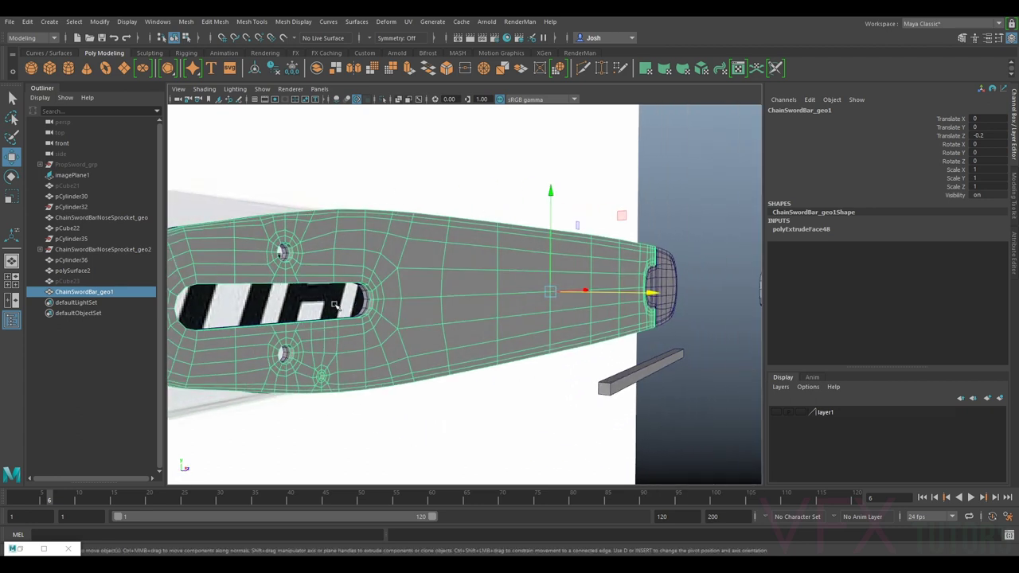
pyautogui.keyDown('alt'); pyautogui.moveTo(307, 291); pyautogui.dragTo(379, 309); pyautogui.keyUp('alt')
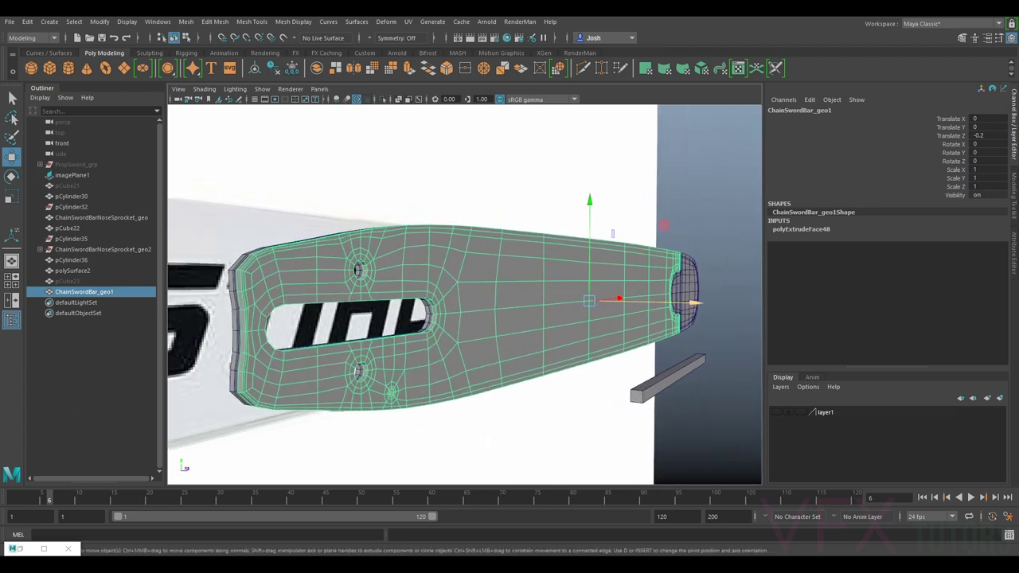
pyautogui.click(487, 442)
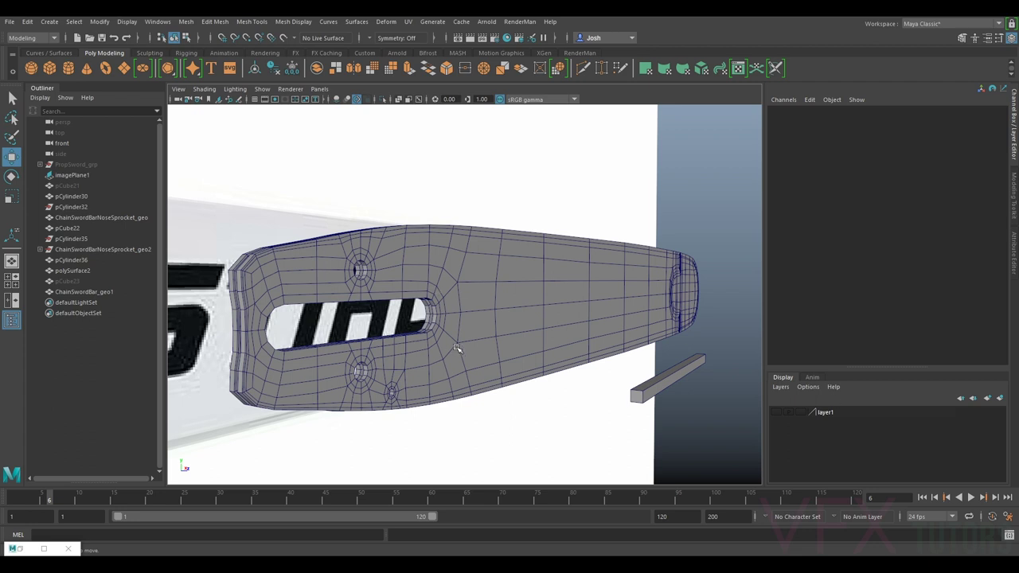
pyautogui.keyDown('alt'); pyautogui.moveTo(742, 335); pyautogui.dragTo(610, 344); pyautogui.keyUp('alt')
pyautogui.keyDown('alt'); pyautogui.moveTo(610, 344); pyautogui.dragTo(597, 304, button='middle'); pyautogui.keyUp('alt')
pyautogui.scroll(1, 571, 334)
pyautogui.scroll(-1, 567, 335)
pyautogui.keyDown('alt'); pyautogui.moveTo(457, 358); pyautogui.dragTo(490, 370); pyautogui.keyUp('alt')
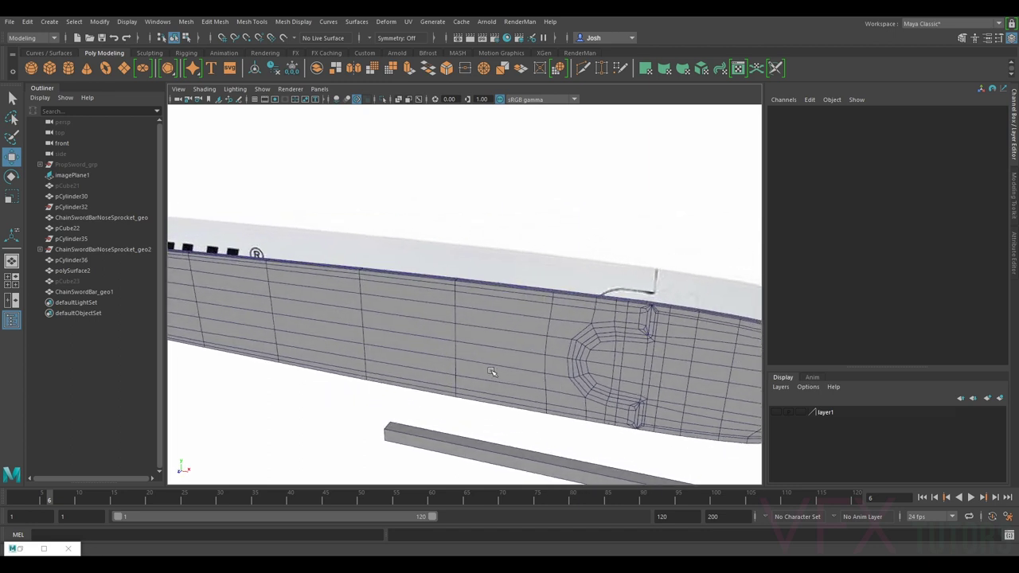
# Step: Select the extruded bar together with the polySurface2 body behind it
pyautogui.click(501, 352)
pyautogui.scroll(2, 418, 347)
pyautogui.keyDown('alt'); pyautogui.moveTo(650, 356); pyautogui.dragTo(444, 344); pyautogui.keyUp('alt')
pyautogui.keyDown('alt'); pyautogui.moveTo(377, 281); pyautogui.dragTo(396, 275); pyautogui.keyUp('alt')
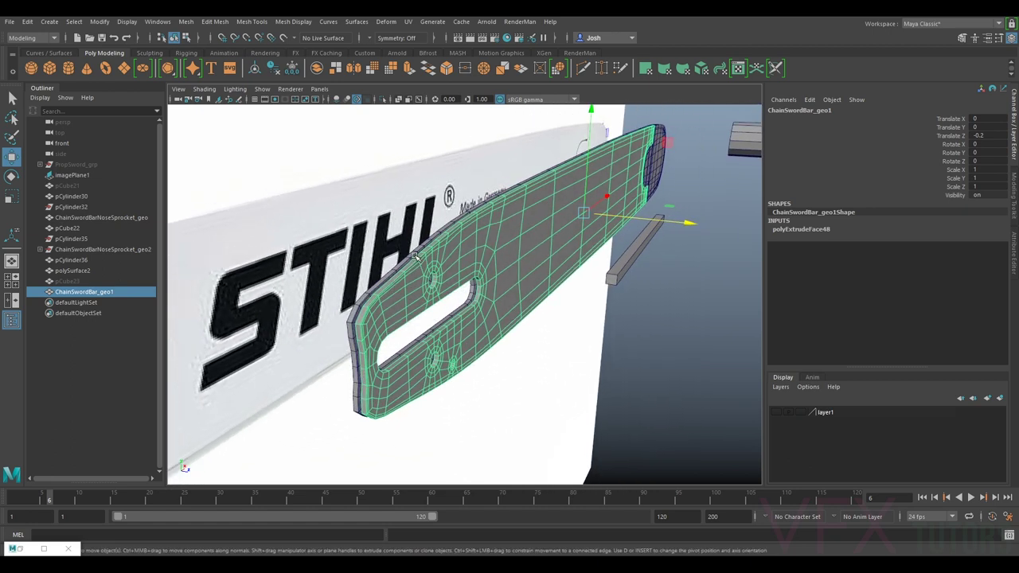
pyautogui.scroll(3, 414, 256)
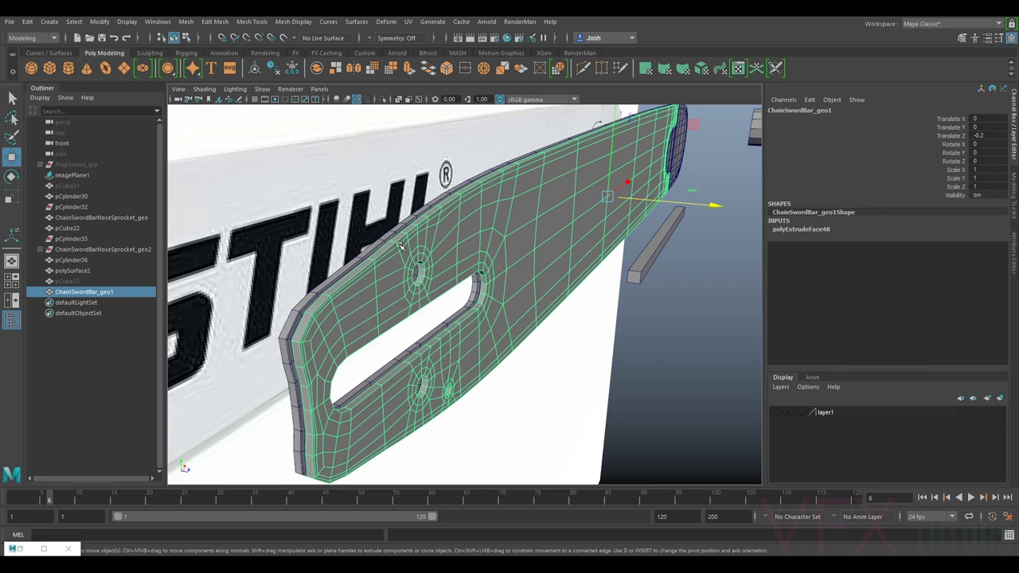
pyautogui.keyDown('alt'); pyautogui.moveTo(400, 247); pyautogui.dragTo(464, 270); pyautogui.keyUp('alt')
pyautogui.keyDown('shift'); pyautogui.click(562, 252); pyautogui.keyUp('shift')
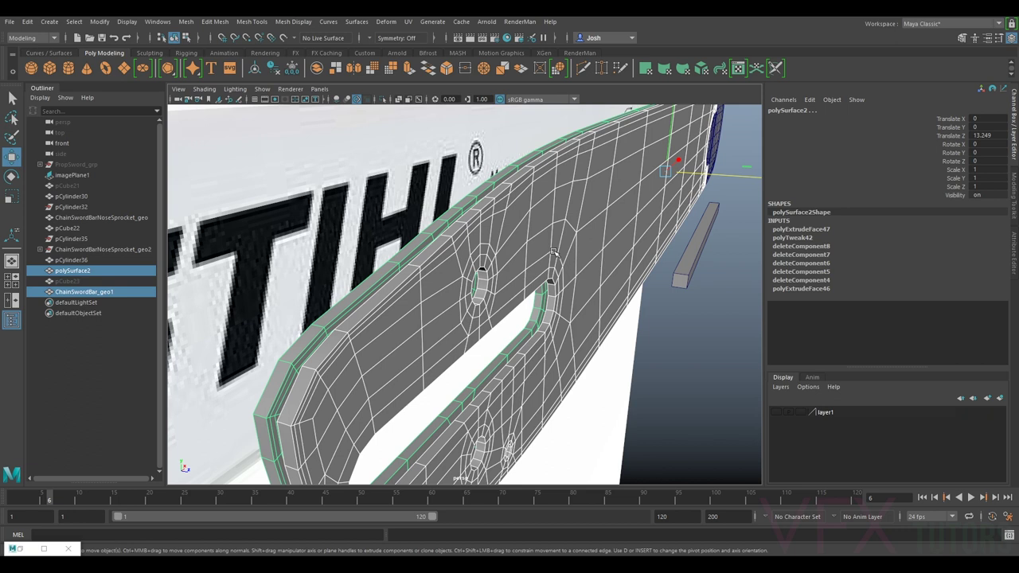
# Step: Combine polySurface2 and ChainSwordBar_geo1, the two halves of the chain bar, into a single mesh
pyautogui.keyDown('alt'); pyautogui.moveTo(500, 252); pyautogui.dragTo(443, 207); pyautogui.keyUp('alt')
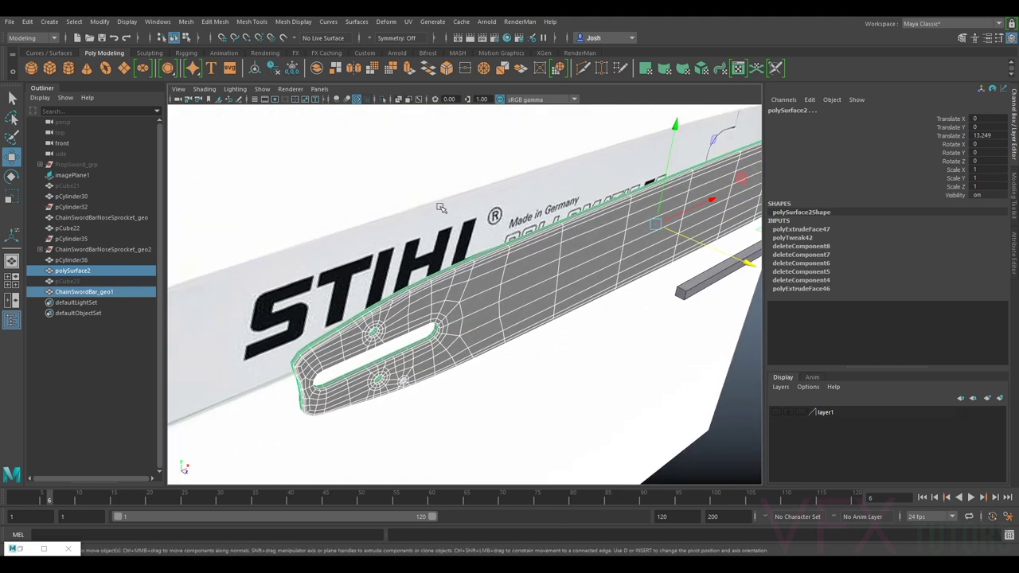
pyautogui.keyDown('alt'); pyautogui.moveTo(400, 346); pyautogui.dragTo(446, 316, button='middle'); pyautogui.keyUp('alt')
pyautogui.scroll(4, 446, 316)
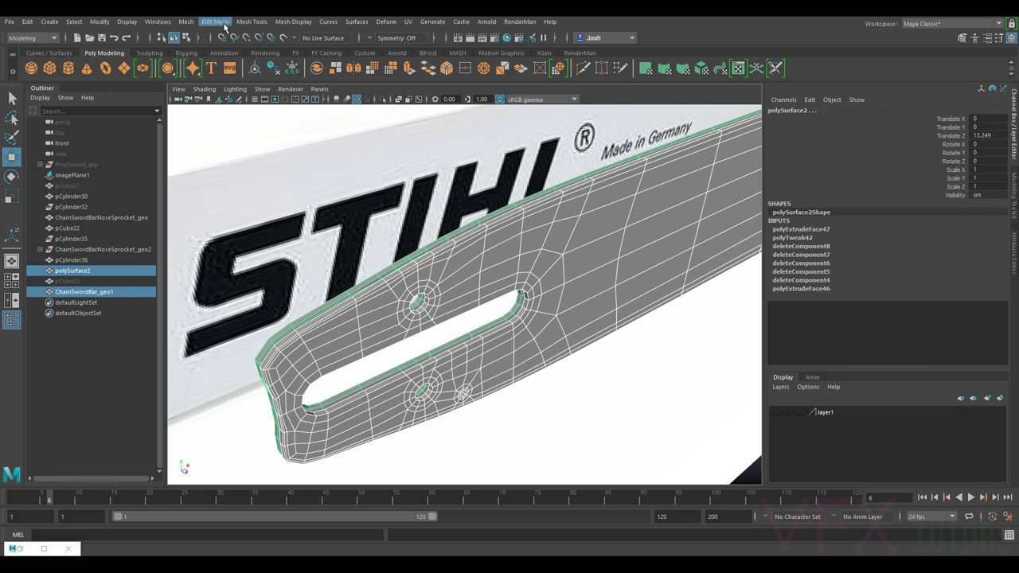
pyautogui.click(186, 22)
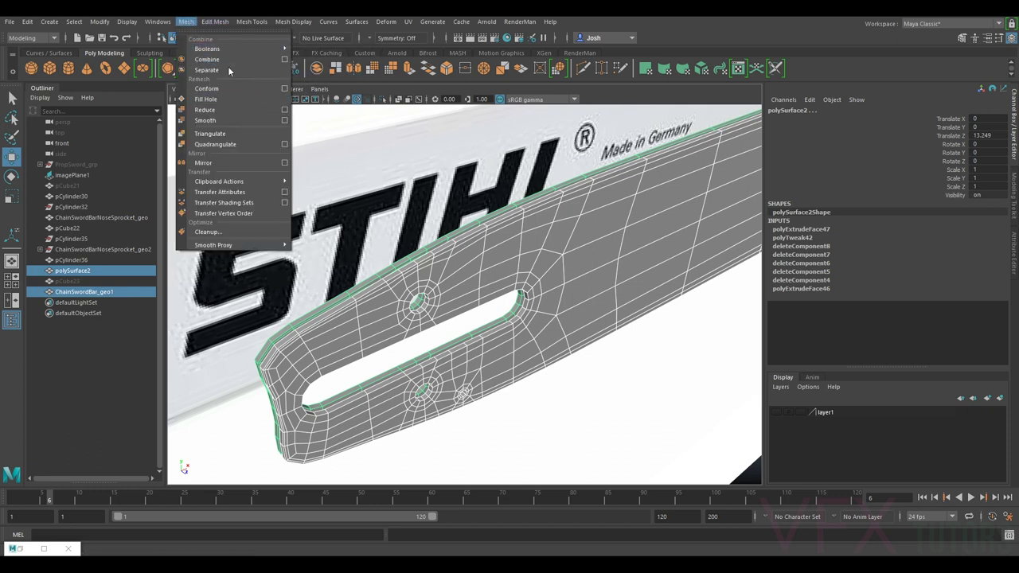
pyautogui.click(229, 70)
pyautogui.keyDown('alt'); pyautogui.moveTo(446, 247); pyautogui.dragTo(571, 247); pyautogui.keyUp('alt')
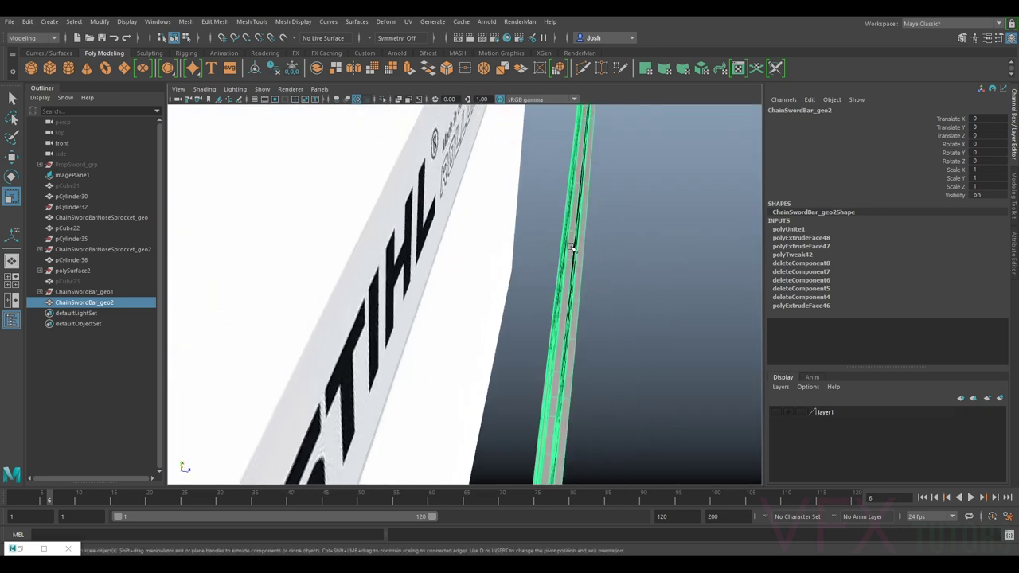
# Step: Hide the reference image plane behind the chain bar
pyautogui.click(459, 219)
pyautogui.press('h')
pyautogui.keyDown('alt'); pyautogui.moveTo(514, 231); pyautogui.dragTo(760, 225); pyautogui.keyUp('alt')
pyautogui.scroll(5, 547, 214)
pyautogui.scroll(-3, 437, 259)
pyautogui.keyDown('alt'); pyautogui.moveTo(438, 259); pyautogui.dragTo(646, 299); pyautogui.keyUp('alt')
pyautogui.keyDown('alt'); pyautogui.moveTo(507, 316); pyautogui.dragTo(455, 288); pyautogui.keyUp('alt')
# Step: Bridge two facing inner faces of the bar halves at the slot's rounded end
pyautogui.click(447, 281)
pyautogui.scroll(4, 446, 255)
pyautogui.keyDown('alt'); pyautogui.moveTo(446, 253); pyautogui.dragTo(450, 266); pyautogui.keyUp('alt')
pyautogui.moveTo(441, 262); pyautogui.dragTo(443, 306, button='right')
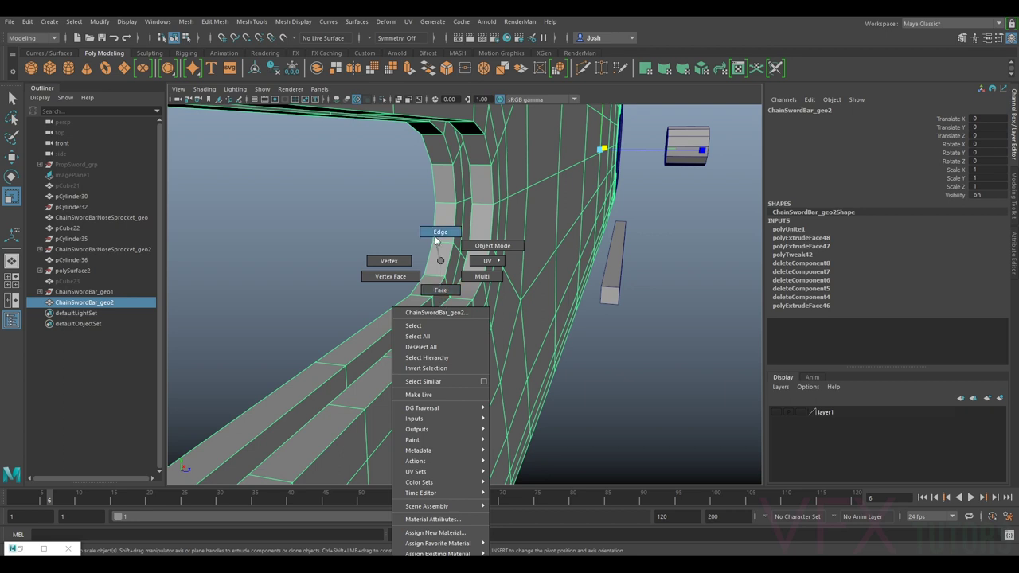
pyautogui.moveTo(435, 234); pyautogui.dragTo(455, 241, button='right')
pyautogui.click(458, 219)
pyautogui.keyDown('alt'); pyautogui.moveTo(418, 233); pyautogui.dragTo(436, 255); pyautogui.keyUp('alt')
pyautogui.press('q')
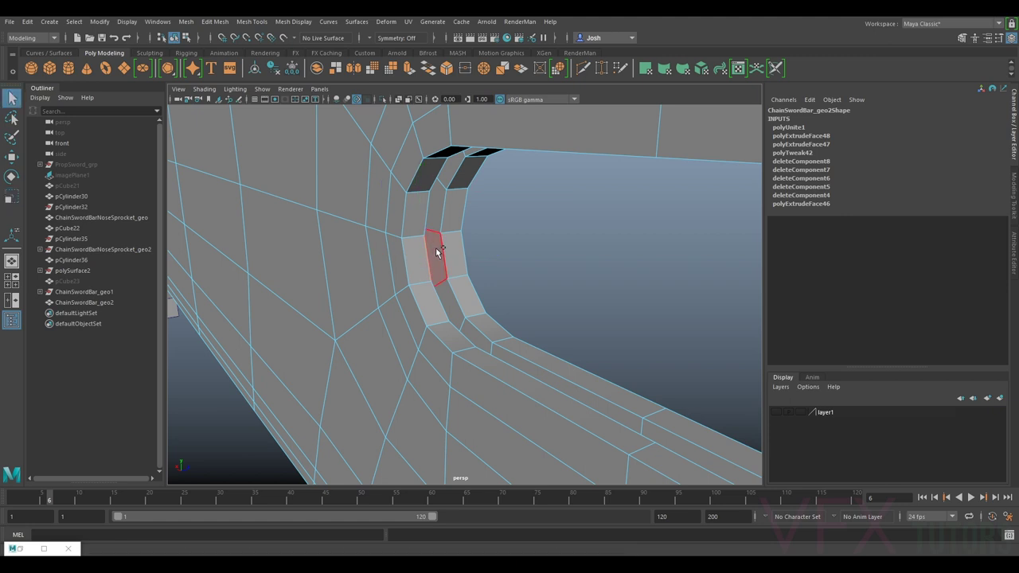
pyautogui.click(430, 255)
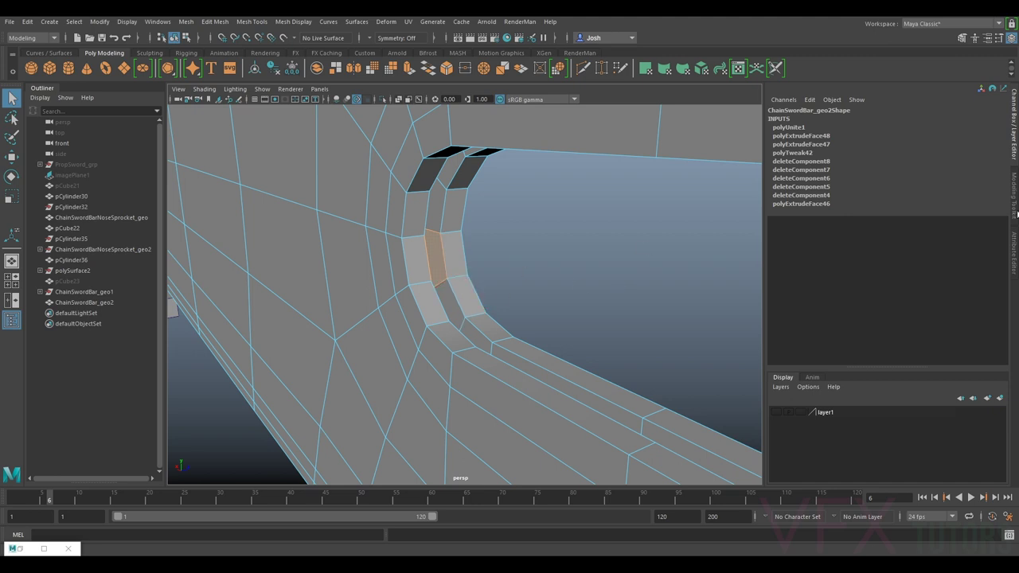
pyautogui.click(1015, 211)
pyautogui.click(902, 369)
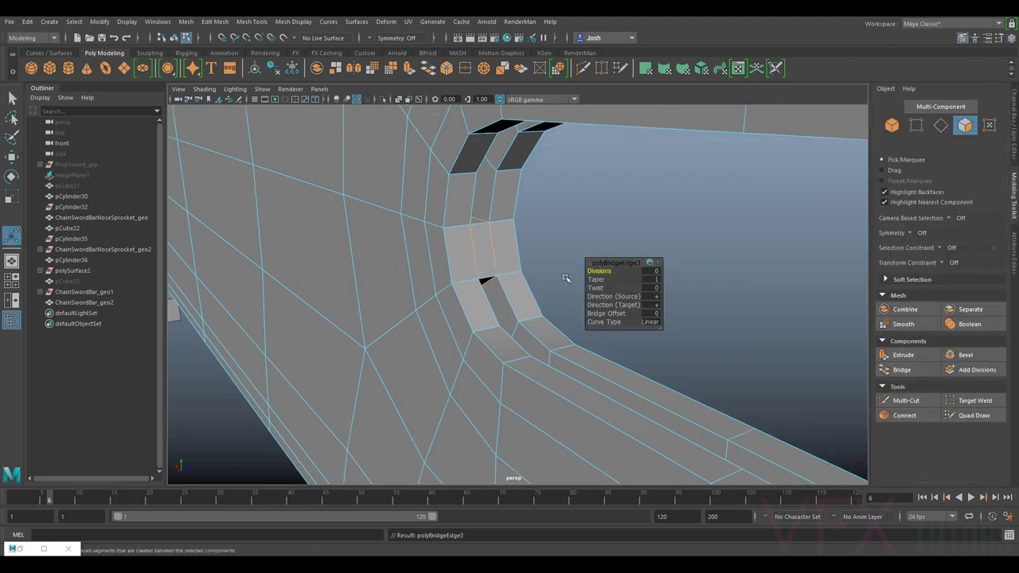
# Step: Bridge the neighbouring pair of facing inner faces along the slot's rounded end
pyautogui.click(495, 310)
pyautogui.keyDown('alt'); pyautogui.moveTo(492, 273); pyautogui.dragTo(430, 280); pyautogui.keyUp('alt')
pyautogui.keyDown('shift'); pyautogui.click(314, 287); pyautogui.keyUp('shift')
pyautogui.press('g')
pyautogui.click(231, 270)
pyautogui.keyDown('alt'); pyautogui.moveTo(283, 262); pyautogui.dragTo(403, 271, button='middle'); pyautogui.keyUp('alt')
pyautogui.keyDown('alt'); pyautogui.moveTo(402, 271); pyautogui.dragTo(432, 264); pyautogui.keyUp('alt')
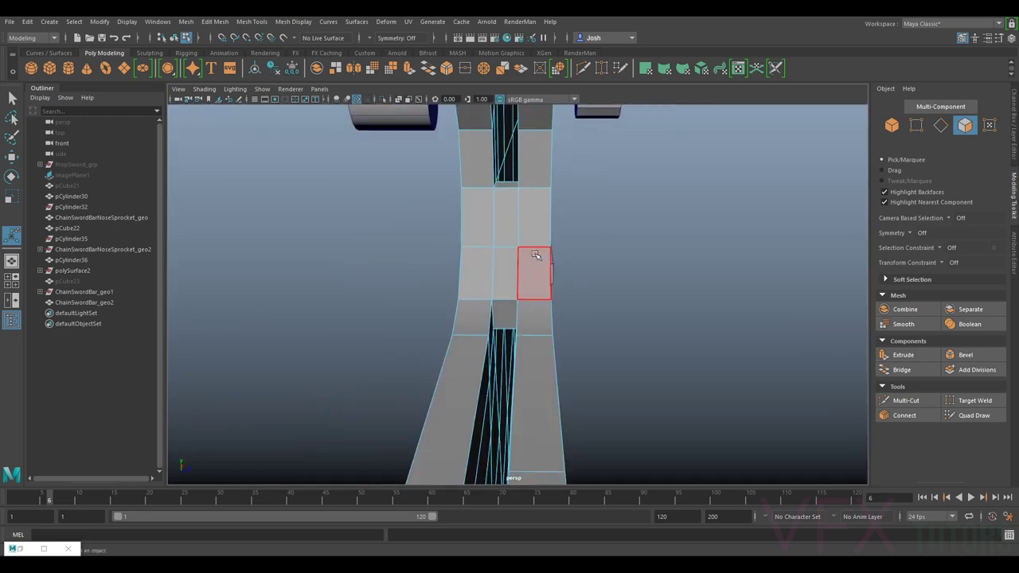
# Step: Inspect the bridged part of the slot in smooth preview and return to the unsmoothed display
pyautogui.rightClick(508, 245)
pyautogui.moveTo(488, 252); pyautogui.dragTo(489, 254, button='right')
pyautogui.keyDown('alt'); pyautogui.moveTo(490, 253); pyautogui.dragTo(756, 395); pyautogui.keyUp('alt')
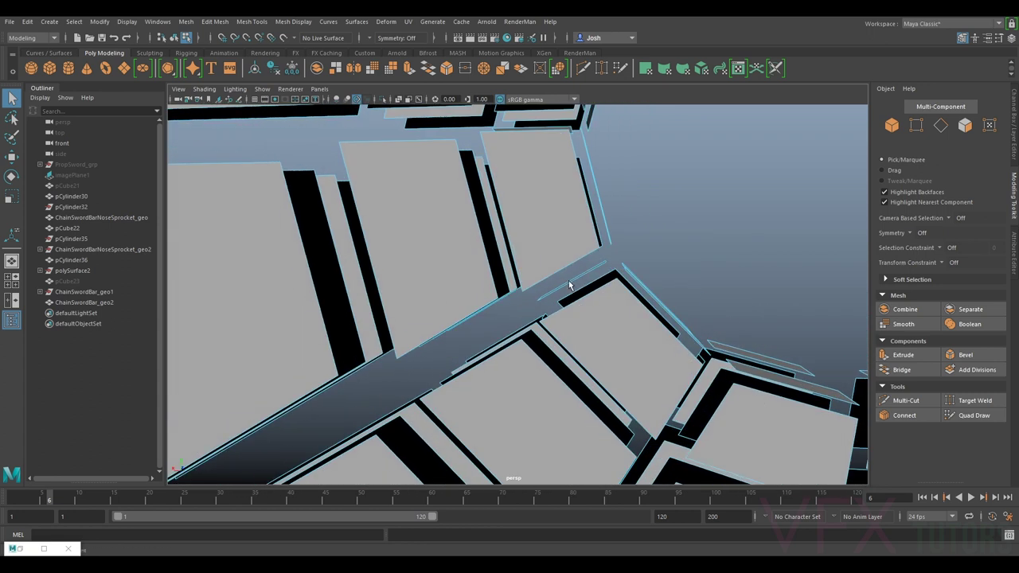
pyautogui.keyDown('alt'); pyautogui.moveTo(584, 289); pyautogui.dragTo(401, 289); pyautogui.keyUp('alt')
pyautogui.moveTo(398, 260); pyautogui.dragTo(435, 246, button='right')
pyautogui.keyDown('alt'); pyautogui.moveTo(358, 269); pyautogui.dragTo(417, 277); pyautogui.keyUp('alt')
pyautogui.press('3')
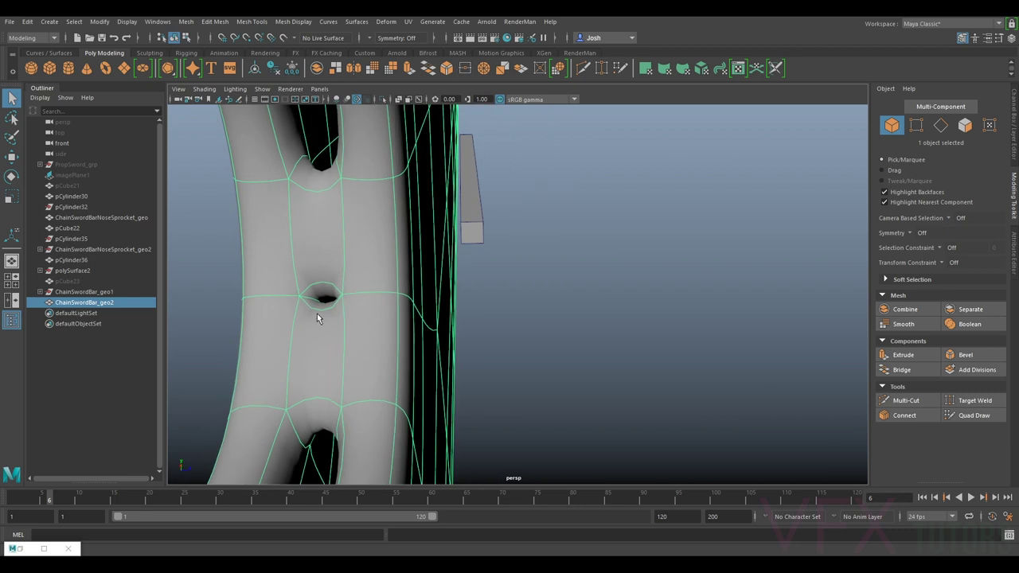
pyautogui.press('1')
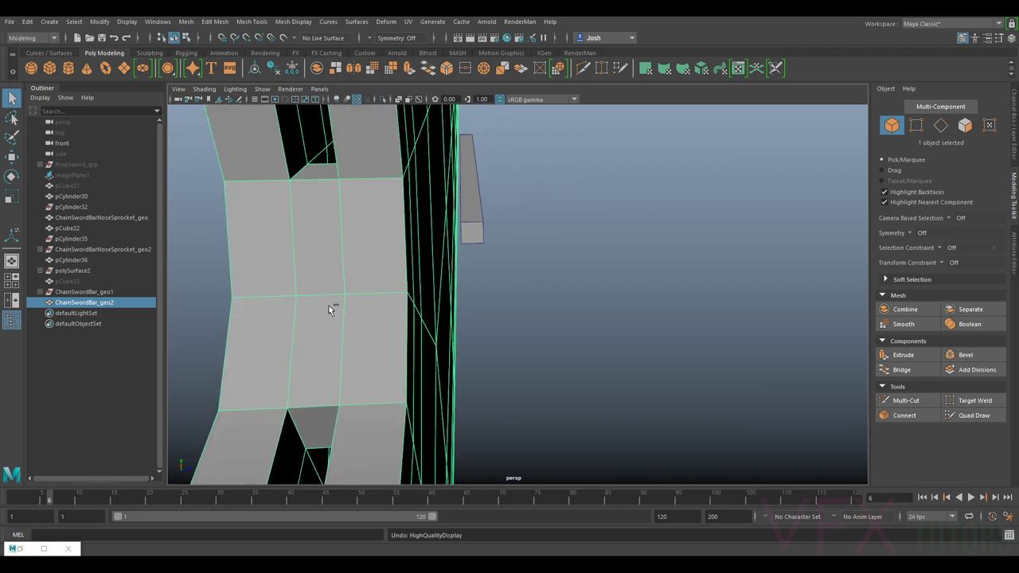
# Step: Undo the smooth preview and the face bridges at the slot's rounded end
pyautogui.hotkey('ctrl', 'z')
pyautogui.hotkey('ctrl', 'z')
pyautogui.hotkey('ctrl', 'z')
pyautogui.hotkey('ctrl', 'z')
pyautogui.keyDown('alt'); pyautogui.moveTo(332, 307); pyautogui.dragTo(310, 295); pyautogui.keyUp('alt')
pyautogui.scroll(2, 380, 277)
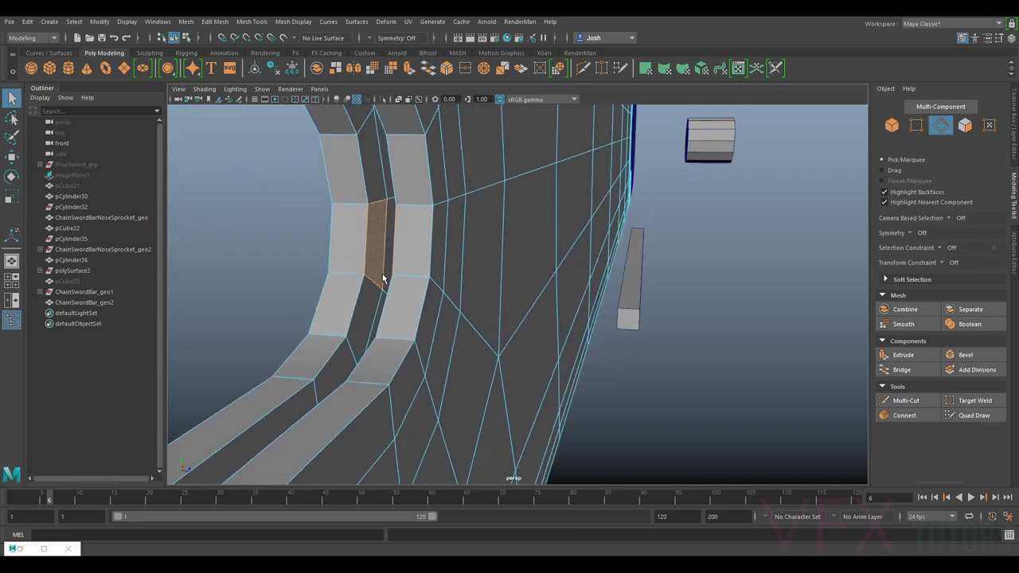
# Step: Try to bridge the two complete loops of inner faces around the slot, and undo the bridge
pyautogui.moveTo(368, 261); pyautogui.dragTo(371, 293, button='right')
pyautogui.keyDown('shift'); pyautogui.doubleClick(371, 299); pyautogui.keyUp('shift')
pyautogui.click(371, 300)
pyautogui.keyDown('shift'); pyautogui.doubleClick(374, 270); pyautogui.keyUp('shift')
pyautogui.keyDown('alt'); pyautogui.moveTo(374, 272); pyautogui.dragTo(442, 285); pyautogui.keyUp('alt')
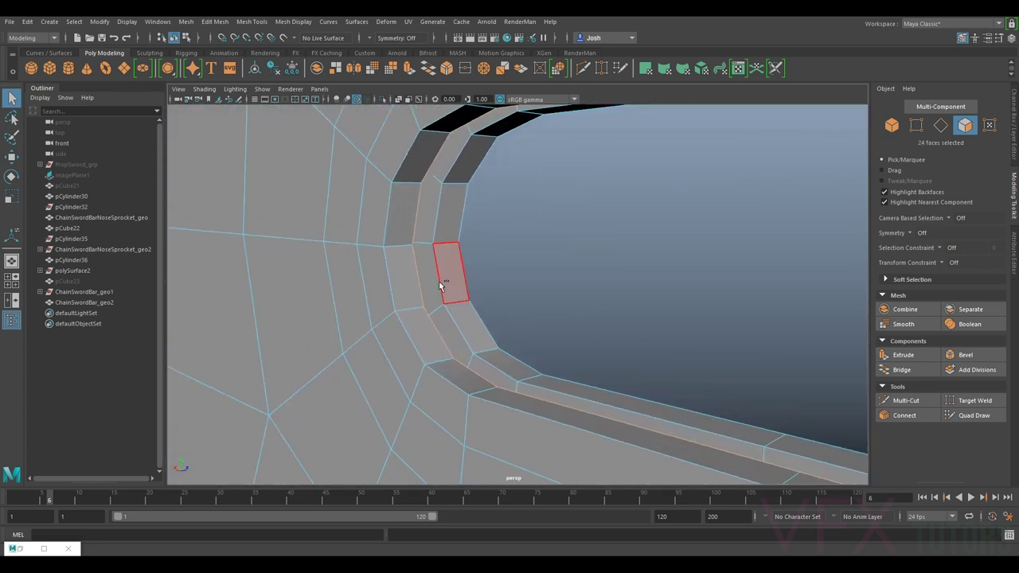
pyautogui.keyDown('shift'); pyautogui.doubleClick(451, 334); pyautogui.keyUp('shift')
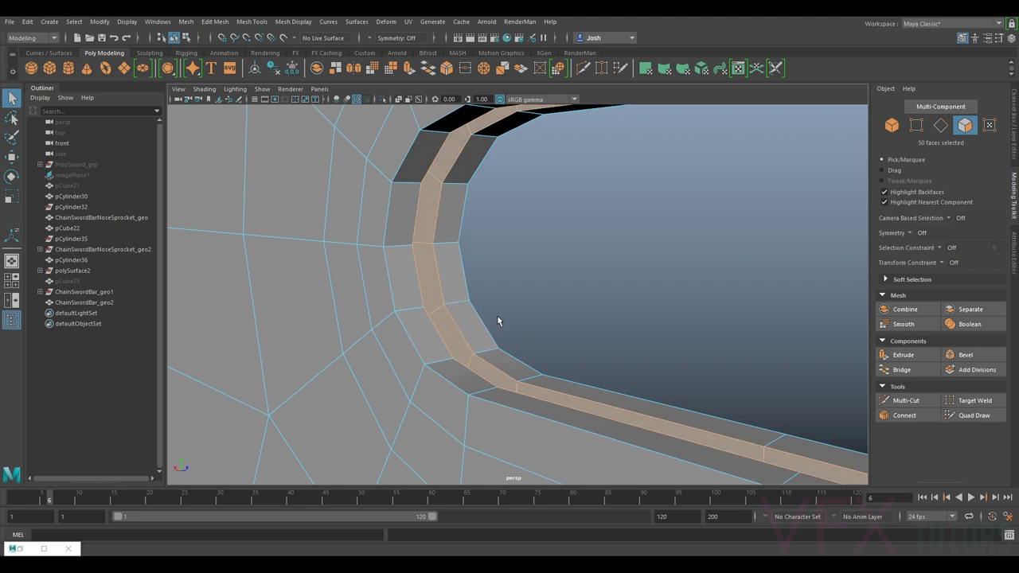
pyautogui.click(900, 369)
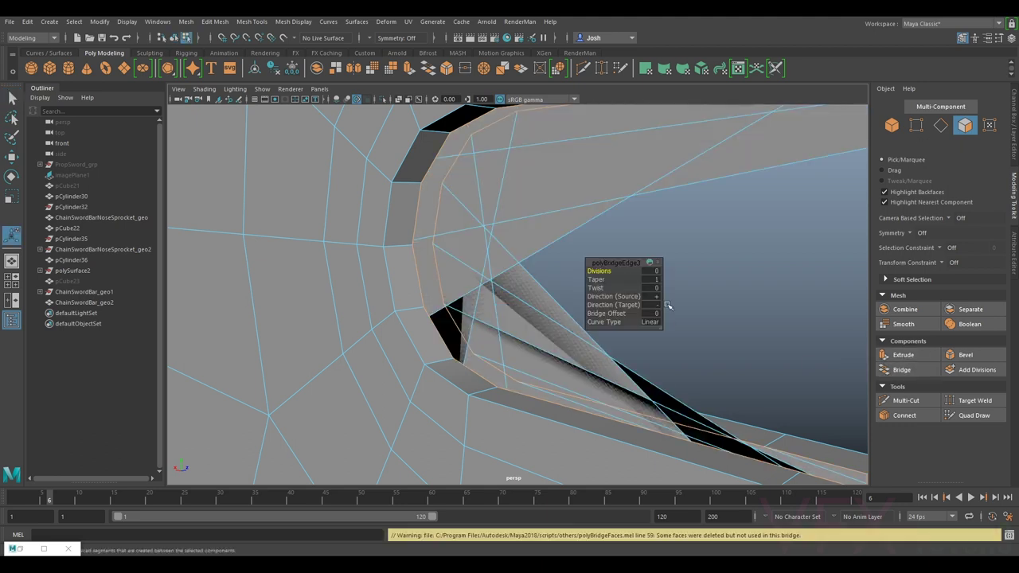
pyautogui.keyDown('alt'); pyautogui.moveTo(623, 209); pyautogui.dragTo(349, 335); pyautogui.keyUp('alt')
pyautogui.hotkey('ctrl', 'z')
# Step: Bridge a single pair of facing inner faces at the slot's rounded end
pyautogui.press('F10')
pyautogui.keyDown('alt'); pyautogui.moveTo(648, 279); pyautogui.dragTo(458, 279); pyautogui.keyUp('alt')
pyautogui.click(508, 288)
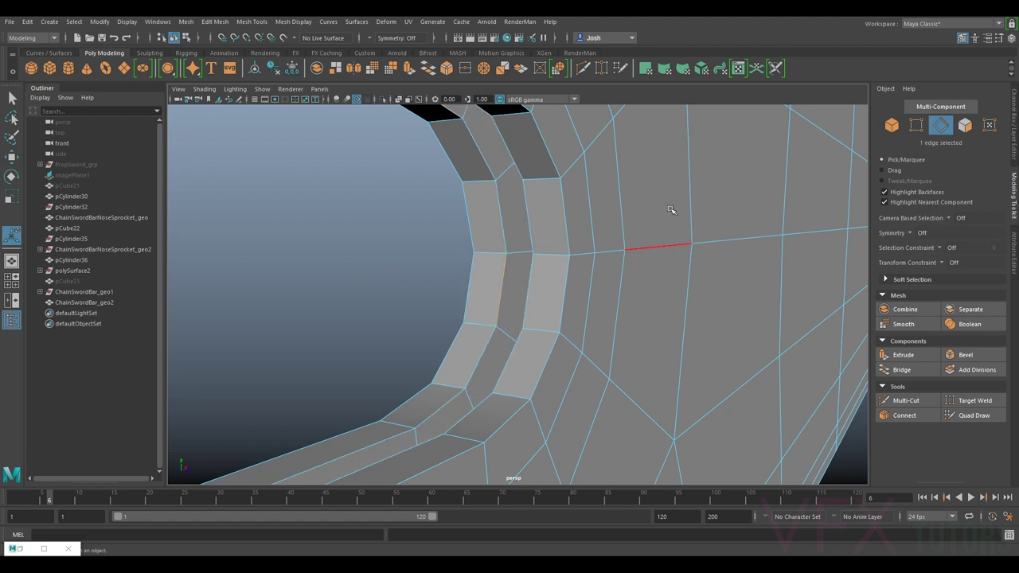
pyautogui.click(965, 127)
pyautogui.keyDown('alt'); pyautogui.moveTo(532, 287); pyautogui.dragTo(559, 280); pyautogui.keyUp('alt')
pyautogui.click(437, 288)
pyautogui.keyDown('alt'); pyautogui.moveTo(384, 289); pyautogui.dragTo(457, 290); pyautogui.keyUp('alt')
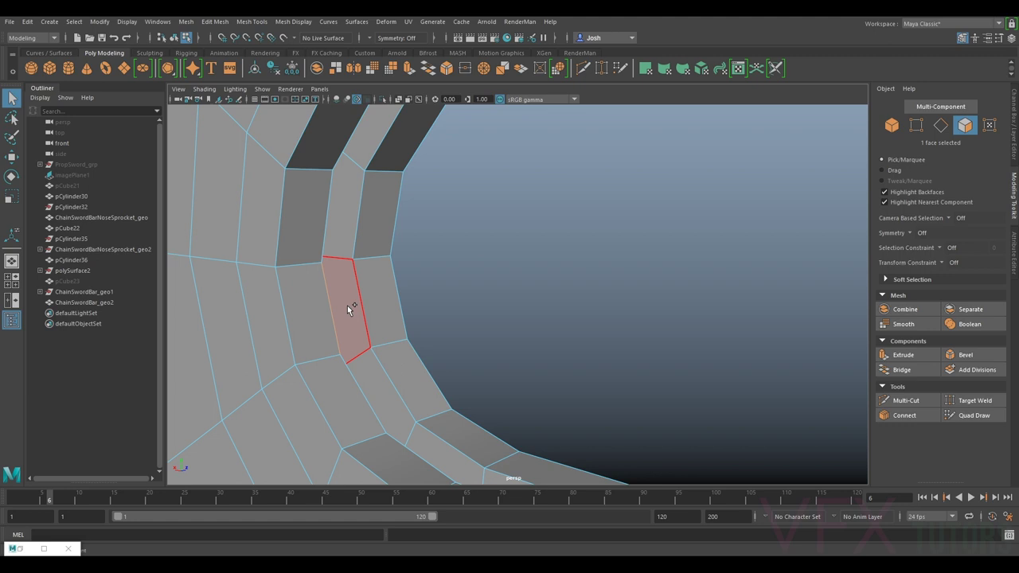
pyautogui.keyDown('shift'); pyautogui.click(348, 306); pyautogui.keyUp('shift')
pyautogui.click(902, 369)
pyautogui.keyDown('alt'); pyautogui.moveTo(493, 279); pyautogui.dragTo(441, 317); pyautogui.keyUp('alt')
# Step: Delete the bridging faces between the two halves at the slot's rounded end
pyautogui.click(442, 238)
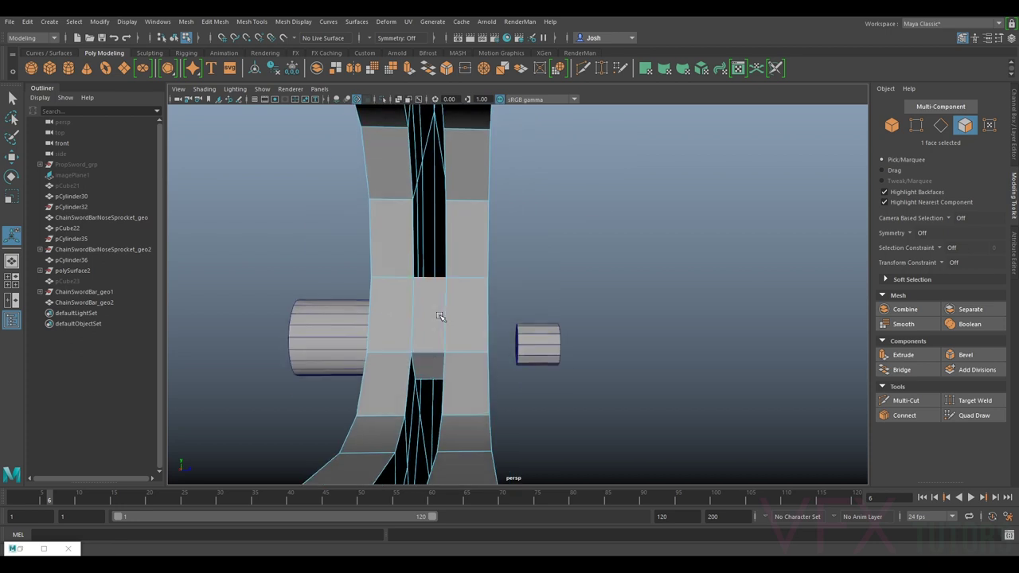
pyautogui.keyDown('shift'); pyautogui.click(430, 359); pyautogui.keyUp('shift')
pyautogui.press('Delete')
pyautogui.keyDown('alt'); pyautogui.moveTo(429, 351); pyautogui.dragTo(457, 359); pyautogui.keyUp('alt')
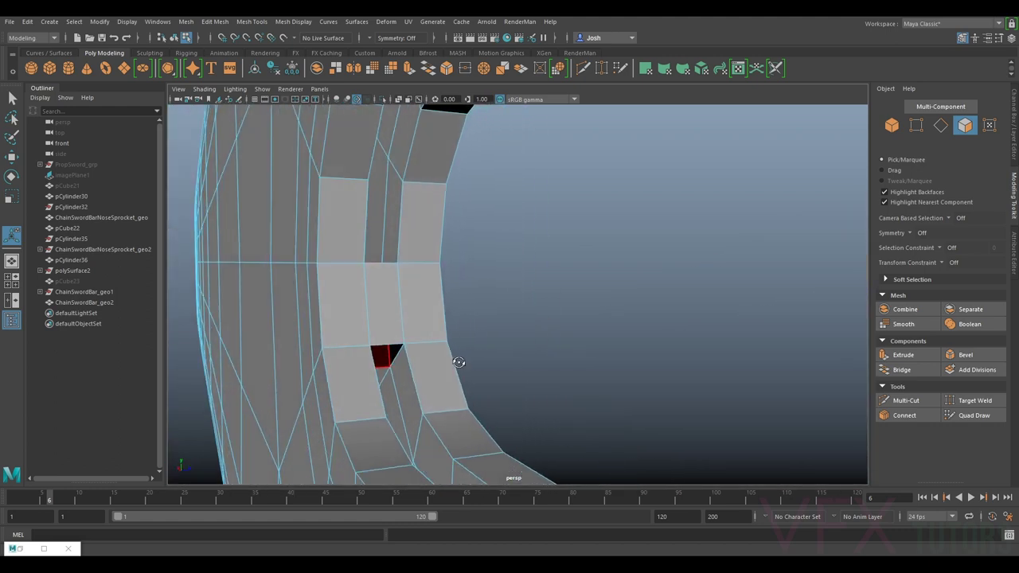
pyautogui.click(402, 378)
pyautogui.keyDown('alt'); pyautogui.moveTo(402, 379); pyautogui.dragTo(397, 366); pyautogui.keyUp('alt')
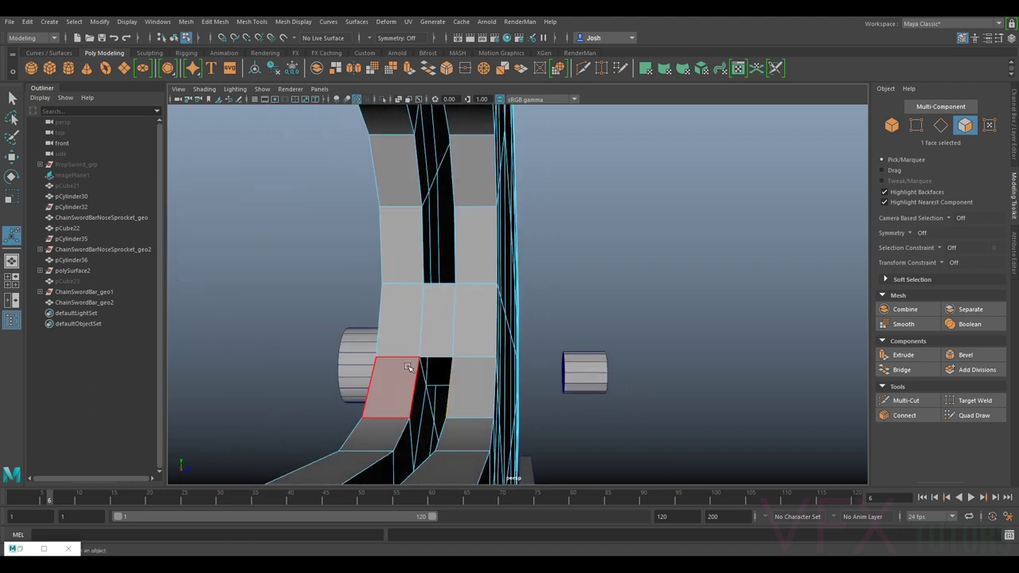
pyautogui.press('Delete')
pyautogui.click(444, 321)
pyautogui.press('Delete')
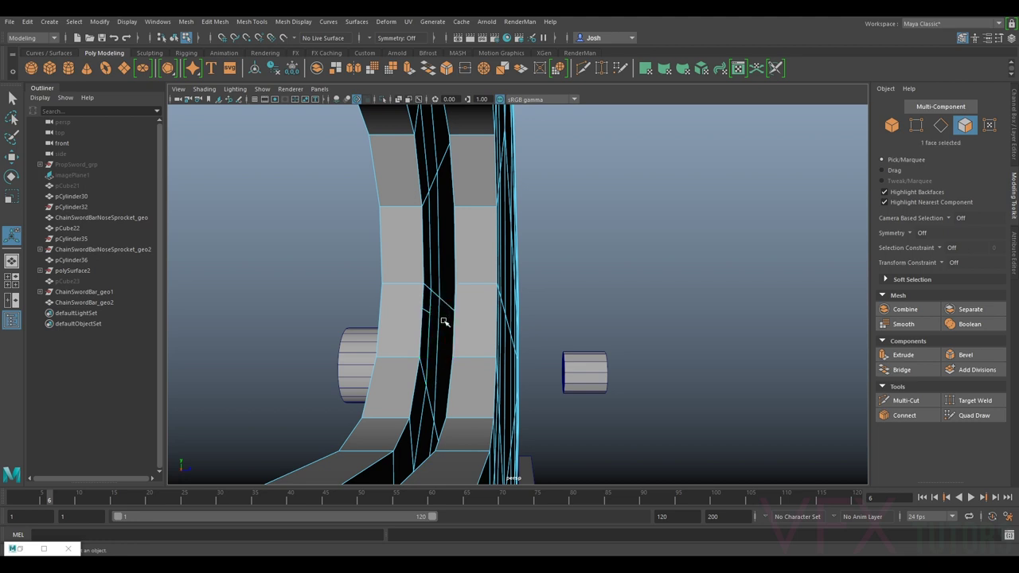
# Step: Delete the remaining loop of inner faces around the slot on each of the two bar halves
pyautogui.keyDown('alt'); pyautogui.moveTo(436, 272); pyautogui.dragTo(453, 253); pyautogui.keyUp('alt')
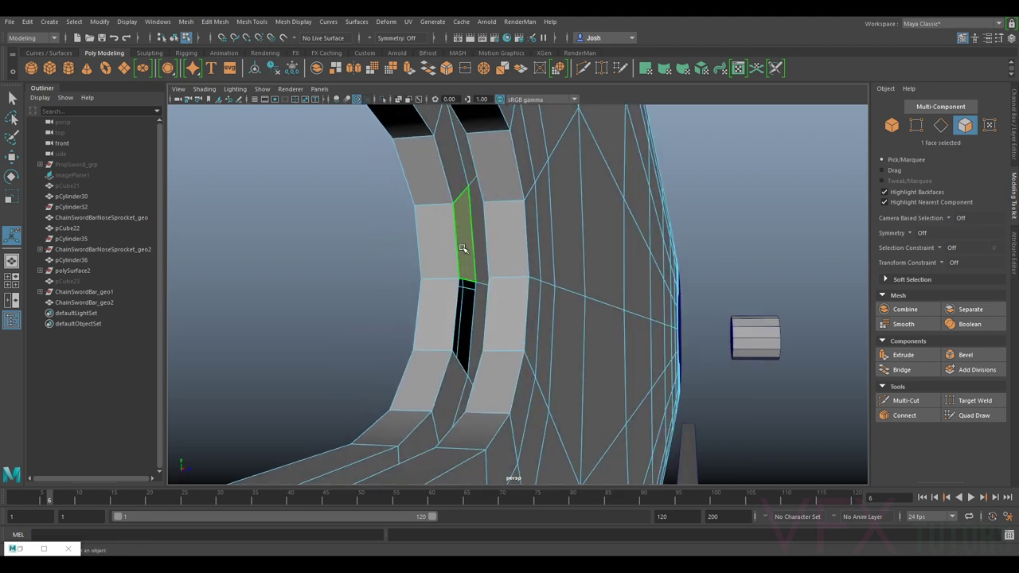
pyautogui.keyDown('shift'); pyautogui.doubleClick(453, 178); pyautogui.keyUp('shift')
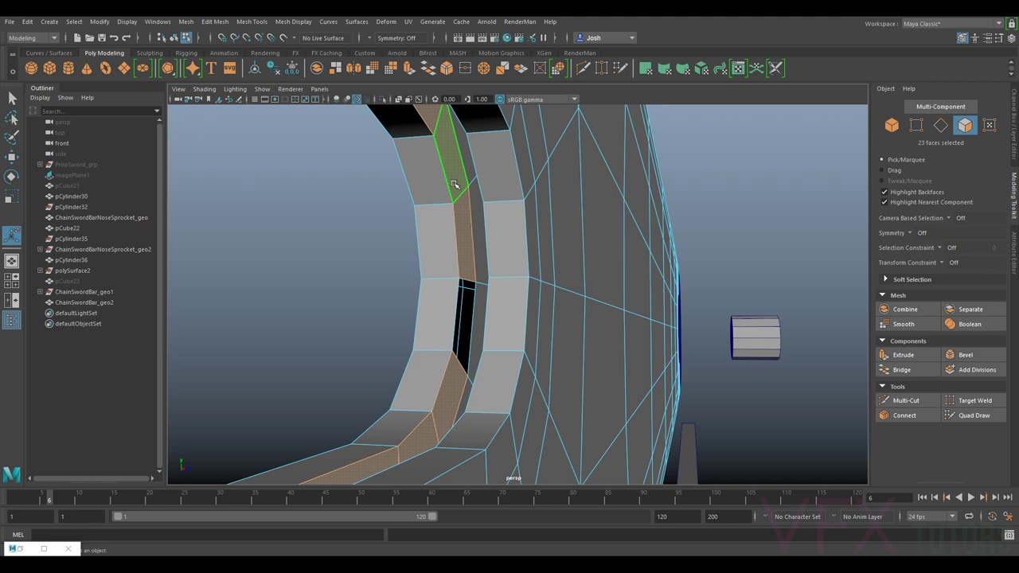
pyautogui.press('Delete')
pyautogui.keyDown('alt'); pyautogui.moveTo(494, 246); pyautogui.dragTo(505, 252); pyautogui.keyUp('alt')
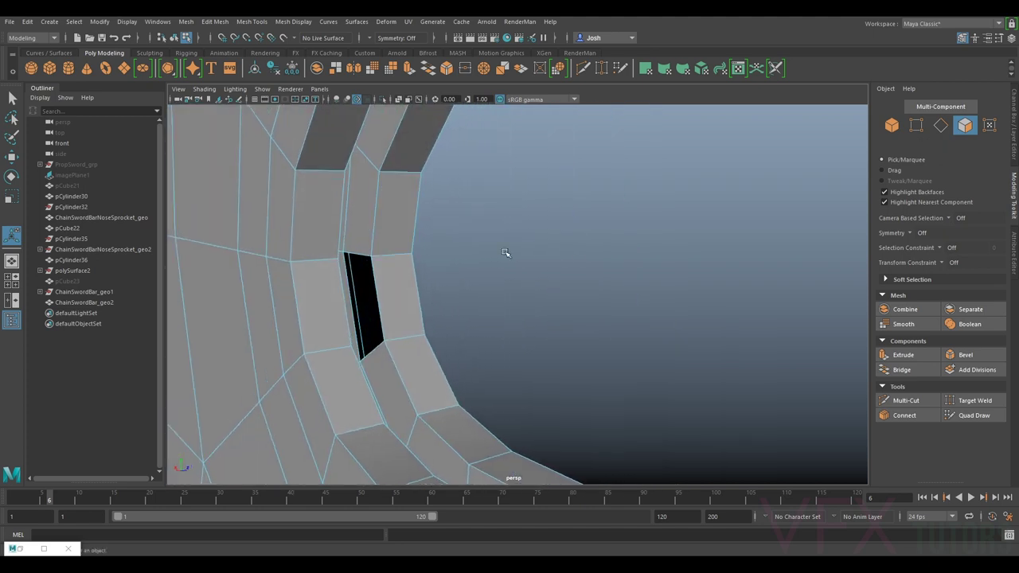
pyautogui.click(357, 239)
pyautogui.keyDown('shift'); pyautogui.doubleClick(376, 157); pyautogui.keyUp('shift')
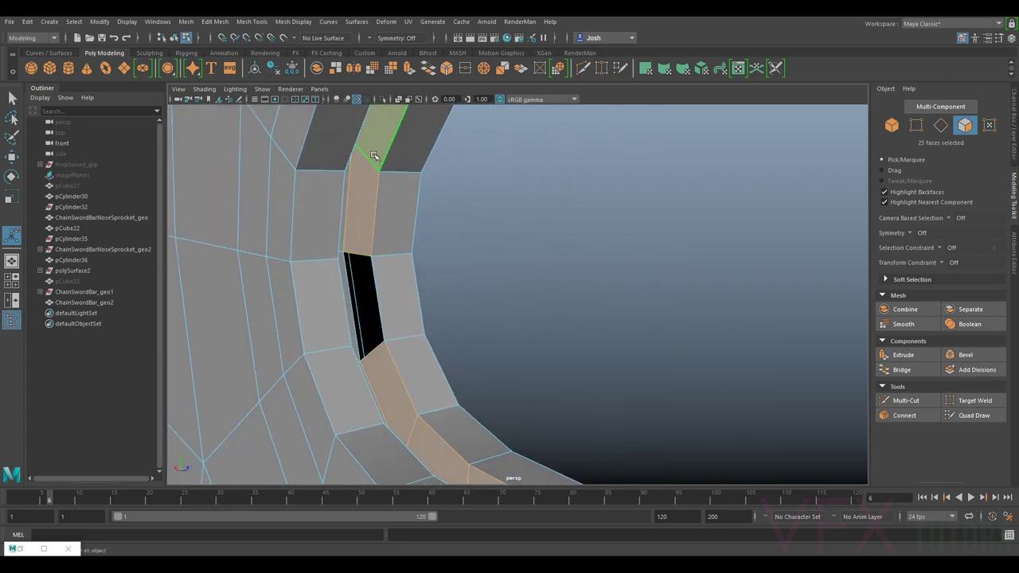
pyautogui.press('Delete')
# Step: Bridge one pair of facing border edges across the gap at the slot's rounded end
pyautogui.keyDown('alt'); pyautogui.moveTo(400, 273); pyautogui.dragTo(342, 277); pyautogui.keyUp('alt')
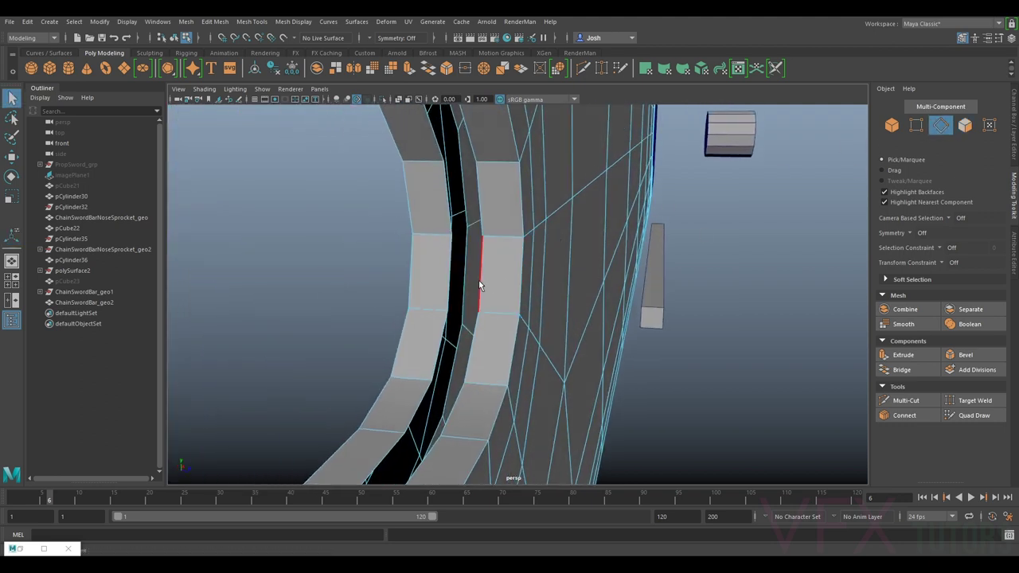
pyautogui.click(467, 274)
pyautogui.keyDown('alt'); pyautogui.moveTo(467, 274); pyautogui.dragTo(378, 302); pyautogui.keyUp('alt')
pyautogui.click(905, 385)
pyautogui.click(898, 369)
# Step: Try to bridge the complete border edge loops of both halves around the slot at once
pyautogui.doubleClick(396, 300)
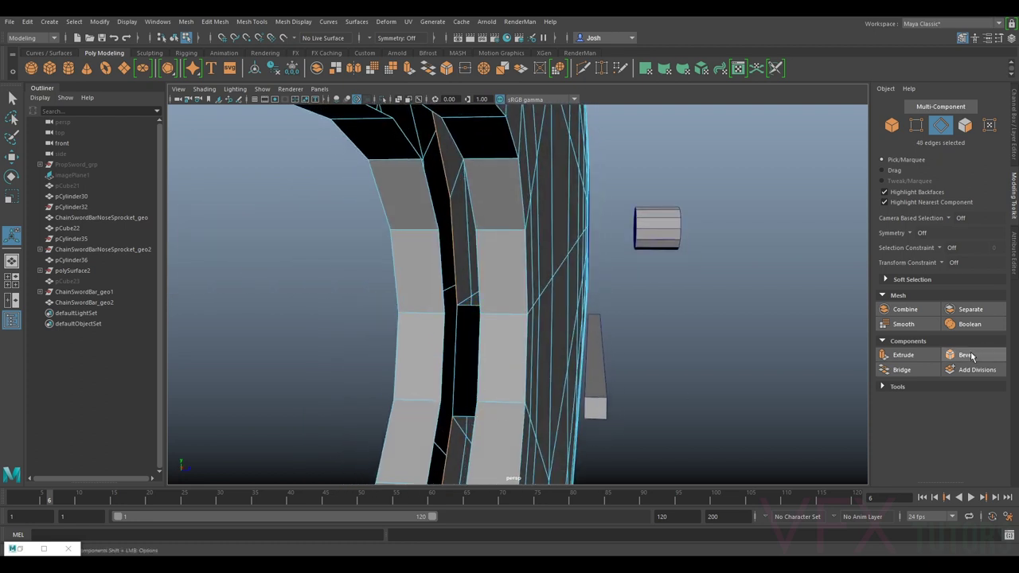
pyautogui.click(903, 370)
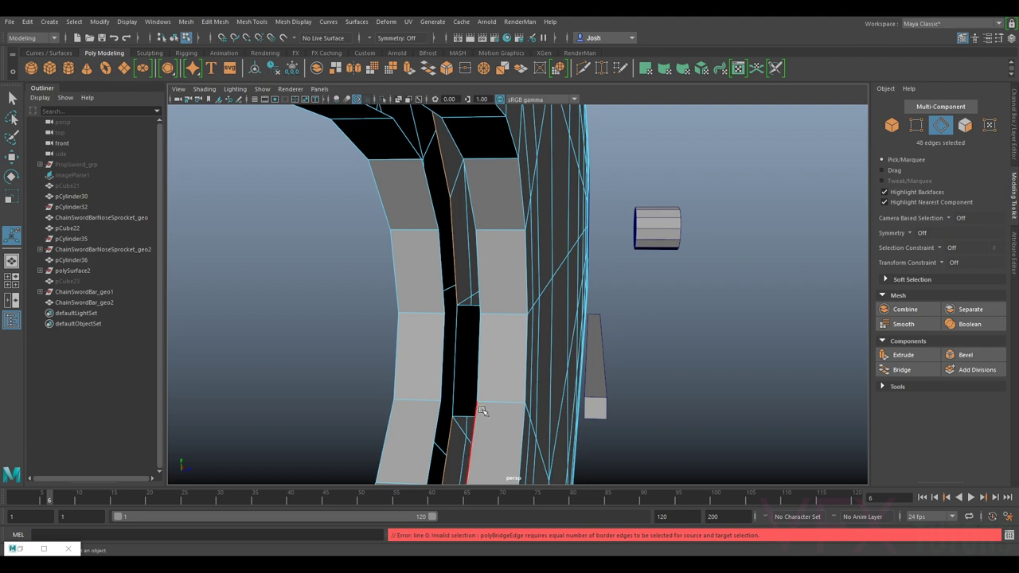
pyautogui.keyDown('alt'); pyautogui.moveTo(643, 506); pyautogui.dragTo(573, 403); pyautogui.keyUp('alt')
# Step: Bridge the adjacent pair of facing border edges at the slot's rounded end
pyautogui.keyDown('alt'); pyautogui.moveTo(485, 312); pyautogui.dragTo(512, 330); pyautogui.keyUp('alt')
pyautogui.click(473, 243)
pyautogui.keyDown('alt'); pyautogui.moveTo(473, 243); pyautogui.dragTo(410, 241); pyautogui.keyUp('alt')
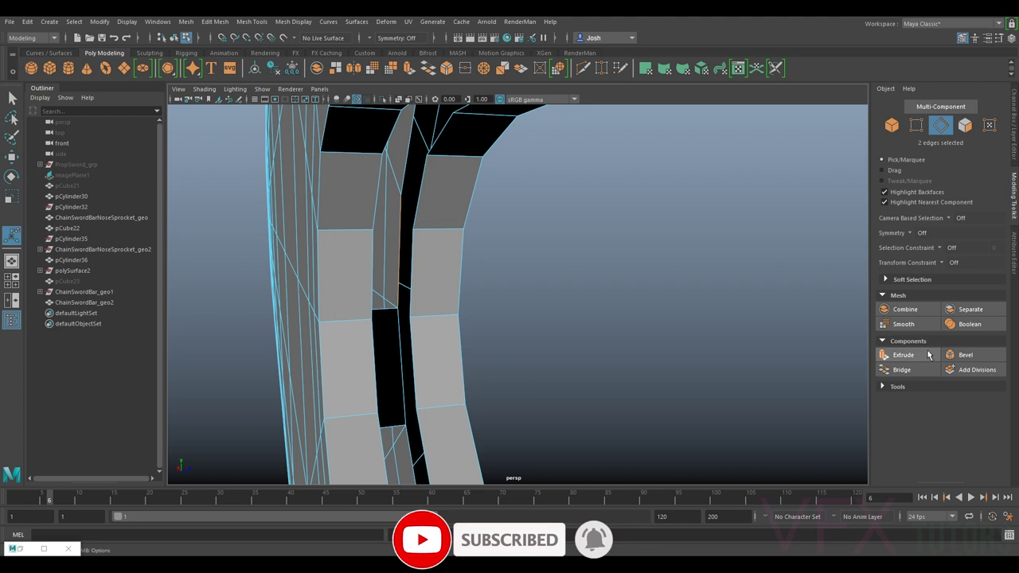
pyautogui.click(902, 369)
# Step: Try to bridge all the remaining border edges around the slot, leaving the already bridged edges out of the selection
pyautogui.keyDown('alt'); pyautogui.moveTo(509, 239); pyautogui.dragTo(464, 195); pyautogui.keyUp('alt')
pyautogui.doubleClick(398, 209)
pyautogui.keyDown('alt'); pyautogui.moveTo(398, 209); pyautogui.dragTo(486, 311); pyautogui.keyUp('alt')
pyautogui.keyDown('ctrl'); pyautogui.click(448, 273); pyautogui.keyUp('ctrl')
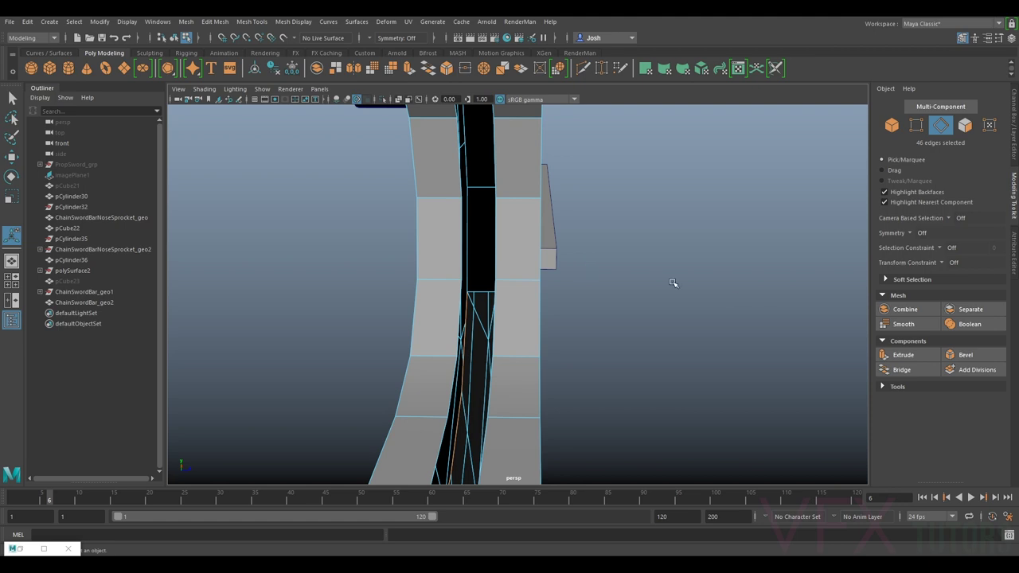
pyautogui.click(906, 369)
# Step: Bridge two more pairs of facing border edges across the gap along the slot's rounded end
pyautogui.keyDown('alt'); pyautogui.moveTo(471, 351); pyautogui.dragTo(716, 335); pyautogui.keyUp('alt')
pyautogui.keyDown('alt'); pyautogui.moveTo(549, 283); pyautogui.dragTo(532, 267); pyautogui.keyUp('alt')
pyautogui.click(478, 295)
pyautogui.press('g')
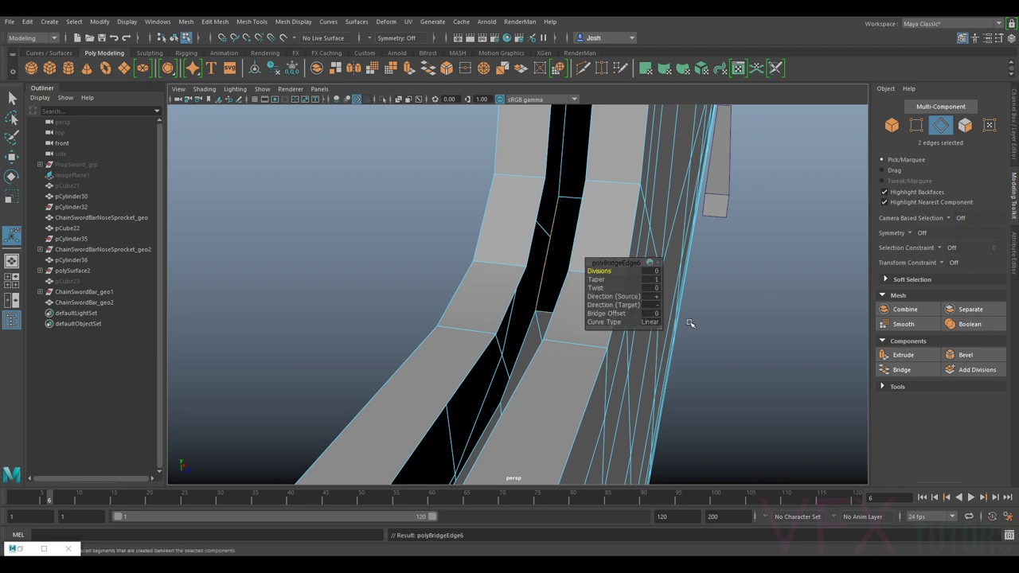
pyautogui.click(533, 325)
pyautogui.keyDown('alt'); pyautogui.moveTo(533, 326); pyautogui.dragTo(561, 341); pyautogui.keyUp('alt')
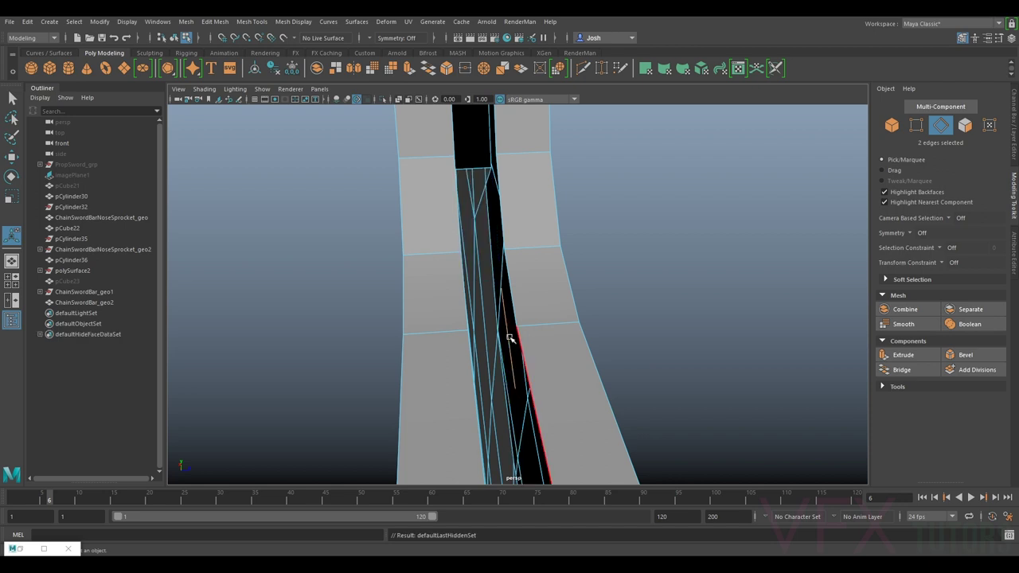
pyautogui.press('g')
# Step: Bridge another pair of facing border edges where the slot's curve runs toward its straight side
pyautogui.keyDown('alt'); pyautogui.moveTo(502, 343); pyautogui.dragTo(680, 367); pyautogui.keyUp('alt')
pyautogui.click(455, 332)
pyautogui.press('g')
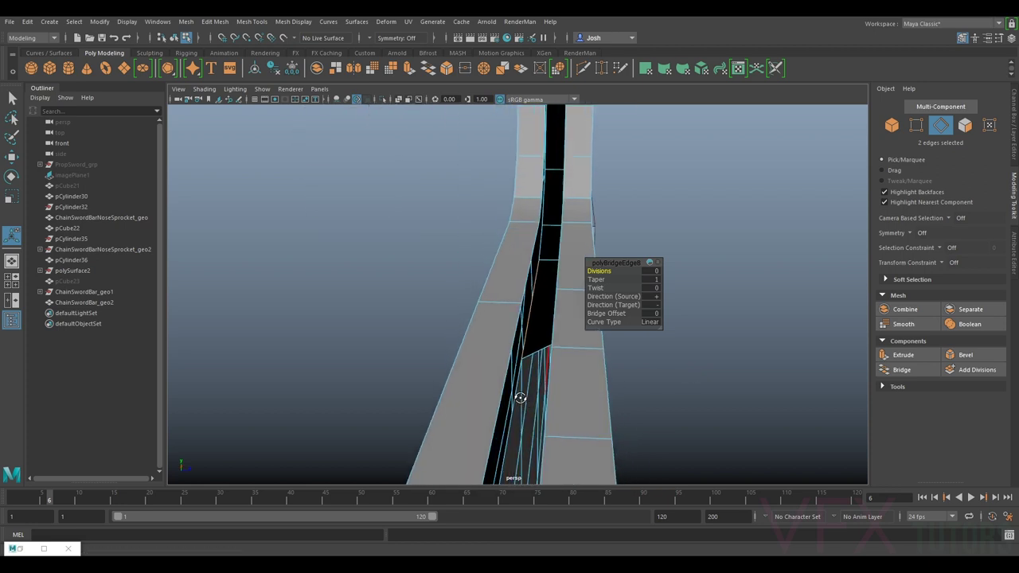
pyautogui.click(514, 401)
pyautogui.keyDown('alt'); pyautogui.moveTo(515, 401); pyautogui.dragTo(556, 409); pyautogui.keyUp('alt')
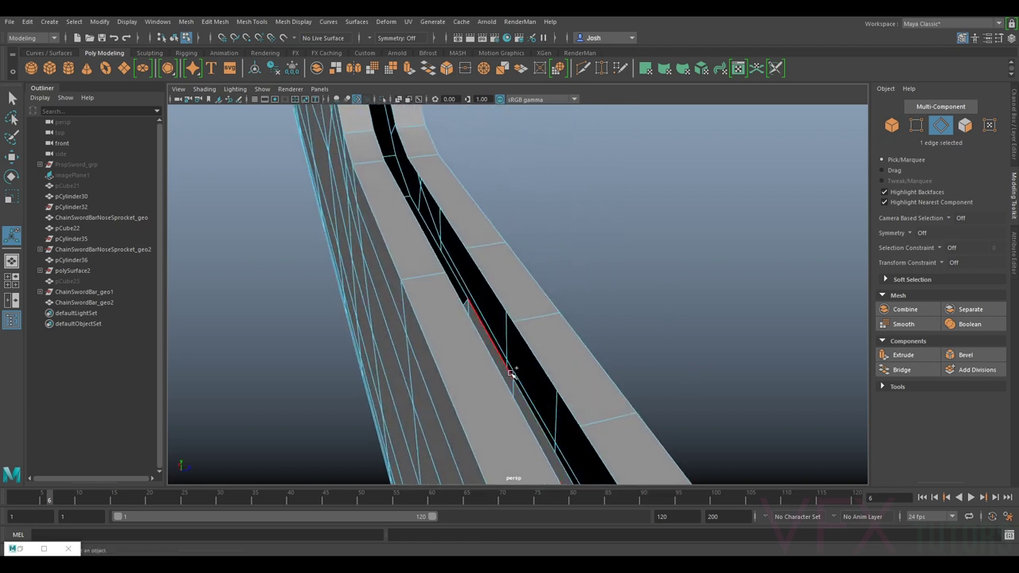
pyautogui.moveTo(524, 366)
pyautogui.keyDown('alt'); pyautogui.mouseDown()
pyautogui.moveTo(505, 364)
pyautogui.moveTo(486, 400)
pyautogui.moveTo(294, 391)
pyautogui.moveTo(428, 396)
pyautogui.moveTo(518, 414)
pyautogui.moveTo(537, 455)
pyautogui.moveTo(605, 382)
pyautogui.moveTo(693, 358)
pyautogui.moveTo(459, 369)
pyautogui.moveTo(476, 335)
pyautogui.moveTo(542, 361)
pyautogui.moveTo(682, 371)
pyautogui.moveTo(674, 396)
pyautogui.moveTo(626, 384)
pyautogui.moveTo(660, 358)
pyautogui.moveTo(646, 358)
pyautogui.moveTo(671, 377)
pyautogui.moveTo(822, 367)
pyautogui.moveTo(860, 351)
pyautogui.moveTo(553, 382)
pyautogui.moveTo(565, 387)
pyautogui.moveTo(525, 358)
pyautogui.mouseUp(); pyautogui.keyUp('alt')
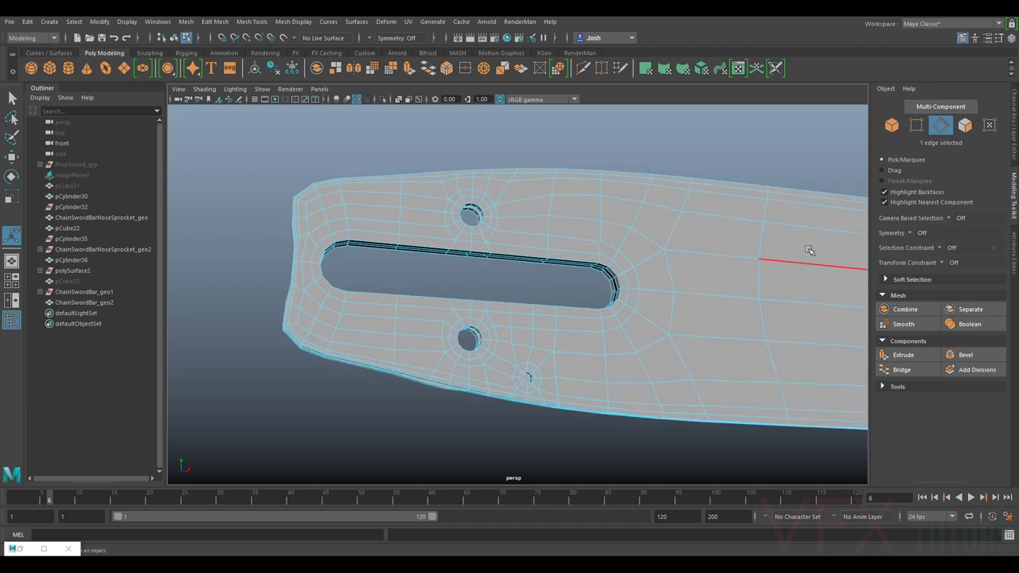
# Step: Show the bar in the front orthographic view and switch to vertex selection at its lower edge
pyautogui.click(318, 89)
pyautogui.moveTo(341, 122)
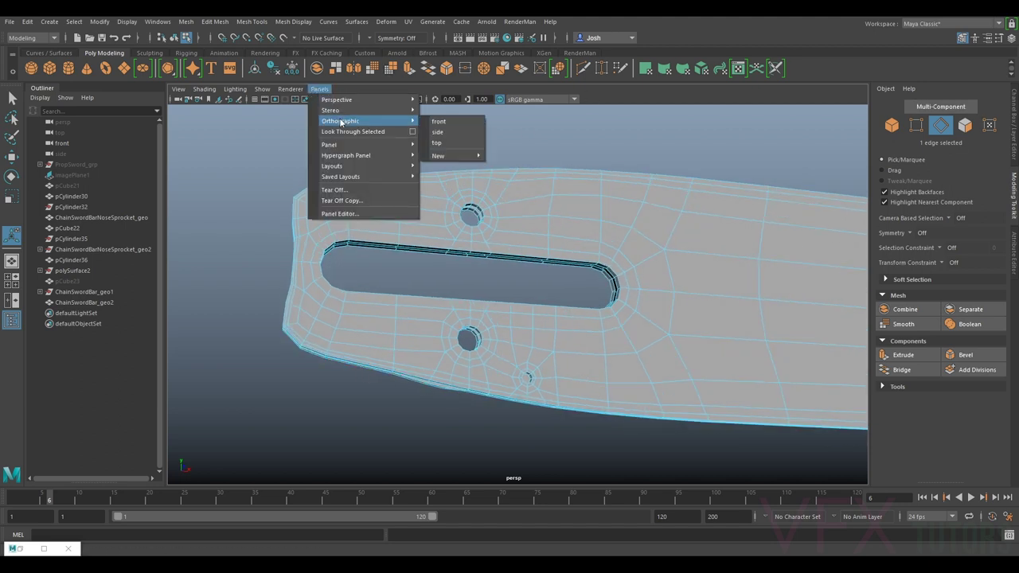
pyautogui.click(440, 122)
pyautogui.keyDown('alt'); pyautogui.moveTo(415, 257); pyautogui.dragTo(450, 326, button='middle'); pyautogui.keyUp('alt')
pyautogui.scroll(3, 682, 251)
pyautogui.scroll(5, 662, 252)
pyautogui.scroll(4, 485, 307)
pyautogui.scroll(5, 541, 279)
pyautogui.keyDown('alt'); pyautogui.moveTo(605, 242); pyautogui.dragTo(514, 308, button='middle'); pyautogui.keyUp('alt')
pyautogui.moveTo(832, 143); pyautogui.dragTo(729, 145, button='right')
pyautogui.scroll(3, 482, 281)
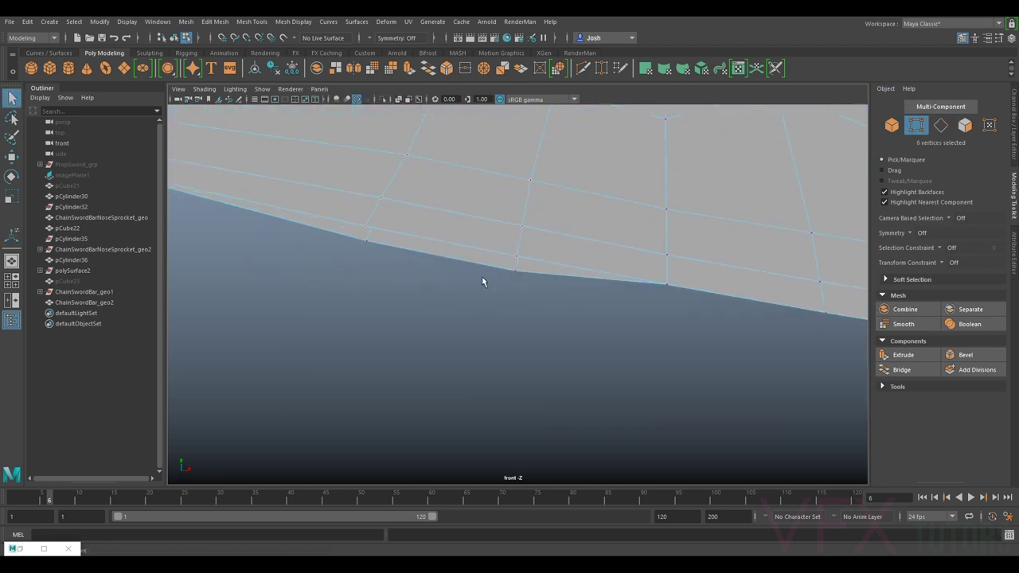
# Step: Try to move the selected lower-edge vertices slightly upward
pyautogui.scroll(3, 531, 263)
pyautogui.press('w')
pyautogui.moveTo(515, 248); pyautogui.dragTo(515, 232)
pyautogui.hotkey('ctrl', 'z')
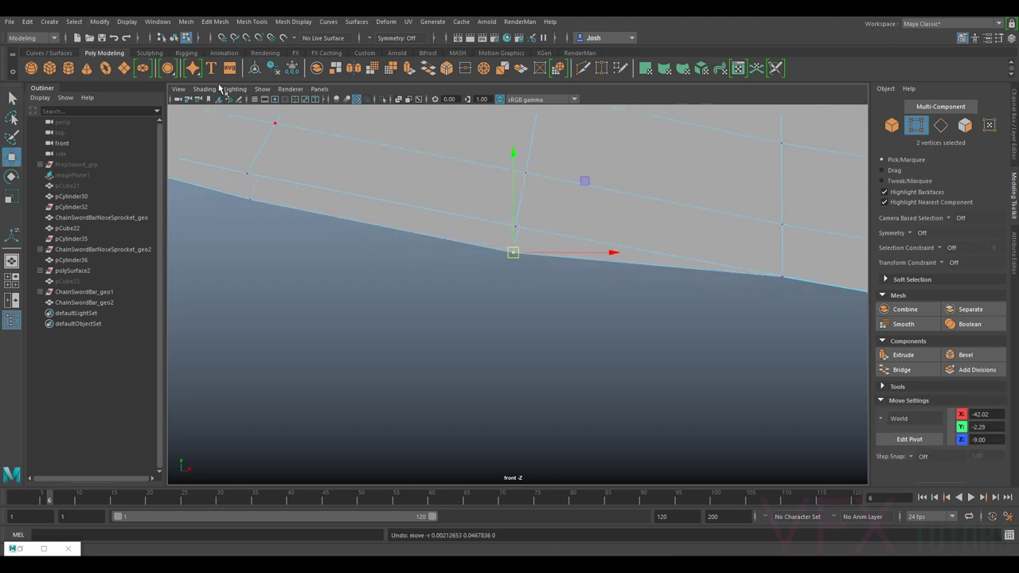
# Step: Turn on X-Ray shading and move the offset lower-edge vertices onto the matching vertices of the other half
pyautogui.click(205, 89)
pyautogui.click(211, 196)
pyautogui.keyDown('alt'); pyautogui.moveTo(522, 278); pyautogui.dragTo(532, 288, button='middle'); pyautogui.keyUp('alt')
pyautogui.moveTo(513, 251); pyautogui.dragTo(515, 223)
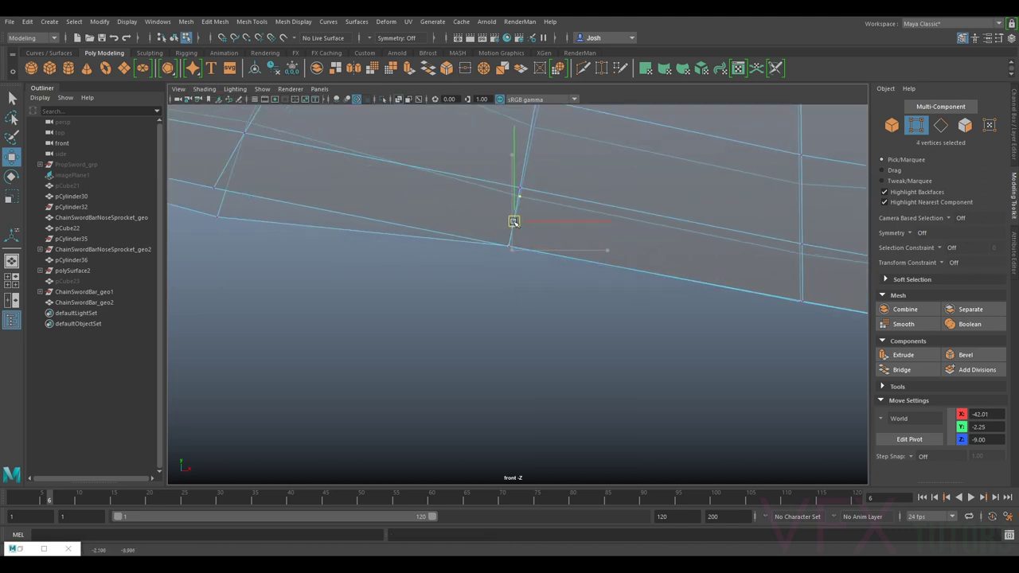
pyautogui.click(520, 195)
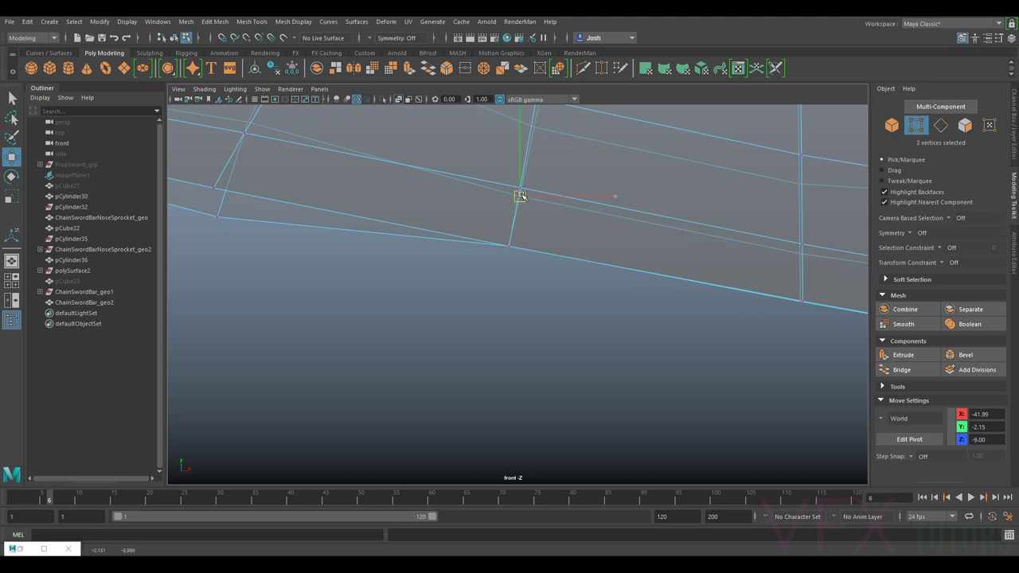
# Step: Align the neighbouring offset outer and inner lower-edge vertices with those of the other half
pyautogui.keyDown('alt'); pyautogui.moveTo(339, 216); pyautogui.dragTo(551, 304, button='middle'); pyautogui.keyUp('alt')
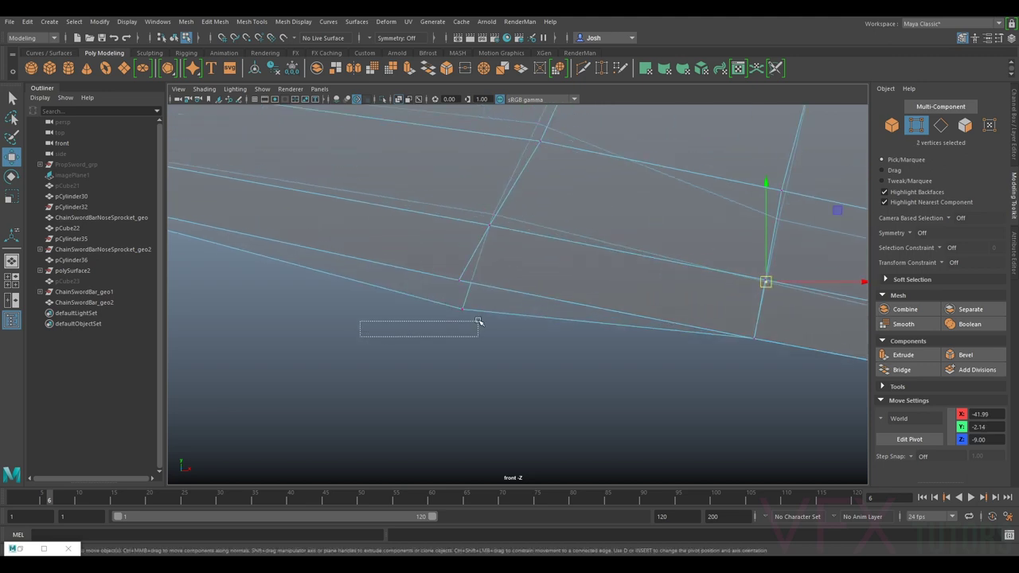
pyautogui.moveTo(462, 308); pyautogui.dragTo(462, 285)
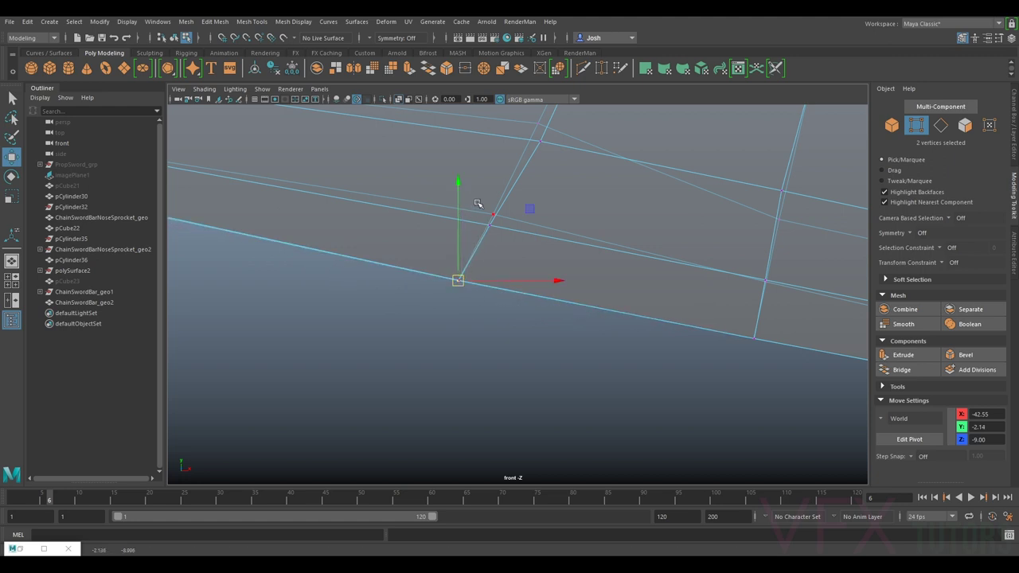
pyautogui.click(493, 219)
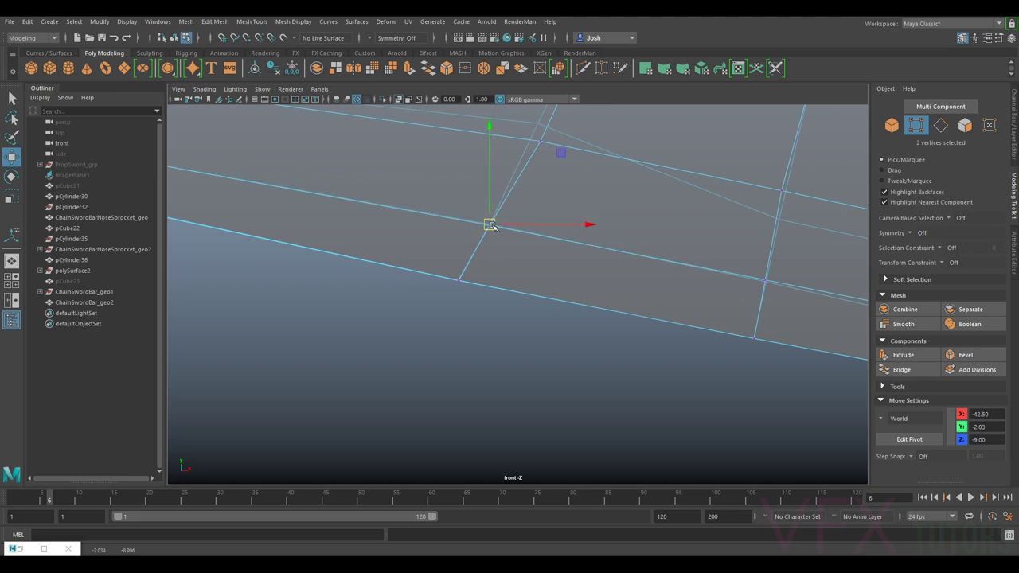
# Step: Move the misaligned vertex column directly below the slot along X to line up with the other half
pyautogui.scroll(-5, 491, 225)
pyautogui.scroll(5, 613, 292)
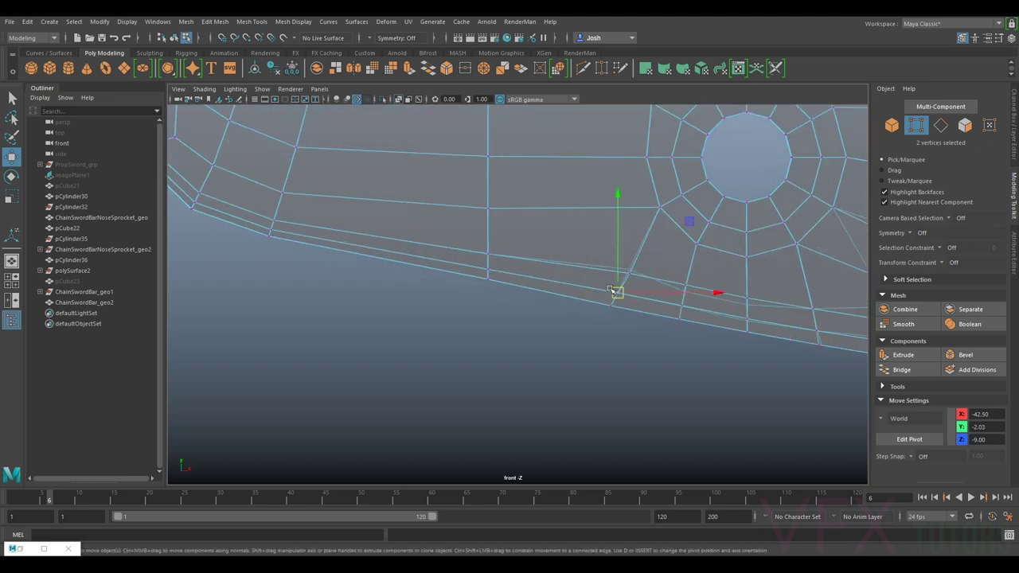
pyautogui.scroll(2, 617, 291)
pyautogui.scroll(-6, 557, 290)
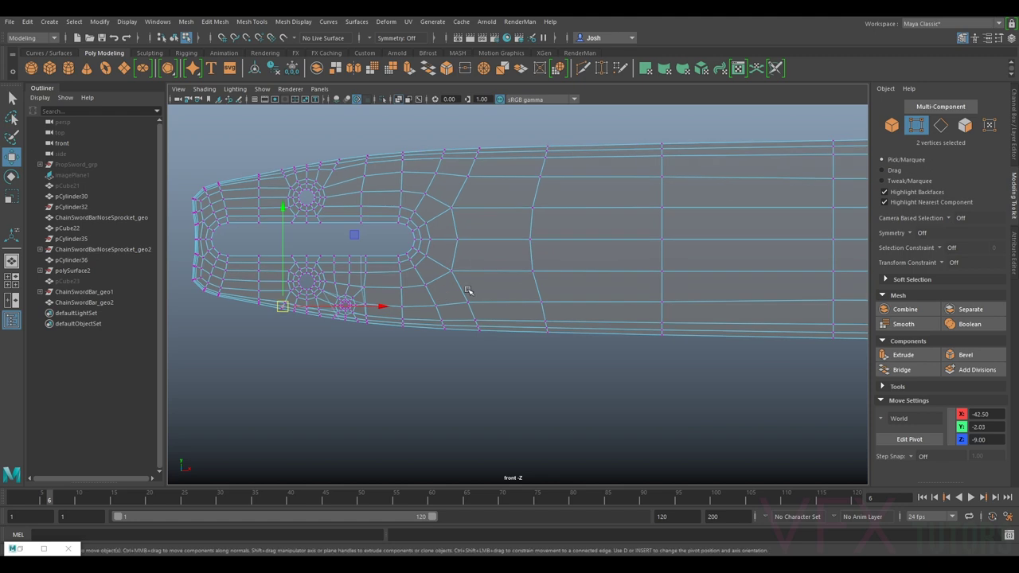
pyautogui.keyDown('alt'); pyautogui.moveTo(292, 183); pyautogui.dragTo(446, 220, button='middle'); pyautogui.keyUp('alt')
pyautogui.scroll(2, 511, 250)
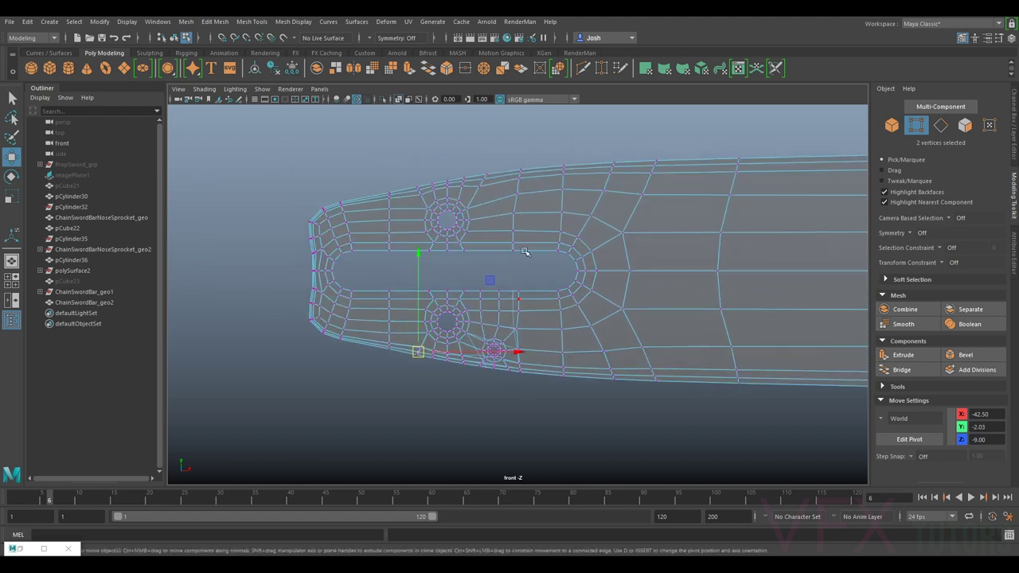
pyautogui.scroll(3, 520, 311)
pyautogui.scroll(2, 590, 211)
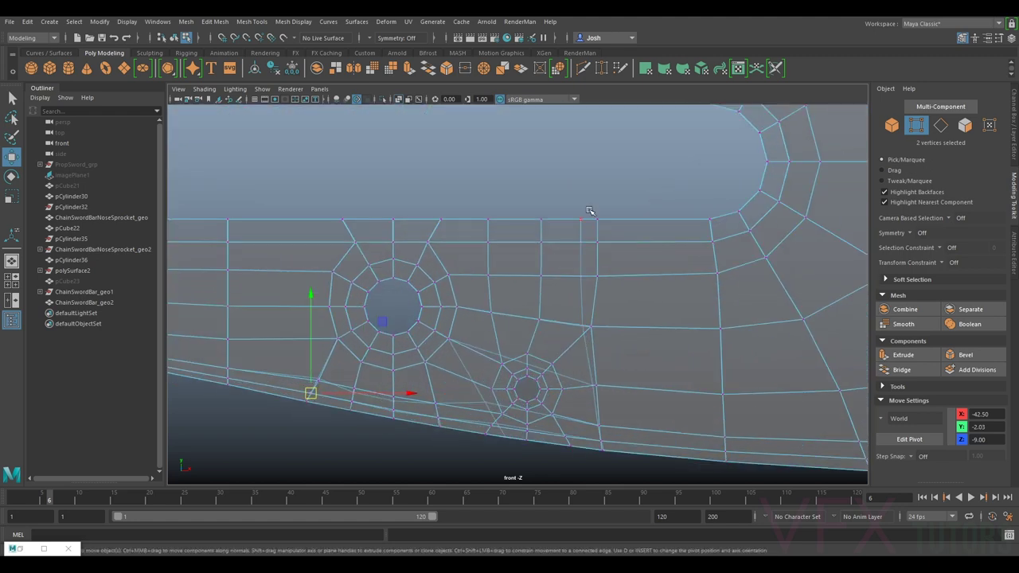
pyautogui.moveTo(606, 273); pyautogui.dragTo(608, 274)
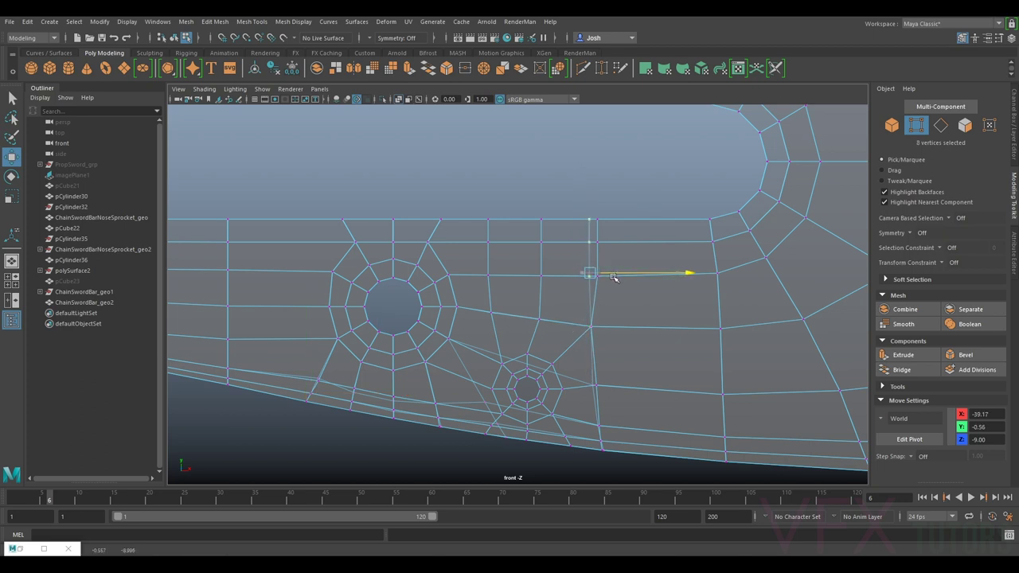
pyautogui.keyDown('ctrl'); pyautogui.moveTo(571, 336); pyautogui.dragTo(621, 300); pyautogui.keyUp('ctrl')
pyautogui.moveTo(615, 252); pyautogui.dragTo(622, 252)
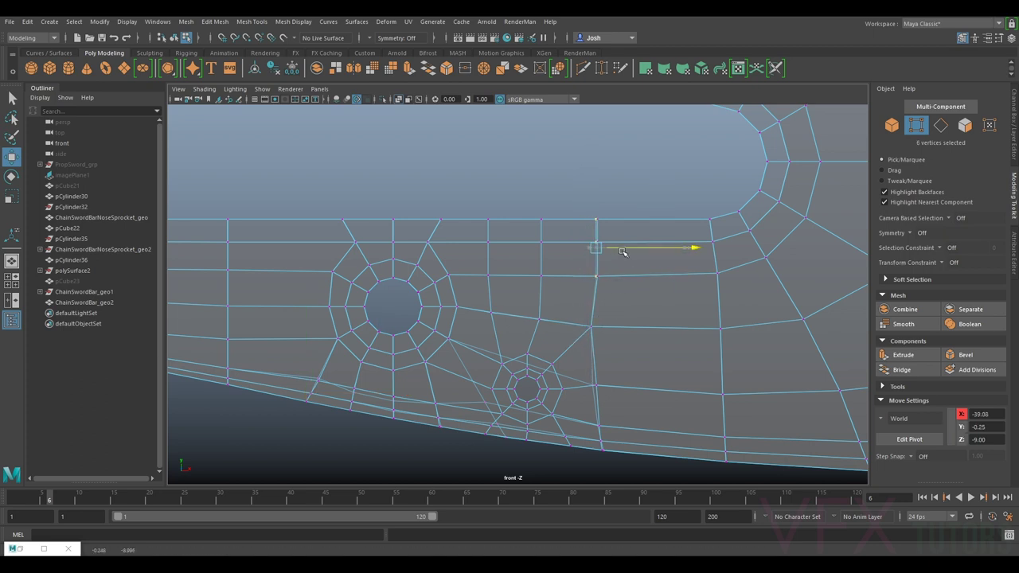
# Step: Align the offset vertices beside the small hole with the other half along X
pyautogui.scroll(3, 601, 389)
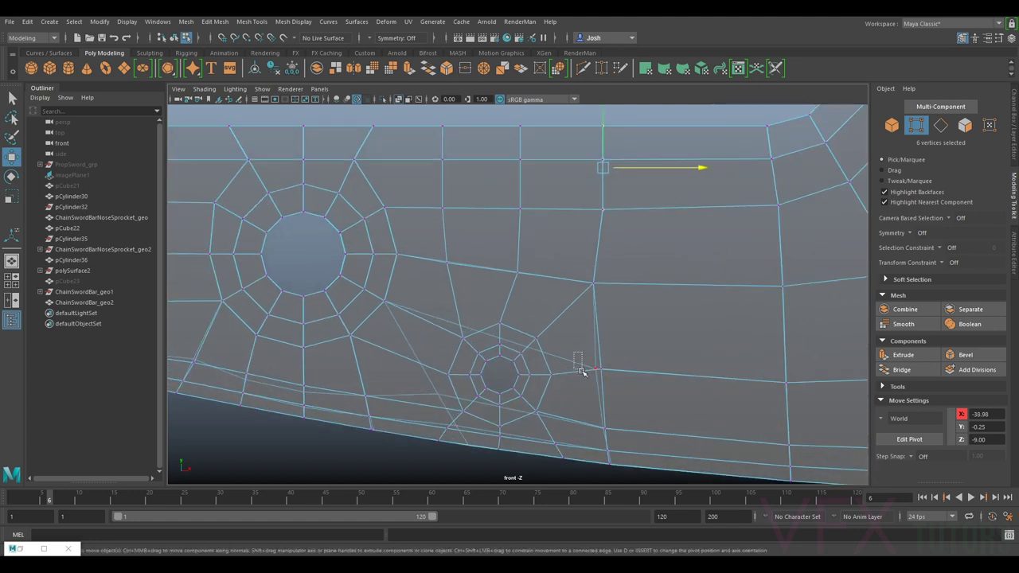
pyautogui.moveTo(613, 373); pyautogui.dragTo(616, 369)
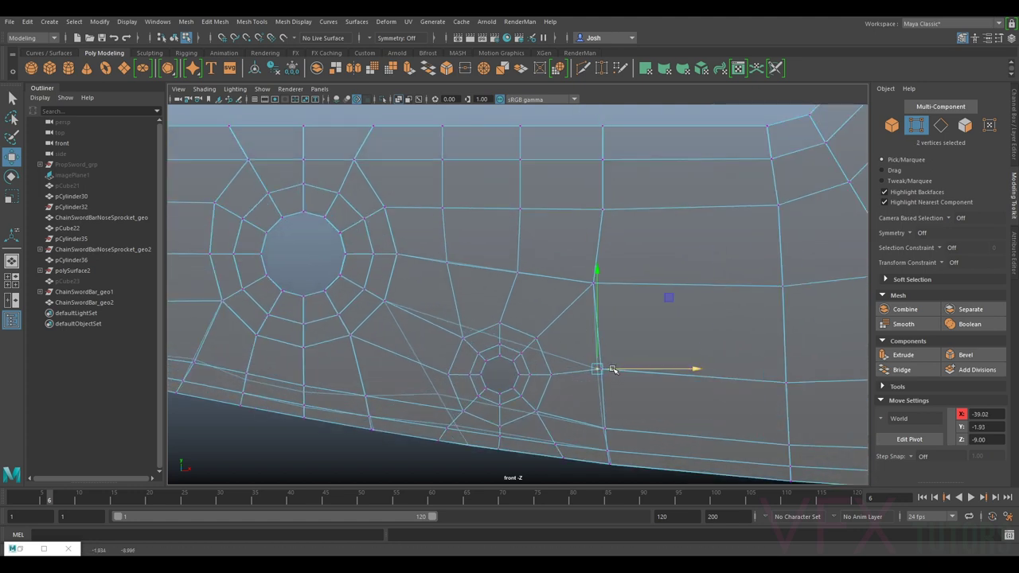
pyautogui.scroll(-5, 561, 360)
pyautogui.keyDown('alt'); pyautogui.moveTo(517, 352); pyautogui.dragTo(544, 311, button='middle'); pyautogui.keyUp('alt')
pyautogui.scroll(2, 545, 303)
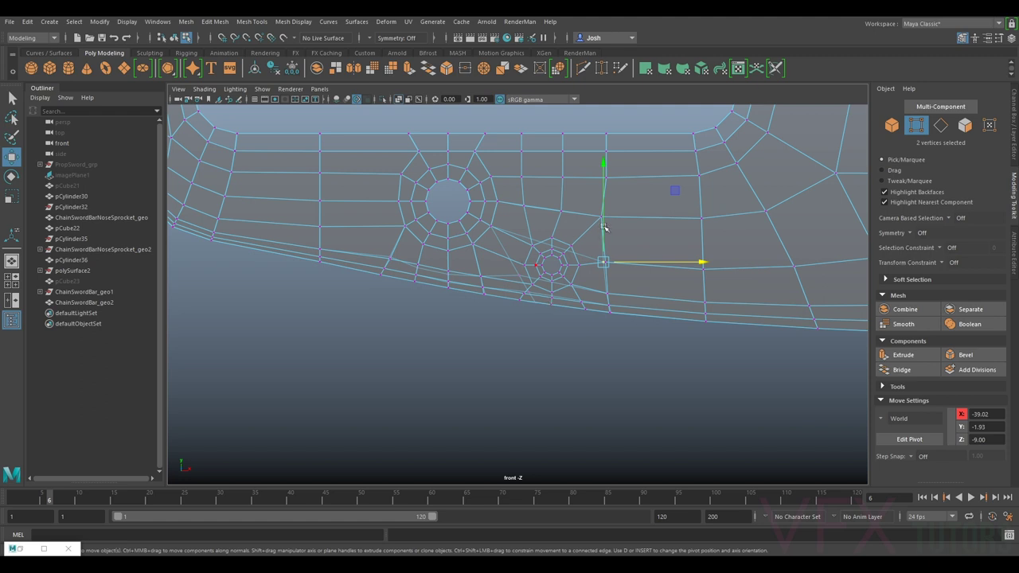
pyautogui.keyDown('alt'); pyautogui.moveTo(604, 227); pyautogui.dragTo(512, 255, button='middle'); pyautogui.keyUp('alt')
pyautogui.scroll(-2, 470, 226)
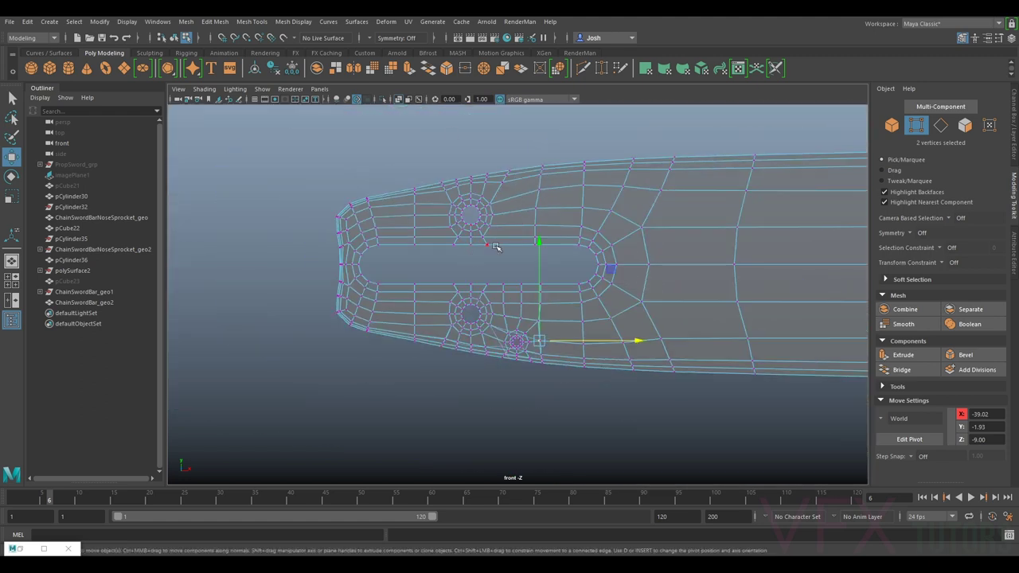
pyautogui.scroll(3, 495, 247)
# Step: Return to the perspective view and turn off X-Ray shading
pyautogui.click(319, 88)
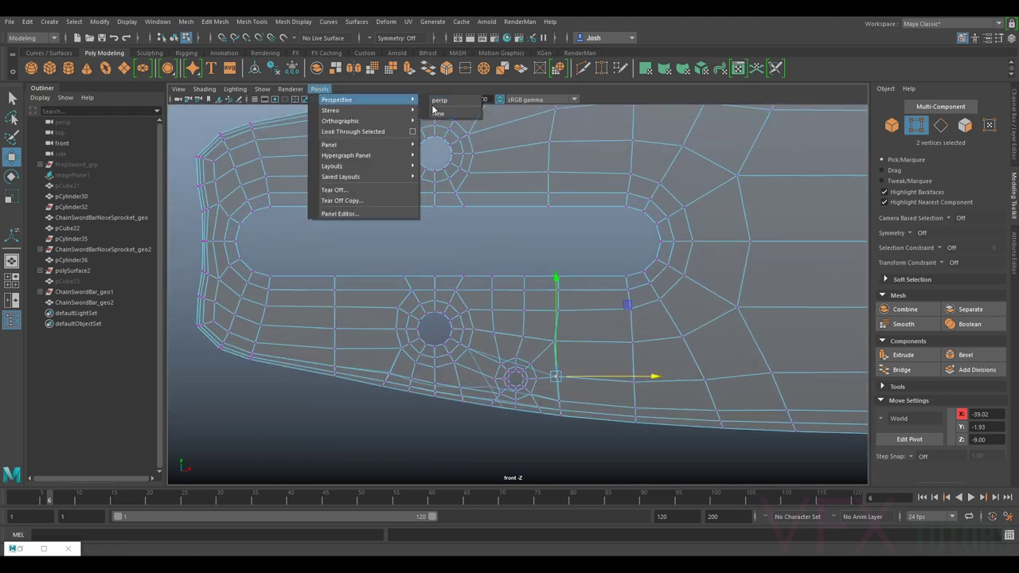
pyautogui.click(441, 102)
pyautogui.keyDown('alt'); pyautogui.moveTo(528, 282); pyautogui.dragTo(549, 283); pyautogui.keyUp('alt')
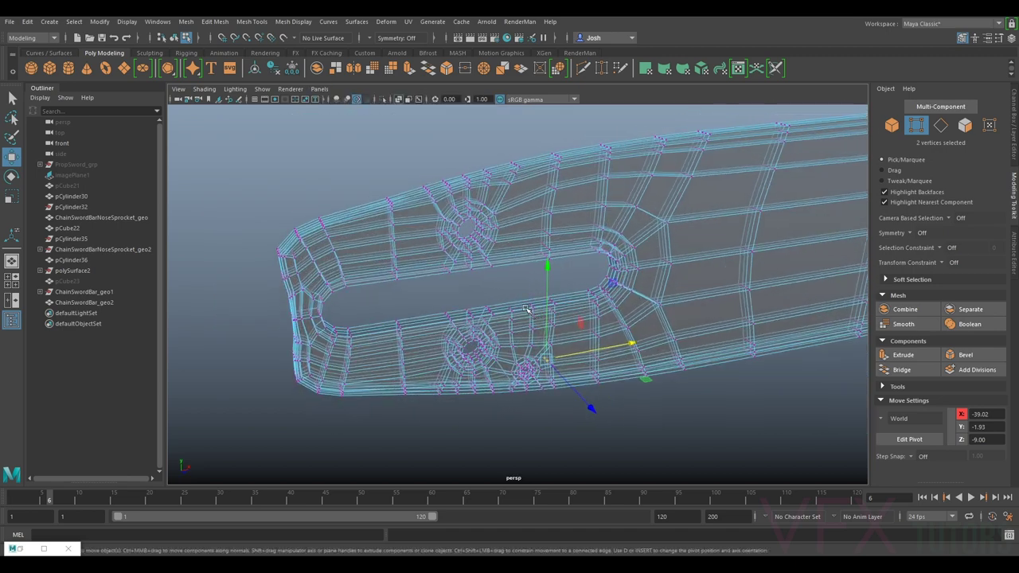
pyautogui.scroll(4, 510, 278)
pyautogui.click(204, 89)
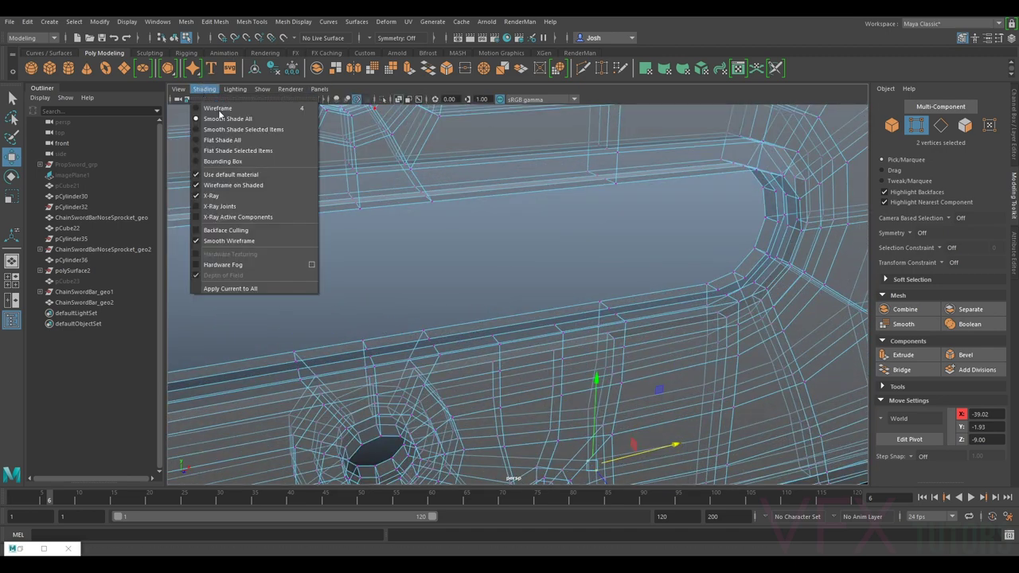
pyautogui.click(211, 196)
# Step: Delete the individually bridged faces spanning the gap around the slot
pyautogui.moveTo(485, 335)
pyautogui.keyDown('alt'); pyautogui.mouseDown()
pyautogui.moveTo(455, 336)
pyautogui.moveTo(676, 338)
pyautogui.moveTo(565, 257)
pyautogui.moveTo(552, 234)
pyautogui.moveTo(551, 287)
pyautogui.moveTo(538, 266)
pyautogui.moveTo(541, 244)
pyautogui.moveTo(550, 349)
pyautogui.moveTo(444, 382)
pyautogui.moveTo(530, 380)
pyautogui.moveTo(571, 401)
pyautogui.moveTo(566, 367)
pyautogui.mouseUp(); pyautogui.keyUp('alt')
pyautogui.keyDown('alt'); pyautogui.moveTo(541, 281); pyautogui.dragTo(614, 406); pyautogui.keyUp('alt')
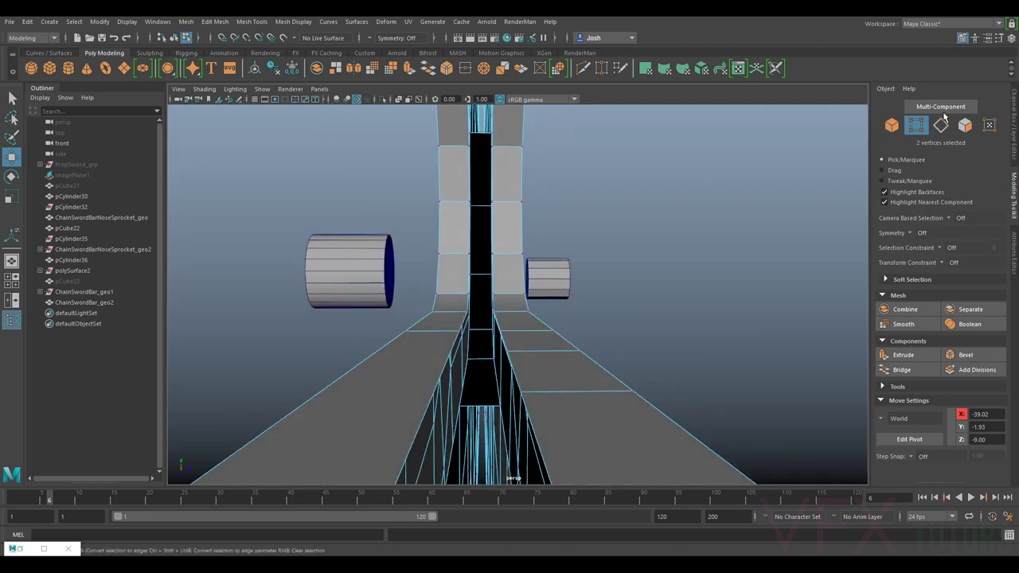
pyautogui.click(965, 125)
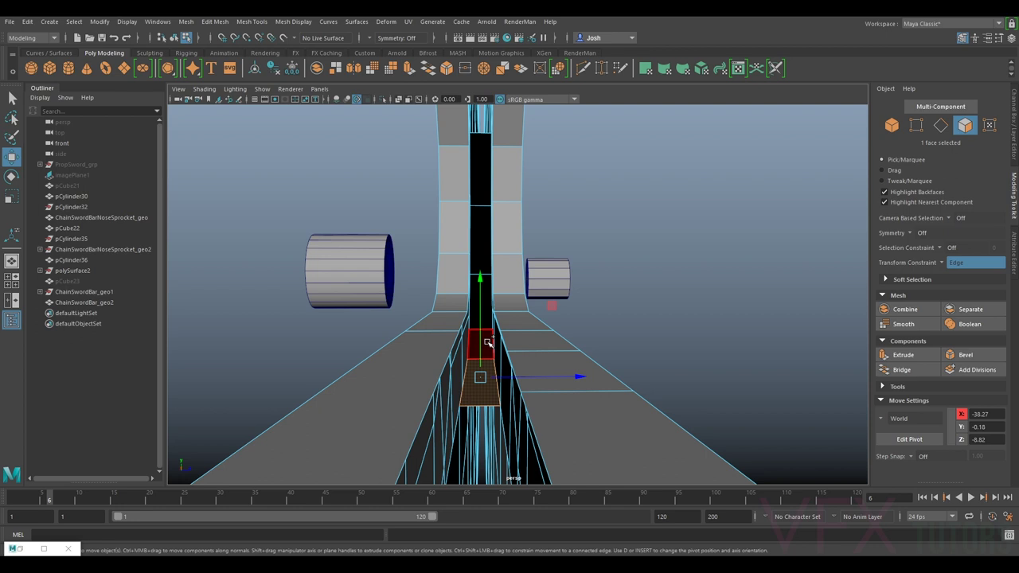
pyautogui.press('Delete')
pyautogui.keyDown('alt'); pyautogui.moveTo(519, 321); pyautogui.dragTo(549, 295); pyautogui.keyUp('alt')
pyautogui.scroll(-4, 530, 337)
pyautogui.keyDown('alt'); pyautogui.moveTo(530, 337); pyautogui.dragTo(541, 317); pyautogui.keyUp('alt')
pyautogui.scroll(3, 512, 359)
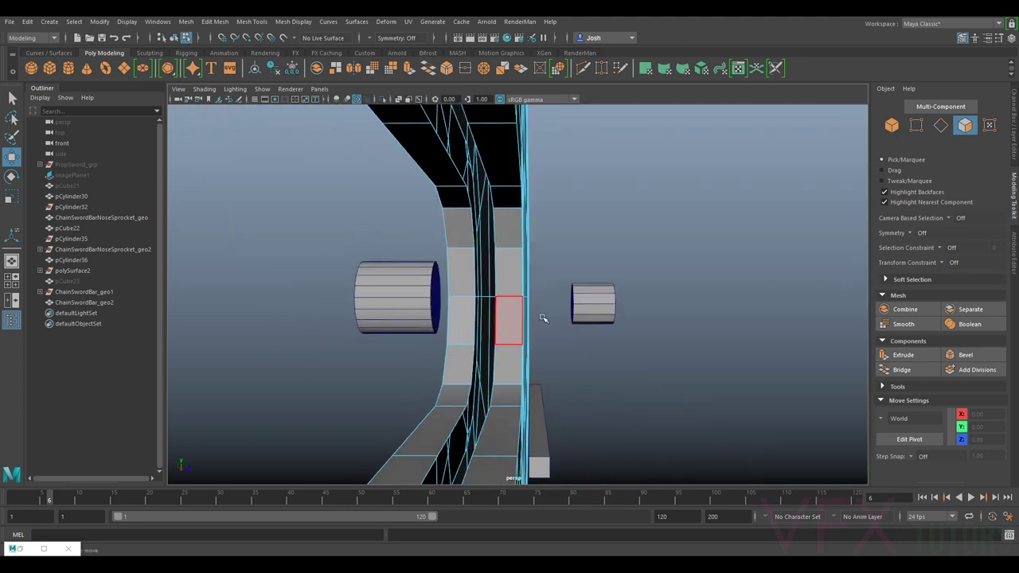
# Step: Insert the missing edge loops between the slot's rounded end and the large round hole with Multi-Cut, matching the other half's edges
pyautogui.click(941, 126)
pyautogui.keyDown('alt'); pyautogui.moveTo(452, 317); pyautogui.dragTo(393, 334); pyautogui.keyUp('alt')
pyautogui.keyDown('alt'); pyautogui.moveTo(393, 334); pyautogui.dragTo(443, 275, button='right'); pyautogui.keyUp('alt')
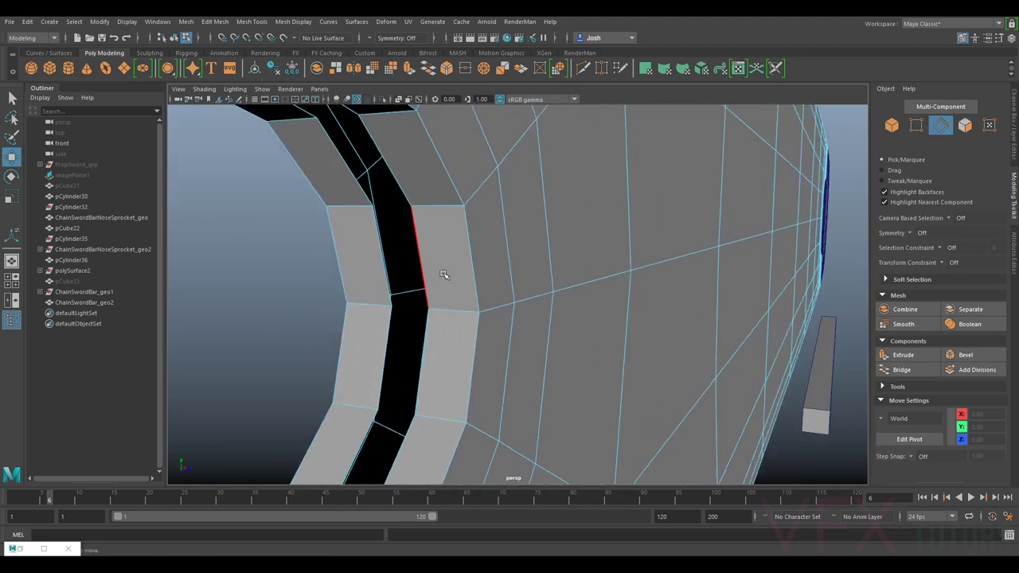
pyautogui.click(381, 272)
pyautogui.keyDown('alt'); pyautogui.moveTo(380, 272); pyautogui.dragTo(585, 309); pyautogui.keyUp('alt')
pyautogui.keyDown('alt'); pyautogui.moveTo(736, 303); pyautogui.dragTo(426, 305, button='middle'); pyautogui.keyUp('alt')
pyautogui.moveTo(426, 305)
pyautogui.keyDown('alt'); pyautogui.mouseDown()
pyautogui.moveTo(472, 305)
pyautogui.moveTo(424, 309)
pyautogui.mouseUp(); pyautogui.keyUp('alt')
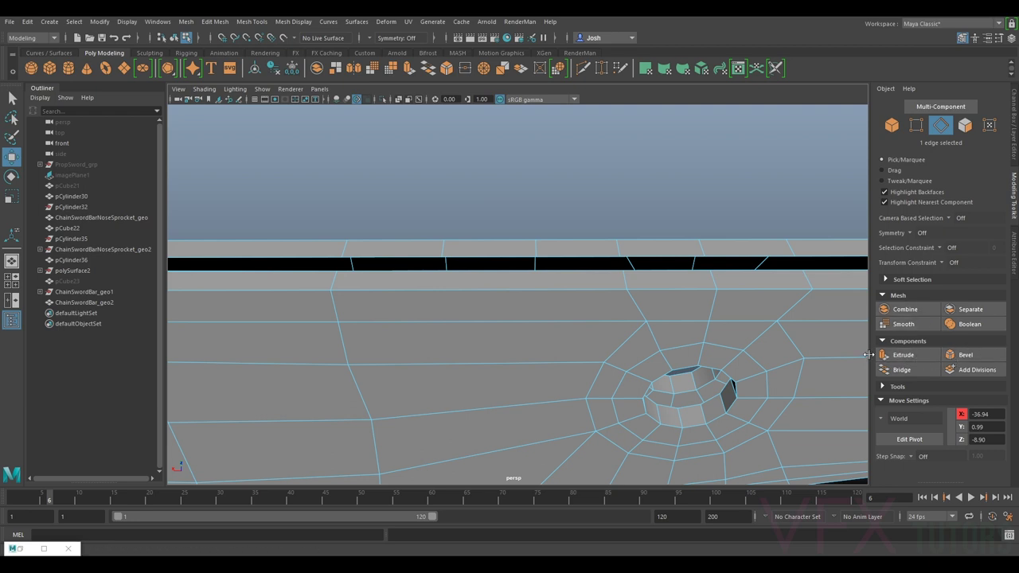
pyautogui.click(897, 388)
pyautogui.click(903, 401)
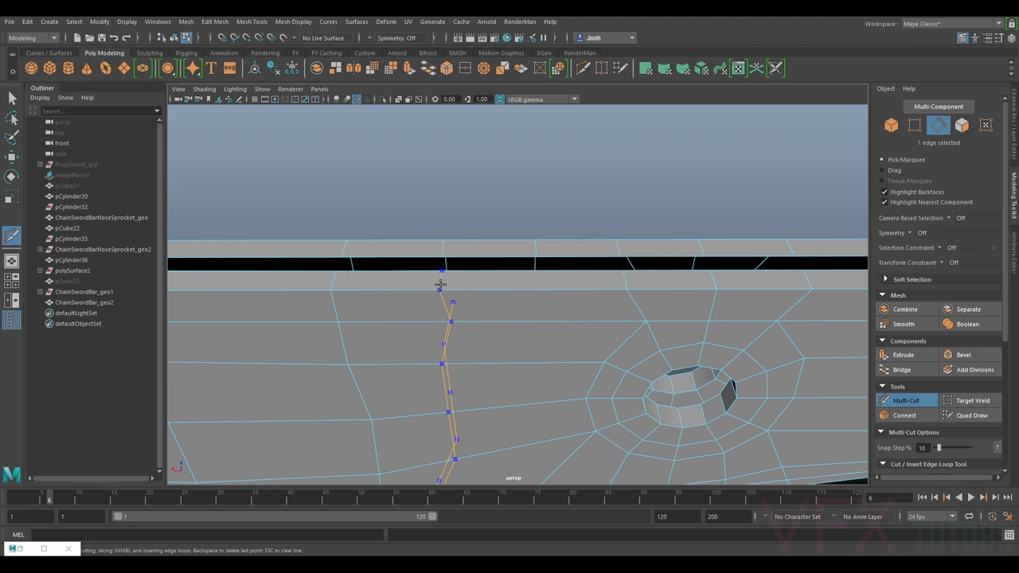
pyautogui.keyDown('ctrl'); pyautogui.click(535, 289); pyautogui.keyUp('ctrl')
pyautogui.scroll(-5, 525, 326)
pyautogui.moveTo(523, 332)
pyautogui.keyDown('alt'); pyautogui.mouseDown()
pyautogui.moveTo(503, 266)
pyautogui.moveTo(510, 253)
pyautogui.moveTo(514, 304)
pyautogui.moveTo(564, 247)
pyautogui.moveTo(496, 300)
pyautogui.moveTo(514, 337)
pyautogui.mouseUp(); pyautogui.keyUp('alt')
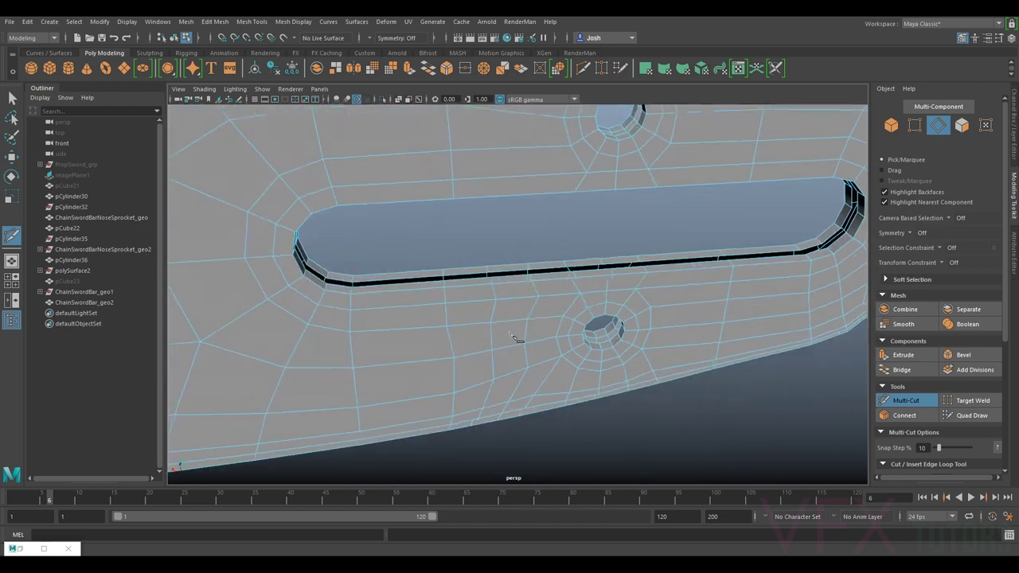
pyautogui.click(887, 401)
# Step: Select both complete border edge loops around the slot and bridge them
pyautogui.scroll(5, 525, 298)
pyautogui.keyDown('alt'); pyautogui.moveTo(529, 286); pyautogui.dragTo(435, 281); pyautogui.keyUp('alt')
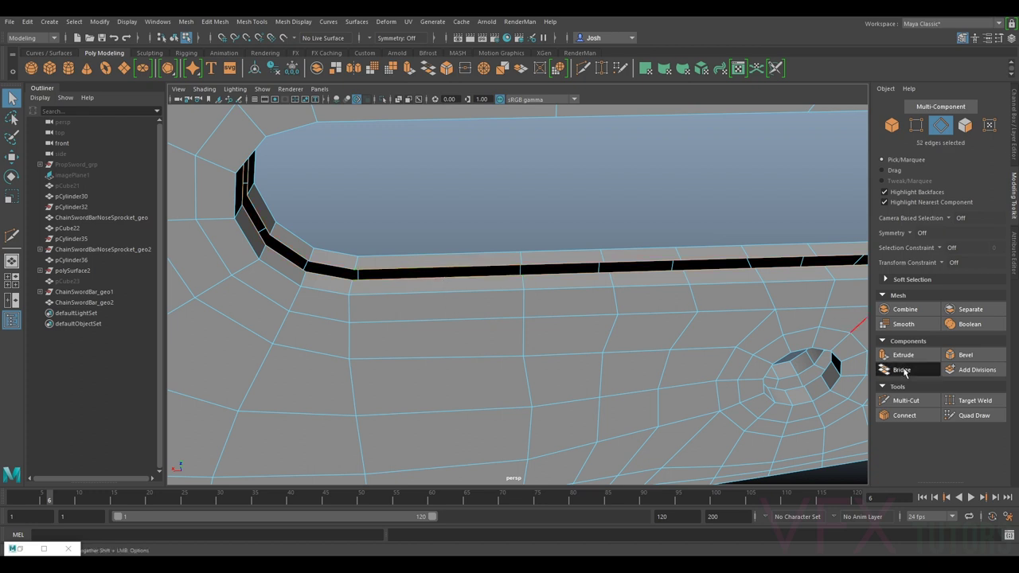
pyautogui.click(901, 369)
pyautogui.keyDown('alt'); pyautogui.moveTo(409, 268); pyautogui.dragTo(456, 239); pyautogui.keyUp('alt')
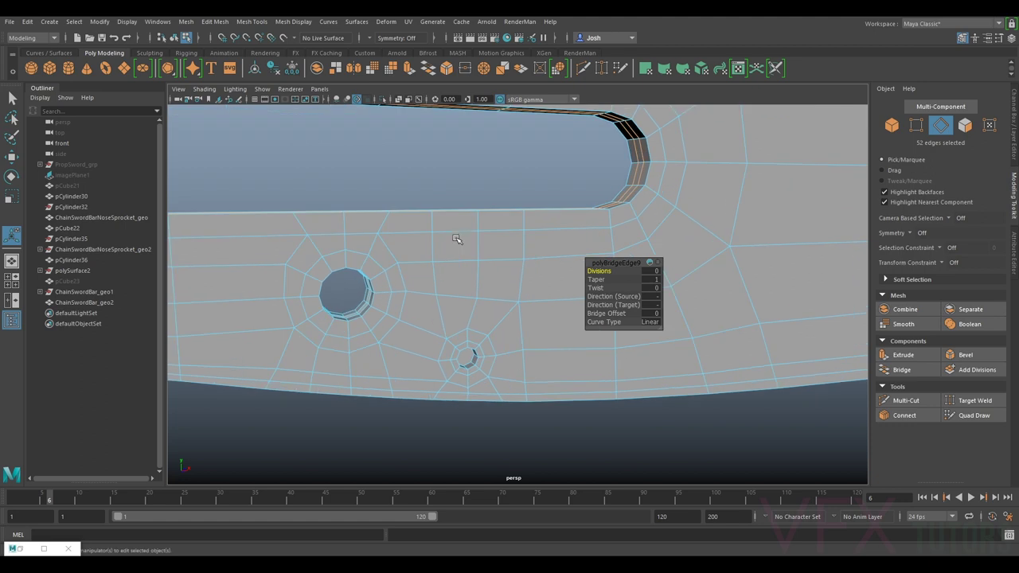
# Step: Switch to the front orthographic view and turn on X-Ray shading to compare the two bar halves
pyautogui.click(319, 89)
pyautogui.moveTo(358, 120)
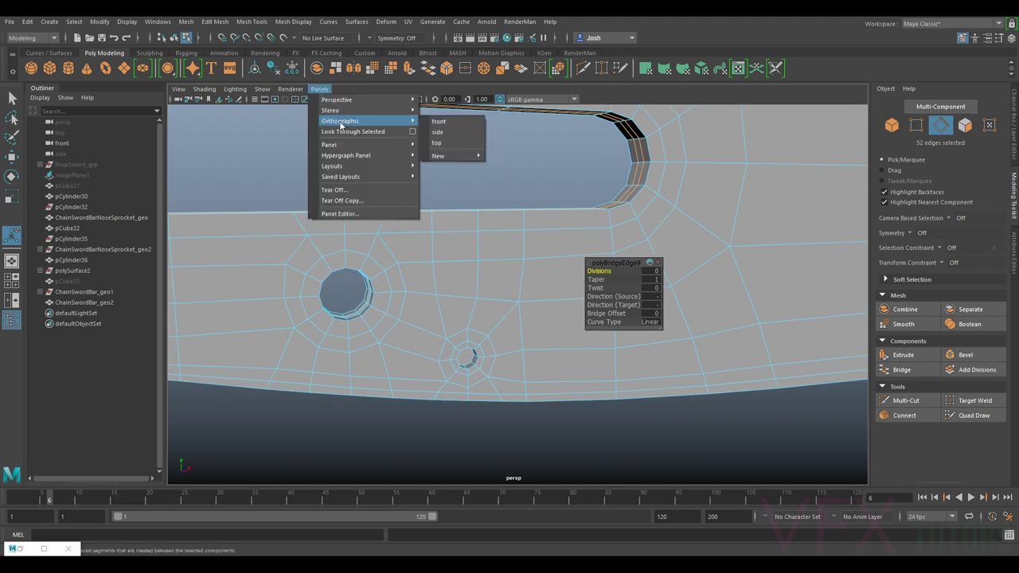
pyautogui.click(451, 125)
pyautogui.scroll(6, 512, 268)
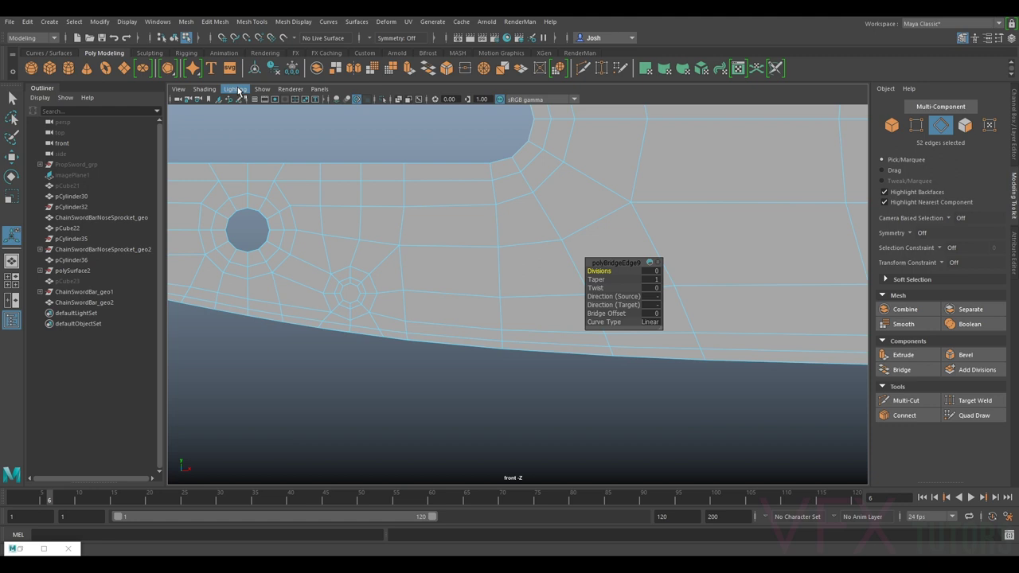
pyautogui.click(204, 90)
pyautogui.click(211, 195)
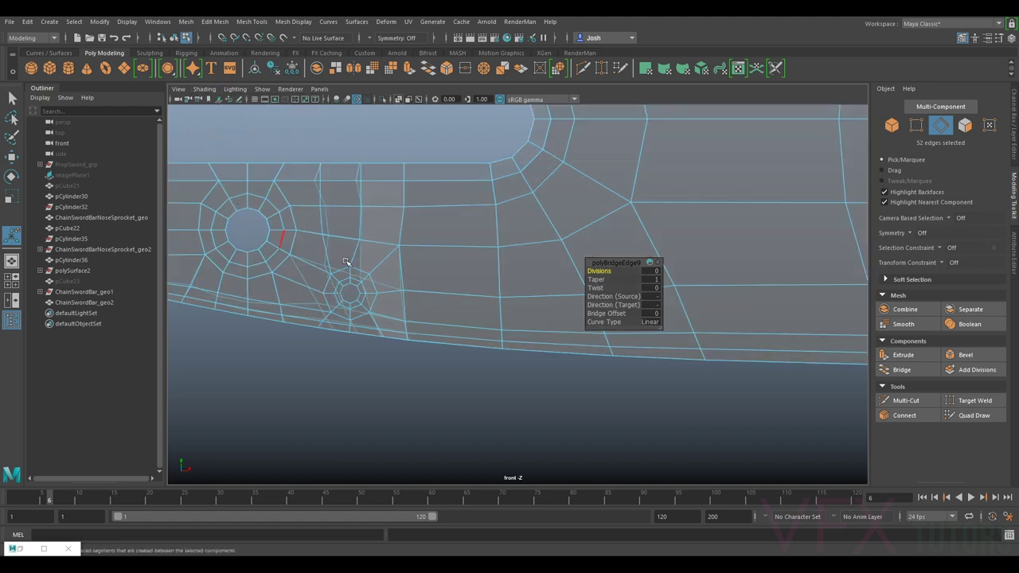
# Step: Move the offset vertices in the column farther from the large hole, just below the slot, horizontally onto the other half's matching vertices
pyautogui.scroll(3, 542, 303)
pyautogui.keyDown('alt'); pyautogui.moveTo(487, 185); pyautogui.dragTo(523, 353, button='middle'); pyautogui.keyUp('alt')
pyautogui.scroll(4, 526, 353)
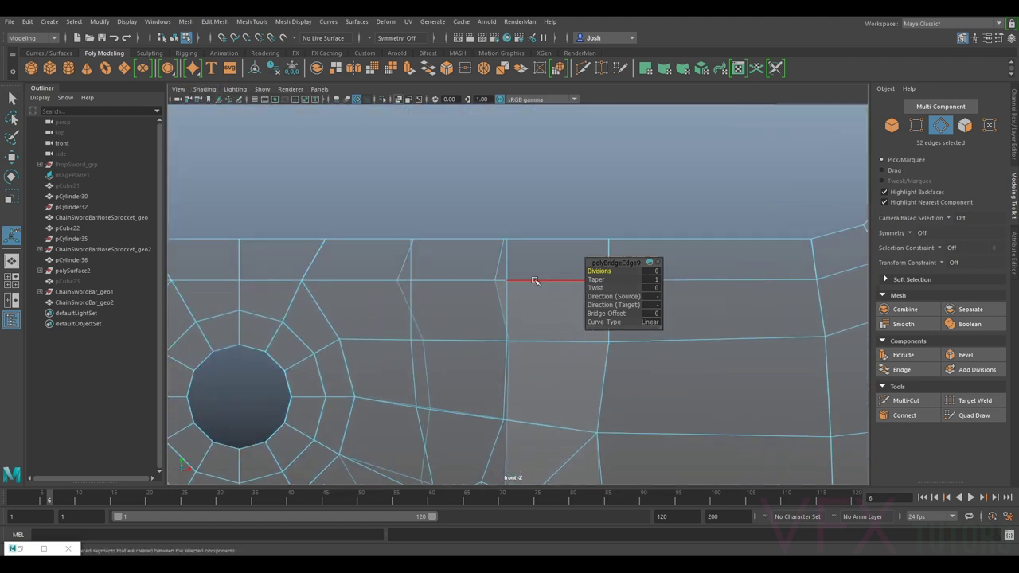
pyautogui.click(917, 125)
pyautogui.scroll(1, 523, 295)
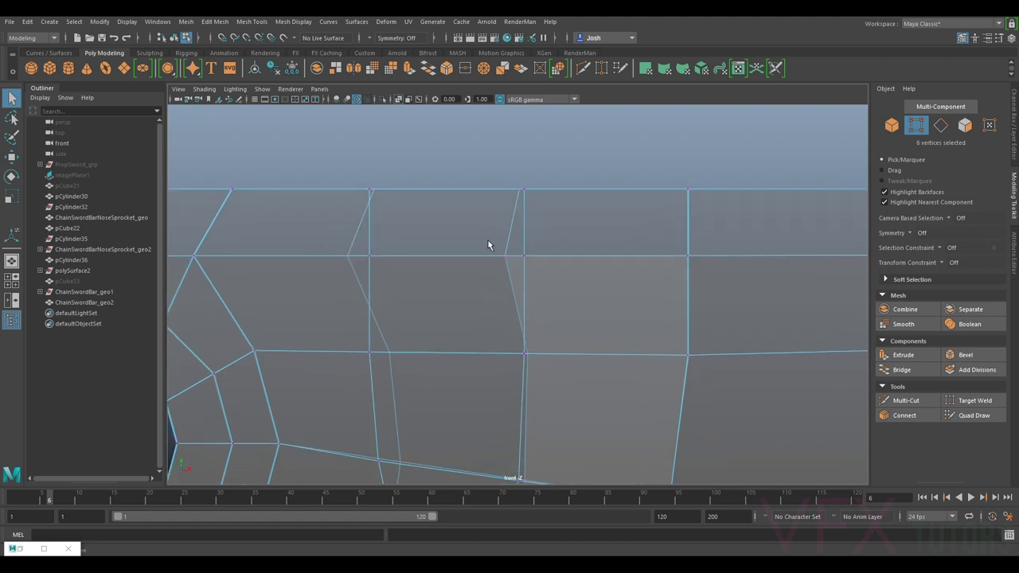
pyautogui.press('w')
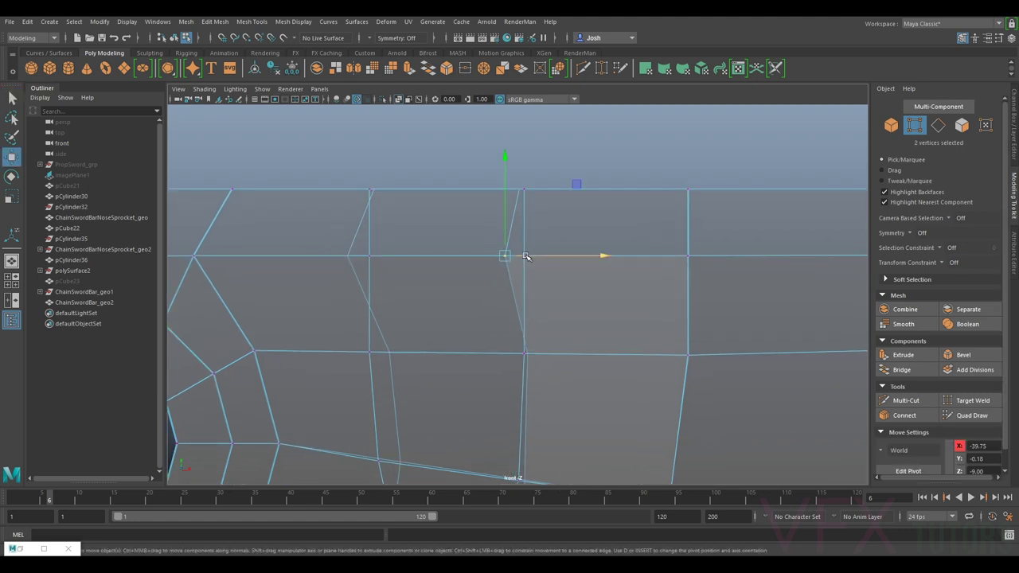
pyautogui.moveTo(530, 256); pyautogui.dragTo(536, 258)
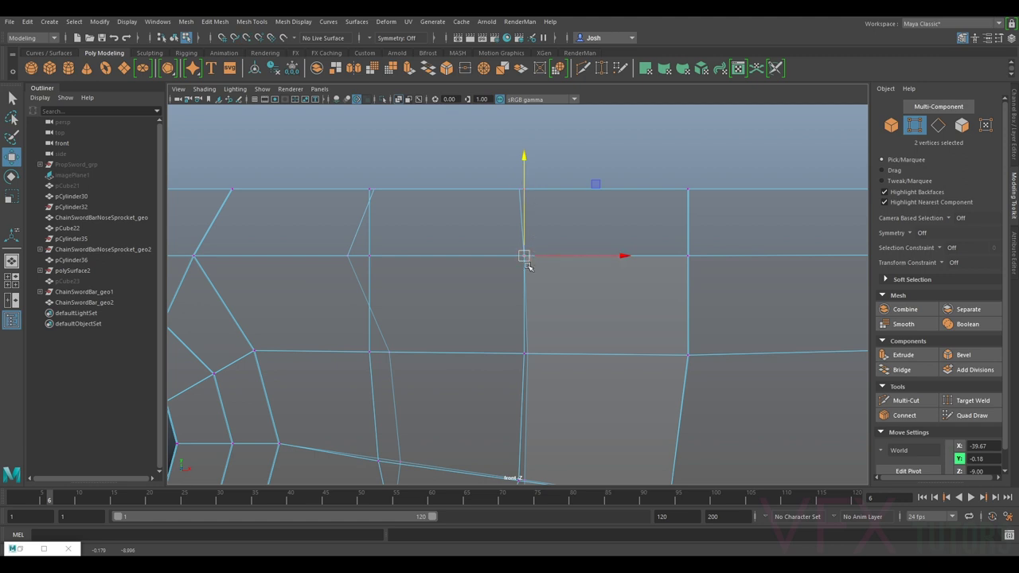
pyautogui.click(516, 193)
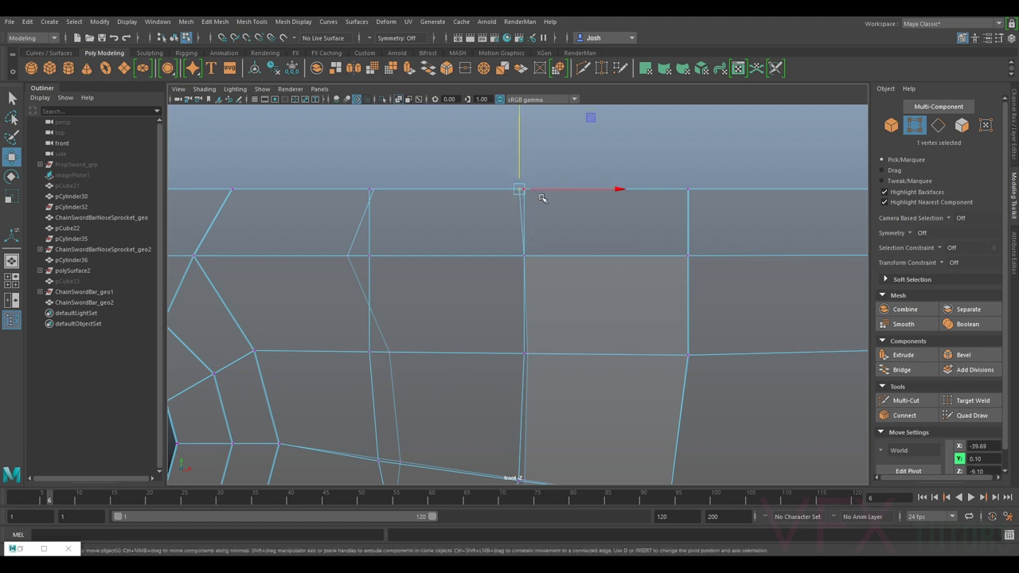
pyautogui.moveTo(547, 193); pyautogui.dragTo(549, 190)
pyautogui.click(347, 256)
pyautogui.moveTo(386, 258); pyautogui.dragTo(389, 259)
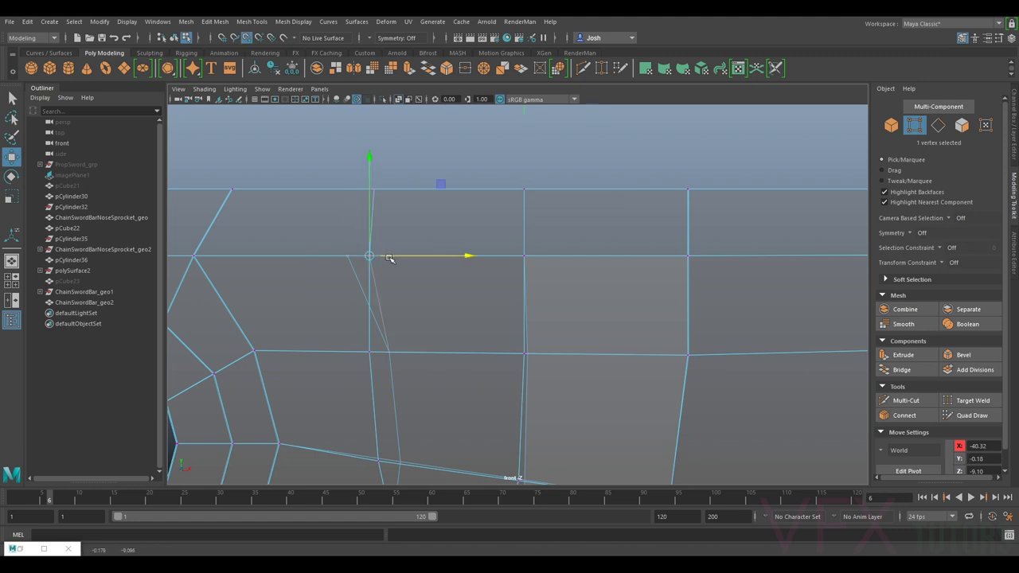
pyautogui.click(388, 188)
pyautogui.hotkey('ctrl', 'z')
pyautogui.hotkey('ctrl', 'z')
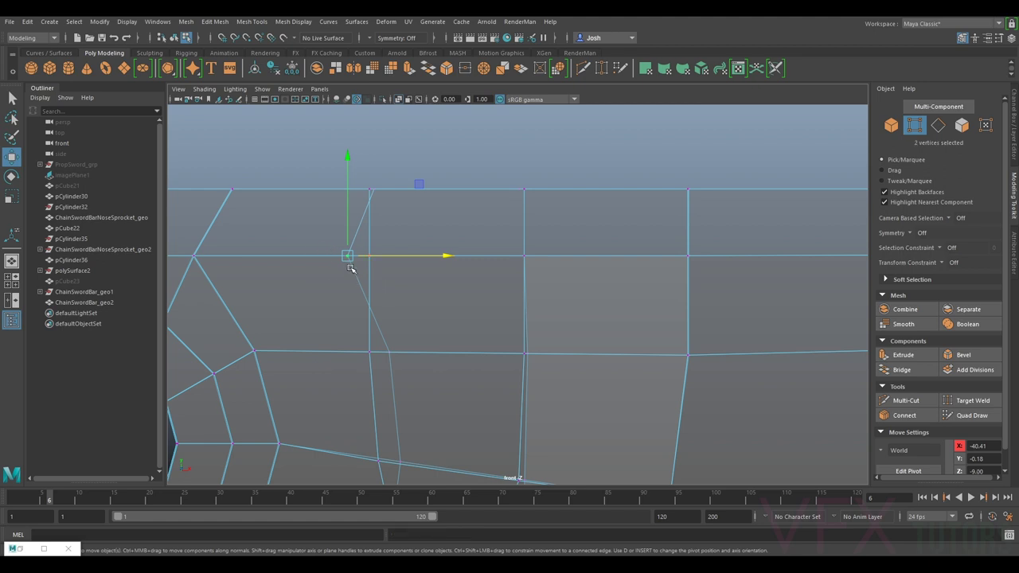
# Step: Snap the offset vertex pairs in the column beside the lower large hole horizontally onto the other half's matching vertices
pyautogui.moveTo(396, 258); pyautogui.dragTo(395, 258)
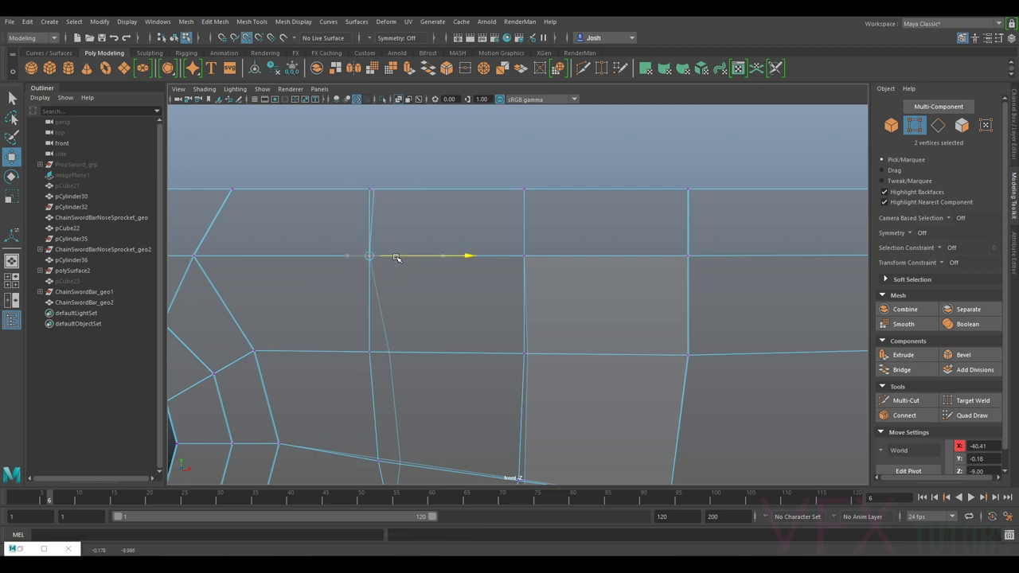
pyautogui.scroll(-5, 396, 258)
pyautogui.scroll(8, 542, 215)
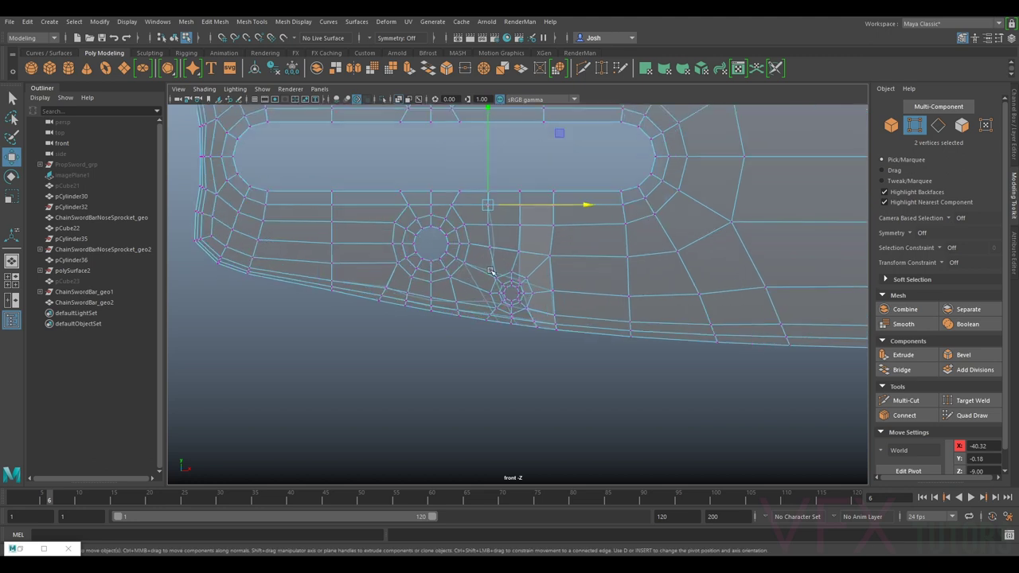
pyautogui.keyDown('alt'); pyautogui.moveTo(541, 215); pyautogui.dragTo(620, 313, button='middle'); pyautogui.keyUp('alt')
pyautogui.scroll(3, 605, 306)
pyautogui.click(601, 308)
pyautogui.moveTo(605, 311); pyautogui.dragTo(600, 311)
pyautogui.scroll(2, 649, 312)
pyautogui.hotkey('ctrl', 'z')
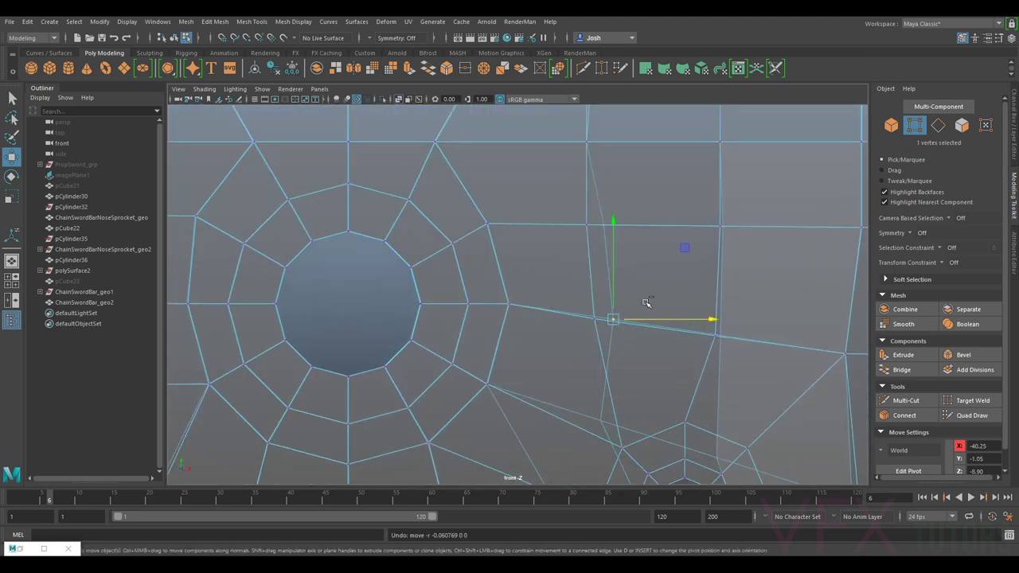
pyautogui.moveTo(634, 319); pyautogui.dragTo(619, 225)
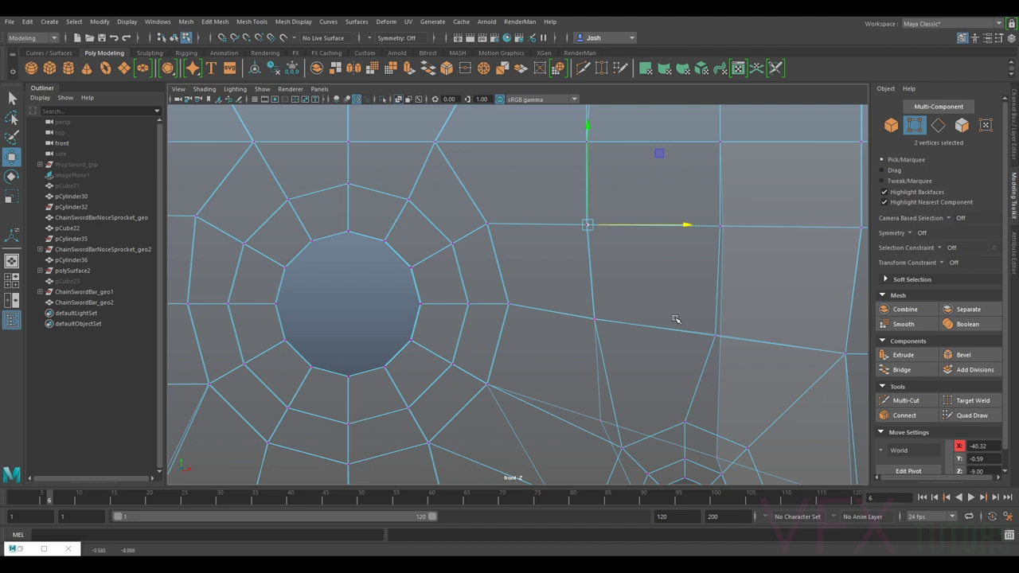
# Step: Snap the offset vertices on the bar's lower border and adjacent loop, between the large and small holes, onto the other half's vertices
pyautogui.keyDown('alt'); pyautogui.moveTo(729, 381); pyautogui.dragTo(651, 157, button='middle'); pyautogui.keyUp('alt')
pyautogui.keyDown('alt'); pyautogui.moveTo(659, 324); pyautogui.dragTo(659, 230, button='middle'); pyautogui.keyUp('alt')
pyautogui.moveTo(574, 309); pyautogui.dragTo(575, 307)
pyautogui.keyDown('alt'); pyautogui.moveTo(548, 316); pyautogui.dragTo(621, 333, button='middle'); pyautogui.keyUp('alt')
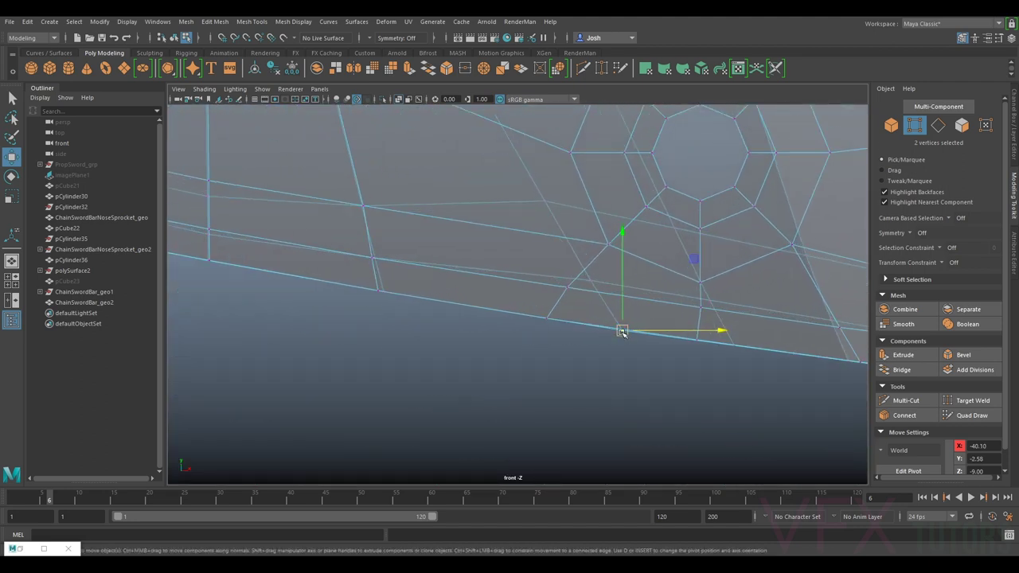
pyautogui.moveTo(642, 332); pyautogui.dragTo(547, 309)
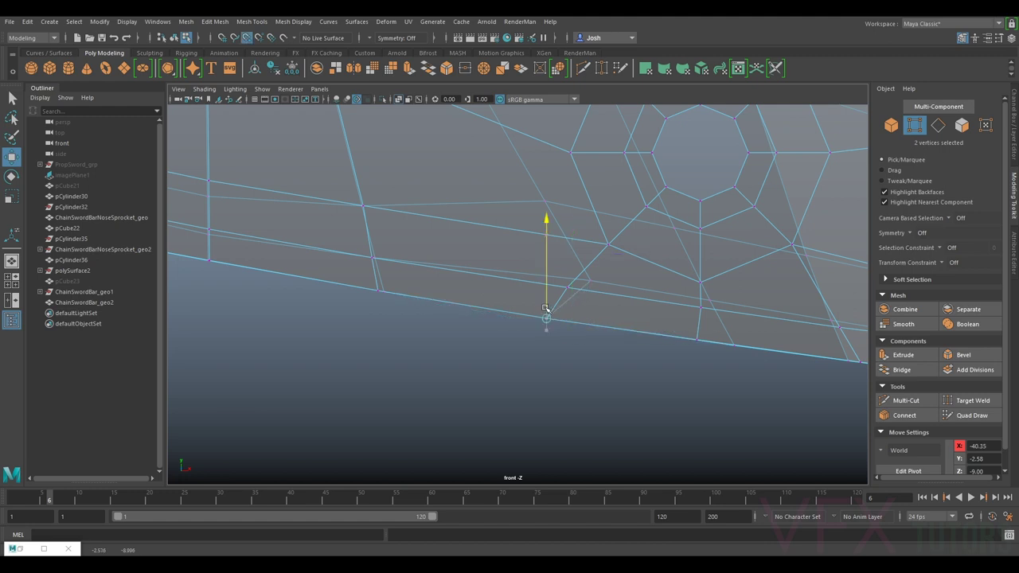
pyautogui.moveTo(610, 274); pyautogui.dragTo(576, 282)
pyautogui.press('v')
pyautogui.moveTo(529, 188); pyautogui.dragTo(560, 226, button='middle')
pyautogui.moveTo(547, 181); pyautogui.dragTo(545, 192)
# Step: Snap the offset vertices directly beneath the small hole onto the other half's matching vertices
pyautogui.keyDown('alt'); pyautogui.moveTo(790, 313); pyautogui.dragTo(675, 317, button='middle'); pyautogui.keyUp('alt')
pyautogui.moveTo(667, 331); pyautogui.dragTo(627, 281)
pyautogui.press('v')
pyautogui.click(642, 293)
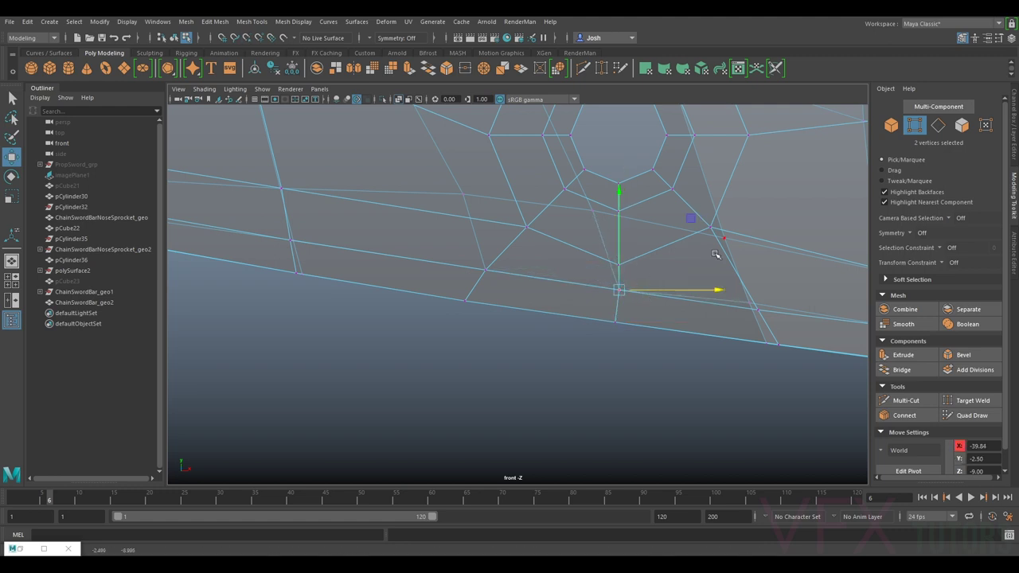
# Step: Snap the border and inner-loop vertices just past the small hole onto the other half's matching vertices
pyautogui.keyDown('alt'); pyautogui.moveTo(804, 316); pyautogui.dragTo(710, 298, button='middle'); pyautogui.keyUp('alt')
pyautogui.click(701, 327)
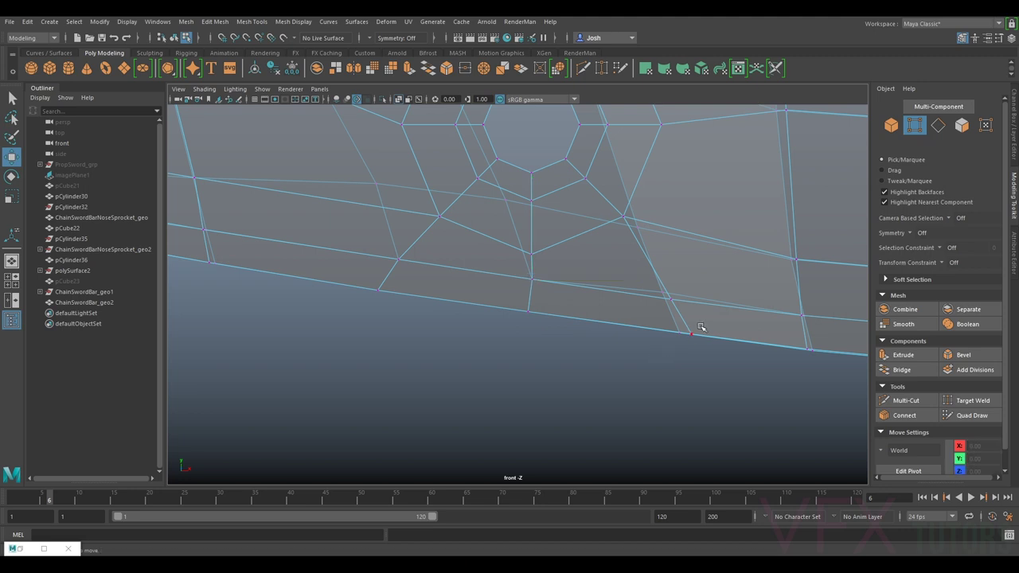
pyautogui.moveTo(666, 325); pyautogui.dragTo(694, 320)
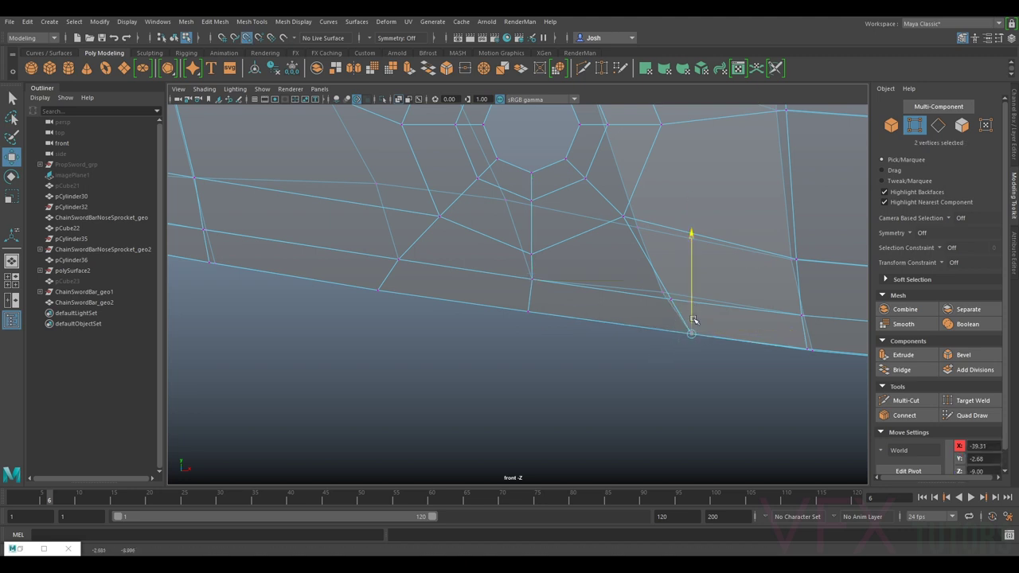
pyautogui.moveTo(653, 275); pyautogui.dragTo(689, 298)
pyautogui.press('v')
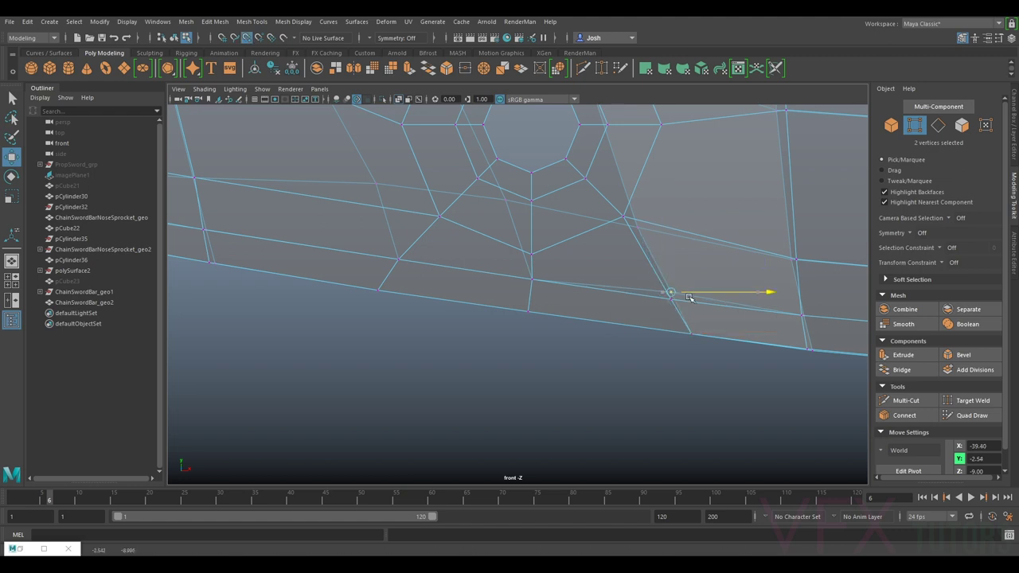
# Step: Return to the perspective view, turn off X-Ray shading, and deselect the bar in object mode
pyautogui.scroll(-6, 815, 334)
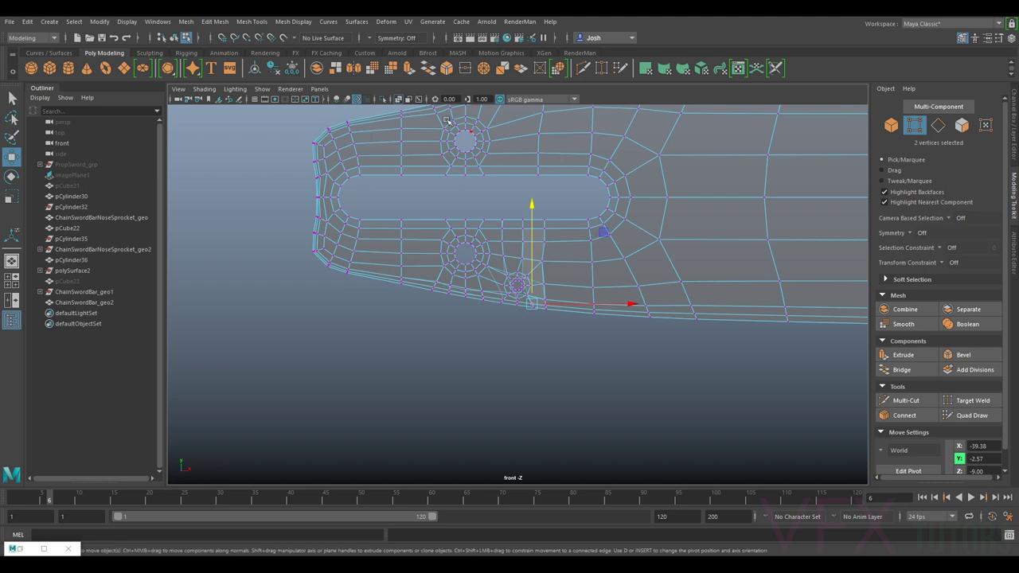
pyautogui.click(319, 89)
pyautogui.moveTo(347, 103)
pyautogui.click(440, 100)
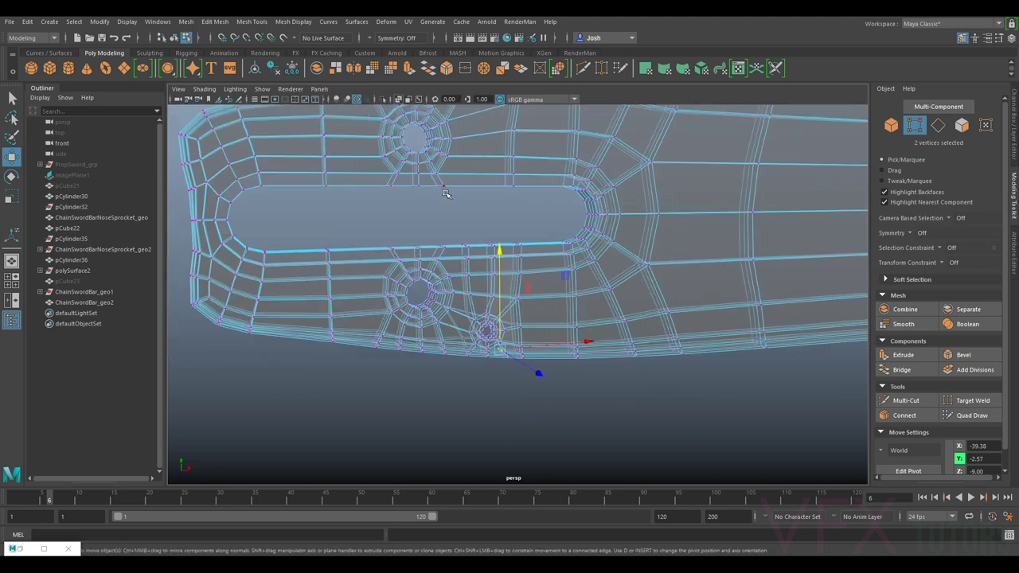
pyautogui.click(204, 89)
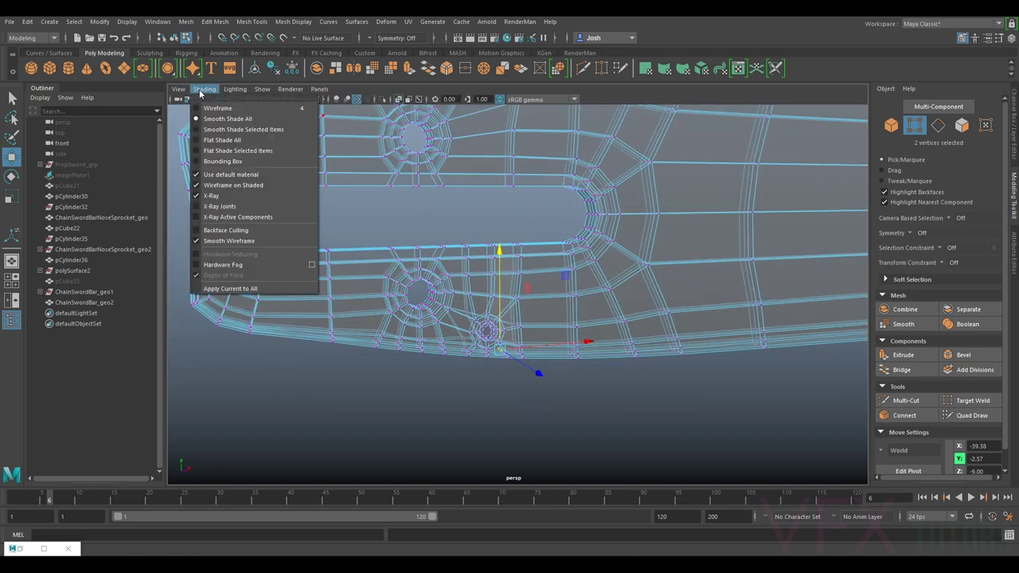
pyautogui.click(223, 197)
pyautogui.moveTo(439, 262)
pyautogui.keyDown('alt'); pyautogui.mouseDown()
pyautogui.moveTo(480, 278)
pyautogui.moveTo(613, 259)
pyautogui.moveTo(585, 224)
pyautogui.moveTo(568, 240)
pyautogui.mouseUp(); pyautogui.keyUp('alt')
pyautogui.moveTo(568, 240); pyautogui.dragTo(613, 225, button='right')
pyautogui.click(728, 303)
# Step: Examine the bridged slot wall, the outer gap between the halves, and the bar's topology from several angles
pyautogui.keyDown('alt'); pyautogui.moveTo(727, 303); pyautogui.dragTo(544, 359); pyautogui.keyUp('alt')
pyautogui.scroll(4, 448, 289)
pyautogui.keyDown('alt'); pyautogui.moveTo(448, 289); pyautogui.dragTo(399, 356); pyautogui.keyUp('alt')
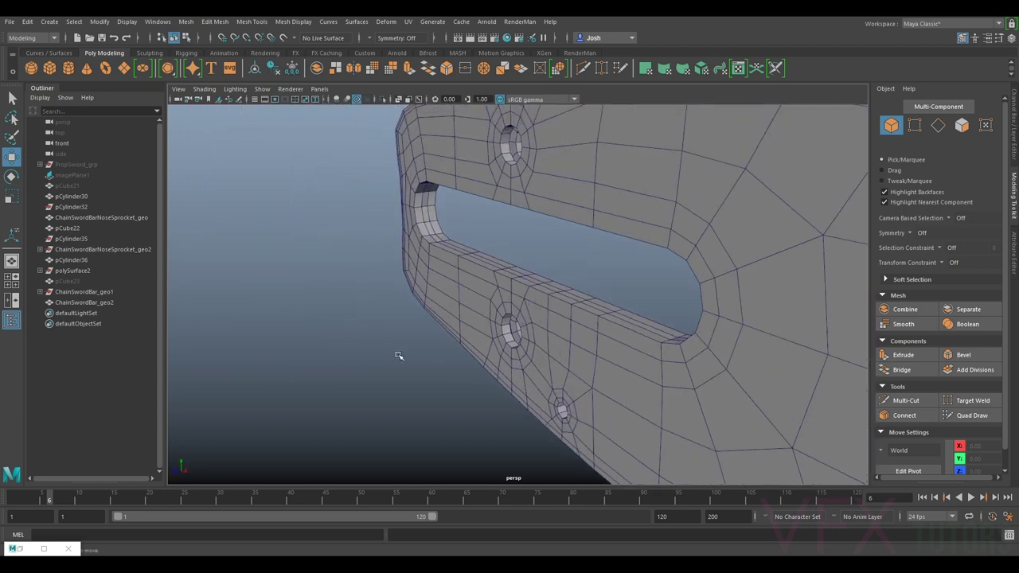
pyautogui.keyDown('alt'); pyautogui.moveTo(495, 258); pyautogui.dragTo(642, 262); pyautogui.keyUp('alt')
pyautogui.keyDown('alt'); pyautogui.moveTo(473, 175); pyautogui.dragTo(514, 243); pyautogui.keyUp('alt')
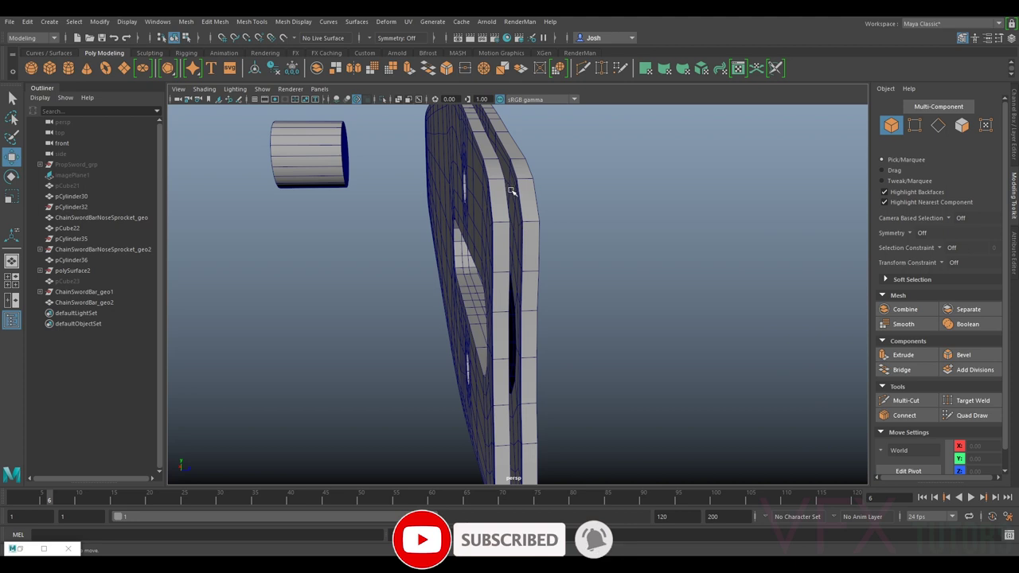
pyautogui.keyDown('alt'); pyautogui.moveTo(501, 174); pyautogui.dragTo(737, 185); pyautogui.keyUp('alt')
pyautogui.keyDown('alt'); pyautogui.moveTo(778, 192); pyautogui.dragTo(443, 289, button='middle'); pyautogui.keyUp('alt')
pyautogui.keyDown('alt'); pyautogui.moveTo(442, 289); pyautogui.dragTo(581, 294, button='right'); pyautogui.keyUp('alt')
pyautogui.keyDown('alt'); pyautogui.moveTo(581, 294); pyautogui.dragTo(691, 302); pyautogui.keyUp('alt')
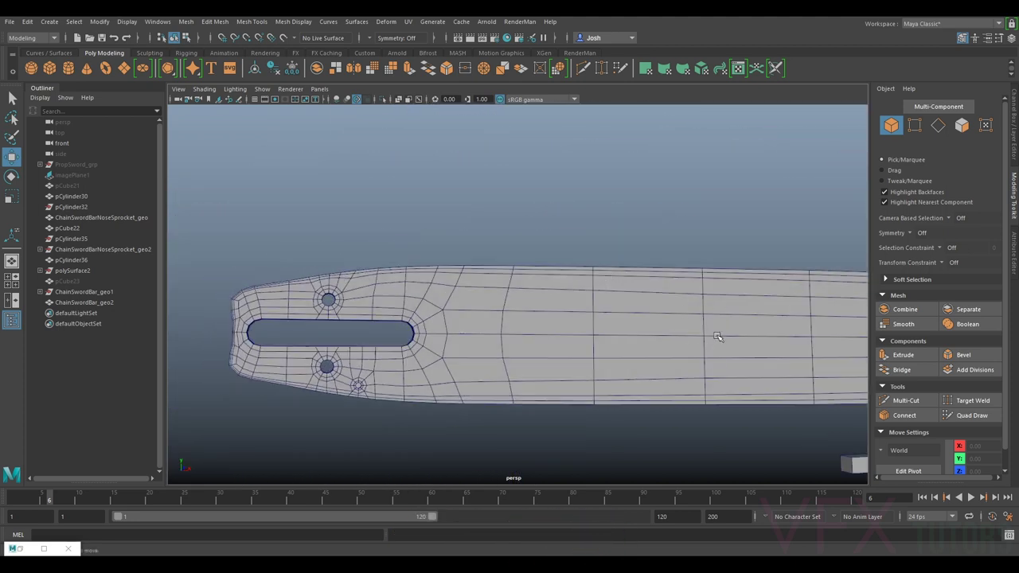
pyautogui.keyDown('alt'); pyautogui.moveTo(476, 363); pyautogui.dragTo(653, 317, button='middle'); pyautogui.keyUp('alt')
pyautogui.keyDown('alt'); pyautogui.moveTo(653, 317); pyautogui.dragTo(711, 306, button='right'); pyautogui.keyUp('alt')
pyautogui.keyDown('alt'); pyautogui.moveTo(711, 306); pyautogui.dragTo(734, 299); pyautogui.keyUp('alt')
pyautogui.keyDown('alt'); pyautogui.moveTo(740, 286); pyautogui.dragTo(575, 320, button='middle'); pyautogui.keyUp('alt')
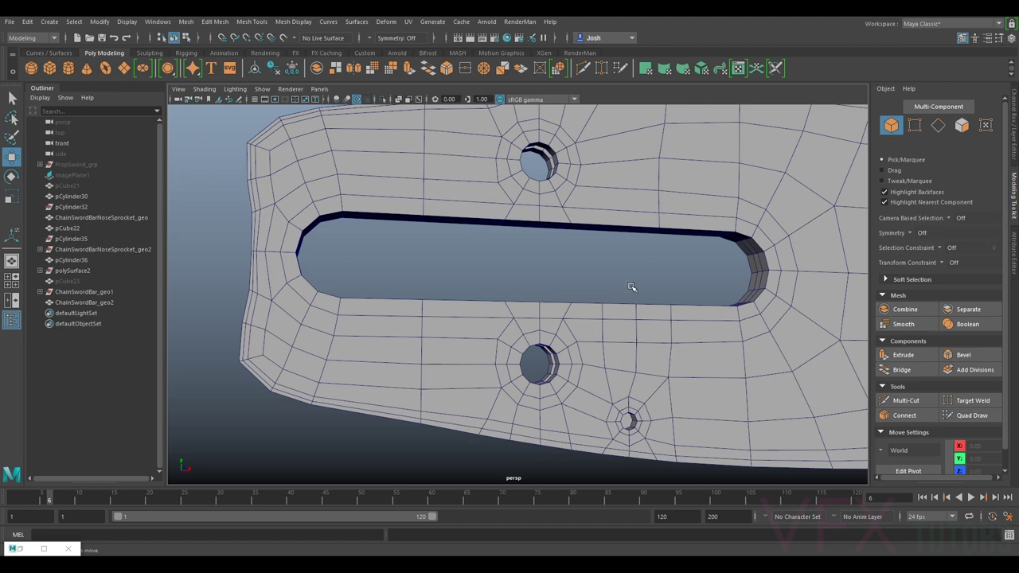
# Step: Select both inner face loops inside the upper round hole, 24 faces in all, and delete them
pyautogui.keyDown('alt'); pyautogui.moveTo(630, 281); pyautogui.dragTo(533, 448); pyautogui.keyUp('alt')
pyautogui.keyDown('alt'); pyautogui.moveTo(520, 308); pyautogui.dragTo(567, 299); pyautogui.keyUp('alt')
pyautogui.click(962, 125)
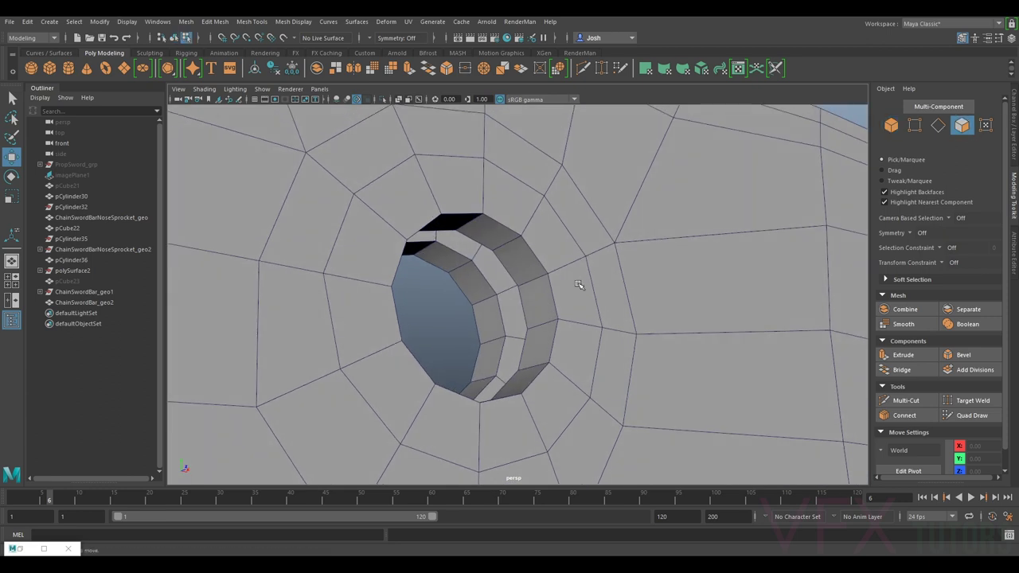
pyautogui.doubleClick(509, 308)
pyautogui.keyDown('alt'); pyautogui.moveTo(530, 346); pyautogui.dragTo(521, 326); pyautogui.keyUp('alt')
pyautogui.click(519, 276)
pyautogui.keyDown('shift'); pyautogui.doubleClick(512, 307); pyautogui.keyUp('shift')
pyautogui.keyDown('alt'); pyautogui.moveTo(475, 301); pyautogui.dragTo(629, 307); pyautogui.keyUp('alt')
pyautogui.keyDown('shift'); pyautogui.doubleClick(297, 266); pyautogui.keyUp('shift')
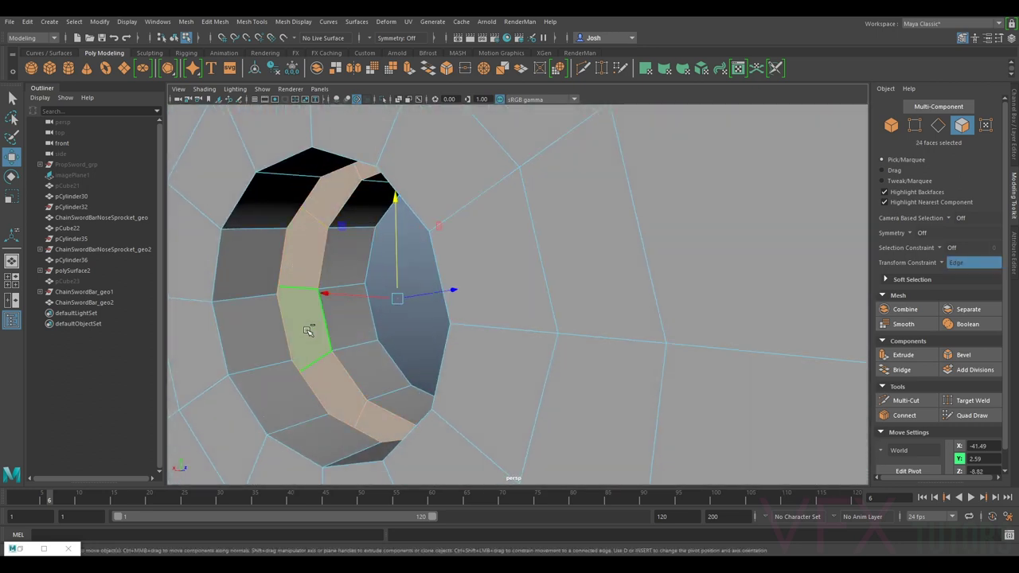
pyautogui.press('Delete')
# Step: Select the two open border edge loops inside the upper round hole and bridge them
pyautogui.click(938, 126)
pyautogui.doubleClick(324, 263)
pyautogui.keyDown('shift'); pyautogui.doubleClick(282, 273); pyautogui.keyUp('shift')
pyautogui.click(898, 373)
# Step: Try deleting the two bridged edge loops inside the upper round hole, and undo the deletion
pyautogui.keyDown('alt'); pyautogui.moveTo(517, 307); pyautogui.dragTo(403, 289, button='right'); pyautogui.keyUp('alt')
pyautogui.keyDown('alt'); pyautogui.moveTo(474, 288); pyautogui.dragTo(321, 286); pyautogui.keyUp('alt')
pyautogui.scroll(5, 510, 290)
pyautogui.keyDown('alt'); pyautogui.moveTo(536, 290); pyautogui.dragTo(521, 323); pyautogui.keyUp('alt')
pyautogui.press('Delete')
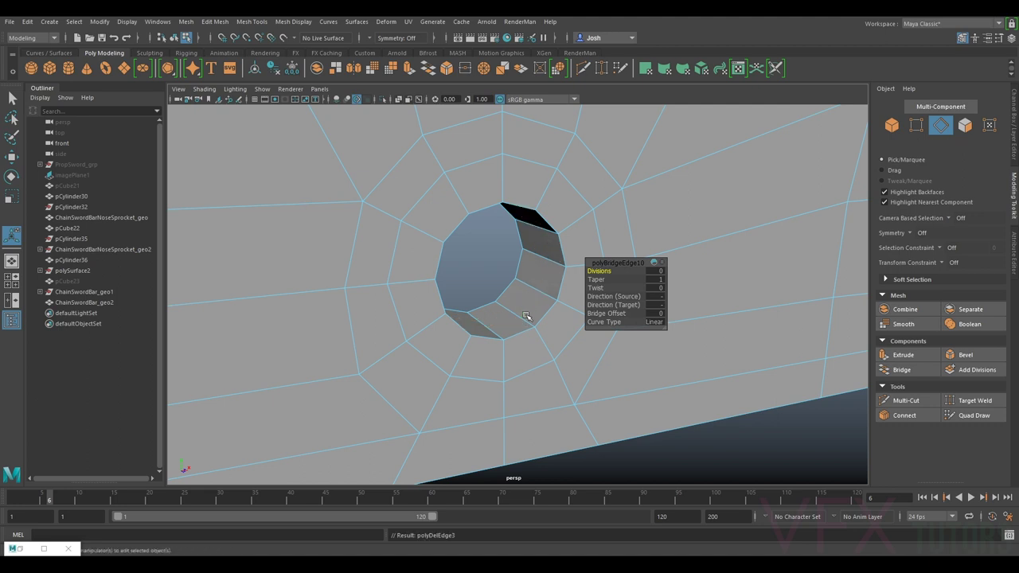
pyautogui.scroll(-6, 525, 316)
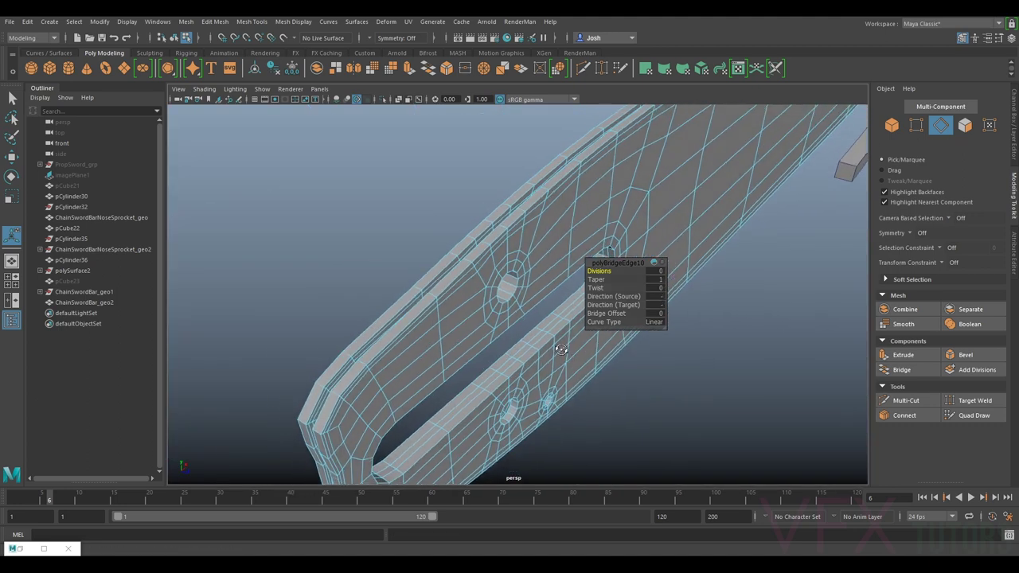
pyautogui.scroll(6, 561, 351)
pyautogui.hotkey('ctrl', 'z')
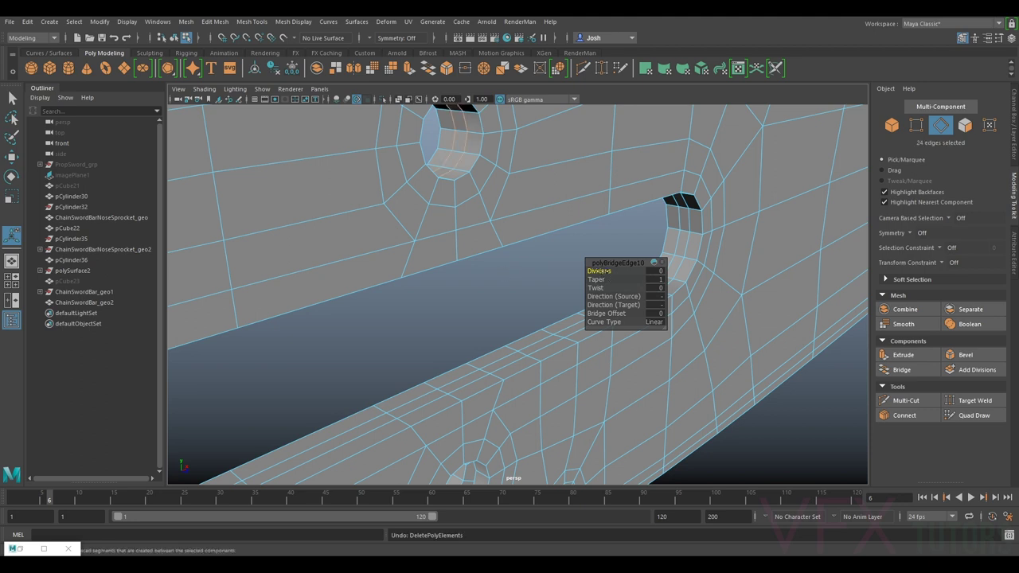
# Step: Set the hole bridge to 1 division and delete the edge loops on either side of its middle loop
pyautogui.keyDown('alt'); pyautogui.moveTo(552, 173); pyautogui.dragTo(486, 247); pyautogui.keyUp('alt')
pyautogui.scroll(2, 471, 225)
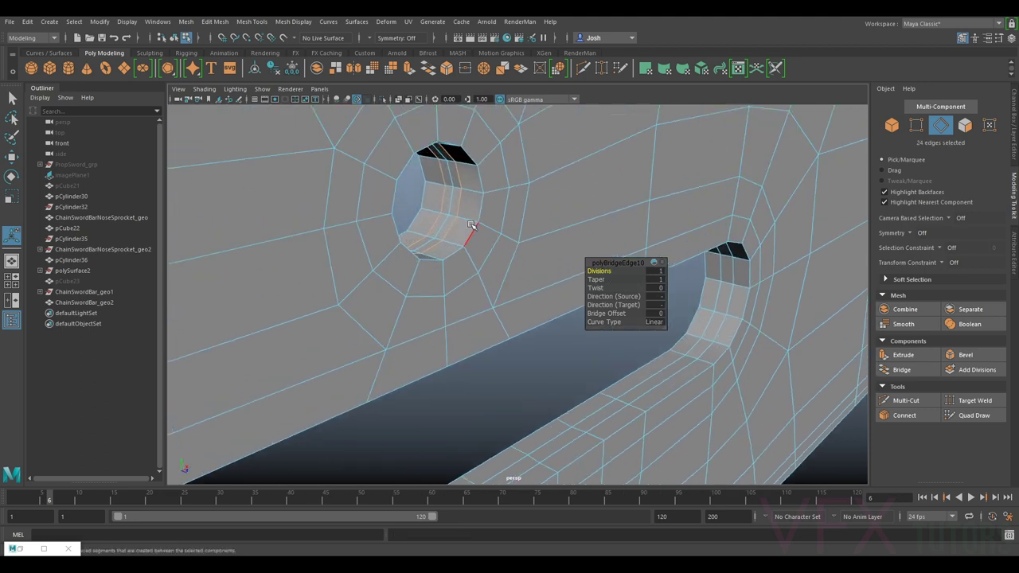
pyautogui.doubleClick(462, 203)
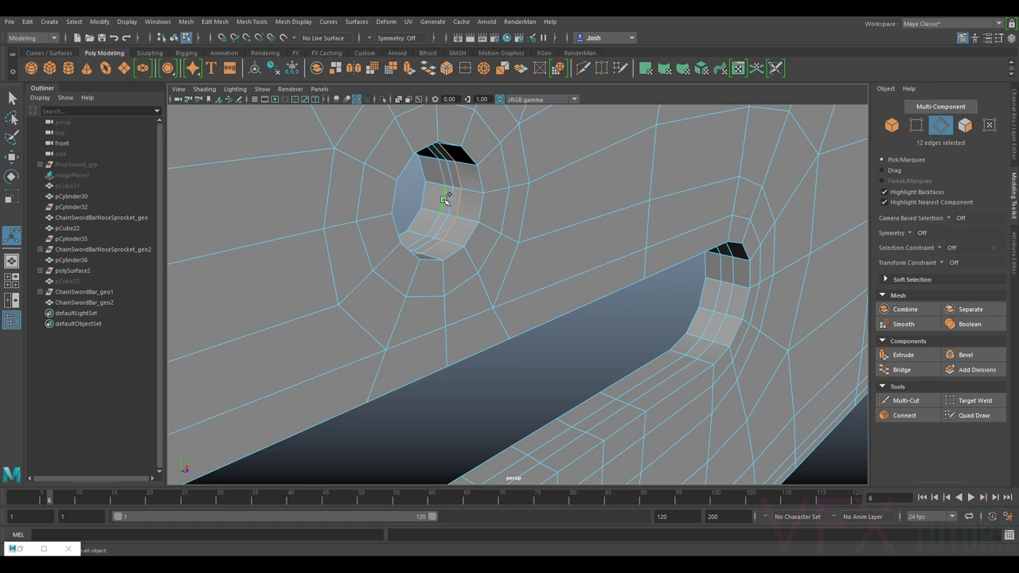
pyautogui.hotkey('ctrl', 'Delete')
pyautogui.keyDown('alt'); pyautogui.moveTo(446, 201); pyautogui.dragTo(611, 153); pyautogui.keyUp('alt')
pyautogui.keyDown('alt'); pyautogui.moveTo(589, 156); pyautogui.dragTo(532, 234); pyautogui.keyUp('alt')
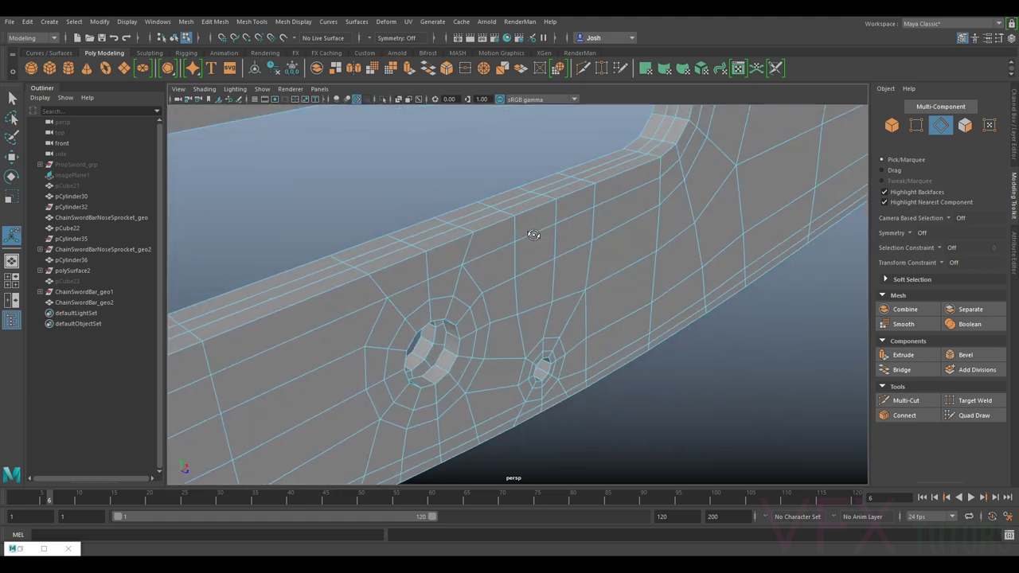
# Step: Delete both inner face loops inside the larger lower round hole of the chain bar
pyautogui.keyDown('alt'); pyautogui.moveTo(528, 274); pyautogui.dragTo(608, 160, button='middle'); pyautogui.keyUp('alt')
pyautogui.scroll(5, 520, 261)
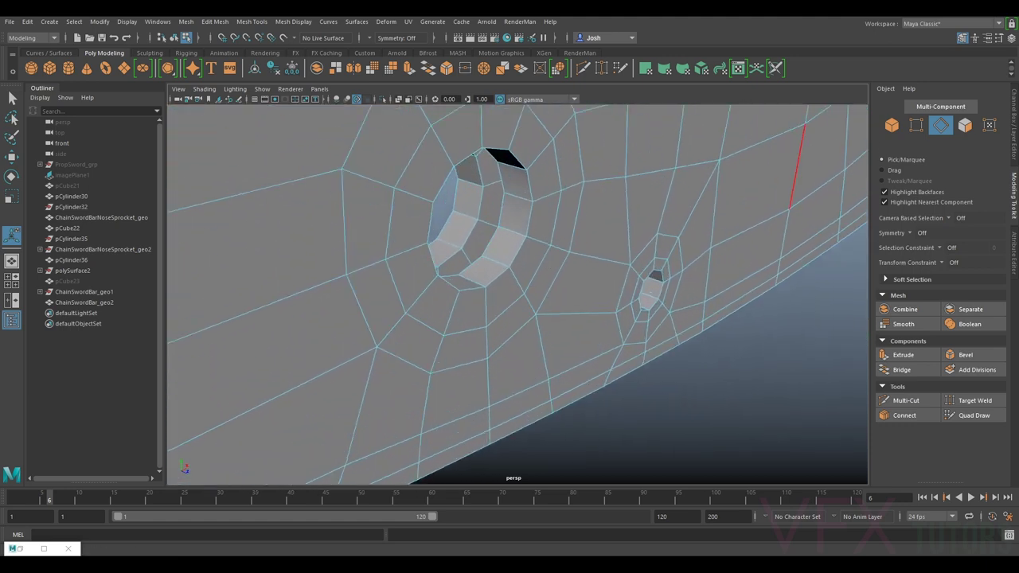
pyautogui.click(965, 127)
pyautogui.doubleClick(488, 207)
pyautogui.press('Delete')
pyautogui.keyDown('alt'); pyautogui.moveTo(460, 264); pyautogui.dragTo(534, 269); pyautogui.keyUp('alt')
pyautogui.keyDown('shift'); pyautogui.doubleClick(470, 292); pyautogui.keyUp('shift')
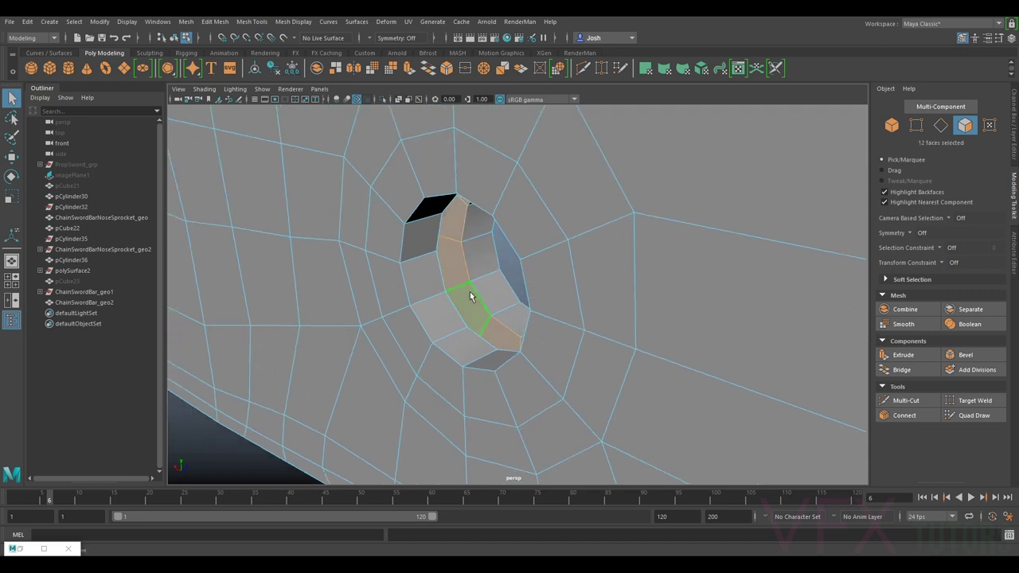
pyautogui.press('Delete')
# Step: Bridge the open border loops inside the lower round hole with 1 division and delete the edge loops on either side of the middle loop
pyautogui.click(939, 127)
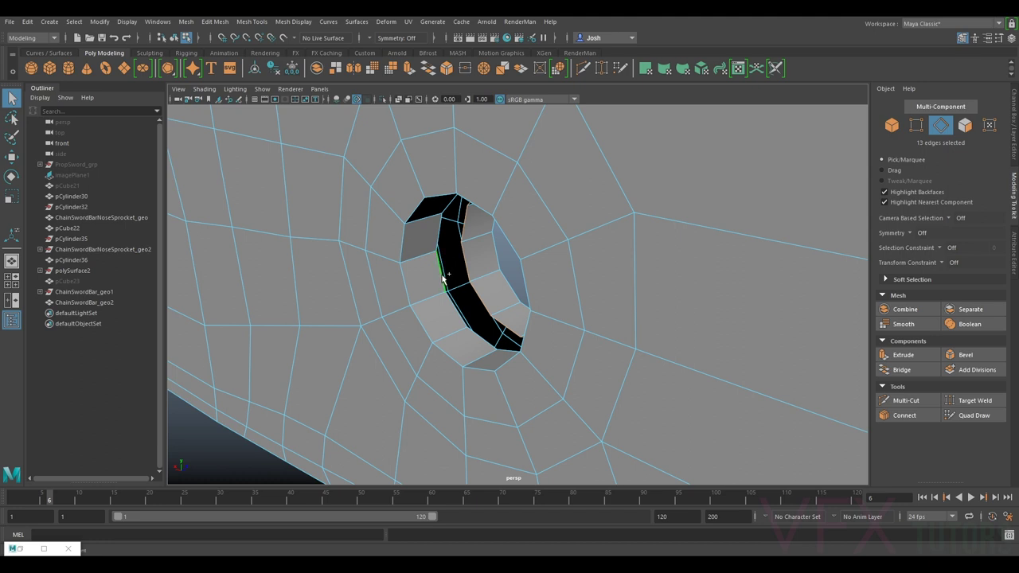
pyautogui.click(902, 369)
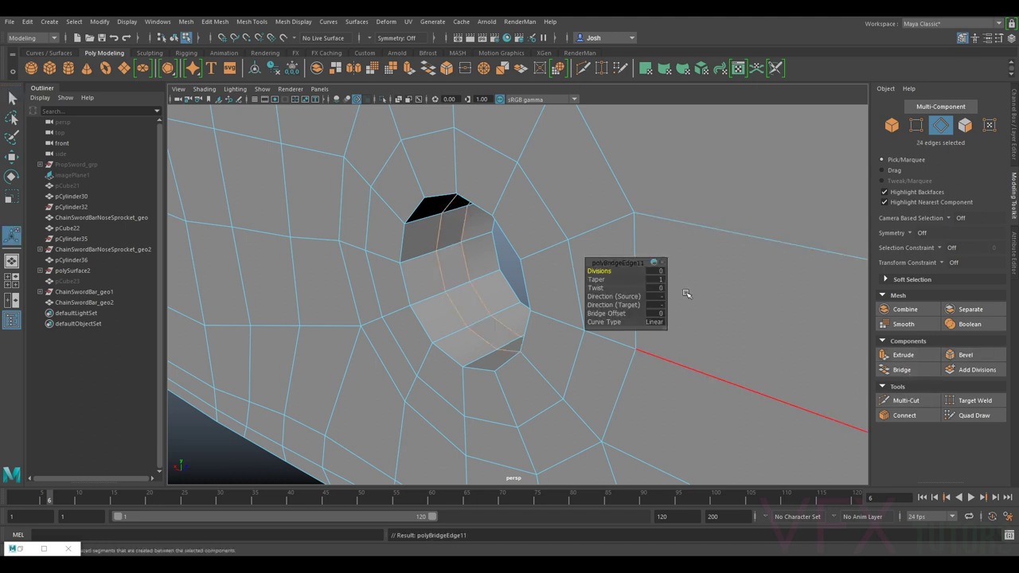
pyautogui.doubleClick(439, 274)
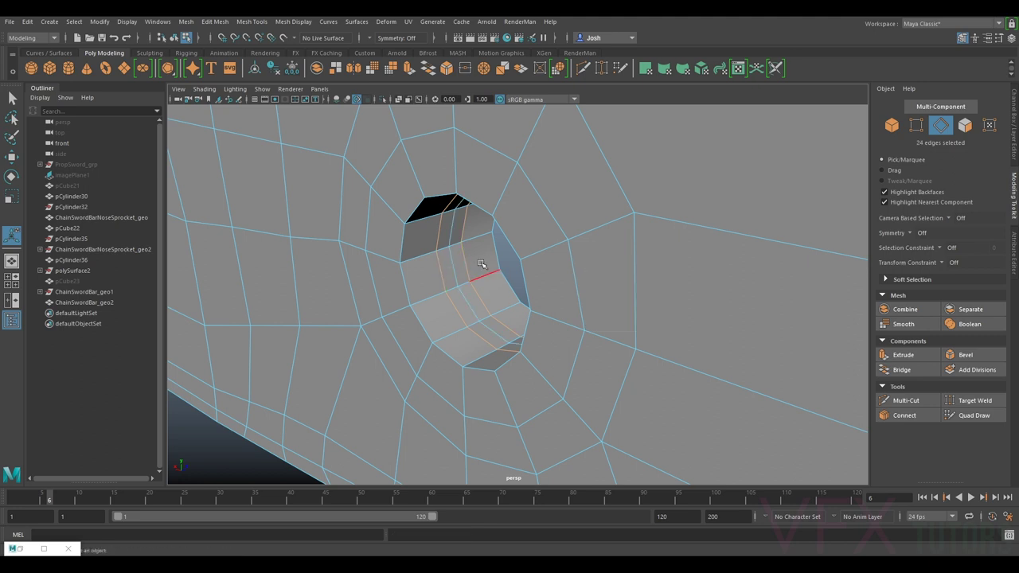
pyautogui.hotkey('ctrl', 'Delete')
# Step: Delete the lengthwise edge loops running along the inner wall of the slot
pyautogui.scroll(-8, 484, 262)
pyautogui.keyDown('alt'); pyautogui.moveTo(708, 276); pyautogui.dragTo(544, 257); pyautogui.keyUp('alt')
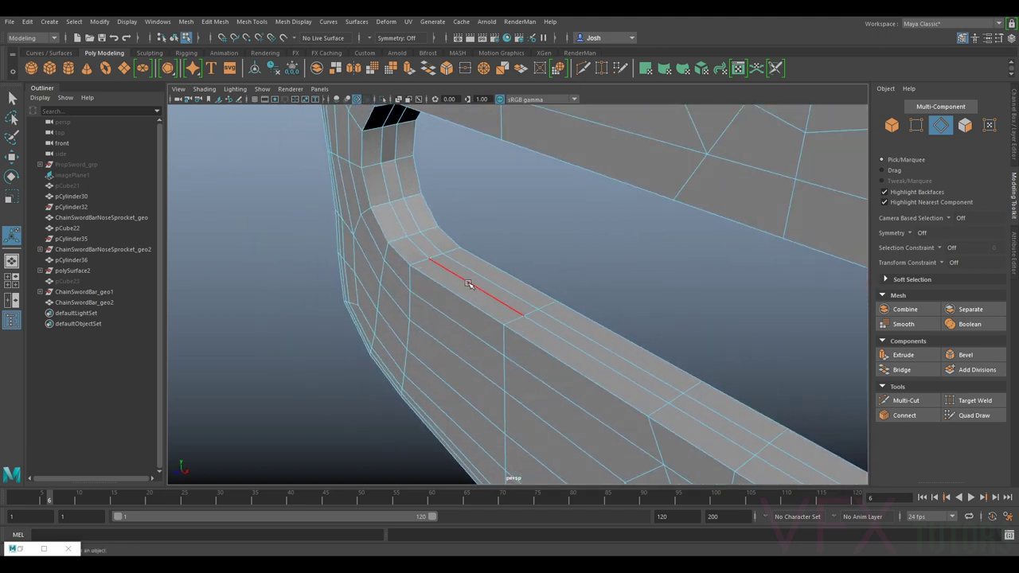
pyautogui.press('Delete')
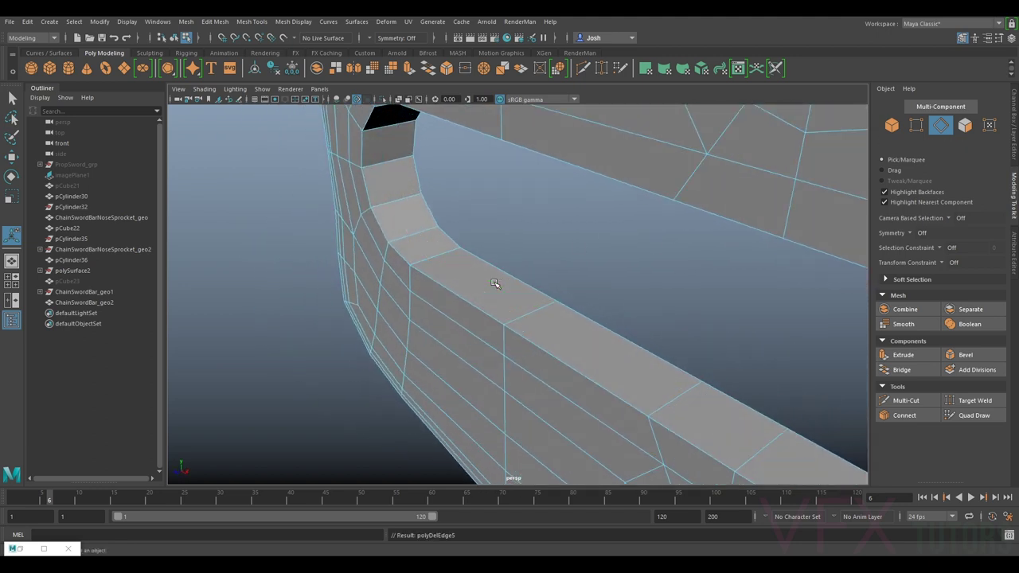
# Step: Insert one centred edge loop along the slot's inner wall with the Multi-Cut tool
pyautogui.click(906, 400)
pyautogui.keyDown('alt'); pyautogui.moveTo(591, 280); pyautogui.dragTo(516, 250); pyautogui.keyUp('alt')
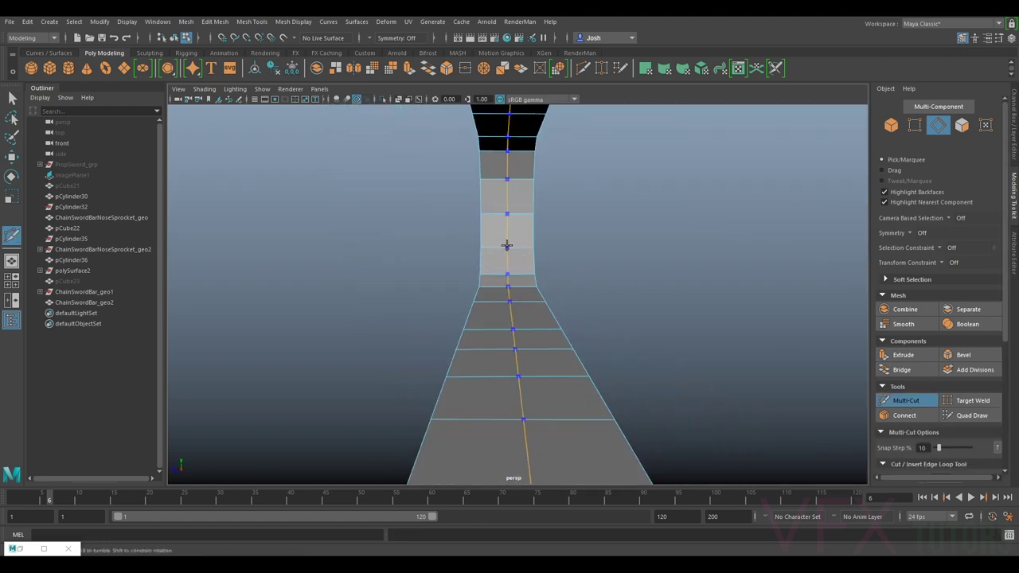
pyautogui.keyDown('ctrl'); pyautogui.click(507, 246); pyautogui.keyUp('ctrl')
pyautogui.scroll(-3, 510, 250)
pyautogui.keyDown('alt'); pyautogui.moveTo(414, 293); pyautogui.dragTo(591, 303); pyautogui.keyUp('alt')
pyautogui.click(906, 401)
pyautogui.scroll(-4, 691, 319)
pyautogui.scroll(-4, 672, 295)
pyautogui.keyDown('alt'); pyautogui.moveTo(671, 291); pyautogui.dragTo(609, 291); pyautogui.keyUp('alt')
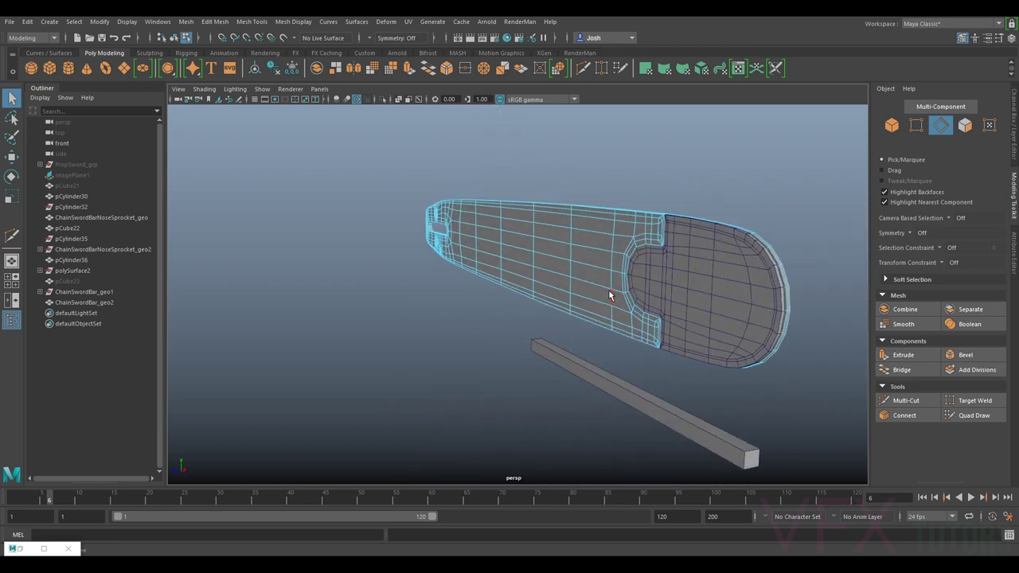
# Step: Return the chain bar to object mode and turn off the wireframe-on-shaded display
pyautogui.scroll(5, 681, 251)
pyautogui.scroll(-3, 702, 239)
pyautogui.rightClick(638, 229)
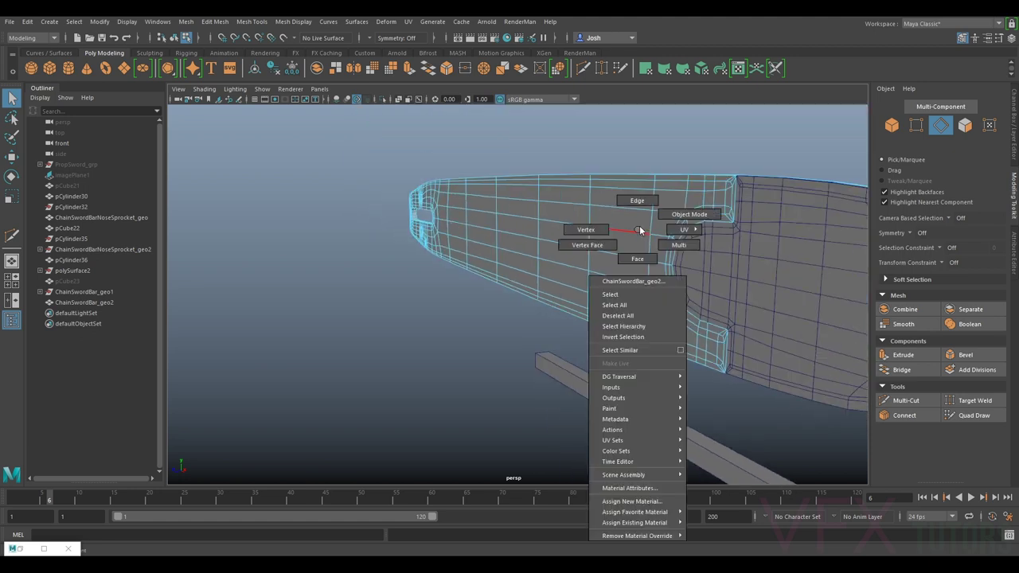
pyautogui.click(677, 217)
pyautogui.keyDown('alt'); pyautogui.moveTo(678, 216); pyautogui.dragTo(675, 278); pyautogui.keyUp('alt')
pyautogui.click(684, 235)
pyautogui.keyDown('alt'); pyautogui.moveTo(619, 209); pyautogui.dragTo(526, 245, button='middle'); pyautogui.keyUp('alt')
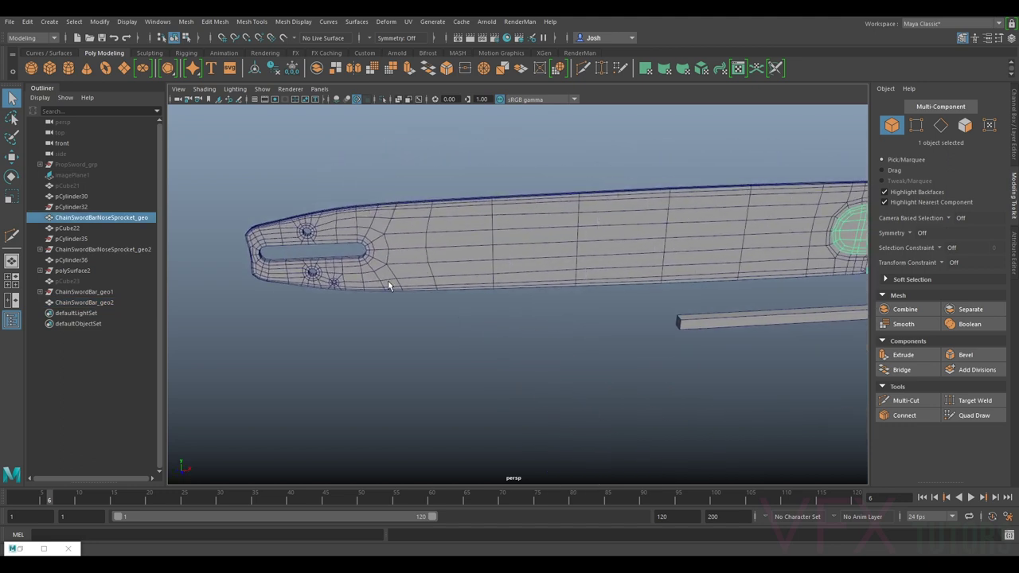
pyautogui.click(388, 282)
pyautogui.keyDown('alt'); pyautogui.moveTo(359, 335); pyautogui.dragTo(508, 333); pyautogui.keyUp('alt')
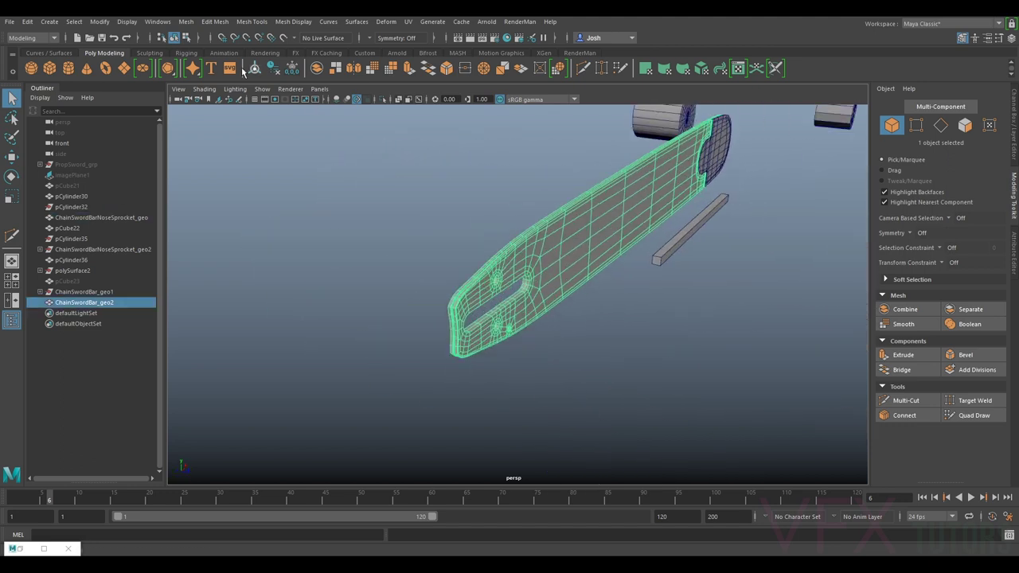
pyautogui.click(204, 89)
pyautogui.click(247, 186)
pyautogui.click(459, 202)
# Step: Examine the chain bar's slot, holes and edges from several sides, and its fit with the nose sprocket
pyautogui.keyDown('alt'); pyautogui.moveTo(518, 191); pyautogui.dragTo(438, 243); pyautogui.keyUp('alt')
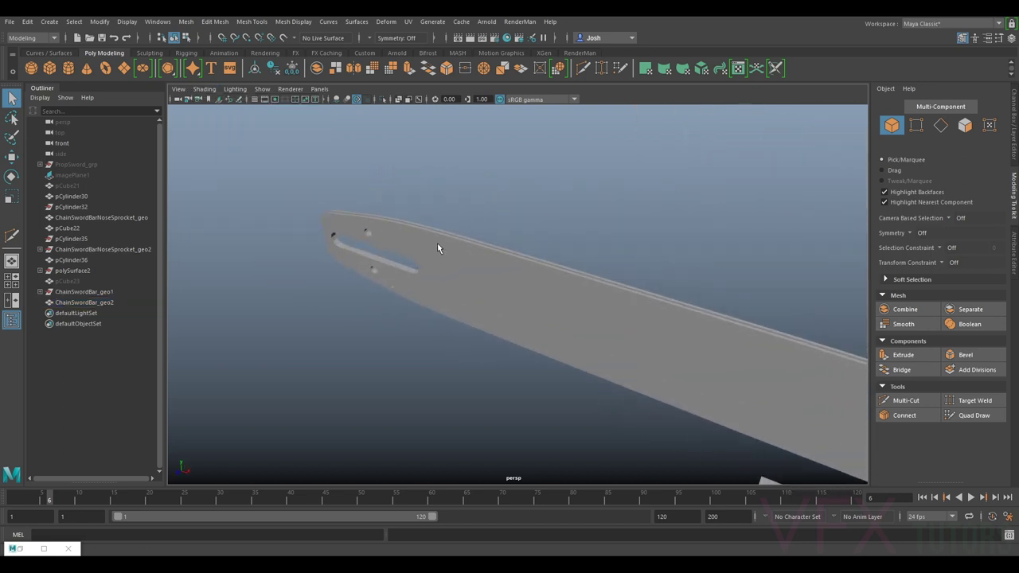
pyautogui.scroll(5, 438, 243)
pyautogui.keyDown('alt'); pyautogui.moveTo(353, 241); pyautogui.dragTo(505, 306, button='middle'); pyautogui.keyUp('alt')
pyautogui.keyDown('alt'); pyautogui.moveTo(656, 311); pyautogui.dragTo(605, 349); pyautogui.keyUp('alt')
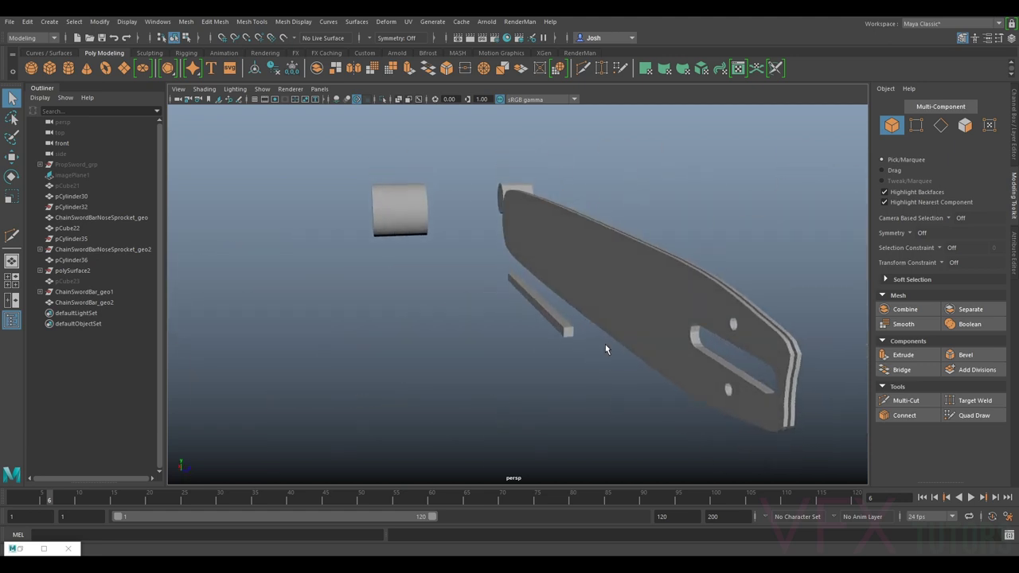
pyautogui.click(640, 305)
pyautogui.keyDown('alt'); pyautogui.moveTo(640, 305); pyautogui.dragTo(493, 285); pyautogui.keyUp('alt')
pyautogui.keyDown('alt'); pyautogui.moveTo(565, 300); pyautogui.dragTo(699, 385); pyautogui.keyUp('alt')
pyautogui.keyDown('alt'); pyautogui.moveTo(675, 319); pyautogui.dragTo(638, 320); pyautogui.keyUp('alt')
pyautogui.keyDown('alt'); pyautogui.moveTo(838, 257); pyautogui.dragTo(743, 216); pyautogui.keyUp('alt')
pyautogui.click(577, 268)
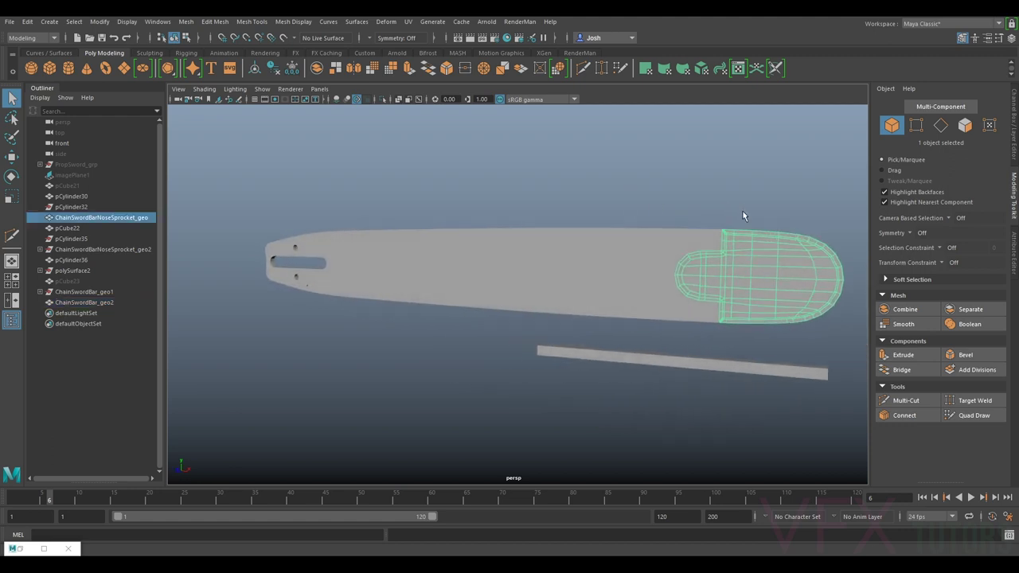
pyautogui.press('f')
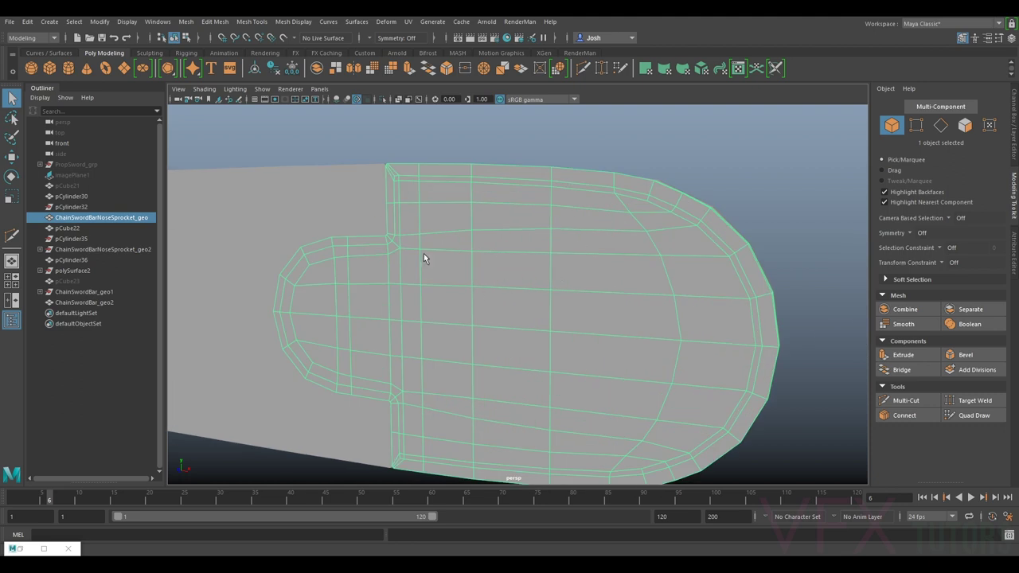
pyautogui.scroll(-3, 421, 259)
pyautogui.keyDown('alt'); pyautogui.moveTo(415, 265); pyautogui.dragTo(439, 275); pyautogui.keyUp('alt')
pyautogui.scroll(-4, 705, 242)
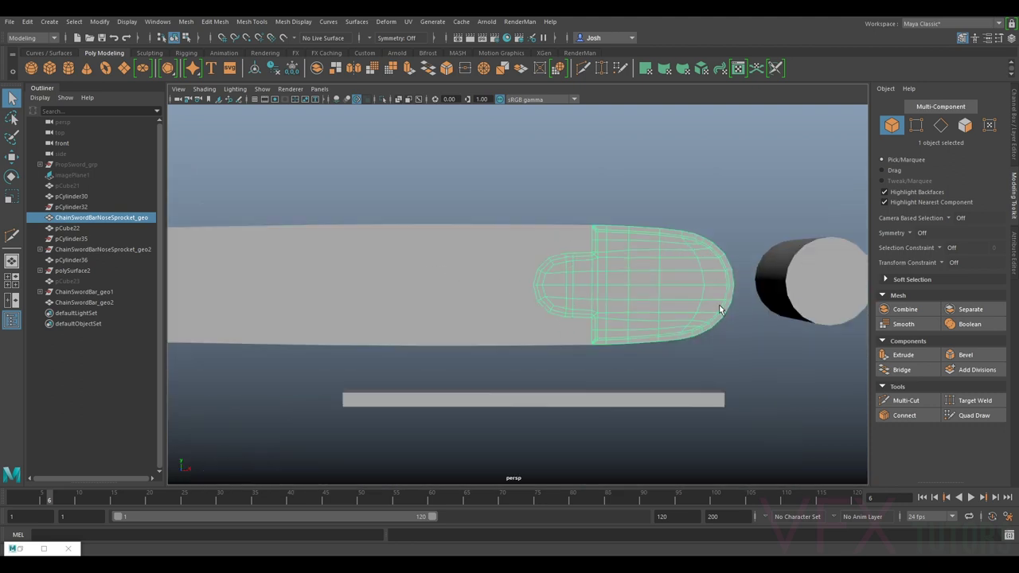
pyautogui.click(689, 196)
pyautogui.scroll(-5, 670, 227)
pyautogui.keyDown('alt'); pyautogui.moveTo(655, 255); pyautogui.dragTo(627, 265); pyautogui.keyUp('alt')
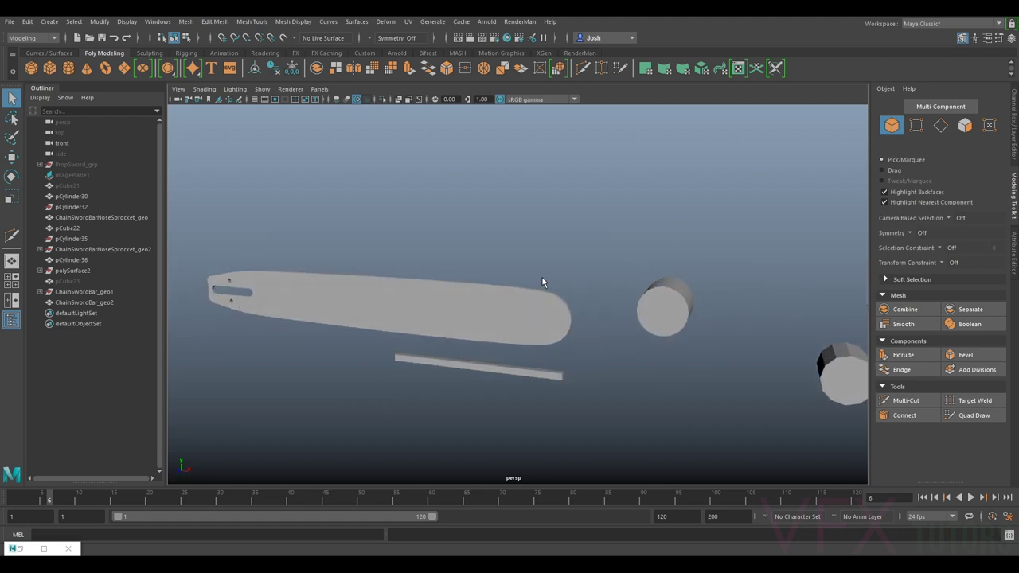
pyautogui.keyDown('alt'); pyautogui.moveTo(474, 195); pyautogui.dragTo(548, 184, button='middle'); pyautogui.keyUp('alt')
# Step: Hide the long box below the chain bar (pCube22) and the cylinder beyond its nose (pCylinder36)
pyautogui.click(585, 362)
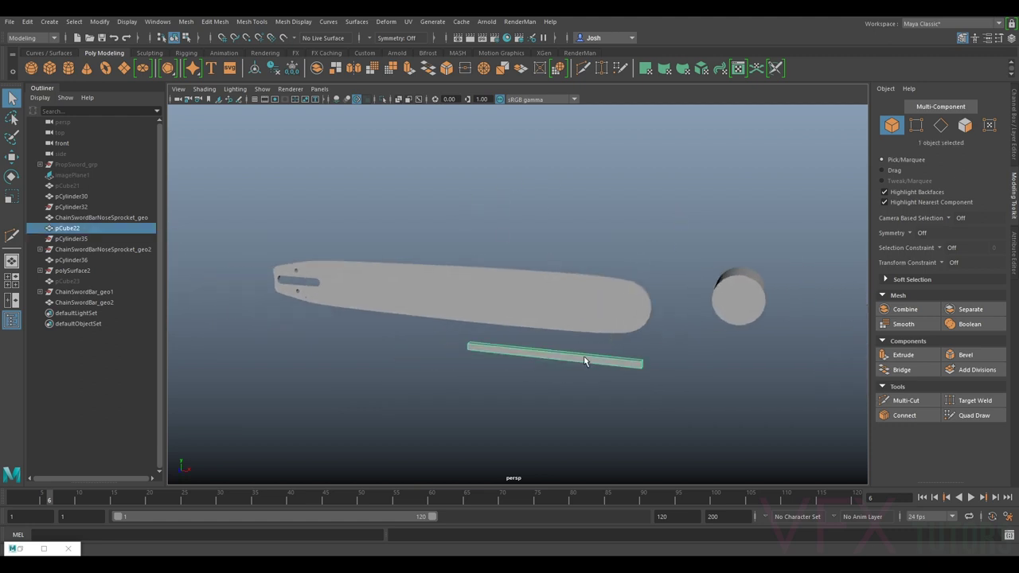
pyautogui.press('h')
pyautogui.click(769, 293)
pyautogui.press('h')
pyautogui.click(718, 303)
pyautogui.press('h')
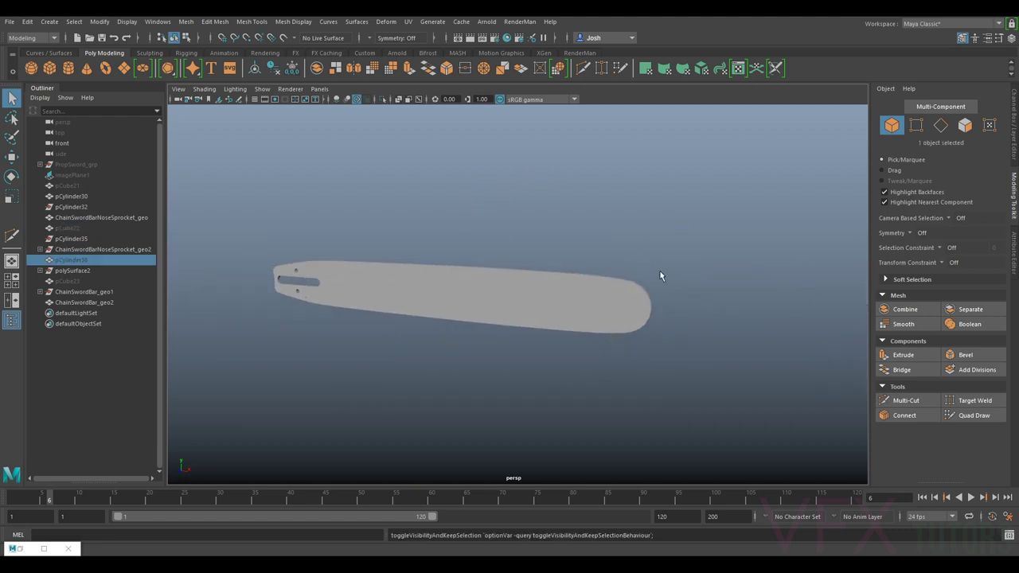
pyautogui.moveTo(660, 273); pyautogui.dragTo(557, 287)
pyautogui.moveTo(557, 291)
pyautogui.mouseDown(button='right')
pyautogui.moveTo(597, 502)
pyautogui.moveTo(594, 551)
pyautogui.moveTo(653, 543)
pyautogui.mouseUp(button='right')
pyautogui.click(533, 380)
pyautogui.moveTo(533, 381)
pyautogui.keyDown('alt'); pyautogui.mouseDown()
pyautogui.moveTo(587, 341)
pyautogui.moveTo(501, 376)
pyautogui.moveTo(534, 368)
pyautogui.mouseUp(); pyautogui.keyUp('alt')
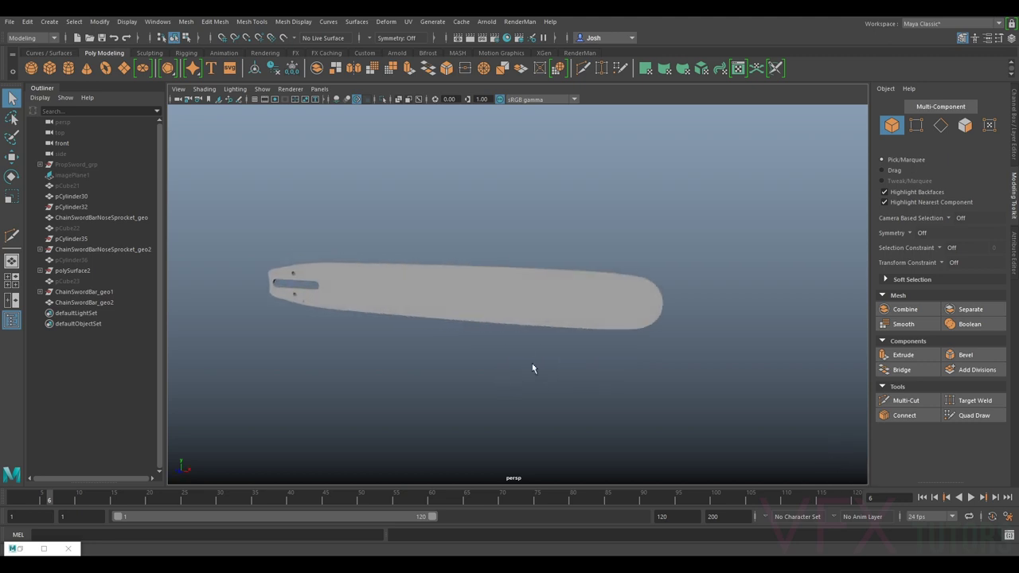
# Step: Turn off the default material so the chain bar displays with its own shader
pyautogui.click(205, 90)
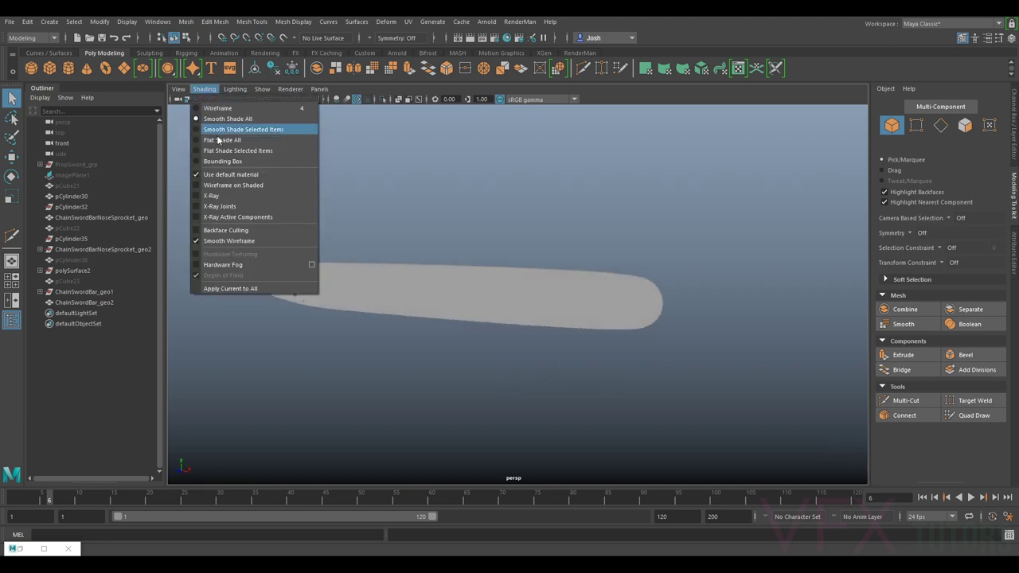
pyautogui.click(296, 175)
pyautogui.moveTo(438, 211)
pyautogui.keyDown('alt'); pyautogui.mouseDown()
pyautogui.moveTo(517, 201)
pyautogui.moveTo(508, 194)
pyautogui.moveTo(521, 192)
pyautogui.moveTo(507, 194)
pyautogui.mouseUp(); pyautogui.keyUp('alt')
pyautogui.scroll(3, 507, 193)
pyautogui.keyDown('alt'); pyautogui.moveTo(509, 195); pyautogui.dragTo(533, 250, button='middle'); pyautogui.keyUp('alt')
pyautogui.moveTo(533, 250)
pyautogui.keyDown('alt'); pyautogui.mouseDown()
pyautogui.moveTo(517, 250)
pyautogui.moveTo(546, 252)
pyautogui.moveTo(512, 255)
pyautogui.moveTo(510, 242)
pyautogui.moveTo(535, 255)
pyautogui.mouseUp(); pyautogui.keyUp('alt')
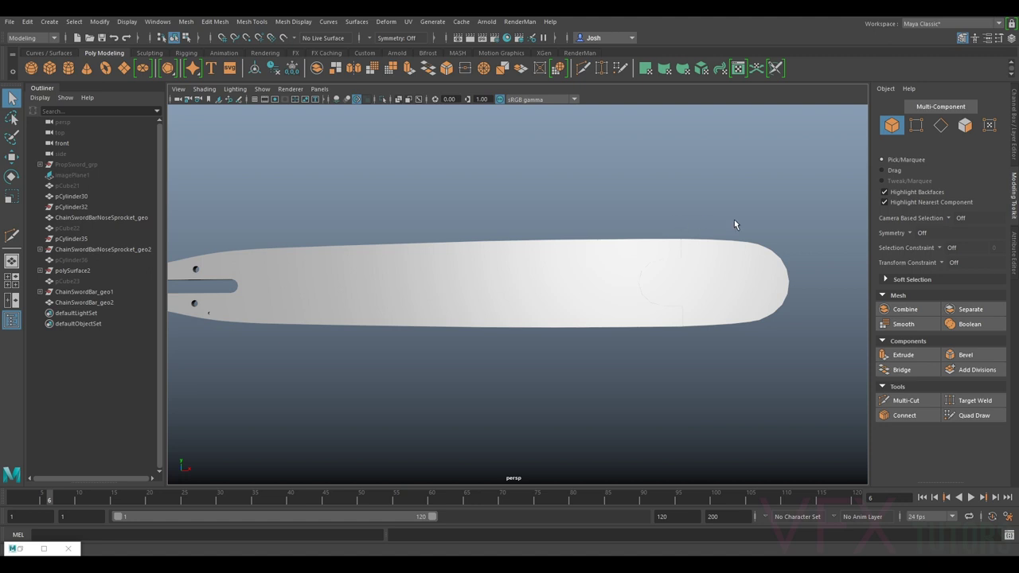
# Step: Set the Cosine Power of the nose sprocket's phong1 material to 88.545 and deselect the sprocket
pyautogui.click(731, 269)
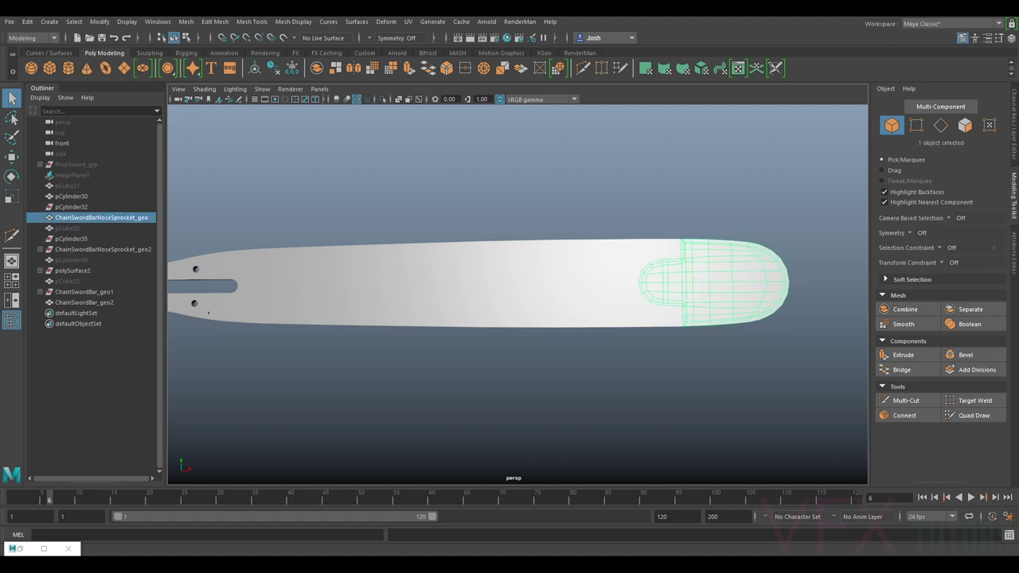
pyautogui.click(1014, 256)
pyautogui.click(1002, 108)
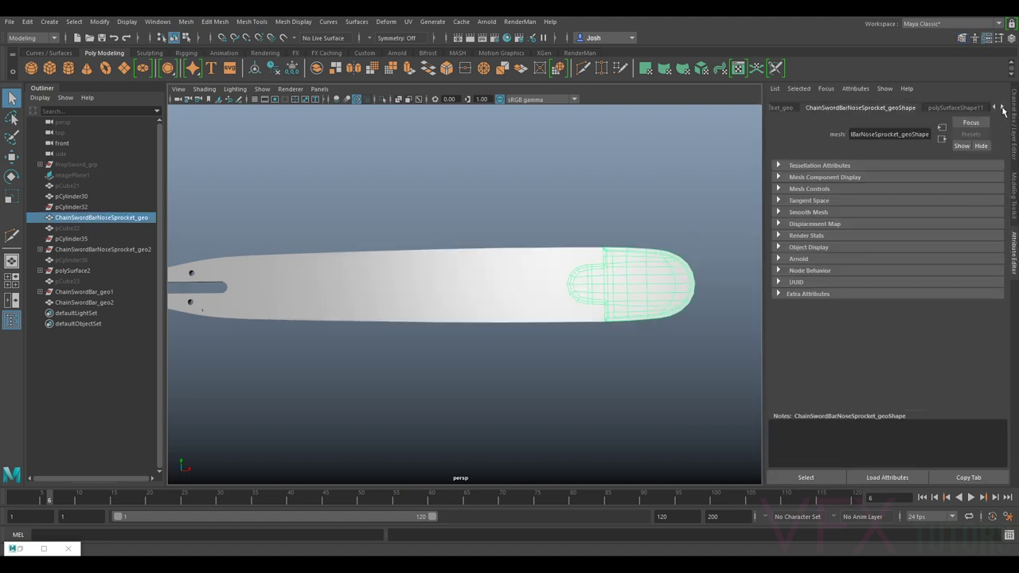
pyautogui.click(974, 107)
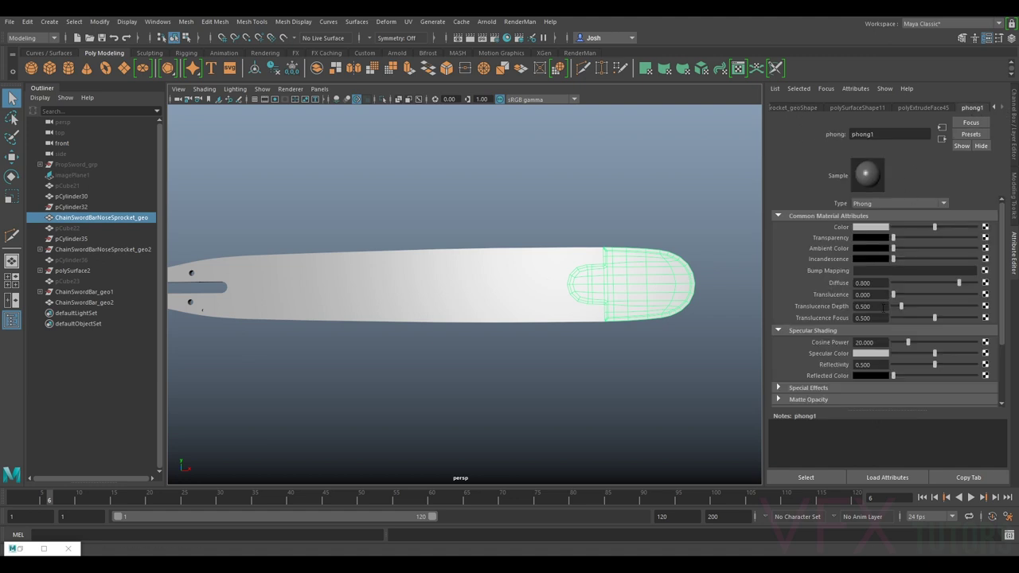
pyautogui.moveTo(909, 343); pyautogui.dragTo(975, 344)
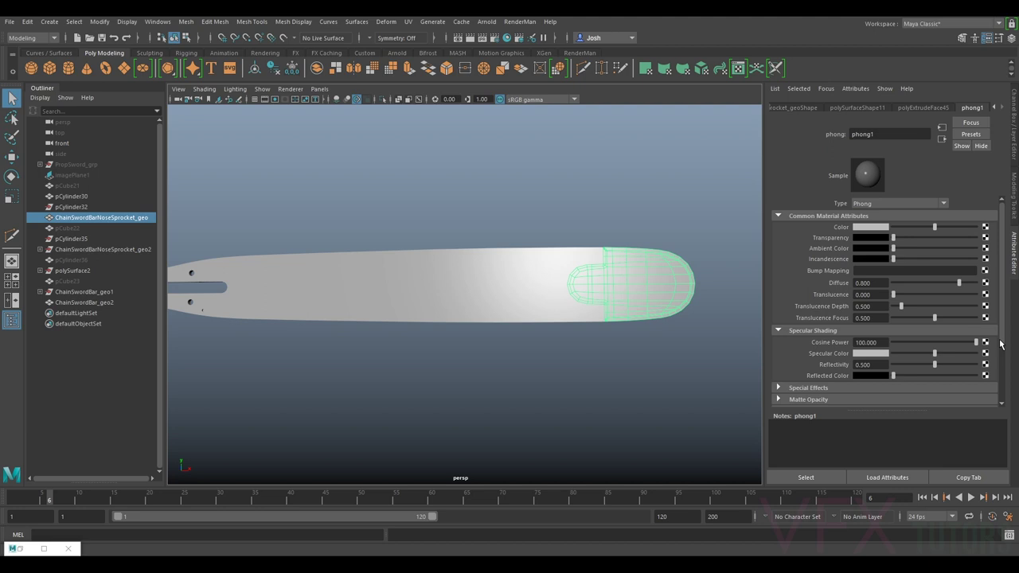
pyautogui.keyDown('alt'); pyautogui.moveTo(646, 358); pyautogui.dragTo(529, 356); pyautogui.keyUp('alt')
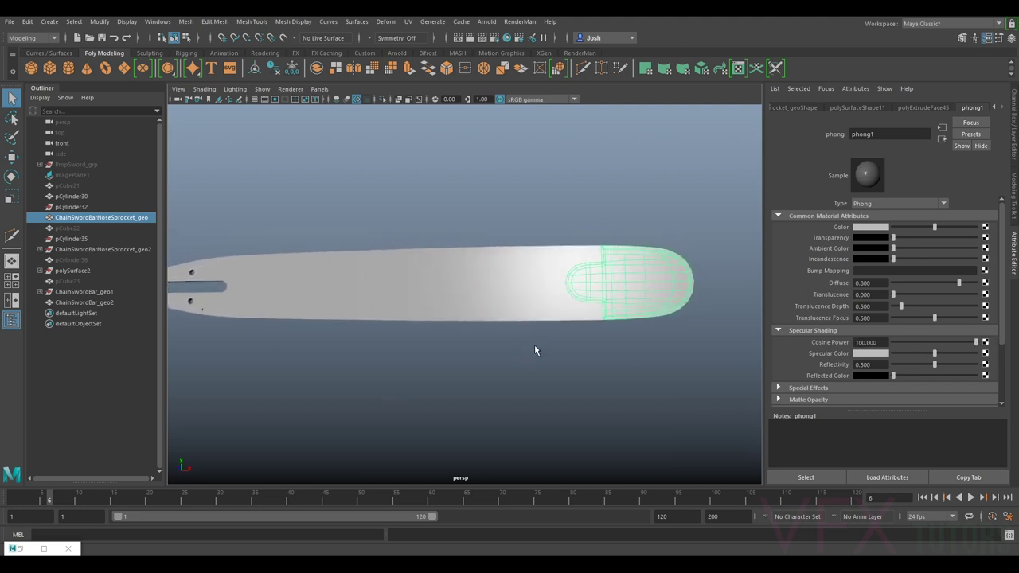
pyautogui.moveTo(972, 344); pyautogui.dragTo(907, 343)
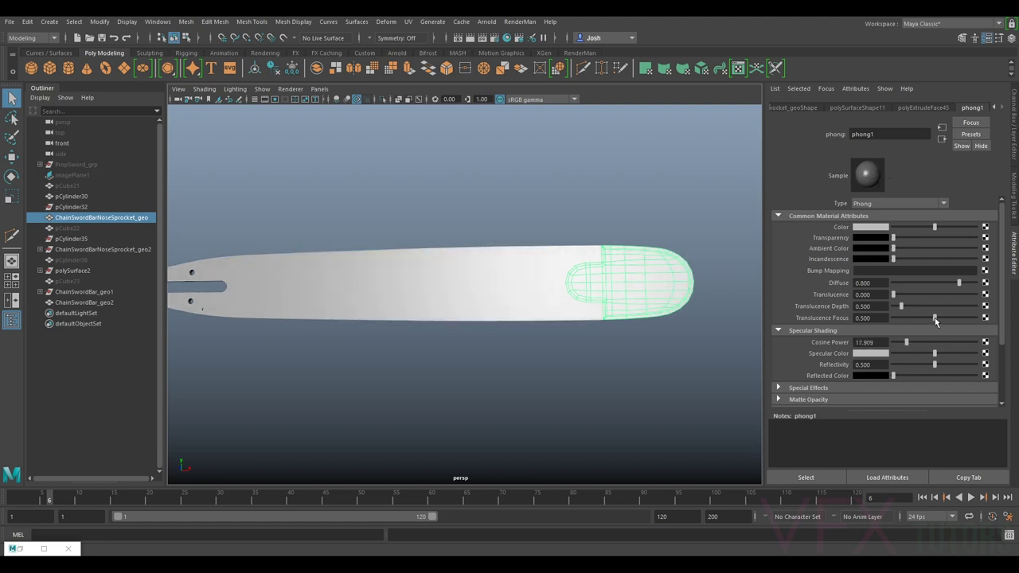
pyautogui.moveTo(913, 343)
pyautogui.mouseDown()
pyautogui.moveTo(893, 344)
pyautogui.moveTo(951, 344)
pyautogui.mouseUp()
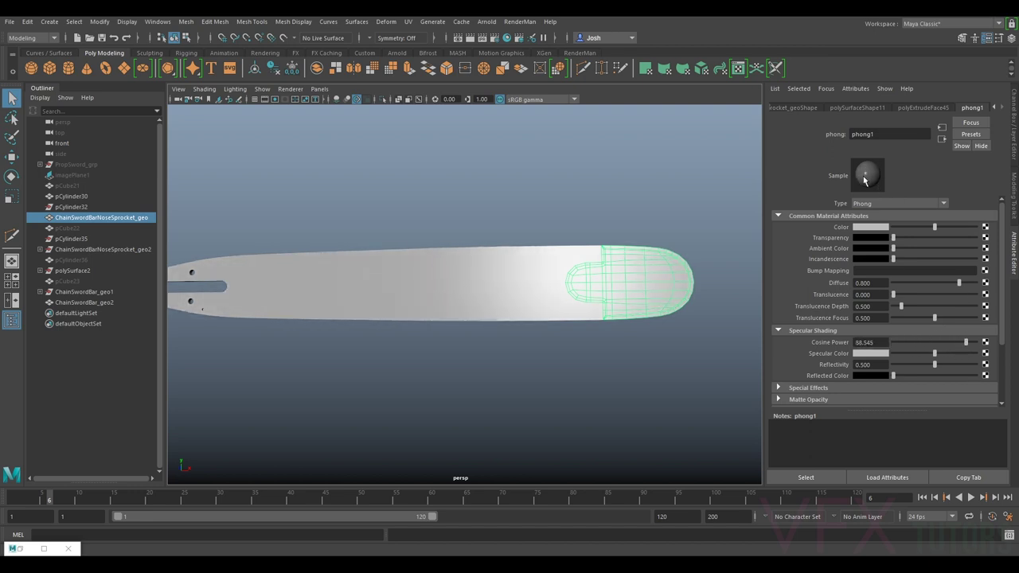
pyautogui.moveTo(583, 336)
pyautogui.keyDown('alt'); pyautogui.mouseDown()
pyautogui.moveTo(598, 321)
pyautogui.moveTo(575, 334)
pyautogui.moveTo(581, 348)
pyautogui.mouseUp(); pyautogui.keyUp('alt')
pyautogui.click(581, 347)
pyautogui.moveTo(517, 369)
pyautogui.keyDown('alt'); pyautogui.mouseDown()
pyautogui.moveTo(561, 370)
pyautogui.moveTo(464, 346)
pyautogui.moveTo(489, 355)
pyautogui.moveTo(434, 352)
pyautogui.moveTo(509, 372)
pyautogui.moveTo(406, 374)
pyautogui.moveTo(529, 391)
pyautogui.moveTo(437, 388)
pyautogui.moveTo(535, 341)
pyautogui.moveTo(642, 358)
pyautogui.moveTo(443, 352)
pyautogui.moveTo(571, 356)
pyautogui.moveTo(507, 358)
pyautogui.mouseUp(); pyautogui.keyUp('alt')
pyautogui.scroll(-3, 547, 353)
# Step: Delete the construction history of ChainSwordBar_geo2 and ChainSwordBarNoseSprocket_geo together, and select only the nose sprocket
pyautogui.click(523, 284)
pyautogui.scroll(3, 543, 286)
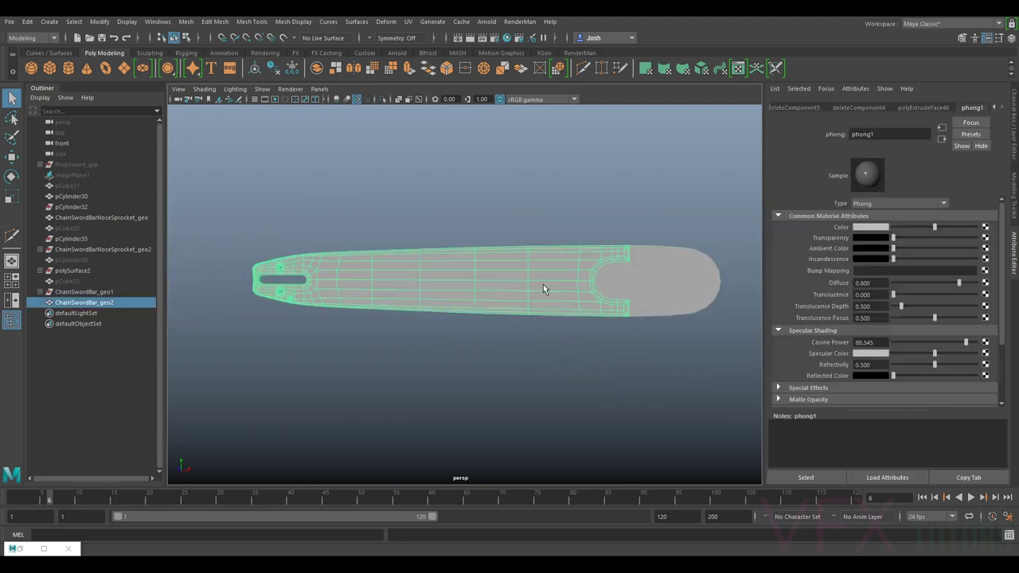
pyautogui.keyDown('alt'); pyautogui.moveTo(626, 301); pyautogui.dragTo(532, 309); pyautogui.keyUp('alt')
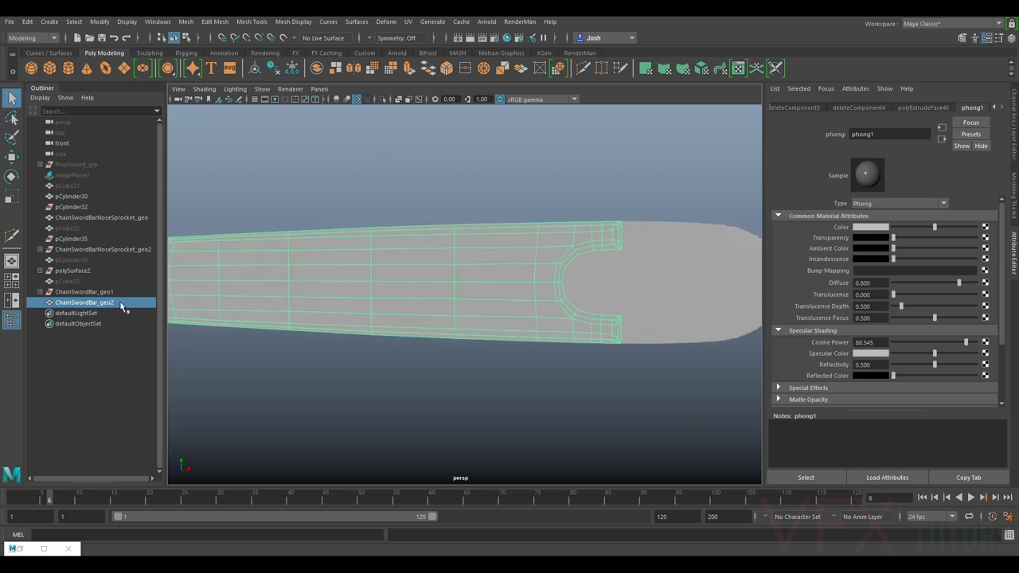
pyautogui.keyDown('shift'); pyautogui.click(652, 323); pyautogui.keyUp('shift')
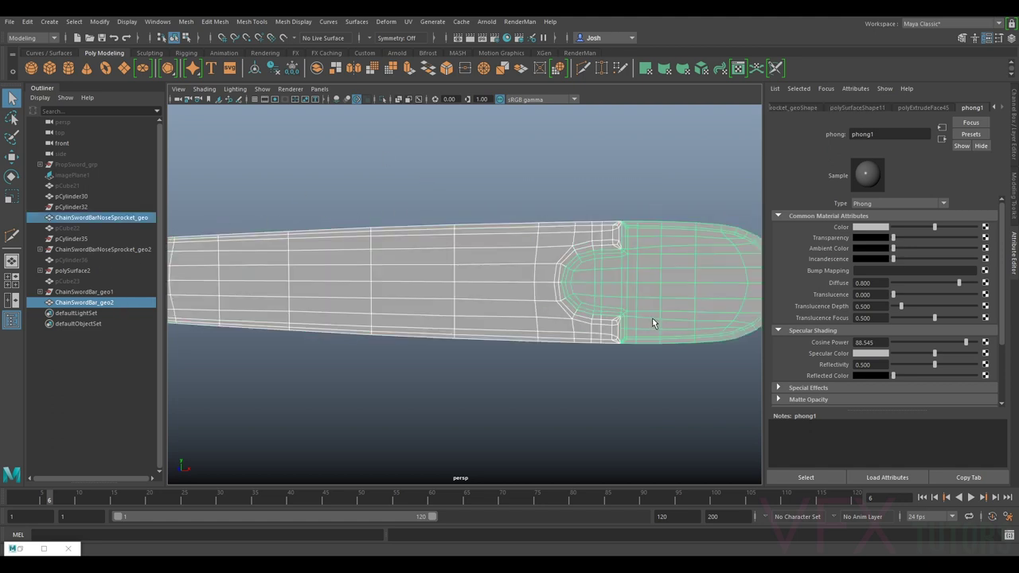
pyautogui.click(277, 74)
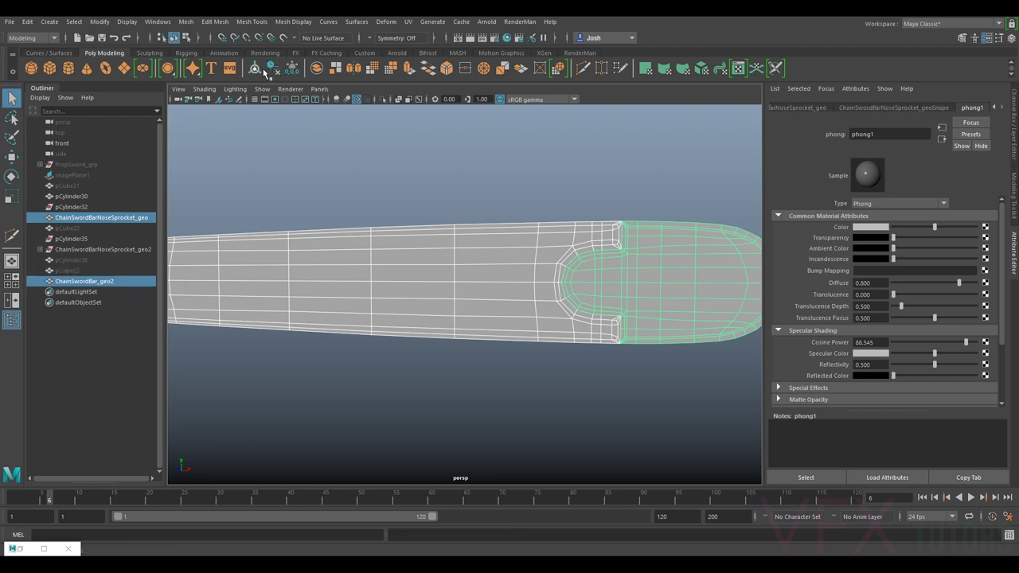
pyautogui.click(112, 219)
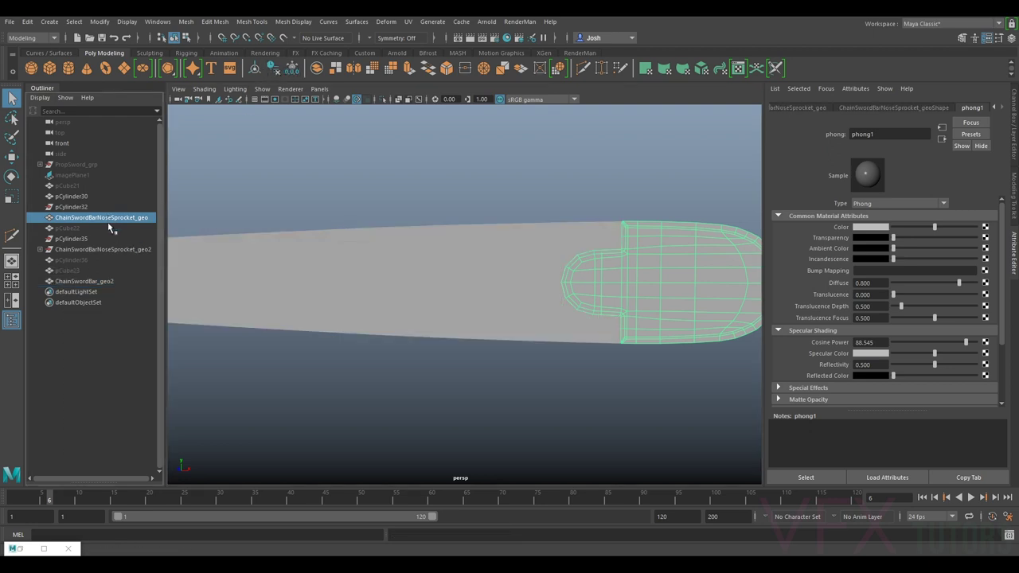
# Step: Move ChainSwordBar_geo2 directly below ChainSwordBarNoseSprocket_geo in the scene list and rename it ChainSwordBar_geo
pyautogui.click(88, 281)
pyautogui.moveTo(101, 221); pyautogui.dragTo(104, 224, button='middle')
pyautogui.doubleClick(126, 229)
pyautogui.press('BackSpace')
pyautogui.press('Return')
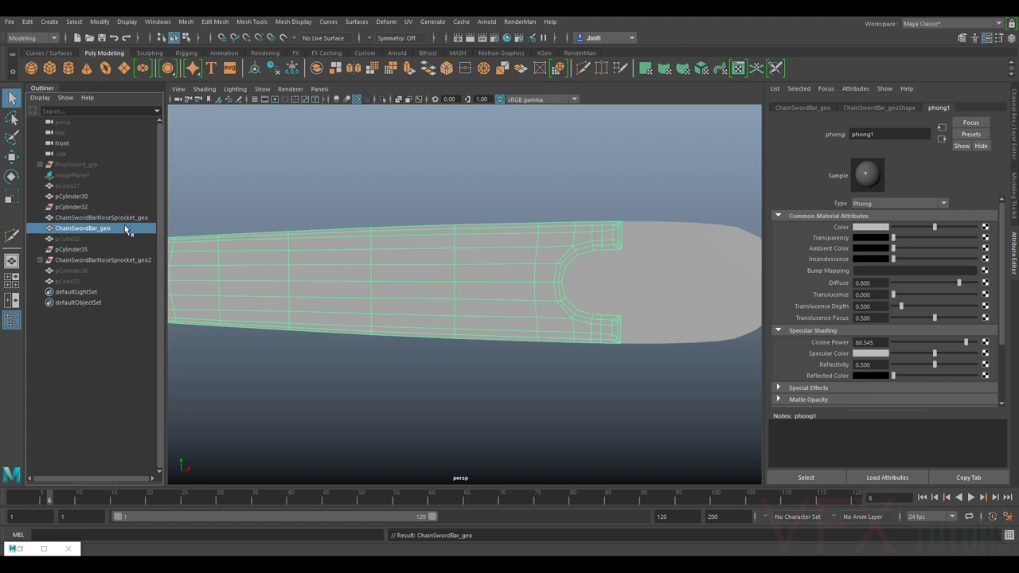
# Step: Select the nose sprocket and examine the topology of its rounded tip in the front orthographic view
pyautogui.click(137, 220)
pyautogui.scroll(-5, 490, 267)
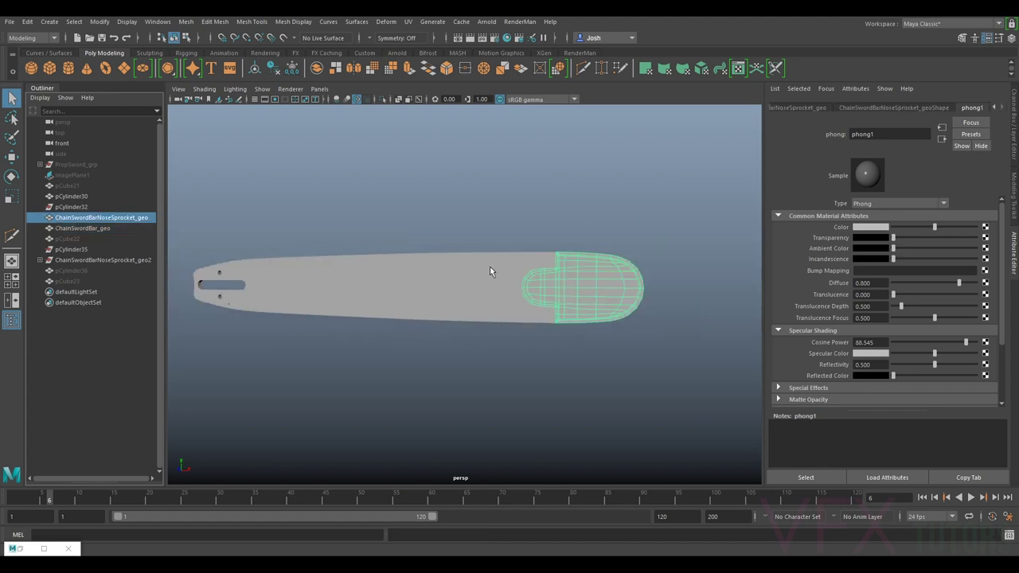
pyautogui.keyDown('alt'); pyautogui.moveTo(490, 267); pyautogui.dragTo(447, 282); pyautogui.keyUp('alt')
pyautogui.scroll(5, 448, 287)
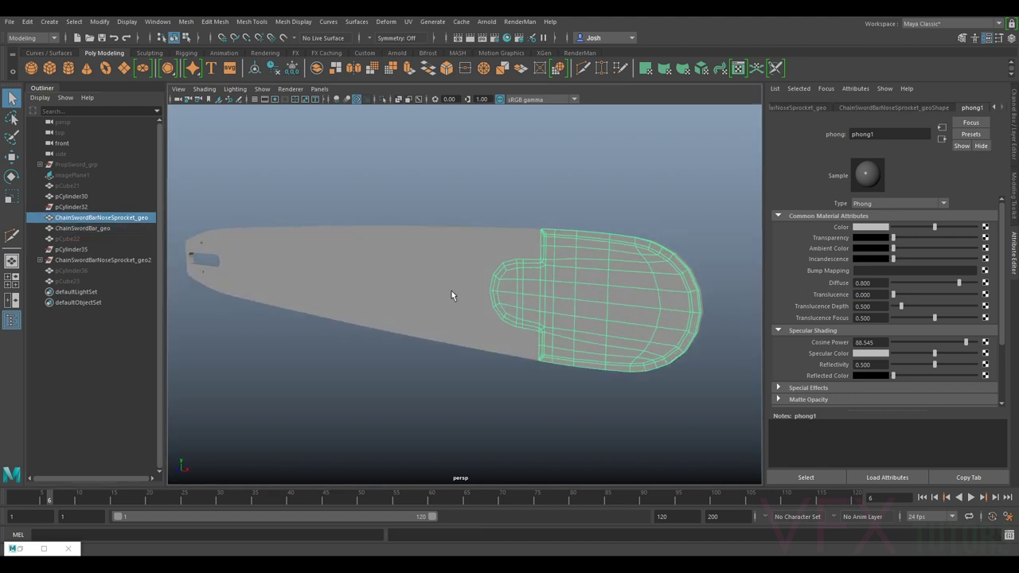
pyautogui.keyDown('alt'); pyautogui.moveTo(573, 295); pyautogui.dragTo(686, 318); pyautogui.keyUp('alt')
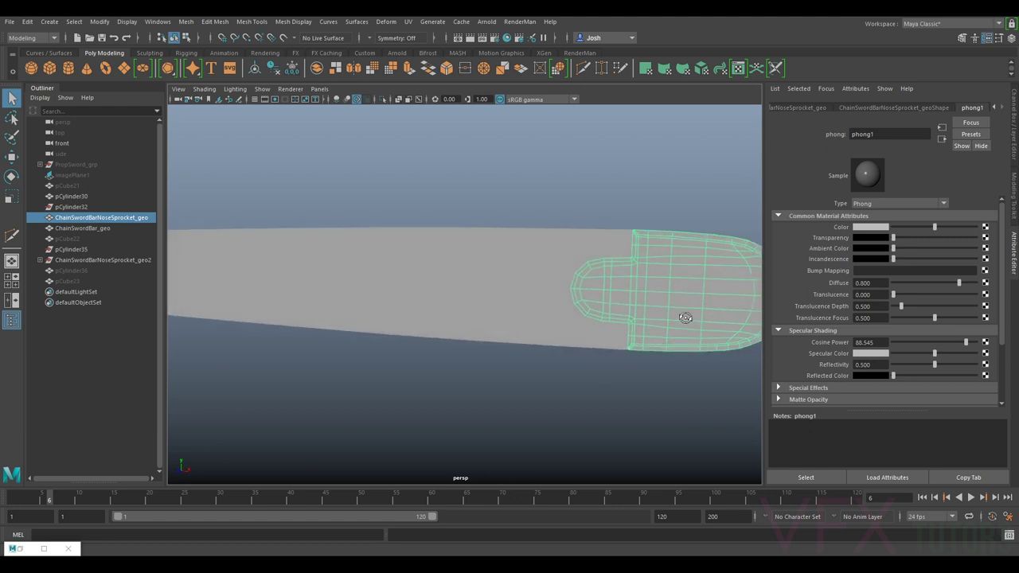
pyautogui.click(316, 89)
pyautogui.moveTo(366, 123)
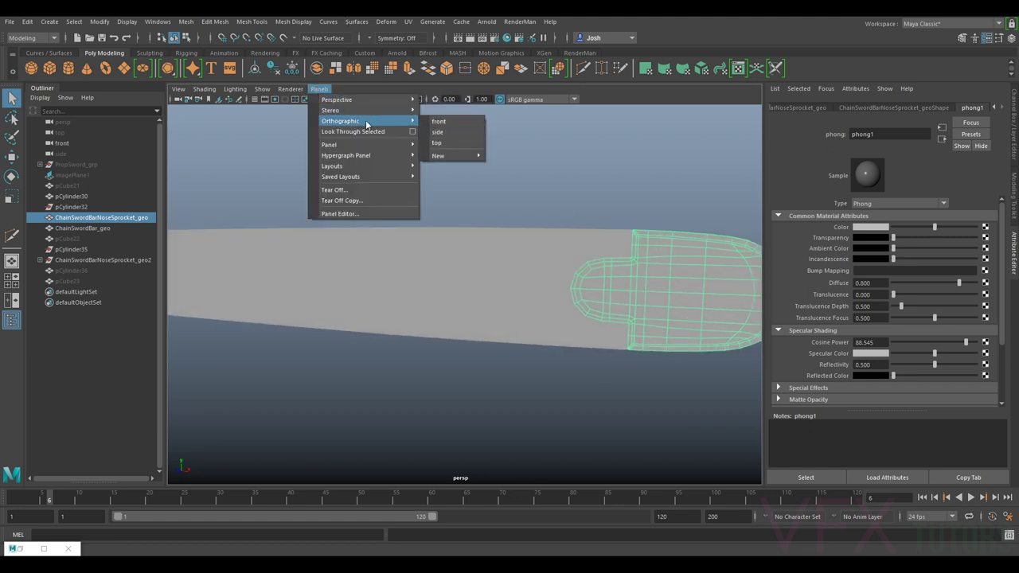
pyautogui.click(450, 124)
pyautogui.scroll(-5, 610, 354)
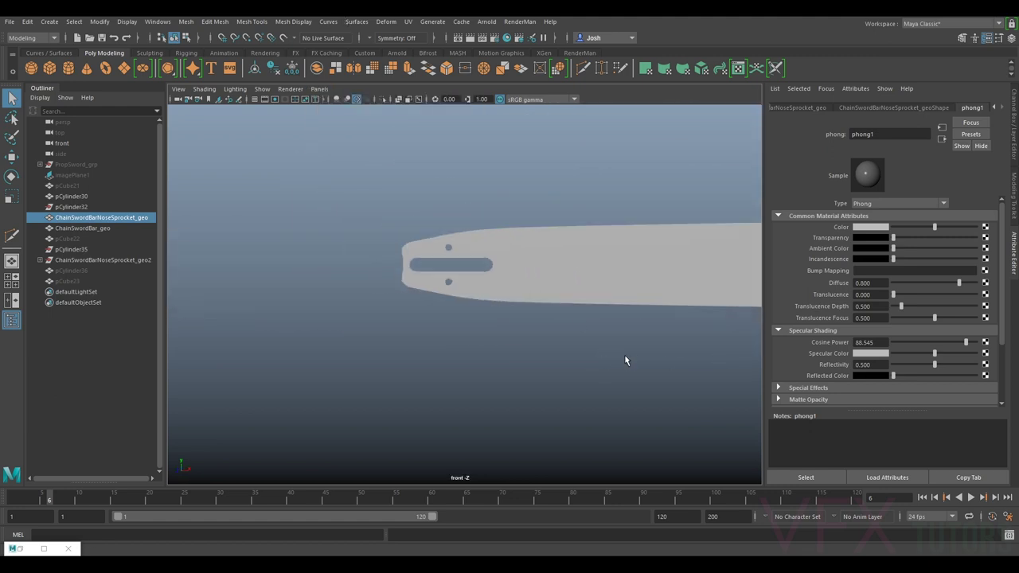
pyautogui.keyDown('alt'); pyautogui.moveTo(624, 355); pyautogui.dragTo(390, 362, button='middle'); pyautogui.keyUp('alt')
pyautogui.scroll(6, 446, 283)
pyautogui.keyDown('alt'); pyautogui.moveTo(484, 234); pyautogui.dragTo(524, 233, button='middle'); pyautogui.keyUp('alt')
pyautogui.scroll(3, 522, 207)
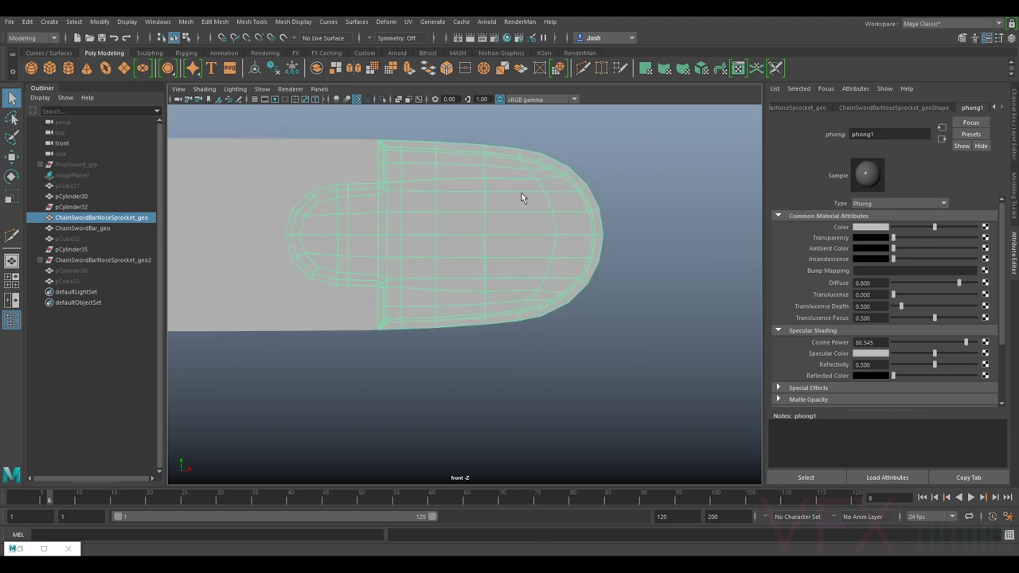
pyautogui.scroll(5, 515, 280)
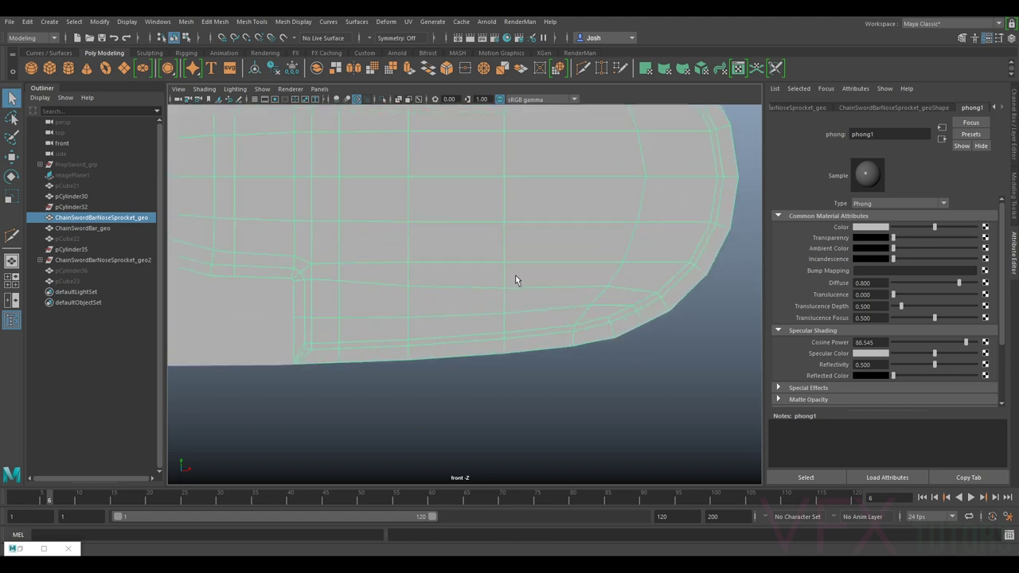
pyautogui.scroll(-5, 585, 287)
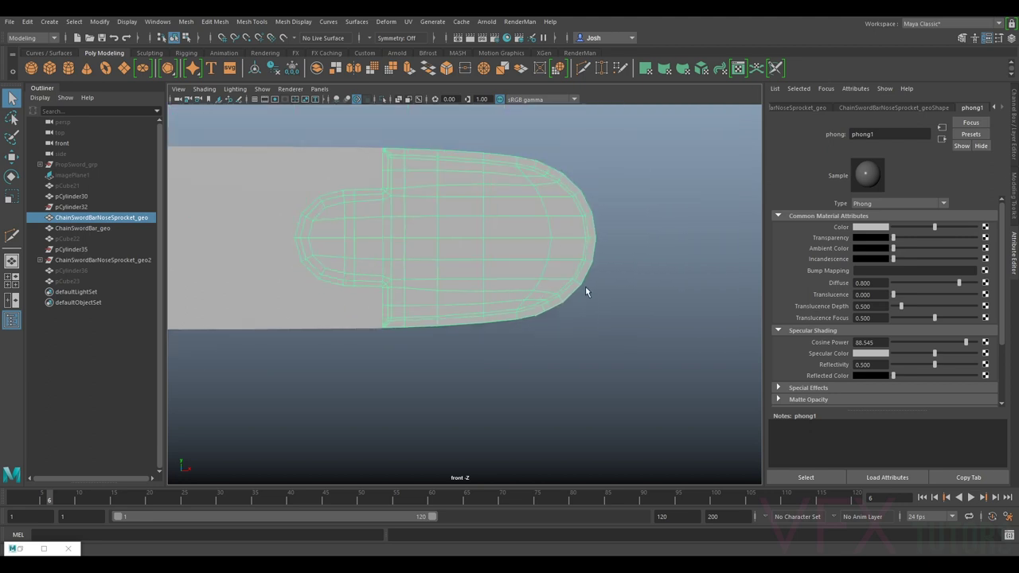
pyautogui.scroll(-2, 533, 284)
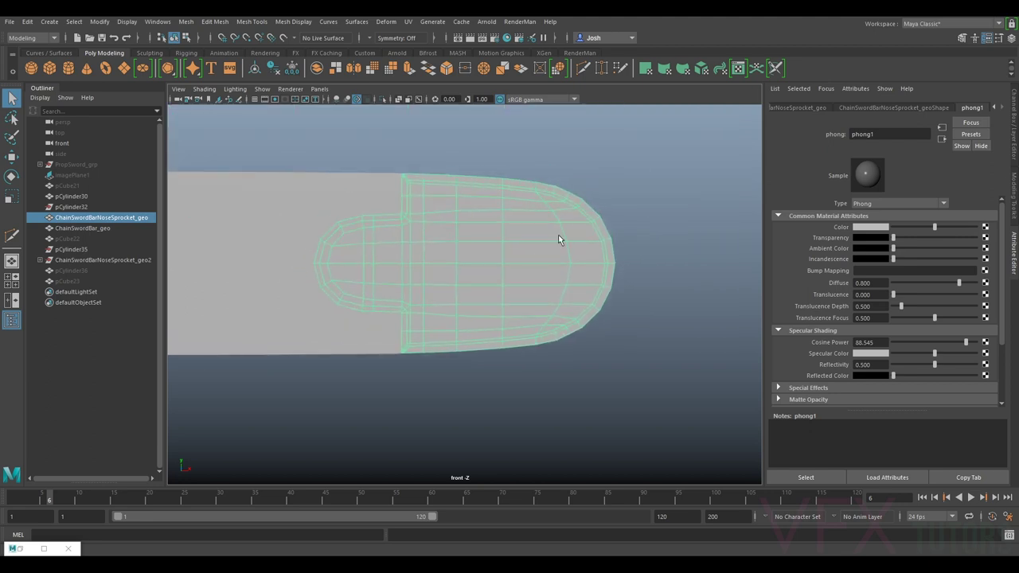
pyautogui.scroll(4, 561, 236)
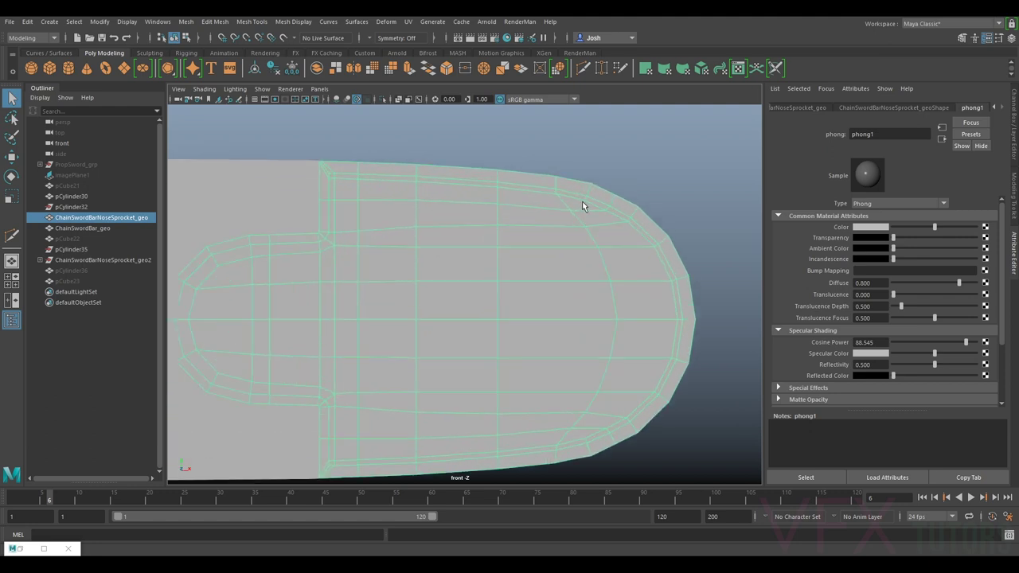
# Step: Preview the nose sprocket and chain bar smoothed to compare their outlines, and return both to unsmoothed display
pyautogui.press('3')
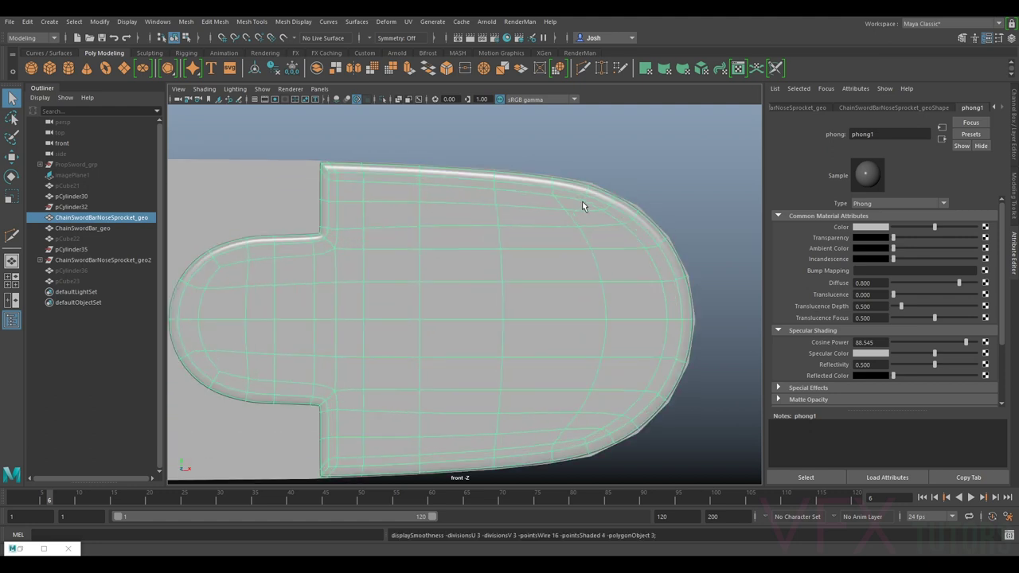
pyautogui.click(593, 188)
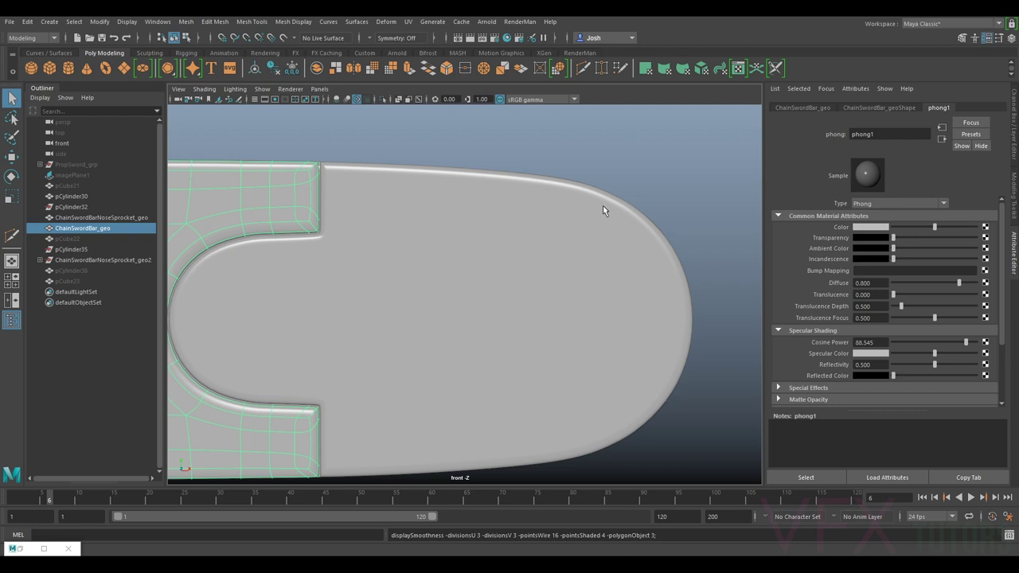
pyautogui.press('1')
pyautogui.click(608, 211)
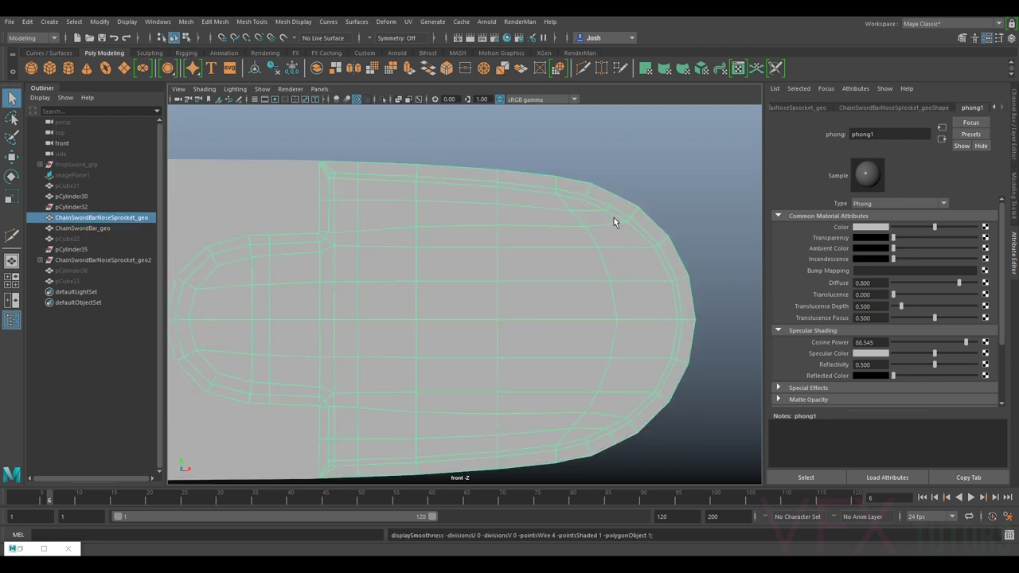
# Step: Try repositioning vertices along the upper curve of the nose sprocket's tip, undo the changes, and return to object mode
pyautogui.moveTo(607, 211); pyautogui.dragTo(546, 209, button='right')
pyautogui.scroll(3, 530, 232)
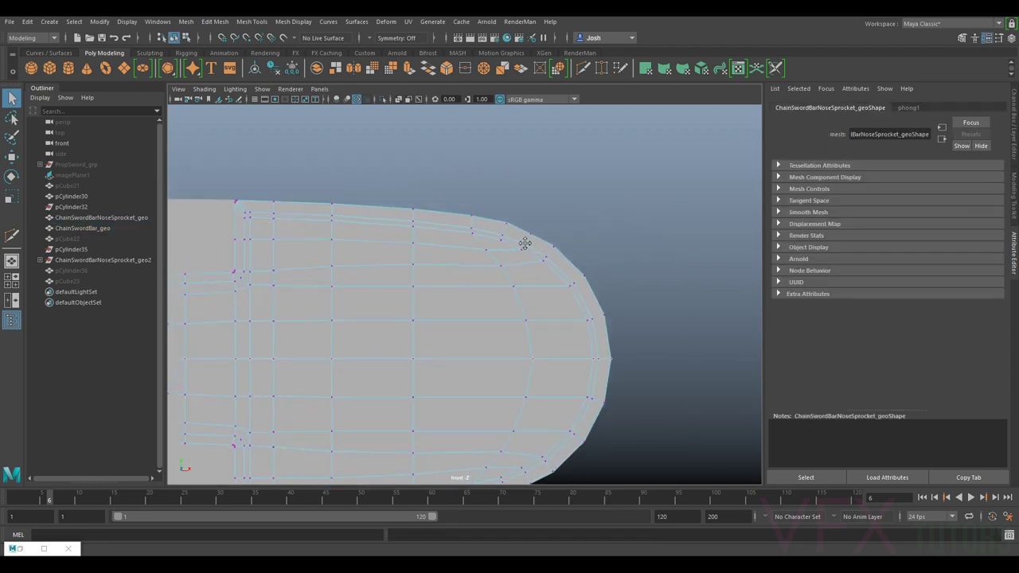
pyautogui.press('w')
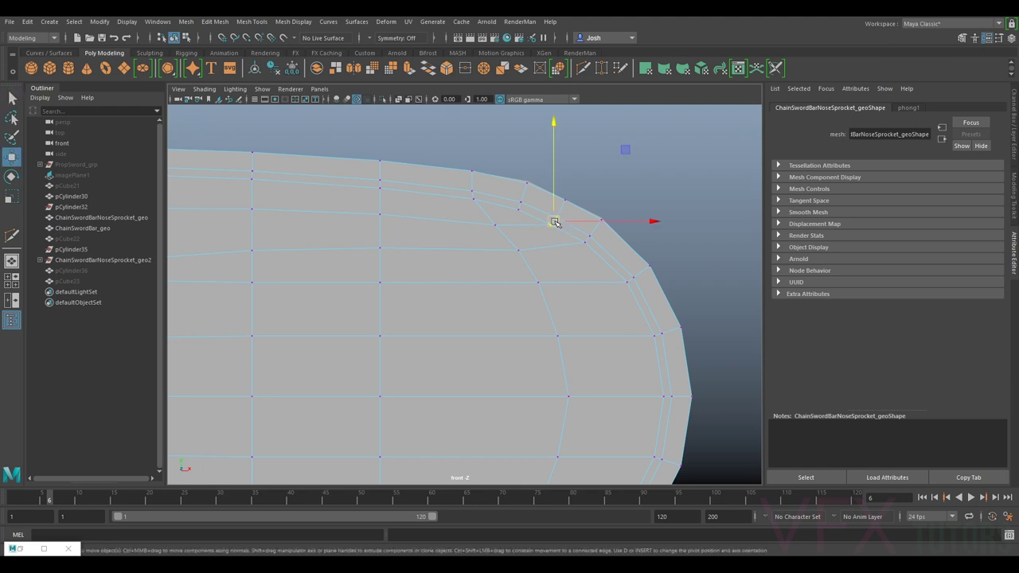
pyautogui.click(522, 202)
pyautogui.moveTo(522, 185); pyautogui.dragTo(521, 185)
pyautogui.hotkey('ctrl', 'z')
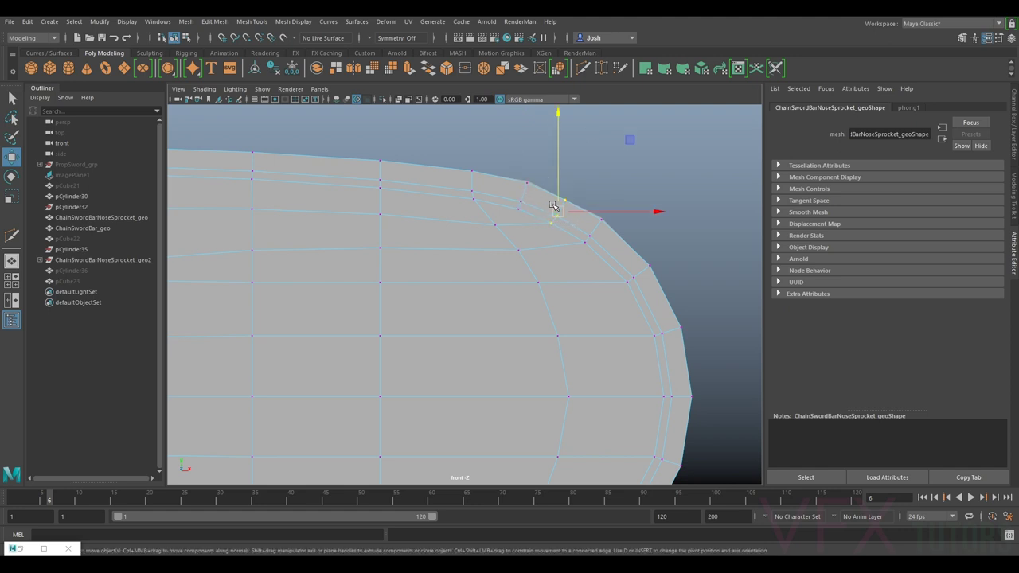
pyautogui.hotkey('ctrl', 'z')
pyautogui.hotkey('ctrl', 'z')
pyautogui.scroll(-8, 620, 233)
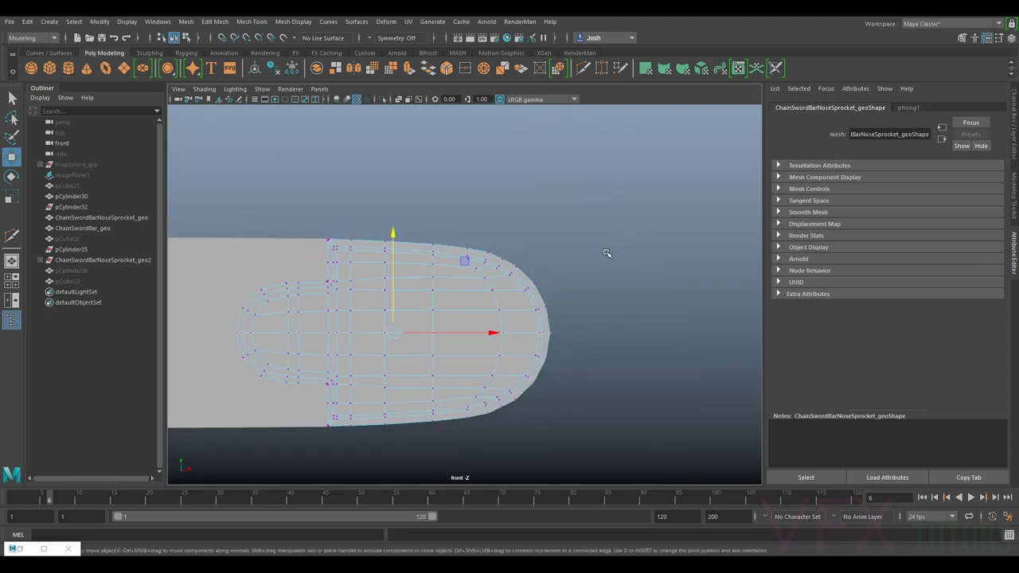
pyautogui.keyDown('alt'); pyautogui.moveTo(608, 254); pyautogui.dragTo(680, 224, button='middle'); pyautogui.keyUp('alt')
pyautogui.scroll(5, 598, 260)
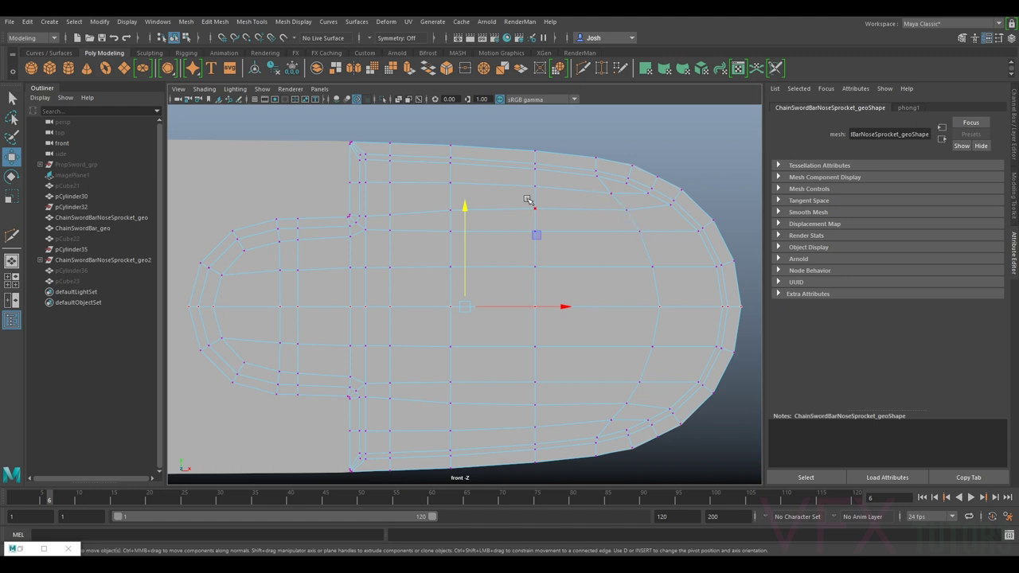
pyautogui.moveTo(537, 213); pyautogui.dragTo(535, 178)
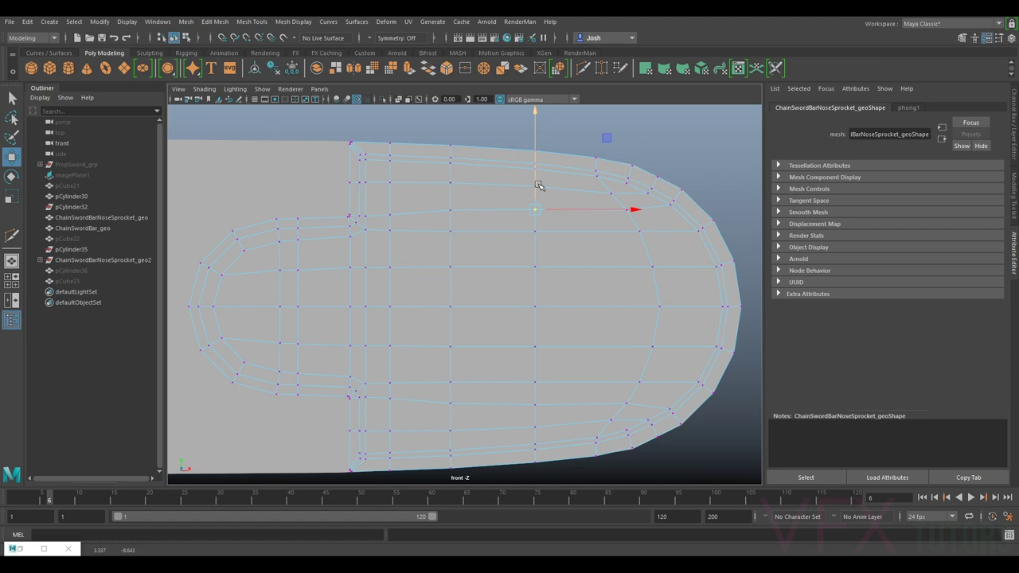
pyautogui.keyDown('alt'); pyautogui.moveTo(627, 232); pyautogui.dragTo(648, 200, button='middle'); pyautogui.keyUp('alt')
pyautogui.scroll(-5, 649, 200)
pyautogui.moveTo(485, 306); pyautogui.dragTo(535, 243, button='right')
# Step: Return to the perspective view and examine how the chain bar and nose sprocket fit together along their shared edges
pyautogui.scroll(-2, 557, 266)
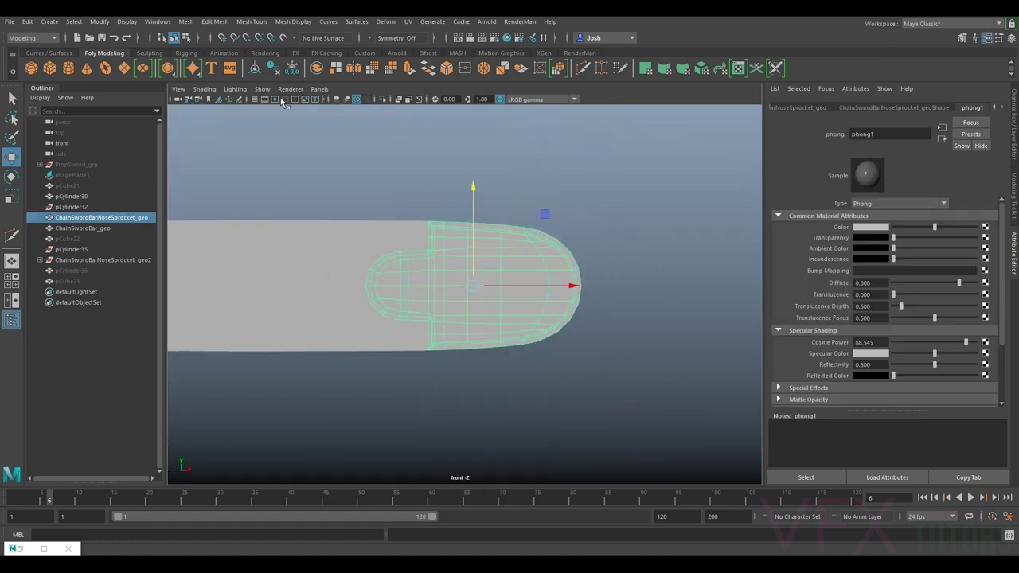
pyautogui.click(320, 88)
pyautogui.moveTo(337, 101)
pyautogui.click(438, 99)
pyautogui.keyDown('alt'); pyautogui.moveTo(520, 170); pyautogui.dragTo(338, 273); pyautogui.keyUp('alt')
pyautogui.click(390, 237)
pyautogui.keyDown('alt'); pyautogui.moveTo(391, 237); pyautogui.dragTo(476, 231); pyautogui.keyUp('alt')
pyautogui.click(477, 231)
pyautogui.scroll(-3, 482, 221)
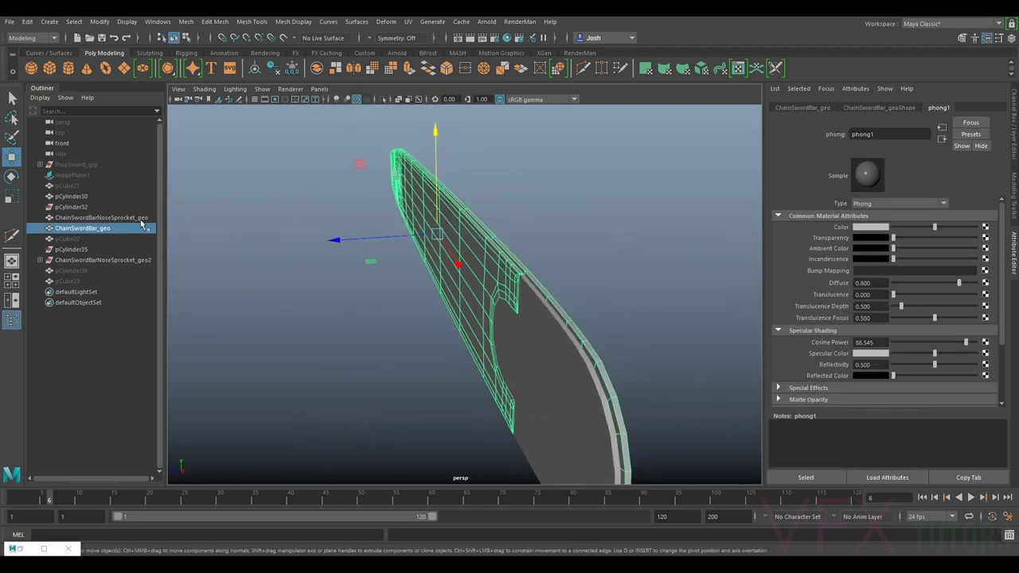
pyautogui.keyDown('shift'); pyautogui.click(552, 287); pyautogui.keyUp('shift')
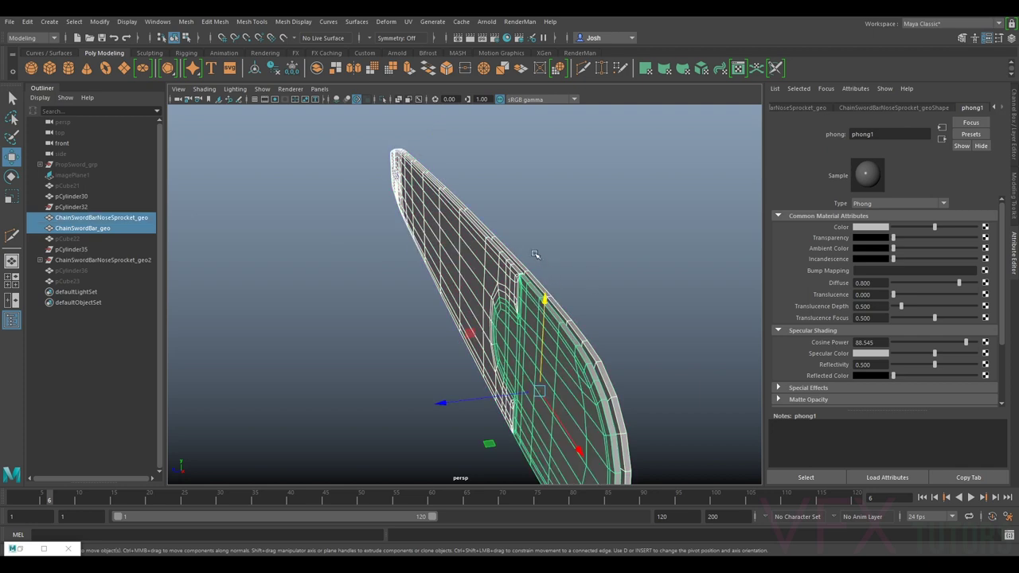
pyautogui.scroll(5, 538, 257)
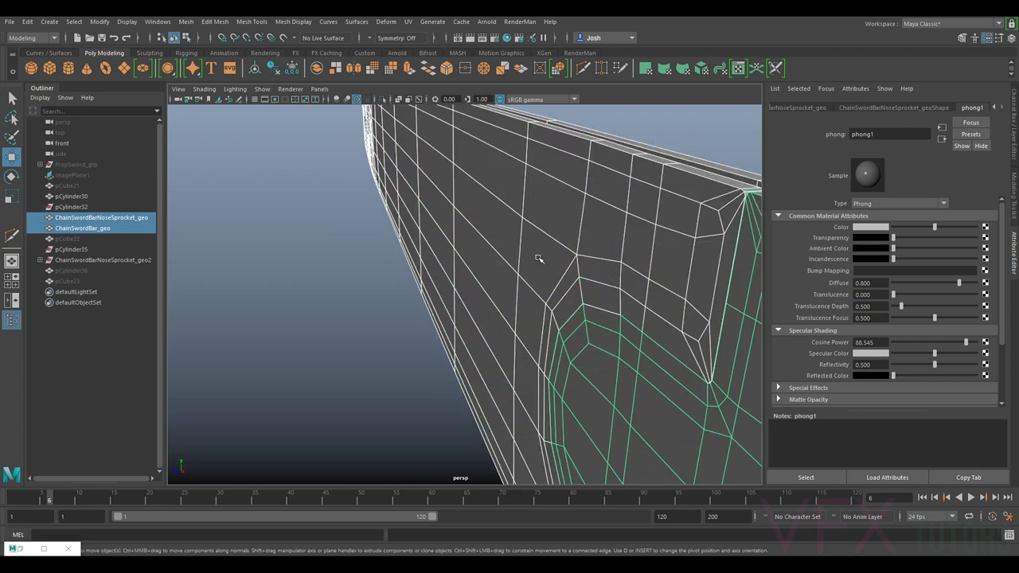
pyautogui.keyDown('alt'); pyautogui.moveTo(636, 243); pyautogui.dragTo(613, 265); pyautogui.keyUp('alt')
# Step: Hide the nose sprocket and select the chain bar
pyautogui.click(651, 330)
pyautogui.scroll(-5, 652, 302)
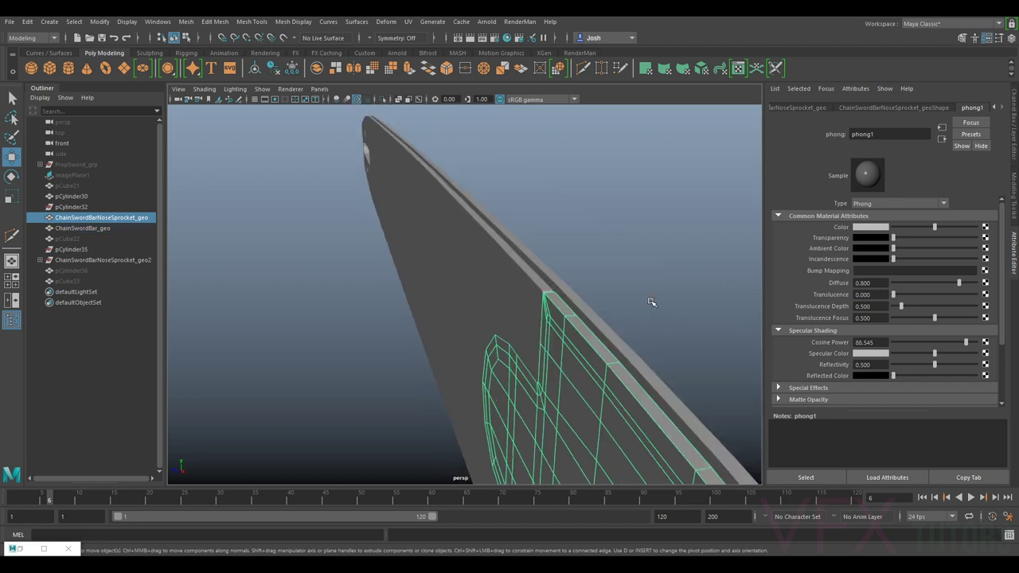
pyautogui.keyDown('alt'); pyautogui.moveTo(583, 349); pyautogui.dragTo(489, 295); pyautogui.keyUp('alt')
pyautogui.click(503, 310)
pyautogui.scroll(3, 505, 295)
pyautogui.scroll(5, 483, 300)
# Step: Select the hard border edges around the chain bar's outline, nose notch, slot and round holes on both faces
pyautogui.moveTo(620, 200); pyautogui.dragTo(619, 168, button='right')
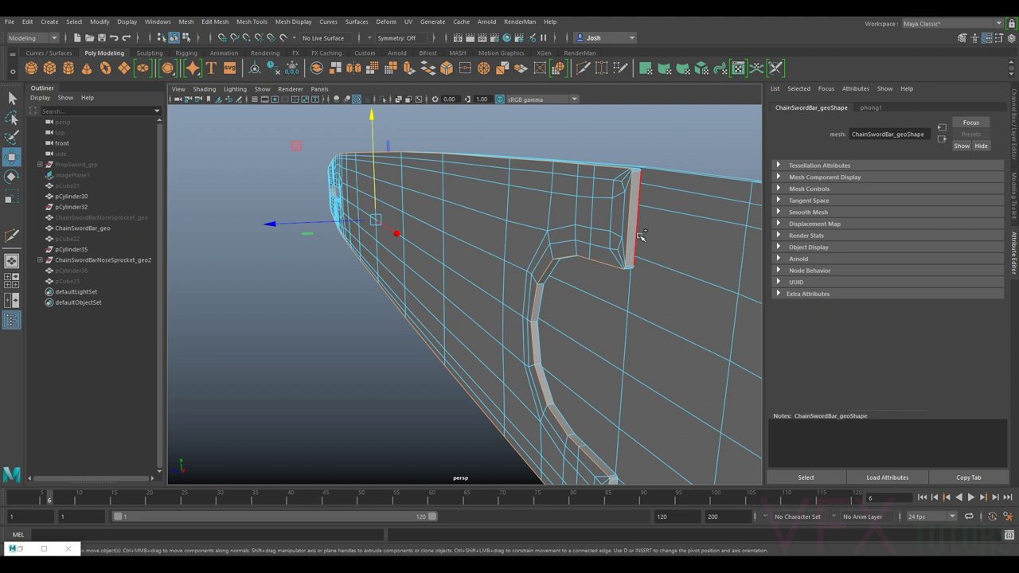
pyautogui.keyDown('alt'); pyautogui.moveTo(422, 260); pyautogui.dragTo(541, 265); pyautogui.keyUp('alt')
pyautogui.scroll(-5, 541, 265)
pyautogui.keyDown('alt'); pyautogui.moveTo(543, 265); pyautogui.dragTo(717, 199, button='middle'); pyautogui.keyUp('alt')
pyautogui.scroll(8, 587, 263)
pyautogui.scroll(-3, 587, 271)
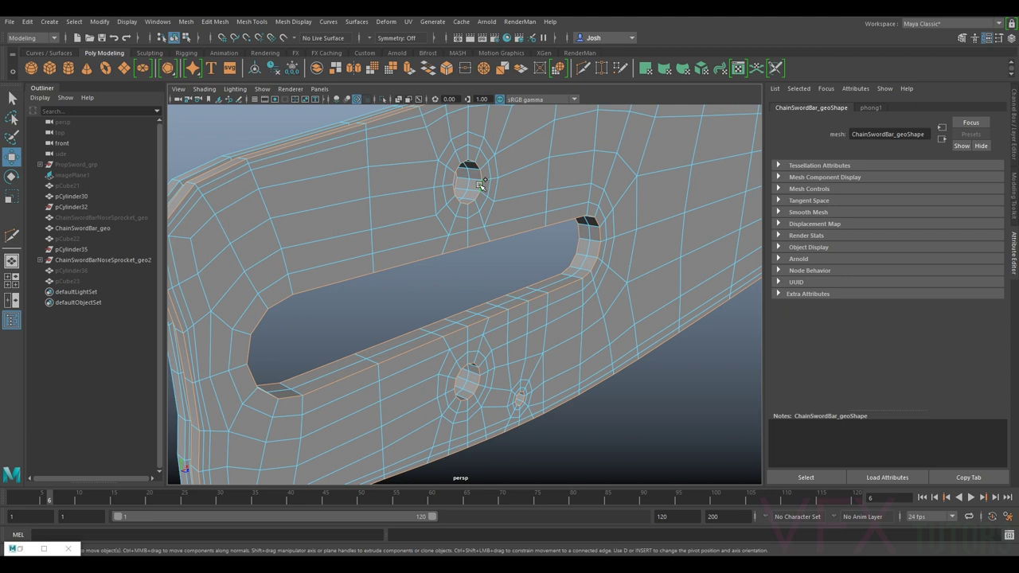
pyautogui.keyDown('alt'); pyautogui.moveTo(493, 305); pyautogui.dragTo(409, 290); pyautogui.keyUp('alt')
pyautogui.scroll(6, 481, 285)
pyautogui.scroll(-3, 494, 288)
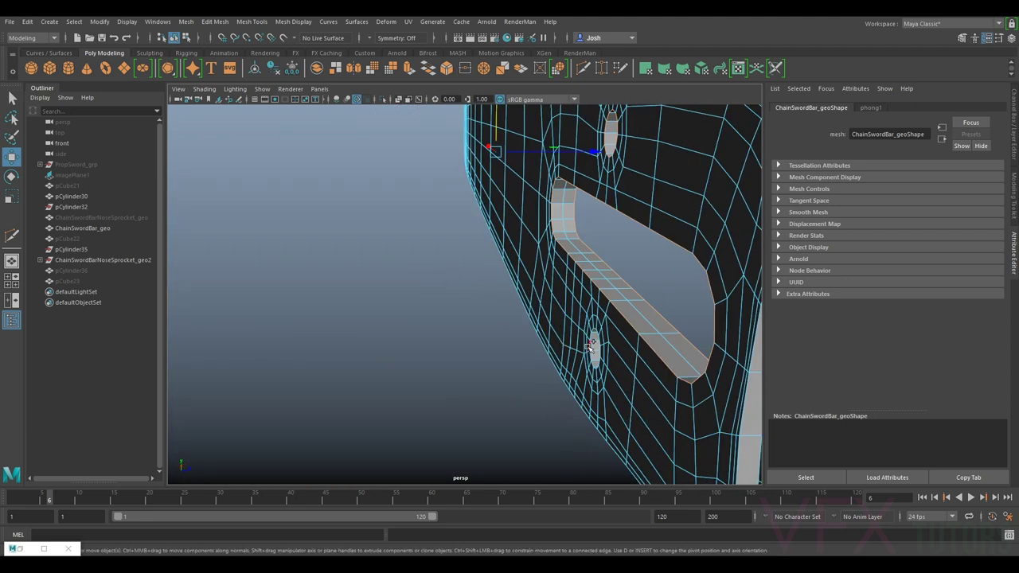
pyautogui.keyDown('alt'); pyautogui.moveTo(601, 339); pyautogui.dragTo(446, 297); pyautogui.keyUp('alt')
pyautogui.keyDown('alt'); pyautogui.moveTo(446, 296); pyautogui.dragTo(489, 289, button='middle'); pyautogui.keyUp('alt')
pyautogui.scroll(5, 502, 298)
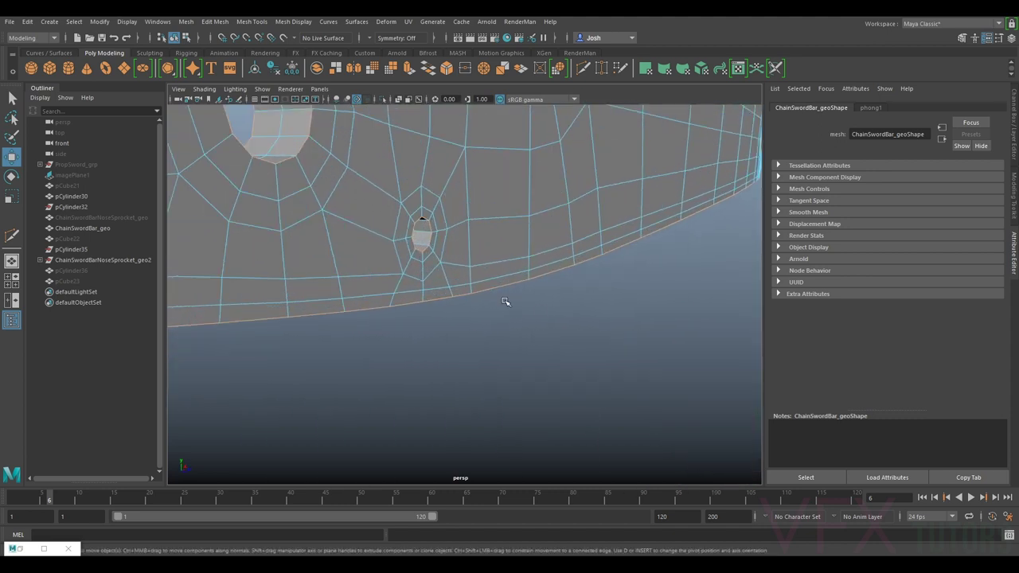
pyautogui.keyDown('alt'); pyautogui.moveTo(505, 300); pyautogui.dragTo(457, 282); pyautogui.keyUp('alt')
pyautogui.scroll(-6, 338, 256)
pyautogui.keyDown('alt'); pyautogui.moveTo(350, 261); pyautogui.dragTo(487, 187); pyautogui.keyUp('alt')
pyautogui.scroll(4, 470, 191)
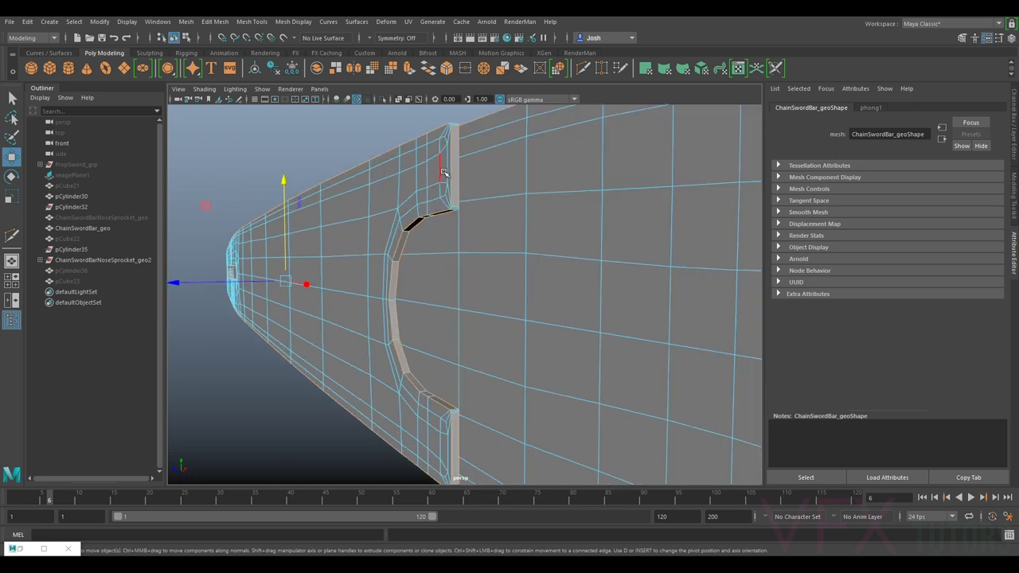
# Step: Bevel the selected chain bar edges with a fraction of 0.5 and 2 segments
pyautogui.click(1014, 207)
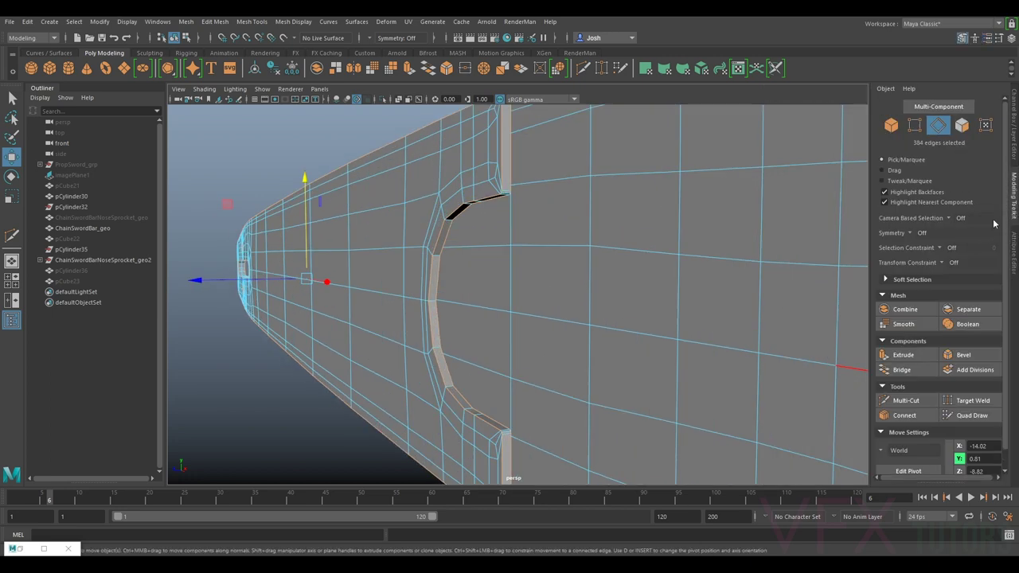
pyautogui.click(962, 355)
pyautogui.keyDown('alt'); pyautogui.moveTo(522, 166); pyautogui.dragTo(499, 240); pyautogui.keyUp('alt')
pyautogui.scroll(3, 517, 291)
pyautogui.keyDown('alt'); pyautogui.moveTo(500, 240); pyautogui.dragTo(508, 269, button='middle'); pyautogui.keyUp('alt')
pyautogui.scroll(3, 510, 270)
pyautogui.moveTo(597, 281); pyautogui.dragTo(602, 272)
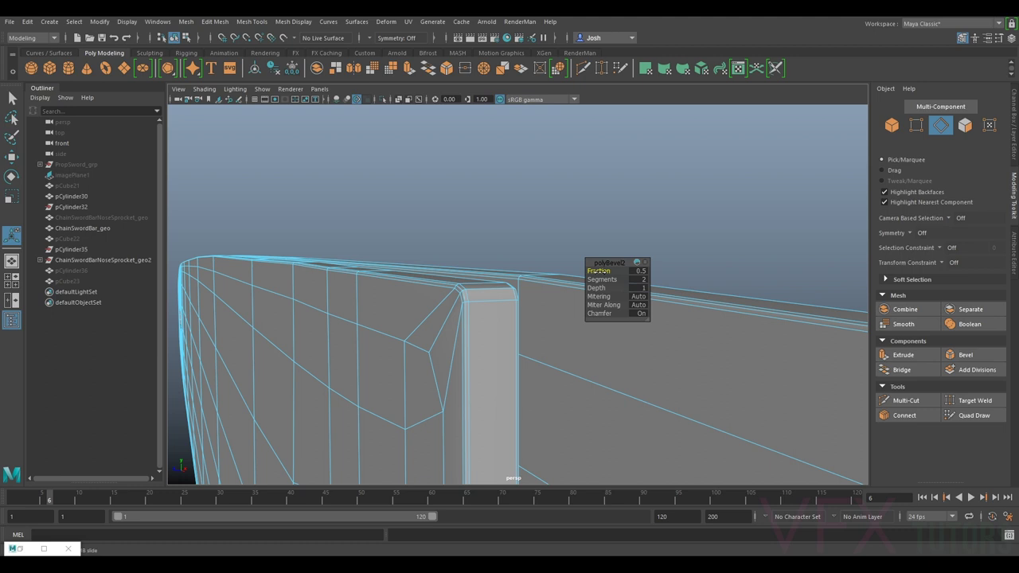
# Step: Return the chain bar to object mode and turn on its smooth mesh preview
pyautogui.scroll(-4, 498, 300)
pyautogui.keyDown('alt'); pyautogui.moveTo(498, 301); pyautogui.dragTo(482, 268); pyautogui.keyUp('alt')
pyautogui.moveTo(482, 264); pyautogui.dragTo(543, 231, button='right')
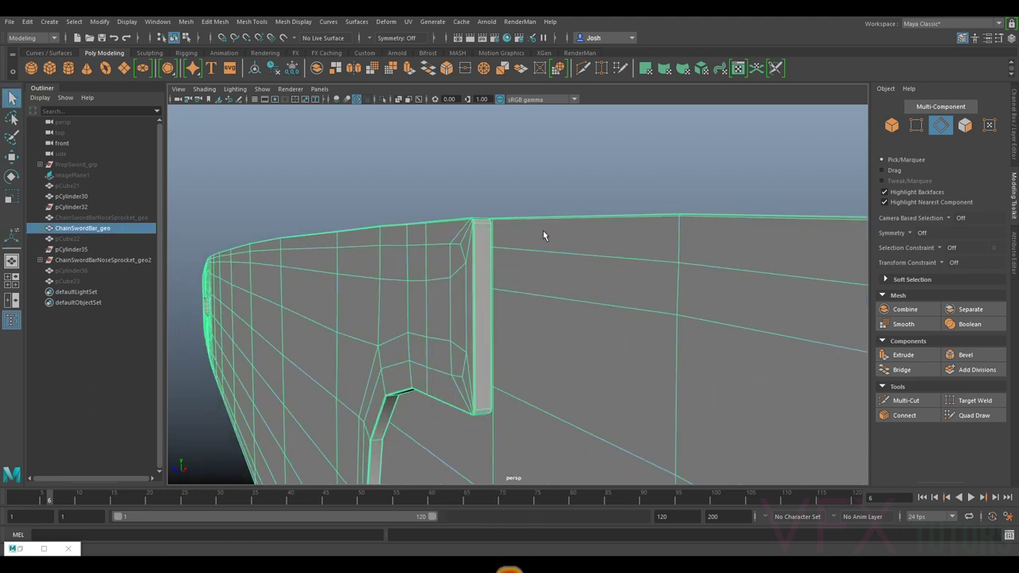
pyautogui.click(545, 206)
pyautogui.click(519, 270)
pyautogui.press('3')
# Step: Examine the smoothed chain bar's bevelled edges around the nose notch, along its length and at the slotted end
pyautogui.click(590, 194)
pyautogui.moveTo(590, 193)
pyautogui.keyDown('alt'); pyautogui.mouseDown()
pyautogui.moveTo(578, 175)
pyautogui.moveTo(530, 236)
pyautogui.moveTo(469, 223)
pyautogui.moveTo(598, 236)
pyautogui.moveTo(678, 205)
pyautogui.moveTo(619, 236)
pyautogui.moveTo(664, 230)
pyautogui.moveTo(662, 244)
pyautogui.moveTo(608, 231)
pyautogui.moveTo(712, 152)
pyautogui.moveTo(674, 149)
pyautogui.moveTo(670, 160)
pyautogui.moveTo(757, 165)
pyautogui.mouseUp(); pyautogui.keyUp('alt')
pyautogui.click(661, 244)
pyautogui.click(621, 216)
pyautogui.scroll(4, 626, 213)
pyautogui.keyDown('alt'); pyautogui.moveTo(510, 275); pyautogui.dragTo(823, 290, button='middle'); pyautogui.keyUp('alt')
pyautogui.keyDown('alt'); pyautogui.moveTo(470, 309); pyautogui.dragTo(826, 297, button='middle'); pyautogui.keyUp('alt')
pyautogui.keyDown('alt'); pyautogui.moveTo(826, 295); pyautogui.dragTo(498, 343); pyautogui.keyUp('alt')
pyautogui.scroll(-5, 518, 344)
pyautogui.keyDown('alt'); pyautogui.moveTo(521, 345); pyautogui.dragTo(220, 322, button='middle'); pyautogui.keyUp('alt')
pyautogui.keyDown('alt'); pyautogui.moveTo(610, 348); pyautogui.dragTo(620, 355); pyautogui.keyUp('alt')
pyautogui.keyDown('alt'); pyautogui.moveTo(620, 355); pyautogui.dragTo(607, 341, button='middle'); pyautogui.keyUp('alt')
pyautogui.scroll(2, 589, 328)
pyautogui.click(579, 322)
pyautogui.scroll(3, 571, 324)
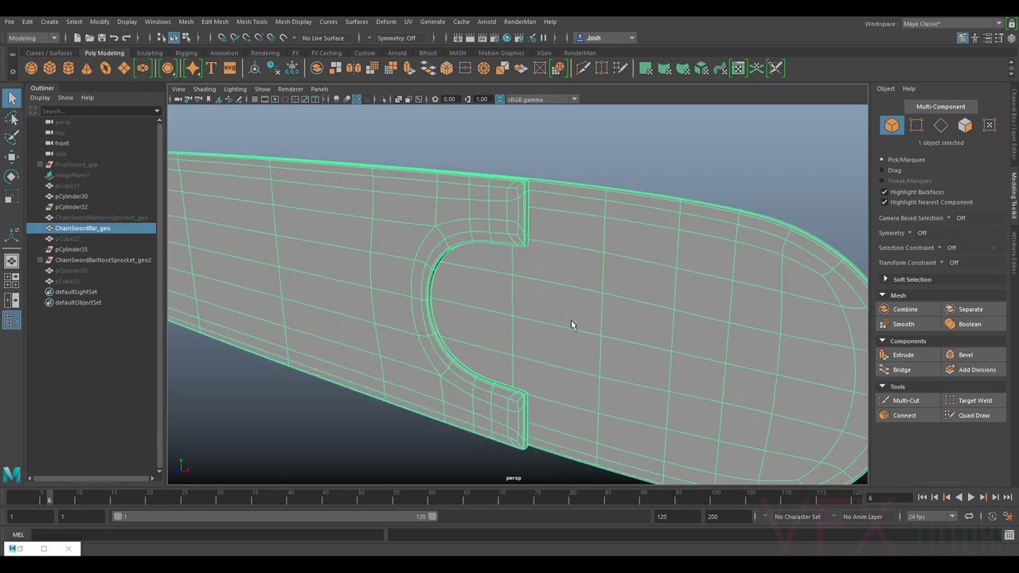
# Step: Unhide the chain bar's nose sprocket mesh and isolate it in the viewport
pyautogui.click(137, 220)
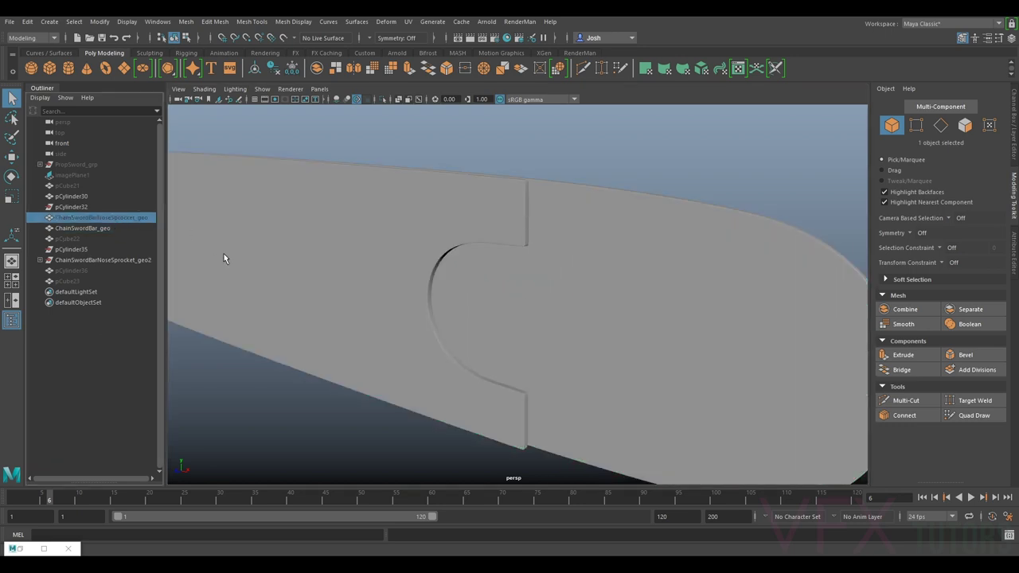
pyautogui.hotkey('shift', 'h')
pyautogui.moveTo(614, 229); pyautogui.dragTo(614, 201, button='right')
pyautogui.click(621, 193)
pyautogui.doubleClick(622, 190)
pyautogui.keyDown('alt'); pyautogui.moveTo(551, 189); pyautogui.dragTo(627, 206); pyautogui.keyUp('alt')
pyautogui.keyDown('alt'); pyautogui.moveTo(676, 204); pyautogui.dragTo(493, 217, button='middle'); pyautogui.keyUp('alt')
pyautogui.keyDown('alt'); pyautogui.moveTo(493, 216); pyautogui.dragTo(818, 209, button='right'); pyautogui.keyUp('alt')
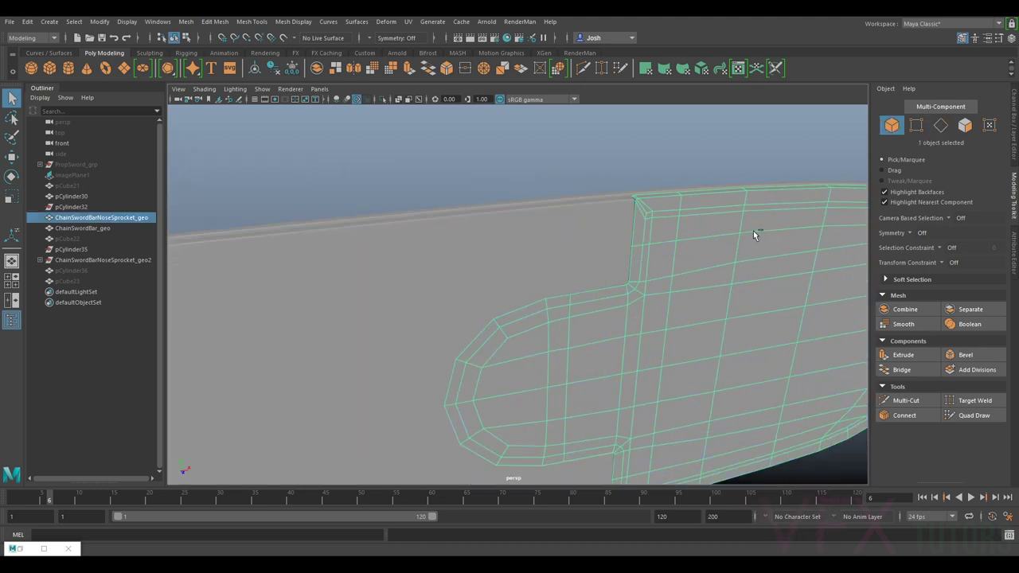
pyautogui.hotkey('ctrl', '1')
# Step: Select the hard border edges around the nose sprocket's outline on both faces
pyautogui.moveTo(665, 225); pyautogui.dragTo(664, 198, button='right')
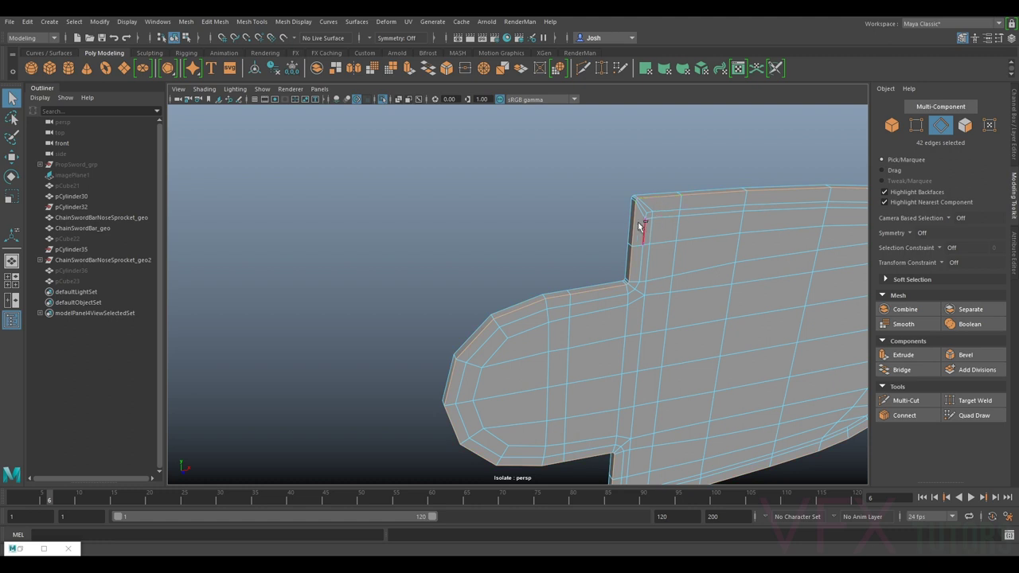
pyautogui.keyDown('alt'); pyautogui.moveTo(565, 292); pyautogui.dragTo(706, 274); pyautogui.keyUp('alt')
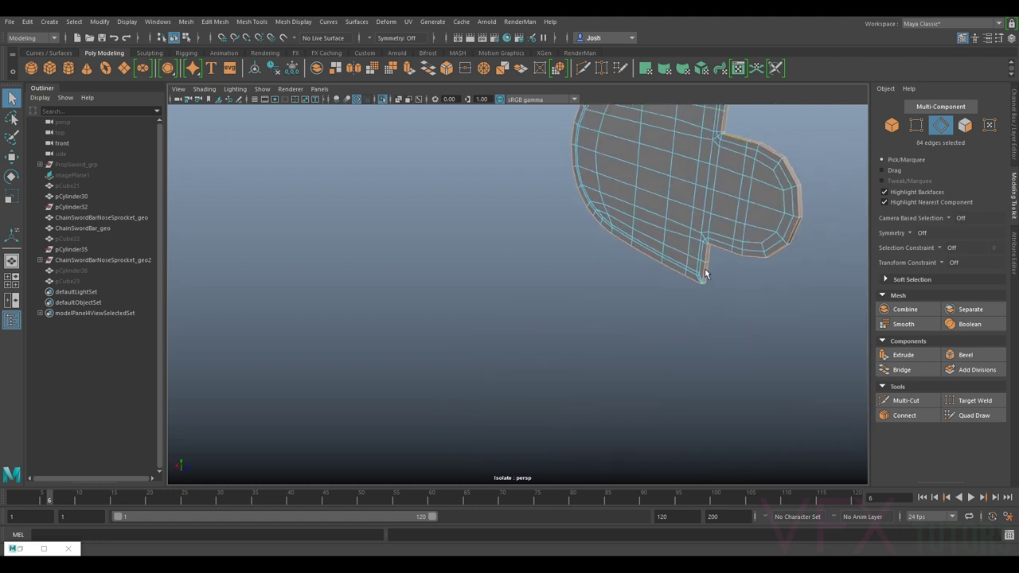
pyautogui.keyDown('alt'); pyautogui.moveTo(601, 342); pyautogui.dragTo(552, 365, button='middle'); pyautogui.keyUp('alt')
pyautogui.keyDown('alt'); pyautogui.moveTo(645, 255); pyautogui.dragTo(574, 341, button='middle'); pyautogui.keyUp('alt')
pyautogui.scroll(4, 574, 322)
pyautogui.keyDown('alt'); pyautogui.moveTo(574, 322); pyautogui.dragTo(535, 334); pyautogui.keyUp('alt')
pyautogui.keyDown('alt'); pyautogui.moveTo(534, 335); pyautogui.dragTo(692, 253, button='middle'); pyautogui.keyUp('alt')
pyautogui.keyDown('alt'); pyautogui.moveTo(563, 267); pyautogui.dragTo(709, 283); pyautogui.keyUp('alt')
# Step: Bevel the selected nose sprocket edges with a fraction of 0.5 and 2 segments
pyautogui.click(966, 355)
pyautogui.scroll(5, 605, 215)
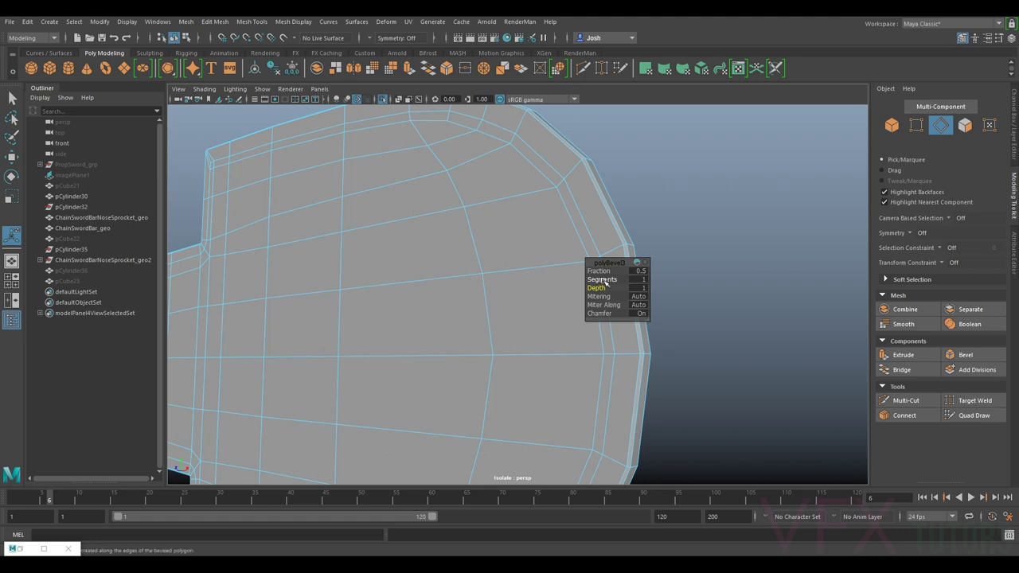
pyautogui.keyDown('alt'); pyautogui.moveTo(564, 194); pyautogui.dragTo(368, 286); pyautogui.keyUp('alt')
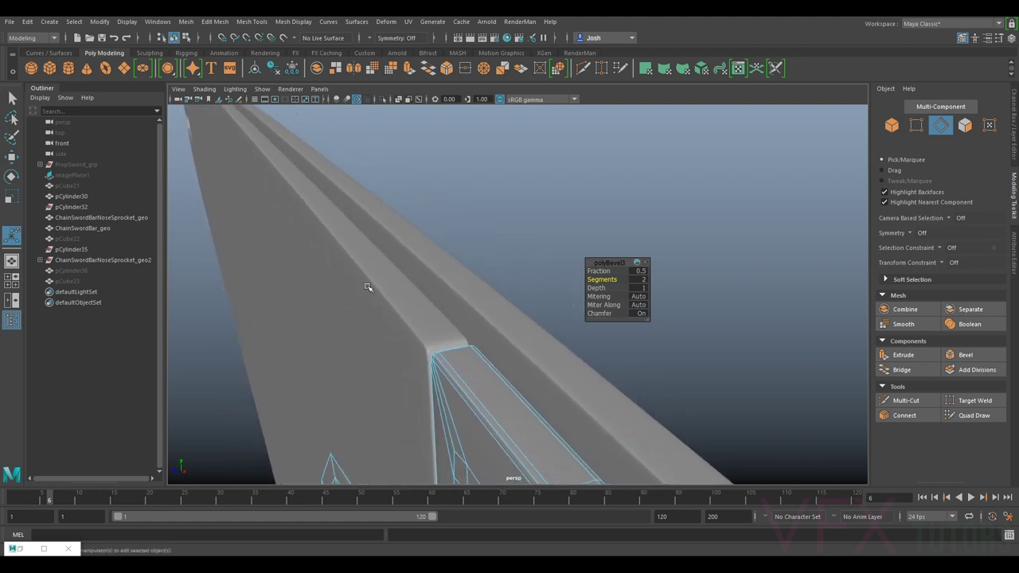
# Step: Show wireframe on shaded, return to object mode and compare the nose sprocket's bevel width with the chain bar's at the joint corner
pyautogui.click(203, 89)
pyautogui.click(228, 191)
pyautogui.press('F8')
pyautogui.click(418, 305)
pyautogui.keyDown('alt'); pyautogui.moveTo(418, 305); pyautogui.dragTo(450, 315); pyautogui.keyUp('alt')
pyautogui.click(459, 358)
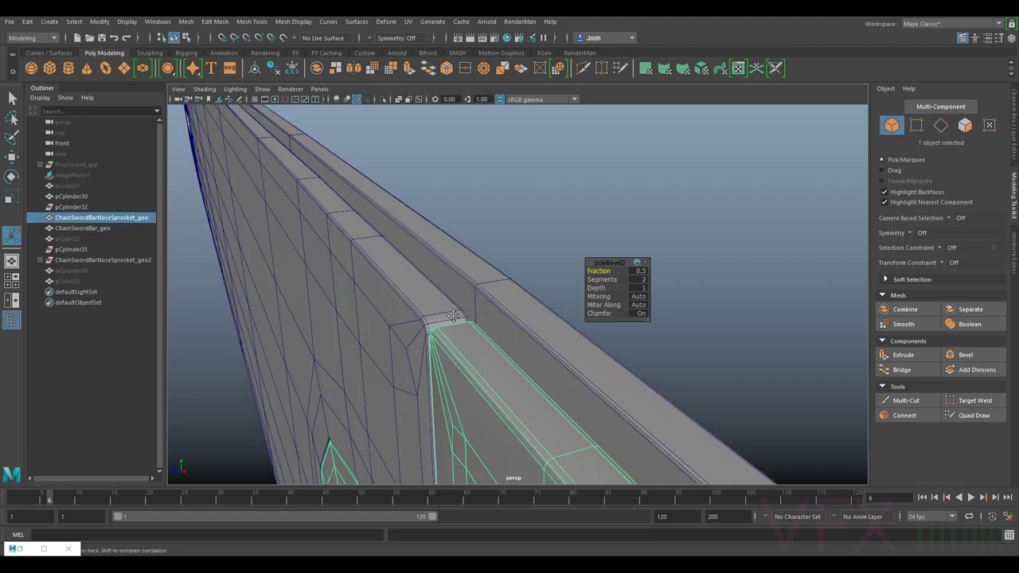
pyautogui.keyDown('alt'); pyautogui.moveTo(454, 317); pyautogui.dragTo(407, 295, button='middle'); pyautogui.keyUp('alt')
pyautogui.scroll(2, 407, 295)
pyautogui.scroll(-1, 405, 273)
pyautogui.scroll(-4, 342, 261)
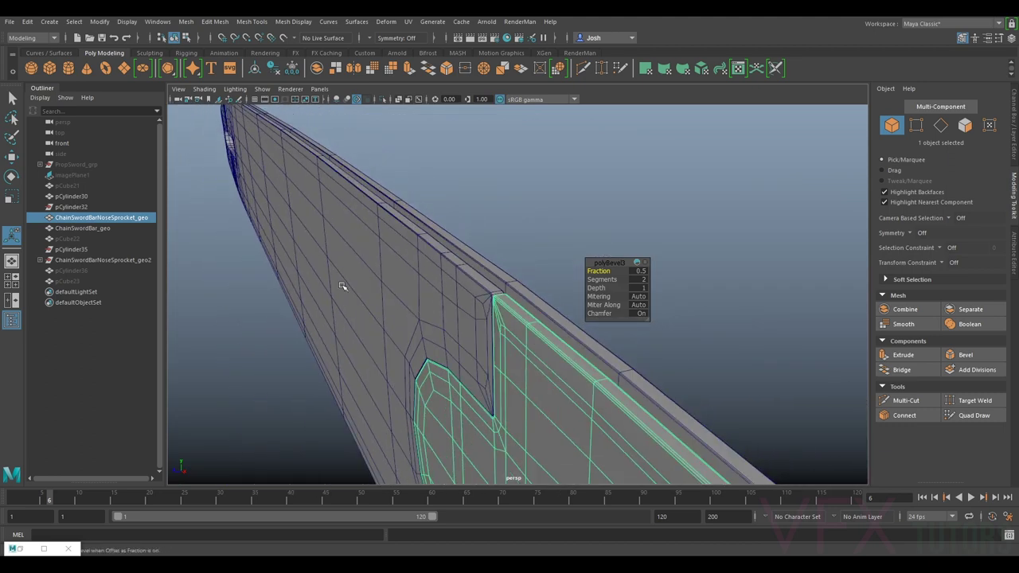
pyautogui.keyDown('alt'); pyautogui.moveTo(394, 235); pyautogui.dragTo(501, 329); pyautogui.keyUp('alt')
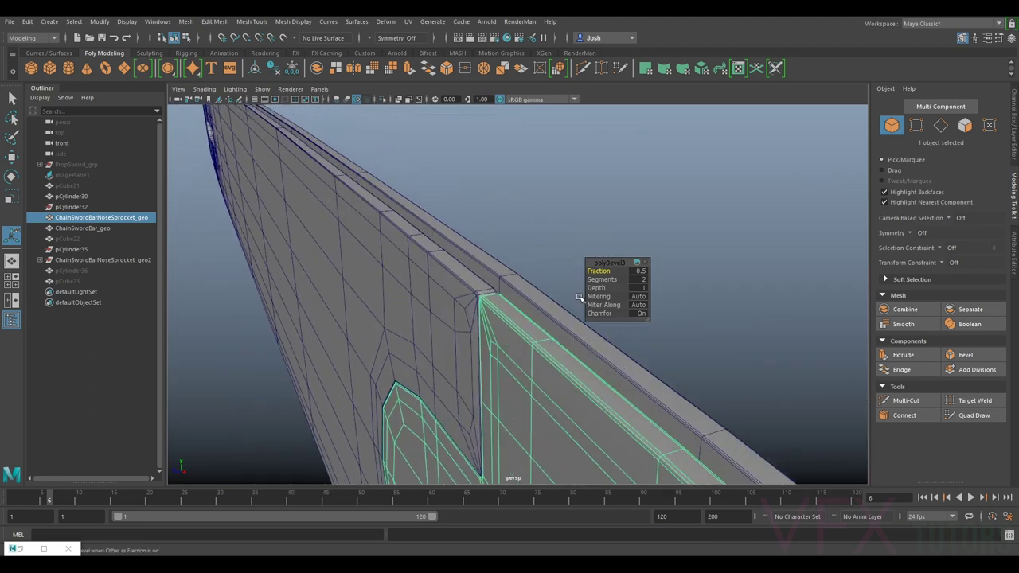
# Step: Reduce the nose sprocket's bevel fraction to 0.2 and check its width against the chain bar's bevel
pyautogui.moveTo(610, 271); pyautogui.dragTo(608, 271)
pyautogui.keyDown('alt'); pyautogui.moveTo(520, 295); pyautogui.dragTo(476, 298); pyautogui.keyUp('alt')
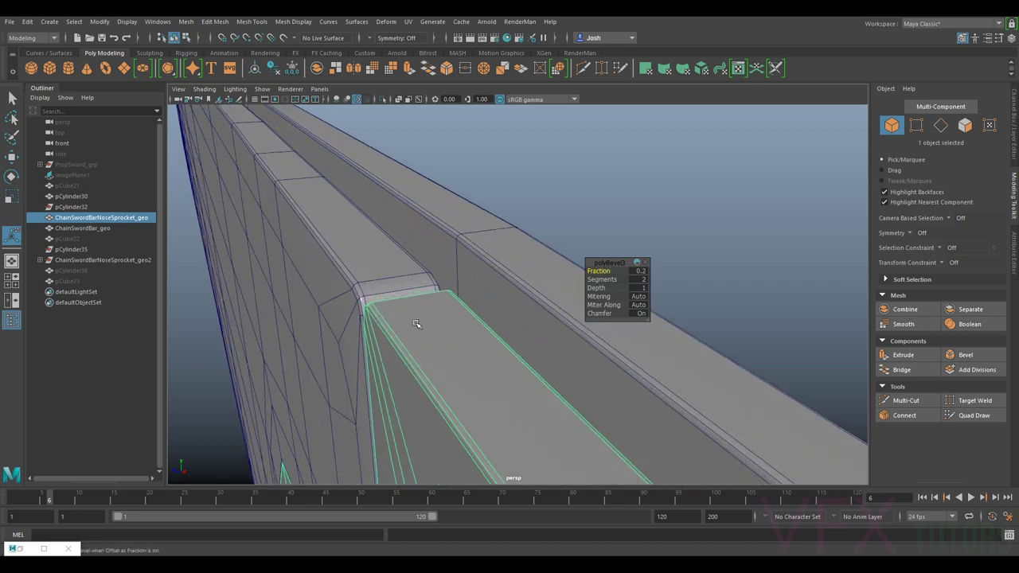
pyautogui.moveTo(401, 327)
pyautogui.keyDown('alt'); pyautogui.mouseDown()
pyautogui.moveTo(518, 313)
pyautogui.moveTo(521, 326)
pyautogui.moveTo(471, 316)
pyautogui.moveTo(394, 333)
pyautogui.mouseUp(); pyautogui.keyUp('alt')
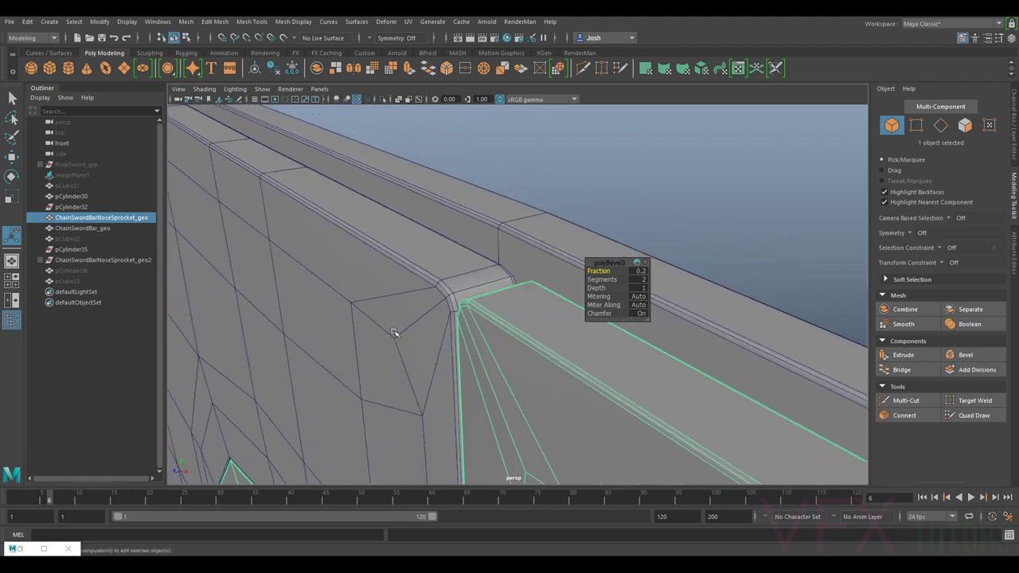
pyautogui.doubleClick(638, 271)
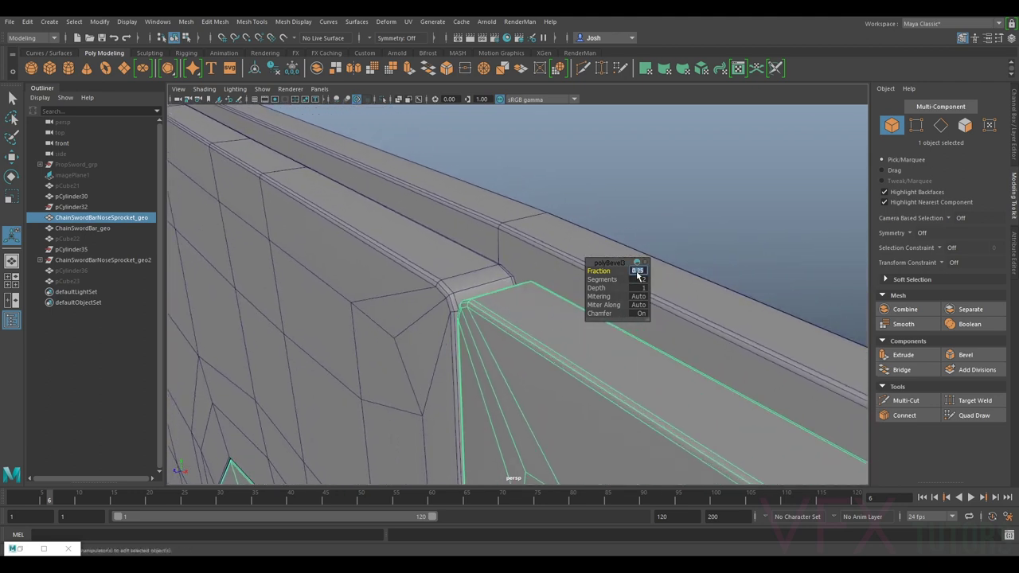
pyautogui.keyDown('alt'); pyautogui.moveTo(399, 236); pyautogui.dragTo(560, 386); pyautogui.keyUp('alt')
# Step: Select both the chain bar and the nose sprocket and turn on their smooth mesh preview
pyautogui.moveTo(512, 214); pyautogui.dragTo(569, 182, button='right')
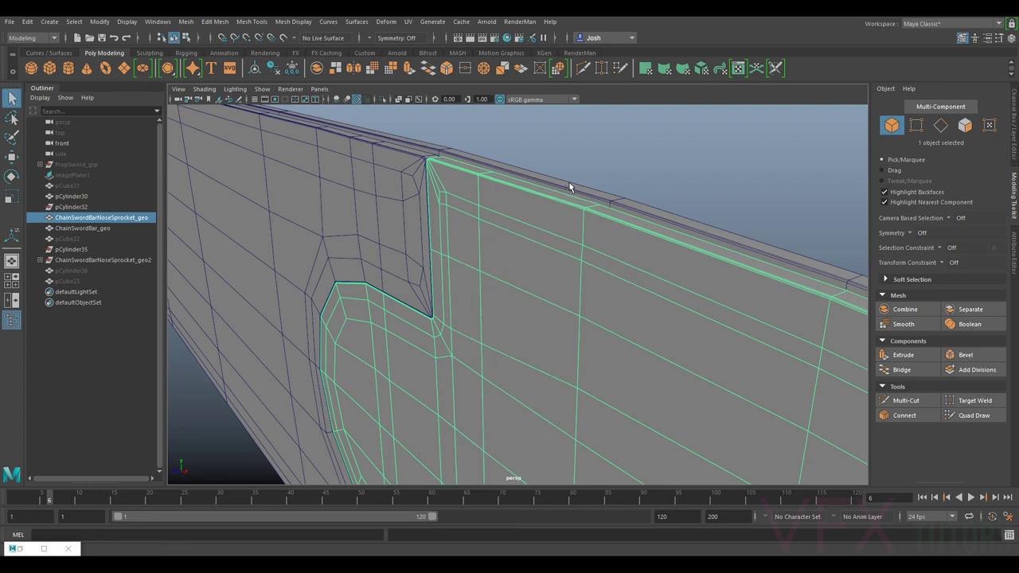
pyautogui.scroll(-5, 574, 199)
pyautogui.click(575, 209)
pyautogui.click(574, 321)
pyautogui.moveTo(562, 236); pyautogui.dragTo(436, 301)
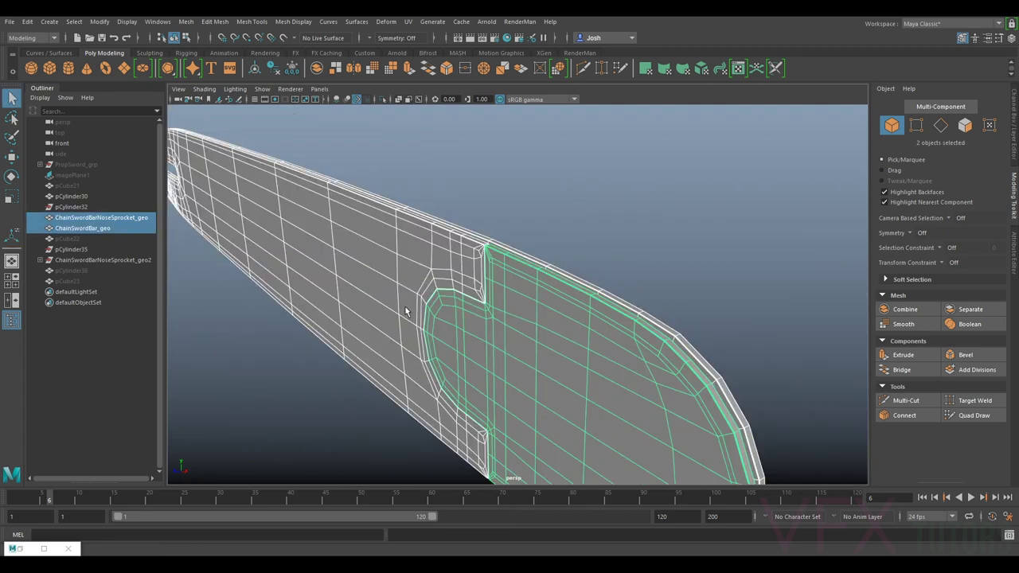
pyautogui.click(653, 171)
# Step: Hide the wireframe on shaded and examine the smoothed joint between the chain bar and nose sprocket
pyautogui.click(204, 88)
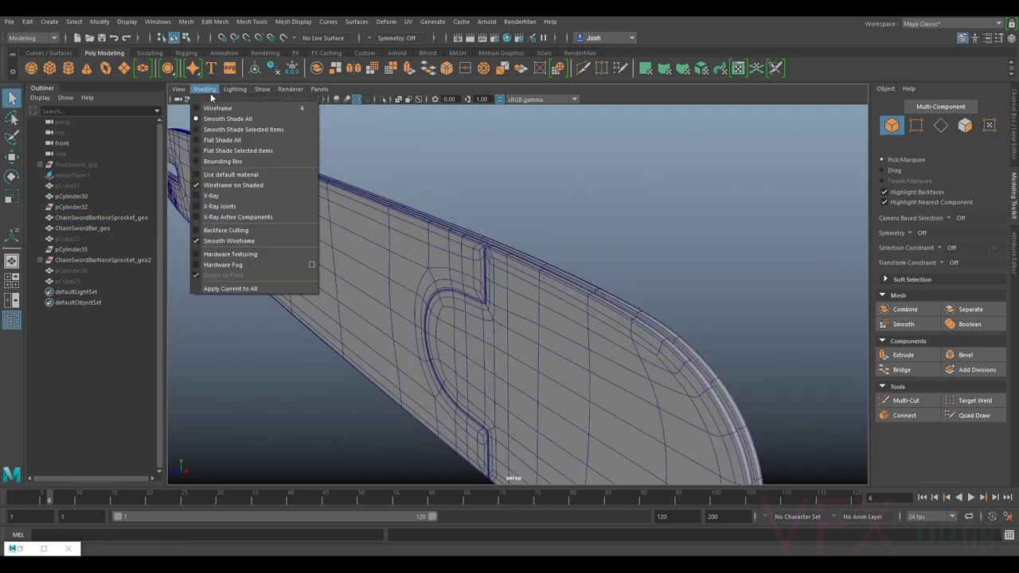
pyautogui.click(239, 187)
pyautogui.scroll(-3, 577, 177)
pyautogui.keyDown('alt'); pyautogui.moveTo(571, 191); pyautogui.dragTo(629, 179); pyautogui.keyUp('alt')
pyautogui.scroll(3, 596, 223)
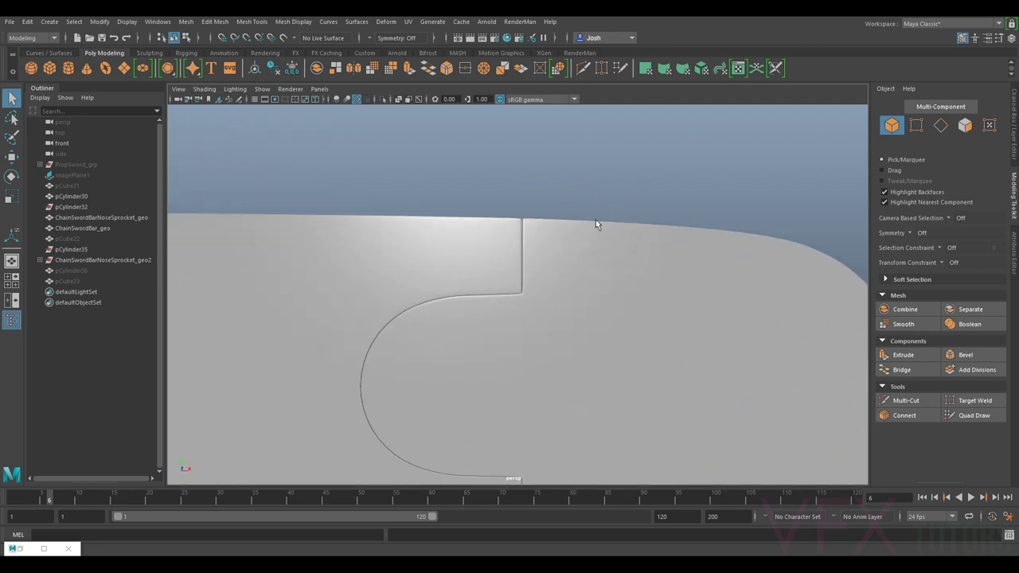
pyautogui.keyDown('alt'); pyautogui.moveTo(514, 224); pyautogui.dragTo(511, 223); pyautogui.keyUp('alt')
pyautogui.click(508, 211)
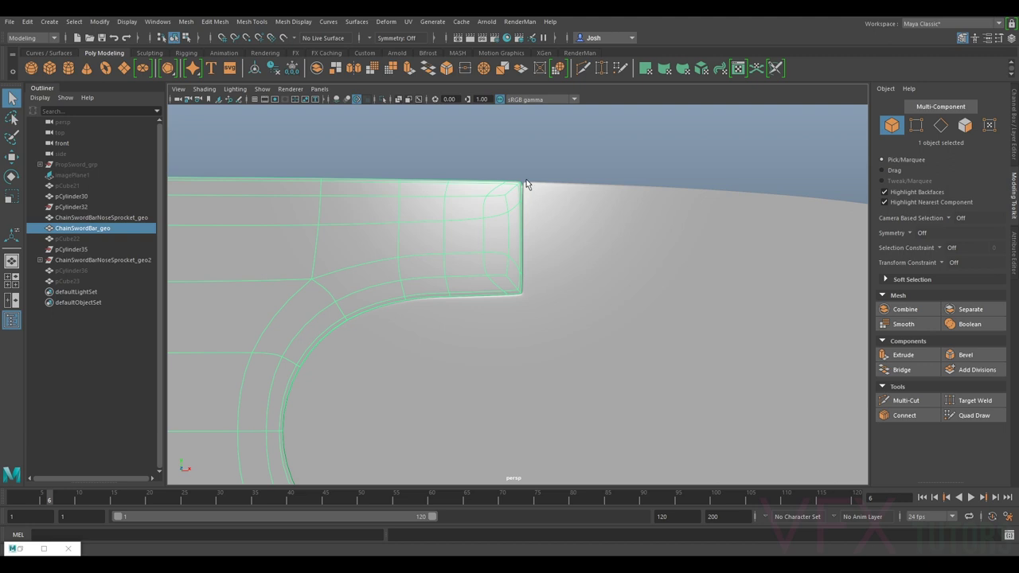
# Step: Switch the viewport to the front orthographic view and frame the upper joint corner
pyautogui.click(320, 88)
pyautogui.moveTo(363, 121)
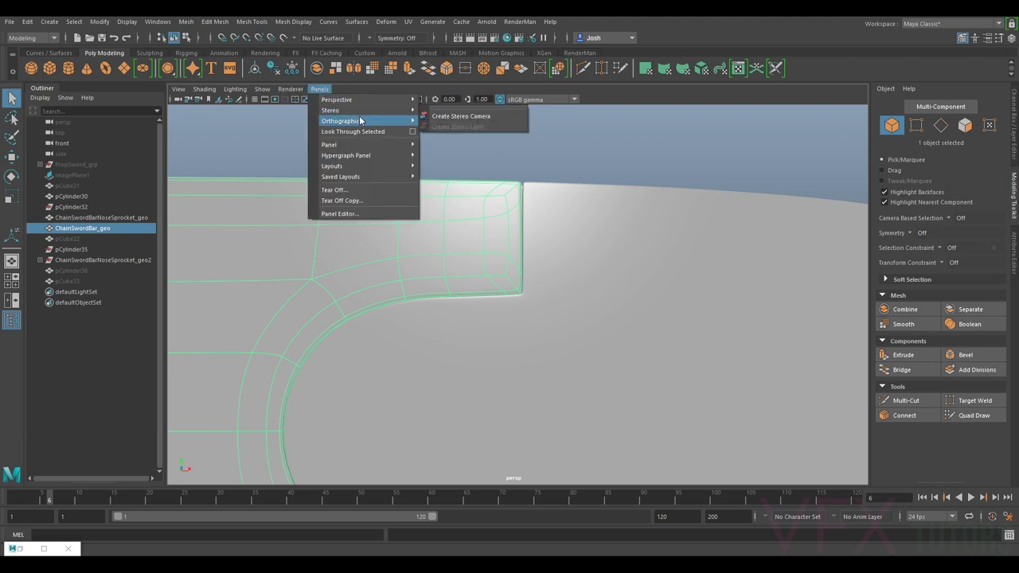
pyautogui.click(445, 131)
pyautogui.click(320, 88)
pyautogui.moveTo(338, 111)
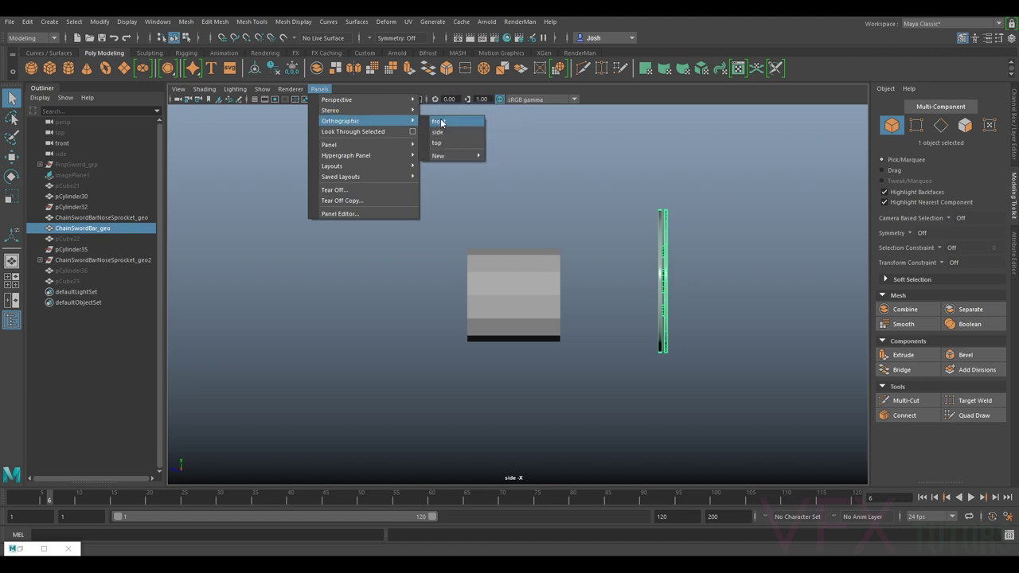
pyautogui.click(447, 132)
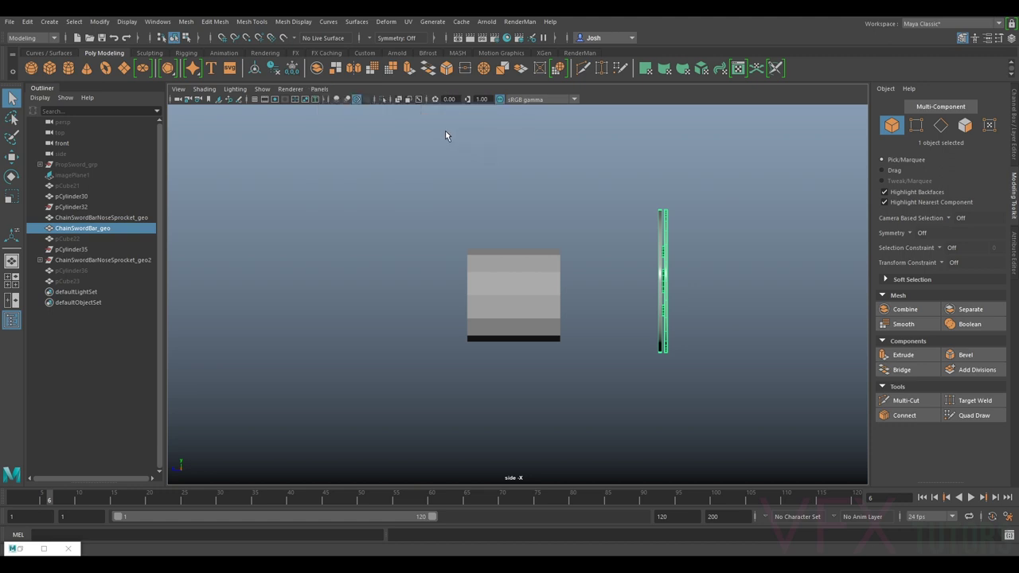
pyautogui.click(319, 89)
pyautogui.moveTo(340, 104)
pyautogui.moveTo(381, 120)
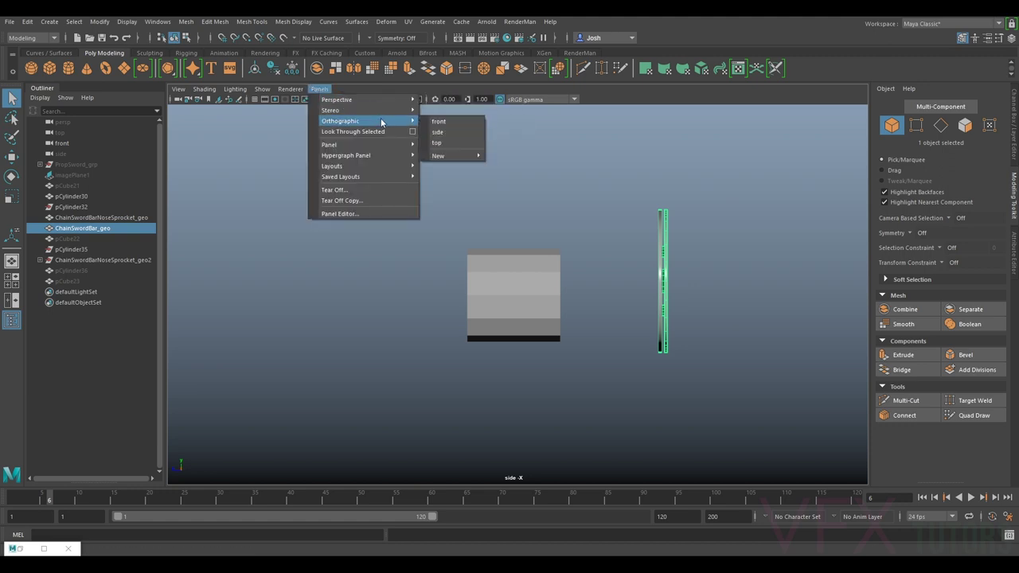
pyautogui.click(436, 121)
pyautogui.scroll(6, 478, 184)
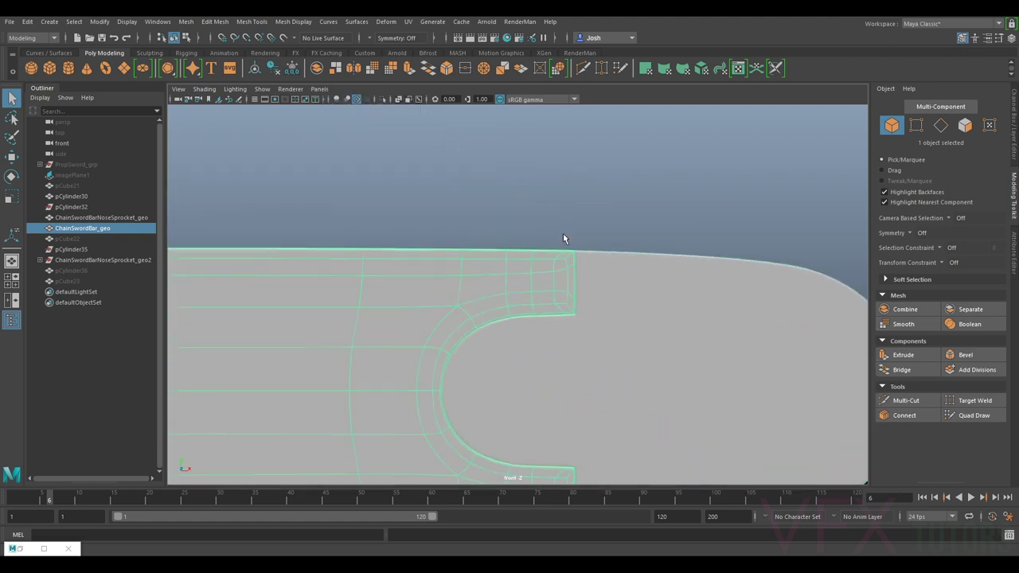
# Step: Compare the nose sprocket's smoothed and unsmoothed outline at the upper joint corner
pyautogui.click(588, 206)
pyautogui.scroll(3, 693, 163)
pyautogui.scroll(2, 693, 166)
pyautogui.click(606, 197)
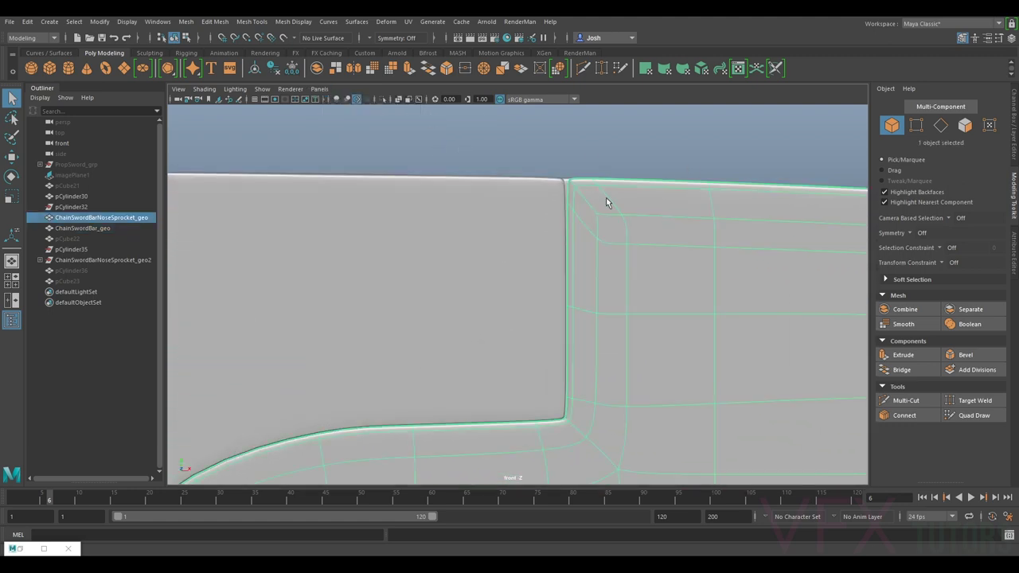
pyautogui.click(601, 158)
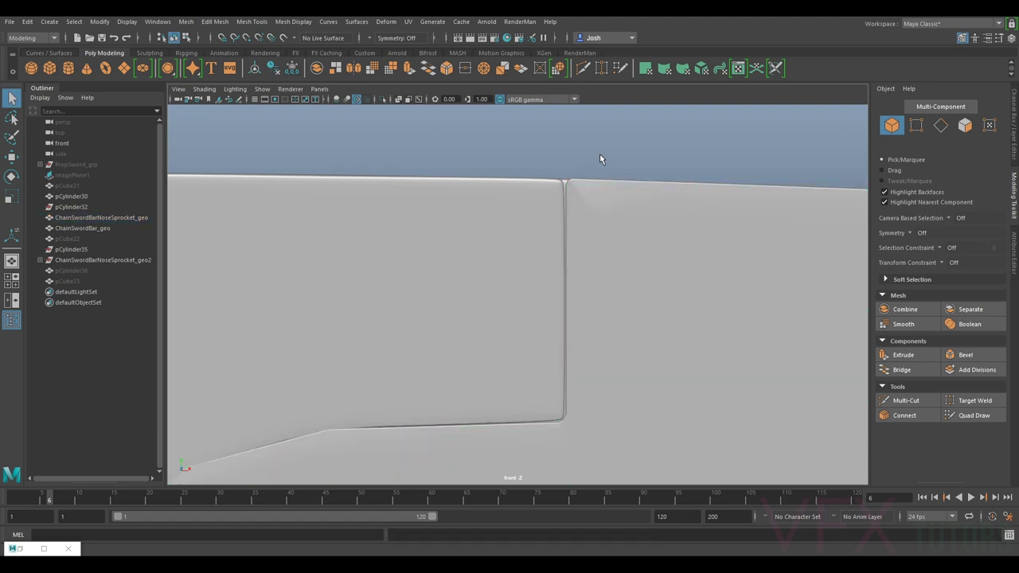
pyautogui.click(597, 188)
pyautogui.press('3')
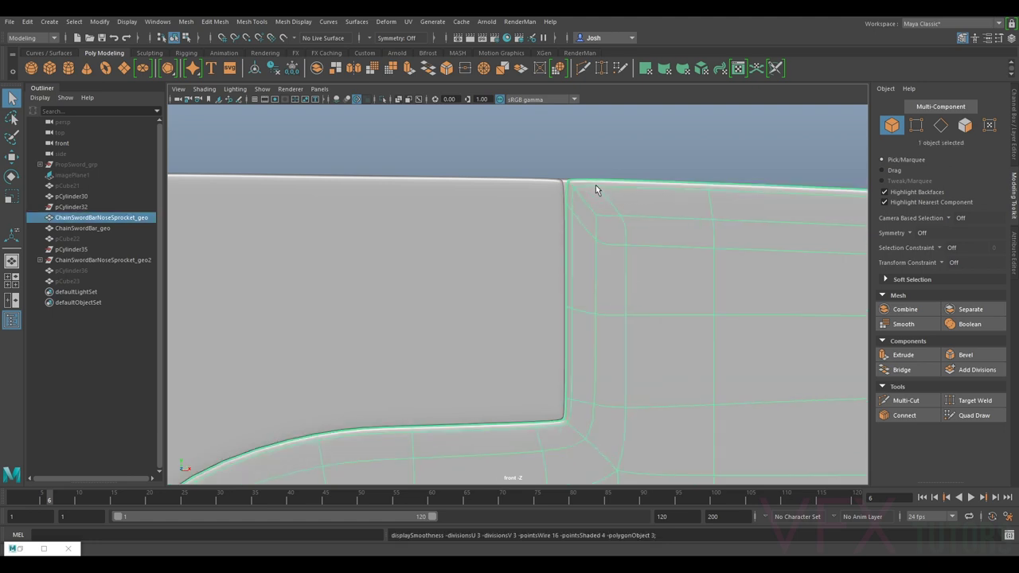
pyautogui.press('1')
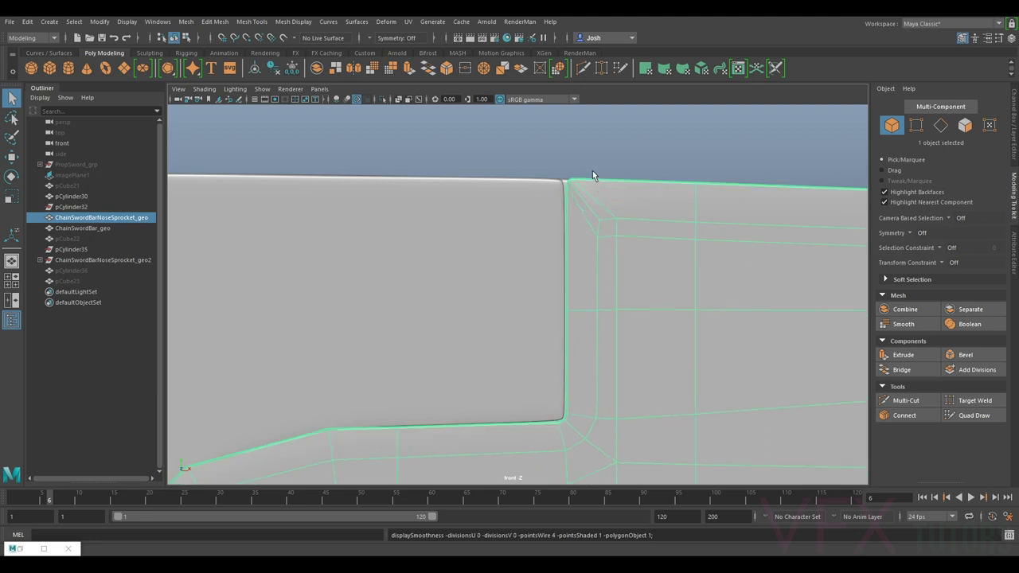
# Step: Alternate the smooth preview on the chain bar and nose sprocket to compare how their upper corners line up
pyautogui.click(545, 199)
pyautogui.press('1')
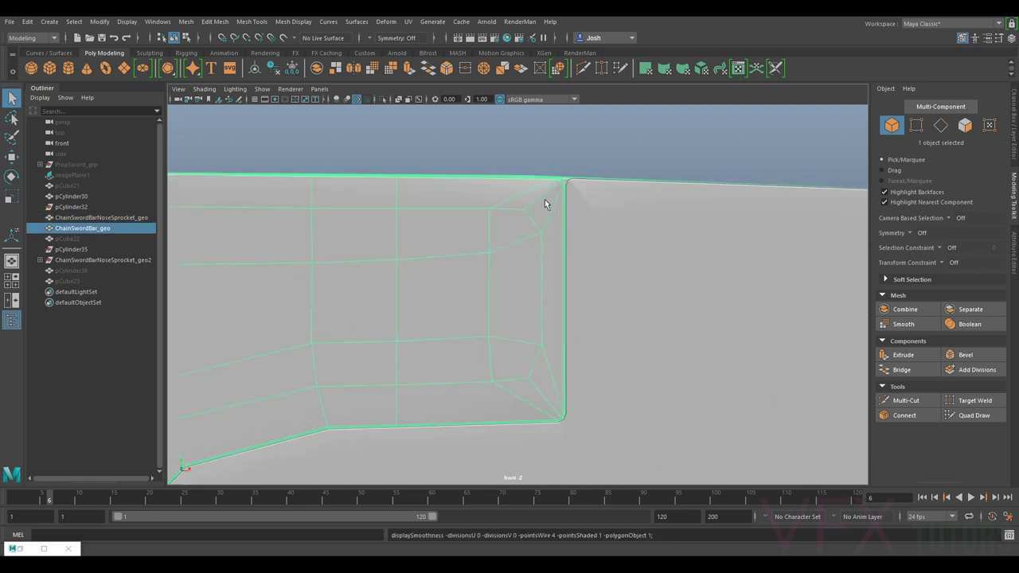
pyautogui.press('3')
pyautogui.click(589, 192)
pyautogui.press('3')
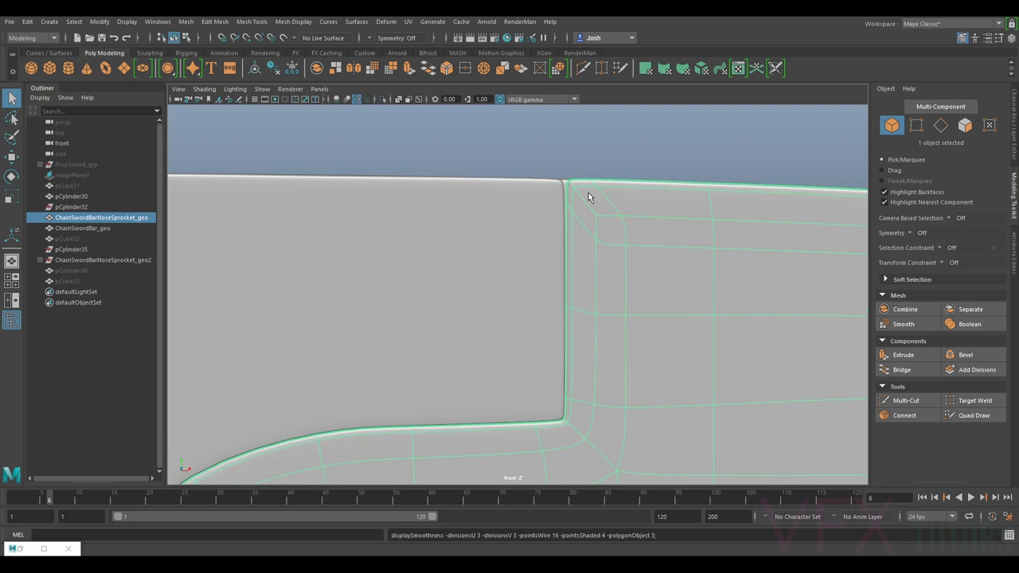
pyautogui.press('1')
pyautogui.press('3')
pyautogui.click(549, 206)
pyautogui.press('1')
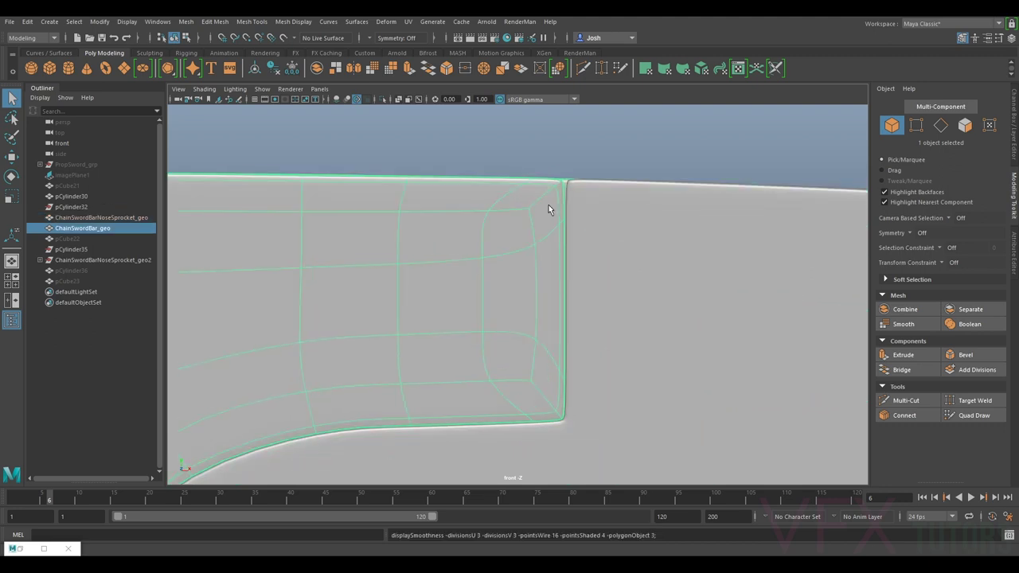
pyautogui.press('3')
pyautogui.press('1')
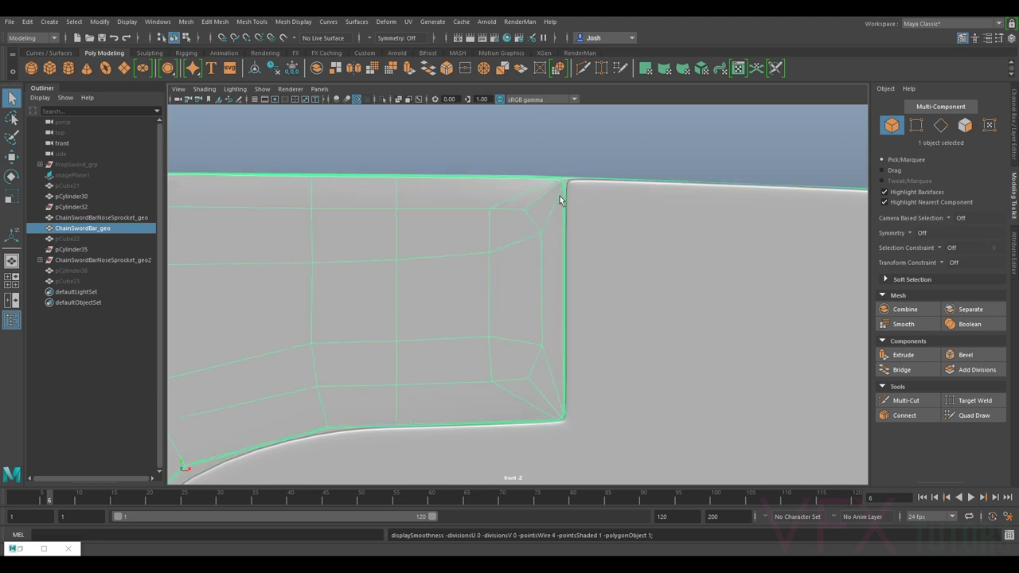
# Step: Try to move the chain bar's upper corner vertices at the joint slightly toward the nose sprocket along X
pyautogui.keyDown('alt'); pyautogui.moveTo(560, 196); pyautogui.dragTo(516, 249, button='right'); pyautogui.keyUp('alt')
pyautogui.keyDown('alt'); pyautogui.moveTo(446, 307); pyautogui.dragTo(523, 224, button='right'); pyautogui.keyUp('alt')
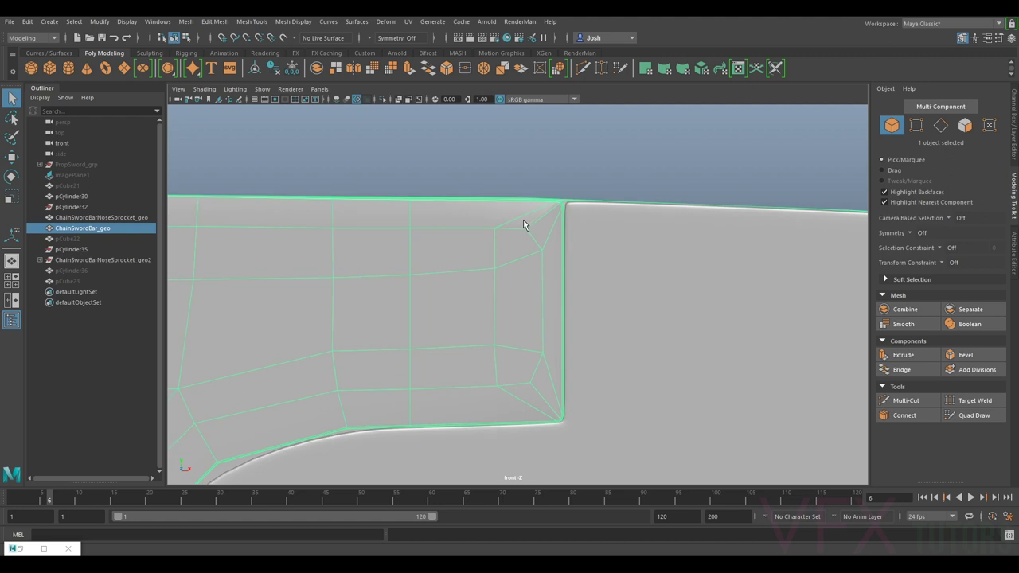
pyautogui.keyDown('alt'); pyautogui.moveTo(557, 221); pyautogui.dragTo(551, 244, button='middle'); pyautogui.keyUp('alt')
pyautogui.scroll(1, 549, 238)
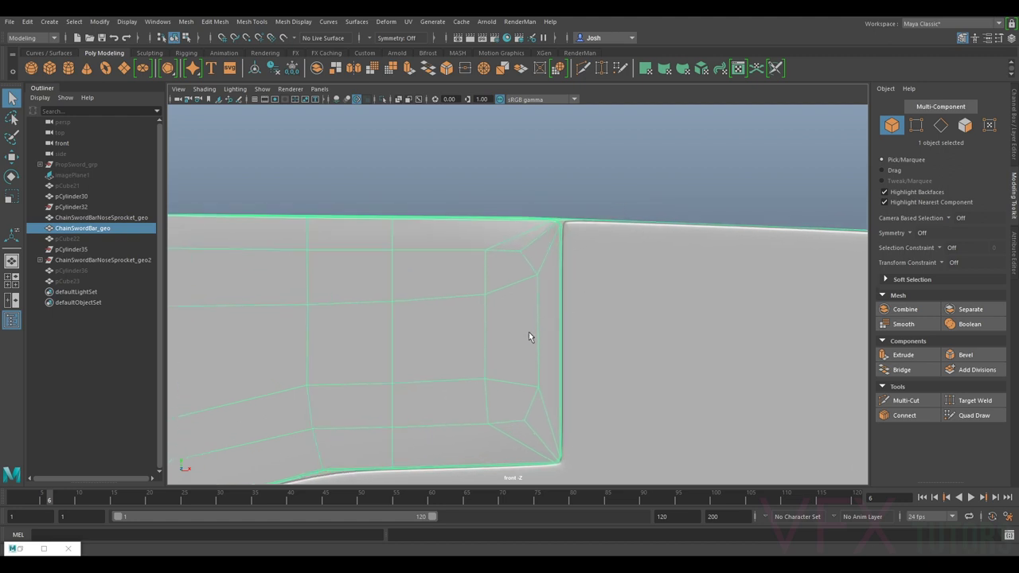
pyautogui.click(916, 125)
pyautogui.scroll(2, 687, 183)
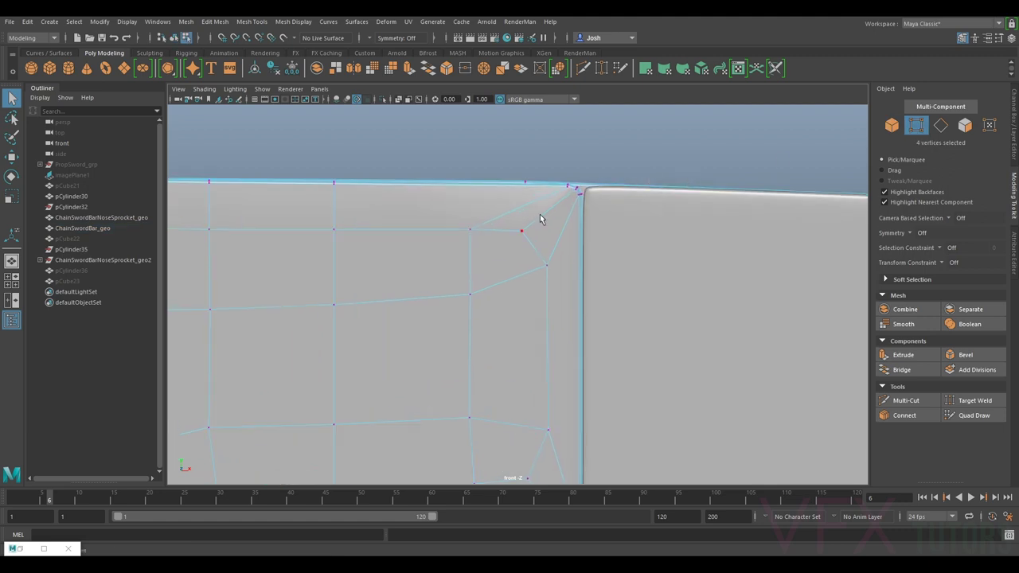
pyautogui.press('3')
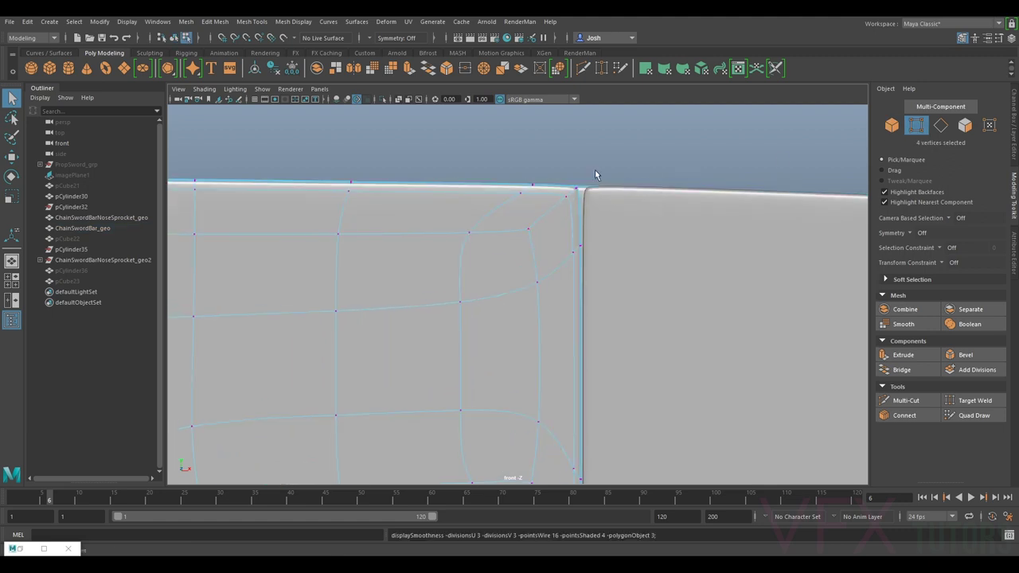
pyautogui.press('2')
pyautogui.moveTo(595, 177); pyautogui.dragTo(554, 210)
pyautogui.press('w')
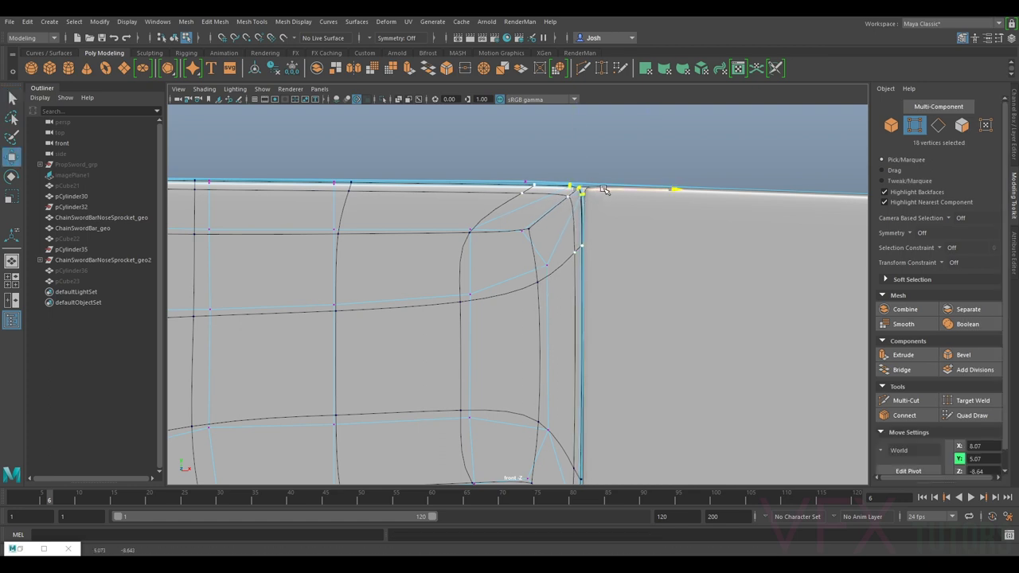
pyautogui.moveTo(604, 190); pyautogui.dragTo(600, 190)
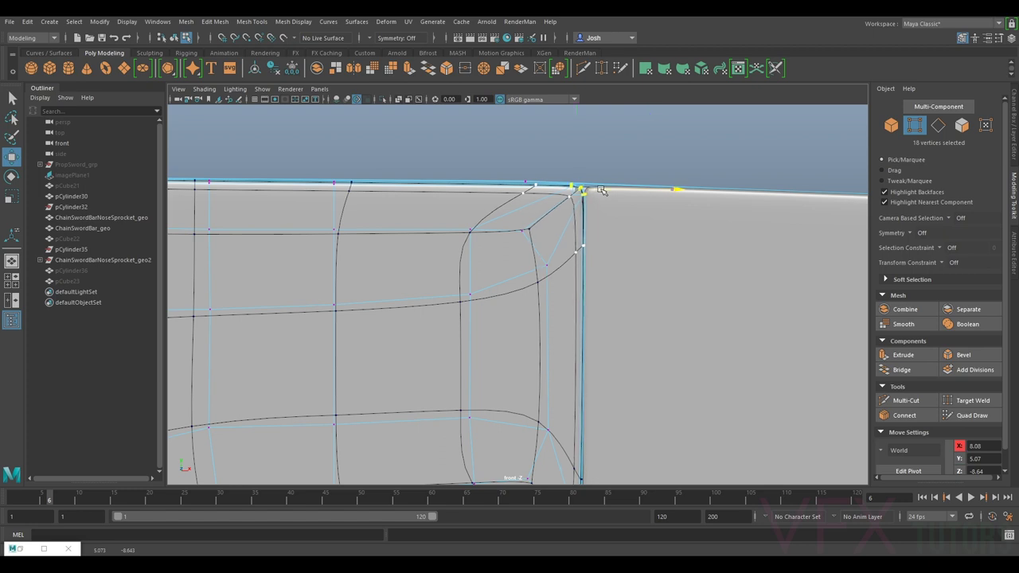
# Step: Return to object mode and check the chain bar's smoothed upper corner against the nose sprocket
pyautogui.moveTo(552, 221); pyautogui.dragTo(661, 152, button='right')
pyautogui.scroll(-3, 608, 210)
pyautogui.scroll(2, 512, 278)
pyautogui.click(512, 274)
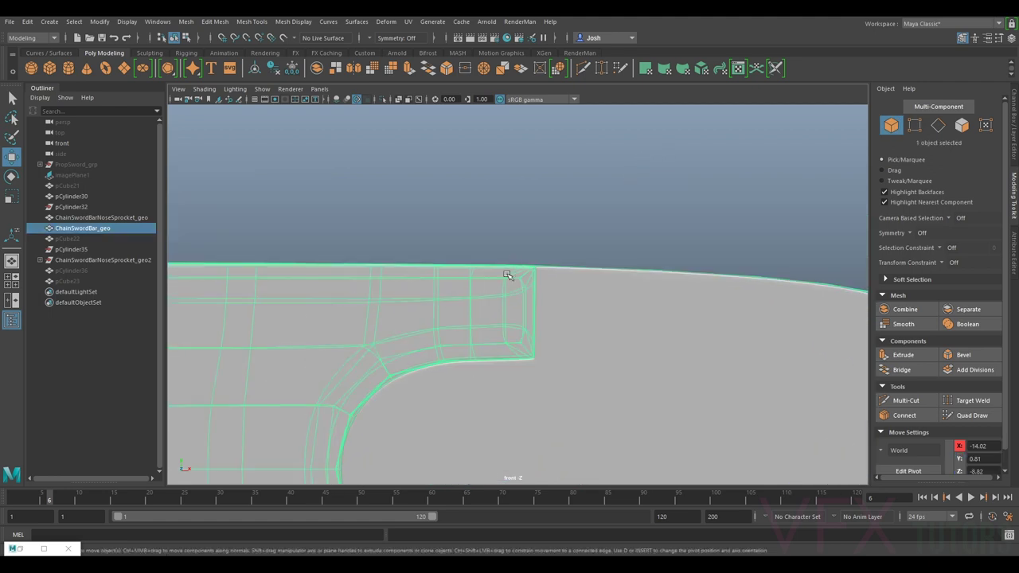
pyautogui.click(520, 222)
pyautogui.click(505, 280)
pyautogui.press('3')
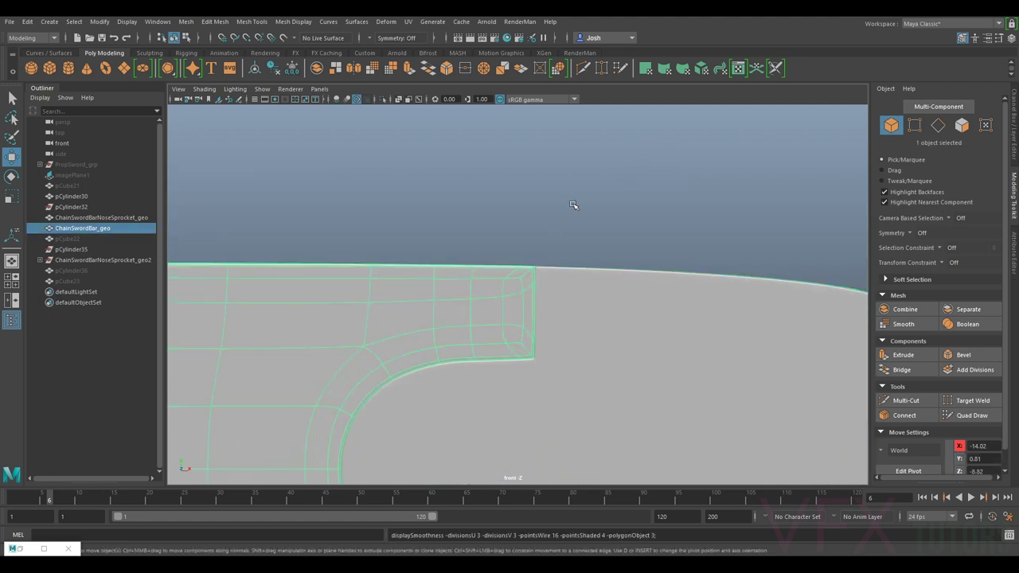
pyautogui.click(576, 207)
# Step: Undo the moves of the chain bar's upper corner vertices and show the bar unsmoothed
pyautogui.scroll(2, 562, 217)
pyautogui.hotkey('ctrl', 'z')
pyautogui.hotkey('ctrl', 'z')
pyautogui.hotkey('ctrl', 'z')
pyautogui.hotkey('ctrl', 'z')
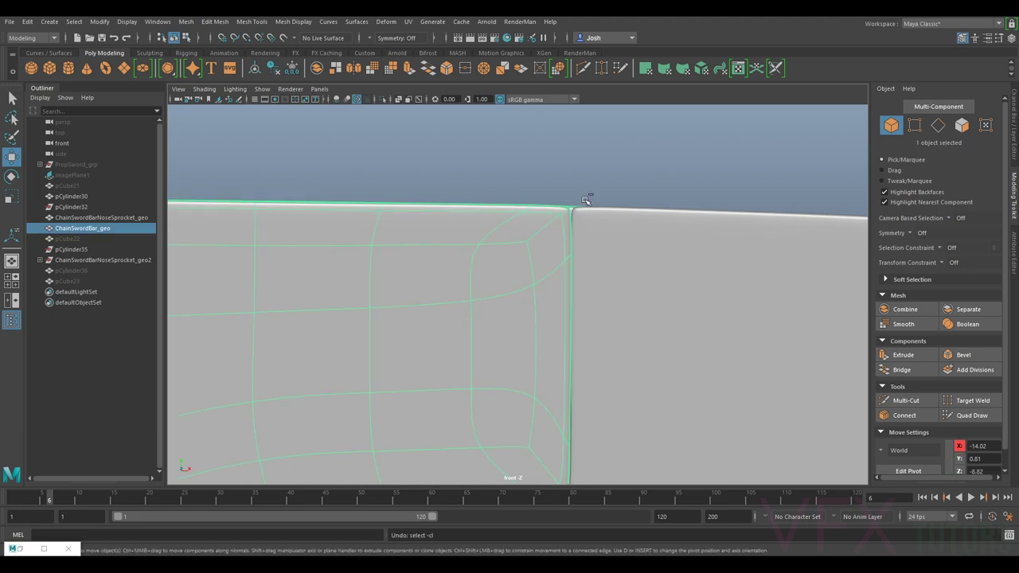
pyautogui.hotkey('ctrl', 'z')
pyautogui.hotkey('ctrl', 'z')
pyautogui.hotkey('ctrl', 'z')
pyautogui.hotkey('ctrl', 'z')
pyautogui.hotkey('ctrl', 'z')
pyautogui.hotkey('ctrl', 'z')
pyautogui.hotkey('ctrl', 'z')
pyautogui.hotkey('ctrl', 'z')
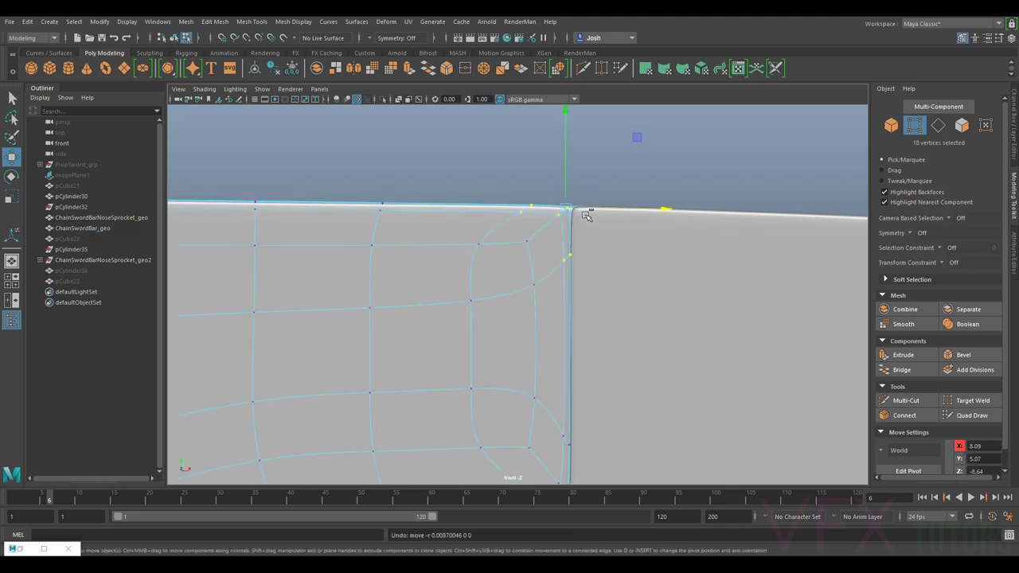
pyautogui.press('1')
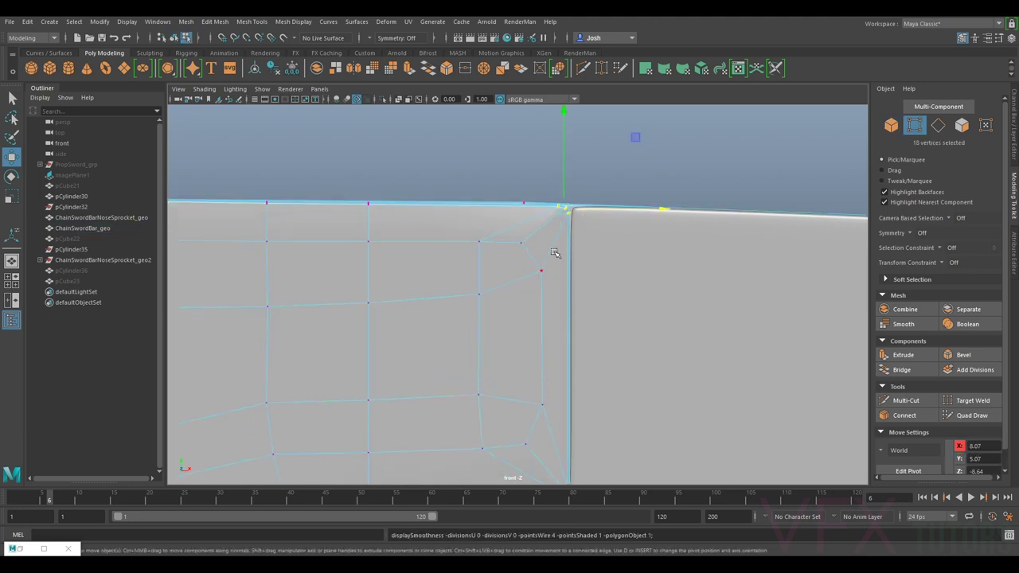
pyautogui.keyDown('alt'); pyautogui.moveTo(551, 266); pyautogui.dragTo(549, 247, button='middle'); pyautogui.keyUp('alt')
pyautogui.hotkey('ctrl', 'z')
pyautogui.hotkey('ctrl', 'z')
pyautogui.hotkey('ctrl', 'z')
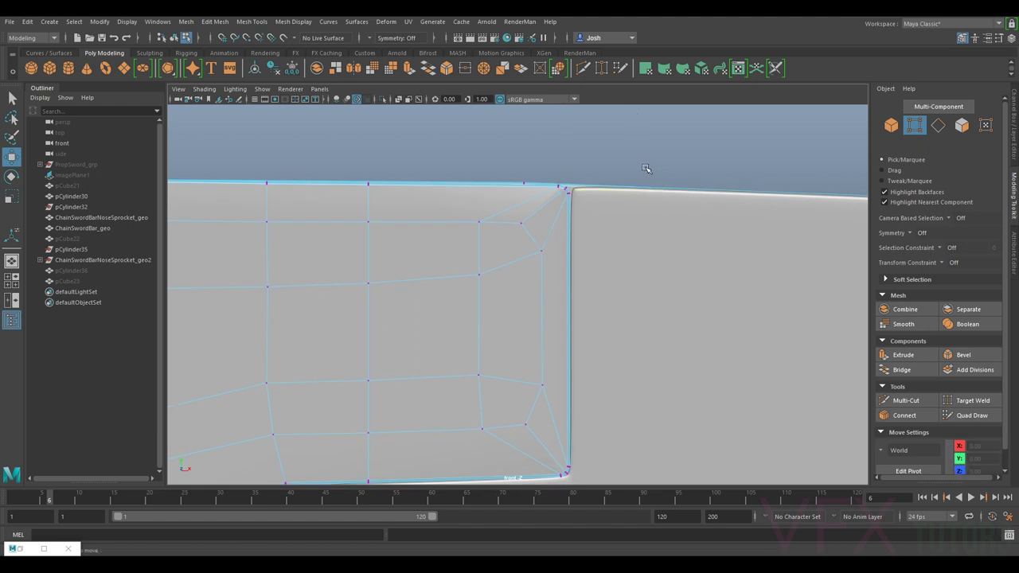
pyautogui.hotkey('ctrl', 'z')
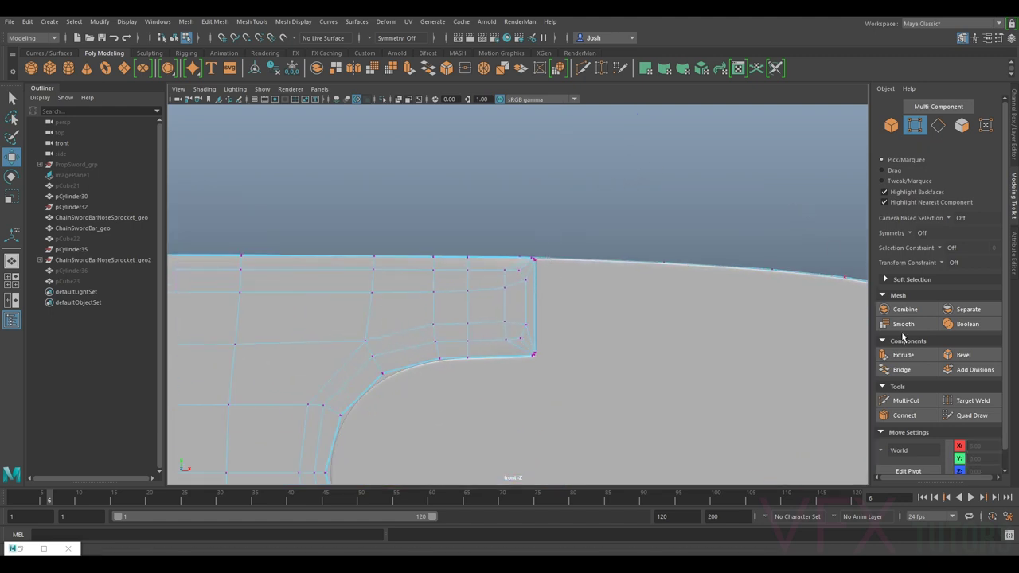
# Step: Insert a lengthwise edge loop through the chain bar's upper prong with Multi-Cut and compare the corner smoothed and unsmoothed
pyautogui.click(906, 400)
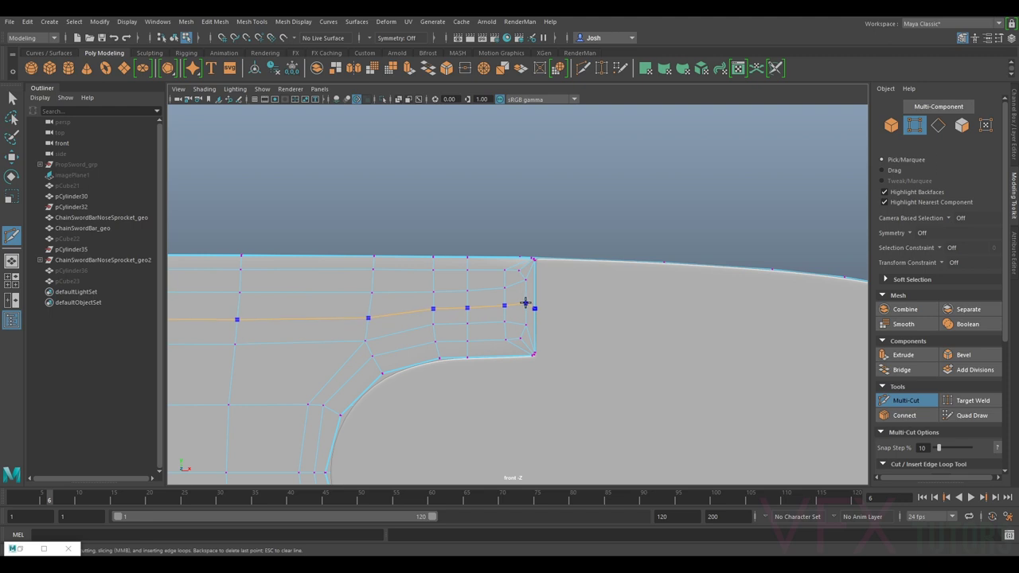
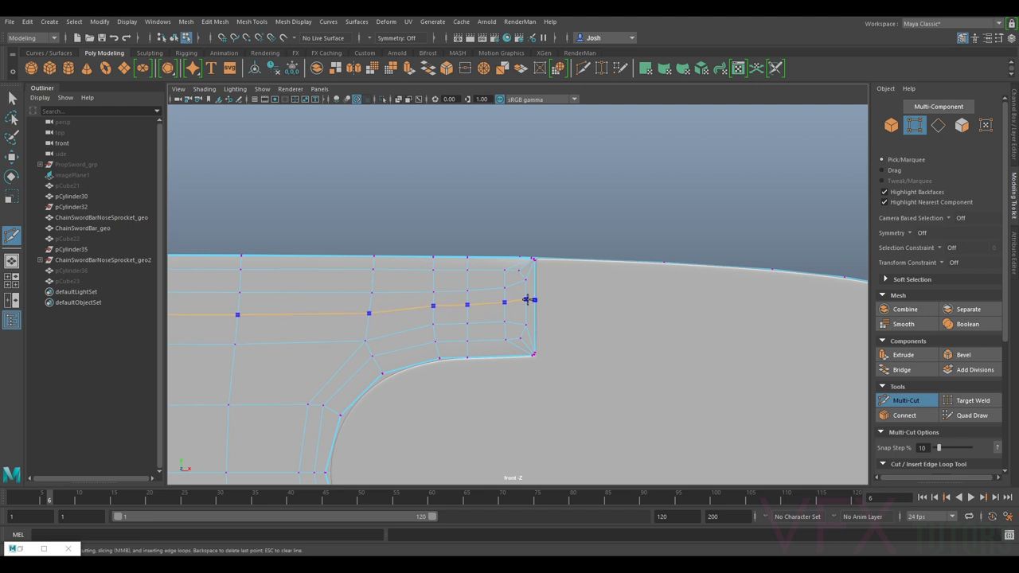
pyautogui.keyDown('ctrl'); pyautogui.click(530, 299); pyautogui.keyUp('ctrl')
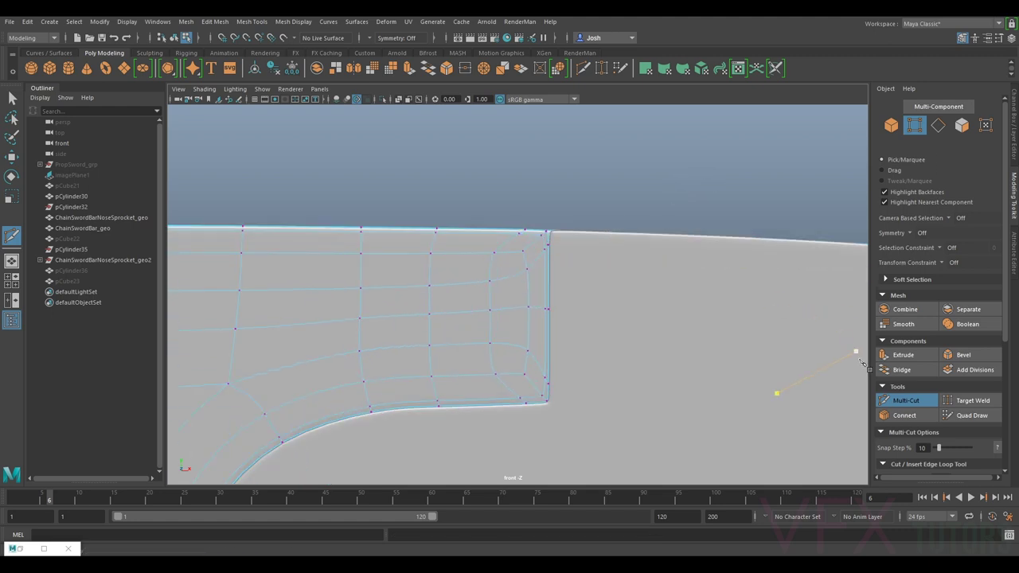
pyautogui.press('q')
pyautogui.press('1')
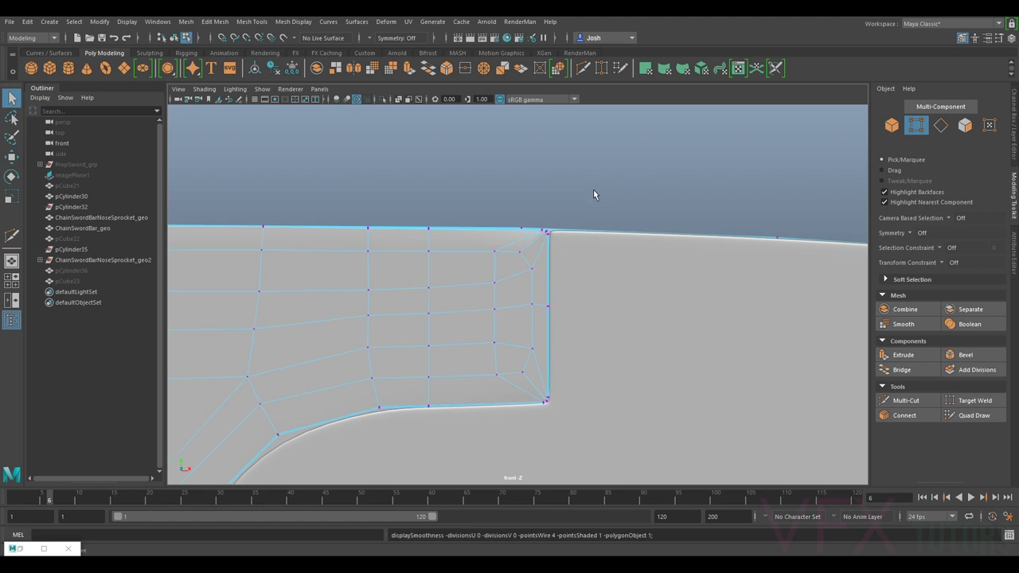
pyautogui.press('3')
pyautogui.press('1')
pyautogui.scroll(3, 578, 215)
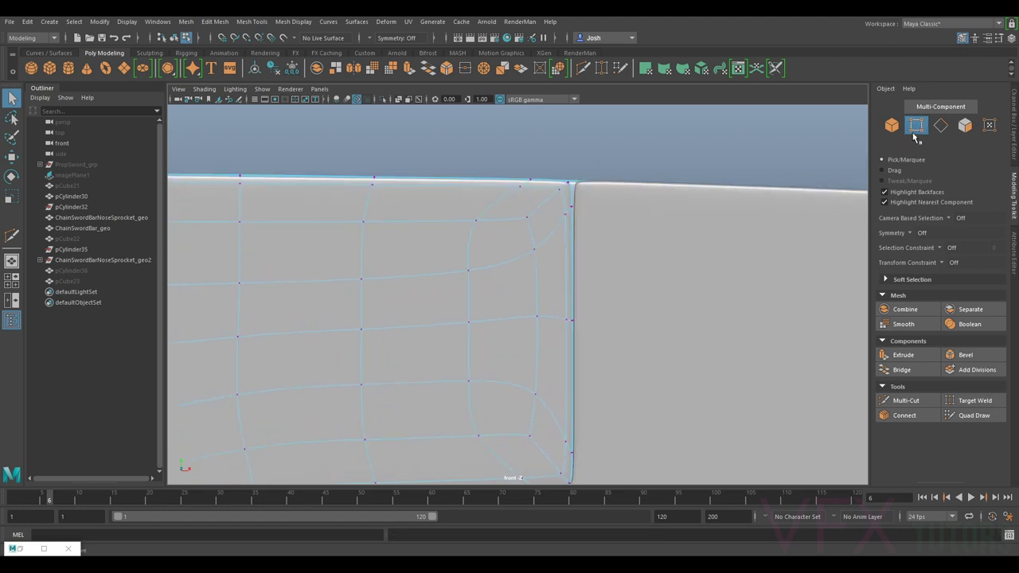
# Step: Examine the chain bar's slotted rear end in object mode, comparing its smoothed and unsmoothed shape around the holes
pyautogui.press('F8')
pyautogui.scroll(-5, 553, 139)
pyautogui.click(561, 203)
pyautogui.keyDown('alt'); pyautogui.moveTo(554, 232); pyautogui.dragTo(939, 229, button='middle'); pyautogui.keyUp('alt')
pyautogui.scroll(-5, 434, 246)
pyautogui.keyDown('alt'); pyautogui.moveTo(364, 253); pyautogui.dragTo(688, 226, button='middle'); pyautogui.keyUp('alt')
pyautogui.scroll(3, 563, 223)
pyautogui.scroll(2, 522, 224)
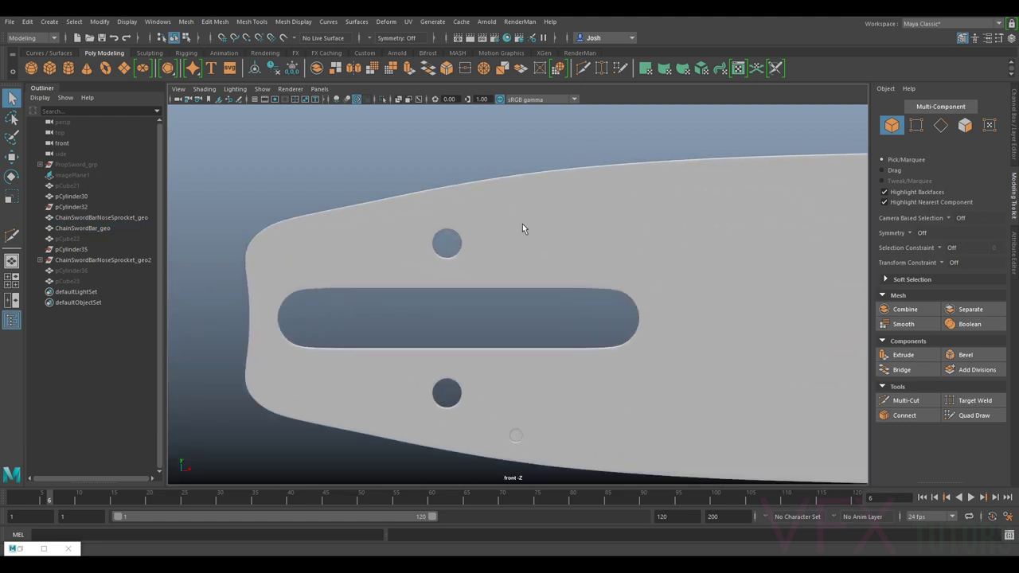
pyautogui.scroll(-3, 520, 220)
pyautogui.click(609, 276)
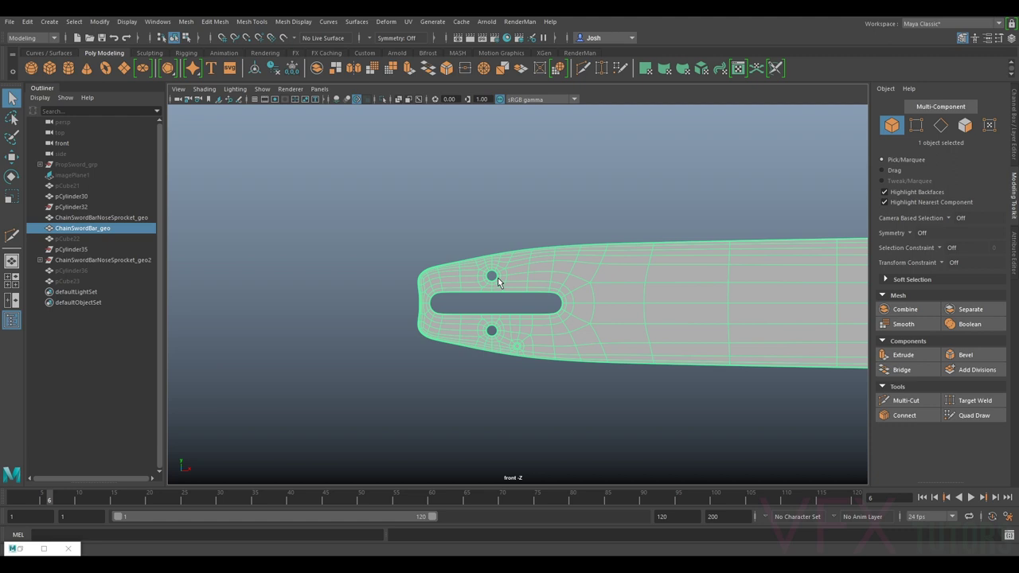
pyautogui.scroll(2, 506, 277)
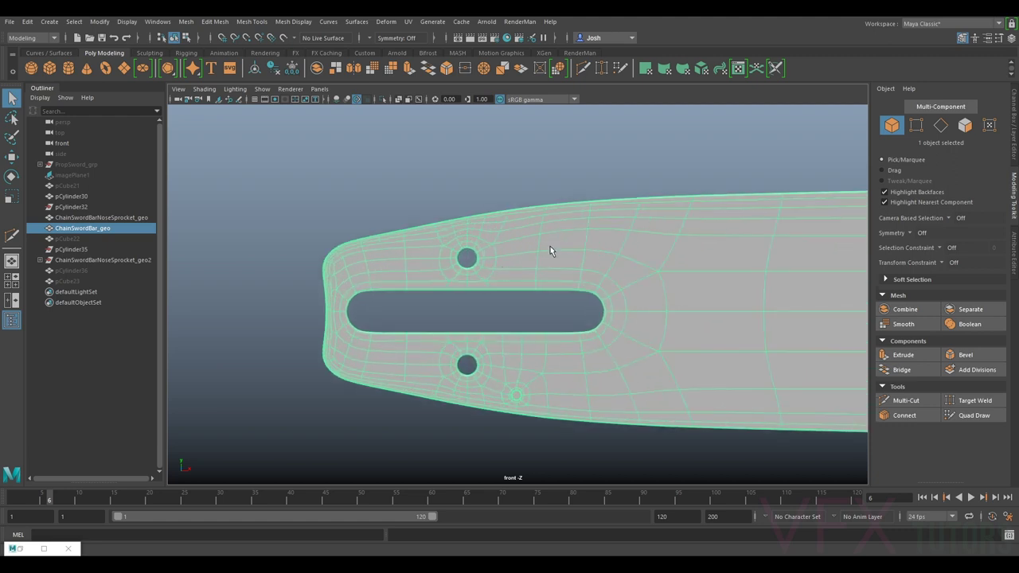
pyautogui.press('1')
pyautogui.press('3')
pyautogui.press('1')
pyautogui.press('3')
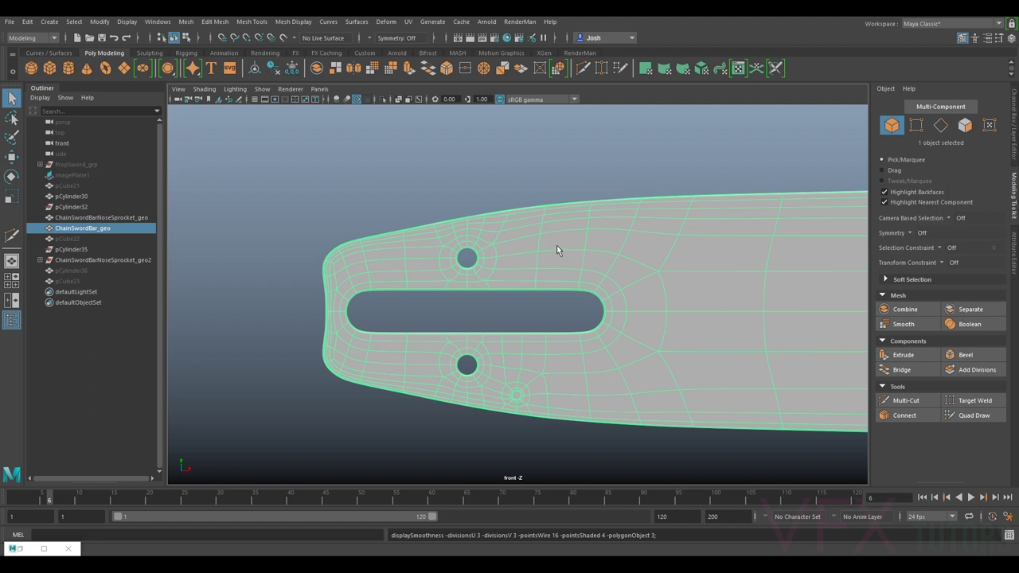
# Step: Compare the chain bar's smoothed and unsmoothed outline where its upper prong meets the nose sprocket
pyautogui.scroll(-2, 695, 163)
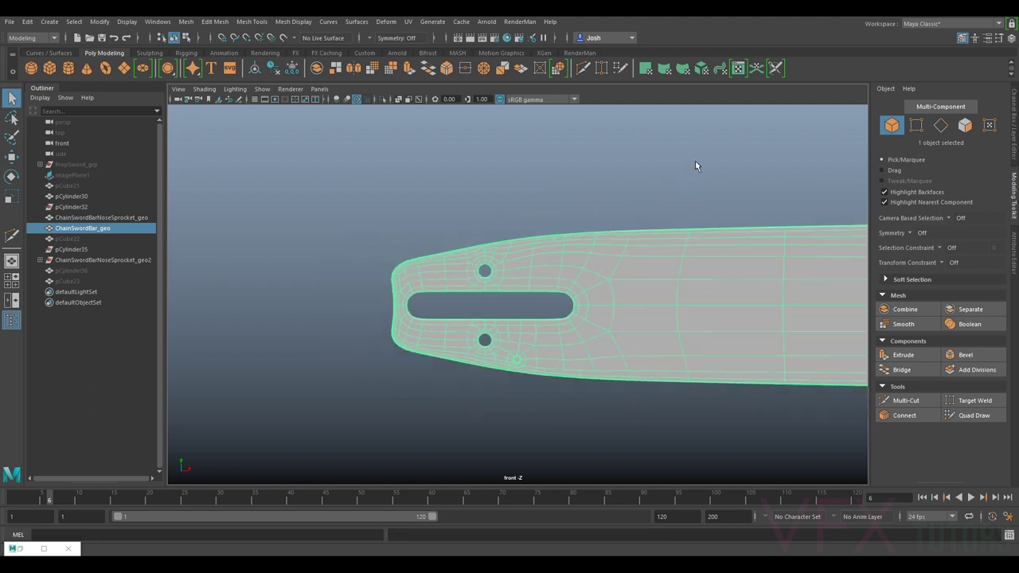
pyautogui.keyDown('alt'); pyautogui.moveTo(695, 163); pyautogui.dragTo(420, 176, button='middle'); pyautogui.keyUp('alt')
pyautogui.press('3')
pyautogui.keyDown('alt'); pyautogui.moveTo(703, 167); pyautogui.dragTo(239, 233, button='middle'); pyautogui.keyUp('alt')
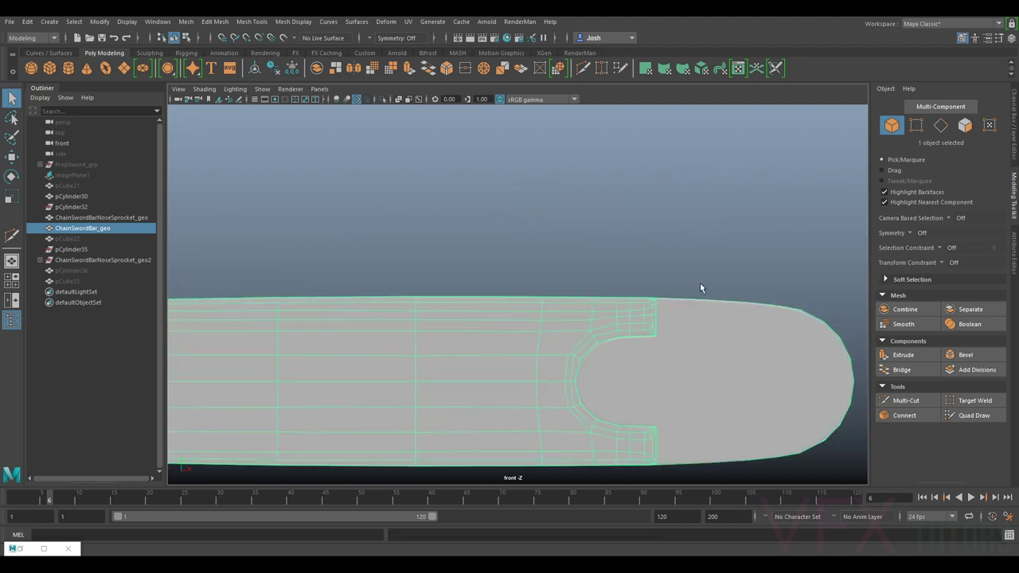
pyautogui.scroll(5, 567, 223)
pyautogui.press('3')
pyautogui.press('1')
pyautogui.press('3')
pyautogui.press('1')
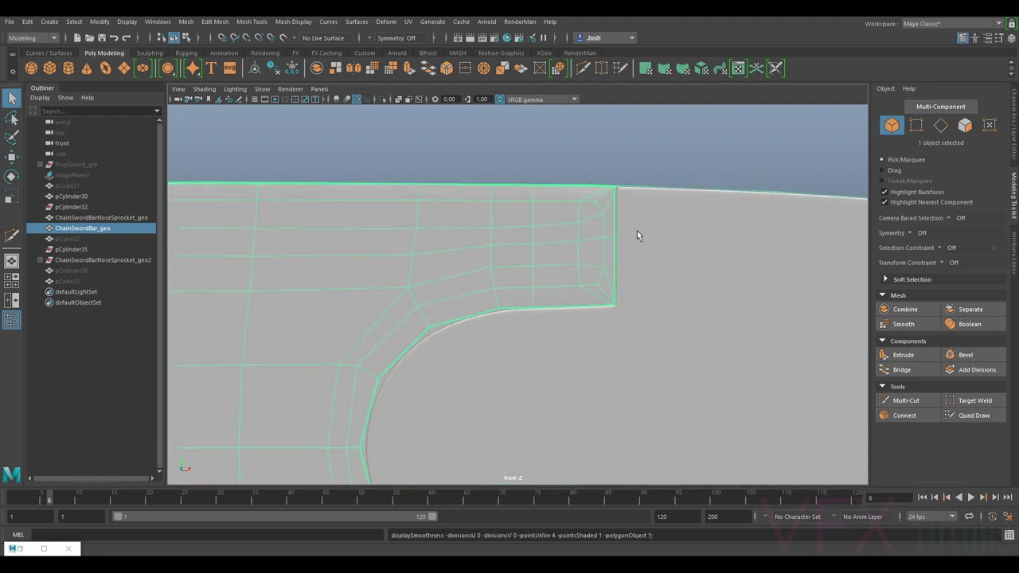
# Step: Flatten the new edge loop's vertices across the upper prong along Y and lower them to about Y 4.26
pyautogui.scroll(3, 636, 229)
pyautogui.keyDown('alt'); pyautogui.moveTo(681, 180); pyautogui.dragTo(607, 230, button='middle'); pyautogui.keyUp('alt')
pyautogui.click(917, 125)
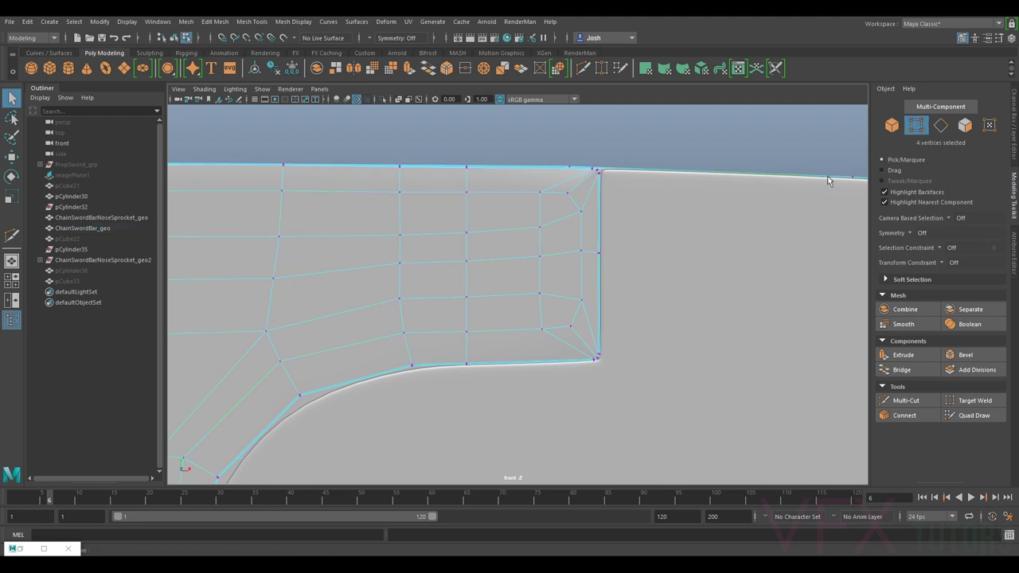
pyautogui.moveTo(639, 237); pyautogui.dragTo(514, 266)
pyautogui.moveTo(446, 273); pyautogui.dragTo(399, 271)
pyautogui.press('r')
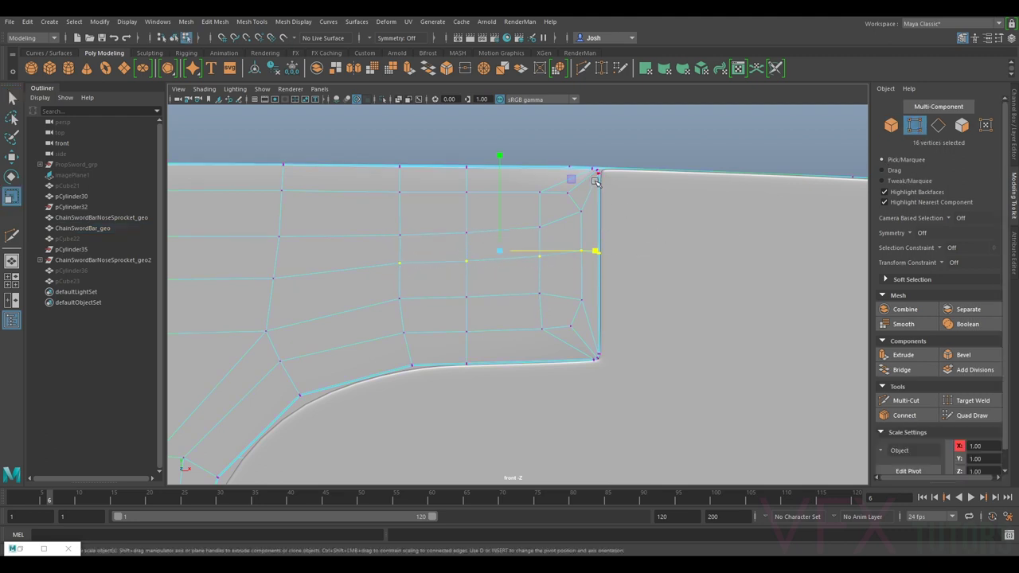
pyautogui.moveTo(488, 157); pyautogui.dragTo(503, 332)
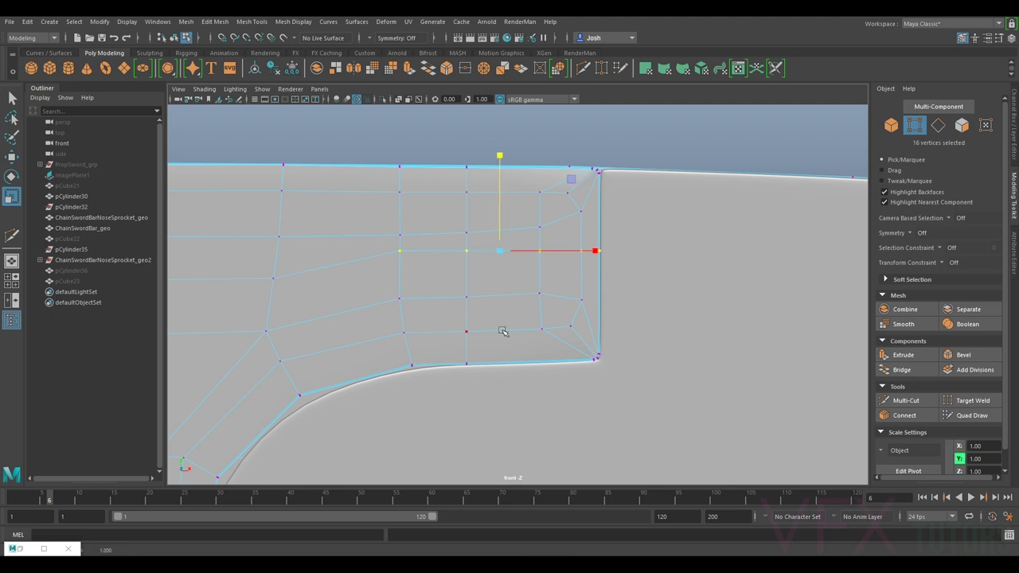
pyautogui.press('w')
pyautogui.moveTo(498, 221); pyautogui.dragTo(500, 225)
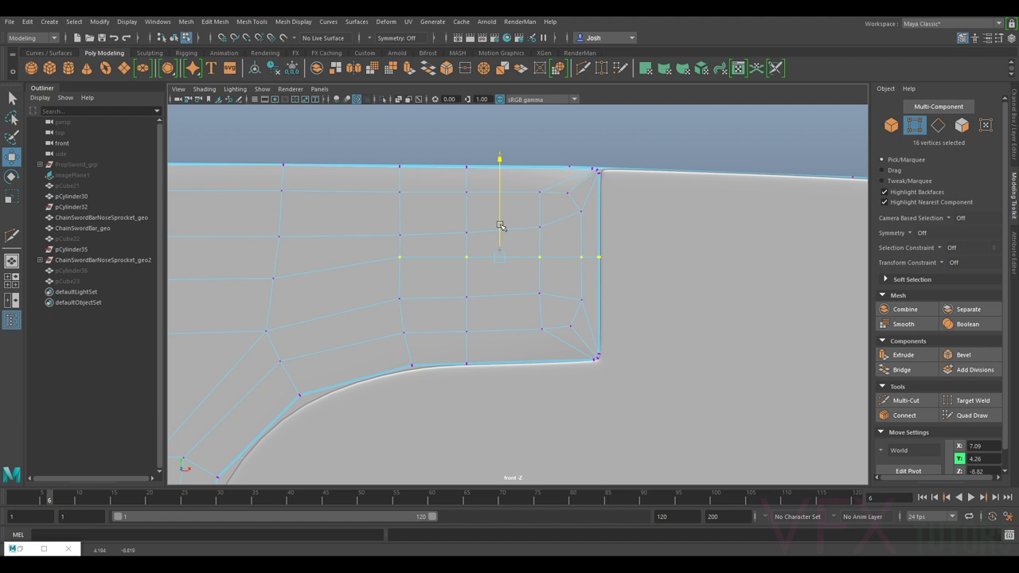
pyautogui.moveTo(500, 225); pyautogui.dragTo(501, 228)
# Step: Lower the new loop's vertices at the prong's inner end to about Y 4.11 and raise the row above to even the spacing
pyautogui.click(402, 256)
pyautogui.moveTo(401, 235); pyautogui.dragTo(402, 241)
pyautogui.moveTo(456, 267); pyautogui.dragTo(469, 243)
pyautogui.moveTo(407, 252)
pyautogui.mouseDown()
pyautogui.moveTo(392, 266)
pyautogui.moveTo(402, 245)
pyautogui.mouseUp()
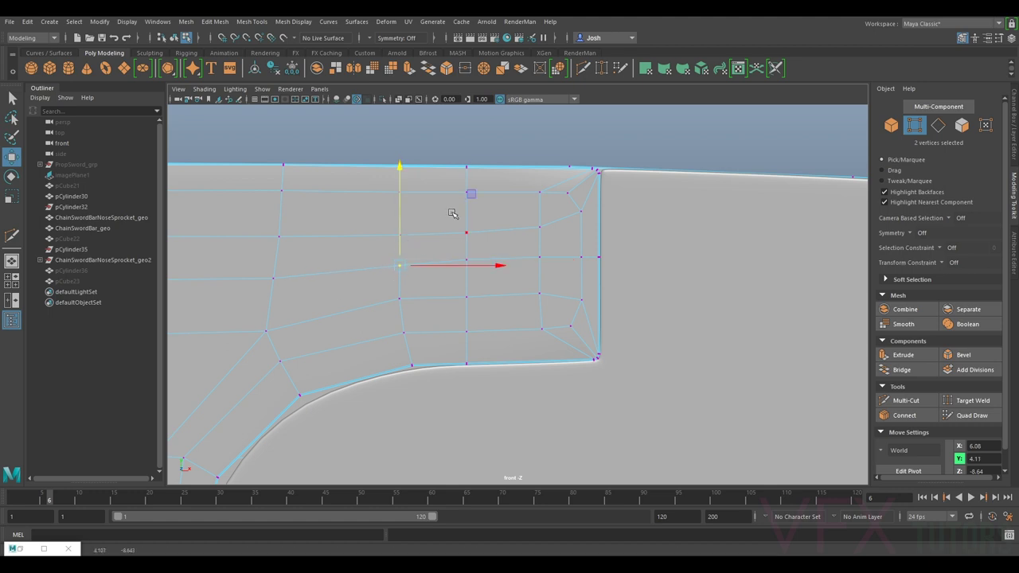
pyautogui.moveTo(487, 219); pyautogui.dragTo(379, 238)
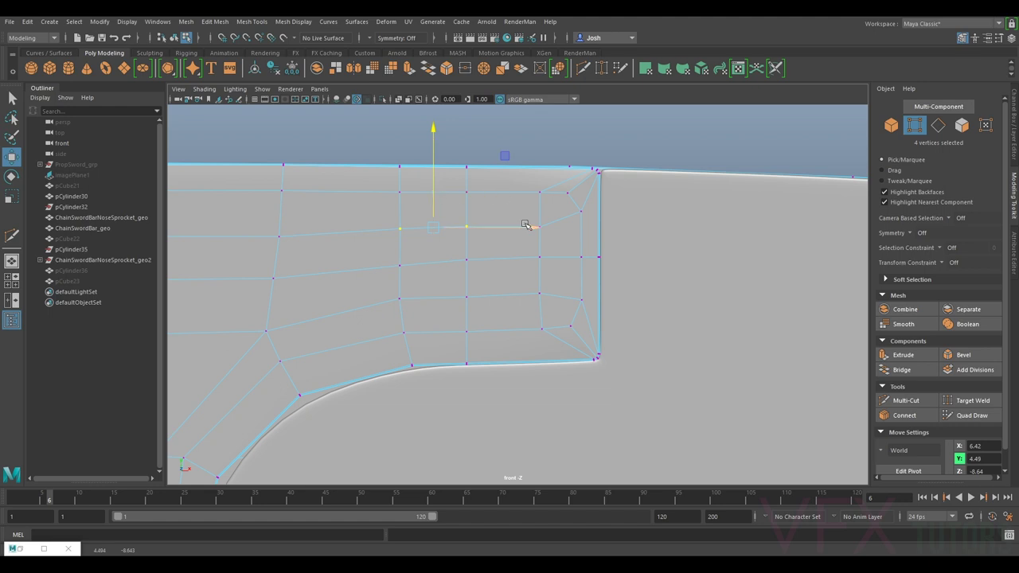
pyautogui.moveTo(558, 234)
pyautogui.mouseDown()
pyautogui.moveTo(539, 202)
pyautogui.moveTo(562, 223)
pyautogui.mouseUp()
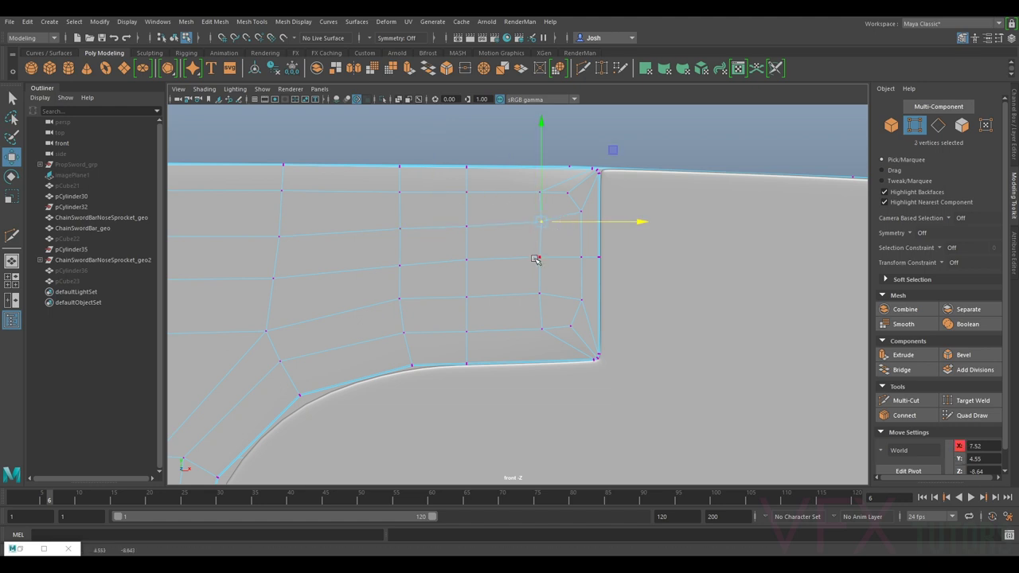
# Step: Nudge the prong's remaining inner vertices to even out the edge flow, and return to object mode with nothing selected
pyautogui.moveTo(391, 293)
pyautogui.mouseDown()
pyautogui.moveTo(430, 312)
pyautogui.moveTo(401, 288)
pyautogui.mouseUp()
pyautogui.moveTo(489, 284); pyautogui.dragTo(467, 279)
pyautogui.click(456, 309)
pyautogui.click(457, 268)
pyautogui.moveTo(466, 243); pyautogui.dragTo(467, 239)
pyautogui.moveTo(537, 258); pyautogui.dragTo(566, 256)
pyautogui.click(539, 230)
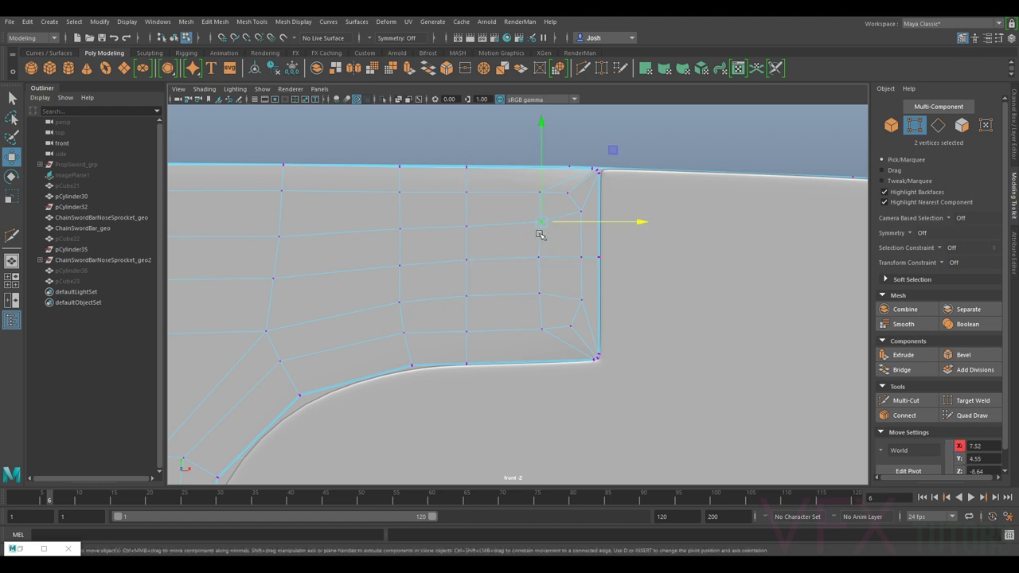
pyautogui.moveTo(563, 221); pyautogui.dragTo(555, 222)
pyautogui.click(551, 295)
pyautogui.moveTo(589, 221); pyautogui.dragTo(688, 153, button='right')
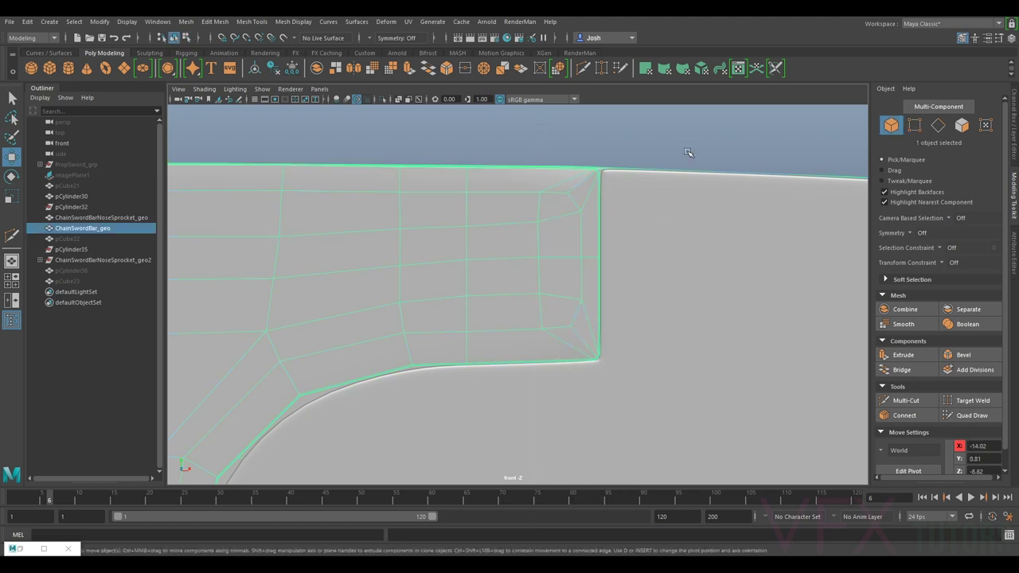
pyautogui.click(713, 143)
pyautogui.scroll(-3, 701, 164)
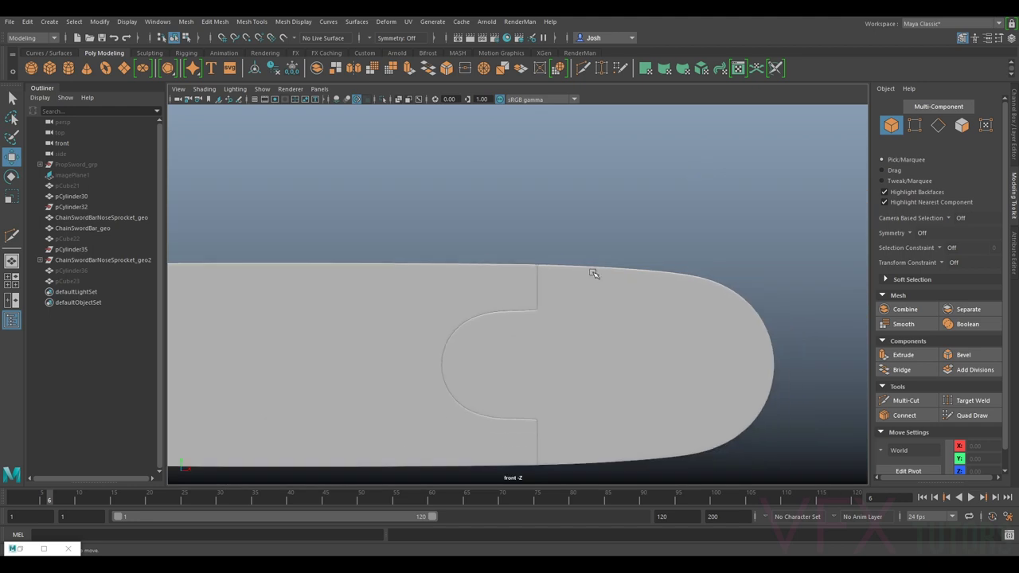
# Step: Examine the seam between the smoothed chain bar and nose sprocket along its lower and upper edges in the front view
pyautogui.scroll(4, 593, 318)
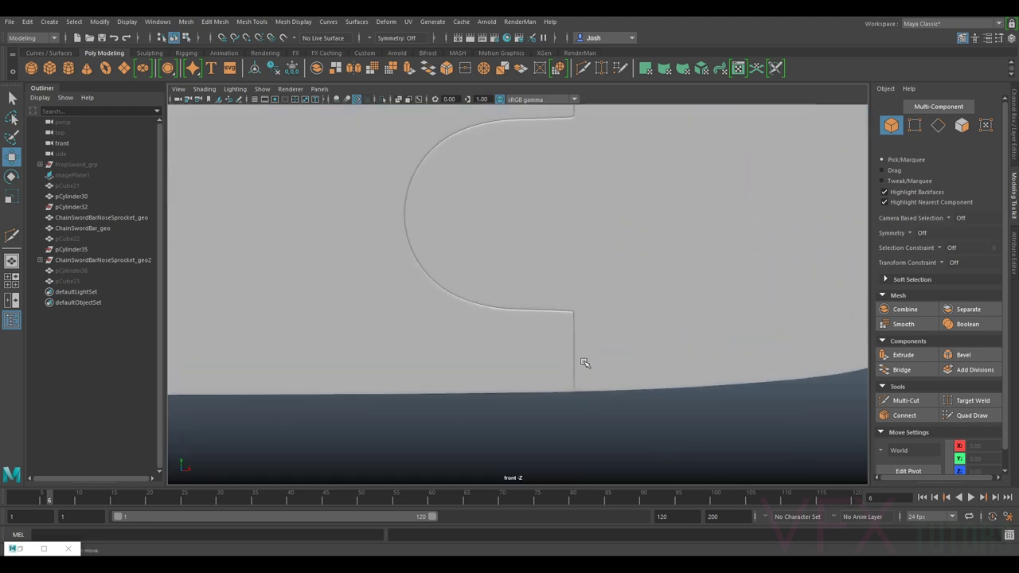
pyautogui.click(588, 358)
pyautogui.scroll(-3, 591, 358)
pyautogui.click(564, 397)
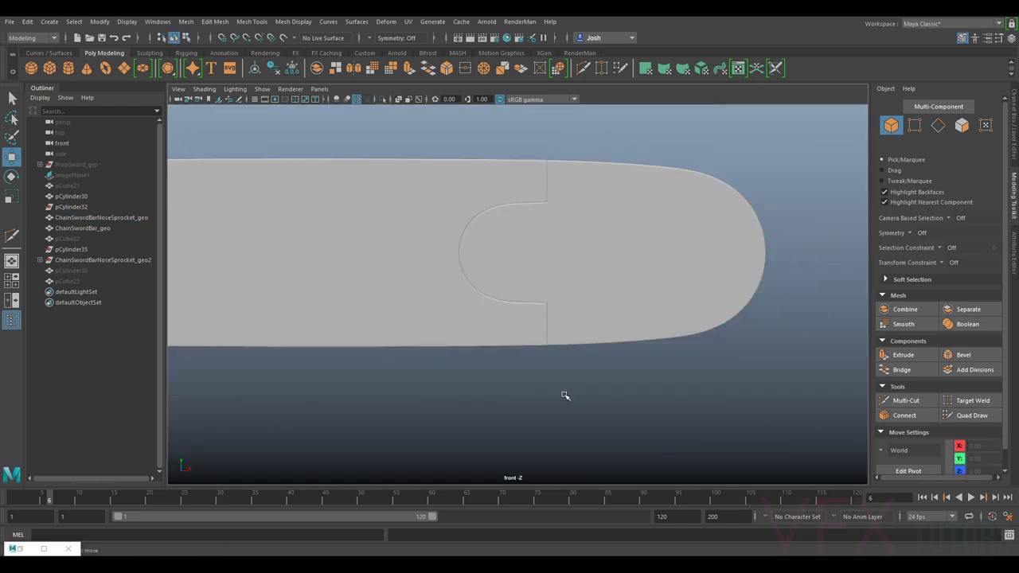
pyautogui.scroll(-1, 558, 384)
pyautogui.keyDown('alt'); pyautogui.click(557, 383); pyautogui.keyUp('alt')
pyautogui.scroll(-1, 536, 362)
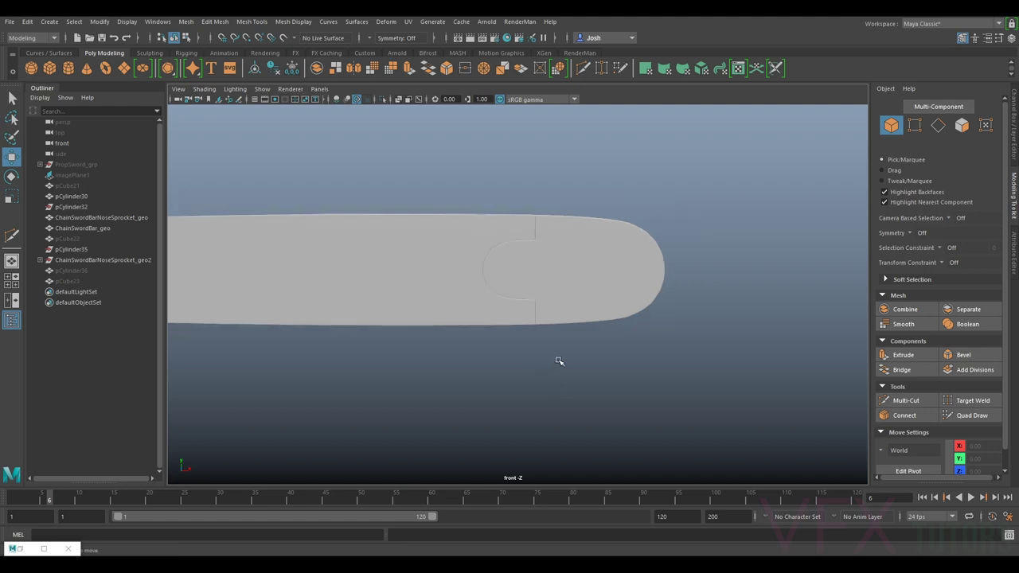
pyautogui.scroll(4, 549, 319)
pyautogui.scroll(3, 629, 168)
pyautogui.keyDown('alt'); pyautogui.moveTo(608, 163); pyautogui.dragTo(584, 387, button='middle'); pyautogui.keyUp('alt')
pyautogui.scroll(2, 581, 355)
pyautogui.scroll(1, 579, 345)
pyautogui.scroll(3, 562, 279)
pyautogui.click(578, 268)
pyautogui.scroll(-4, 625, 251)
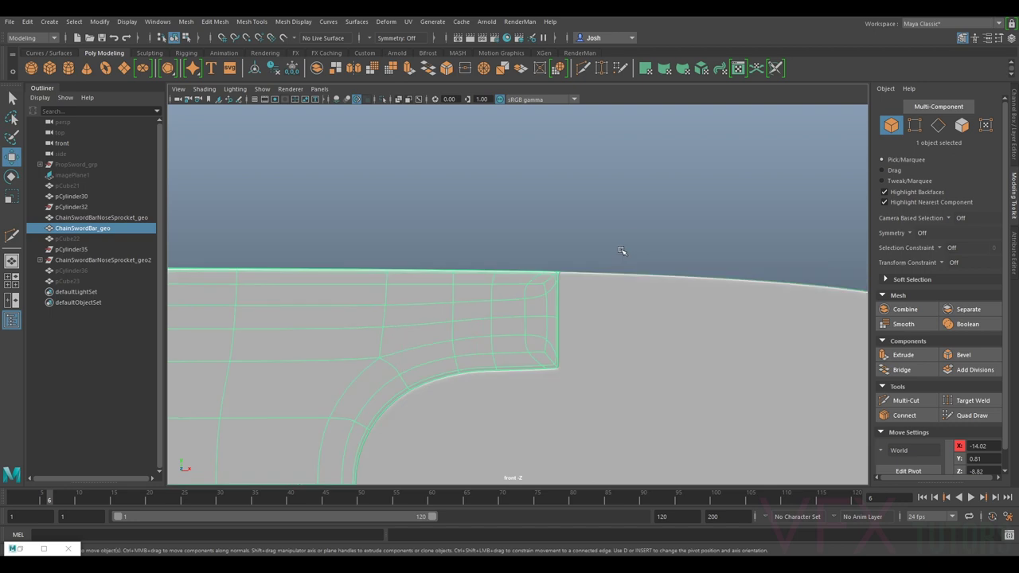
# Step: Compare the smoothed and unsmoothed outlines of the nose sprocket and chain bar around their joint
pyautogui.scroll(4, 664, 221)
pyautogui.click(652, 257)
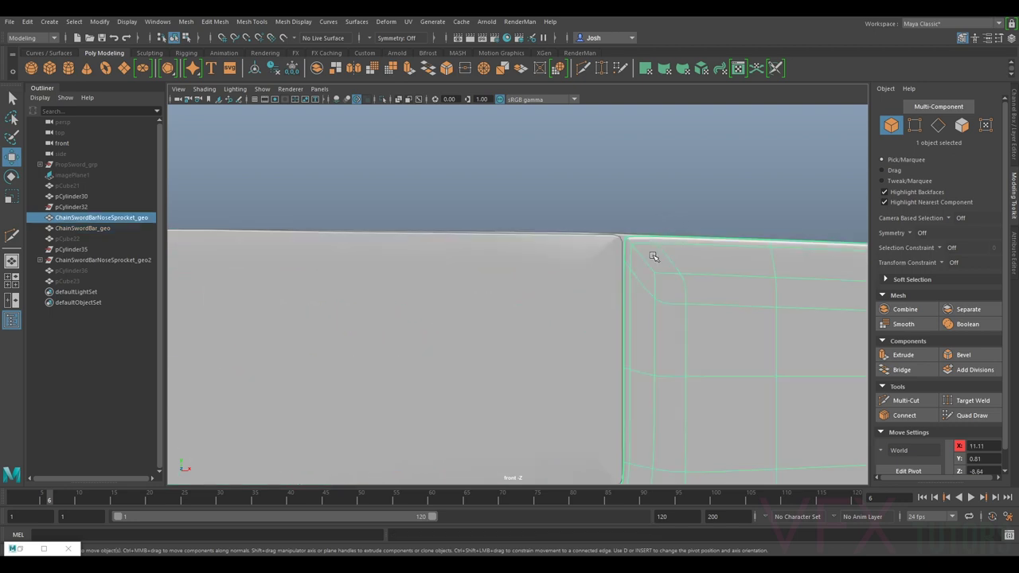
pyautogui.press('1')
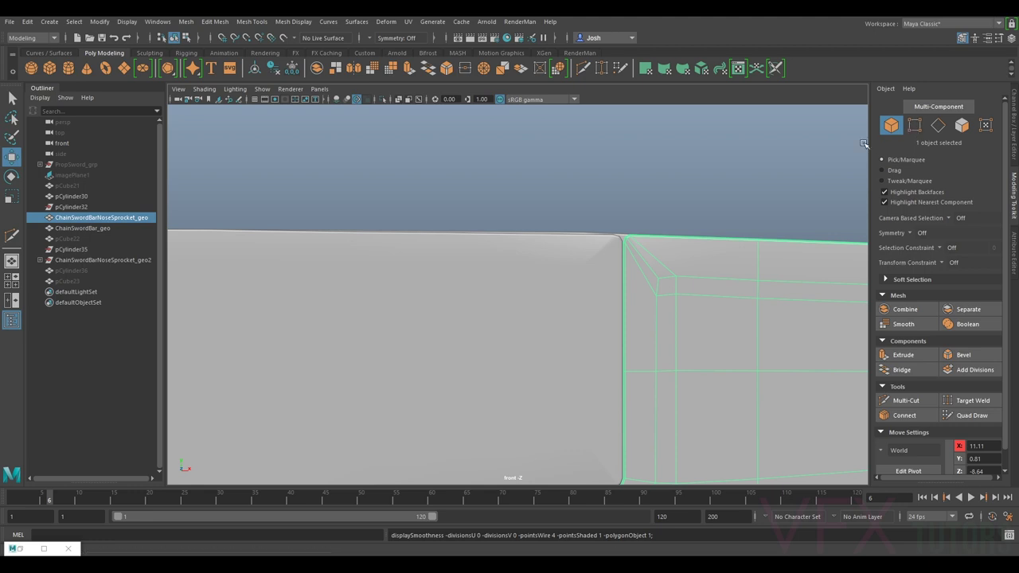
pyautogui.press('f')
pyautogui.click(727, 256)
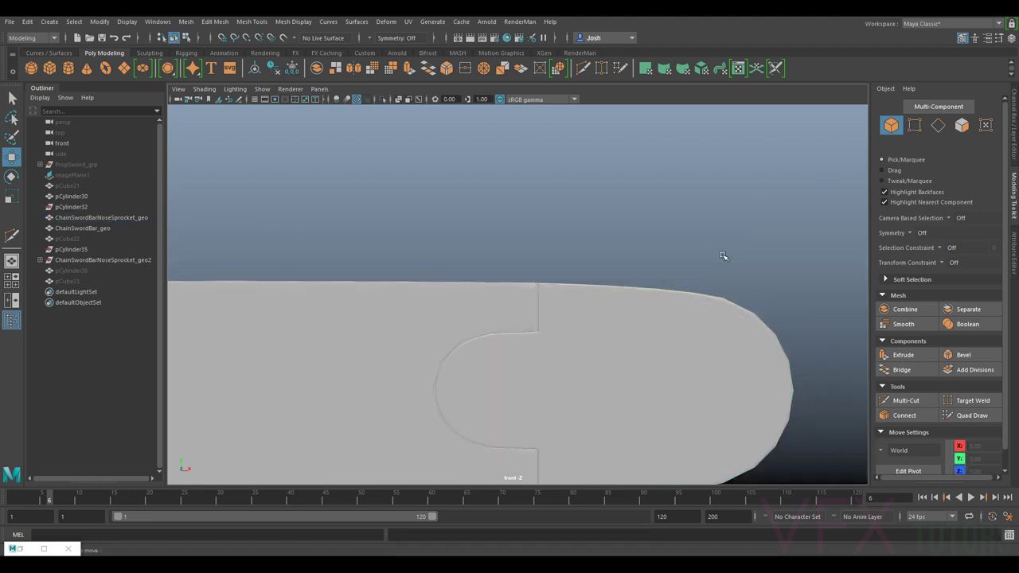
pyautogui.scroll(-5, 674, 300)
pyautogui.click(642, 273)
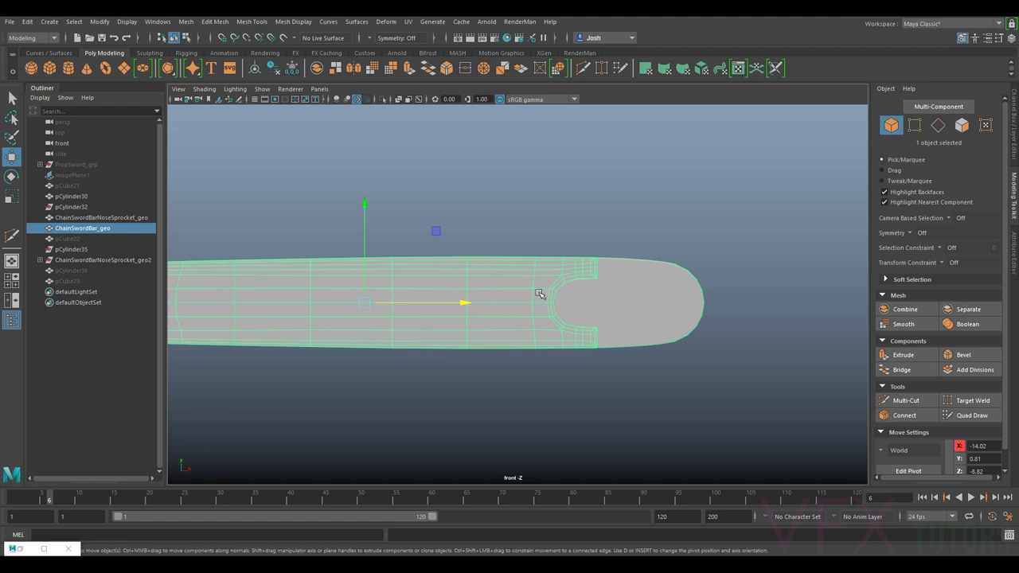
# Step: Switch to the persp camera and inspect the whole smoothed bar and its nose joint from several angles
pyautogui.click(320, 89)
pyautogui.moveTo(332, 100)
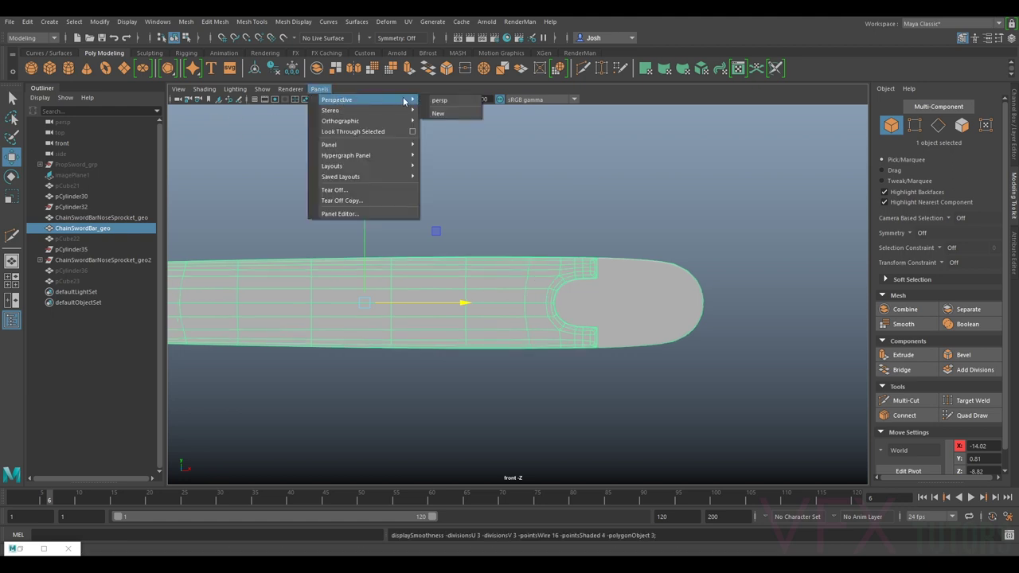
pyautogui.click(454, 101)
pyautogui.scroll(-3, 526, 194)
pyautogui.click(498, 214)
pyautogui.keyDown('alt'); pyautogui.moveTo(470, 223); pyautogui.dragTo(735, 152, button='middle'); pyautogui.keyUp('alt')
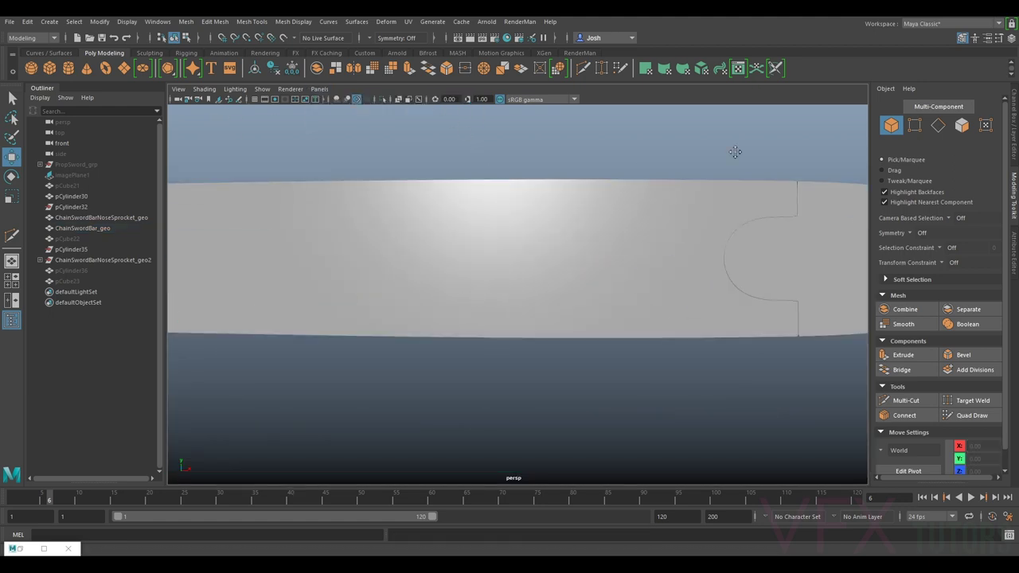
pyautogui.scroll(-4, 685, 175)
pyautogui.keyDown('alt'); pyautogui.moveTo(532, 241); pyautogui.dragTo(543, 216); pyautogui.keyUp('alt')
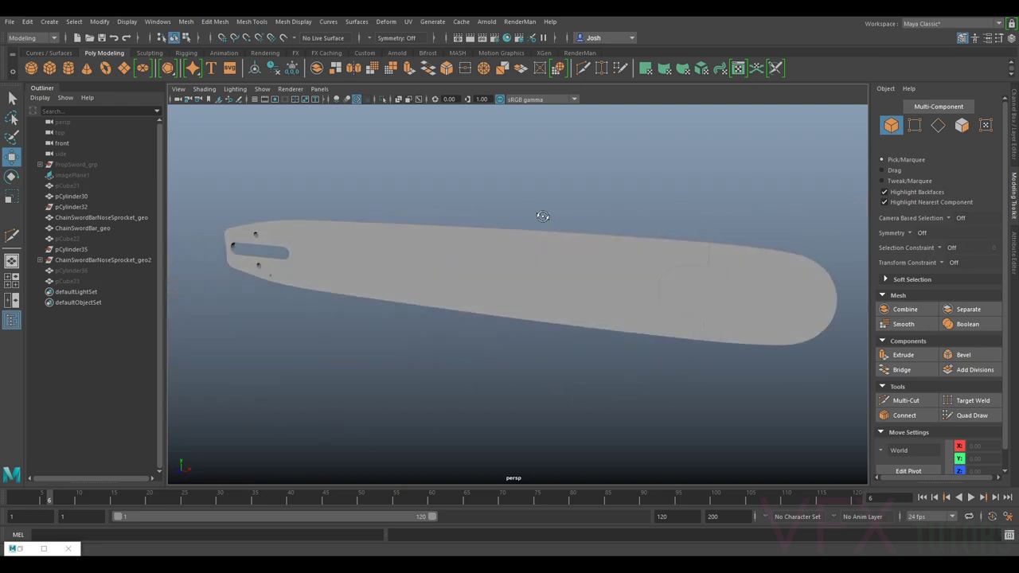
pyautogui.keyDown('alt'); pyautogui.moveTo(705, 216); pyautogui.dragTo(501, 225, button='middle'); pyautogui.keyUp('alt')
pyautogui.scroll(2, 510, 227)
pyautogui.keyDown('alt'); pyautogui.moveTo(585, 231); pyautogui.dragTo(646, 230); pyautogui.keyUp('alt')
pyautogui.keyDown('alt'); pyautogui.moveTo(735, 205); pyautogui.dragTo(735, 198); pyautogui.keyUp('alt')
# Step: Return to the front view, unhide the reference imagePlane1, and turn on X-Ray shading to see it through the bar
pyautogui.click(318, 89)
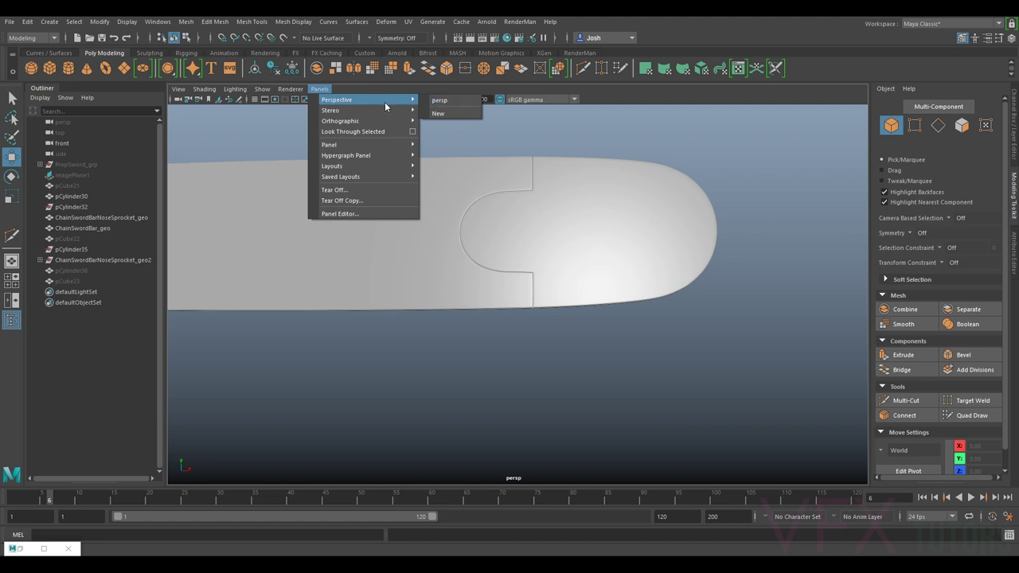
pyautogui.moveTo(380, 121)
pyautogui.click(454, 124)
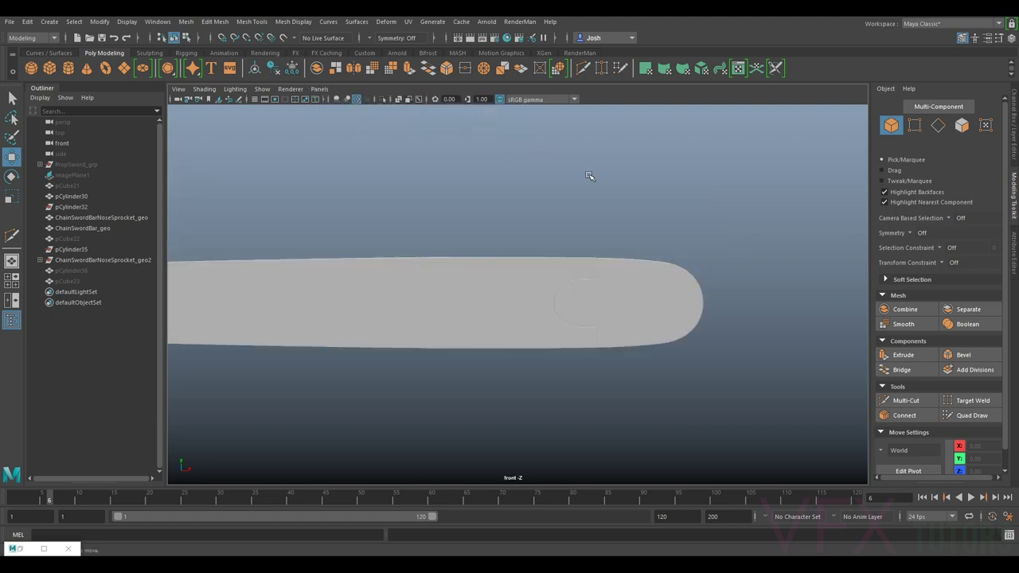
pyautogui.click(72, 176)
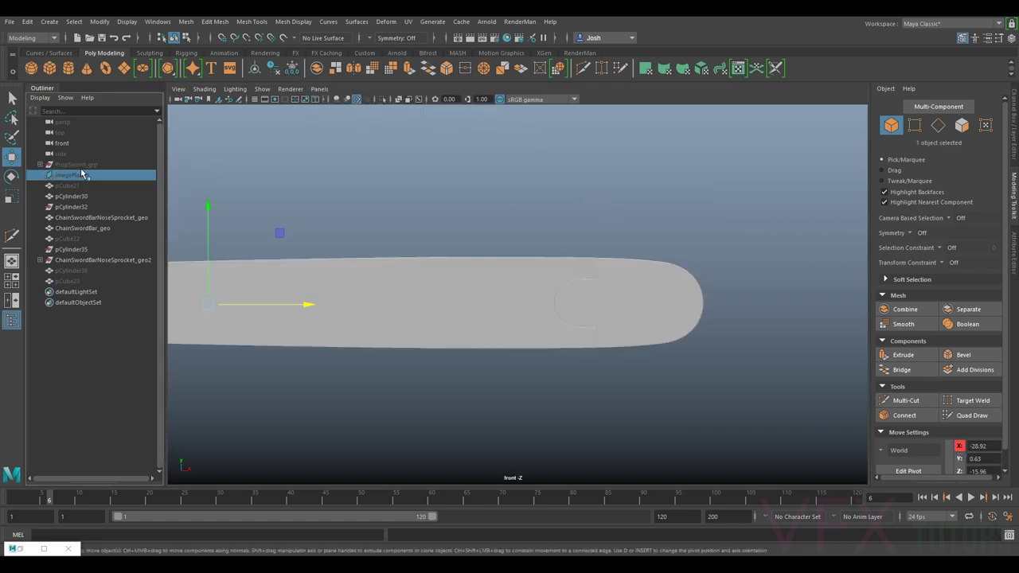
pyautogui.press('h')
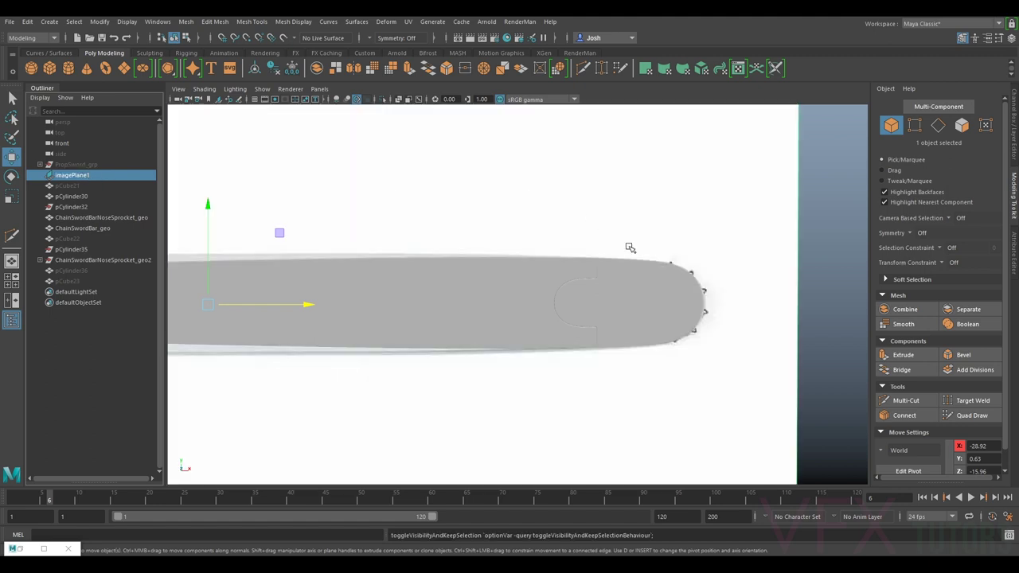
pyautogui.keyDown('alt'); pyautogui.moveTo(627, 245); pyautogui.dragTo(497, 219, button='middle'); pyautogui.keyUp('alt')
pyautogui.click(205, 89)
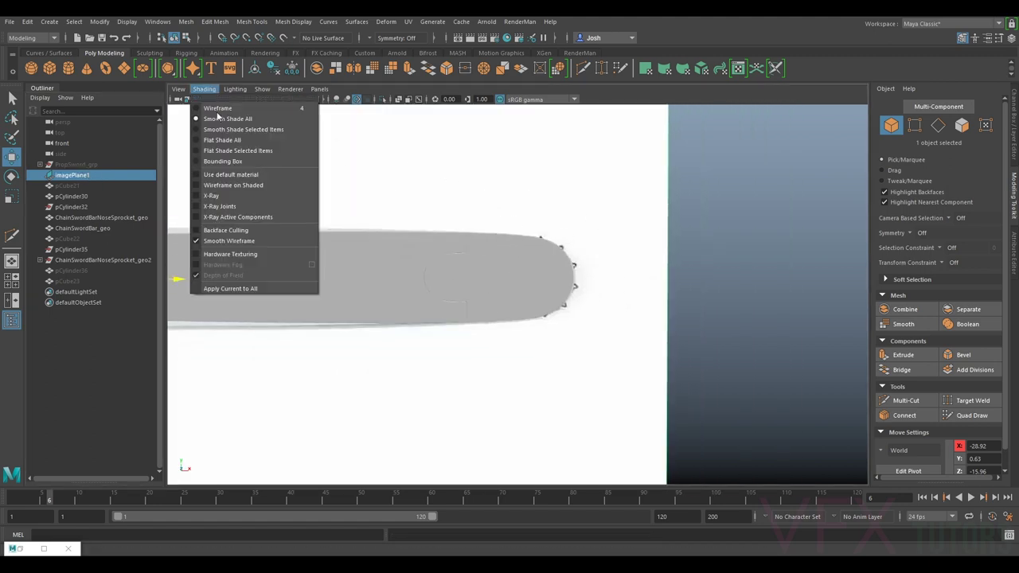
pyautogui.click(216, 196)
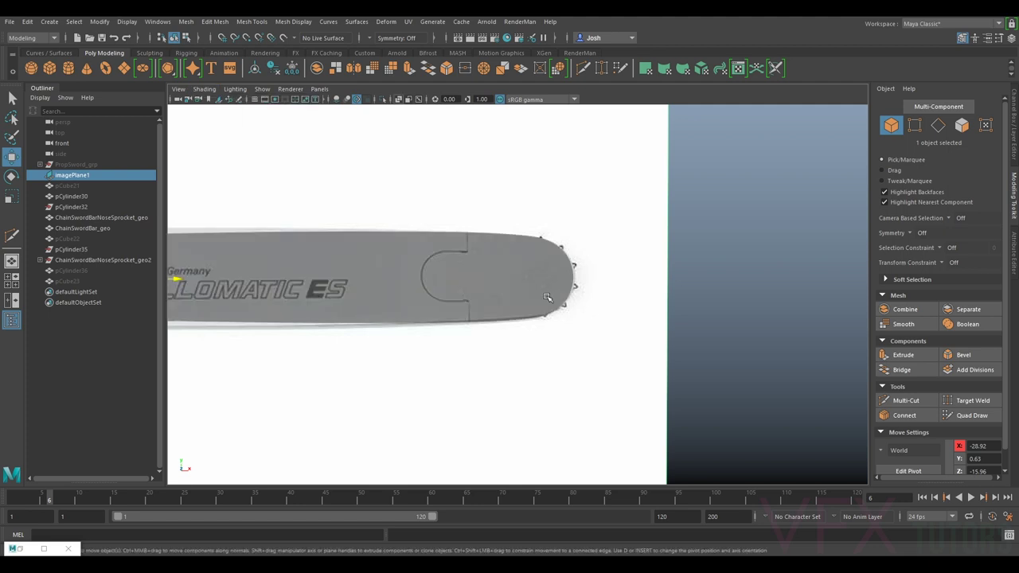
pyautogui.scroll(3, 622, 303)
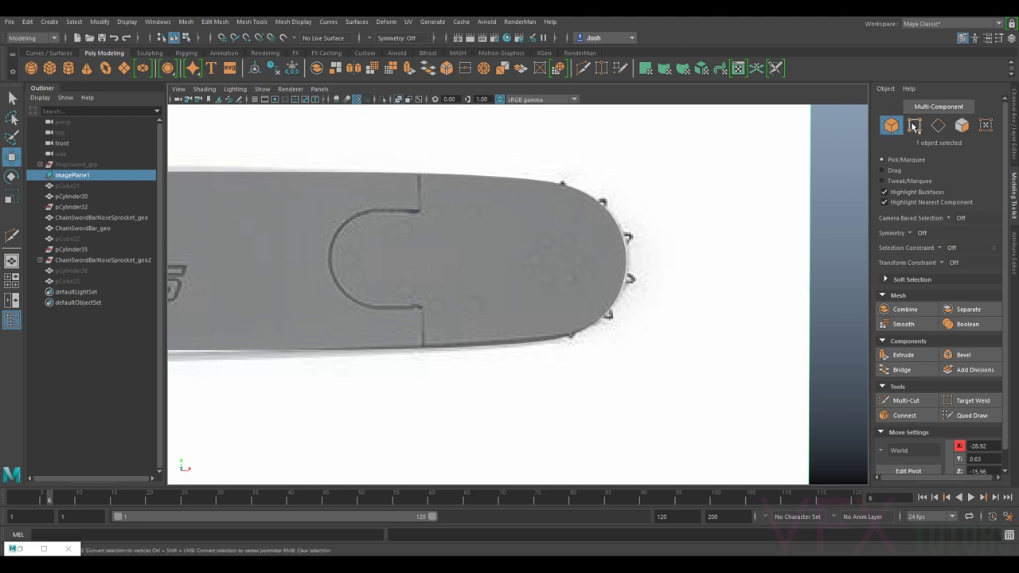
# Step: Create a polygon cylinder and set its Rotate X to 90 so its cap faces the front view
pyautogui.click(72, 70)
pyautogui.scroll(-3, 485, 252)
pyautogui.press('e')
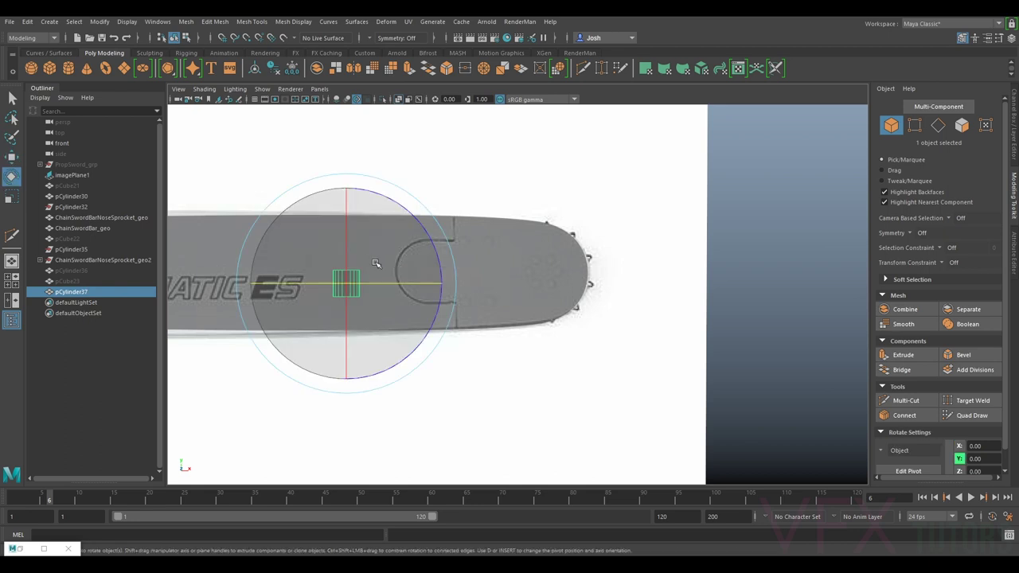
pyautogui.moveTo(347, 243); pyautogui.dragTo(346, 340)
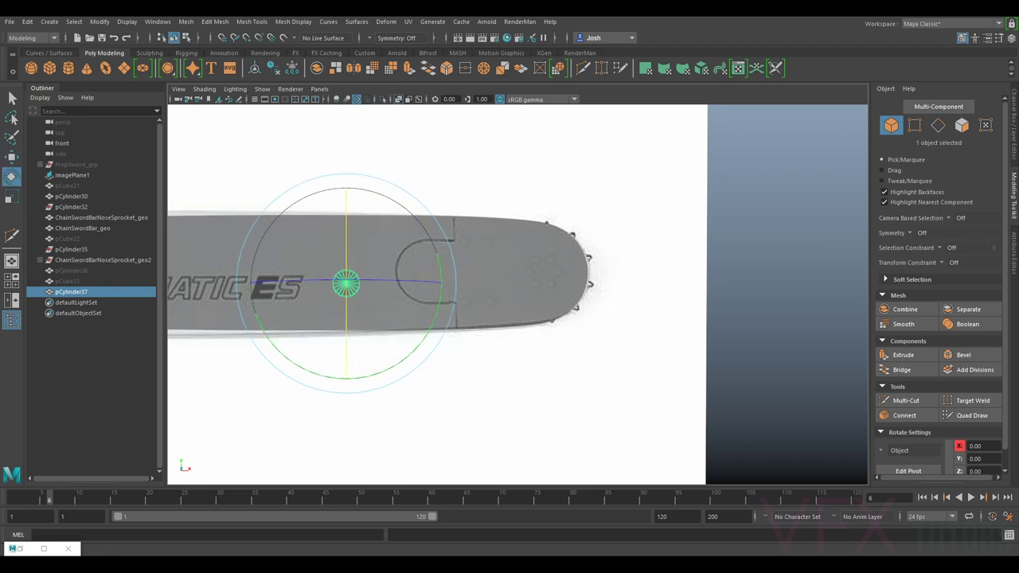
pyautogui.click(1014, 148)
pyautogui.doubleClick(979, 144)
pyautogui.write('90')
pyautogui.press('Return')
# Step: Move the cylinder along X into the nose sprocket area, to about X 15.34
pyautogui.press('w')
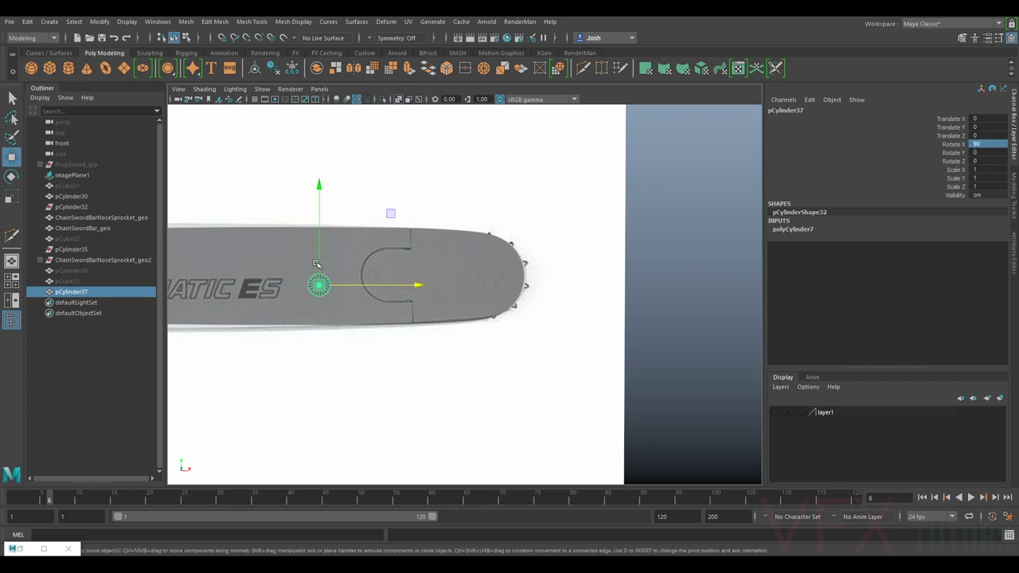
pyautogui.moveTo(338, 285); pyautogui.dragTo(509, 285)
pyautogui.scroll(4, 510, 279)
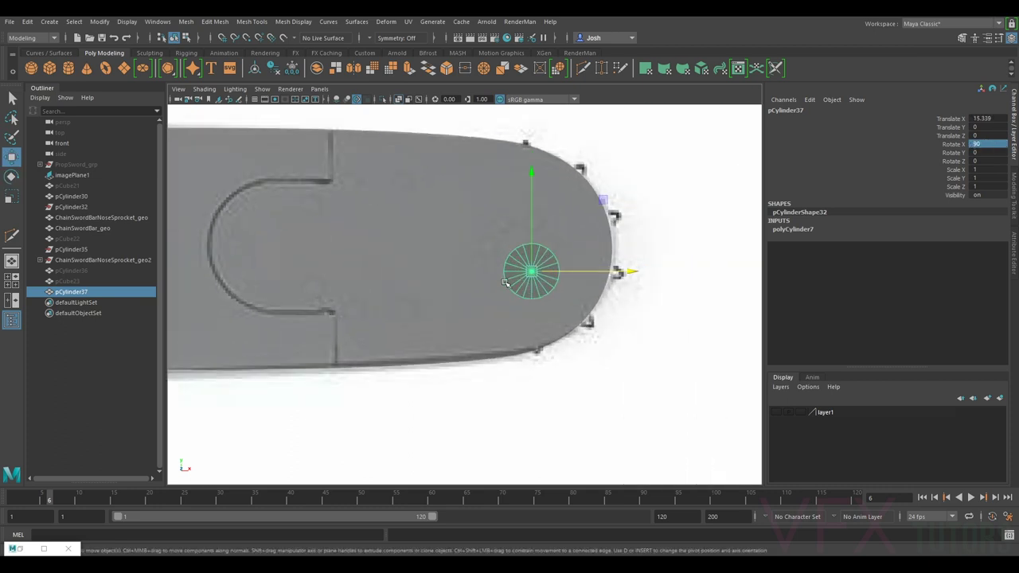
pyautogui.scroll(-4, 525, 252)
# Step: Hide the nose sprocket and chain bar meshes so the reference image's rivet details are unobstructed around the cylinder
pyautogui.click(393, 251)
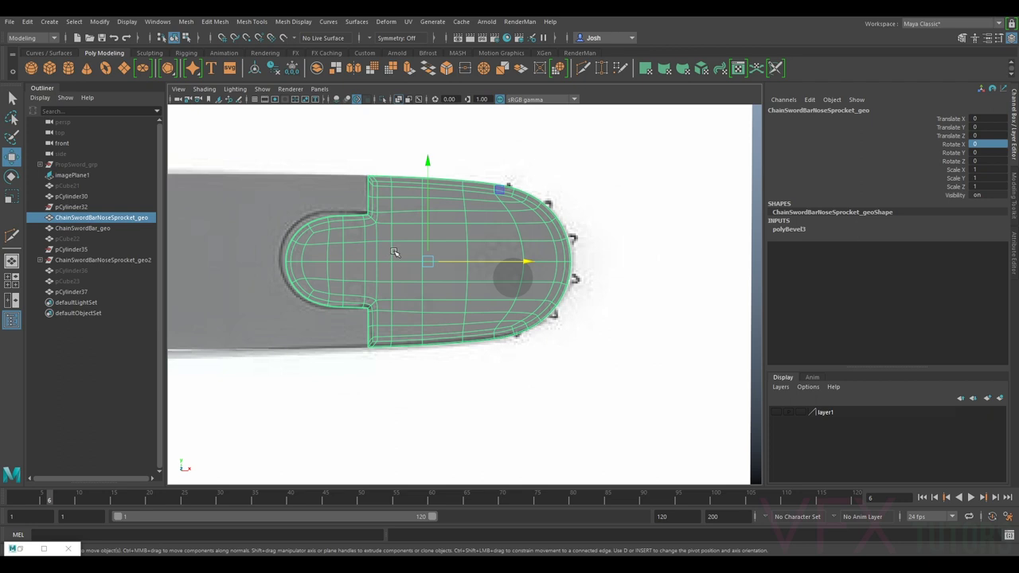
pyautogui.hotkey('ctrl', 'h')
pyautogui.scroll(3, 573, 262)
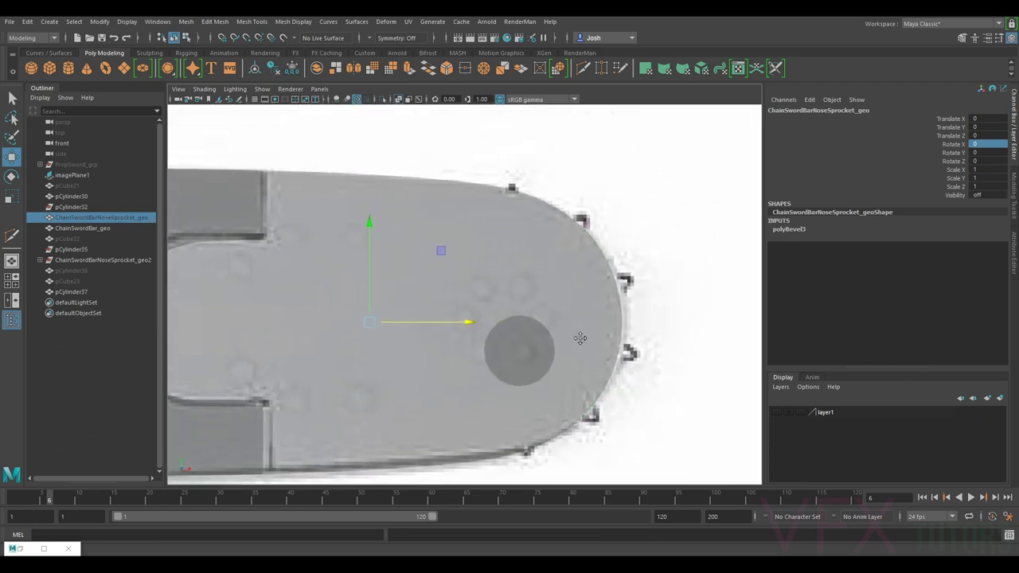
pyautogui.scroll(-2, 560, 342)
pyautogui.click(502, 339)
pyautogui.scroll(2, 517, 342)
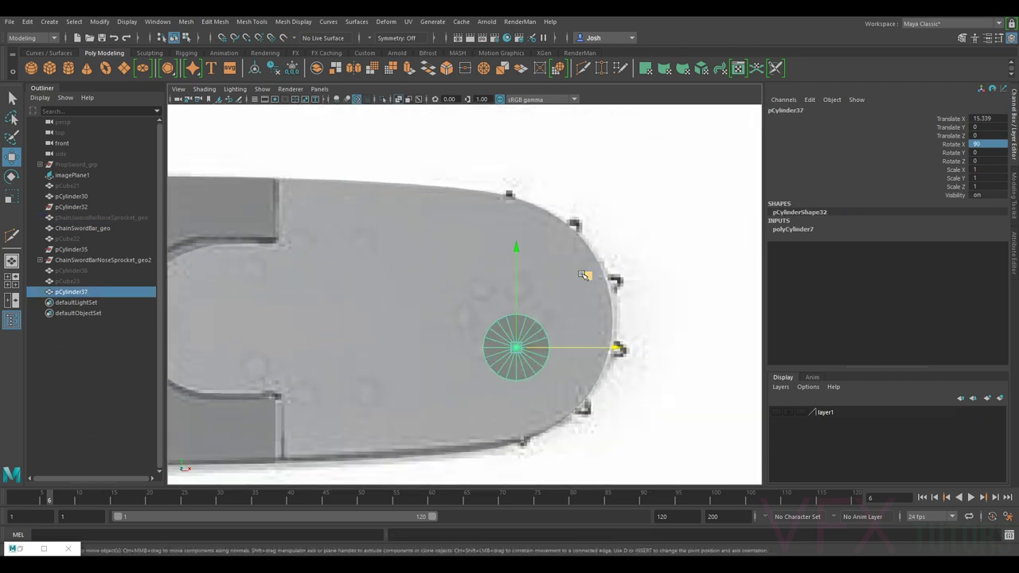
pyautogui.click(547, 270)
pyautogui.hotkey('ctrl', 'h')
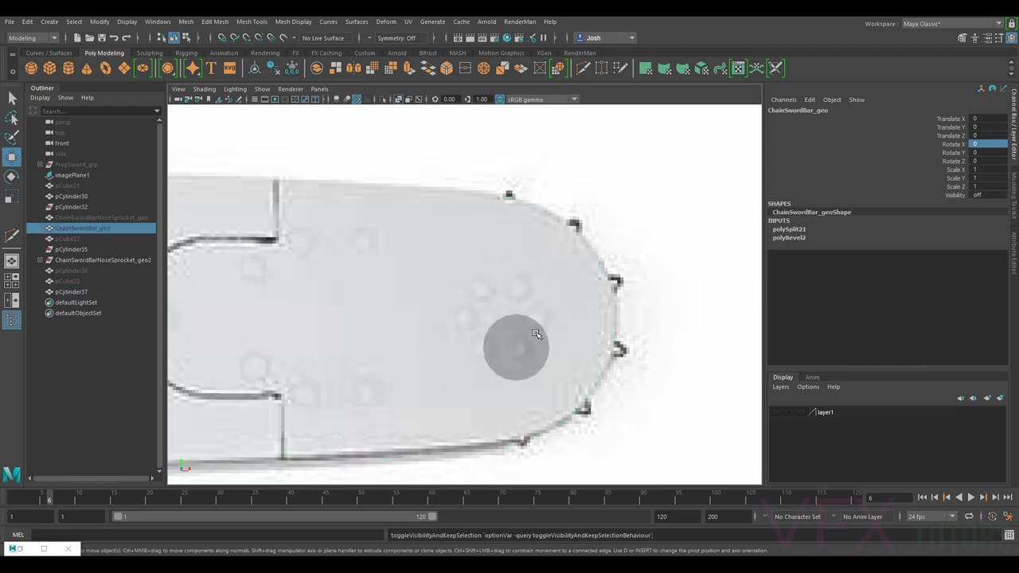
# Step: Center the cylinder within the ring of rivets on the reference nose, at about X 14.88 and Y 0.91
pyautogui.click(519, 348)
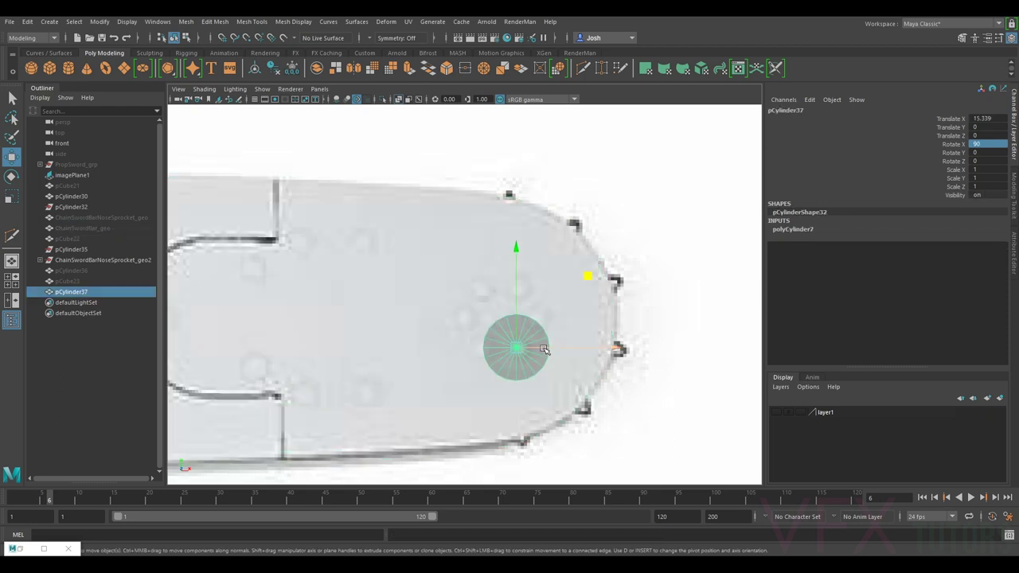
pyautogui.moveTo(516, 348); pyautogui.dragTo(502, 319)
pyautogui.press('r')
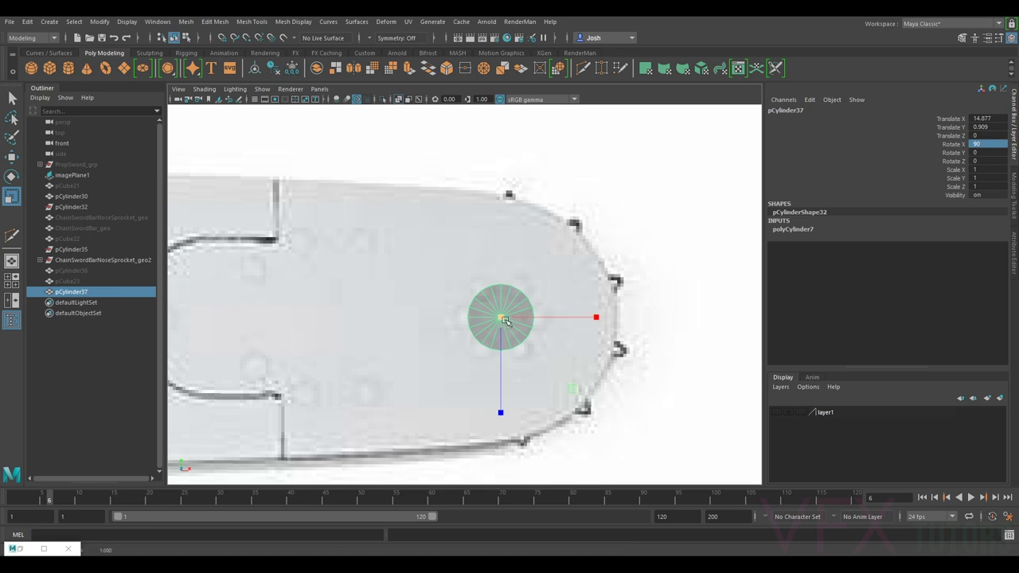
# Step: Try duplicating the cylinder and moving the original along X to about 17.95, and undo both changes
pyautogui.hotkey('ctrl', 'd')
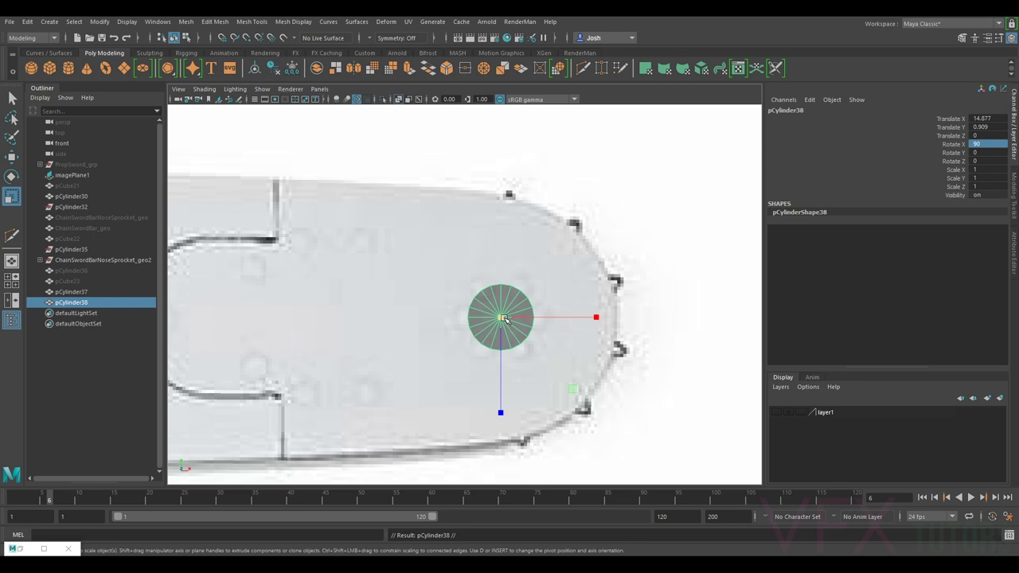
pyautogui.press('w')
pyautogui.click(71, 291)
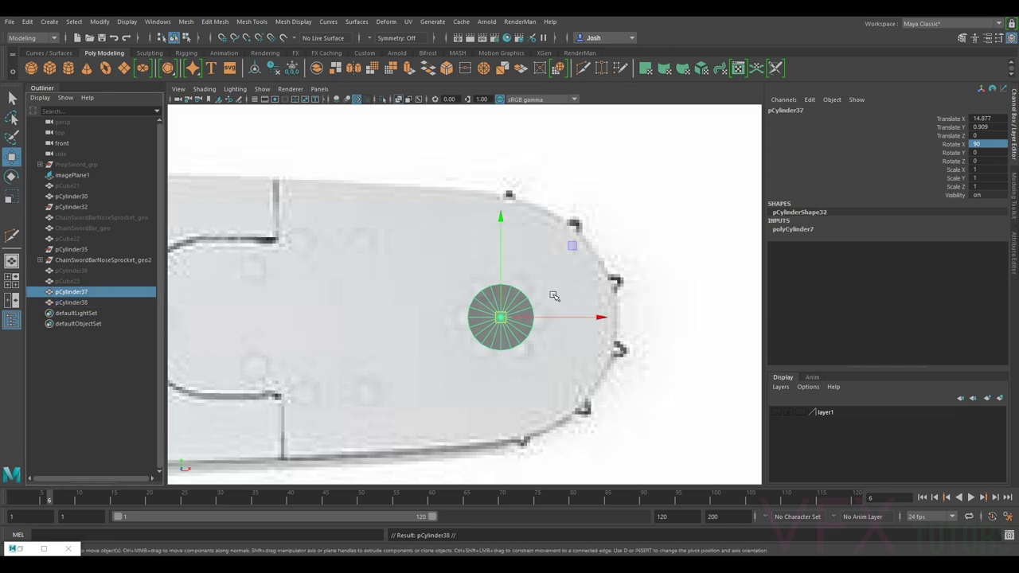
pyautogui.moveTo(542, 318); pyautogui.dragTo(648, 321)
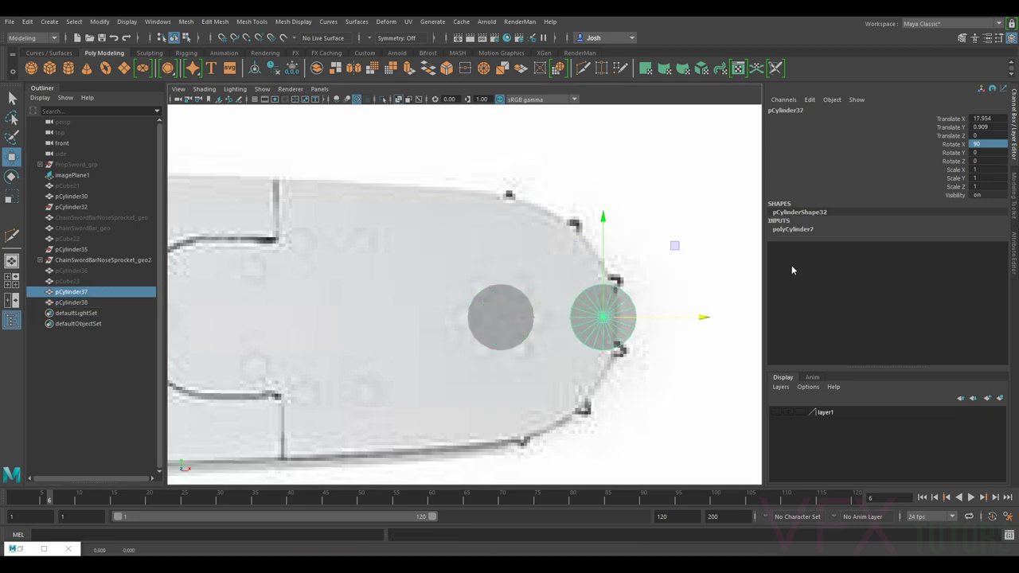
pyautogui.click(1016, 187)
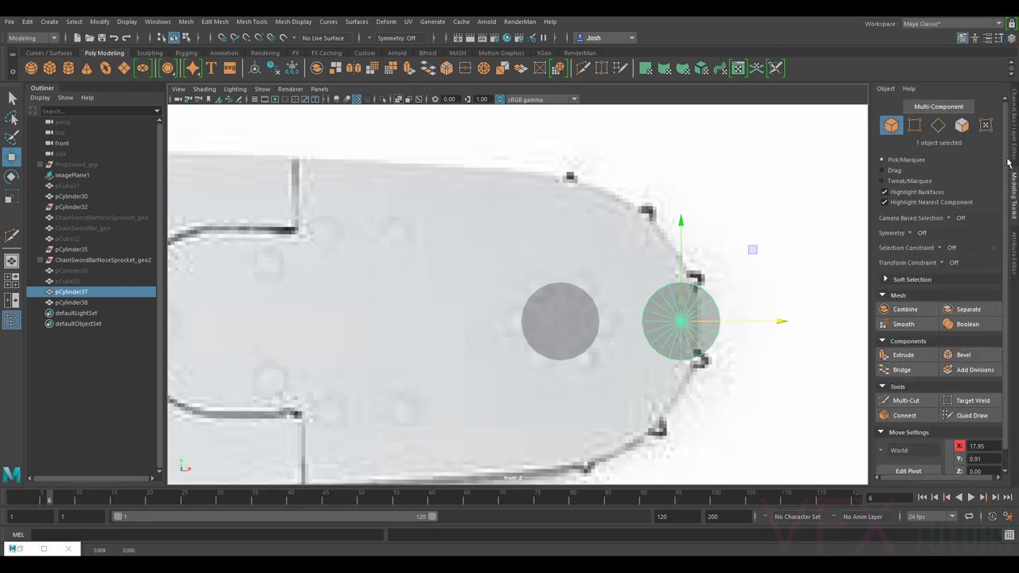
pyautogui.click(1014, 235)
pyautogui.click(901, 108)
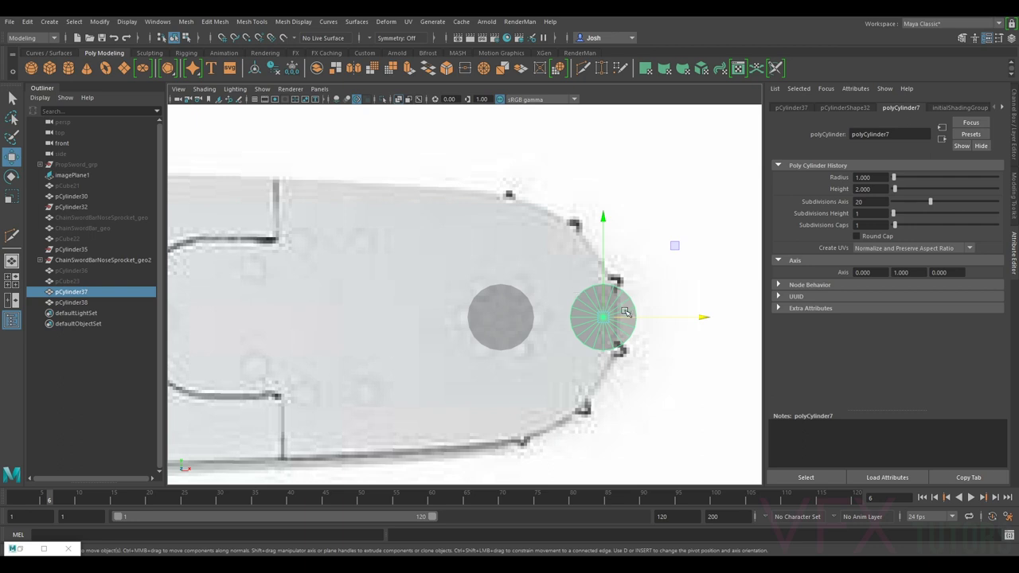
pyautogui.hotkey('ctrl', 'z')
# Step: Set the cylinder's Subdivisions Axis to 6 and enlarge it slightly over the ring of rivets on the reference
pyautogui.click(534, 313)
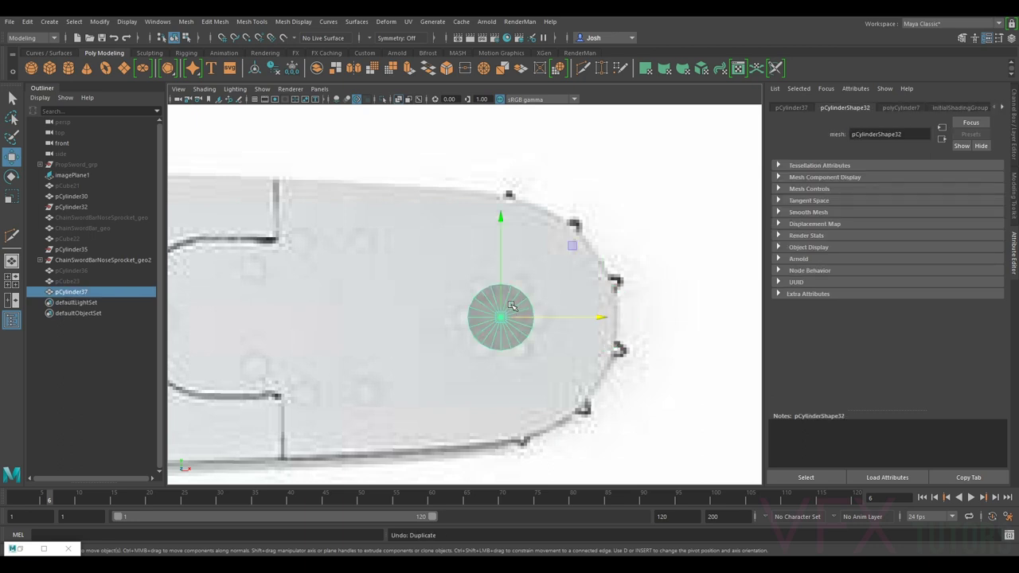
pyautogui.click(900, 107)
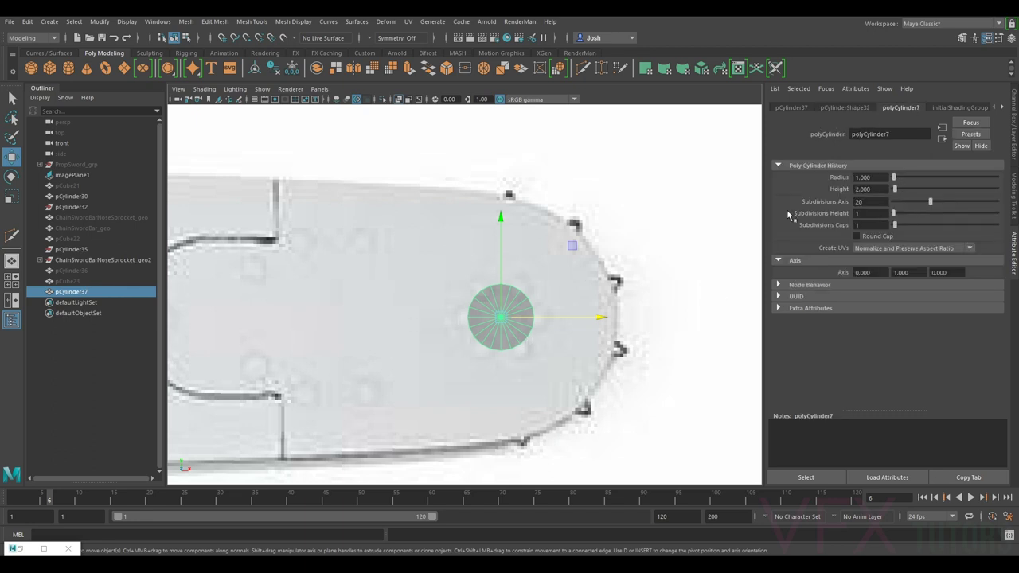
pyautogui.moveTo(930, 204); pyautogui.dragTo(917, 204)
pyautogui.moveTo(916, 203); pyautogui.dragTo(902, 206)
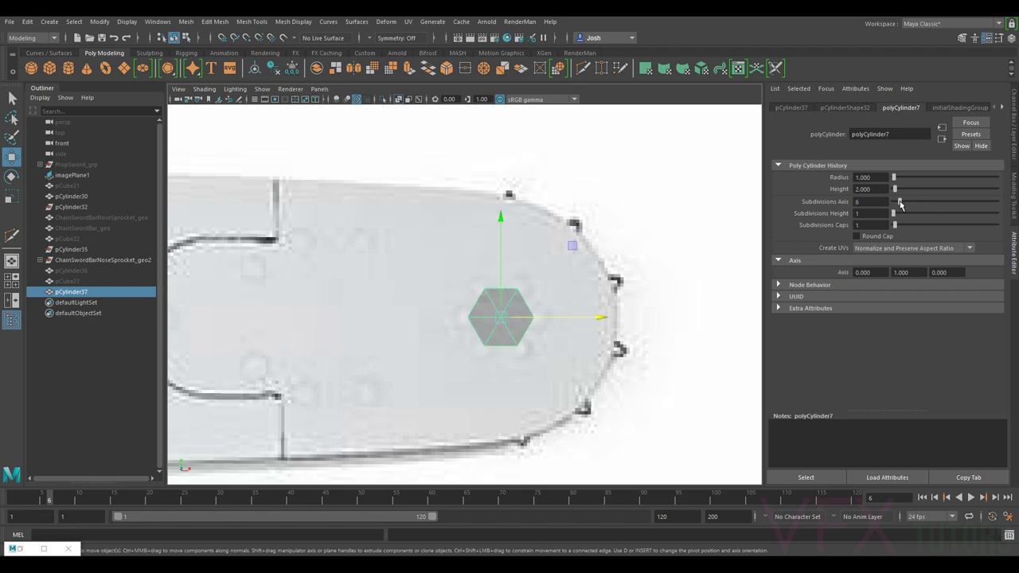
pyautogui.moveTo(501, 318); pyautogui.dragTo(500, 318)
pyautogui.press('r')
pyautogui.press('w')
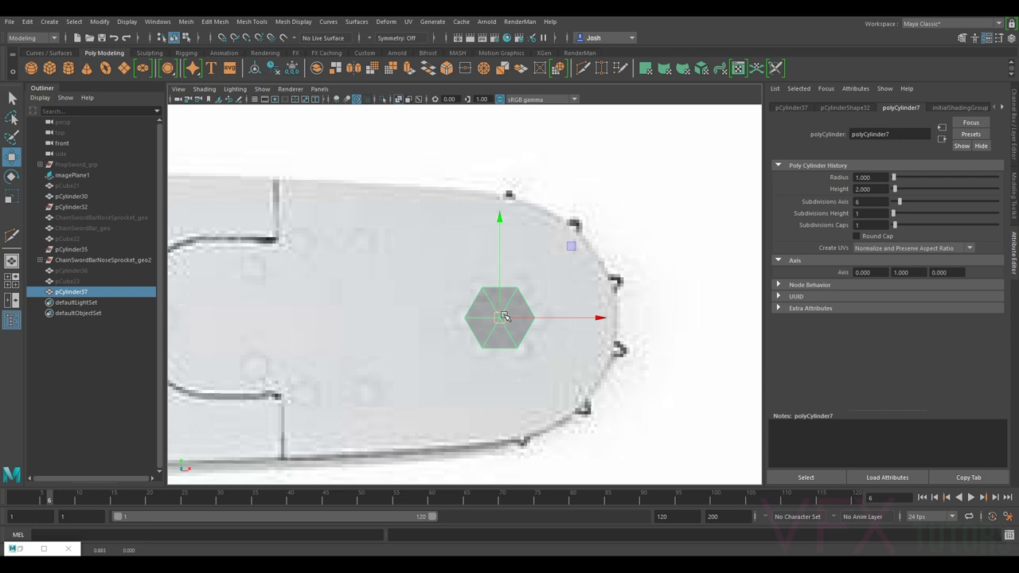
# Step: Duplicate the hexagonal cylinder and set the original's Subdivisions Axis to 12
pyautogui.hotkey('ctrl', 'd')
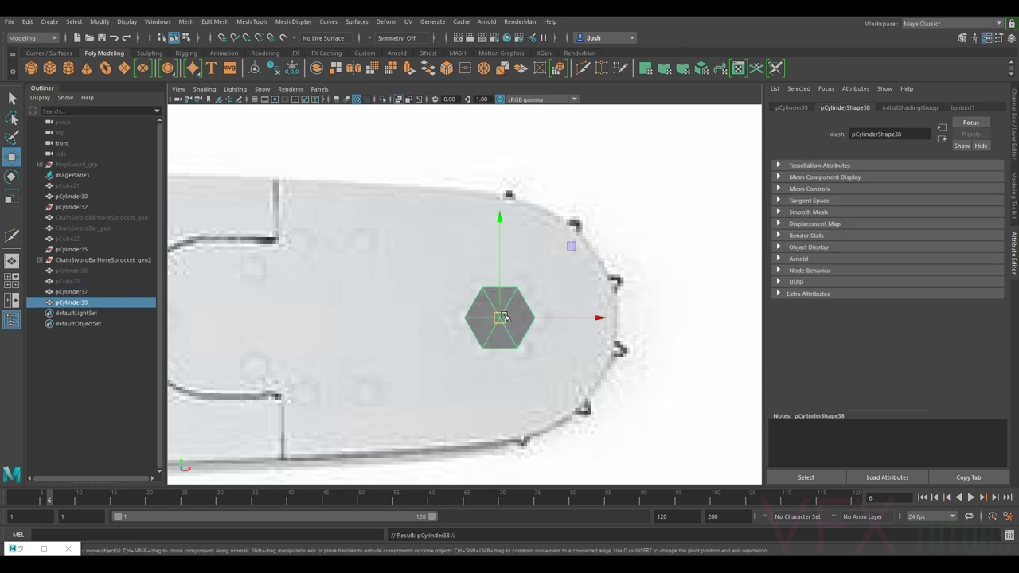
pyautogui.click(72, 292)
pyautogui.click(901, 108)
pyautogui.moveTo(901, 205); pyautogui.dragTo(914, 206)
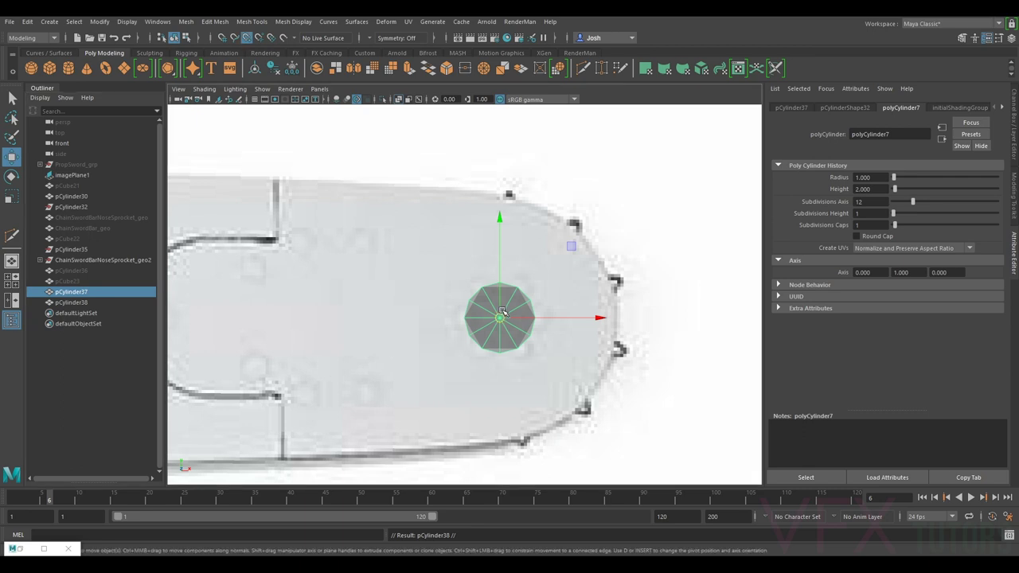
# Step: Move the 12-sided cylinder to the hexagon's upper-right corner, about X 15.38 and Y 1.82, and scale it down to rivet size
pyautogui.moveTo(502, 313); pyautogui.dragTo(520, 281)
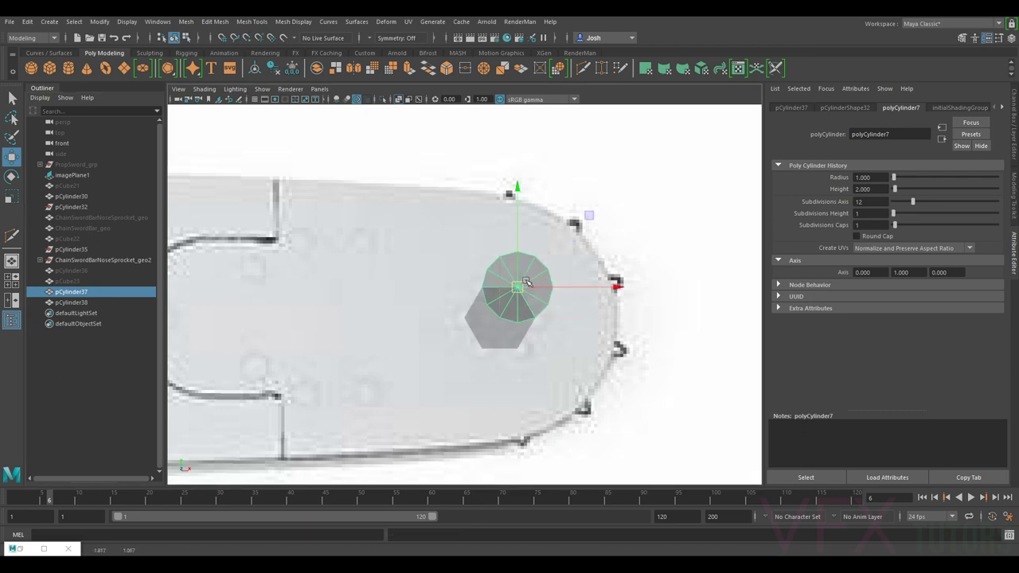
pyautogui.press('r')
pyautogui.moveTo(519, 287); pyautogui.dragTo(482, 298)
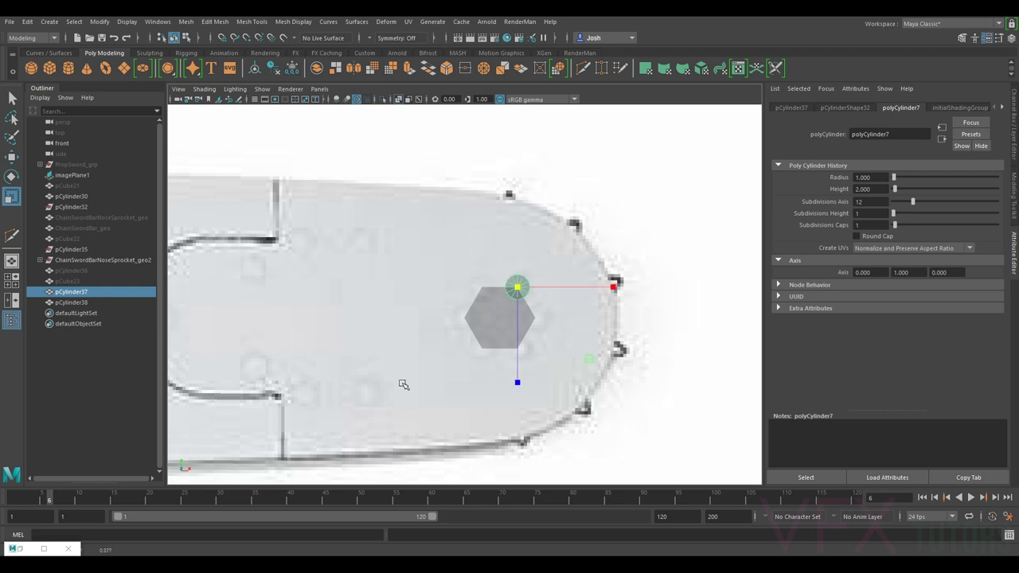
pyautogui.click(516, 288)
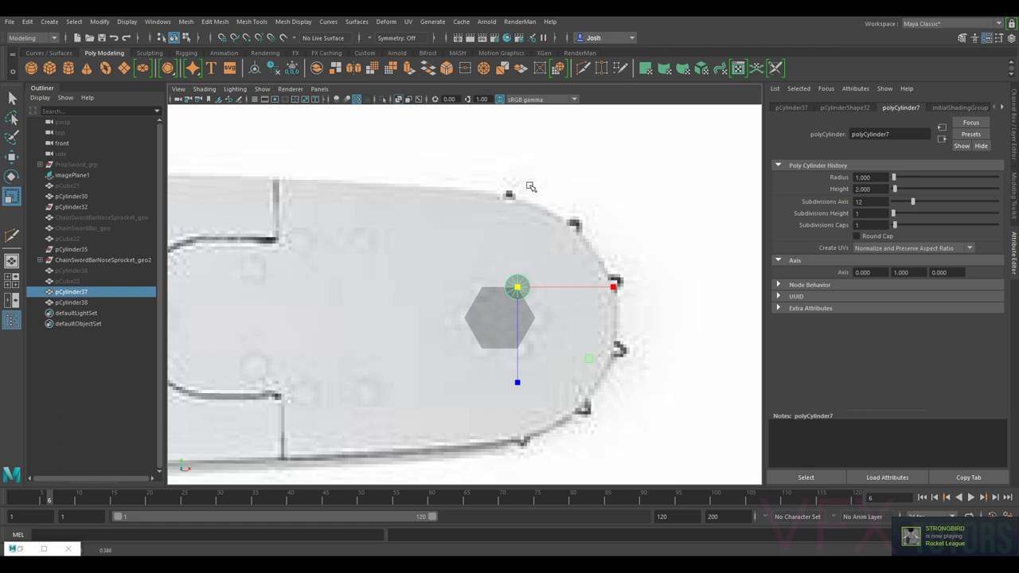
# Step: Delete the front cap faces of the small 12-sided cylinder
pyautogui.scroll(5, 557, 262)
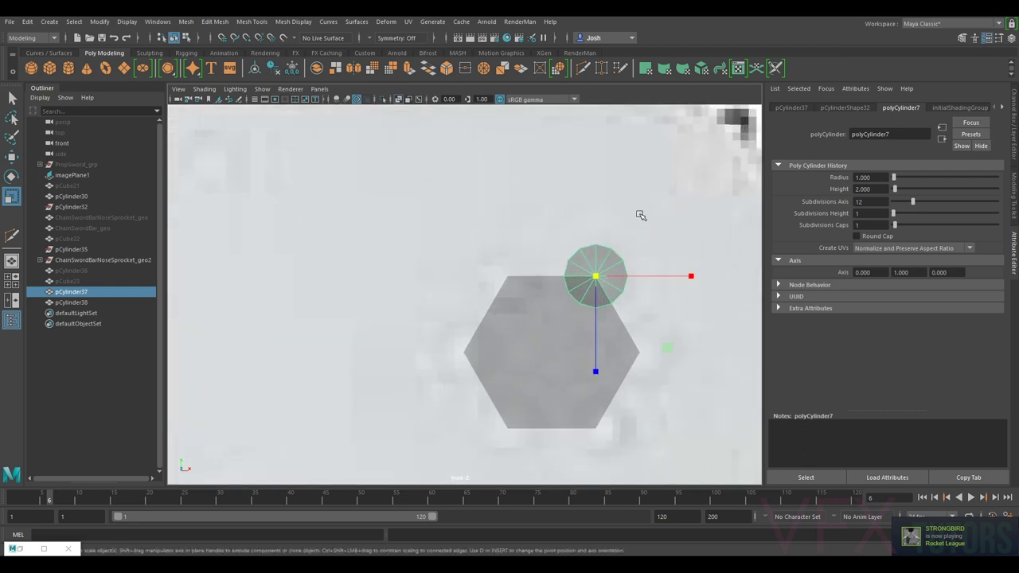
pyautogui.keyDown('alt'); pyautogui.moveTo(639, 214); pyautogui.dragTo(549, 222, button='middle'); pyautogui.keyUp('alt')
pyautogui.scroll(2, 513, 285)
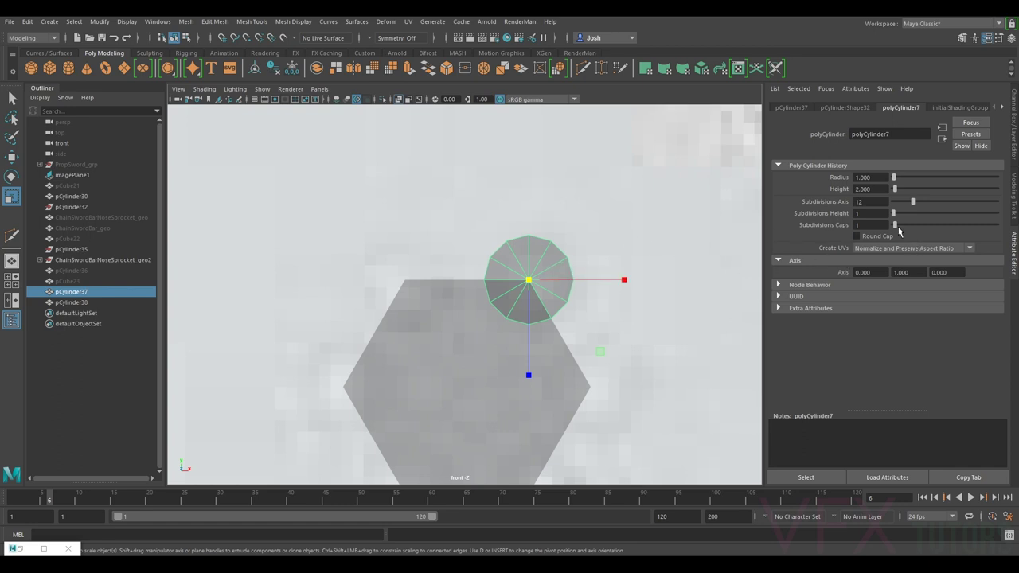
pyautogui.moveTo(547, 266); pyautogui.dragTo(549, 288, button='right')
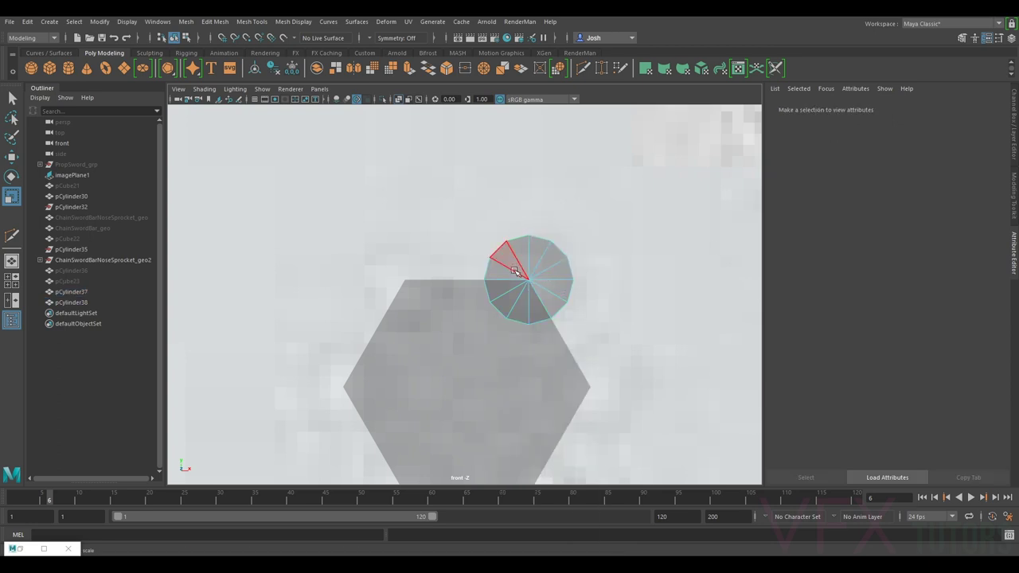
pyautogui.moveTo(537, 290); pyautogui.dragTo(548, 277)
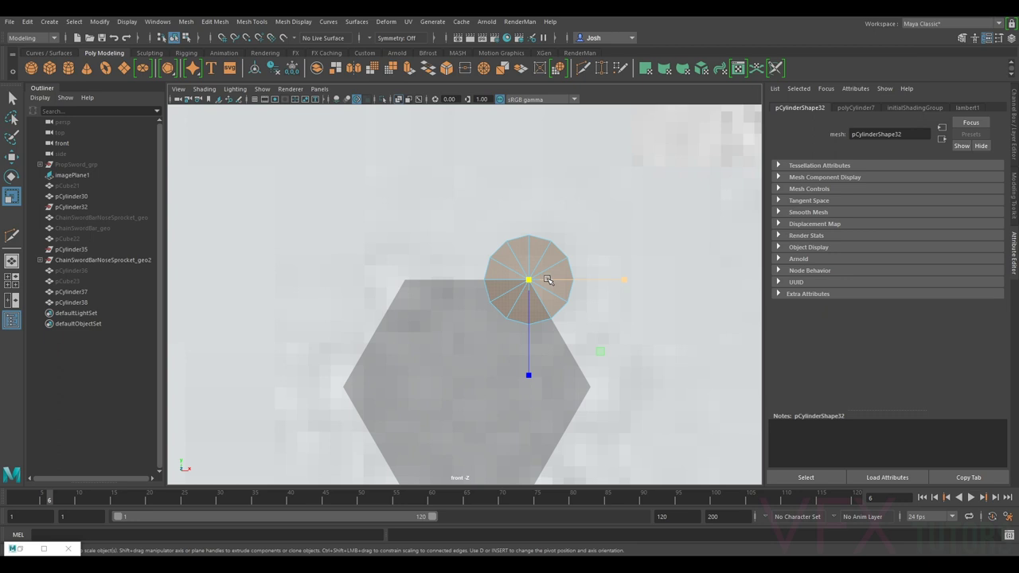
pyautogui.press('Delete')
# Step: Extrude the small cylinder's open border edge loop and scale it inward to form a narrow ring
pyautogui.moveTo(550, 242)
pyautogui.mouseDown(button='right')
pyautogui.moveTo(550, 213)
pyautogui.moveTo(557, 235)
pyautogui.mouseUp(button='right')
pyautogui.hotkey('ctrl', 'e')
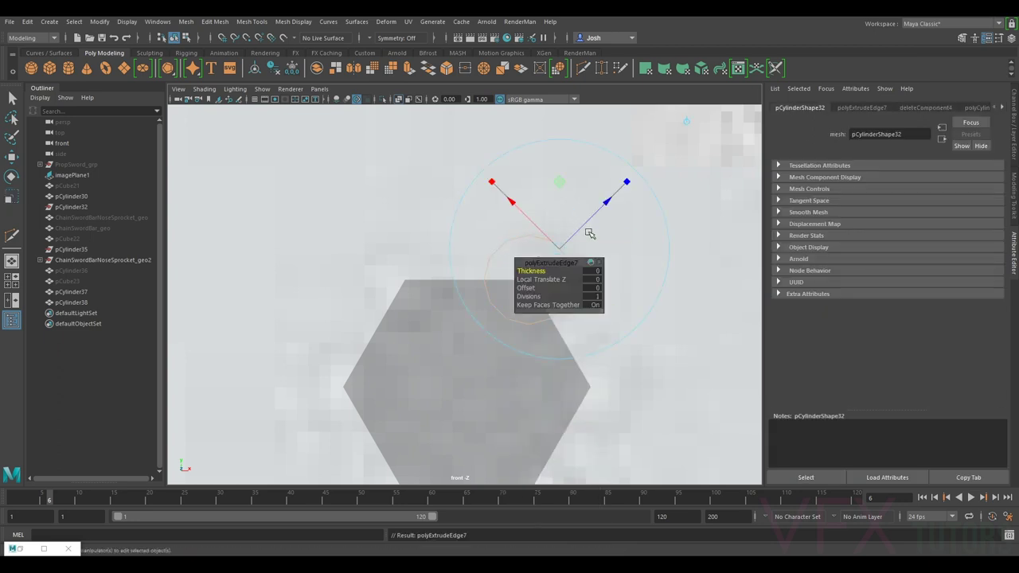
pyautogui.press('r')
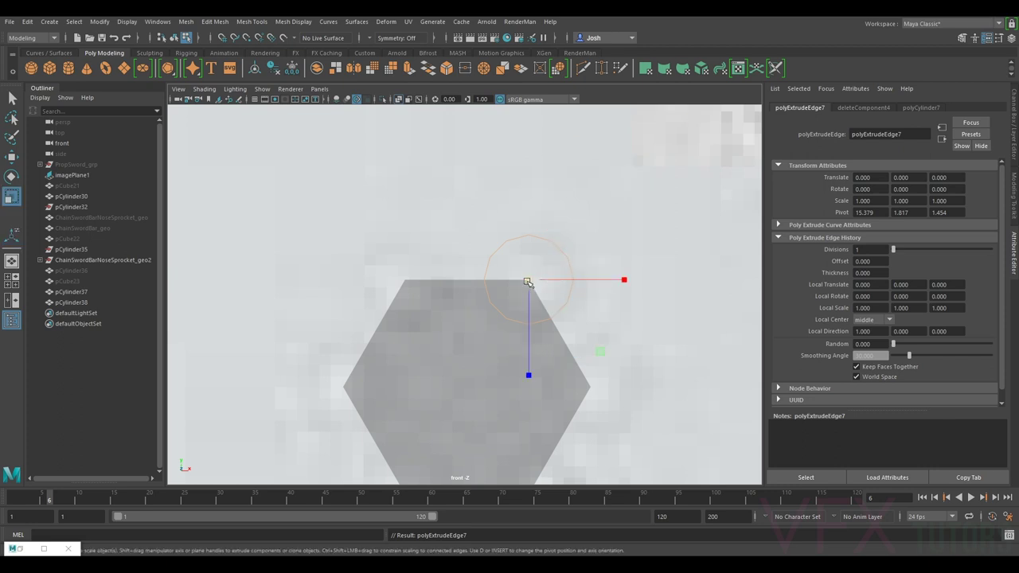
pyautogui.moveTo(518, 283); pyautogui.dragTo(508, 286)
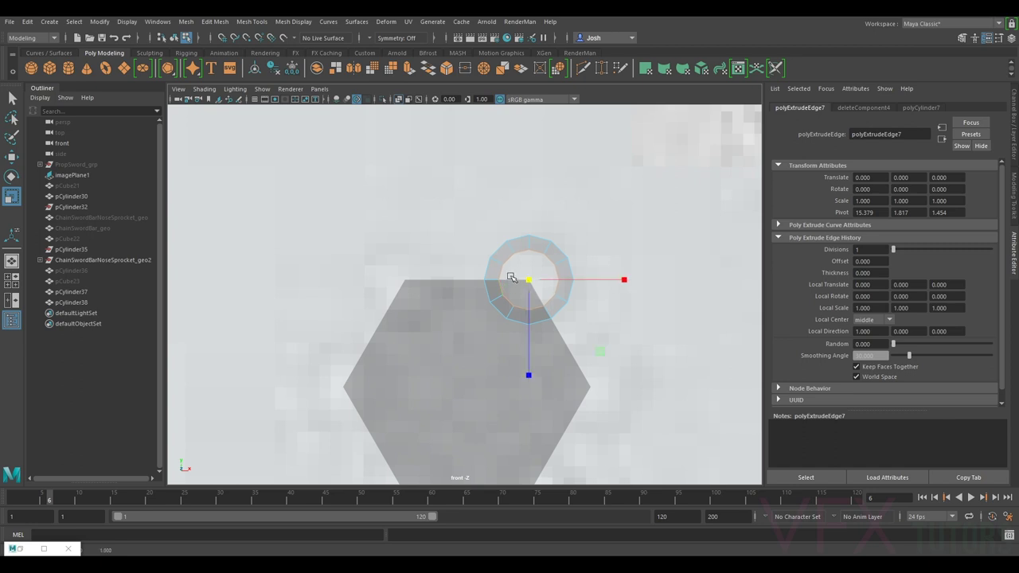
# Step: Switch to the perspective view, turn off X-Ray shading and frame the small cylinder's open end
pyautogui.click(320, 92)
pyautogui.moveTo(401, 100)
pyautogui.click(445, 101)
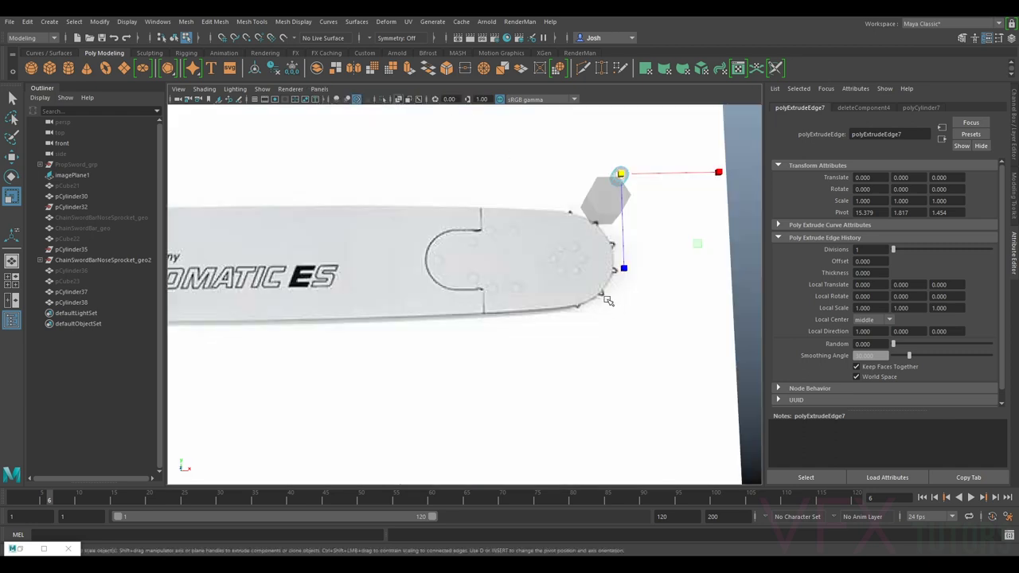
pyautogui.keyDown('alt'); pyautogui.moveTo(608, 301); pyautogui.dragTo(592, 288, button='right'); pyautogui.keyUp('alt')
pyautogui.keyDown('alt'); pyautogui.moveTo(630, 257); pyautogui.dragTo(600, 228); pyautogui.keyUp('alt')
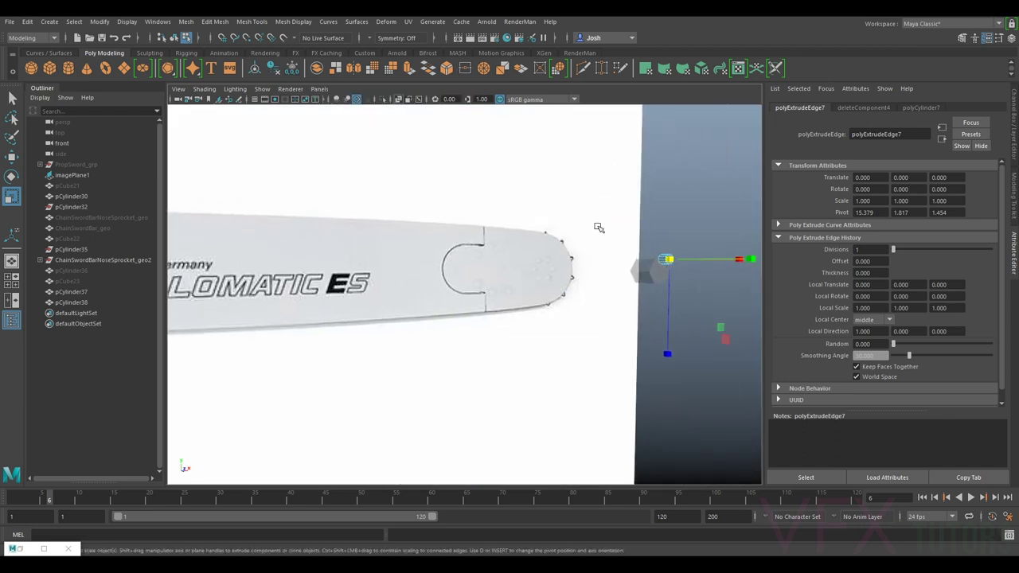
pyautogui.click(209, 93)
pyautogui.click(239, 198)
pyautogui.moveTo(558, 271)
pyautogui.keyDown('alt'); pyautogui.mouseDown()
pyautogui.moveTo(512, 239)
pyautogui.moveTo(552, 266)
pyautogui.moveTo(524, 235)
pyautogui.moveTo(542, 245)
pyautogui.moveTo(588, 237)
pyautogui.moveTo(535, 243)
pyautogui.mouseUp(); pyautogui.keyUp('alt')
pyautogui.press('f')
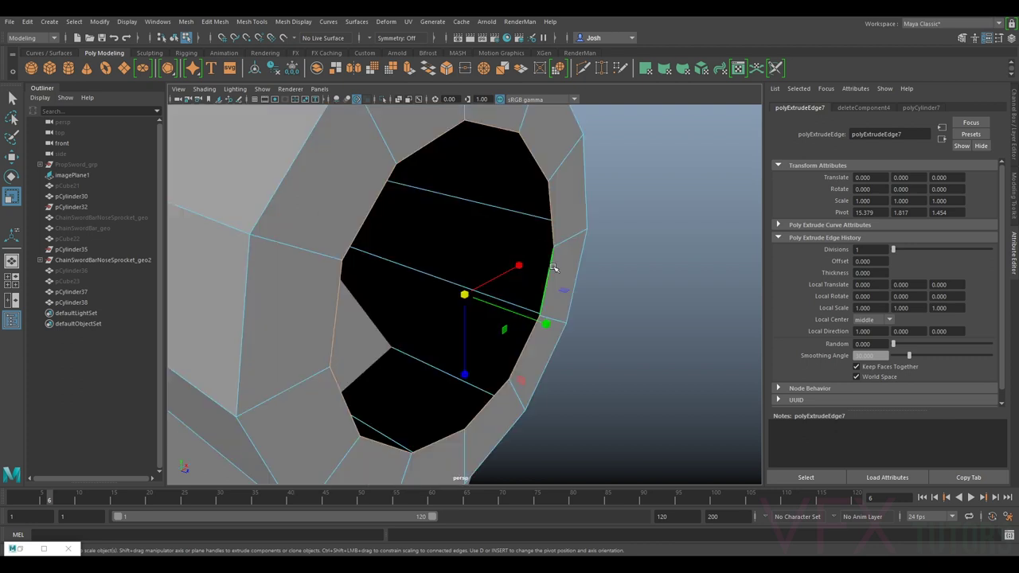
# Step: Move the ring's inner edge loop slightly outward along Z, to about 1.465
pyautogui.scroll(-2, 526, 309)
pyautogui.press('w')
pyautogui.keyDown('alt'); pyautogui.moveTo(500, 305); pyautogui.dragTo(466, 291); pyautogui.keyUp('alt')
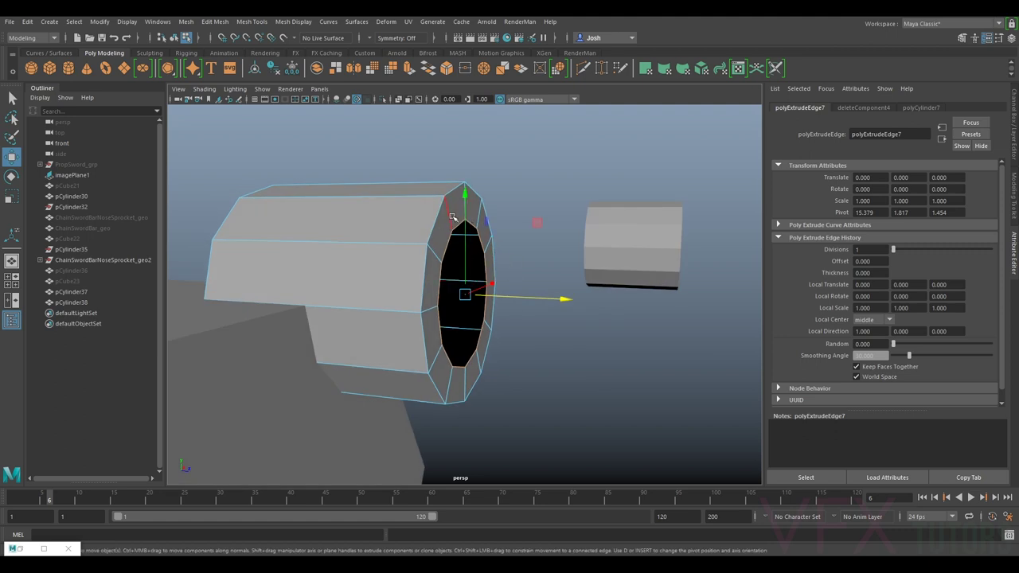
pyautogui.moveTo(521, 274)
pyautogui.keyDown('alt'); pyautogui.mouseDown()
pyautogui.moveTo(541, 273)
pyautogui.moveTo(526, 284)
pyautogui.mouseUp(); pyautogui.keyUp('alt')
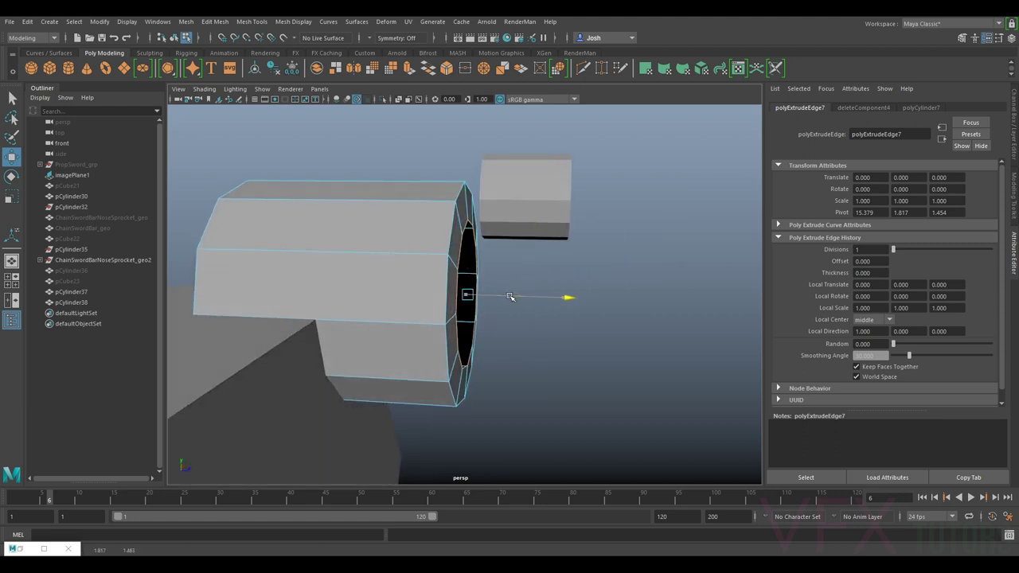
# Step: Extrude the inner edge loop again and scale it inward to form a second ring around a smaller hole
pyautogui.hotkey('ctrl', 'e')
pyautogui.keyDown('alt'); pyautogui.moveTo(484, 240); pyautogui.dragTo(421, 317); pyautogui.keyUp('alt')
pyautogui.press('r')
pyautogui.keyDown('alt'); pyautogui.moveTo(508, 313); pyautogui.dragTo(531, 315); pyautogui.keyUp('alt')
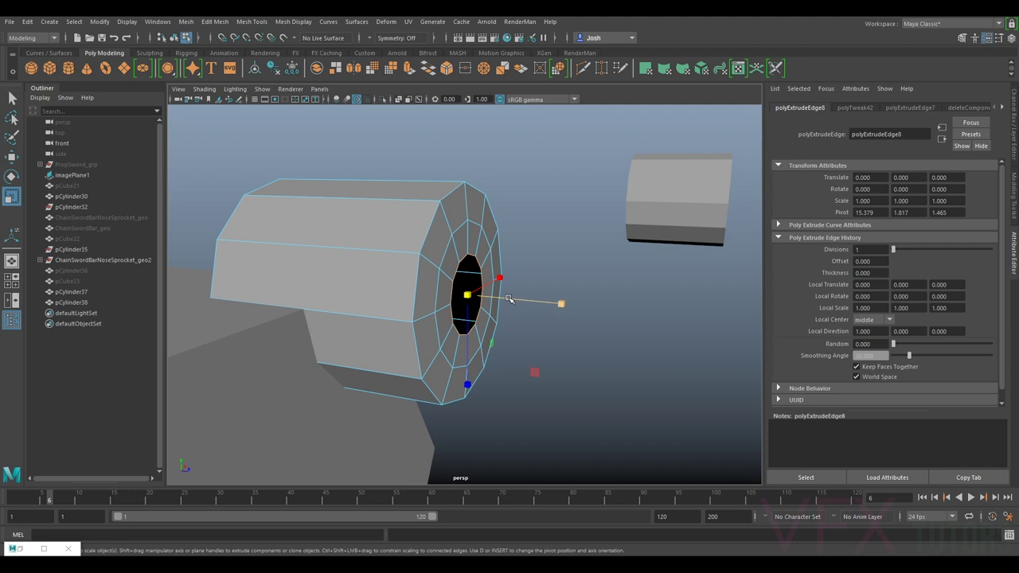
pyautogui.moveTo(471, 293); pyautogui.dragTo(465, 295)
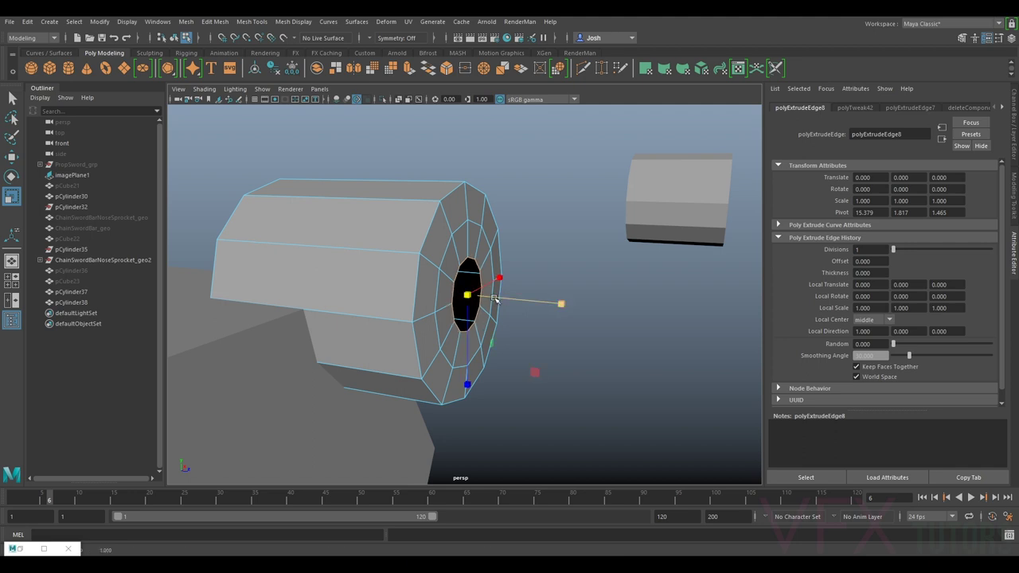
# Step: Select the innermost edge loop and move it slightly along Z, to about 1.458
pyautogui.press('w')
pyautogui.doubleClick(461, 256)
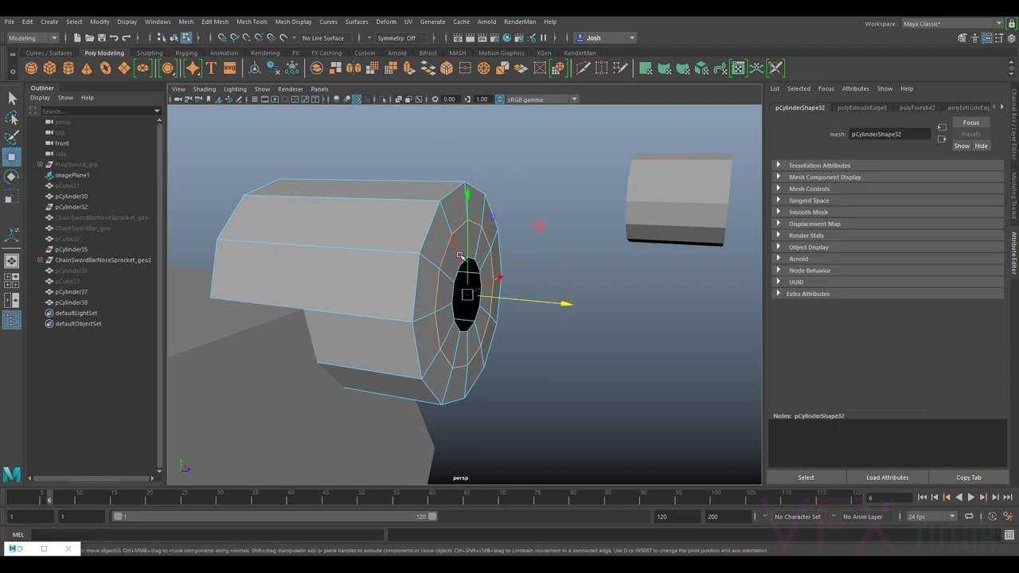
pyautogui.click(467, 293)
pyautogui.doubleClick(454, 314)
pyautogui.moveTo(505, 299); pyautogui.dragTo(503, 299)
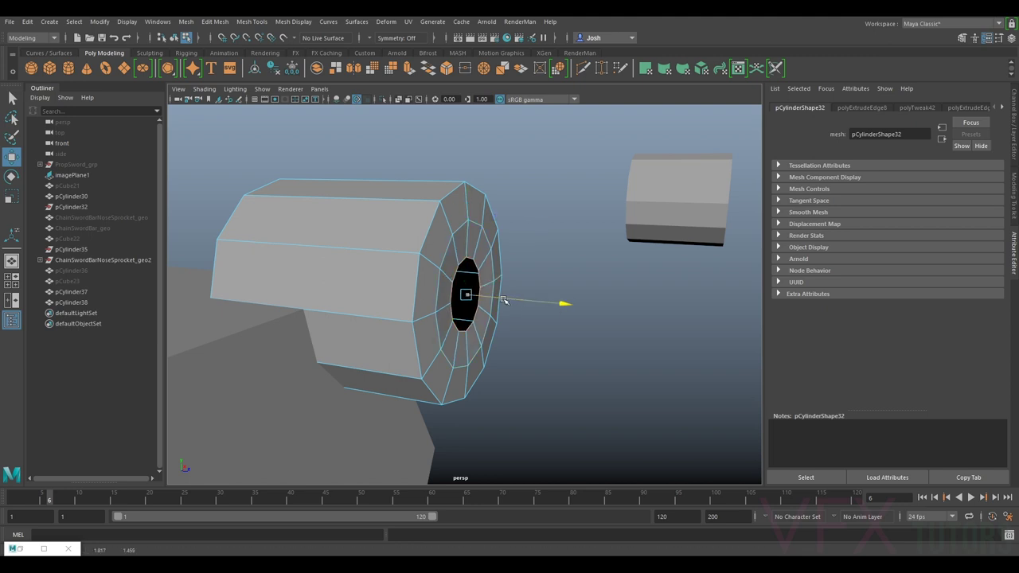
# Step: Try closing the small cylinder's remaining opening with Fill Hole, and undo it
pyautogui.keyDown('alt'); pyautogui.moveTo(531, 222); pyautogui.dragTo(485, 233); pyautogui.keyUp('alt')
pyautogui.scroll(2, 485, 234)
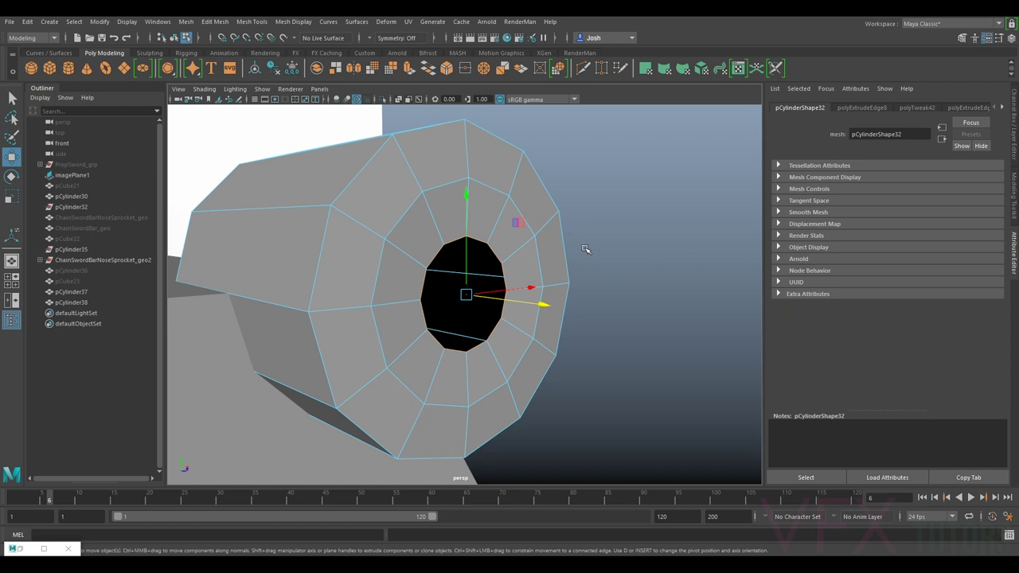
pyautogui.keyDown('shift'); pyautogui.rightClick(501, 258); pyautogui.keyUp('shift')
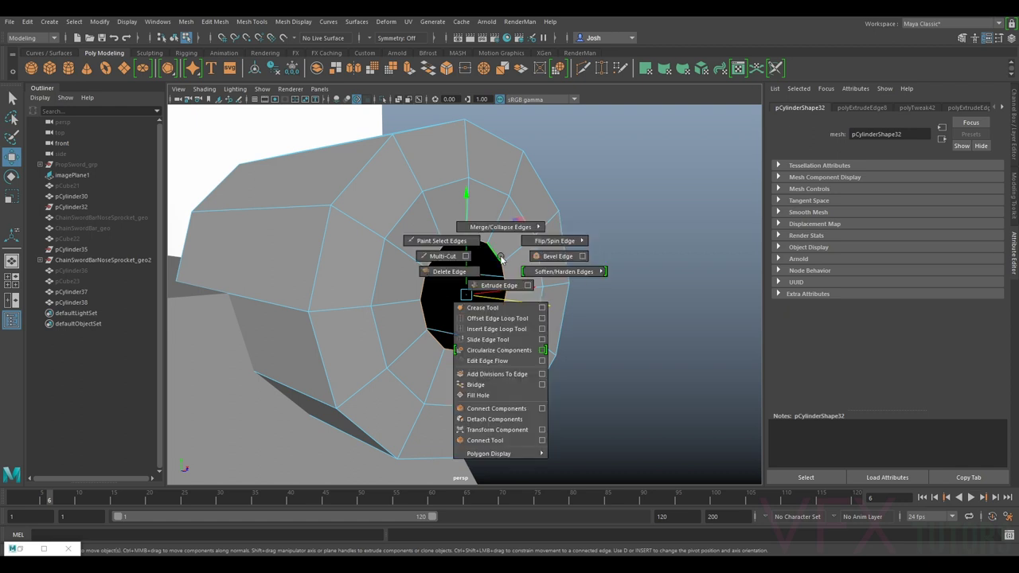
pyautogui.keyDown('shift'); pyautogui.moveTo(503, 264); pyautogui.dragTo(478, 395, button='right'); pyautogui.keyUp('shift')
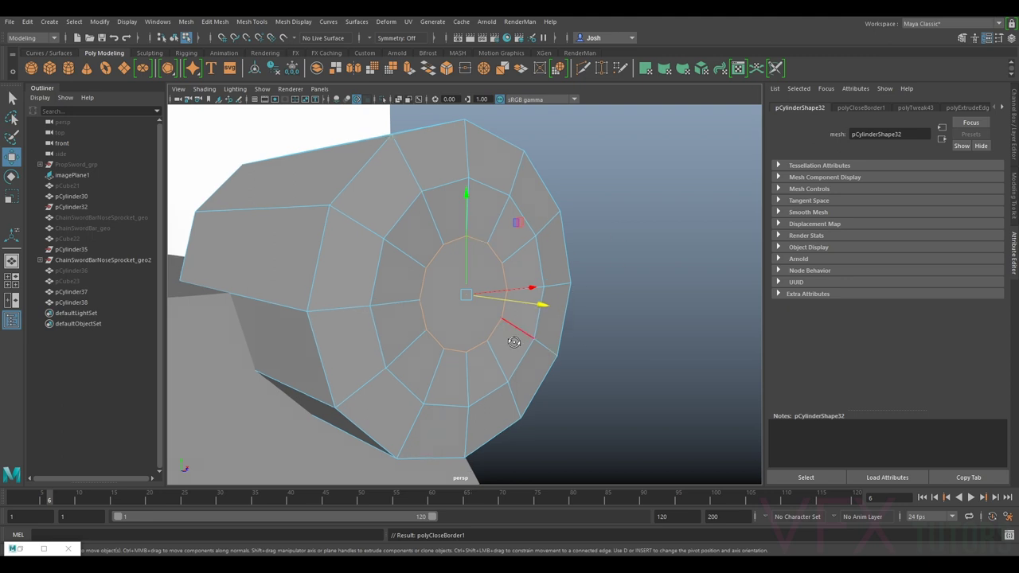
pyautogui.keyDown('alt'); pyautogui.moveTo(519, 319); pyautogui.dragTo(490, 351); pyautogui.keyUp('alt')
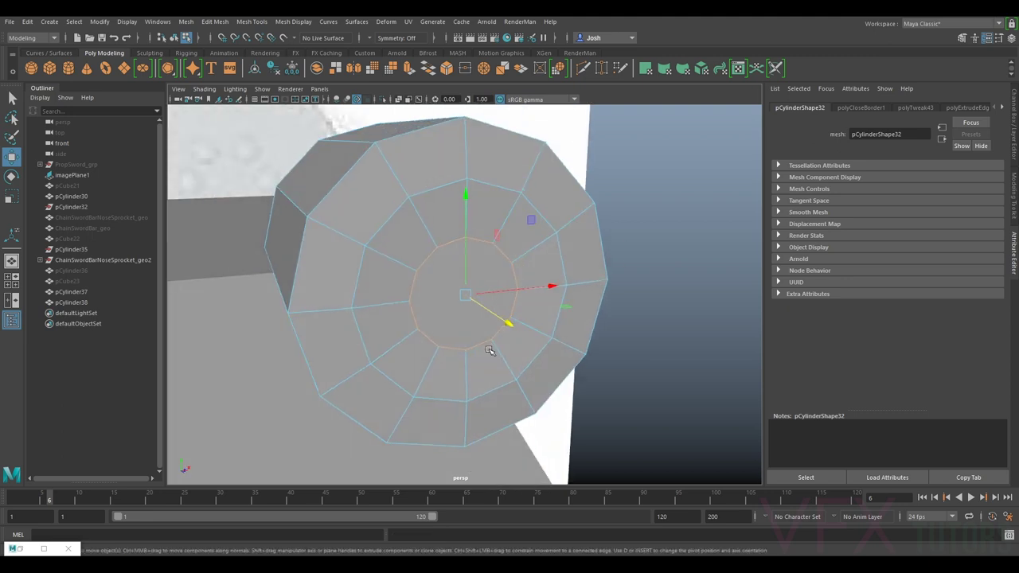
pyautogui.hotkey('ctrl', 'z')
# Step: Close the opening inside the innermost edge loop with Fill Hole
pyautogui.moveTo(431, 265)
pyautogui.keyDown('alt'); pyautogui.mouseDown()
pyautogui.moveTo(446, 271)
pyautogui.moveTo(435, 263)
pyautogui.mouseUp(); pyautogui.keyUp('alt')
pyautogui.keyDown('shift'); pyautogui.rightClick(429, 260); pyautogui.keyUp('shift')
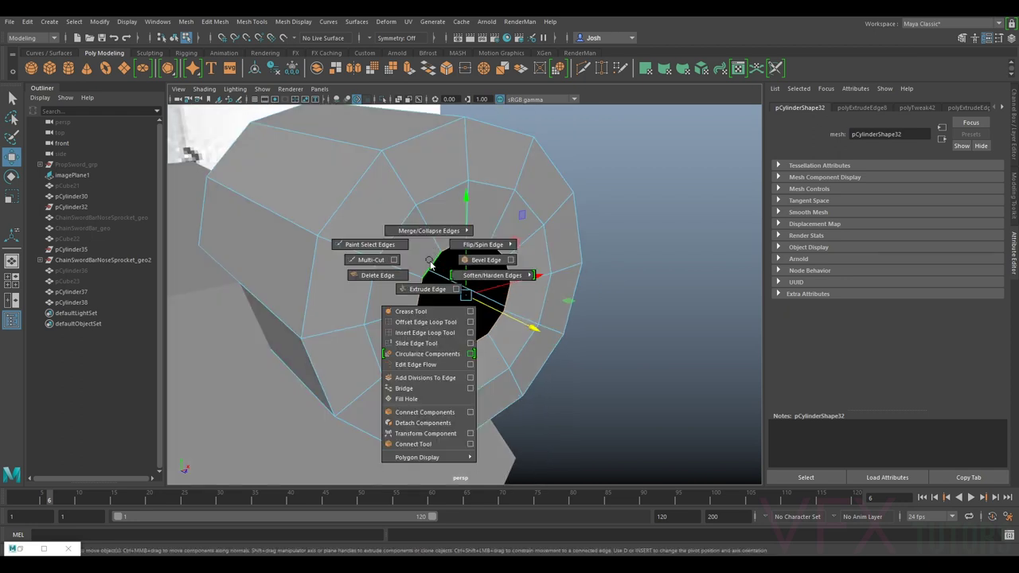
pyautogui.click(438, 400)
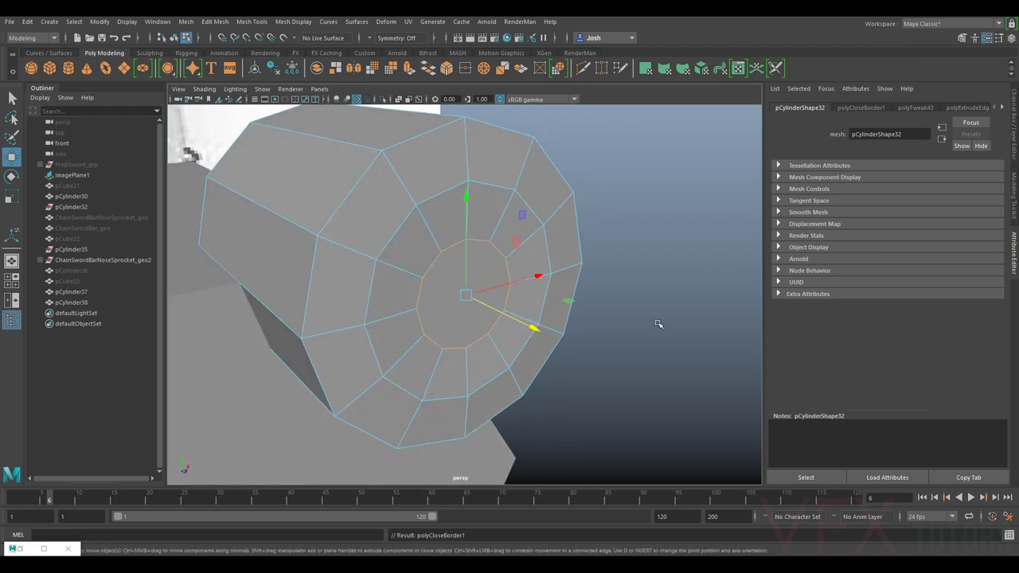
# Step: Preview the small cylinder smoothed, return to the unsmoothed display, and examine the filled cap's topology from several angles
pyautogui.keyDown('alt'); pyautogui.moveTo(594, 316); pyautogui.dragTo(559, 302); pyautogui.keyUp('alt')
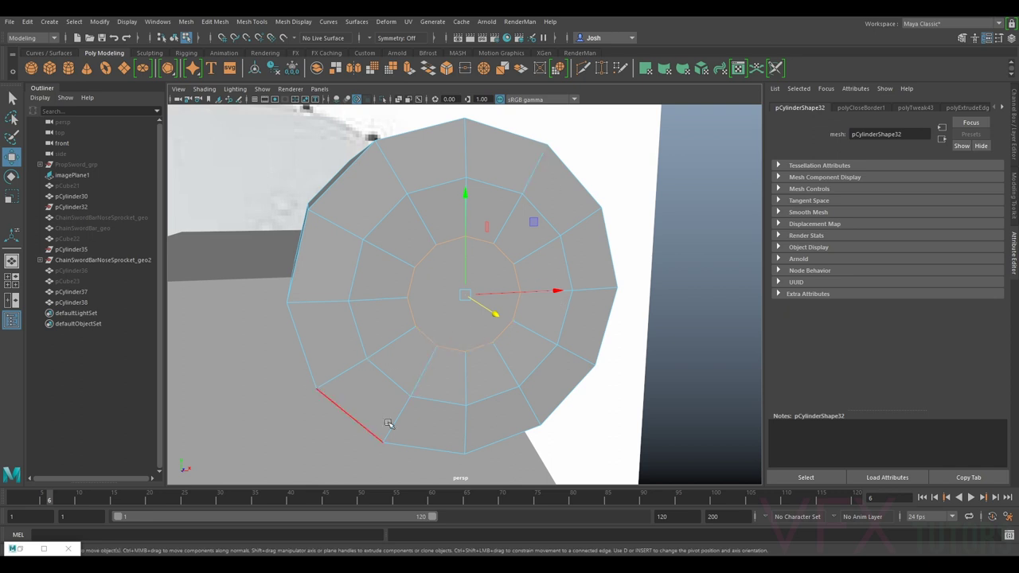
pyautogui.press('3')
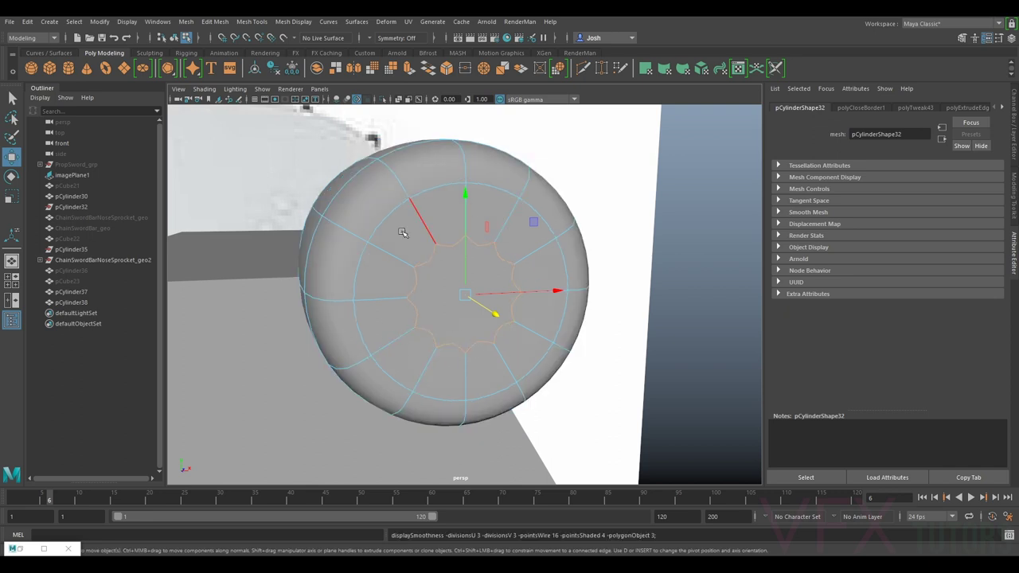
pyautogui.press('1')
pyautogui.scroll(3, 476, 305)
pyautogui.keyDown('alt'); pyautogui.moveTo(486, 311); pyautogui.dragTo(518, 300); pyautogui.keyUp('alt')
pyautogui.keyDown('alt'); pyautogui.moveTo(518, 300); pyautogui.dragTo(487, 318); pyautogui.keyUp('alt')
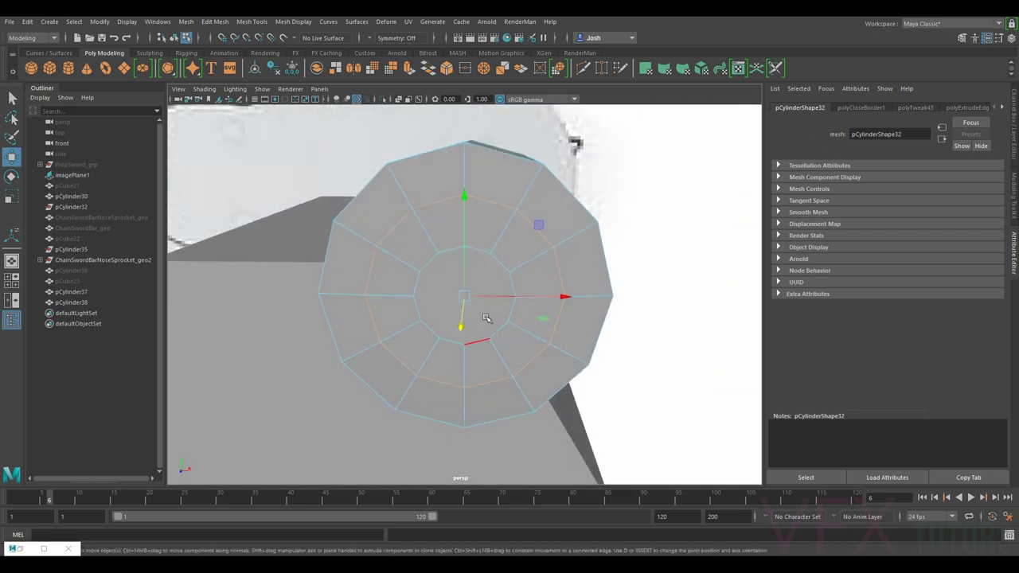
pyautogui.keyDown('alt'); pyautogui.moveTo(488, 276); pyautogui.dragTo(502, 263); pyautogui.keyUp('alt')
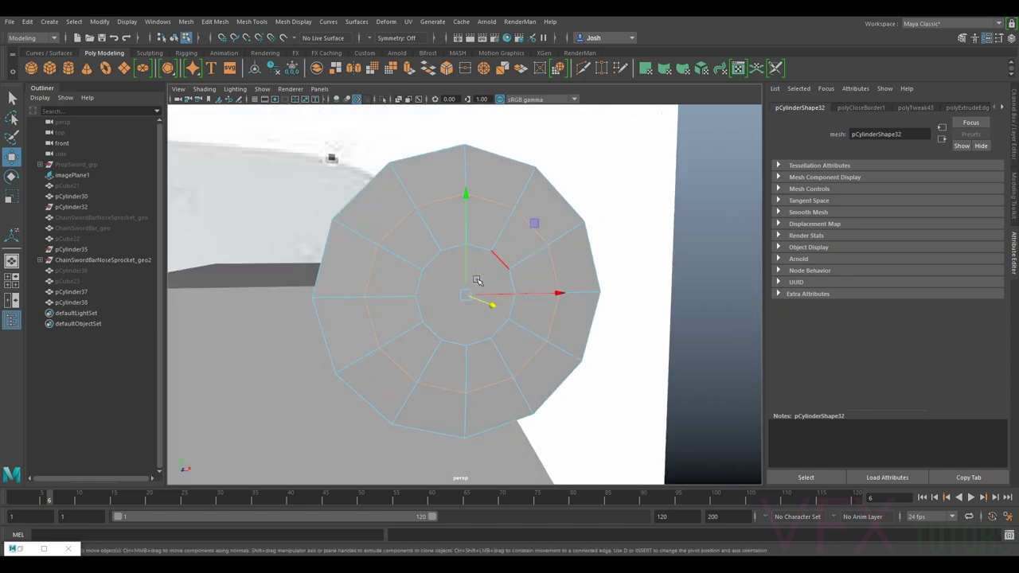
# Step: Multi-Cut the small cylinder's filled cap vertically and horizontally through its centre, plus a cross cut through the cap's upper half
pyautogui.scroll(3, 470, 279)
pyautogui.click(480, 238)
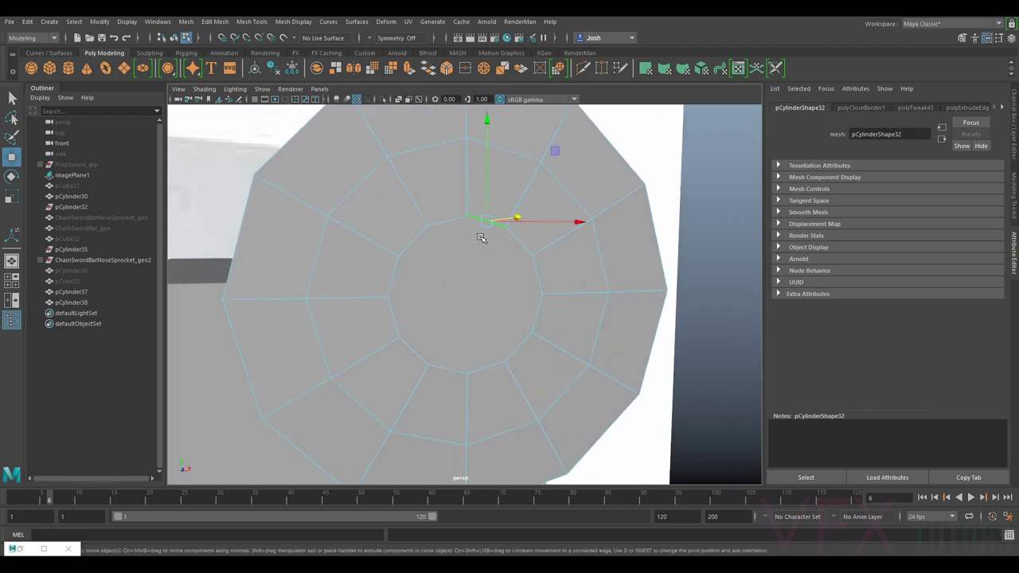
pyautogui.click(481, 253)
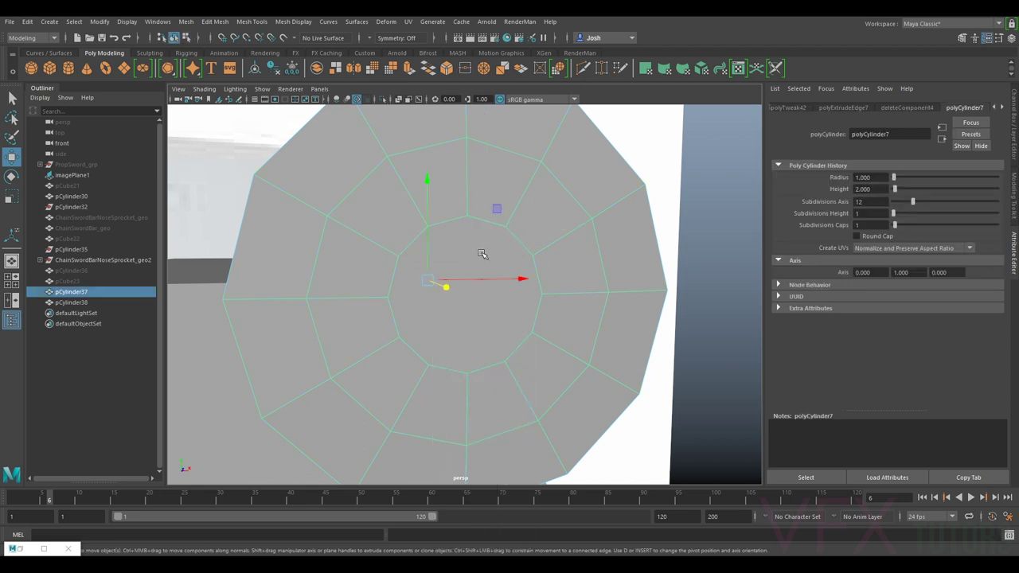
pyautogui.click(1012, 195)
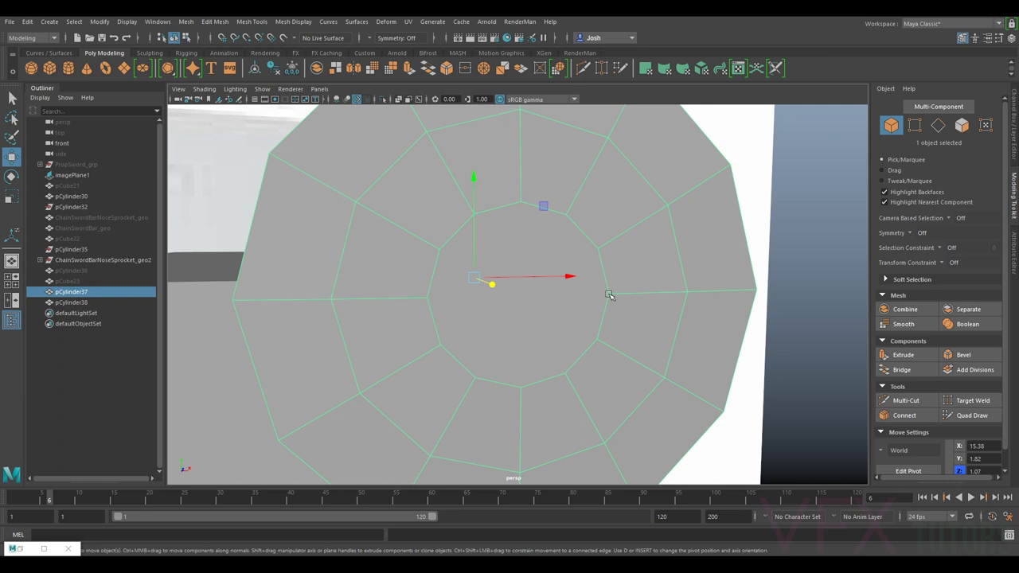
pyautogui.click(905, 401)
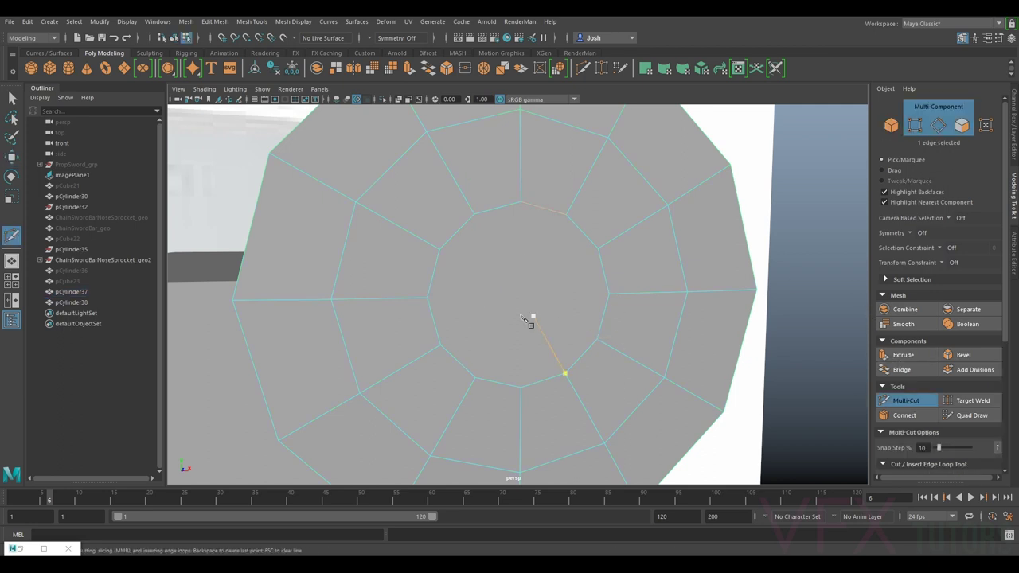
pyautogui.click(427, 298)
pyautogui.click(530, 265)
pyautogui.click(474, 214)
pyautogui.press('BackSpace')
# Step: Add a matching Multi-Cut across the lower half of the cap, connecting the opposite vertices of the inner ring
pyautogui.click(475, 378)
pyautogui.click(440, 346)
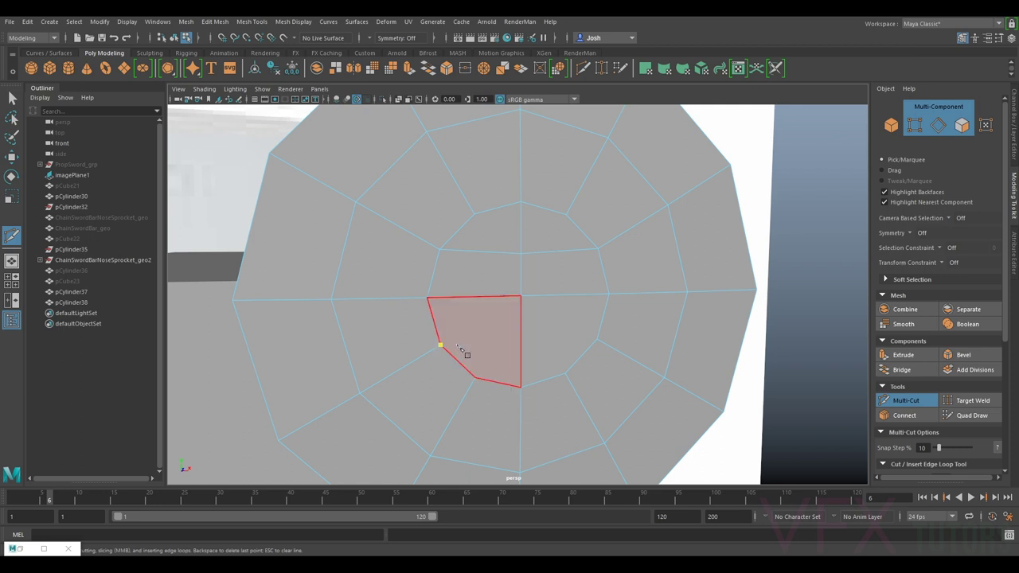
pyautogui.click(522, 335)
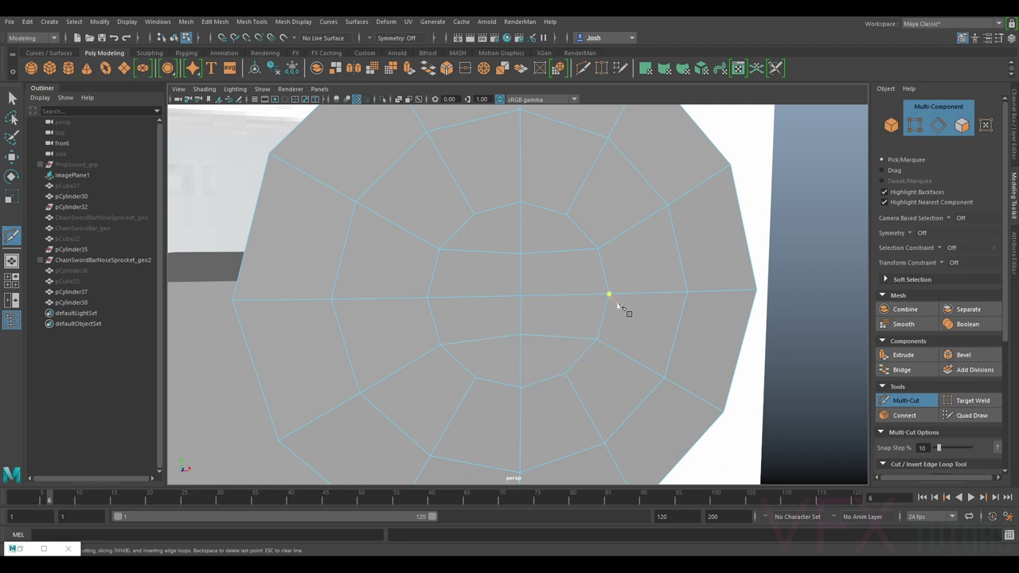
pyautogui.click(915, 395)
pyautogui.scroll(-5, 566, 328)
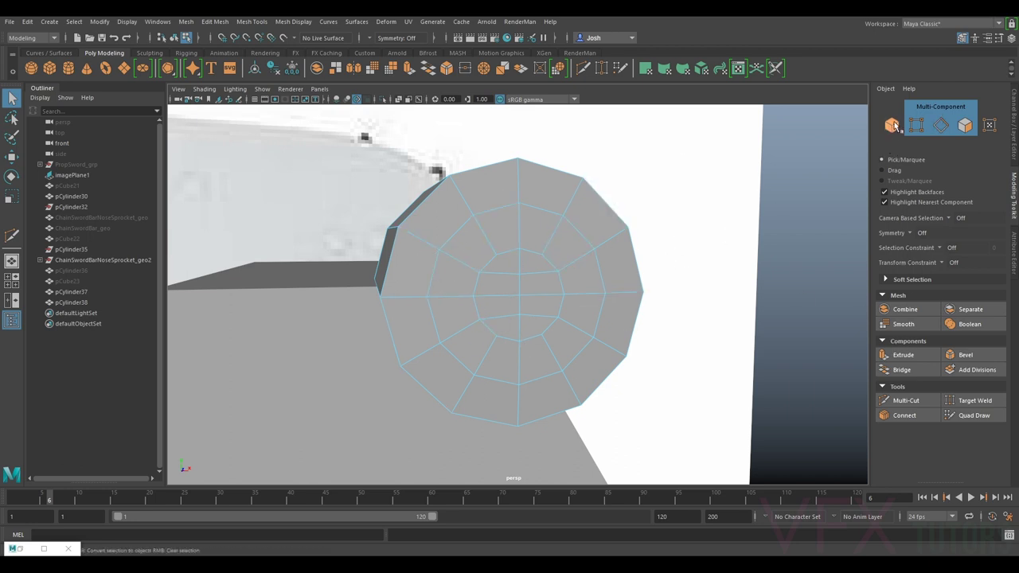
# Step: Even out the cap's topology on the small cylinder with the Relax sculpting tool, and return to object selection
pyautogui.press('F8')
pyautogui.click(147, 53)
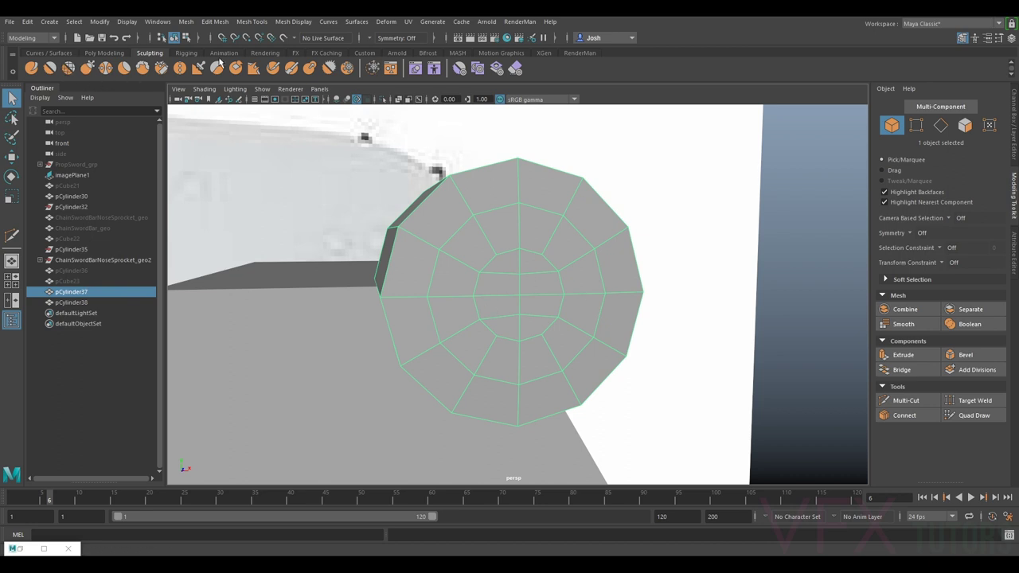
pyautogui.click(69, 67)
pyautogui.scroll(-4, 513, 279)
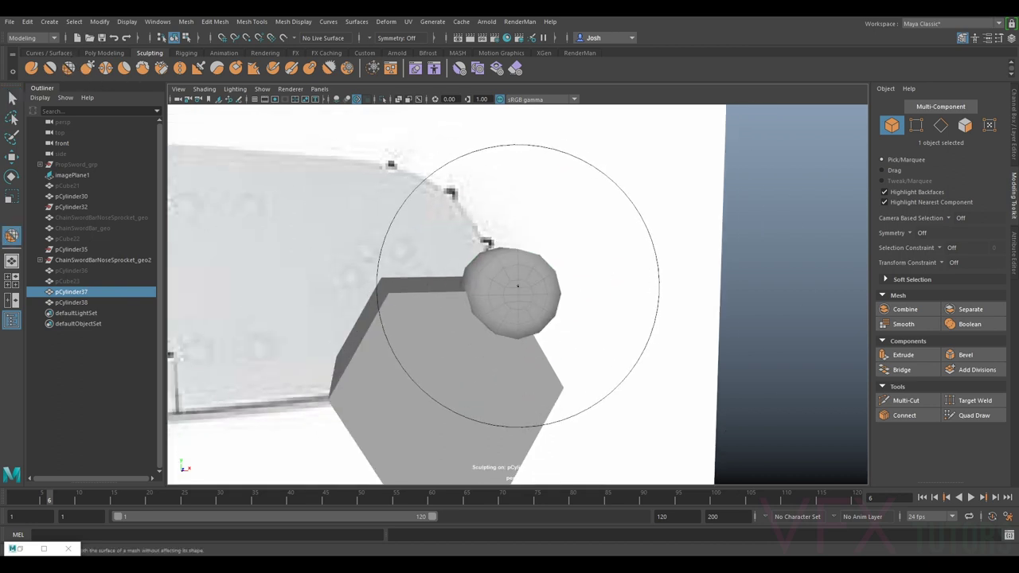
pyautogui.moveTo(518, 285); pyautogui.dragTo(391, 317)
pyautogui.scroll(3, 435, 322)
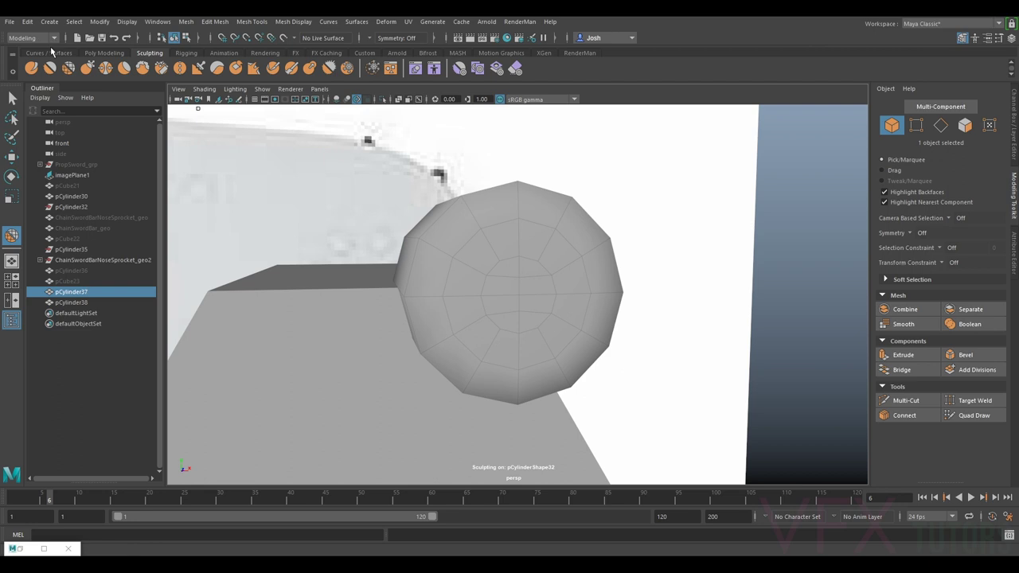
pyautogui.doubleClick(69, 68)
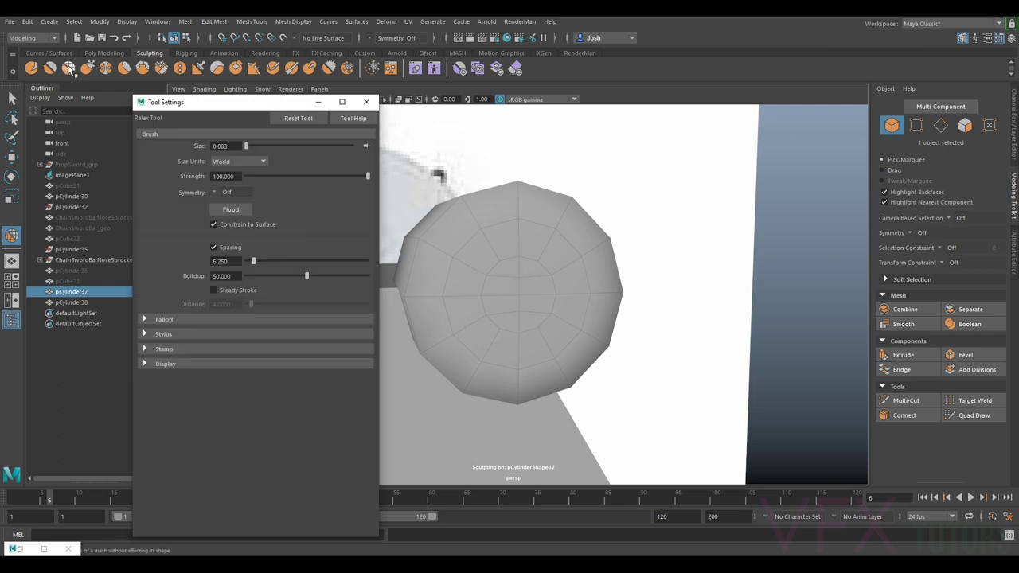
pyautogui.click(366, 102)
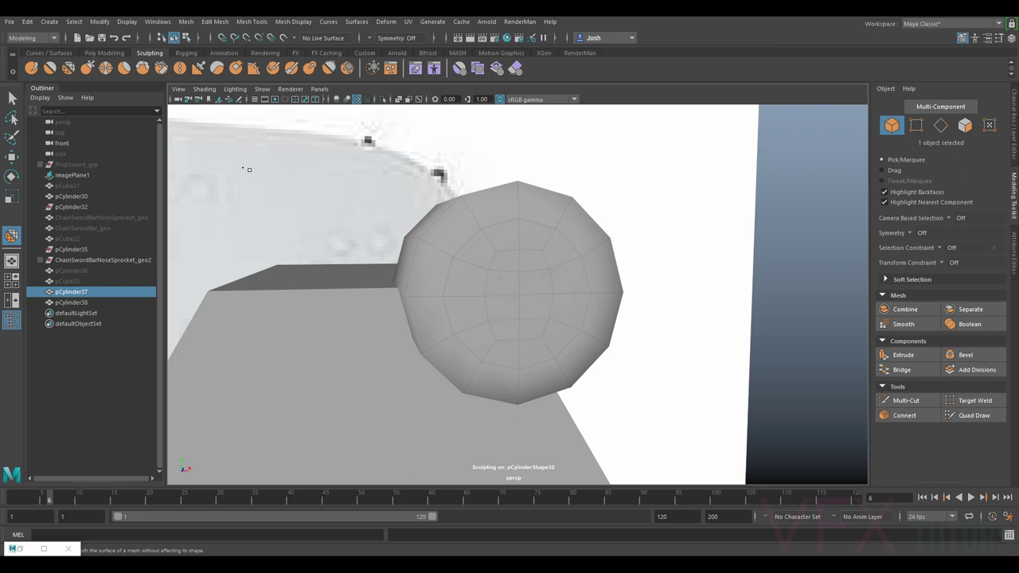
pyautogui.click(15, 98)
# Step: Bevel the edge loop around the small cylinder's capped rim with a fraction of 0.2 and 2 segments
pyautogui.keyDown('alt'); pyautogui.moveTo(299, 157); pyautogui.dragTo(574, 340); pyautogui.keyUp('alt')
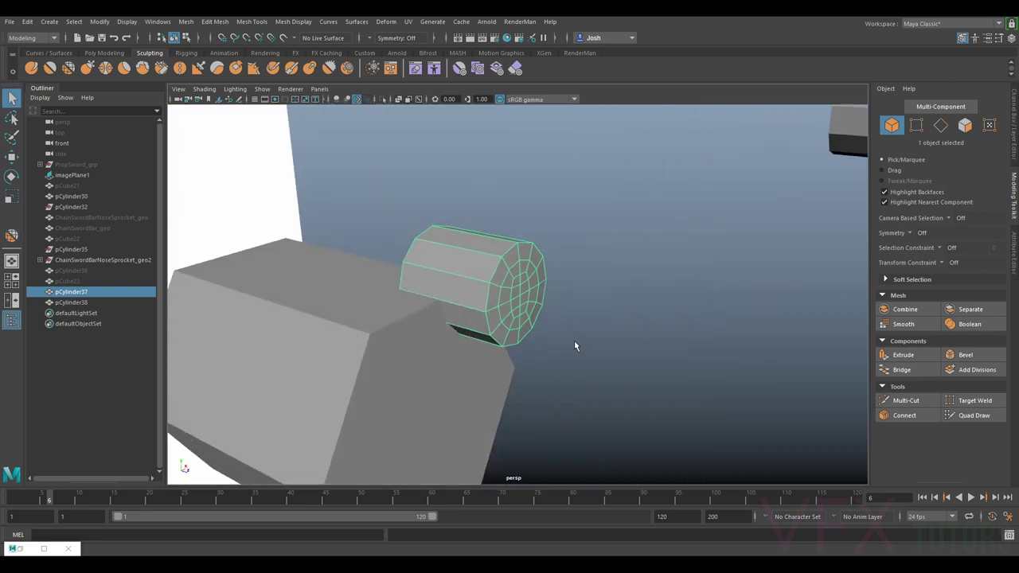
pyautogui.scroll(5, 574, 340)
pyautogui.click(941, 125)
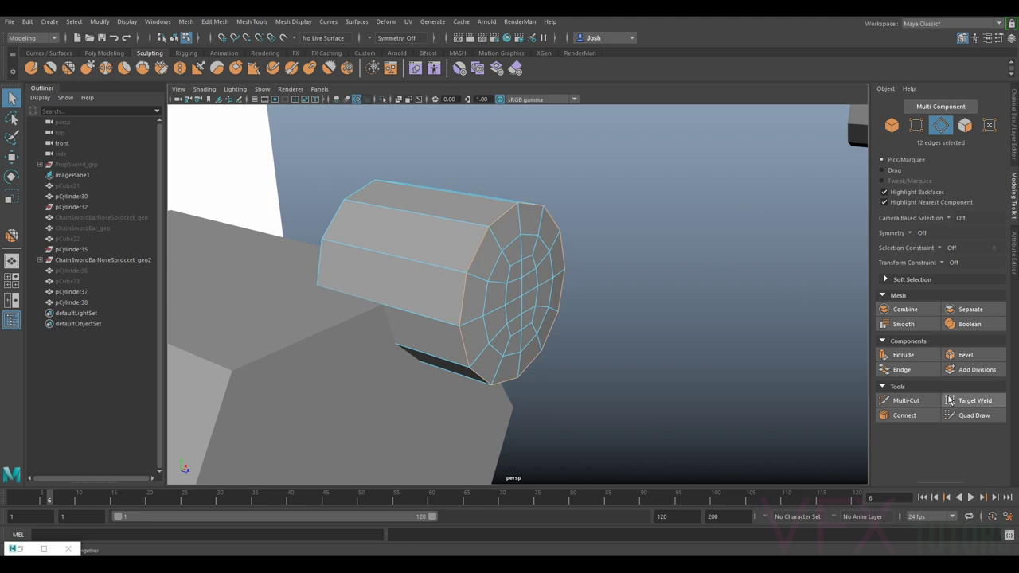
pyautogui.click(965, 356)
pyautogui.scroll(2, 643, 282)
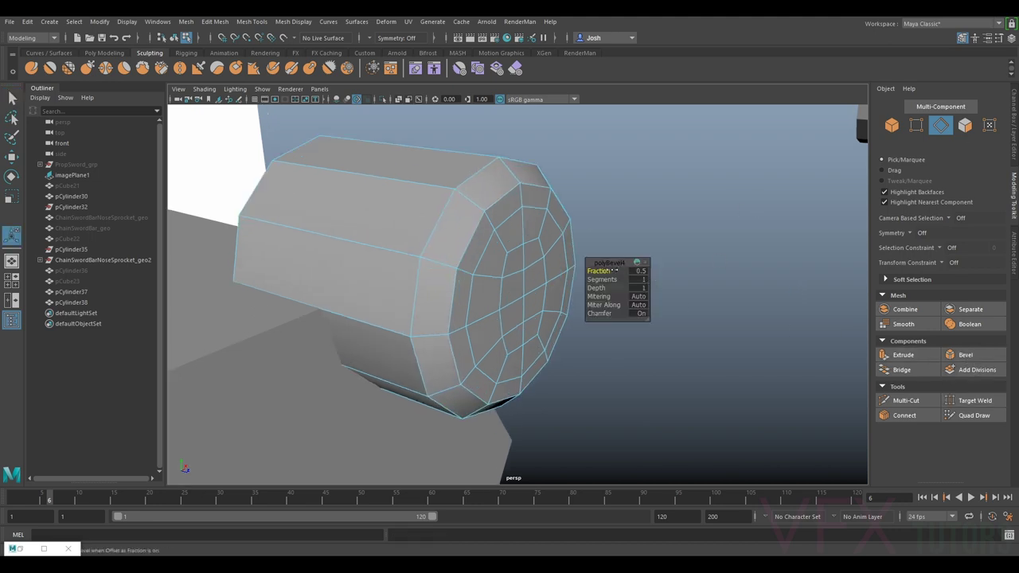
pyautogui.moveTo(598, 272); pyautogui.dragTo(598, 271)
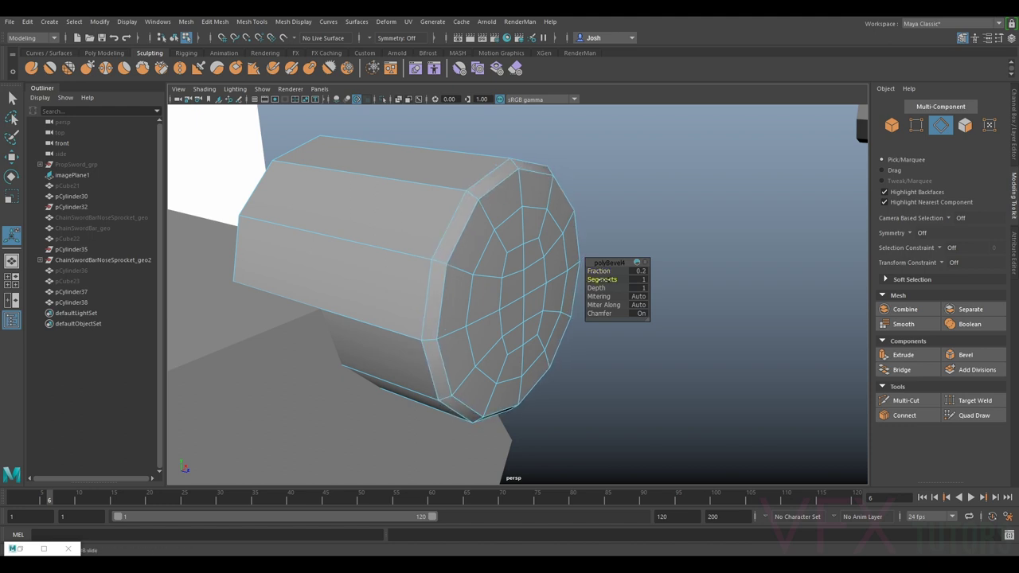
pyautogui.moveTo(604, 280); pyautogui.dragTo(608, 281)
pyautogui.keyDown('alt'); pyautogui.moveTo(497, 285); pyautogui.dragTo(535, 265); pyautogui.keyUp('alt')
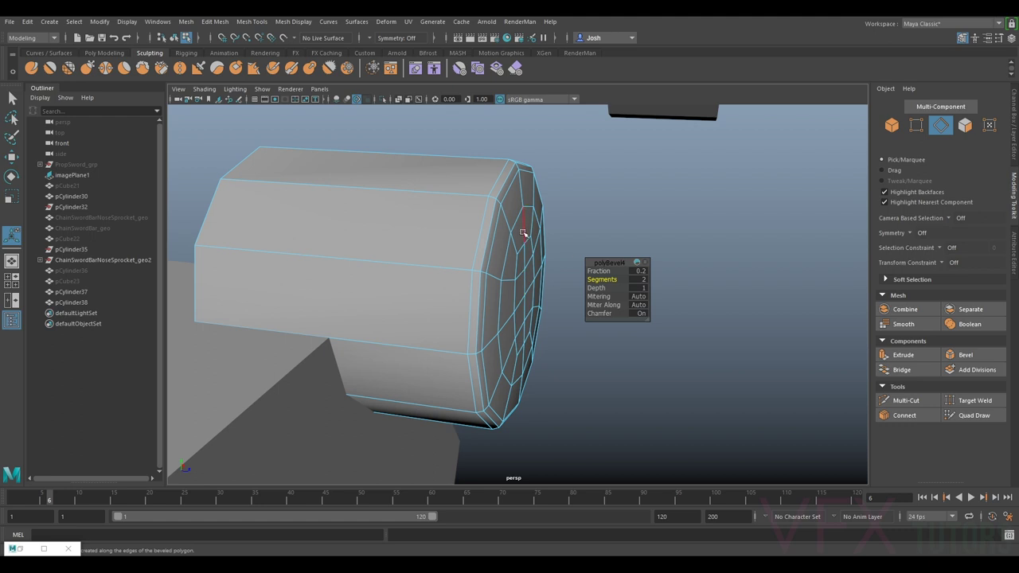
# Step: Shorten the small cylinder by moving its rear ring of vertices toward the capped end, and return to object mode
pyautogui.moveTo(504, 252); pyautogui.dragTo(532, 238, button='right')
pyautogui.keyDown('alt'); pyautogui.moveTo(532, 238); pyautogui.dragTo(551, 284); pyautogui.keyUp('alt')
pyautogui.click(916, 125)
pyautogui.keyDown('alt'); pyautogui.moveTo(446, 263); pyautogui.dragTo(425, 398); pyautogui.keyUp('alt')
pyautogui.press('w')
pyautogui.moveTo(434, 306); pyautogui.dragTo(625, 333)
pyautogui.scroll(-3, 495, 268)
pyautogui.click(485, 278)
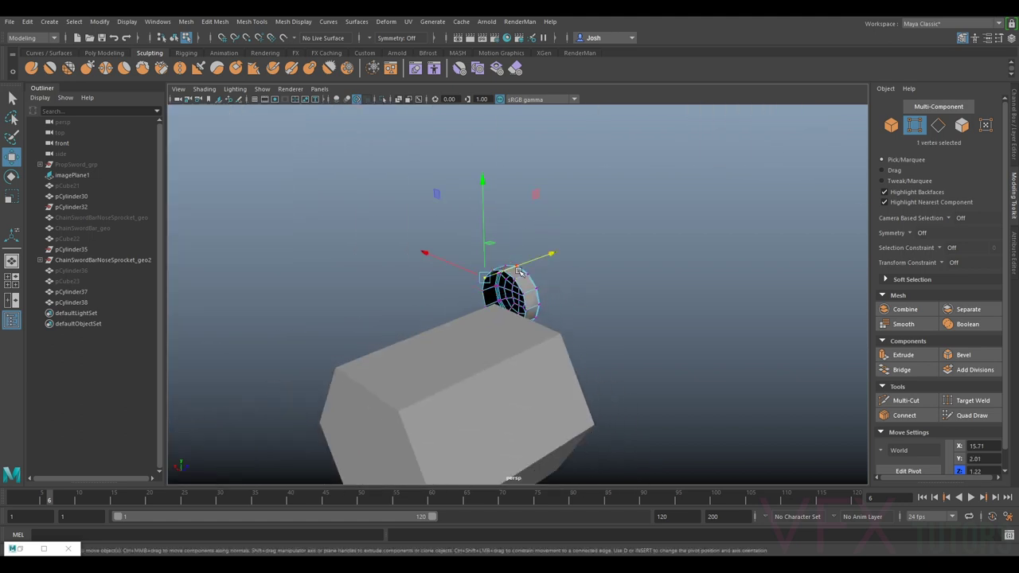
pyautogui.scroll(5, 520, 272)
pyautogui.moveTo(438, 186); pyautogui.dragTo(493, 173, button='right')
# Step: Switch to the front orthographic view and frame the rivet and hexagonal cylinder over the reference image
pyautogui.scroll(-5, 609, 271)
pyautogui.keyDown('alt'); pyautogui.moveTo(621, 282); pyautogui.dragTo(382, 159); pyautogui.keyUp('alt')
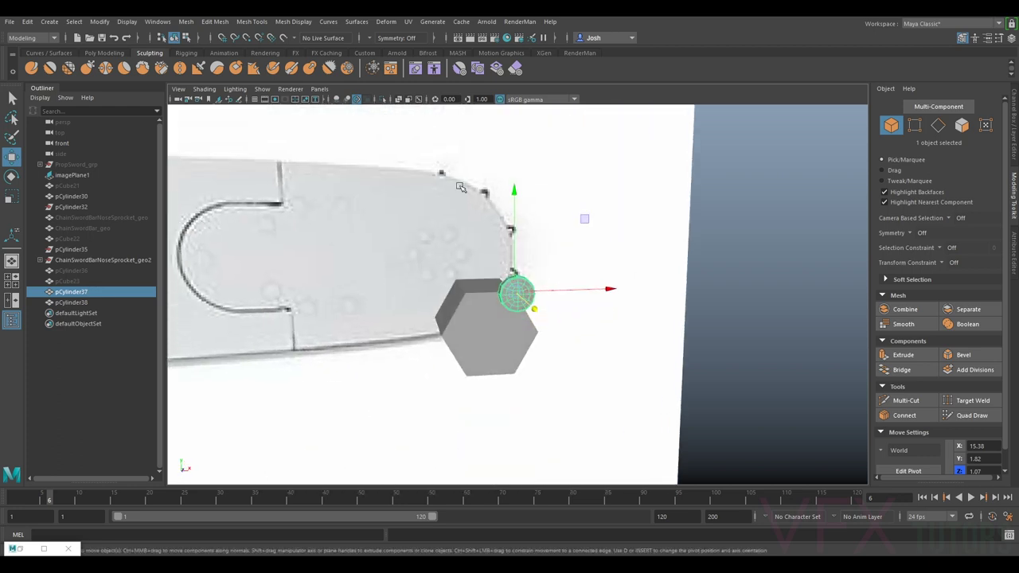
pyautogui.click(318, 89)
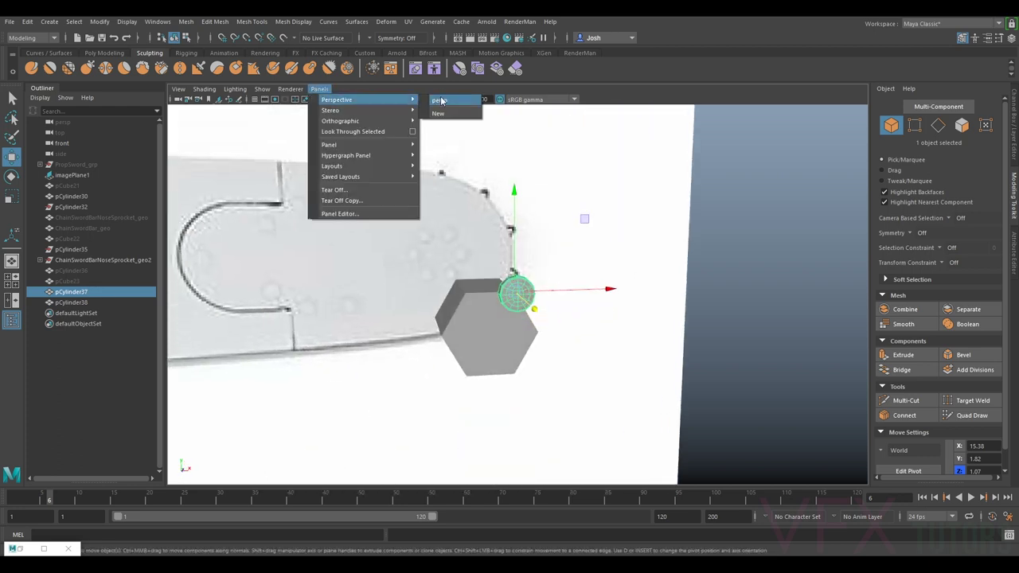
pyautogui.moveTo(377, 121)
pyautogui.click(464, 126)
pyautogui.scroll(-10, 562, 284)
pyautogui.scroll(5, 562, 317)
# Step: Scale the rivet uniformly to about 0.37 and turn on X-Ray shading to see the reference through it
pyautogui.press('r')
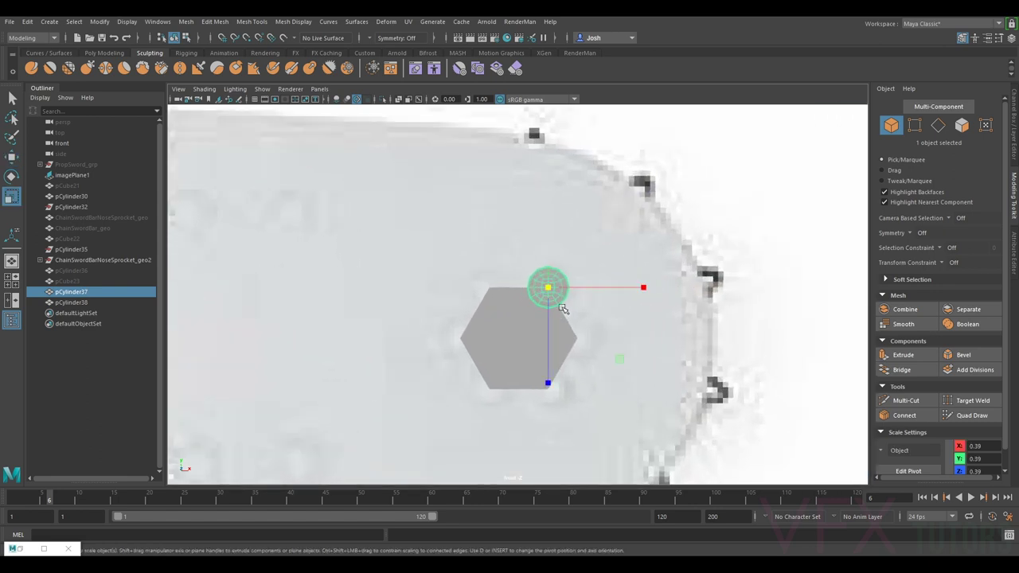
pyautogui.moveTo(548, 288); pyautogui.dragTo(305, 183)
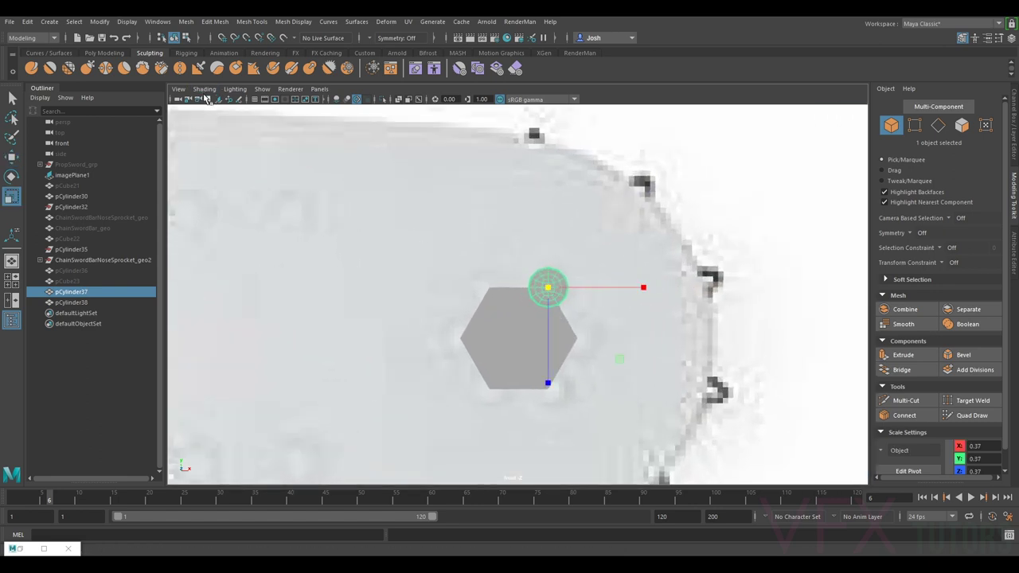
pyautogui.click(204, 89)
pyautogui.click(213, 196)
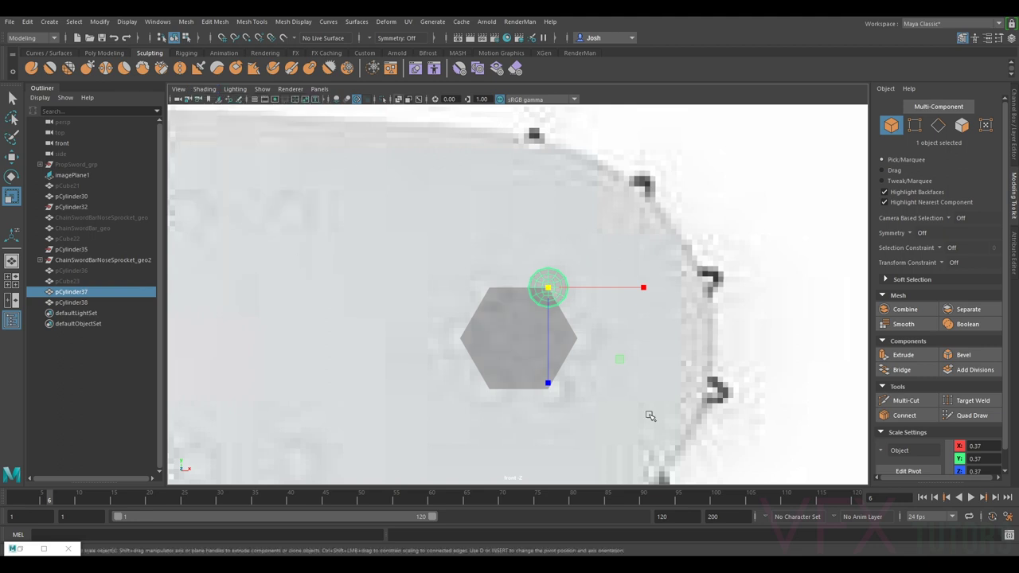
# Step: Try scaling the rivet down to about 0.31 and comparing it with the reference rivets, and undo the change
pyautogui.scroll(3, 650, 416)
pyautogui.moveTo(573, 281); pyautogui.dragTo(562, 285)
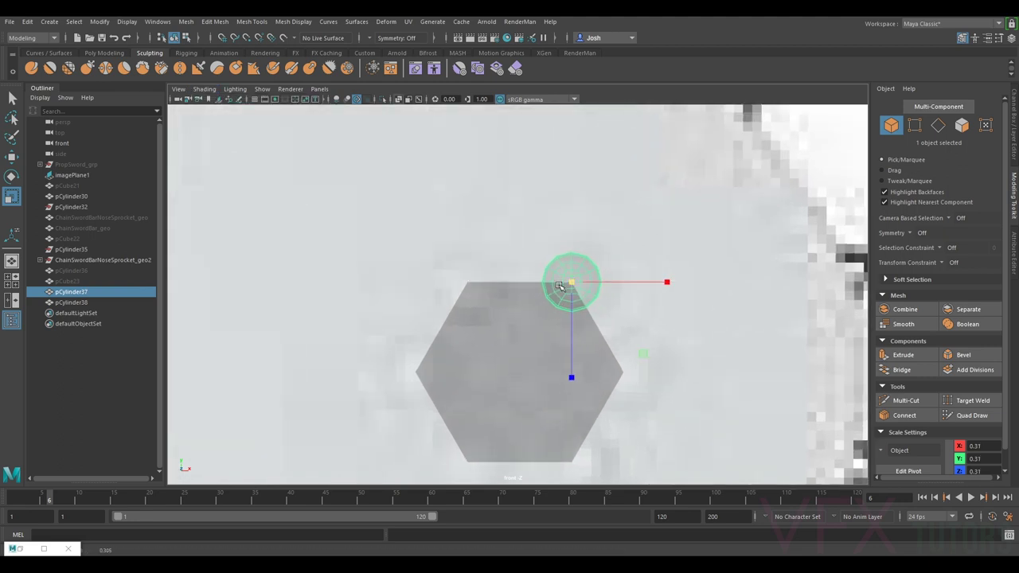
pyautogui.scroll(-6, 557, 303)
pyautogui.keyDown('alt'); pyautogui.moveTo(593, 362); pyautogui.dragTo(619, 341, button='middle'); pyautogui.keyUp('alt')
pyautogui.scroll(1, 620, 341)
pyautogui.scroll(1, 619, 341)
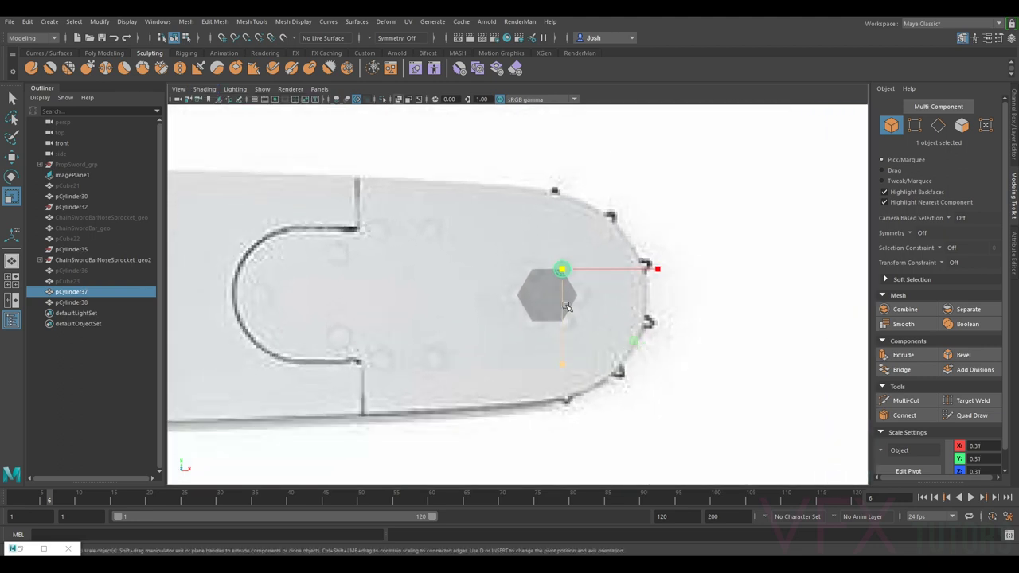
pyautogui.press('w')
pyautogui.moveTo(563, 269); pyautogui.dragTo(521, 291)
pyautogui.hotkey('ctrl', 'z')
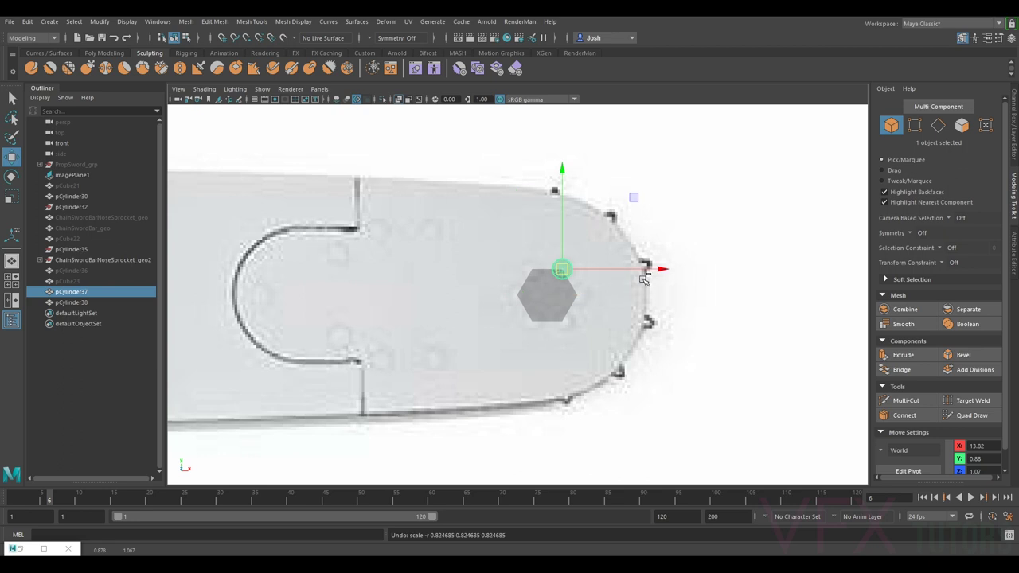
# Step: Scale the rivet uniformly to about 0.38, and snap a duplicate of it to the hexagon's rightmost corner
pyautogui.press('r')
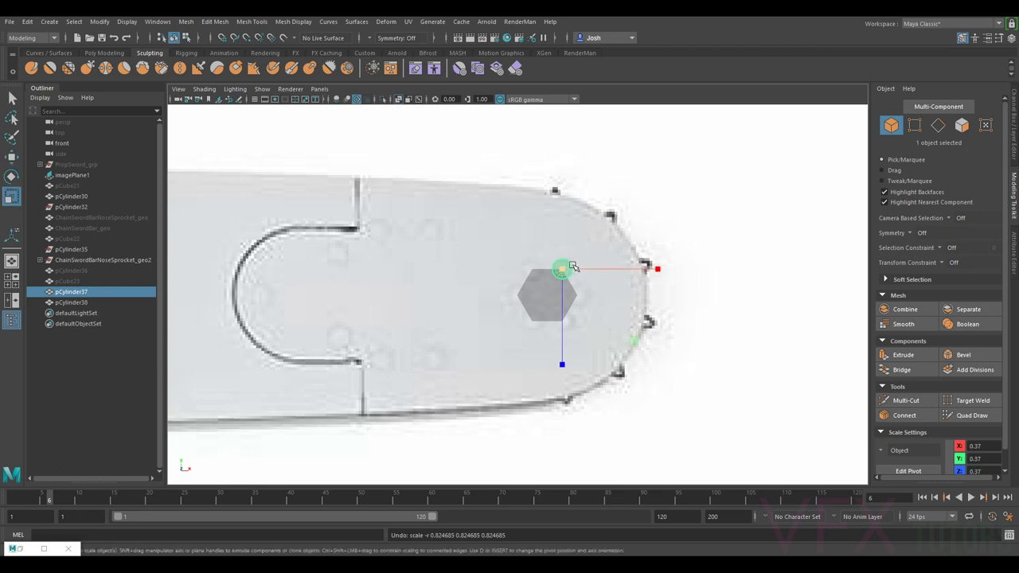
pyautogui.moveTo(563, 271); pyautogui.dragTo(564, 270)
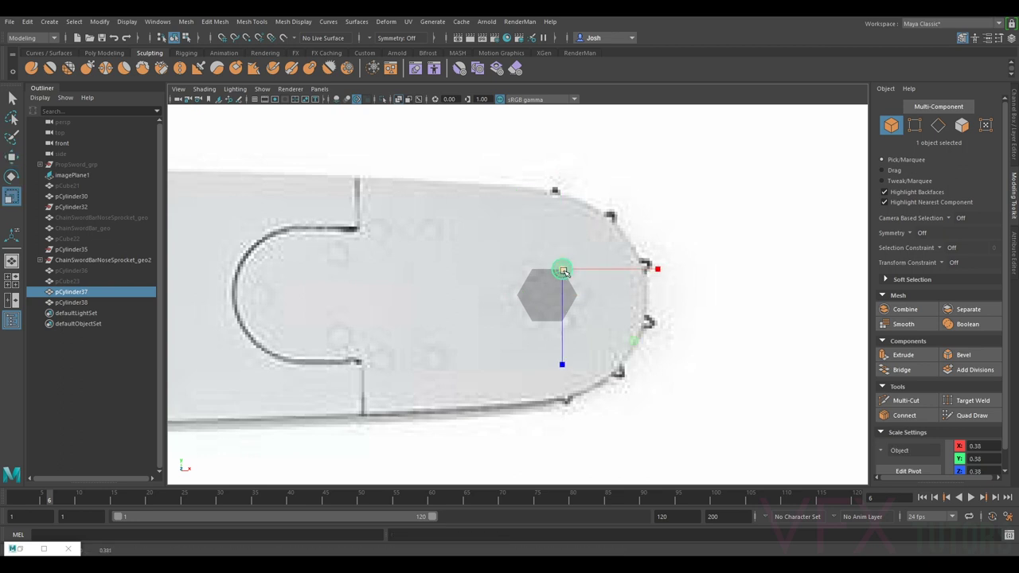
pyautogui.press('w')
pyautogui.hotkey('ctrl', 'd')
pyautogui.moveTo(563, 271); pyautogui.dragTo(590, 299)
pyautogui.hotkey('ctrl', 'z')
pyautogui.press('v')
pyautogui.moveTo(605, 269); pyautogui.dragTo(596, 295)
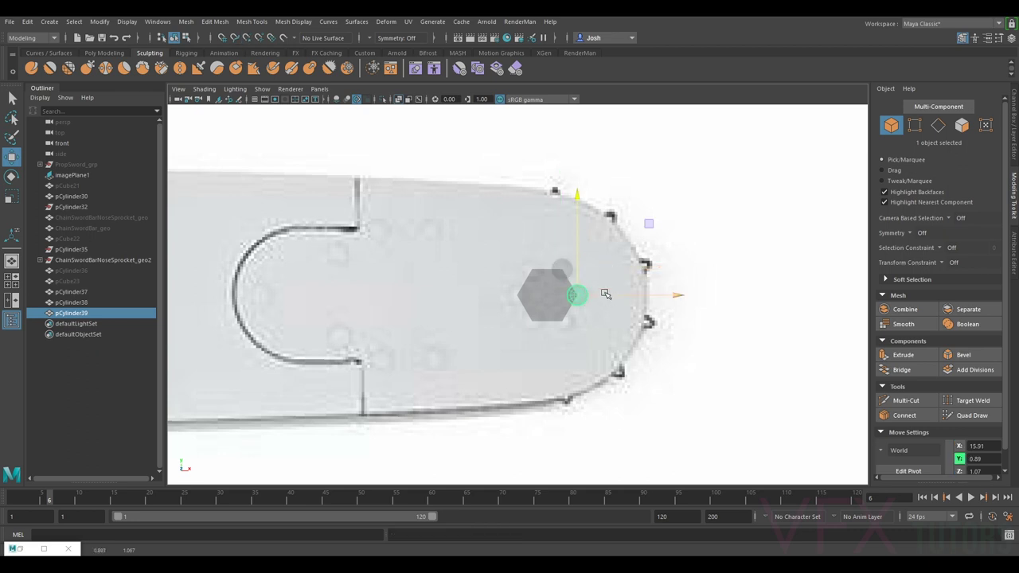
# Step: Duplicate the rivet and snap the copies to the hexagon's two lower corners
pyautogui.hotkey('ctrl', 'd')
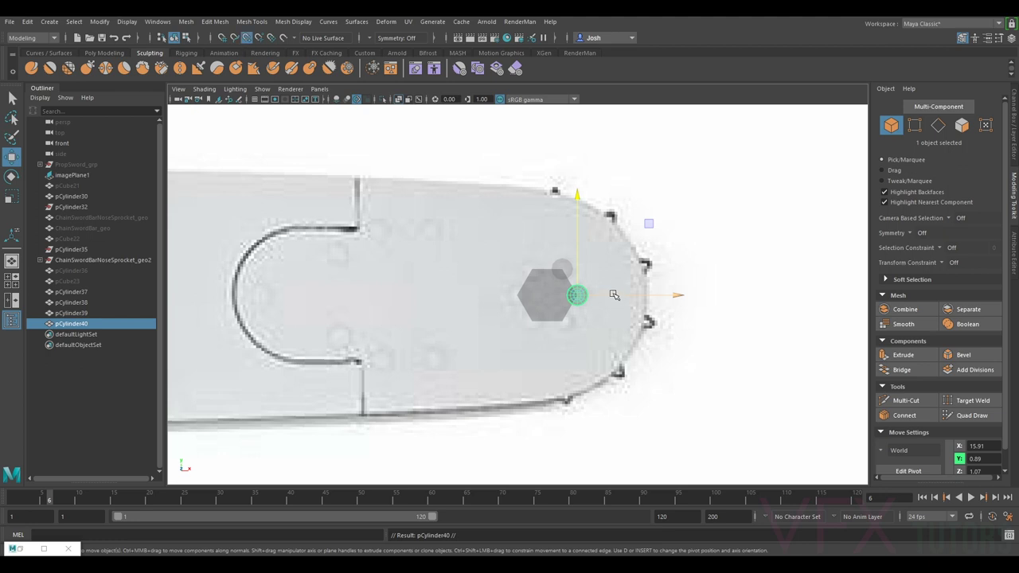
pyautogui.moveTo(614, 295); pyautogui.dragTo(600, 323, button='middle')
pyautogui.moveTo(599, 322); pyautogui.dragTo(532, 323)
pyautogui.hotkey('ctrl', 'd')
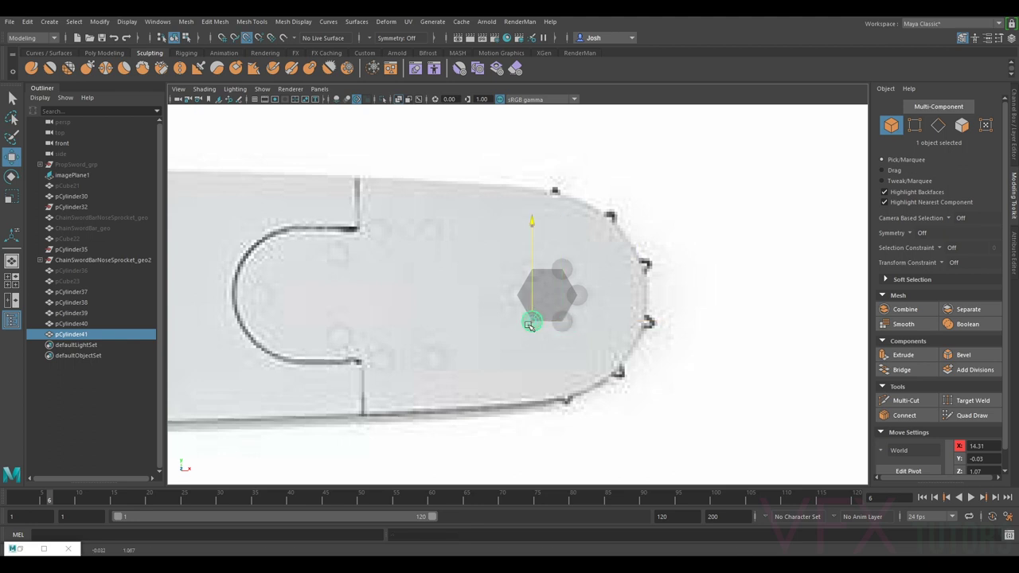
# Step: Duplicate the rivet onto the hexagon's leftmost and upper-left corners, and delete the hexagonal guide cylinder
pyautogui.hotkey('ctrl', 'd')
pyautogui.moveTo(571, 322); pyautogui.dragTo(518, 240)
pyautogui.hotkey('ctrl', 'd')
pyautogui.moveTo(613, 270); pyautogui.dragTo(624, 270)
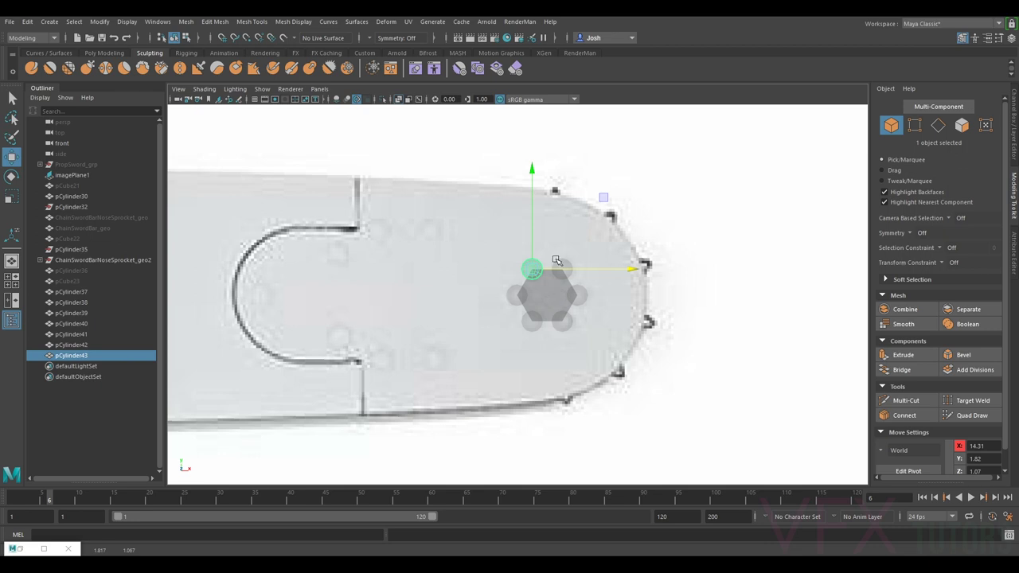
pyautogui.click(547, 296)
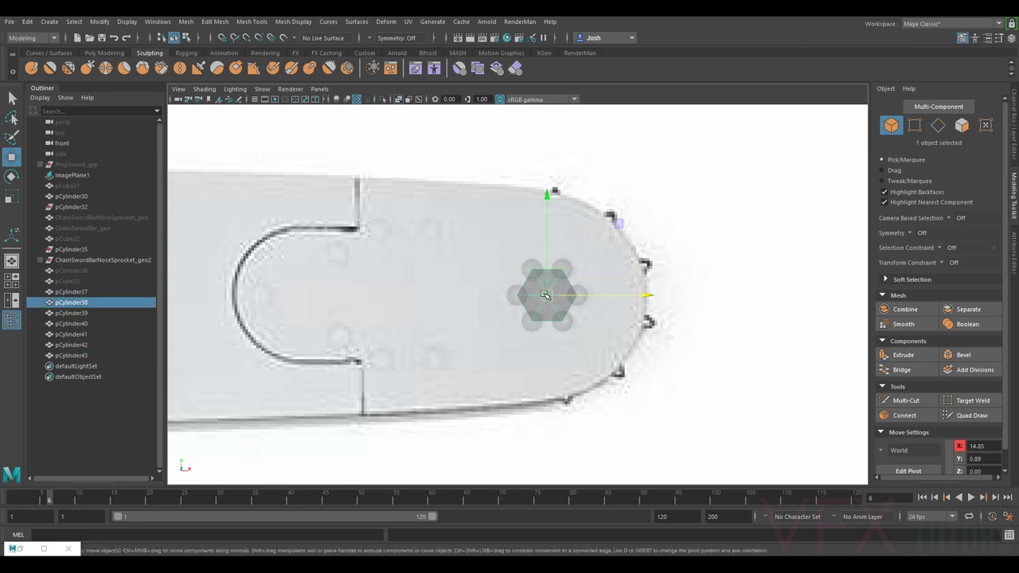
pyautogui.press('Delete')
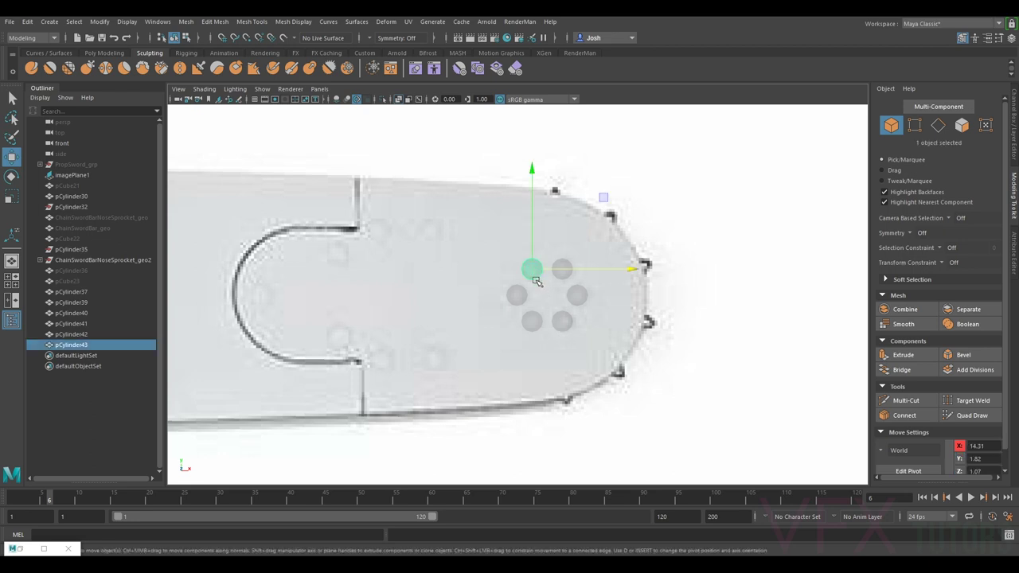
# Step: Duplicate the hexagon's upper-left rivet twice and place the copies over the two upper reference rivets beside the rounded outline
pyautogui.hotkey('ctrl', 'd')
pyautogui.moveTo(534, 273); pyautogui.dragTo(434, 232)
pyautogui.keyDown('alt'); pyautogui.moveTo(431, 312); pyautogui.dragTo(570, 346, button='middle'); pyautogui.keyUp('alt')
pyautogui.moveTo(582, 270); pyautogui.dragTo(556, 265)
pyautogui.hotkey('ctrl', 'd')
# Step: Duplicate both upper rivets together and move the copies straight down onto the lower reference pair, at Y about -1.34
pyautogui.keyDown('shift'); pyautogui.click(564, 260); pyautogui.keyUp('shift')
pyautogui.hotkey('ctrl', 'd')
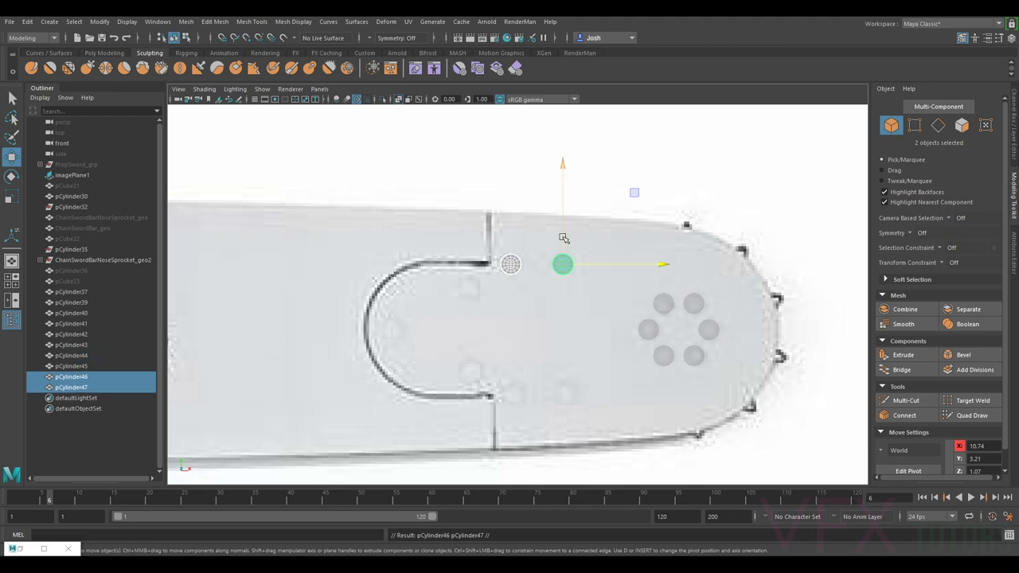
pyautogui.moveTo(564, 229); pyautogui.dragTo(567, 360)
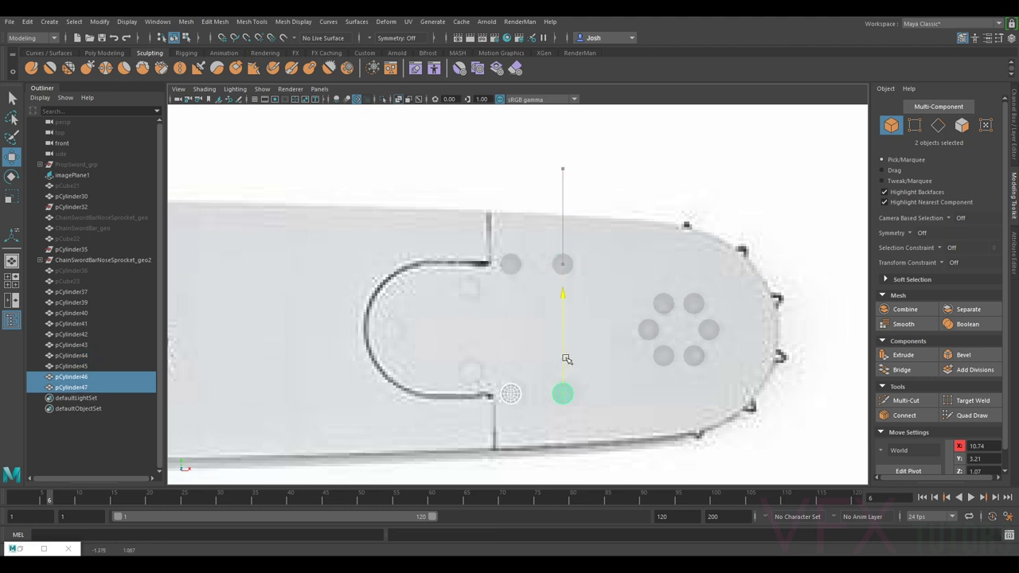
# Step: Duplicate the lower rivet nearest the rounded outline, place the copy on the lower reference rivet inside it, and enlarge it slightly
pyautogui.click(514, 392)
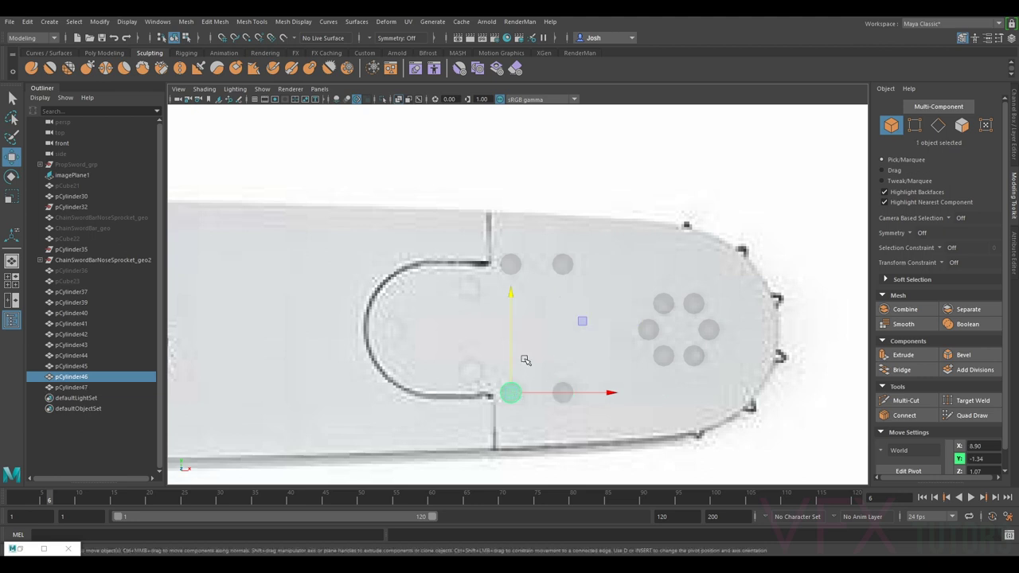
pyautogui.hotkey('ctrl', 'd')
pyautogui.moveTo(514, 373)
pyautogui.mouseDown()
pyautogui.moveTo(514, 345)
pyautogui.moveTo(540, 374)
pyautogui.moveTo(497, 371)
pyautogui.mouseUp()
pyautogui.scroll(4, 498, 371)
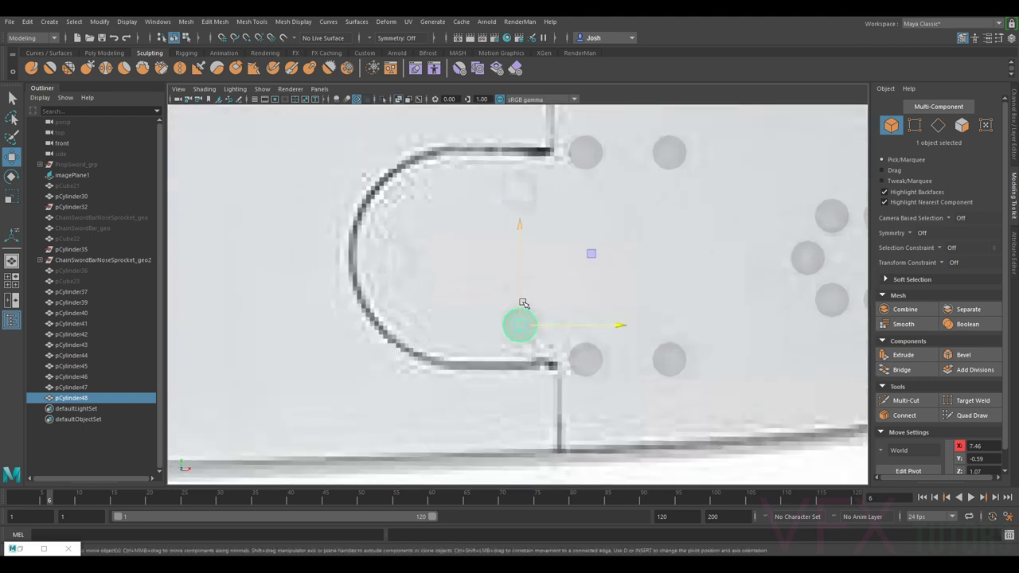
pyautogui.press('r')
pyautogui.moveTo(520, 326); pyautogui.dragTo(520, 327)
# Step: Duplicate the enlarged rivet onto the leftmost reference rivet inside the rounded outline, and scale the copy uniformly to about 0.41
pyautogui.press('w')
pyautogui.hotkey('ctrl', 'd')
pyautogui.moveTo(554, 330); pyautogui.dragTo(394, 235)
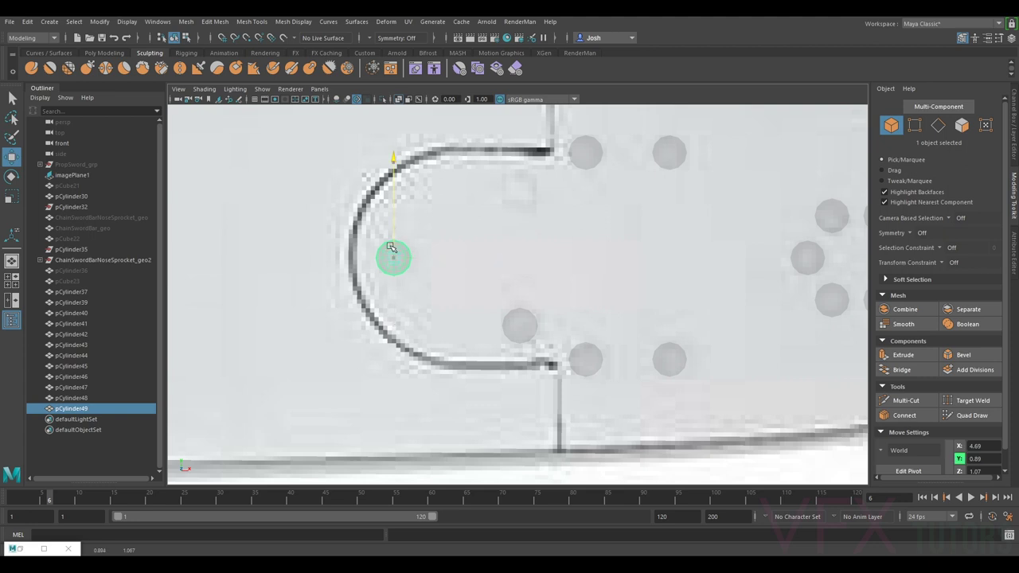
pyautogui.press('r')
pyautogui.moveTo(396, 259); pyautogui.dragTo(396, 259)
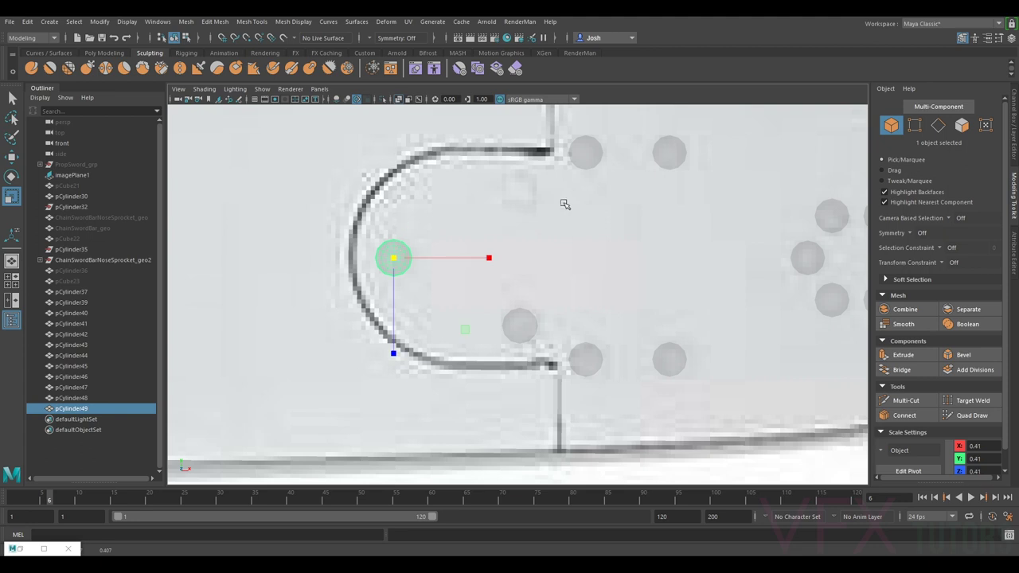
# Step: Select the upper rivet nearest the opening of the rounded outline
pyautogui.click(590, 157)
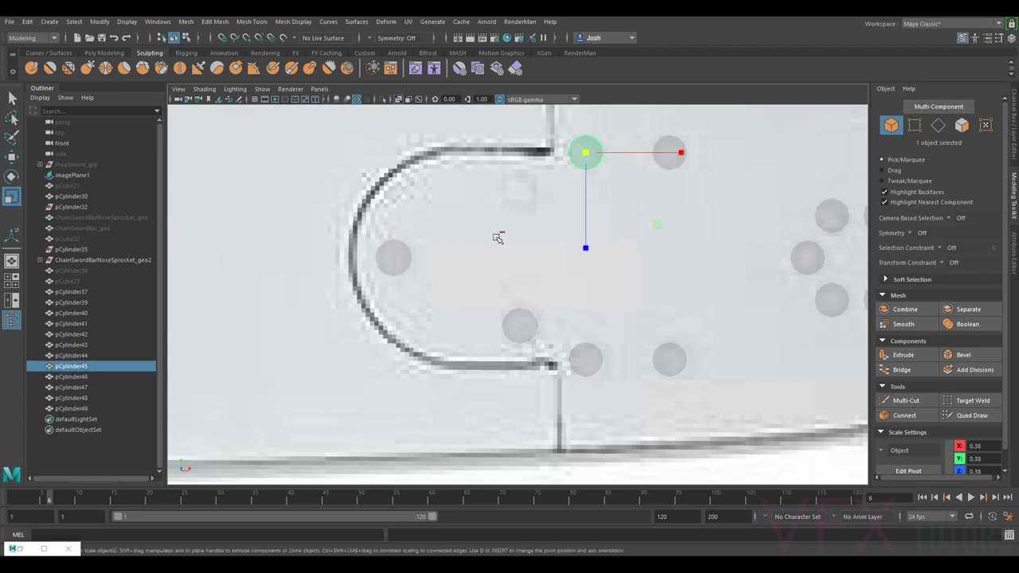
# Step: Duplicate the upper rivet cylinder pCylinder45, place the copy inside the curved section above the lower inner rivet, and fine-tune its scale
pyautogui.hotkey('ctrl', 'd')
pyautogui.press('w')
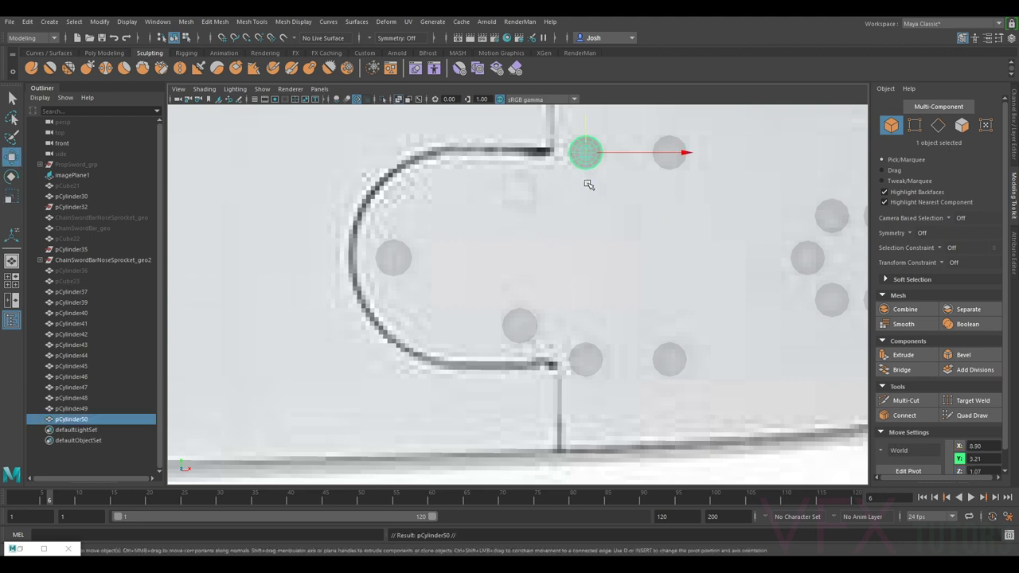
pyautogui.moveTo(586, 154); pyautogui.dragTo(521, 193)
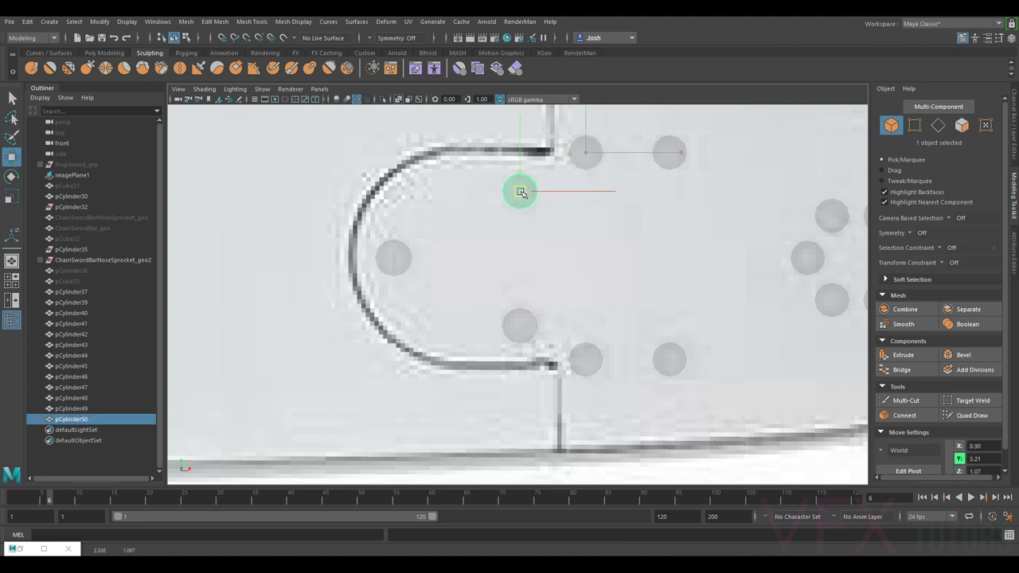
pyautogui.press('r')
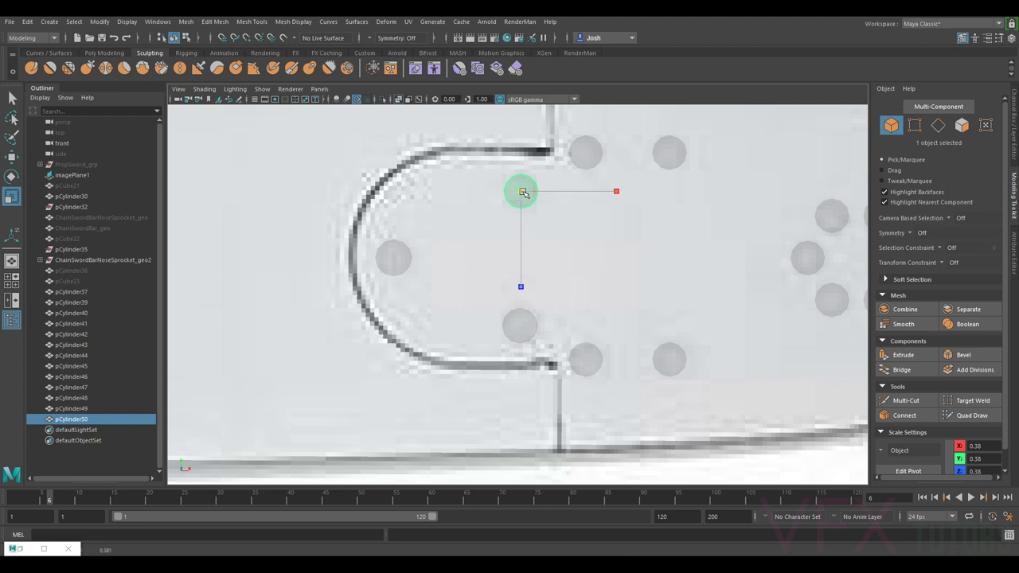
pyautogui.moveTo(523, 192); pyautogui.dragTo(520, 196)
# Step: Scale the lower rivet pCylinder47 to 0.37 to match the reference image
pyautogui.keyDown('alt'); pyautogui.moveTo(709, 291); pyautogui.dragTo(572, 296, button='middle'); pyautogui.keyUp('alt')
pyautogui.click(514, 325)
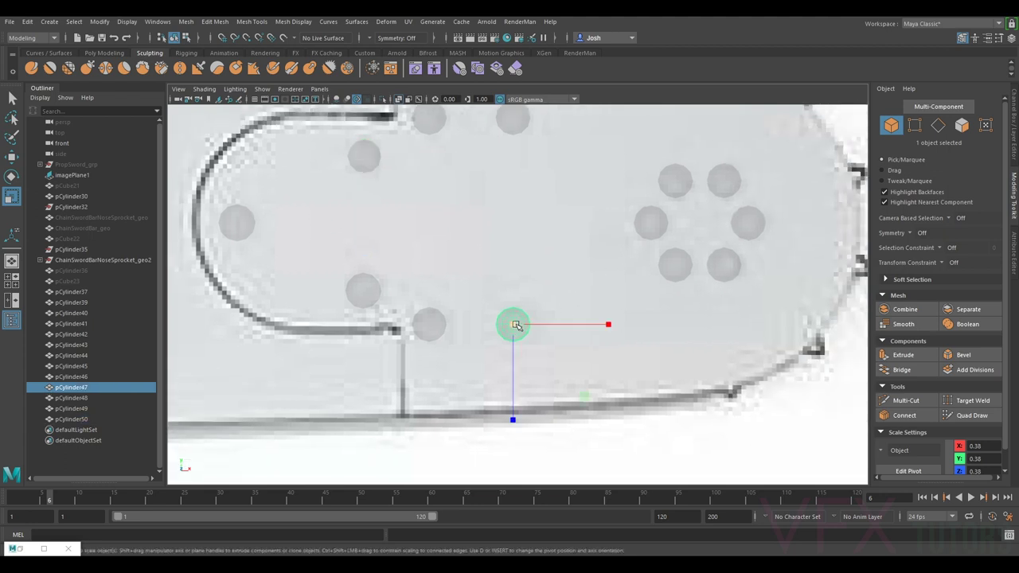
pyautogui.moveTo(516, 325); pyautogui.dragTo(513, 325)
# Step: Check and fine-tune the scale of the six rivets arranged in a ring near the bar's tip against the reference
pyautogui.keyDown('alt'); pyautogui.moveTo(744, 175); pyautogui.dragTo(628, 265, button='middle'); pyautogui.keyUp('alt')
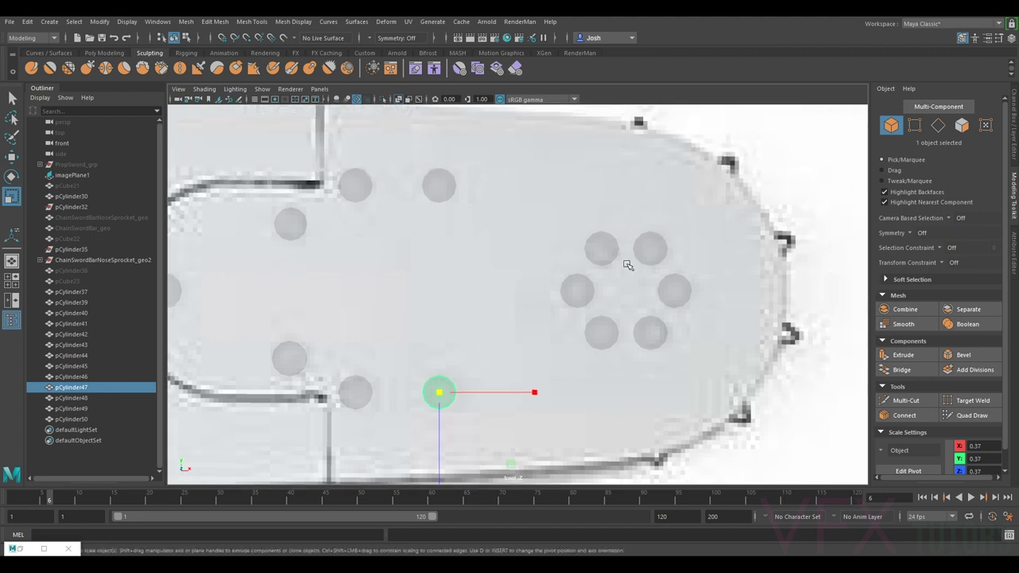
pyautogui.click(592, 289)
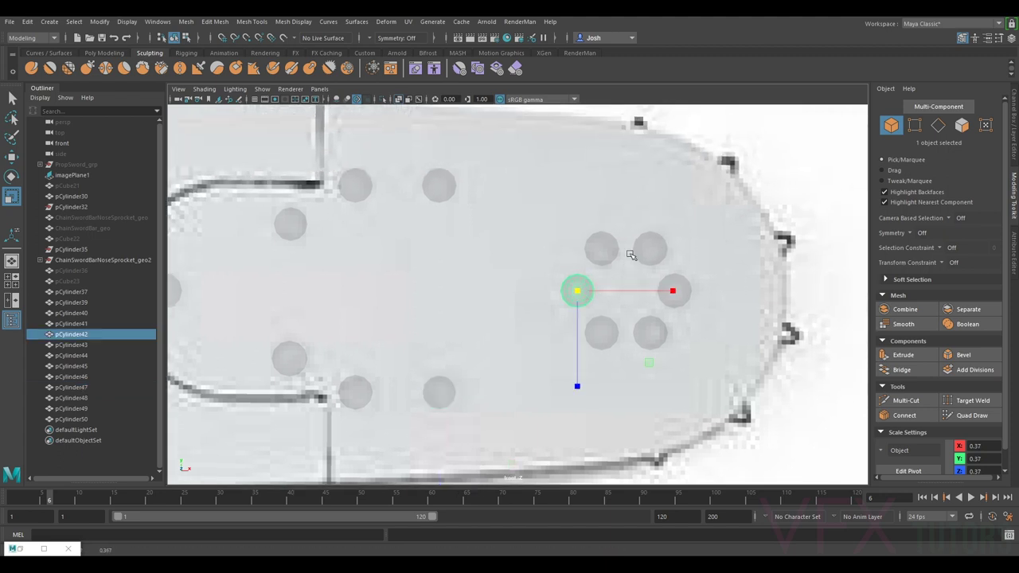
pyautogui.click(608, 249)
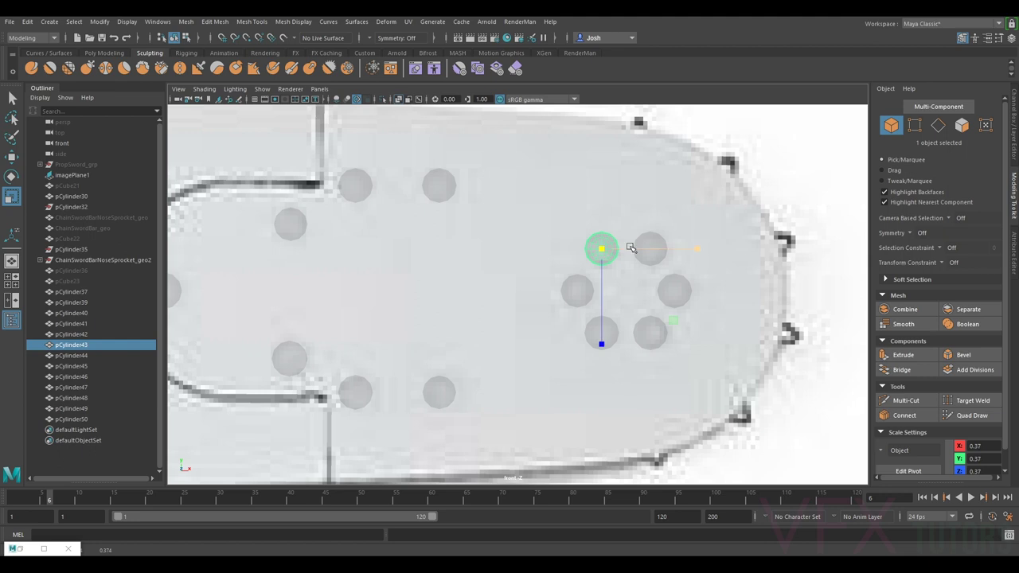
pyautogui.click(645, 243)
pyautogui.moveTo(652, 250); pyautogui.dragTo(652, 250)
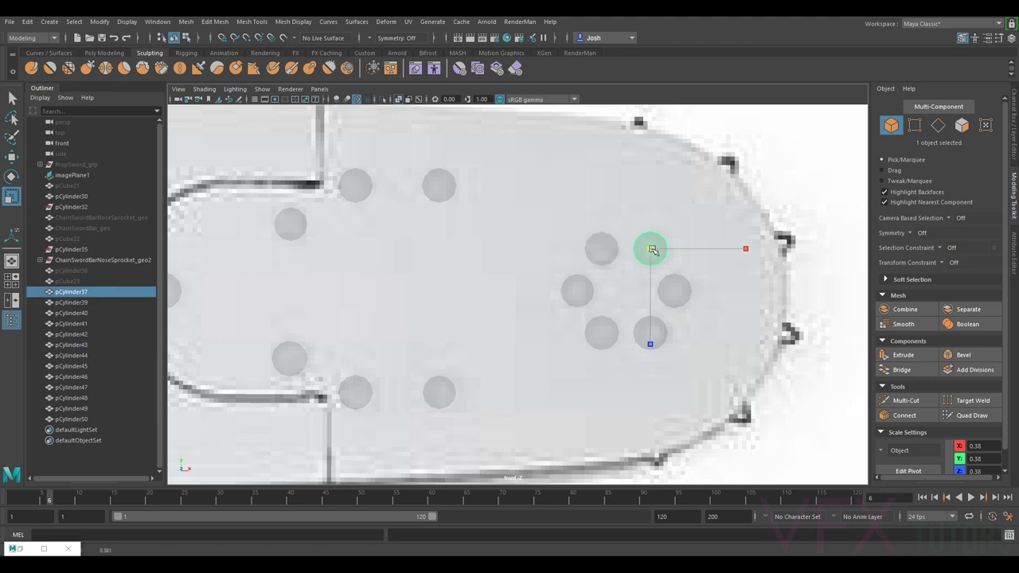
pyautogui.click(686, 303)
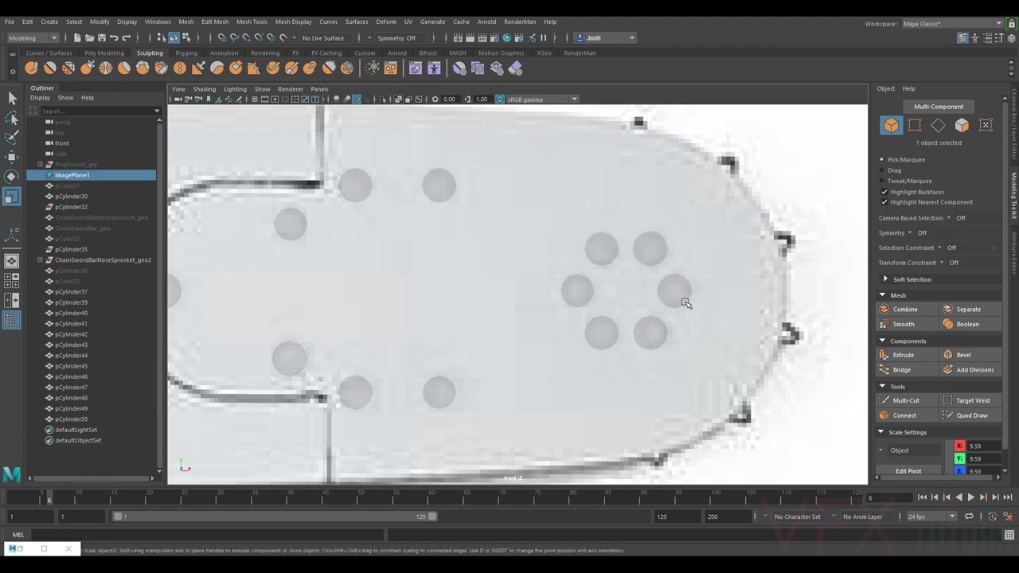
pyautogui.click(676, 294)
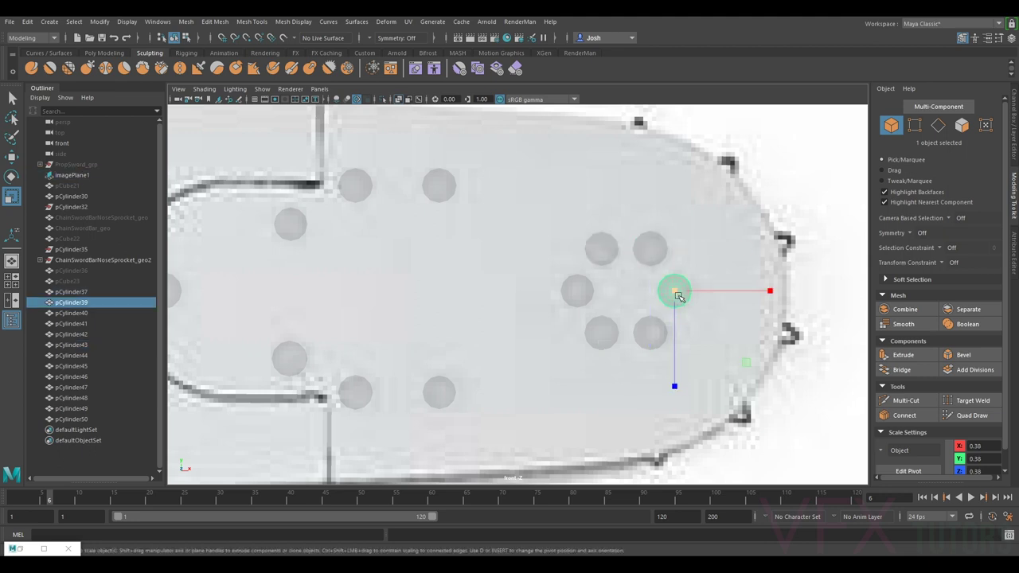
pyautogui.click(651, 332)
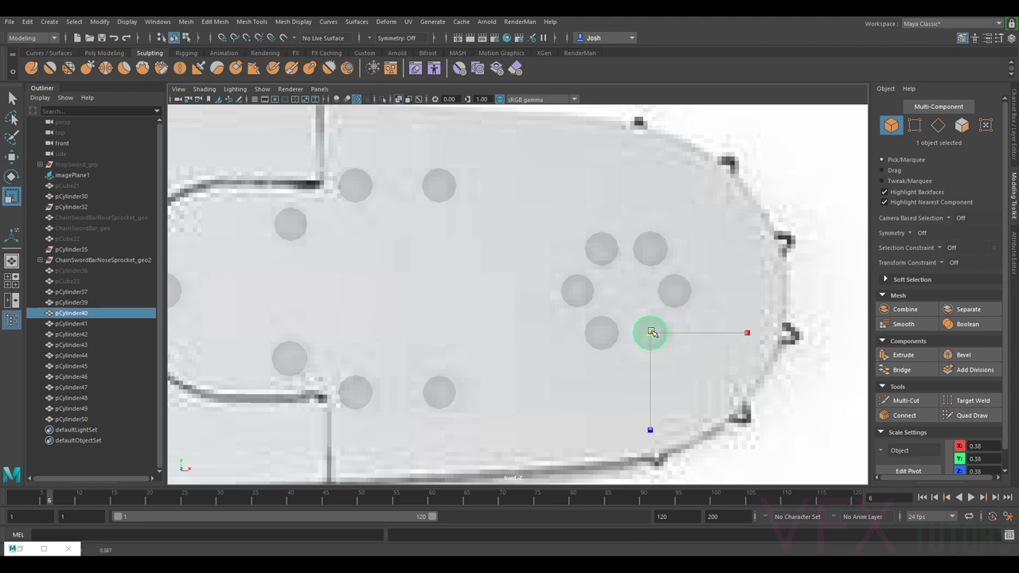
pyautogui.click(602, 332)
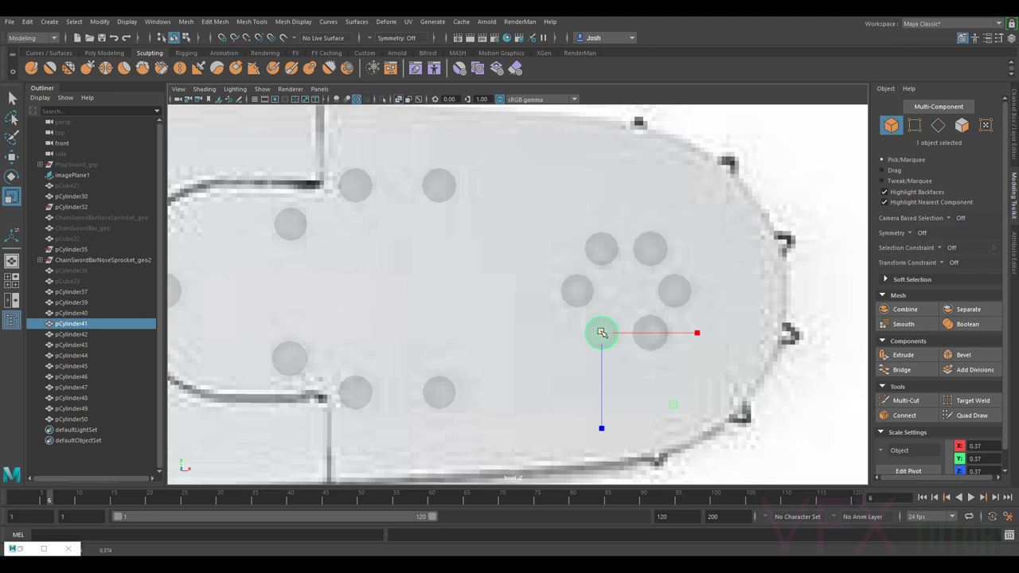
pyautogui.click(577, 290)
# Step: Switch to the perspective view and unhide ChainSwordBarNoseSprocket_geo
pyautogui.scroll(-5, 494, 223)
pyautogui.scroll(-2, 494, 210)
pyautogui.scroll(4, 518, 215)
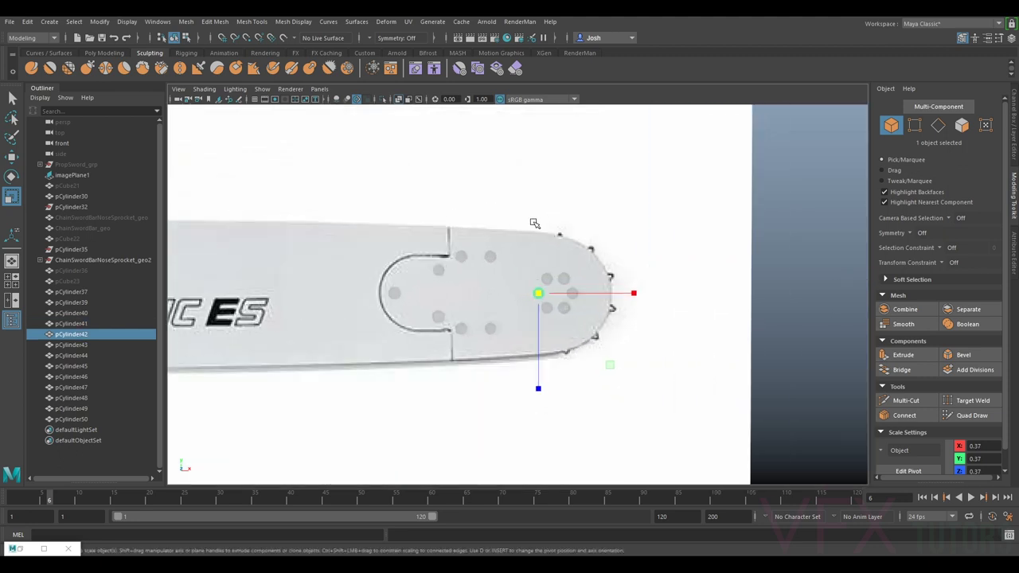
pyautogui.click(319, 90)
pyautogui.moveTo(338, 101)
pyautogui.click(447, 104)
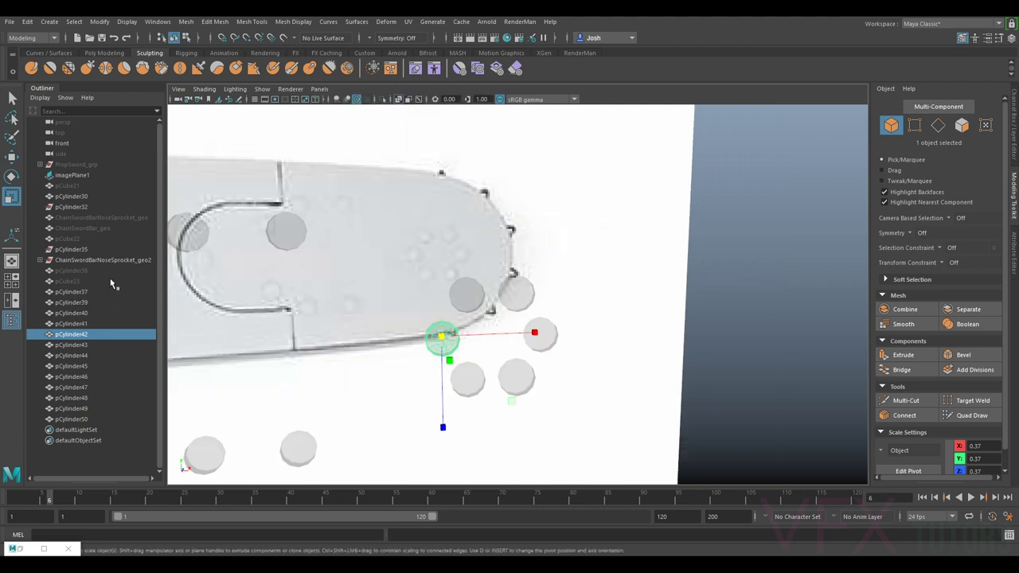
pyautogui.click(111, 218)
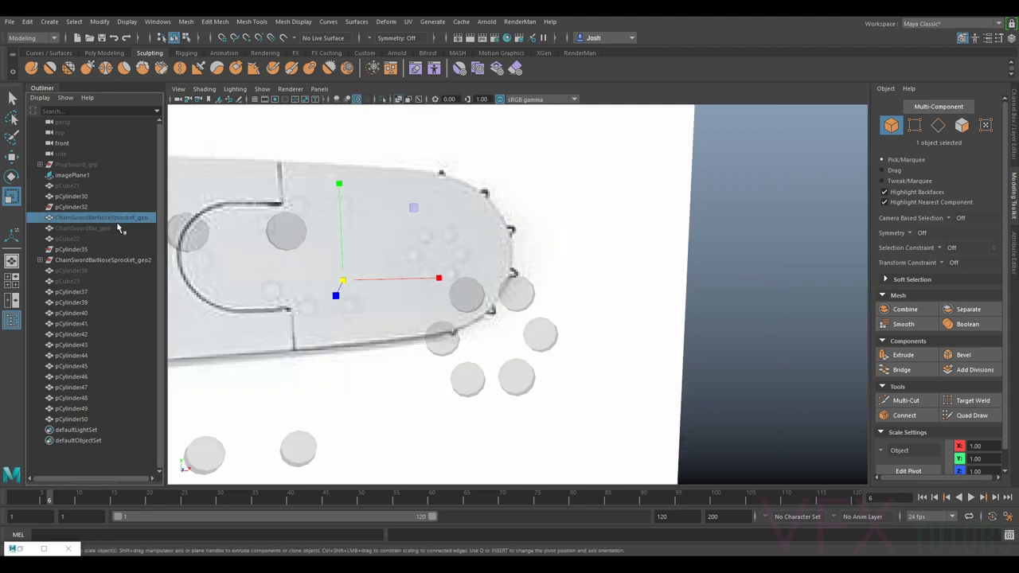
pyautogui.hotkey('shift', 'h')
# Step: Turn off X-Ray shading so the nose sprocket plate and rivets display solid
pyautogui.scroll(-4, 286, 223)
pyautogui.click(217, 90)
pyautogui.click(218, 91)
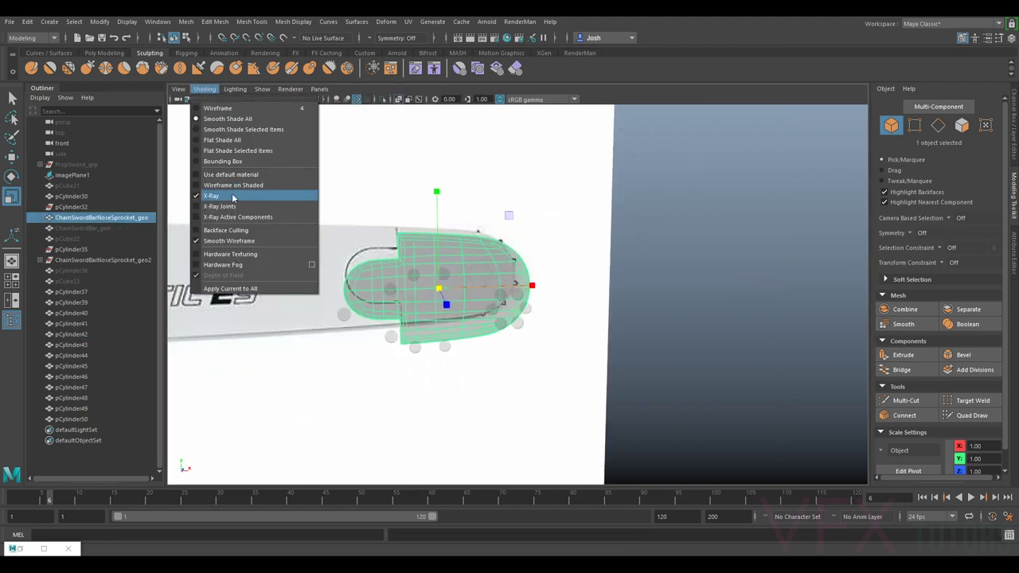
pyautogui.click(234, 199)
# Step: Group all the rivet cylinders, pCylinder37 and pCylinder39 to pCylinder50, and center the group's pivot
pyautogui.scroll(-4, 364, 262)
pyautogui.keyDown('alt'); pyautogui.moveTo(428, 306); pyautogui.dragTo(509, 328); pyautogui.keyUp('alt')
pyautogui.moveTo(545, 277); pyautogui.dragTo(483, 350)
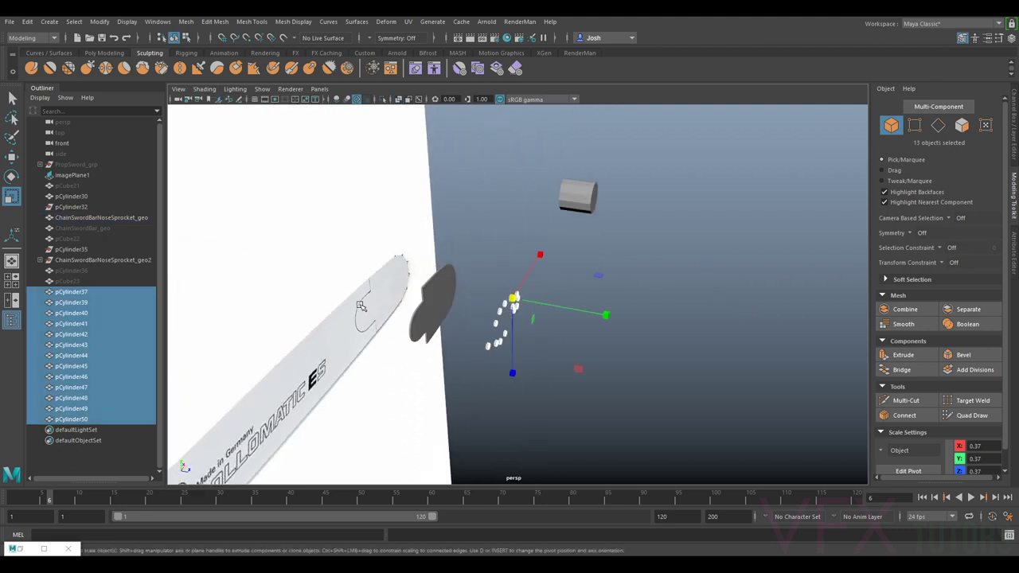
pyautogui.hotkey('ctrl', 'g')
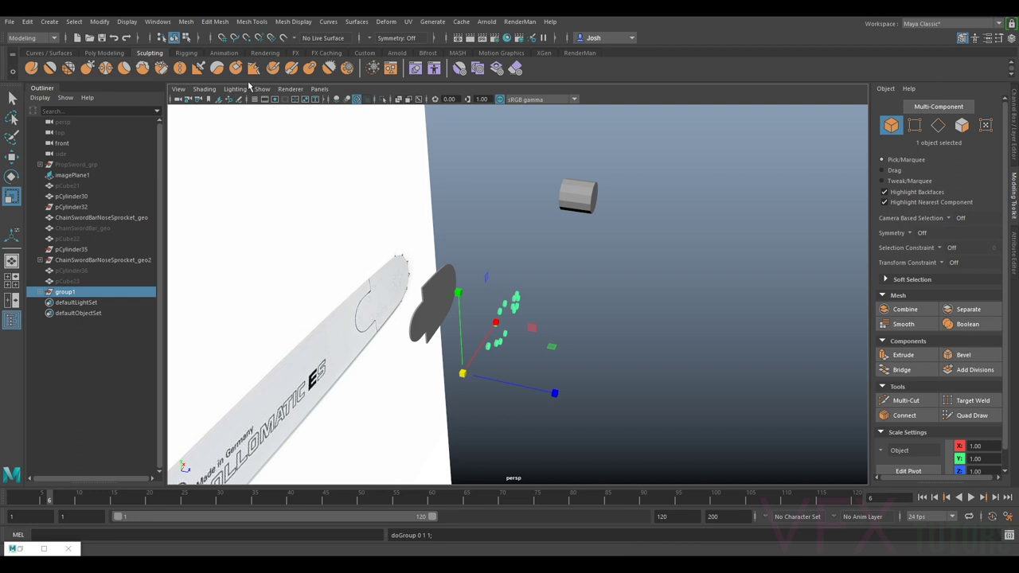
pyautogui.click(116, 52)
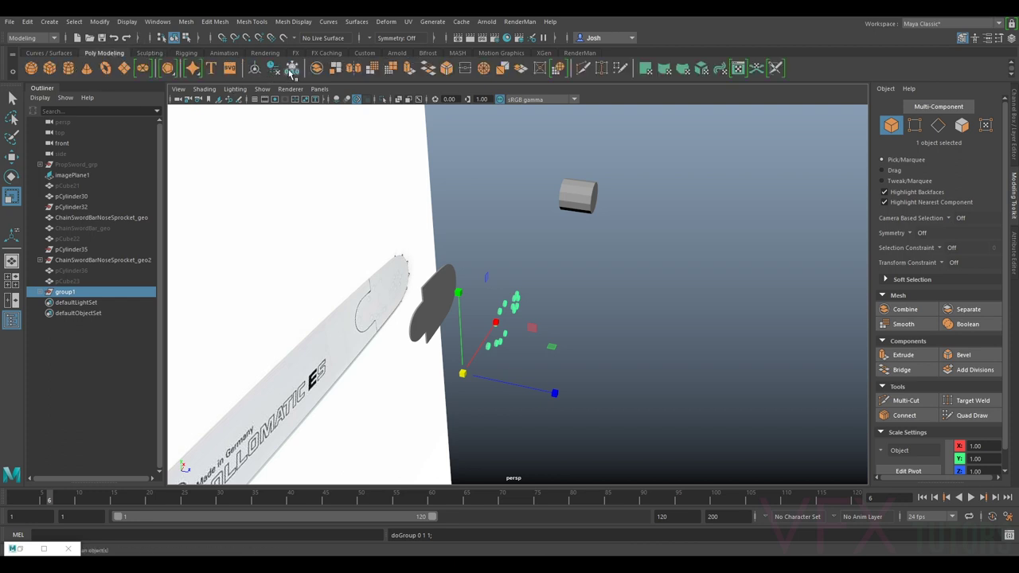
pyautogui.click(255, 70)
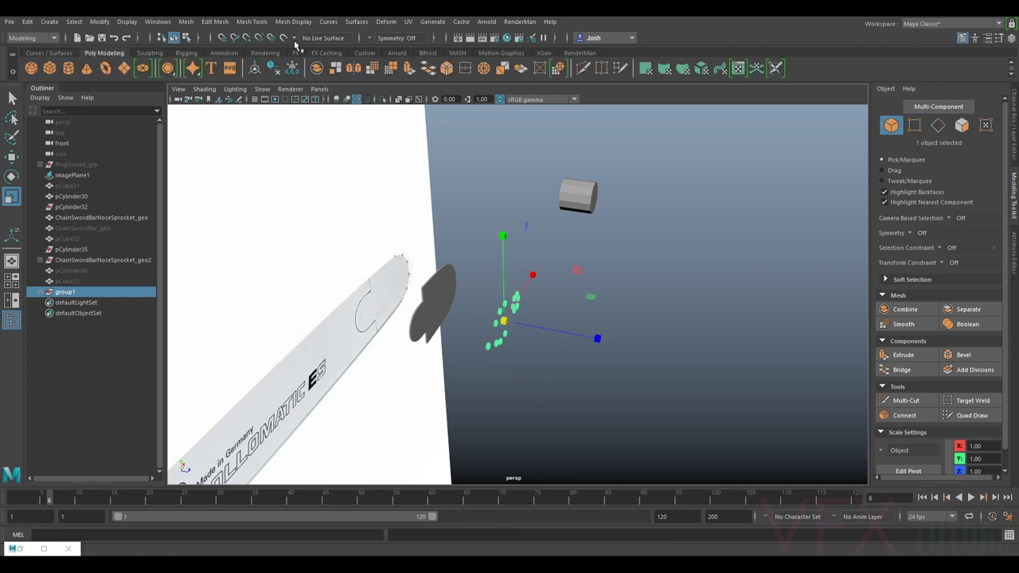
# Step: Move the rivet group along the Z axis until the rivets sit in the surface of the nose sprocket plate
pyautogui.press('w')
pyautogui.moveTo(562, 328); pyautogui.dragTo(483, 328)
pyautogui.scroll(5, 460, 311)
pyautogui.keyDown('alt'); pyautogui.moveTo(434, 298); pyautogui.dragTo(612, 206, button='middle'); pyautogui.keyUp('alt')
pyautogui.scroll(3, 545, 230)
pyautogui.keyDown('alt'); pyautogui.moveTo(510, 213); pyautogui.dragTo(620, 226, button='middle'); pyautogui.keyUp('alt')
pyautogui.moveTo(535, 240); pyautogui.dragTo(536, 242)
pyautogui.click(719, 260)
# Step: Turn on smooth mesh preview for the nose sprocket plate
pyautogui.scroll(-4, 719, 260)
pyautogui.keyDown('alt'); pyautogui.moveTo(719, 260); pyautogui.dragTo(572, 245); pyautogui.keyUp('alt')
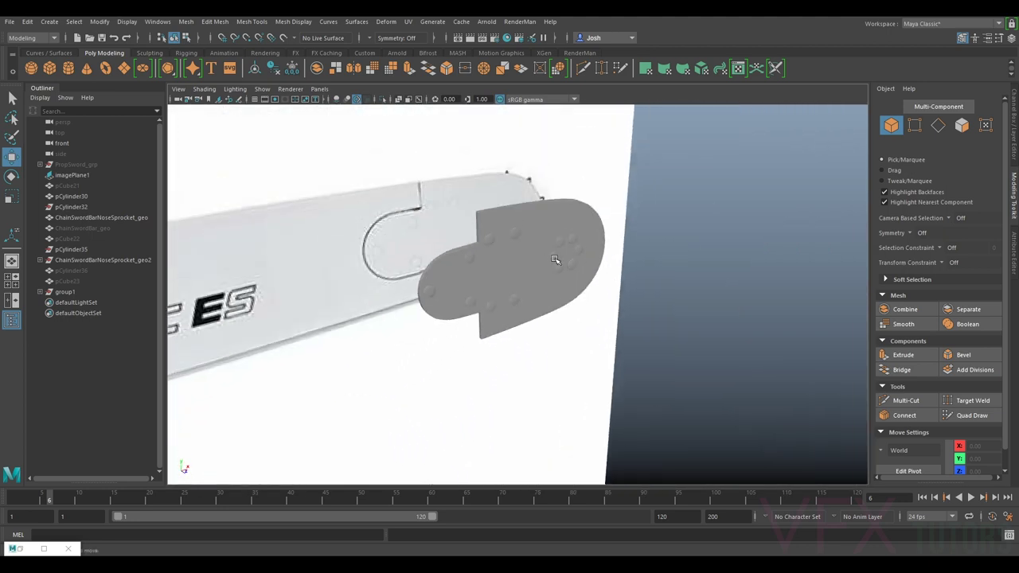
pyautogui.click(502, 295)
pyautogui.press('3')
pyautogui.click(754, 274)
# Step: Nudge individual rivets along the Z axis to even out how far they protrude from the nose plate
pyautogui.keyDown('alt'); pyautogui.moveTo(754, 274); pyautogui.dragTo(741, 244); pyautogui.keyUp('alt')
pyautogui.keyDown('alt'); pyautogui.moveTo(699, 269); pyautogui.dragTo(680, 287); pyautogui.keyUp('alt')
pyautogui.scroll(5, 459, 250)
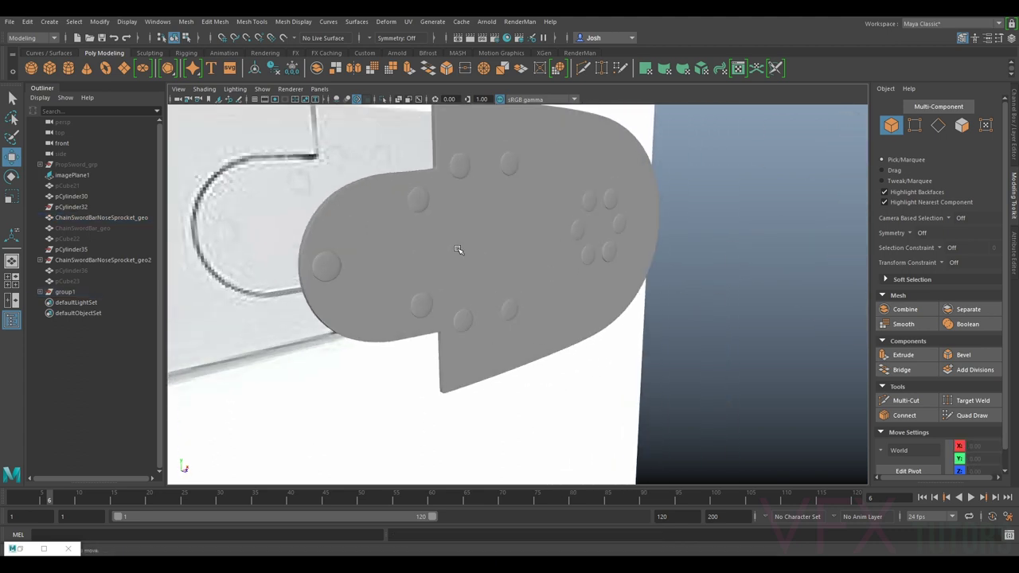
pyautogui.click(80, 291)
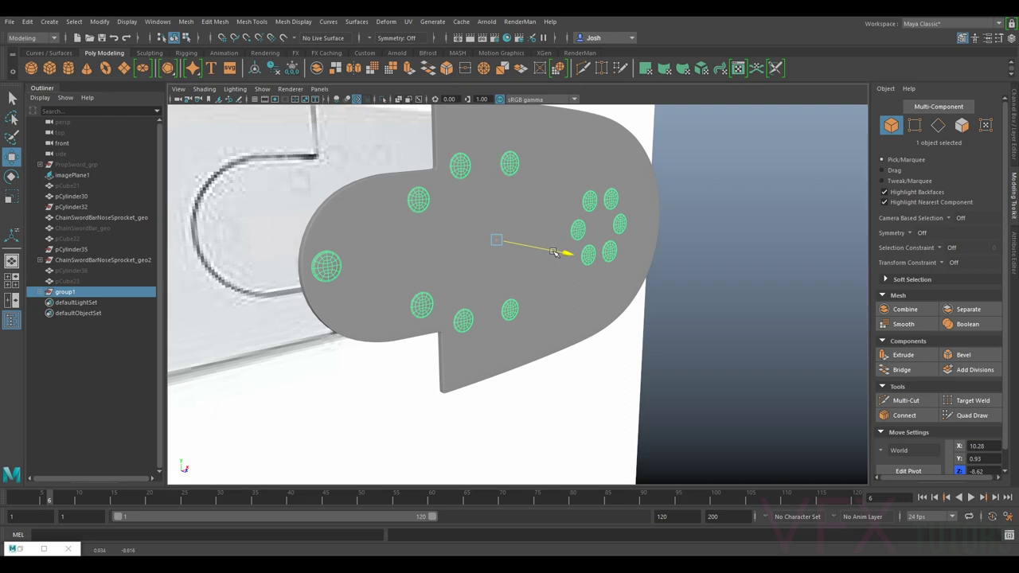
pyautogui.keyDown('alt'); pyautogui.moveTo(591, 235); pyautogui.dragTo(541, 279); pyautogui.keyUp('alt')
pyautogui.click(500, 286)
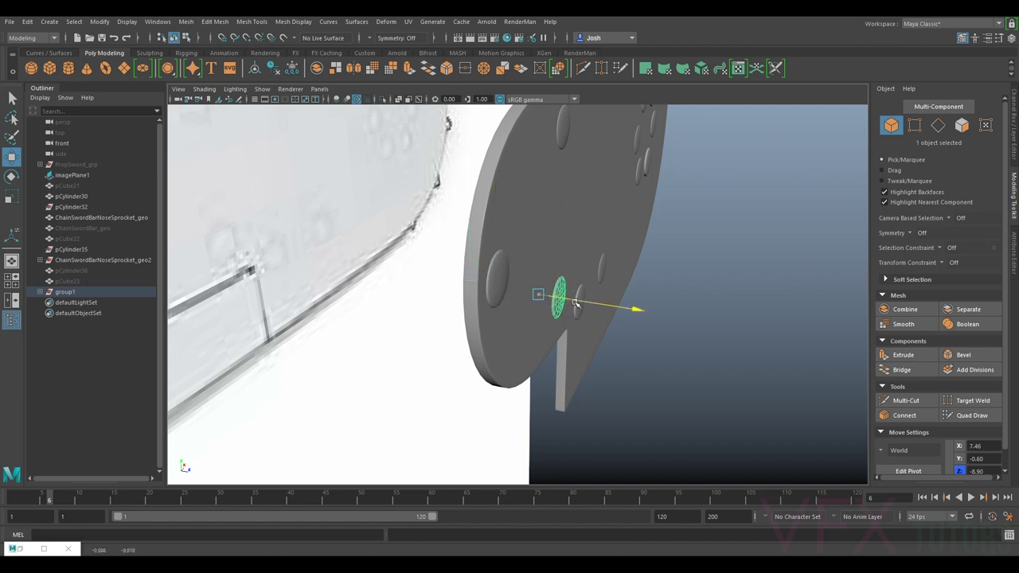
pyautogui.click(579, 311)
pyautogui.click(582, 312)
pyautogui.moveTo(591, 307); pyautogui.dragTo(589, 307)
pyautogui.keyDown('alt'); pyautogui.moveTo(590, 307); pyautogui.dragTo(549, 322); pyautogui.keyUp('alt')
pyautogui.click(544, 313)
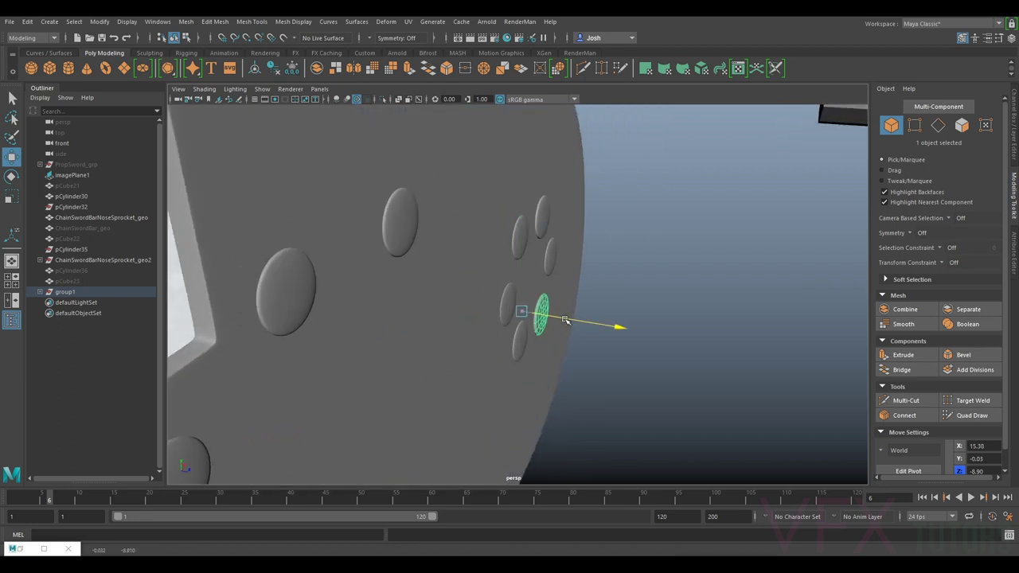
pyautogui.click(546, 261)
pyautogui.moveTo(573, 261); pyautogui.dragTo(374, 218)
# Step: Inspect the riveted nose plate from the front and back to check how the rivets sit in it
pyautogui.scroll(-6, 293, 293)
pyautogui.click(716, 292)
pyautogui.keyDown('alt'); pyautogui.moveTo(716, 291); pyautogui.dragTo(537, 284); pyautogui.keyUp('alt')
pyautogui.scroll(-4, 537, 284)
pyautogui.keyDown('alt'); pyautogui.moveTo(537, 284); pyautogui.dragTo(661, 281, button='middle'); pyautogui.keyUp('alt')
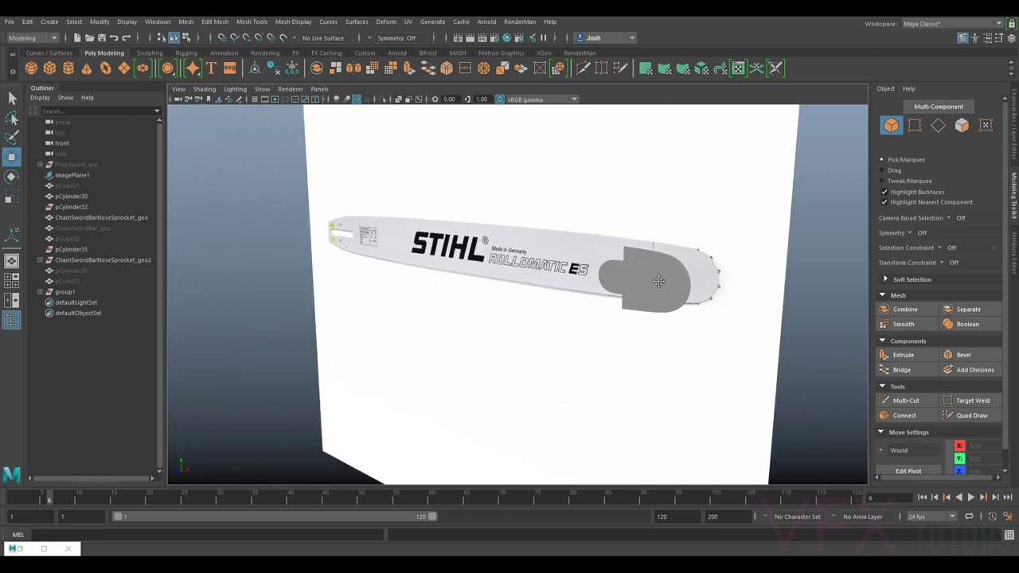
pyautogui.scroll(5, 661, 280)
pyautogui.keyDown('alt'); pyautogui.moveTo(645, 277); pyautogui.dragTo(473, 247); pyautogui.keyUp('alt')
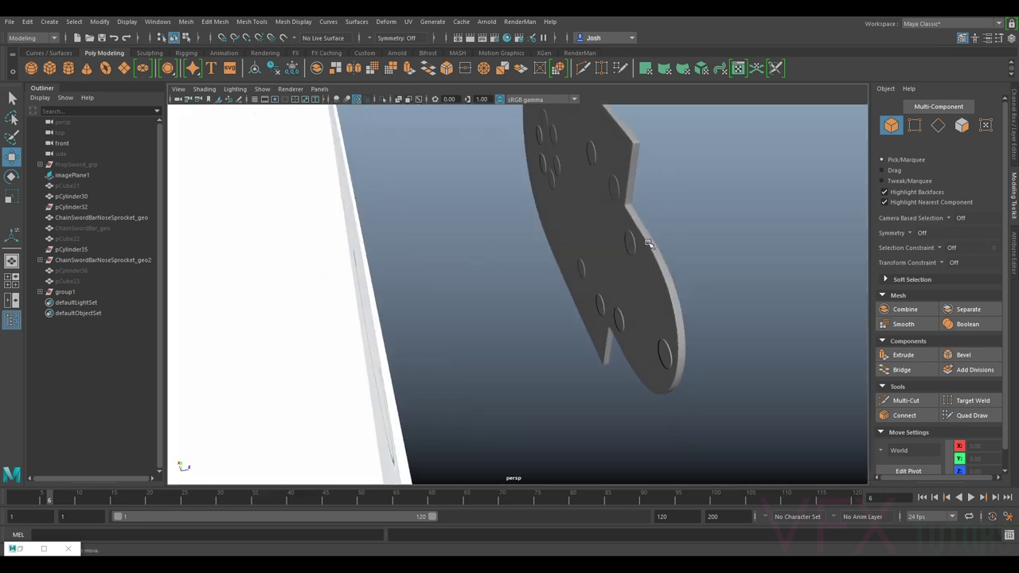
pyautogui.keyDown('alt'); pyautogui.moveTo(543, 236); pyautogui.dragTo(595, 277); pyautogui.keyUp('alt')
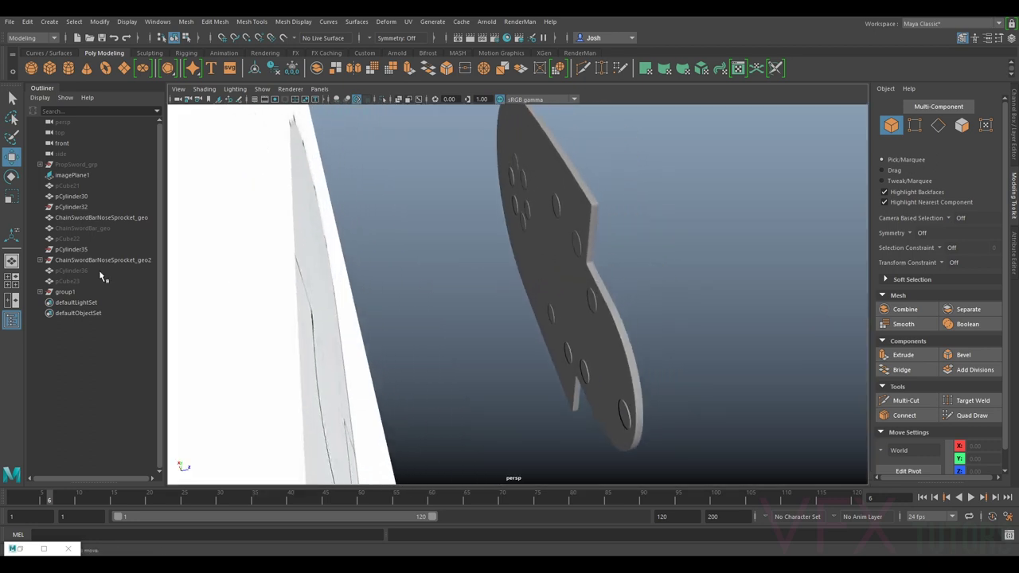
# Step: Combine all the rivet cylinders in group1 into a single mesh
pyautogui.click(39, 293)
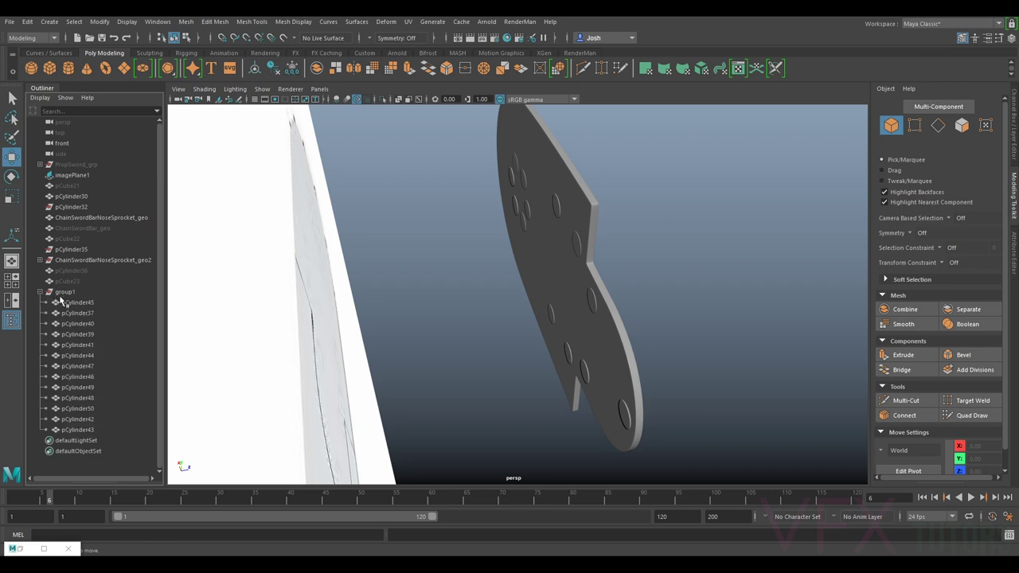
pyautogui.click(70, 303)
pyautogui.keyDown('shift'); pyautogui.click(73, 431); pyautogui.keyUp('shift')
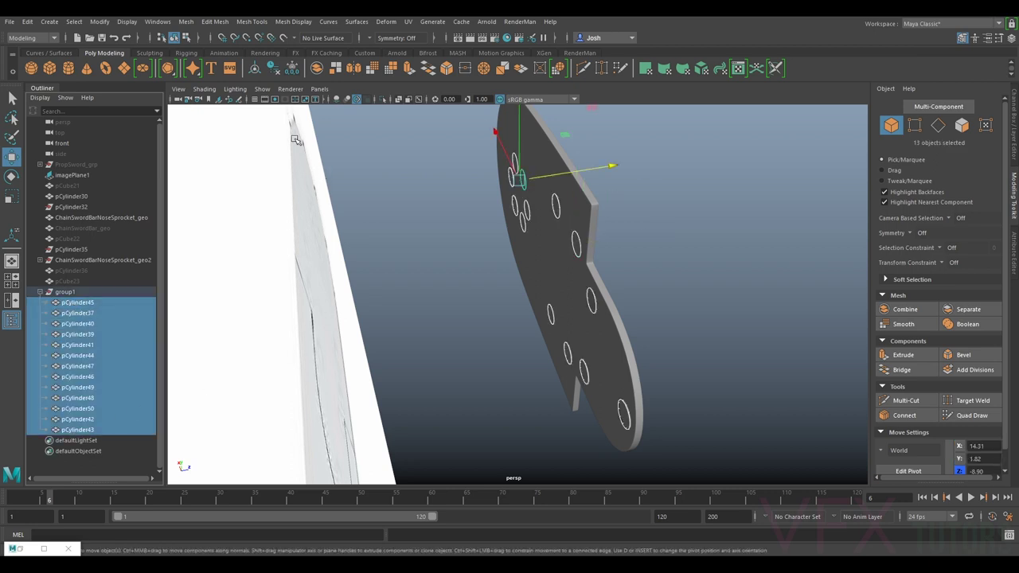
pyautogui.click(97, 22)
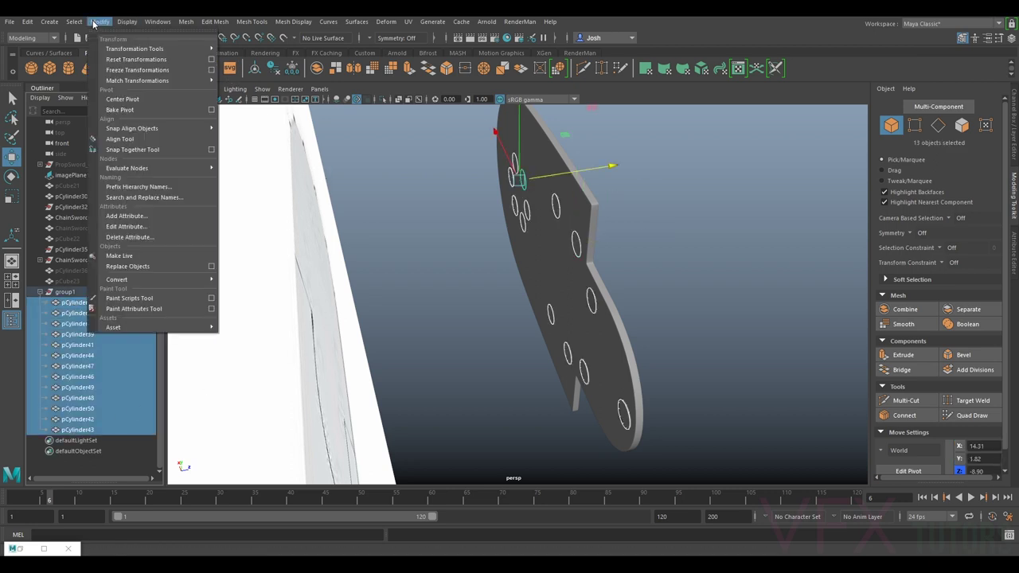
pyautogui.moveTo(192, 24)
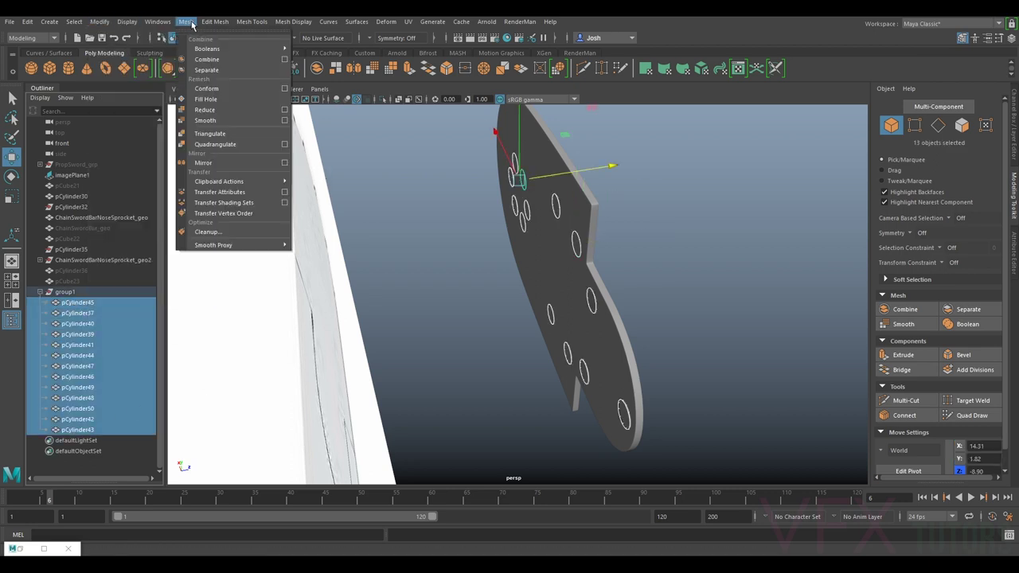
pyautogui.click(207, 60)
# Step: Select the rim edge loop of every rivet in the combined mesh on the back side of the nose plate
pyautogui.keyDown('alt'); pyautogui.moveTo(626, 242); pyautogui.dragTo(561, 245); pyautogui.keyUp('alt')
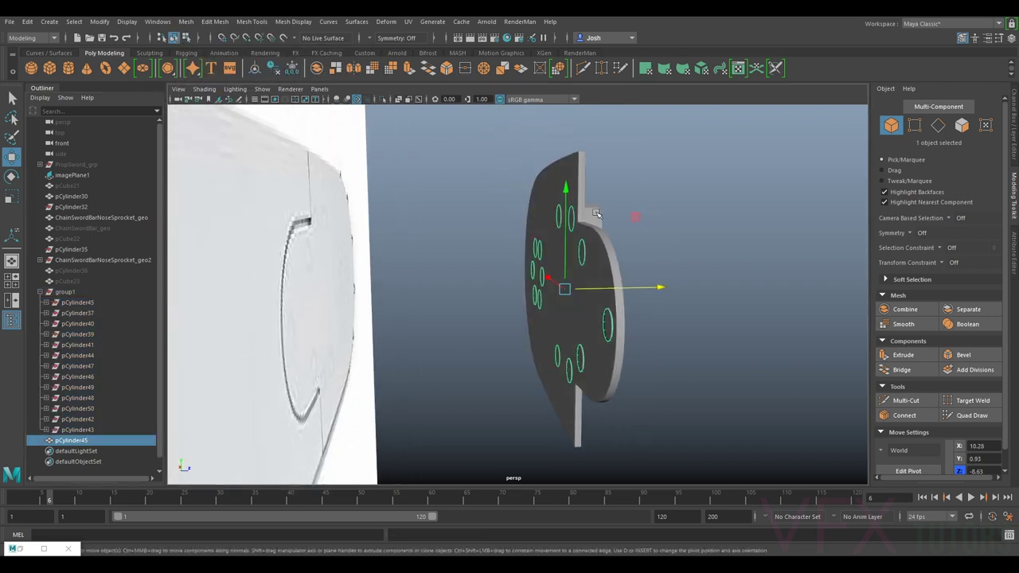
pyautogui.click(940, 127)
pyautogui.scroll(3, 639, 256)
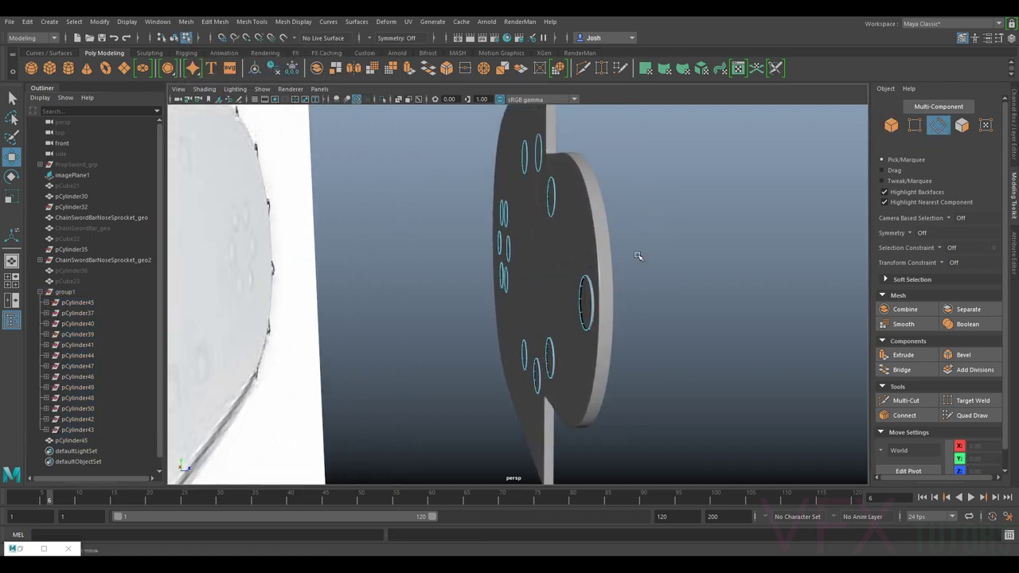
pyautogui.doubleClick(591, 286)
pyautogui.keyDown('ctrl'); pyautogui.keyDown('shift'); pyautogui.doubleClick(555, 193); pyautogui.keyUp('shift'); pyautogui.keyUp('ctrl')
pyautogui.keyDown('shift'); pyautogui.doubleClick(542, 161); pyautogui.keyUp('shift')
pyautogui.keyDown('shift'); pyautogui.doubleClick(524, 160); pyautogui.keyUp('shift')
pyautogui.keyDown('shift'); pyautogui.click(510, 209); pyautogui.keyUp('shift')
pyautogui.keyDown('shift'); pyautogui.doubleClick(502, 211); pyautogui.keyUp('shift')
pyautogui.keyDown('shift'); pyautogui.doubleClick(501, 238); pyautogui.keyUp('shift')
pyautogui.keyDown('shift'); pyautogui.doubleClick(510, 277); pyautogui.keyUp('shift')
pyautogui.keyDown('shift'); pyautogui.doubleClick(502, 275); pyautogui.keyUp('shift')
pyautogui.keyDown('shift'); pyautogui.doubleClick(524, 353); pyautogui.keyUp('shift')
pyautogui.keyDown('shift'); pyautogui.doubleClick(537, 366); pyautogui.keyUp('shift')
pyautogui.keyDown('shift'); pyautogui.doubleClick(554, 358); pyautogui.keyUp('shift')
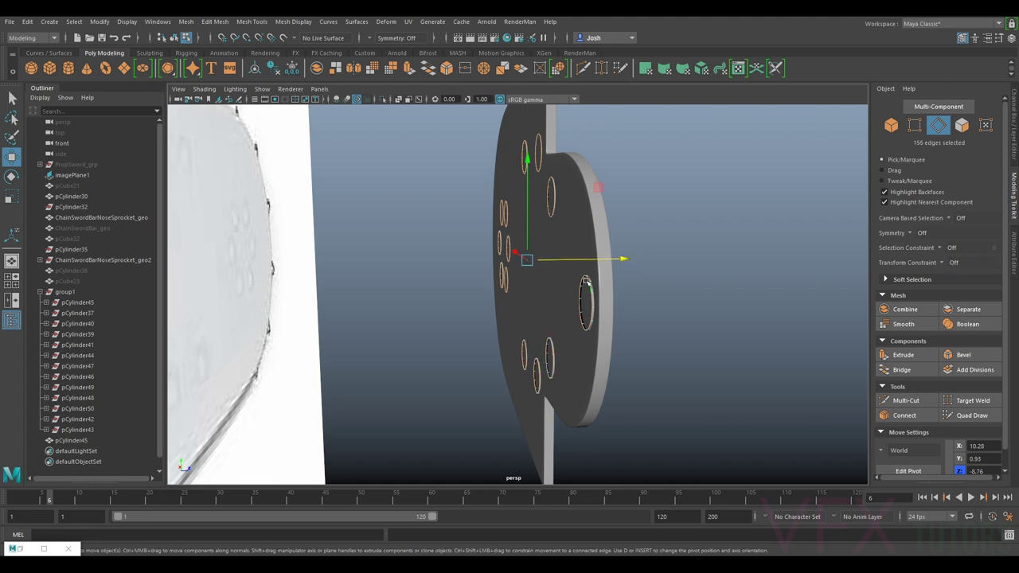
# Step: Shift the selected rivet rim edges along the Z axis, return to object mode and check the nose plate from the front
pyautogui.keyDown('alt'); pyautogui.moveTo(573, 260); pyautogui.dragTo(605, 251); pyautogui.keyUp('alt')
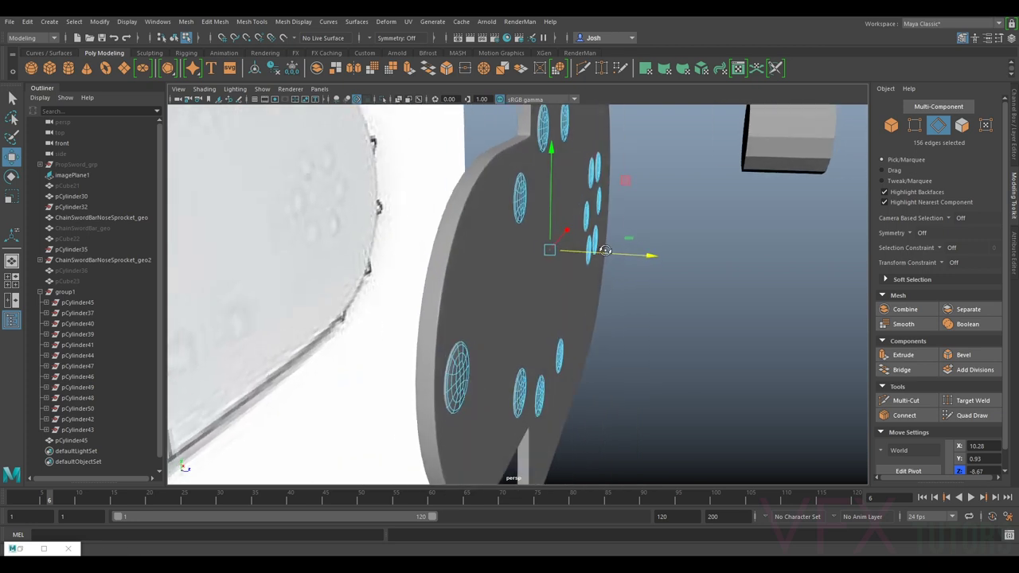
pyautogui.keyDown('alt'); pyautogui.moveTo(604, 251); pyautogui.dragTo(645, 244, button='right'); pyautogui.keyUp('alt')
pyautogui.click(698, 365)
pyautogui.keyDown('alt'); pyautogui.moveTo(689, 335); pyautogui.dragTo(587, 314); pyautogui.keyUp('alt')
pyautogui.scroll(5, 607, 319)
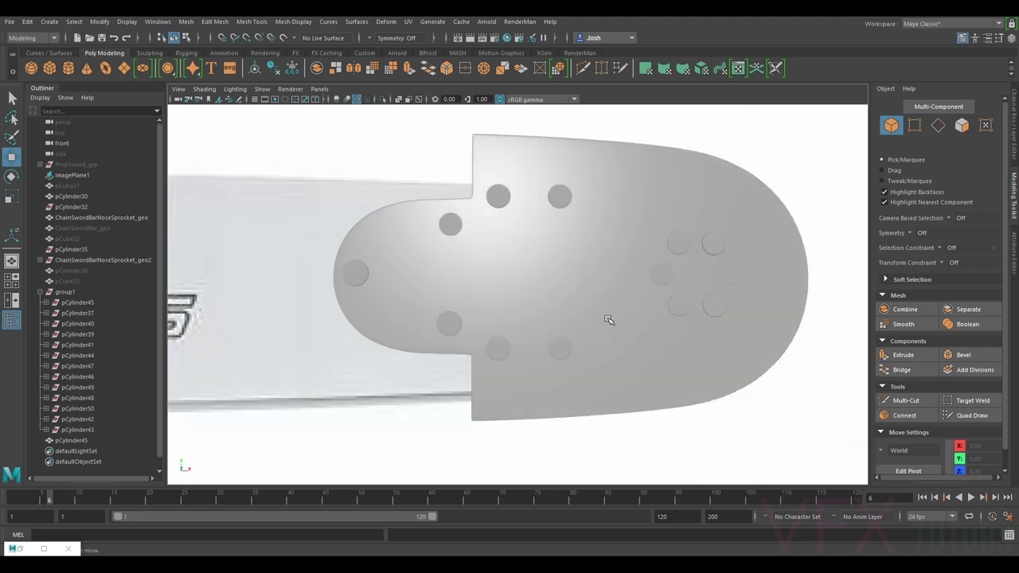
pyautogui.scroll(-5, 609, 320)
pyautogui.keyDown('alt'); pyautogui.moveTo(650, 357); pyautogui.dragTo(640, 371); pyautogui.keyUp('alt')
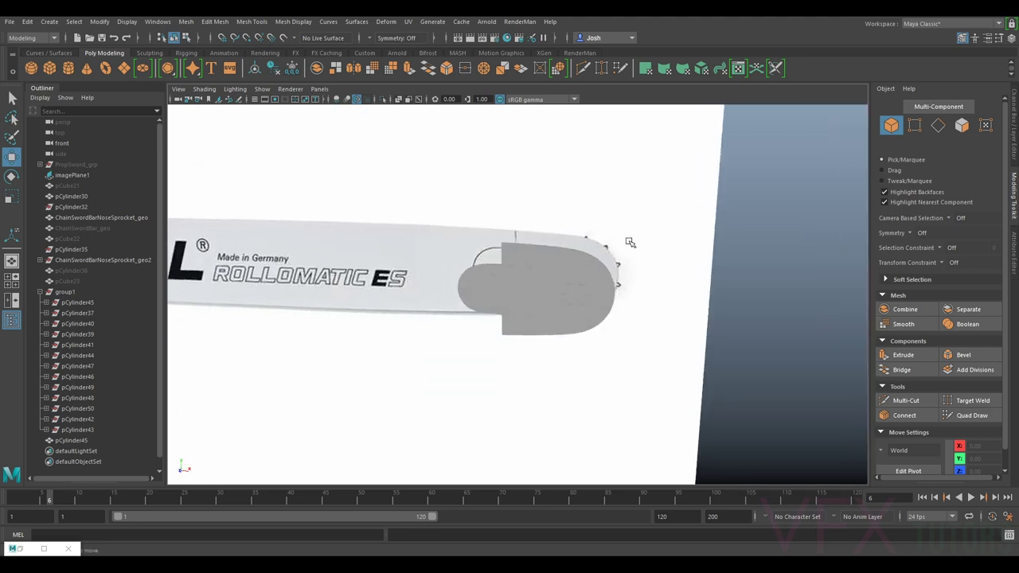
# Step: Delete the construction history of the combined rivet mesh pCylinder45 and centre its pivot
pyautogui.click(317, 100)
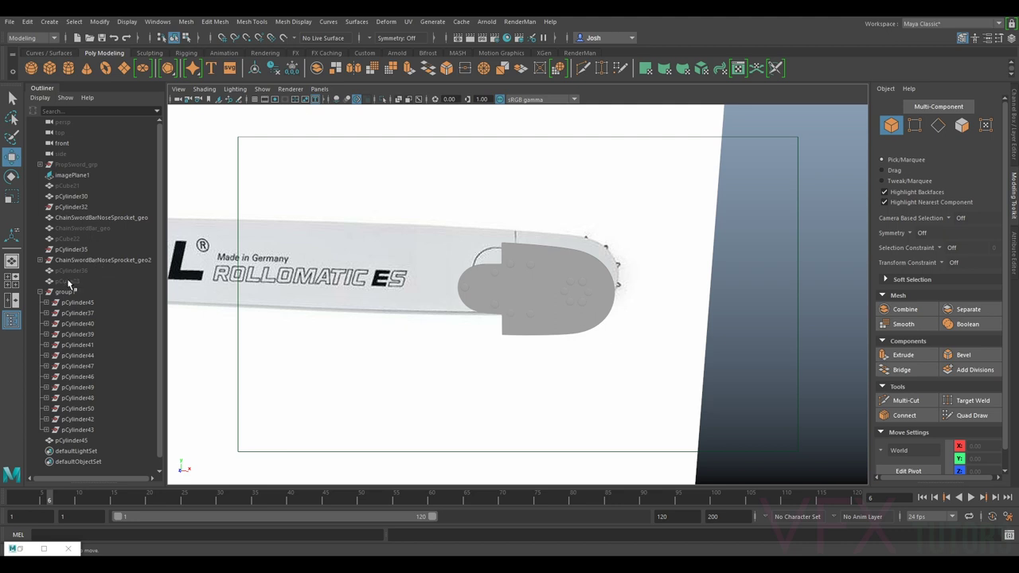
pyautogui.click(42, 292)
pyautogui.click(79, 302)
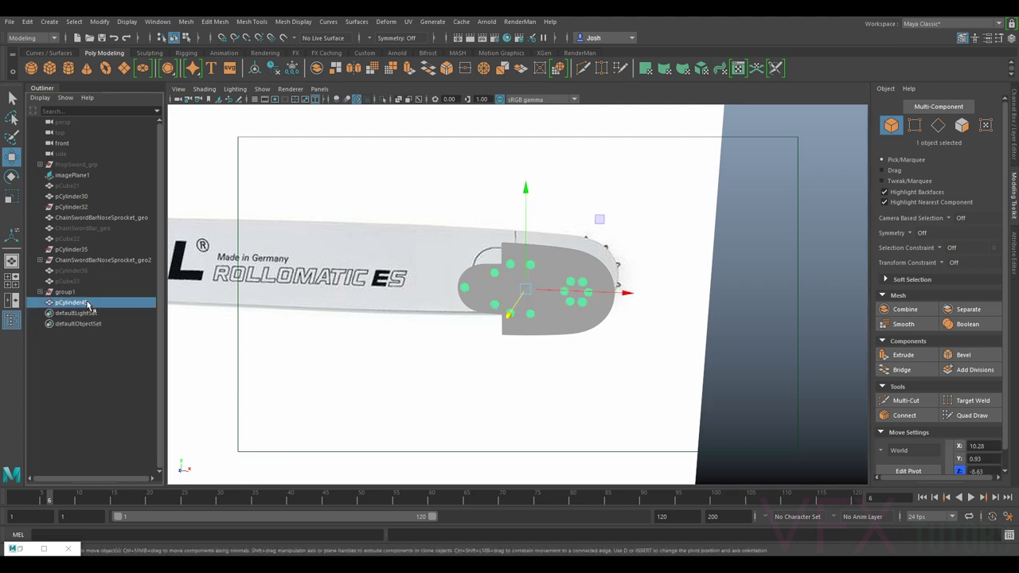
pyautogui.click(274, 68)
pyautogui.click(277, 71)
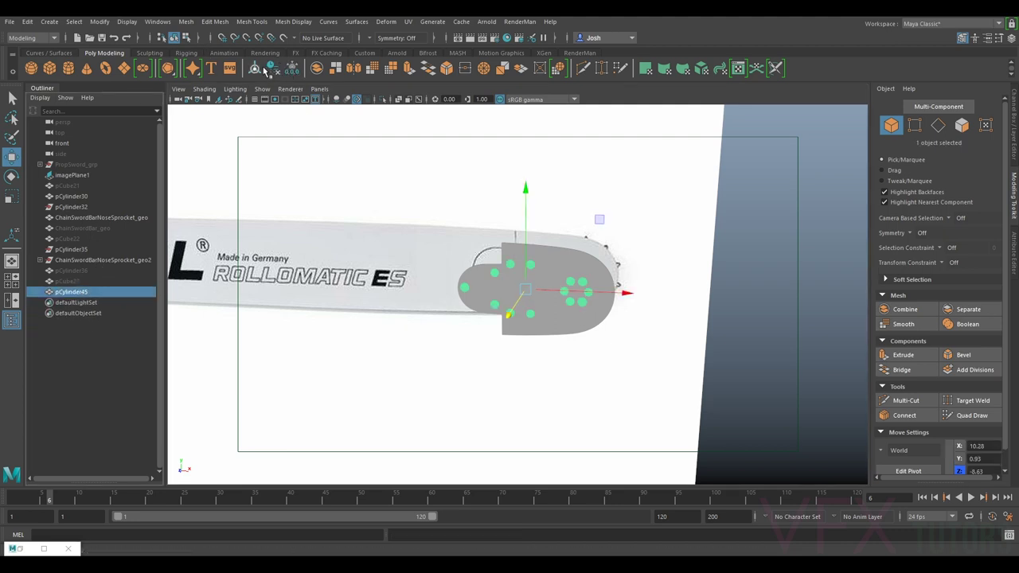
# Step: Rename the combined rivet mesh as ChainSwordBarNoseSprocketRivets_geo, reusing the nose sprocket mesh's name as the base
pyautogui.doubleClick(86, 292)
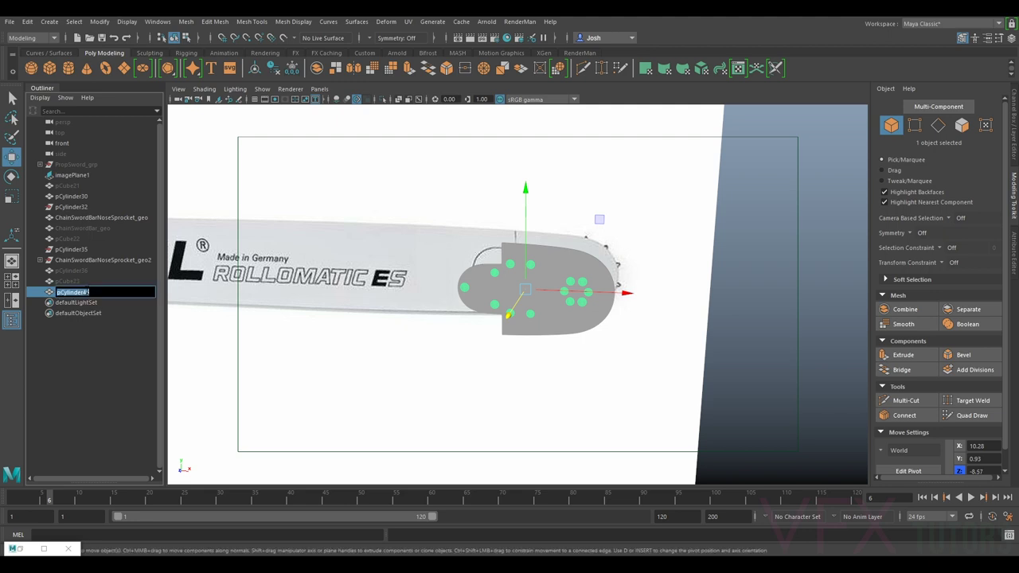
pyautogui.doubleClick(124, 218)
pyautogui.hotkey('ctrl', 'c')
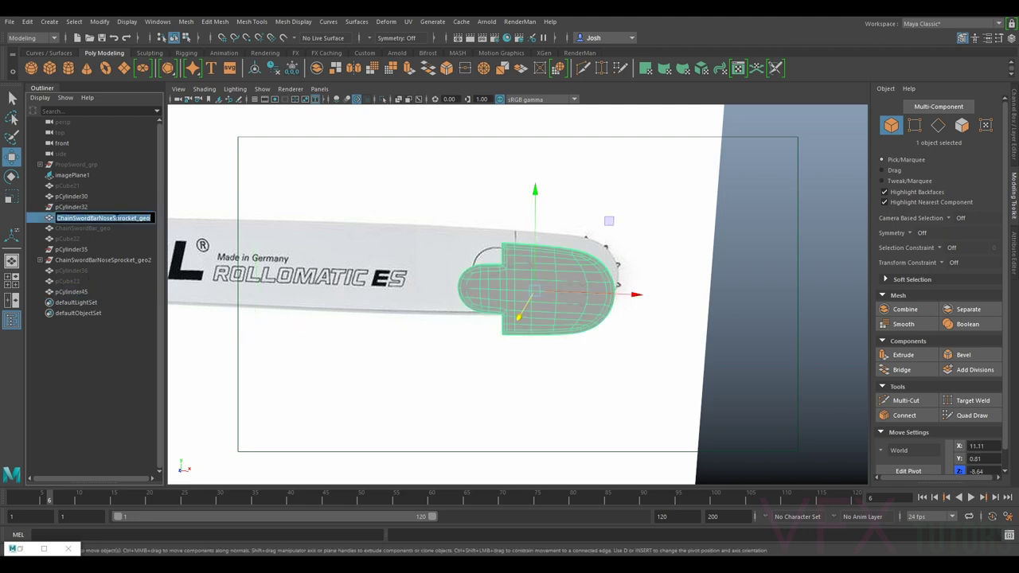
pyautogui.click(88, 292)
pyautogui.doubleClick(88, 292)
pyautogui.hotkey('ctrl', 'v')
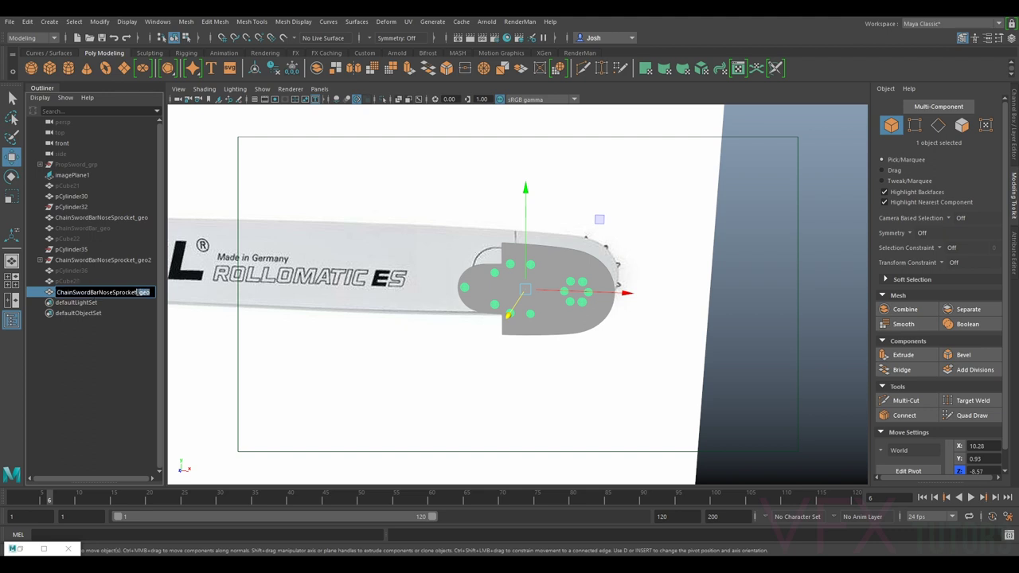
pyautogui.write('Rivets_geo')
pyautogui.press('Return')
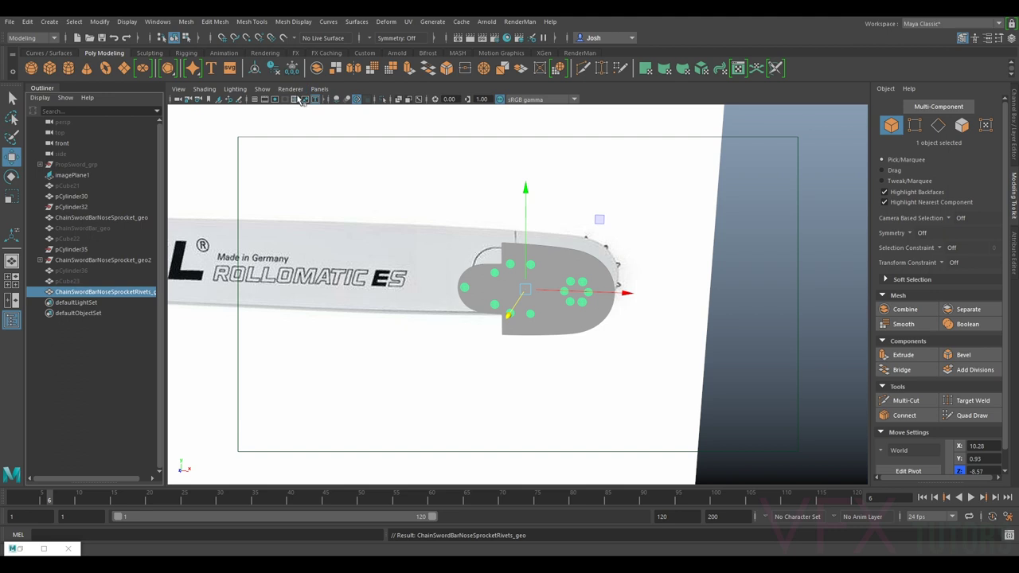
# Step: Switch to the front orthographic view and hide the reference image plane
pyautogui.click(329, 93)
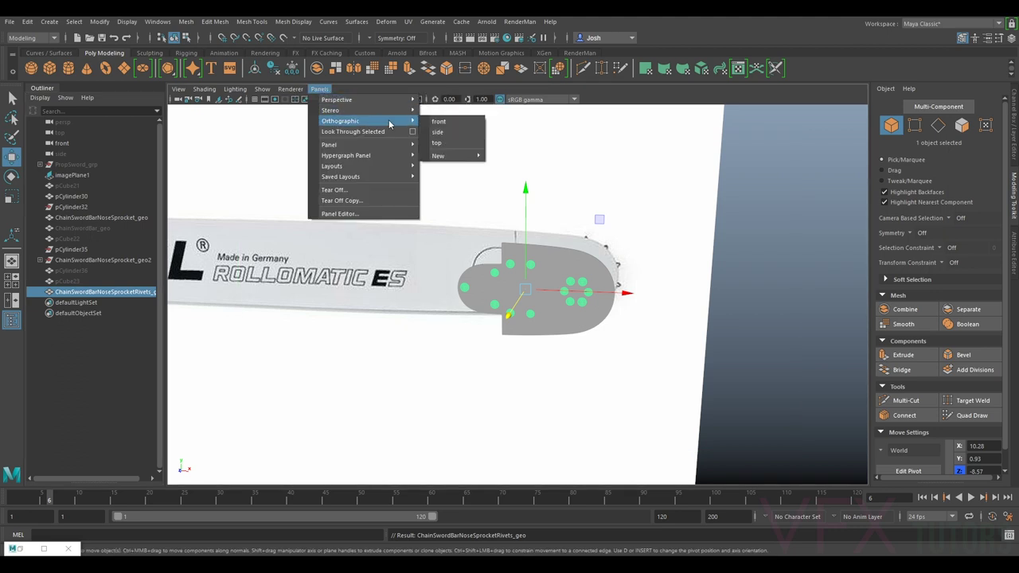
pyautogui.click(440, 126)
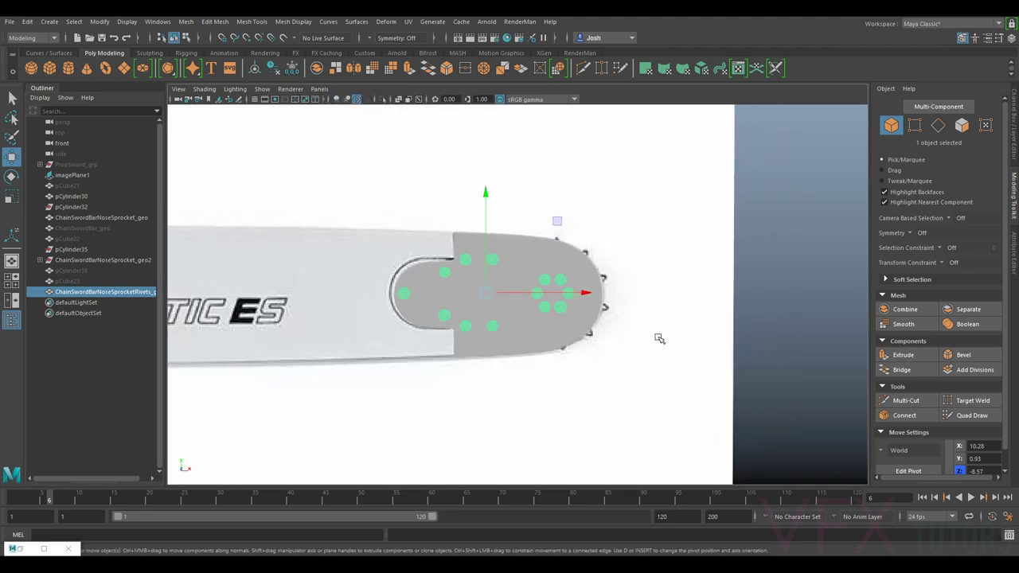
pyautogui.click(779, 284)
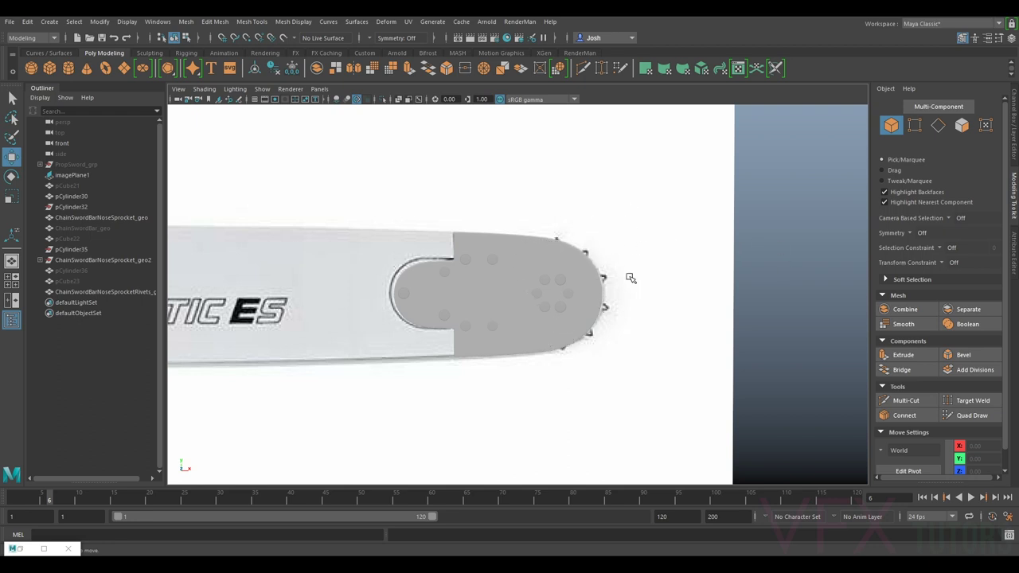
pyautogui.click(80, 292)
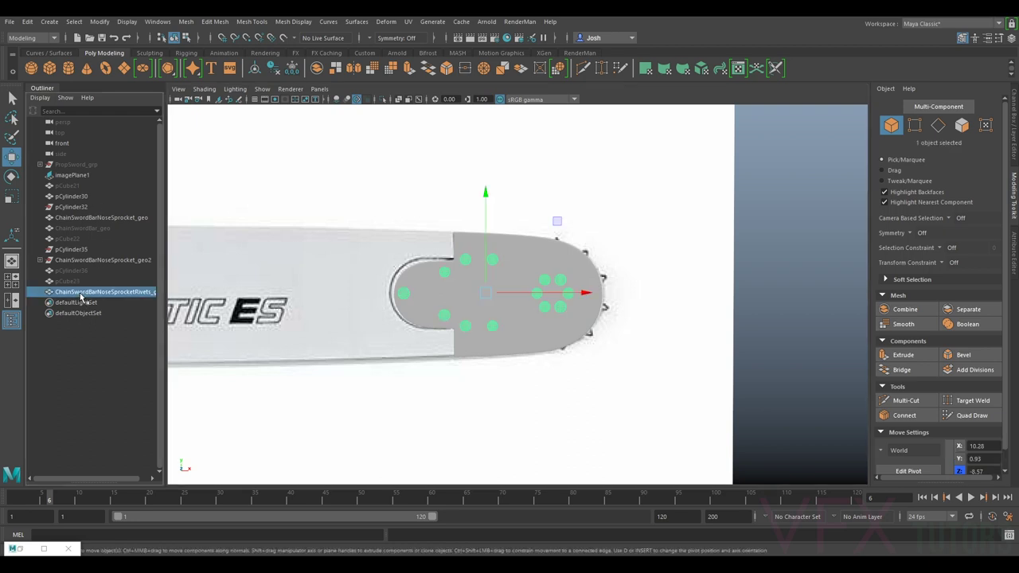
pyautogui.click(97, 218)
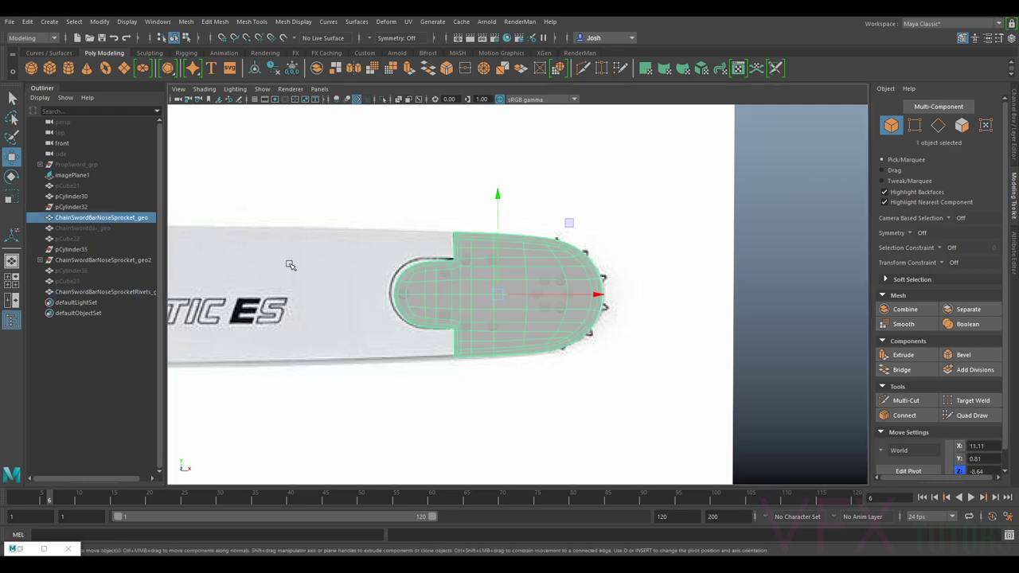
pyautogui.click(100, 219)
pyautogui.scroll(-3, 359, 245)
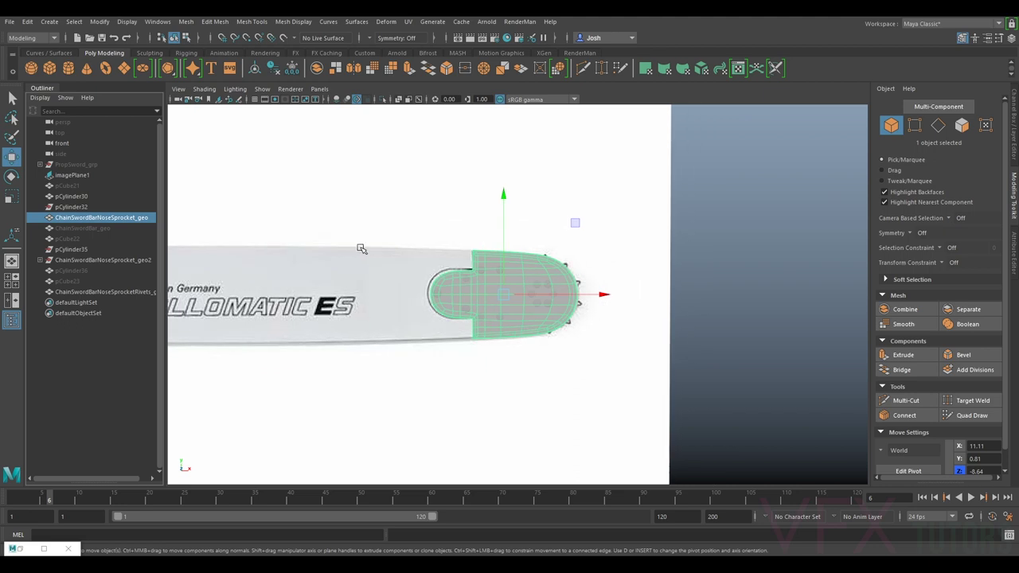
pyautogui.click(402, 228)
pyautogui.press('h')
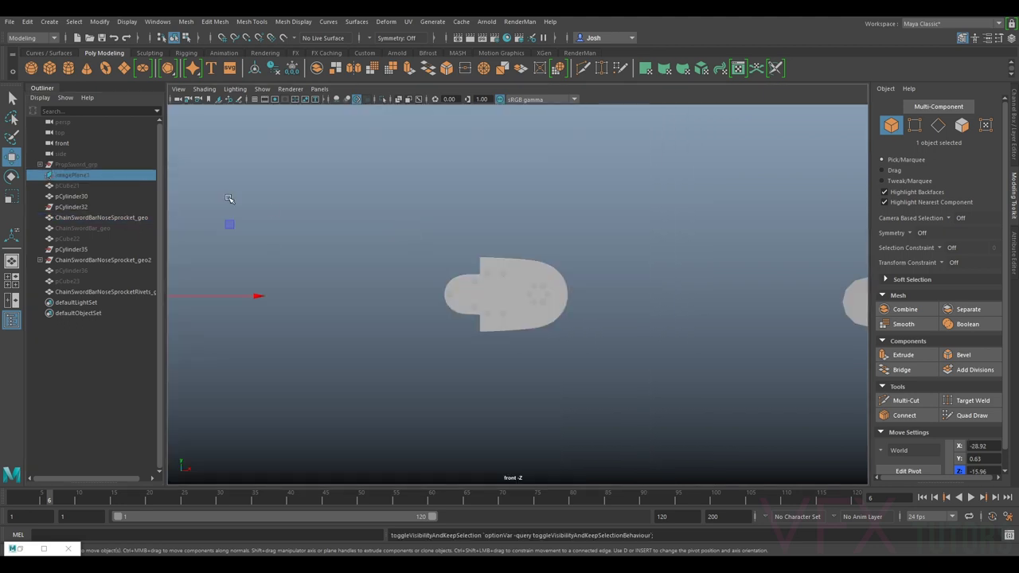
# Step: Unhide ChainSwordBar_geo and select the bar, nose sprocket and rivet meshes together to identify them in the scene list
pyautogui.click(502, 277)
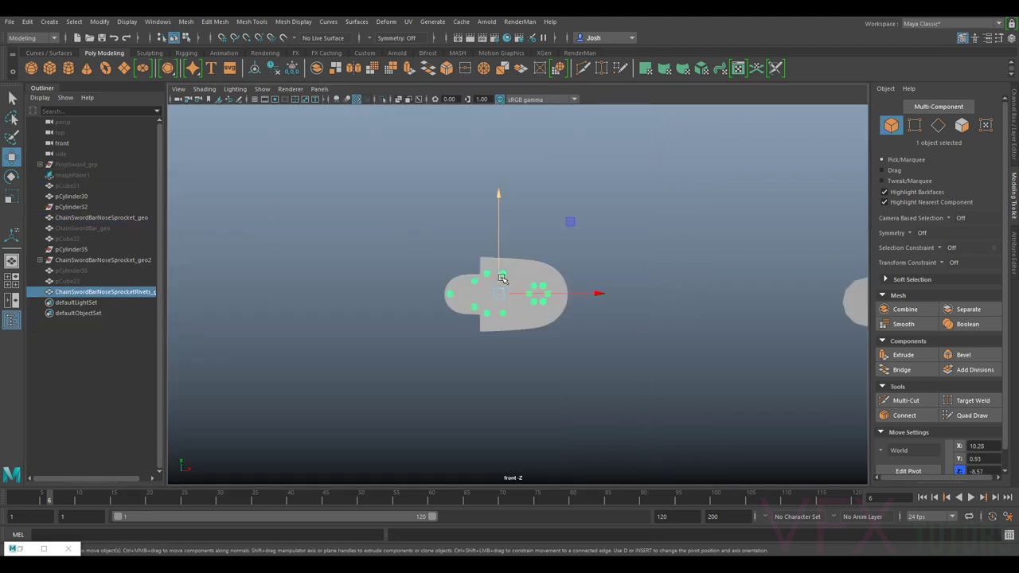
pyautogui.click(78, 230)
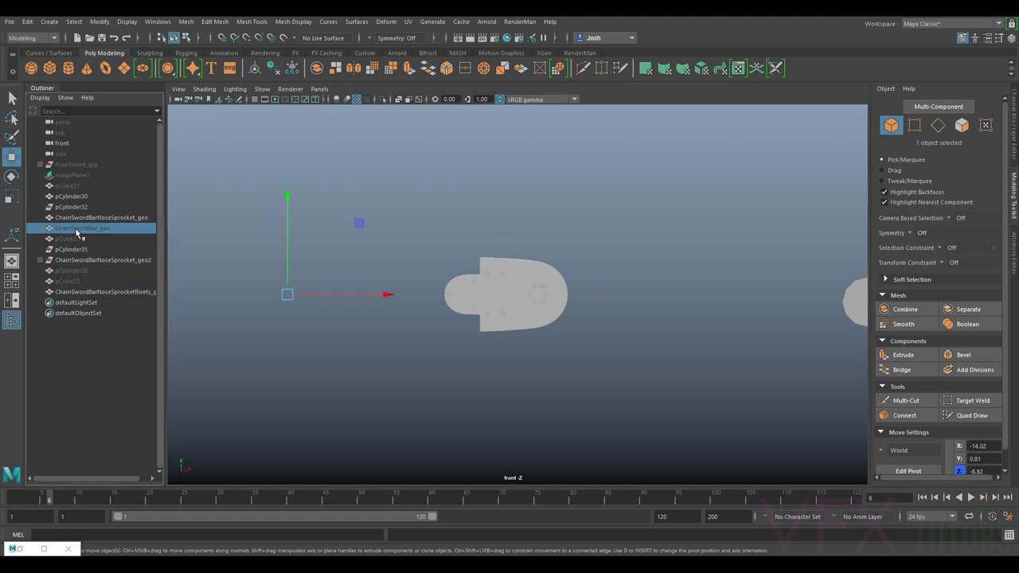
pyautogui.press('h')
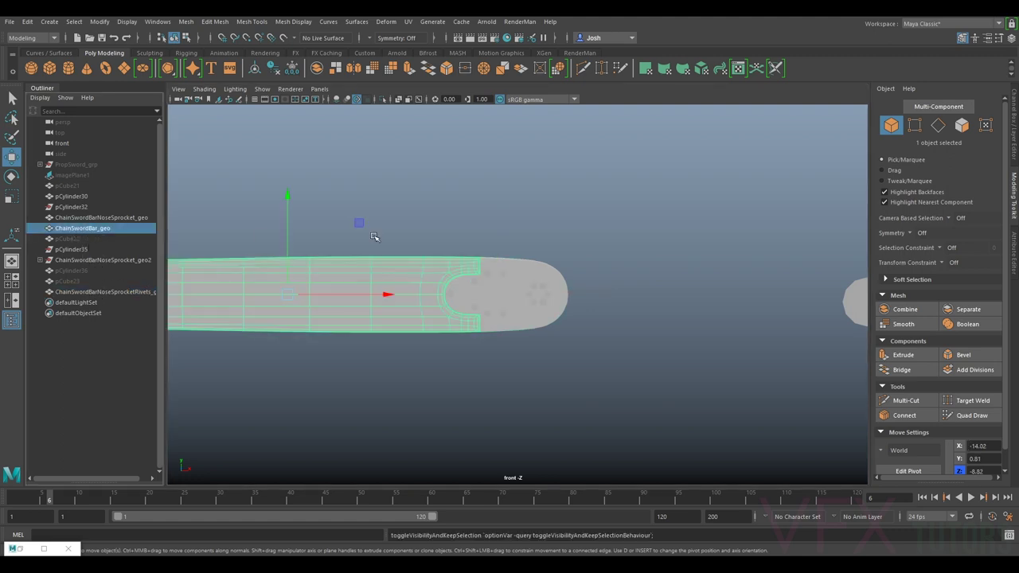
pyautogui.moveTo(517, 232); pyautogui.dragTo(426, 345)
pyautogui.click(124, 229)
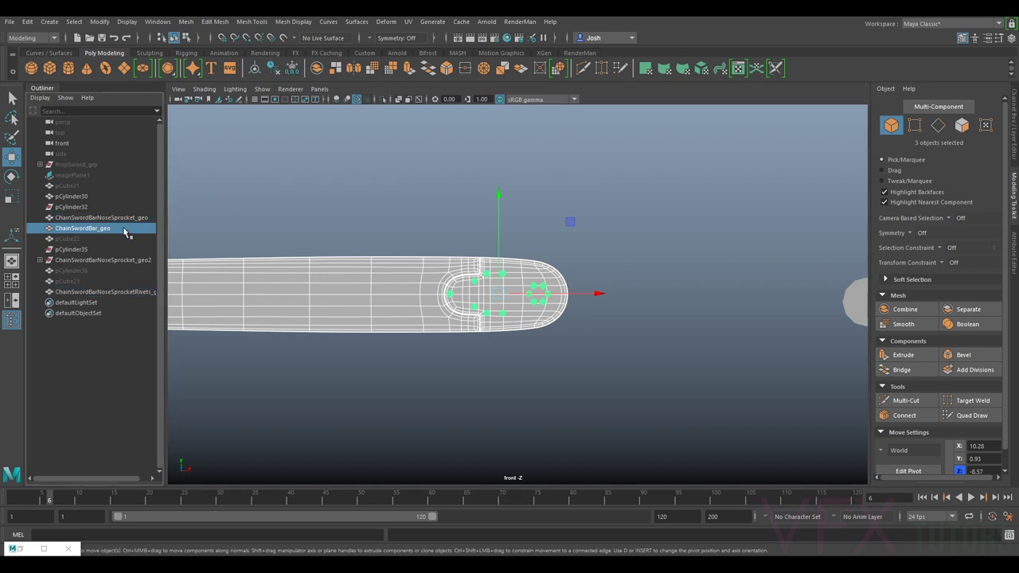
# Step: Reorder the rivet mesh in the scene list so it sits between ChainSwordBarNoseSprocket_geo and ChainSwordBar_geo
pyautogui.click(96, 282)
pyautogui.click(99, 293)
pyautogui.moveTo(98, 293); pyautogui.dragTo(97, 223, button='middle')
pyautogui.click(99, 238)
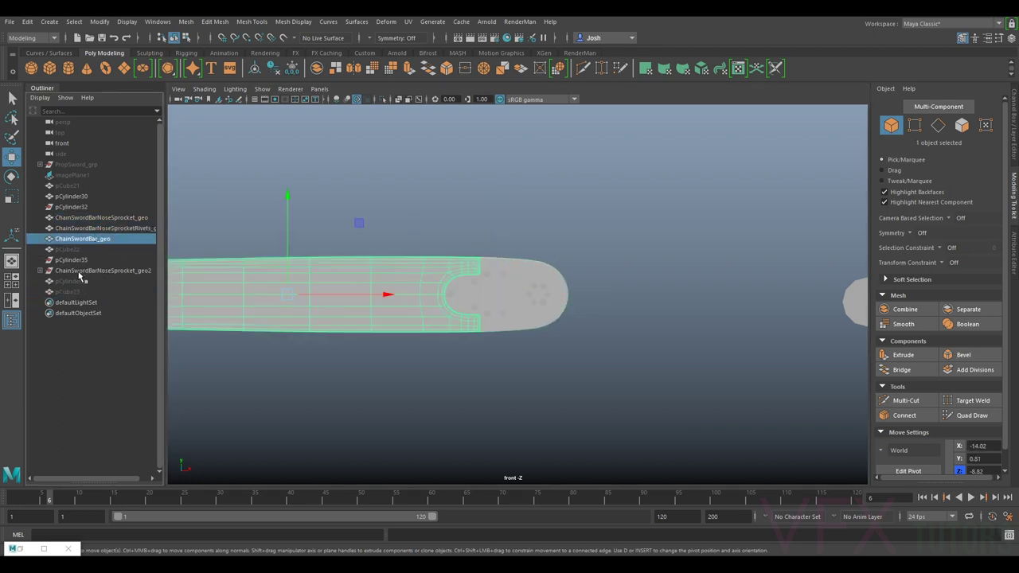
# Step: Delete the leftover ChainSwordBarNoseSprocket_geo2 node and check the remaining bar, sprocket and rivet meshes by selecting them
pyautogui.click(80, 272)
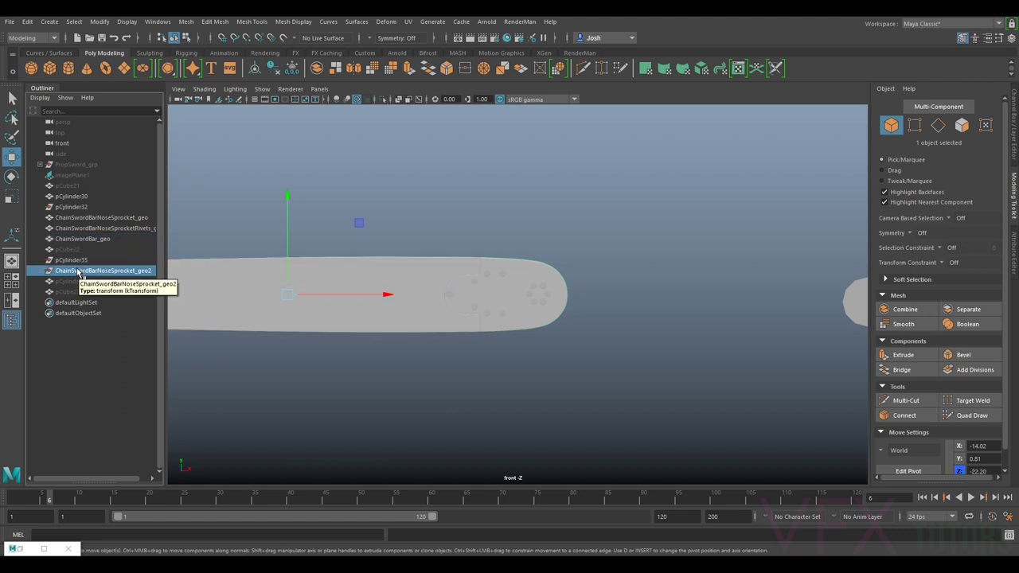
pyautogui.press('Delete')
pyautogui.moveTo(302, 218); pyautogui.dragTo(588, 347)
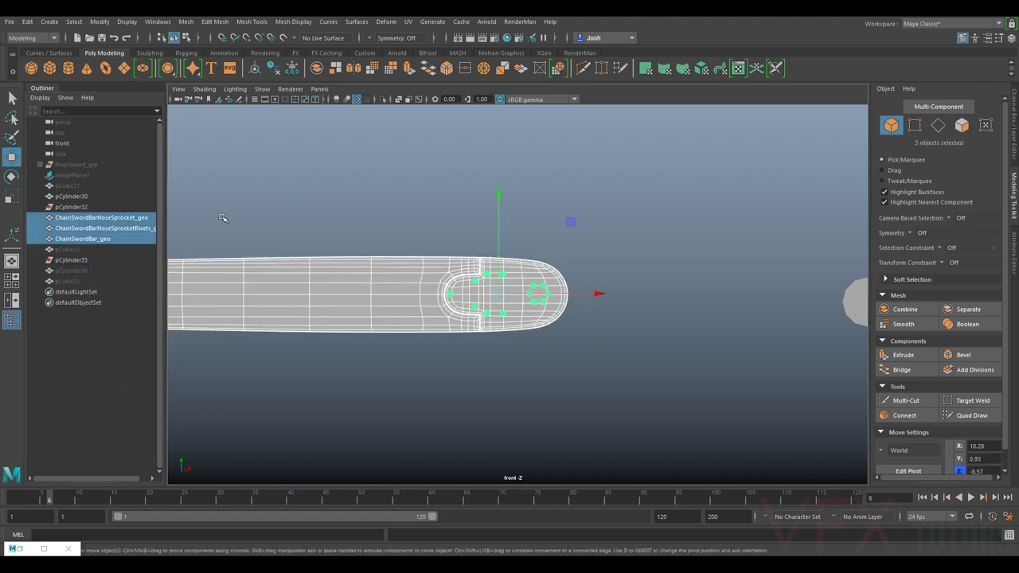
pyautogui.click(353, 276)
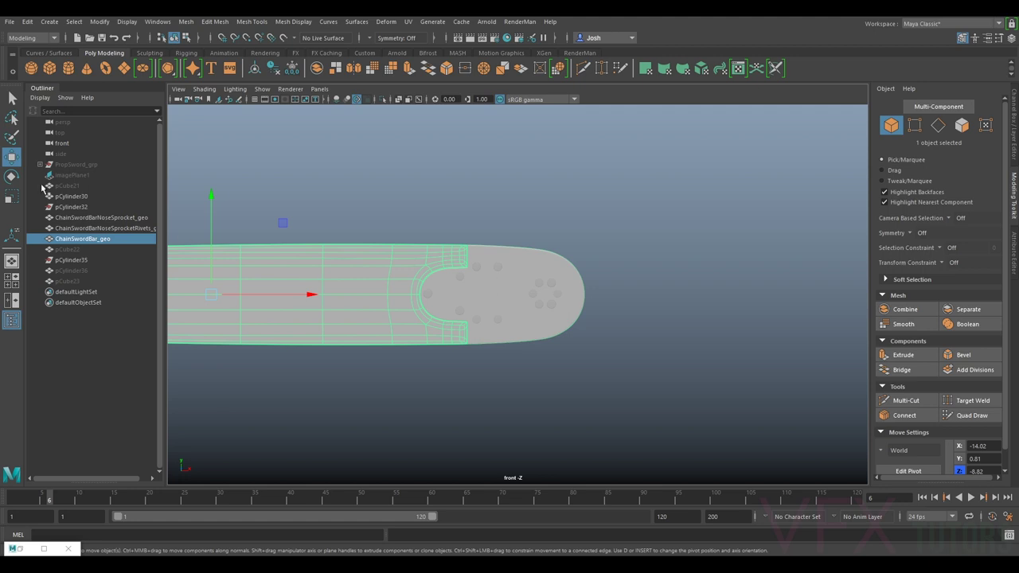
# Step: Show the reference image plane again and hide the nose sprocket, rivet and bar meshes
pyautogui.click(68, 176)
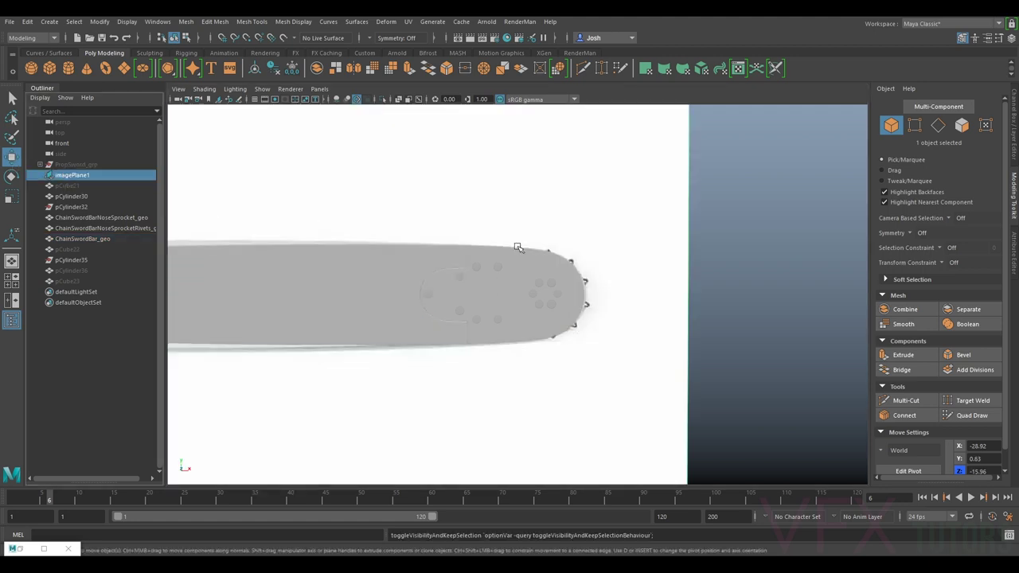
pyautogui.click(538, 272)
pyautogui.hotkey('ctrl', 'h')
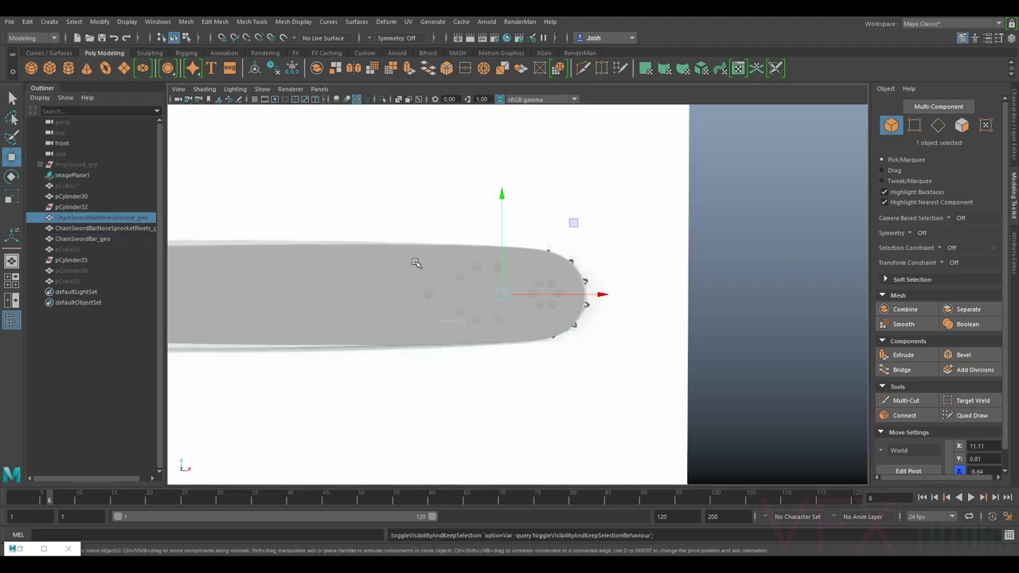
pyautogui.click(460, 265)
pyautogui.click(536, 293)
pyautogui.hotkey('ctrl', 'h')
pyautogui.scroll(2, 665, 252)
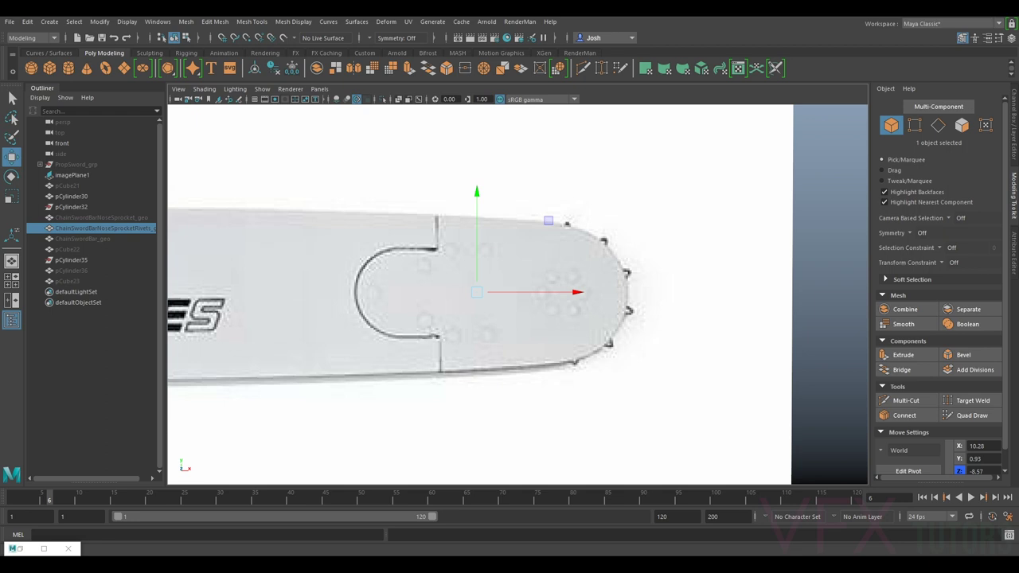
# Step: Bring in the Photos window with harvestersprocket_glow-300x255.png to examine the sprocket reference, and move it out of the way
pyautogui.moveTo(1018, 167); pyautogui.dragTo(808, 171)
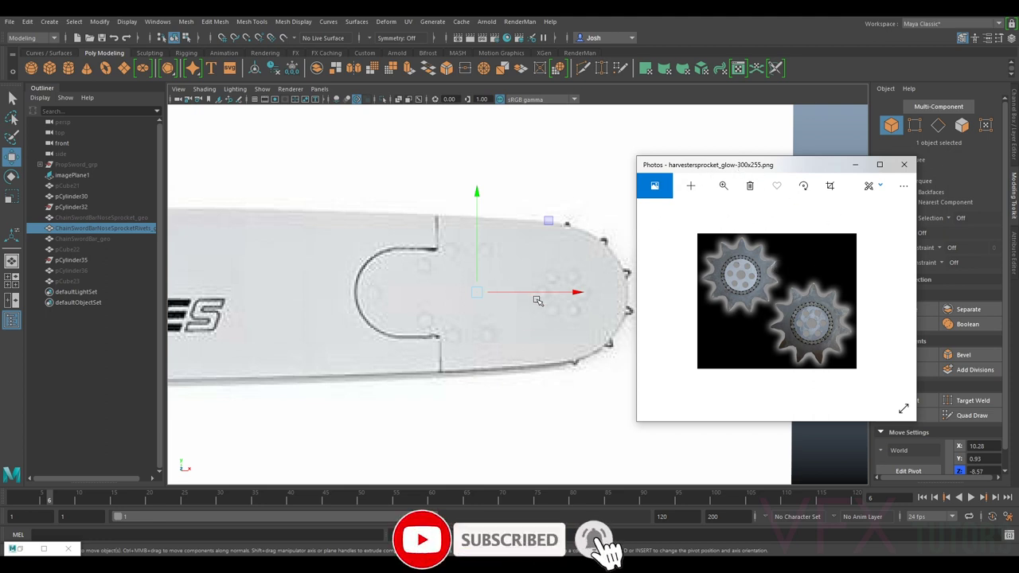
pyautogui.moveTo(715, 168); pyautogui.dragTo(0, 171)
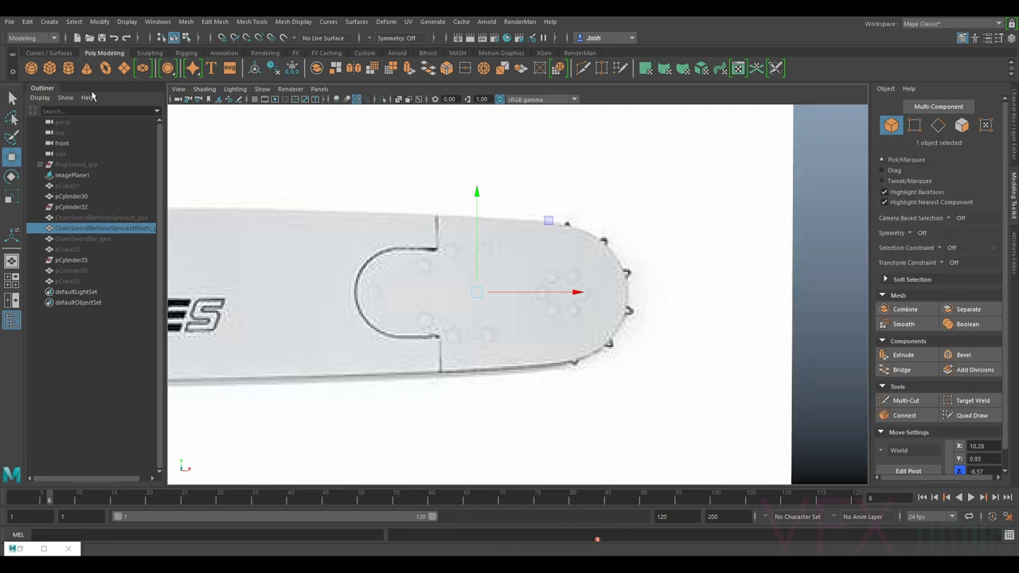
# Step: Import harvestersprocket_glow-300x255.png from G:\VFXtutors\Modelling\Sword\SwordRef as a new image plane in the front view
pyautogui.click(179, 89)
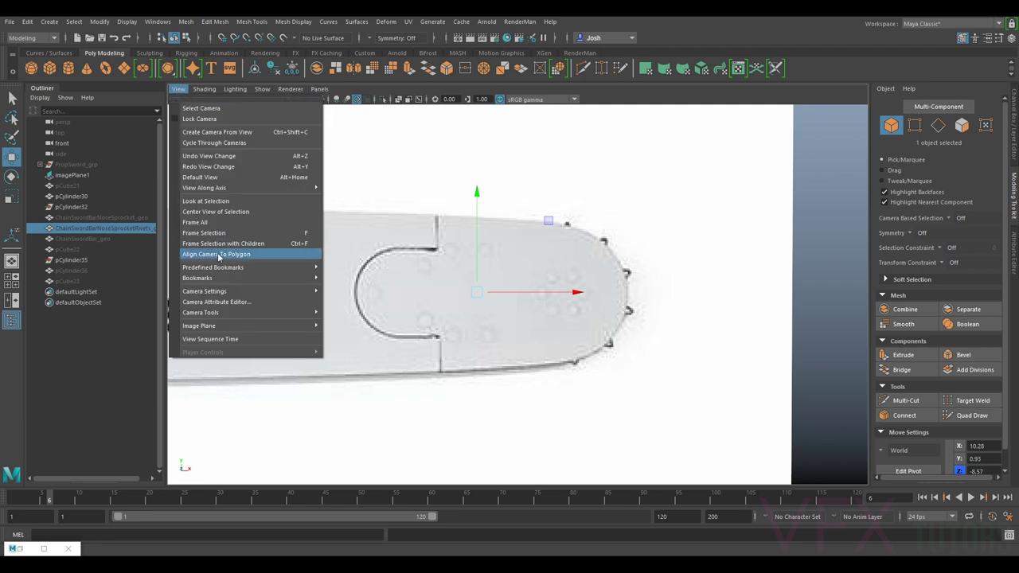
pyautogui.moveTo(239, 326)
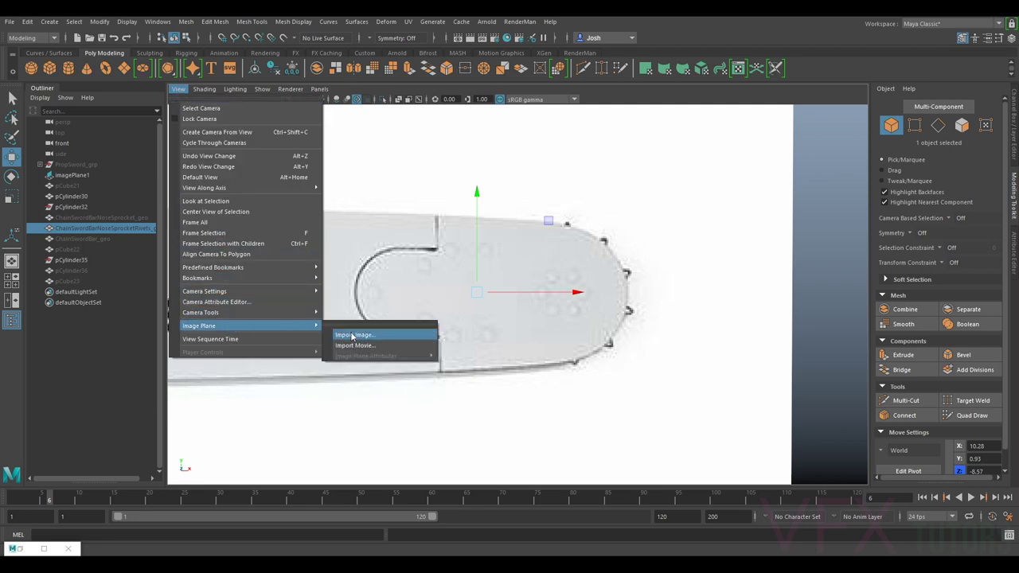
pyautogui.click(352, 335)
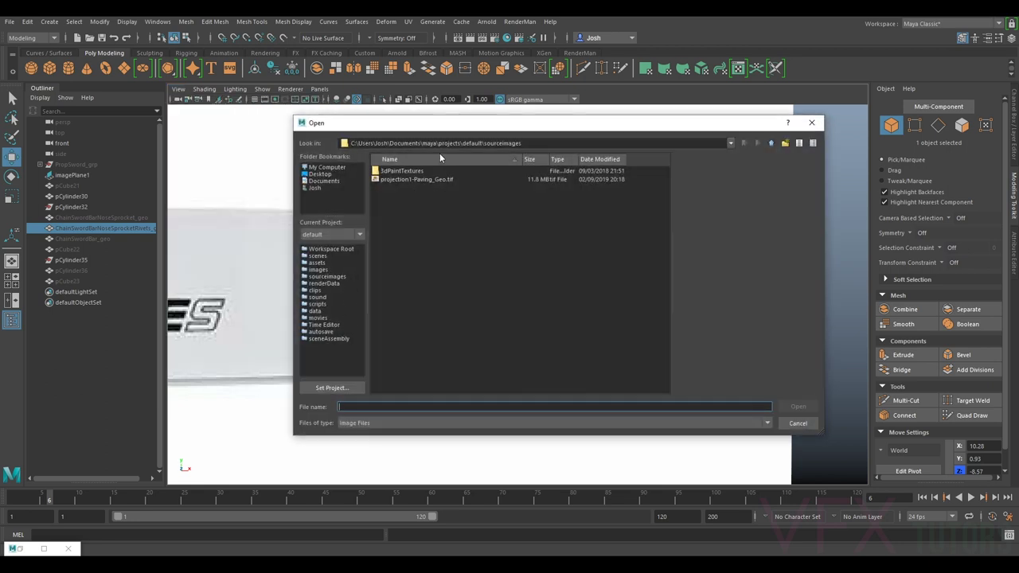
pyautogui.click(326, 167)
pyautogui.doubleClick(425, 205)
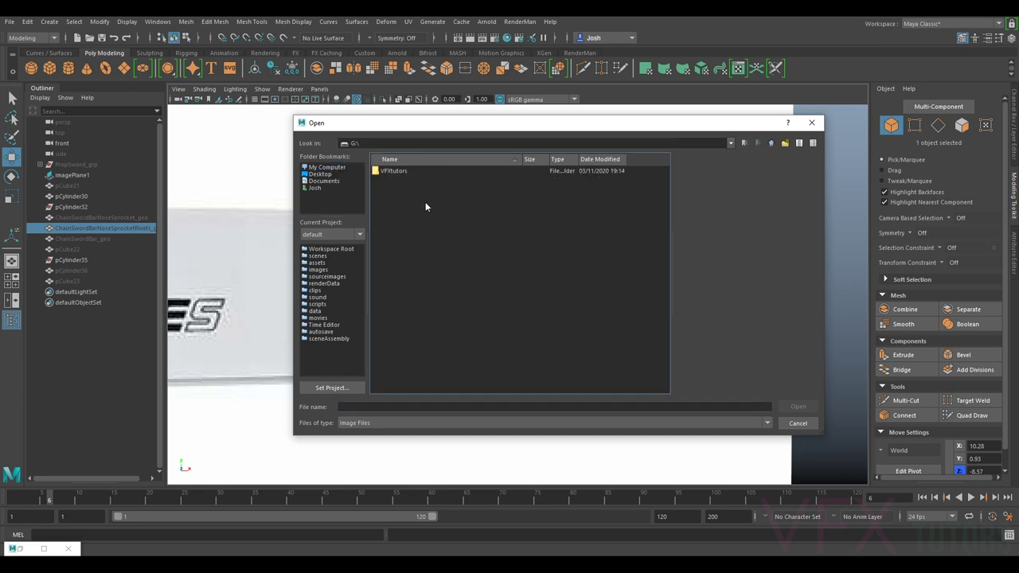
pyautogui.doubleClick(393, 171)
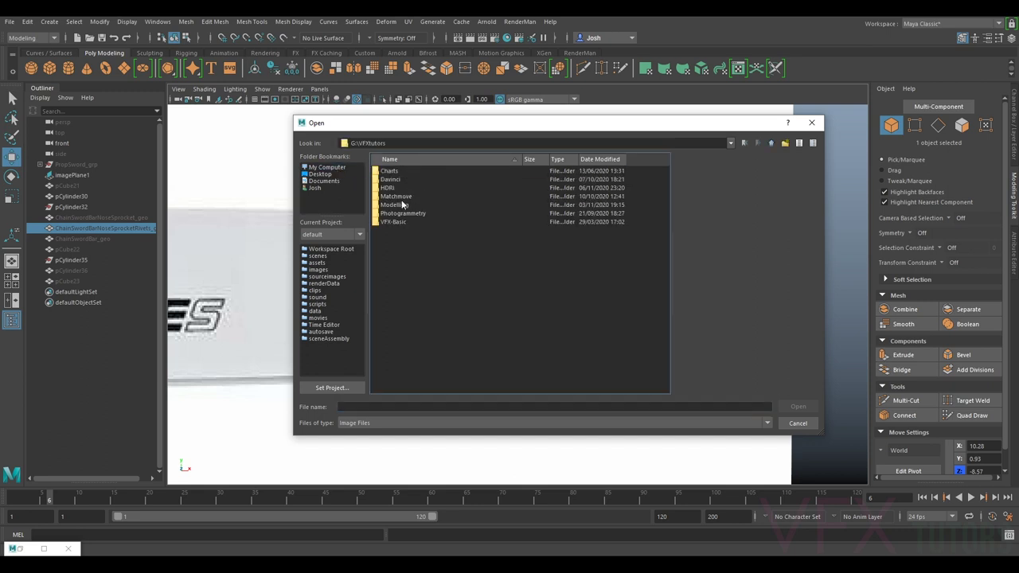
pyautogui.doubleClick(400, 205)
pyautogui.doubleClick(395, 171)
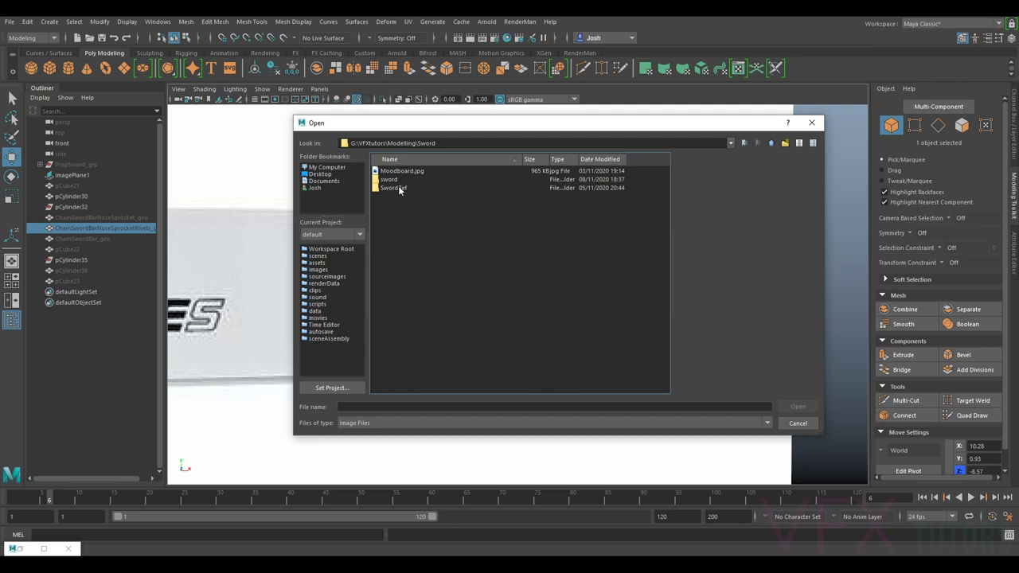
pyautogui.doubleClick(395, 188)
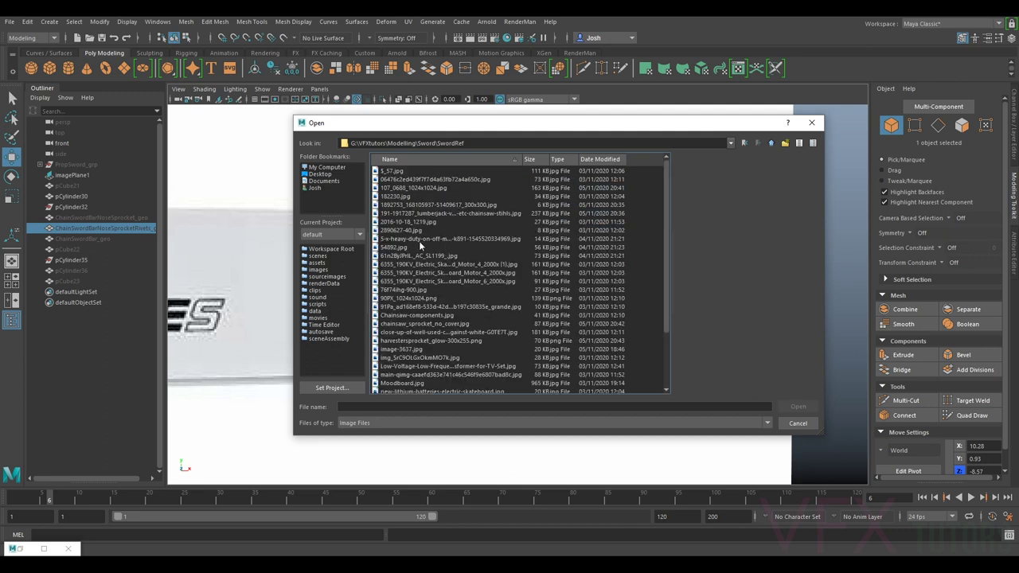
pyautogui.click(408, 342)
pyautogui.click(798, 407)
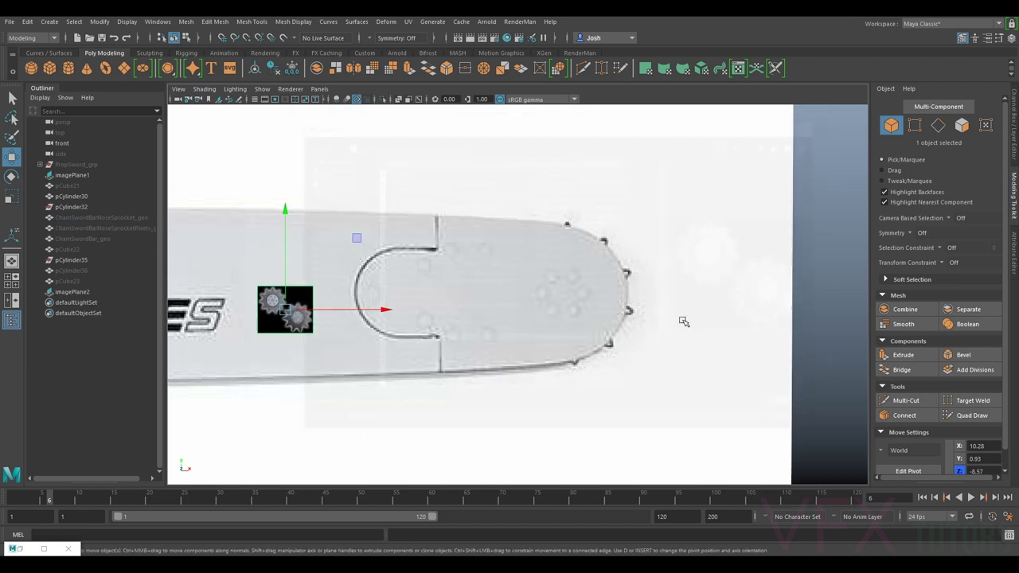
# Step: Move the sprocket image plane over the bar nose, scale it to about 3.59 and lower its alpha gain to about 0.83
pyautogui.moveTo(287, 309); pyautogui.dragTo(678, 313)
pyautogui.press('r')
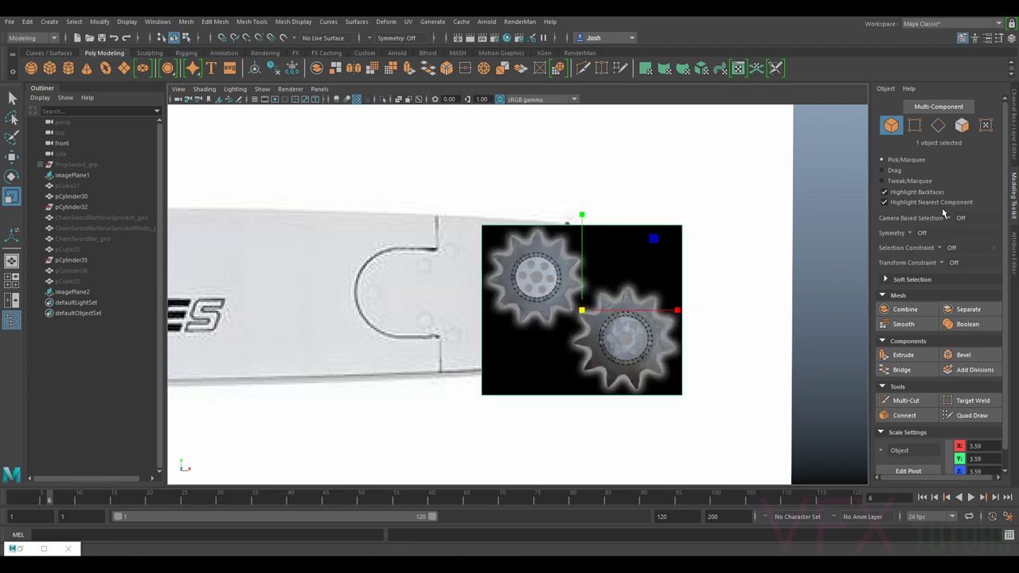
pyautogui.click(1011, 249)
pyautogui.moveTo(910, 274); pyautogui.dragTo(999, 282)
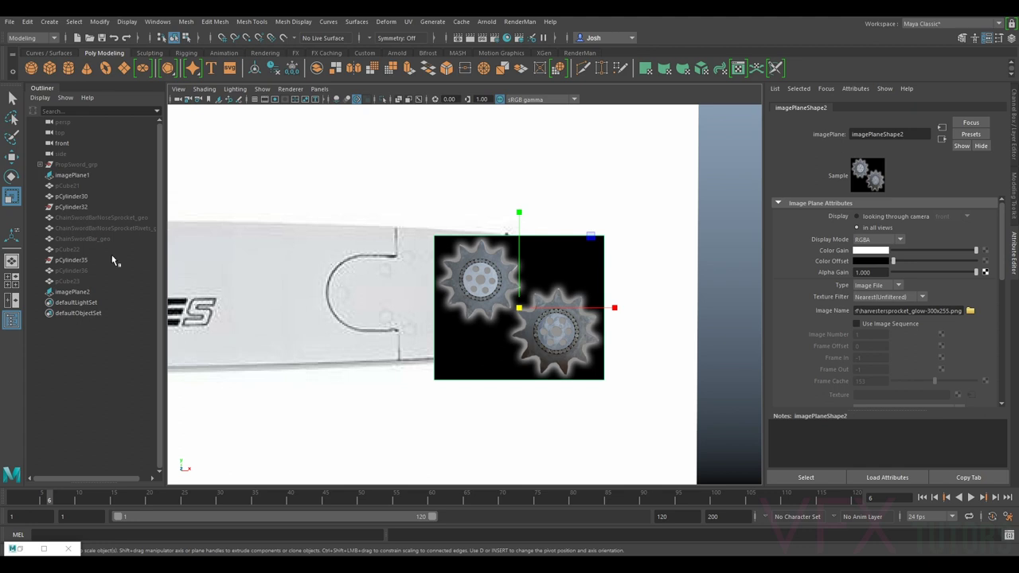
pyautogui.click(81, 292)
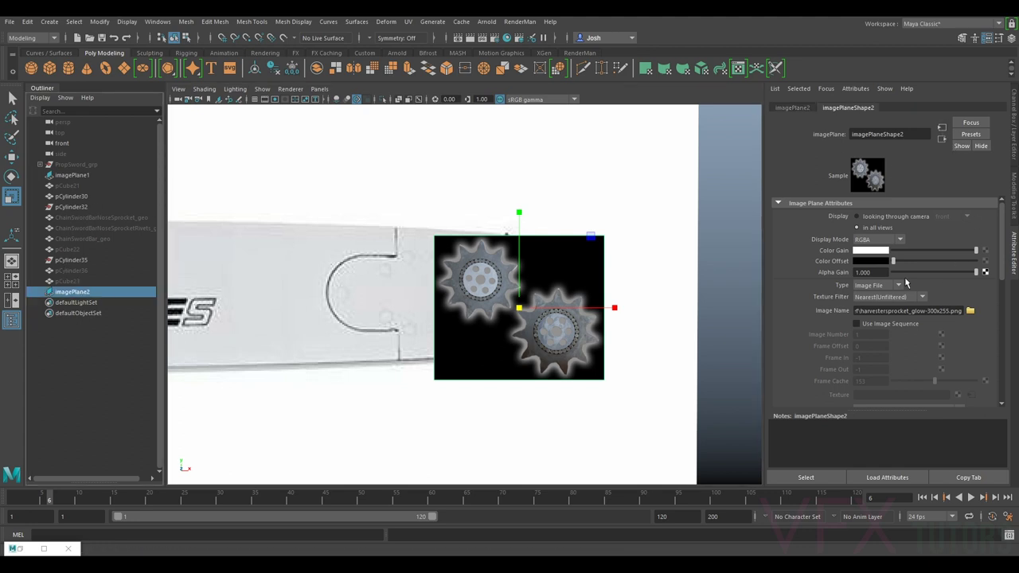
pyautogui.moveTo(976, 272); pyautogui.dragTo(962, 272)
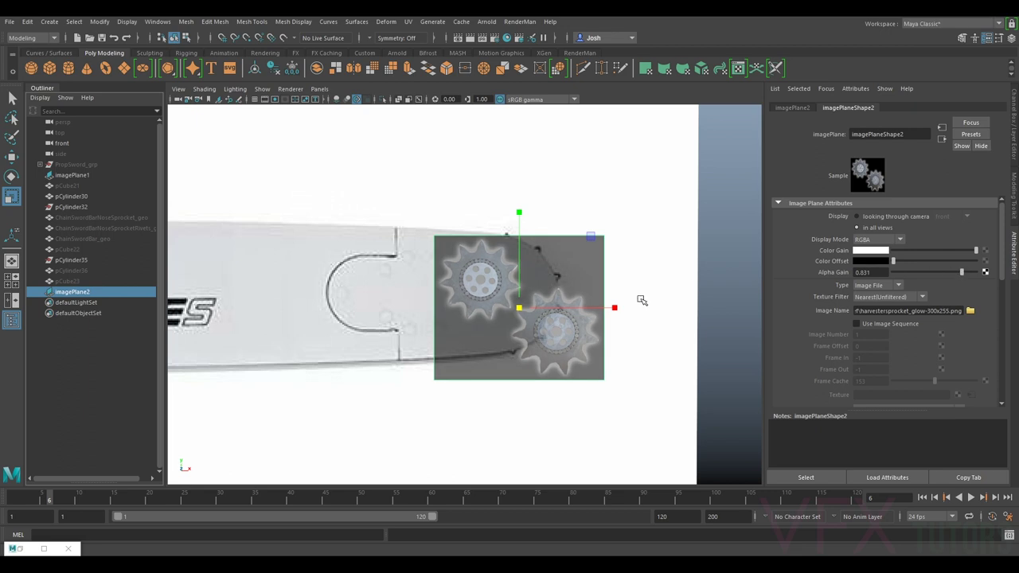
# Step: Enlarge and shift the image plane so its upper-left sprocket overlaps the bar nose, checking it opaque and at 0.786 alpha gain
pyautogui.moveTo(519, 308); pyautogui.dragTo(563, 338)
pyautogui.press('r')
pyautogui.press('w')
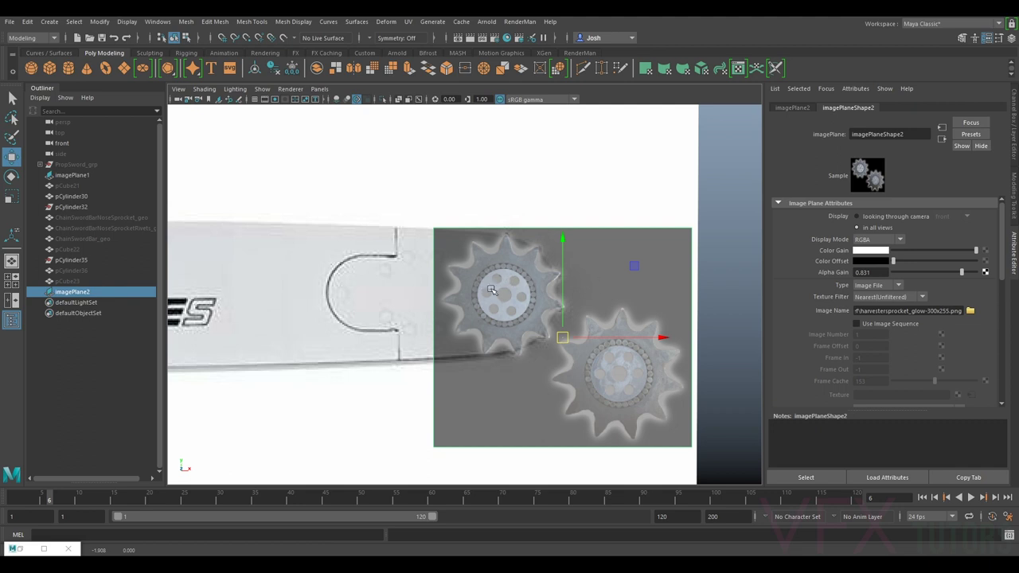
pyautogui.moveTo(964, 273); pyautogui.dragTo(980, 273)
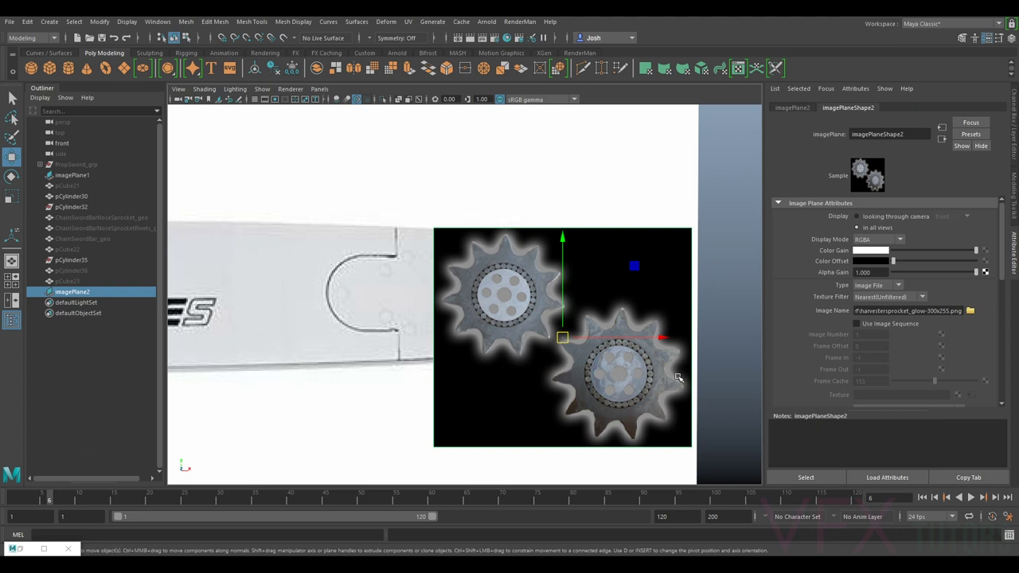
pyautogui.moveTo(971, 275); pyautogui.dragTo(958, 273)
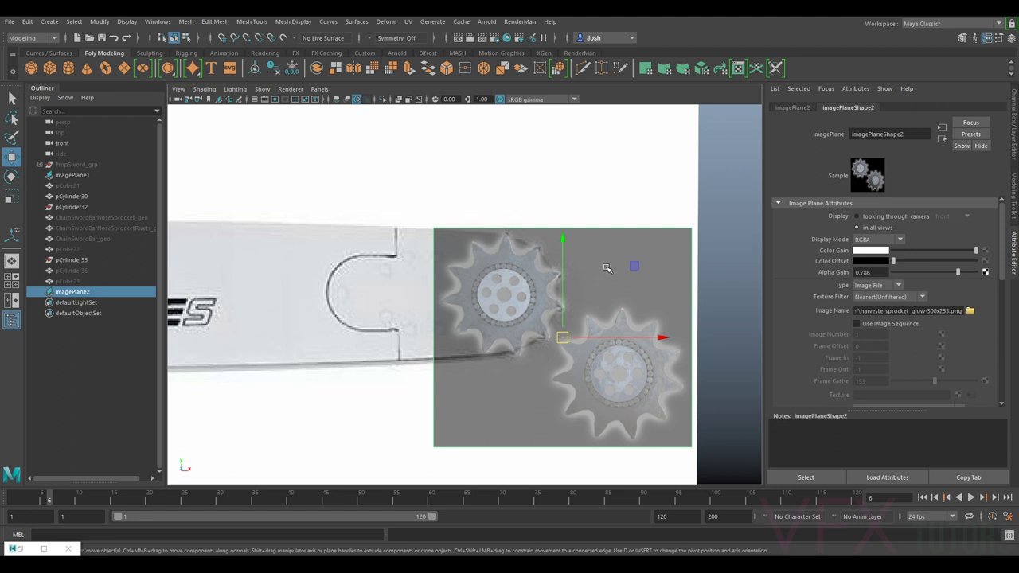
# Step: Fine-tune the sprocket image plane's scale to about 5.583 and its position against the bar nose, and restore its alpha gain to 1
pyautogui.press('r')
pyautogui.moveTo(563, 338); pyautogui.dragTo(565, 338)
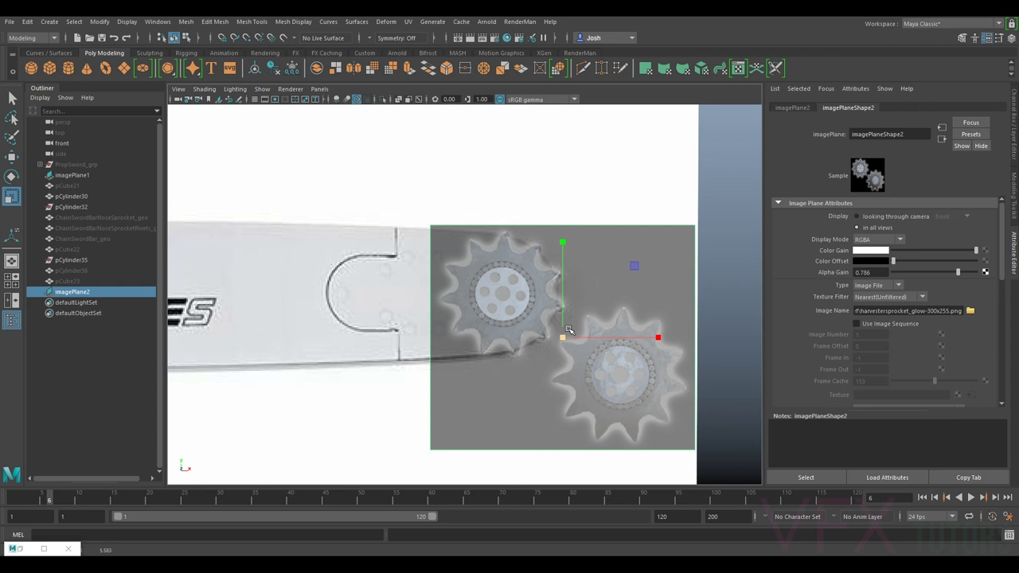
pyautogui.press('e')
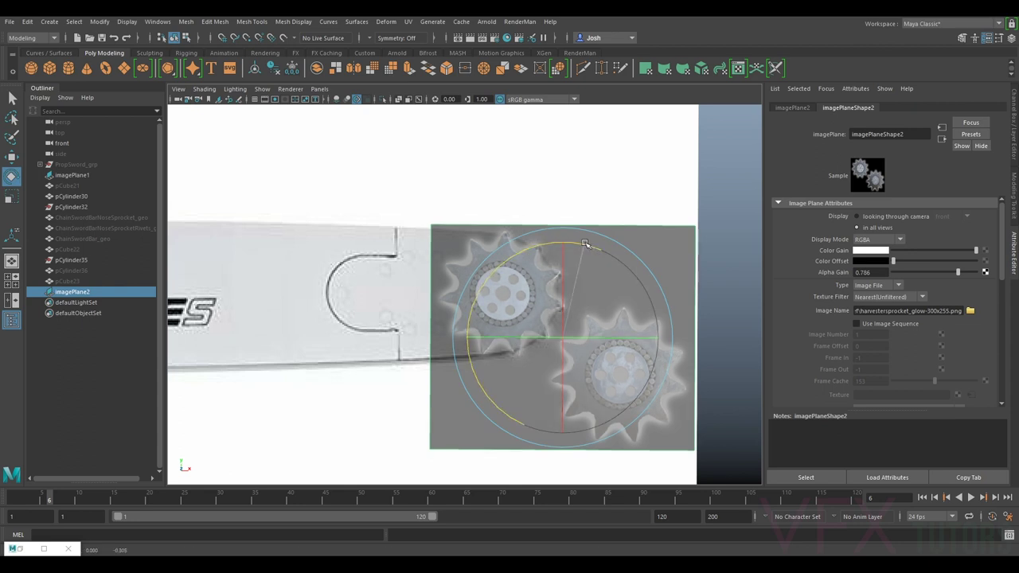
pyautogui.press('w')
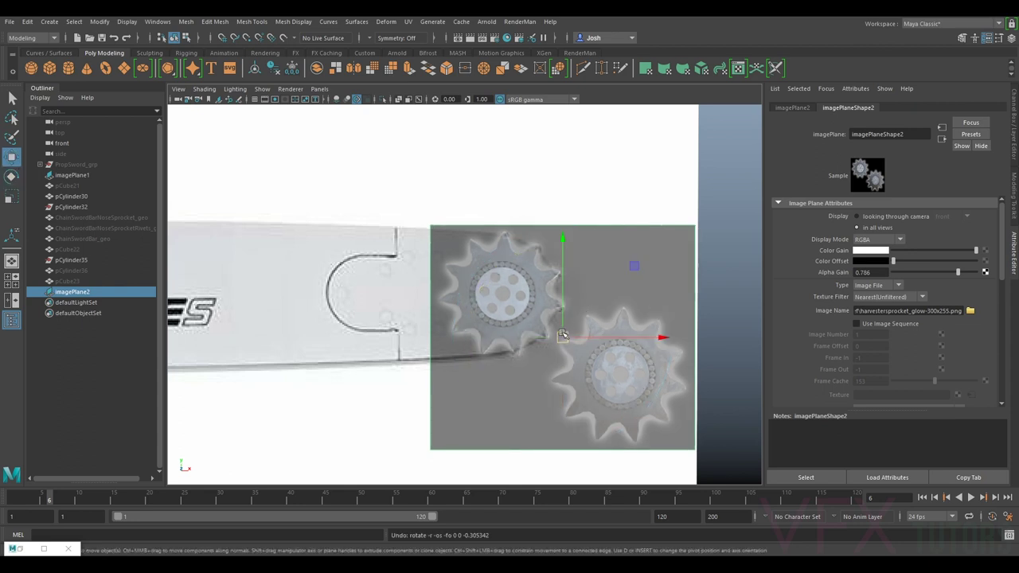
pyautogui.moveTo(564, 337); pyautogui.dragTo(556, 332)
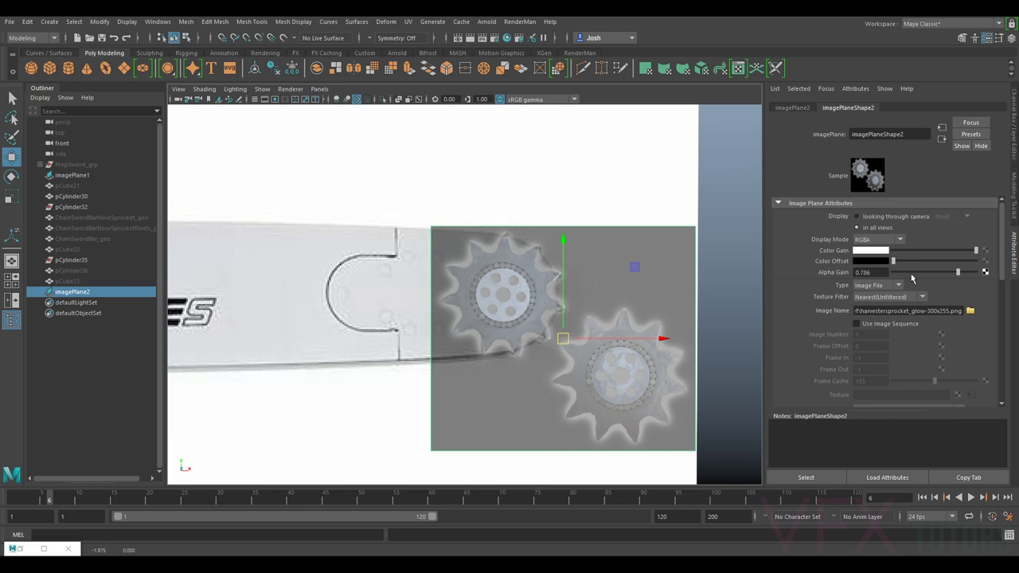
pyautogui.moveTo(958, 275); pyautogui.dragTo(978, 275)
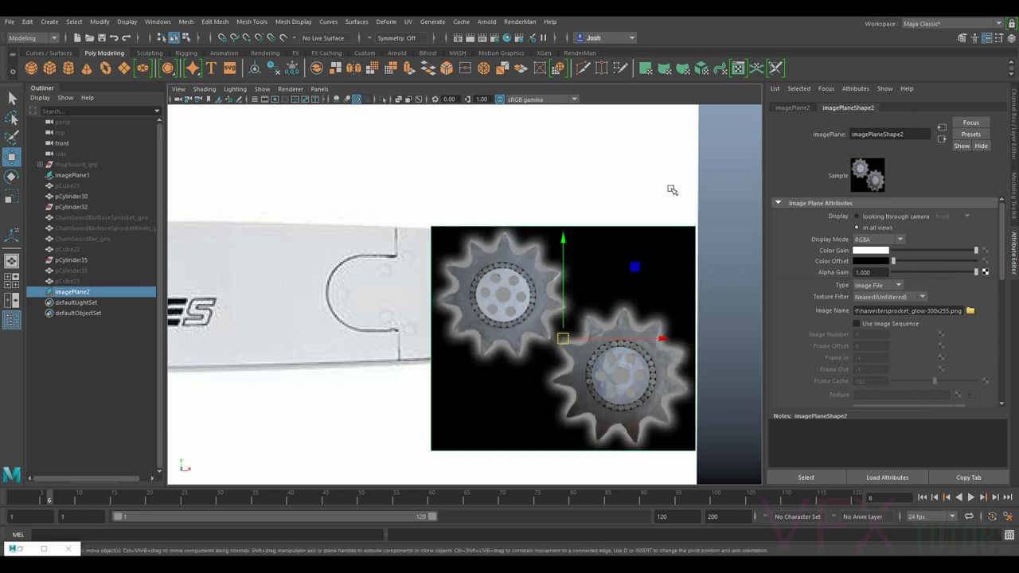
# Step: Lock the sprocket image plane's translate, rotate and scale channels, and deselect it
pyautogui.click(722, 234)
pyautogui.click(498, 251)
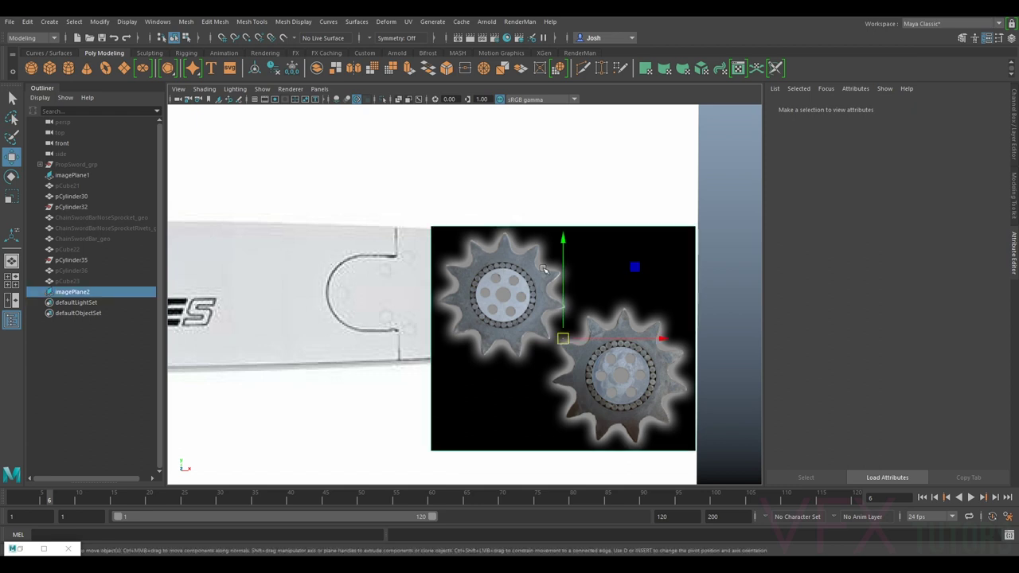
pyautogui.click(1015, 138)
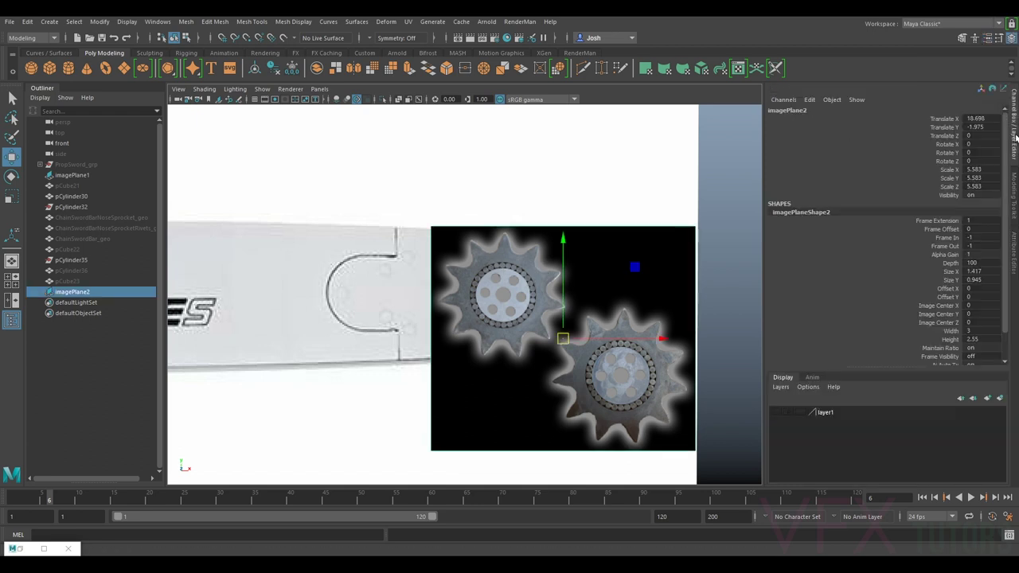
pyautogui.click(951, 119)
pyautogui.keyDown('shift'); pyautogui.click(949, 186); pyautogui.keyUp('shift')
pyautogui.rightClick(949, 186)
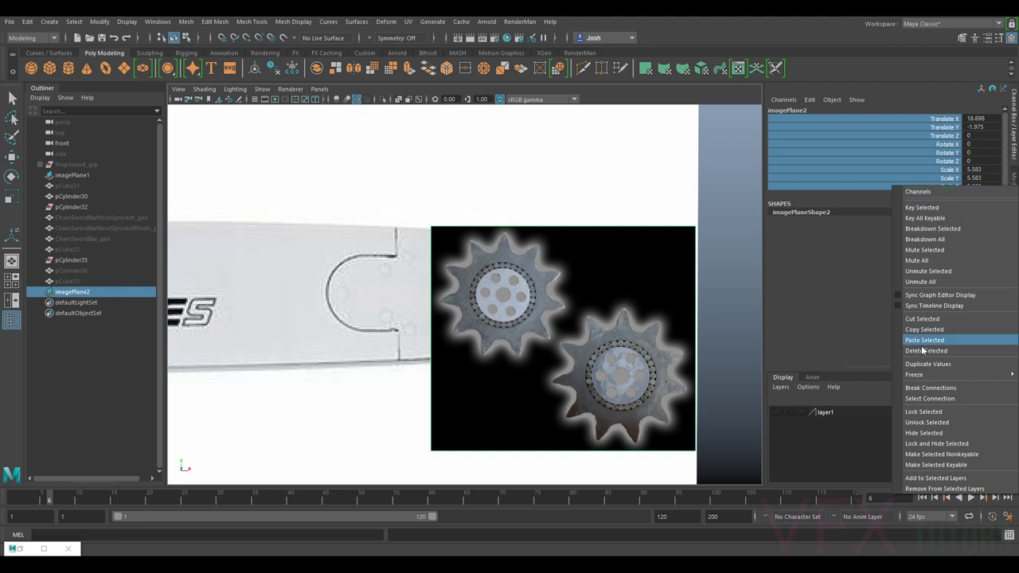
pyautogui.click(916, 410)
pyautogui.click(718, 228)
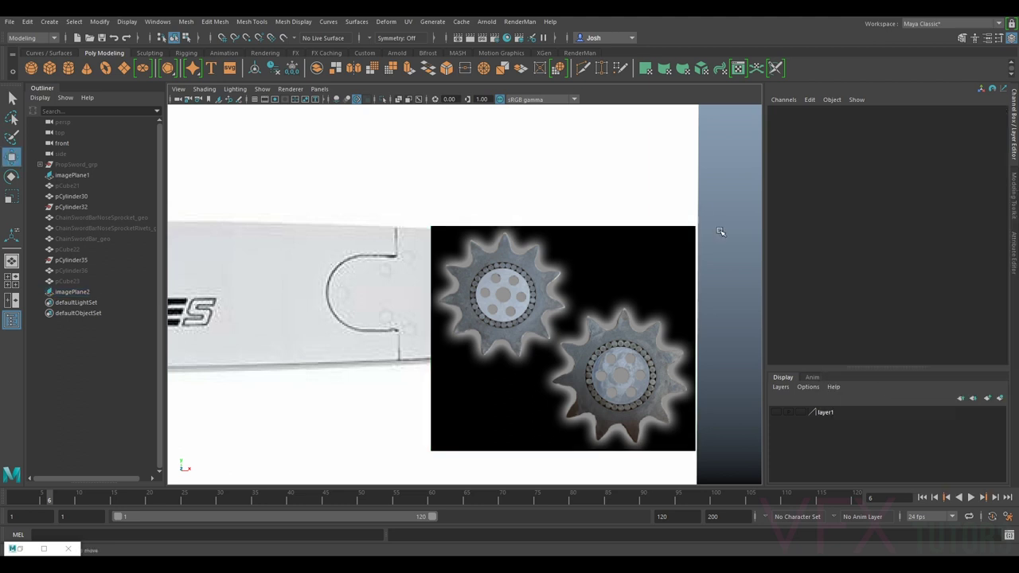
# Step: Create a polygon cylinder and set its Rotate X to 90 so the cap faces the front view
pyautogui.click(69, 69)
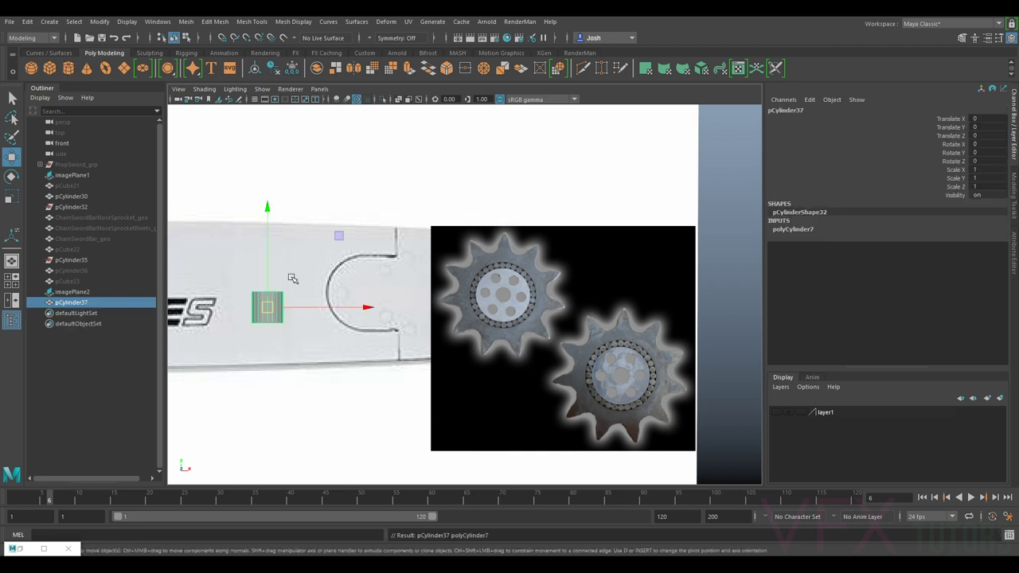
pyautogui.press('e')
pyautogui.moveTo(266, 253); pyautogui.dragTo(253, 355)
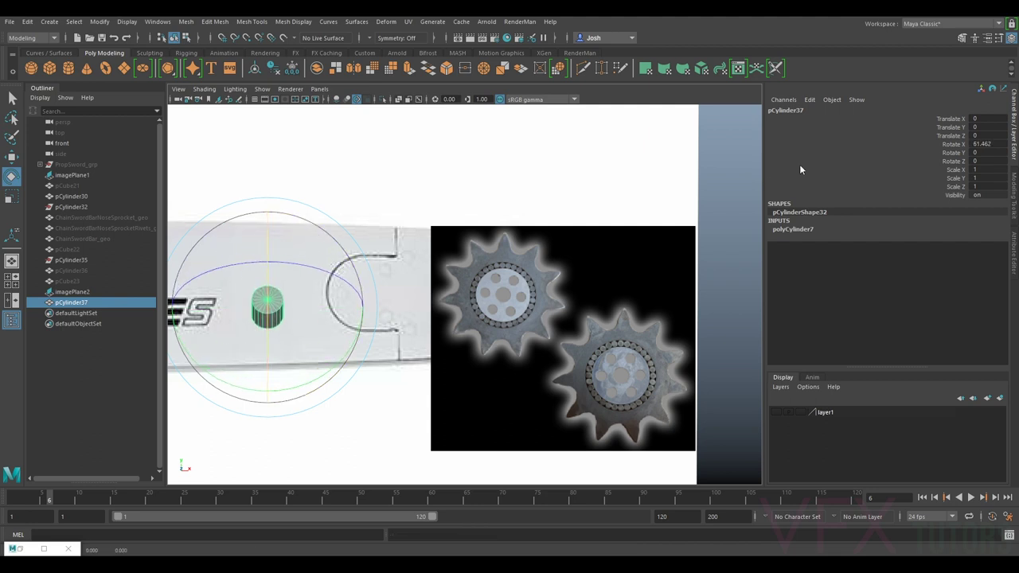
pyautogui.click(979, 144)
pyautogui.write('90')
pyautogui.press('Return')
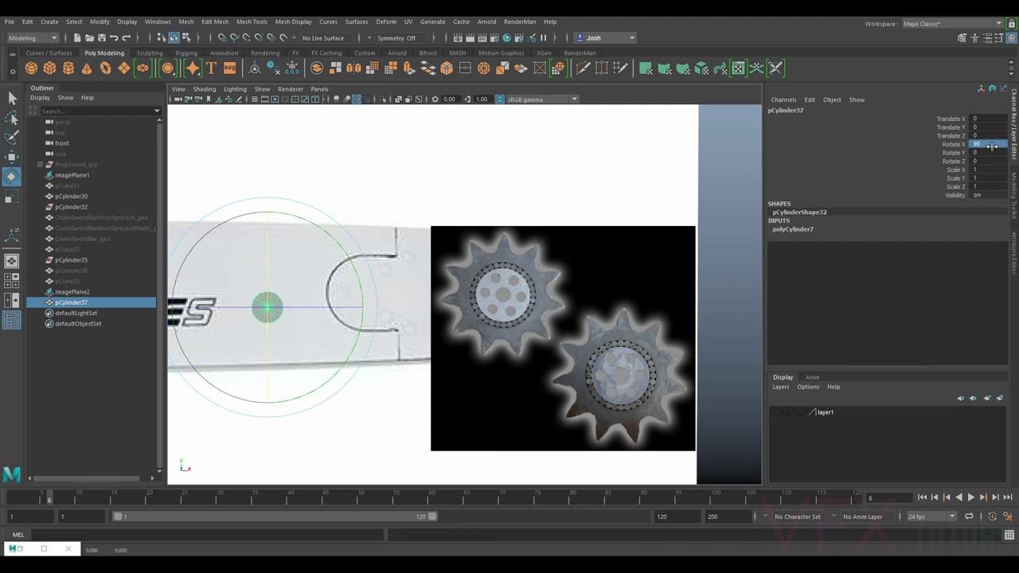
# Step: Move the cylinder onto the upper-left sprocket in the reference image and scale it uniformly to about 2.879
pyautogui.press('w')
pyautogui.moveTo(274, 307); pyautogui.dragTo(502, 293)
pyautogui.press('r')
pyautogui.press('w')
# Step: Turn on X-Ray shading, centre the cylinder on the sprocket hub and scale it down uniformly to about 2.703
pyautogui.click(219, 99)
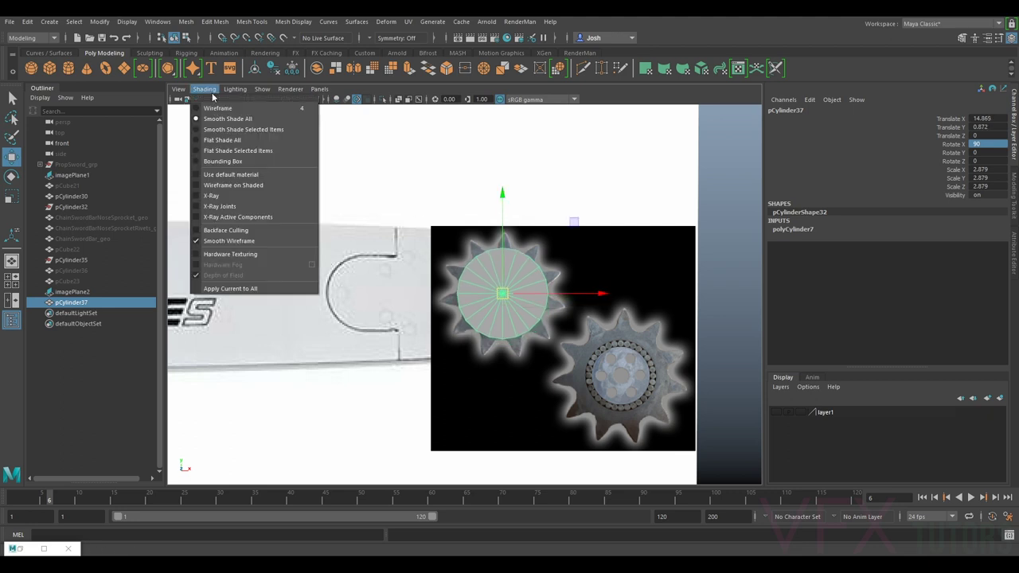
pyautogui.click(274, 204)
pyautogui.scroll(2, 546, 297)
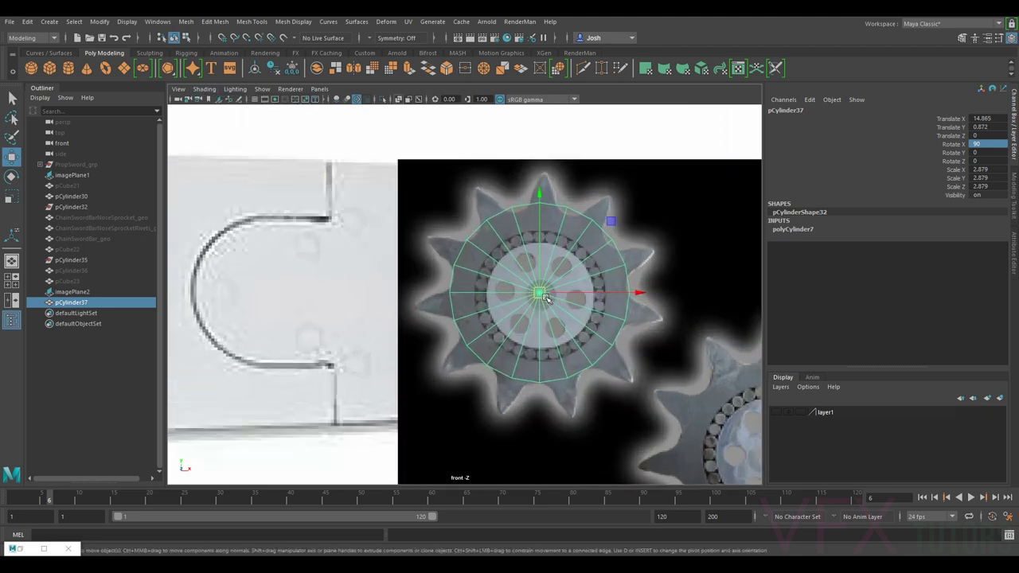
pyautogui.moveTo(542, 300); pyautogui.dragTo(544, 301)
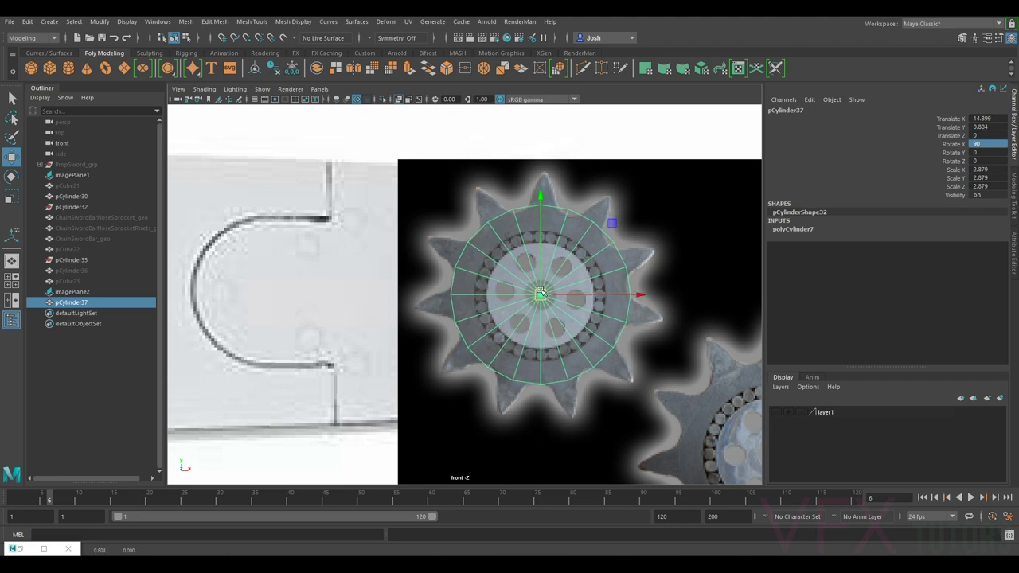
pyautogui.press('r')
pyautogui.moveTo(541, 294); pyautogui.dragTo(528, 296)
# Step: Set the cylinder's axis subdivisions to 11 to match the number of sprocket teeth
pyautogui.press('e')
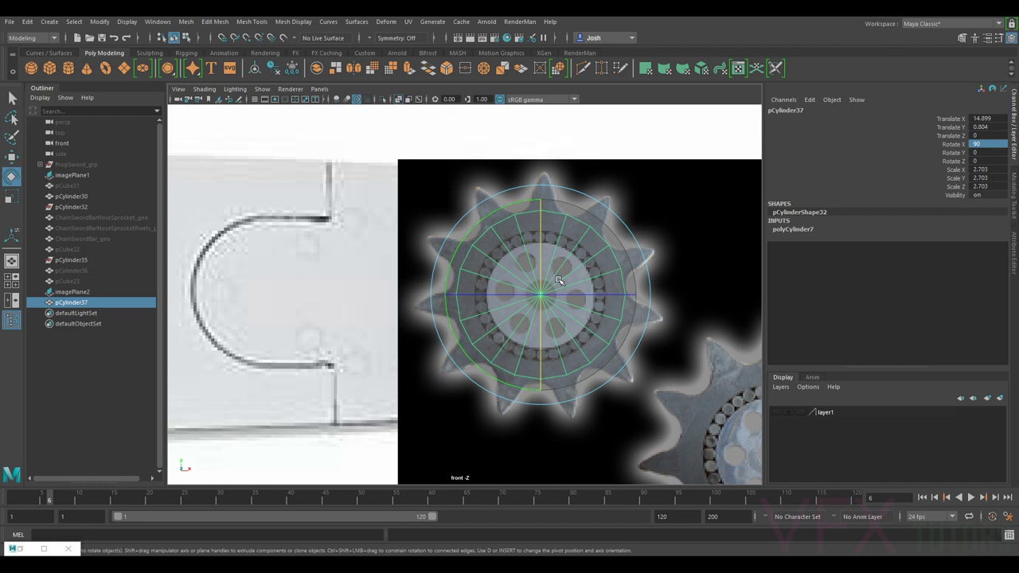
pyautogui.click(1015, 239)
pyautogui.click(903, 108)
pyautogui.moveTo(928, 203); pyautogui.dragTo(912, 204)
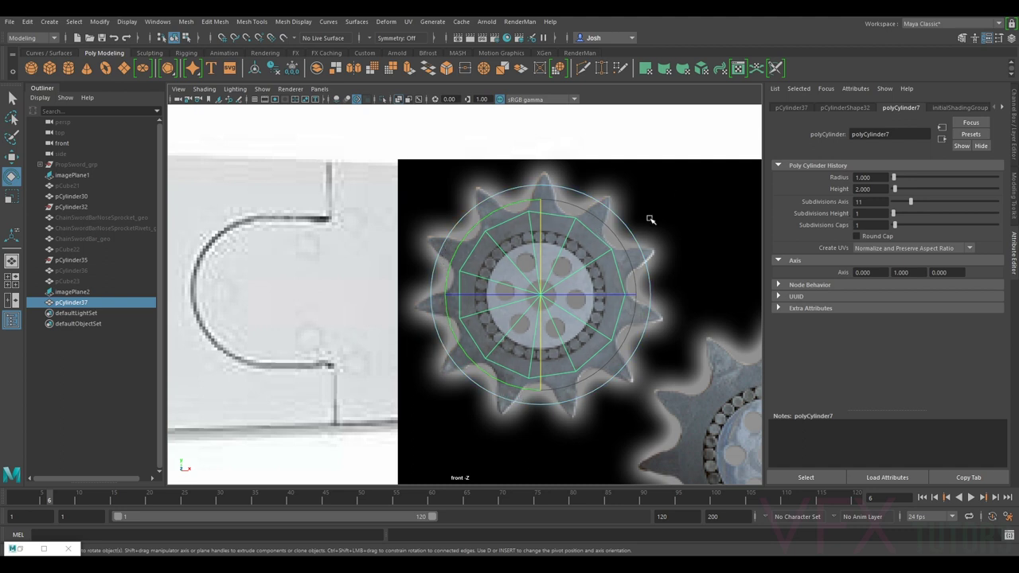
# Step: Rotate the cylinder about its axis so each side faces a sprocket tooth, and nudge it back onto the hub's centre
pyautogui.moveTo(510, 196); pyautogui.dragTo(499, 204)
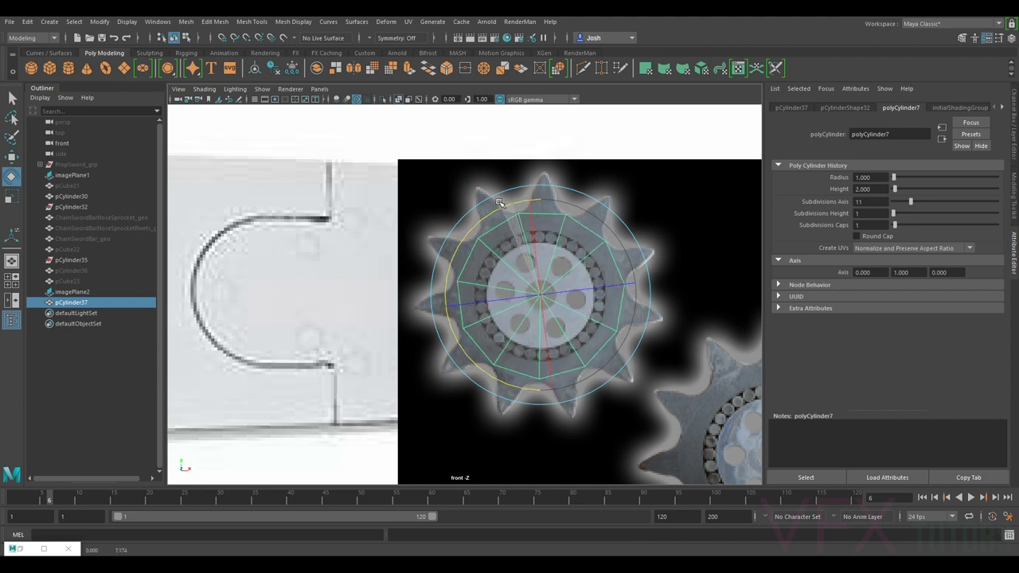
pyautogui.moveTo(500, 203); pyautogui.dragTo(496, 204)
pyautogui.press('w')
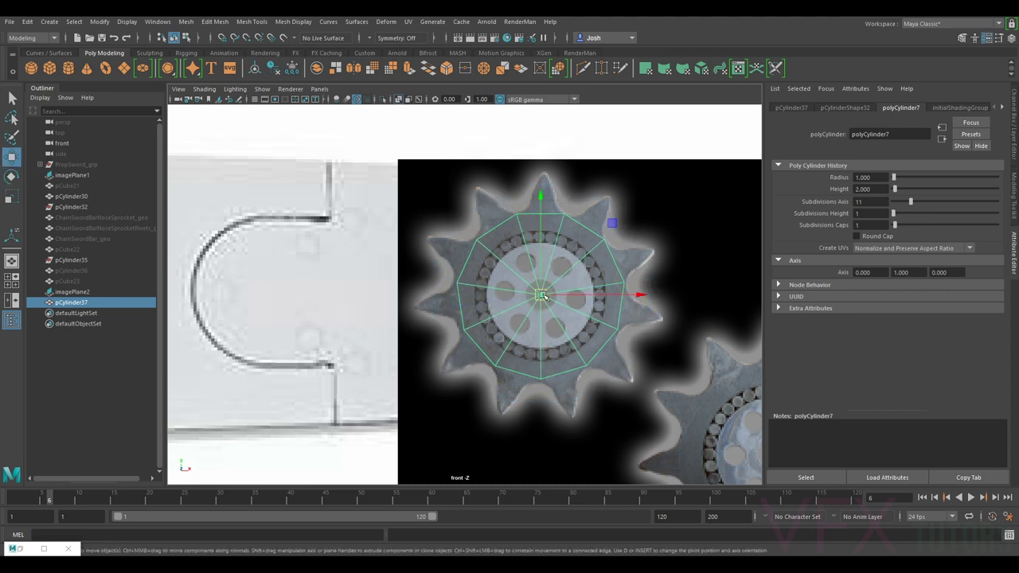
pyautogui.moveTo(542, 295); pyautogui.dragTo(543, 295)
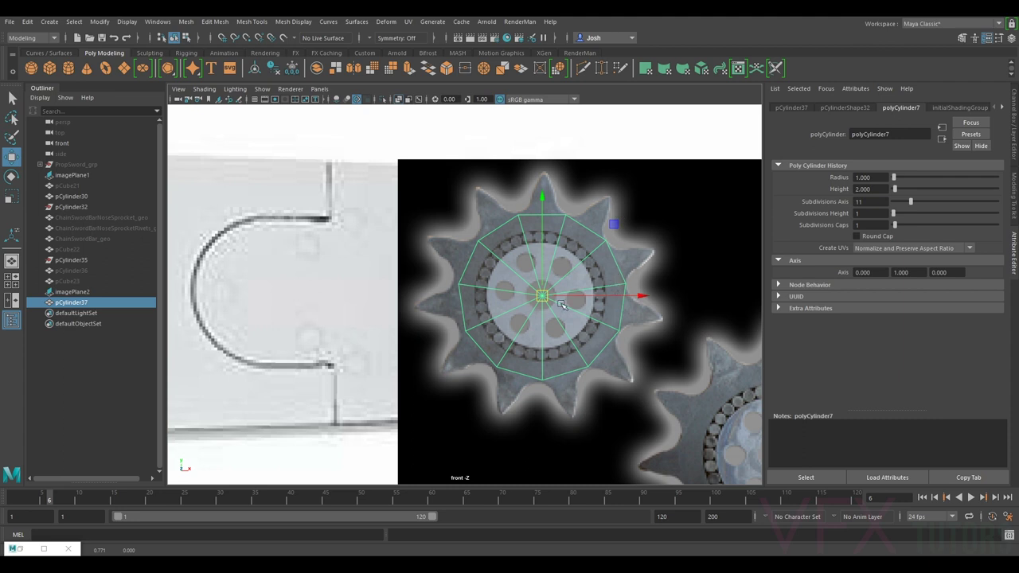
# Step: Nudge the 11-sided cylinder onto the sprocket hub's centre and rotate it slightly so its sides line up with the teeth
pyautogui.moveTo(543, 297); pyautogui.dragTo(544, 287)
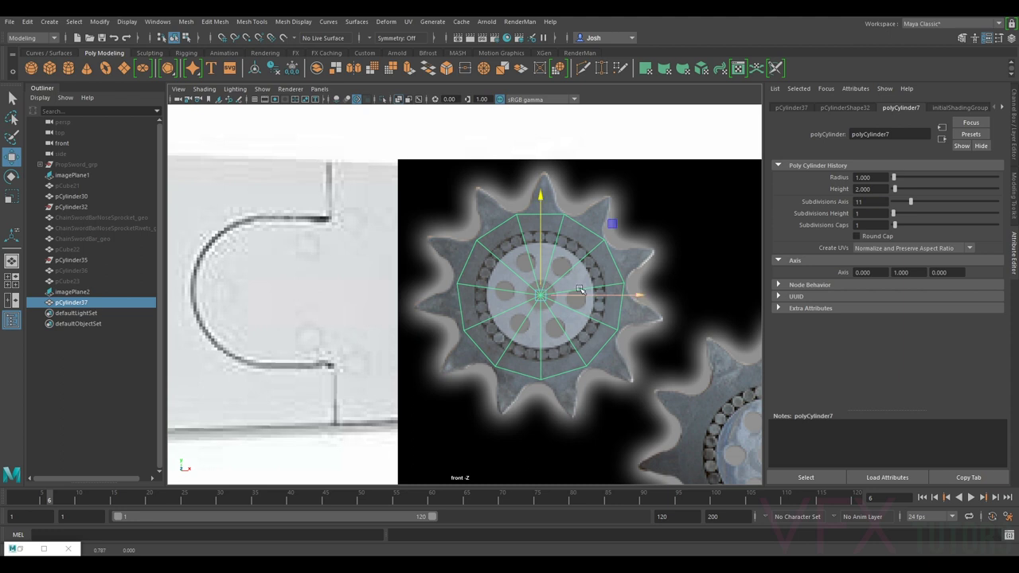
pyautogui.press('e')
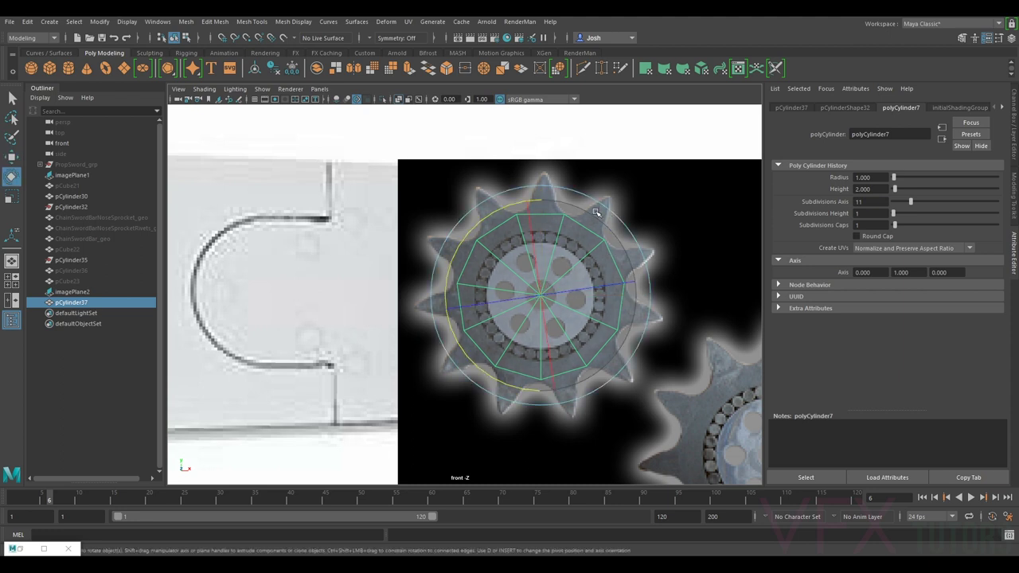
pyautogui.moveTo(538, 202); pyautogui.dragTo(541, 217)
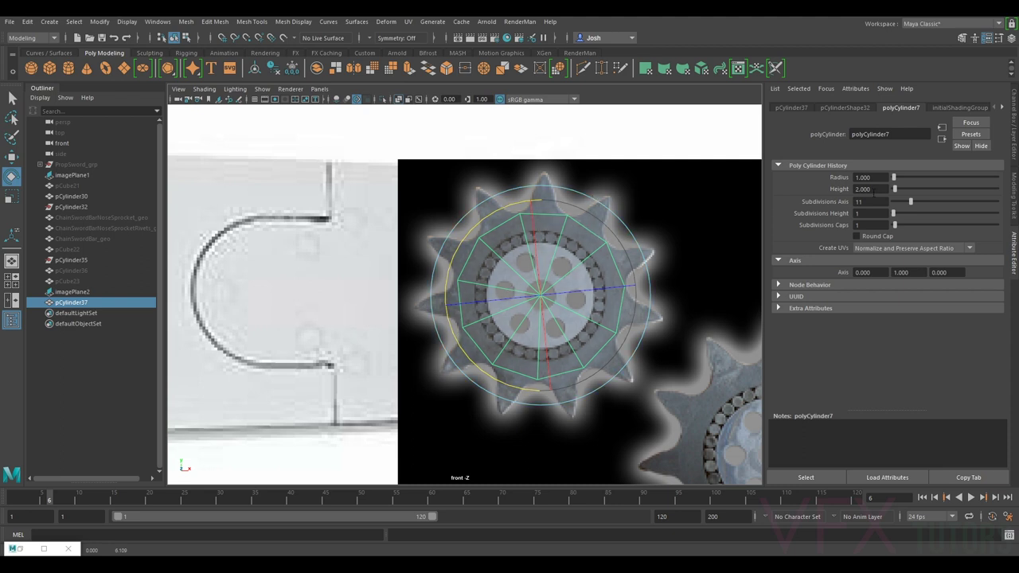
# Step: Try 22 axis subdivisions on the cylinder and undo the change
pyautogui.moveTo(880, 201); pyautogui.dragTo(672, 231)
pyautogui.write('22')
pyautogui.press('Return')
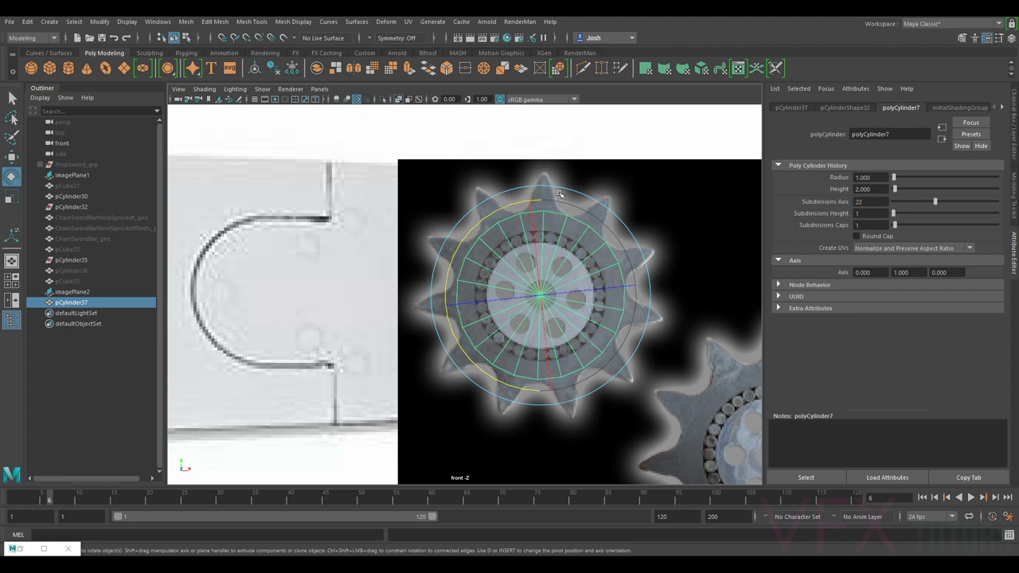
pyautogui.hotkey('ctrl', 'z')
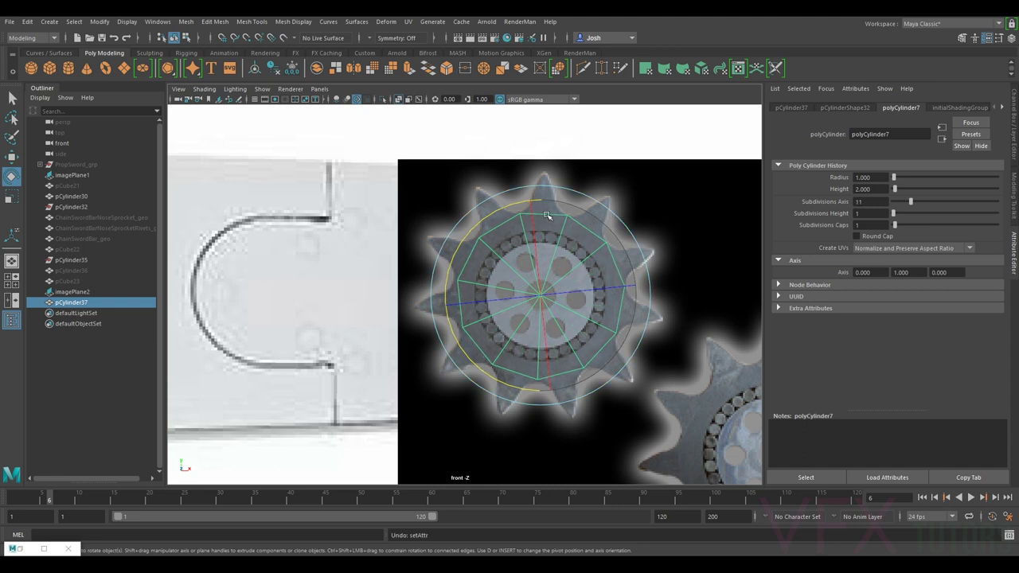
pyautogui.scroll(3, 605, 211)
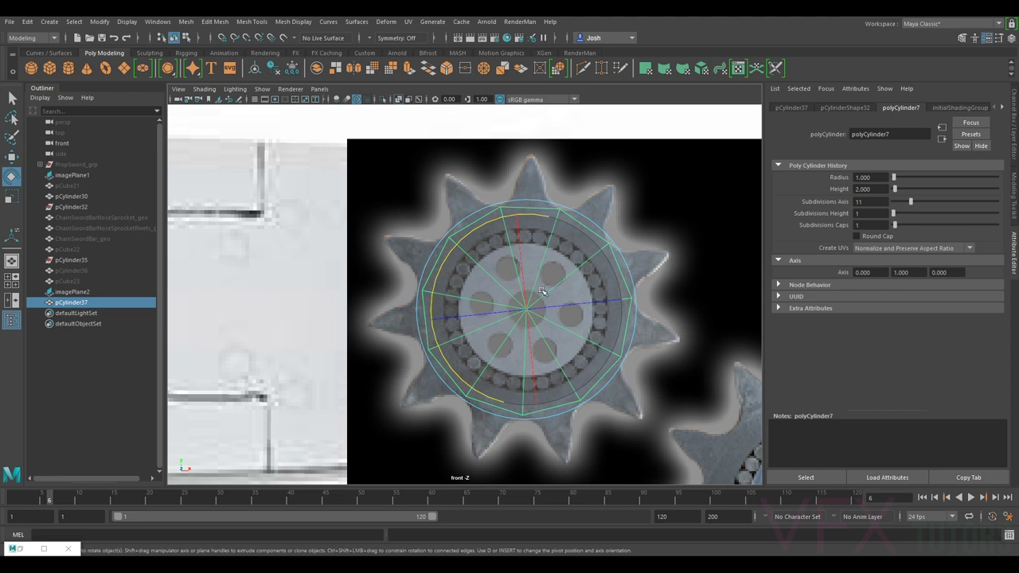
pyautogui.scroll(-2, 512, 263)
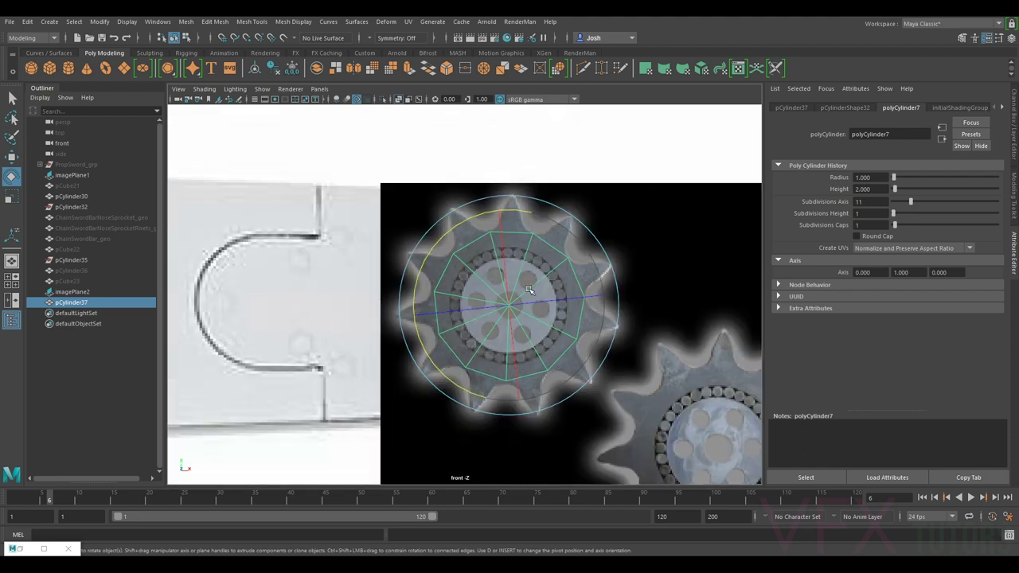
pyautogui.scroll(3, 558, 282)
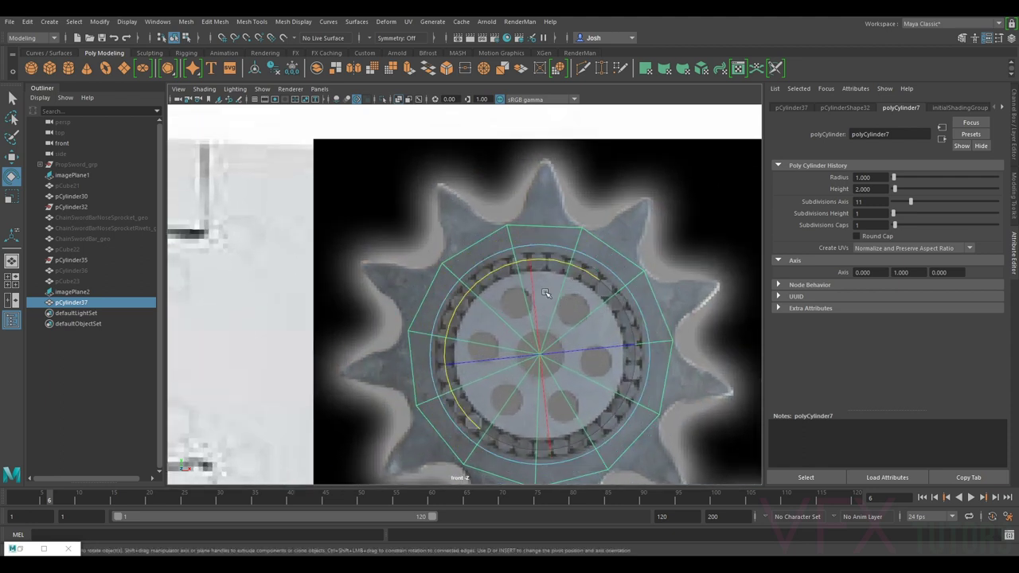
pyautogui.moveTo(543, 238)
pyautogui.mouseDown(button='right')
pyautogui.moveTo(545, 261)
pyautogui.moveTo(545, 237)
pyautogui.mouseUp(button='right')
pyautogui.scroll(-3, 545, 244)
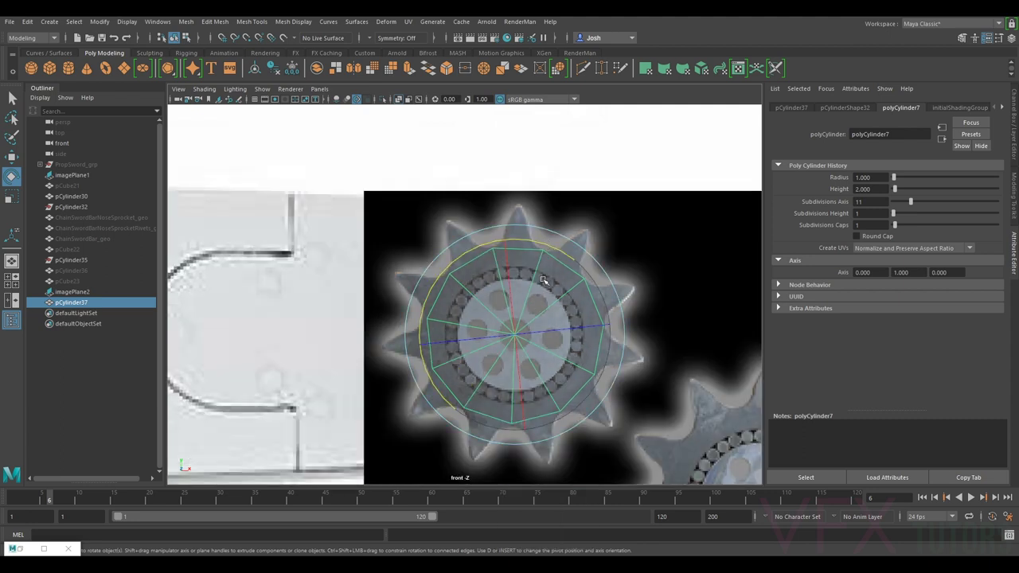
pyautogui.moveTo(540, 261); pyautogui.dragTo(544, 292, button='right')
pyautogui.moveTo(642, 223); pyautogui.dragTo(358, 450)
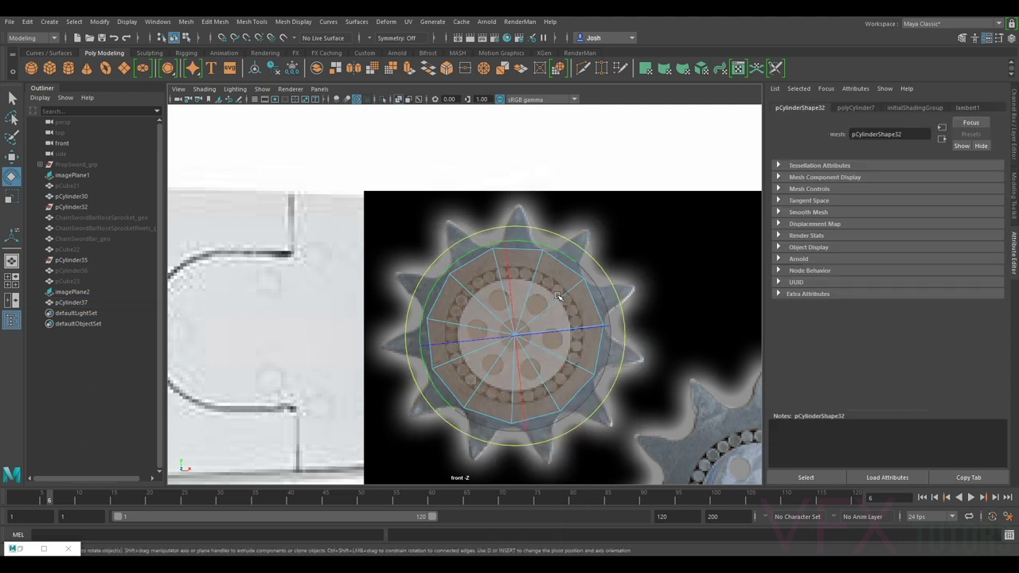
pyautogui.moveTo(472, 299); pyautogui.dragTo(547, 355)
pyautogui.hotkey('ctrl', 'z')
# Step: In the perspective view, select the whole cylinder and scale it down along its axis into a thin disc
pyautogui.click(319, 89)
pyautogui.moveTo(398, 100)
pyautogui.click(438, 100)
pyautogui.scroll(-4, 562, 299)
pyautogui.keyDown('alt'); pyautogui.moveTo(562, 300); pyautogui.dragTo(625, 319); pyautogui.keyUp('alt')
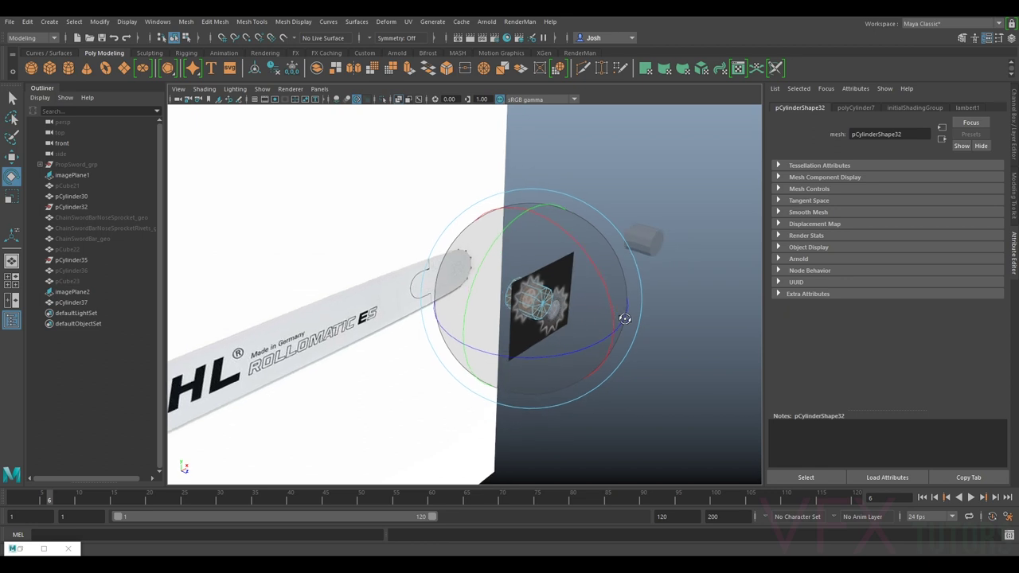
pyautogui.keyDown('alt'); pyautogui.moveTo(625, 318); pyautogui.dragTo(559, 310, button='middle'); pyautogui.keyUp('alt')
pyautogui.scroll(5, 560, 310)
pyautogui.moveTo(454, 261); pyautogui.dragTo(512, 245, button='right')
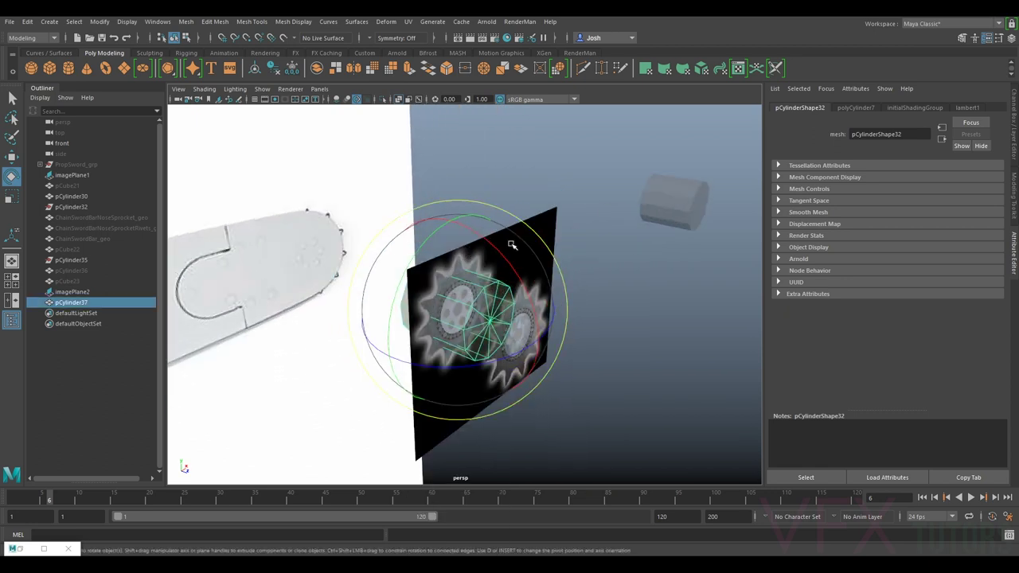
pyautogui.press('r')
pyautogui.moveTo(537, 339); pyautogui.dragTo(455, 321)
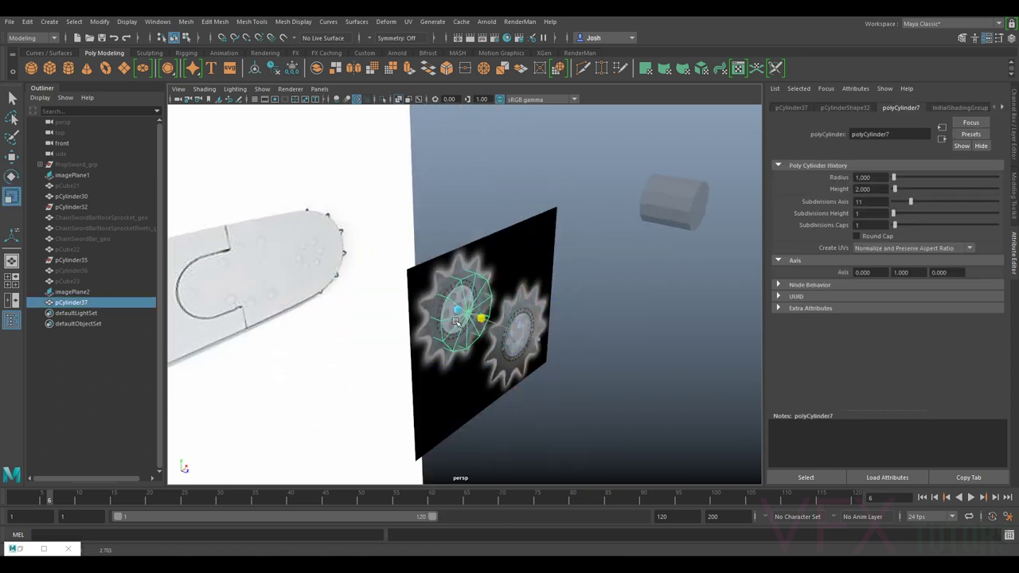
pyautogui.press('w')
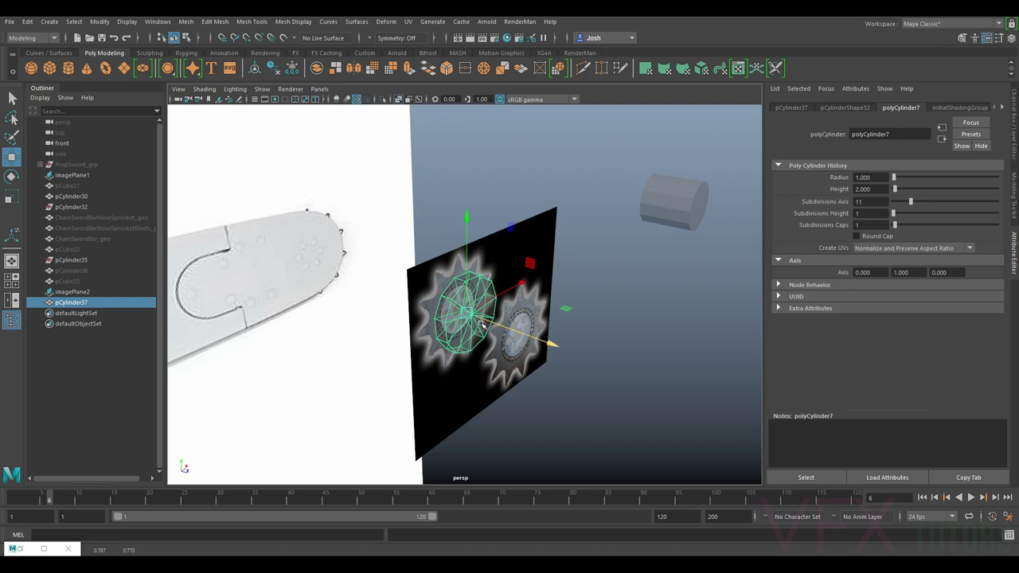
pyautogui.press('r')
pyautogui.moveTo(539, 341); pyautogui.dragTo(491, 320)
# Step: Bring up the floating perspective view and return the main viewport to the front view, framing the sprocket's upper teeth
pyautogui.click(25, 542)
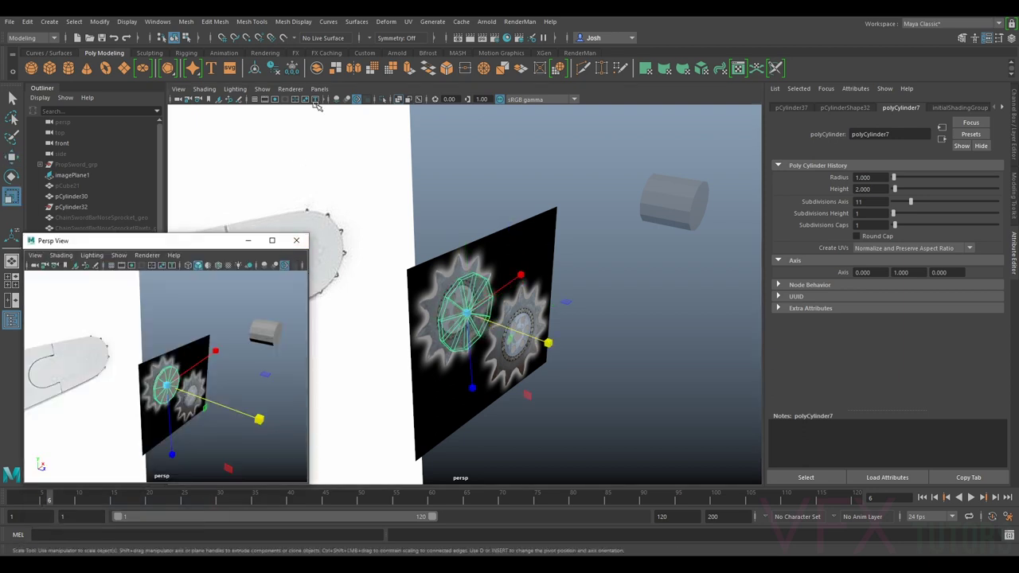
pyautogui.click(325, 89)
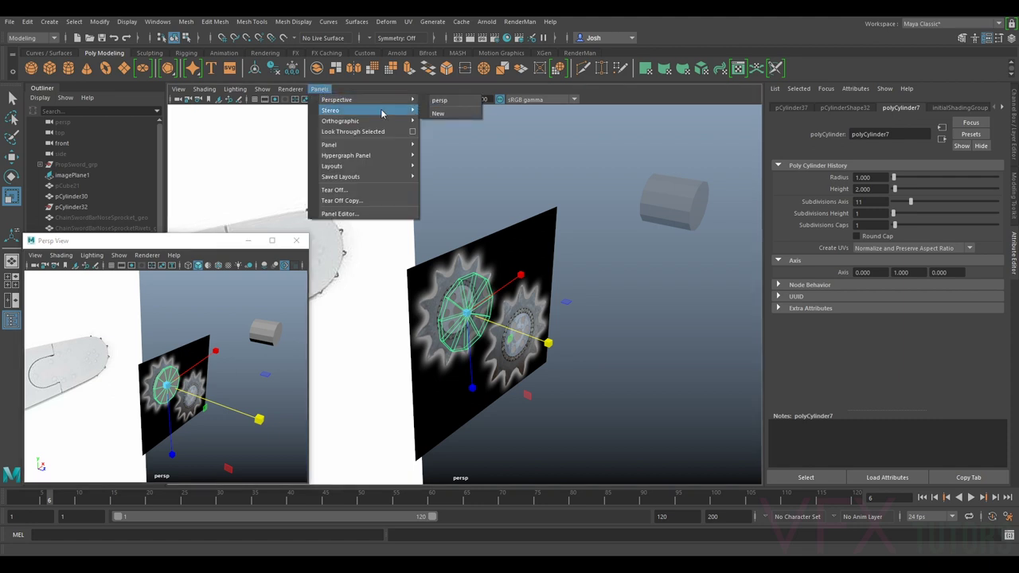
pyautogui.moveTo(386, 121)
pyautogui.click(462, 123)
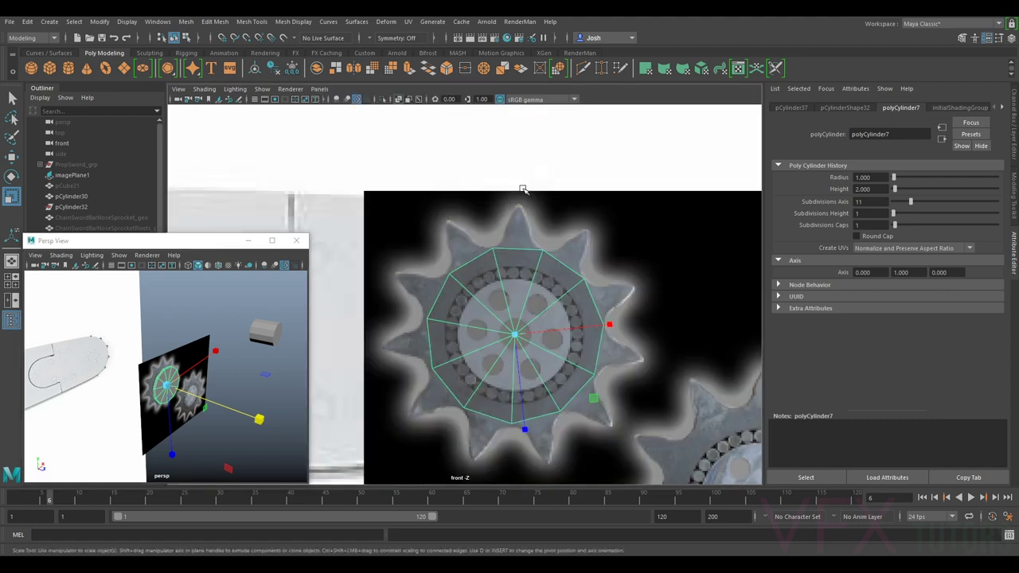
pyautogui.scroll(5, 491, 275)
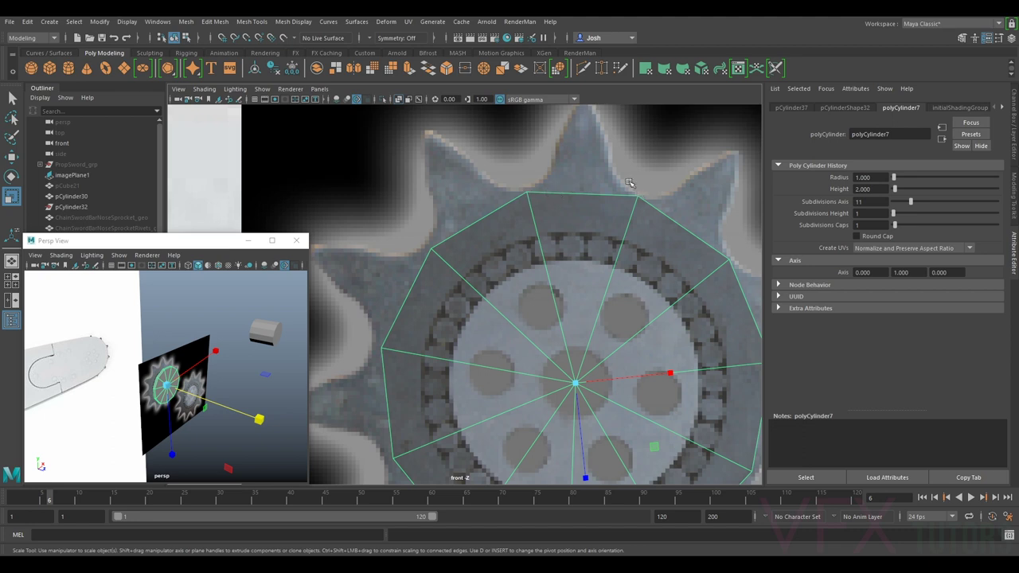
pyautogui.keyDown('alt'); pyautogui.moveTo(629, 183); pyautogui.dragTo(614, 206, button='middle'); pyautogui.keyUp('alt')
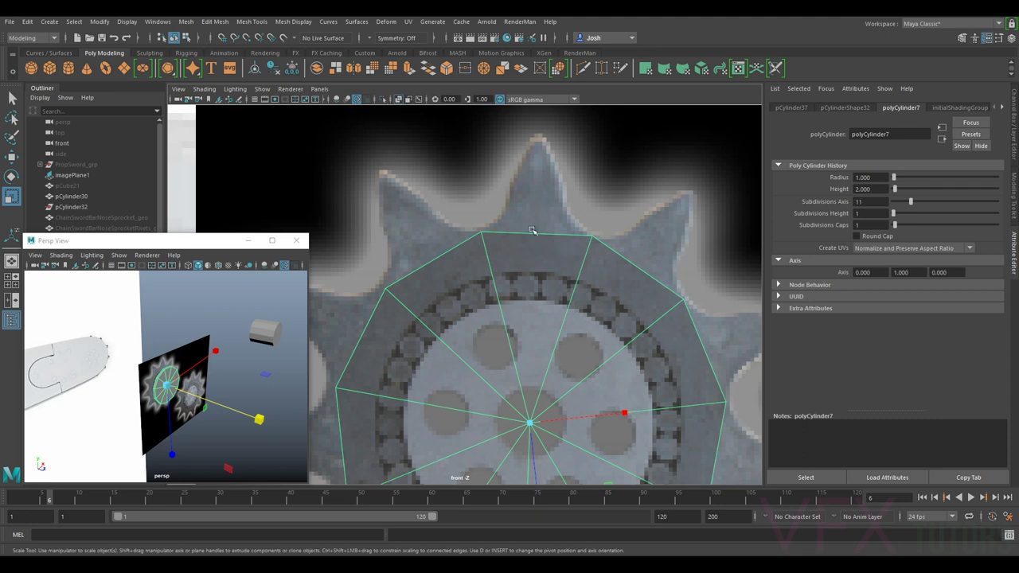
# Step: Try to extrude the disc's top rim face upwards into the tooth, and undo it
pyautogui.moveTo(532, 240); pyautogui.dragTo(532, 268, button='right')
pyautogui.moveTo(524, 211); pyautogui.dragTo(555, 248)
pyautogui.keyDown('ctrl'); pyautogui.moveTo(446, 308); pyautogui.dragTo(589, 314); pyautogui.keyUp('ctrl')
pyautogui.scroll(6, 188, 389)
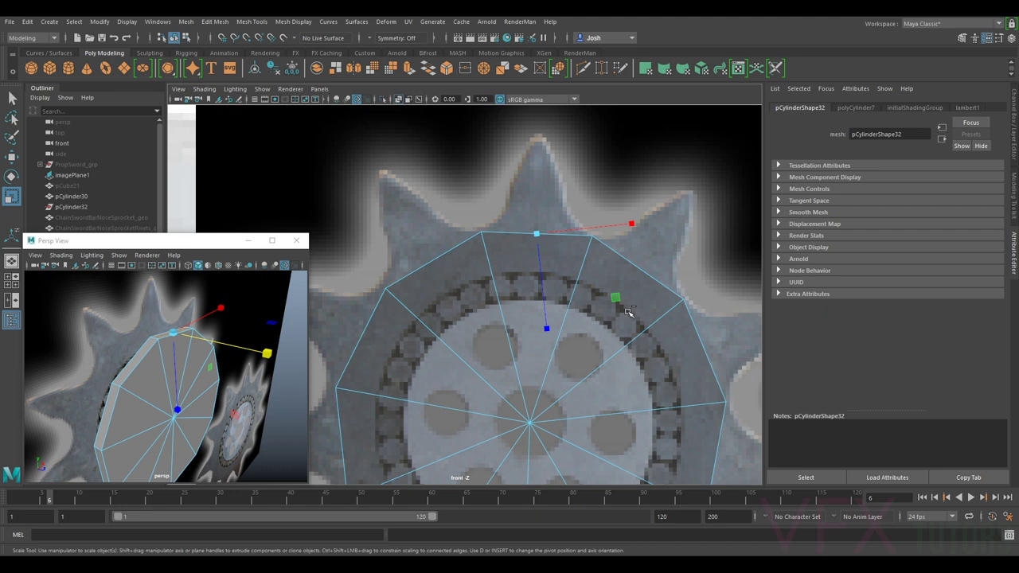
pyautogui.keyDown('shift'); pyautogui.moveTo(629, 313); pyautogui.dragTo(557, 287, button='right'); pyautogui.keyUp('shift')
pyautogui.moveTo(539, 191); pyautogui.dragTo(540, 176)
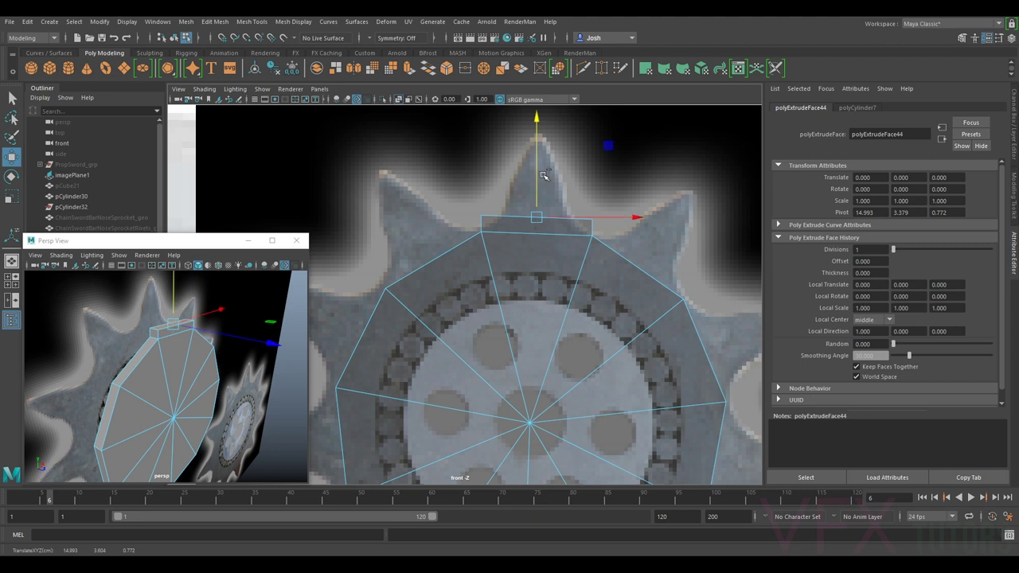
pyautogui.hotkey('ctrl', 'z')
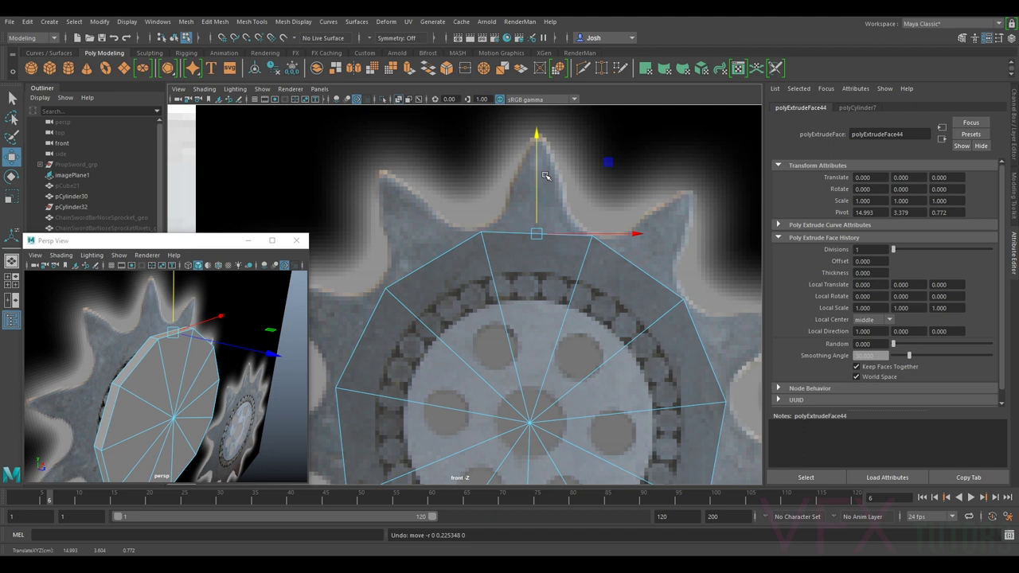
pyautogui.click(564, 213)
pyautogui.scroll(-4, 558, 220)
# Step: Select the full loop of rim faces around the disc
pyautogui.click(143, 357)
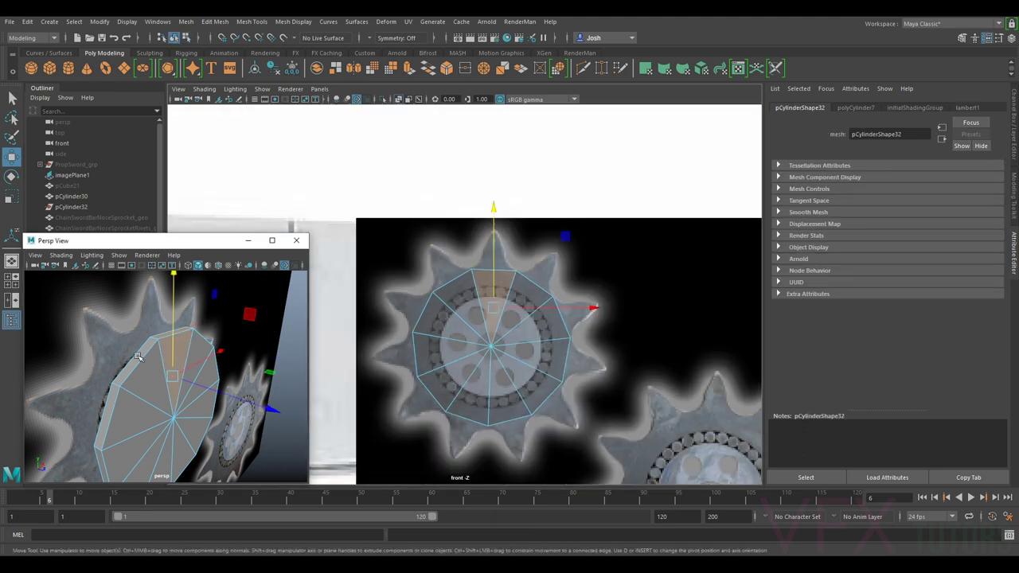
pyautogui.keyDown('shift'); pyautogui.doubleClick(110, 392); pyautogui.keyUp('shift')
pyautogui.scroll(2, 470, 306)
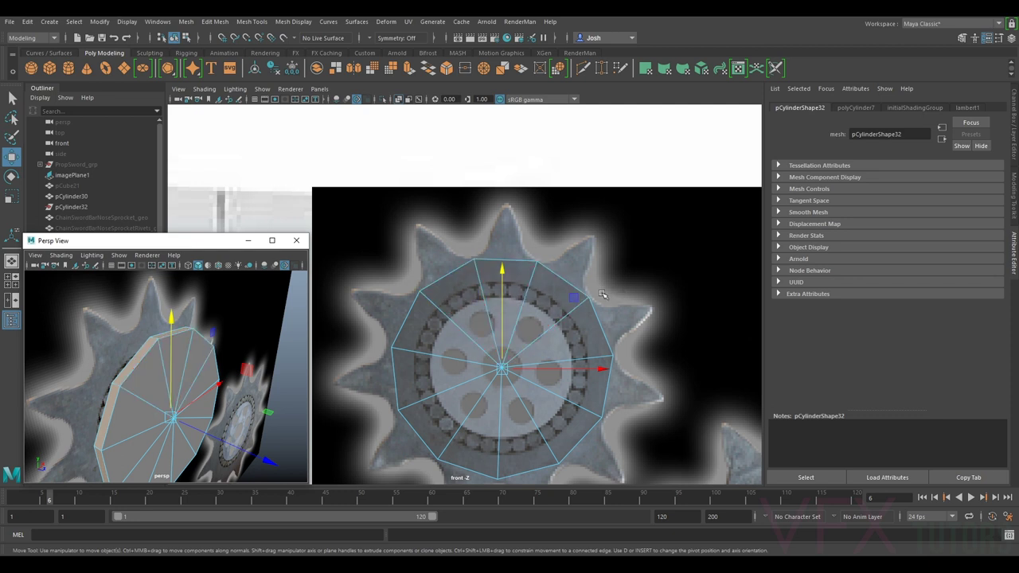
# Step: Try extruding the rim faces separately with Keep Faces Together off, a thickness of 1.6 and a local Z translation of -0.2
pyautogui.hotkey('ctrl', 'e')
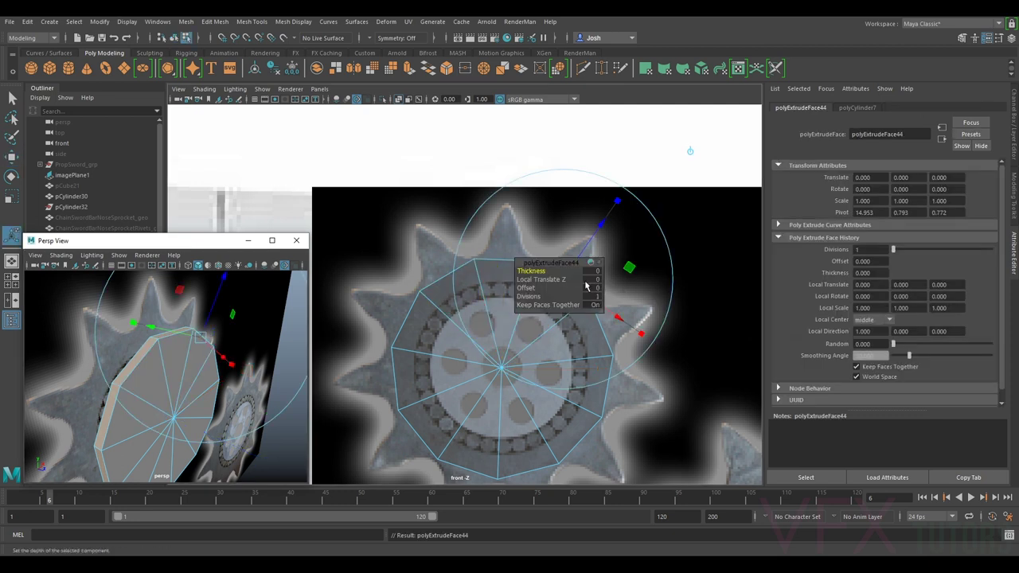
pyautogui.moveTo(529, 272); pyautogui.dragTo(536, 273)
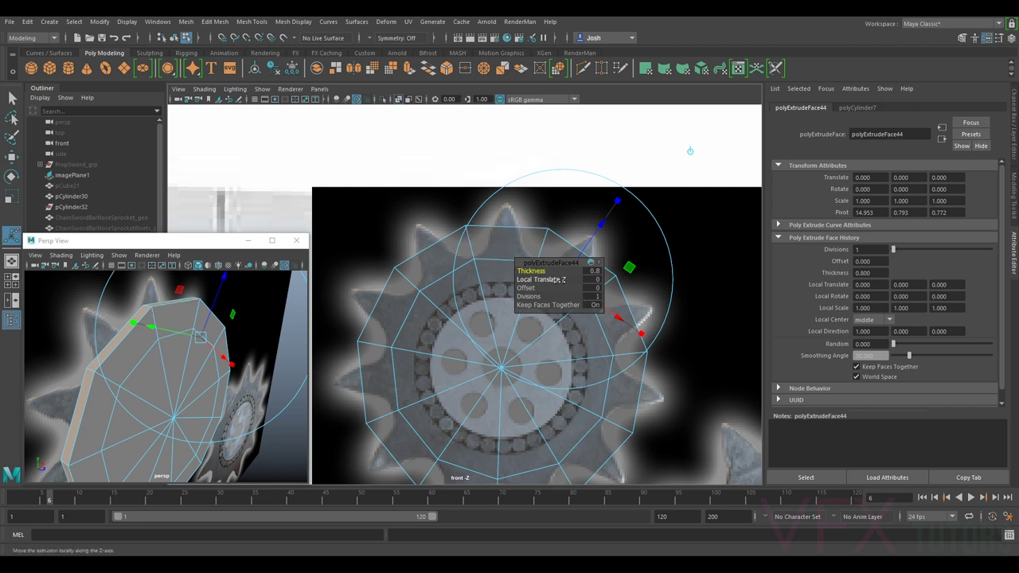
pyautogui.moveTo(536, 271); pyautogui.dragTo(531, 271)
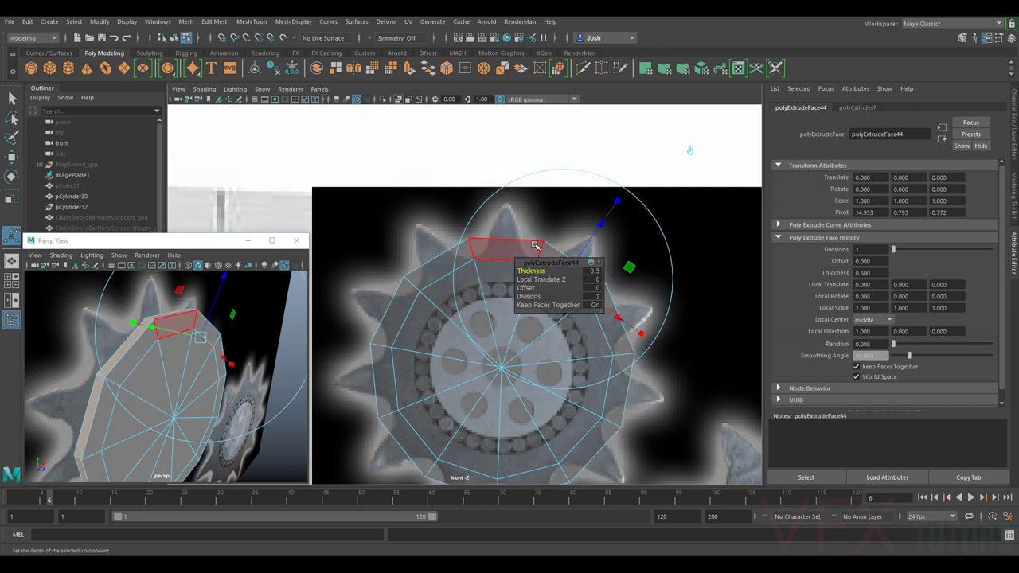
pyautogui.click(595, 306)
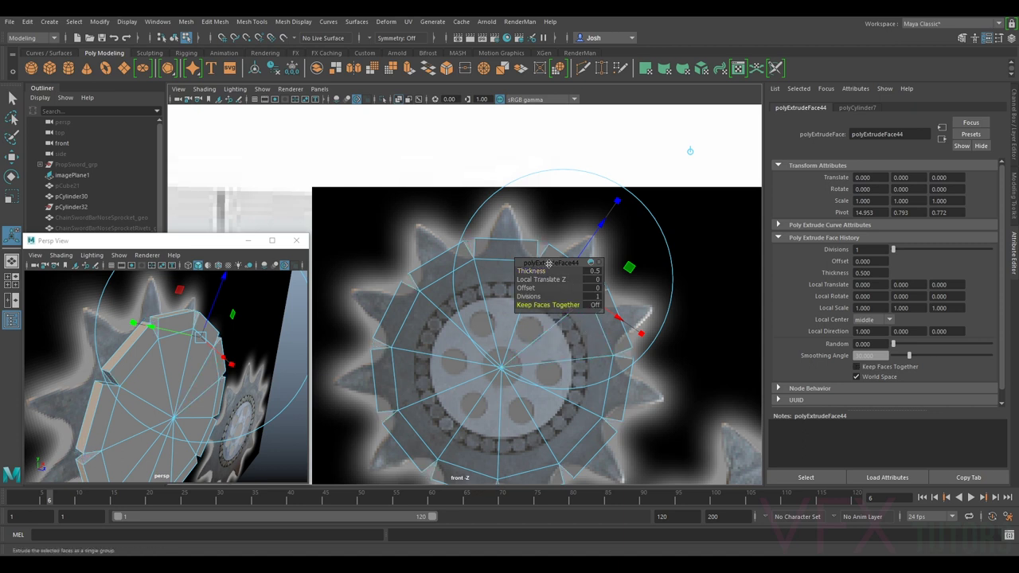
pyautogui.moveTo(532, 280)
pyautogui.mouseDown()
pyautogui.moveTo(522, 288)
pyautogui.moveTo(542, 287)
pyautogui.mouseUp()
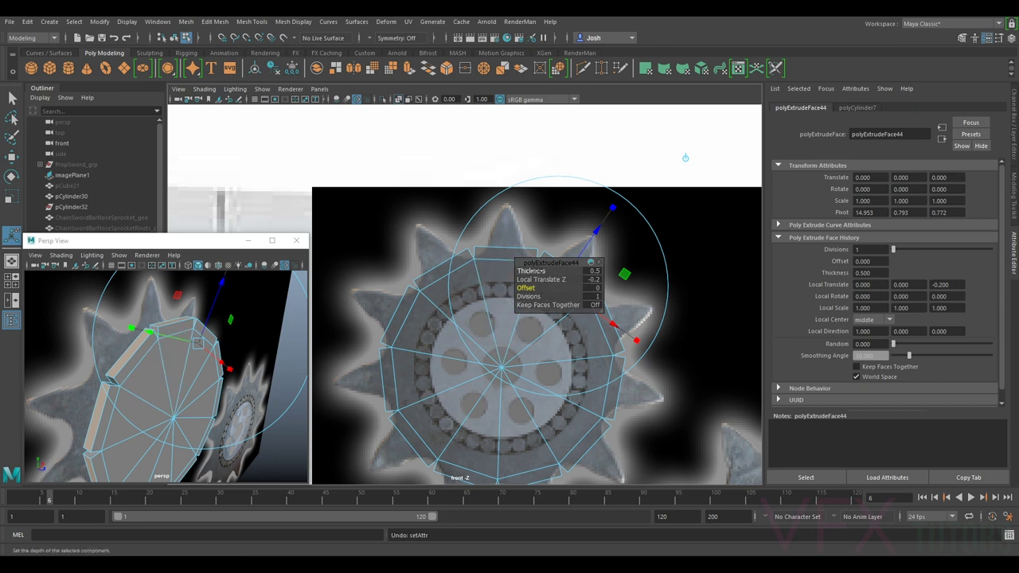
pyautogui.moveTo(531, 272); pyautogui.dragTo(559, 272)
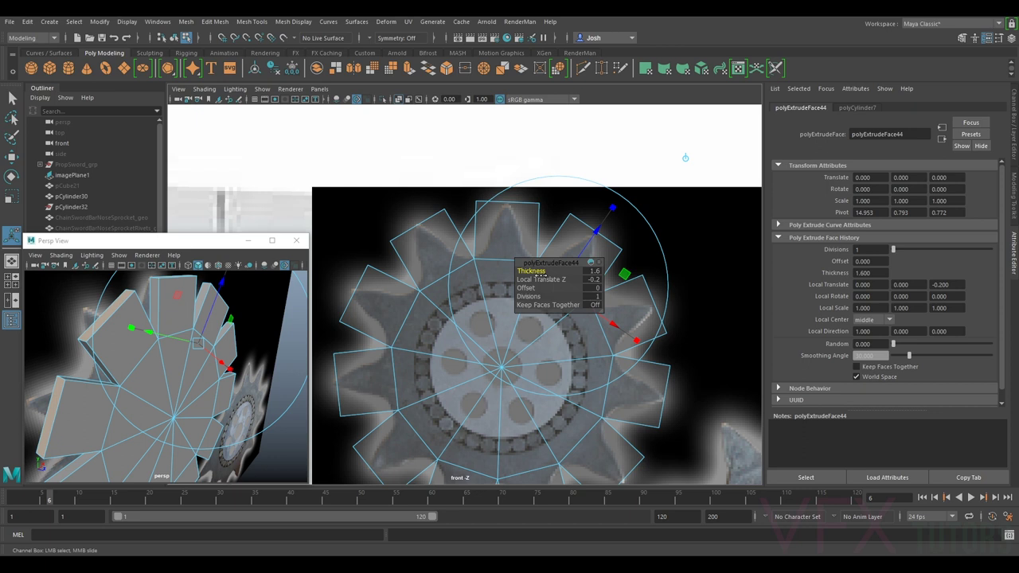
# Step: Try a local Z translation of -0.4 on the extruded teeth, and undo the whole rim extrusion
pyautogui.moveTo(546, 279); pyautogui.dragTo(534, 288)
pyautogui.hotkey('ctrl', 'z')
pyautogui.hotkey('ctrl', 'z')
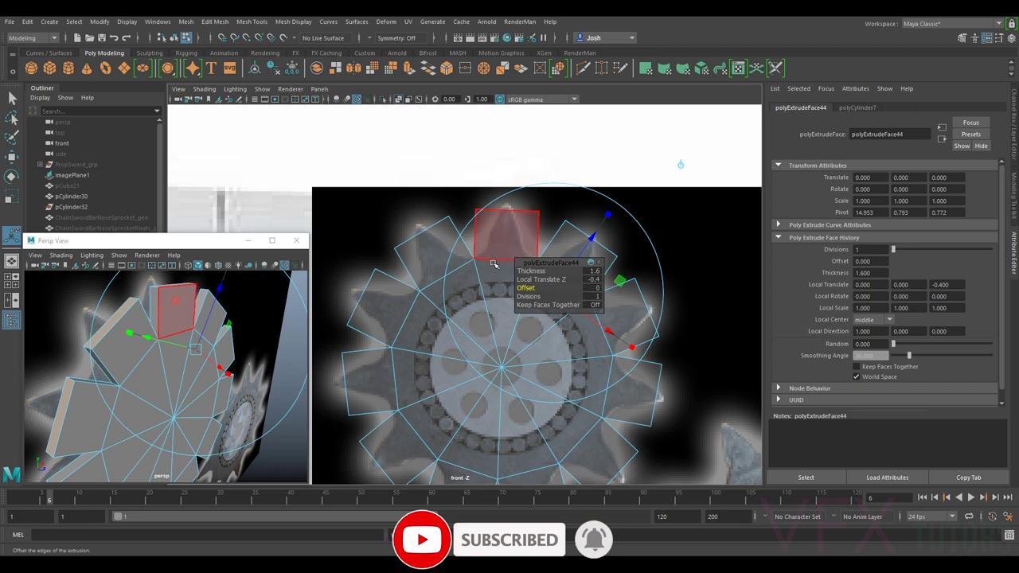
pyautogui.hotkey('ctrl', 'z')
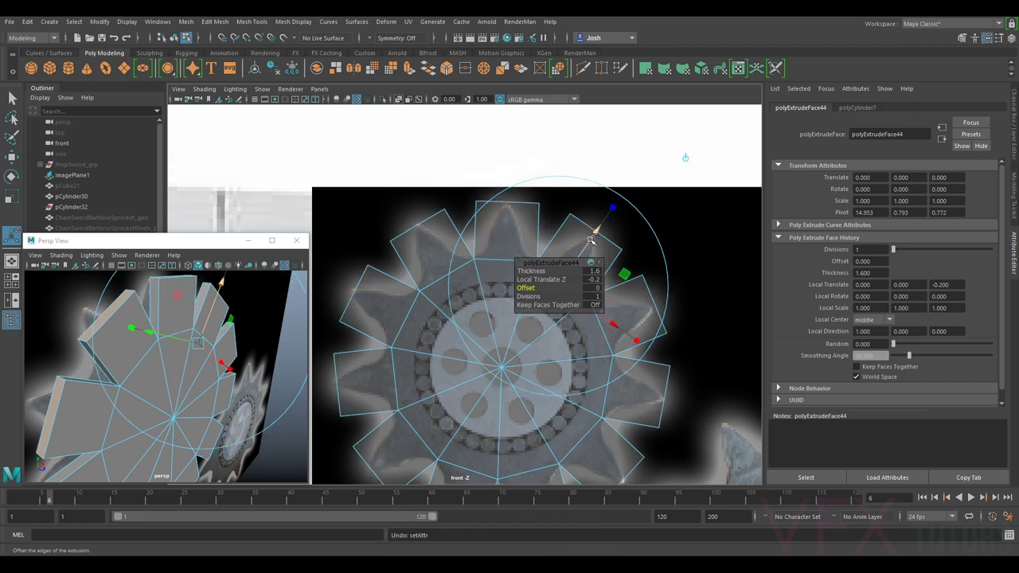
pyautogui.hotkey('ctrl', 'z')
pyautogui.hotkey('ctrl', 'z')
pyautogui.hotkey('ctrl', 'z')
pyautogui.hotkey('ctrl', 'z')
pyautogui.hotkey('ctrl', 'z')
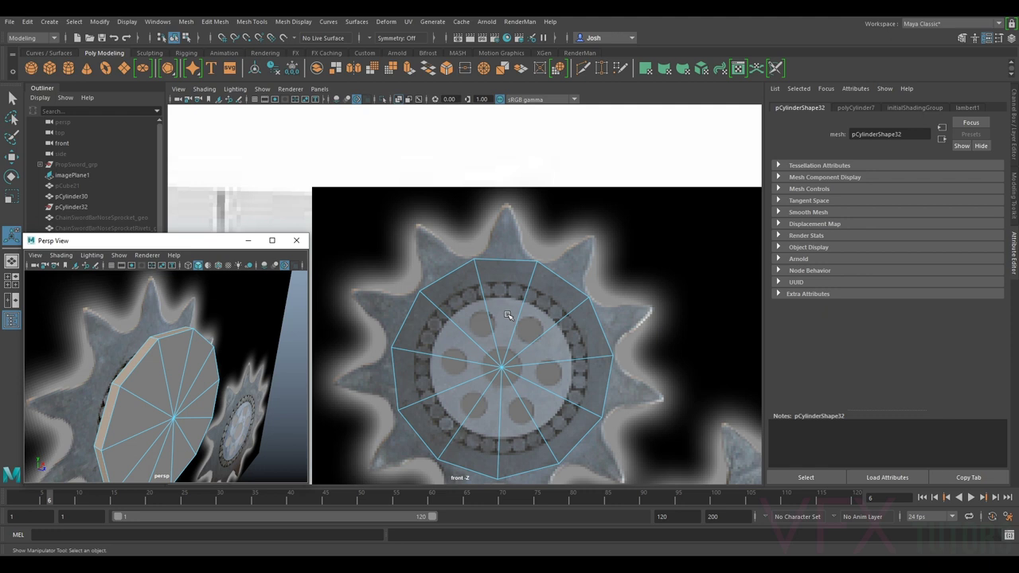
# Step: Scale the disc's rim faces in slightly and extrude them outward with a thickness of 0.2
pyautogui.press('r')
pyautogui.moveTo(503, 369); pyautogui.dragTo(500, 369)
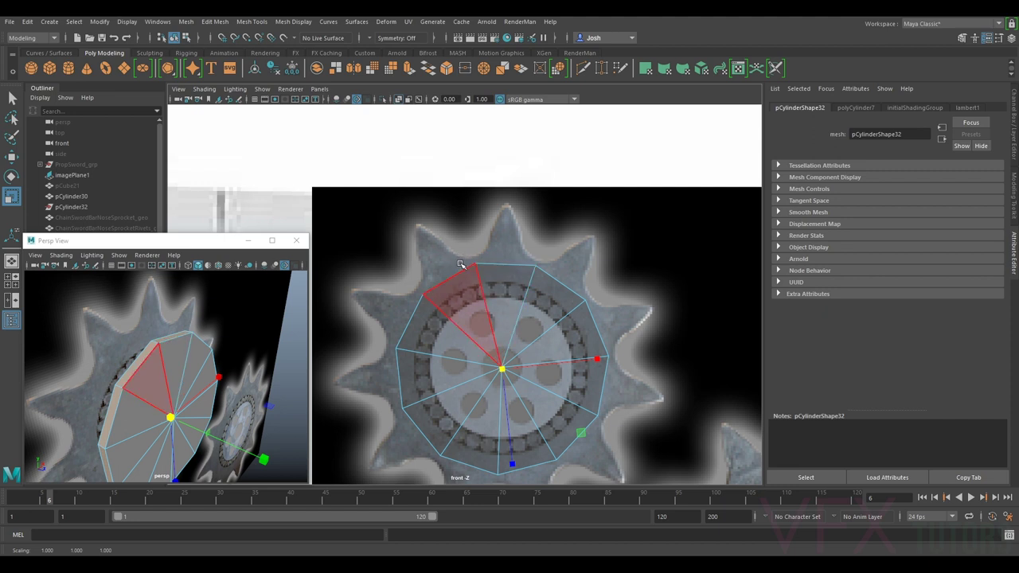
pyautogui.click(508, 267)
pyautogui.hotkey('ctrl', 'e')
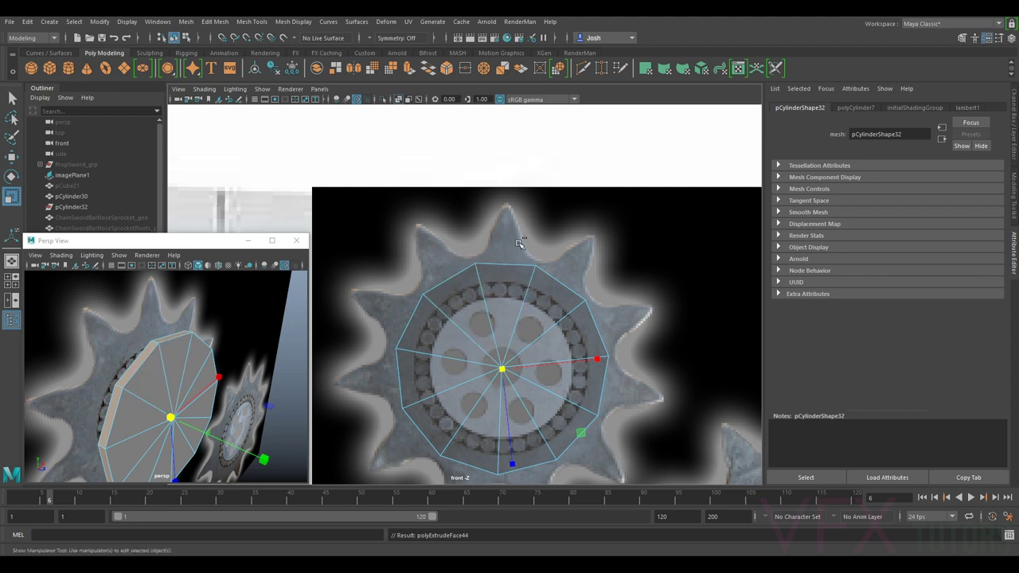
pyautogui.moveTo(546, 271); pyautogui.dragTo(545, 271)
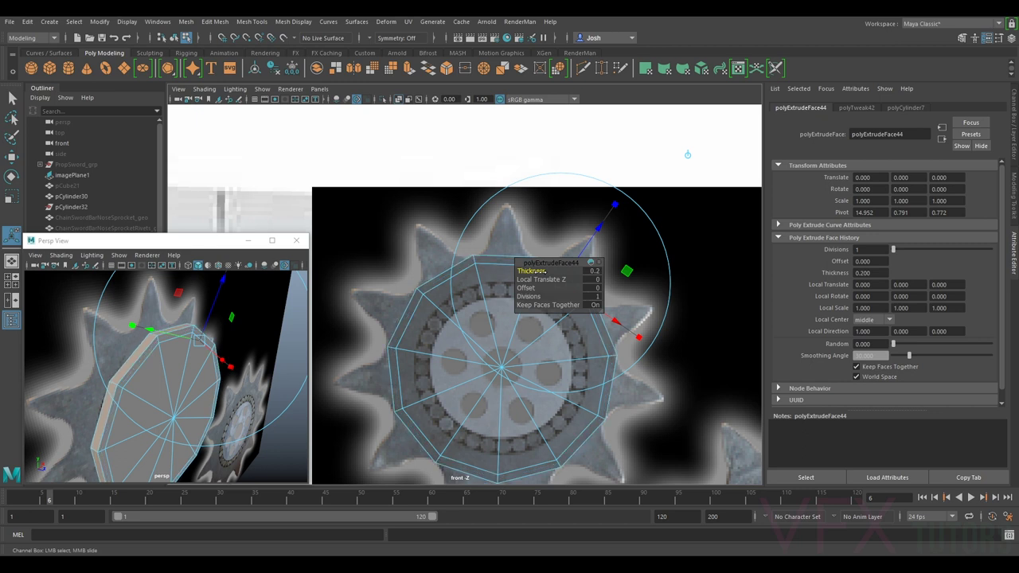
pyautogui.moveTo(544, 272); pyautogui.dragTo(545, 271)
pyautogui.scroll(3, 560, 219)
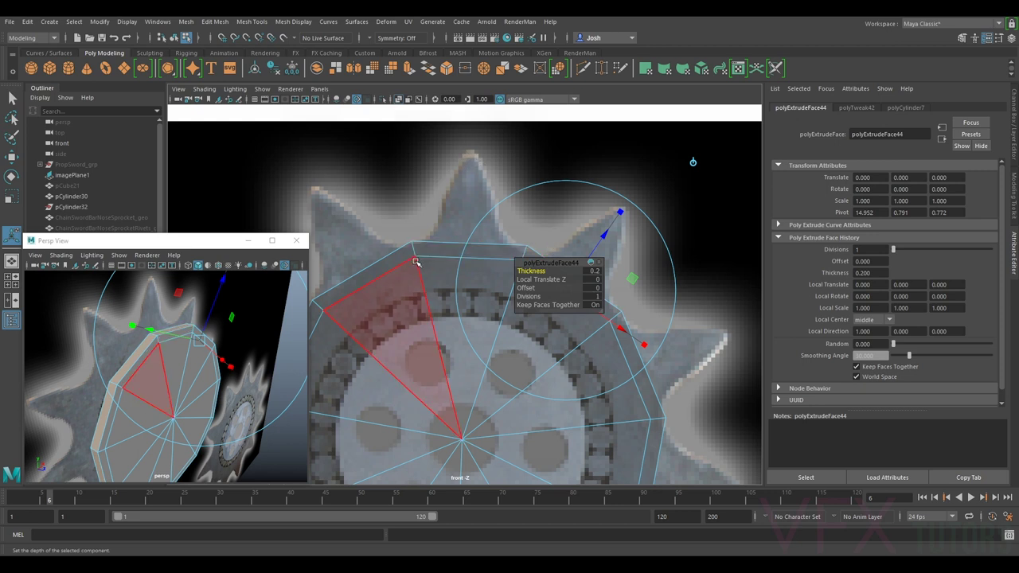
# Step: Select the whole disc as an object and scale it down slightly to fit the tooth bases in the reference
pyautogui.moveTo(446, 346); pyautogui.dragTo(495, 246, button='right')
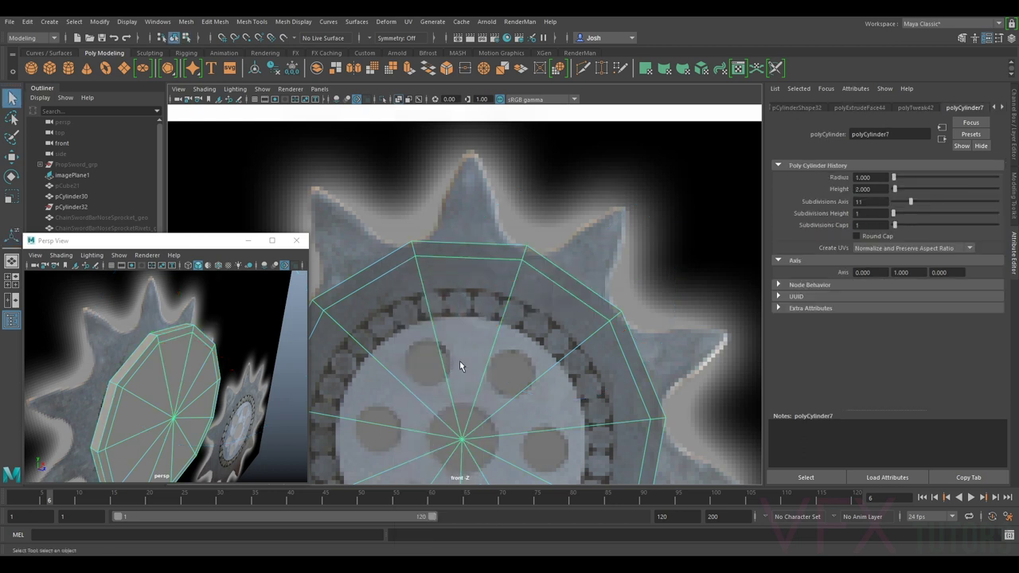
pyautogui.press('r')
pyautogui.scroll(-7, 461, 377)
pyautogui.scroll(3, 459, 390)
pyautogui.moveTo(462, 375); pyautogui.dragTo(460, 374)
pyautogui.scroll(4, 478, 267)
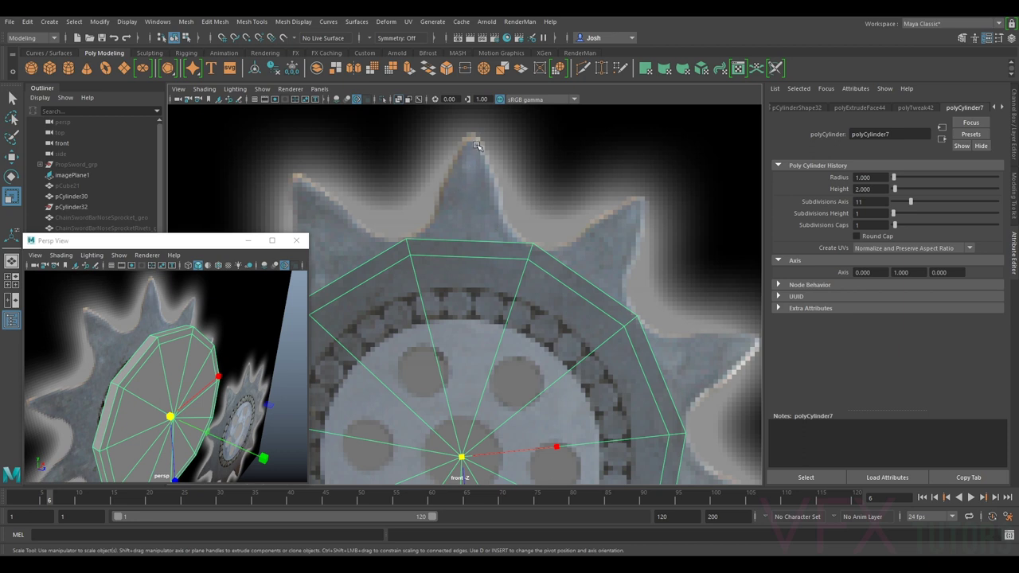
# Step: Extrude the disc's top rim face upwards with a local Z translation of 0.229 to start the tooth
pyautogui.moveTo(484, 255); pyautogui.dragTo(471, 292, button='right')
pyautogui.click(386, 309)
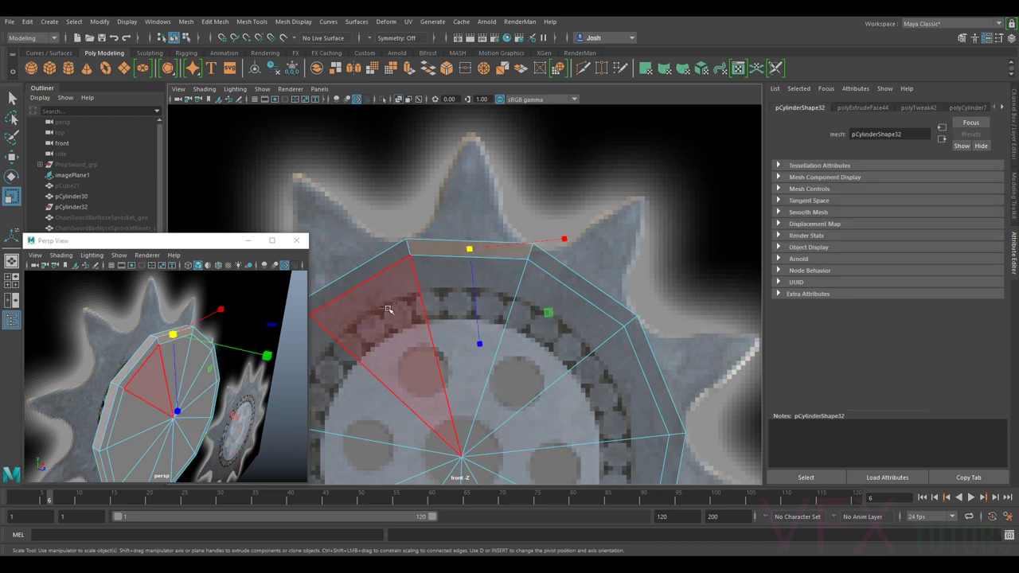
pyautogui.click(528, 252)
pyautogui.hotkey('ctrl', 'e')
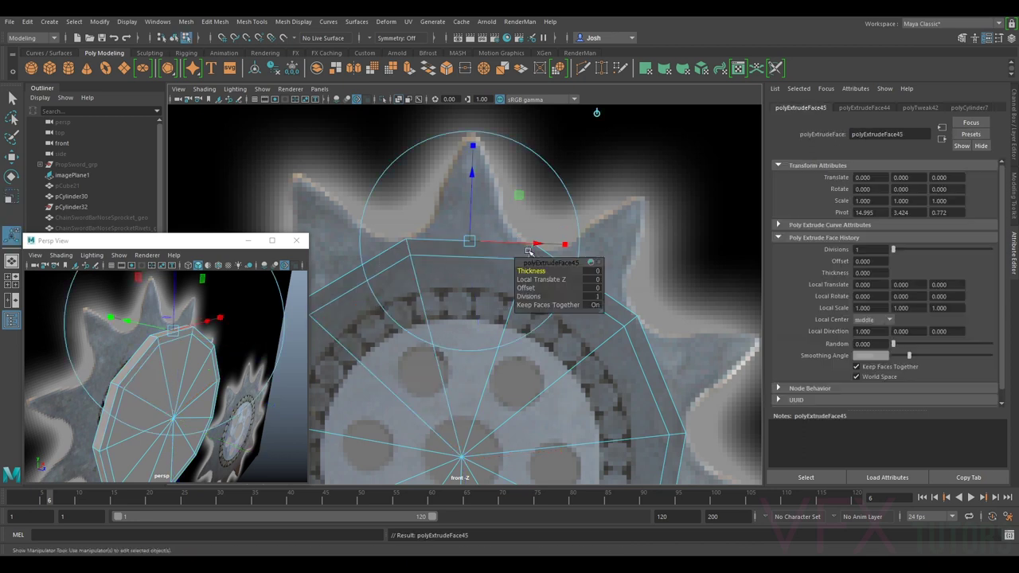
pyautogui.moveTo(471, 221); pyautogui.dragTo(506, 220)
# Step: Set the Scale tool's axis orientation to Component and narrow the extruded face to the tooth outline in the reference
pyautogui.press('r')
pyautogui.hotkey('ctrl', 'z')
pyautogui.doubleClick(11, 196)
pyautogui.click(215, 149)
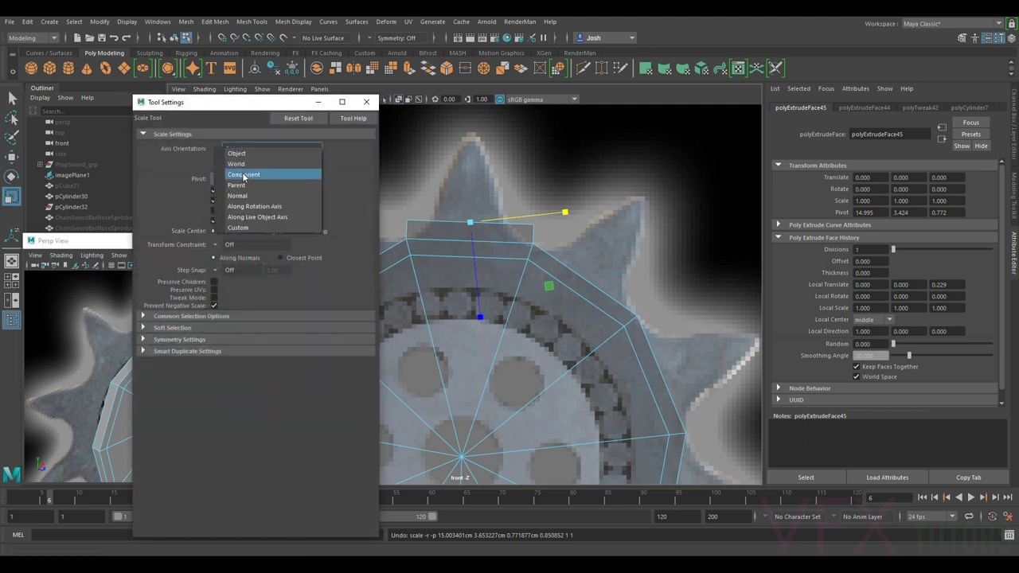
pyautogui.click(244, 174)
pyautogui.click(316, 102)
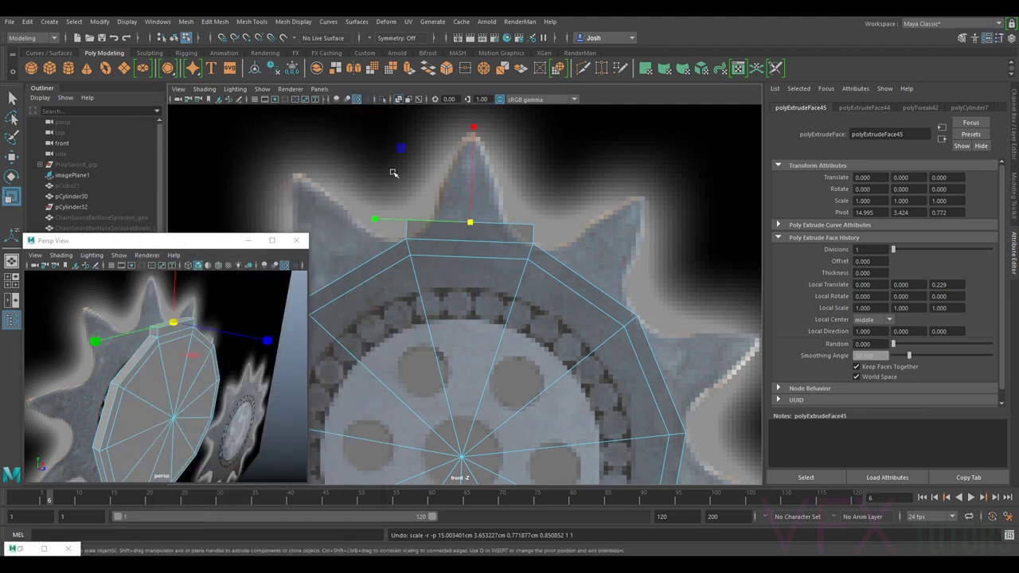
pyautogui.moveTo(383, 220); pyautogui.dragTo(412, 225)
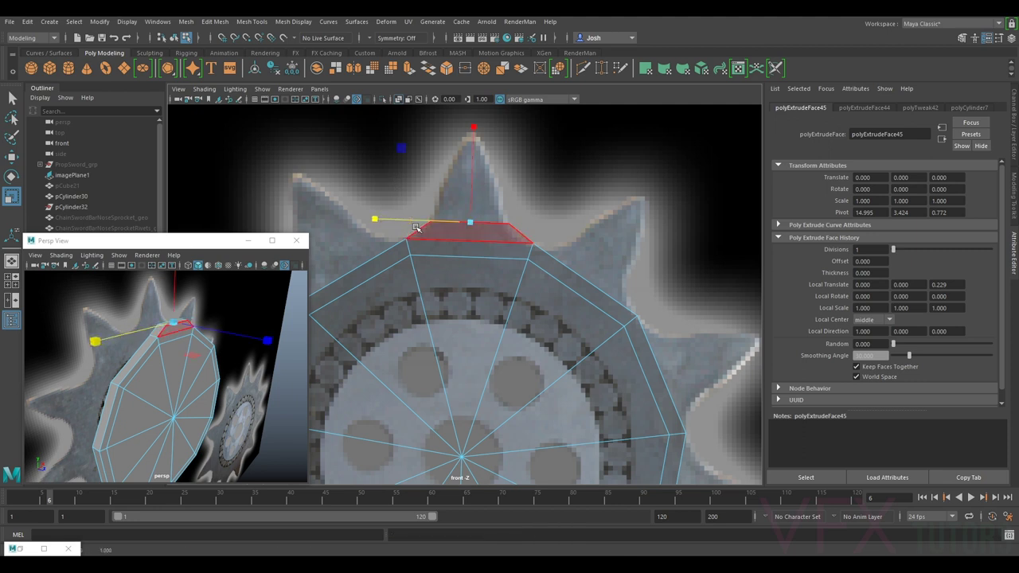
# Step: Extrude a second tooth segment upwards and narrow its end face to the reference outline
pyautogui.hotkey('ctrl', 'e')
pyautogui.moveTo(474, 195); pyautogui.dragTo(470, 178)
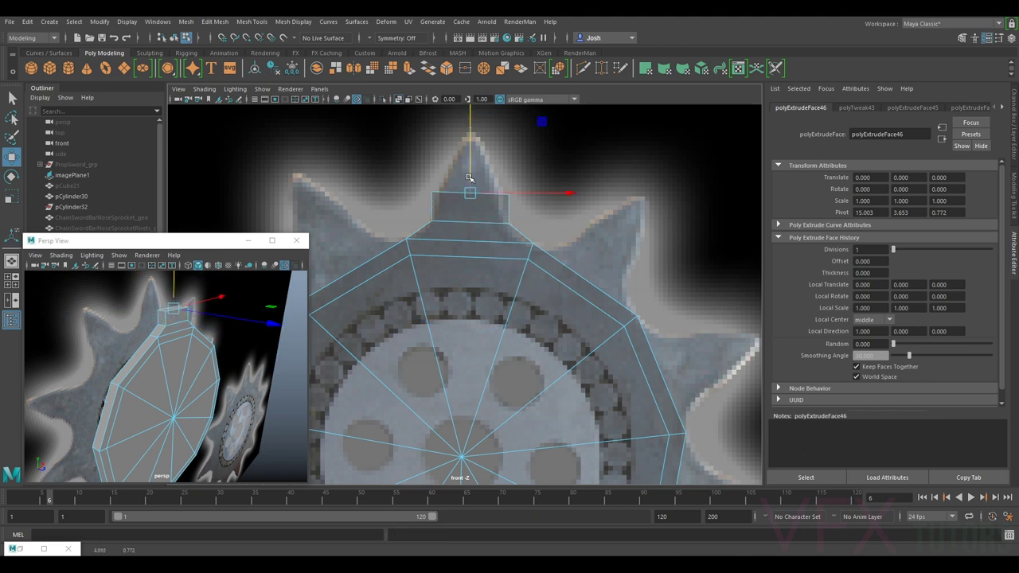
pyautogui.press('r')
pyautogui.moveTo(376, 190); pyautogui.dragTo(395, 199)
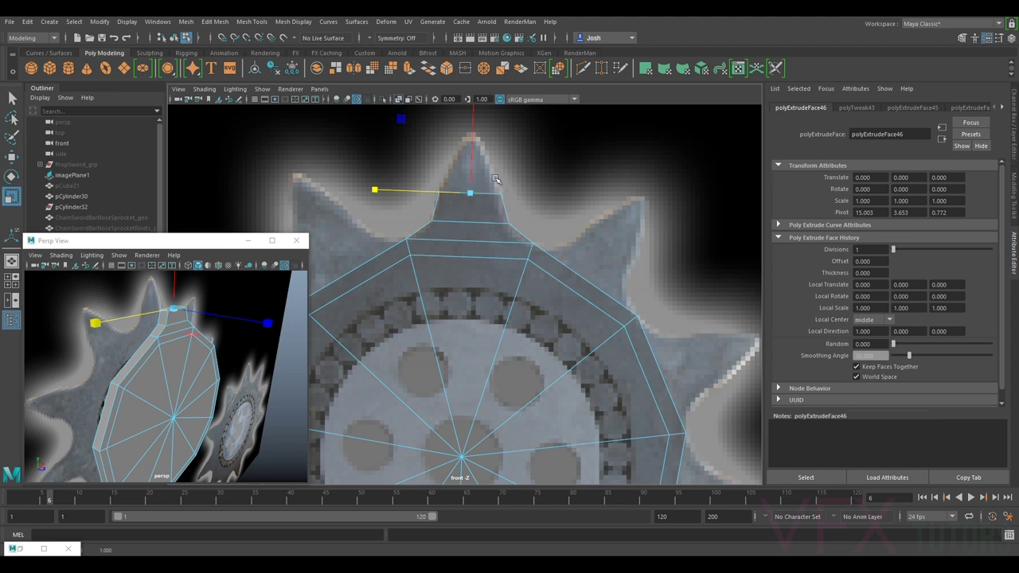
# Step: Extrude a third tooth segment towards the tip and taper its end face along the reference edges
pyautogui.hotkey('ctrl', 'e')
pyautogui.press('w')
pyautogui.moveTo(472, 176); pyautogui.dragTo(472, 149)
pyautogui.press('e')
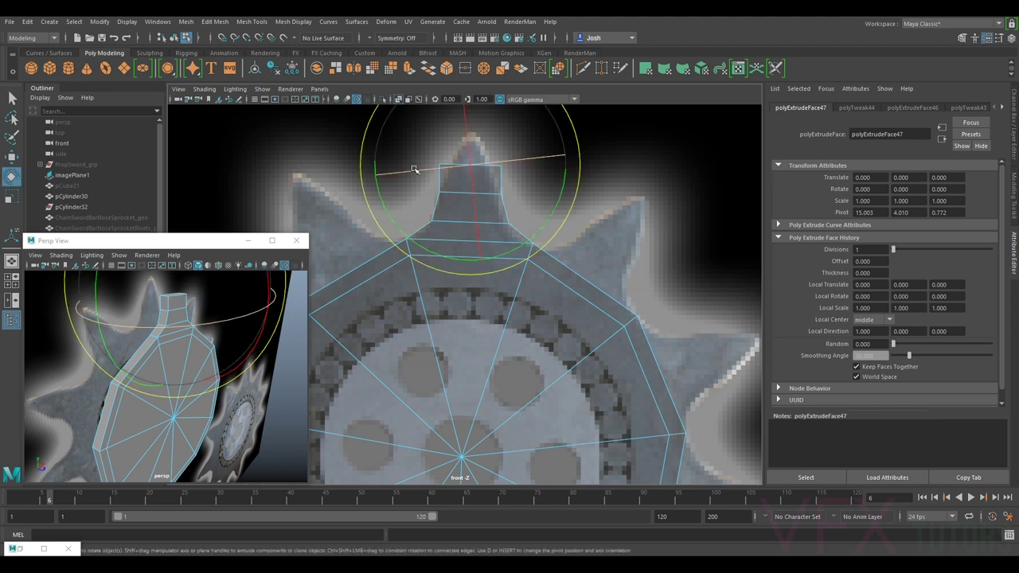
pyautogui.press('r')
pyautogui.moveTo(389, 163); pyautogui.dragTo(426, 165)
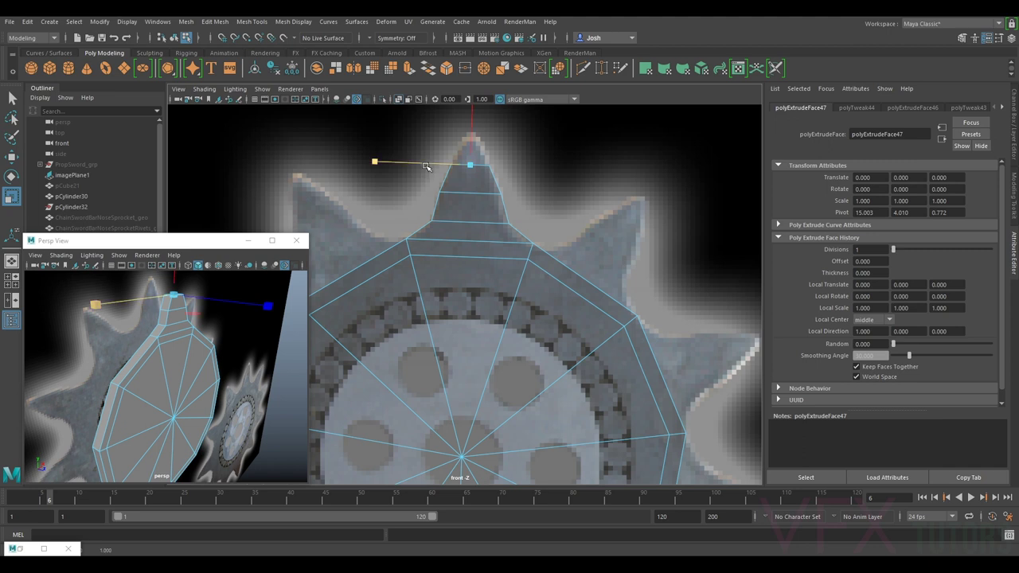
# Step: Extrude a short fourth segment near the tooth tip and narrow its end face to match the reference
pyautogui.hotkey('ctrl', 'e')
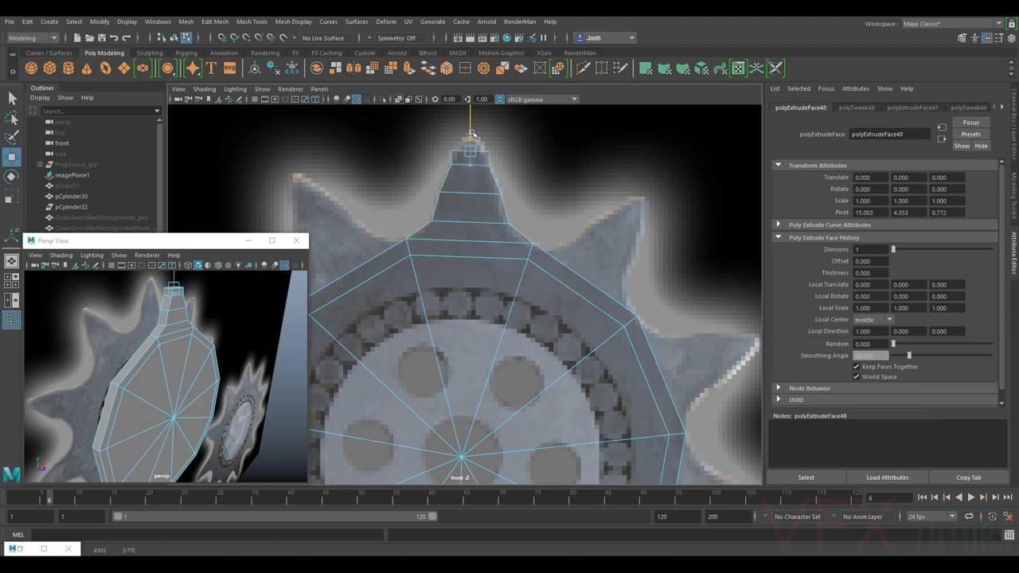
pyautogui.press('r')
pyautogui.moveTo(406, 143); pyautogui.dragTo(458, 150)
pyautogui.keyDown('alt'); pyautogui.moveTo(528, 148); pyautogui.dragTo(511, 218, button='middle'); pyautogui.keyUp('alt')
pyautogui.scroll(4, 508, 205)
pyautogui.keyDown('alt'); pyautogui.moveTo(469, 157); pyautogui.dragTo(488, 201, button='middle'); pyautogui.keyUp('alt')
# Step: Extrude the final tip segment of the tooth and scale its end face down almost to a point
pyautogui.hotkey('ctrl', 'e')
pyautogui.moveTo(463, 165); pyautogui.dragTo(466, 151)
pyautogui.press('r')
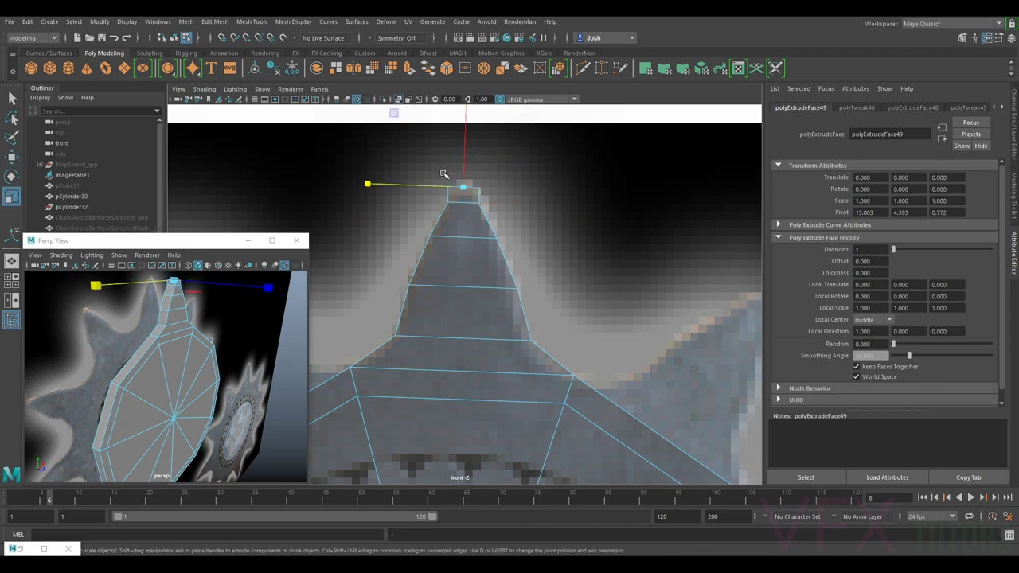
pyautogui.moveTo(412, 186); pyautogui.dragTo(477, 200)
# Step: Preview the mesh smoothed, restore the unsmoothed display, and raise the tooth's tip face slightly
pyautogui.press('3')
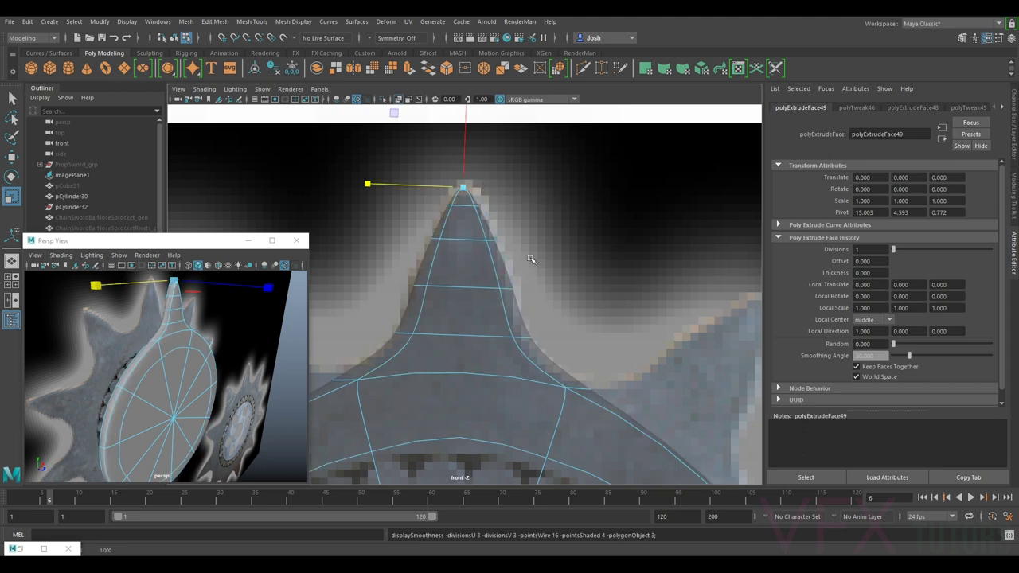
pyautogui.press('1')
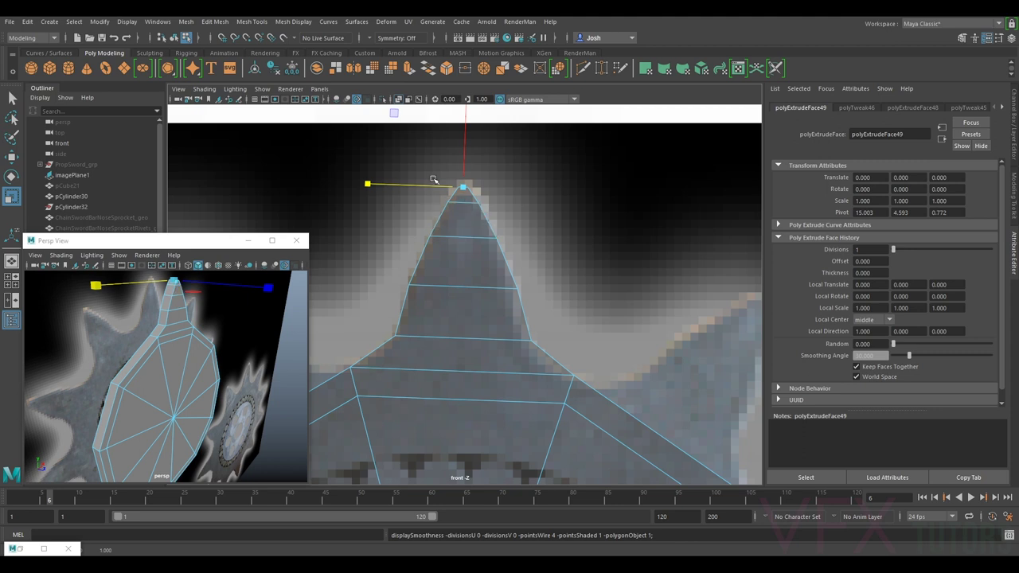
pyautogui.press('w')
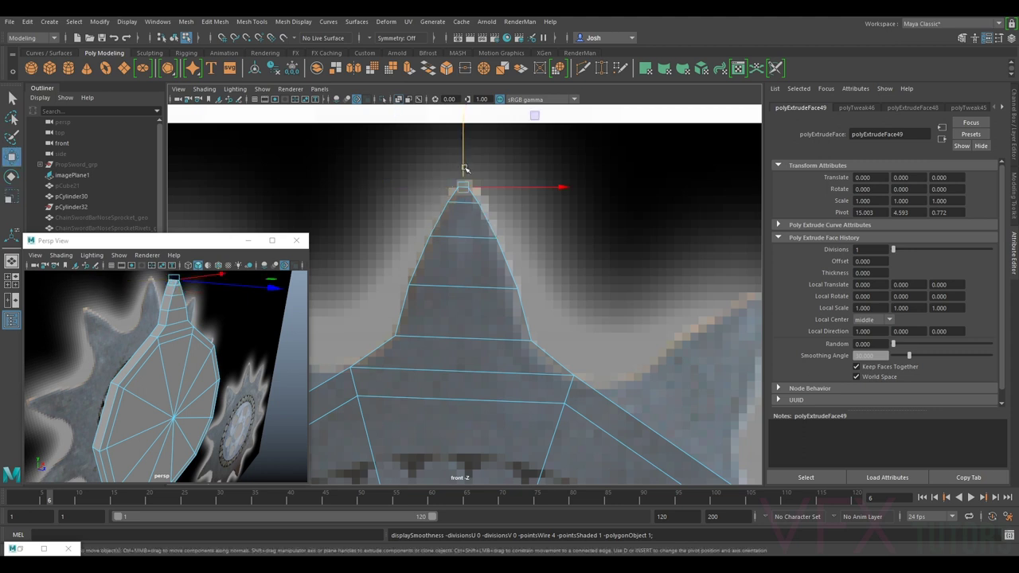
pyautogui.moveTo(464, 168); pyautogui.dragTo(486, 183)
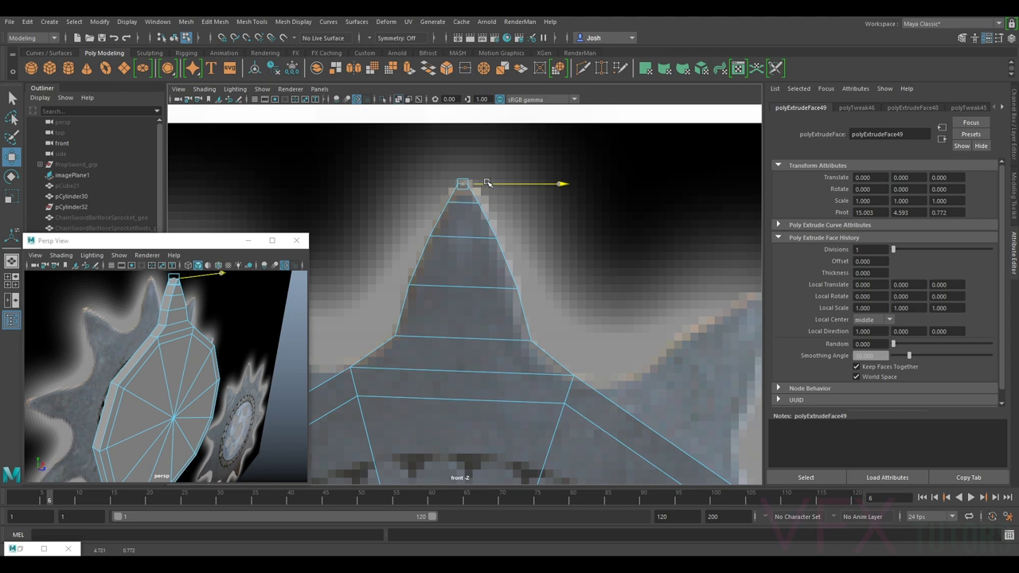
# Step: Inspect the finished tooth against the reference and select the whole sprocket mesh in object mode
pyautogui.scroll(-5, 494, 315)
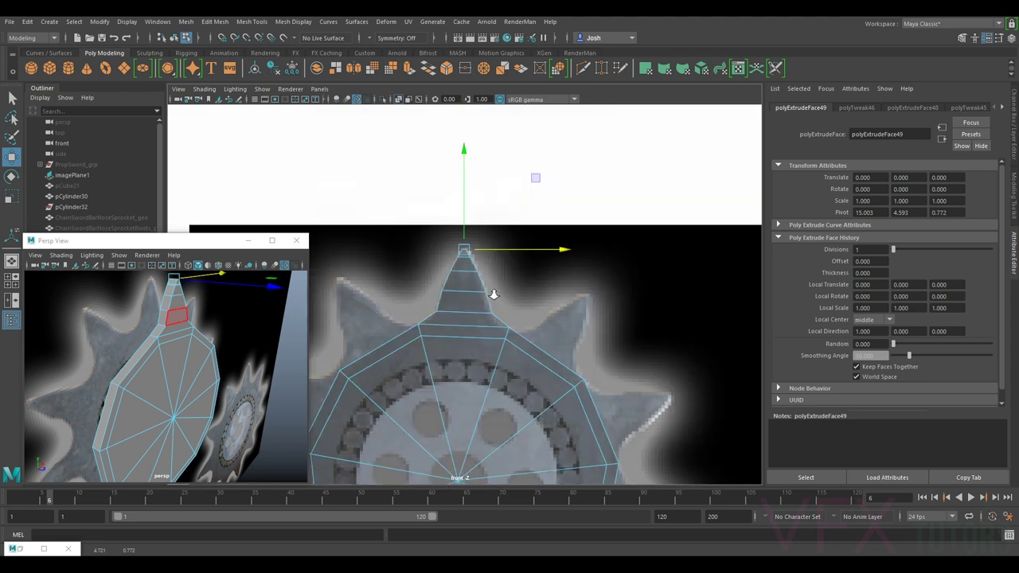
pyautogui.scroll(8, 521, 295)
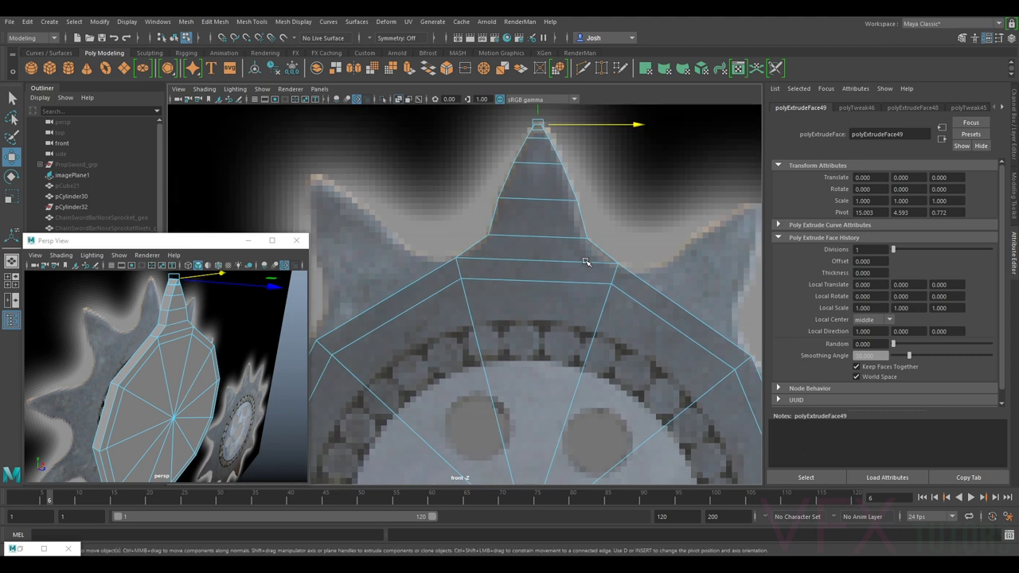
pyautogui.scroll(-2, 548, 257)
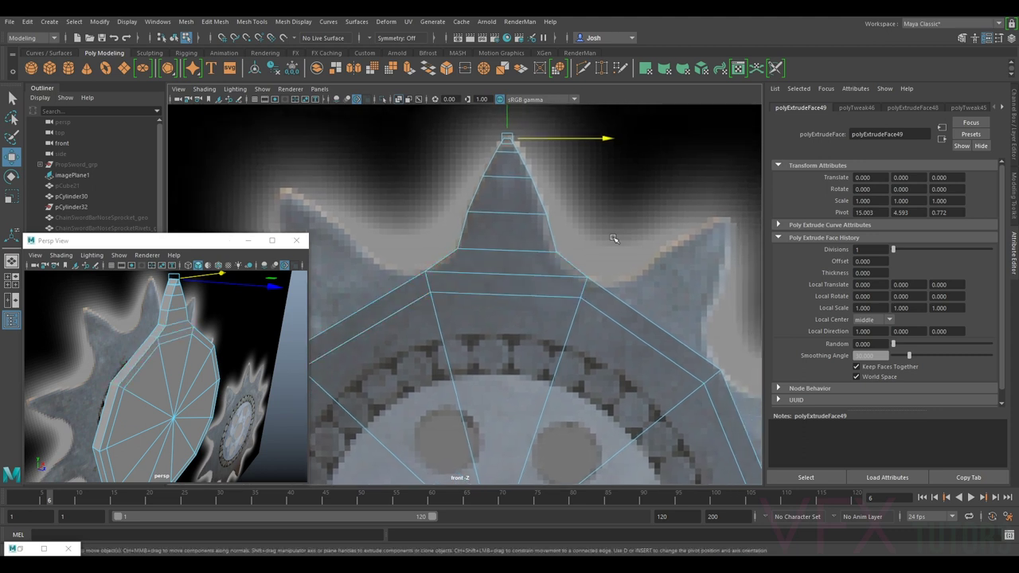
pyautogui.keyDown('alt'); pyautogui.moveTo(539, 218); pyautogui.dragTo(543, 264, button='middle'); pyautogui.keyUp('alt')
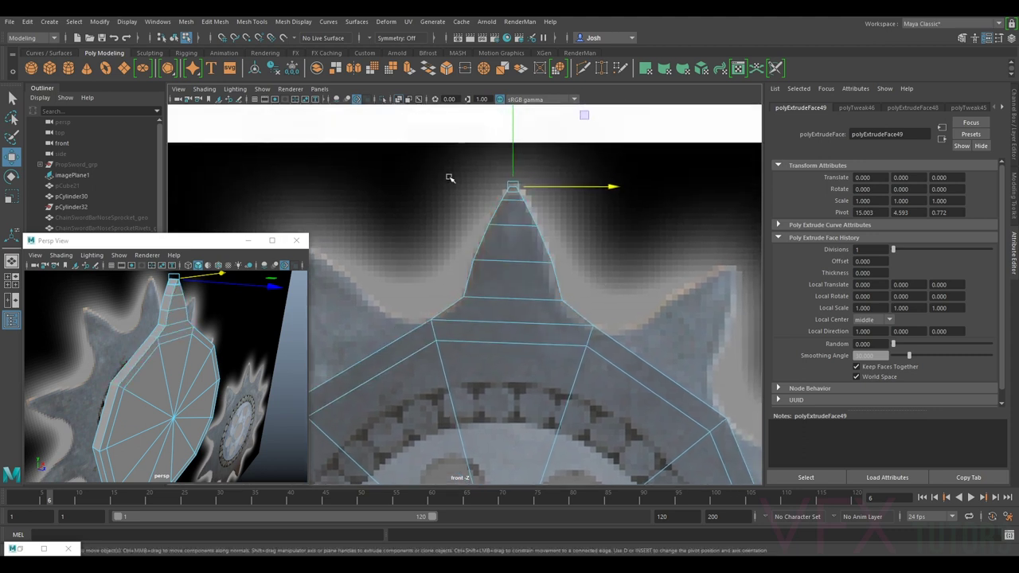
pyautogui.scroll(3, 196, 343)
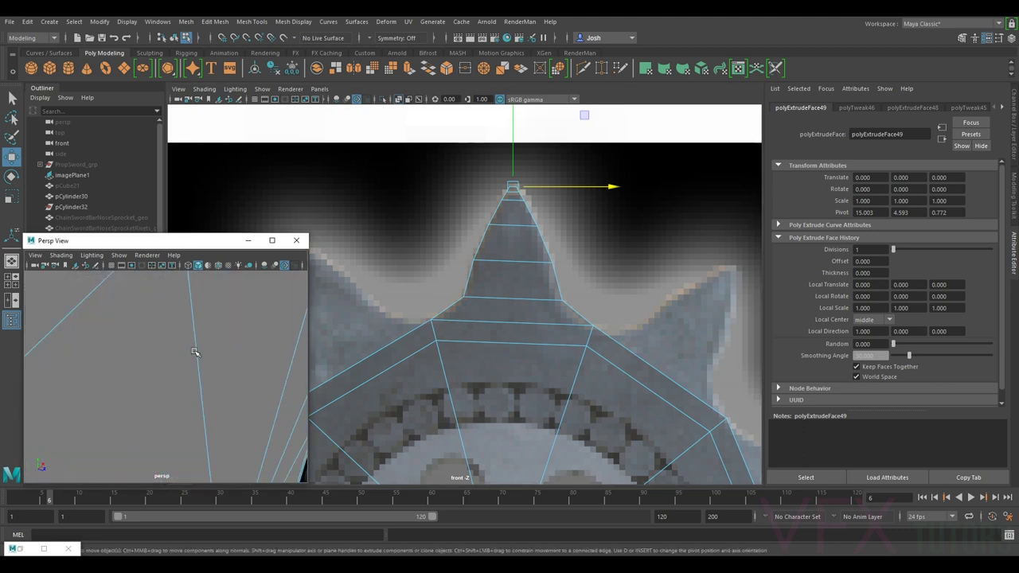
pyautogui.scroll(-6, 199, 353)
pyautogui.keyDown('alt'); pyautogui.moveTo(204, 398); pyautogui.dragTo(224, 390); pyautogui.keyUp('alt')
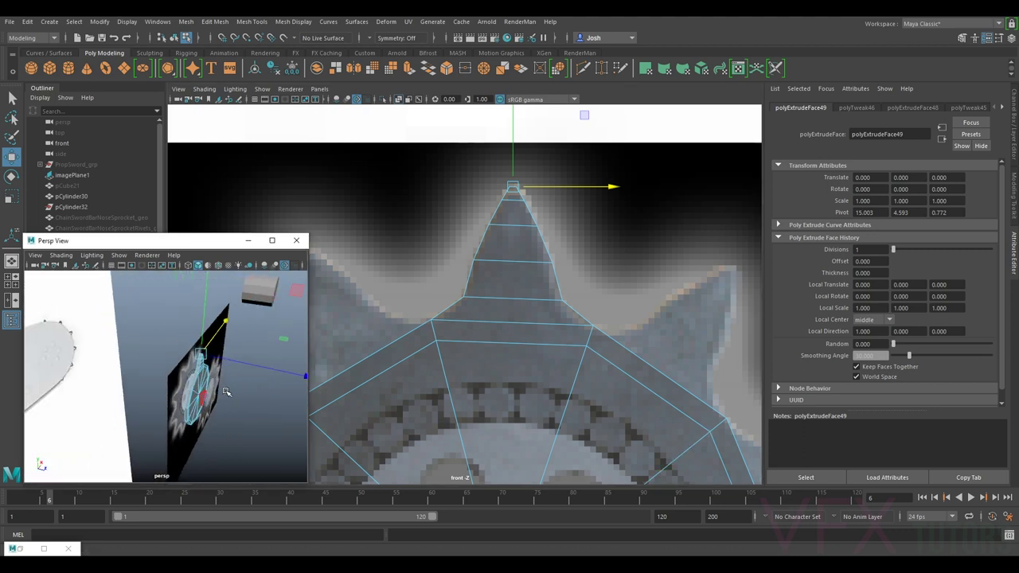
pyautogui.rightClick(201, 384)
pyautogui.moveTo(200, 385); pyautogui.dragTo(252, 246, button='right')
pyautogui.scroll(5, 213, 381)
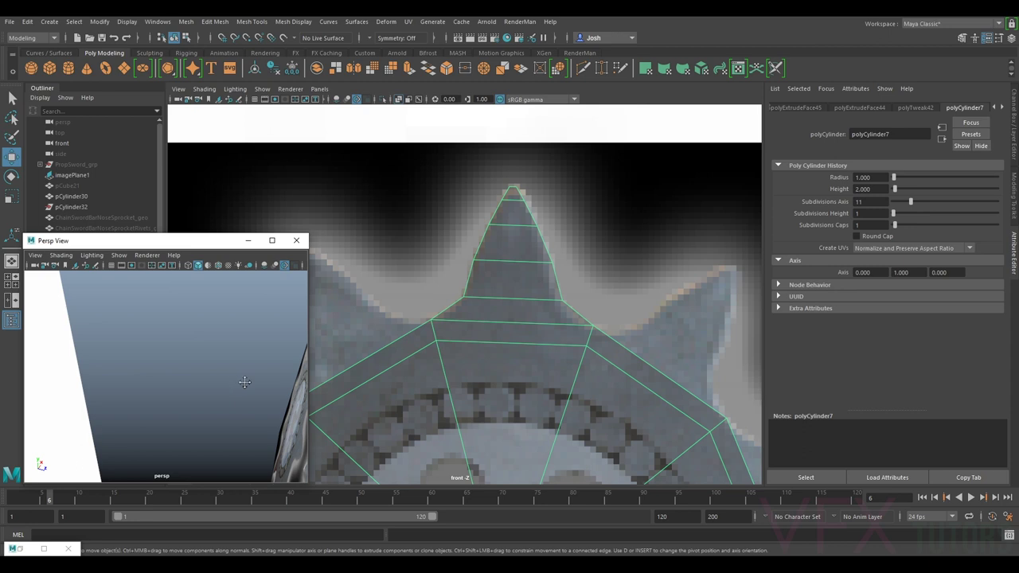
pyautogui.keyDown('alt'); pyautogui.moveTo(244, 383); pyautogui.dragTo(138, 328, button='middle'); pyautogui.keyUp('alt')
pyautogui.scroll(-6, 138, 327)
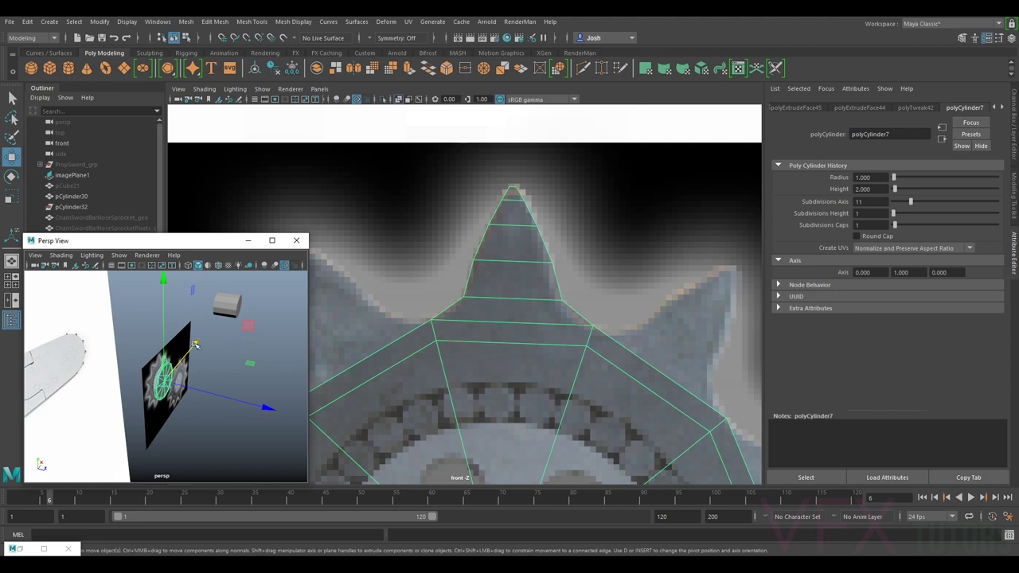
# Step: Unhide ChainSwordBarNoseSprocket_geo, ChainSwordBarNoseSprocketRivets_geo and ChainSwordBar_geo
pyautogui.click(116, 217)
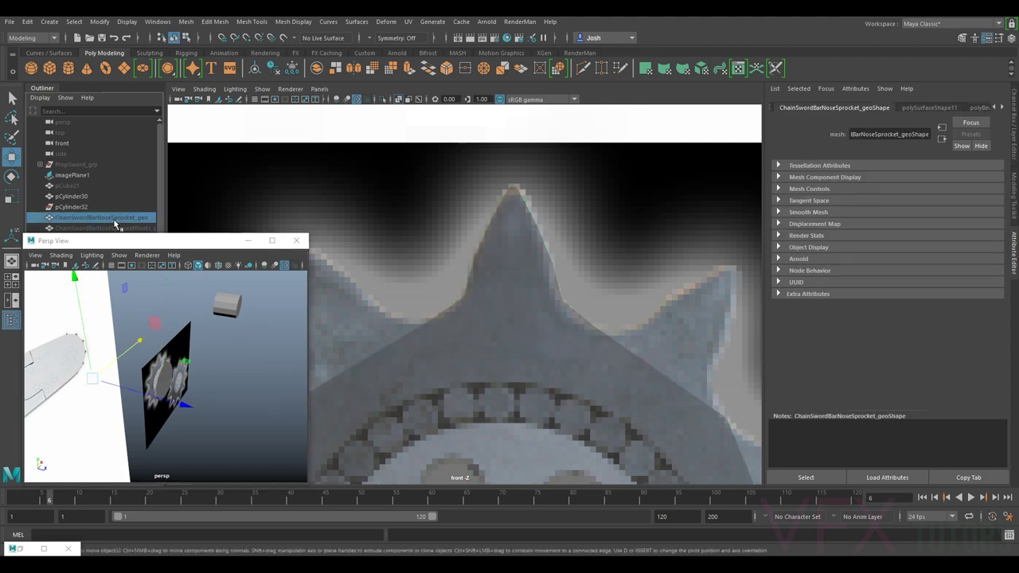
pyautogui.keyDown('shift'); pyautogui.click(119, 228); pyautogui.keyUp('shift')
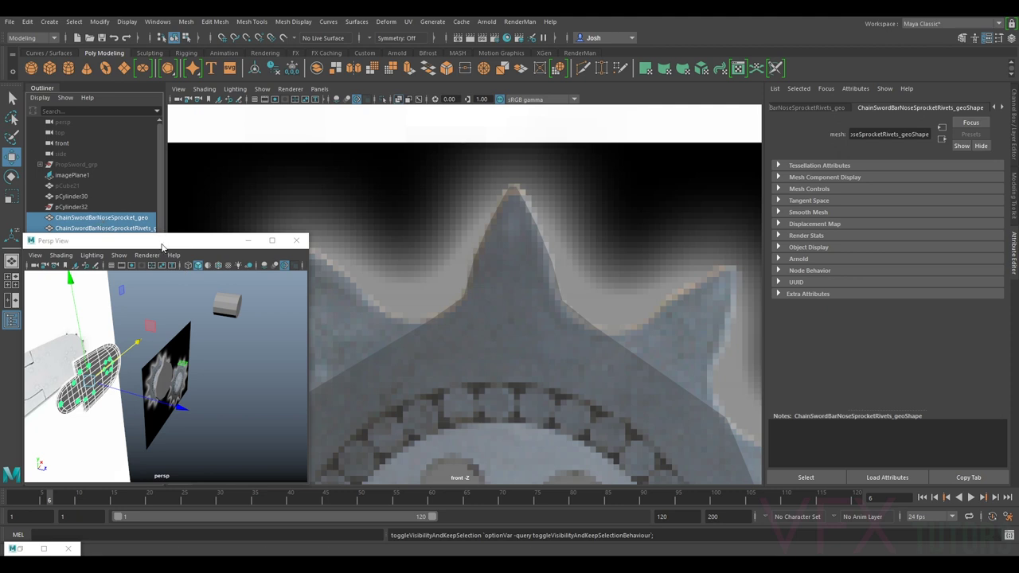
pyautogui.moveTo(162, 243); pyautogui.dragTo(153, 286)
pyautogui.click(84, 239)
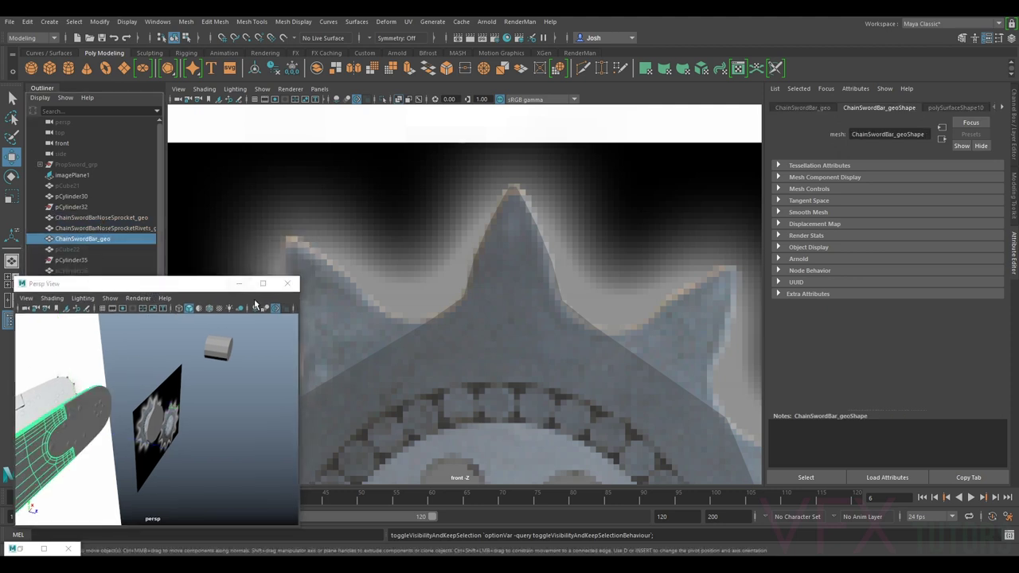
# Step: Select the sprocket mesh and move it along its depth axis into the gap between the bar's nose plates
pyautogui.click(152, 414)
pyautogui.keyDown('alt'); pyautogui.moveTo(153, 413); pyautogui.dragTo(182, 417); pyautogui.keyUp('alt')
pyautogui.keyDown('alt'); pyautogui.moveTo(182, 418); pyautogui.dragTo(240, 422, button='middle'); pyautogui.keyUp('alt')
pyautogui.scroll(-3, 256, 423)
pyautogui.moveTo(266, 419); pyautogui.dragTo(223, 449)
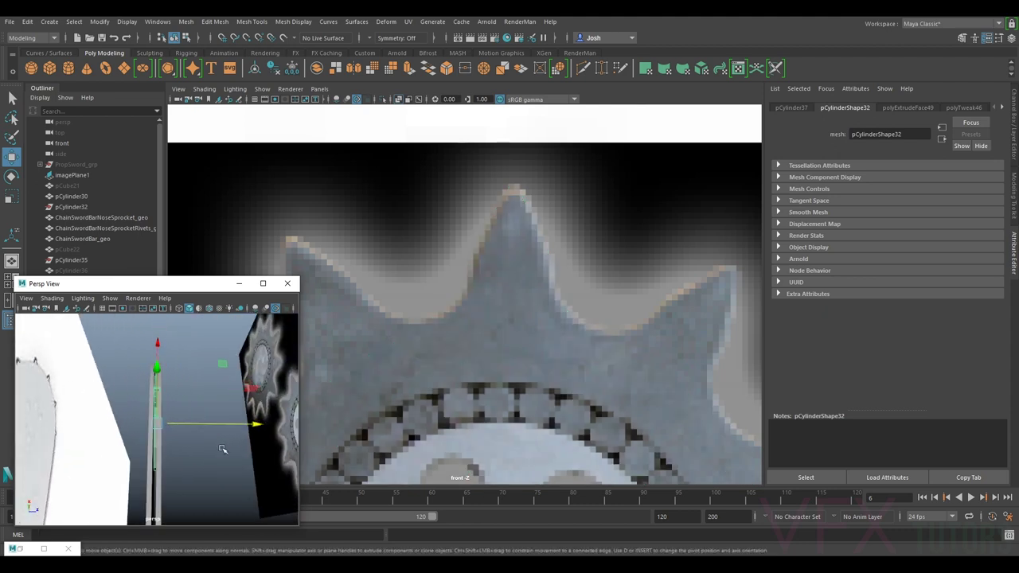
pyautogui.scroll(6, 217, 399)
pyautogui.keyDown('alt'); pyautogui.moveTo(206, 401); pyautogui.dragTo(214, 448, button='middle'); pyautogui.keyUp('alt')
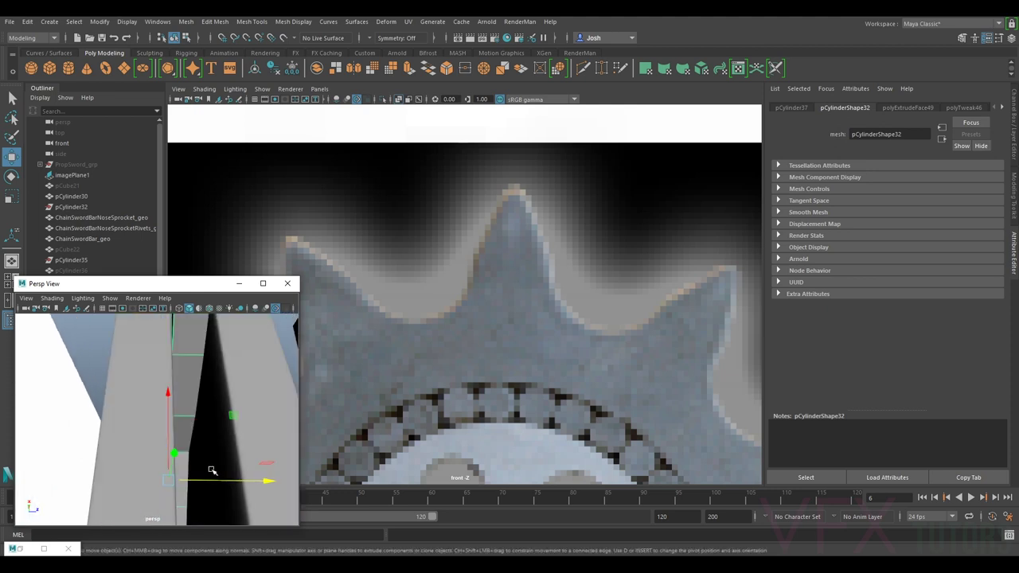
pyautogui.keyDown('alt'); pyautogui.moveTo(212, 471); pyautogui.dragTo(197, 463); pyautogui.keyUp('alt')
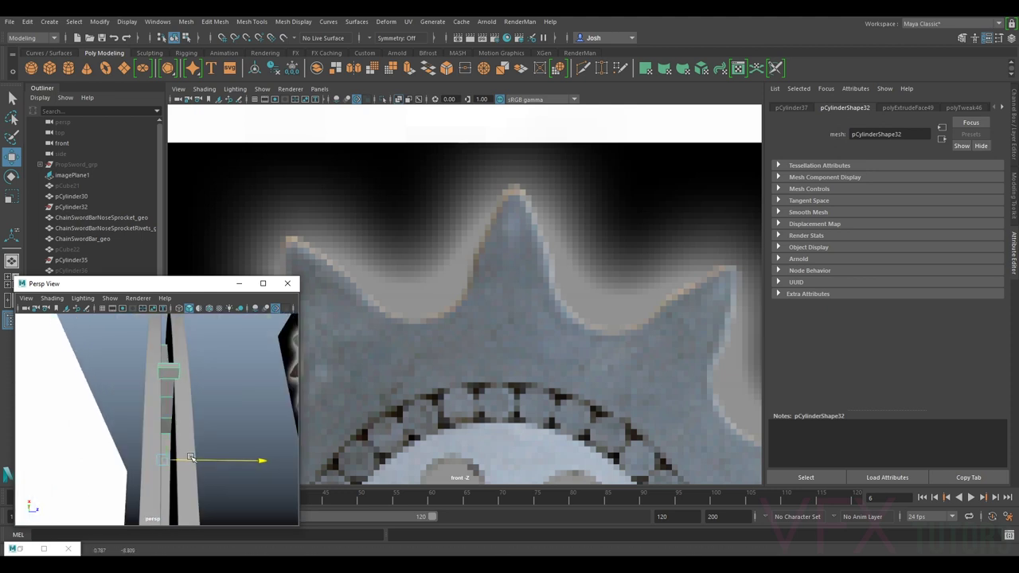
# Step: Scale the sprocket's thickness and nudge its depth until it fits centred between the two nose plates
pyautogui.press('r')
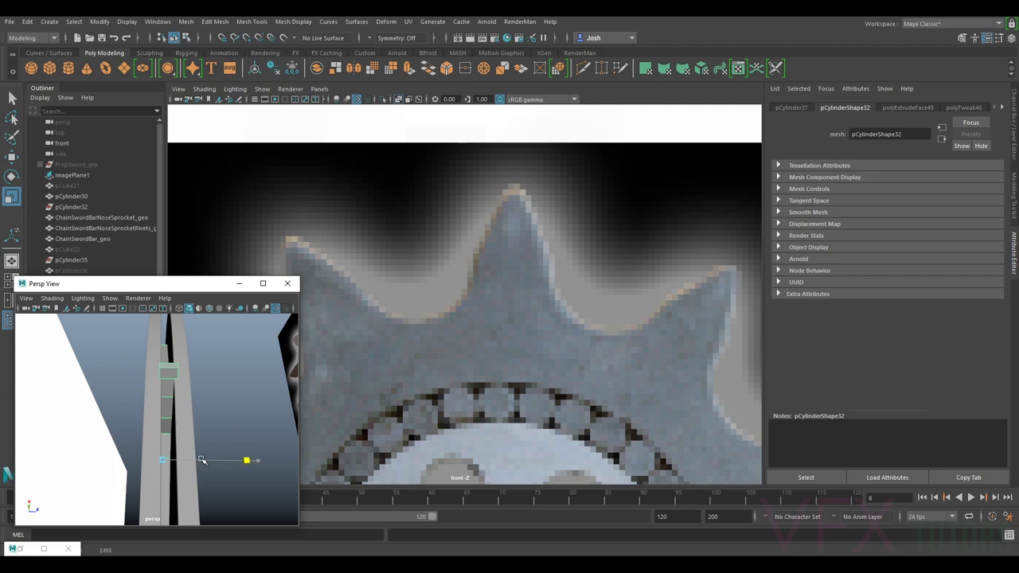
pyautogui.moveTo(186, 448)
pyautogui.keyDown('alt'); pyautogui.mouseDown()
pyautogui.moveTo(208, 431)
pyautogui.moveTo(200, 457)
pyautogui.mouseUp(); pyautogui.keyUp('alt')
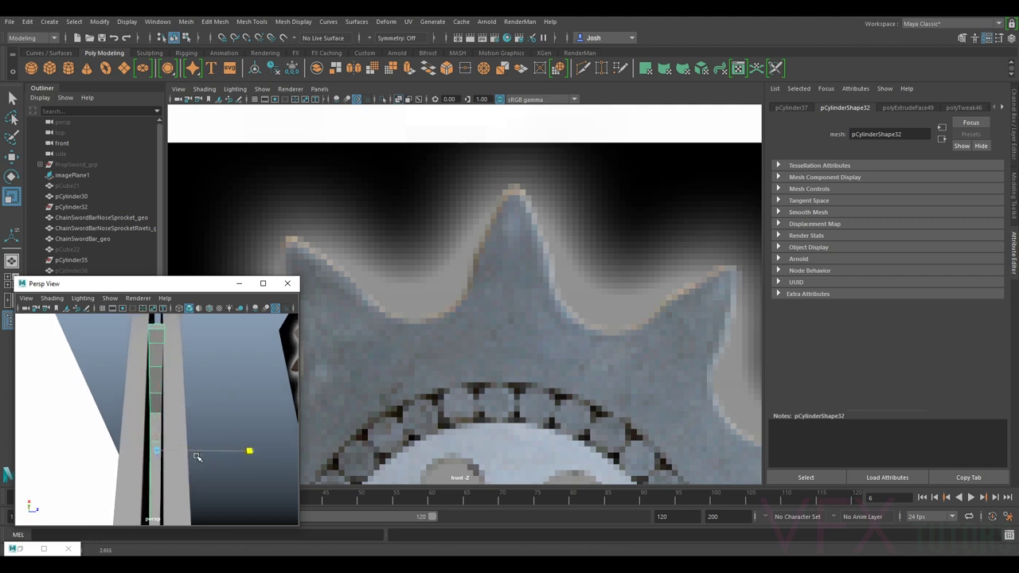
pyautogui.press('w')
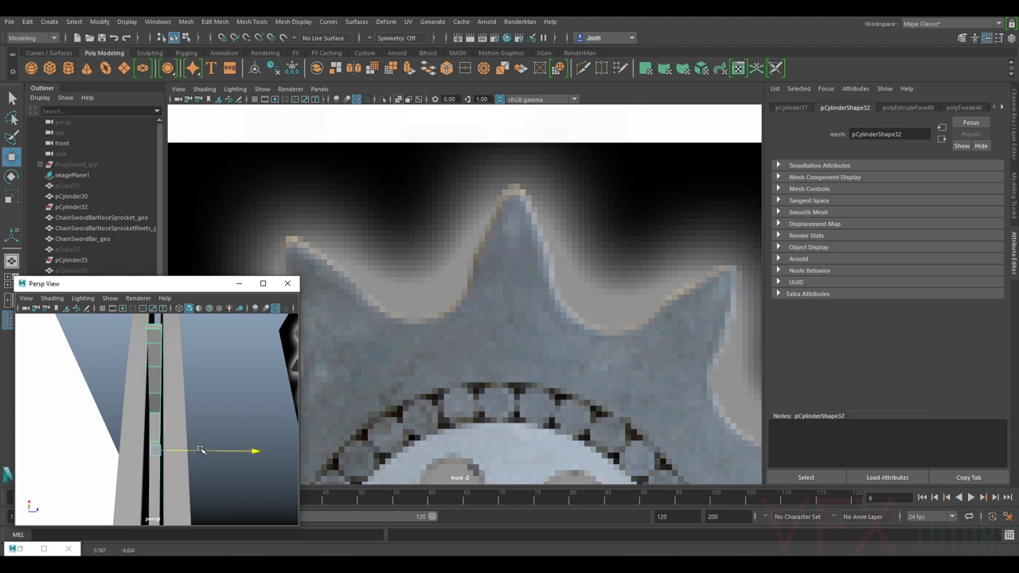
pyautogui.press('r')
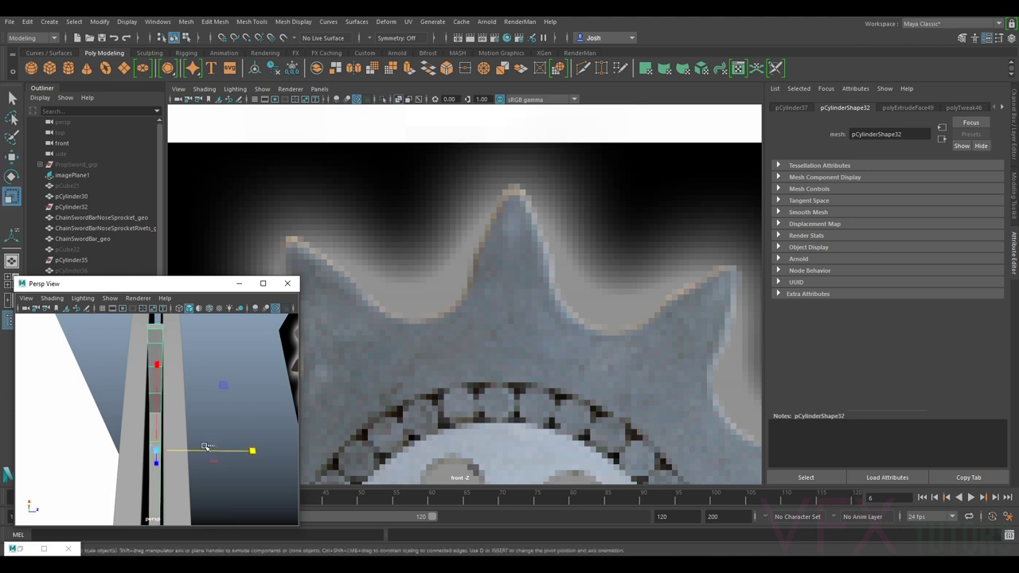
pyautogui.moveTo(206, 450); pyautogui.dragTo(216, 452)
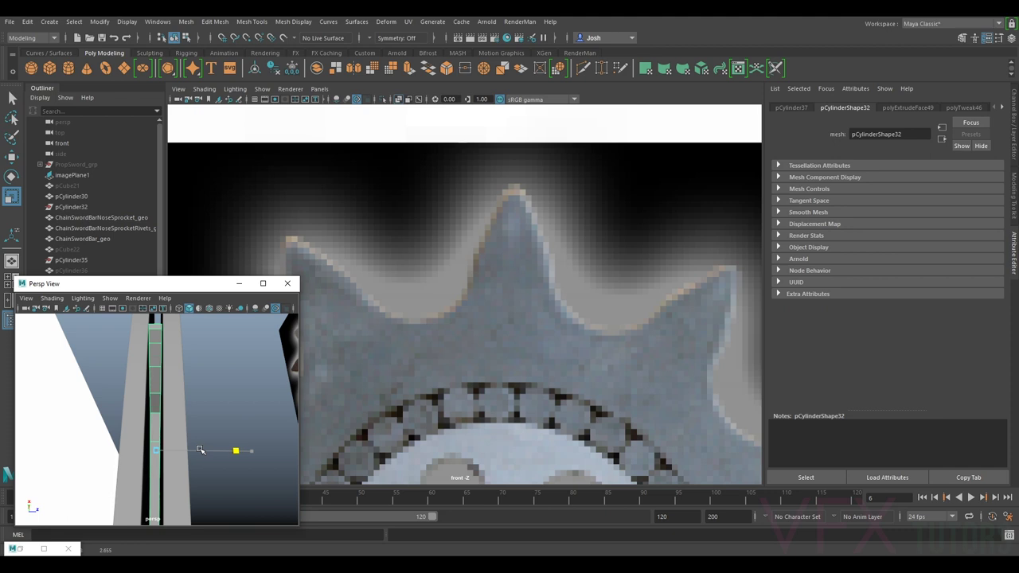
pyautogui.press('w')
pyautogui.moveTo(200, 451); pyautogui.dragTo(239, 390)
pyautogui.press('r')
pyautogui.press('w')
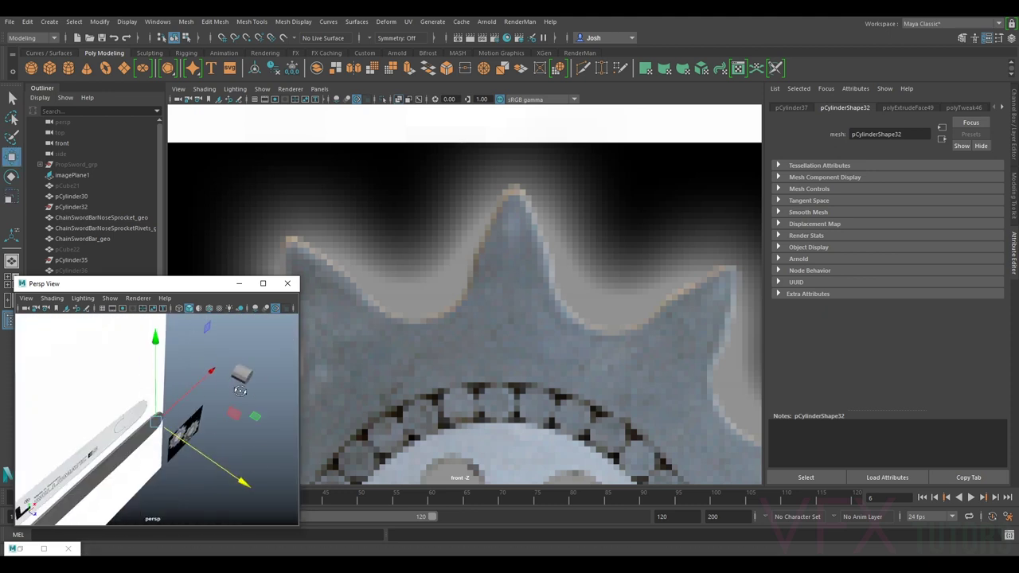
# Step: Move the sprocket out of the bar along its depth axis until it sits in front of the reference image
pyautogui.moveTo(202, 456); pyautogui.dragTo(180, 397)
pyautogui.scroll(-5, 222, 450)
pyautogui.scroll(8, 208, 415)
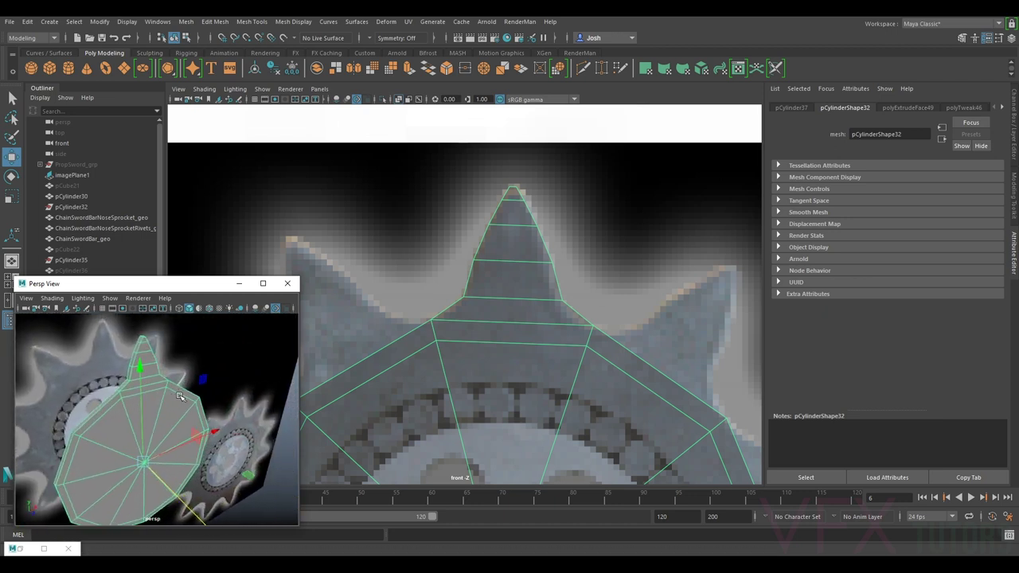
# Step: Inspect the tooth base and the disc's outer edge against the reference from several angles
pyautogui.scroll(5, 147, 404)
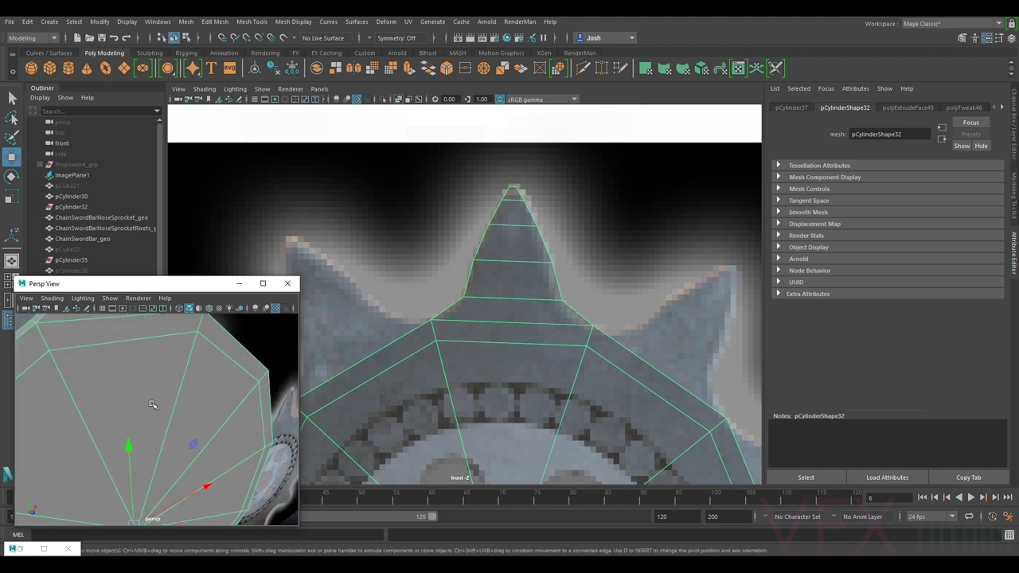
pyautogui.keyDown('alt'); pyautogui.moveTo(121, 359); pyautogui.dragTo(167, 411, button='middle'); pyautogui.keyUp('alt')
pyautogui.scroll(-5, 166, 411)
pyautogui.keyDown('alt'); pyautogui.moveTo(166, 410); pyautogui.dragTo(177, 406); pyautogui.keyUp('alt')
pyautogui.scroll(3, 180, 405)
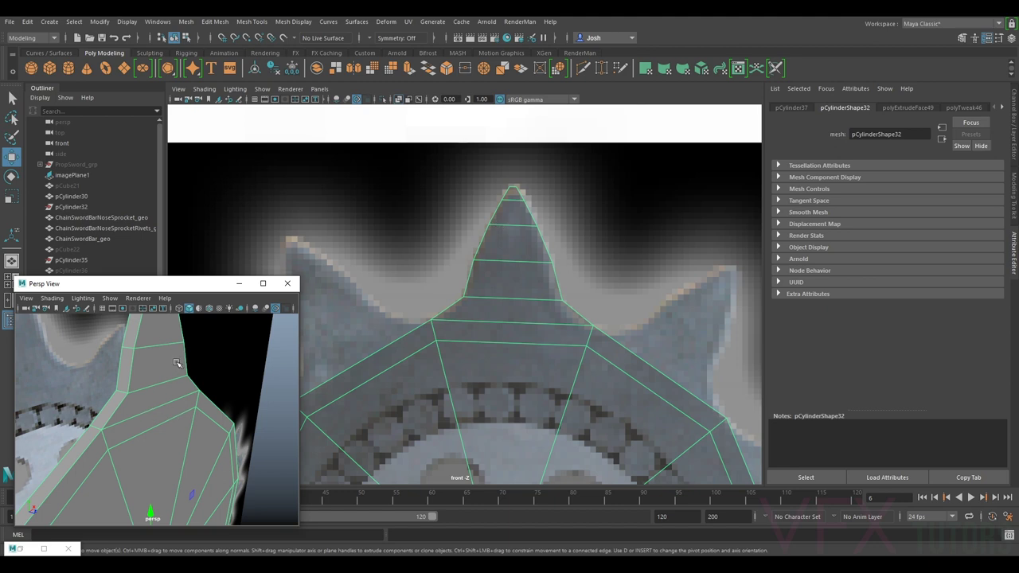
pyautogui.keyDown('alt'); pyautogui.moveTo(131, 403); pyautogui.dragTo(123, 430); pyautogui.keyUp('alt')
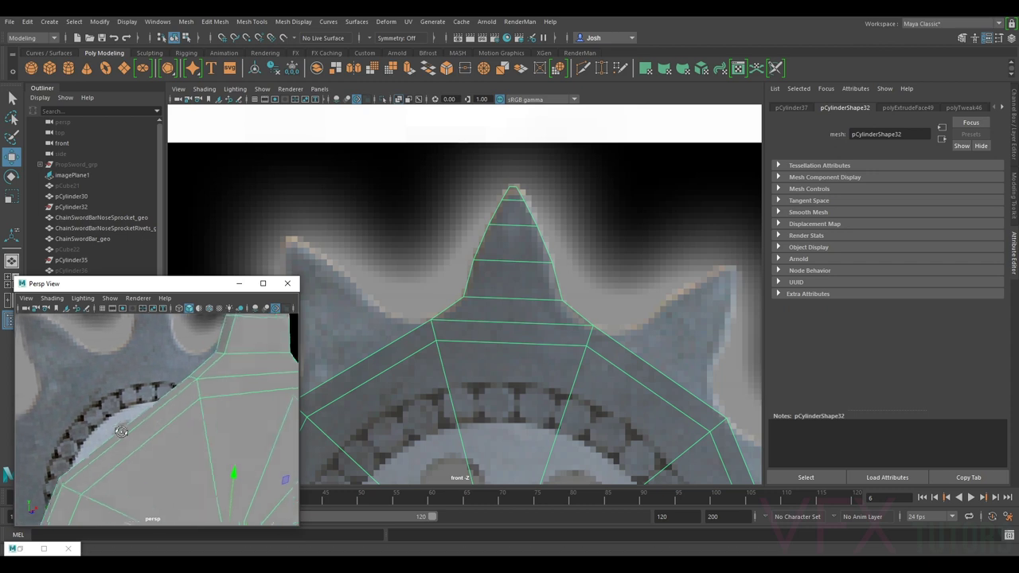
pyautogui.keyDown('alt'); pyautogui.moveTo(123, 430); pyautogui.dragTo(136, 405, button='middle'); pyautogui.keyUp('alt')
pyautogui.scroll(-5, 160, 438)
pyautogui.keyDown('alt'); pyautogui.moveTo(173, 441); pyautogui.dragTo(178, 437, button='middle'); pyautogui.keyUp('alt')
pyautogui.scroll(3, 178, 436)
pyautogui.moveTo(171, 261); pyautogui.dragTo(225, 245, button='right')
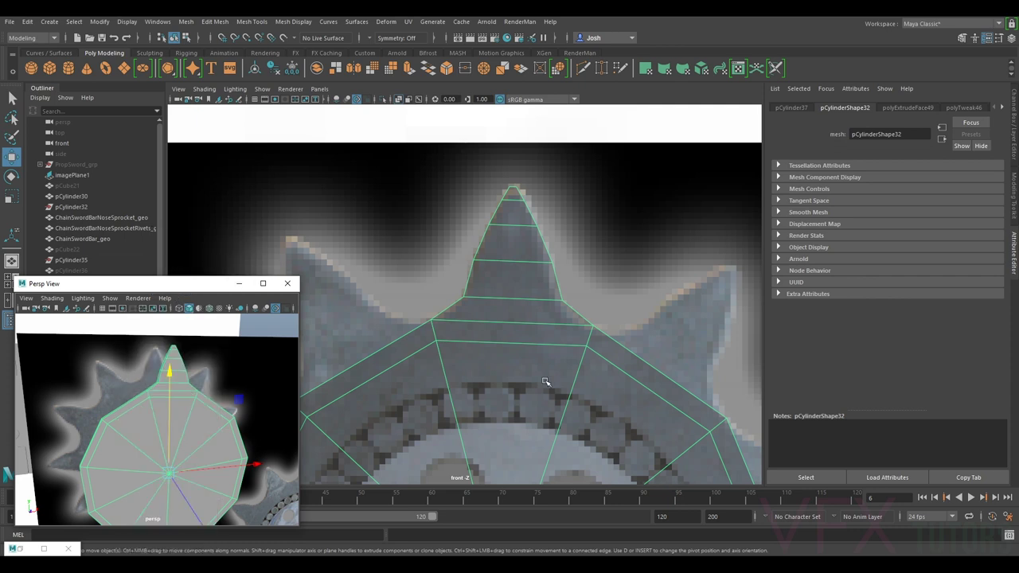
# Step: Duplicate the sprocket, hide the copy as a backup, and reselect the original mesh
pyautogui.hotkey('ctrl', 'd')
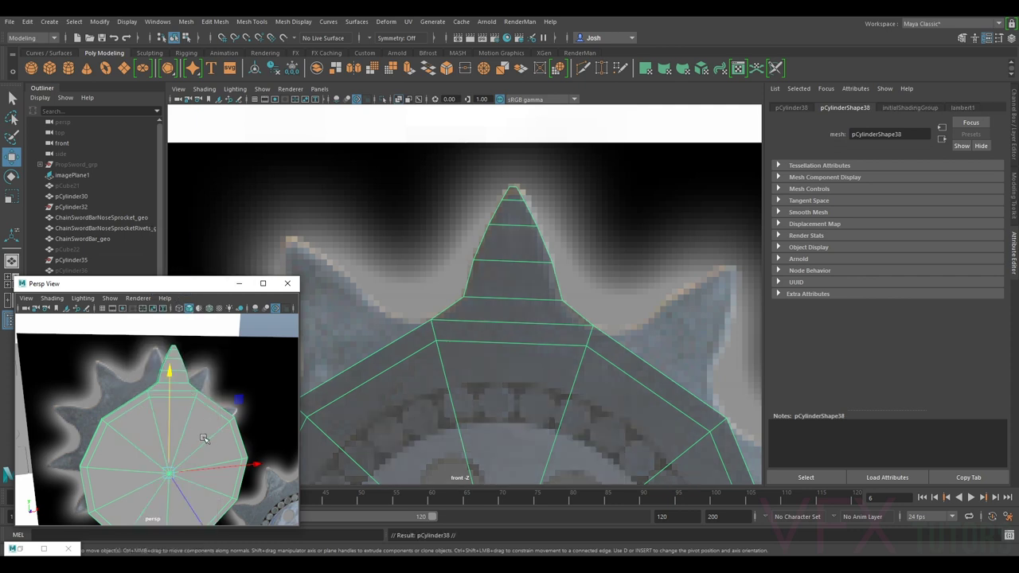
pyautogui.hotkey('ctrl', 'h')
pyautogui.click(197, 420)
# Step: Inspect the sprocket's side profile and thickness from several angles with the whole object selected
pyautogui.keyDown('alt'); pyautogui.moveTo(197, 421); pyautogui.dragTo(200, 399); pyautogui.keyUp('alt')
pyautogui.moveTo(162, 261); pyautogui.dragTo(167, 295, button='right')
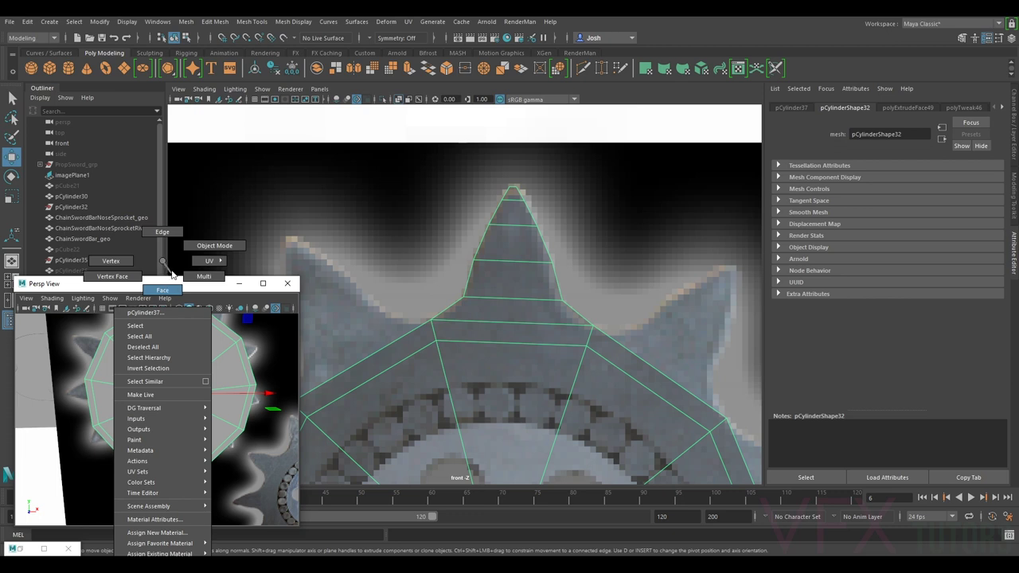
pyautogui.moveTo(172, 275); pyautogui.dragTo(194, 254, button='right')
pyautogui.keyDown('alt'); pyautogui.moveTo(133, 338); pyautogui.dragTo(127, 386); pyautogui.keyUp('alt')
pyautogui.scroll(-5, 206, 457)
pyautogui.scroll(4, 184, 423)
pyautogui.scroll(-3, 186, 420)
pyautogui.keyDown('alt'); pyautogui.moveTo(195, 392); pyautogui.dragTo(185, 366); pyautogui.keyUp('alt')
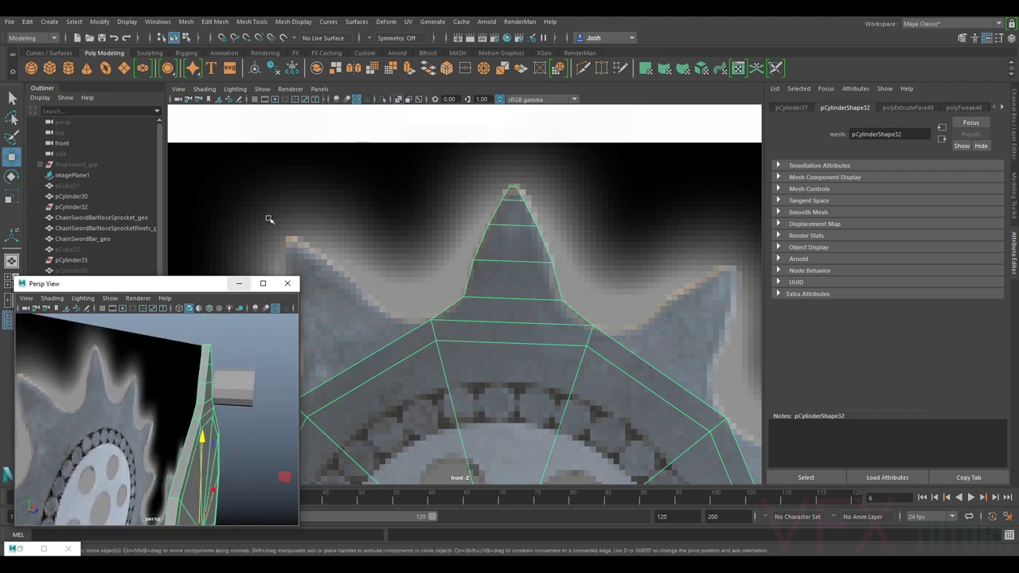
# Step: Try adding a lattice deformer to the sprocket with 6 S divisions, 2 T divisions and 8 U divisions
pyautogui.click(386, 22)
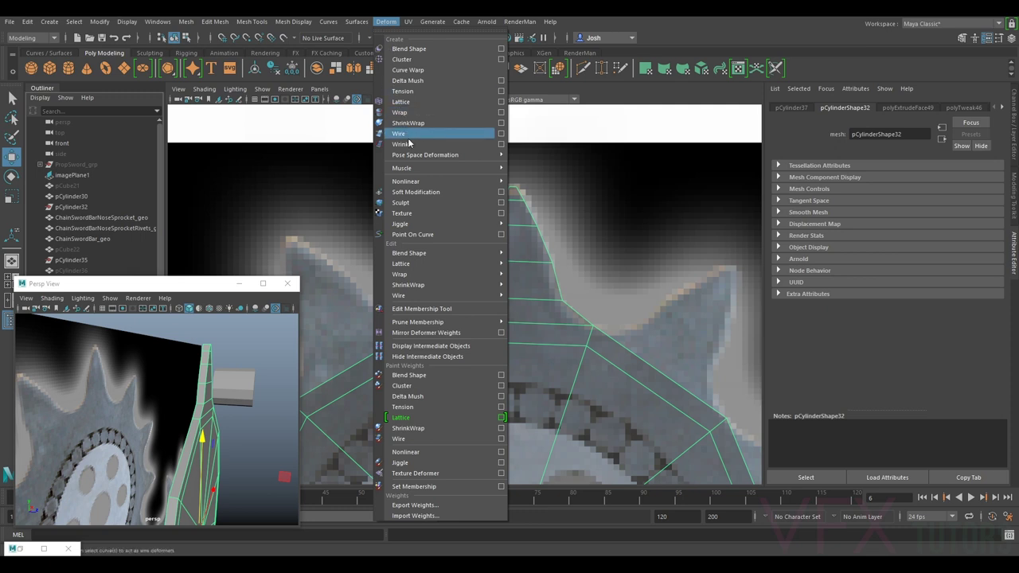
pyautogui.click(448, 102)
pyautogui.keyDown('alt'); pyautogui.moveTo(220, 455); pyautogui.dragTo(327, 425); pyautogui.keyUp('alt')
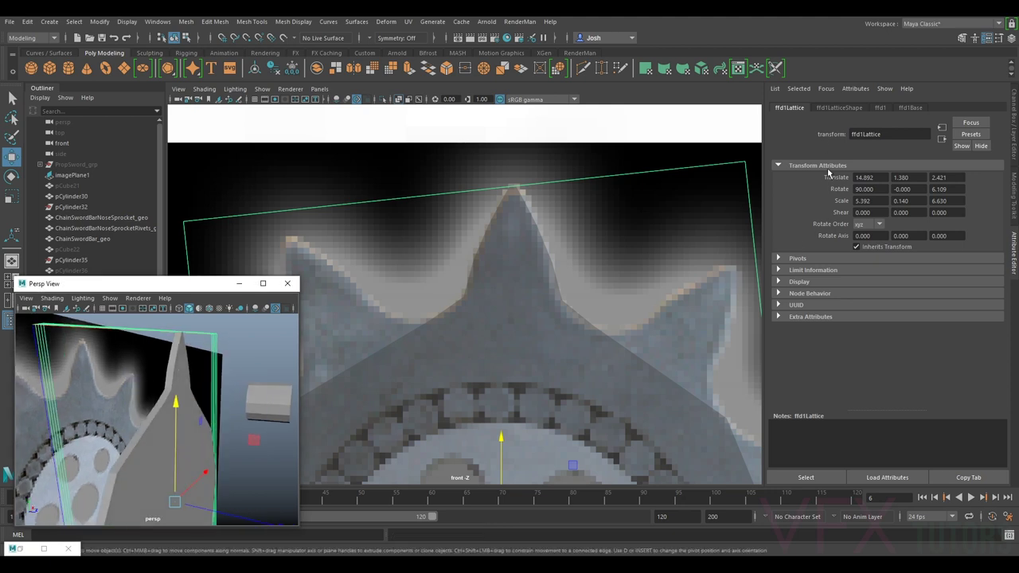
pyautogui.click(841, 108)
pyautogui.moveTo(896, 192)
pyautogui.mouseDown()
pyautogui.moveTo(877, 195)
pyautogui.moveTo(895, 180)
pyautogui.mouseUp()
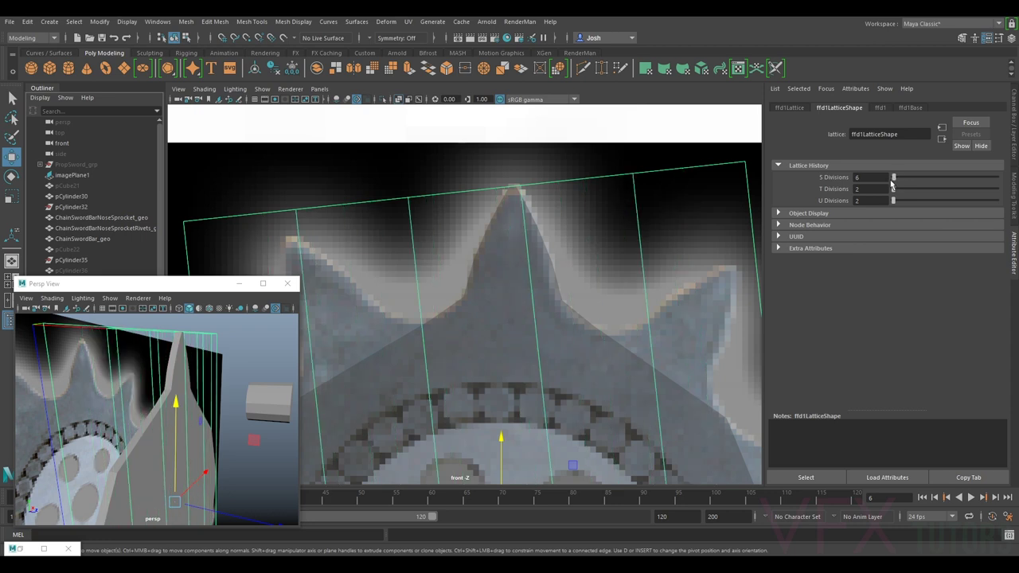
pyautogui.moveTo(895, 201); pyautogui.dragTo(895, 203)
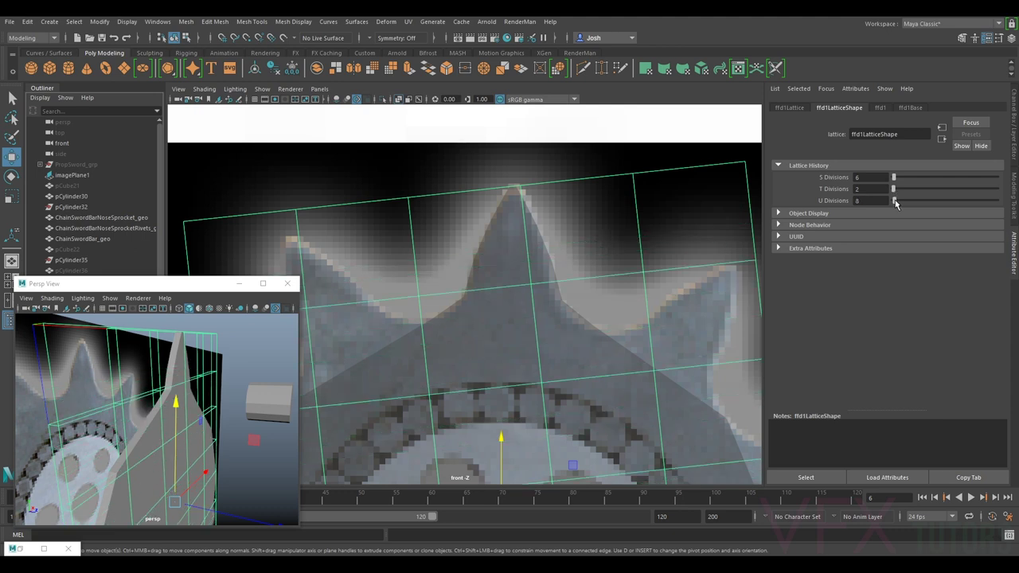
pyautogui.keyDown('alt'); pyautogui.moveTo(248, 411); pyautogui.dragTo(153, 409); pyautogui.keyUp('alt')
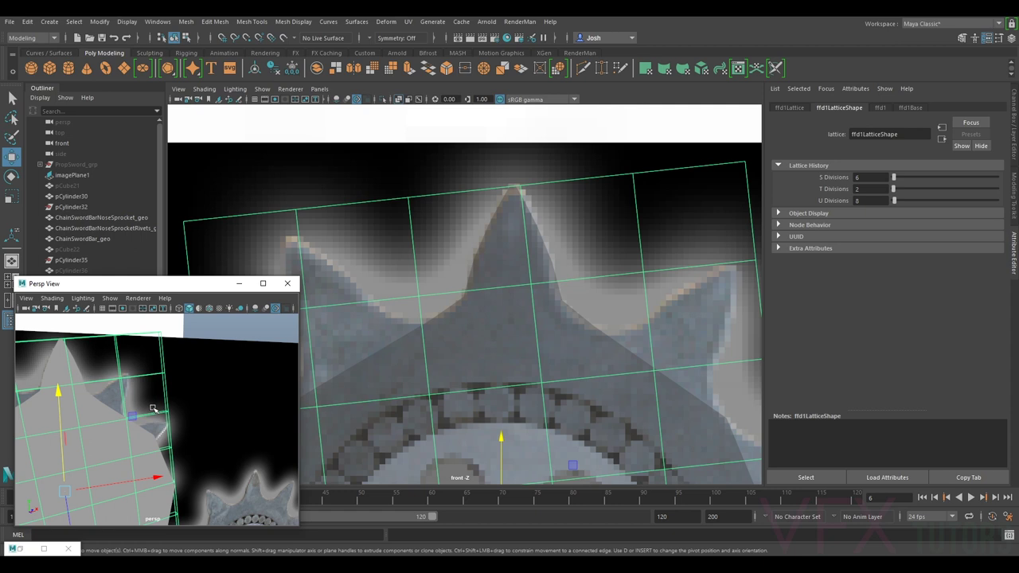
pyautogui.keyDown('alt'); pyautogui.moveTo(153, 409); pyautogui.dragTo(236, 372, button='middle'); pyautogui.keyUp('alt')
pyautogui.keyDown('alt'); pyautogui.moveTo(235, 372); pyautogui.dragTo(230, 379); pyautogui.keyUp('alt')
# Step: Undo the lattice deformer and its division changes on the sprocket
pyautogui.hotkey('ctrl', 'z')
pyautogui.hotkey('ctrl', 'z')
pyautogui.hotkey('ctrl', 'z')
pyautogui.hotkey('ctrl', 'z')
pyautogui.hotkey('ctrl', 'z')
pyautogui.hotkey('ctrl', 'z')
pyautogui.hotkey('ctrl', 'z')
pyautogui.hotkey('ctrl', 'z')
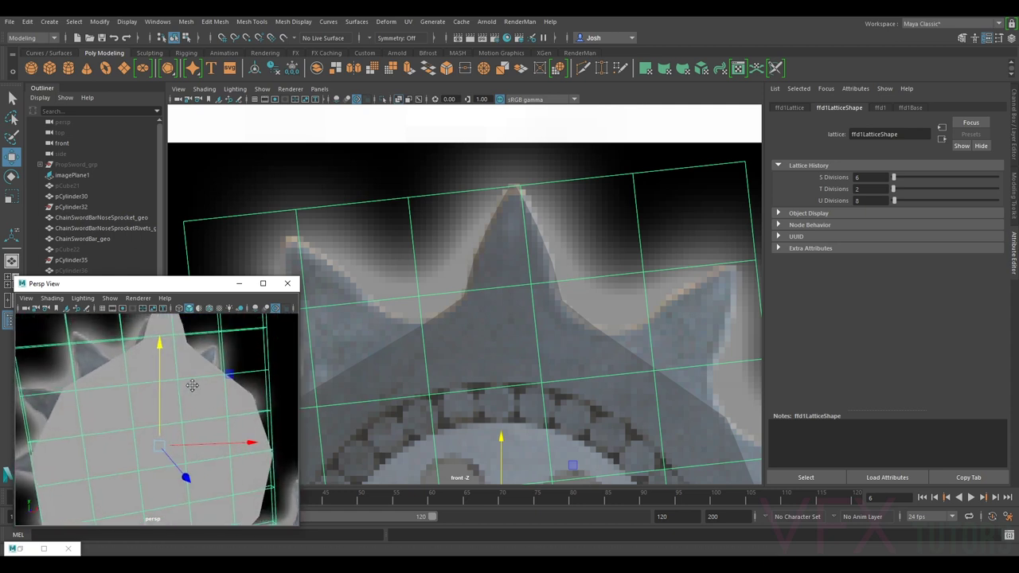
pyautogui.hotkey('ctrl', 'z')
pyautogui.hotkey('ctrl', 'z')
pyautogui.hotkey('ctrl', 'z')
pyautogui.hotkey('ctrl', 'z')
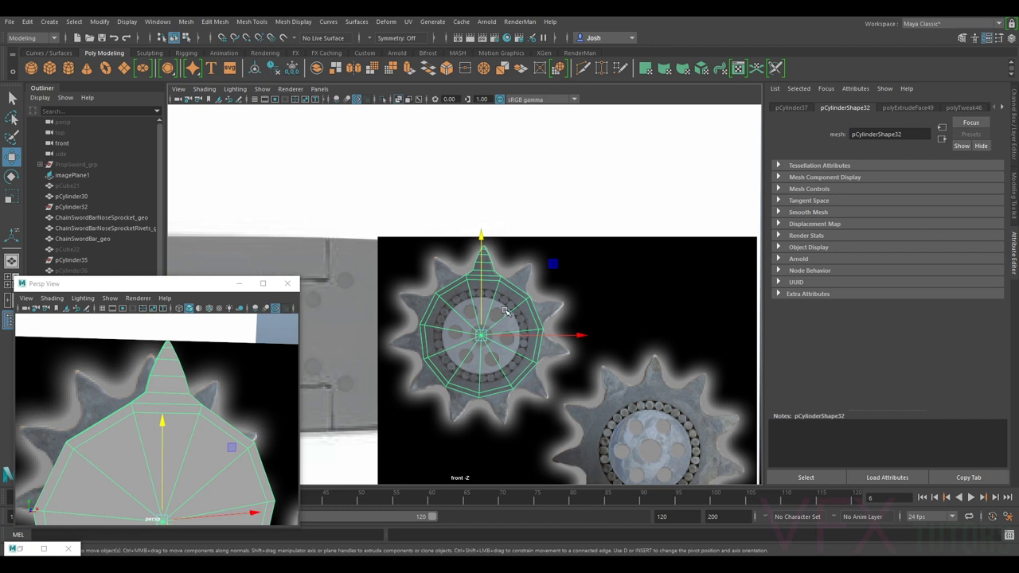
pyautogui.keyDown('alt'); pyautogui.moveTo(197, 400); pyautogui.dragTo(279, 404); pyautogui.keyUp('alt')
pyautogui.scroll(4, 216, 406)
pyautogui.hotkey('ctrl', 'z')
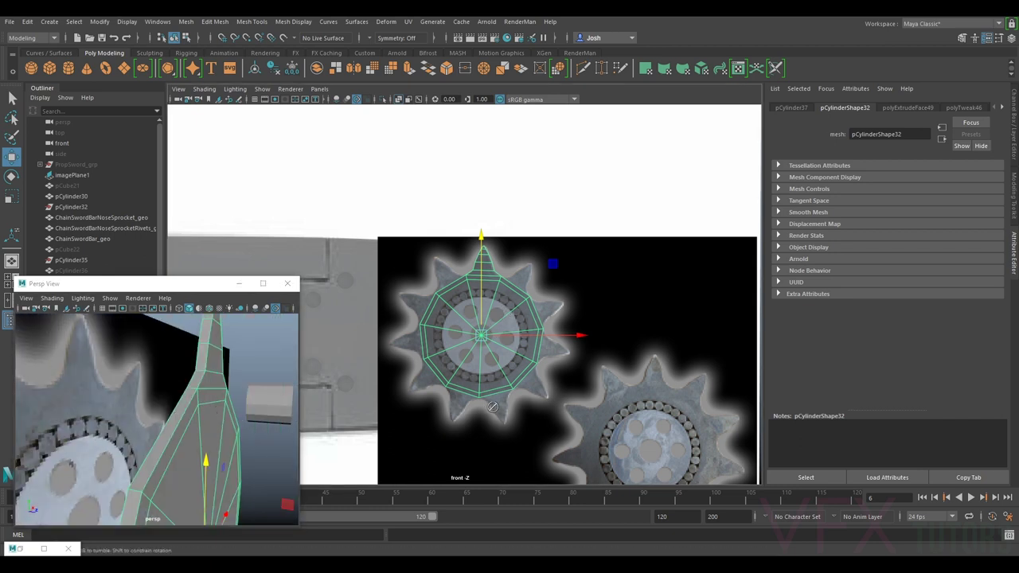
# Step: Freeze the sprocket's transformations, delete its construction history, and center its pivot
pyautogui.click(297, 68)
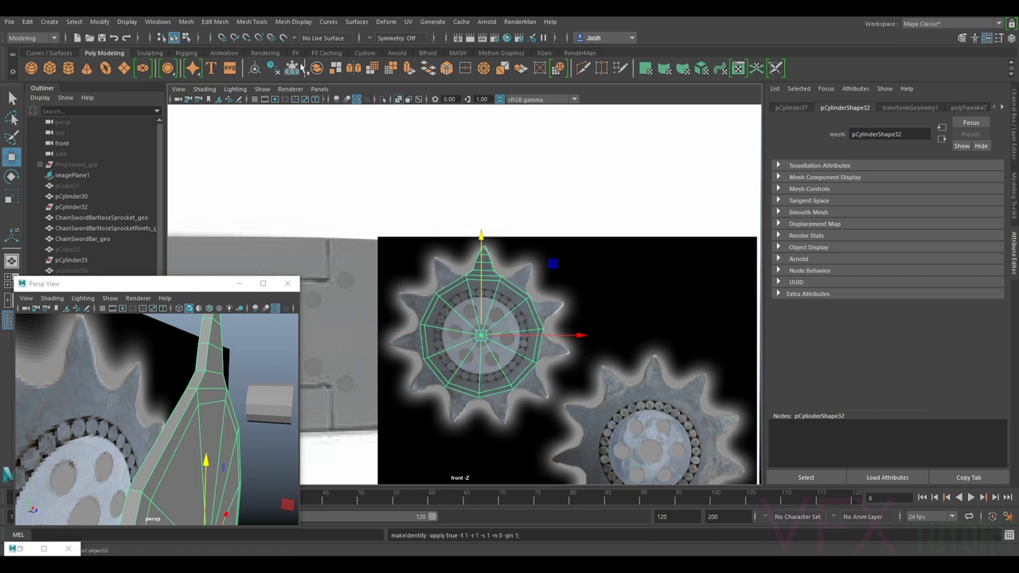
pyautogui.click(275, 70)
pyautogui.click(256, 71)
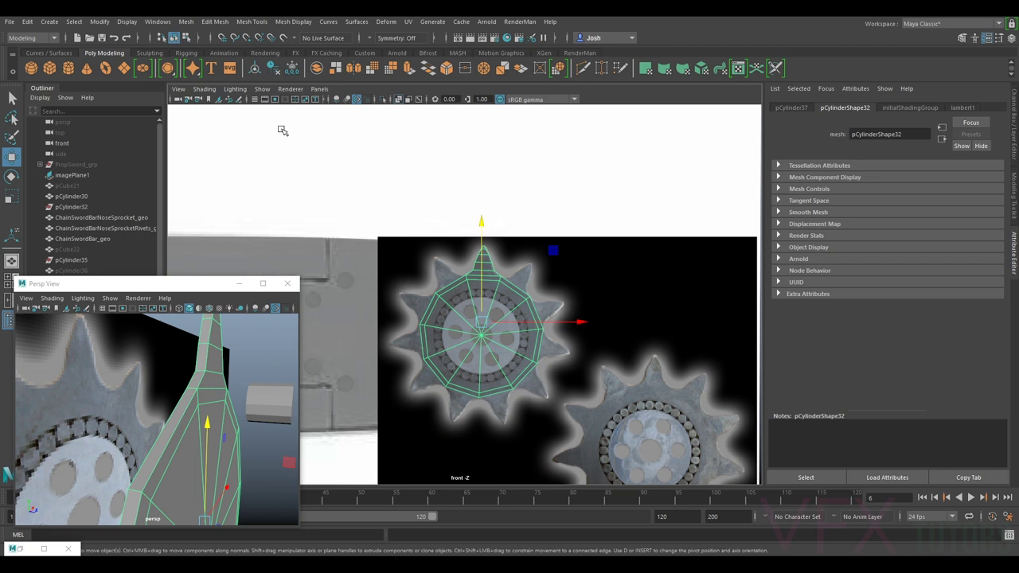
# Step: Add a lattice deformer to the sprocket with 2 S divisions, 6 T divisions and 2 U divisions
pyautogui.click(383, 22)
pyautogui.click(421, 104)
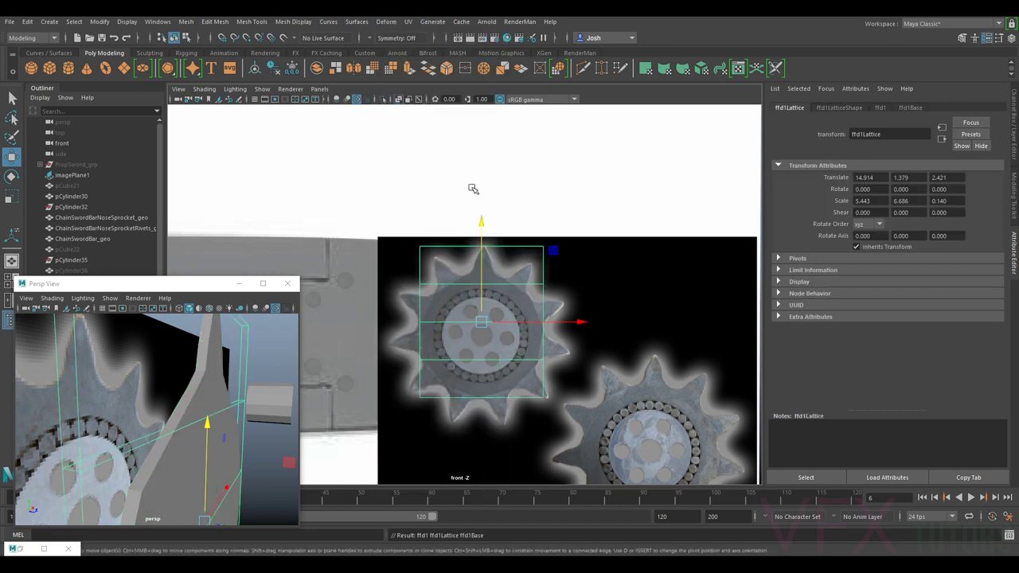
pyautogui.scroll(-1, 467, 278)
pyautogui.moveTo(222, 398)
pyautogui.keyDown('alt'); pyautogui.mouseDown()
pyautogui.moveTo(166, 408)
pyautogui.moveTo(220, 408)
pyautogui.mouseUp(); pyautogui.keyUp('alt')
pyautogui.scroll(1, 464, 298)
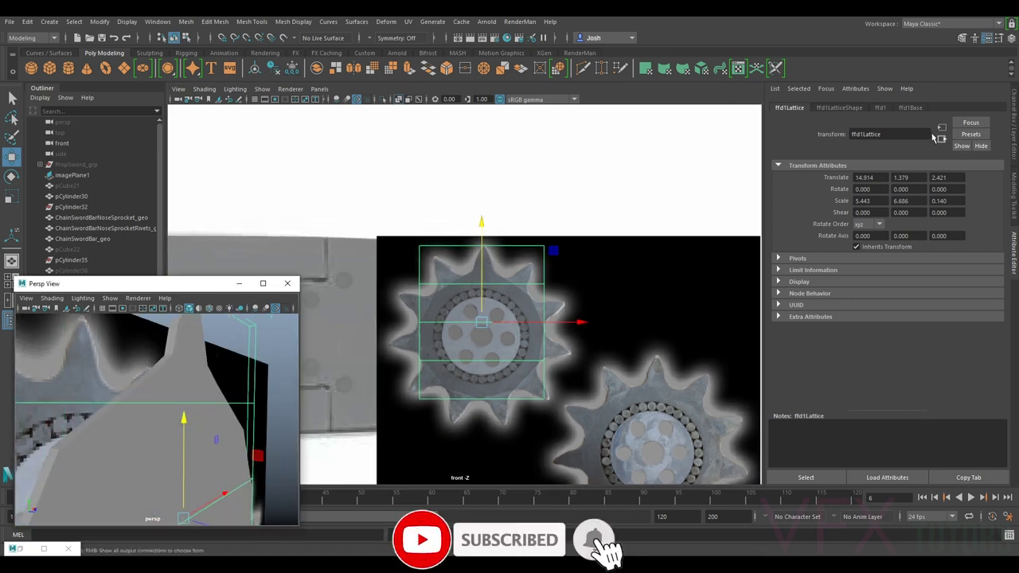
pyautogui.click(836, 108)
pyautogui.moveTo(894, 189); pyautogui.dragTo(774, 226)
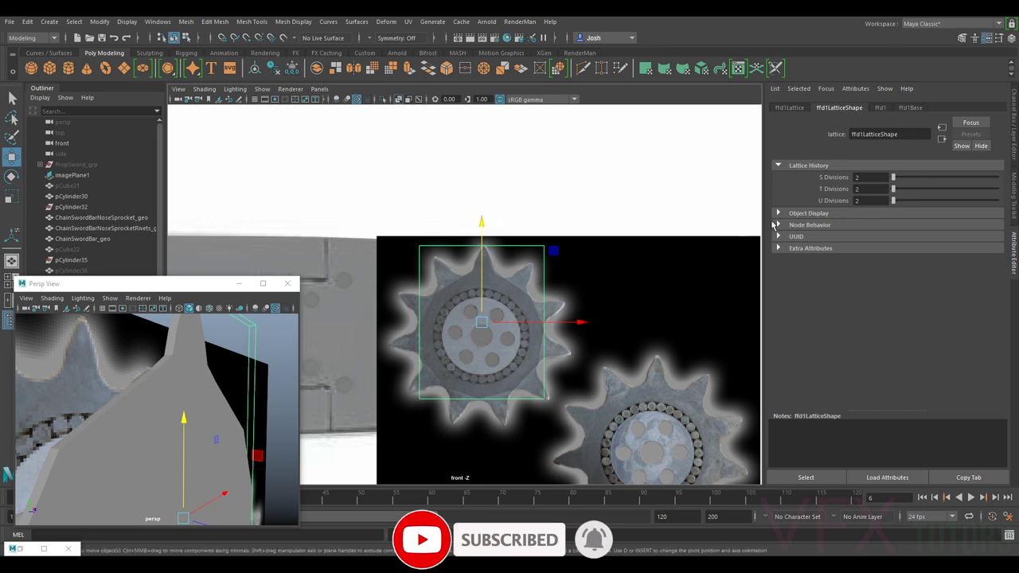
pyautogui.moveTo(892, 201); pyautogui.dragTo(897, 190)
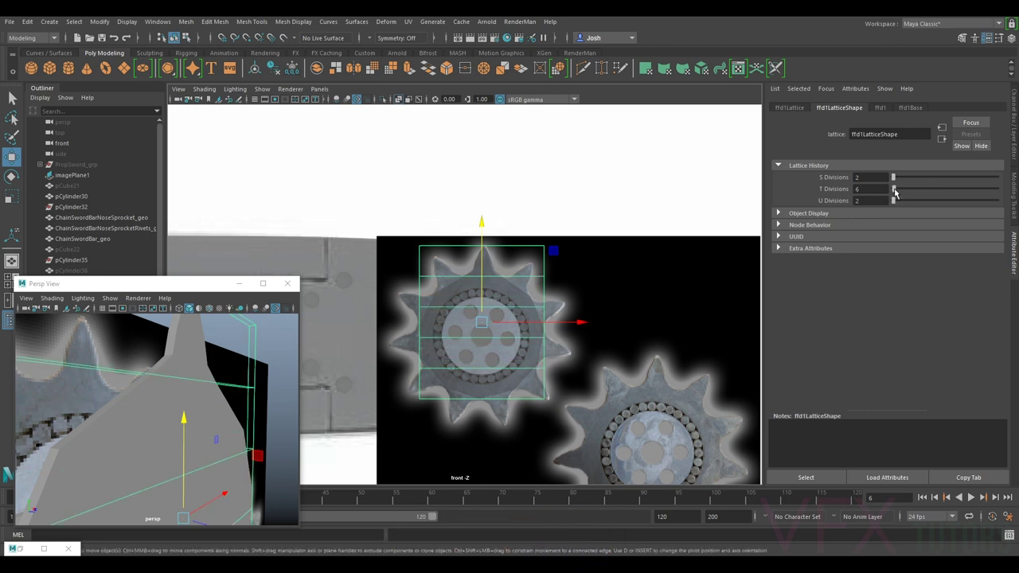
# Step: Show wireframe on shaded in the front view and raise the lattice's T divisions to 14
pyautogui.scroll(2, 530, 276)
pyautogui.scroll(2, 510, 244)
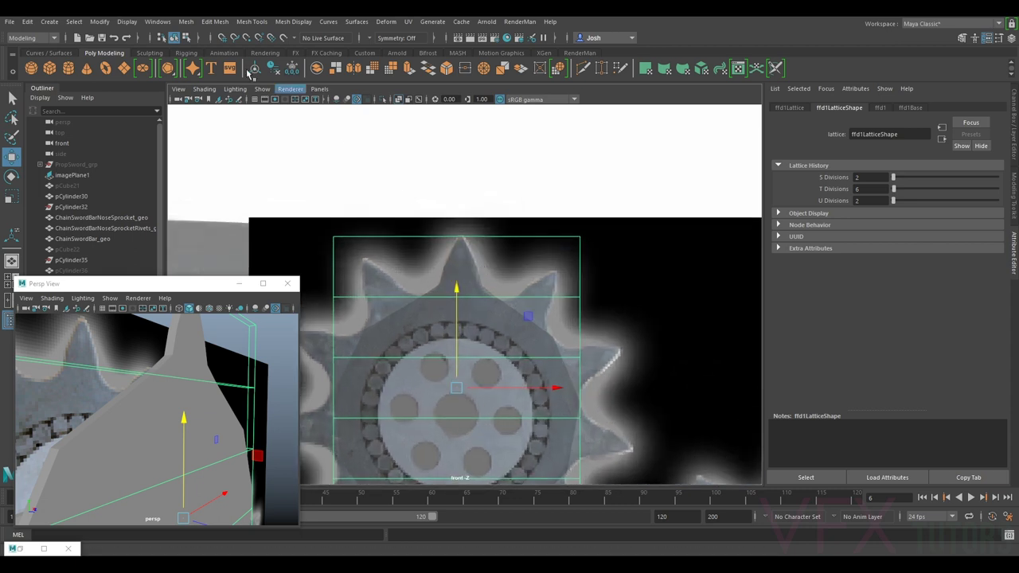
pyautogui.click(204, 89)
pyautogui.click(233, 185)
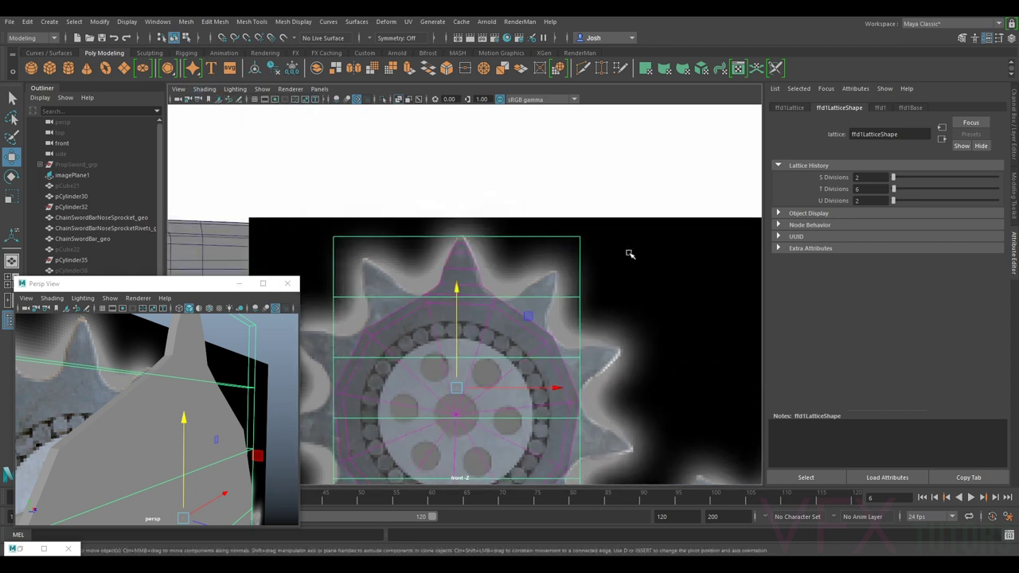
pyautogui.scroll(2, 557, 255)
pyautogui.scroll(2, 461, 302)
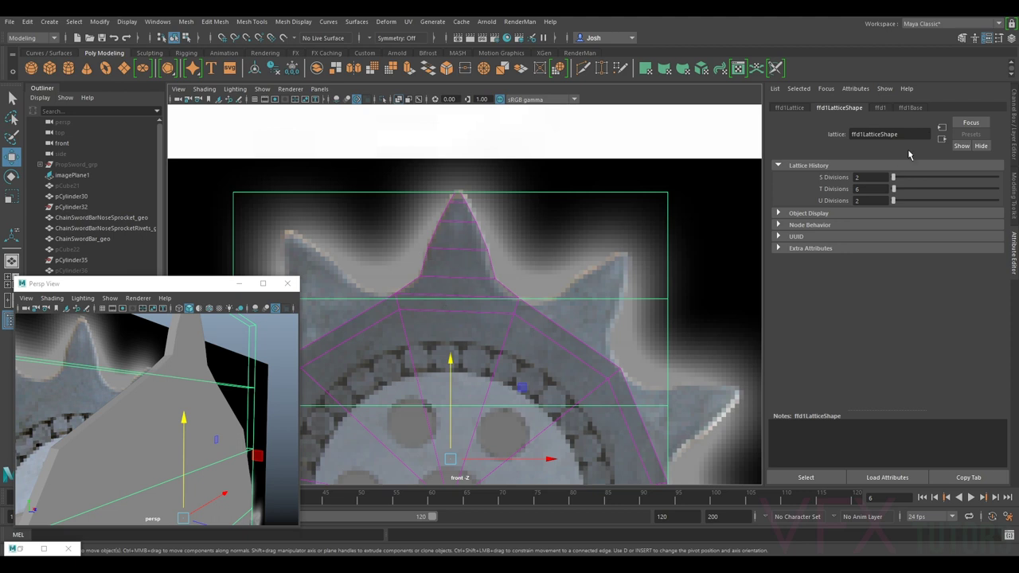
pyautogui.moveTo(897, 190); pyautogui.dragTo(898, 192)
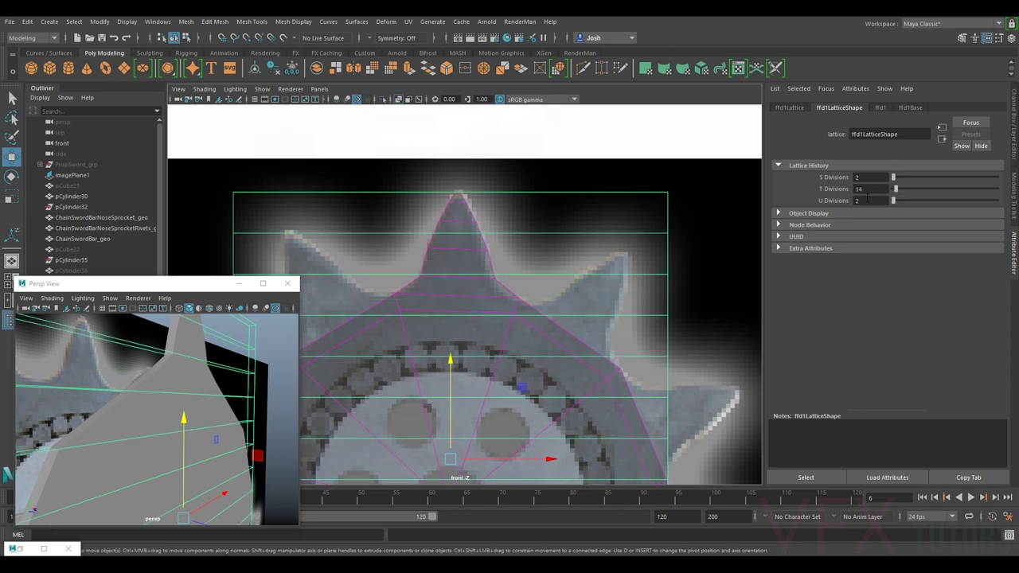
# Step: Switch the lattice to lattice point mode and select its top row of points for scaling
pyautogui.keyDown('alt'); pyautogui.moveTo(239, 358); pyautogui.dragTo(199, 367, button='right'); pyautogui.keyUp('alt')
pyautogui.moveTo(197, 293); pyautogui.dragTo(190, 271, button='right')
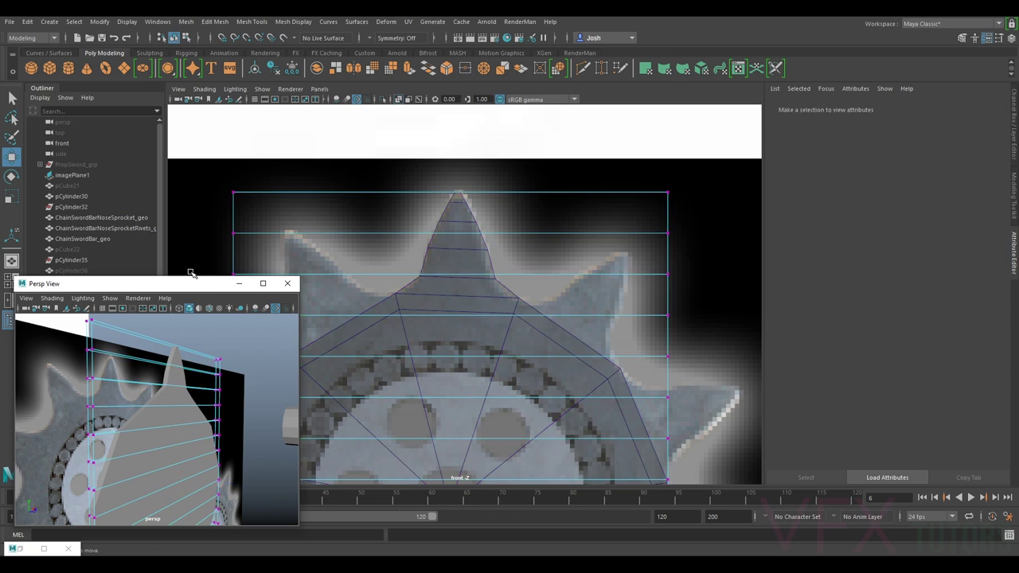
pyautogui.moveTo(214, 365); pyautogui.dragTo(165, 376)
pyautogui.press('r')
pyautogui.moveTo(274, 378); pyautogui.dragTo(206, 407)
# Step: Set the Scale tool's axis orientation to Object
pyautogui.click(12, 197)
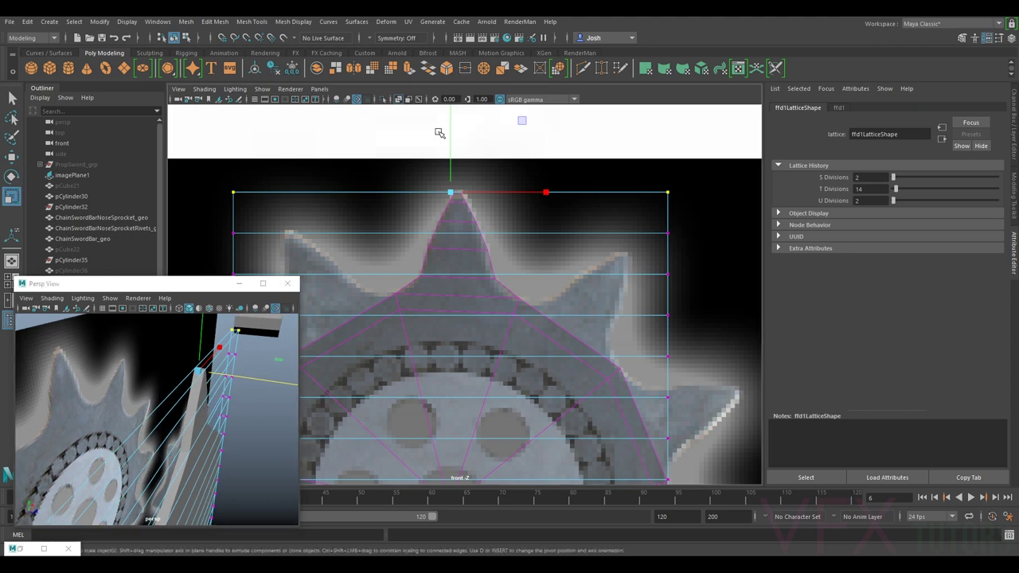
pyautogui.moveTo(112, 283); pyautogui.dragTo(161, 283)
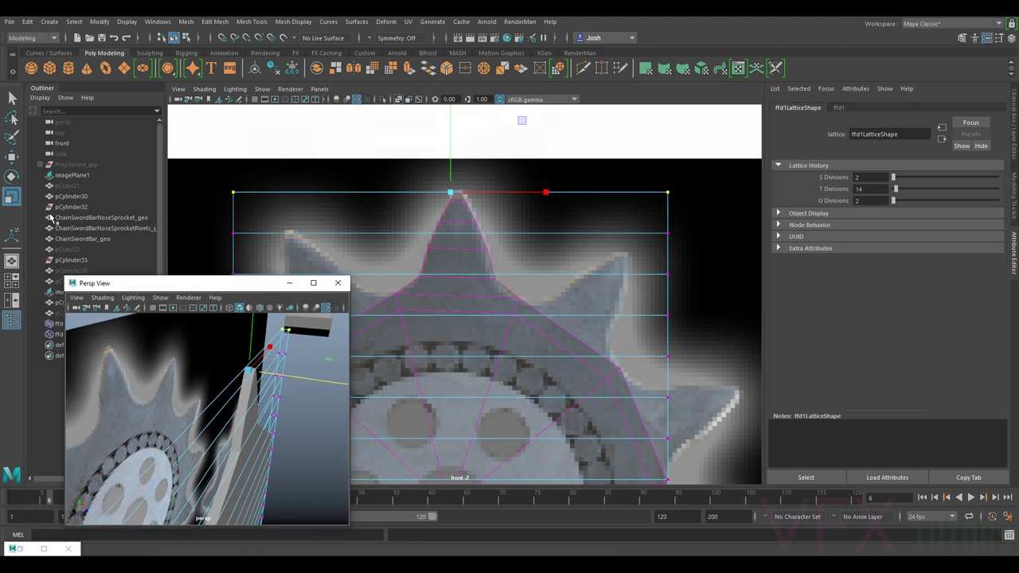
pyautogui.click(14, 196)
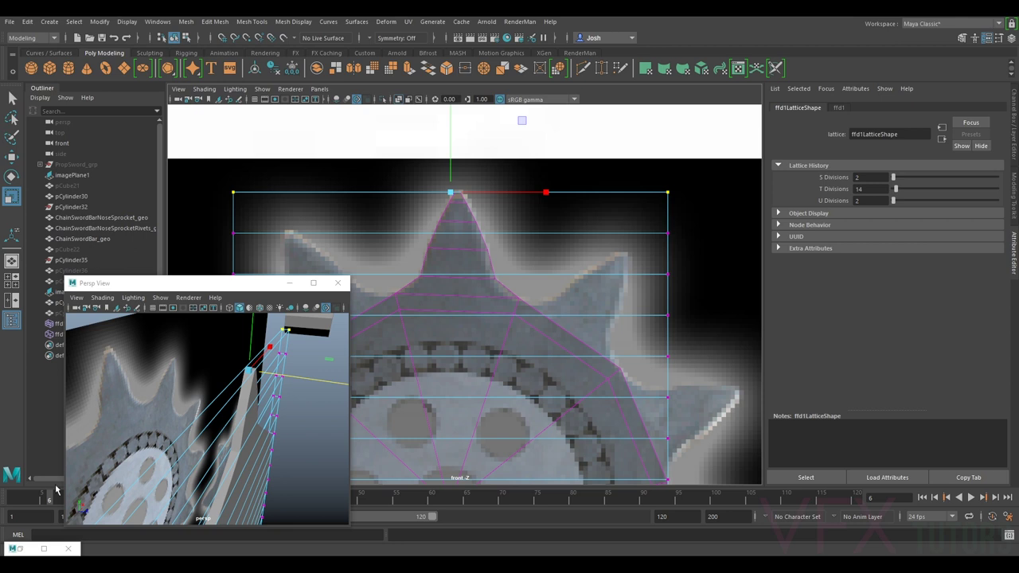
pyautogui.click(20, 549)
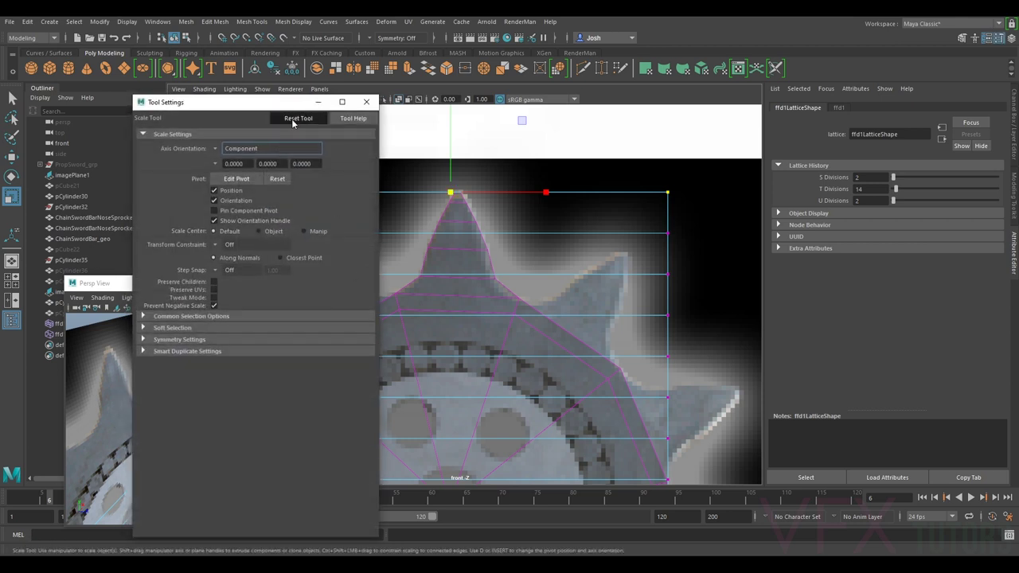
pyautogui.moveTo(286, 107); pyautogui.dragTo(594, 109)
pyautogui.click(533, 152)
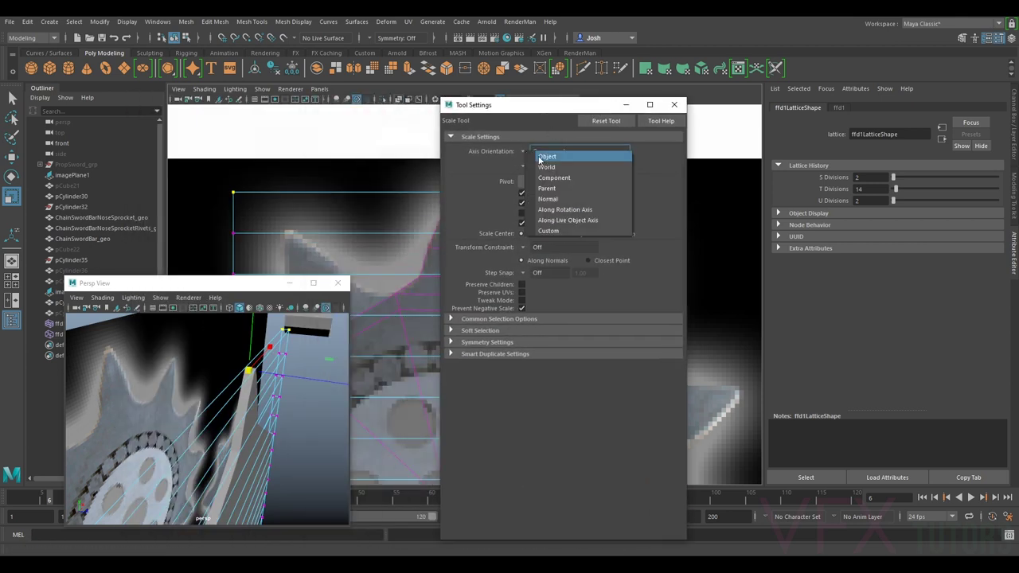
pyautogui.click(545, 159)
# Step: Select the lattice's top row of points again and scale it thinner in depth to taper the tooth tip
pyautogui.moveTo(323, 384); pyautogui.dragTo(247, 388)
pyautogui.click(199, 364)
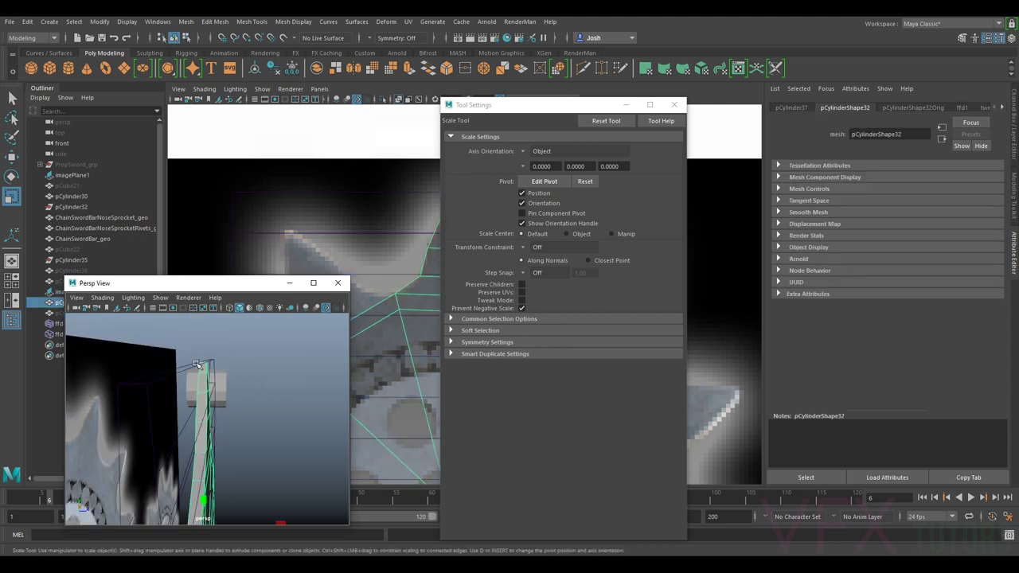
pyautogui.keyDown('alt'); pyautogui.moveTo(210, 418); pyautogui.dragTo(215, 379); pyautogui.keyUp('alt')
pyautogui.moveTo(208, 364); pyautogui.dragTo(197, 273, button='right')
pyautogui.moveTo(225, 350); pyautogui.dragTo(199, 398)
pyautogui.moveTo(151, 419); pyautogui.dragTo(194, 455)
pyautogui.click(309, 377)
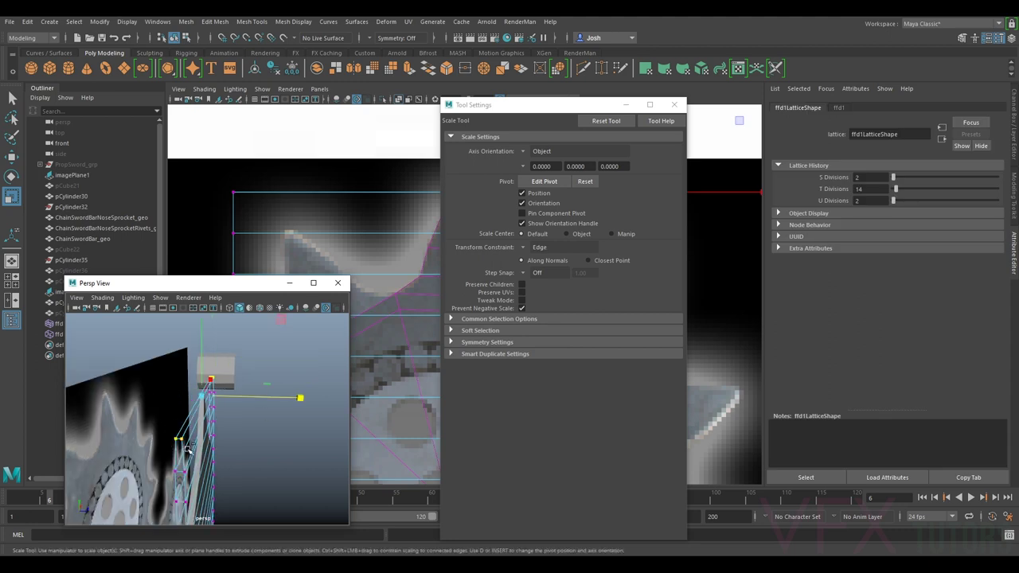
pyautogui.moveTo(299, 398); pyautogui.dragTo(233, 425)
# Step: Scale the lattice's second row of points thinner in depth and close the Scale tool settings
pyautogui.moveTo(297, 375); pyautogui.dragTo(141, 394)
pyautogui.keyDown('alt'); pyautogui.moveTo(167, 344); pyautogui.dragTo(199, 388); pyautogui.keyUp('alt')
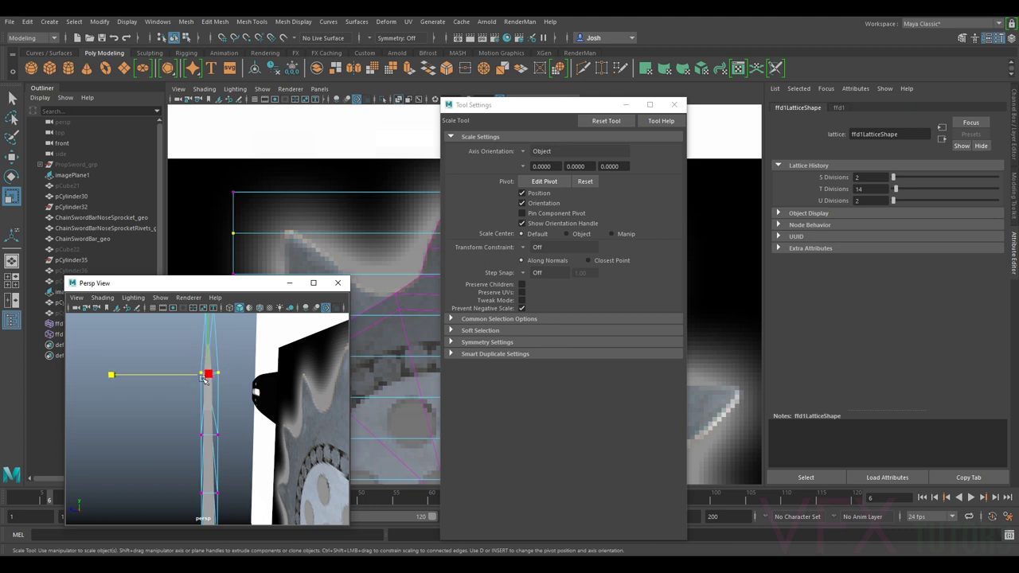
pyautogui.moveTo(140, 375); pyautogui.dragTo(152, 378)
pyautogui.keyDown('alt'); pyautogui.moveTo(155, 378); pyautogui.dragTo(275, 383); pyautogui.keyUp('alt')
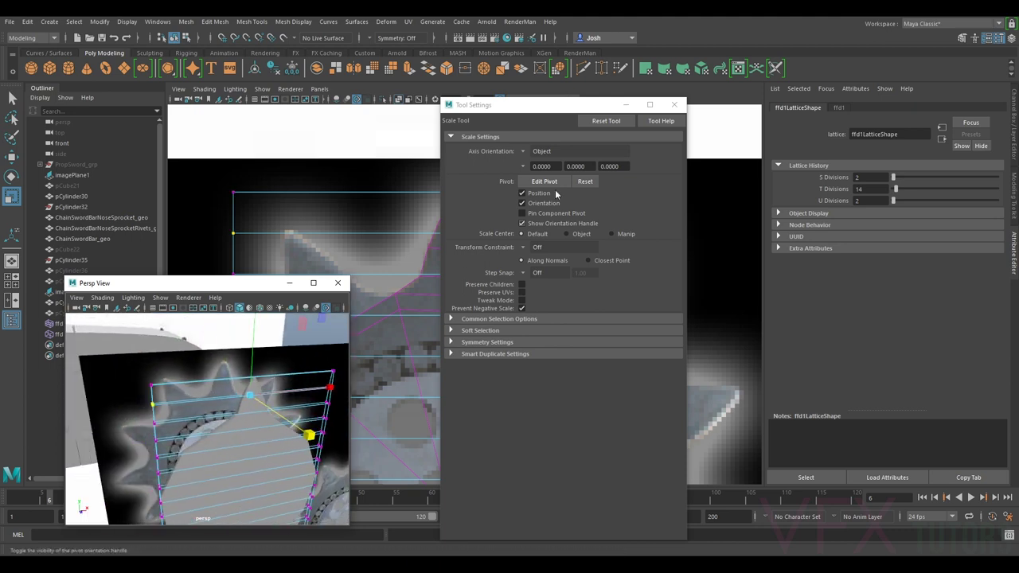
pyautogui.click(675, 104)
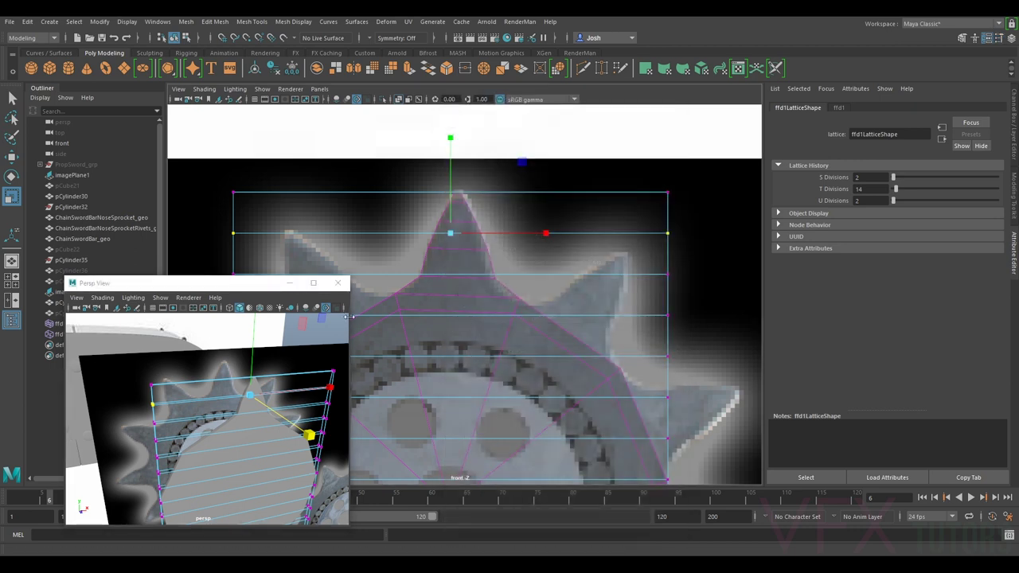
# Step: Return to object mode and delete the sprocket's construction history to bake in the lattice deformation
pyautogui.moveTo(236, 411); pyautogui.dragTo(286, 279, button='right')
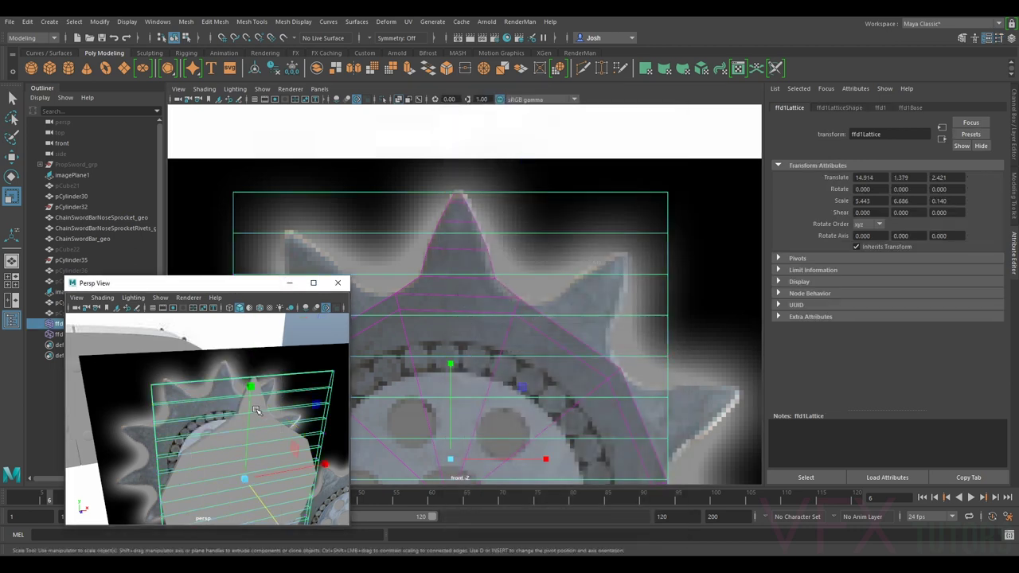
pyautogui.click(259, 420)
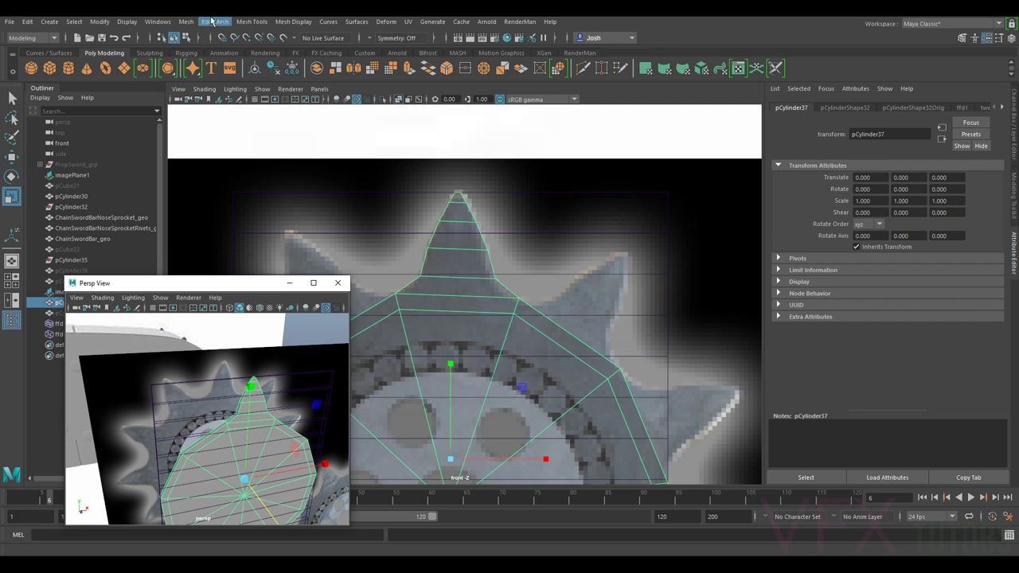
pyautogui.click(272, 68)
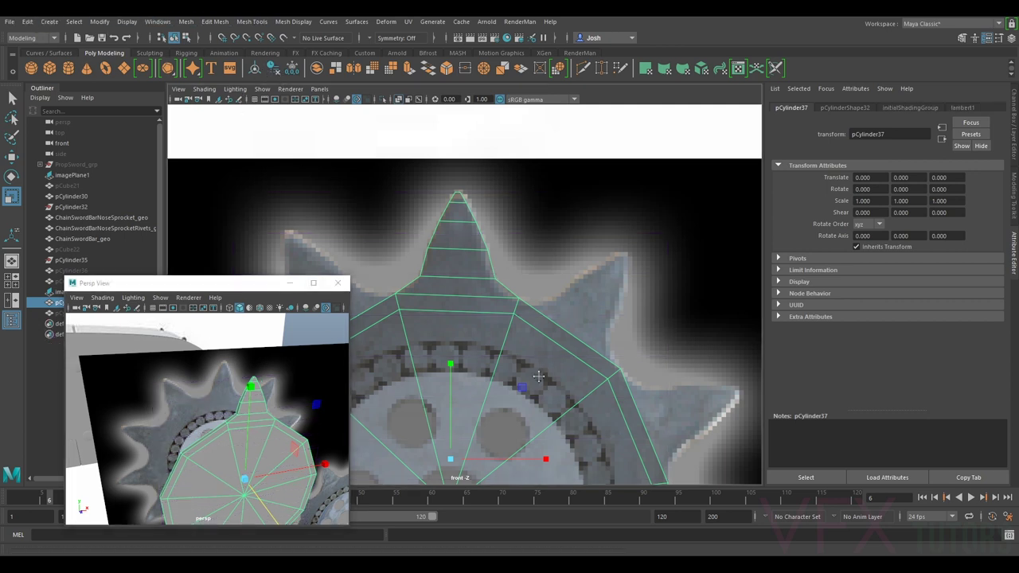
# Step: Preview the sprocket smoothed against the reference image and return it to the unsmoothed display
pyautogui.scroll(-5, 478, 319)
pyautogui.moveTo(529, 261); pyautogui.dragTo(610, 243, button='right')
pyautogui.click(527, 269)
pyautogui.press('3')
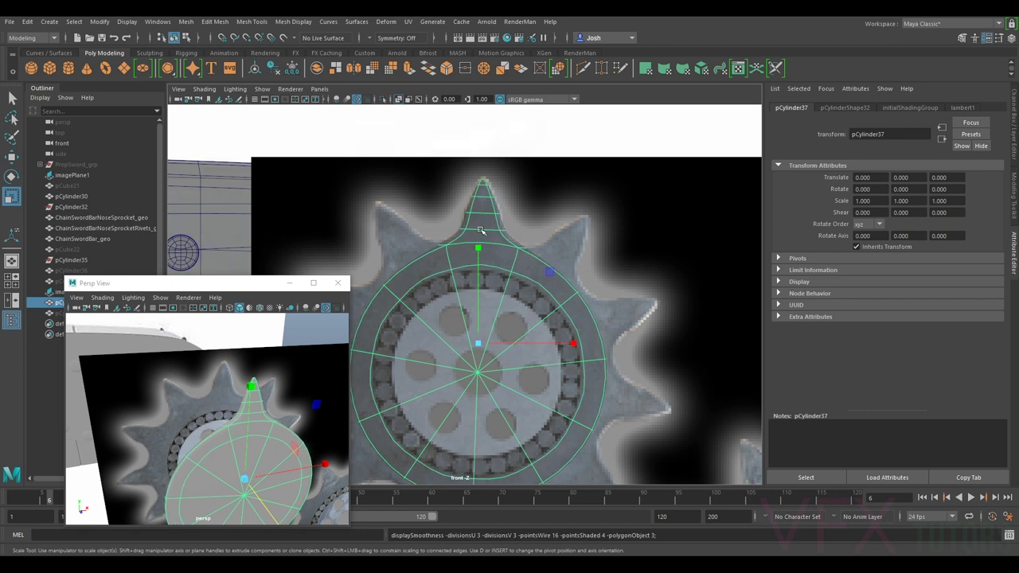
pyautogui.press('1')
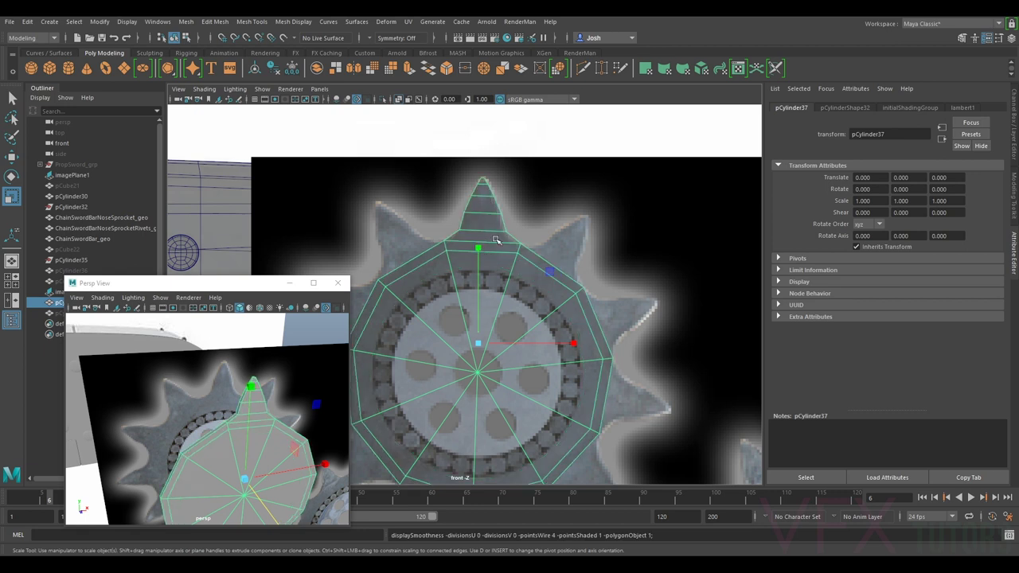
pyautogui.moveTo(509, 260); pyautogui.dragTo(511, 289, button='right')
pyautogui.scroll(-7, 510, 295)
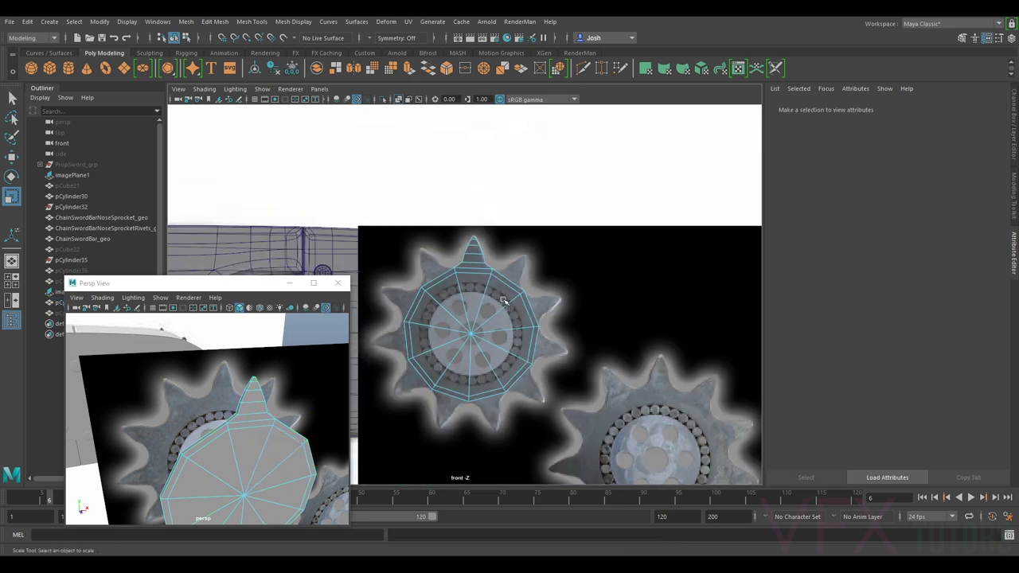
pyautogui.keyDown('alt'); pyautogui.moveTo(506, 303); pyautogui.dragTo(528, 256, button='middle'); pyautogui.keyUp('alt')
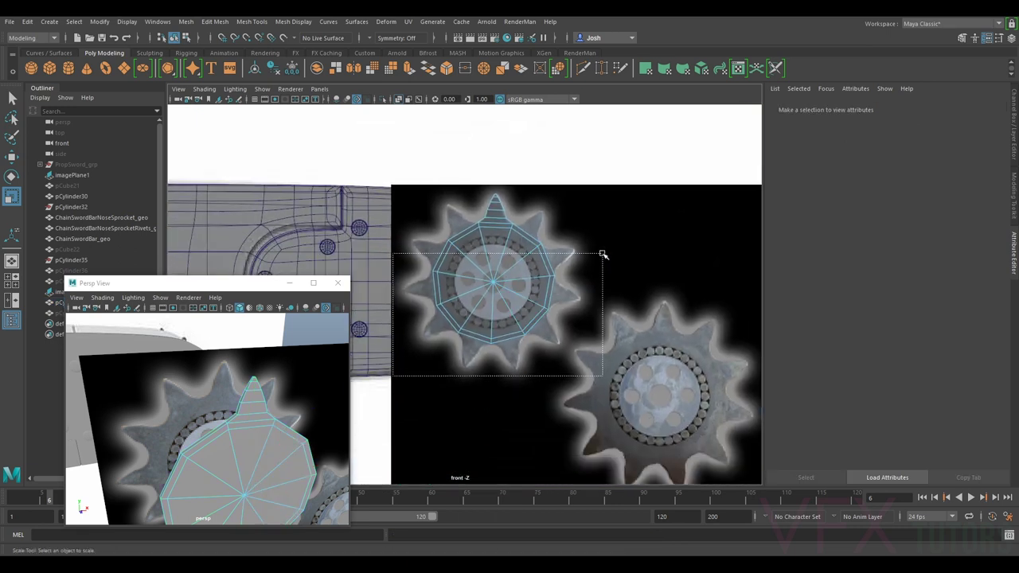
pyautogui.click(525, 267)
pyautogui.rightClick(526, 267)
pyautogui.click(575, 246)
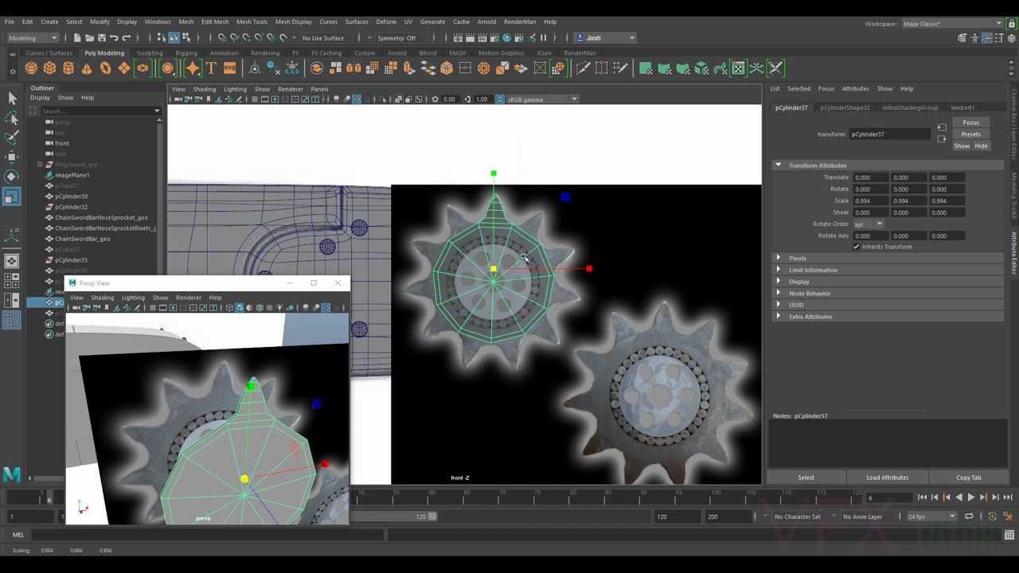
pyautogui.hotkey('ctrl', 'z')
pyautogui.hotkey('ctrl', 'z')
# Step: Snap the sprocket's pivot to its center vertex
pyautogui.rightClick(528, 241)
pyautogui.click(579, 223)
pyautogui.press('d')
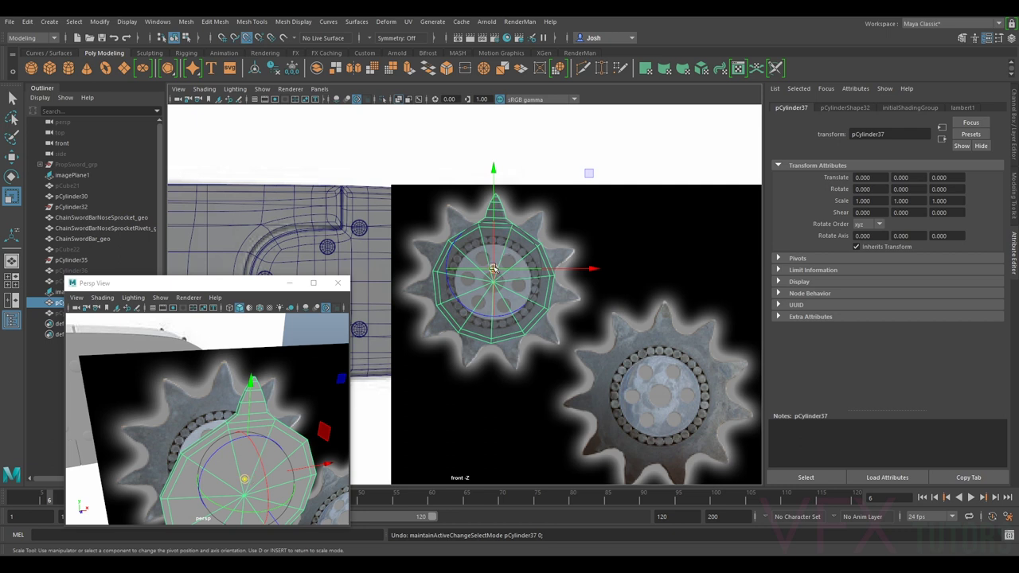
pyautogui.moveTo(495, 248); pyautogui.dragTo(495, 266)
pyautogui.hotkey('ctrl', 'z')
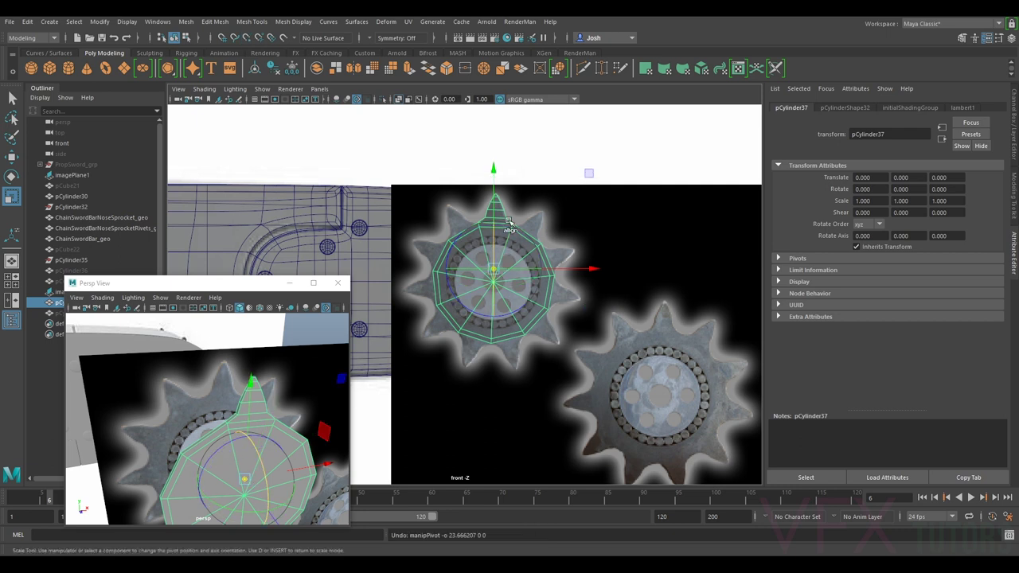
pyautogui.press('v')
pyautogui.moveTo(492, 191); pyautogui.dragTo(496, 283)
pyautogui.click(589, 282)
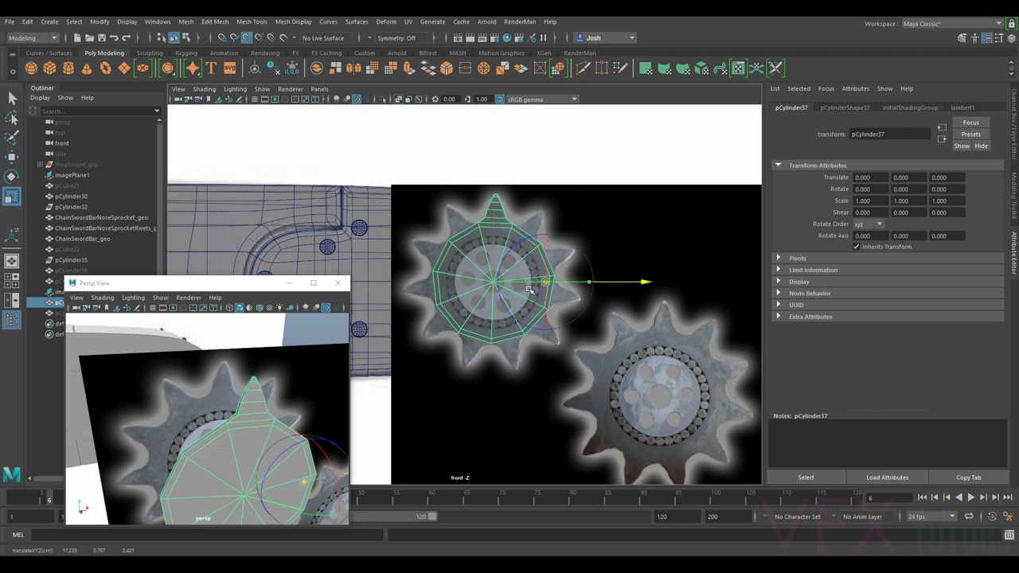
pyautogui.scroll(8, 498, 287)
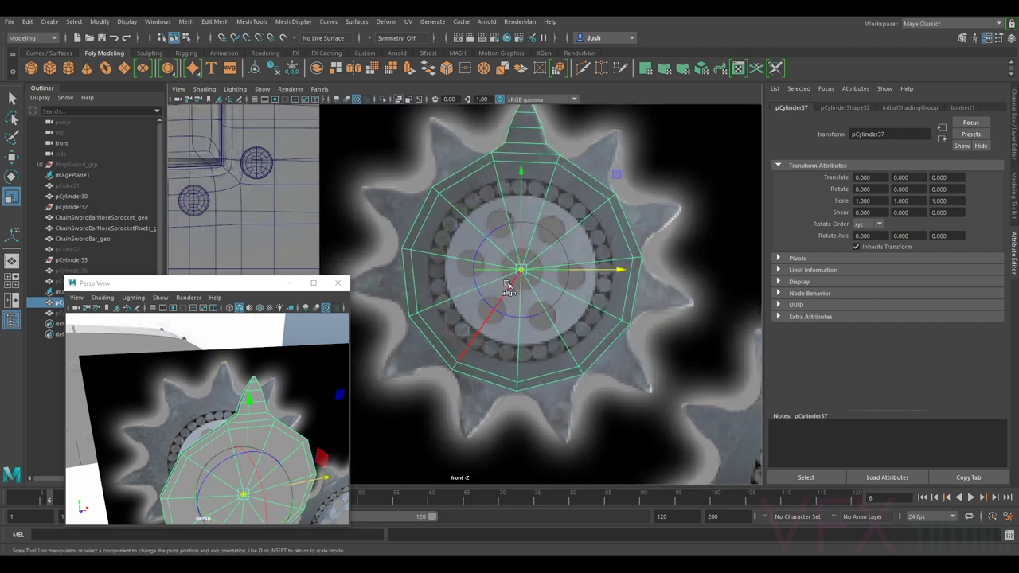
pyautogui.scroll(-10, 557, 291)
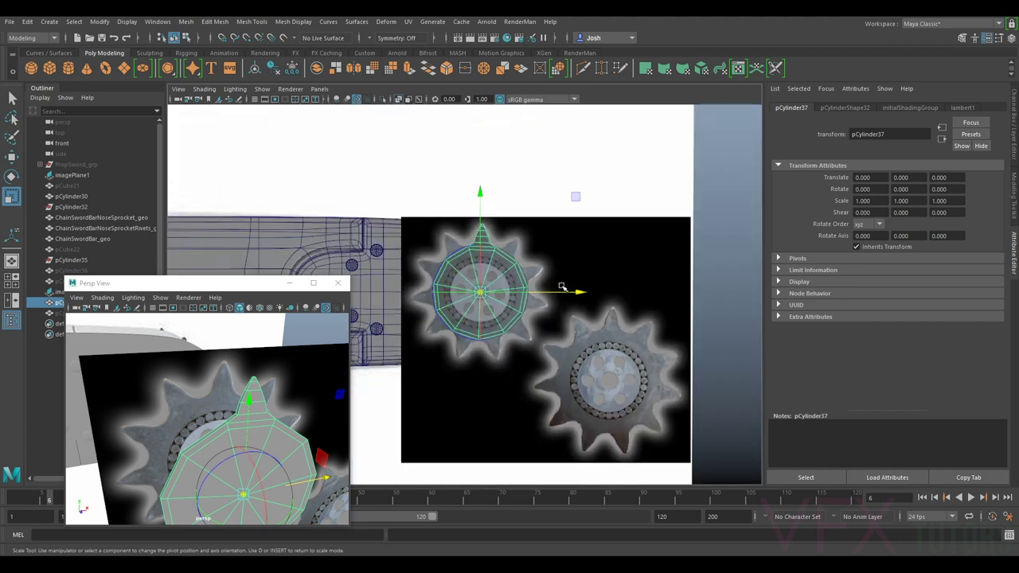
# Step: Delete the tapered sprocket and unhide its backup copy, pCylinder38
pyautogui.press('Delete')
pyautogui.click(507, 287)
pyautogui.rightClick(503, 264)
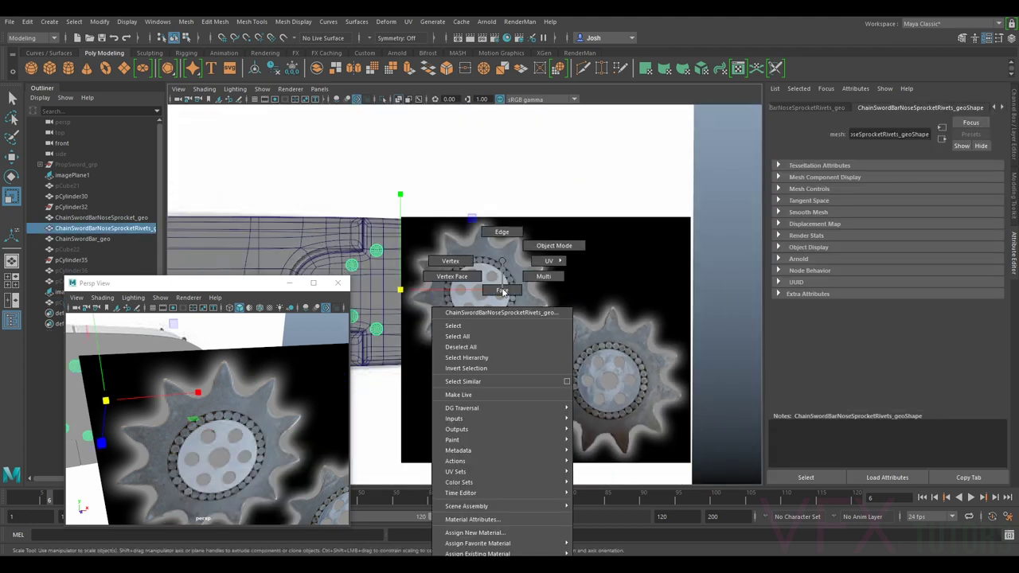
pyautogui.click(521, 270)
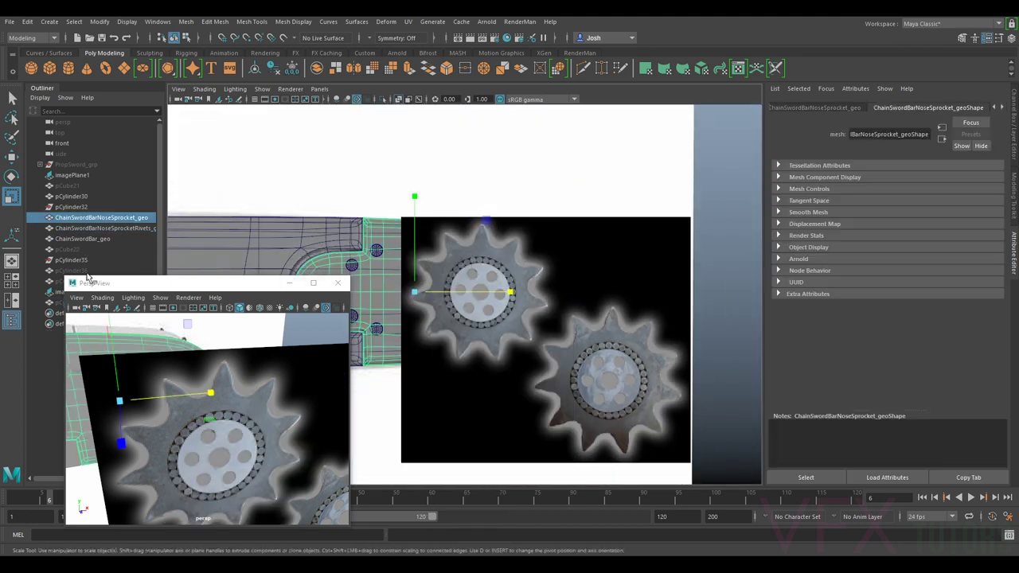
pyautogui.moveTo(88, 279); pyautogui.dragTo(149, 265)
pyautogui.click(80, 303)
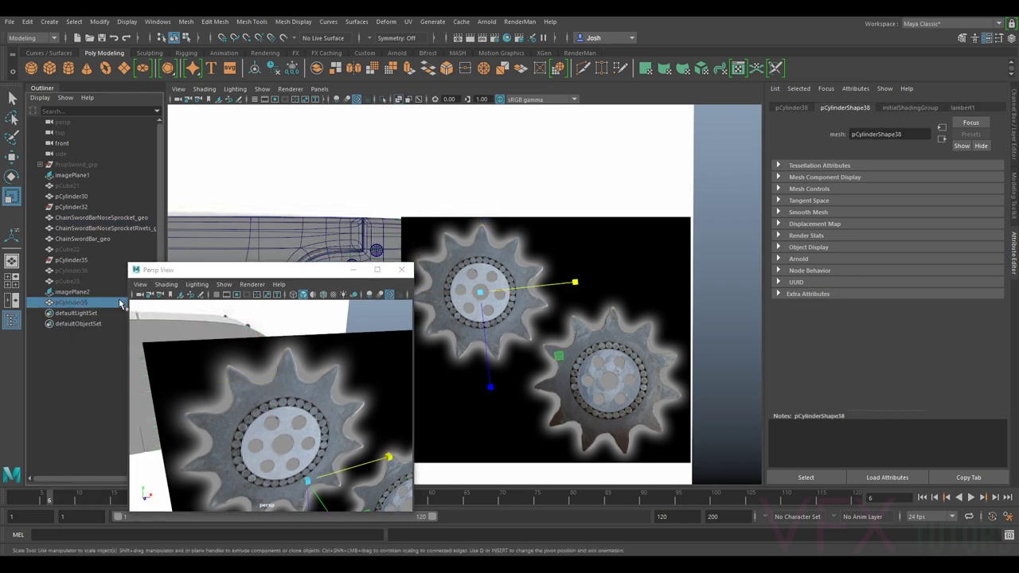
pyautogui.press('h')
# Step: Delete the backup sprocket's disc faces, keeping only the single top tooth with its base
pyautogui.moveTo(510, 277); pyautogui.dragTo(514, 293, button='right')
pyautogui.moveTo(446, 353); pyautogui.dragTo(546, 260)
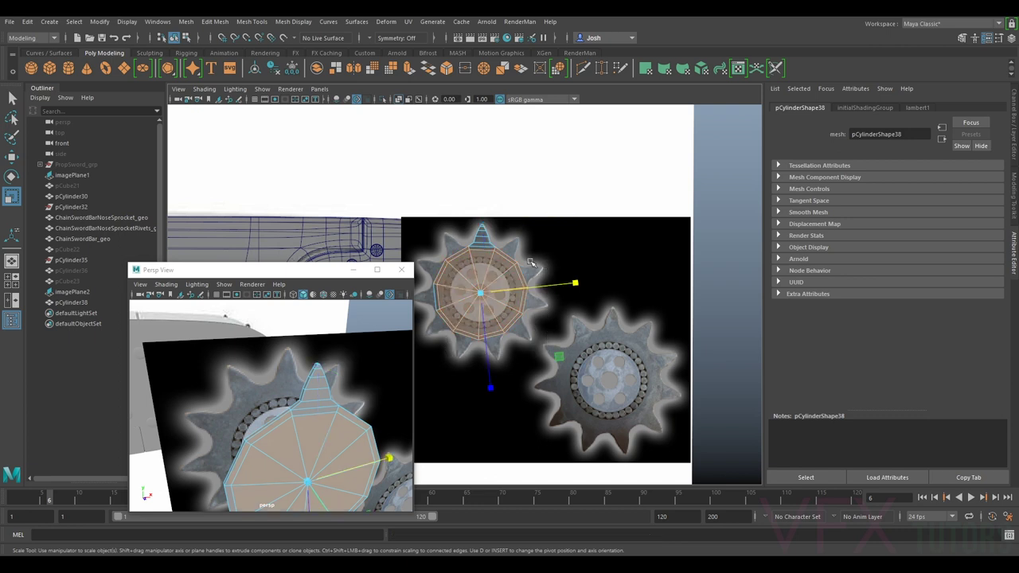
pyautogui.press('Delete')
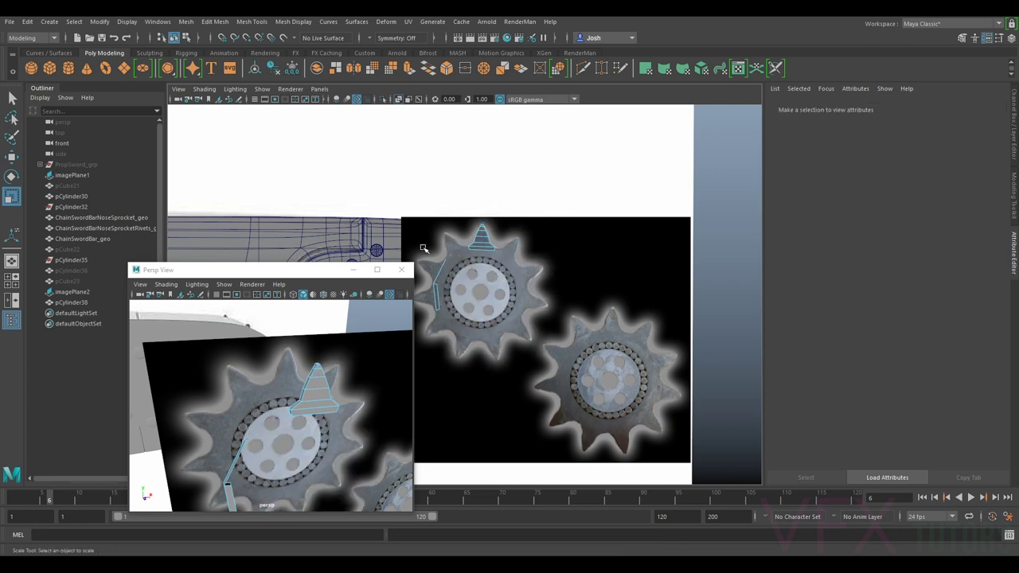
pyautogui.click(450, 309)
pyautogui.hotkey('ctrl', 'z')
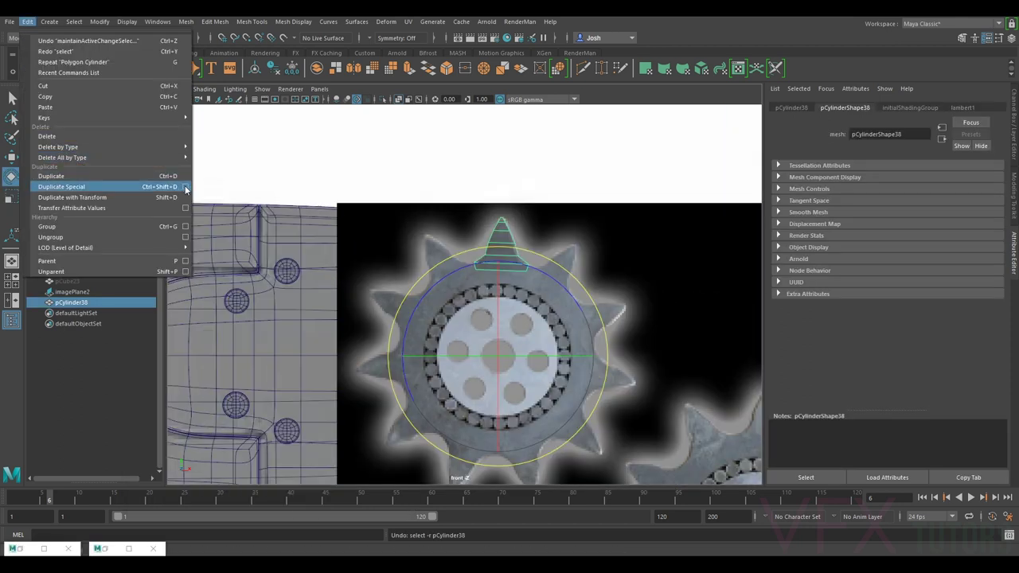
# Step: Create 10 copies of the tooth rotated about Z around the sprocket's center with Duplicate Special
pyautogui.click(186, 188)
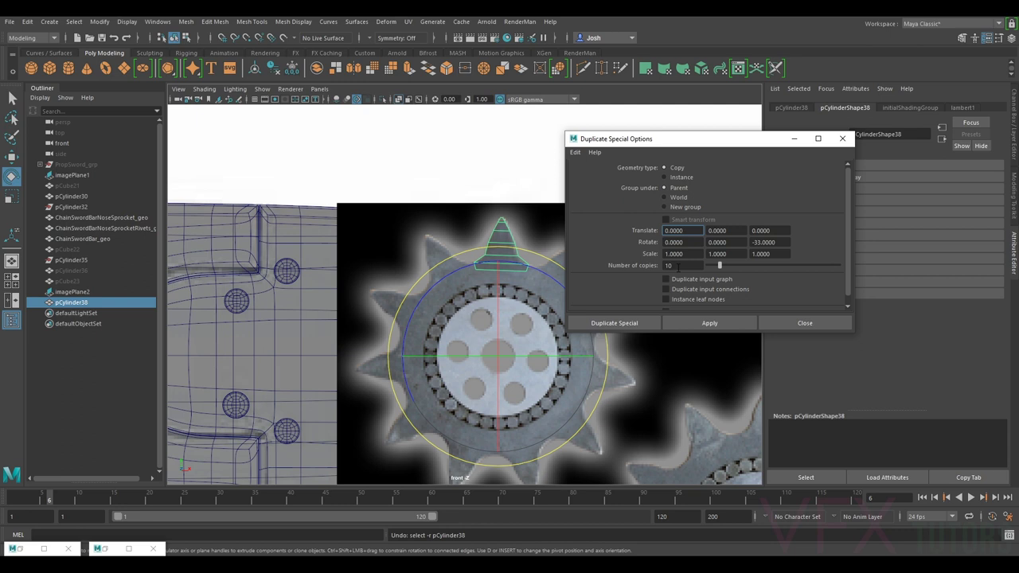
pyautogui.moveTo(777, 242); pyautogui.dragTo(754, 242)
pyautogui.click(613, 324)
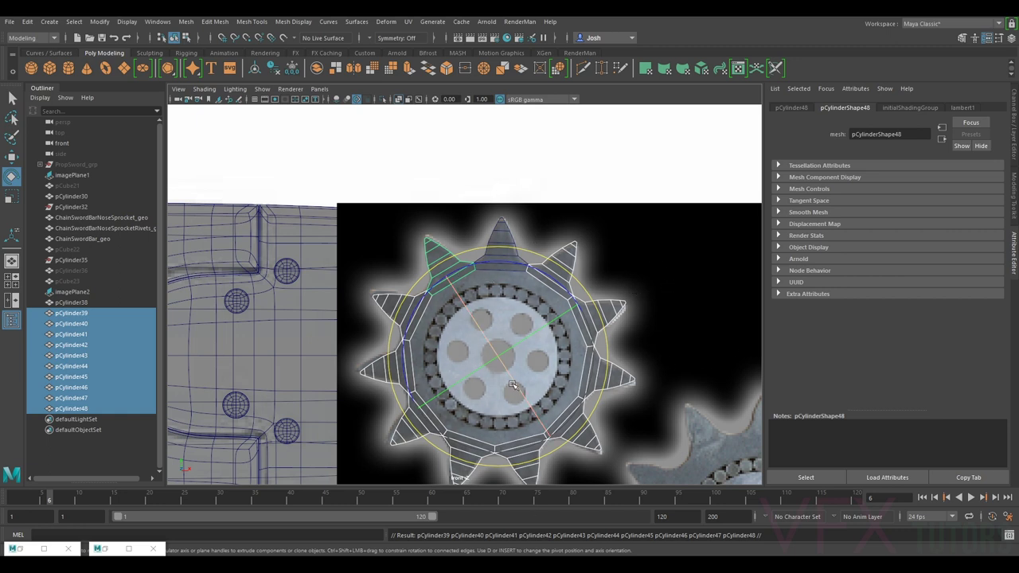
pyautogui.keyDown('alt'); pyautogui.moveTo(604, 331); pyautogui.dragTo(622, 296, button='middle'); pyautogui.keyUp('alt')
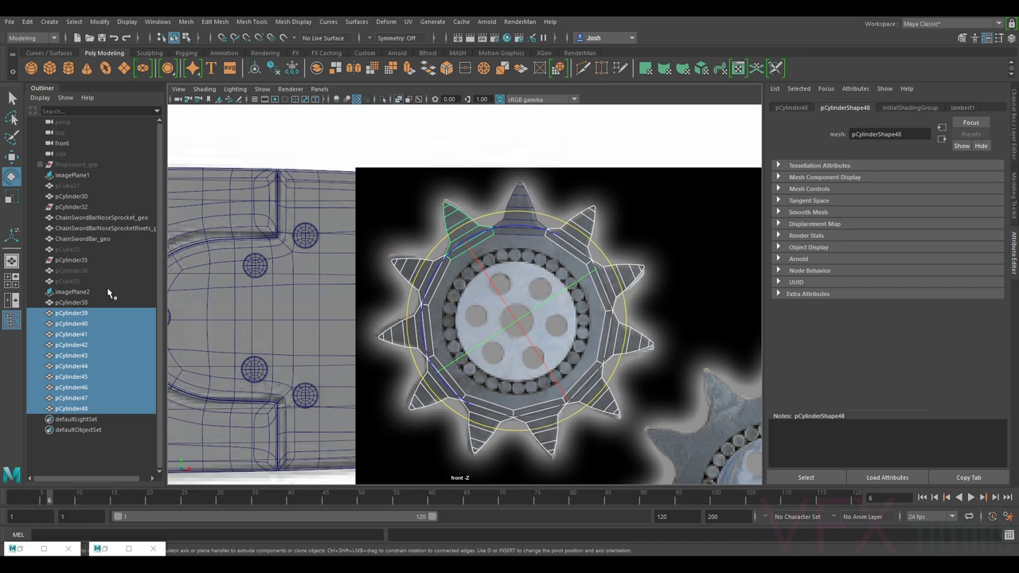
# Step: Combine the ten duplicated teeth into one mesh
pyautogui.click(188, 24)
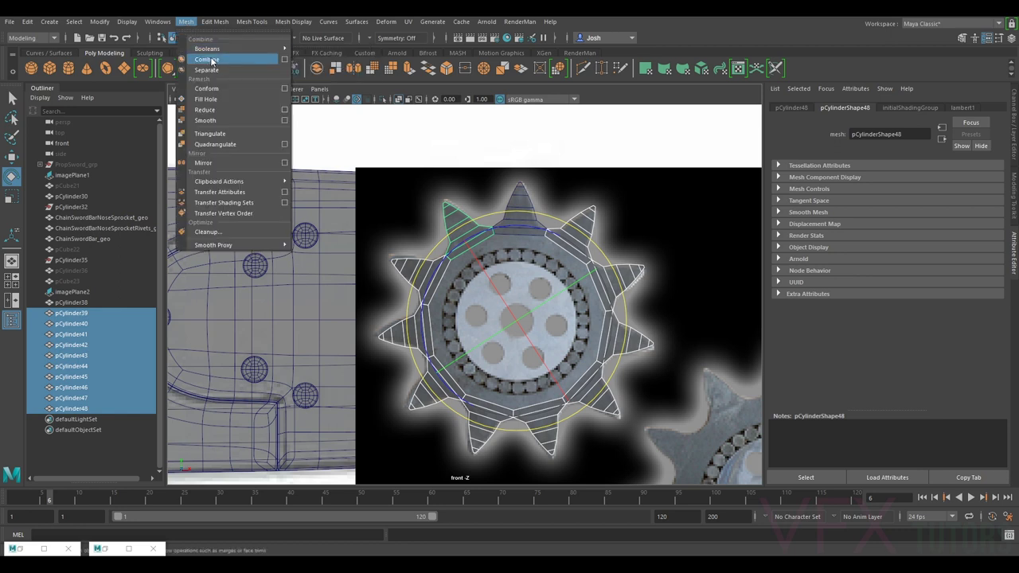
pyautogui.click(209, 59)
pyautogui.scroll(2, 512, 207)
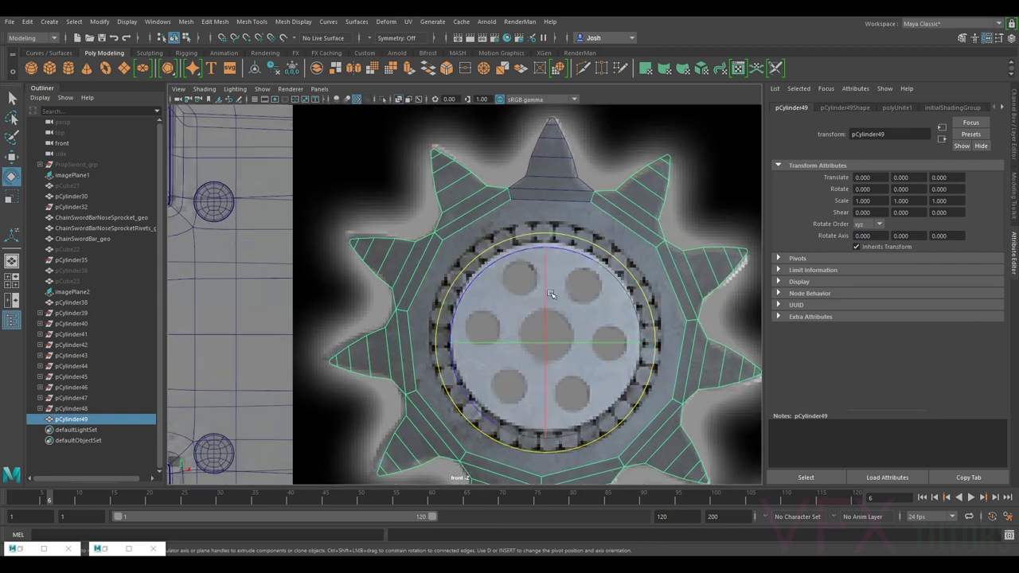
# Step: Combine the original top tooth with the ring of duplicated teeth into one sprocket mesh
pyautogui.moveTo(510, 191); pyautogui.dragTo(489, 185, button='right')
pyautogui.scroll(-5, 591, 273)
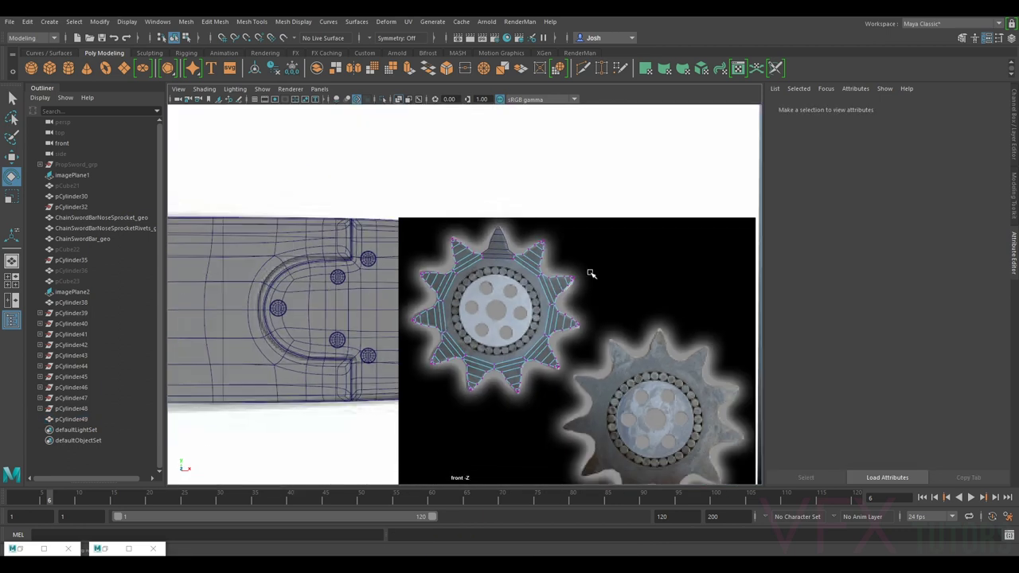
pyautogui.keyDown('alt'); pyautogui.moveTo(590, 273); pyautogui.dragTo(590, 242, button='middle'); pyautogui.keyUp('alt')
pyautogui.moveTo(587, 193); pyautogui.dragTo(525, 298)
pyautogui.rightClick(552, 276)
pyautogui.click(601, 245)
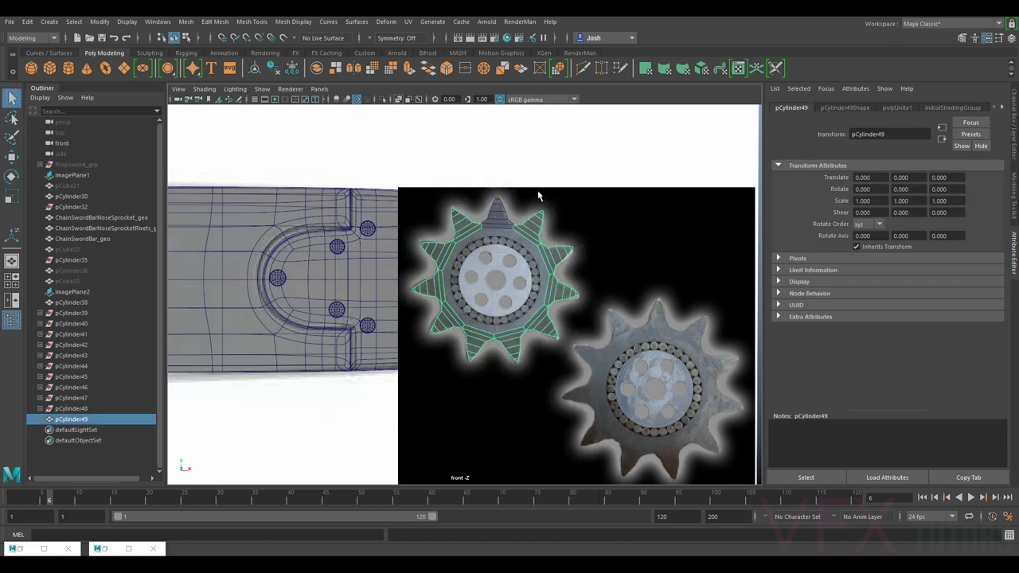
pyautogui.scroll(2, 516, 193)
pyautogui.keyDown('shift'); pyautogui.click(515, 189); pyautogui.keyUp('shift')
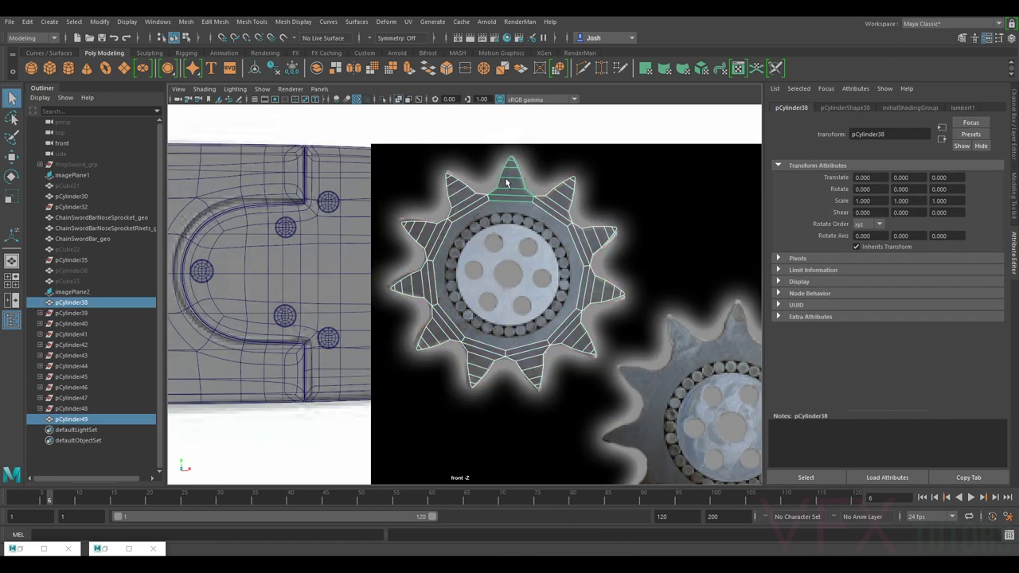
pyautogui.click(185, 22)
pyautogui.click(228, 61)
# Step: Select all vertices of the combined sprocket mesh and check the overlapping ones at the tooth bases
pyautogui.rightClick(517, 185)
pyautogui.click(465, 183)
pyautogui.moveTo(618, 168); pyautogui.dragTo(427, 359)
pyautogui.scroll(5, 512, 283)
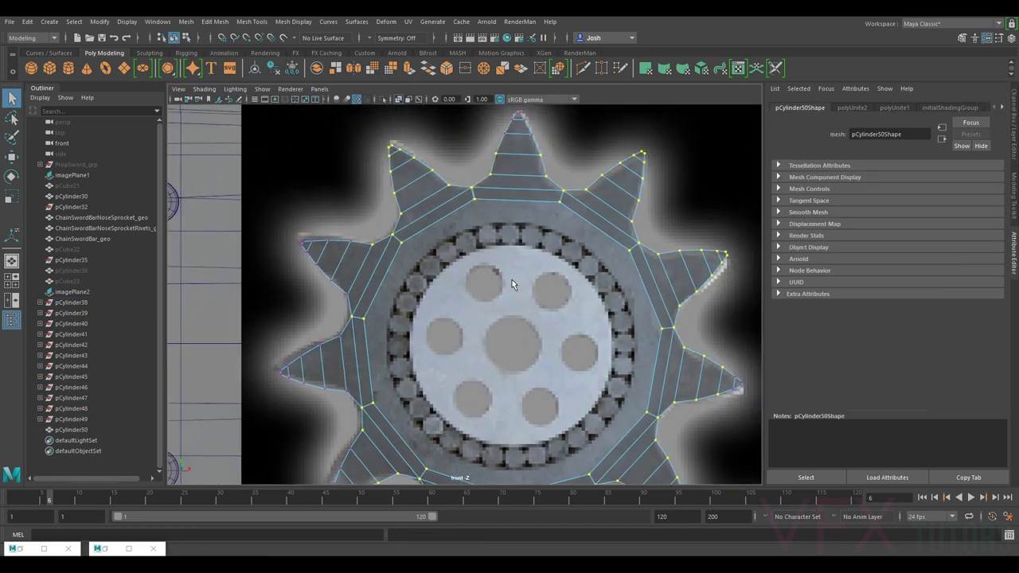
pyautogui.scroll(2, 458, 181)
pyautogui.keyDown('alt'); pyautogui.moveTo(511, 114); pyautogui.dragTo(498, 222, button='middle'); pyautogui.keyUp('alt')
pyautogui.scroll(2, 493, 223)
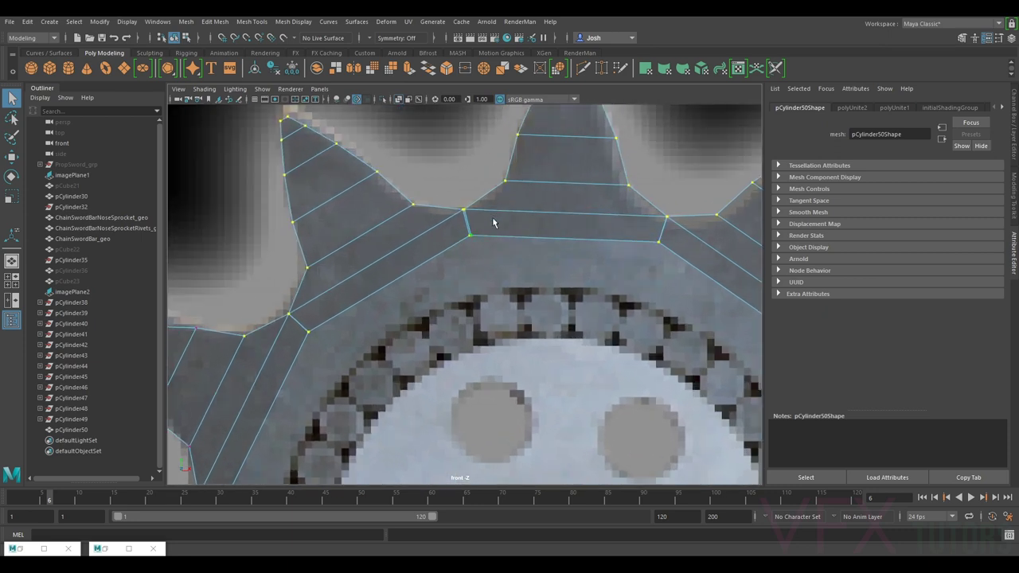
pyautogui.scroll(-8, 470, 198)
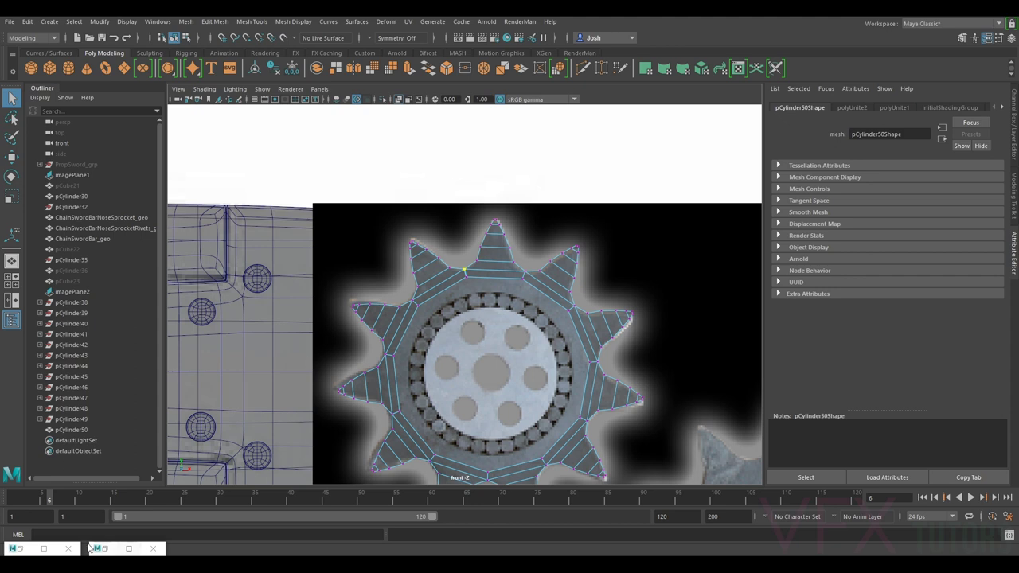
# Step: Switch to the perspective view, display the mesh opaque and look closely at the gap between two neighbouring tooth bases
pyautogui.click(319, 88)
pyautogui.moveTo(382, 100)
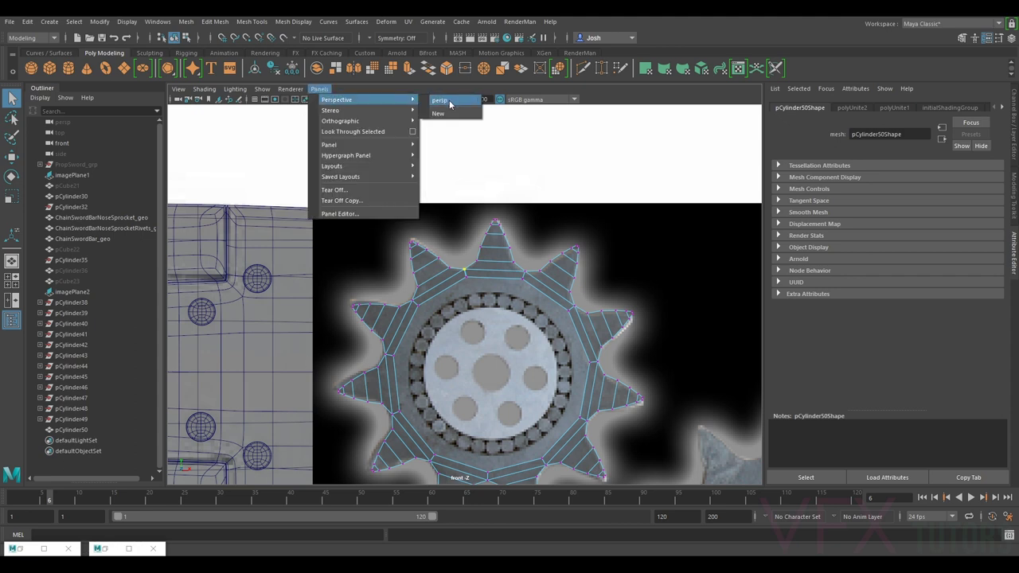
pyautogui.click(455, 100)
pyautogui.keyDown('alt'); pyautogui.moveTo(488, 216); pyautogui.dragTo(482, 285); pyautogui.keyUp('alt')
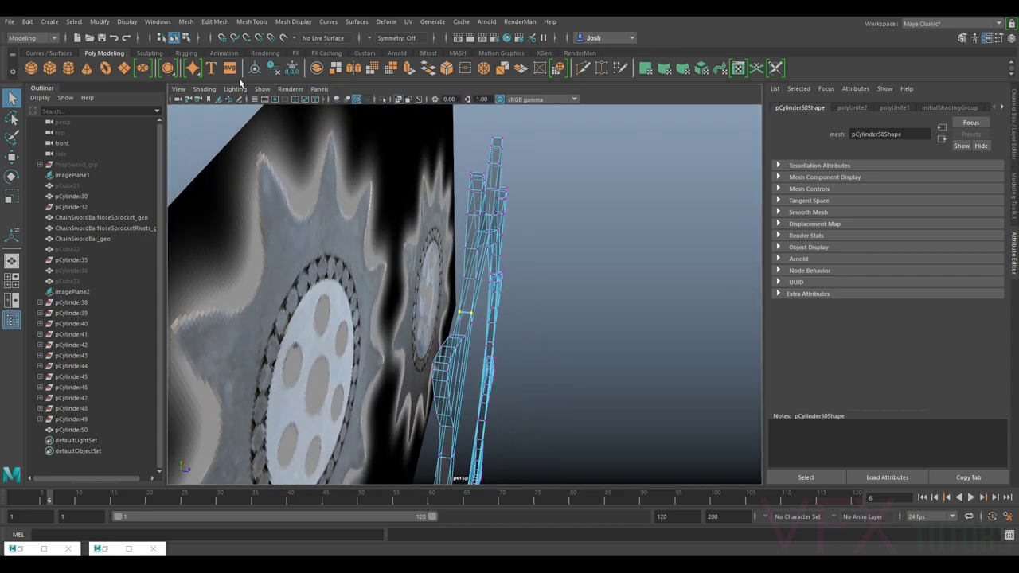
pyautogui.click(203, 88)
pyautogui.click(224, 199)
pyautogui.moveTo(224, 199)
pyautogui.keyDown('alt'); pyautogui.mouseDown()
pyautogui.moveTo(478, 259)
pyautogui.moveTo(613, 167)
pyautogui.moveTo(274, 418)
pyautogui.moveTo(314, 393)
pyautogui.mouseUp(); pyautogui.keyUp('alt')
pyautogui.scroll(5, 456, 275)
pyautogui.keyDown('alt'); pyautogui.moveTo(456, 274); pyautogui.dragTo(471, 330); pyautogui.keyUp('alt')
pyautogui.keyDown('alt'); pyautogui.moveTo(471, 330); pyautogui.dragTo(481, 426, button='middle'); pyautogui.keyUp('alt')
pyautogui.keyDown('alt'); pyautogui.moveTo(494, 230); pyautogui.dragTo(430, 239); pyautogui.keyUp('alt')
pyautogui.scroll(5, 422, 231)
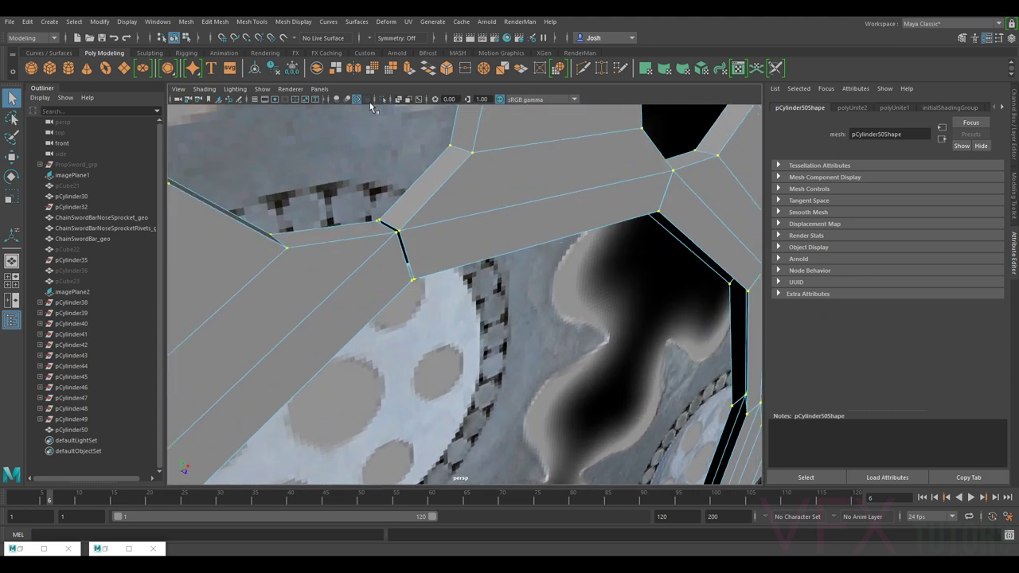
# Step: Merge the selected vertices with a distance threshold of 0.11 to weld the neighbouring teeth together
pyautogui.click(215, 21)
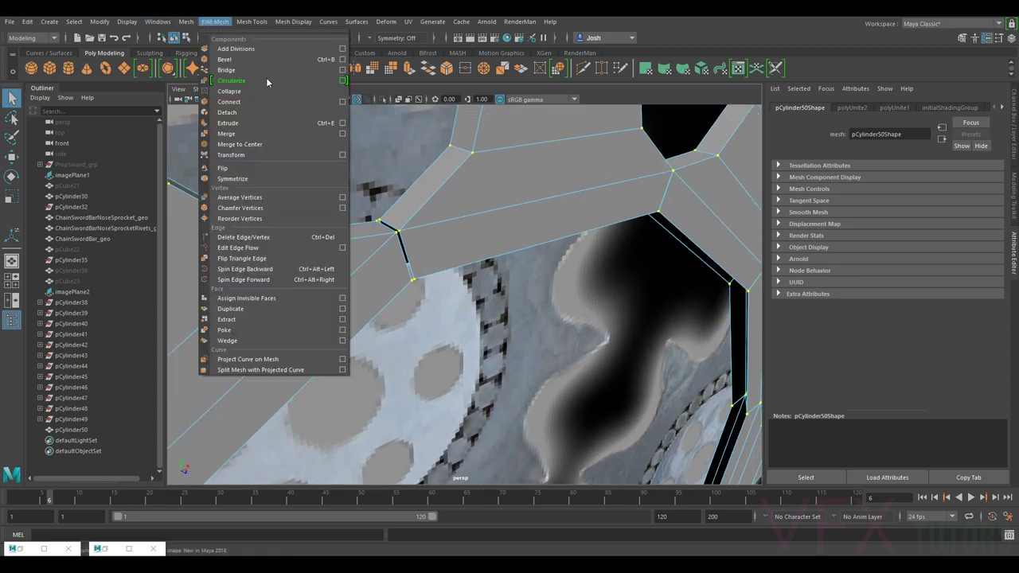
pyautogui.click(279, 134)
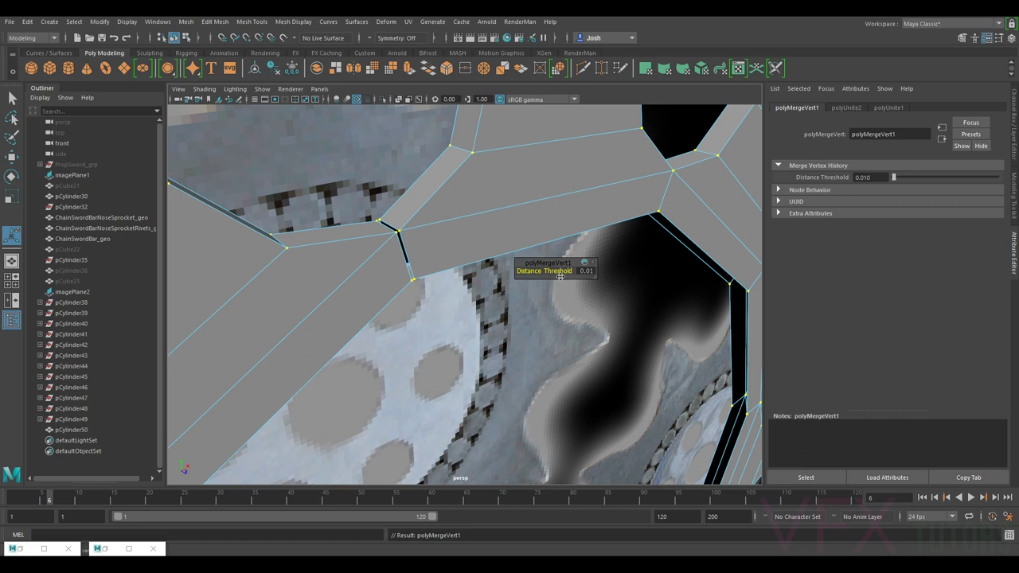
pyautogui.moveTo(548, 271); pyautogui.dragTo(550, 271)
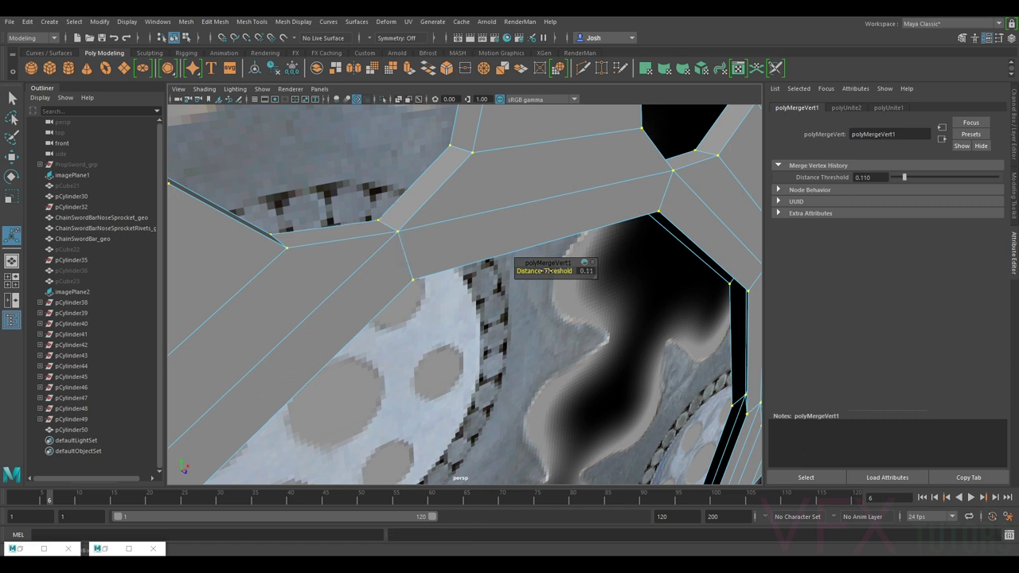
pyautogui.scroll(-5, 588, 222)
pyautogui.keyDown('alt'); pyautogui.moveTo(588, 222); pyautogui.dragTo(517, 199); pyautogui.keyUp('alt')
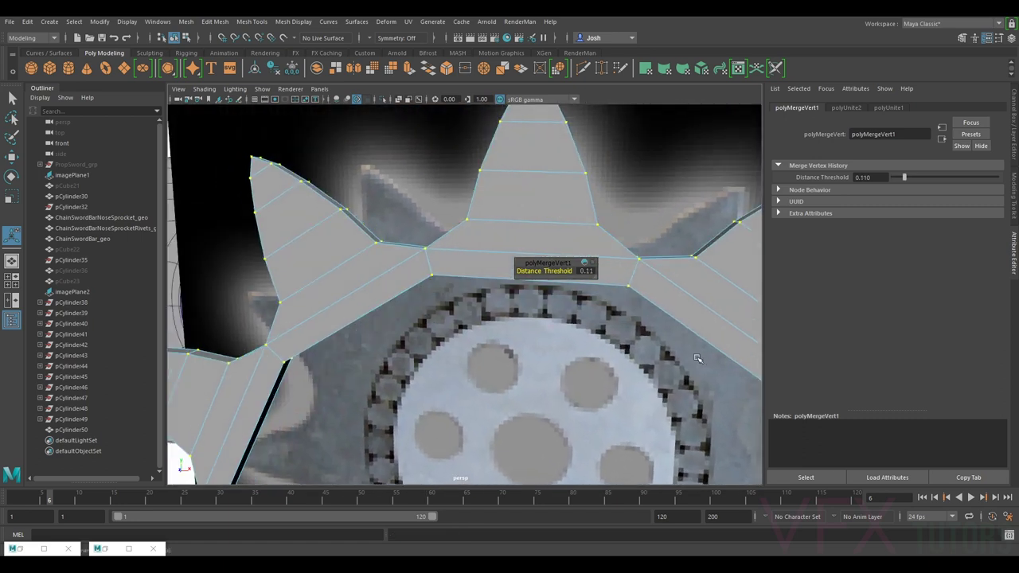
pyautogui.keyDown('alt'); pyautogui.moveTo(698, 357); pyautogui.dragTo(457, 252, button='middle'); pyautogui.keyUp('alt')
pyautogui.keyDown('alt'); pyautogui.moveTo(456, 253); pyautogui.dragTo(541, 268); pyautogui.keyUp('alt')
pyautogui.scroll(-4, 540, 267)
pyautogui.keyDown('alt'); pyautogui.moveTo(462, 294); pyautogui.dragTo(394, 319); pyautogui.keyUp('alt')
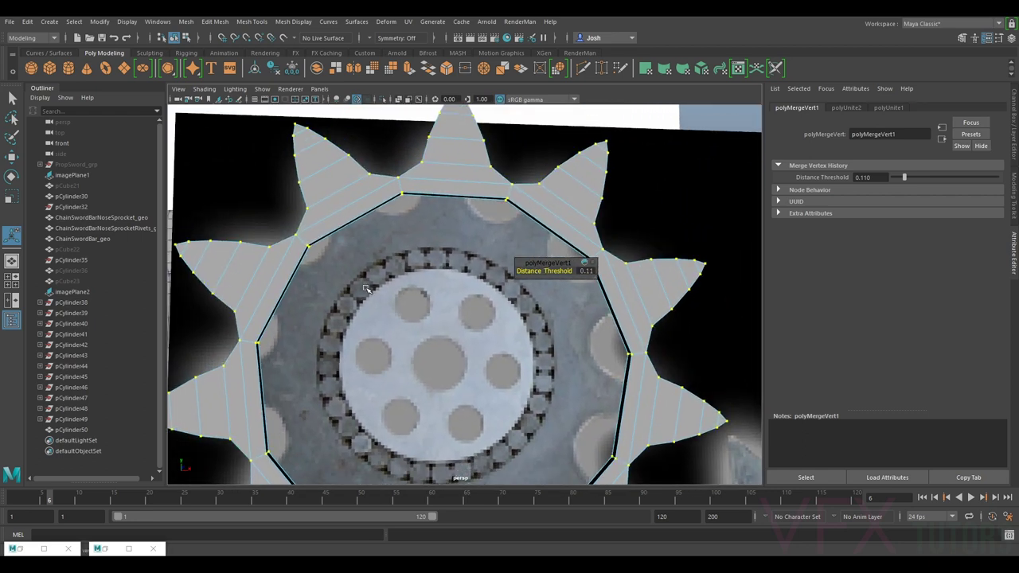
# Step: Preview the welded sprocket in smooth mesh display and check its shape against the reference
pyautogui.click(358, 189)
pyautogui.press('3')
pyautogui.scroll(-4, 382, 202)
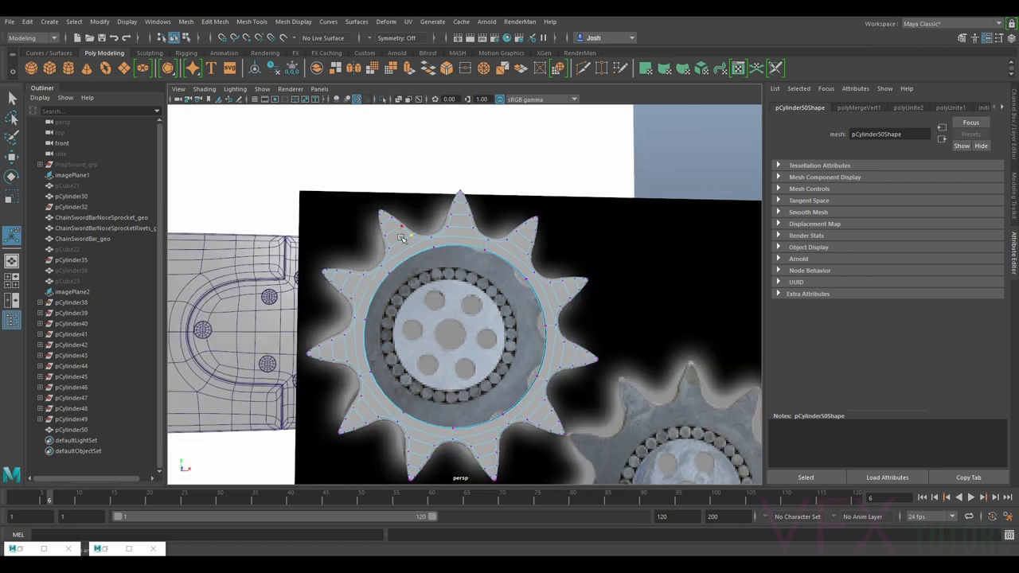
pyautogui.keyDown('alt'); pyautogui.moveTo(446, 306); pyautogui.dragTo(435, 227, button='middle'); pyautogui.keyUp('alt')
pyautogui.scroll(2, 435, 227)
pyautogui.keyDown('alt'); pyautogui.moveTo(613, 163); pyautogui.dragTo(548, 264); pyautogui.keyUp('alt')
# Step: Work in edge mode and examine the seam edges where the top tooth meets its neighbour
pyautogui.moveTo(548, 263); pyautogui.dragTo(542, 234, button='right')
pyautogui.scroll(4, 489, 223)
pyautogui.keyDown('alt'); pyautogui.moveTo(514, 173); pyautogui.dragTo(481, 278); pyautogui.keyUp('alt')
pyautogui.scroll(-4, 474, 191)
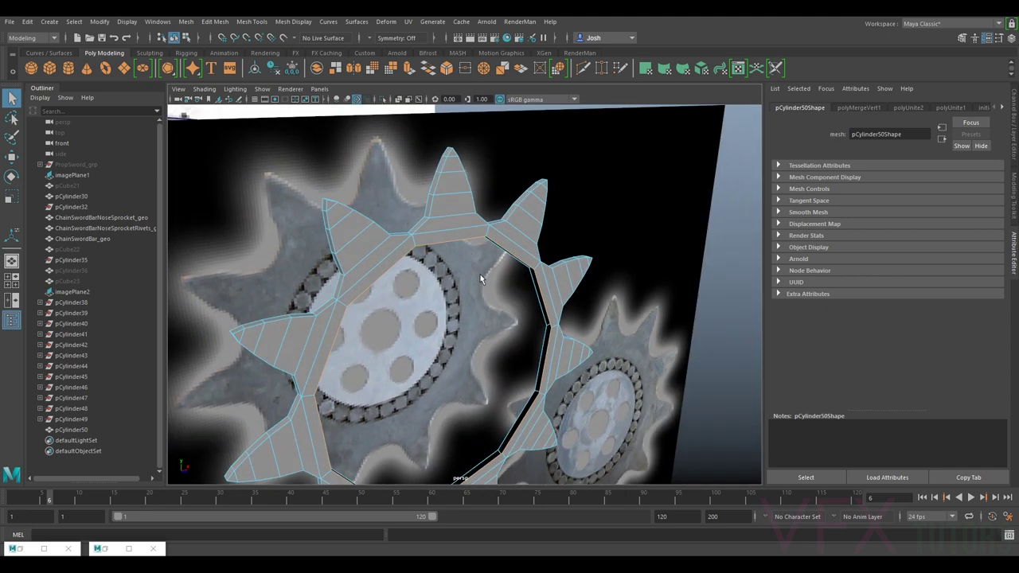
pyautogui.scroll(5, 444, 227)
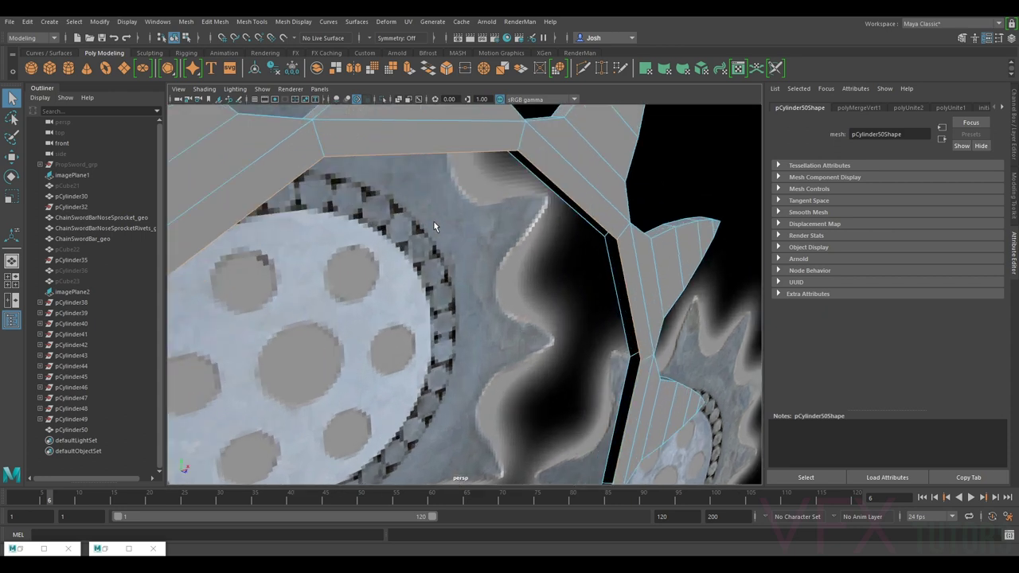
pyautogui.keyDown('alt'); pyautogui.moveTo(362, 197); pyautogui.dragTo(337, 189); pyautogui.keyUp('alt')
pyautogui.keyDown('alt'); pyautogui.moveTo(337, 189); pyautogui.dragTo(401, 233, button='middle'); pyautogui.keyUp('alt')
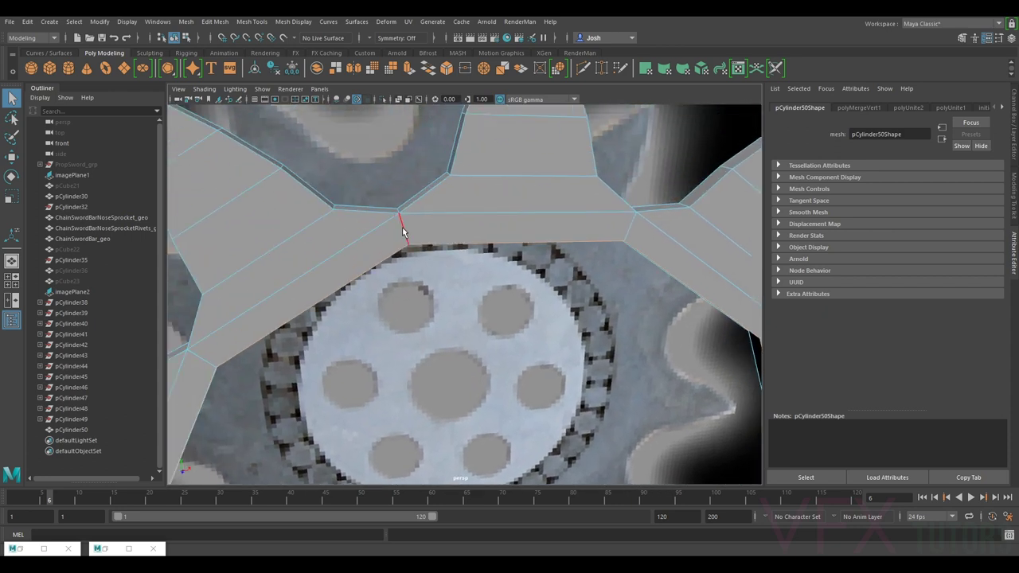
pyautogui.click(403, 228)
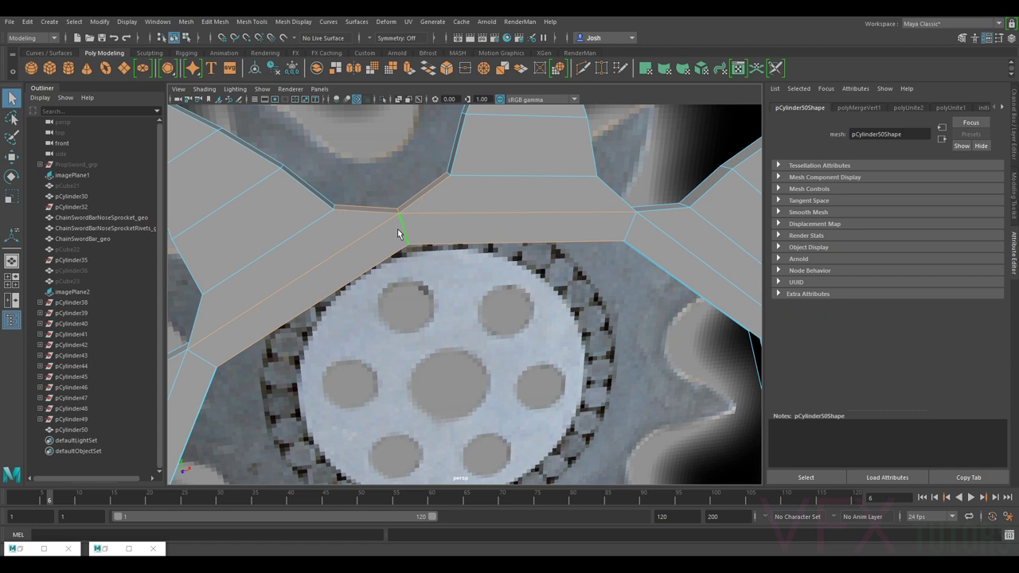
pyautogui.moveTo(360, 306); pyautogui.dragTo(363, 303)
pyautogui.doubleClick(410, 225)
pyautogui.scroll(-6, 410, 225)
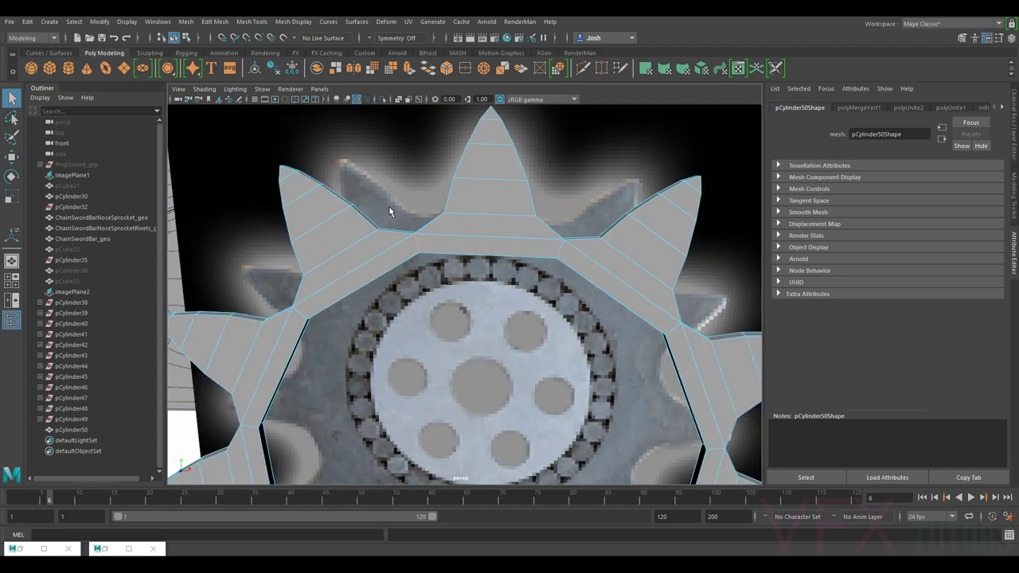
# Step: Extrude the inner border edge loop on one face of the sprocket inward toward the center
pyautogui.keyDown('ctrl'); pyautogui.moveTo(468, 273); pyautogui.dragTo(468, 273); pyautogui.keyUp('ctrl')
pyautogui.keyDown('alt'); pyautogui.moveTo(460, 264); pyautogui.dragTo(519, 236); pyautogui.keyUp('alt')
pyautogui.click(467, 249)
pyautogui.scroll(-3, 425, 315)
pyautogui.keyDown('alt'); pyautogui.moveTo(456, 311); pyautogui.dragTo(457, 258); pyautogui.keyUp('alt')
pyautogui.hotkey('ctrl', 'e')
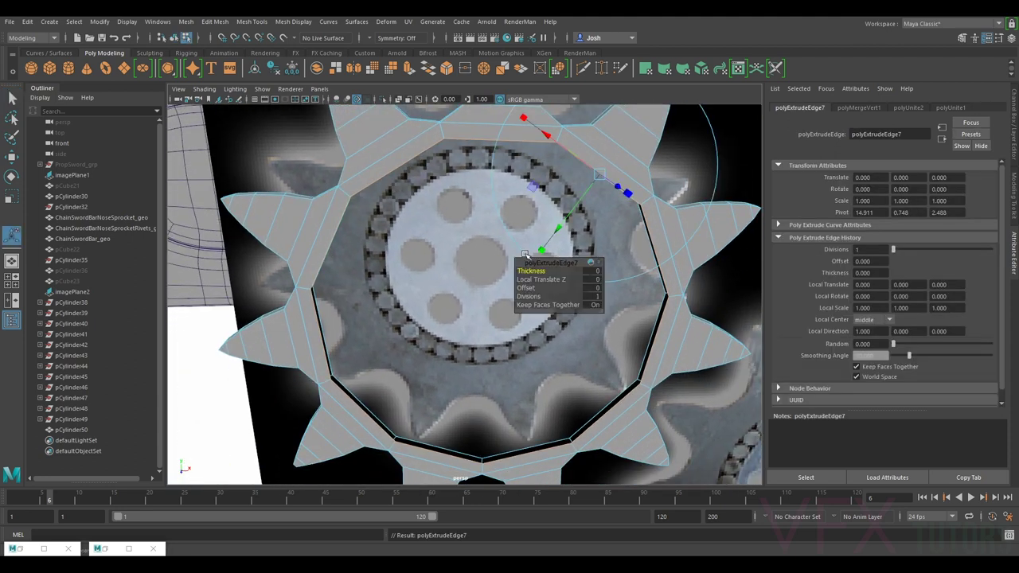
pyautogui.moveTo(579, 211); pyautogui.dragTo(544, 214)
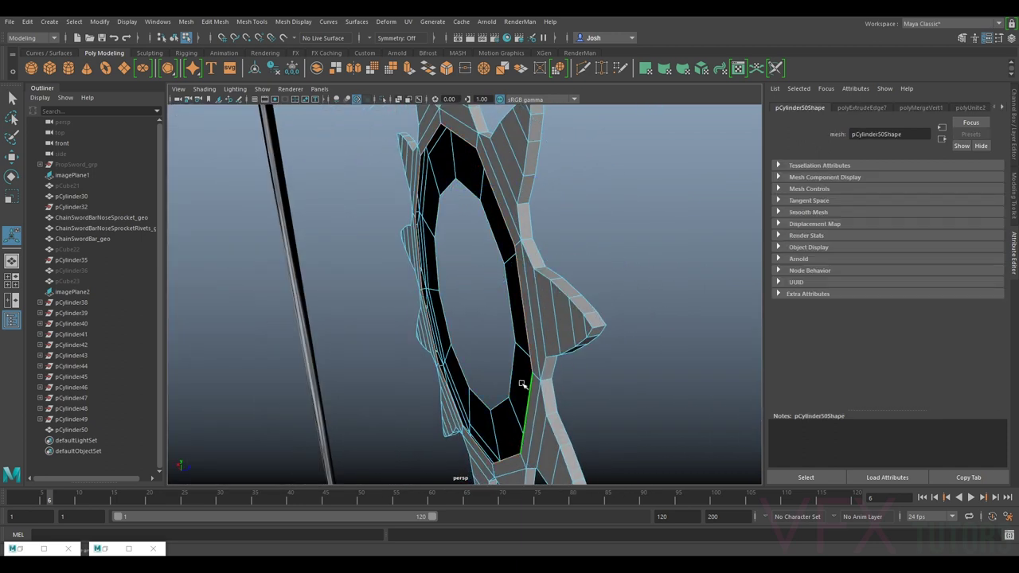
# Step: Extrude the inner border edge loop on the sprocket's other face inward with a local Y translate of 0.815
pyautogui.hotkey('ctrl', 'e')
pyautogui.keyDown('alt'); pyautogui.moveTo(428, 165); pyautogui.dragTo(526, 257); pyautogui.keyUp('alt')
pyautogui.keyDown('alt'); pyautogui.moveTo(440, 396); pyautogui.dragTo(534, 419); pyautogui.keyUp('alt')
pyautogui.moveTo(385, 317)
pyautogui.keyDown('alt'); pyautogui.mouseDown()
pyautogui.moveTo(478, 311)
pyautogui.moveTo(387, 311)
pyautogui.mouseUp(); pyautogui.keyUp('alt')
pyautogui.keyDown('alt'); pyautogui.moveTo(282, 282); pyautogui.dragTo(427, 292, button='middle'); pyautogui.keyUp('alt')
pyautogui.scroll(4, 427, 291)
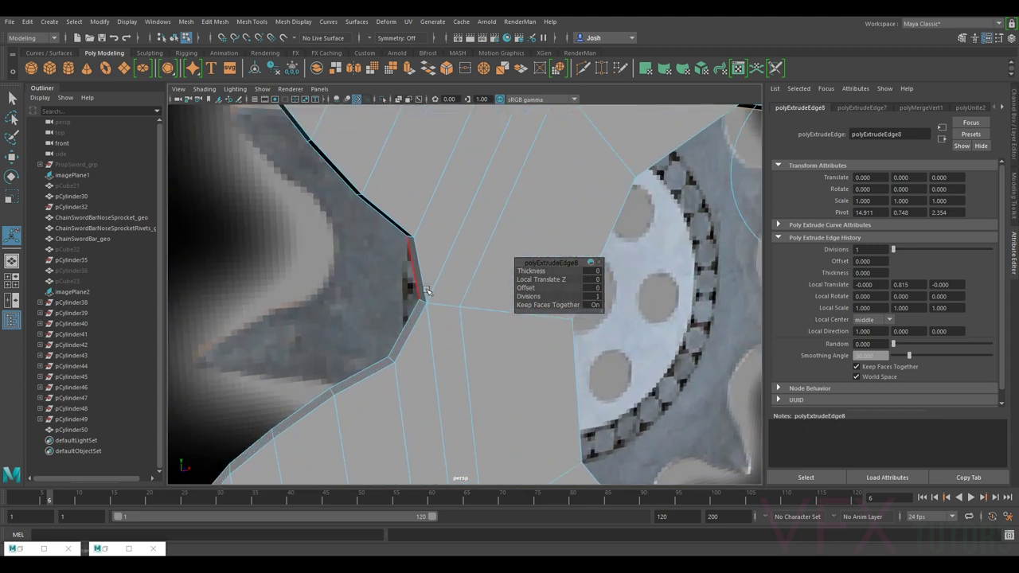
pyautogui.click(484, 315)
# Step: Select the radial seam edges between the teeth across the upper and right-hand part of the sprocket ring
pyautogui.keyDown('alt'); pyautogui.moveTo(419, 336); pyautogui.dragTo(498, 339); pyautogui.keyUp('alt')
pyautogui.keyDown('alt'); pyautogui.moveTo(584, 301); pyautogui.dragTo(508, 300); pyautogui.keyUp('alt')
pyautogui.keyDown('alt'); pyautogui.moveTo(523, 167); pyautogui.dragTo(471, 249, button='middle'); pyautogui.keyUp('alt')
pyautogui.scroll(4, 502, 233)
pyautogui.moveTo(468, 213); pyautogui.dragTo(504, 372)
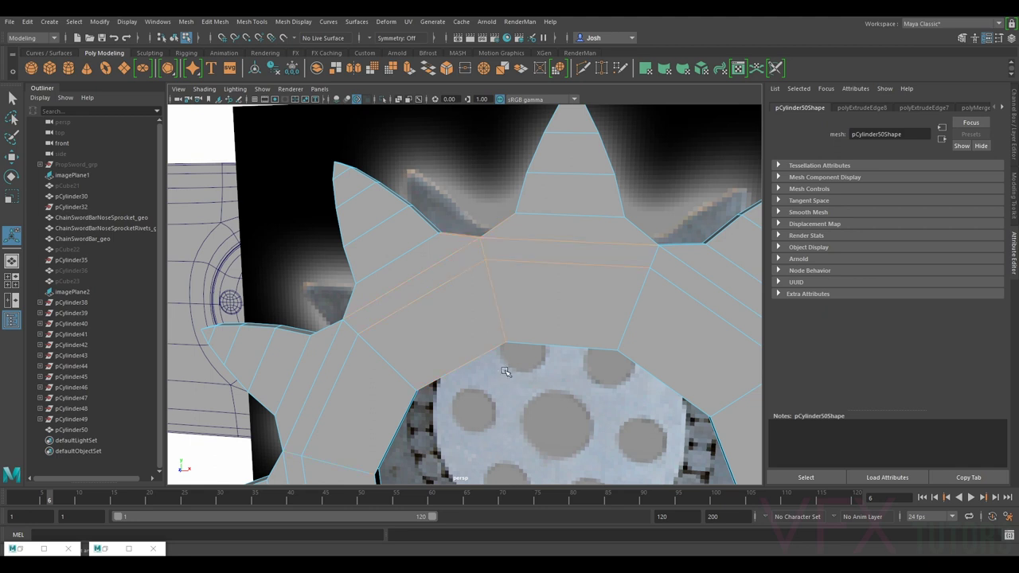
pyautogui.scroll(-2, 518, 336)
pyautogui.keyDown('alt'); pyautogui.moveTo(518, 335); pyautogui.dragTo(530, 310); pyautogui.keyUp('alt')
pyautogui.scroll(-3, 530, 310)
pyautogui.keyDown('alt'); pyautogui.moveTo(530, 310); pyautogui.dragTo(529, 288, button='middle'); pyautogui.keyUp('alt')
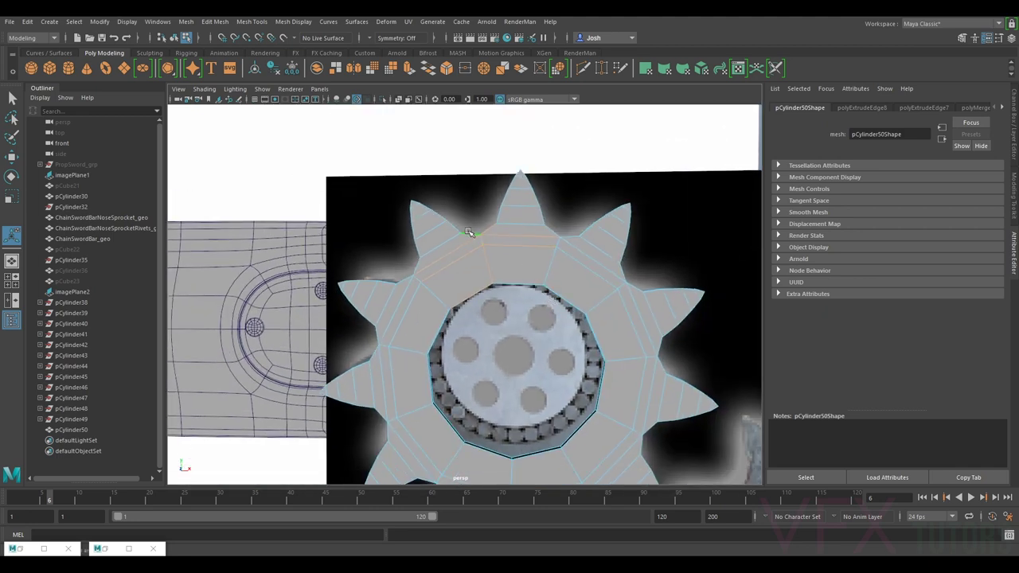
pyautogui.moveTo(482, 243); pyautogui.dragTo(494, 302)
pyautogui.keyDown('ctrl'); pyautogui.keyDown('shift'); pyautogui.moveTo(568, 348); pyautogui.dragTo(662, 369); pyautogui.keyUp('shift'); pyautogui.keyUp('ctrl')
pyautogui.keyDown('ctrl'); pyautogui.keyDown('shift'); pyautogui.moveTo(563, 406); pyautogui.dragTo(600, 424); pyautogui.keyUp('shift'); pyautogui.keyUp('ctrl')
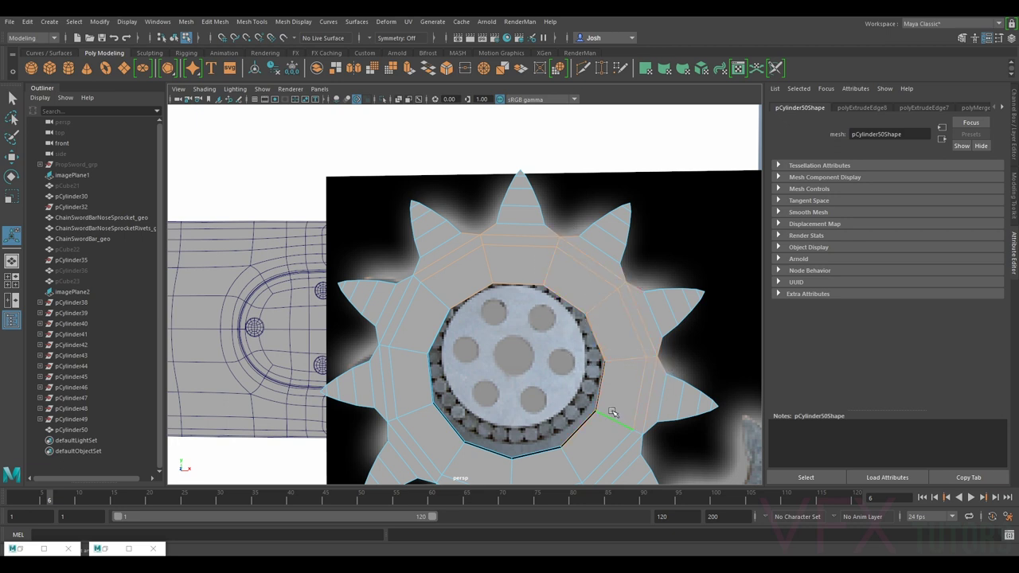
# Step: Add the radial seam edges around the lower and left-hand part of the ring to the selection
pyautogui.keyDown('alt'); pyautogui.moveTo(612, 413); pyautogui.dragTo(564, 311, button='middle'); pyautogui.keyUp('alt')
pyautogui.keyDown('shift'); pyautogui.moveTo(609, 337); pyautogui.dragTo(610, 337); pyautogui.keyUp('shift')
pyautogui.keyDown('ctrl'); pyautogui.keyDown('shift'); pyautogui.moveTo(550, 388); pyautogui.dragTo(550, 390); pyautogui.keyUp('shift'); pyautogui.keyUp('ctrl')
pyautogui.keyDown('ctrl'); pyautogui.keyDown('shift'); pyautogui.moveTo(508, 329); pyautogui.dragTo(528, 348); pyautogui.keyUp('shift'); pyautogui.keyUp('ctrl')
pyautogui.keyDown('ctrl'); pyautogui.keyDown('shift'); pyautogui.moveTo(485, 326); pyautogui.dragTo(460, 410); pyautogui.keyUp('shift'); pyautogui.keyUp('ctrl')
pyautogui.keyDown('shift'); pyautogui.moveTo(411, 359); pyautogui.dragTo(392, 384); pyautogui.keyUp('shift')
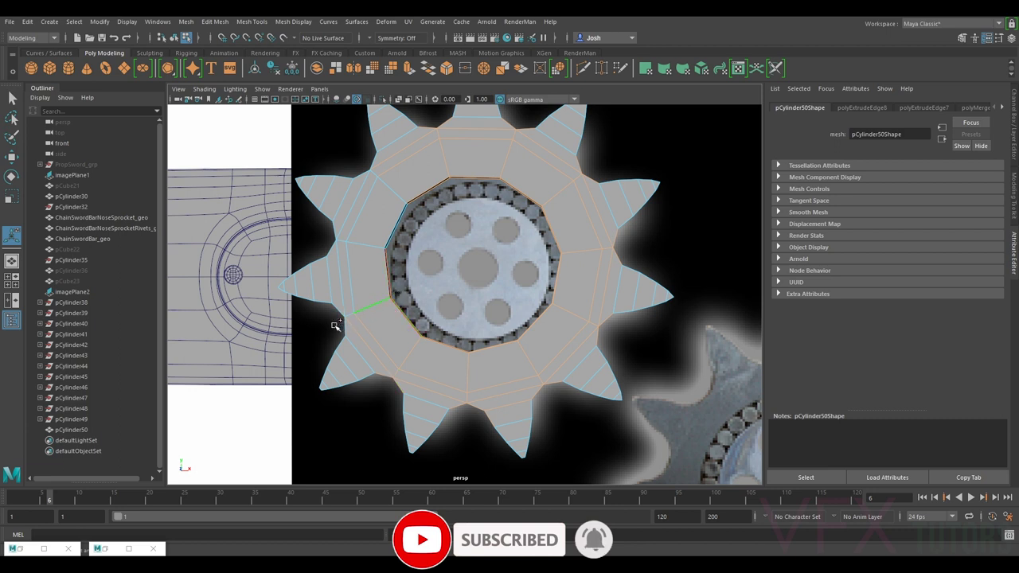
pyautogui.keyDown('shift'); pyautogui.moveTo(325, 240); pyautogui.dragTo(369, 249); pyautogui.keyUp('shift')
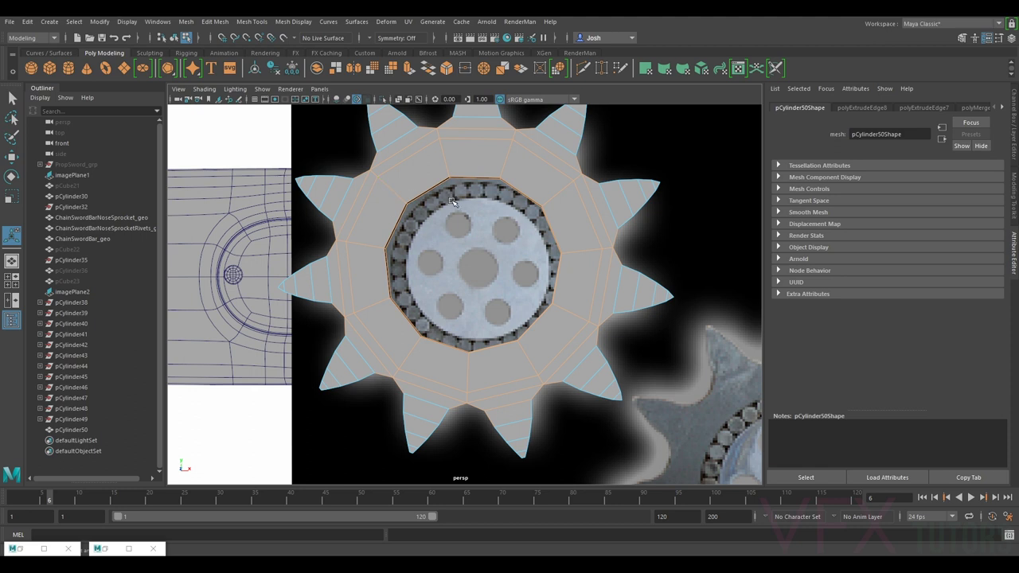
# Step: Remove the concentric edges below the top and upper-right teeth from the selection
pyautogui.keyDown('alt'); pyautogui.moveTo(452, 202); pyautogui.dragTo(463, 279, button='middle'); pyautogui.keyUp('alt')
pyautogui.moveTo(508, 213)
pyautogui.keyDown('ctrl'); pyautogui.mouseDown()
pyautogui.moveTo(488, 268)
pyautogui.moveTo(485, 249)
pyautogui.mouseUp(); pyautogui.keyUp('ctrl')
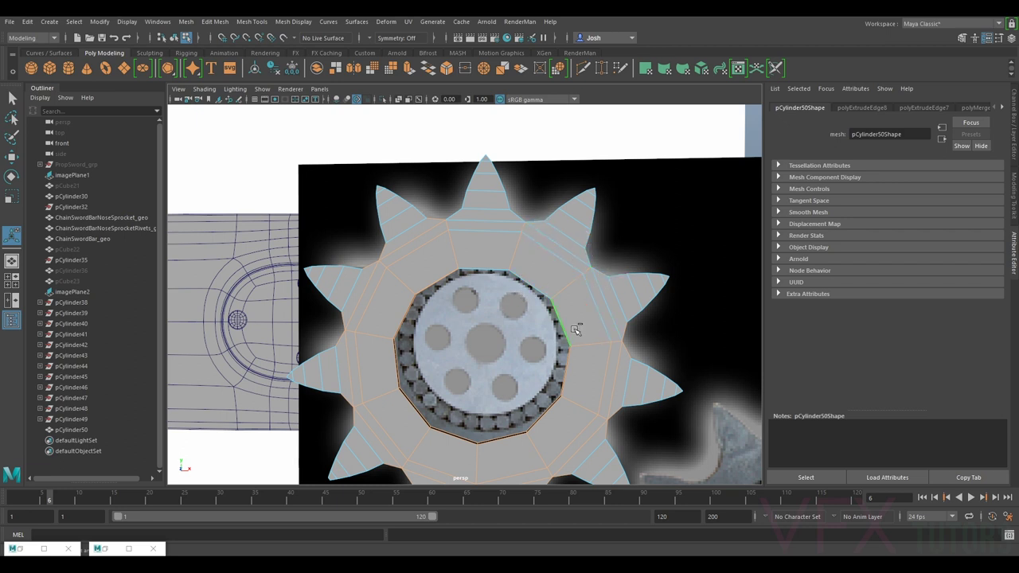
pyautogui.keyDown('ctrl'); pyautogui.moveTo(595, 320); pyautogui.dragTo(592, 320); pyautogui.keyUp('ctrl')
# Step: Switch to the front view and deselect the concentric edges along the ring's left side
pyautogui.click(320, 89)
pyautogui.click(453, 126)
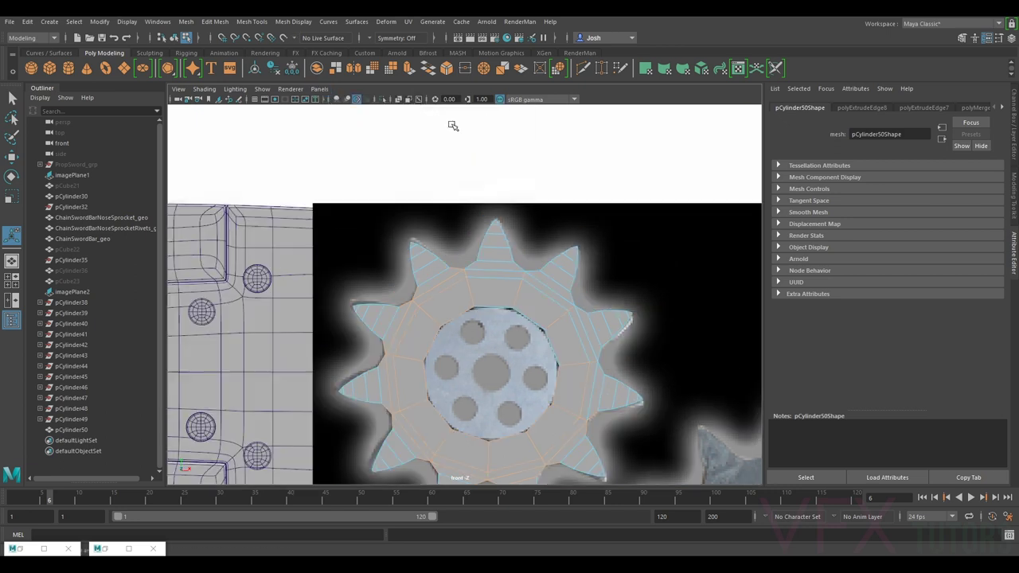
pyautogui.scroll(3, 518, 319)
pyautogui.moveTo(466, 236); pyautogui.dragTo(467, 236)
pyautogui.keyDown('ctrl'); pyautogui.moveTo(395, 287); pyautogui.dragTo(399, 299); pyautogui.keyUp('ctrl')
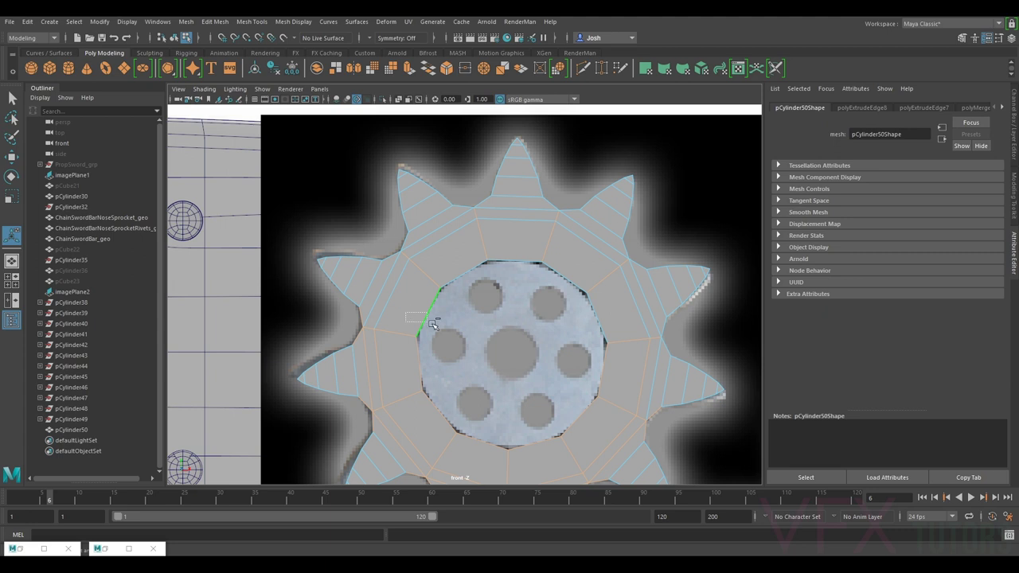
pyautogui.keyDown('ctrl'); pyautogui.moveTo(329, 279); pyautogui.dragTo(379, 314); pyautogui.keyUp('ctrl')
pyautogui.keyDown('ctrl'); pyautogui.moveTo(388, 421); pyautogui.dragTo(399, 419); pyautogui.keyUp('ctrl')
# Step: Deselect the concentric edges along the ring's lower and lower-right part, keeping only the radial seam edges selected
pyautogui.keyDown('alt'); pyautogui.moveTo(534, 382); pyautogui.dragTo(511, 271, button='middle'); pyautogui.keyUp('alt')
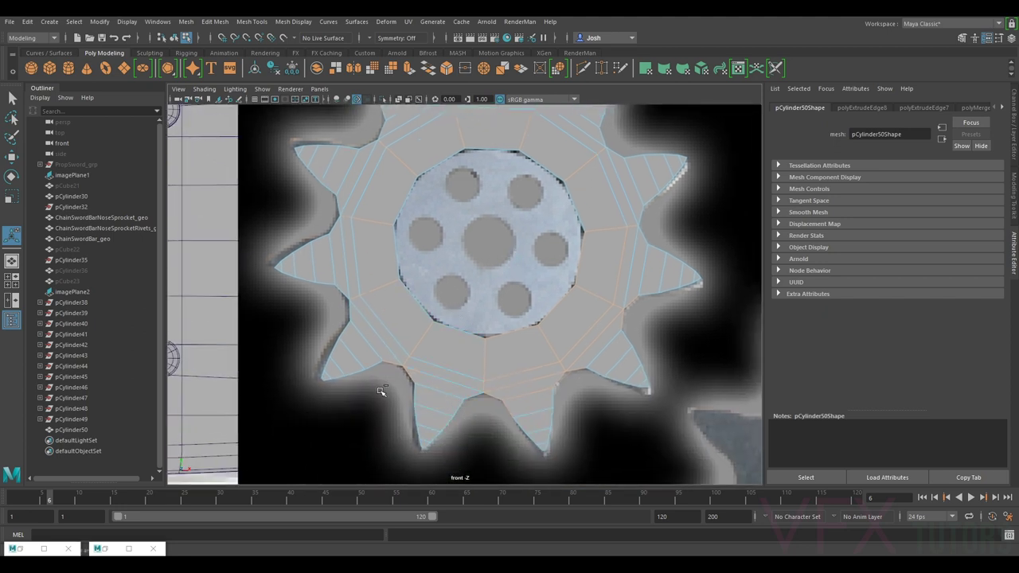
pyautogui.moveTo(366, 344); pyautogui.dragTo(386, 372)
pyautogui.moveTo(515, 372); pyautogui.dragTo(560, 406)
pyautogui.moveTo(629, 330); pyautogui.dragTo(628, 328)
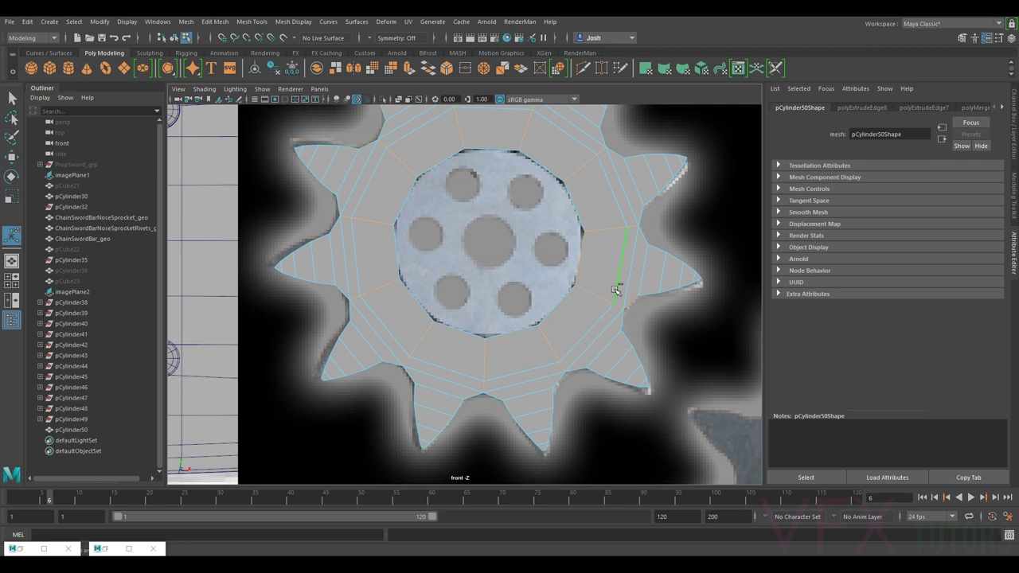
pyautogui.moveTo(645, 290); pyautogui.dragTo(633, 314)
# Step: Bevel the selected radial seam edges all around the sprocket
pyautogui.scroll(-5, 619, 207)
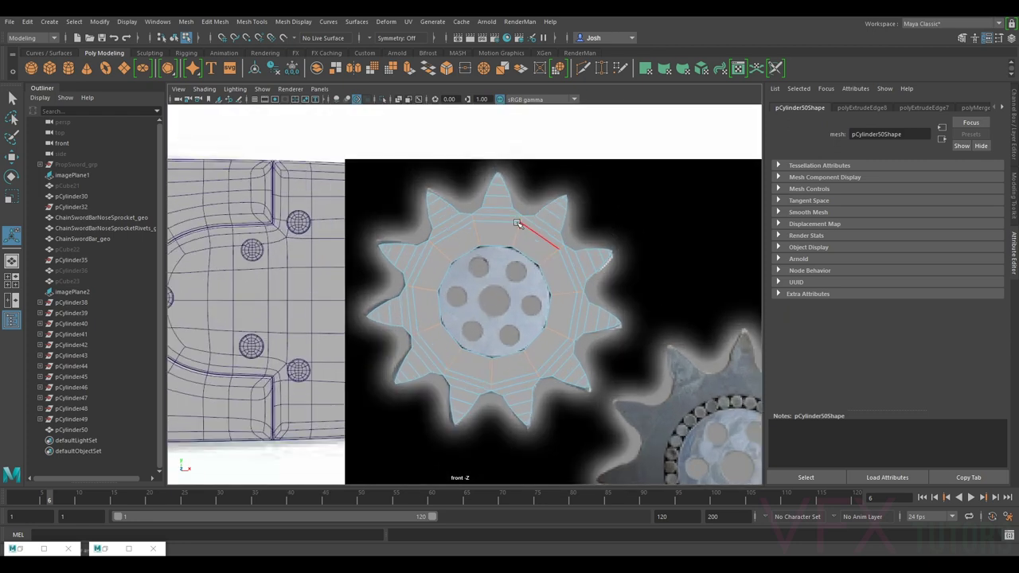
pyautogui.click(1014, 192)
pyautogui.click(965, 354)
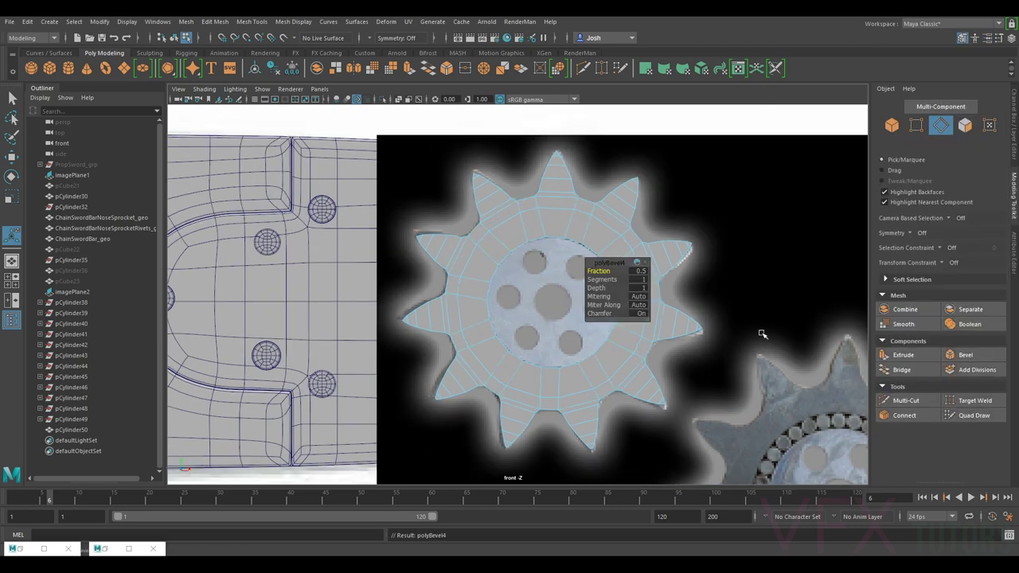
# Step: Set the radial seam bevel's fraction to 0.2 and close the two minimized torn-off view windows
pyautogui.moveTo(599, 271); pyautogui.dragTo(598, 271)
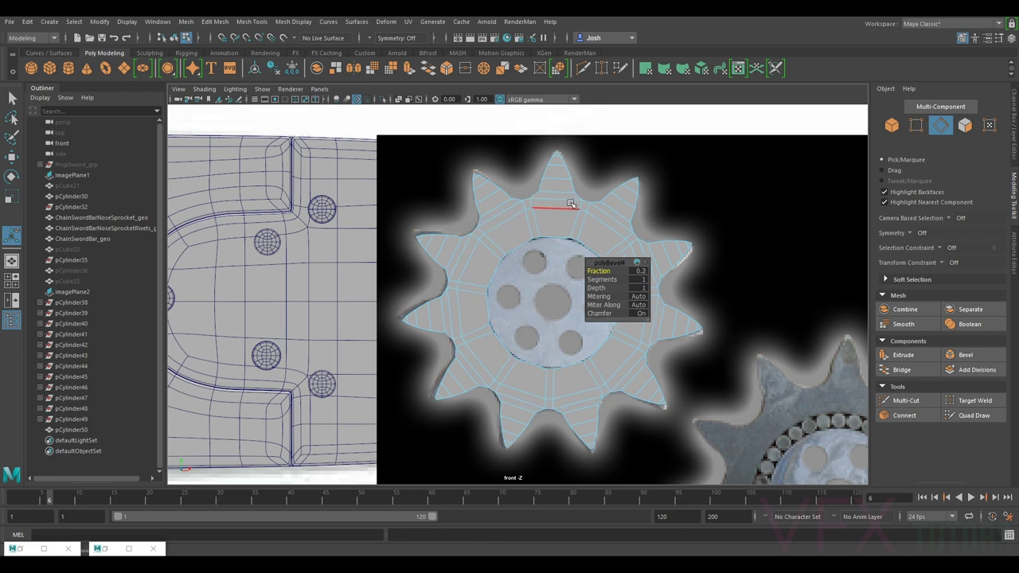
pyautogui.click(28, 548)
pyautogui.click(673, 105)
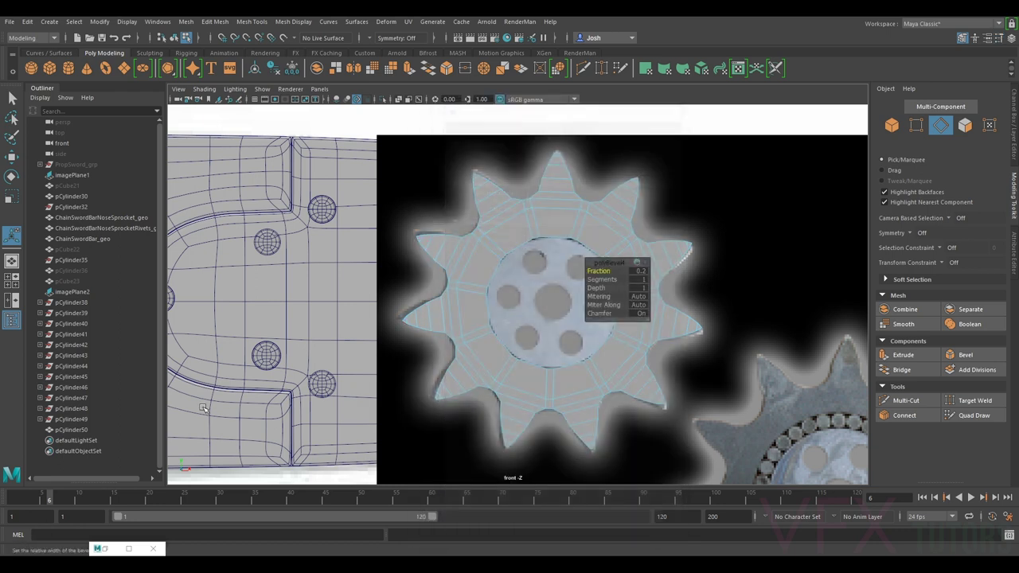
pyautogui.click(128, 548)
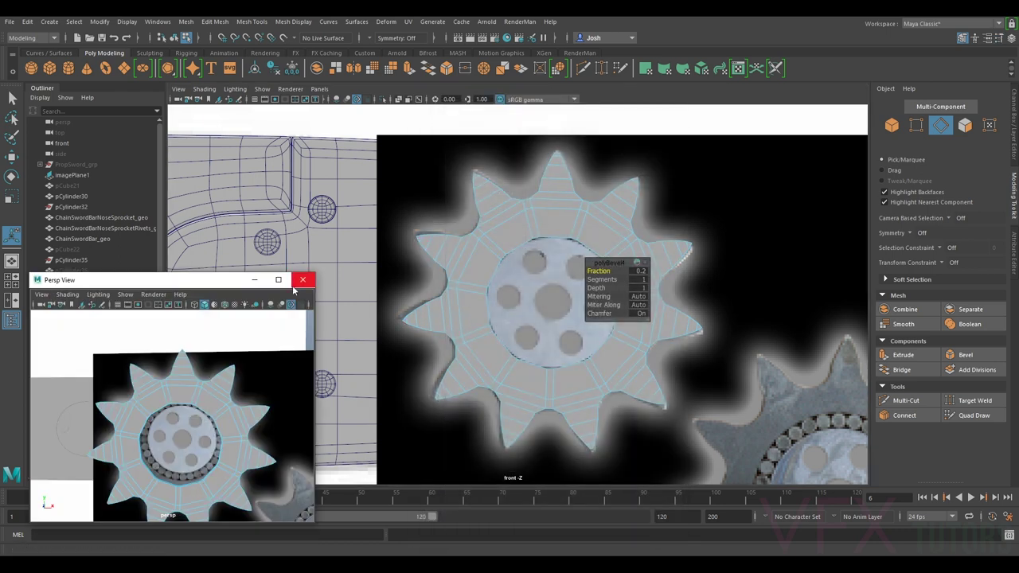
pyautogui.click(302, 280)
# Step: Switch the main viewport to the perspective view and examine the beveled seams around the sprocket ring
pyautogui.click(319, 88)
pyautogui.moveTo(375, 100)
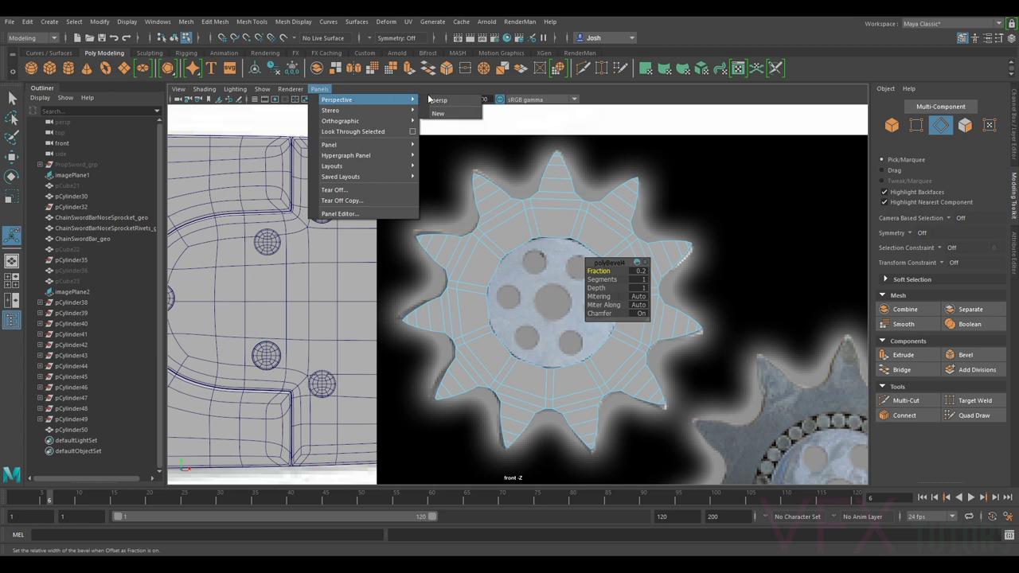
pyautogui.click(437, 100)
pyautogui.keyDown('alt'); pyautogui.moveTo(470, 224); pyautogui.dragTo(527, 224); pyautogui.keyUp('alt')
pyautogui.keyDown('alt'); pyautogui.moveTo(527, 225); pyautogui.dragTo(560, 243, button='right'); pyautogui.keyUp('alt')
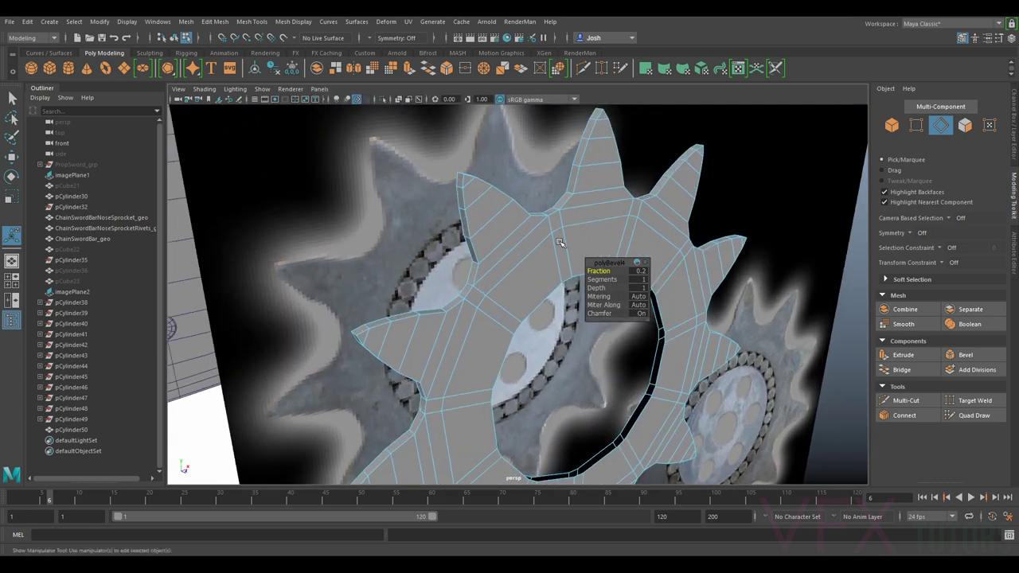
pyautogui.keyDown('alt'); pyautogui.moveTo(539, 244); pyautogui.dragTo(523, 239); pyautogui.keyUp('alt')
pyautogui.keyDown('alt'); pyautogui.moveTo(493, 343); pyautogui.dragTo(428, 231); pyautogui.keyUp('alt')
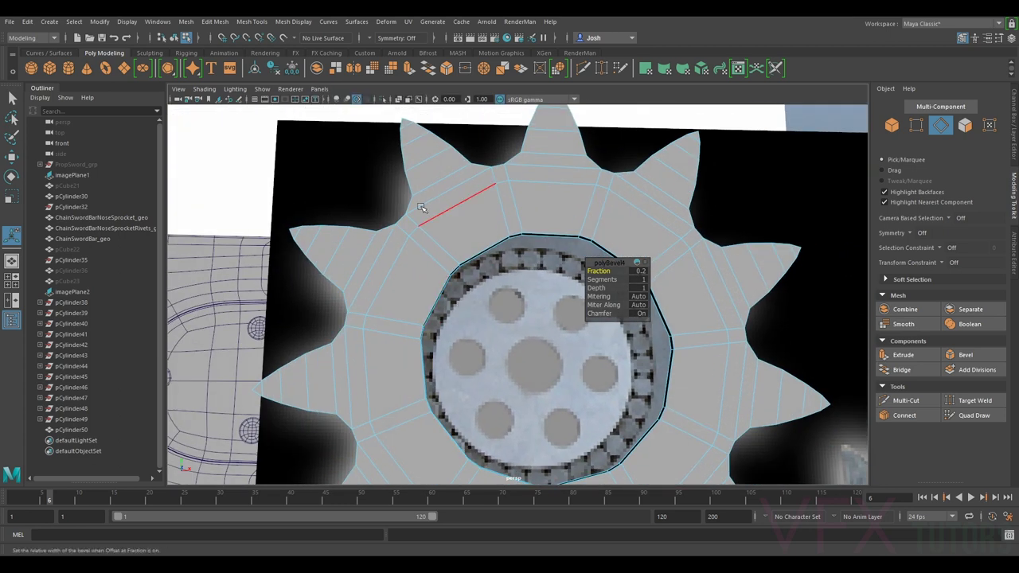
pyautogui.scroll(-2, 405, 226)
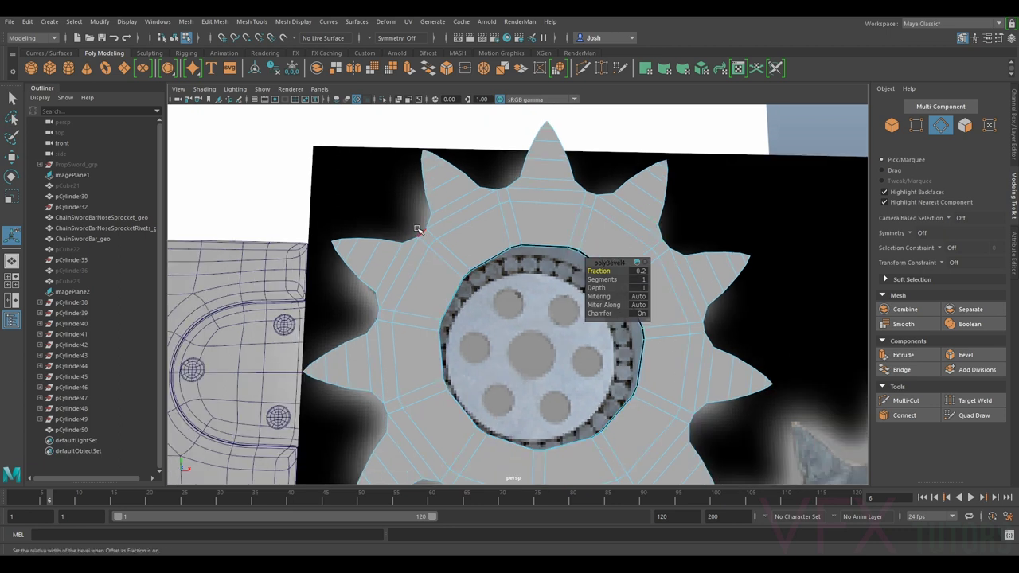
# Step: Return the sprocket to unsmoothed display and select the edges running around its outer tooth rim
pyautogui.click(504, 220)
pyautogui.keyDown('alt'); pyautogui.moveTo(536, 193); pyautogui.dragTo(546, 236); pyautogui.keyUp('alt')
pyautogui.press('1')
pyautogui.moveTo(547, 238); pyautogui.dragTo(552, 196, button='right')
pyautogui.scroll(5, 528, 214)
pyautogui.keyDown('alt'); pyautogui.moveTo(526, 210); pyautogui.dragTo(553, 224); pyautogui.keyUp('alt')
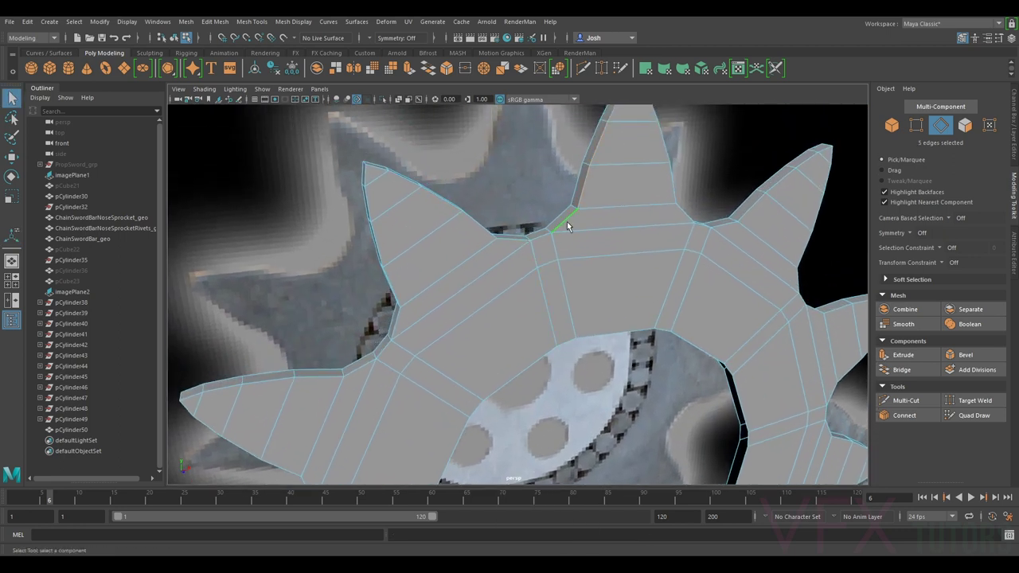
pyautogui.keyDown('shift'); pyautogui.doubleClick(508, 238); pyautogui.keyUp('shift')
pyautogui.keyDown('alt'); pyautogui.moveTo(703, 249); pyautogui.dragTo(622, 272); pyautogui.keyUp('alt')
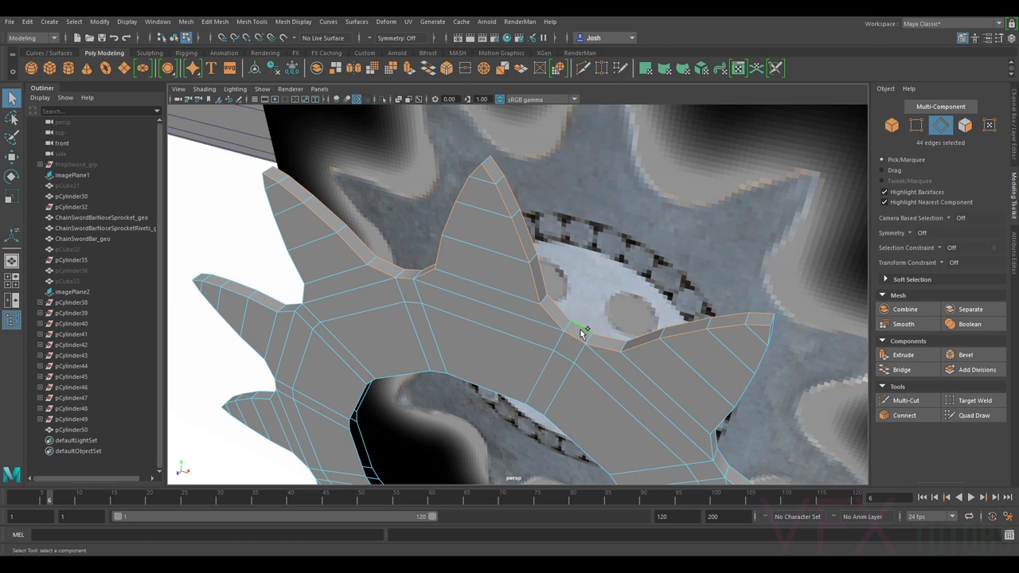
# Step: Insert an edge loop around the middle of the sprocket's outer rim thickness with Multi-Cut
pyautogui.keyDown('alt'); pyautogui.moveTo(581, 332); pyautogui.dragTo(590, 263); pyautogui.keyUp('alt')
pyautogui.keyDown('alt'); pyautogui.moveTo(716, 227); pyautogui.dragTo(738, 341); pyautogui.keyUp('alt')
pyautogui.click(906, 401)
pyautogui.keyDown('alt'); pyautogui.moveTo(717, 287); pyautogui.dragTo(550, 287); pyautogui.keyUp('alt')
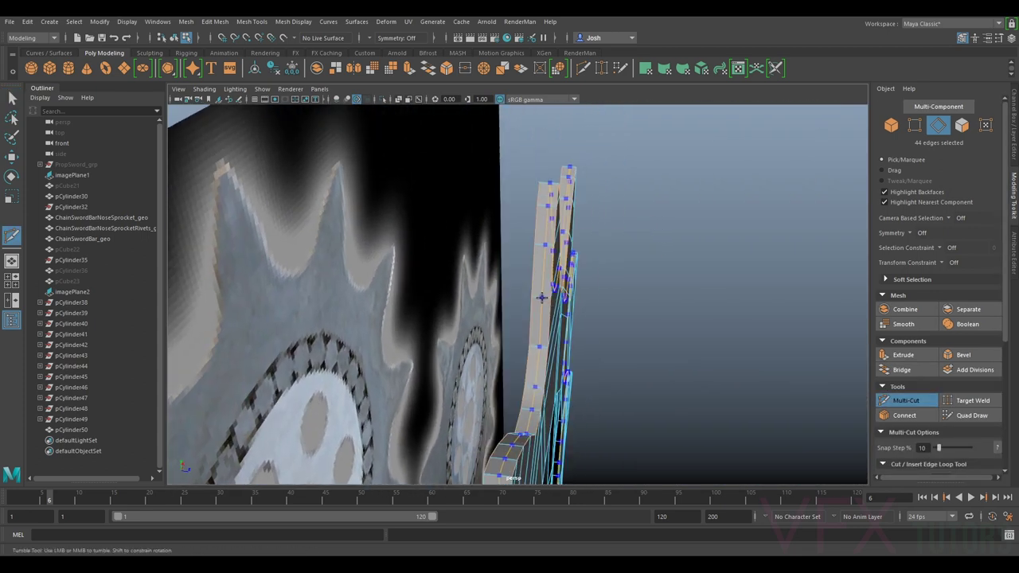
pyautogui.keyDown('alt'); pyautogui.moveTo(542, 297); pyautogui.dragTo(446, 312); pyautogui.keyUp('alt')
pyautogui.keyDown('ctrl'); pyautogui.click(446, 274); pyautogui.keyUp('ctrl')
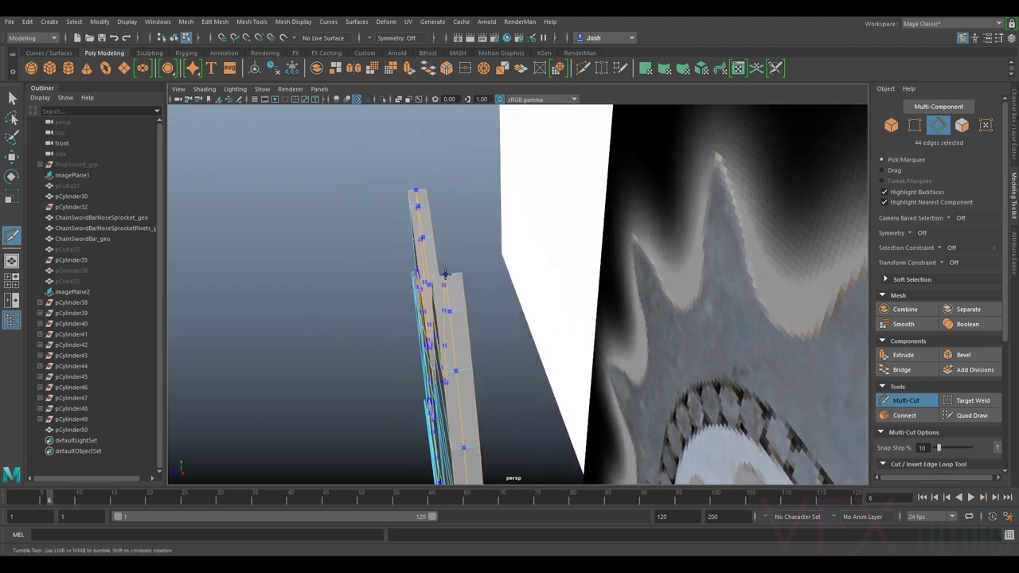
pyautogui.keyDown('alt'); pyautogui.moveTo(446, 274); pyautogui.dragTo(593, 309); pyautogui.keyUp('alt')
pyautogui.click(886, 399)
# Step: Select the whole middle edge loop running around the sprocket's outer tooth rim
pyautogui.keyDown('alt'); pyautogui.moveTo(753, 399); pyautogui.dragTo(409, 330); pyautogui.keyUp('alt')
pyautogui.scroll(3, 462, 309)
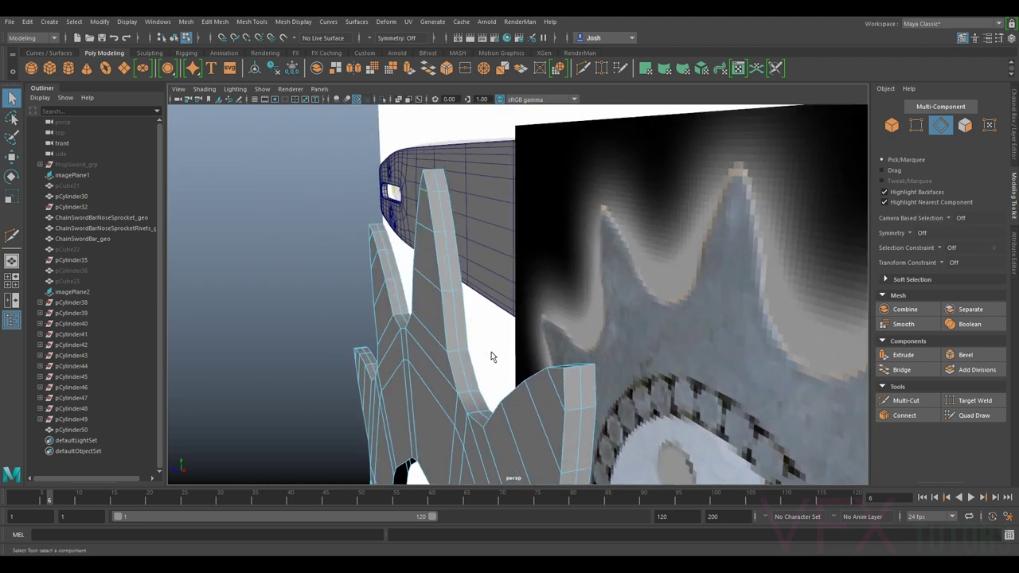
pyautogui.moveTo(455, 291)
pyautogui.keyDown('alt'); pyautogui.mouseDown()
pyautogui.moveTo(480, 308)
pyautogui.moveTo(466, 292)
pyautogui.mouseUp(); pyautogui.keyUp('alt')
pyautogui.doubleClick(454, 276)
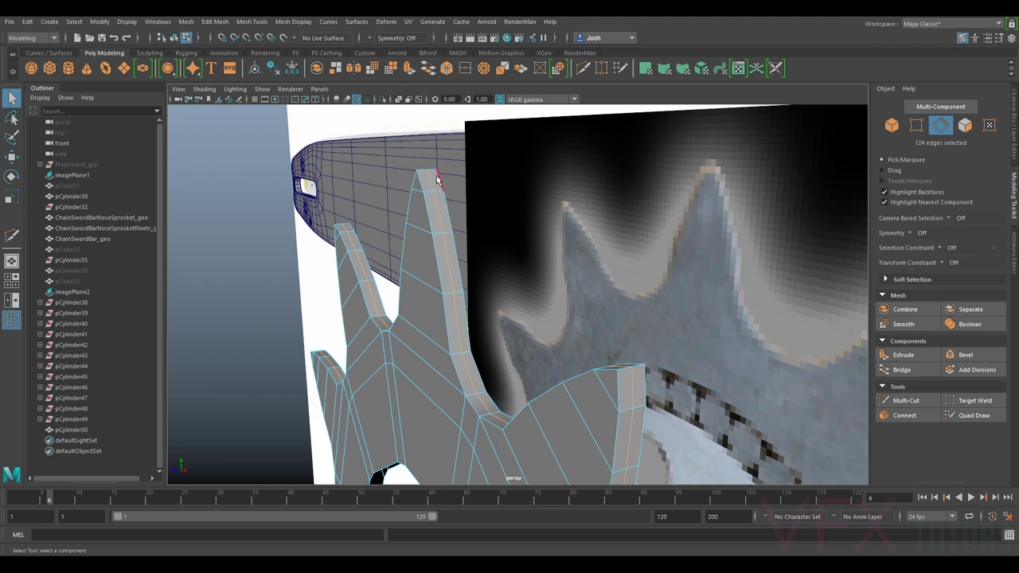
# Step: Bevel the rim's middle edge loop with 2 segments and a fraction of 0.8
pyautogui.keyDown('shift'); pyautogui.moveTo(436, 199); pyautogui.dragTo(434, 370, button='right'); pyautogui.keyUp('shift')
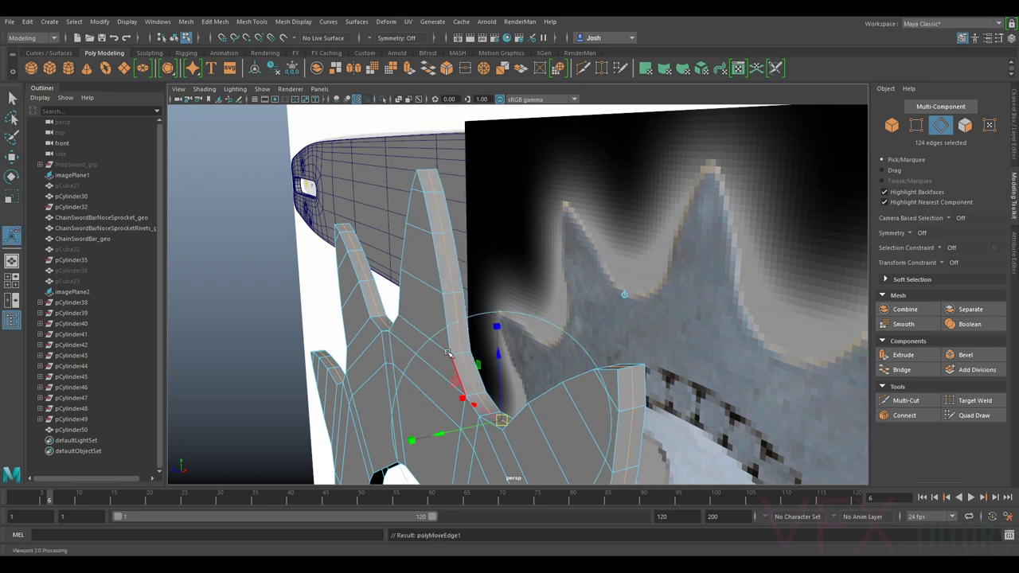
pyautogui.keyDown('alt'); pyautogui.moveTo(462, 369); pyautogui.dragTo(464, 273, button='middle'); pyautogui.keyUp('alt')
pyautogui.keyDown('alt'); pyautogui.moveTo(508, 277); pyautogui.dragTo(555, 287); pyautogui.keyUp('alt')
pyautogui.keyDown('alt'); pyautogui.moveTo(560, 339); pyautogui.dragTo(666, 398); pyautogui.keyUp('alt')
pyautogui.scroll(-4, 527, 328)
pyautogui.press('3')
pyautogui.keyDown('alt'); pyautogui.moveTo(714, 358); pyautogui.dragTo(692, 323); pyautogui.keyUp('alt')
pyautogui.press('1')
pyautogui.keyDown('alt'); pyautogui.moveTo(525, 334); pyautogui.dragTo(574, 338); pyautogui.keyUp('alt')
pyautogui.click(961, 357)
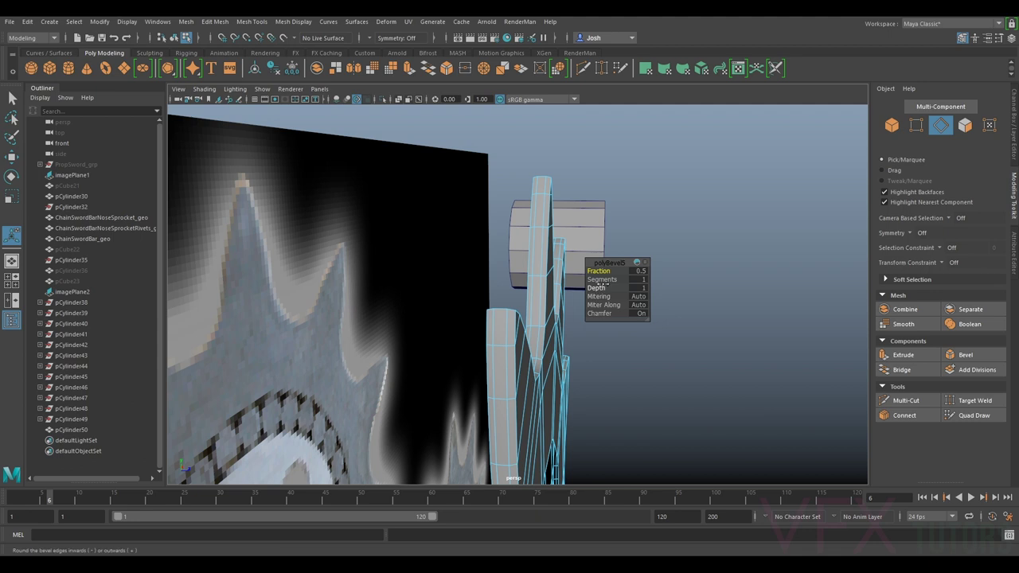
pyautogui.moveTo(603, 280); pyautogui.dragTo(600, 270)
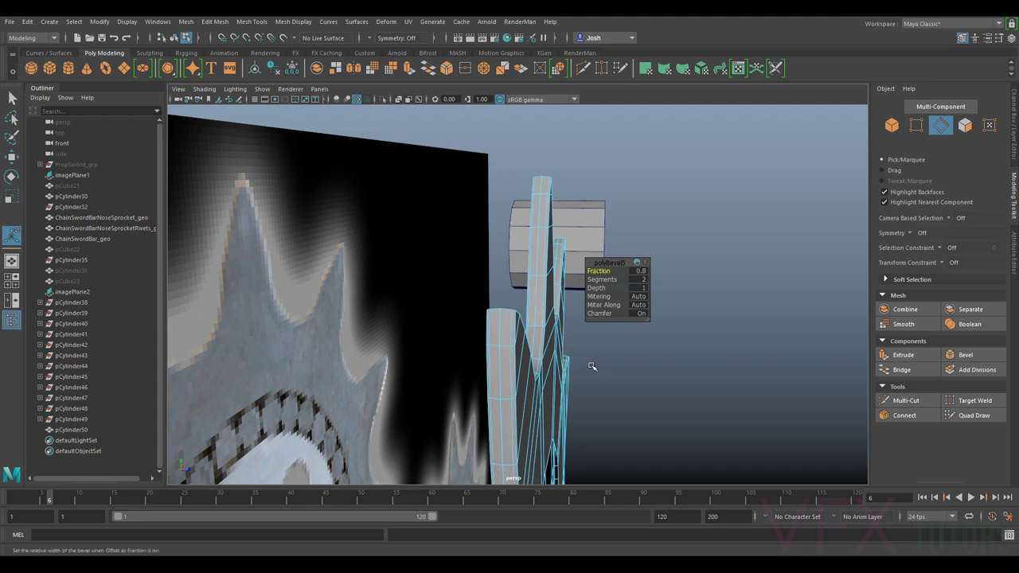
# Step: Turn on smooth preview for the sprocket, return to object mode and select the whole sprocket
pyautogui.keyDown('alt'); pyautogui.moveTo(591, 366); pyautogui.dragTo(516, 366); pyautogui.keyUp('alt')
pyautogui.press('3')
pyautogui.moveTo(451, 332); pyautogui.dragTo(513, 254, button='right')
pyautogui.keyDown('alt'); pyautogui.moveTo(502, 275); pyautogui.dragTo(367, 347, button='right'); pyautogui.keyUp('alt')
pyautogui.moveTo(478, 333); pyautogui.dragTo(557, 242, button='right')
pyautogui.keyDown('alt'); pyautogui.moveTo(607, 202); pyautogui.dragTo(534, 317); pyautogui.keyUp('alt')
pyautogui.scroll(-5, 506, 339)
pyautogui.click(534, 317)
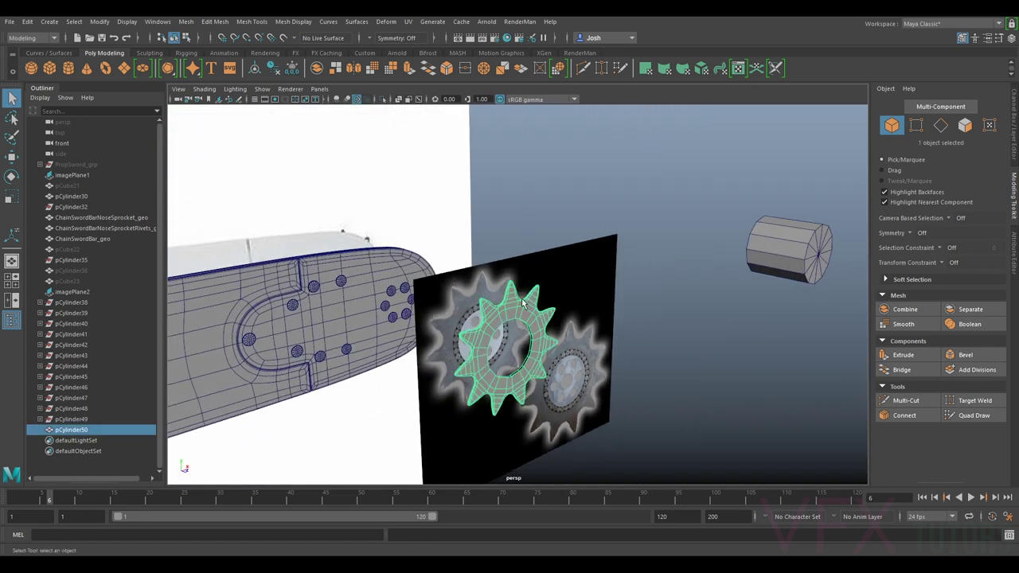
# Step: Move the sprocket along Z to about -8.76 so it sits inside the chainsaw bar's nose
pyautogui.press('w')
pyautogui.keyDown('alt'); pyautogui.moveTo(428, 243); pyautogui.dragTo(532, 307); pyautogui.keyUp('alt')
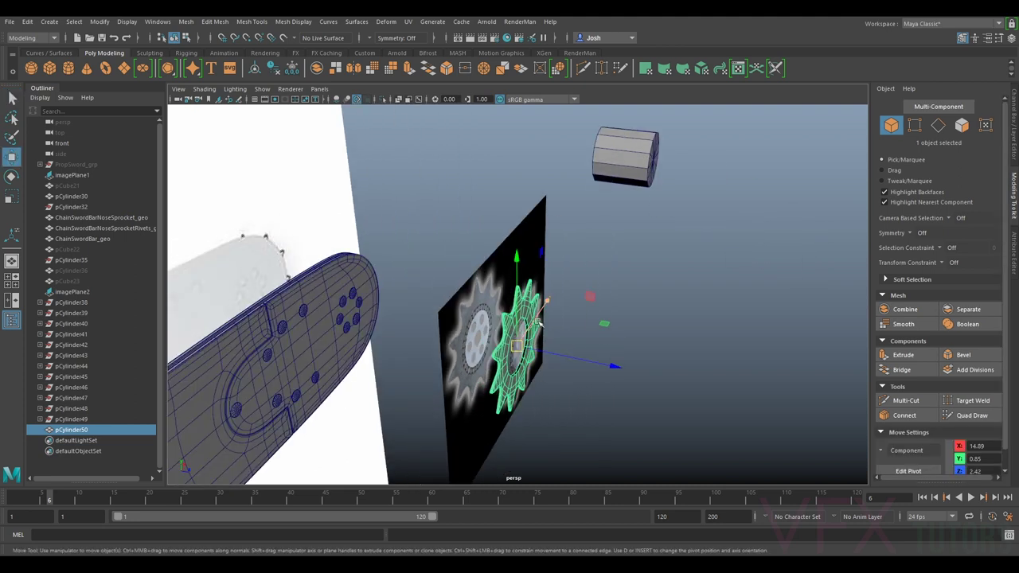
pyautogui.moveTo(583, 359); pyautogui.dragTo(216, 289)
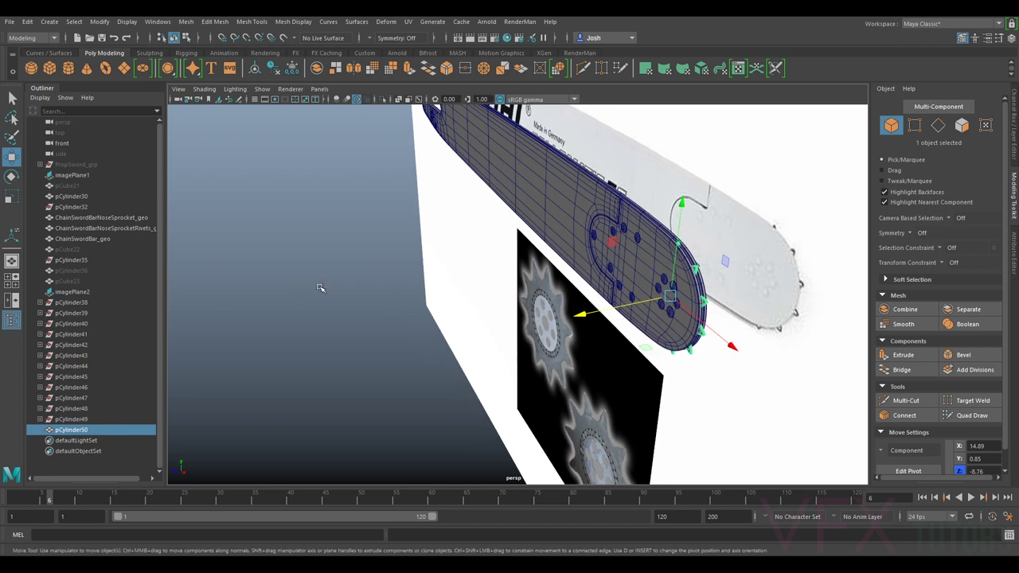
pyautogui.press('f')
pyautogui.scroll(-5, 556, 342)
pyautogui.keyDown('alt'); pyautogui.moveTo(551, 334); pyautogui.dragTo(637, 327); pyautogui.keyUp('alt')
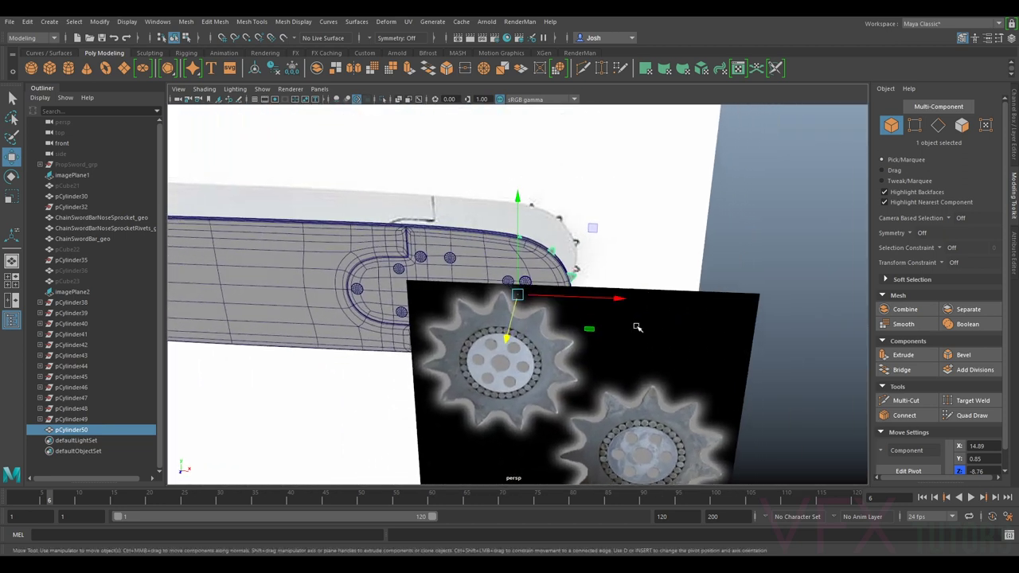
# Step: Hide the sprocket reference image plane and switch the viewport to the front view
pyautogui.click(664, 342)
pyautogui.press('h')
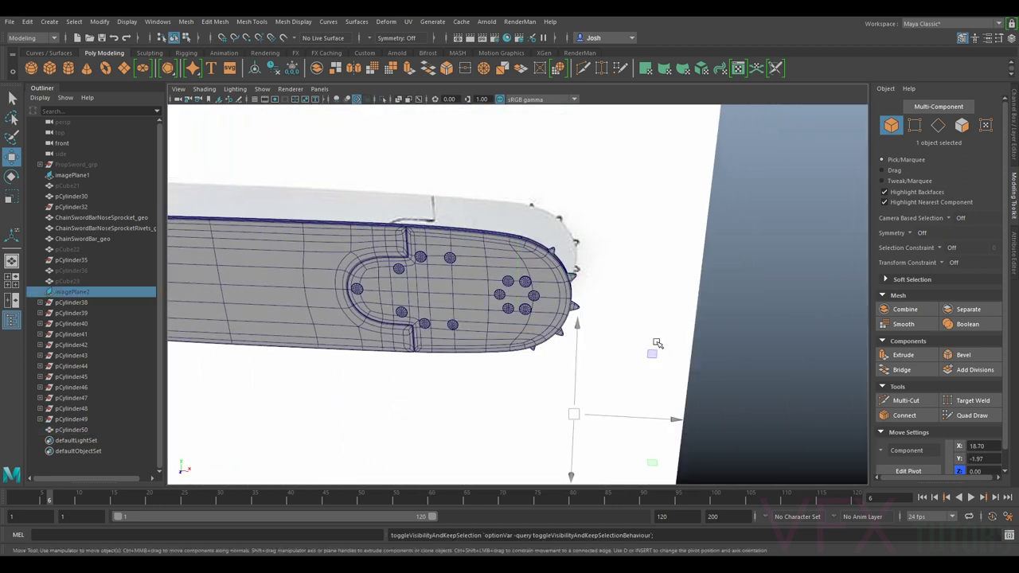
pyautogui.click(319, 89)
pyautogui.moveTo(364, 121)
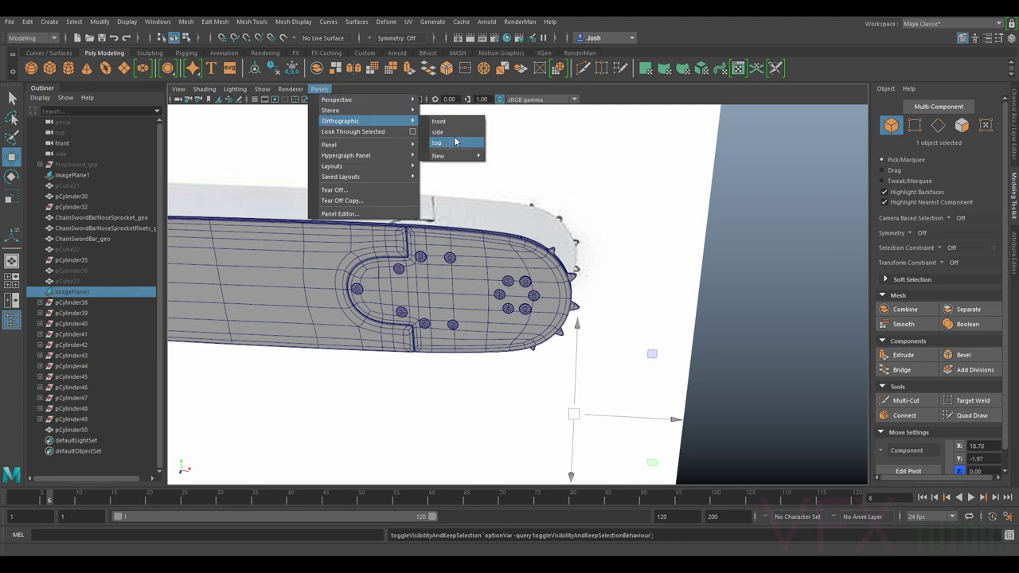
pyautogui.click(454, 125)
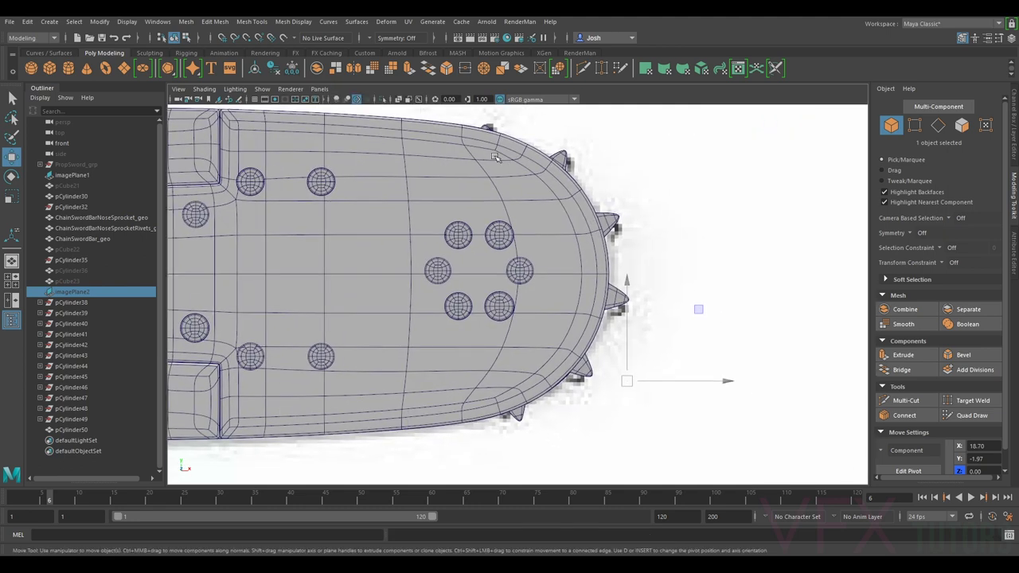
# Step: Rotate the sprocket about -3.6 degrees around Z to align its teeth with the bar reference image
pyautogui.click(614, 207)
pyautogui.press('e')
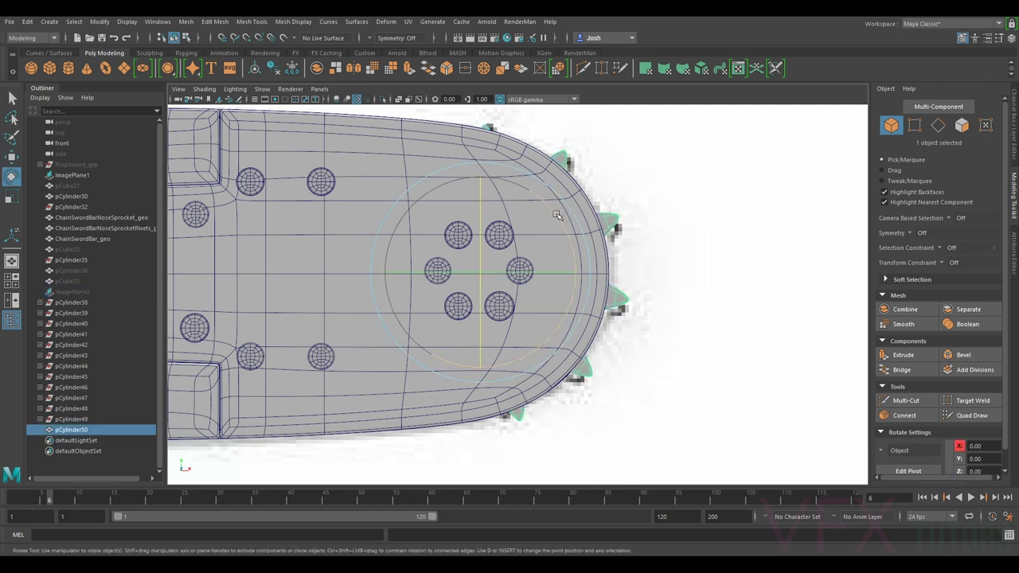
pyautogui.moveTo(561, 214); pyautogui.dragTo(564, 218)
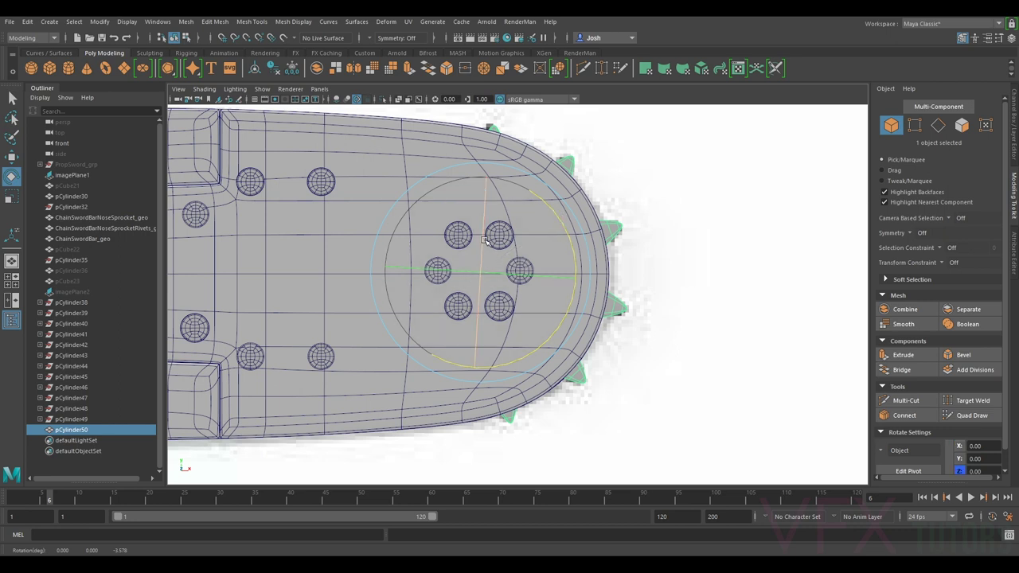
# Step: Nudge the sprocket along X to about 14.78 and return to the perspective view
pyautogui.press('w')
pyautogui.click(502, 274)
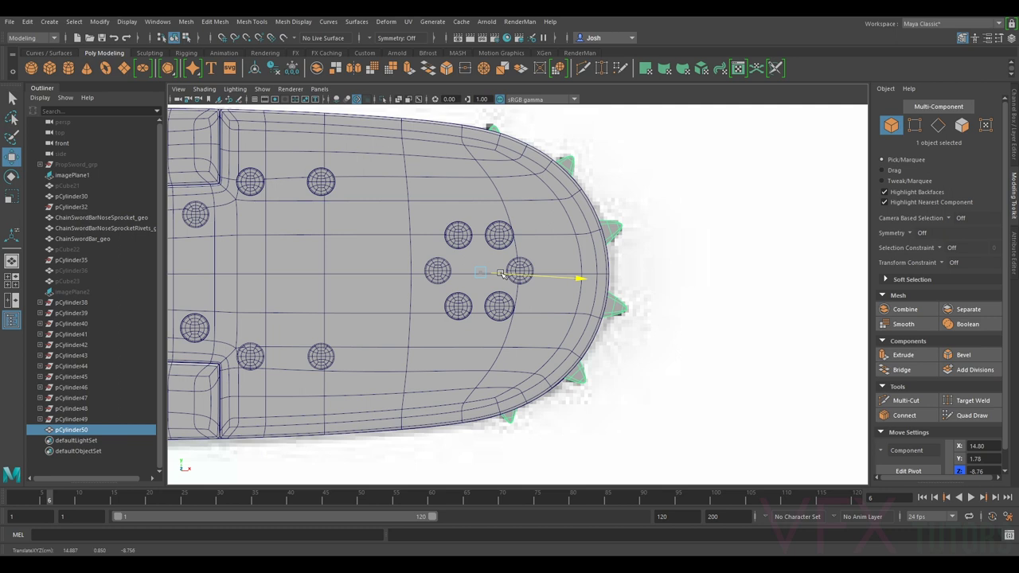
pyautogui.moveTo(500, 274); pyautogui.dragTo(499, 274)
pyautogui.scroll(-3, 508, 248)
pyautogui.keyDown('alt'); pyautogui.moveTo(625, 216); pyautogui.dragTo(628, 215); pyautogui.keyUp('alt')
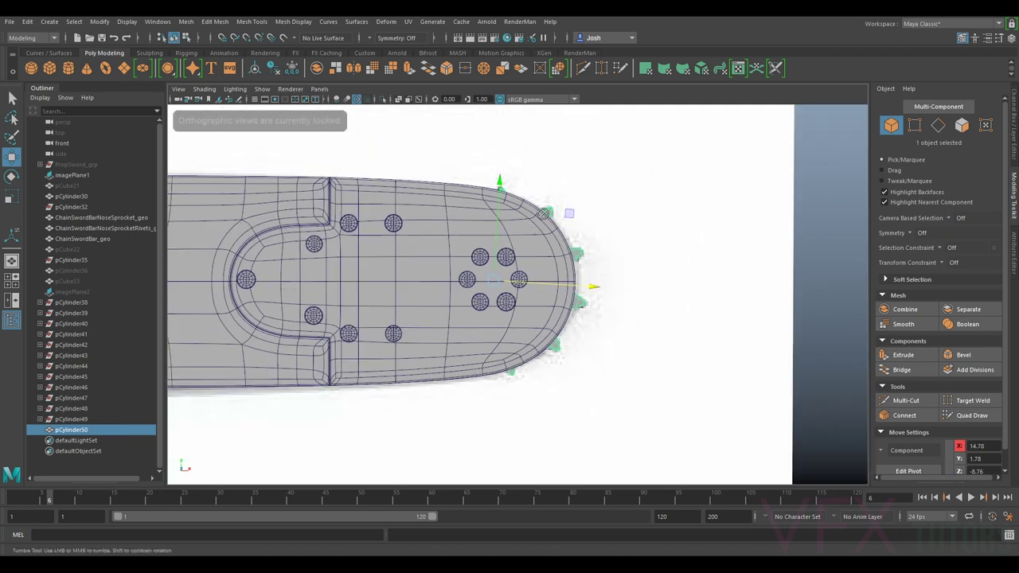
pyautogui.click(320, 90)
pyautogui.moveTo(339, 101)
pyautogui.click(440, 103)
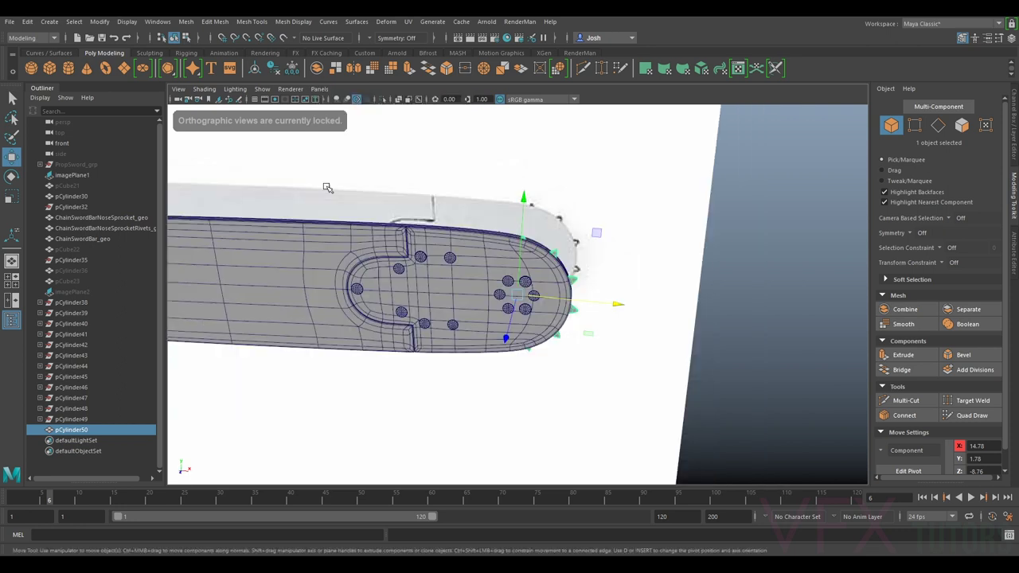
# Step: Rename the sprocket mesh Sprocket_geo and place it directly below ChainSwordBar_geo in the Outliner
pyautogui.doubleClick(84, 430)
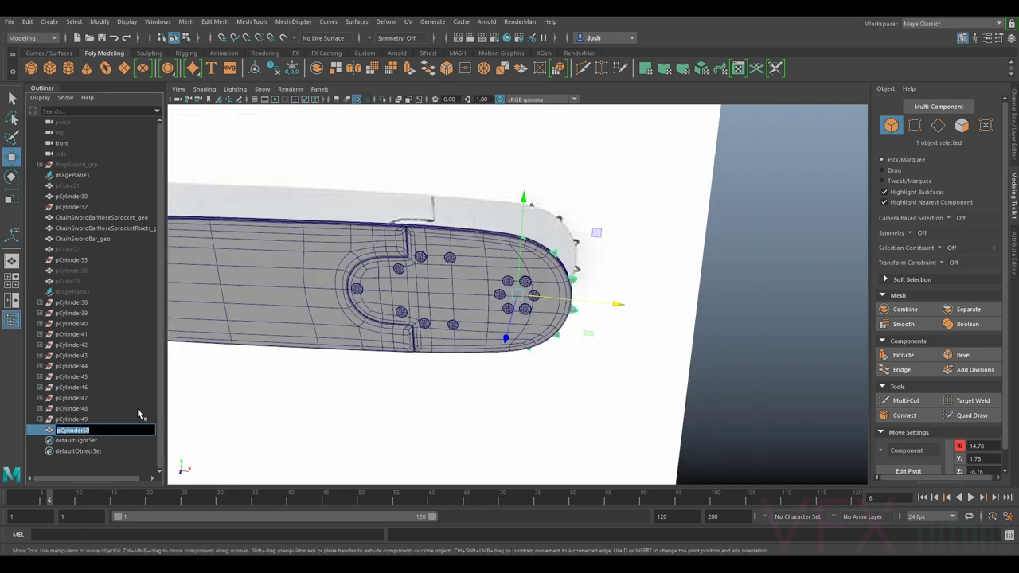
pyautogui.write('s')
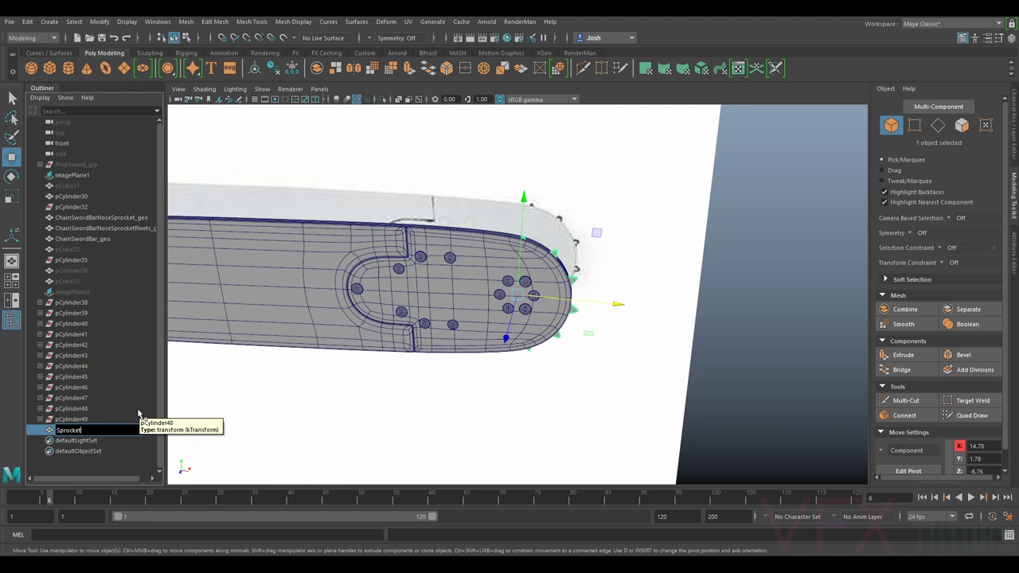
pyautogui.write('procket_geo')
pyautogui.press('Return')
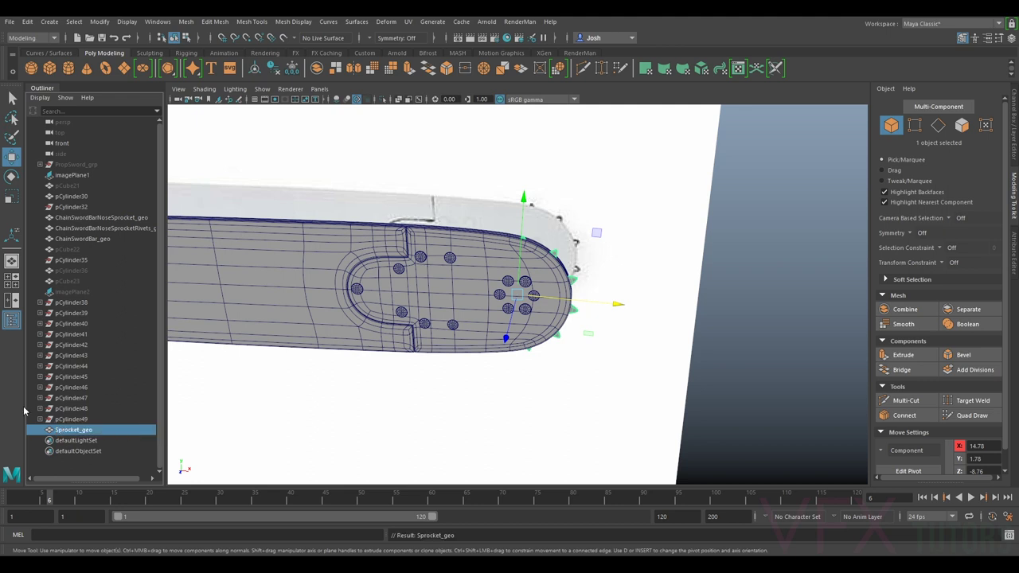
pyautogui.moveTo(78, 361); pyautogui.dragTo(83, 249)
# Step: Prefix the sprocket's name with the bar's name so it reads ChainSwordBarSprocket_geo
pyautogui.doubleClick(79, 239)
pyautogui.hotkey('ctrl', 'c')
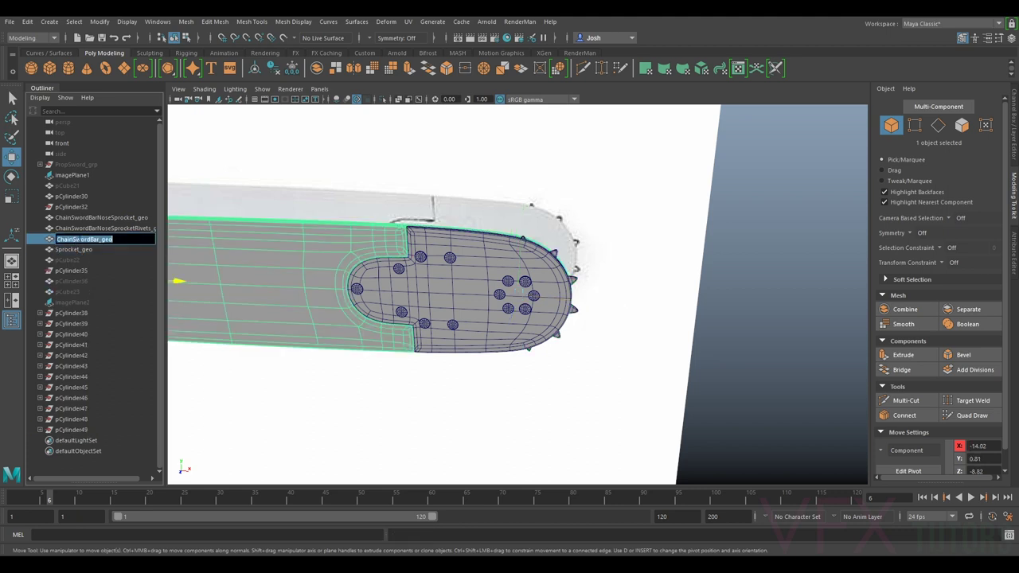
pyautogui.click(63, 249)
pyautogui.doubleClick(61, 249)
pyautogui.hotkey('ctrl', 'v')
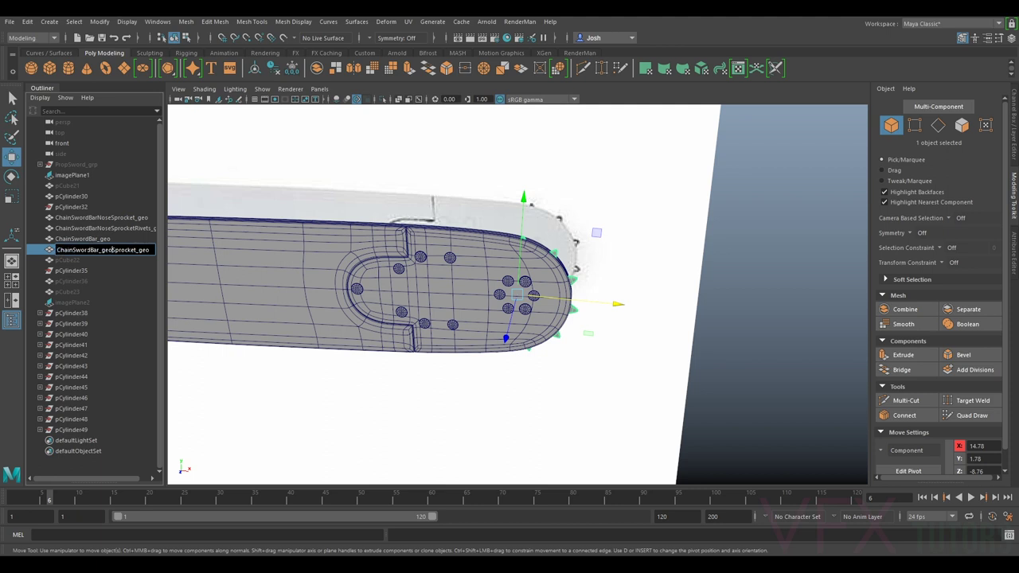
pyautogui.press('BackSpace')
pyautogui.press('BackSpace')
pyautogui.press('BackSpace')
pyautogui.press('BackSpace')
pyautogui.press('Return')
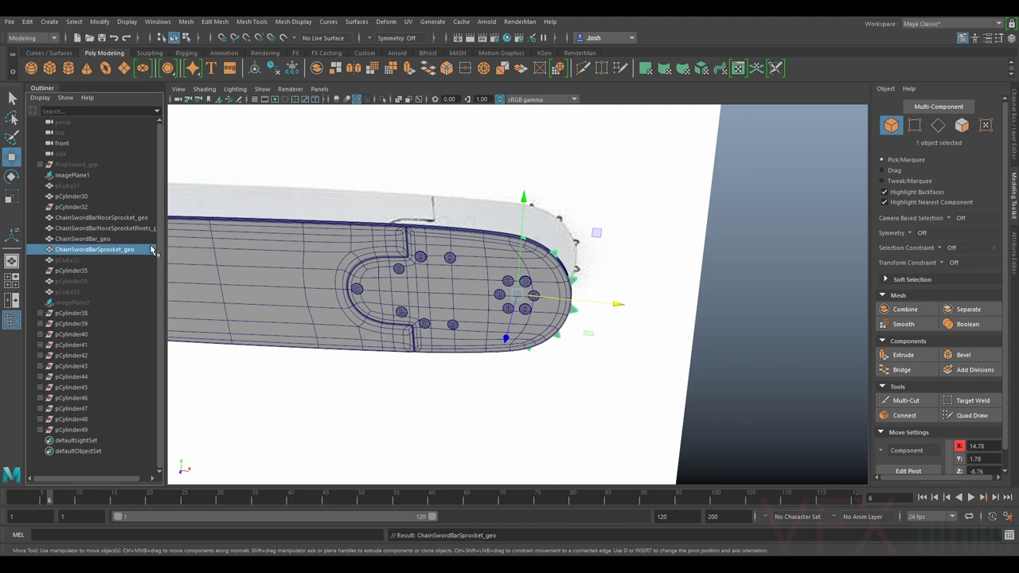
# Step: Highlight the four named ChainSwordBar parts together and check them from an angle
pyautogui.click(80, 219)
pyautogui.keyDown('shift'); pyautogui.click(86, 249); pyautogui.keyUp('shift')
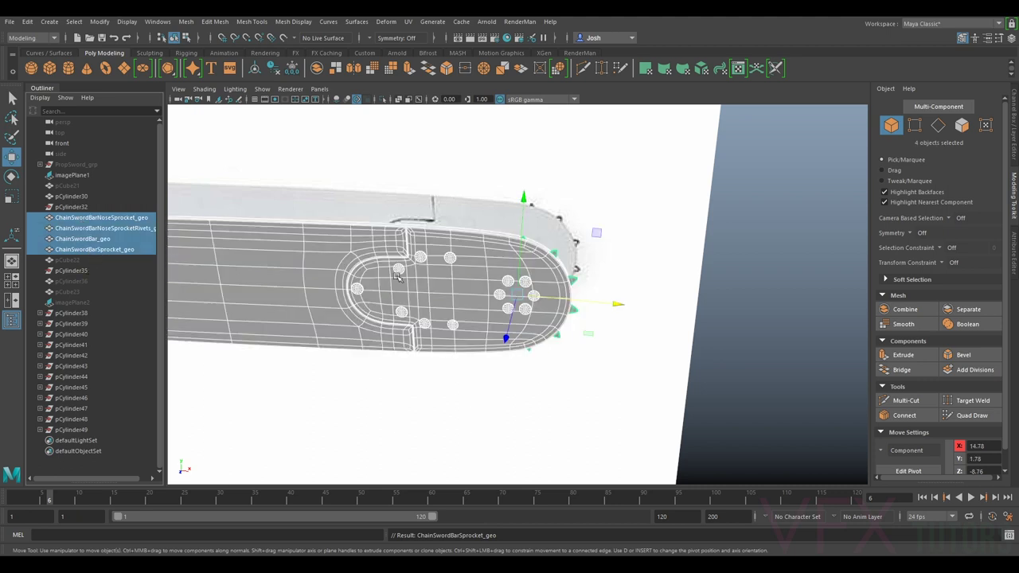
pyautogui.keyDown('alt'); pyautogui.moveTo(446, 274); pyautogui.dragTo(402, 263); pyautogui.keyUp('alt')
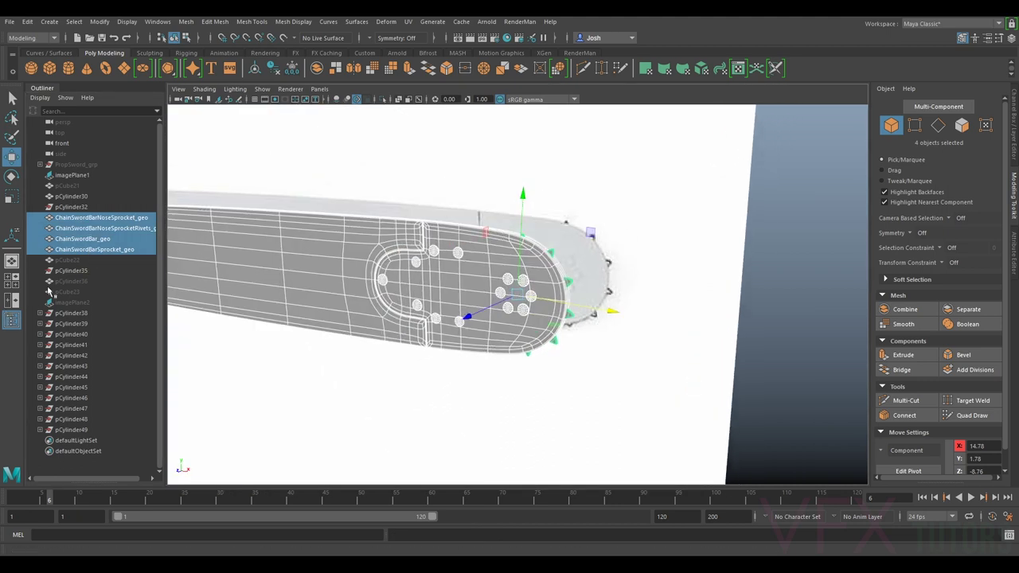
# Step: Reveal pCube22 and rename it scaleRef, then hide it again and place it above PropSword_grp in the Outliner
pyautogui.click(70, 260)
pyautogui.hotkey('shift', 'h')
pyautogui.scroll(-3, 415, 303)
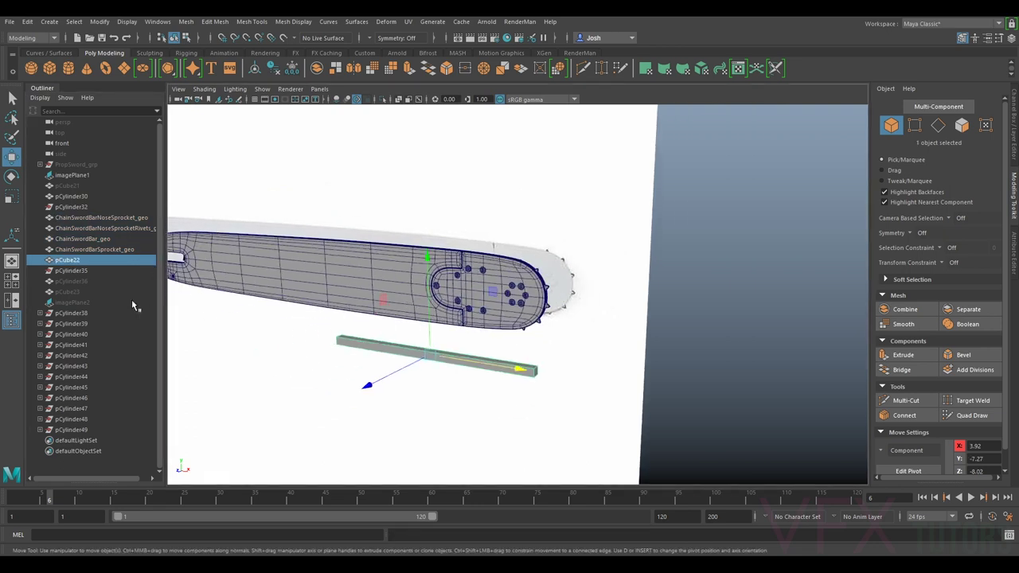
pyautogui.doubleClick(94, 264)
pyautogui.write('sc')
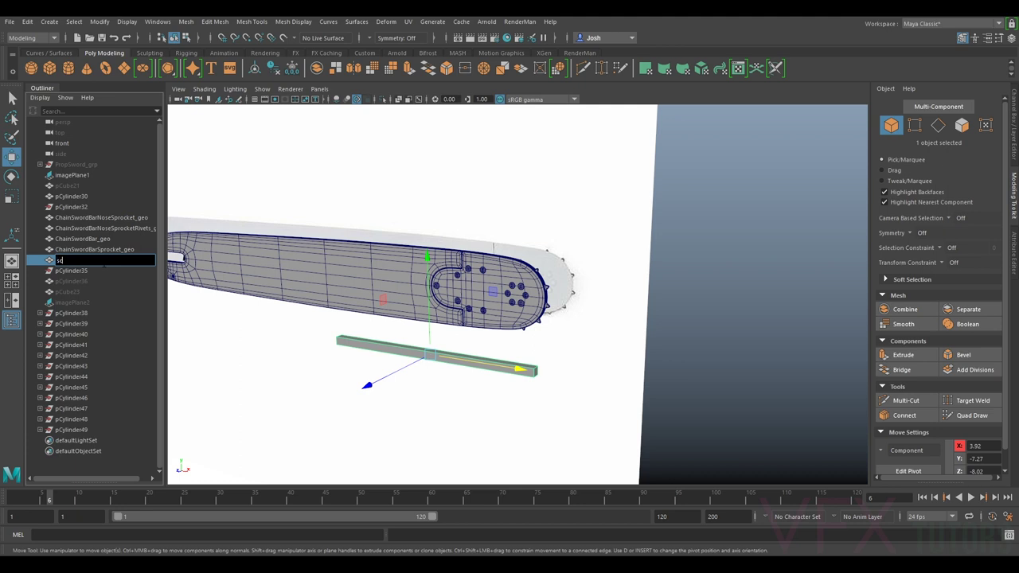
pyautogui.write('aleRef')
pyautogui.press('Return')
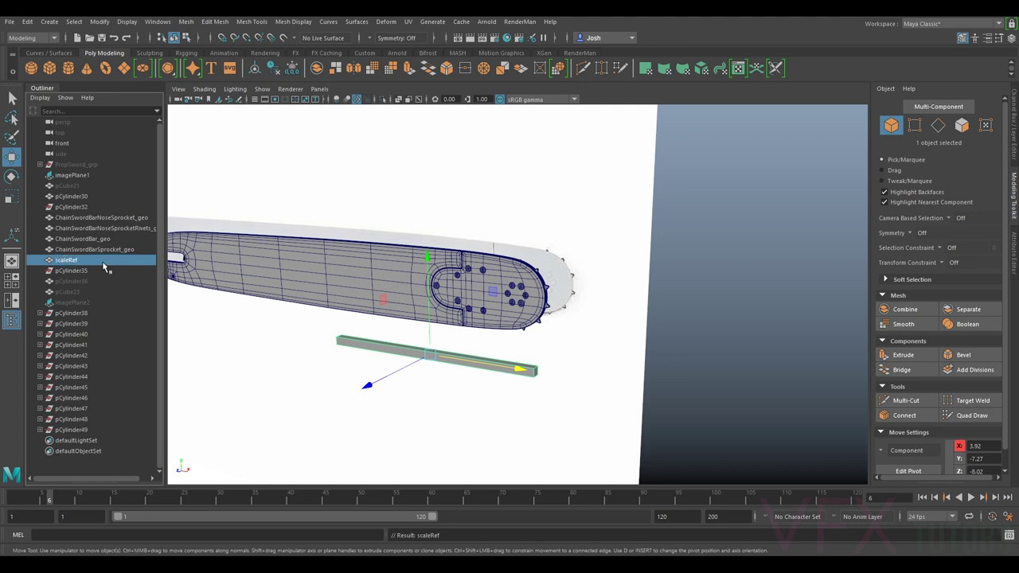
pyautogui.press('h')
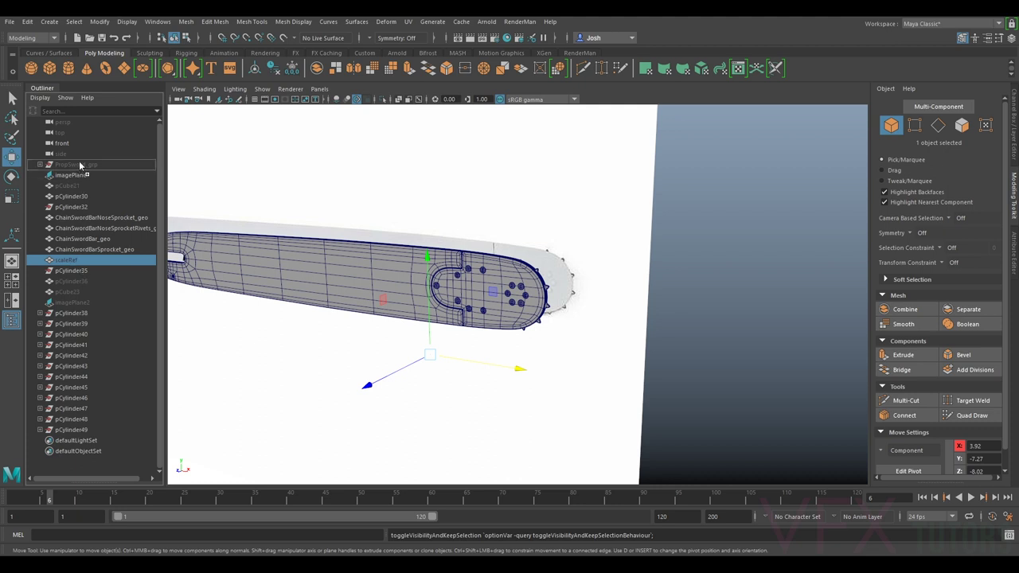
pyautogui.moveTo(80, 165); pyautogui.dragTo(79, 165, button='middle')
# Step: Delete the leftover construction objects pCube21 and pCylinder30
pyautogui.click(79, 186)
pyautogui.click(71, 196)
pyautogui.press('h')
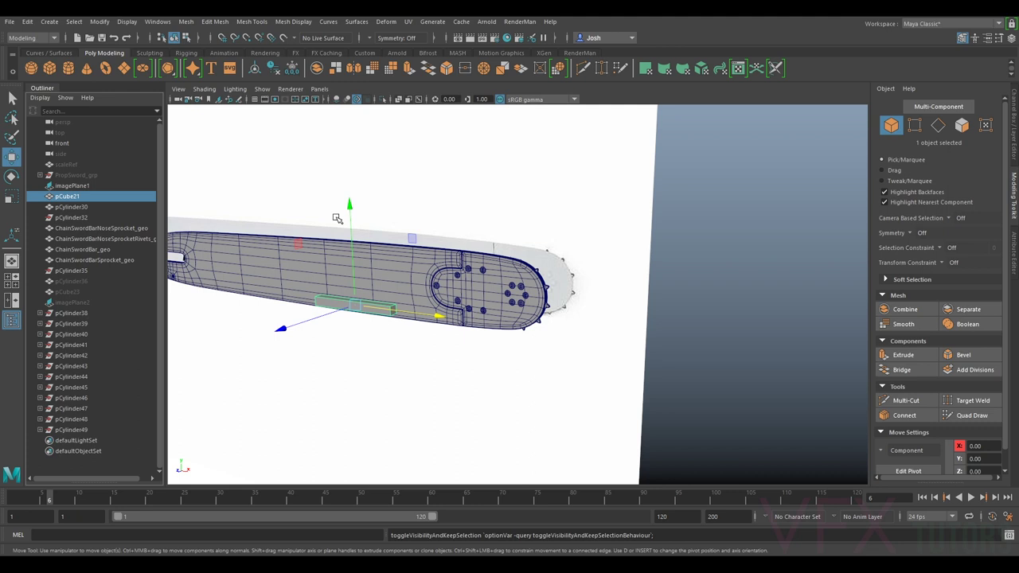
pyautogui.press('Delete')
pyautogui.click(75, 199)
pyautogui.scroll(-5, 401, 218)
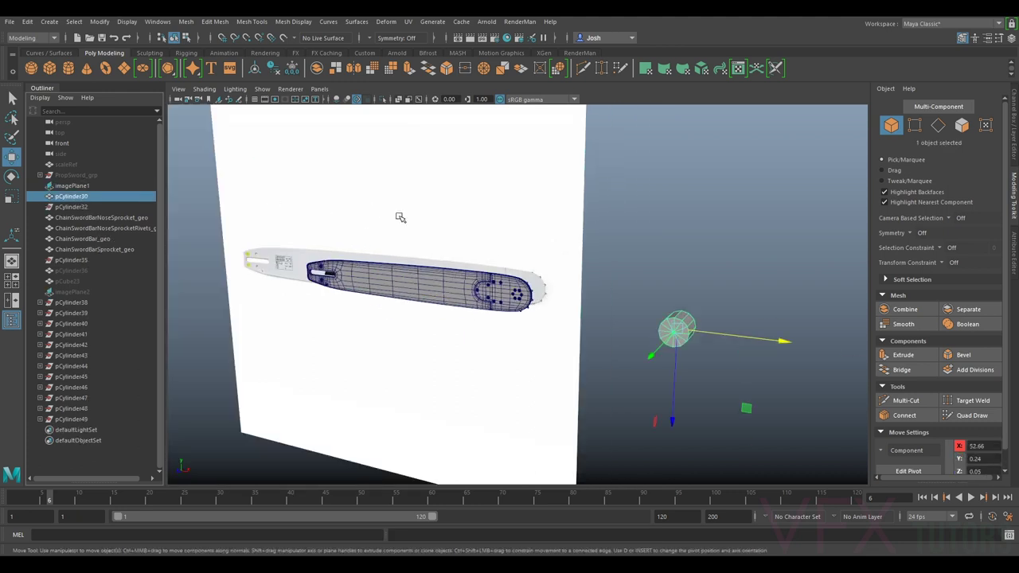
pyautogui.scroll(1, 509, 237)
pyautogui.press('Delete')
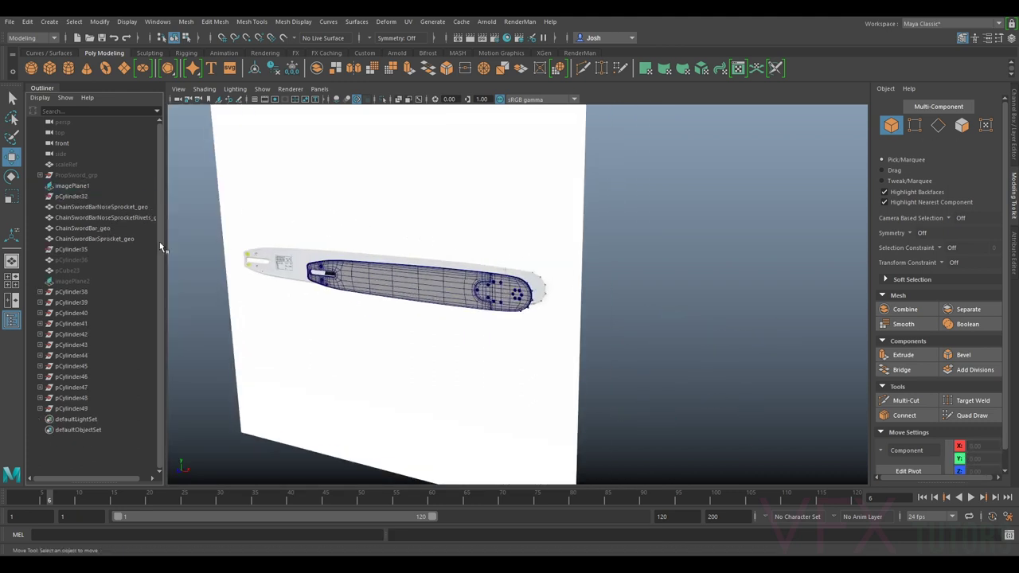
# Step: Reveal and delete the hidden leftover objects pCylinder36 and pCube23
pyautogui.click(80, 260)
pyautogui.press('h')
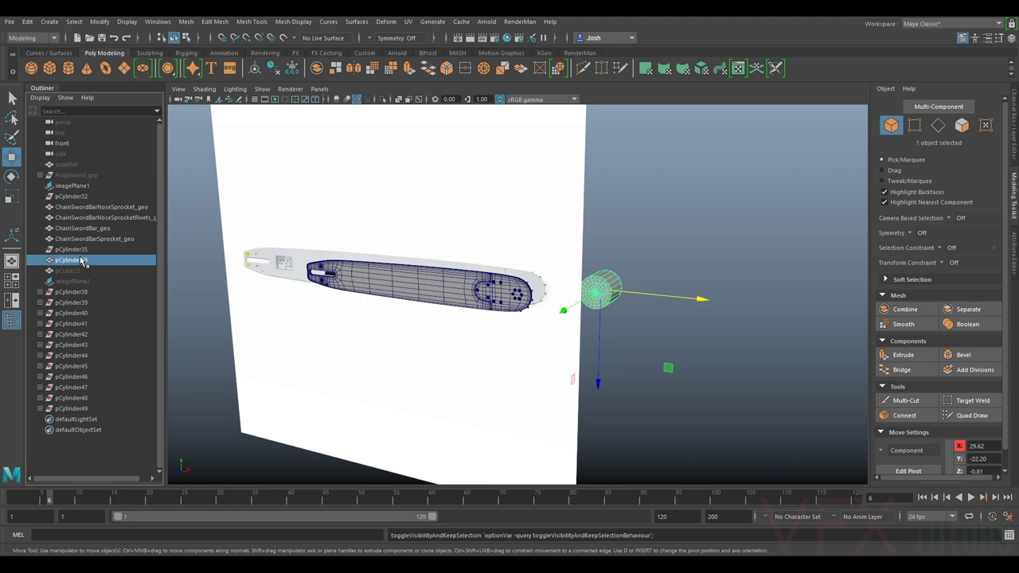
pyautogui.press('Delete')
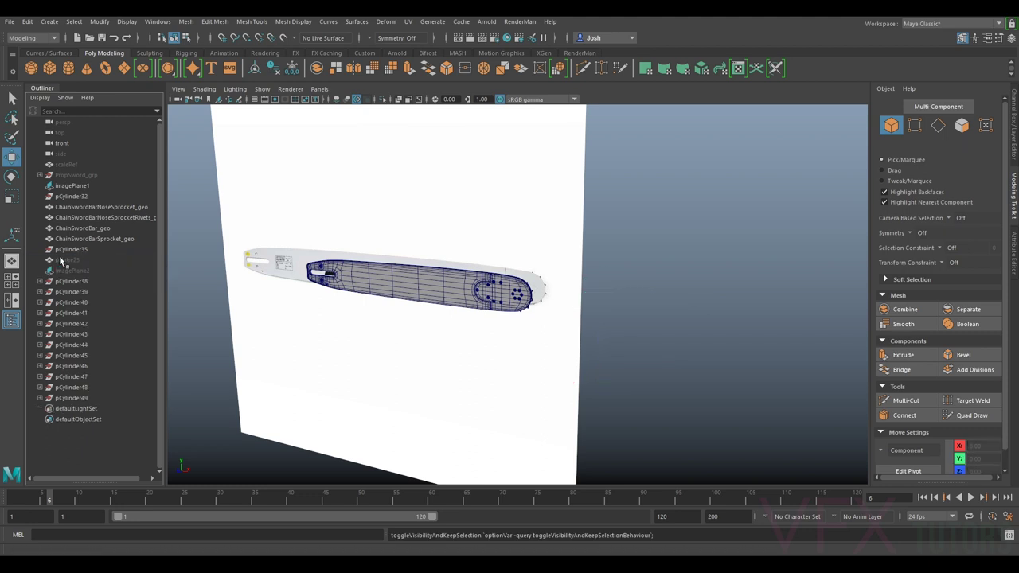
pyautogui.click(86, 261)
pyautogui.press('h')
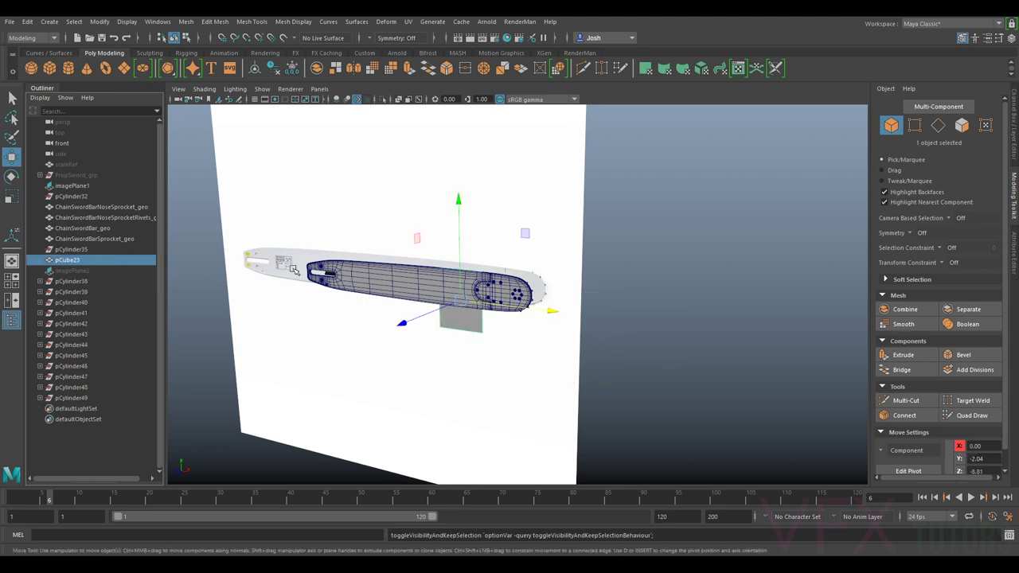
pyautogui.press('Delete')
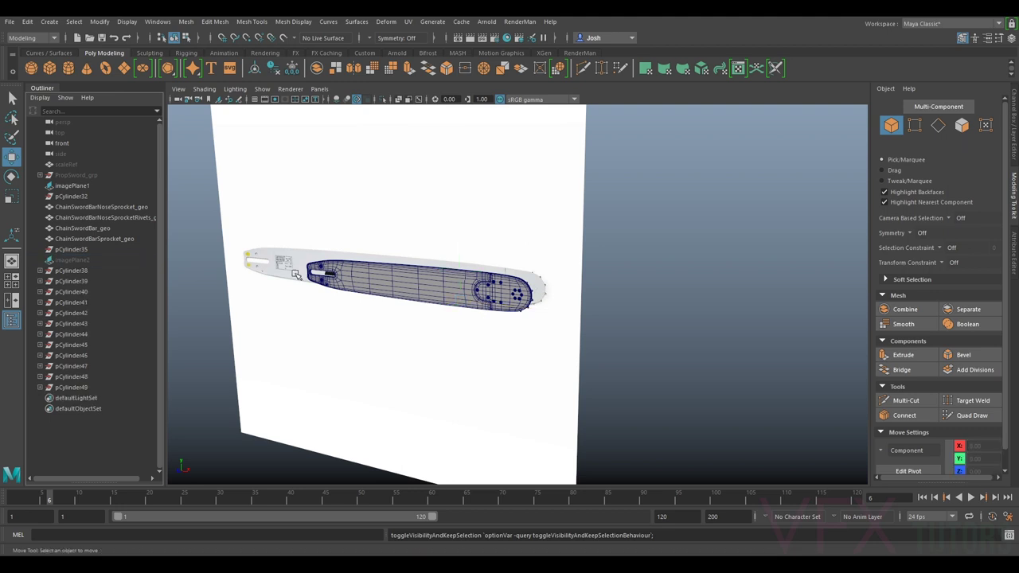
# Step: Delete the leftover groups pCylinder38 through pCylinder49 from the Outliner
pyautogui.click(75, 272)
pyautogui.keyDown('shift'); pyautogui.click(83, 387); pyautogui.keyUp('shift')
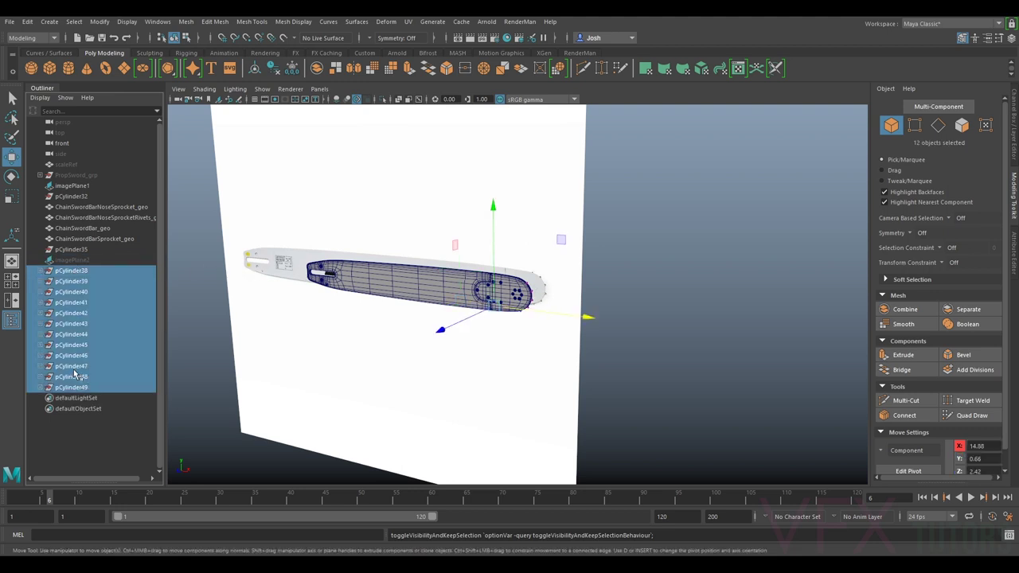
pyautogui.press('Delete')
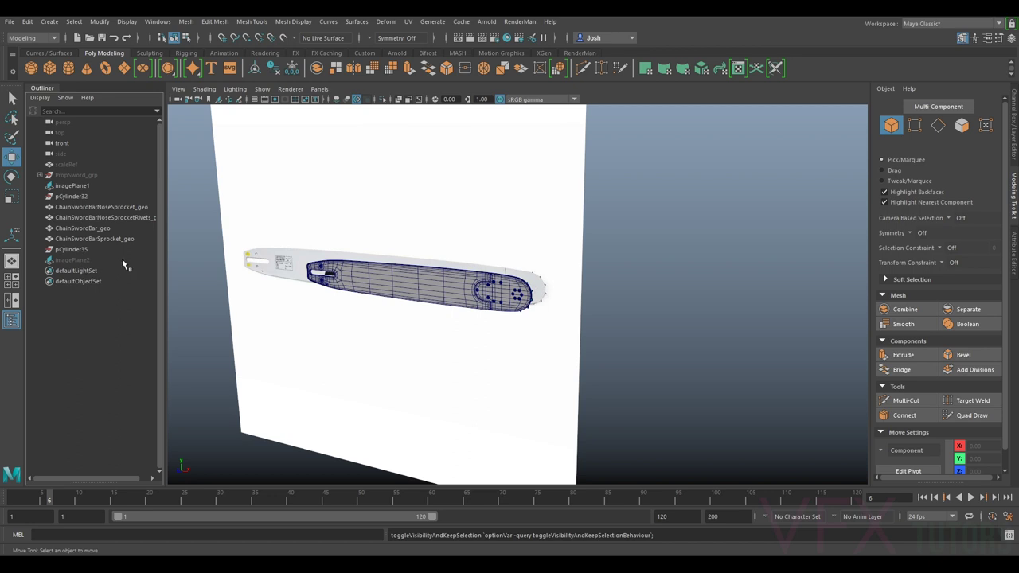
# Step: Try hiding the bar's reference image plane to view the nose sprocket edge-on, and undo the hiding
pyautogui.click(428, 216)
pyautogui.scroll(3, 442, 210)
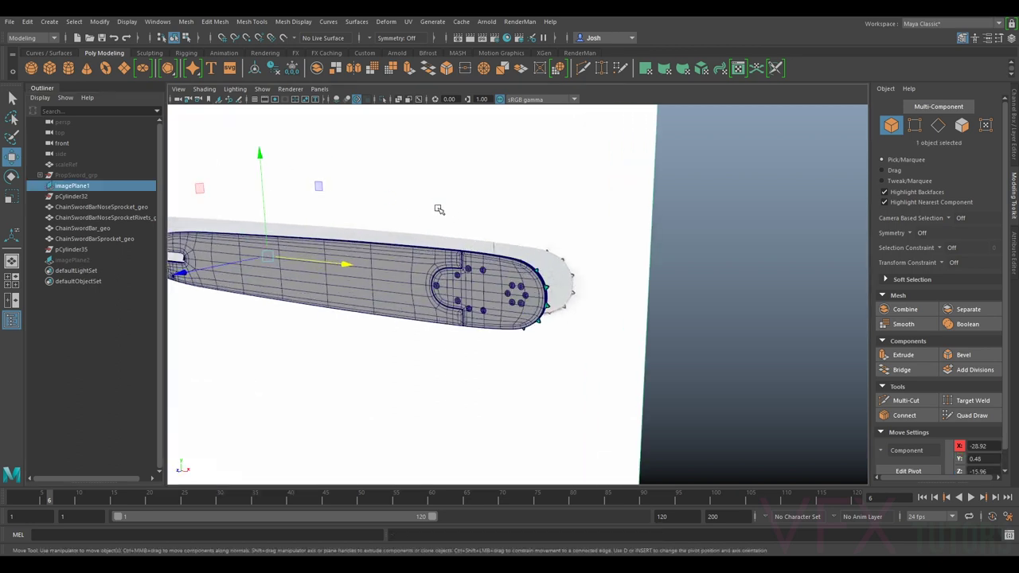
pyautogui.press('h')
pyautogui.click(438, 163)
pyautogui.scroll(3, 621, 246)
pyautogui.moveTo(622, 246)
pyautogui.keyDown('alt'); pyautogui.mouseDown()
pyautogui.moveTo(653, 239)
pyautogui.moveTo(587, 239)
pyautogui.moveTo(584, 256)
pyautogui.moveTo(603, 246)
pyautogui.mouseUp(); pyautogui.keyUp('alt')
pyautogui.click(585, 256)
pyautogui.hotkey('ctrl', 'z')
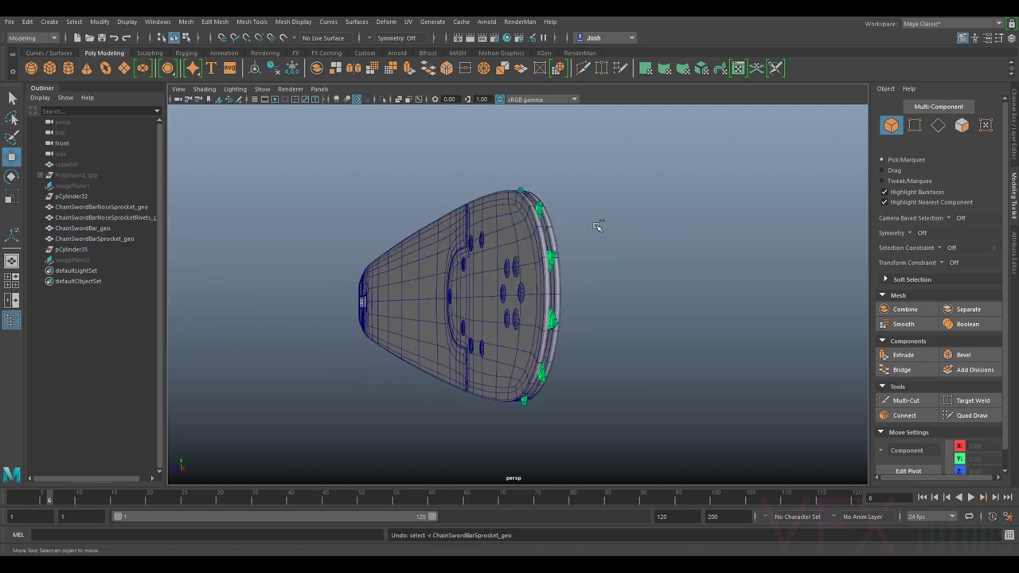
pyautogui.hotkey('ctrl', 'z')
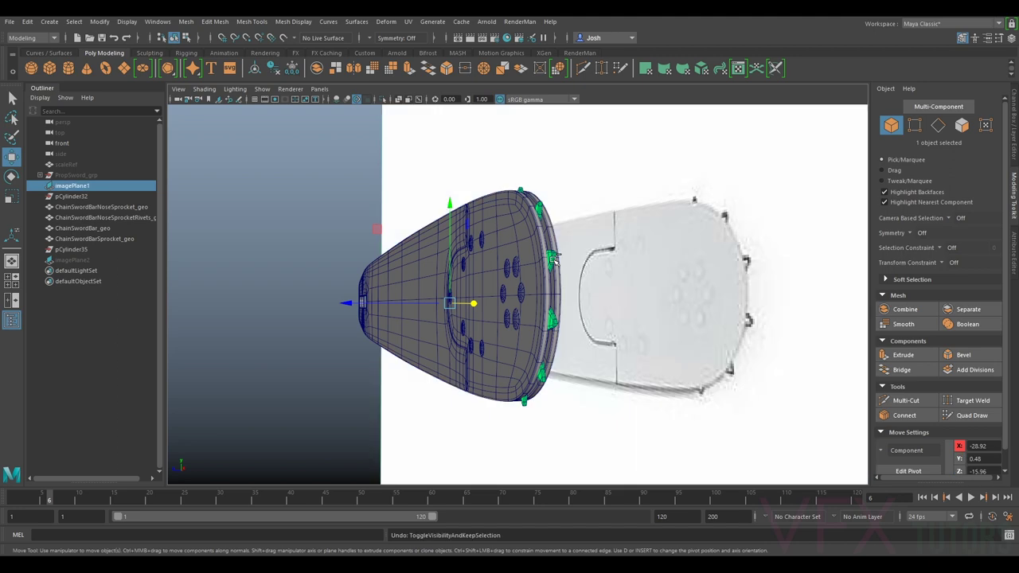
# Step: Move the sprocket along Z to about -8.83 so it sits inside the bar's thickness
pyautogui.click(556, 259)
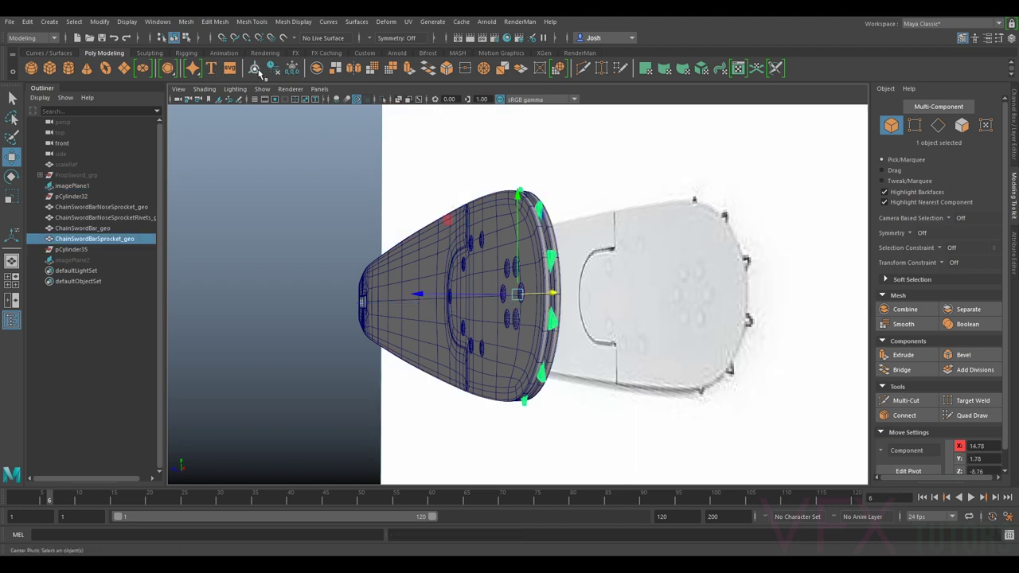
pyautogui.click(204, 89)
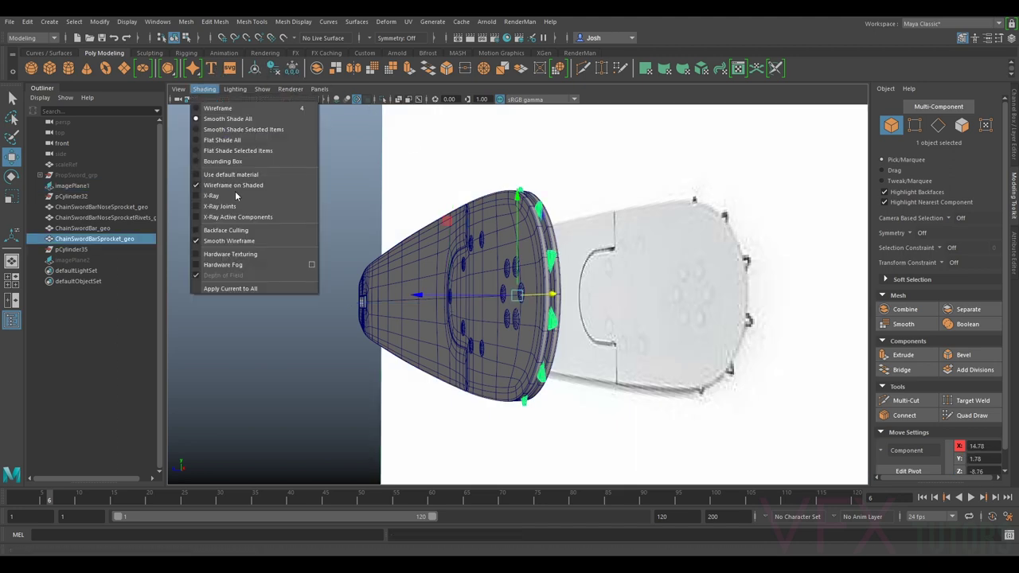
pyautogui.click(235, 178)
pyautogui.click(301, 184)
pyautogui.moveTo(301, 185)
pyautogui.keyDown('alt'); pyautogui.mouseDown()
pyautogui.moveTo(362, 214)
pyautogui.moveTo(387, 250)
pyautogui.moveTo(382, 211)
pyautogui.mouseUp(); pyautogui.keyUp('alt')
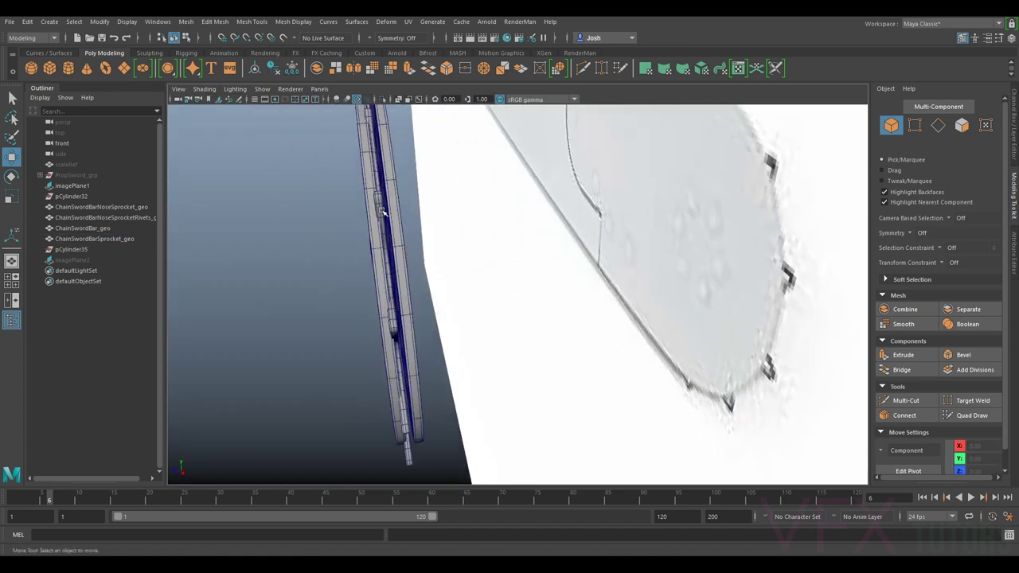
pyautogui.click(383, 211)
pyautogui.moveTo(367, 282); pyautogui.dragTo(342, 299)
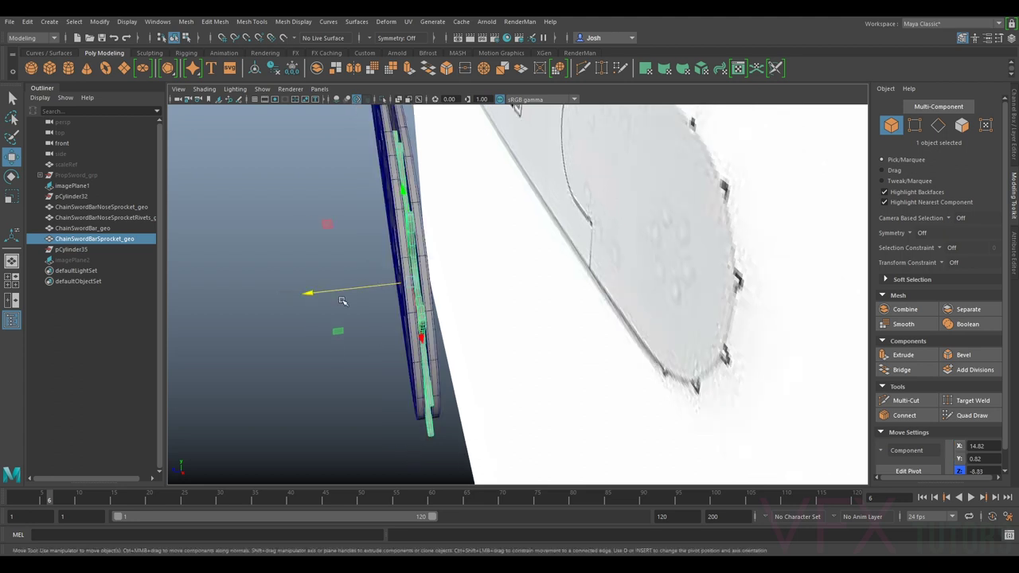
pyautogui.click(333, 356)
# Step: Hide the reference image plane imagePlane1 behind the bar
pyautogui.keyDown('alt'); pyautogui.moveTo(333, 356); pyautogui.dragTo(534, 314); pyautogui.keyUp('alt')
pyautogui.scroll(-5, 496, 312)
pyautogui.scroll(-5, 746, 241)
pyautogui.keyDown('alt'); pyautogui.moveTo(720, 257); pyautogui.dragTo(633, 251); pyautogui.keyUp('alt')
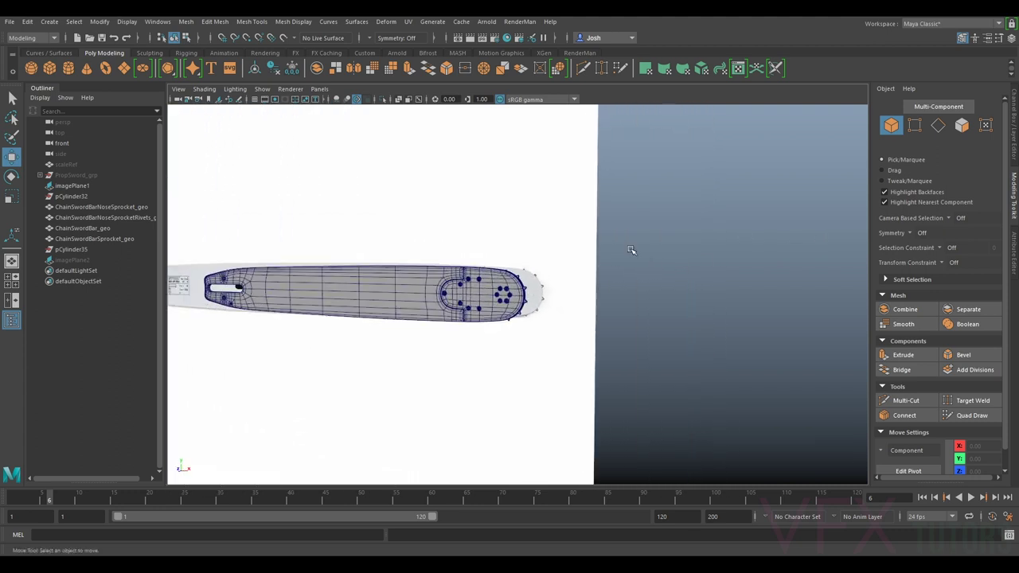
pyautogui.click(539, 253)
pyautogui.press('h')
# Step: Group the four ChainSwordBar meshes and name the group ChainsawBar_grp
pyautogui.scroll(3, 578, 275)
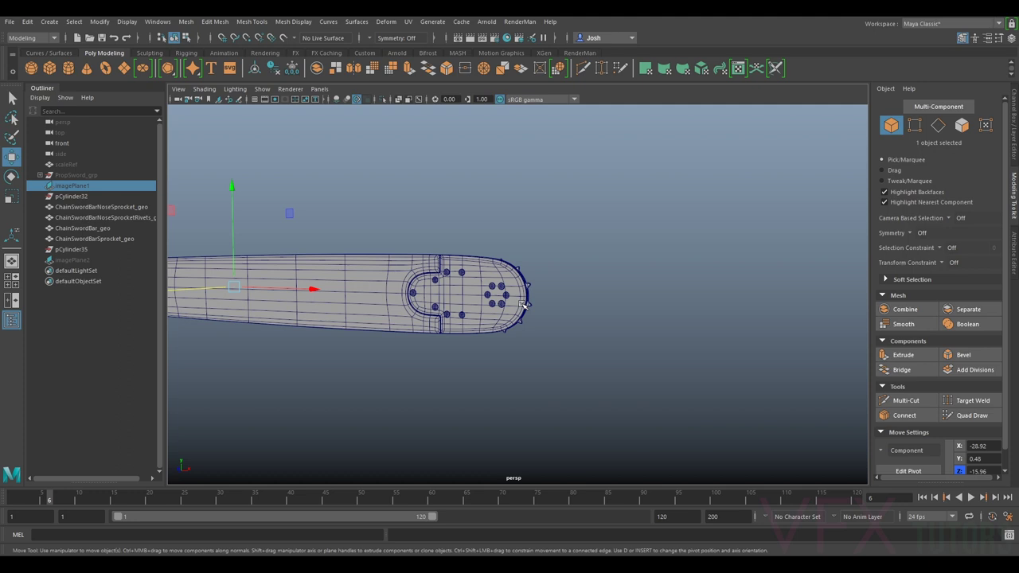
pyautogui.scroll(2, 522, 304)
pyautogui.keyDown('alt'); pyautogui.moveTo(522, 303); pyautogui.dragTo(750, 304, button='middle'); pyautogui.keyUp('alt')
pyautogui.moveTo(90, 207); pyautogui.dragTo(93, 248)
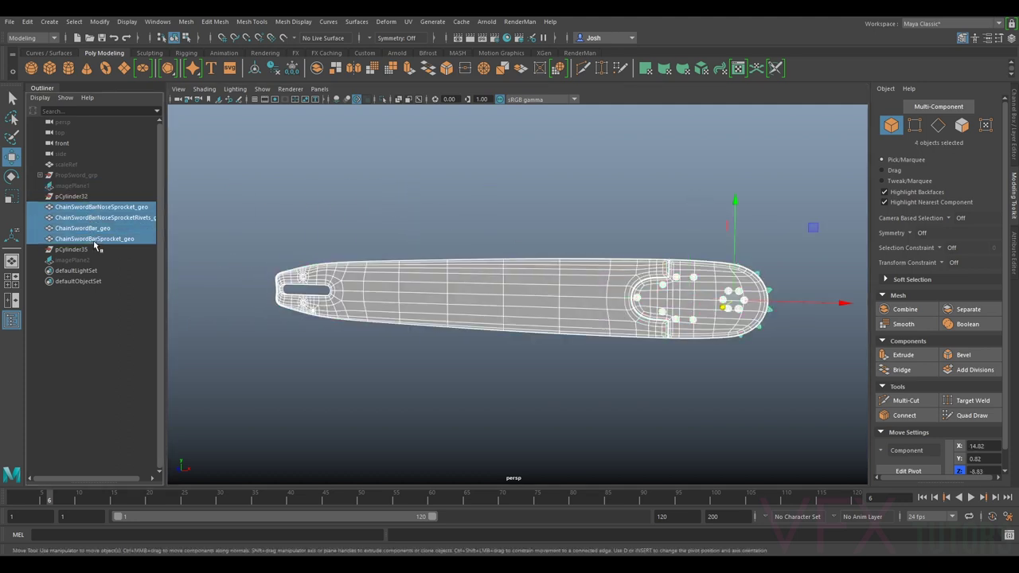
pyautogui.hotkey('ctrl', 'g')
pyautogui.doubleClick(94, 229)
pyautogui.write('chainswa')
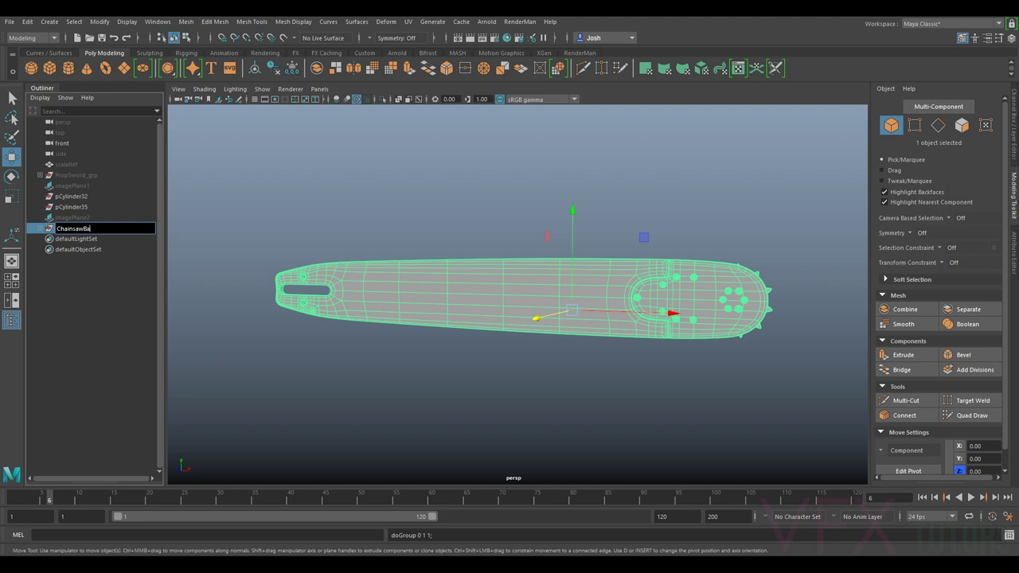
pyautogui.write('Bar_grp')
pyautogui.press('Return')
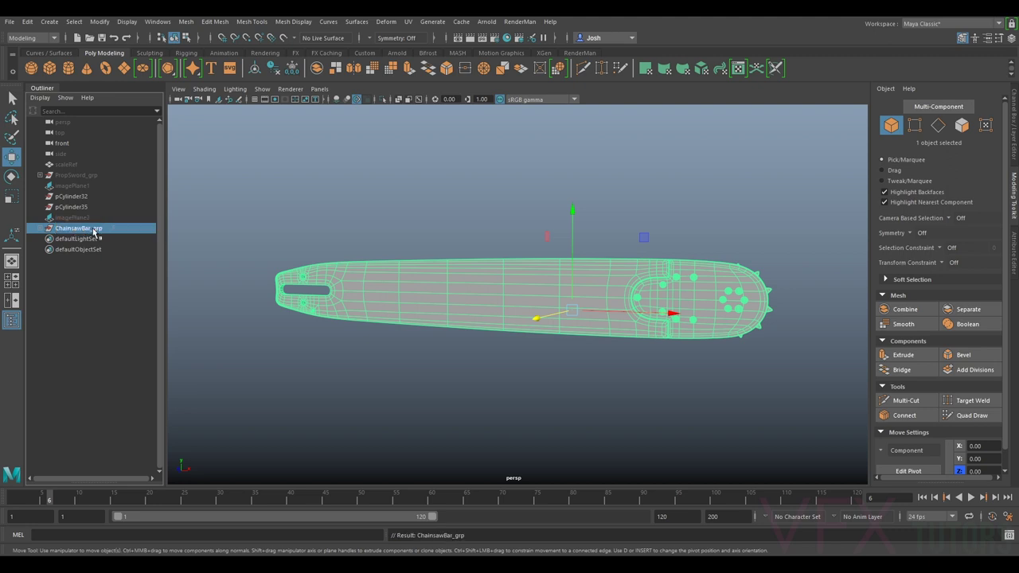
# Step: Delete the leftover groups pCylinder32 and pCylinder35 from the Outliner
pyautogui.click(83, 207)
pyautogui.keyDown('ctrl'); pyautogui.click(83, 197); pyautogui.keyUp('ctrl')
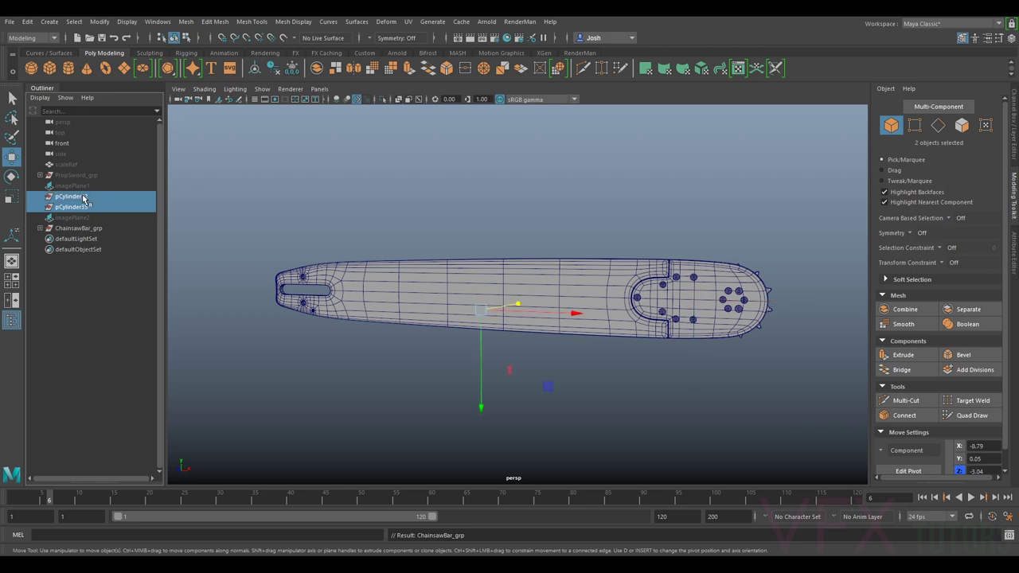
pyautogui.press('Delete')
# Step: Nudge the sprocket slightly along X at the bar's nose
pyautogui.keyDown('alt'); pyautogui.moveTo(617, 193); pyautogui.dragTo(628, 187); pyautogui.keyUp('alt')
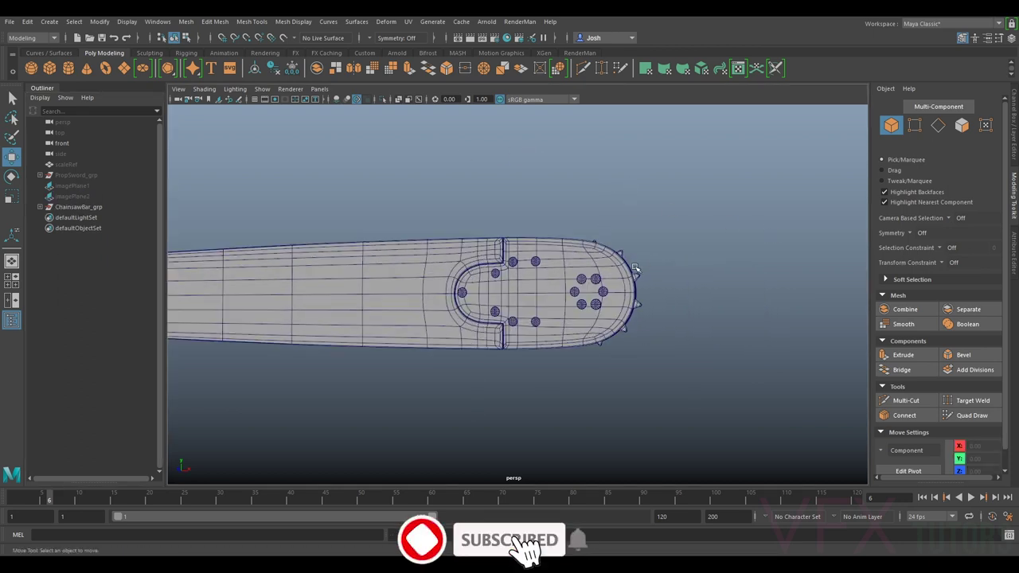
pyautogui.click(637, 276)
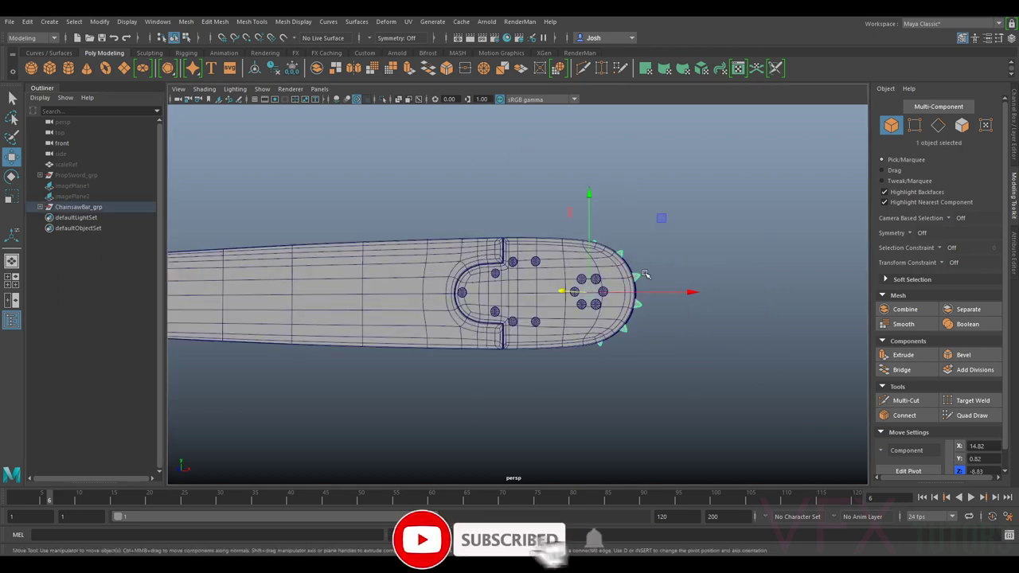
pyautogui.keyDown('alt'); pyautogui.moveTo(662, 262); pyautogui.dragTo(699, 238, button='right'); pyautogui.keyUp('alt')
pyautogui.keyDown('alt'); pyautogui.moveTo(699, 238); pyautogui.dragTo(582, 252, button='middle'); pyautogui.keyUp('alt')
pyautogui.keyDown('alt'); pyautogui.moveTo(582, 252); pyautogui.dragTo(603, 256); pyautogui.keyUp('alt')
pyautogui.moveTo(562, 305); pyautogui.dragTo(563, 307)
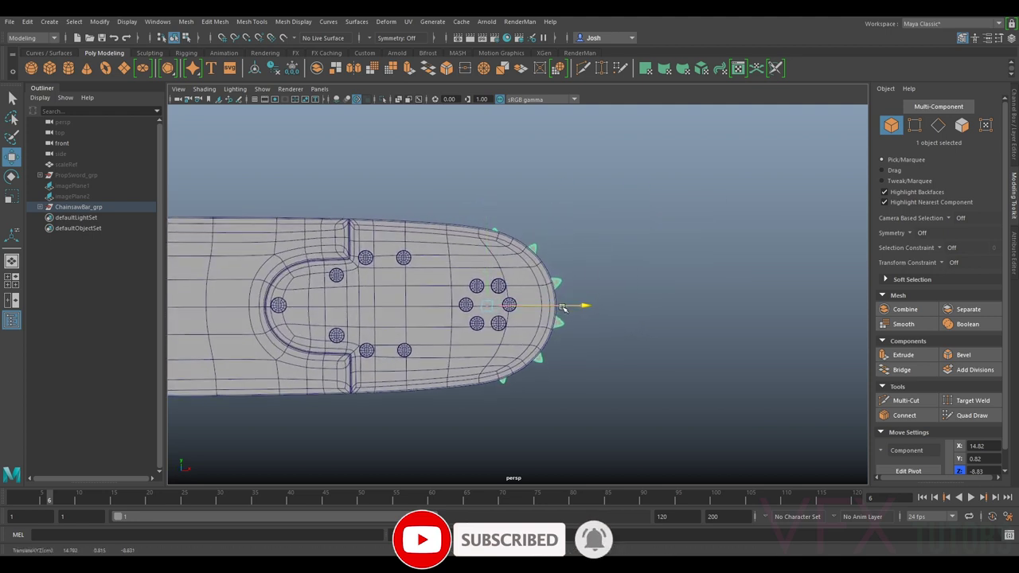
# Step: Try rotating the sprocket to adjust its teeth, undo the rotation and clear the selection
pyautogui.press('e')
pyautogui.moveTo(409, 199); pyautogui.dragTo(572, 237)
pyautogui.hotkey('ctrl', 'z')
pyautogui.click(700, 233)
# Step: Inspect the finished chainsaw bar from several angles, including the slotted end, the nose piece and the sprocket teeth
pyautogui.keyDown('alt'); pyautogui.moveTo(699, 235); pyautogui.dragTo(646, 257, button='right'); pyautogui.keyUp('alt')
pyautogui.keyDown('alt'); pyautogui.moveTo(646, 257); pyautogui.dragTo(725, 251); pyautogui.keyUp('alt')
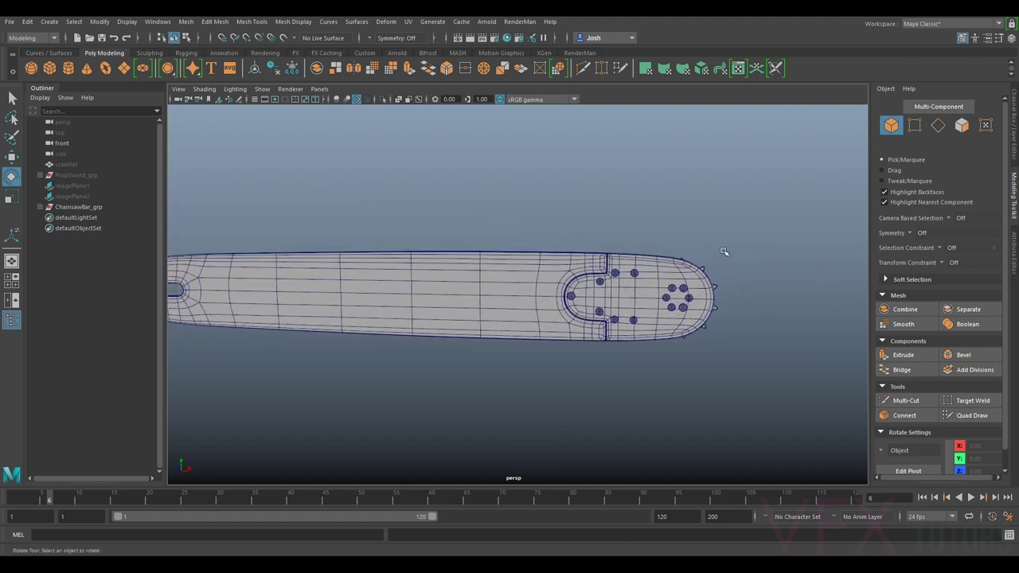
pyautogui.scroll(-5, 725, 252)
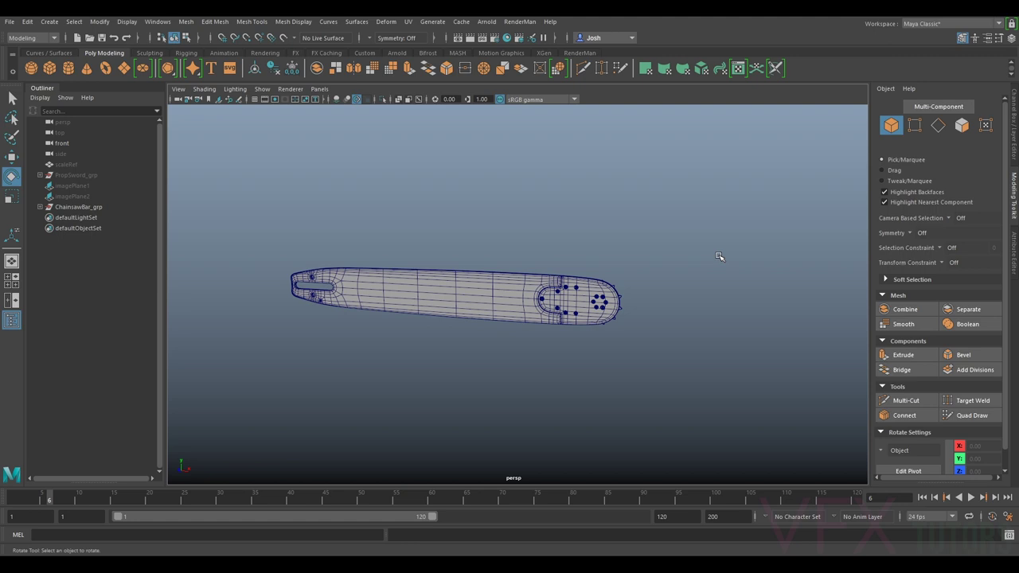
pyautogui.scroll(3, 705, 262)
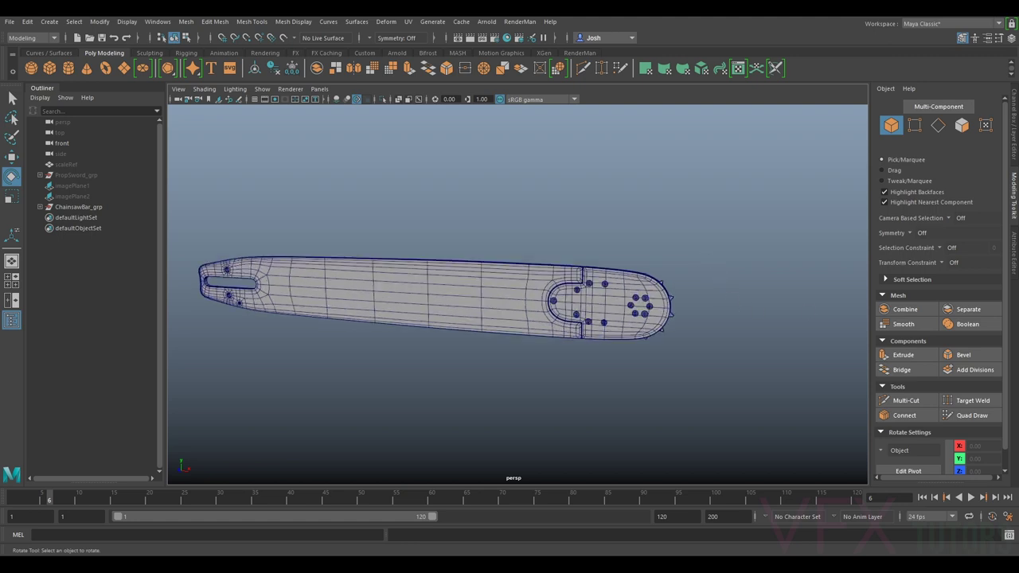
pyautogui.keyDown('alt'); pyautogui.moveTo(561, 228); pyautogui.dragTo(665, 238, button='middle'); pyautogui.keyUp('alt')
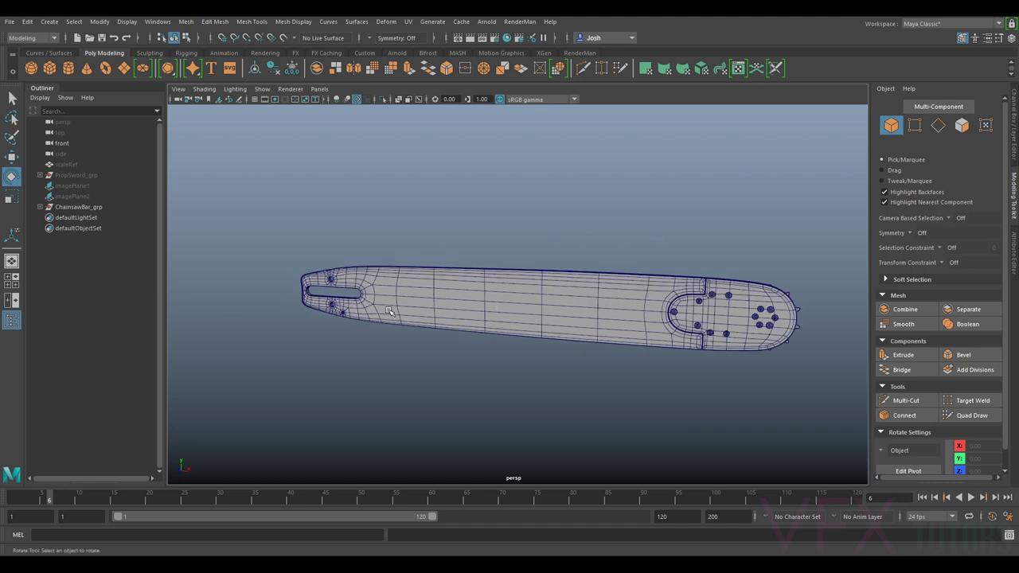
pyautogui.keyDown('alt'); pyautogui.moveTo(389, 312); pyautogui.dragTo(375, 301); pyautogui.keyUp('alt')
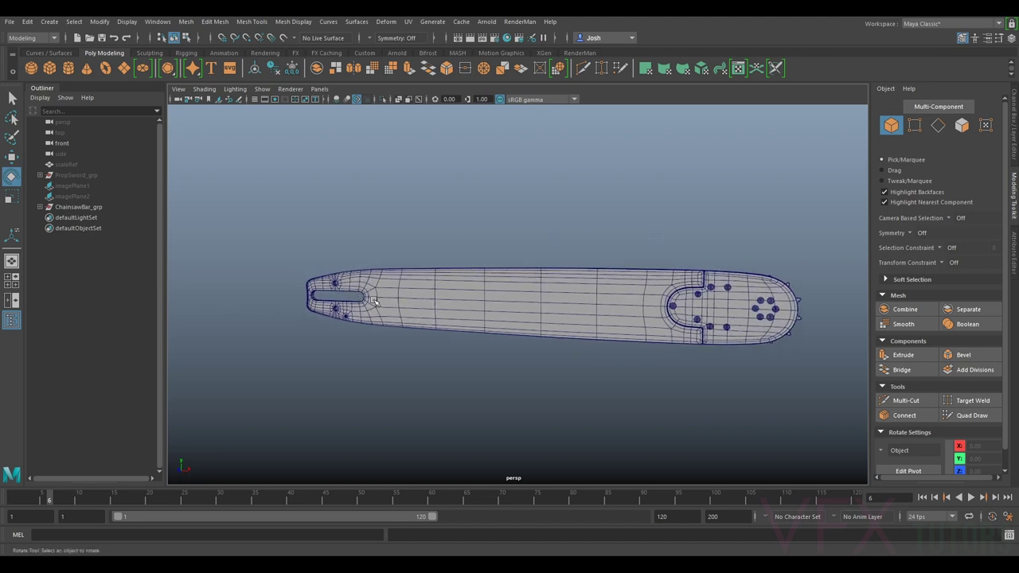
pyautogui.keyDown('alt'); pyautogui.moveTo(716, 240); pyautogui.dragTo(666, 260); pyautogui.keyUp('alt')
pyautogui.keyDown('alt'); pyautogui.moveTo(701, 368); pyautogui.dragTo(652, 235); pyautogui.keyUp('alt')
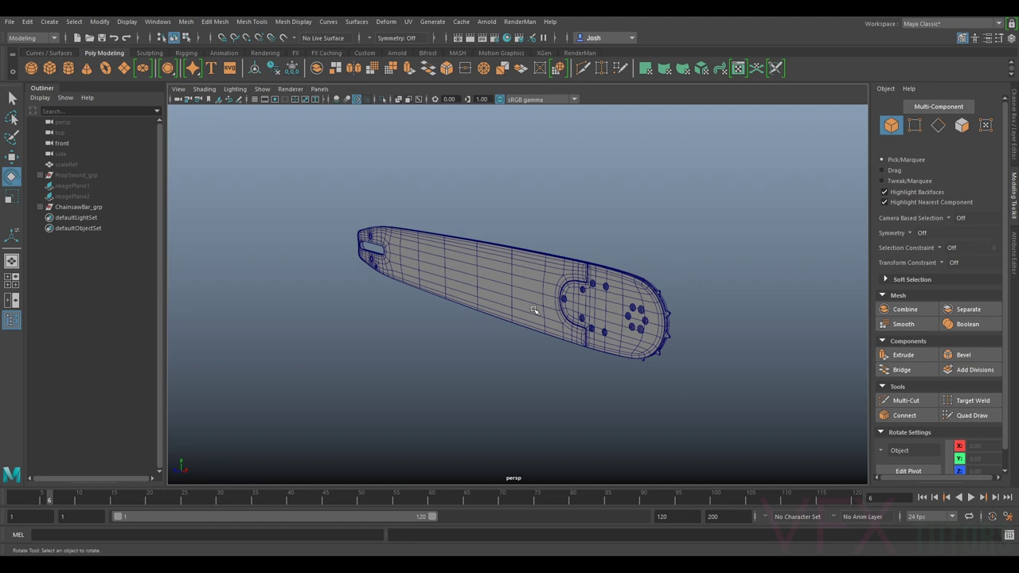
pyautogui.click(653, 293)
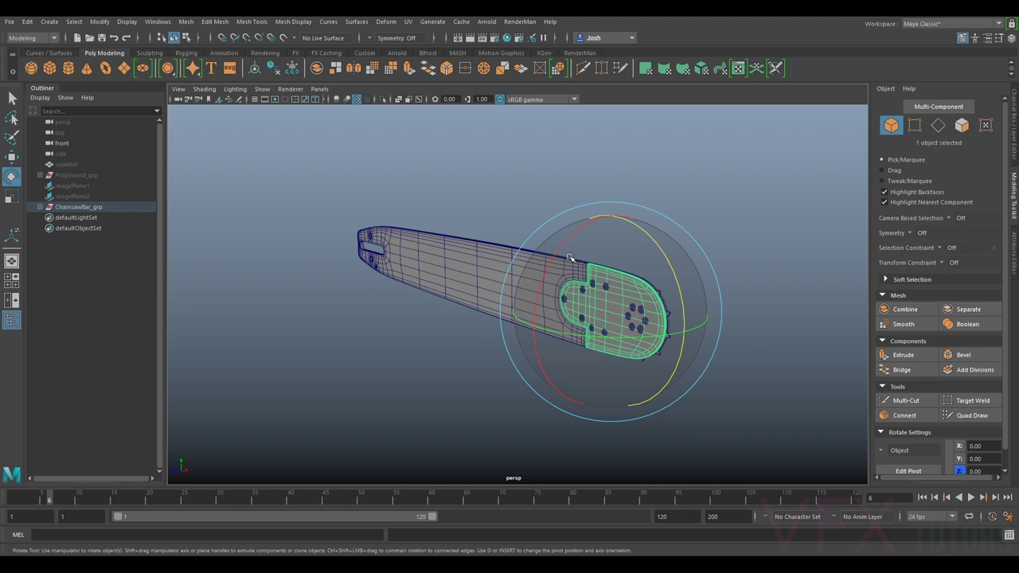
pyautogui.click(762, 275)
pyautogui.keyDown('alt'); pyautogui.moveTo(703, 298); pyautogui.dragTo(719, 319); pyautogui.keyUp('alt')
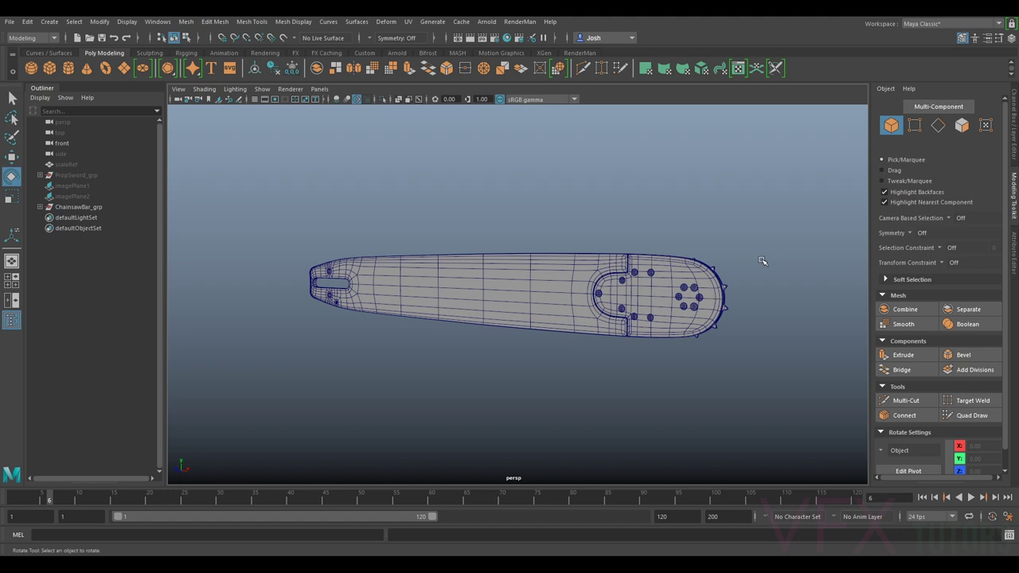
pyautogui.scroll(2, 727, 254)
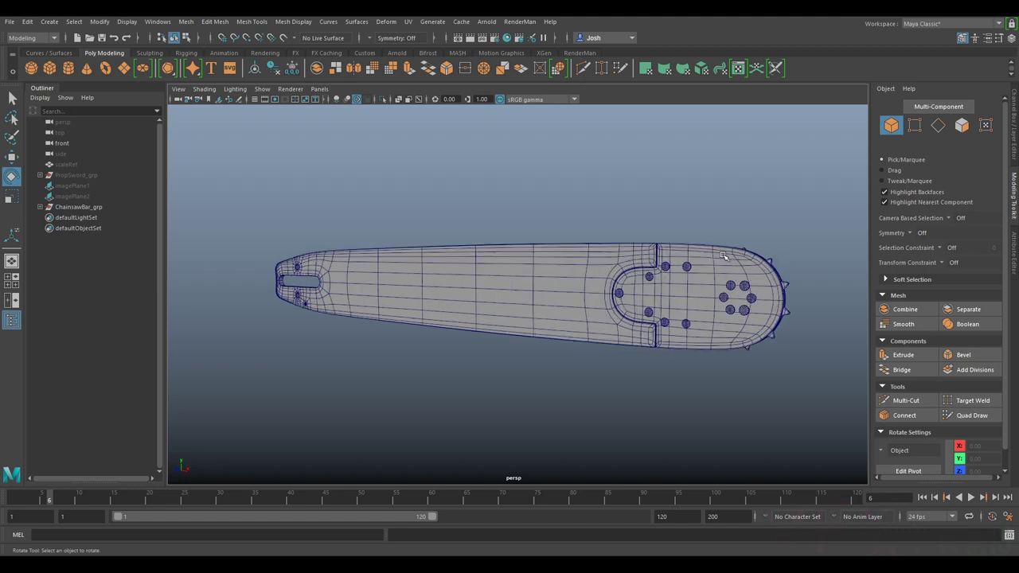